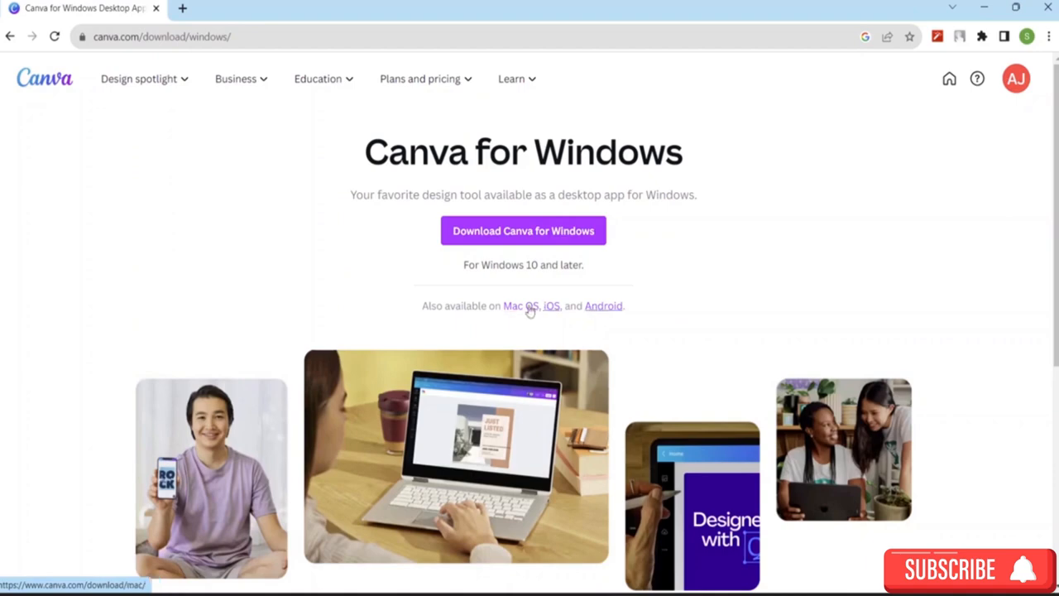
View the Mac download page, return to the Windows version and download Canva for Windows
left_click(530, 307)
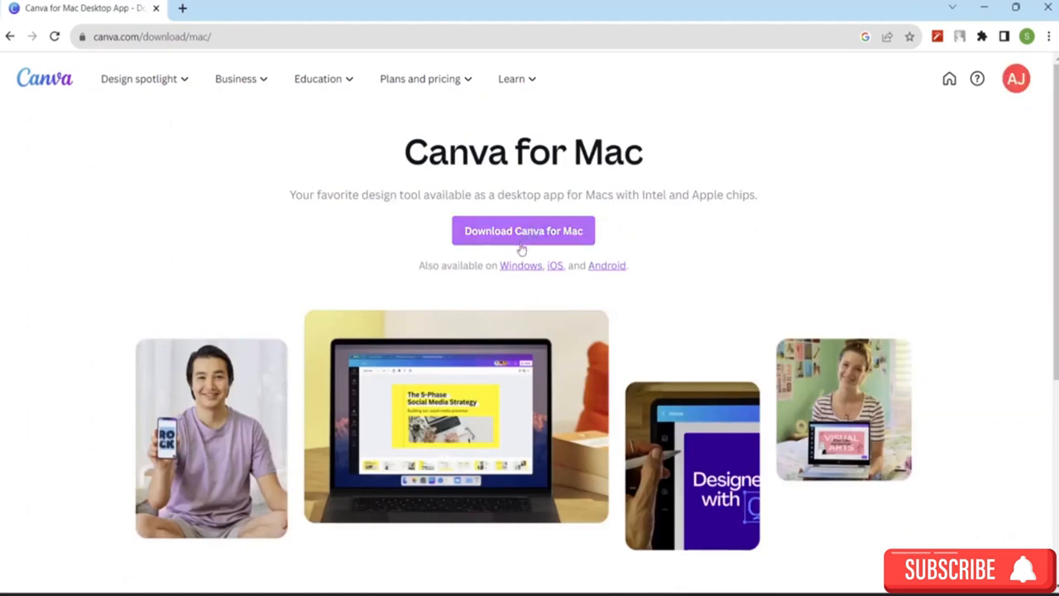
left_click(520, 265)
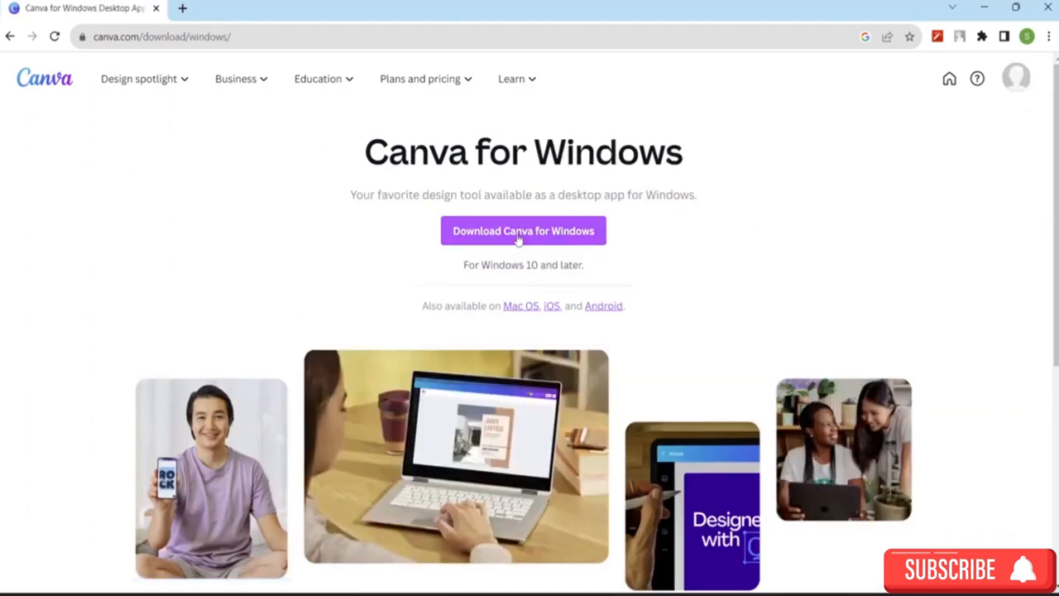
left_click(520, 236)
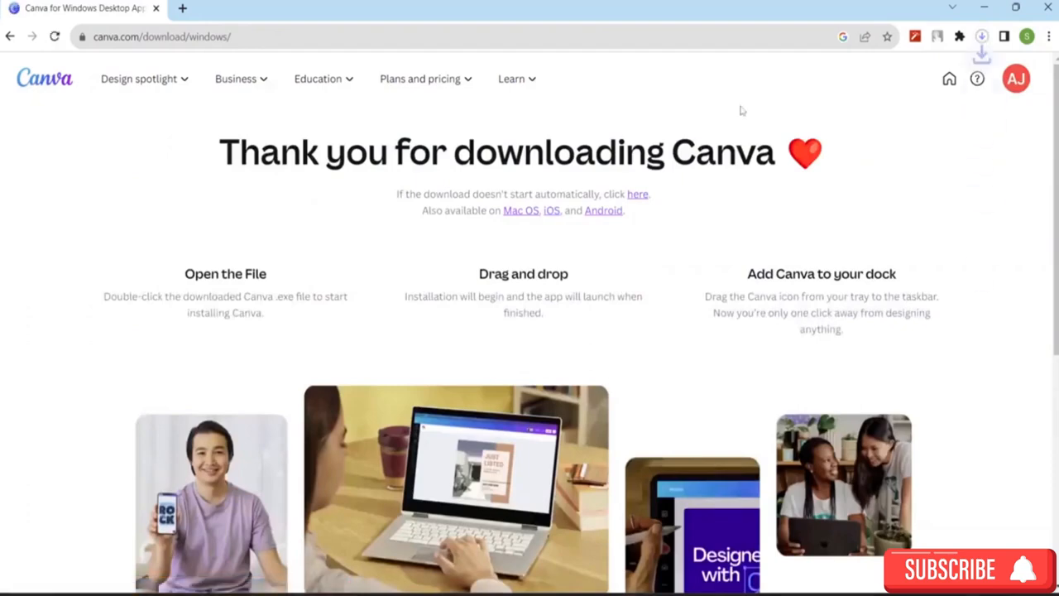
Cancel the running Canva Setup 1.74.1 (1).exe download and return to the Canva for Windows download page
left_click(982, 37)
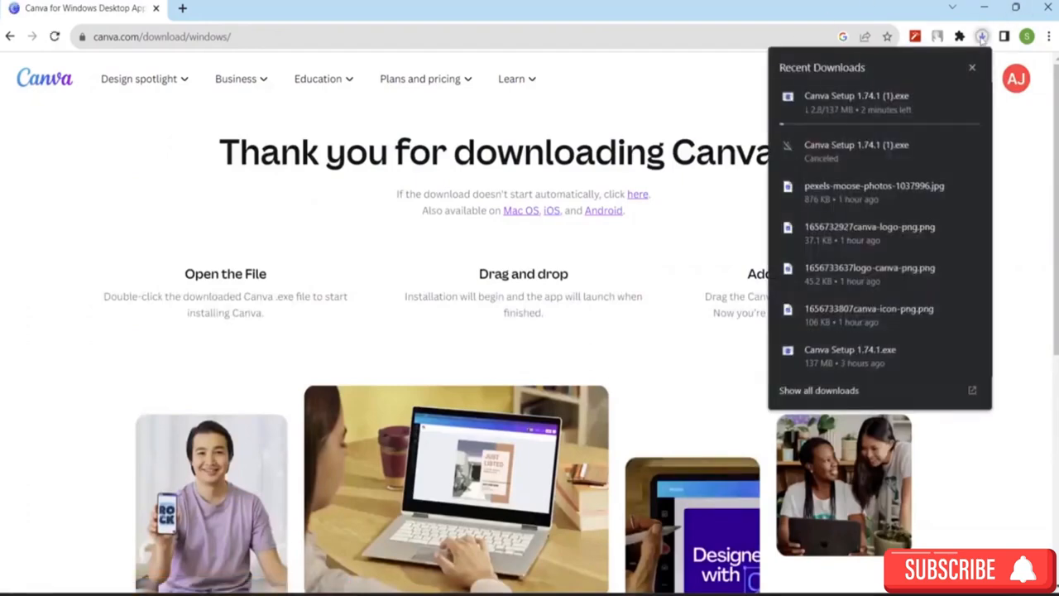
left_click(972, 68)
left_click(976, 78)
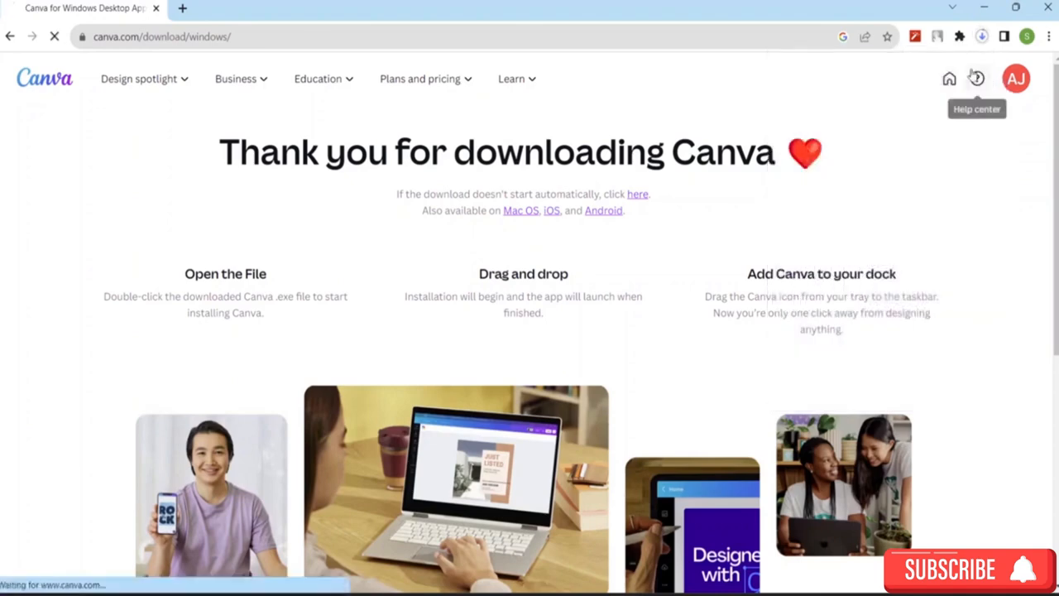
left_click(981, 36)
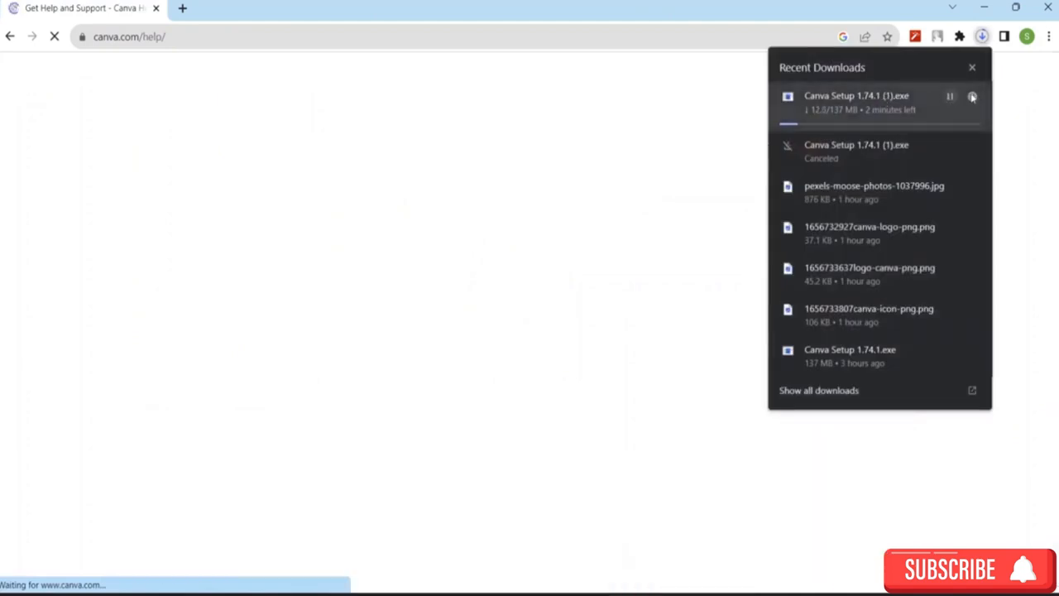
left_click(972, 97)
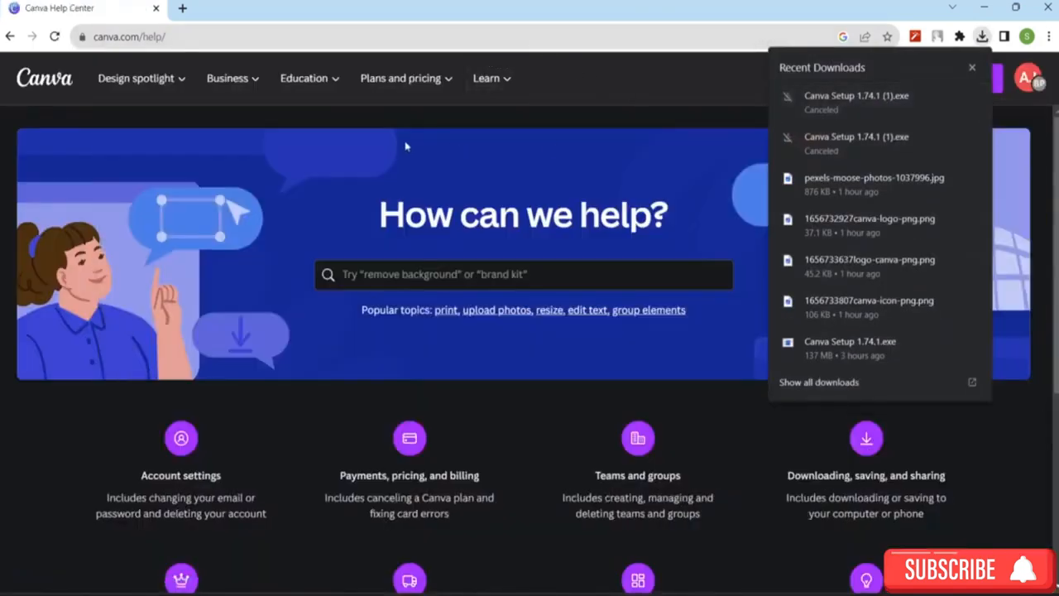
left_click(9, 37)
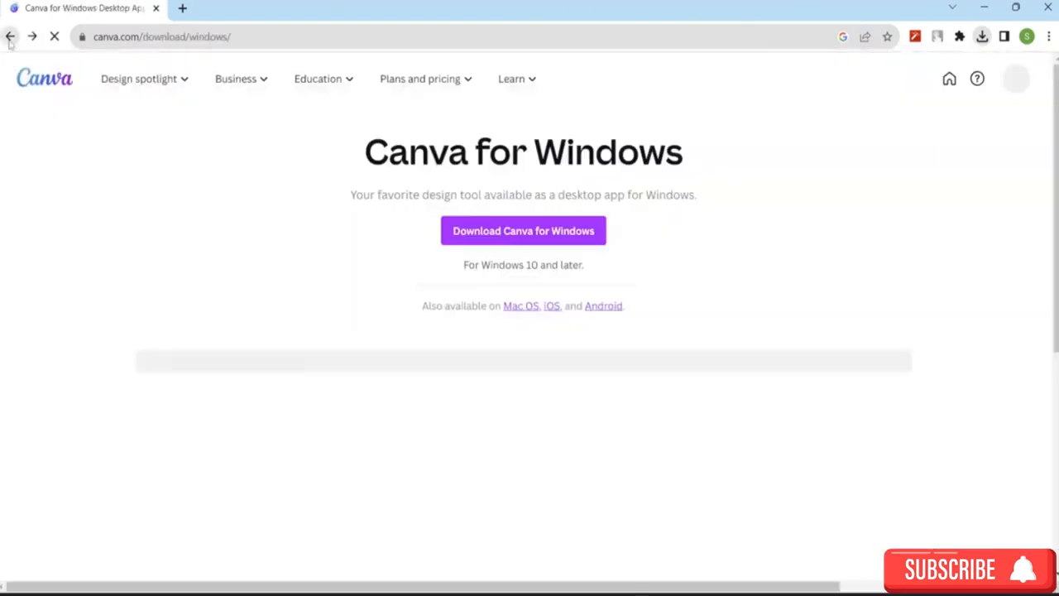
Restart the Canva for Windows download, cancel it in the recent downloads and dismiss the list
left_click(579, 240)
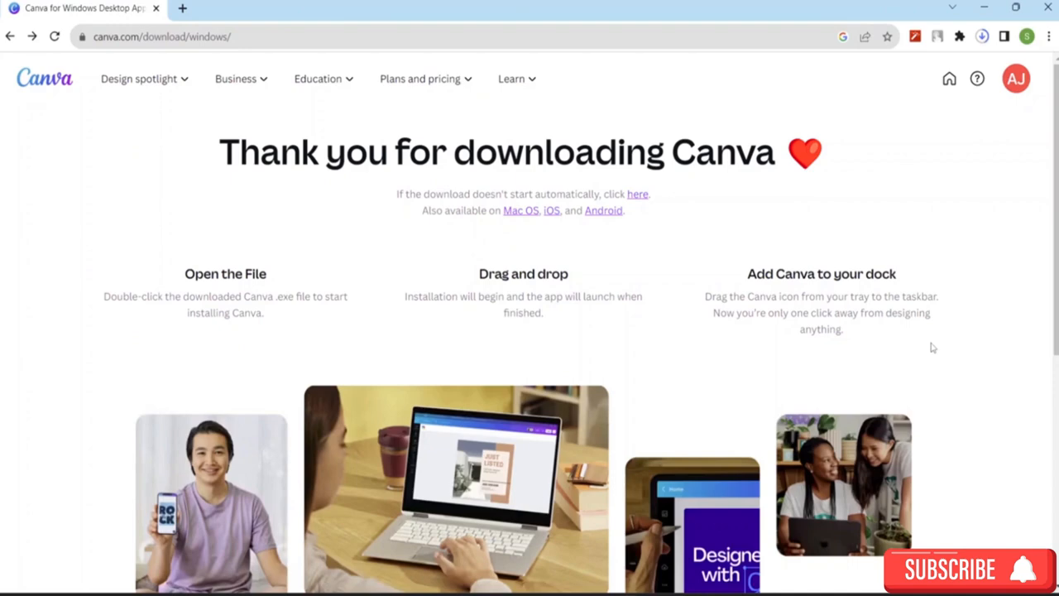
left_click(982, 36)
left_click(962, 99)
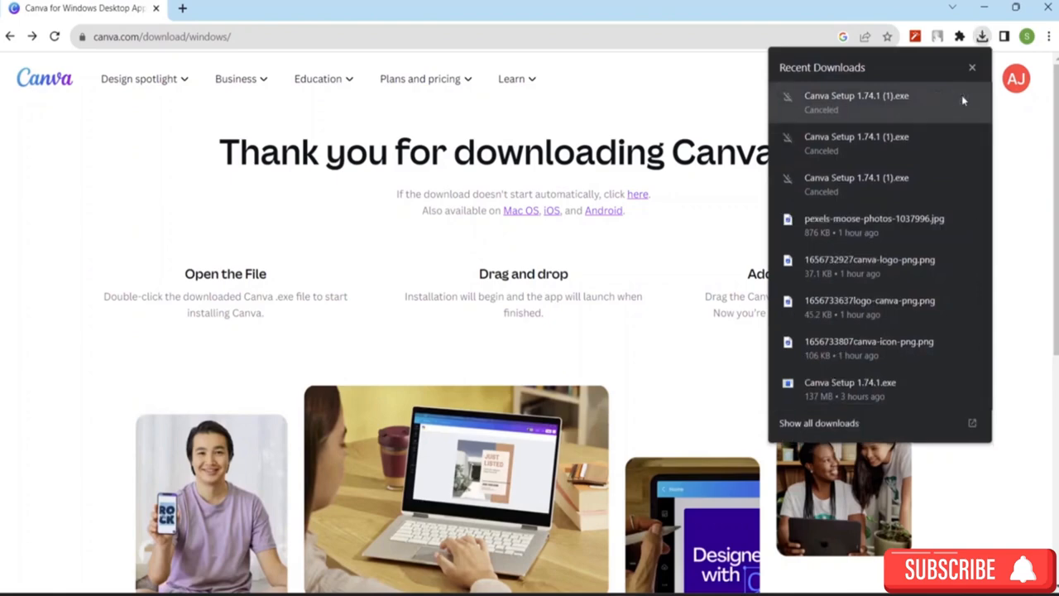
left_click(660, 81)
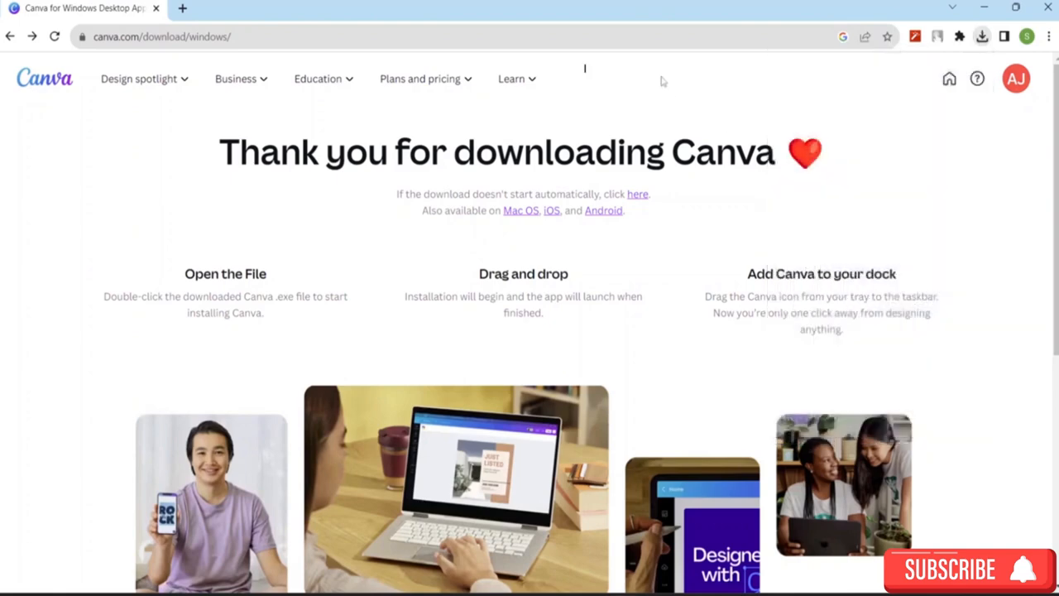
In the Canva desktop app, show the main menu and open the Projects page
mouse_move(525, 100)
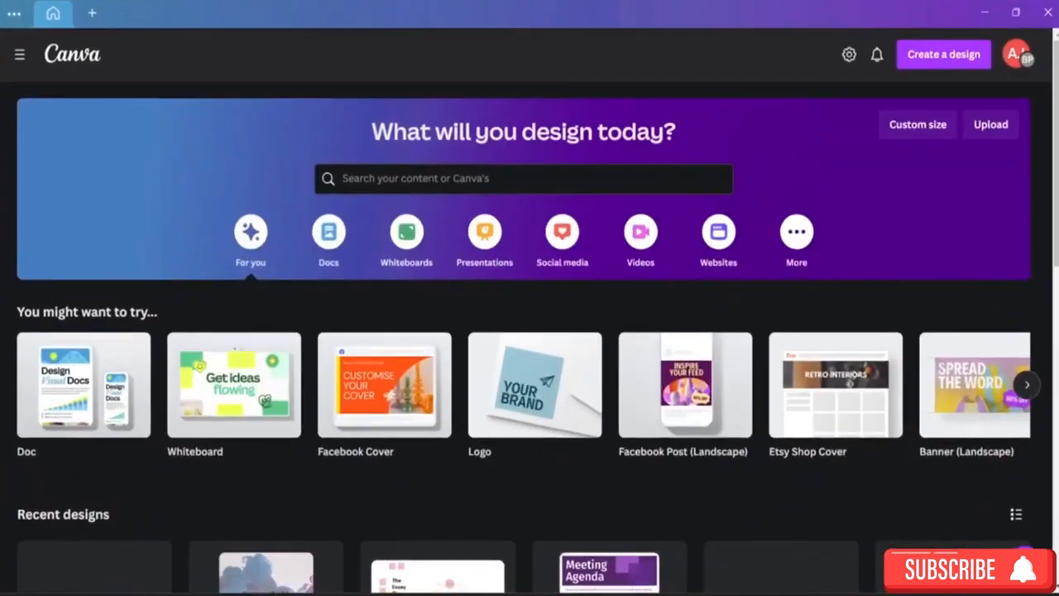
mouse_move(325, 447)
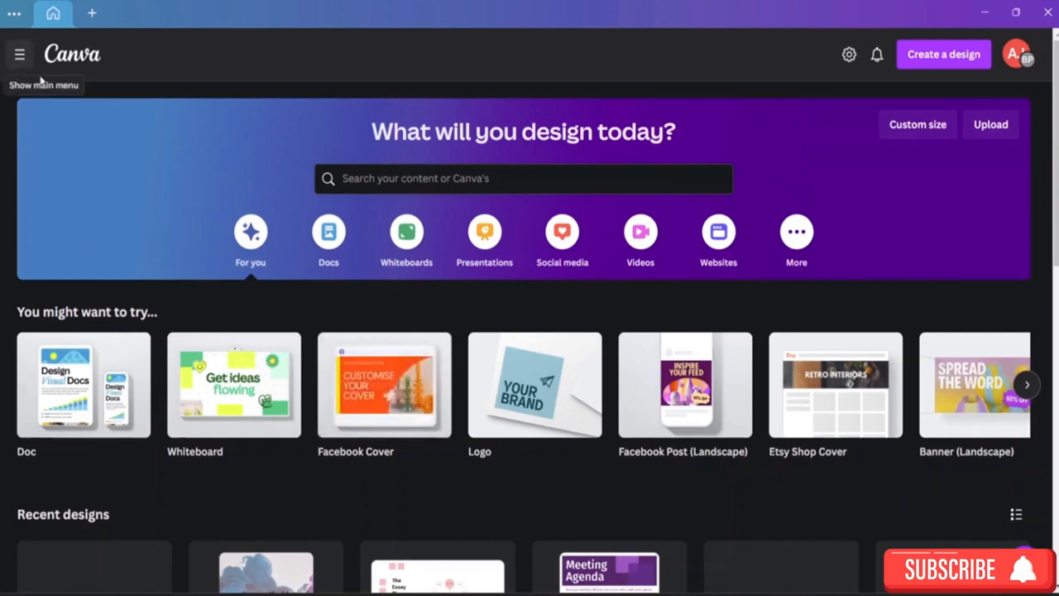
left_click(20, 55)
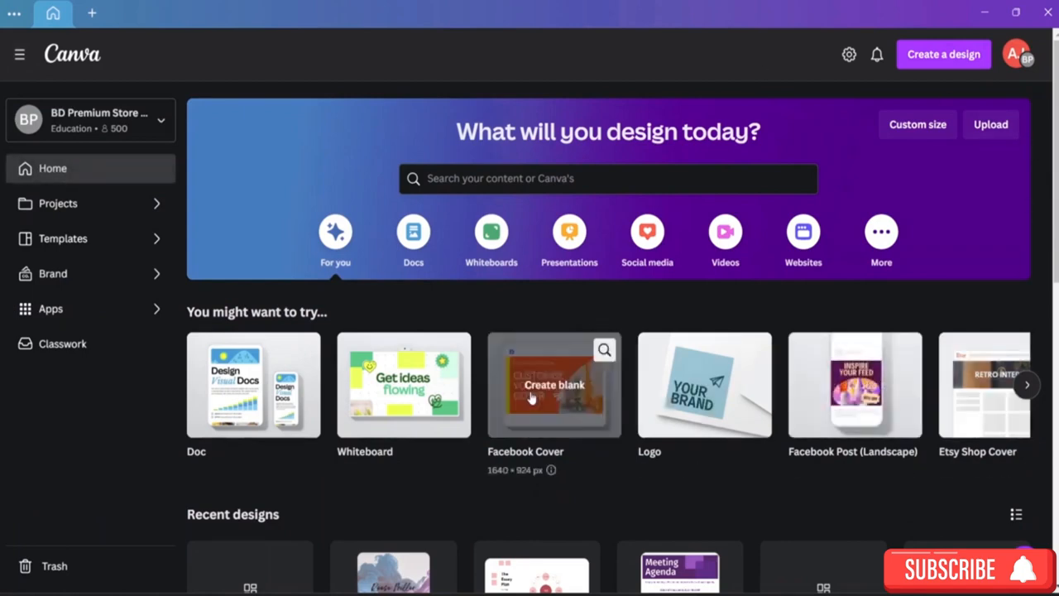
left_click(122, 206)
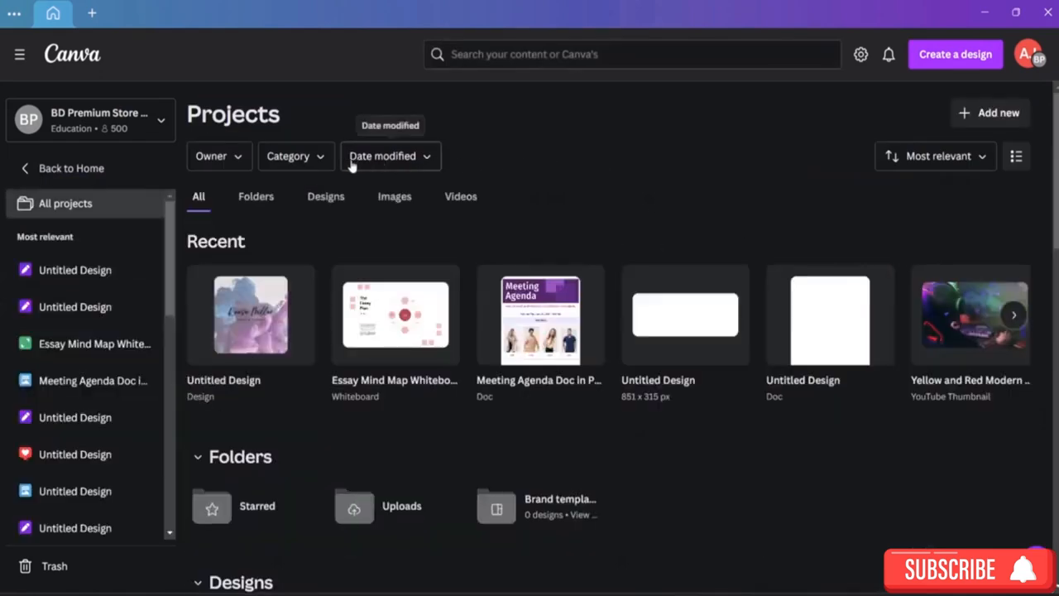
Filter the projects to those modified in the last 30 days, and view the category and owner filter options
left_click(320, 164)
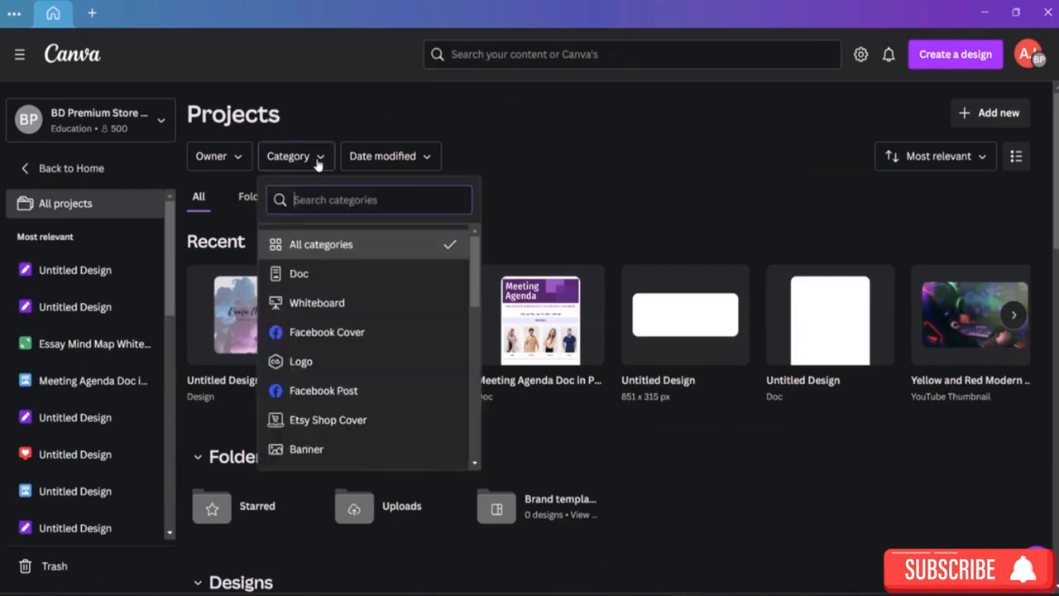
left_click(418, 156)
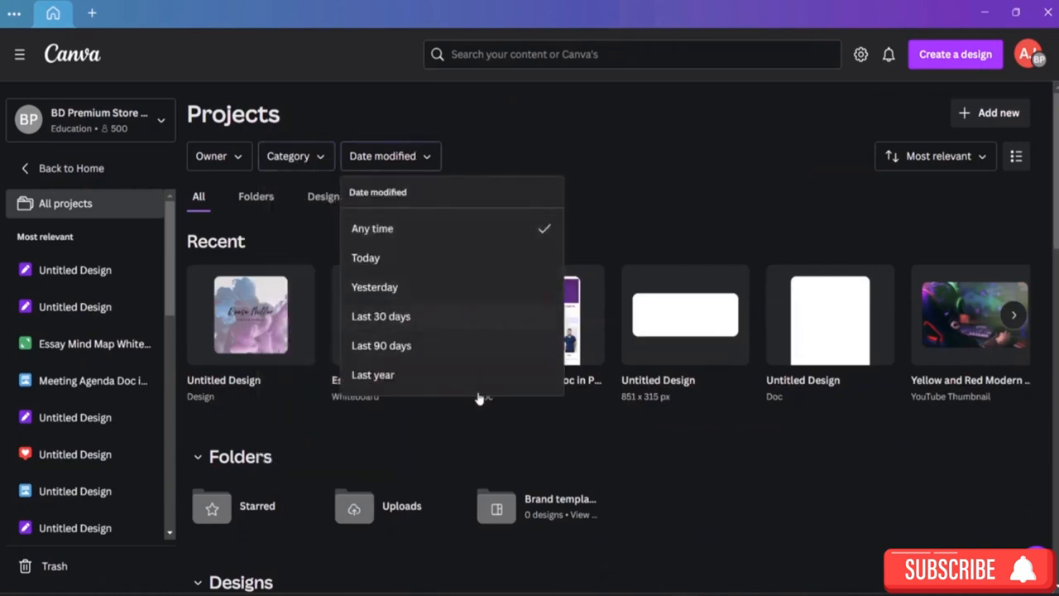
left_click(403, 316)
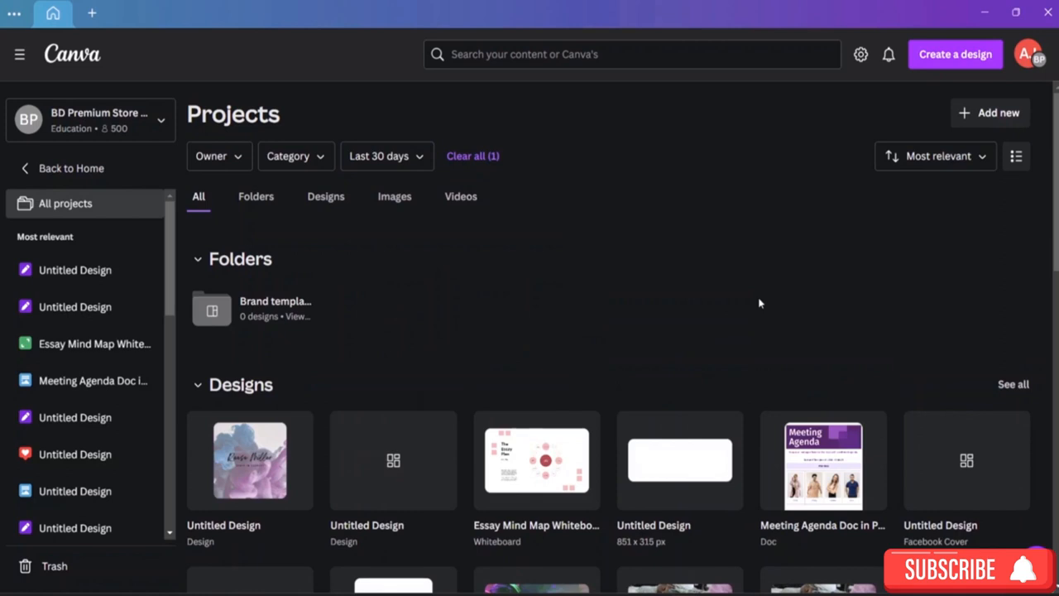
left_click(238, 153)
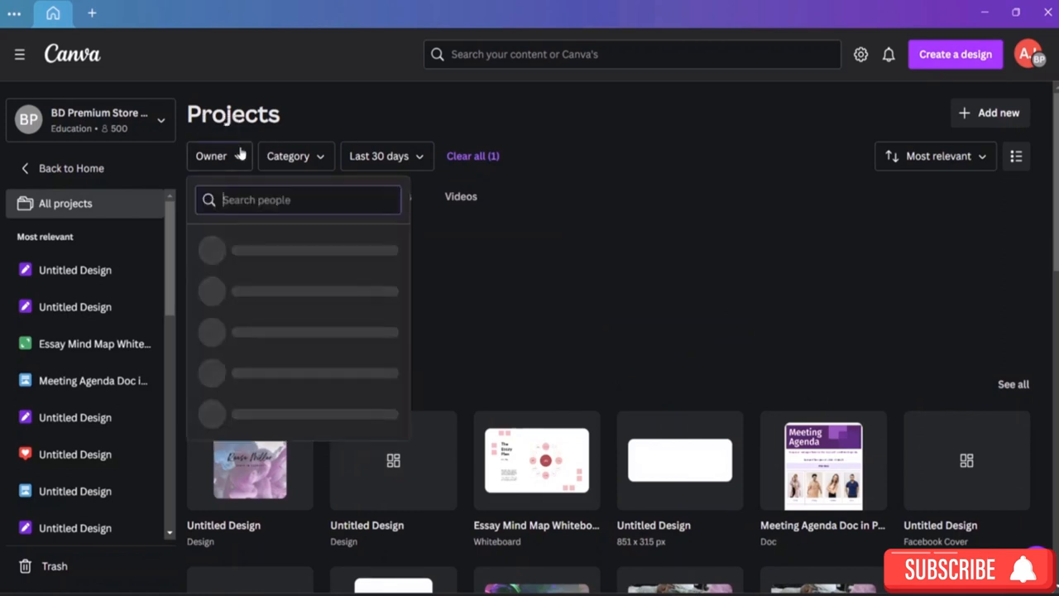
left_click(638, 274)
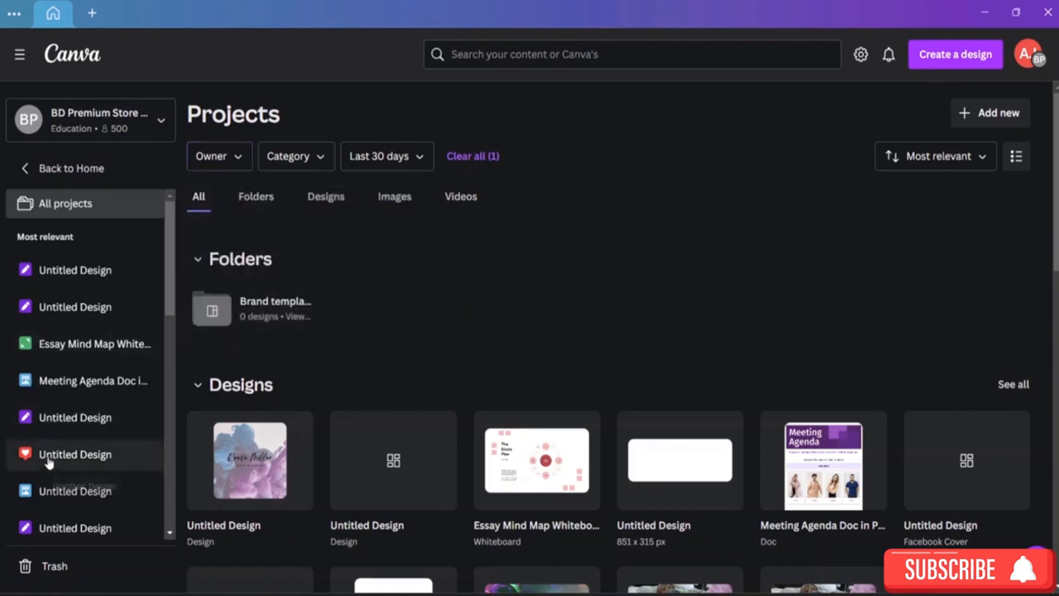
Open the template library from the home page and view its Presentations, Social media and Videos categories
left_click(41, 172)
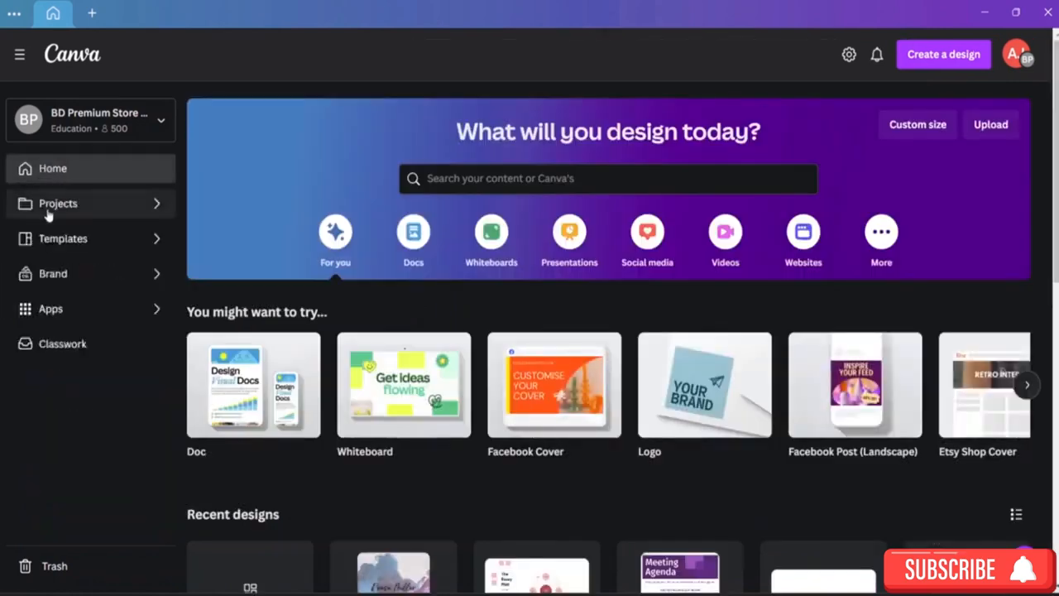
left_click(58, 236)
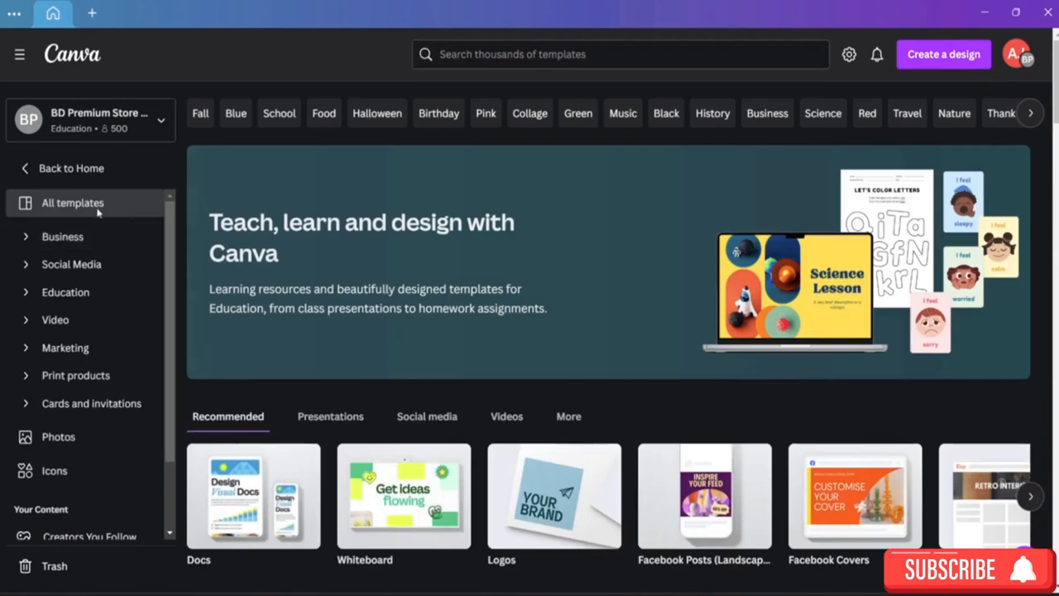
left_click(331, 416)
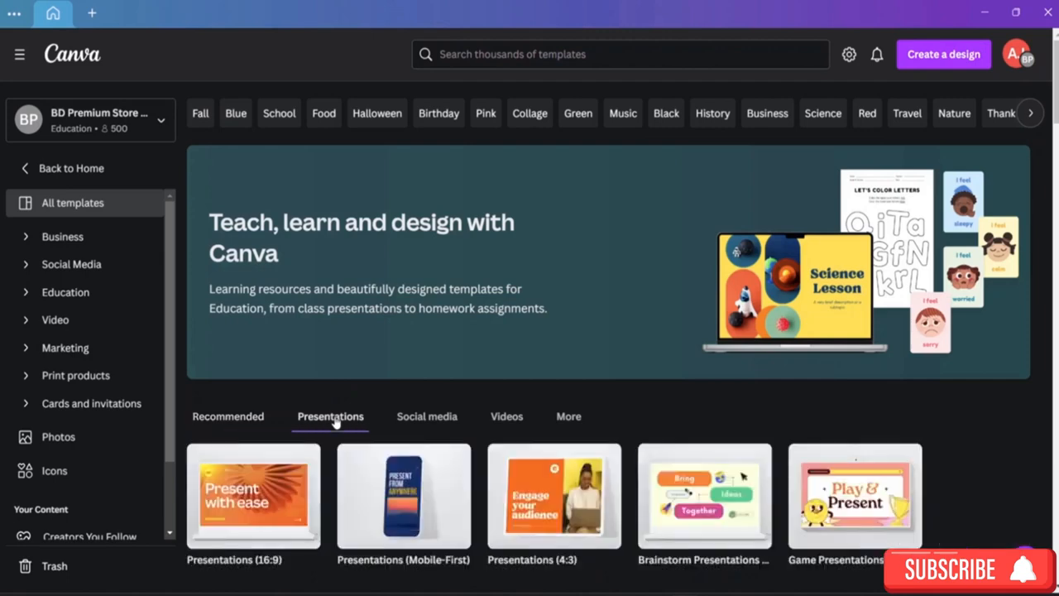
left_click(419, 416)
left_click(498, 417)
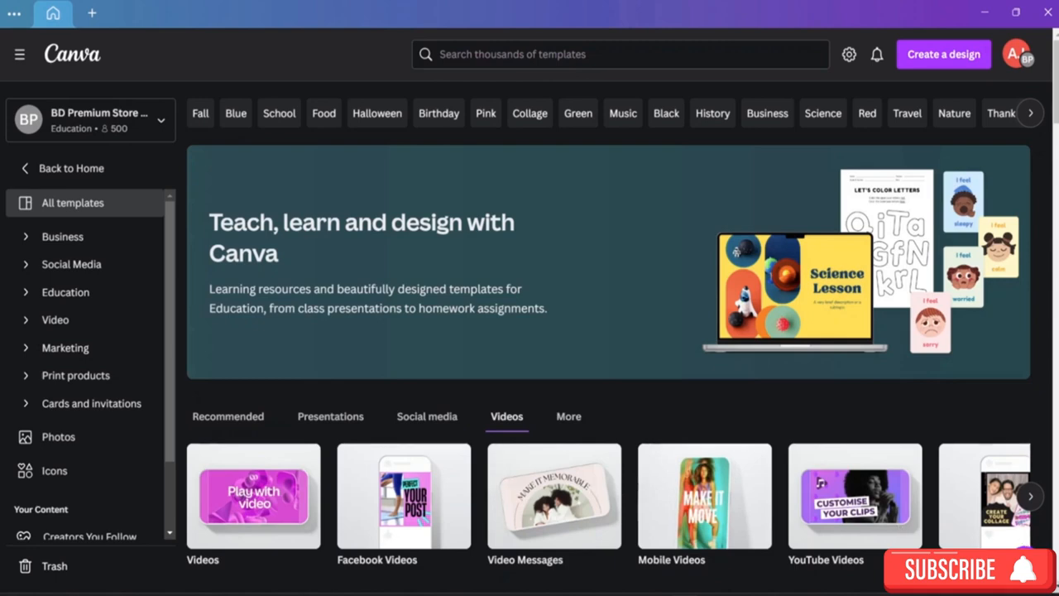
Look through the template library's lesson, grade, popular topic and suggested template sections
scroll(725, 411, "down", 3)
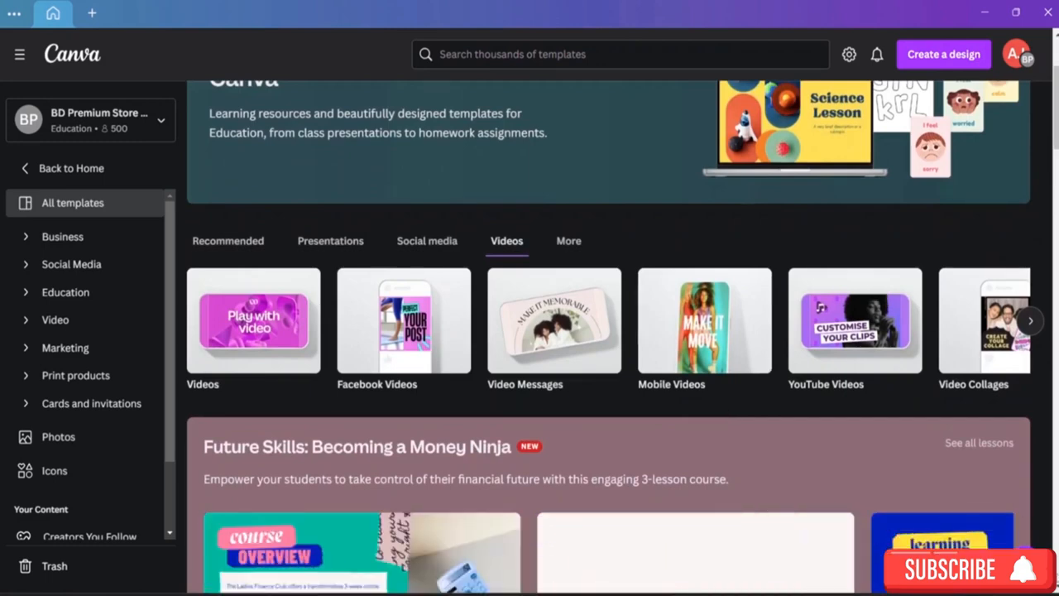
scroll(609, 337, "down", 3)
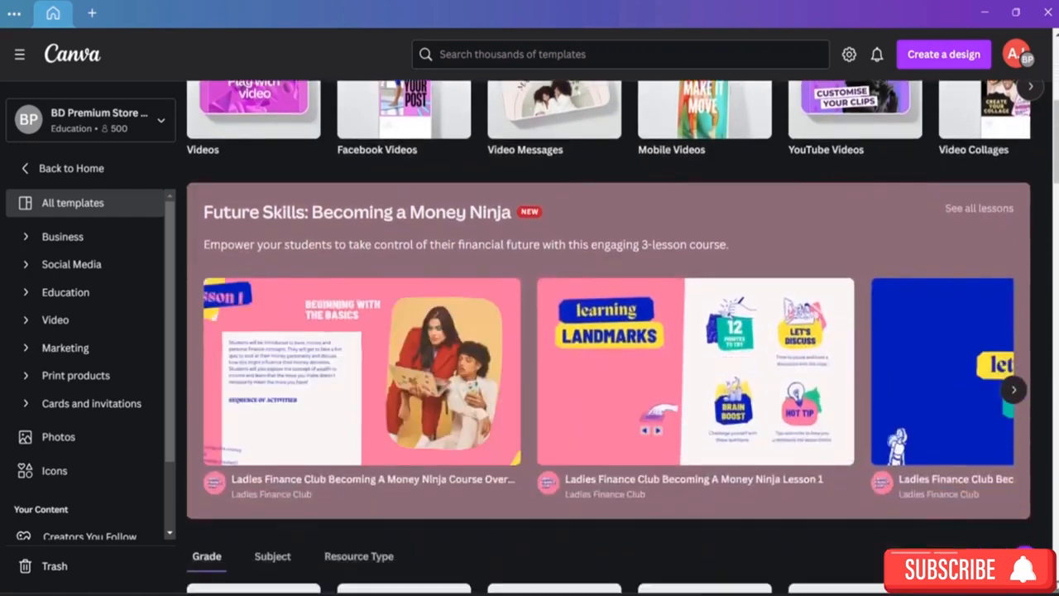
scroll(609, 337, "down", 4)
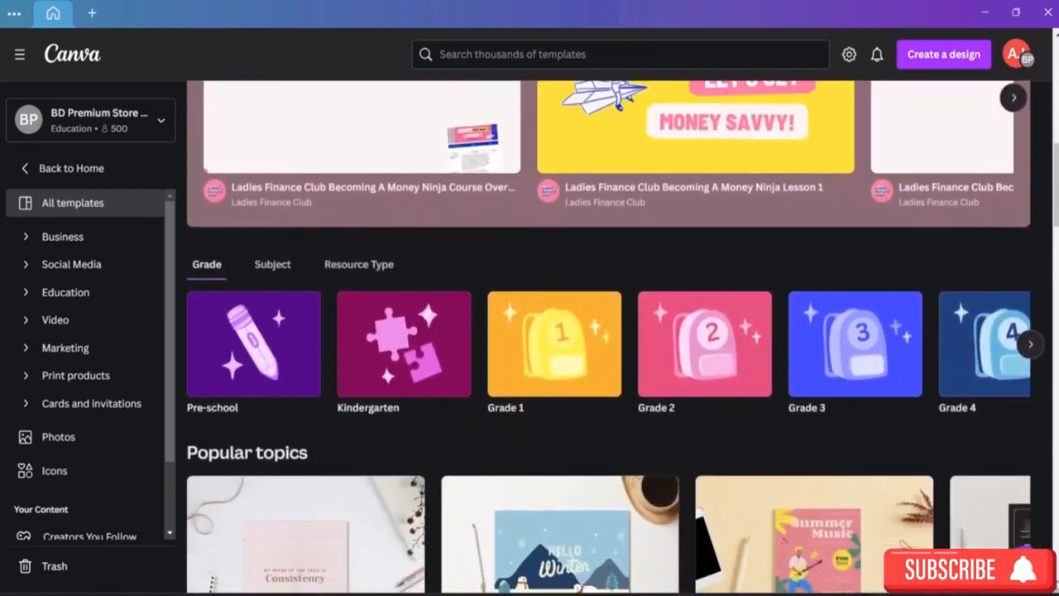
scroll(608, 337, "down", 3)
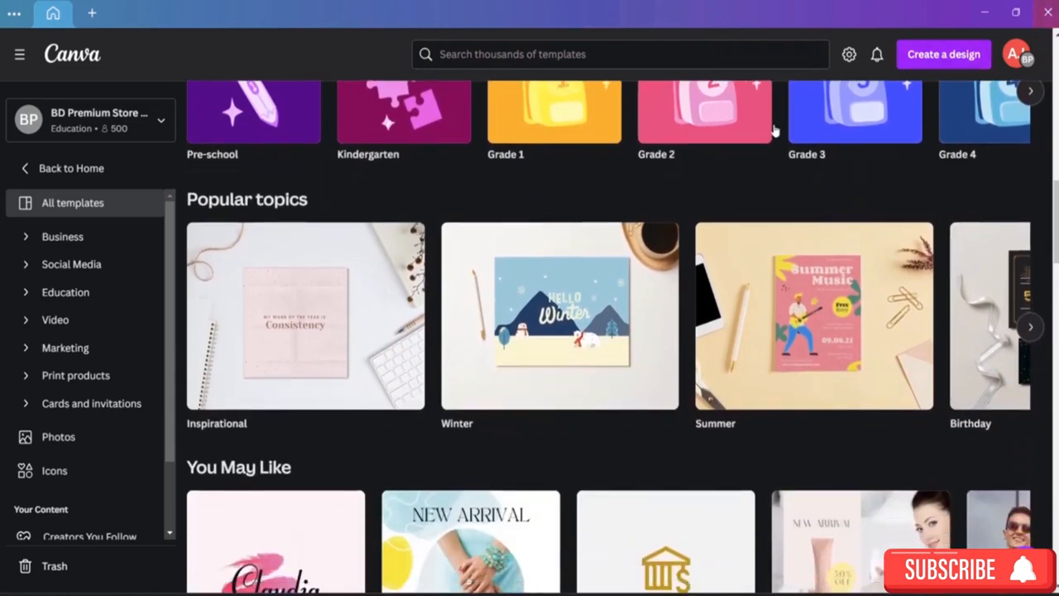
View the Brand Templates page and the Brand Kit page
scroll(174, 447, "down", 1)
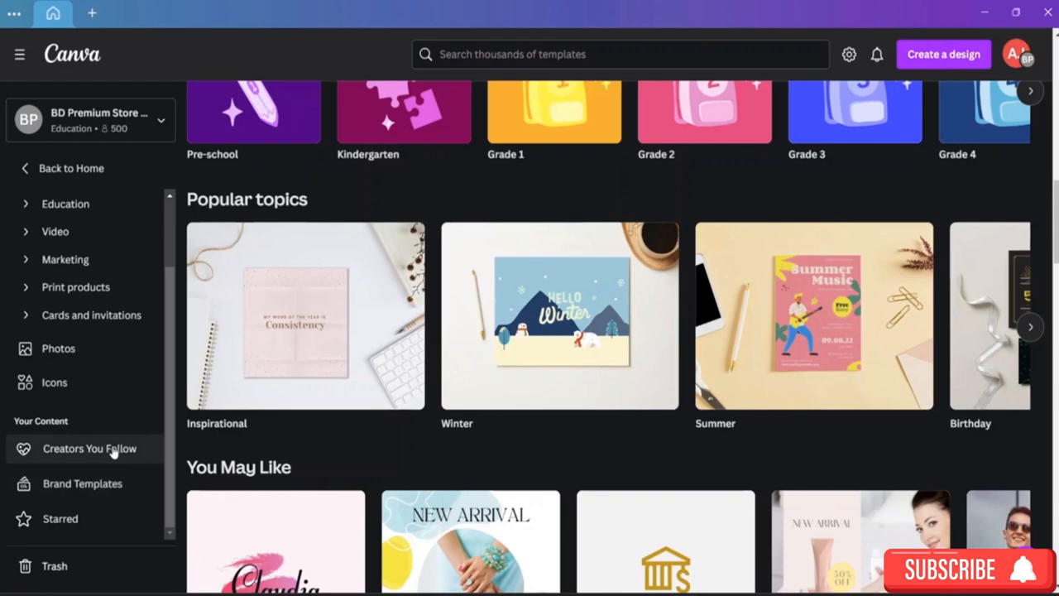
left_click(112, 491)
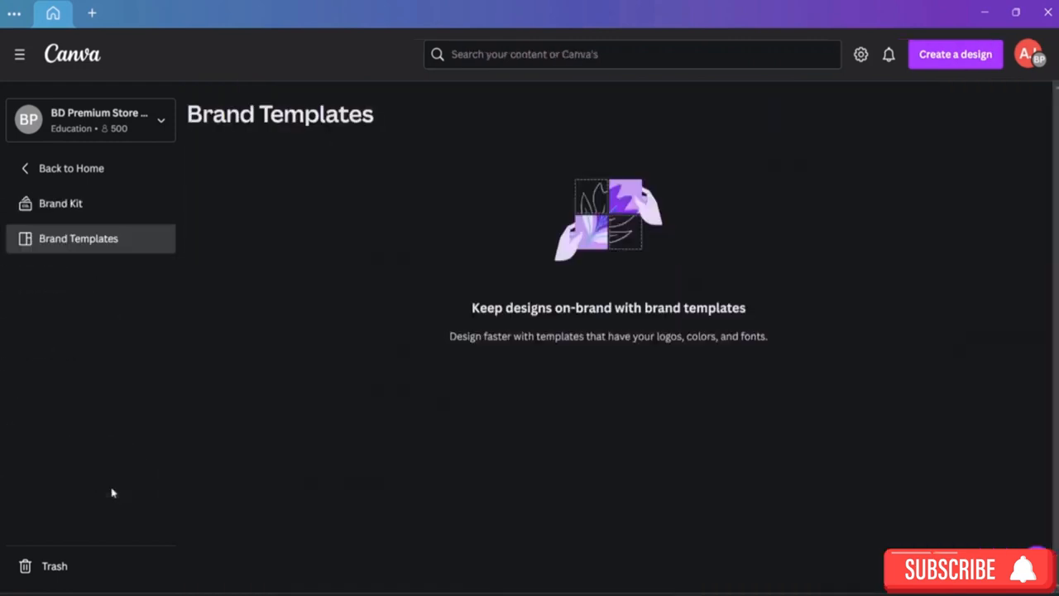
left_click(95, 208)
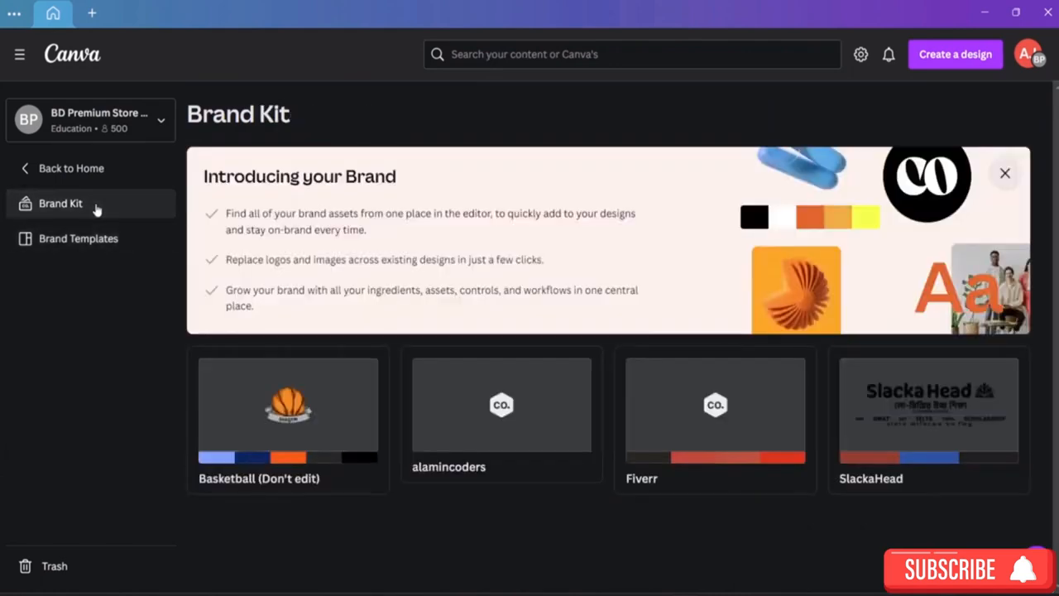
left_click(30, 174)
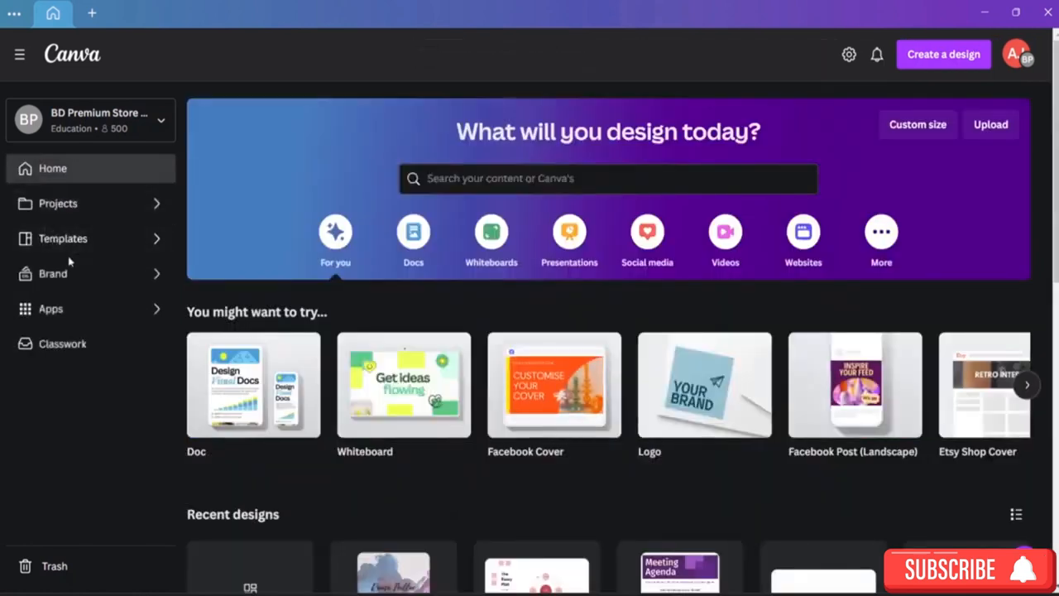
left_click(80, 284)
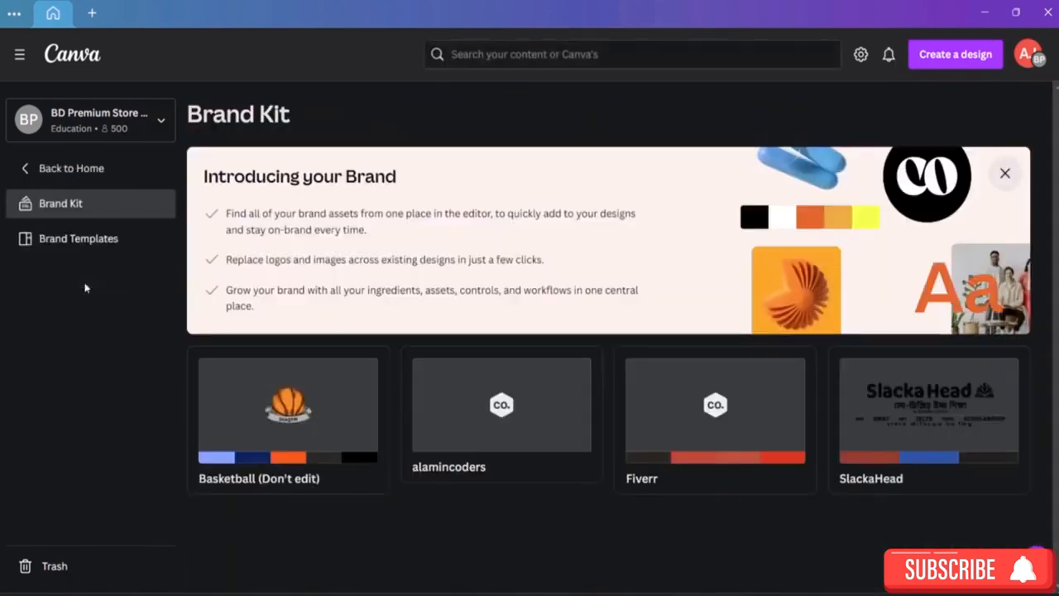
Return to the home page and open the Apps page
left_click(28, 171)
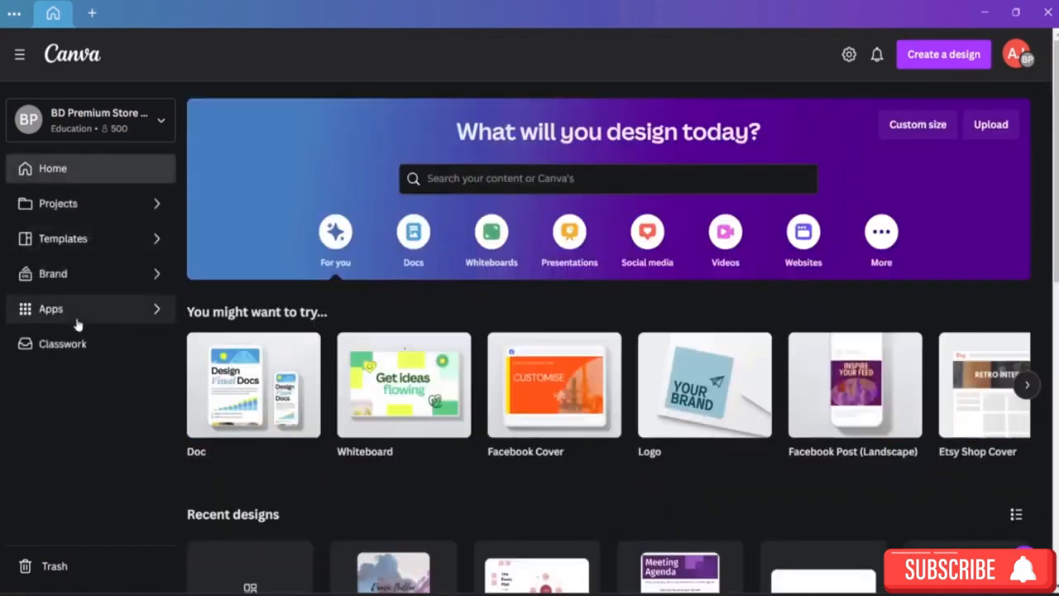
left_click(77, 316)
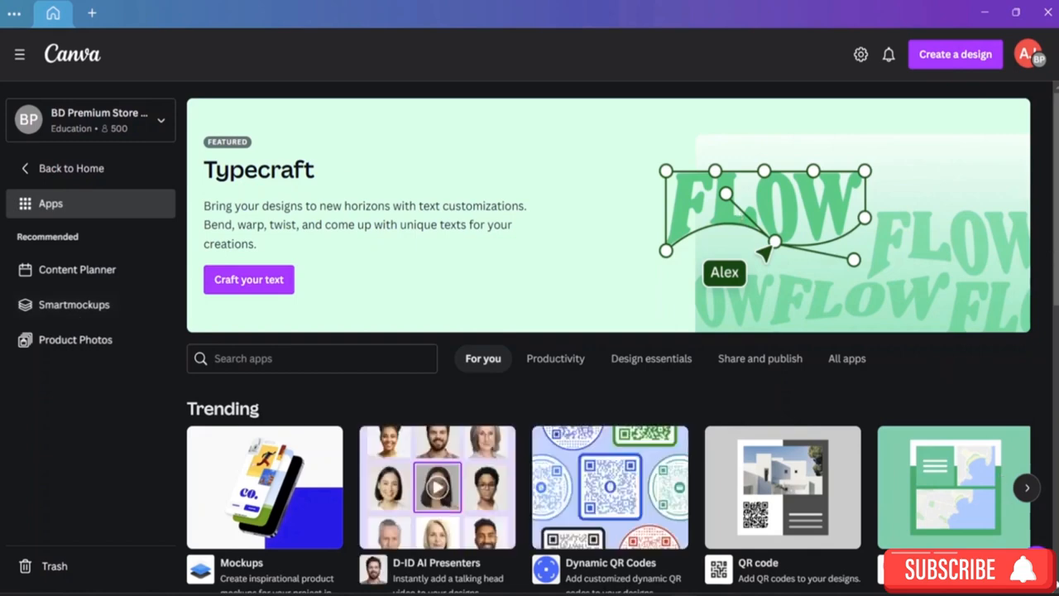
Look through the trending and new apps, view the QR code app's details, and close them
scroll(762, 417, "down", 3)
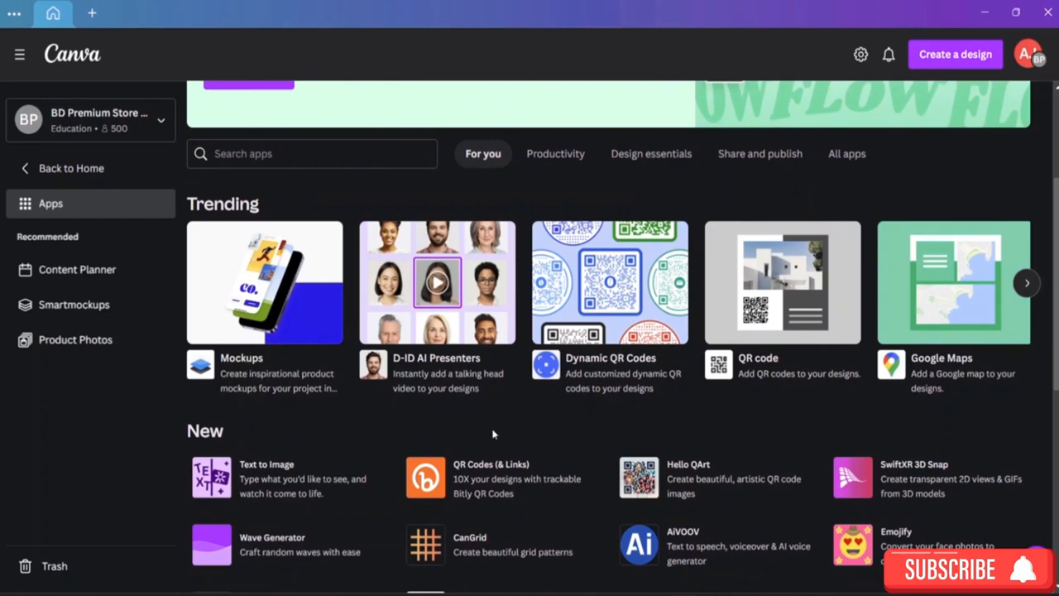
left_click(745, 348)
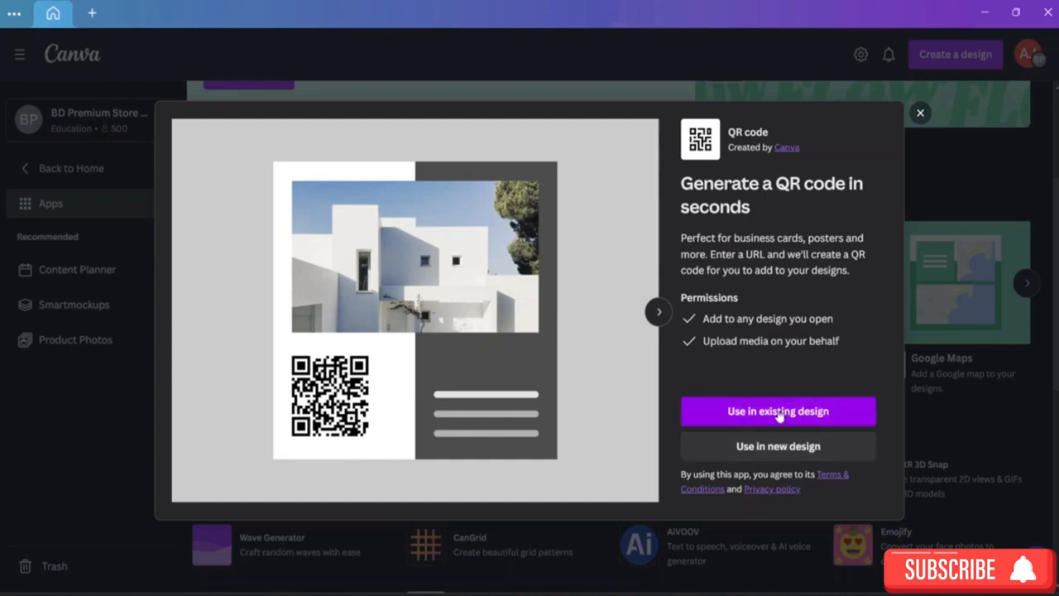
left_click(918, 113)
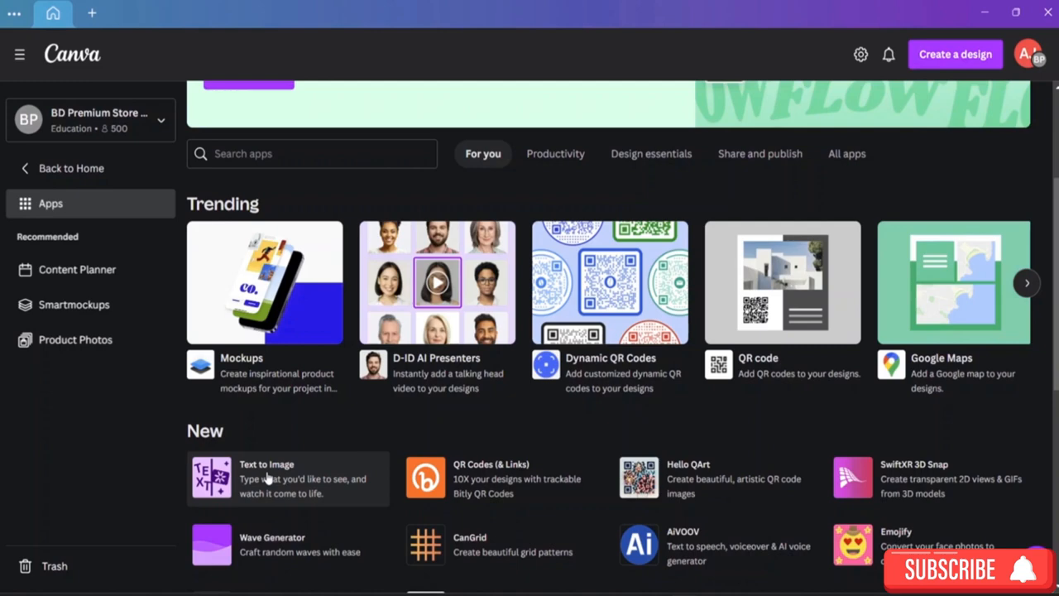
Open the Content Planner and look through its September 2023 calendar
left_click(82, 273)
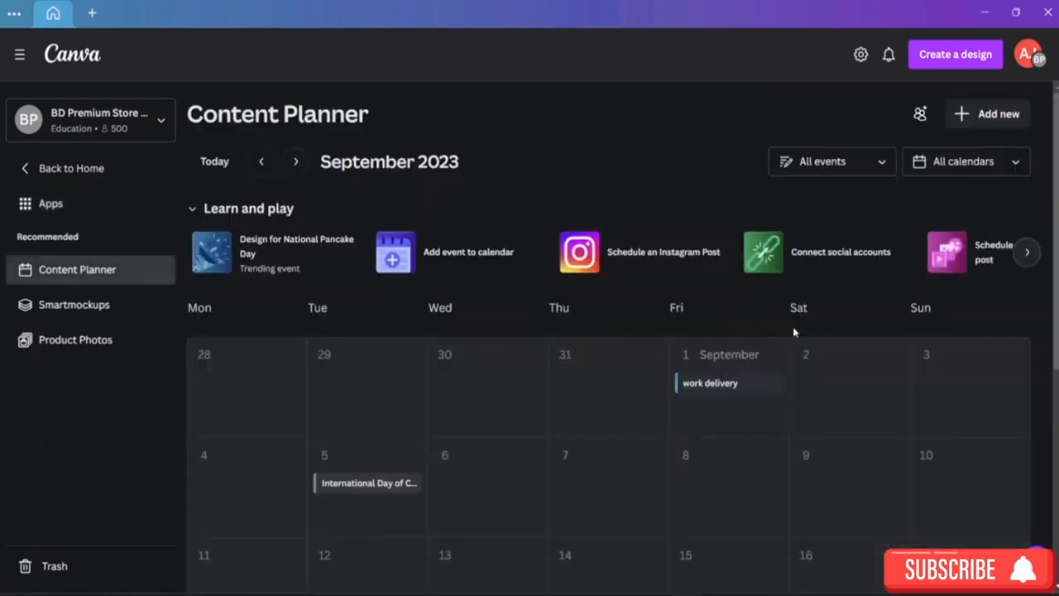
scroll(608, 339, "down", 3)
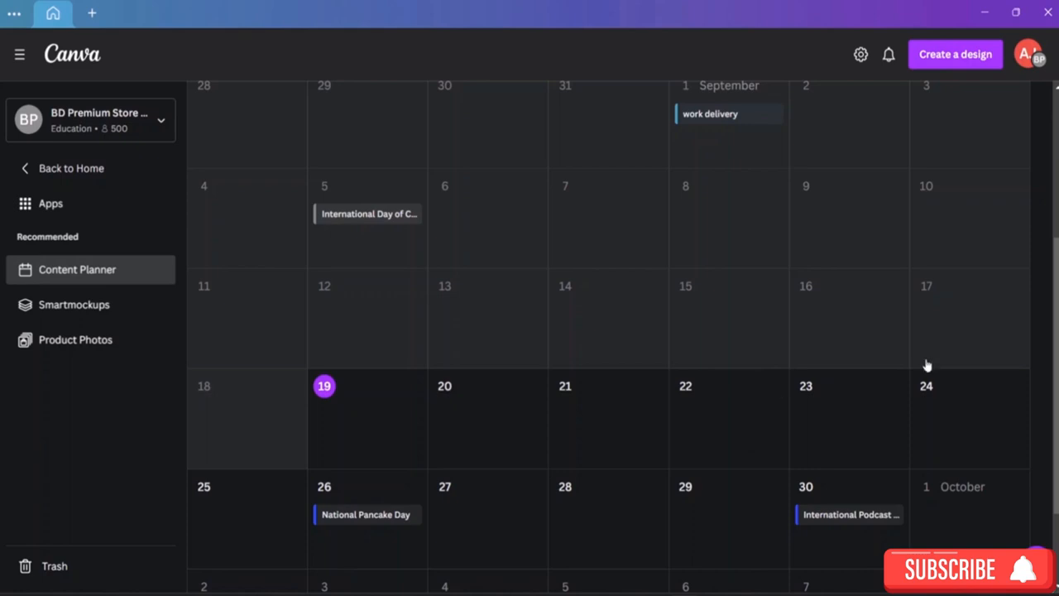
scroll(924, 367, "up", 3)
scroll(857, 351, "down", 3)
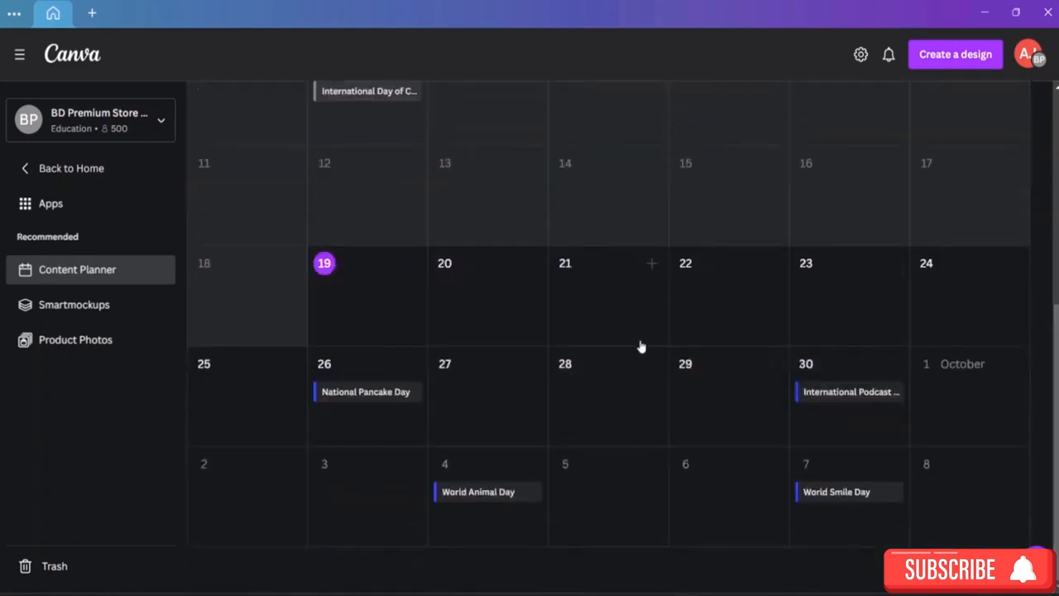
Start a new event on Thursday, Sep 28 and title it "Motion Graphic Delivery"
left_click(590, 364)
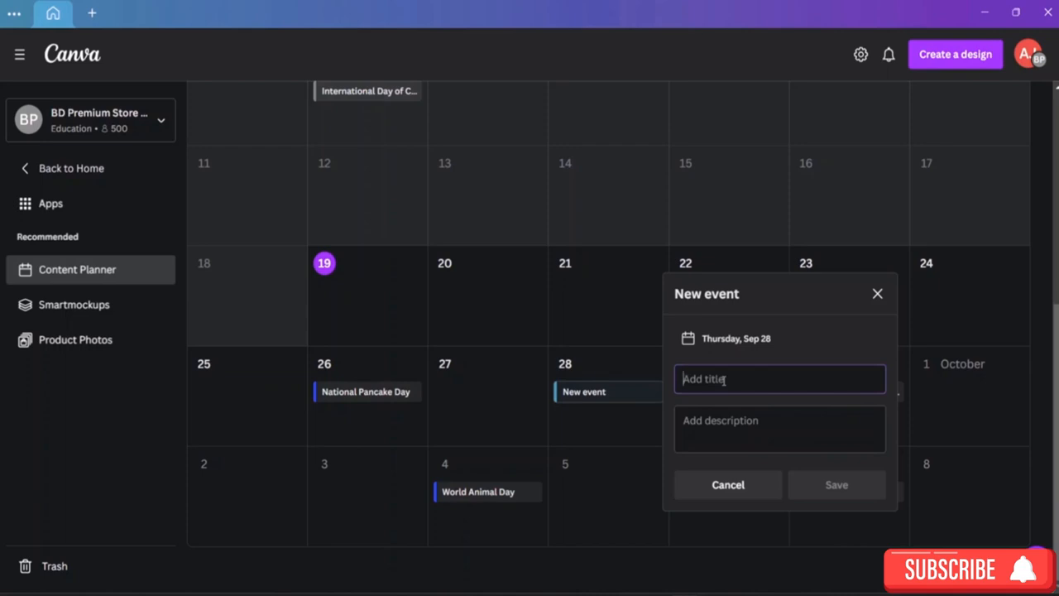
type("Gr")
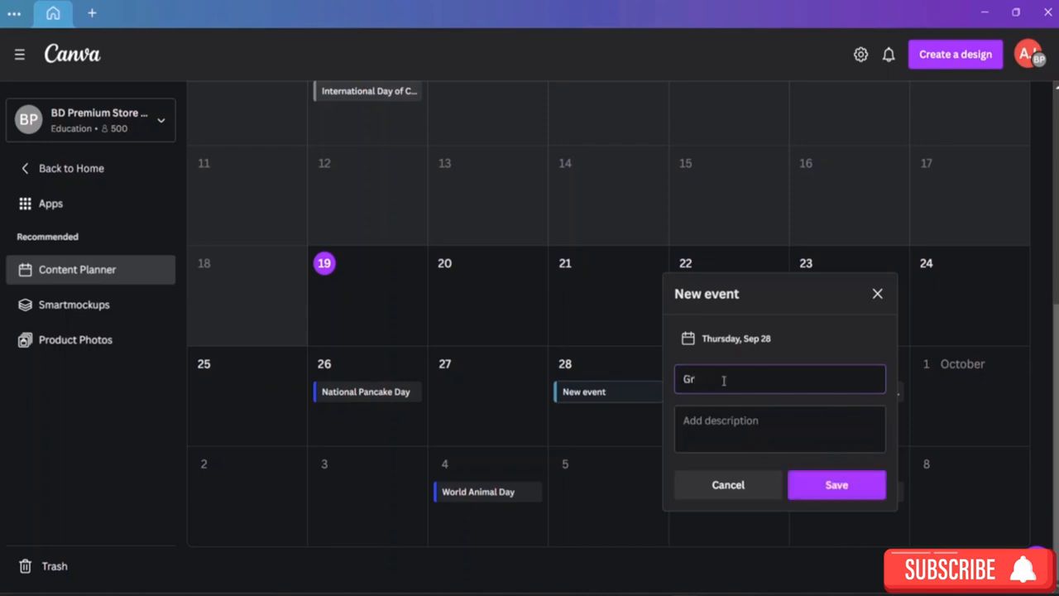
type("aphi")
key("BackSpace")
key("BackSpace")
key("BackSpace")
key("BackSpace")
key("BackSpace")
key("BackSpace")
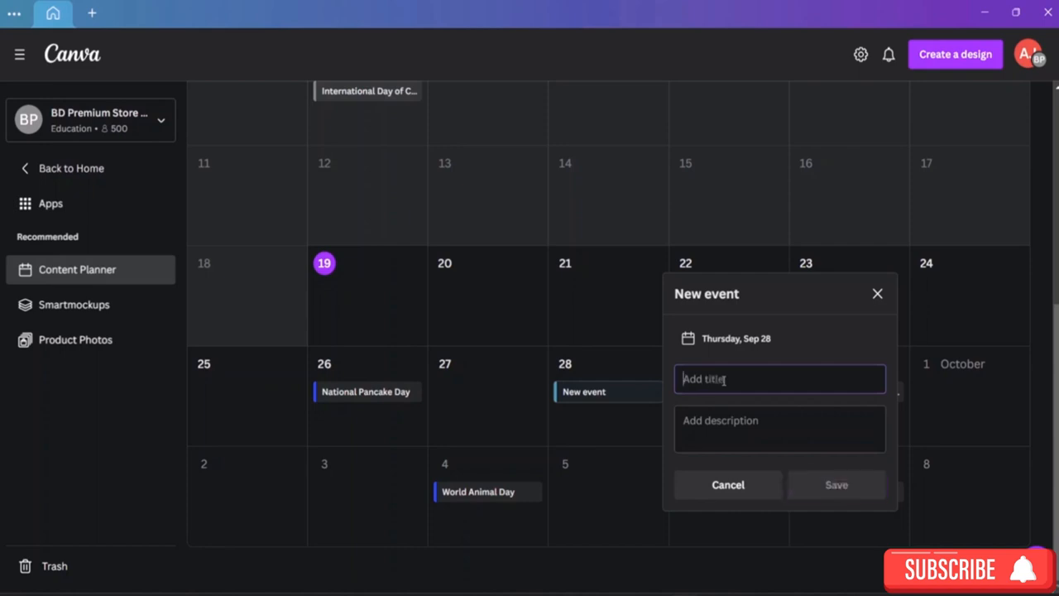
type("Motion ")
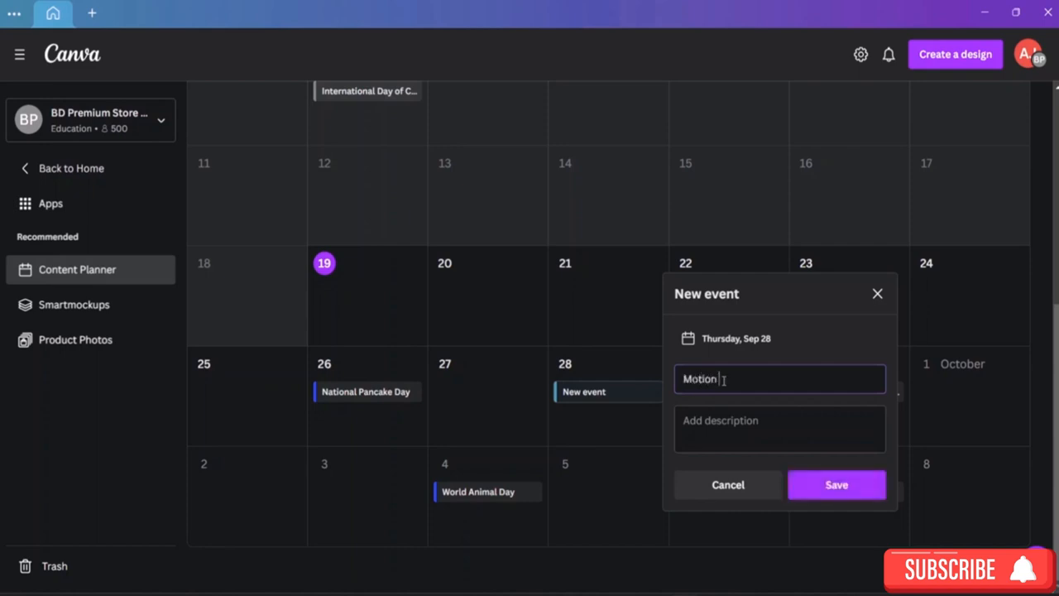
type("Graphic Delivery")
Add the description "Max IT solutions" to the event and save it
left_click(697, 420)
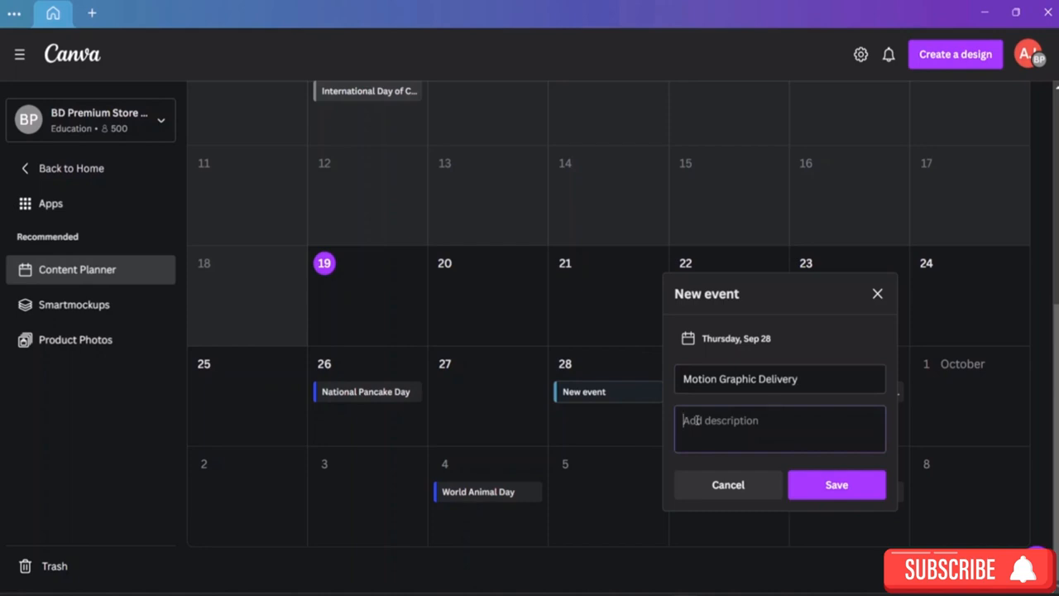
type("Max IT solutions")
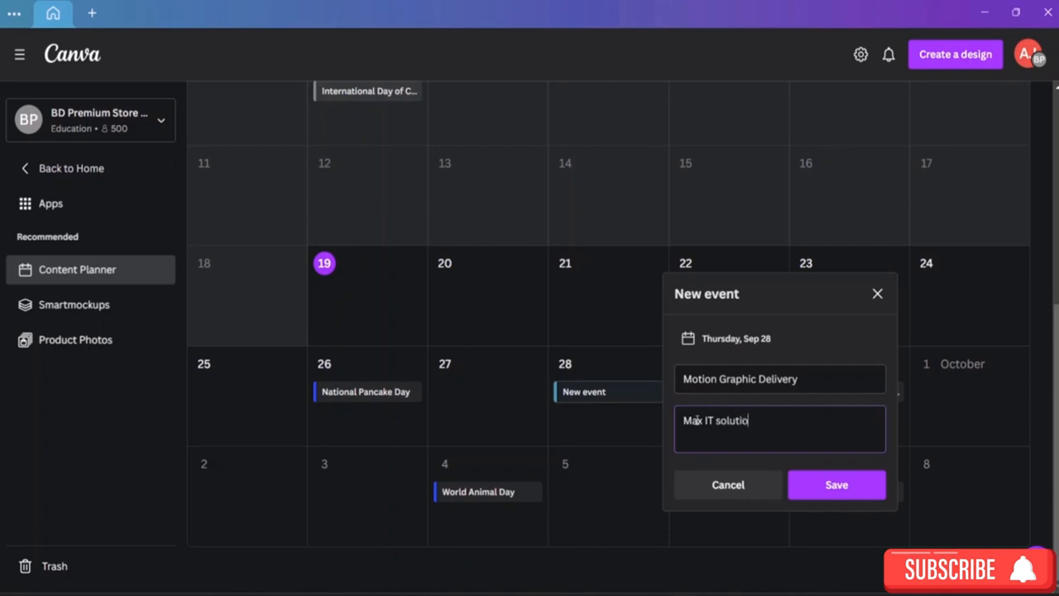
left_click(797, 483)
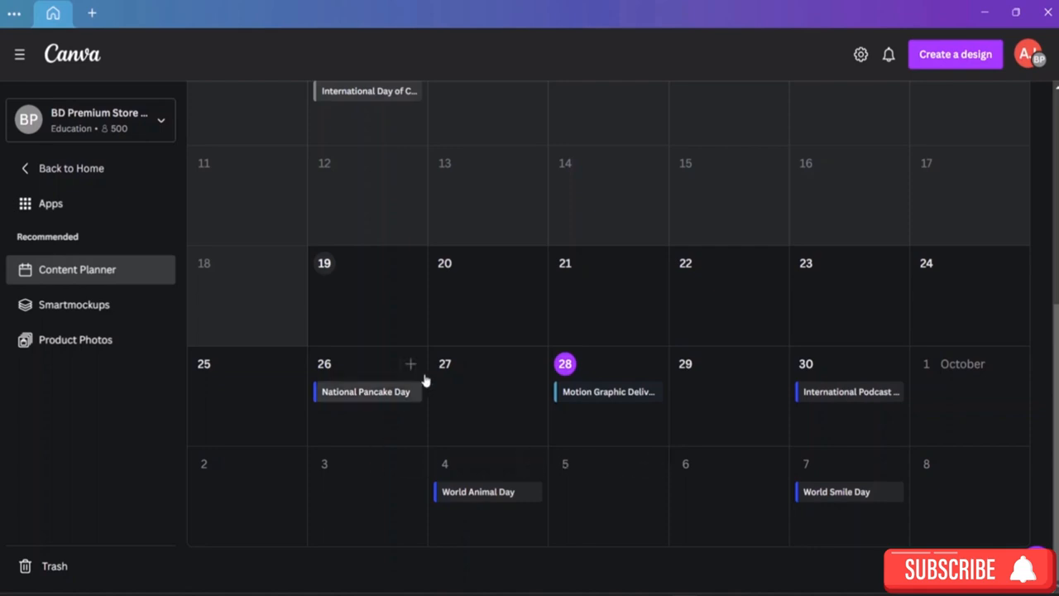
Open the Smartmockups page and view its Print and Packaging categories
left_click(107, 301)
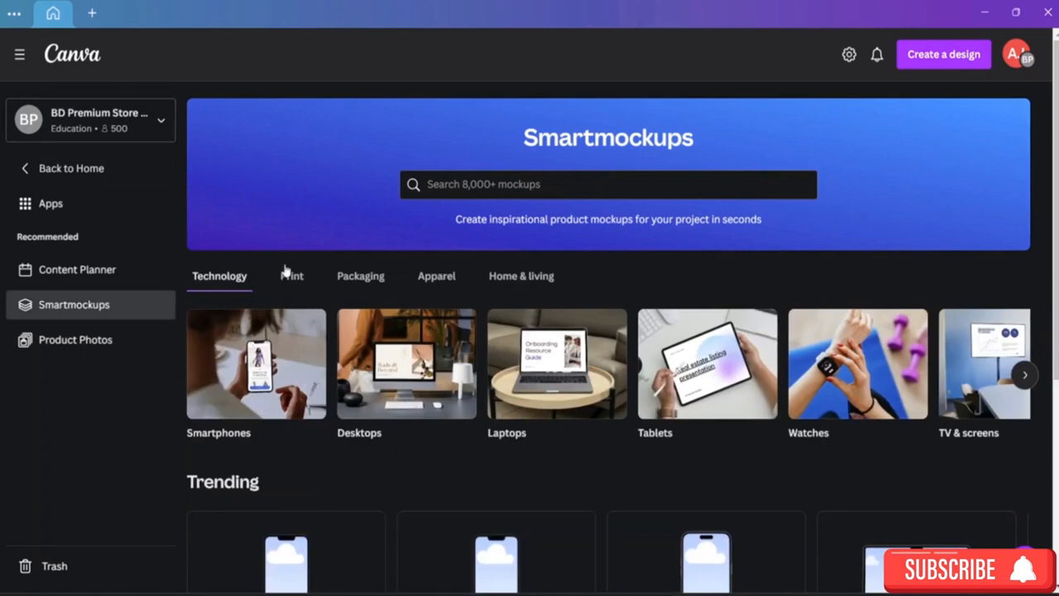
left_click(290, 281)
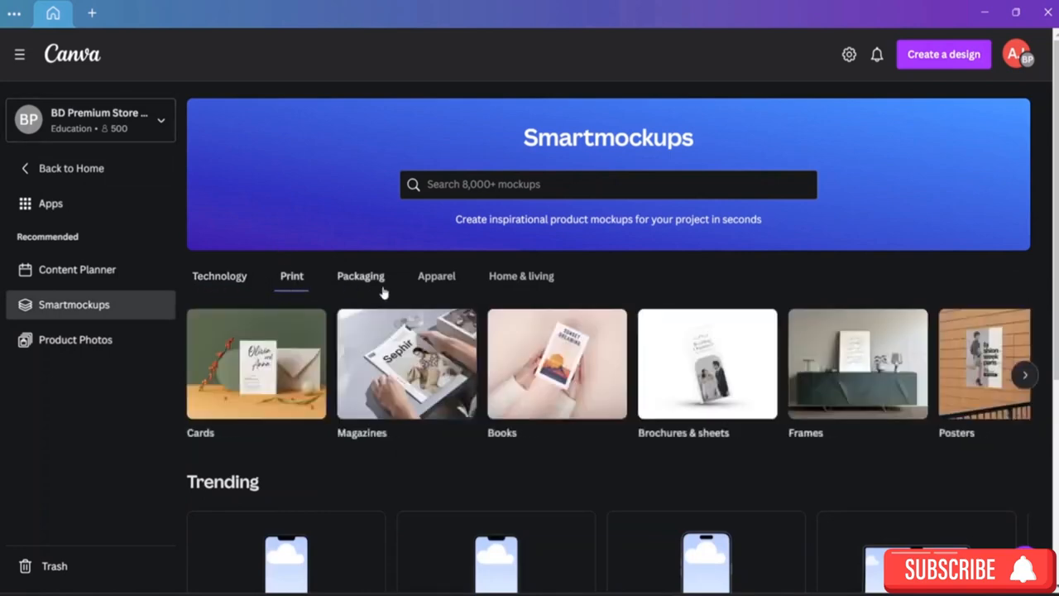
left_click(382, 289)
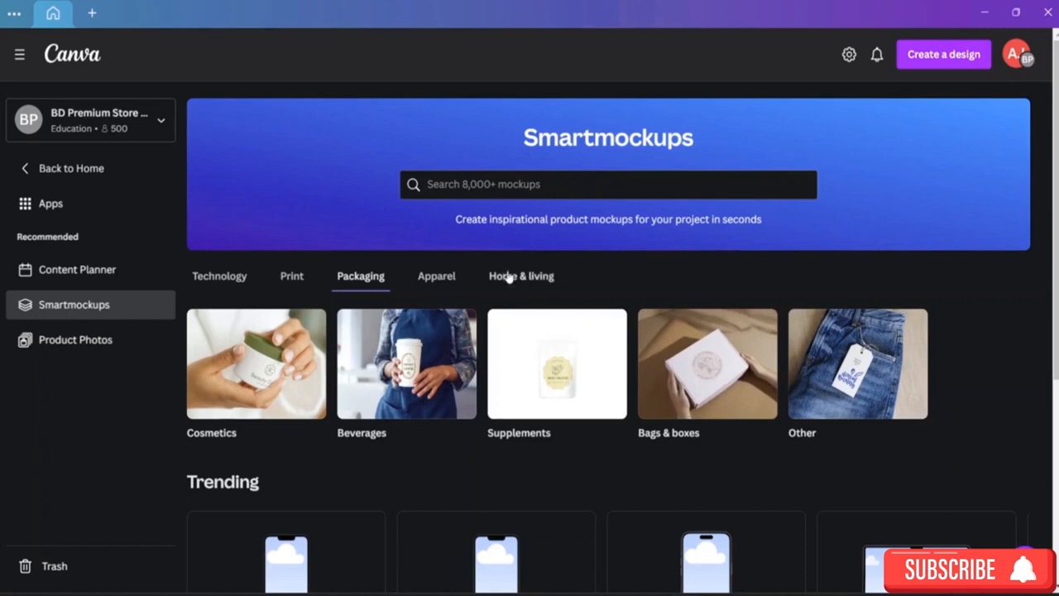
View the Product Photos page, open its photo selection dialog, and close it without adding any images
left_click(87, 340)
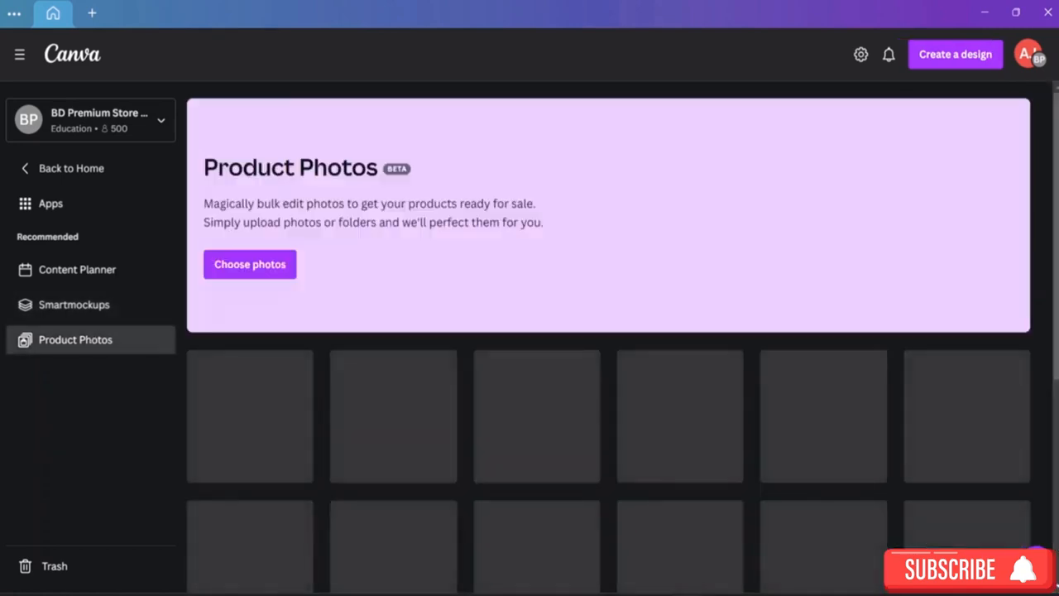
scroll(608, 331, "down", 2)
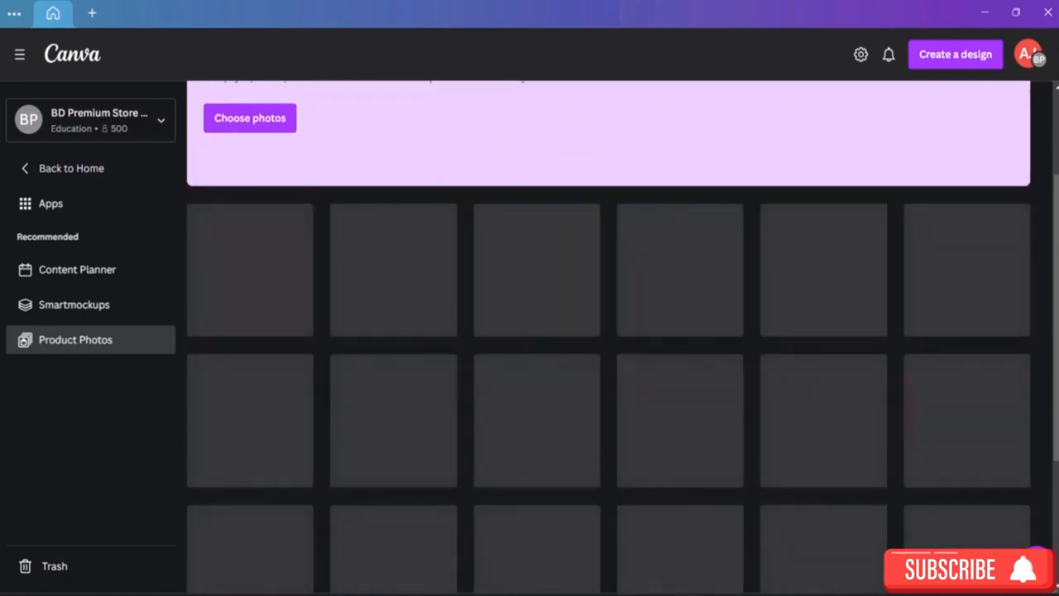
scroll(608, 331, "down", 1)
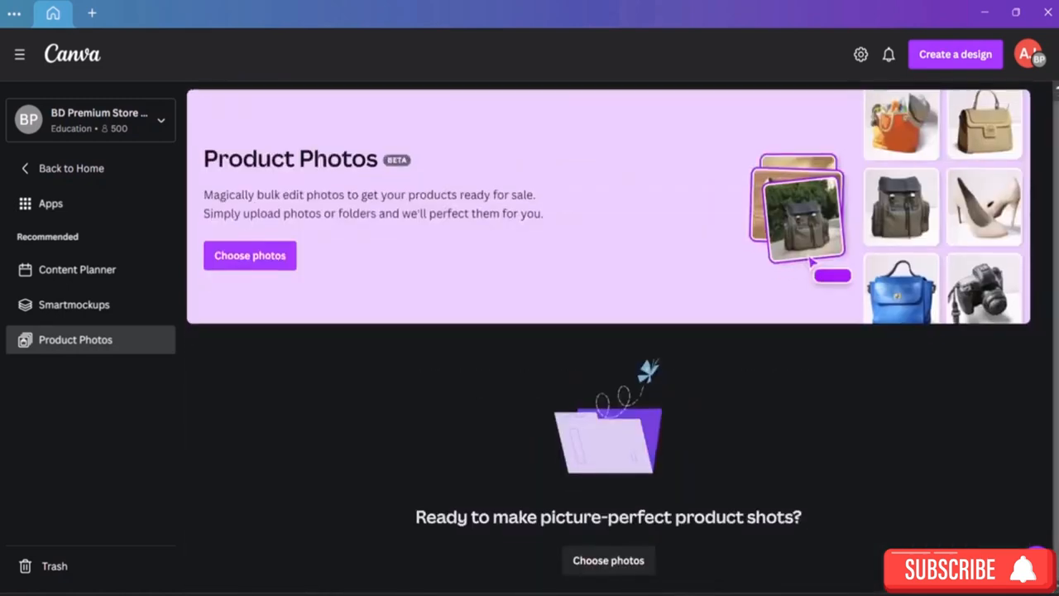
left_click(286, 257)
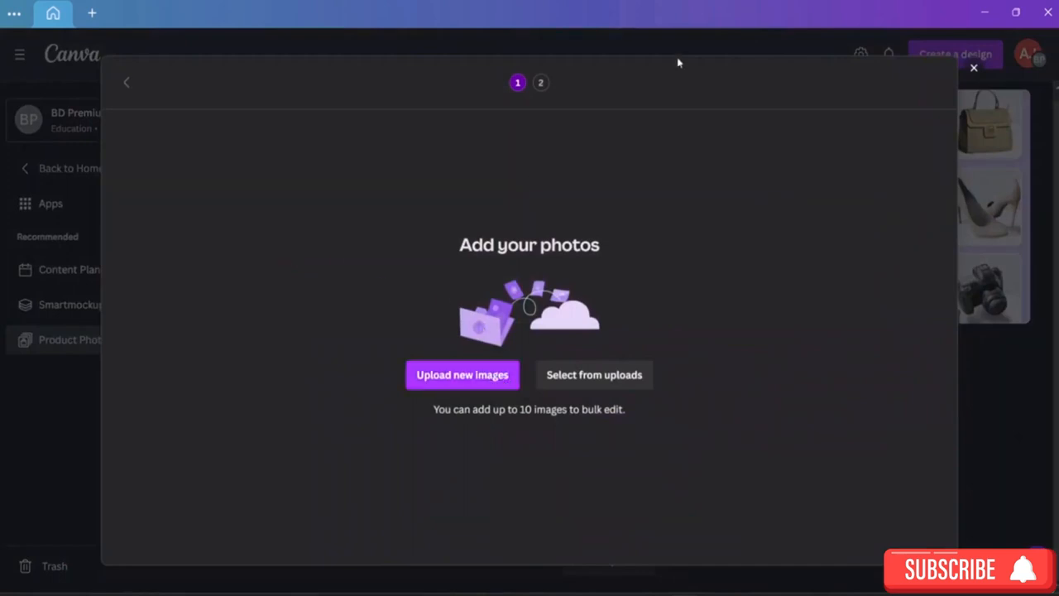
left_click(974, 69)
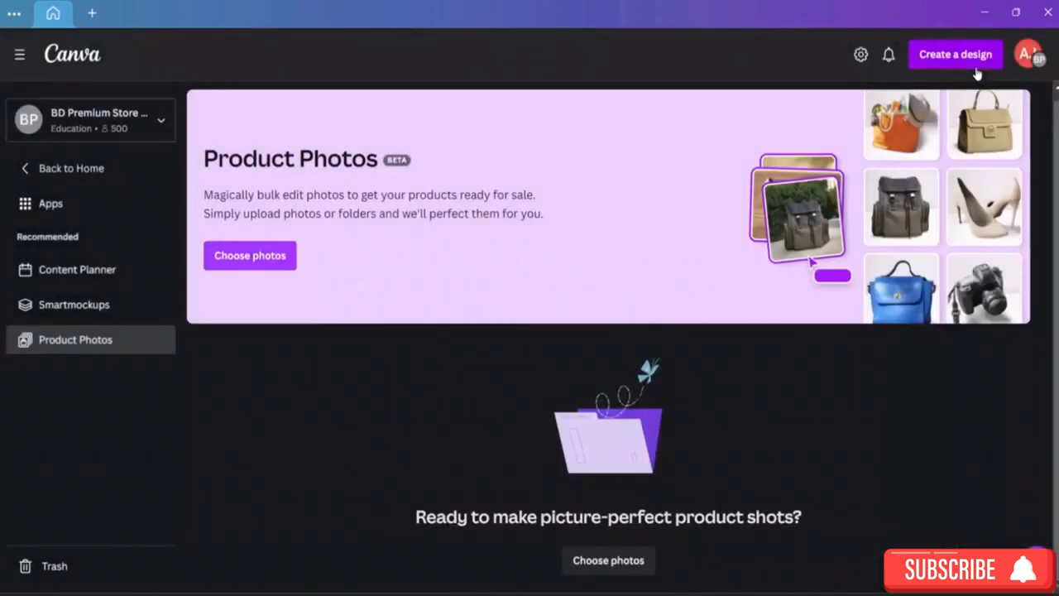
Return to the home page, open the Classwork page, and view its status filter options
left_click(34, 170)
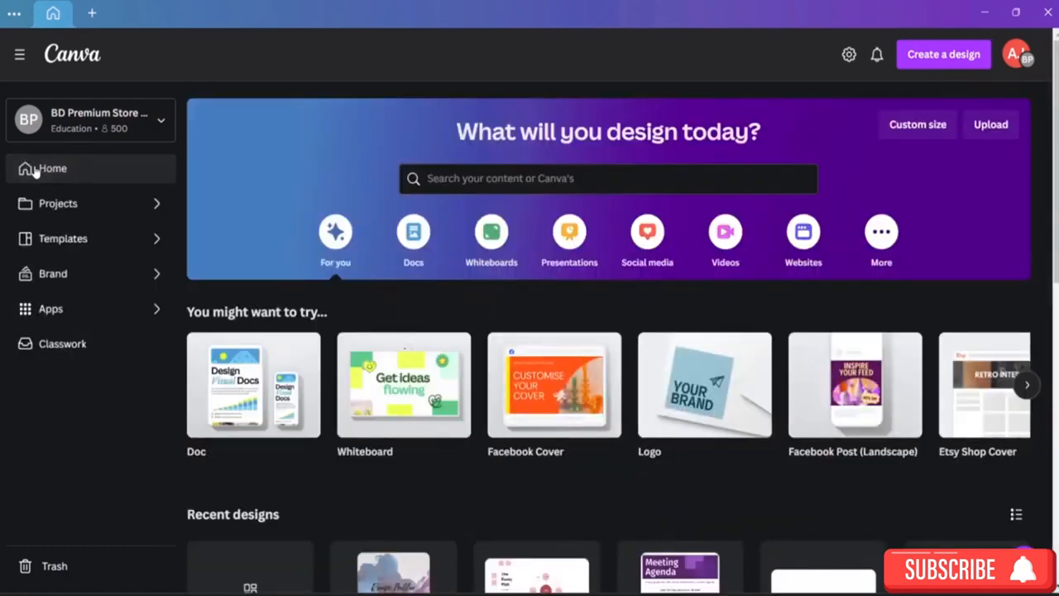
left_click(66, 348)
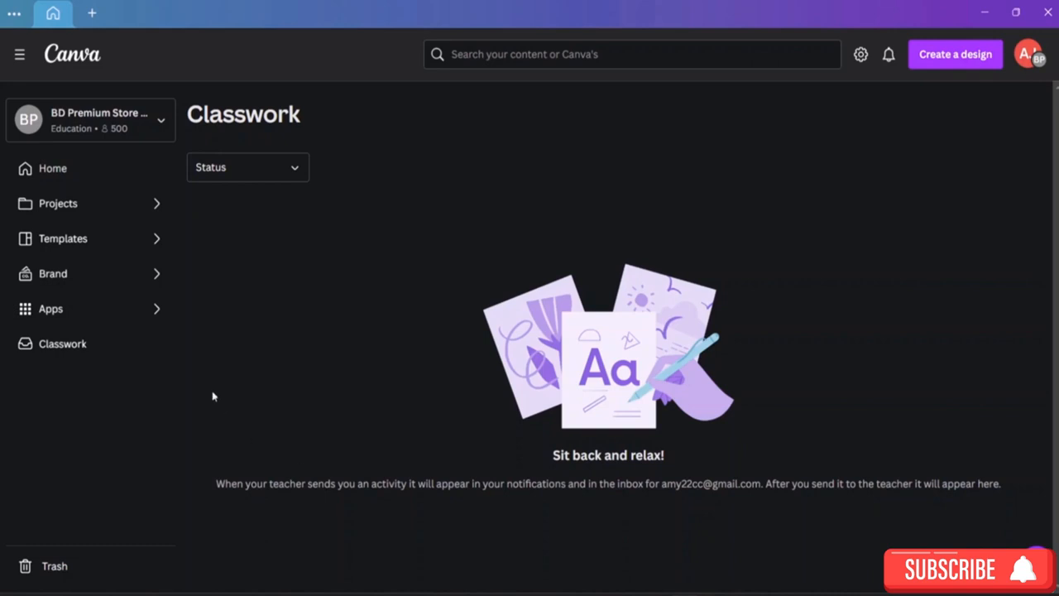
left_click(286, 177)
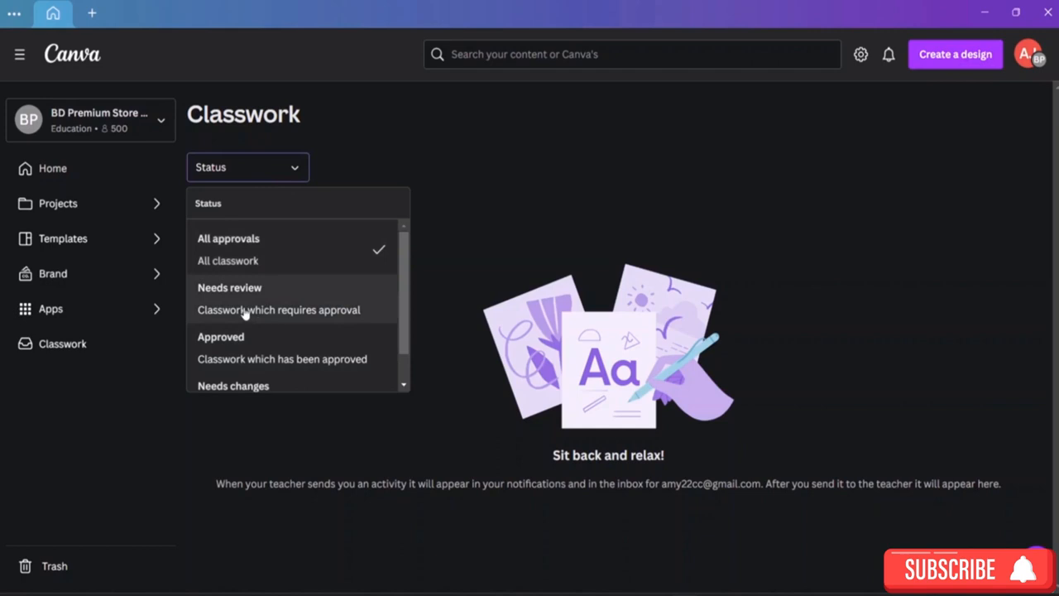
scroll(245, 372, "down", 1)
scroll(272, 251, "up", 1)
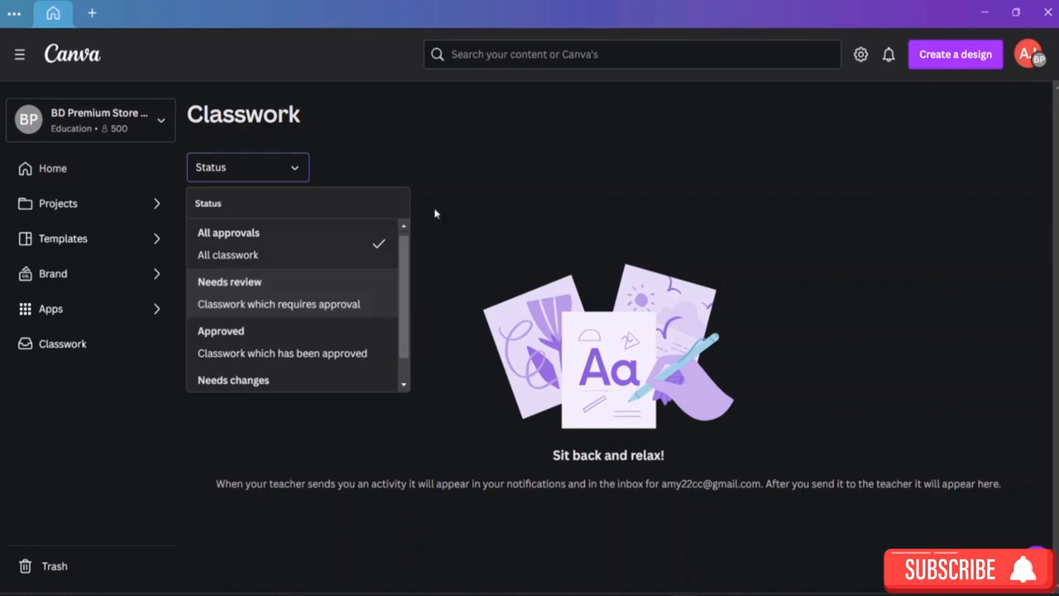
left_click(527, 187)
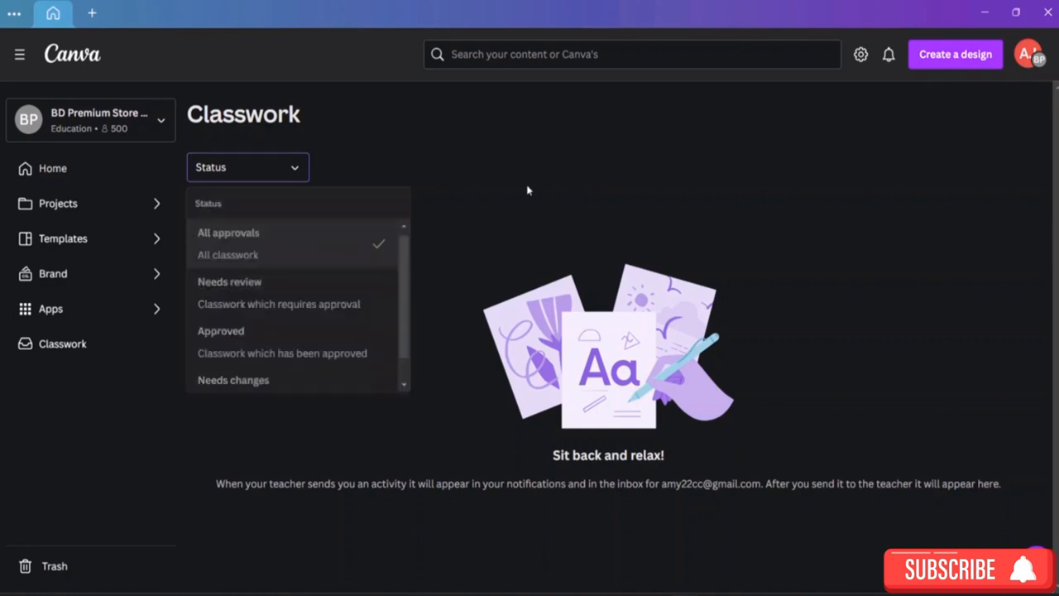
View the Brand Kit page again, return to the home page, and hide and show the navigation sidebar
left_click(55, 276)
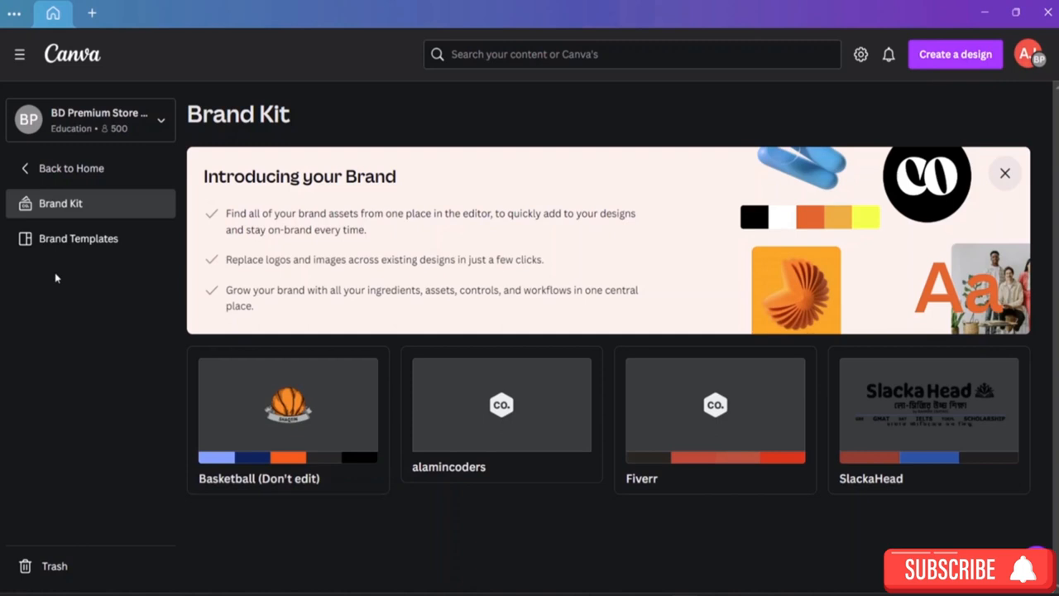
left_click(29, 180)
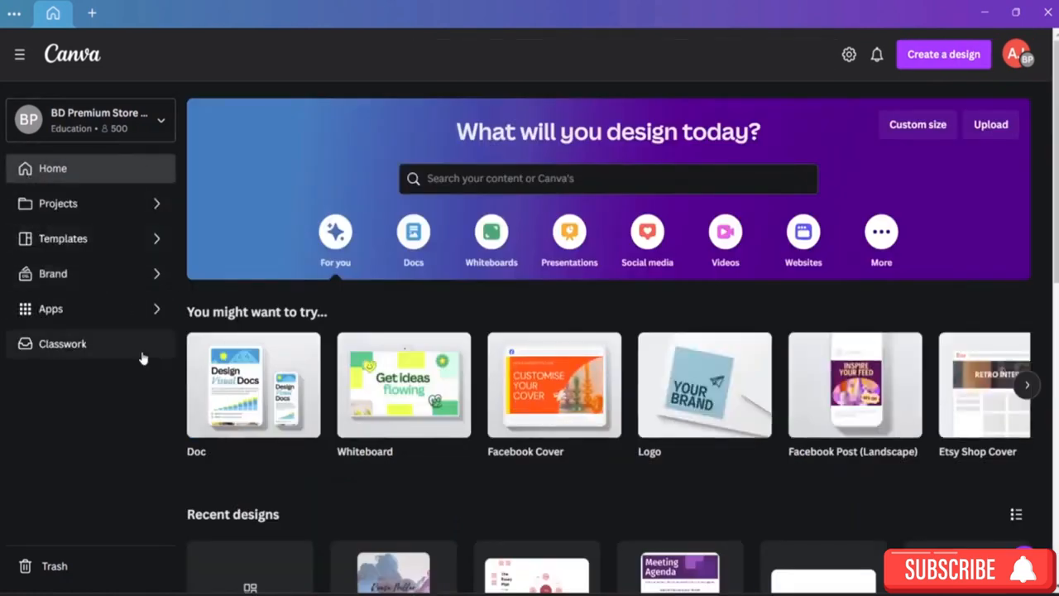
left_click(20, 54)
left_click(20, 55)
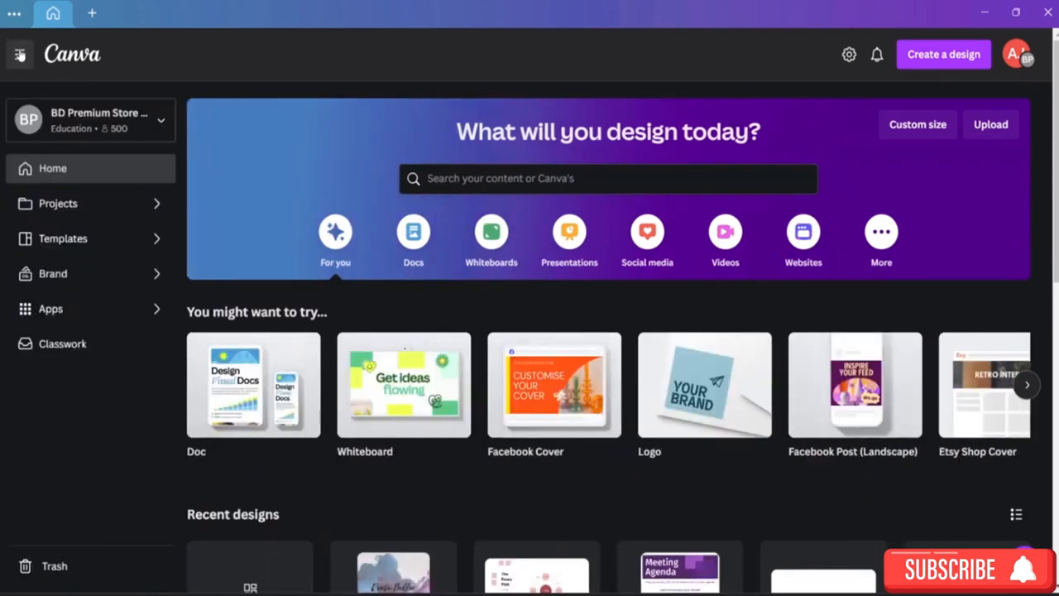
Look through the deleted designs in the Trash and view the available actions for the Chocolate Minimalist Letter Envelope Logo Design
left_click(68, 567)
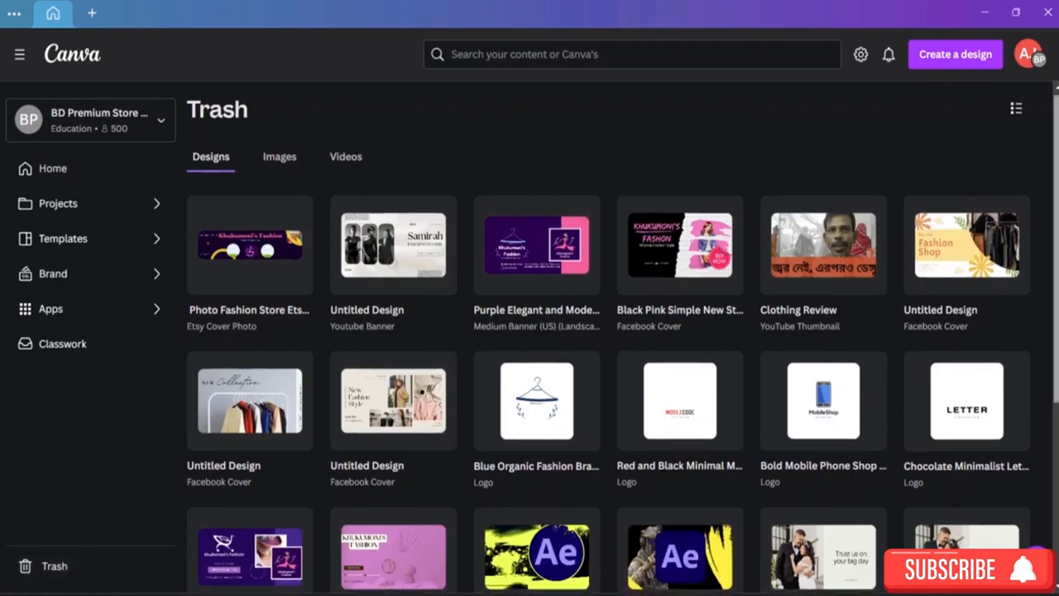
scroll(608, 331, "down", 8)
scroll(620, 330, "down", 3)
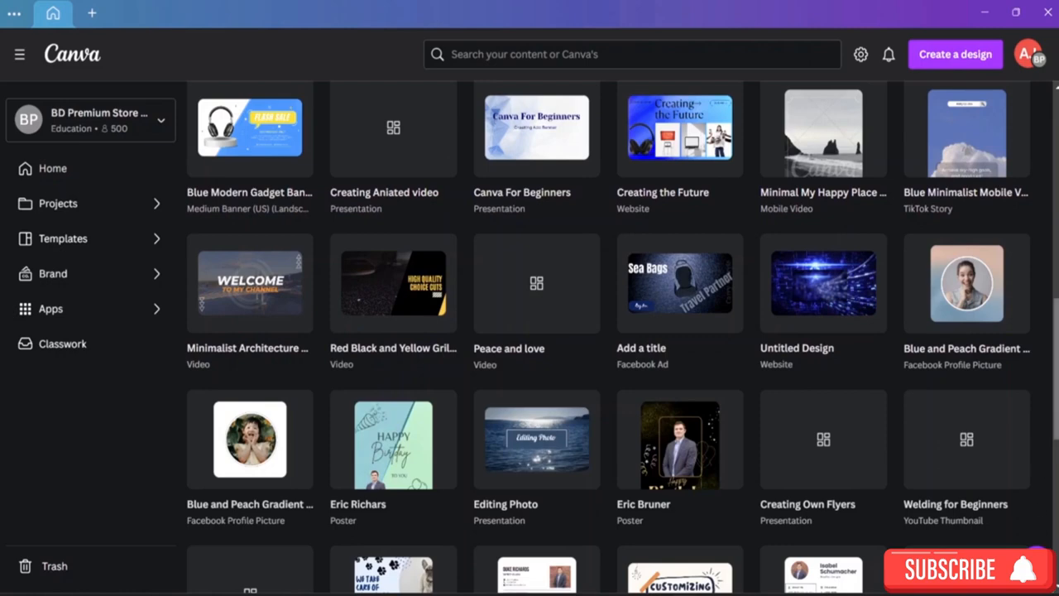
scroll(621, 331, "down", 10)
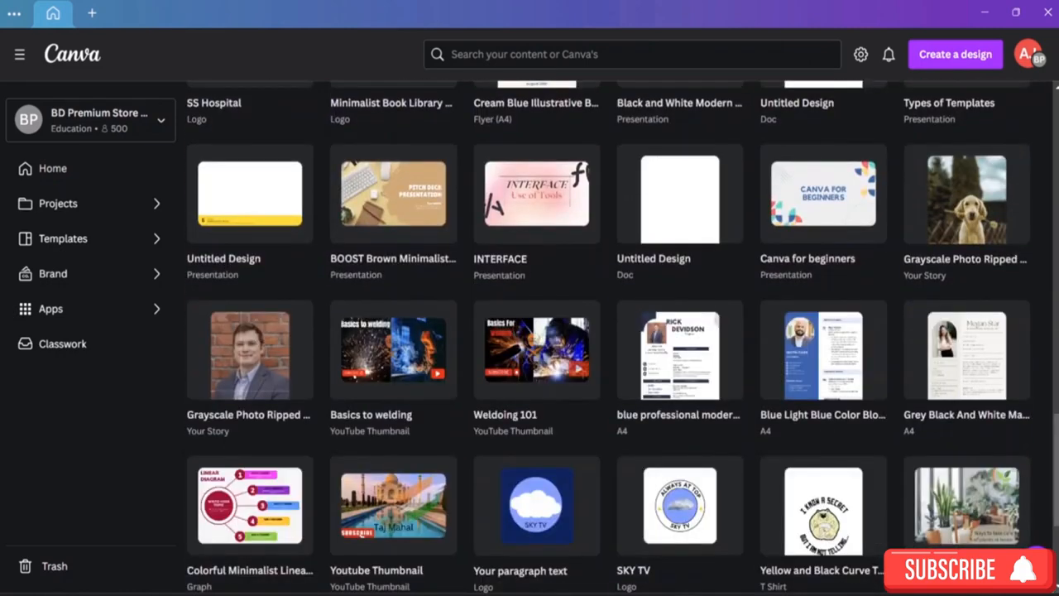
scroll(608, 331, "down", 3)
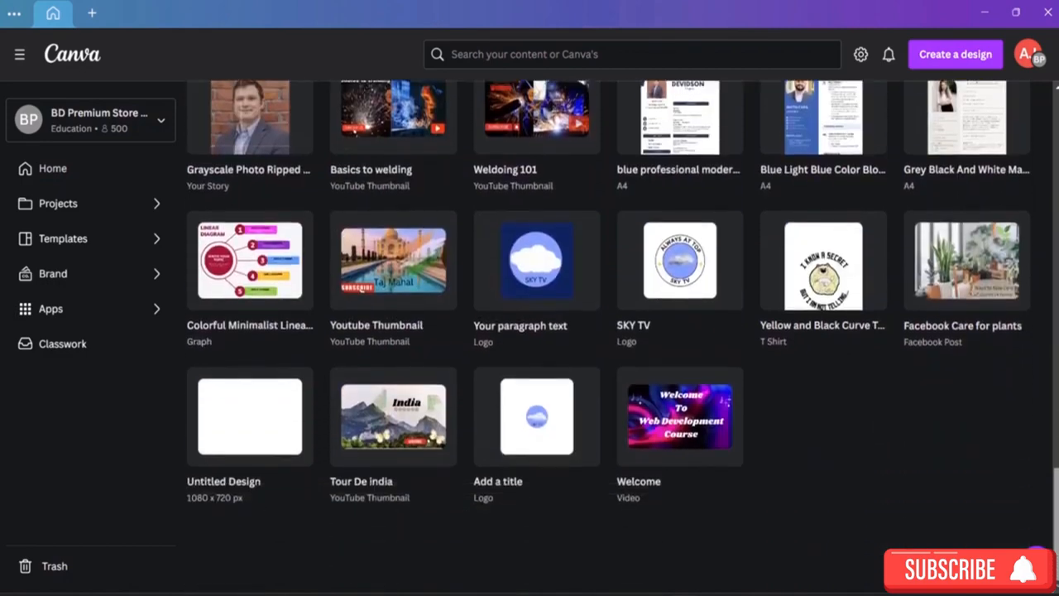
scroll(608, 331, "up", 5)
left_click_drag(1056, 491, 1055, 231)
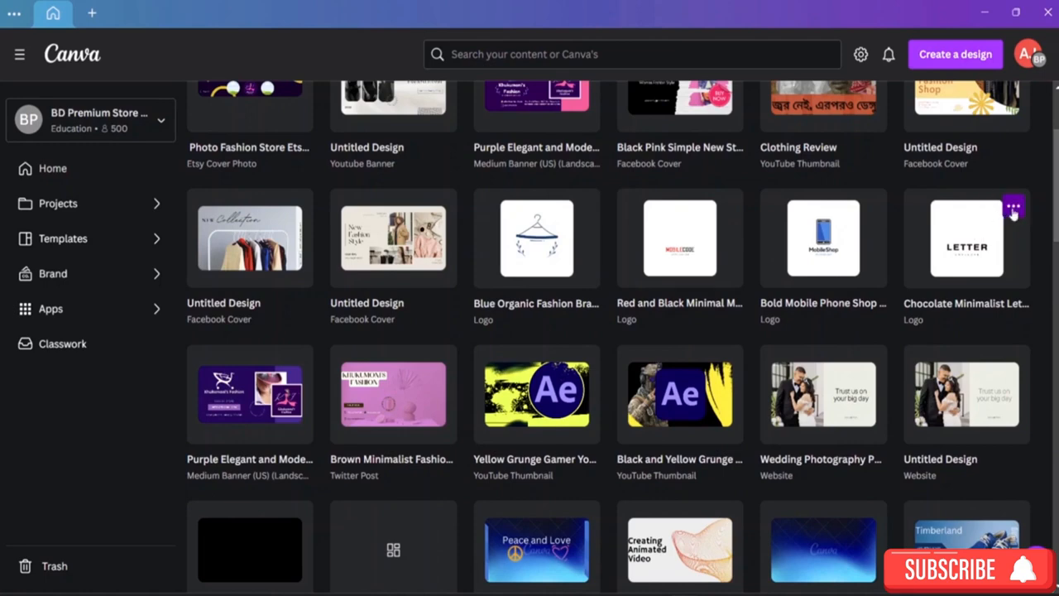
left_click(1013, 208)
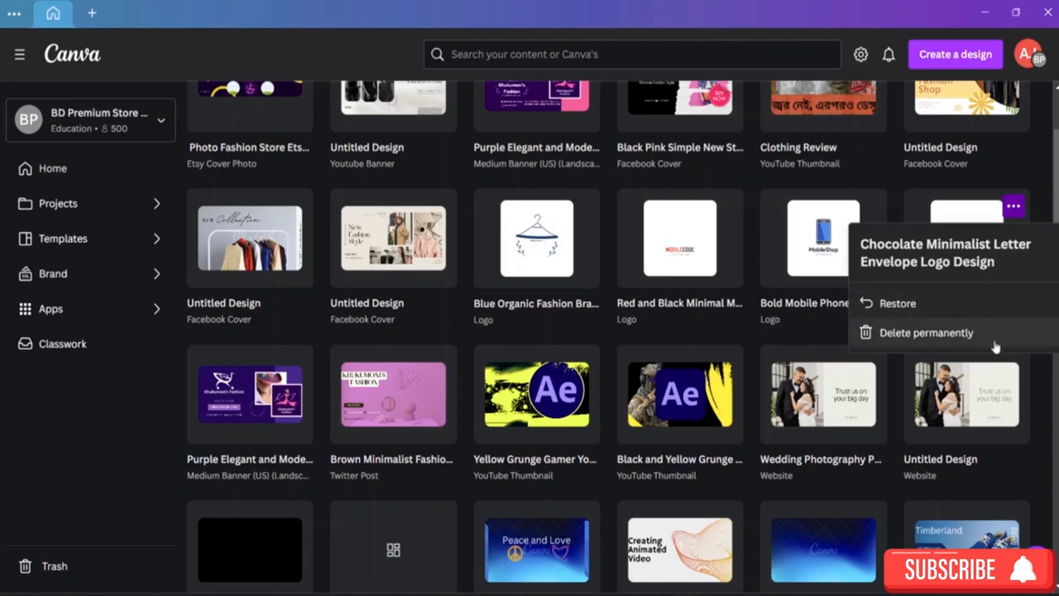
Leave the Trash for the home page and view the to-do and completed items in the Activity notifications
left_click(1055, 488)
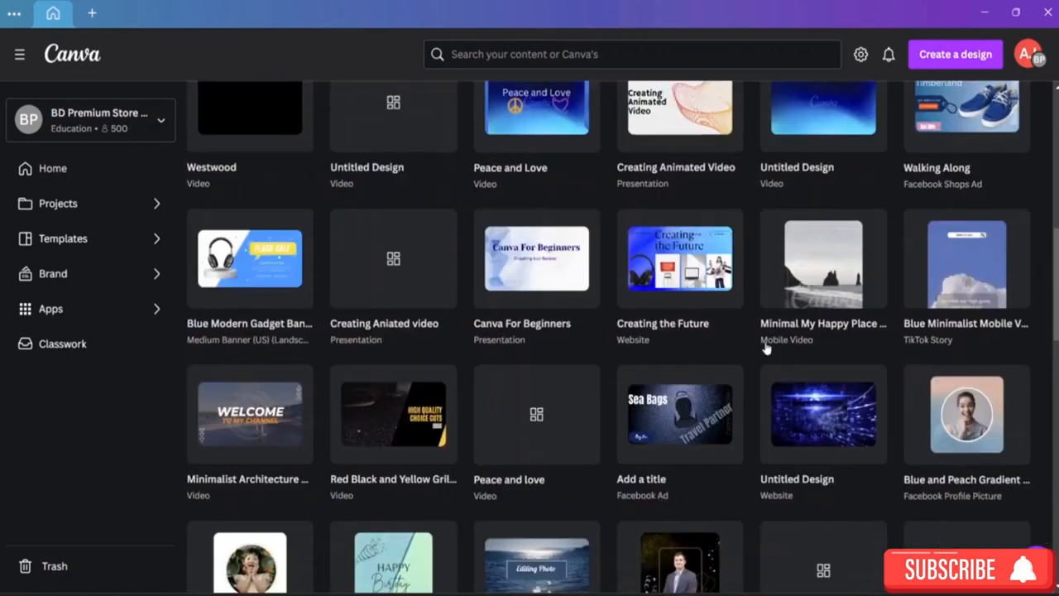
left_click(83, 177)
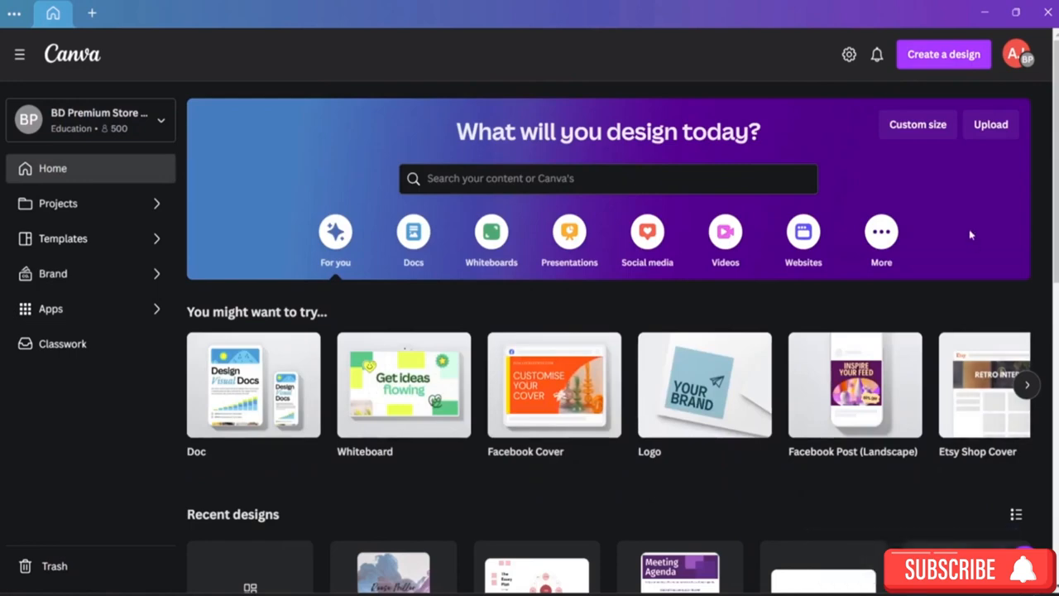
left_click(876, 55)
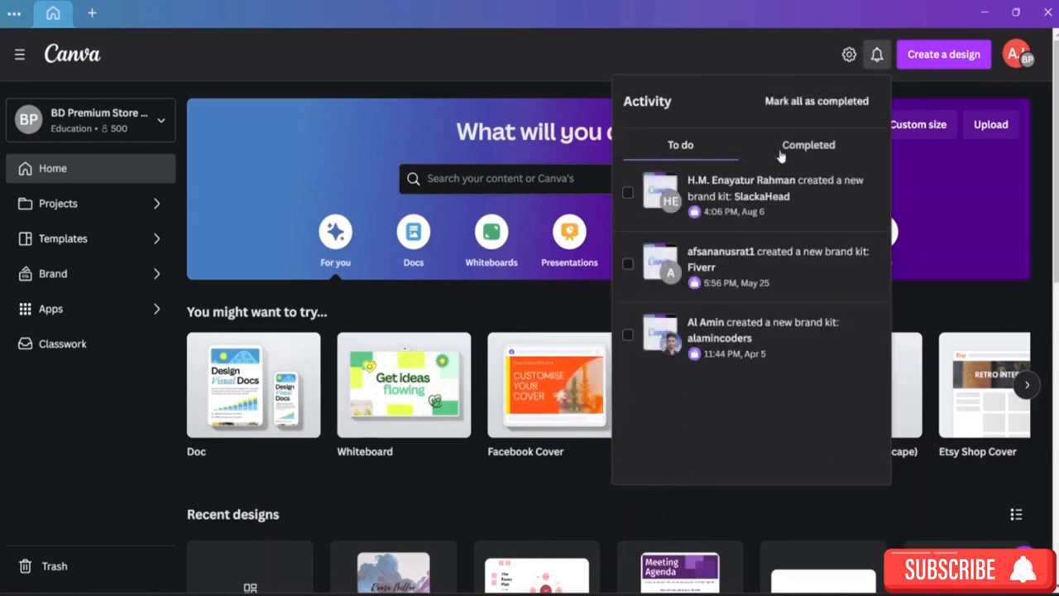
left_click(782, 151)
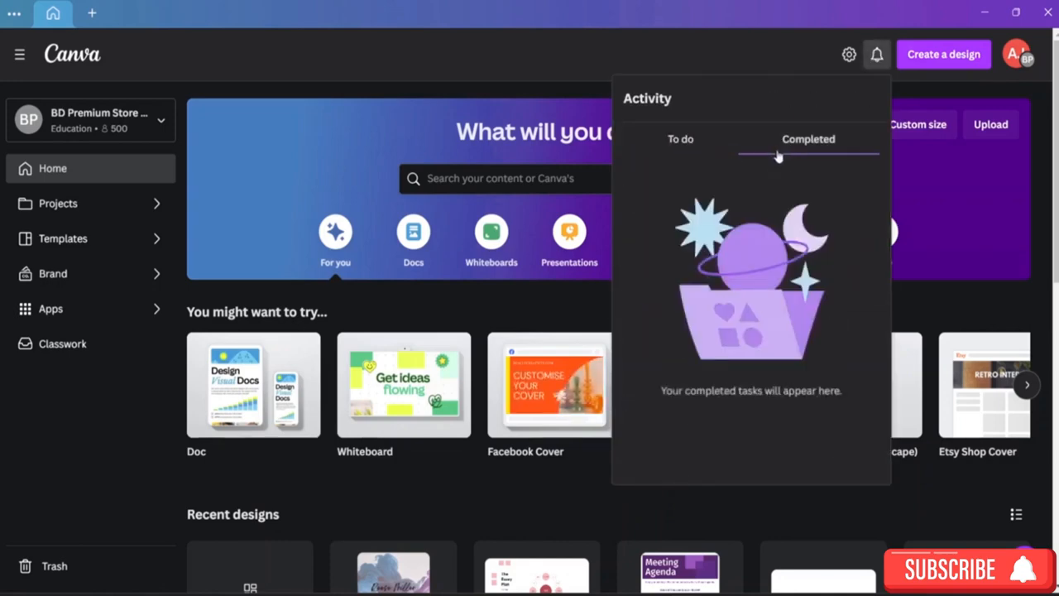
left_click(692, 146)
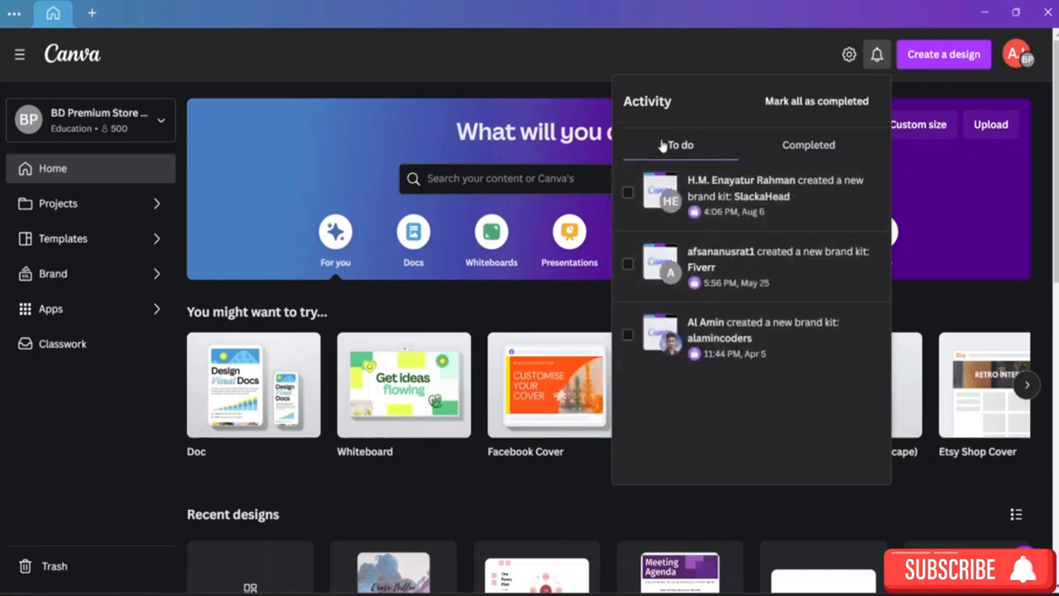
left_click(635, 53)
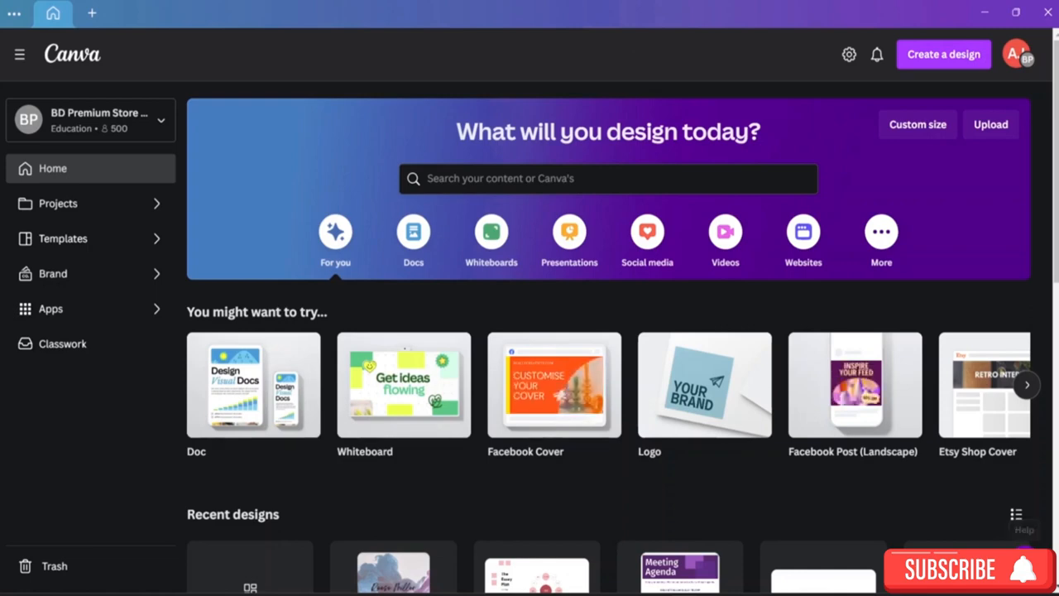
View the recommended help topics, expand the full list of them, and close the help window
left_click(1024, 553)
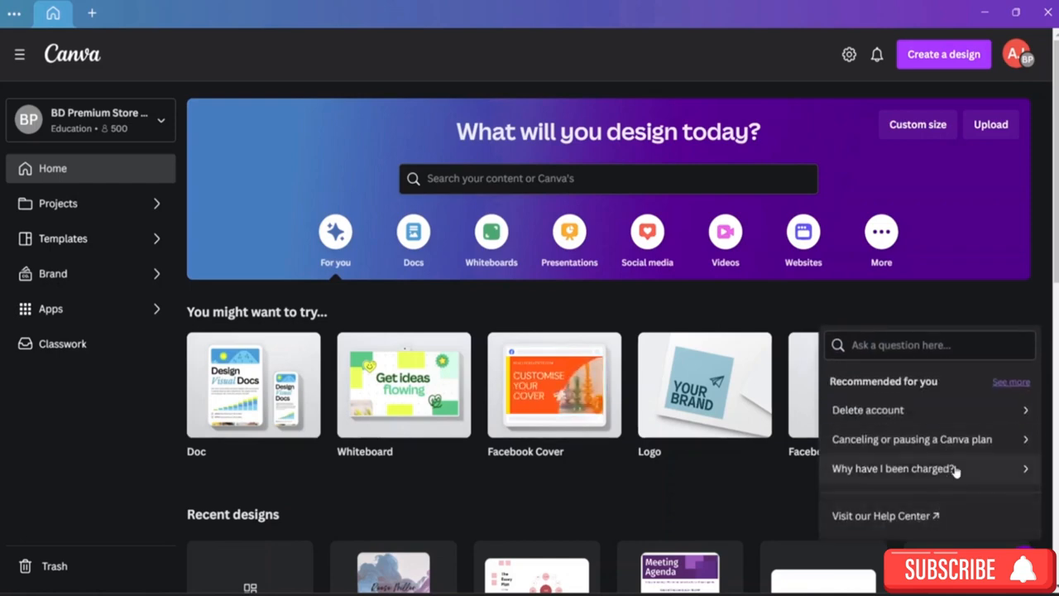
left_click(1004, 386)
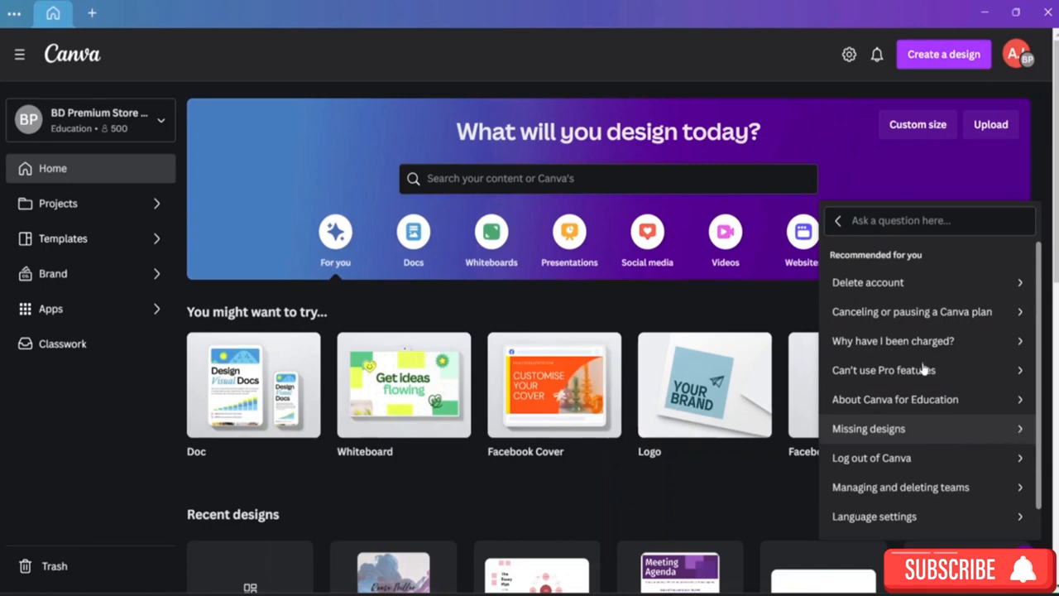
left_click(840, 222)
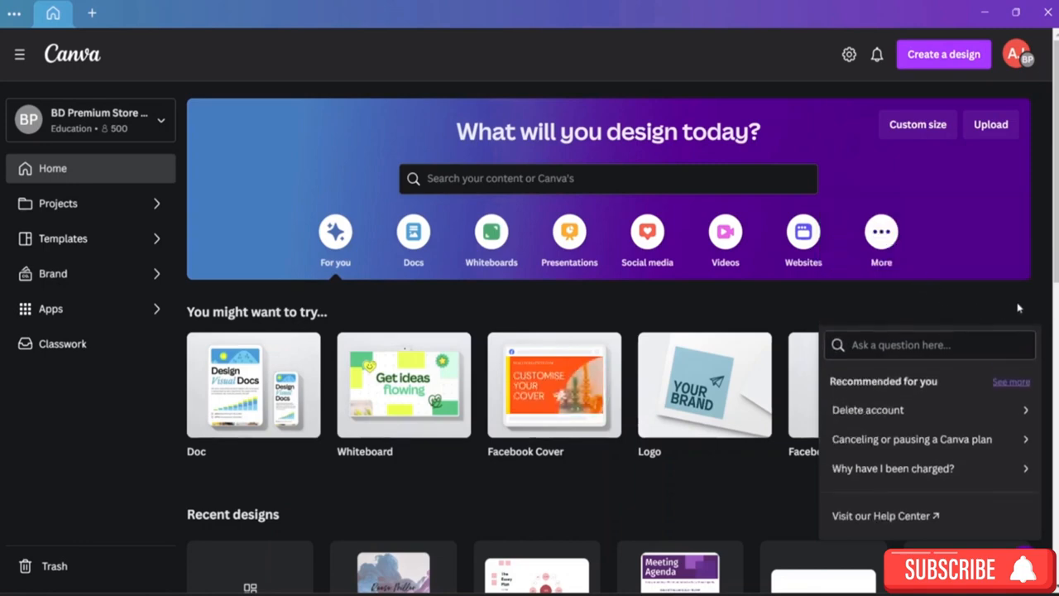
left_click(1017, 305)
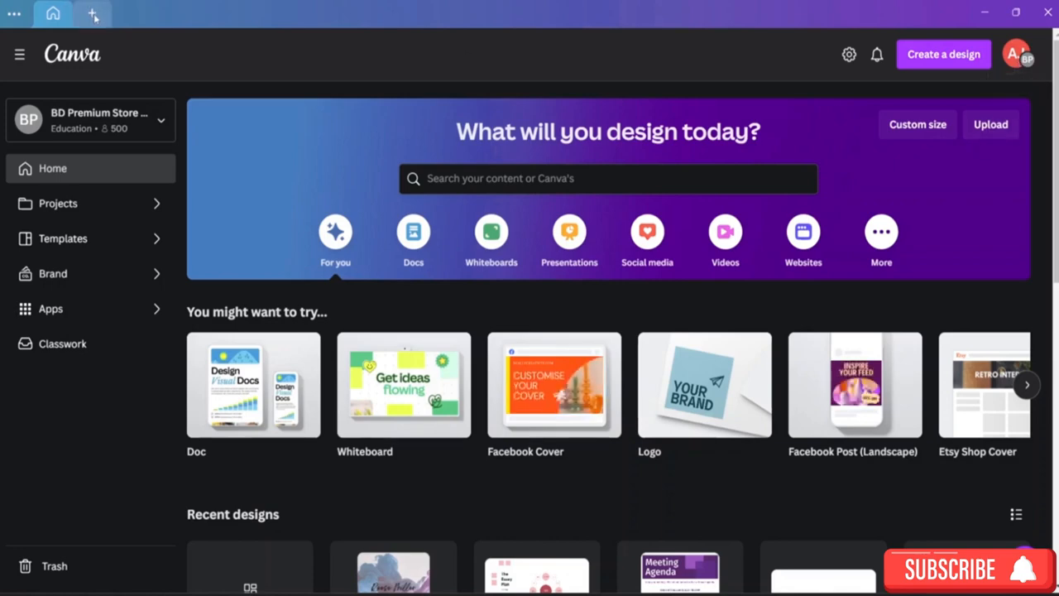
Look through the desktop app's File, View, Tab, Window and Help commands, including the Troubleshooting options, without running any
left_click(12, 14)
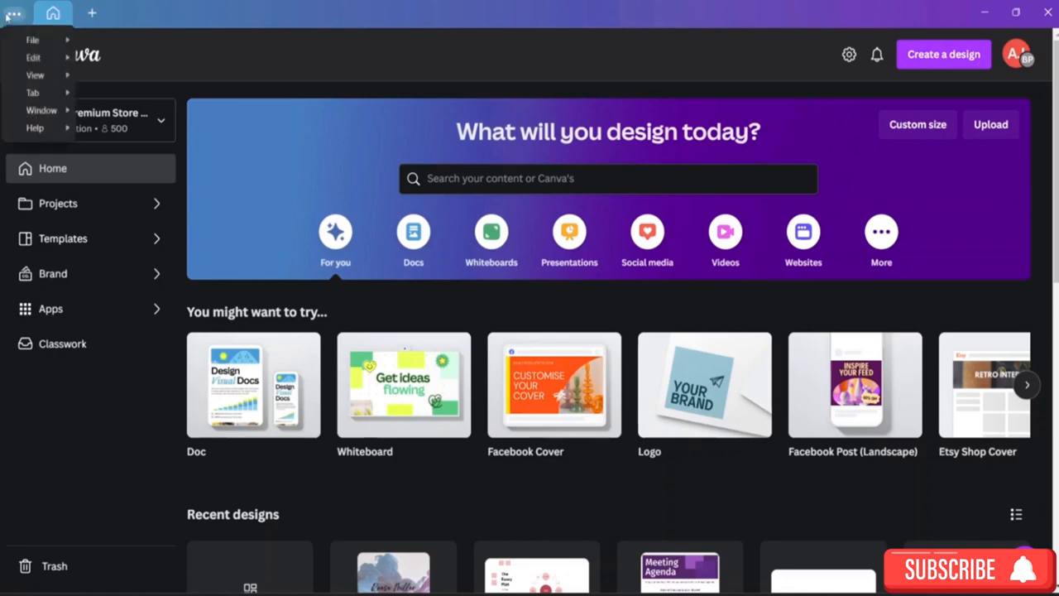
mouse_move(39, 48)
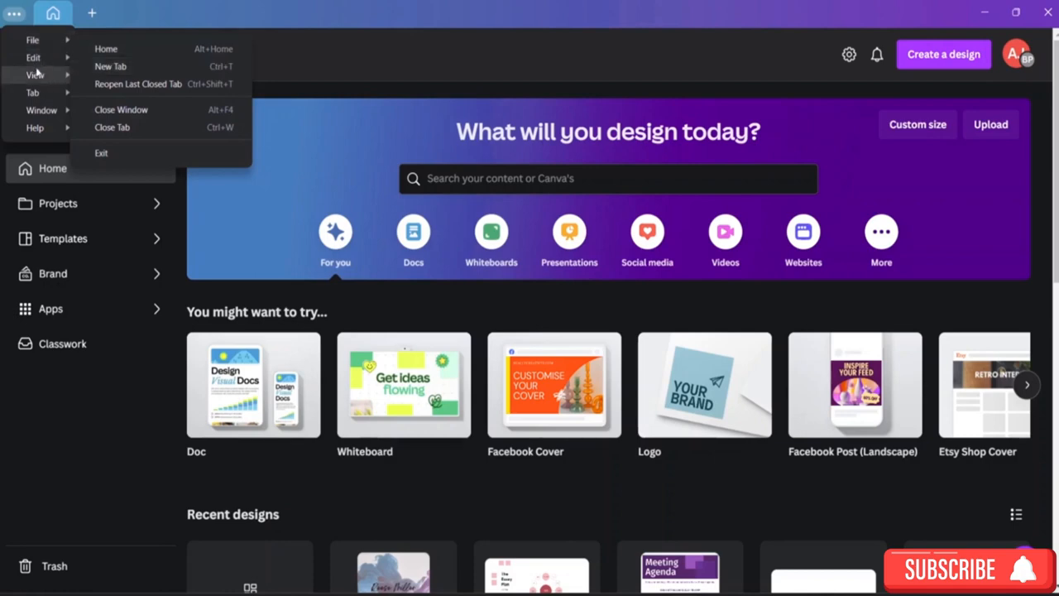
mouse_move(38, 75)
mouse_move(115, 80)
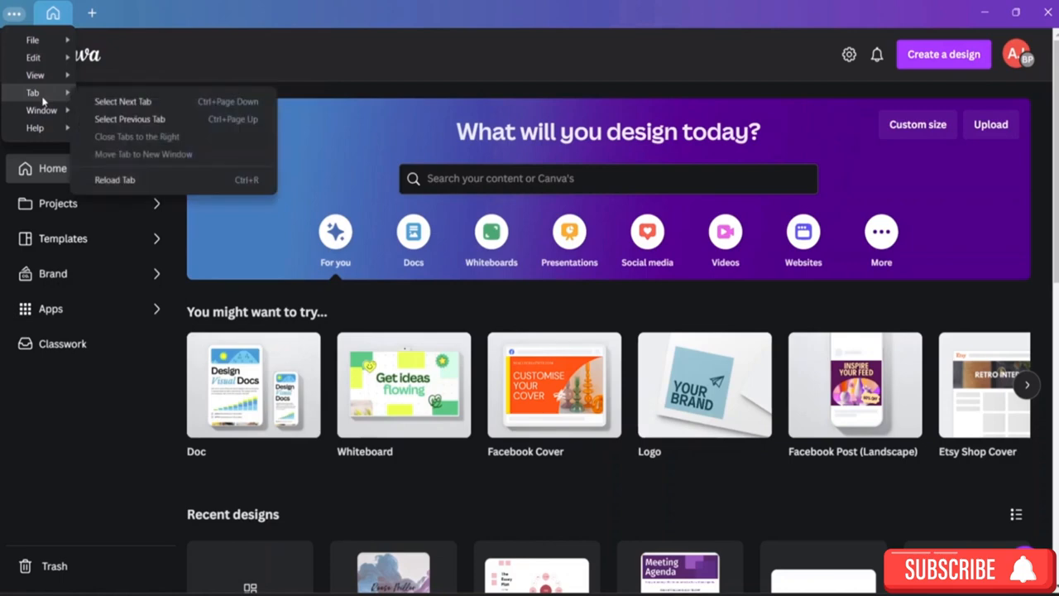
mouse_move(51, 121)
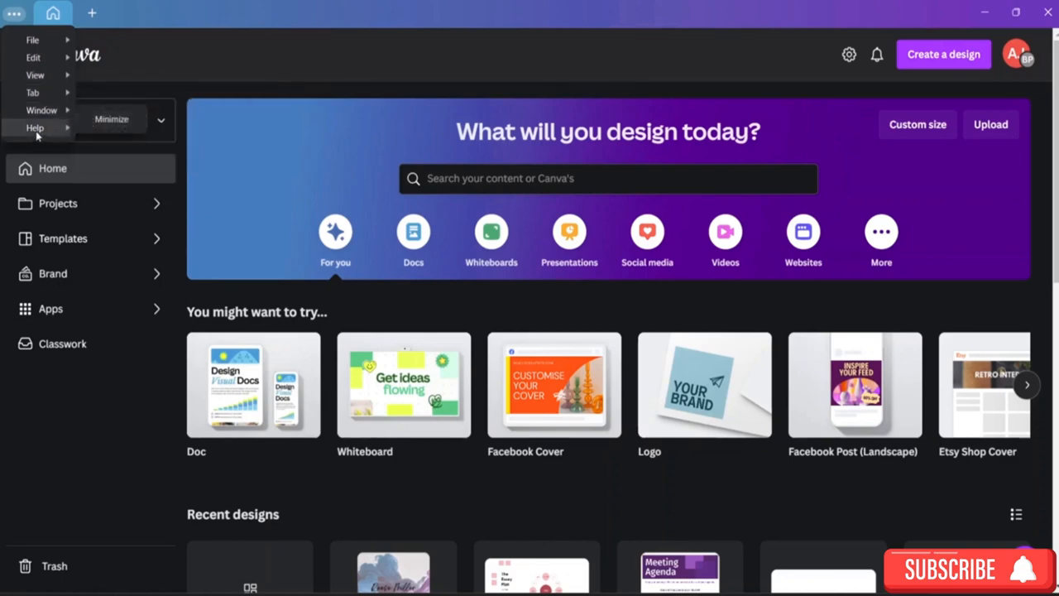
mouse_move(133, 179)
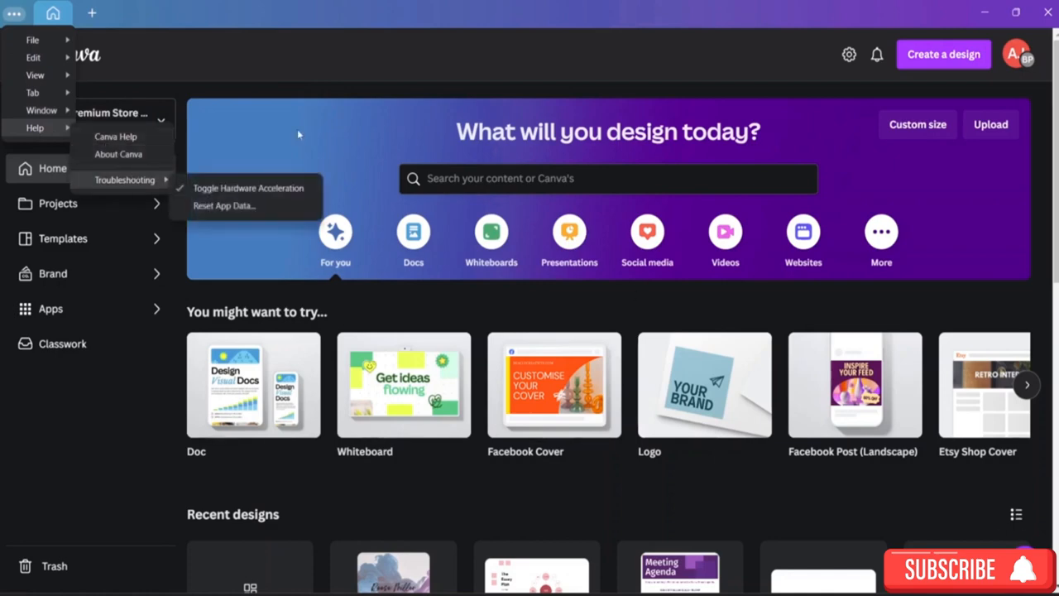
left_click(282, 105)
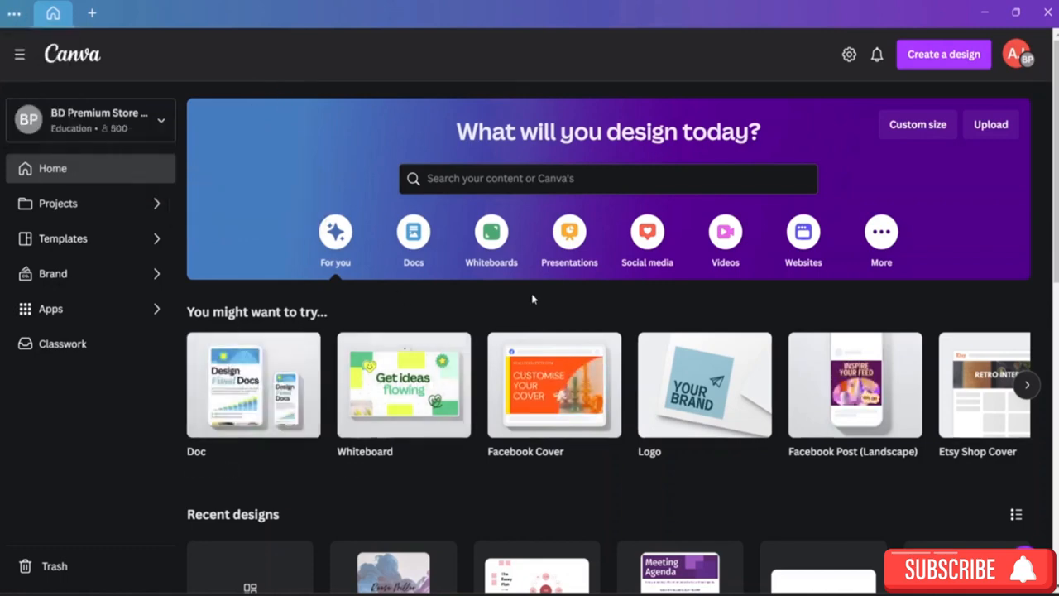
Search for "Sports" among the templates and show all suggested templates
left_click(430, 178)
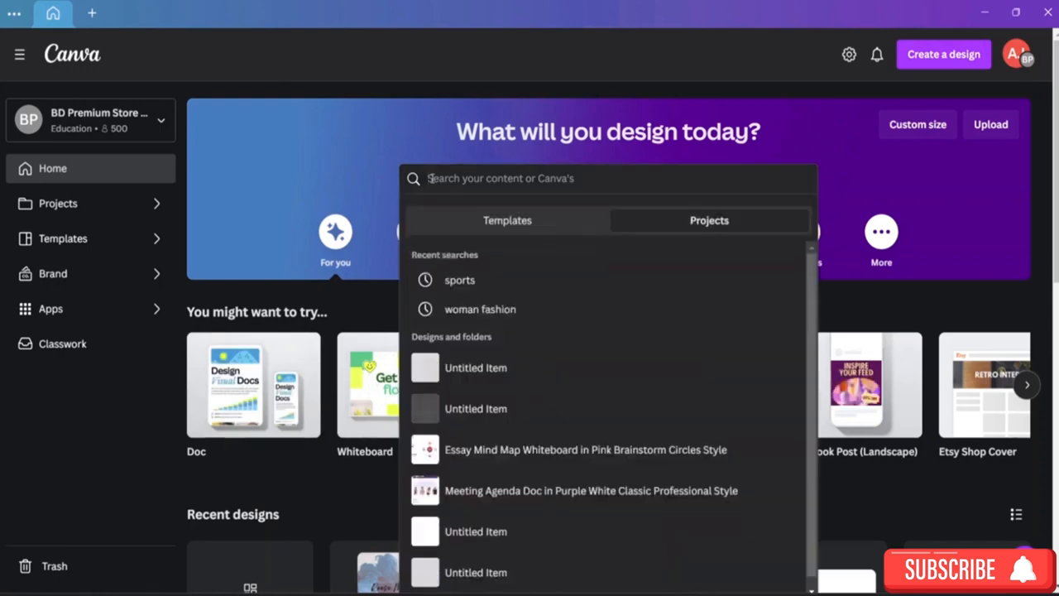
type("Sports")
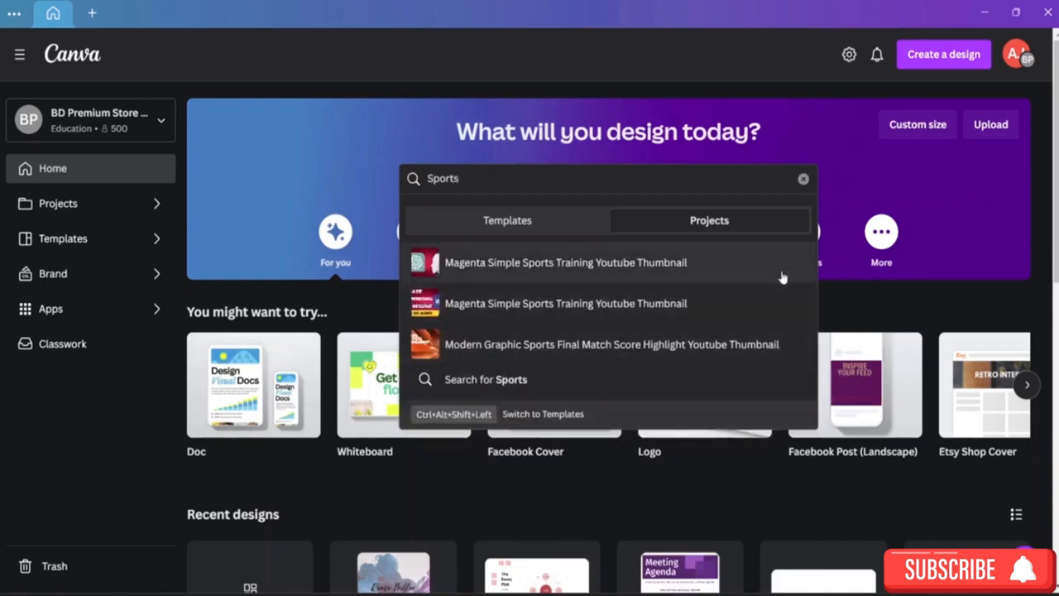
left_click(555, 224)
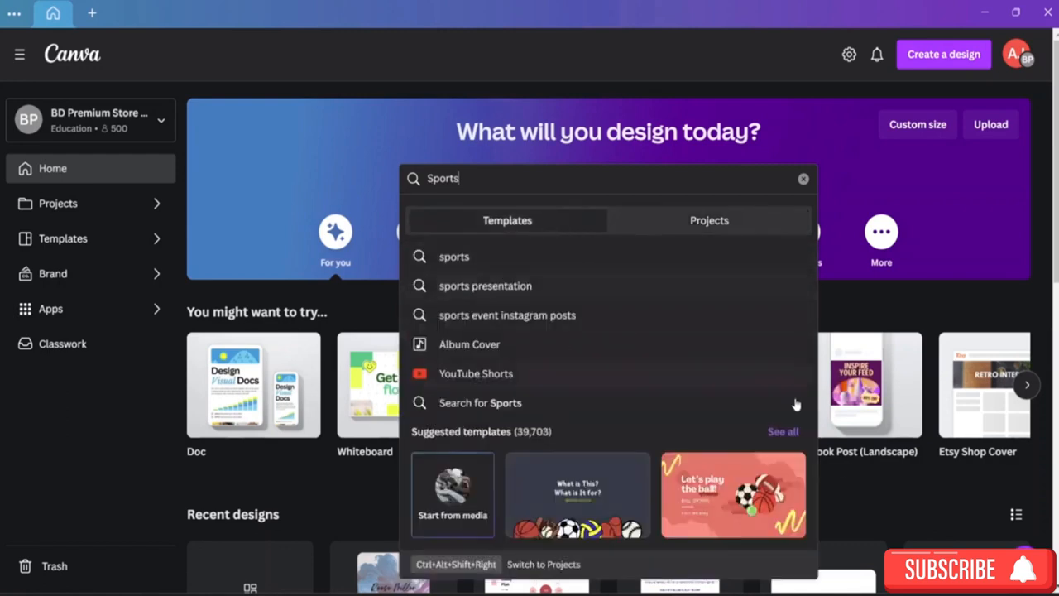
left_click(793, 433)
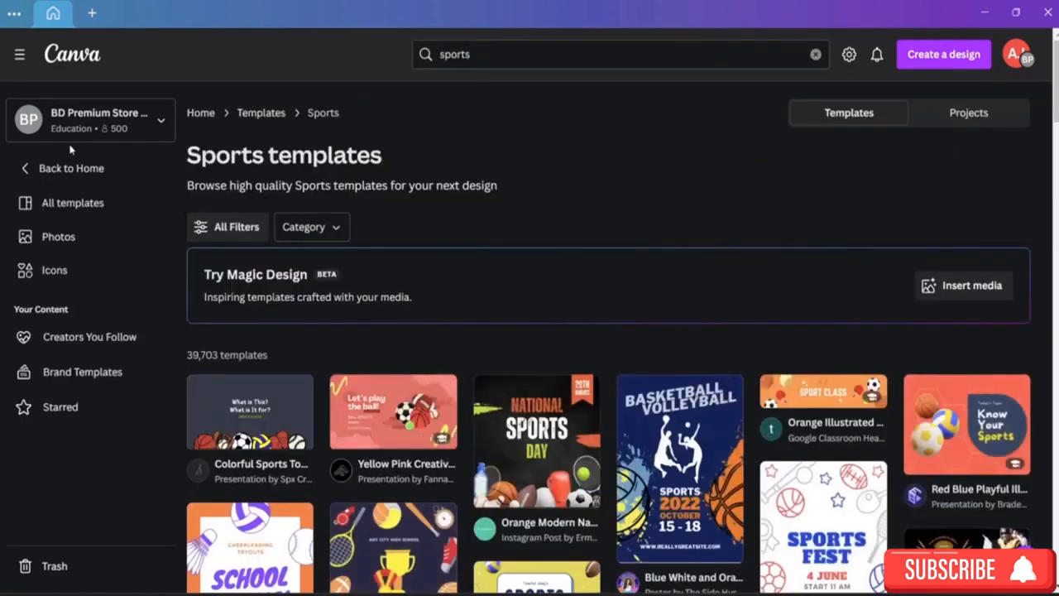
Browse the Sports templates with the navigation sidebar hidden and view the available template categories
left_click(15, 54)
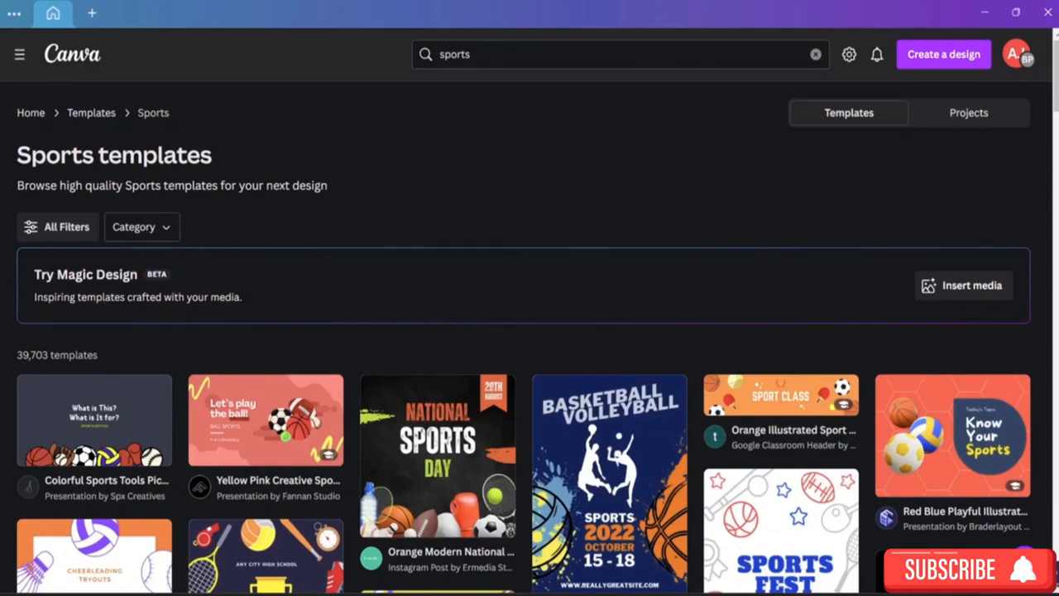
scroll(529, 347, "down", 10)
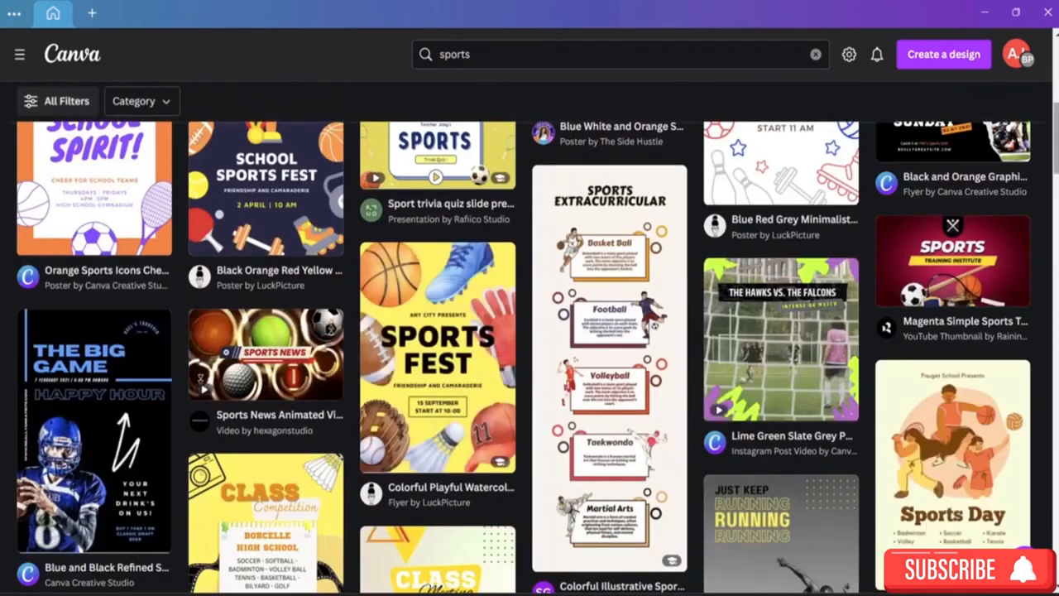
scroll(943, 95, "up", 10)
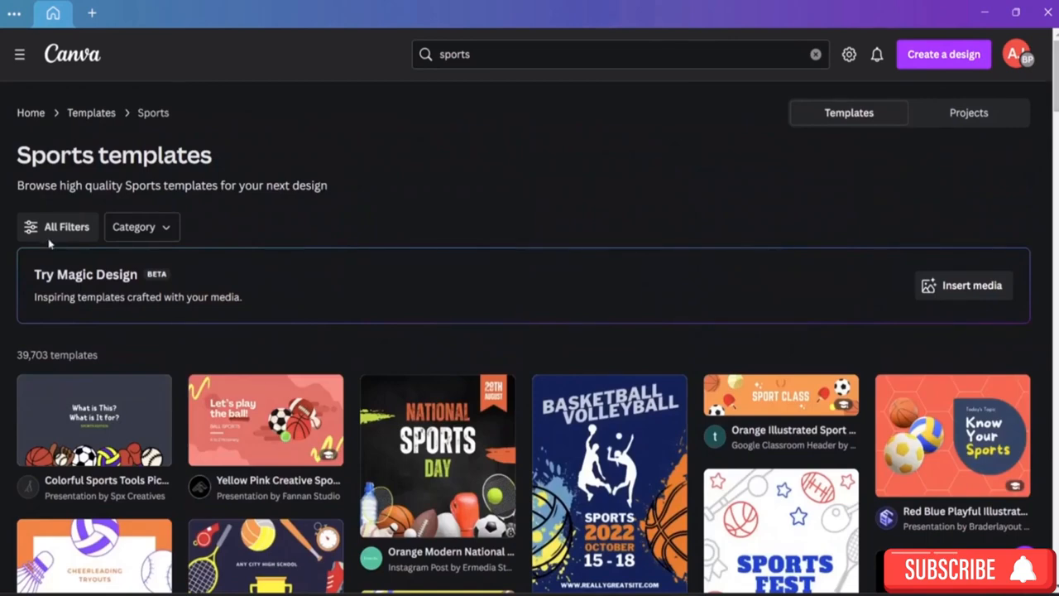
left_click(130, 229)
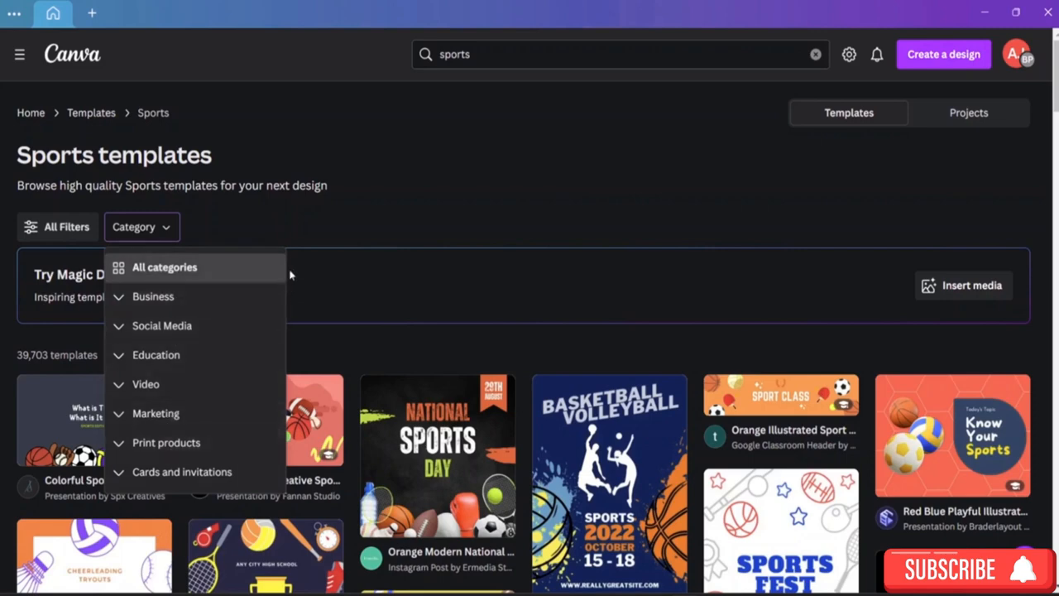
left_click(302, 183)
Look through all the template filters and filter the Sports templates by the light blue color
left_click(39, 234)
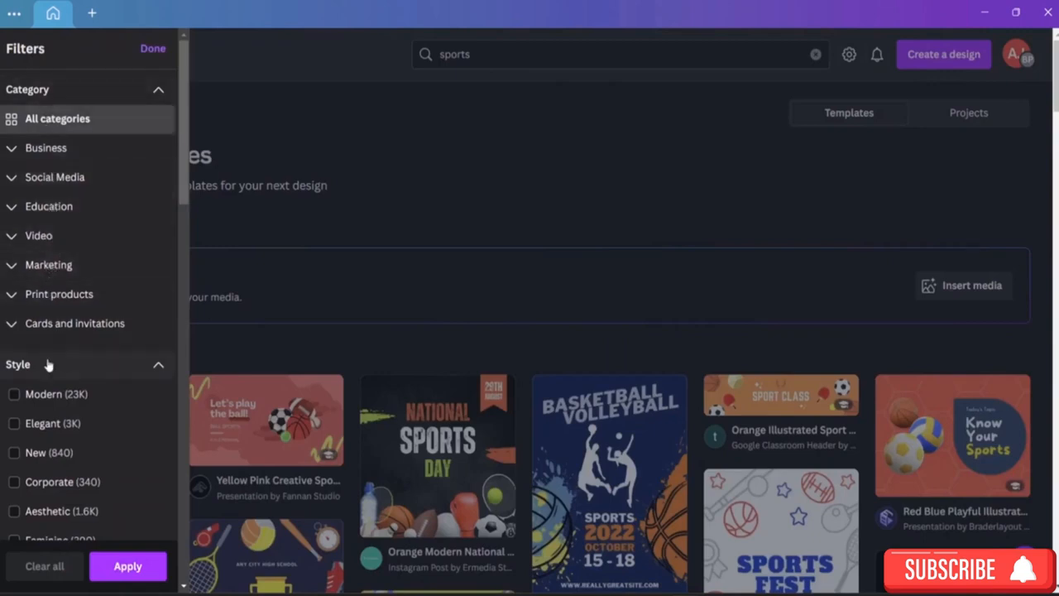
left_click_drag(183, 196, 187, 574)
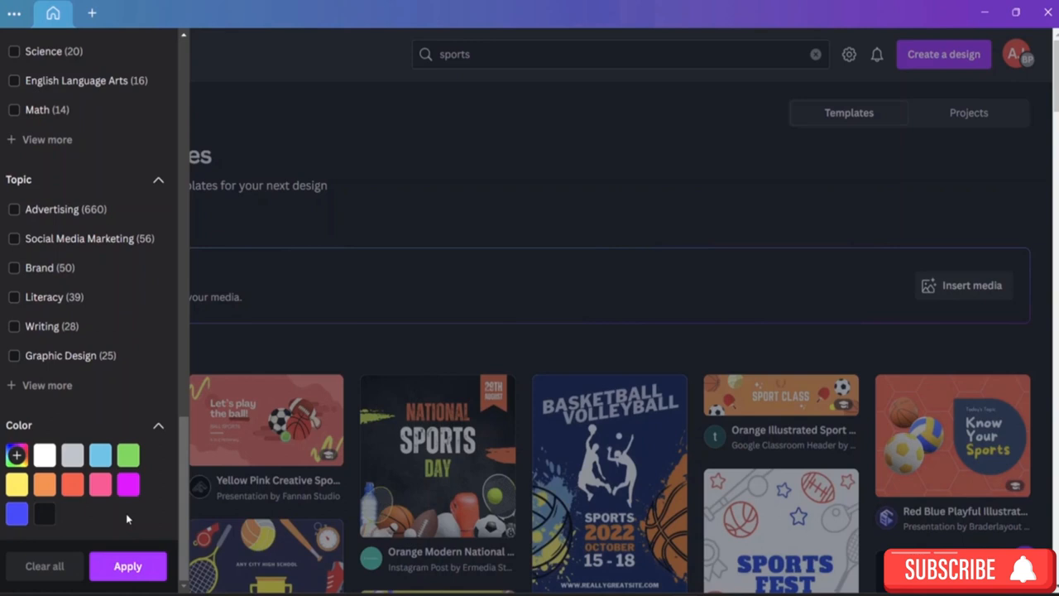
left_click(100, 454)
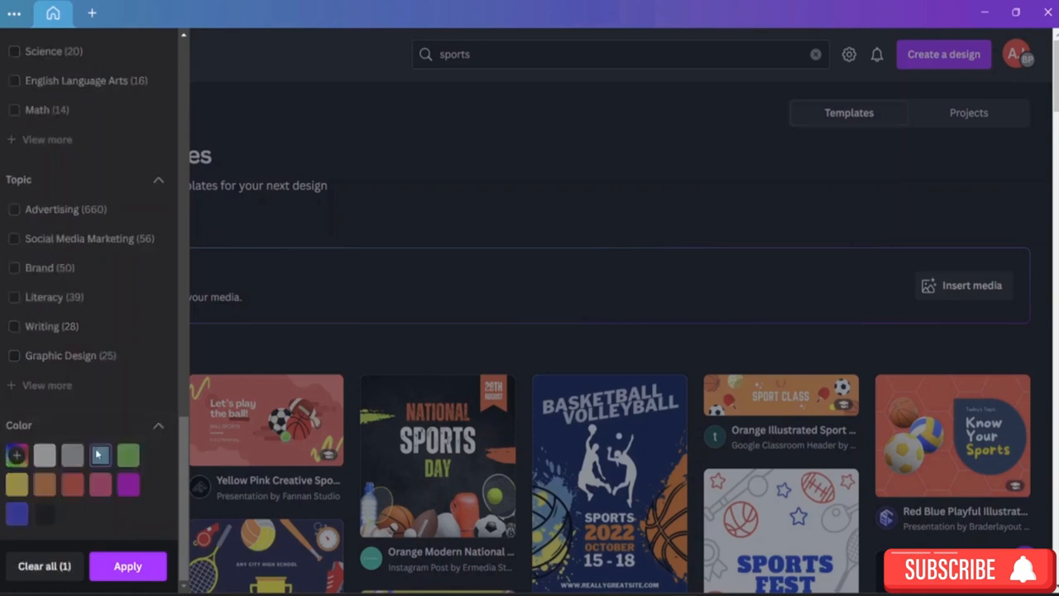
left_click(128, 568)
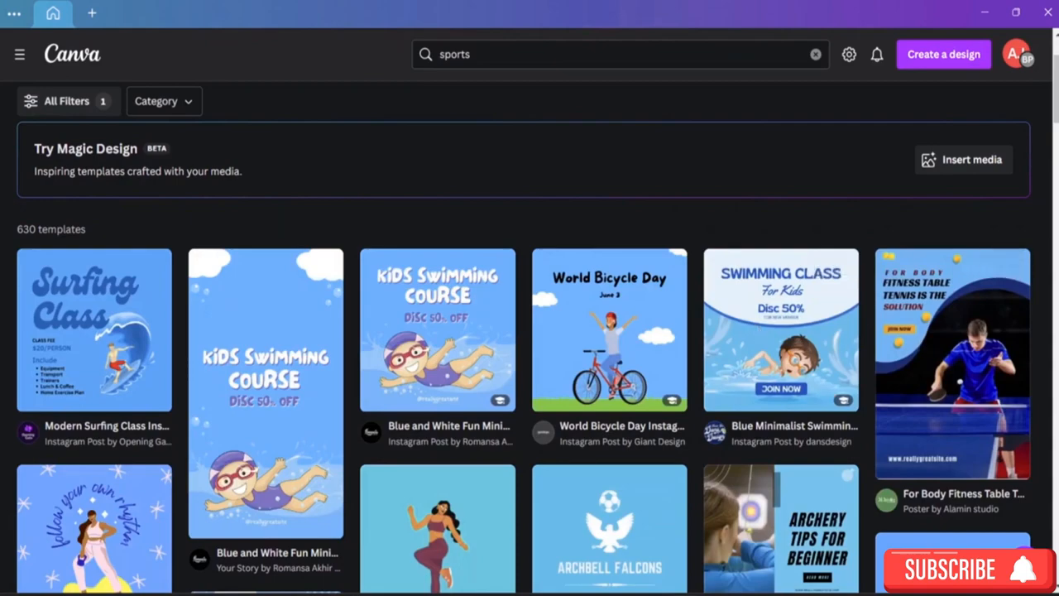
Browse the color-filtered Sports templates, then return to the home page
scroll(529, 337, "down", 10)
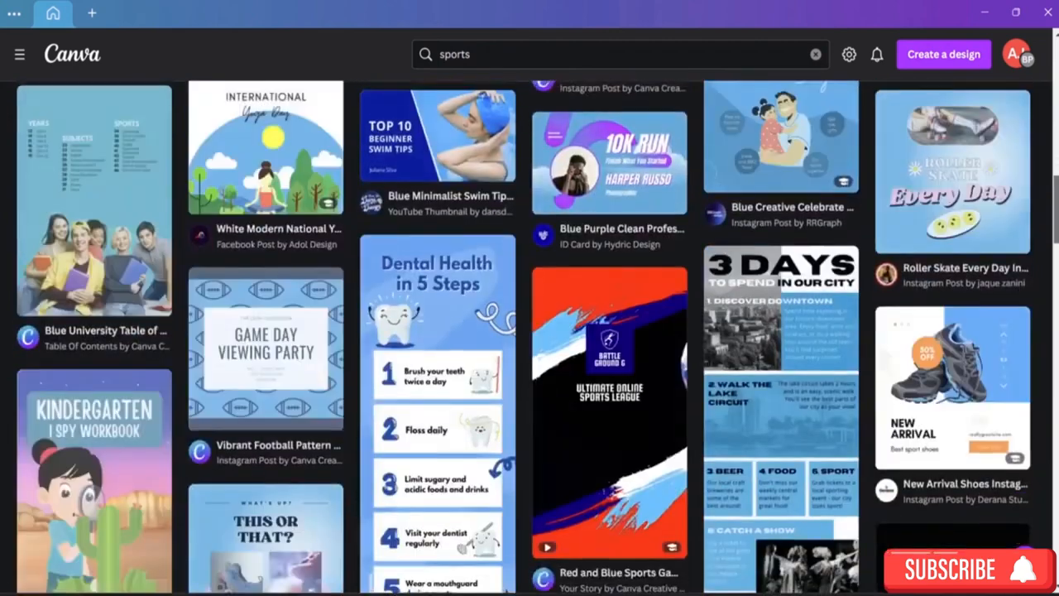
scroll(529, 338, "up", 8)
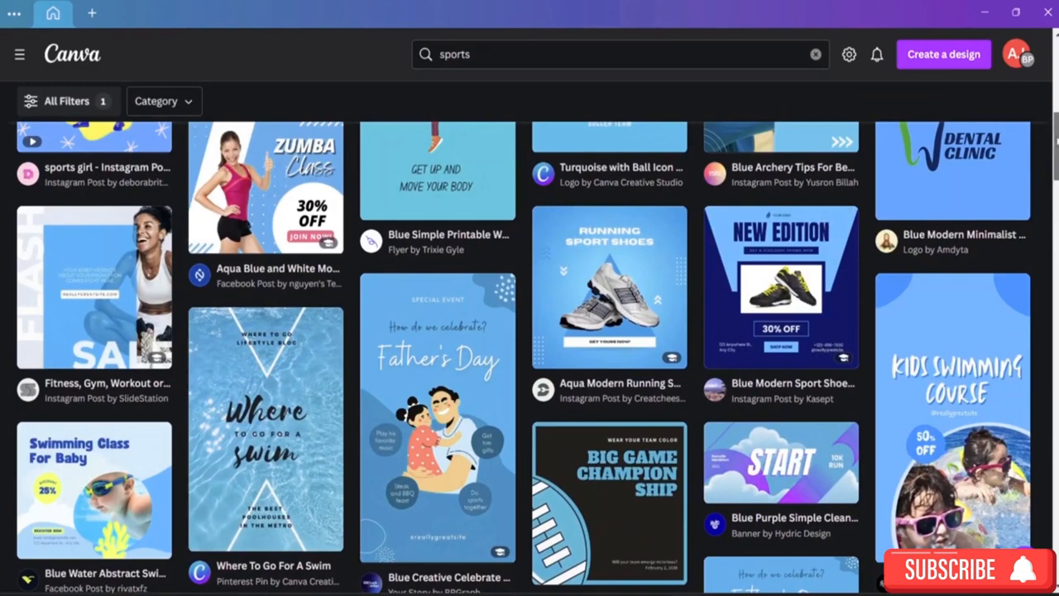
scroll(529, 338, "up", 5)
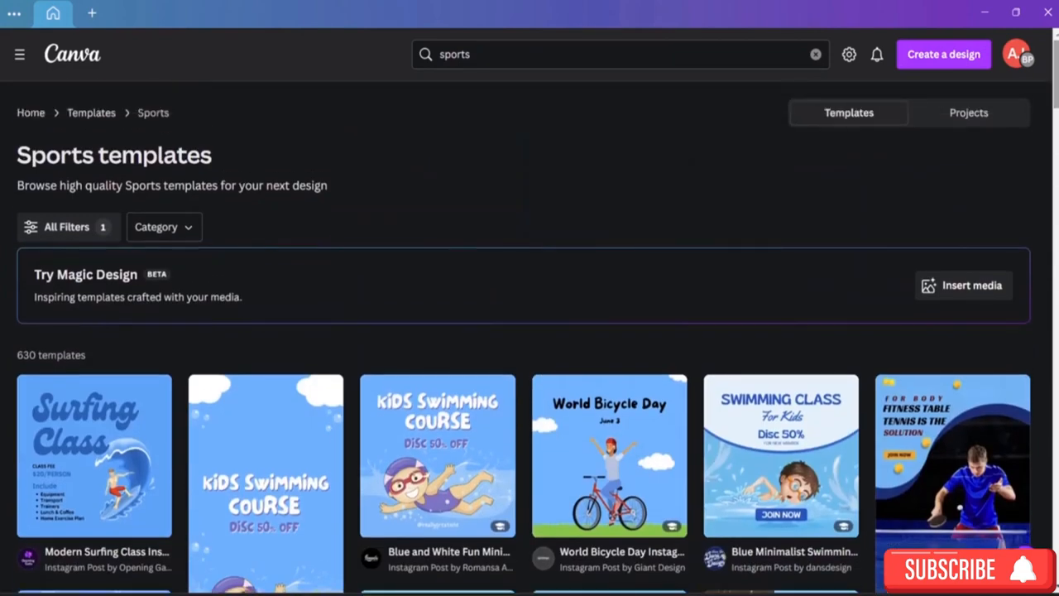
left_click(20, 58)
left_click(76, 56)
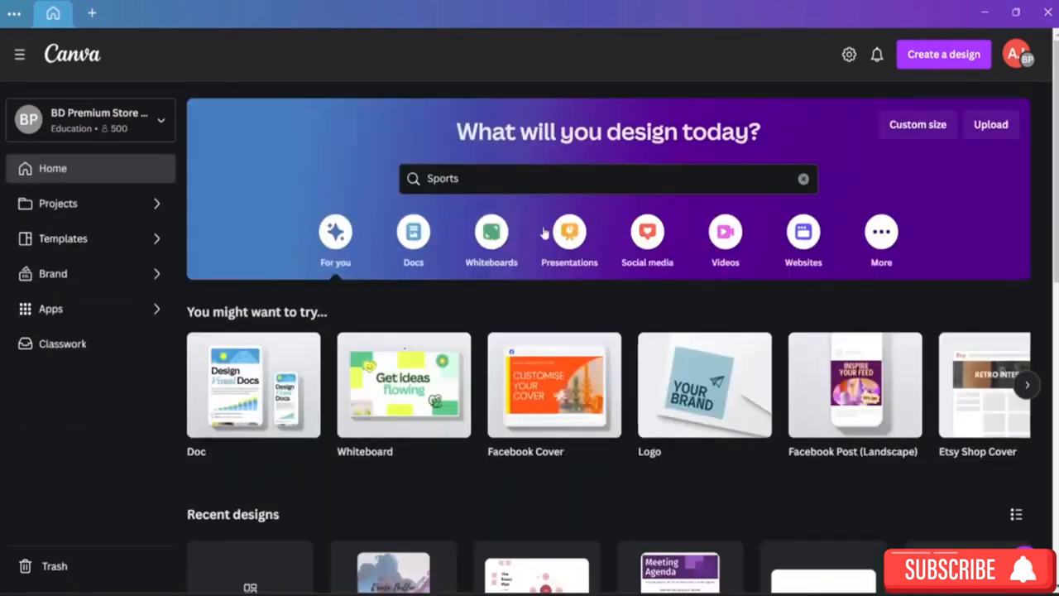
Enter a custom design size of 45 px width and 76 px height from the home page
left_click(923, 126)
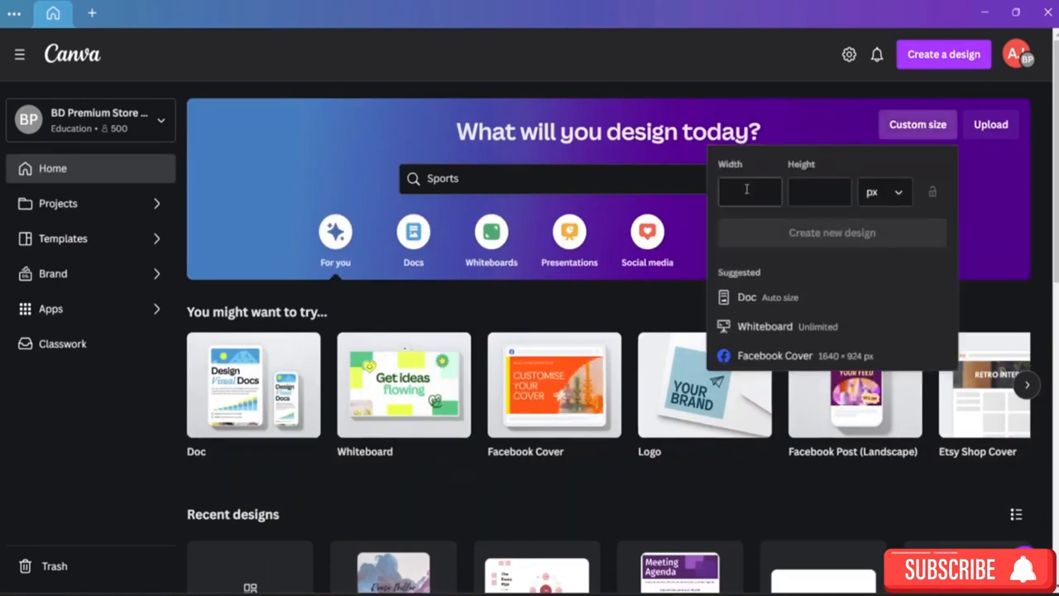
left_click(816, 192)
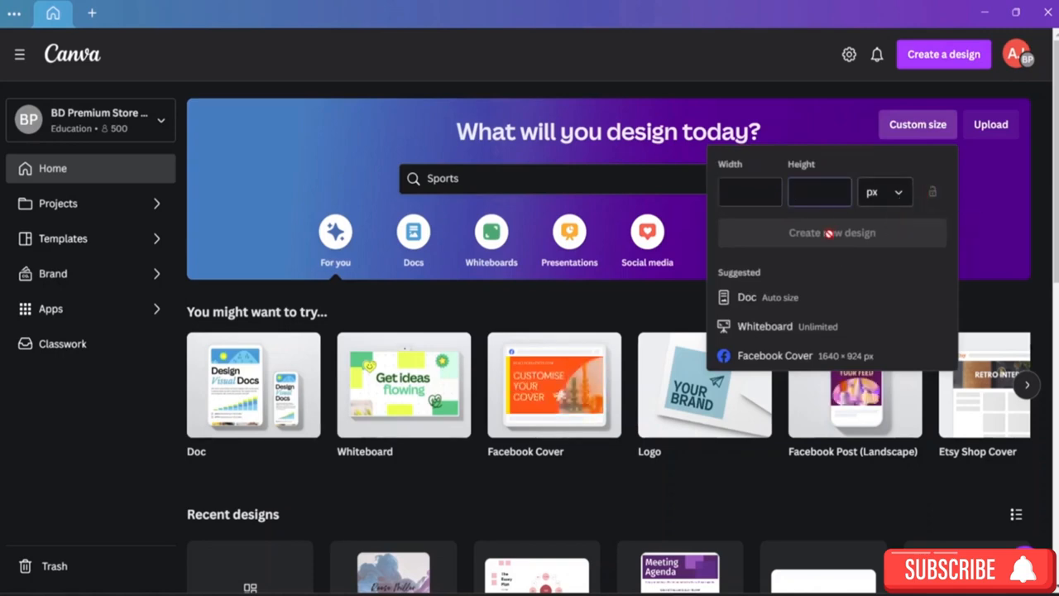
left_click(735, 195)
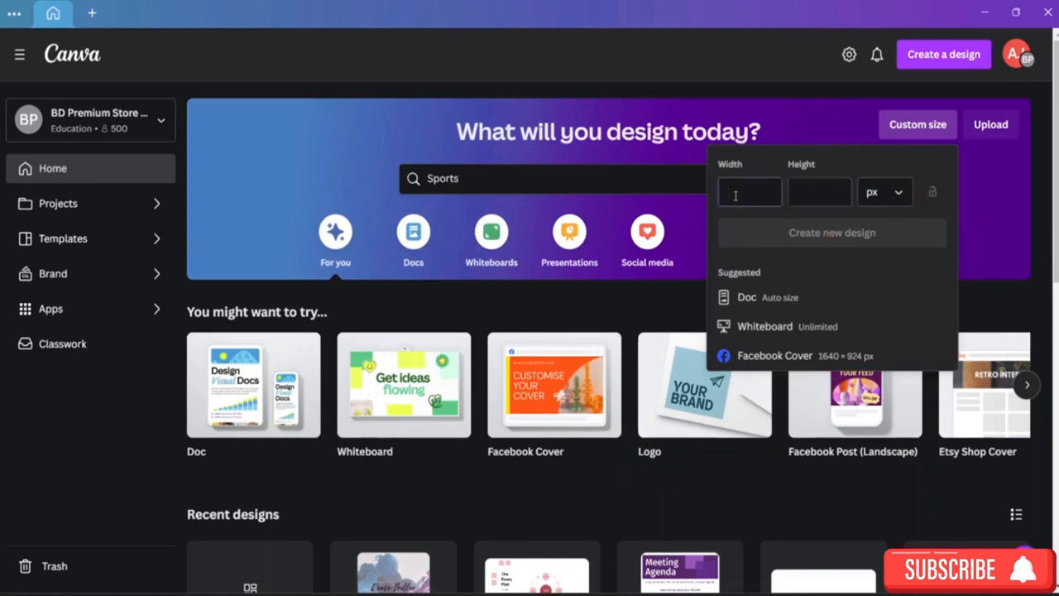
left_click(814, 189)
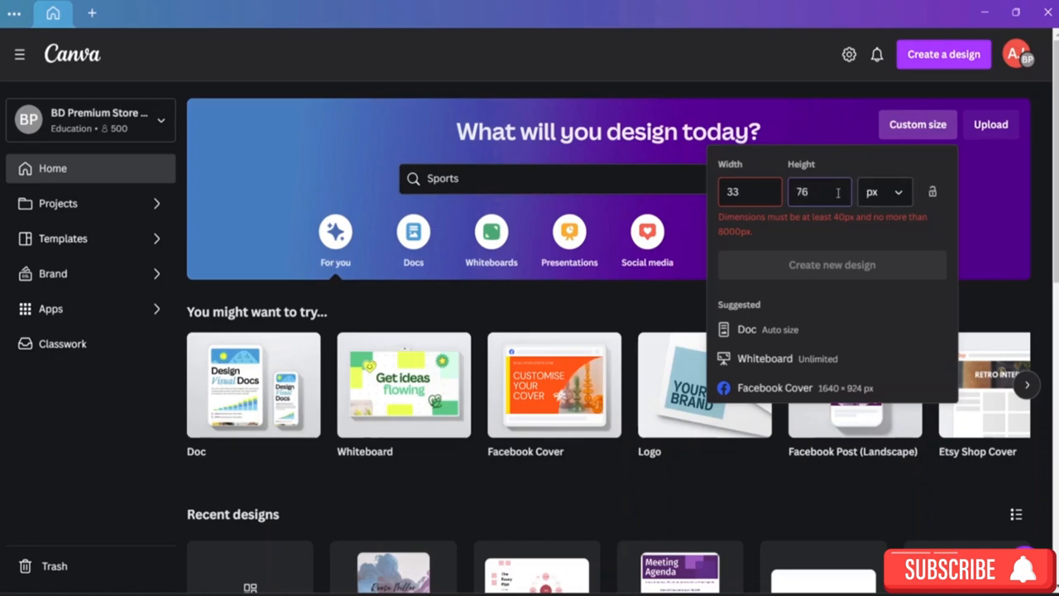
double_click(740, 192)
key("BackSpace")
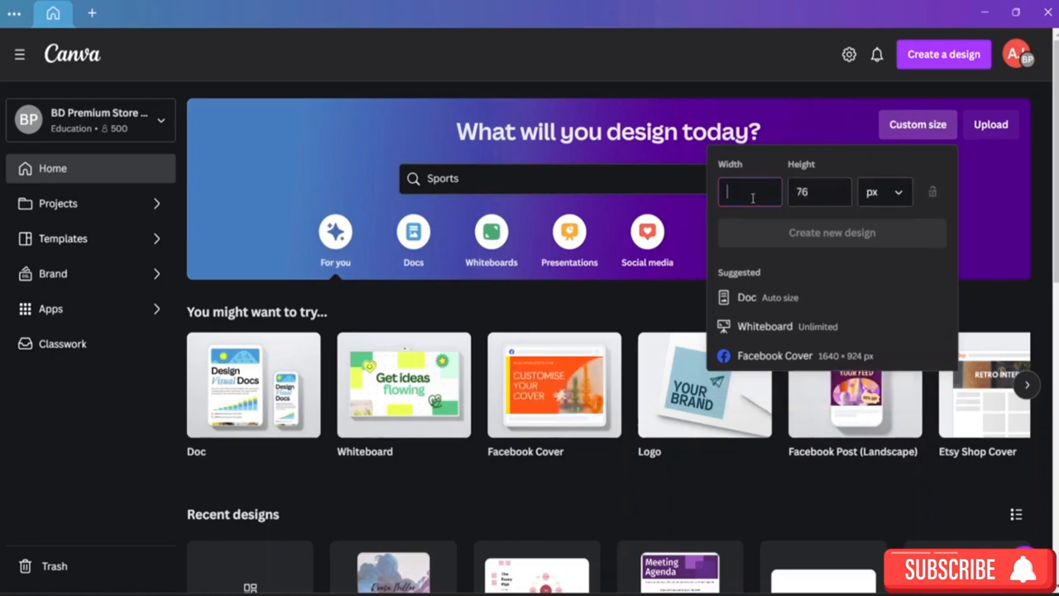
type("45")
Lock and unlock the custom size's aspect ratio, closing the size options without creating a design
left_click(931, 195)
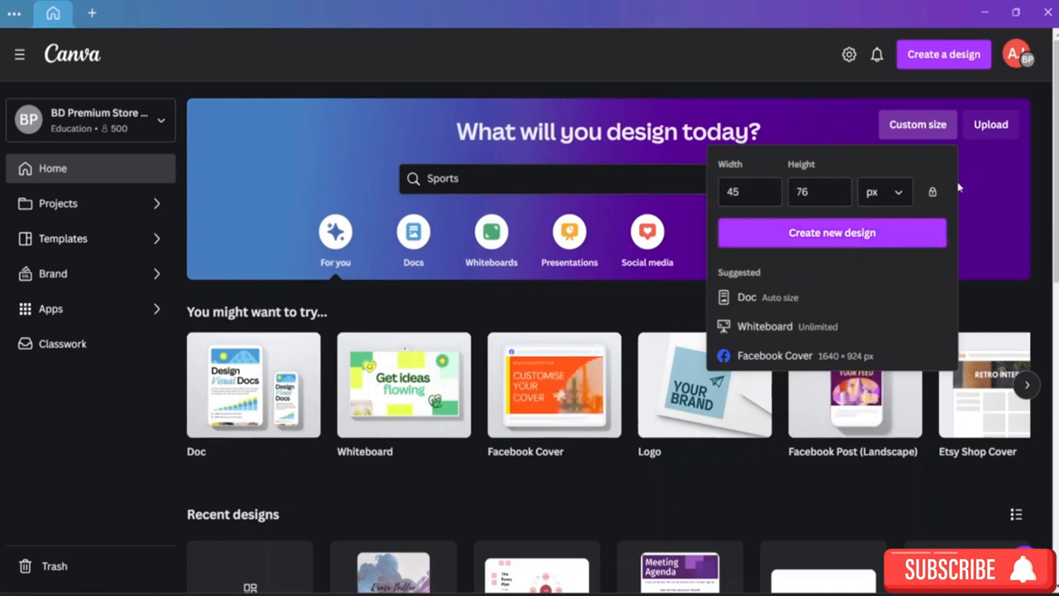
left_click(933, 193)
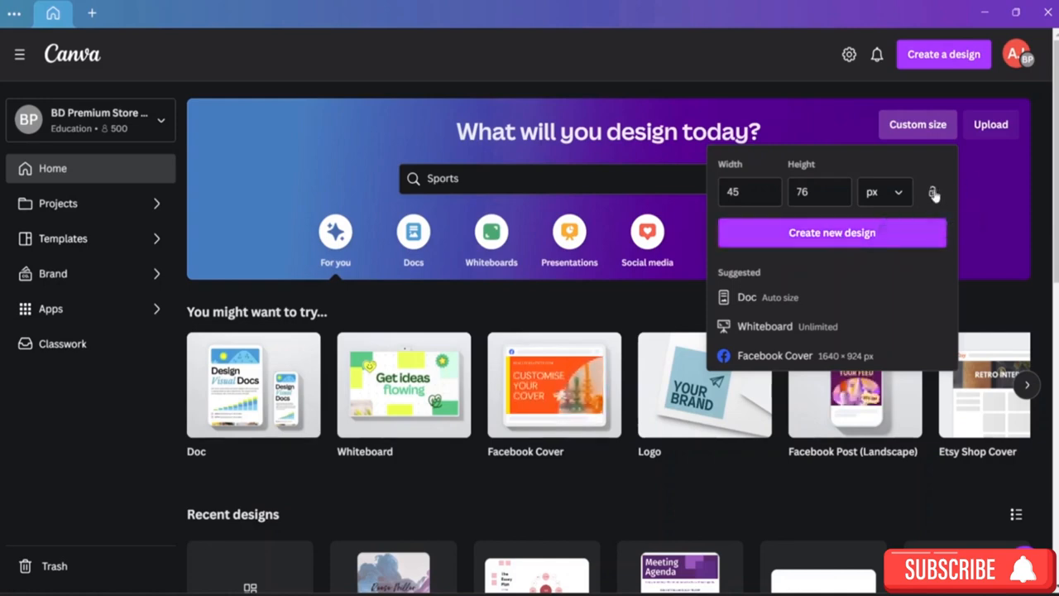
left_click(1004, 234)
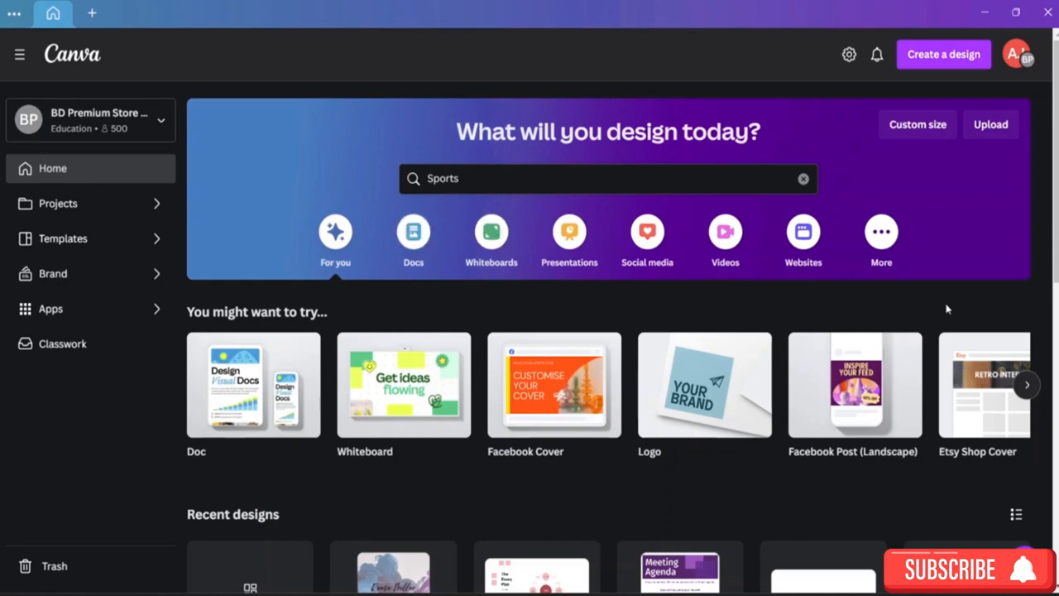
Look over the suggested design types and recent designs on the home page
scroll(1039, 220, "down", 4)
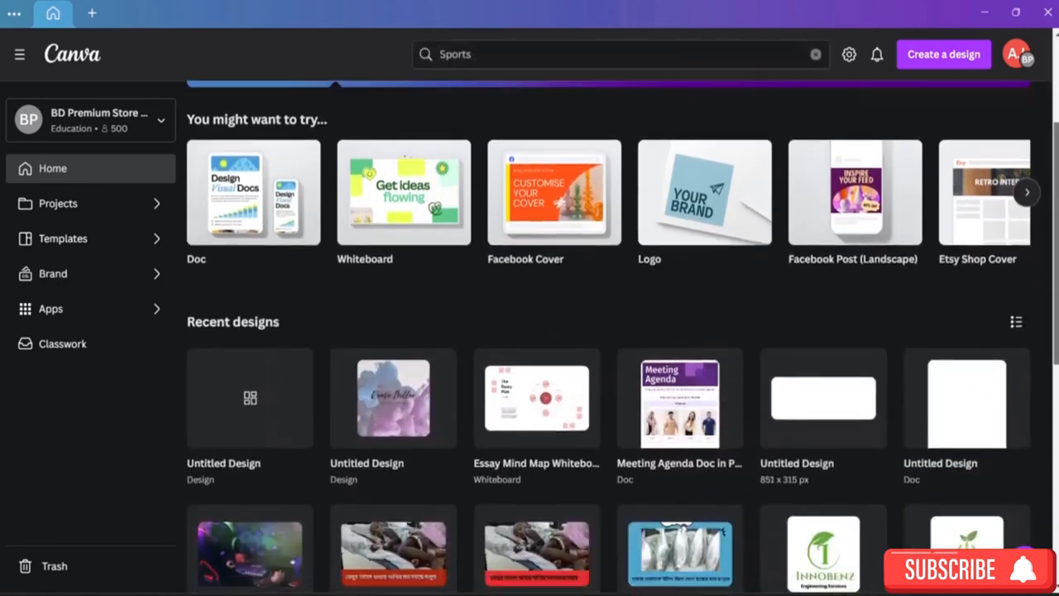
scroll(1048, 248, "up", 4)
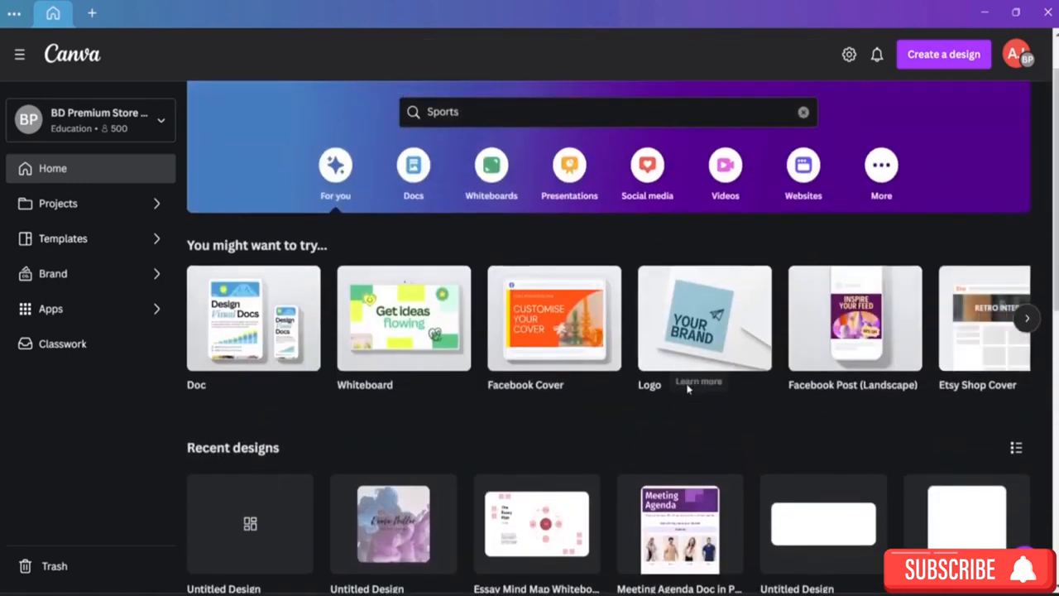
mouse_move(714, 348)
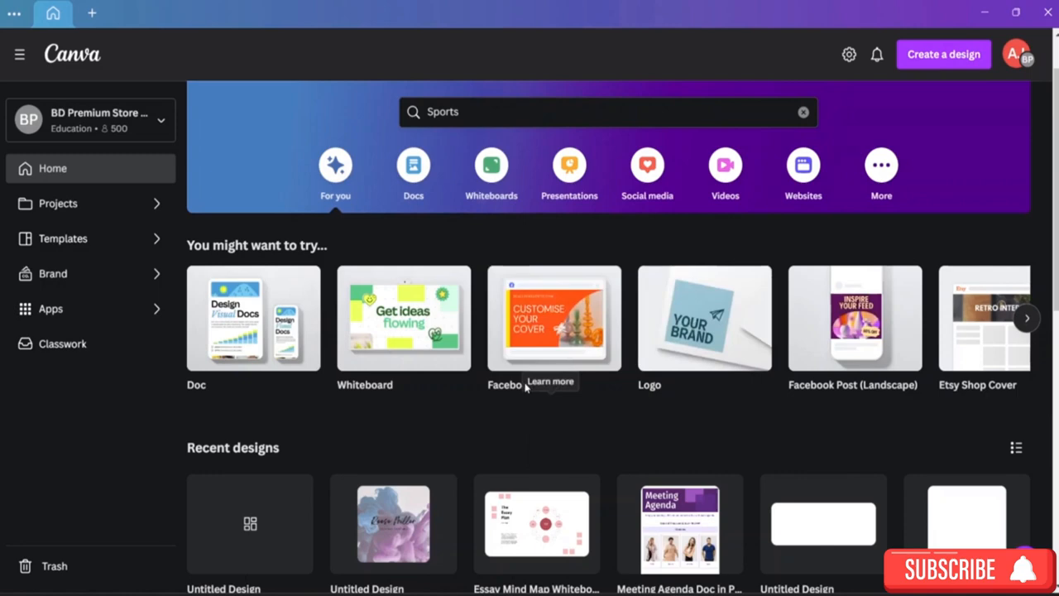
mouse_move(526, 386)
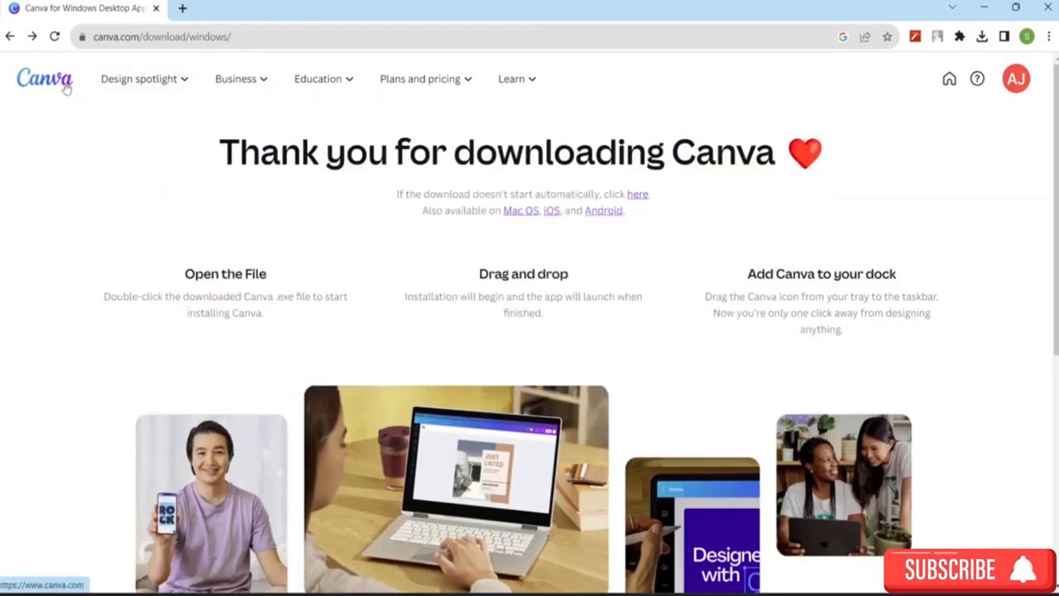
Switch to the browser, open Canva's website home page and view the Design spotlight, Business and Education offerings
left_click(66, 87)
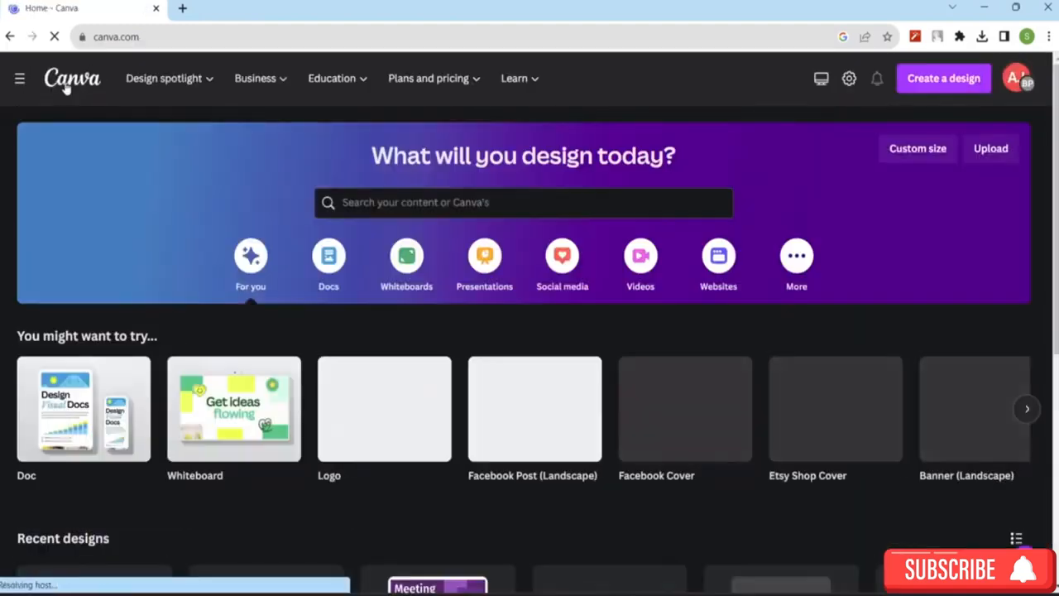
mouse_move(185, 80)
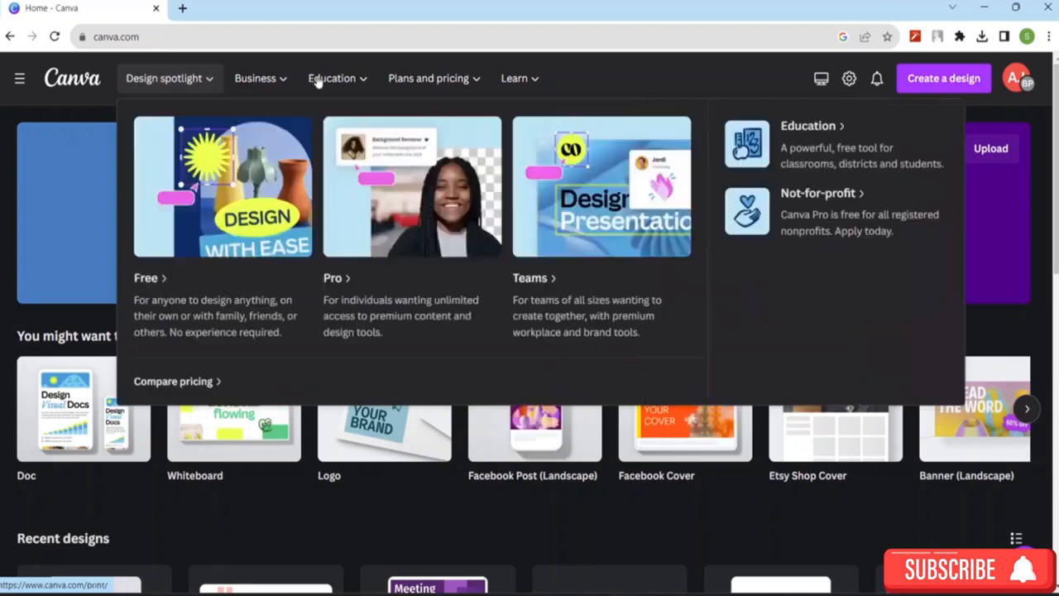
left_click(261, 81)
left_click(261, 81)
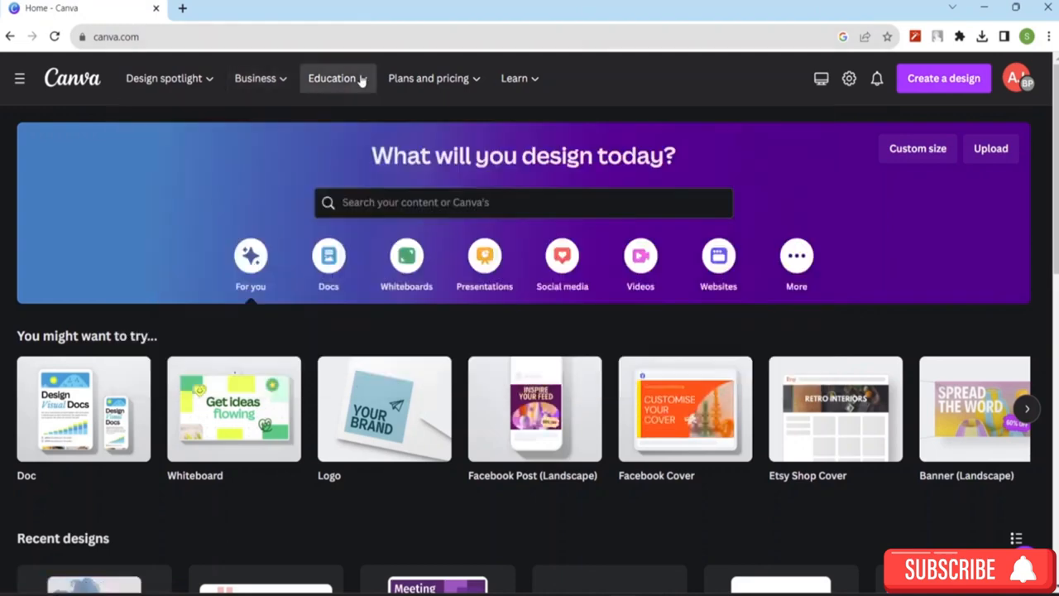
mouse_move(361, 80)
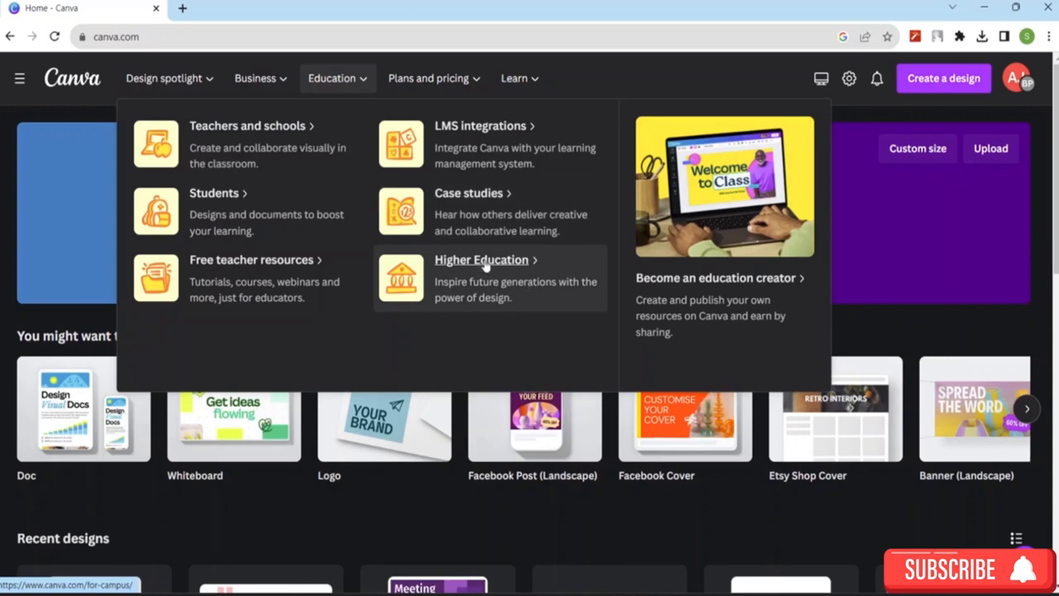
View the Plans and pricing offerings on the website and open the pricing comparison page
left_click(457, 80)
left_click(458, 79)
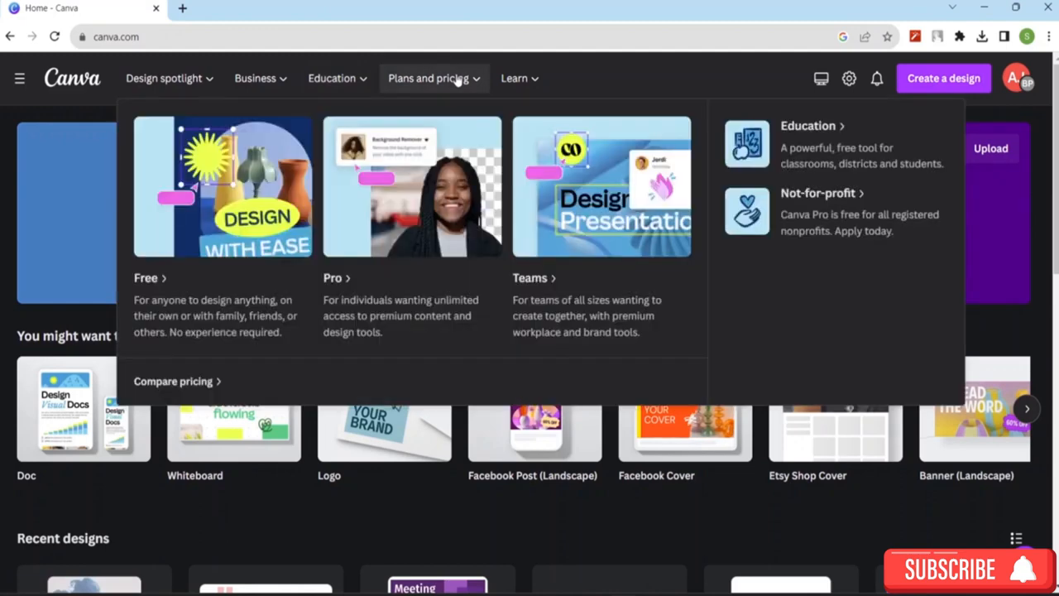
left_click(189, 384)
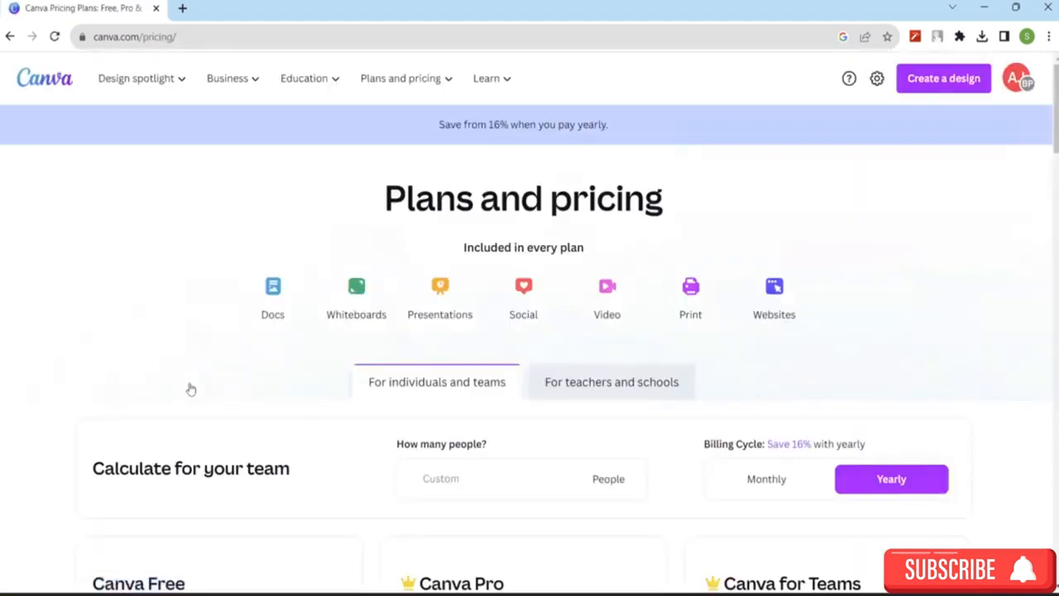
Review the Canva Free, Canva Pro and Canva for Teams plans and show their prices for the Monthly billing cycle
scroll(529, 331, "down", 2)
scroll(530, 322, "down", 3)
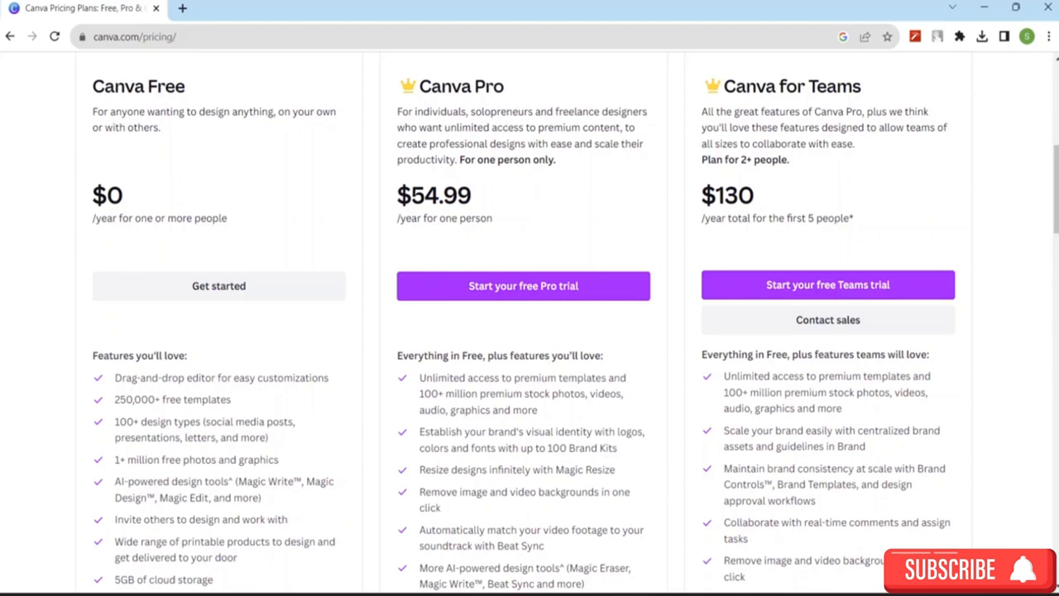
scroll(917, 503, "down", 3)
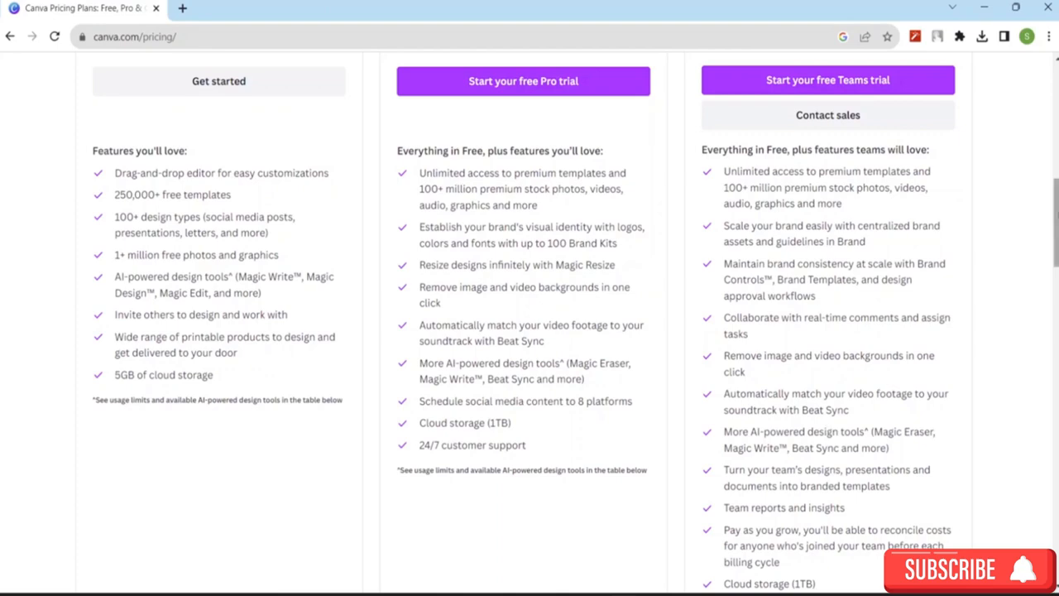
scroll(1055, 224, "up", 7)
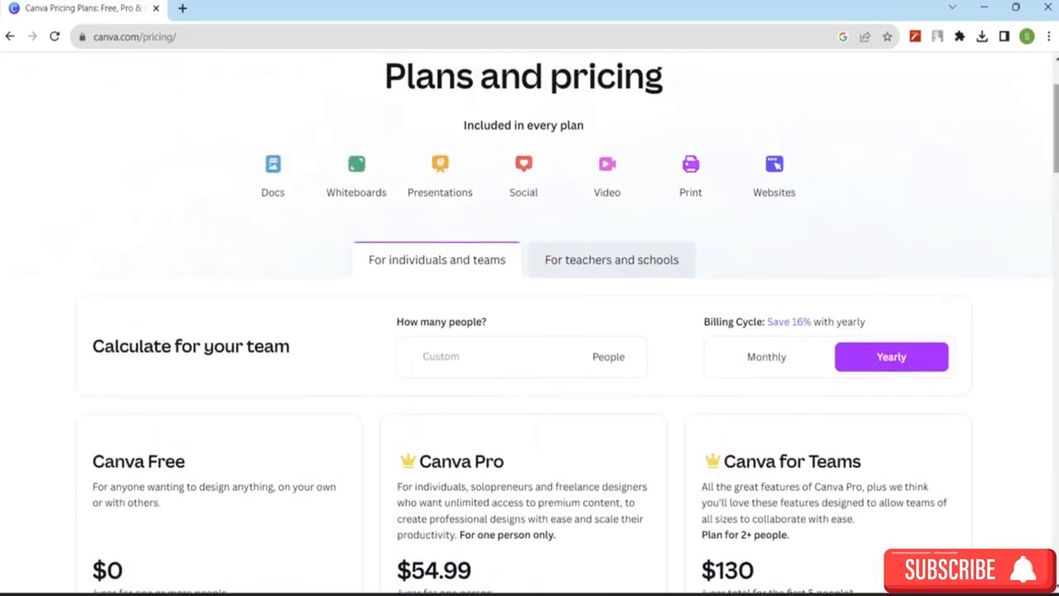
scroll(530, 331, "down", 3)
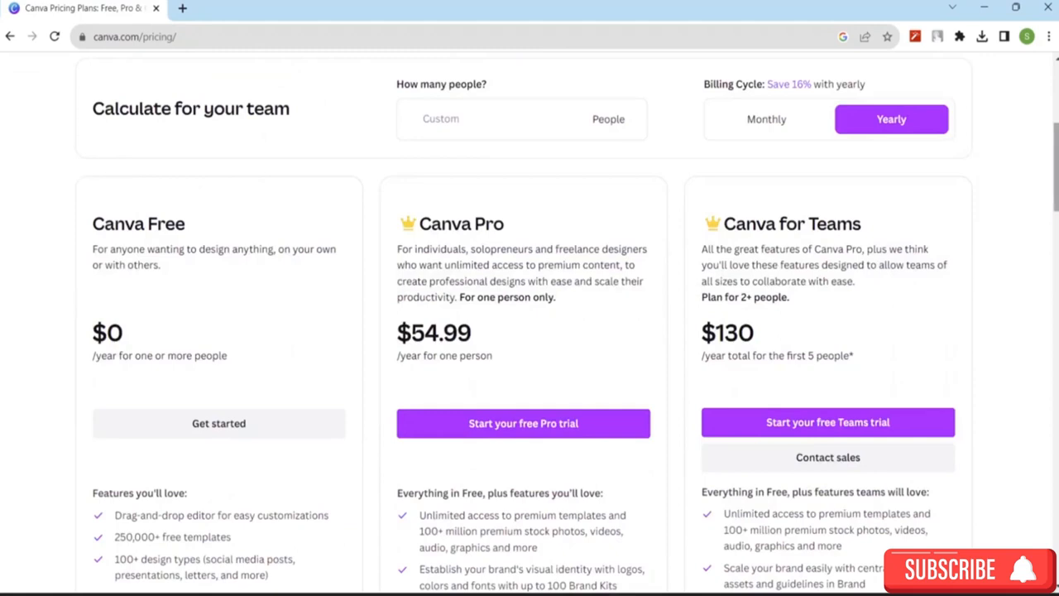
left_click(754, 124)
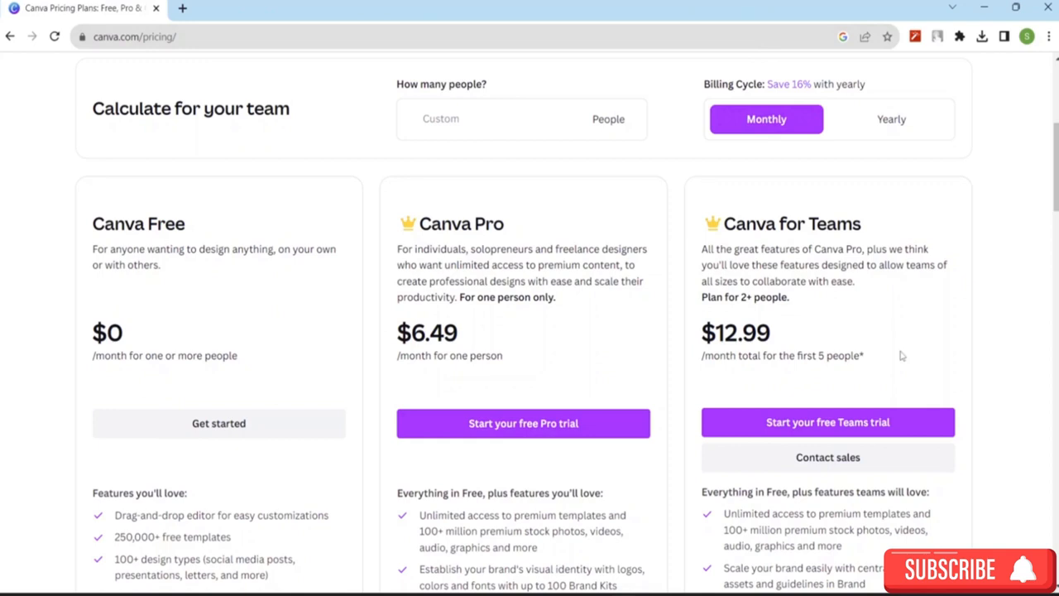
Return to the website's home page and view the Learn resources
left_click(9, 38)
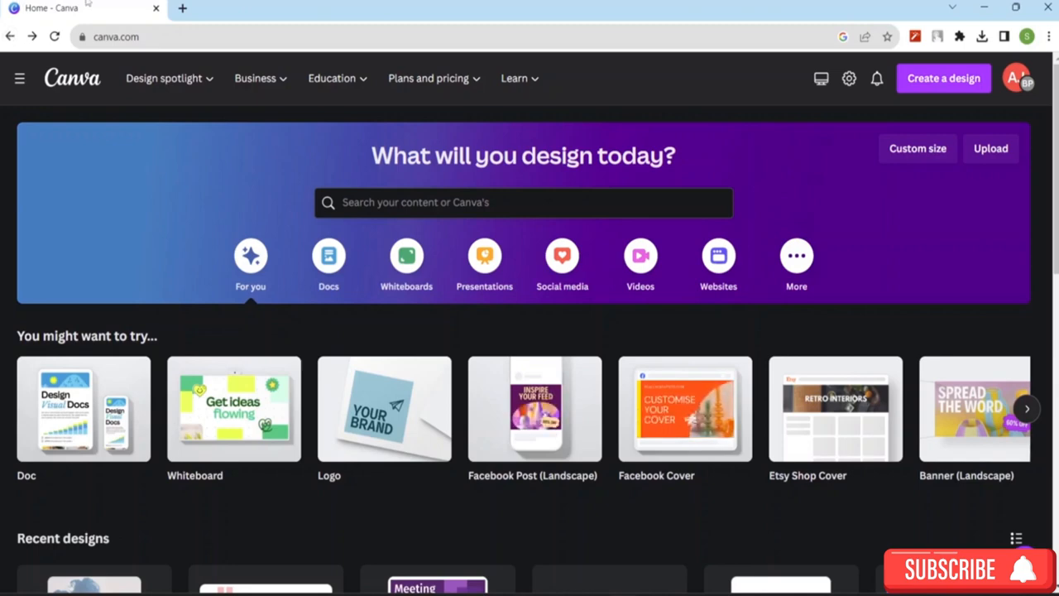
left_click(519, 81)
left_click(529, 84)
left_click(529, 84)
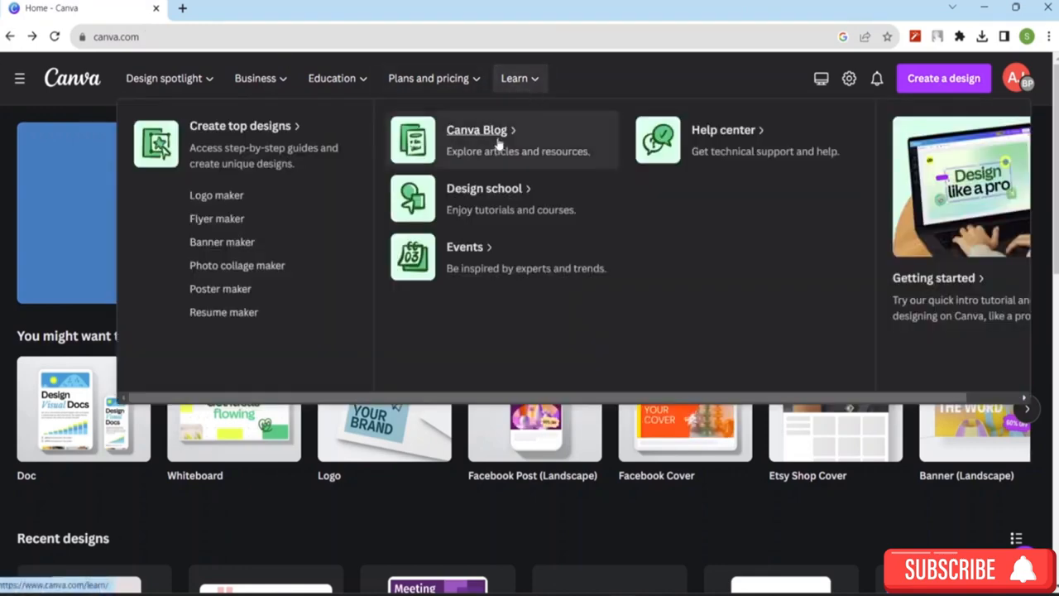
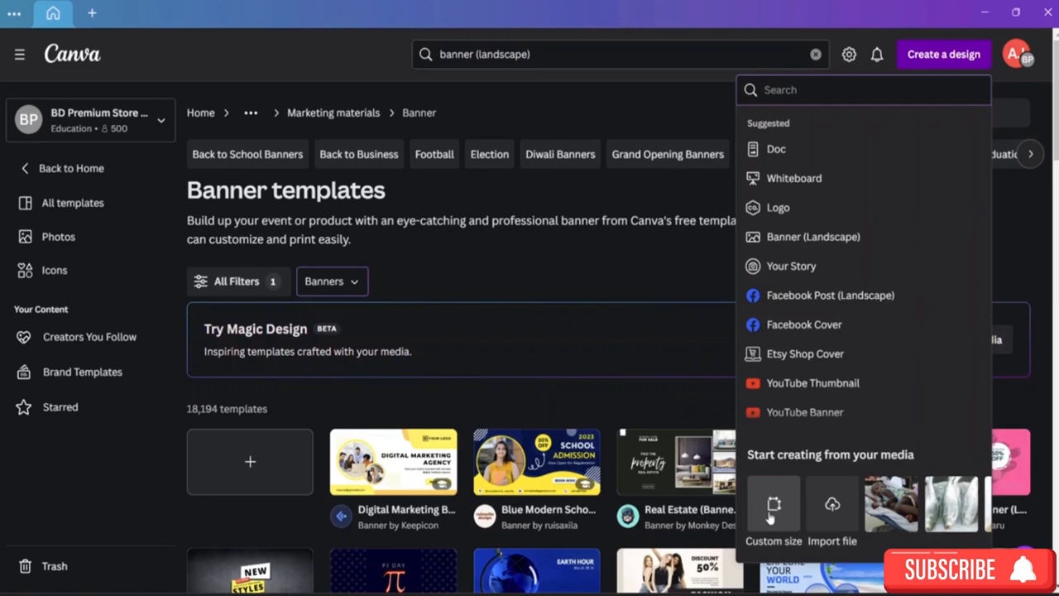
In the Canva desktop app, view the available size units and create a new custom-size design of 1200 × 1200 px
left_click(771, 509)
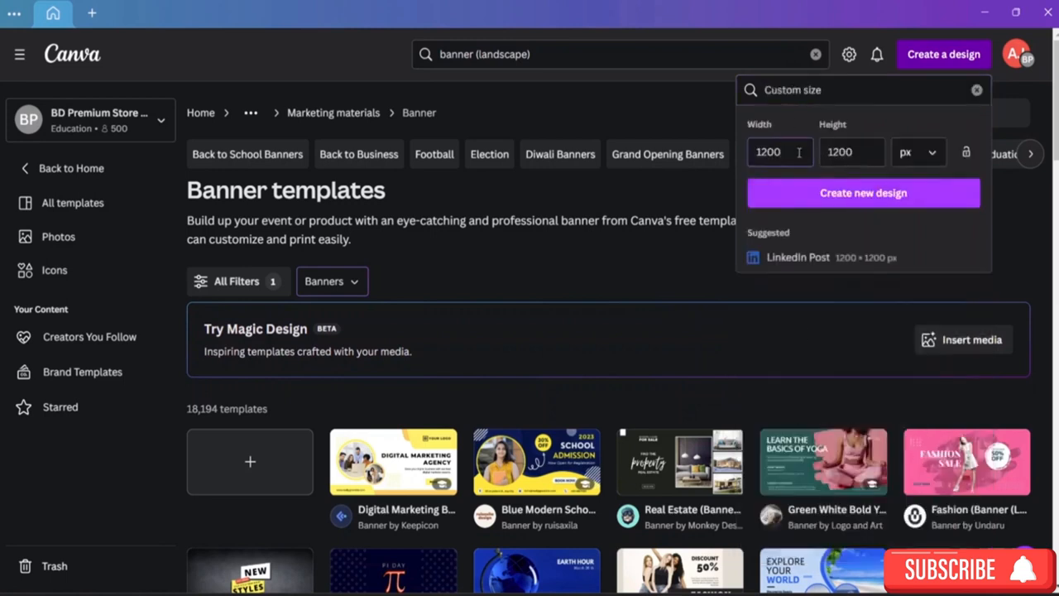
left_click(933, 158)
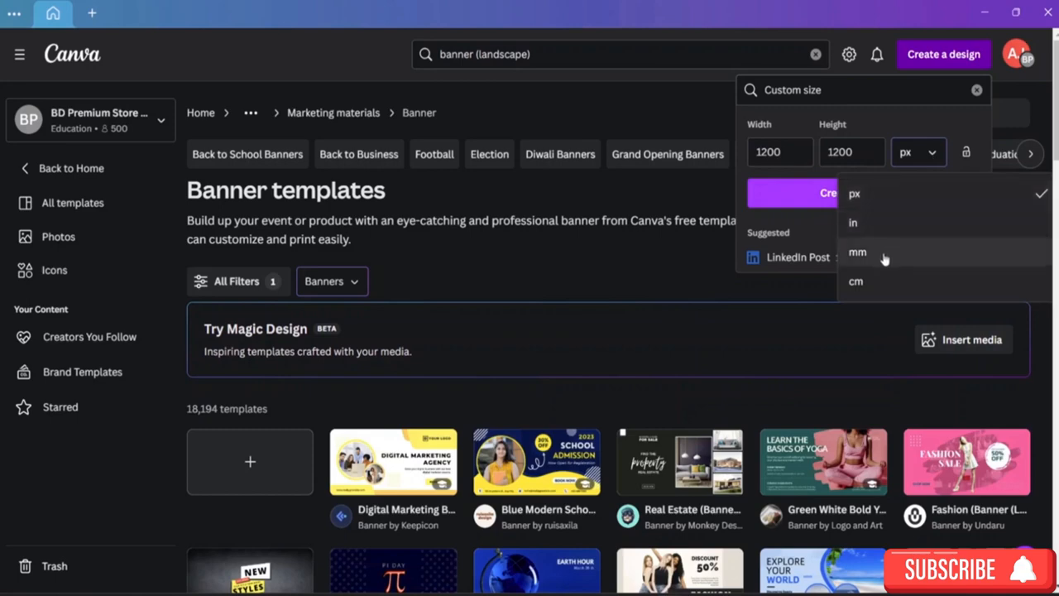
left_click(955, 138)
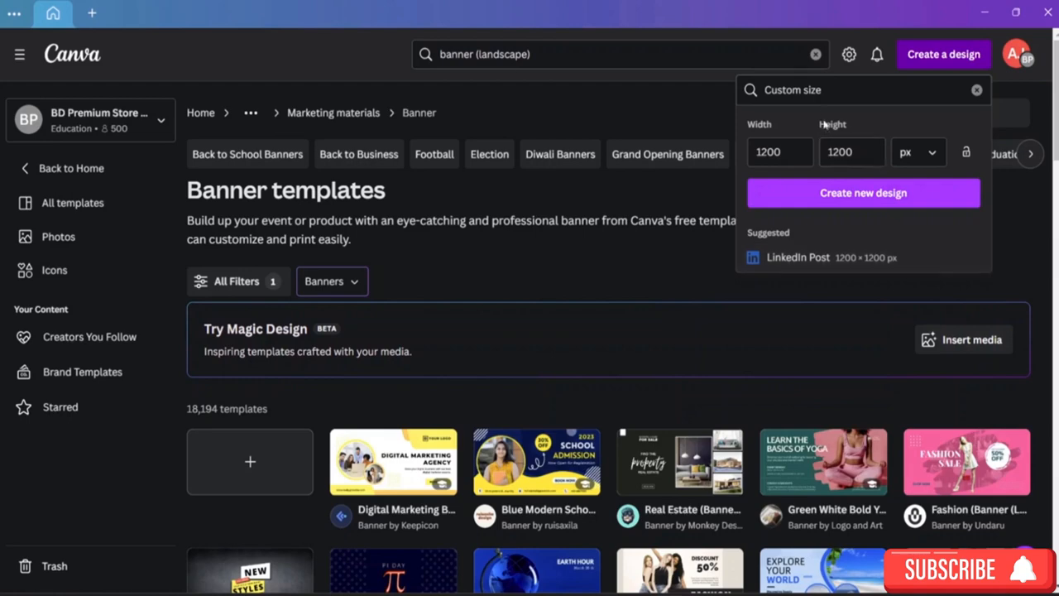
left_click(861, 194)
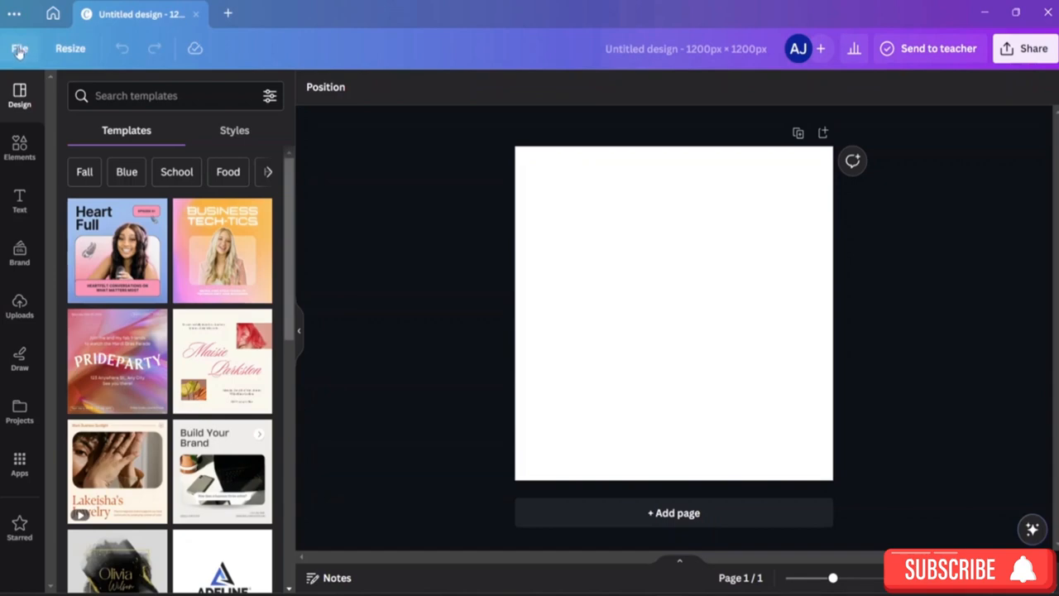
Try to rename the untitled design as "editor panel"
left_click(19, 49)
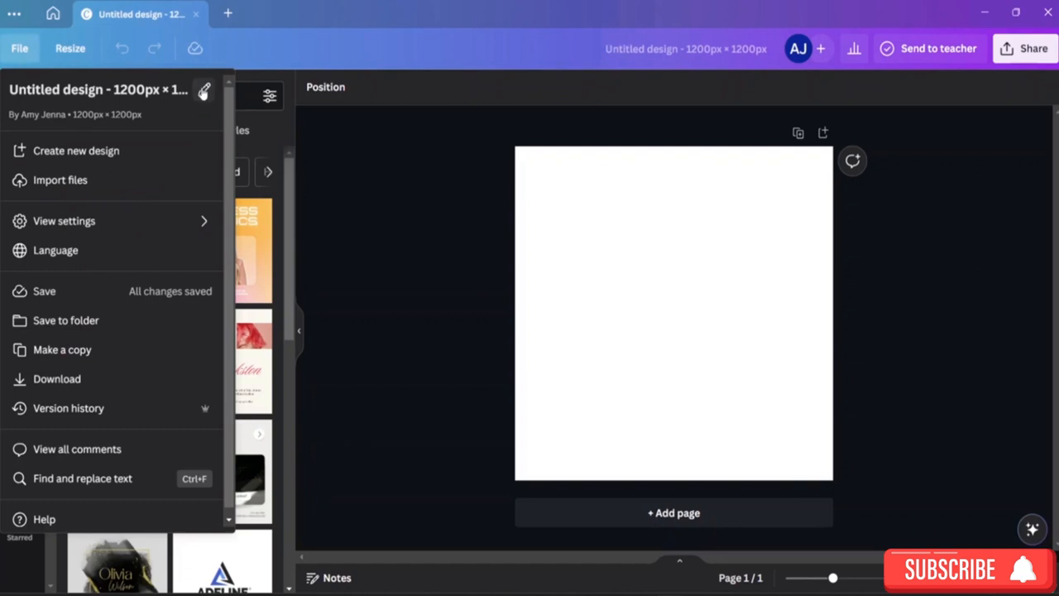
left_click(202, 91)
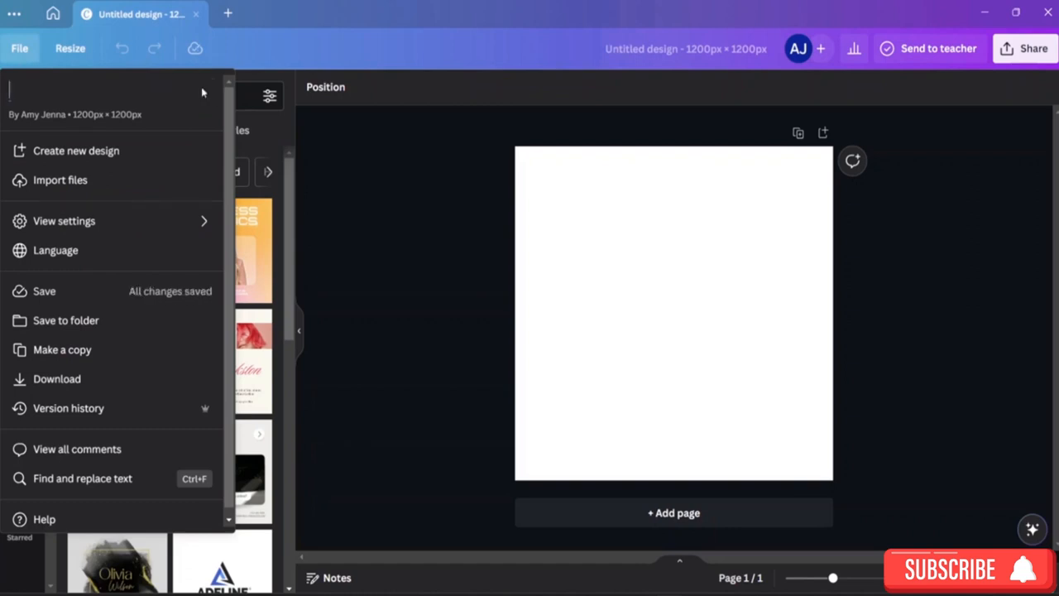
type("editor panel")
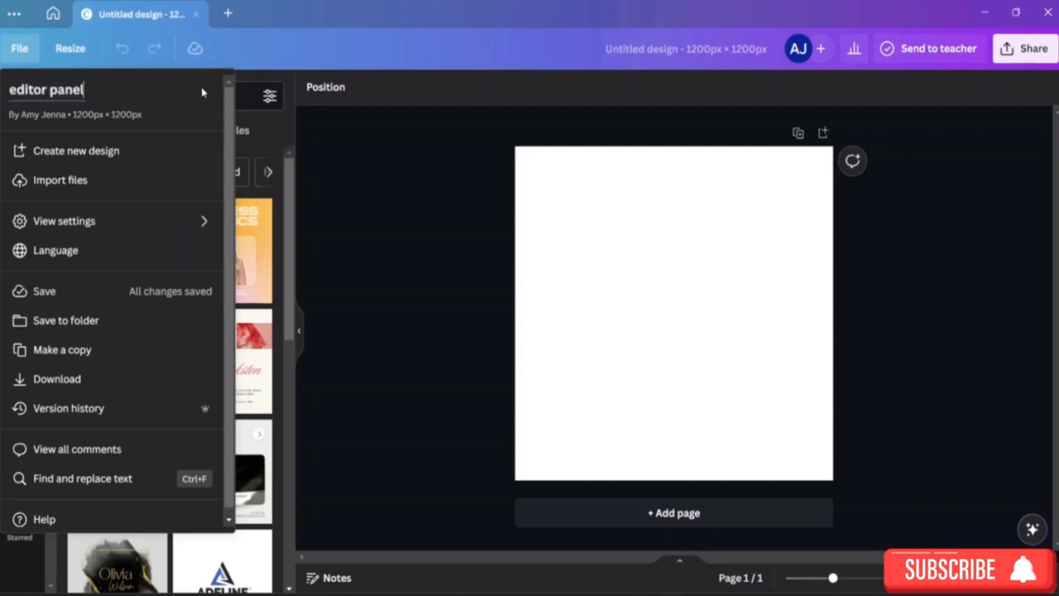
left_click(354, 142)
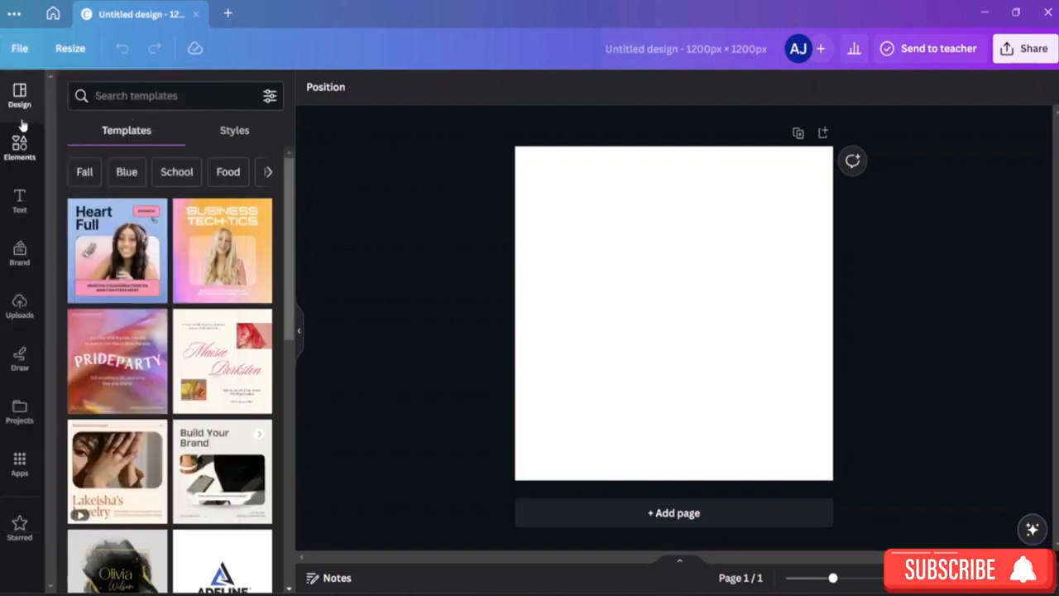
Rename the untitled 1200 × 1200 px design as "Editor Panel"
left_click(23, 51)
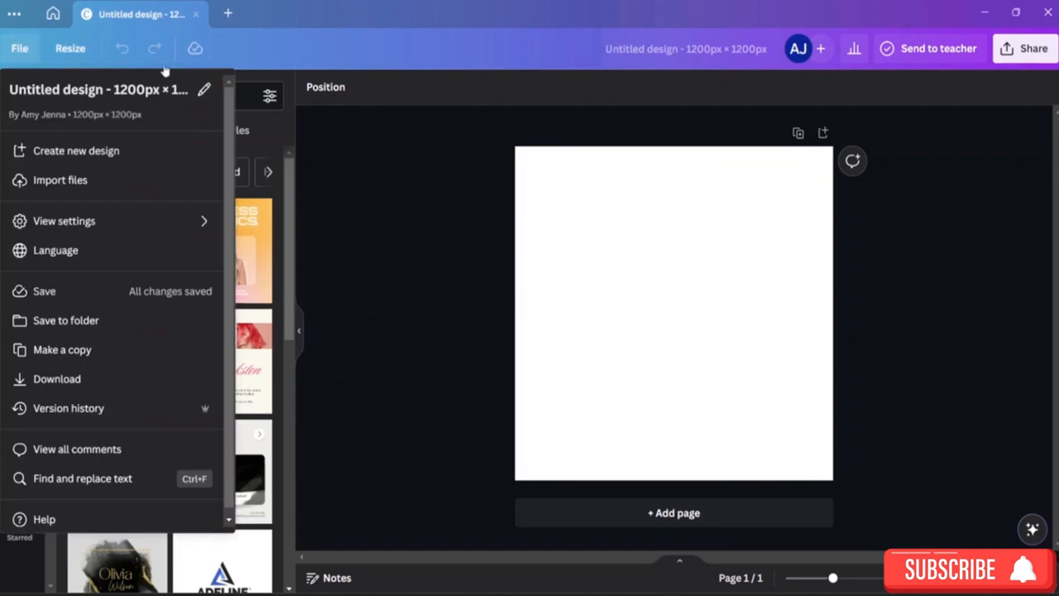
left_click(205, 95)
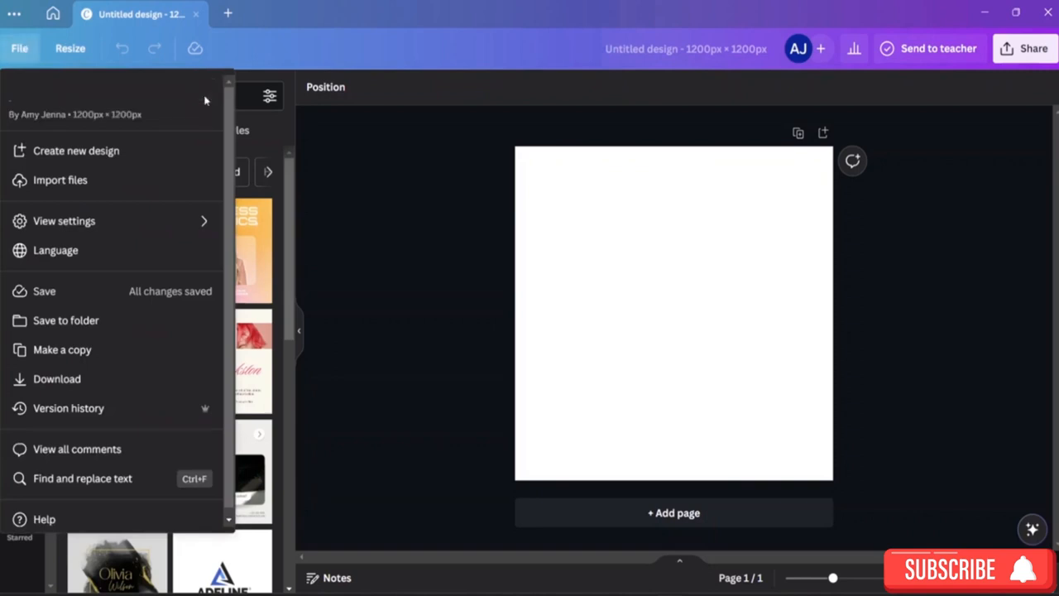
type("W")
key("BackSpace")
type("Editor Panel")
key("Return")
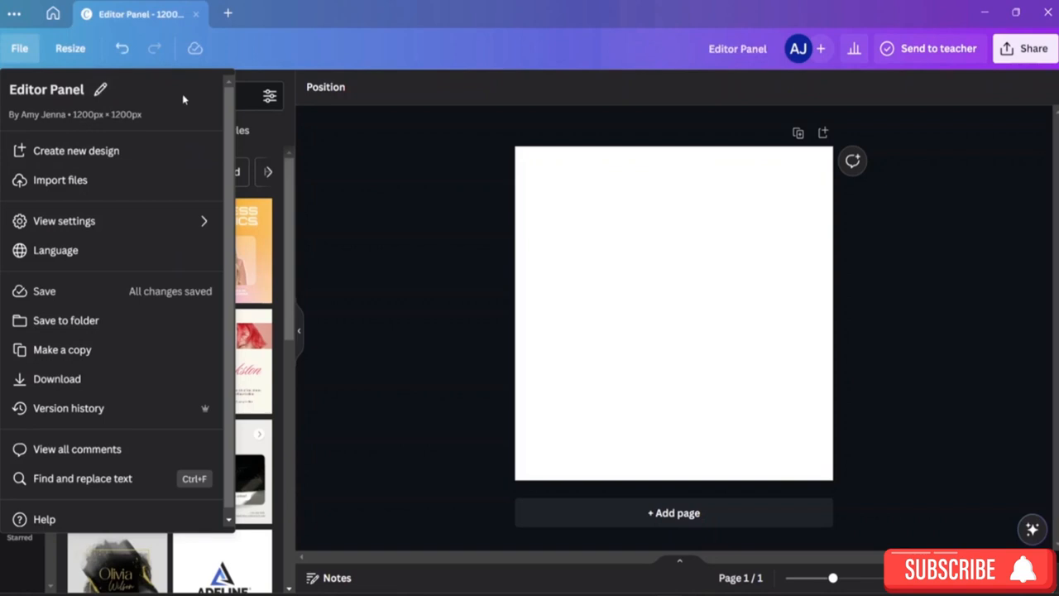
Create a new Your Story design, return to the Editor Panel design and close the new one
left_click(118, 154)
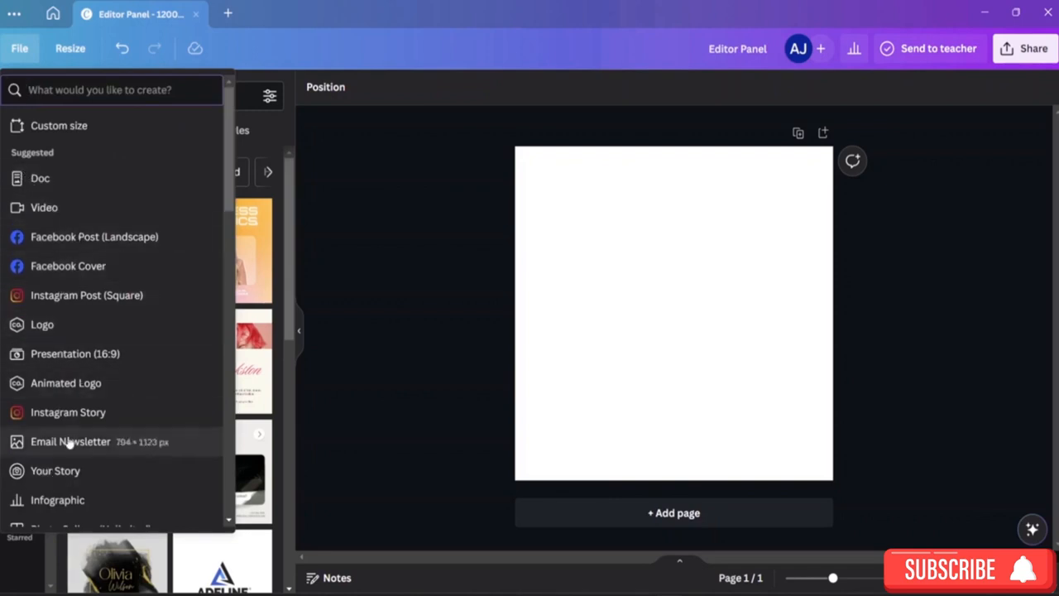
left_click(142, 480)
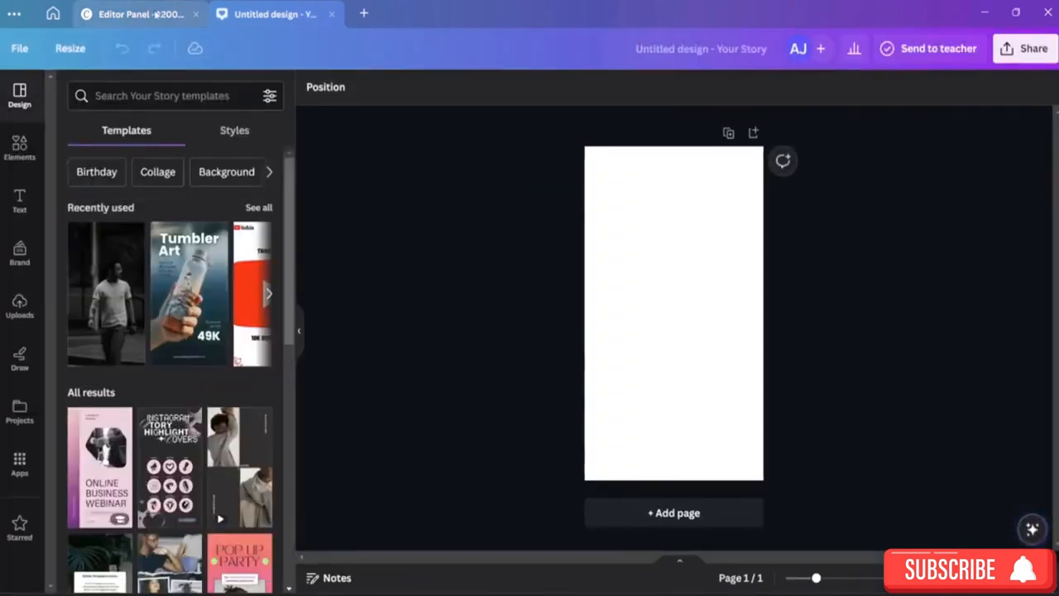
left_click(155, 14)
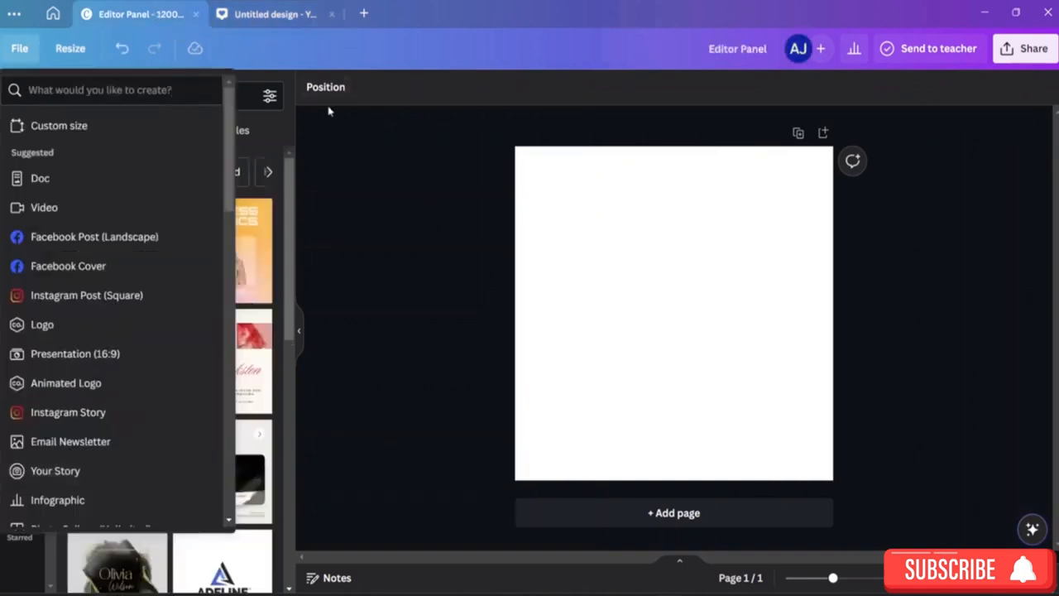
left_click(332, 14)
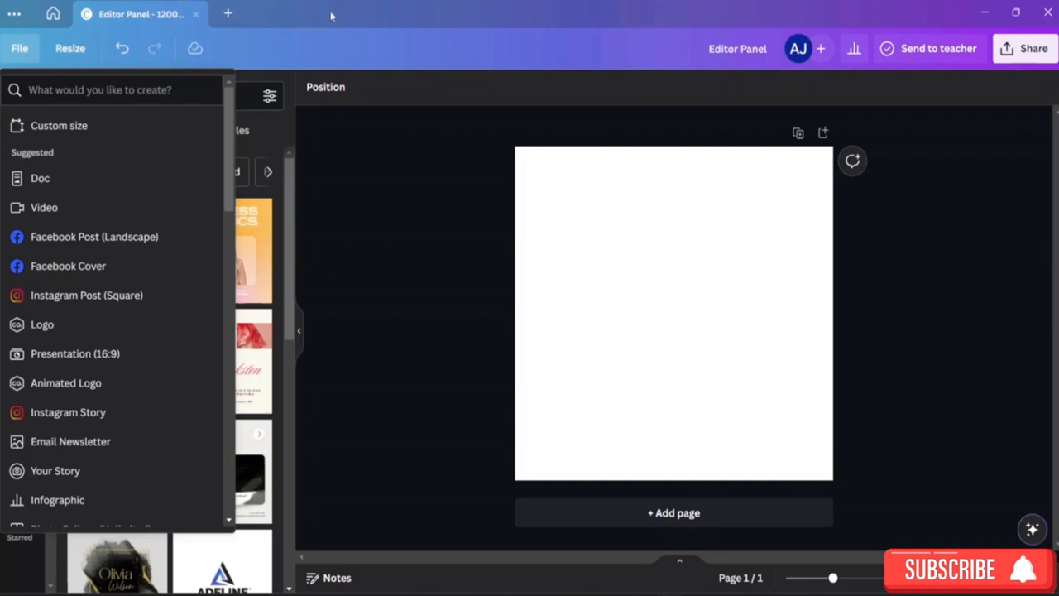
left_click(255, 66)
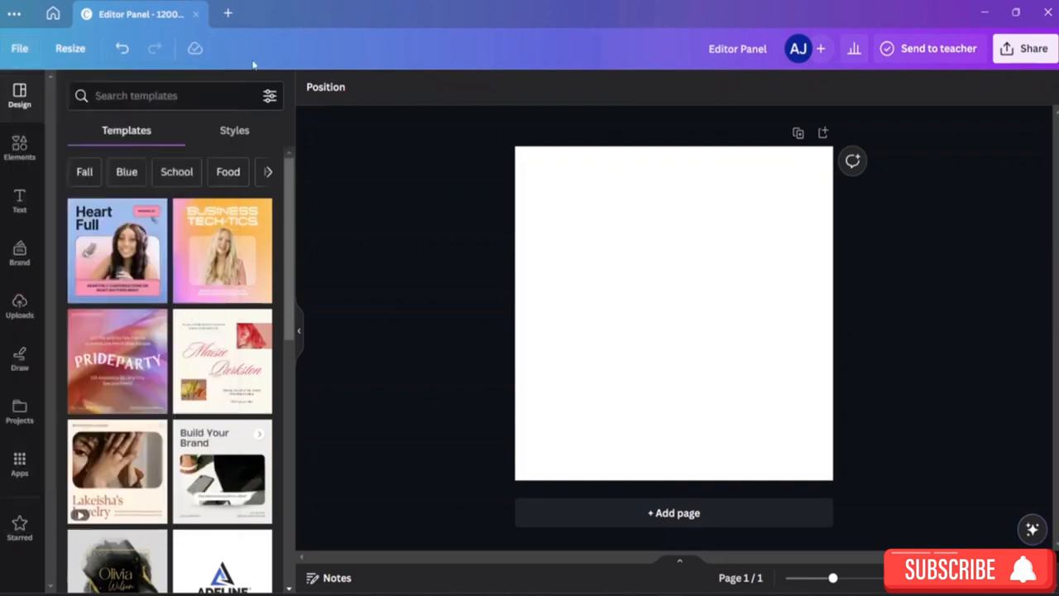
View the file import option and its file chooser, and close both without importing anything
left_click(20, 50)
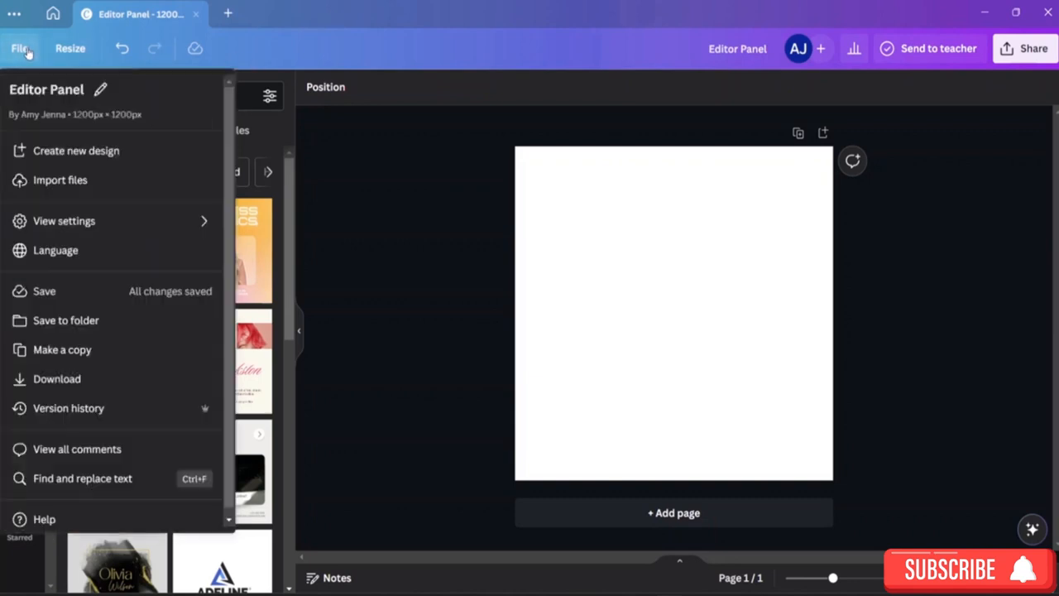
left_click(72, 181)
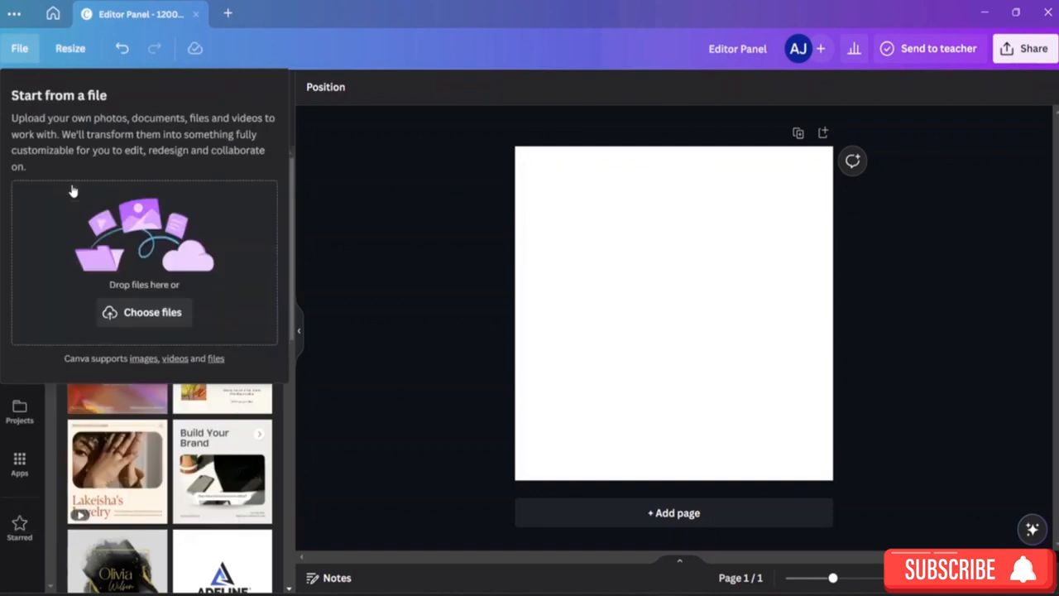
left_click(145, 315)
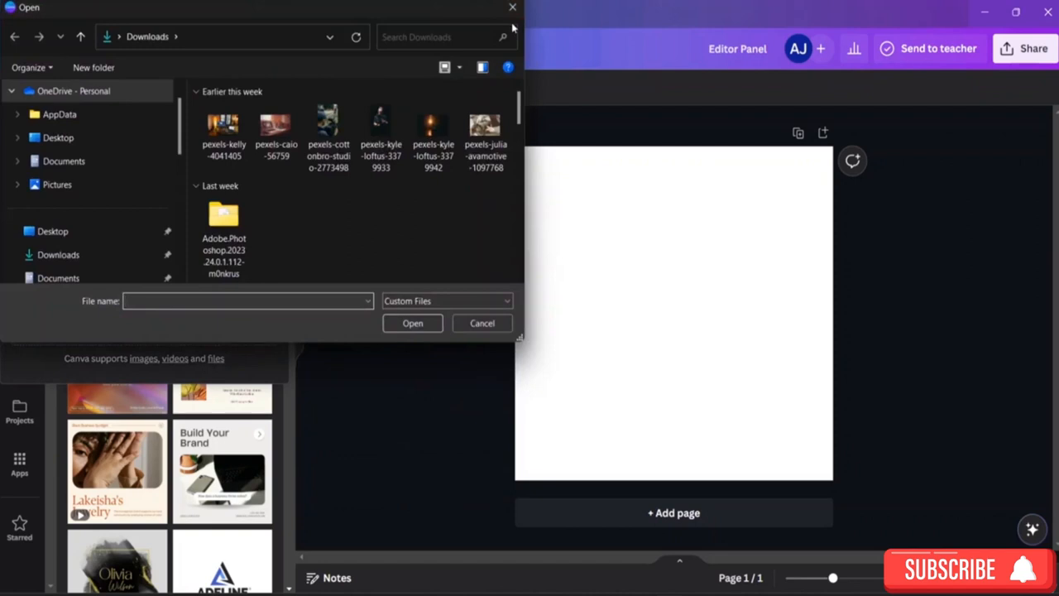
left_click(512, 8)
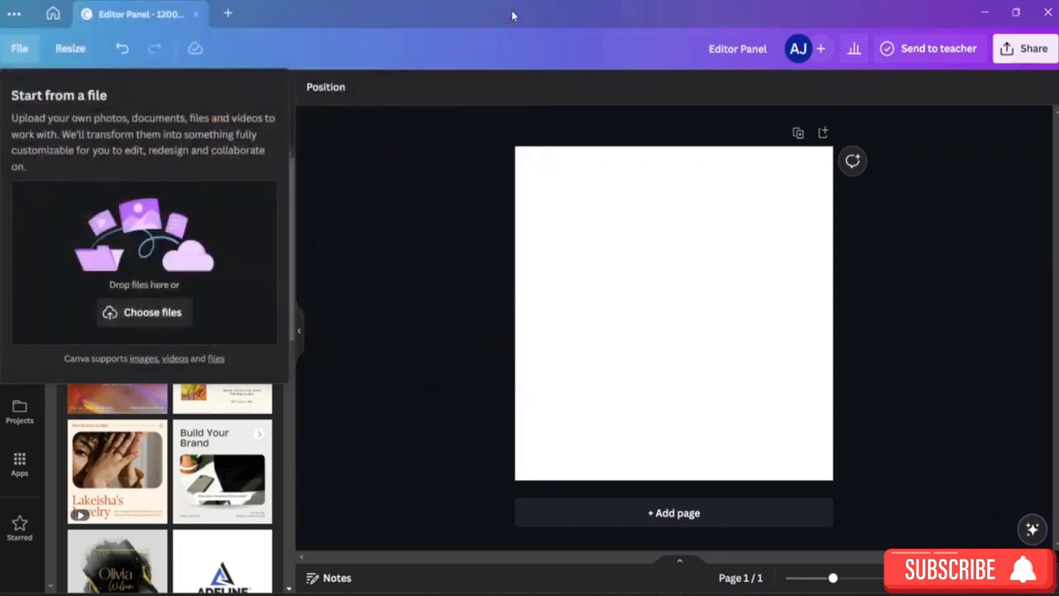
left_click(371, 244)
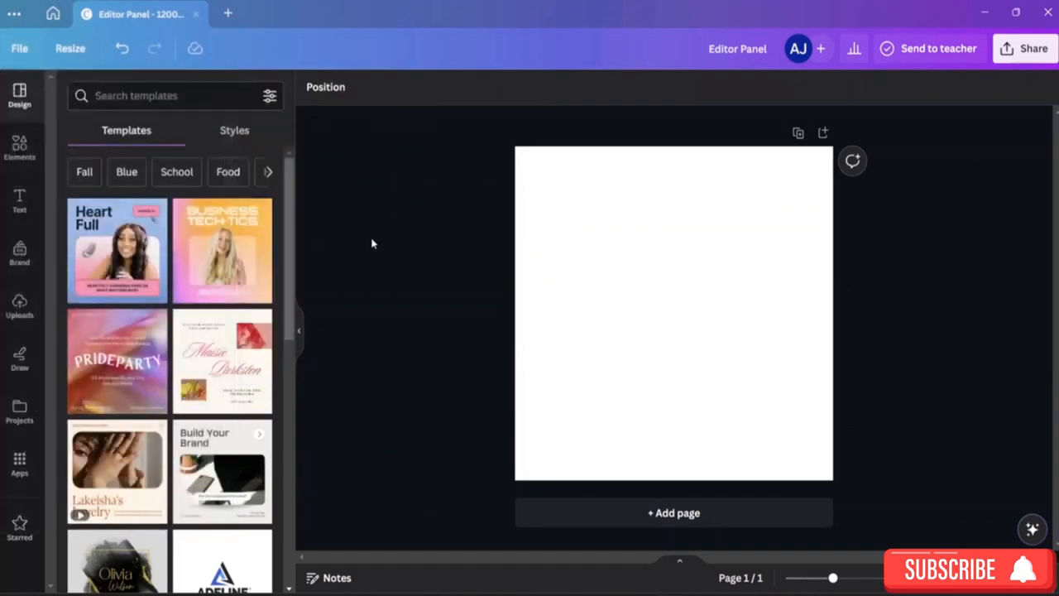
Show the rulers and guides around the Editor Panel design's page
left_click(17, 48)
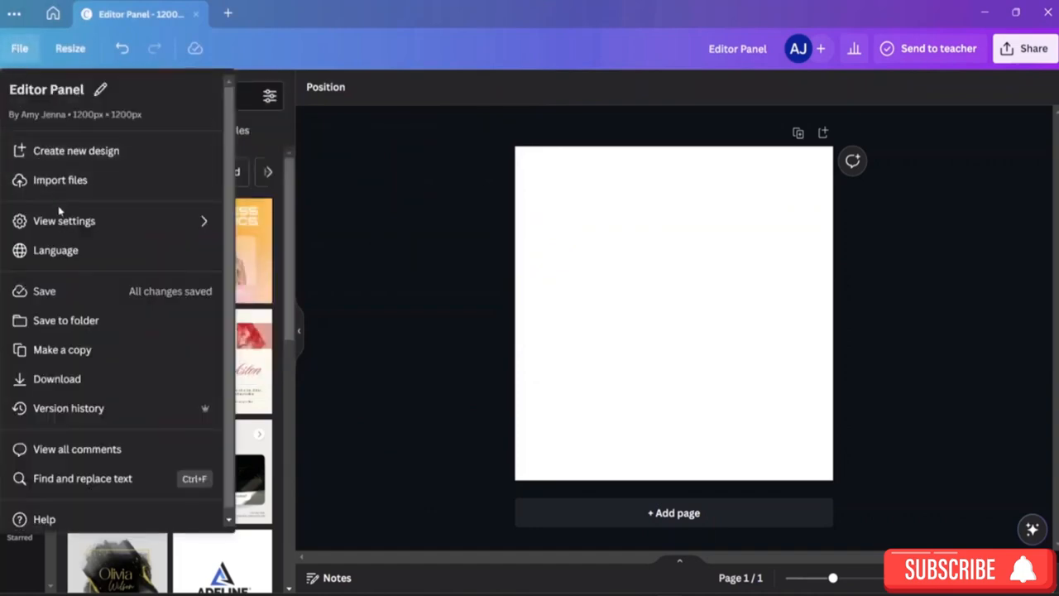
mouse_move(60, 220)
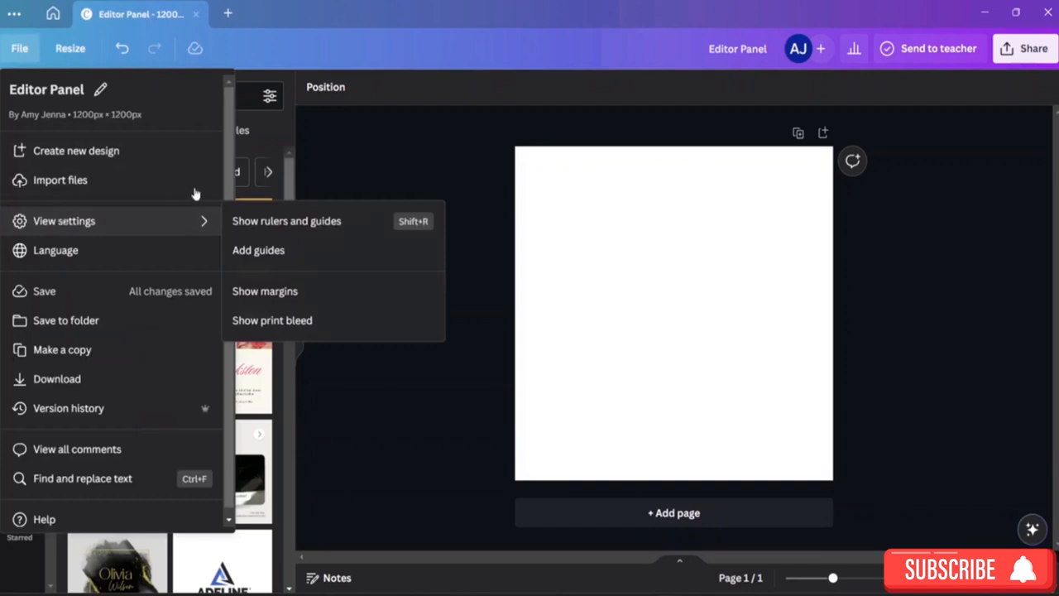
mouse_move(166, 222)
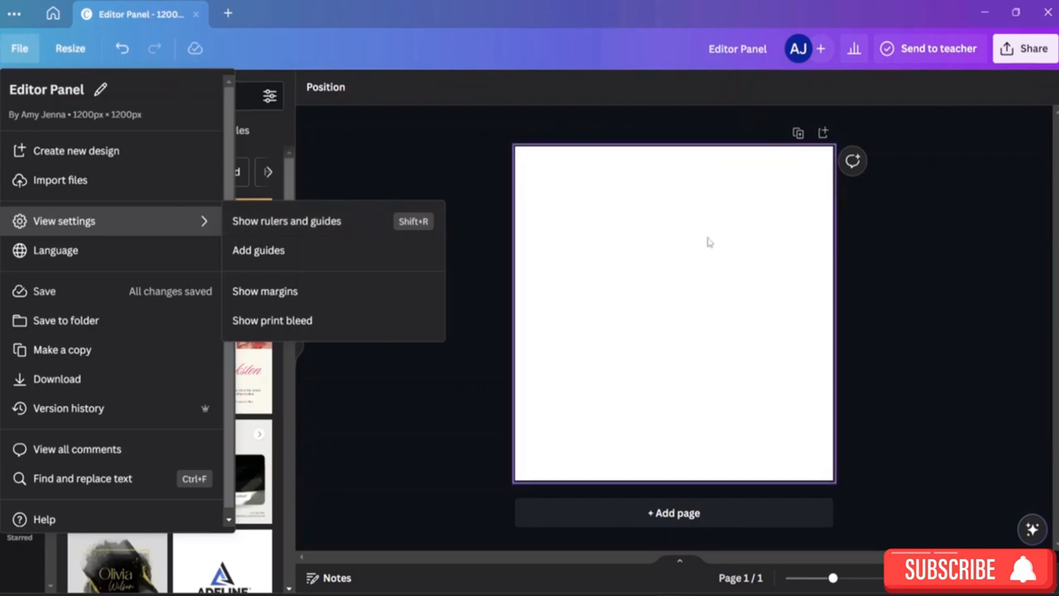
left_click(377, 227)
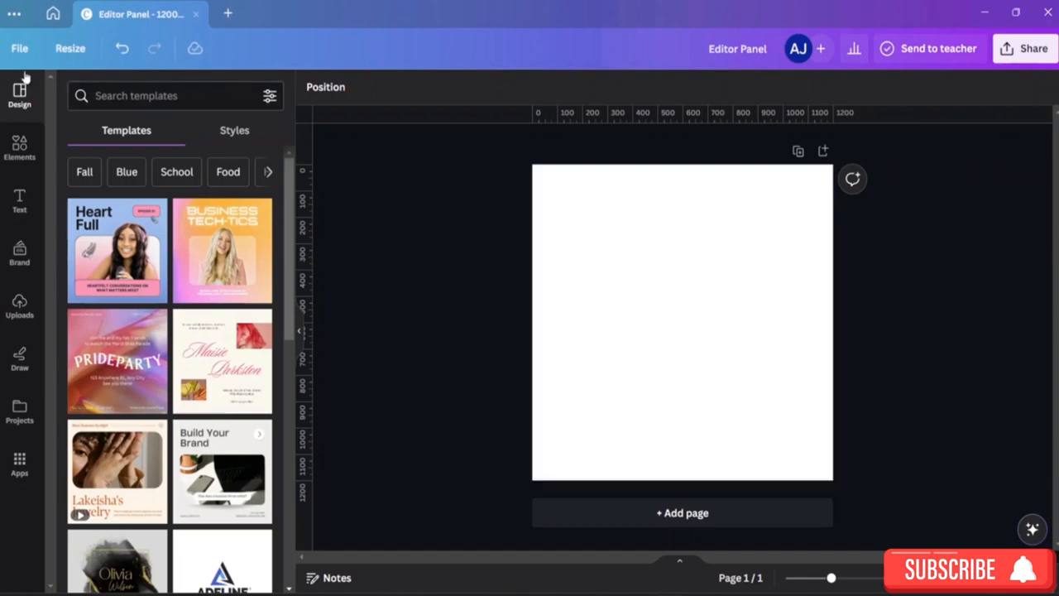
Preview the 12 Columns, 6 Columns, 3x3 Grid and Custom guide layouts on the page without adding any guides
left_click(21, 48)
mouse_move(90, 229)
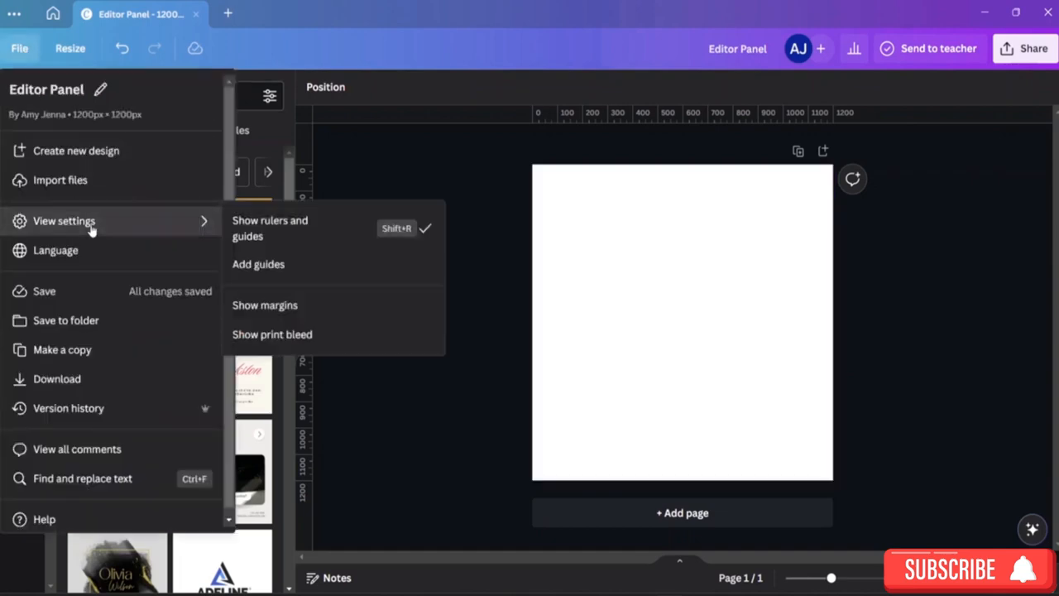
left_click(258, 264)
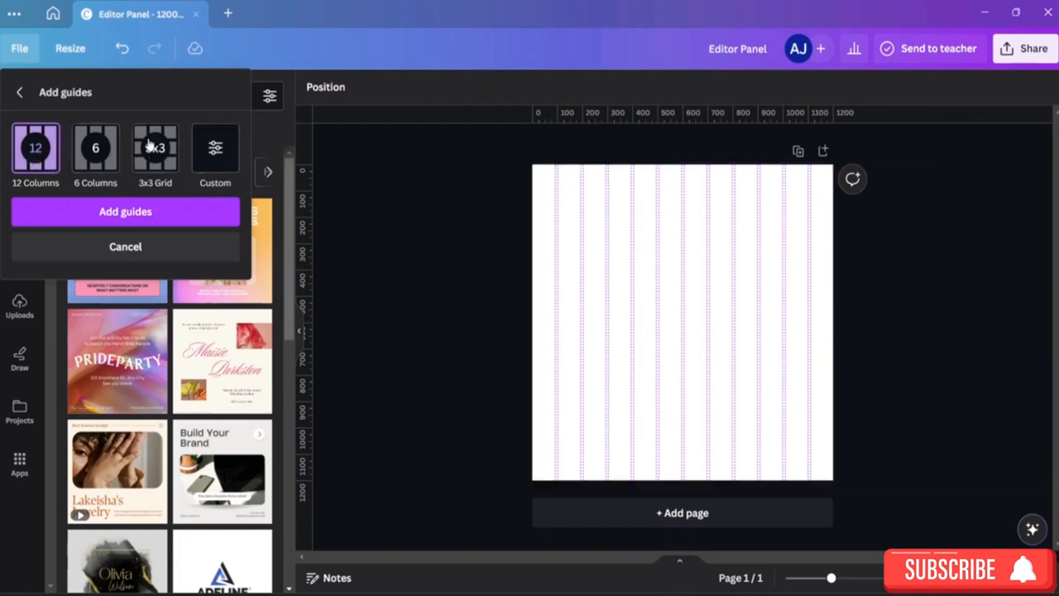
left_click(92, 157)
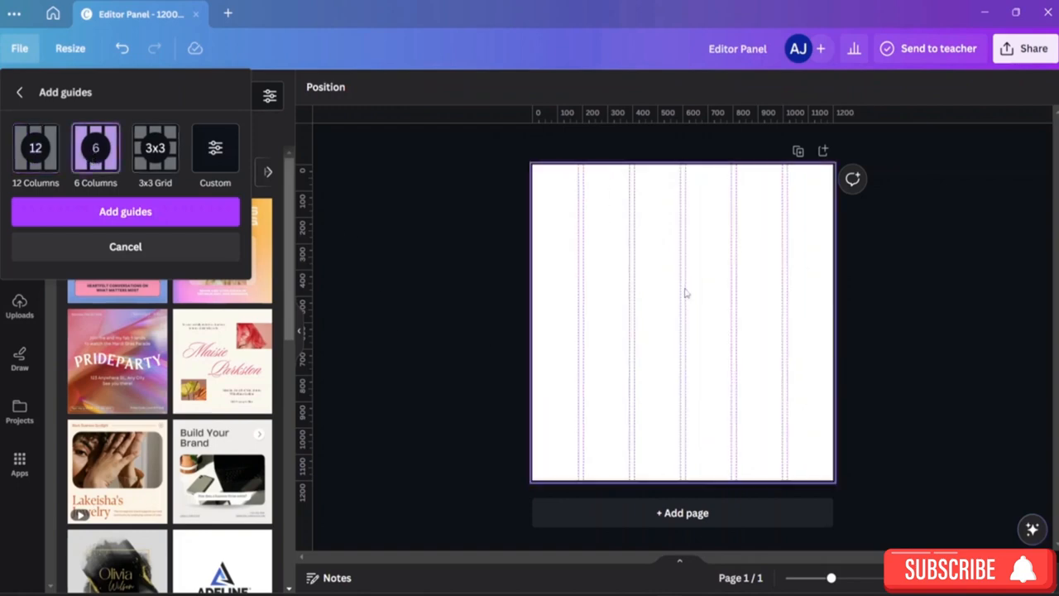
left_click(159, 164)
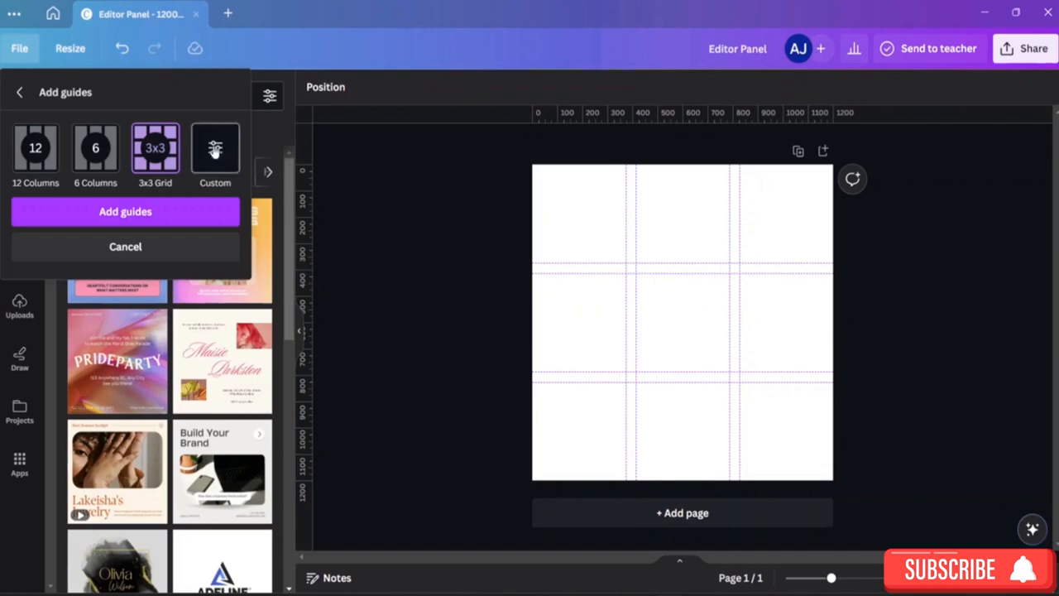
left_click(215, 148)
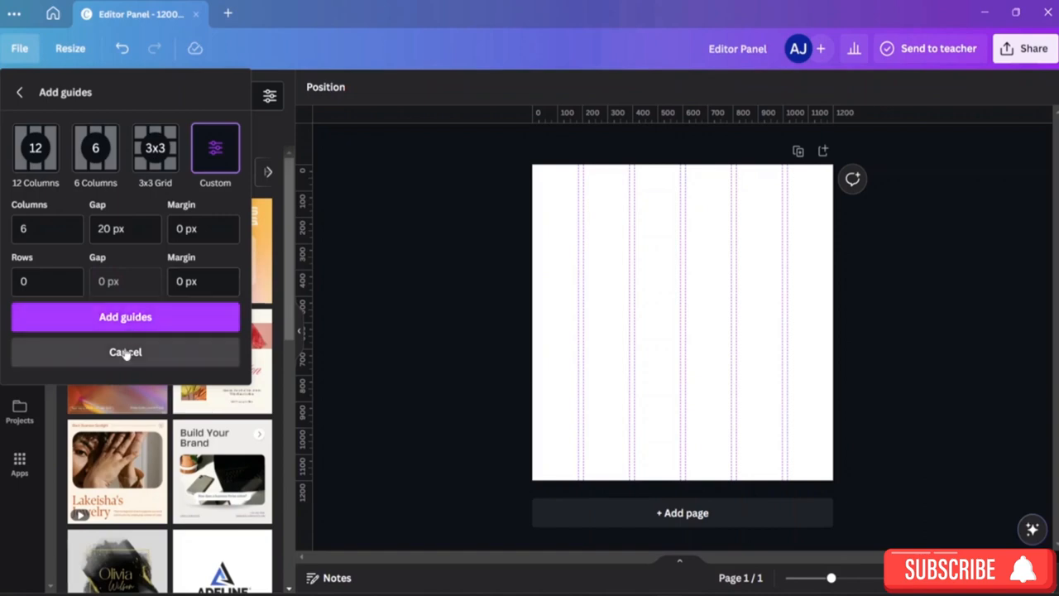
left_click(25, 95)
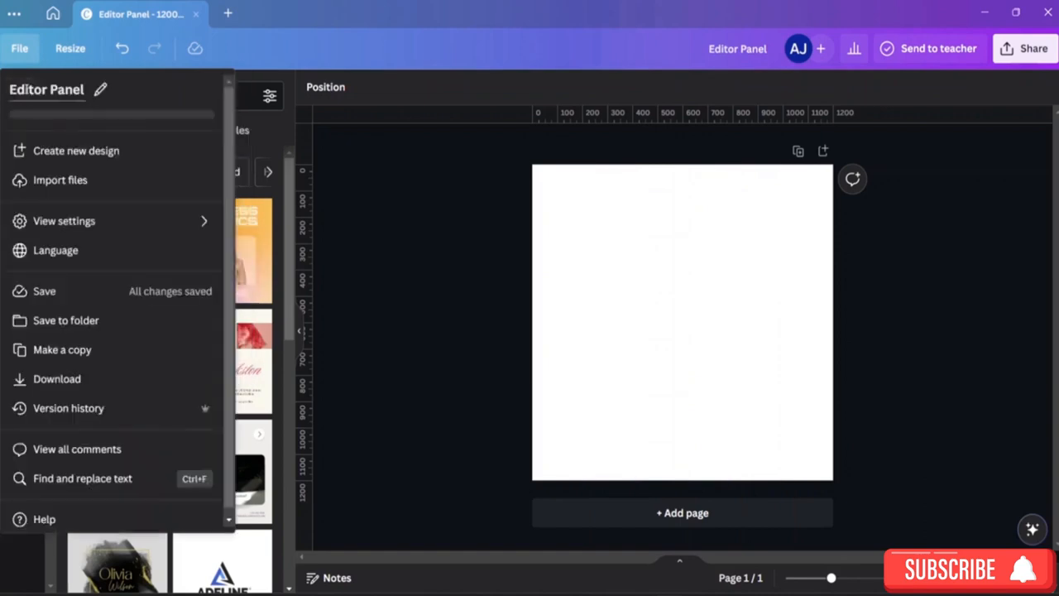
Show the margins on the page and inspect them up close
mouse_move(121, 235)
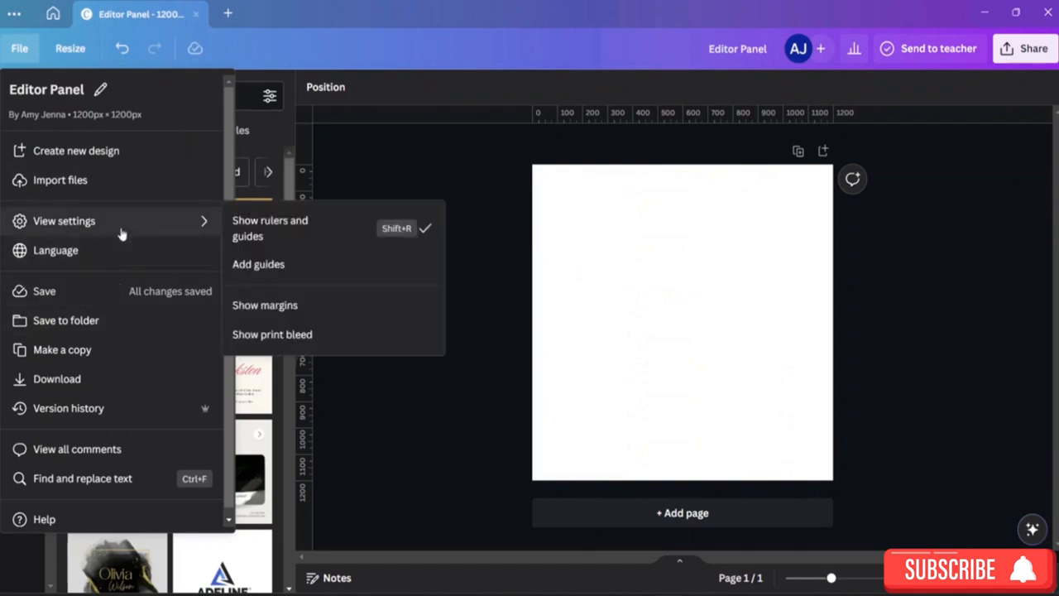
left_click(284, 314)
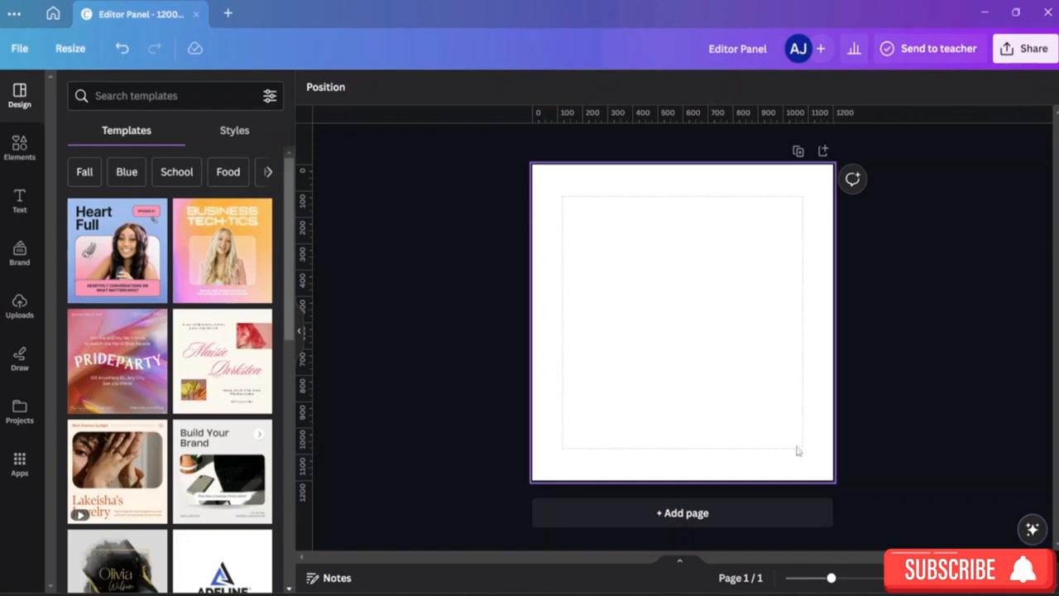
scroll(798, 451, "up", 2)
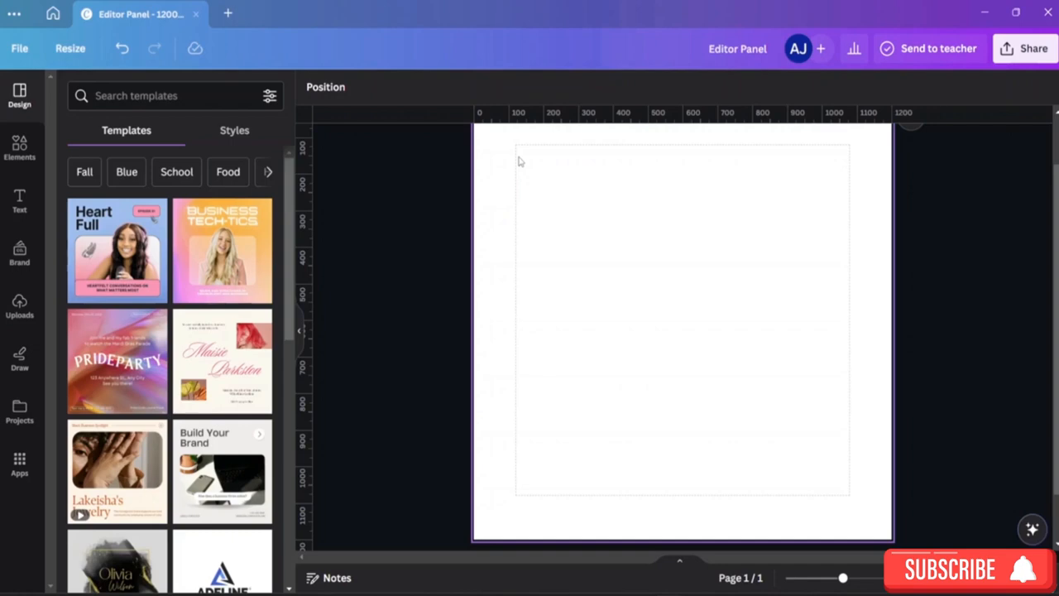
scroll(518, 161, "down", 2)
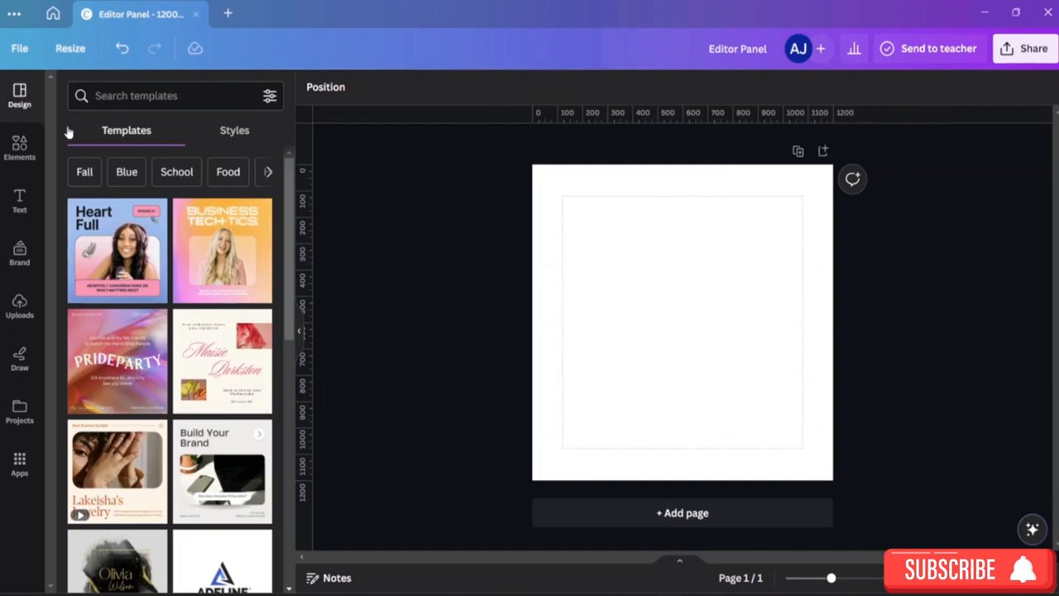
Show the print bleed on the page and hide it again
left_click(21, 50)
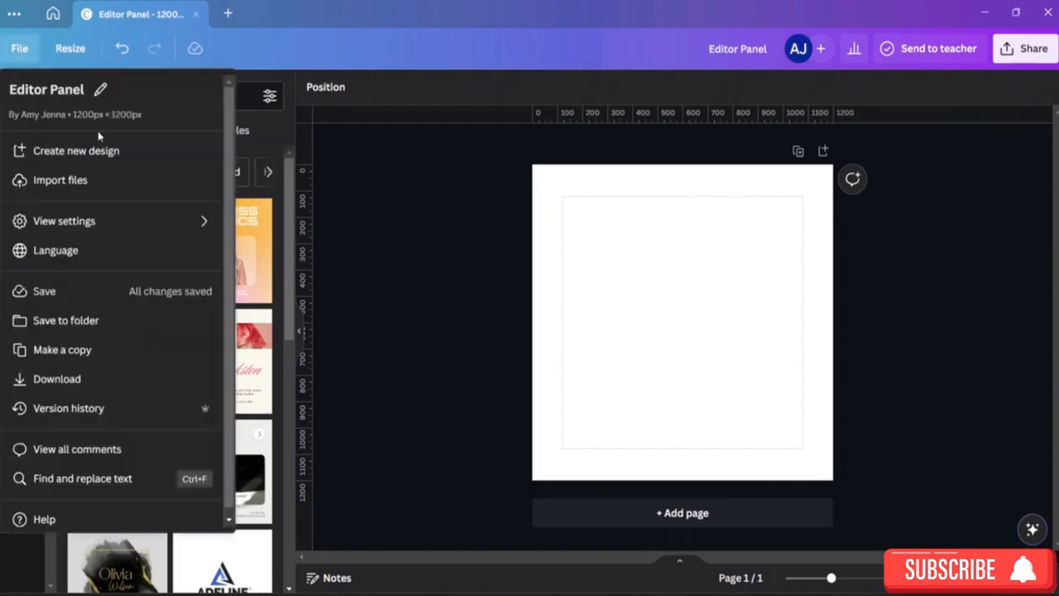
mouse_move(120, 228)
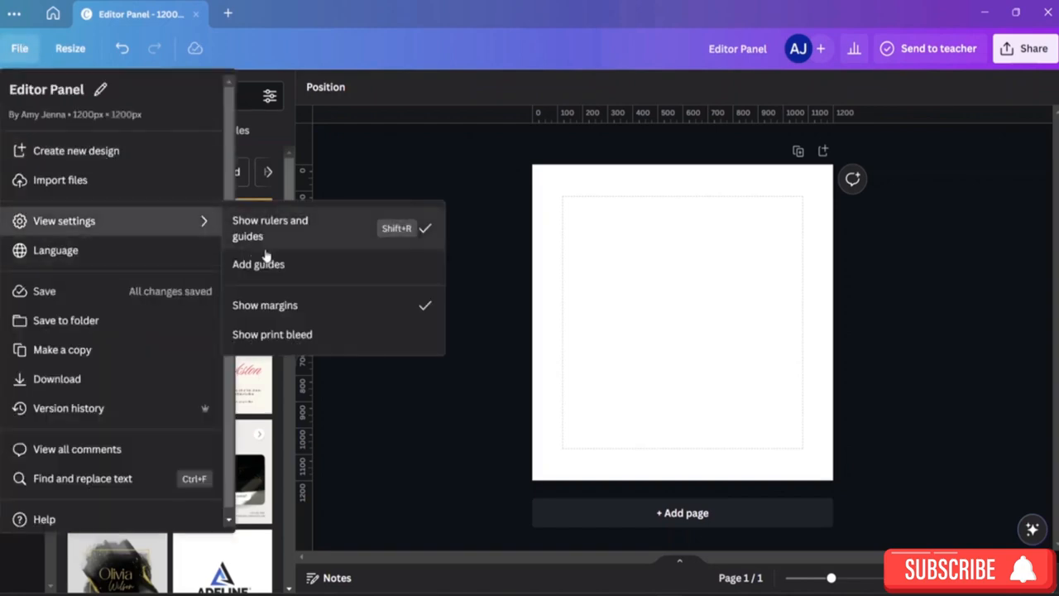
left_click(273, 335)
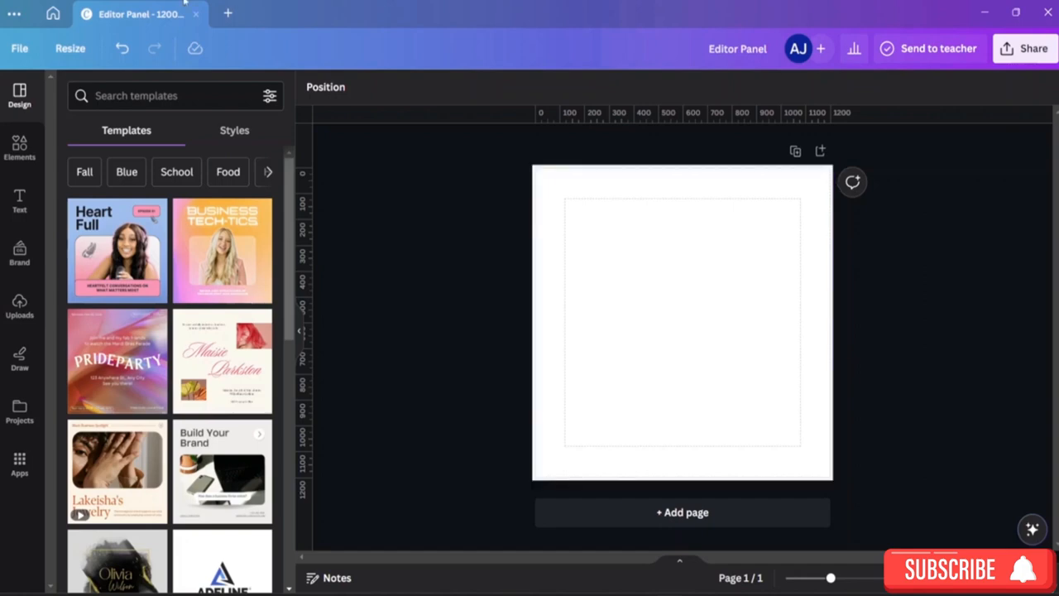
left_click(20, 48)
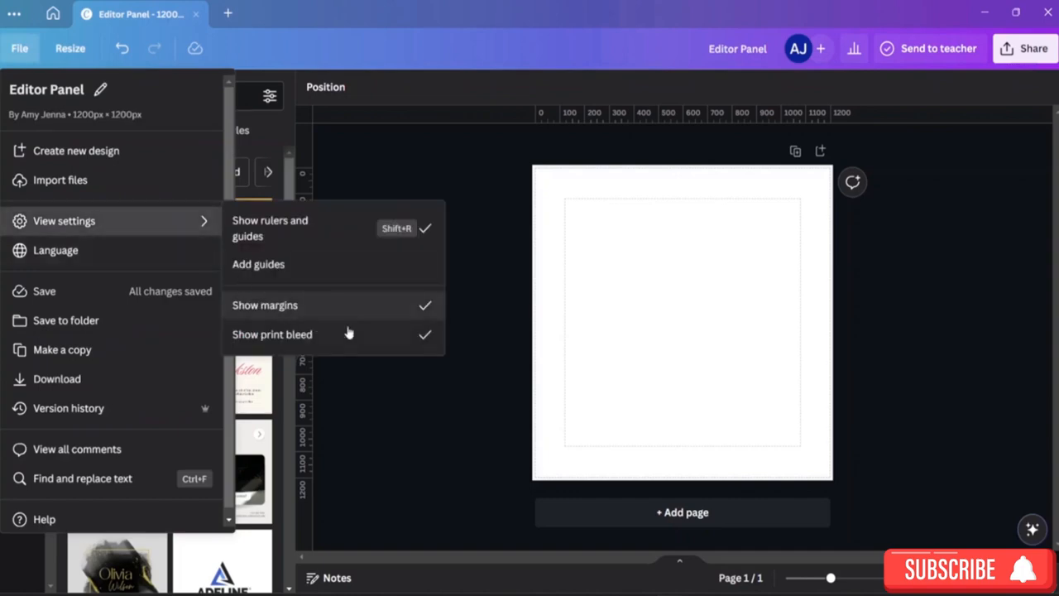
left_click(418, 334)
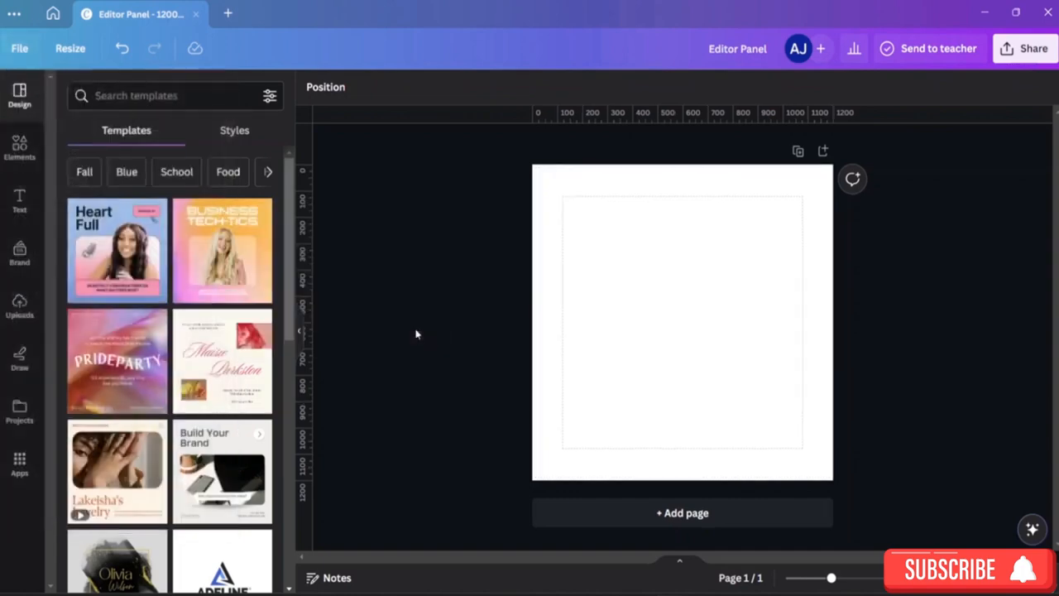
Hide the margins on the page
left_click(18, 48)
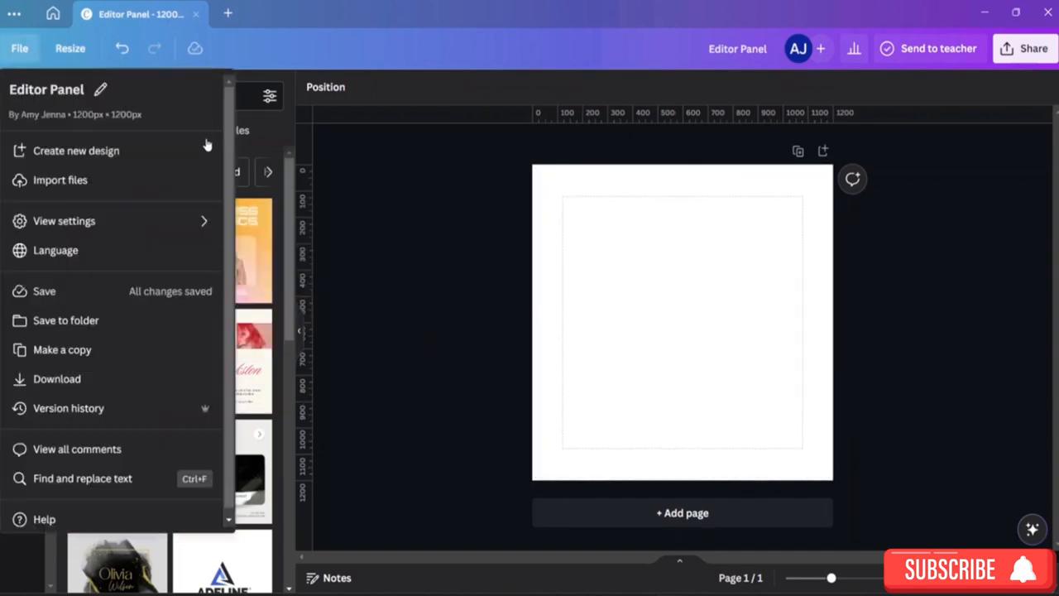
left_click(170, 220)
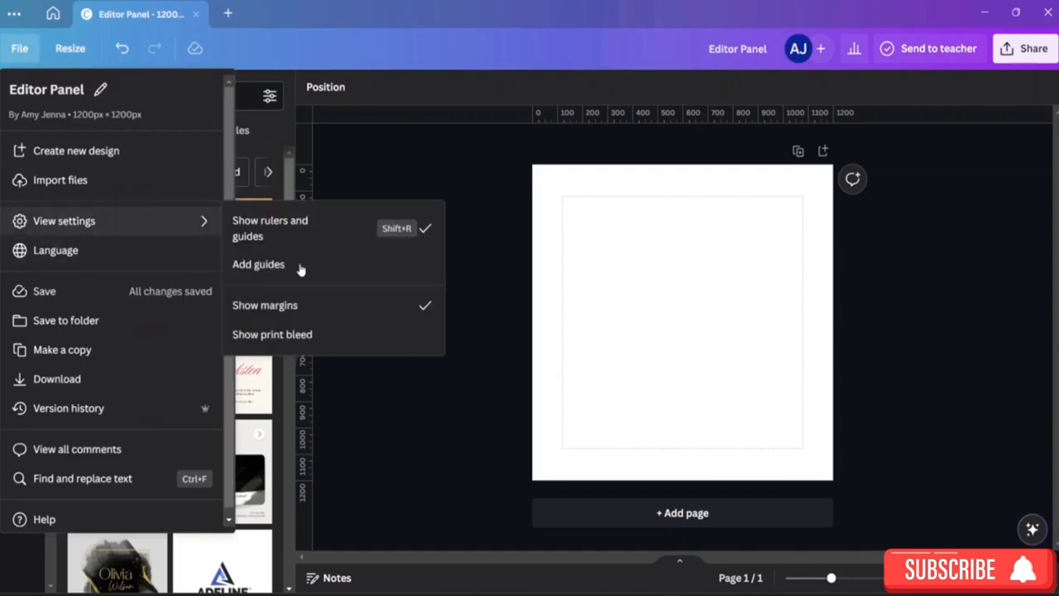
left_click(328, 305)
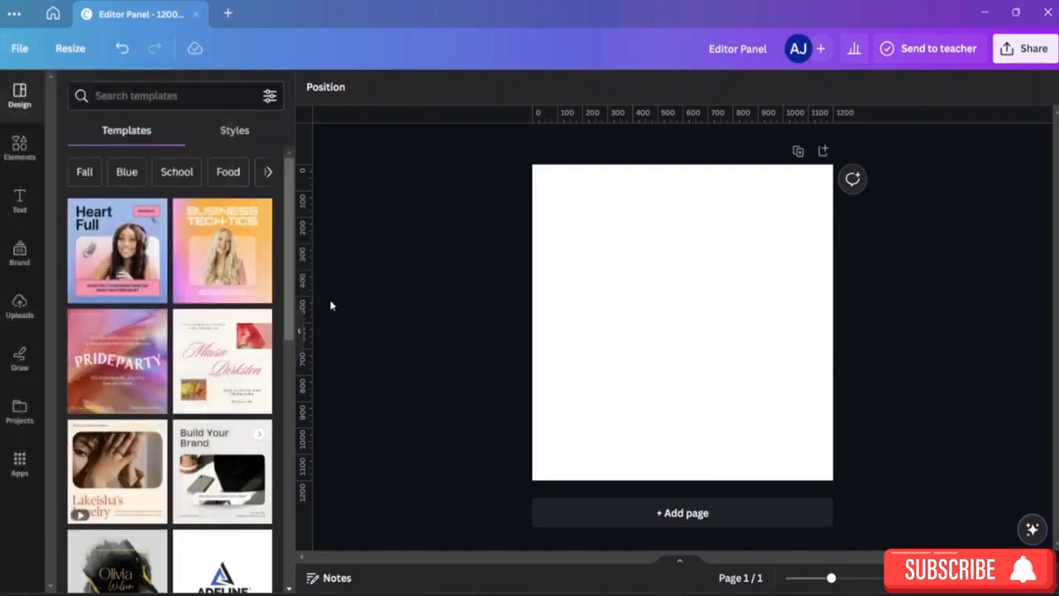
Hide the rulers and guides around the page through the view settings
left_click(20, 48)
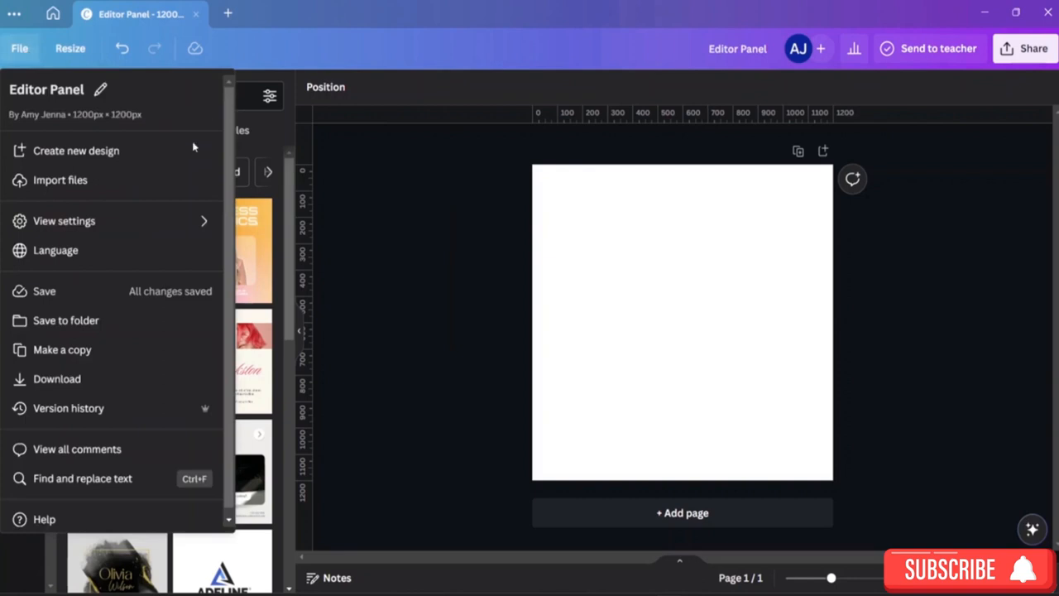
left_click(158, 224)
left_click(419, 237)
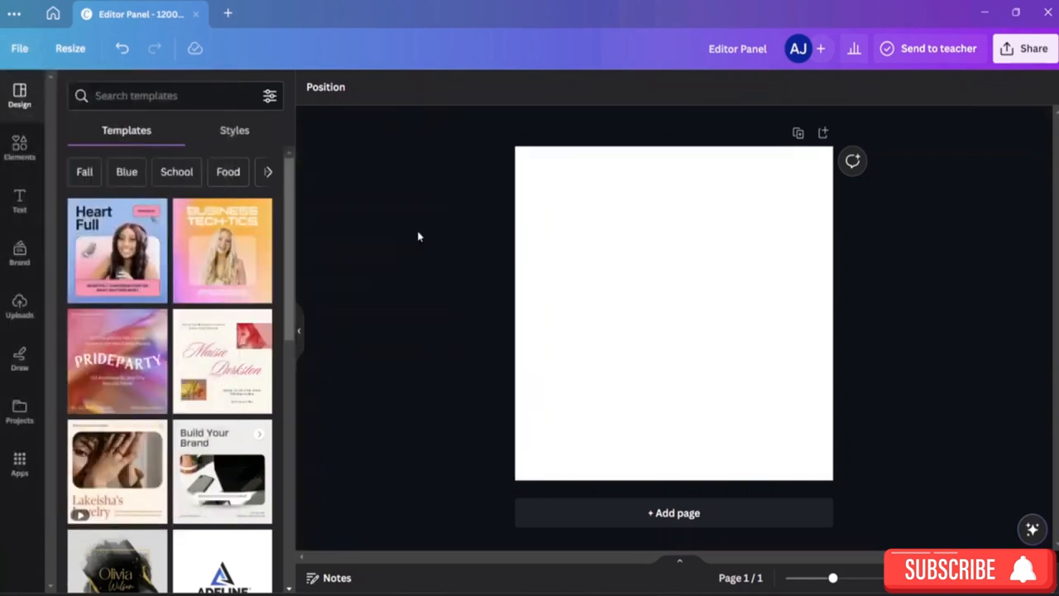
Examine the primary language options for the design without changing the language
left_click(22, 49)
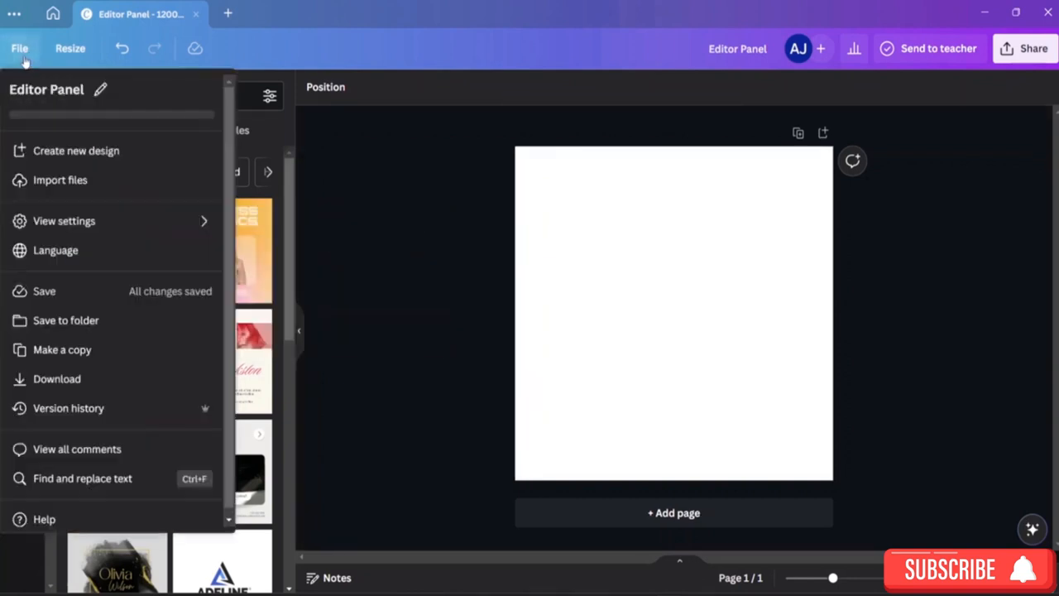
left_click(85, 248)
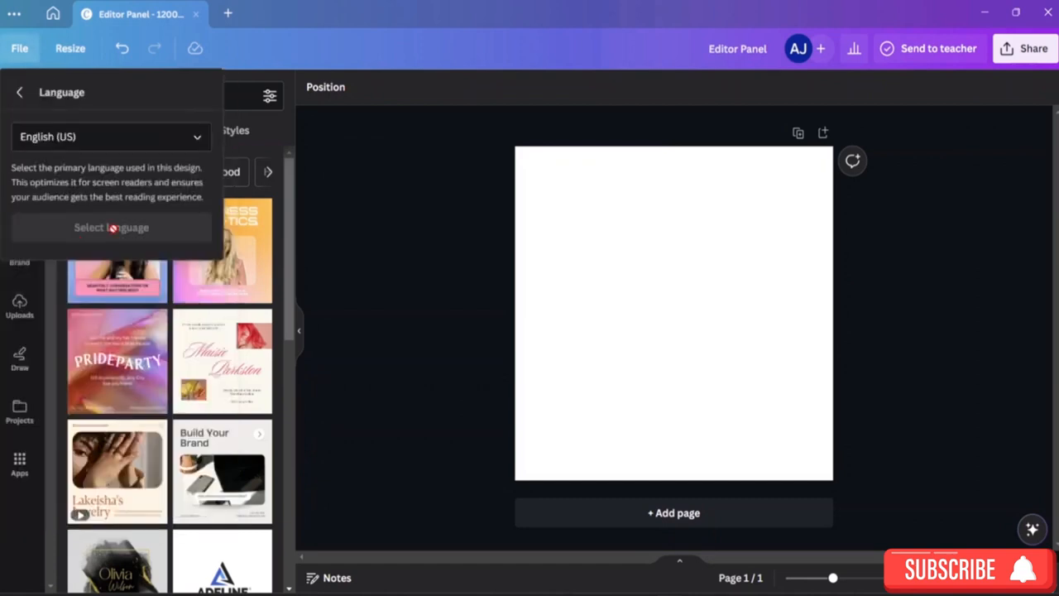
left_click(183, 138)
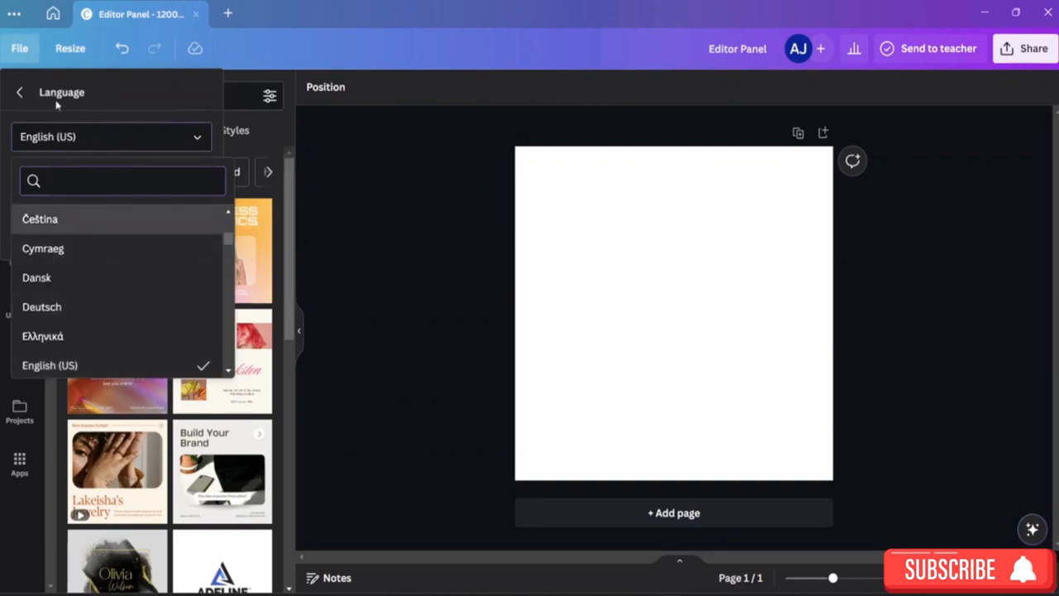
left_click(19, 92)
left_click(19, 92)
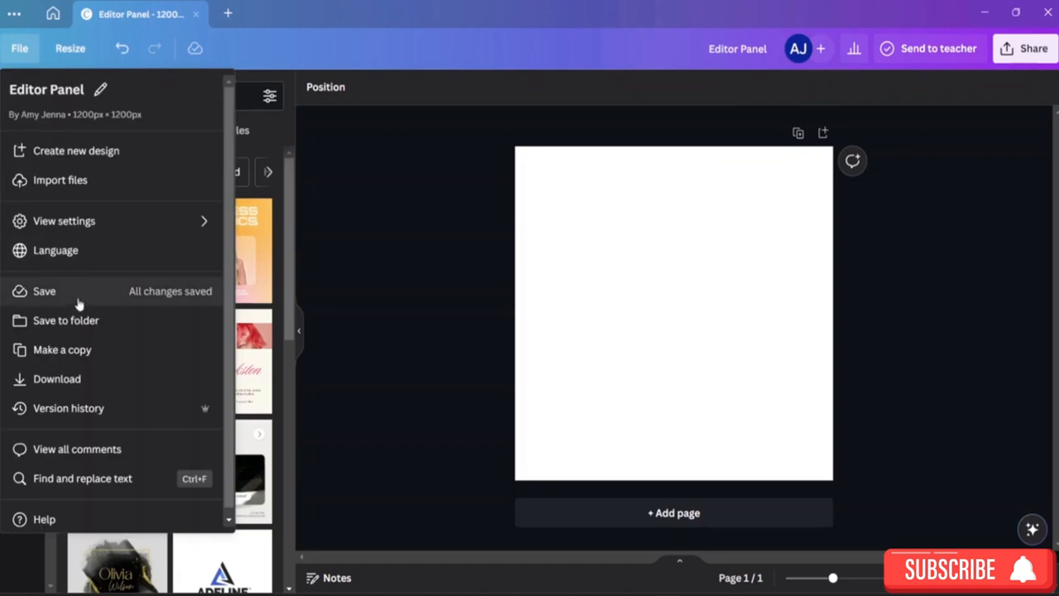
left_click(388, 201)
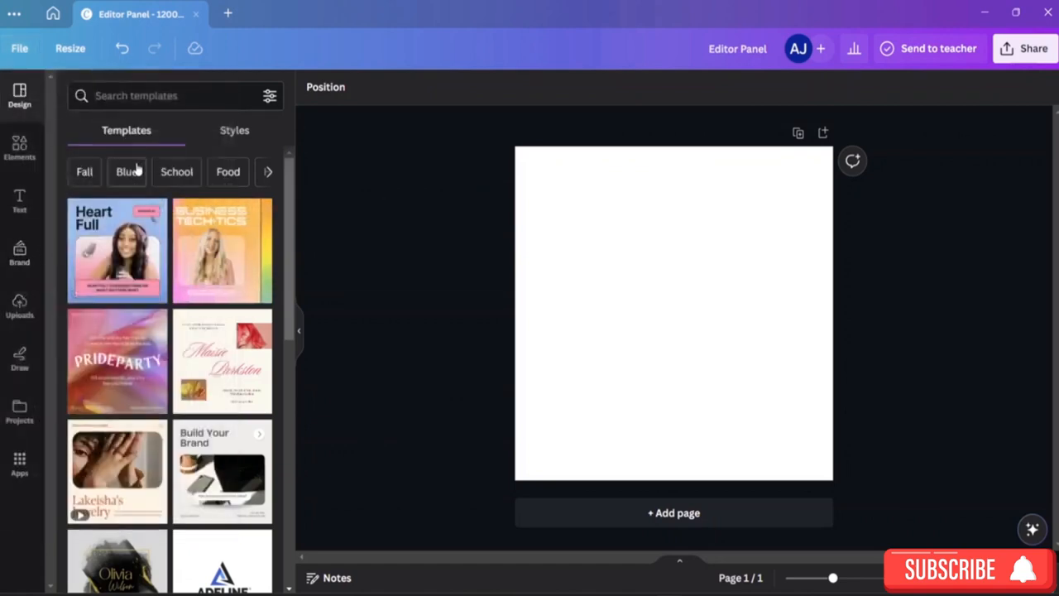
Apply the Basketball brand kit's colour palette to the page and save the design
left_click(236, 138)
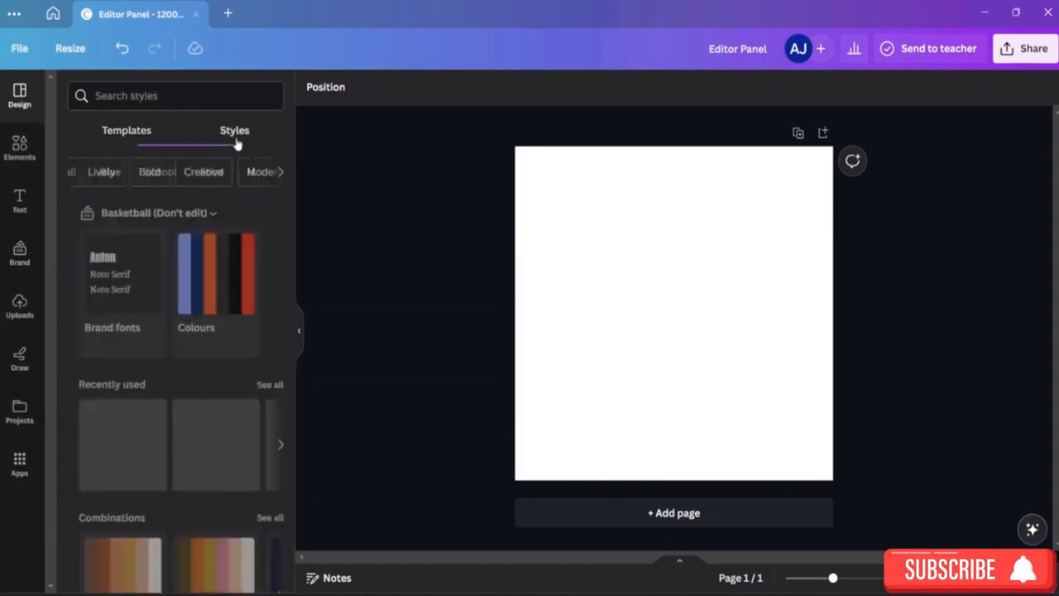
left_click(172, 283)
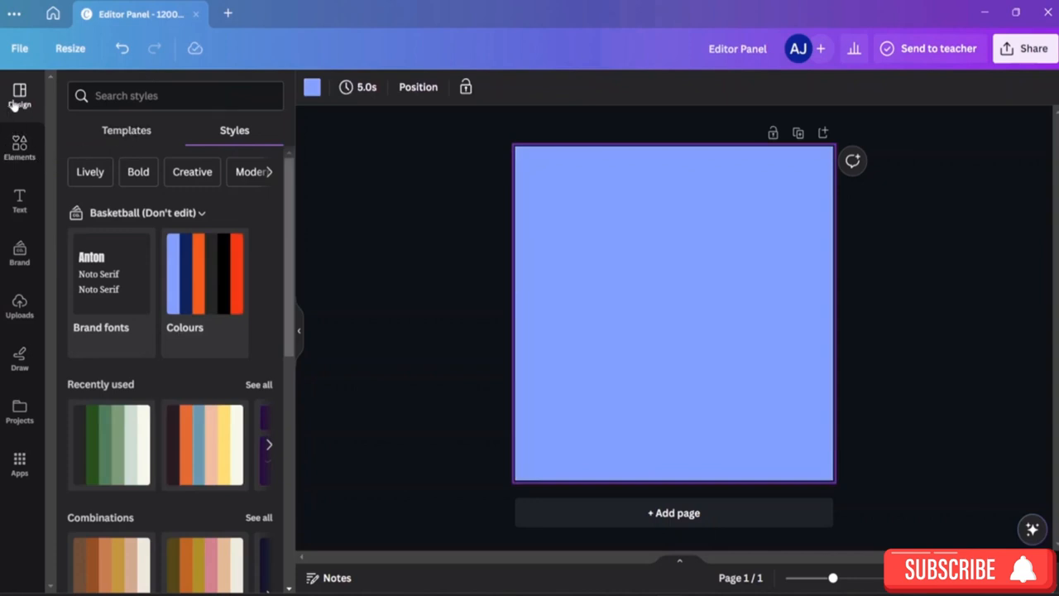
left_click(18, 49)
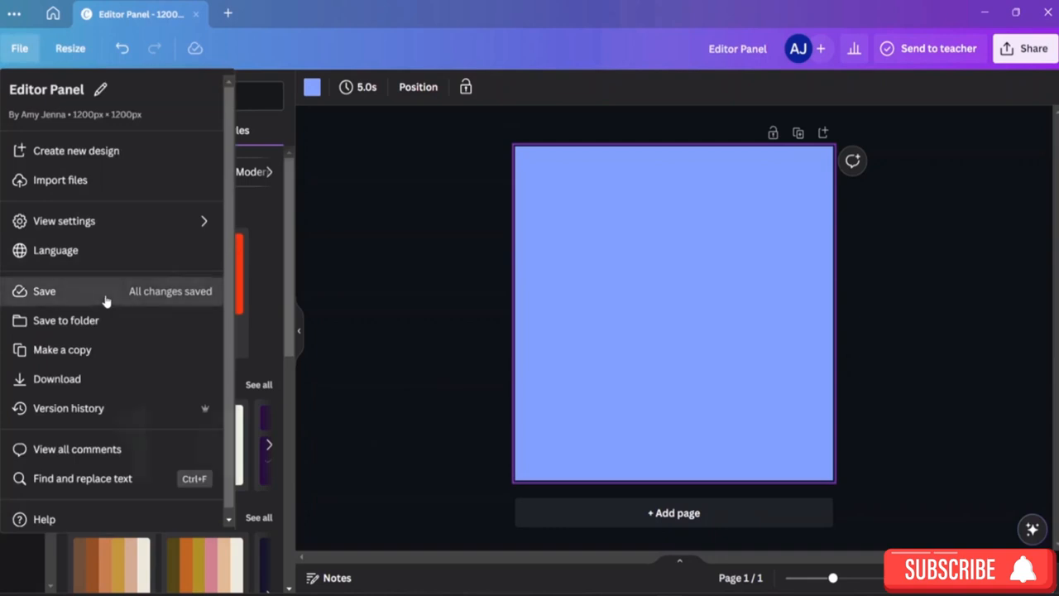
left_click(105, 301)
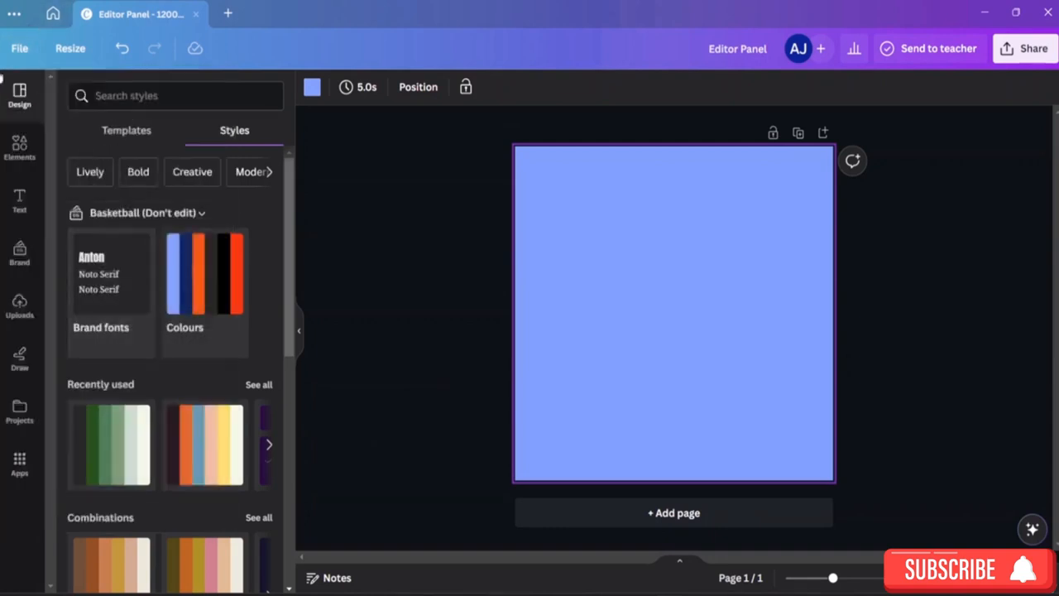
Examine the recent and all-folder destinations for saving the design to a folder, without saving it there
left_click(22, 51)
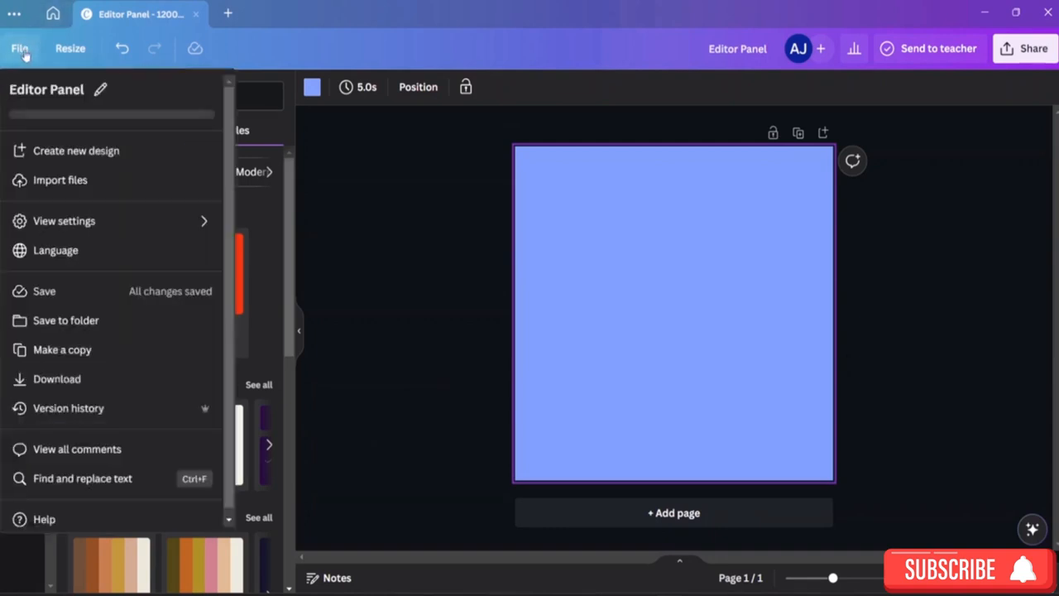
left_click(151, 324)
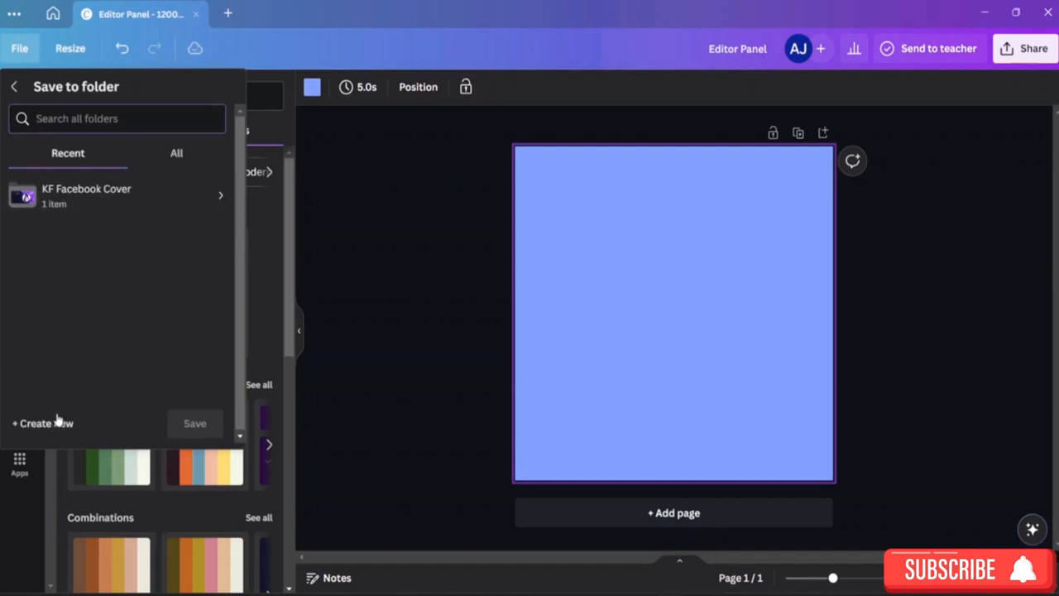
left_click(177, 161)
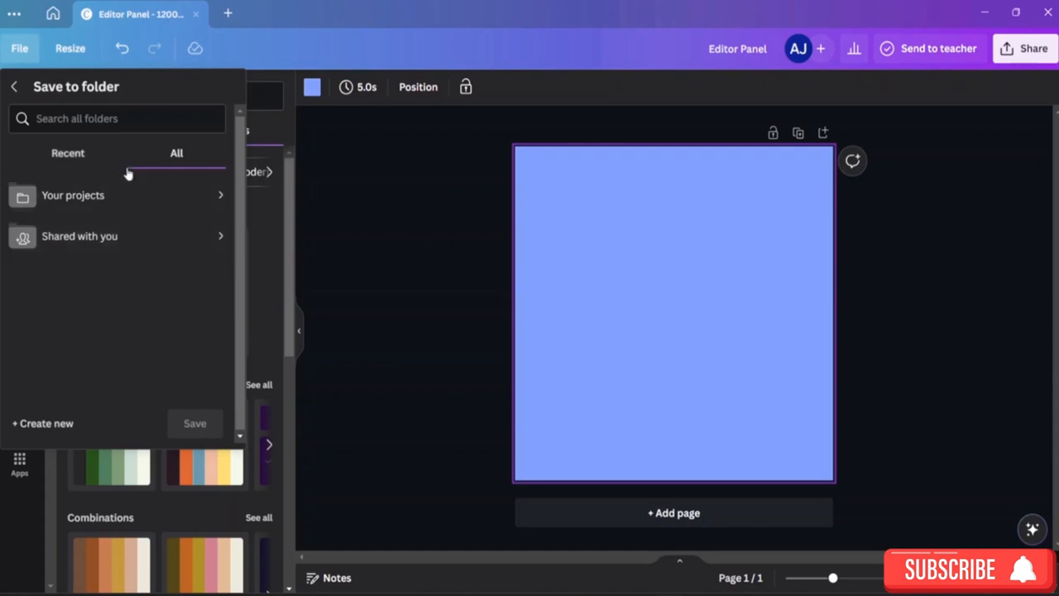
left_click(333, 186)
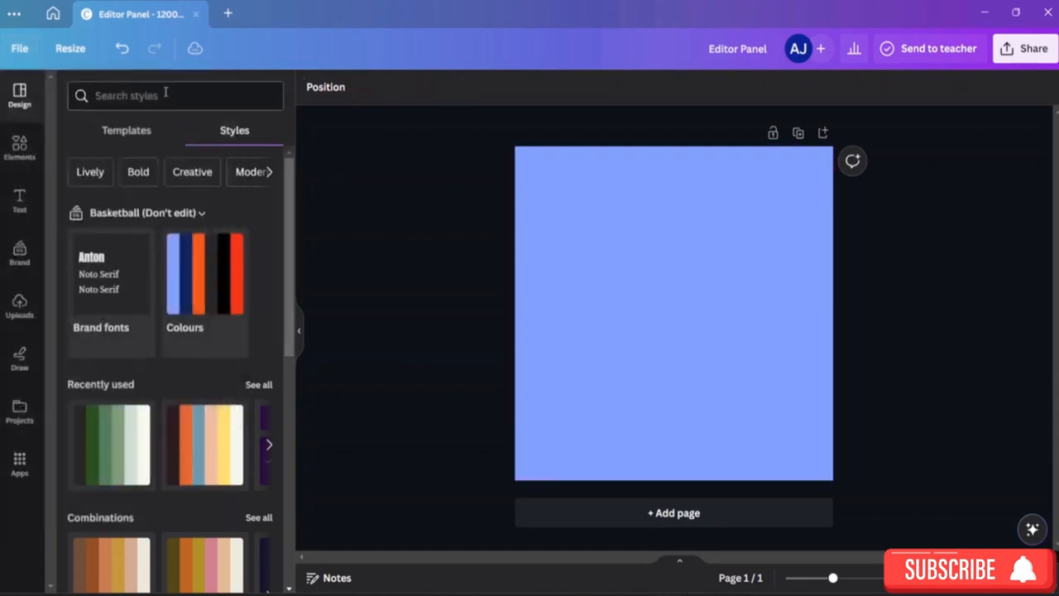
Make a copy of the whole Editor Panel design and close the copy to return to the original
left_click(20, 48)
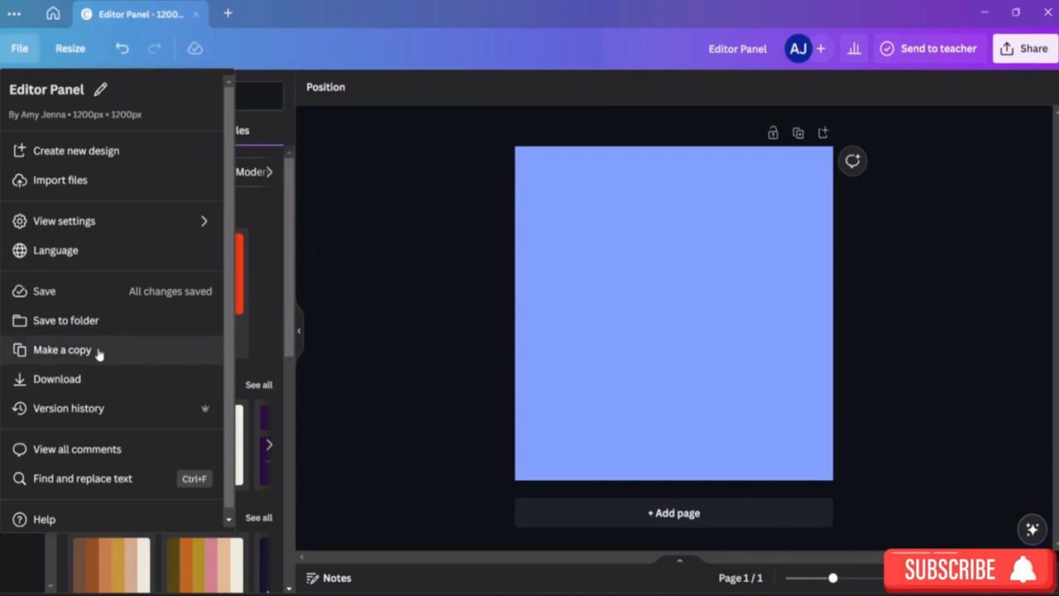
left_click(97, 353)
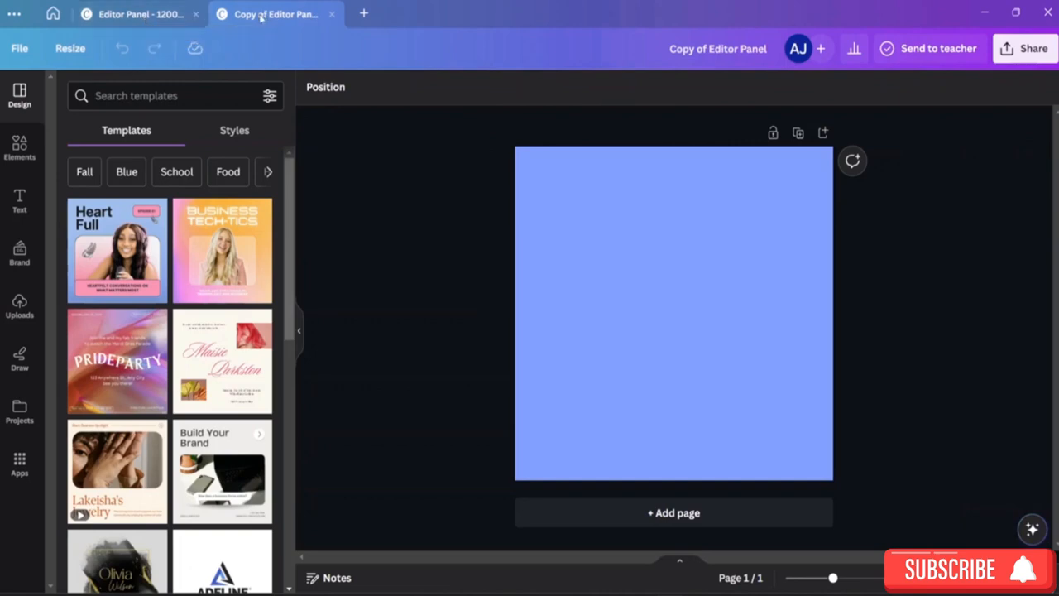
left_click(332, 15)
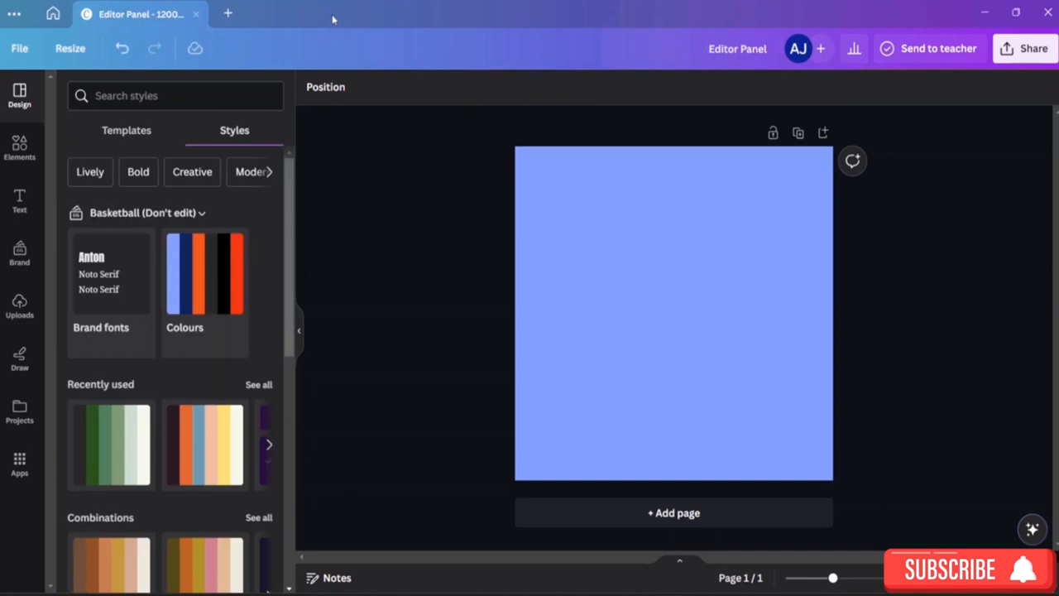
Duplicate the page inside the design and delete the duplicated Page 2
left_click(798, 135)
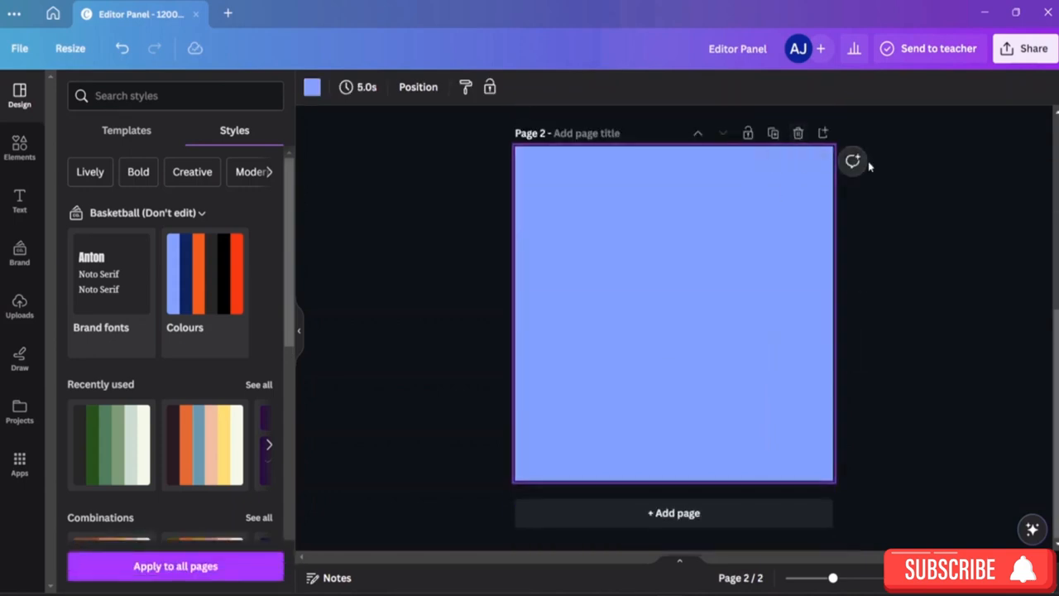
left_click_drag(1055, 380, 1043, 173)
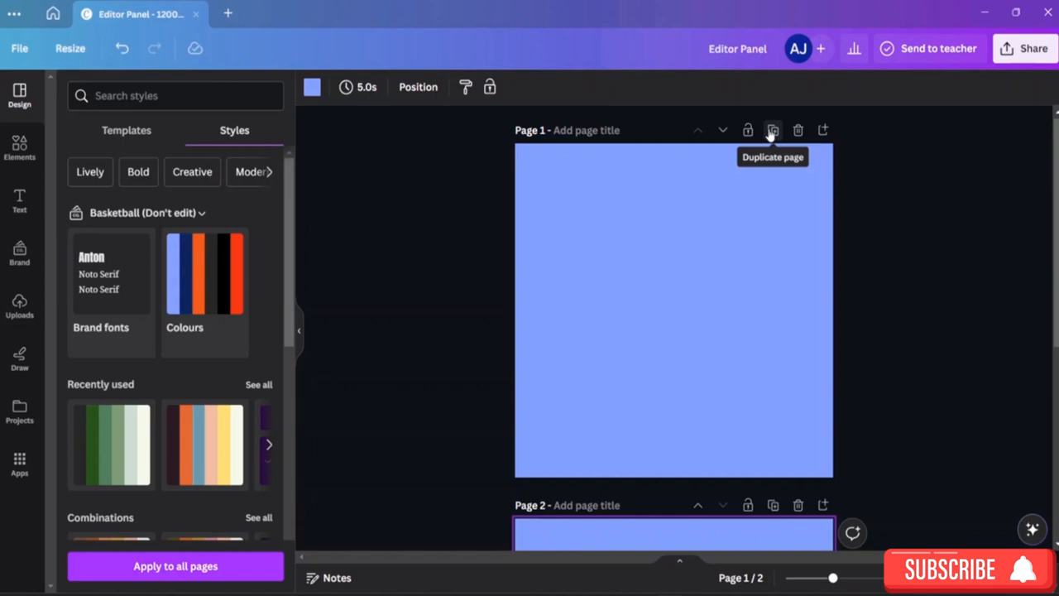
left_click(4, 48)
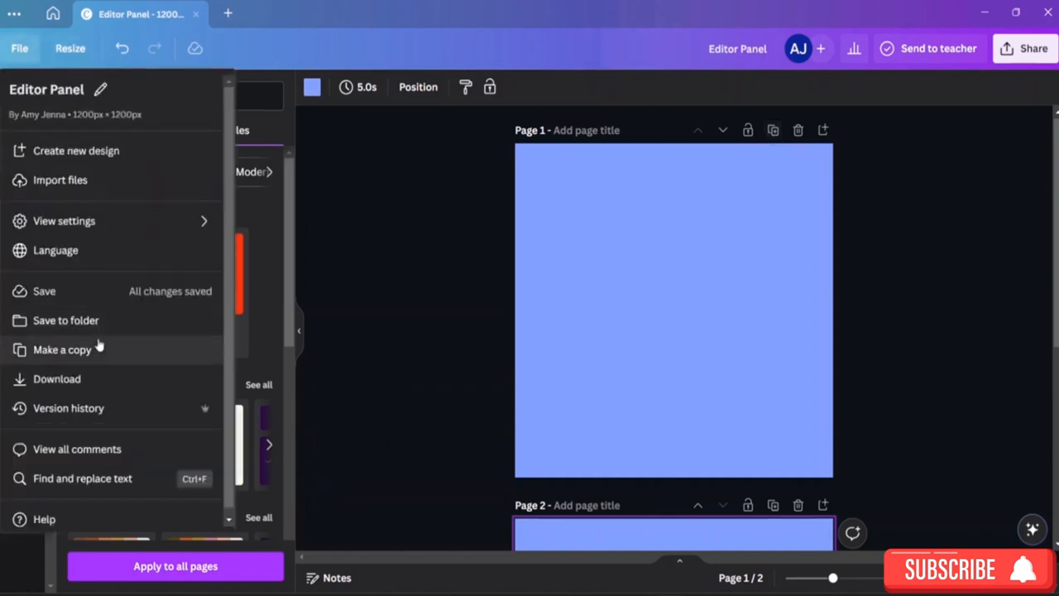
left_click(361, 195)
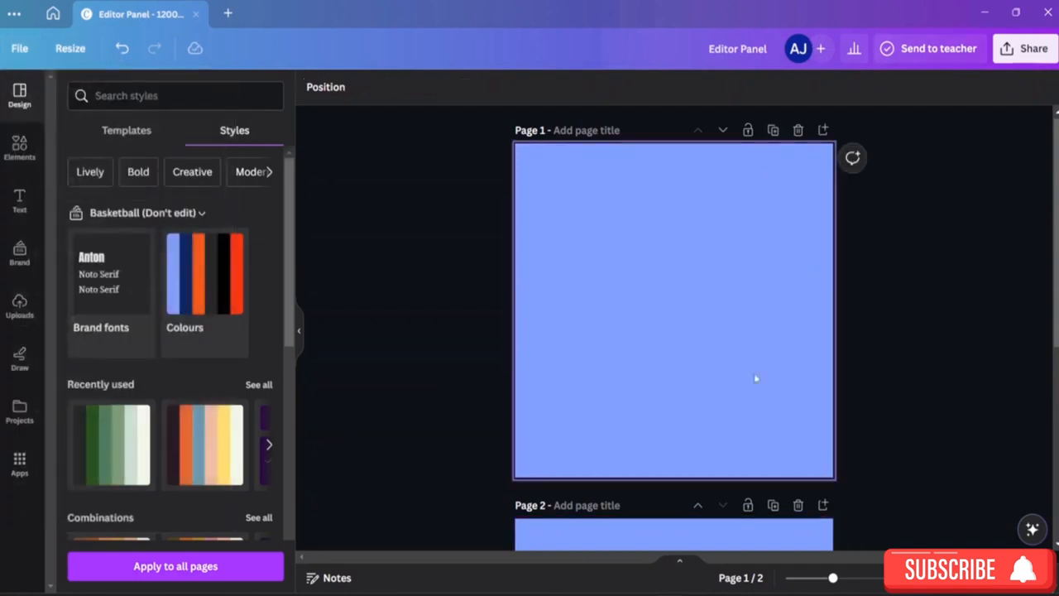
left_click(798, 504)
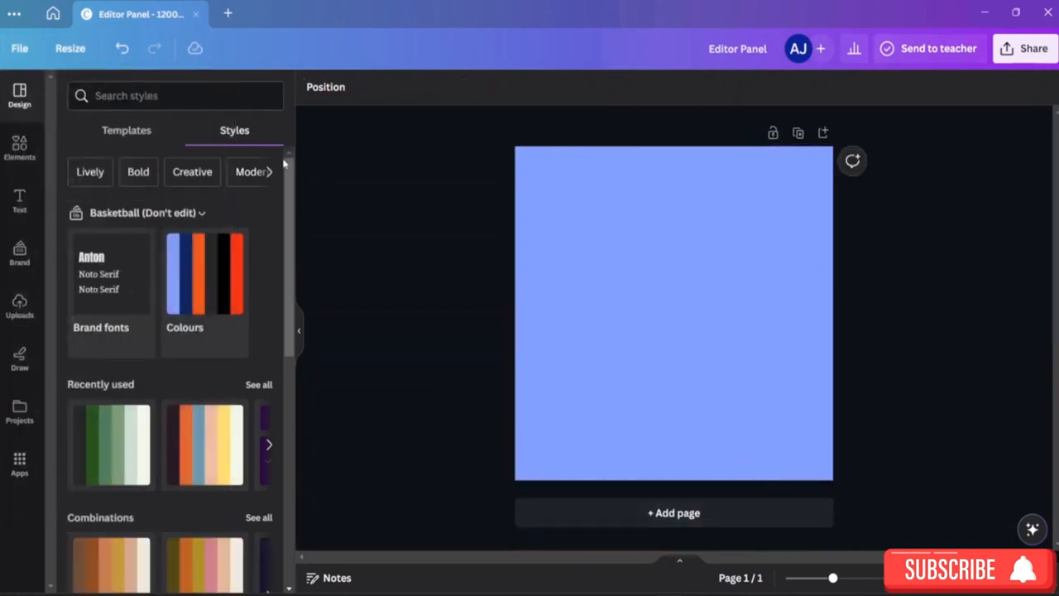
Review the available download file types and download the design as a PNG at 1,200 × 1,200 px
left_click(17, 49)
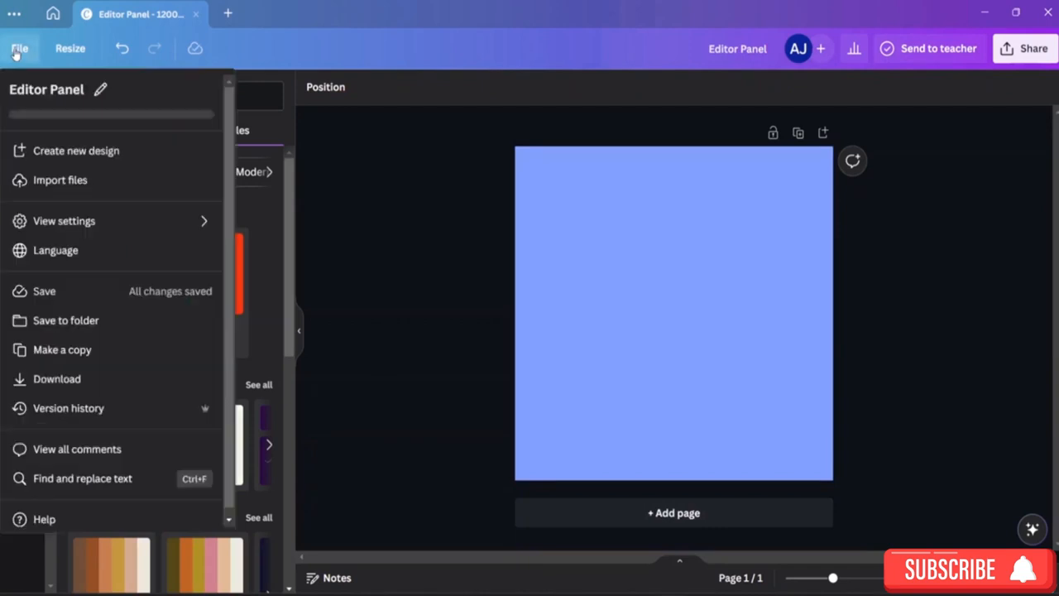
left_click(94, 385)
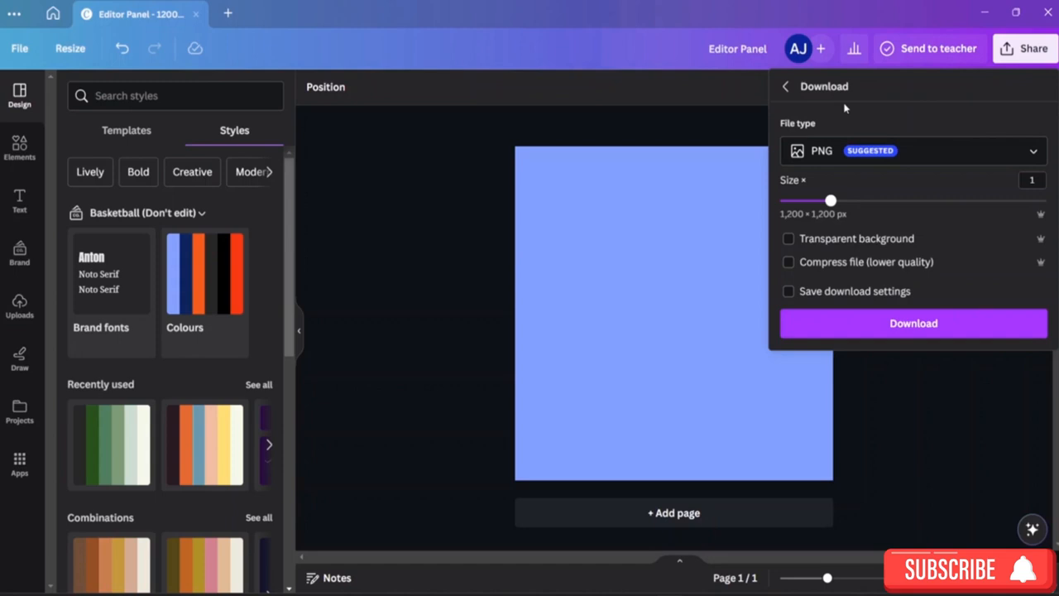
left_click(965, 158)
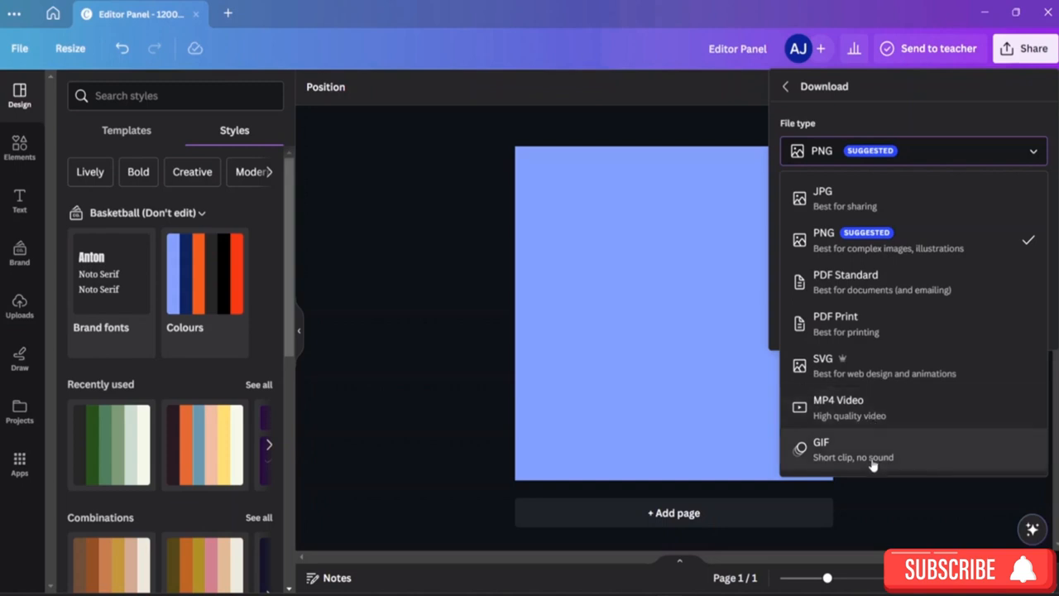
left_click(842, 119)
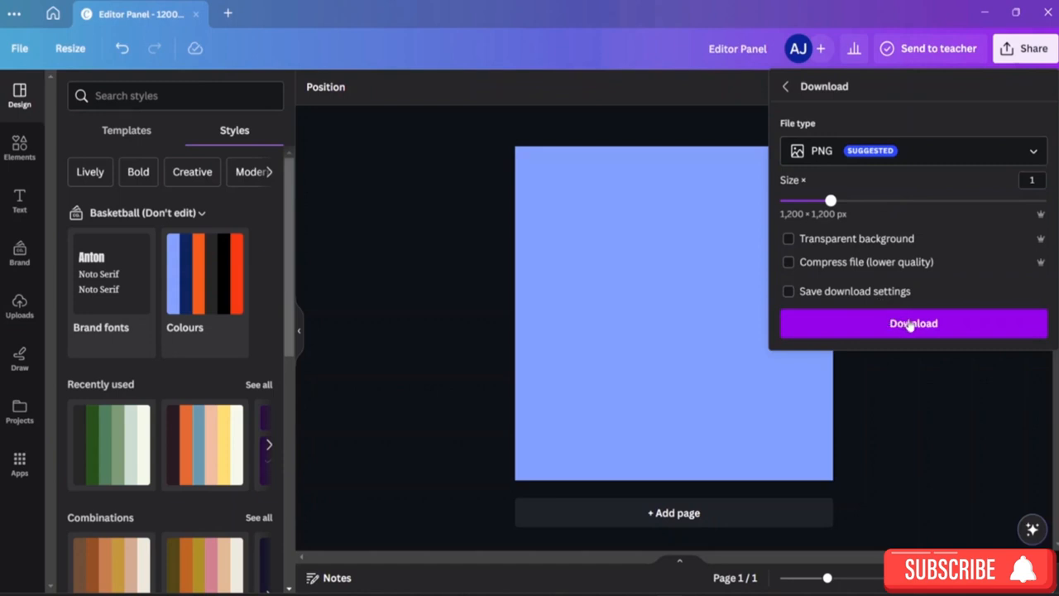
left_click(910, 323)
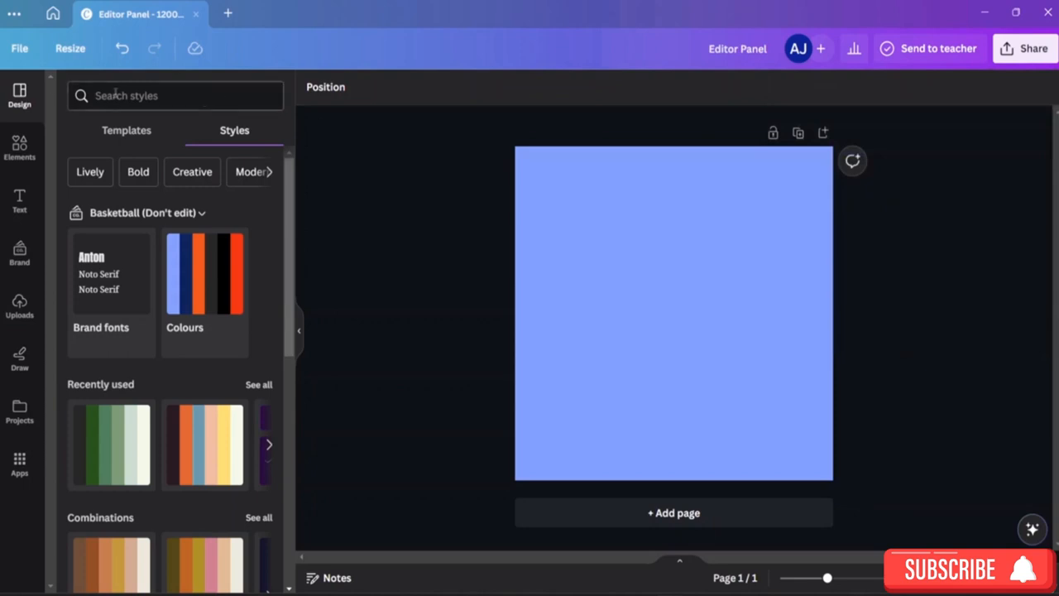
Examine the design's version history and close it without restoring a version
left_click(17, 52)
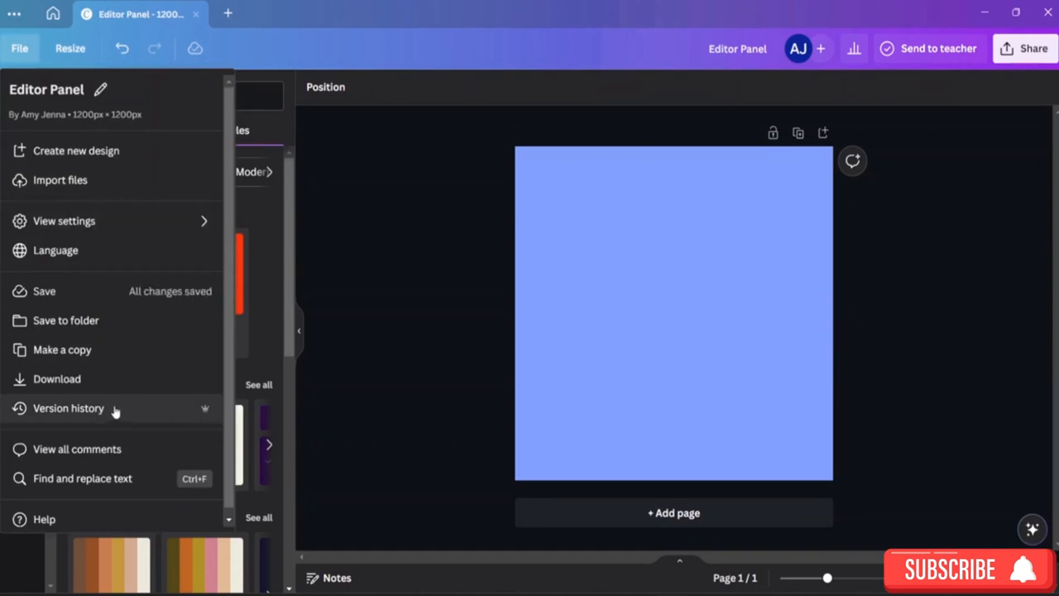
left_click(87, 415)
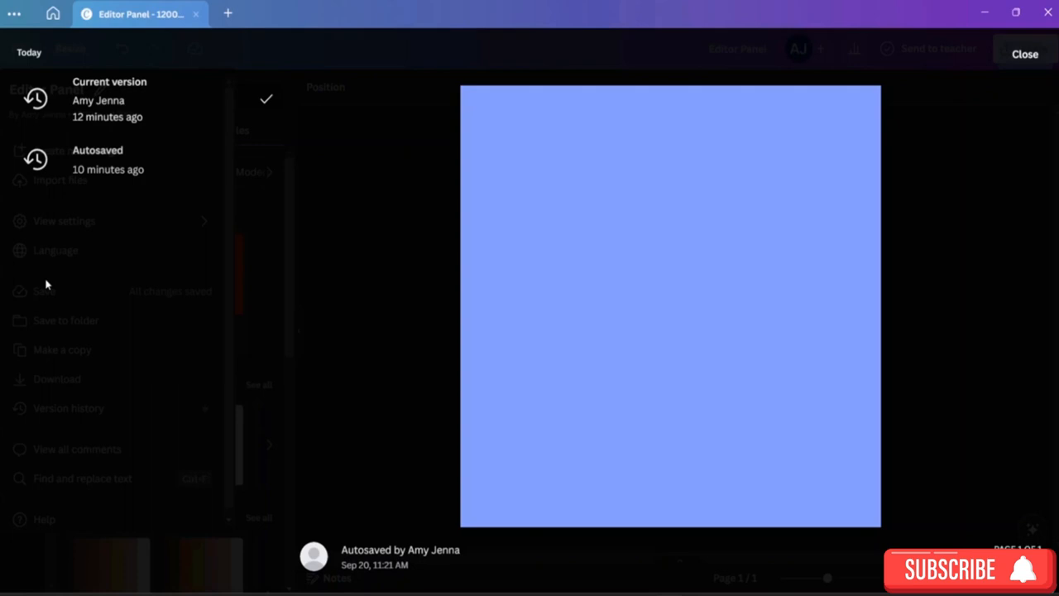
left_click(1010, 62)
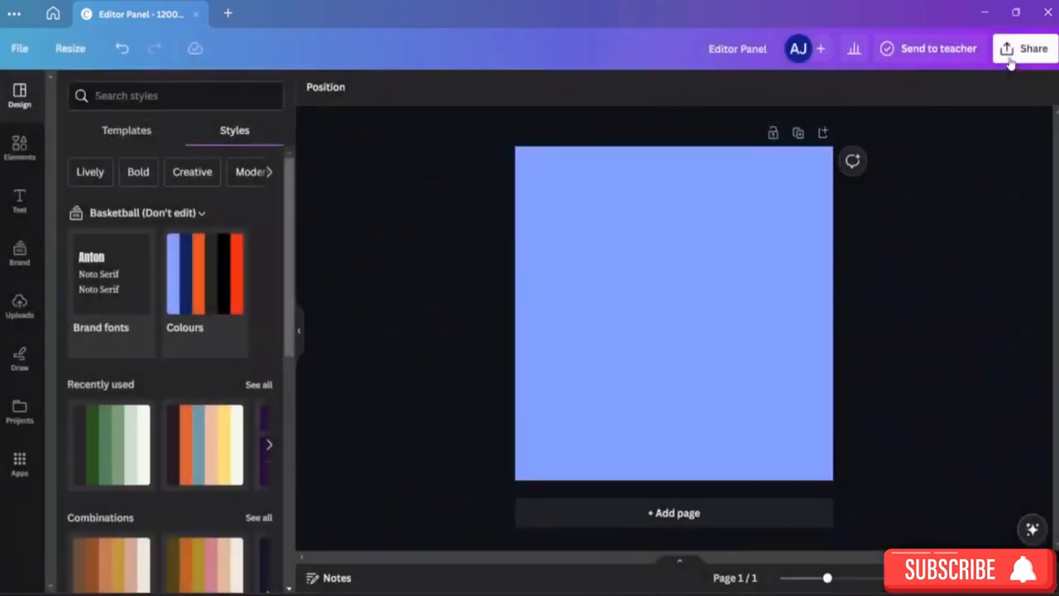
Check all comments on the design and return to the editor
left_click(20, 50)
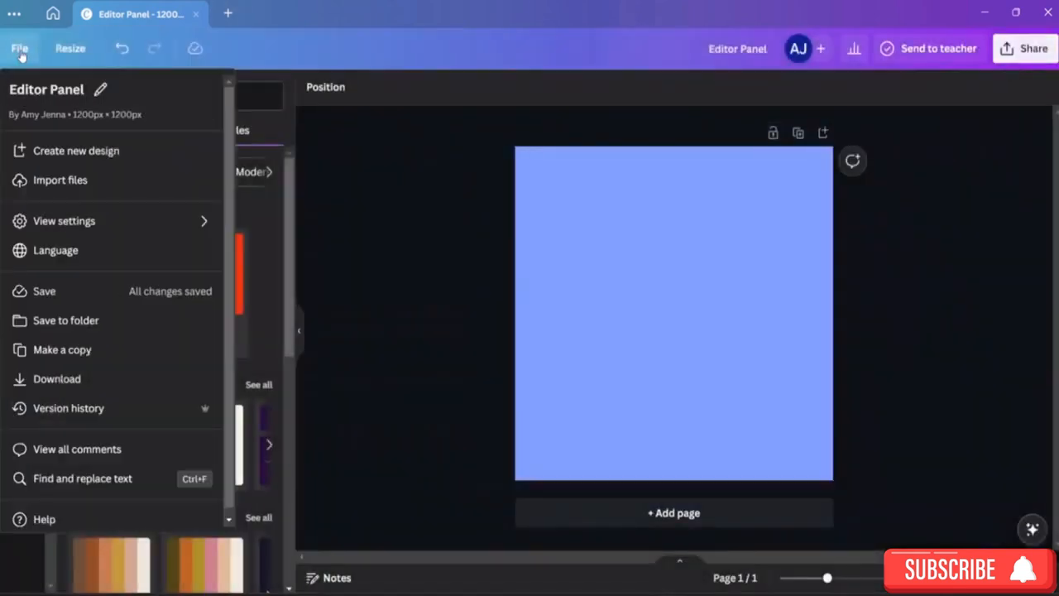
left_click(71, 455)
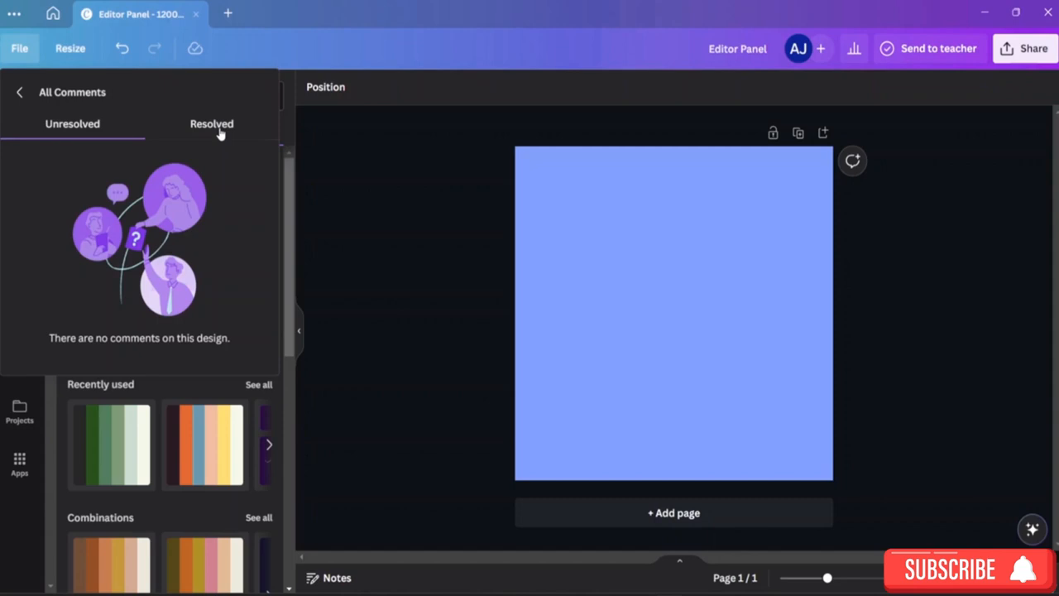
left_click(17, 94)
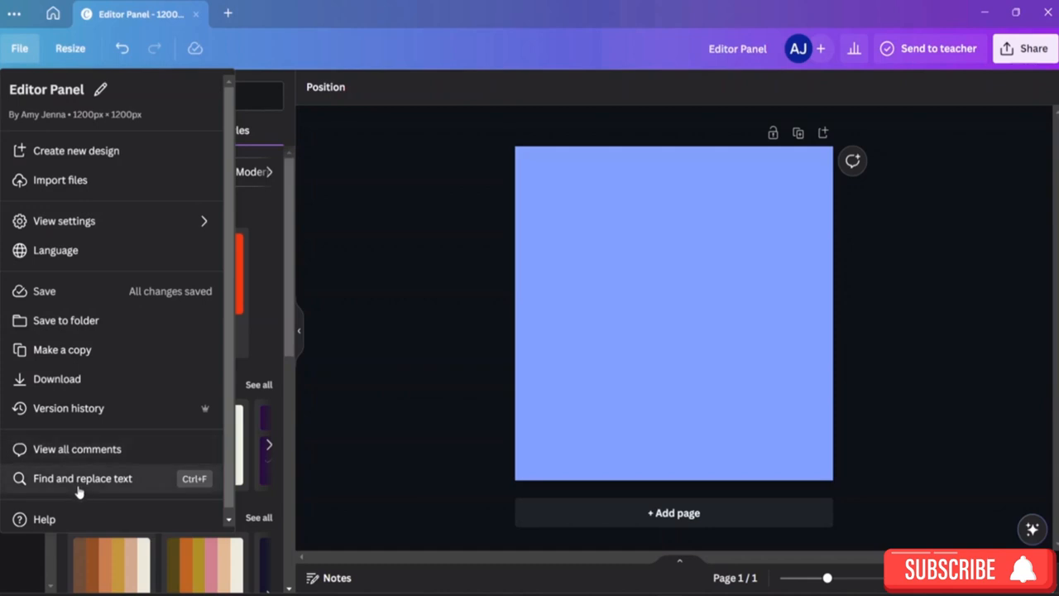
left_click(384, 304)
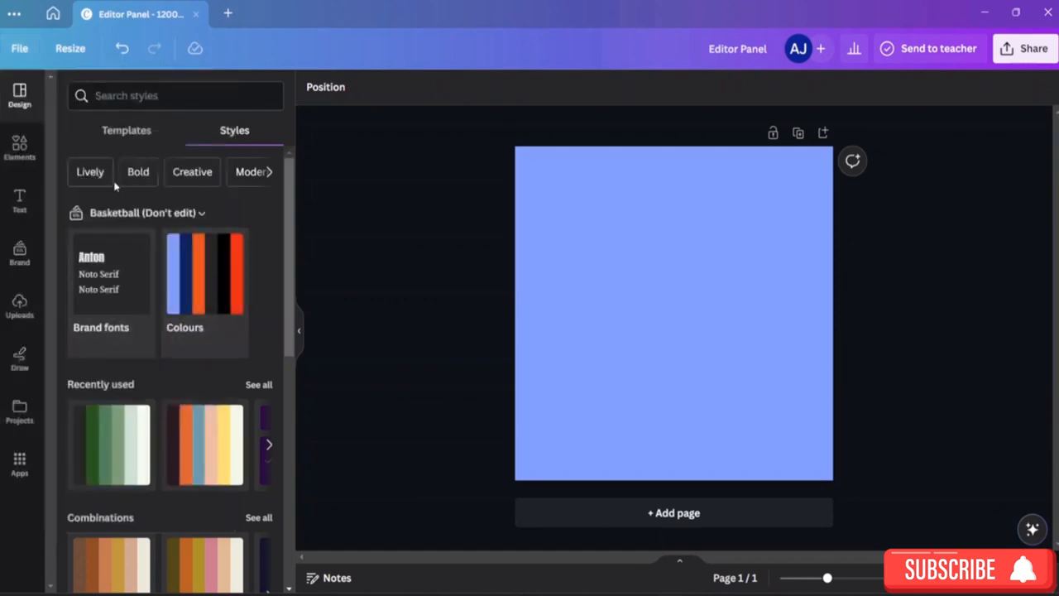
Apply all 4 pages of the "Heart Full" podcast cover template to the design
left_click(135, 129)
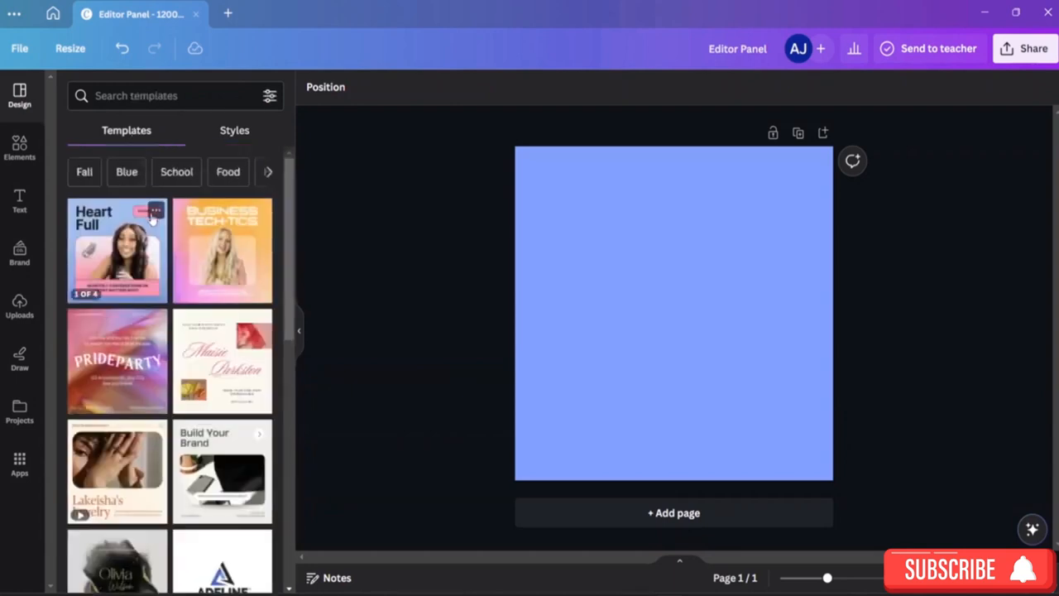
left_click(110, 252)
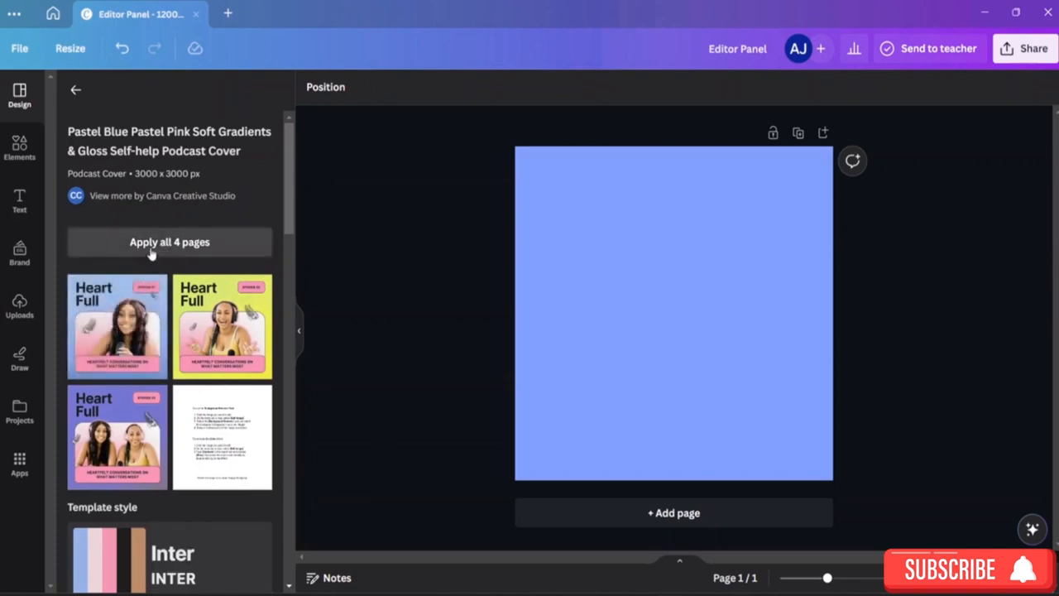
left_click(152, 248)
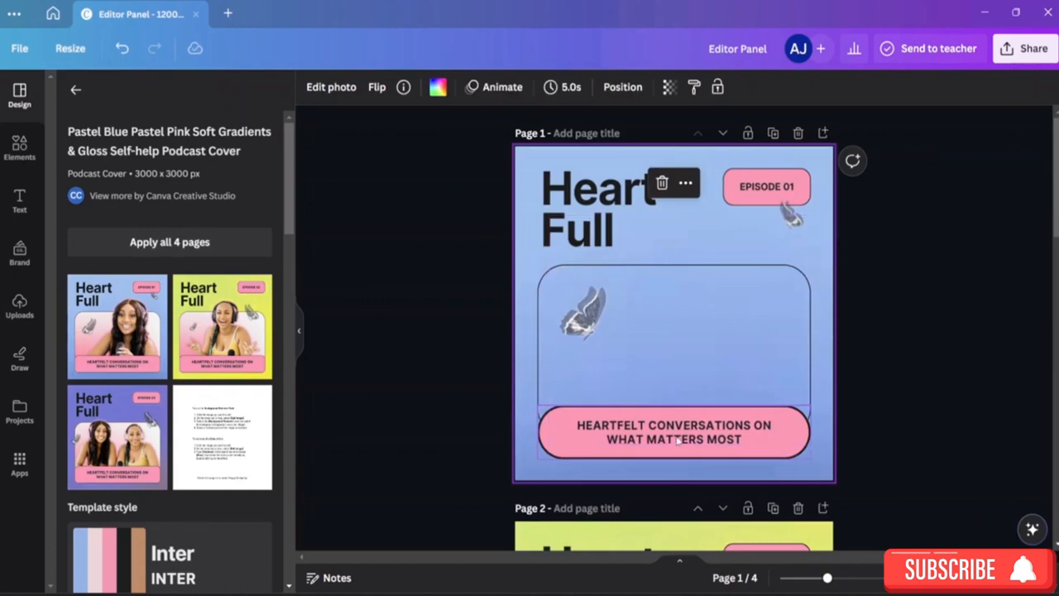
Find the text "episode 01" in the design, replace it with "Hello Eveyone", and close find and replace
left_click(19, 48)
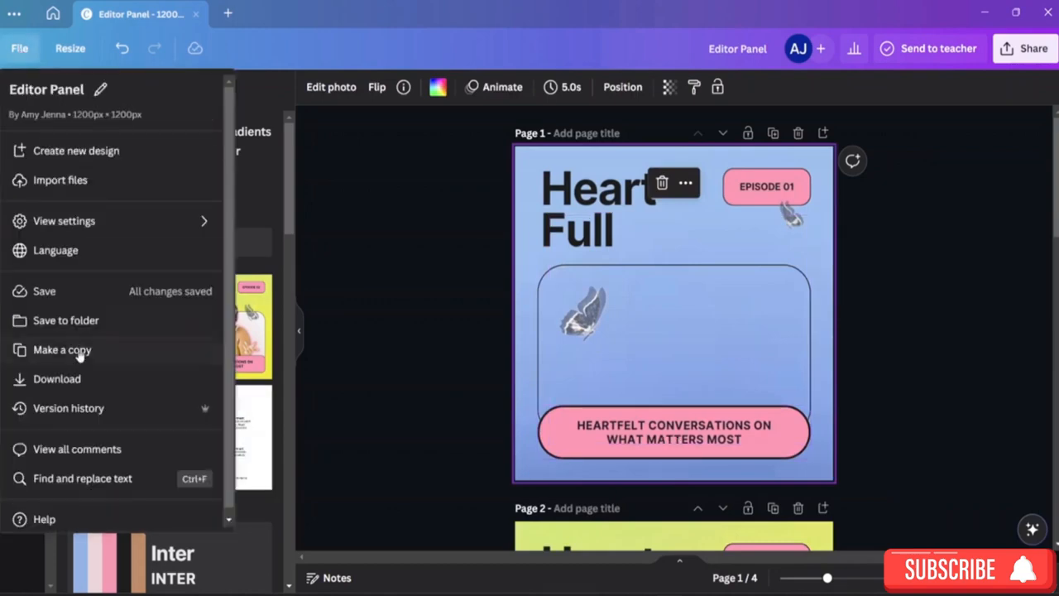
left_click(77, 480)
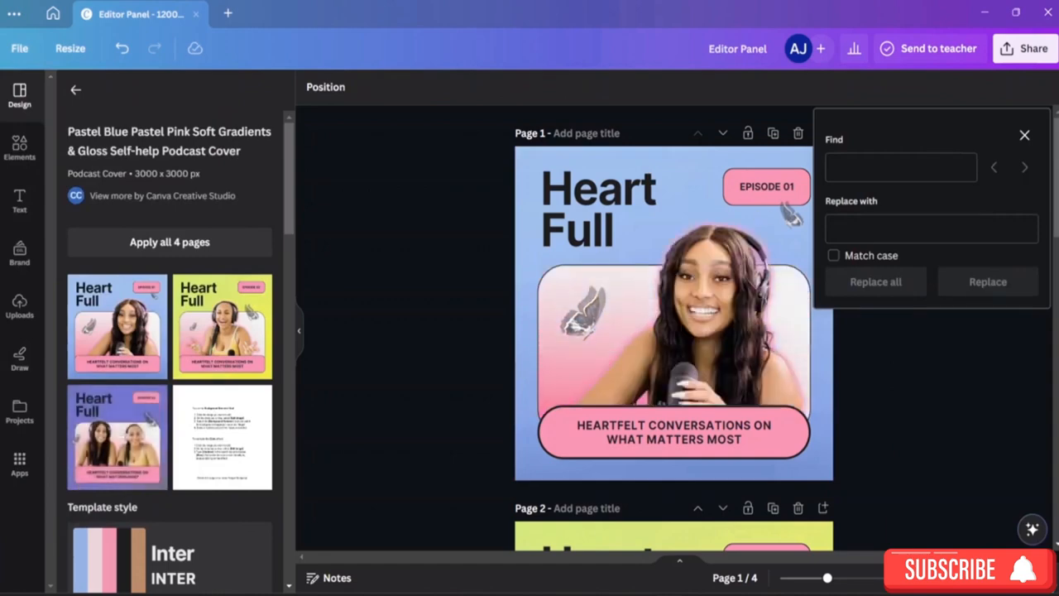
left_click(887, 163)
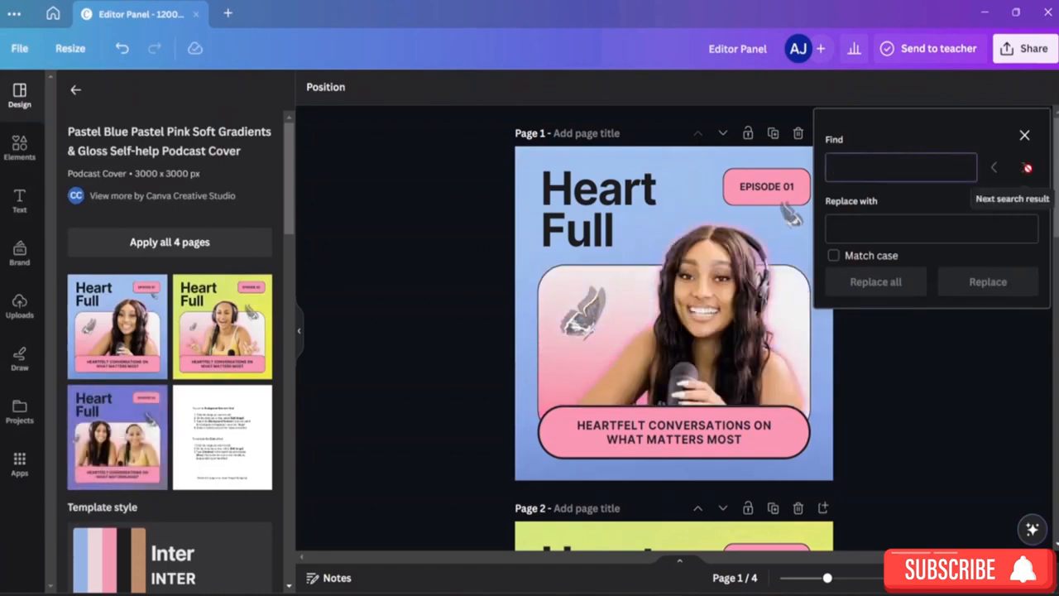
left_click(631, 432)
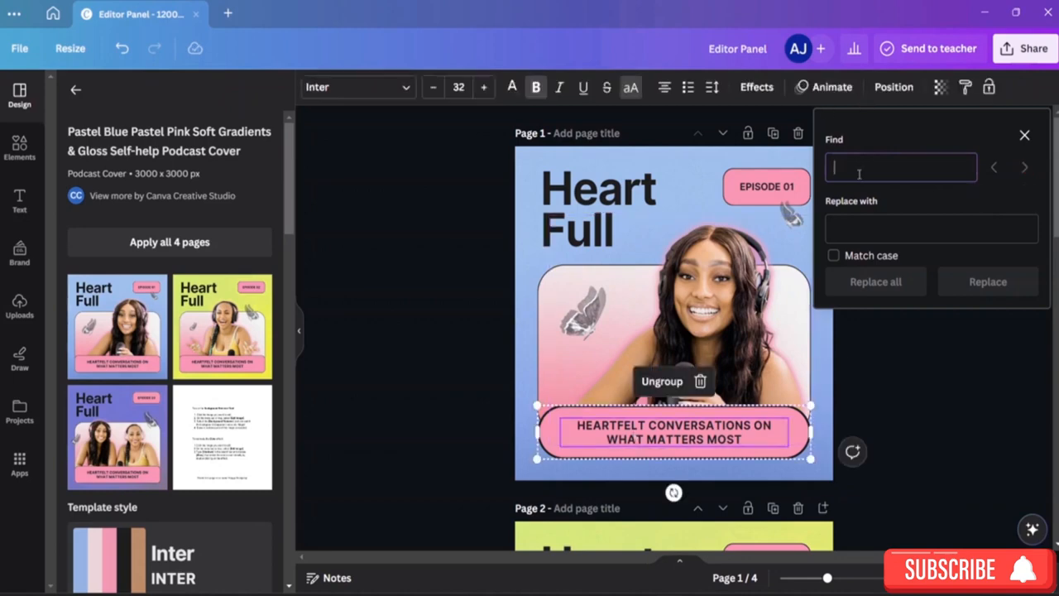
type("ep")
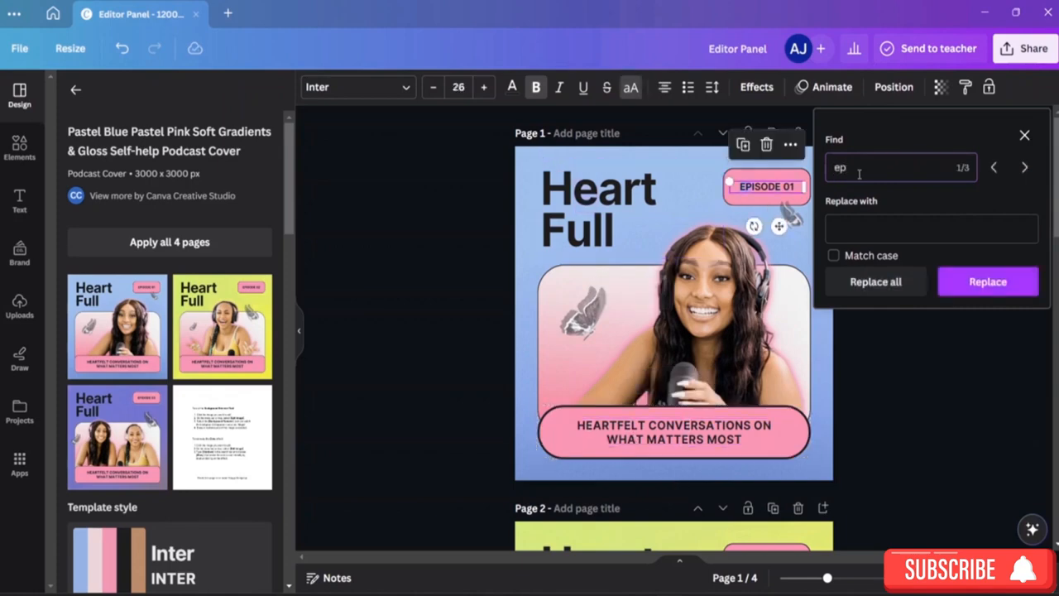
type("isode")
type("01")
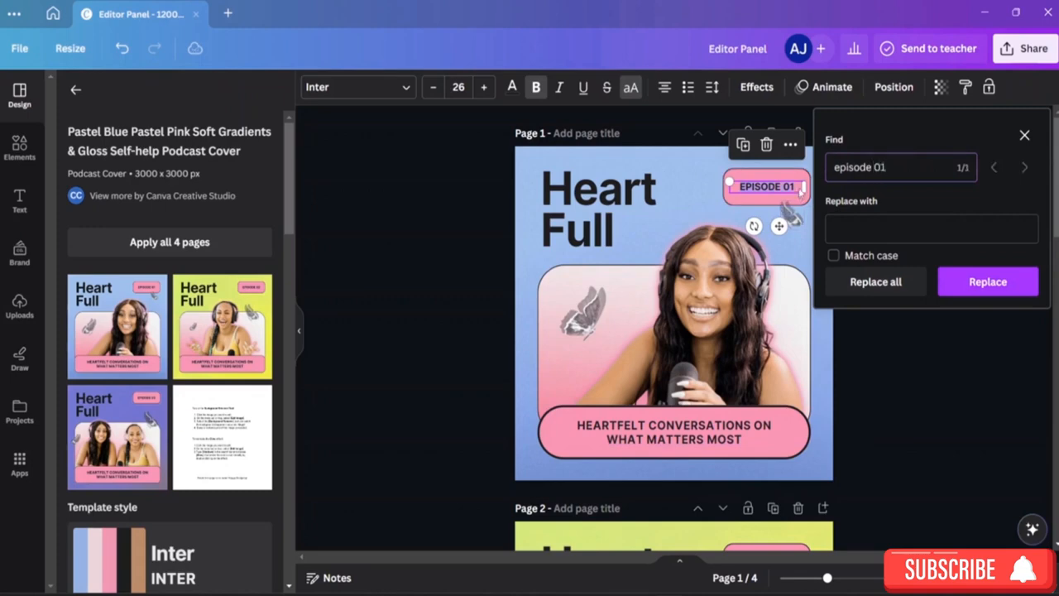
left_click(876, 233)
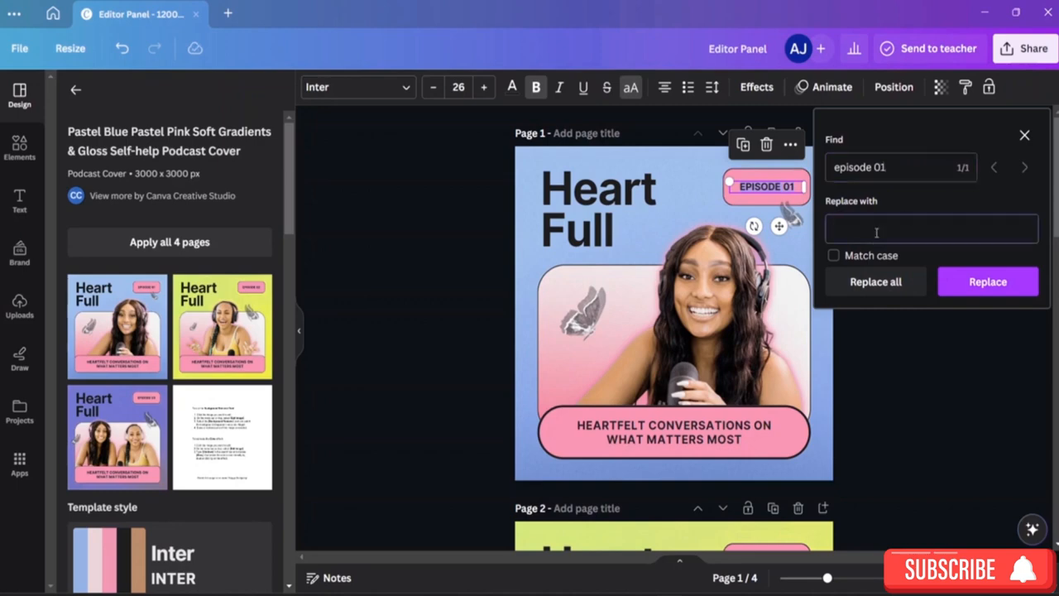
type("Hello Everyone")
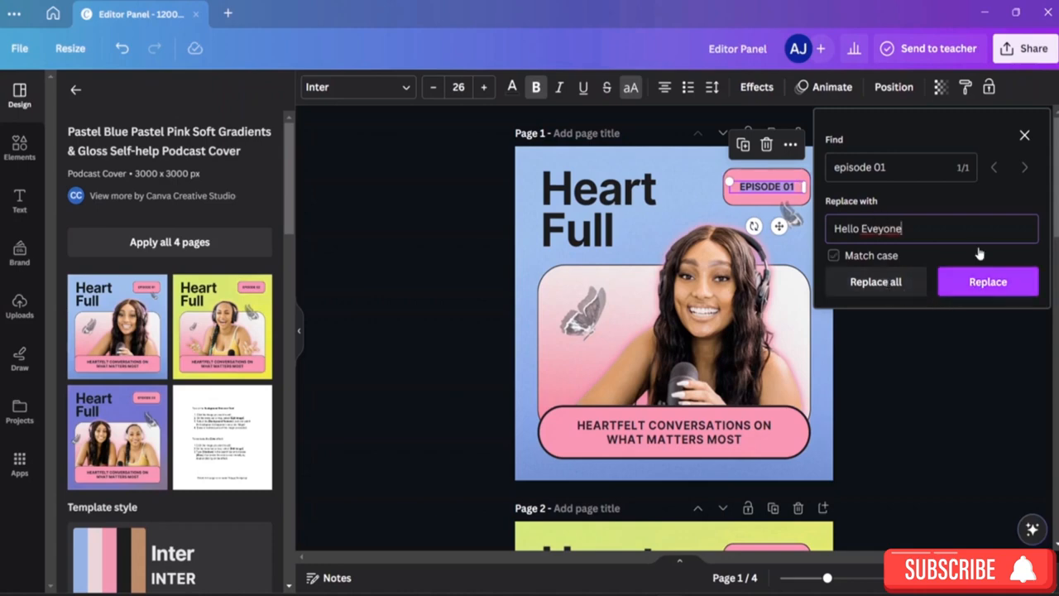
left_click(984, 279)
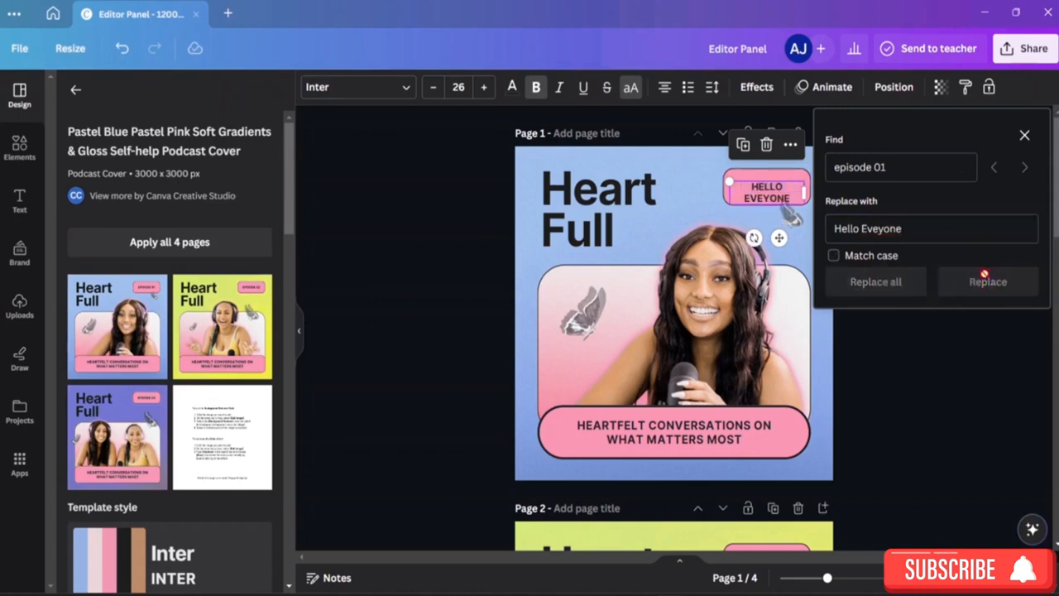
double_click(795, 197)
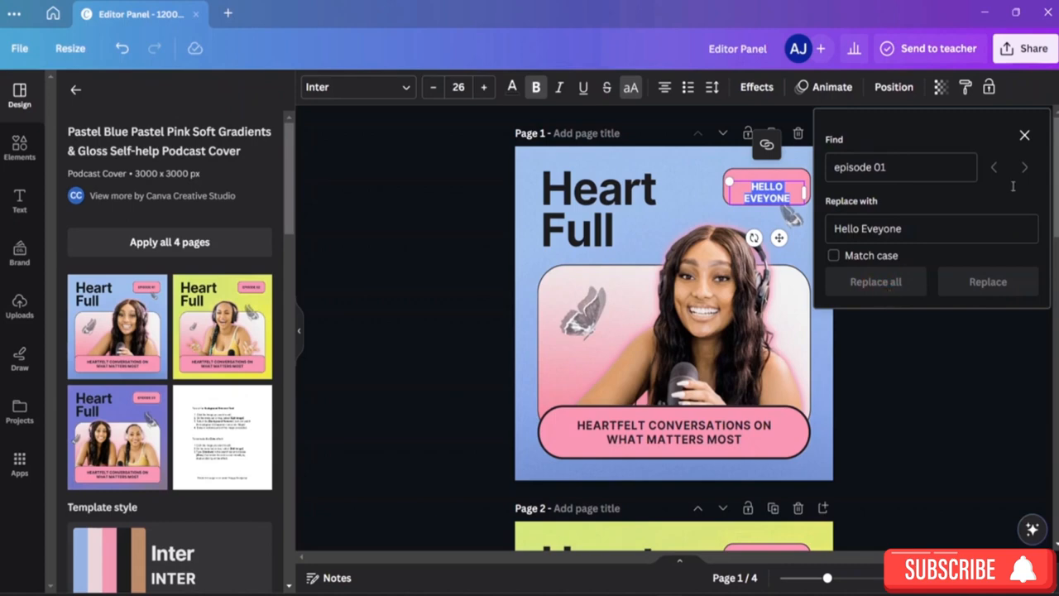
left_click(1023, 136)
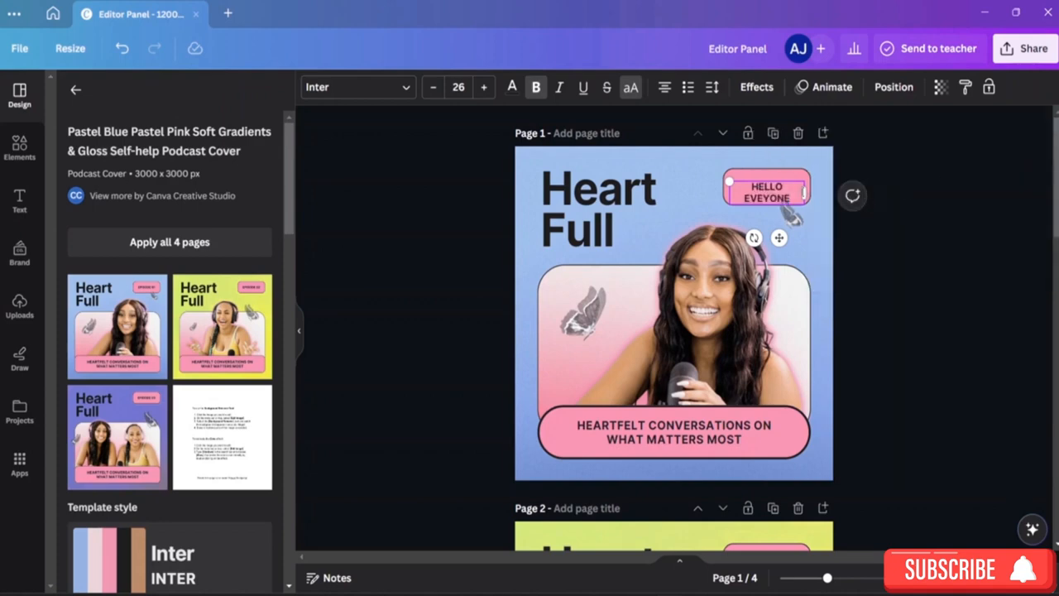
Delete the small pink badge shape and its "Hello Eveyone" text from Page 1
key("BackSpace")
key("BackSpace")
key("BackSpace")
key("BackSpace")
key("BackSpace")
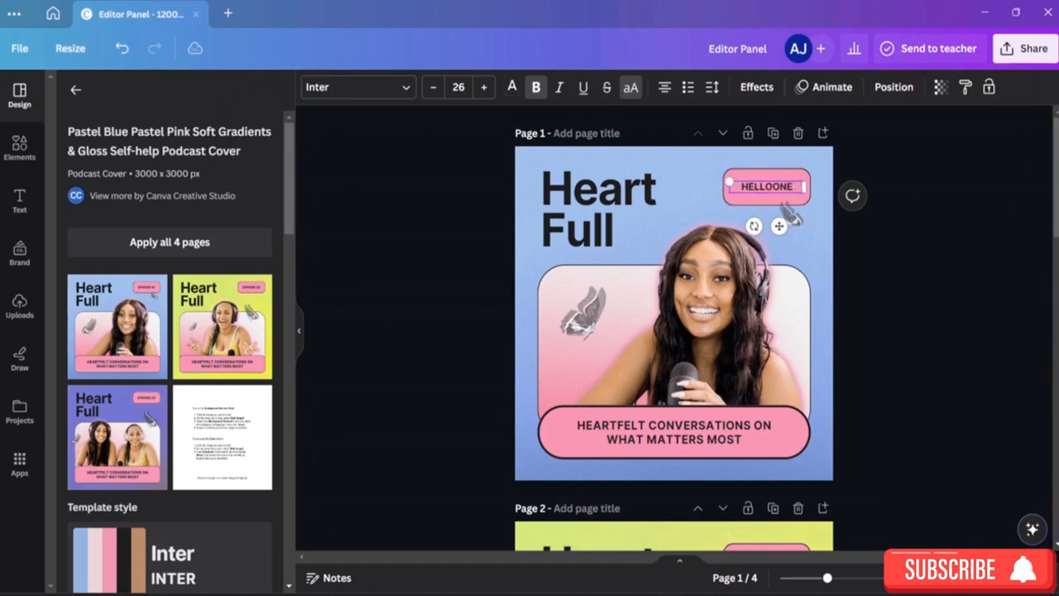
left_click(751, 185)
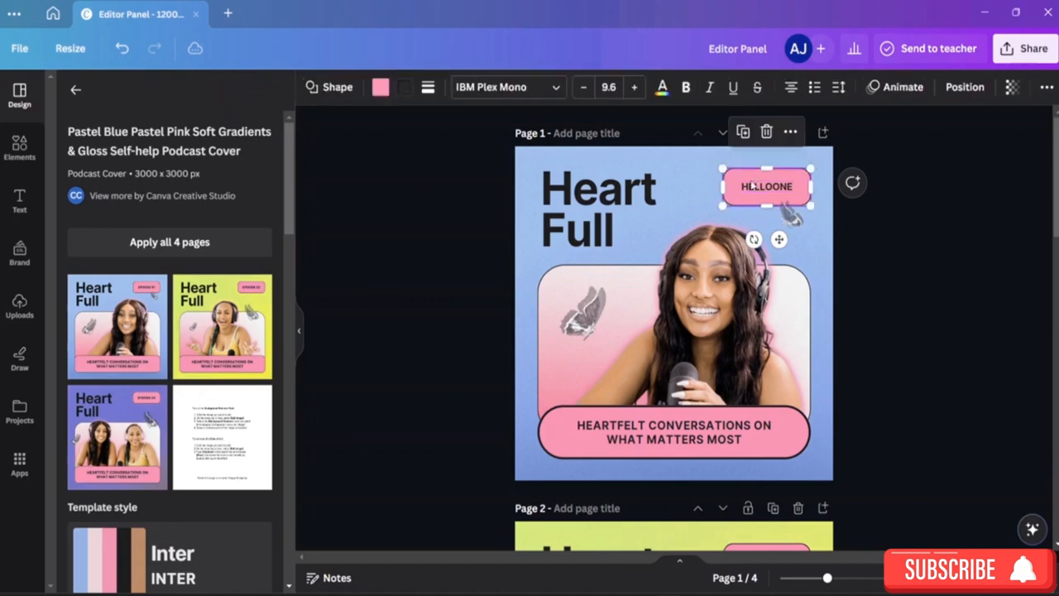
key("Delete")
left_click(753, 185)
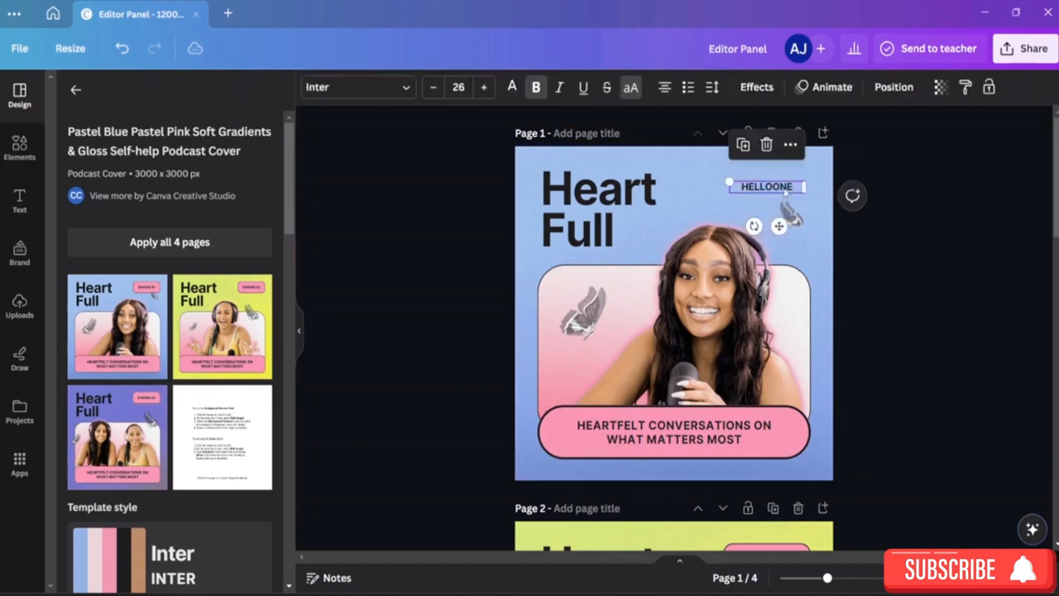
key("Delete")
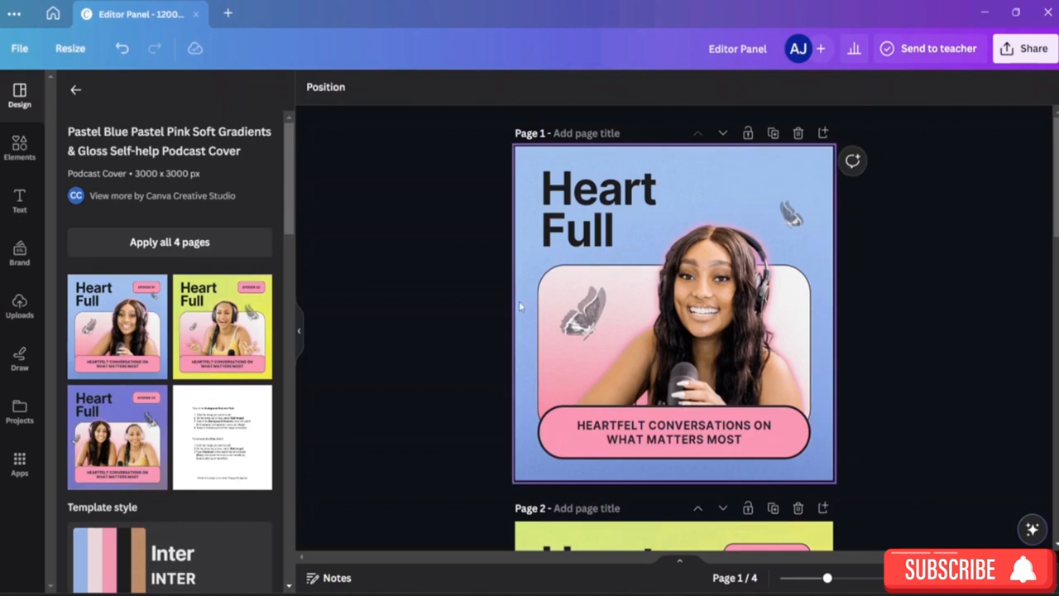
Check the editor's help options and recommended topics, and close the help
left_click(19, 48)
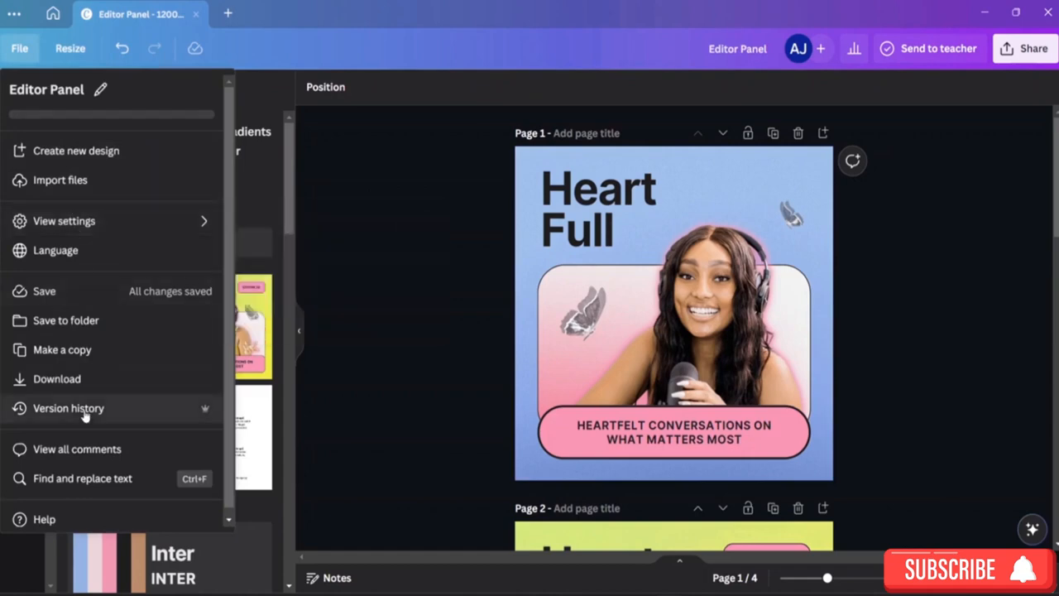
left_click(89, 521)
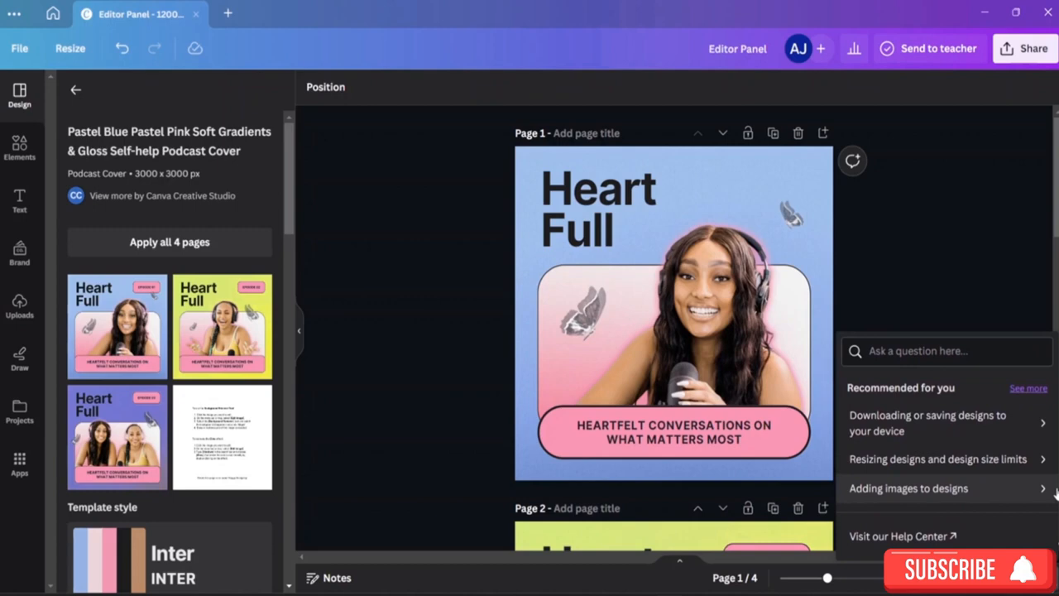
left_click(933, 271)
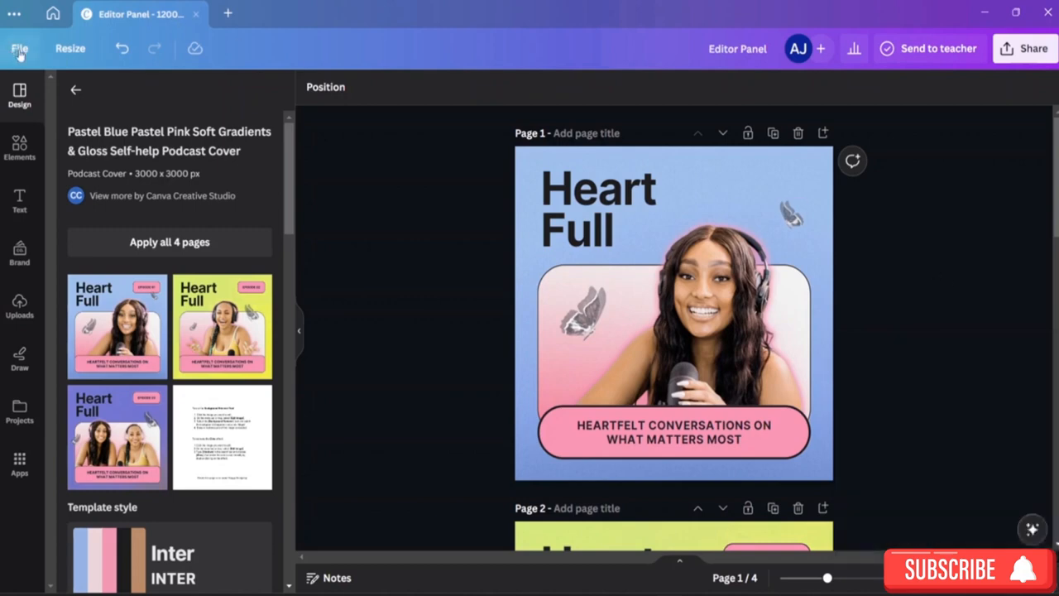
Resize the current design to a custom size of 1000 × 1200 px
left_click(67, 55)
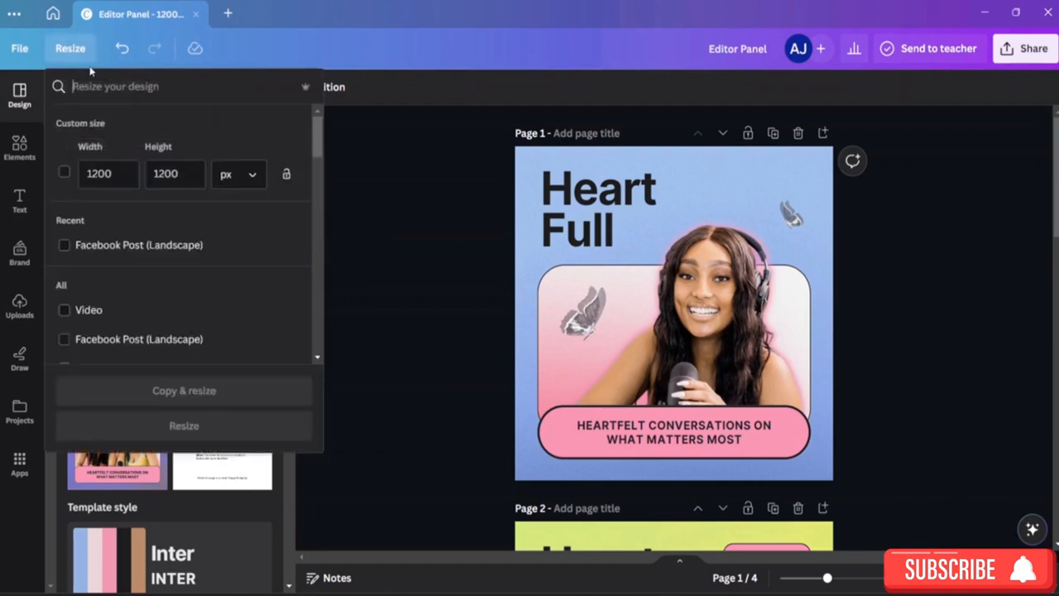
left_click(132, 180)
key("BackSpace")
key("BackSpace")
key("BackSpace")
key("BackSpace")
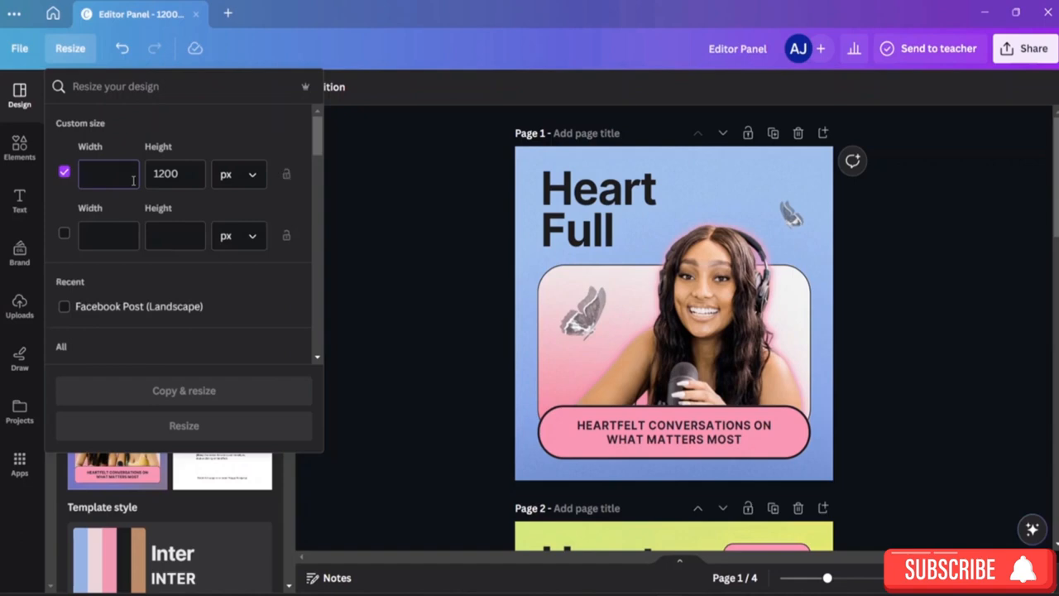
type("1000")
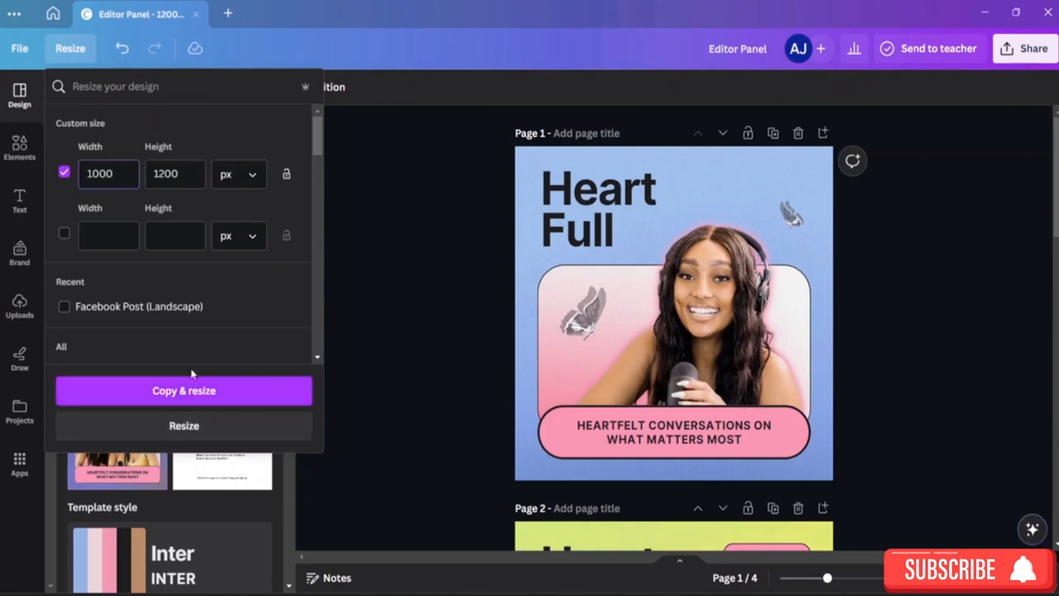
left_click(196, 429)
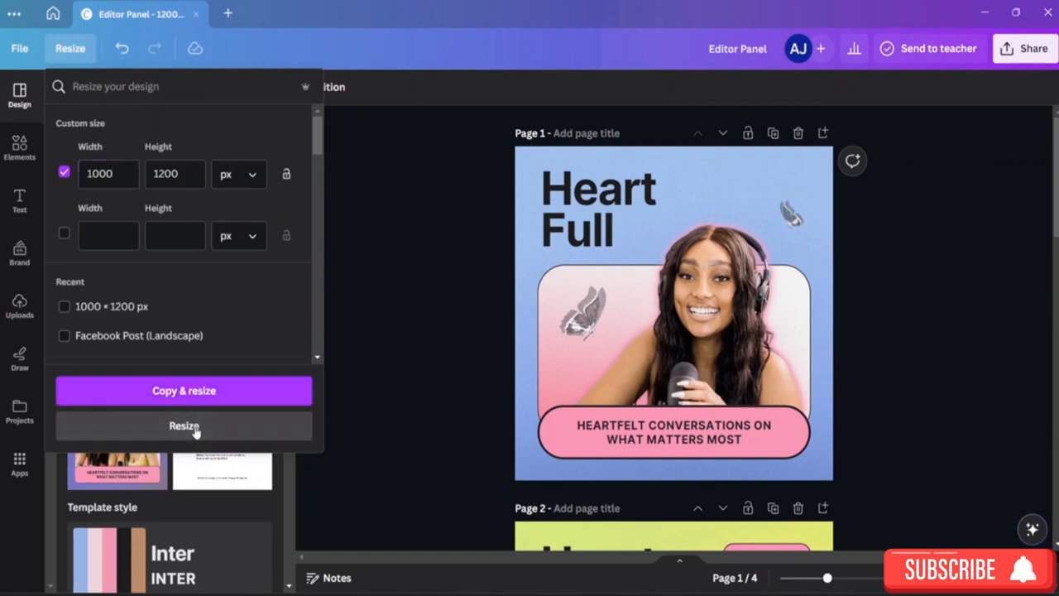
Create a resized 1000 × 1200 px copy, compare it with the original design, and close the copy
left_click(205, 395)
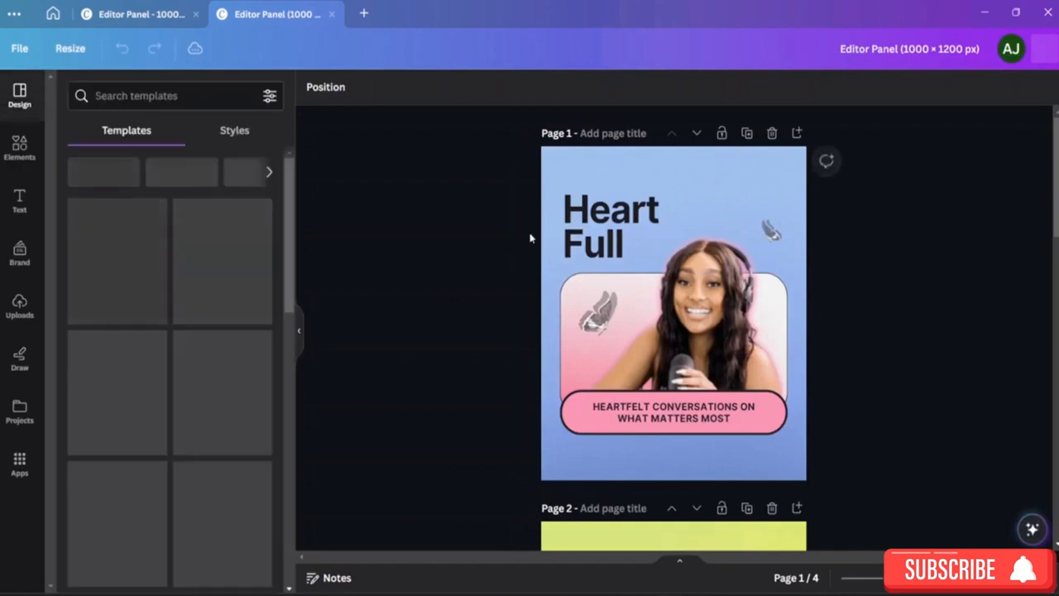
left_click(121, 15)
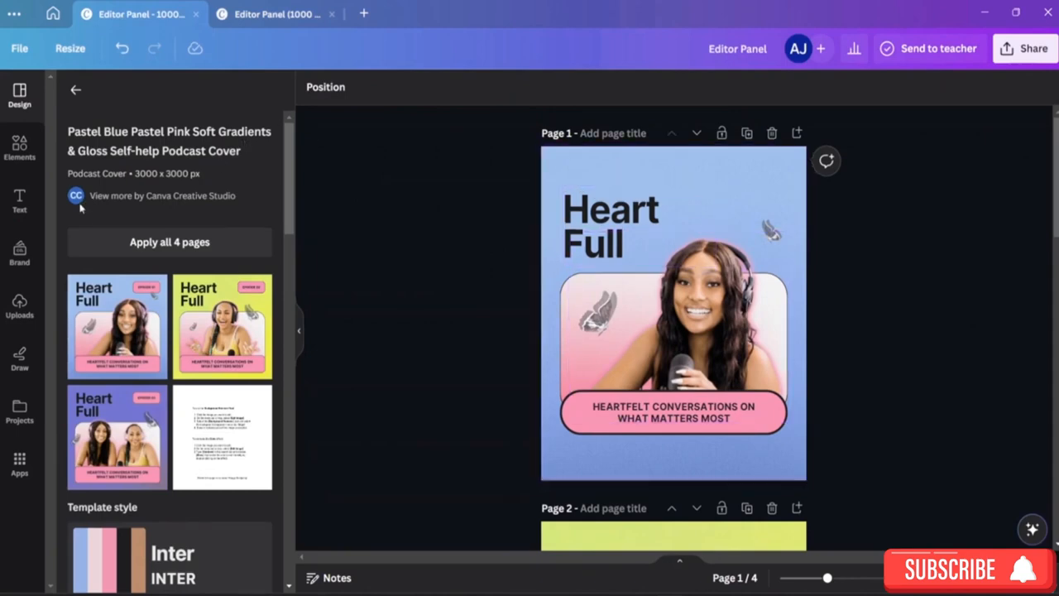
left_click(73, 49)
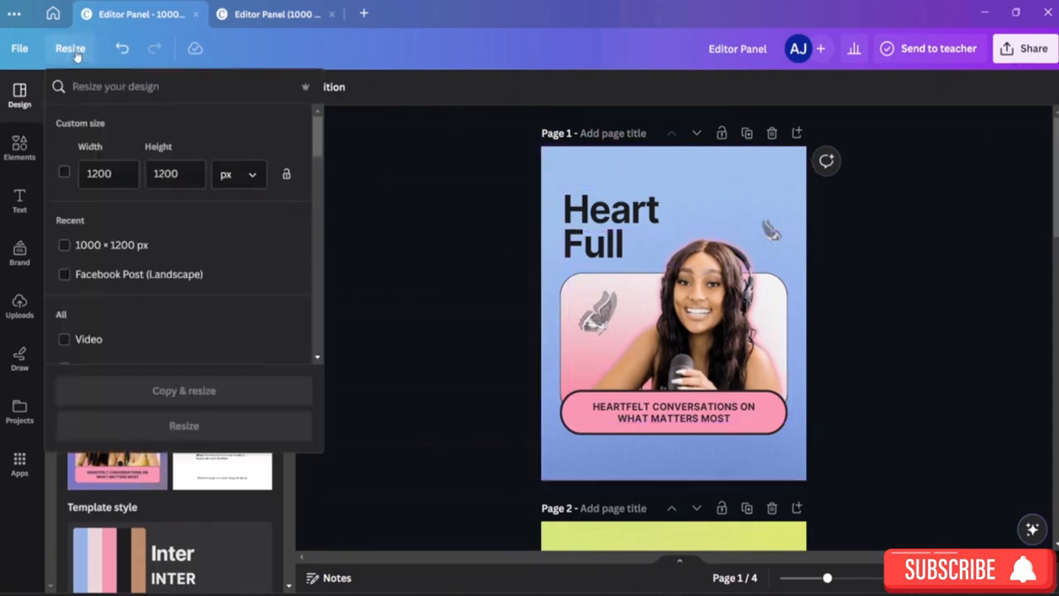
left_click(264, 12)
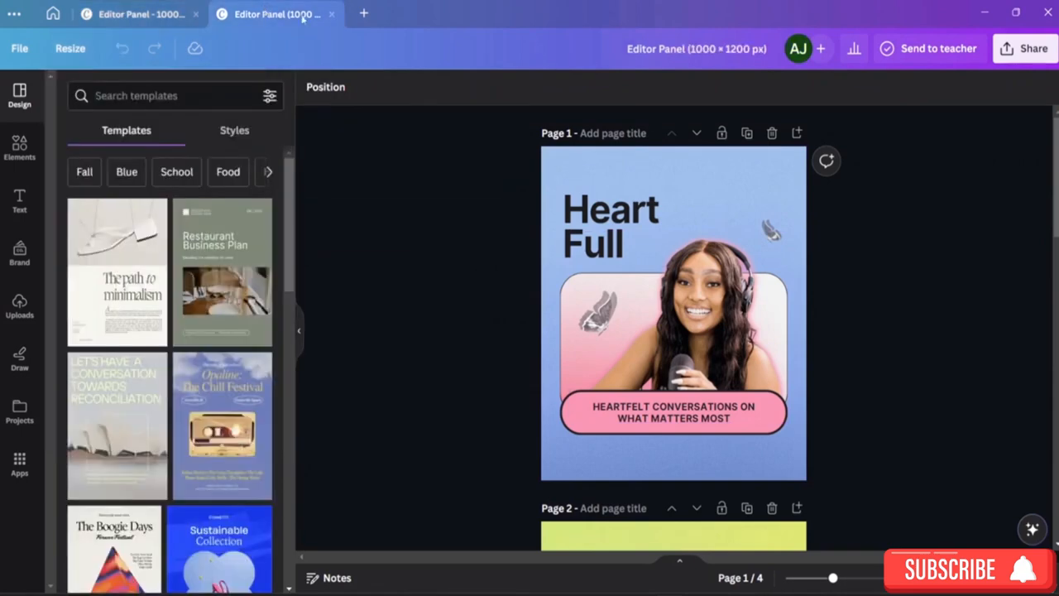
left_click(332, 15)
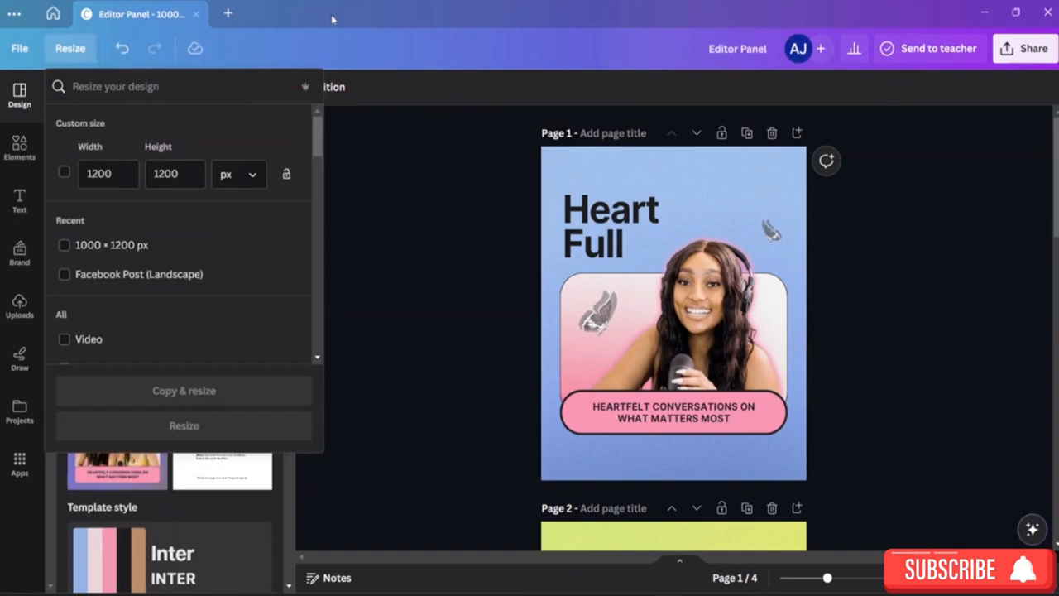
left_click(407, 245)
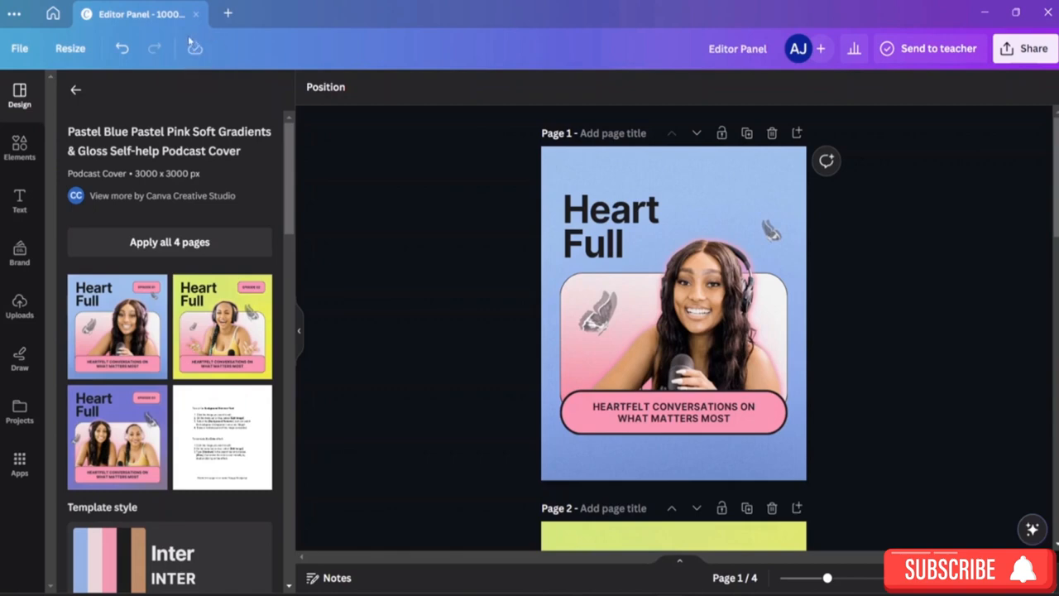
Check who has access to the design, and review its Insights for views, engagement and unique links
left_click(820, 51)
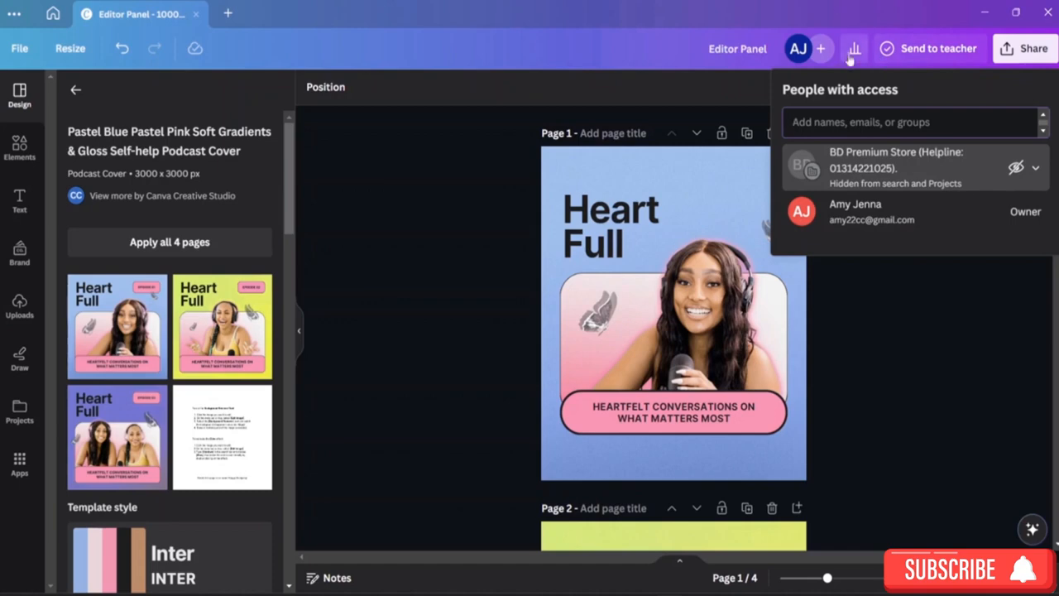
left_click(941, 289)
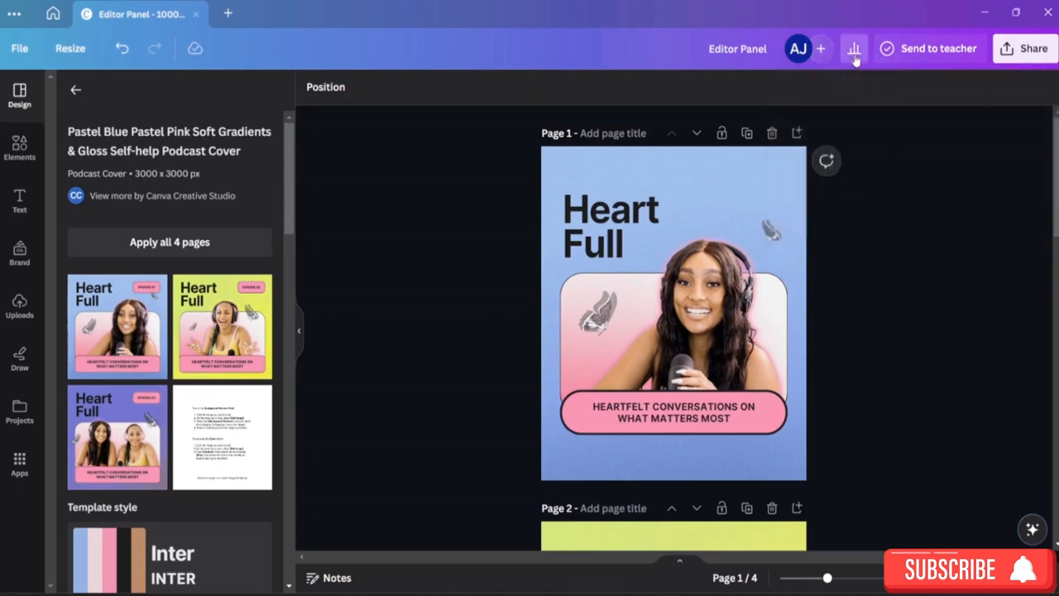
left_click(854, 57)
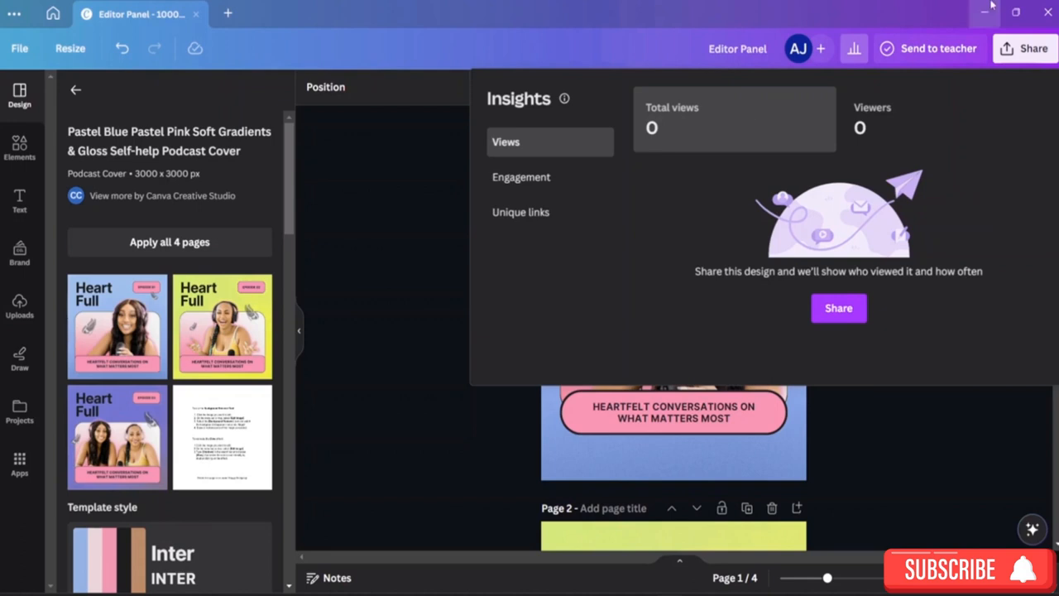
left_click(552, 177)
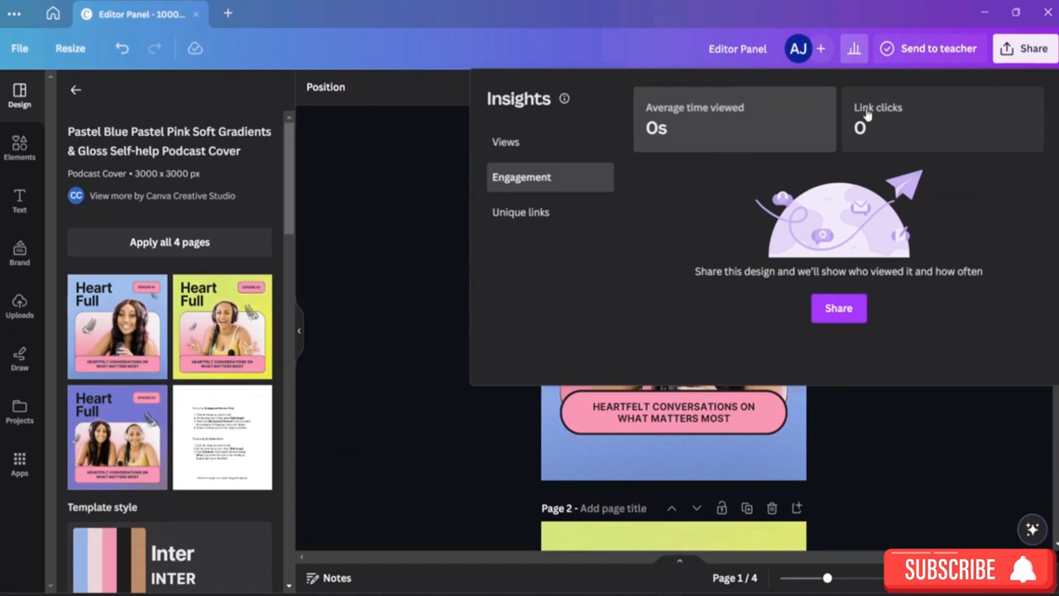
left_click(559, 210)
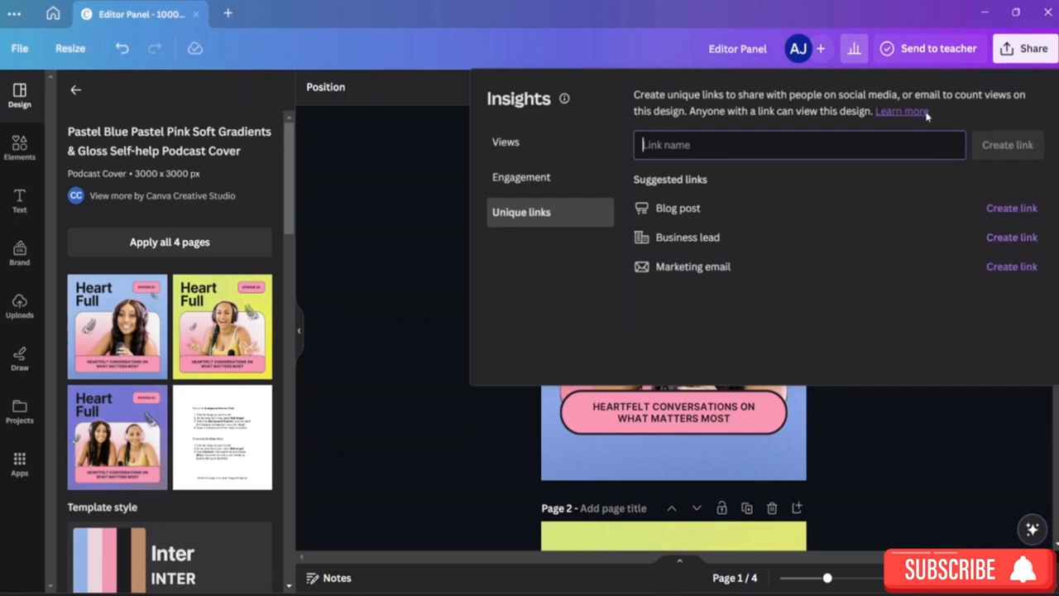
left_click(915, 85)
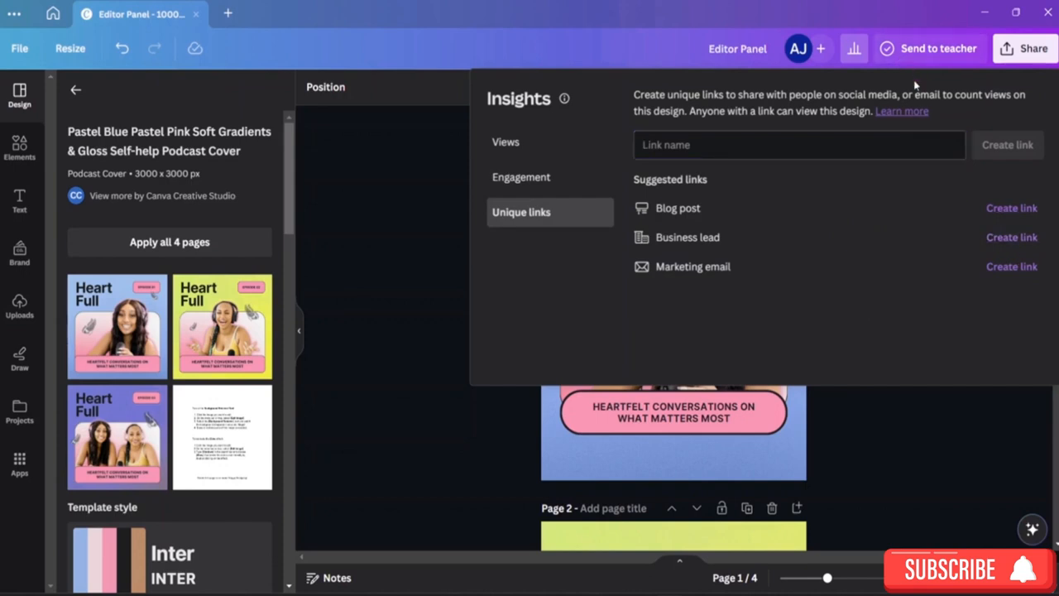
left_click(442, 206)
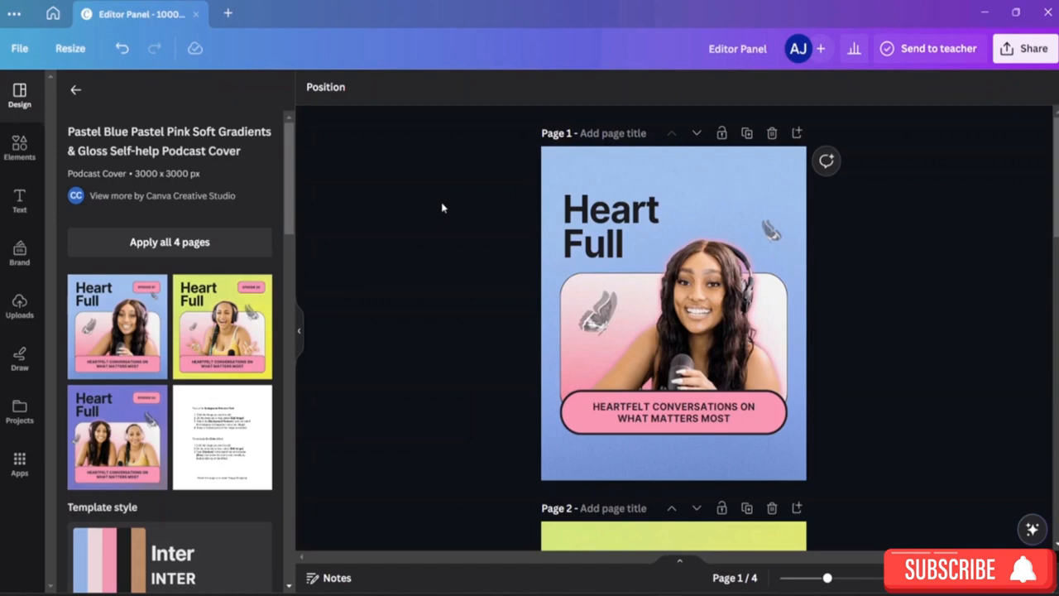
Look at the teacher list and message option for sending the design to a teacher, and close them without sending
left_click(908, 49)
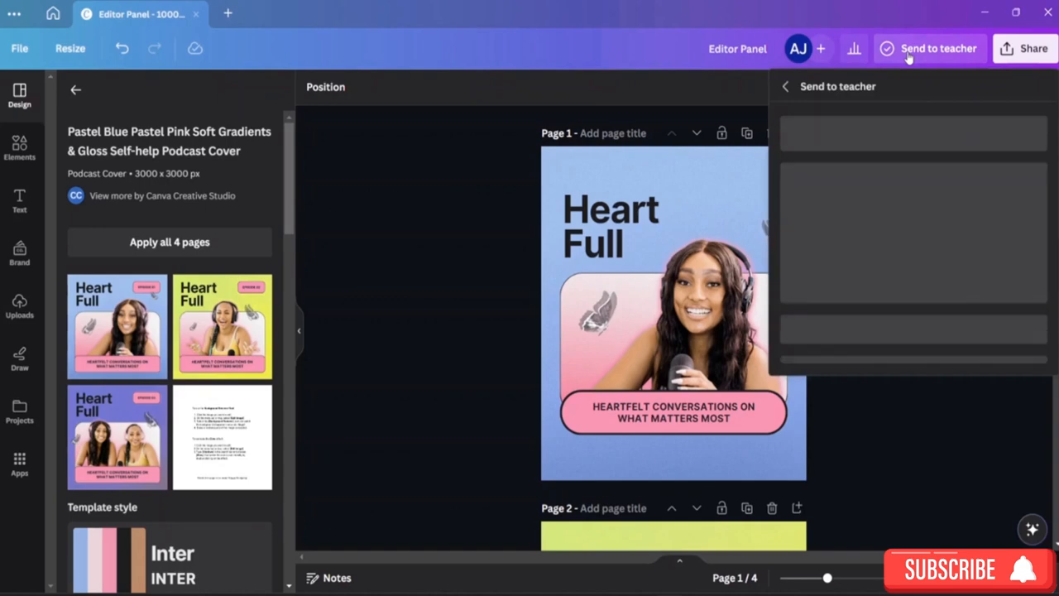
left_click(963, 154)
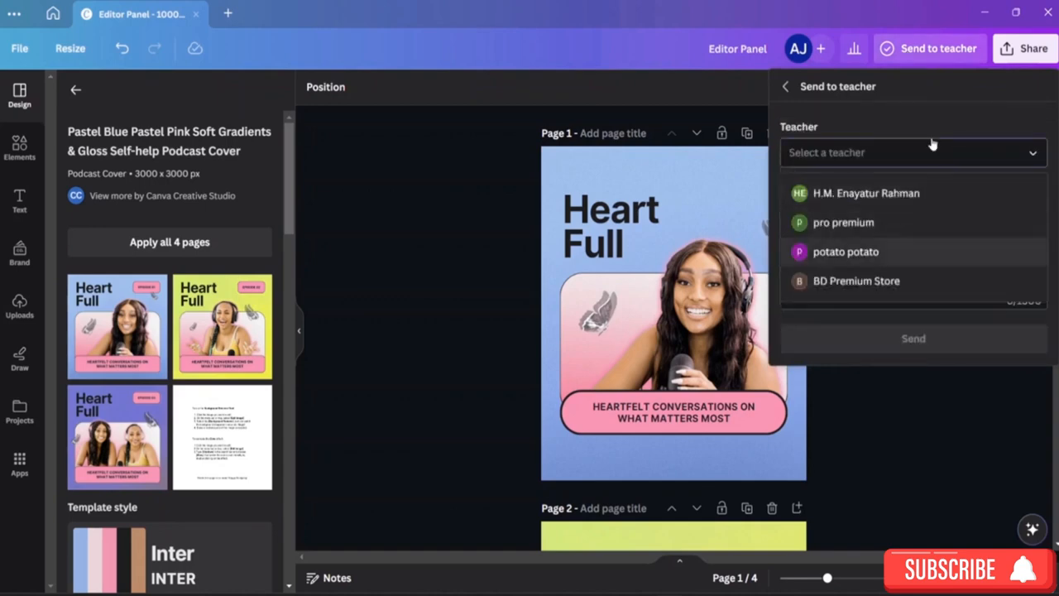
left_click(964, 113)
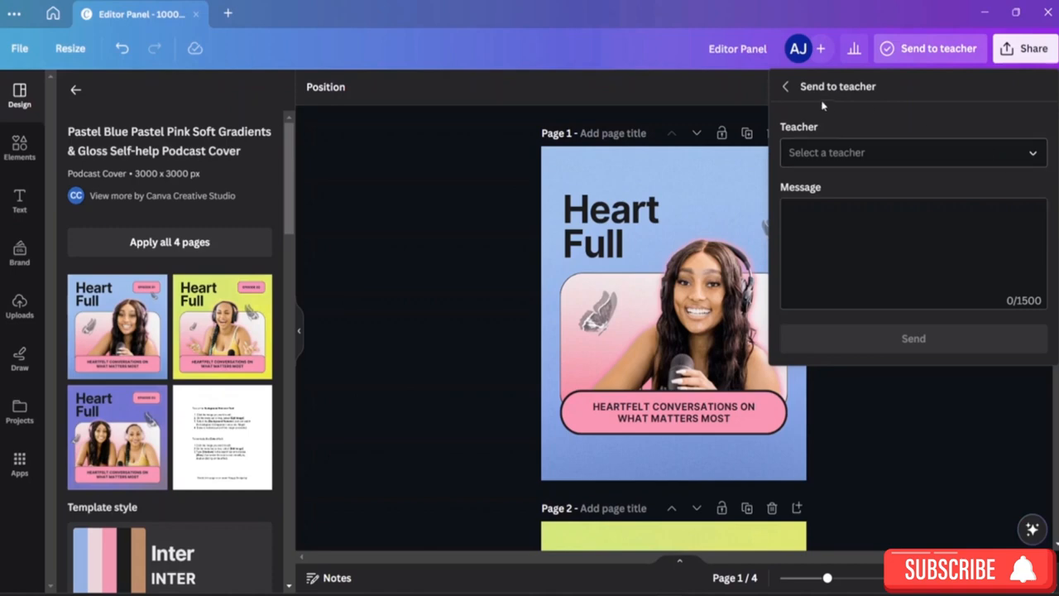
left_click(739, 90)
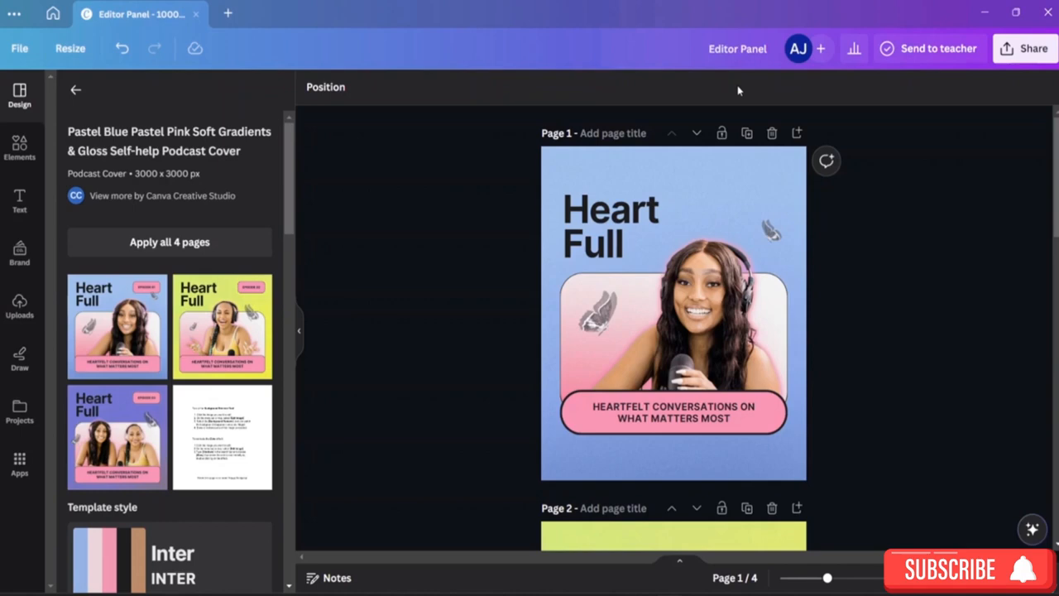
Set the design's collaboration link to Anyone with the link, with the Can edit permission
left_click(1007, 60)
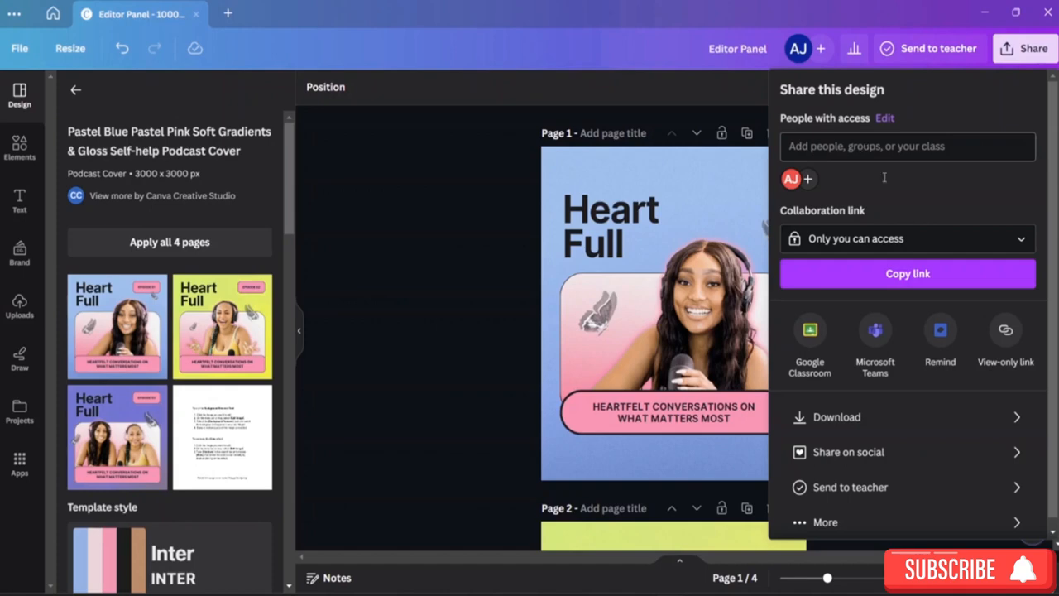
left_click(1019, 239)
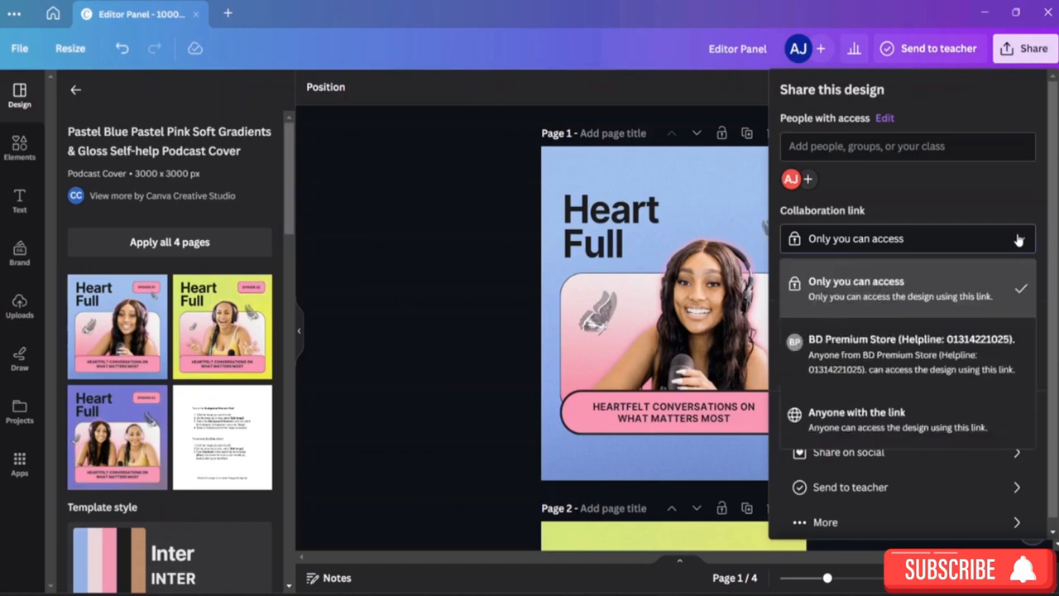
left_click(850, 417)
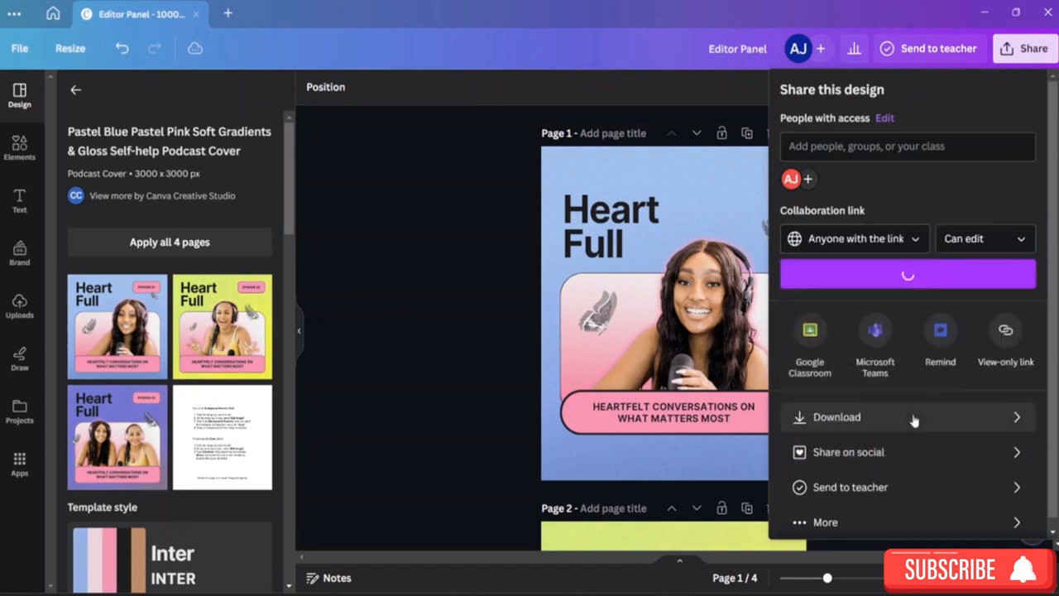
left_click(1007, 239)
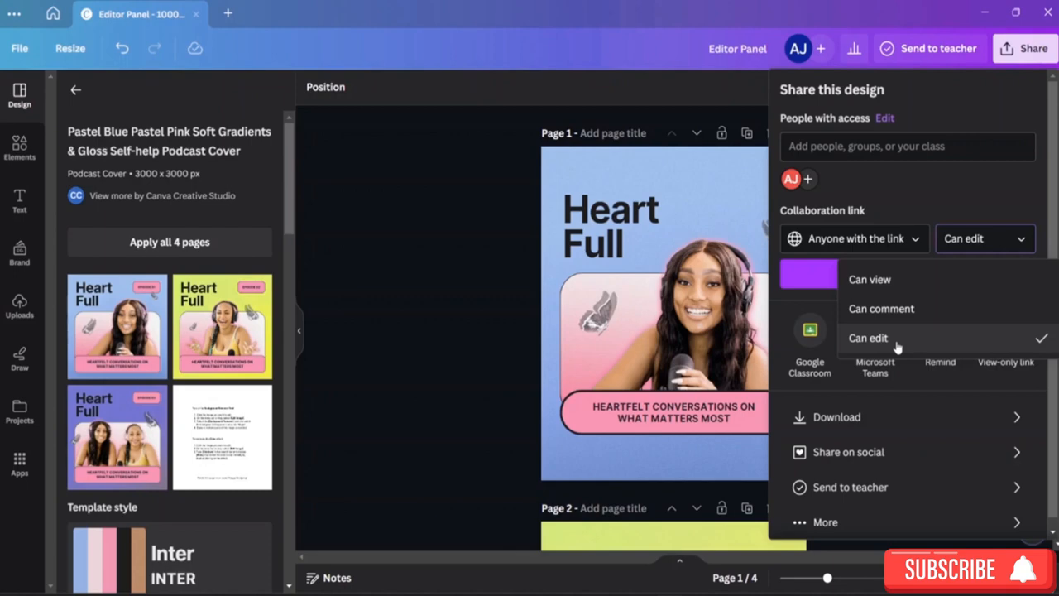
left_click(897, 345)
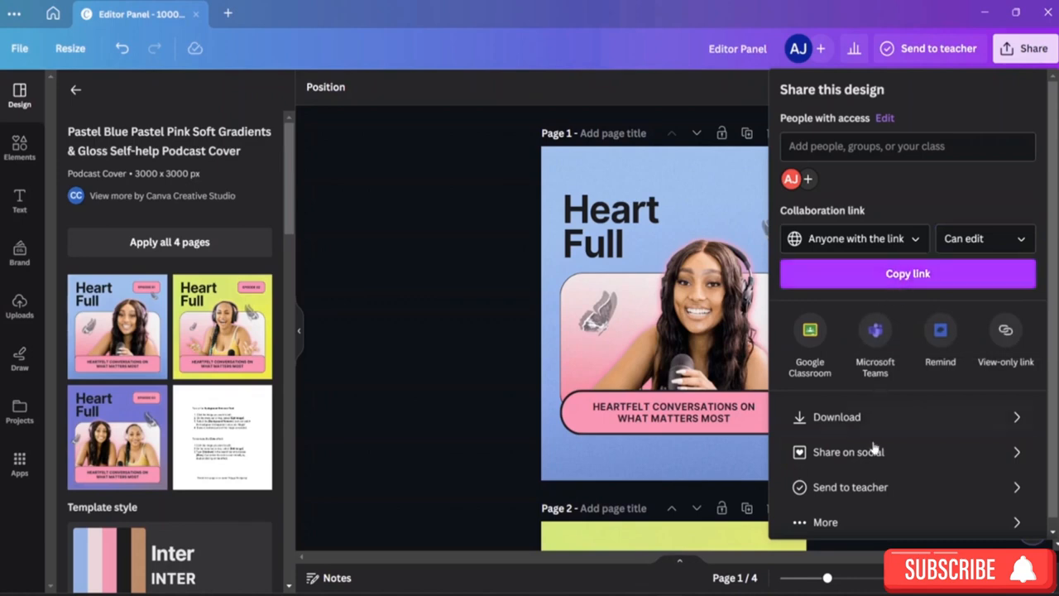
Review the design's download settings and the social platforms available for sharing it
left_click(922, 412)
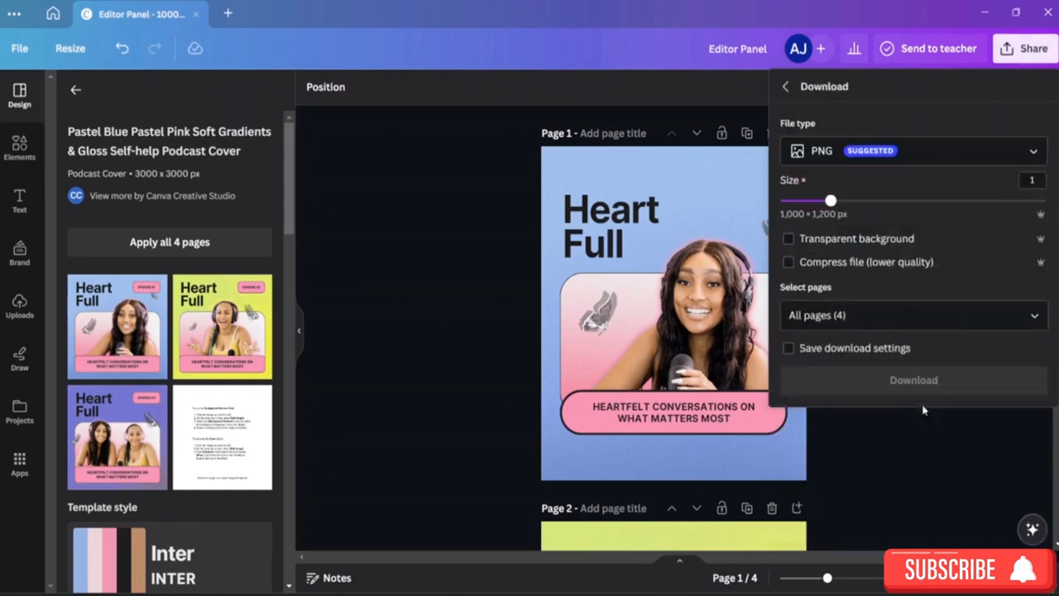
left_click(786, 88)
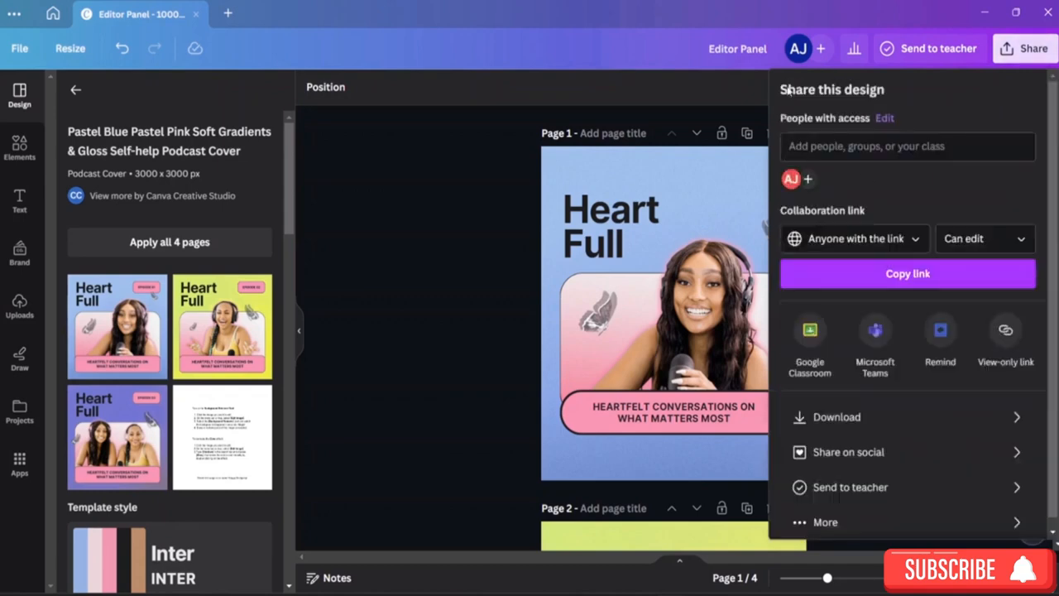
left_click(967, 459)
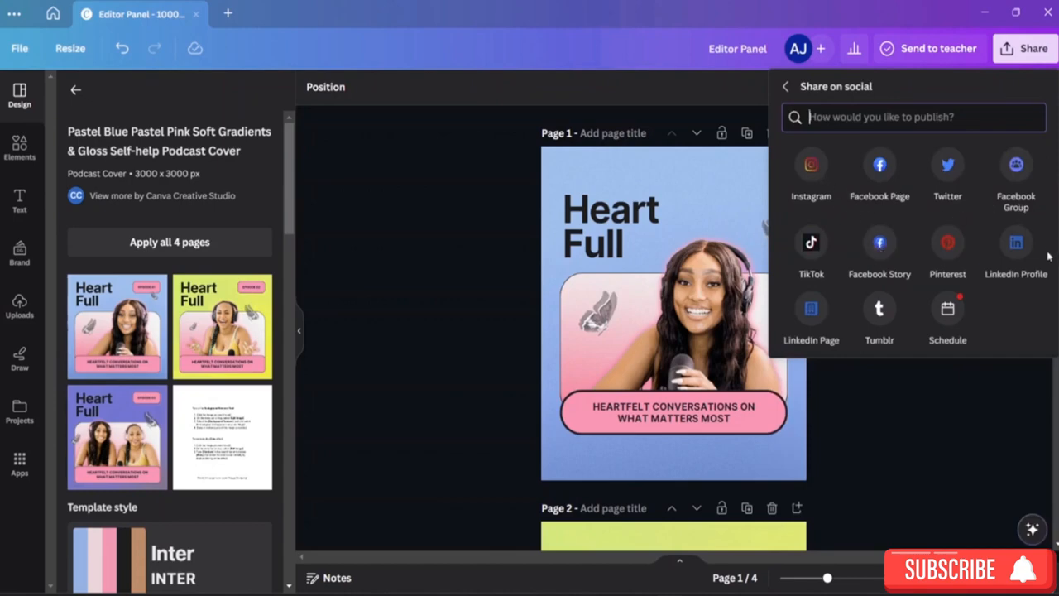
left_click(785, 87)
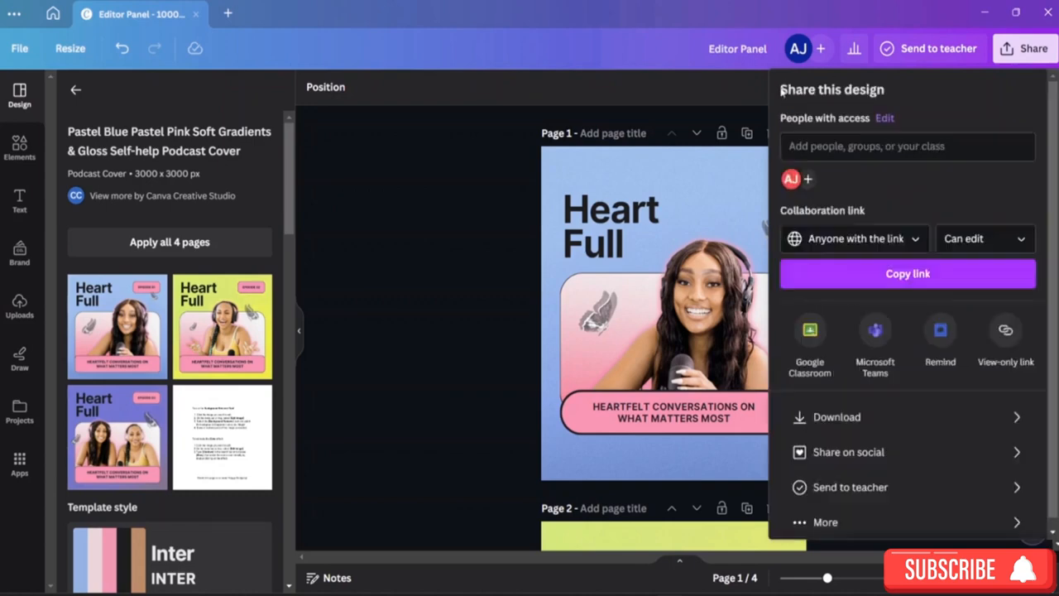
Examine the full list of publishing options, including the Share, Social, Save, Messaging and Design groups
left_click(974, 519)
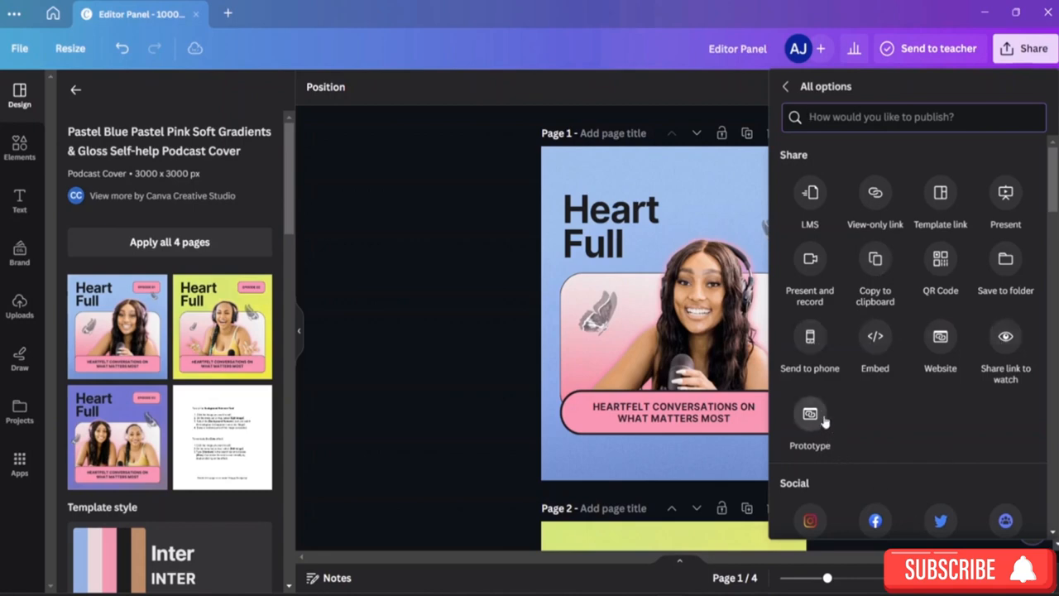
left_click_drag(1055, 200, 1056, 299)
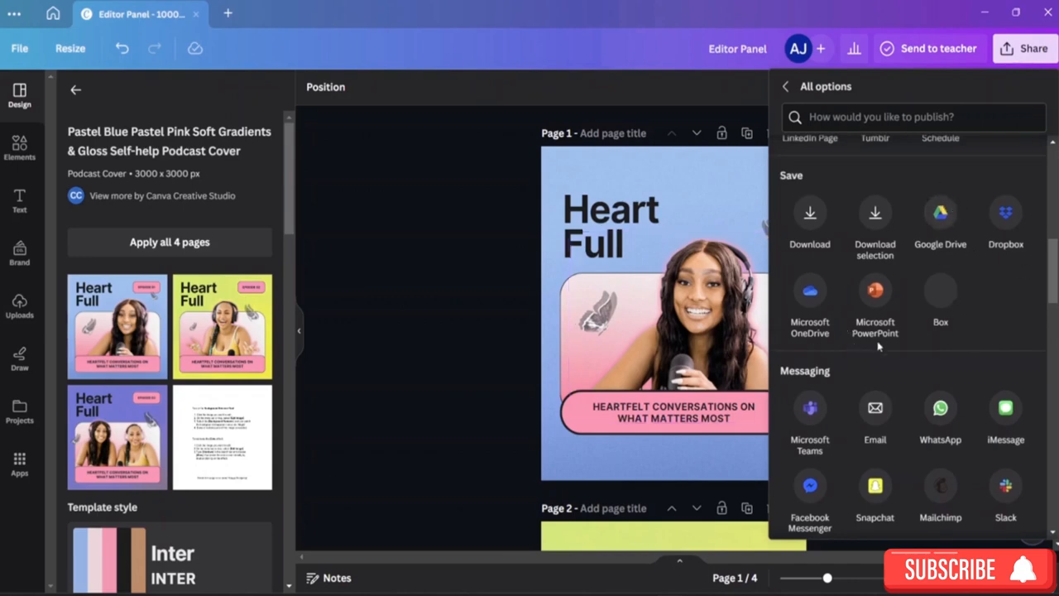
left_click_drag(1055, 289, 1055, 325)
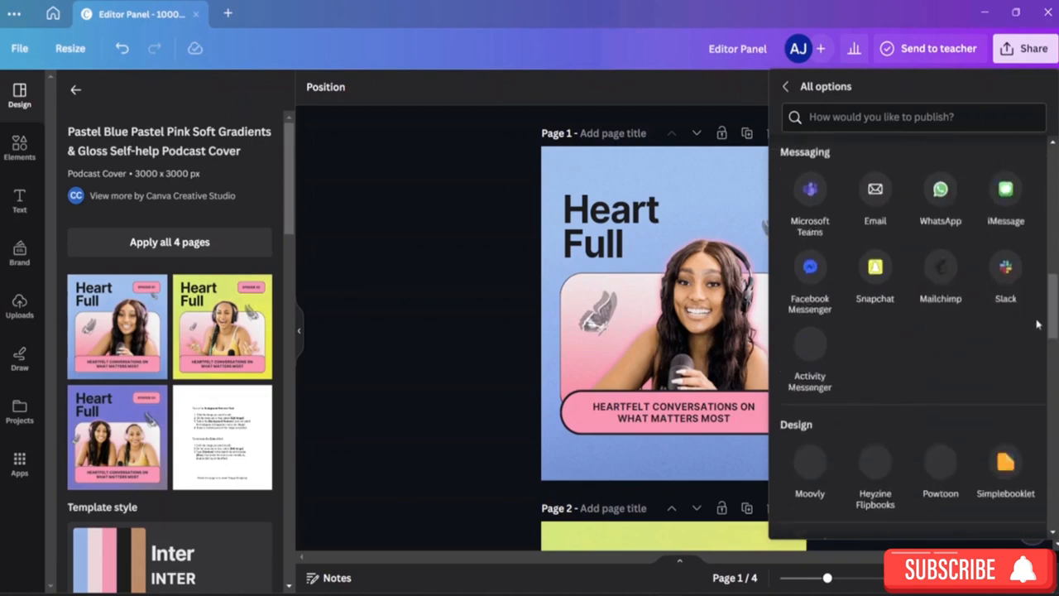
left_click_drag(1050, 320, 1053, 102)
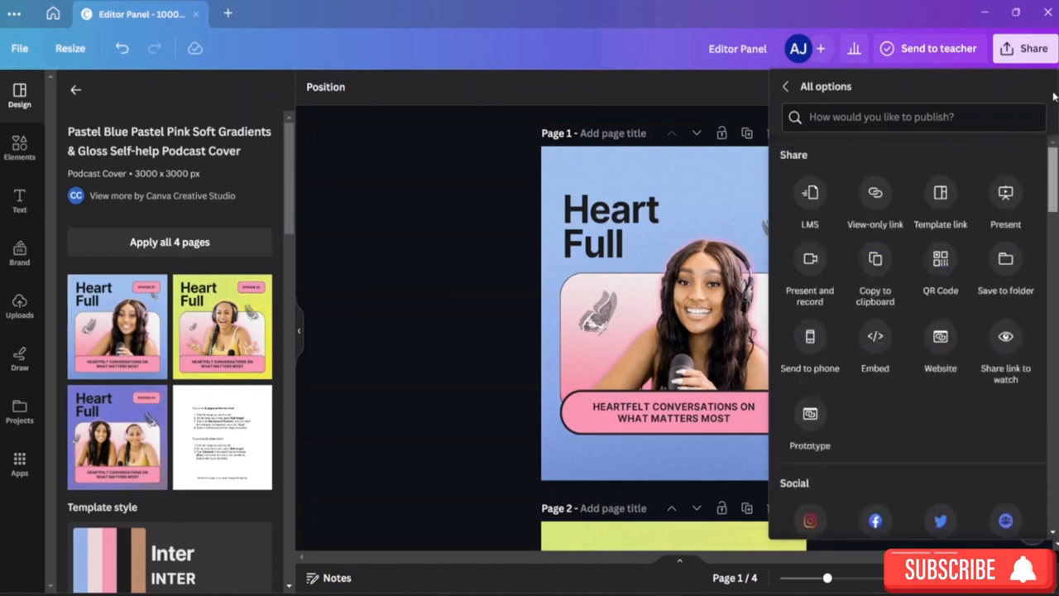
Copy the design's collaboration link and close the sharing options
left_click(788, 87)
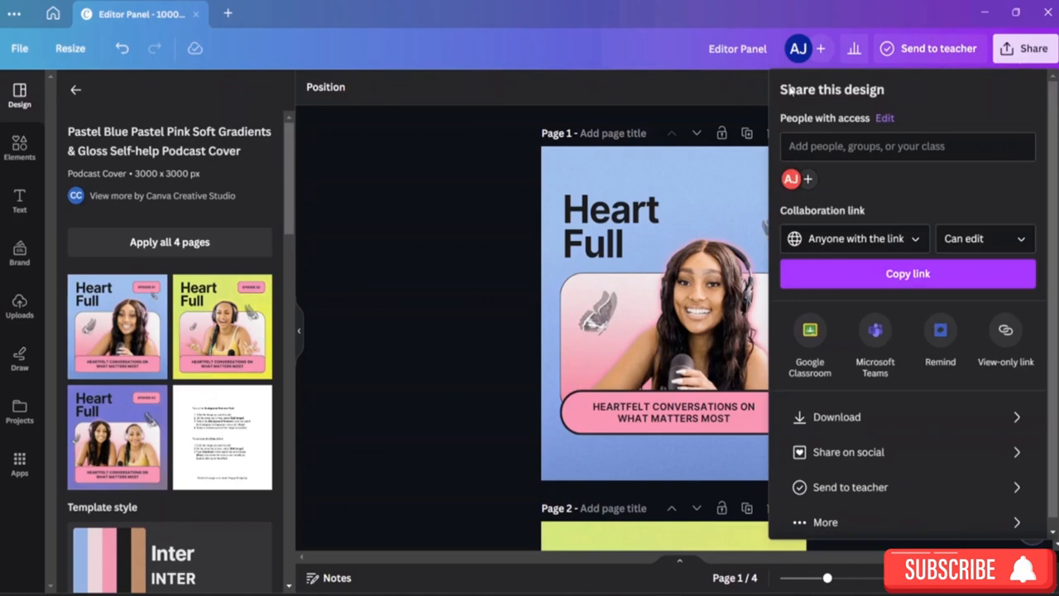
left_click(899, 274)
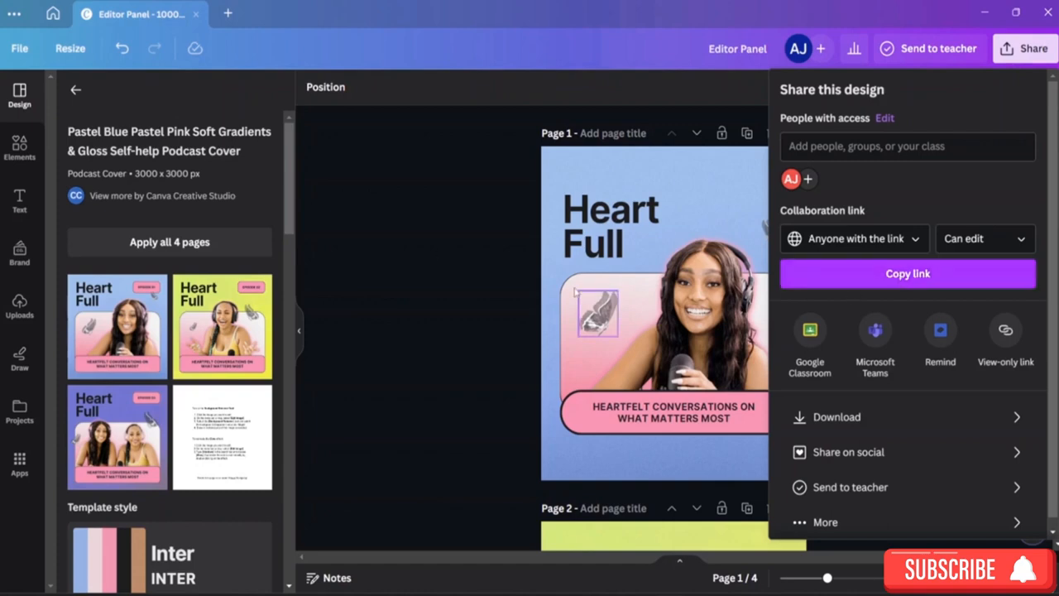
left_click(392, 49)
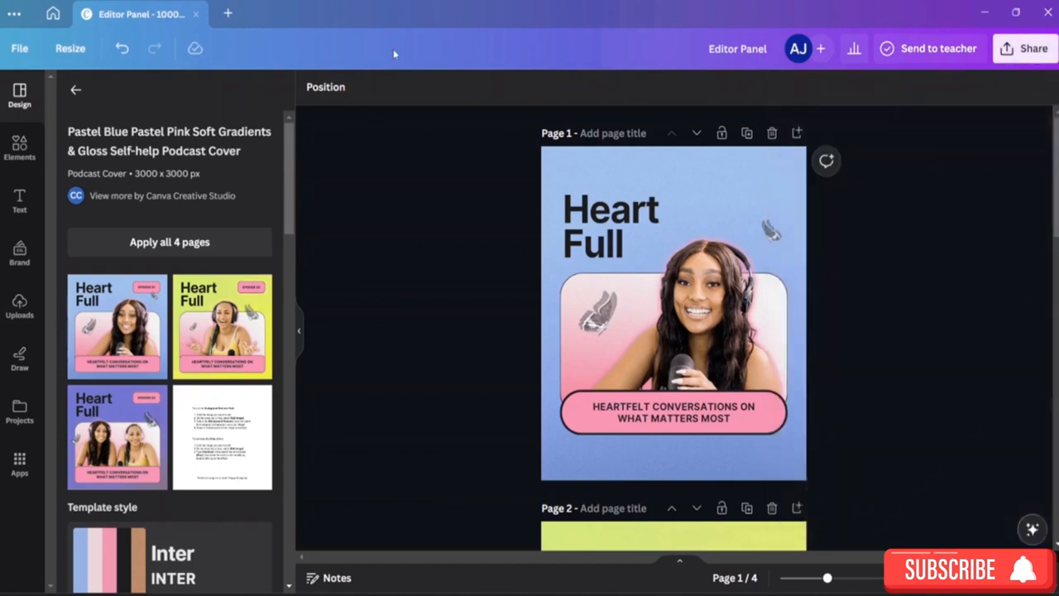
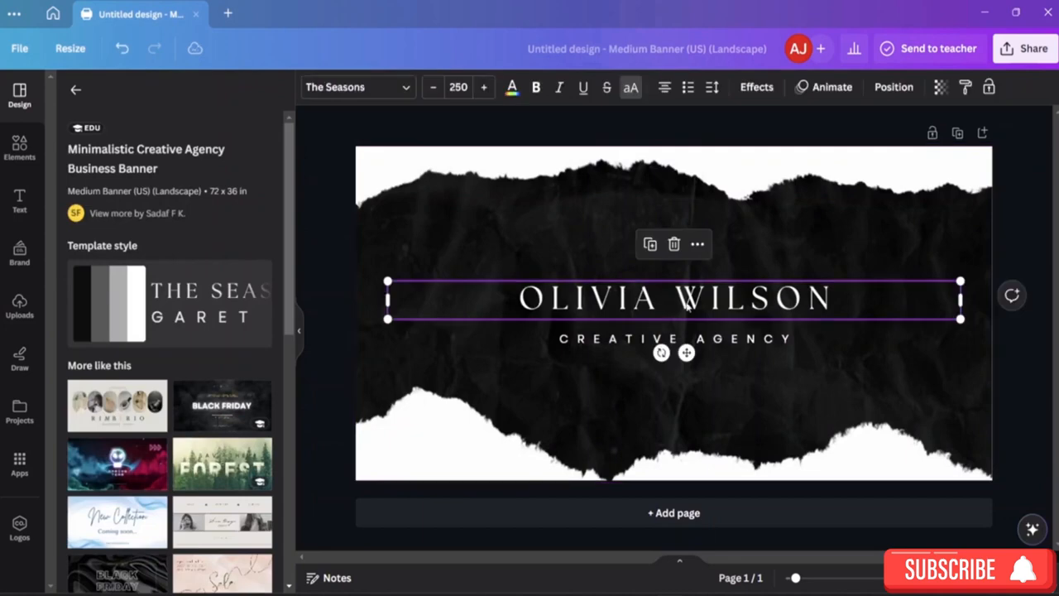
Replace the banner's main heading with "Genius is one percent inspiration and ninety-nine percent perspiration", copied from the Notepad note
double_click(829, 301)
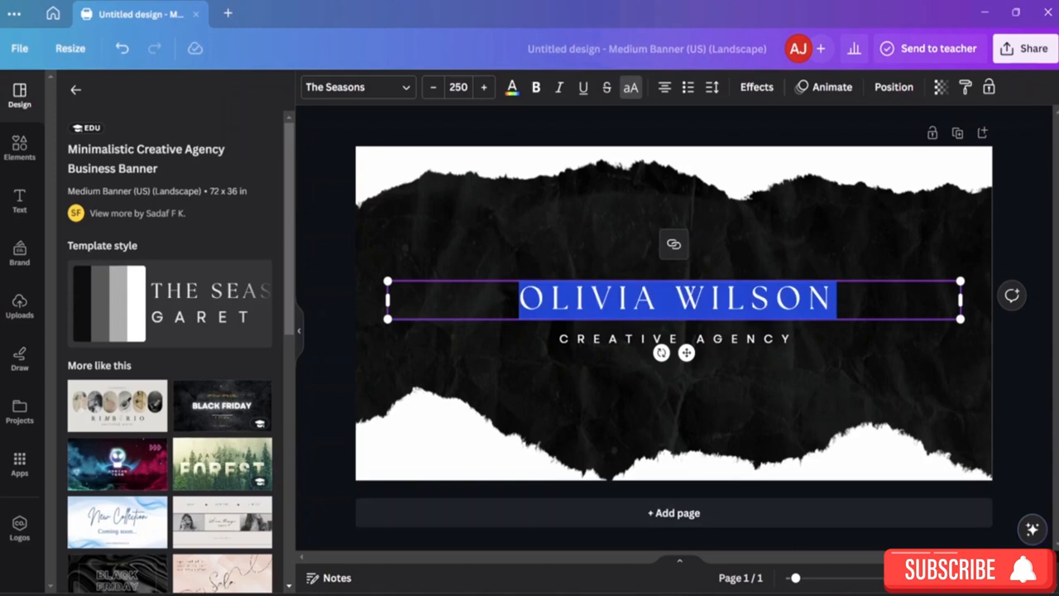
mouse_move(729, 593)
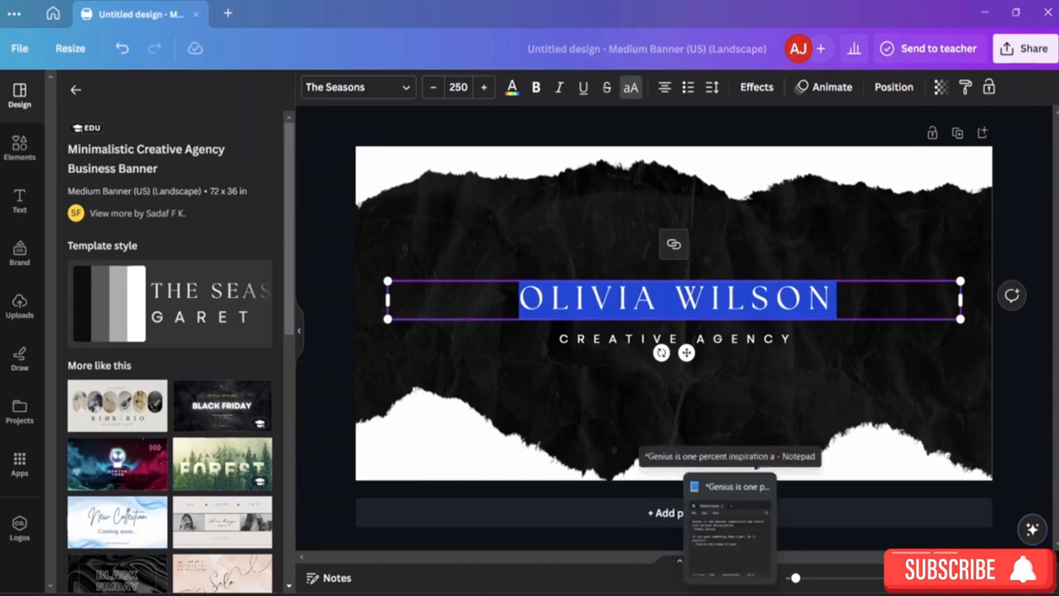
left_click(728, 530)
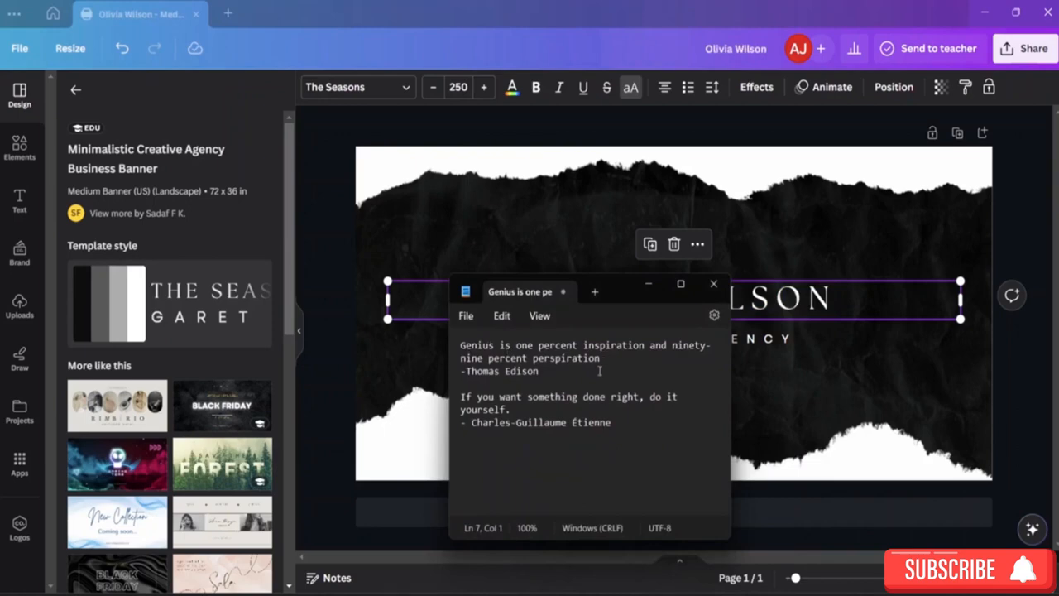
left_click_drag(601, 358, 456, 345)
key("ctrl+c")
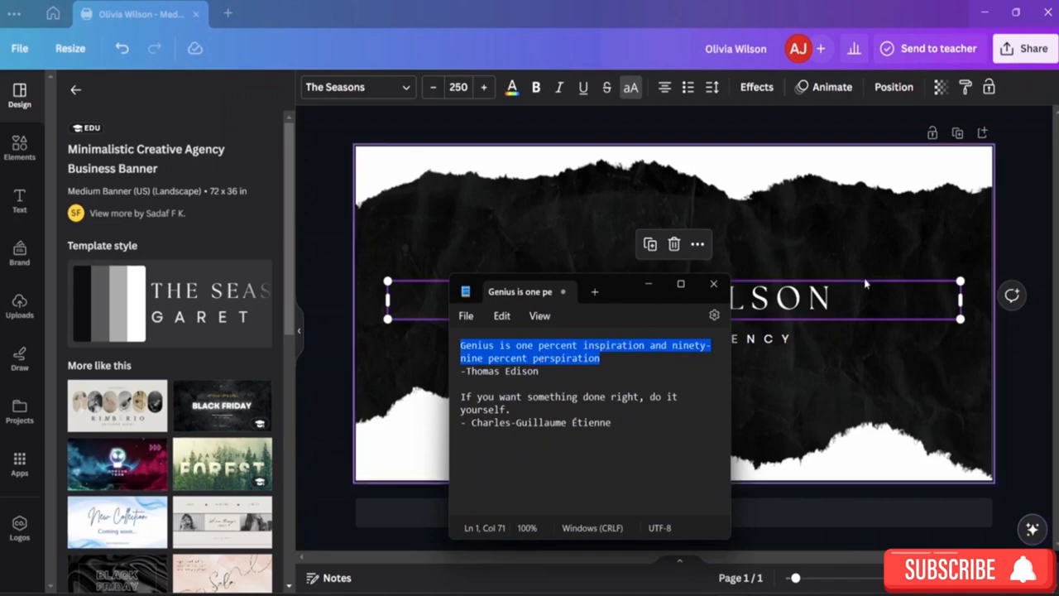
double_click(843, 302)
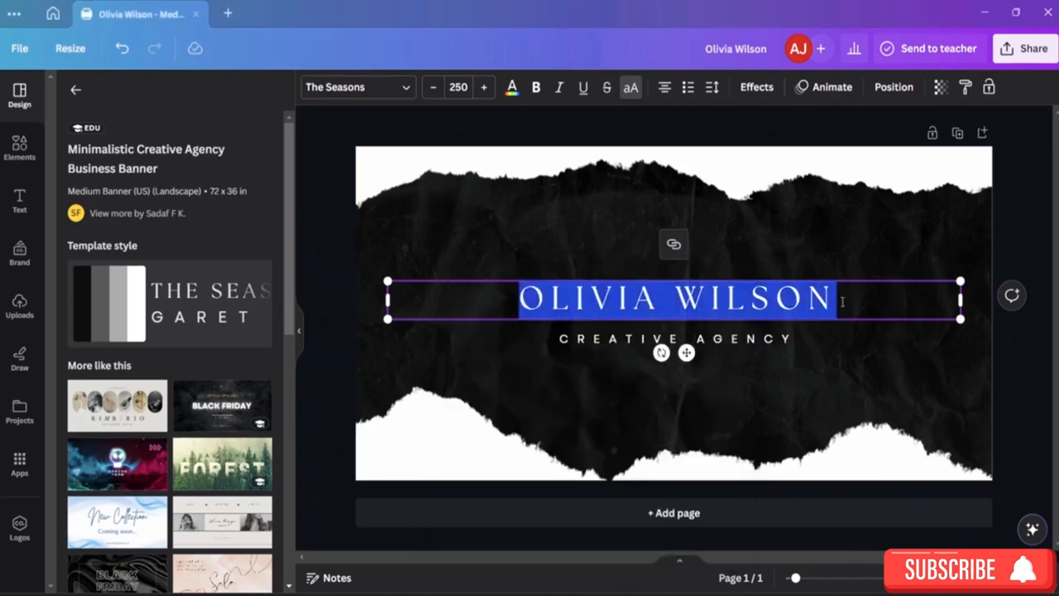
key("ctrl+v")
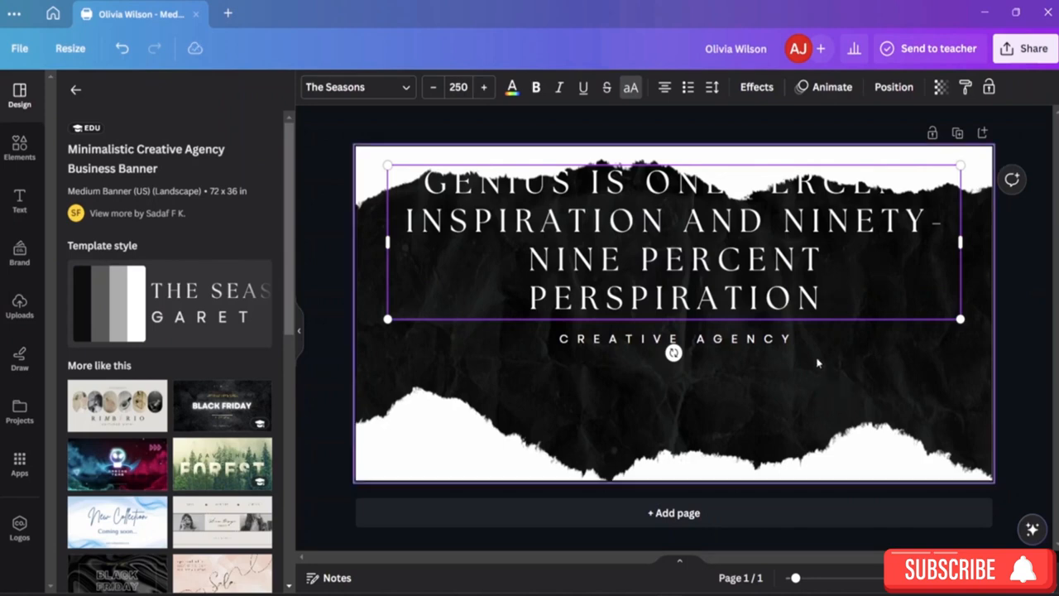
Move the "CREATIVE AGENCY" line lower on the banner and shift the quote down into the black area above it
left_click(767, 340)
left_click_drag(767, 340, 778, 394)
left_click(761, 265)
left_click_drag(761, 265, 769, 306)
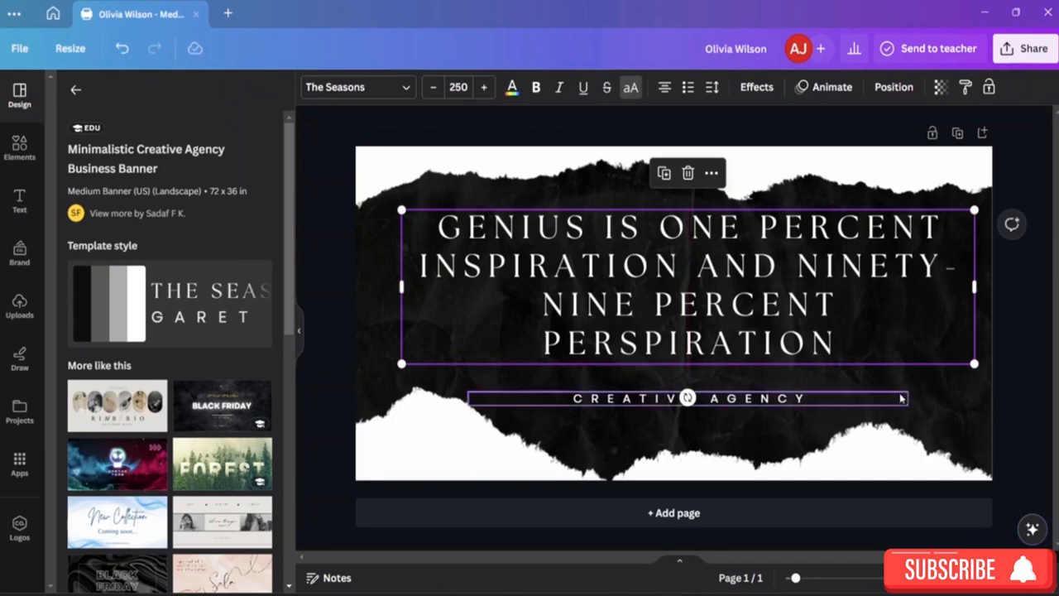
Select the whole quote on the banner and reduce its font size to 236
left_click(944, 395)
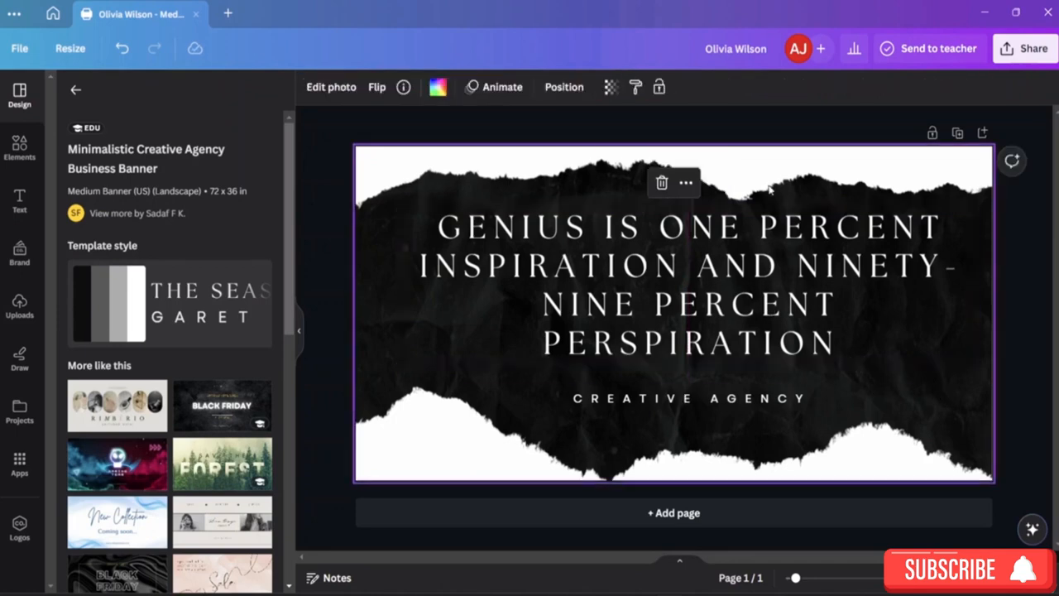
left_click(844, 346)
double_click(831, 344)
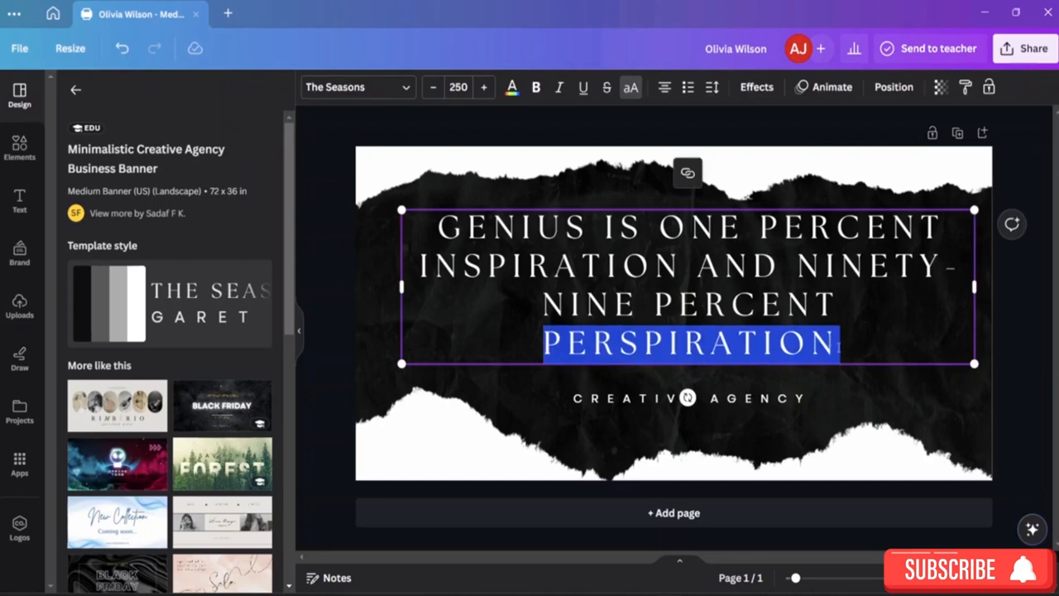
left_click_drag(868, 361, 499, 236)
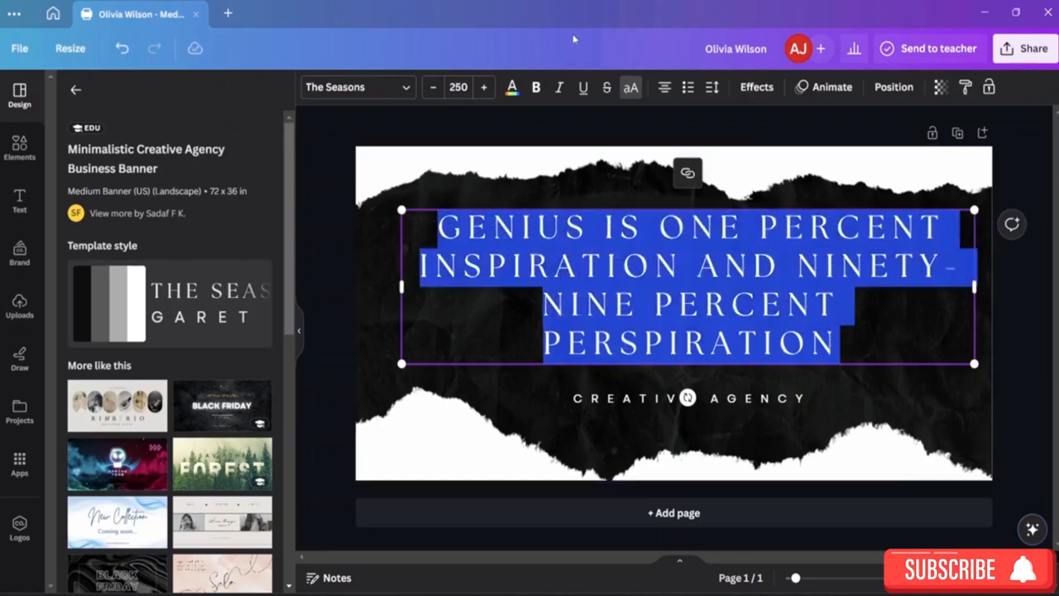
left_click(431, 87)
left_click(431, 87)
left_click(431, 87)
left_click(431, 87)
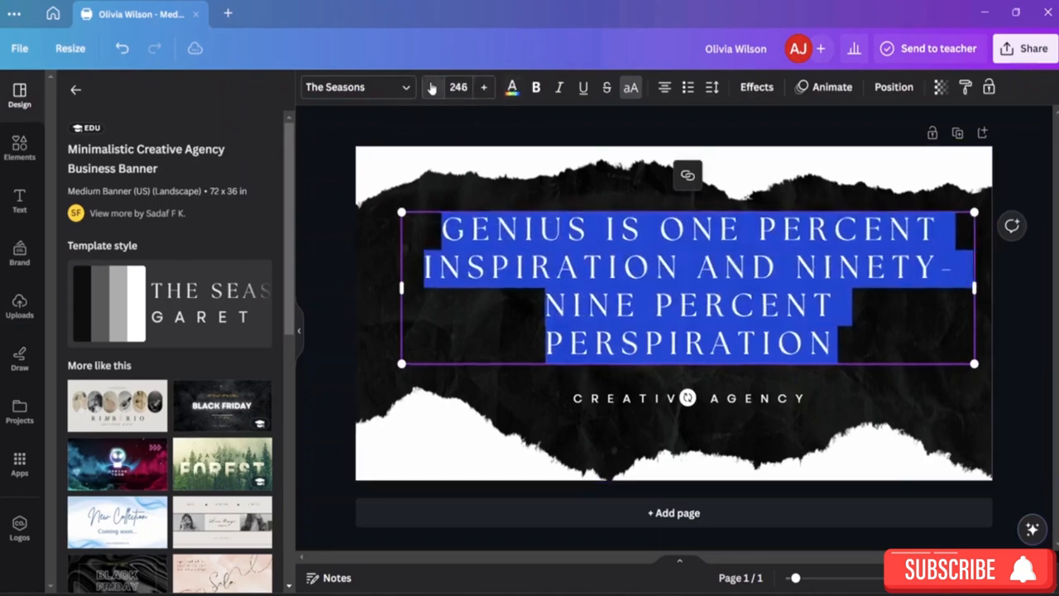
left_click(431, 87)
left_click(432, 87)
left_click(432, 87)
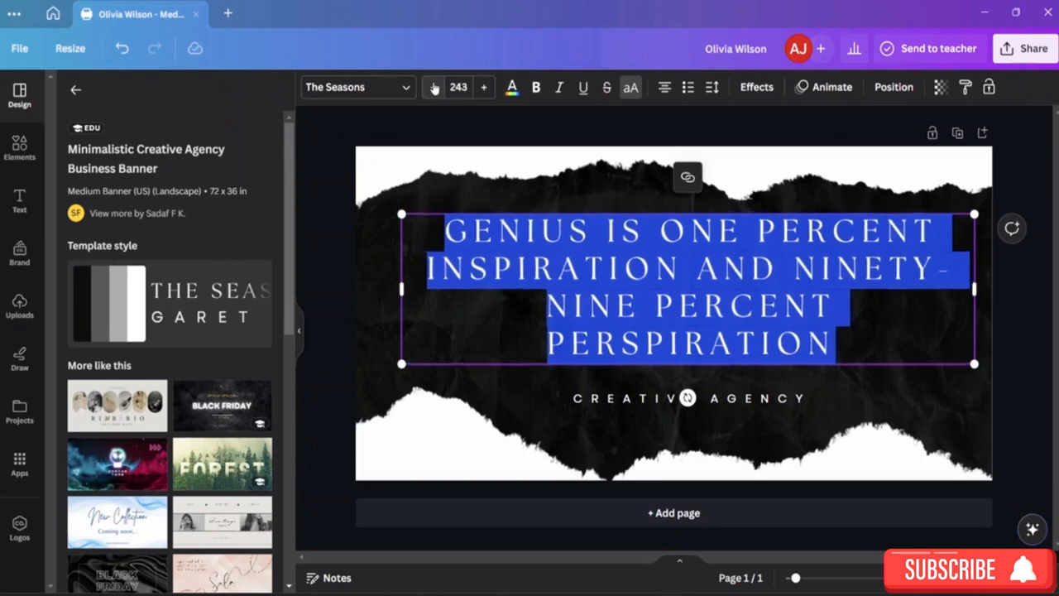
left_click(433, 88)
left_click(434, 88)
left_click(433, 88)
left_click(434, 87)
left_click(433, 88)
left_click(433, 88)
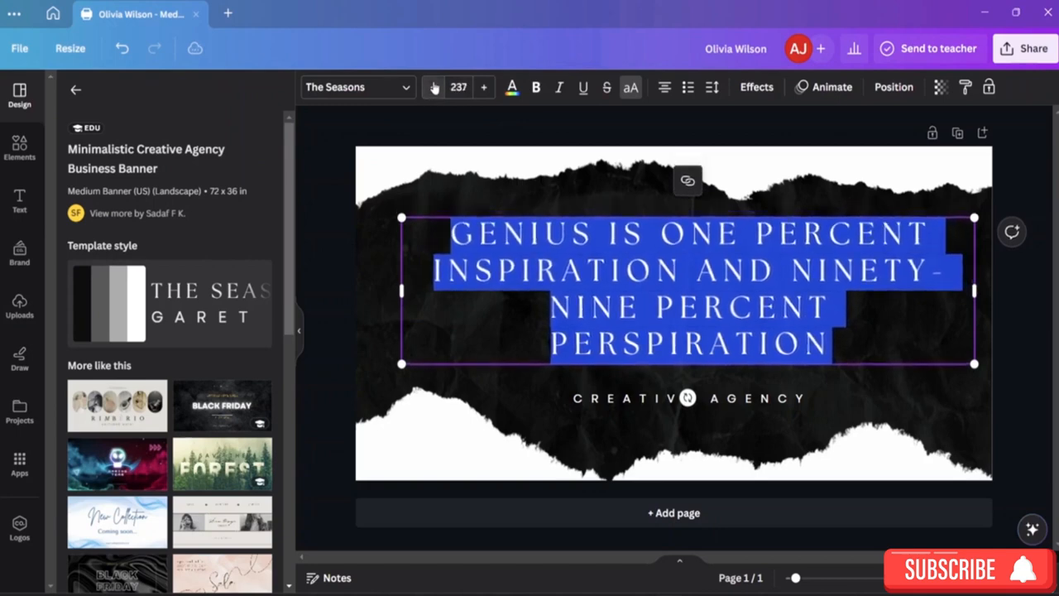
left_click(433, 88)
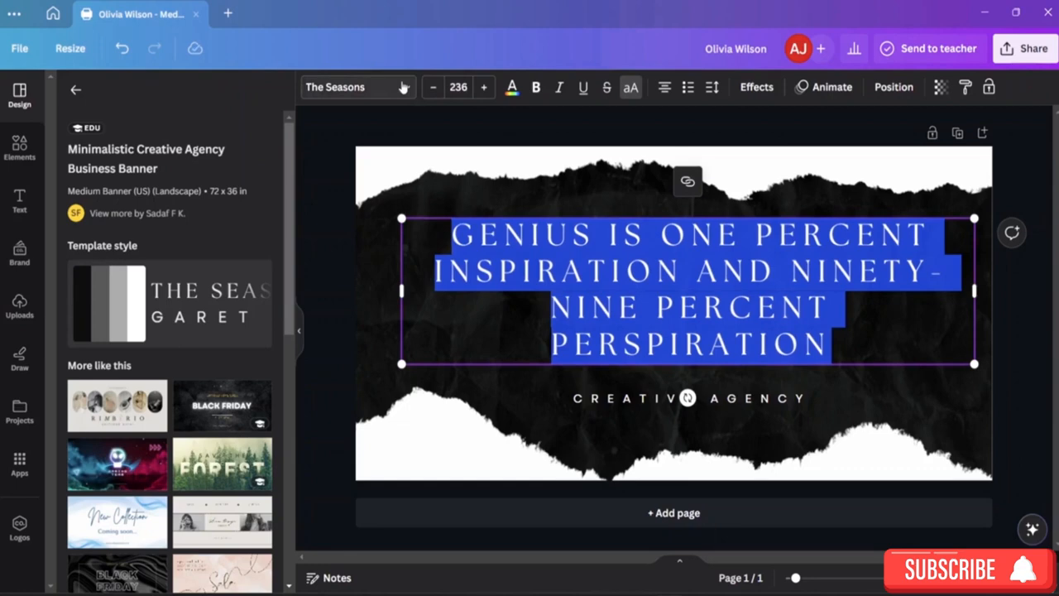
Try Lovelo, Lexend Peta and Li Alinur Abakas Unicode on the quote, and set its font to Lexend Mega
left_click(403, 86)
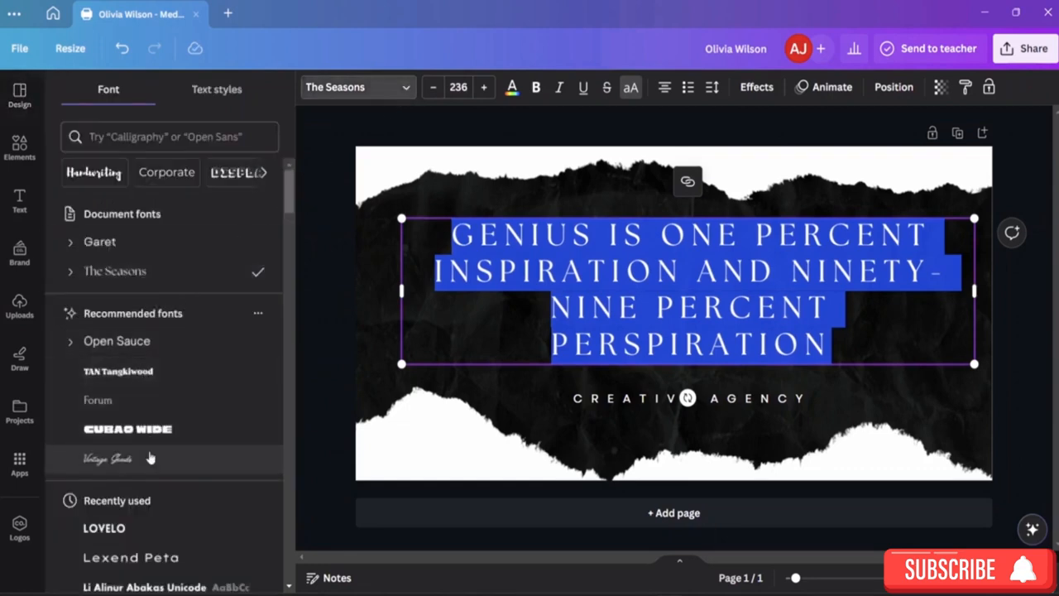
scroll(149, 457, "down", 3)
left_click(124, 389)
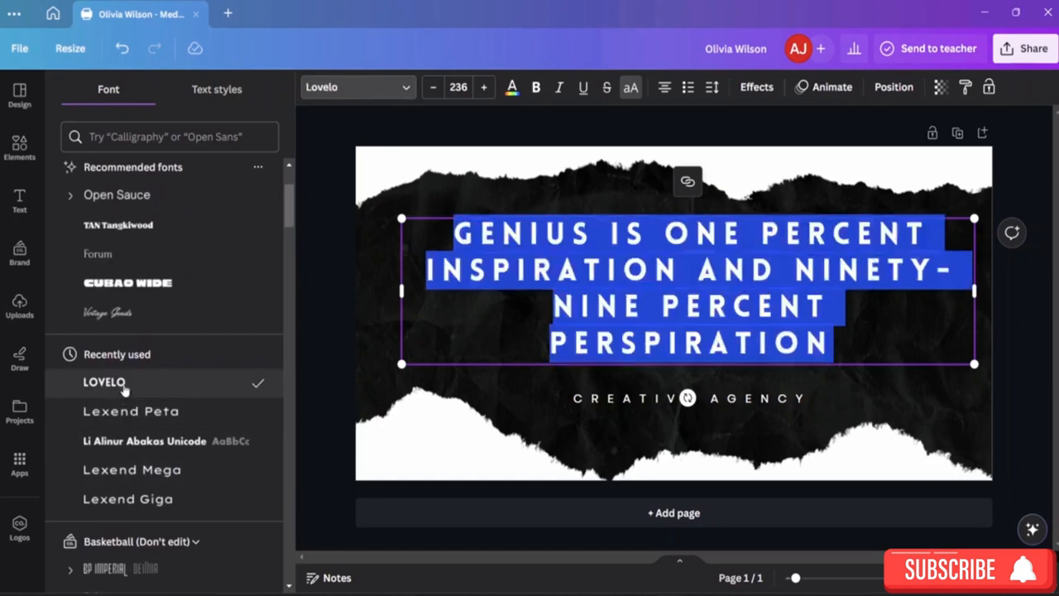
left_click(139, 411)
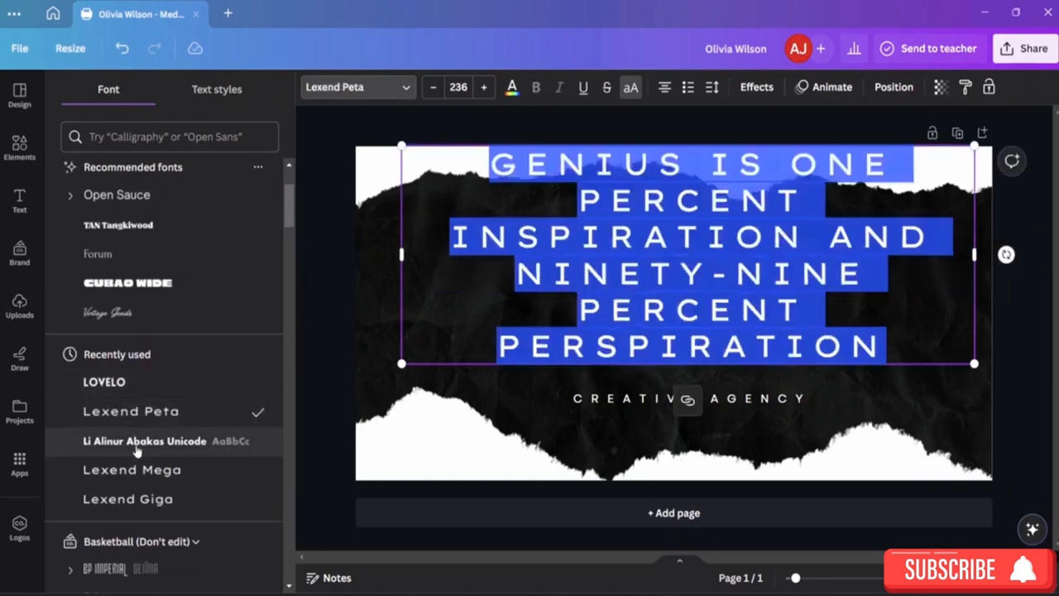
left_click(137, 446)
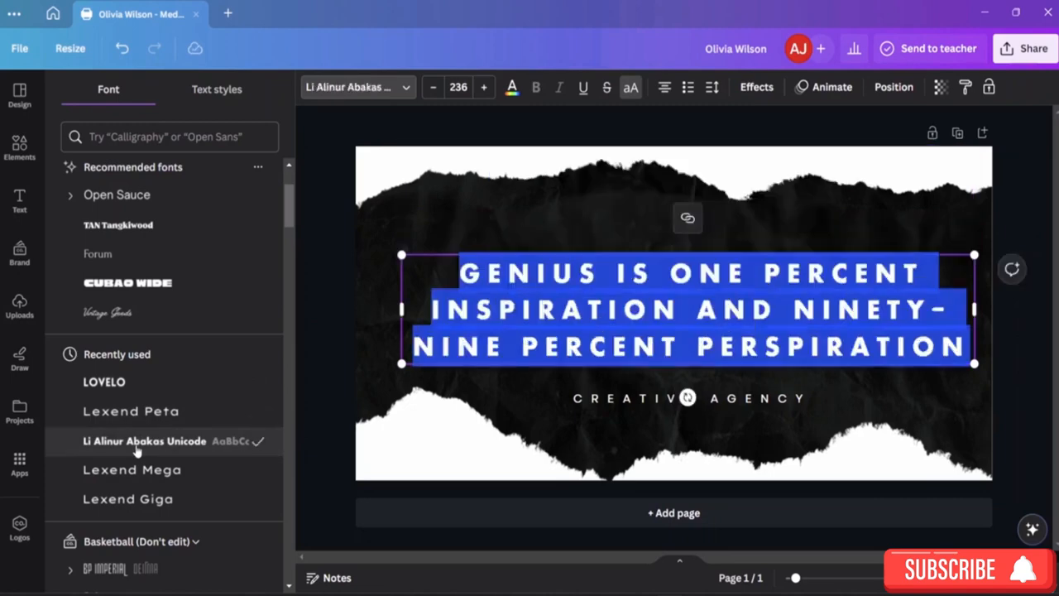
left_click(136, 475)
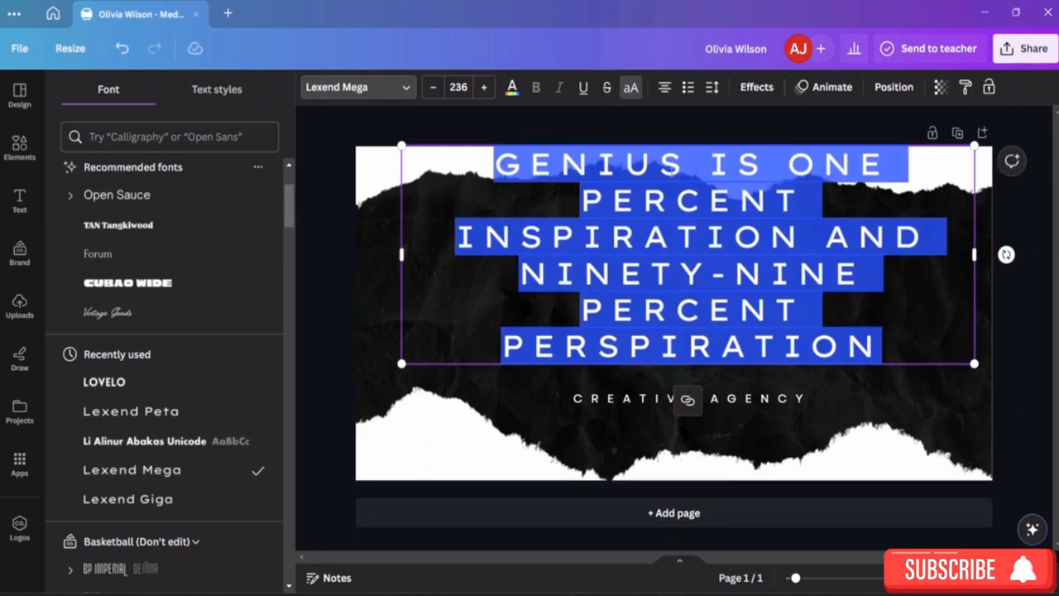
Move the quote lower so its first line sits within the banner's black area
left_click(448, 171)
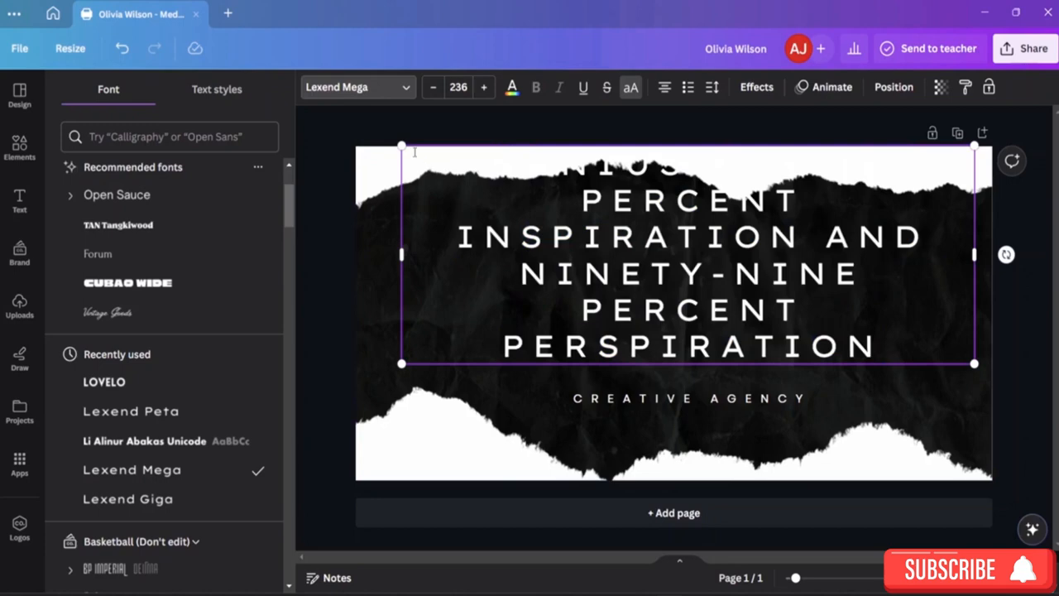
left_click(688, 141)
left_click(690, 149)
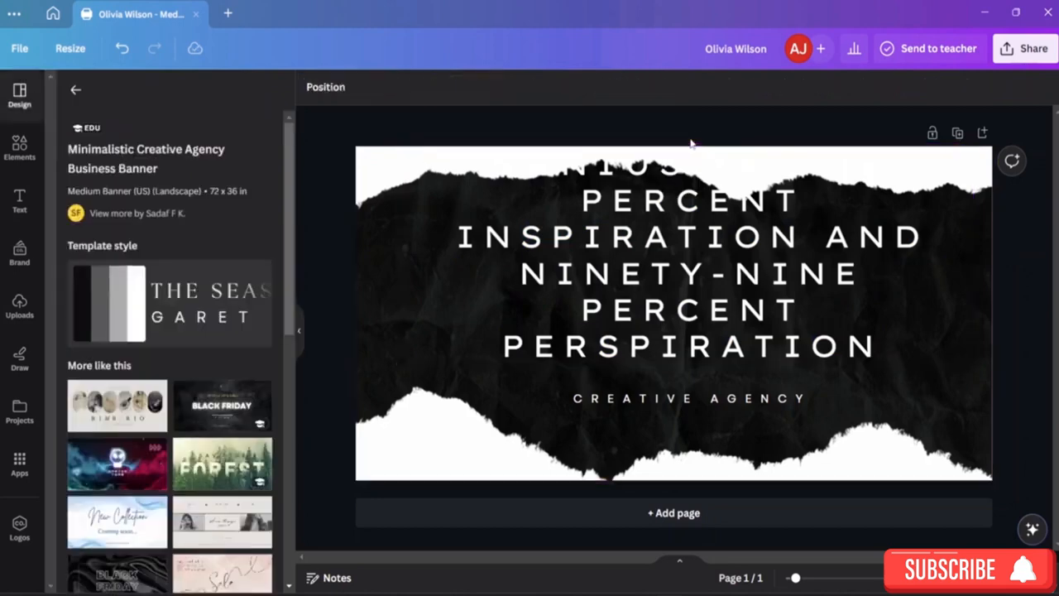
left_click(694, 200)
left_click_drag(694, 200, 688, 232)
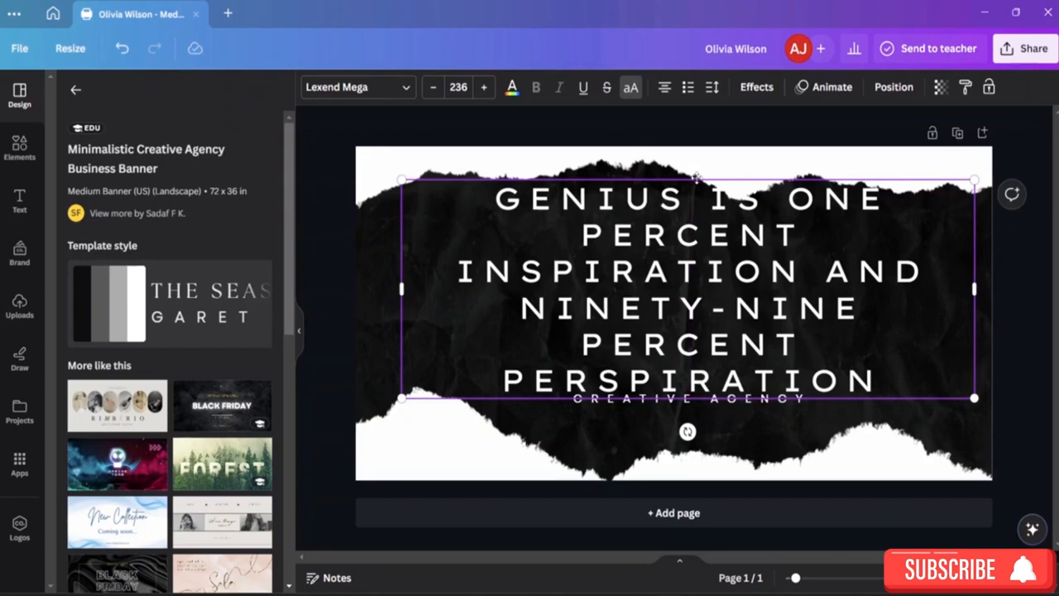
mouse_move(697, 177)
left_mouse_down()
mouse_move(703, 195)
mouse_move(693, 183)
left_mouse_up()
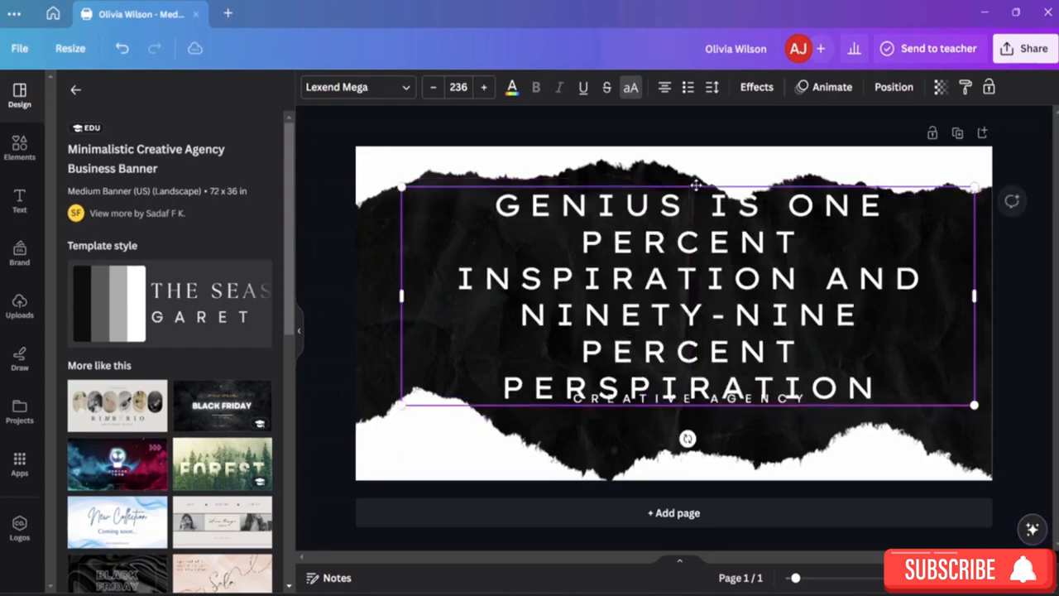
Scale the quote down to font size 154 and place it in the middle of the black area, above the "CREATIVE AGENCY" line
left_click_drag(977, 406, 881, 370)
left_click_drag(716, 239, 756, 244)
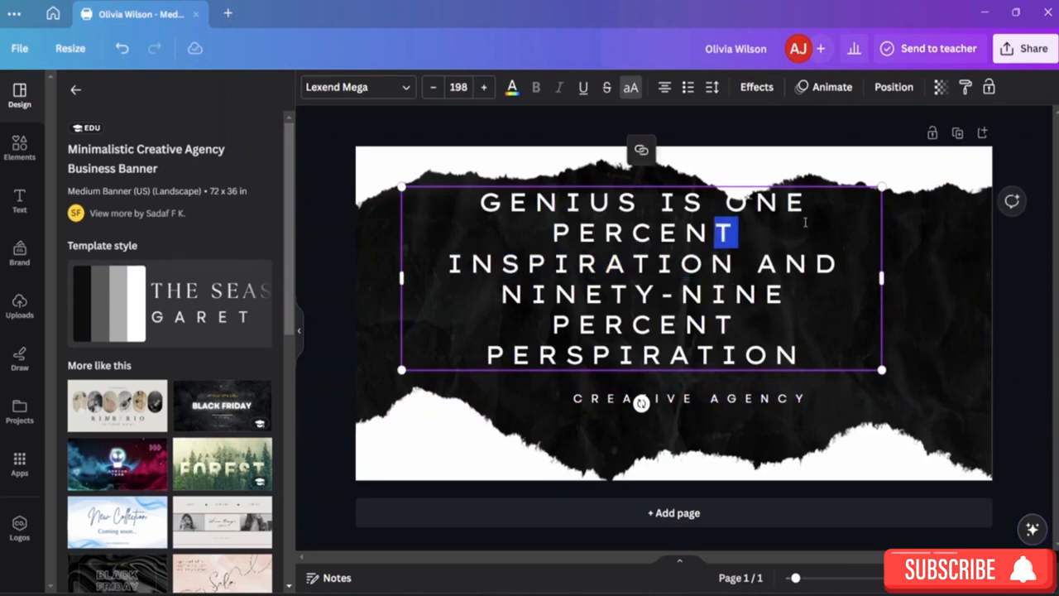
left_click(832, 249)
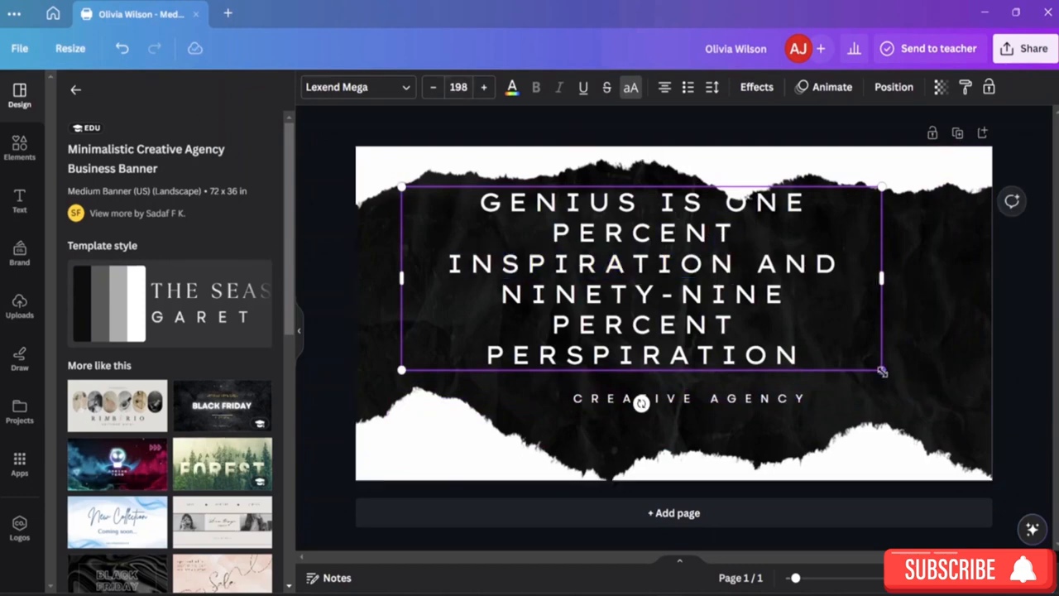
left_click_drag(882, 370, 673, 308)
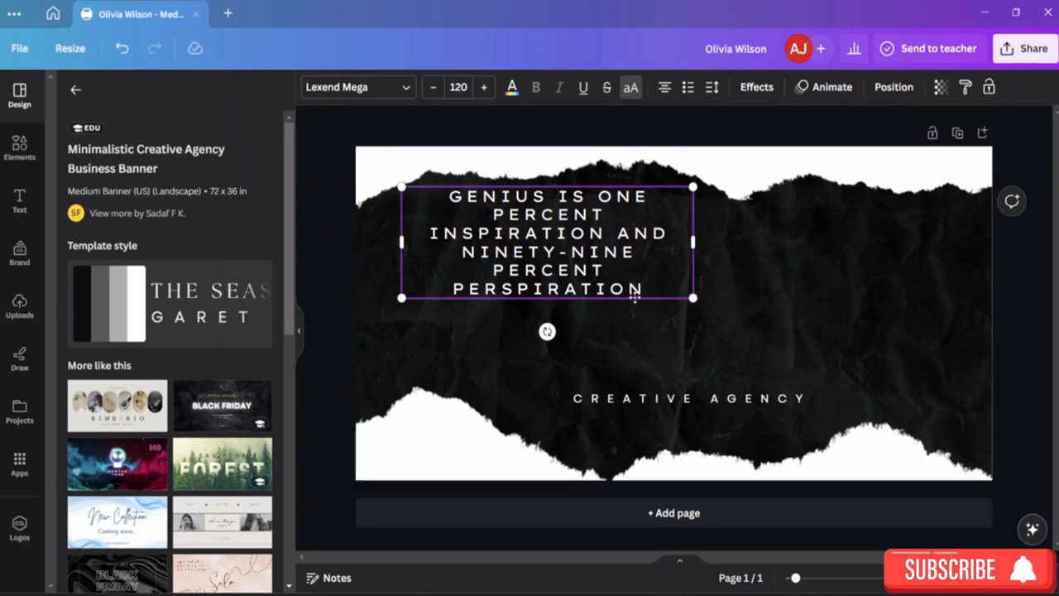
left_click_drag(635, 296, 671, 331)
left_click(671, 333)
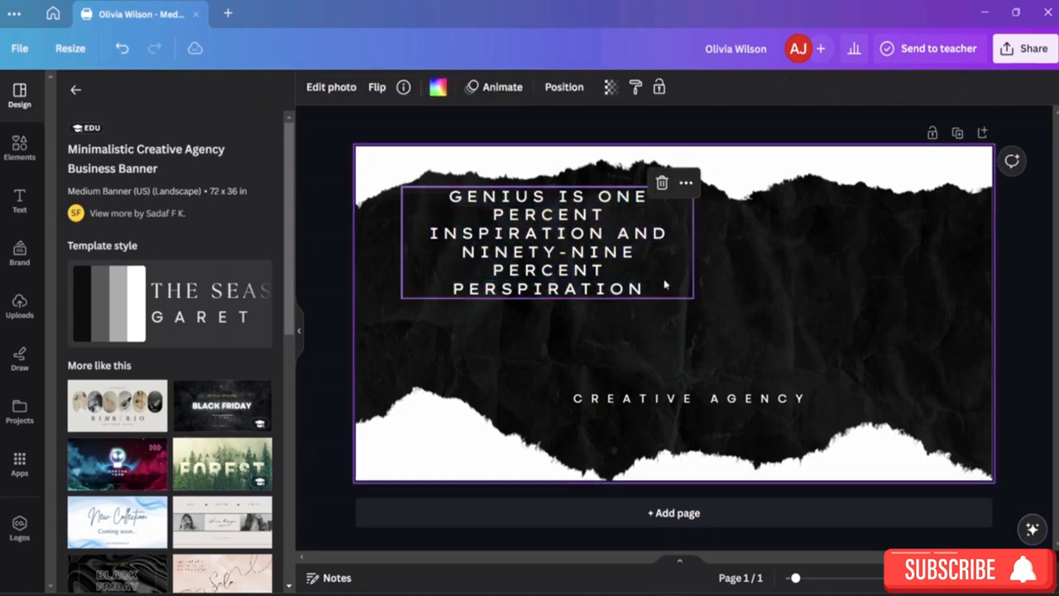
left_click(665, 285)
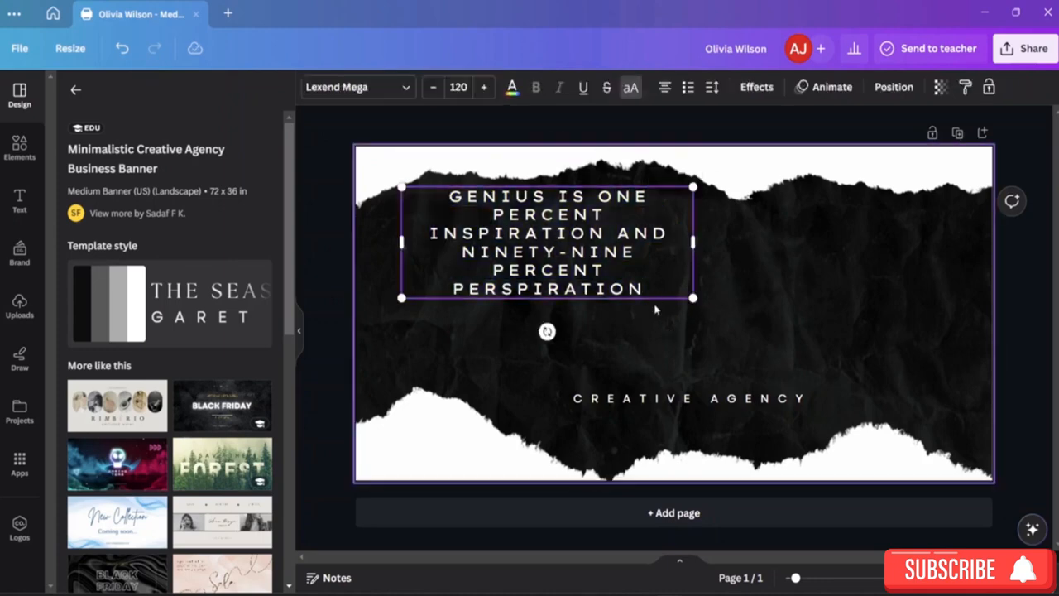
left_click_drag(650, 298, 915, 376)
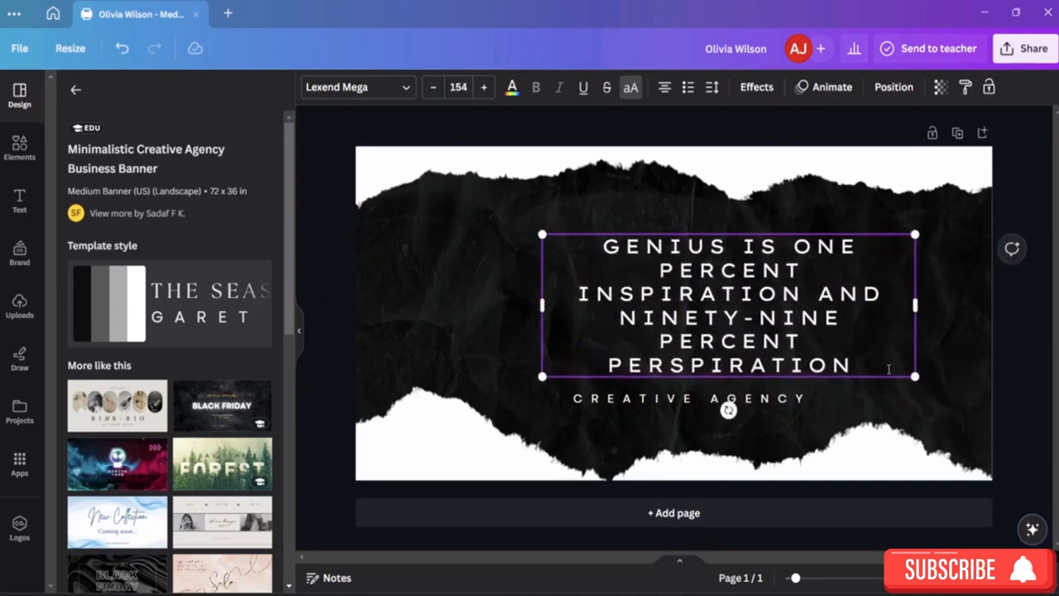
left_click_drag(886, 380, 606, 180)
Recolour the quote with the red brand colour and apply the change to all white text in the design
left_click(513, 87)
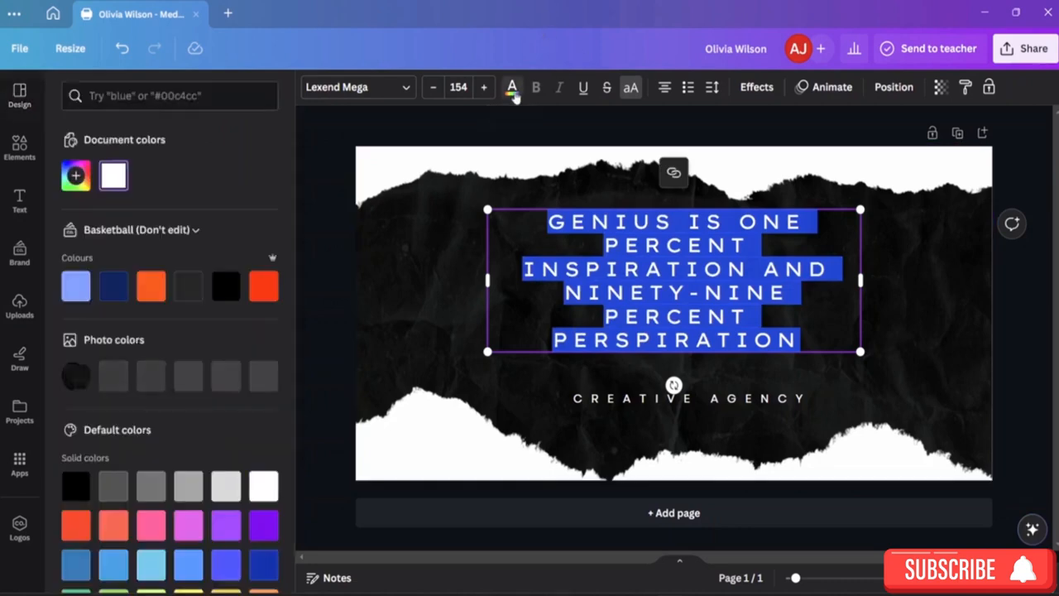
left_click(262, 288)
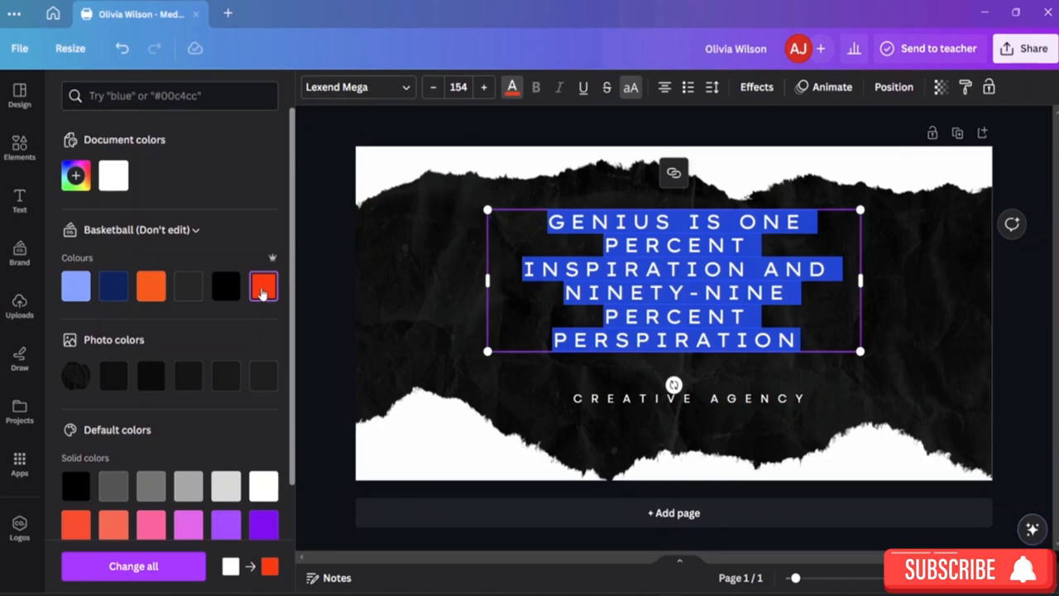
left_click(166, 566)
left_click(925, 318)
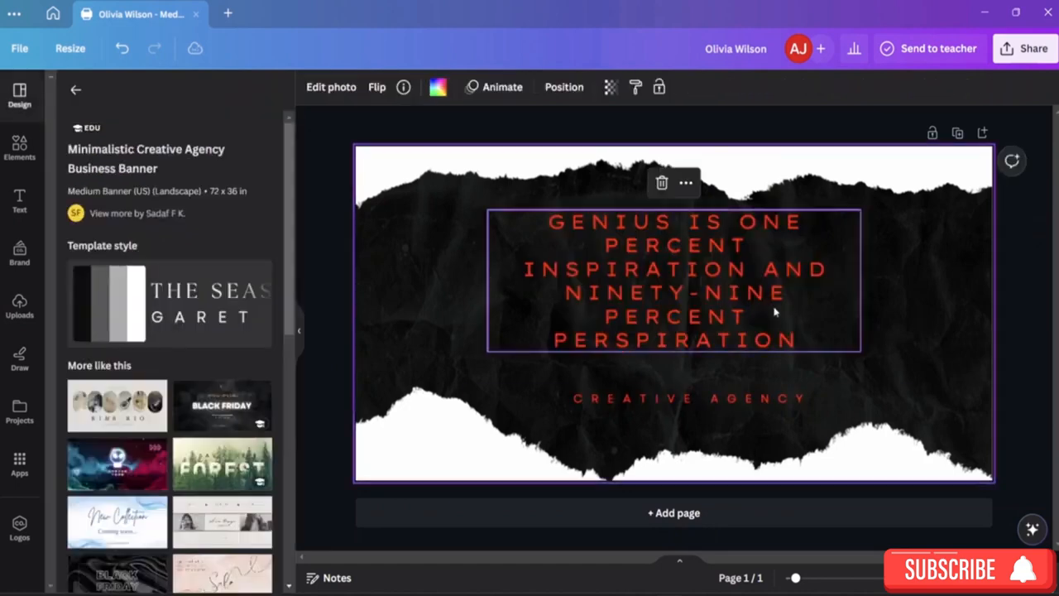
Replace the "CREATIVE AGENCY" line with "-Thomas Edison", copied from the Notepad note
left_click(792, 403)
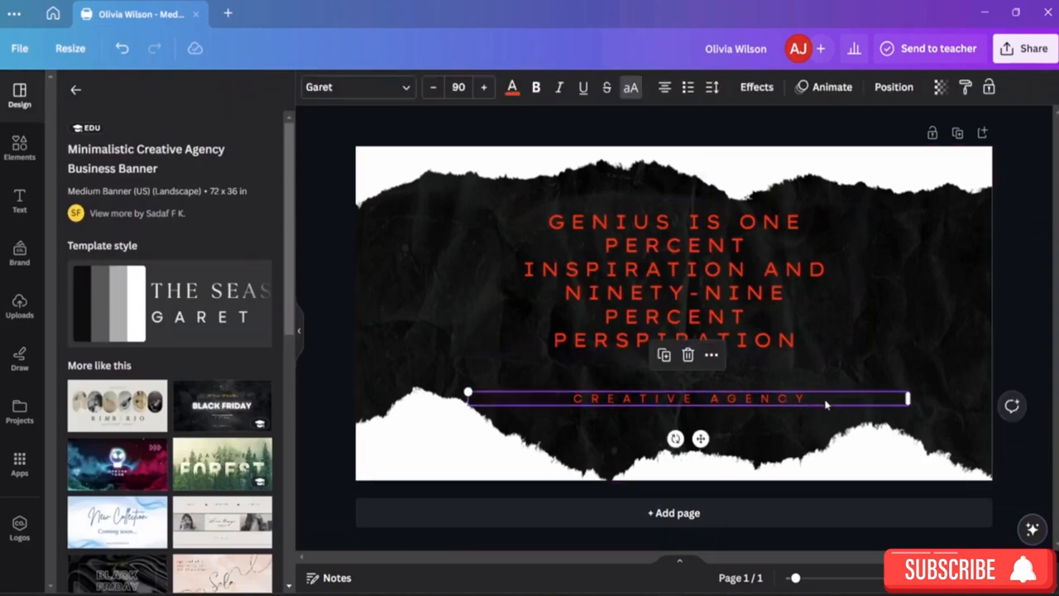
double_click(803, 400)
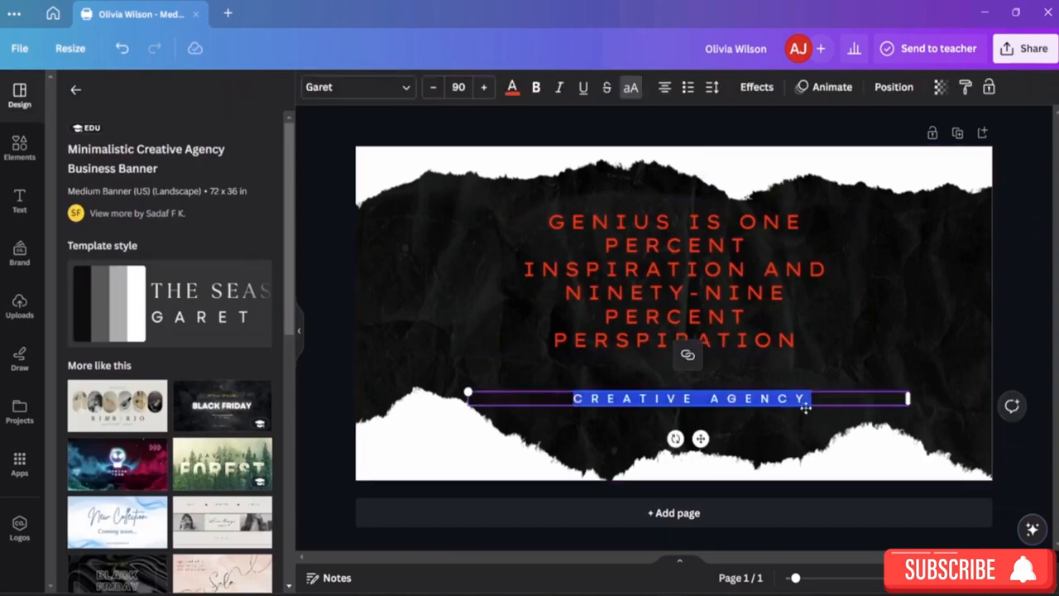
key("alt+Tab")
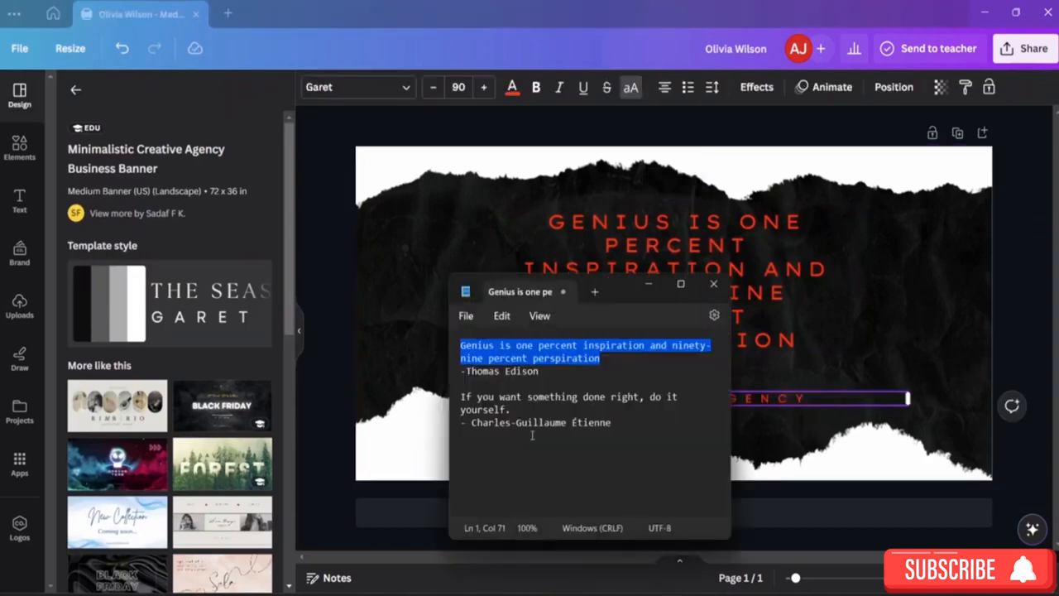
left_click_drag(539, 372, 453, 372)
key("ctrl+c")
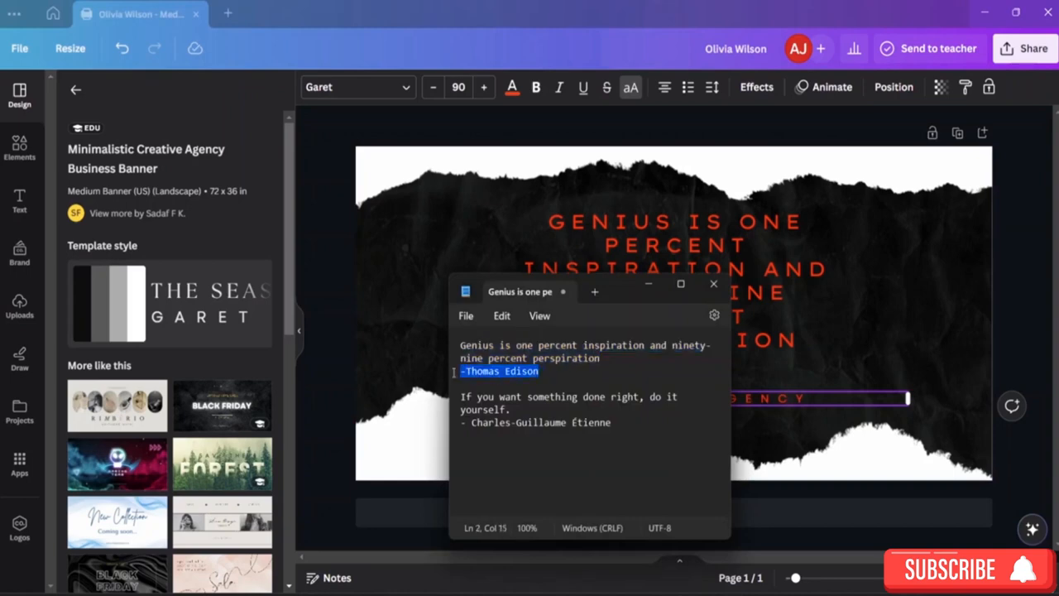
left_click(523, 375)
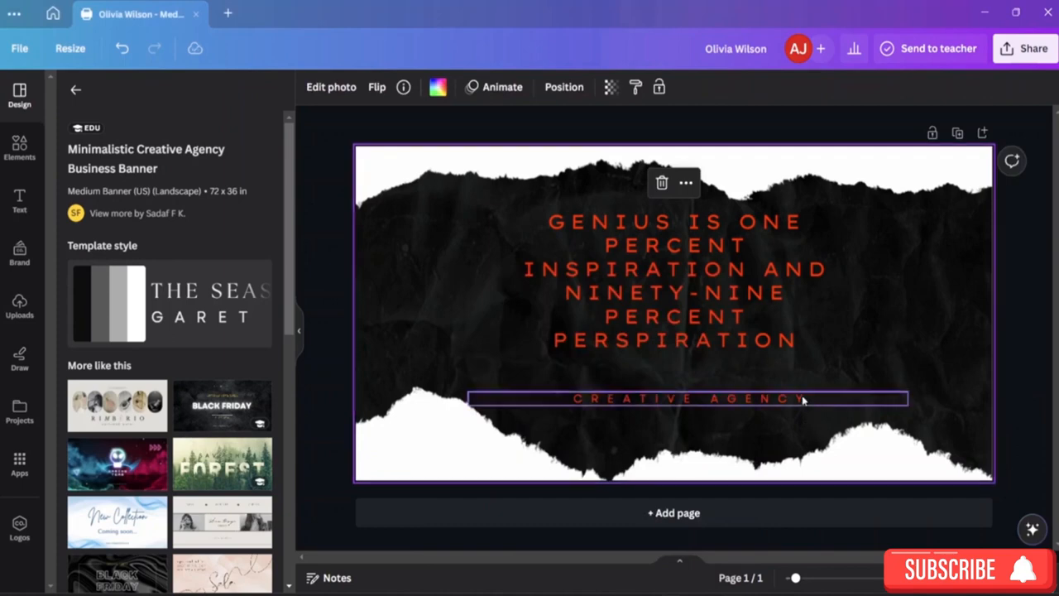
double_click(801, 398)
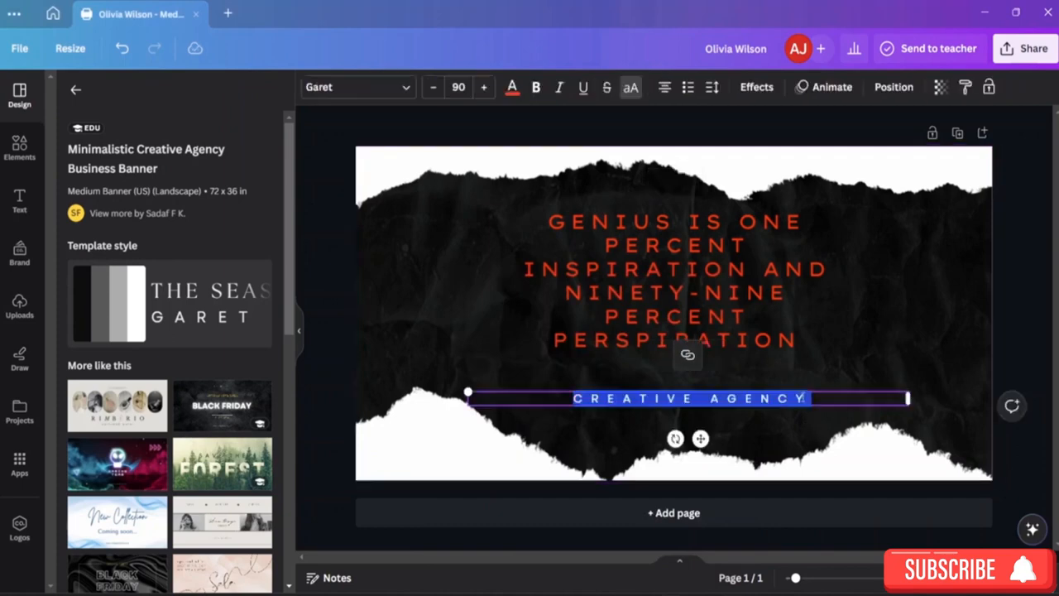
key("ctrl+v")
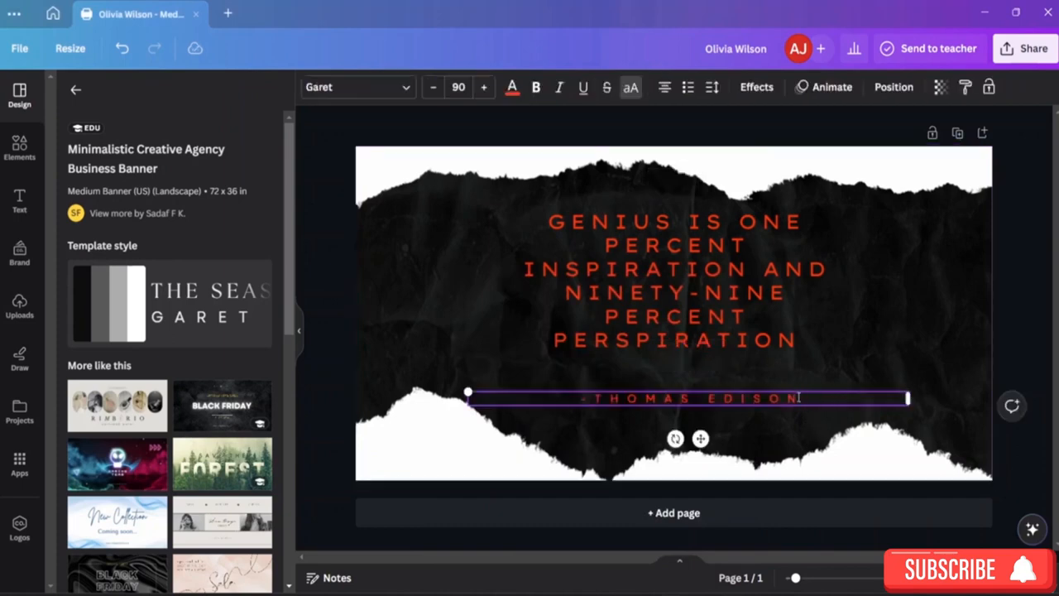
Set the "-Thomas Edison" line to font size 93 and change its font to Gang of Three Regular
left_click_drag(807, 399, 590, 395)
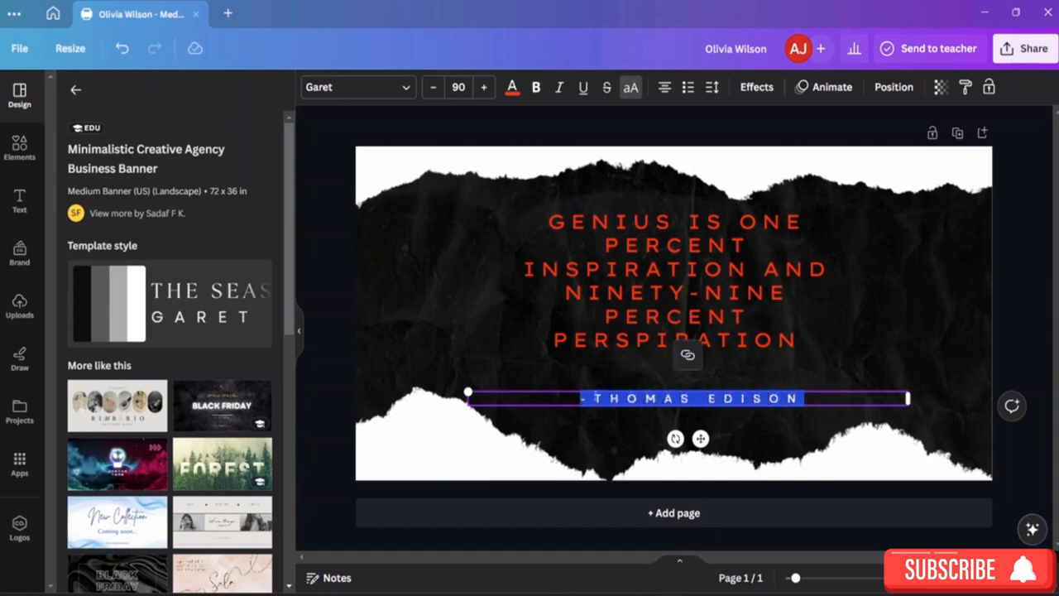
left_click(479, 89)
left_click(477, 91)
left_click(478, 91)
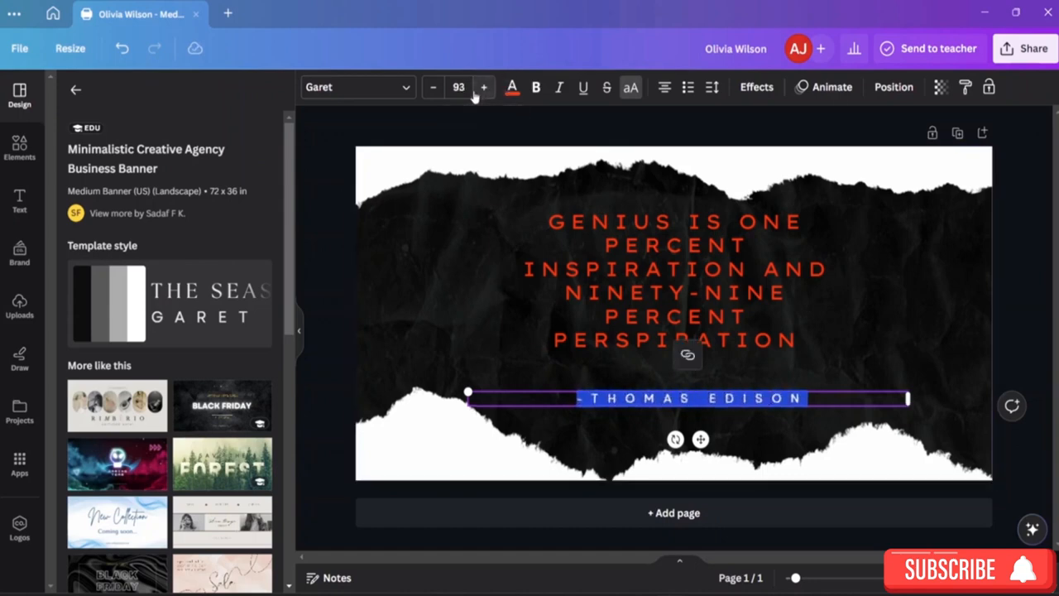
left_click(405, 91)
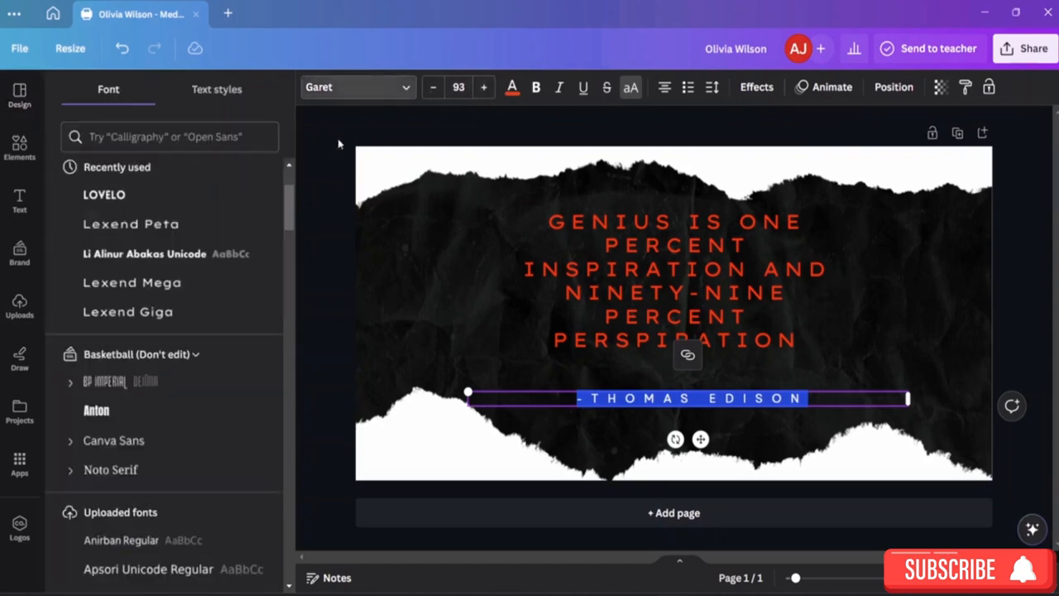
scroll(162, 414, "down", 10)
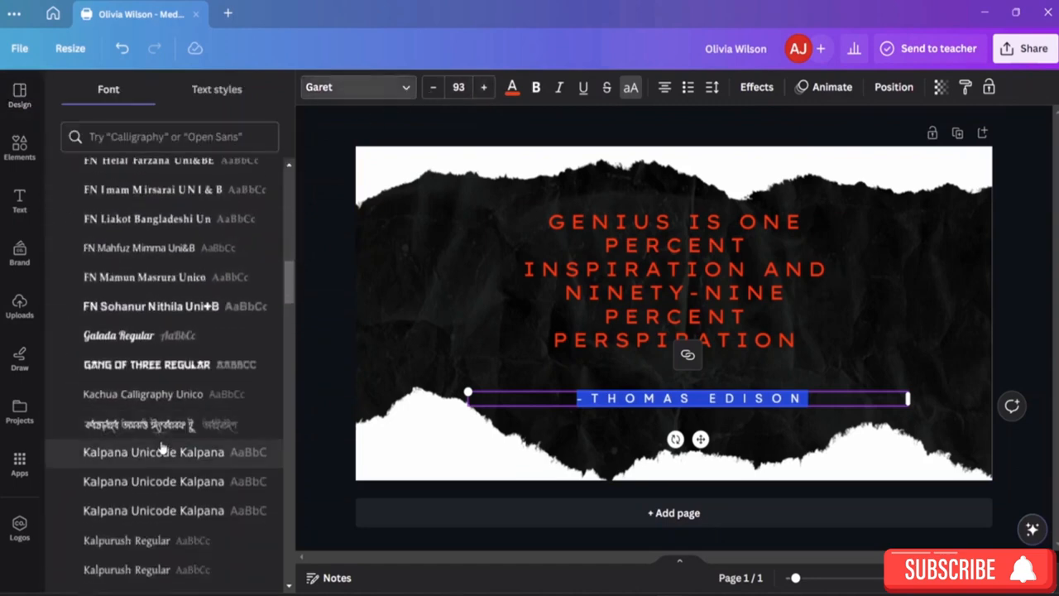
left_click(160, 366)
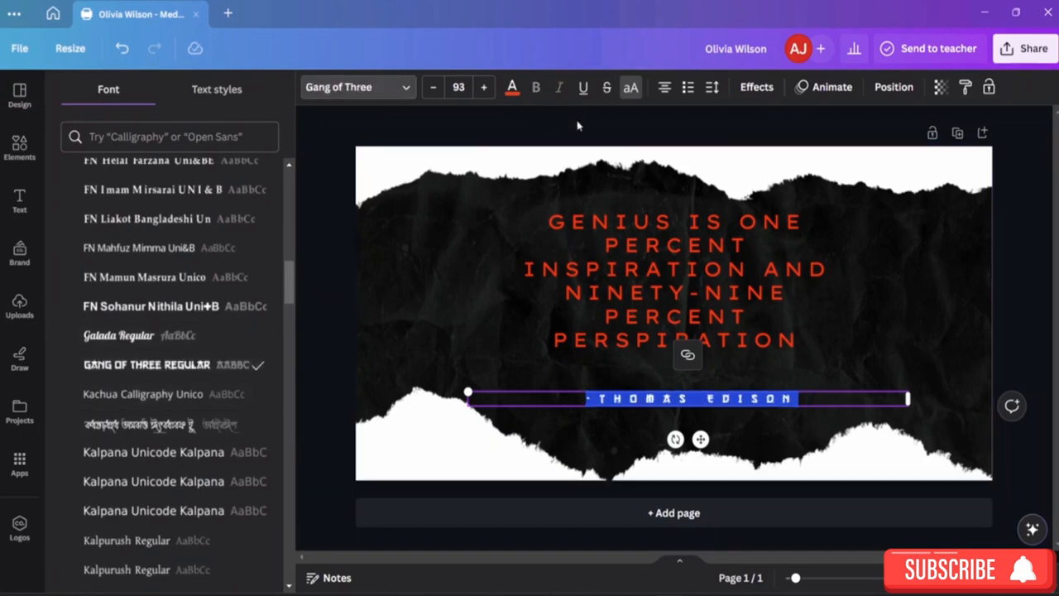
Increase the font size of the "-Thomas Edison" line to 109
left_click(484, 87)
left_click(484, 86)
left_click(484, 87)
left_click(484, 87)
left_click(484, 86)
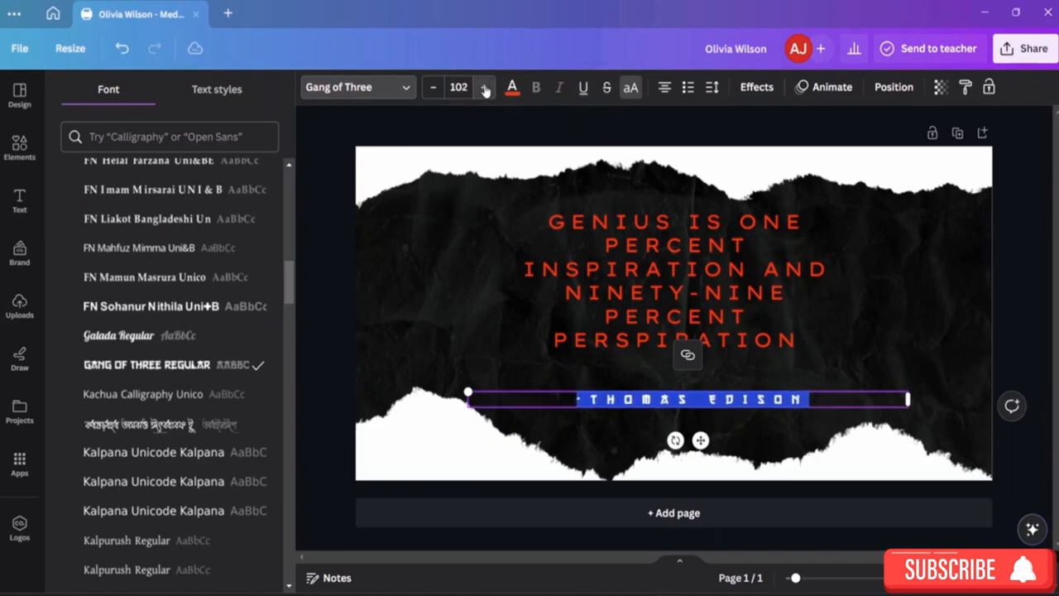
left_click(484, 87)
left_click(484, 87)
left_click(484, 87)
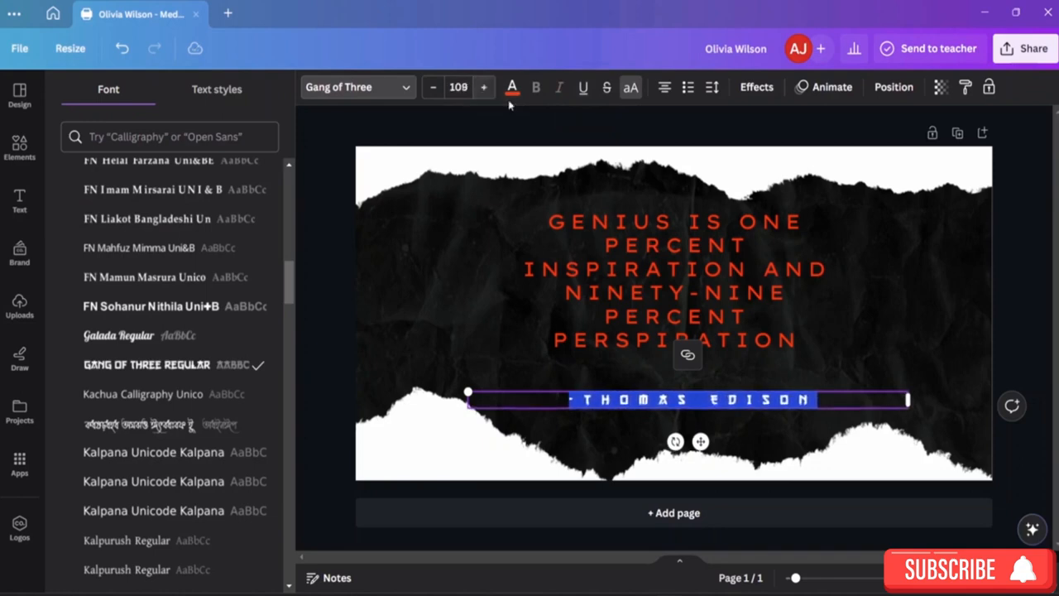
Move the "-Thomas Edison" line slightly up and left beneath the quote, and recolour only it with the light blue Basketball brand colour
left_click(902, 327)
left_click_drag(710, 405, 695, 395)
double_click(807, 389)
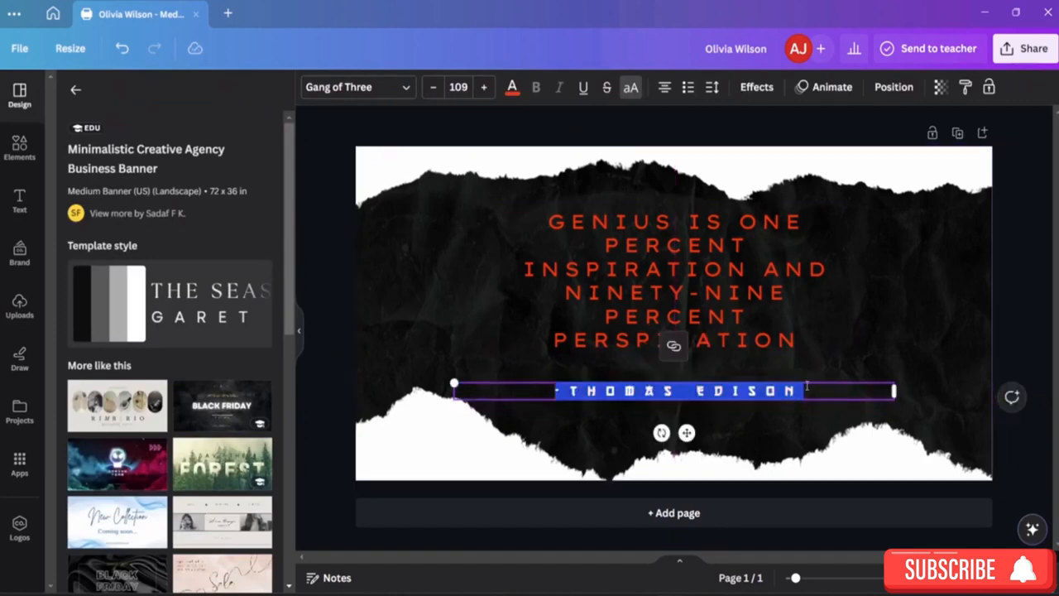
left_click(512, 87)
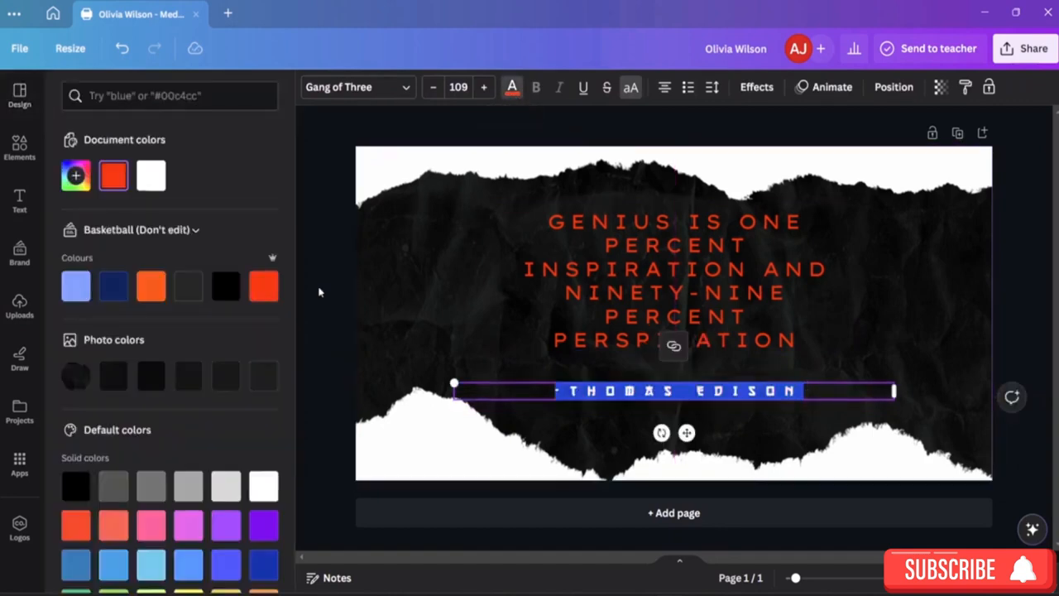
left_click(75, 286)
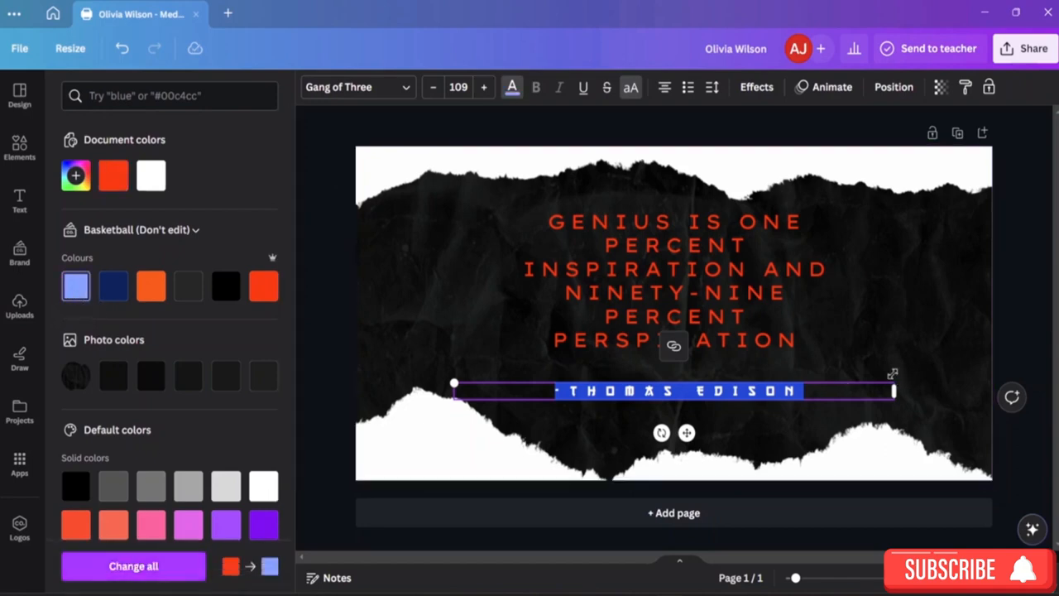
left_click(902, 360)
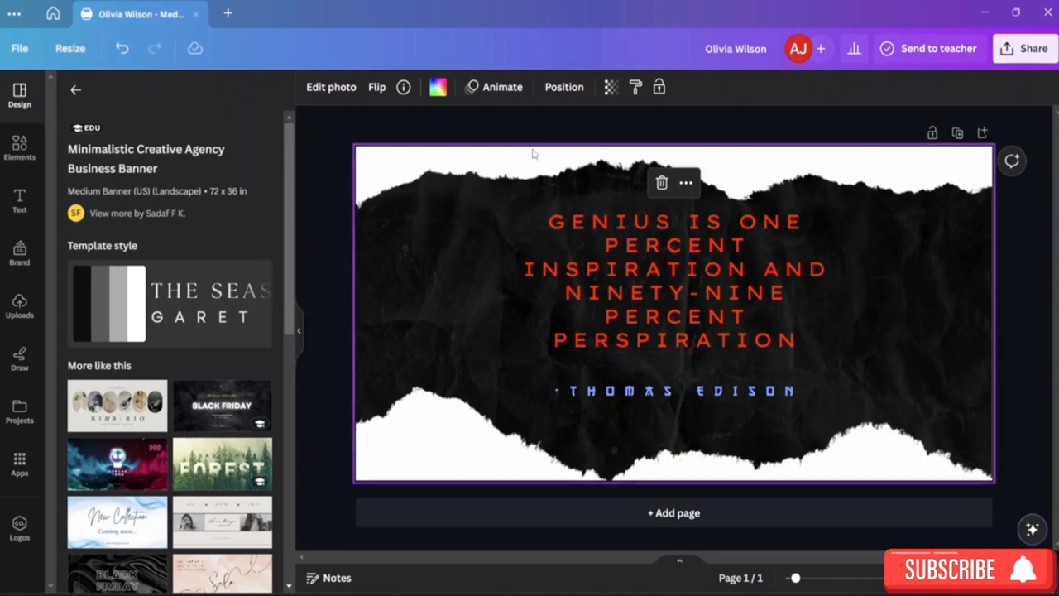
Look through the available element categories, from shapes and graphics to stickers, photos, videos and audio
left_click(33, 151)
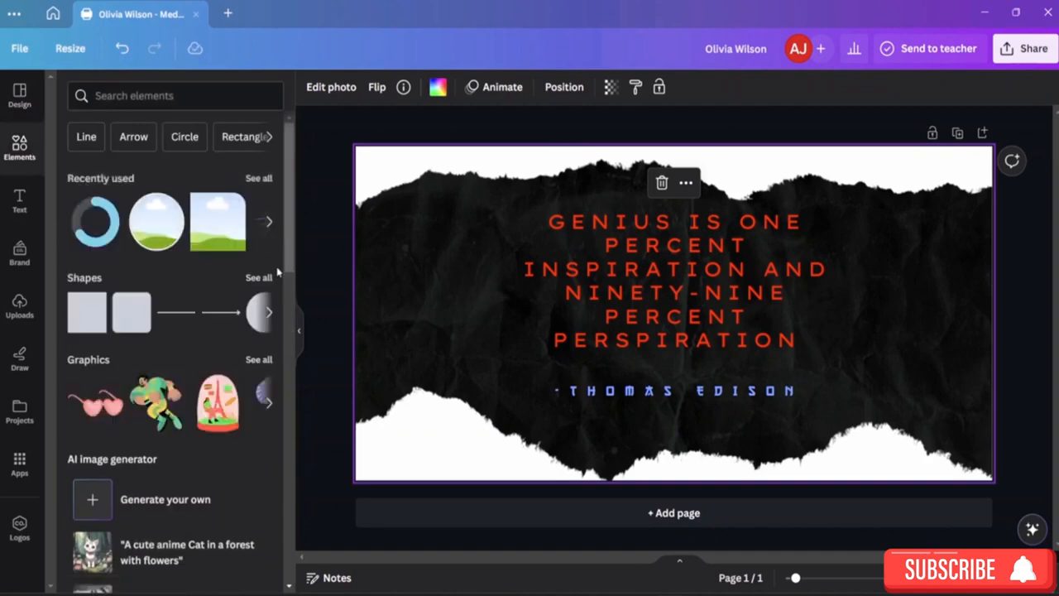
scroll(201, 389, "down", 2)
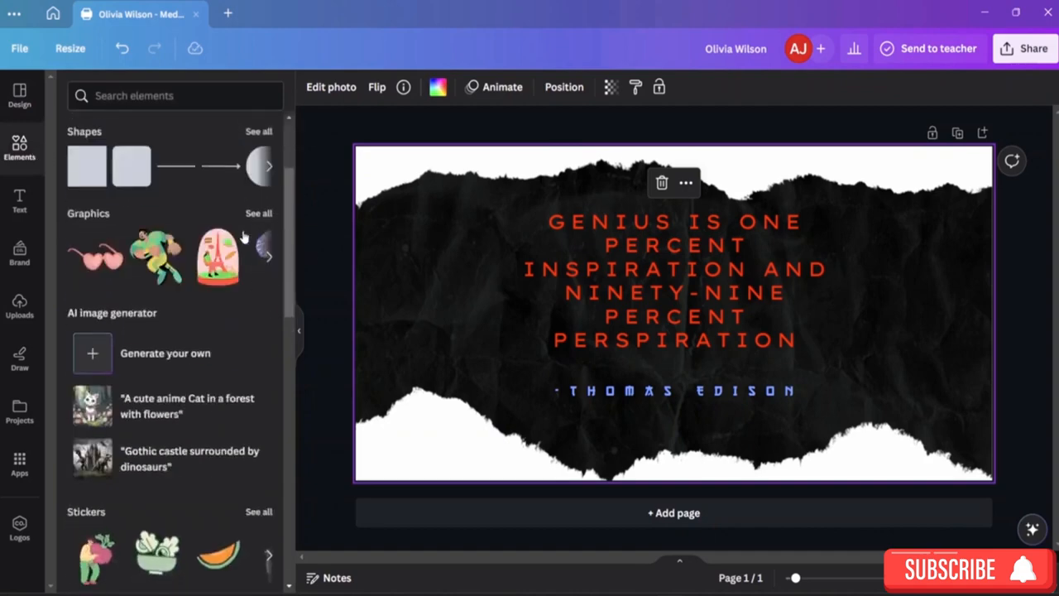
scroll(165, 305, "down", 4)
scroll(190, 307, "up", 3)
scroll(199, 300, "down", 3)
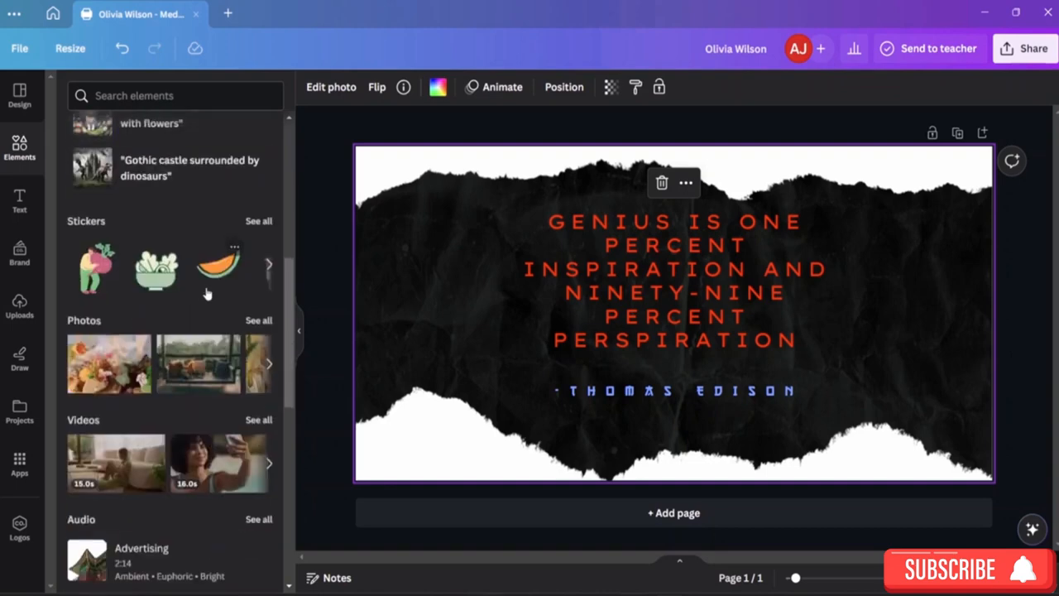
scroll(212, 290, "up", 3)
scroll(213, 290, "up", 3)
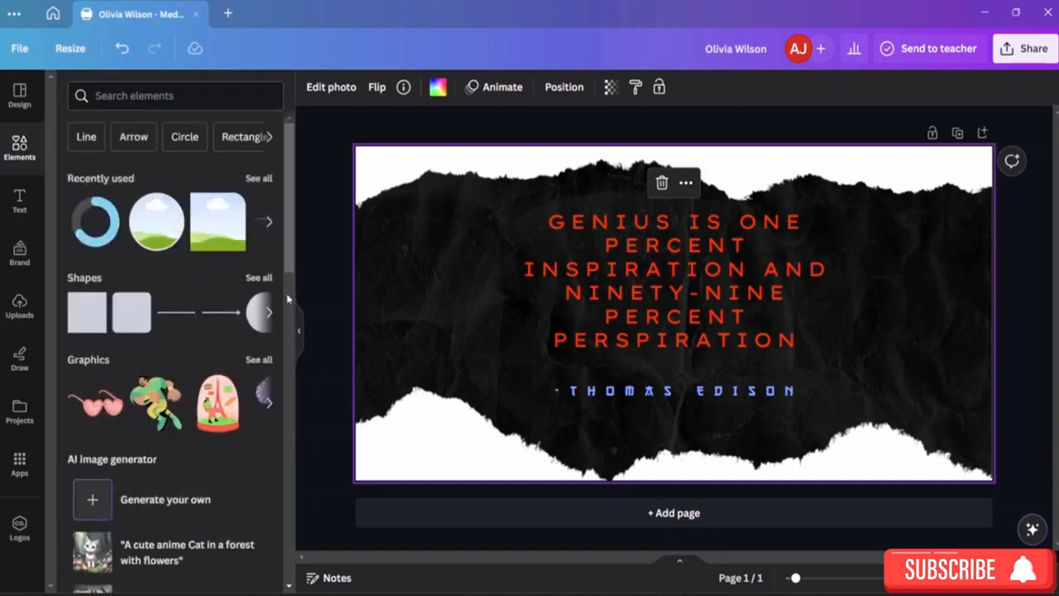
Browse the full Graphics collection and its suggested search terms, and narrow it to Border graphics
left_click(258, 360)
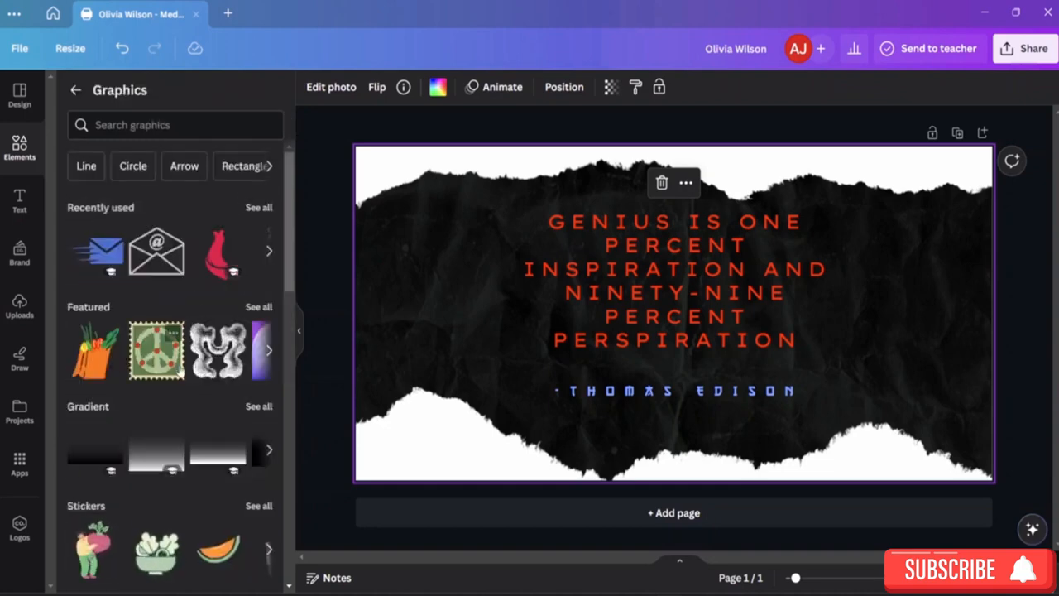
scroll(190, 361, "down", 5)
scroll(190, 362, "up", 5)
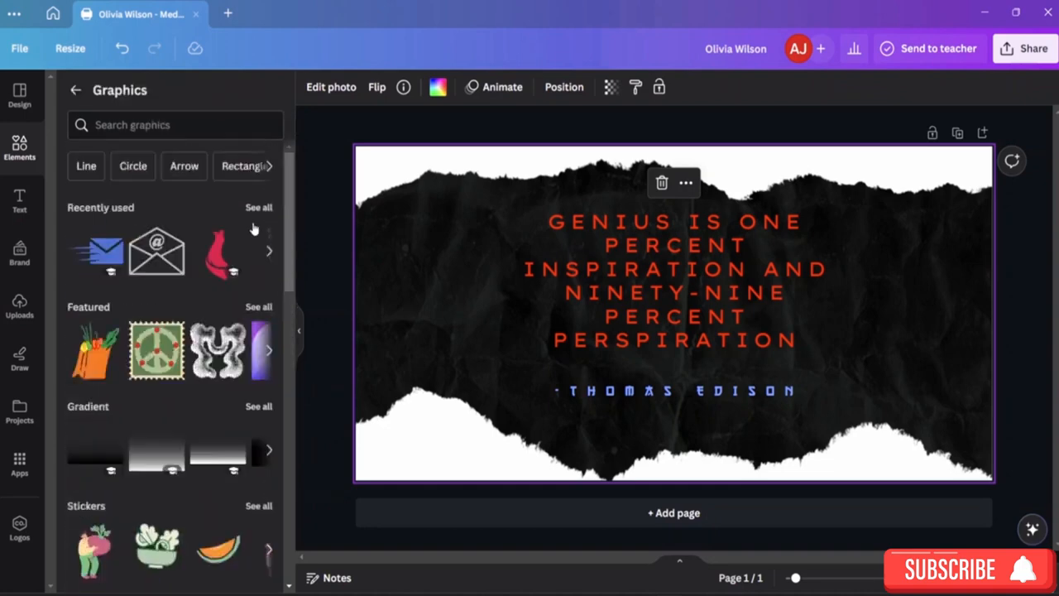
left_click(267, 166)
scroll(268, 167, "right", 5)
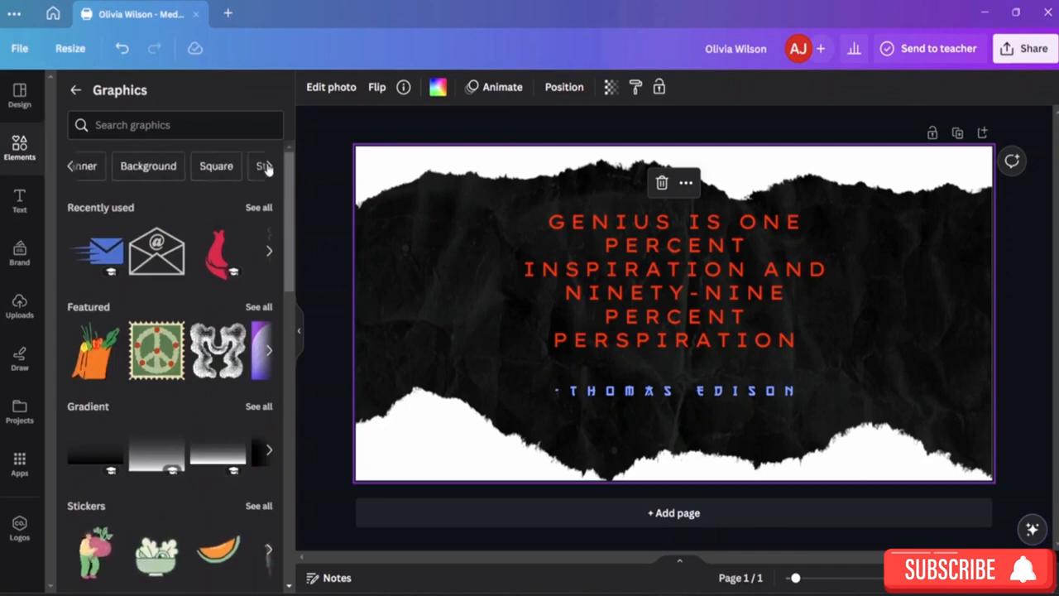
left_click(71, 166)
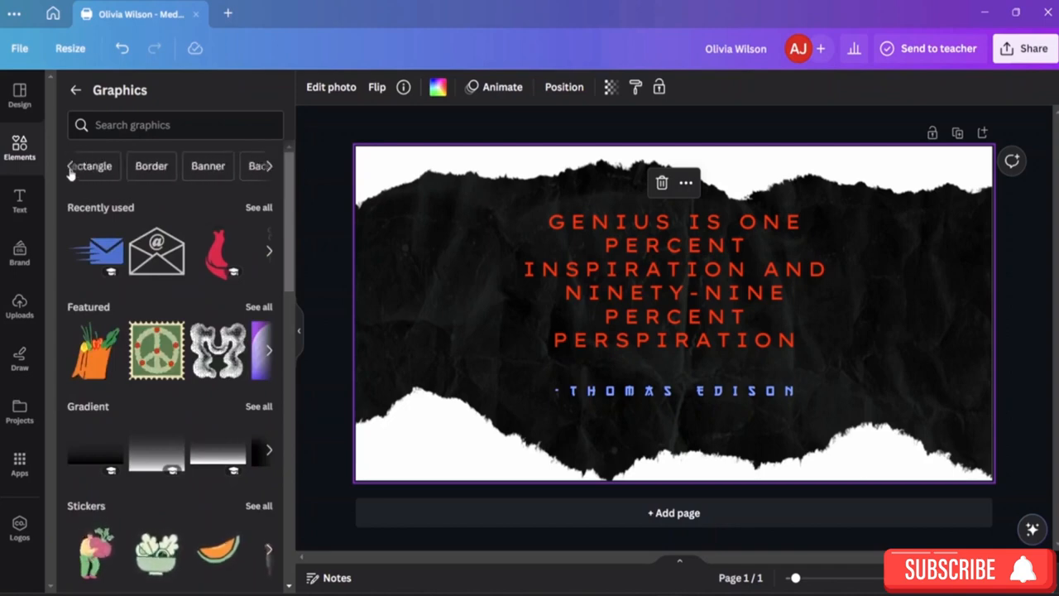
left_click(163, 167)
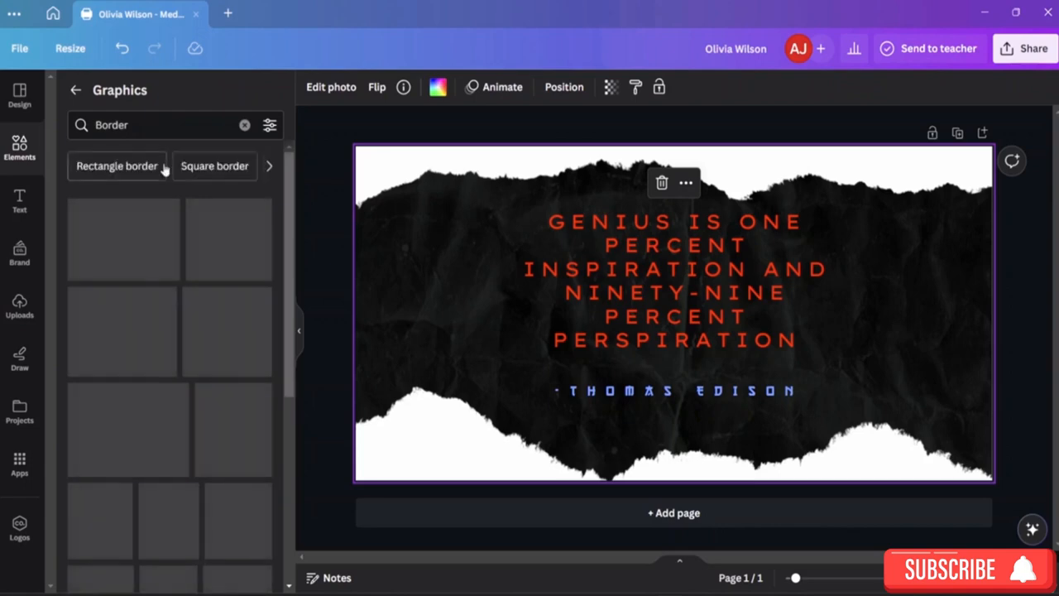
Add the thick square border graphic, enlarge it to the banner's full height and move it around the quote
left_click(169, 230)
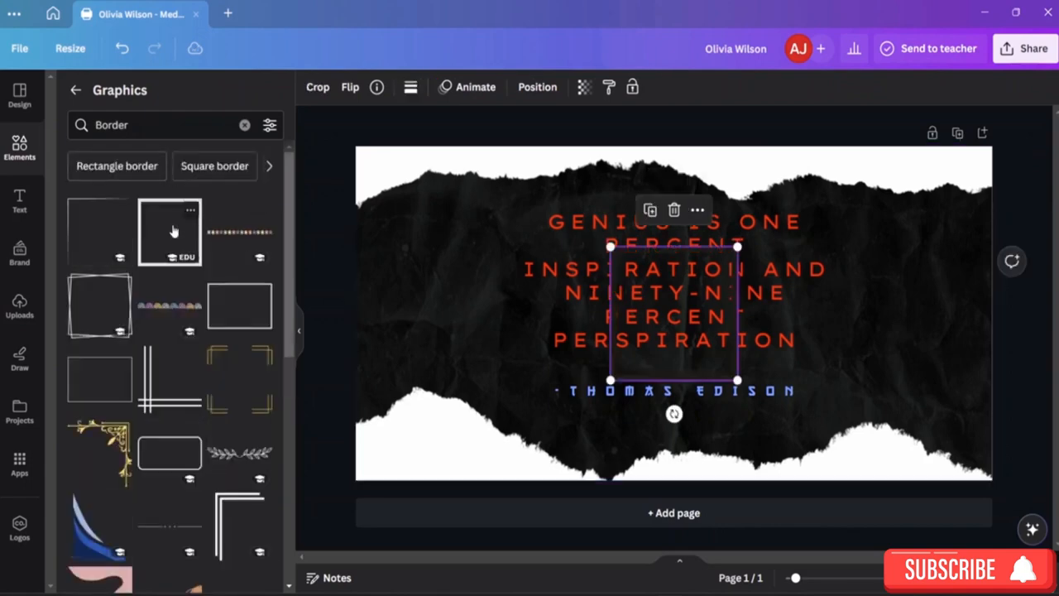
left_click_drag(738, 380, 866, 434)
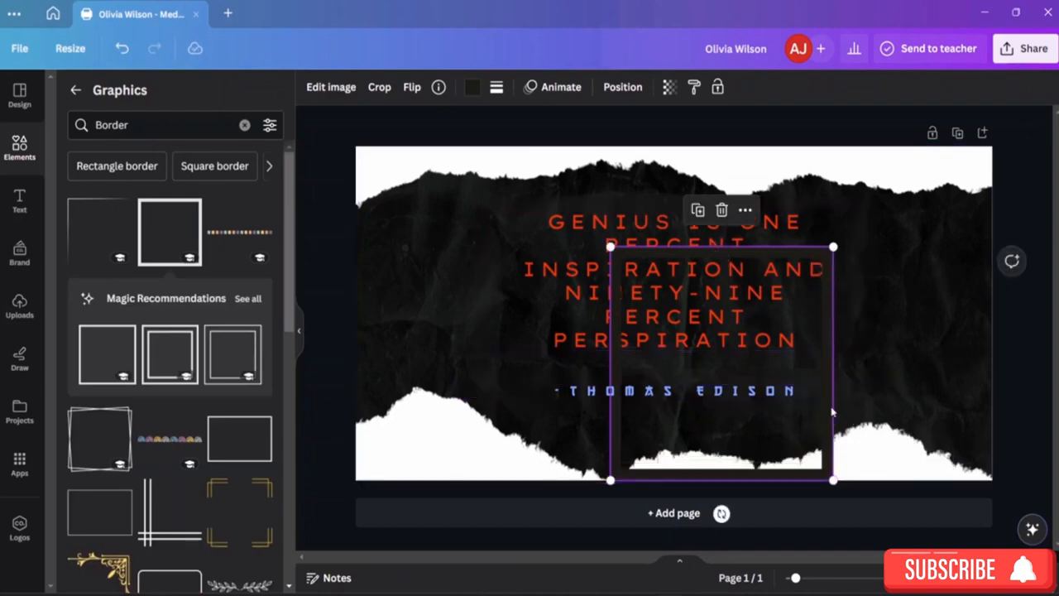
left_click_drag(833, 246, 938, 154)
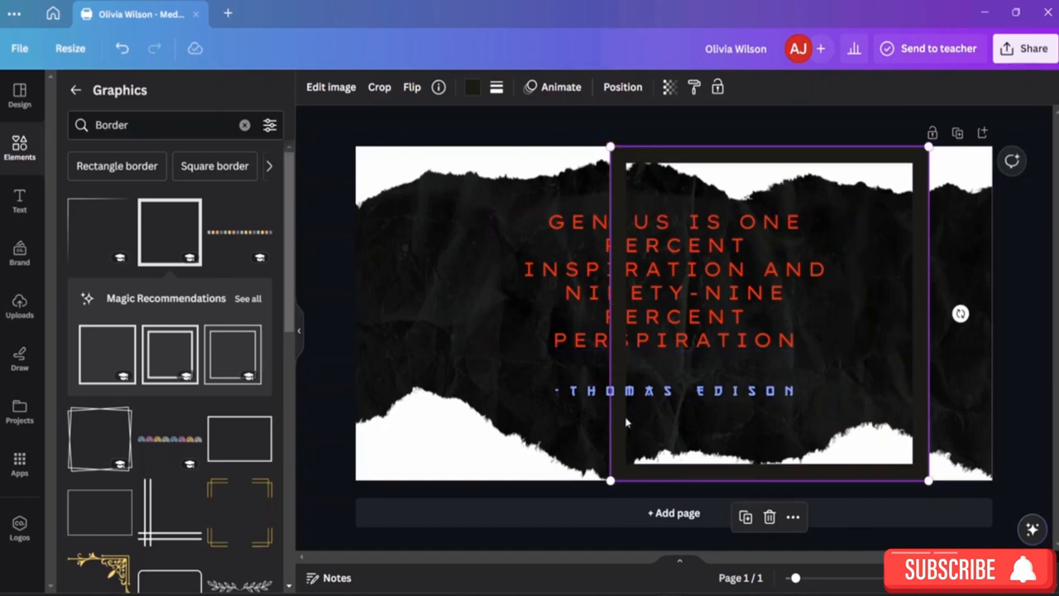
left_click_drag(782, 442, 667, 439)
Crop the square border around the quote to a 16:9 aspect ratio
left_click(495, 305)
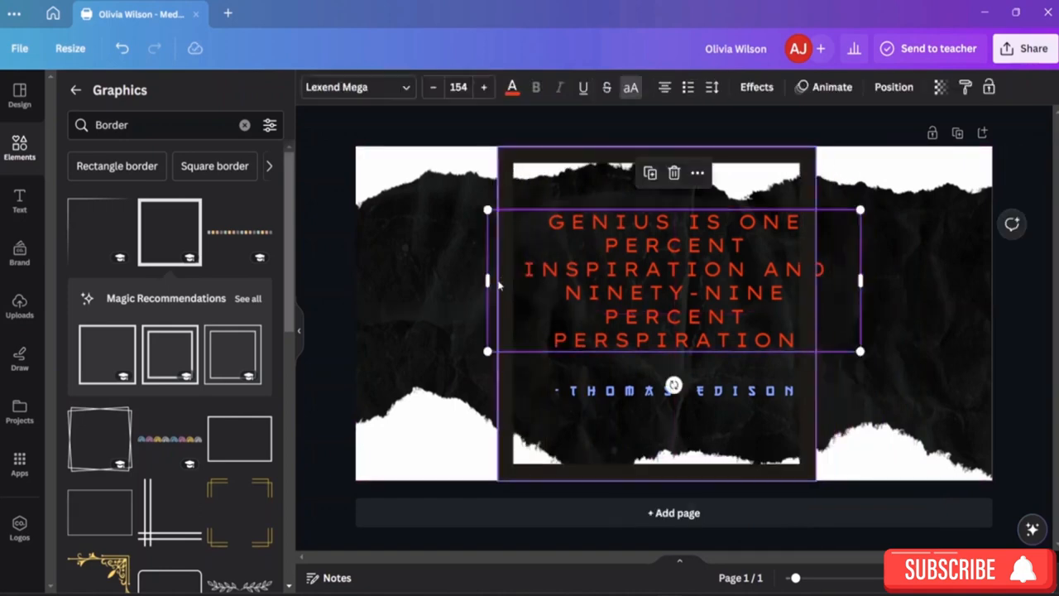
left_click(498, 285)
double_click(498, 286)
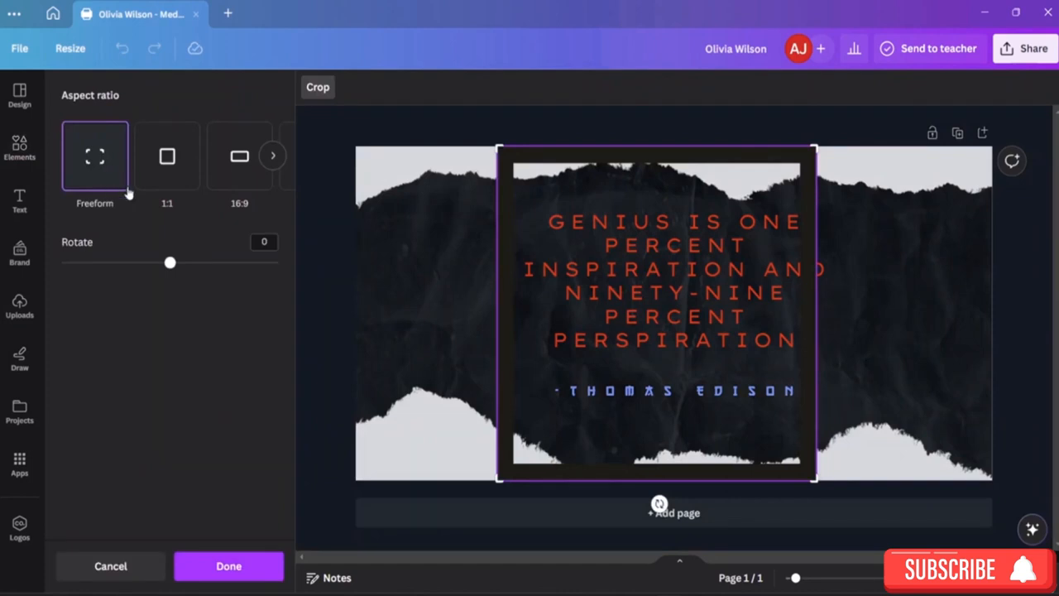
left_click(233, 165)
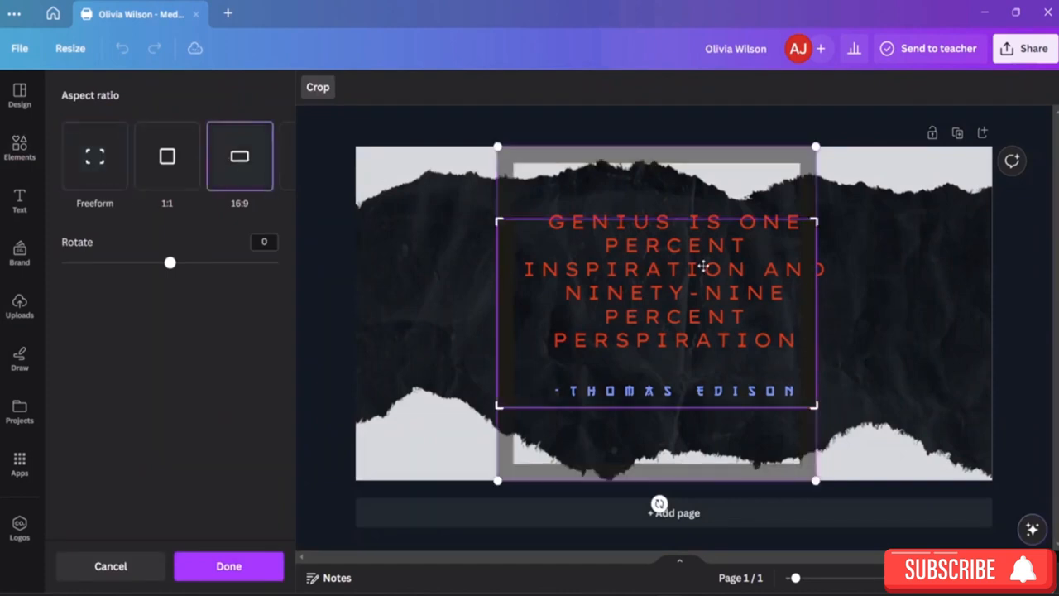
left_click_drag(759, 262, 655, 238)
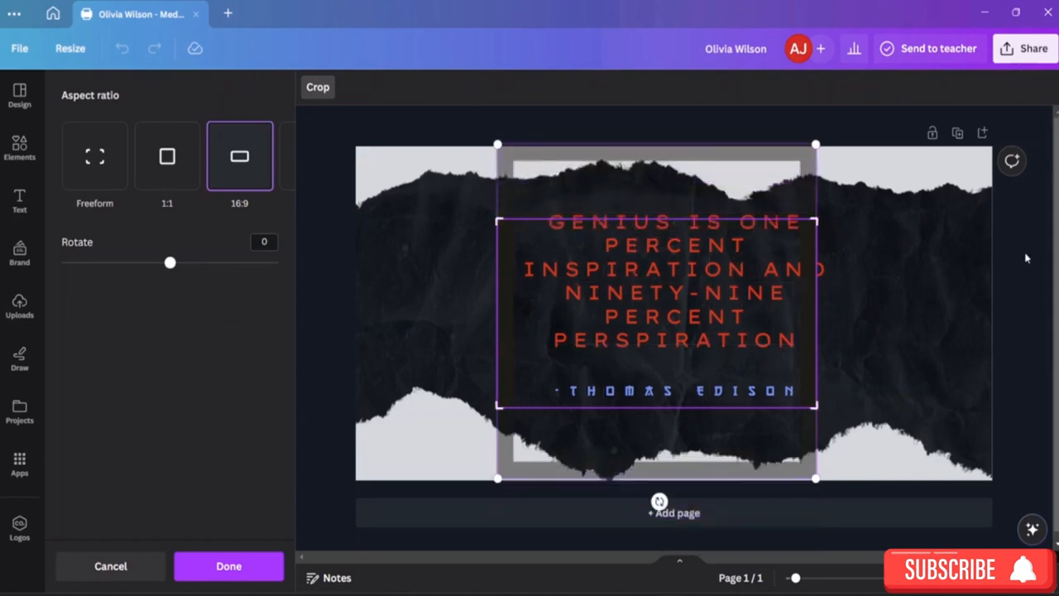
left_click(1047, 324)
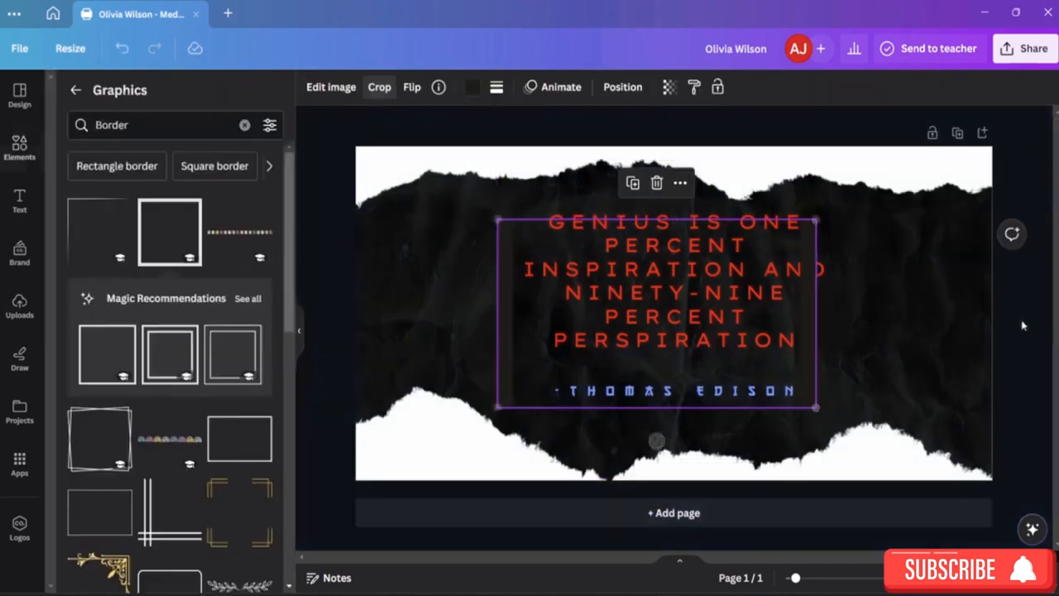
Try to delete the cropped border around the quote, and undo the deletions of the quote and border
left_click(817, 320)
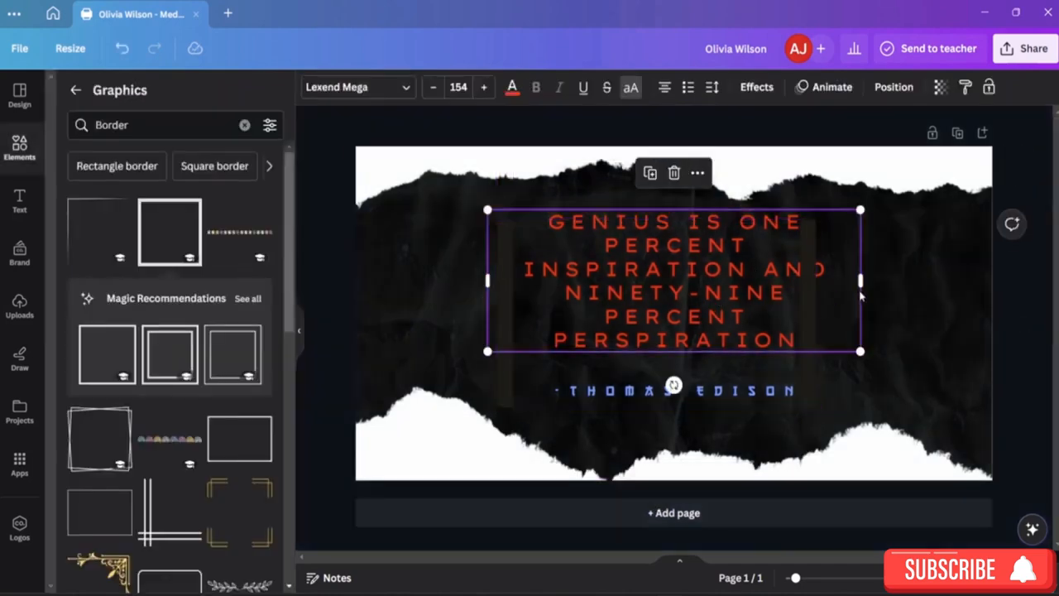
key("Delete")
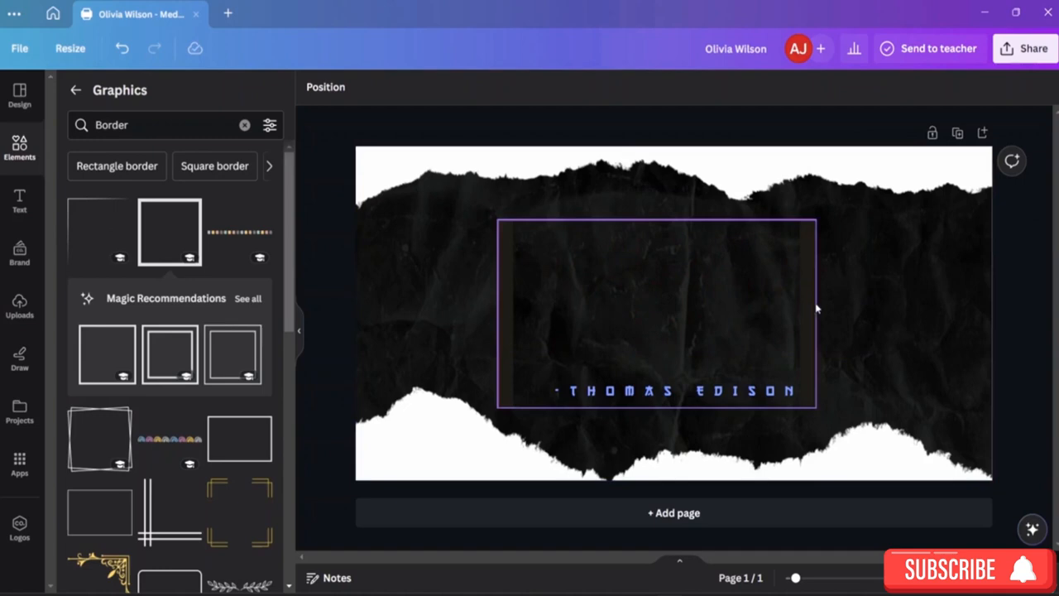
left_click(815, 308)
key("Delete")
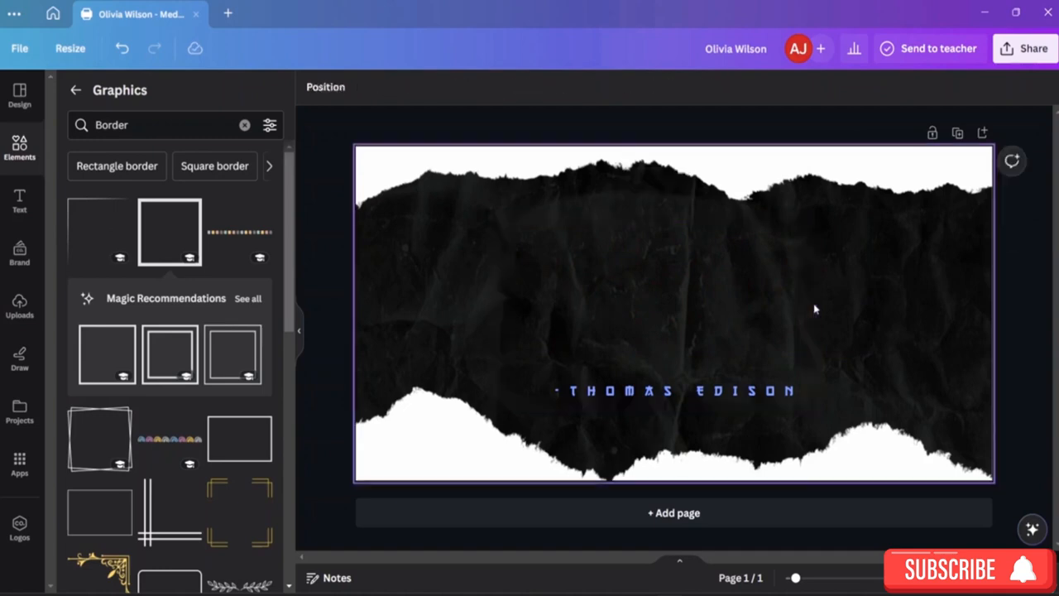
left_click(687, 307)
key("ctrl+z")
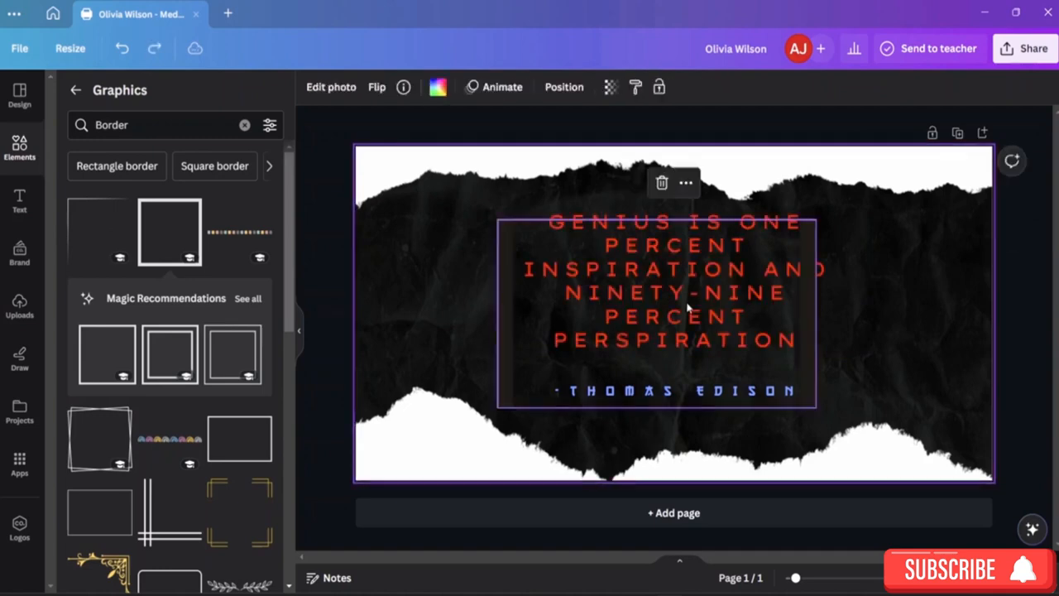
Remove the cropped border from around the quote, keeping the quote text
left_click(812, 262)
left_click_drag(815, 264, 1052, 324)
left_click(899, 243)
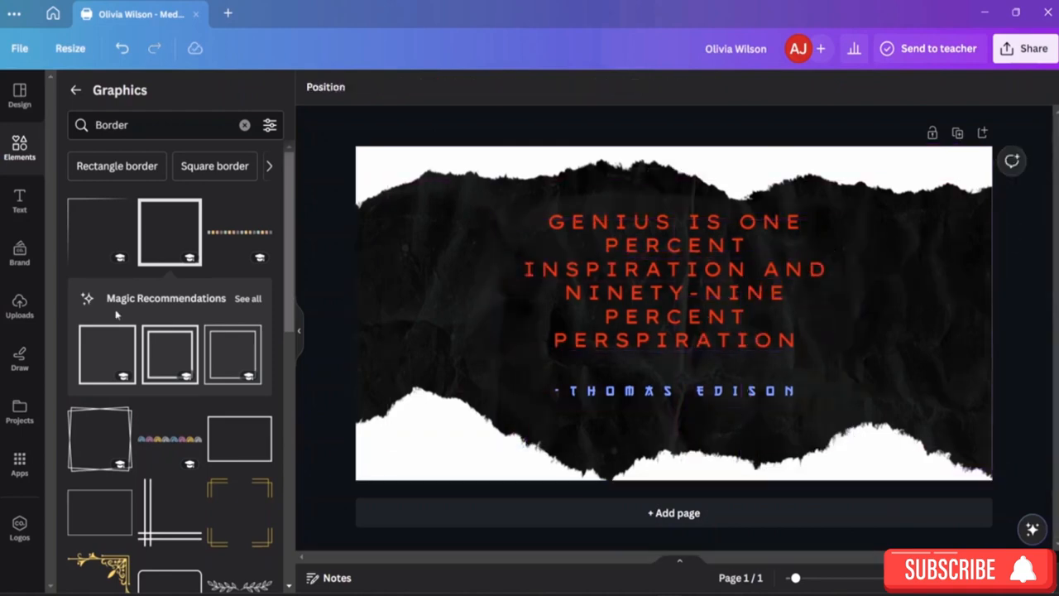
Add the multicoloured rainbow-arch border graphic and place it below the "-Thomas Edison" line
left_click(173, 445)
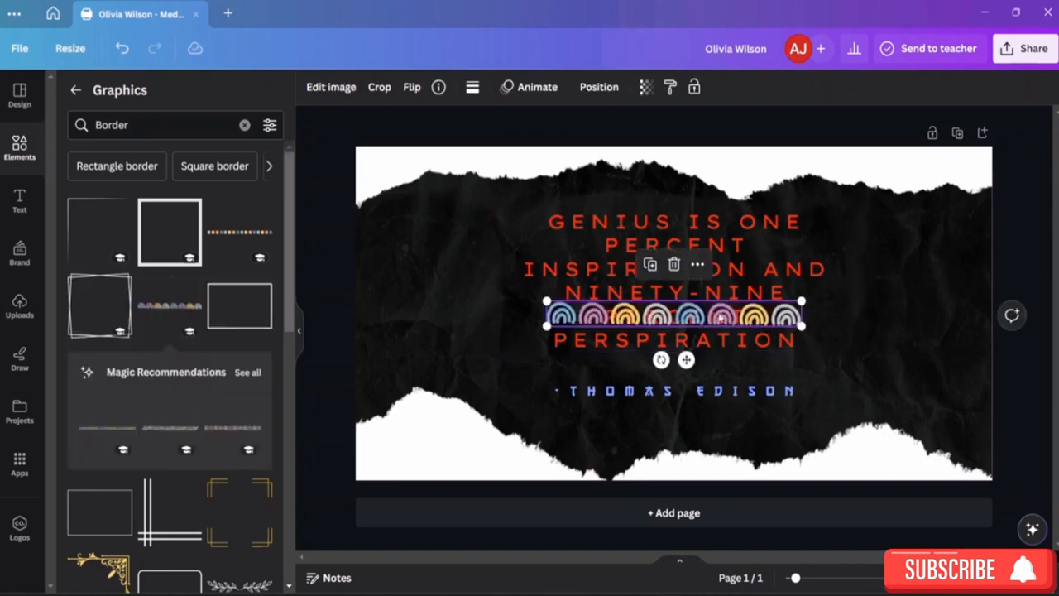
left_click_drag(719, 318, 720, 429)
left_click(911, 364)
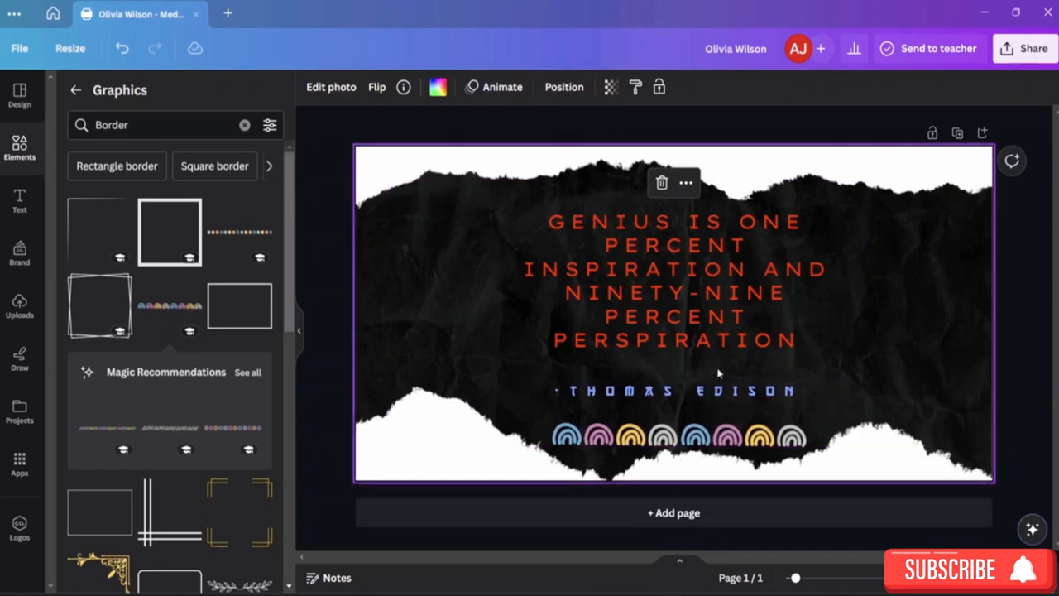
scroll(165, 404, "down", 2)
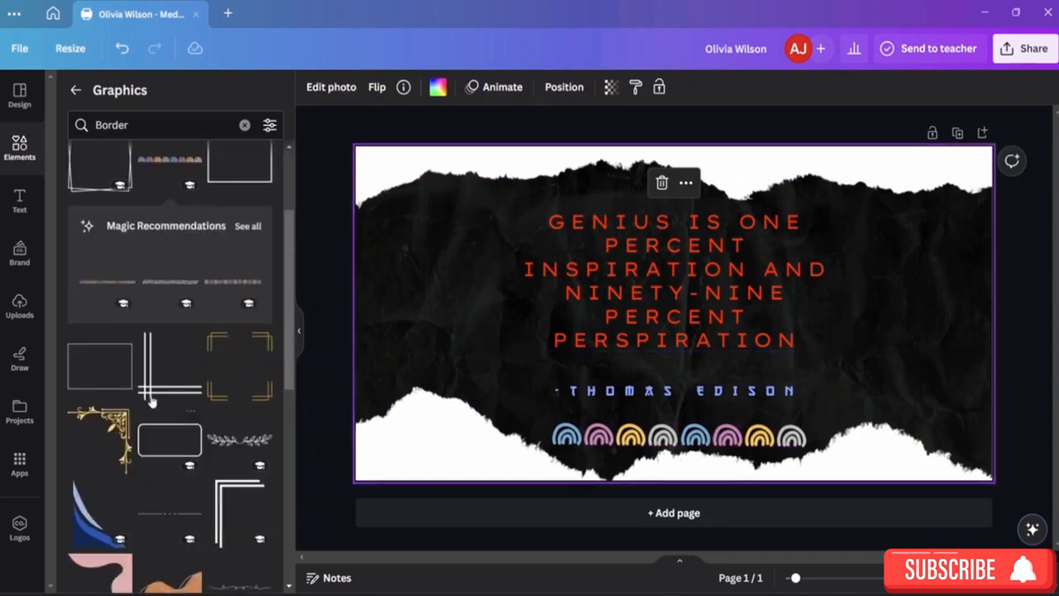
left_click(148, 392)
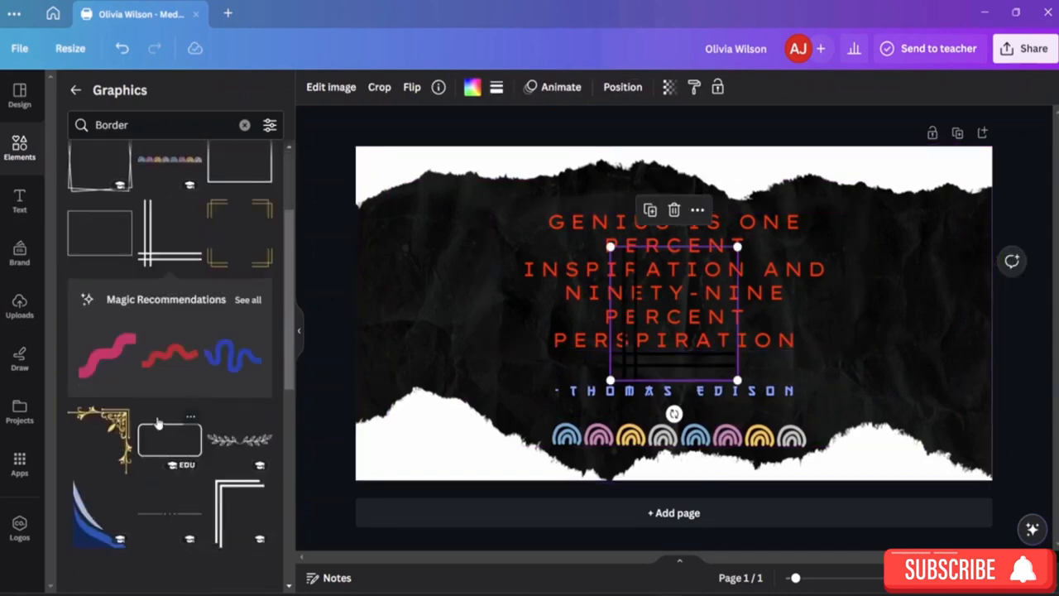
left_click(121, 418)
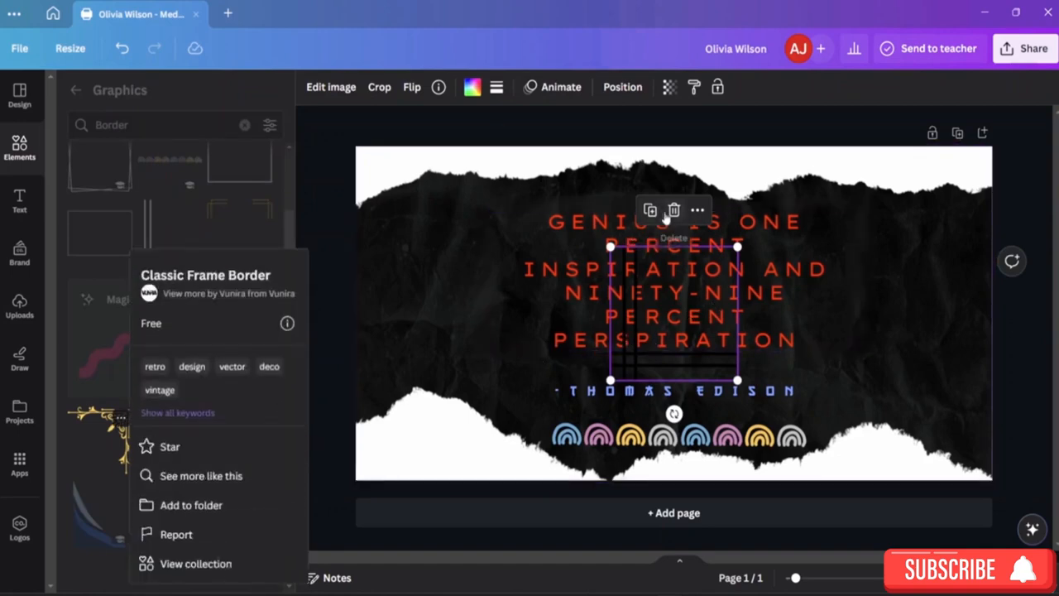
left_click(673, 211)
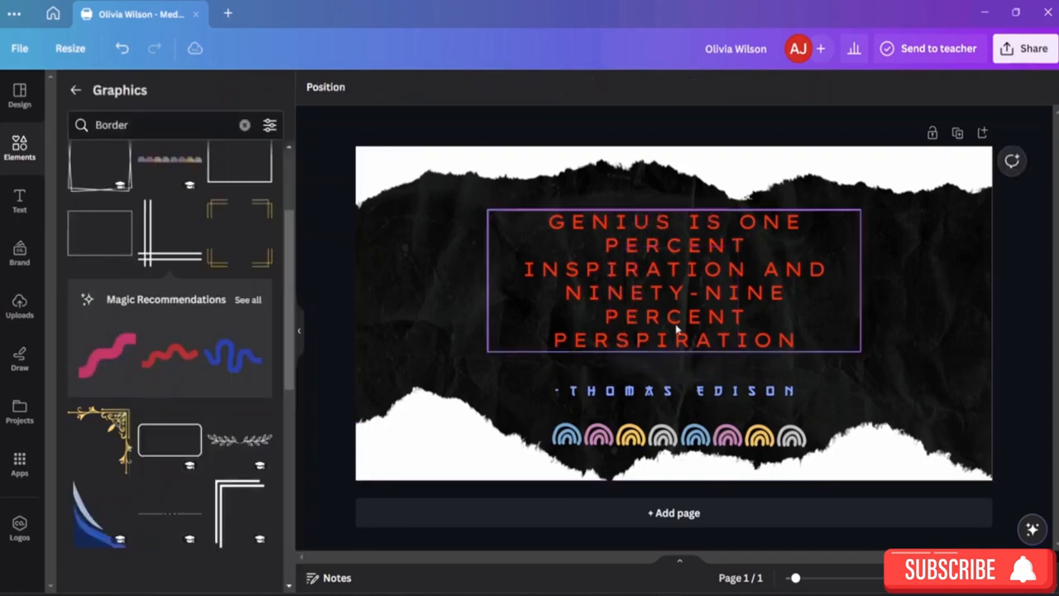
Add the gold ornate corner graphic "Classic Frame Border" to the banner
left_click(121, 418)
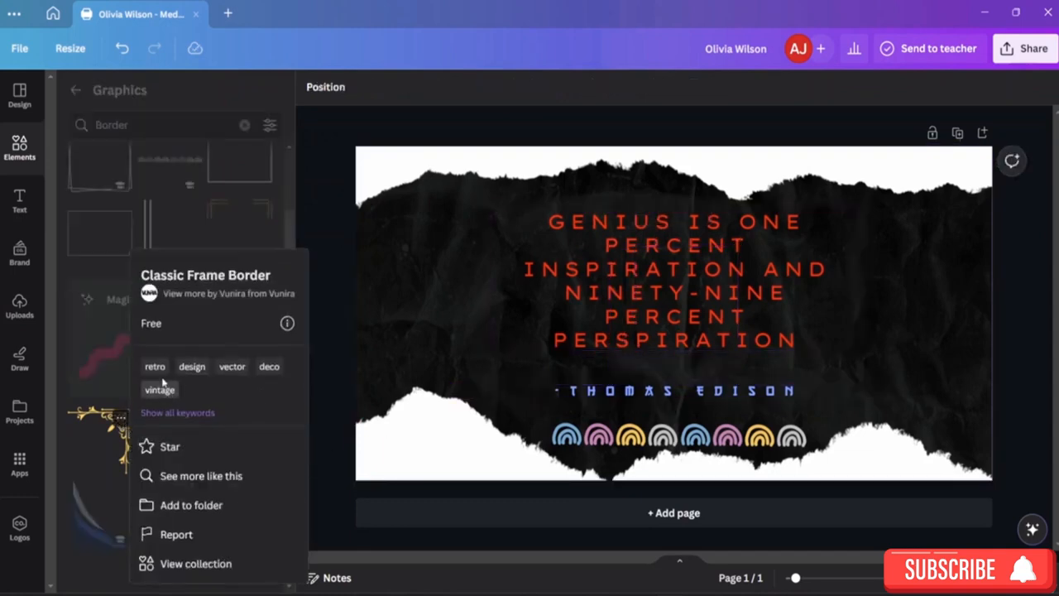
left_click(90, 418)
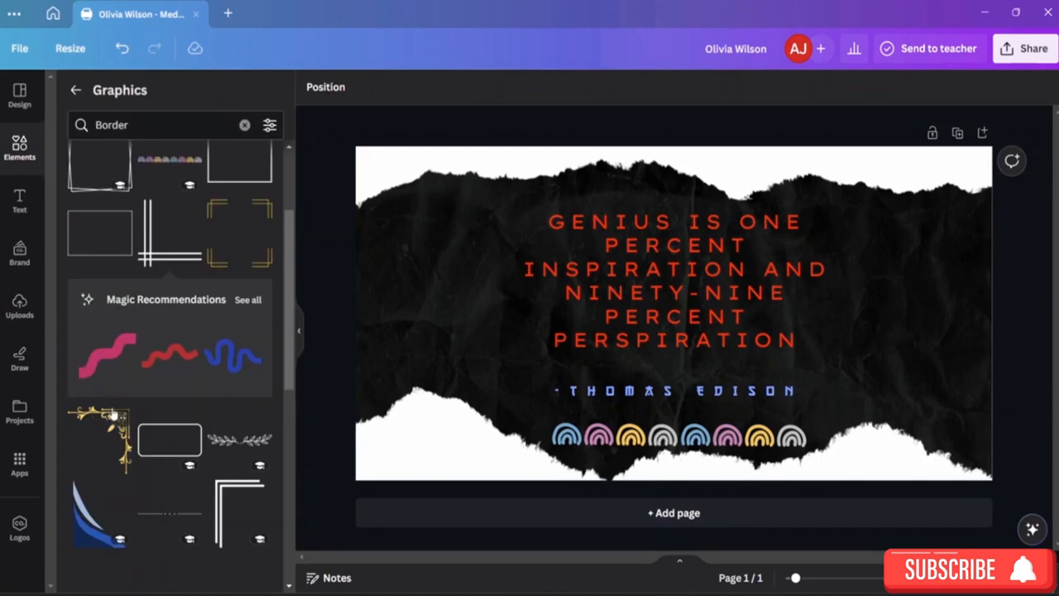
Add the gold ornamental corner border to the banner and place a second copy of it to the right of the quote
left_click(122, 454)
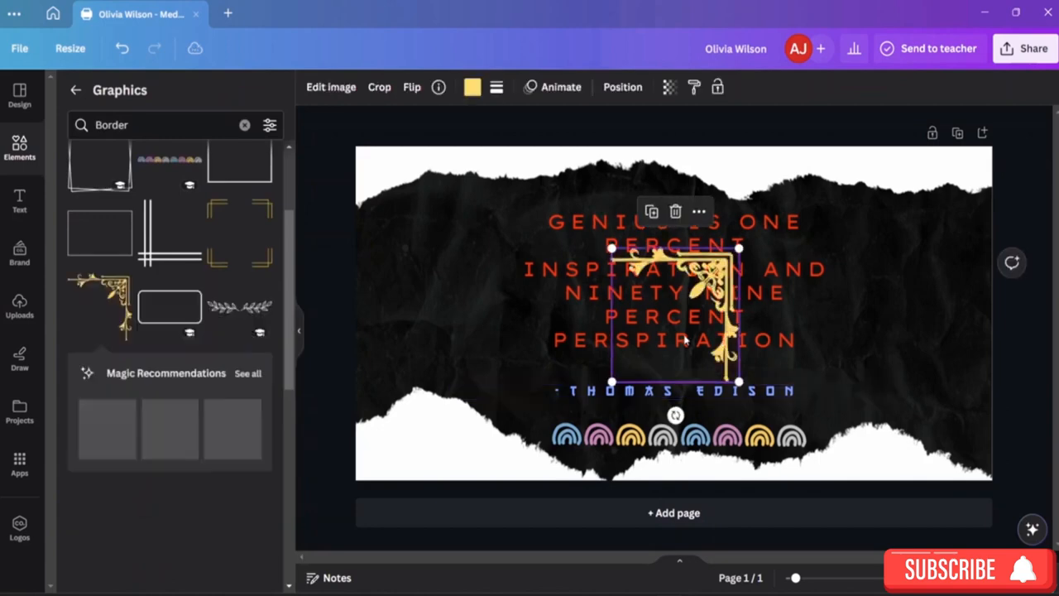
left_click_drag(816, 207, 922, 216)
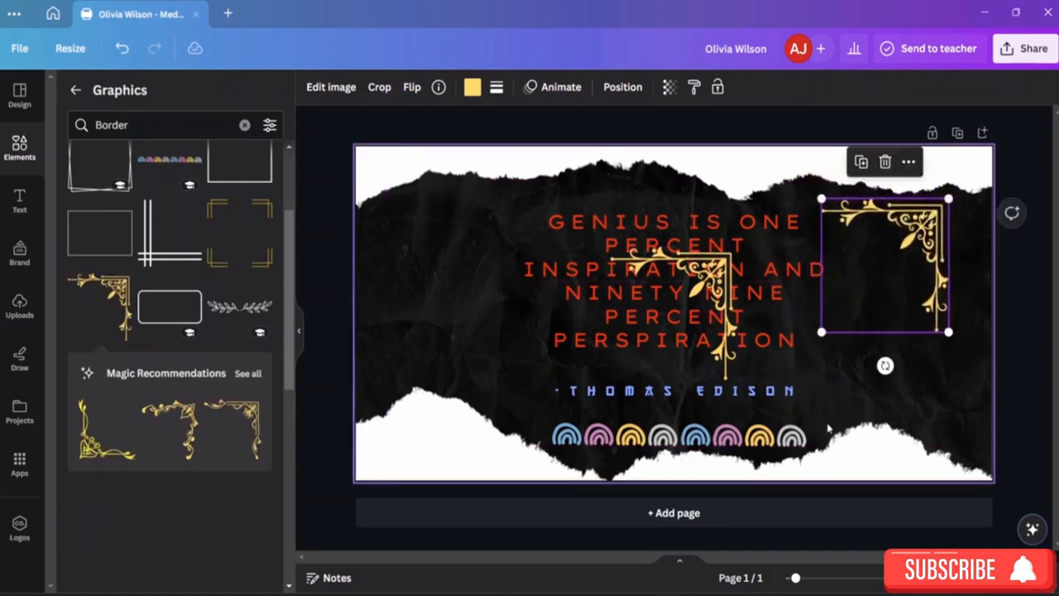
left_click(865, 402)
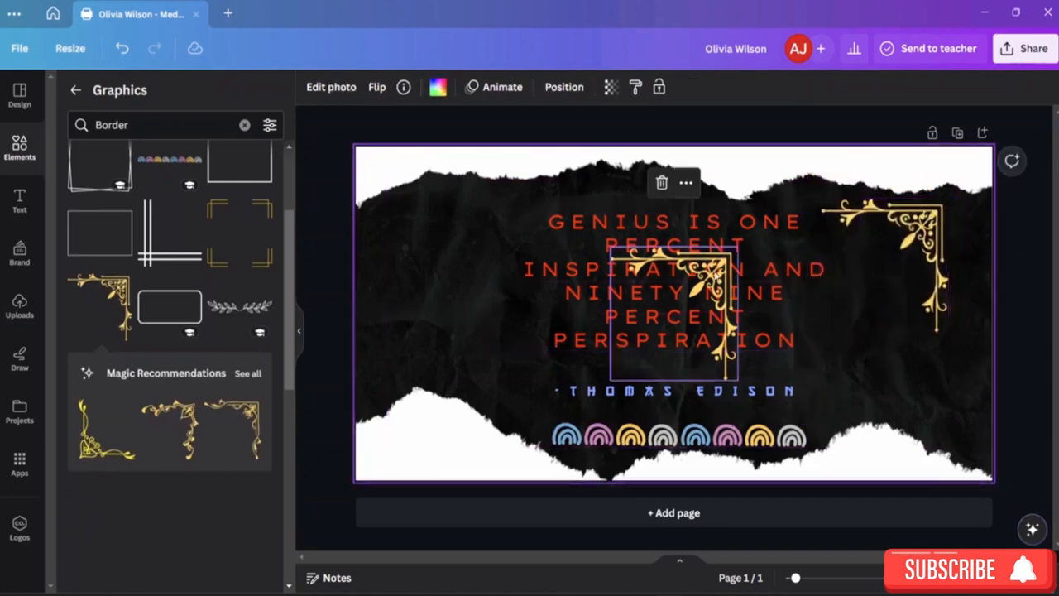
Flip the gold corner ornament over the quote vertically and horizontally, and move it to the left of the quote
double_click(714, 273)
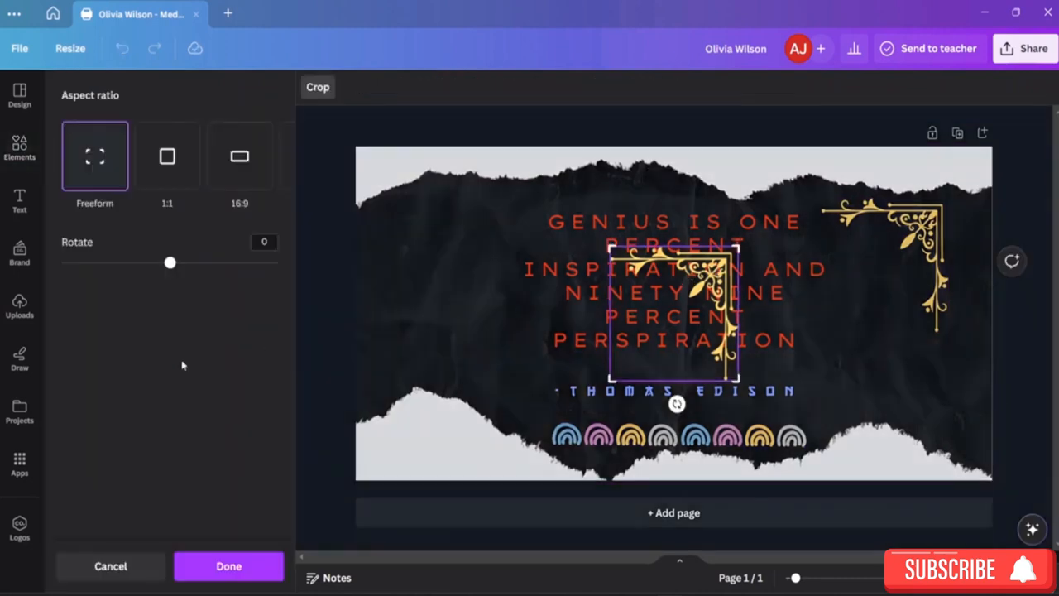
left_click(111, 564)
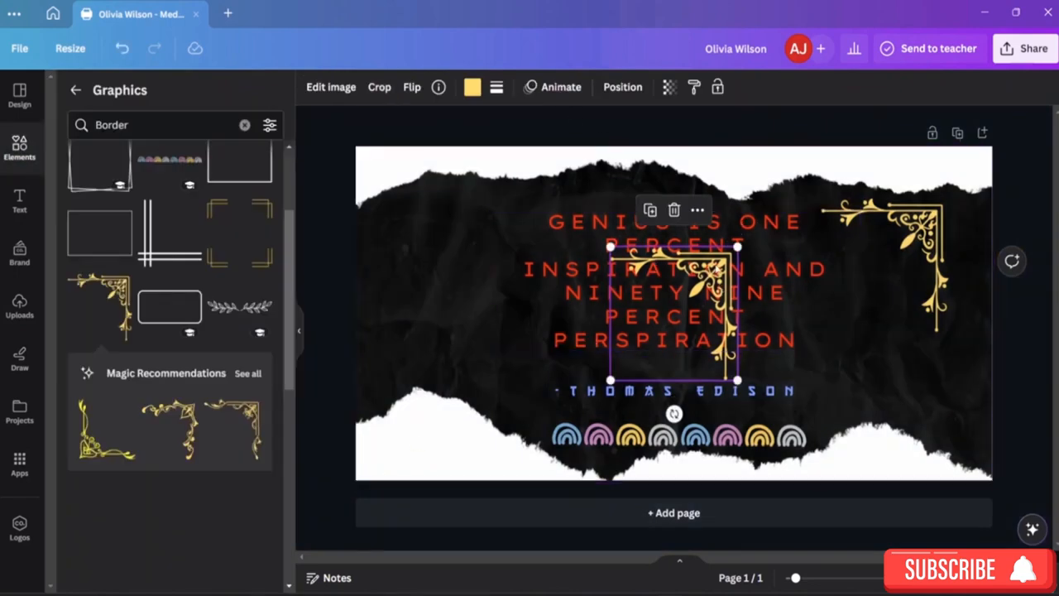
left_click(413, 88)
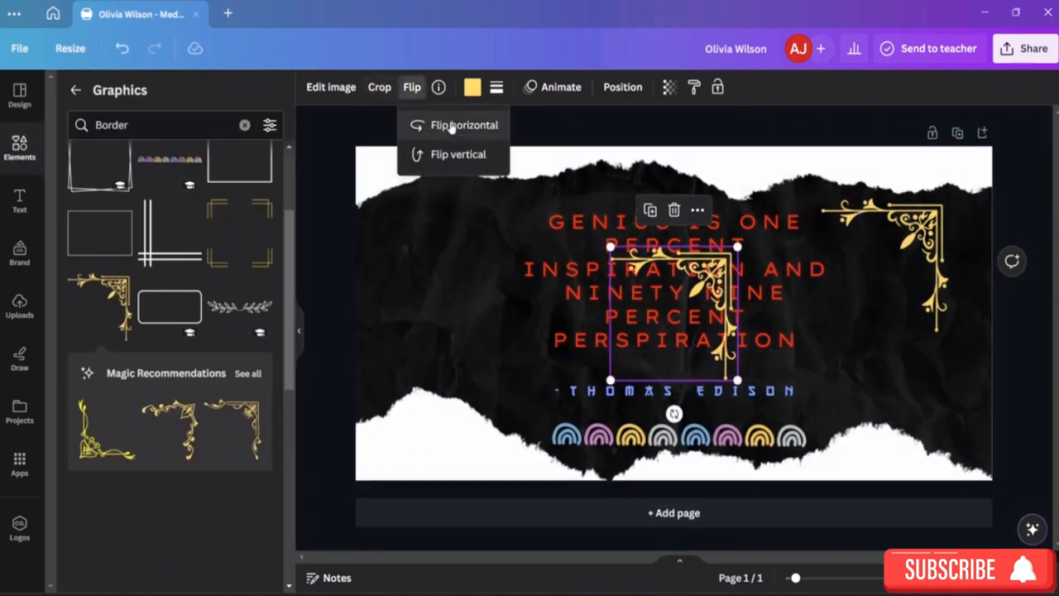
left_click(457, 154)
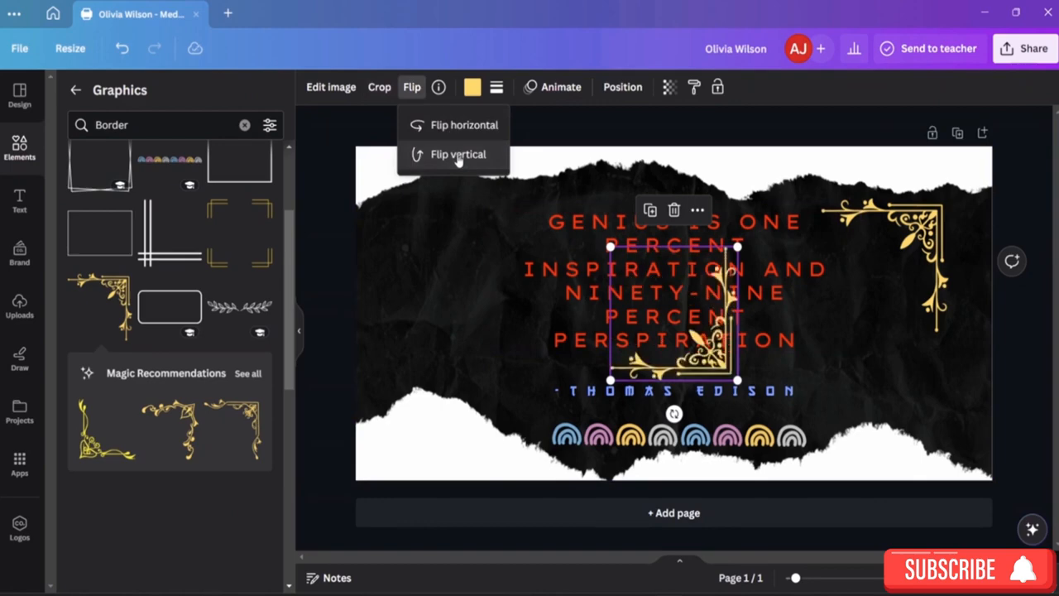
left_click(459, 126)
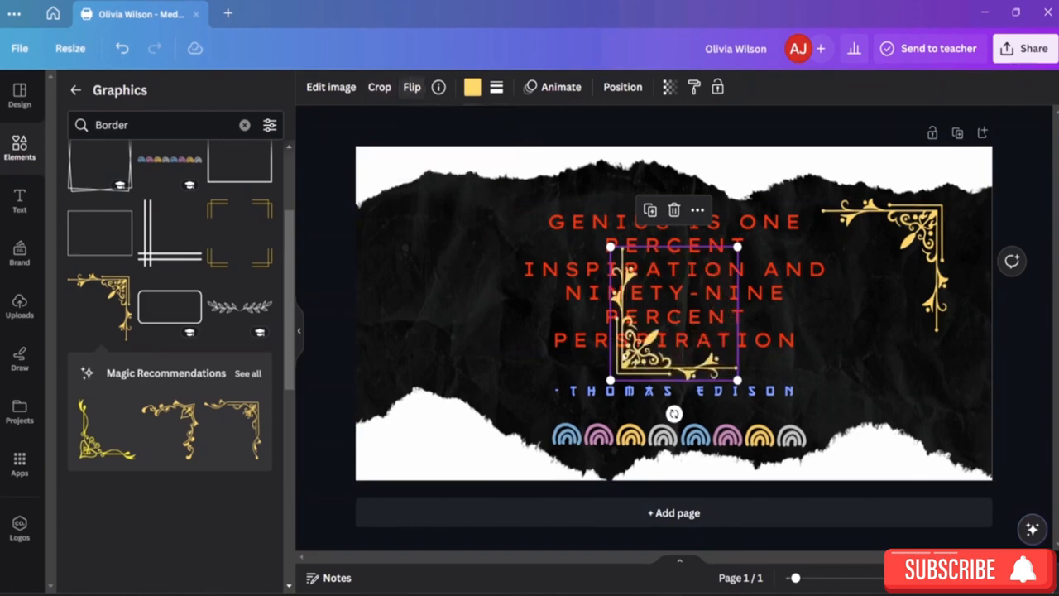
left_click_drag(634, 356, 412, 313)
left_click(904, 352)
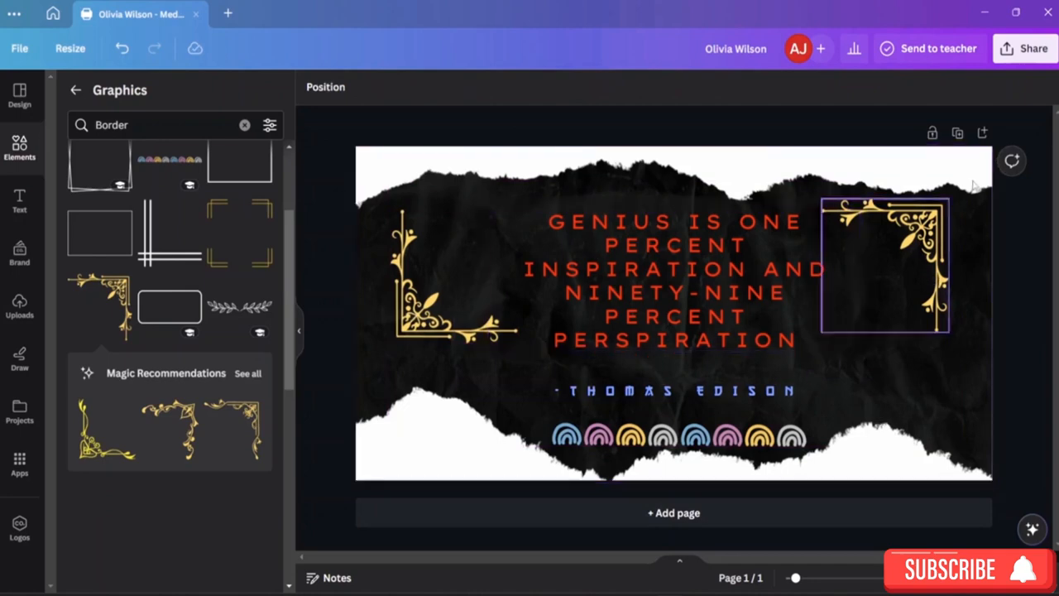
left_click(904, 284)
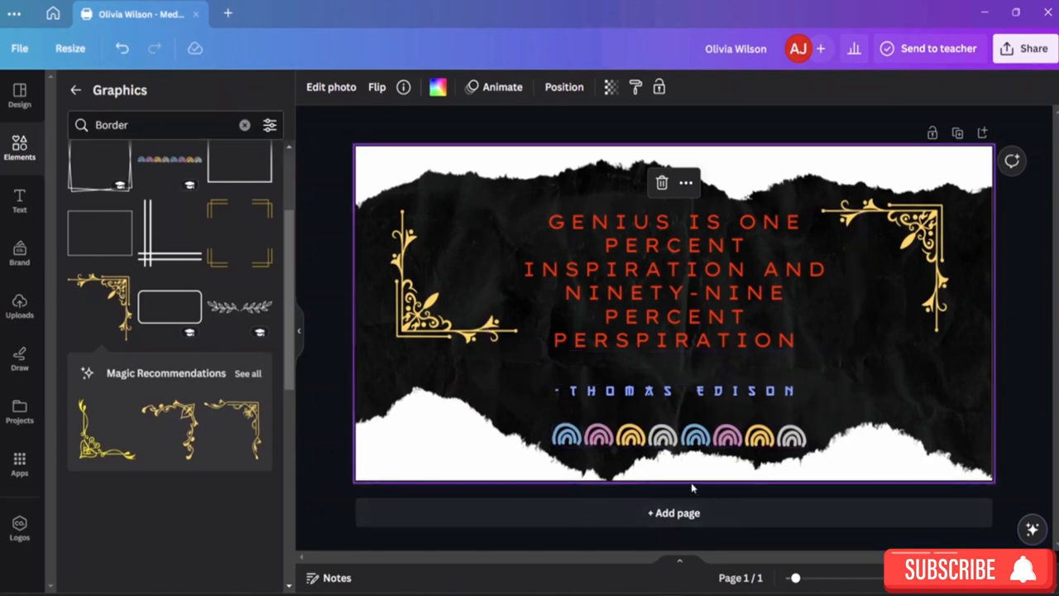
Add a second page and apply the green colour palette from the design styles to it
left_click(702, 522)
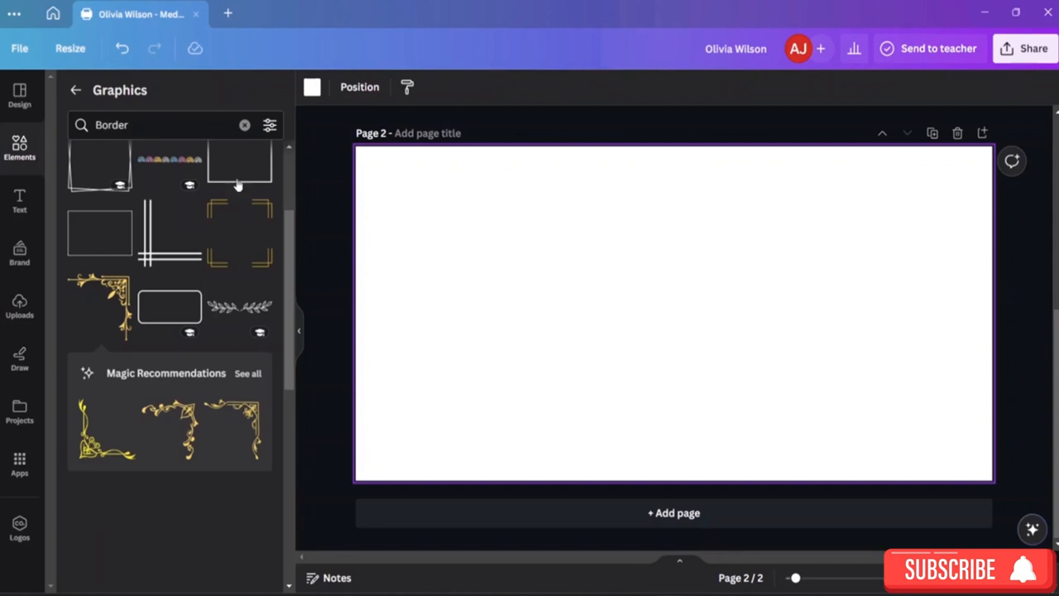
left_click(21, 101)
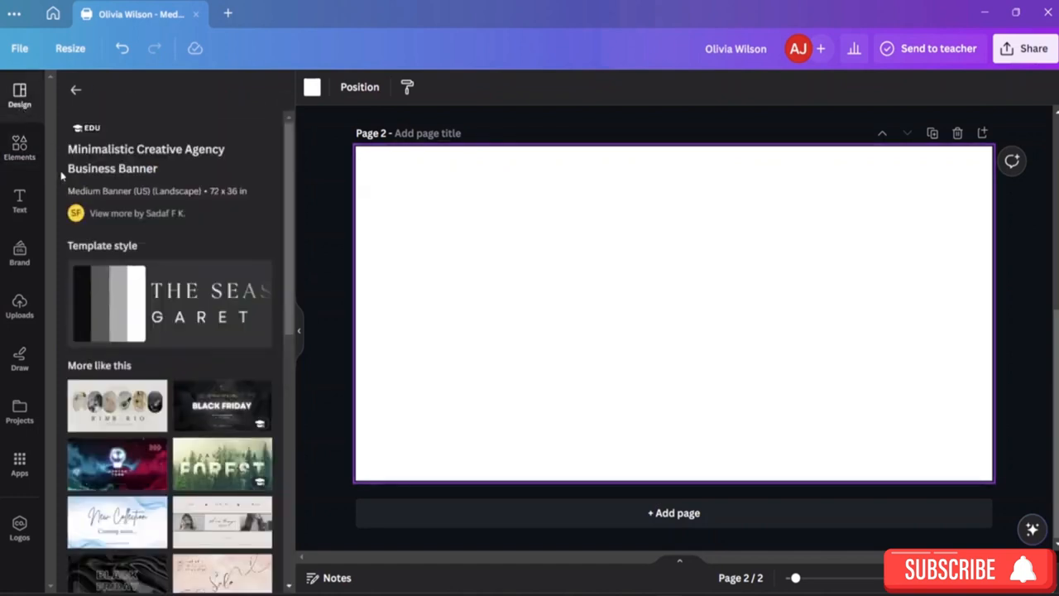
left_click(74, 90)
left_click(240, 131)
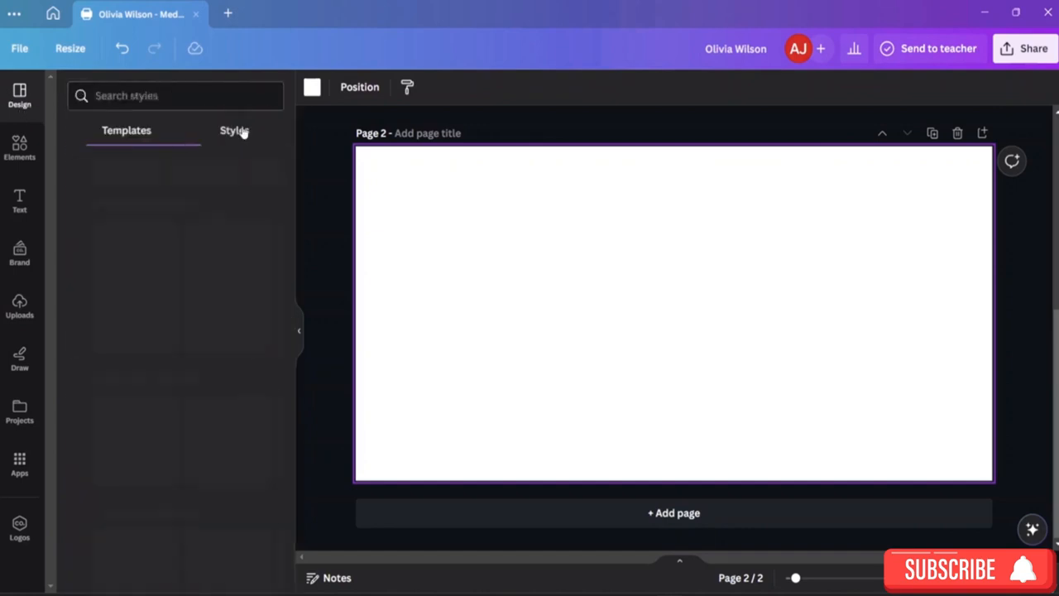
scroll(186, 401, "down", 3)
scroll(186, 401, "down", 3)
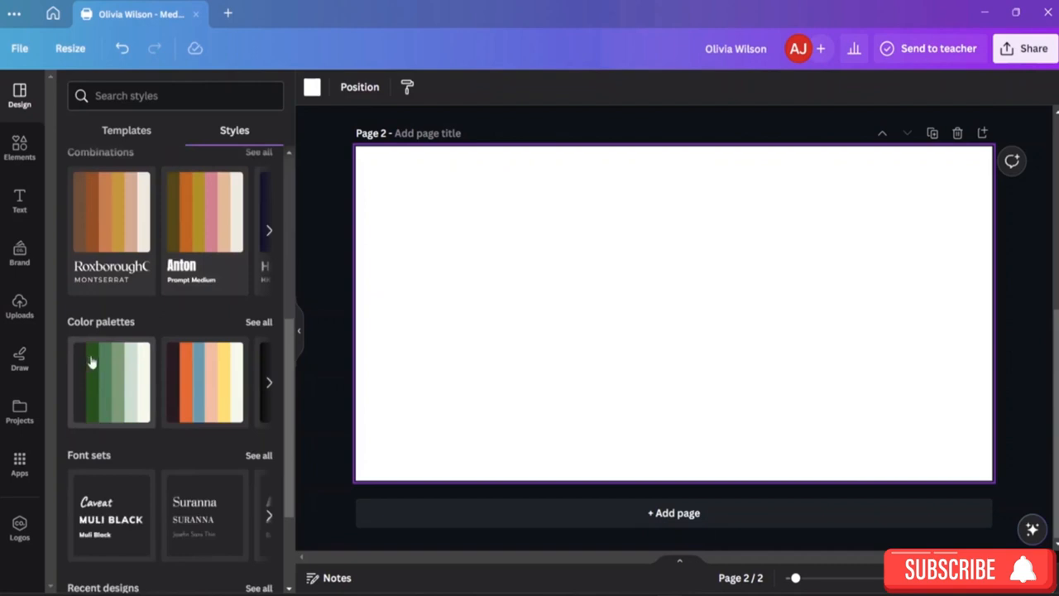
left_click(92, 361)
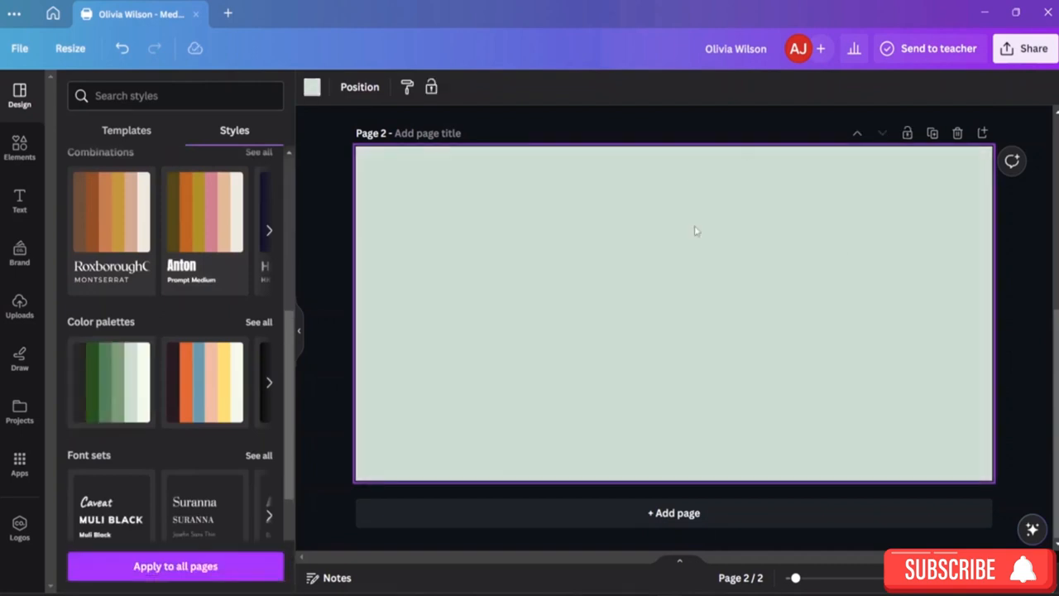
Clear the Border graphics search and browse the Photos category of the elements library
left_click(20, 148)
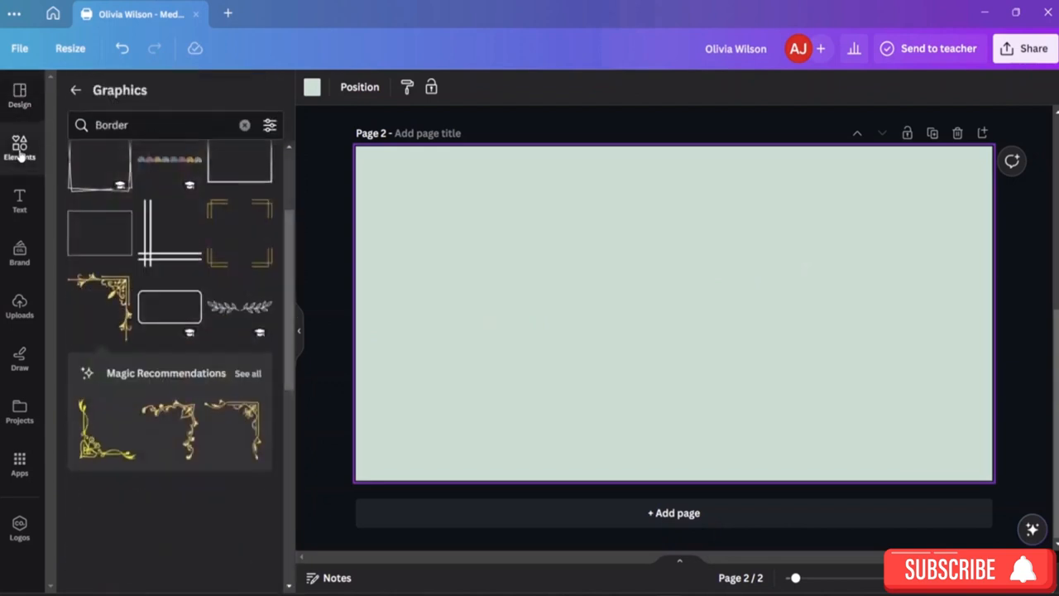
left_click(244, 126)
left_click(76, 89)
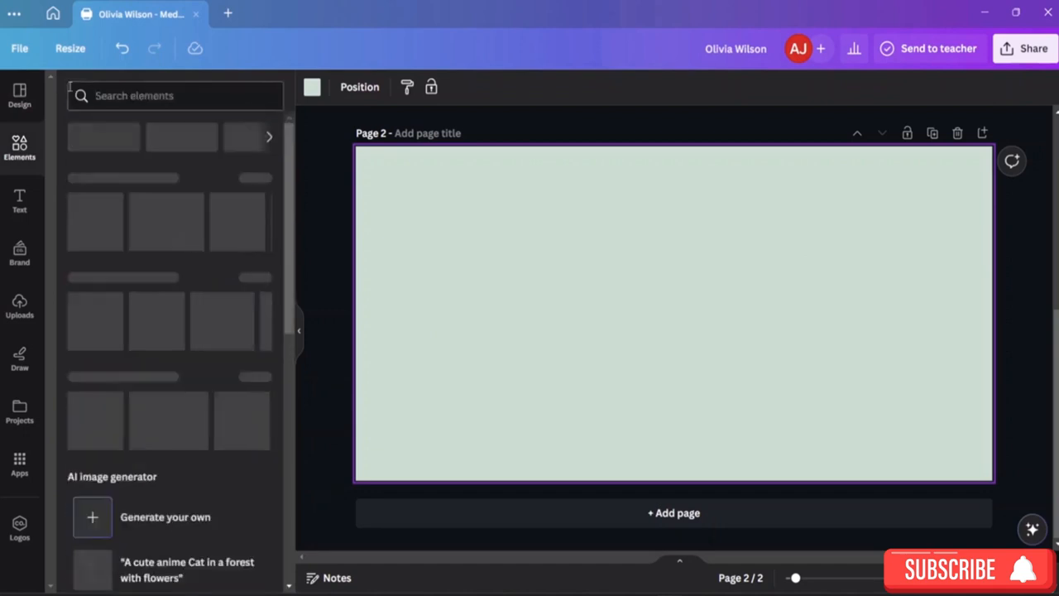
left_click(135, 97)
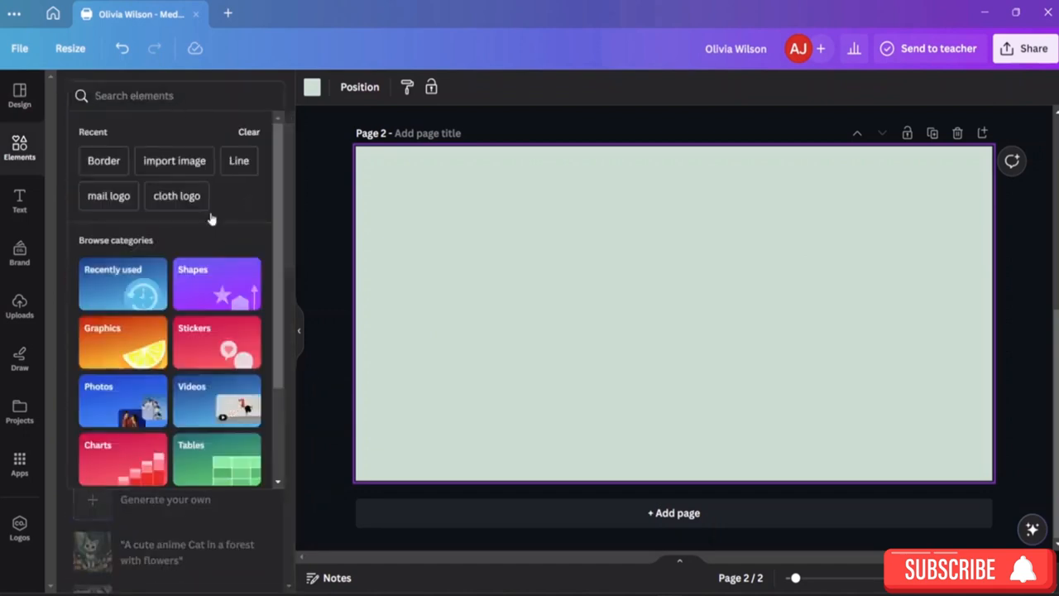
left_click(135, 403)
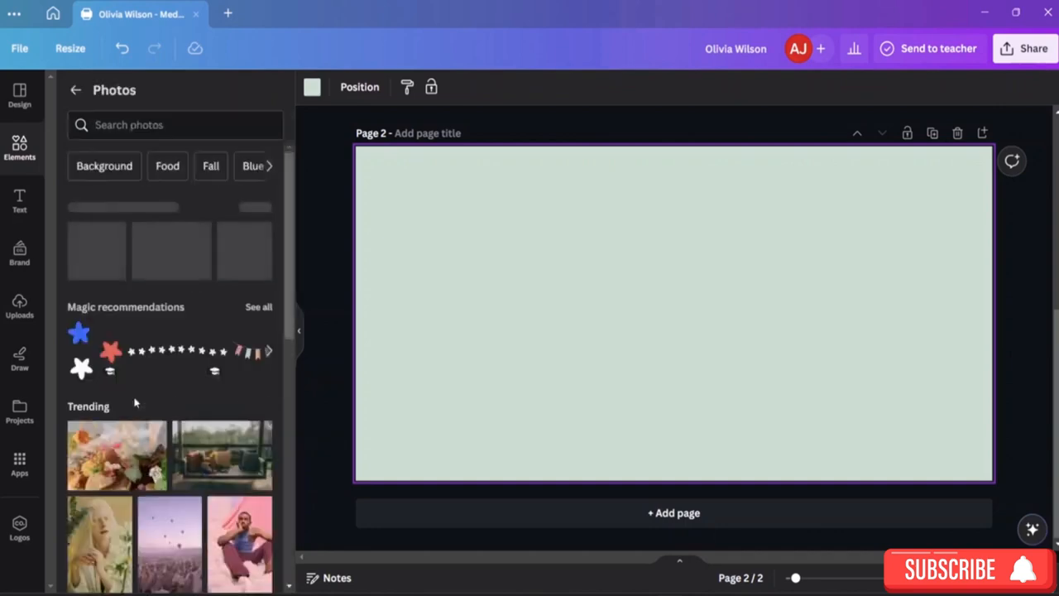
scroll(213, 434, "down", 10)
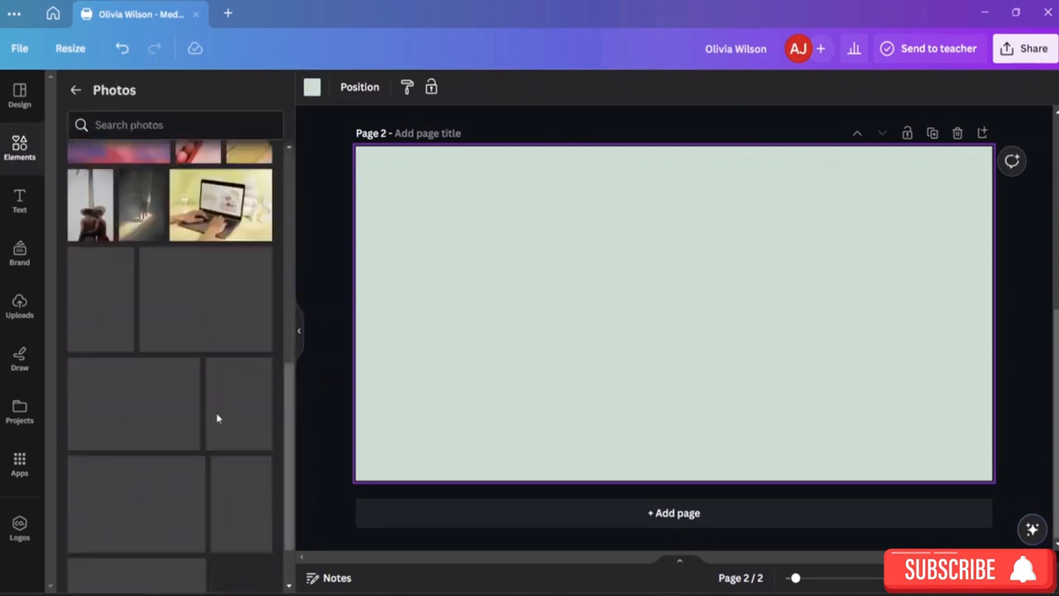
scroll(181, 355, "down", 5)
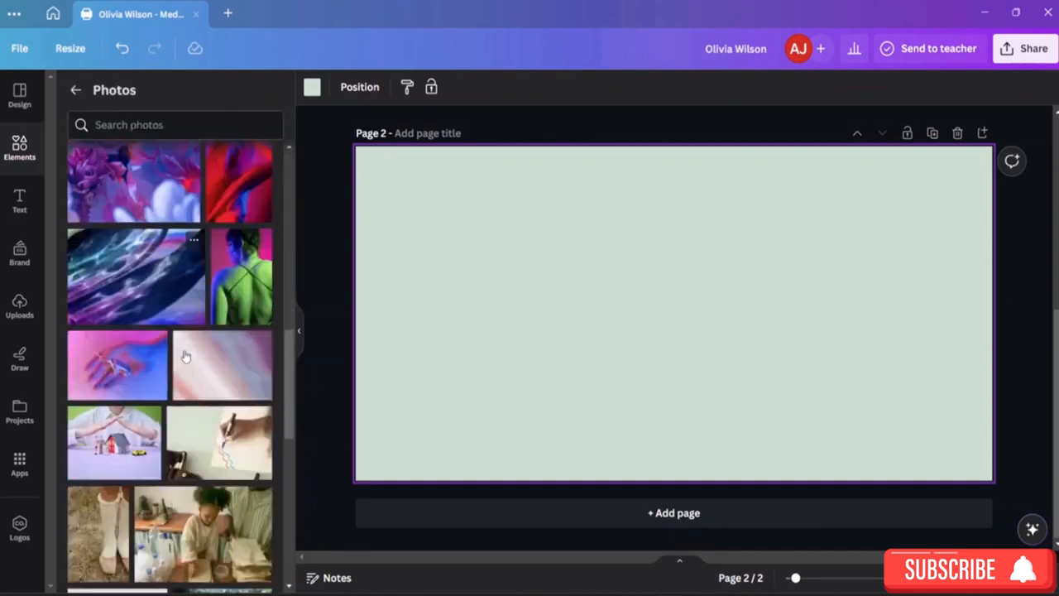
scroll(185, 357, "up", 15)
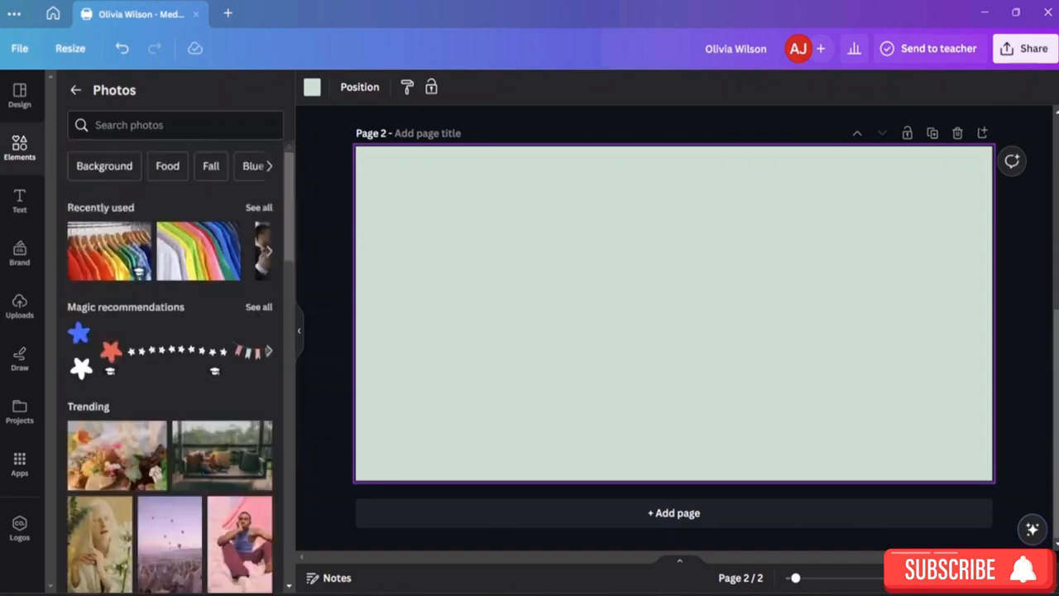
Check the second quote in the Notepad notes and search the photos for "self motivation"
left_click(685, 594)
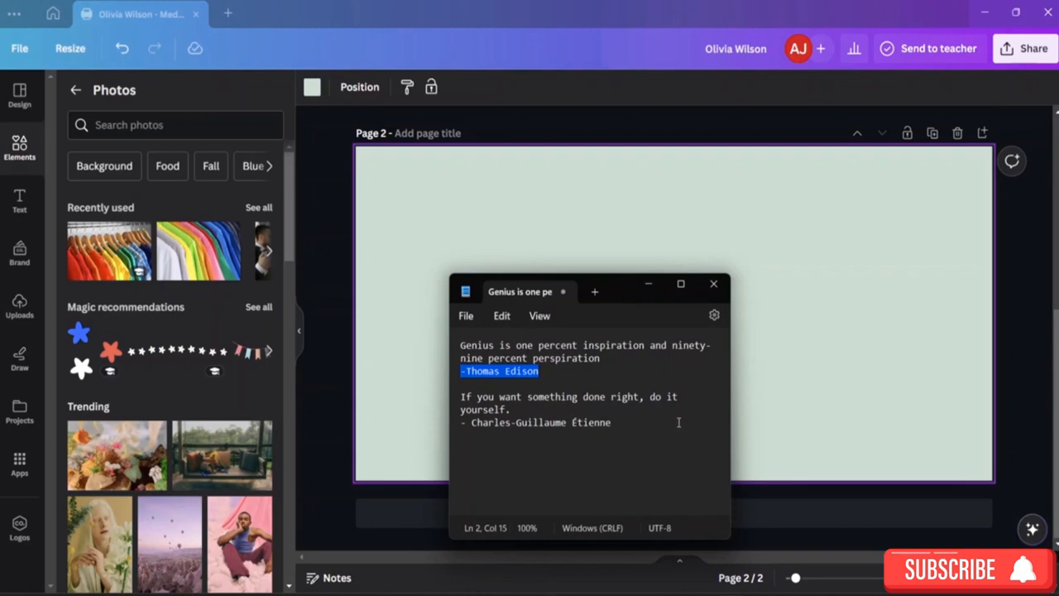
left_click(267, 83)
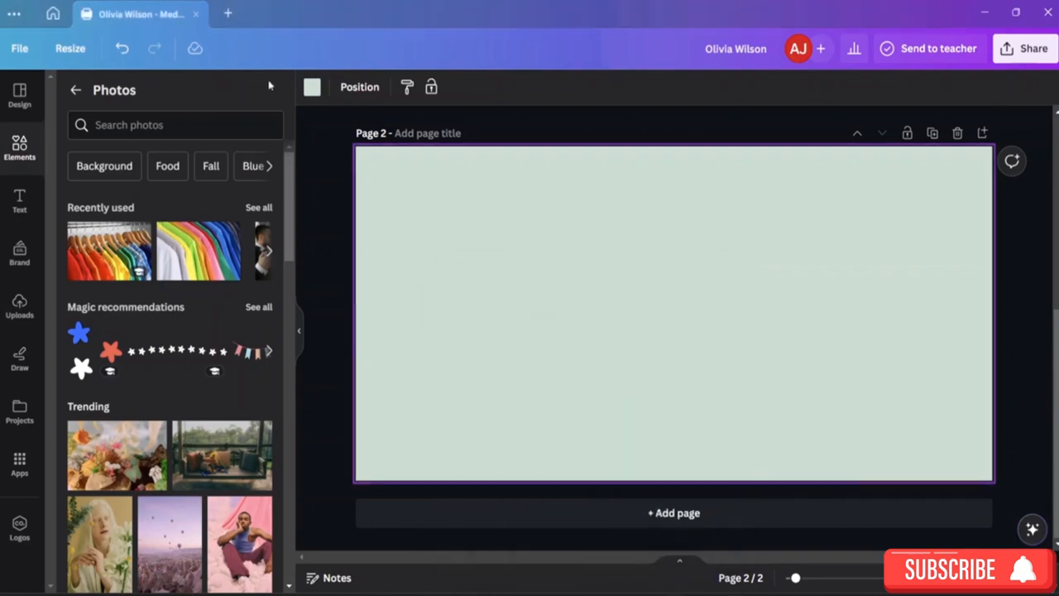
left_click(171, 125)
type("se")
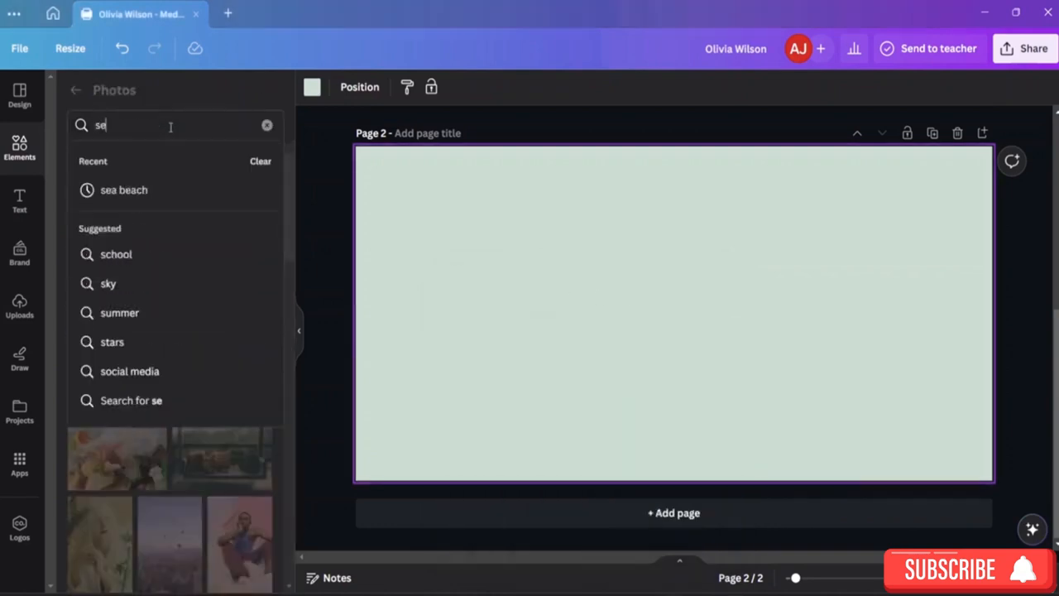
type("lf mot")
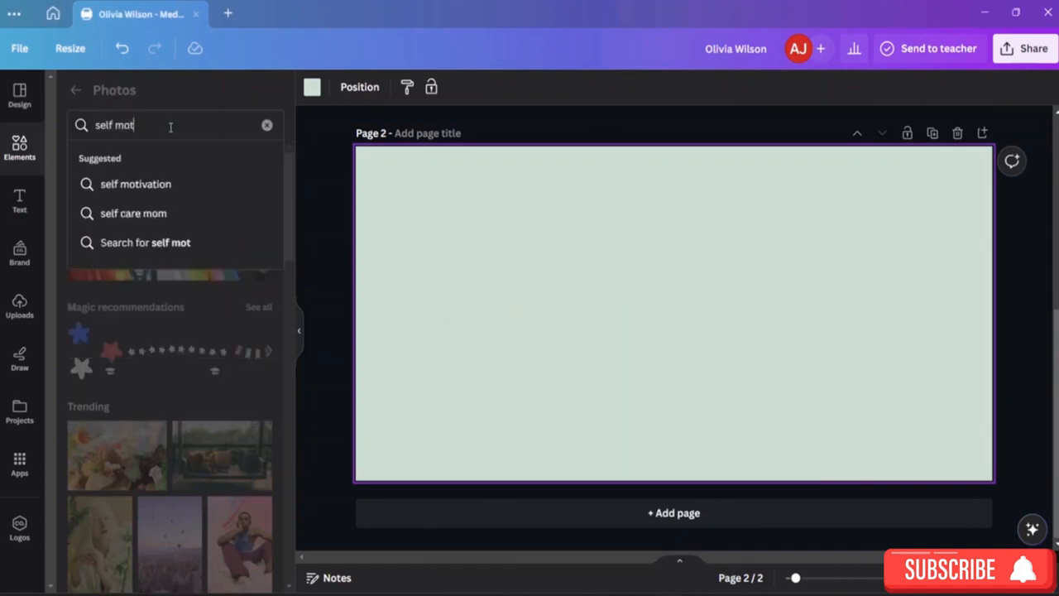
type("ivation")
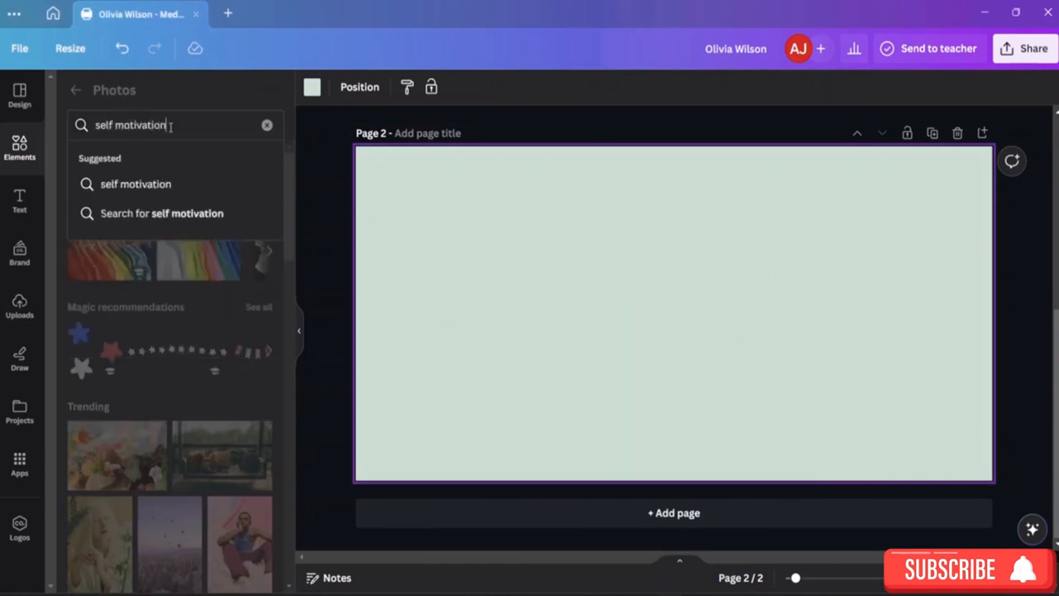
key("Return")
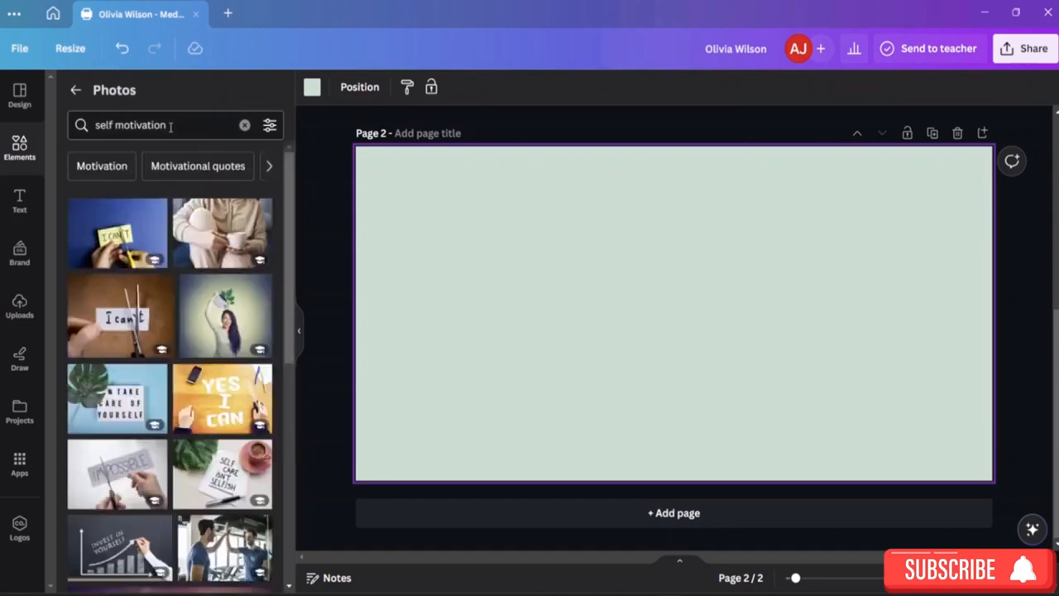
Add the photo of the man high-fiving his reflection in a gym to page 2 and stretch it to cover the whole page
scroll(212, 331, "down", 5)
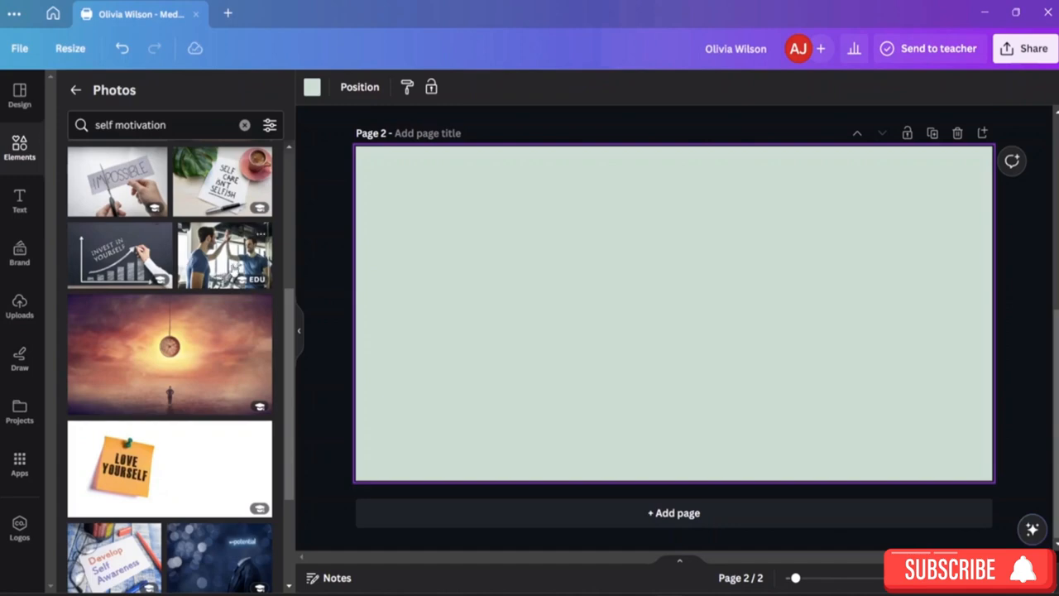
left_click(223, 254)
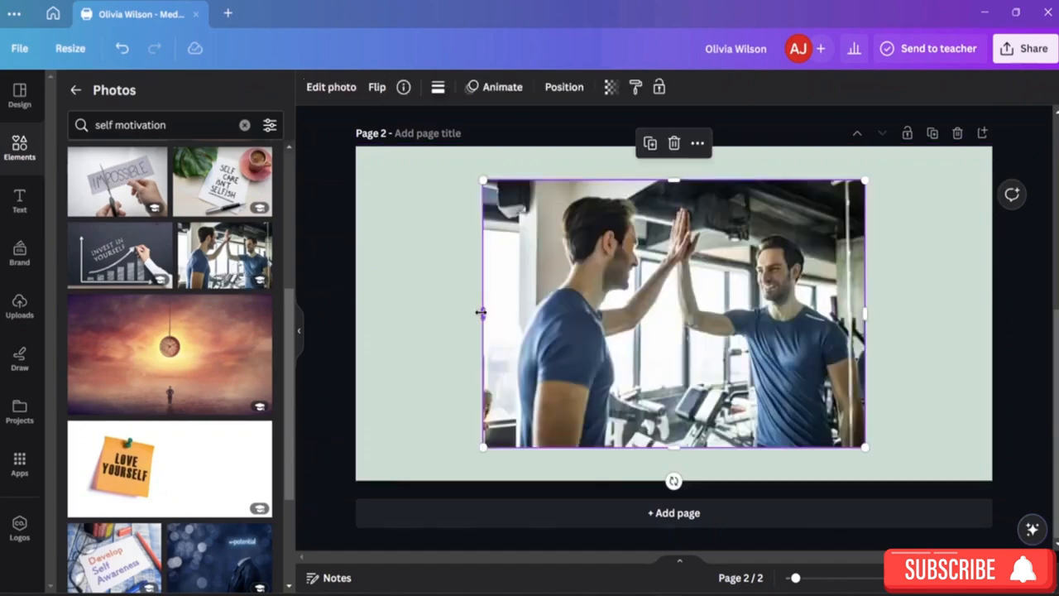
left_click_drag(480, 312, 355, 307)
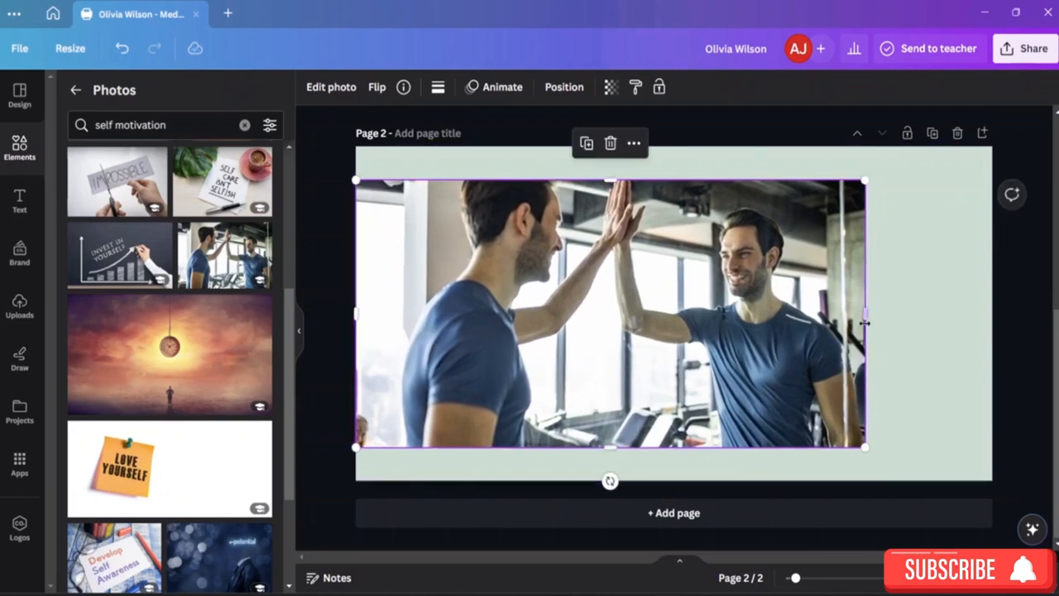
left_click_drag(862, 313, 992, 313)
left_click_drag(675, 179, 674, 146)
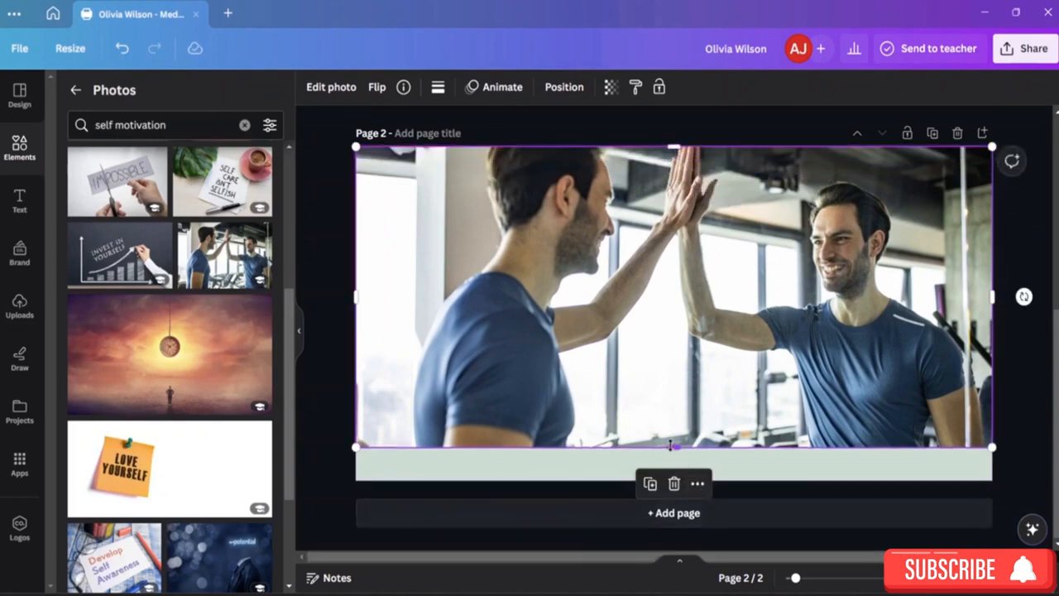
left_click_drag(675, 447, 685, 478)
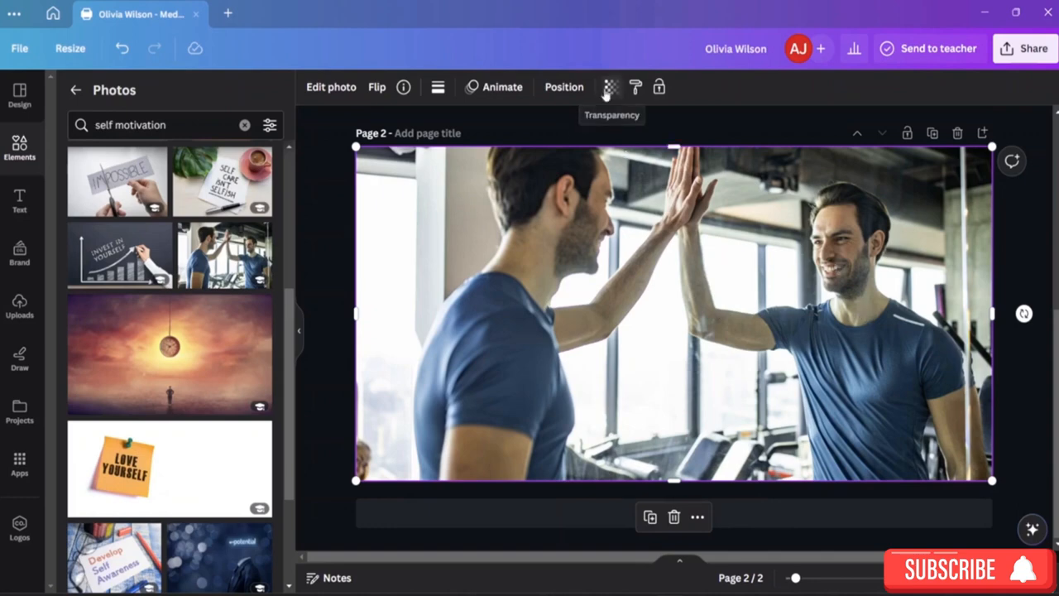
Set the transparency of the high-five gym photo on page 2 to about 82
left_click(610, 87)
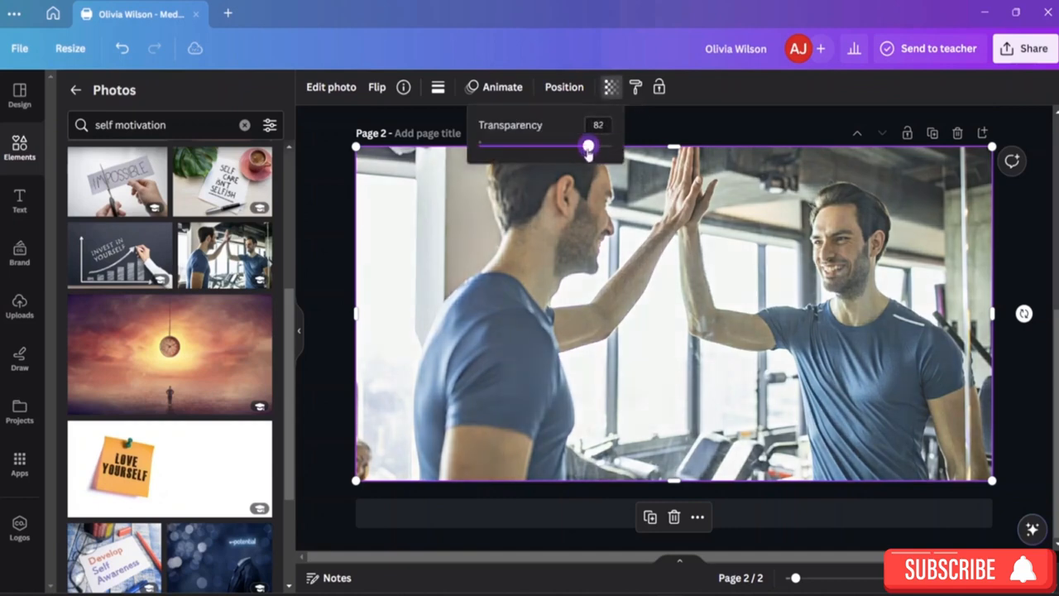
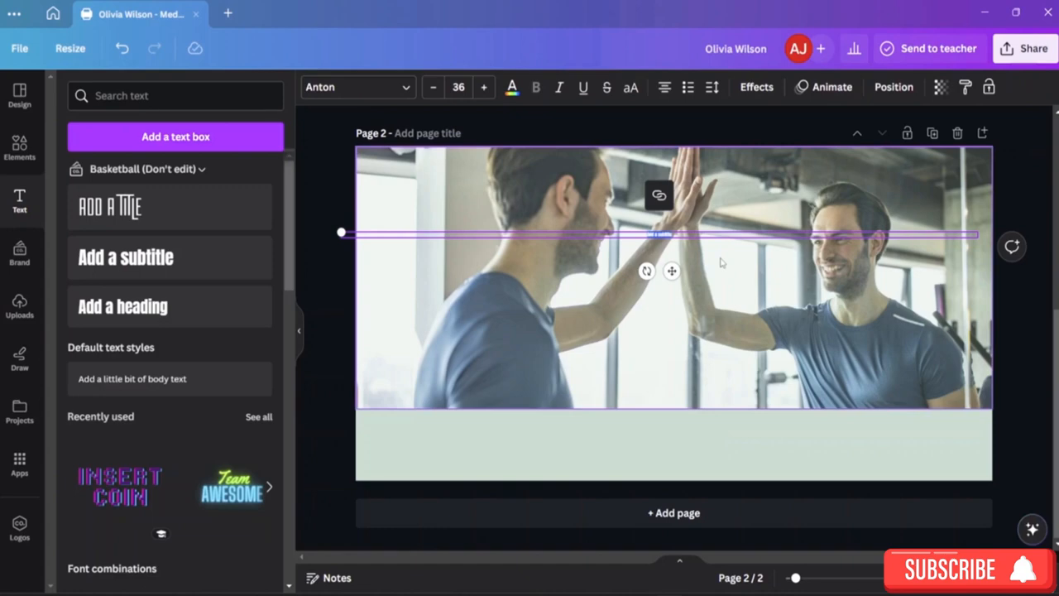
Paste the quote "If you want something done right, do it yourself." into the text box and shift it slightly down
key("ctrl+v")
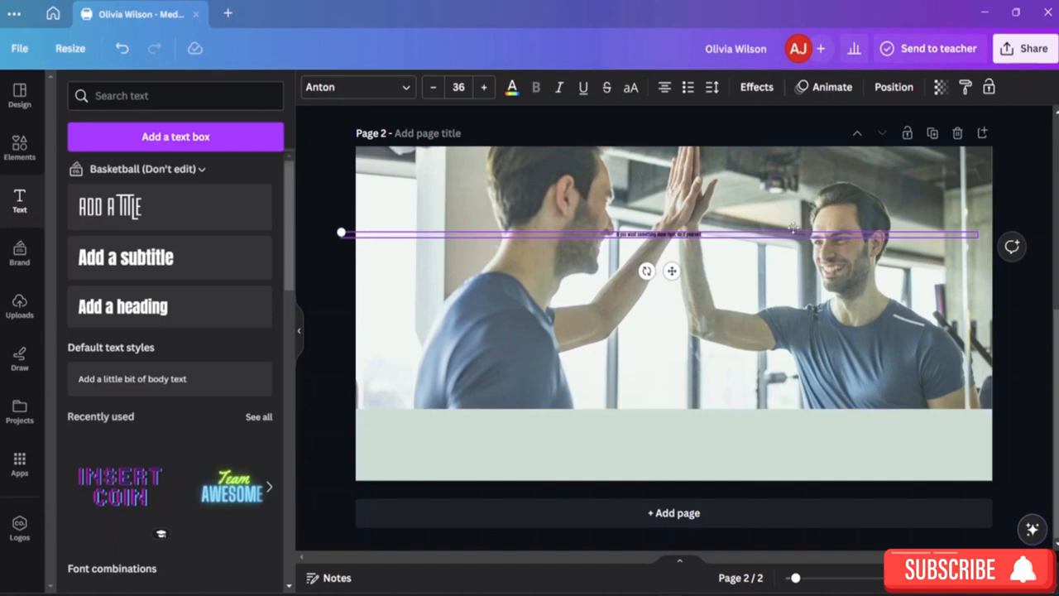
left_click_drag(764, 236, 762, 245)
left_click(716, 234)
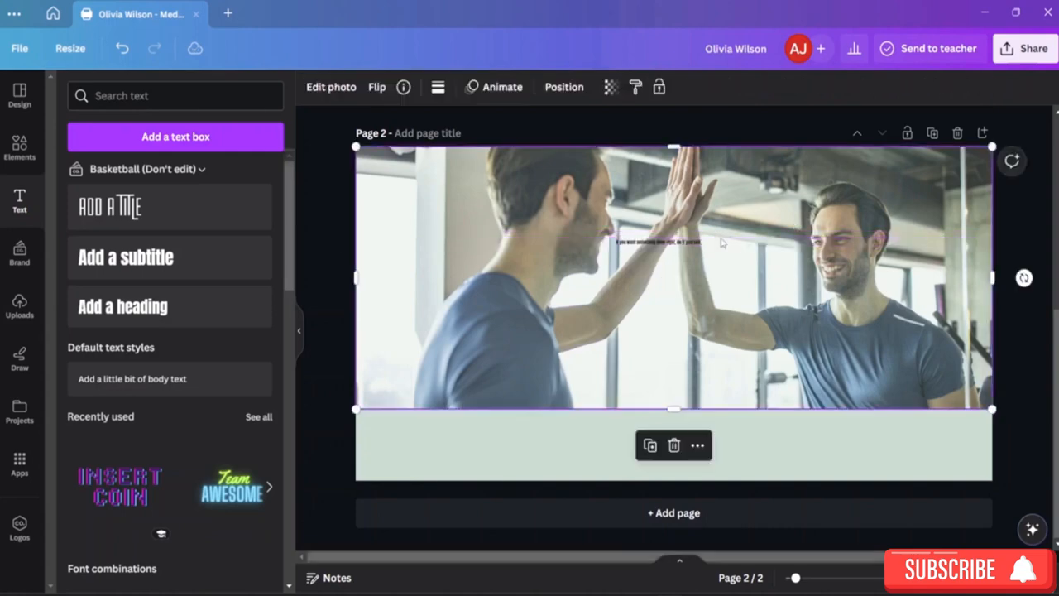
Enlarge the quote on page 2 to font size 289
left_click(974, 240)
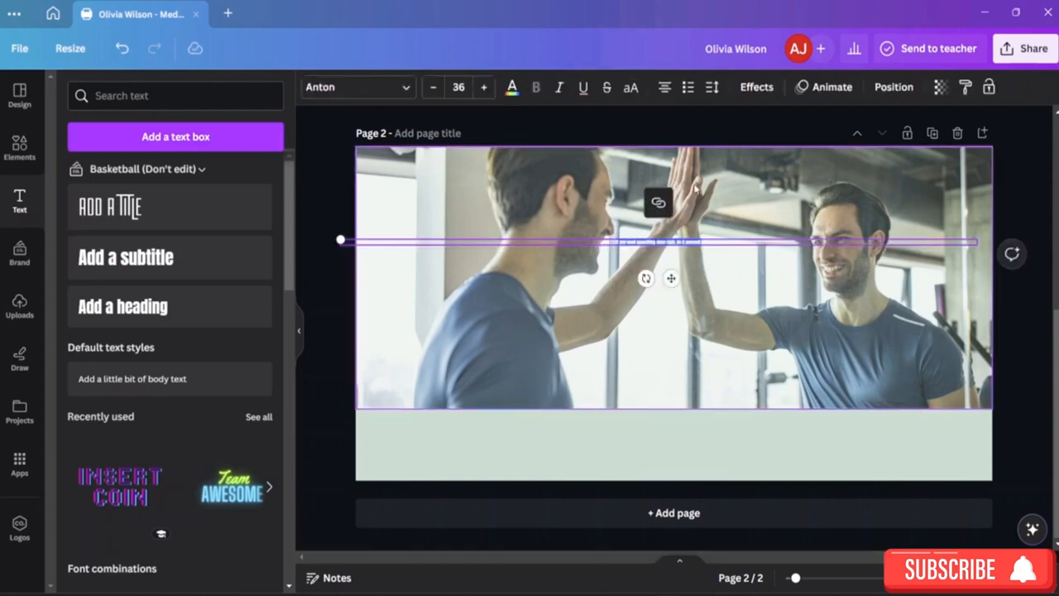
left_click(484, 87)
left_click(485, 87)
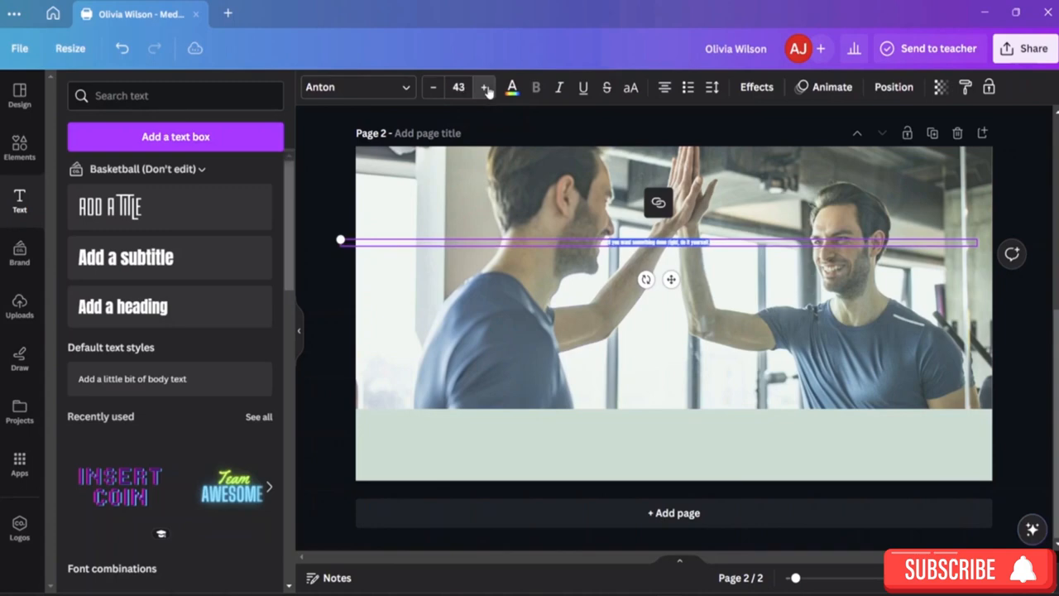
left_click(484, 87)
left_click(485, 86)
left_click(485, 87)
left_click(485, 87)
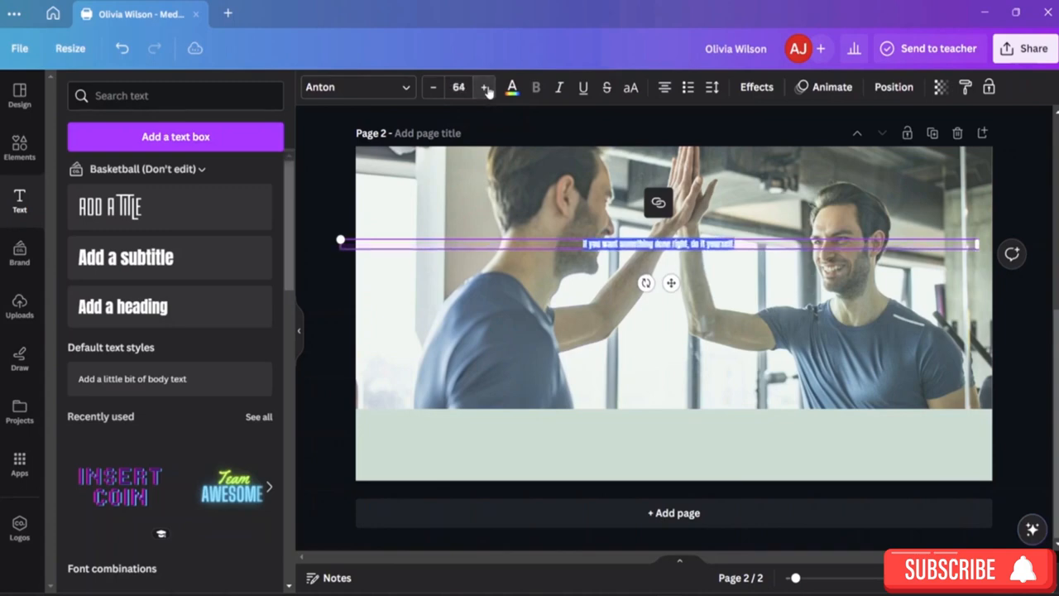
left_click(486, 87)
left_click(486, 87)
left_click(486, 87)
left_click(485, 87)
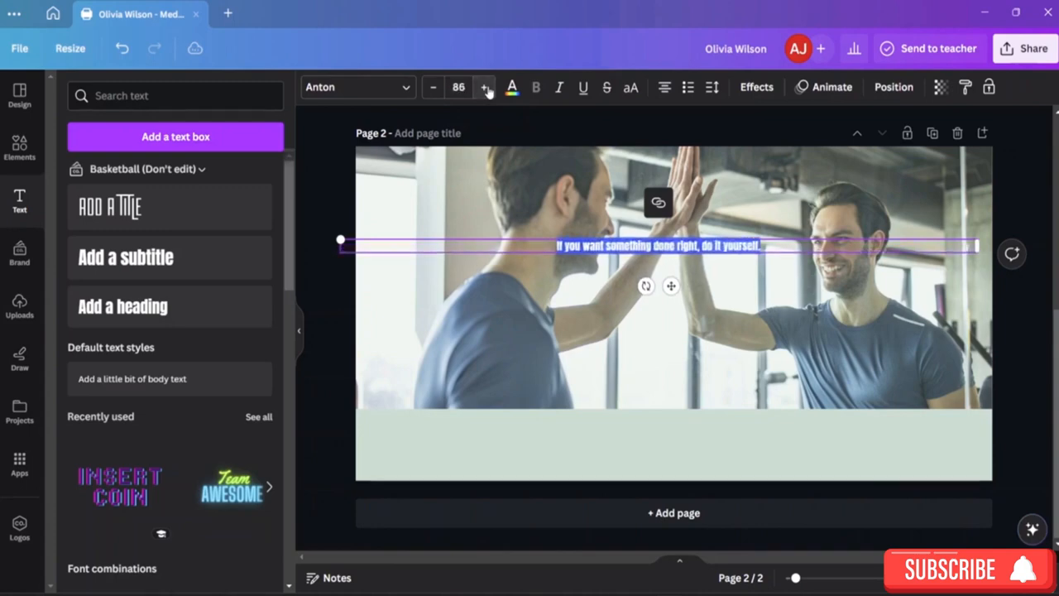
left_click(486, 88)
left_click(486, 88)
left_click(486, 87)
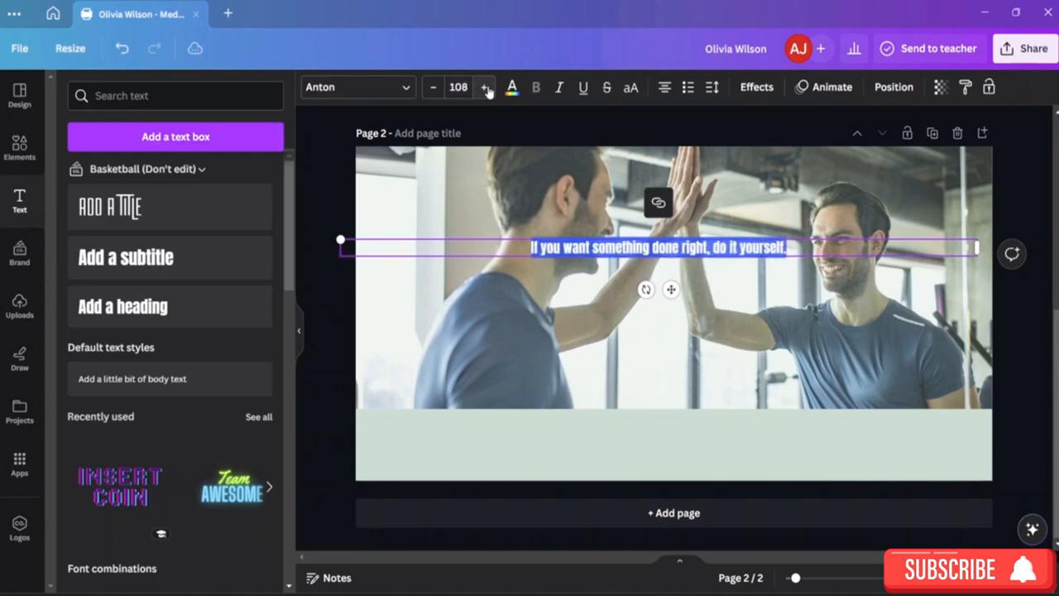
left_click(486, 88)
left_click(485, 88)
left_click(485, 88)
left_click(485, 87)
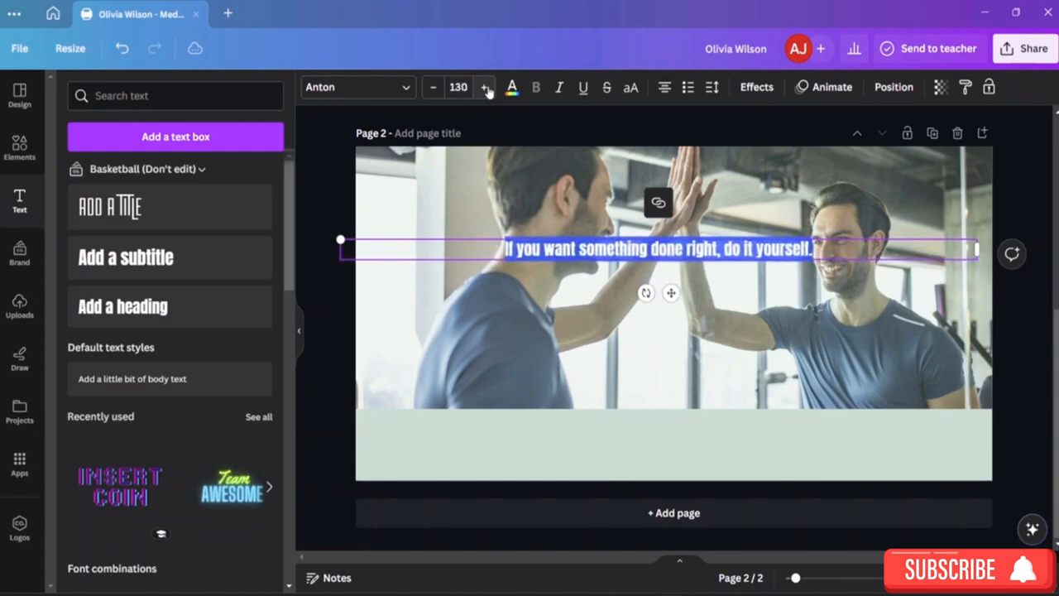
left_click(485, 88)
left_click(485, 87)
left_click(486, 88)
left_click(486, 88)
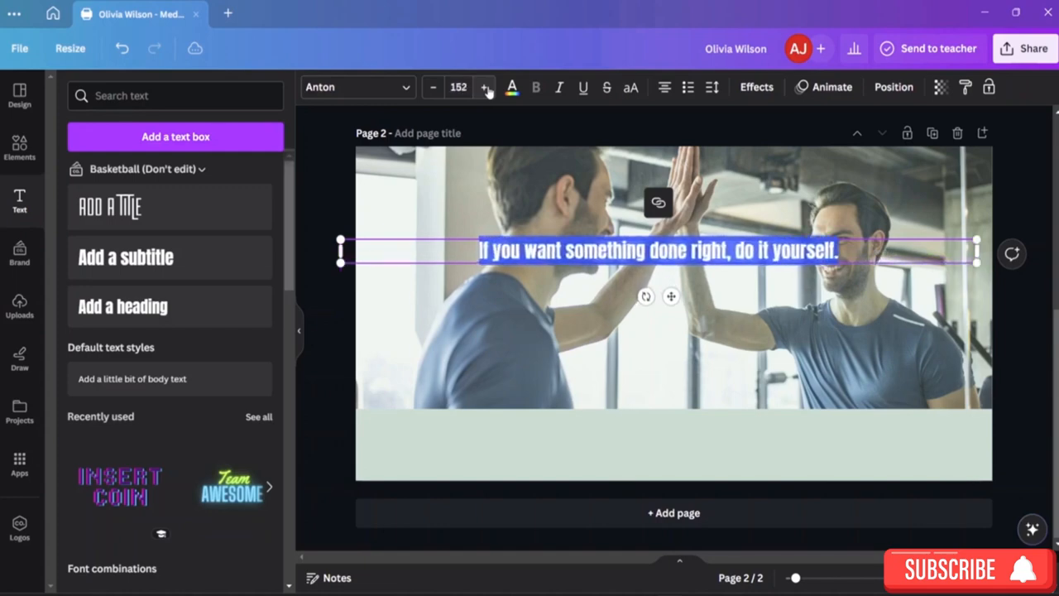
left_click(485, 88)
left_click(486, 87)
left_click(485, 87)
left_click(485, 87)
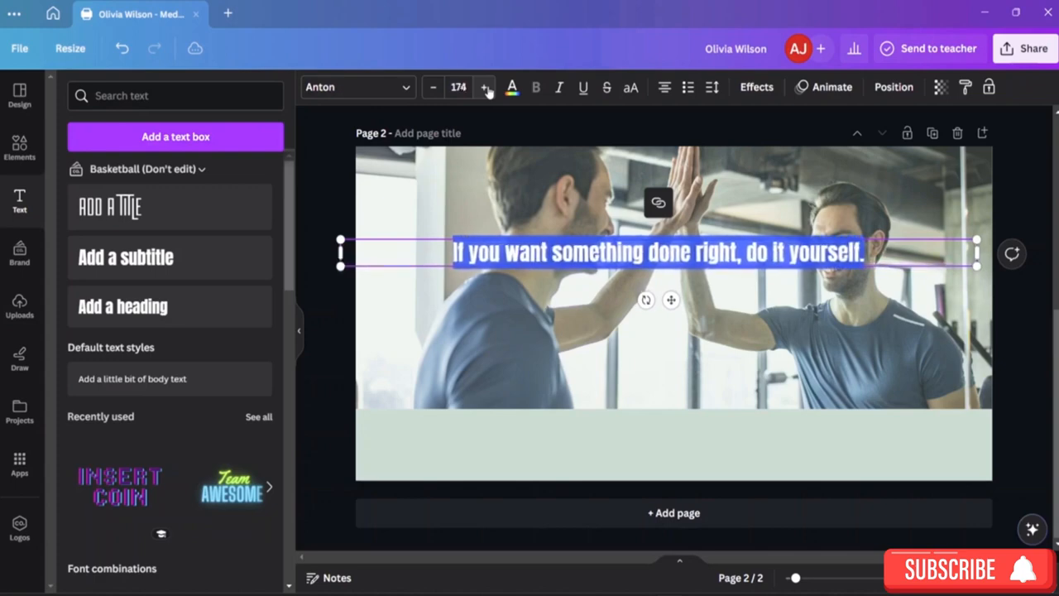
left_click(486, 87)
left_click(486, 88)
left_click(486, 89)
left_click(487, 89)
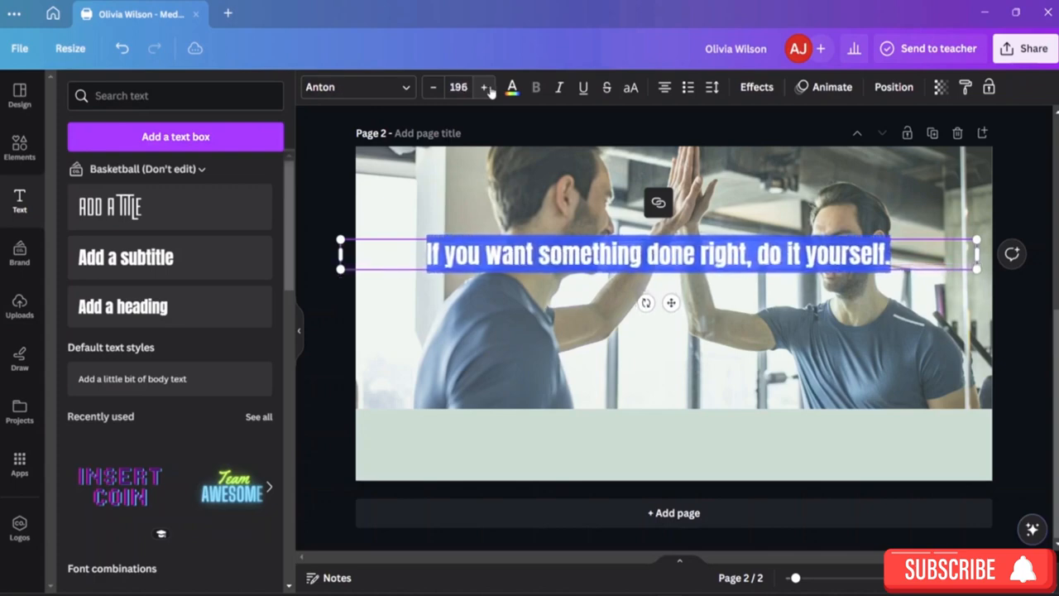
left_click(486, 88)
left_click(487, 88)
left_click(486, 89)
left_click(486, 88)
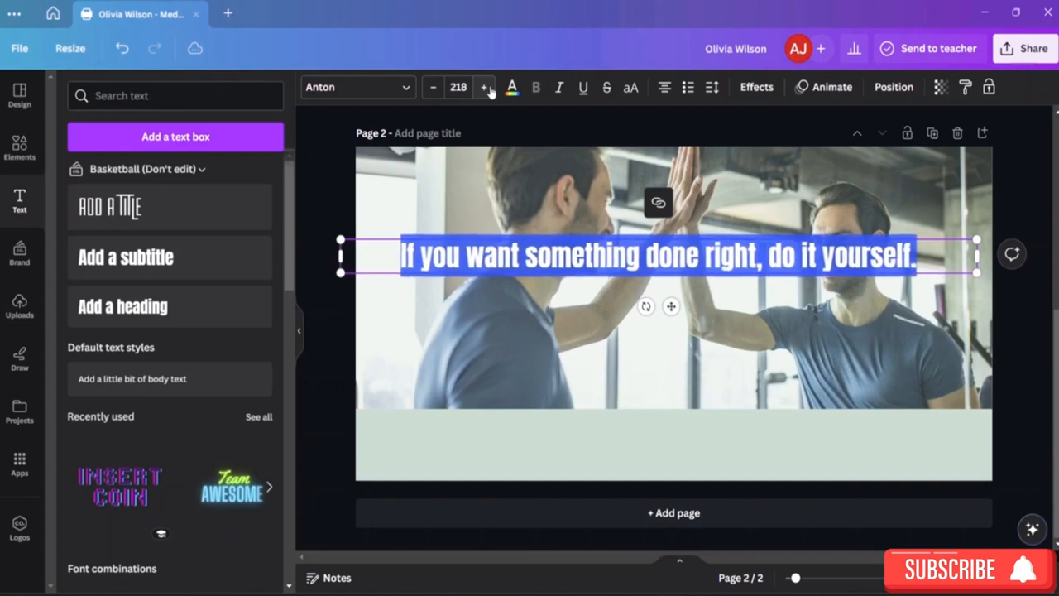
left_click(486, 88)
left_click(487, 88)
left_click(487, 89)
left_click(487, 89)
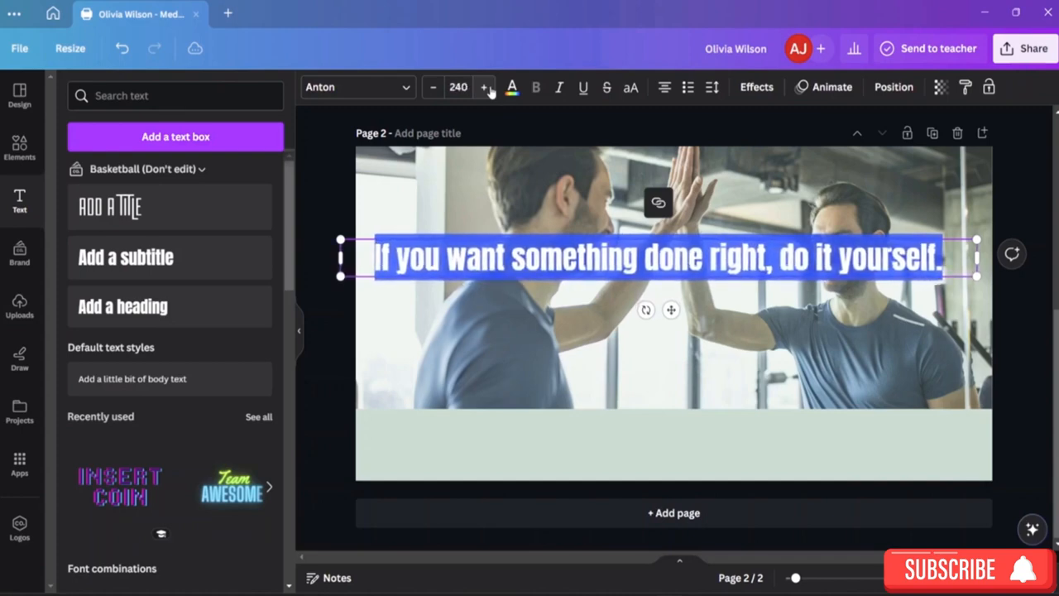
left_click(487, 89)
left_click(486, 88)
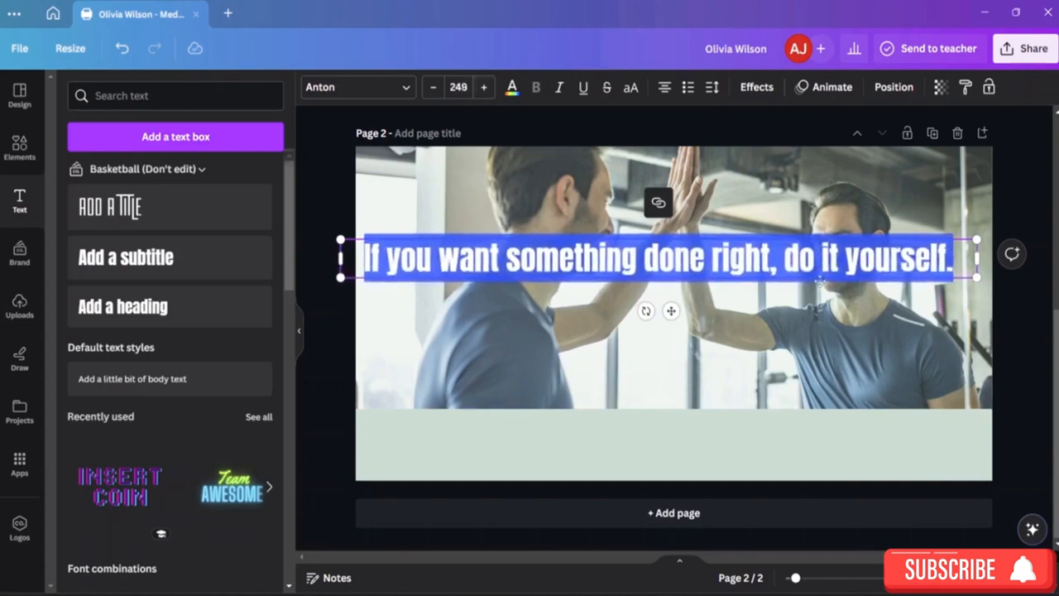
left_click(484, 87)
left_click(483, 87)
left_click(484, 88)
left_click(484, 88)
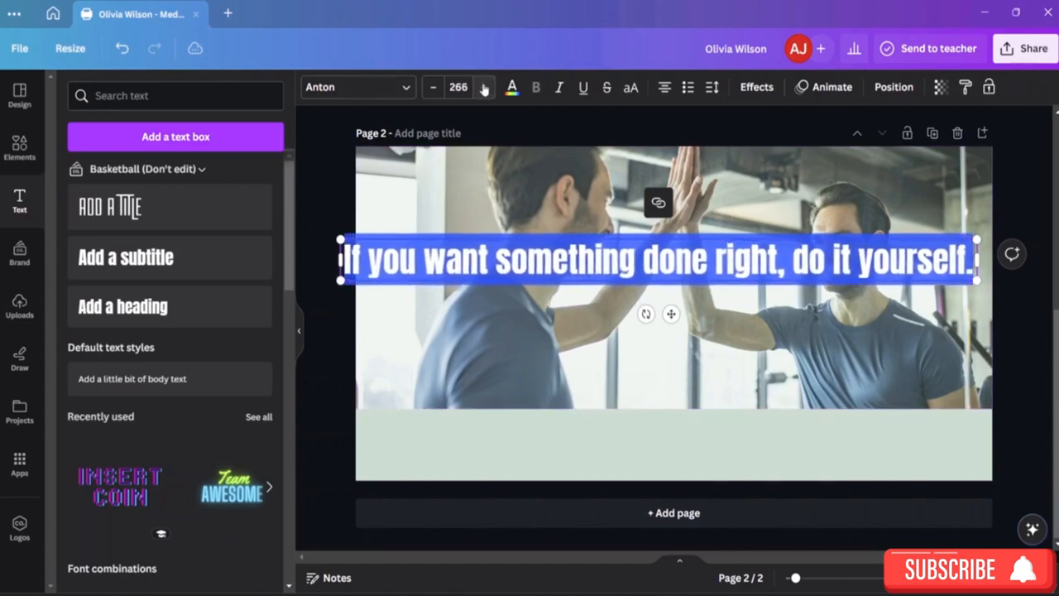
left_click(484, 88)
left_click(484, 88)
left_click(484, 88)
left_click(484, 88)
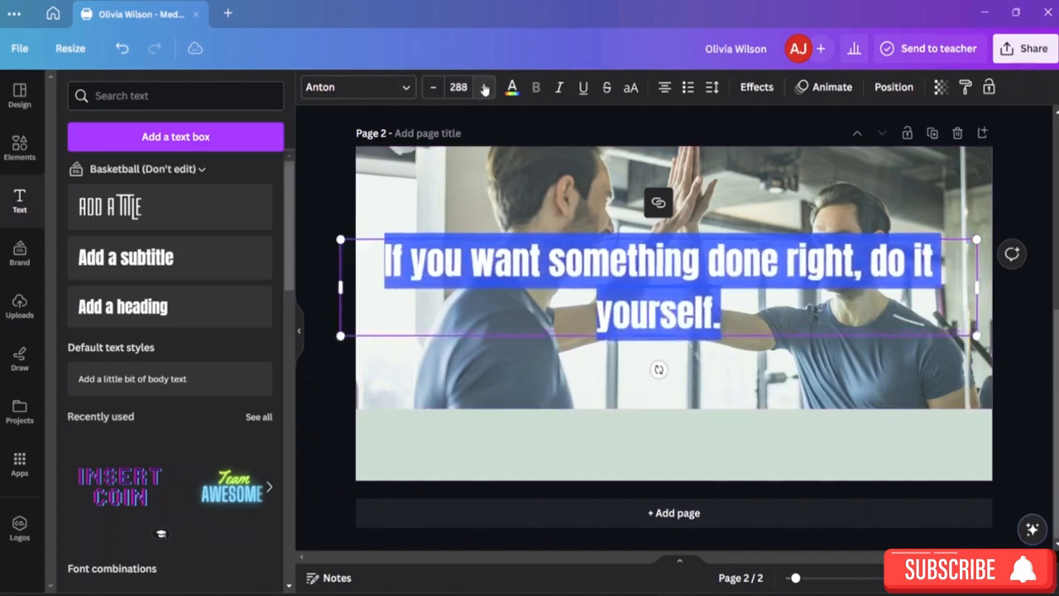
left_click(484, 88)
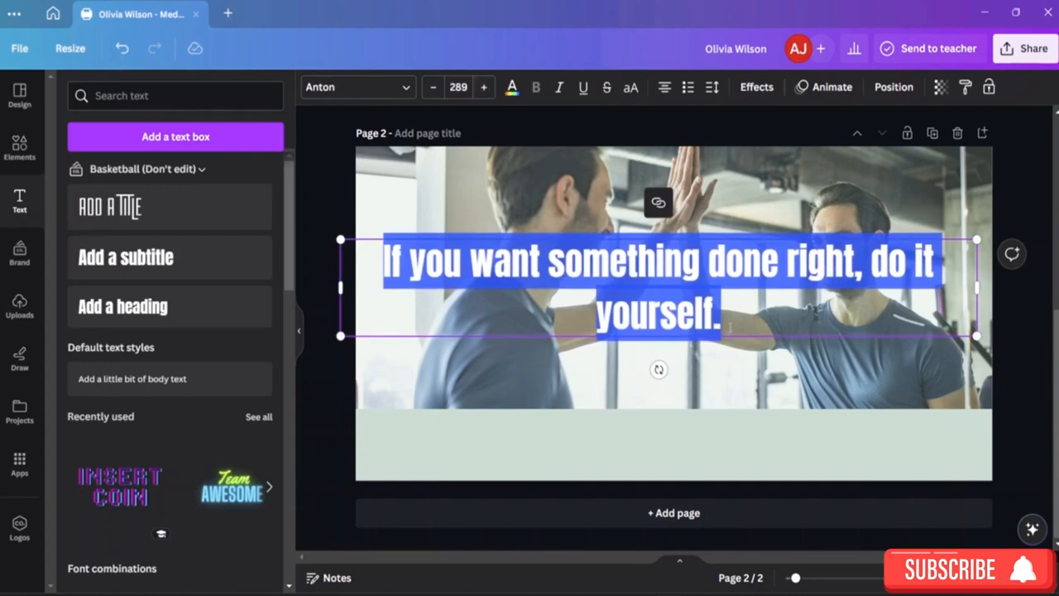
Delete the full stop at the end of the quote
left_click(732, 306)
key("BackSpace")
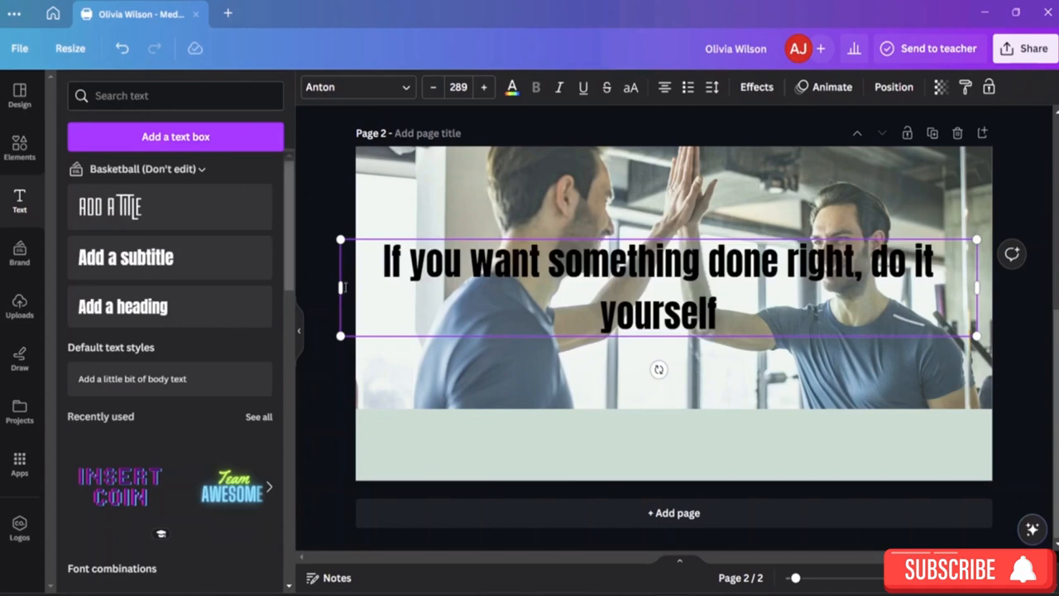
Narrow the quote's text box from both sides to fit within the page, and move it lower on the photo
left_click_drag(343, 287, 385, 288)
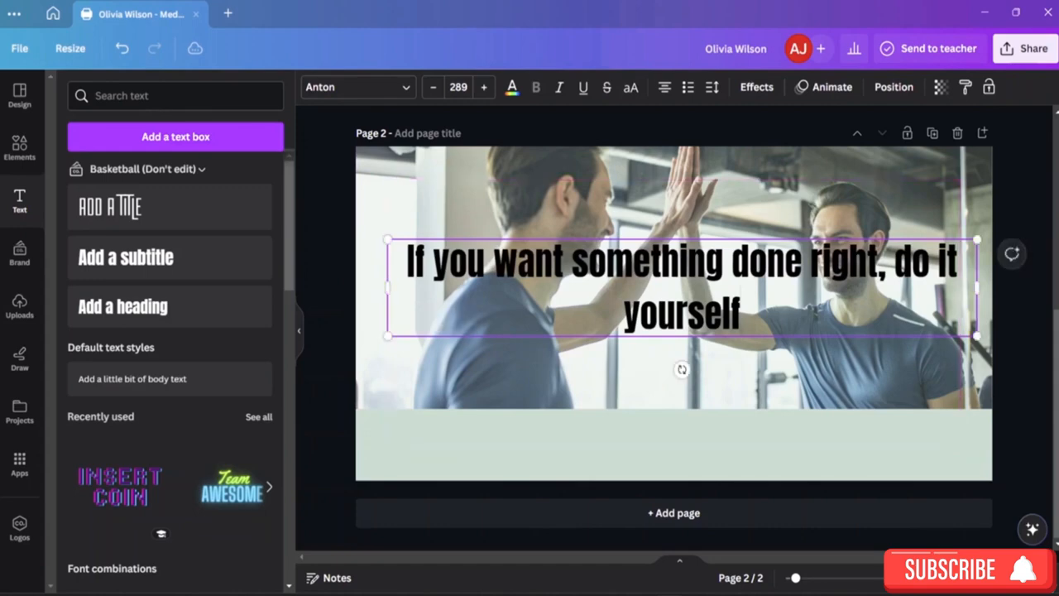
left_click_drag(977, 286, 960, 287)
left_click(767, 352)
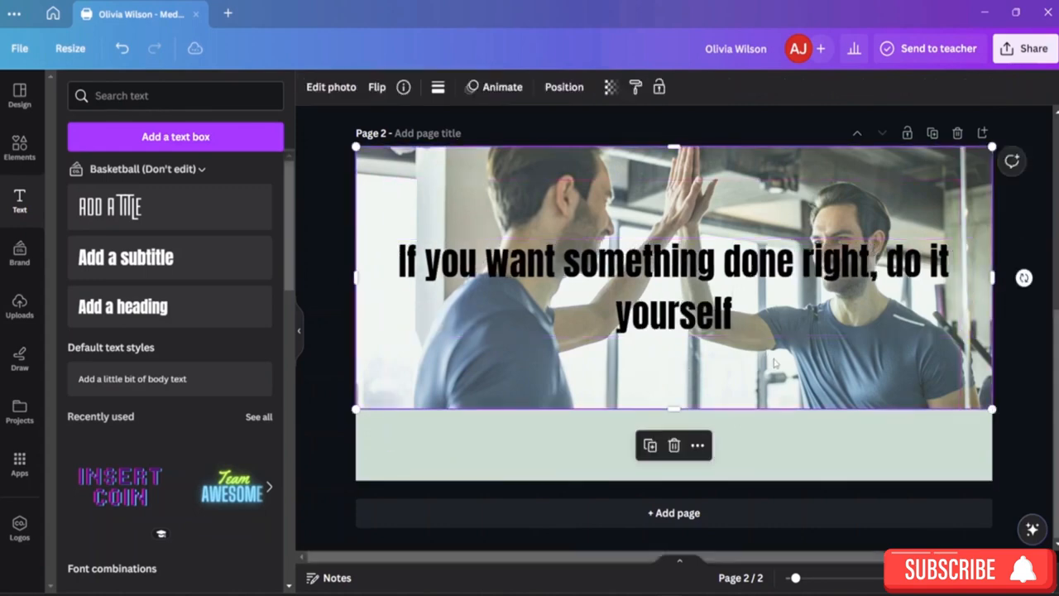
left_click_drag(686, 272, 691, 312)
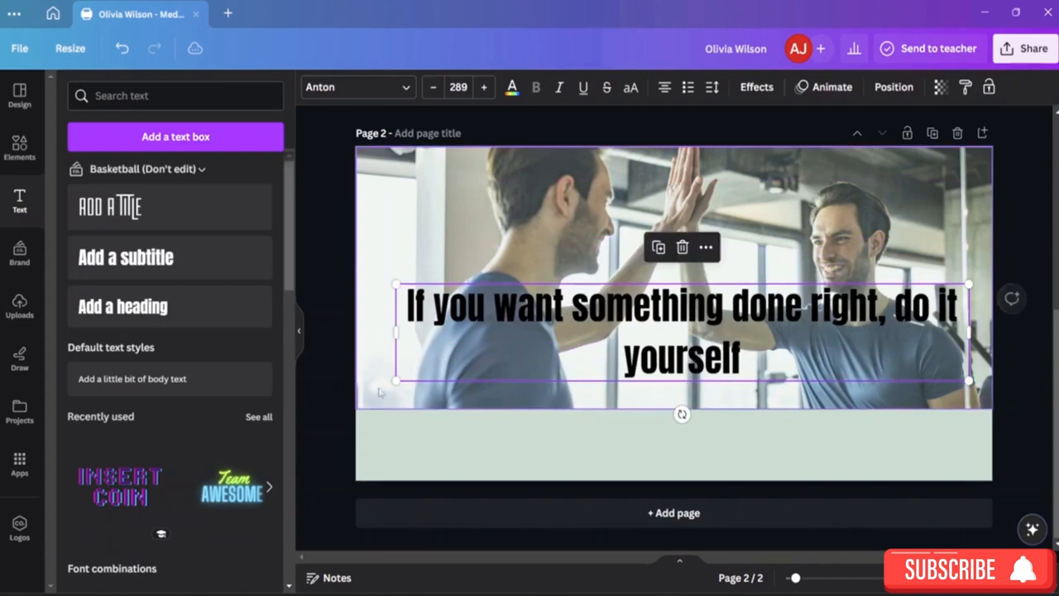
Try the Gang of Three and Li Mustafa Sa. Unicode fonts on the whole quote
left_click(409, 306)
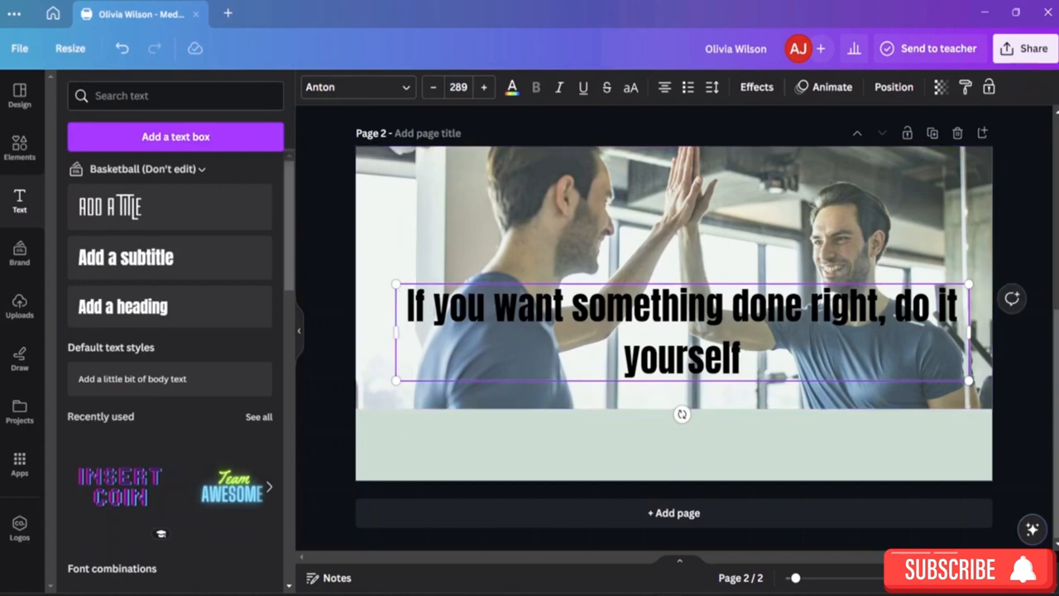
left_click_drag(743, 367, 403, 299)
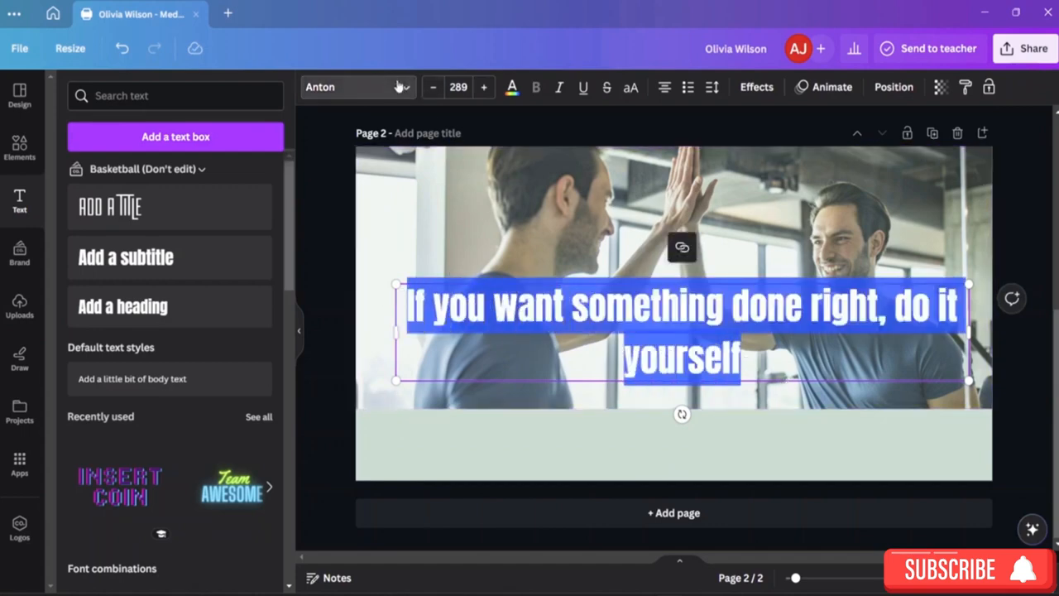
left_click(364, 87)
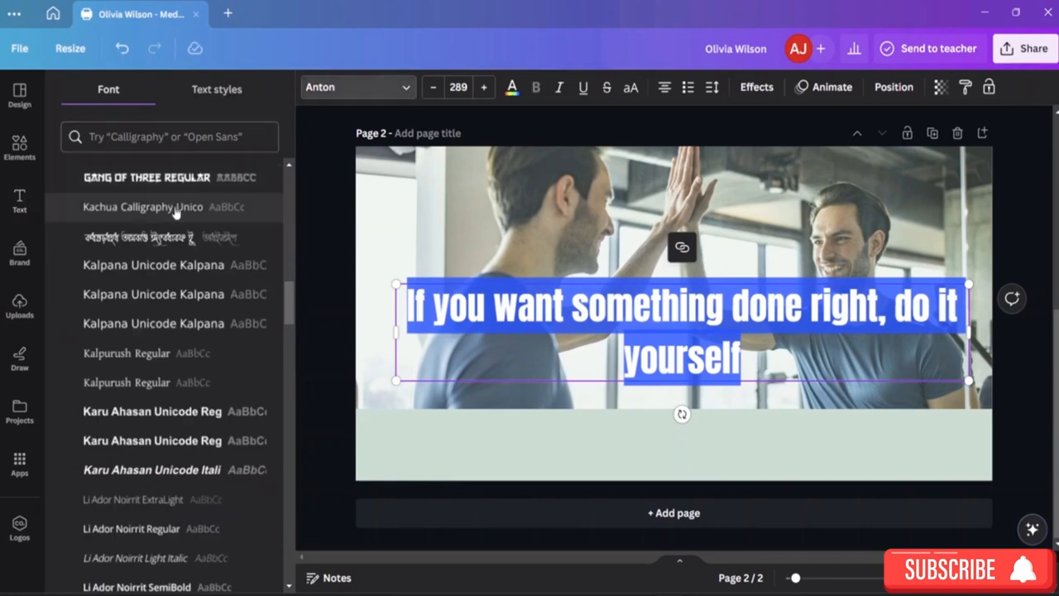
left_click(157, 179)
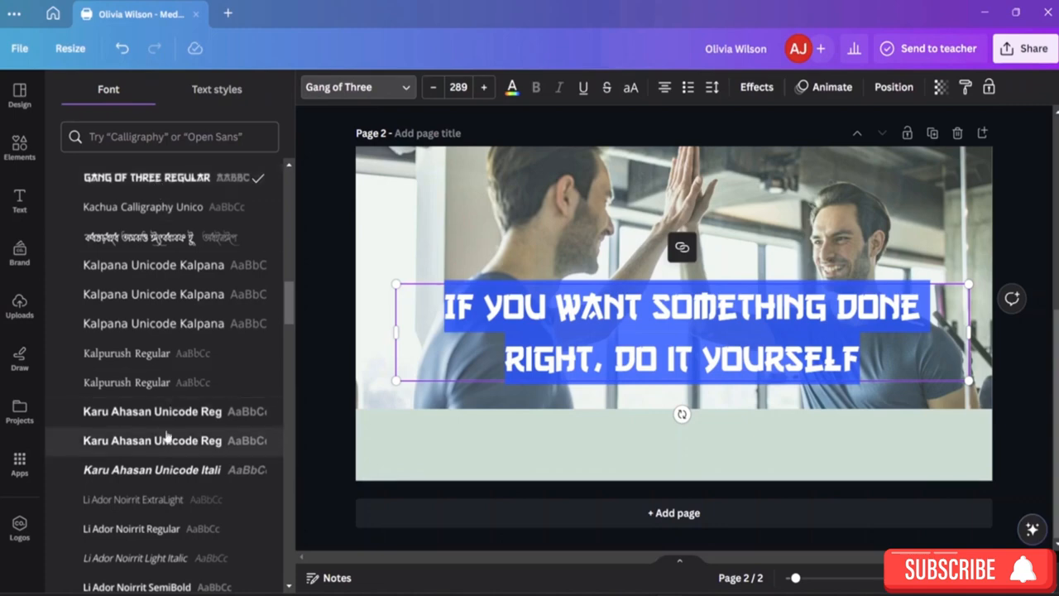
scroll(162, 430, "down", 15)
scroll(164, 429, "down", 3)
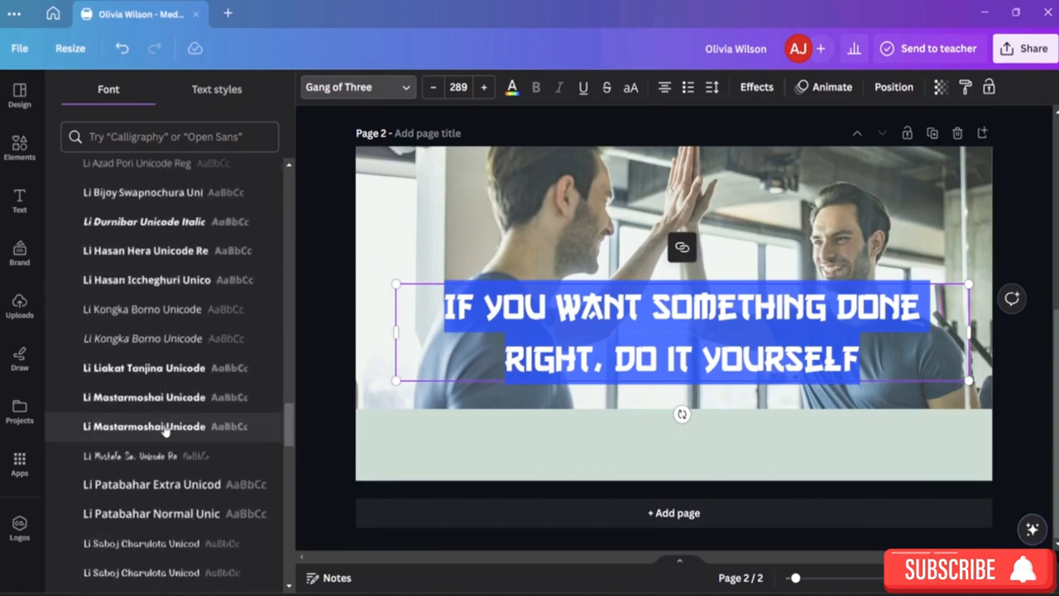
left_click(165, 458)
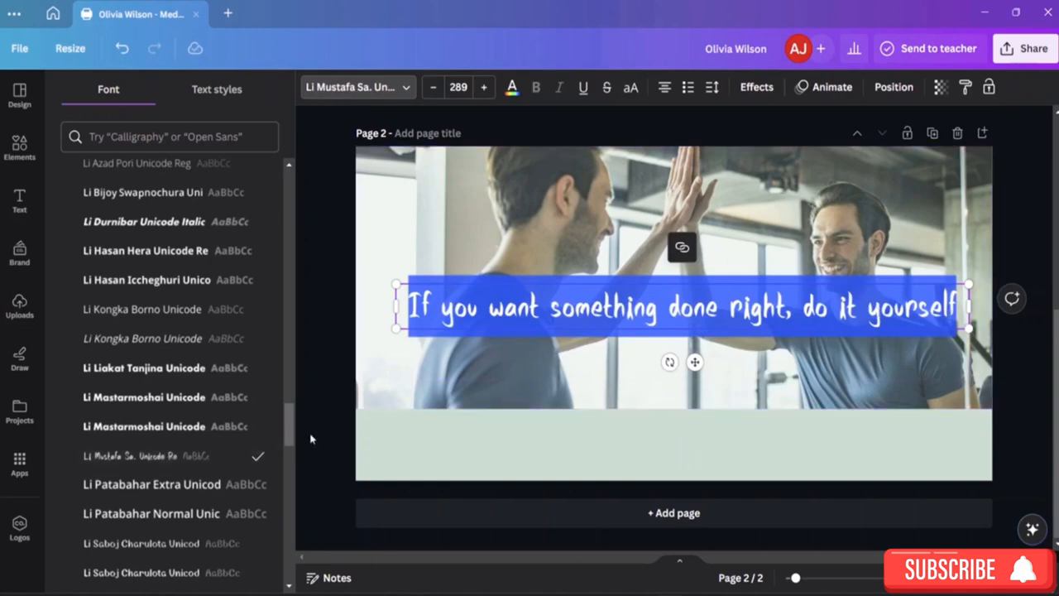
Try the Advetime font from the popular fonts on the quote
scroll(179, 426, "down", 8)
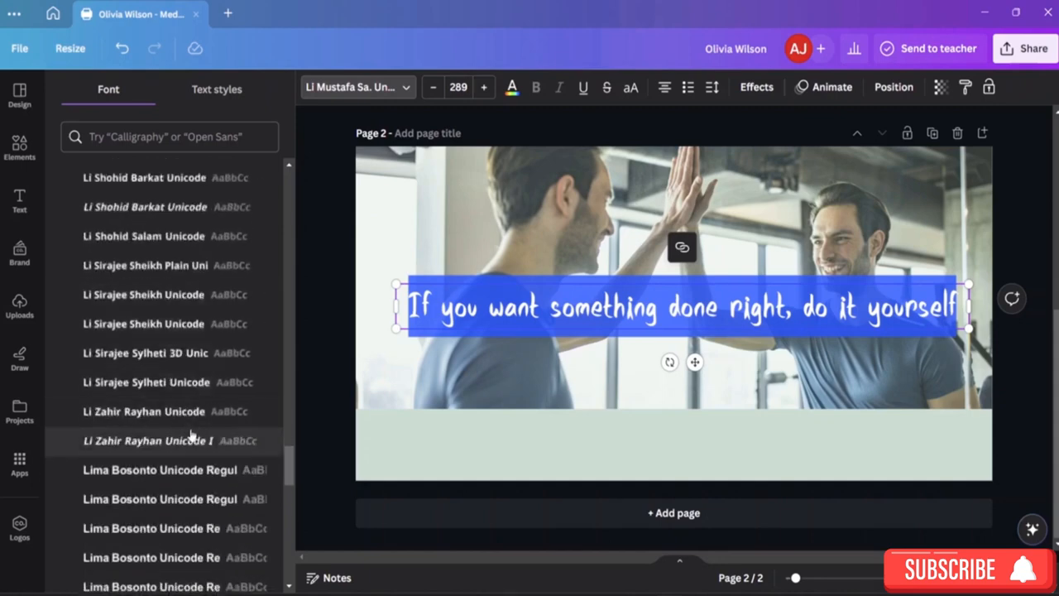
scroll(190, 434, "down", 8)
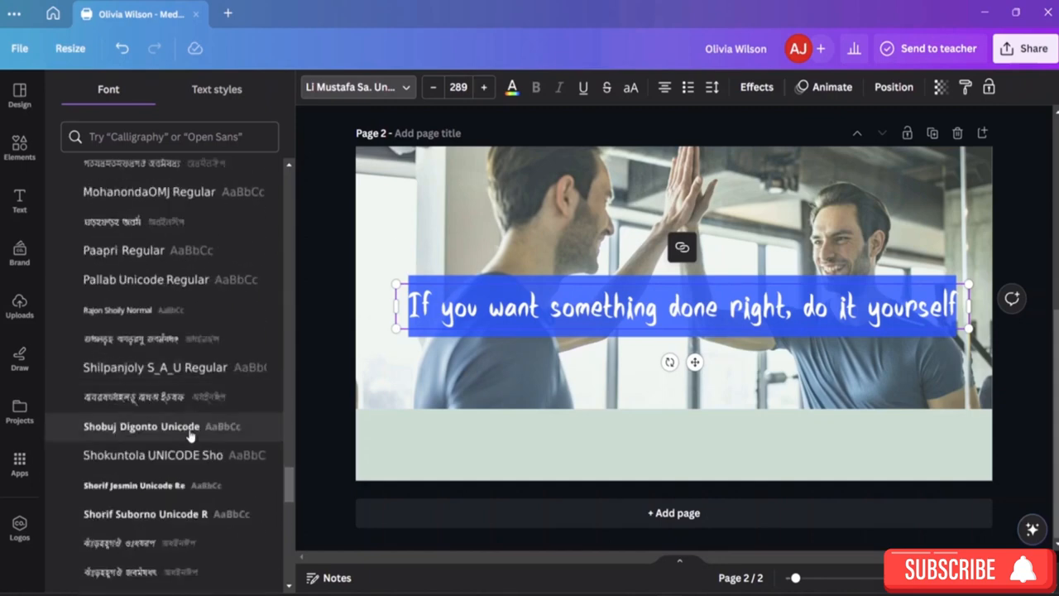
scroll(185, 431, "down", 5)
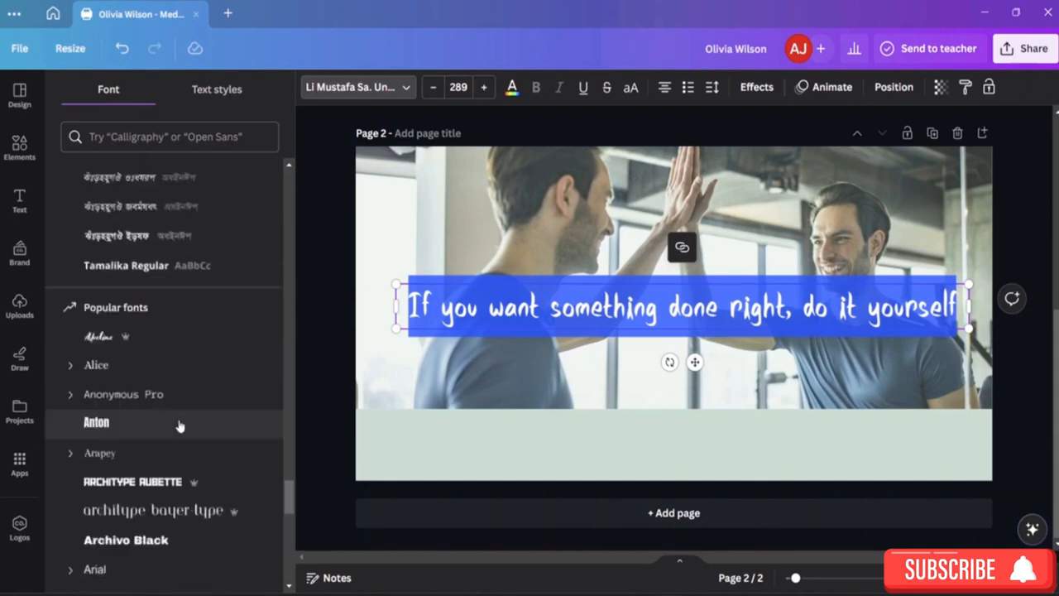
left_click(167, 352)
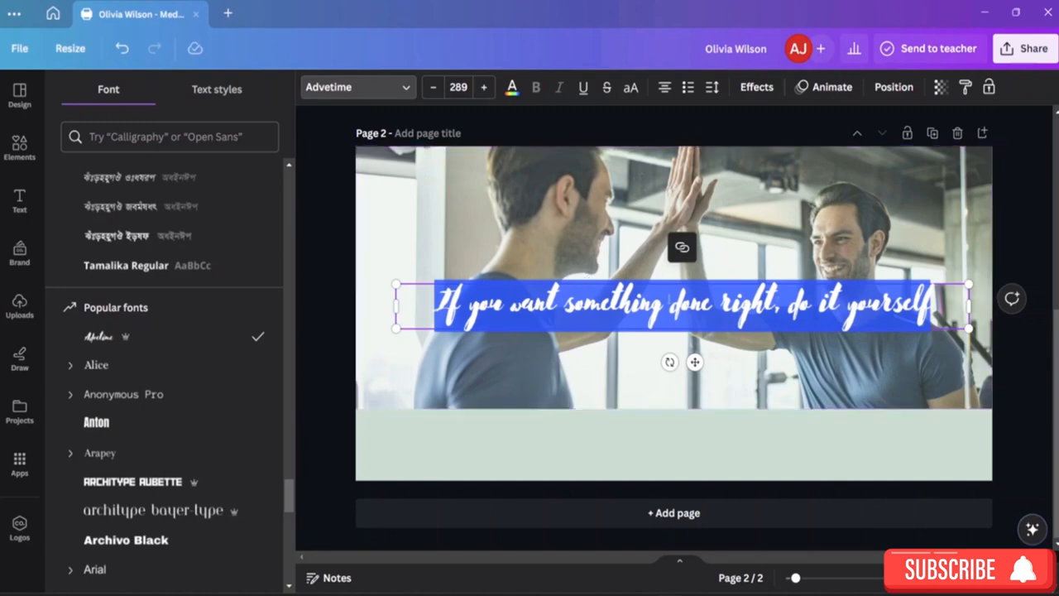
Change the quote's font to Architype Aubette
scroll(166, 449, "down", 5)
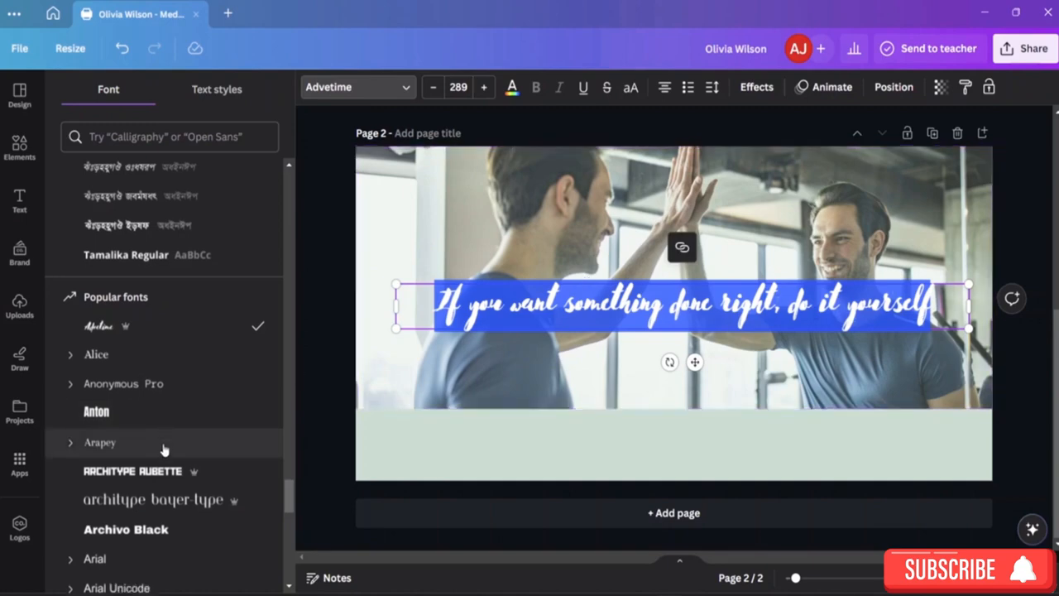
left_click(126, 265)
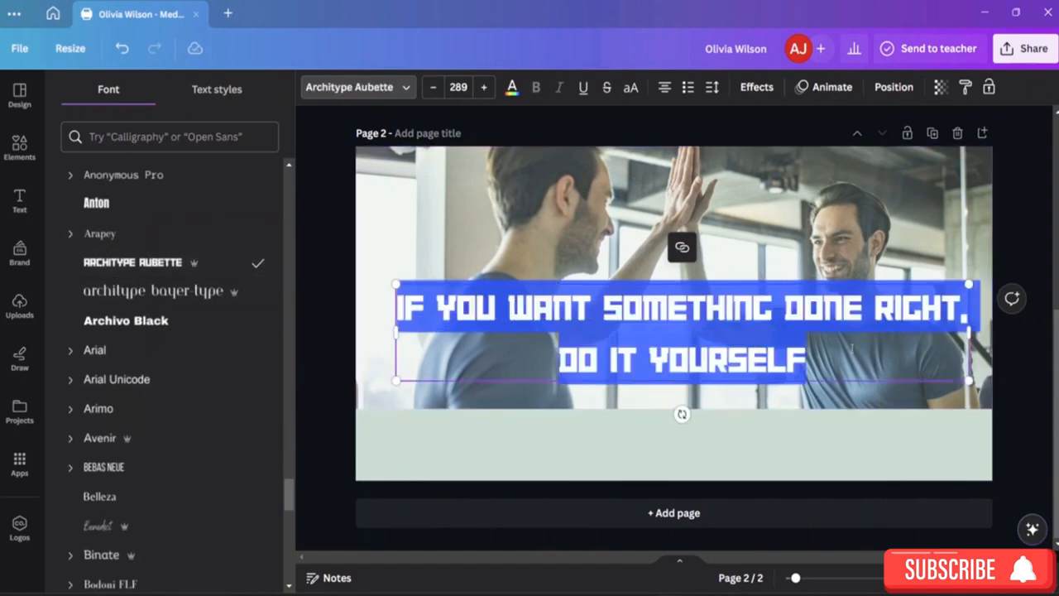
Try pink and then dark blue as the text colour of the whole quote
left_click(512, 88)
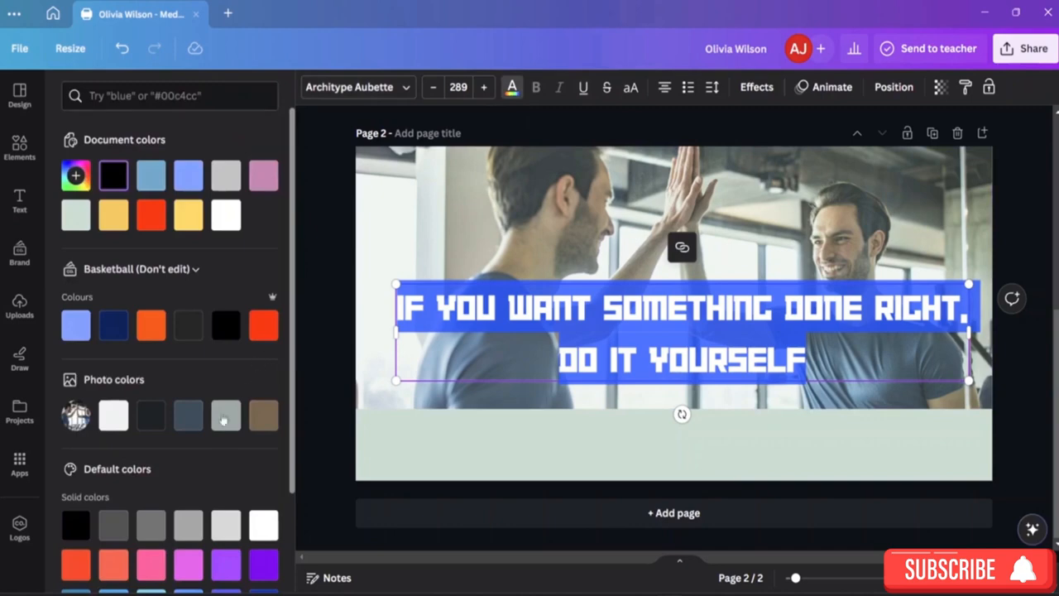
scroll(194, 468, "down", 3)
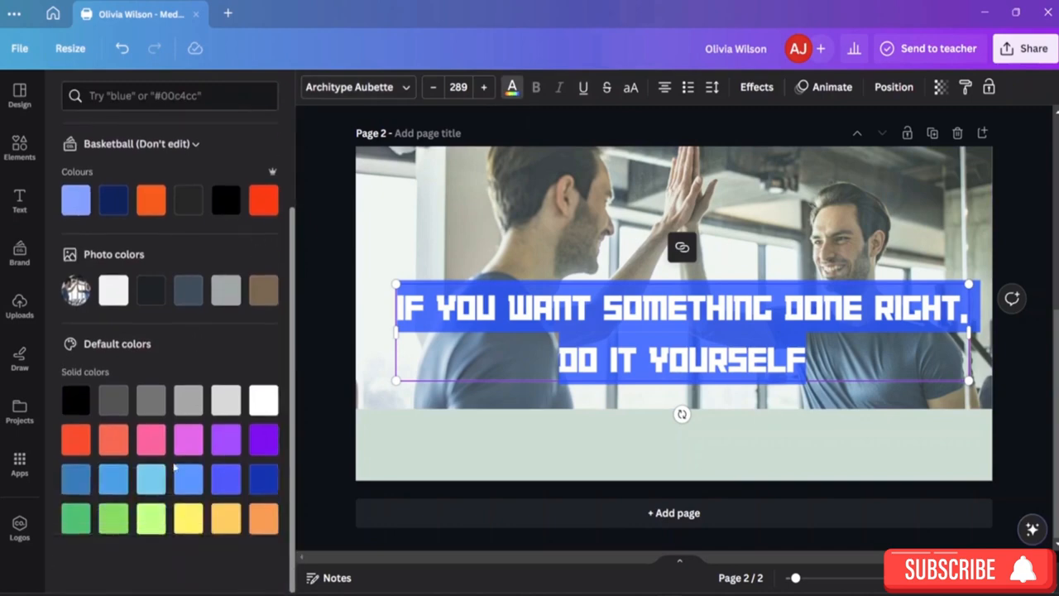
scroll(186, 364, "up", 3)
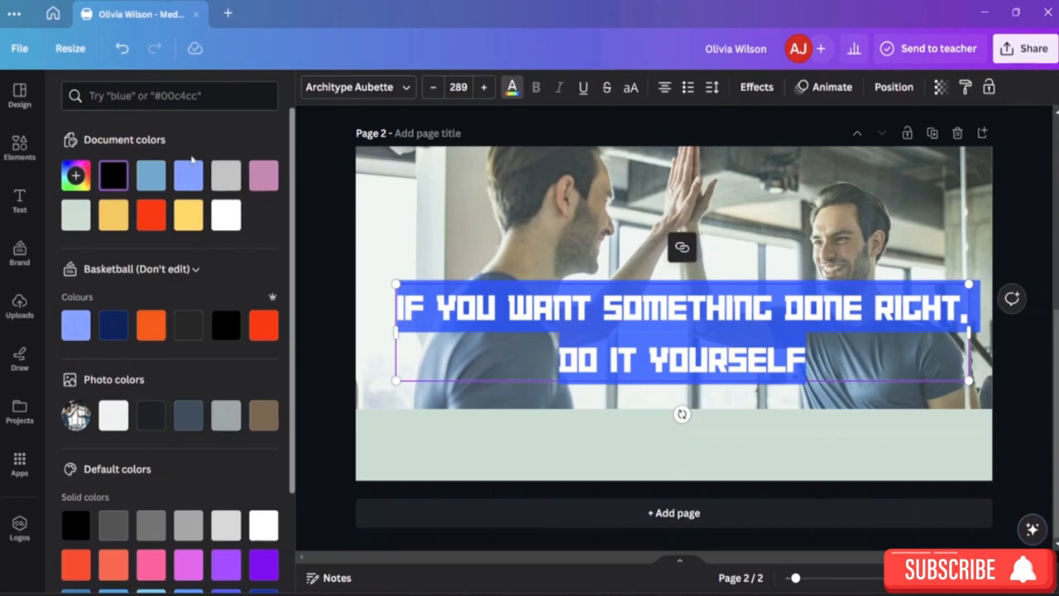
scroll(151, 422, "down", 3)
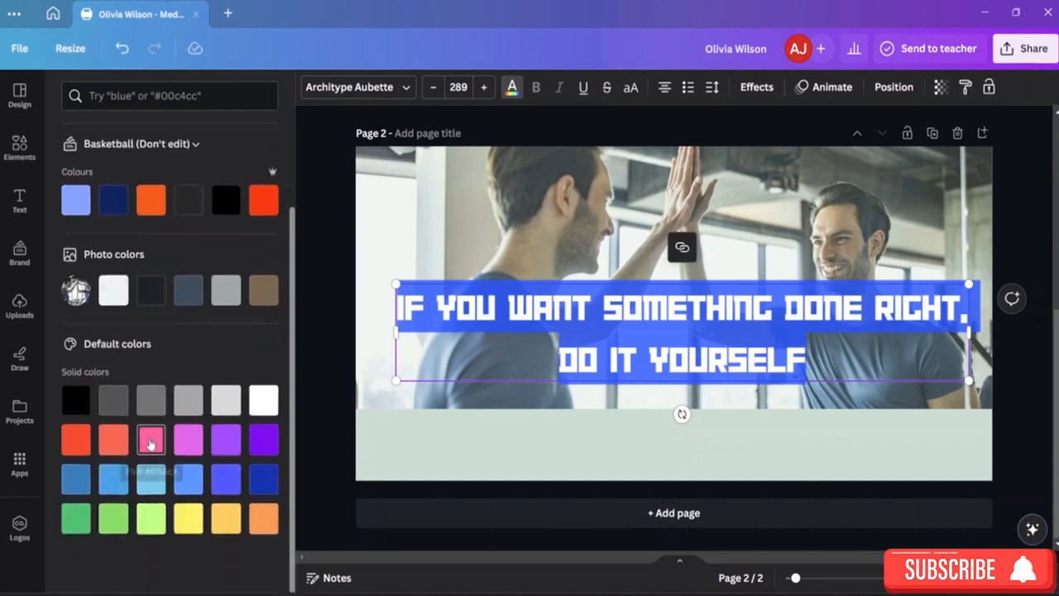
left_click(151, 441)
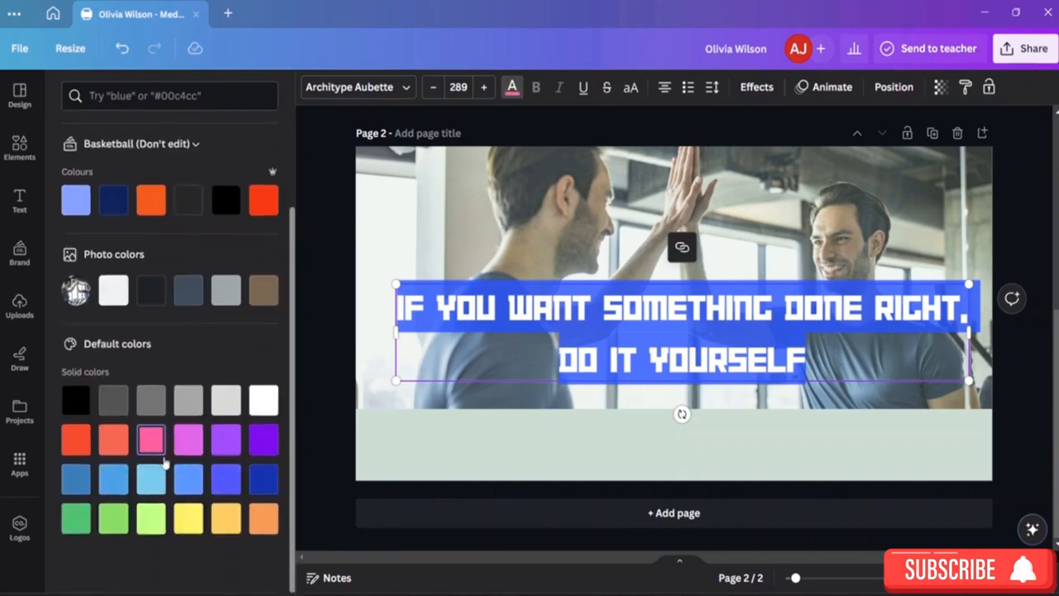
left_click(263, 483)
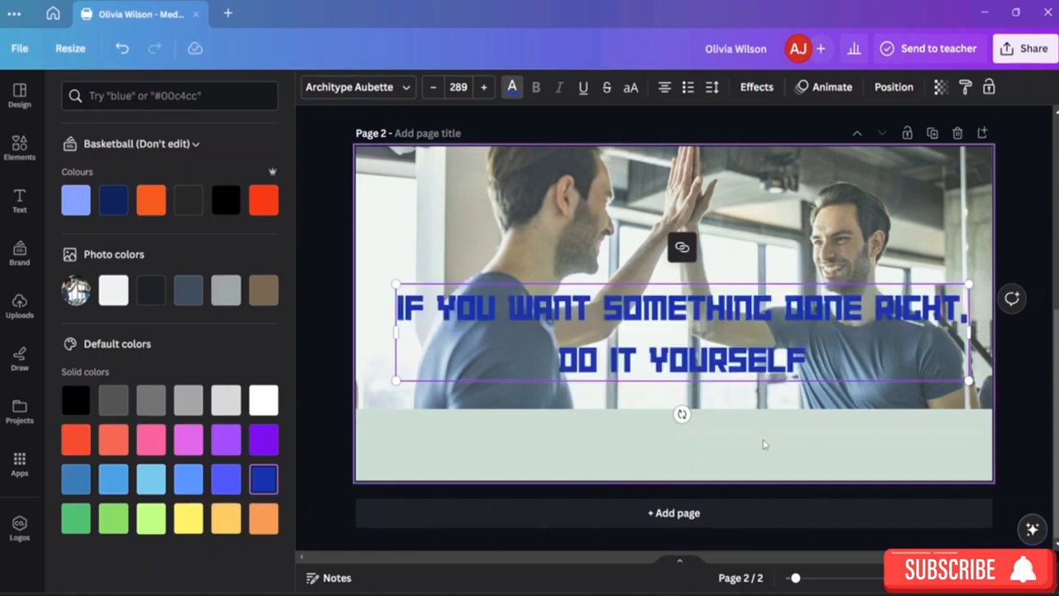
Move the quote's text box slightly lower and to the right on the photo
left_click(765, 445)
left_click(803, 361)
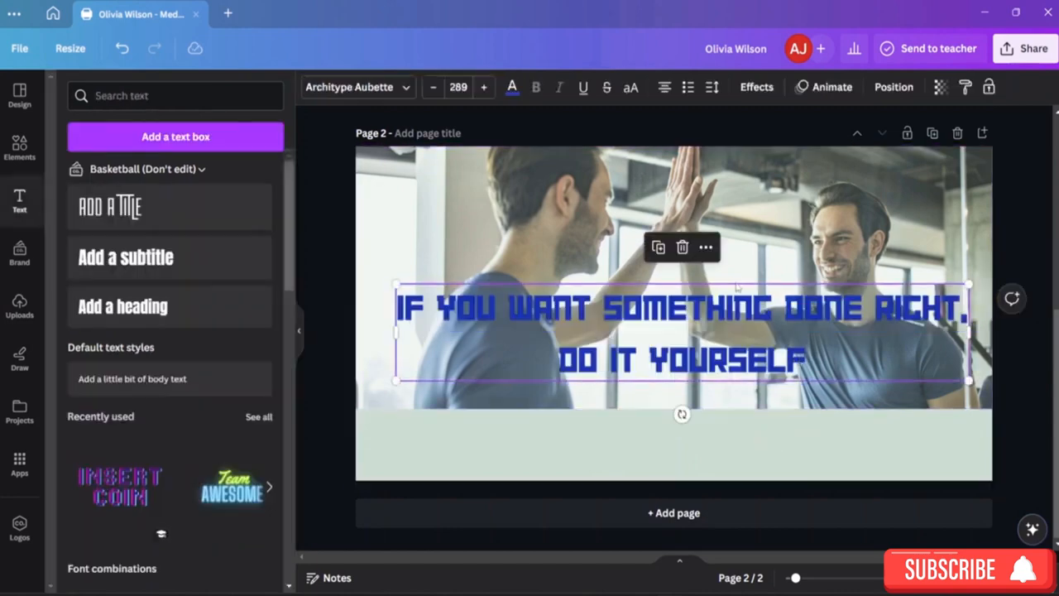
mouse_move(737, 296)
left_mouse_down()
mouse_move(747, 202)
mouse_move(744, 305)
left_mouse_up()
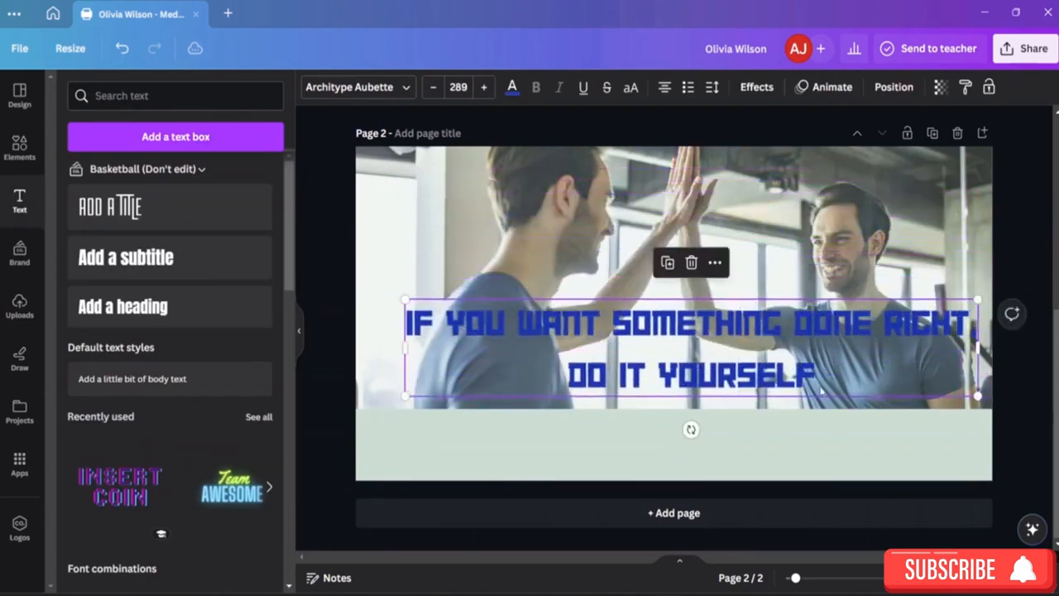
Change the text colour of the whole quote to black
left_click(814, 383)
left_click_drag(814, 383, 402, 314)
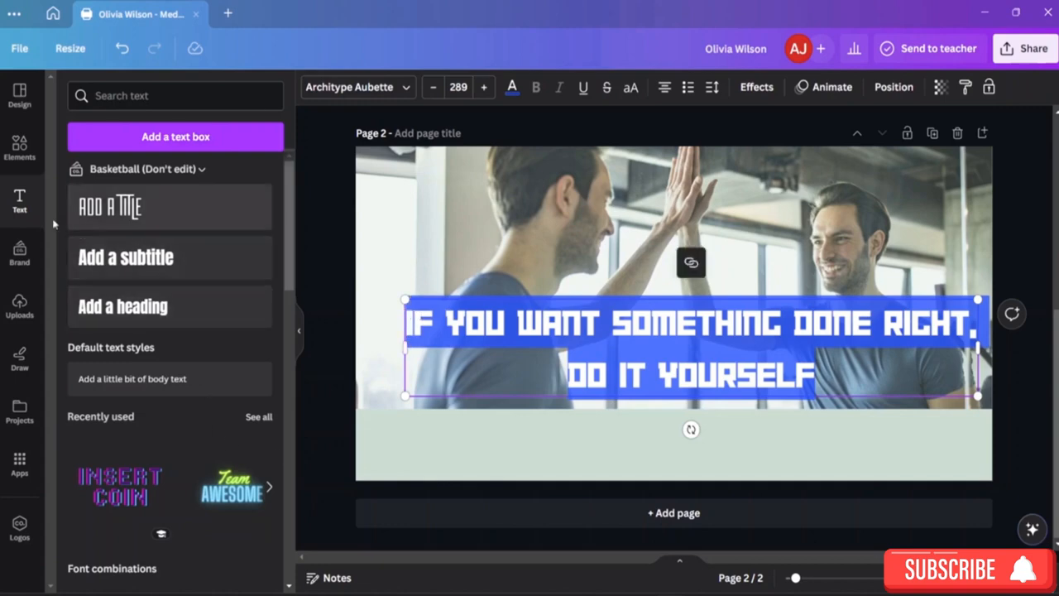
left_click(512, 87)
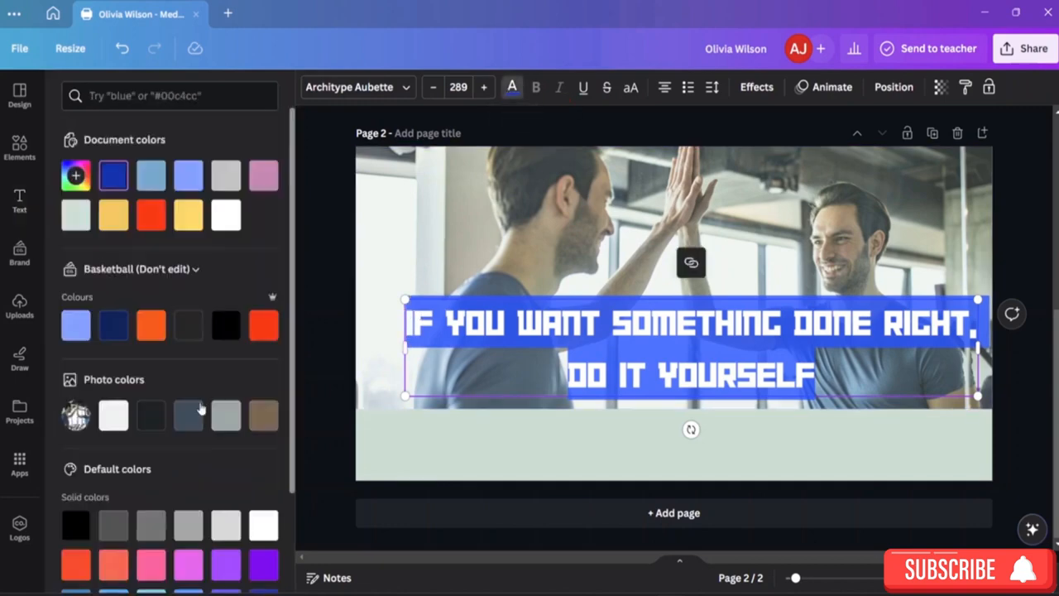
scroll(132, 439, "down", 3)
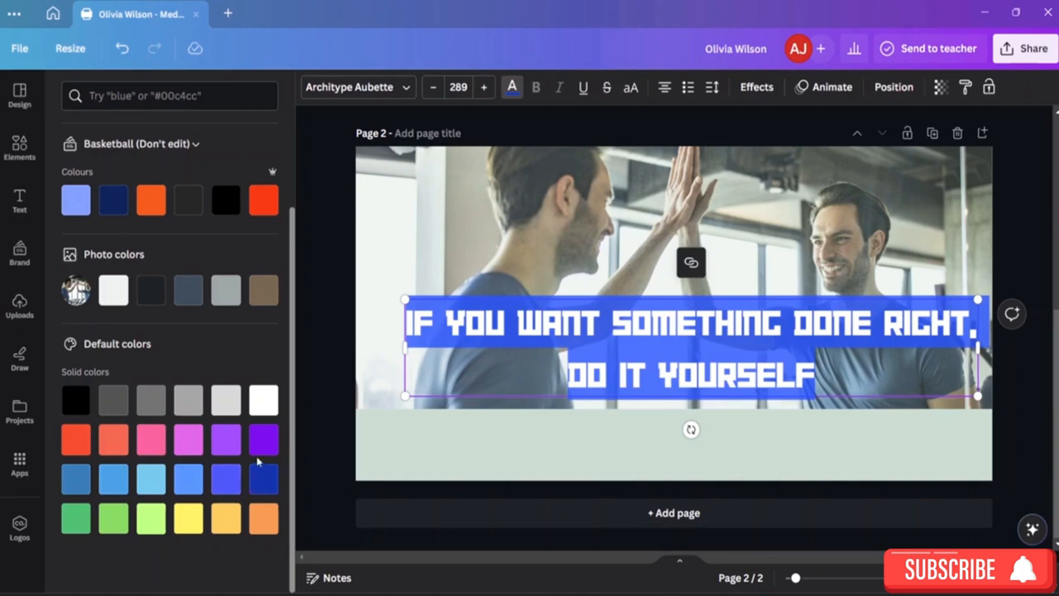
left_click(74, 404)
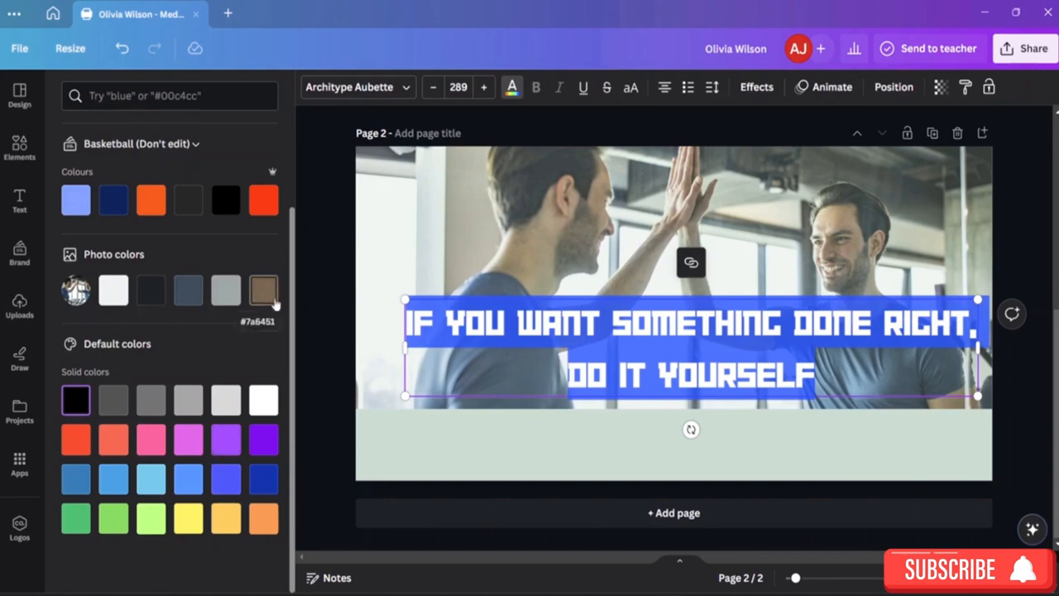
left_click(808, 440)
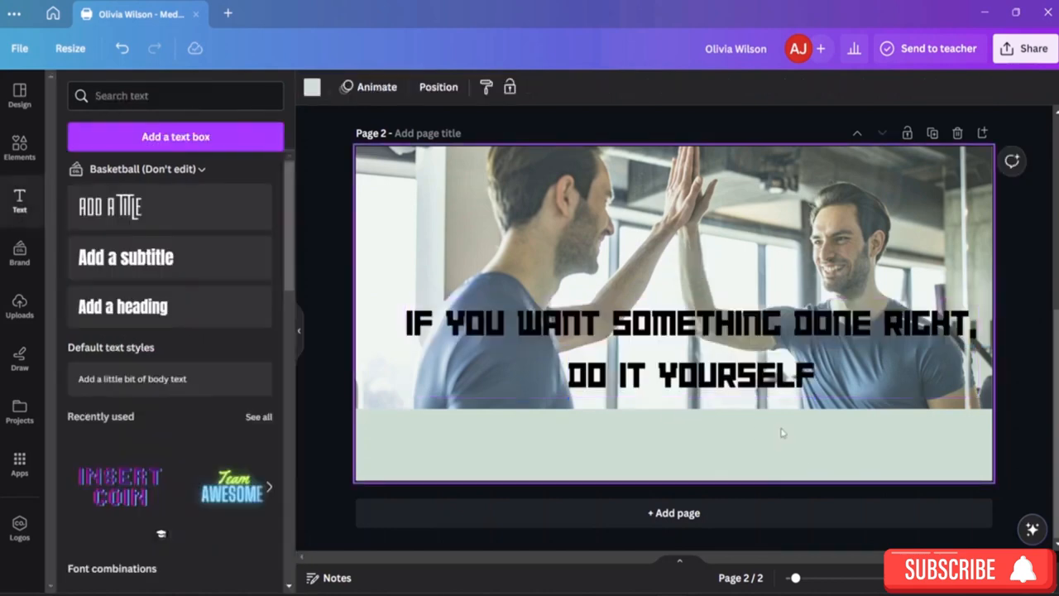
left_click(407, 340)
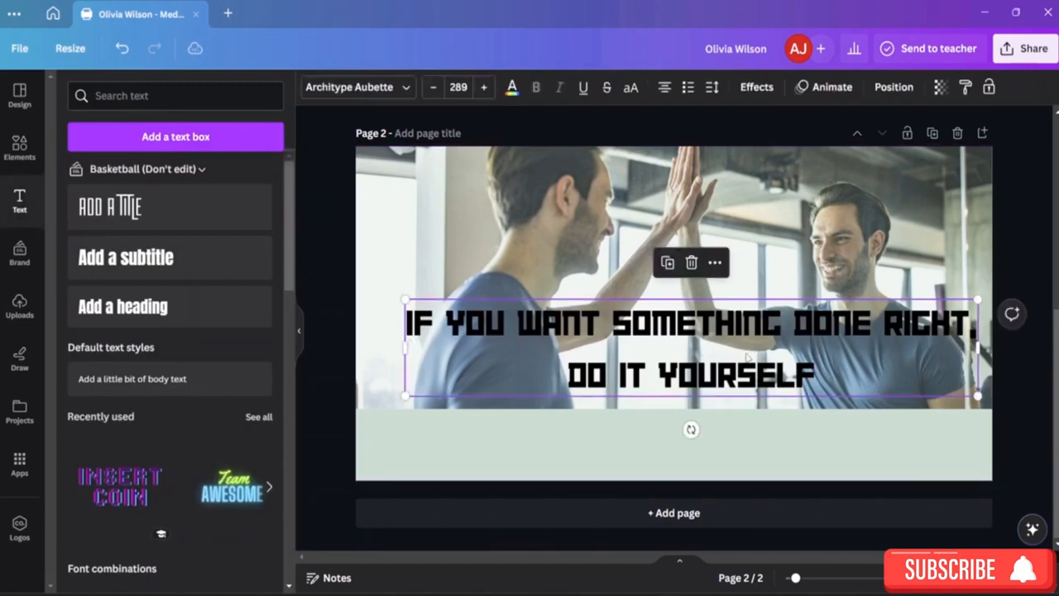
left_click(822, 375)
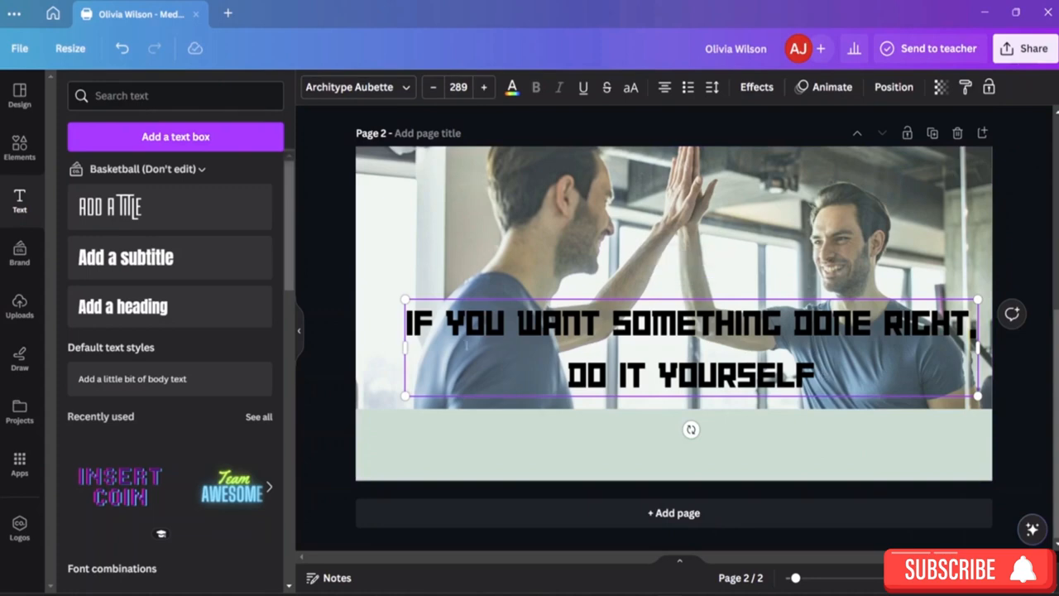
Replace the photo search with a search for "quotation"
left_click(19, 147)
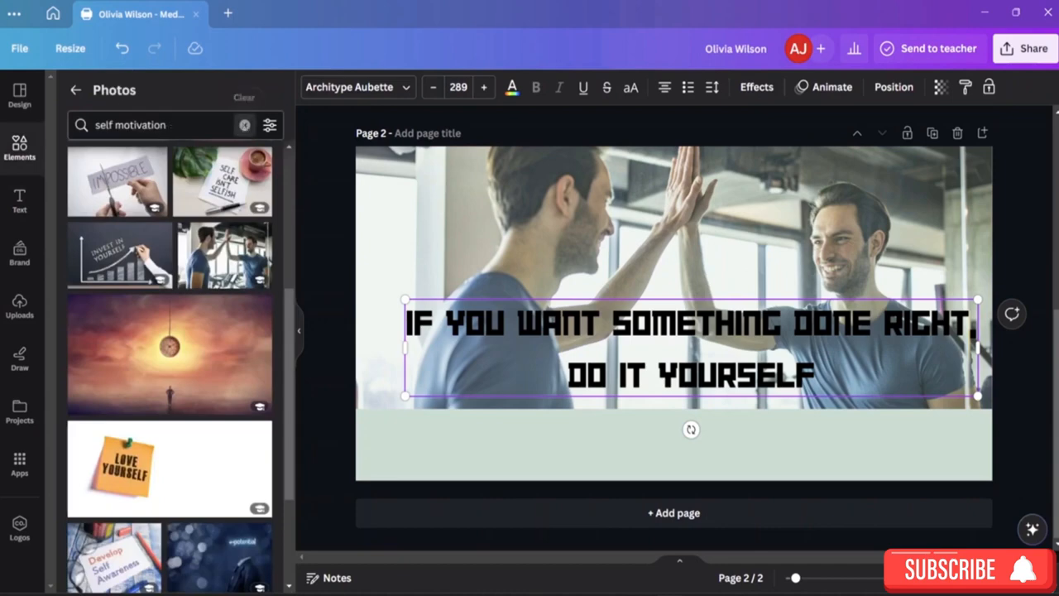
left_click(244, 124)
type("q")
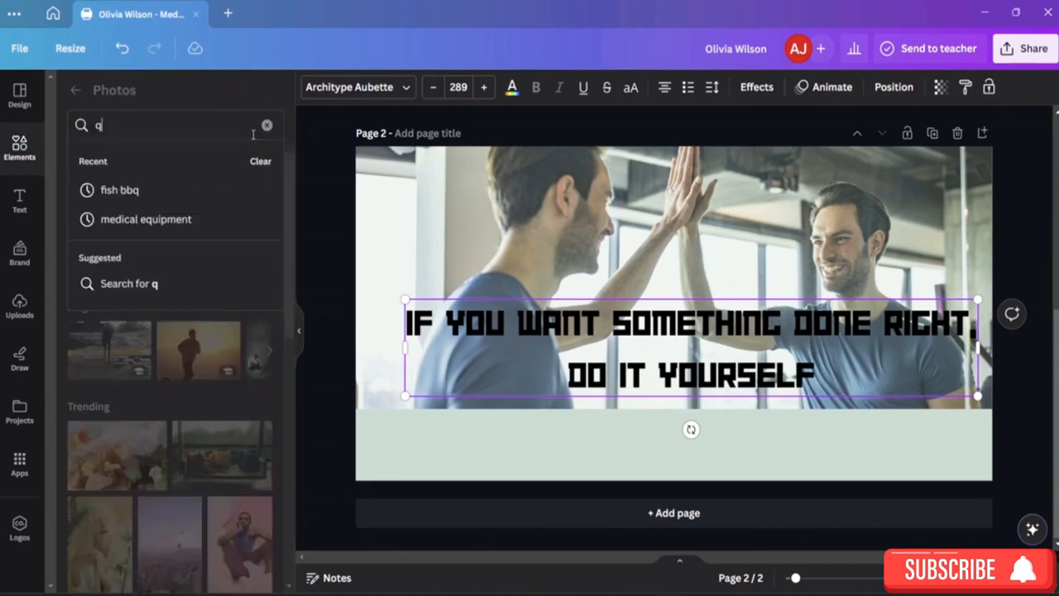
type("uotat")
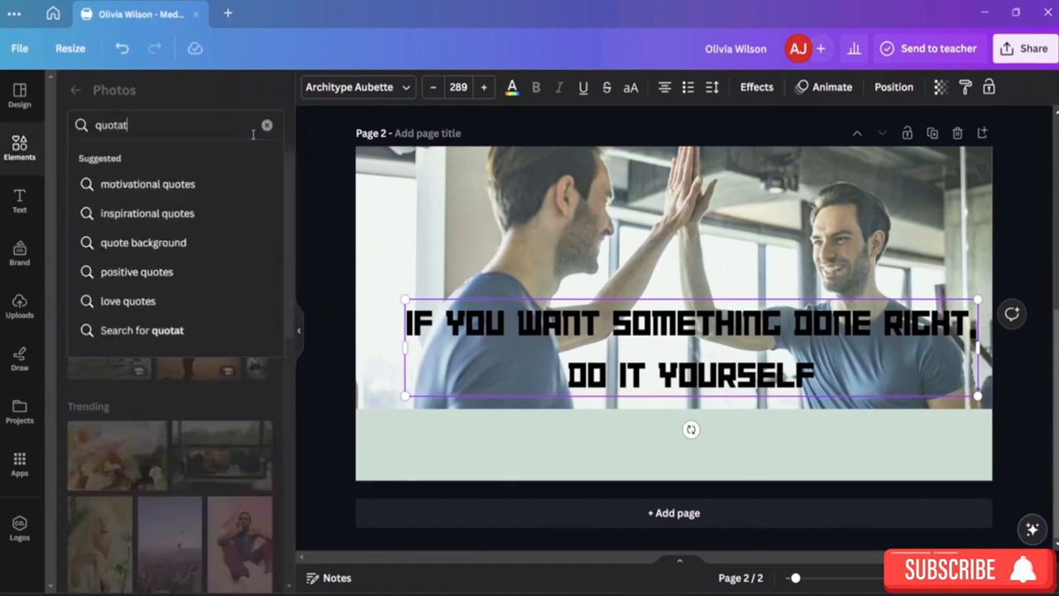
type("ion")
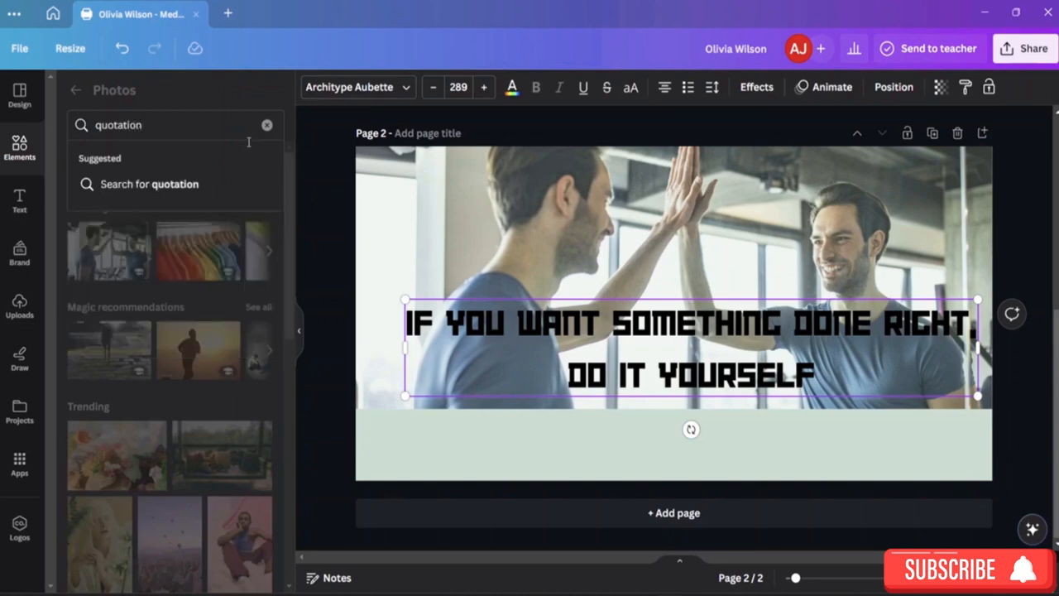
left_click(207, 183)
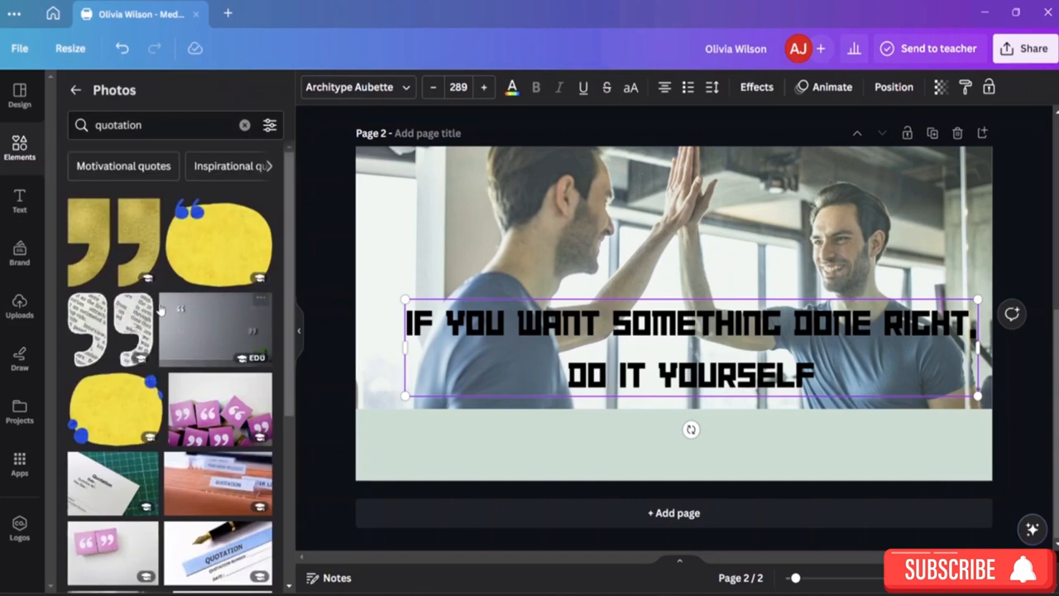
Insert the gold quotation marks photo, shrink it to about letter height and place it right after "YOURSELF"
left_click(120, 246)
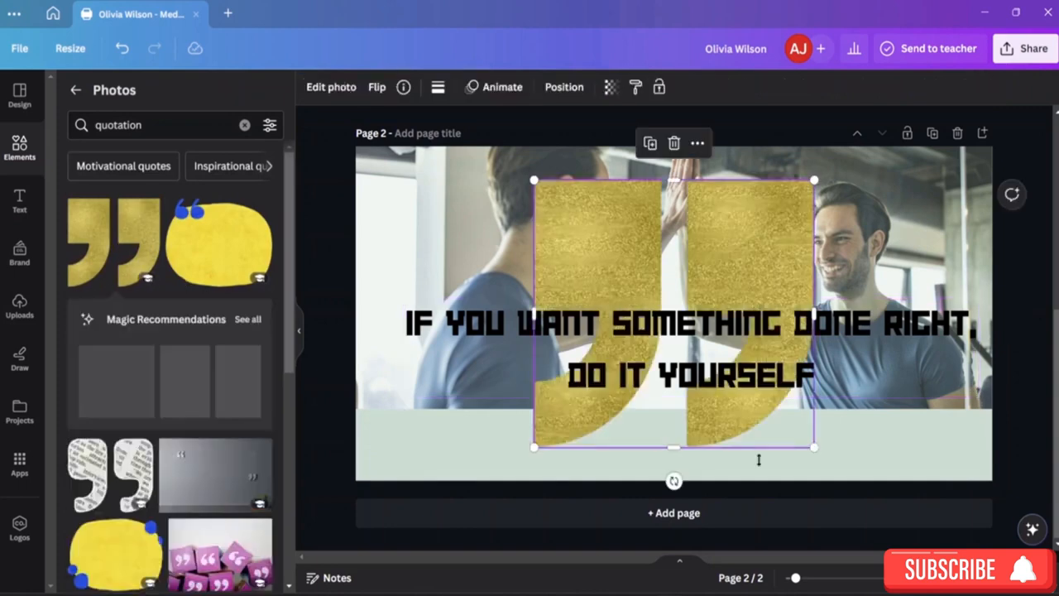
left_click_drag(813, 445, 558, 198)
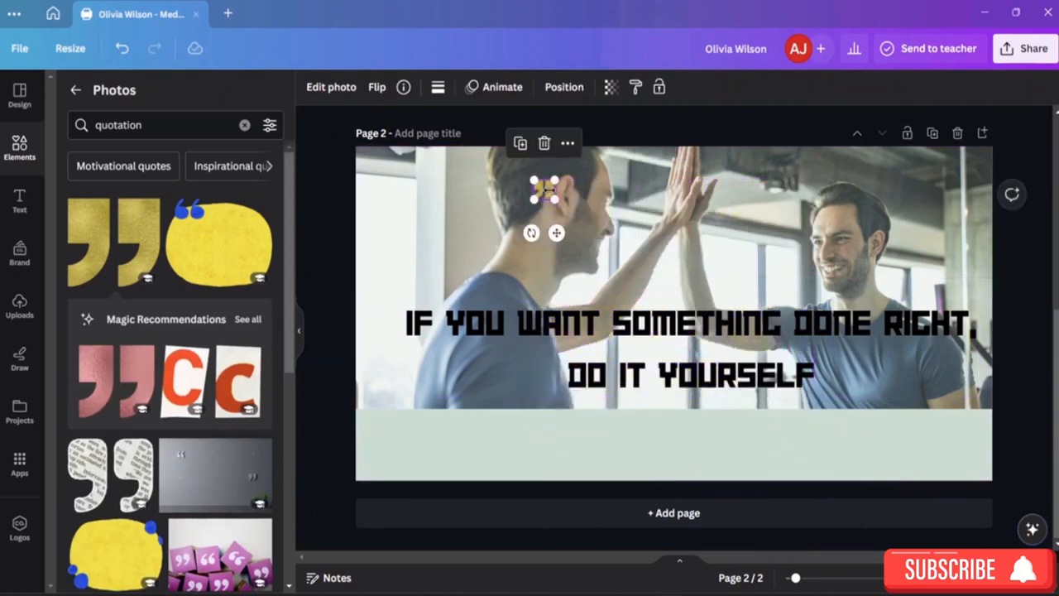
left_click_drag(543, 189, 833, 364)
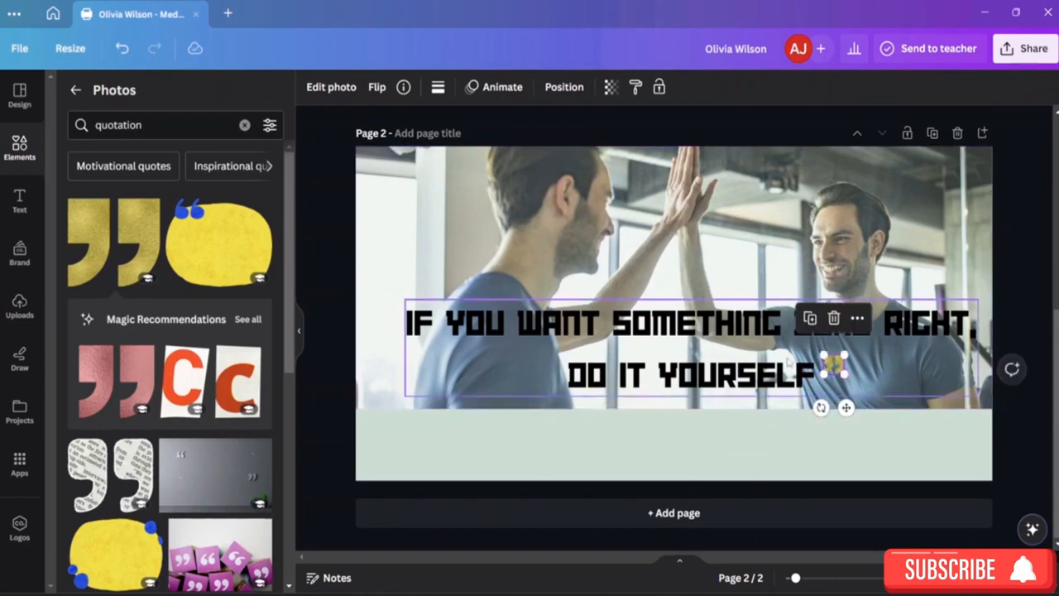
Widen the quote's text box slightly on both sides
double_click(425, 359)
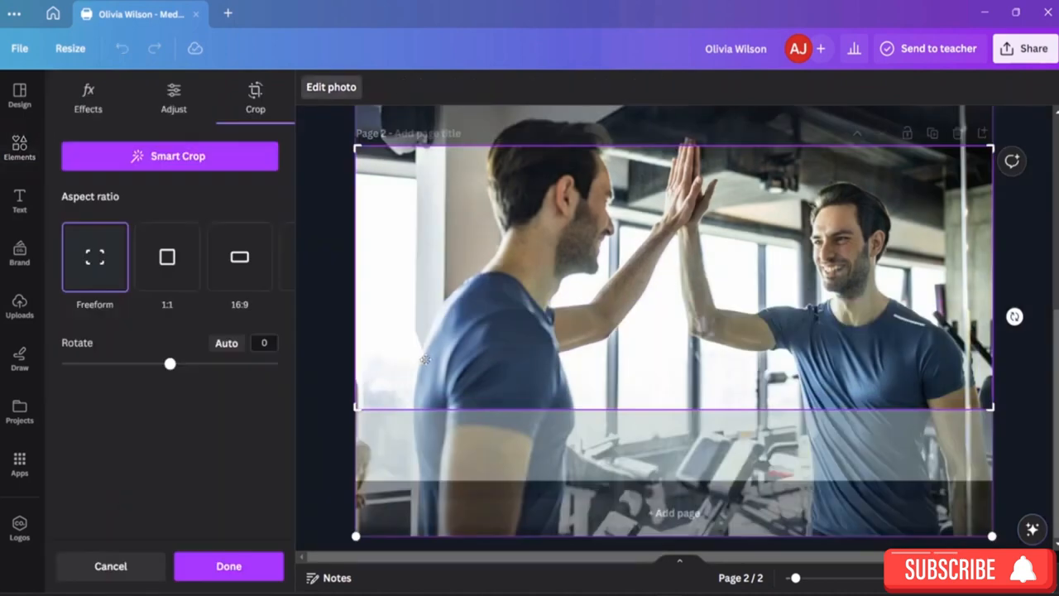
key("Escape")
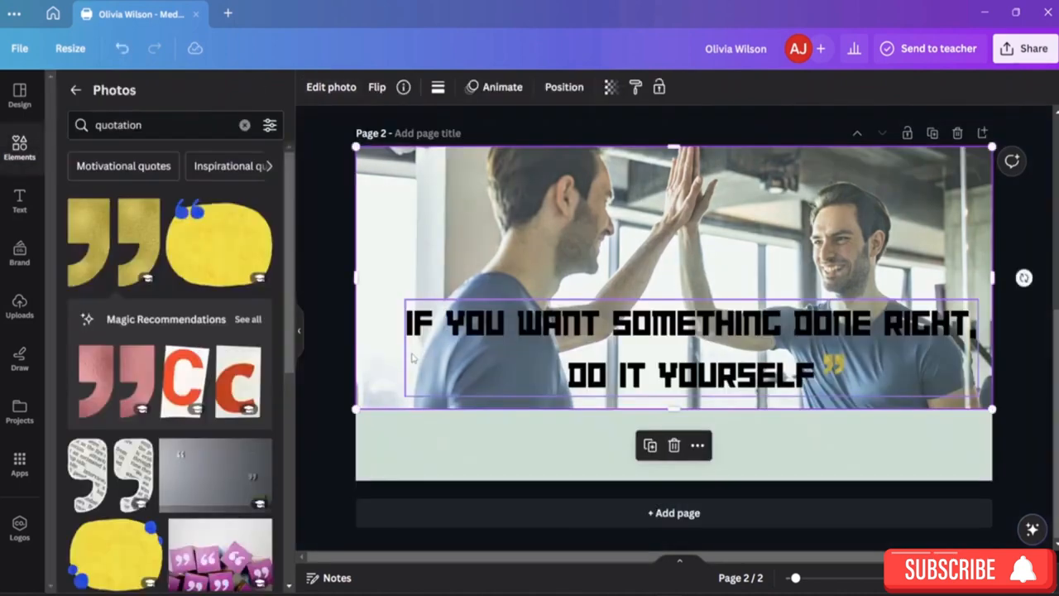
left_click(406, 354)
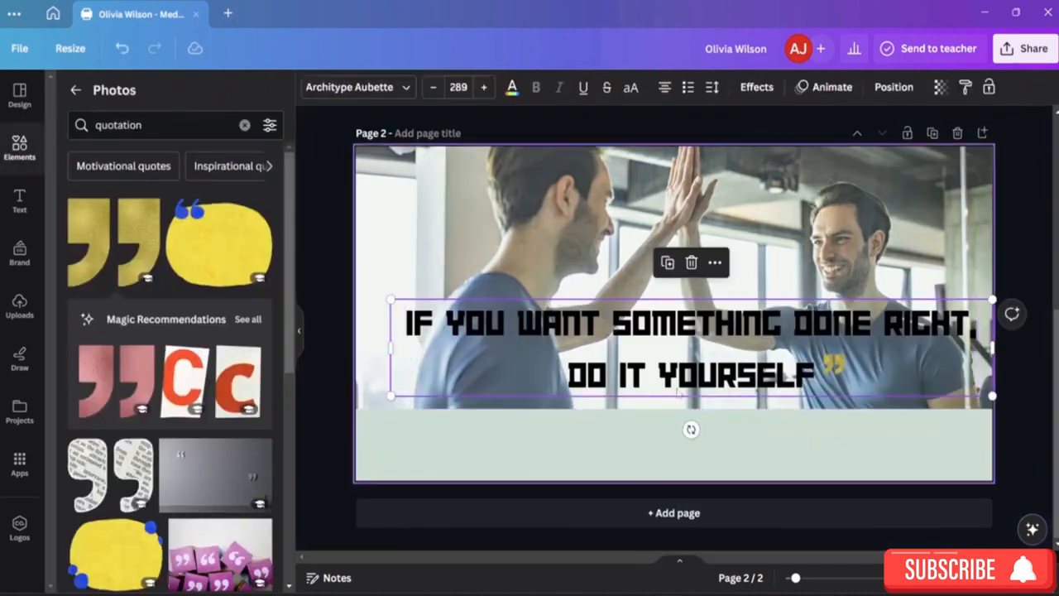
Duplicate the gold quotation marks and move the copy above the start of the quote
left_click(829, 367)
double_click(804, 374)
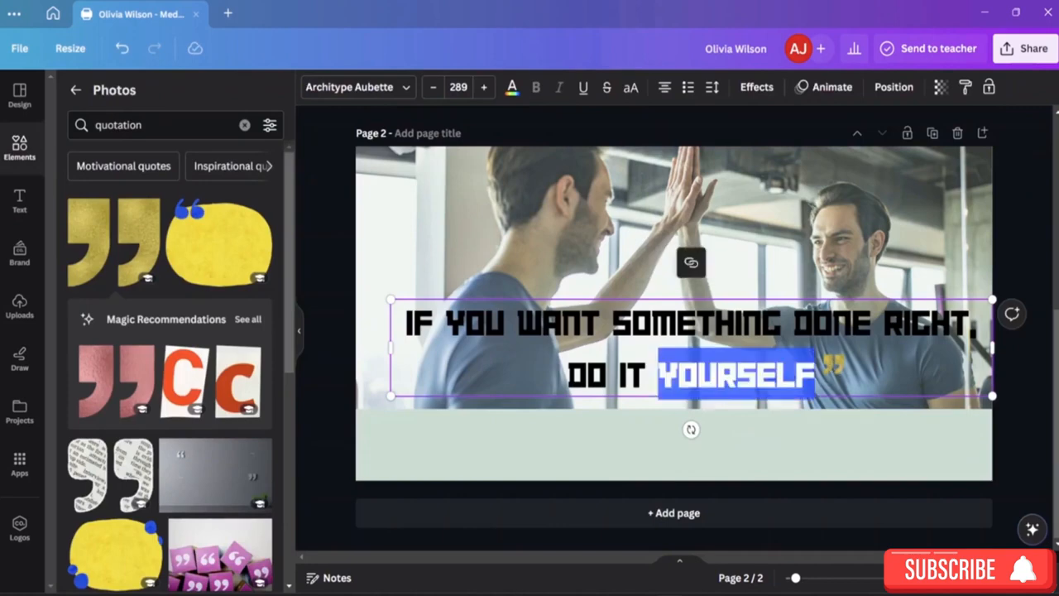
left_click(418, 339)
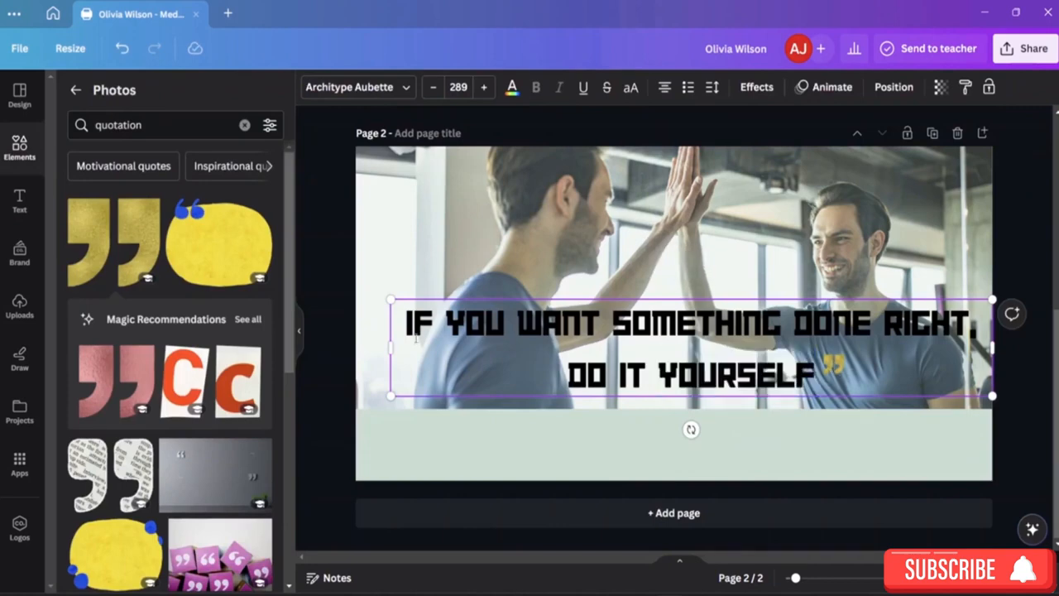
double_click(827, 369)
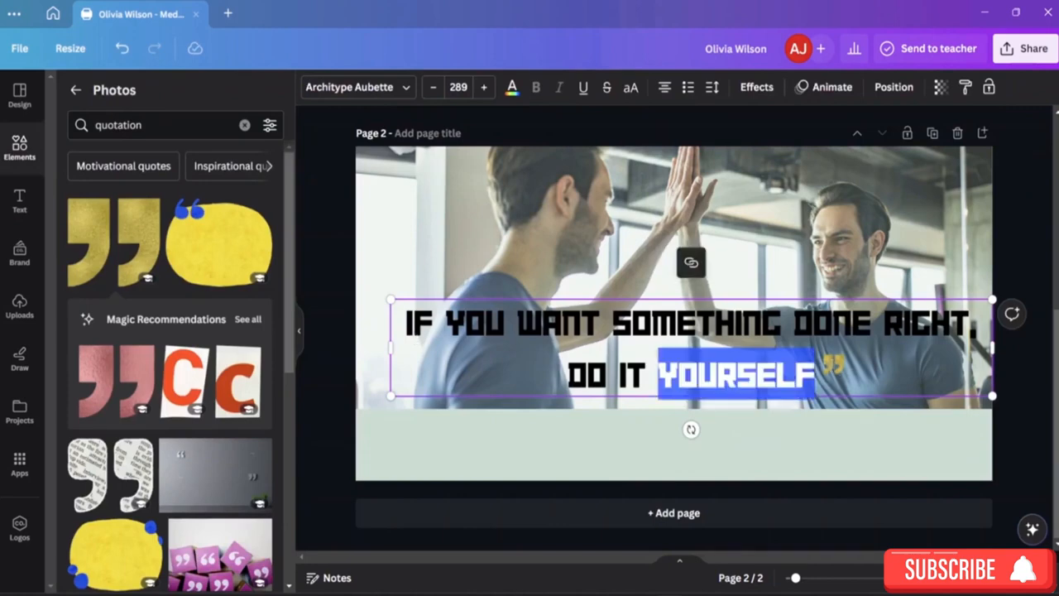
left_click(831, 367)
double_click(829, 369)
left_click(674, 311)
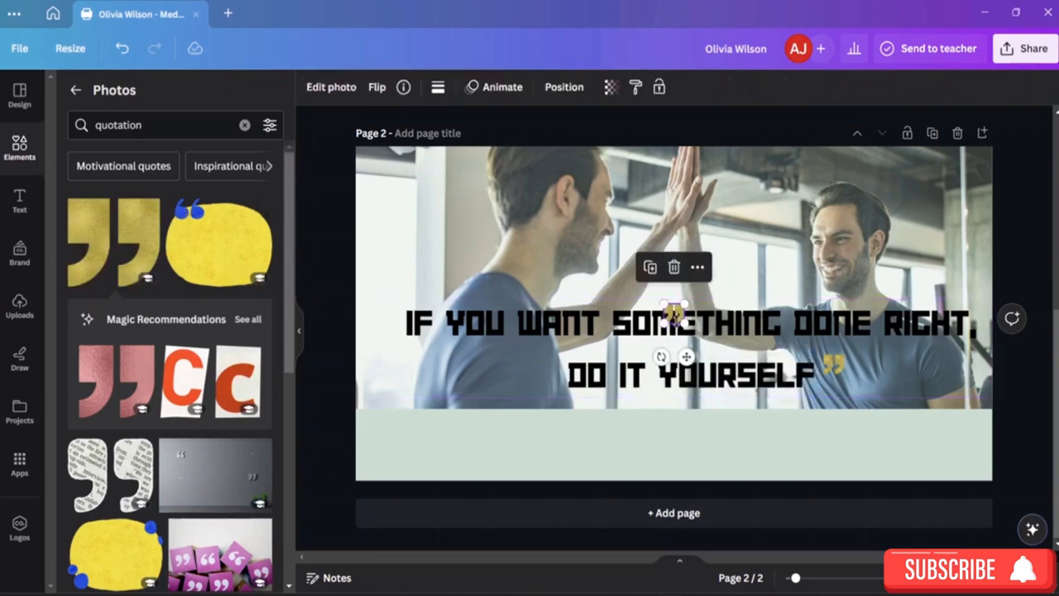
left_click_drag(673, 313, 440, 239)
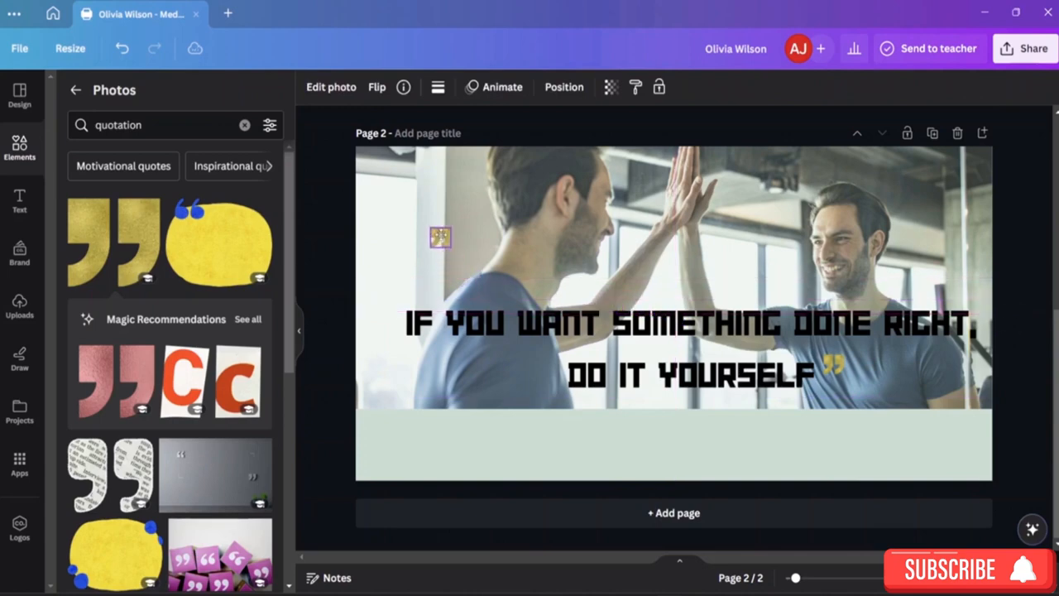
Flip the copied gold marks into opening quotation marks and place them just before "IF"
left_click(377, 88)
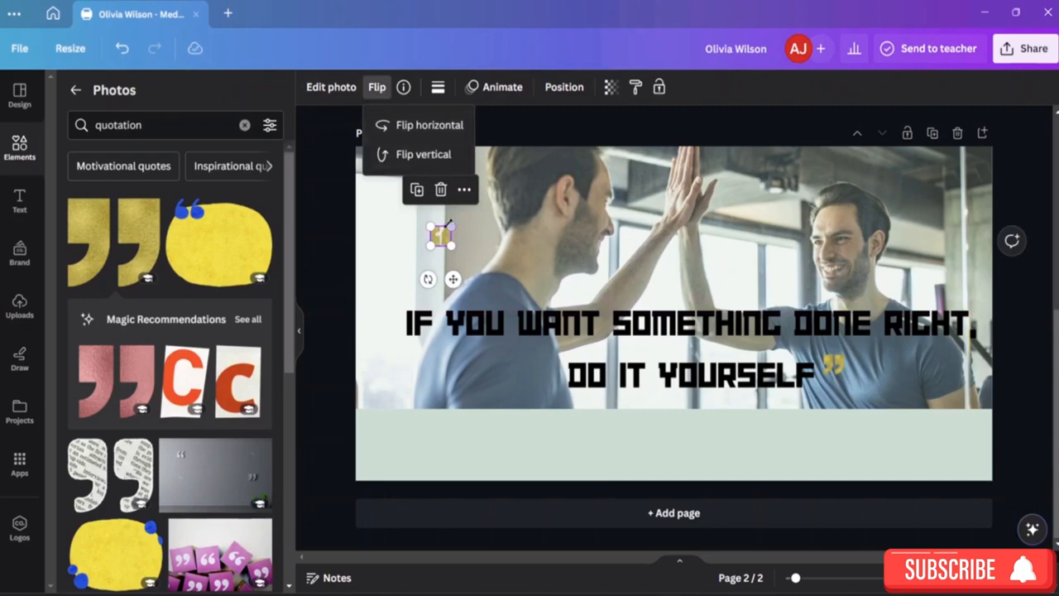
left_click_drag(440, 238, 389, 310)
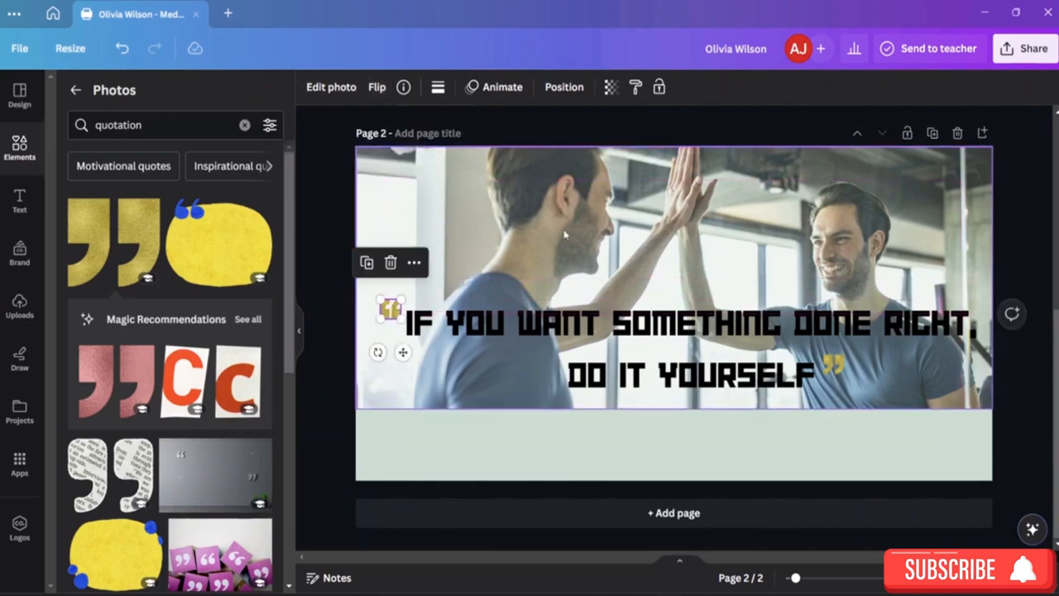
left_click(518, 376)
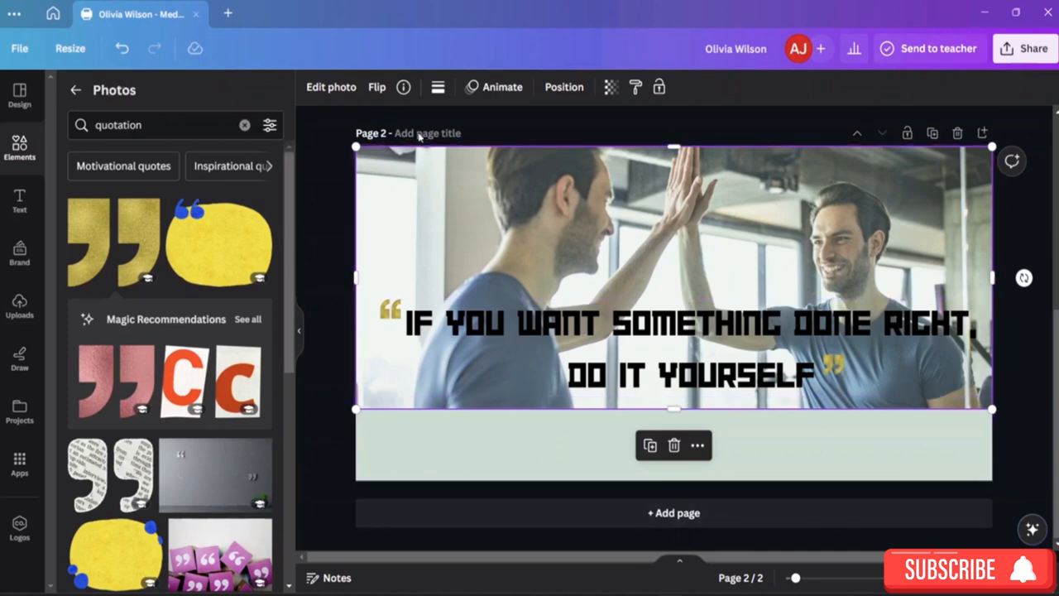
Clear the photo search, copy "Charles-Guillaume Étienne" from the Notepad quotes file and paste it onto page 2 in Canva
left_click(243, 126)
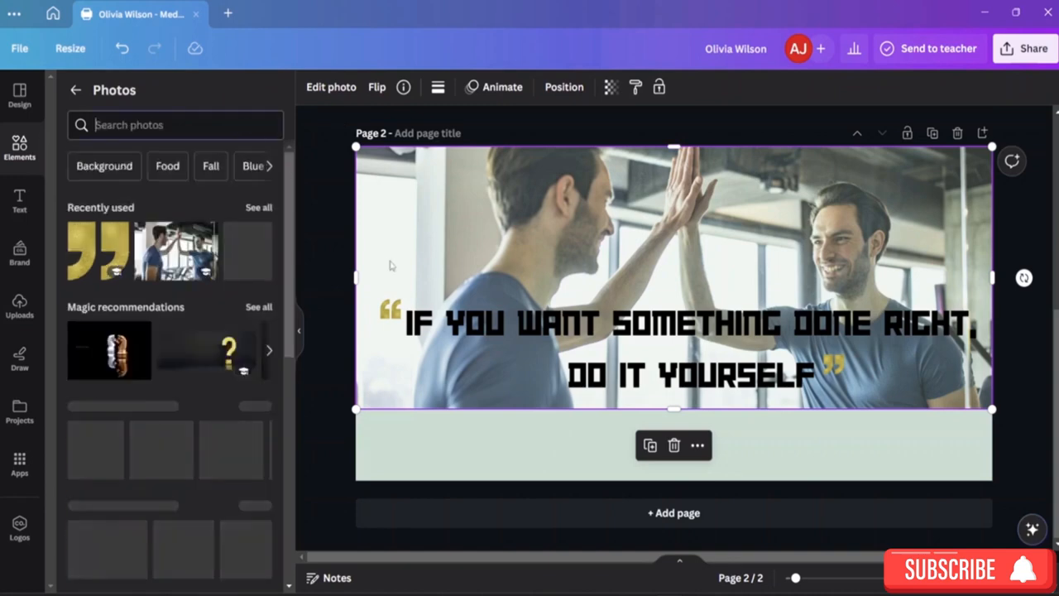
left_click(732, 594)
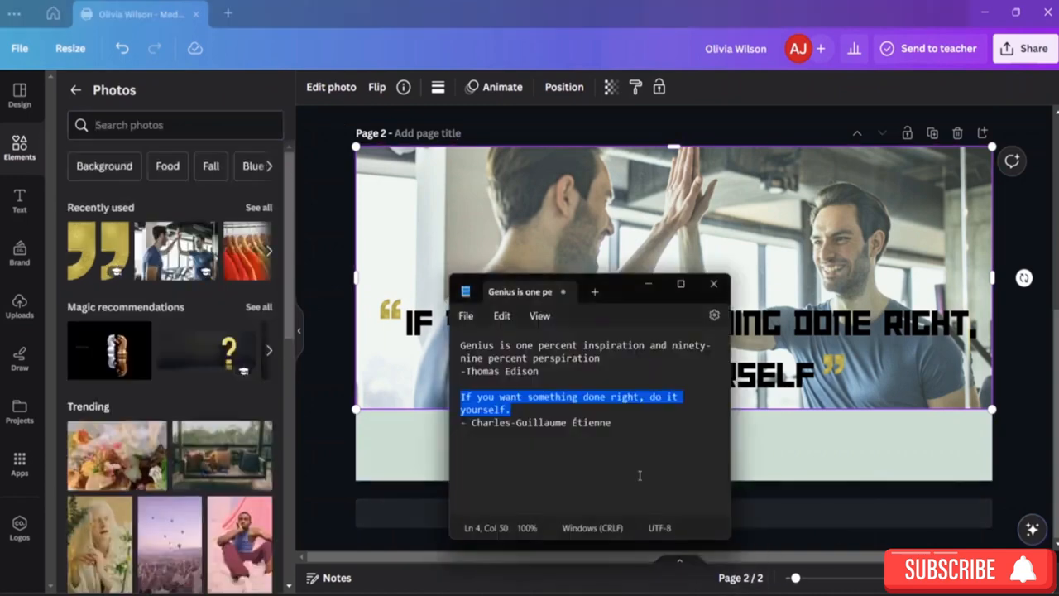
left_click_drag(618, 426, 532, 426)
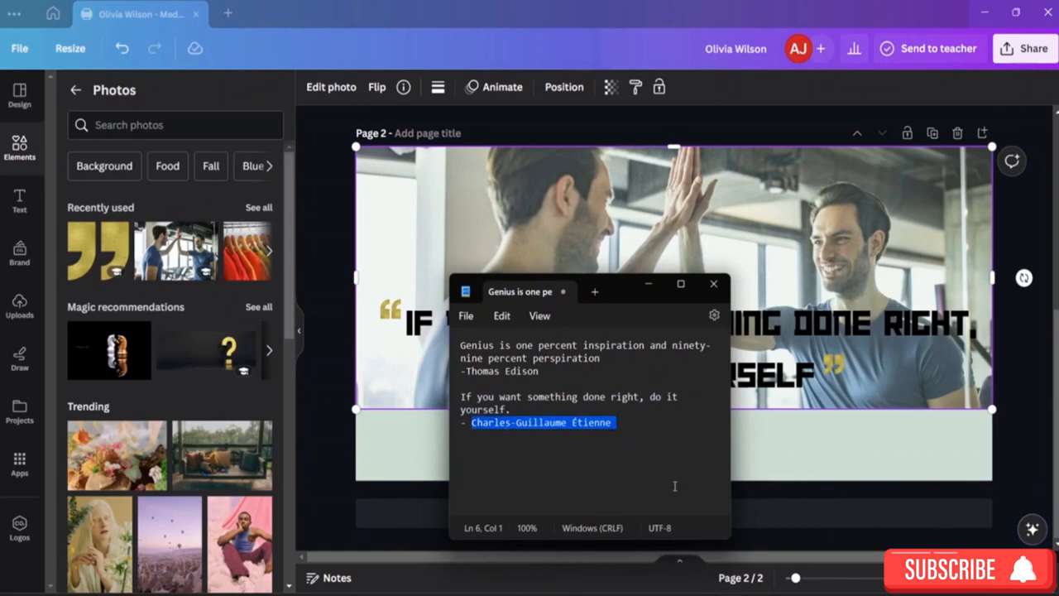
left_click(848, 425)
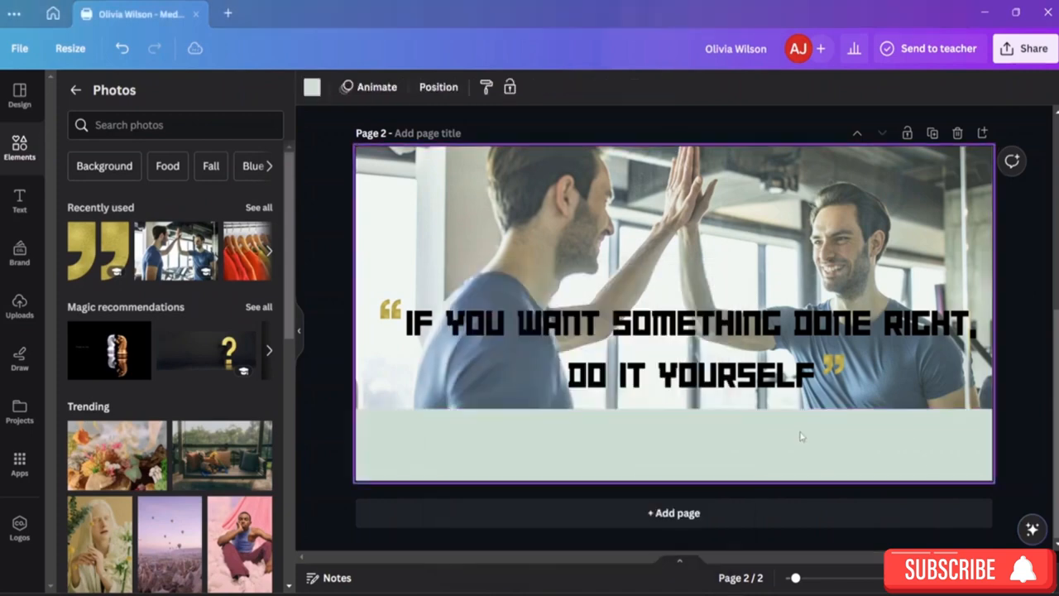
right_click(662, 444)
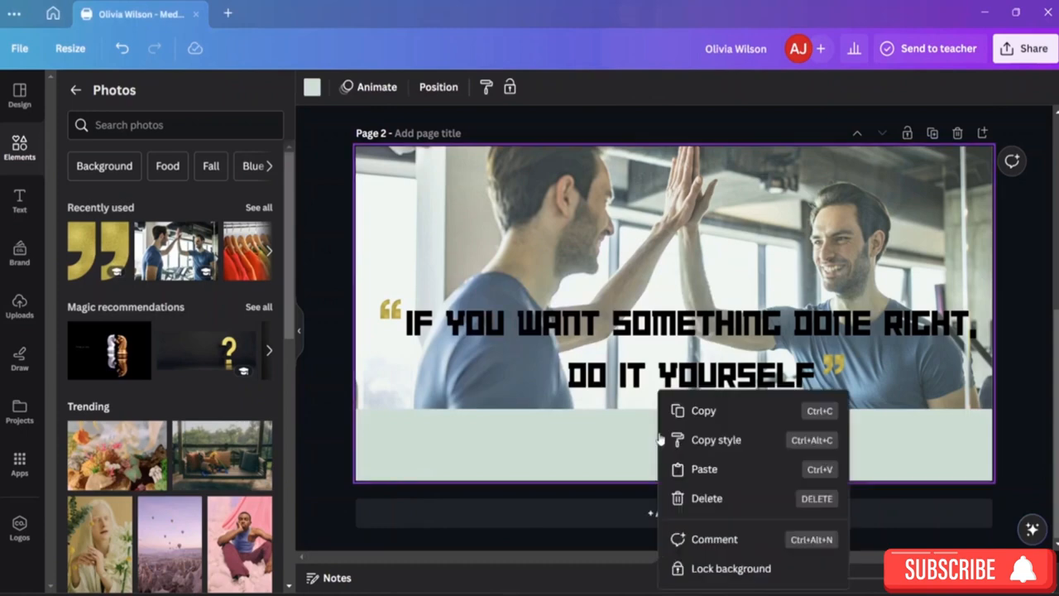
left_click(598, 458)
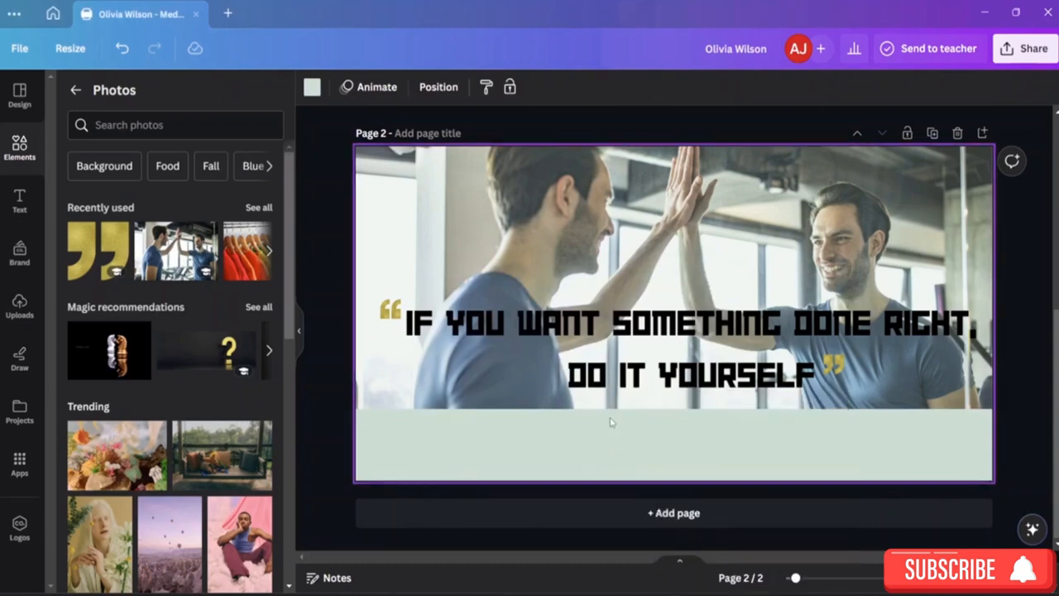
right_click(625, 438)
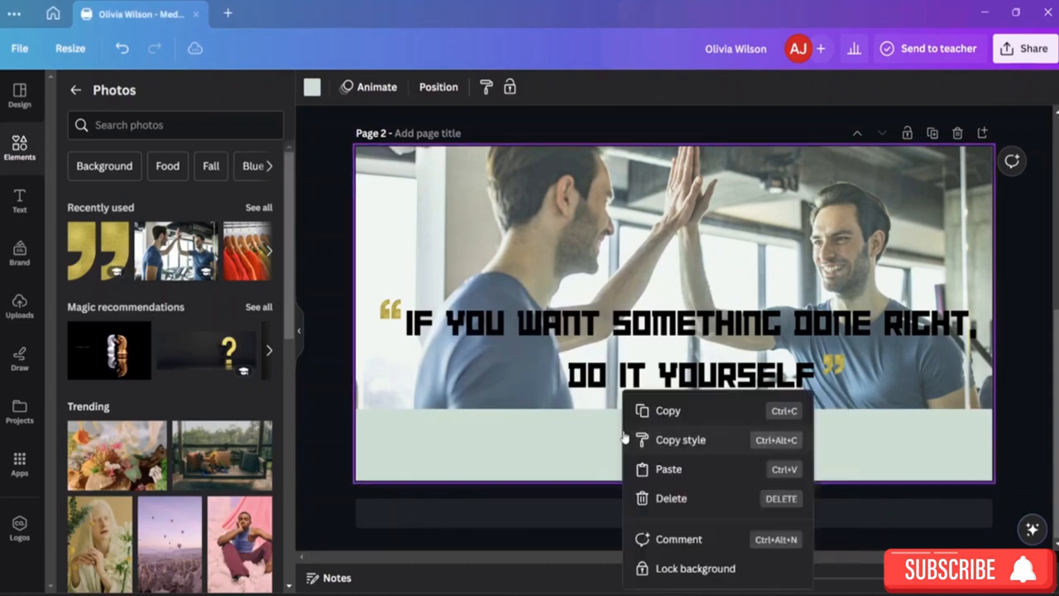
left_click(668, 468)
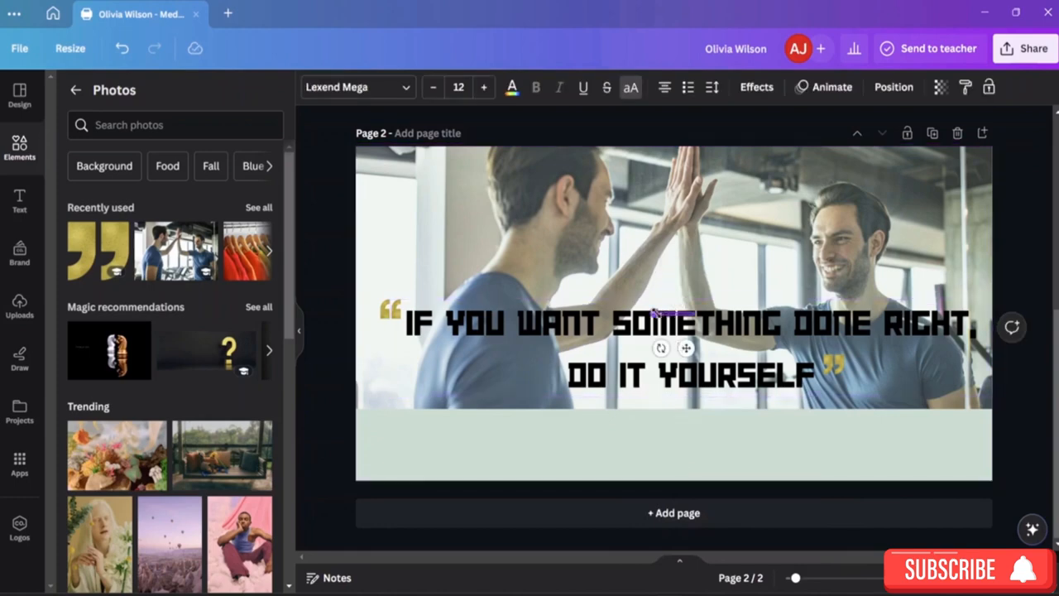
Move the quote up out of the way and place the tiny pasted author name in the pale green strip below the photo
left_click_drag(667, 314, 679, 184)
left_click(680, 318)
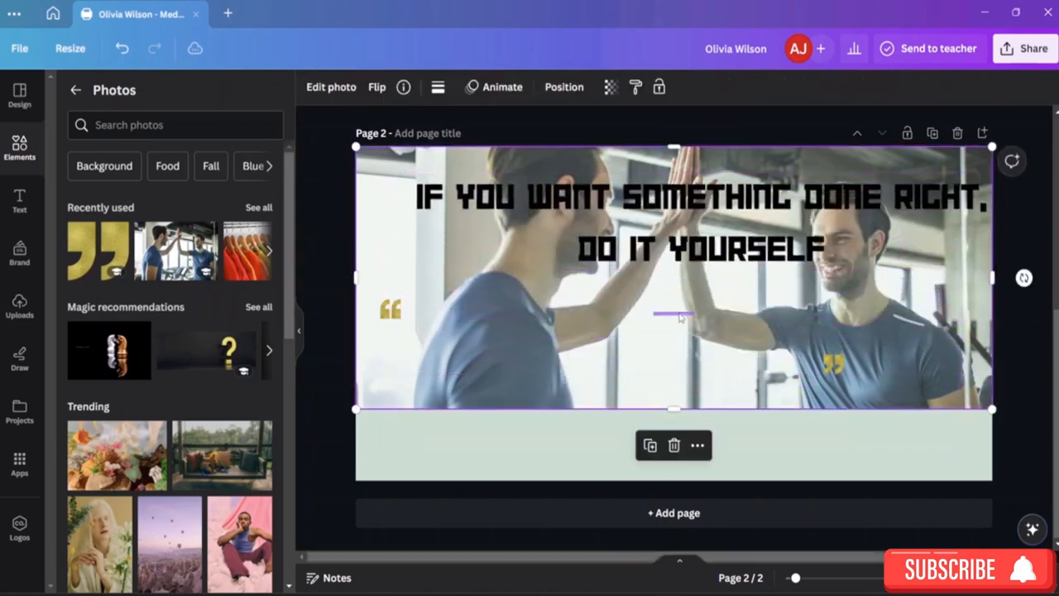
left_click(679, 316)
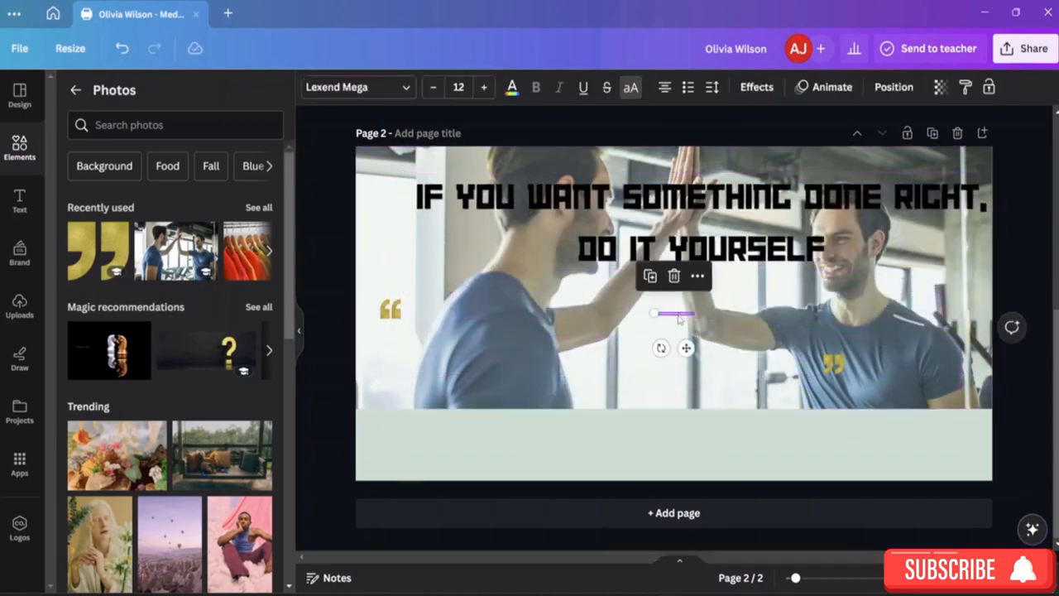
left_click_drag(678, 319, 665, 443)
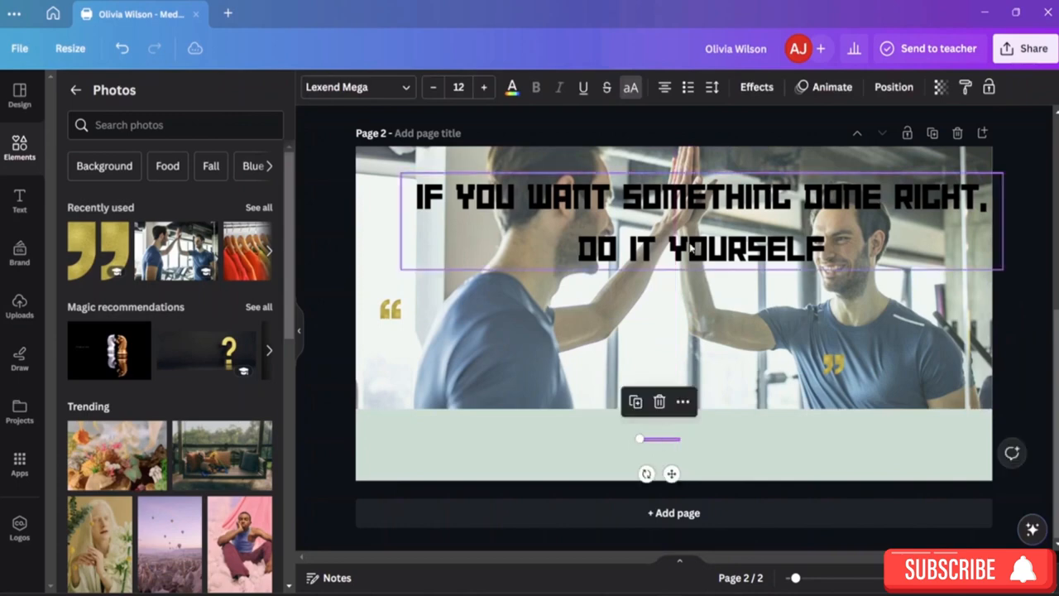
Move the quote text back down between the gold quotation marks
left_click_drag(692, 246, 680, 329)
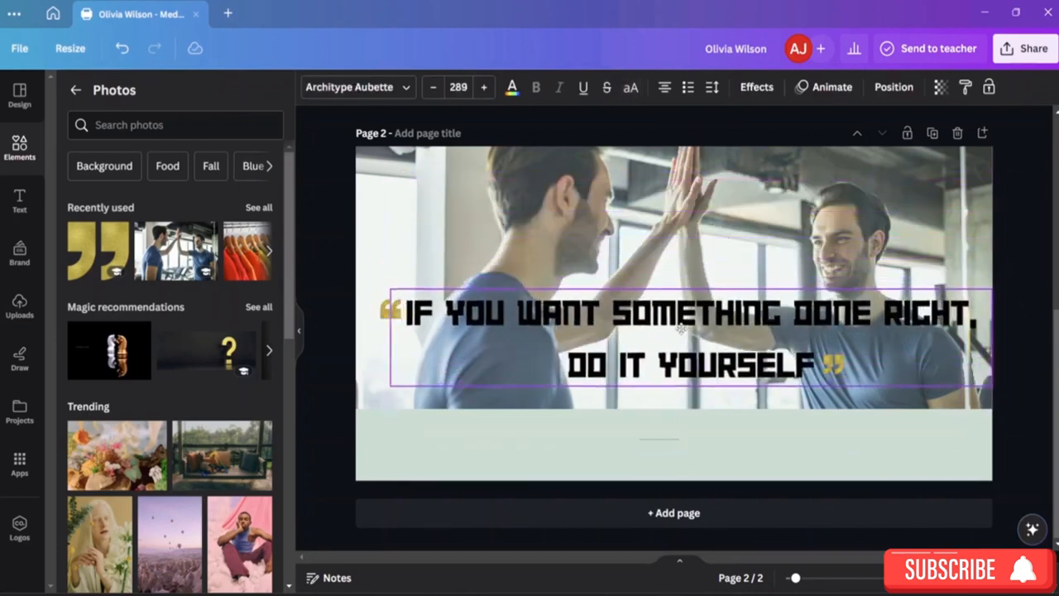
left_click(645, 397)
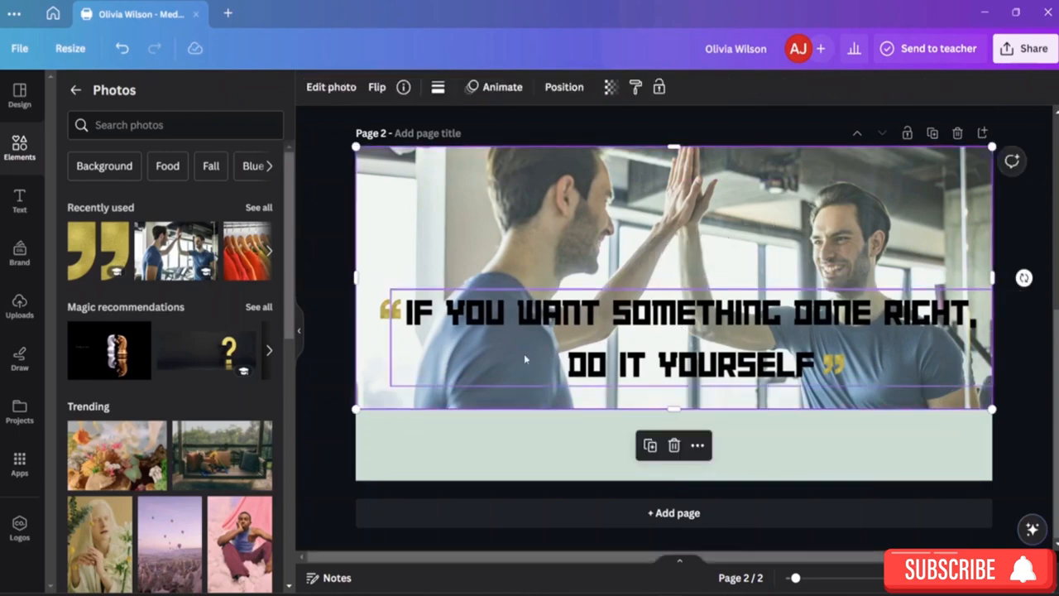
left_click(674, 447)
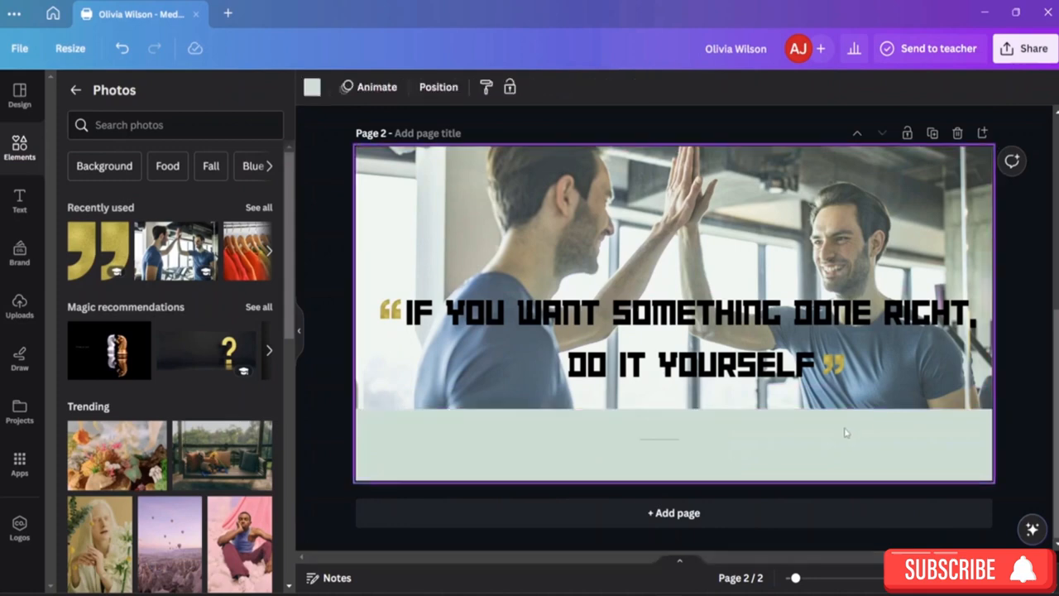
Enlarge the author name in the green strip to font size 100
left_click(677, 447)
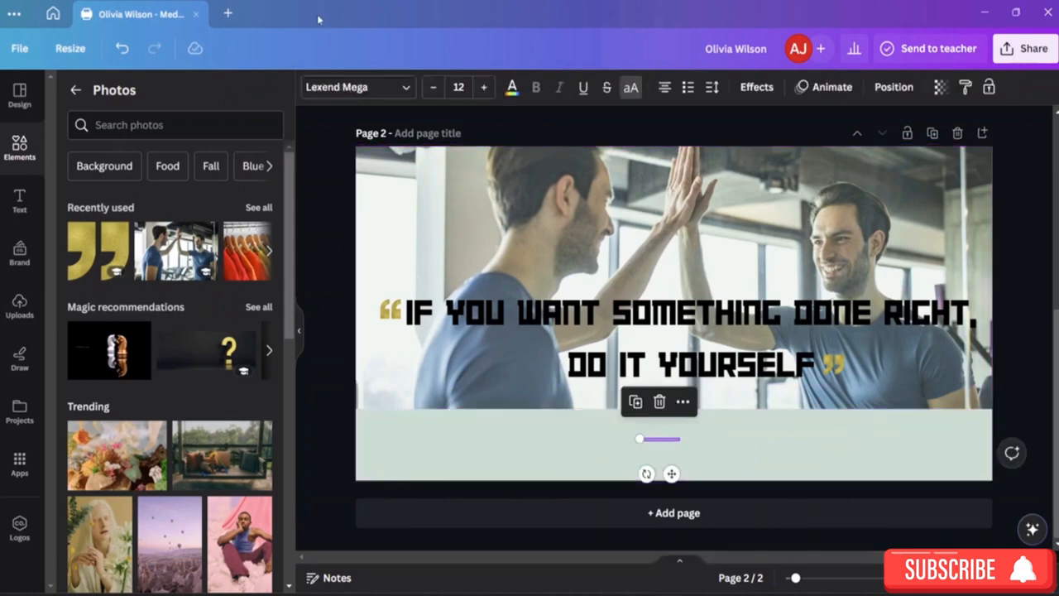
left_click(484, 87)
left_click(484, 87)
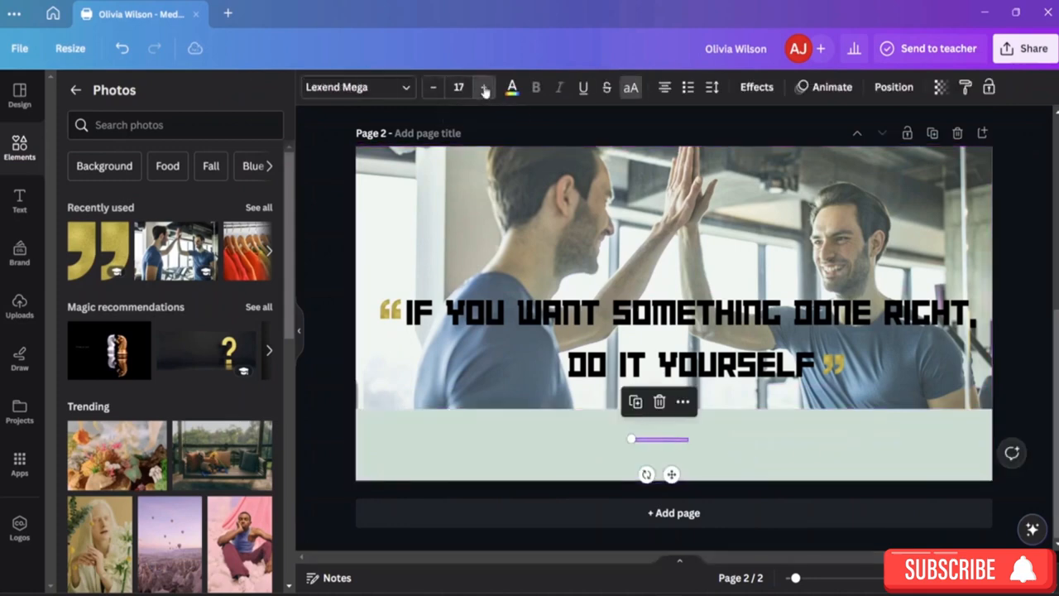
left_click(484, 87)
left_click(484, 87)
left_click(484, 87)
left_click(484, 87)
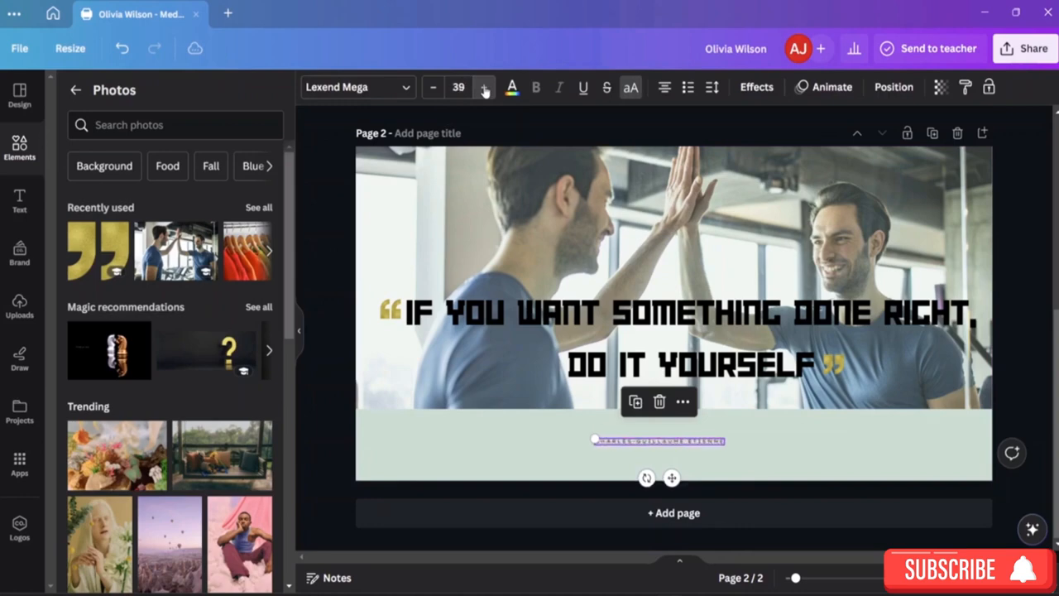
left_click(483, 86)
left_click(484, 87)
left_click(484, 87)
left_click(484, 87)
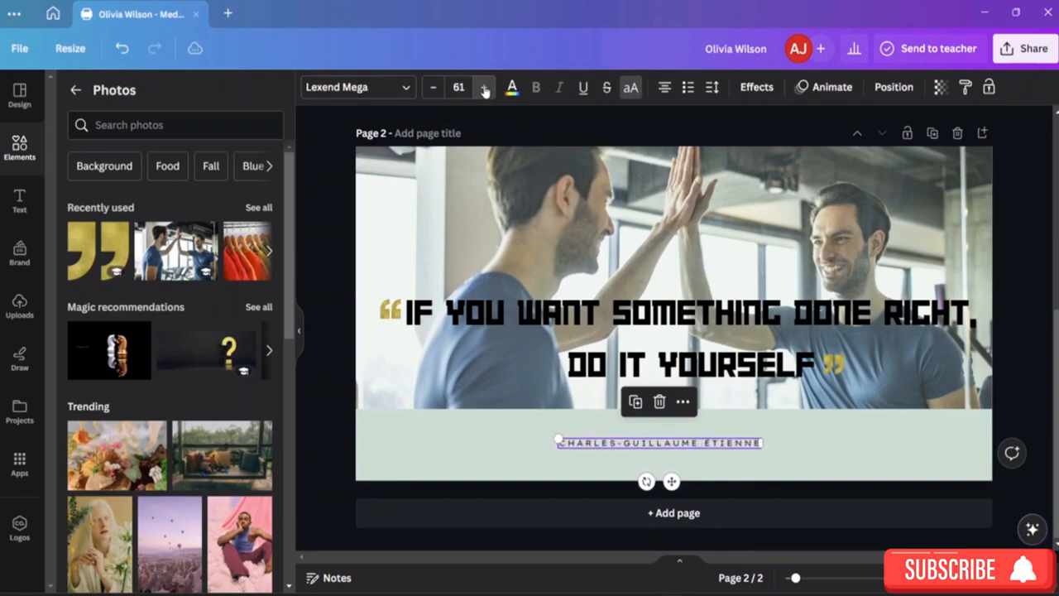
left_click(484, 87)
left_click(484, 86)
left_click(484, 86)
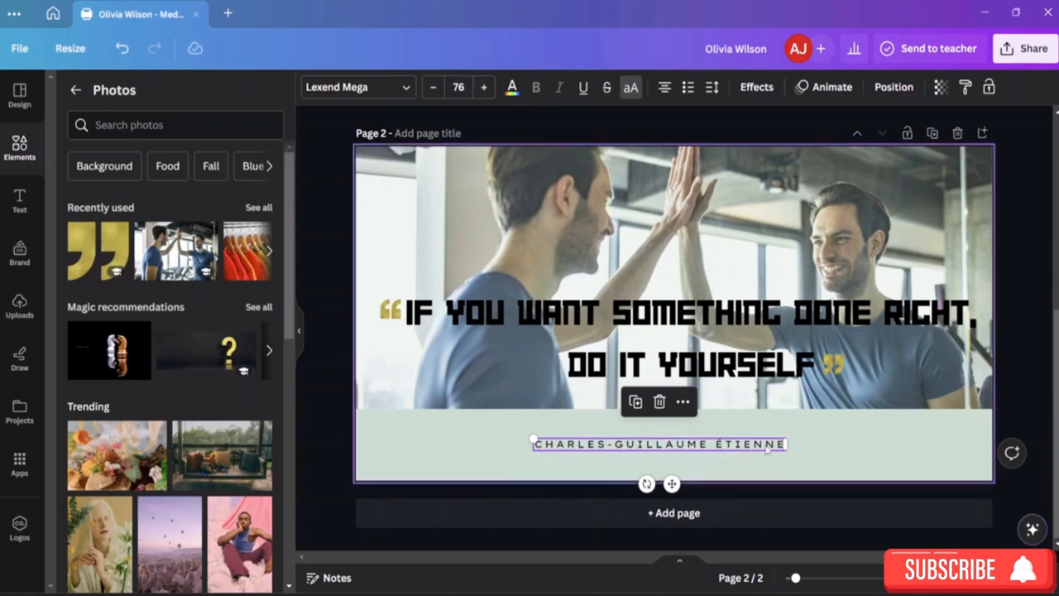
left_click(487, 86)
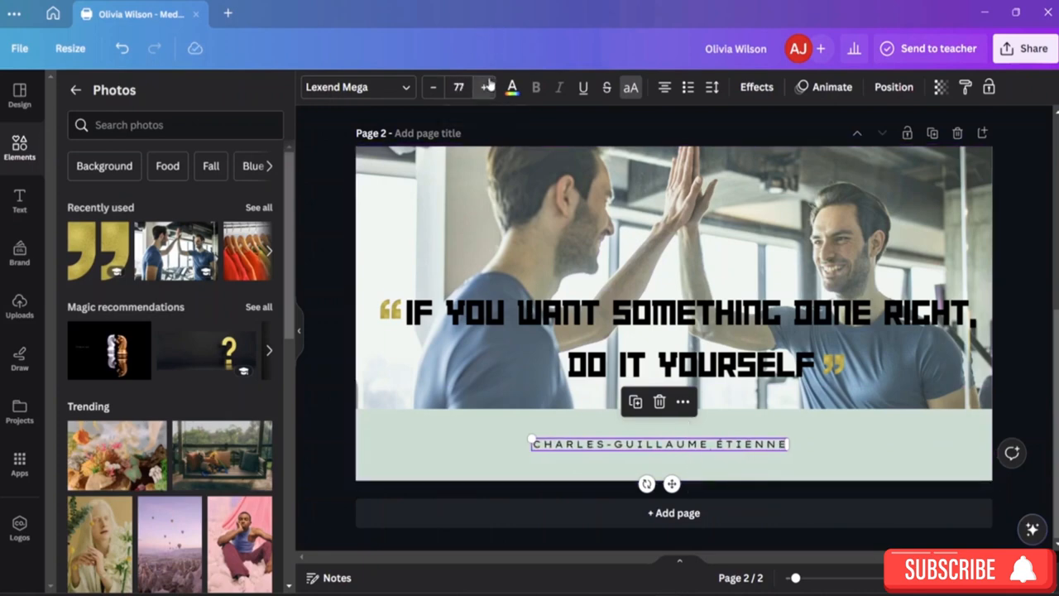
left_click(488, 86)
left_click(487, 86)
left_click(486, 86)
left_click(487, 86)
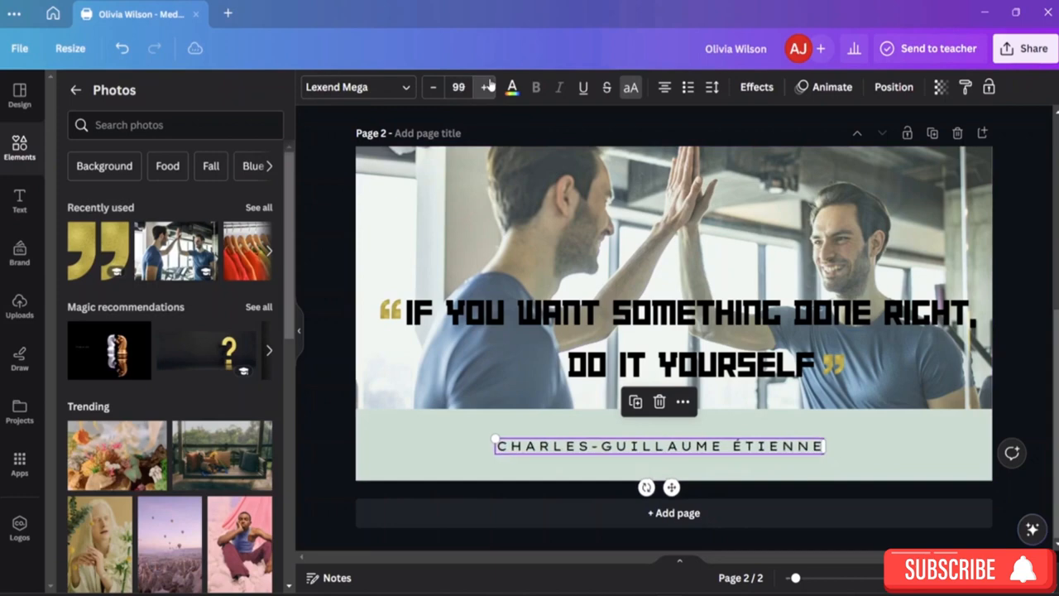
left_click(486, 86)
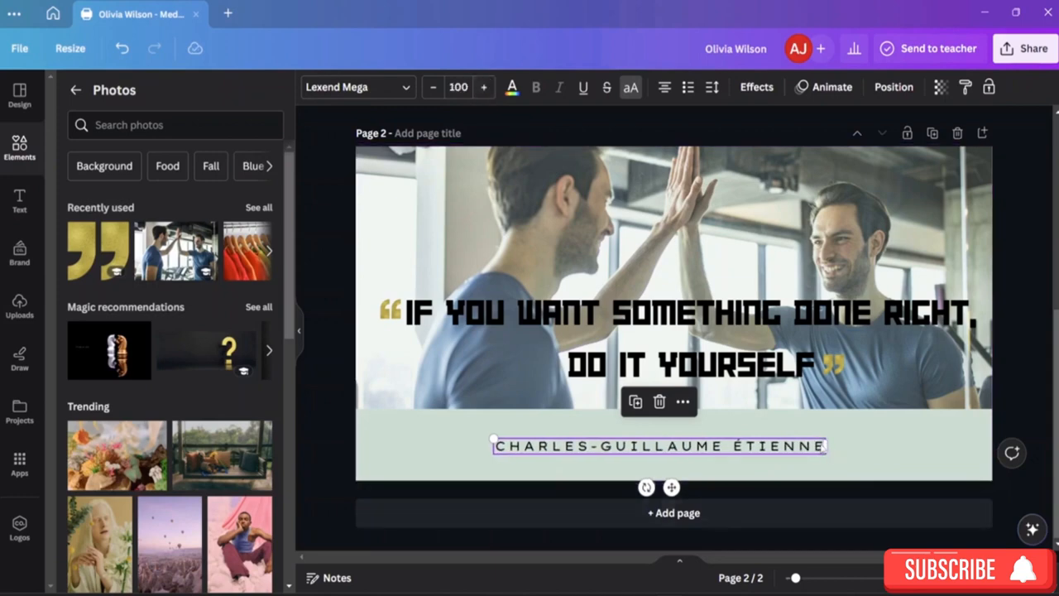
Colour the author name orange #ff4400 and shift it slightly to the right within the green strip
left_click_drag(826, 445, 494, 446)
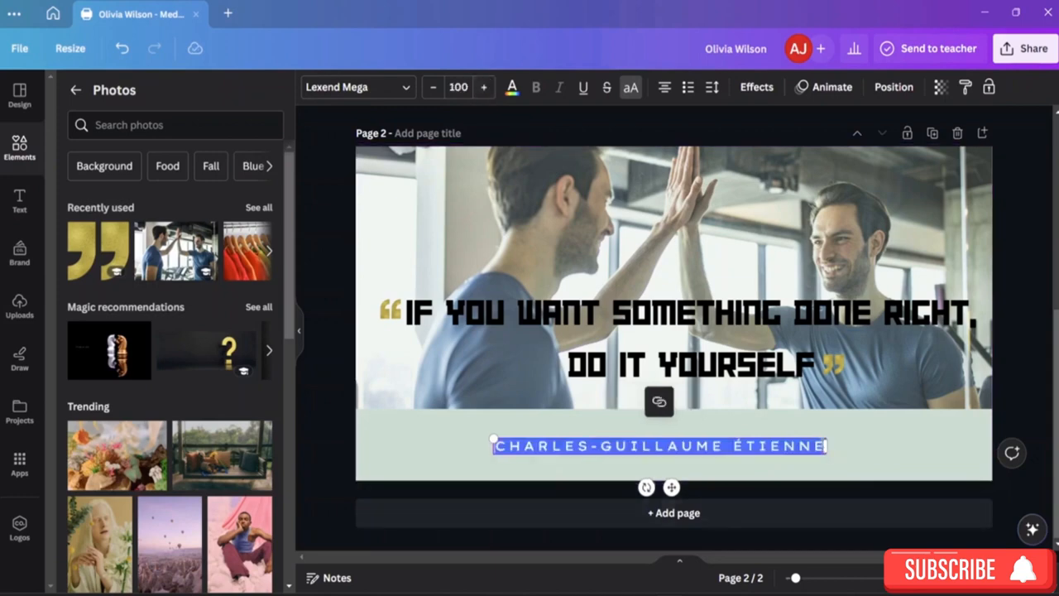
left_click(513, 86)
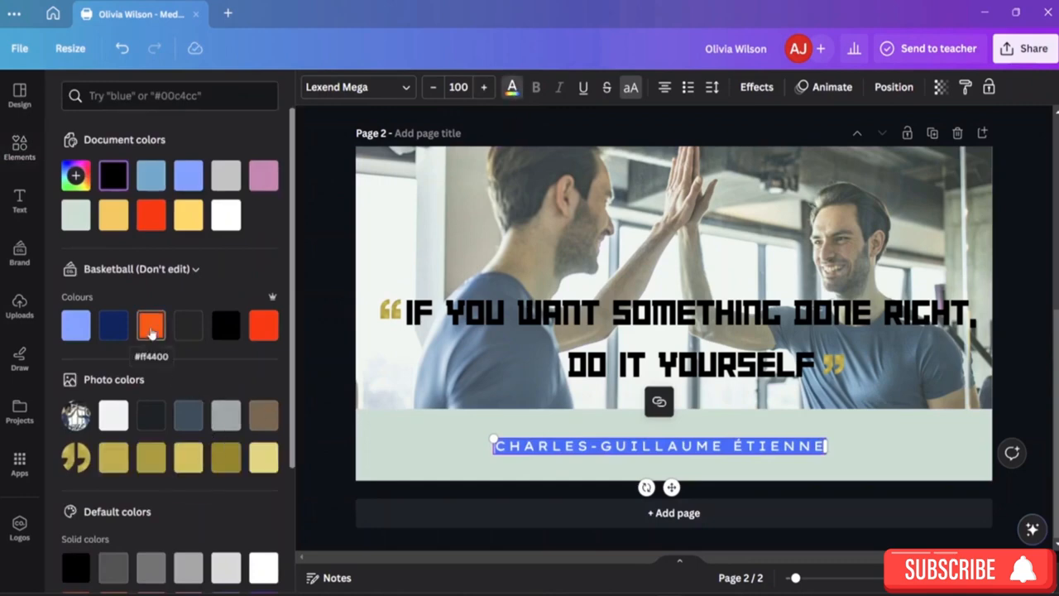
left_click(151, 331)
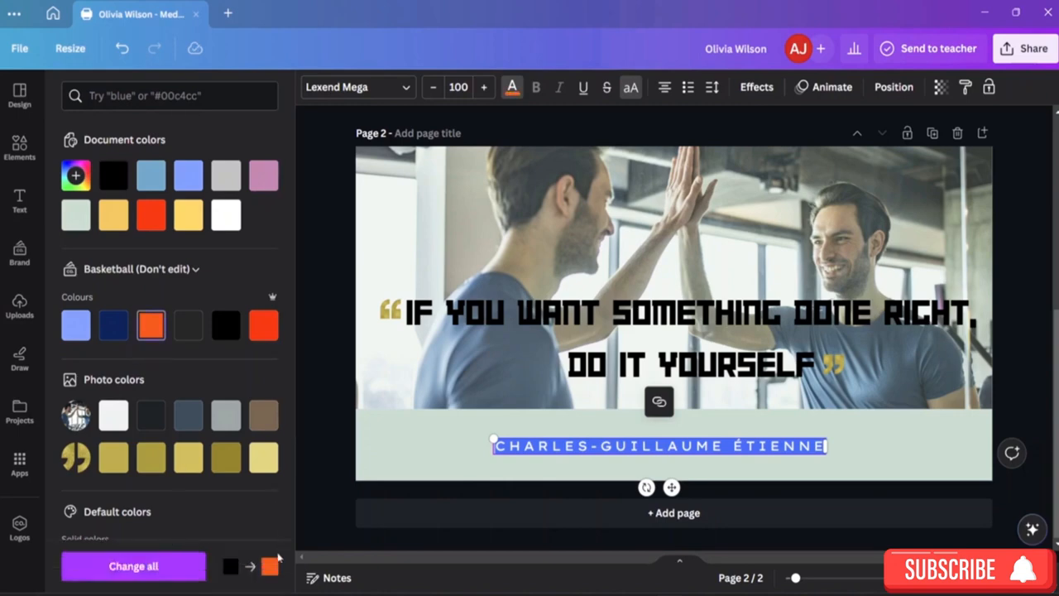
left_click(916, 459)
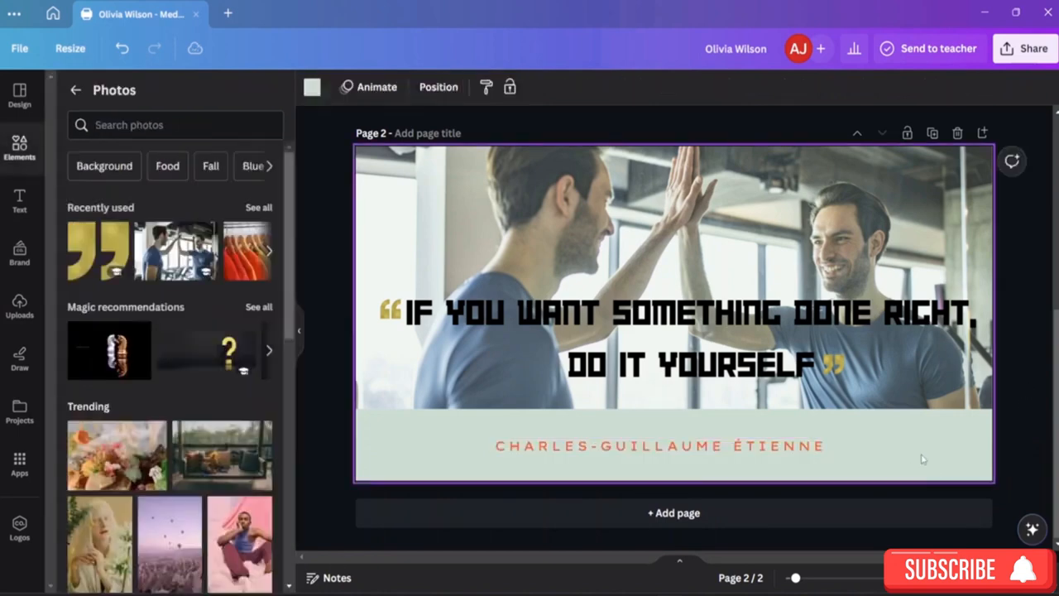
left_click(825, 447)
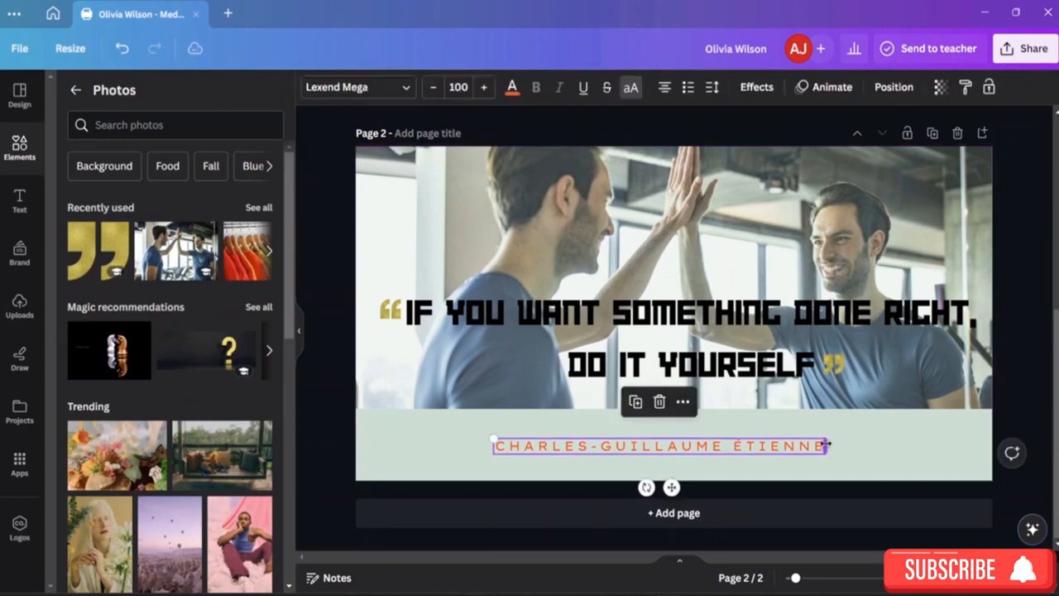
mouse_move(824, 446)
left_mouse_down()
mouse_move(802, 447)
mouse_move(842, 447)
left_mouse_up()
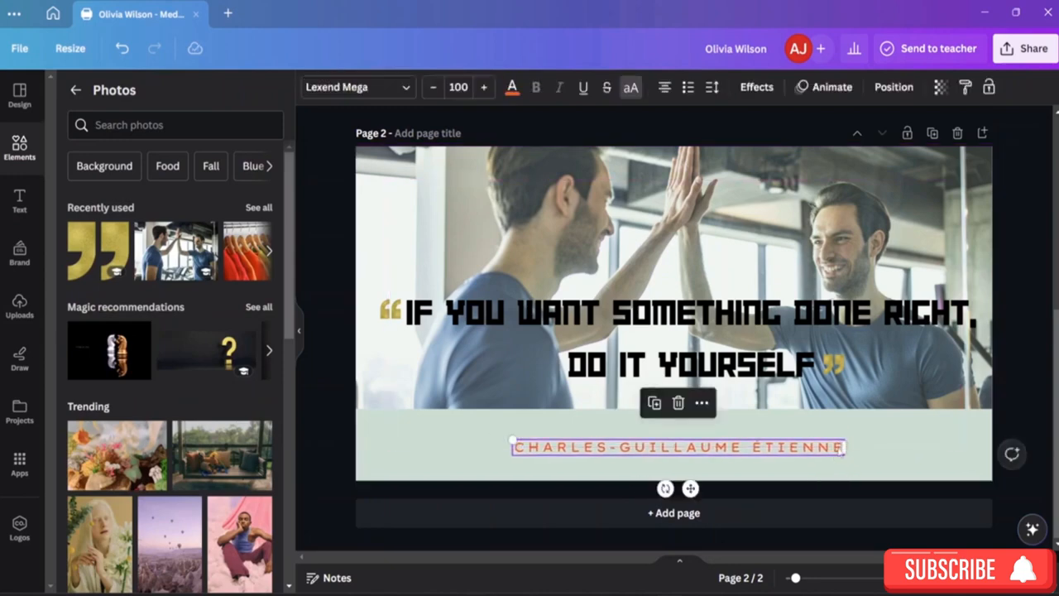
Try Bukhari Script and Copperplate Gothic 29 AB on the author name, and settle on the Copperplate Gothic 3 font
double_click(842, 447)
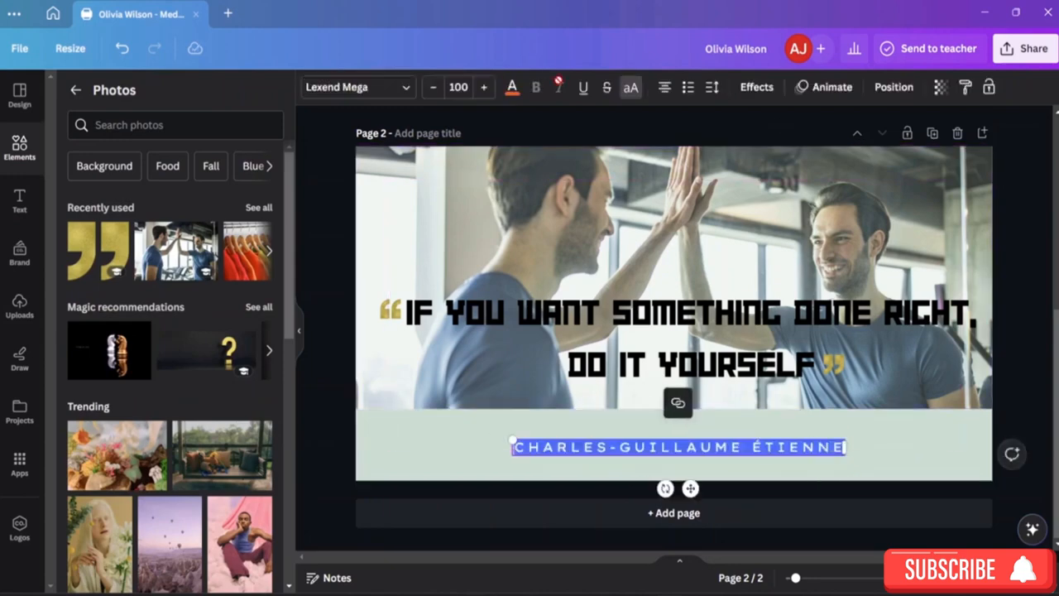
left_click(404, 87)
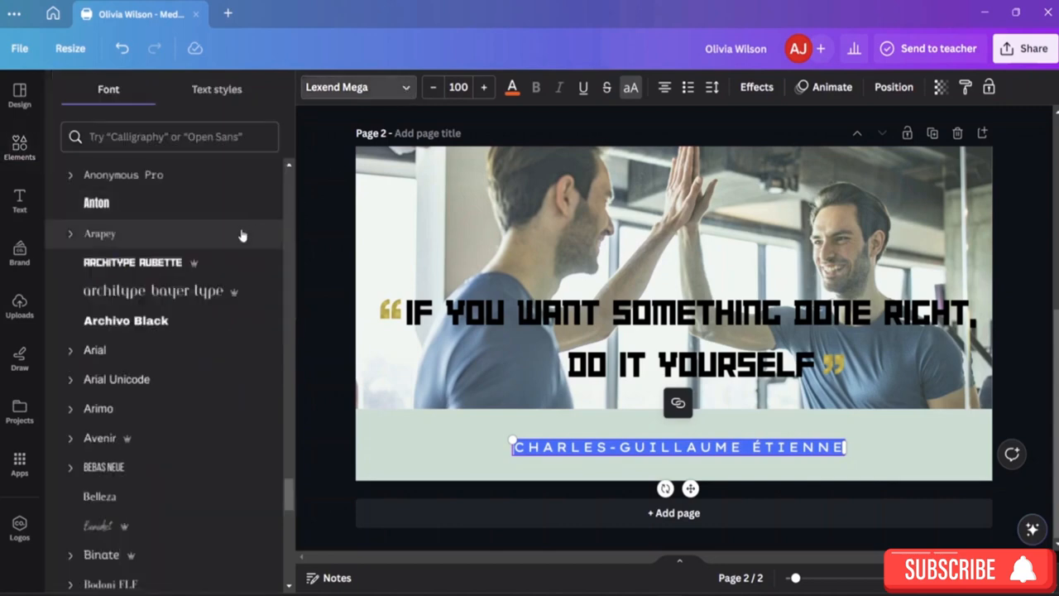
scroll(168, 439, "down", 4)
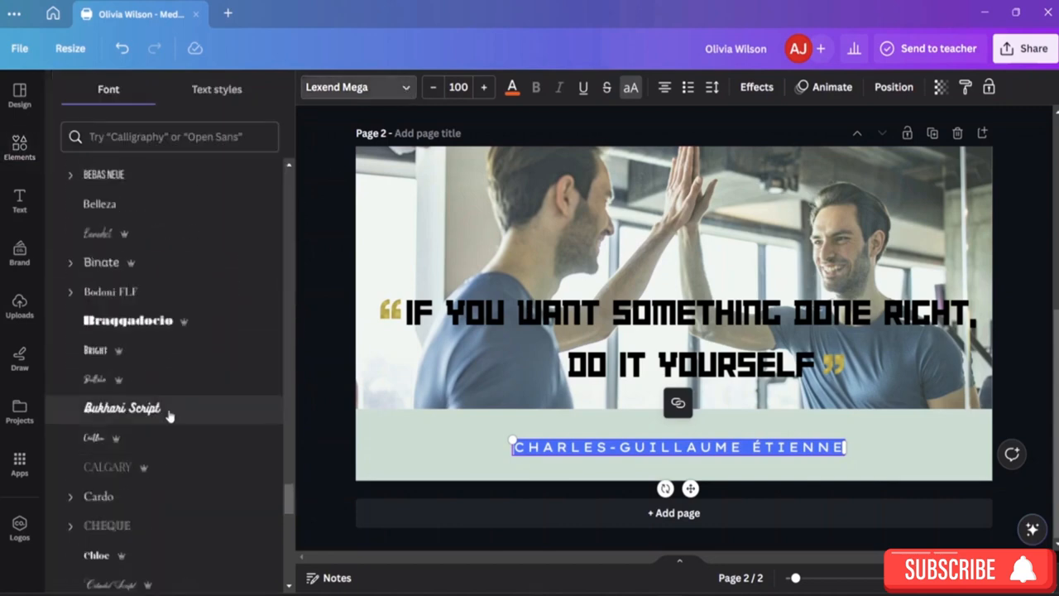
left_click(172, 409)
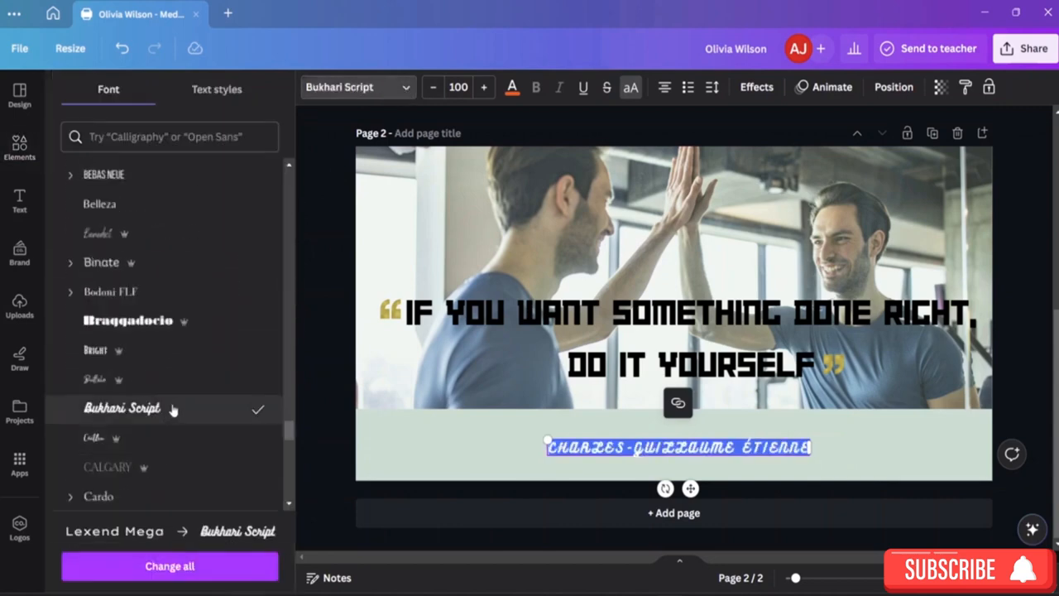
scroll(144, 426, "down", 3)
left_click(153, 425)
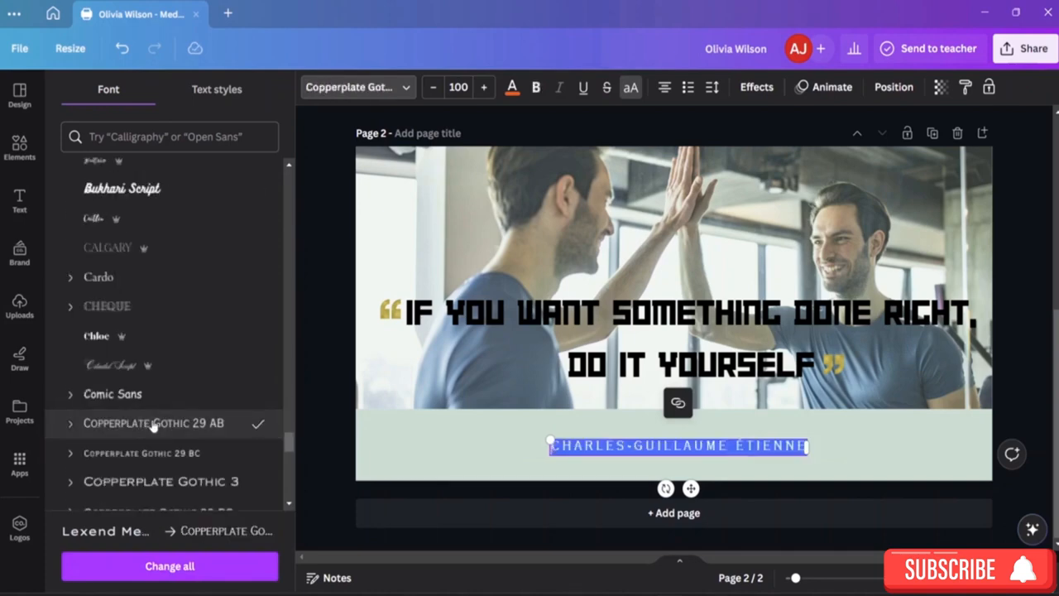
scroll(153, 425, "down", 3)
left_click(190, 266)
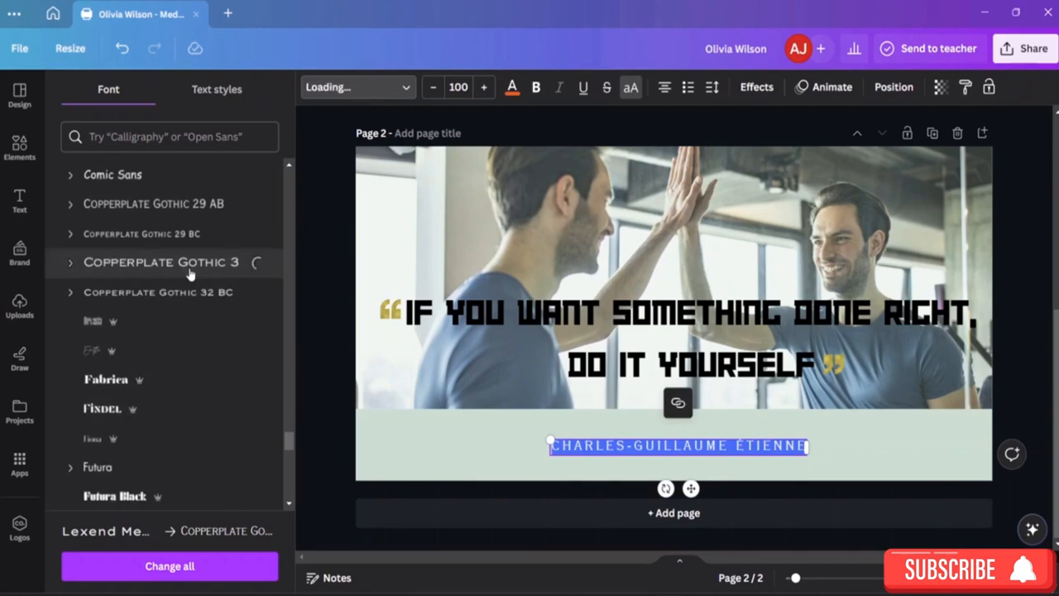
left_click(849, 536)
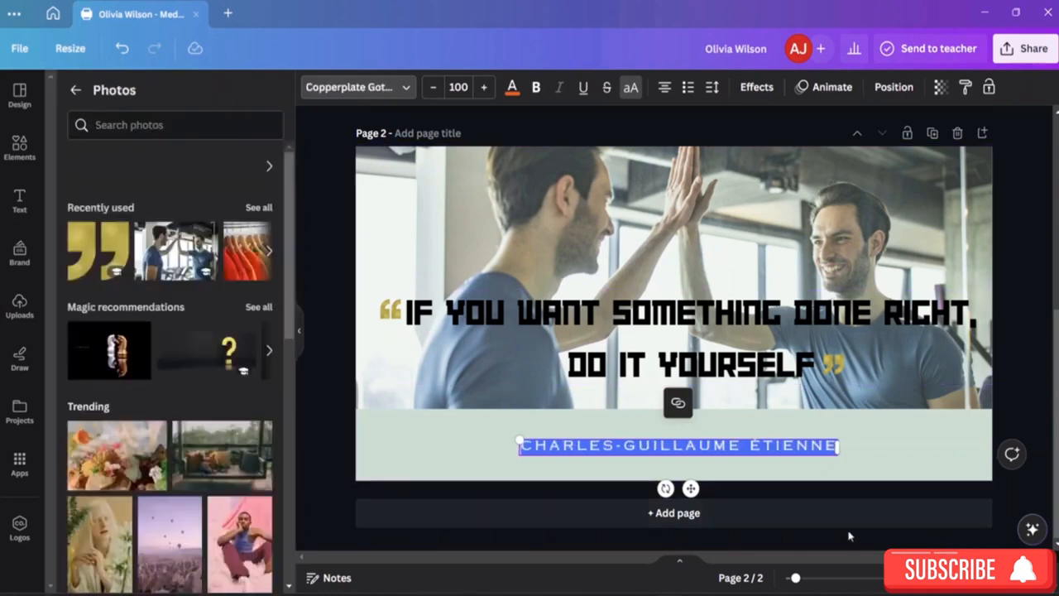
Move the author name up within the green strip, just below the photo's lower edge
left_click(893, 455)
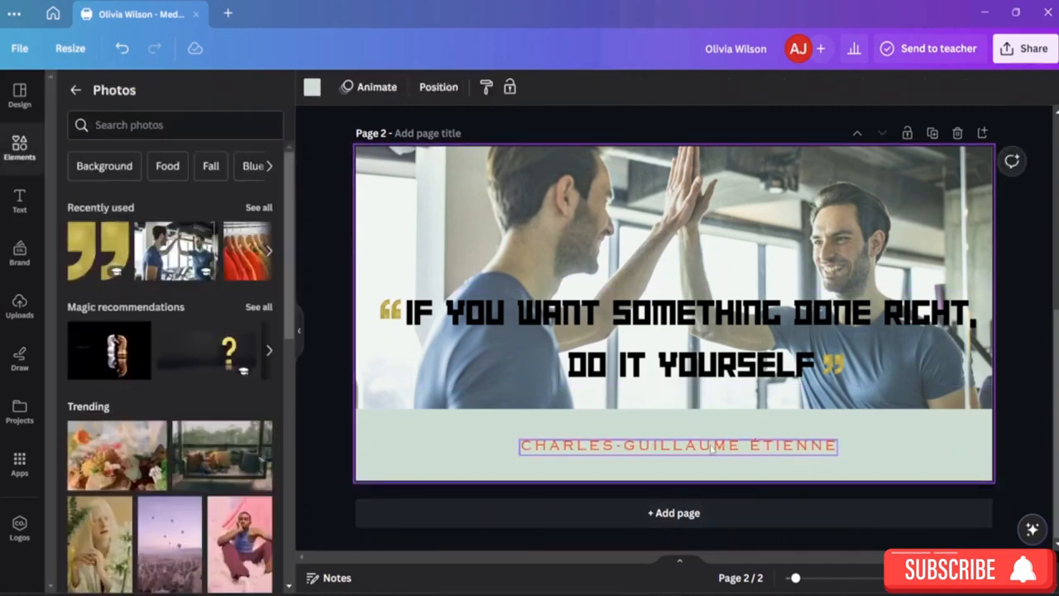
left_click_drag(711, 448, 724, 425)
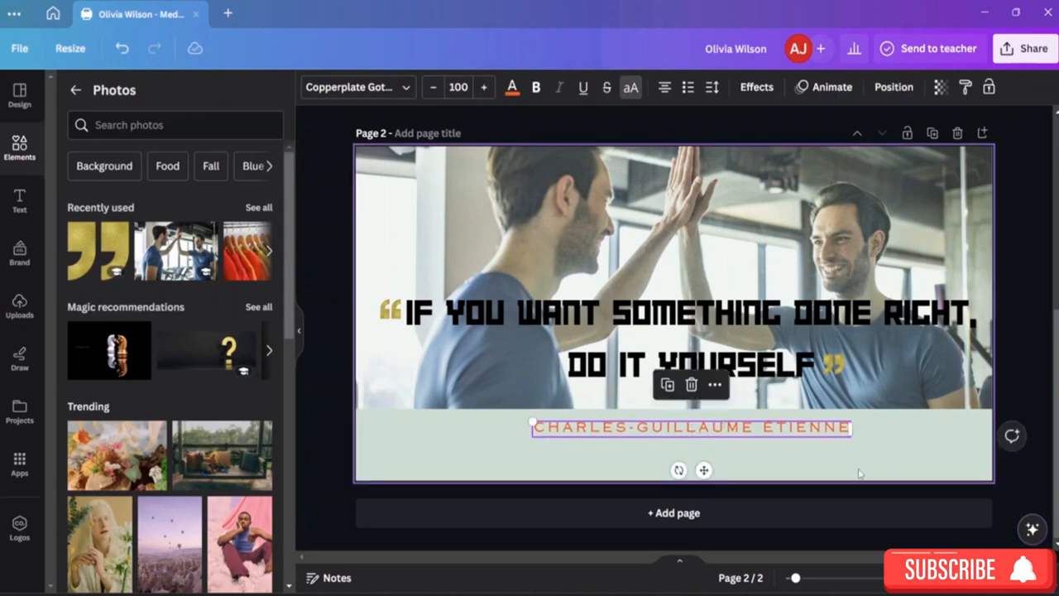
left_click(921, 456)
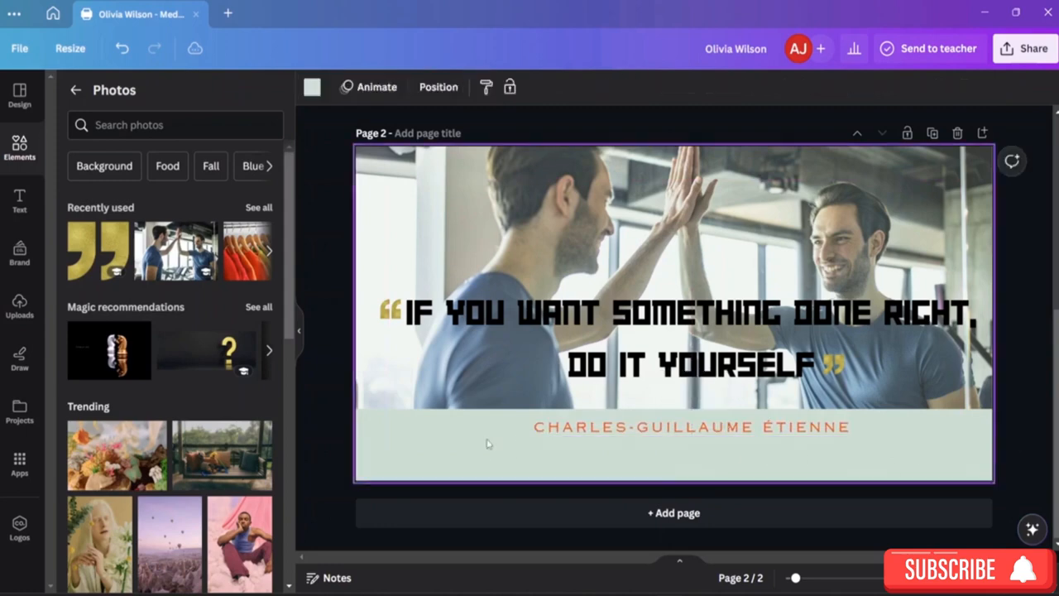
Widen the author name's text box and add a hyphen in front of the name
double_click(532, 429)
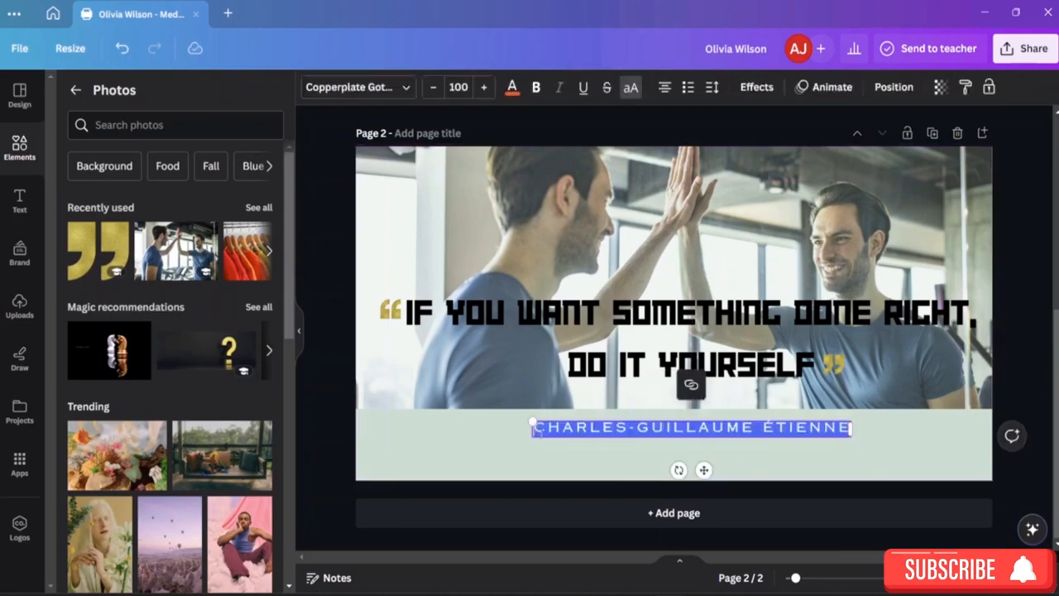
left_click(534, 429)
double_click(534, 429)
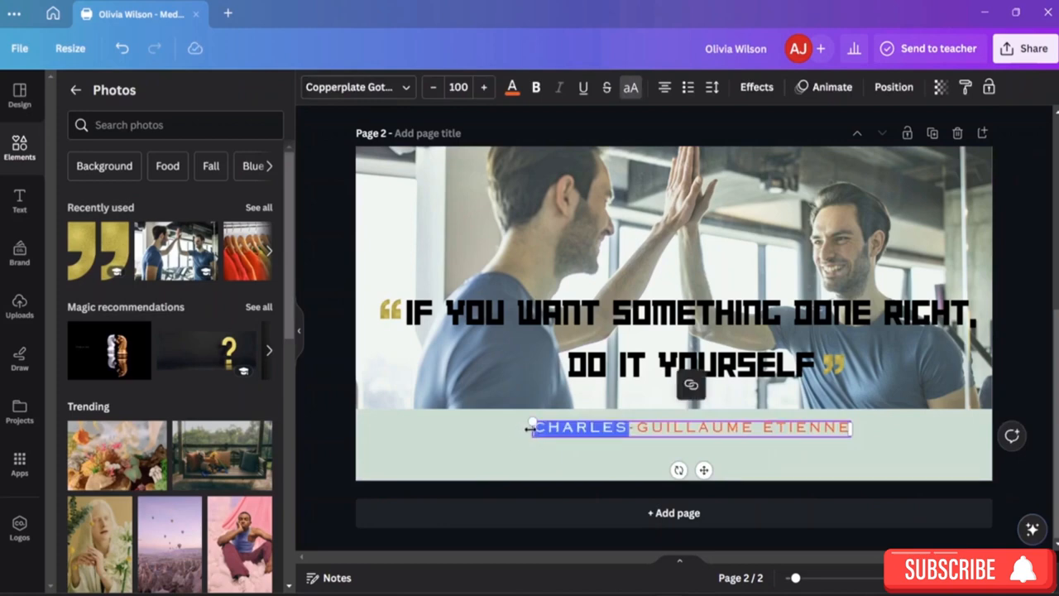
left_click_drag(527, 428, 495, 429)
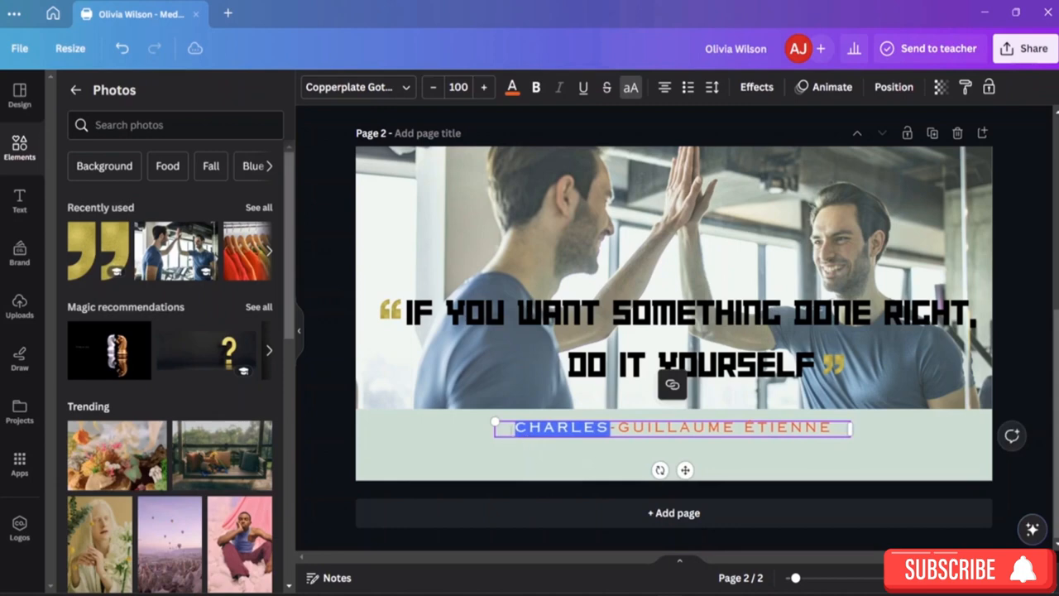
left_click(652, 428)
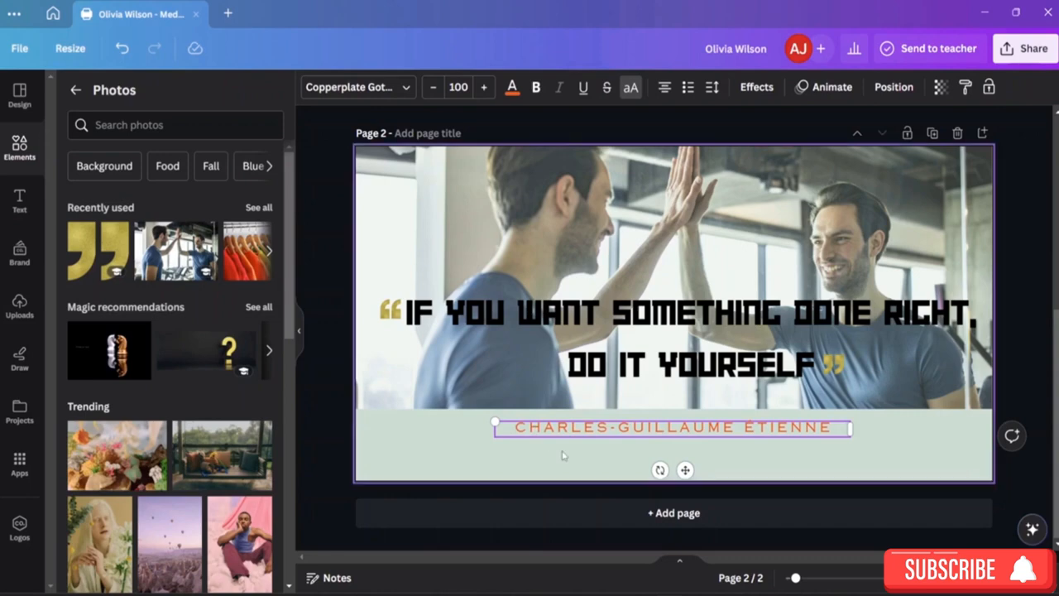
type("-")
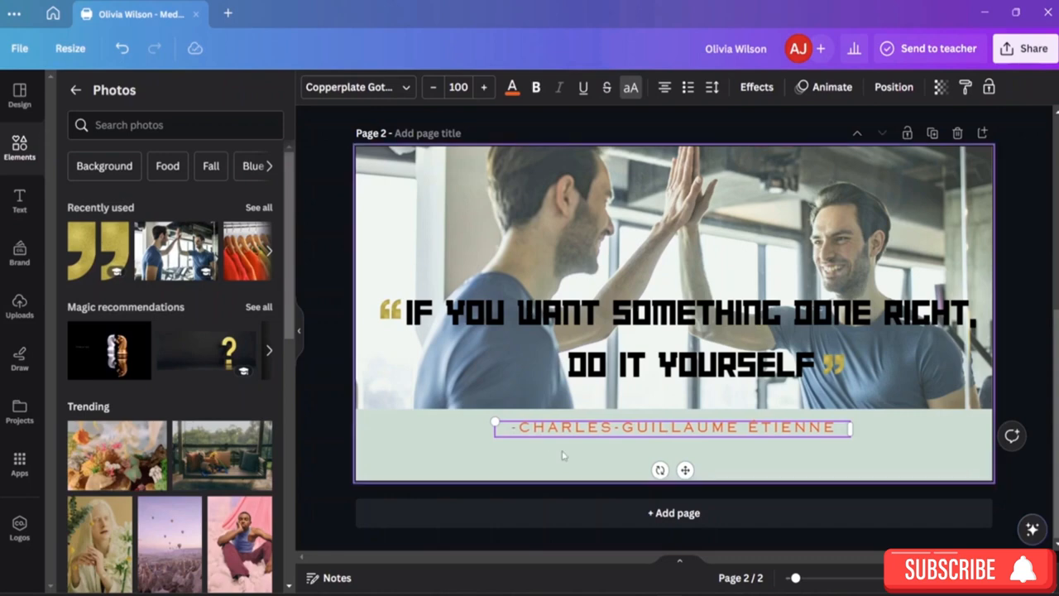
Shift the hyphenated author credit slightly up and left so it sits centred just under the photo
left_click(798, 447)
left_click(782, 437)
mouse_move(783, 438)
left_mouse_down()
mouse_move(792, 436)
mouse_move(776, 428)
left_mouse_up()
left_click(908, 452)
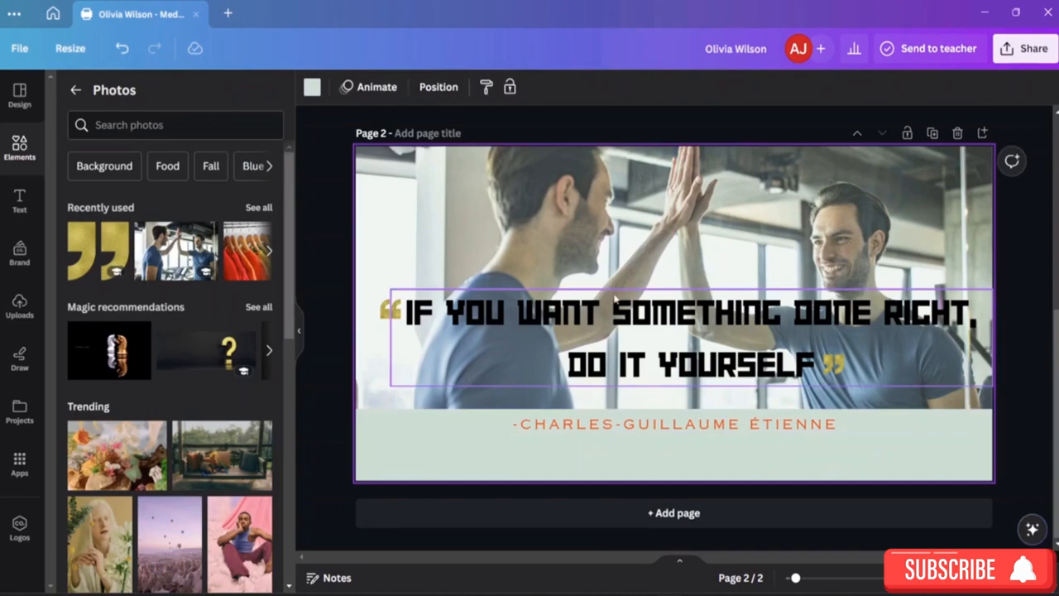
Compare both quote pages, search the photo library for "graphic" and look through the images
scroll(834, 234, "up", 5)
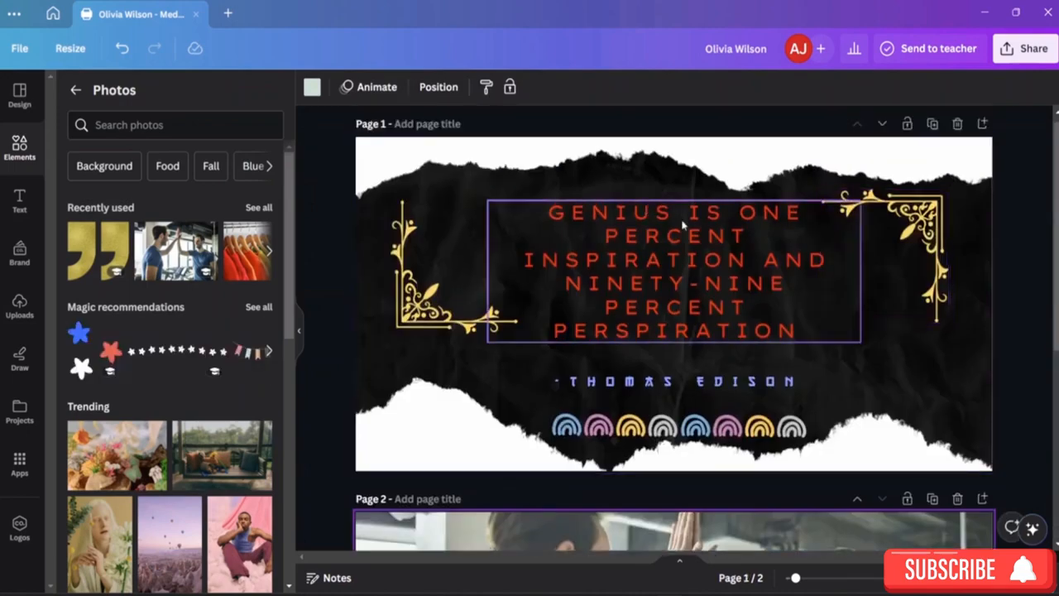
scroll(683, 224, "down", 5)
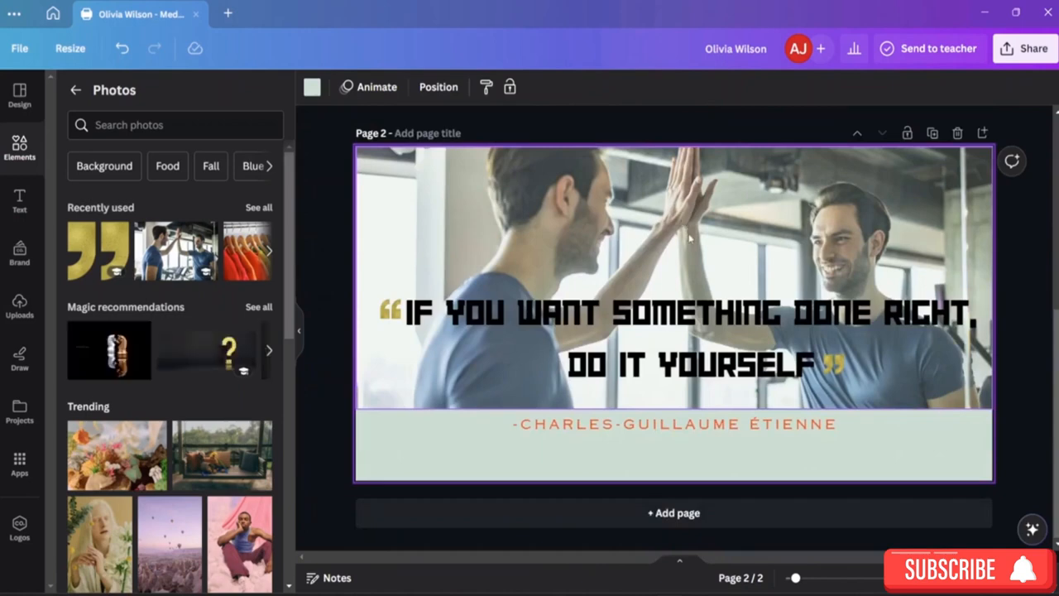
scroll(689, 237, "up", 1)
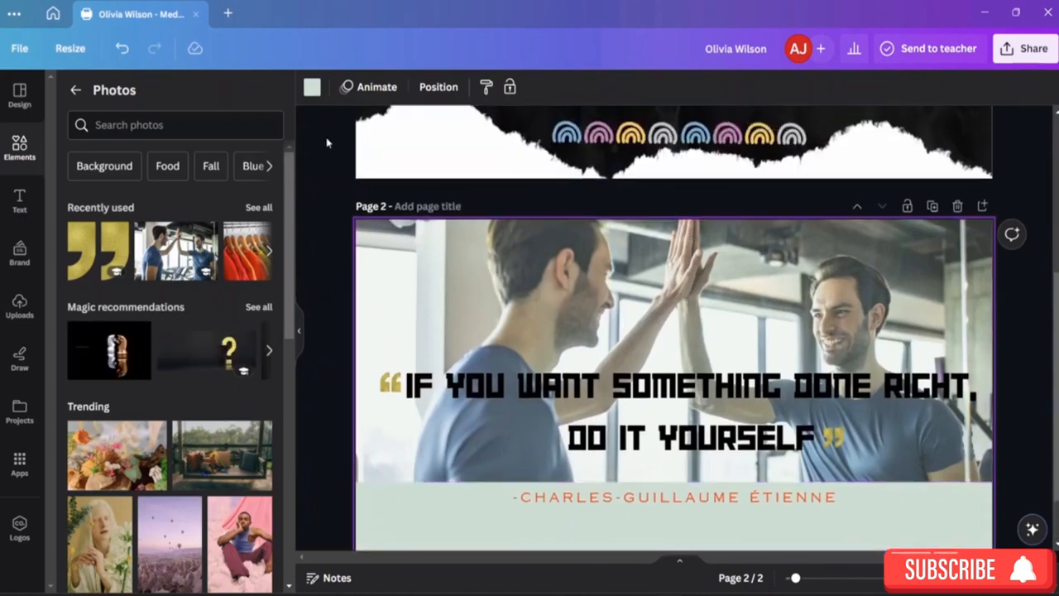
left_click(166, 124)
type("g")
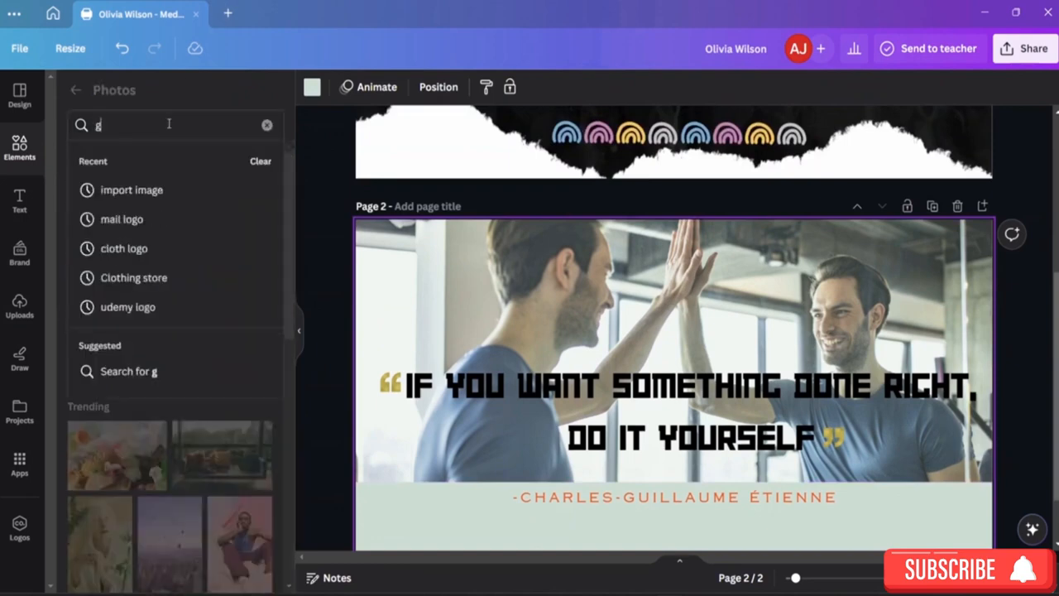
type("rap")
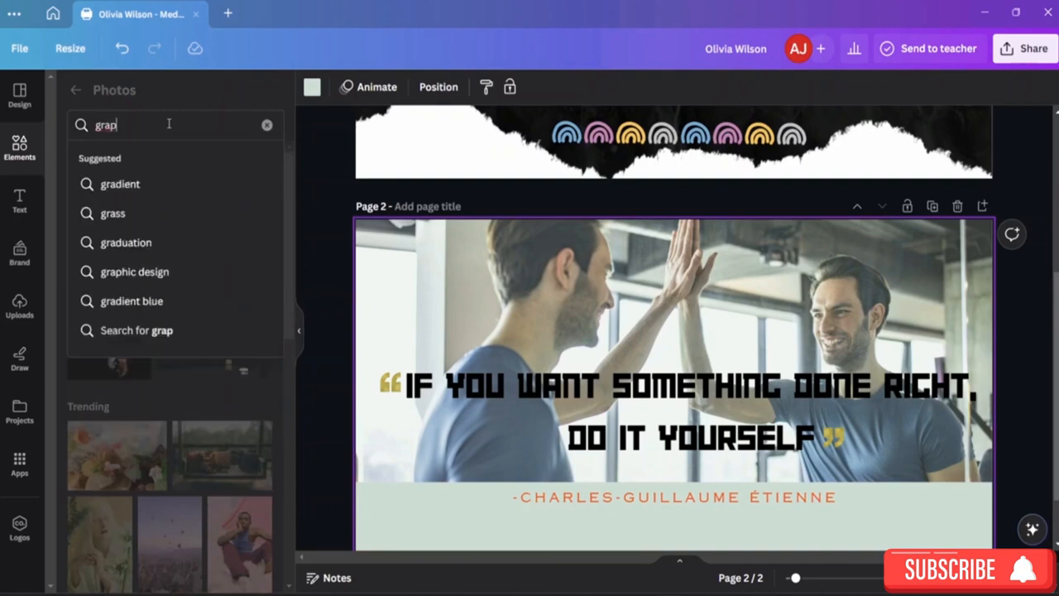
type("jhic")
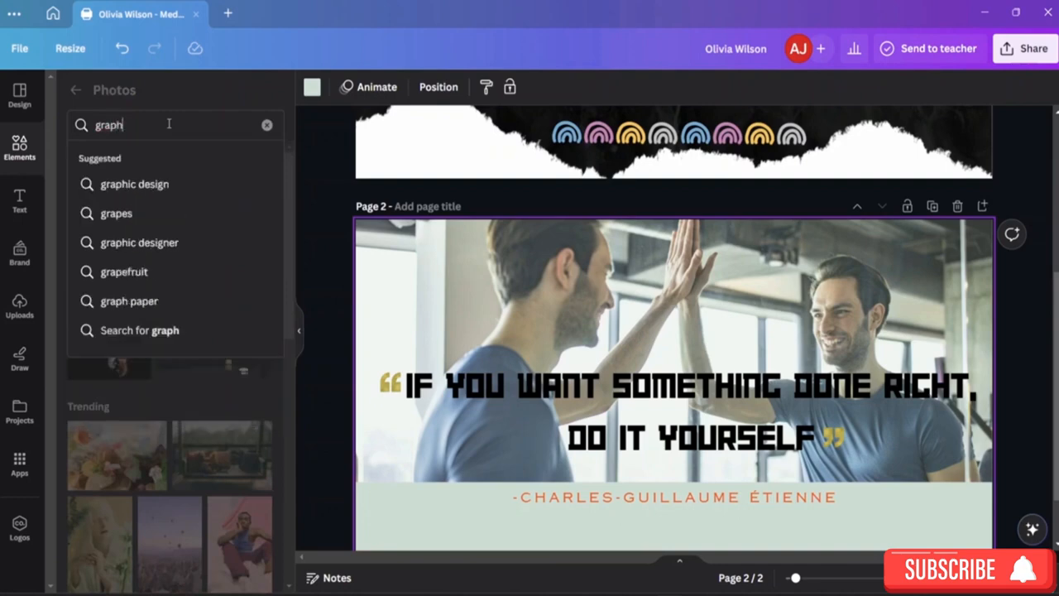
key("Return")
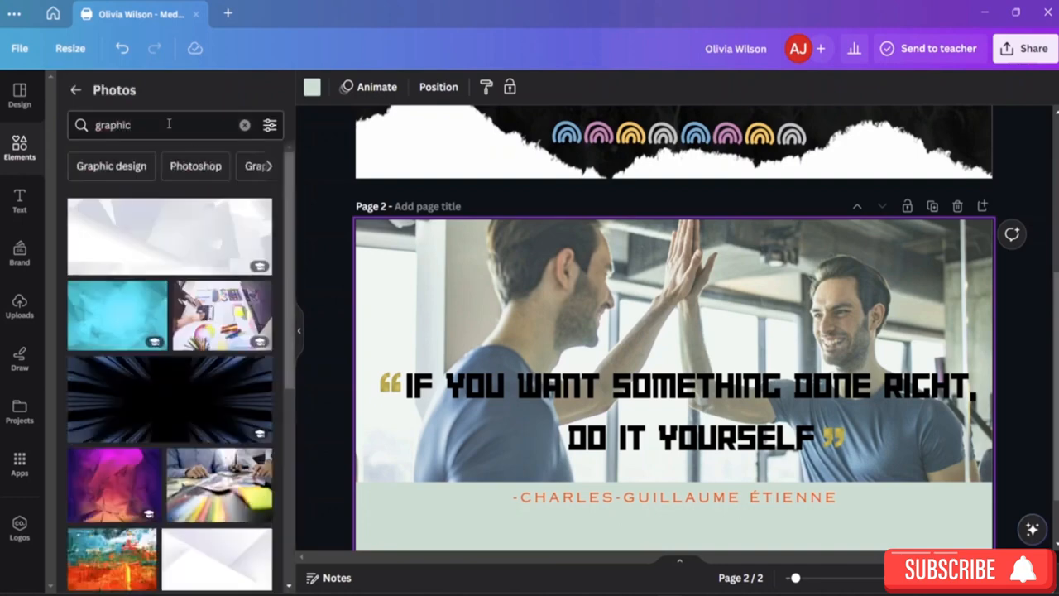
scroll(167, 456, "down", 3)
scroll(170, 447, "down", 5)
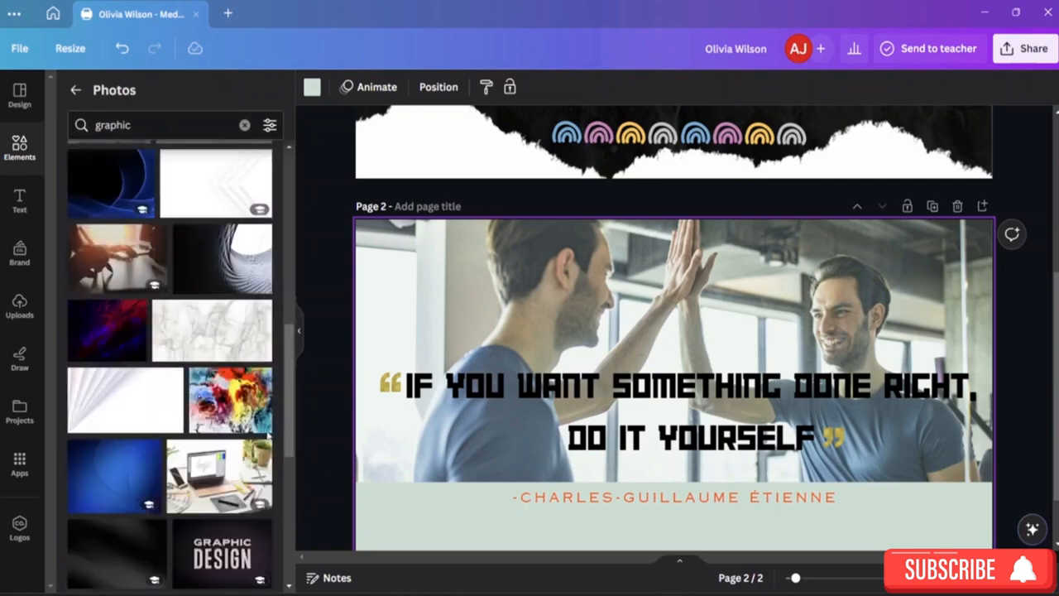
scroll(178, 372, "down", 3)
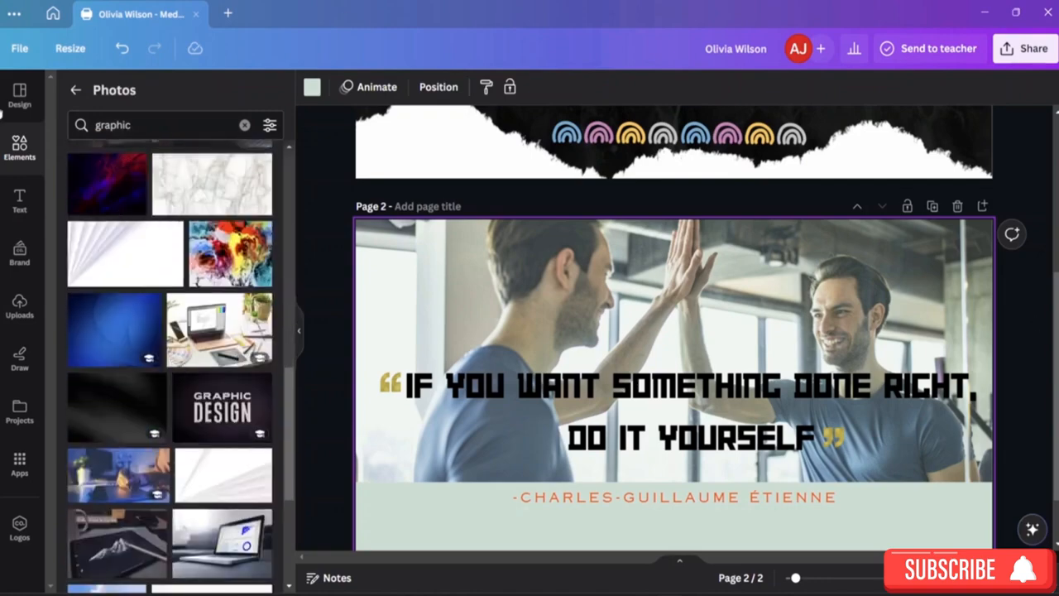
Switch from photos to the graphics library and look through its collections
left_click(75, 90)
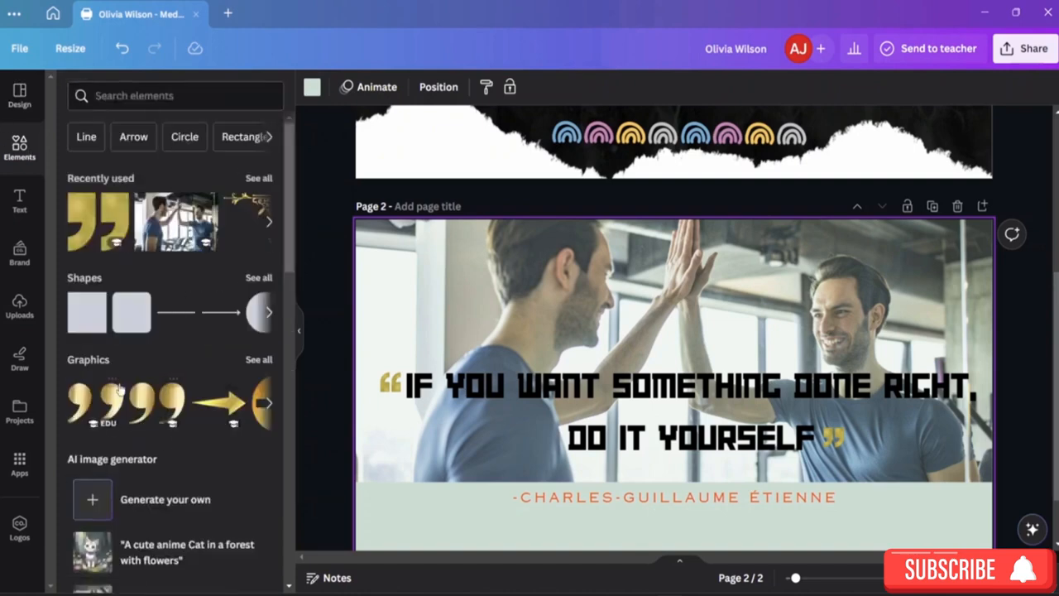
left_click(95, 359)
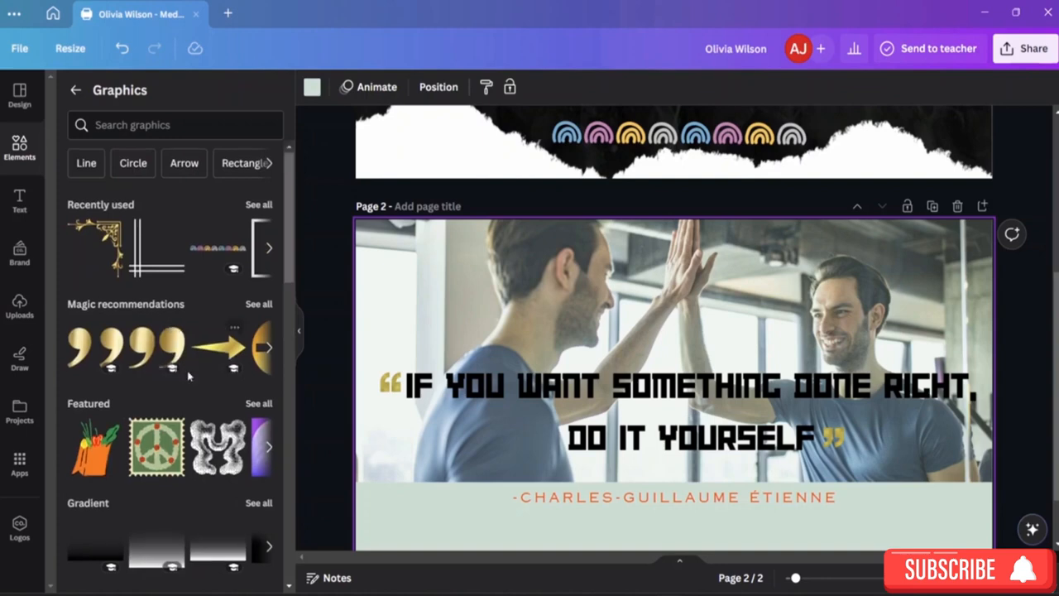
scroll(170, 387, "down", 10)
scroll(187, 382, "down", 8)
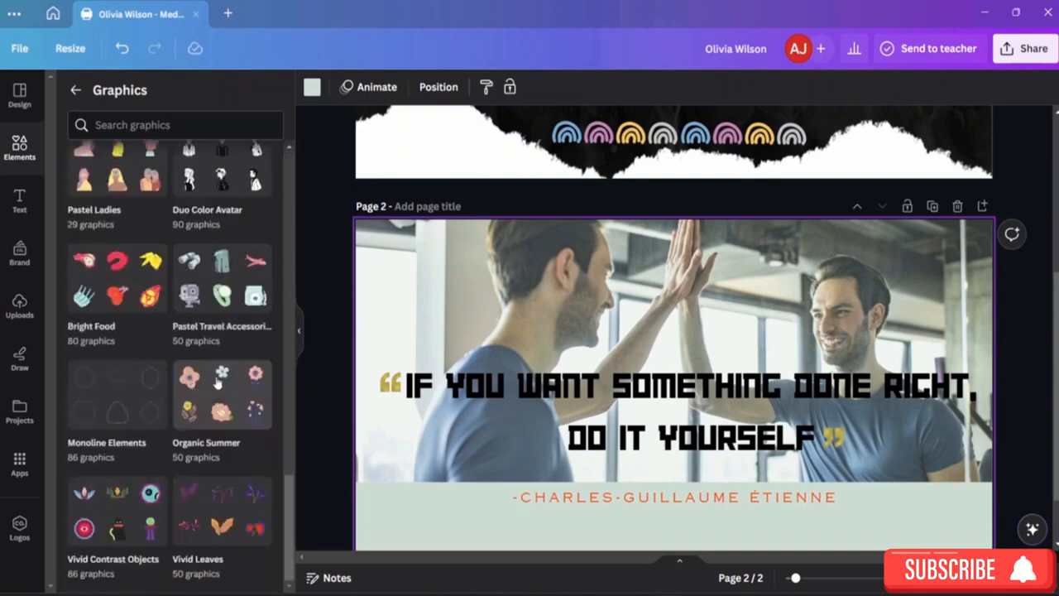
scroll(217, 380, "up", 6)
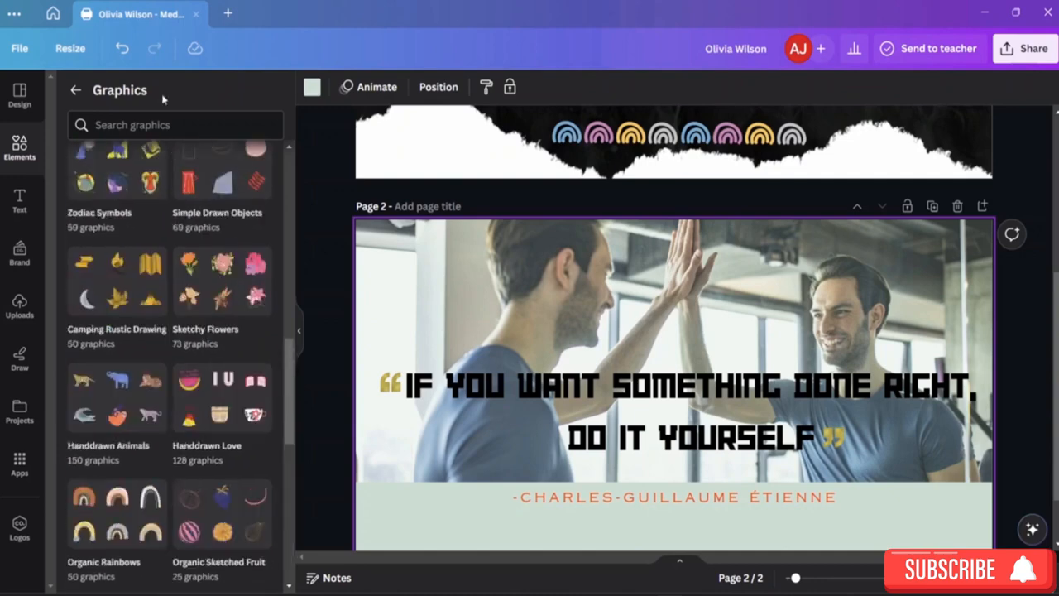
Search the graphics for "sewlf motivation" and look through the stickers for one to add to page 2
left_click(158, 126)
type("sewlf")
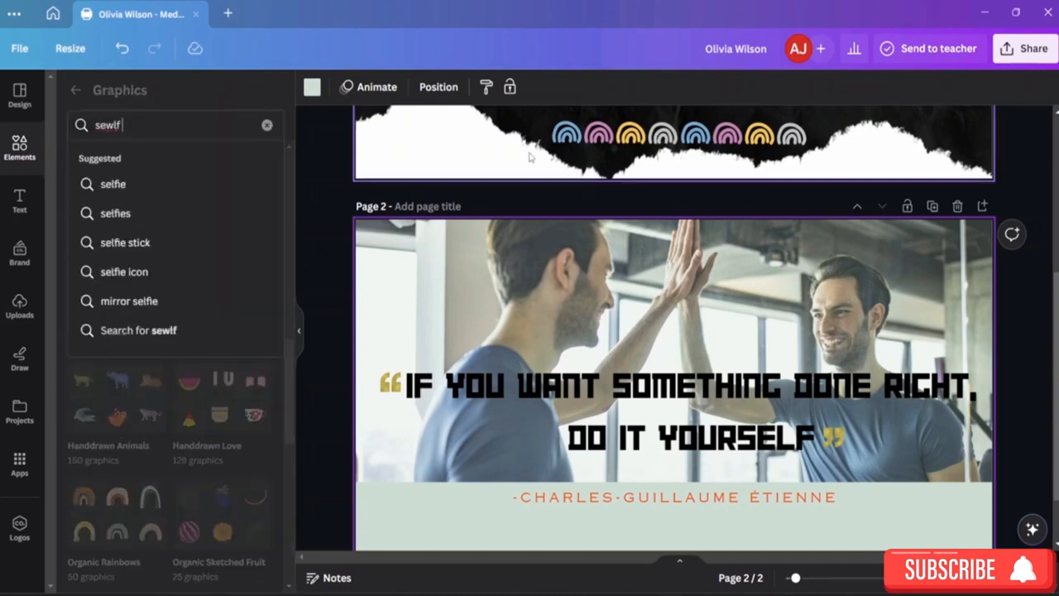
type(" motivation")
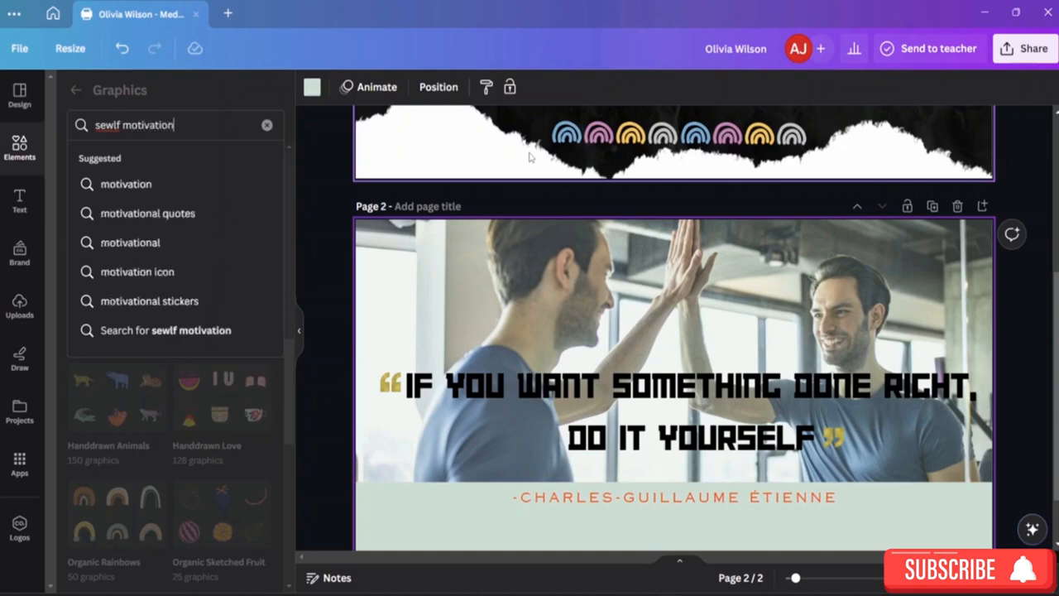
key("Return")
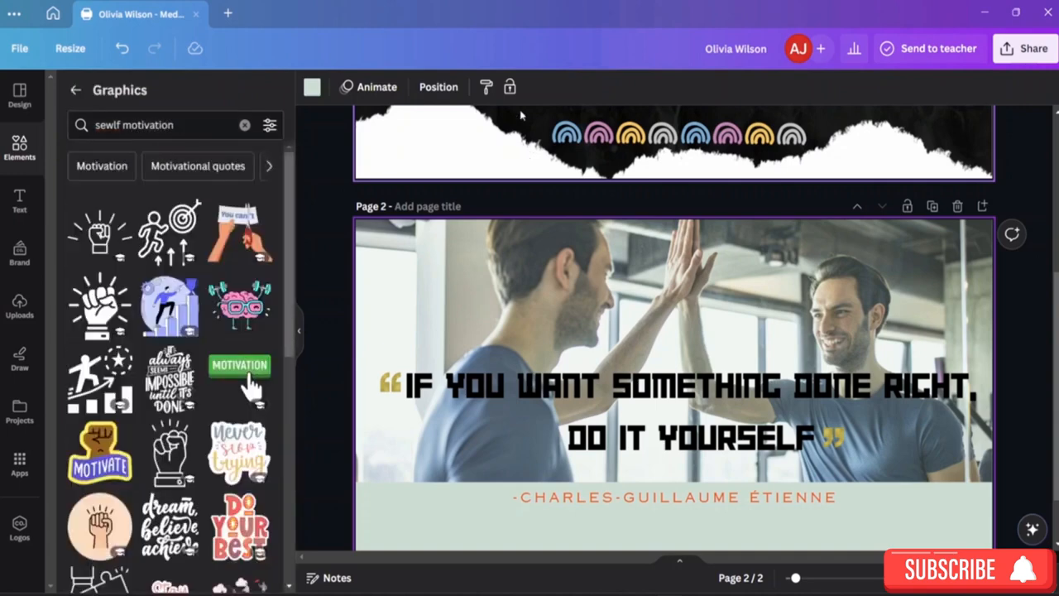
scroll(248, 382, "down", 6)
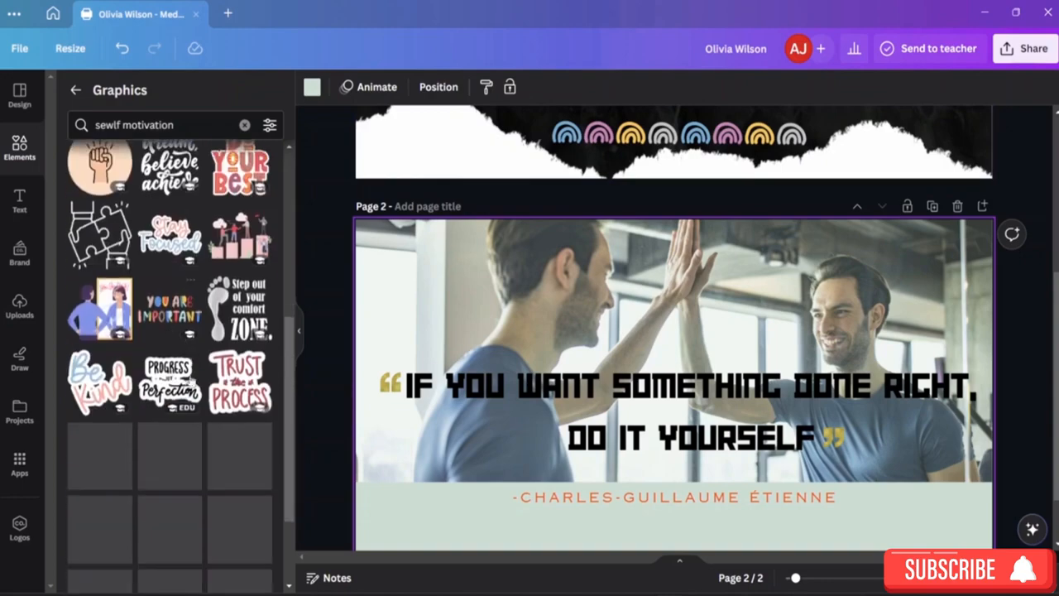
scroll(189, 363, "down", 3)
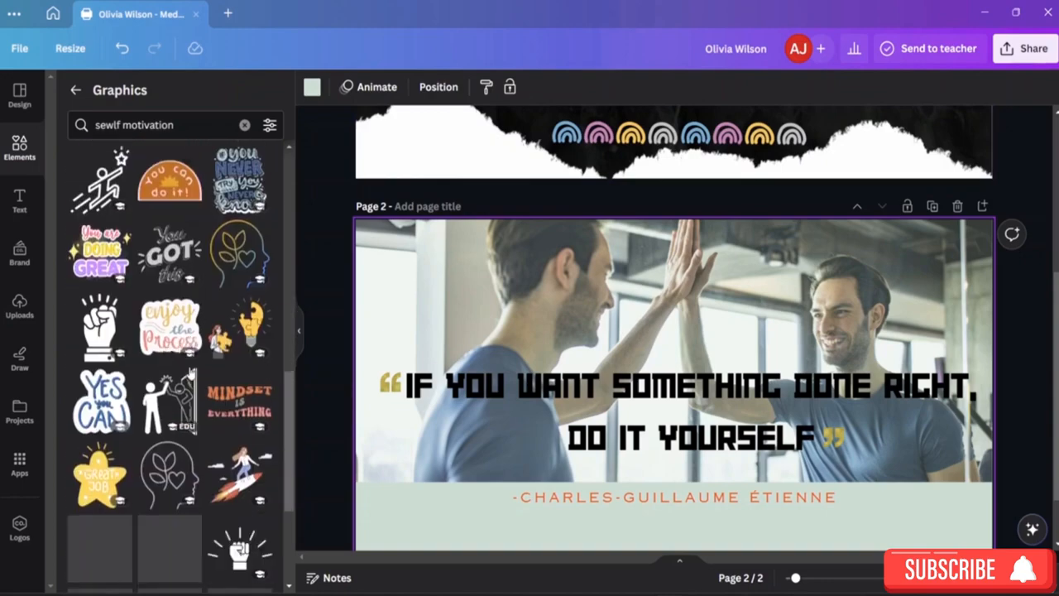
scroll(192, 424, "down", 4)
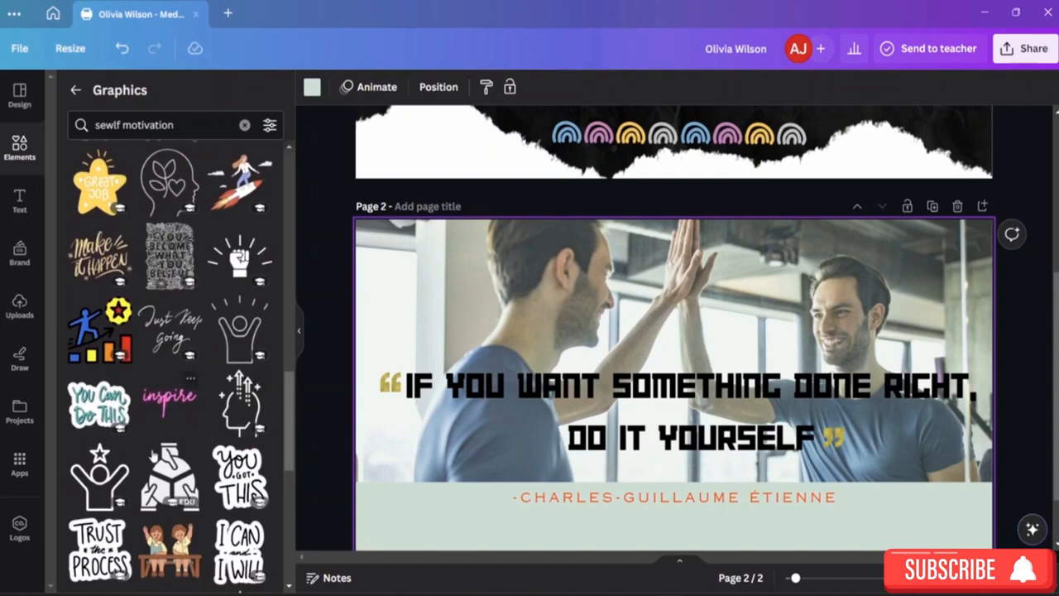
scroll(151, 455, "down", 6)
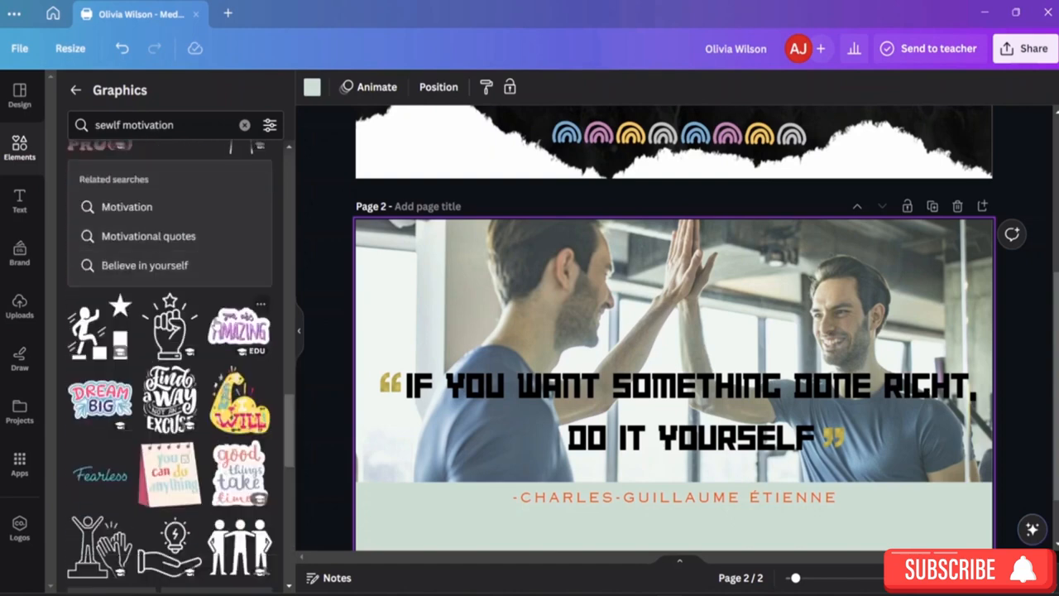
scroll(215, 326, "down", 8)
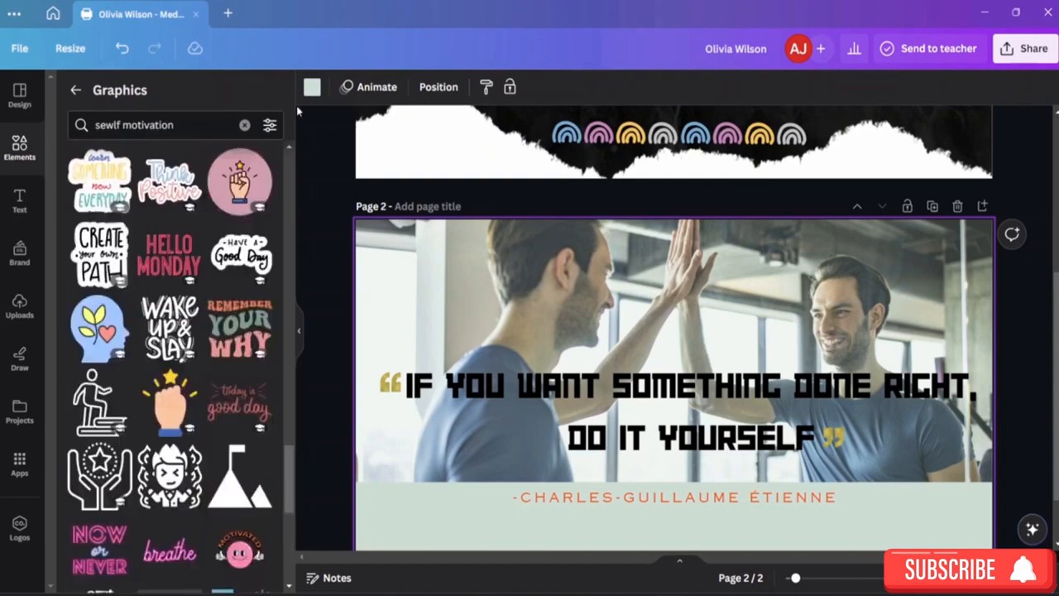
Place the pink round raised-fist graphic in the photo's upper-left area on page 2 and shrink it to about half size
left_click_drag(240, 182, 400, 291)
left_click(756, 275)
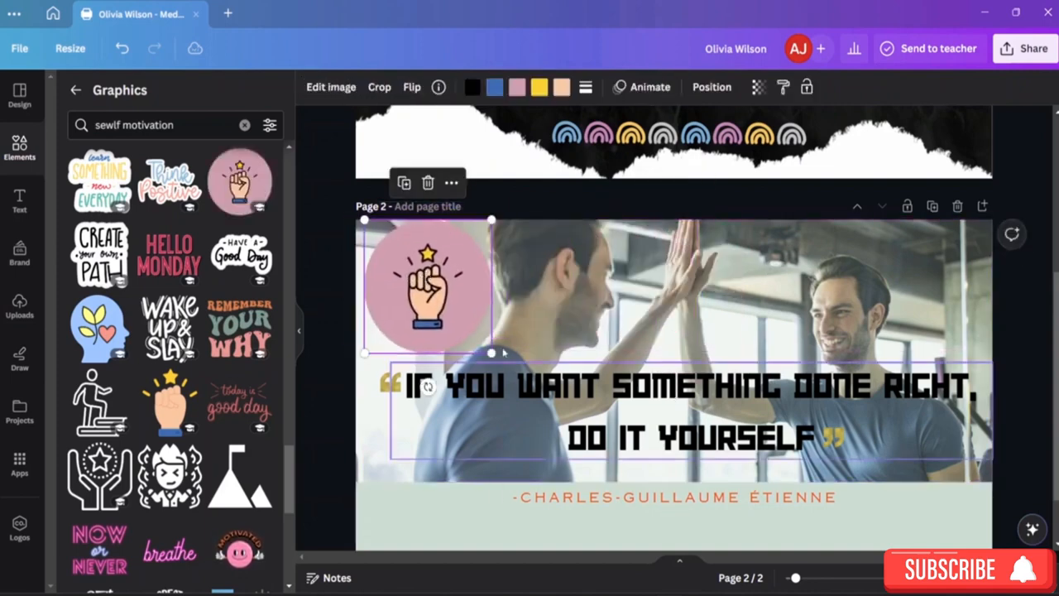
left_click_drag(493, 353, 444, 291)
left_click(852, 248)
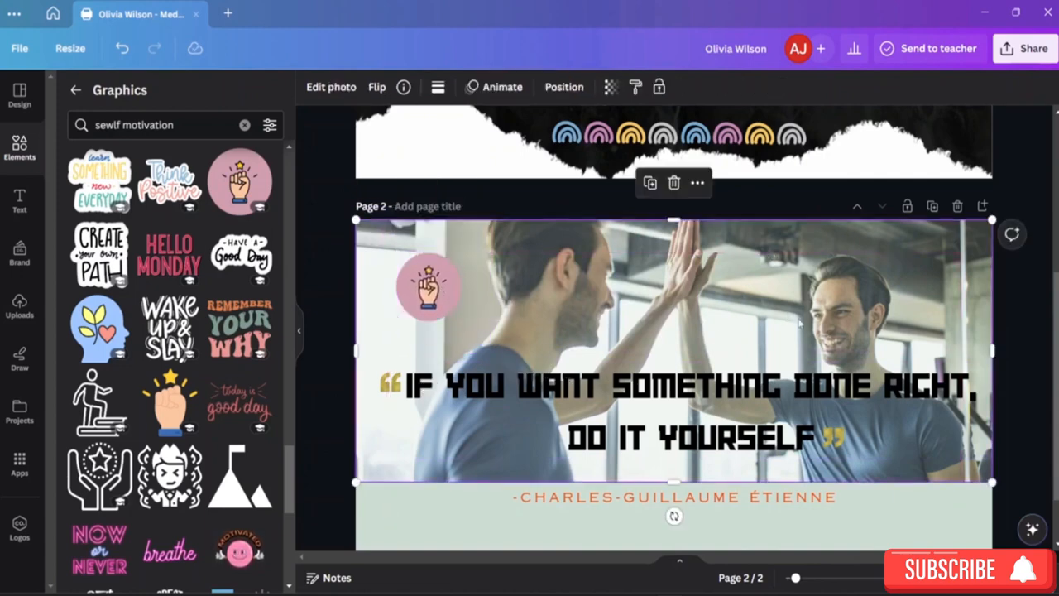
Look through the remaining motivation stickers and the general element library for another decoration for page 2
scroll(161, 433, "down", 3)
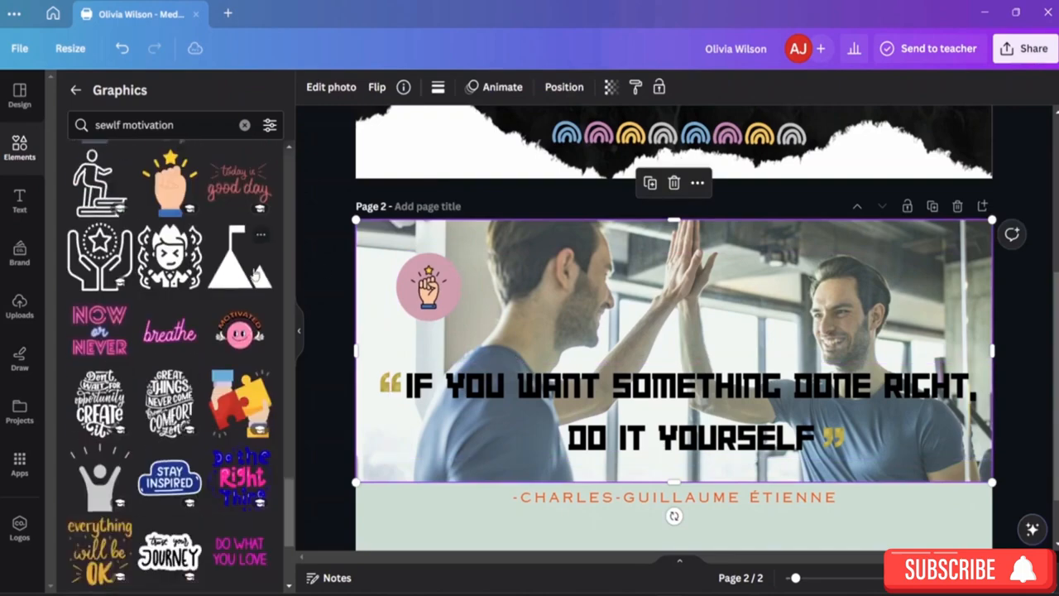
scroll(156, 379, "down", 10)
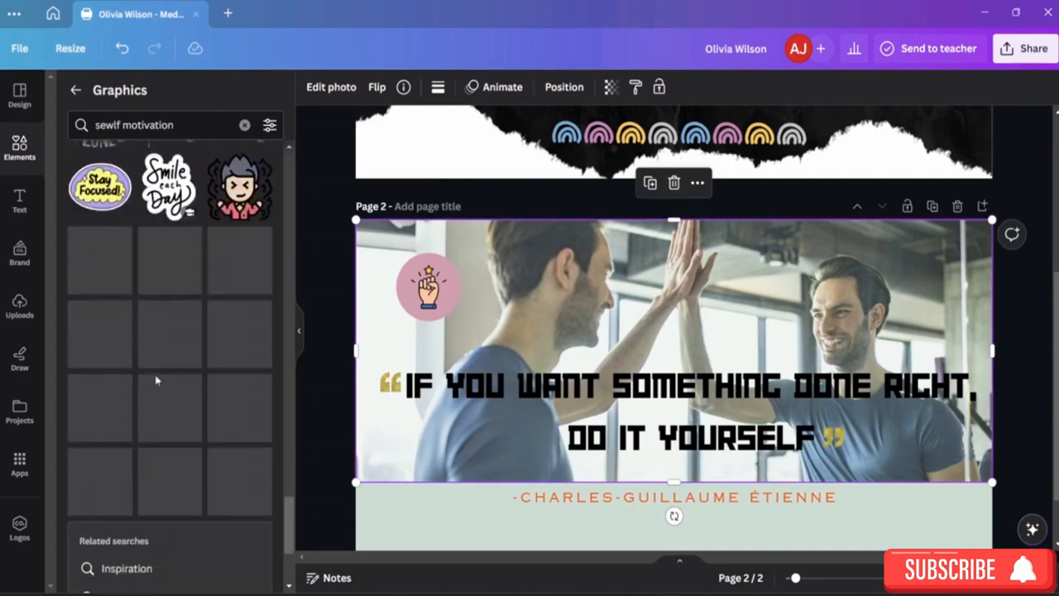
scroll(156, 379, "up", 7)
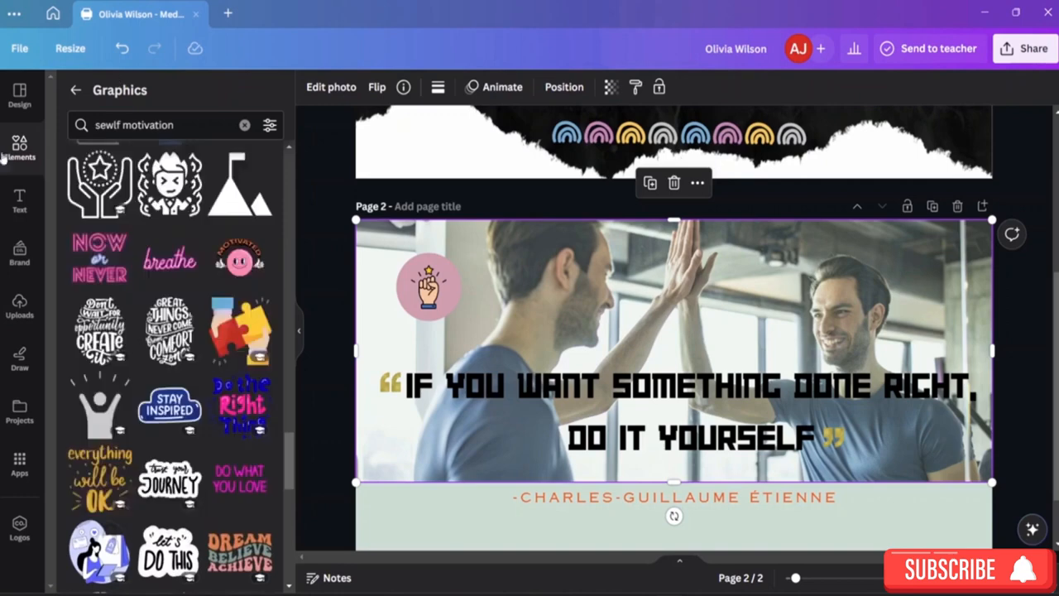
left_click(74, 91)
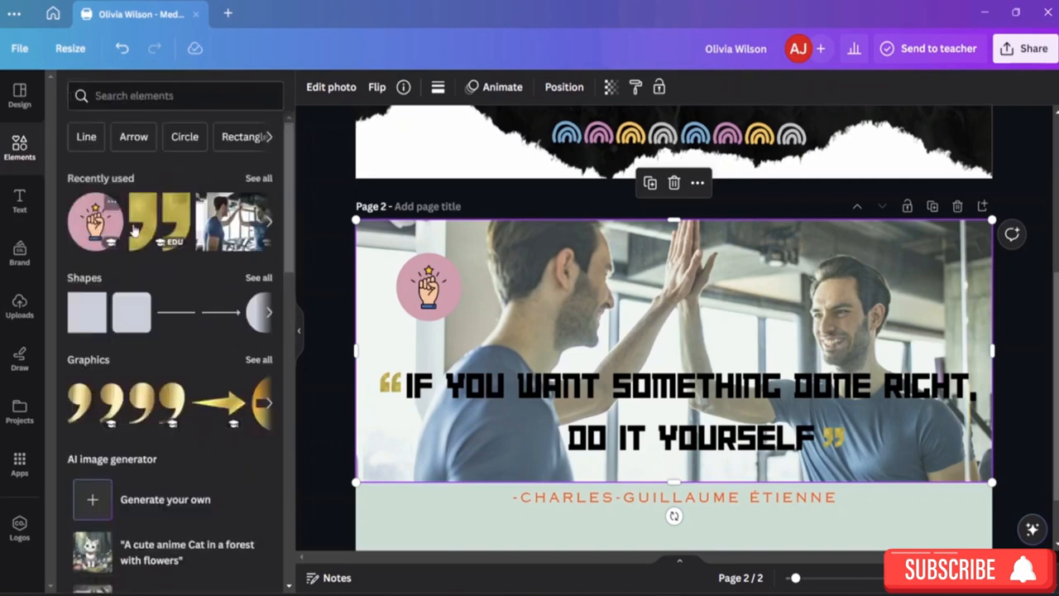
scroll(159, 378, "down", 10)
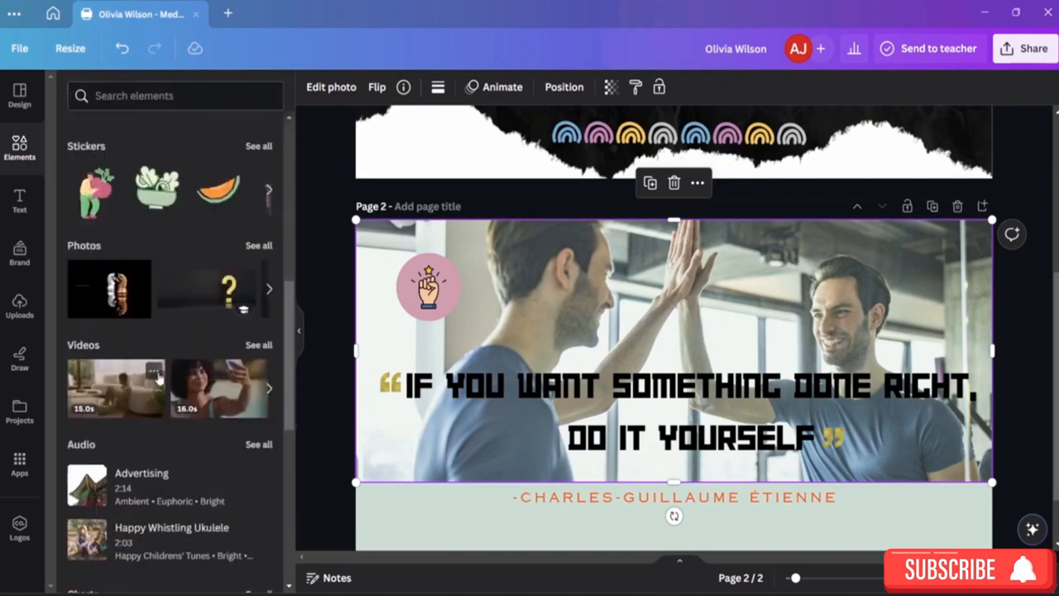
scroll(159, 378, "down", 12)
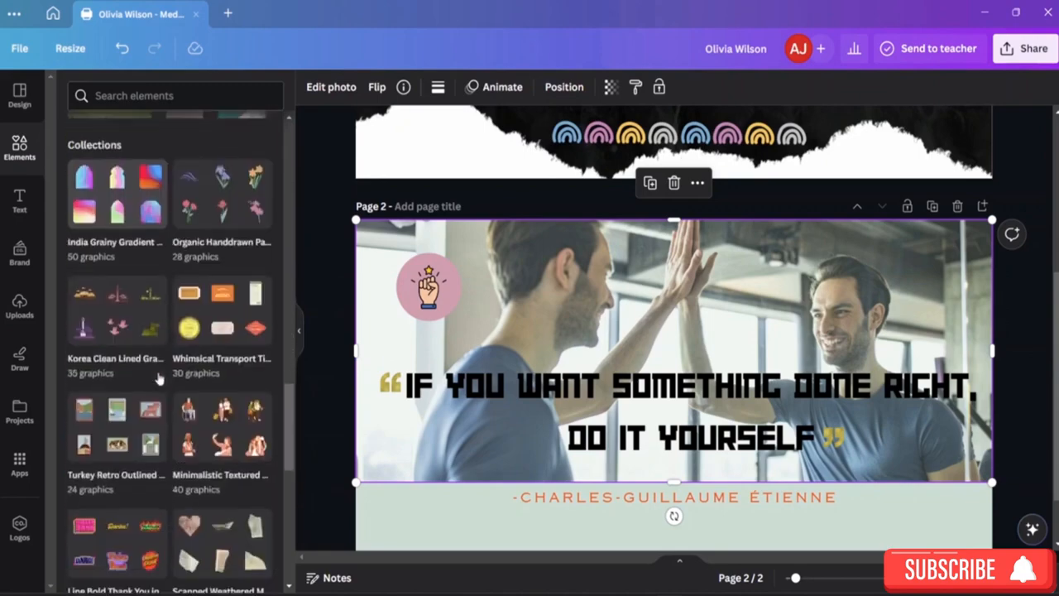
scroll(159, 378, "down", 10)
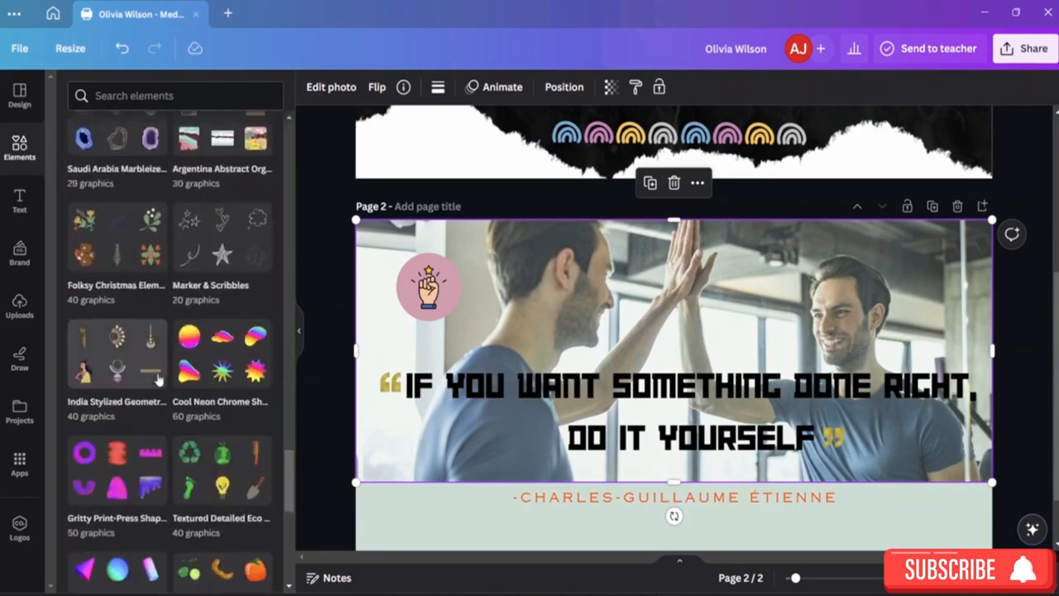
scroll(158, 373, "up", 9)
scroll(154, 362, "up", 15)
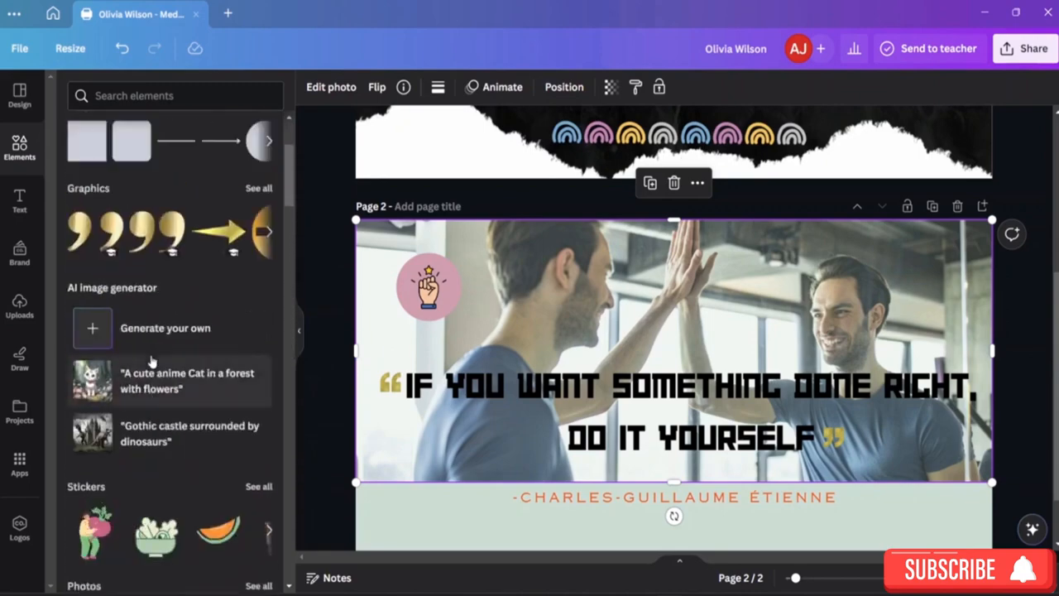
Look through the graphics library's categories and collections and the recently used graphics
left_click(257, 361)
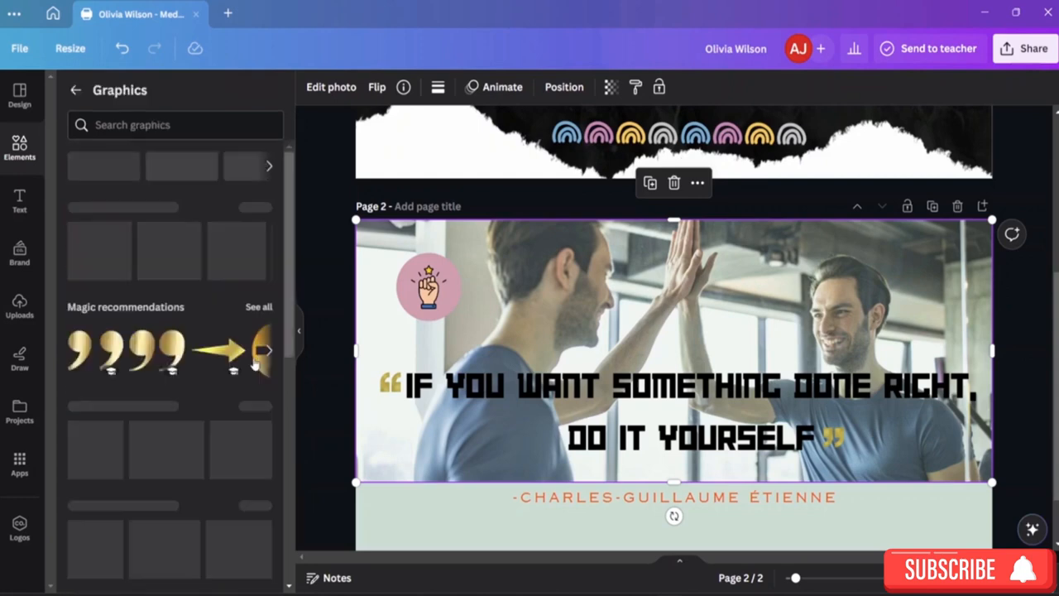
scroll(179, 409, "down", 3)
scroll(179, 409, "down", 10)
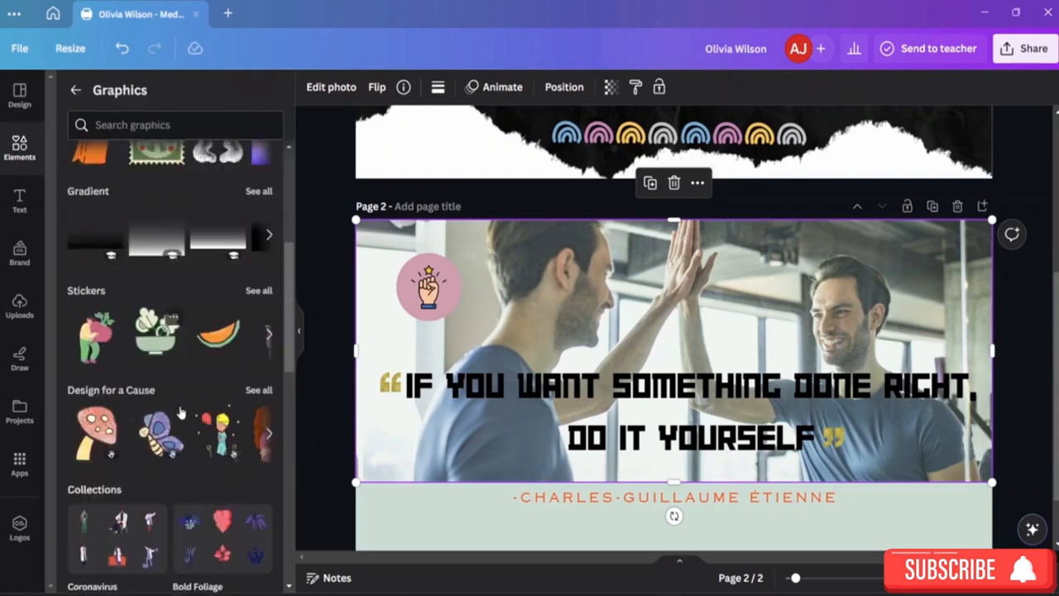
scroll(196, 393, "down", 5)
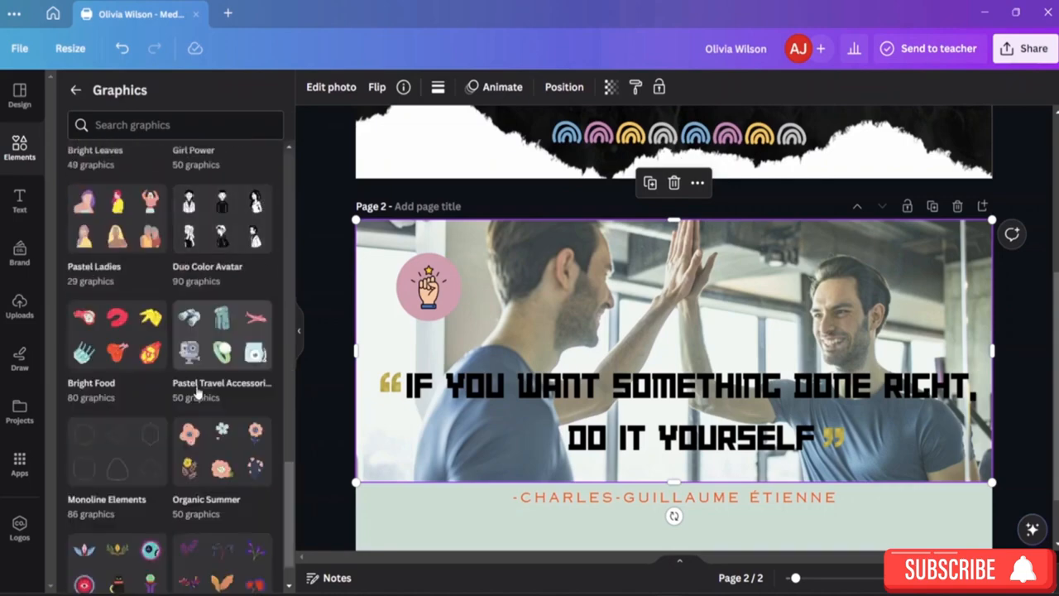
scroll(196, 394, "up", 4)
scroll(196, 393, "up", 10)
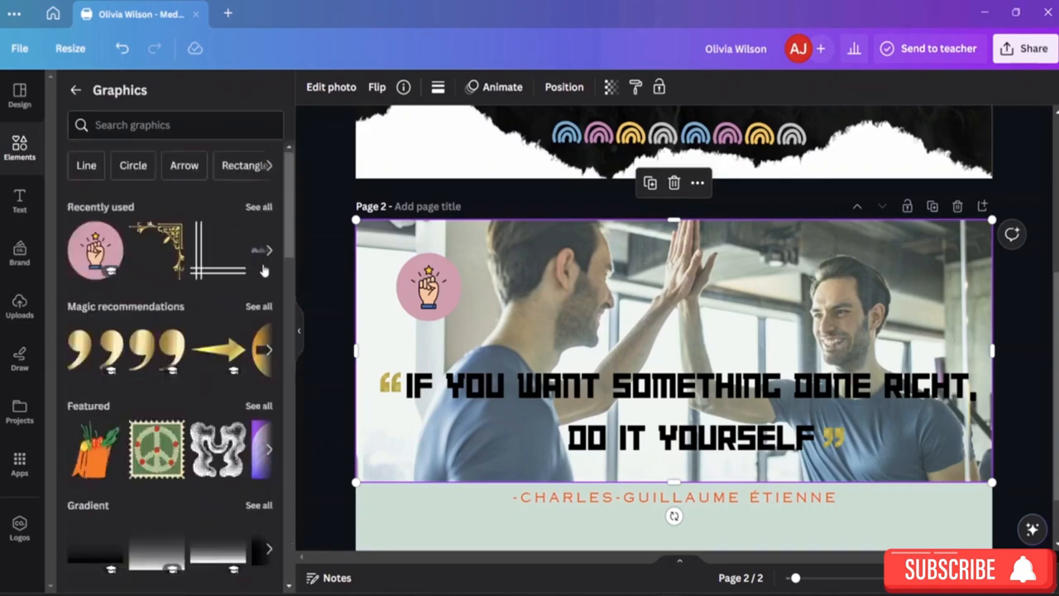
left_click(268, 253)
left_click(268, 253)
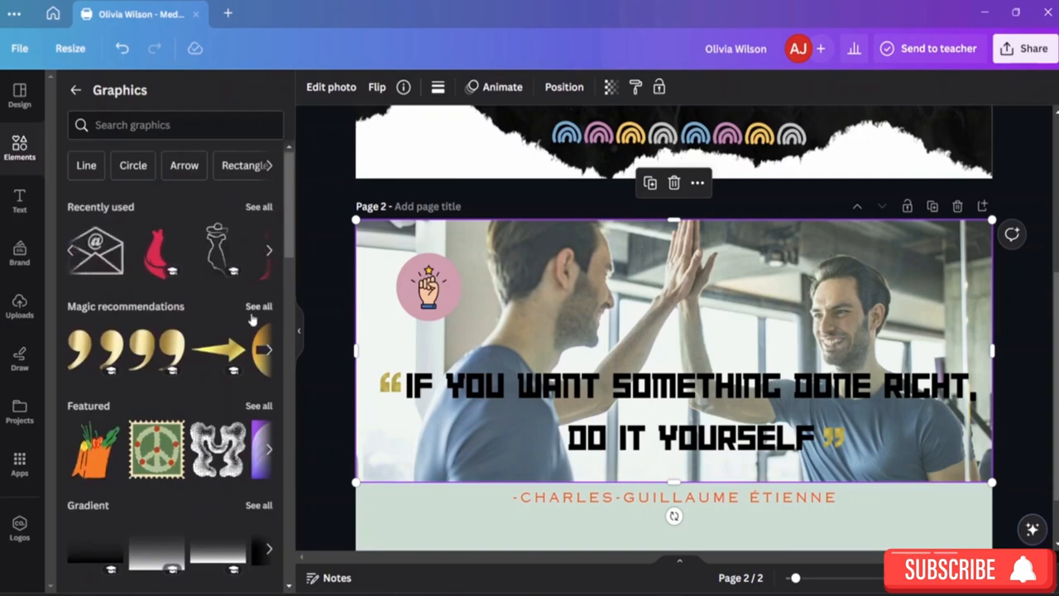
Add the gold curved arrow from the magic recommendations to the photo's upper-right area on page 2 and adjust its transparency to almost opaque
left_click(259, 306)
scroll(236, 325, "down", 3)
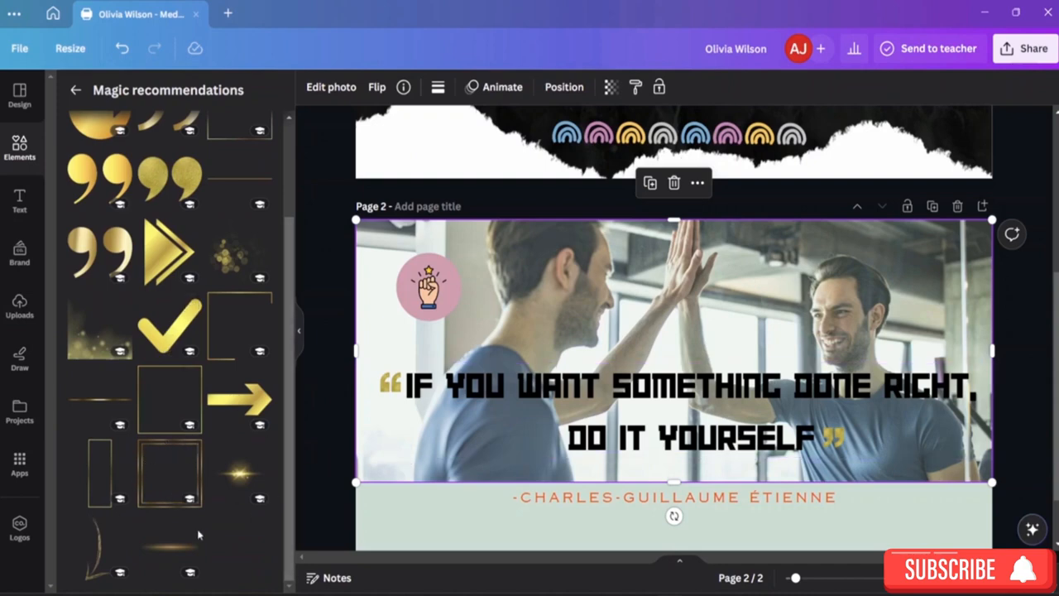
left_click(98, 548)
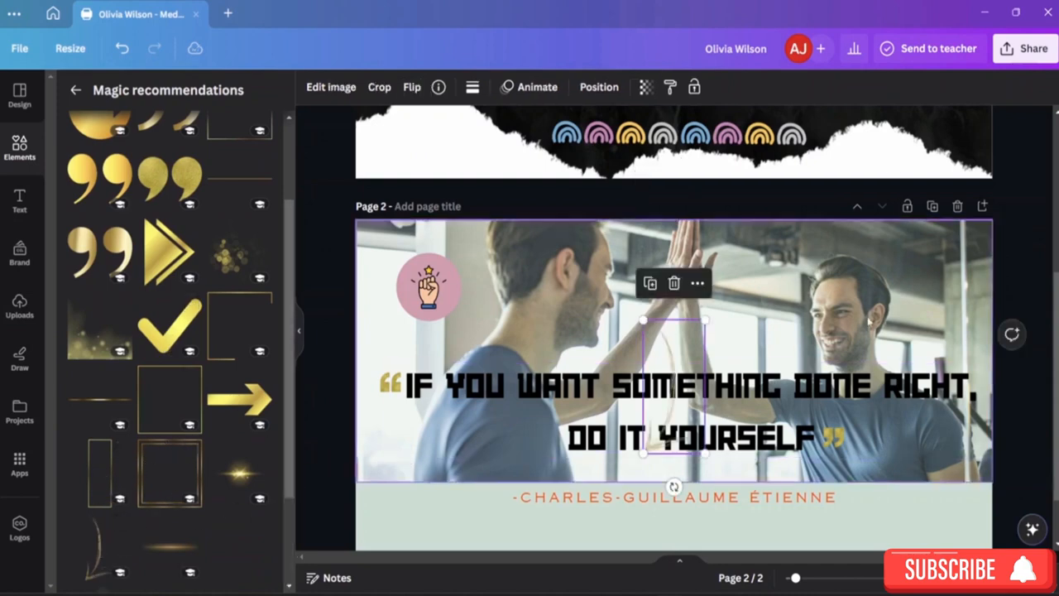
left_click_drag(680, 346, 935, 249)
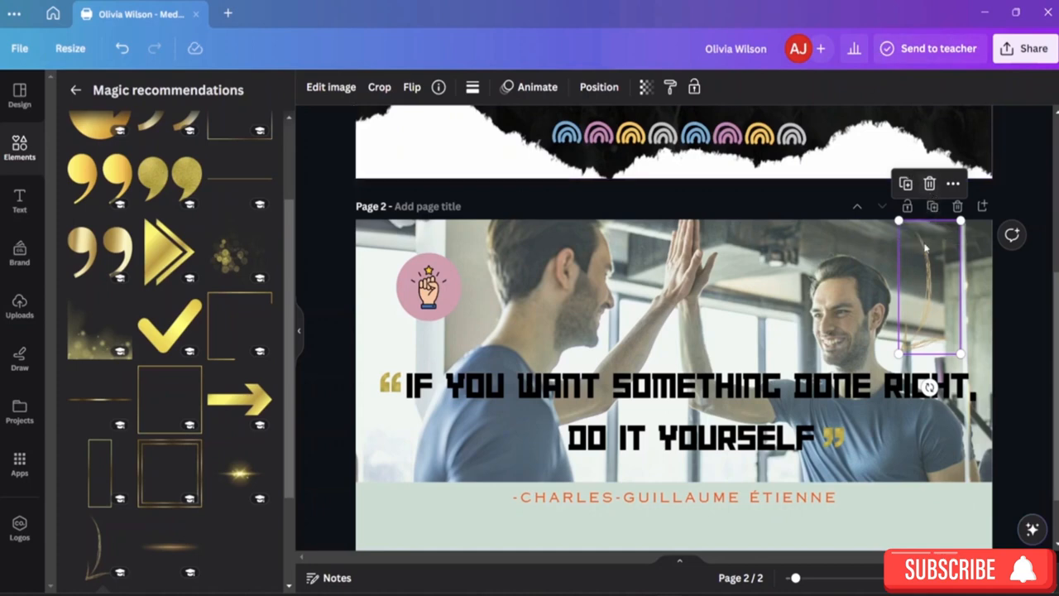
left_click(646, 87)
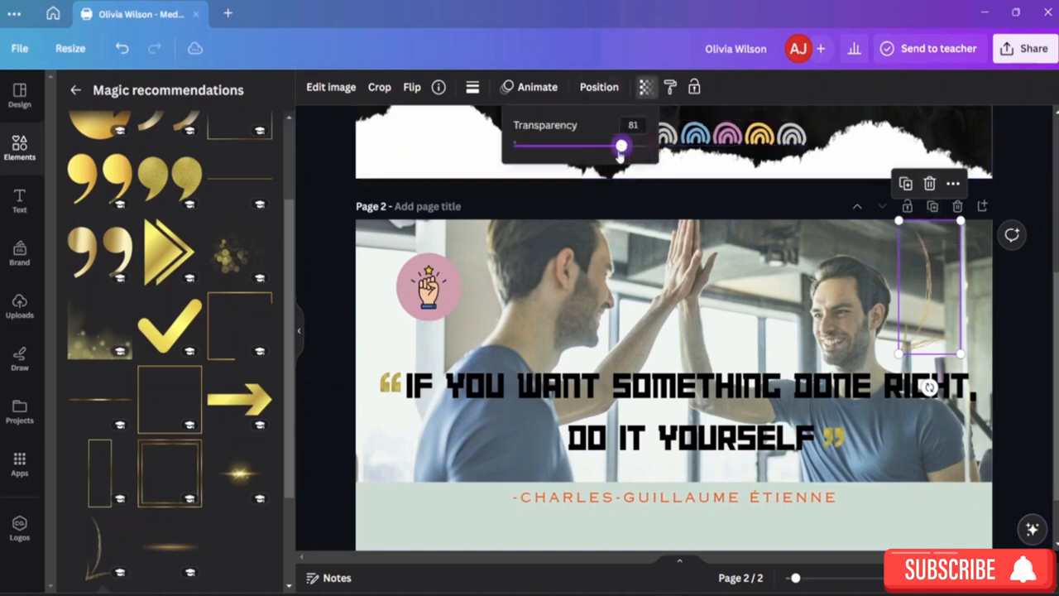
left_click_drag(619, 156, 557, 155)
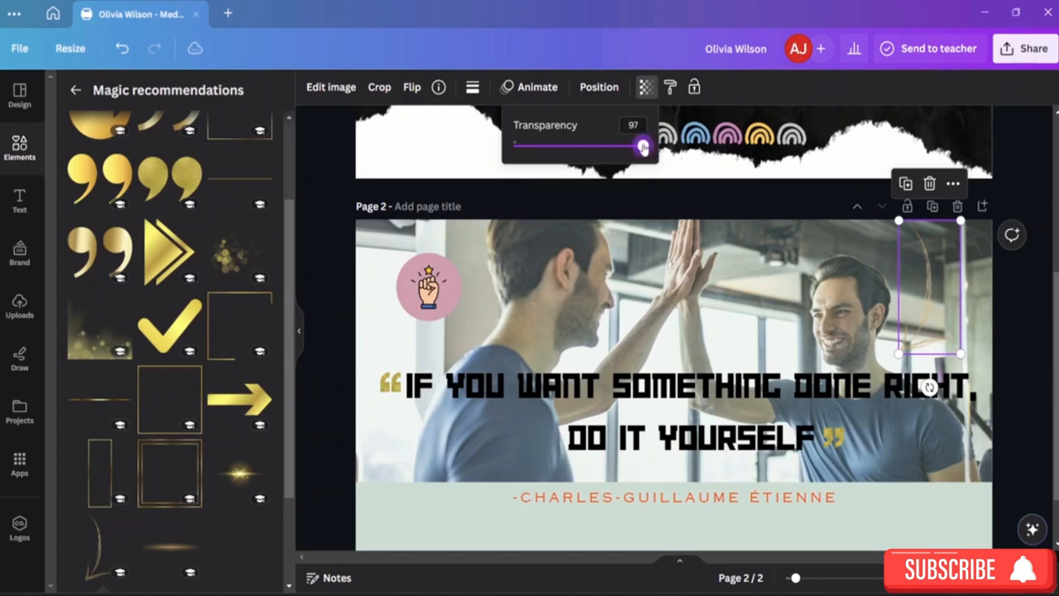
left_click_drag(643, 148, 649, 147)
Set the transparency of the pink raised-fist graphic on page 2 to 74
left_click(428, 285)
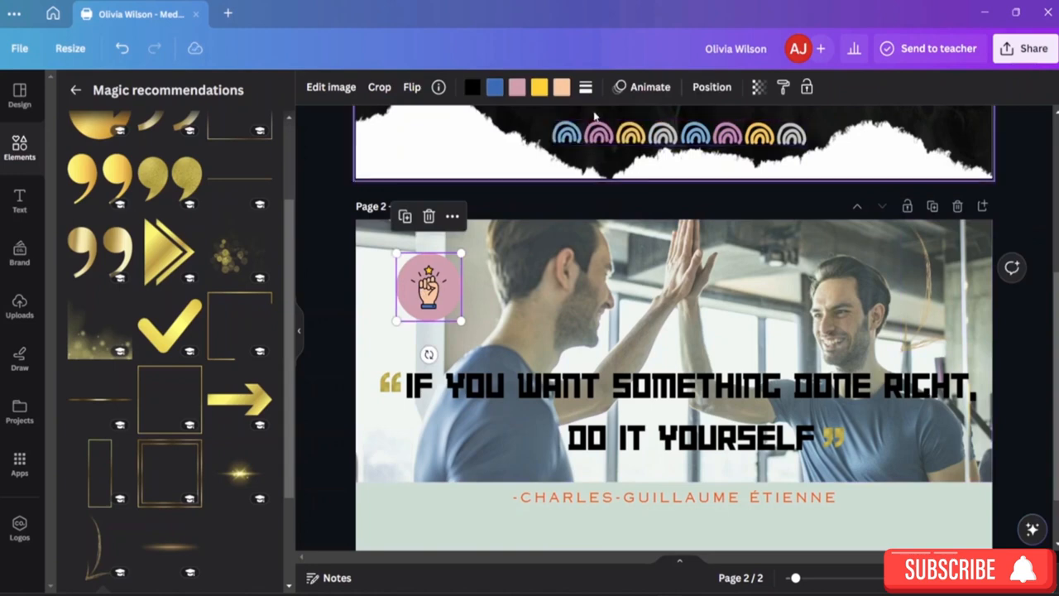
left_click(758, 87)
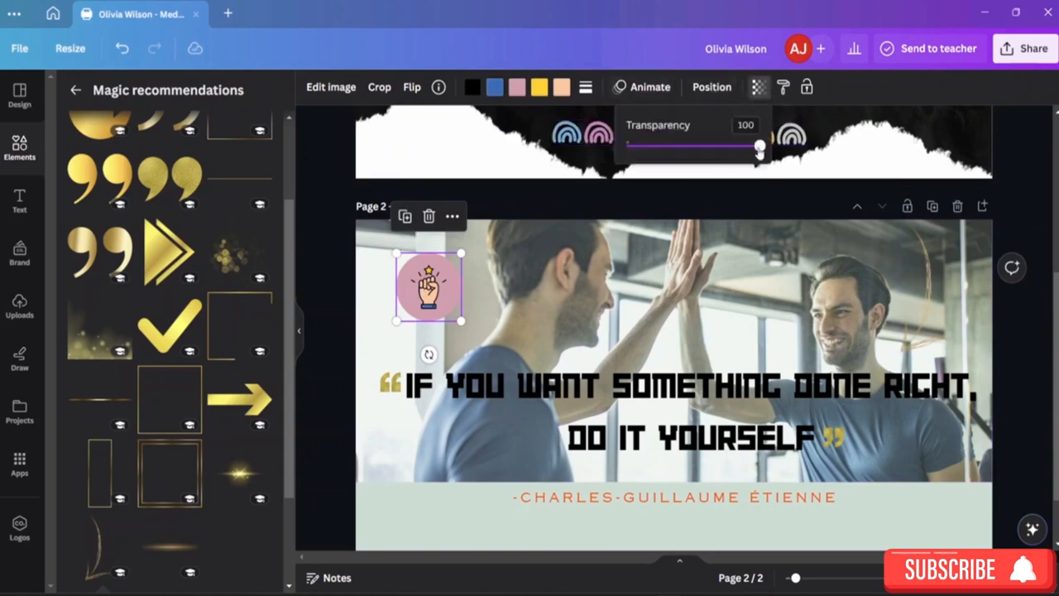
left_click(696, 148)
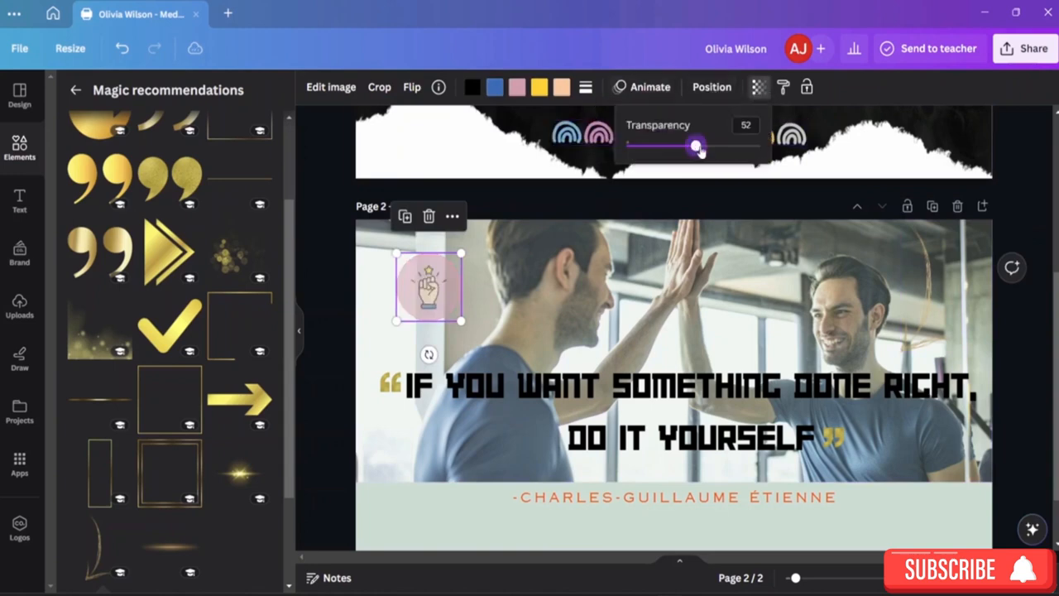
left_click_drag(722, 149, 726, 147)
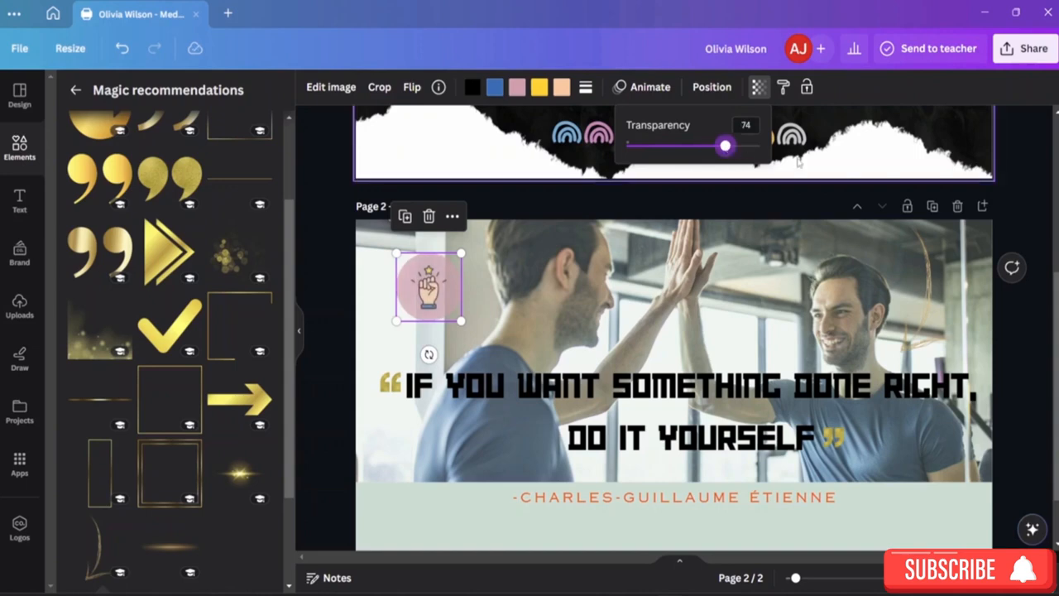
left_click(1041, 206)
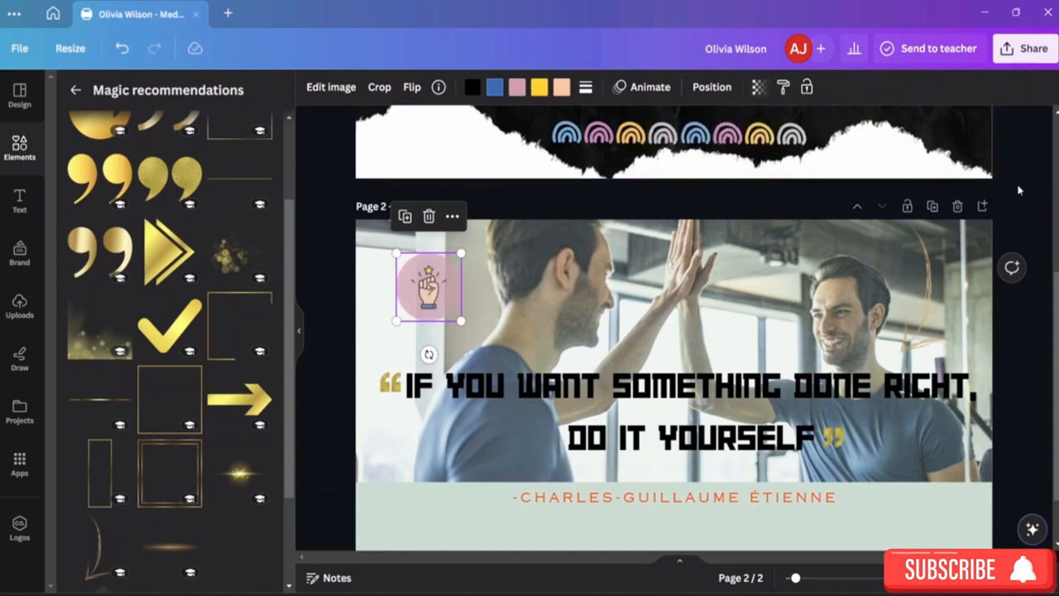
left_click(1024, 187)
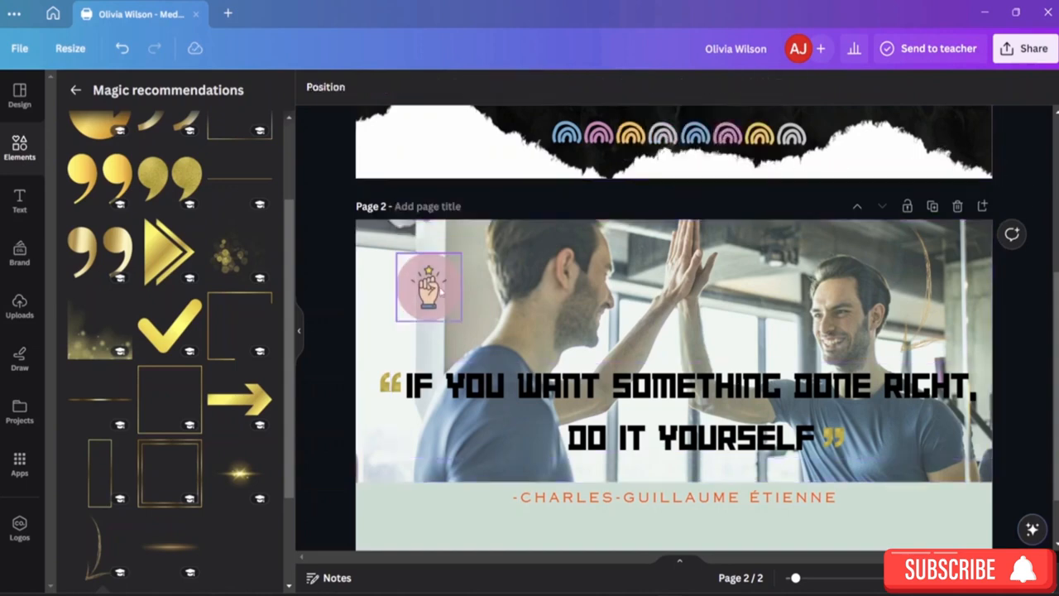
Move the pink fist graphic closer to the photo's upper-left corner and the gold curved arrow closer to its right edge
left_click_drag(427, 286, 424, 263)
left_click(1034, 355)
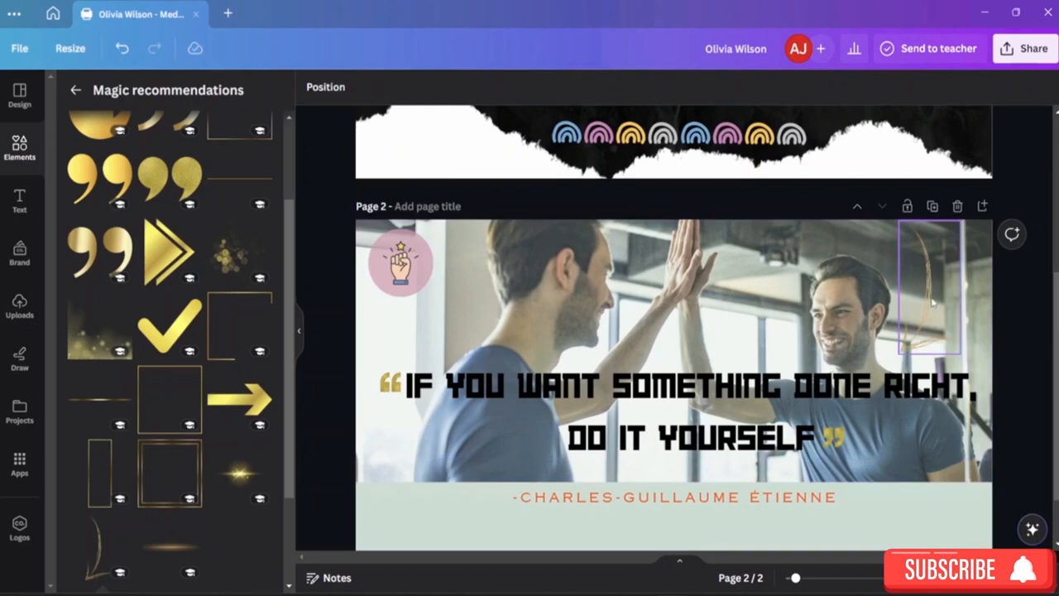
left_click_drag(930, 303, 953, 302)
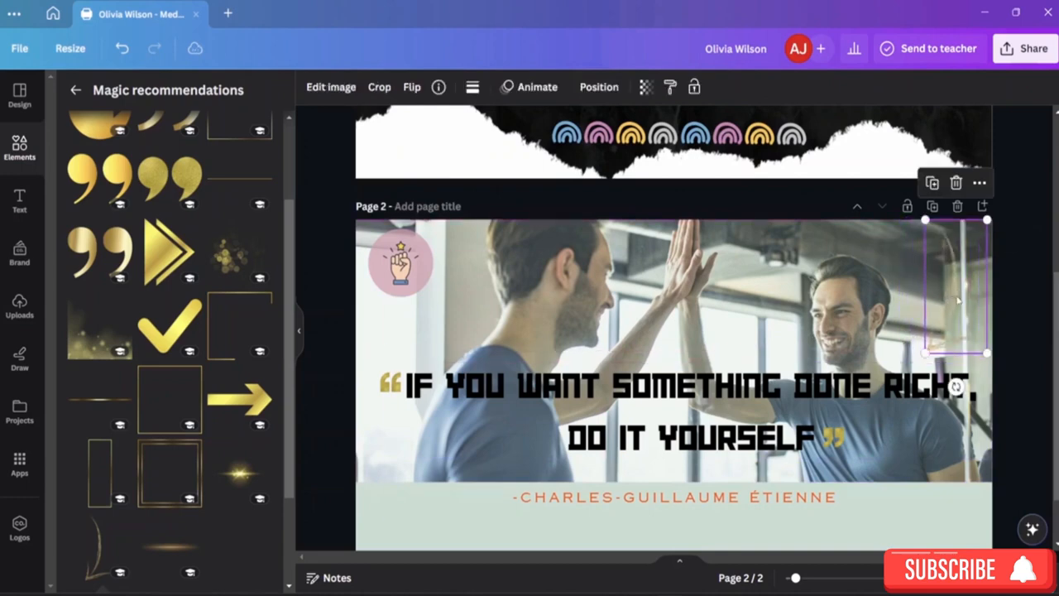
left_click(692, 299)
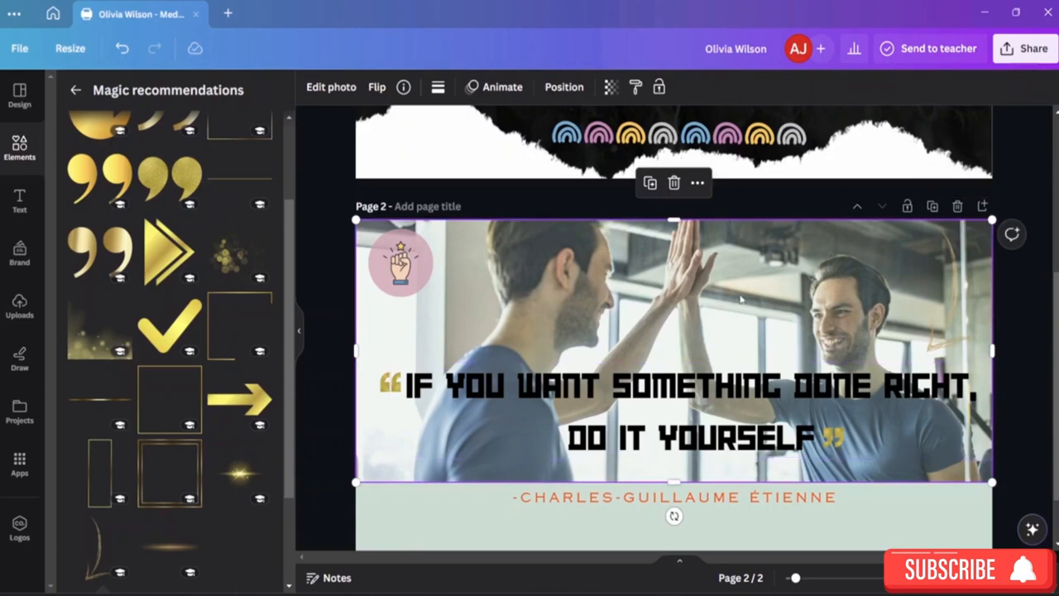
Compare the decorations of page 1's Edison quote banner with those of page 2
scroll(704, 157, "up", 4)
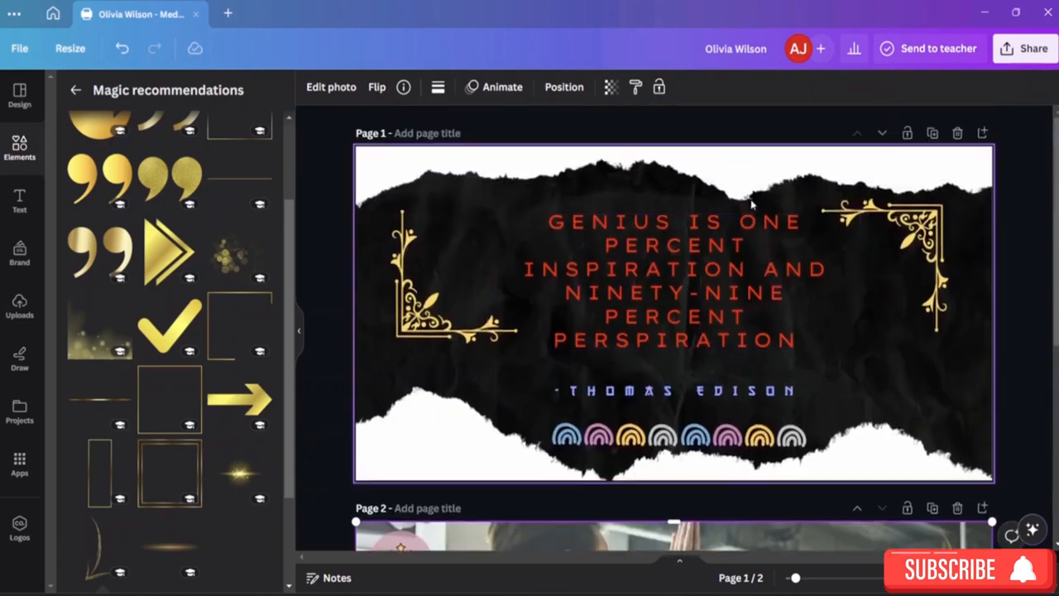
scroll(528, 332, "down", 5)
scroll(529, 331, "up", 2)
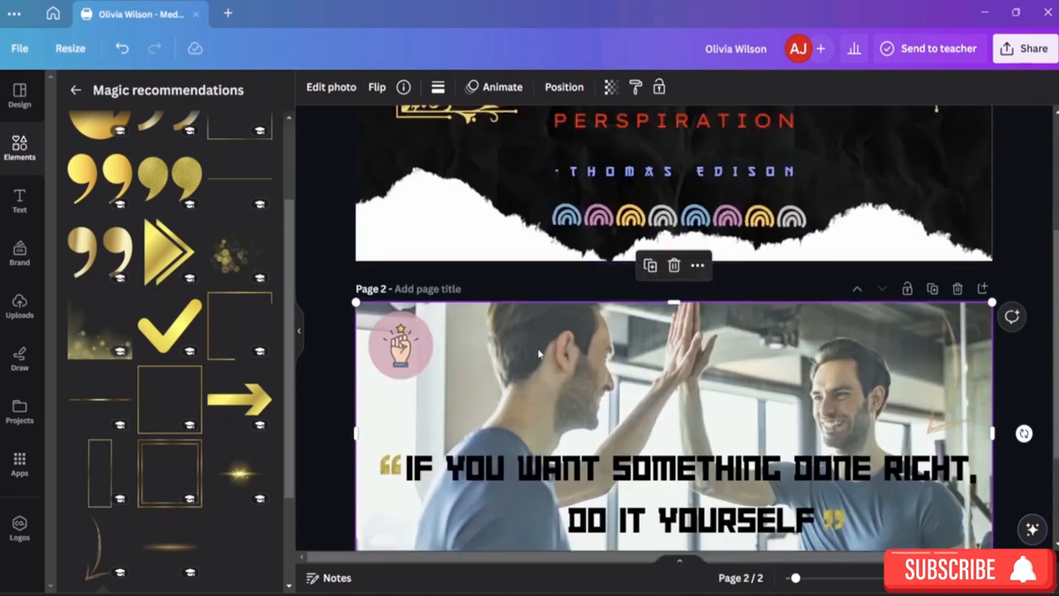
scroll(529, 332, "up", 3)
scroll(529, 331, "down", 5)
scroll(686, 269, "up", 5)
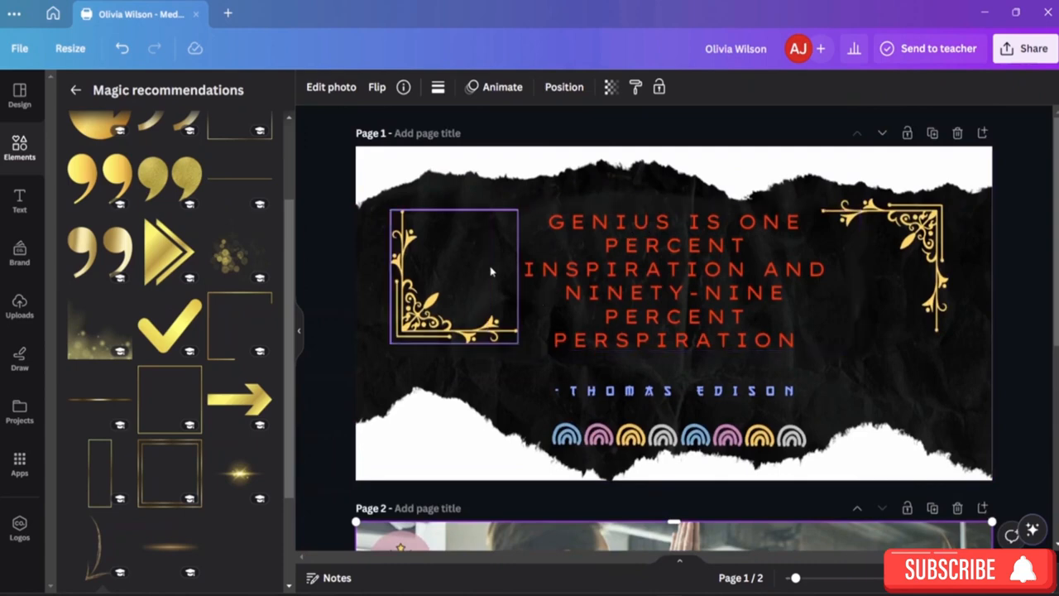
scroll(491, 274, "down", 2)
scroll(159, 439, "down", 2)
scroll(161, 435, "up", 5)
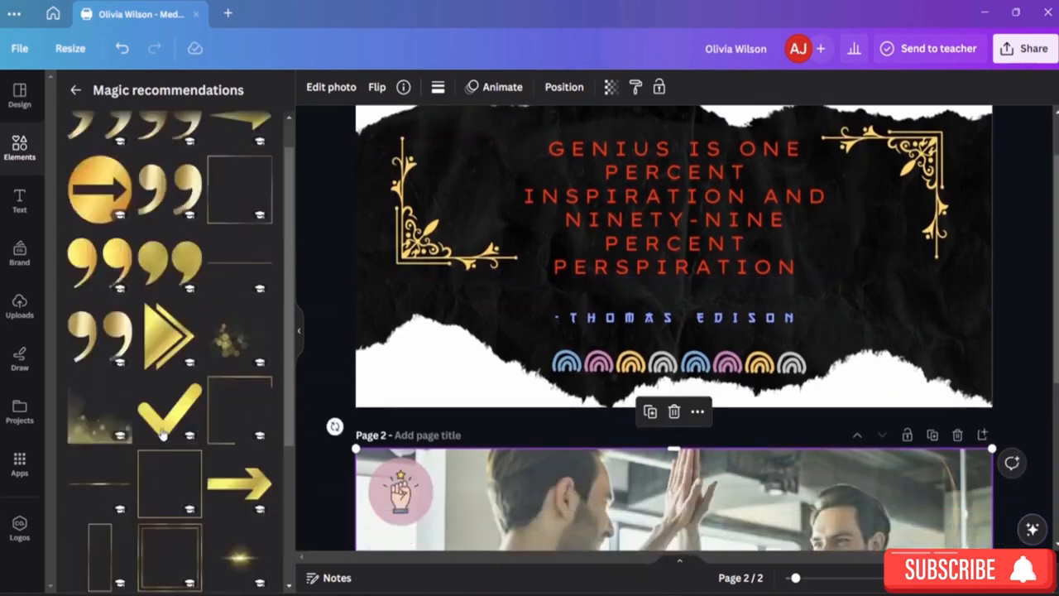
Add the red fading gradient from the graphics library's Gradient collection to page 2
left_click(74, 89)
scroll(196, 331, "down", 2)
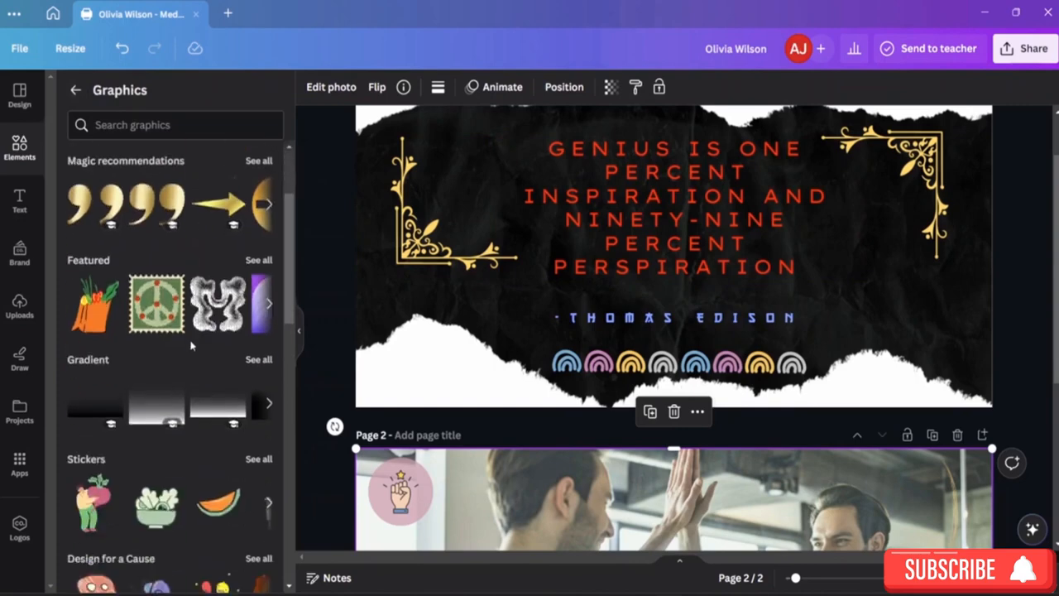
scroll(240, 318, "down", 1)
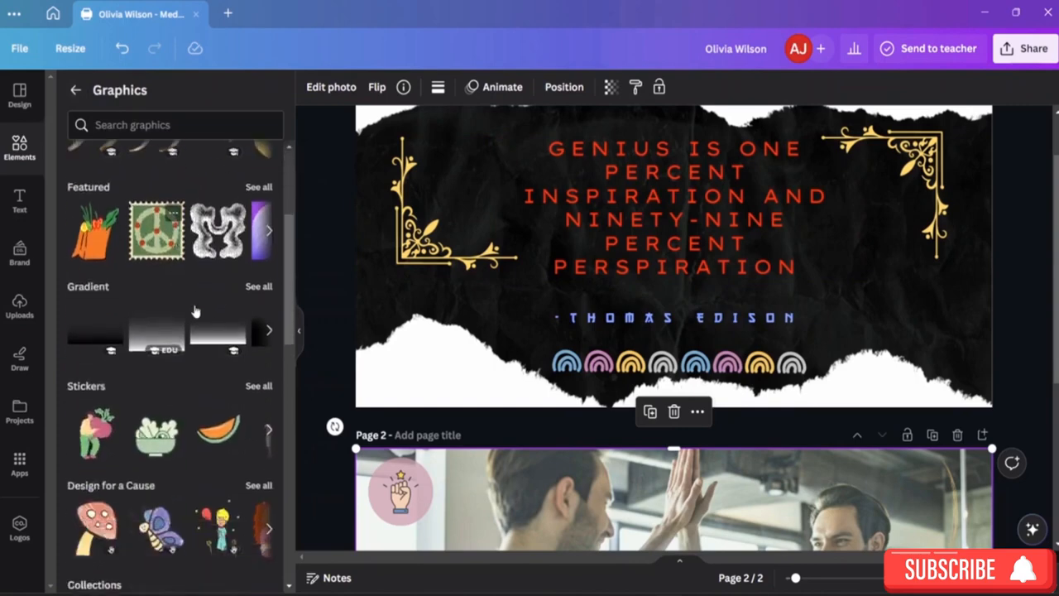
left_click(258, 286)
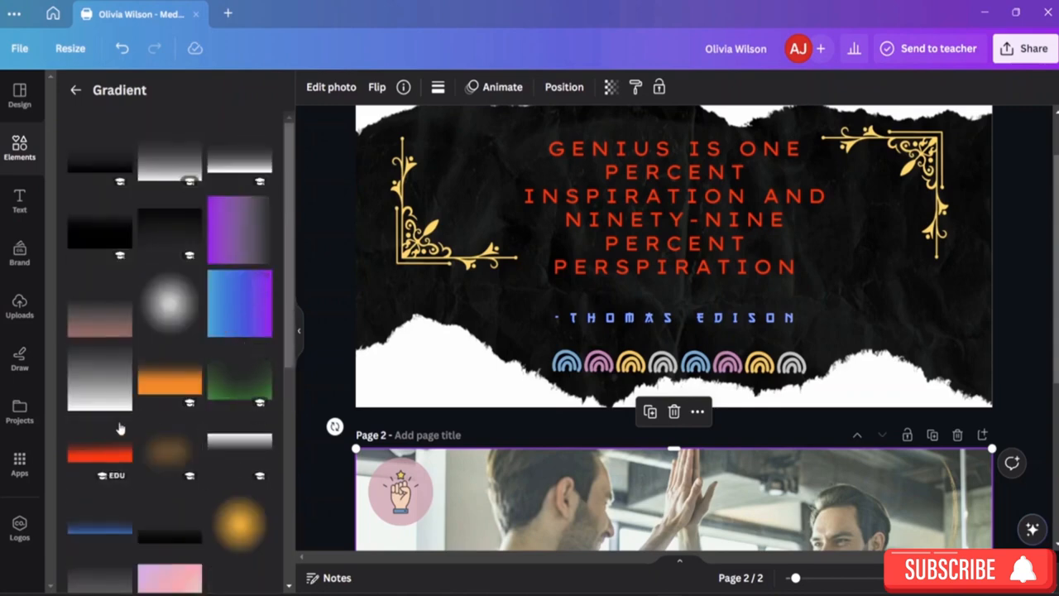
left_click(114, 451)
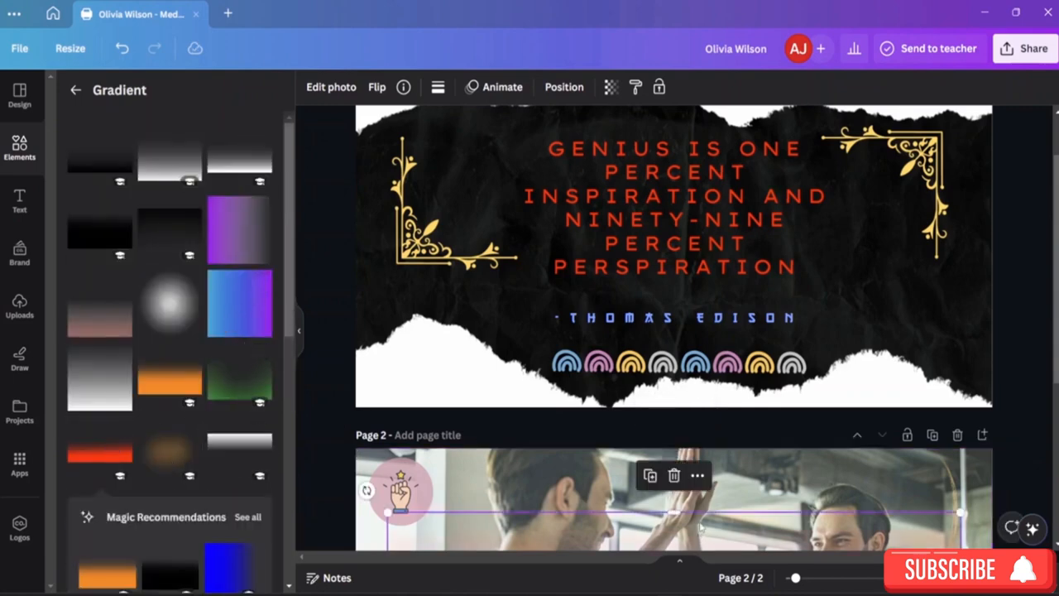
Move the red gradient over the pale band at the bottom of page 2 and stretch it to the page's full width
left_click_drag(691, 449, 761, 470)
scroll(927, 478, "down", 4)
left_click_drag(822, 235, 757, 416)
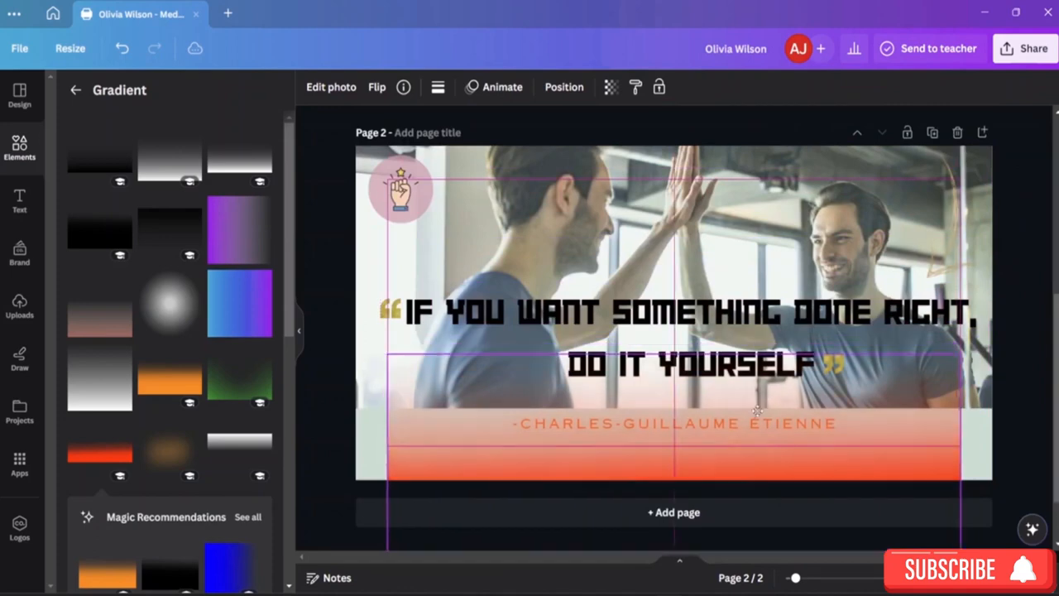
left_click_drag(383, 456, 356, 456)
left_click_drag(960, 457, 992, 456)
left_click(1029, 418)
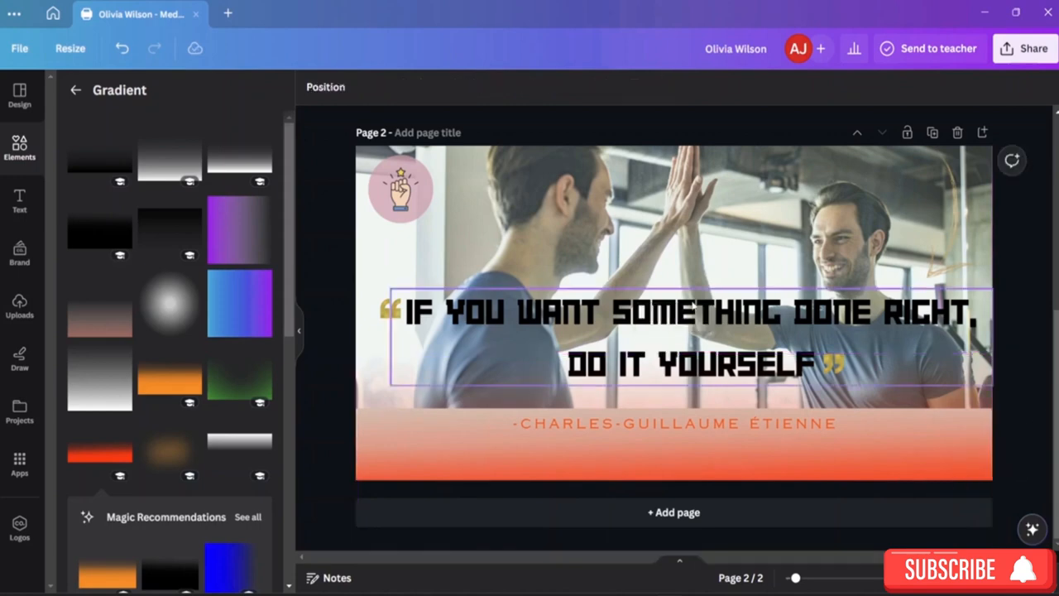
left_click(784, 395)
left_click_drag(785, 396, 836, 401)
left_click(1026, 335)
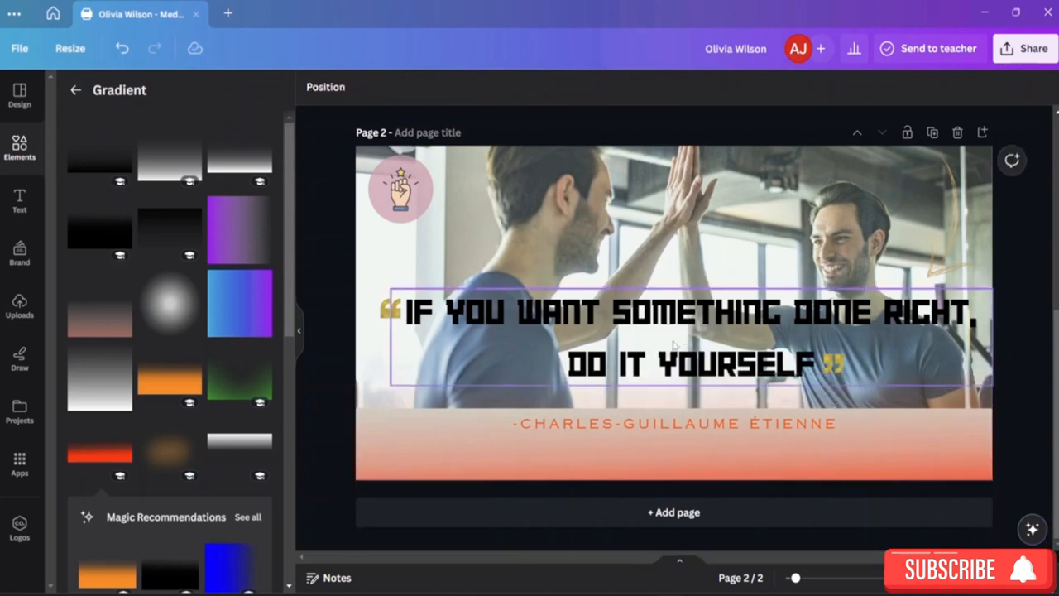
Replace the red gradient on page 2 with the blue fading gradient from the Gradient collection
left_click(791, 468)
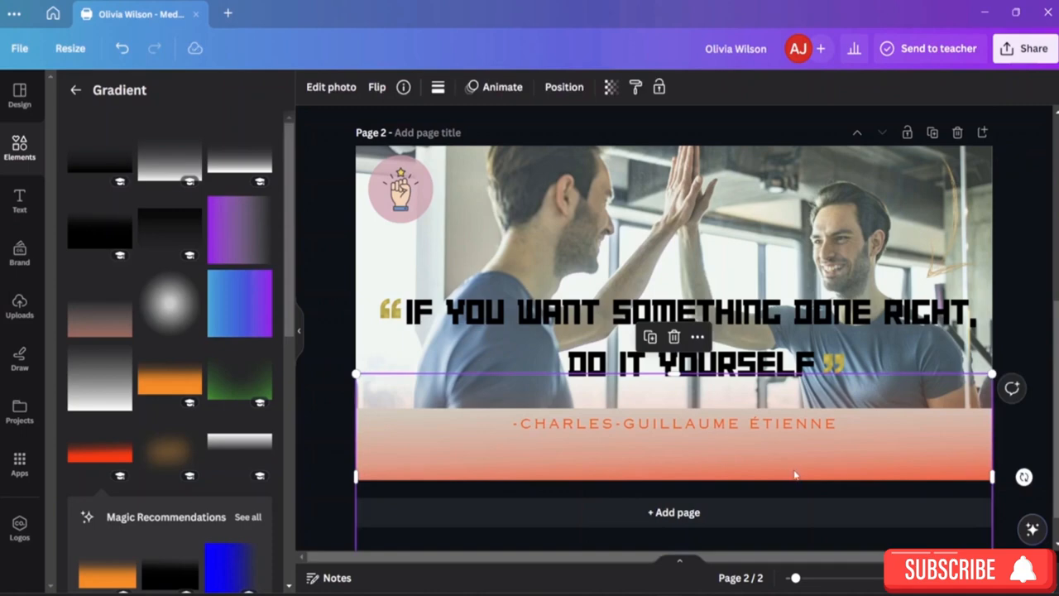
key("Delete")
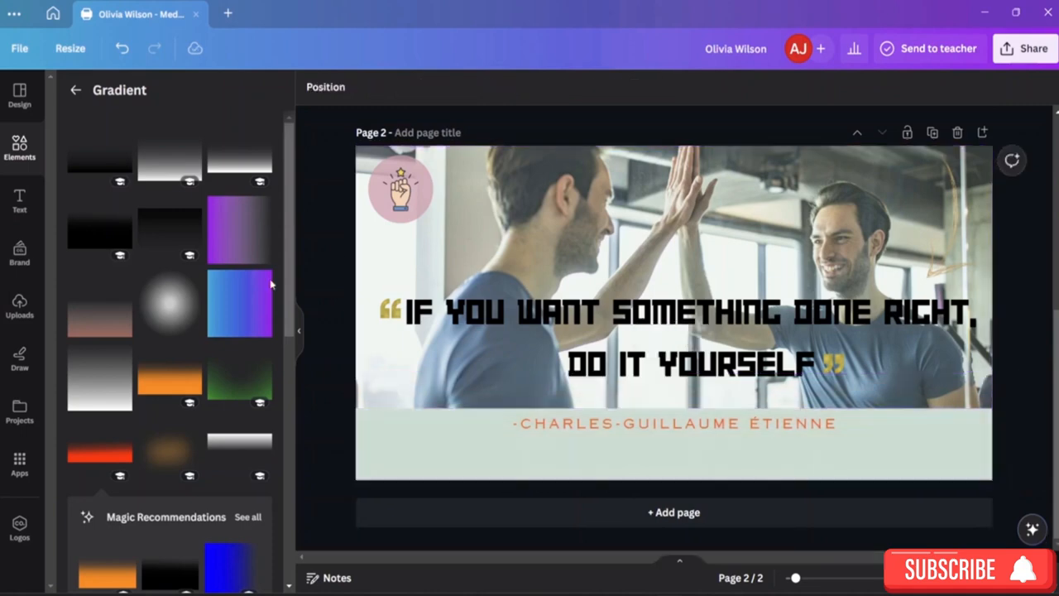
scroll(164, 392, "down", 3)
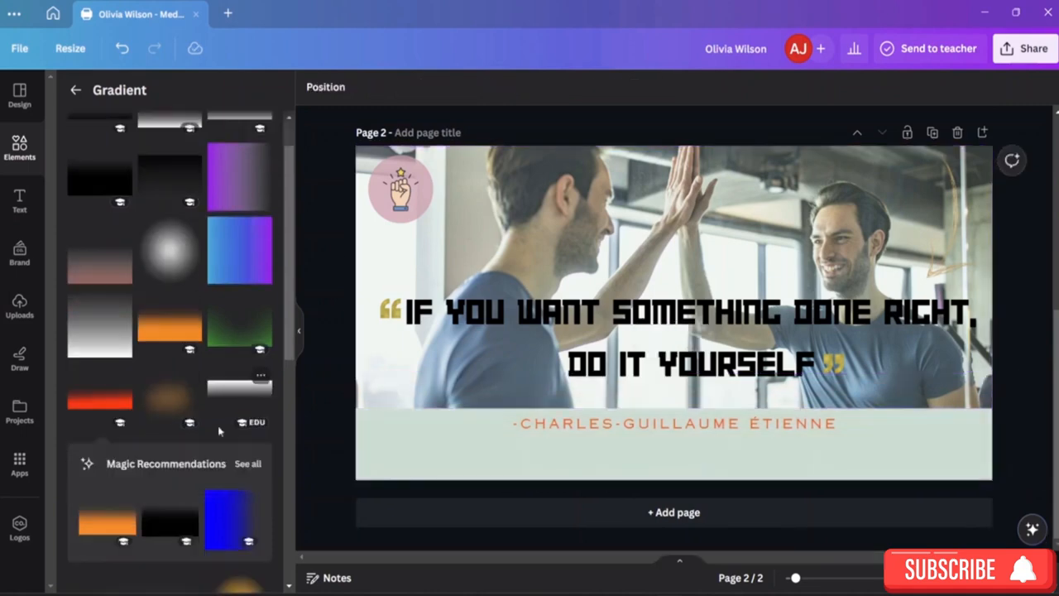
left_click(108, 439)
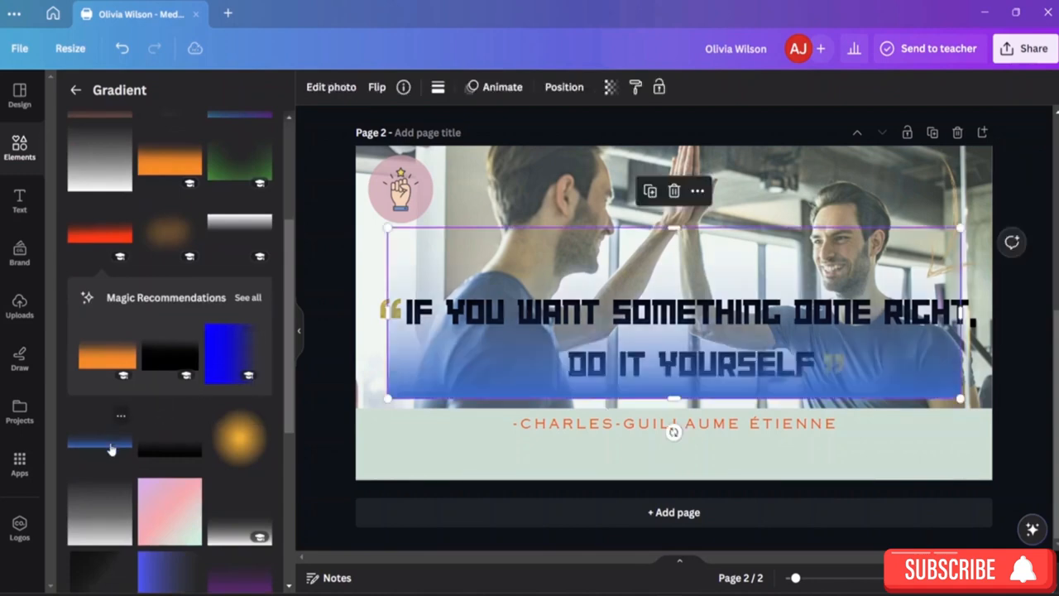
Place the blue gradient over page 2's bottom band, extending past the lower edge, and stretch it to the page's full width
left_click_drag(769, 251, 748, 398)
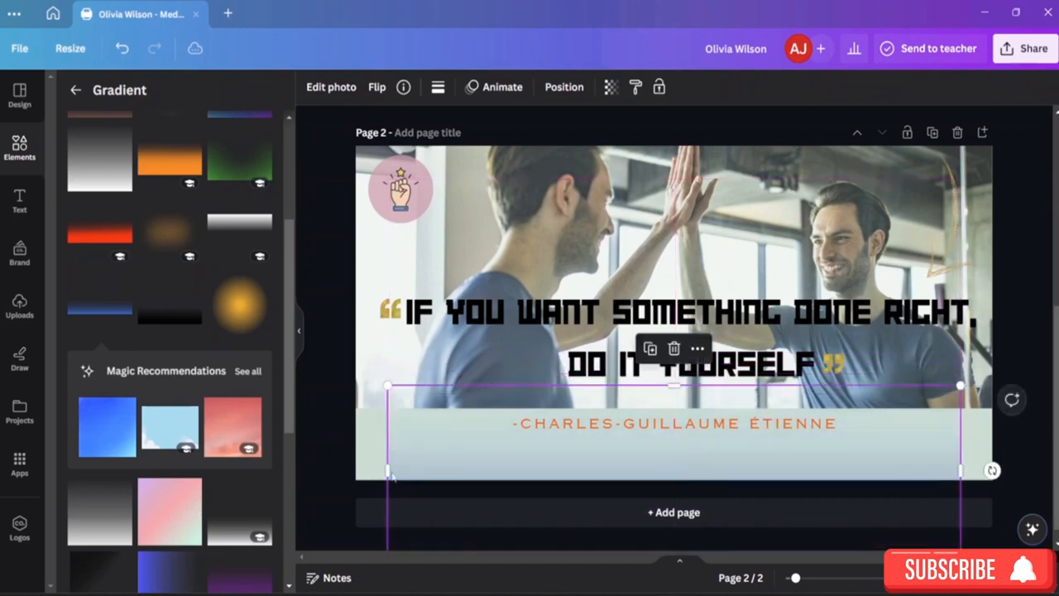
left_click_drag(386, 472, 356, 469)
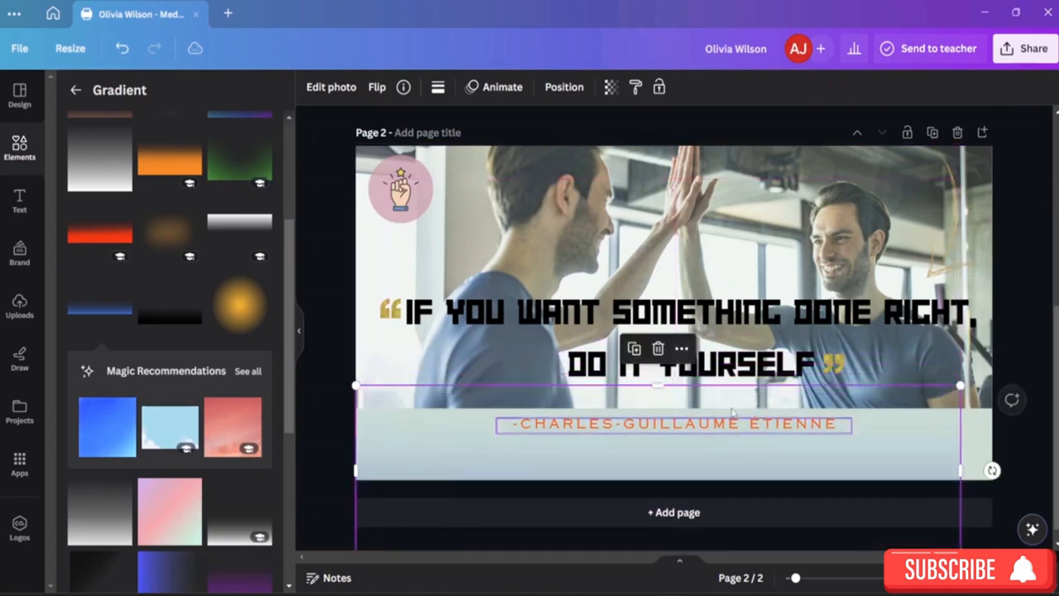
left_click_drag(956, 470, 992, 470)
mouse_move(904, 422)
left_mouse_down()
mouse_move(905, 432)
mouse_move(898, 383)
mouse_move(902, 412)
left_mouse_up()
left_click(1047, 299)
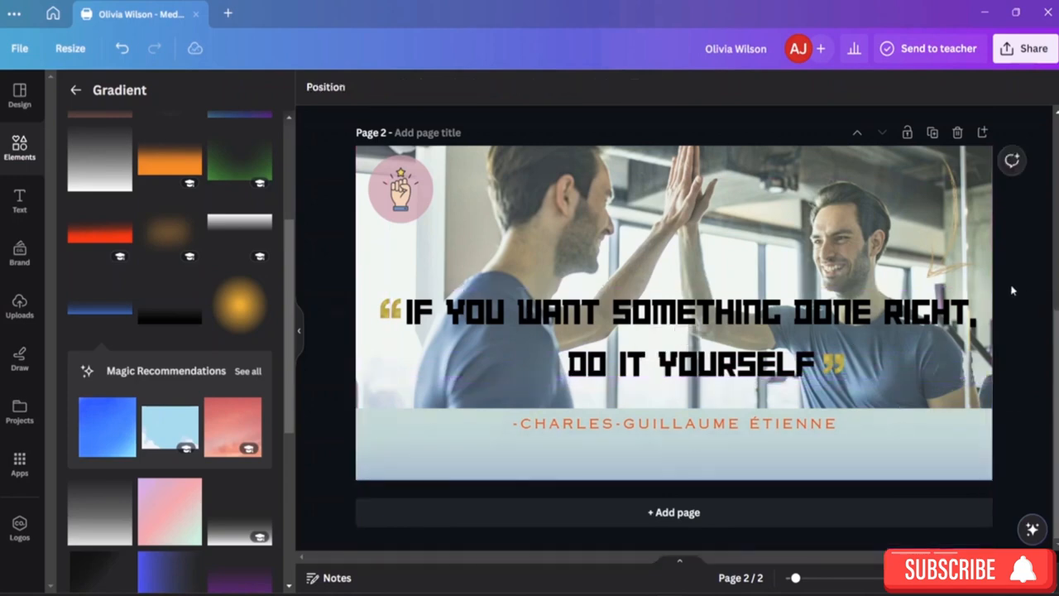
Adjust the side edges of page 2's quote text box to shift the text slightly left, and move the opening quotation mark up and outward
scroll(716, 235, "up", 5)
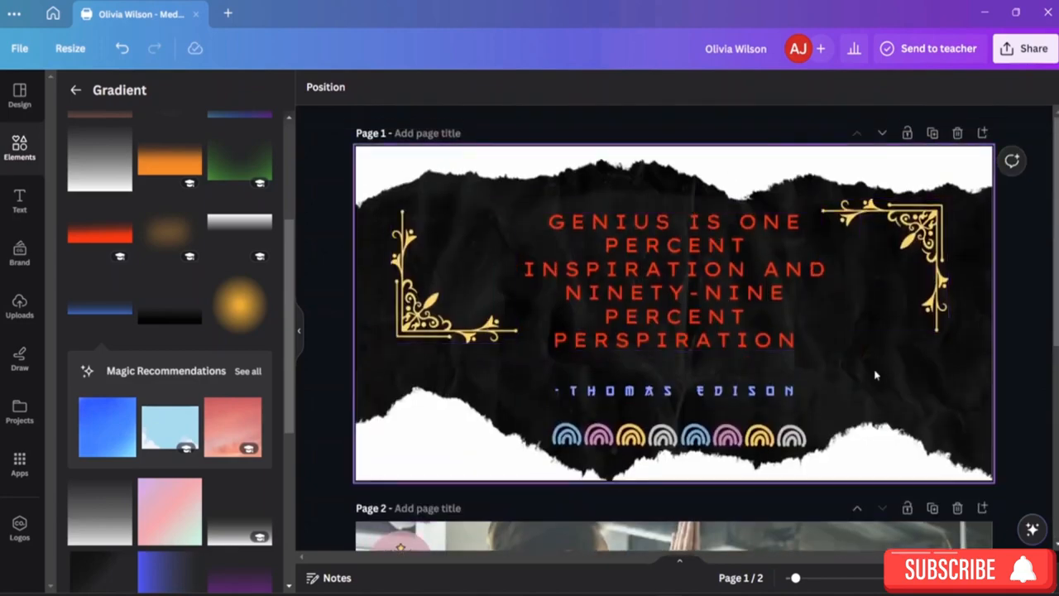
scroll(876, 375, "down", 5)
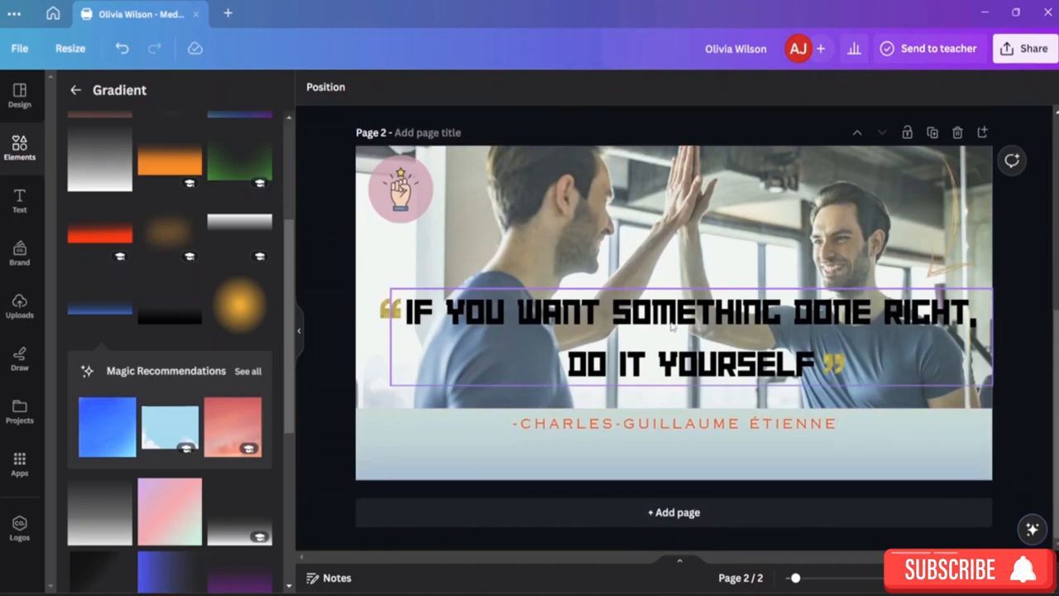
left_click(389, 331)
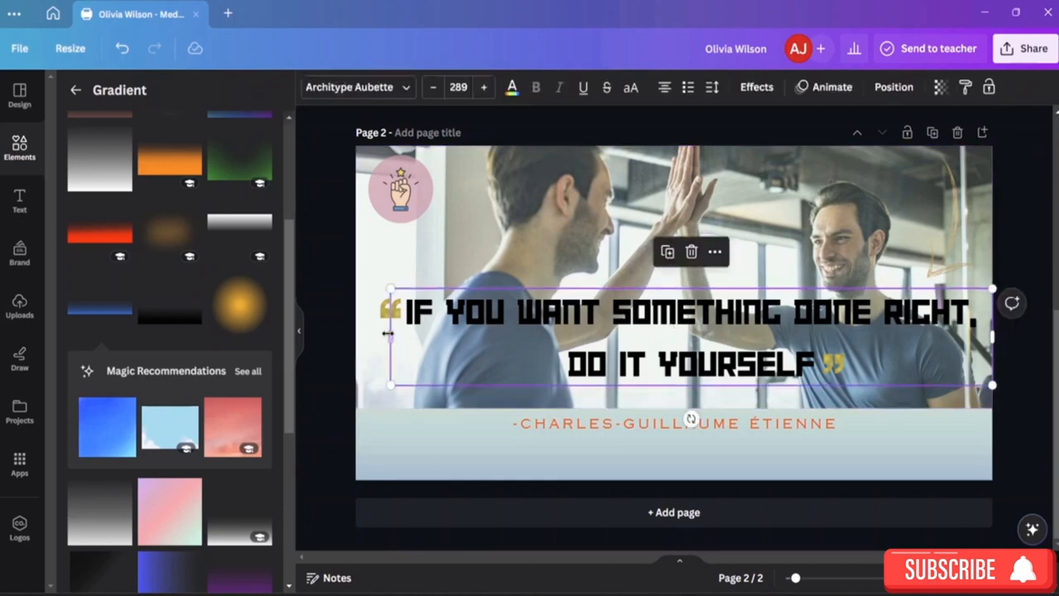
mouse_move(387, 332)
left_mouse_down()
mouse_move(375, 336)
mouse_move(385, 334)
left_mouse_up()
left_click(554, 233)
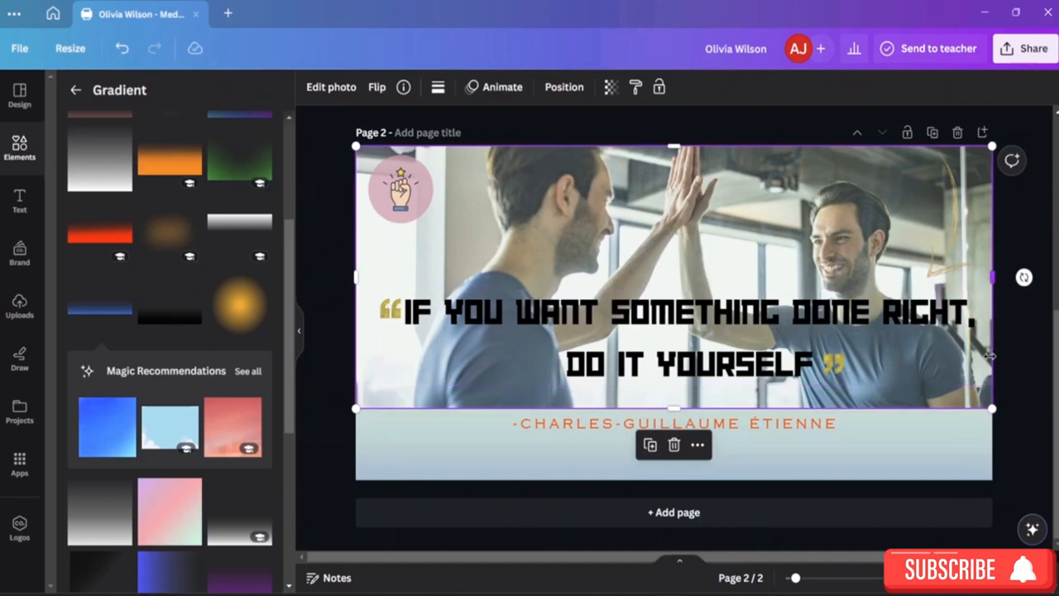
left_click(957, 367)
left_click_drag(991, 335, 981, 336)
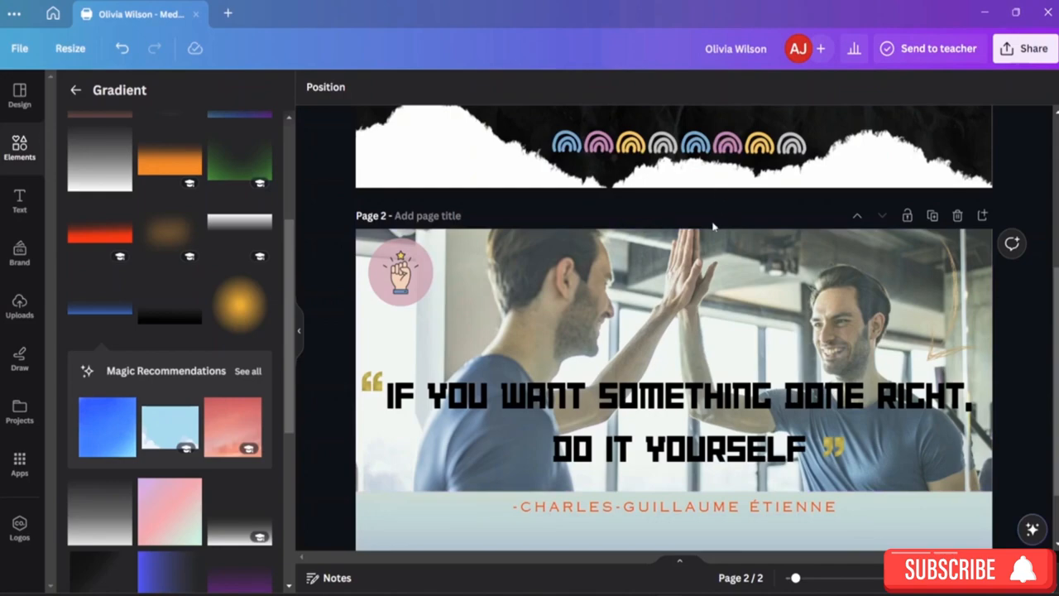
Download all pages of the design with JPG as the file type
scroll(715, 223, "up", 3)
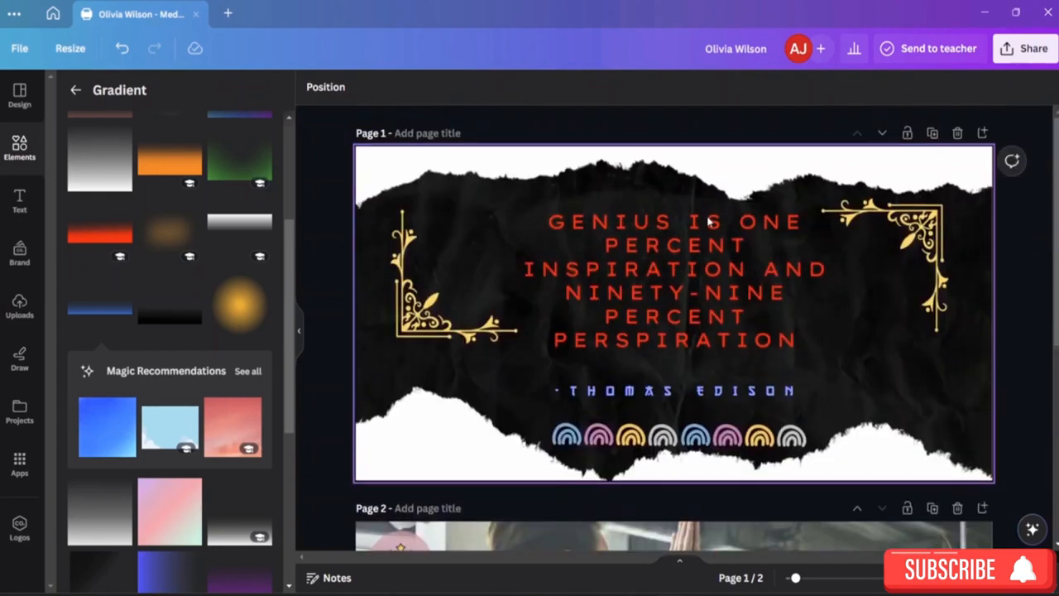
scroll(710, 222, "down", 5)
scroll(1003, 141, "up", 4)
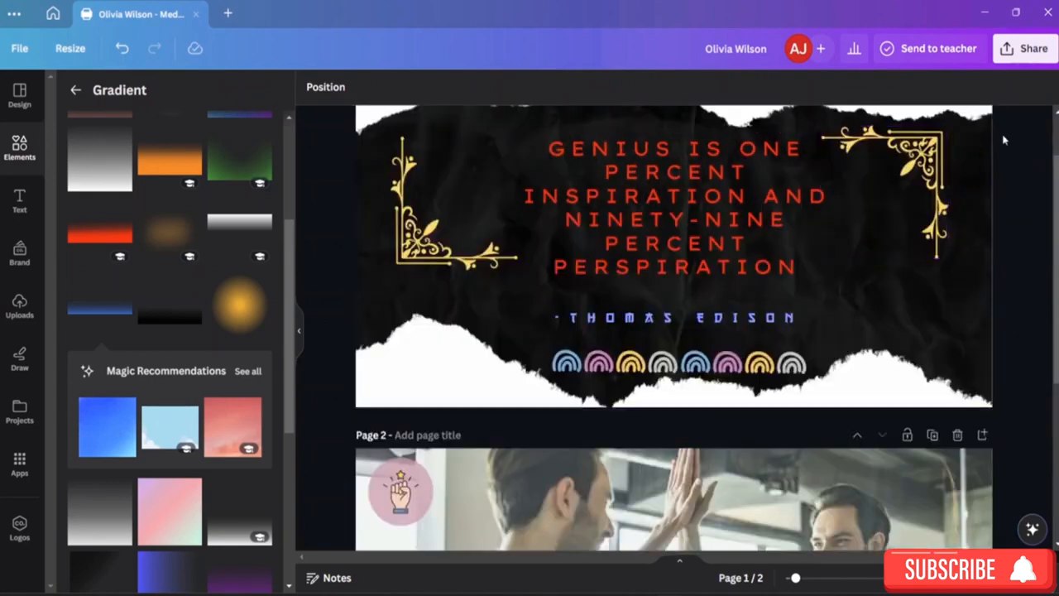
left_click(1026, 49)
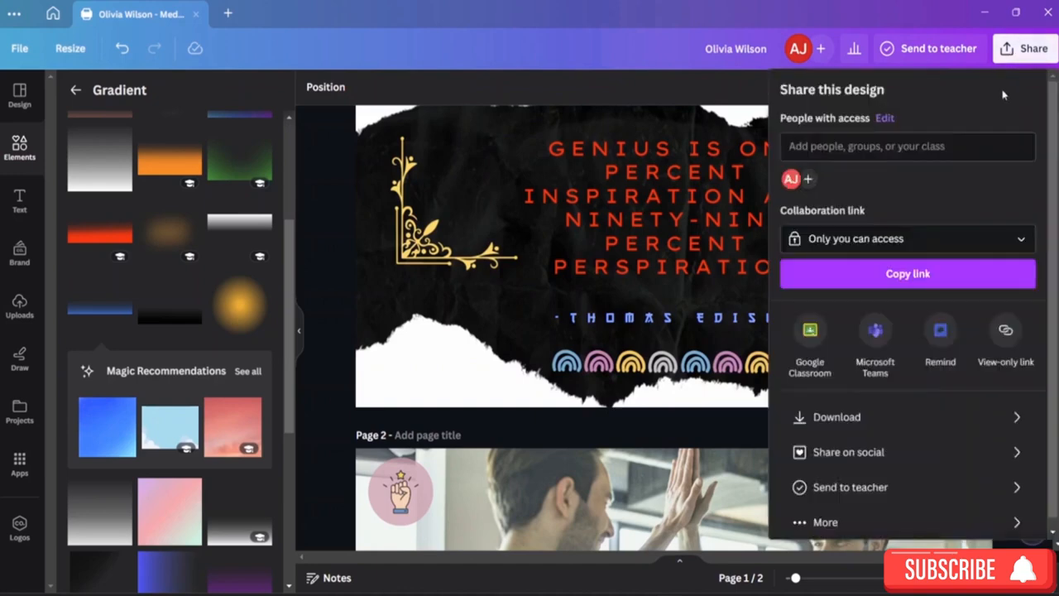
left_click(924, 429)
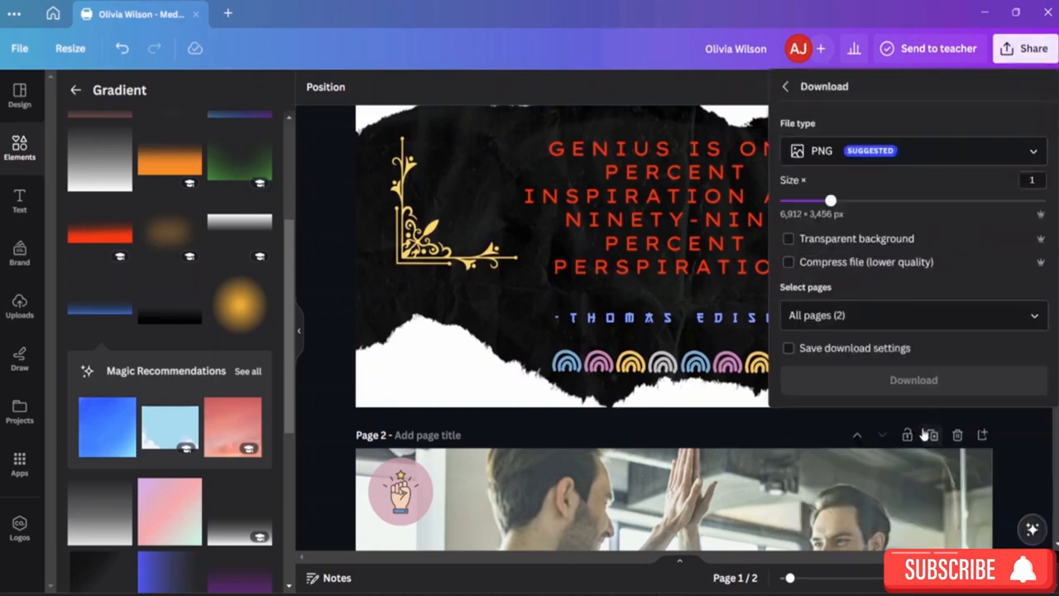
left_click(1001, 157)
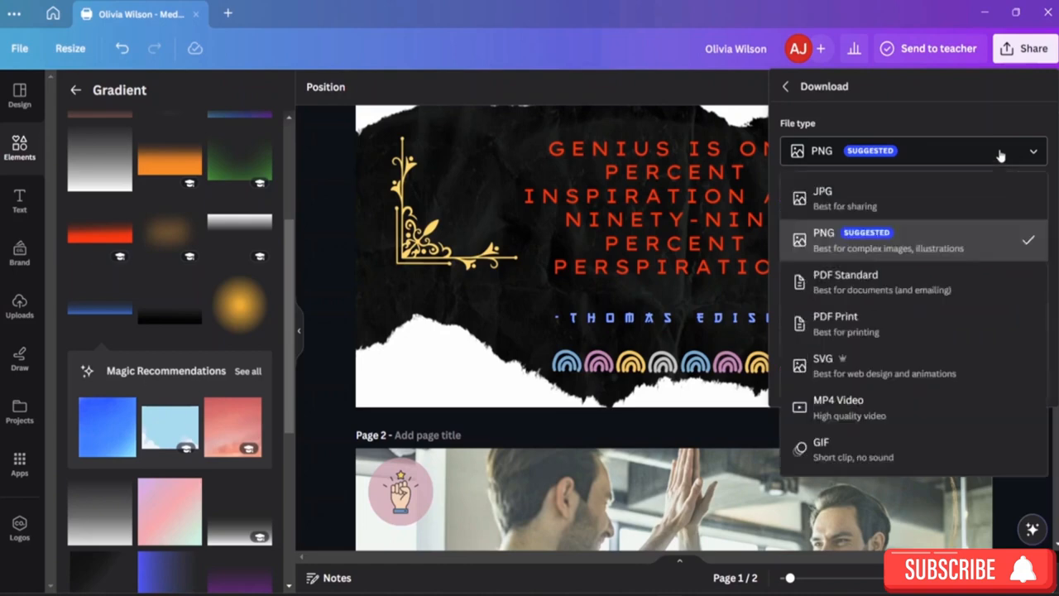
left_click(918, 193)
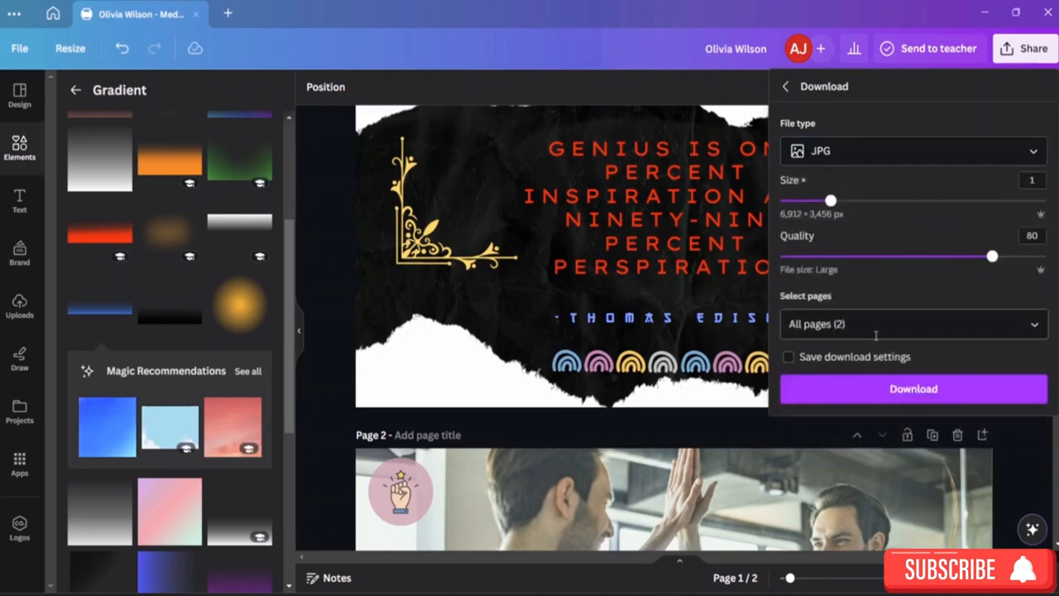
left_click(882, 335)
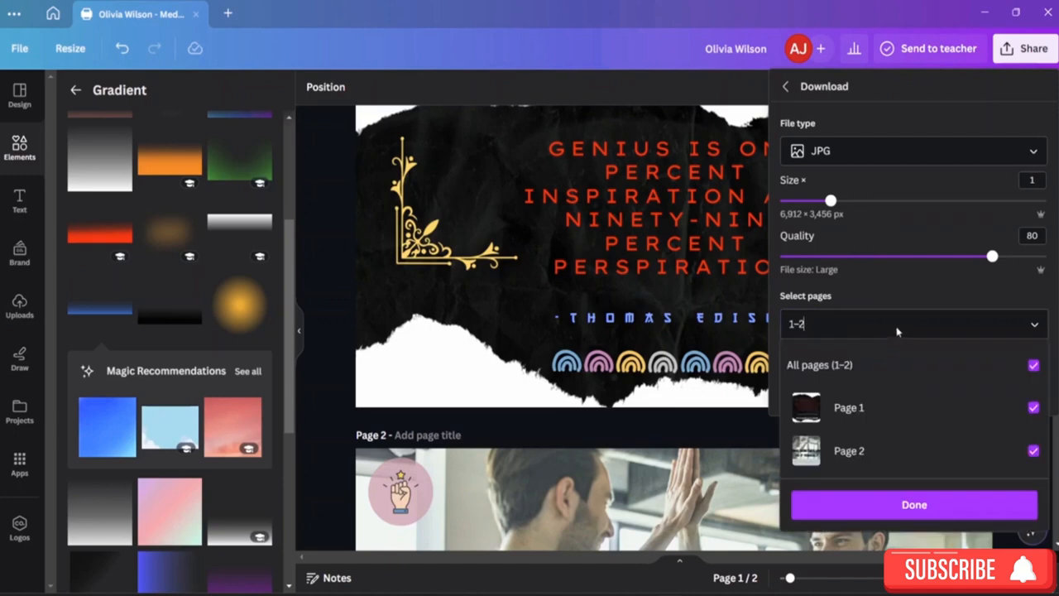
left_click(897, 331)
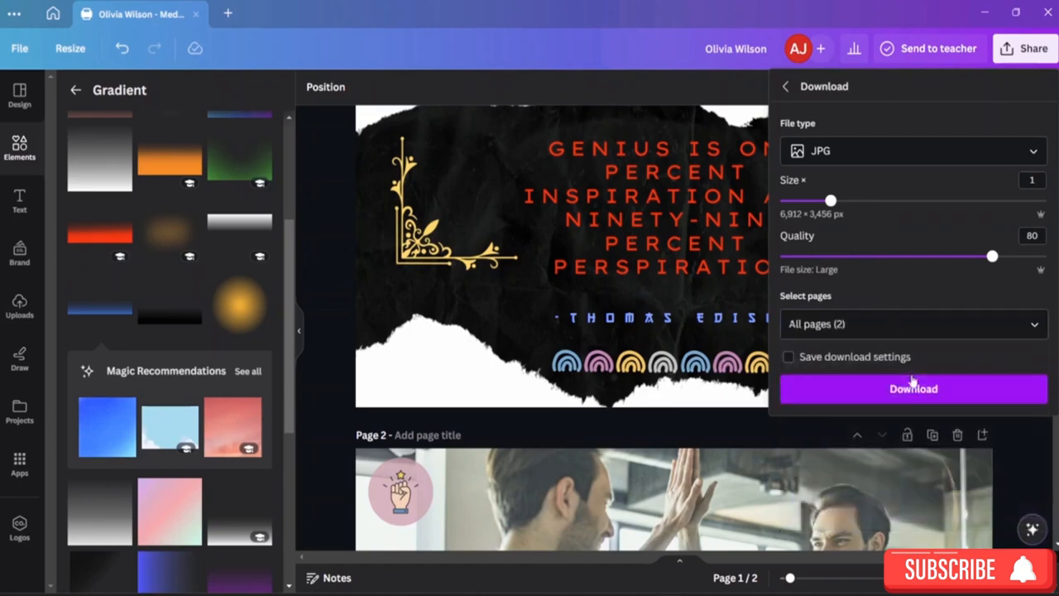
left_click(906, 402)
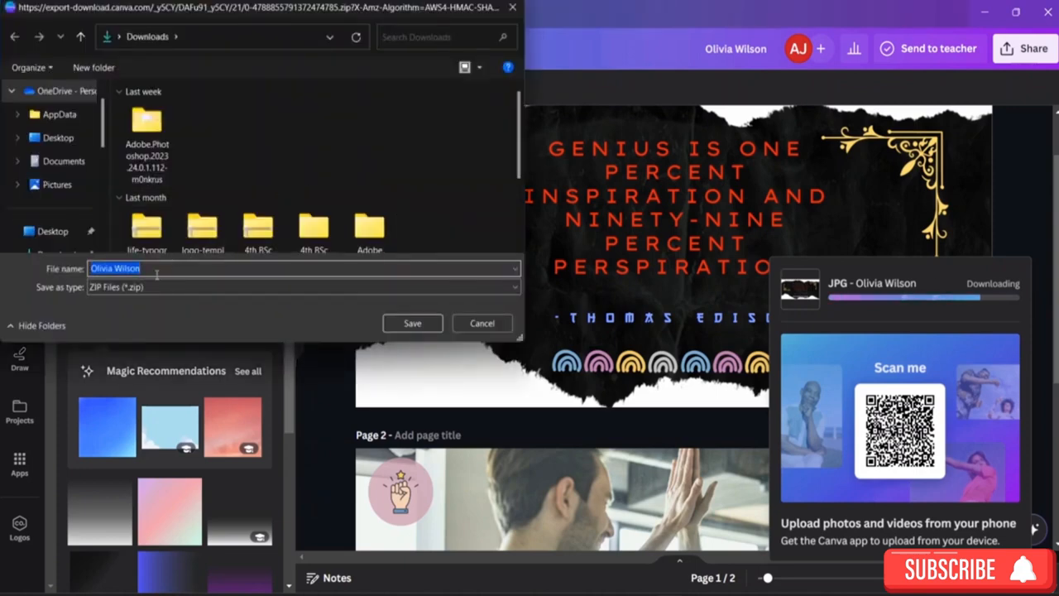
Save the ZIP file in the Downloads folder under the name Motivation post
key("BackSpace")
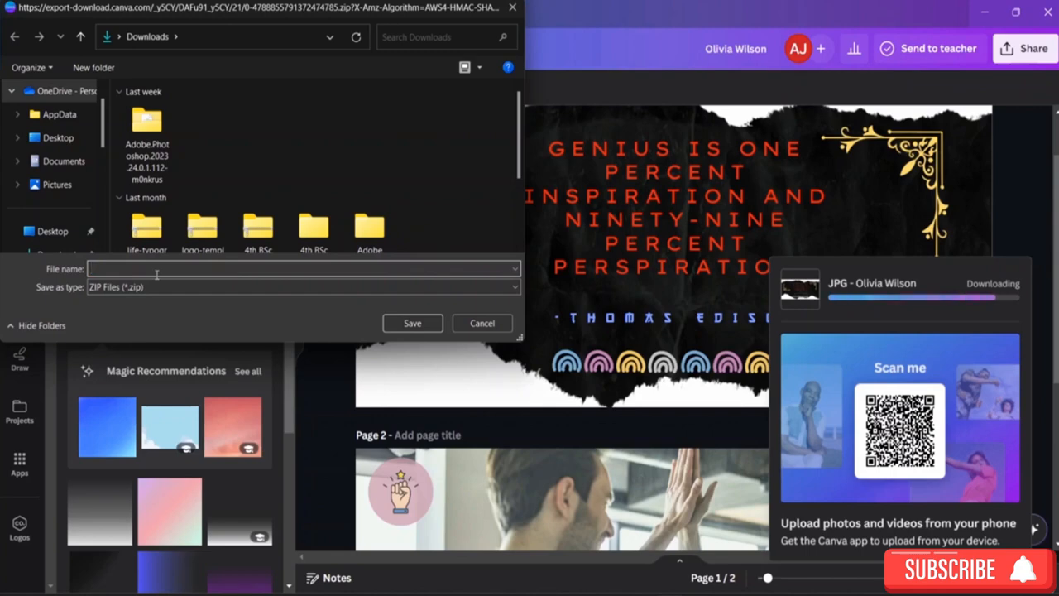
type("MOtivation post")
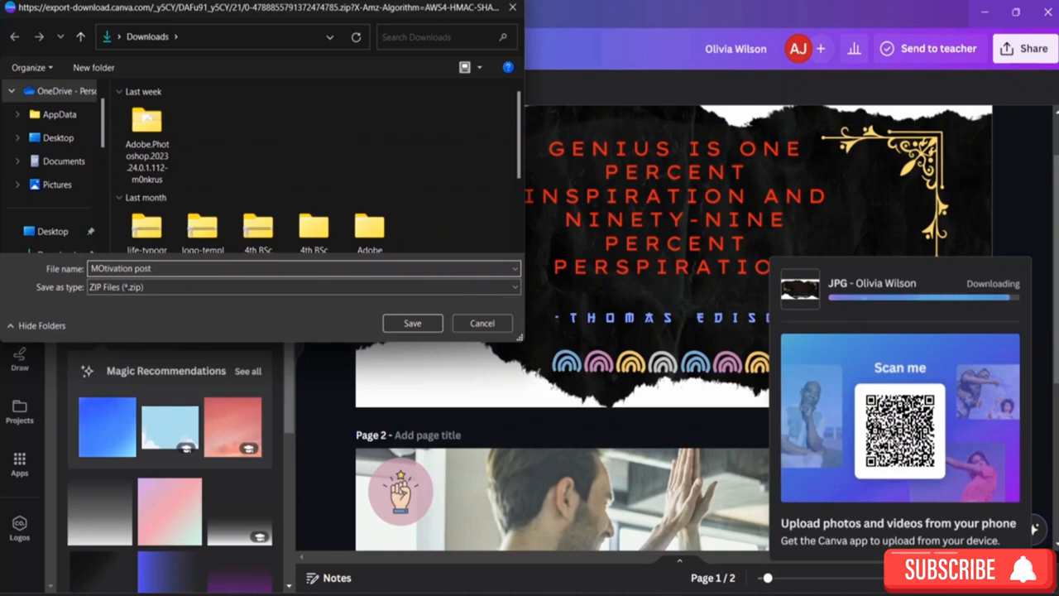
left_click(102, 272)
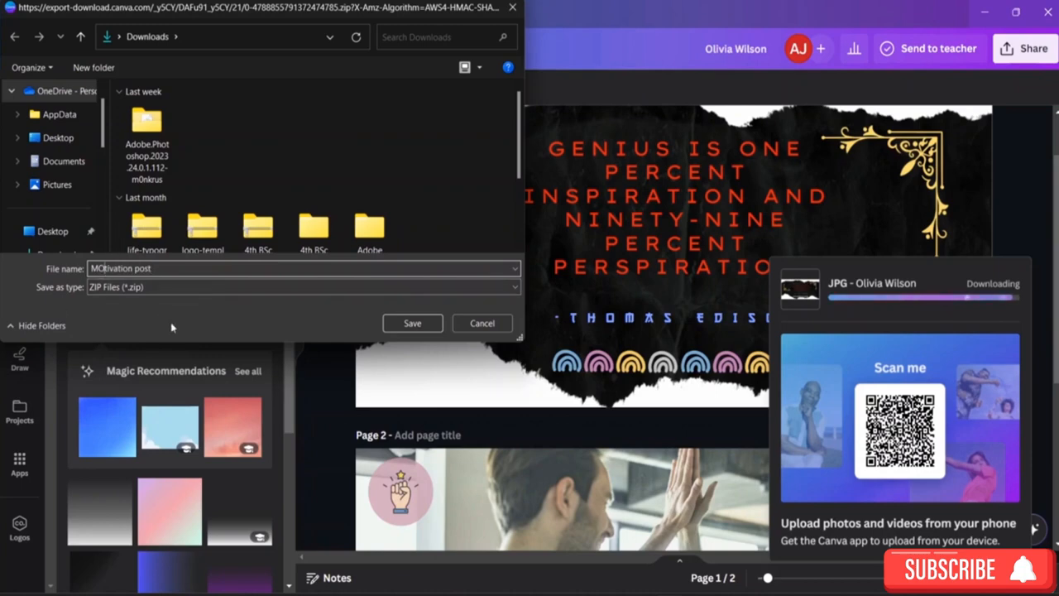
key("BackSpace")
type("o")
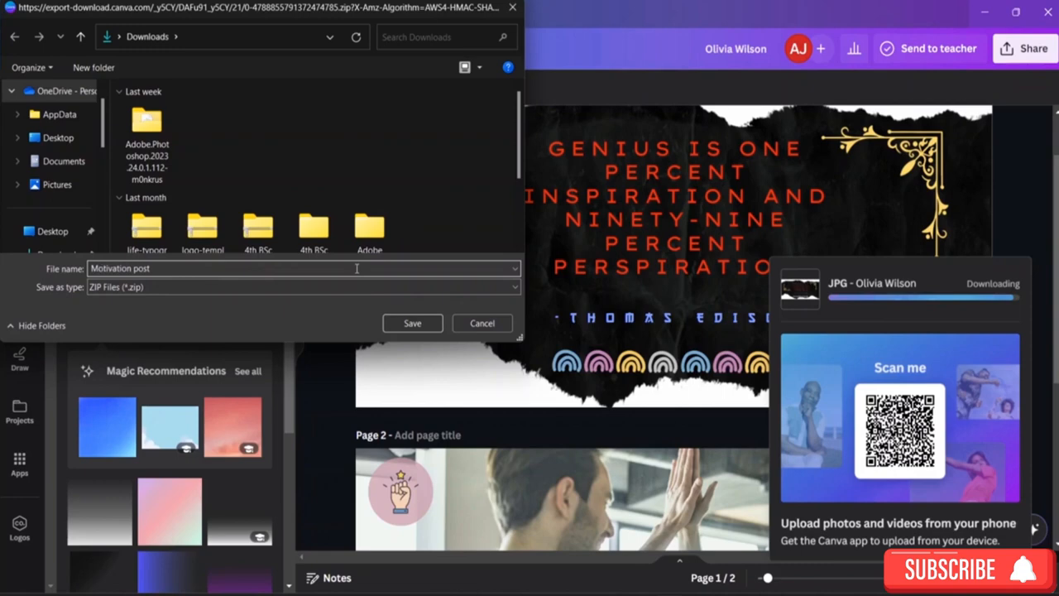
left_click(398, 324)
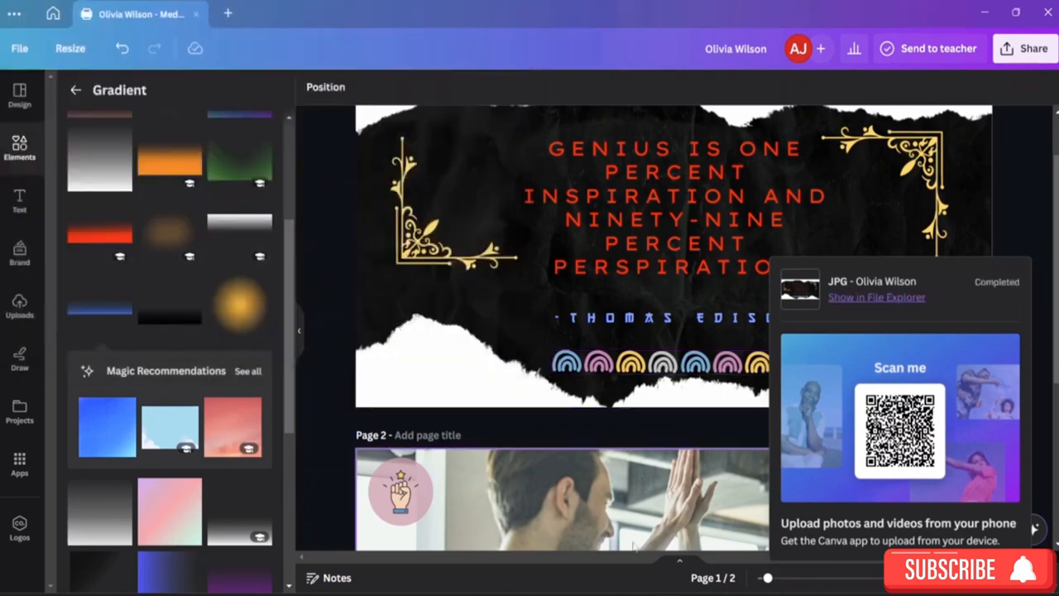
Switch to the File Explorer window showing Videos and open the Downloads folder
left_click(577, 594)
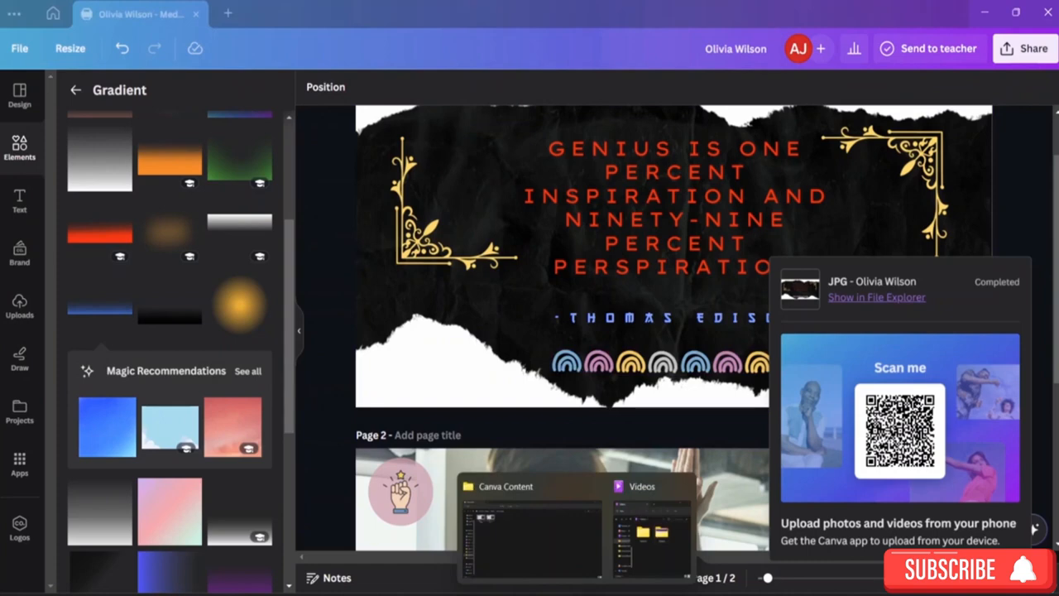
left_click(683, 563)
scroll(120, 364, "down", 1)
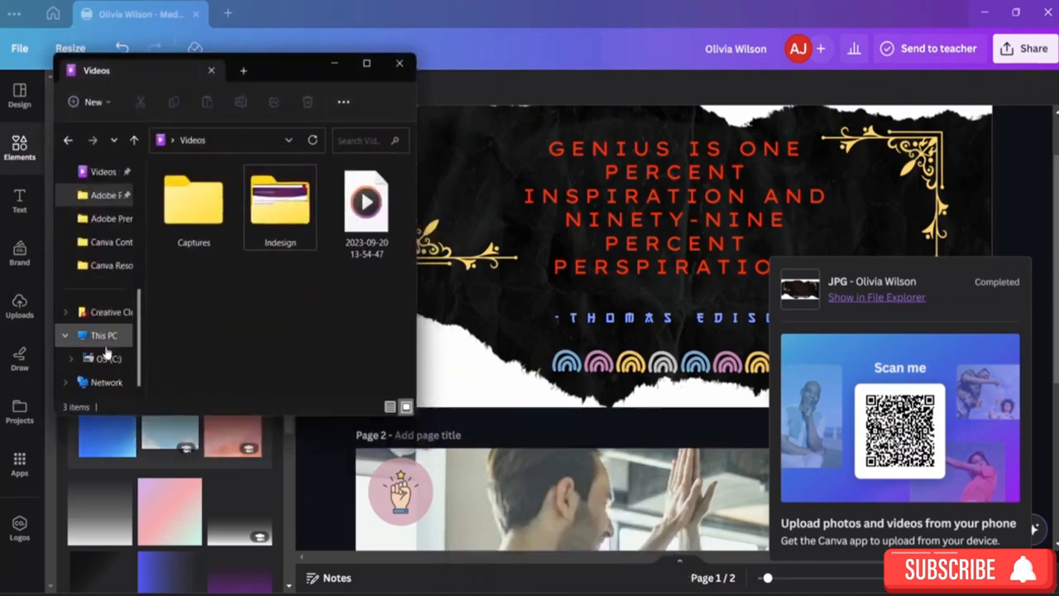
scroll(110, 258, "up", 3)
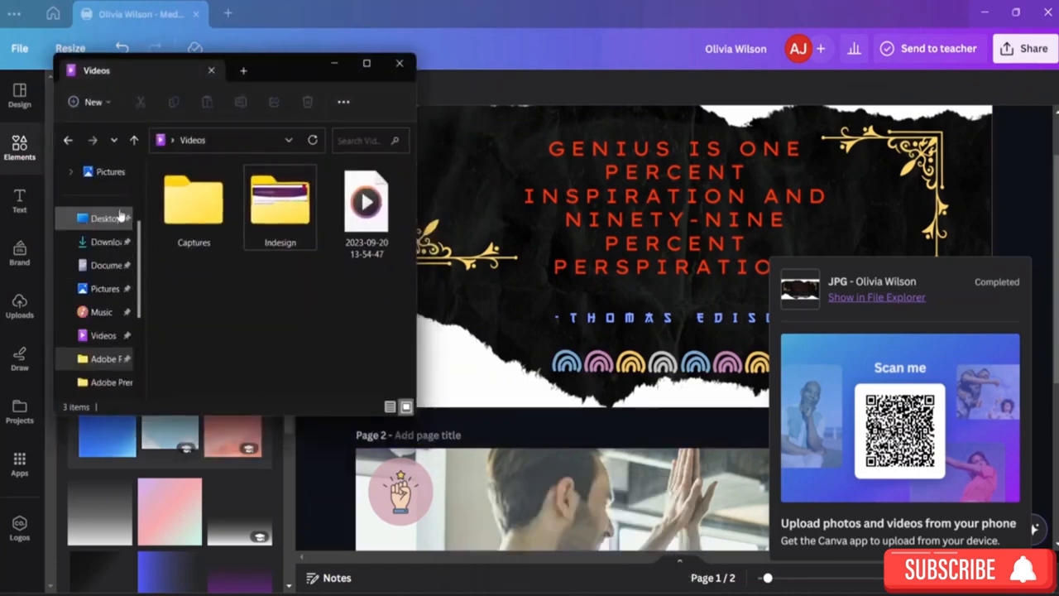
left_click(107, 242)
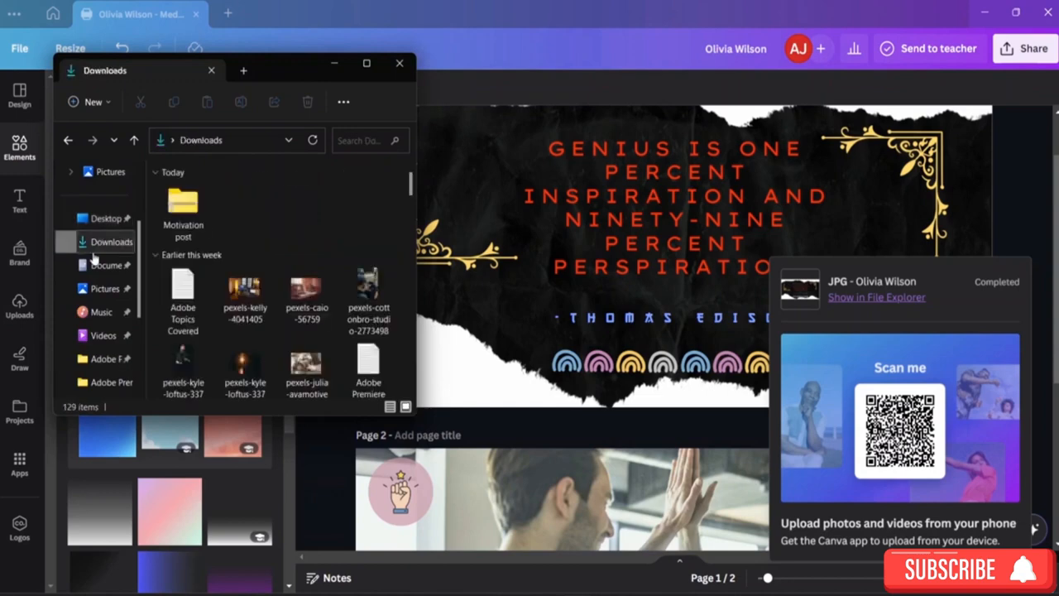
Extract the Motivation post ZIP file into its own folder within Downloads
left_click(189, 212)
right_click(191, 206)
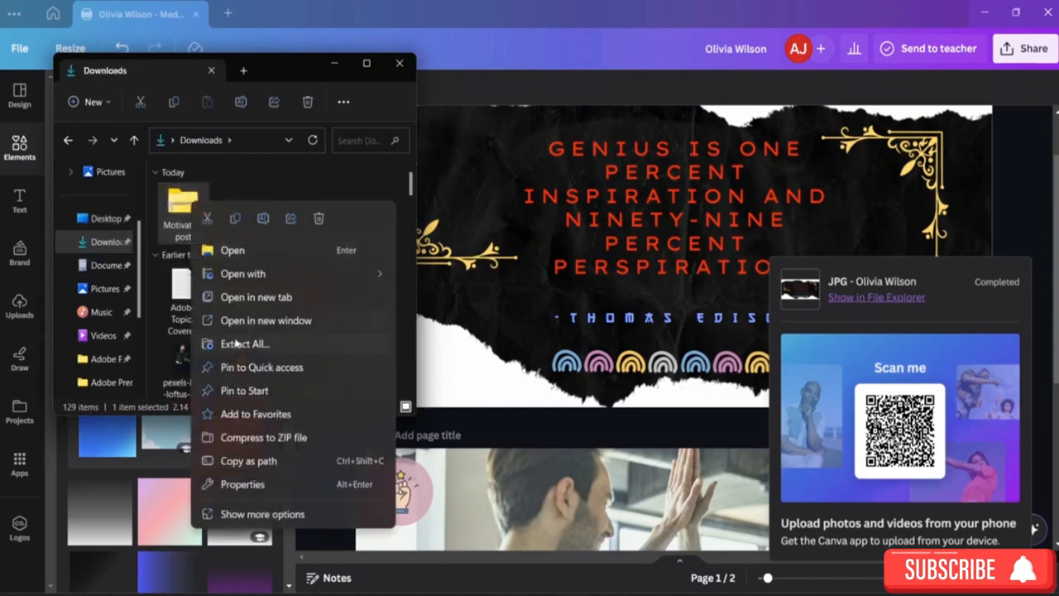
left_click(240, 343)
left_click(638, 450)
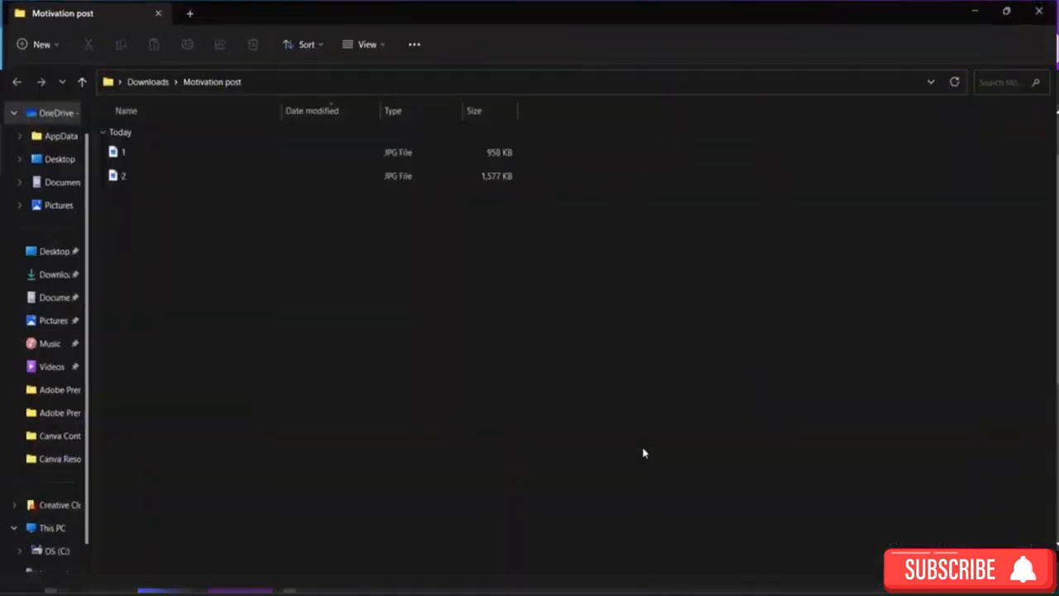
View the extracted images 1 and 2 from the Motivation post folder, closing each one after checking it
left_click(204, 156)
double_click(204, 156)
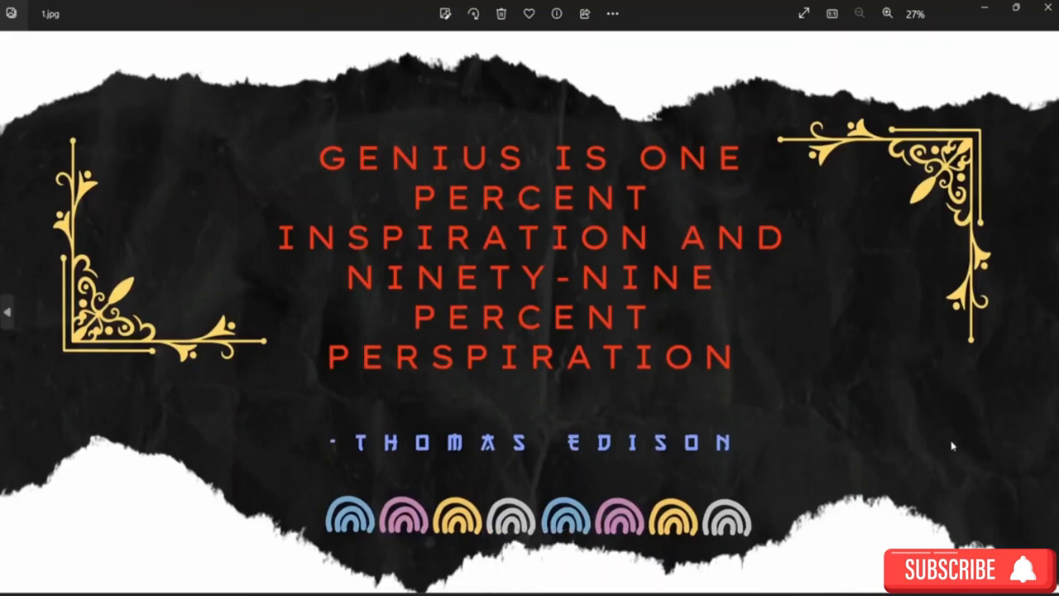
left_click(1047, 7)
double_click(313, 173)
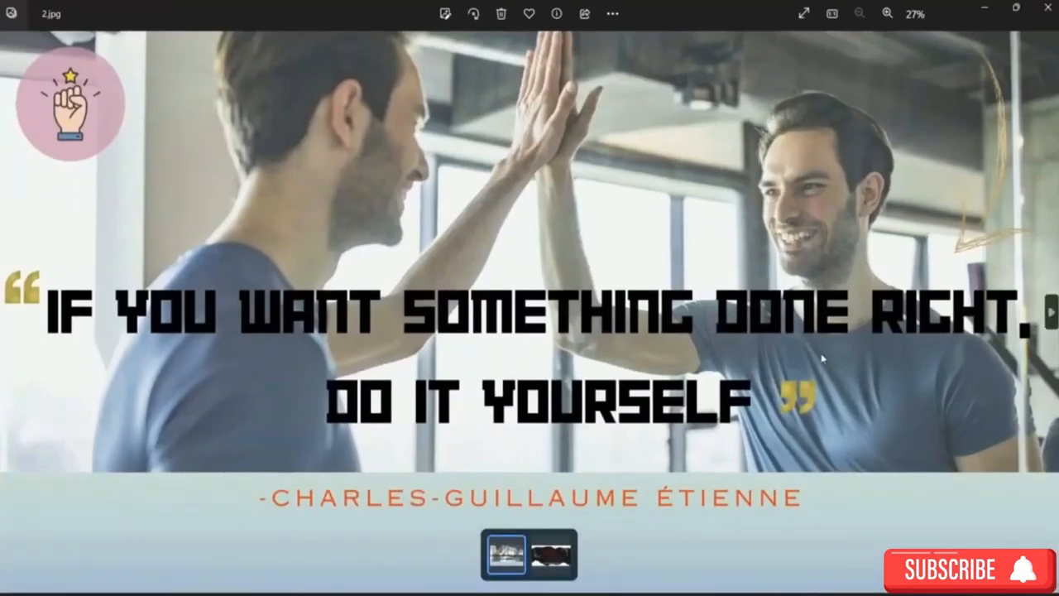
left_click(1048, 9)
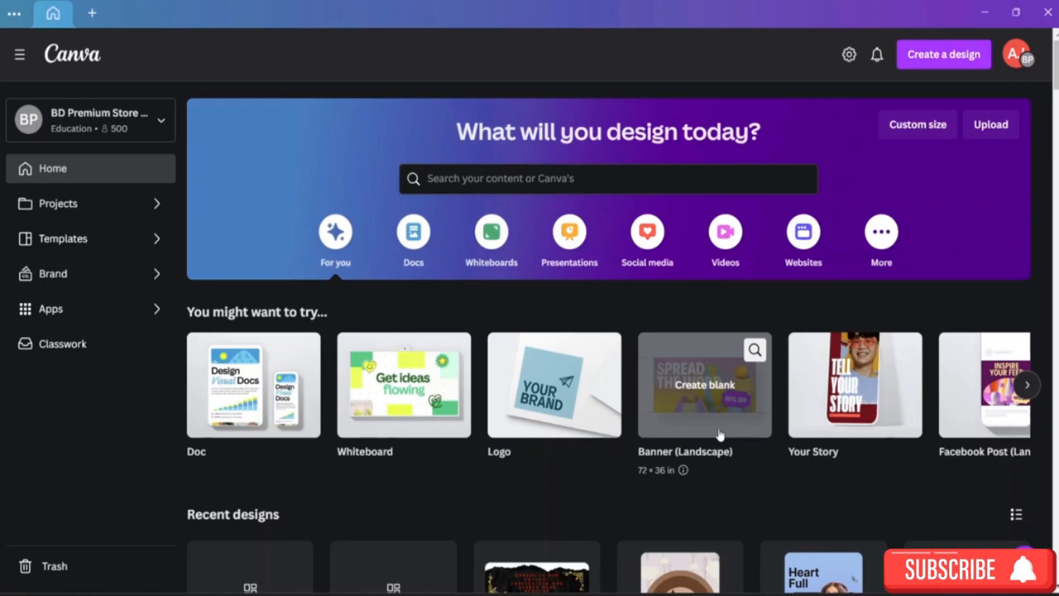
Search the design types for Logo and create a blank 500 × 500 px Logo design
left_click(920, 60)
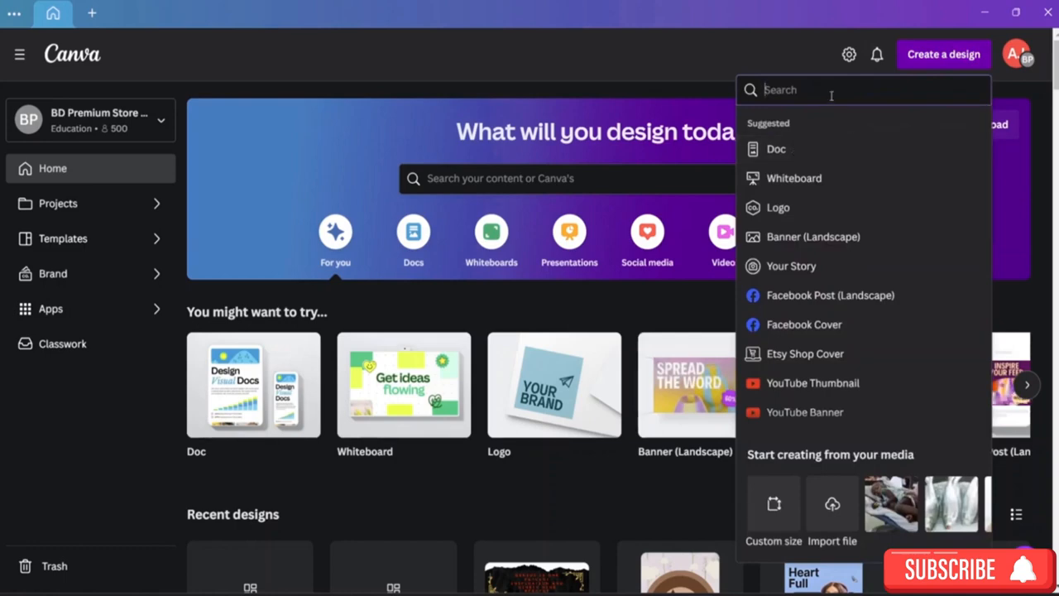
type("Logdo")
key("BackSpace")
key("BackSpace")
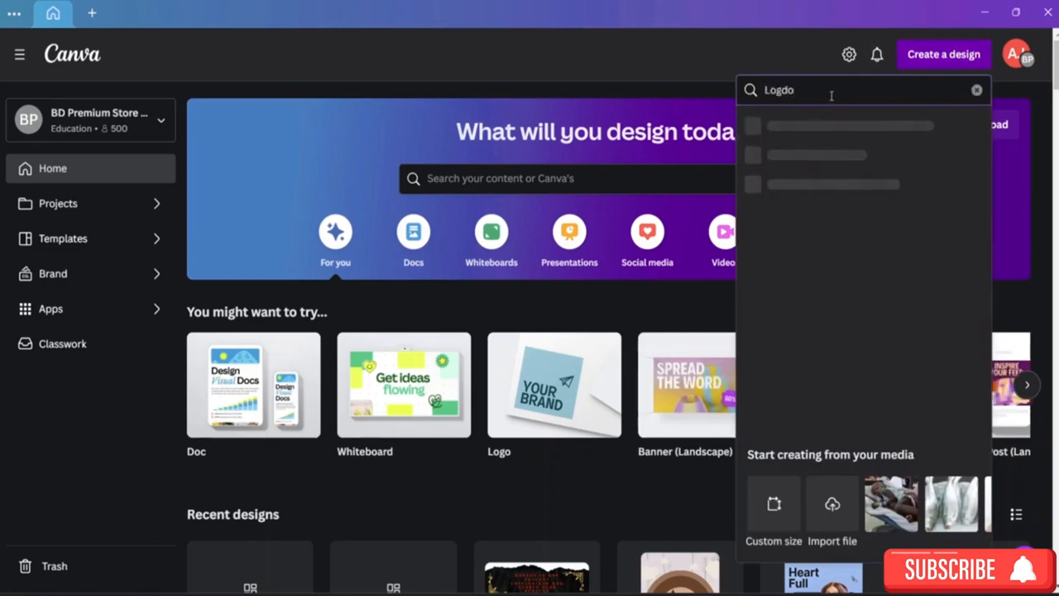
type("oo")
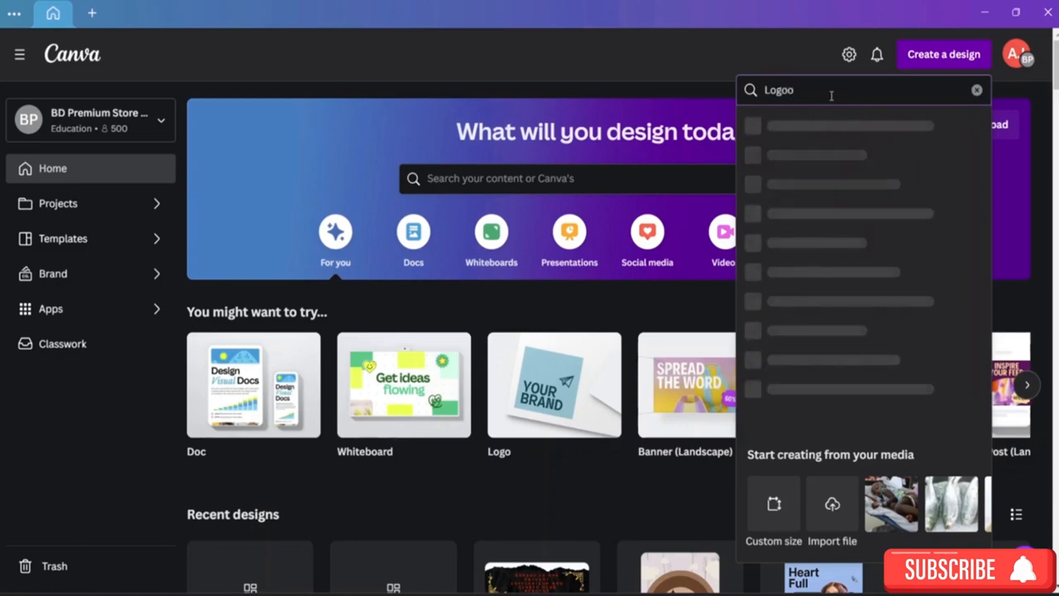
key("BackSpace")
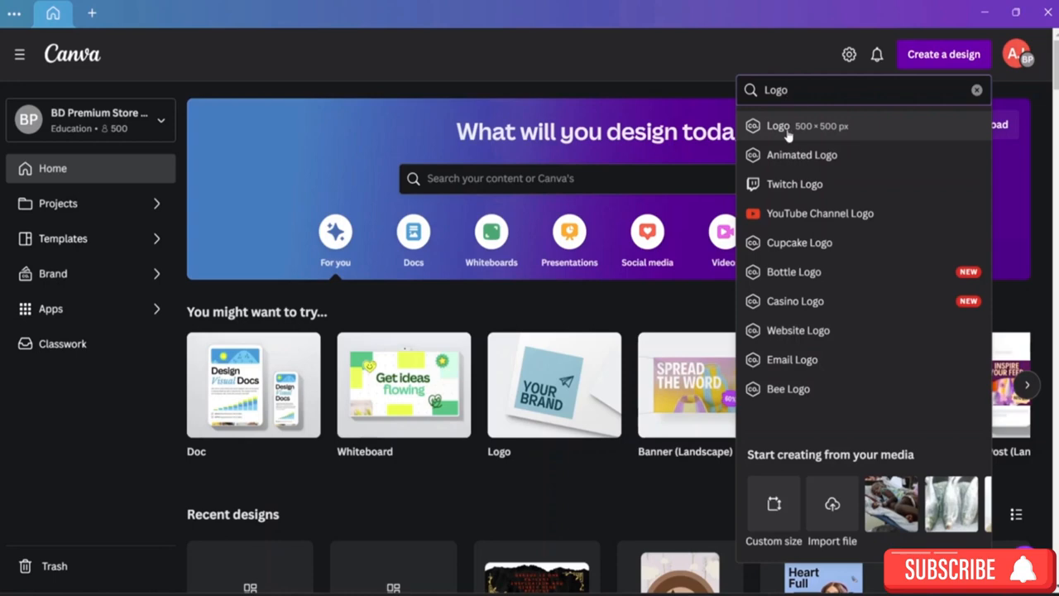
left_click(786, 133)
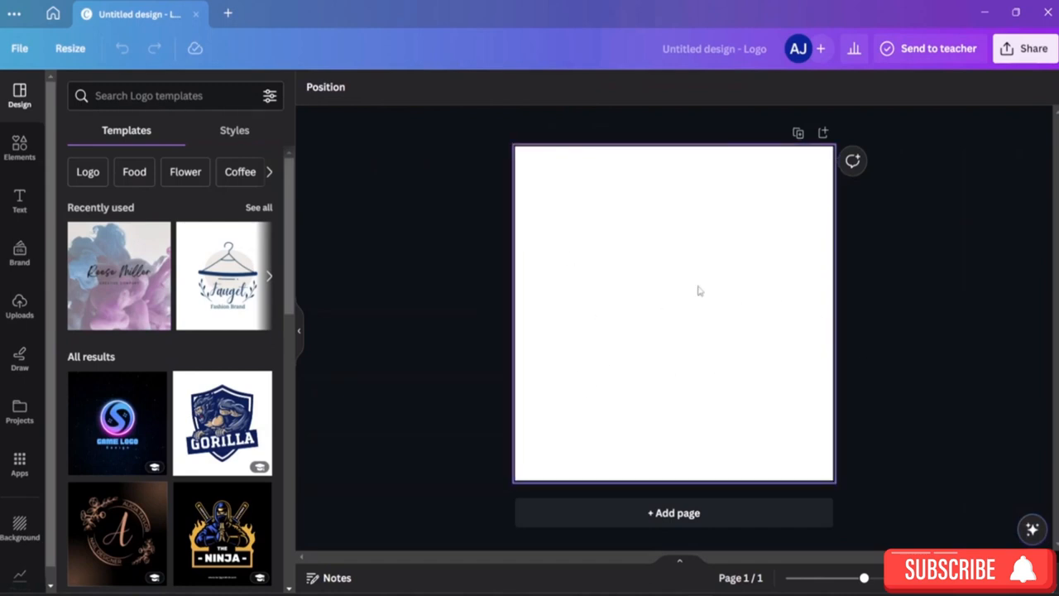
Add two placeholder text boxes to the blank page and move the upper one below the other
left_click(21, 205)
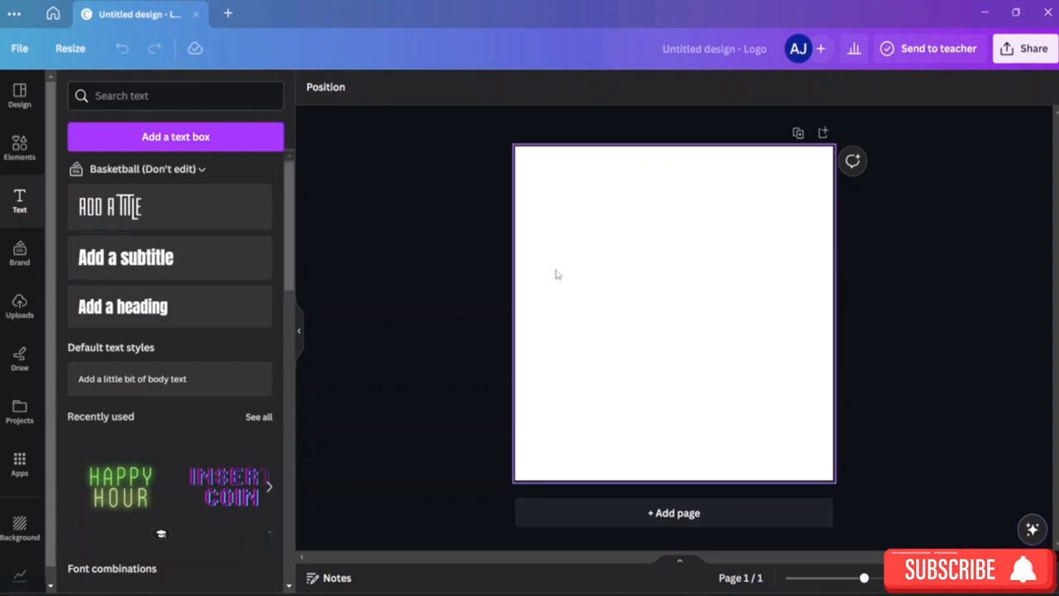
left_click(196, 147)
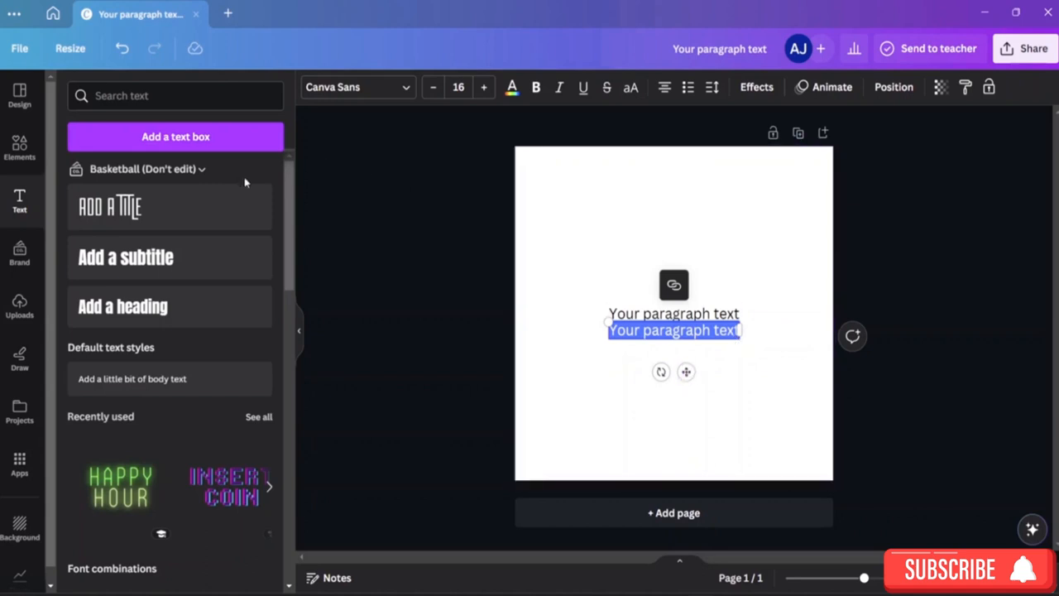
left_click(17, 470)
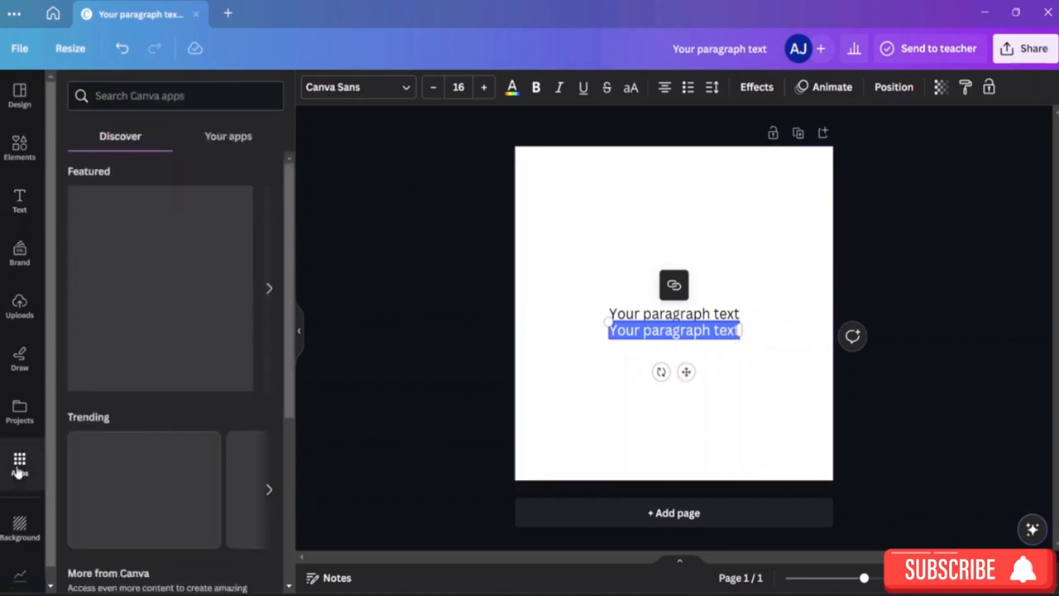
left_click(19, 409)
left_click(23, 361)
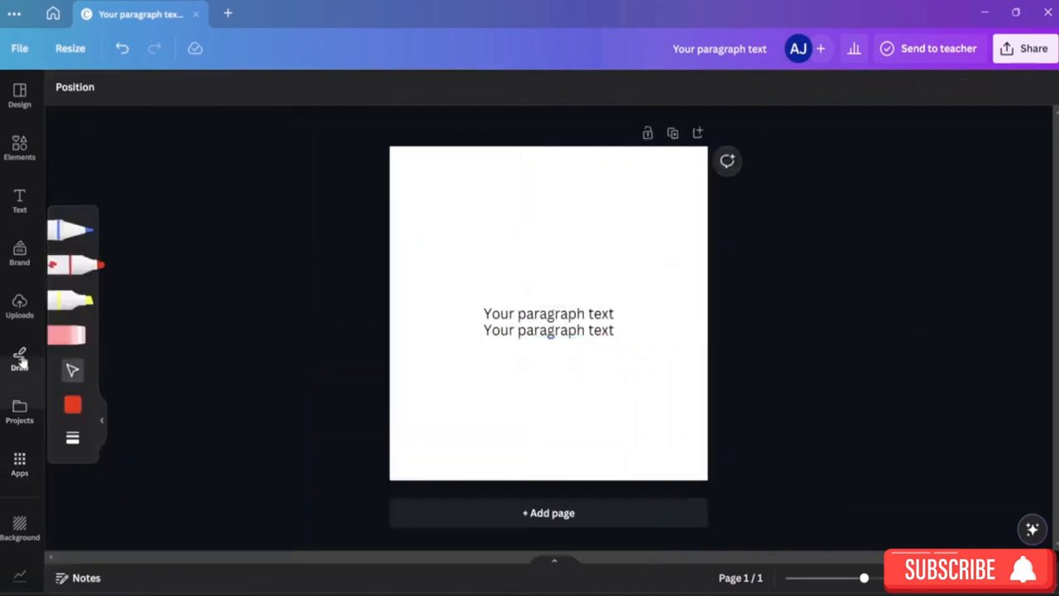
left_click(74, 373)
left_click(539, 312)
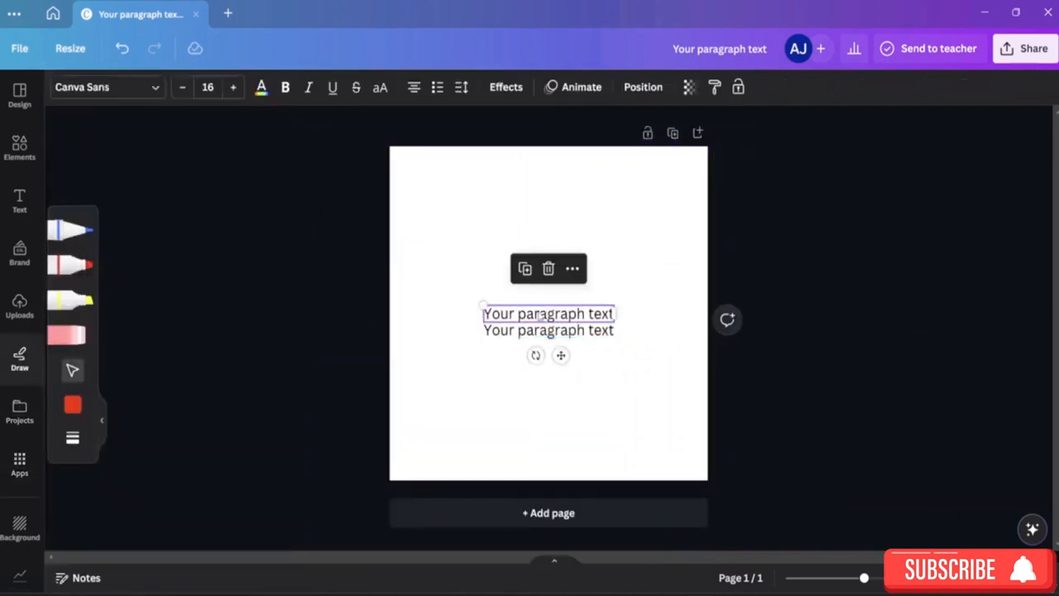
left_click_drag(539, 311, 538, 361)
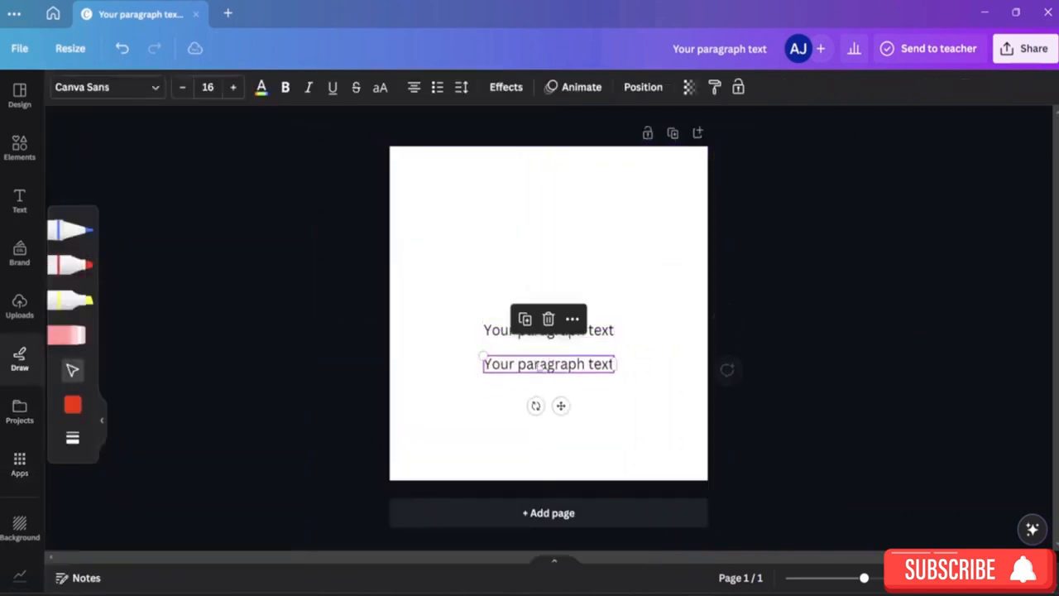
Replace the lower placeholder text with the letter O and move it toward the left side of the page
double_click(612, 372)
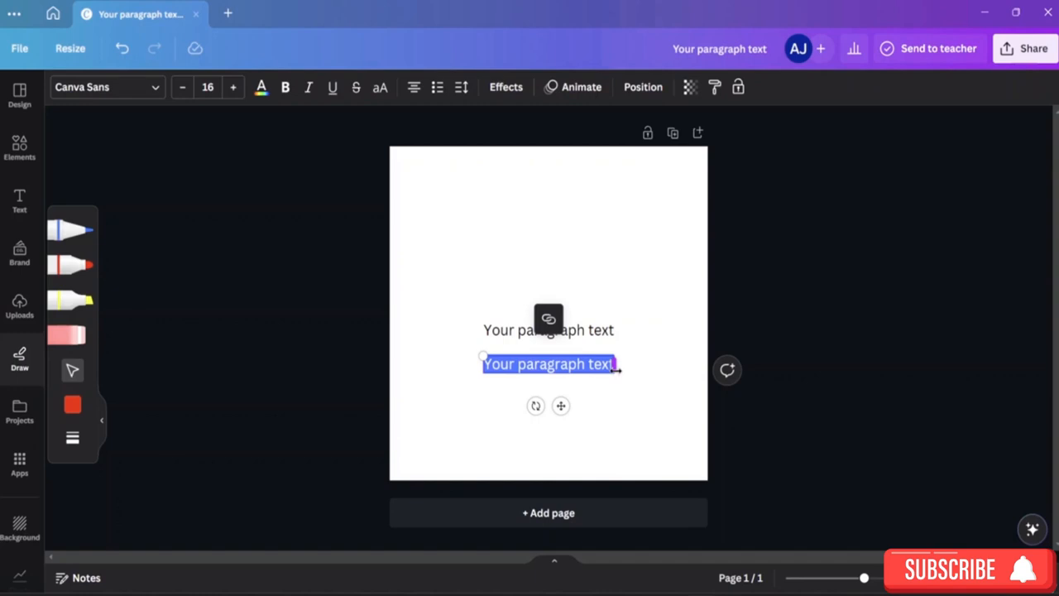
type("C")
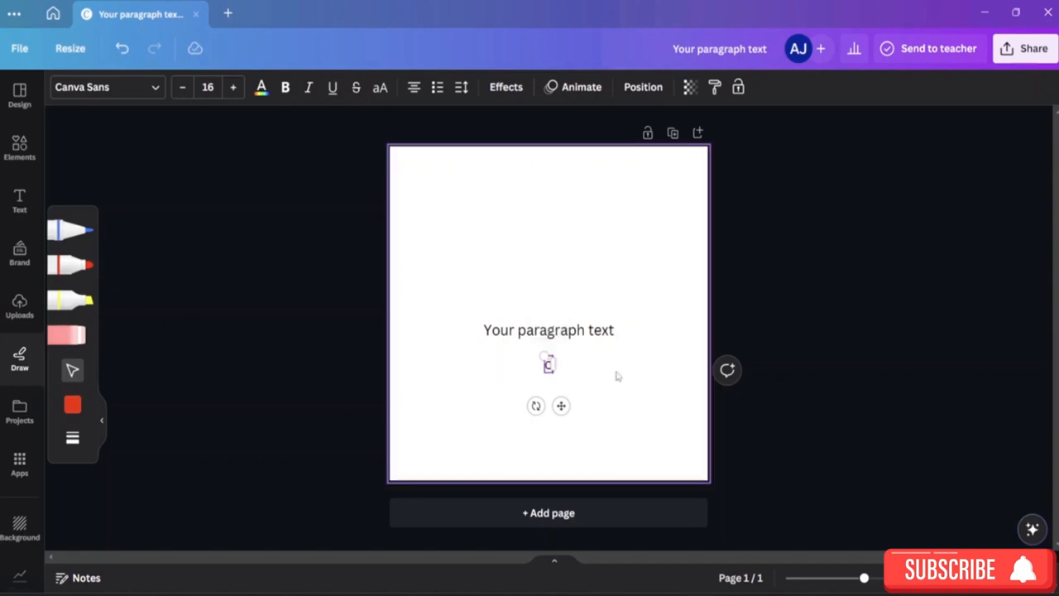
left_click(577, 381)
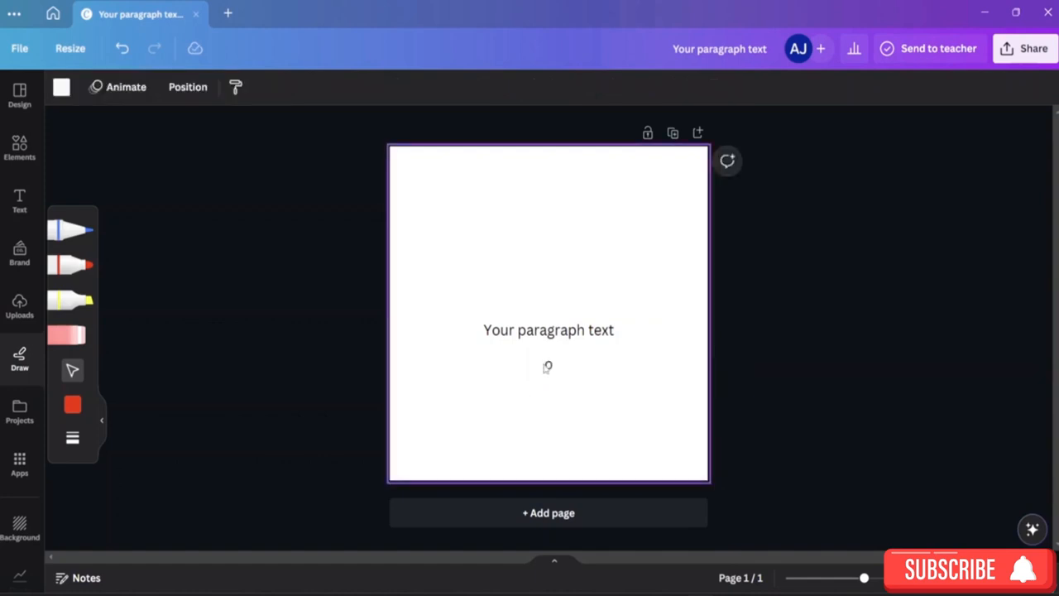
left_click(547, 364)
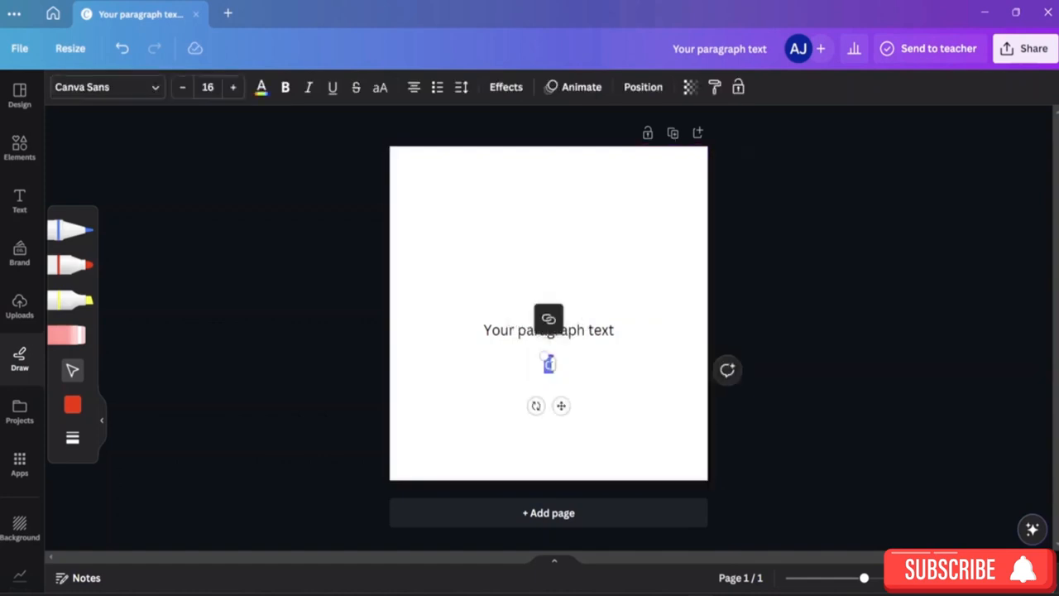
left_click(612, 382)
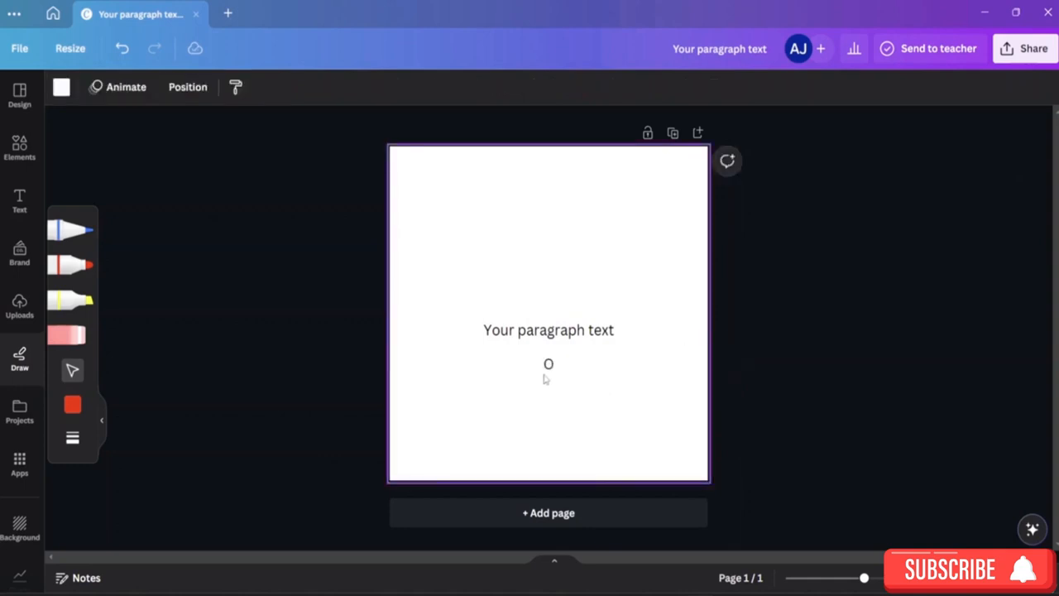
left_click_drag(544, 377, 439, 368)
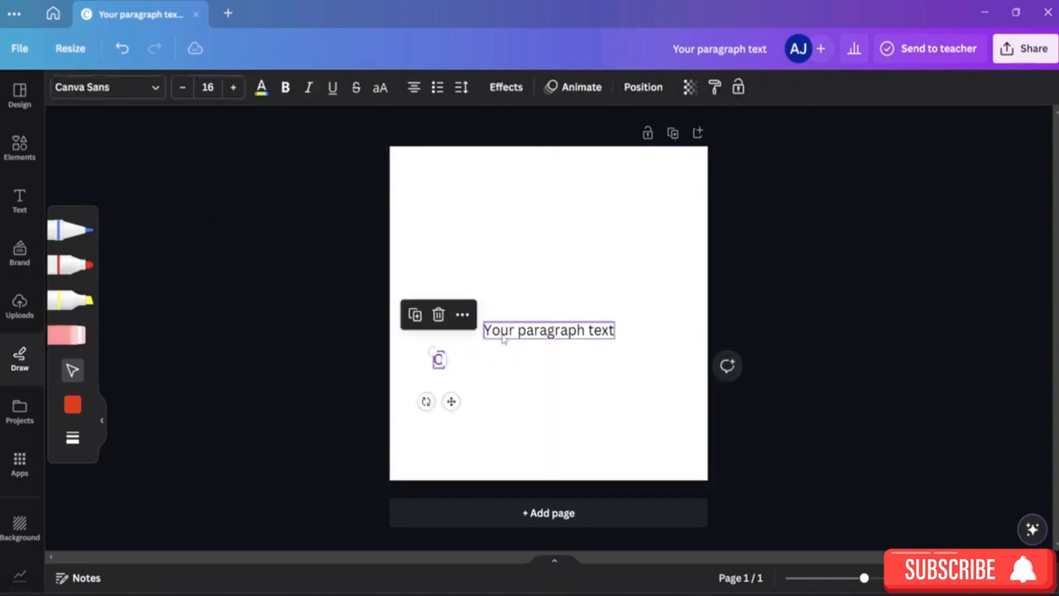
Replace the remaining placeholder text with RIS, shrink its box to fit and place it directly after the O
left_click(502, 335)
left_click(503, 335)
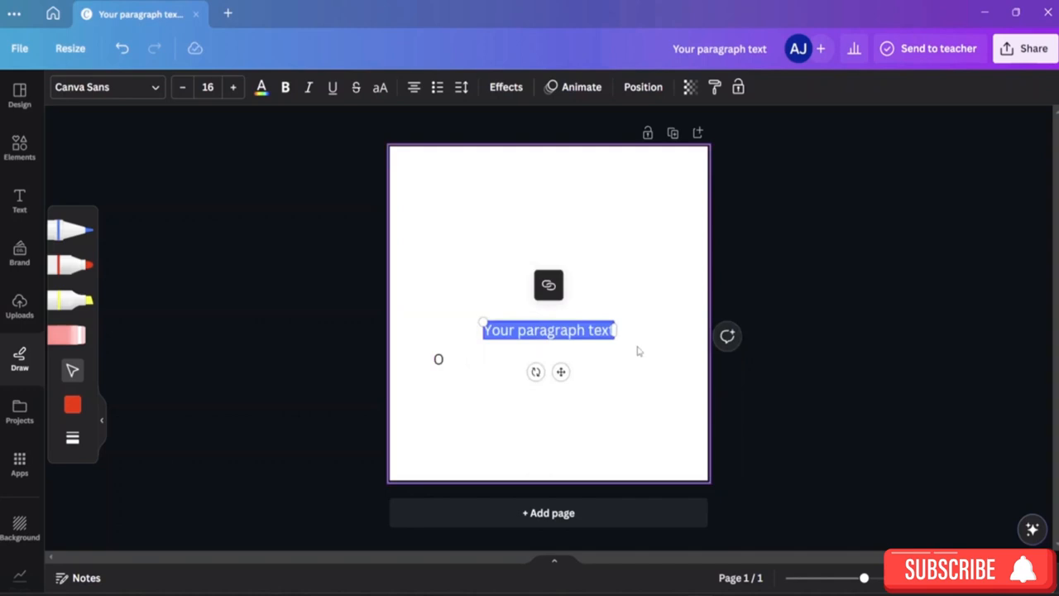
type("ris")
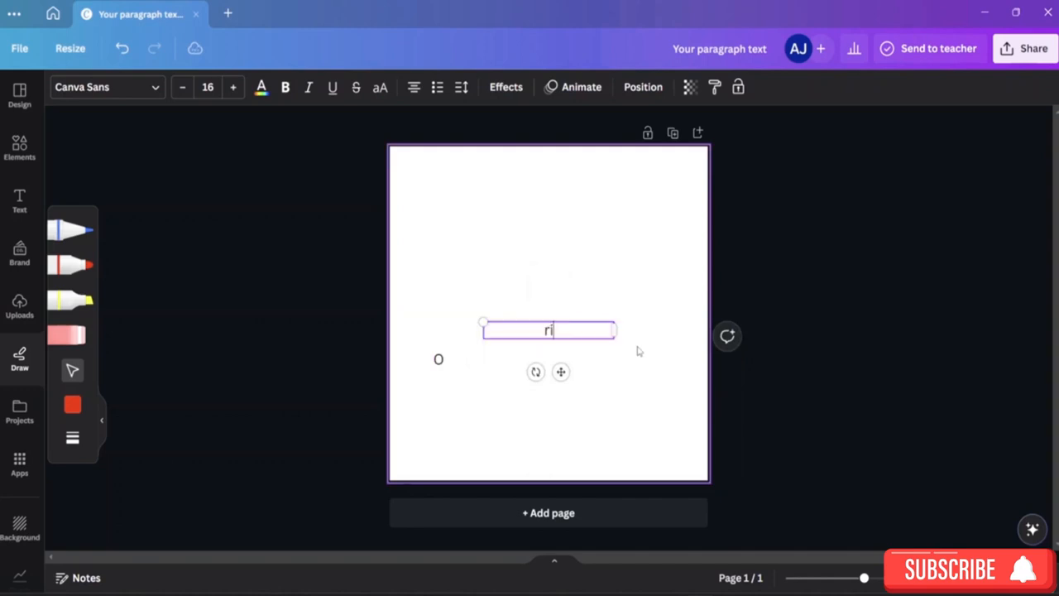
key("BackSpace")
key("BackSpace")
type("IS")
left_click(596, 357)
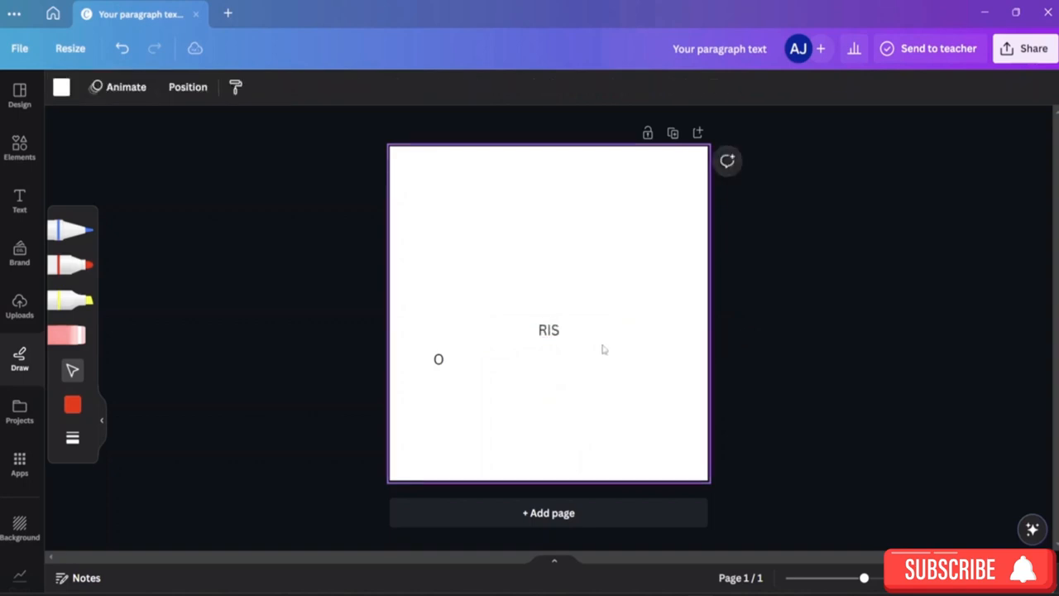
left_click(558, 337)
left_click_drag(612, 331, 452, 359)
left_click(497, 344)
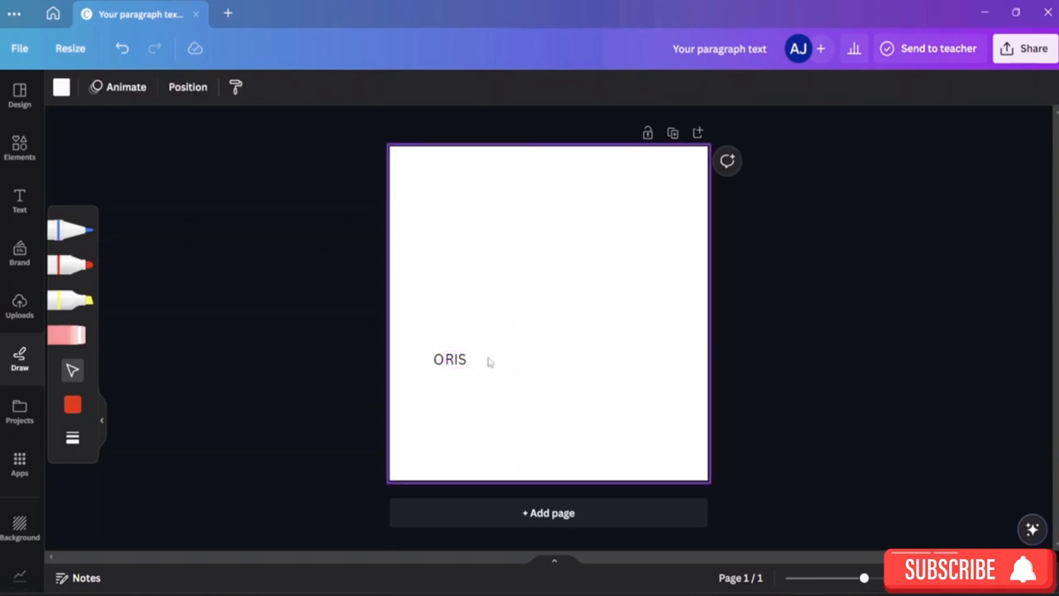
Add a text box containing T and place it level with ORIS, leaving a small gap after the word
left_click(17, 200)
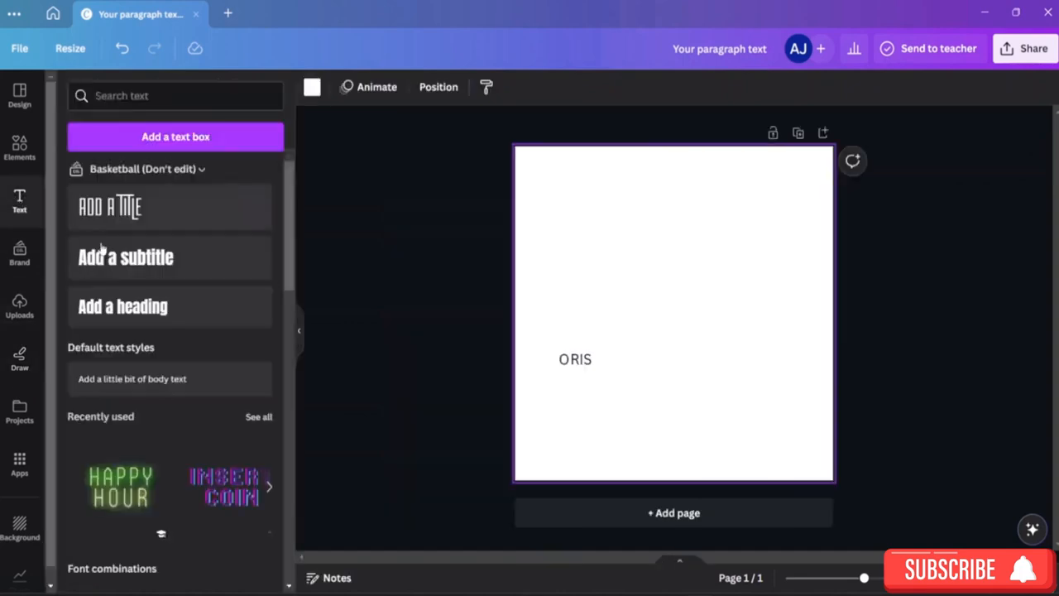
left_click(154, 137)
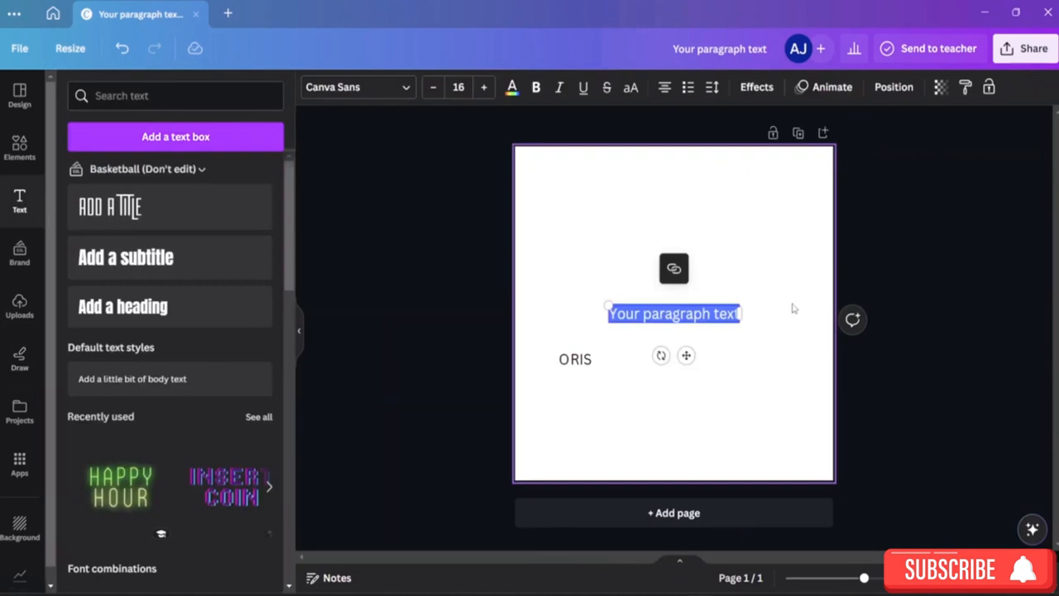
key("BackSpace")
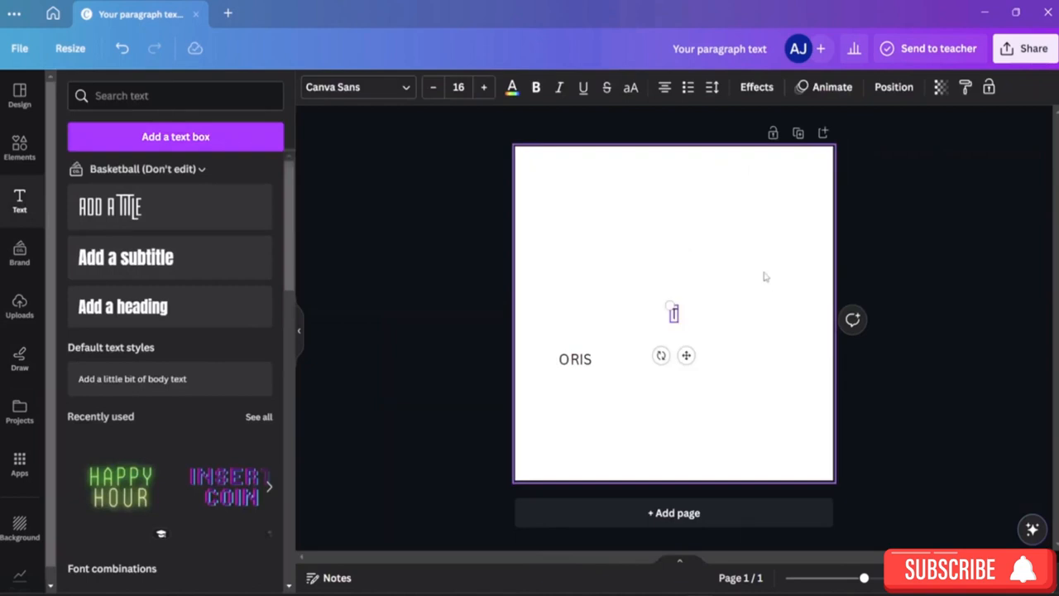
left_click(765, 275)
left_click_drag(674, 314, 608, 358)
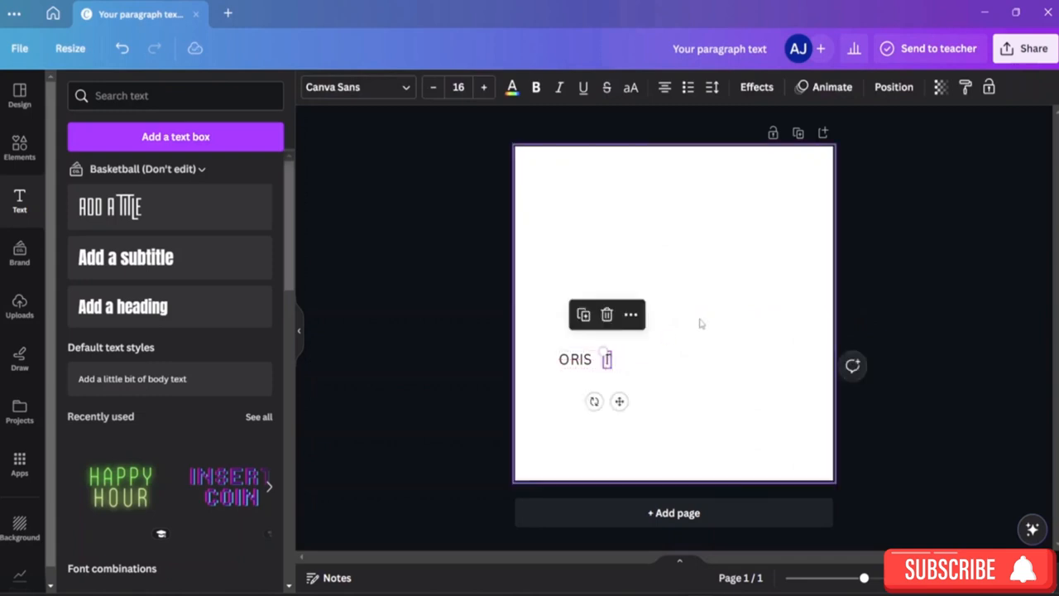
left_click(697, 324)
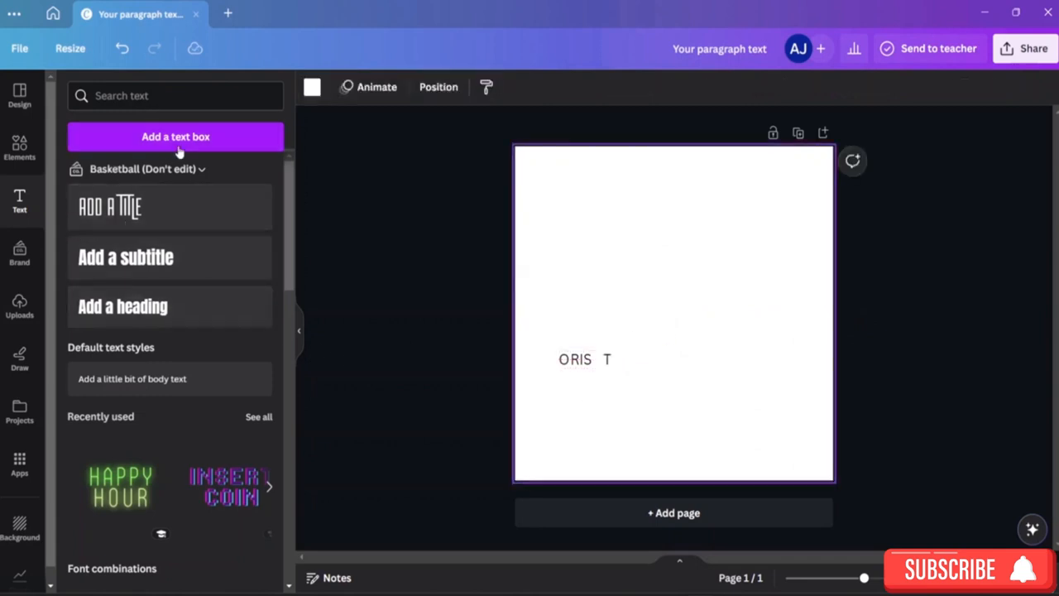
Add a text box containing ECH and place it directly after the T on the same line
left_click(146, 142)
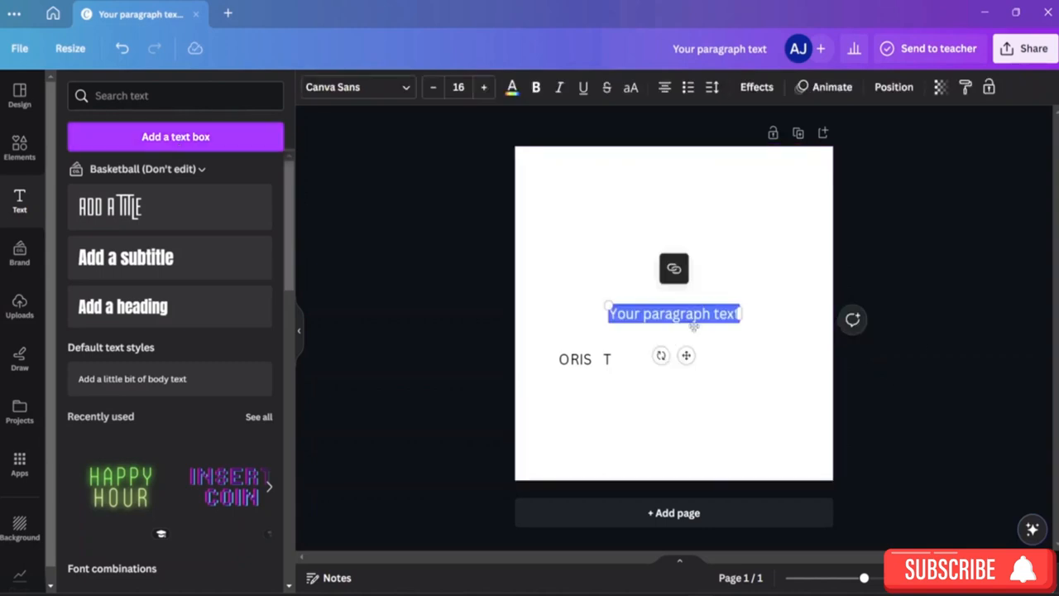
type("ECH")
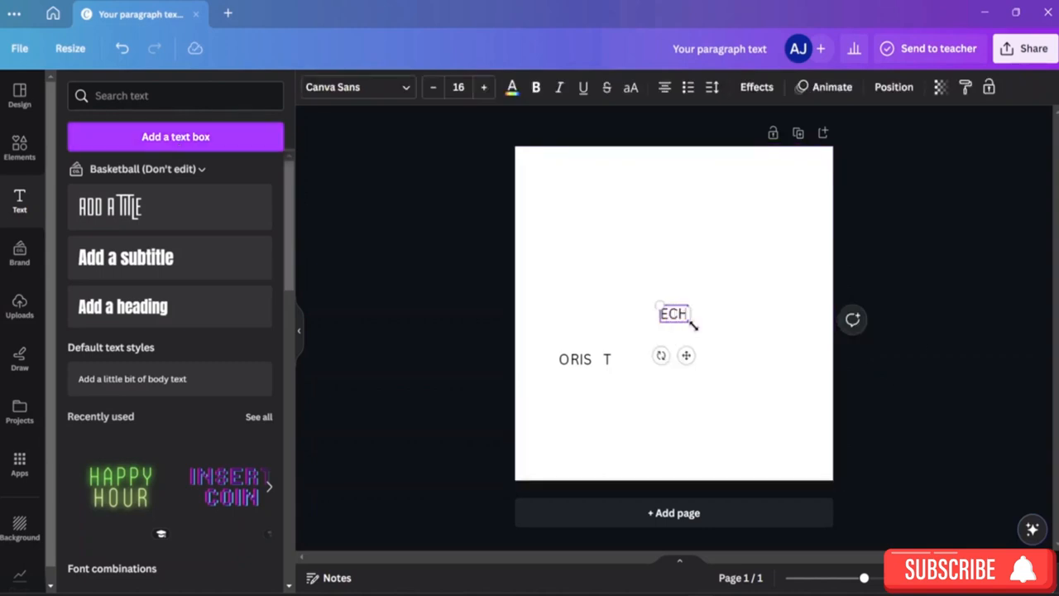
left_click(735, 319)
left_click_drag(674, 315, 626, 359)
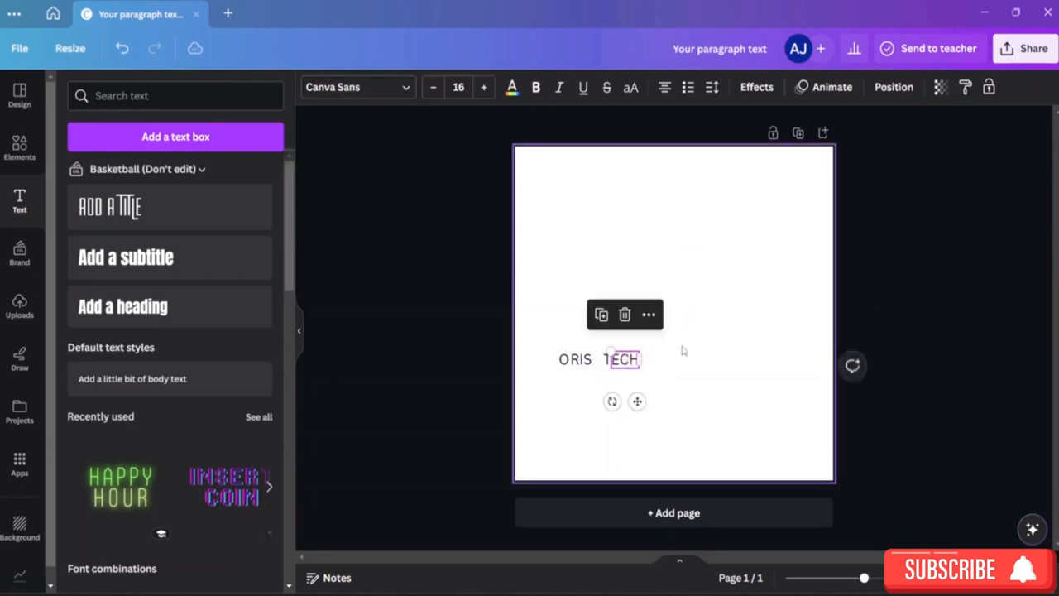
left_click(687, 350)
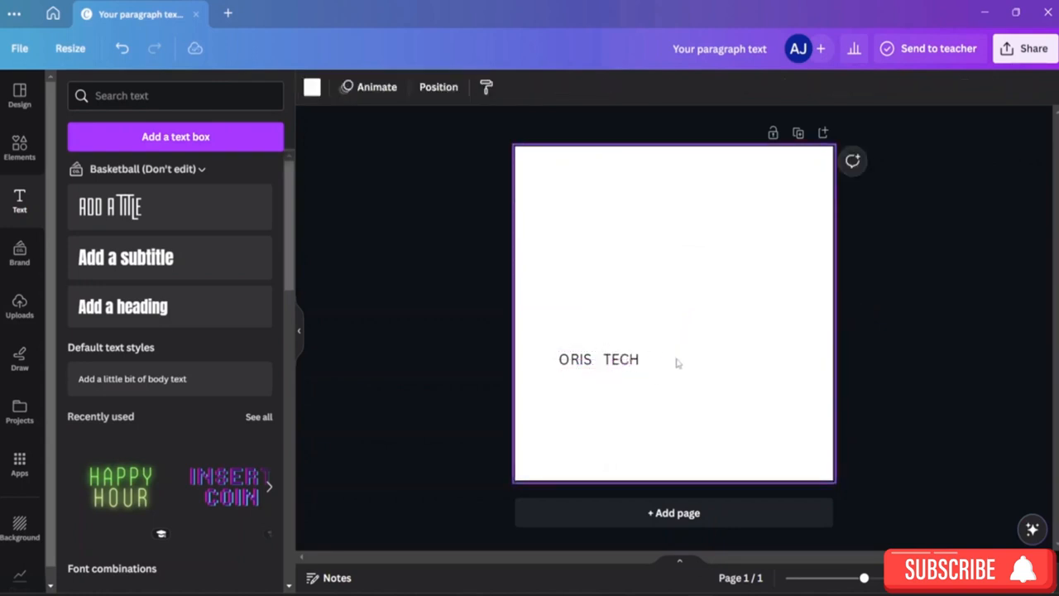
Add two separate text boxes to the page, one containing L and the other containing TD
left_click(208, 139)
key("BackSpace")
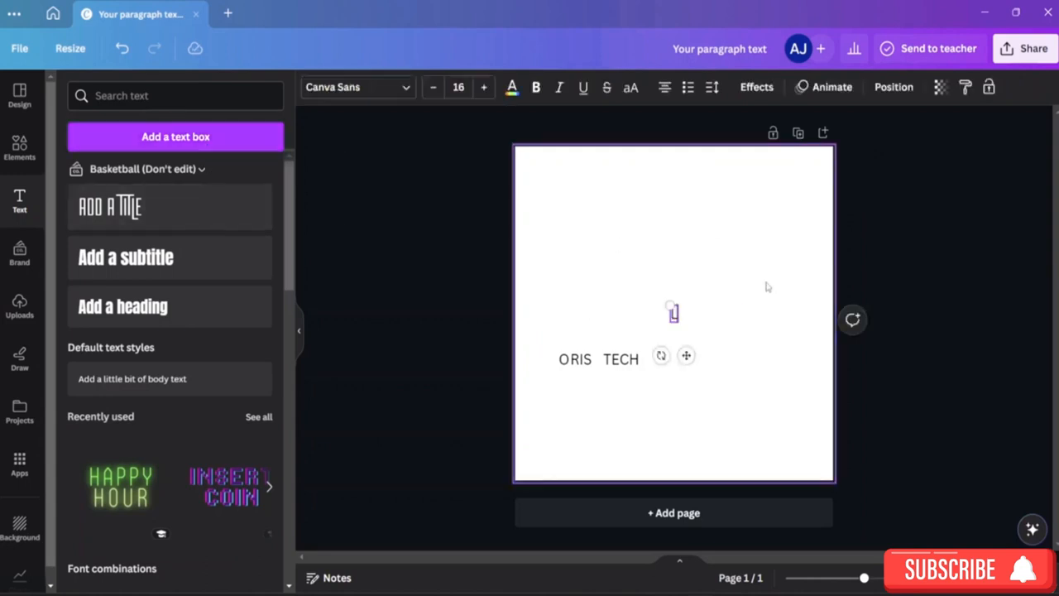
left_click(766, 286)
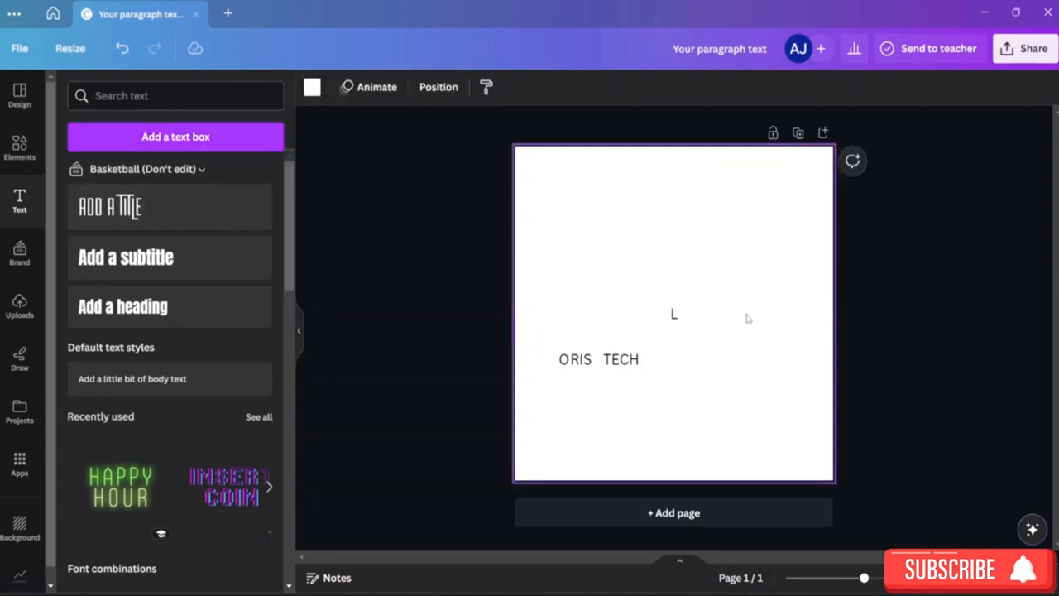
left_click(175, 136)
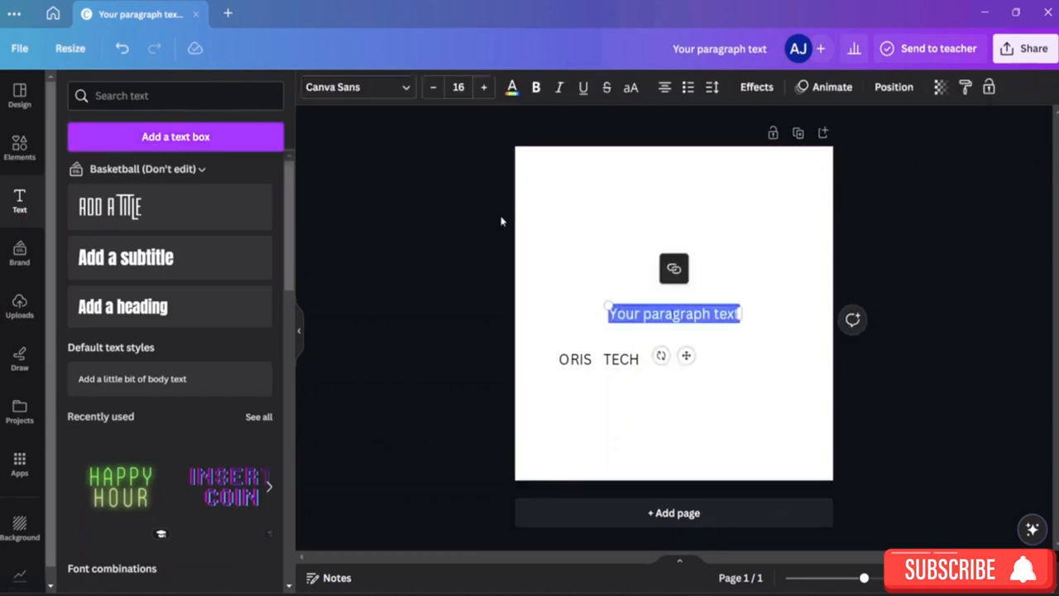
key("BackSpace")
type("D")
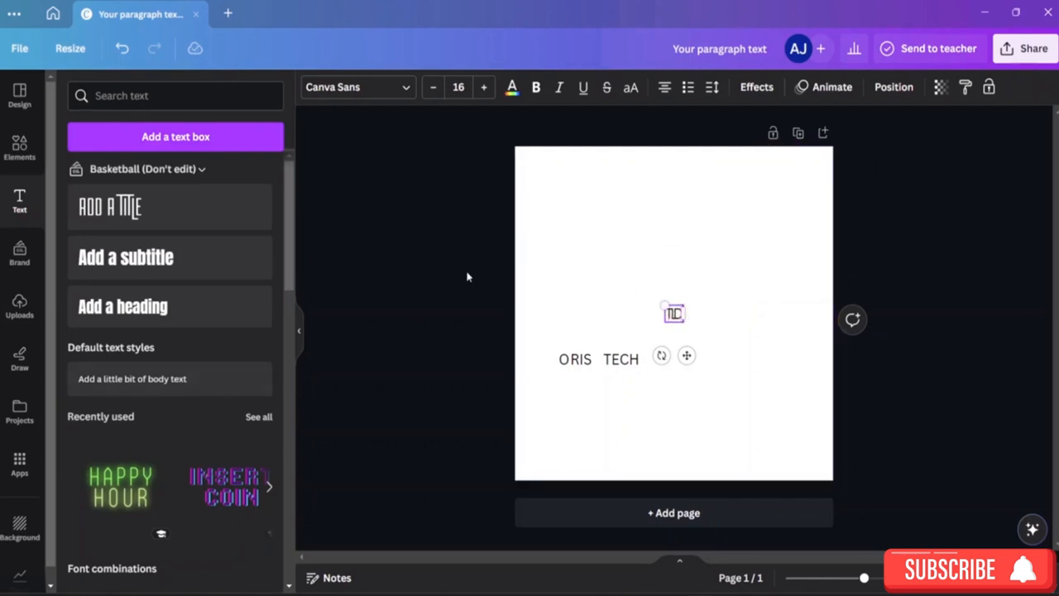
Place the L and TD pieces together as LTD on the same line as ORIS TECH, leaving a gap after TECH
left_click(22, 359)
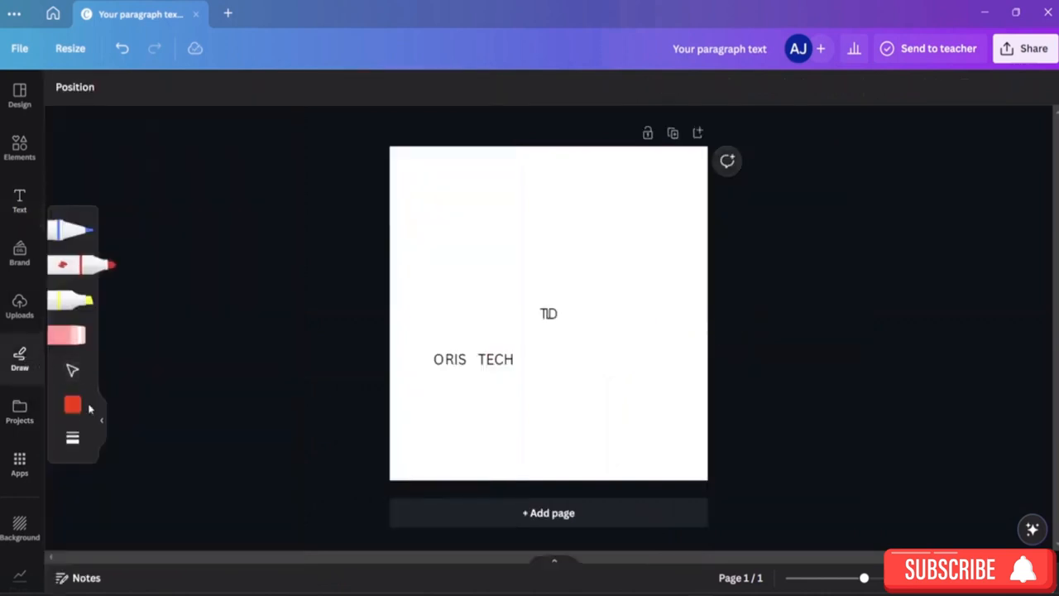
left_click(72, 370)
left_click(548, 315)
left_click_drag(549, 317, 560, 365)
left_click(554, 342)
left_click(550, 322)
left_click_drag(550, 322, 550, 362)
left_click(594, 362)
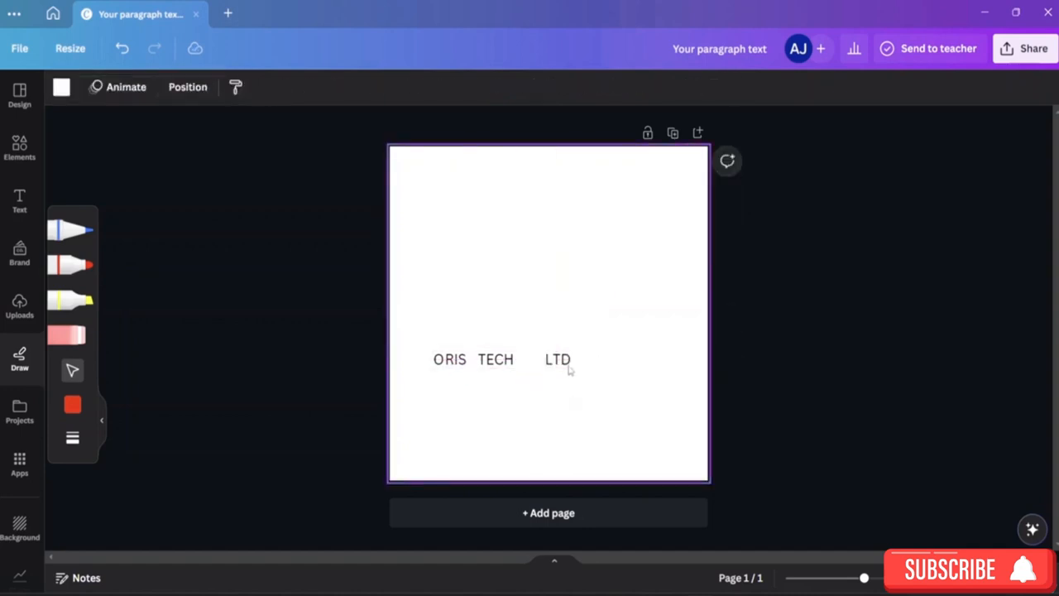
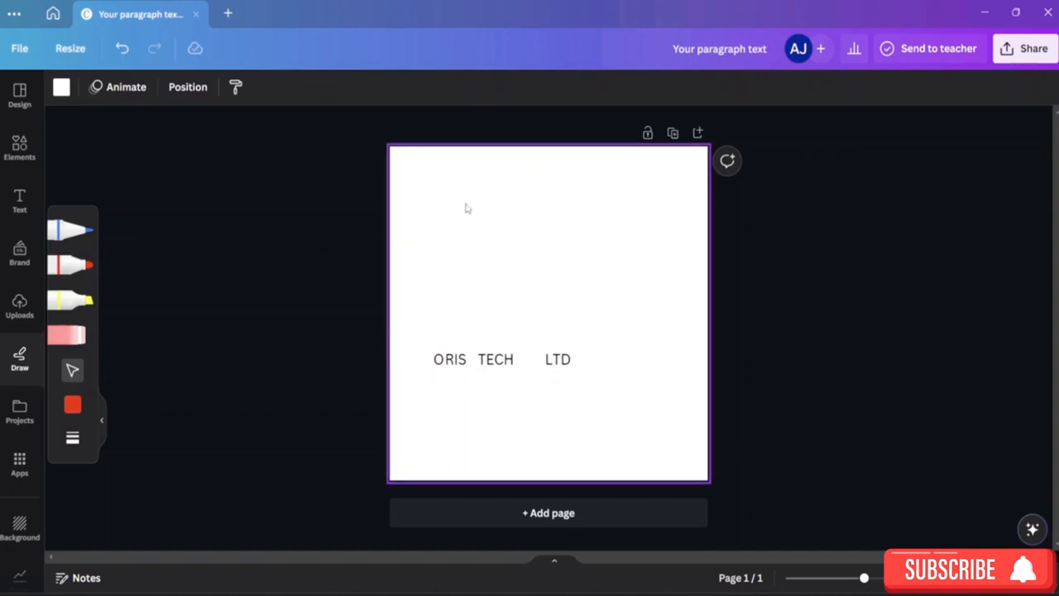
Add a sample text box containing ABCD above the company name
left_click(19, 200)
left_click(207, 139)
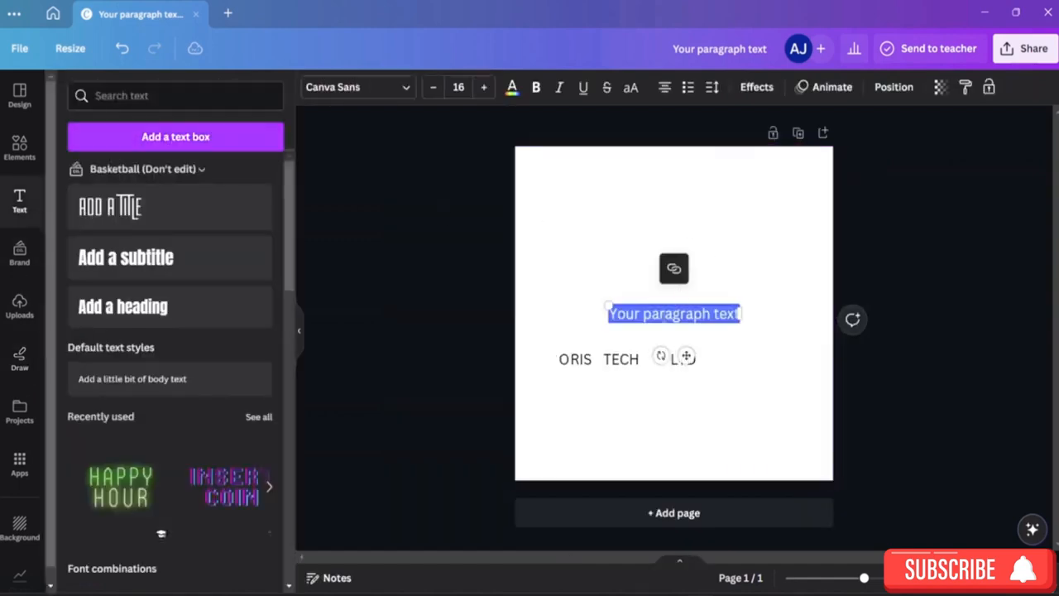
key("BackSpace")
type("A")
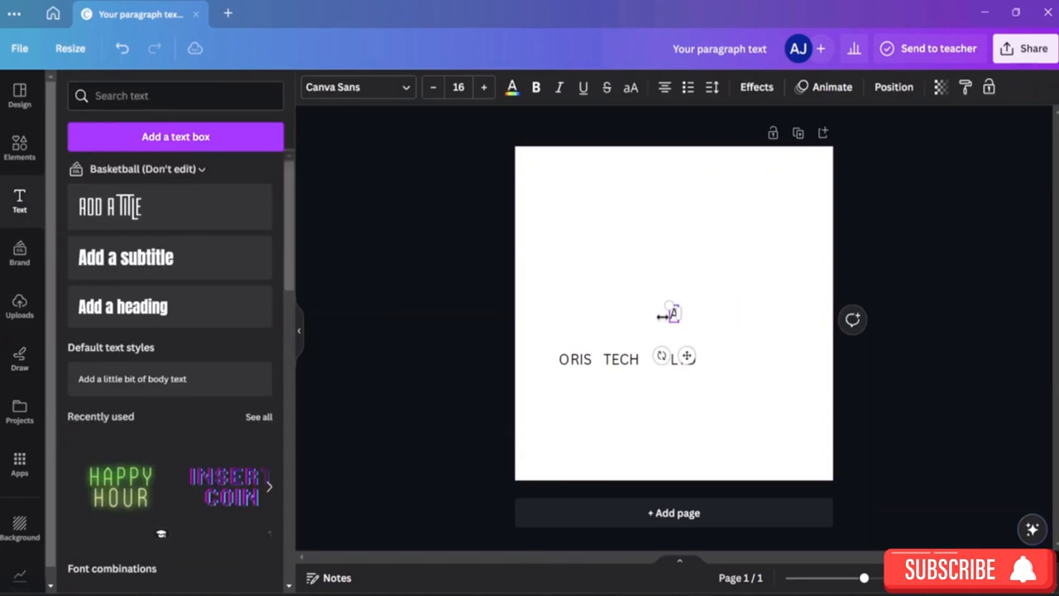
type("BCD")
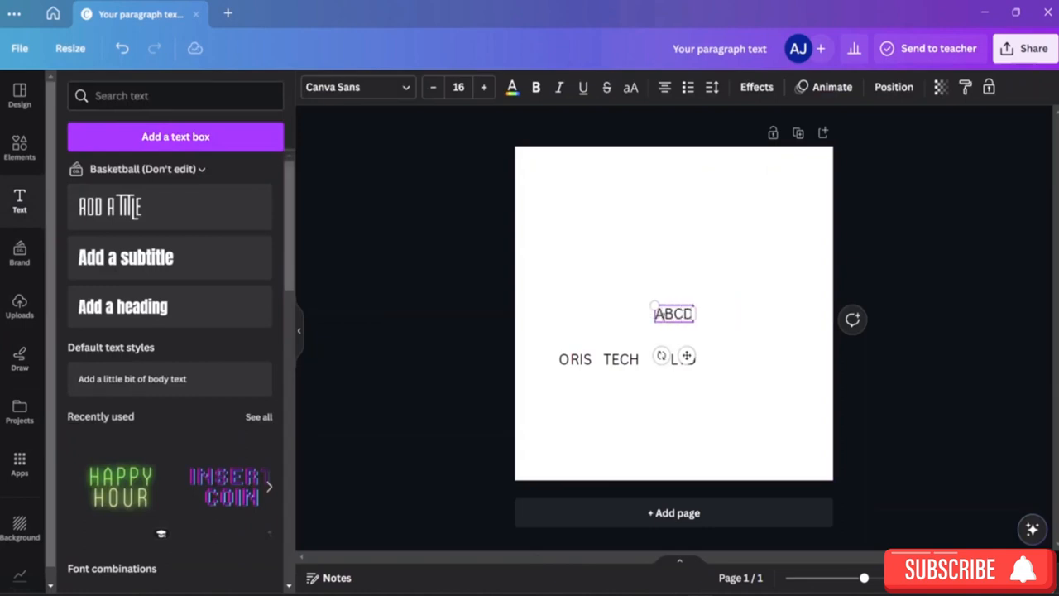
left_click(687, 257)
left_click(698, 313)
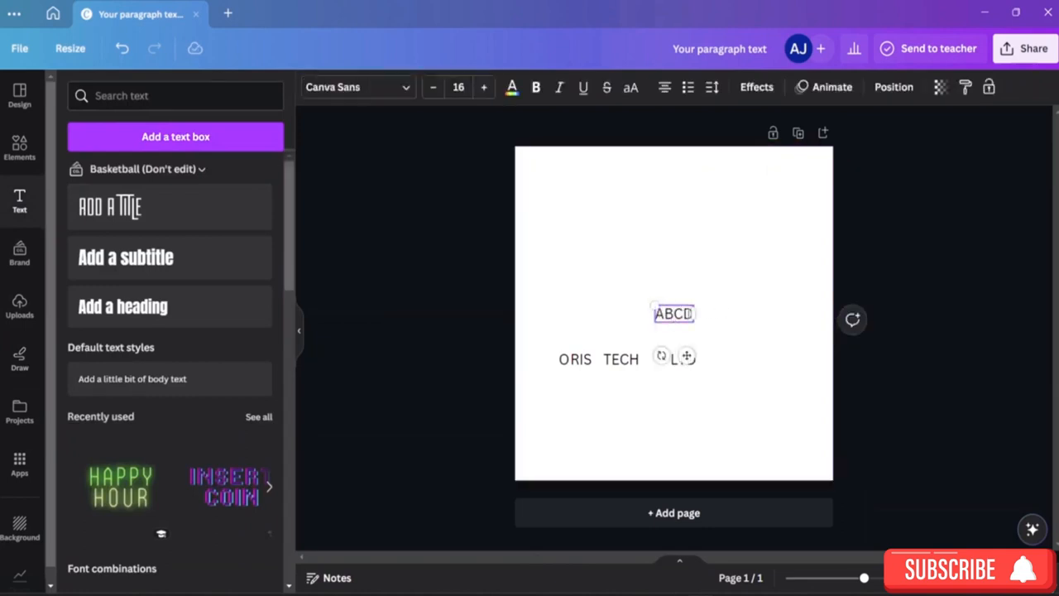
Select only the letter B in ABCD and try raising its font size to 22
left_click_drag(673, 315, 661, 314)
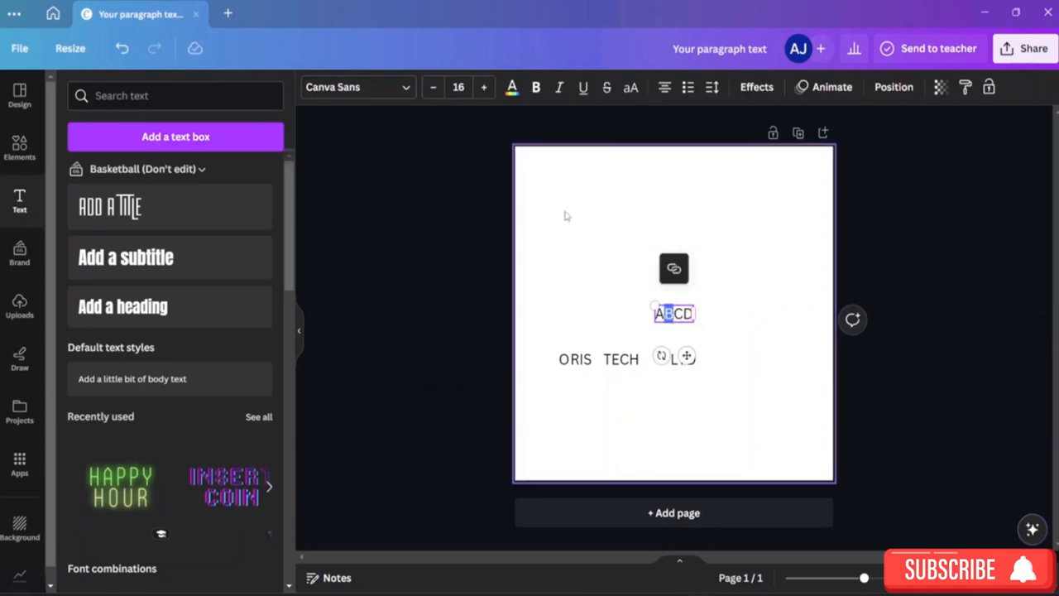
left_click(485, 87)
left_click(485, 88)
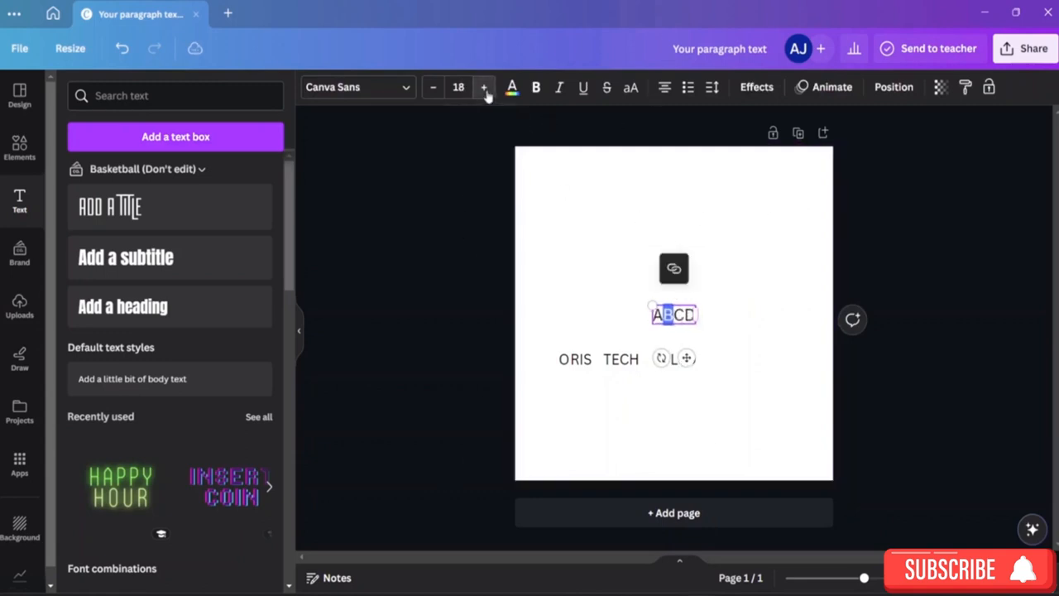
left_click(485, 87)
left_click(485, 88)
left_click(485, 88)
left_click(484, 87)
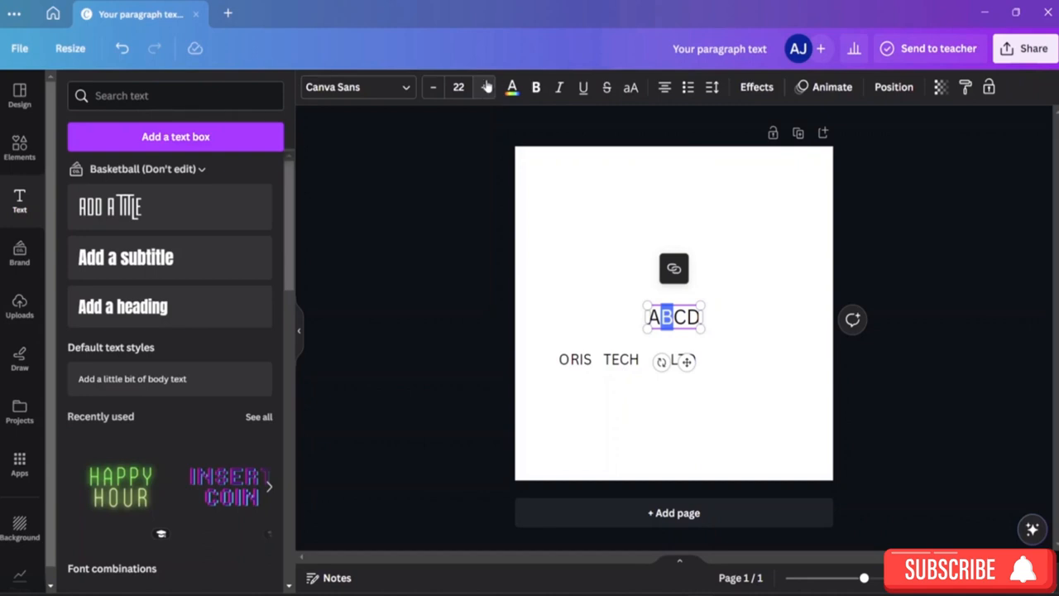
Delete the ABCD sample text box from the page
left_click(718, 332)
left_click(693, 321)
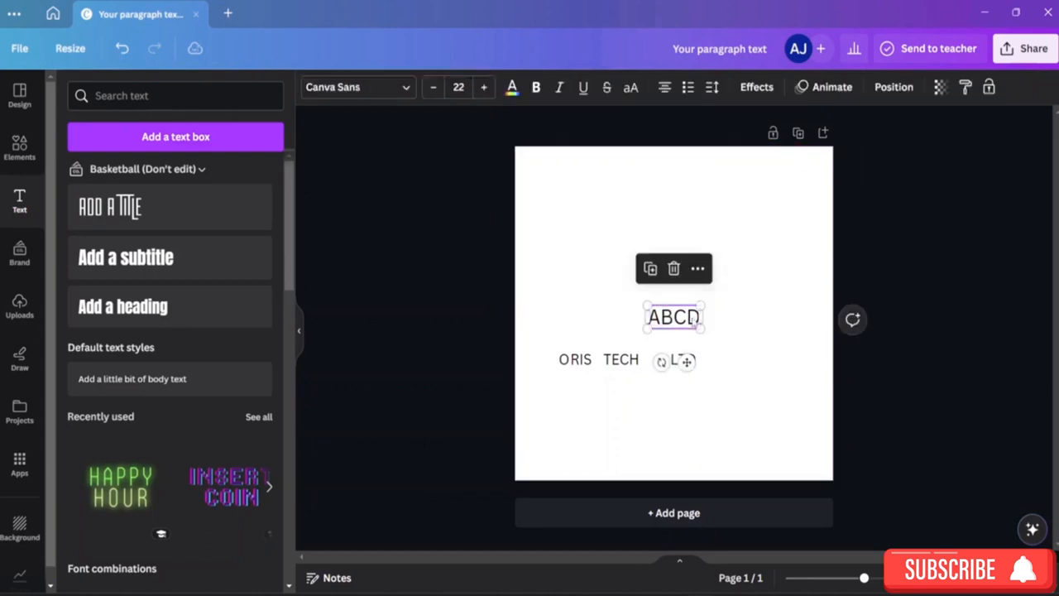
left_click(674, 268)
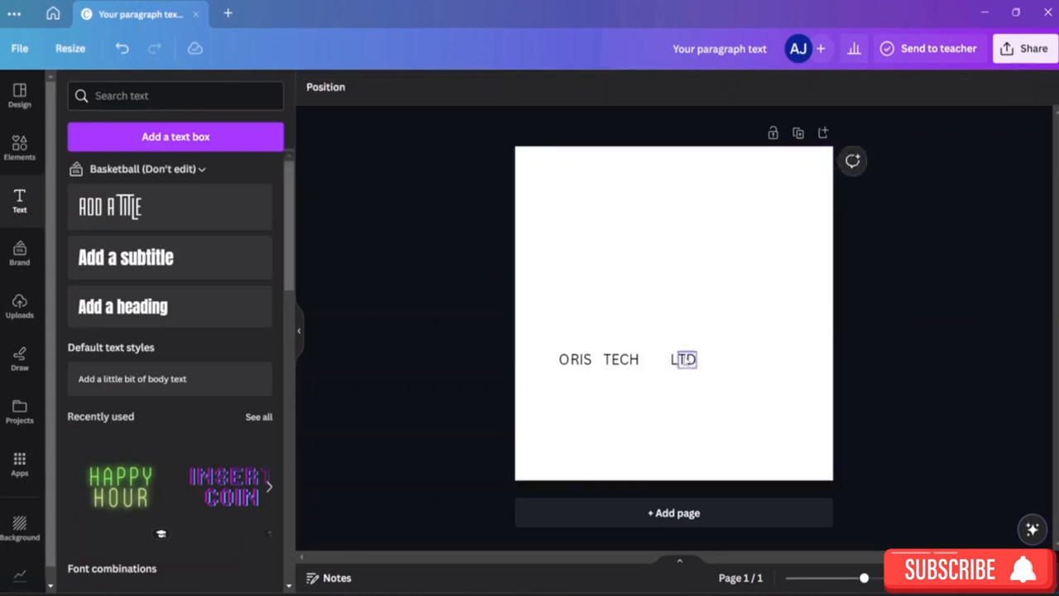
Set the font size of the O text piece to 38
left_click(567, 368)
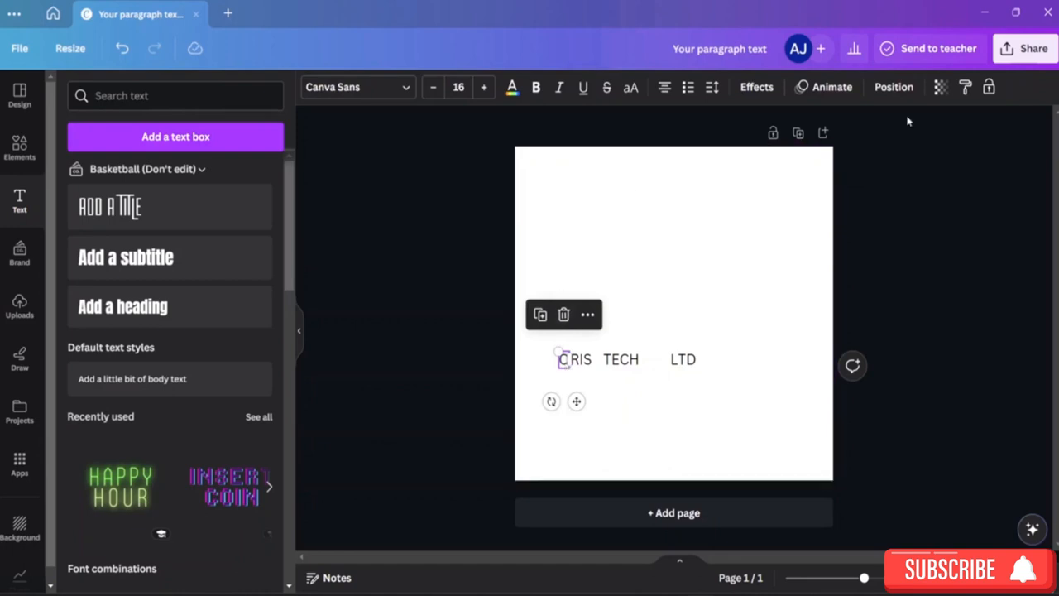
left_click(484, 87)
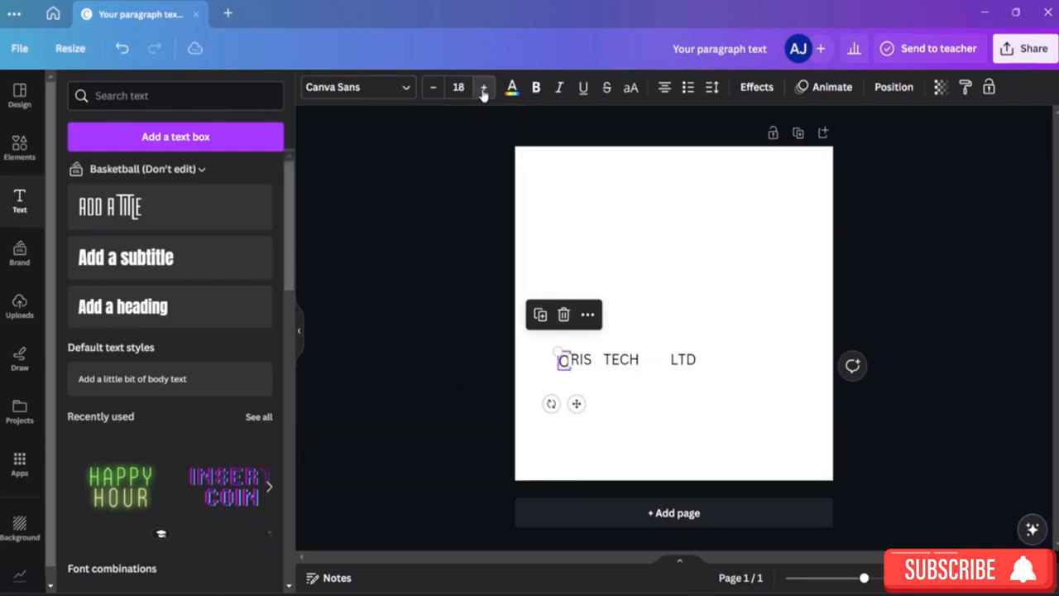
left_click(484, 87)
left_click(484, 87)
left_click(484, 87)
left_click(484, 87)
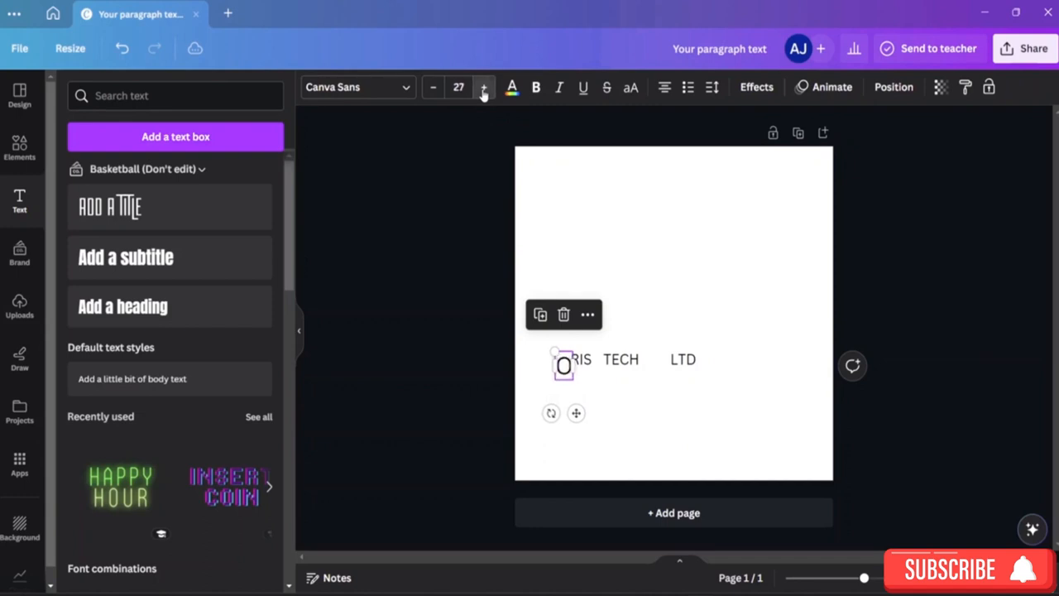
left_click(484, 86)
left_click(484, 87)
left_click(484, 87)
left_click(483, 87)
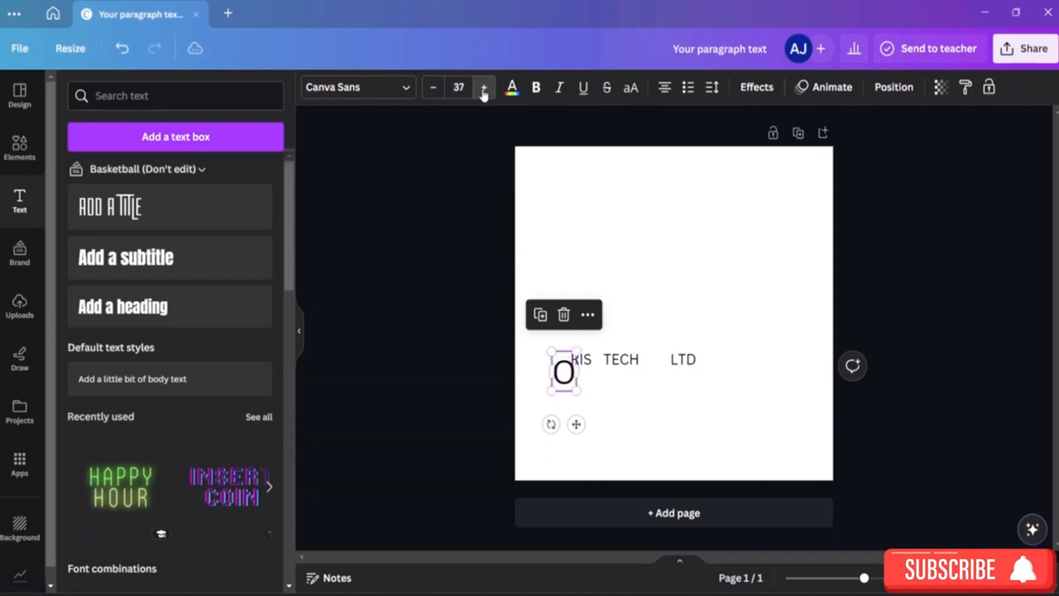
left_click(484, 87)
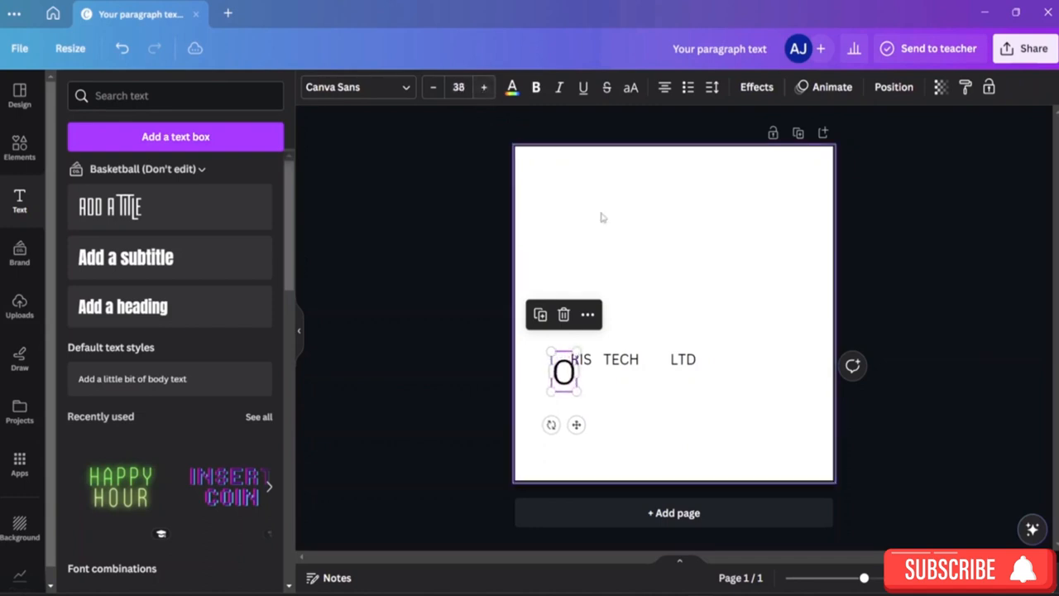
Set the font size of the RIS piece to 32 and widen its box so the letters fit on one line
left_click(582, 359)
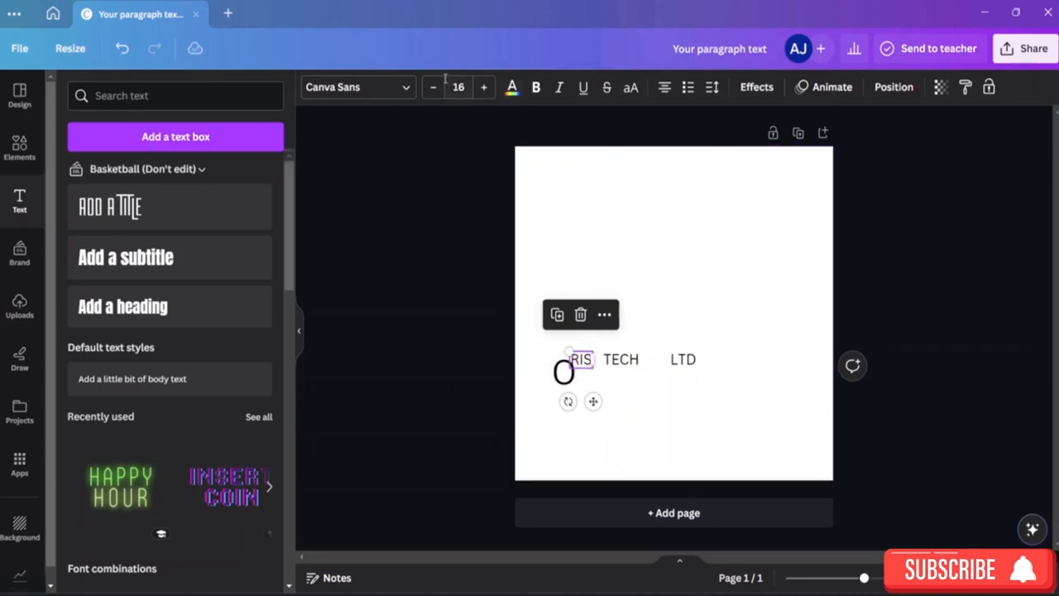
left_click(484, 86)
left_click(484, 87)
left_click(484, 87)
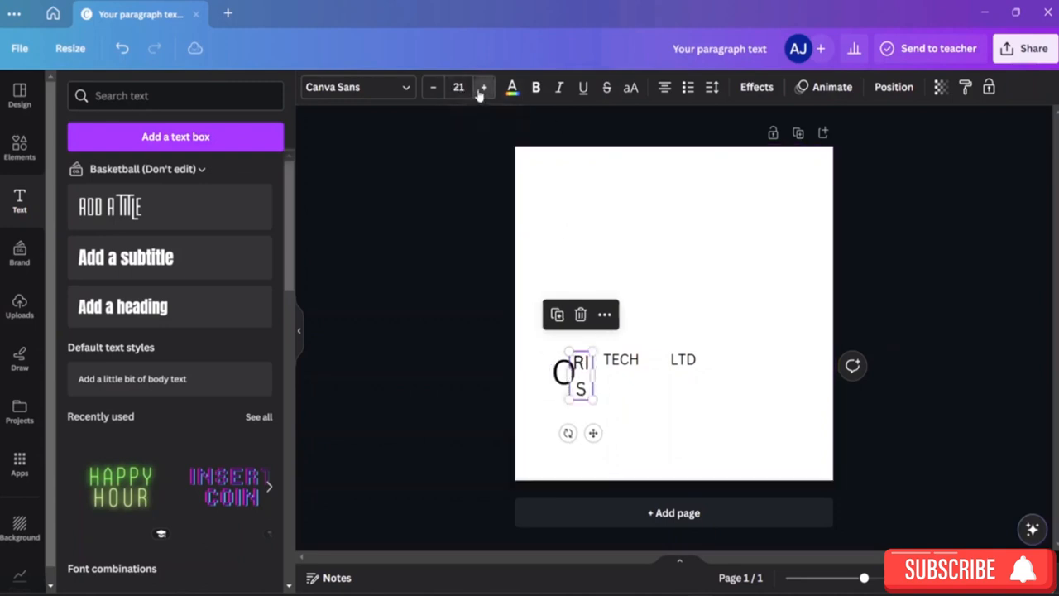
left_click(484, 87)
left_click(484, 87)
left_click(484, 87)
left_click(480, 89)
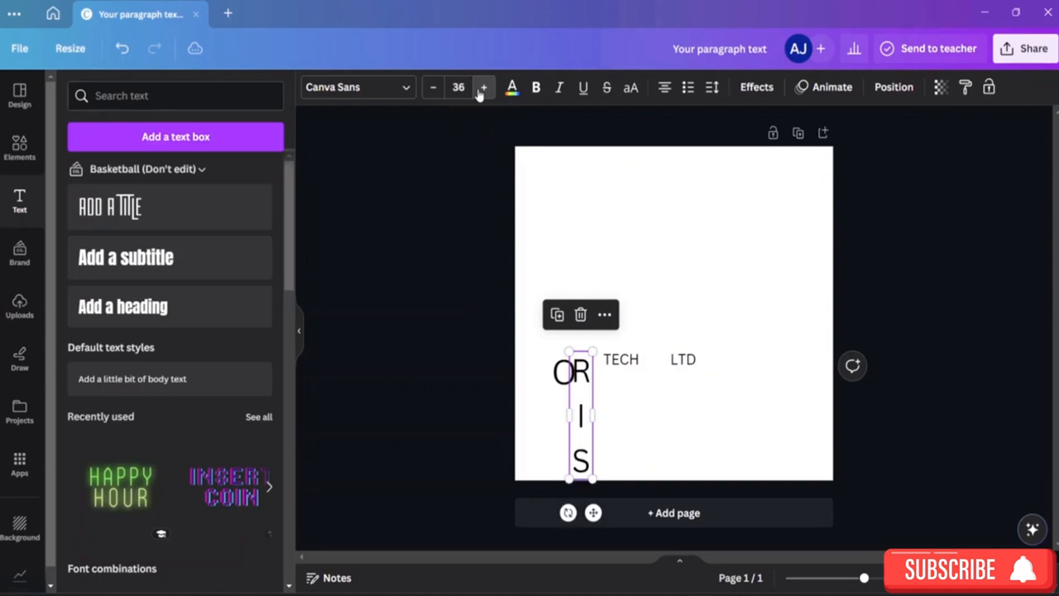
left_click(480, 90)
left_click(432, 88)
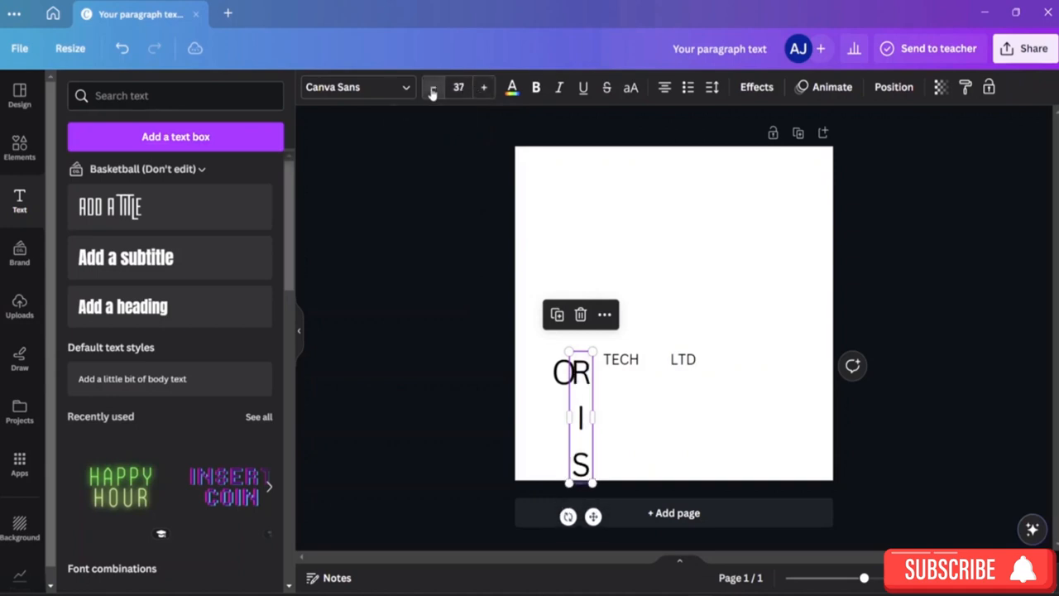
left_click(432, 88)
left_click(433, 87)
left_click(432, 88)
left_click(432, 88)
left_click(484, 88)
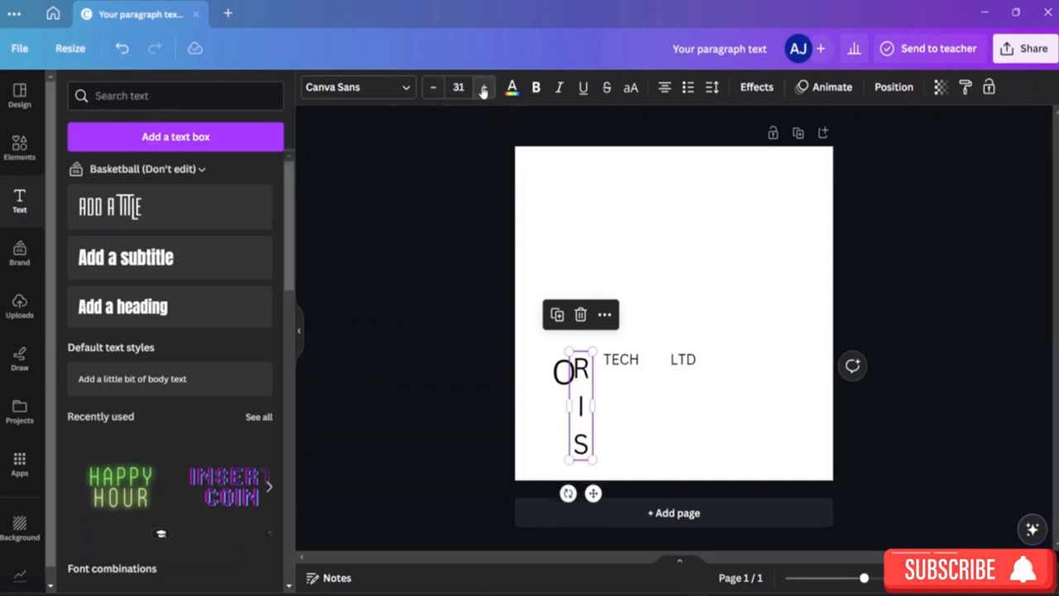
left_click(484, 88)
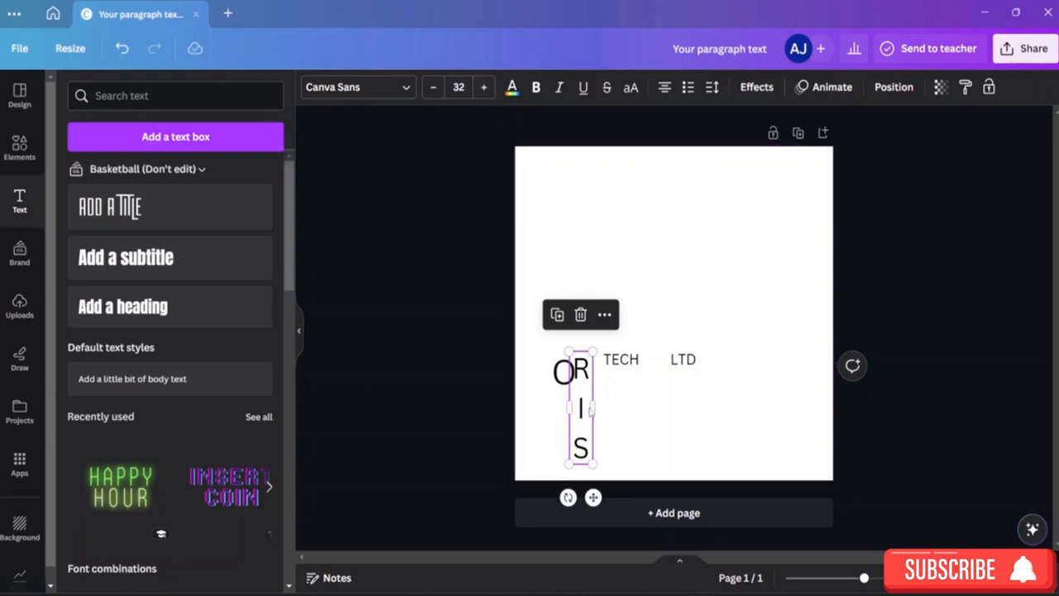
left_click_drag(597, 402, 716, 322)
Move the LTD and TECH pieces up off the ORIS line, keeping the letters of each word together
left_click_drag(674, 359, 705, 325)
left_click_drag(626, 360, 643, 263)
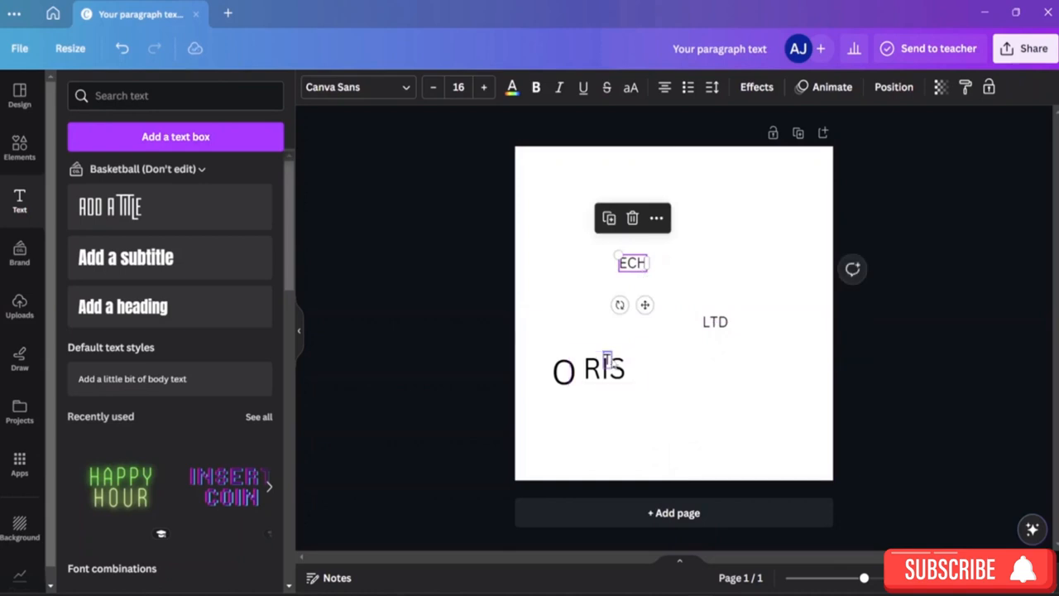
left_click_drag(610, 363, 614, 262)
left_click(684, 272)
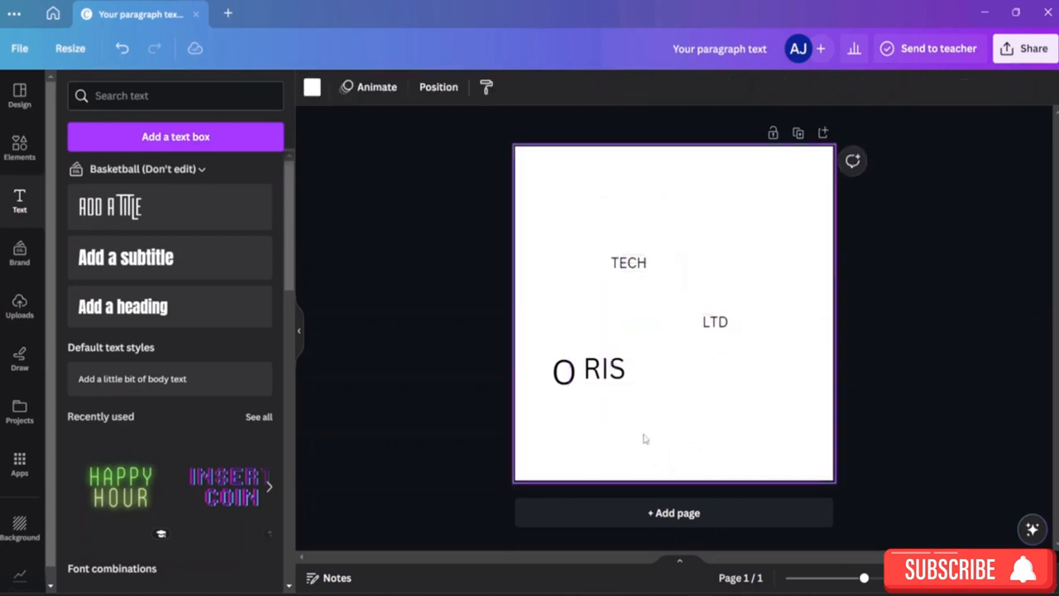
Move the RIS piece directly against the O and align it so the word reads ORIS
left_click(605, 374)
left_click_drag(605, 374, 591, 375)
left_click_drag(600, 372, 600, 373)
left_click(687, 314)
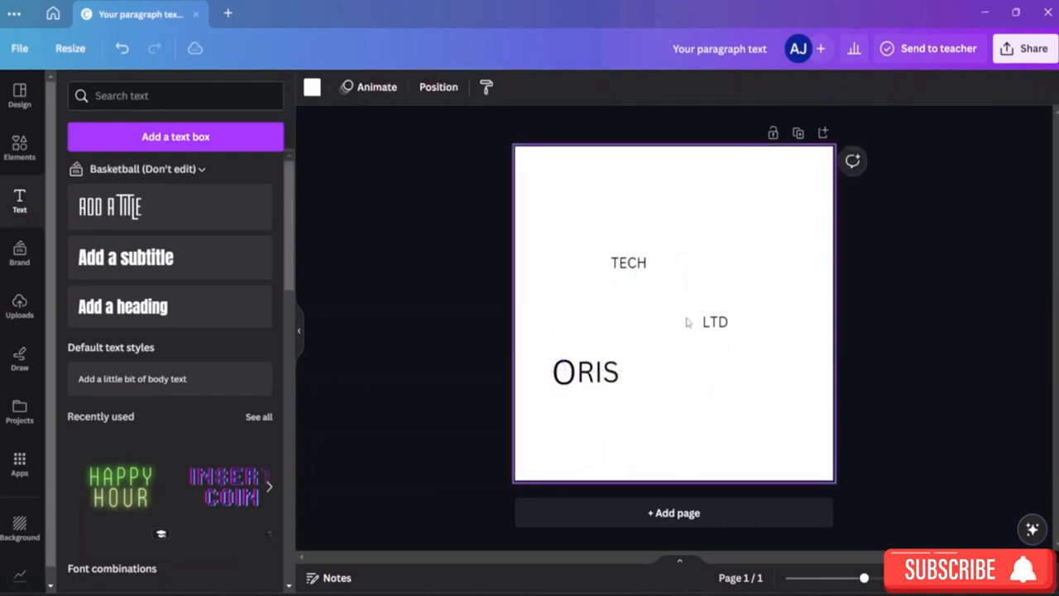
Set the font size of the L in LTD to 38
left_click(708, 329)
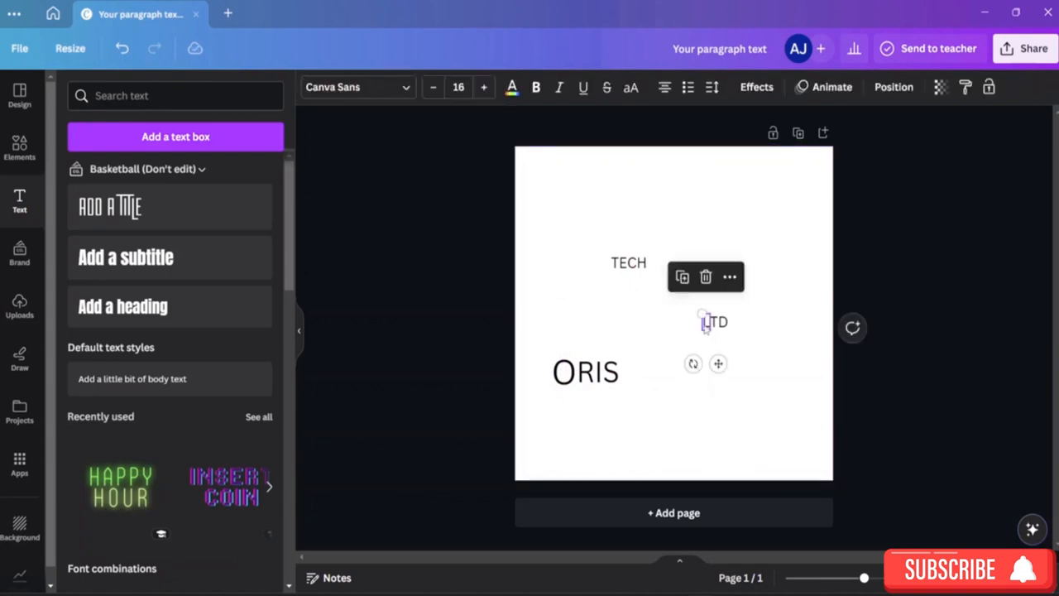
left_click(461, 87)
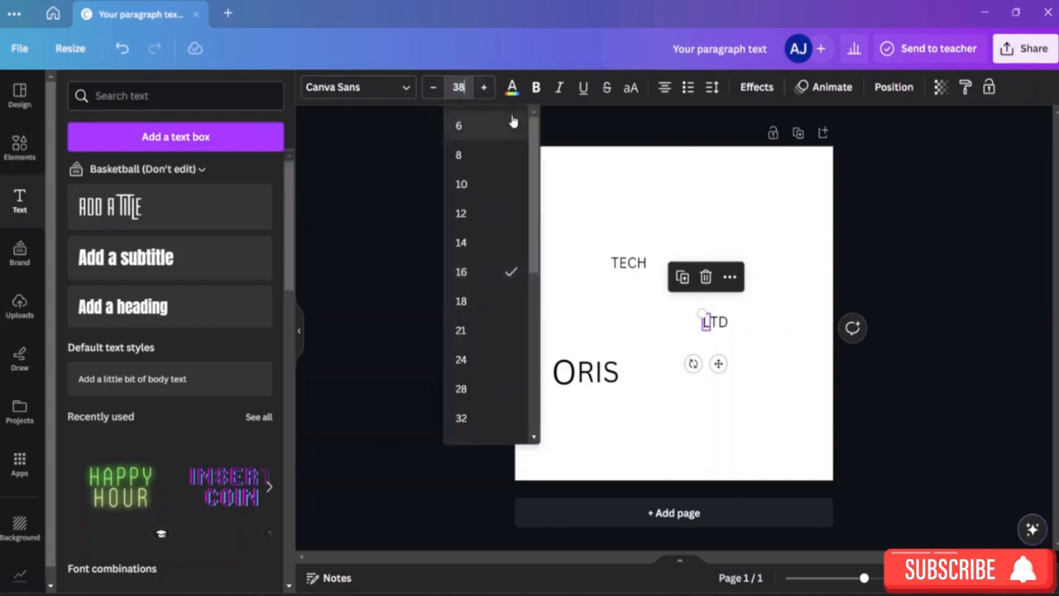
key("Return")
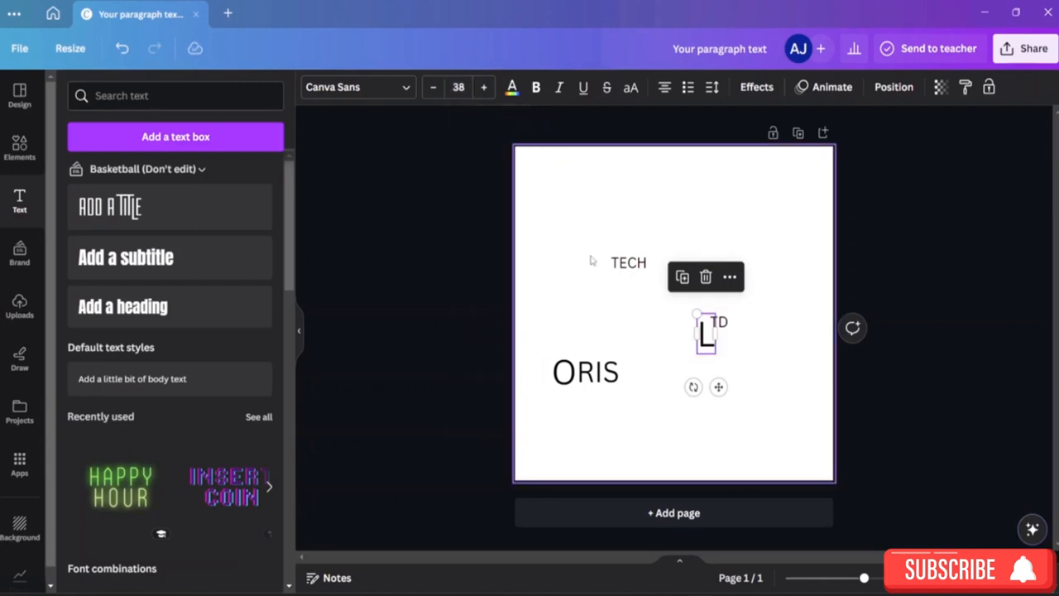
Set the font size of the T in TECH to 38
left_click(615, 266)
left_click(615, 263)
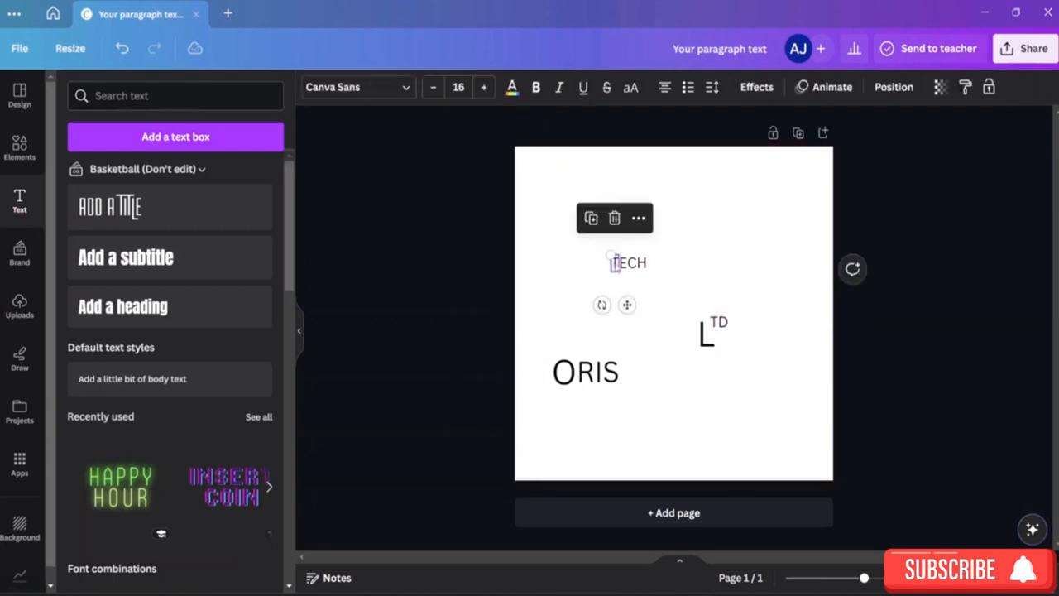
left_click(470, 83)
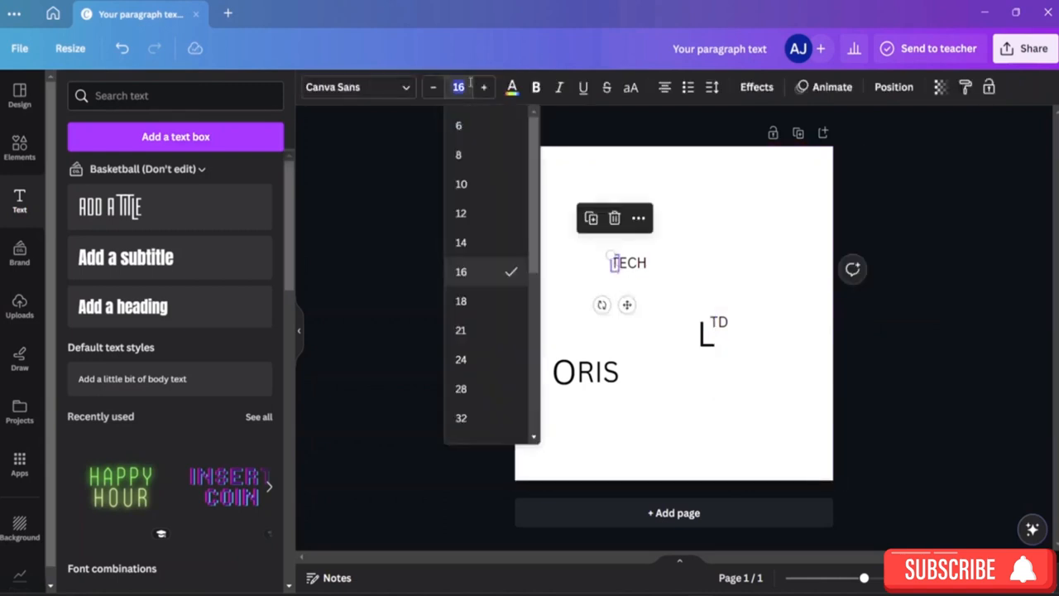
key("Return")
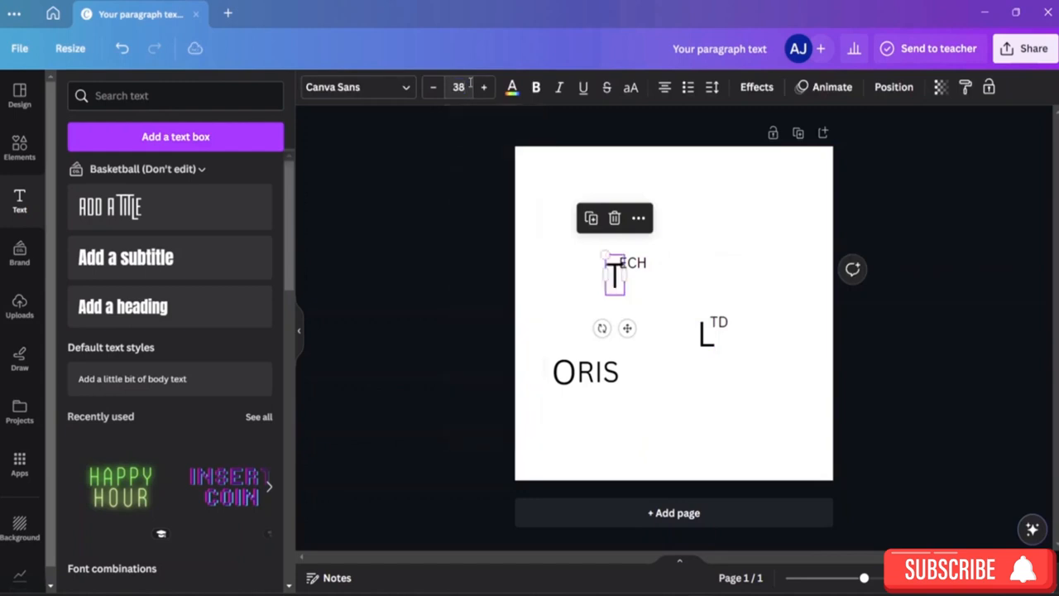
Set the font size of the TD piece and of the ECH piece to 32
left_click(718, 323)
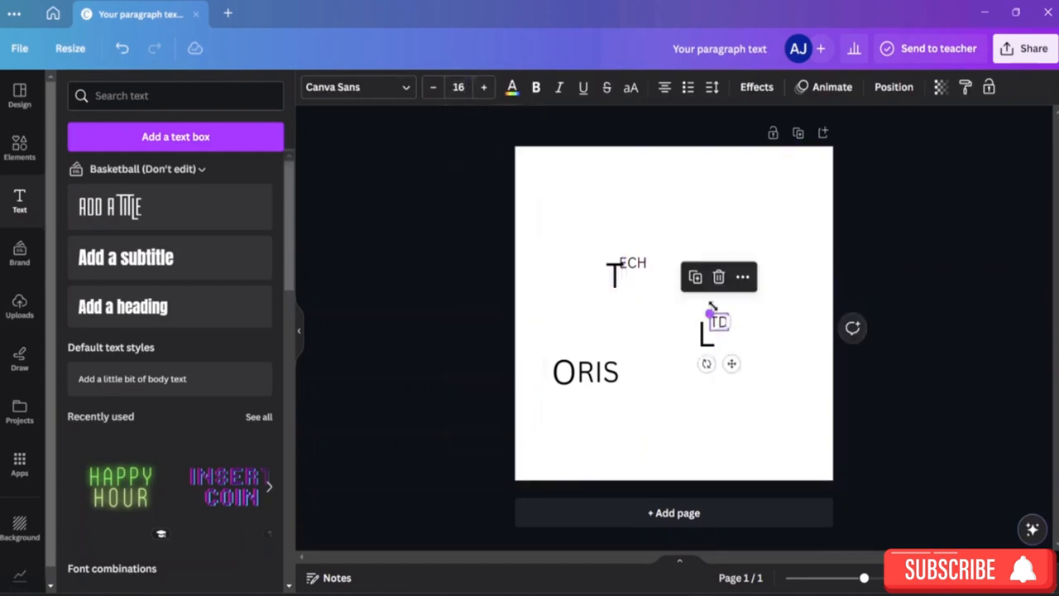
left_click(462, 87)
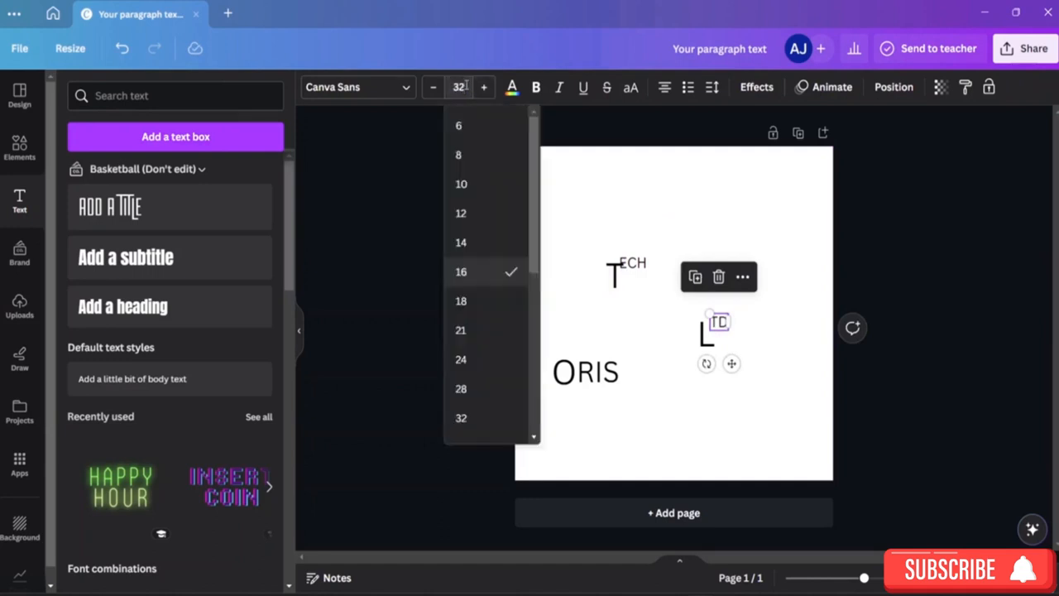
key("Return")
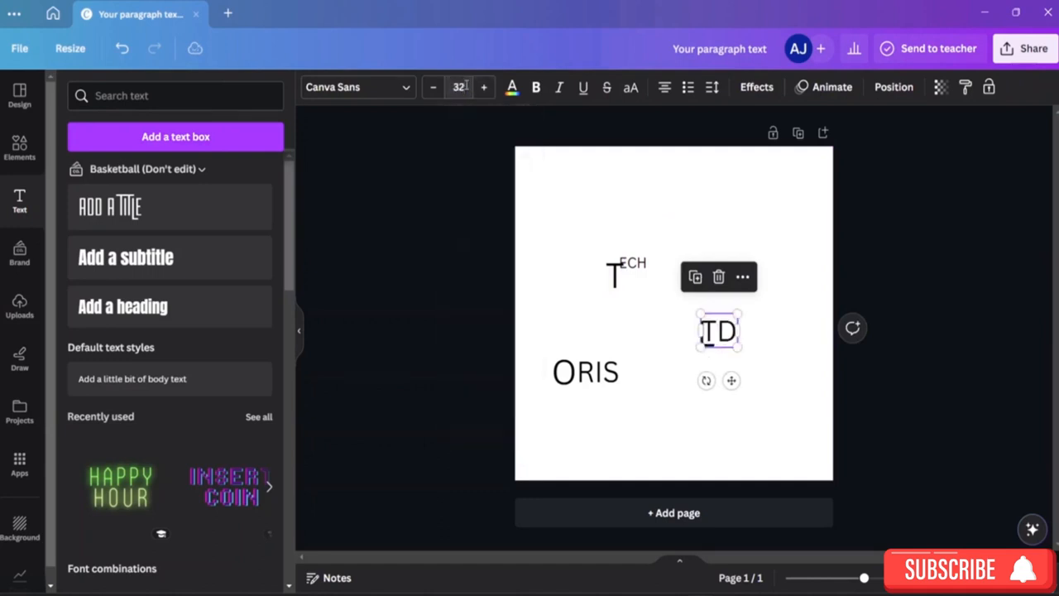
left_click(644, 263)
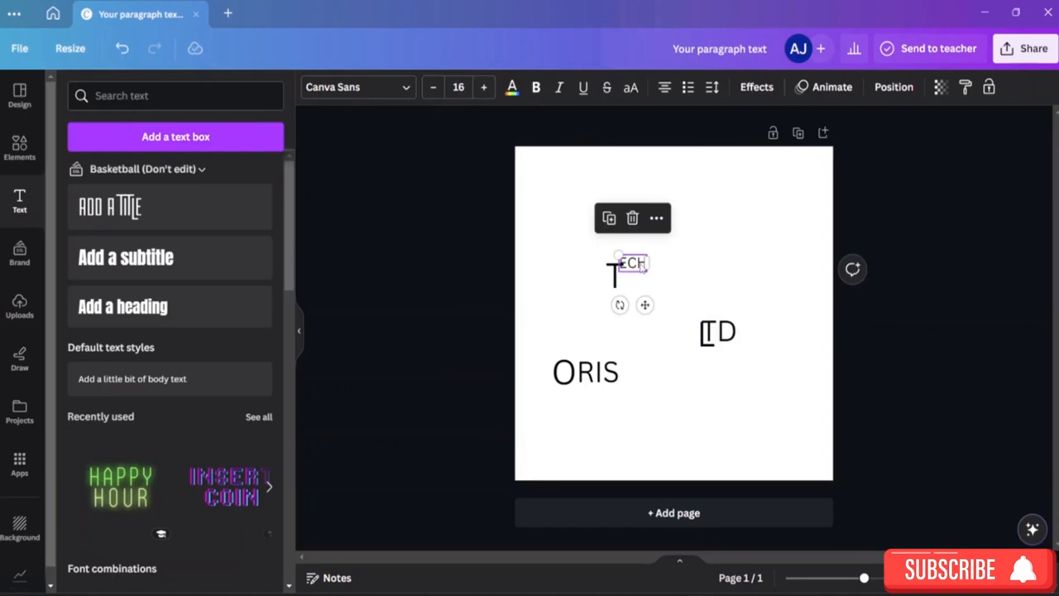
left_click(463, 86)
key("Return")
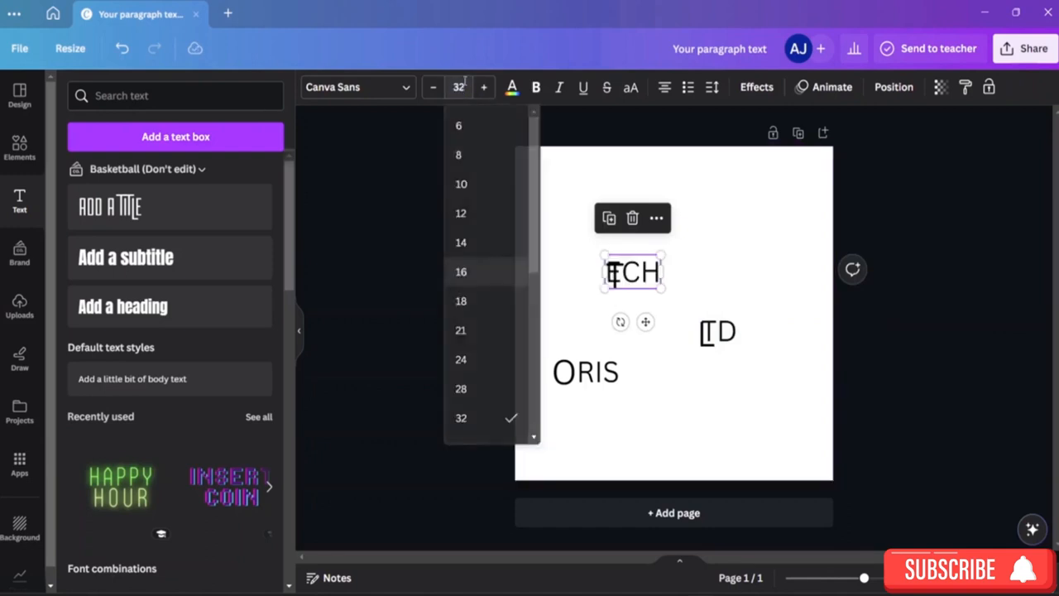
left_click(716, 293)
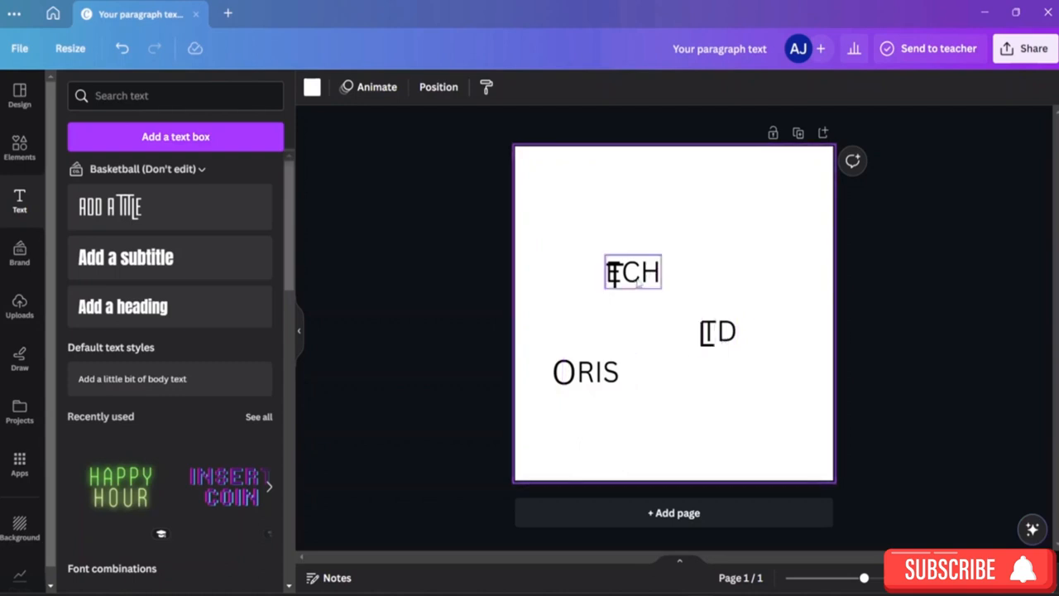
Move the ECH piece clear of the T, and move the O and RIS pieces up together, level with LTD
left_click_drag(638, 281, 756, 266)
left_click(564, 374)
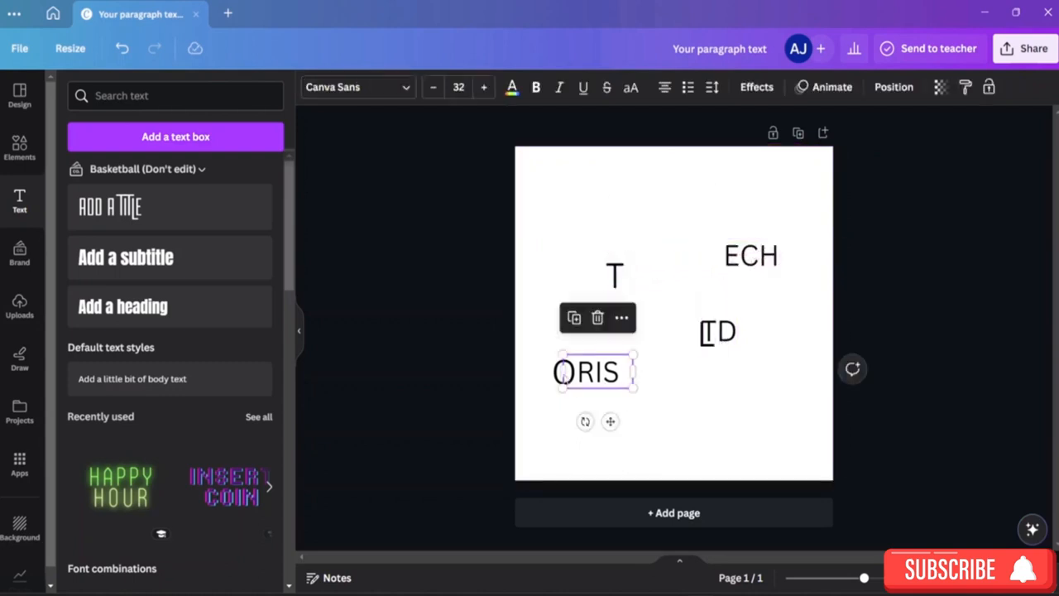
left_click(564, 374)
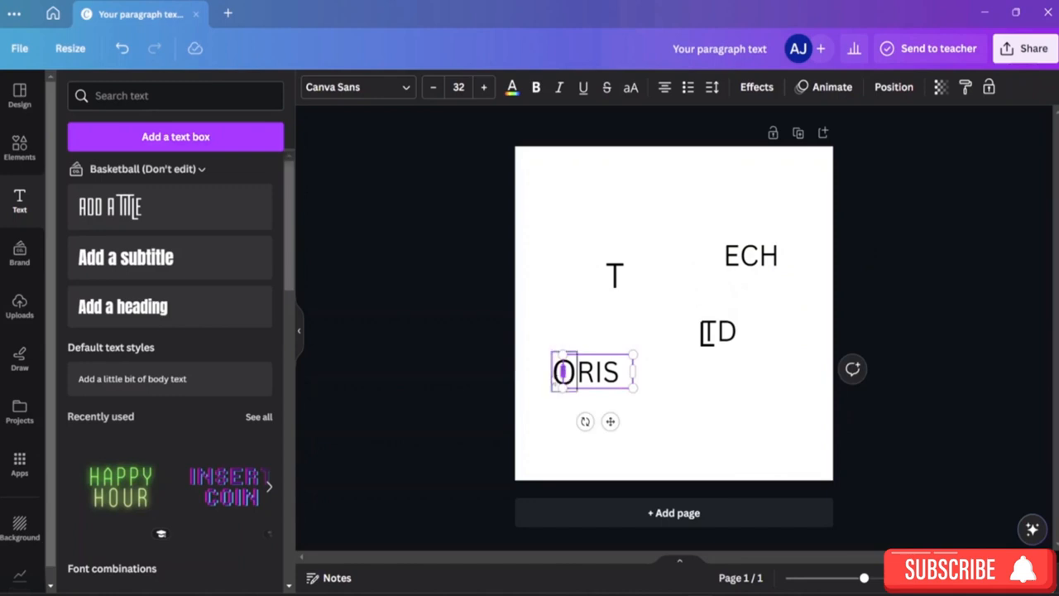
left_click_drag(564, 374, 555, 331)
left_click(593, 372)
left_click_drag(592, 373, 588, 330)
left_click(681, 380)
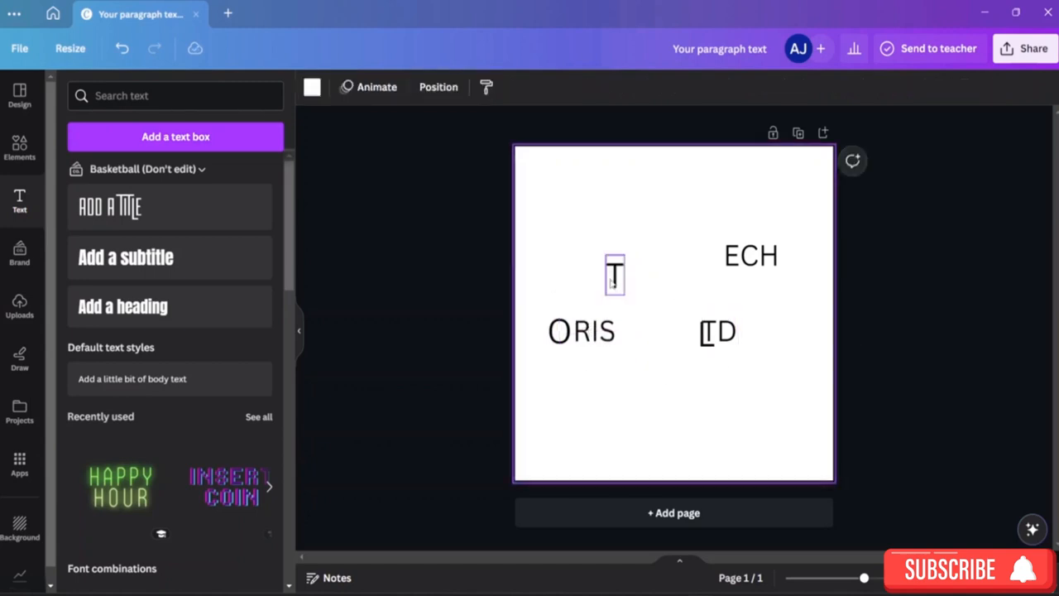
Move the L and TD pieces down out of the way and place T and ECH directly after ORIS to form TECH
left_click_drag(719, 338, 732, 407)
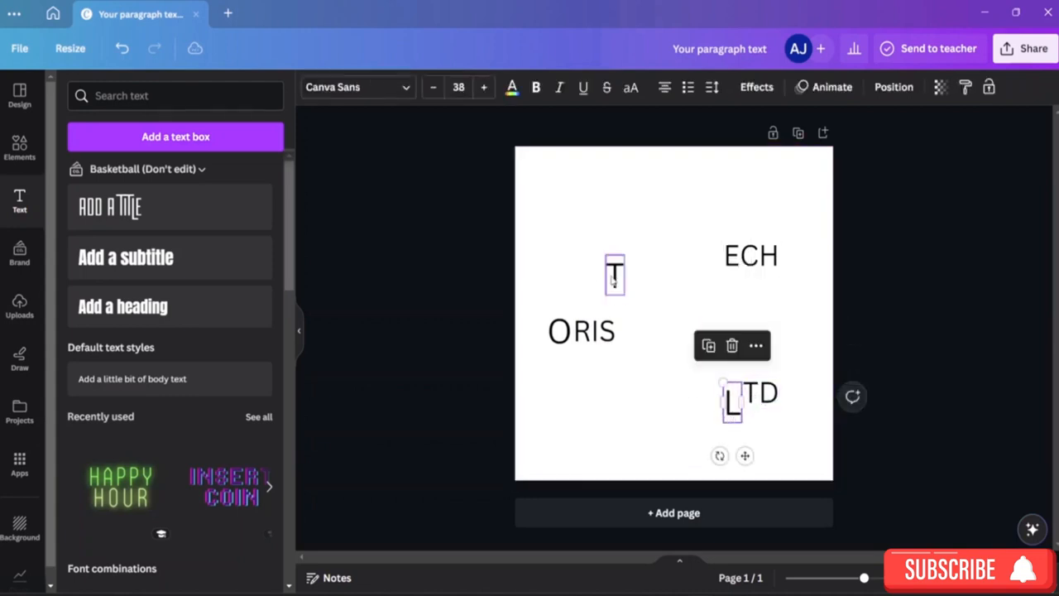
left_click_drag(612, 279, 625, 325)
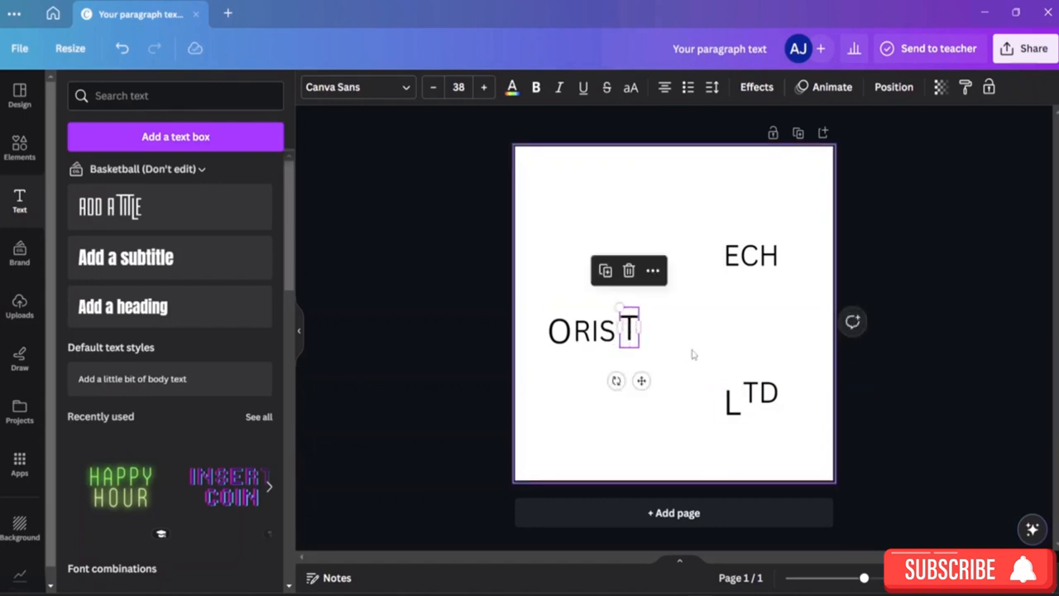
left_click_drag(748, 257, 666, 330)
left_click(629, 362)
left_click(721, 349)
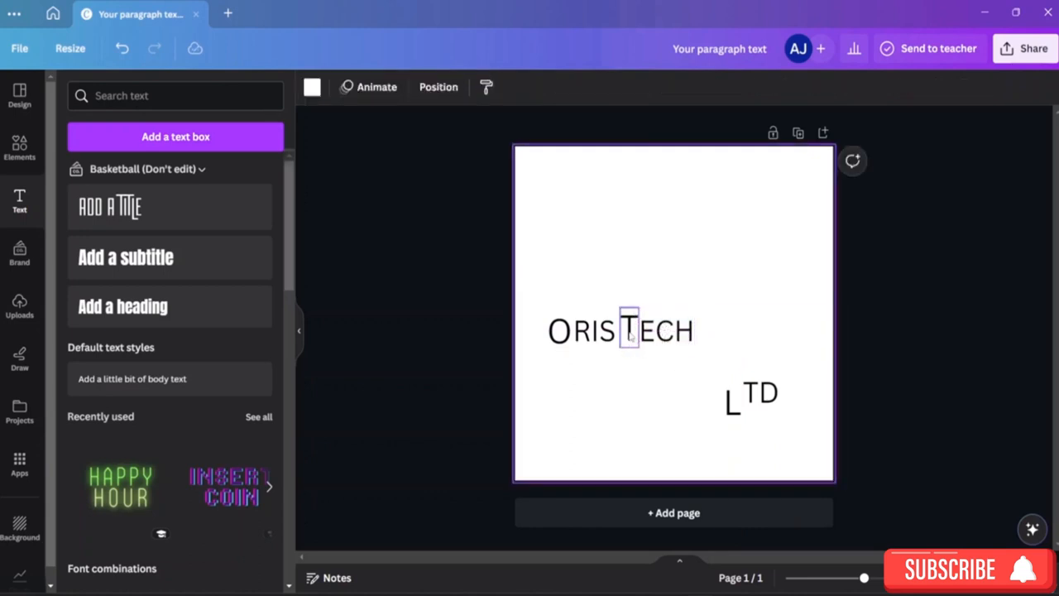
left_click(630, 331)
left_click(735, 353)
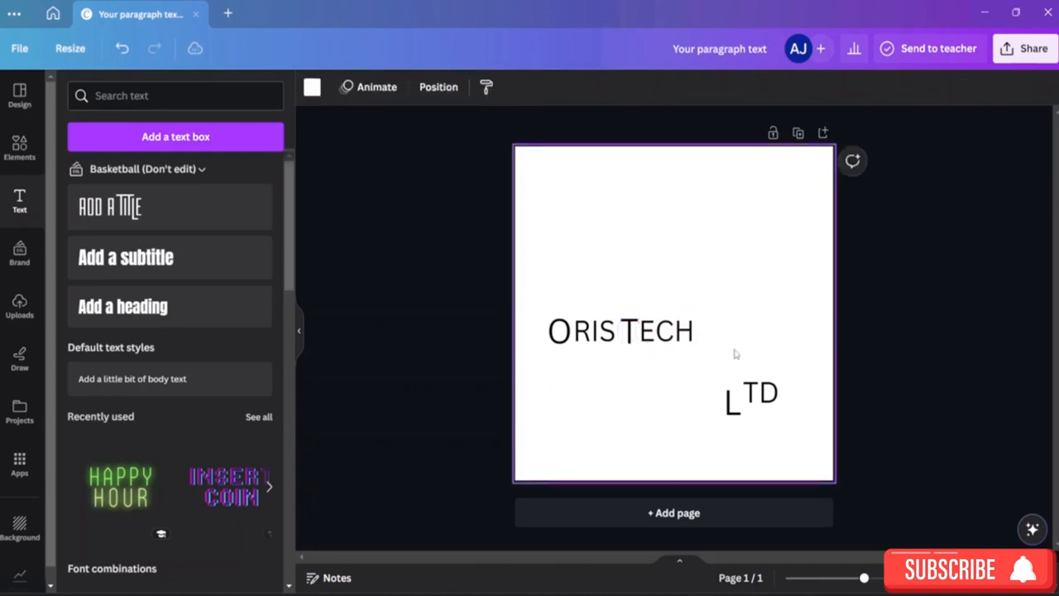
Move the L onto the line after TECH and place TD against it to form LTD
left_click(728, 404)
left_click_drag(728, 403, 714, 334)
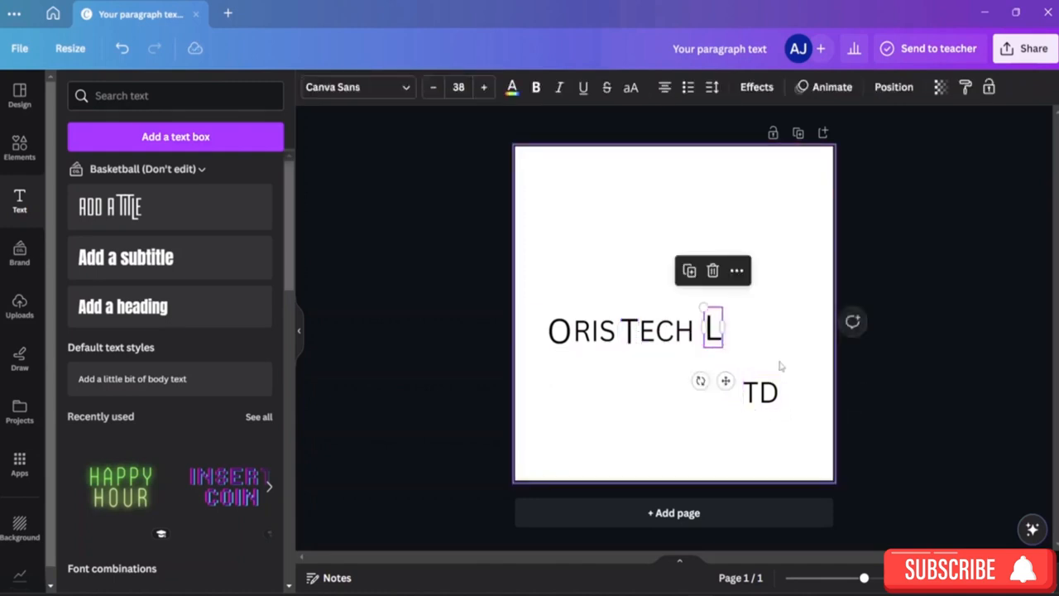
left_click_drag(763, 382, 744, 320)
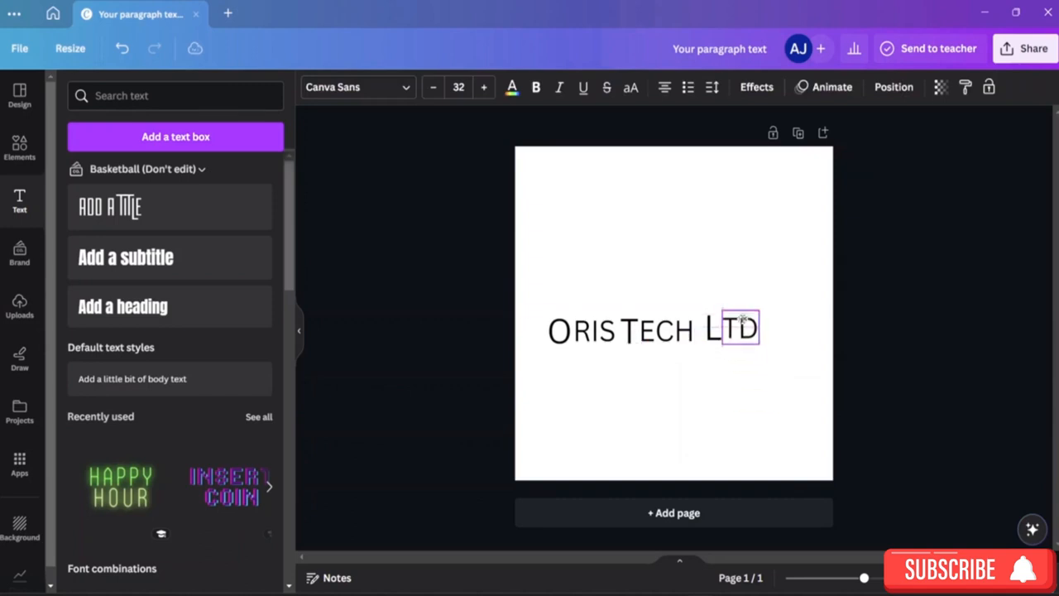
left_click(768, 365)
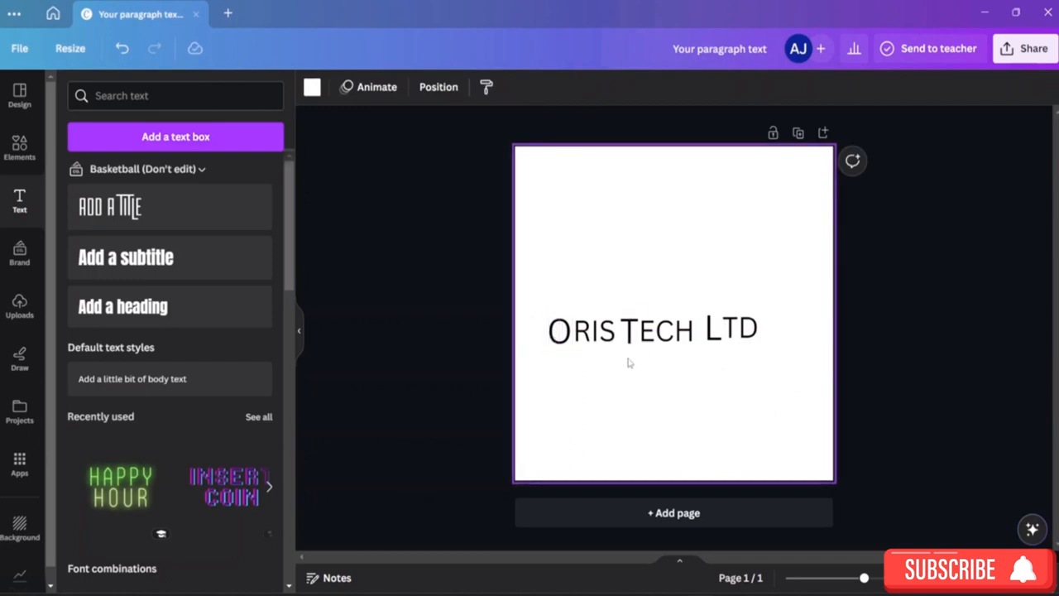
Move all the ORIS TECH LTD pieces together slightly right and down, toward the middle of the page
left_click_drag(536, 311, 764, 365)
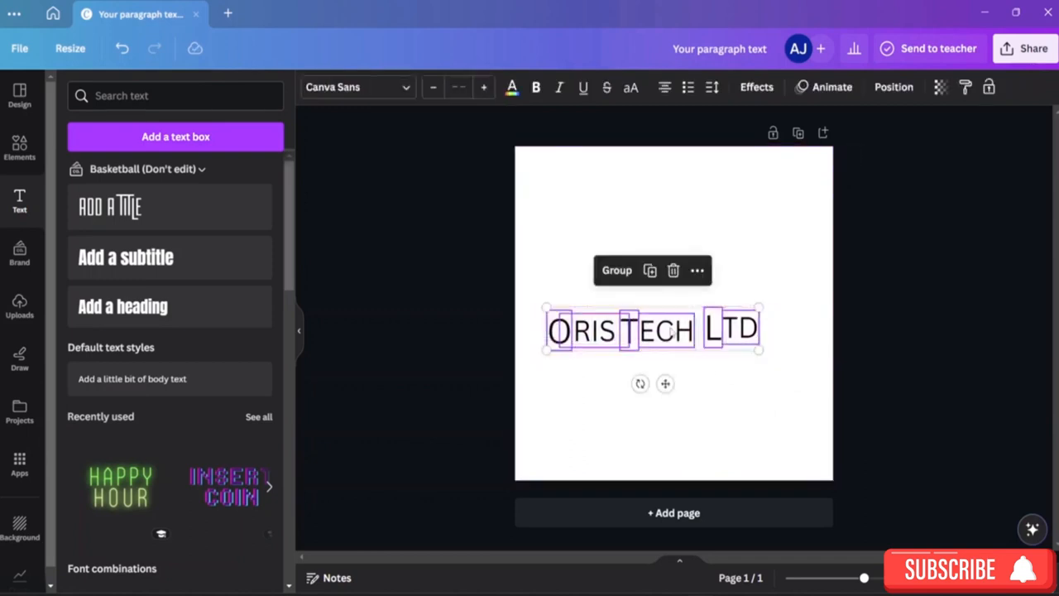
left_click_drag(667, 327, 696, 335)
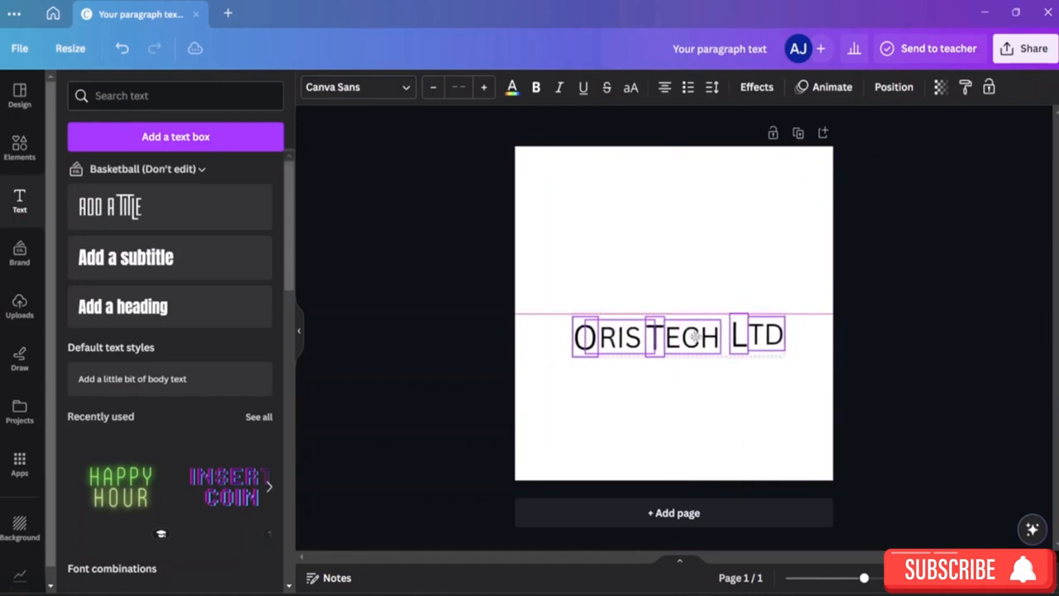
left_click(766, 407)
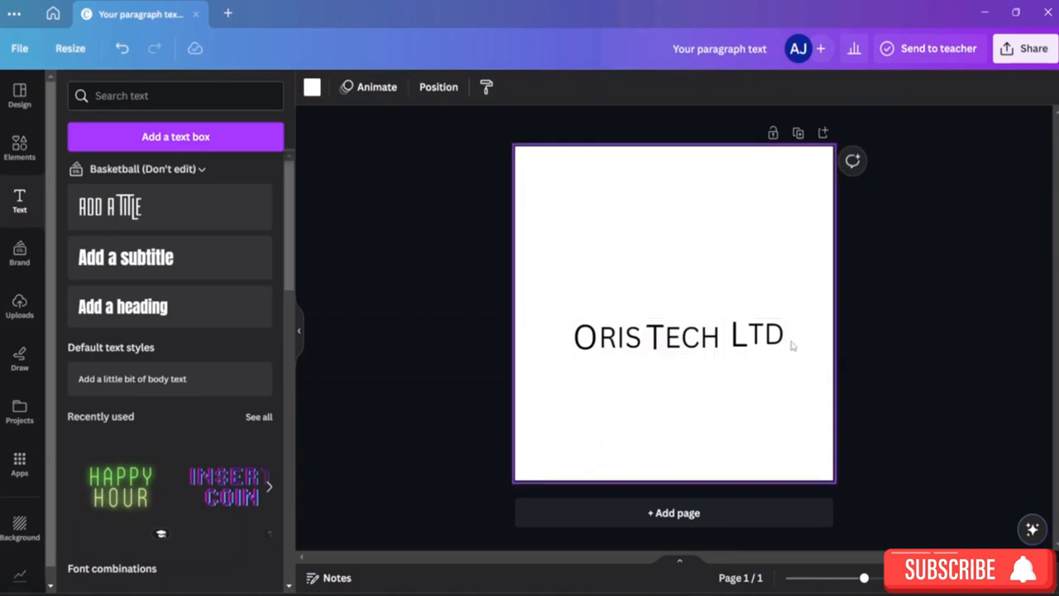
Try several fonts on all the ORIS TECH LTD pieces and apply FN Sohanur Nithila Uni+B
left_click_drag(555, 300, 820, 408)
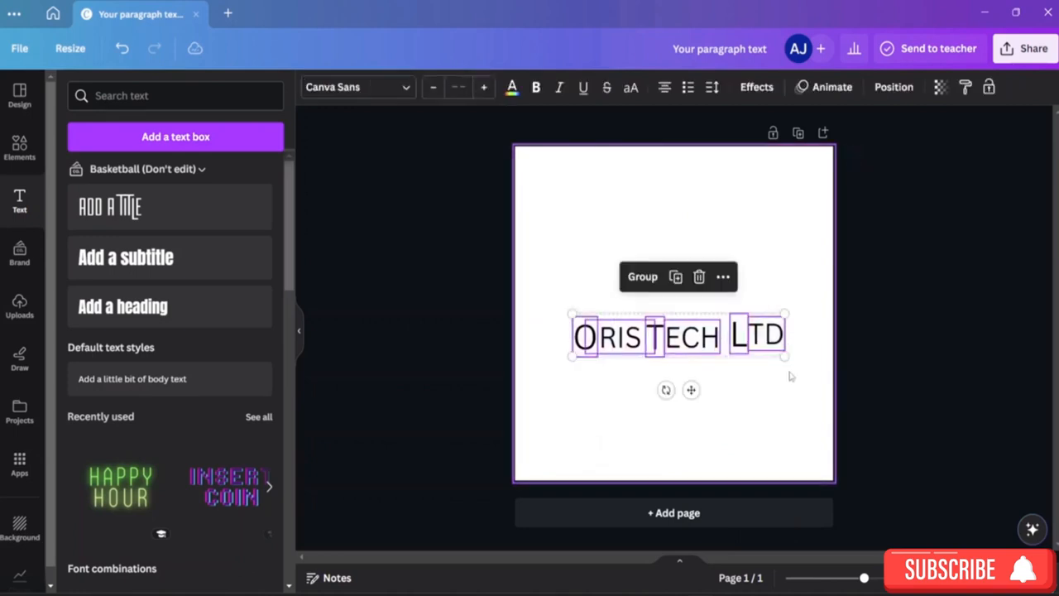
left_click(405, 87)
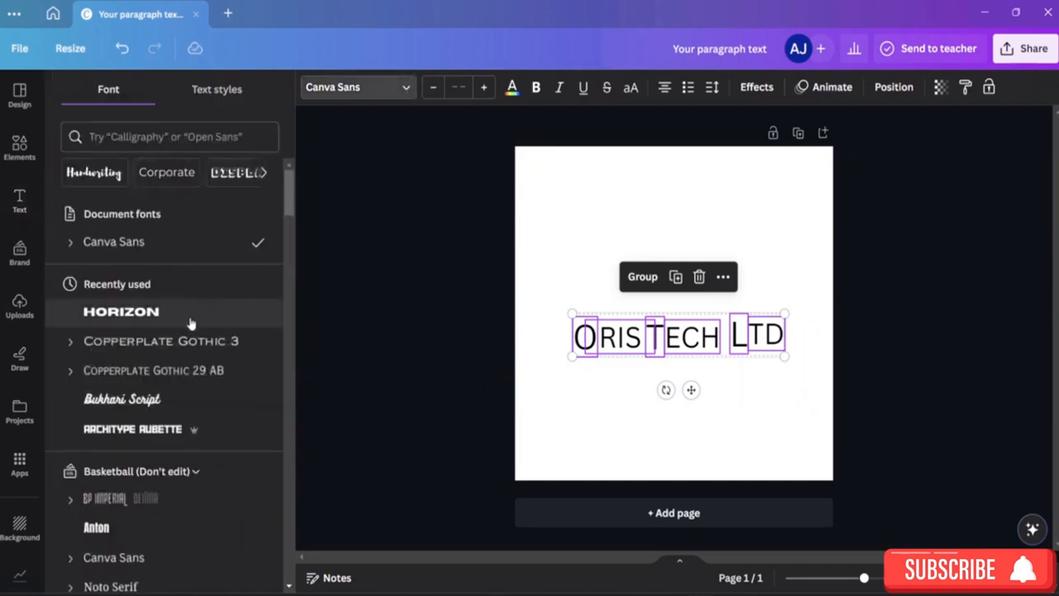
left_click(175, 436)
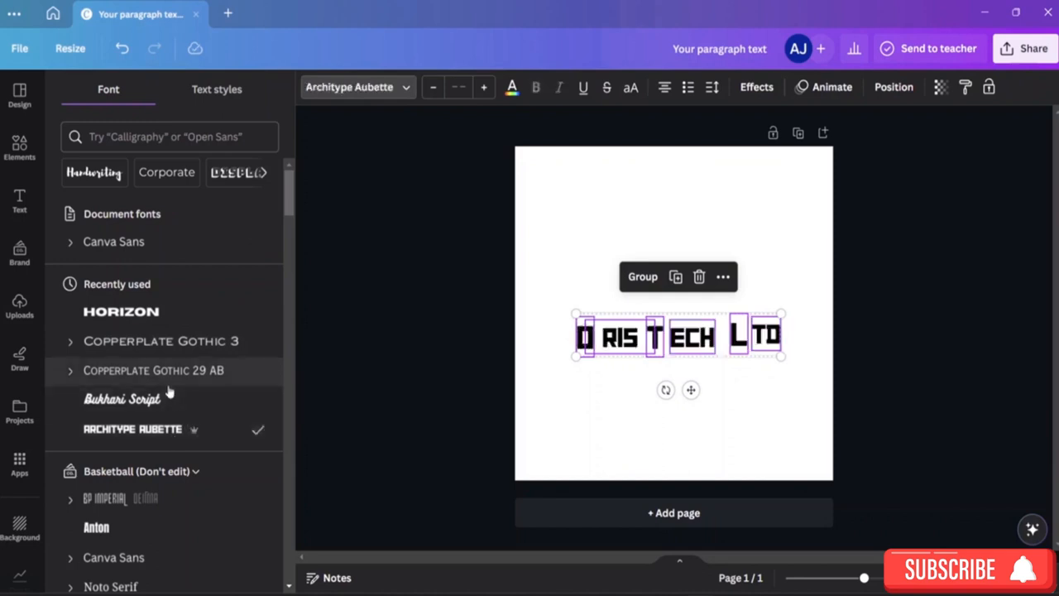
left_click(165, 401)
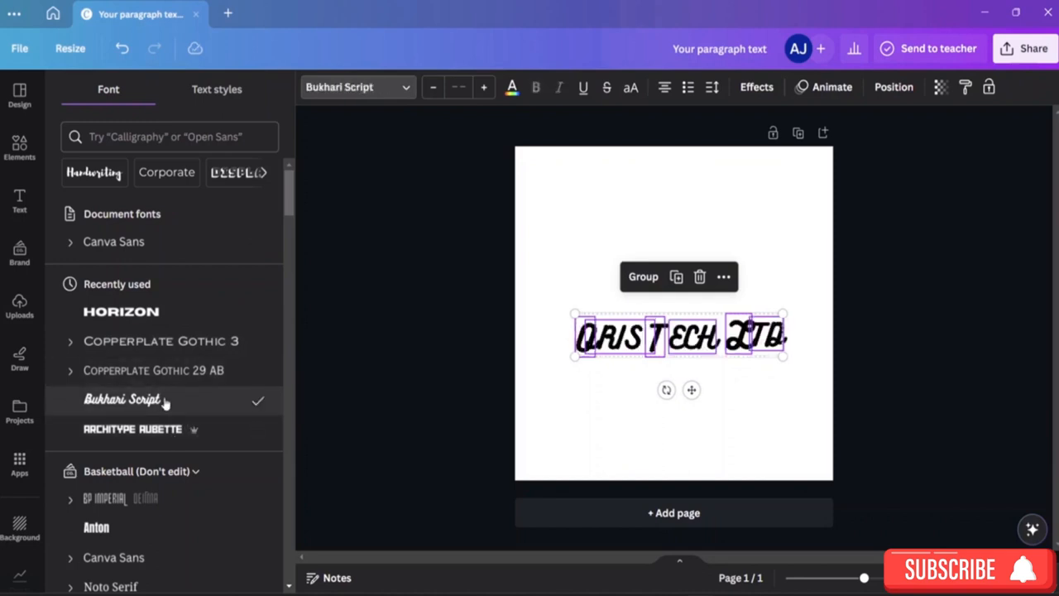
left_click(151, 372)
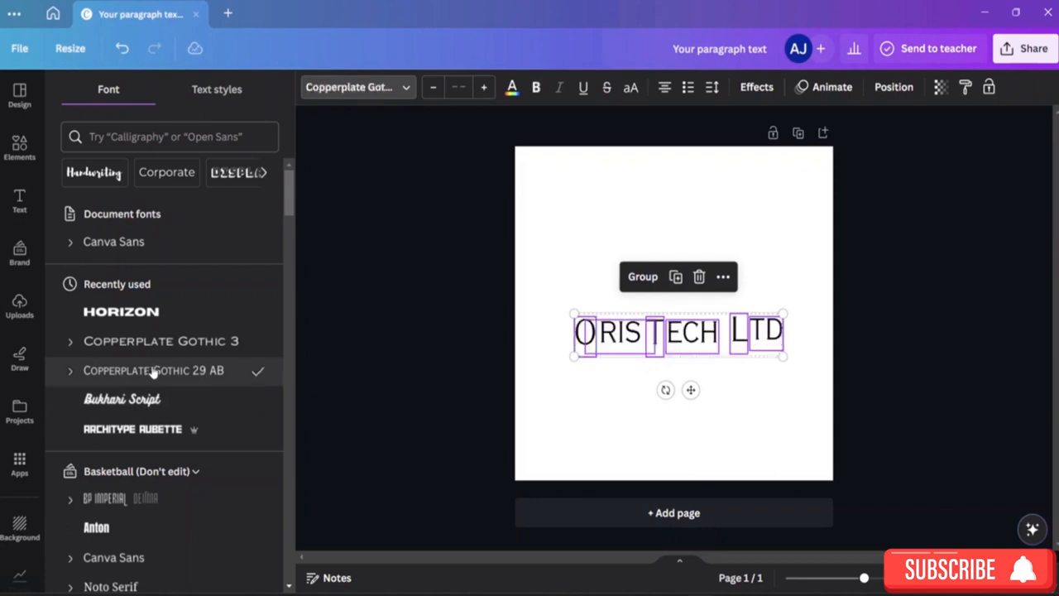
scroll(142, 492, "down", 5)
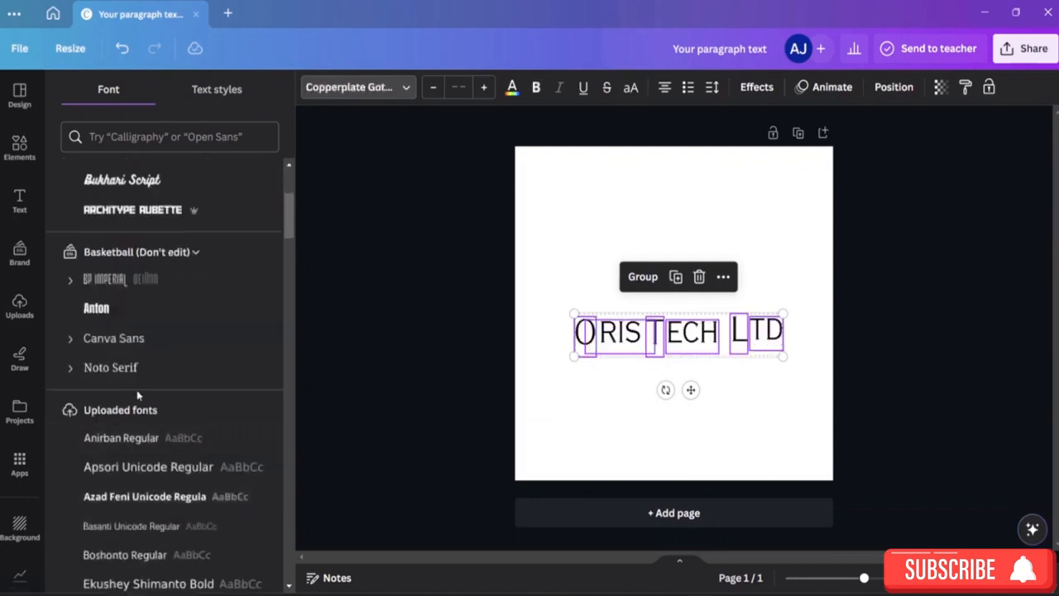
left_click(150, 321)
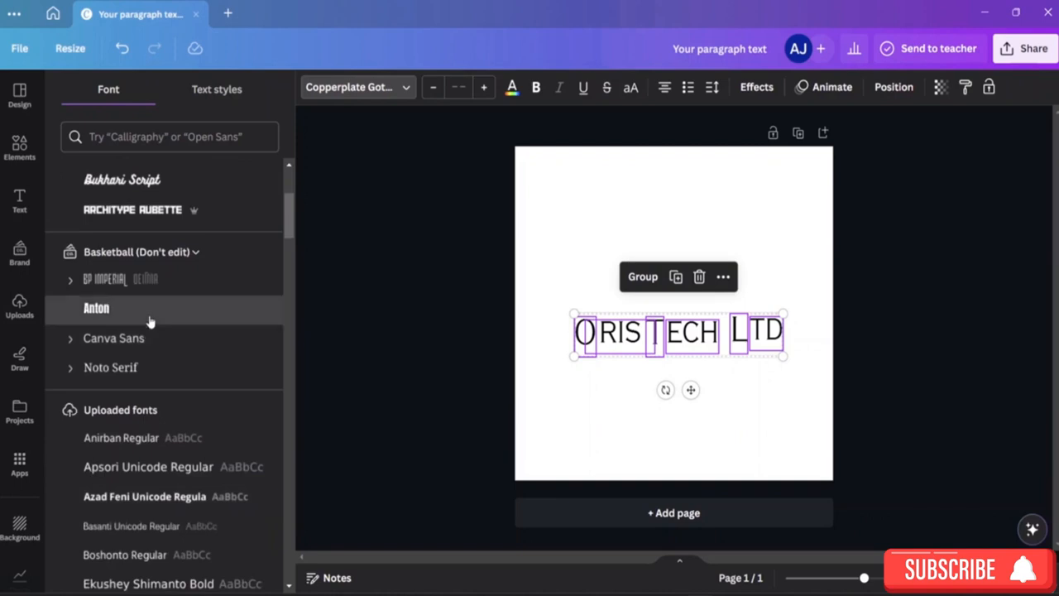
scroll(134, 457, "down", 3)
scroll(134, 457, "down", 4)
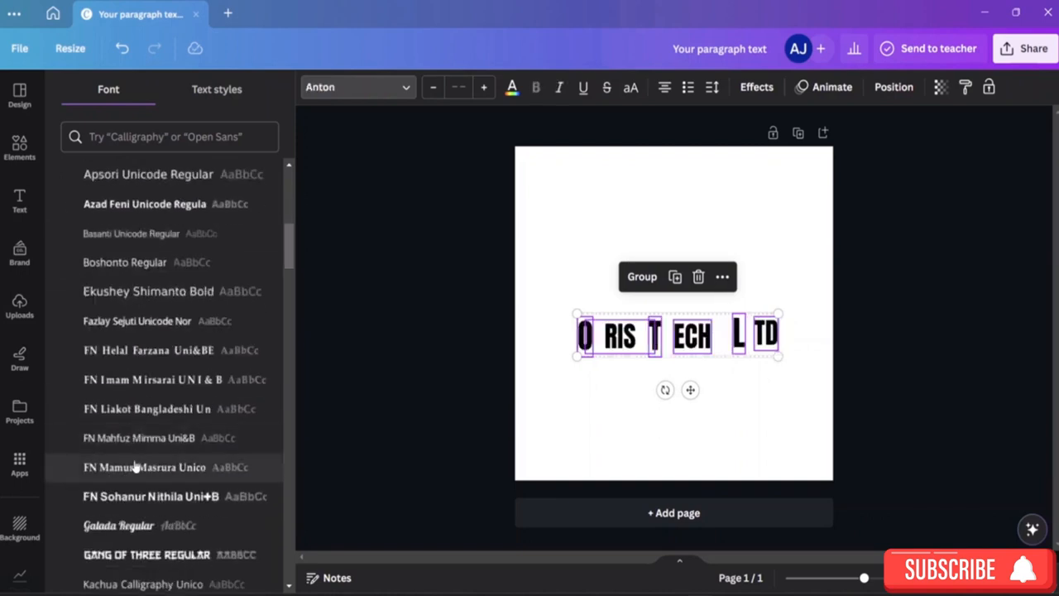
left_click(144, 496)
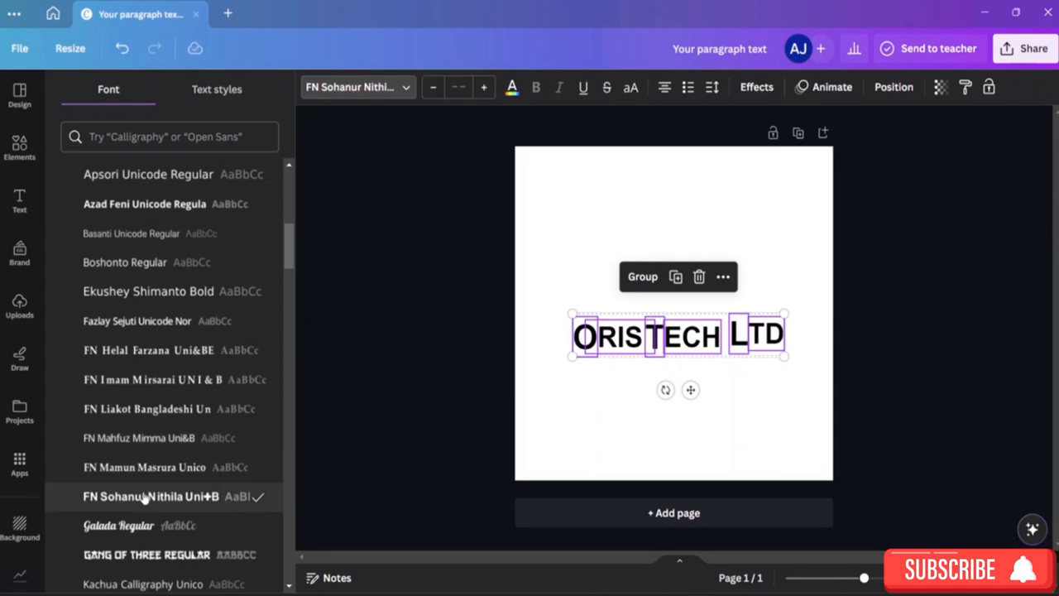
left_click(617, 445)
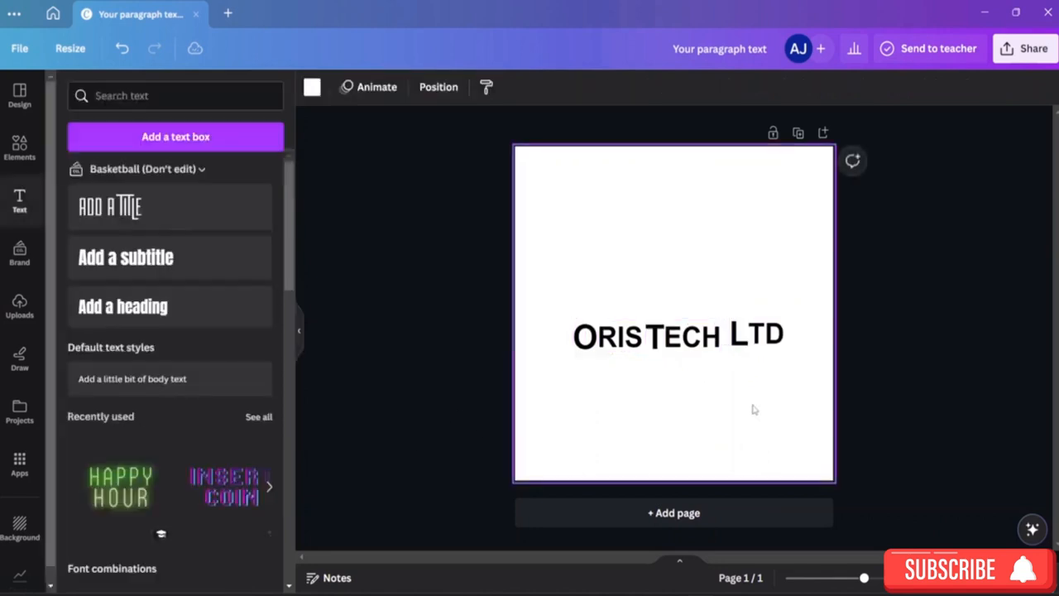
Shift the L slightly left and down onto the text line, and place the TD piece against it at the same level
left_click(736, 339)
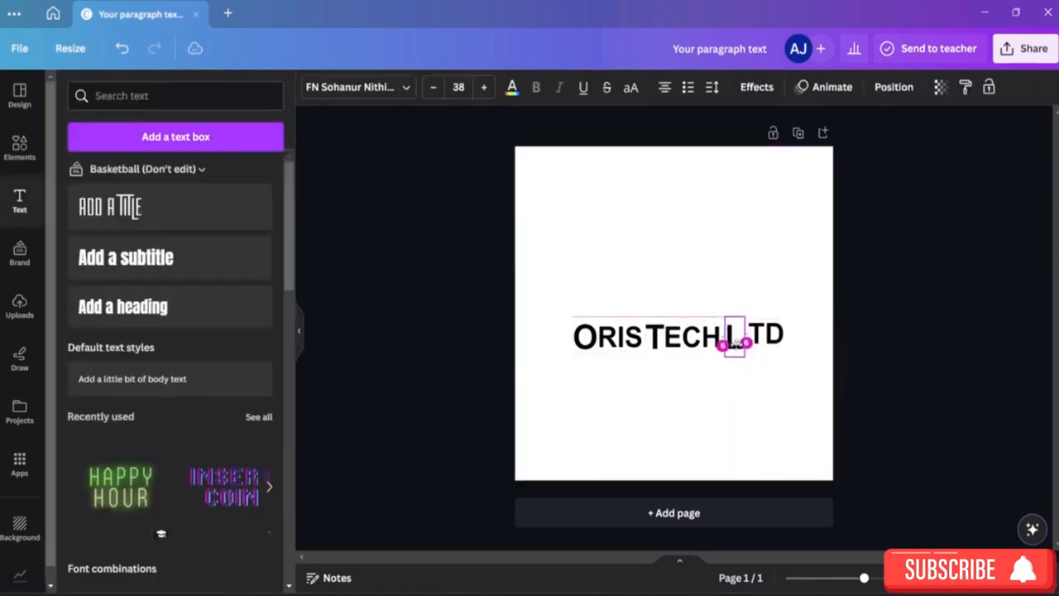
left_click(768, 376)
left_click(757, 341)
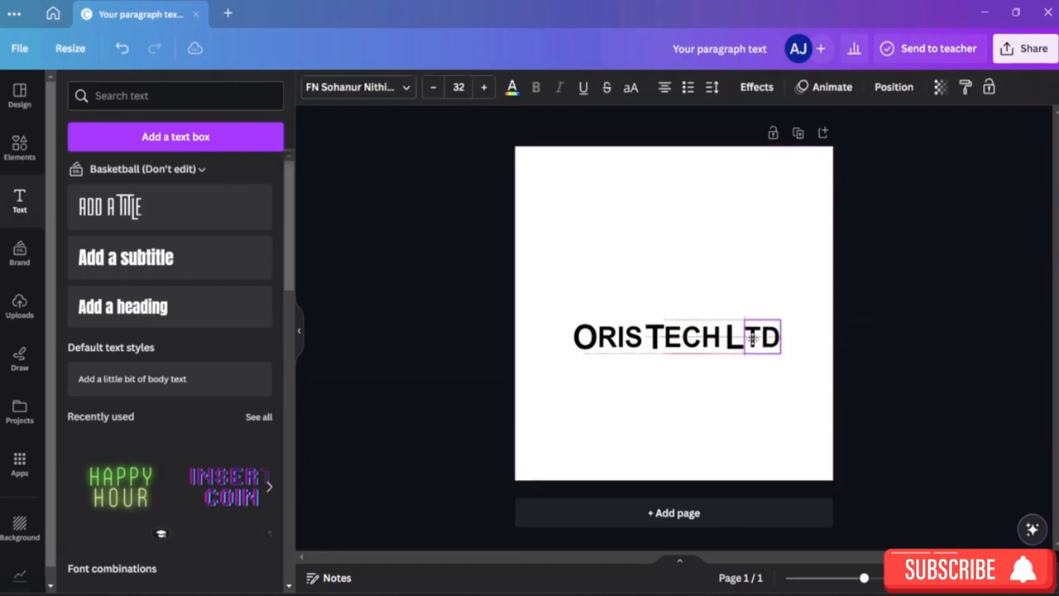
left_click(781, 421)
Lower the ECH piece slightly and nudge the T left and down so TECH reads as one evenly spaced word
left_click(687, 341)
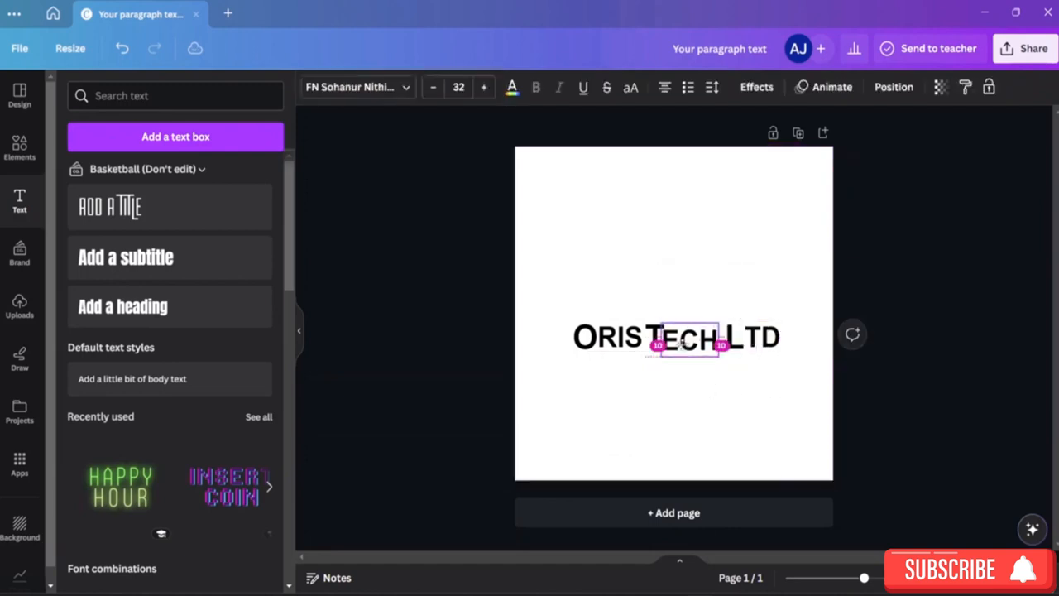
left_click_drag(687, 341, 649, 346)
left_click(751, 406)
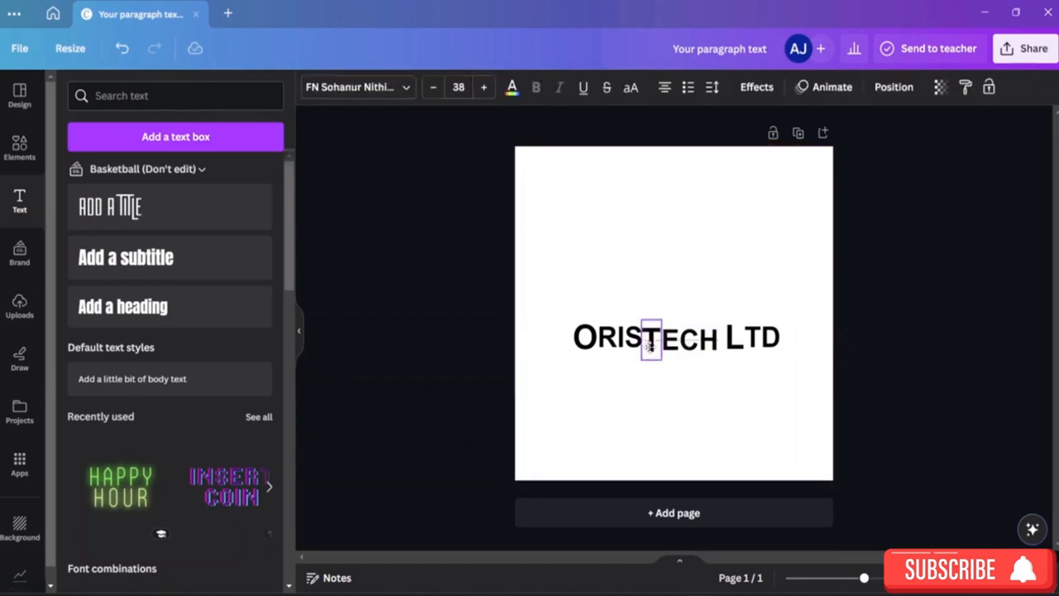
left_click(733, 402)
Move RIS out of the way, shift the O slightly left and down, and place RIS directly after it with a gap before TECH
left_click_drag(628, 339, 625, 383)
left_click(579, 343)
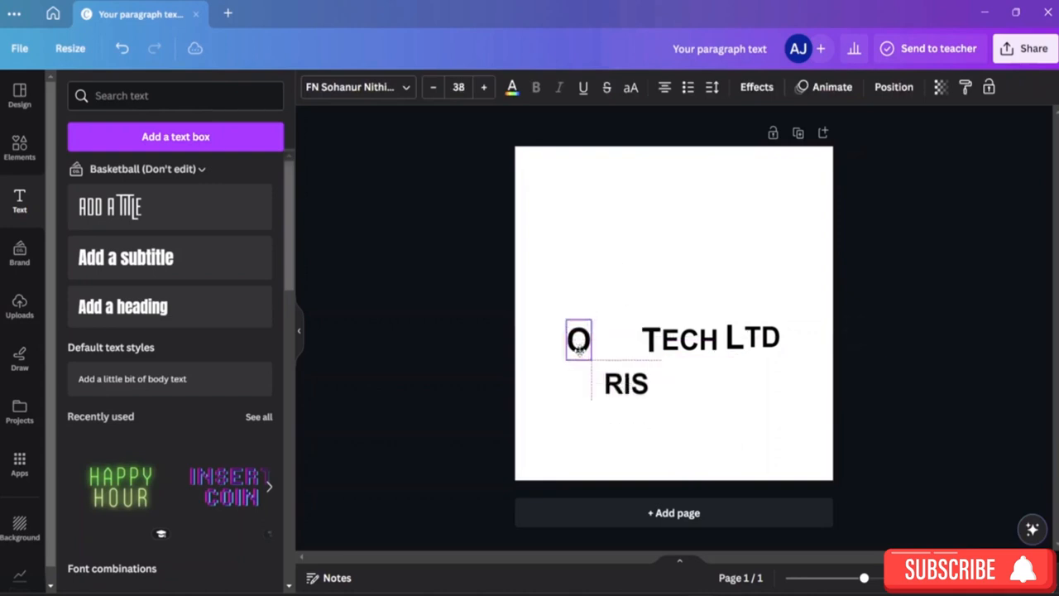
left_click_drag(622, 383, 608, 342)
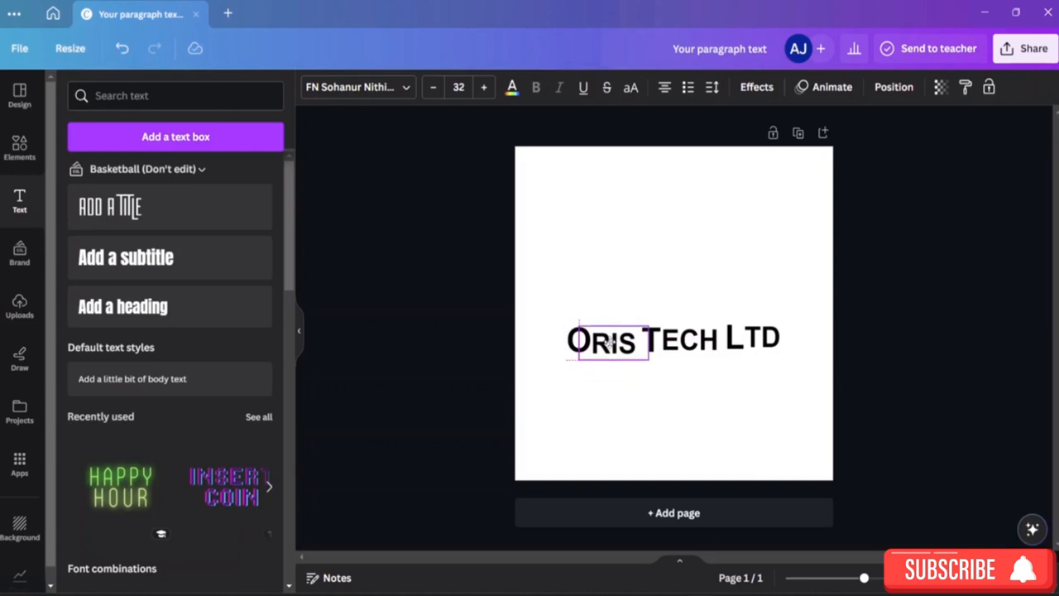
left_click(727, 394)
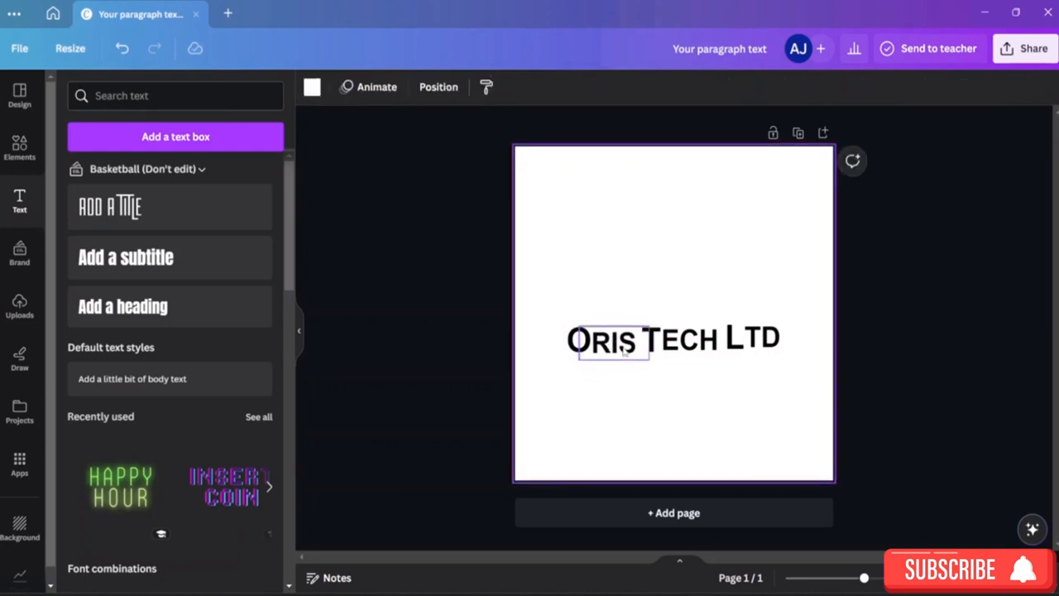
Raise the RIS piece slightly so it lines up vertically with the TD piece
left_click(759, 347)
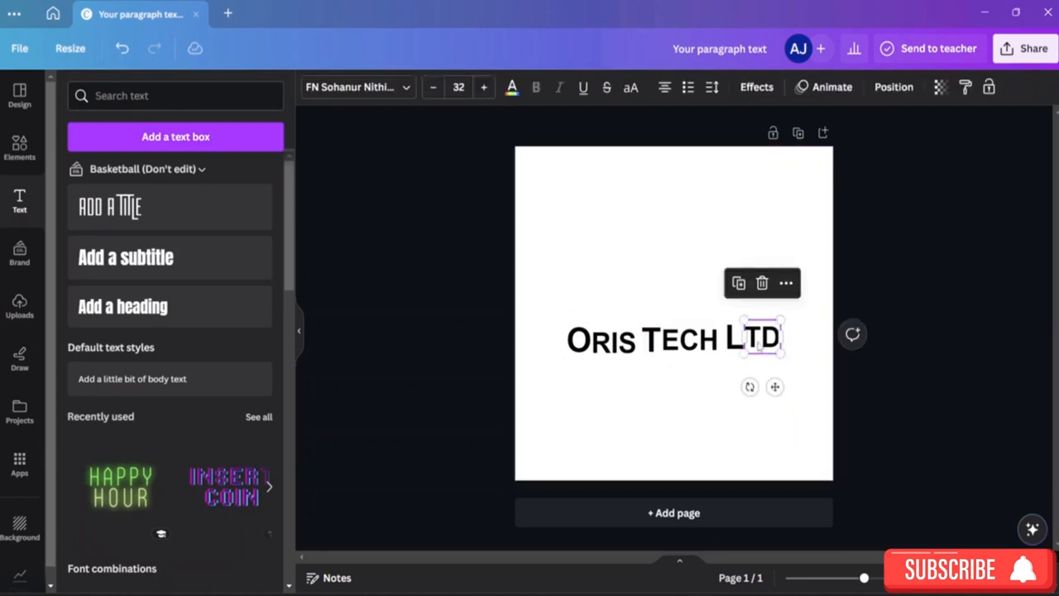
left_click(692, 416)
left_click(611, 344)
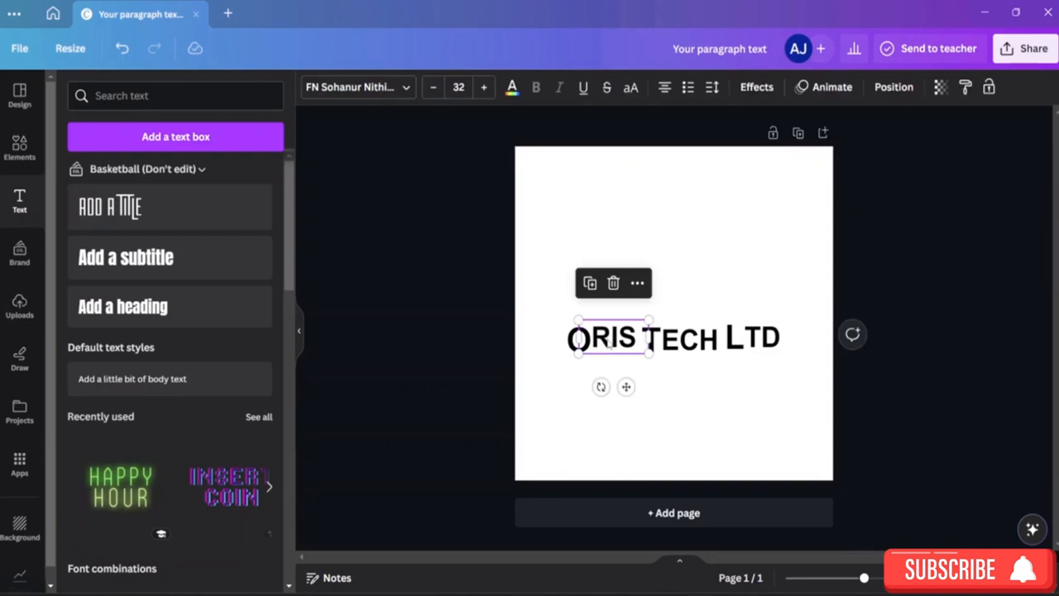
Select all the Oris Tech Ltd text pieces and move them together slightly down and to the right
left_click(800, 370)
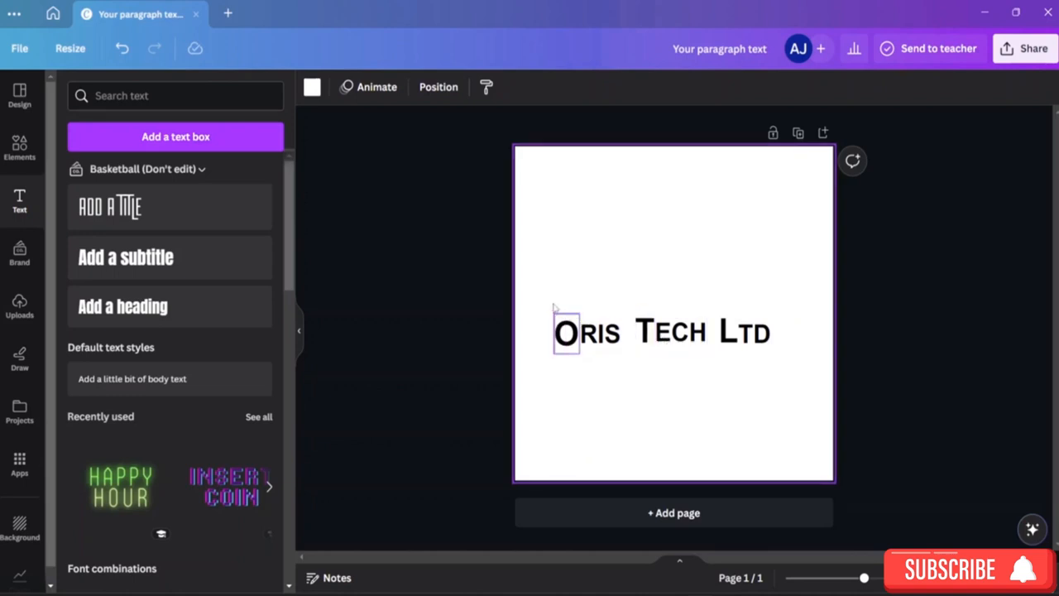
left_click_drag(546, 296, 771, 389)
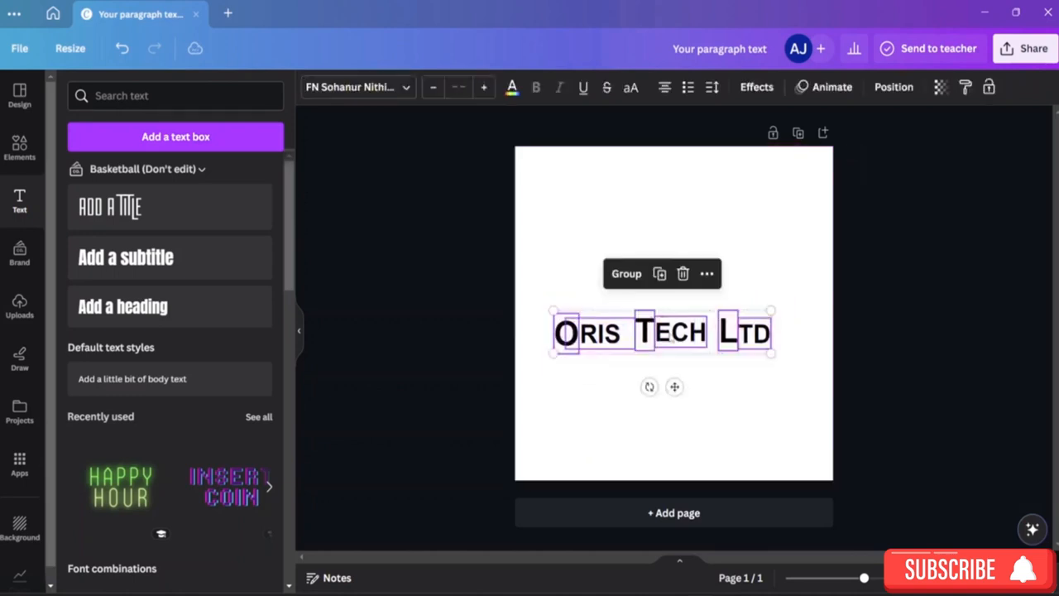
left_click_drag(667, 331, 680, 339)
left_click(720, 274)
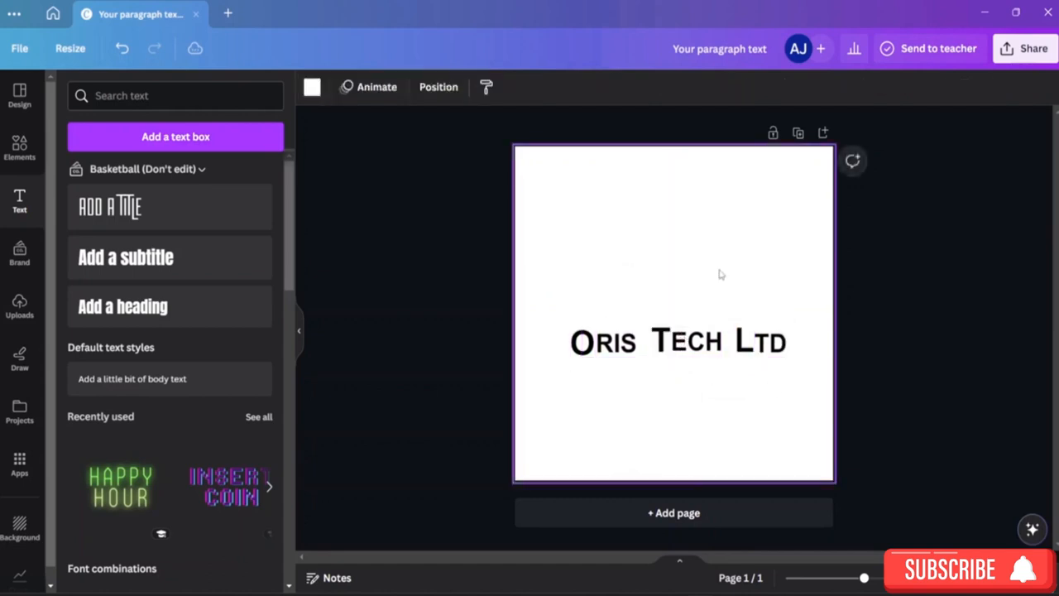
Recolour the letter O with the custom pink #C85BA0
left_click(582, 351)
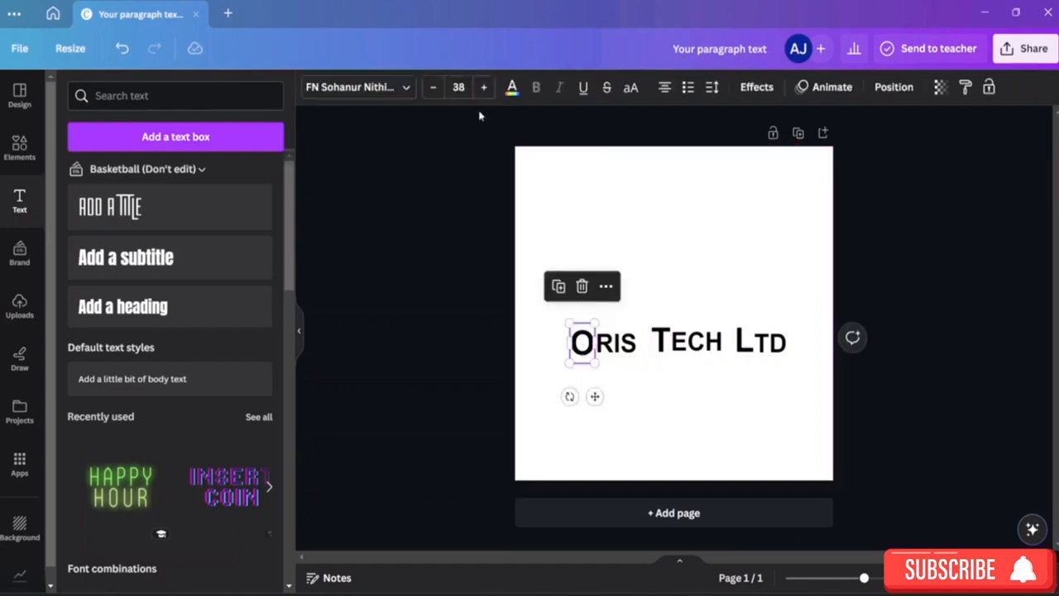
left_click(512, 91)
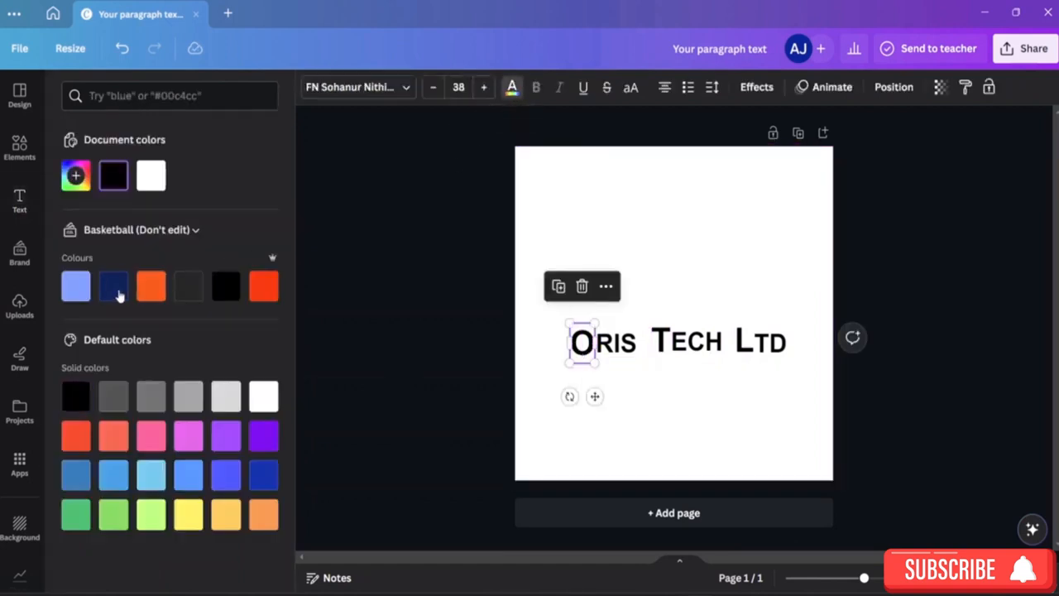
left_click(116, 291)
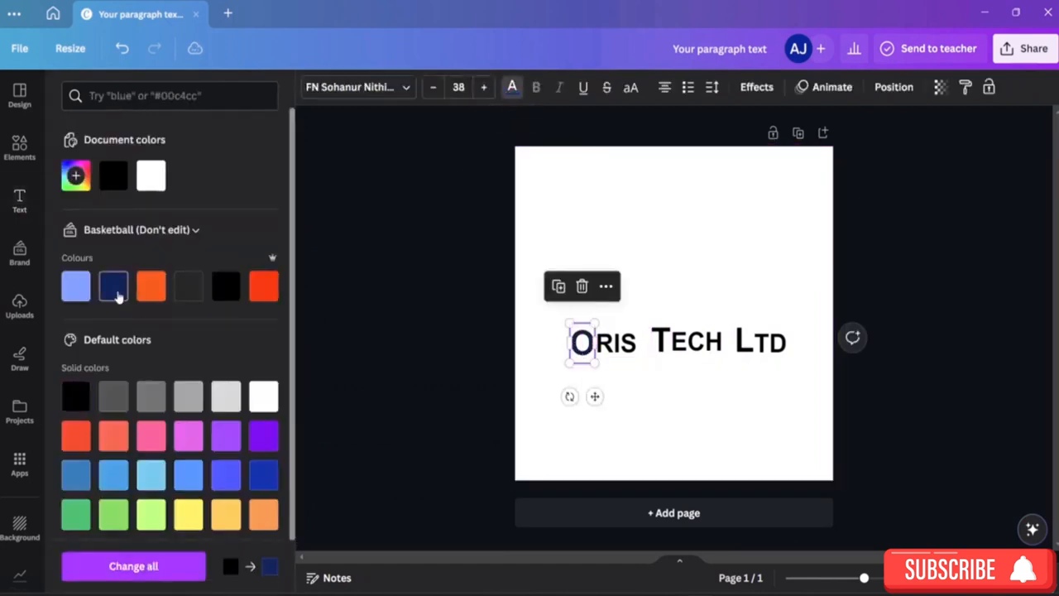
left_click(229, 478)
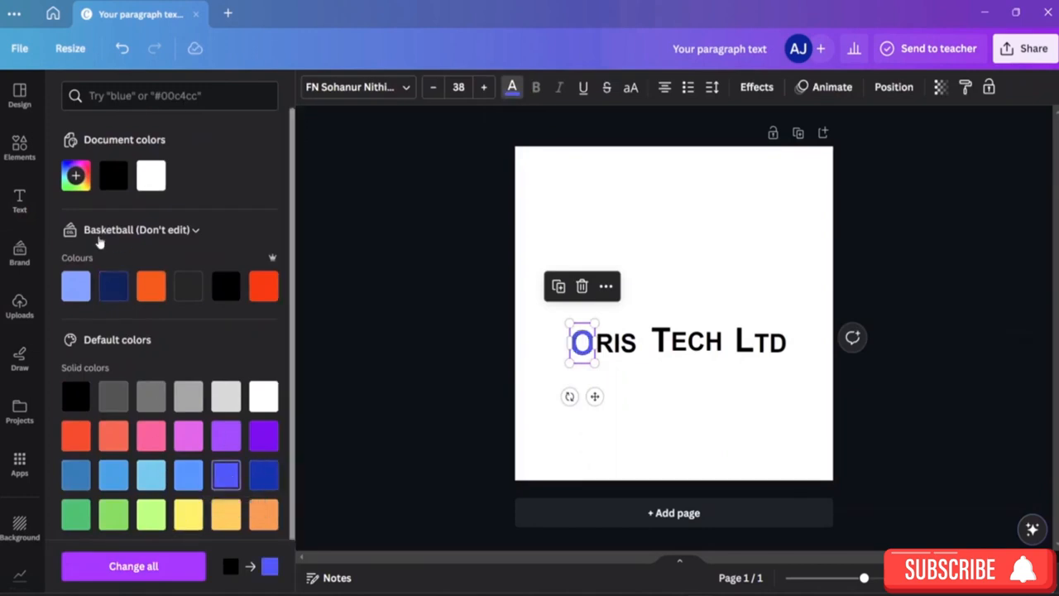
left_click(83, 172)
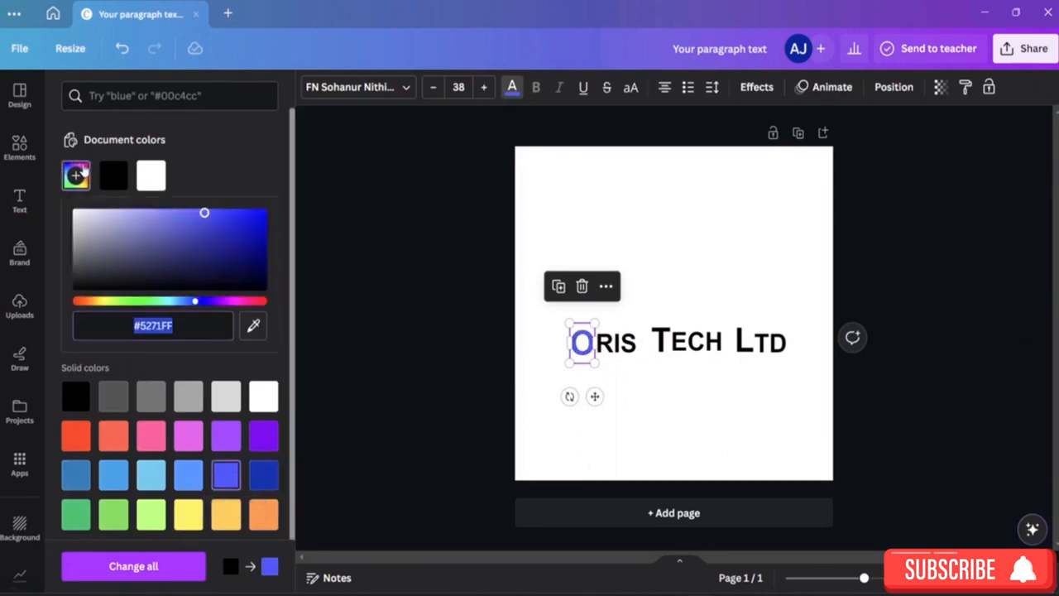
left_click(189, 234)
mouse_move(189, 234)
left_mouse_down()
mouse_move(202, 253)
mouse_move(212, 239)
mouse_move(154, 237)
mouse_move(195, 243)
left_mouse_up()
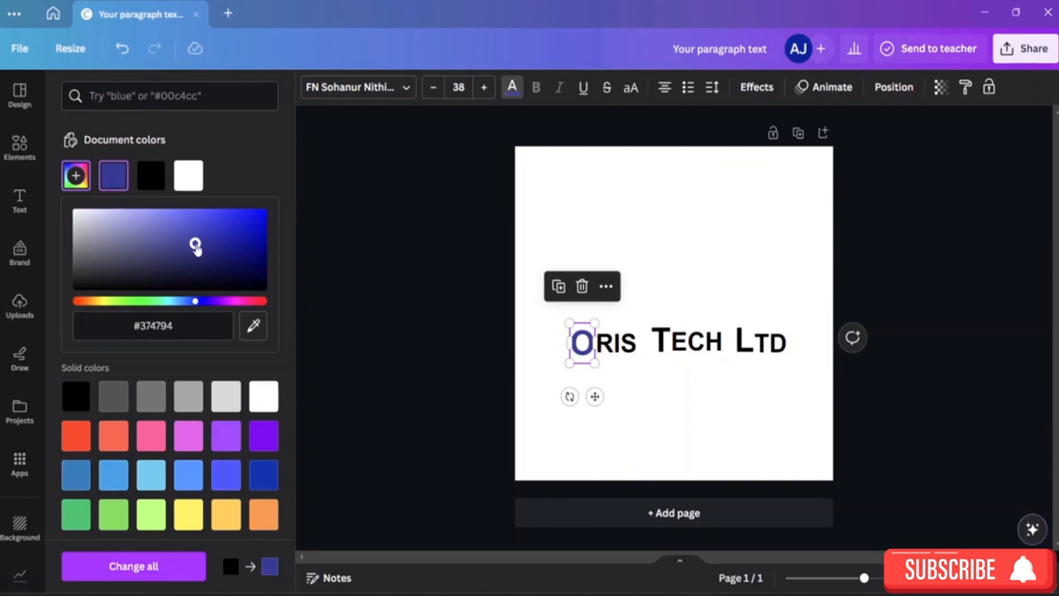
left_click_drag(196, 248, 178, 227)
left_click(243, 301)
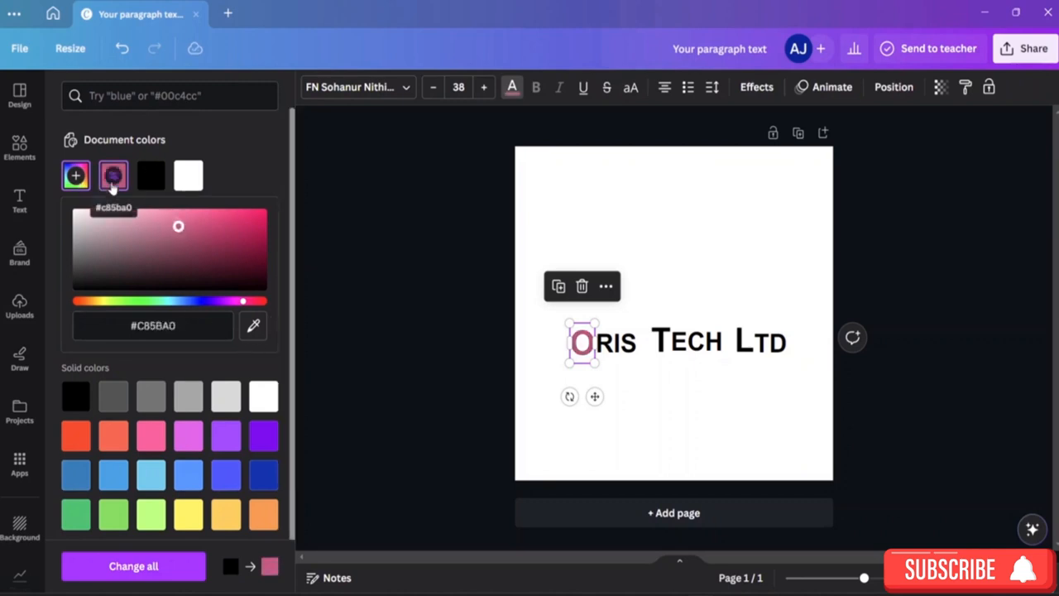
Sample the pink #BA619D from the letter O onto itself and apply the same colour to the initials T and L
left_click(253, 325)
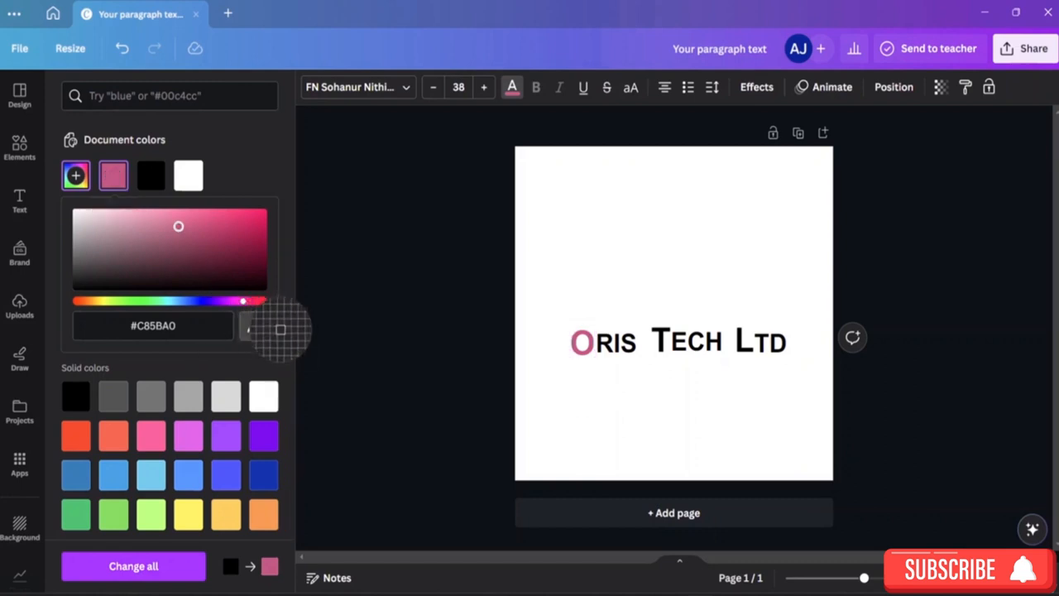
left_click(580, 356)
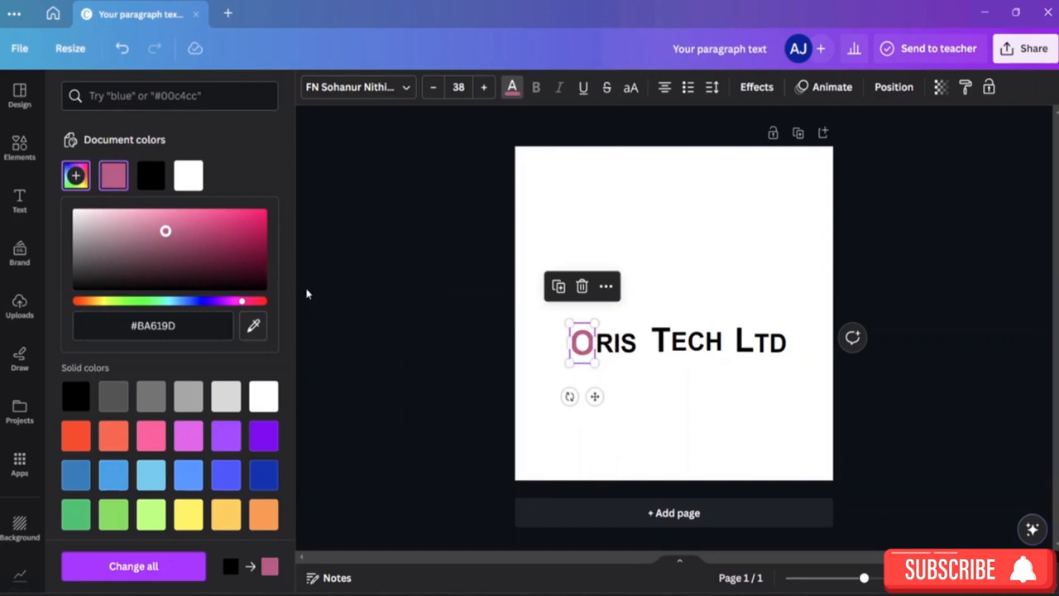
left_click_drag(650, 339, 672, 339)
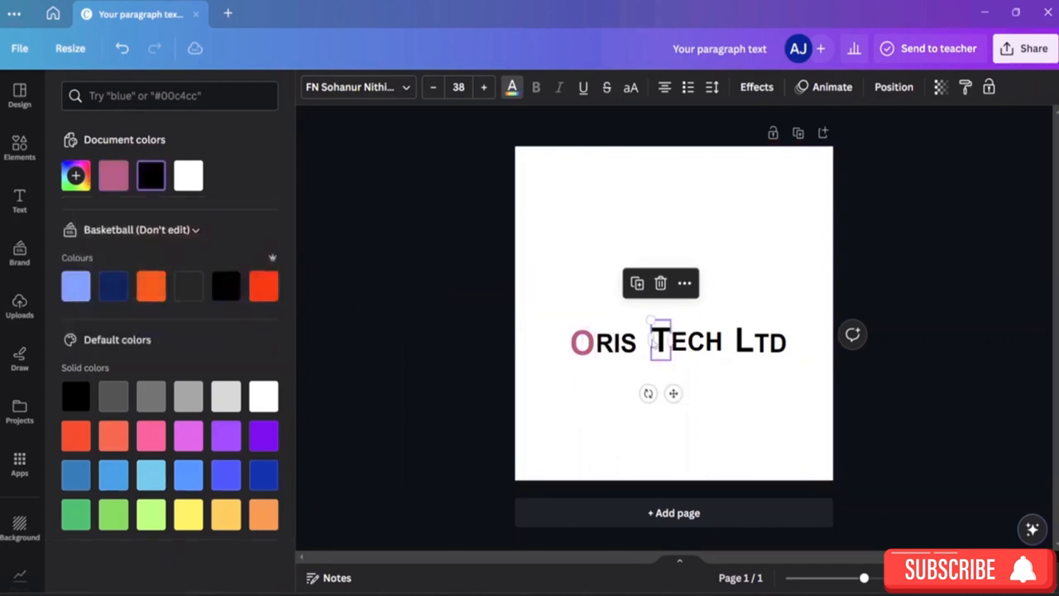
left_click(115, 177)
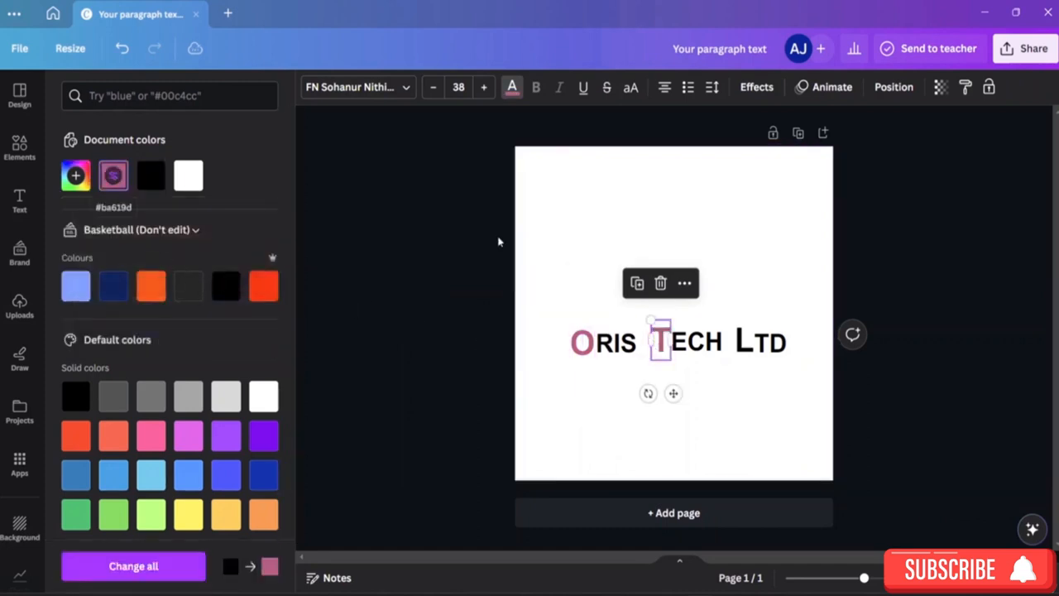
left_click_drag(735, 343, 753, 343)
left_click(115, 176)
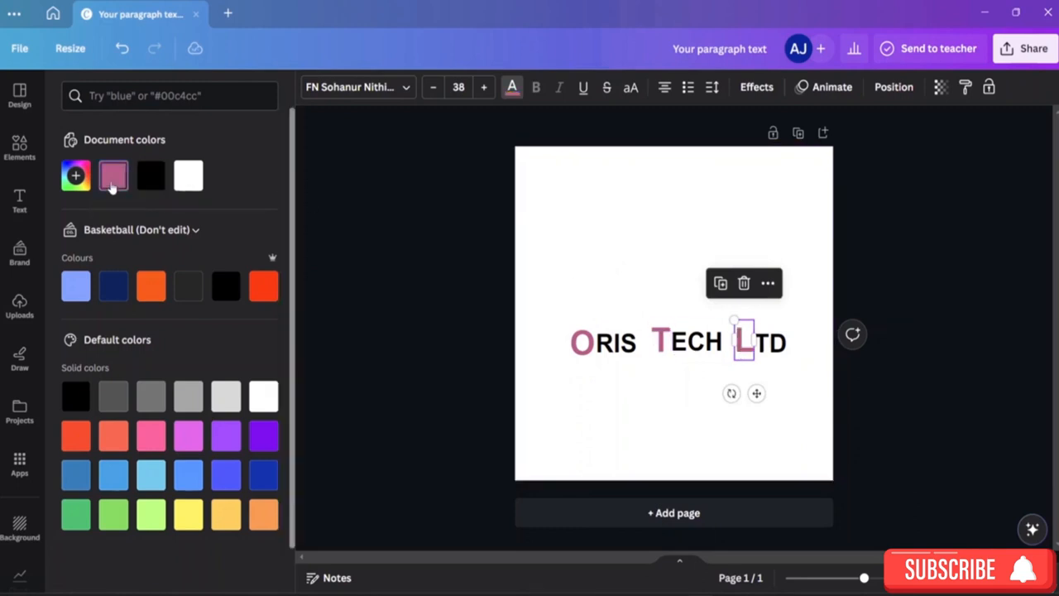
Recolour the remaining letters "ris", "ech" and "td" with the default dark grey
left_click(624, 356)
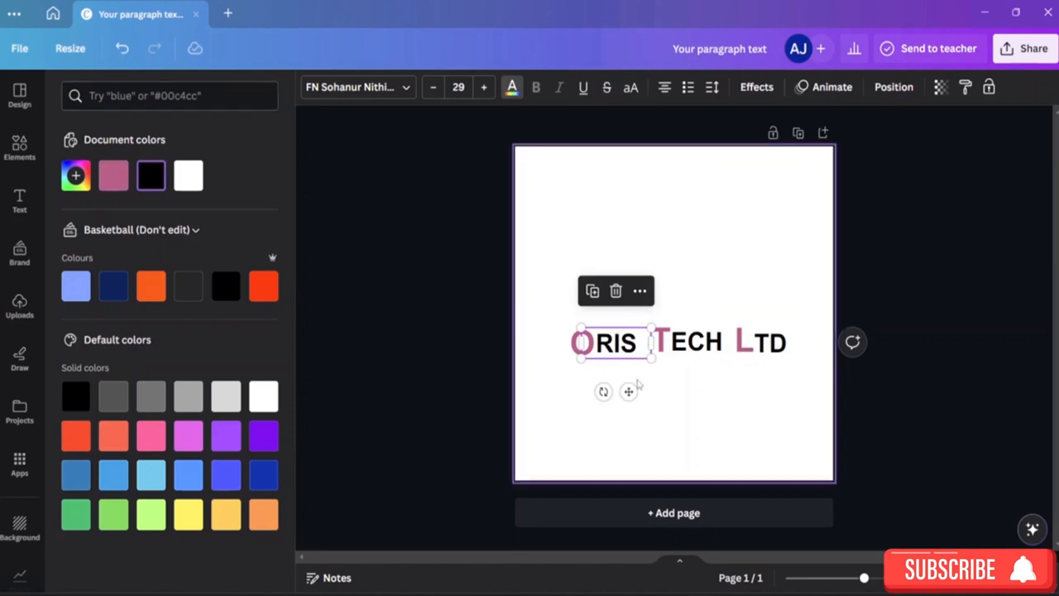
left_click(82, 186)
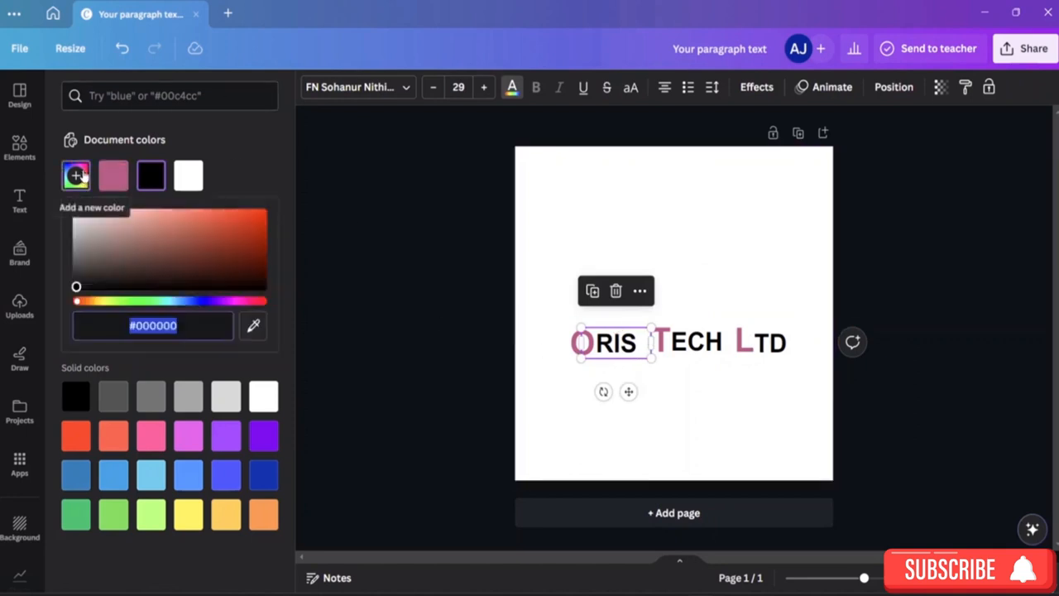
left_click_drag(76, 290, 251, 279)
left_click(113, 397)
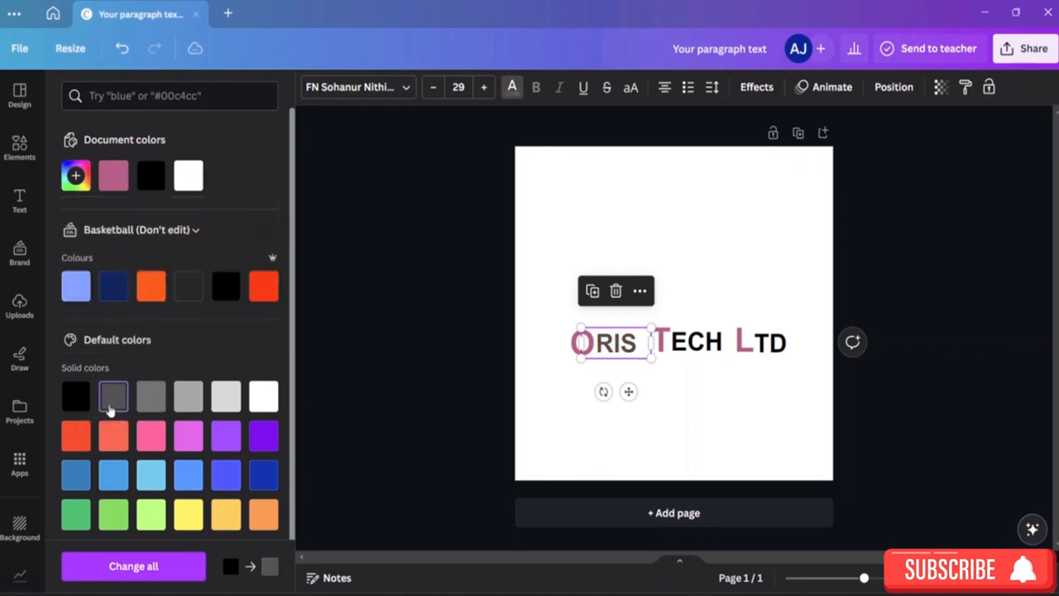
left_click_drag(667, 342, 724, 342)
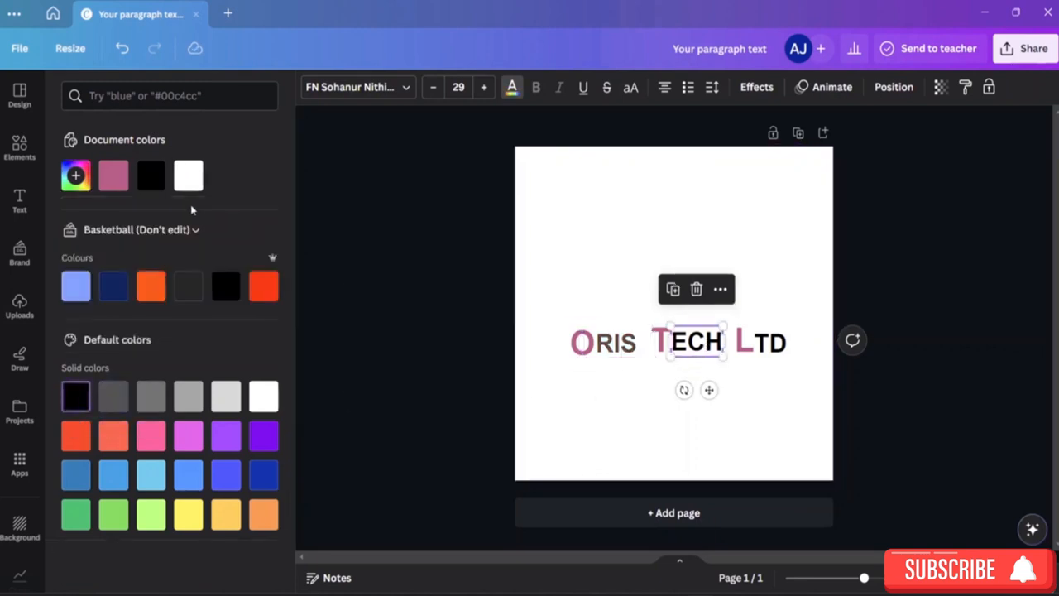
left_click(114, 397)
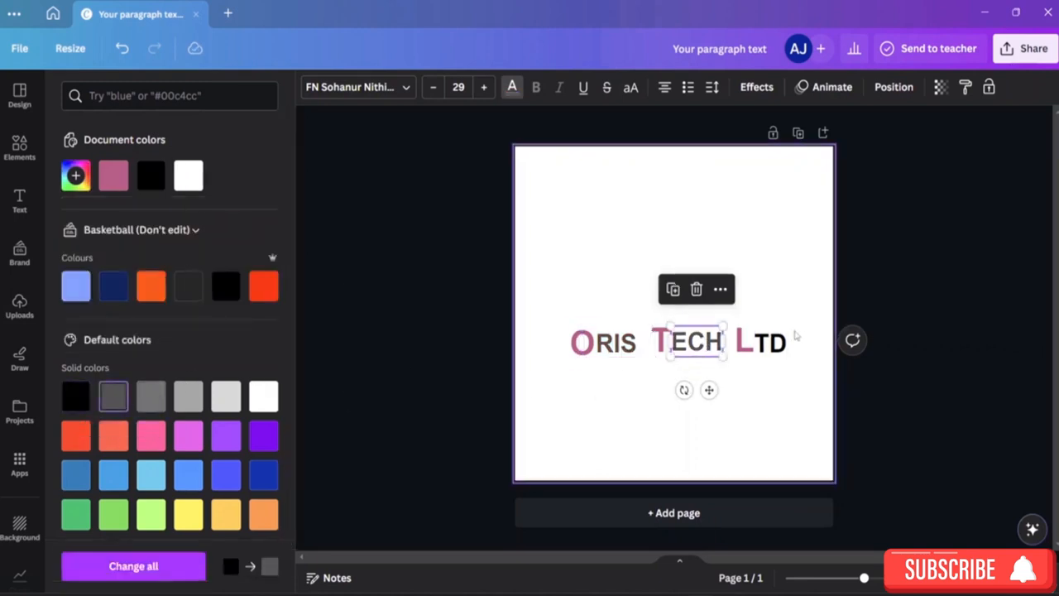
left_click_drag(790, 340, 754, 342)
left_click(116, 401)
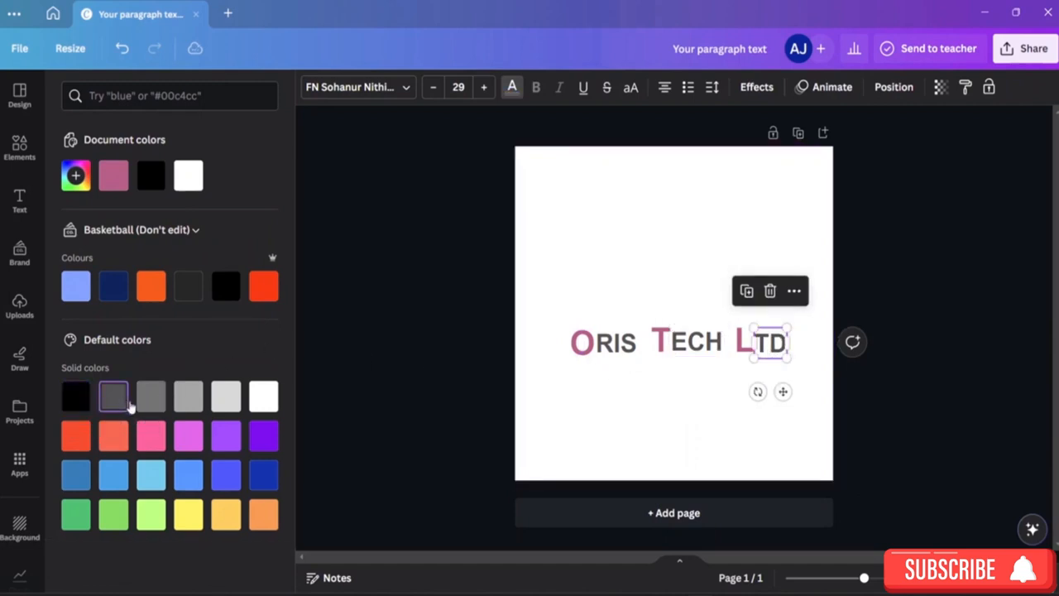
left_click(685, 405)
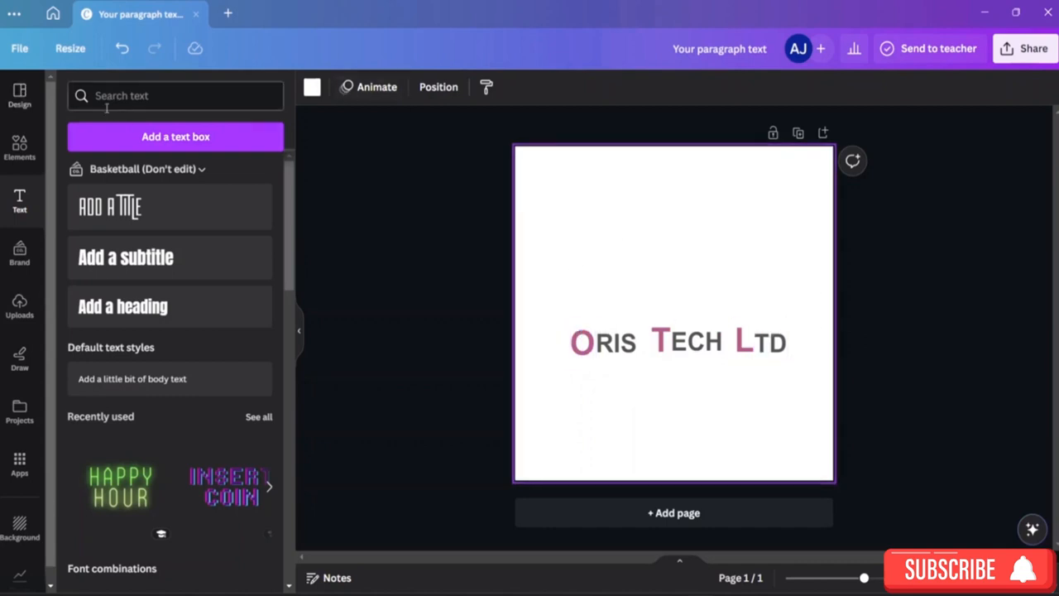
Search the elements library for "hexa"
left_click(28, 151)
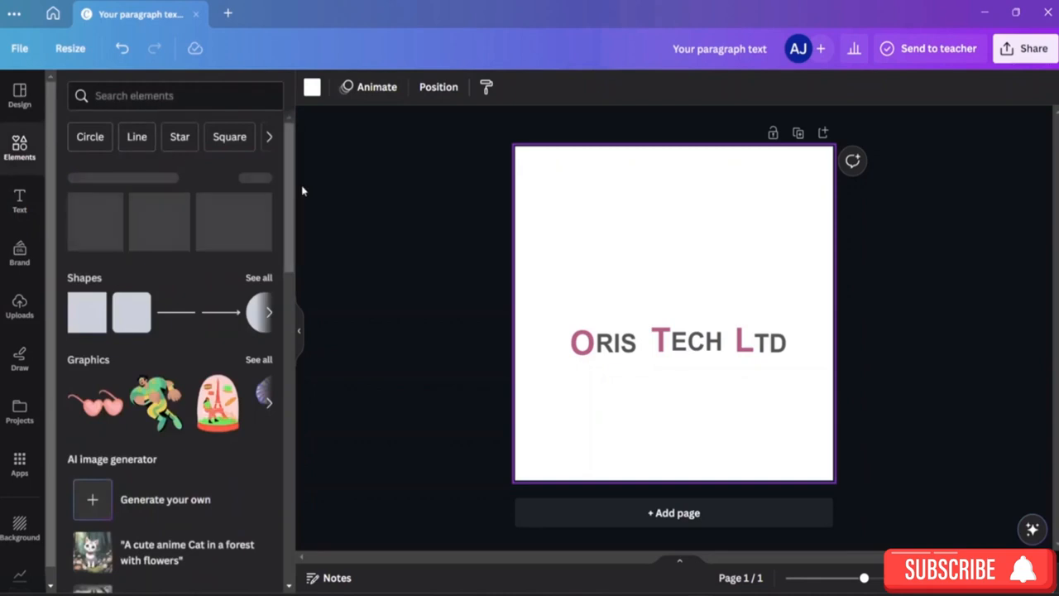
left_click(154, 101)
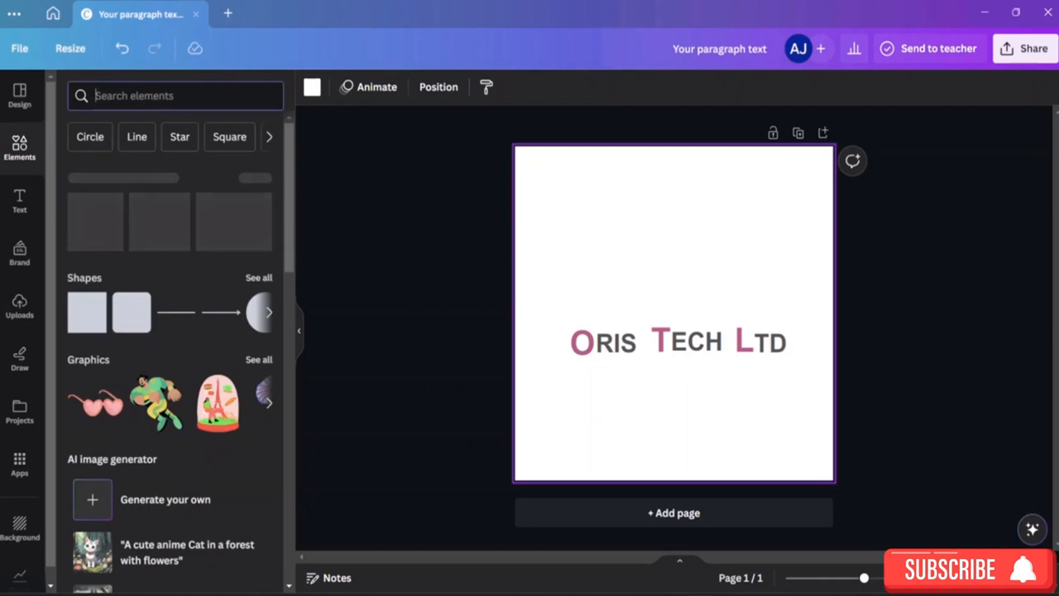
type("hec")
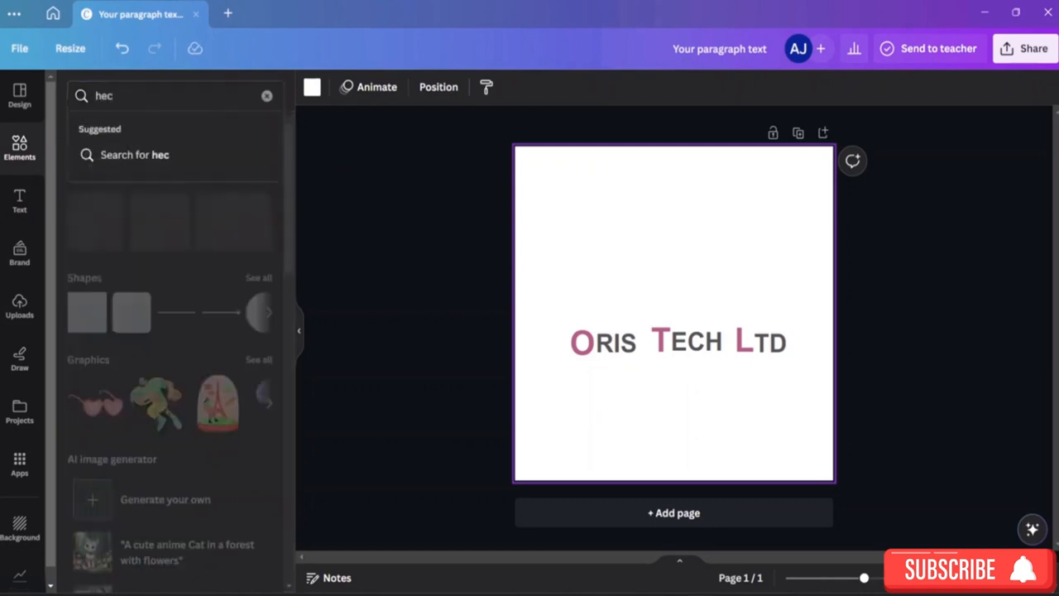
key("BackSpace")
type("xa")
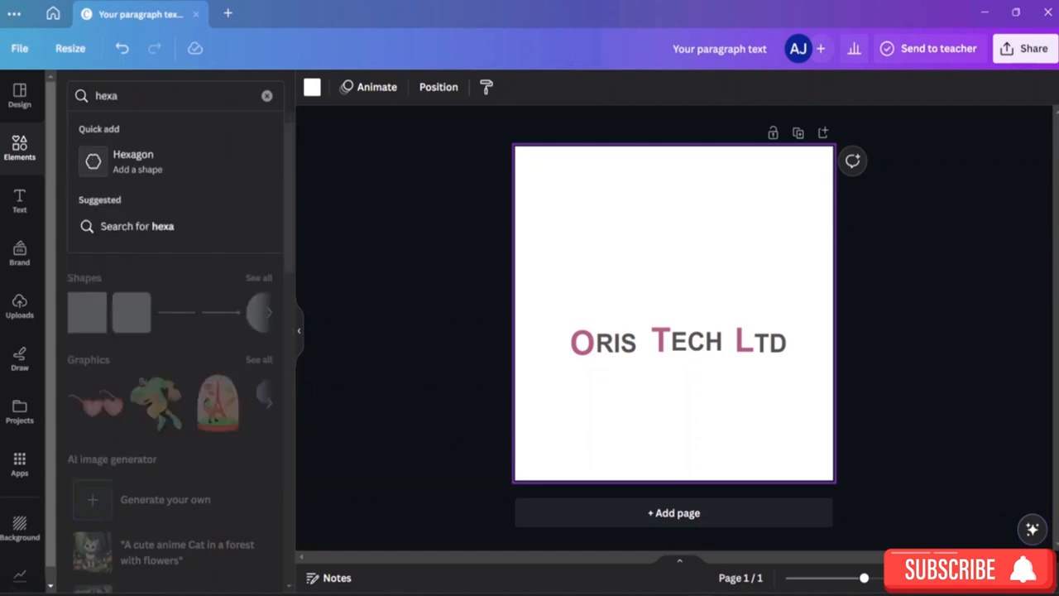
left_click(116, 225)
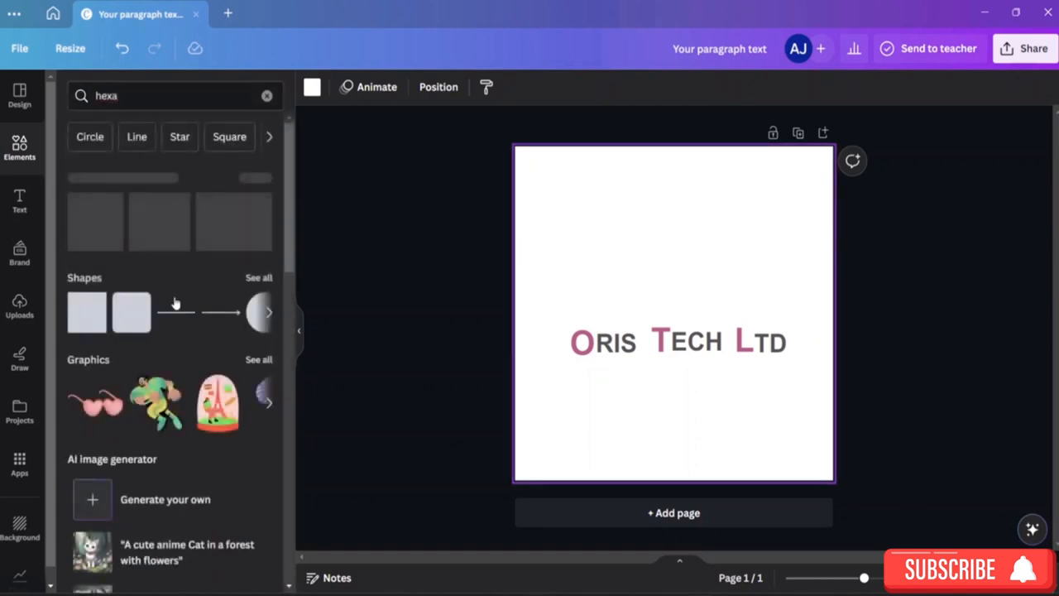
left_click(166, 95)
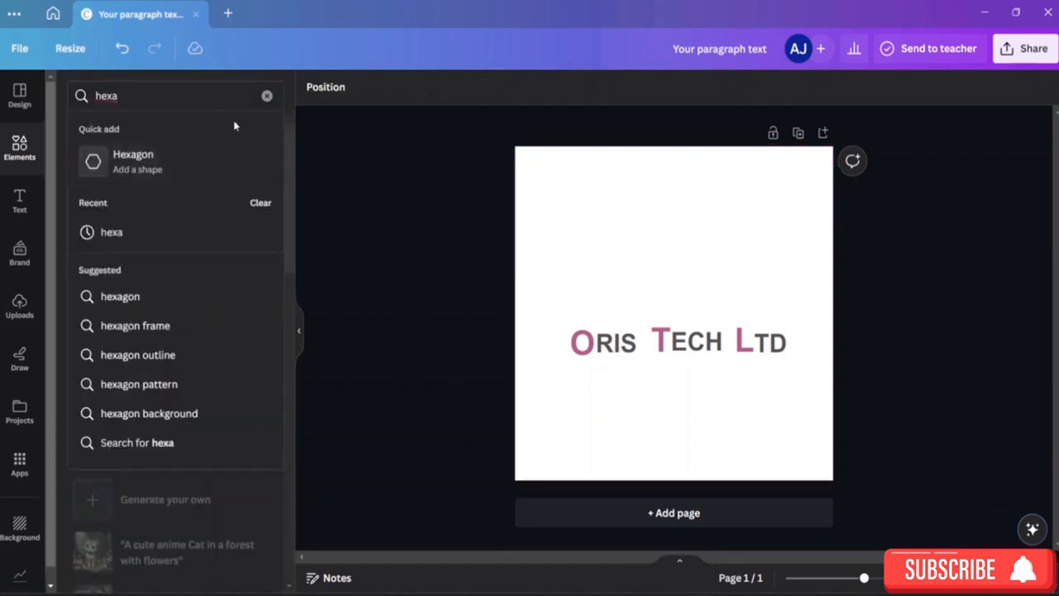
Search the elements library for "technology" and browse all the matching graphics
left_click(266, 95)
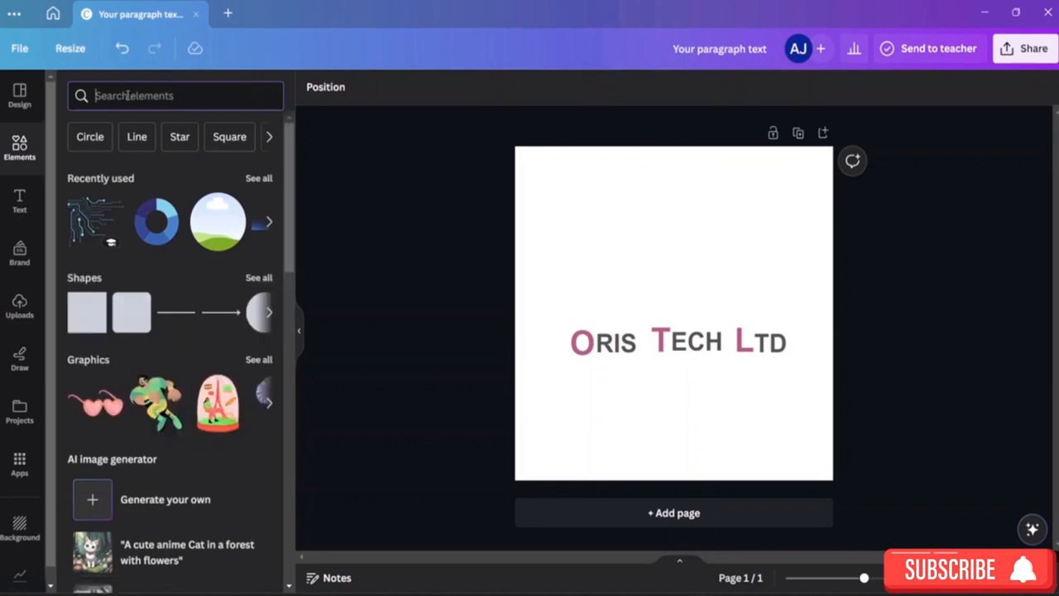
type("tech")
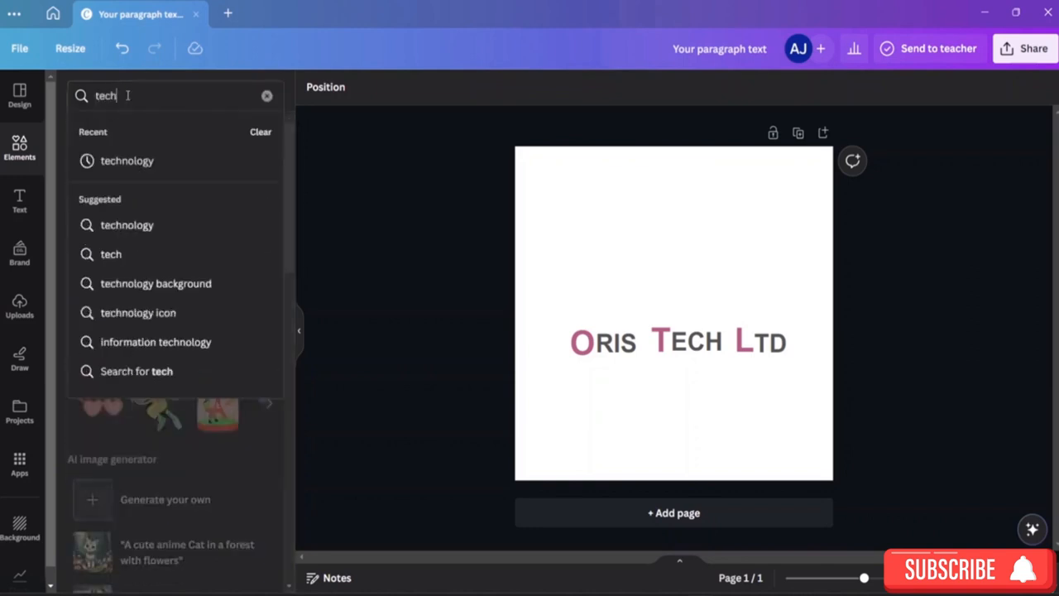
left_click(125, 162)
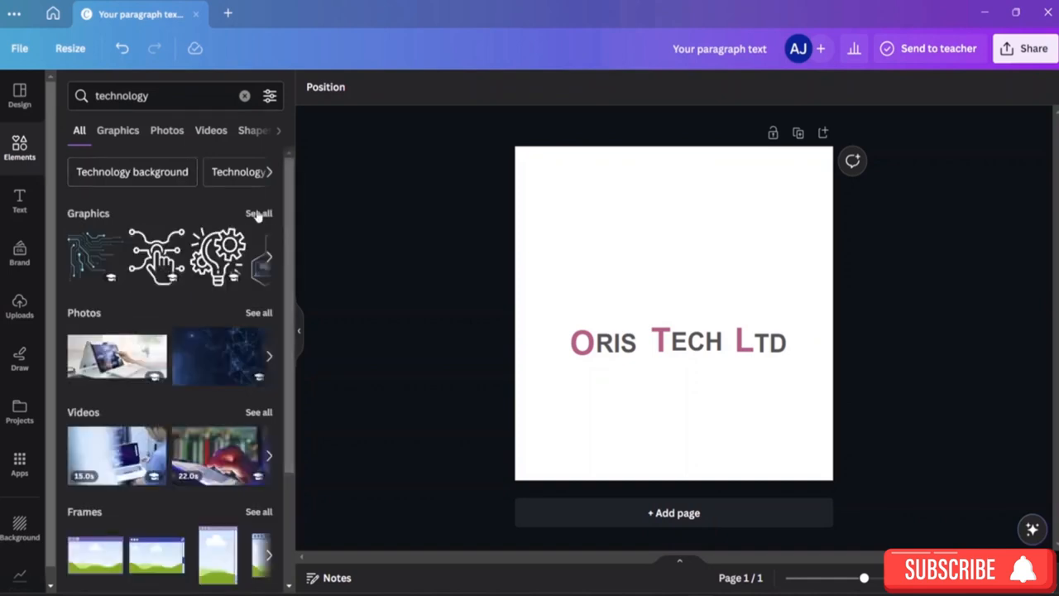
left_click(259, 213)
scroll(183, 276, "down", 5)
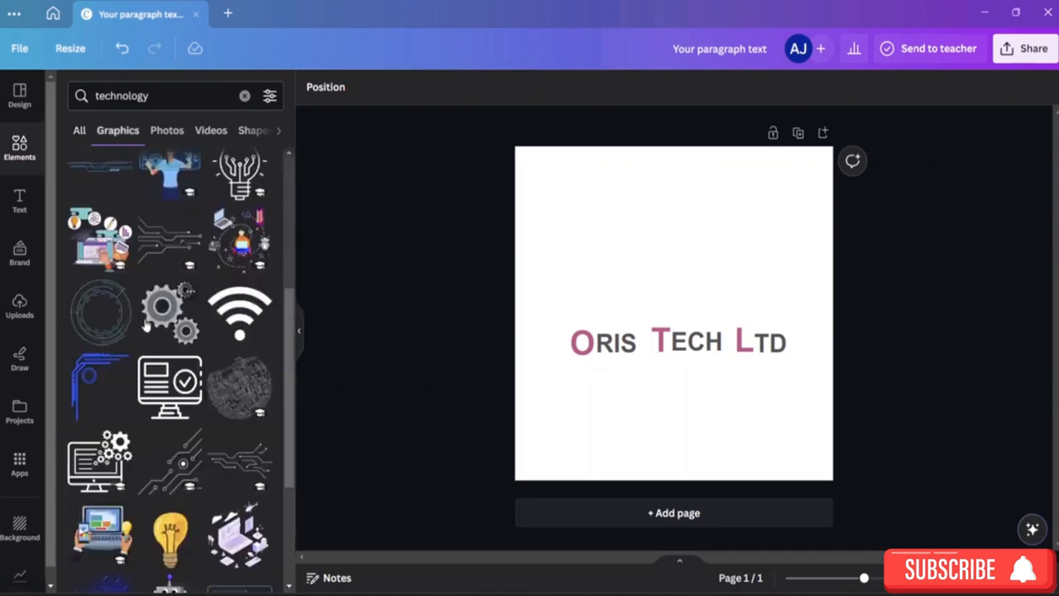
Add the blue circular technology graphic behind "Tech Ltd" and delete the smaller copy around the letter O
left_click(115, 335)
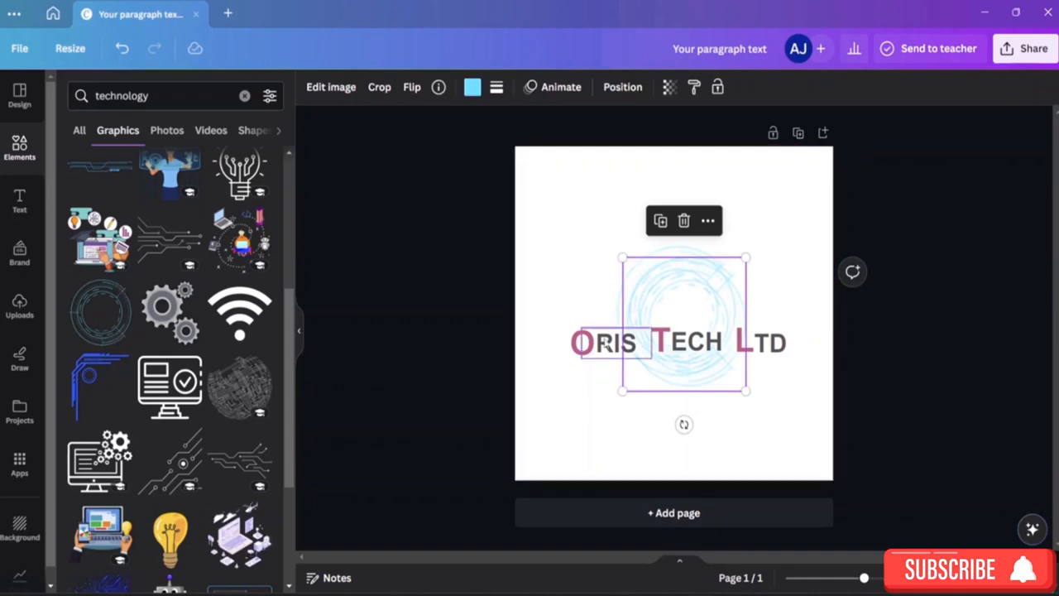
left_click_drag(747, 392, 690, 346)
left_click_drag(662, 278, 730, 315)
left_click(708, 193)
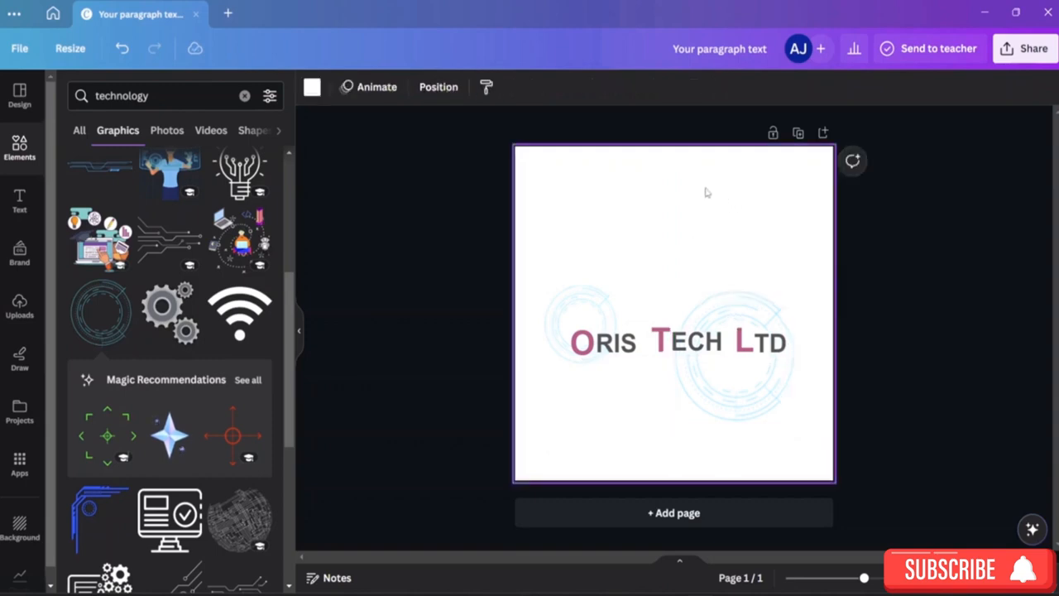
left_click(591, 306)
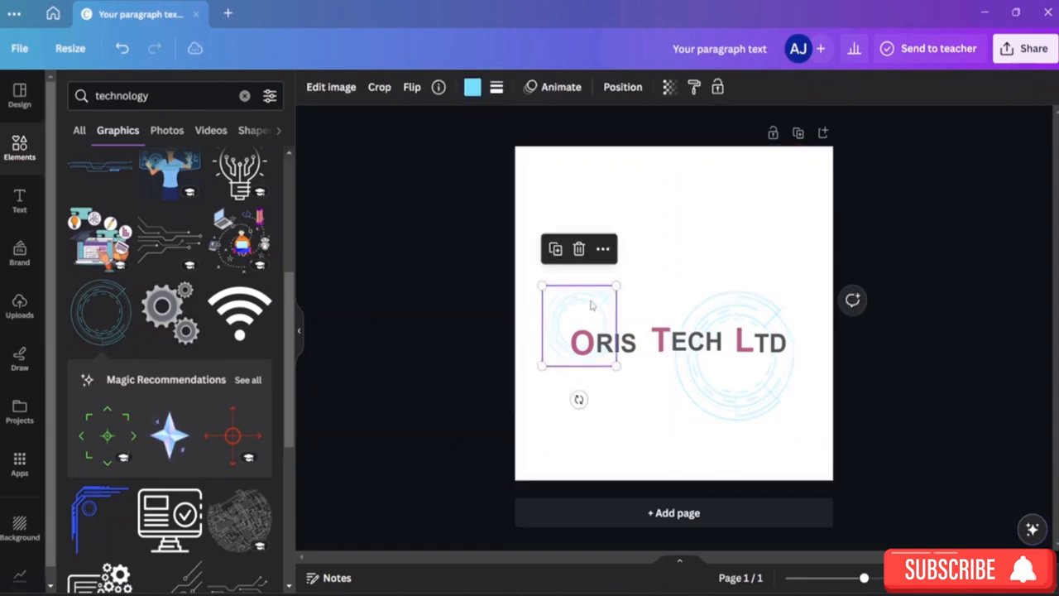
left_click(579, 249)
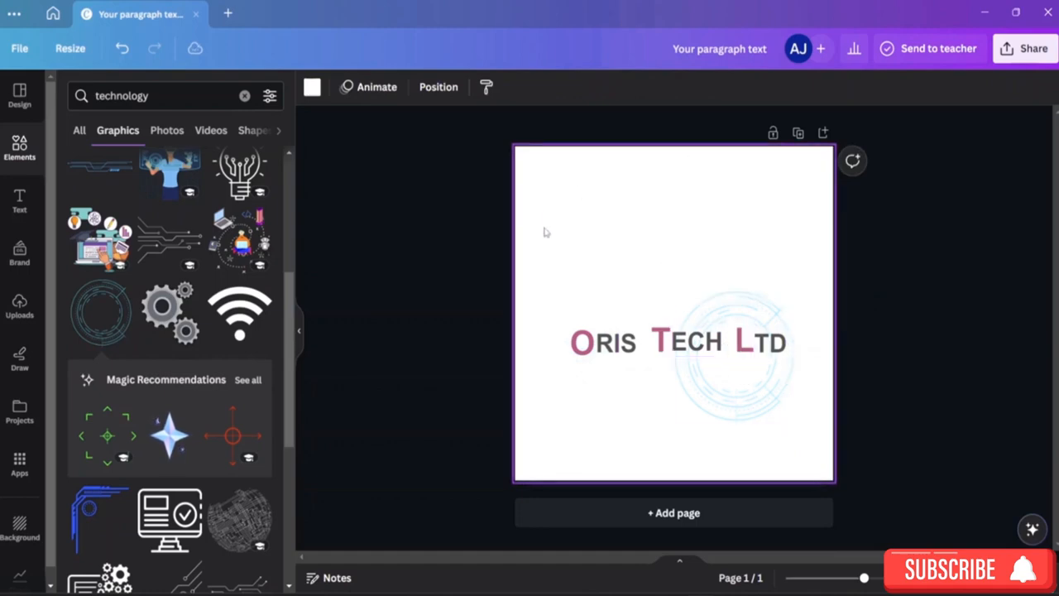
Add the blue circuit-lines graphic, shrink it slightly and place it just above and behind "Oris"
scroll(135, 267, "up", 5)
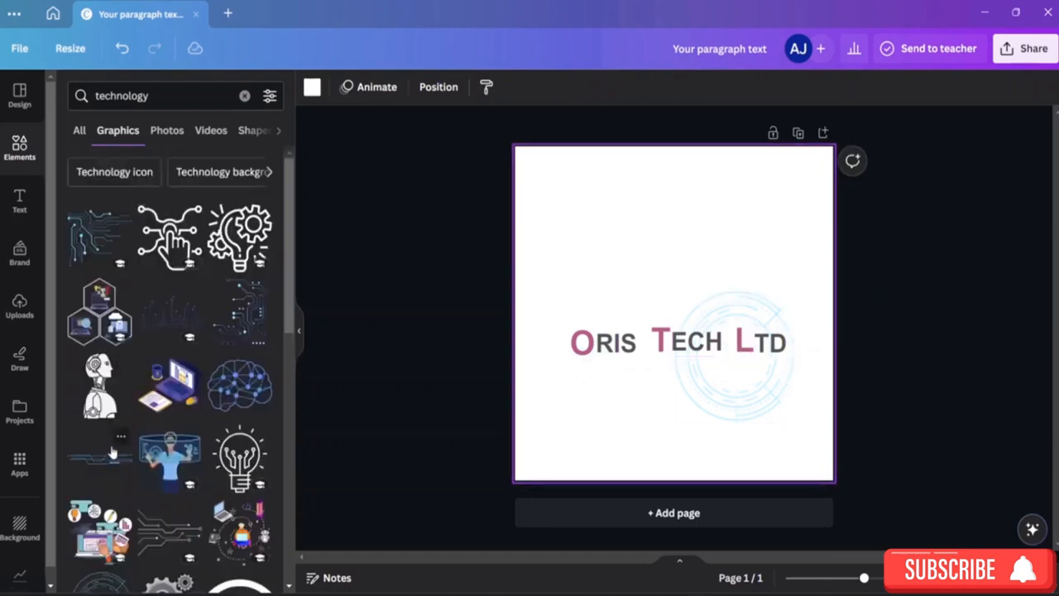
left_click(98, 240)
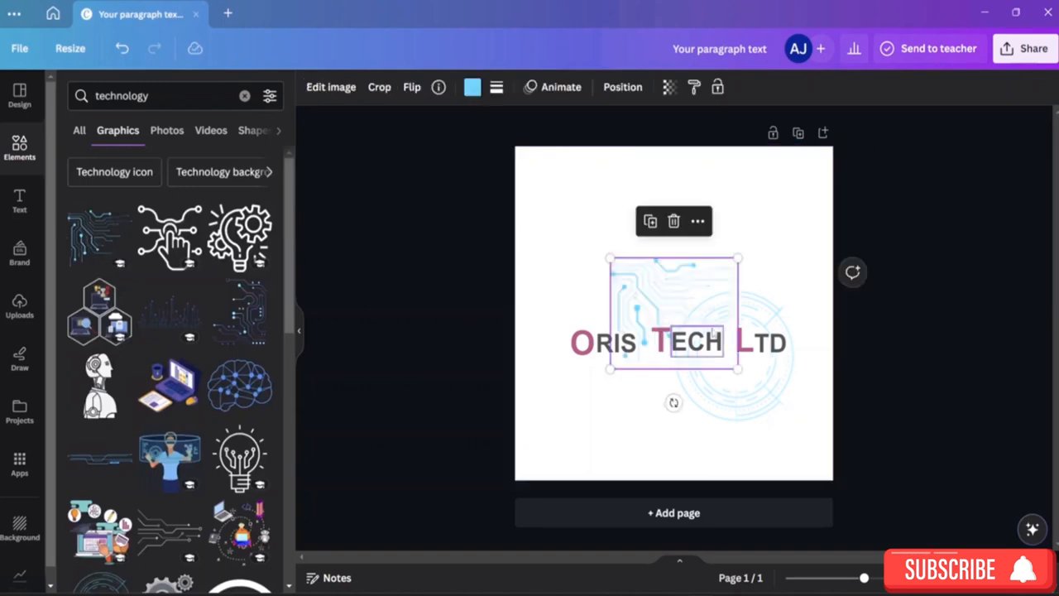
left_click_drag(736, 367, 713, 356)
left_click_drag(651, 293, 604, 294)
left_click(539, 326)
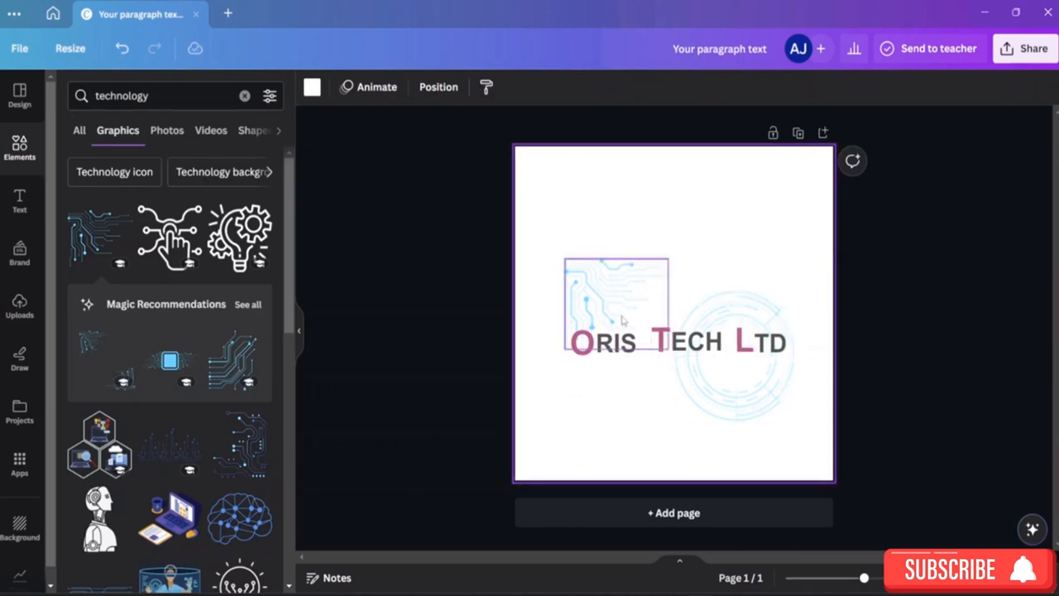
mouse_move(617, 303)
left_mouse_down()
mouse_move(609, 317)
mouse_move(611, 289)
mouse_move(609, 306)
left_mouse_up()
left_click(759, 246)
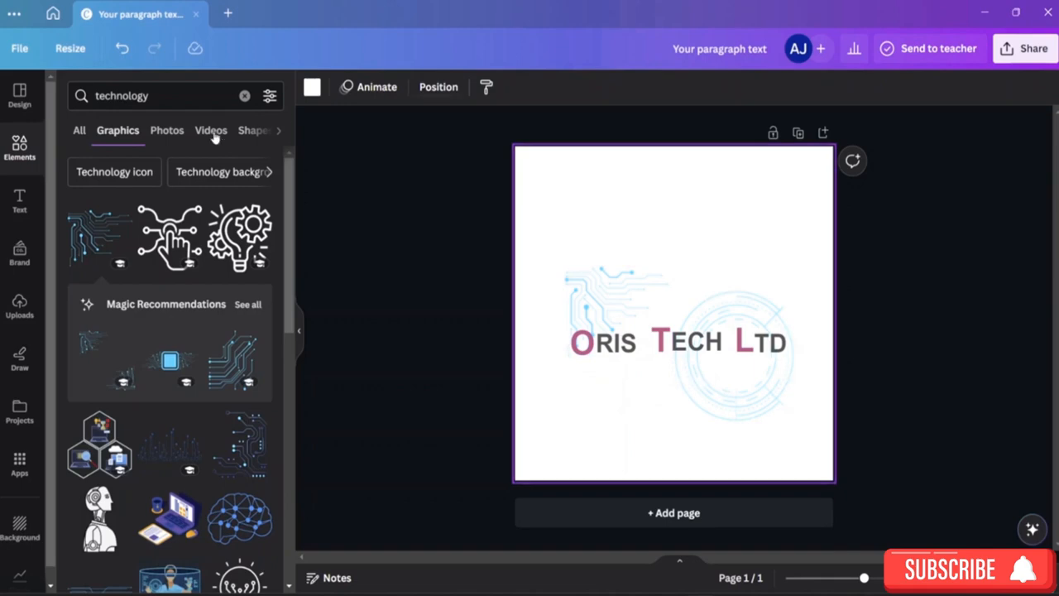
Add a new text box to the page and set its font size to 26
left_click(20, 201)
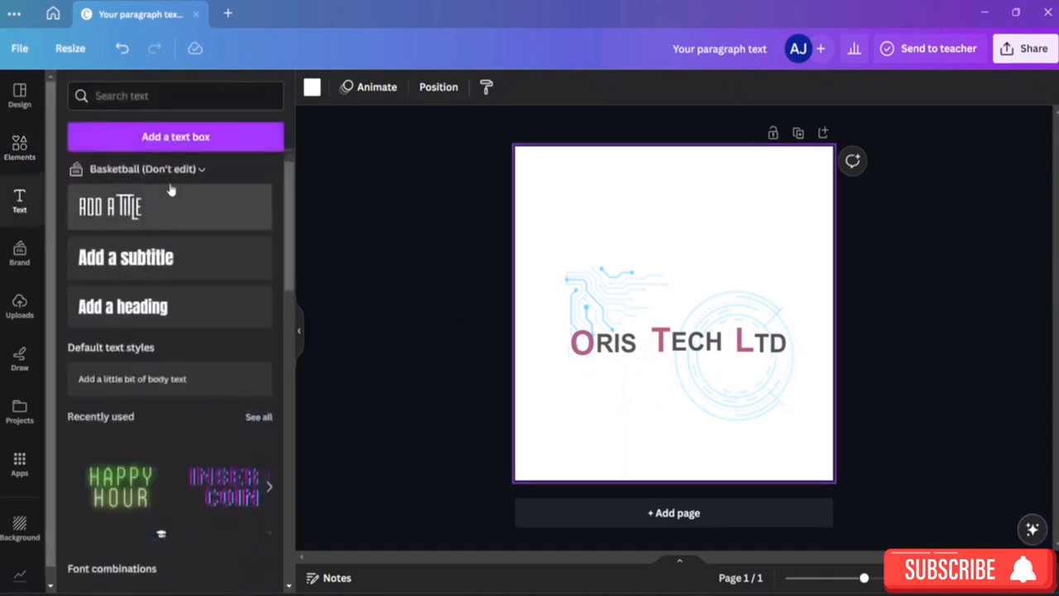
left_click(179, 139)
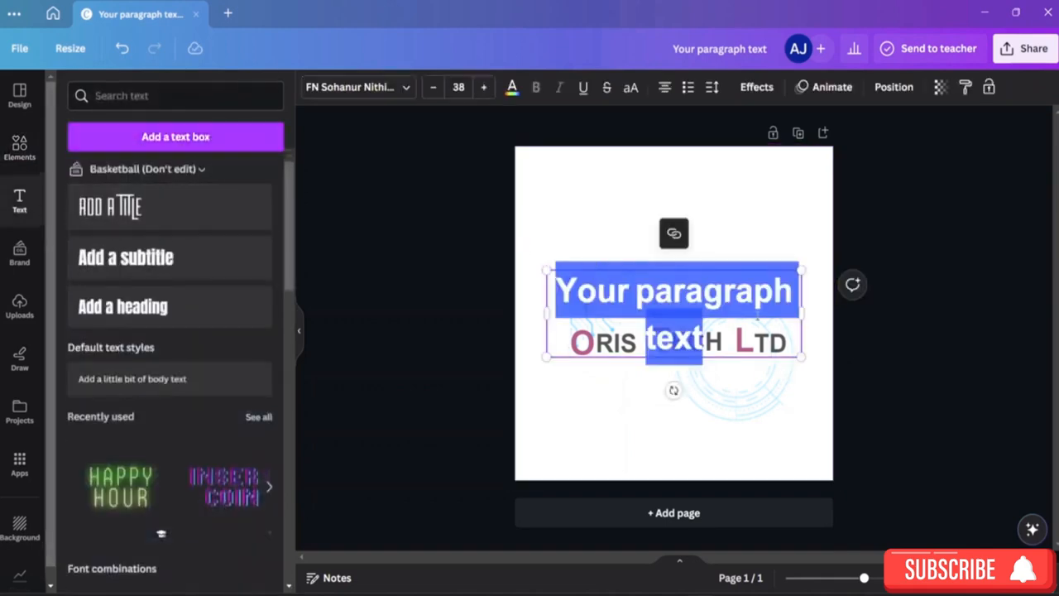
left_click(436, 88)
left_click(436, 87)
left_click(436, 87)
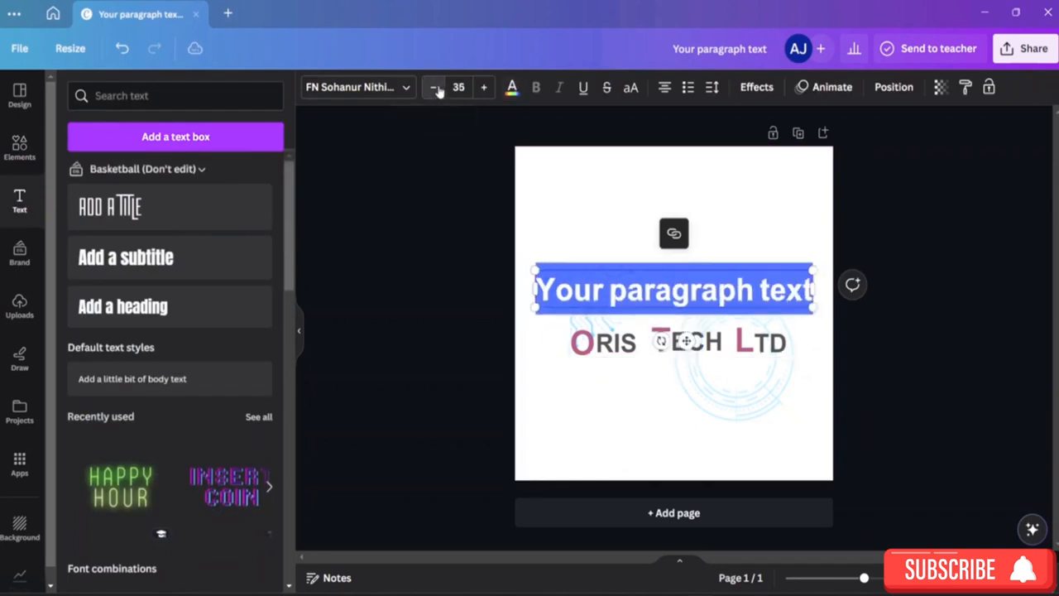
left_click(436, 88)
left_click(436, 87)
left_click(436, 87)
left_click(436, 88)
left_click(434, 88)
left_click(433, 88)
left_click(433, 88)
left_click(434, 88)
left_click(434, 88)
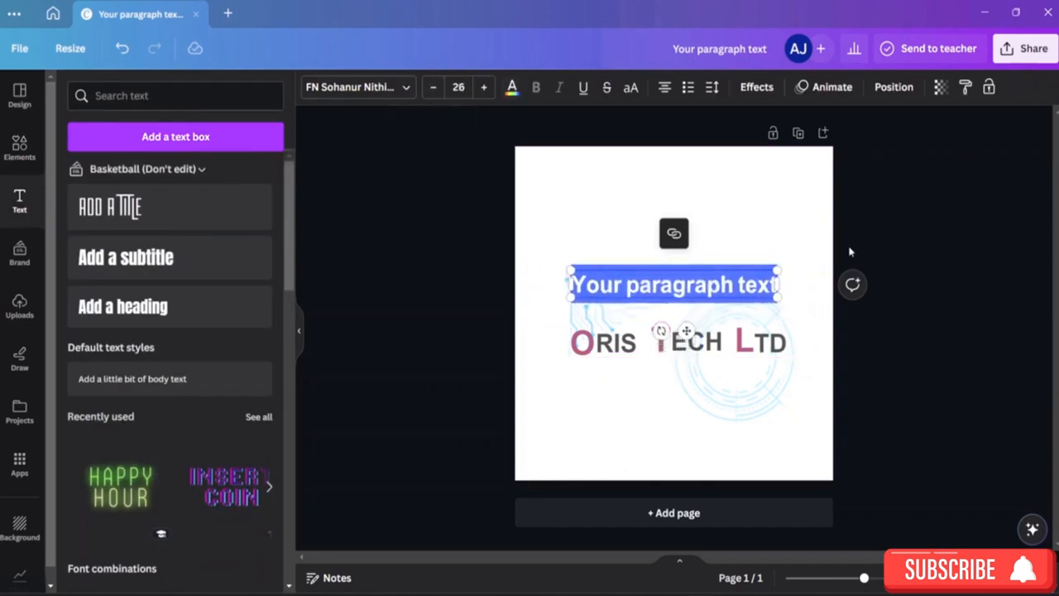
Replace the placeholder text with the tagline "TECH SERVICES FOR ALL"
type("TE")
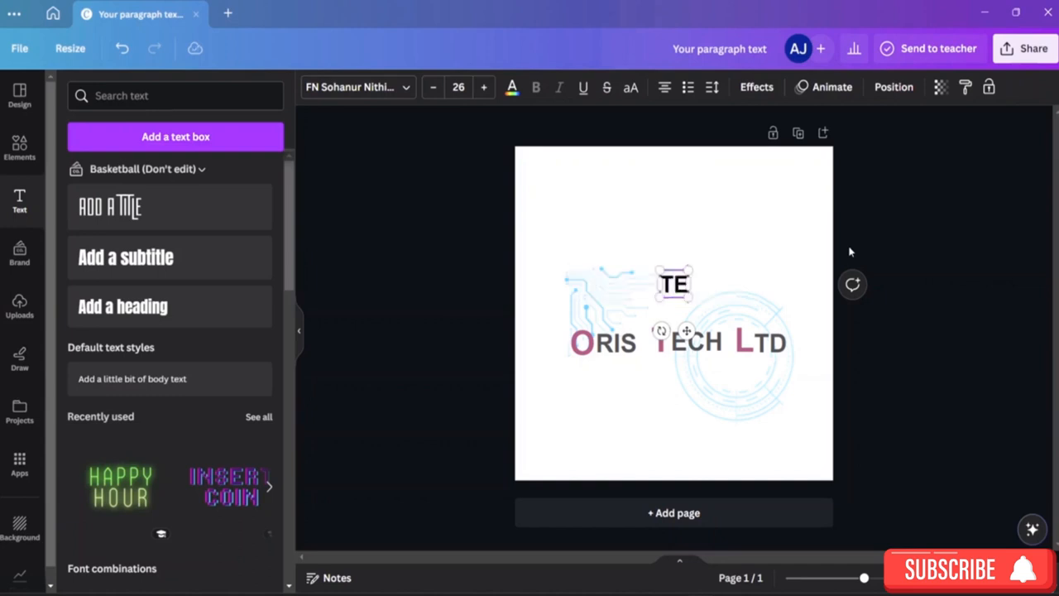
type("CH SERVE")
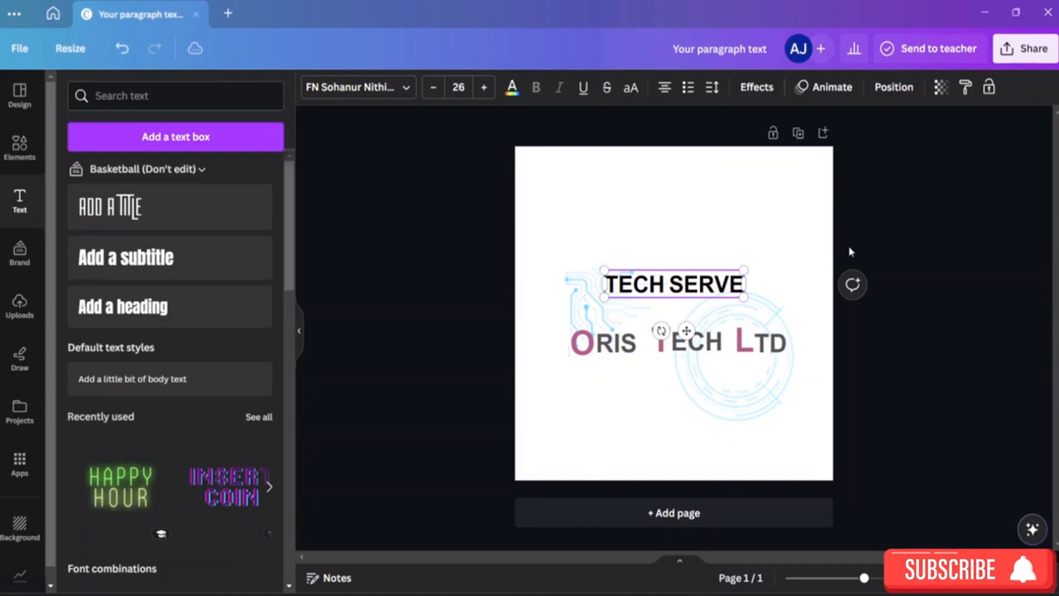
key("BackSpace")
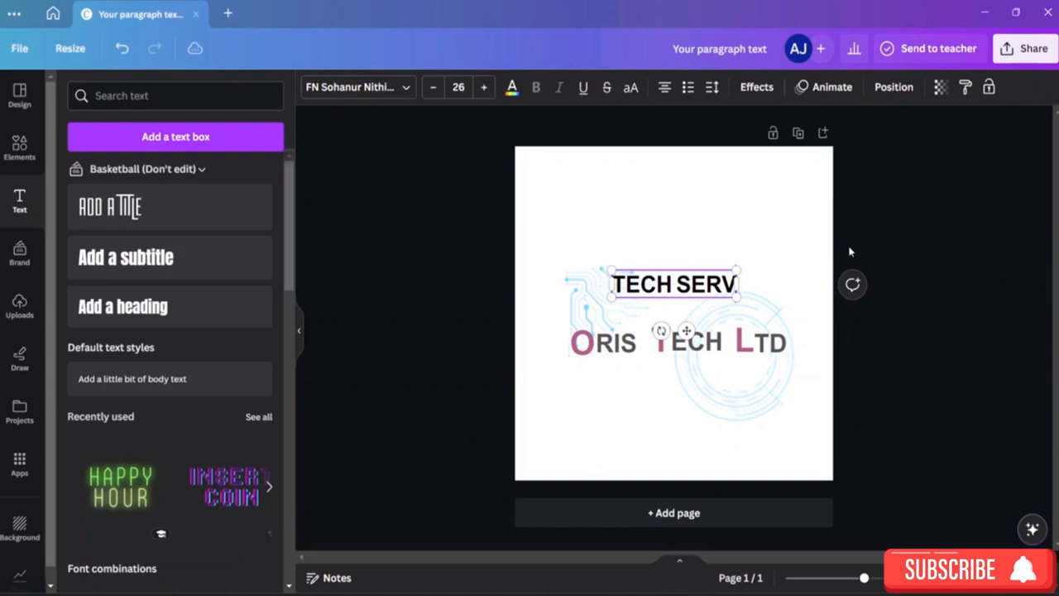
type("ICES FOR")
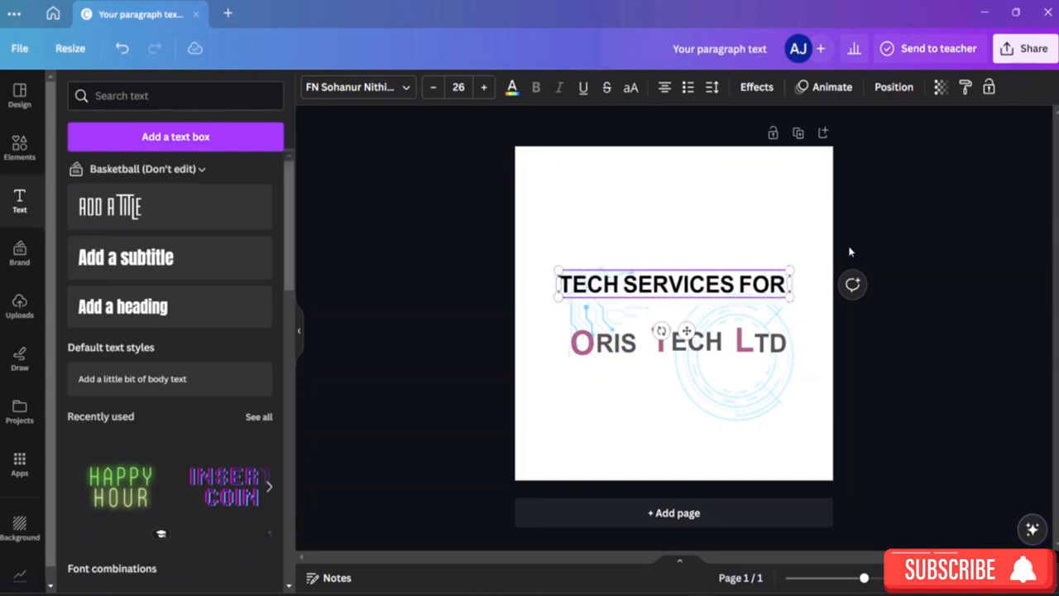
type(" ALL")
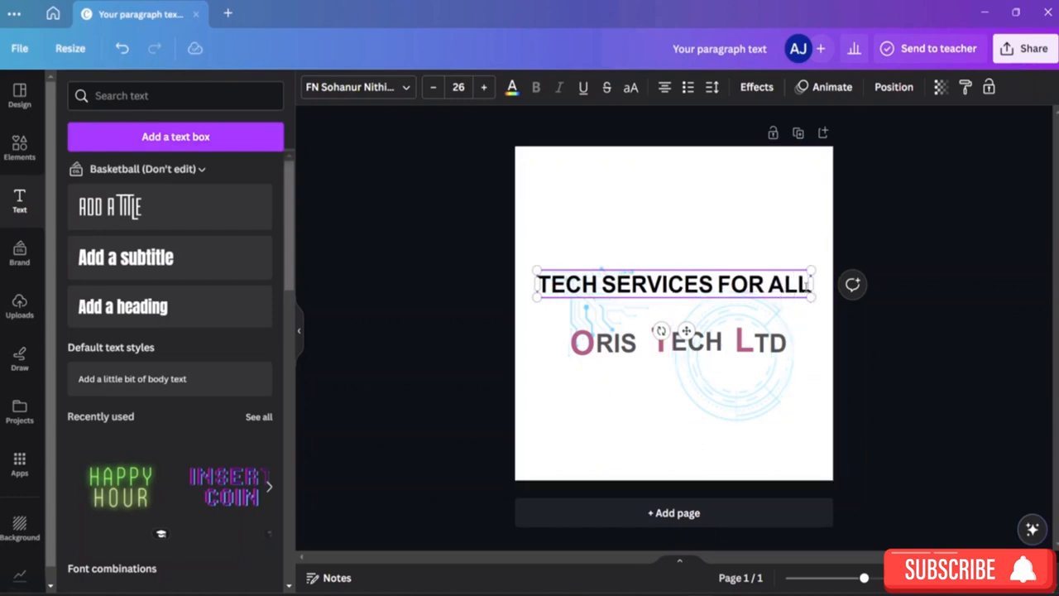
Try the Ekushey Shimanto Bold font on the whole tagline, and settle on Kalpurush Regular
left_click_drag(807, 284, 537, 283)
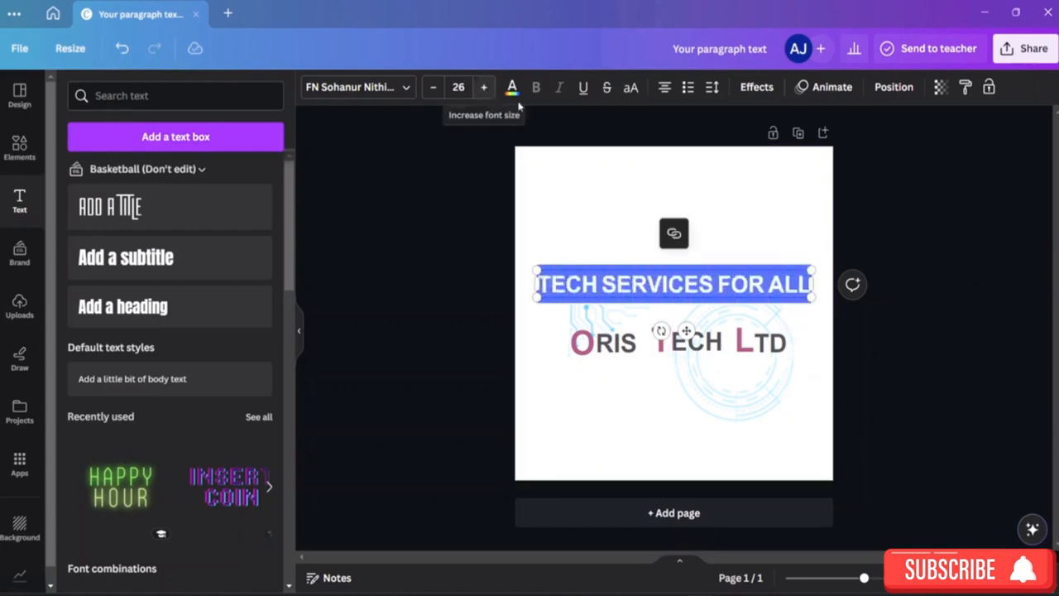
left_click(406, 87)
left_click(207, 295)
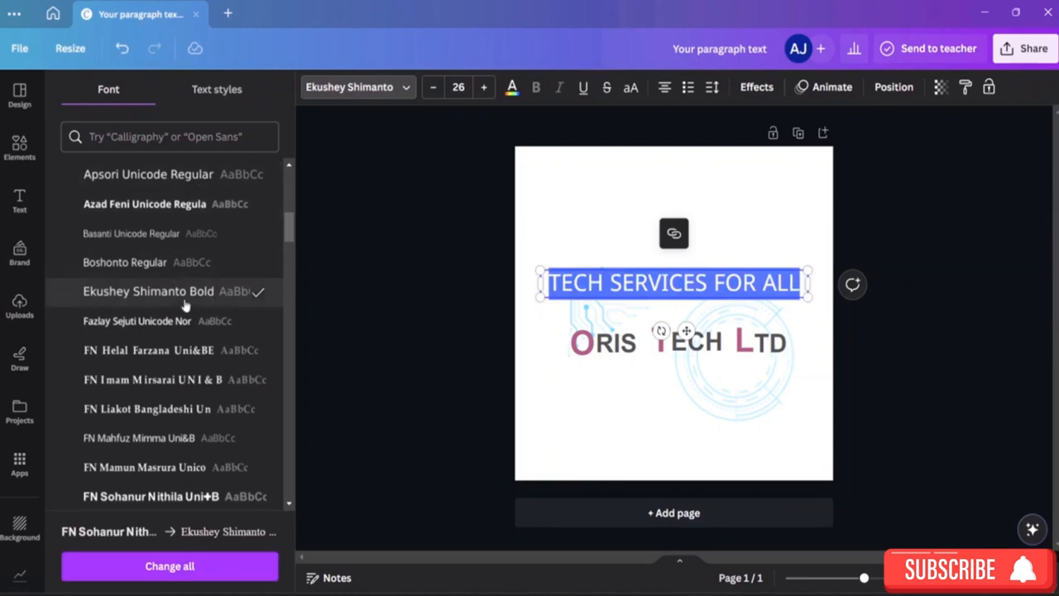
scroll(188, 381, "down", 4)
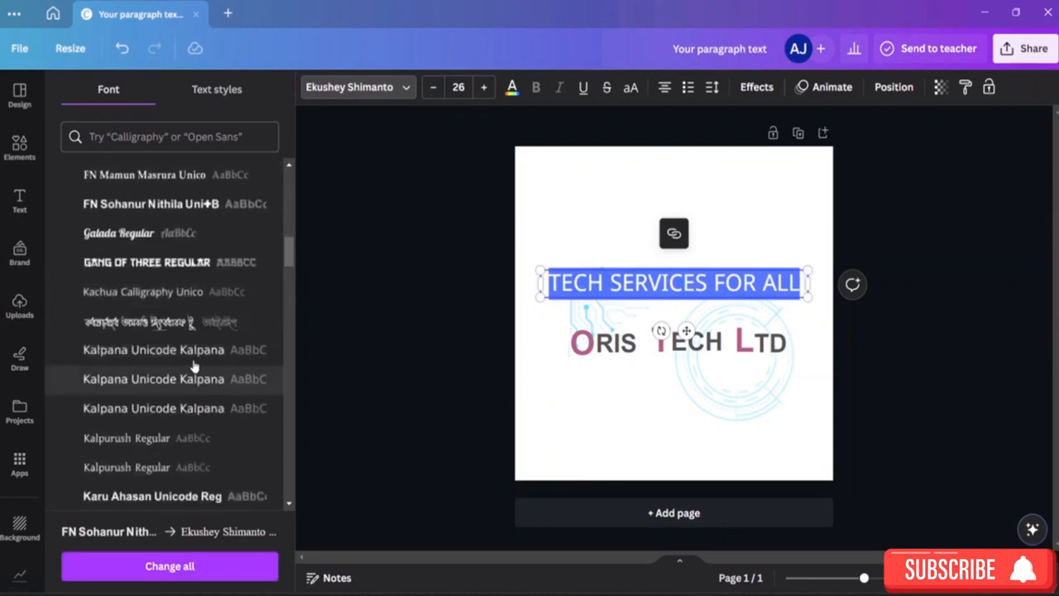
scroll(190, 307, "down", 2)
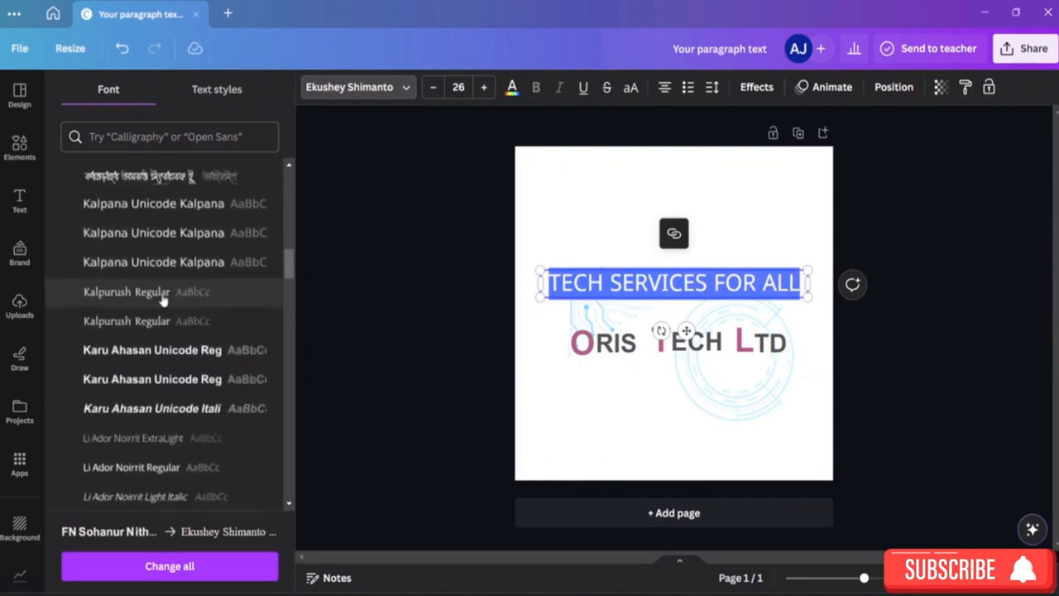
left_click(163, 297)
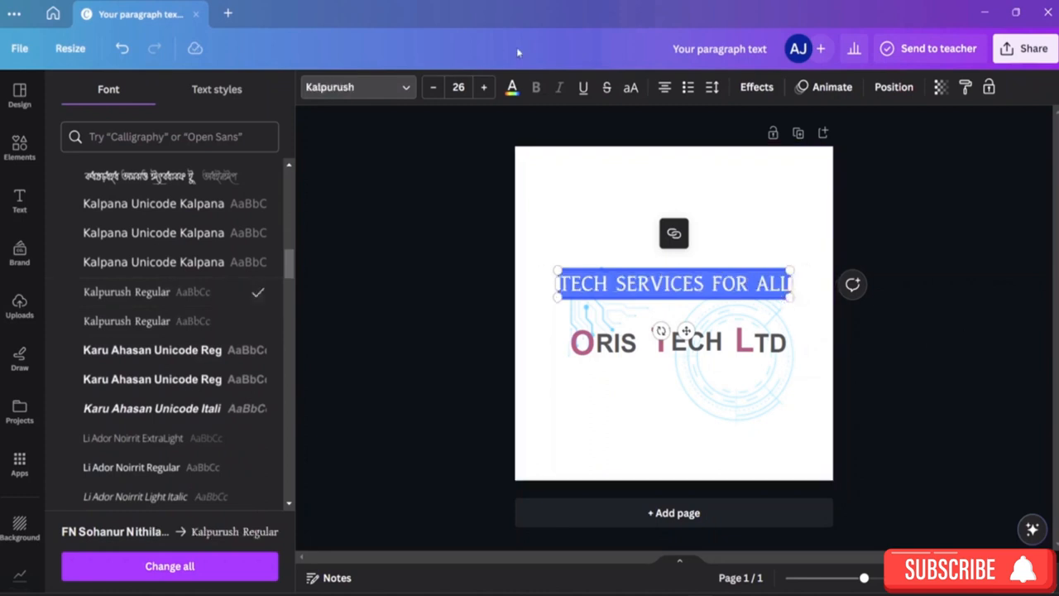
Reduce the tagline's font size to 15 and colour it with a medium blue from the default solid colours
left_click(433, 87)
left_click(433, 87)
left_click(434, 87)
left_click(433, 87)
left_click(434, 87)
left_click(434, 87)
left_click(434, 87)
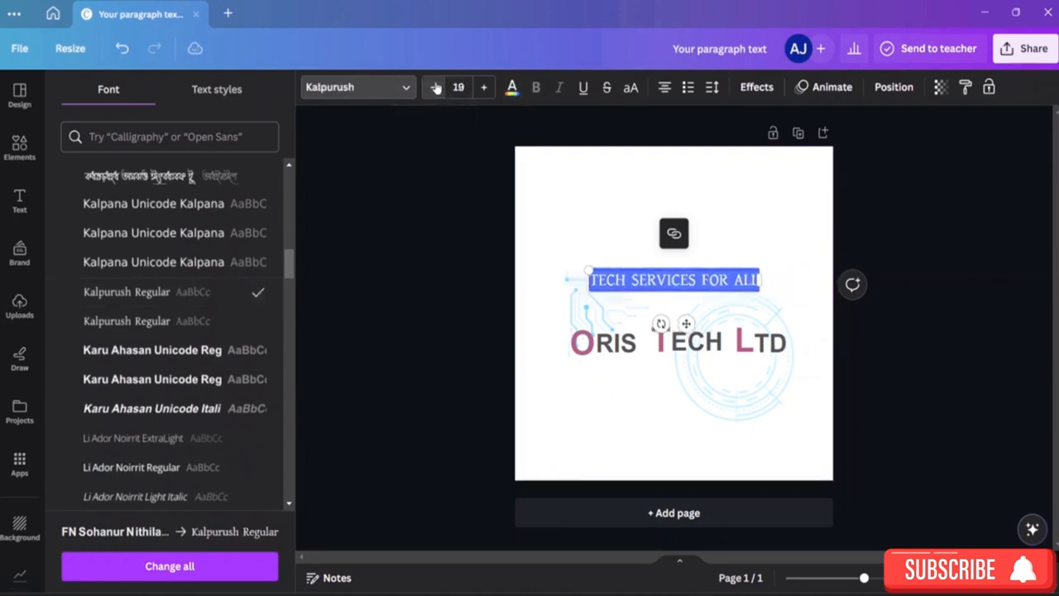
left_click(433, 87)
left_click(433, 87)
left_click(433, 87)
left_click(434, 87)
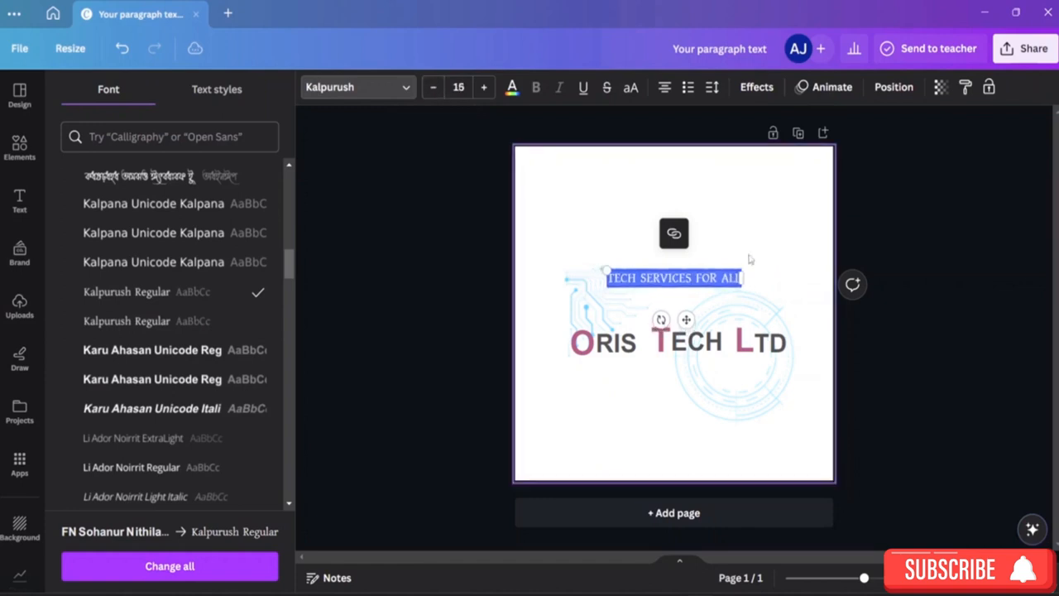
left_click(512, 88)
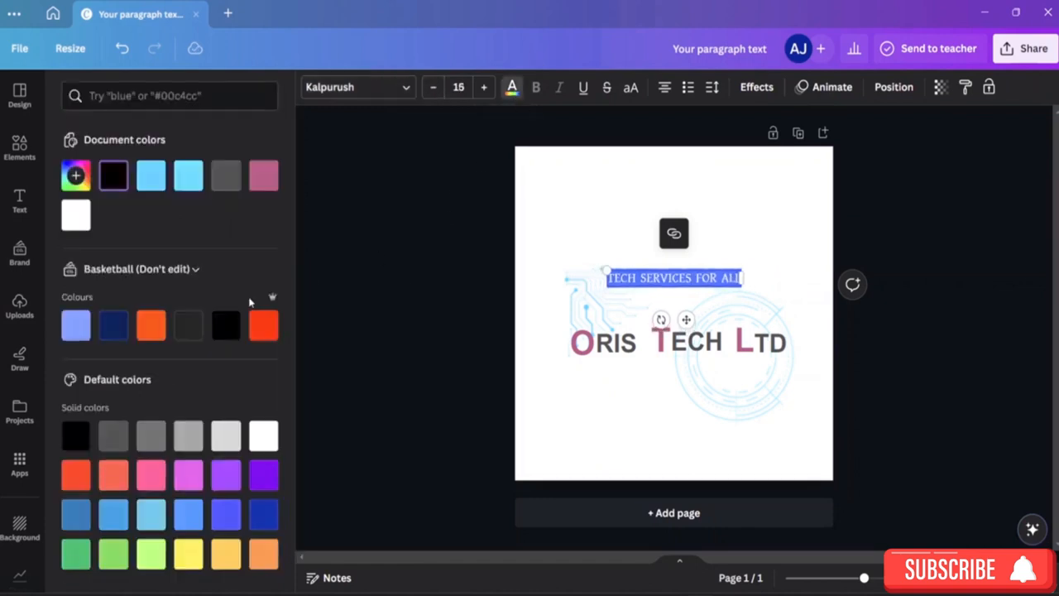
left_click(190, 515)
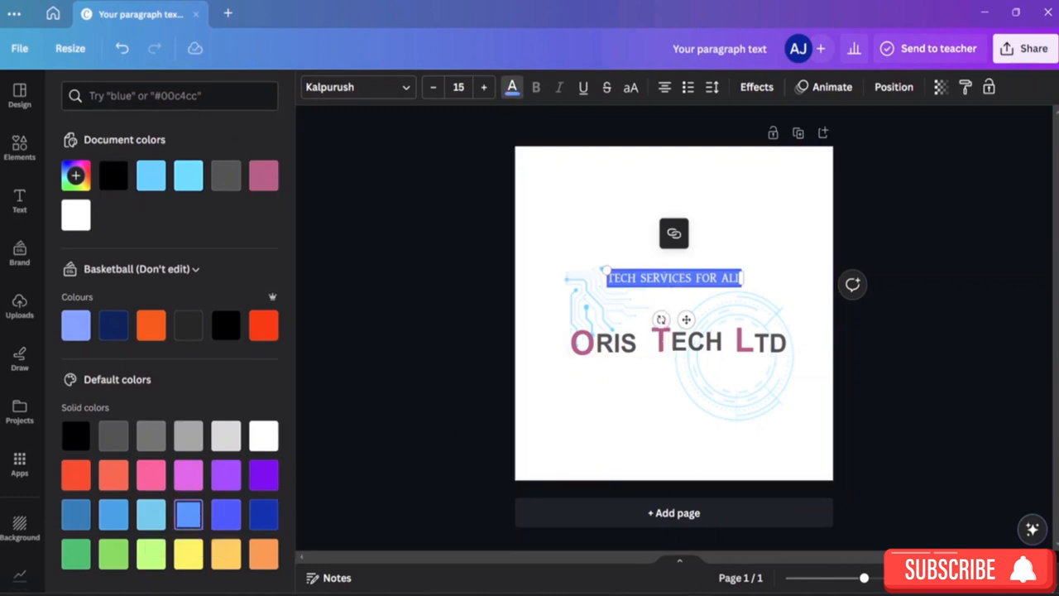
Move the tagline from above the company name to directly beneath it
left_click(19, 359)
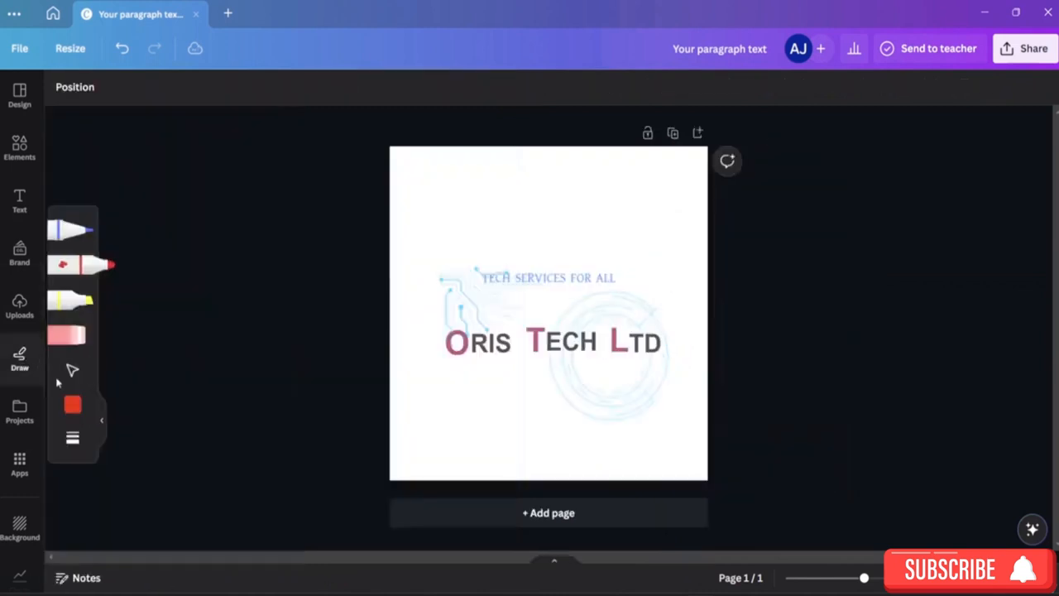
left_click(72, 371)
mouse_move(579, 279)
left_mouse_down()
mouse_move(614, 398)
mouse_move(601, 381)
left_mouse_up()
left_click_drag(597, 377, 592, 372)
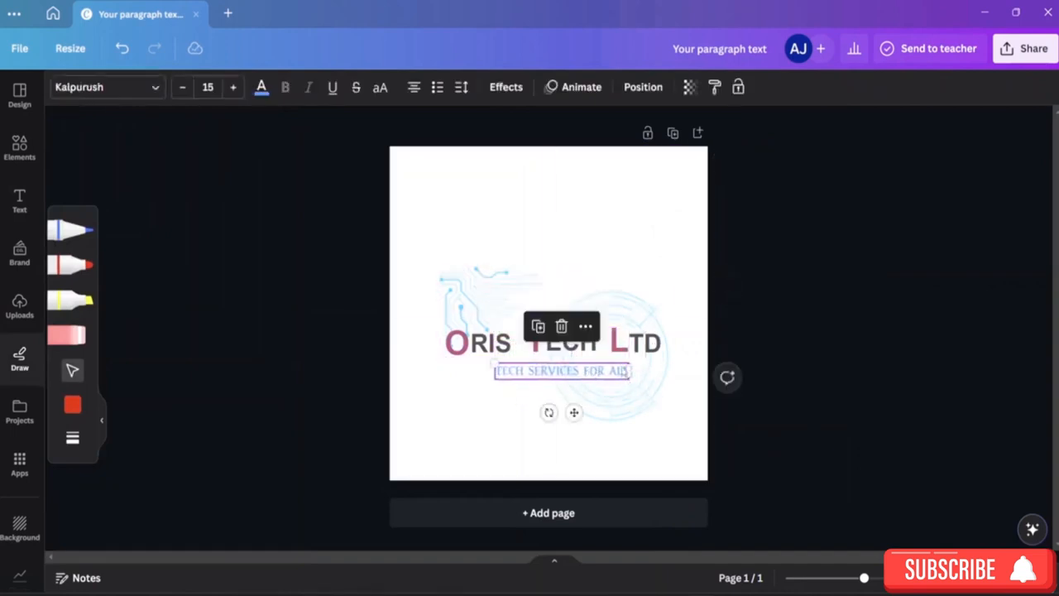
Recolour the whole tagline with the red from the Basketball brand colours
left_click(607, 372)
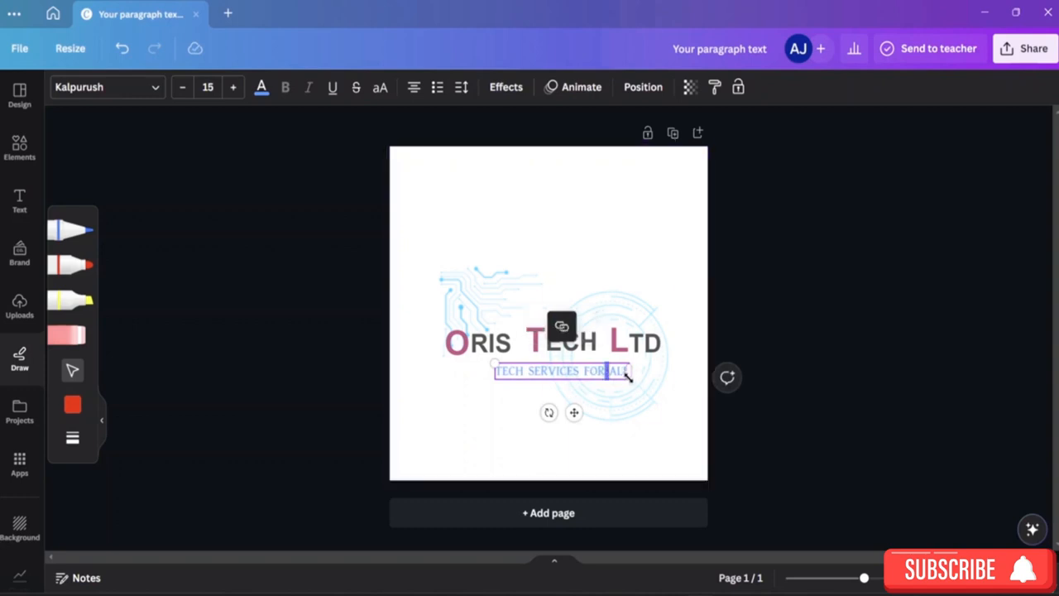
left_click_drag(629, 372, 494, 372)
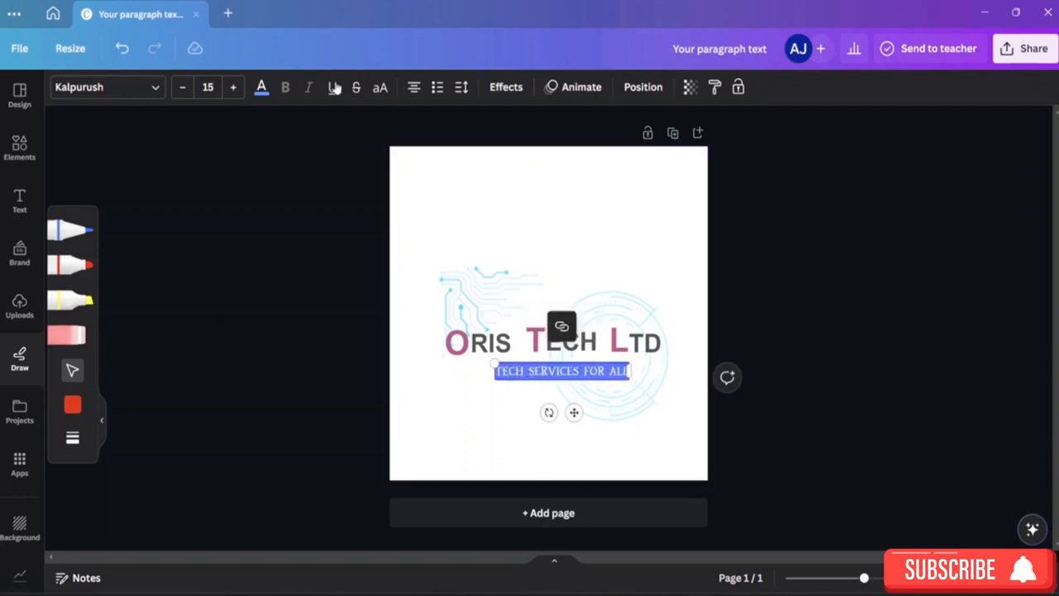
left_click(262, 87)
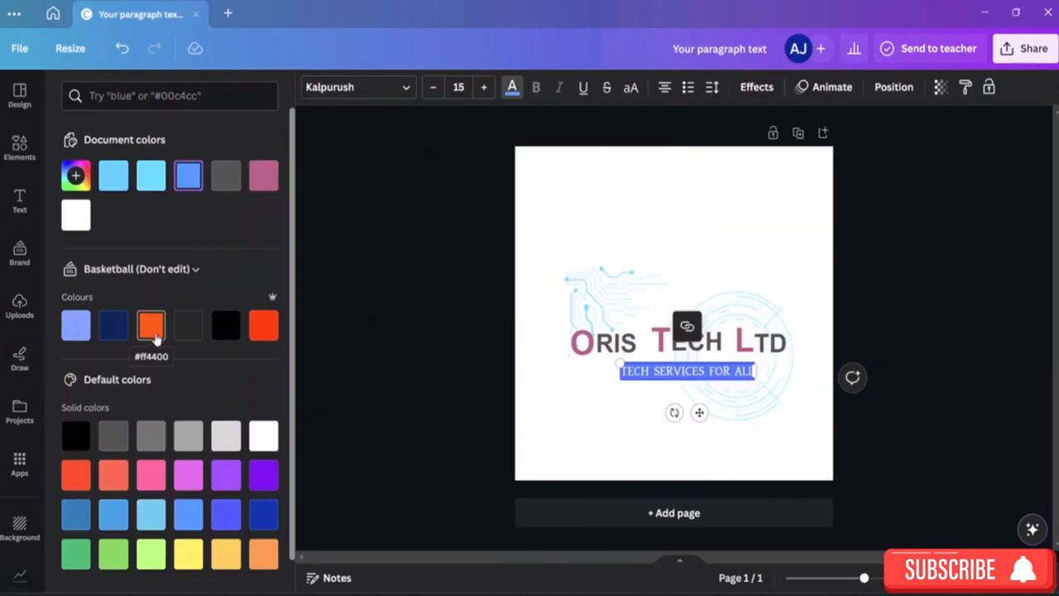
left_click(267, 325)
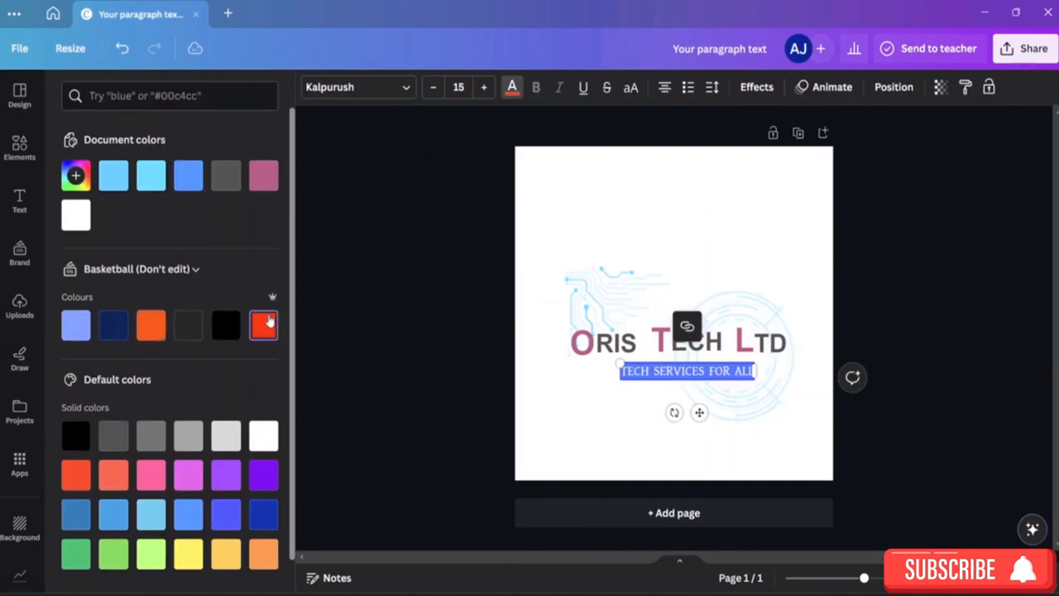
left_click(439, 383)
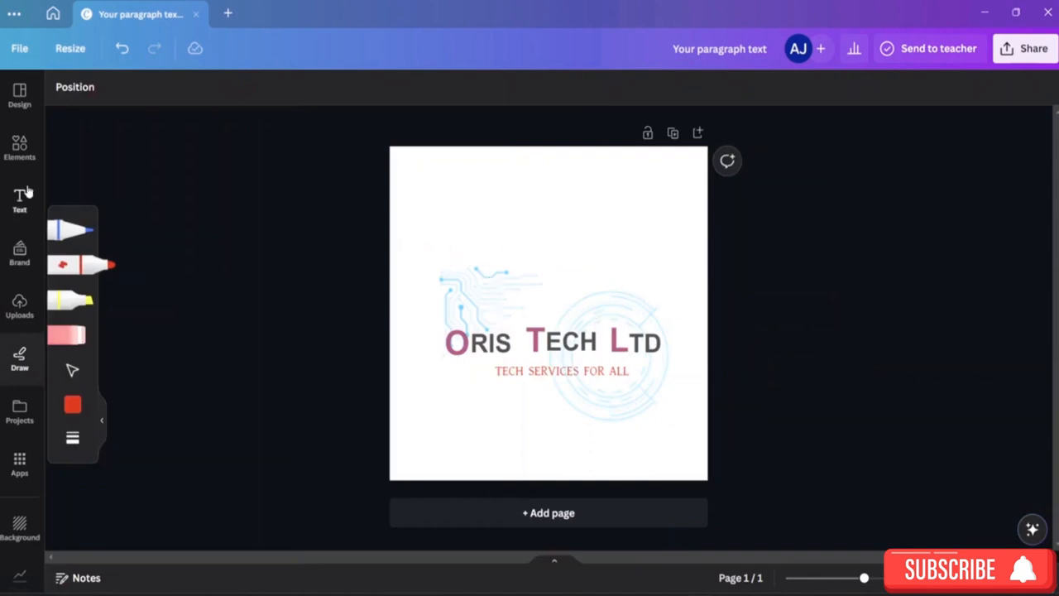
Select all the logo's text and graphics together and move them up to the centre of the page
left_click(72, 370)
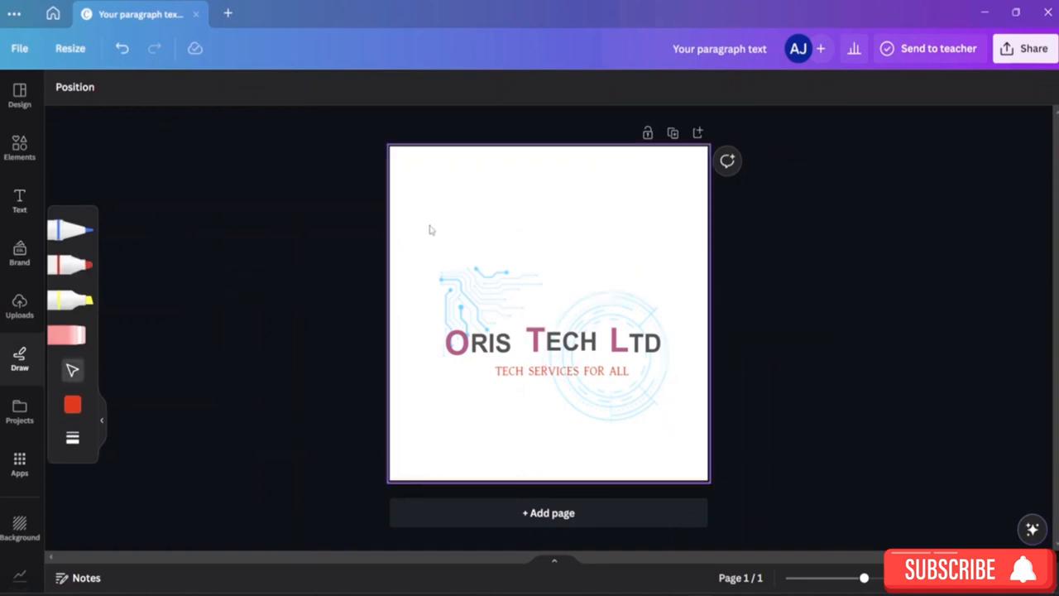
left_click_drag(430, 230, 683, 460)
mouse_move(621, 386)
left_mouse_down()
mouse_move(619, 394)
mouse_move(631, 382)
left_mouse_up()
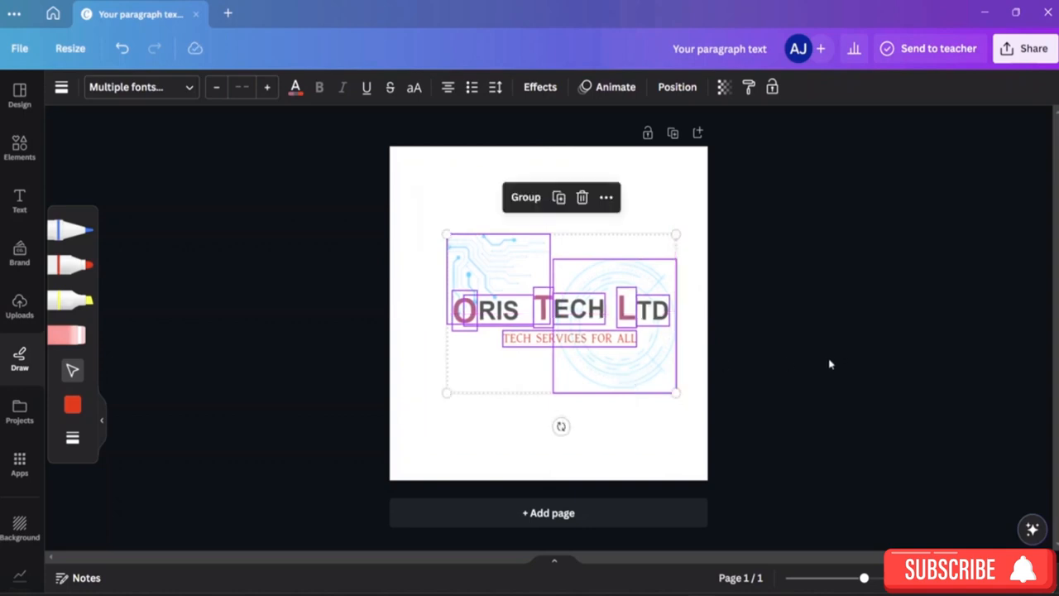
Examine the circuit graphic's transparency setting and the element animations available for it
left_click(539, 166)
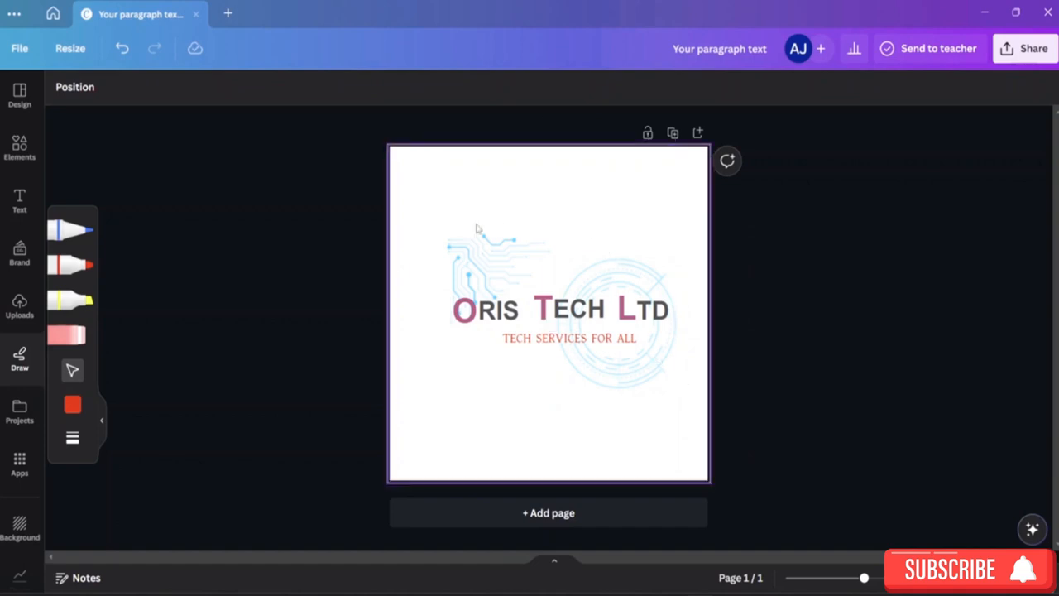
left_click(511, 261)
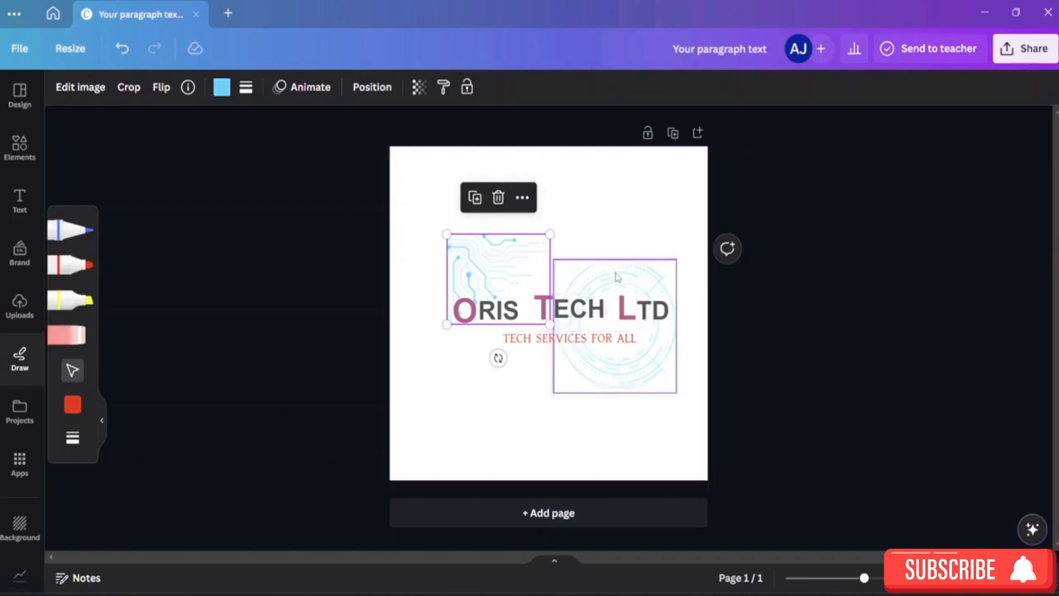
left_click(419, 88)
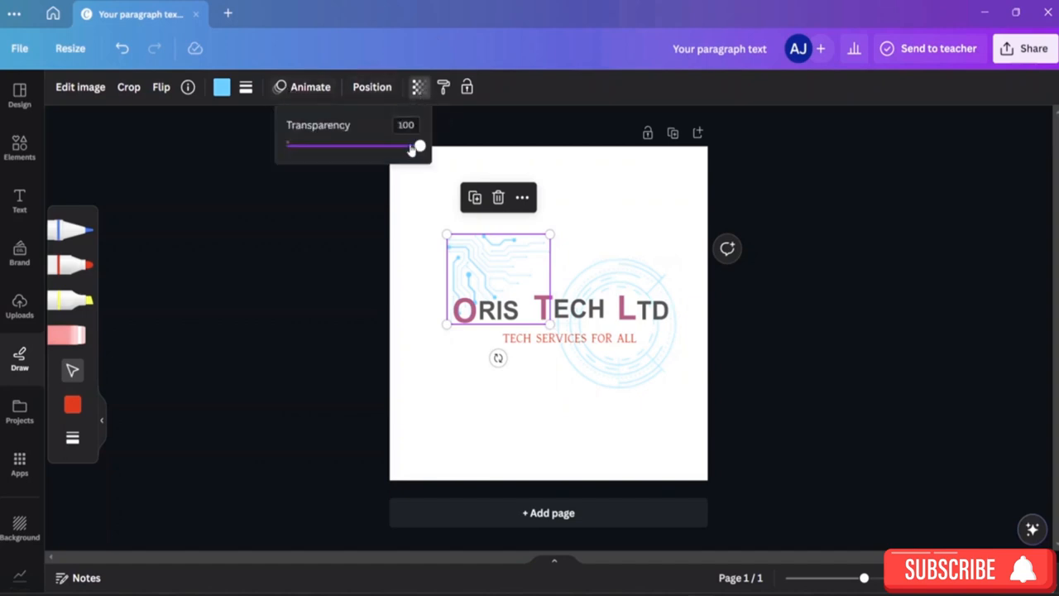
mouse_move(419, 145)
left_mouse_down()
mouse_move(361, 147)
mouse_move(421, 146)
left_mouse_up()
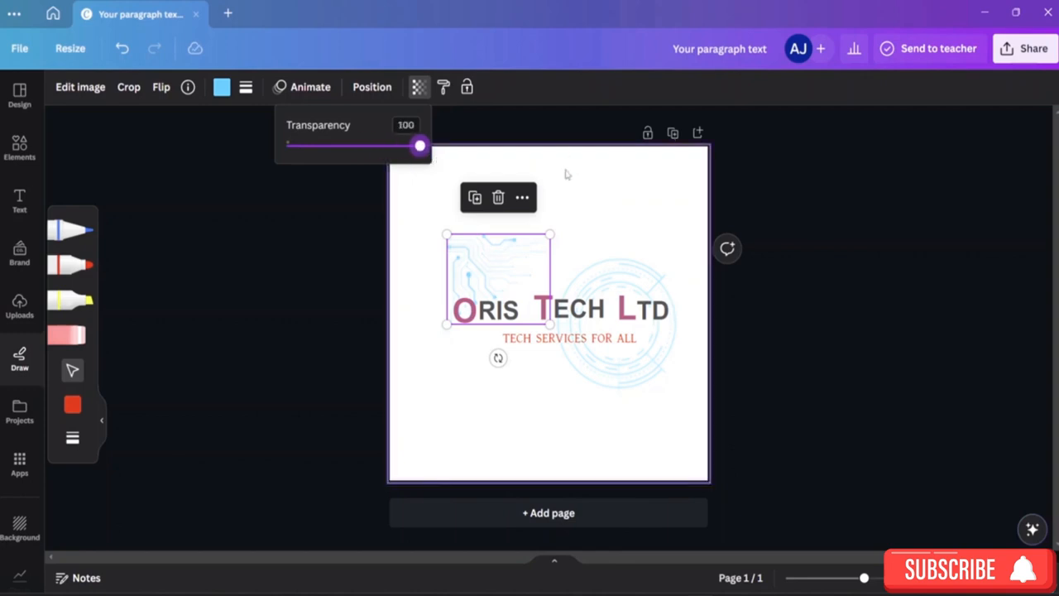
left_click(583, 185)
left_click(575, 180)
left_click(488, 230)
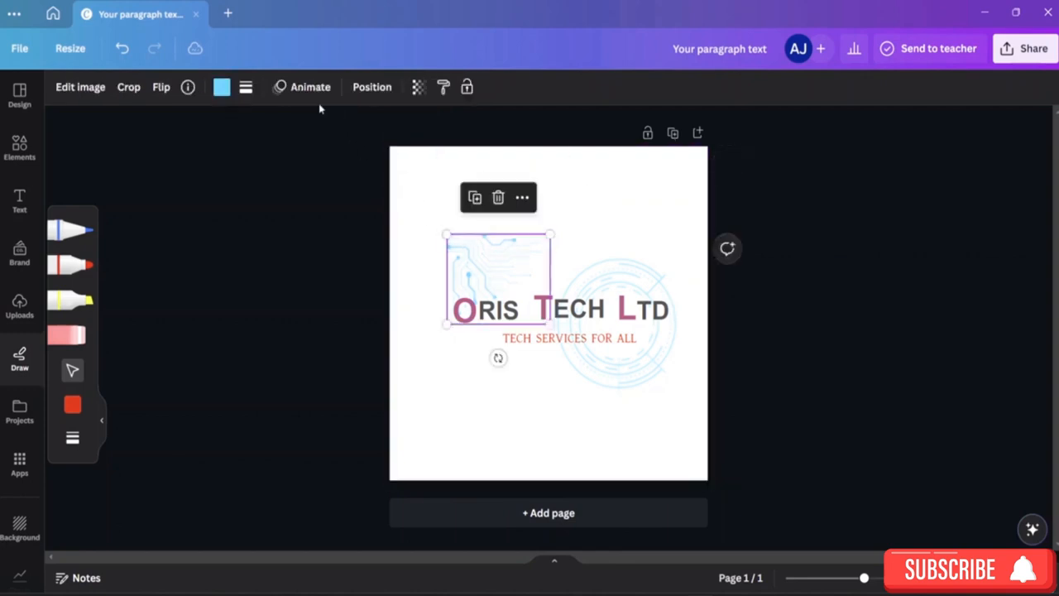
left_click(299, 88)
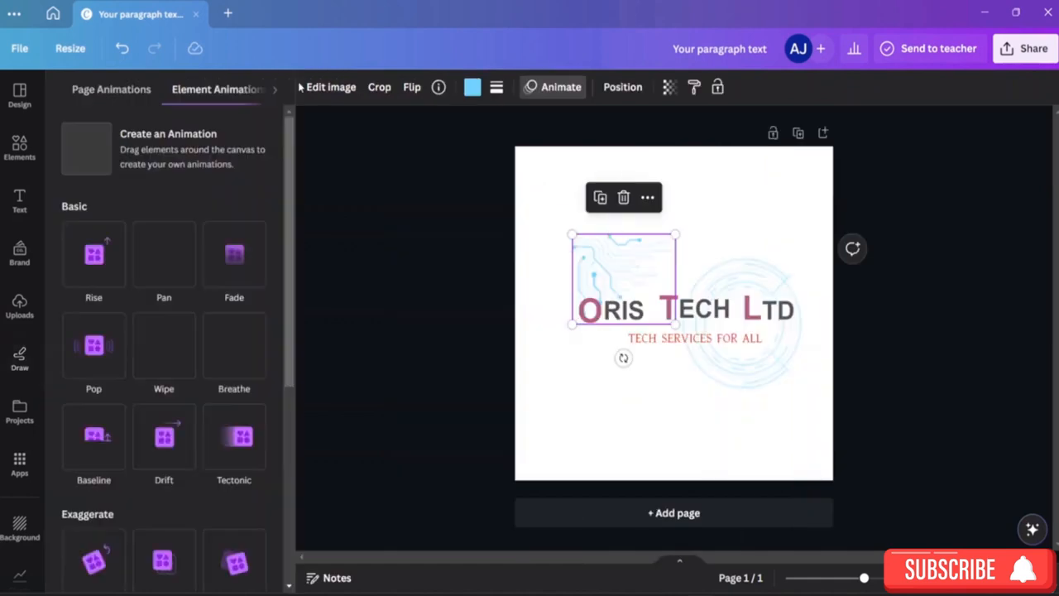
left_click(313, 155)
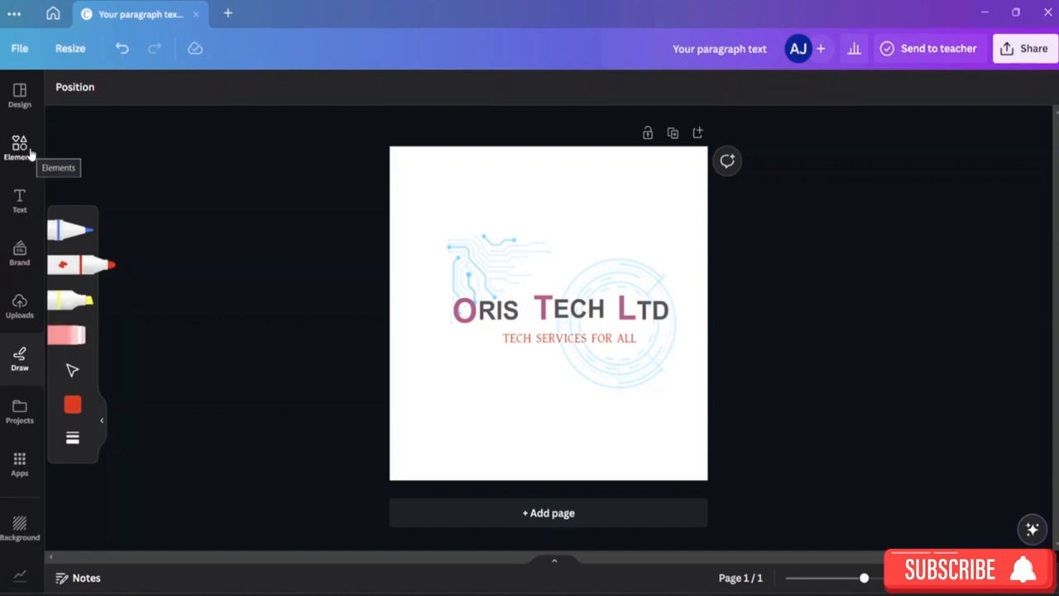
Look through the design's sharing choices, including the download settings and the full list of publishing options
left_click(1008, 58)
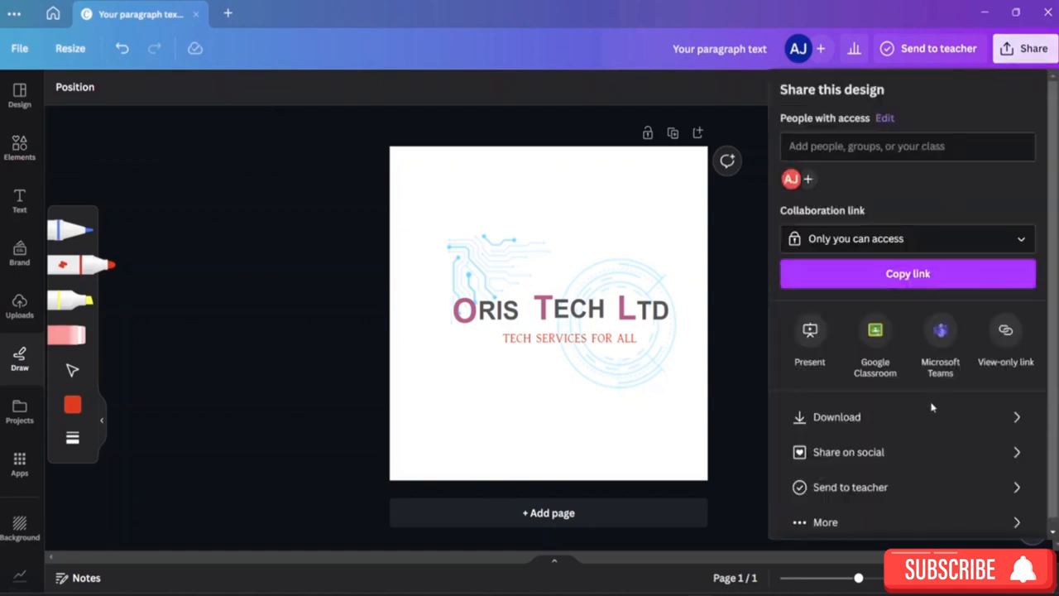
left_click(985, 420)
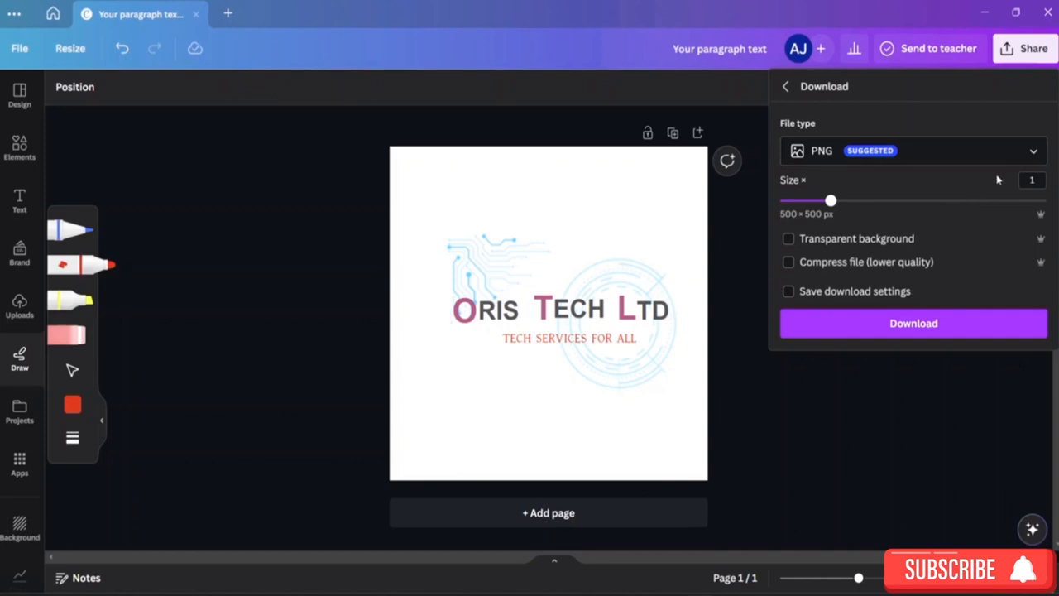
left_click(785, 86)
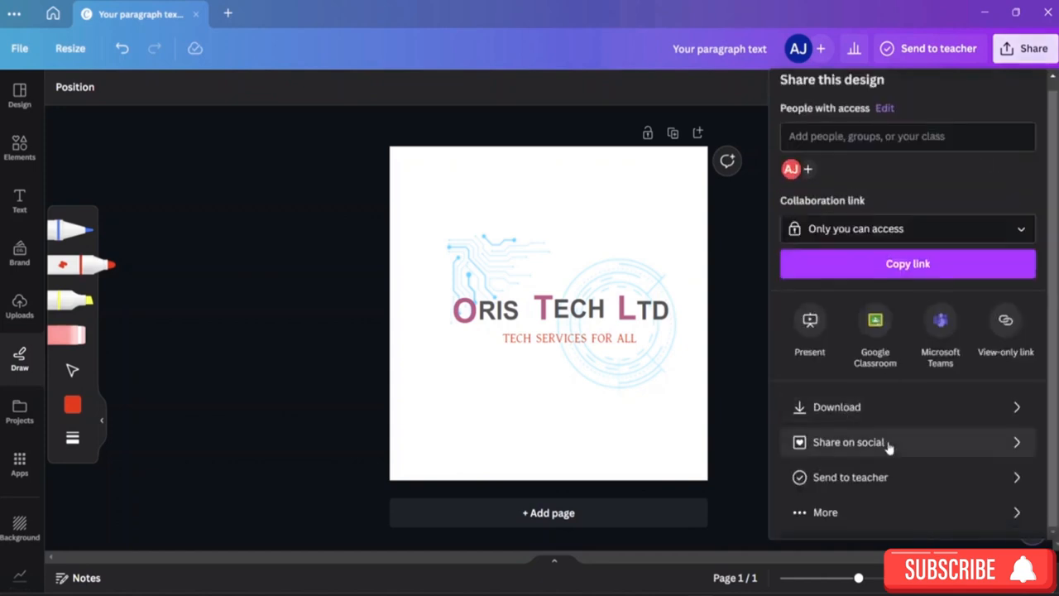
left_click(836, 522)
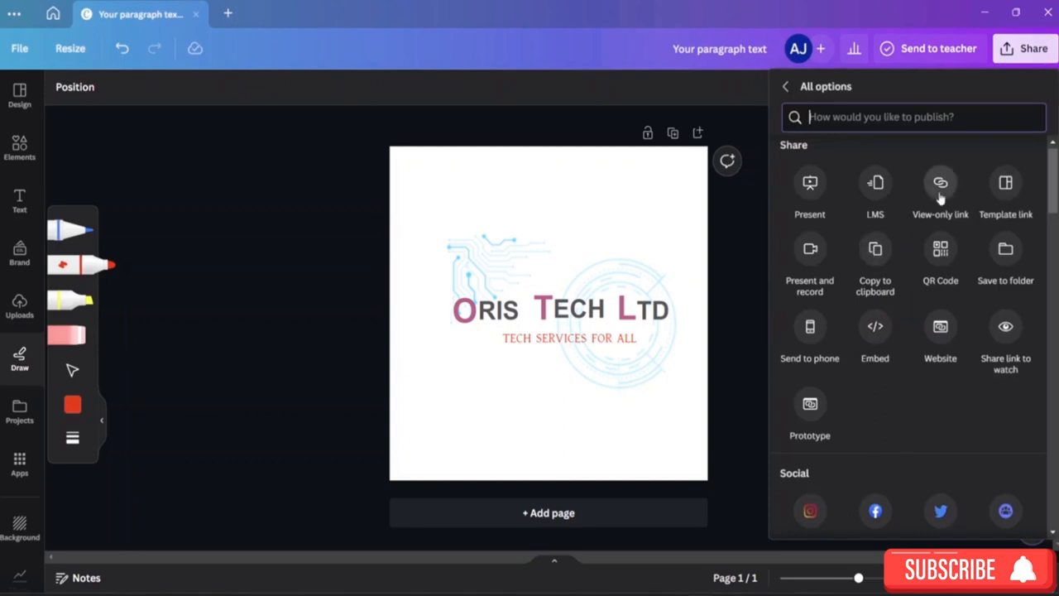
scroll(893, 268, "down", 7)
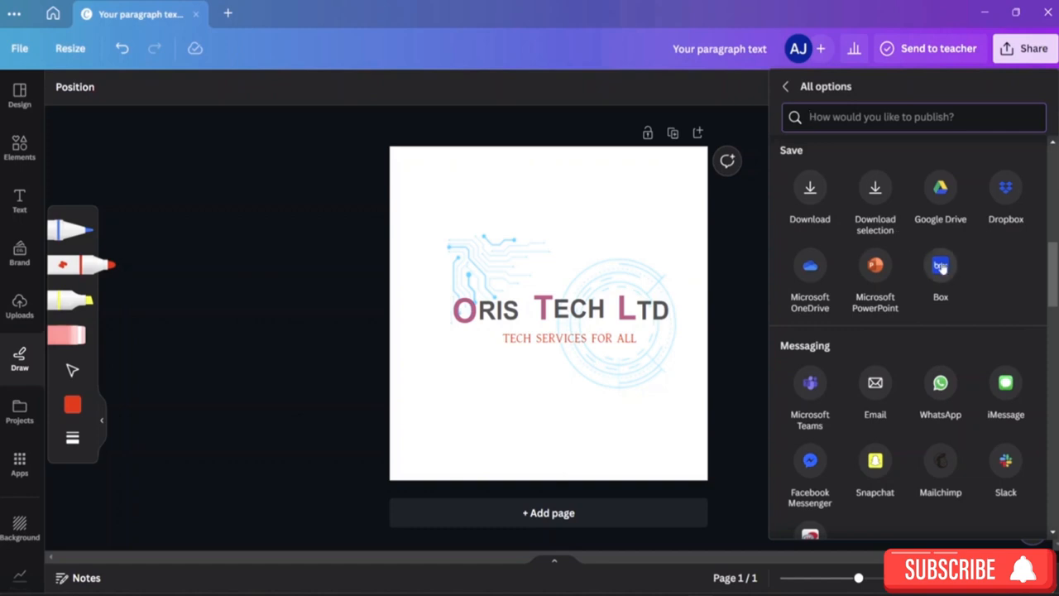
scroll(901, 311, "down", 4)
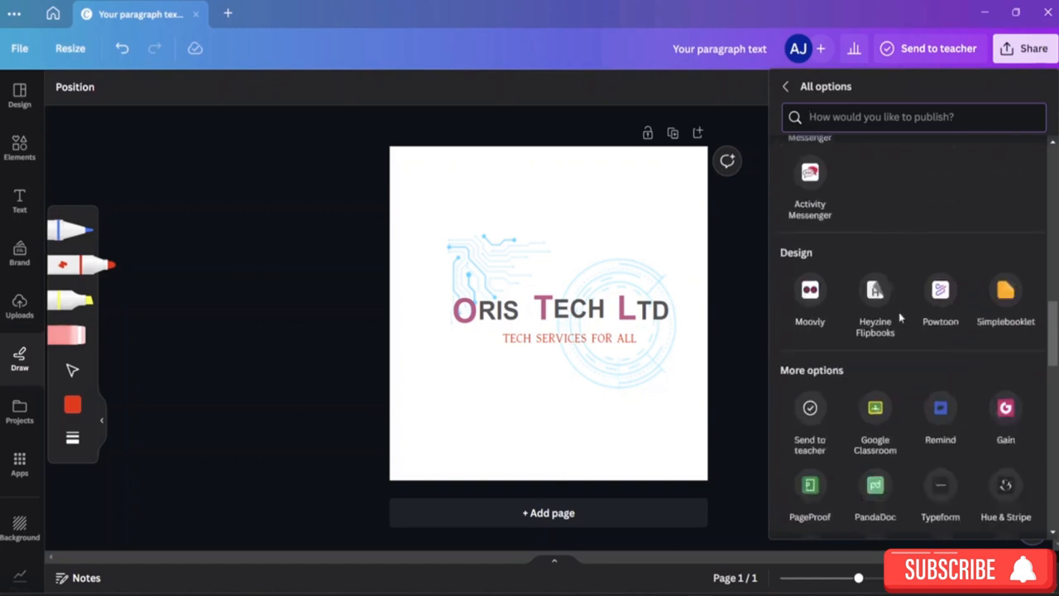
scroll(900, 316, "down", 15)
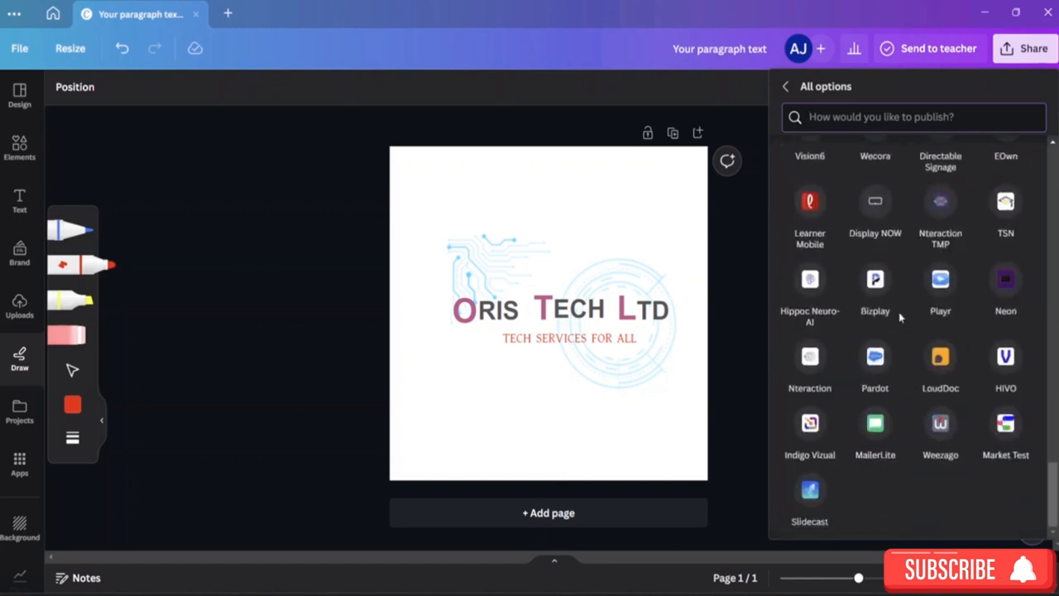
scroll(901, 317, "up", 15)
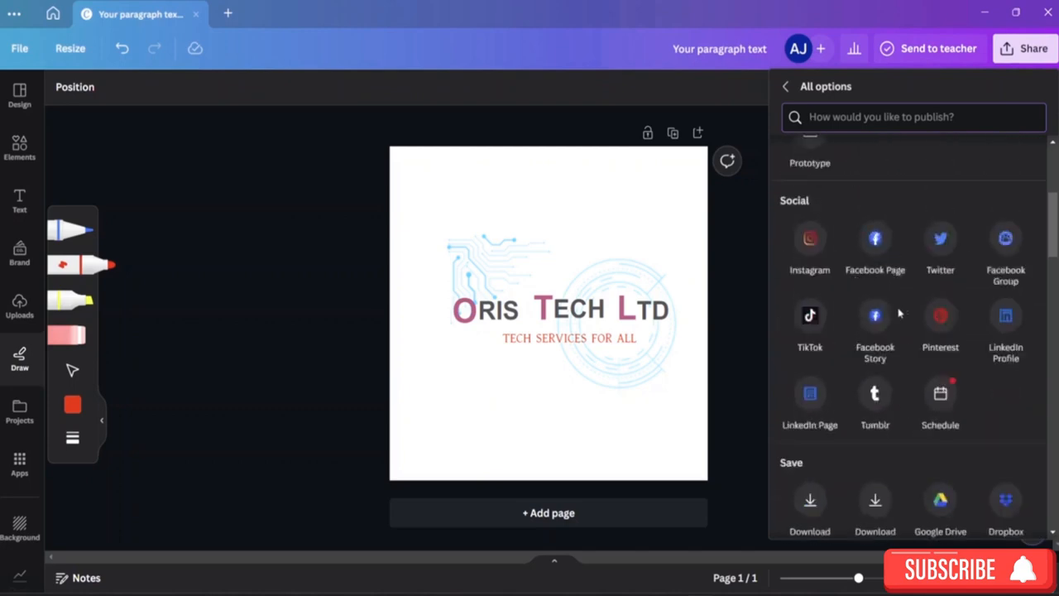
scroll(900, 313, "up", 4)
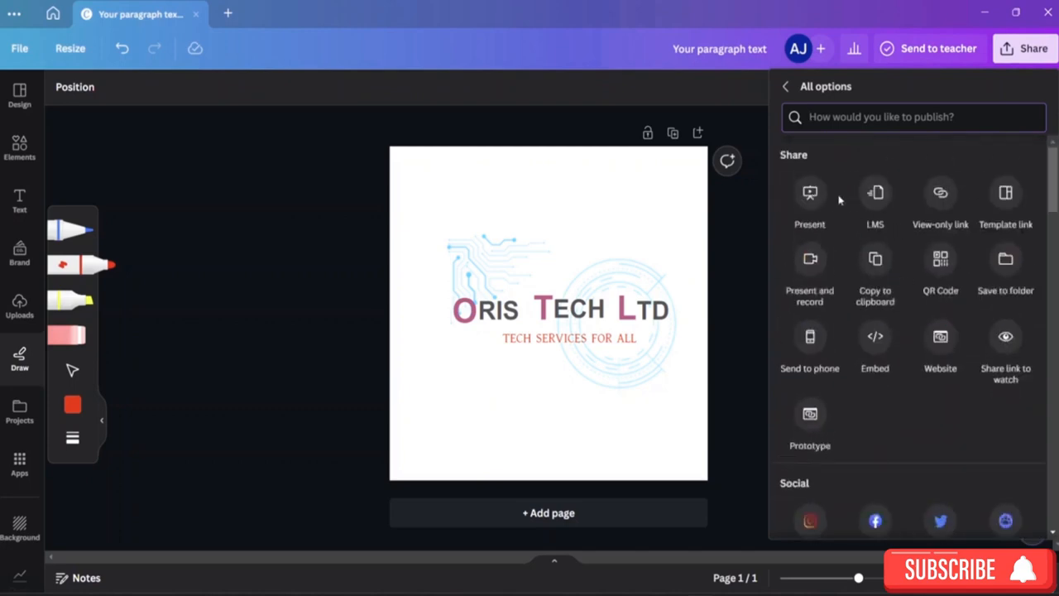
Present the logo design full screen to preview it, and return to the editor
left_click(816, 198)
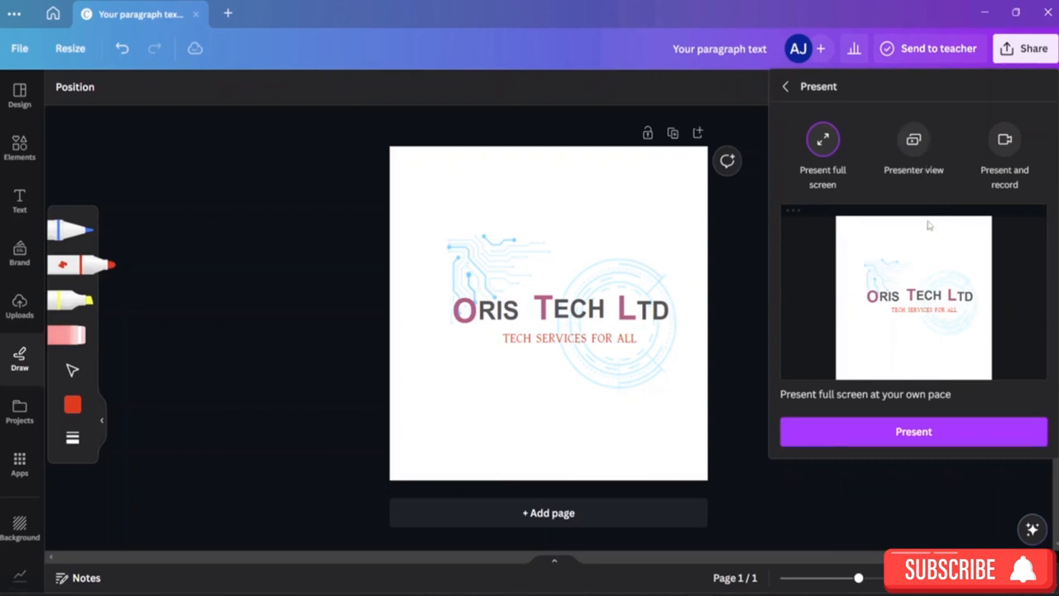
left_click(913, 431)
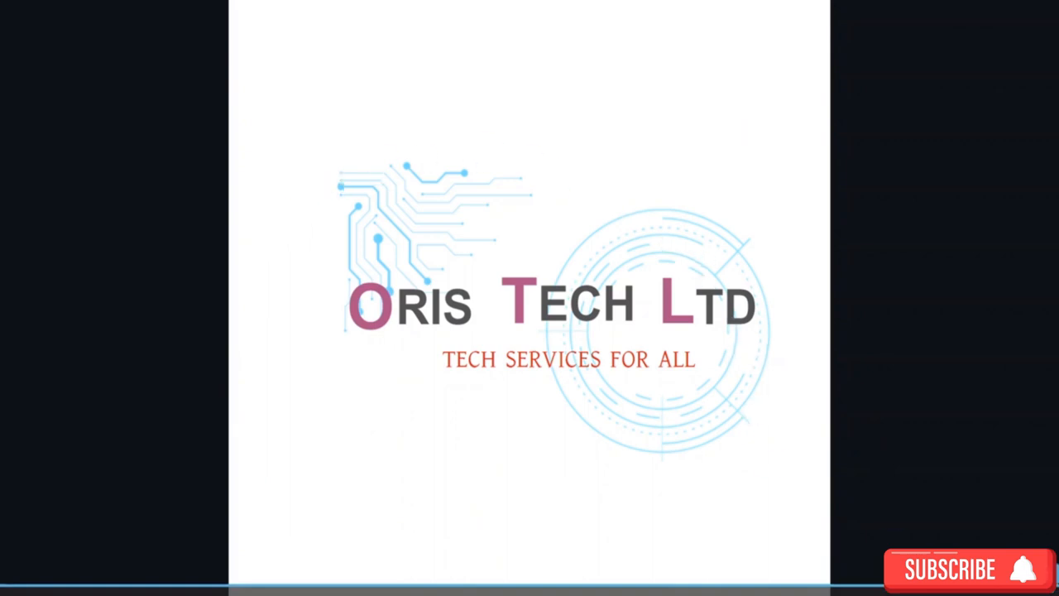
key("Escape")
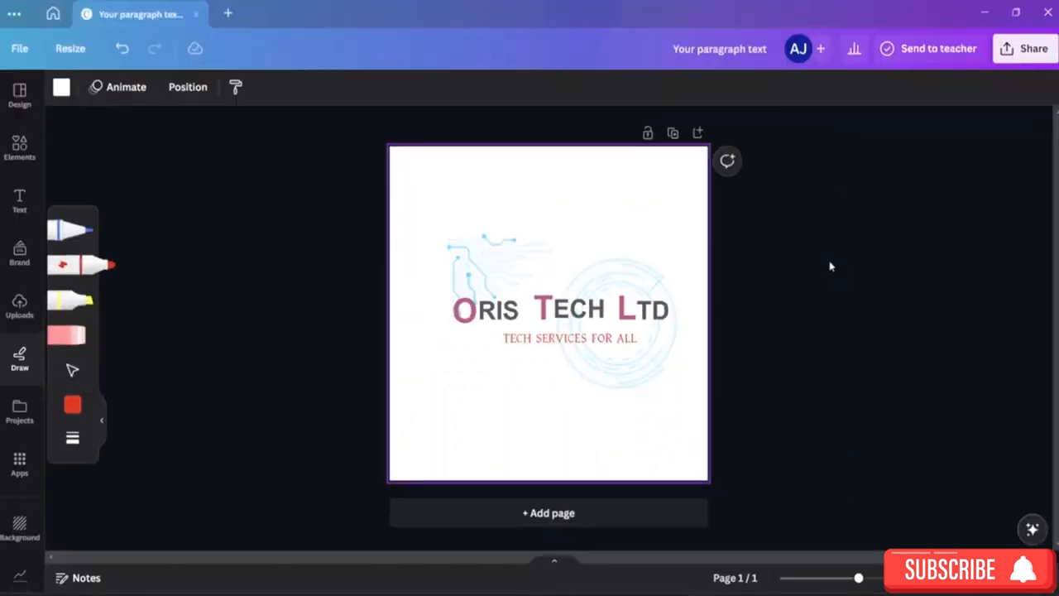
Download the logo as a PNG with a transparent background
left_click(1024, 48)
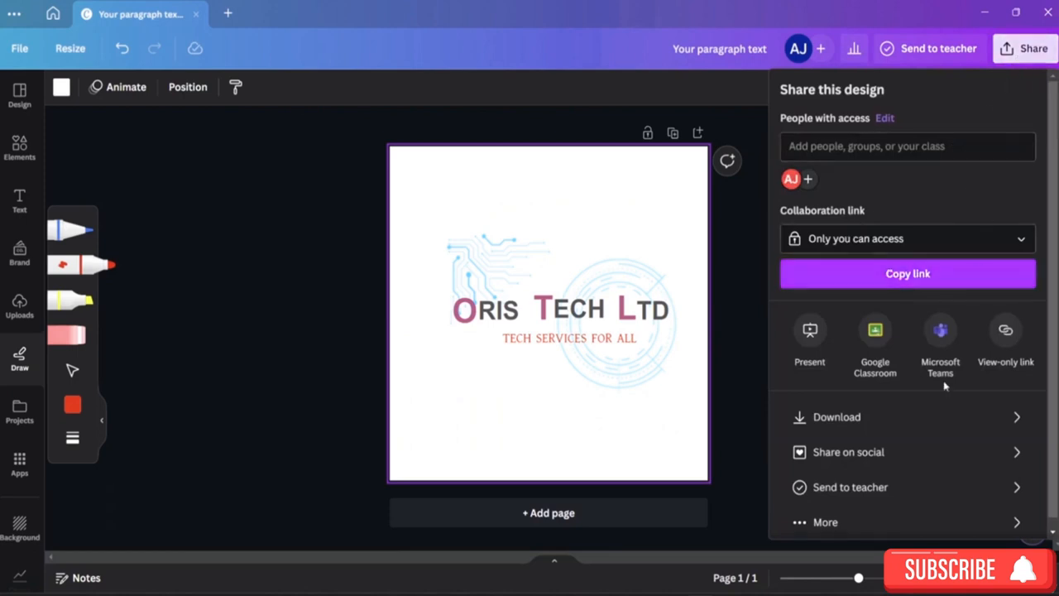
left_click(801, 416)
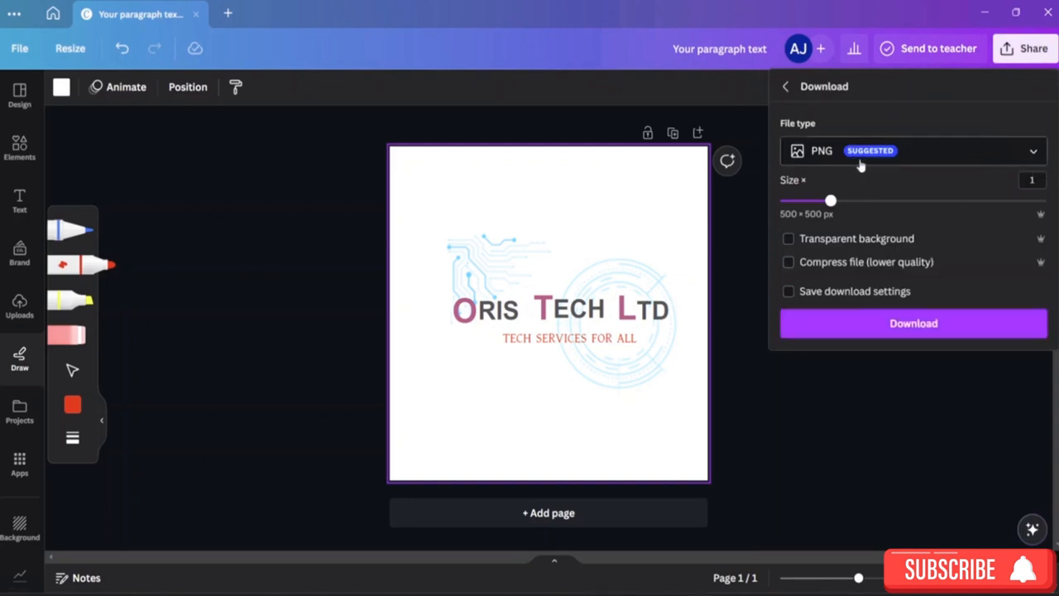
left_click(1036, 155)
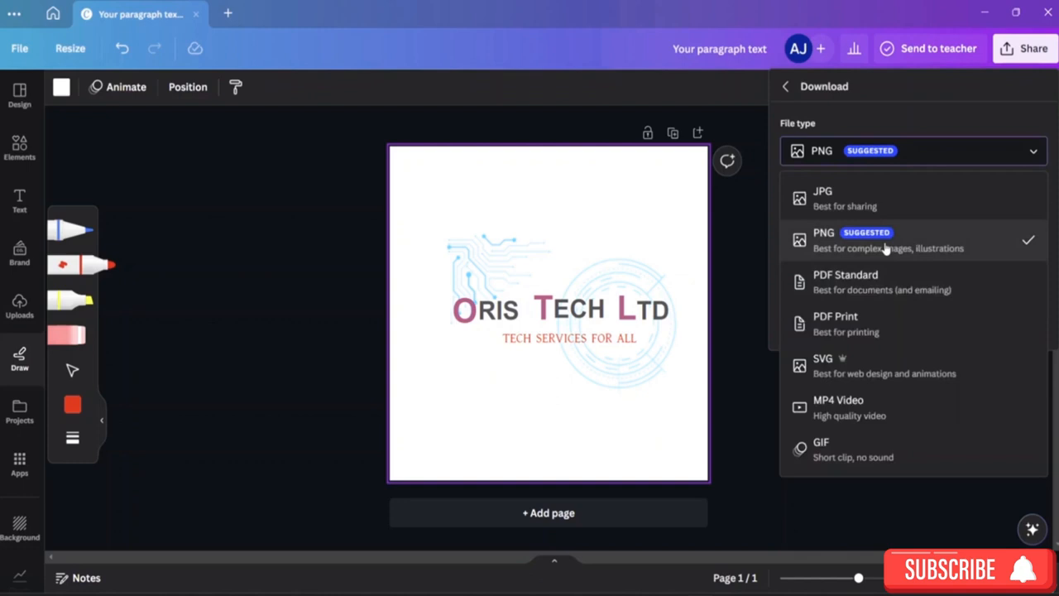
left_click(955, 247)
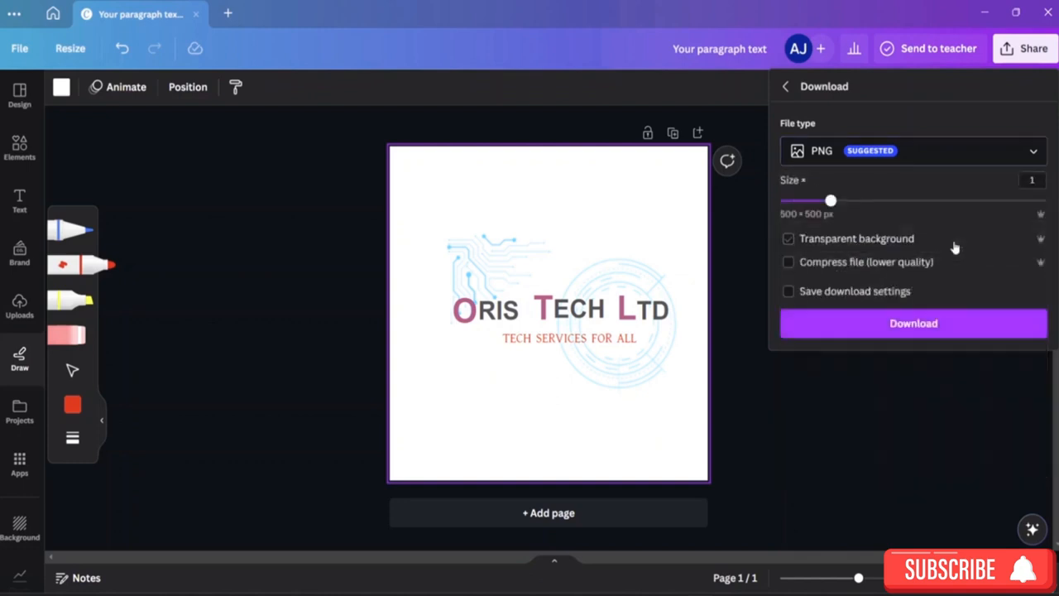
left_click(788, 239)
left_click(881, 323)
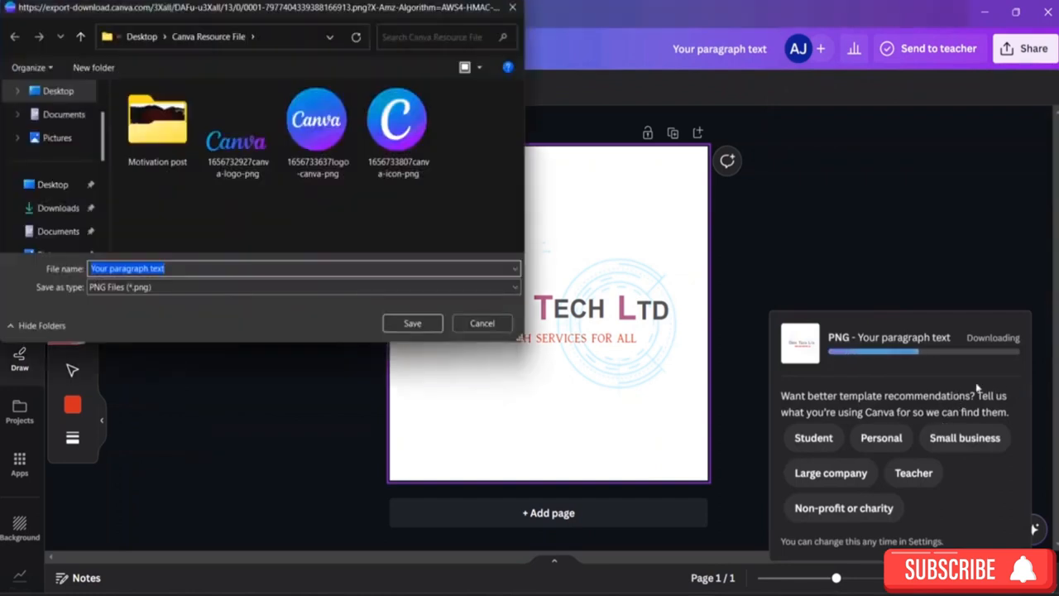
Name the downloaded file "Logo in Canva" and save it in the Canva Resource File folder
left_click(169, 268)
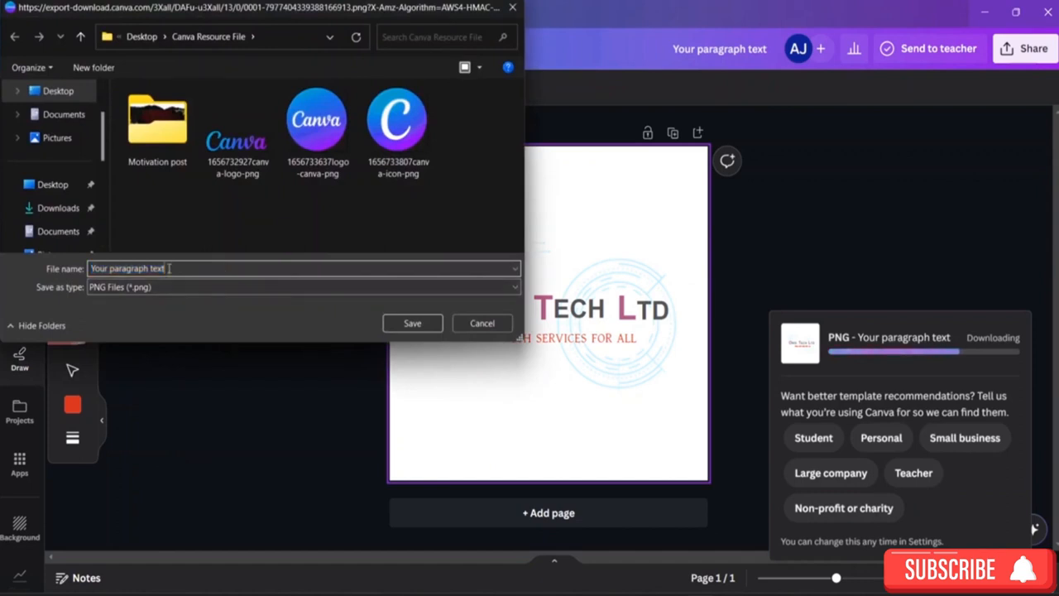
key("BackSpace")
key("BackSpace")
key("BackSpace")
key("BackSpace")
key("BackSpace")
key("BackSpace")
key("BackSpace")
key("BackSpace")
key("BackSpace")
key("BackSpace")
key("BackSpace")
key("BackSpace")
key("BackSpace")
key("BackSpace")
key("BackSpace")
key("BackSpace")
key("BackSpace")
key("BackSpace")
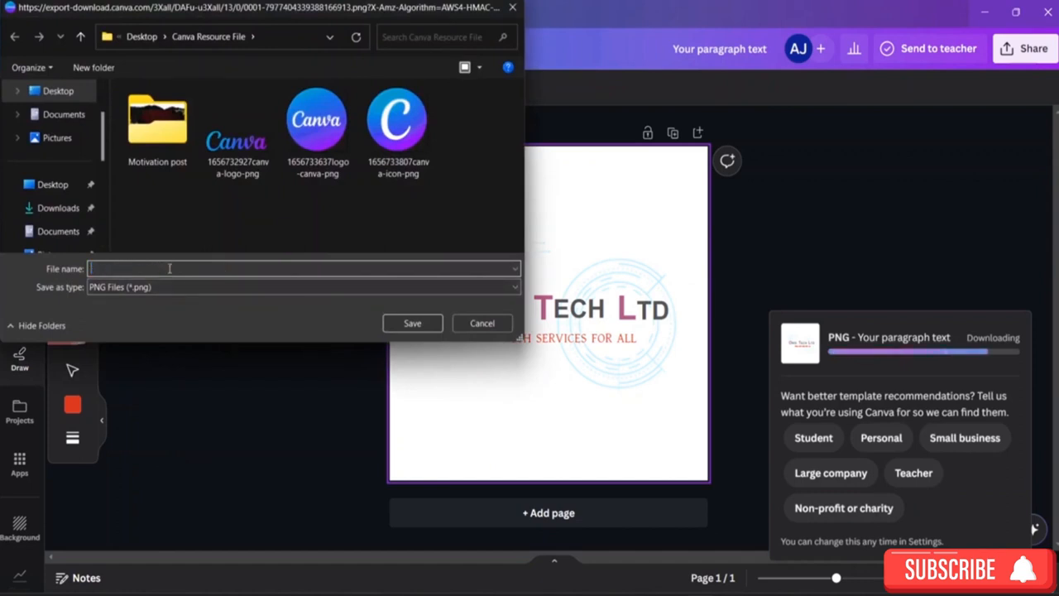
type("LO")
key("BackSpace")
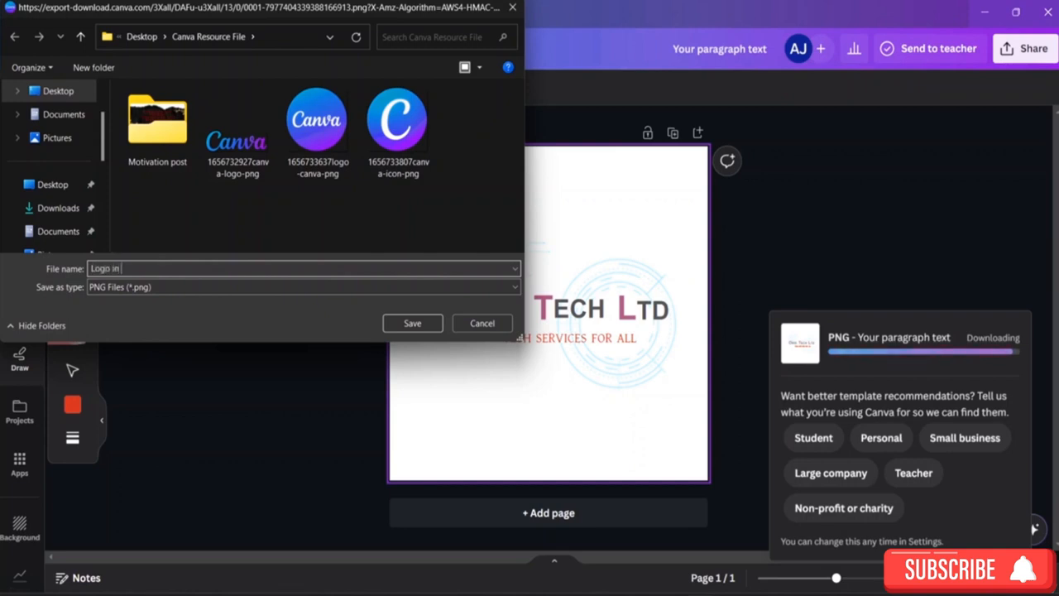
type("anva")
left_click(412, 323)
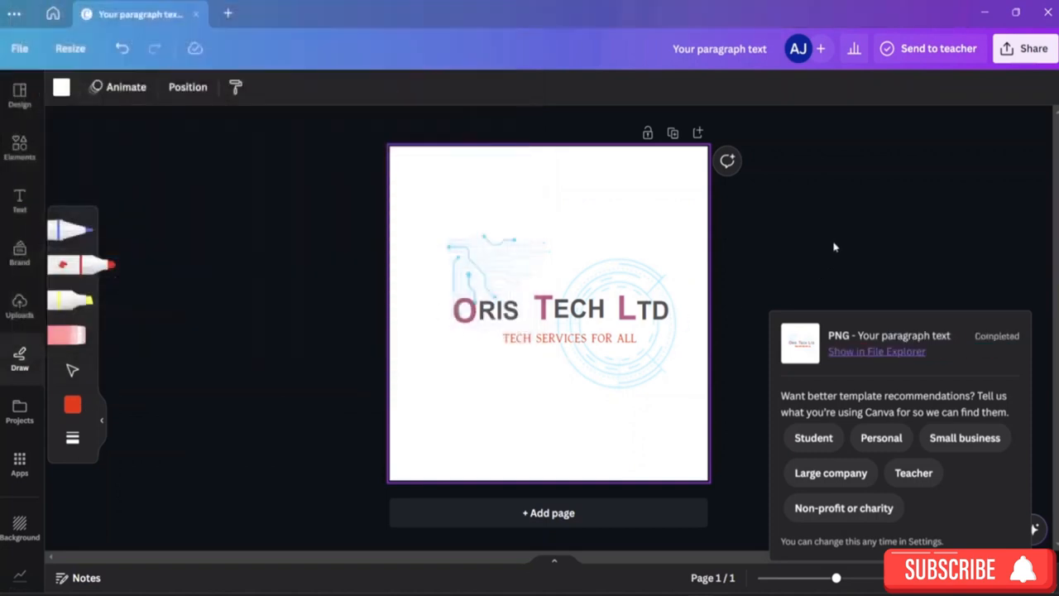
Switch to File Explorer, view the Logo in Canva image from the Canva Resource File folder, and close the viewer and folder
left_click(862, 232)
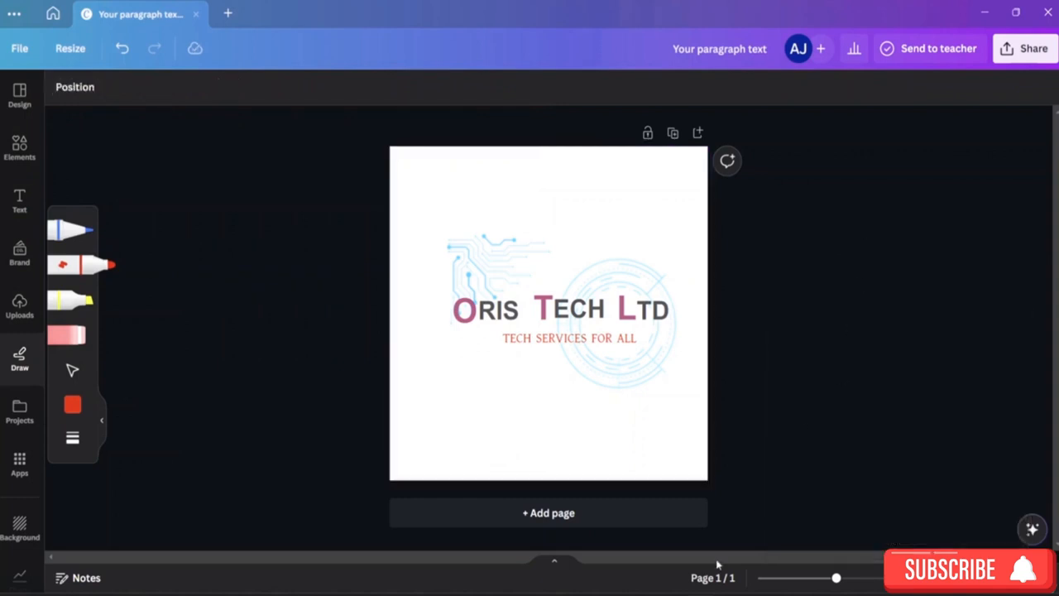
left_click(571, 590)
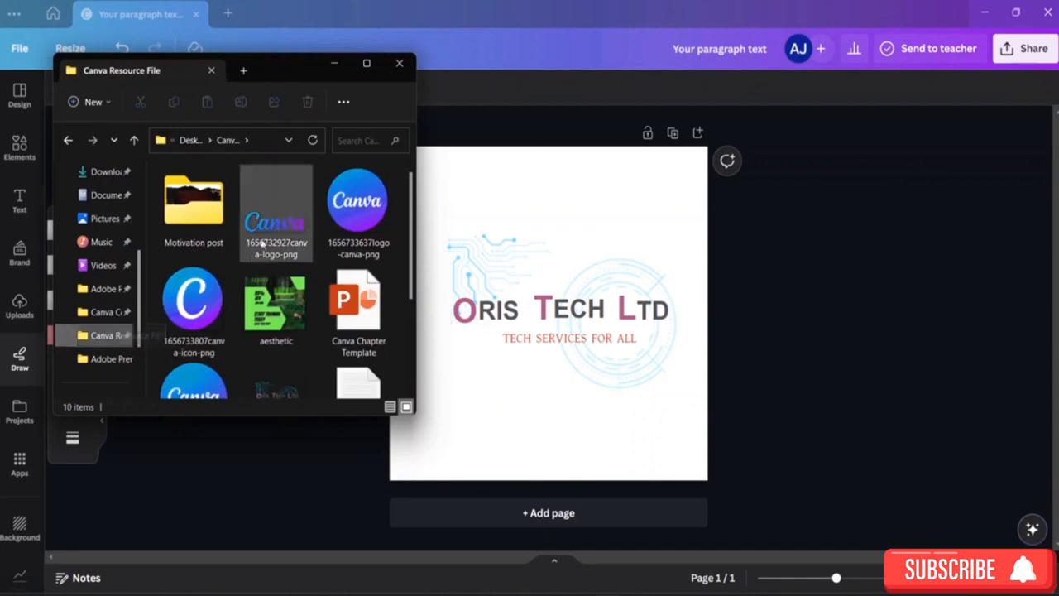
scroll(275, 240, "down", 3)
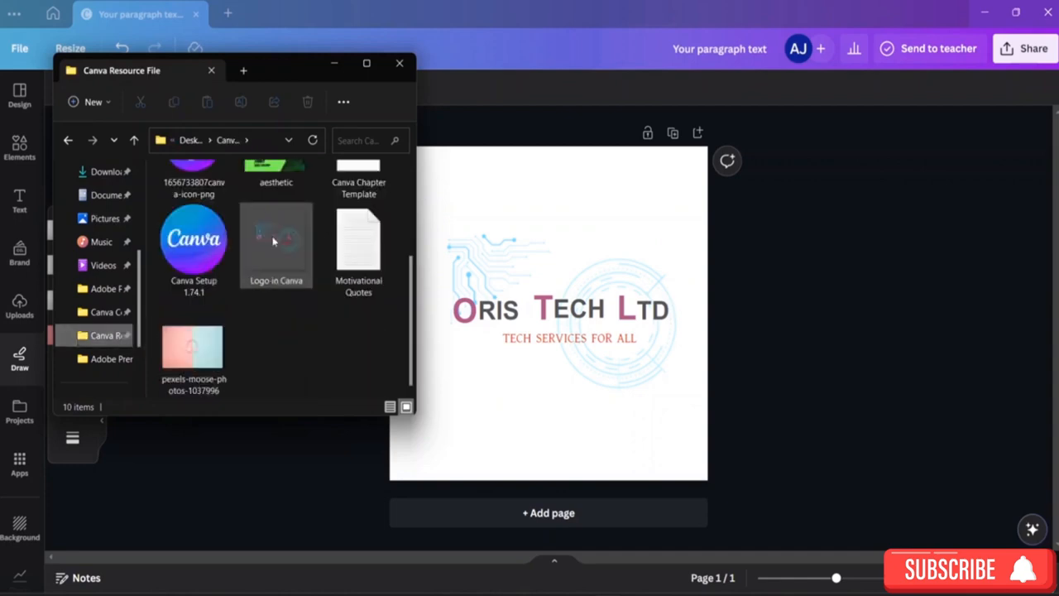
double_click(278, 259)
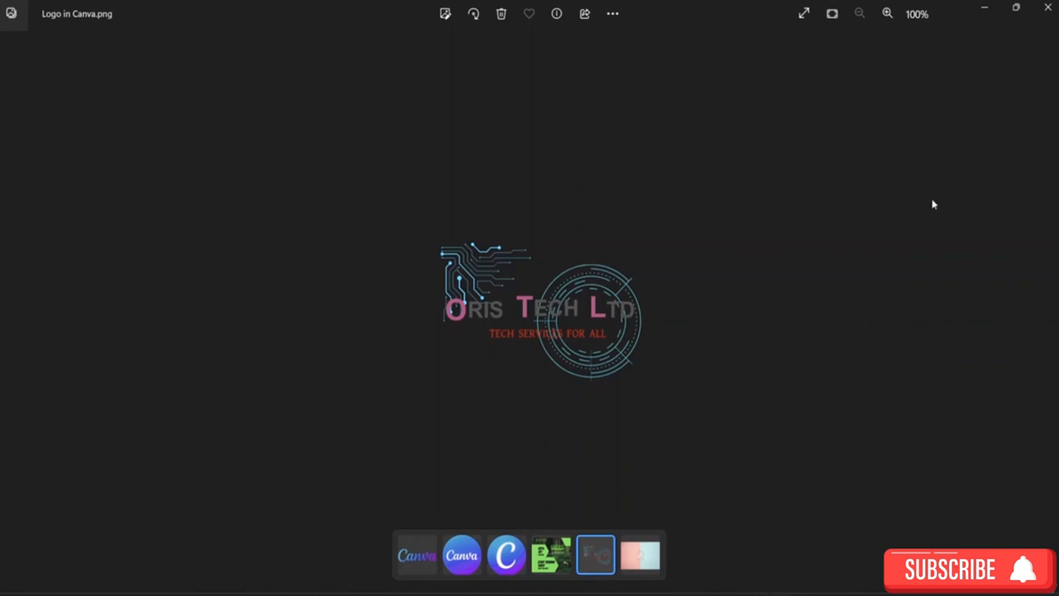
left_click(1048, 8)
left_click(399, 62)
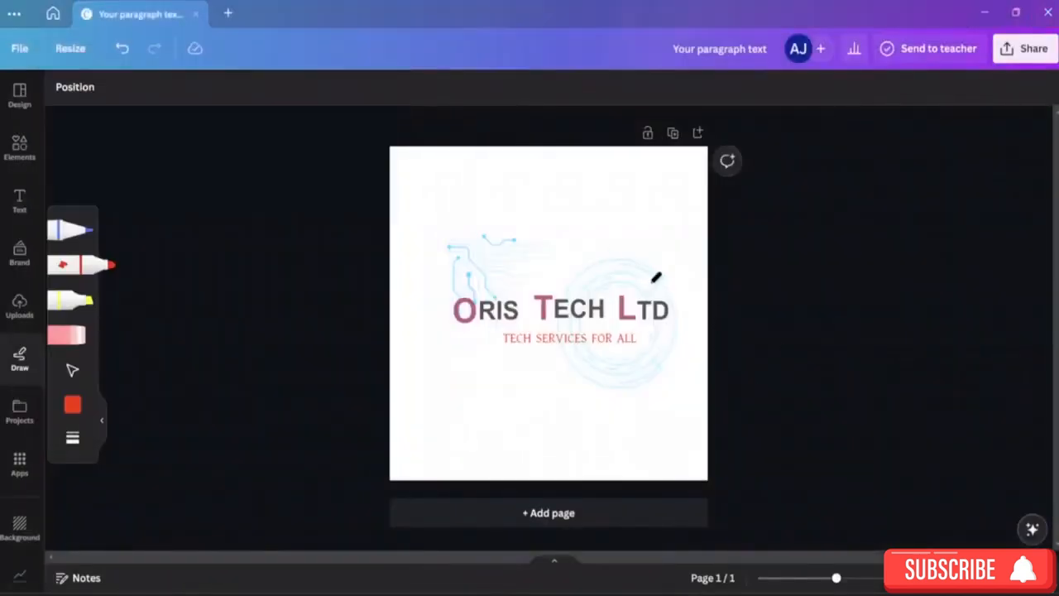
Browse the technology graphics in the elements library, including the related Technology icon graphics and photos
left_click(19, 146)
scroll(186, 314, "down", 5)
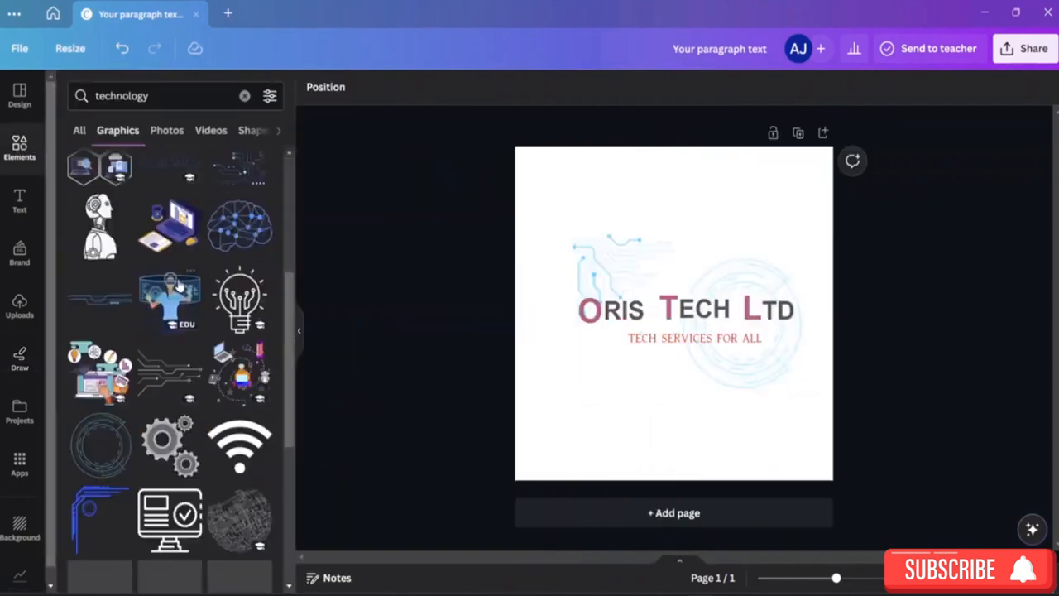
scroll(186, 332, "down", 10)
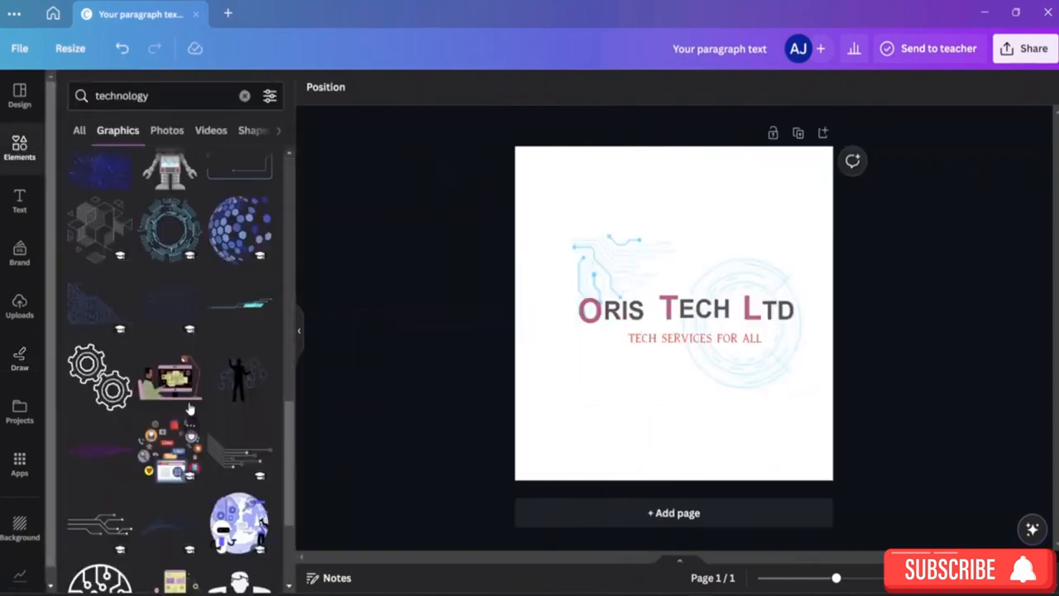
scroll(181, 376, "down", 10)
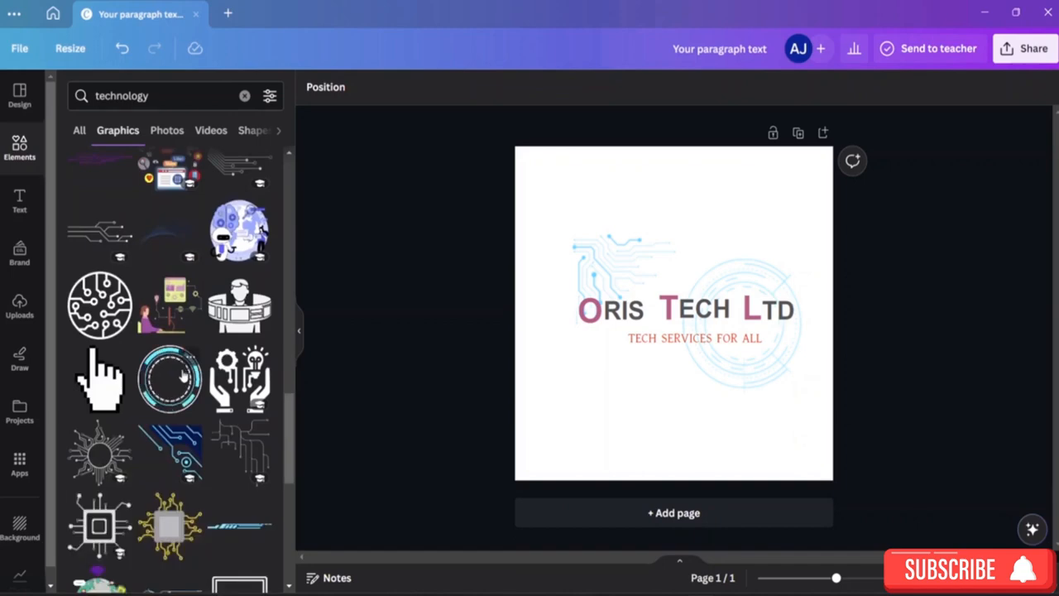
scroll(182, 374, "down", 5)
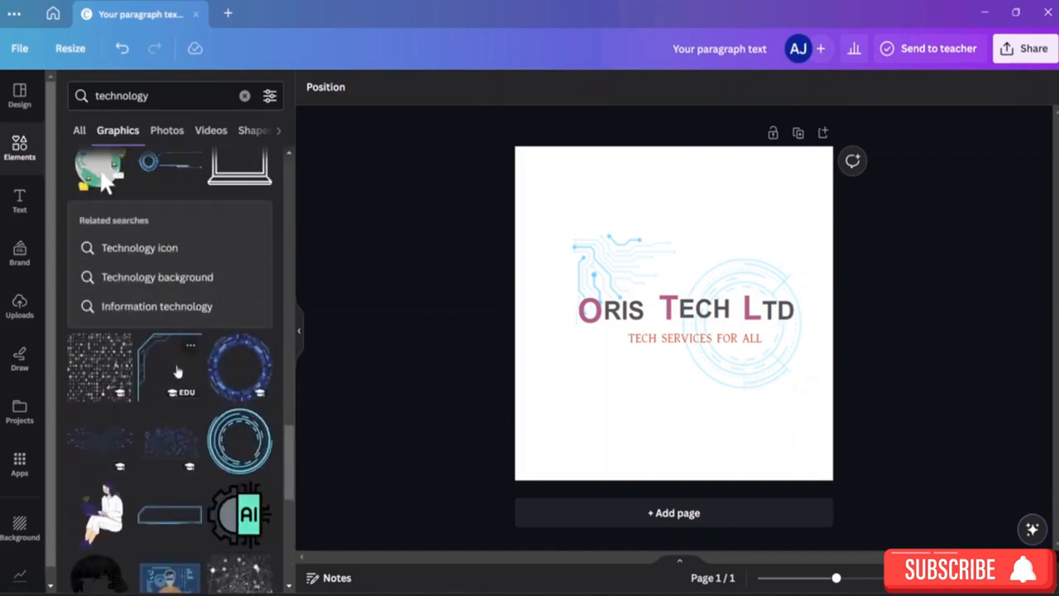
left_click(129, 249)
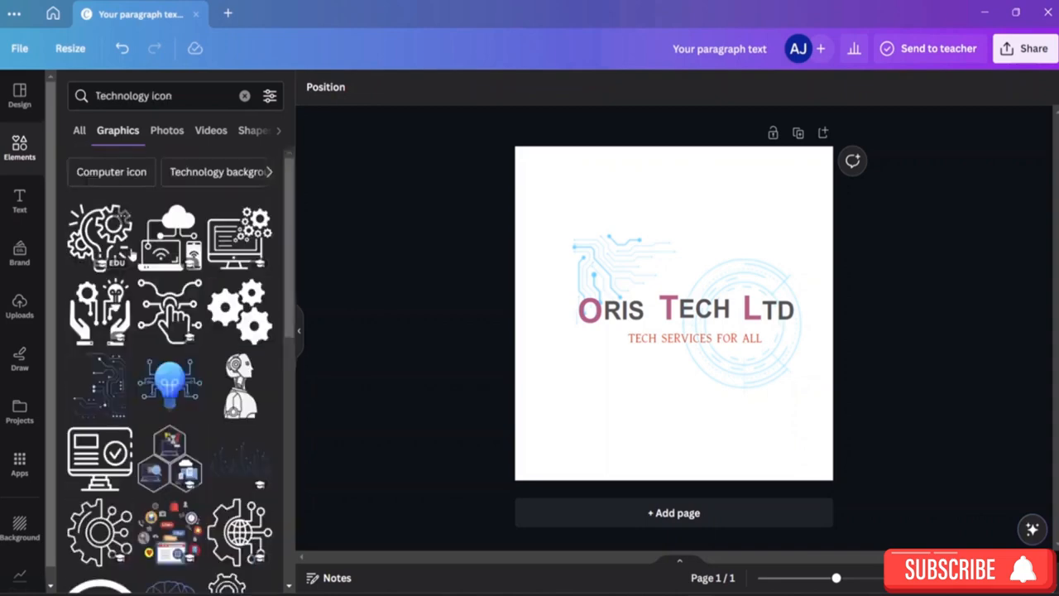
scroll(196, 298, "down", 5)
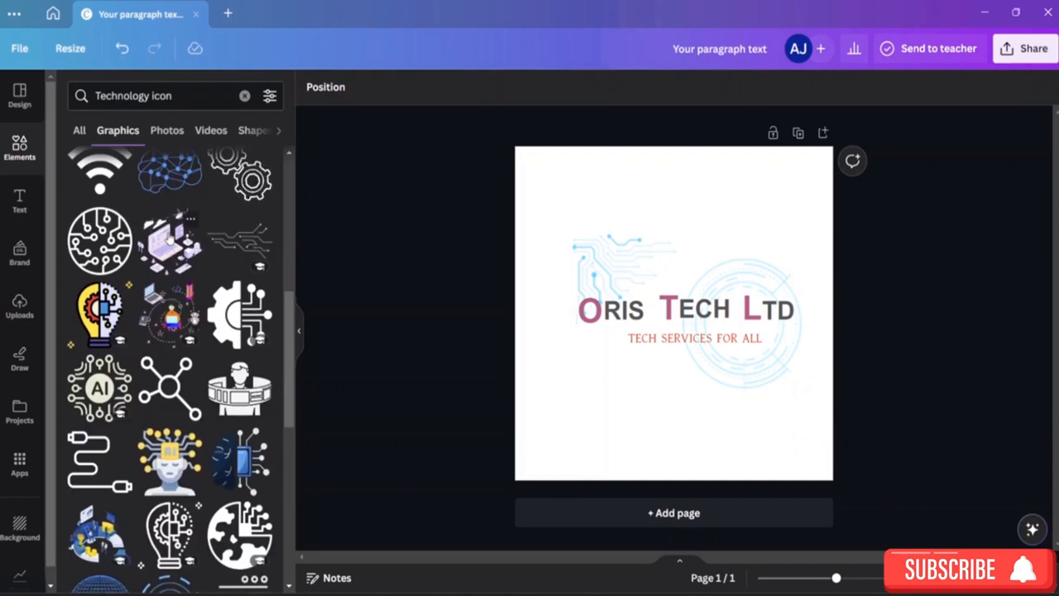
scroll(137, 323, "down", 5)
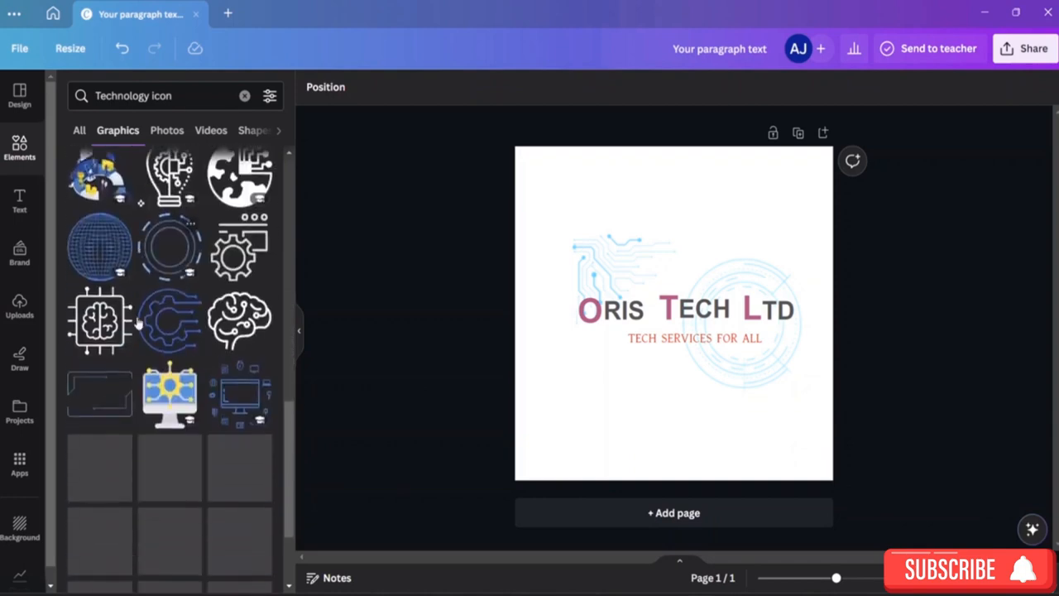
scroll(138, 322, "down", 3)
scroll(138, 321, "up", 2)
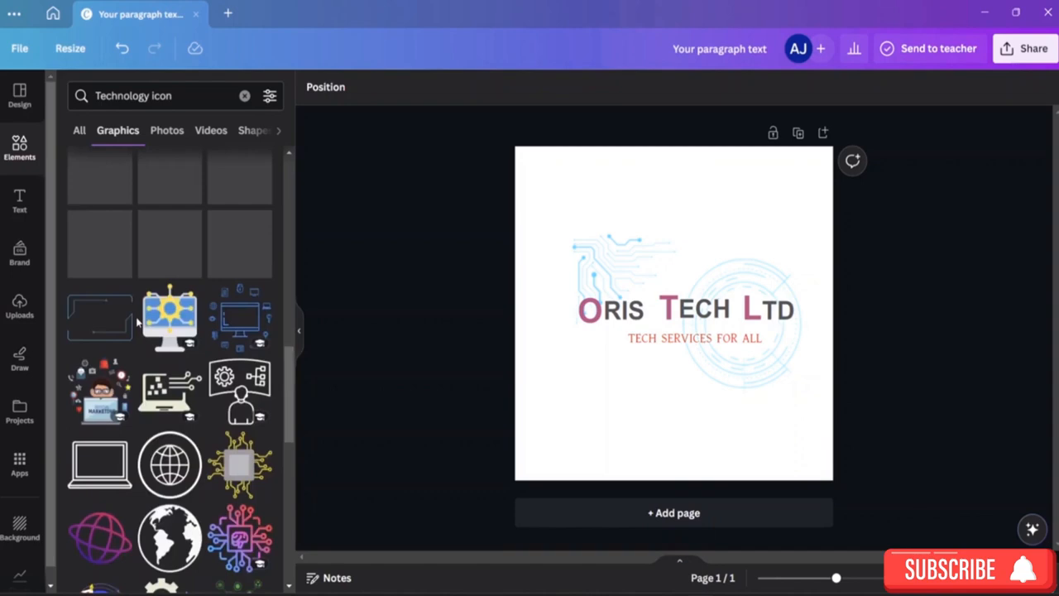
left_click(171, 139)
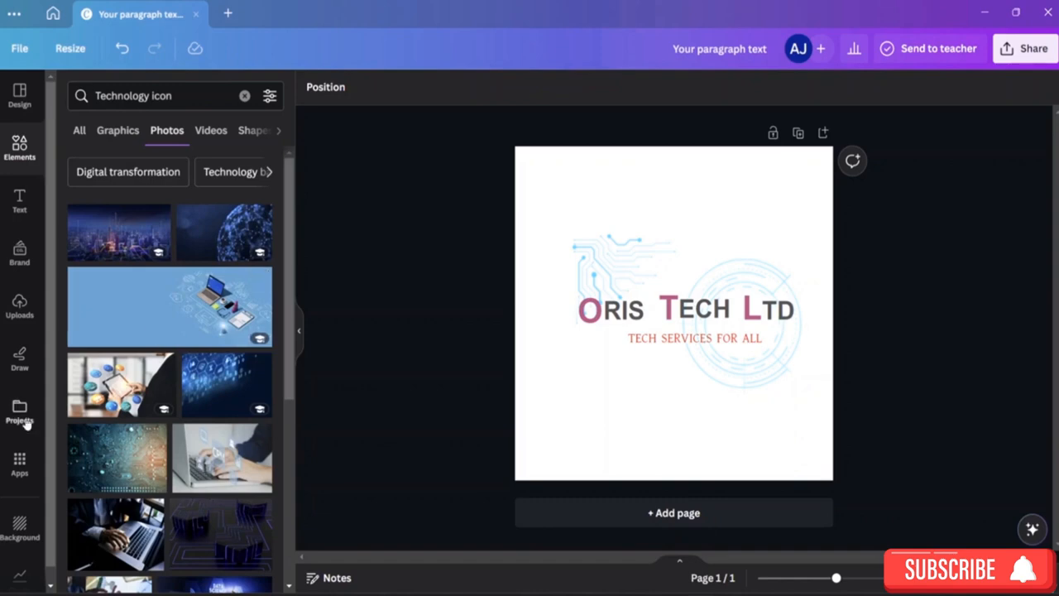
Search the background library for computer technology using the Background app
left_click(19, 463)
scroll(216, 400, "down", 5)
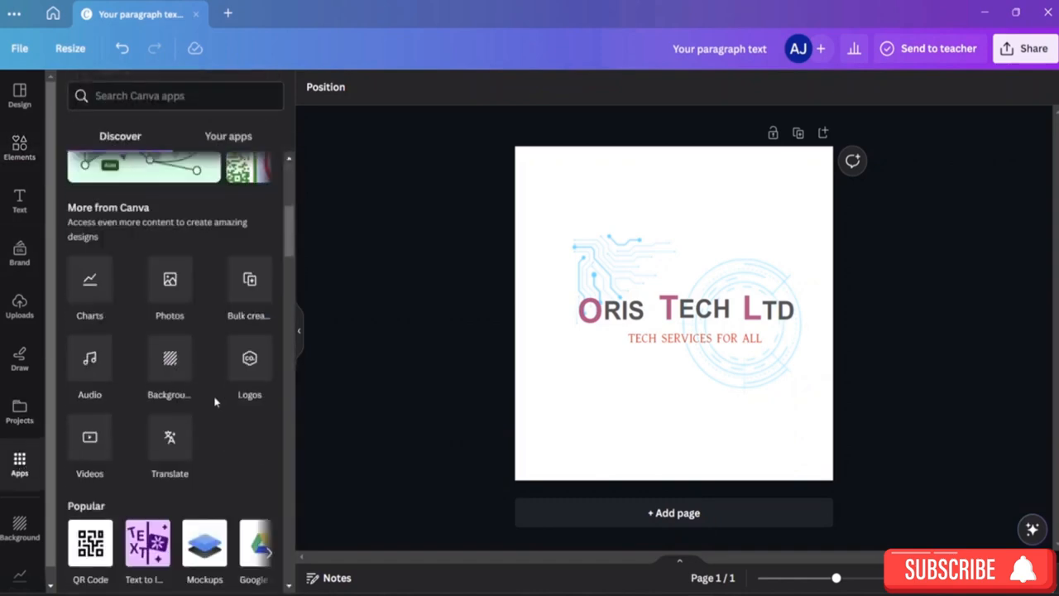
left_click(169, 355)
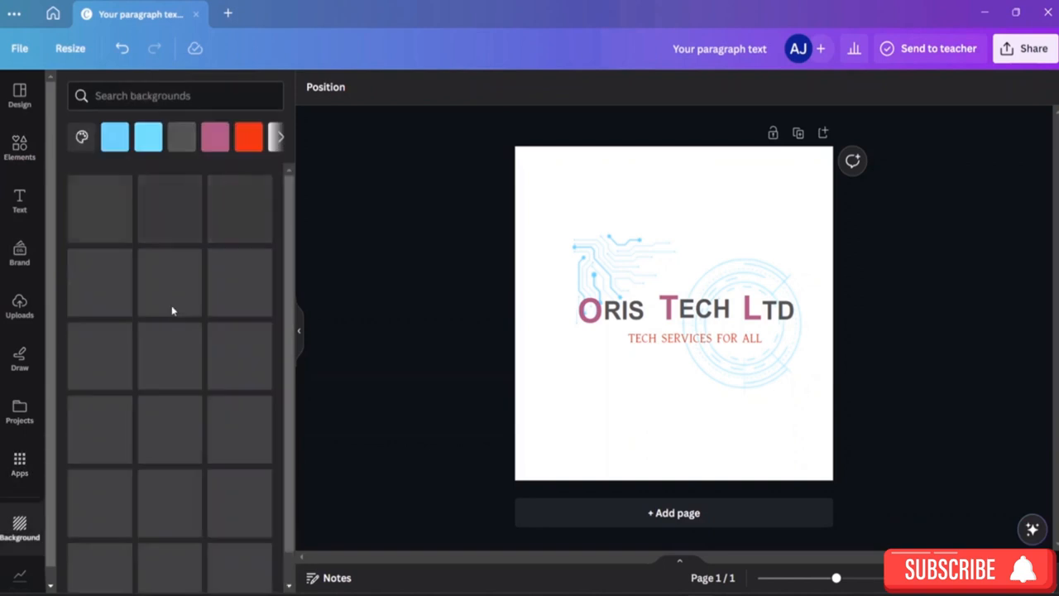
left_click(166, 95)
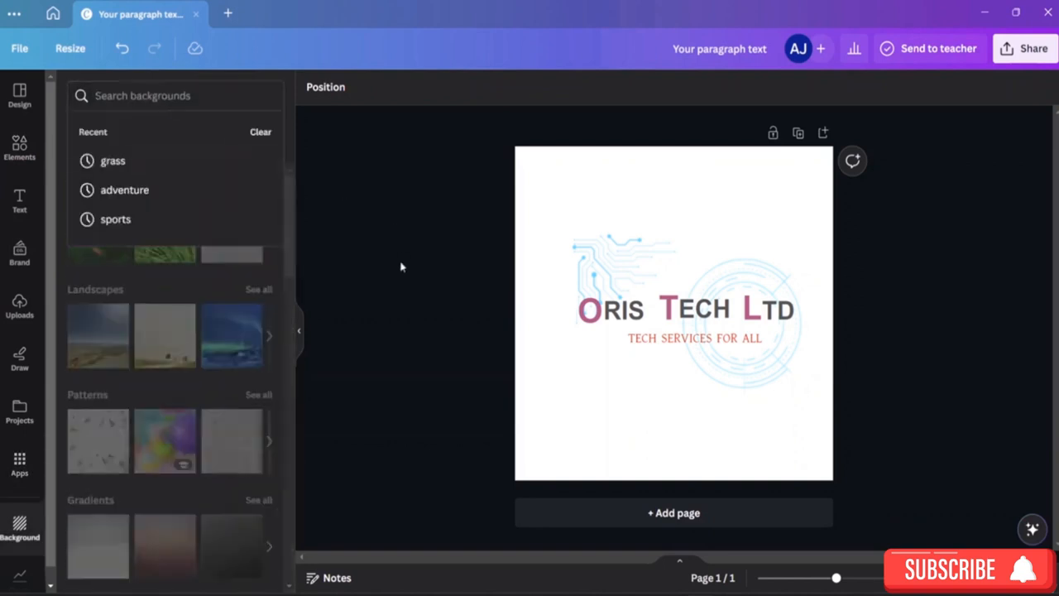
type("tech")
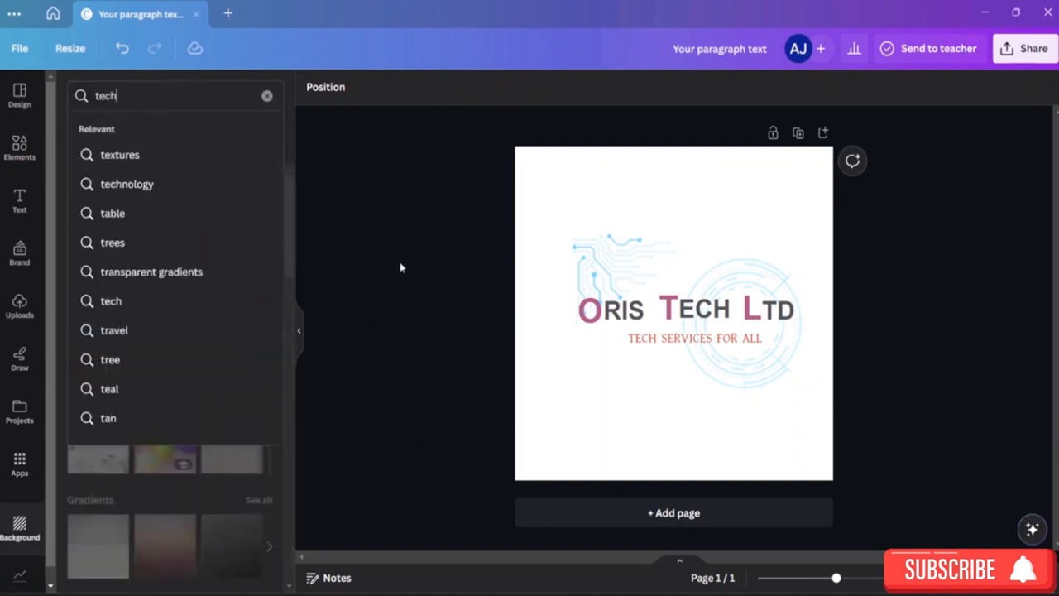
type("mnol")
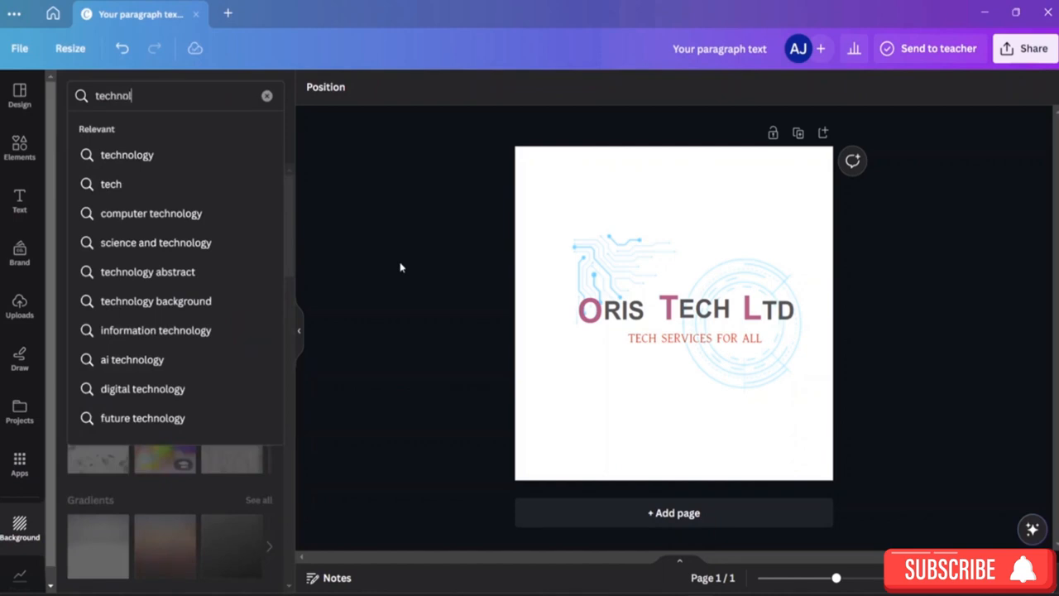
type("ogy")
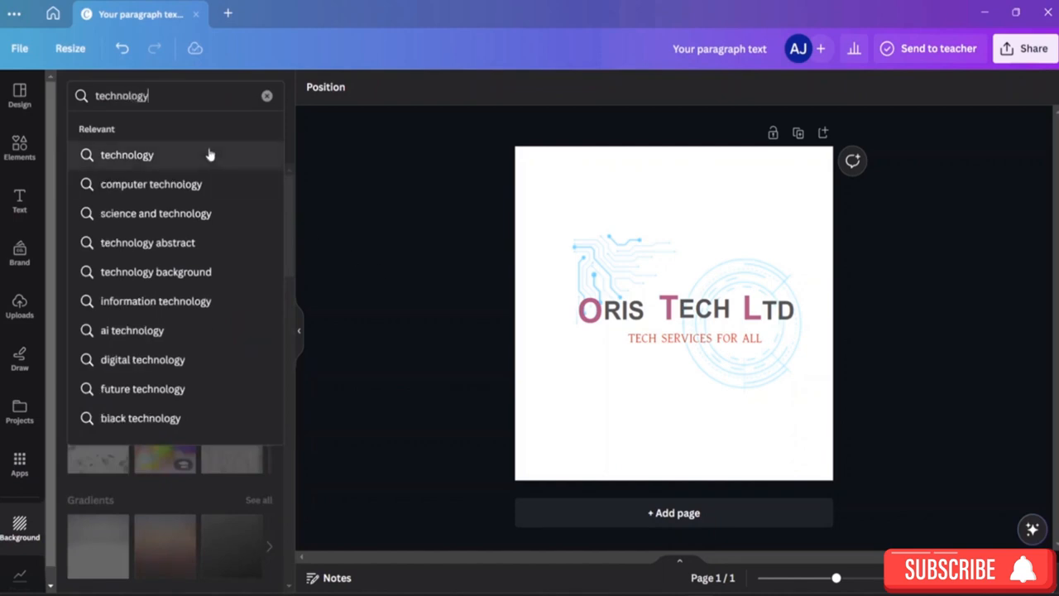
left_click(202, 184)
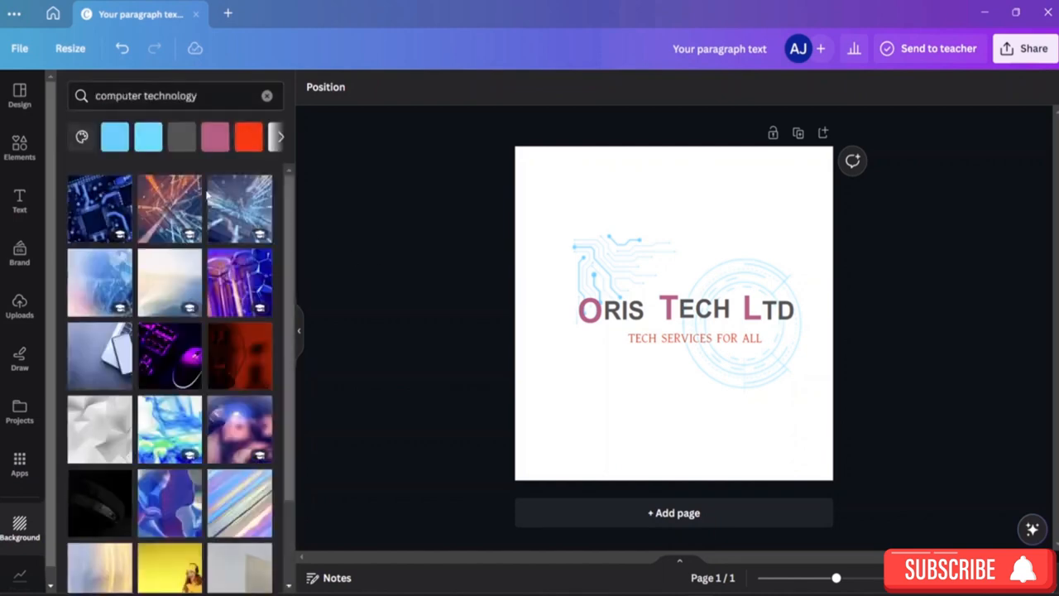
Try the pale wave, grey polygon and dark red photo backgrounds behind the logo, and remove the background image
left_click(176, 303)
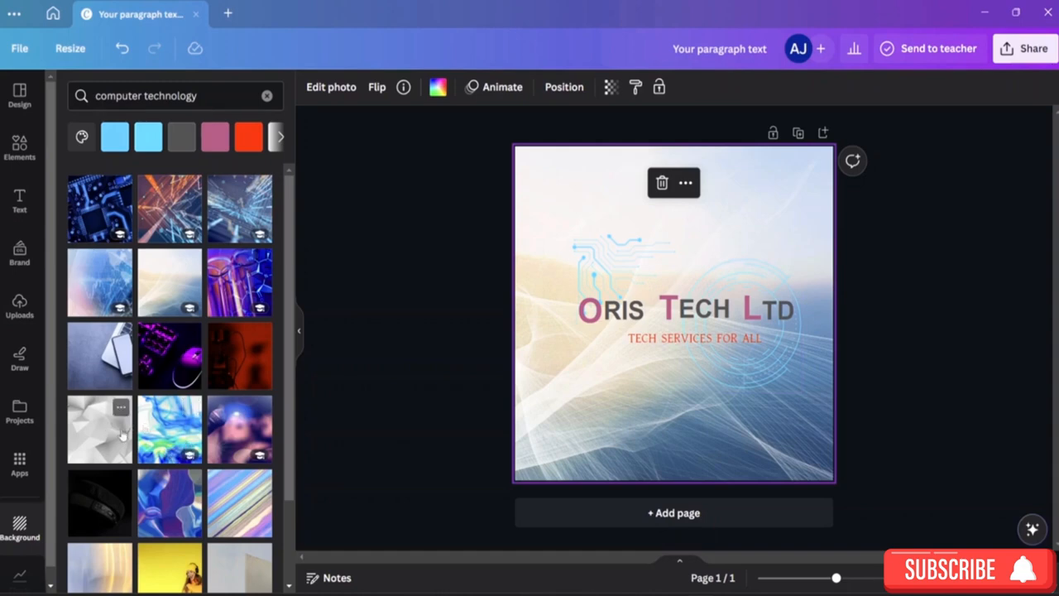
left_click(96, 430)
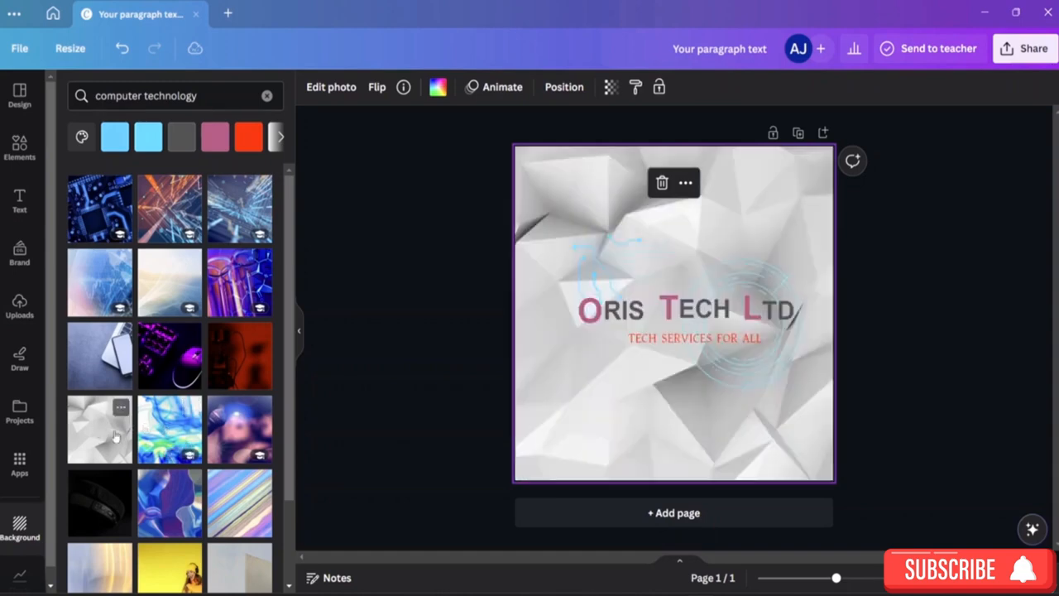
left_click(242, 370)
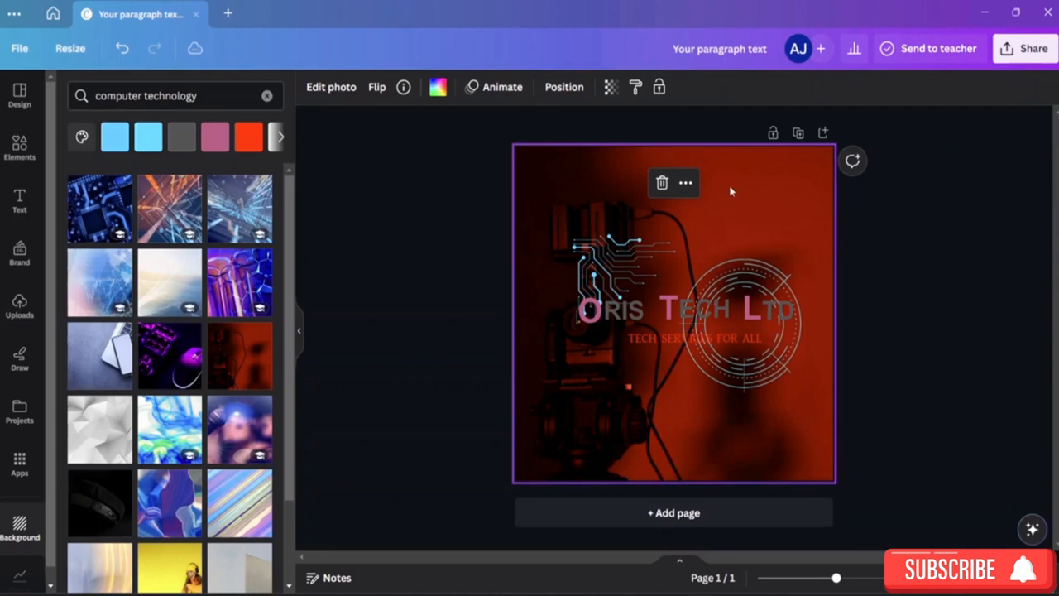
left_click(661, 183)
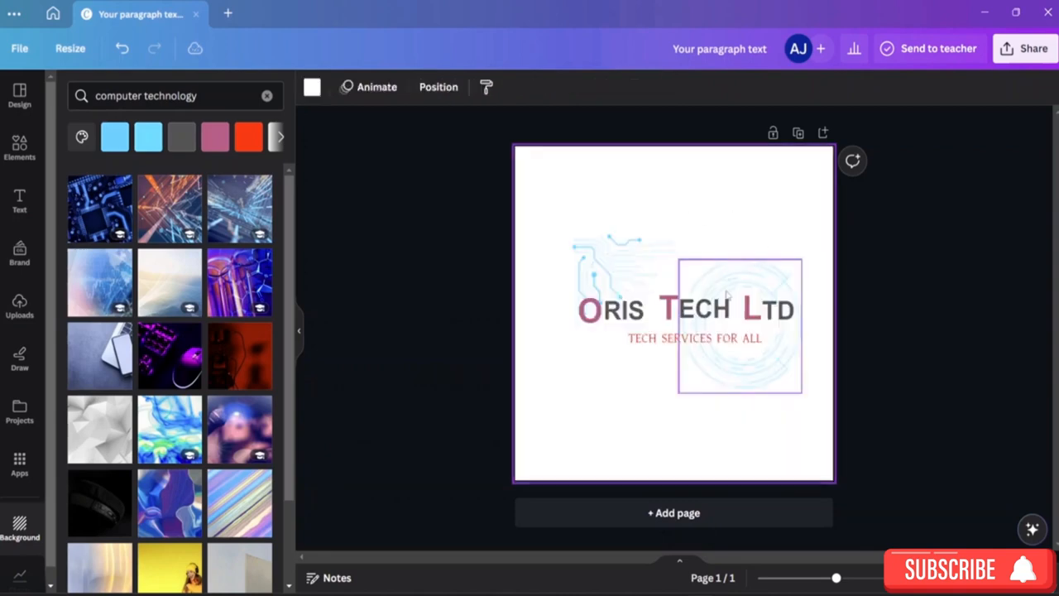
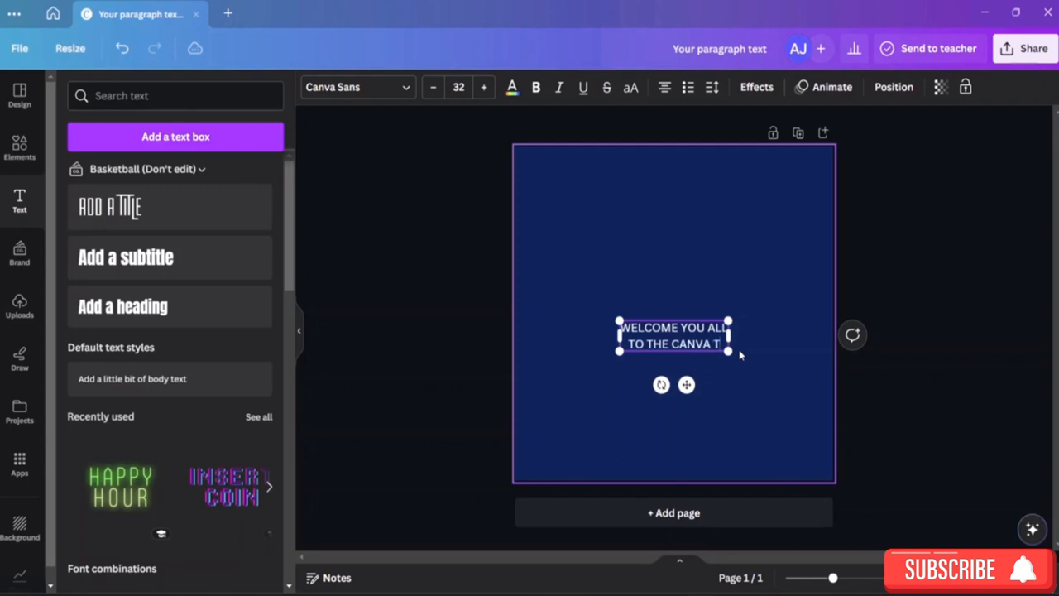
Complete the text as "WELCOME YOU ALL TO THE CANVA TUTORIAL" and set its font size to 56
type("AL")
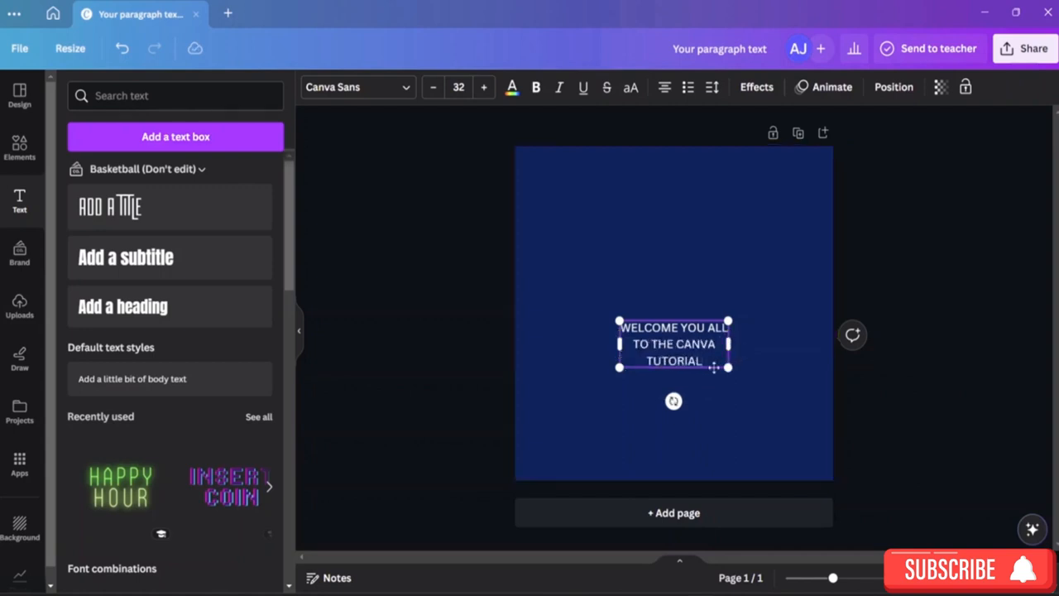
left_click_drag(702, 364, 610, 315)
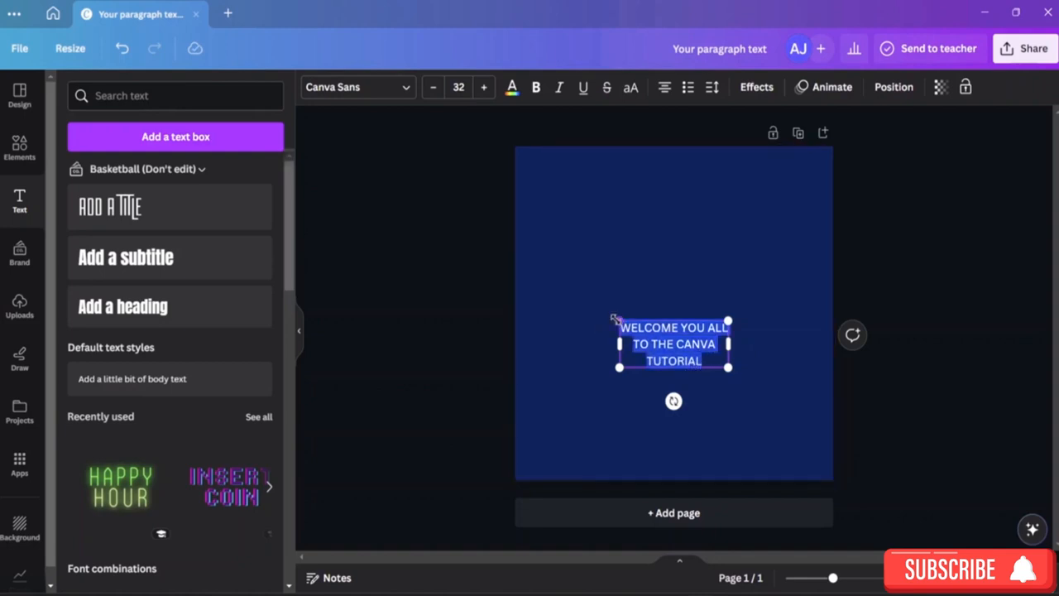
left_click(485, 88)
left_click(484, 87)
left_click(485, 88)
left_click(485, 88)
left_click(485, 88)
left_click(485, 88)
left_click(485, 87)
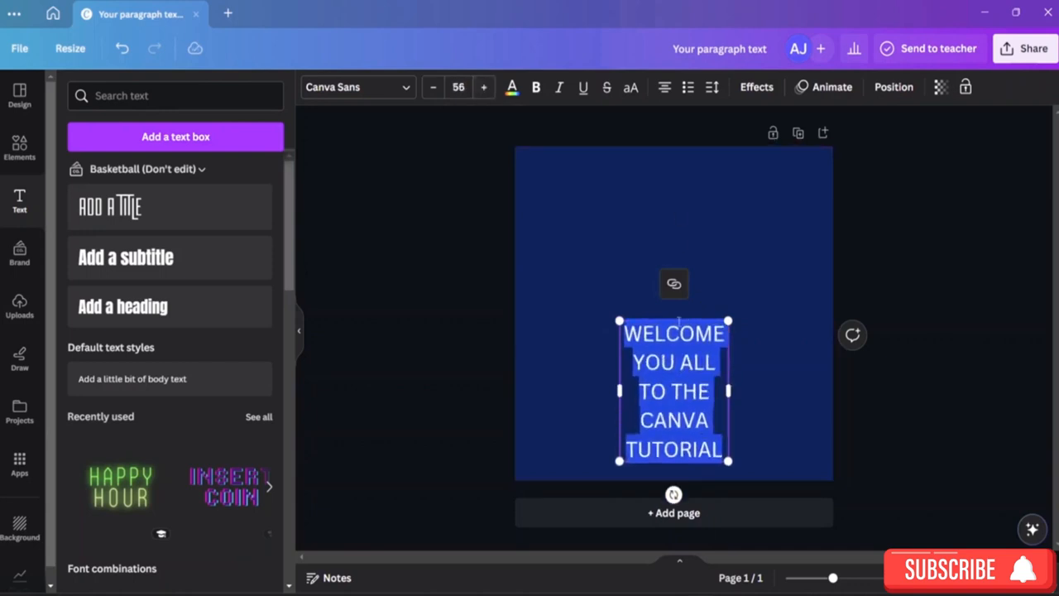
Widen the welcome text box to fit three lines, scale the text up to size 89.4 and centre it horizontally on the blue page
left_click_drag(613, 391, 546, 378)
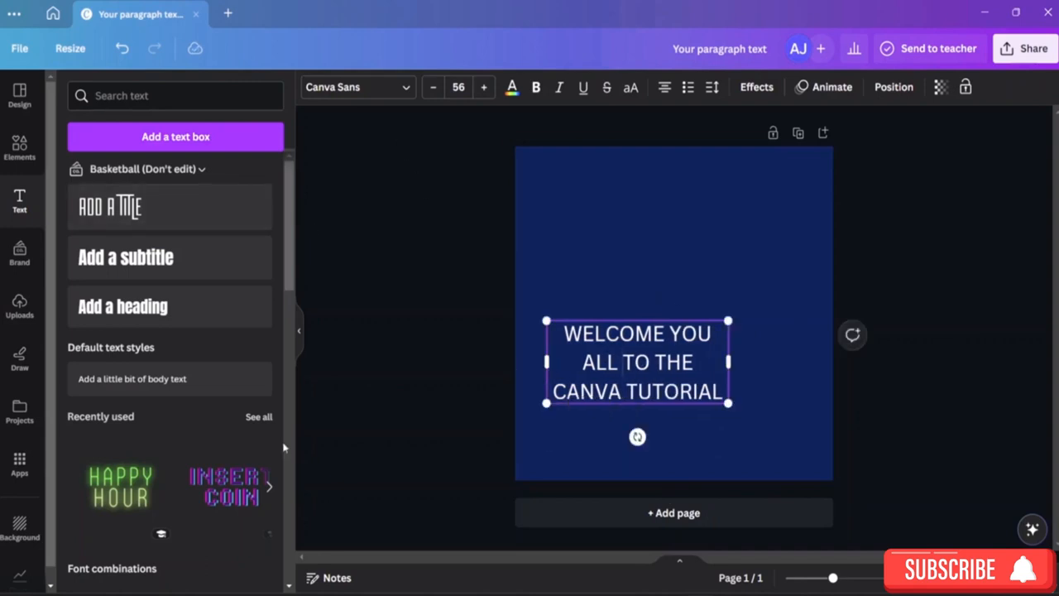
left_click(21, 372)
left_click(72, 370)
left_click_drag(552, 346, 593, 267)
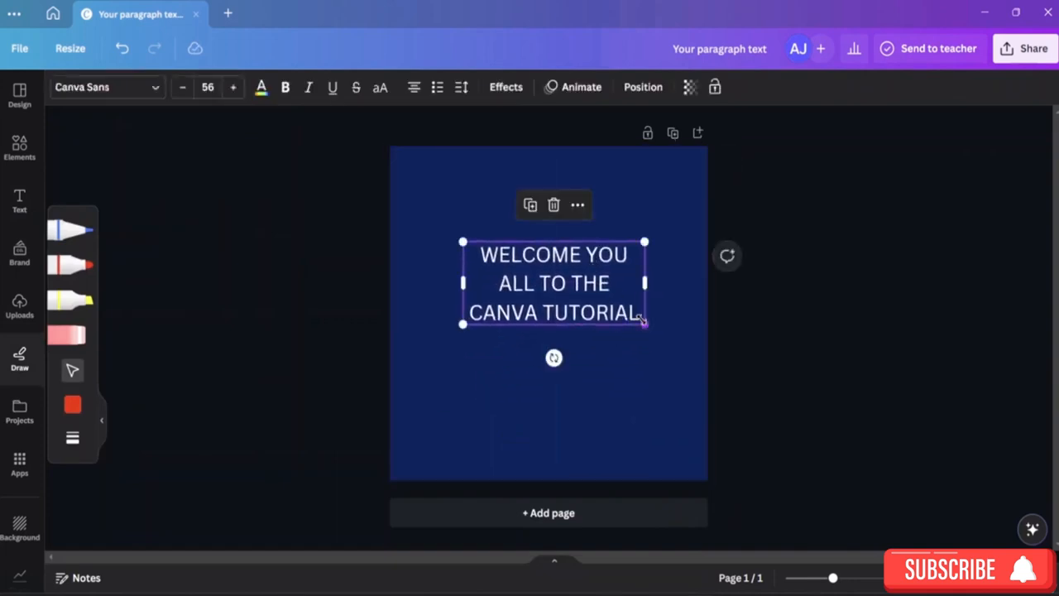
left_click_drag(644, 324, 718, 439)
left_click_drag(685, 311, 622, 299)
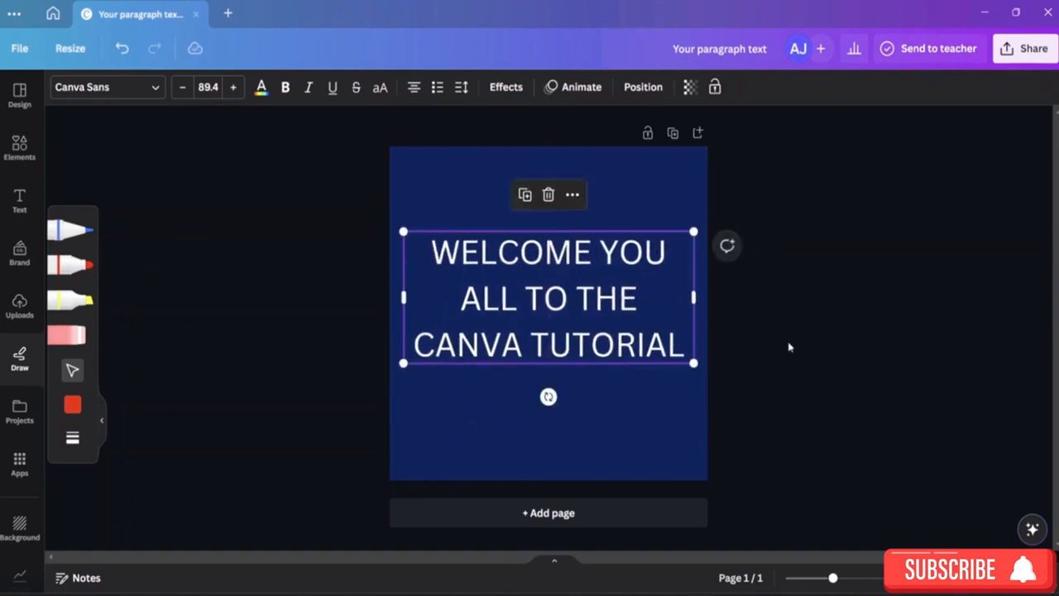
left_click(817, 331)
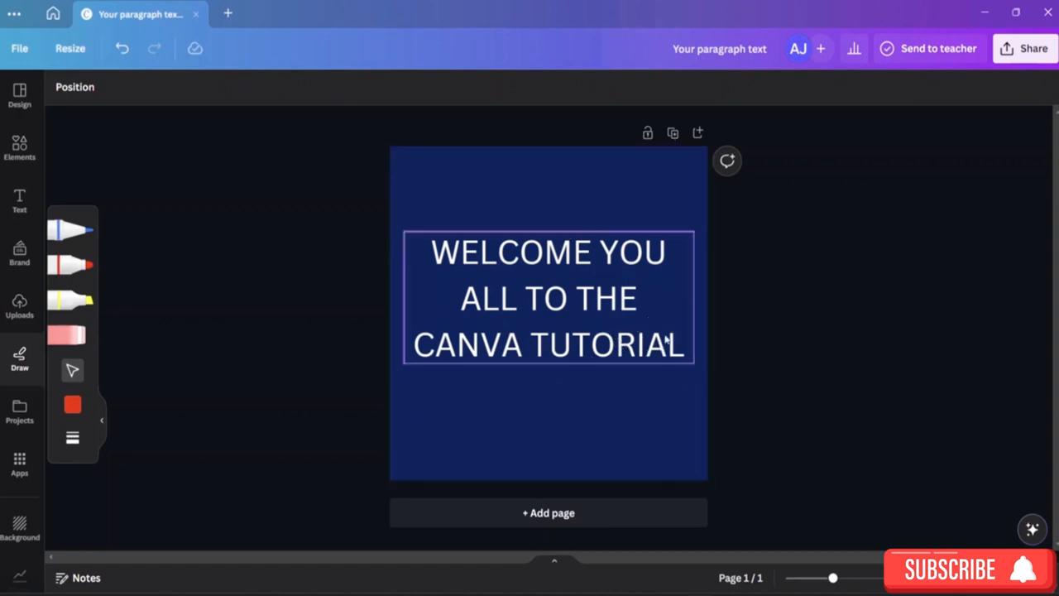
Compare the Shadow, Lift and None text effects on the welcome text, and apply the Shadow style
left_click(650, 313)
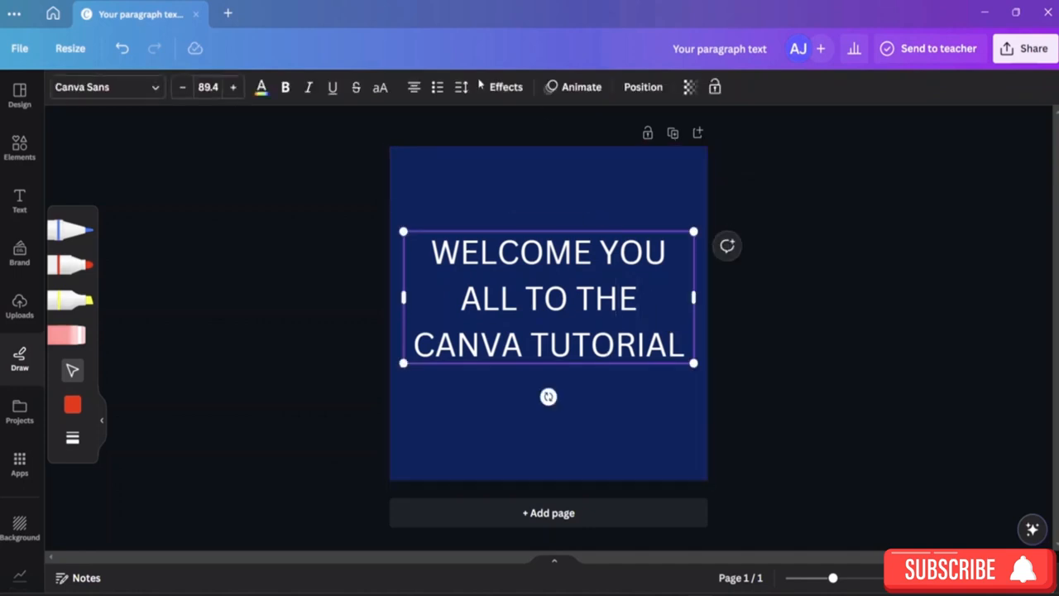
left_click(504, 87)
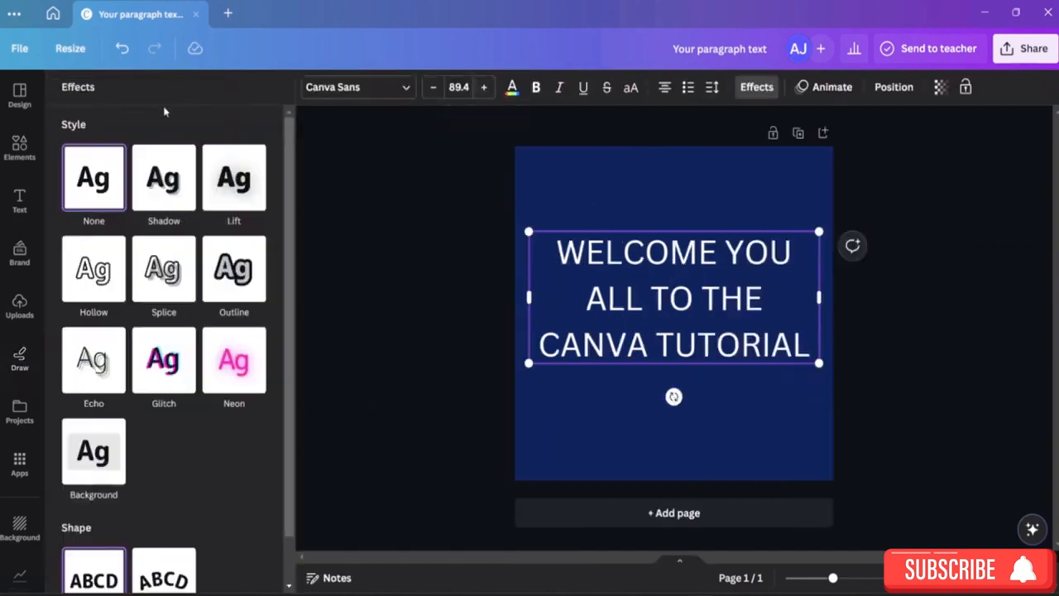
left_click(179, 196)
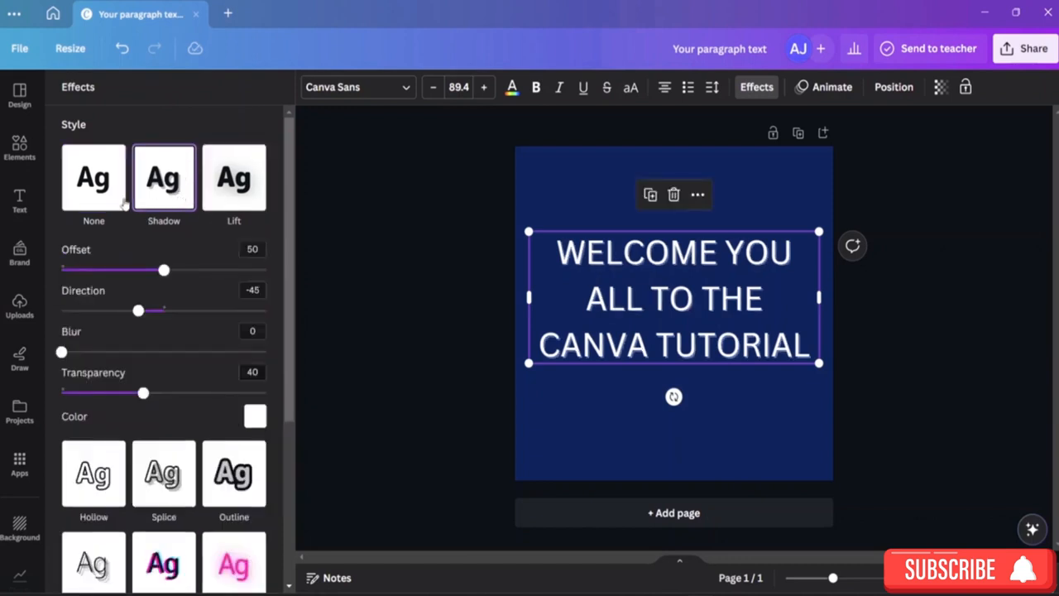
left_click(155, 203)
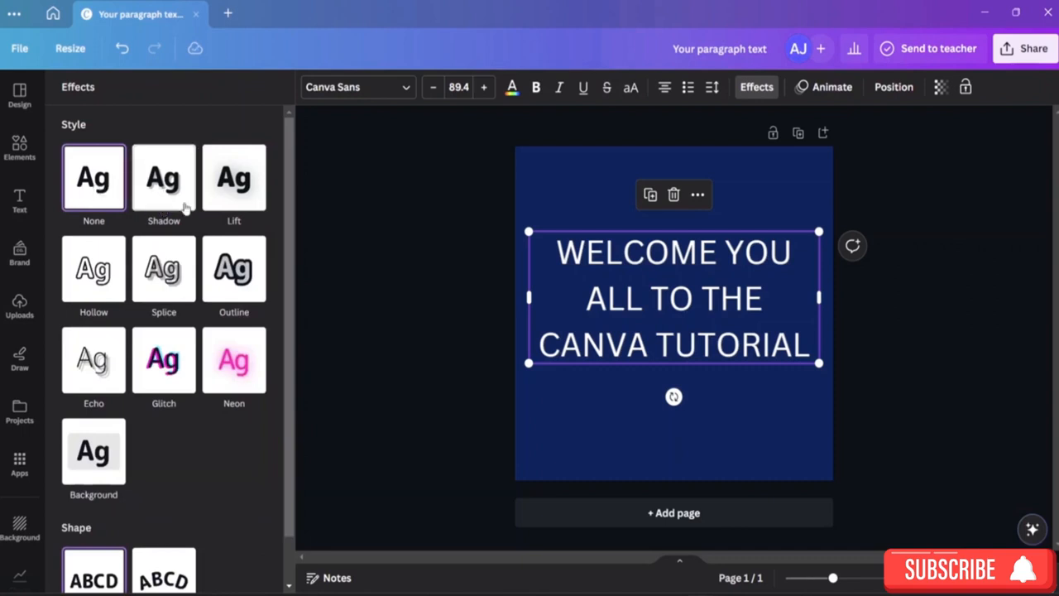
left_click(235, 213)
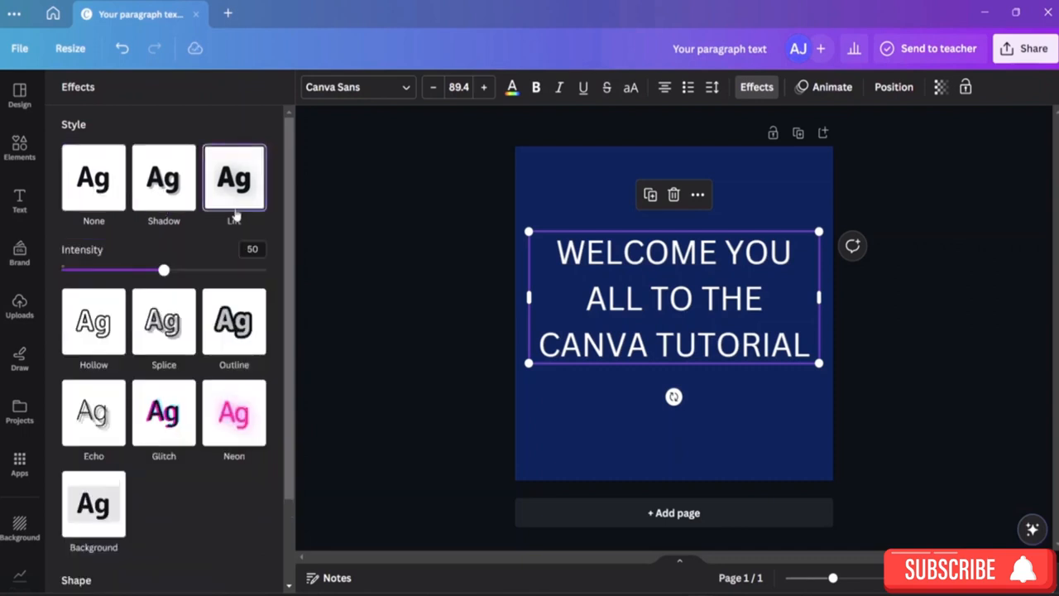
left_click(91, 195)
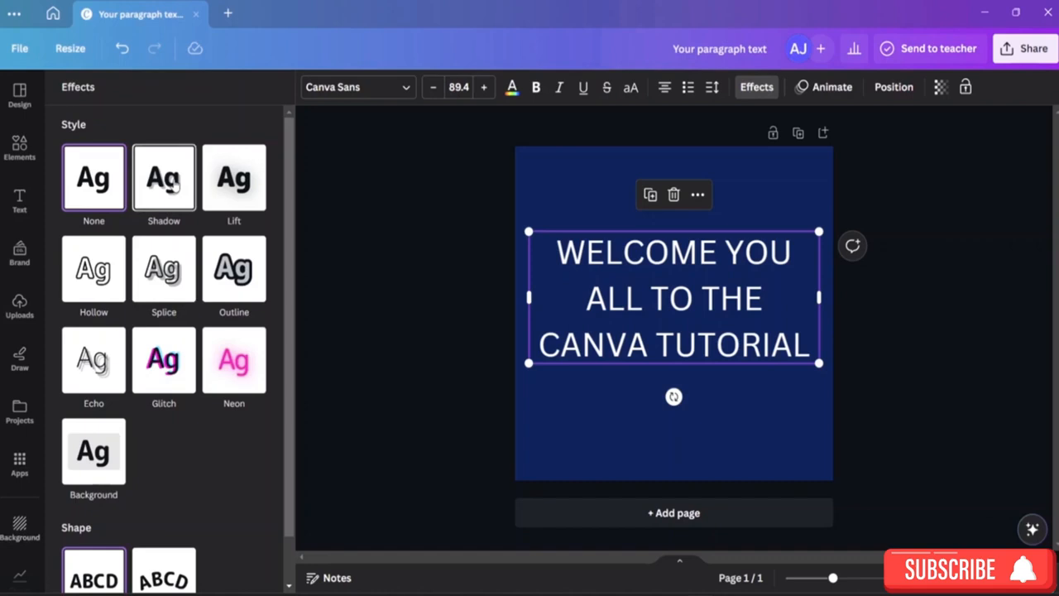
left_click(170, 183)
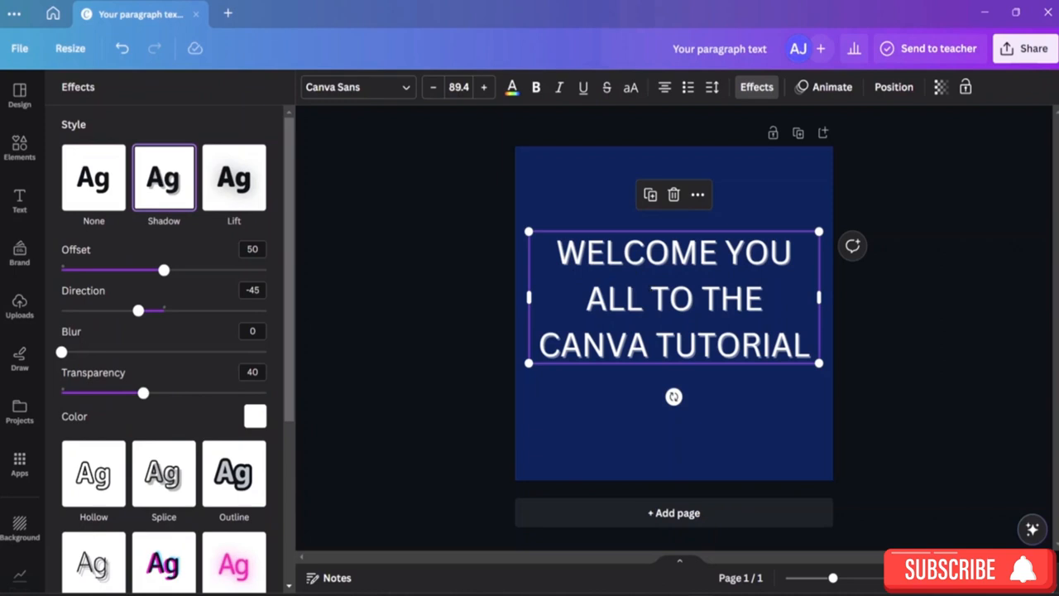
Set the welcome text's shadow offset to 74, direction to -8, blur to 35 and transparency to 53
left_click_drag(834, 578, 855, 578)
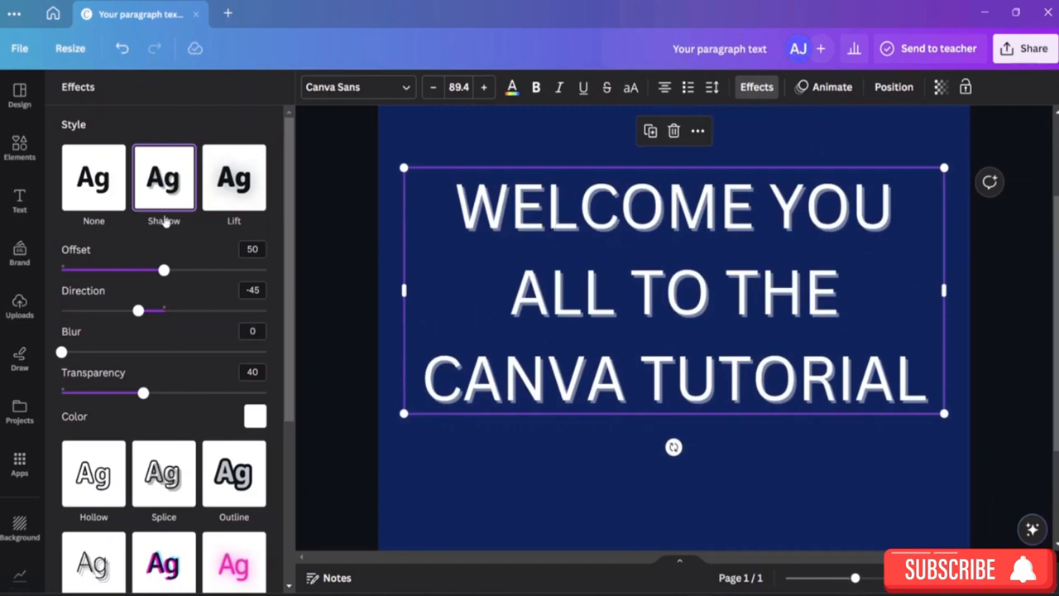
left_click_drag(164, 274, 214, 280)
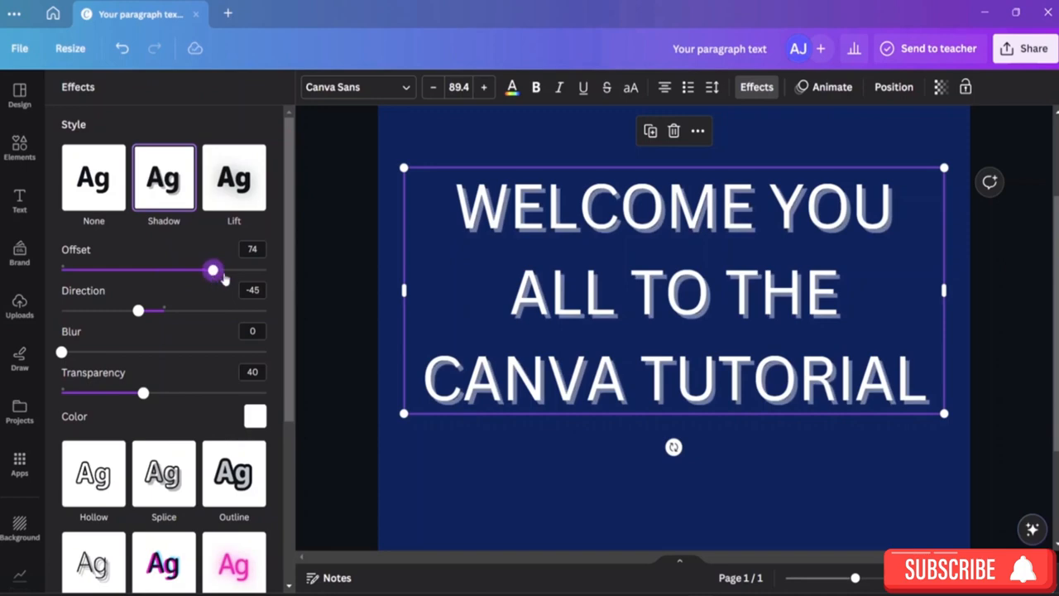
left_click_drag(138, 320, 159, 308)
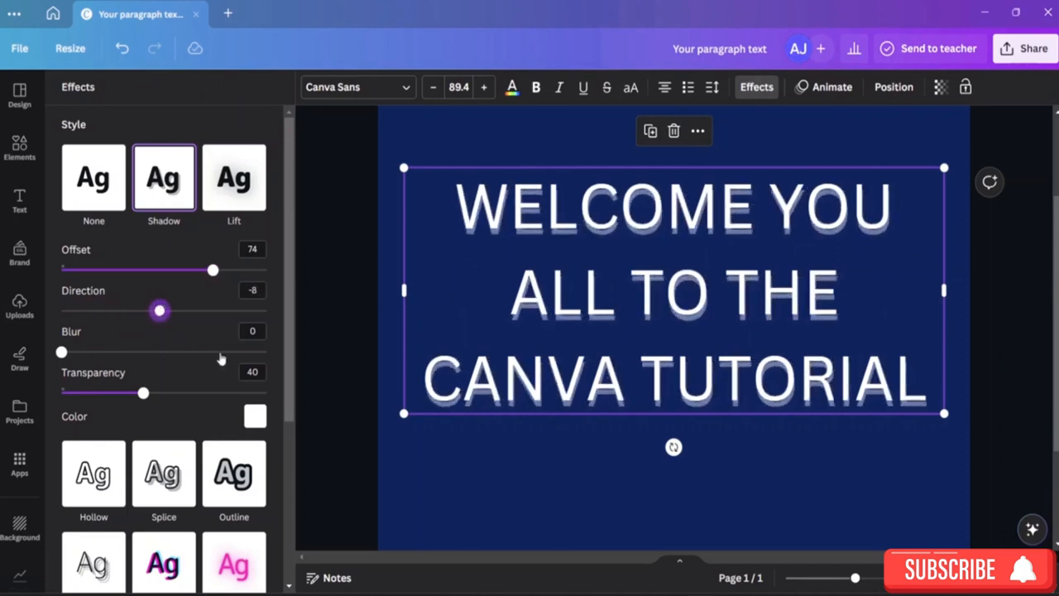
left_click_drag(65, 353, 134, 357)
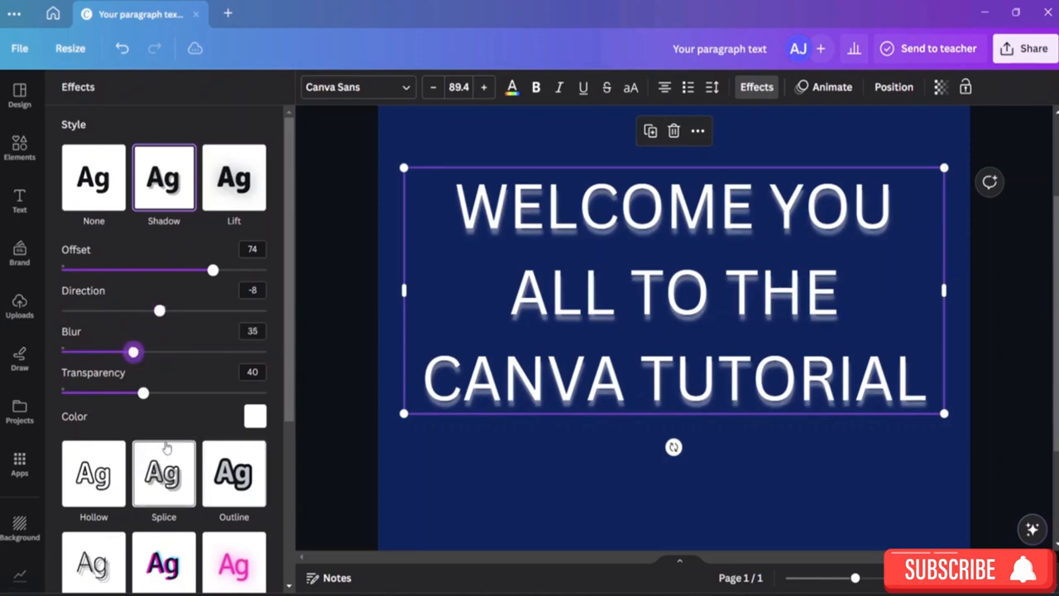
left_click_drag(145, 394, 171, 405)
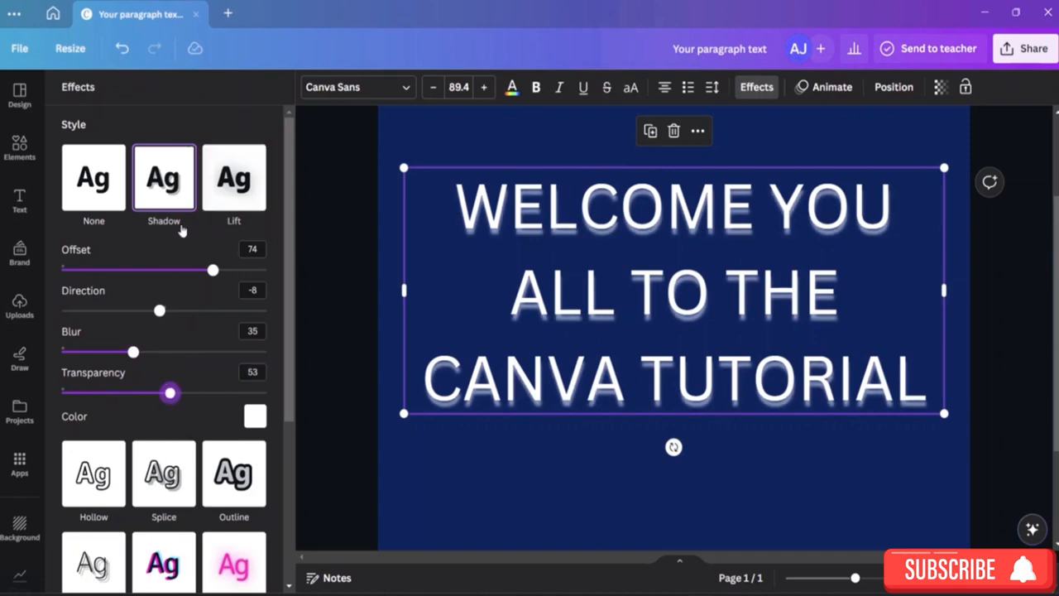
scroll(186, 227, "down", 3)
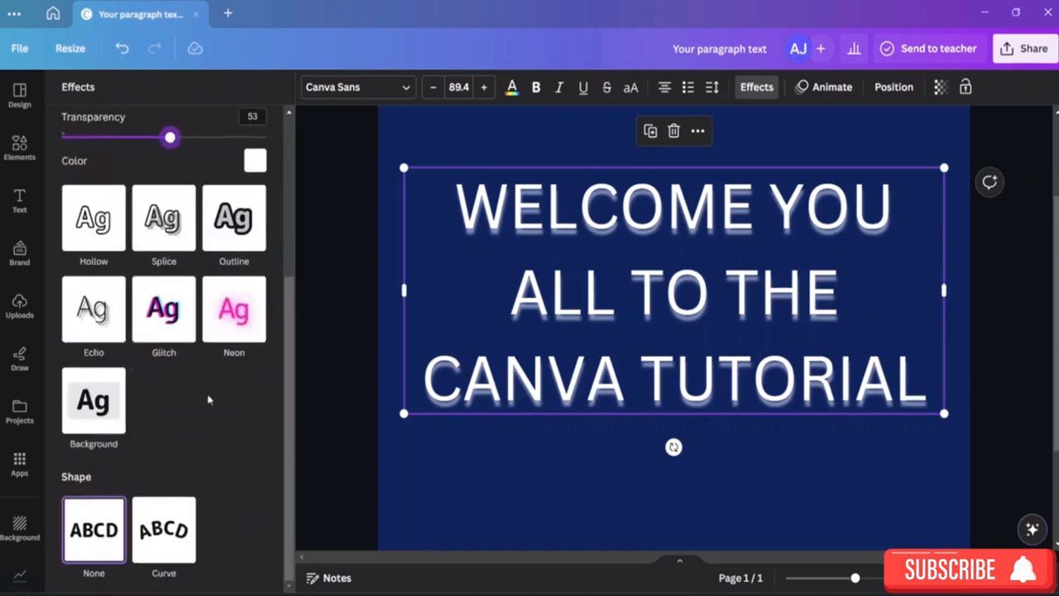
scroll(203, 401, "up", 3)
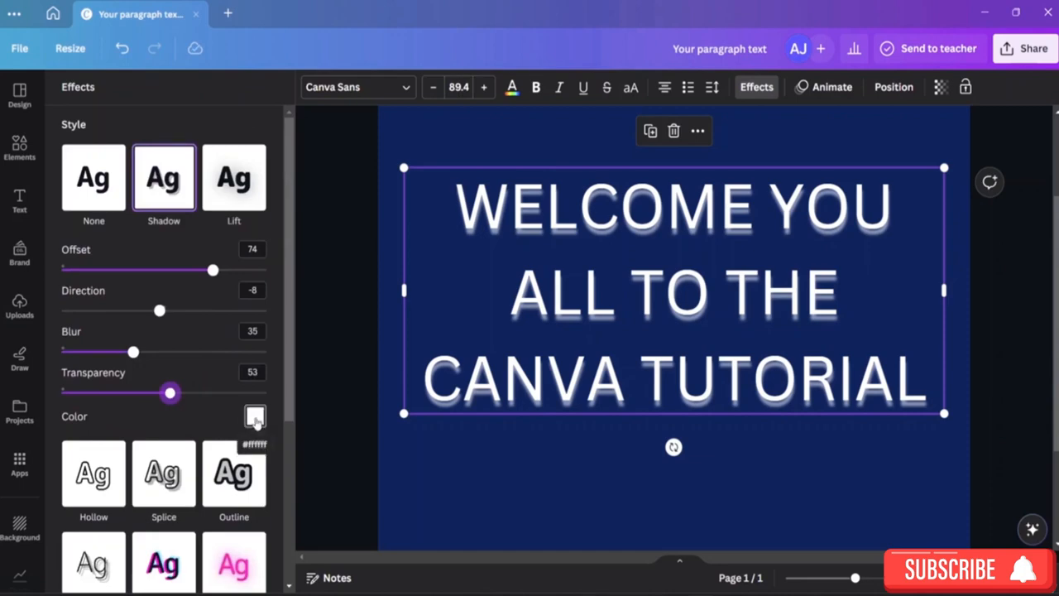
Try a dark red shadow colour on the welcome text, and change it to bright green #18CD2F
left_click(255, 416)
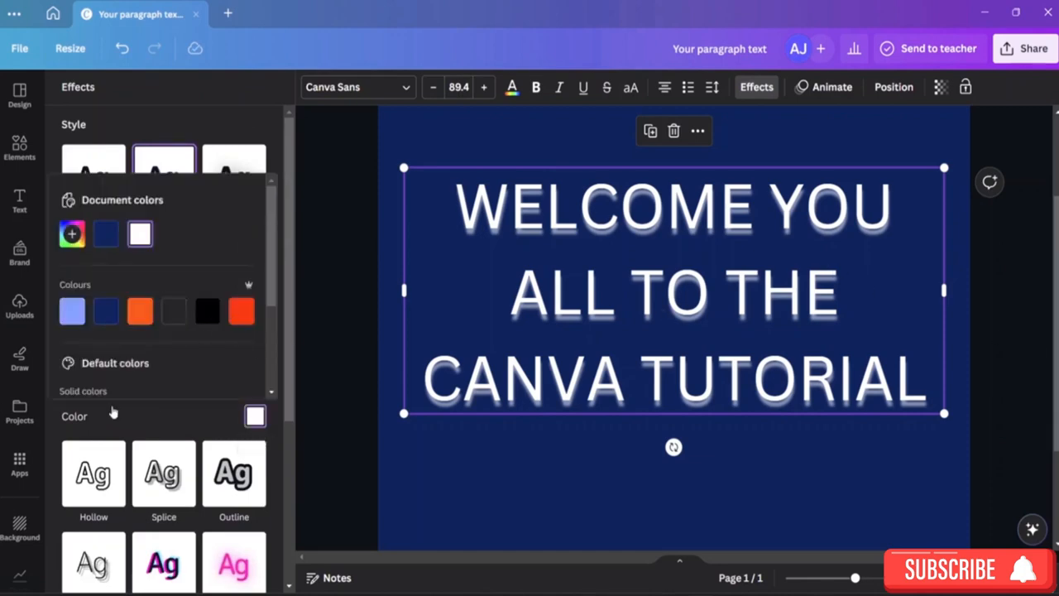
left_click(78, 239)
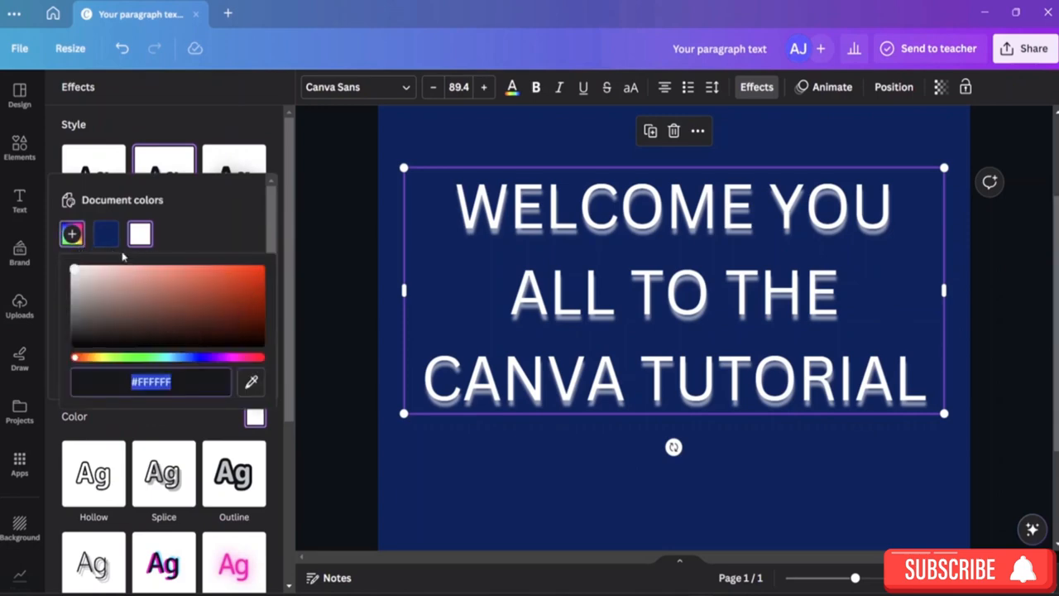
left_click(216, 298)
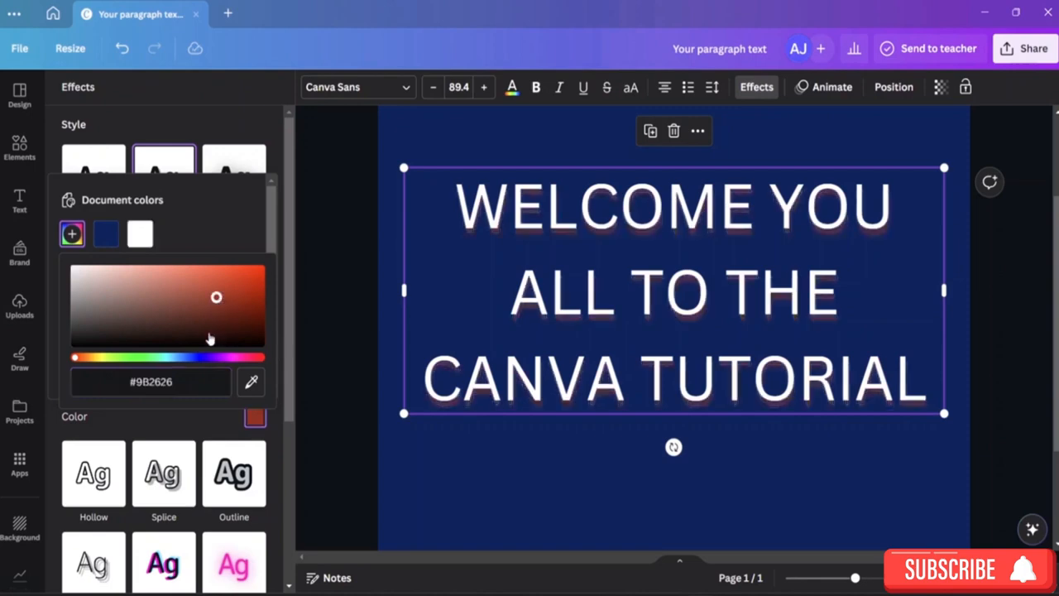
left_click_drag(184, 359, 142, 358)
left_click(243, 286)
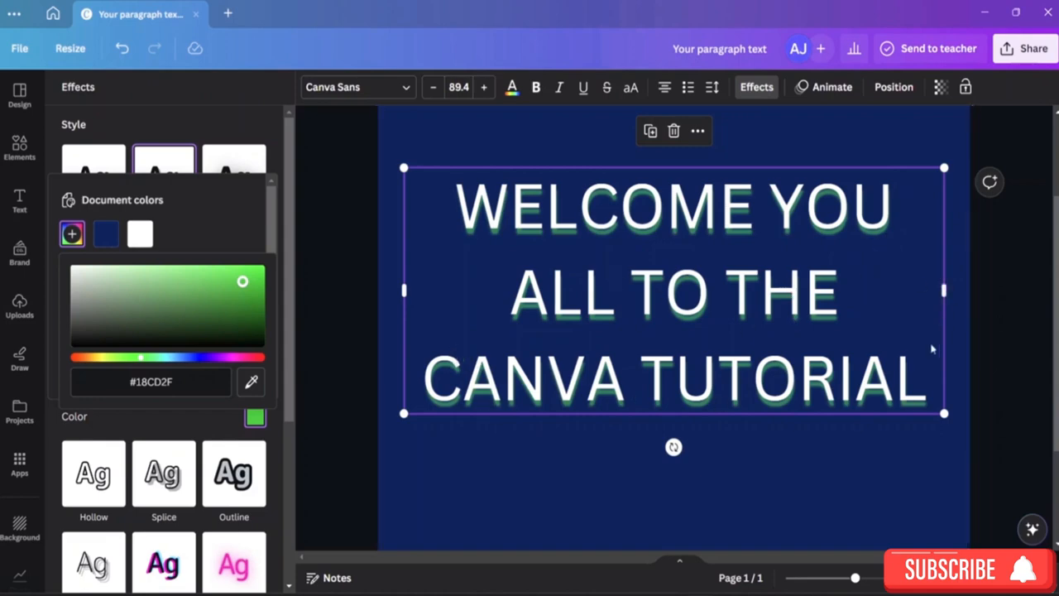
left_click(275, 212)
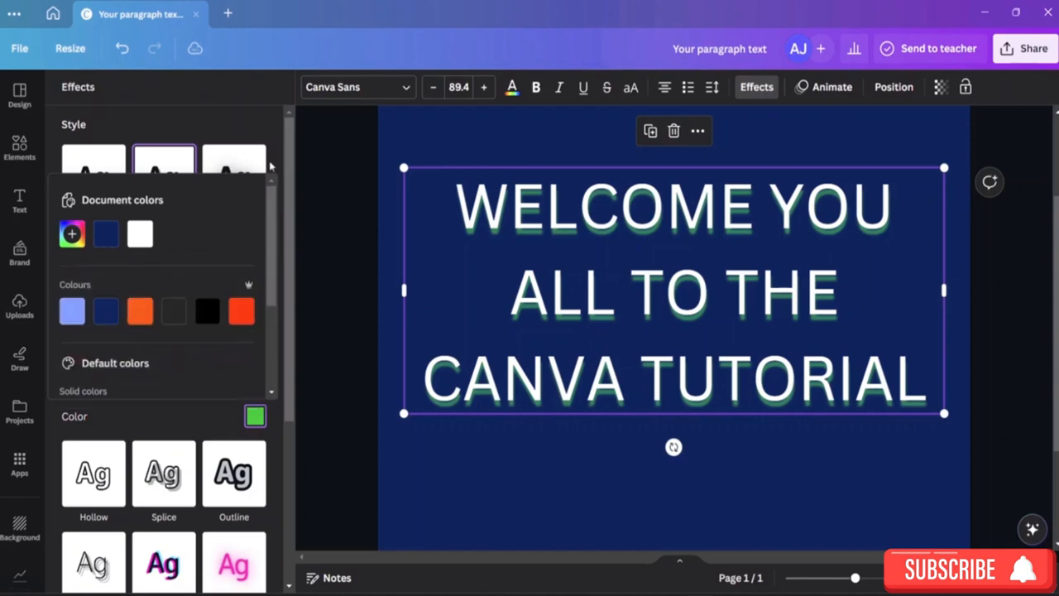
left_click(270, 165)
Apply the Glitch effect to the welcome text with offset 61 and direction -5
scroll(161, 323, "down", 2)
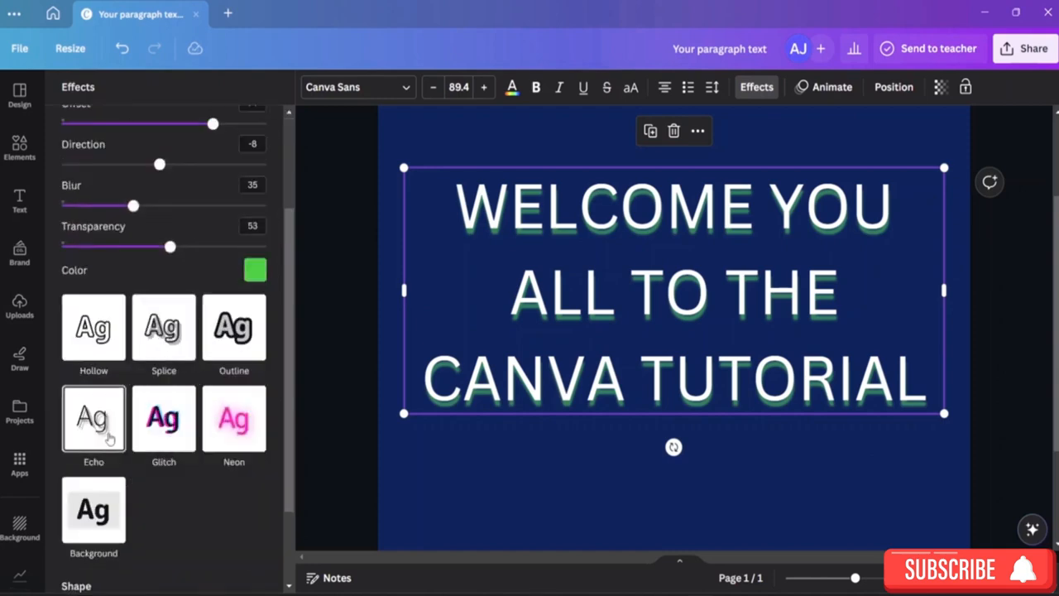
left_click(109, 438)
left_click(170, 382)
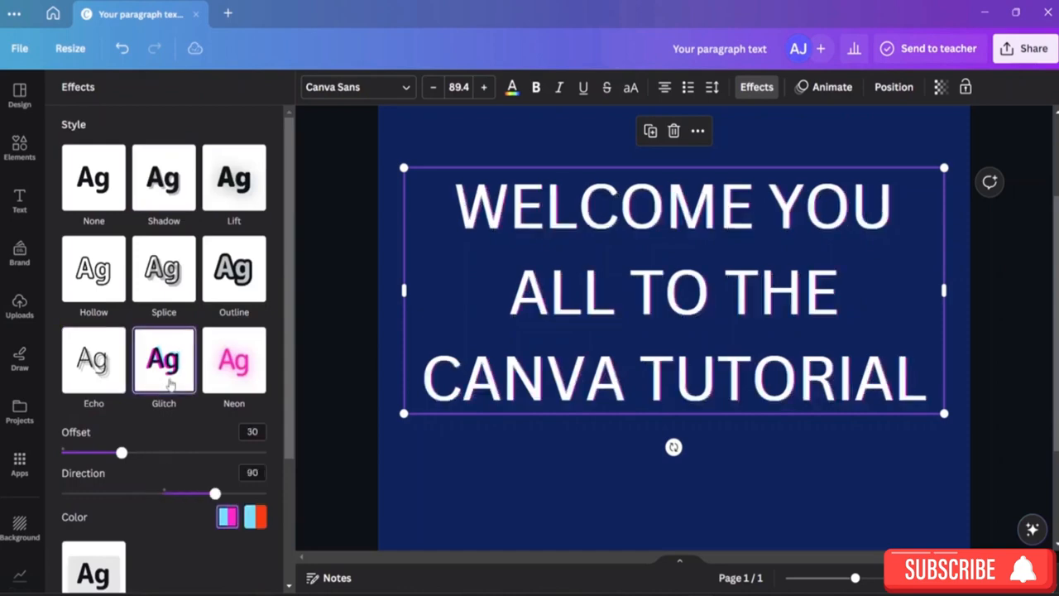
left_click_drag(117, 461, 188, 465)
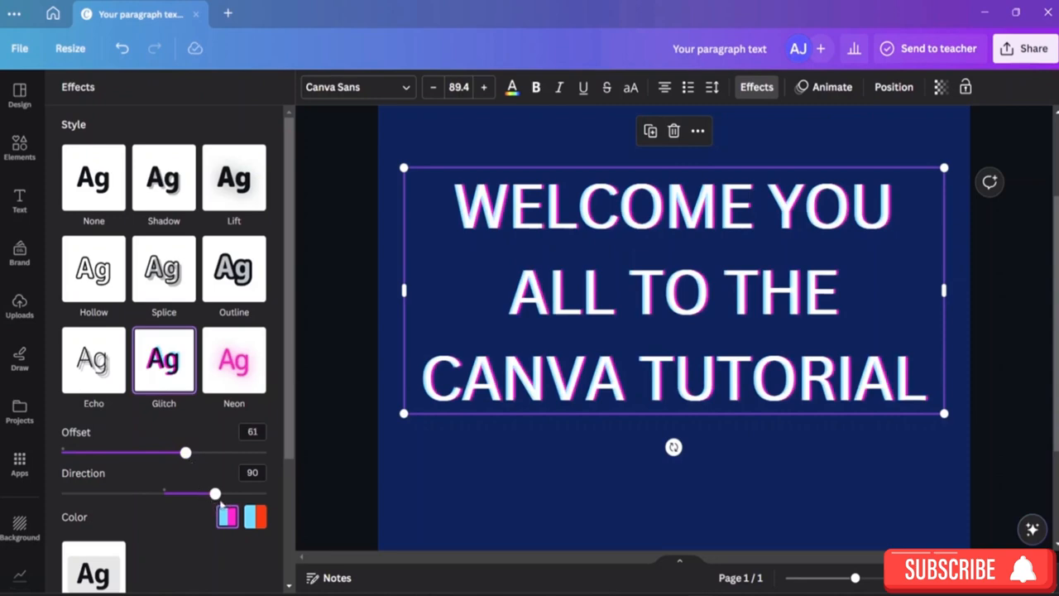
left_click_drag(217, 501, 165, 454)
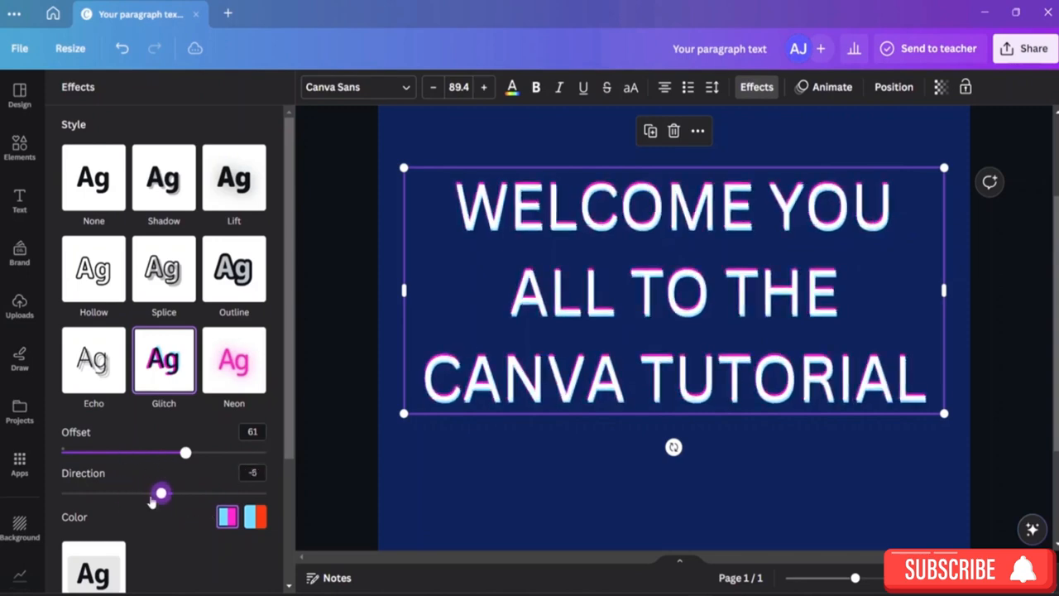
Try the blue-red Glitch colours and the Curve shape on the welcome text, restoring the blue-magenta colours and the None shape
scroll(166, 497, "down", 2)
left_click(256, 344)
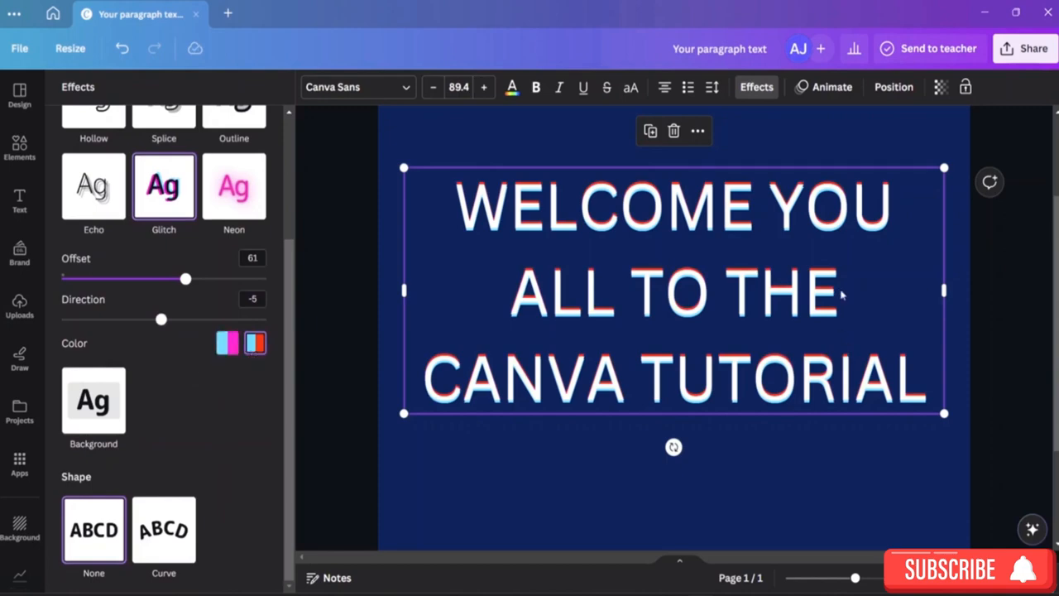
left_click(228, 342)
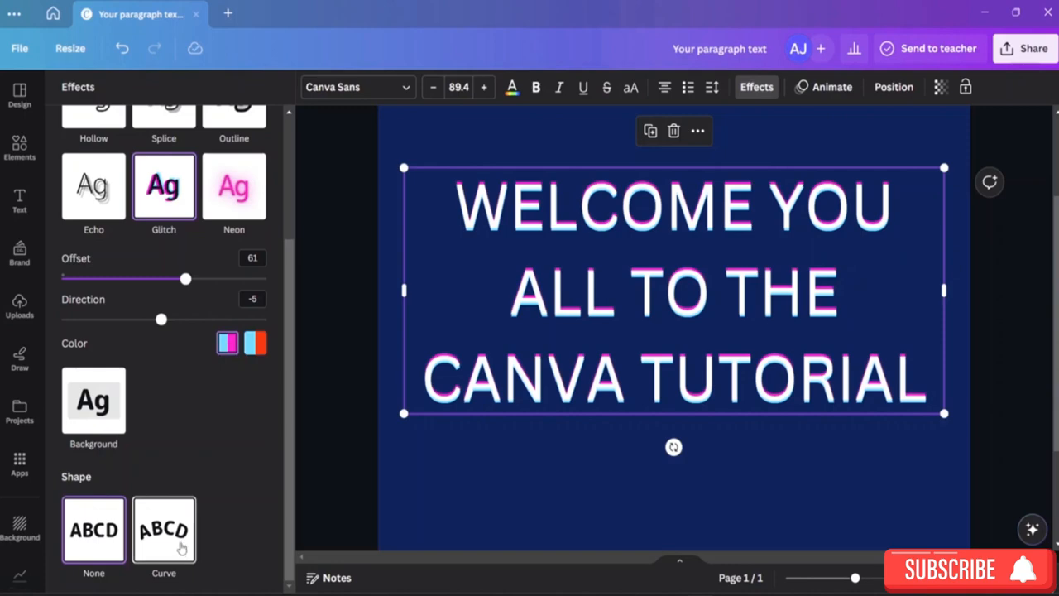
left_click(182, 547)
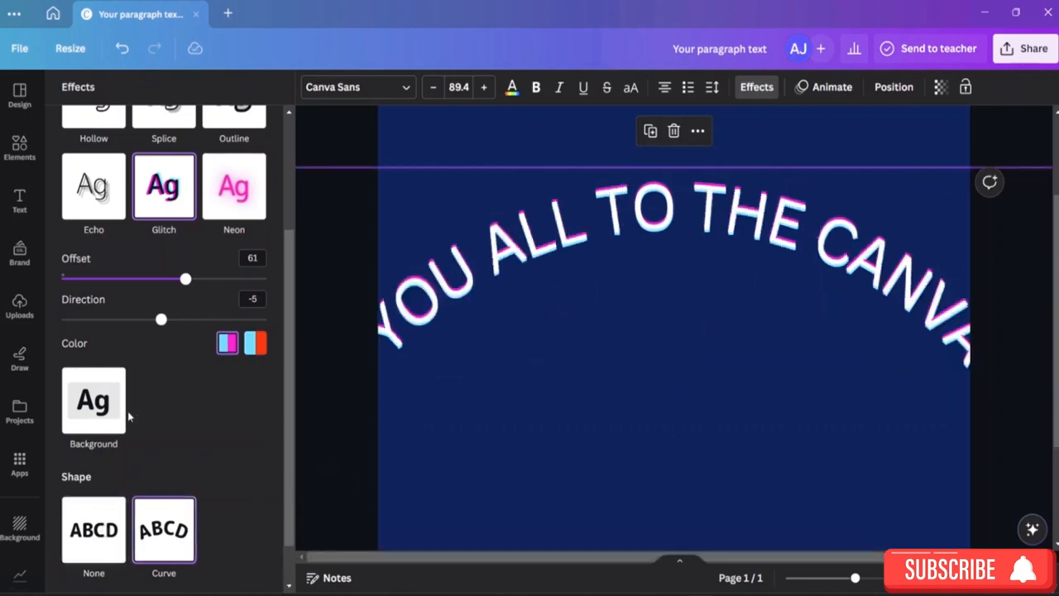
left_click(107, 556)
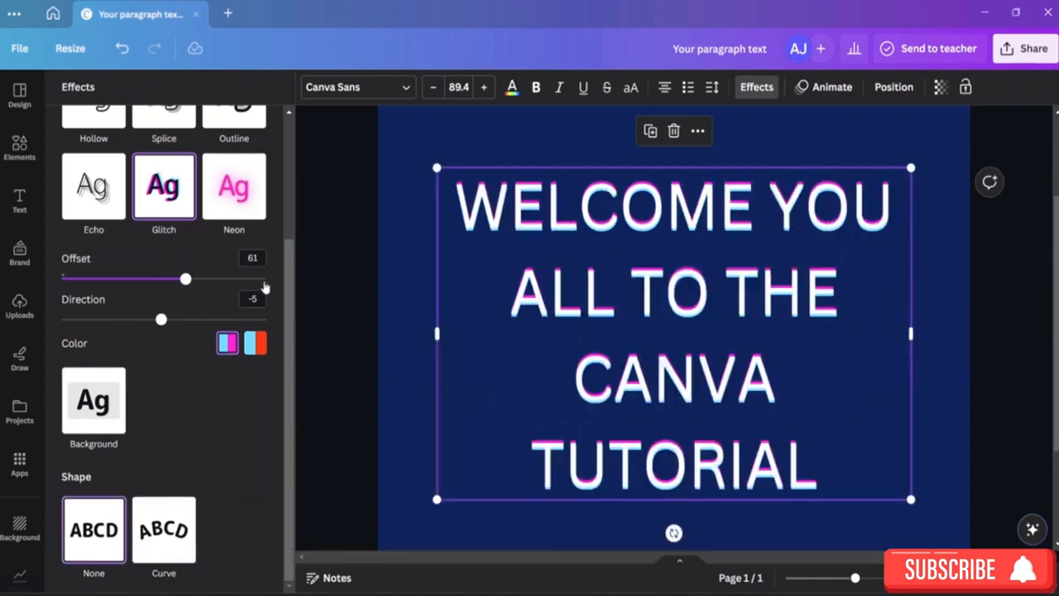
Apply the Neon effect to the welcome text and set its intensity to 76
scroll(260, 278, "up", 3)
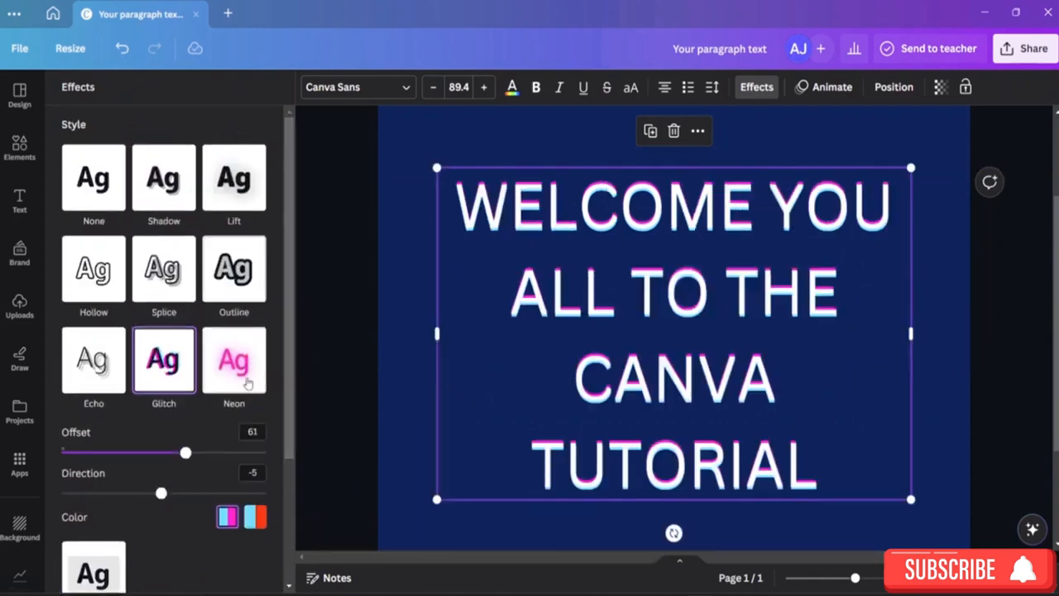
left_click(245, 379)
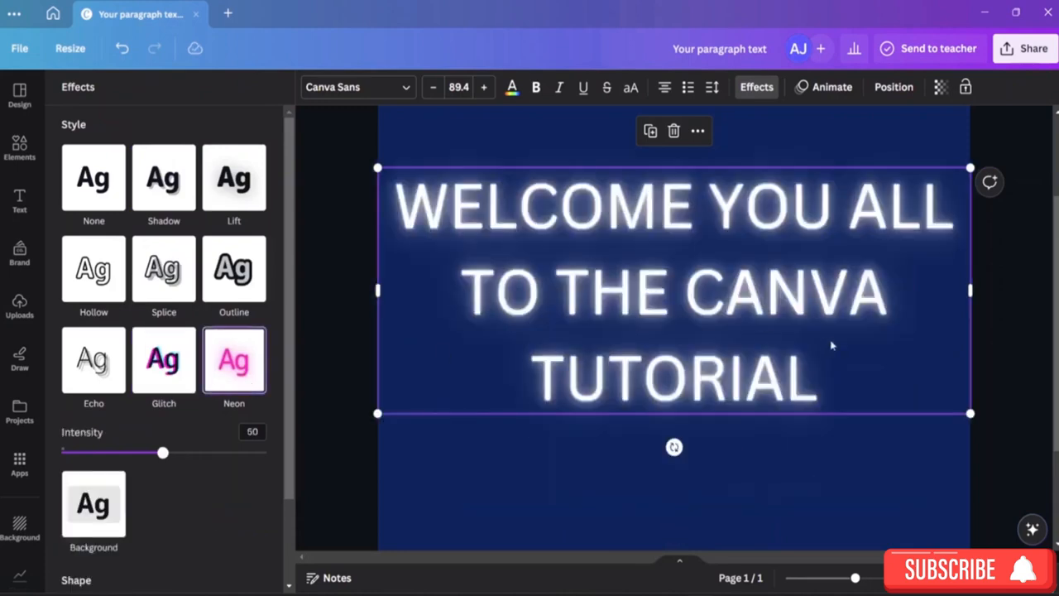
scroll(252, 356, "down", 2)
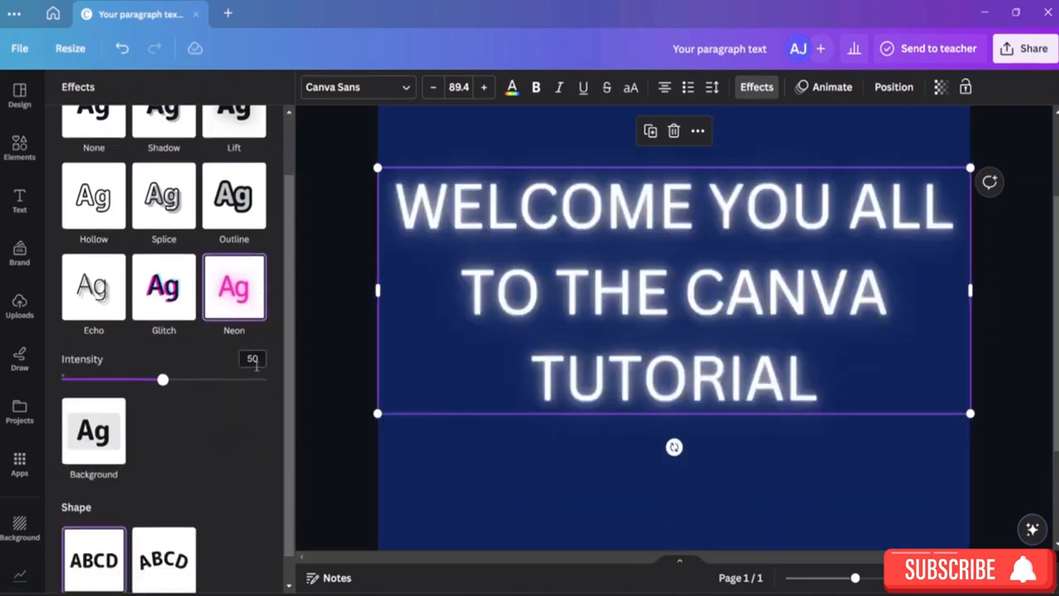
left_click_drag(162, 354, 218, 389)
Scale the welcome text down to size 74.5 and centre it horizontally on the page
left_click_drag(972, 414, 871, 372)
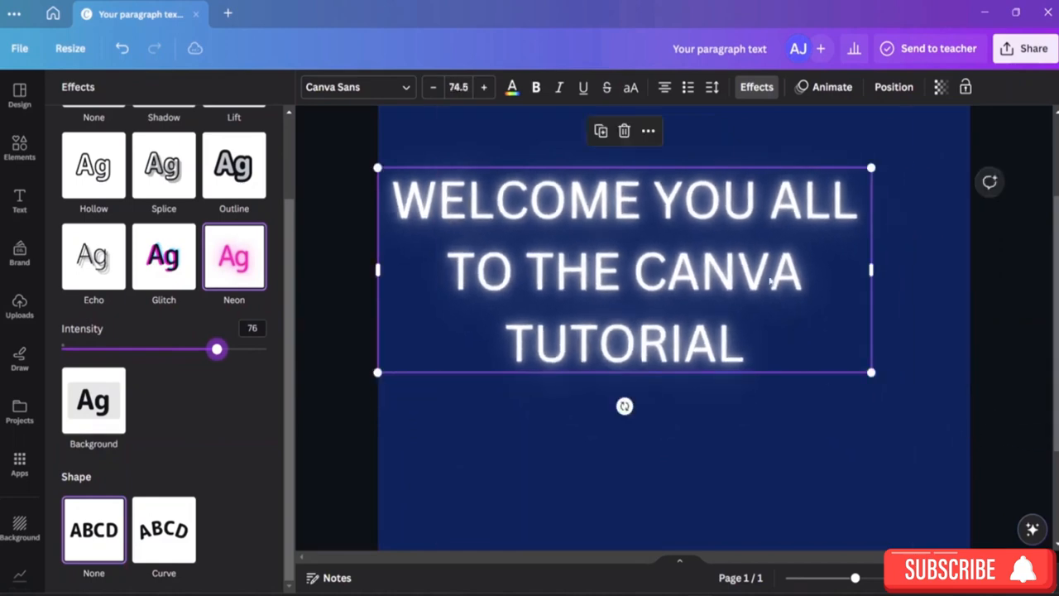
left_click(19, 358)
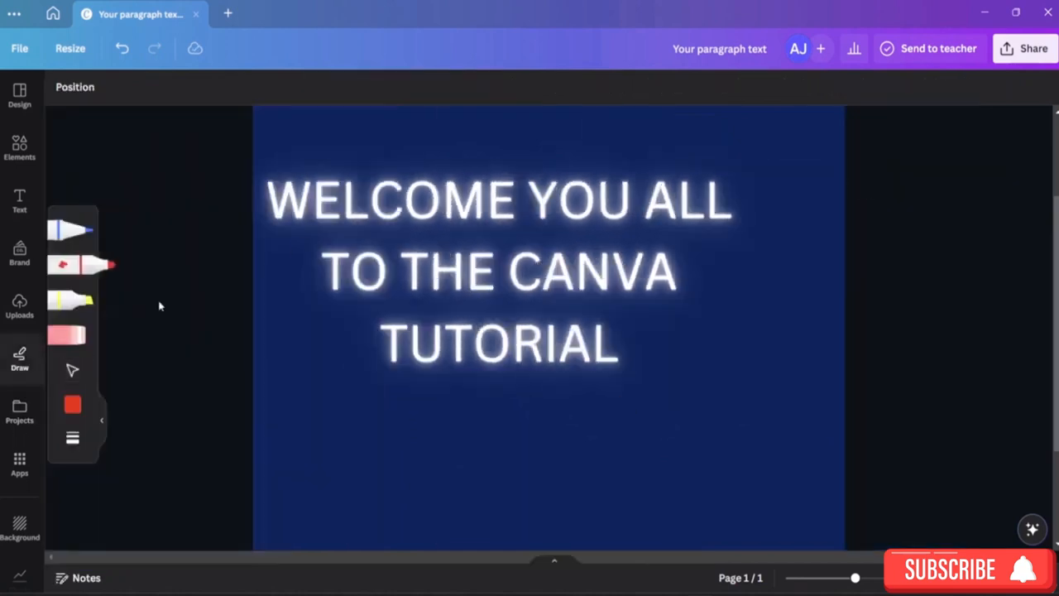
left_click(82, 376)
mouse_move(499, 288)
left_mouse_down()
mouse_move(660, 326)
mouse_move(526, 281)
mouse_move(534, 284)
left_mouse_up()
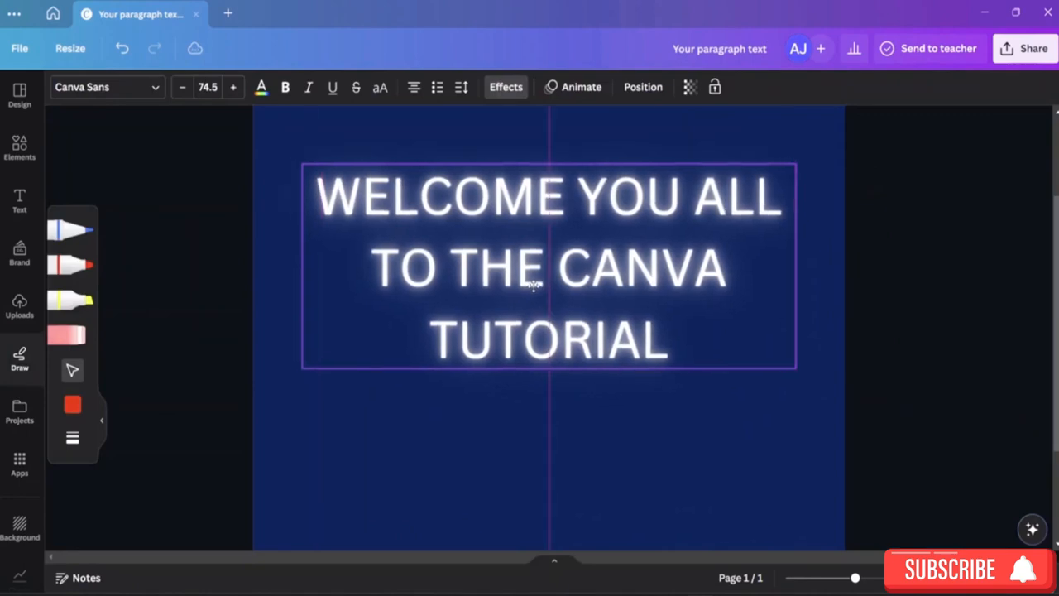
left_click(640, 402)
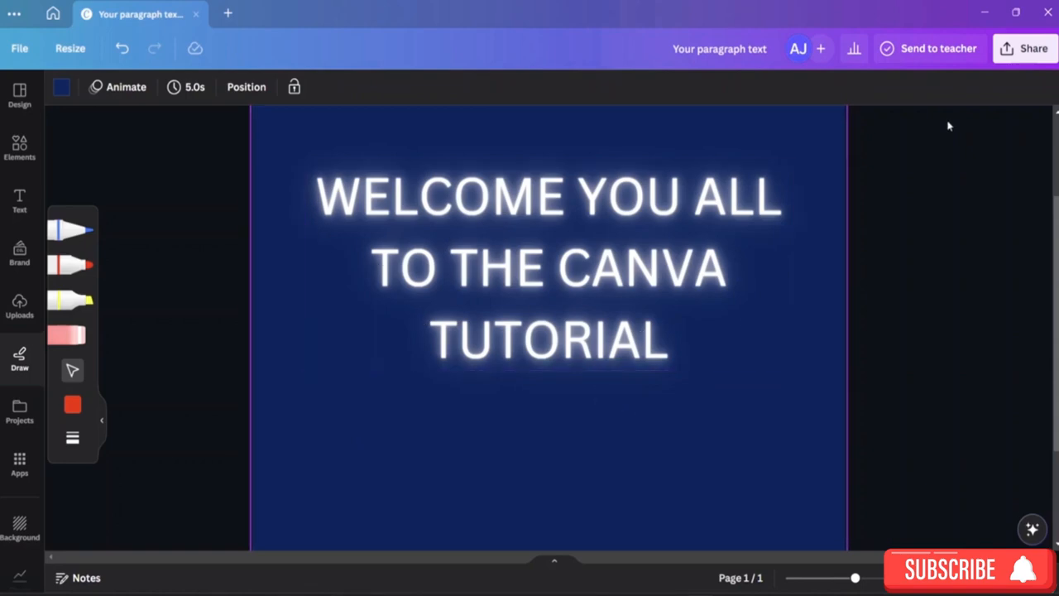
Reopen the effects of the welcome text and look over the available styles and shapes
left_click(609, 266)
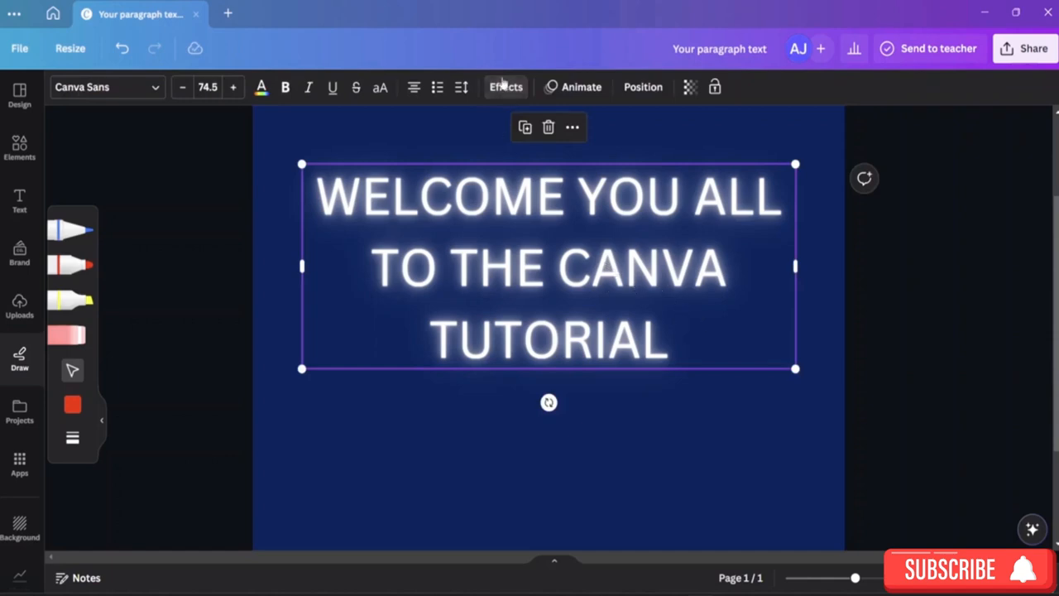
left_click(503, 84)
scroll(159, 318, "down", 2)
scroll(171, 286, "up", 2)
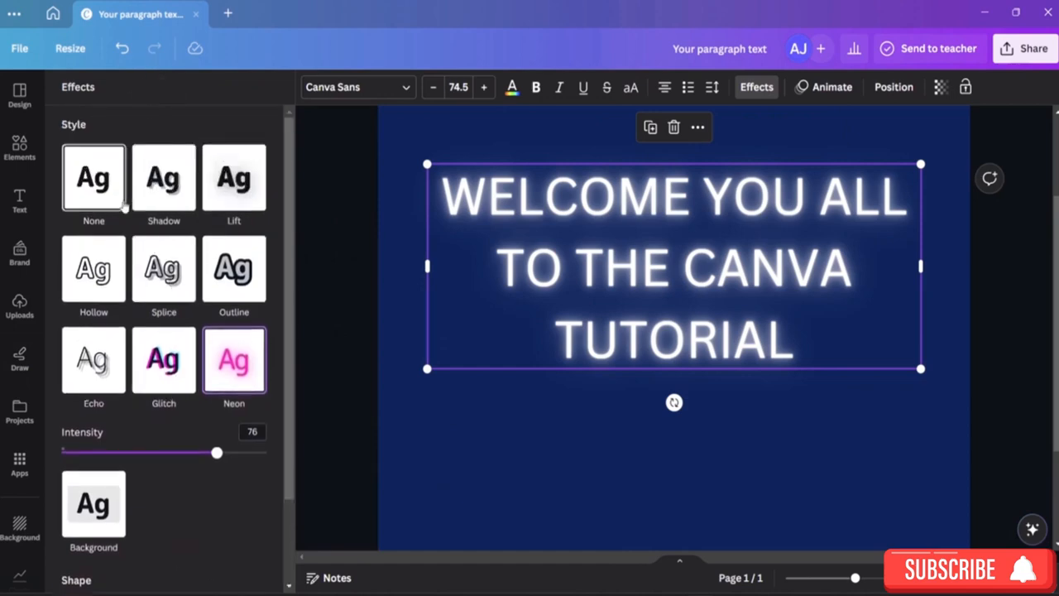
scroll(581, 404, "down", 1)
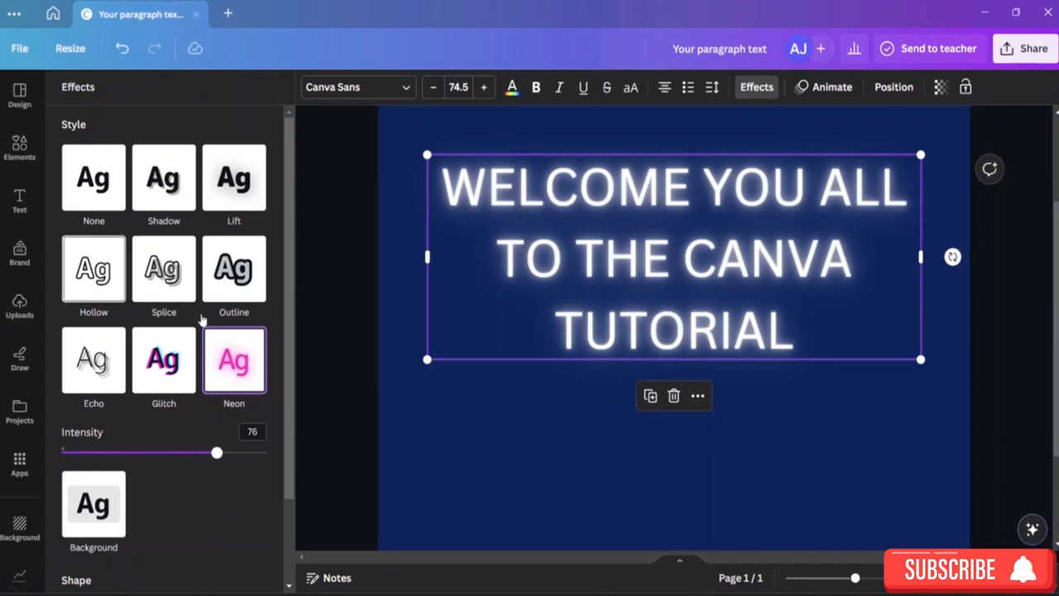
Search the elements library for "football" and browse all matching graphics
left_click(19, 147)
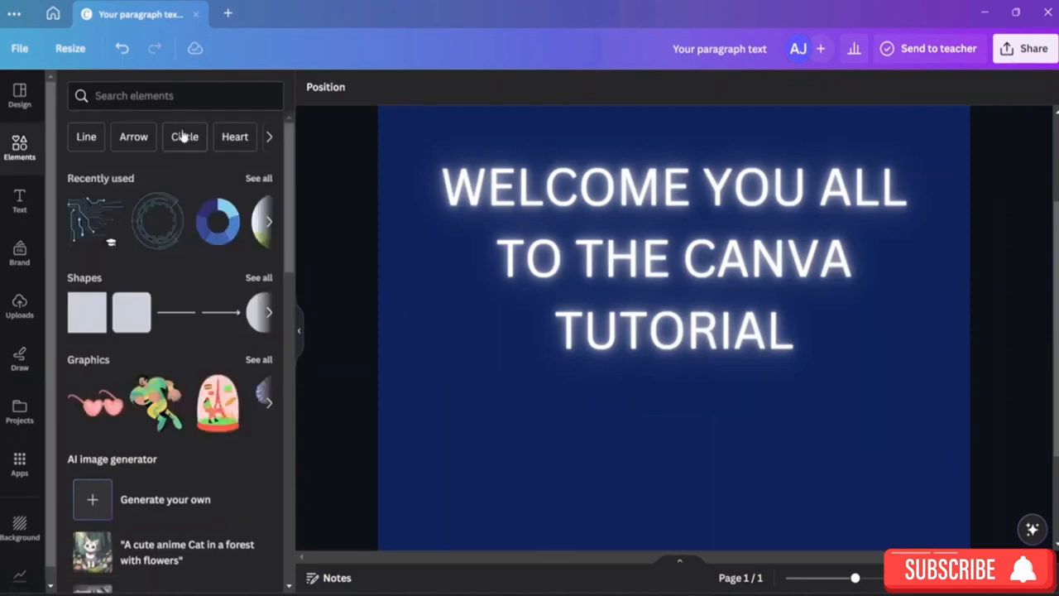
left_click(156, 95)
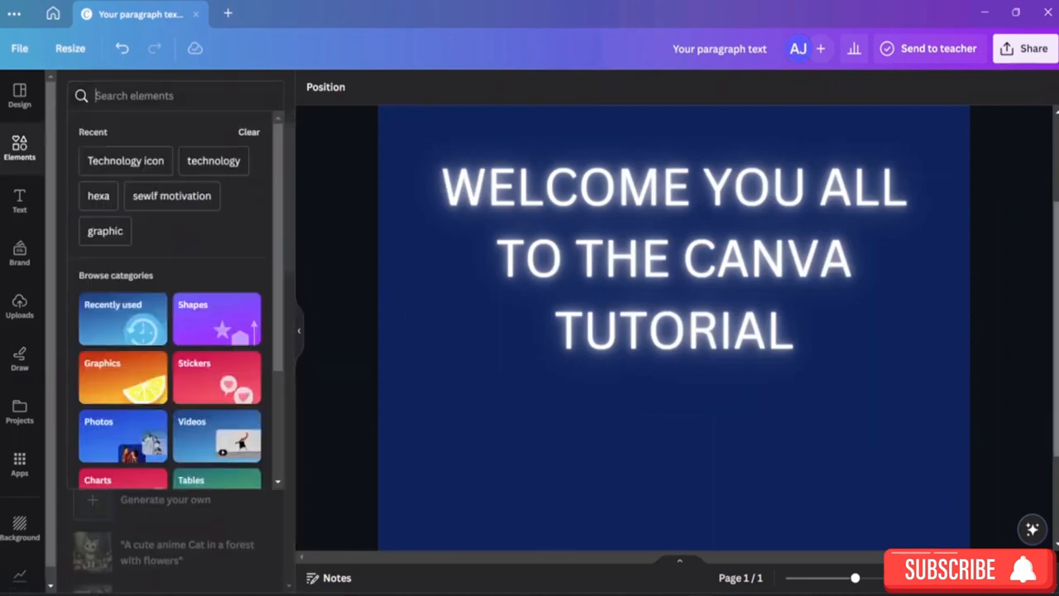
type("footbal")
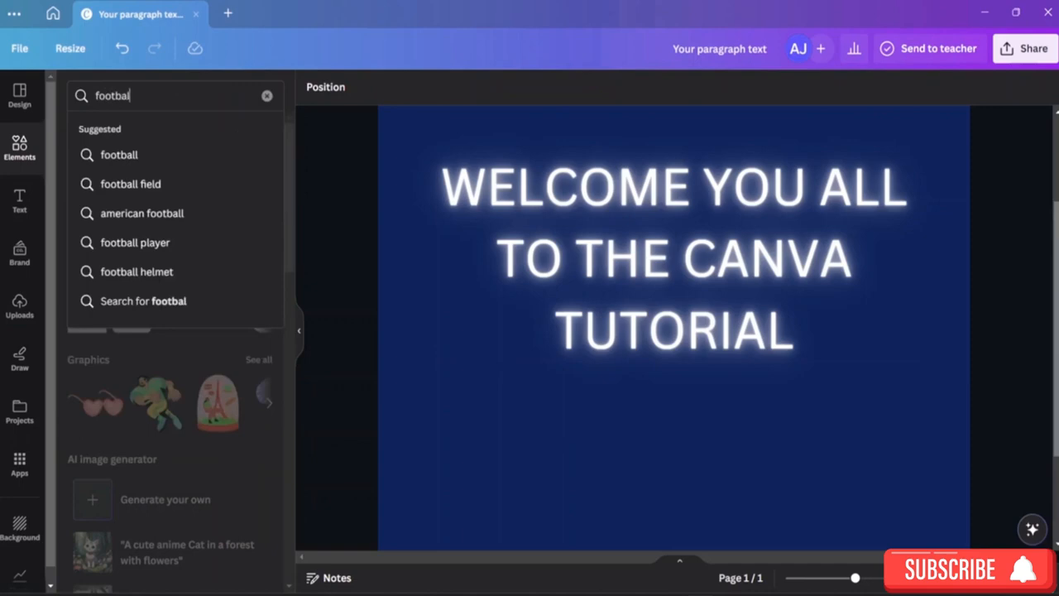
type("l")
key("Return")
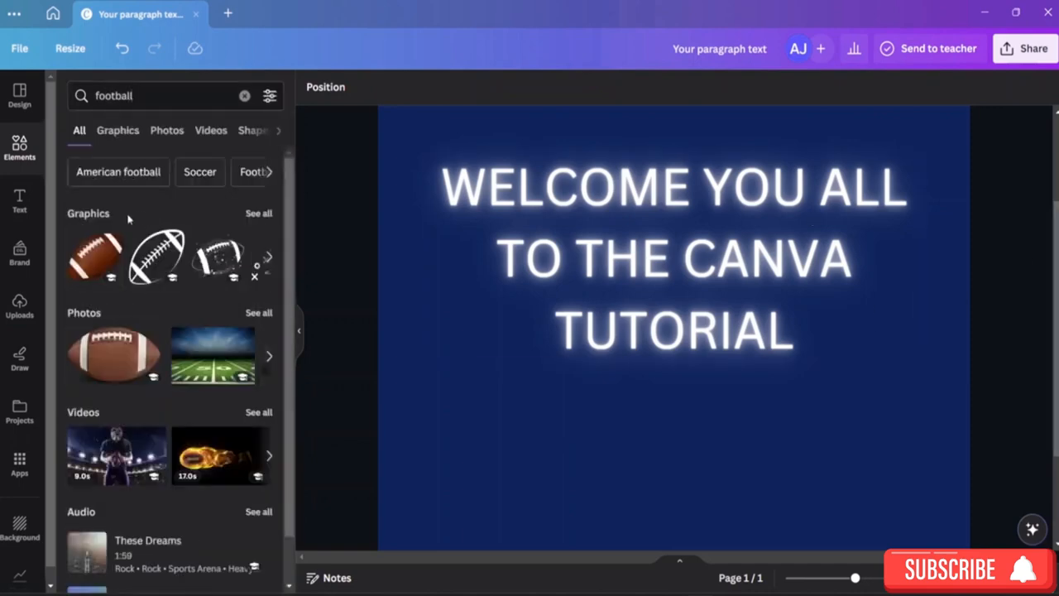
left_click(258, 214)
scroll(193, 311, "down", 3)
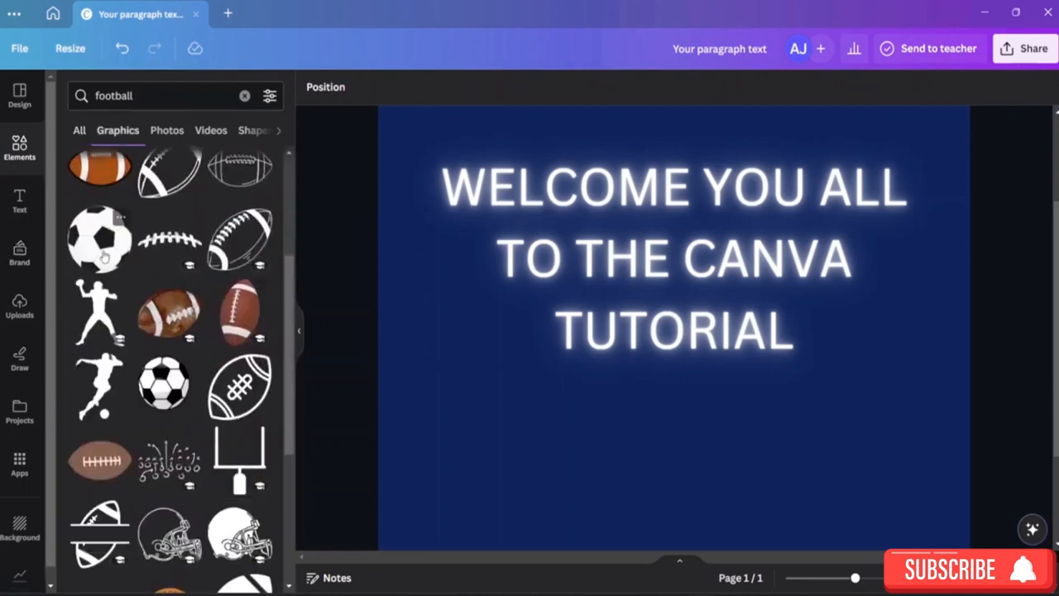
Add the black-and-white soccer ball graphic, scale it down and centre it below the welcome text
left_click(104, 258)
left_click_drag(793, 436, 666, 305)
left_click_drag(612, 222, 674, 428)
left_click(773, 463)
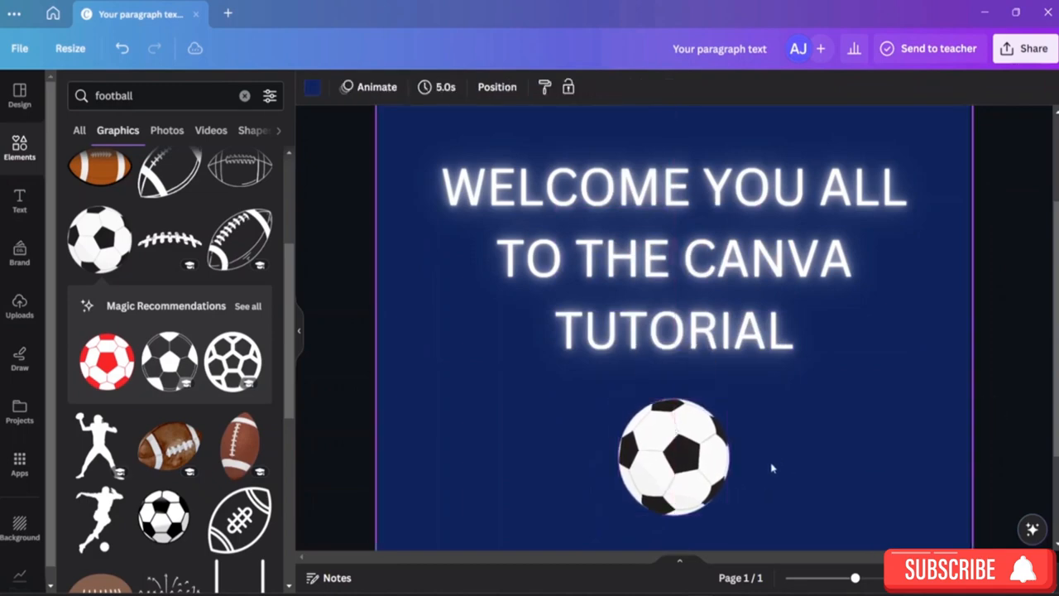
Open image editing for the soccer ball and look over the Smartmockups, Duotone, ColorMix and other effects
left_click(683, 465)
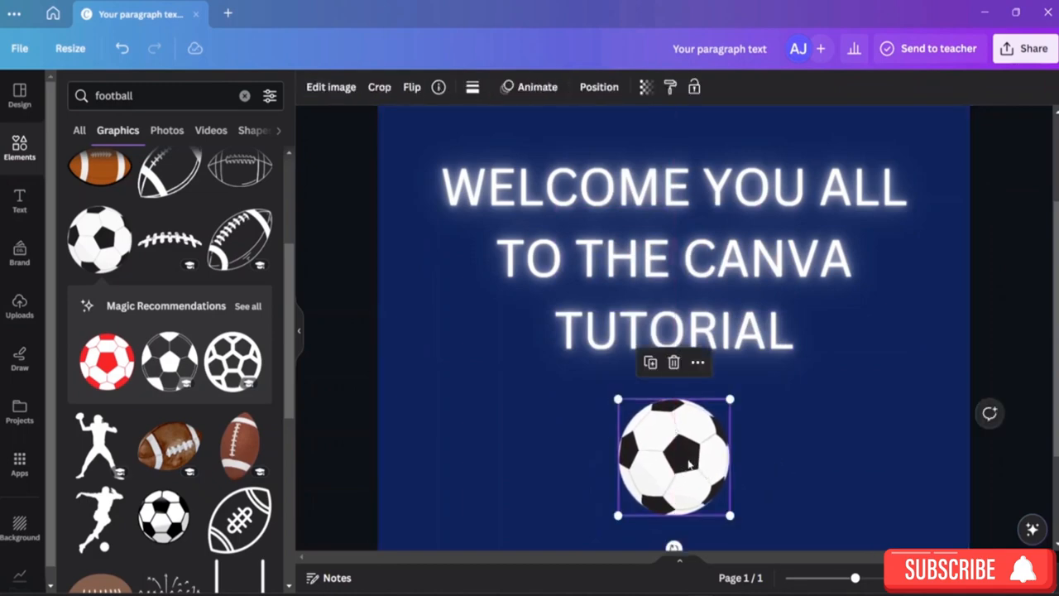
left_click(330, 87)
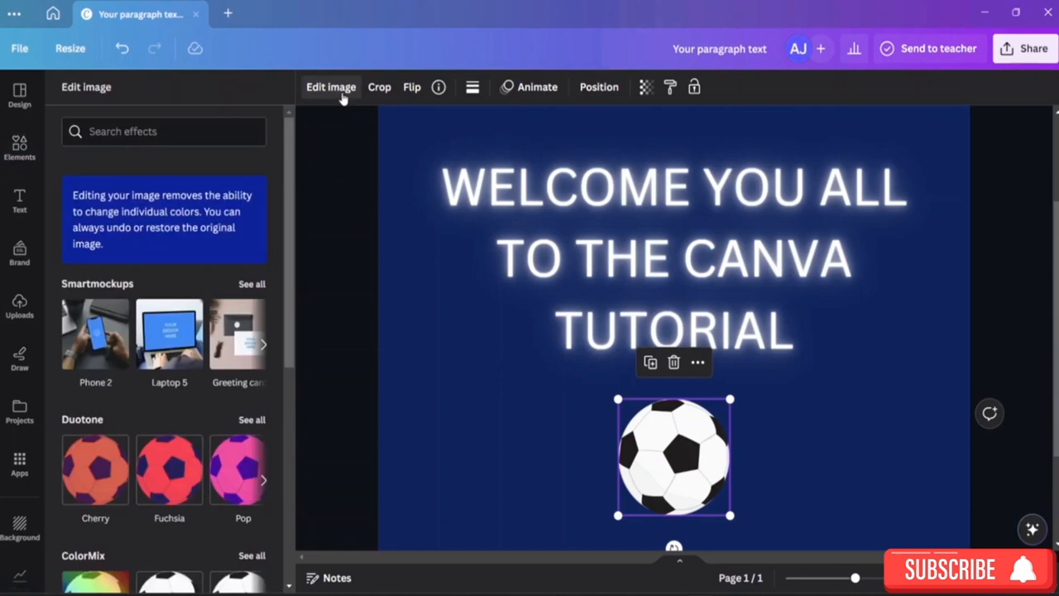
scroll(223, 308, "down", 5)
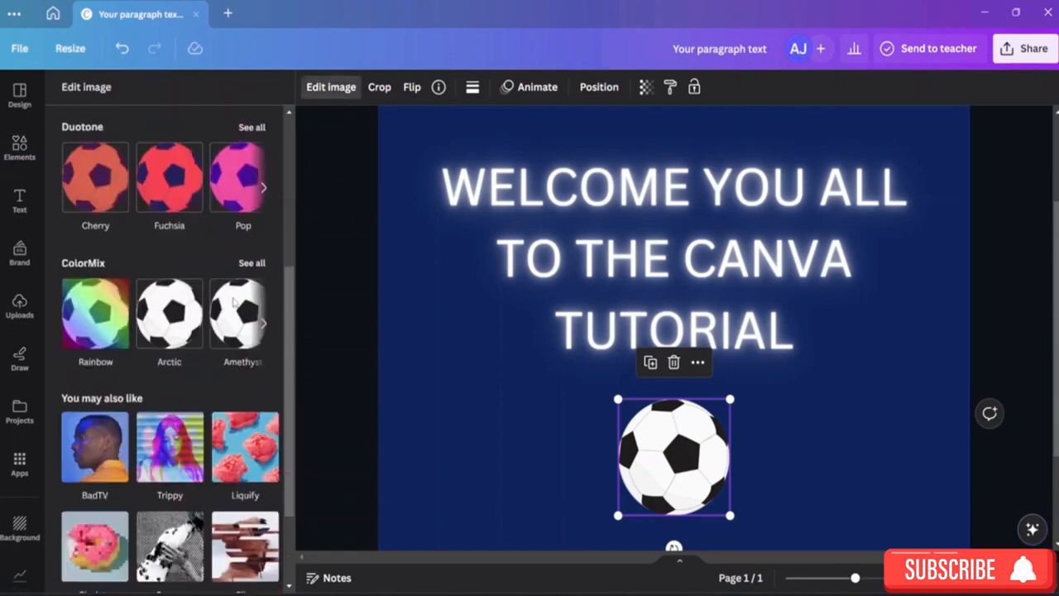
scroll(225, 309, "up", 4)
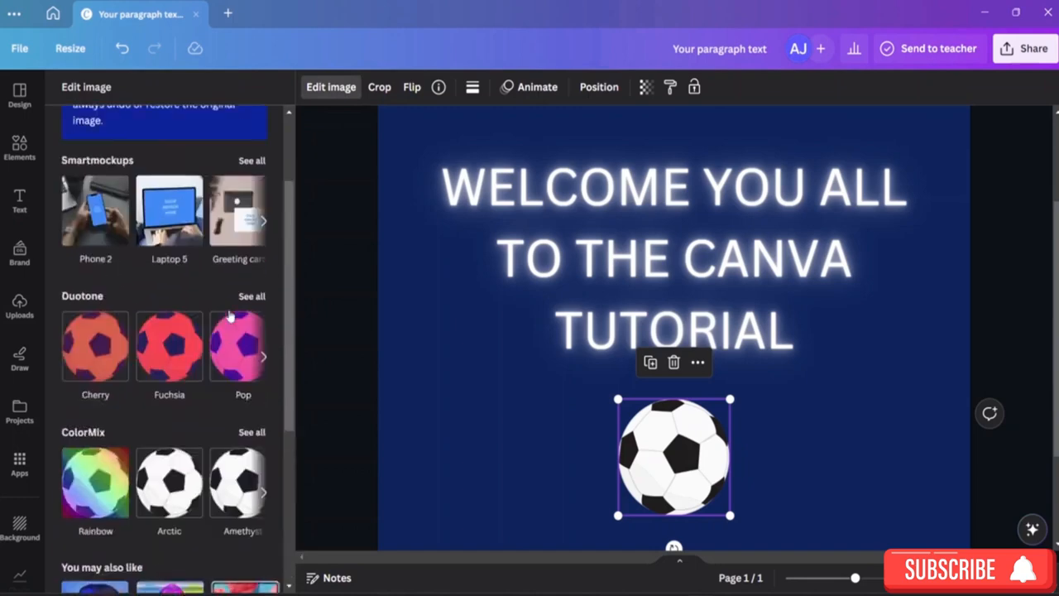
scroll(240, 299, "up", 2)
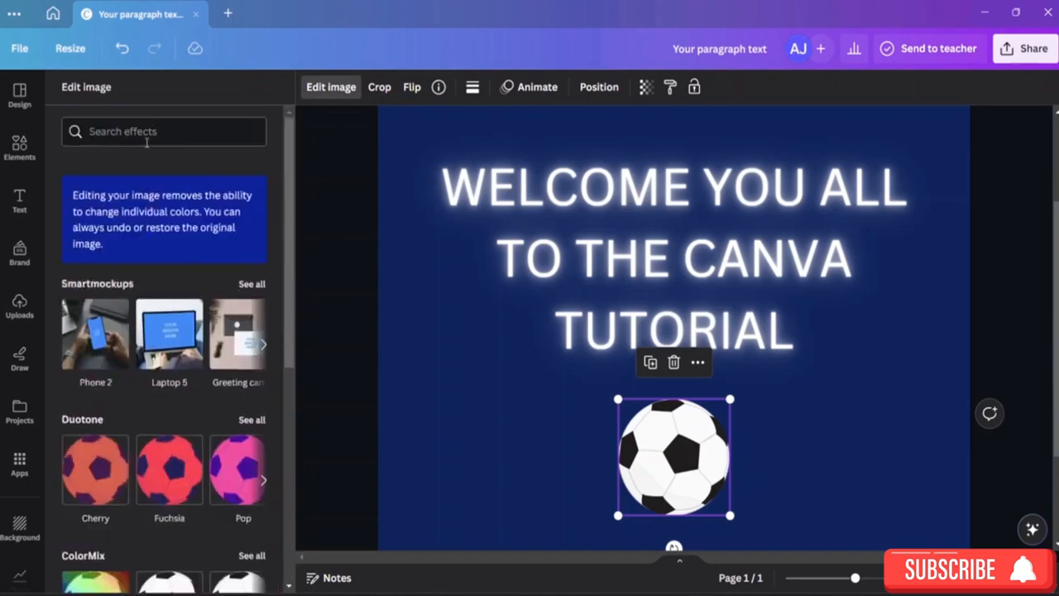
Delete the soccer ball graphic from the page
scroll(199, 323, "down", 3)
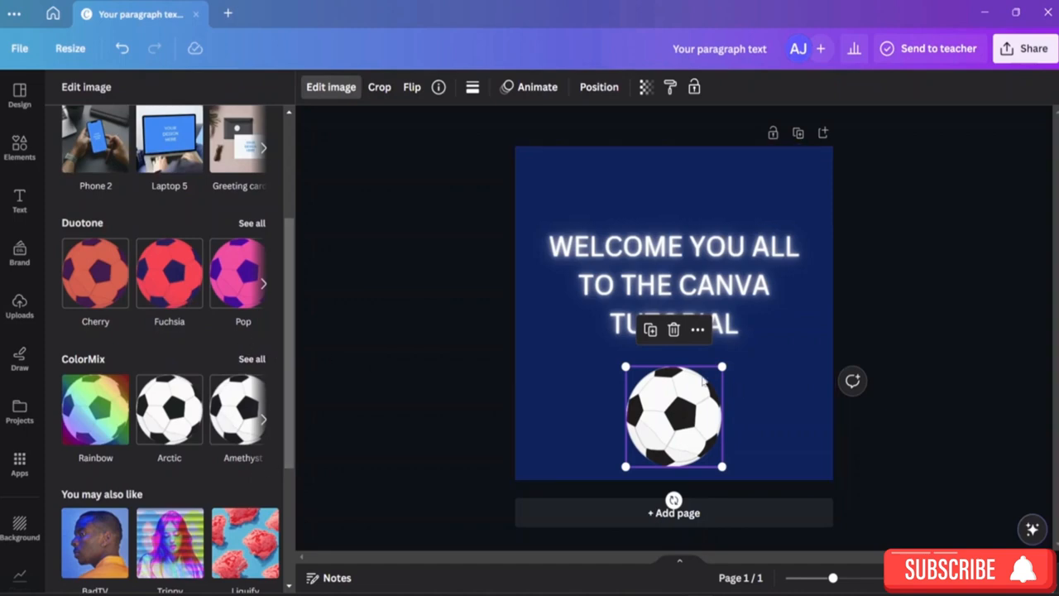
double_click(680, 409)
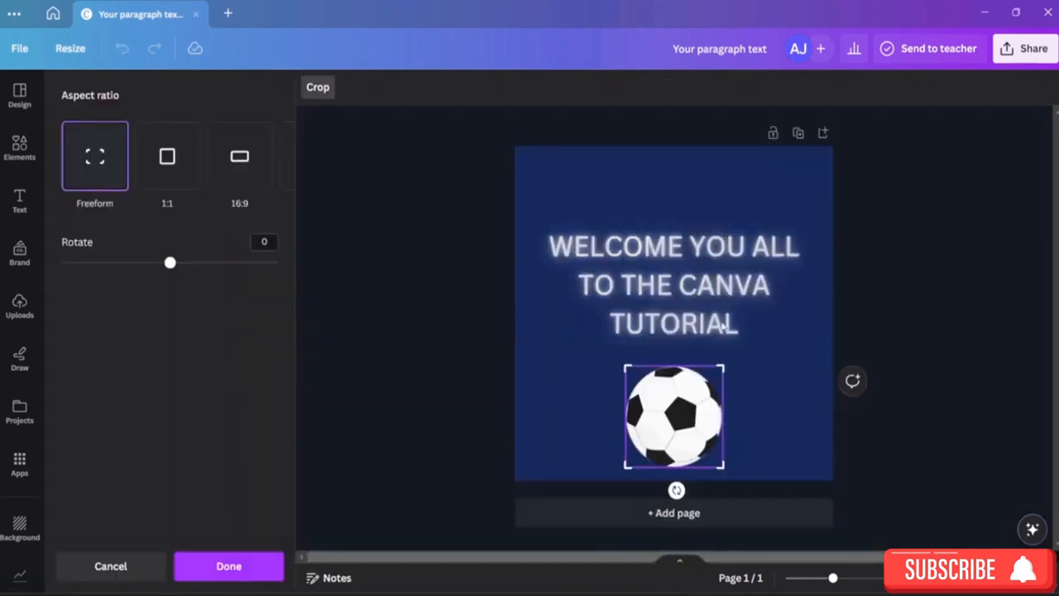
key("Delete")
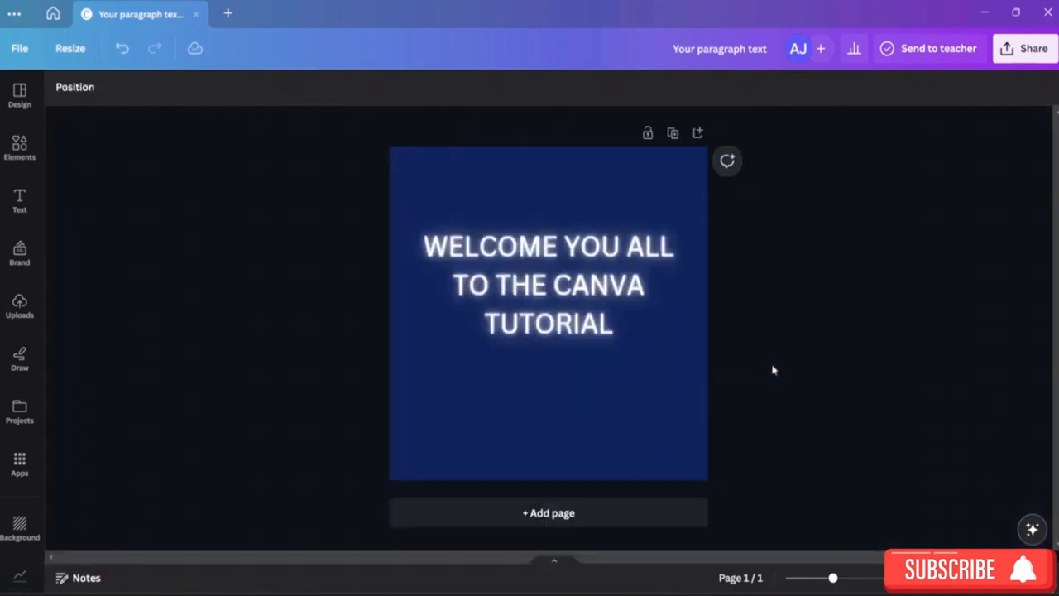
Show all photos in the elements library, search them for "football" and browse the matching pictures
left_click(20, 149)
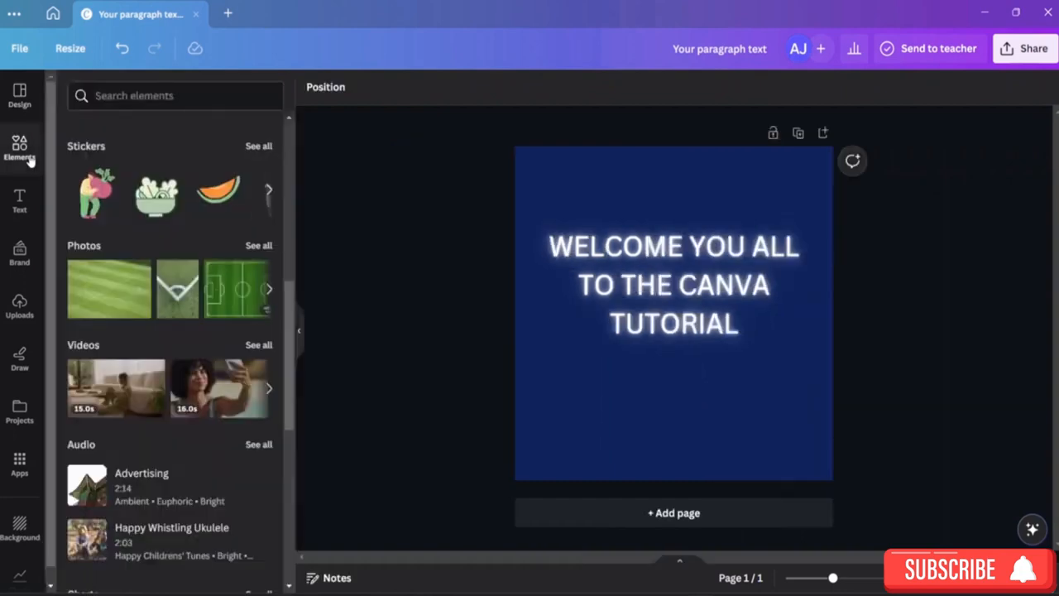
left_click(256, 244)
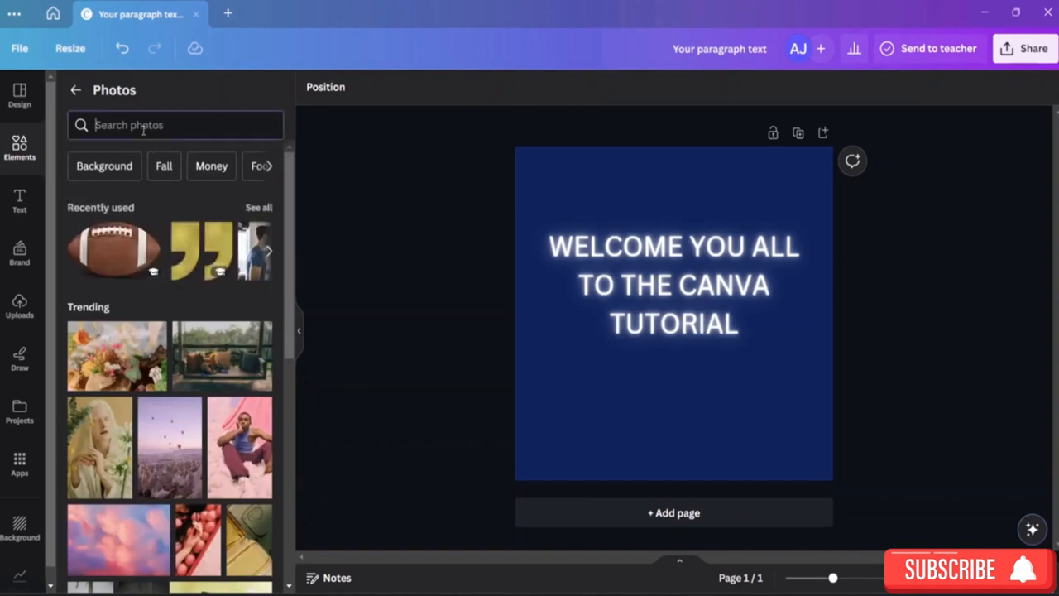
type("footb")
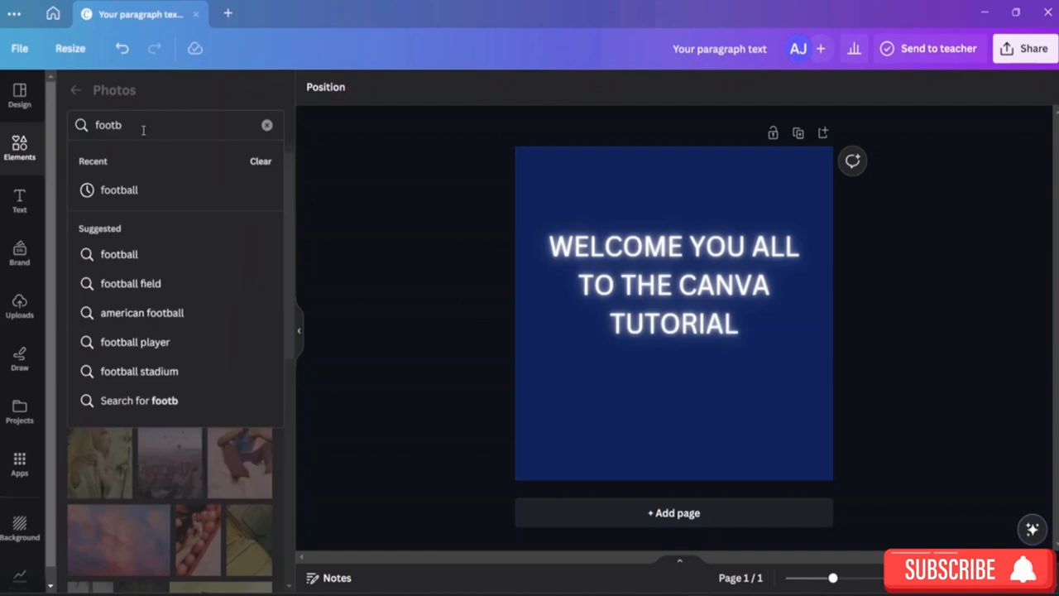
left_click(119, 195)
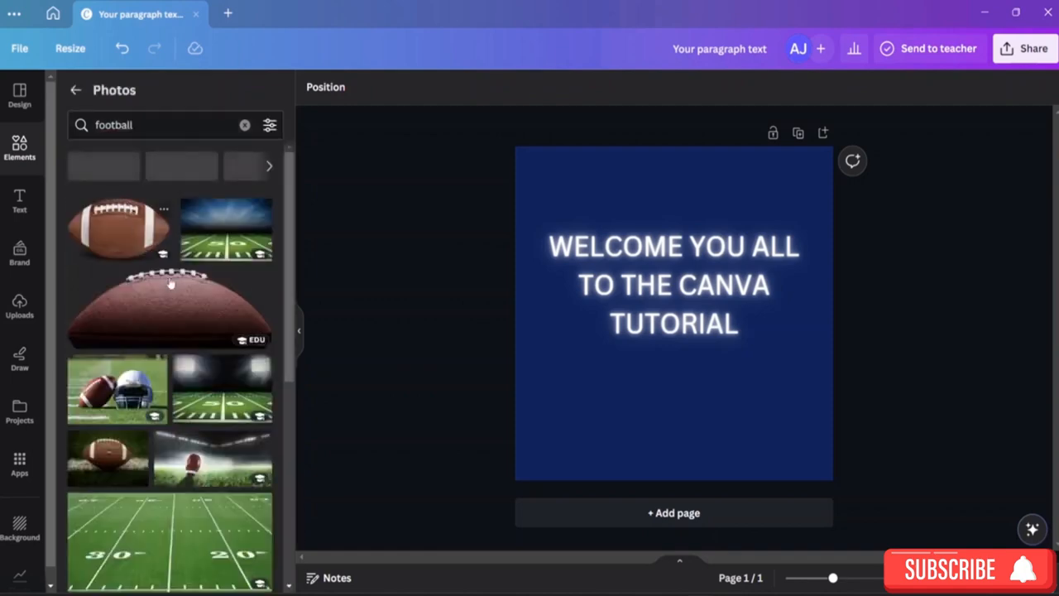
scroll(174, 281, "down", 5)
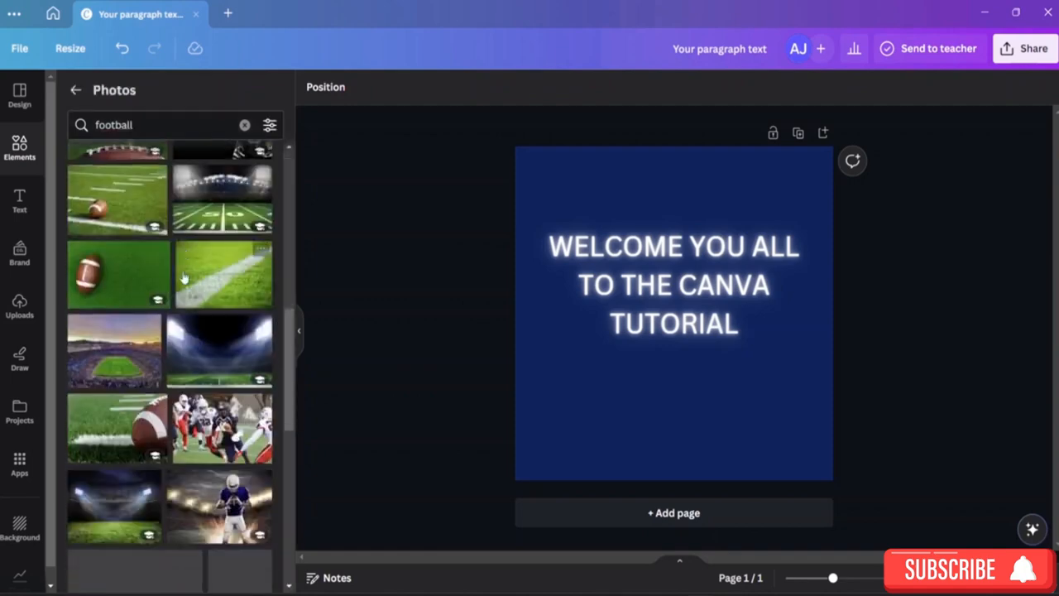
scroll(184, 278, "down", 10)
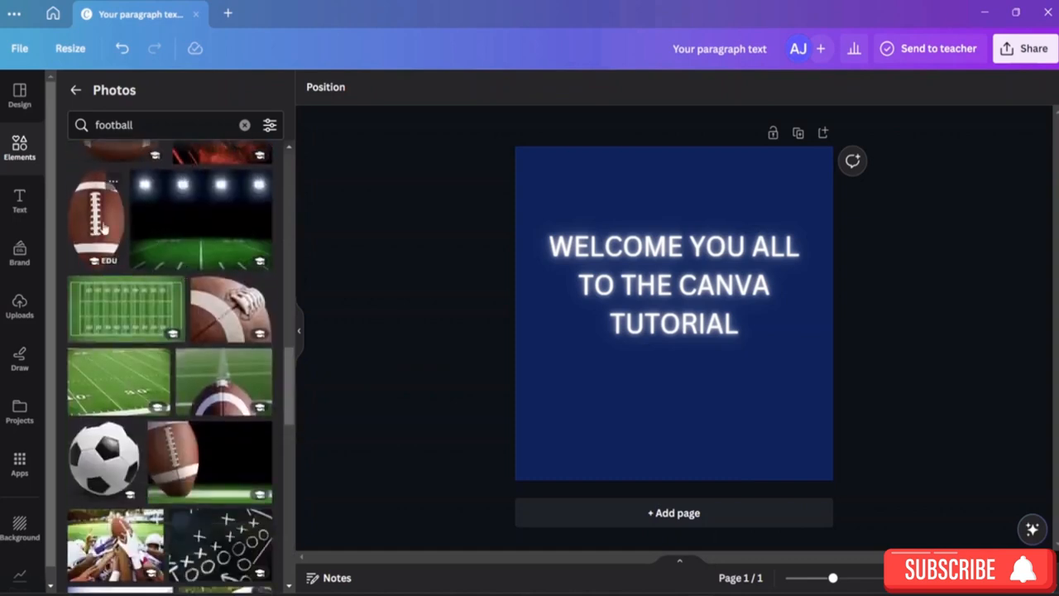
scroll(136, 224, "up", 10)
scroll(140, 224, "up", 3)
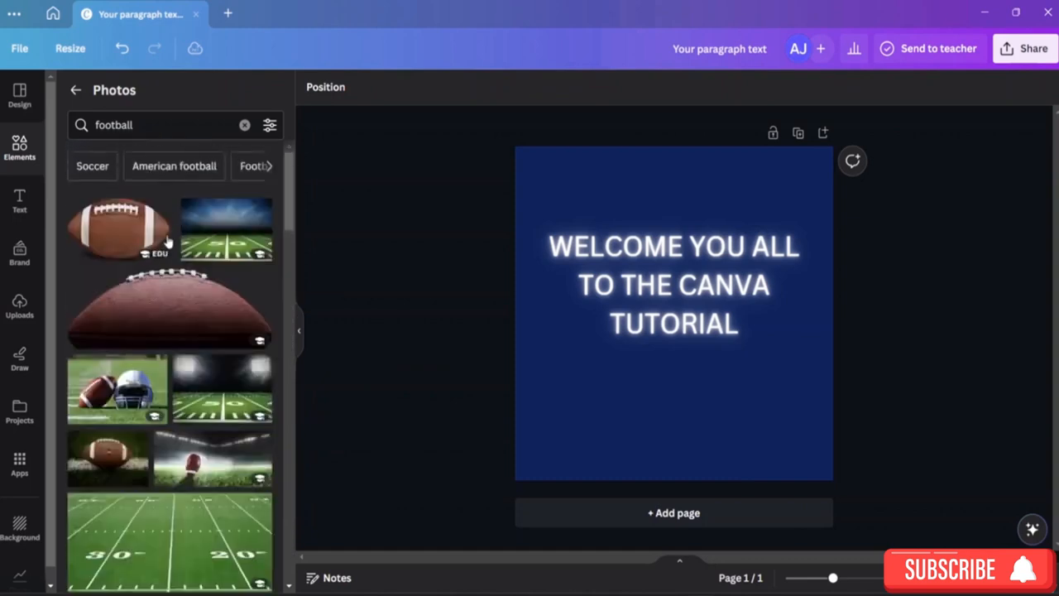
Add the brown American football photo at a small size below the welcome text and delete the large duplicate behind the text
left_click(125, 239)
left_click_drag(796, 394, 725, 447)
left_click(641, 296)
left_click(719, 366)
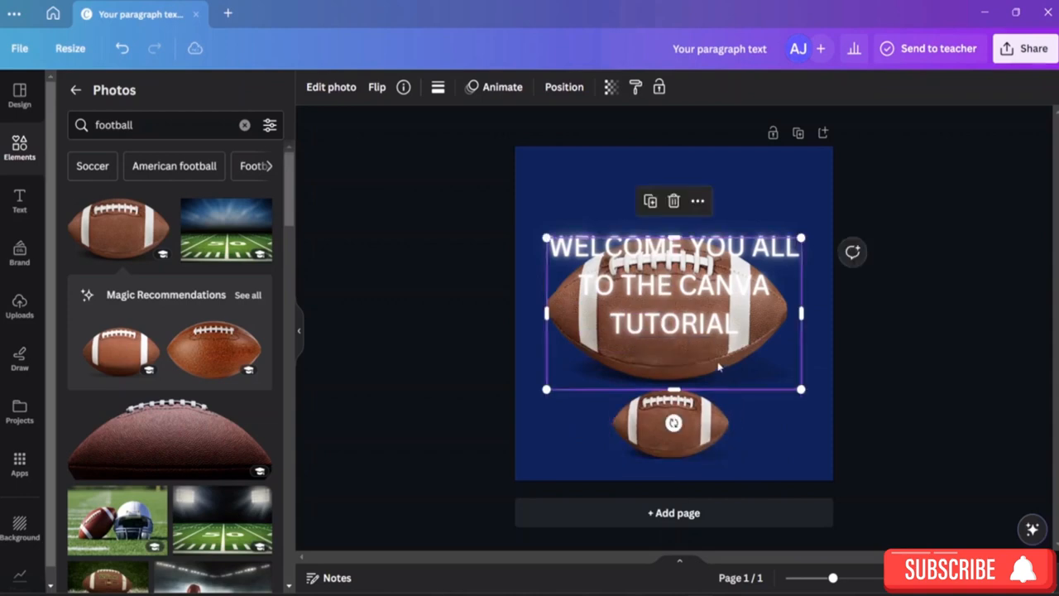
key("Delete")
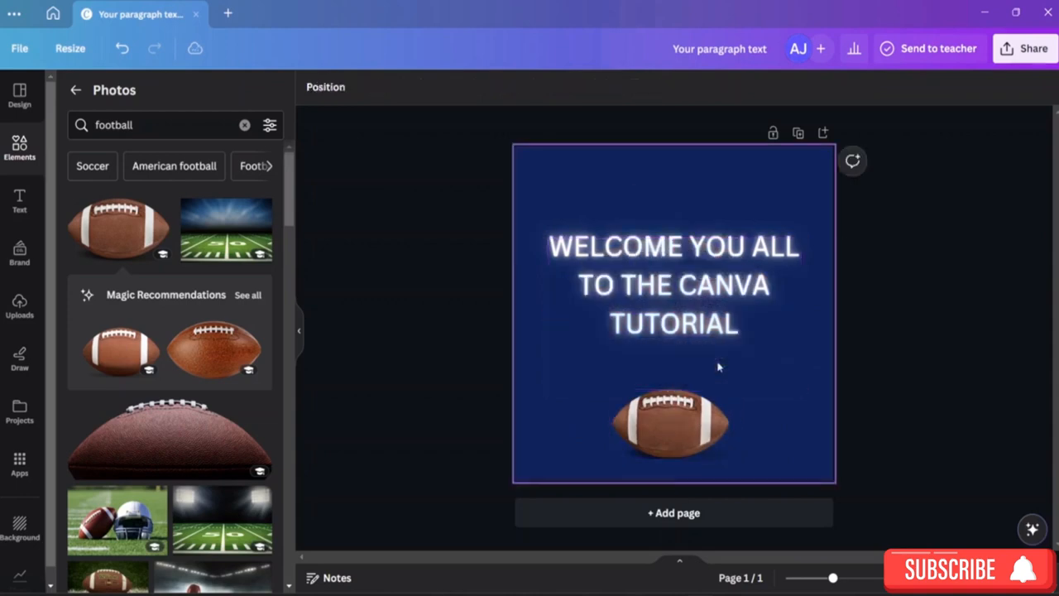
Move the football photo slightly up, closer to the welcome text
left_click(675, 421)
left_click_drag(676, 423, 676, 402)
left_click(773, 414)
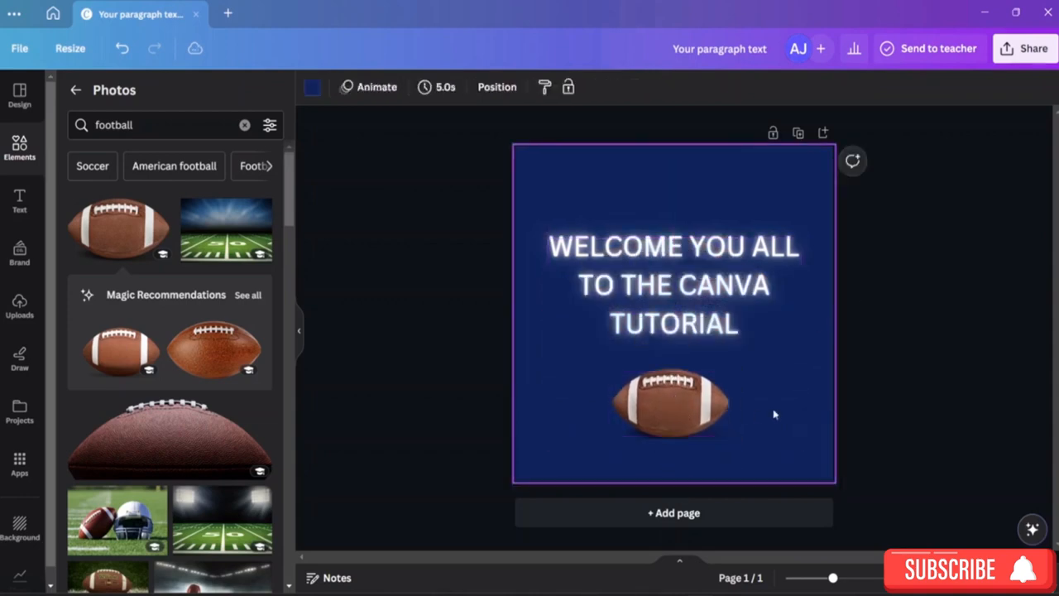
Open photo editing for the football and apply the Drop shadow effect
left_click(701, 416)
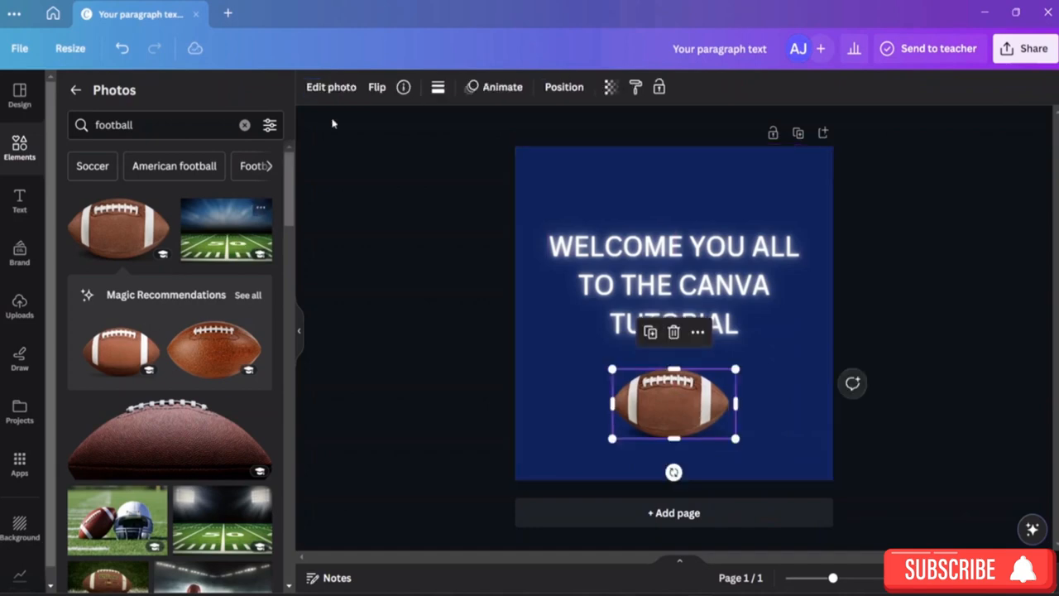
left_click(324, 91)
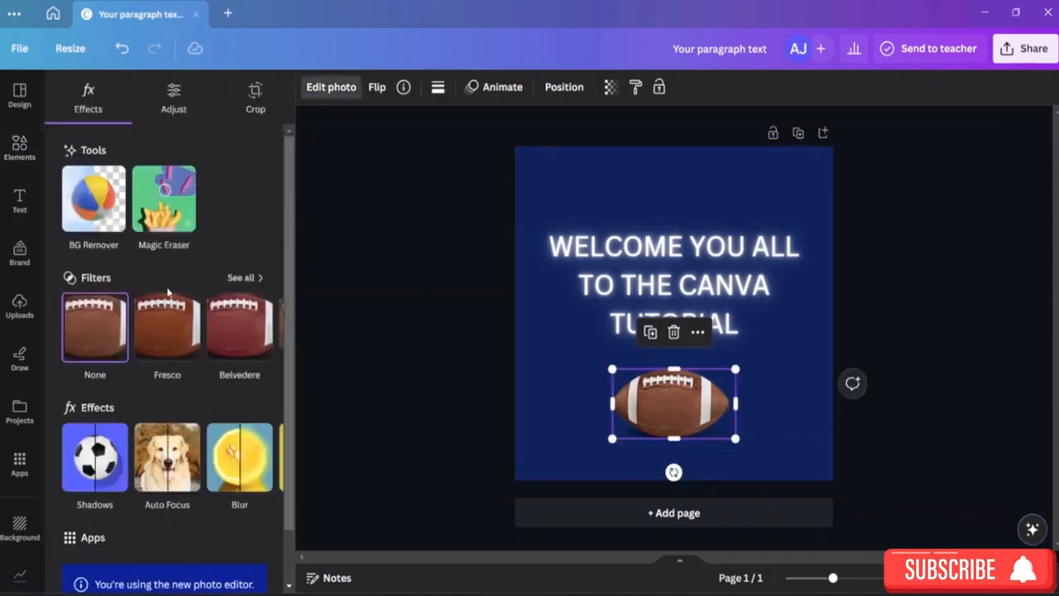
scroll(174, 306, "down", 1)
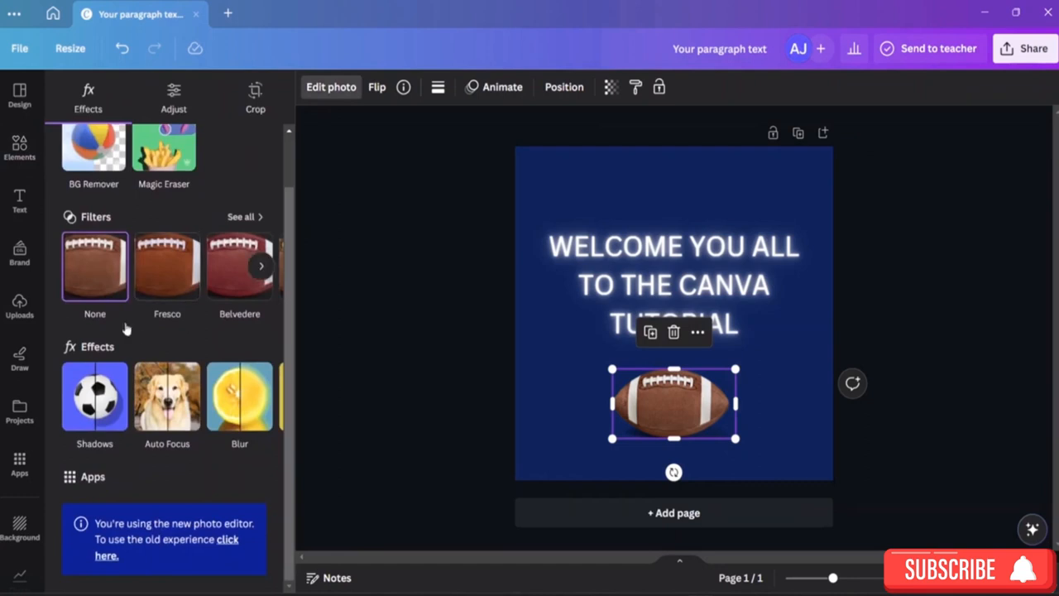
left_click(97, 442)
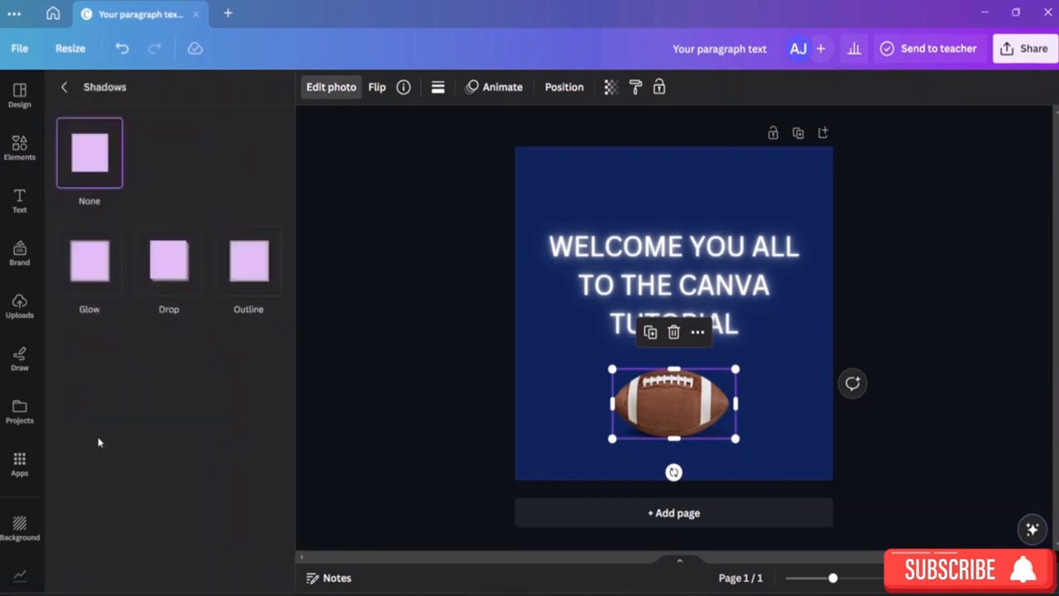
left_click(179, 270)
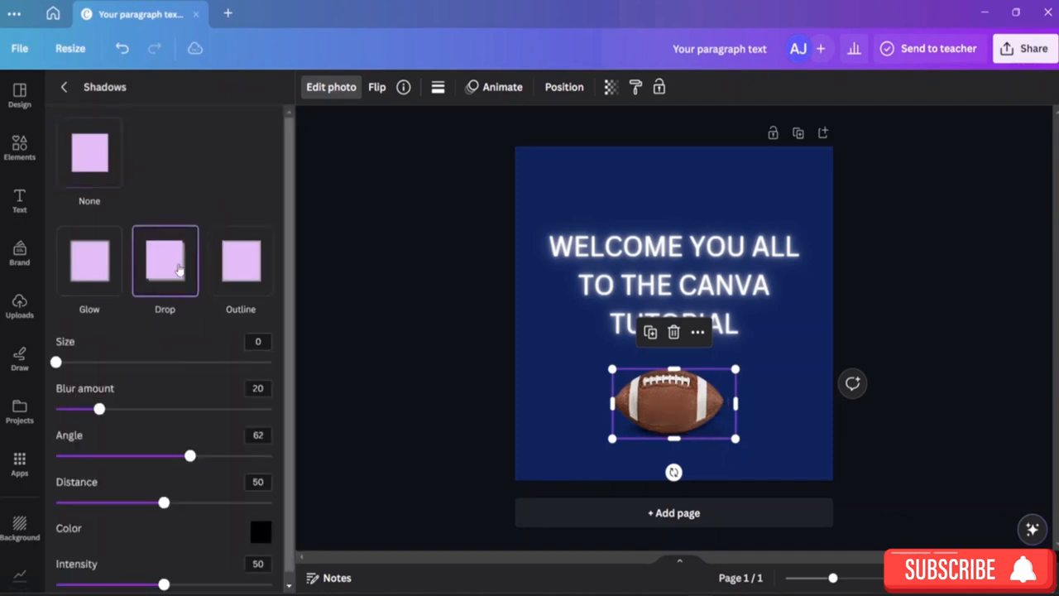
left_click(783, 439)
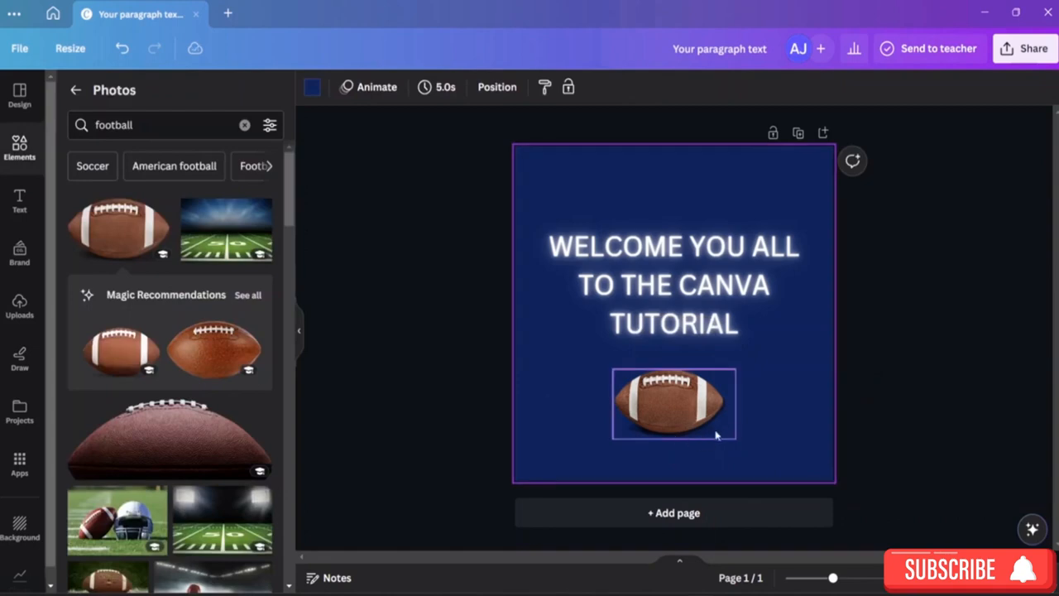
Set the football's shadow to size 16, blur amount 15, angle 99, distance 74 and intensity 26
left_click(717, 435)
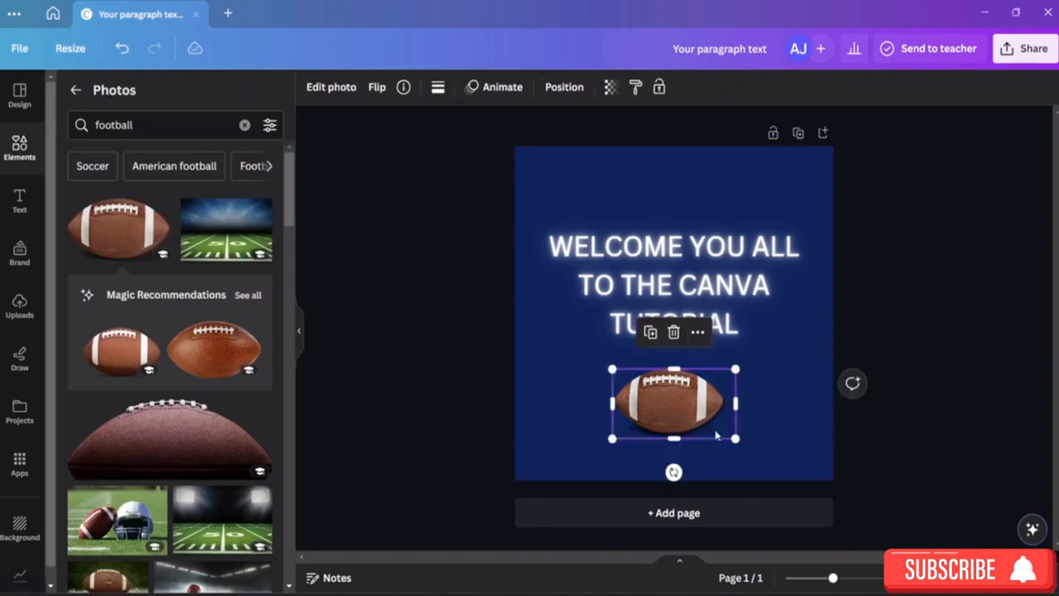
left_click(326, 89)
left_click(96, 461)
left_click_drag(56, 363, 88, 409)
left_click_drag(190, 456, 270, 456)
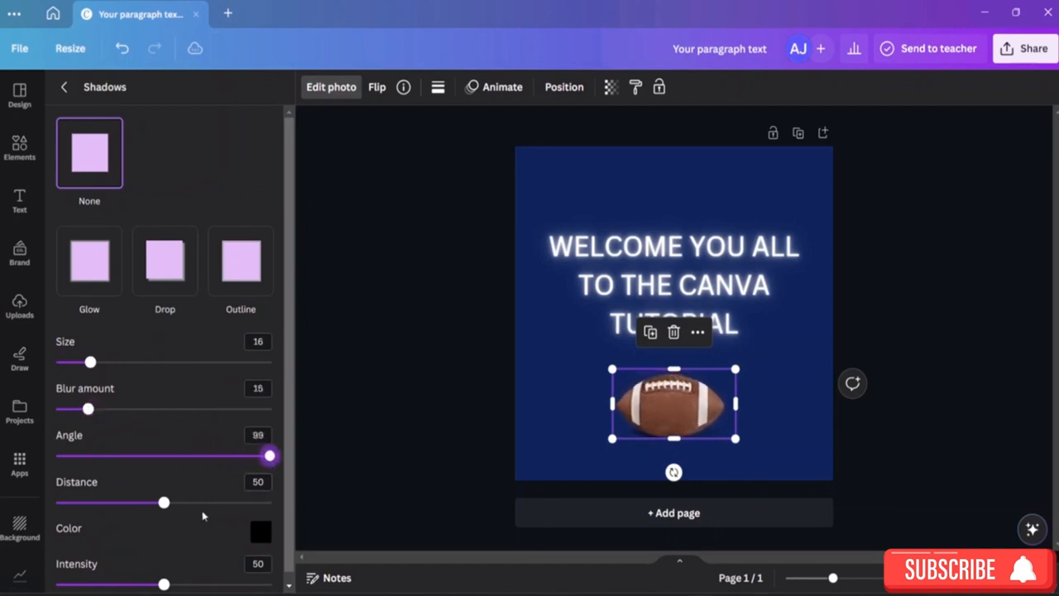
left_click_drag(166, 503, 215, 502)
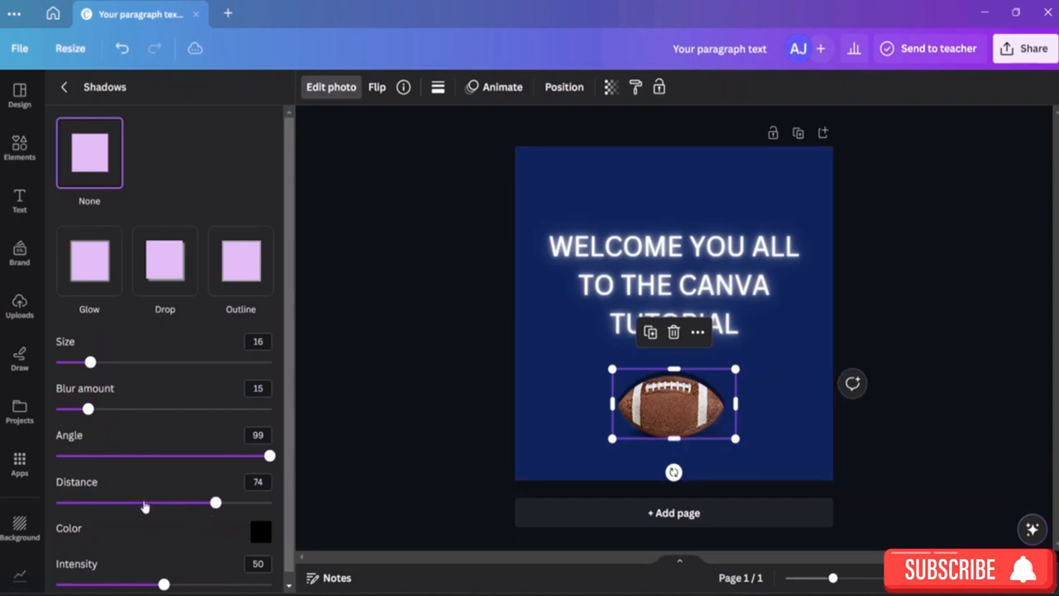
scroll(147, 516, "down", 1)
left_click_drag(164, 575, 110, 574)
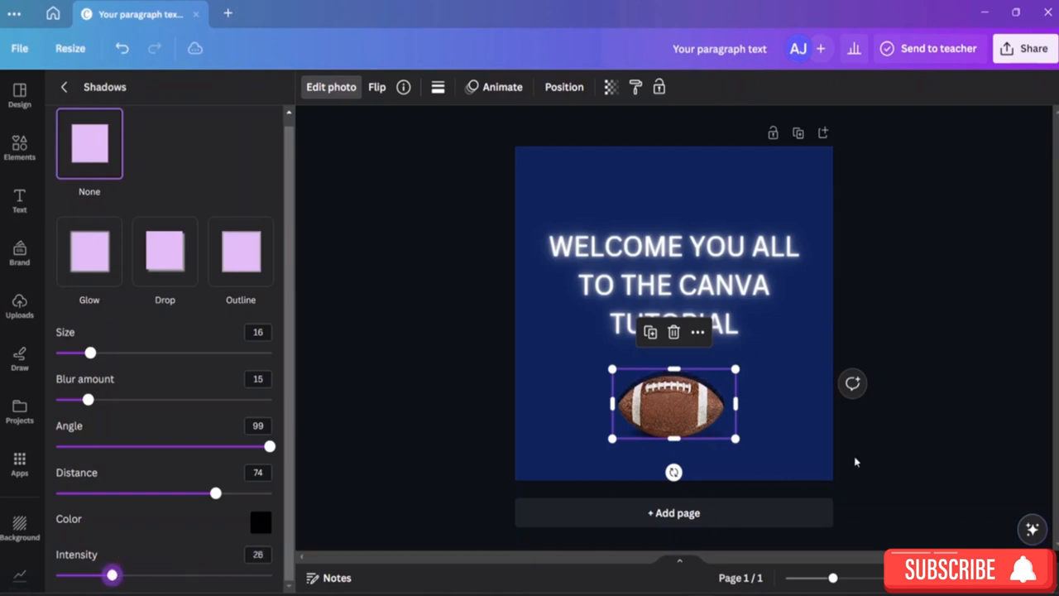
left_click(787, 432)
Move the football photo to the page's lower-right area and search the photo library for shoes
left_click_drag(681, 416, 753, 441)
left_click(159, 126)
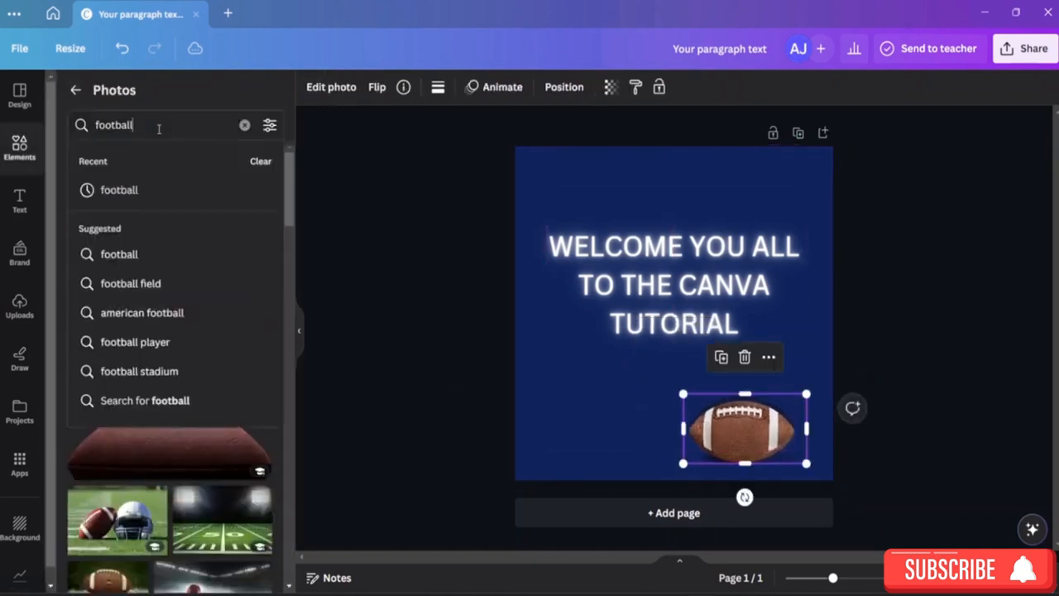
left_click(244, 125)
type("s")
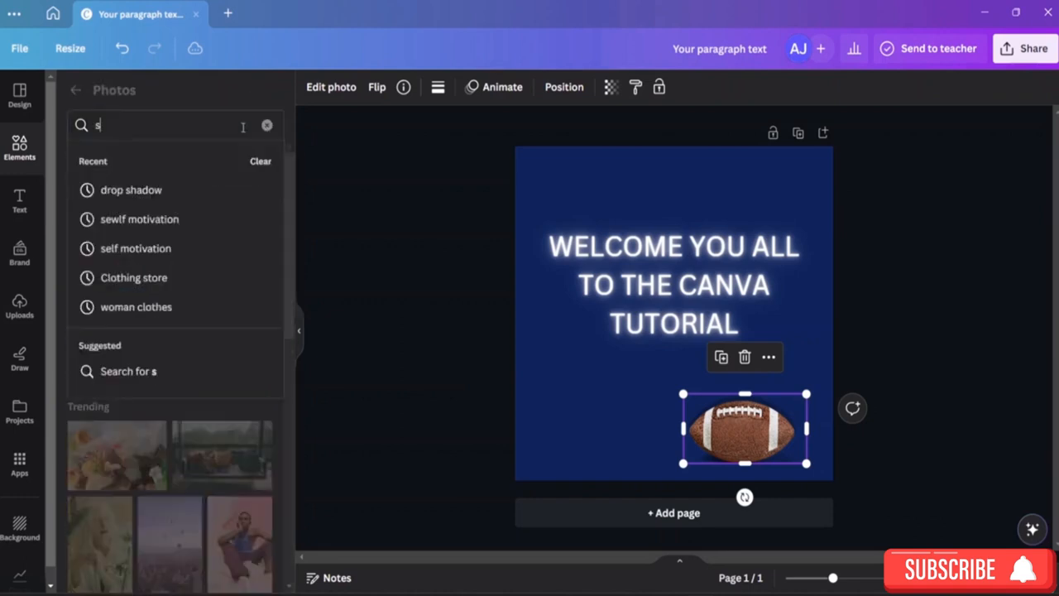
type("hoes")
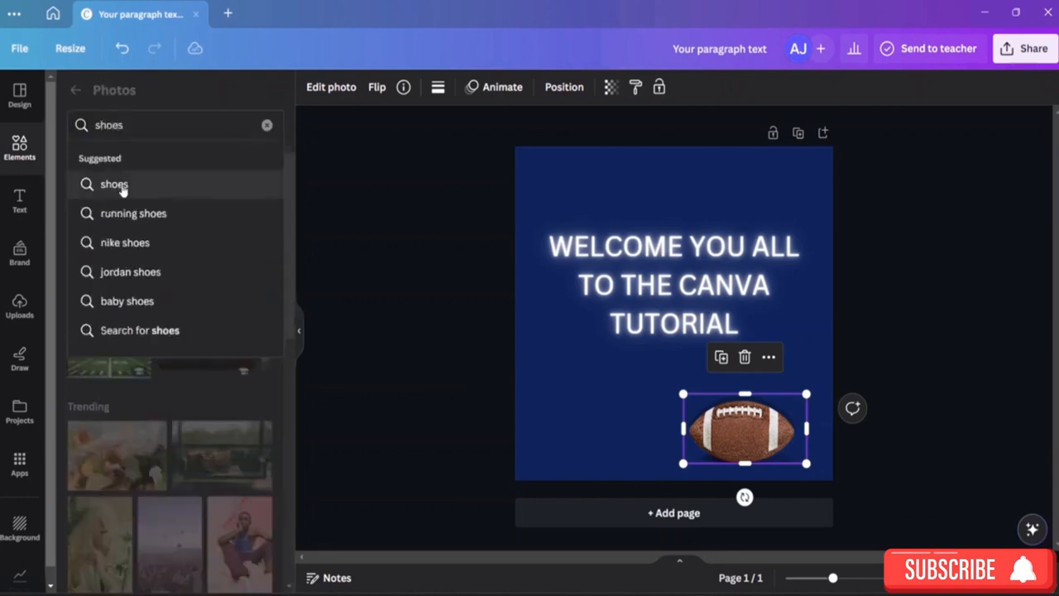
left_click(123, 186)
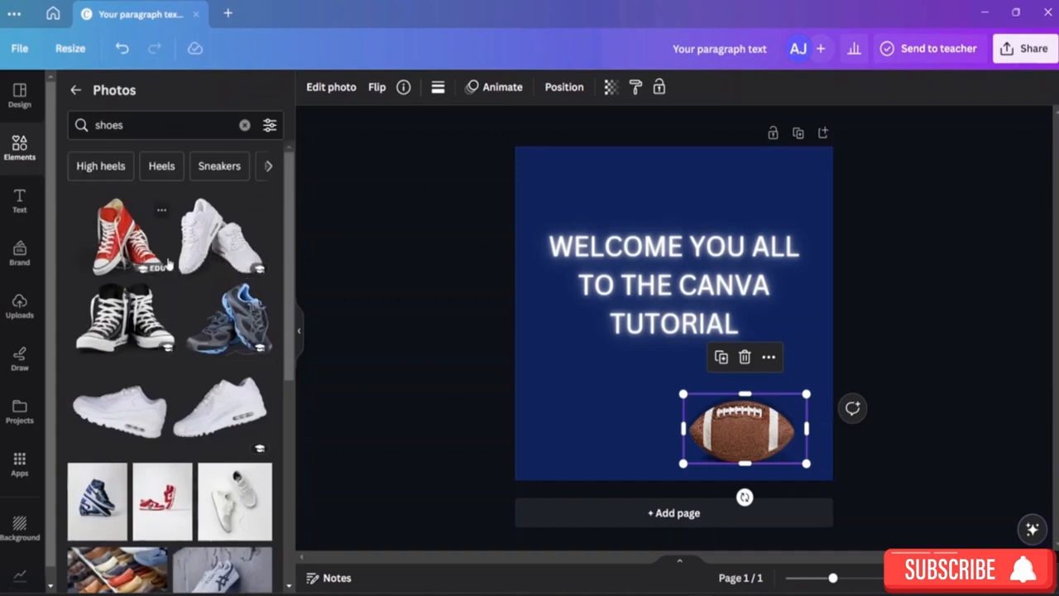
Add the red high-top sneakers photo, shrink it and place it in the page's lower-left area beside the football
left_click(138, 244)
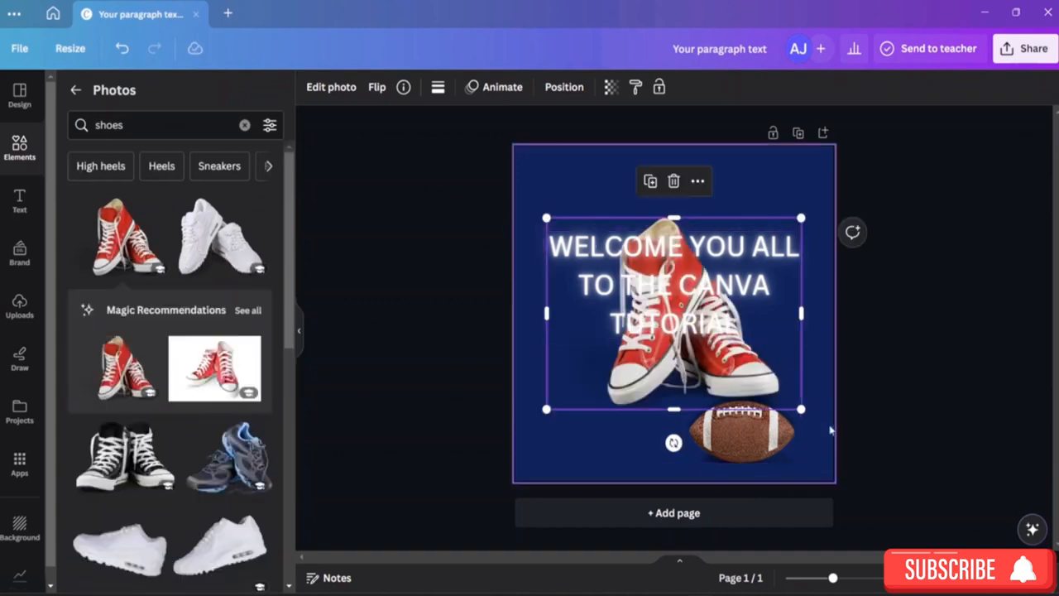
left_click_drag(802, 407, 651, 295)
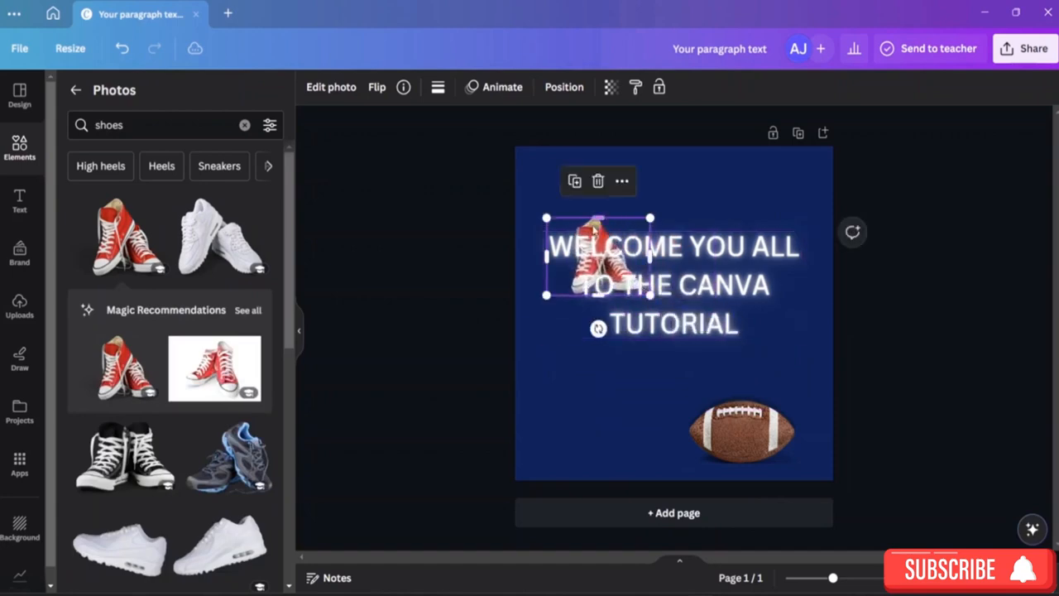
left_click_drag(556, 230, 542, 390)
Apply the Drop shadow effect to the red sneakers photo
left_click(333, 93)
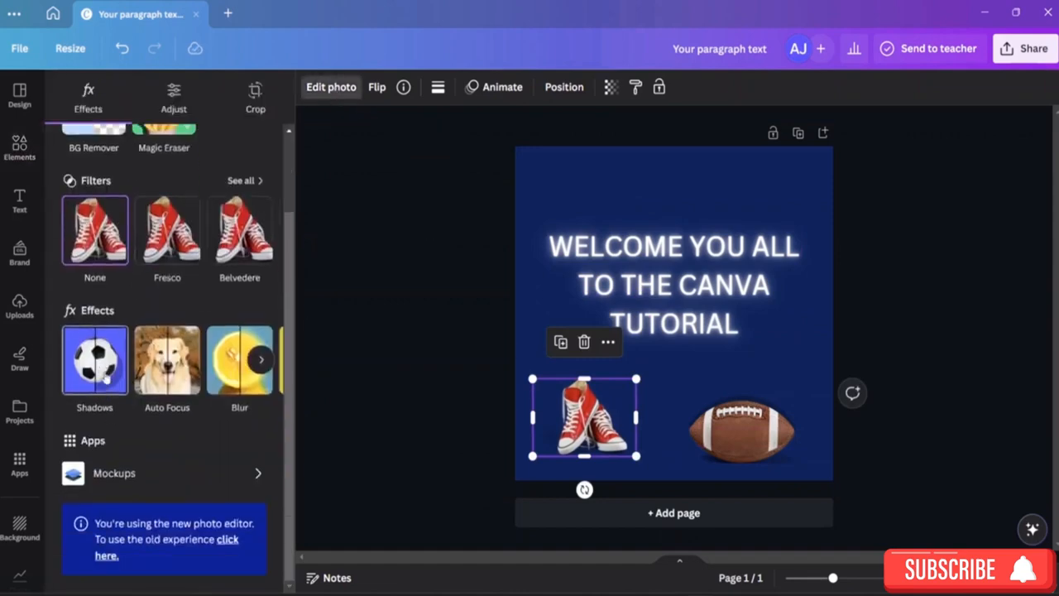
left_click(105, 376)
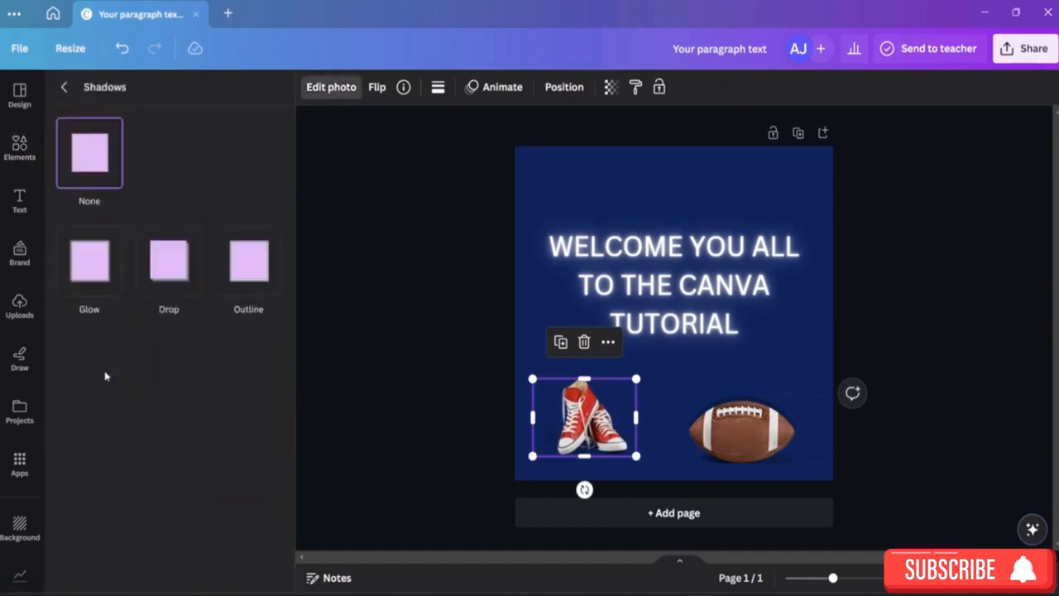
left_click(179, 284)
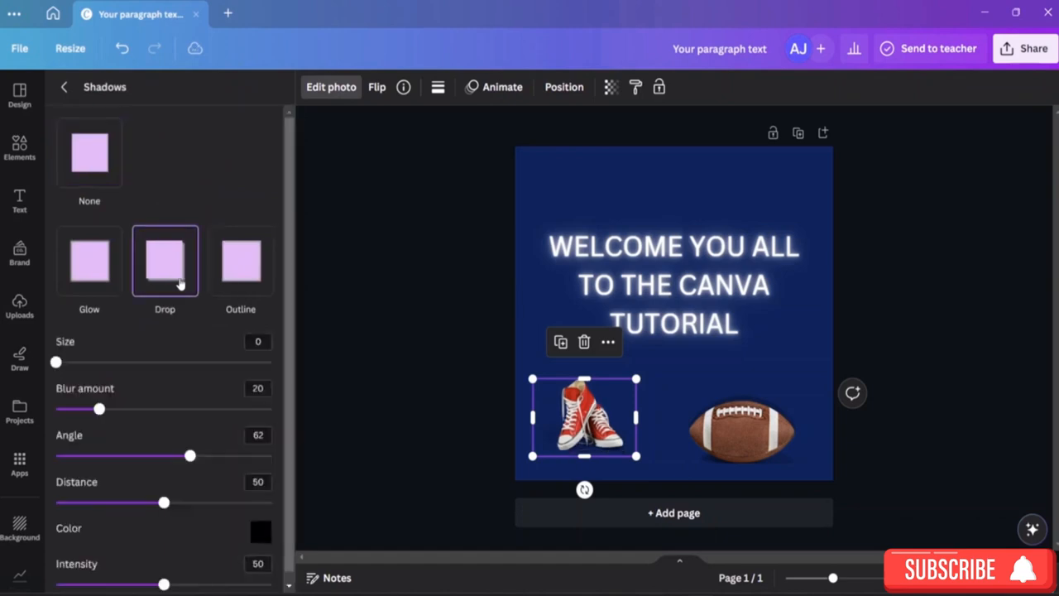
Set the sneakers' drop shadow to blur amount 47, angle 6, distance 77 and intensity 73
left_click(650, 435)
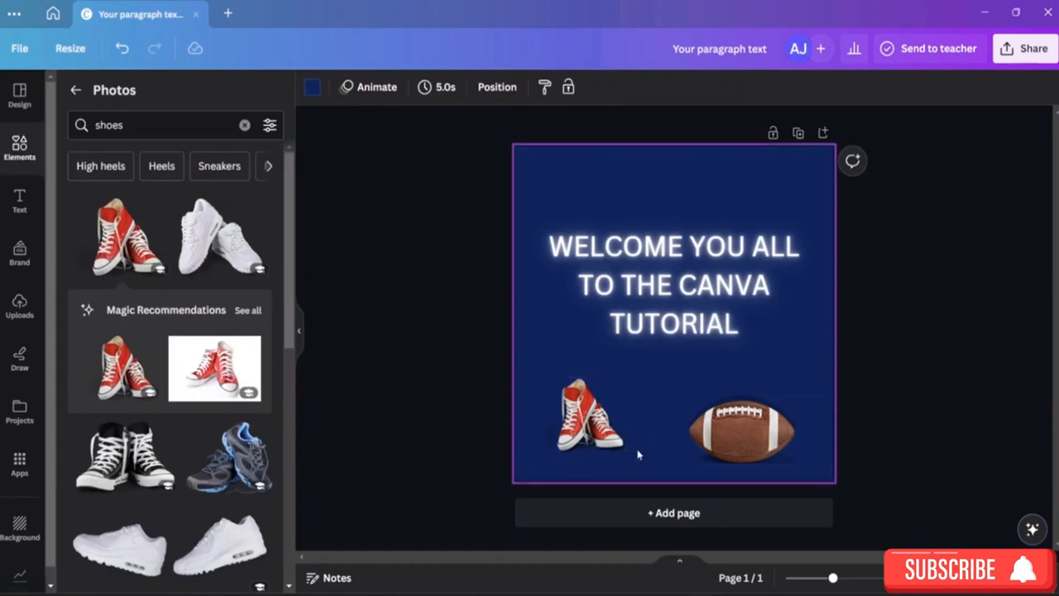
key("ctrl+plus")
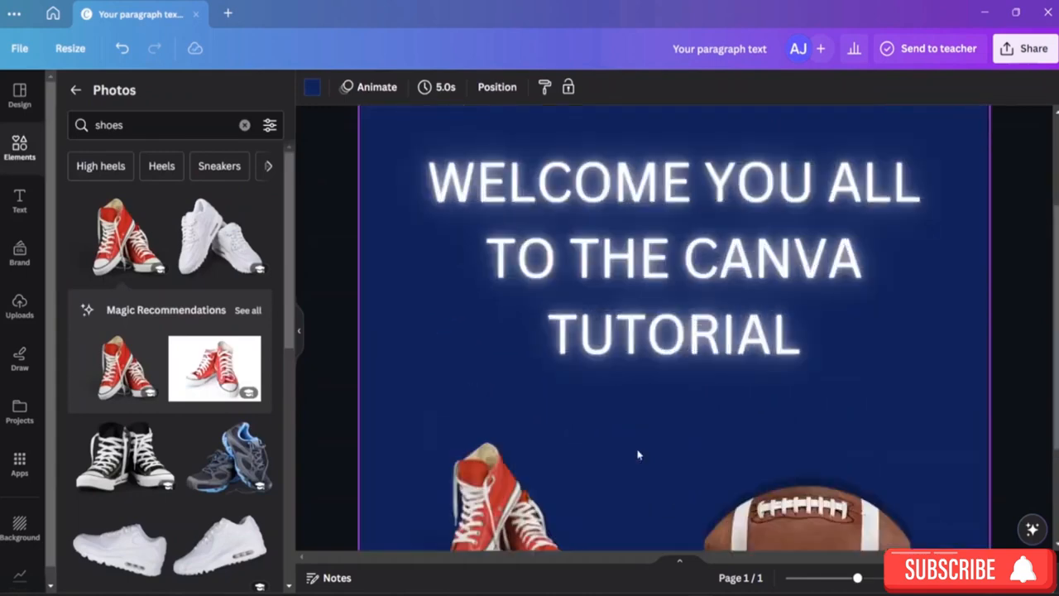
scroll(667, 449, "down", 2)
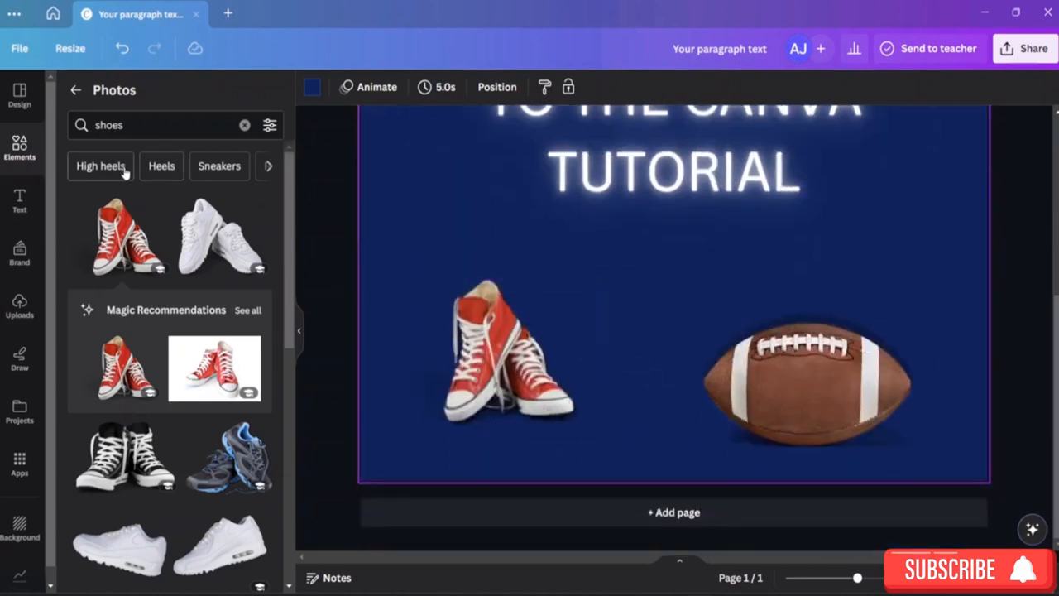
left_click(313, 89)
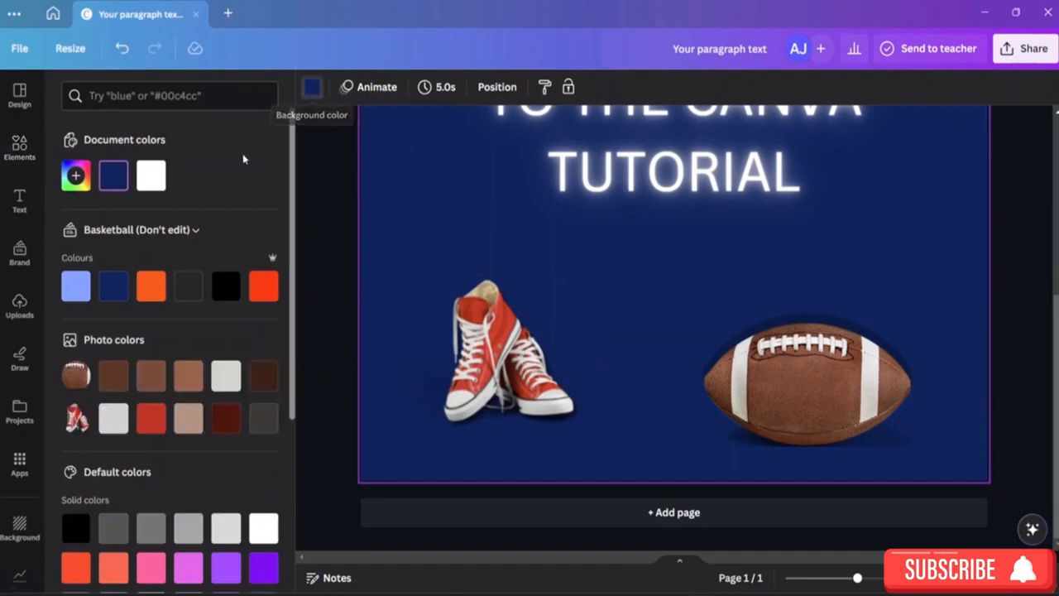
left_click(497, 355)
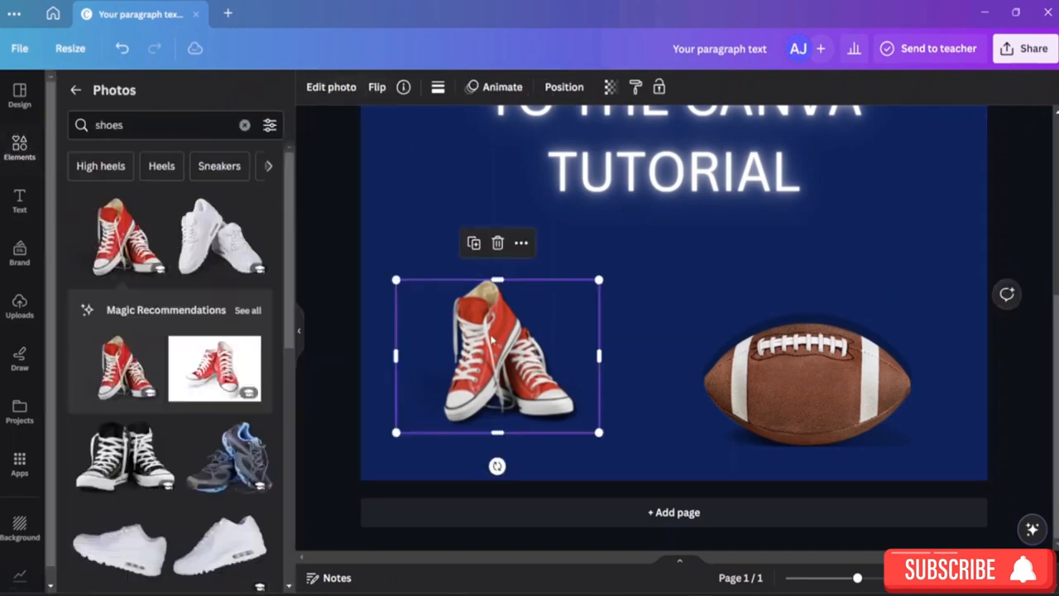
left_click(331, 86)
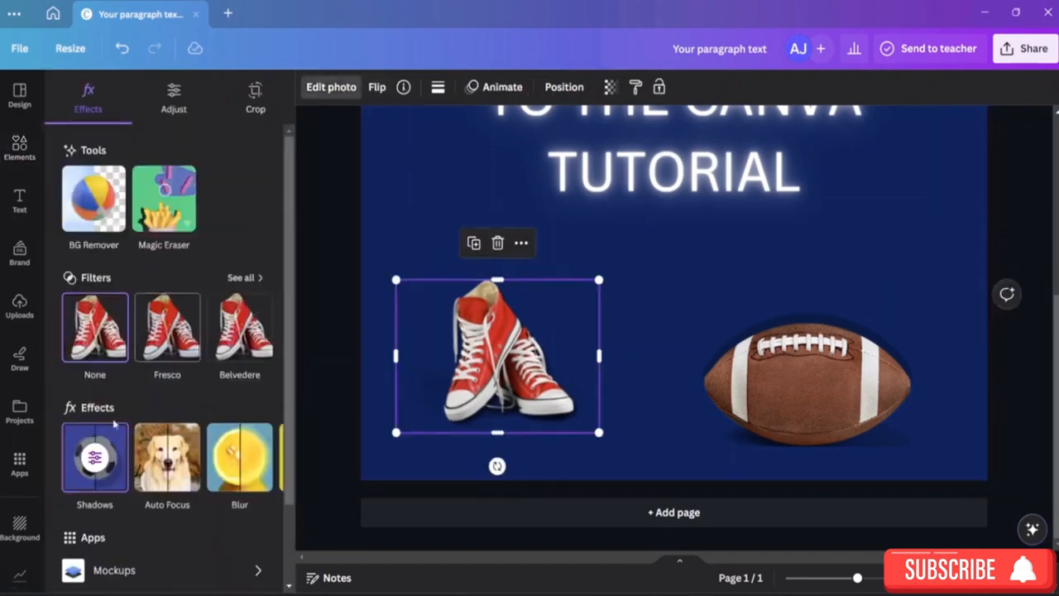
left_click(96, 464)
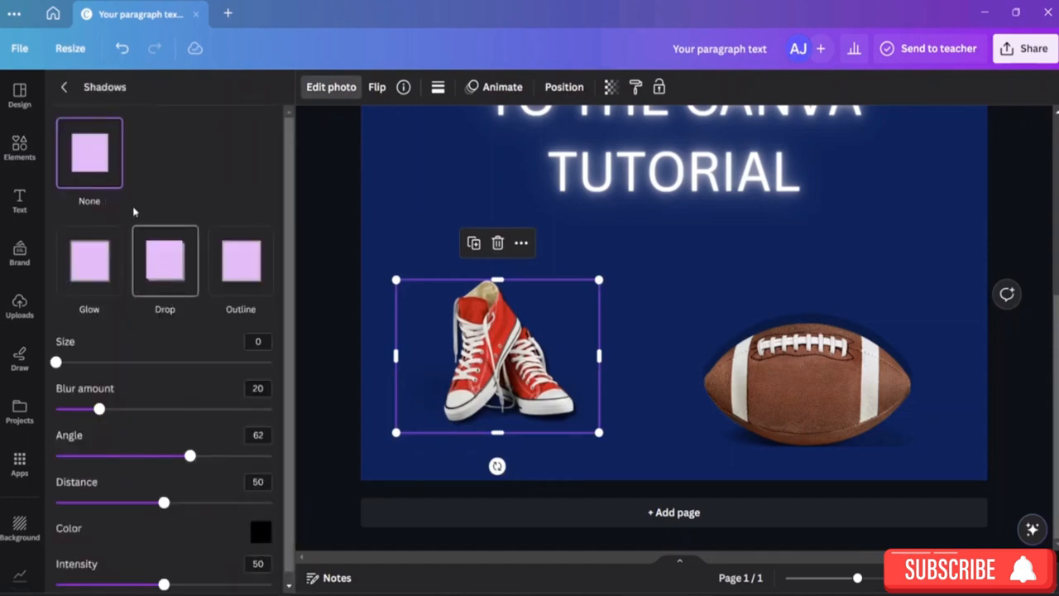
left_click(180, 266)
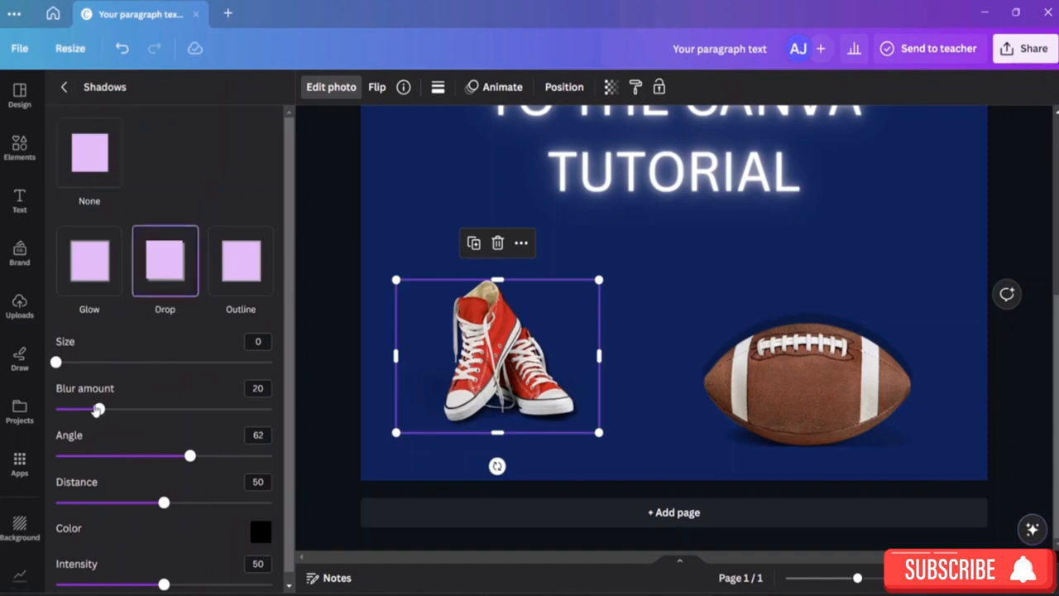
left_click_drag(99, 408, 158, 408)
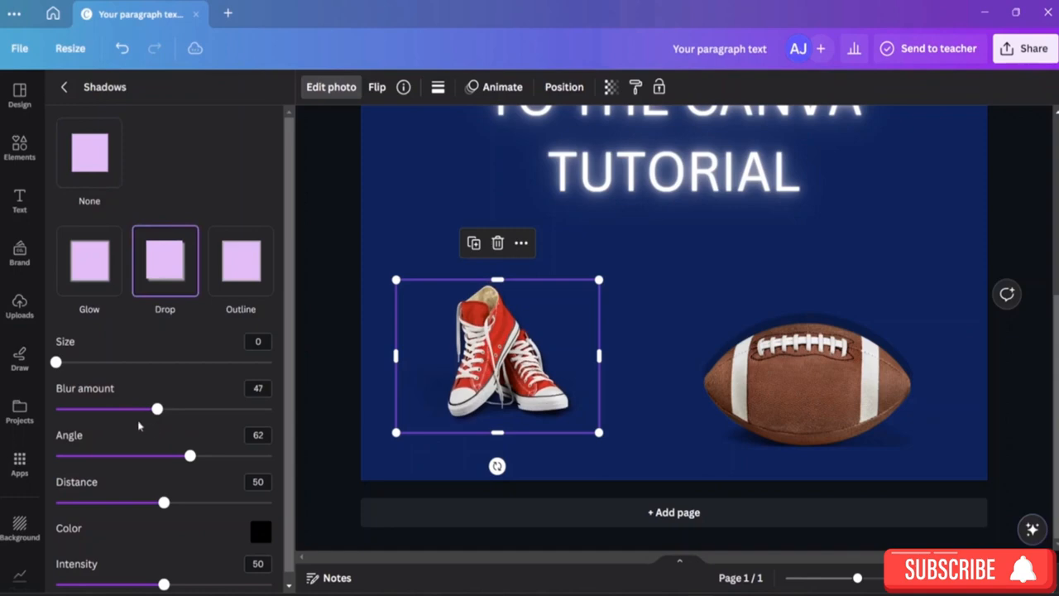
left_click_drag(190, 456, 69, 456)
left_click_drag(164, 502, 221, 502)
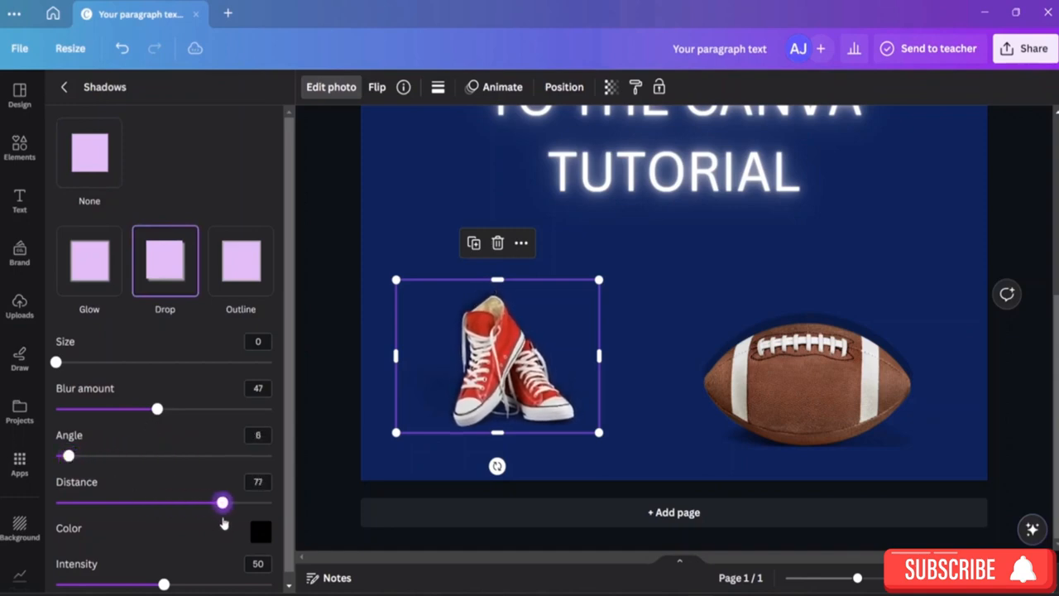
left_click_drag(175, 585, 214, 584)
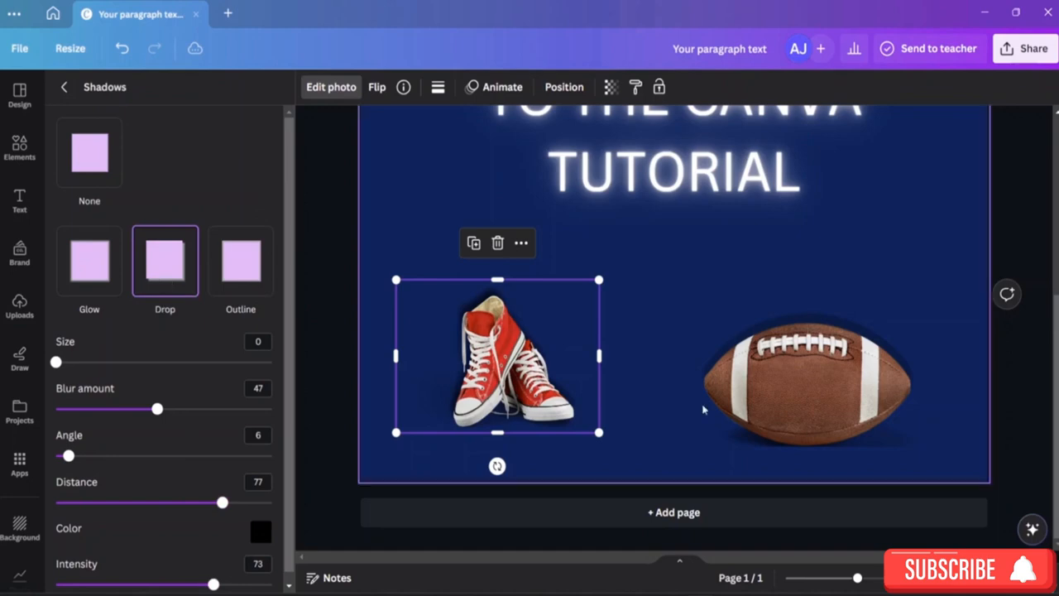
double_click(736, 337)
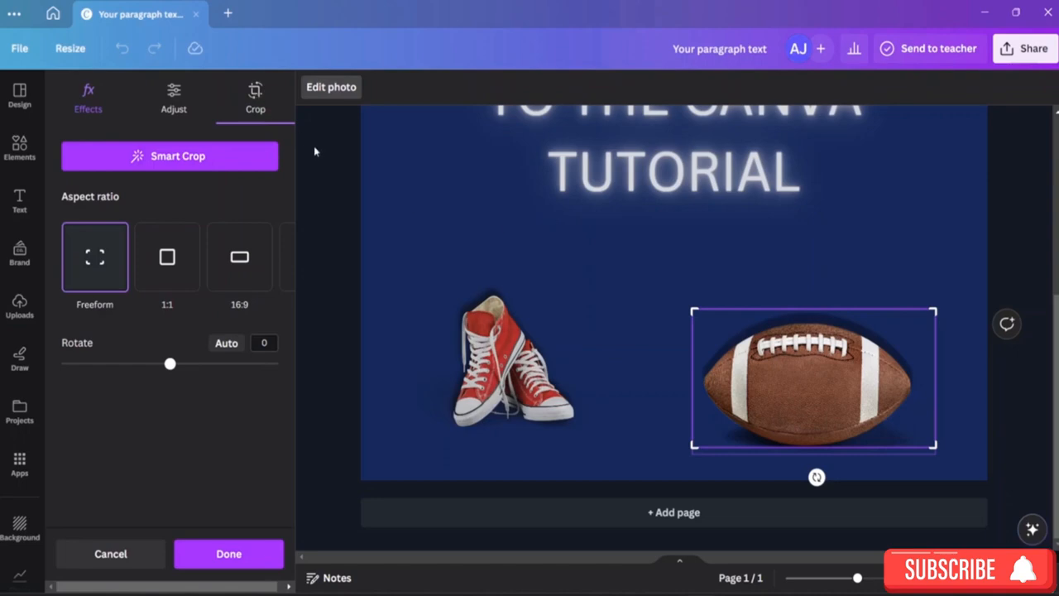
left_click(335, 159)
scroll(667, 315, "up", 3)
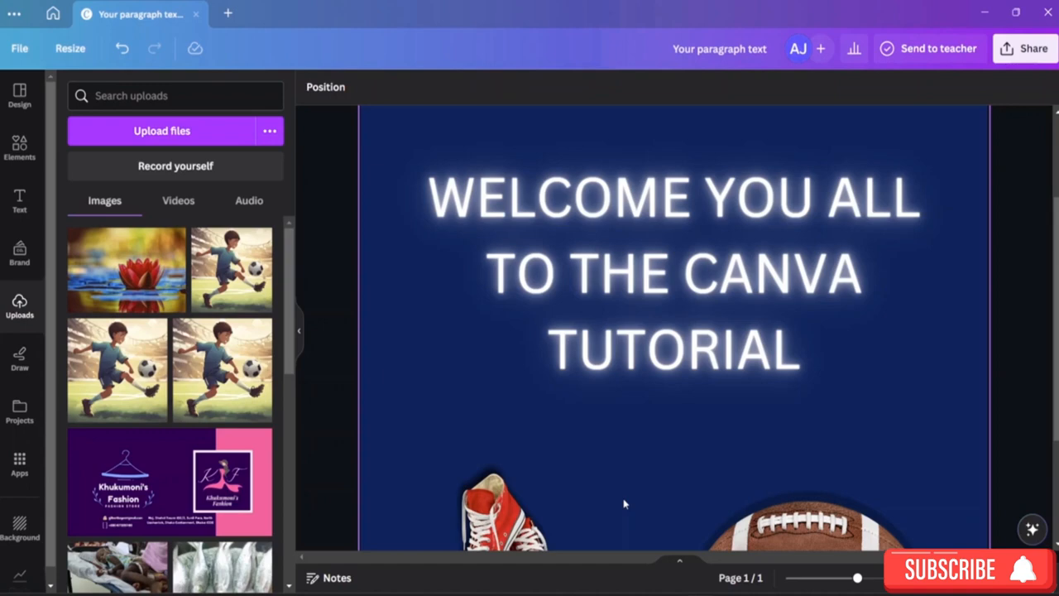
left_click_drag(857, 578, 839, 577)
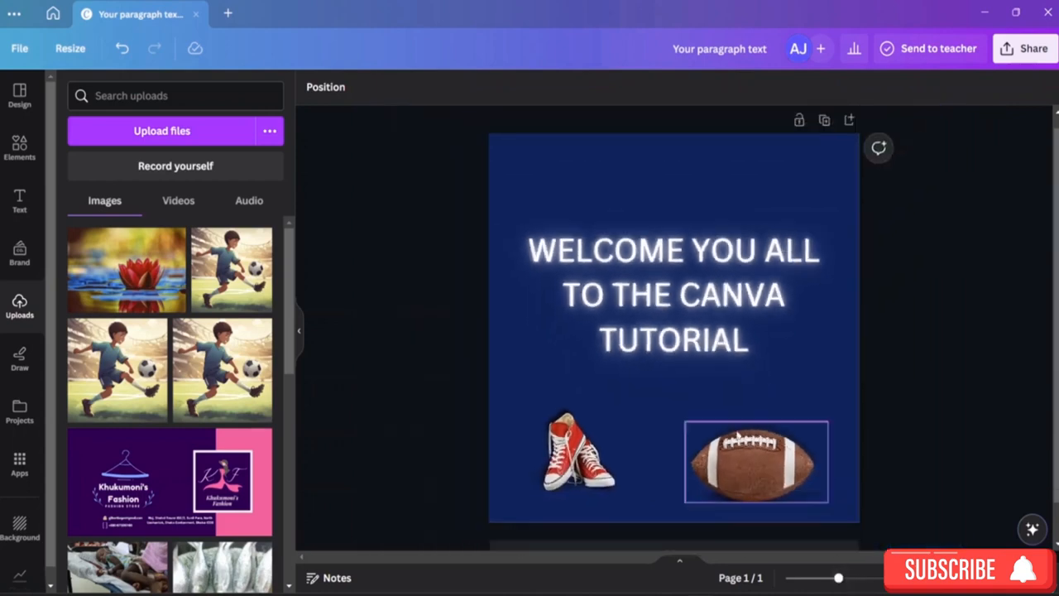
scroll(748, 496, "down", 2)
scroll(769, 449, "up", 2)
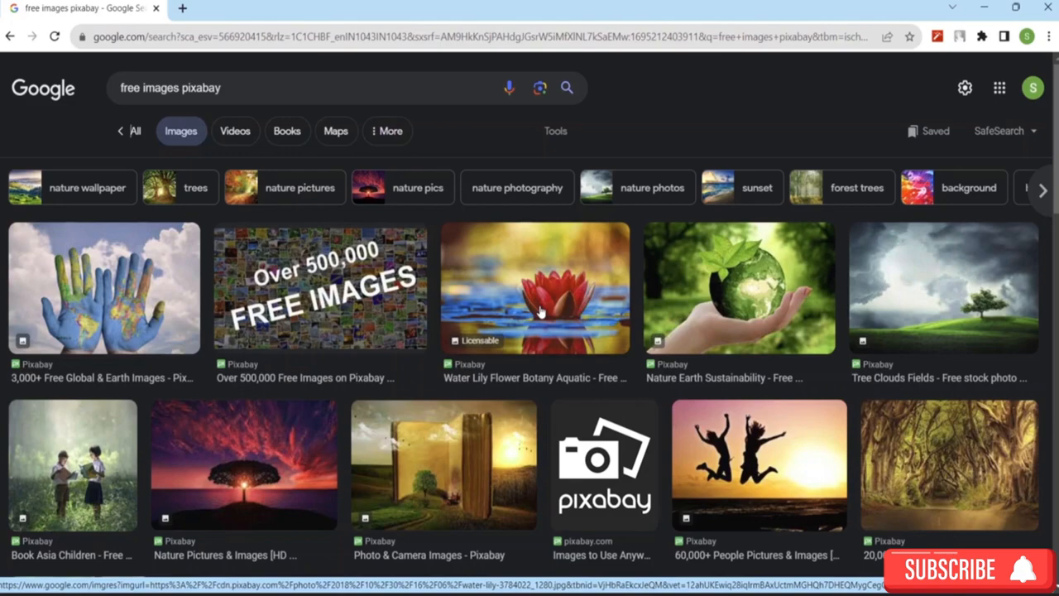
Find the photo of hands painted with a world map in Google's Pixabay image results and bring it into the Canva design
scroll(303, 407, "down", 2)
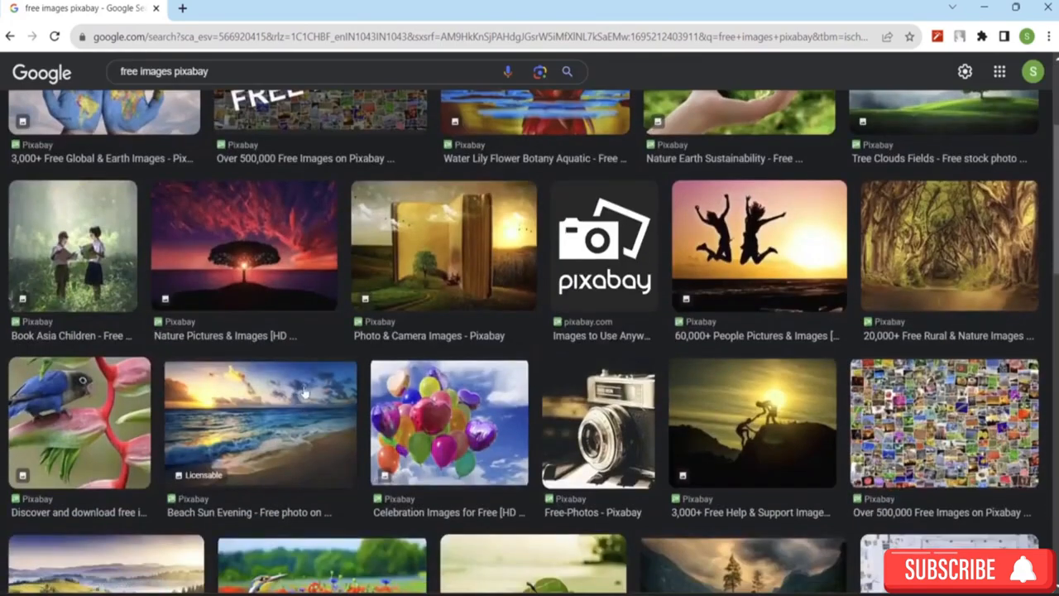
scroll(301, 361, "up", 1)
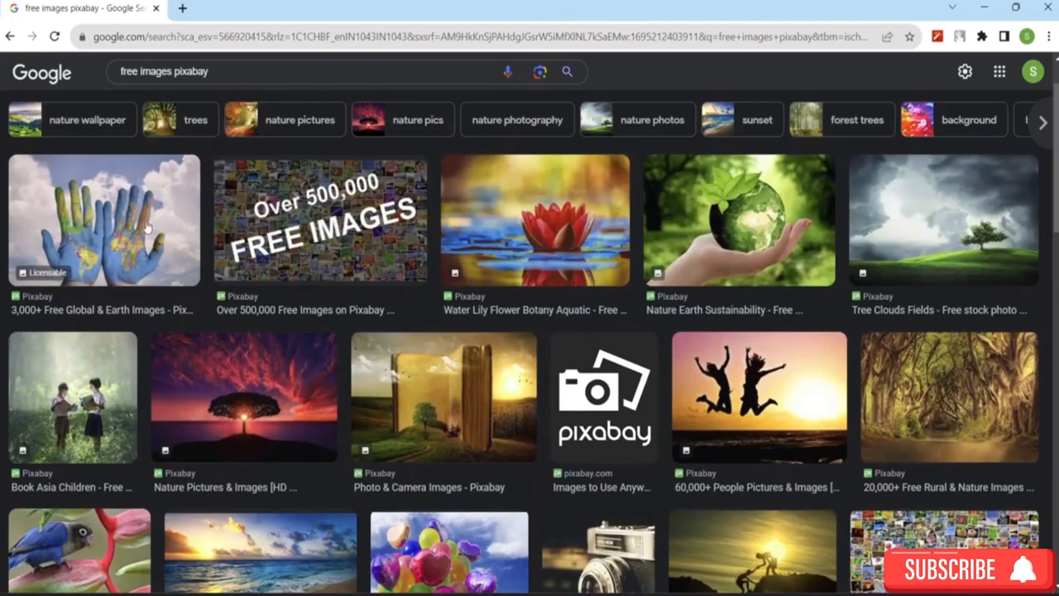
left_click(700, 232)
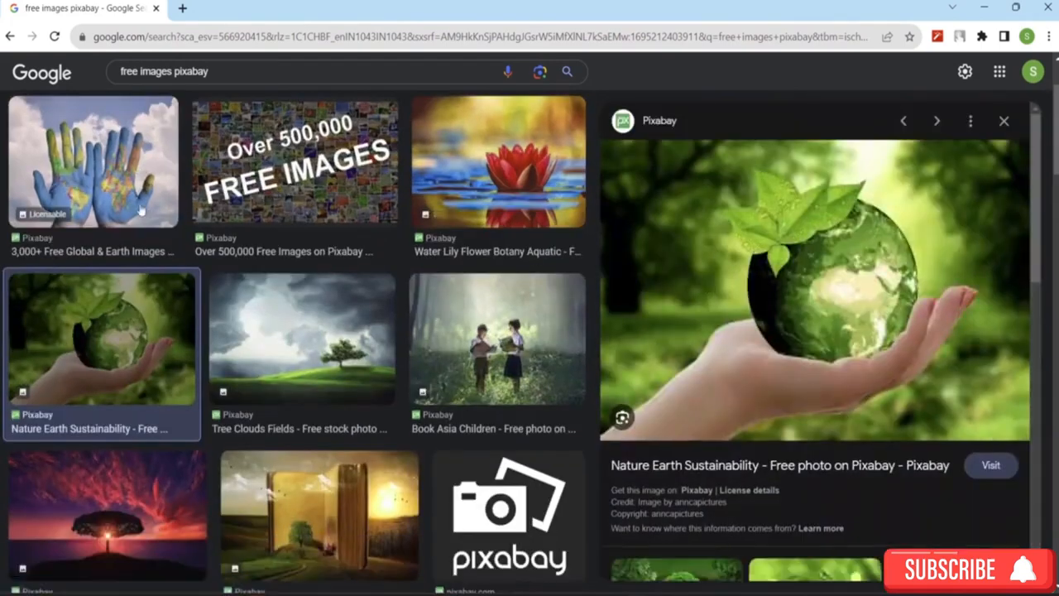
key("Escape")
left_click(140, 169)
left_click_drag(761, 384, 635, 204)
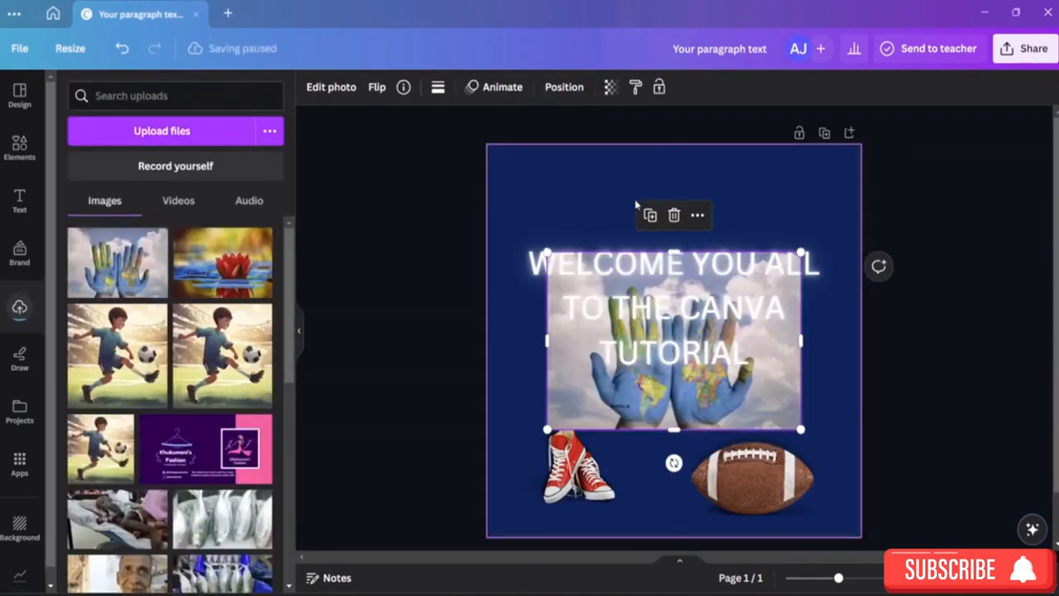
Shrink the painted hands photo to less than half its size behind the welcome text
left_click_drag(780, 415, 658, 330)
left_click(559, 323)
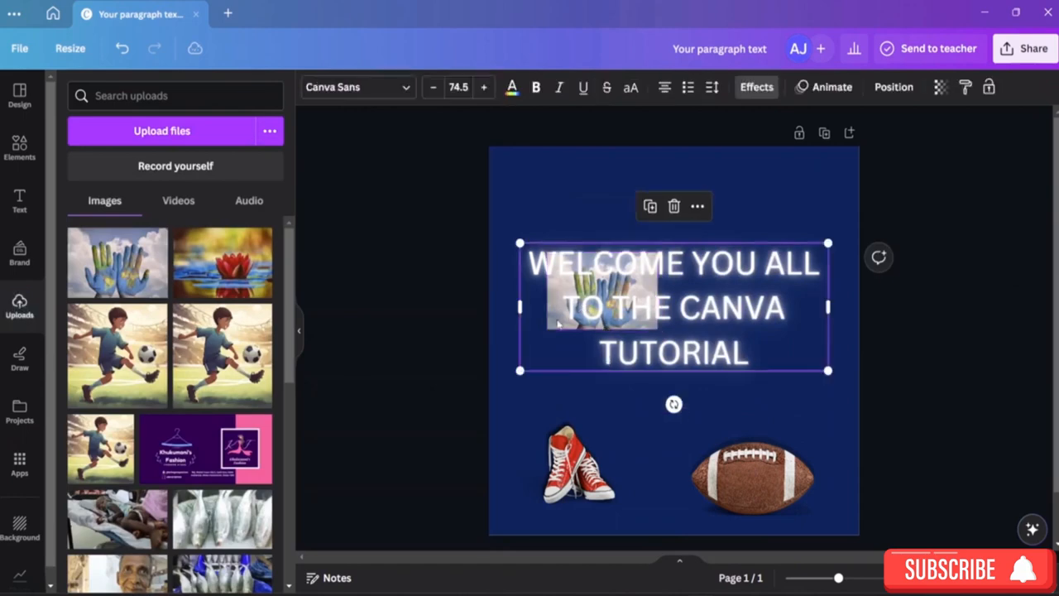
left_click_drag(560, 321, 589, 263)
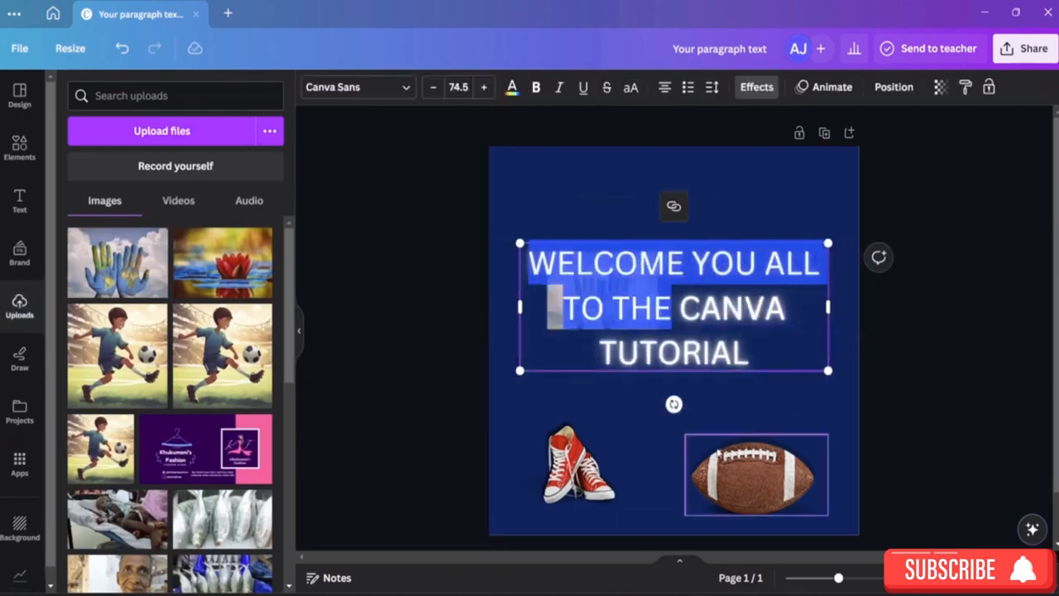
left_click(630, 419)
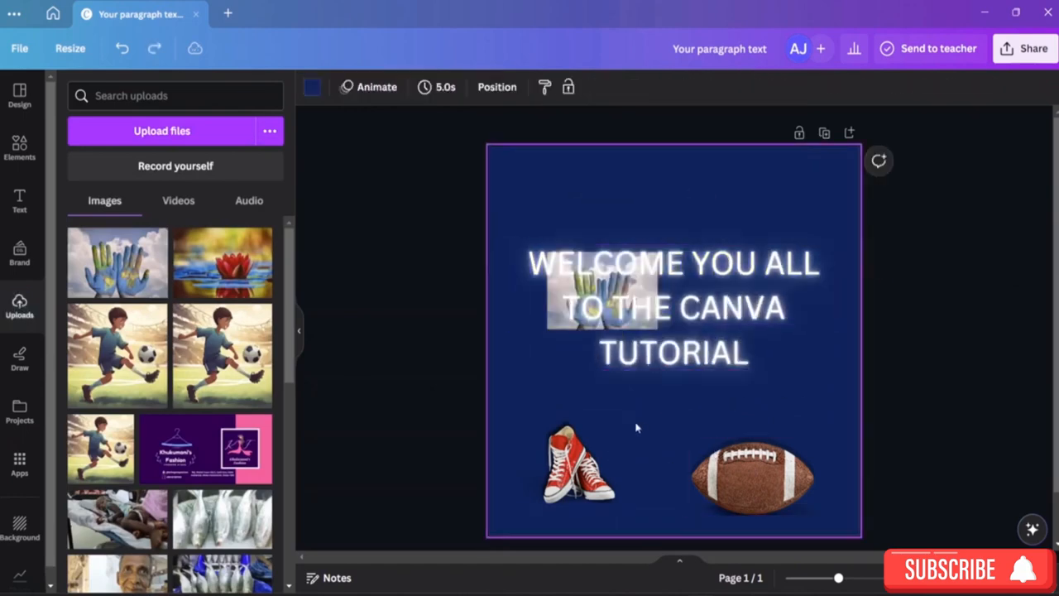
Widen the welcome text box to the full page width so it wraps onto two lines, and move it to the page's upper edge
left_click(548, 332)
left_click(574, 349)
left_click(569, 322)
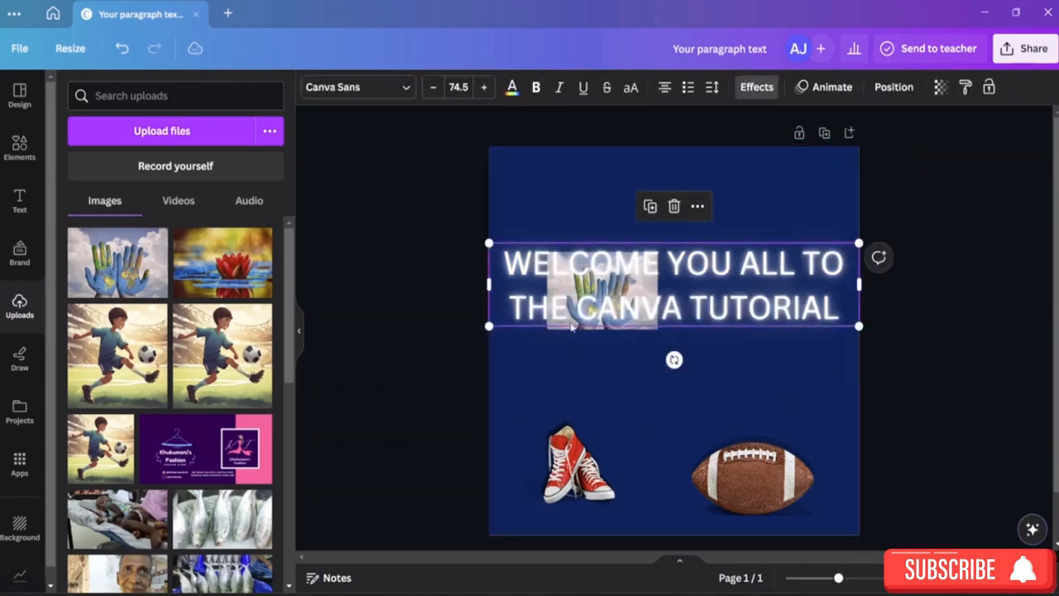
left_click_drag(844, 263, 667, 263)
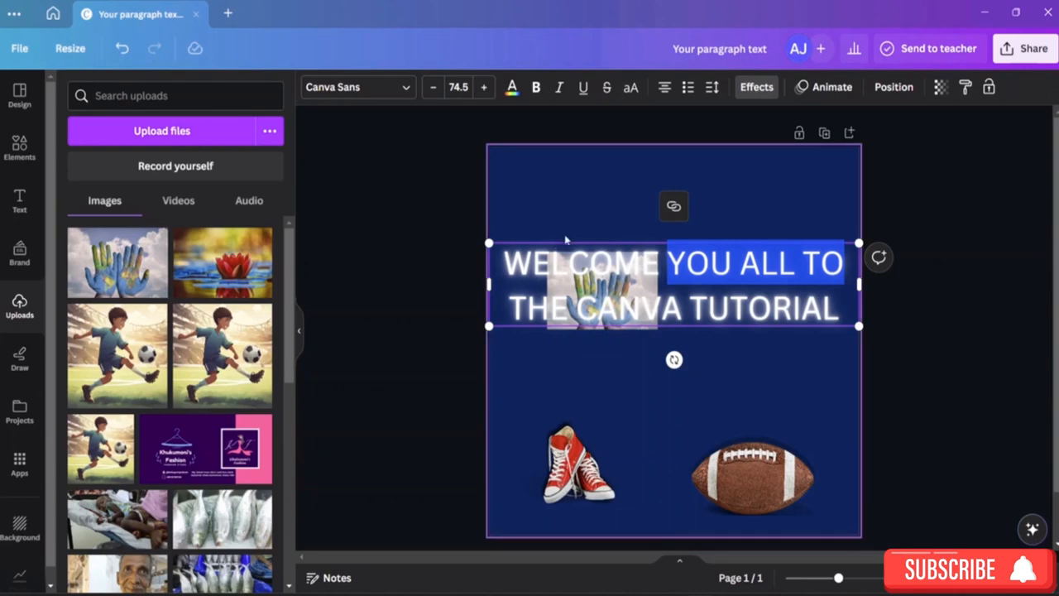
left_click_drag(570, 238, 568, 157)
Center the painted hands photo below the welcome text and open photo editing for it
left_click_drag(613, 288, 689, 345)
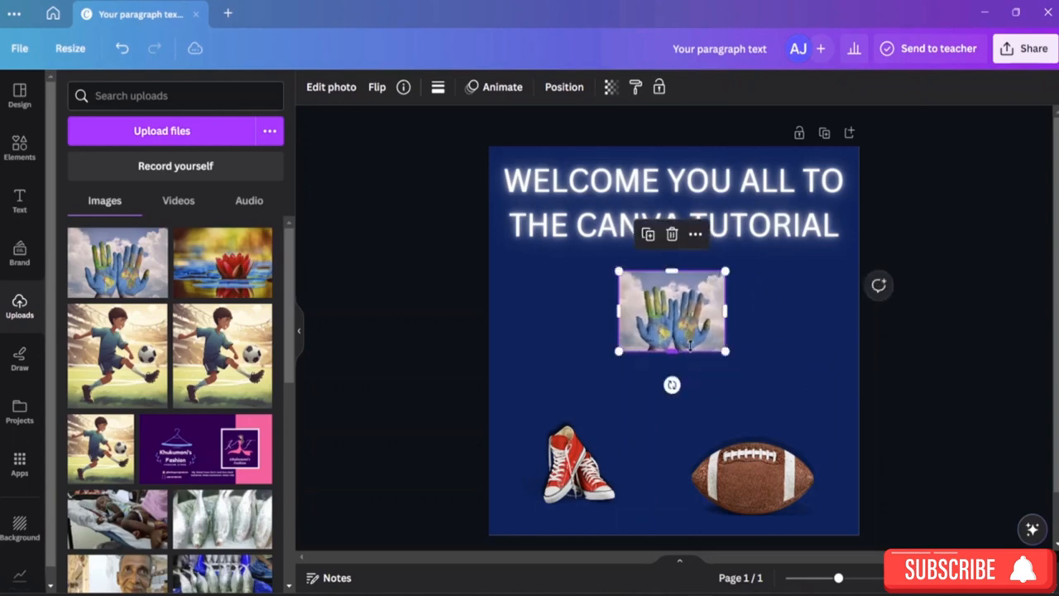
left_click(332, 93)
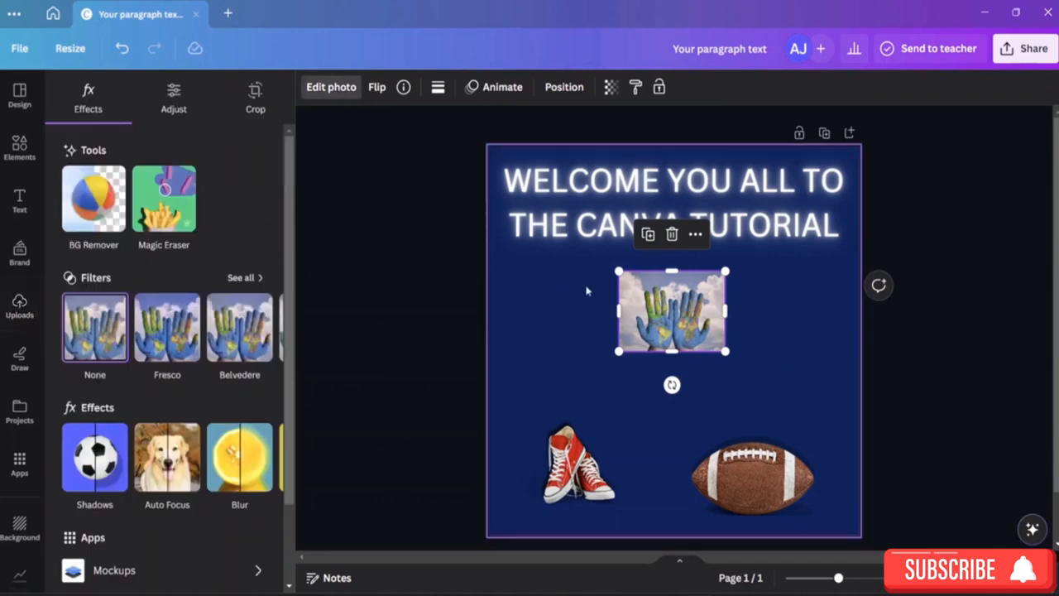
Apply a Glow shadow effect to the painted hands photo and deselect it
scroll(182, 335, "down", 1)
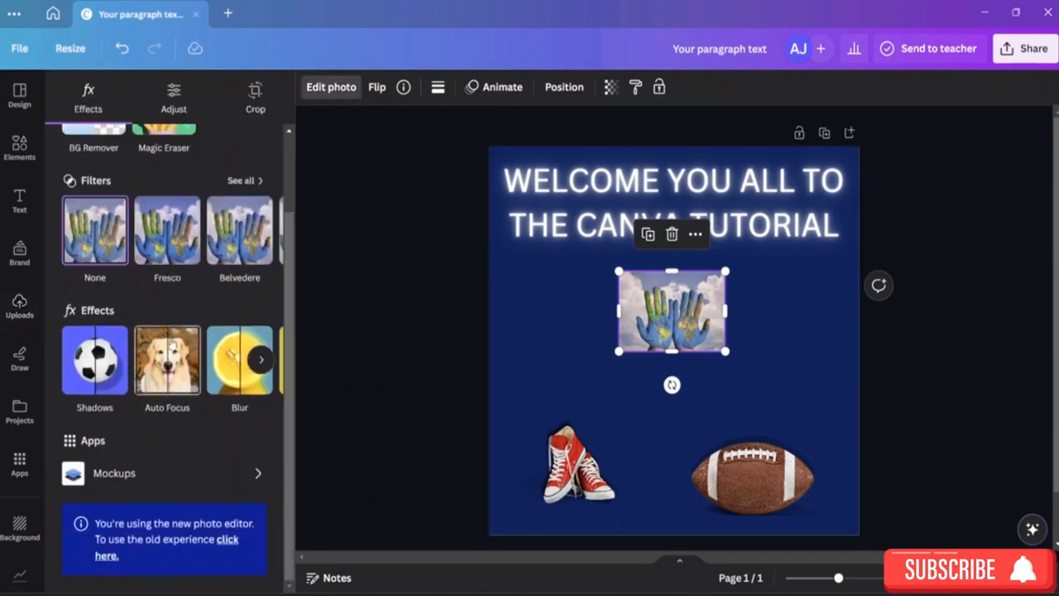
left_click(112, 377)
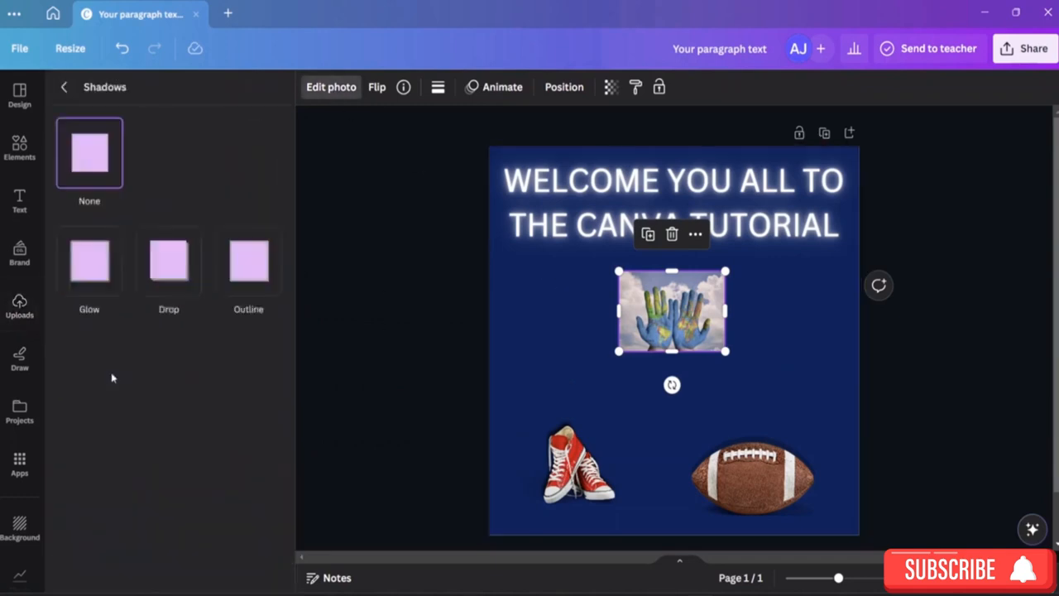
left_click(98, 274)
left_click(778, 360)
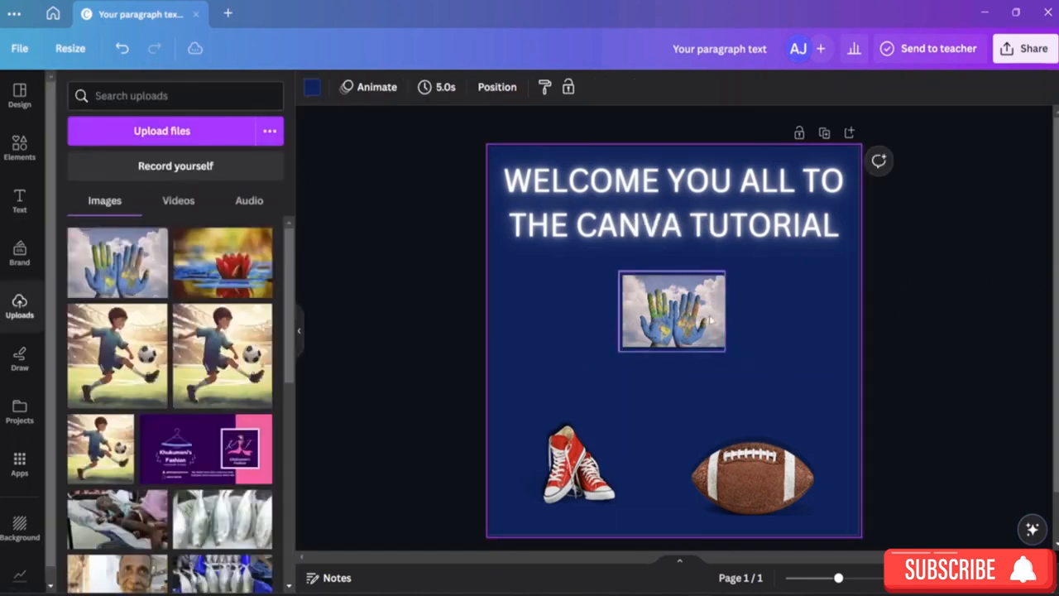
Move the painted hands photo to the page's right side, above the football
left_click(647, 301)
left_click(824, 333)
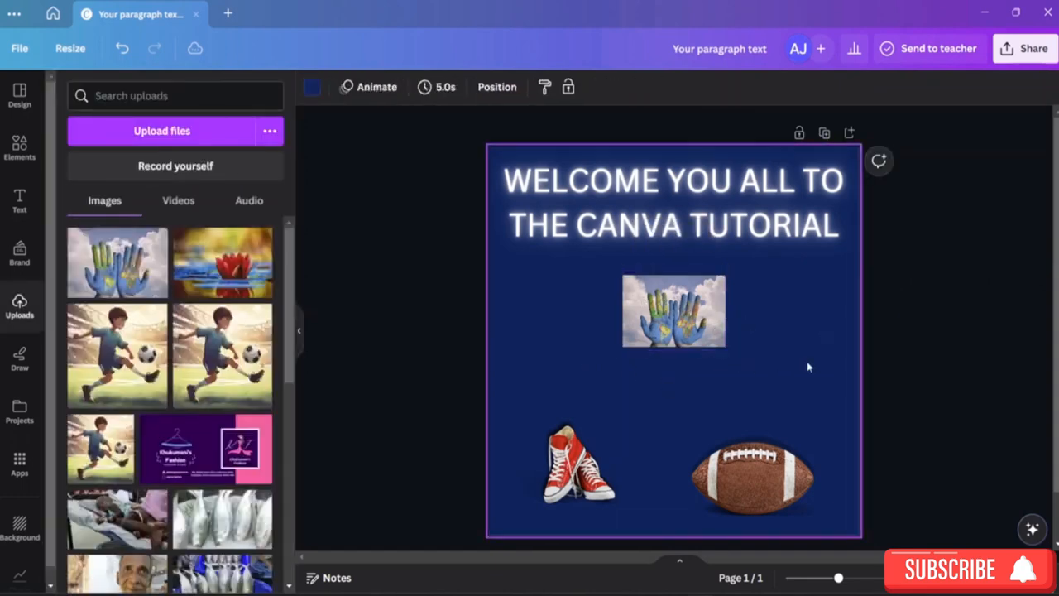
left_click_drag(695, 298, 803, 335)
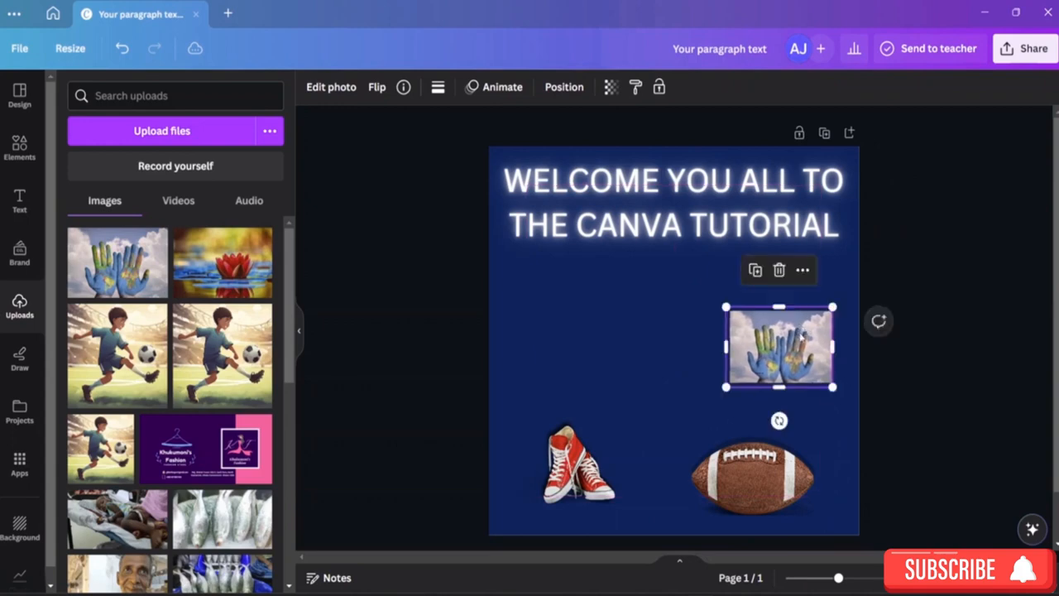
left_click(774, 427)
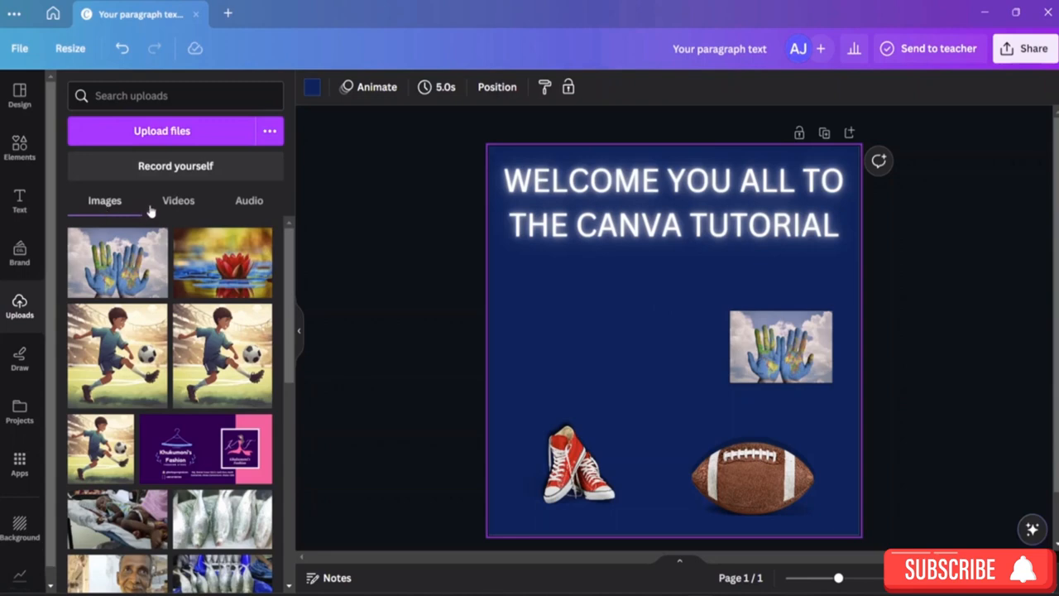
Search the photo elements for "man" and add the bearded man in a white shirt with crossed arms to the page
left_click(19, 155)
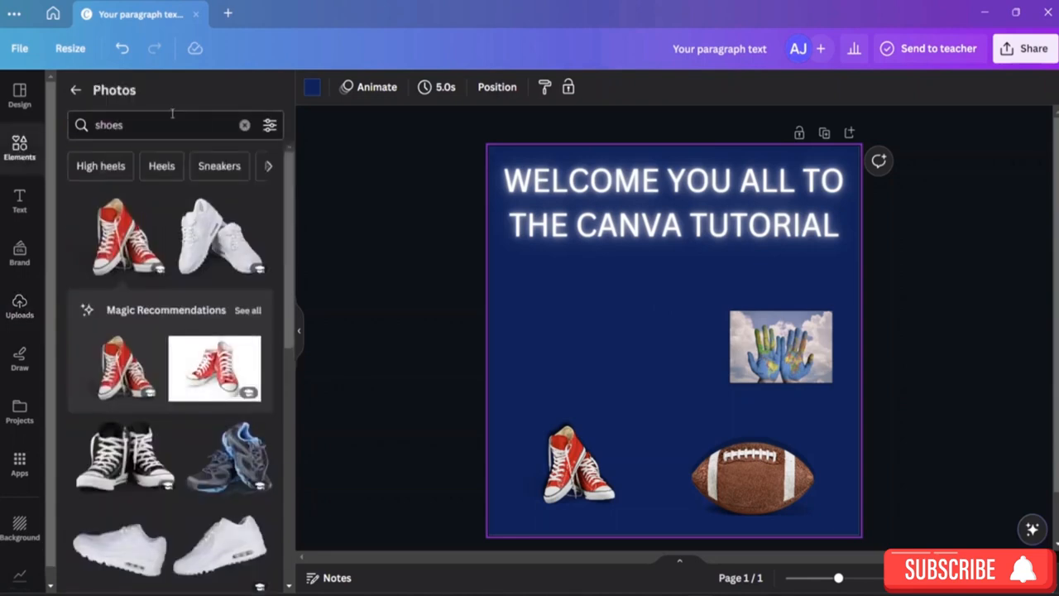
left_click(244, 125)
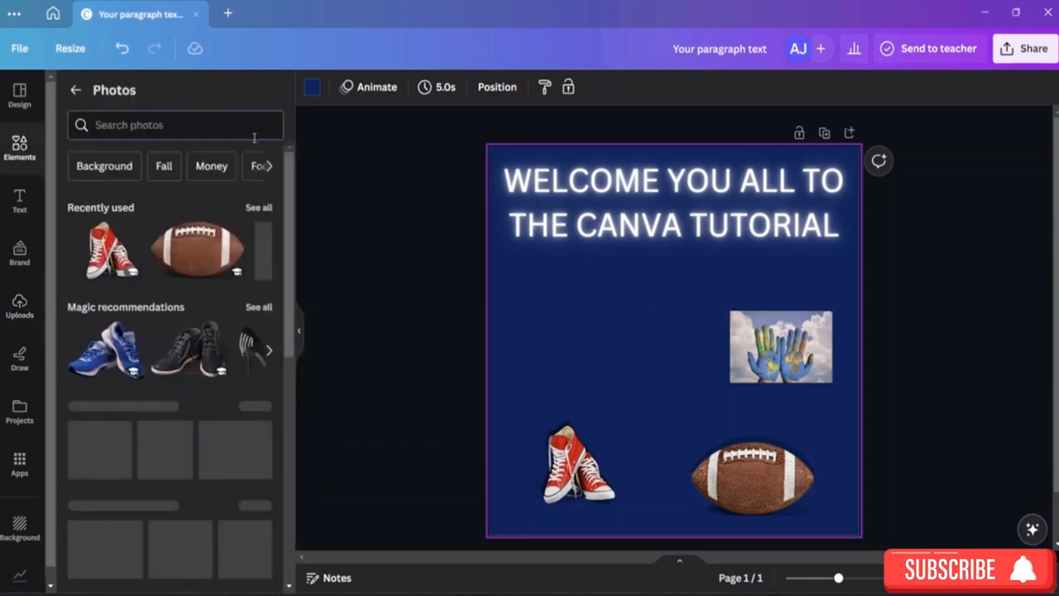
type("man")
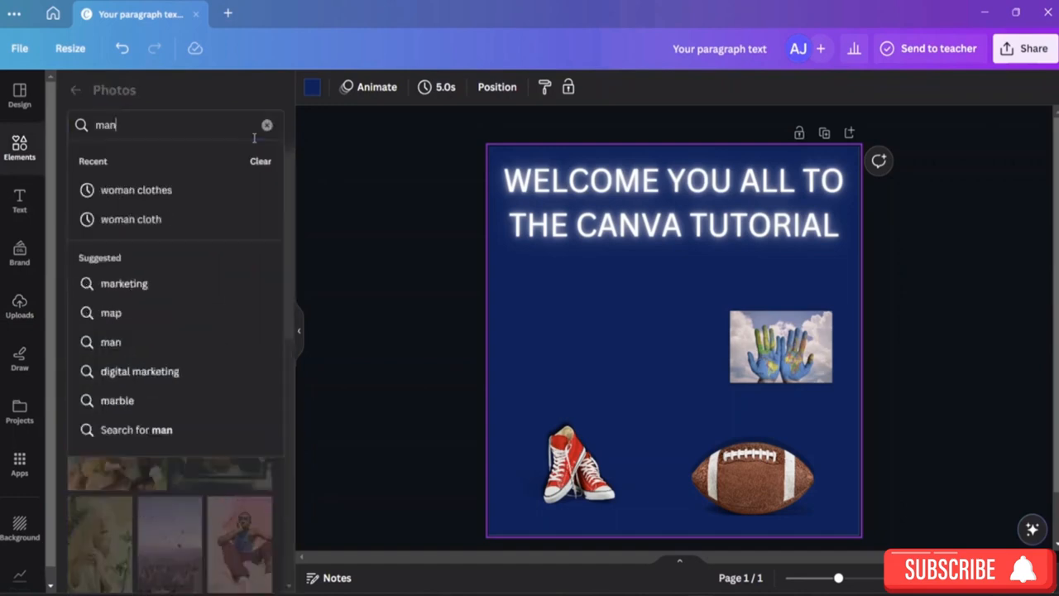
left_click(151, 285)
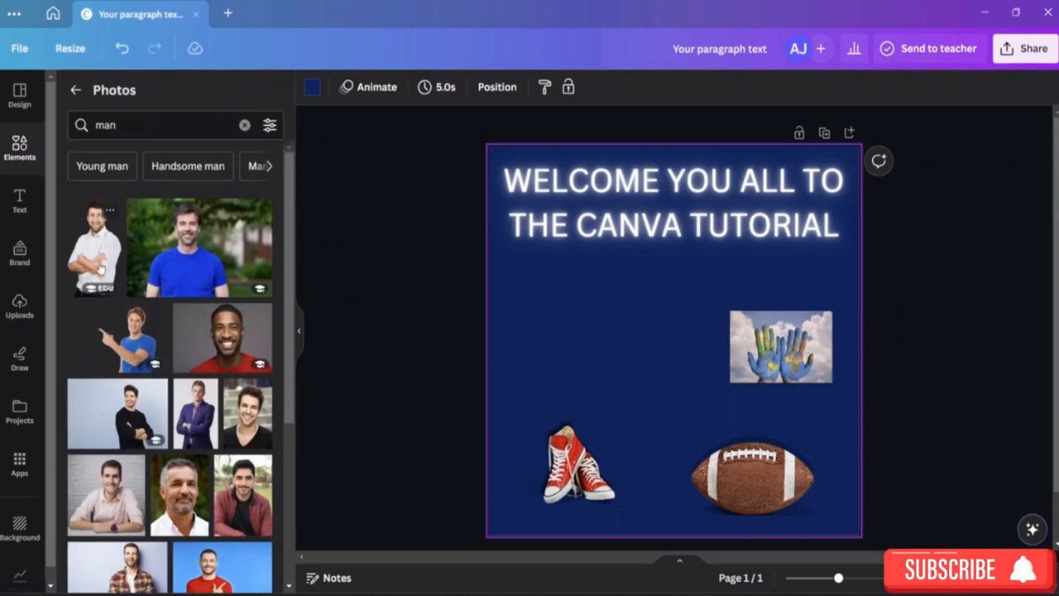
left_click(99, 269)
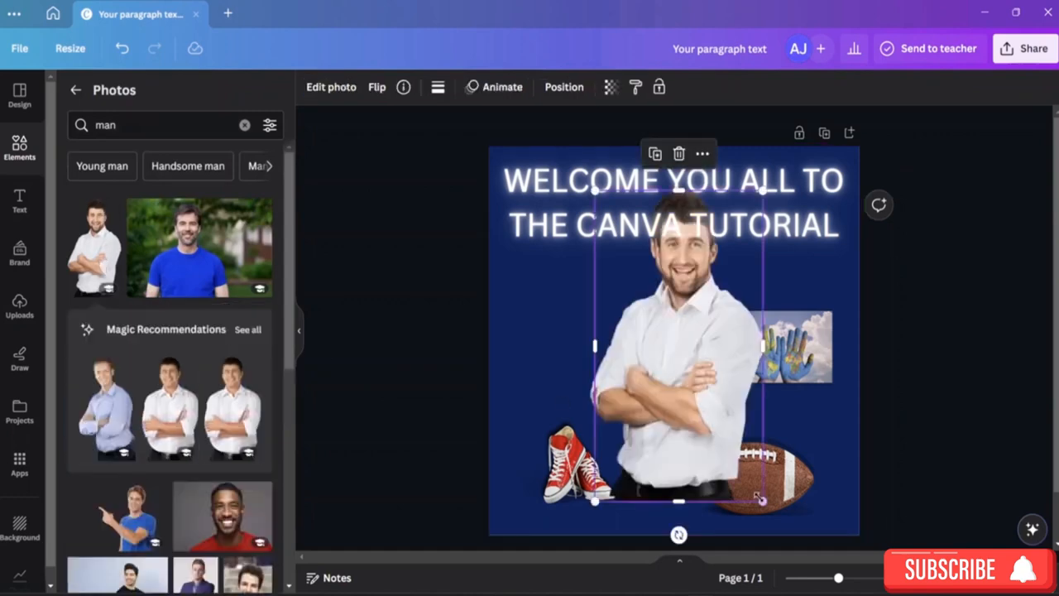
Shrink the man photo to about half size, place it above the red shoes, and delete the extra full-size copy
left_click_drag(758, 497, 678, 345)
left_click_drag(634, 306, 543, 340)
left_click(698, 362)
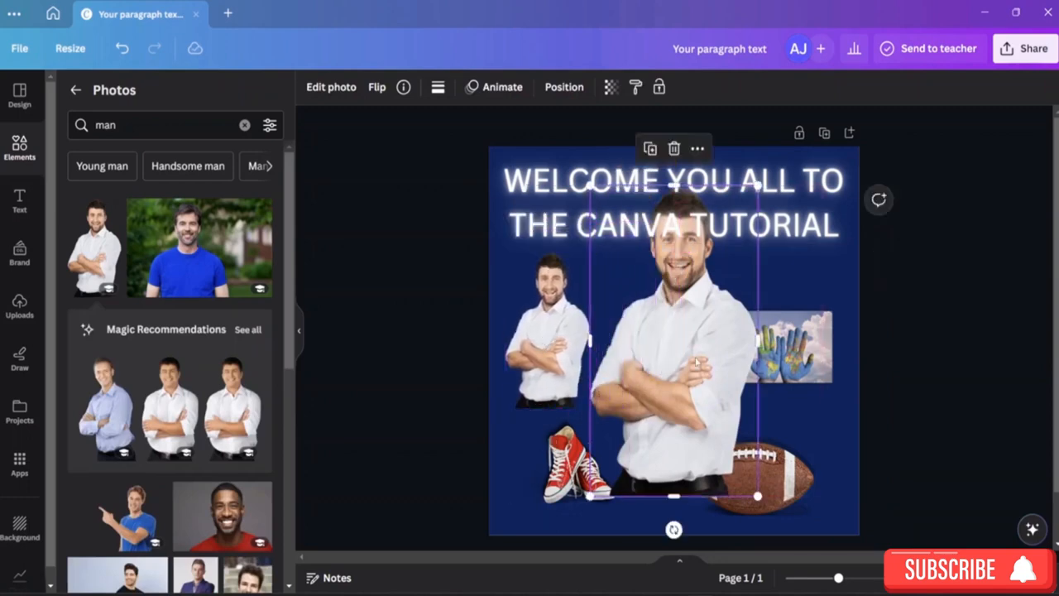
key("Delete")
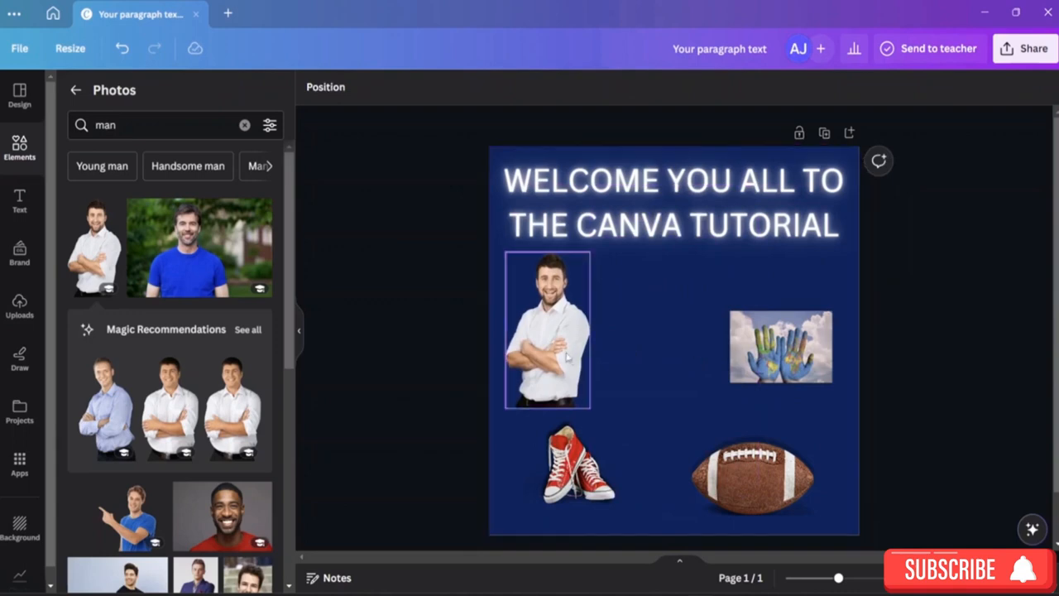
left_click_drag(556, 337, 550, 345)
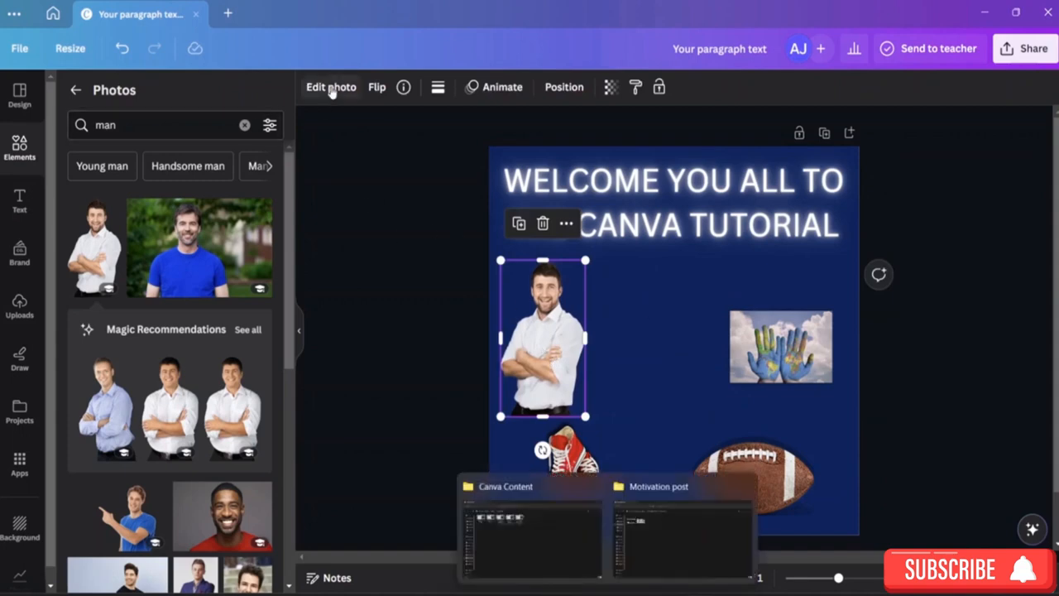
Set the man photo's white balance temperature to -10 and look through the remaining light, color and texture adjustments
left_click(331, 88)
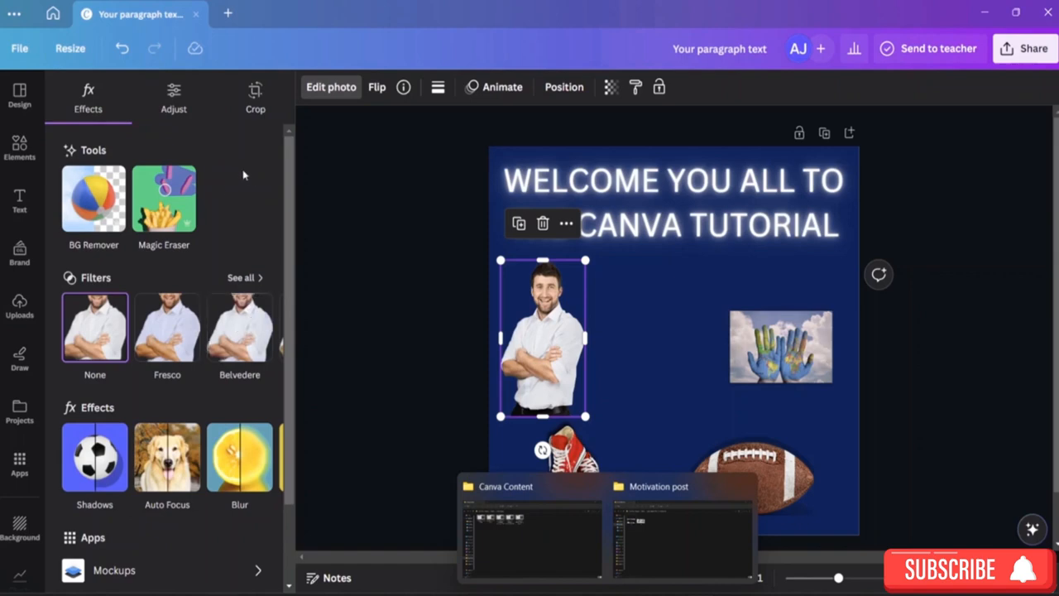
left_click(173, 98)
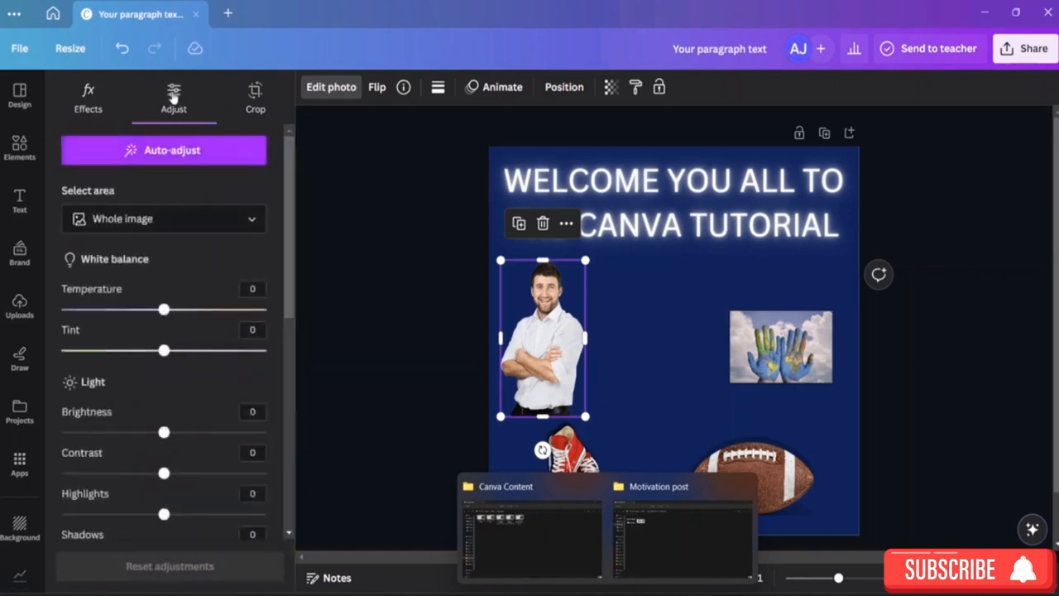
mouse_move(164, 309)
left_mouse_down()
mouse_move(103, 309)
mouse_move(156, 310)
left_mouse_up()
scroll(139, 425, "down", 3)
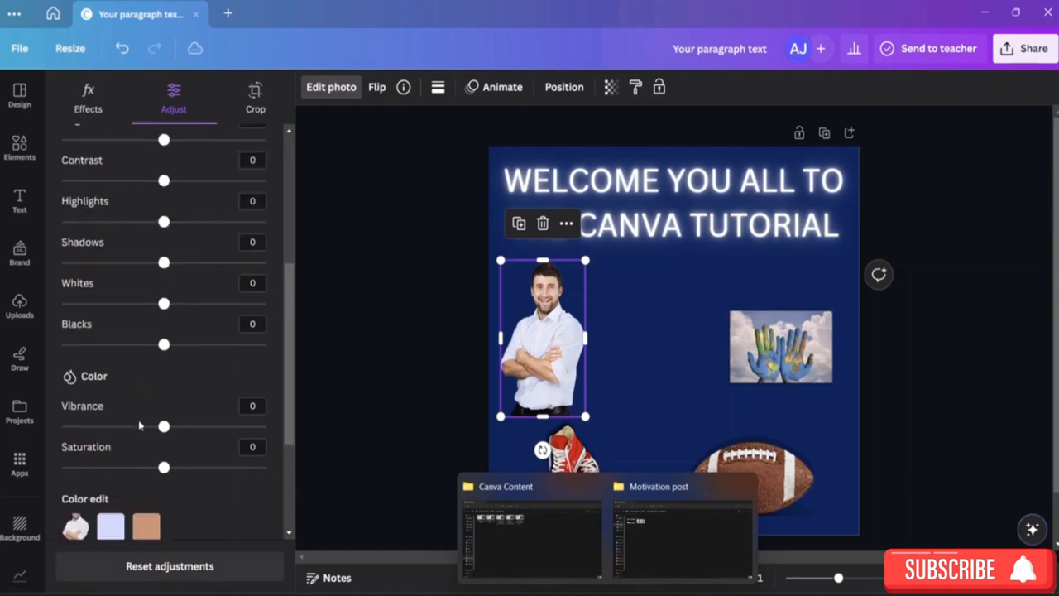
scroll(139, 425, "down", 3)
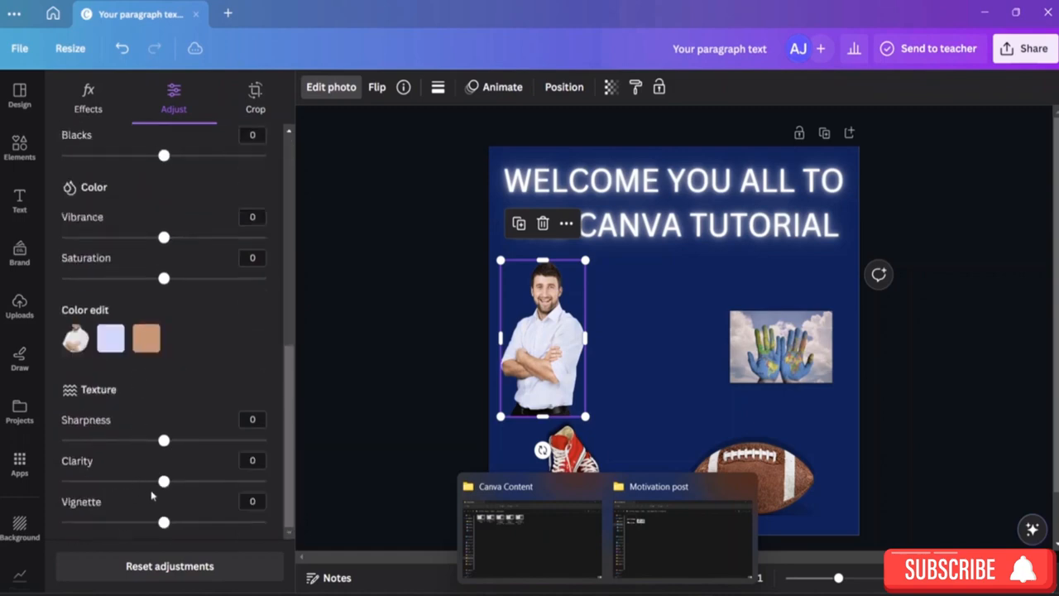
scroll(138, 222, "up", 3)
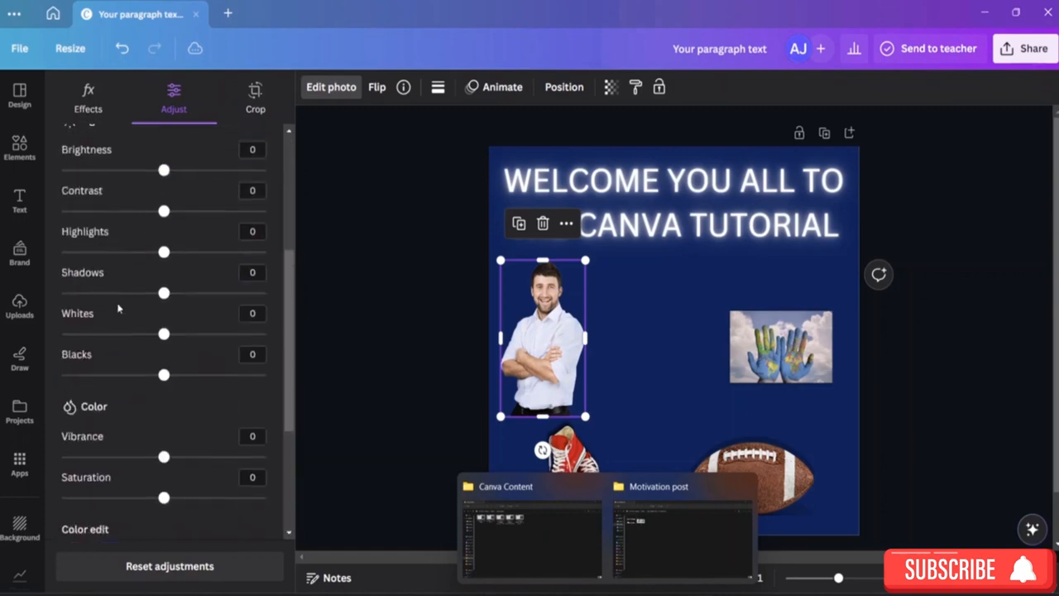
scroll(119, 308, "up", 1)
scroll(118, 307, "up", 5)
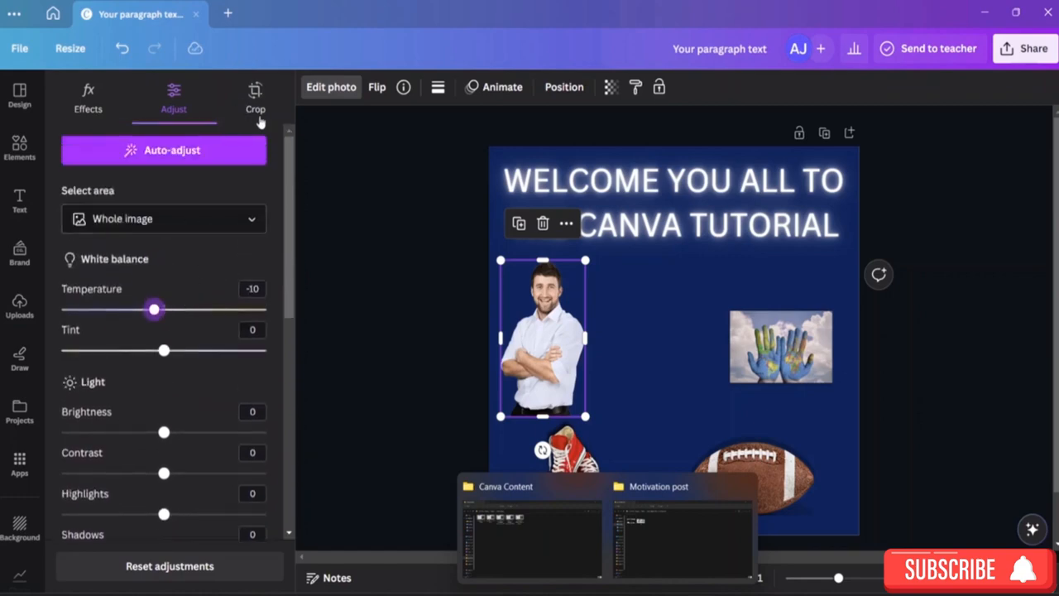
Crop the man photo in Freeform, try a 30.1° rotation, auto-straighten it, and refit the whole figure inside the crop frame
left_click(255, 103)
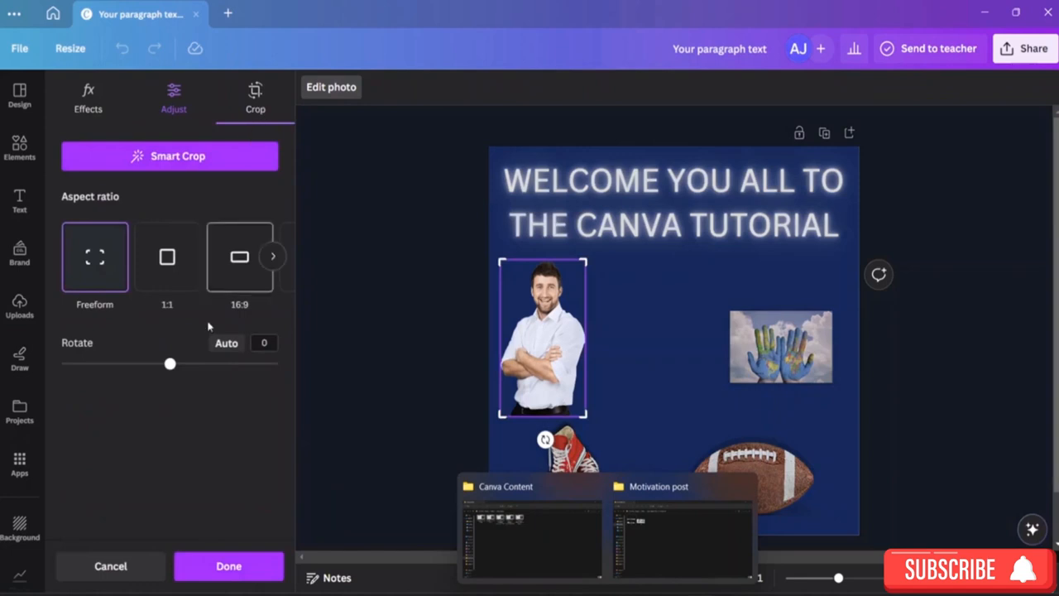
left_click_drag(170, 363, 189, 364)
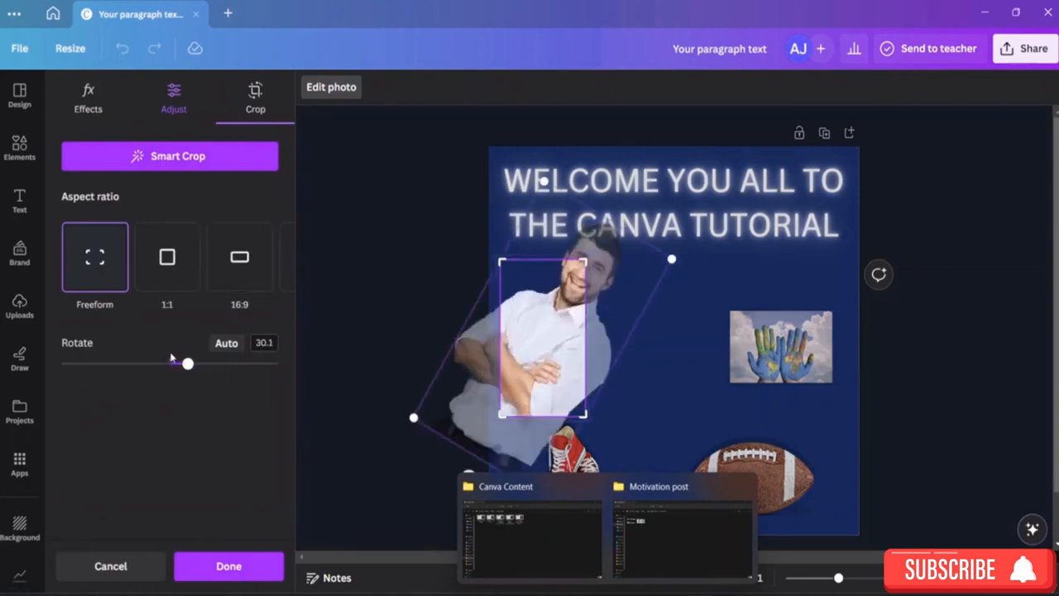
left_click(226, 343)
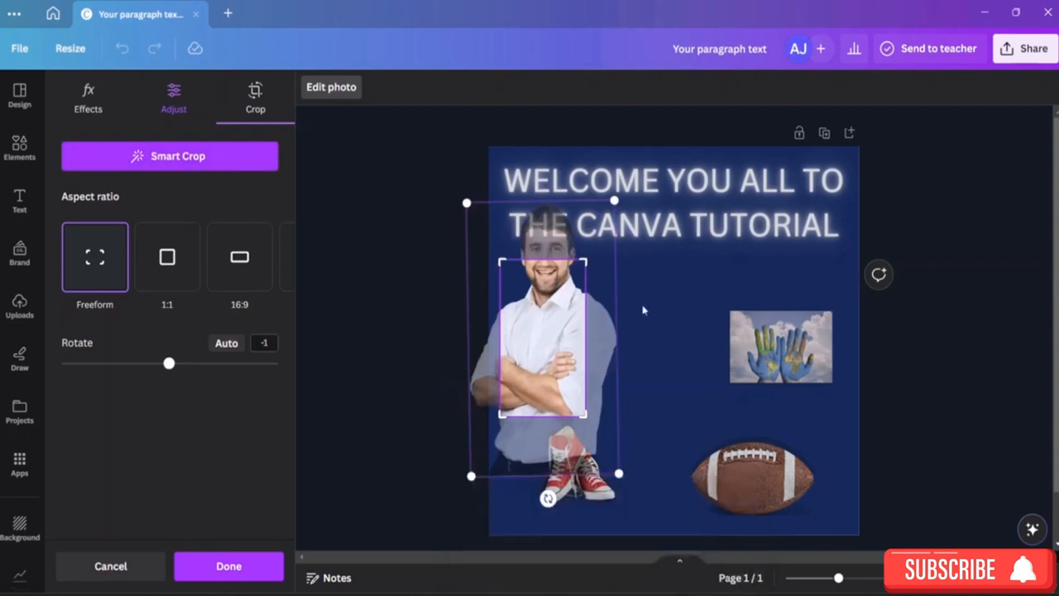
left_click_drag(614, 201, 584, 254)
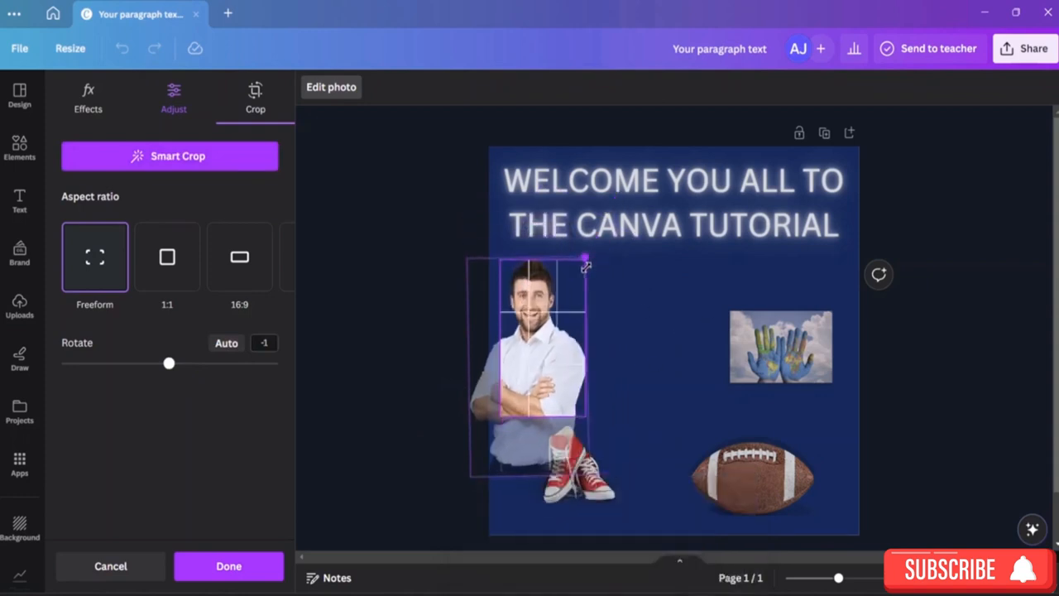
left_click_drag(468, 260, 471, 259)
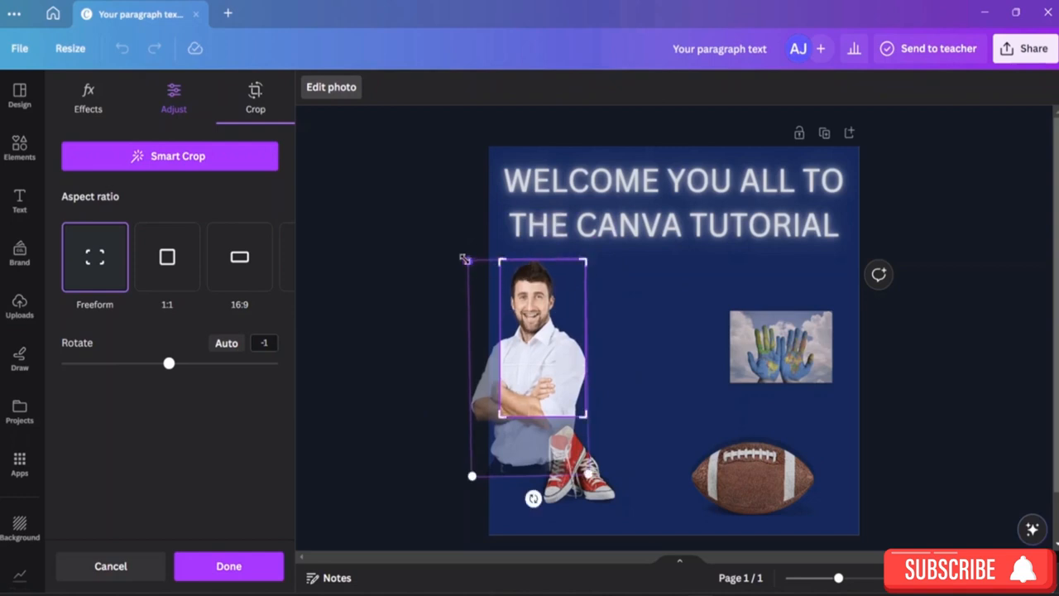
left_click_drag(472, 474, 501, 416)
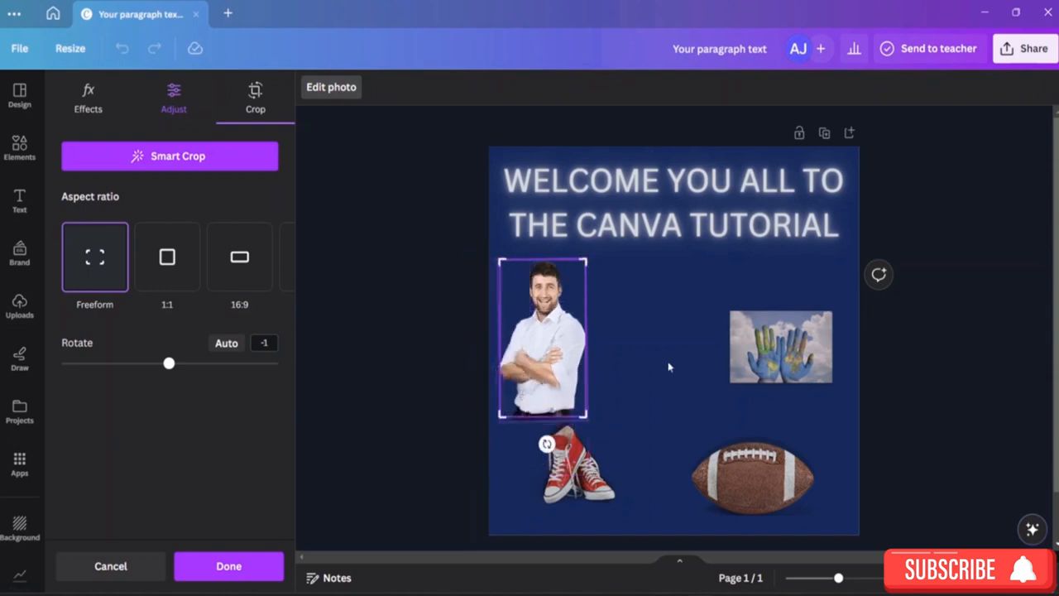
key("Return")
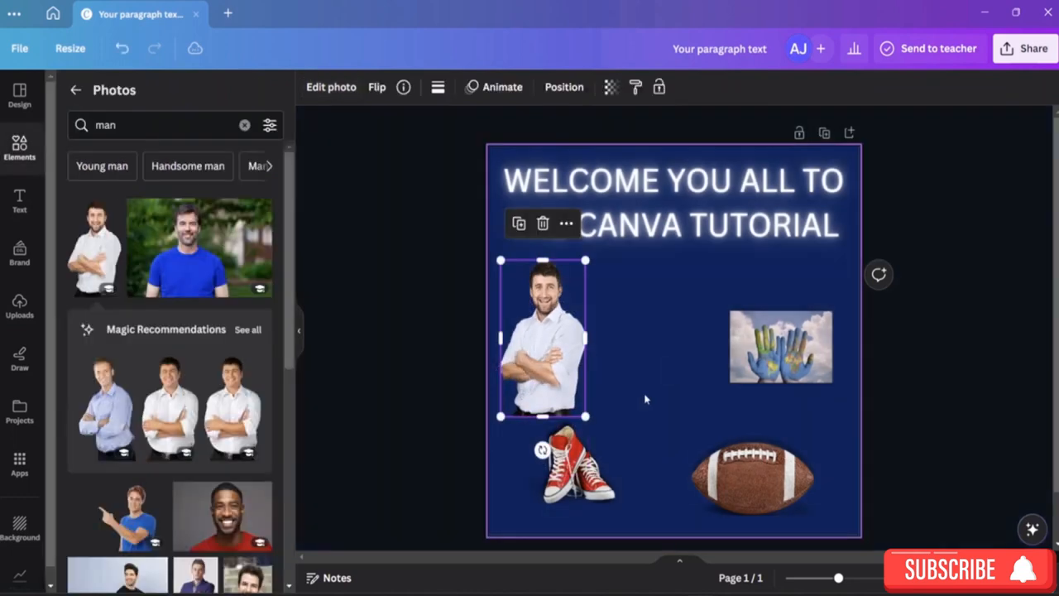
Apply the Outline shadow effect to the man photo
left_click(345, 89)
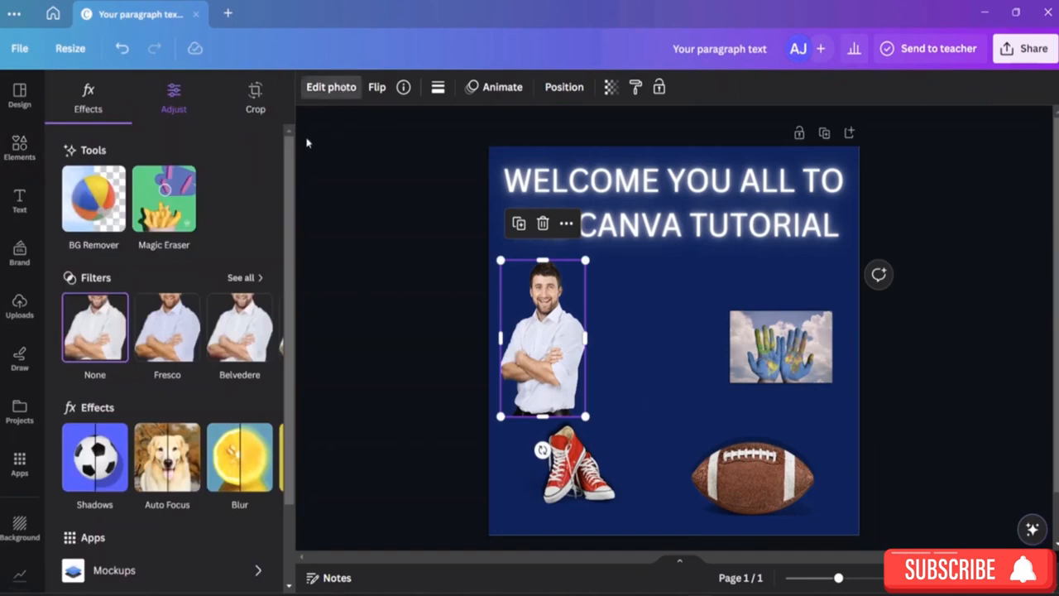
left_click(111, 468)
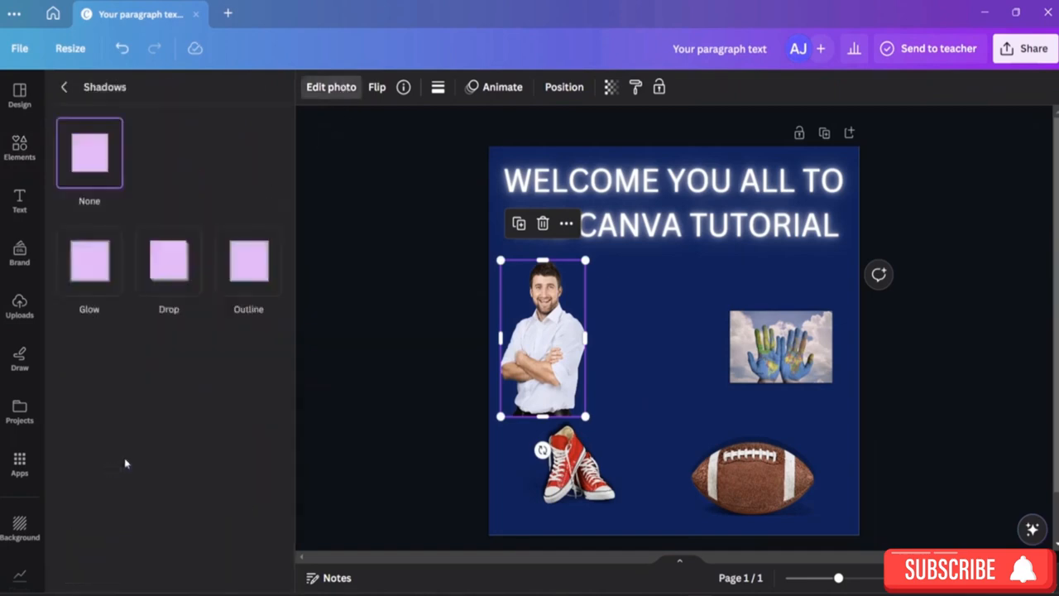
left_click(256, 271)
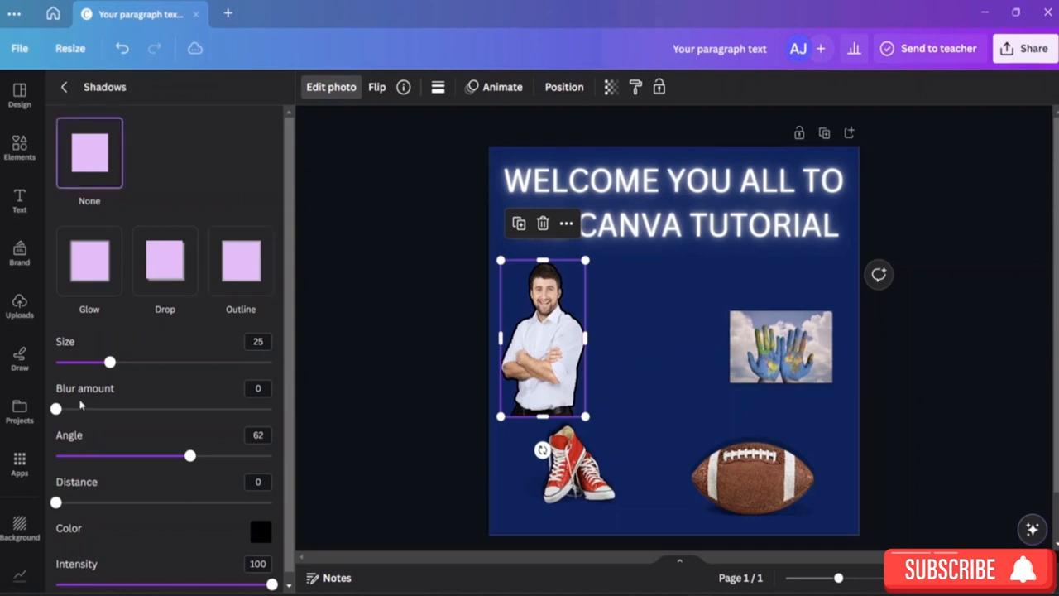
Set the man photo's outline shadow to size 43, blur amount 13, angle 35 and intensity 71
left_click_drag(110, 362, 149, 398)
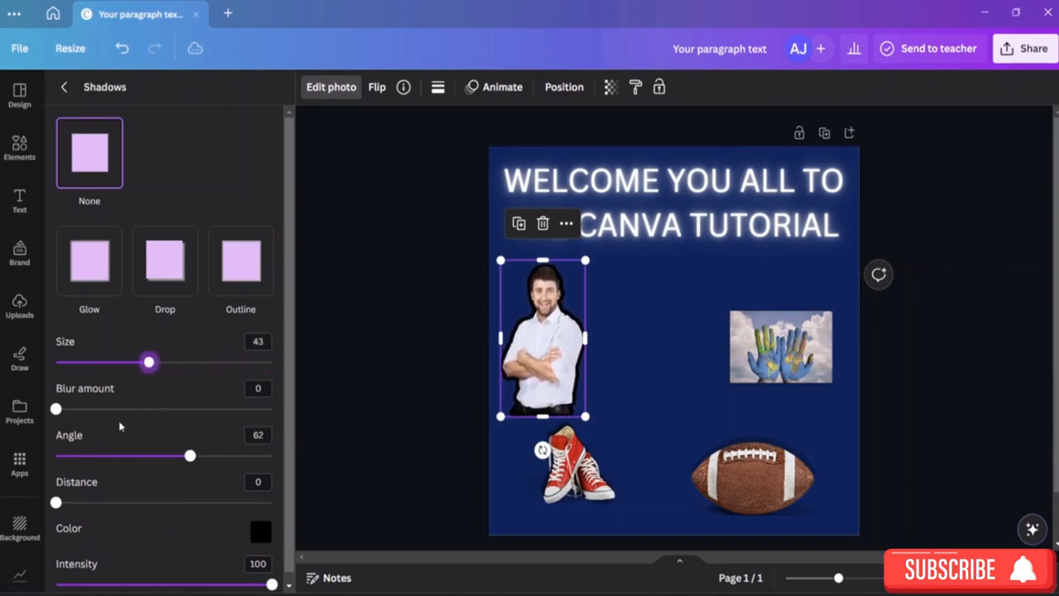
left_click_drag(56, 412, 84, 424)
left_click_drag(189, 455, 132, 455)
mouse_move(55, 503)
left_mouse_down()
mouse_move(104, 503)
mouse_move(53, 502)
left_mouse_up()
scroll(170, 491, "down", 1)
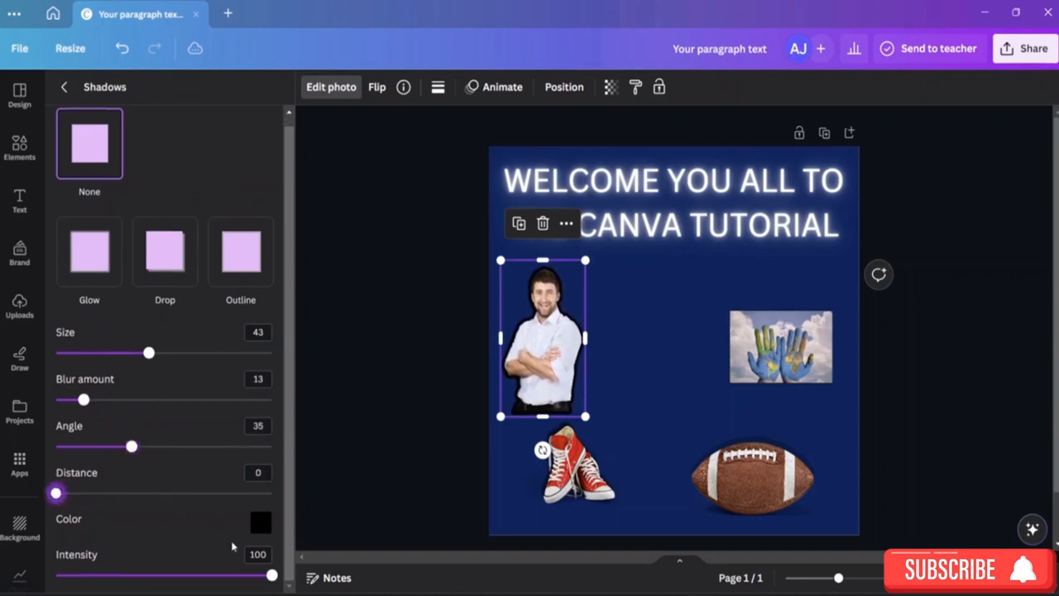
left_click_drag(272, 573, 208, 575)
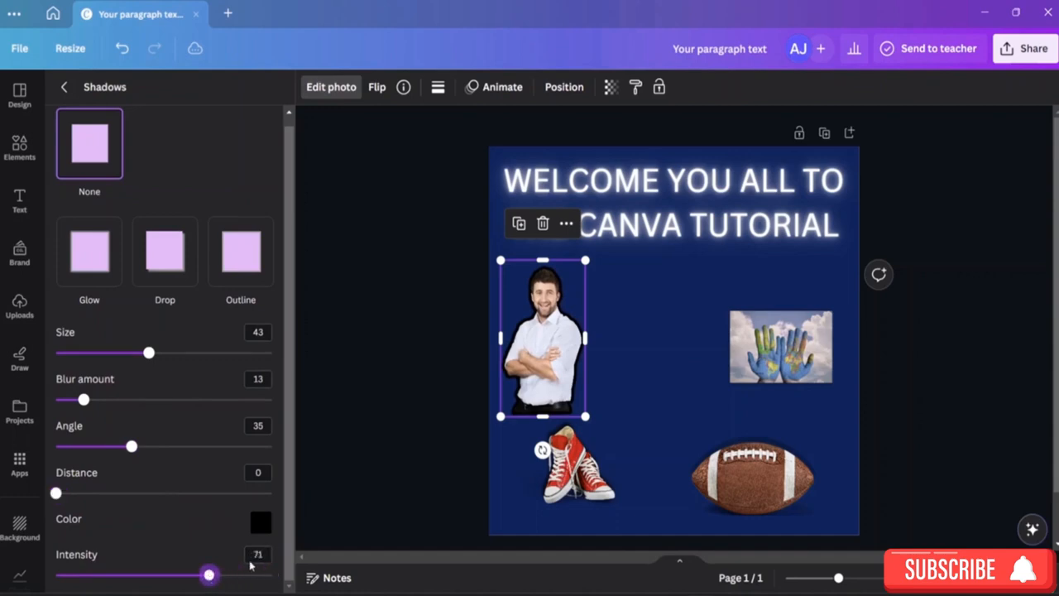
Change the man photo's outline shadow color to dark red, #B42929
left_click(261, 522)
left_click(261, 522)
left_click(261, 522)
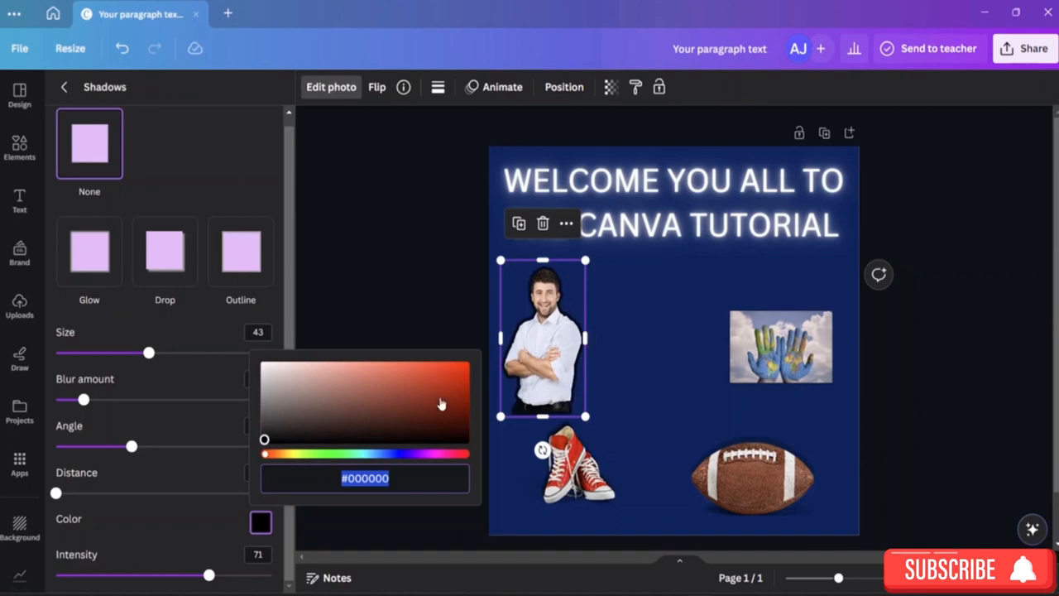
left_click(422, 385)
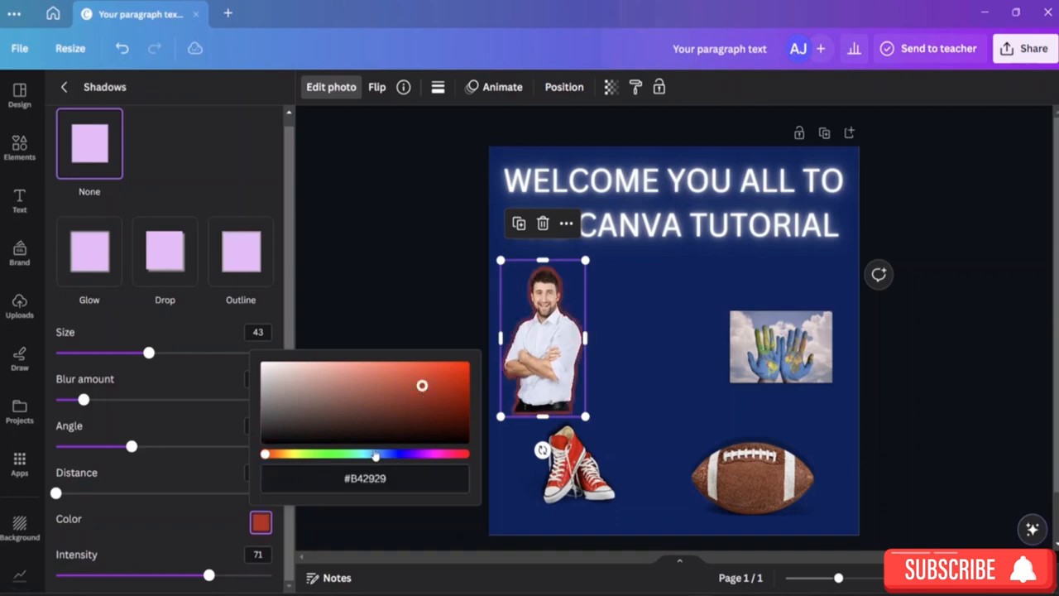
Recolor the white-shirt man's outline shadow to a bright blue and deselect the photo
left_click(372, 456)
left_click(422, 398)
left_click(431, 411)
left_click(430, 392)
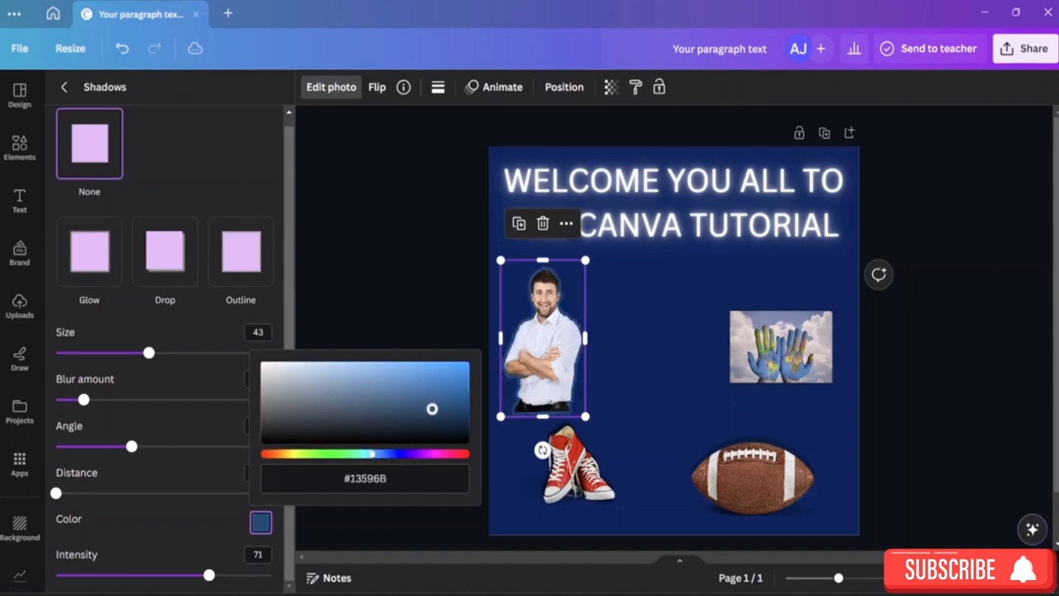
left_click(425, 380)
left_click(621, 334)
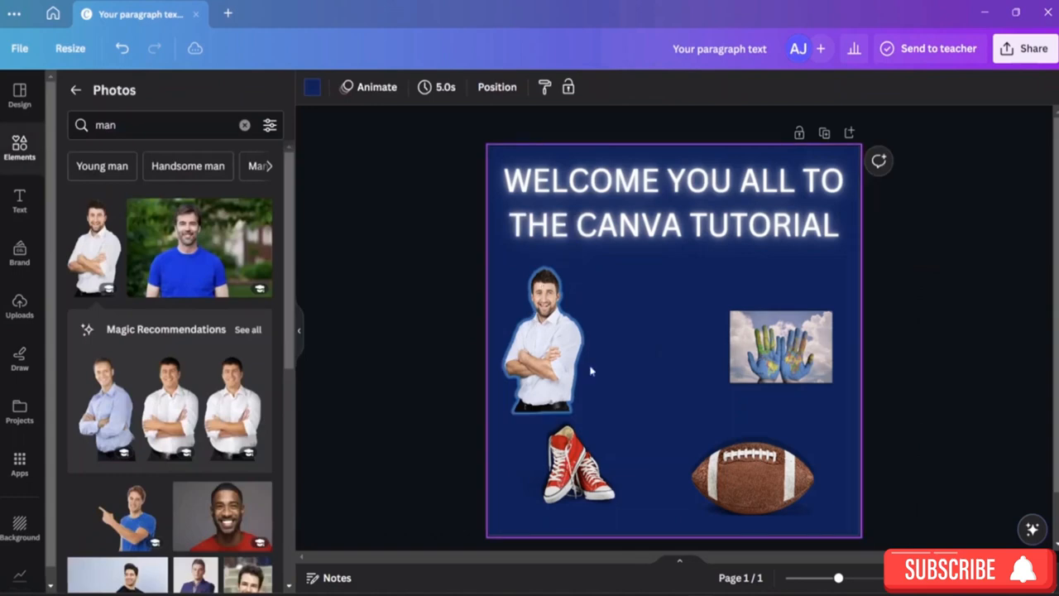
Add the photo of the smiling man in the red sweater and shrink it to fit between the white-shirt man and the hands photo
scroll(591, 372, "up", 4)
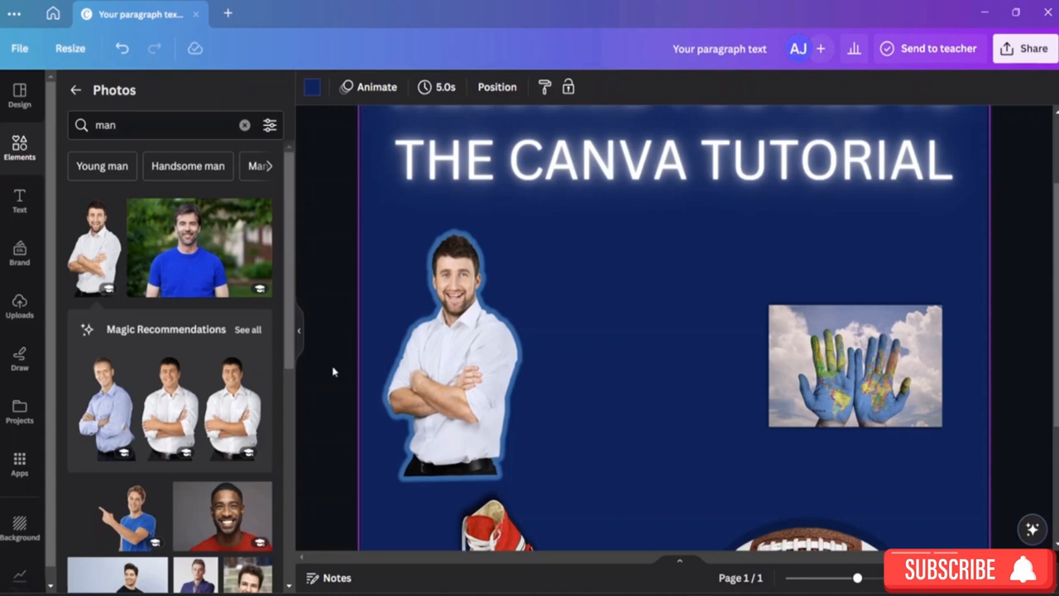
left_click(197, 508)
left_click_drag(933, 539, 621, 322)
left_click(852, 308)
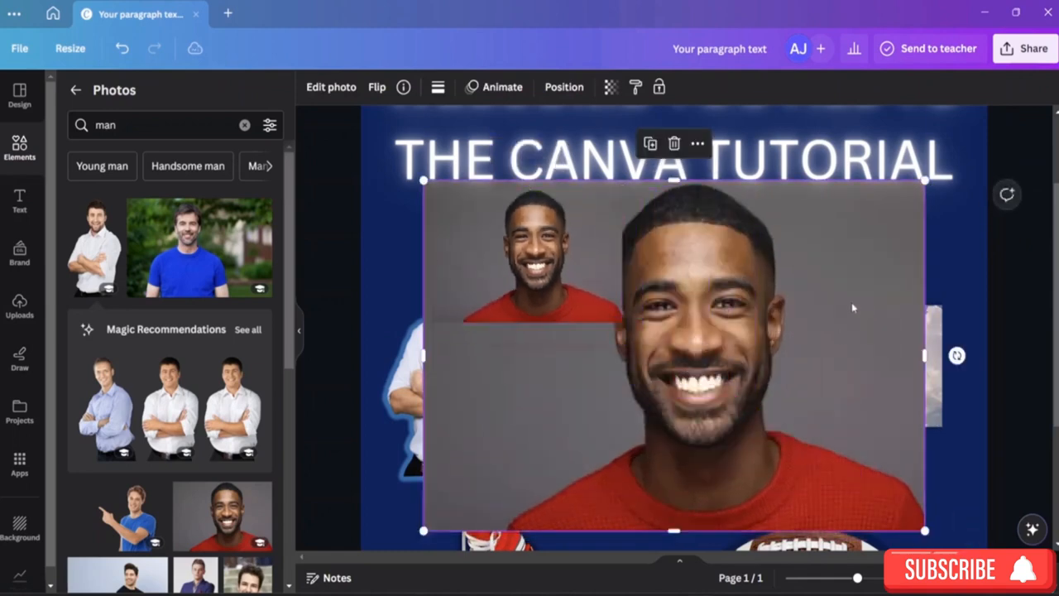
key("Delete")
left_click_drag(583, 245, 693, 317)
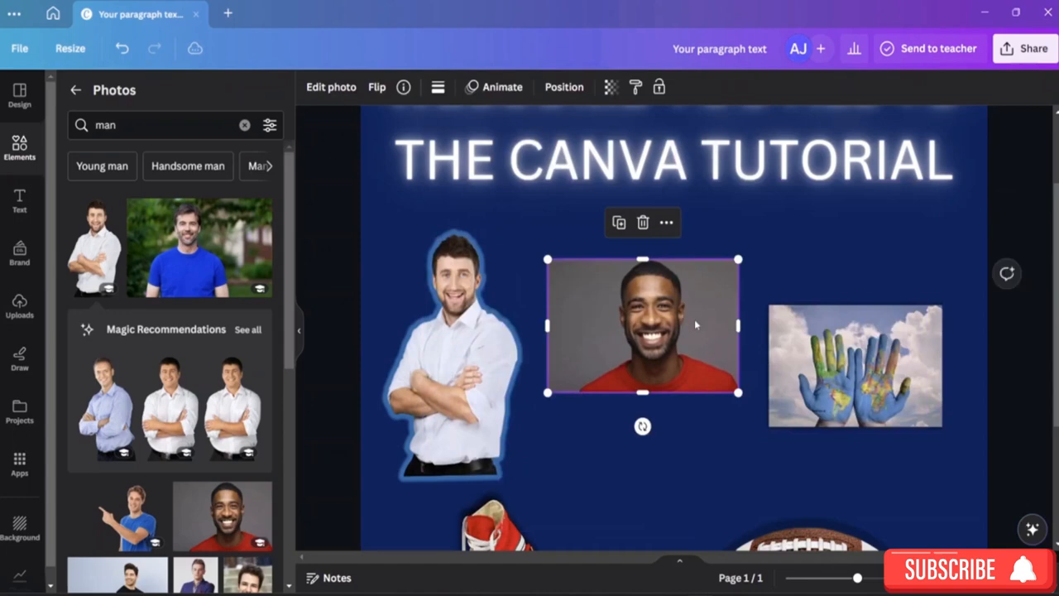
Remove the background from the red-sweater man photo and move the cutout slightly higher on the page
left_click(324, 91)
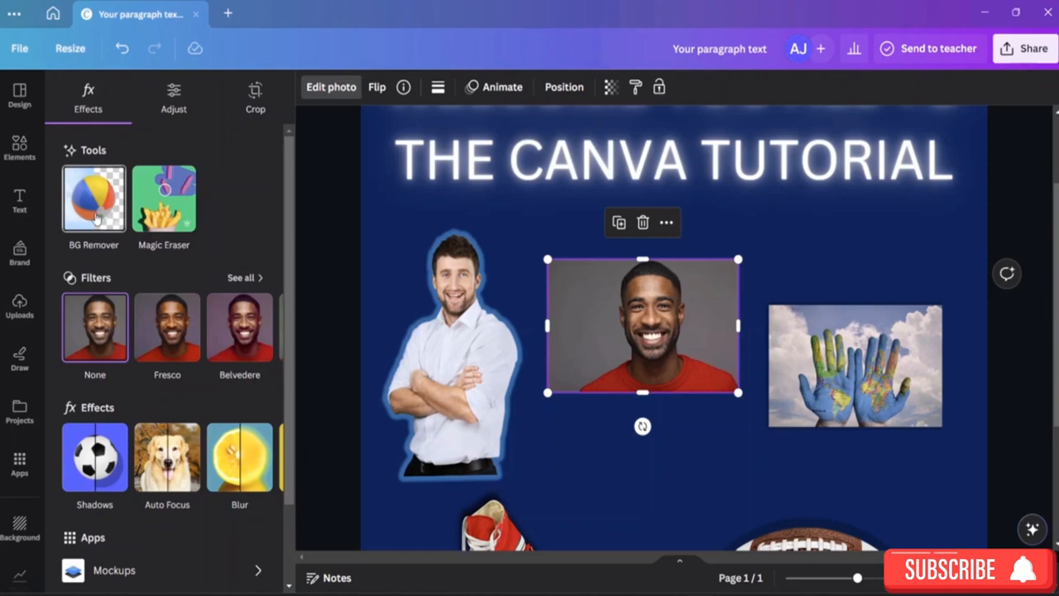
left_click(97, 218)
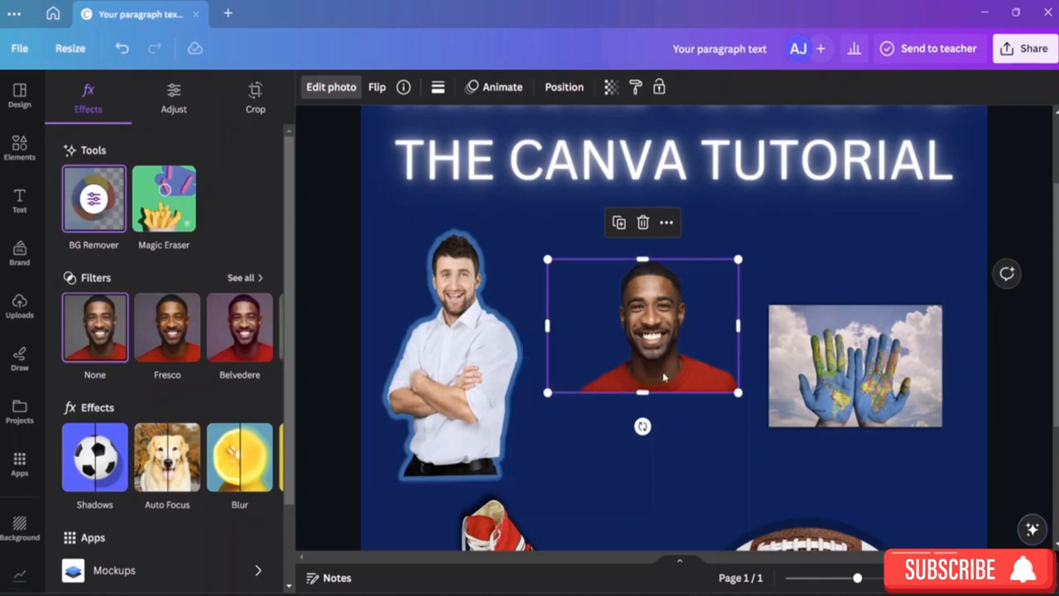
left_click_drag(689, 381, 680, 329)
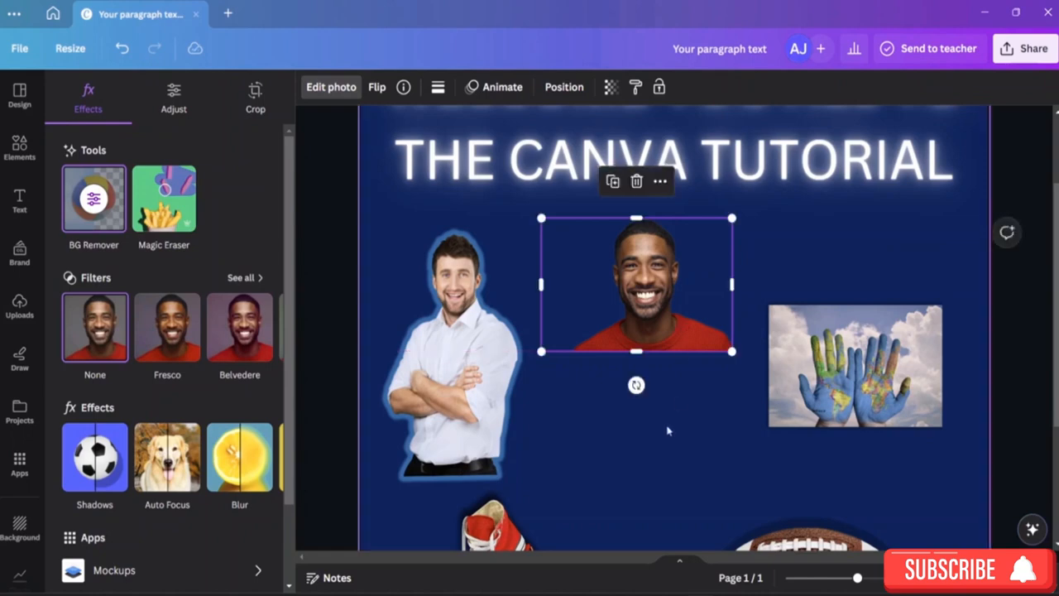
left_click(671, 429)
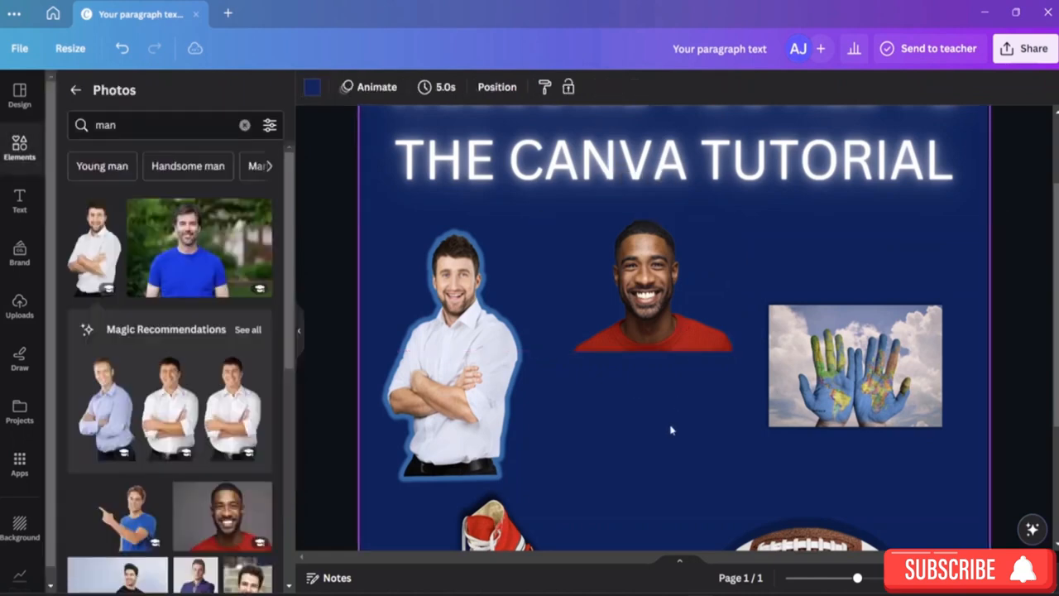
Stack the red-sweater man, hands, white-shirt man and red shoes pictures on top of one another over the heading text area
scroll(157, 455, "down", 4)
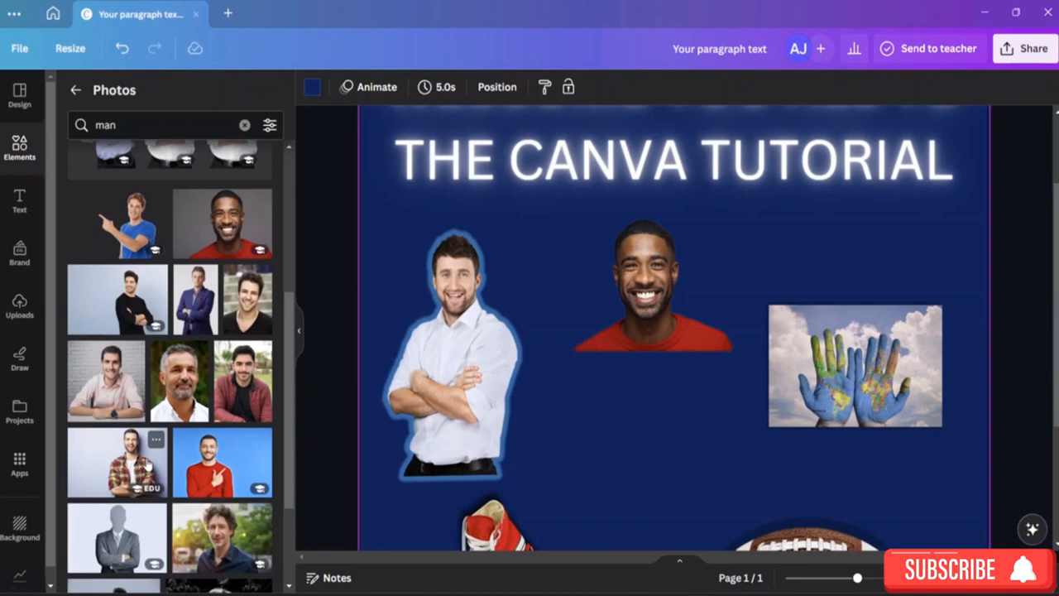
scroll(563, 370, "down", 2)
scroll(583, 368, "up", 3)
scroll(586, 362, "up", 1)
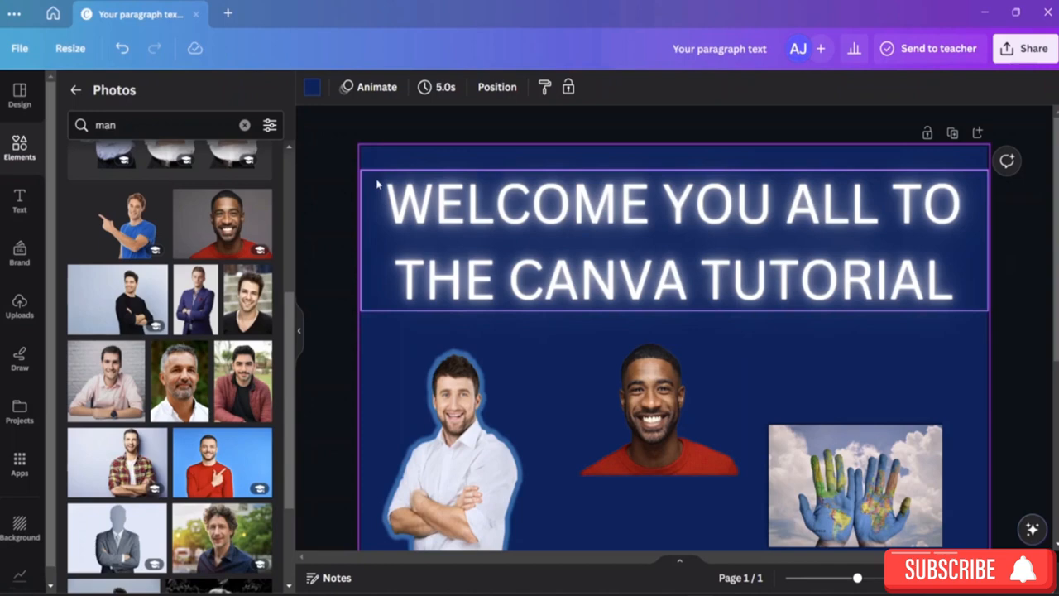
left_click_drag(643, 397, 644, 212)
left_click_drag(836, 460, 650, 215)
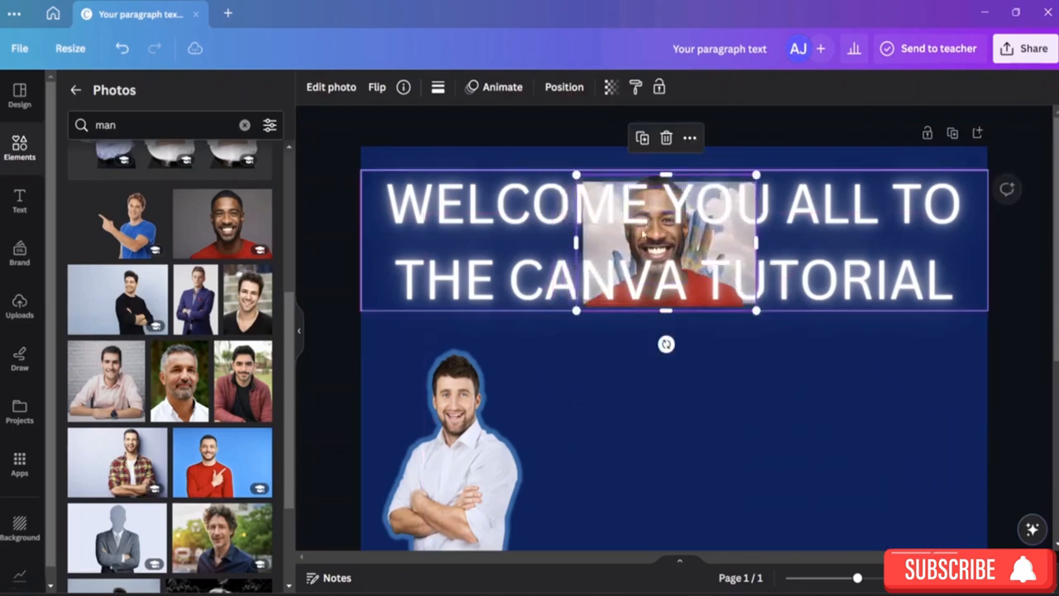
left_click_drag(421, 466, 761, 212)
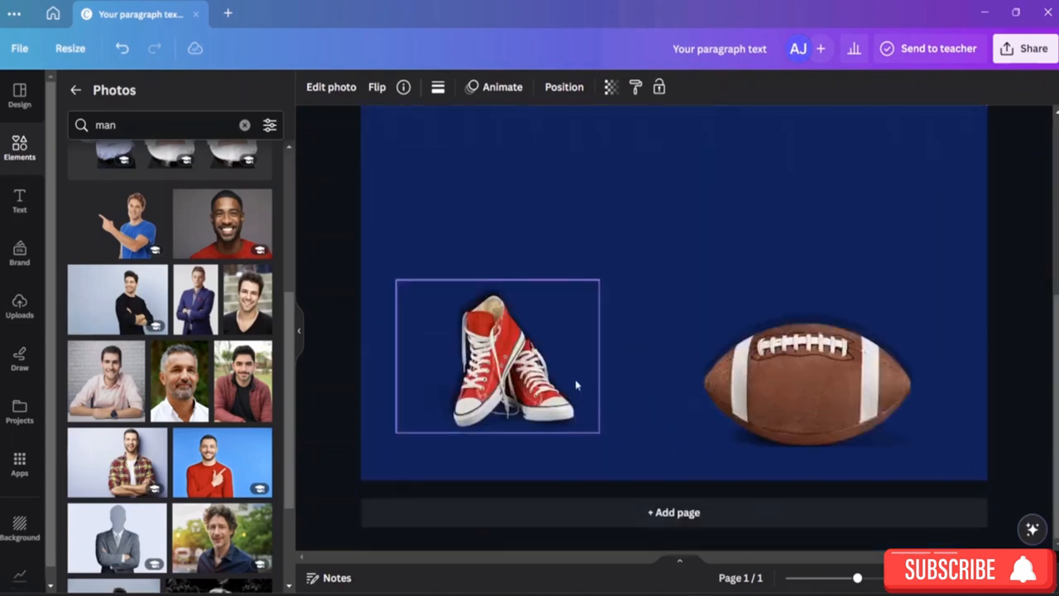
left_click_drag(576, 385, 614, 132)
scroll(675, 254, "up", 3)
left_click_drag(523, 336, 498, 137)
scroll(647, 384, "up", 3)
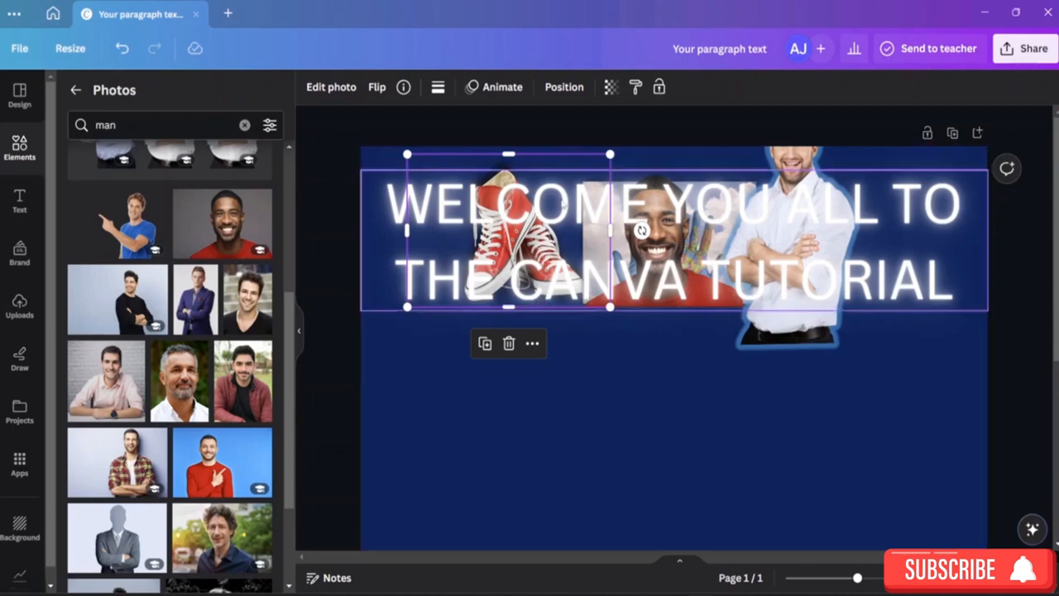
Cycle the selection through the overlapping layers at the heading: the text, the red-sweater man and the hands photo
key("Escape")
left_click(597, 244)
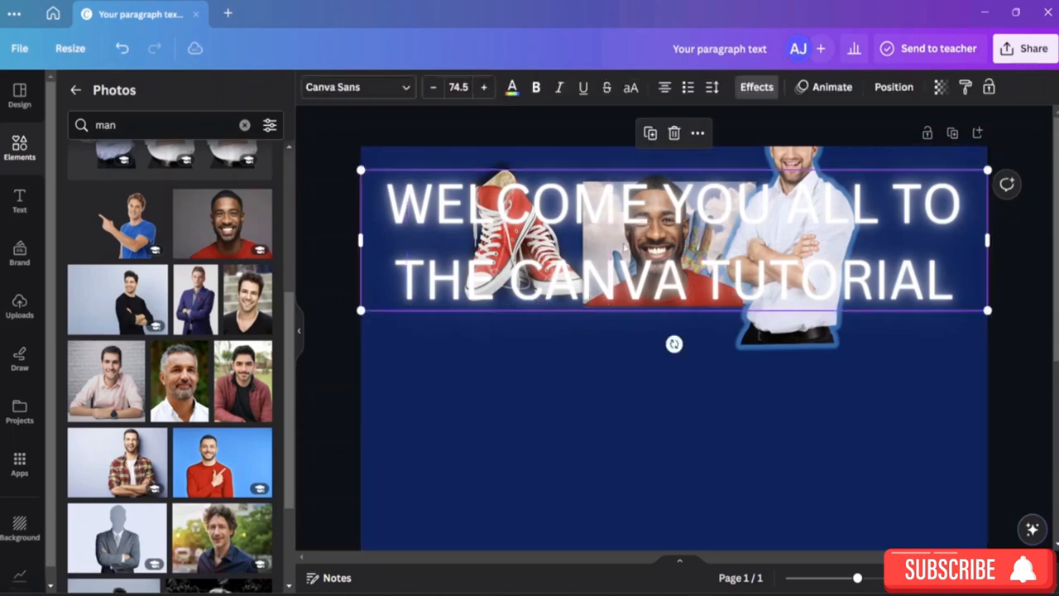
left_click(625, 247)
left_click(680, 247)
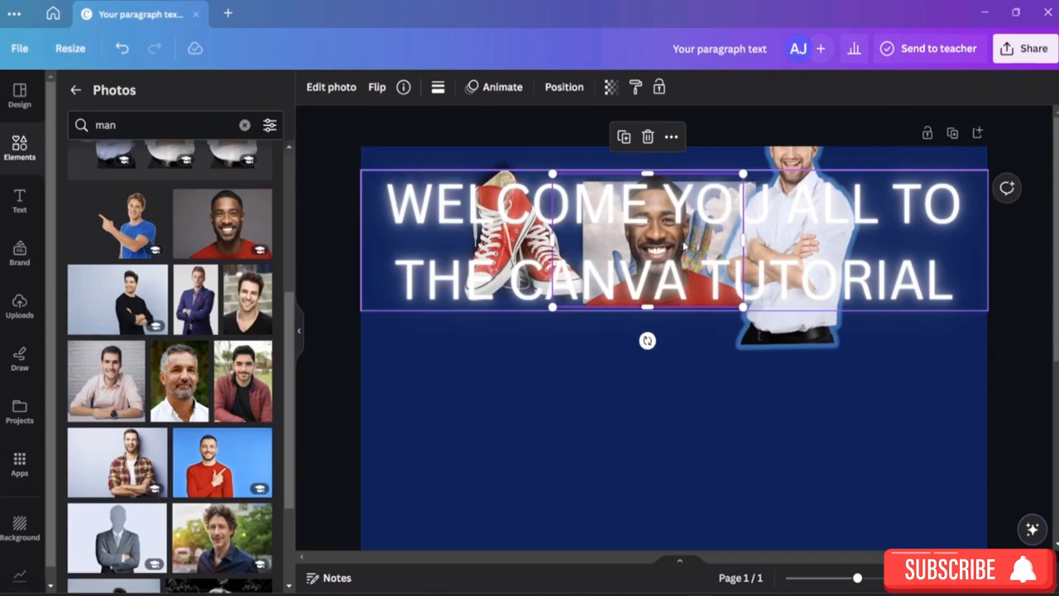
left_click_drag(683, 246, 702, 249)
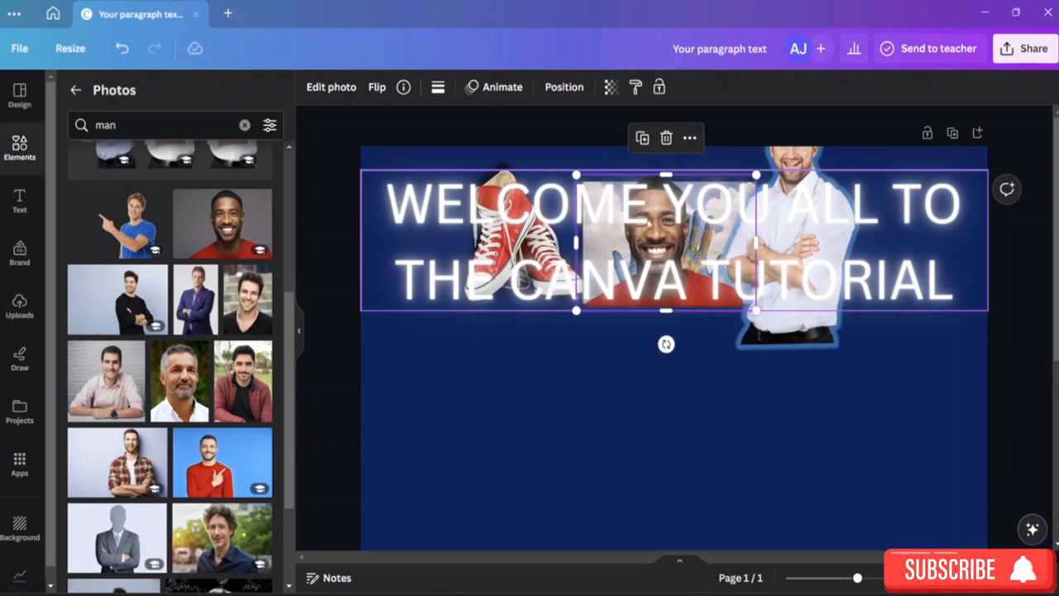
key("Escape")
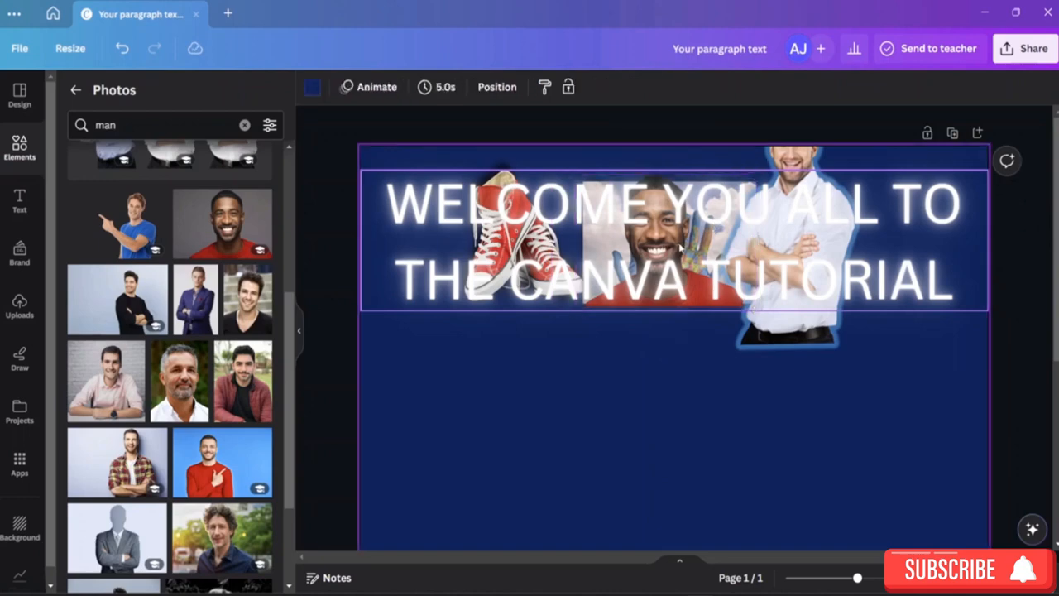
left_click(680, 248)
left_click(680, 247)
left_click(680, 247)
left_click(680, 247)
left_click(680, 247)
left_click(515, 230)
left_click(511, 238)
left_click(501, 252)
left_click(518, 282)
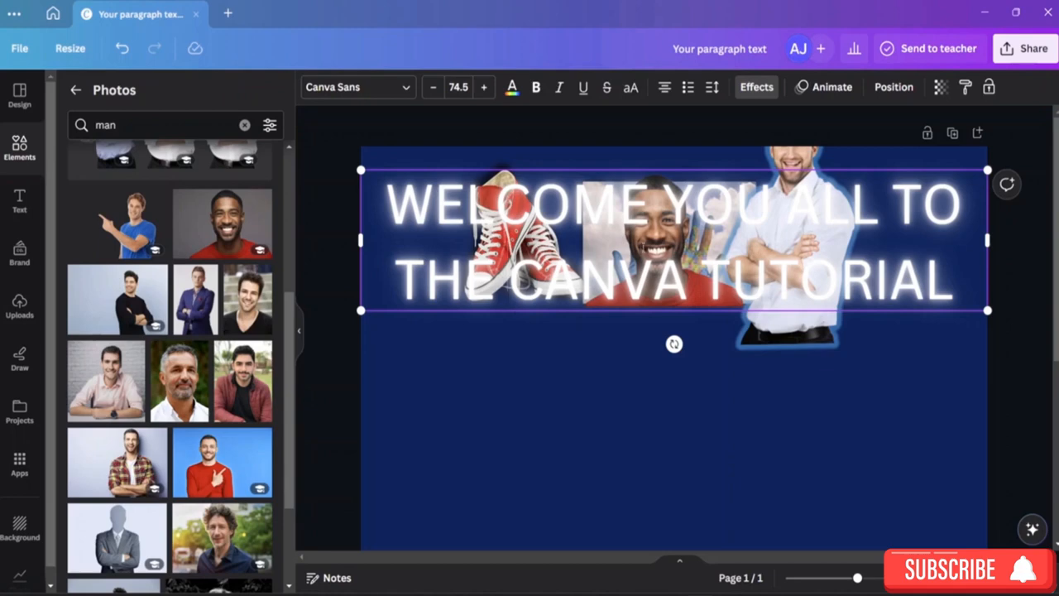
left_click(580, 394)
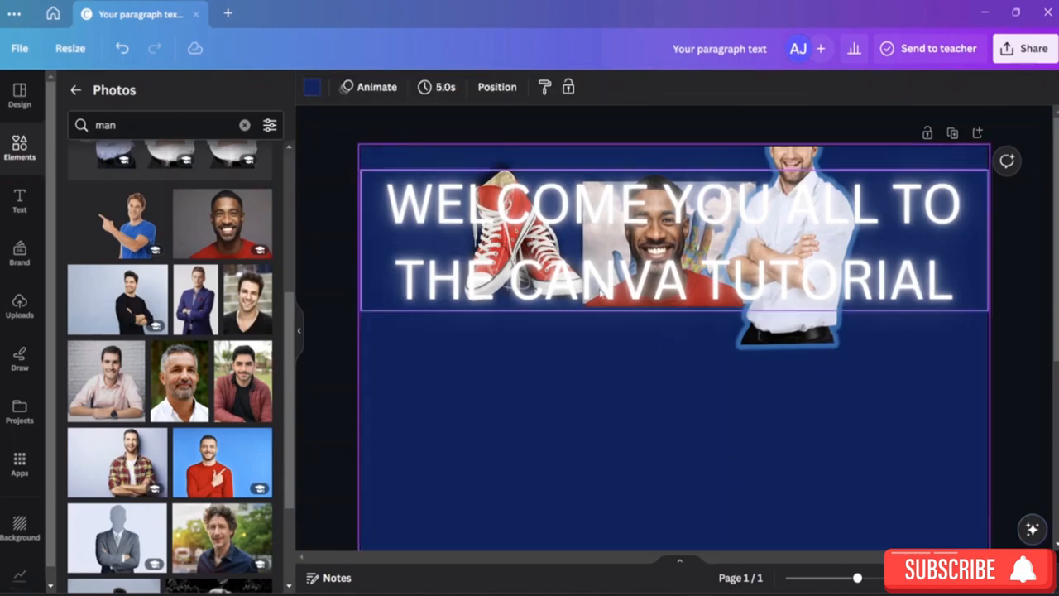
Select the red shoes behind the heading text and move them down into the empty area below the heading
left_click(626, 244)
left_click(627, 244)
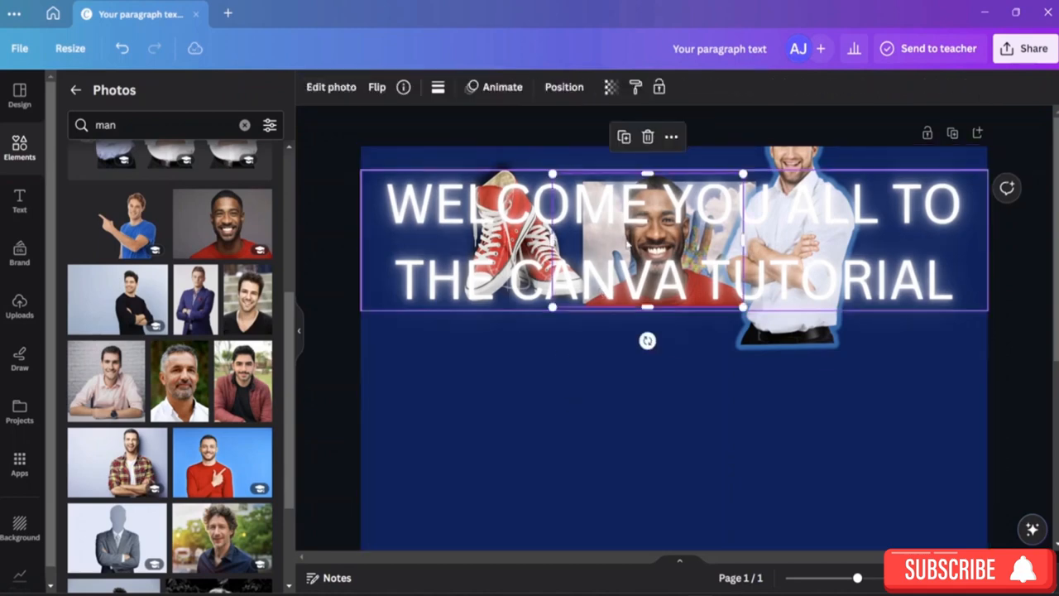
left_click(627, 244)
left_click(626, 244)
left_click(523, 248)
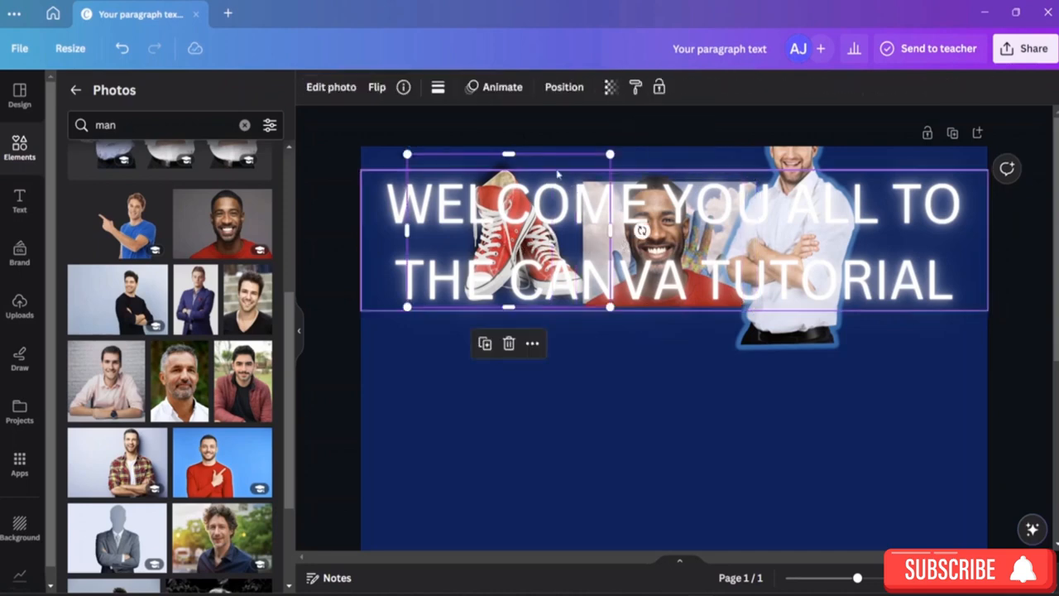
left_click_drag(585, 190, 558, 359)
Select the hands photo from the stack behind the heading and move it down beside the red shoes
left_click(688, 244)
left_click(689, 242)
double_click(704, 236)
left_click(716, 366)
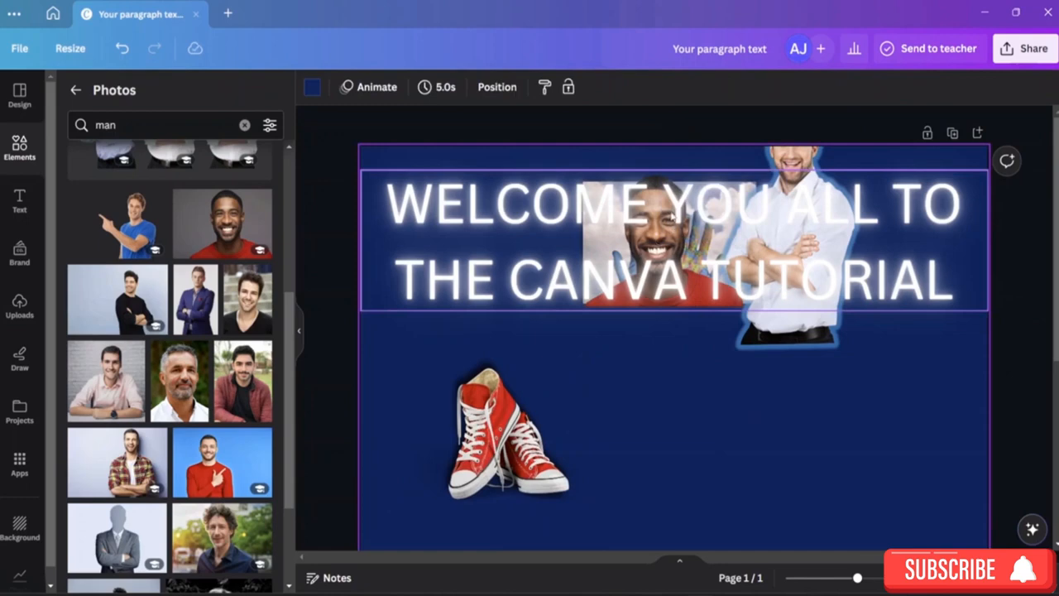
left_click(685, 291)
left_click_drag(713, 250, 729, 446)
Select the red-sweater man behind the heading text and move him down to the right of the hands photo
left_click(680, 280)
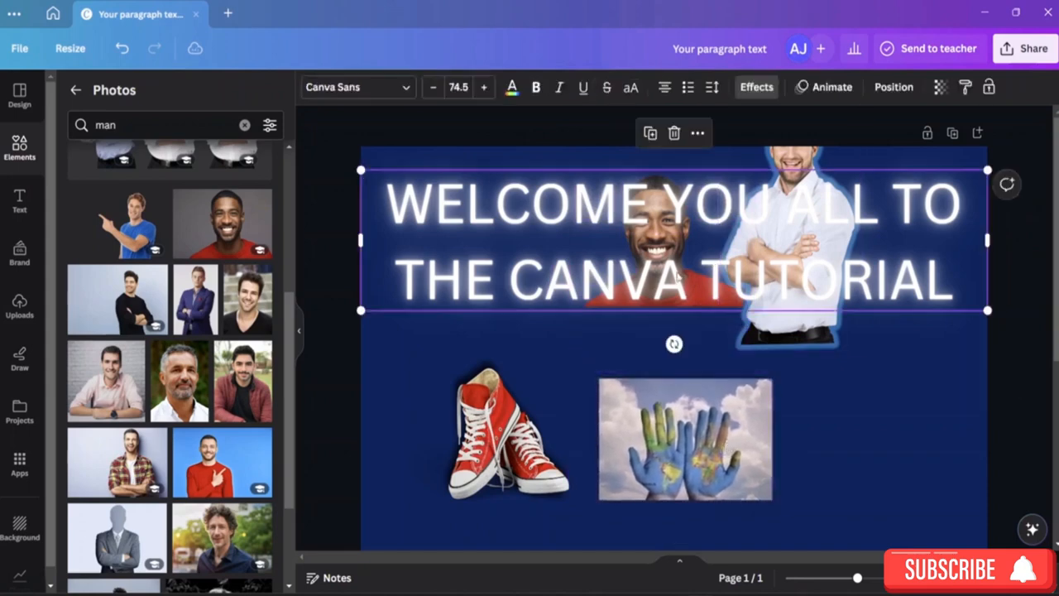
left_click(705, 296)
left_click_drag(705, 296, 941, 486)
Move the white-shirt man below the red shoes and shift the hands photo slightly to space out the row of pictures
left_click_drag(800, 341, 450, 502)
scroll(657, 569, "down", 2)
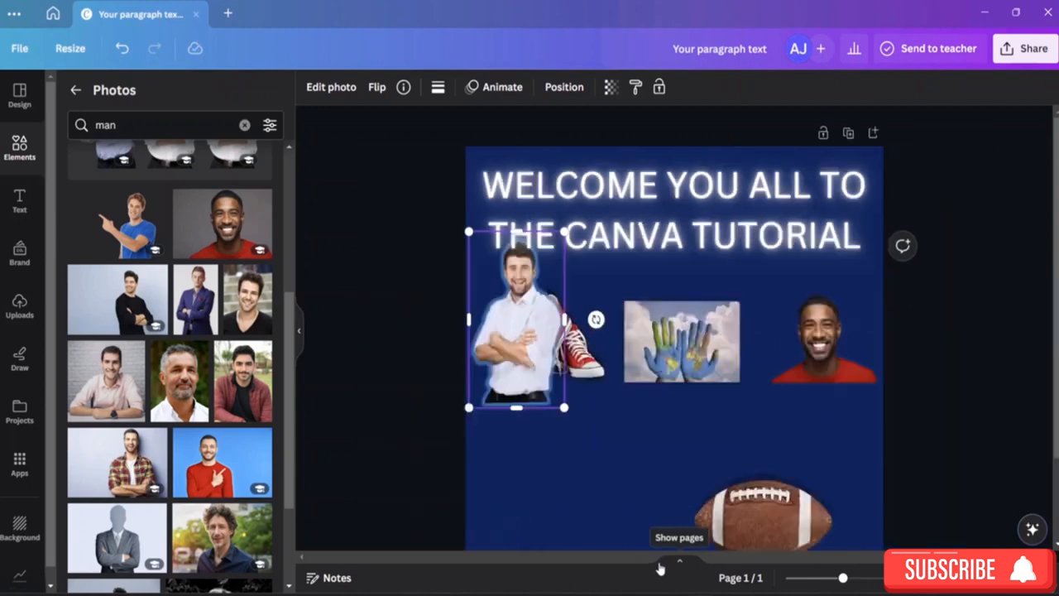
left_click_drag(517, 331, 574, 482)
scroll(711, 360, "down", 2)
scroll(710, 359, "up", 2)
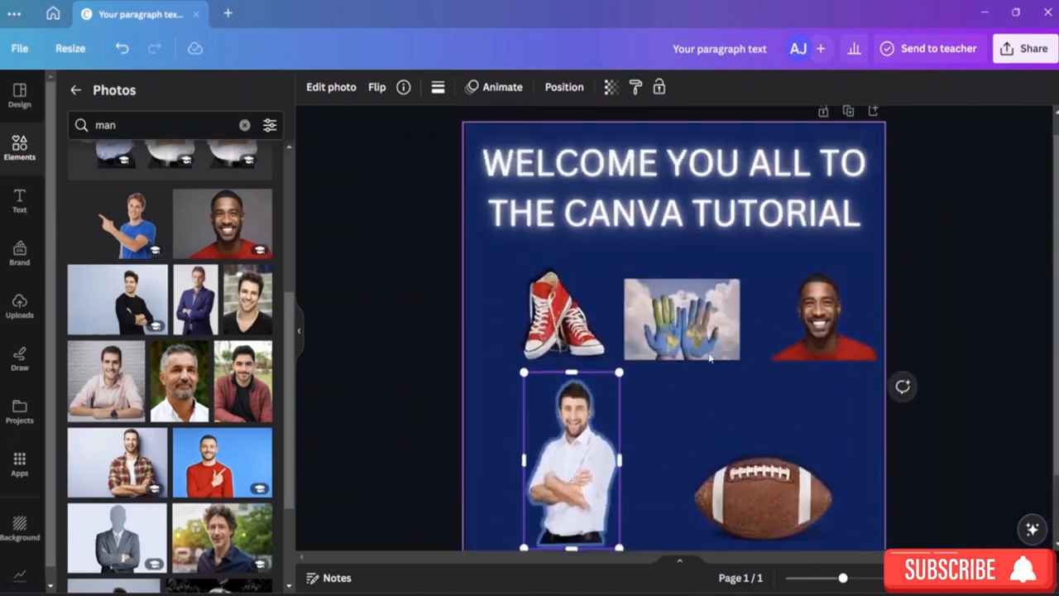
left_click_drag(682, 341, 689, 333)
left_click(782, 439)
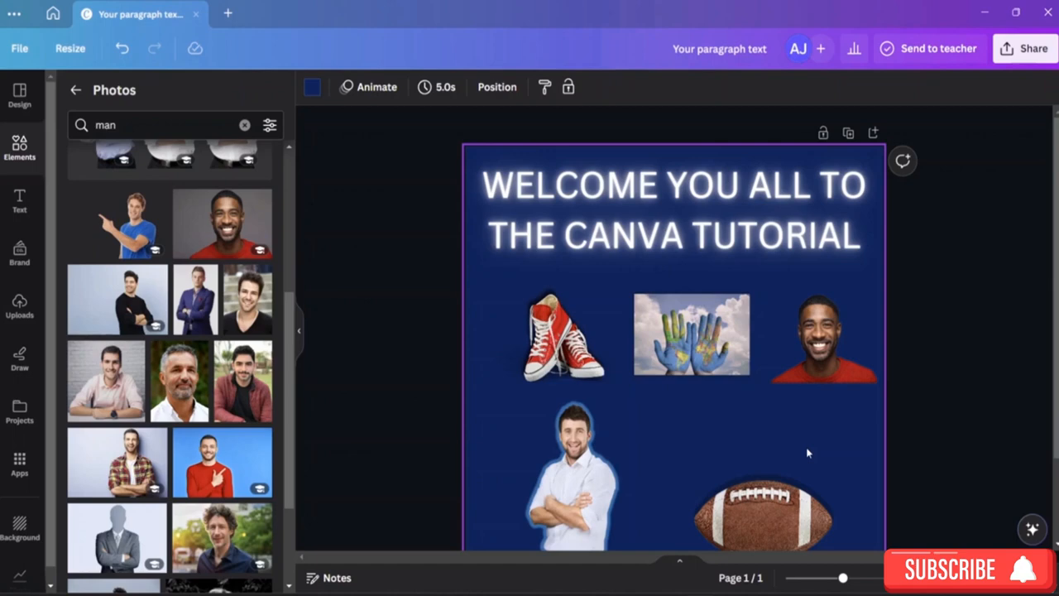
scroll(807, 452, "down", 1)
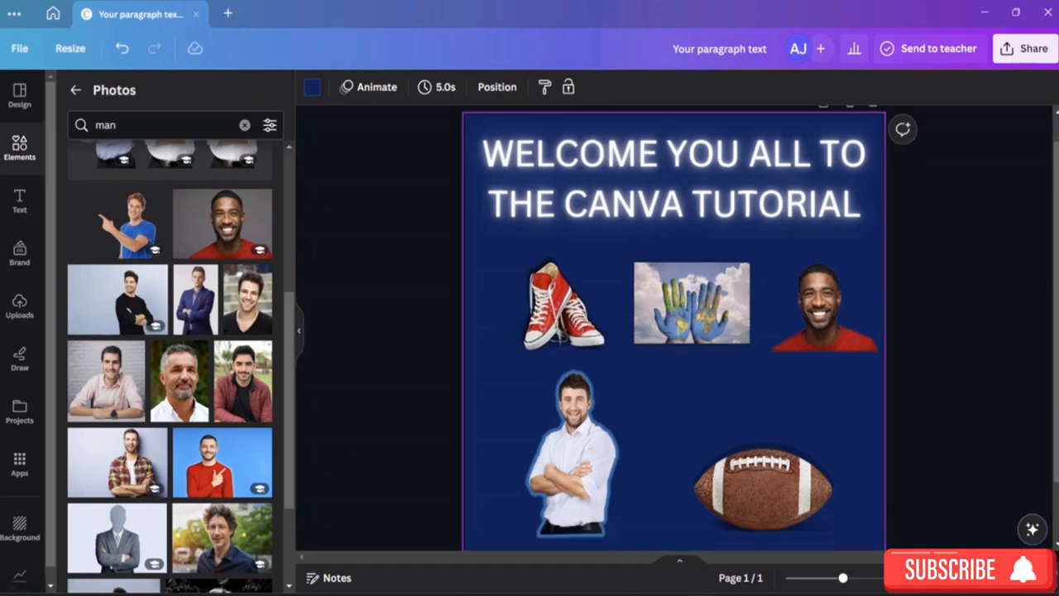
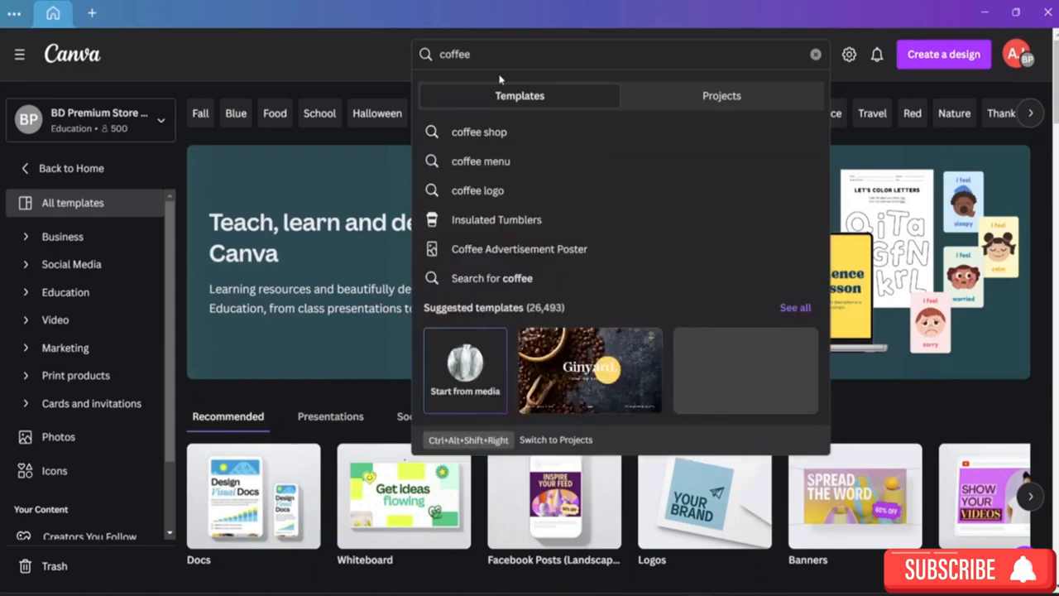
Search the templates for "coffee" and browse the available coffee designs
key("Return")
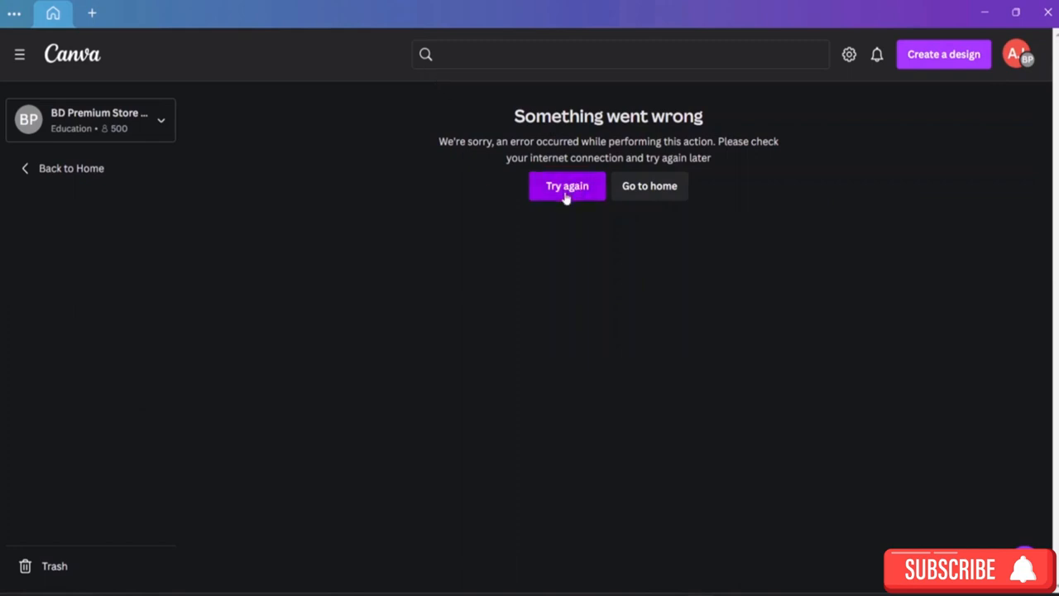
left_click(42, 175)
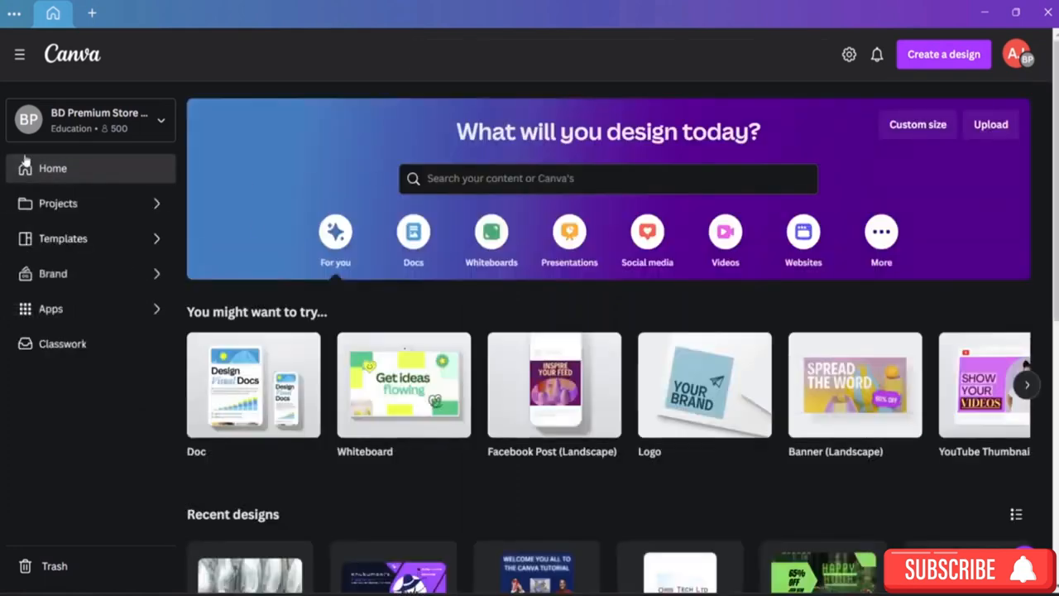
left_click(70, 242)
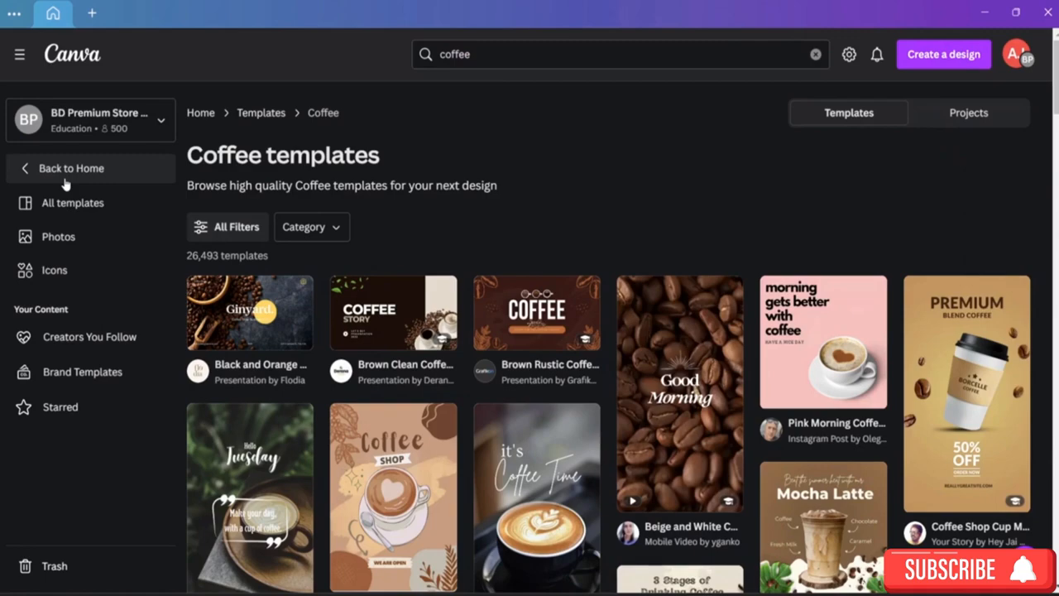
scroll(322, 393, "down", 10)
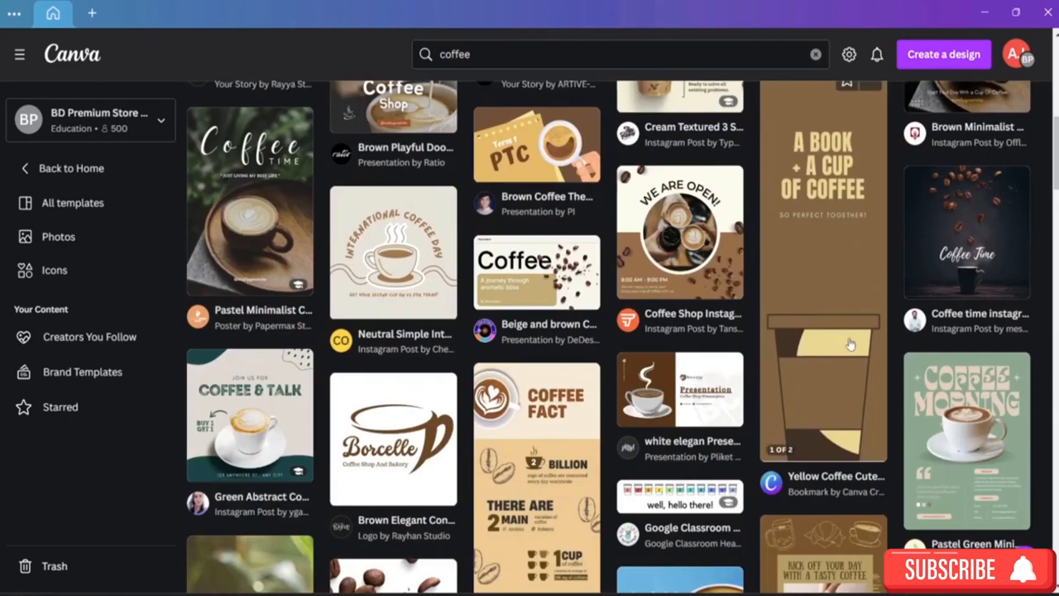
scroll(886, 306, "up", 1)
scroll(887, 306, "up", 10)
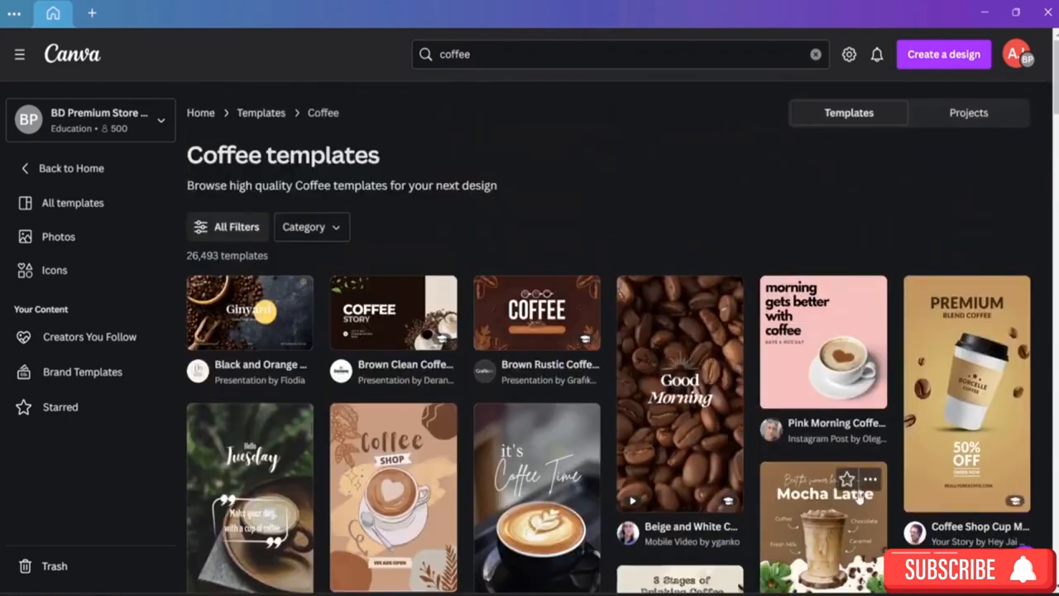
scroll(949, 443, "down", 1)
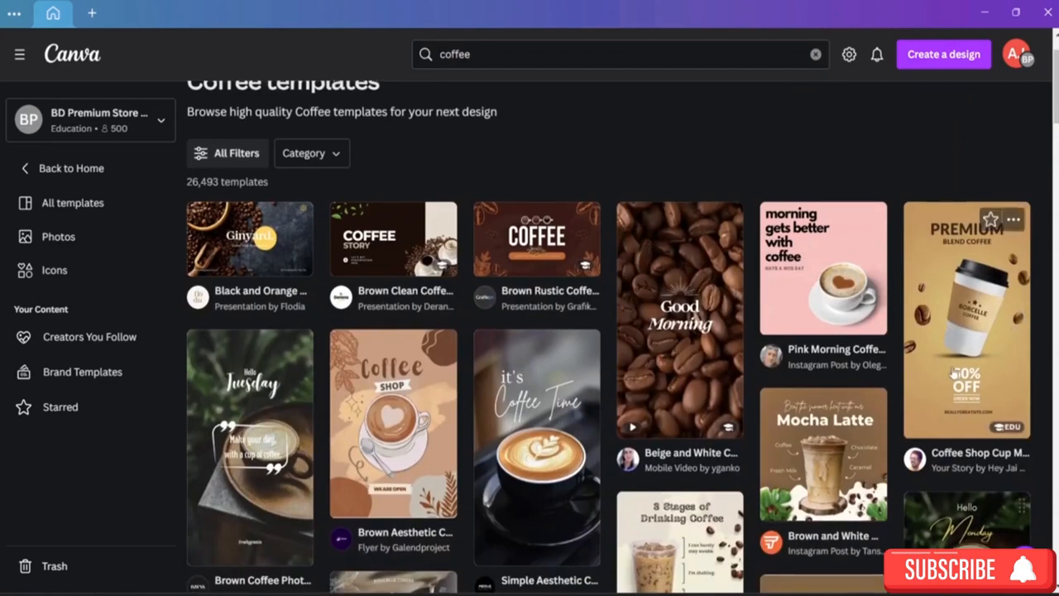
Look through the coffee templates, comparing their layouts, colours and use of coffee imagery
scroll(976, 362, "down", 3)
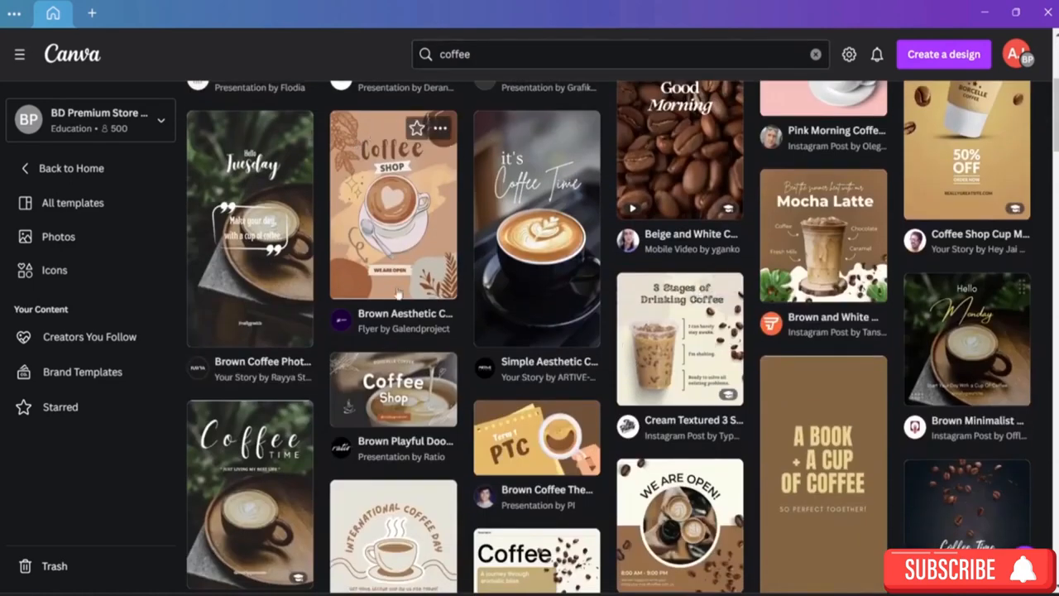
scroll(306, 341, "down", 6)
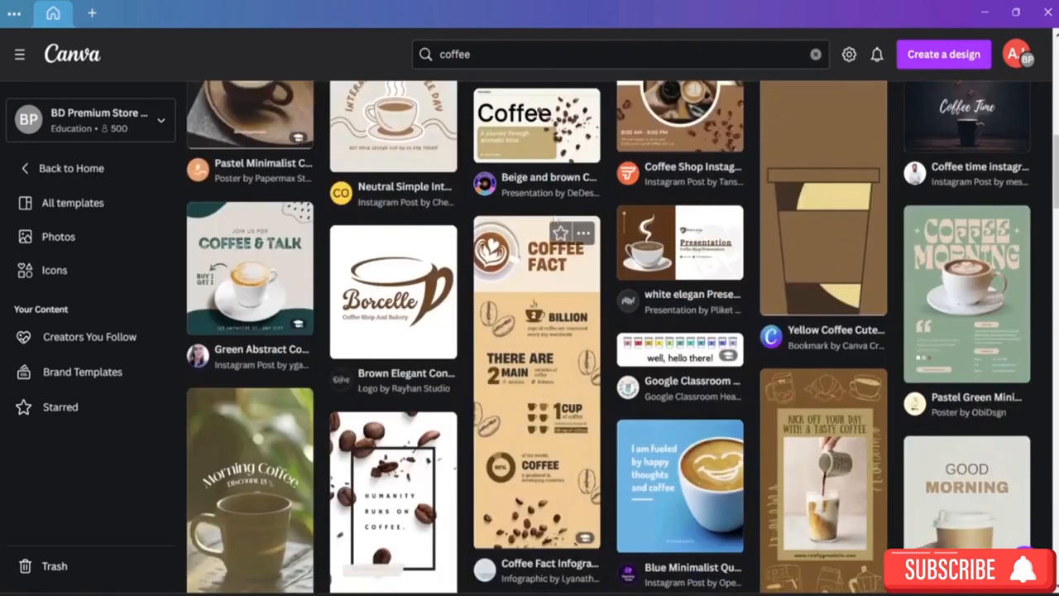
scroll(482, 426, "down", 4)
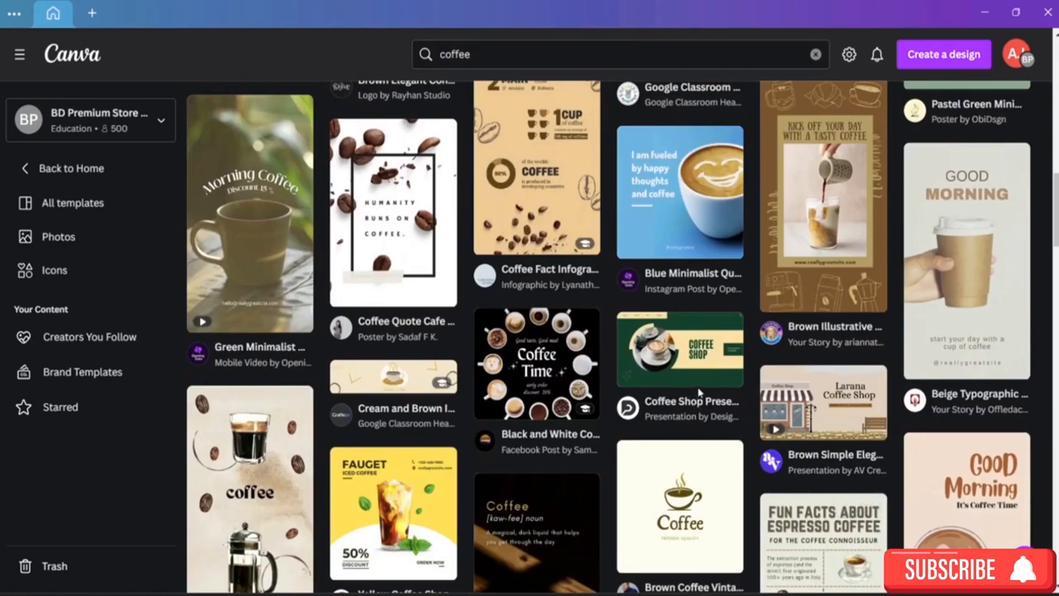
scroll(699, 393, "down", 5)
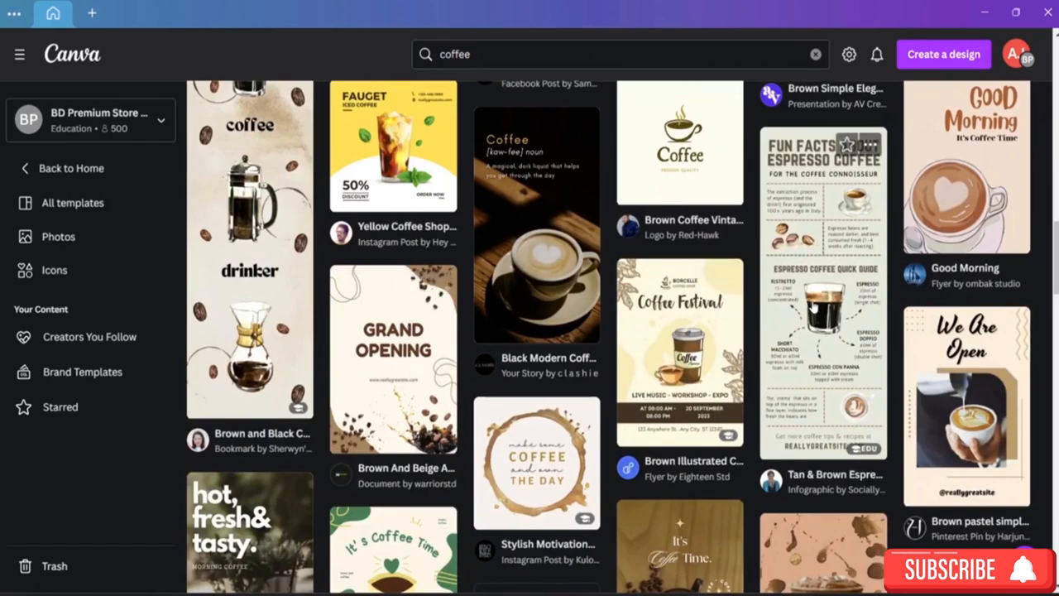
scroll(800, 318, "down", 7)
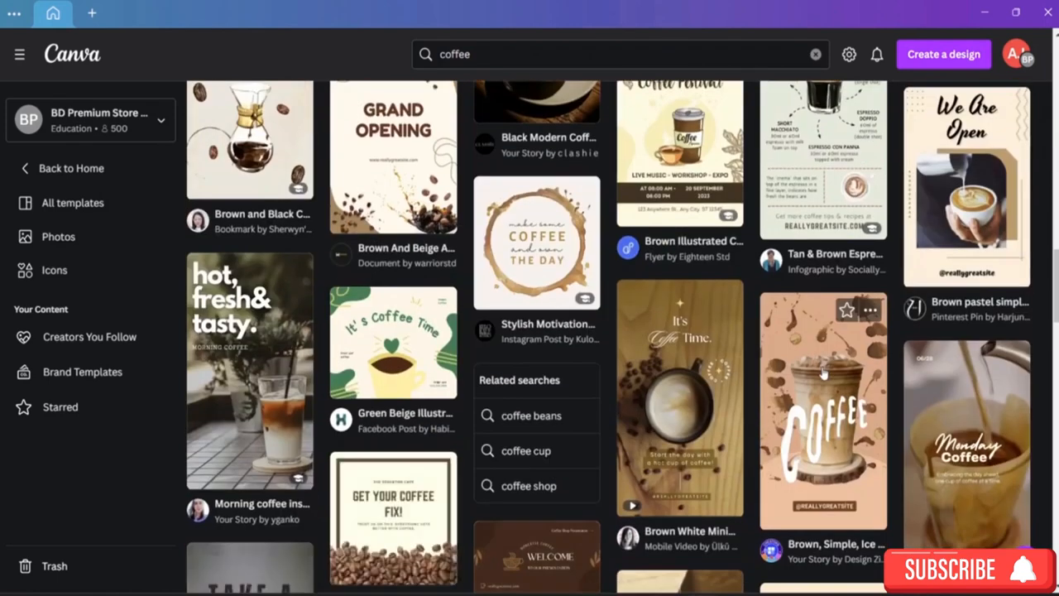
scroll(819, 374, "down", 15)
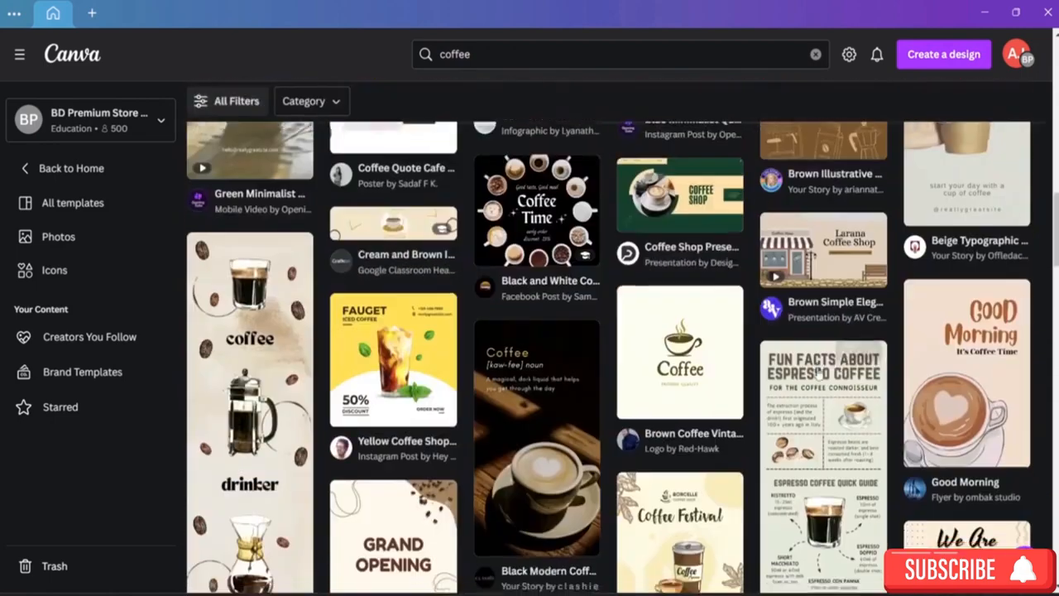
scroll(818, 375, "up", 15)
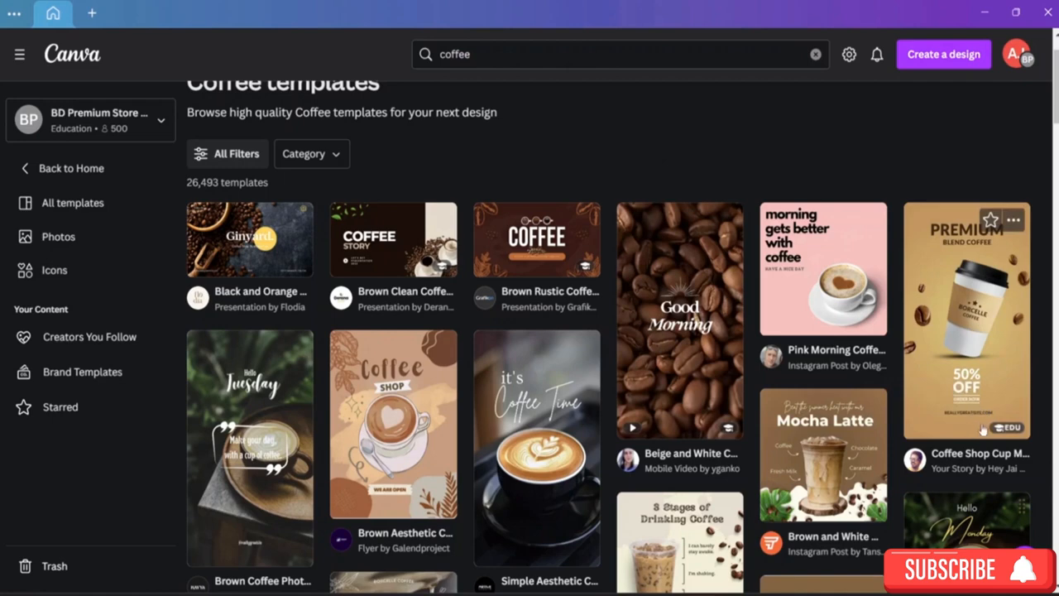
scroll(298, 356, "up", 2)
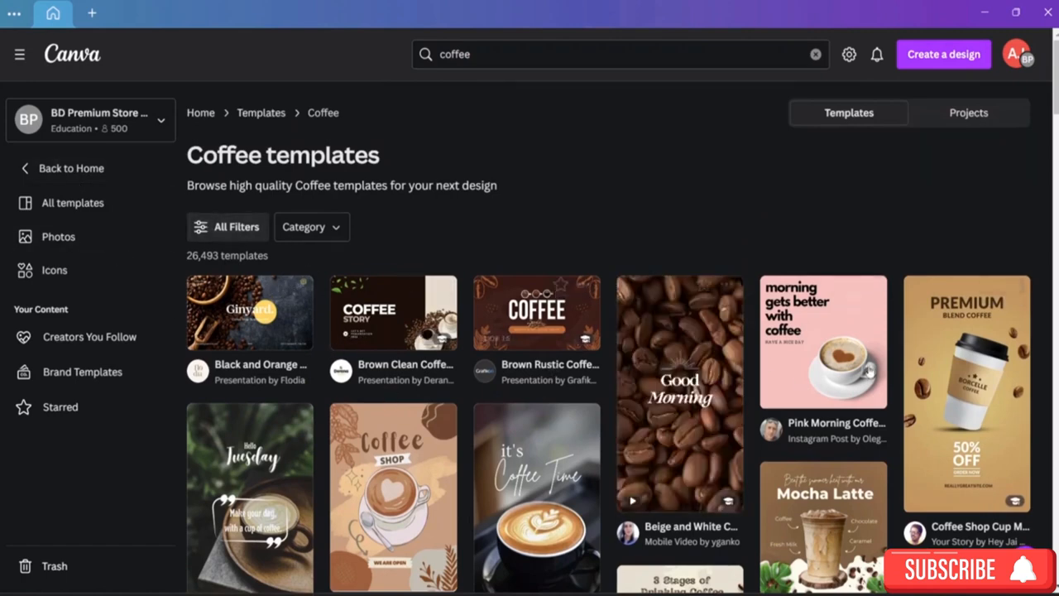
scroll(395, 362, "down", 3)
scroll(396, 363, "down", 10)
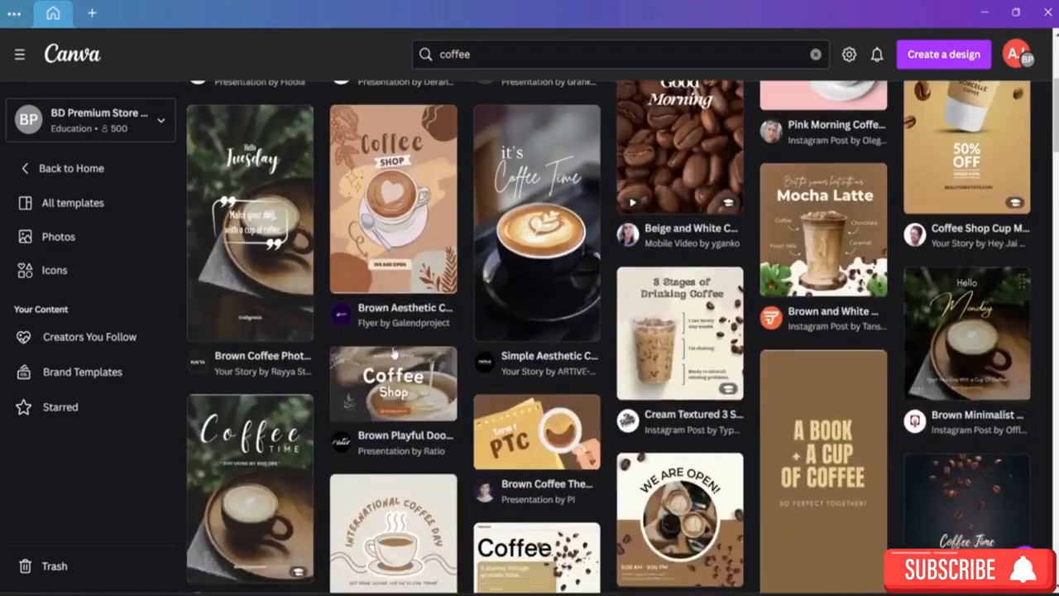
scroll(384, 350, "up", 5)
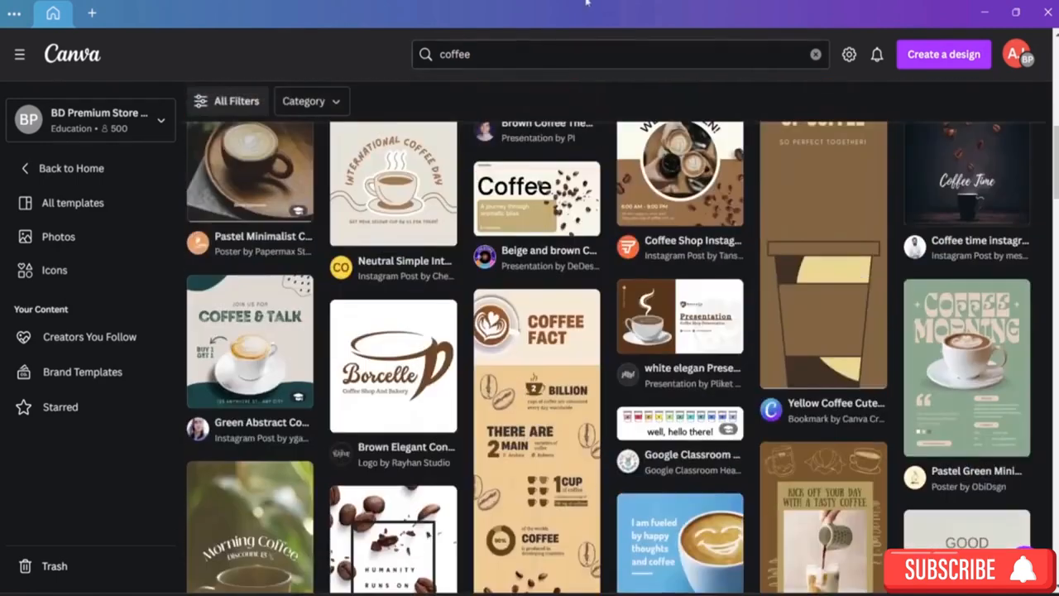
Search the templates for "restaurant" and browse the available restaurant designs
left_click(493, 60)
key("BackSpace")
key("BackSpace")
key("BackSpace")
key("BackSpace")
key("BackSpace")
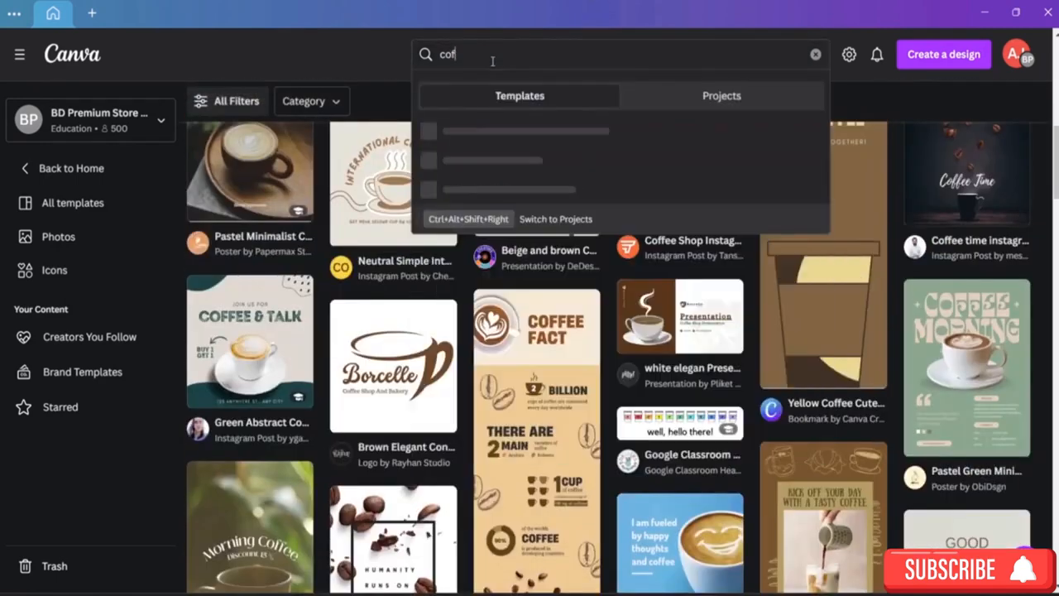
type("RE")
key("BackSpace")
type("estaurant")
key("Return")
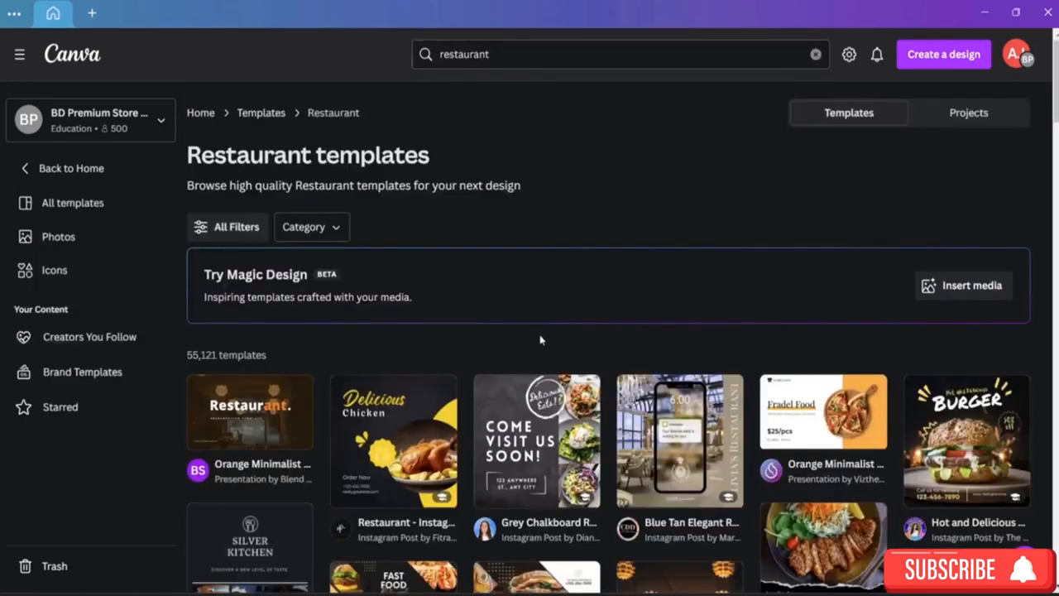
scroll(548, 335, "down", 3)
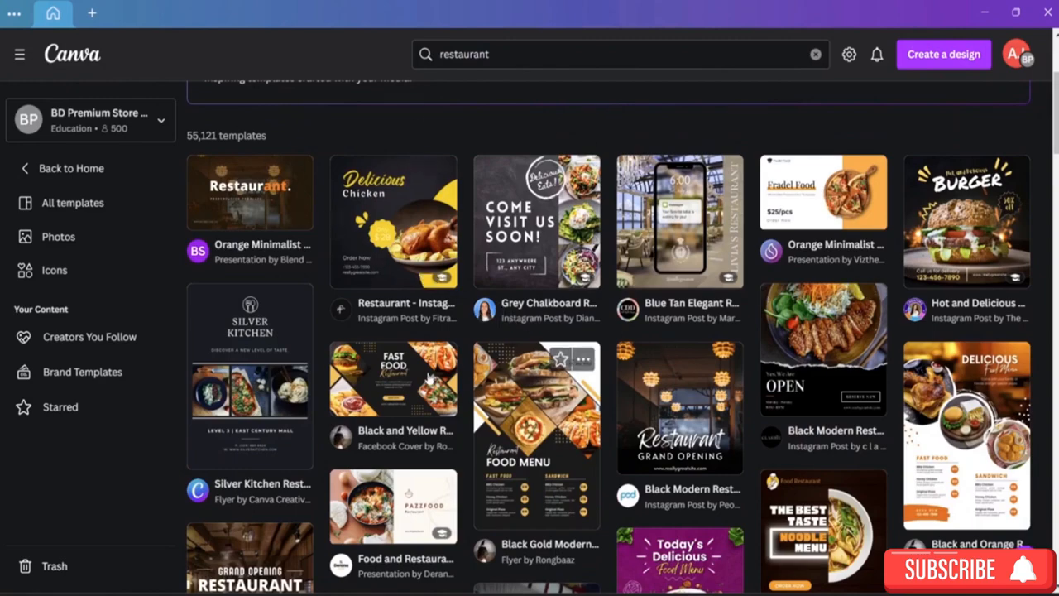
scroll(466, 371, "down", 6)
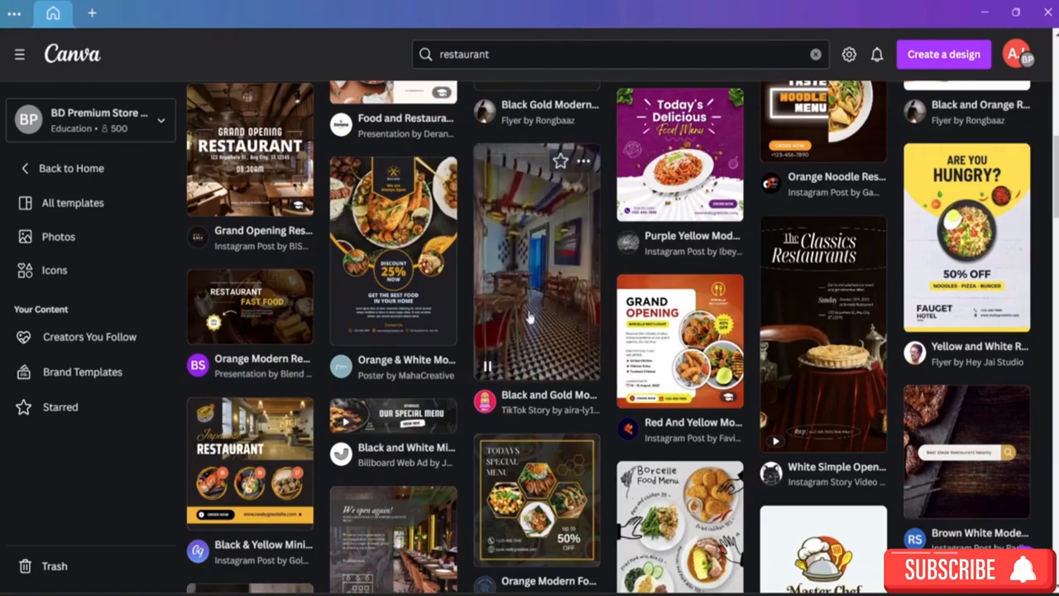
scroll(486, 284, "down", 5)
scroll(317, 317, "up", 6)
scroll(318, 317, "up", 3)
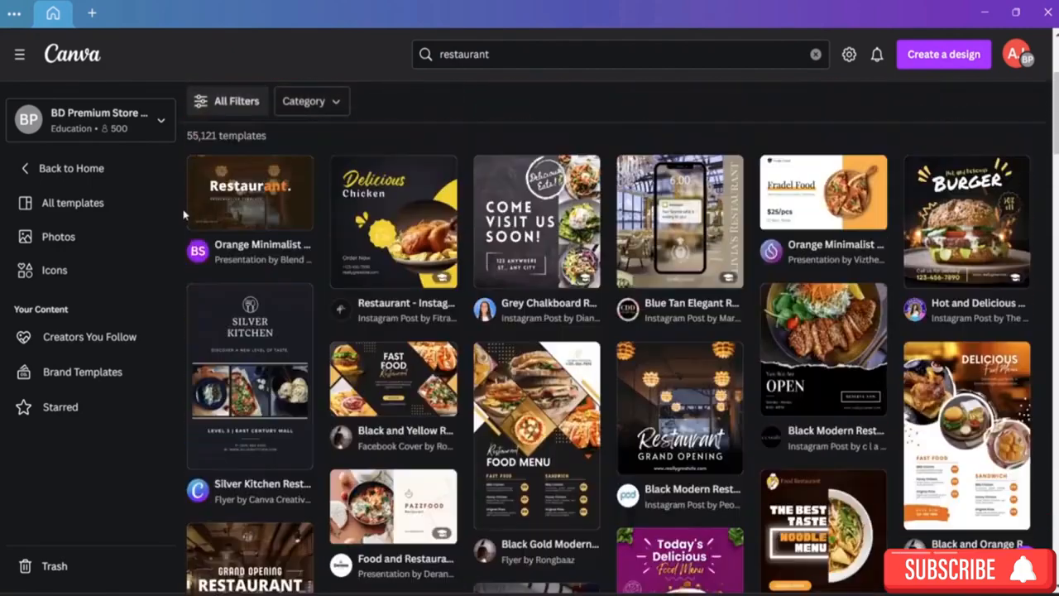
Return to the home page and create a blank Instagram Post (Portrait) design at 1080 × 1350 px
left_click(33, 169)
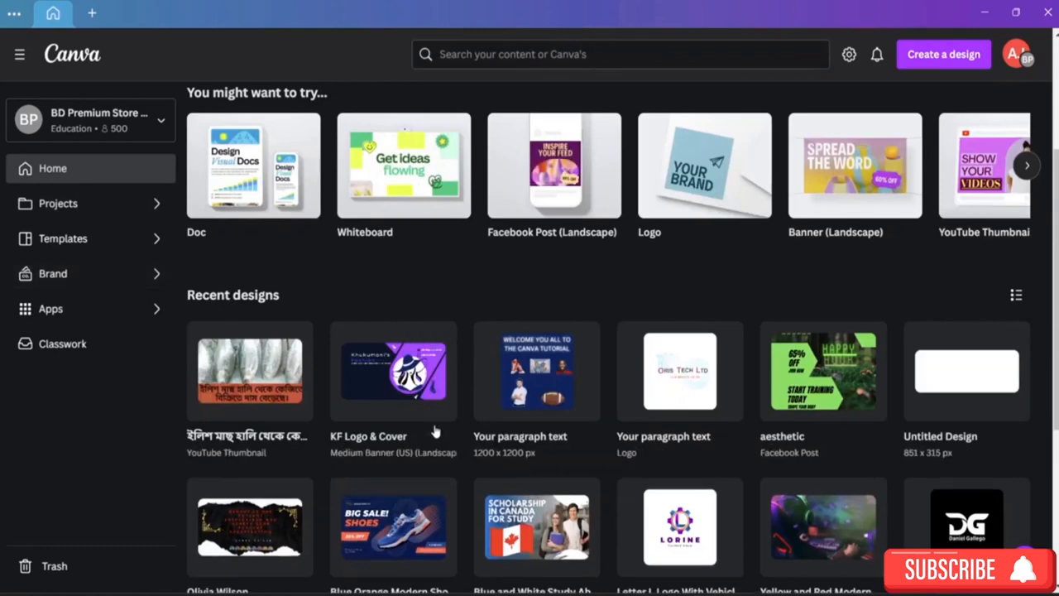
scroll(747, 546, "up", 3)
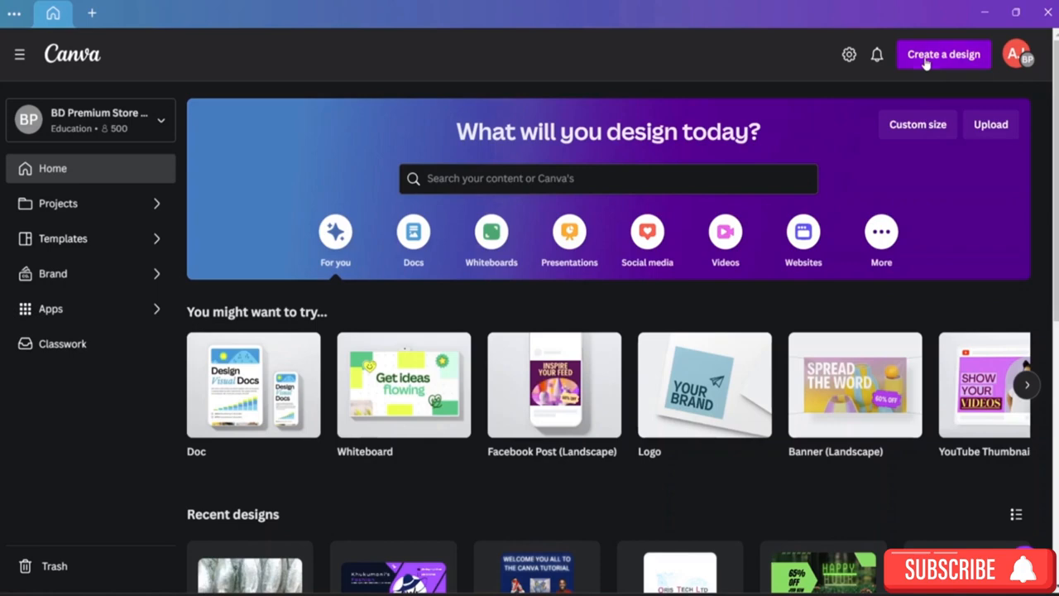
left_click(925, 64)
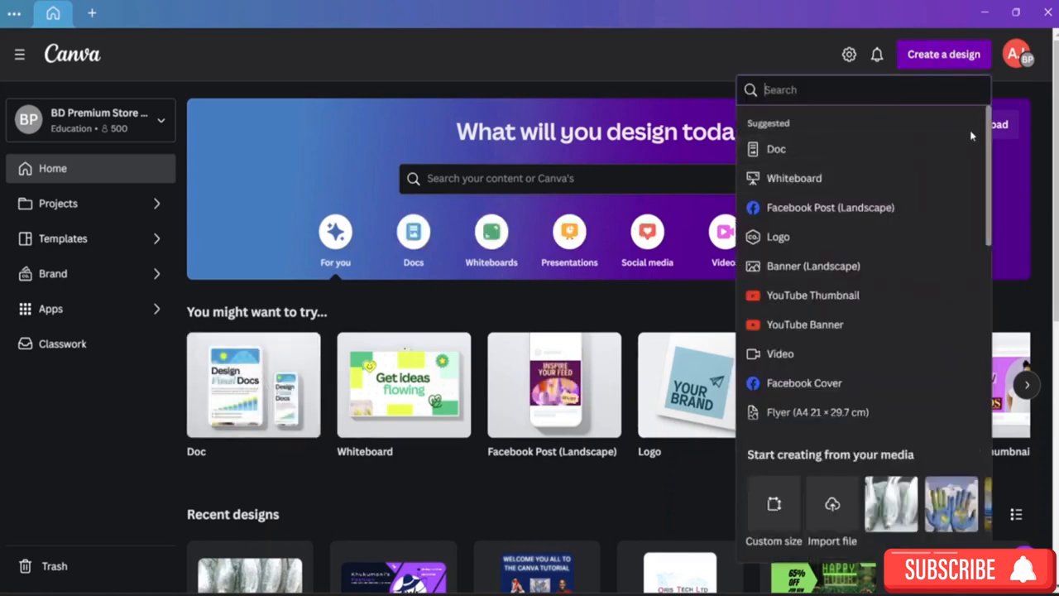
type("instagram post")
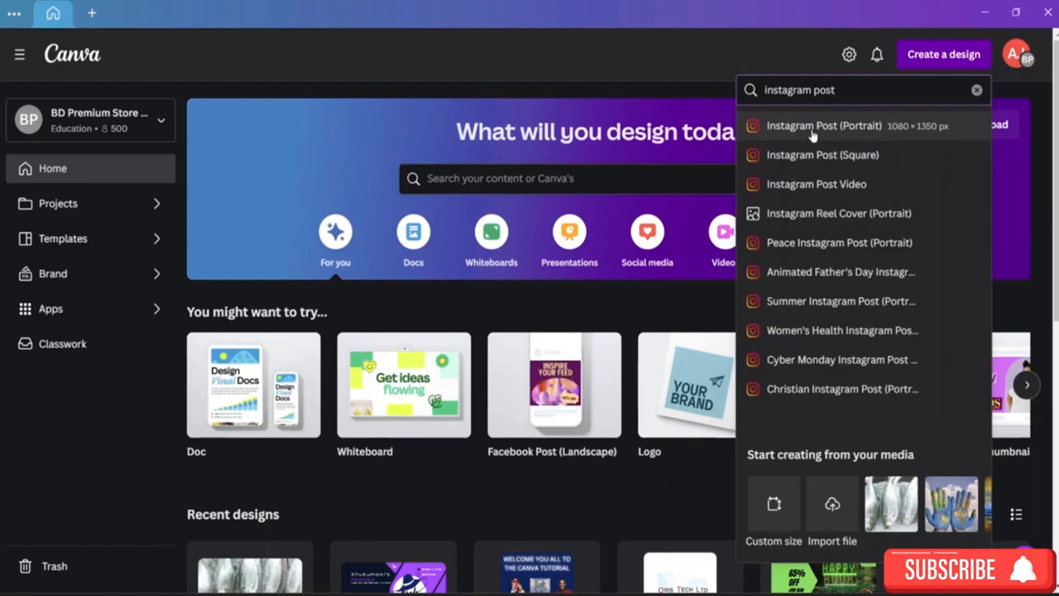
left_click(906, 130)
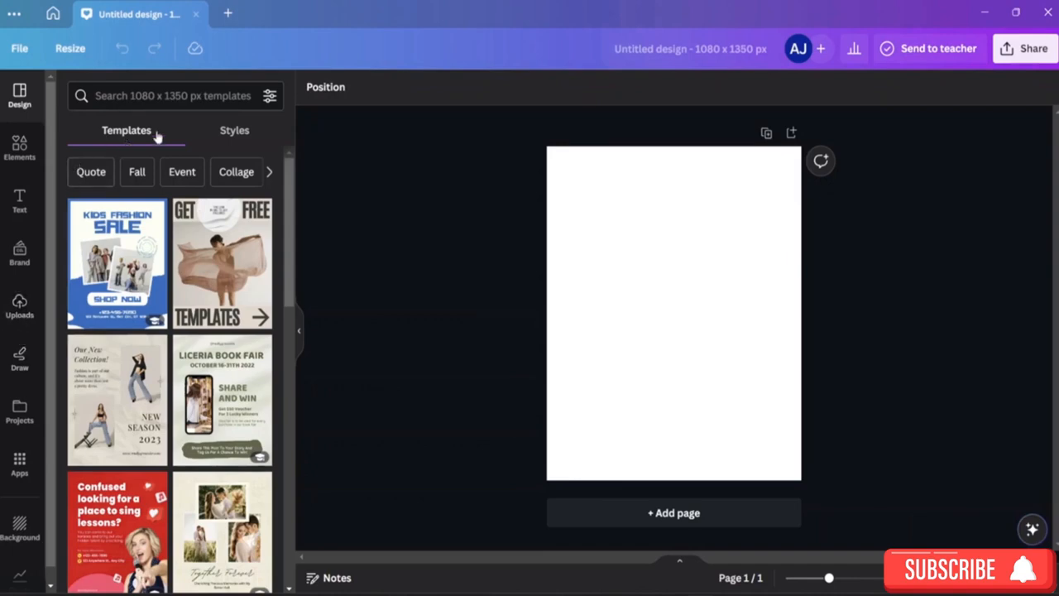
Review the available styles, including combinations, color palettes and font sets, and return to the design's templates
left_click(232, 136)
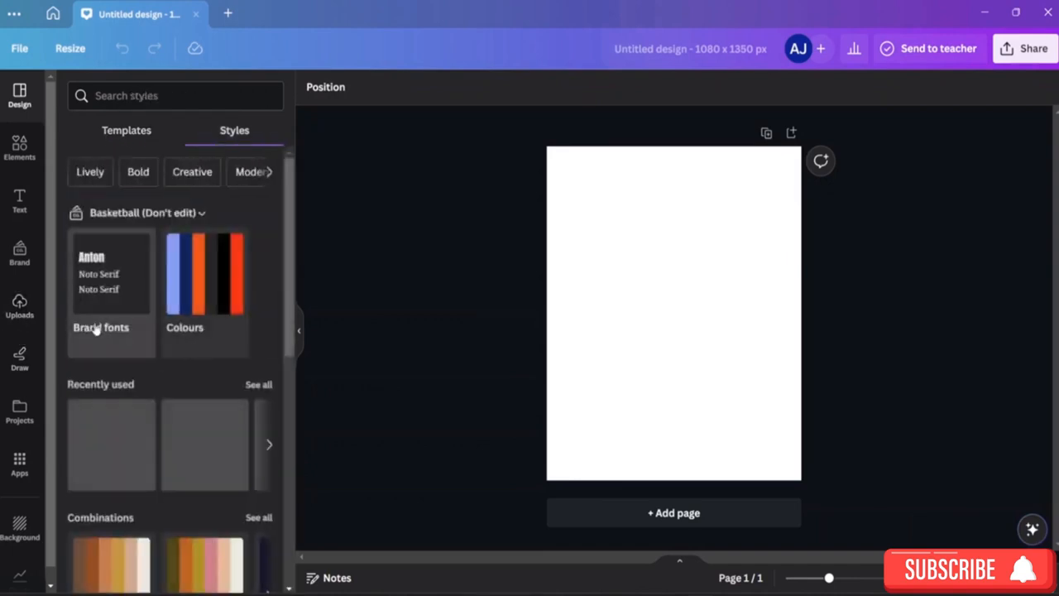
scroll(213, 463, "down", 6)
scroll(197, 400, "up", 6)
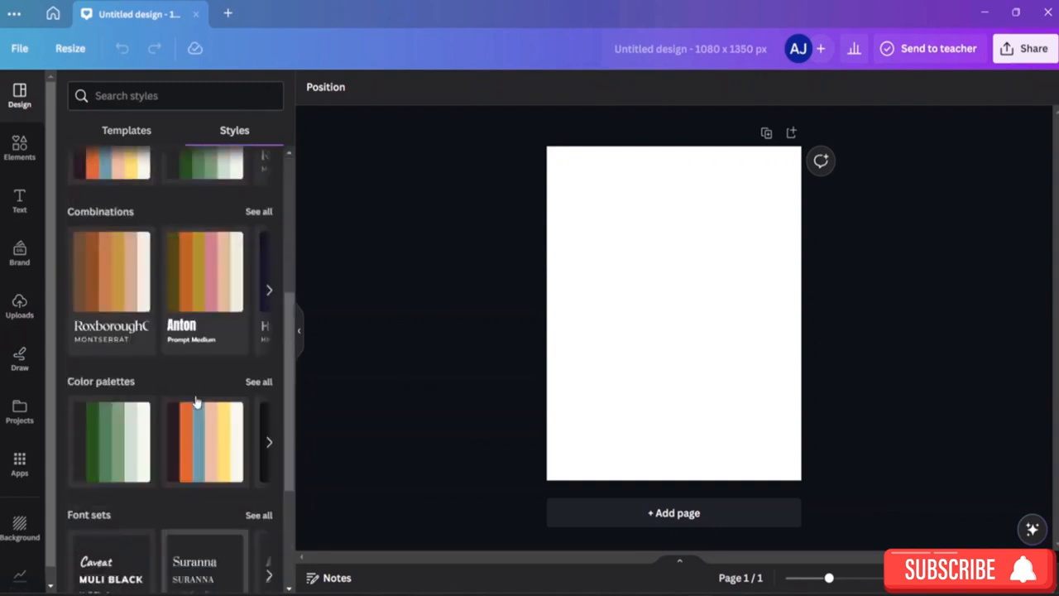
left_click(139, 134)
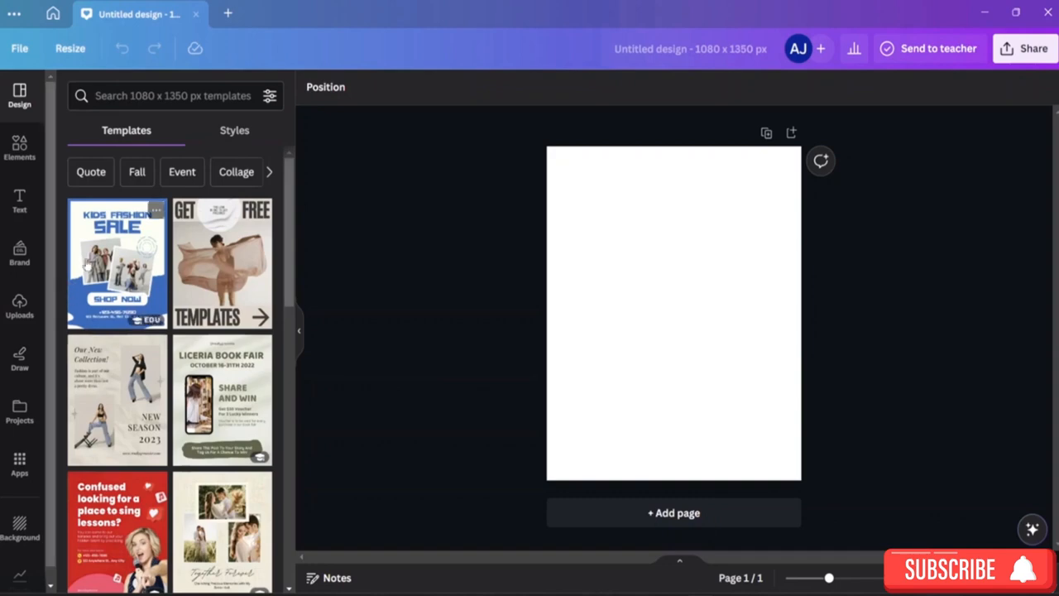
Open the full photo collection within the elements library and search it for "coffee"
left_click(21, 151)
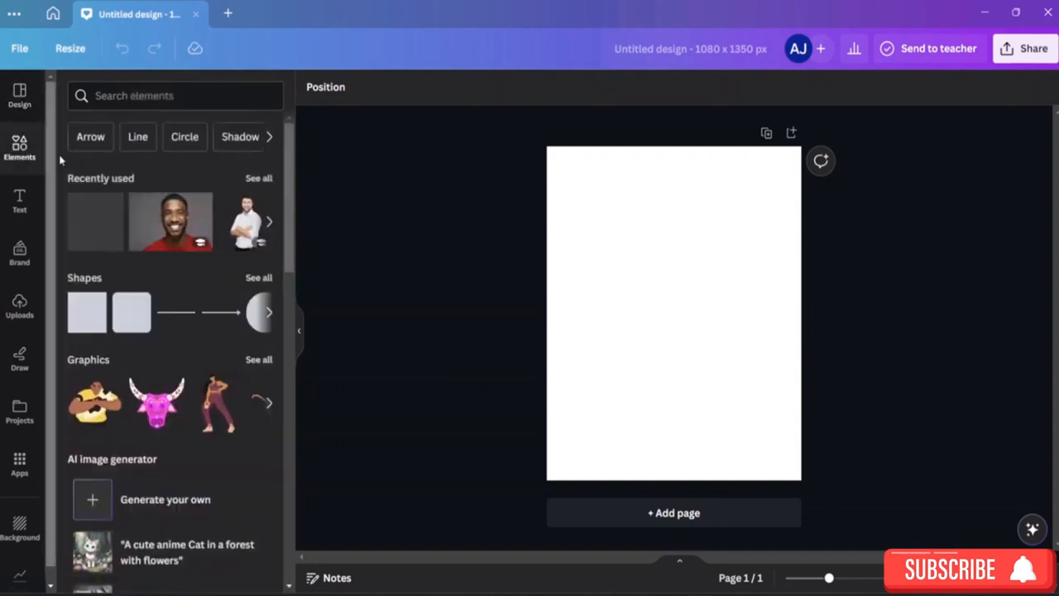
scroll(174, 430, "down", 5)
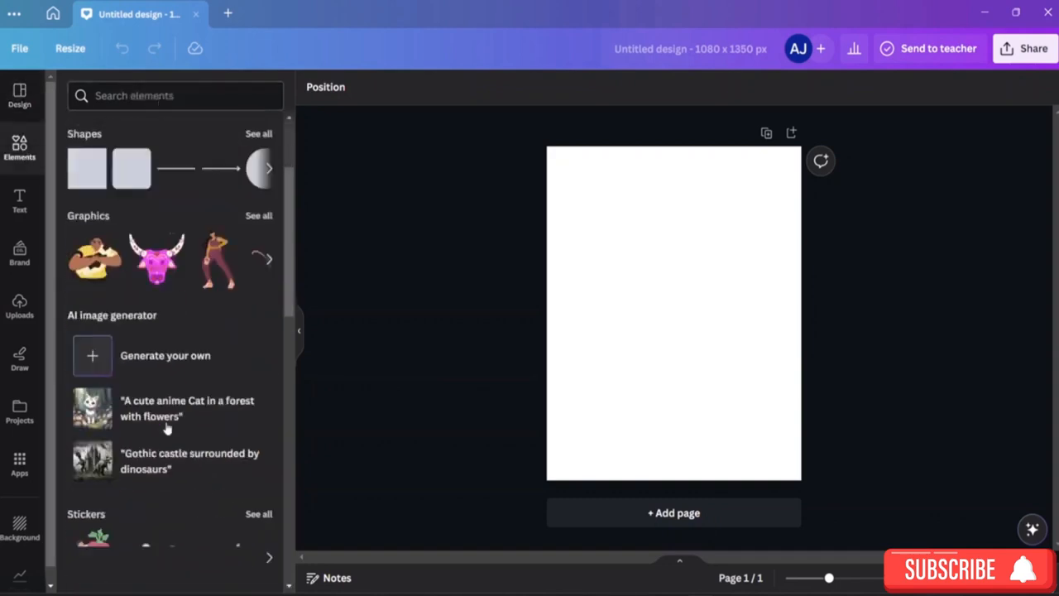
left_click(259, 391)
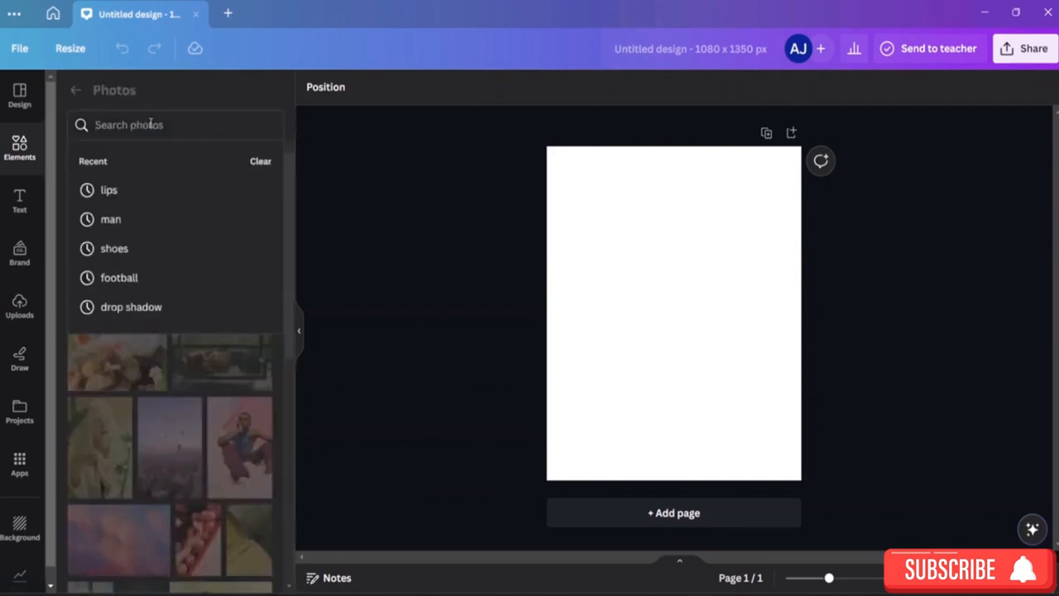
type("coffee")
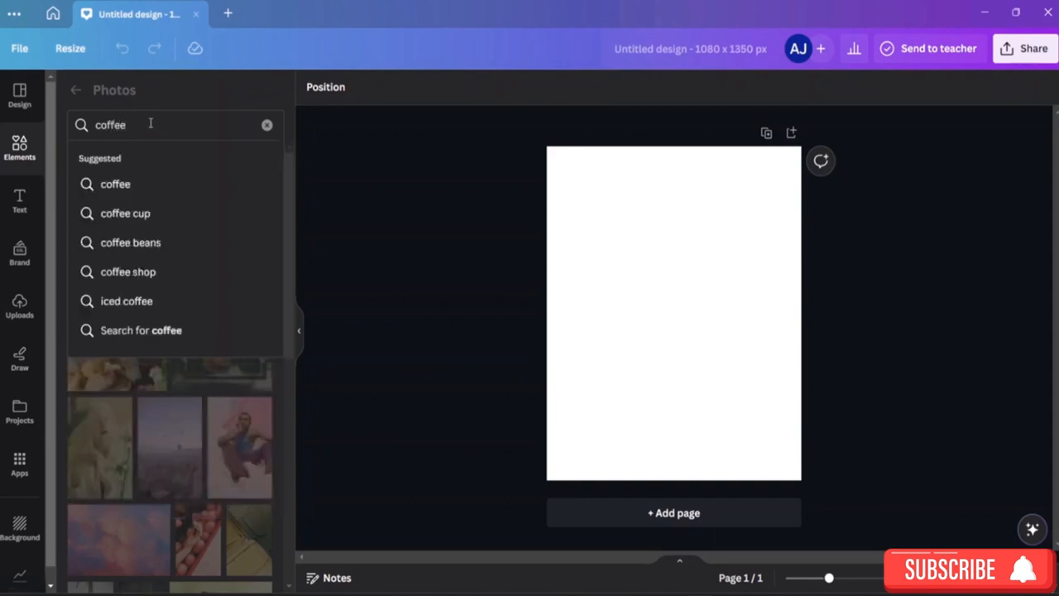
key("Return")
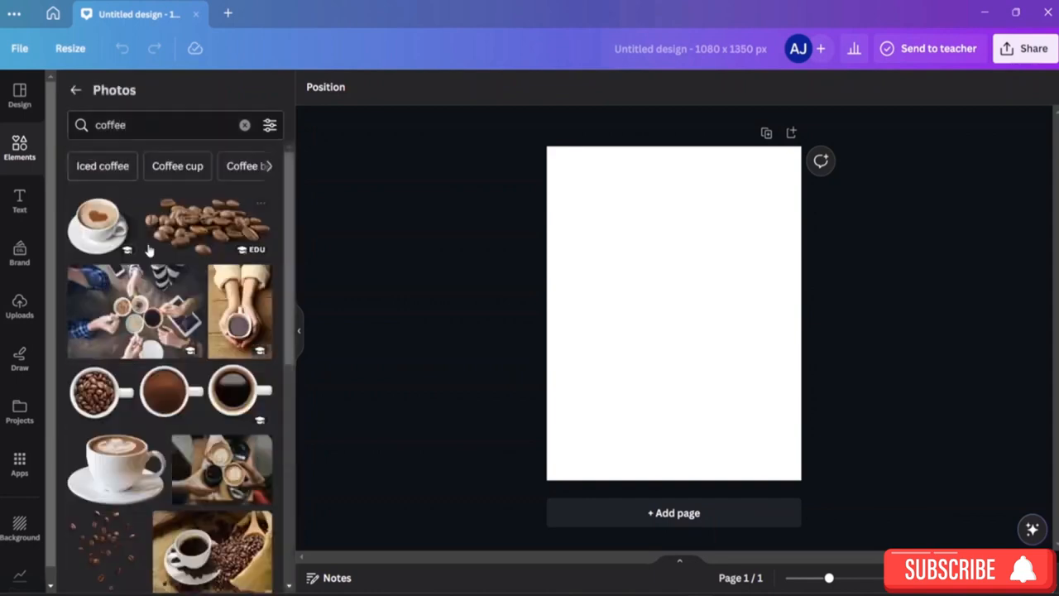
Find the beige photo with the coffee-bean pattern among the coffee photos and add it to the blank page
scroll(150, 250, "down", 10)
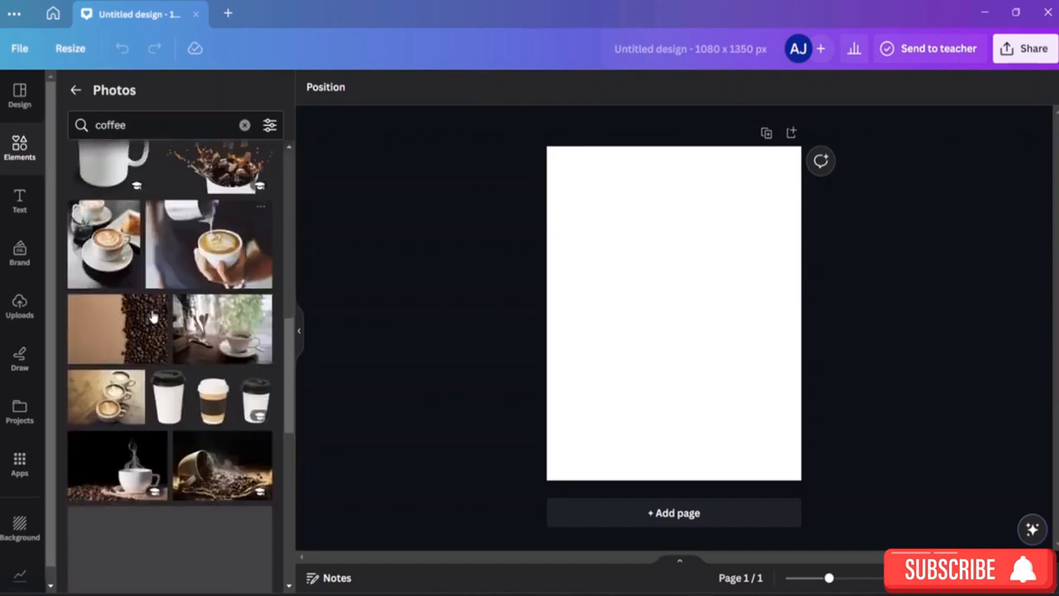
scroll(152, 314, "down", 10)
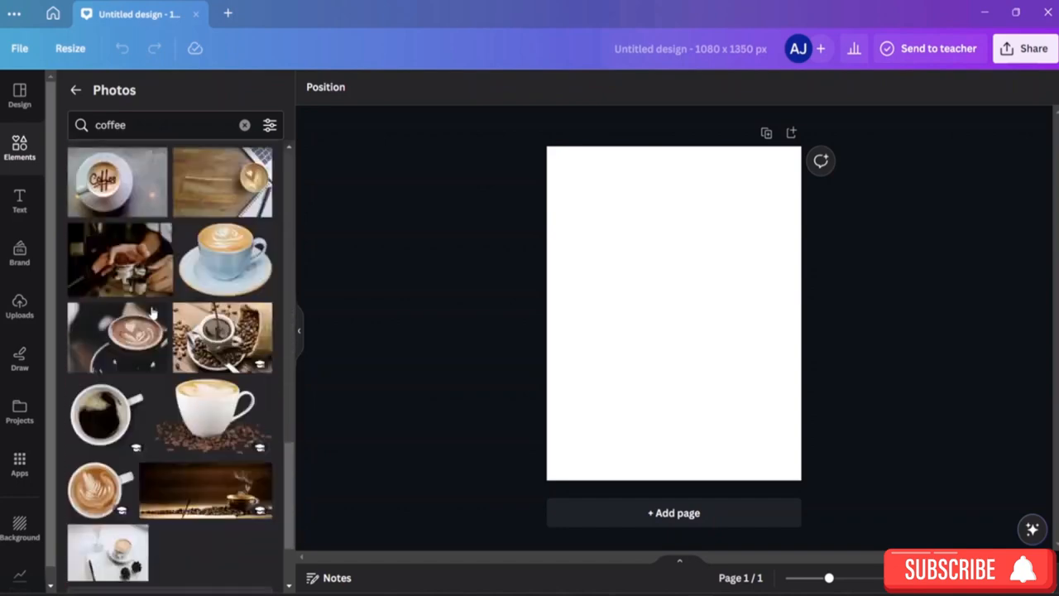
scroll(152, 311, "up", 3)
scroll(152, 311, "down", 4)
scroll(151, 311, "up", 3)
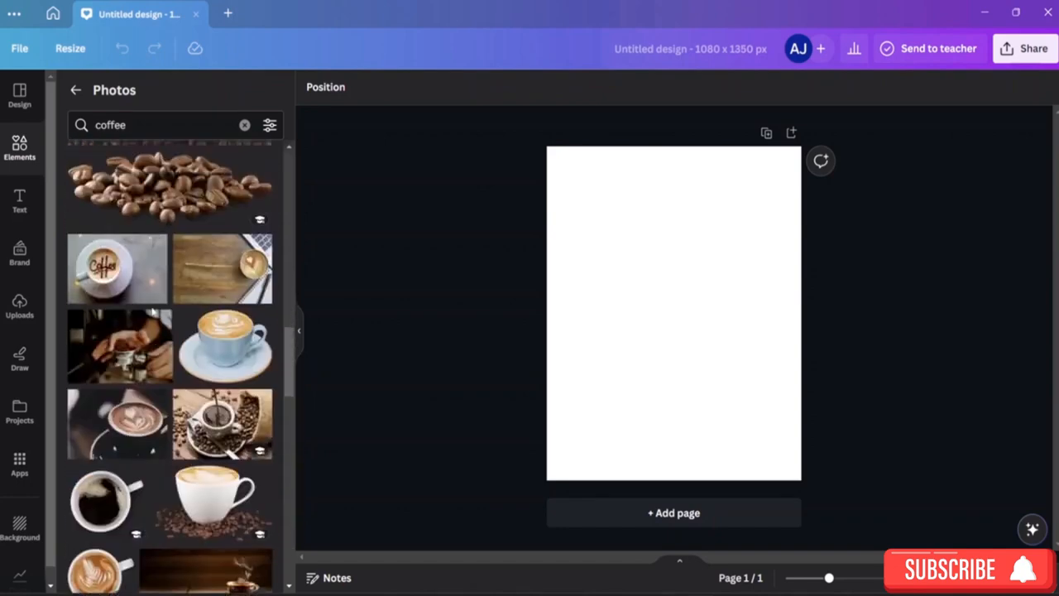
scroll(151, 323, "down", 5)
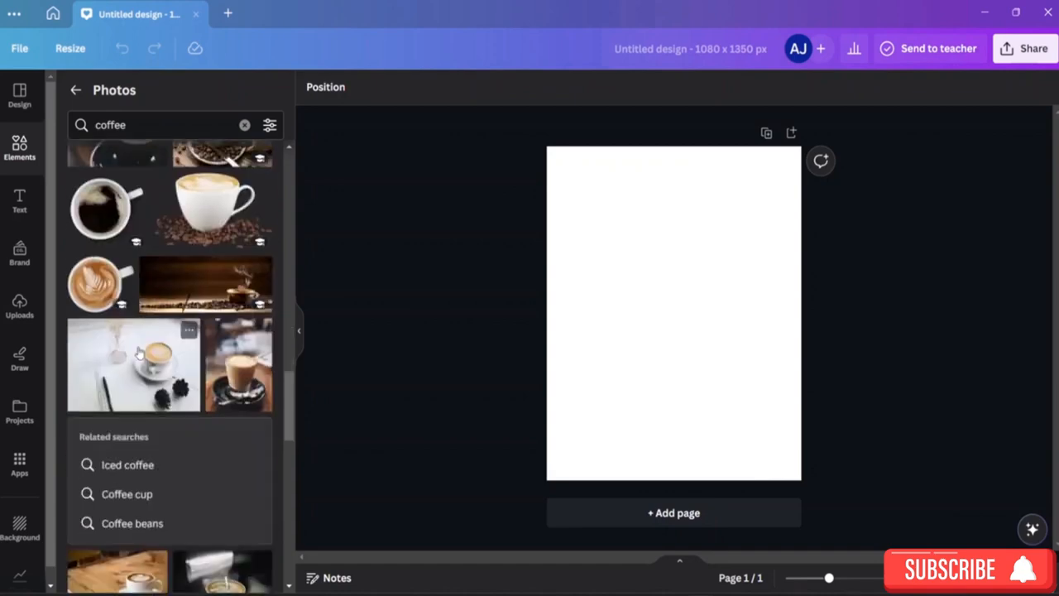
scroll(138, 350, "down", 4)
scroll(138, 350, "down", 3)
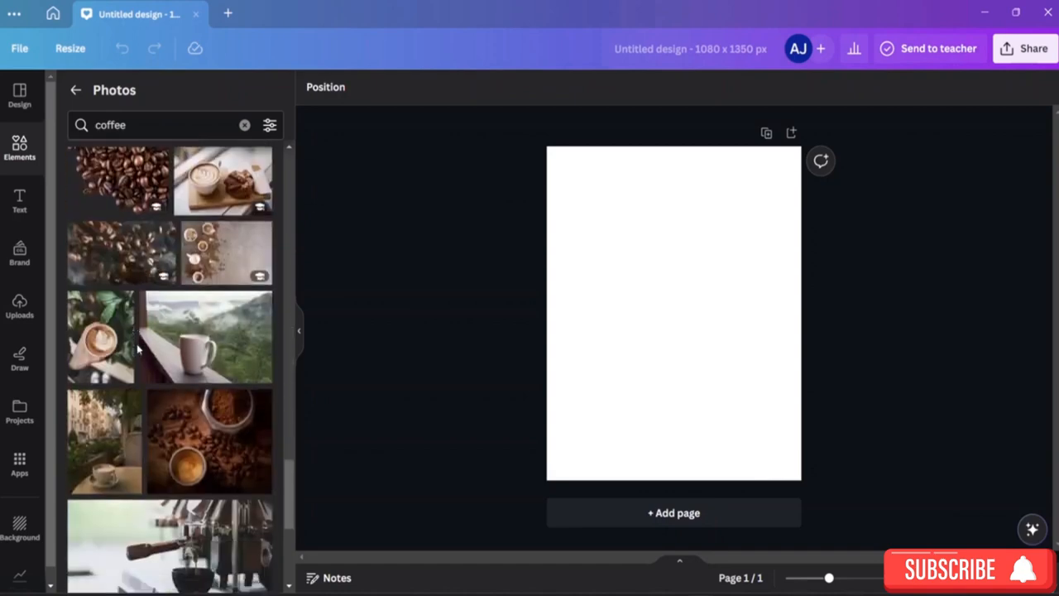
scroll(138, 349, "down", 5)
scroll(138, 350, "down", 10)
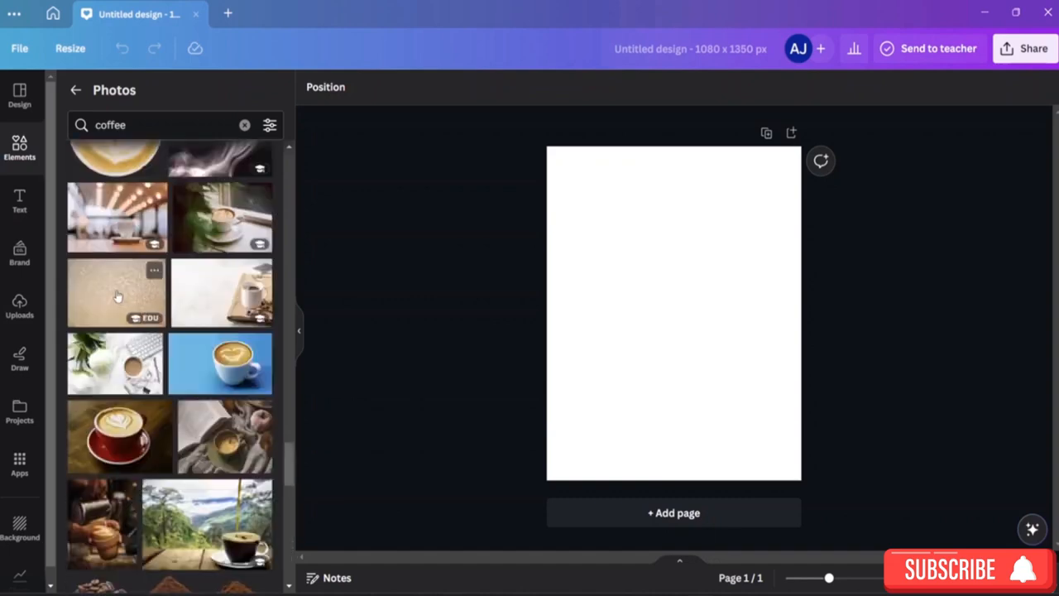
left_click(118, 296)
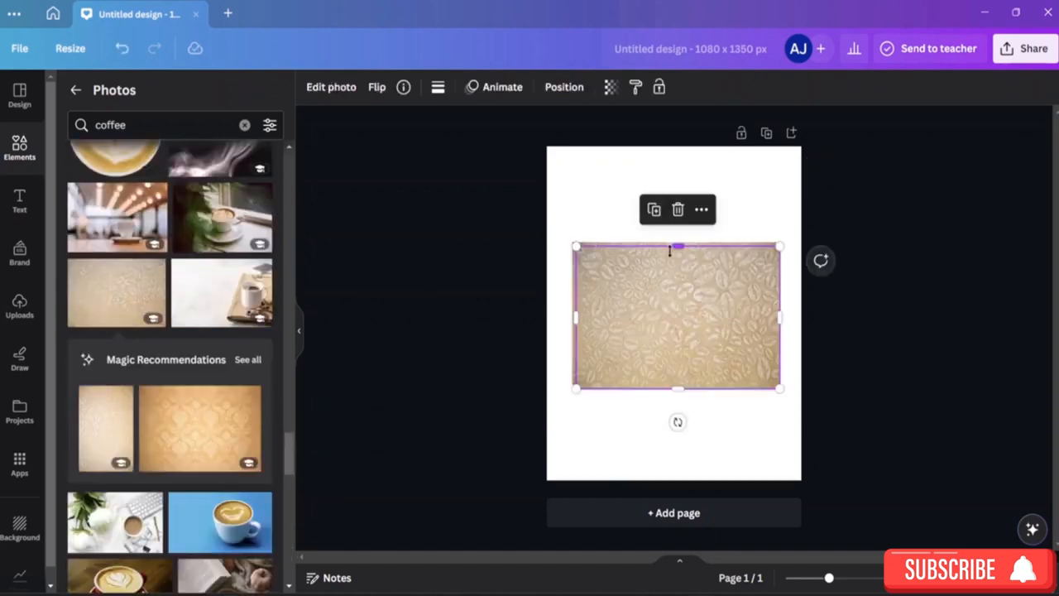
Pull the duplicate coffee-bean photo away from the one beneath it and delete the duplicate
left_click_drag(677, 249, 698, 291)
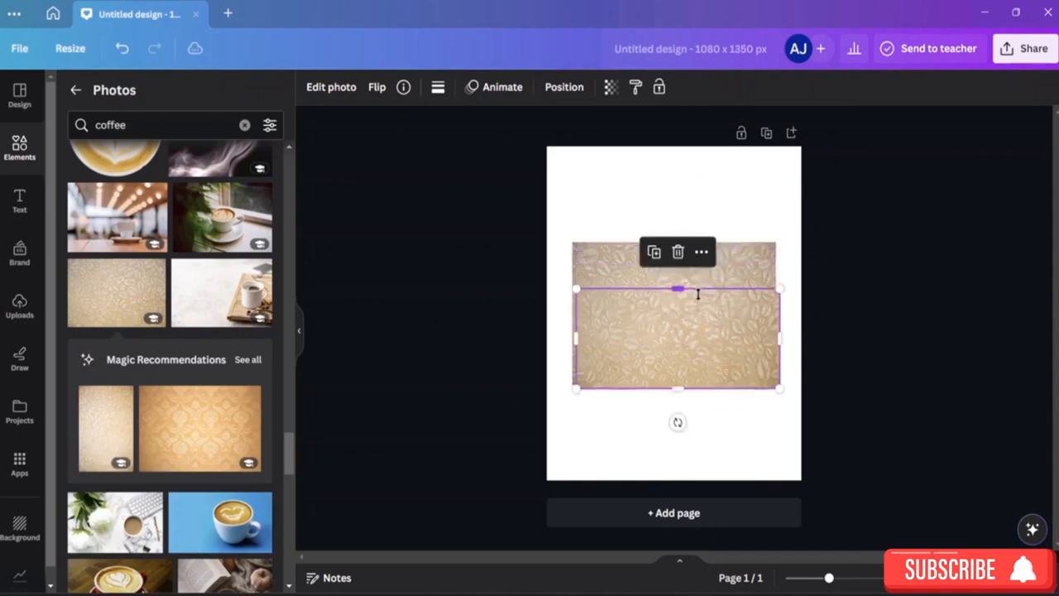
left_click_drag(699, 326, 691, 421)
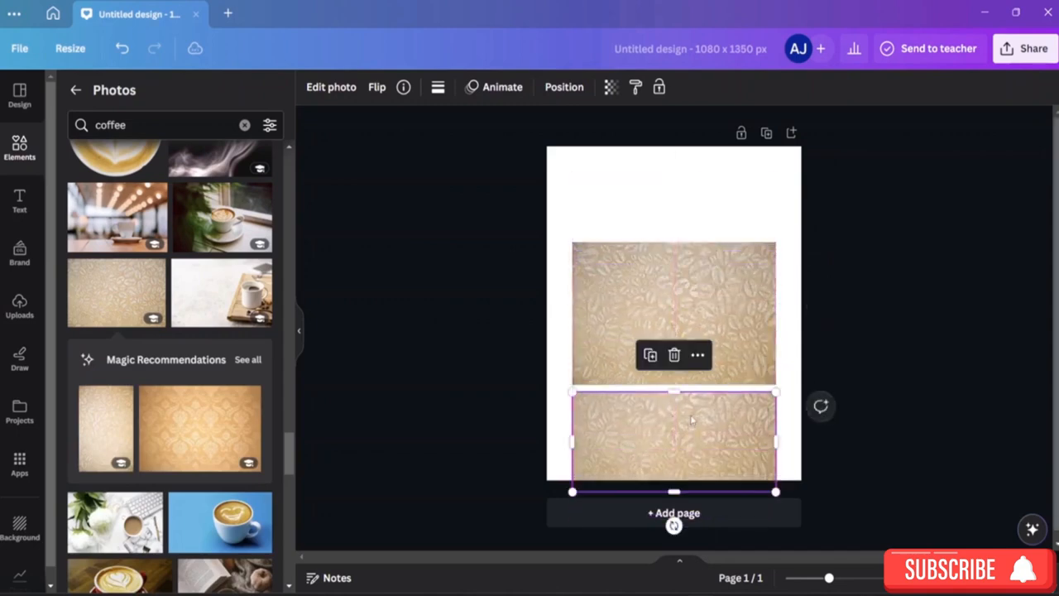
left_click(676, 355)
Move the remaining coffee-bean photo to the page's upper-left corner and enlarge it proportionally until it covers the whole page
mouse_move(682, 297)
left_mouse_down()
mouse_move(688, 306)
mouse_move(678, 289)
left_mouse_up()
left_click_drag(571, 243, 450, 157)
left_click_drag(686, 239, 773, 214)
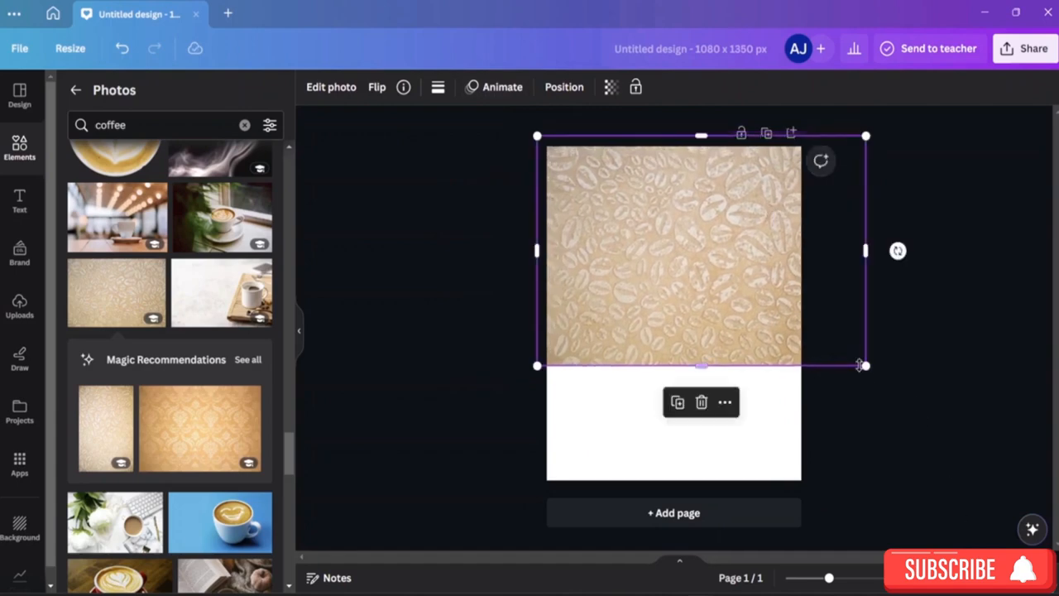
left_click_drag(866, 366, 1039, 487)
Crop the enlarged coffee-bean photo's right, left and top sides to the page edges
left_click_drag(1037, 310, 801, 309)
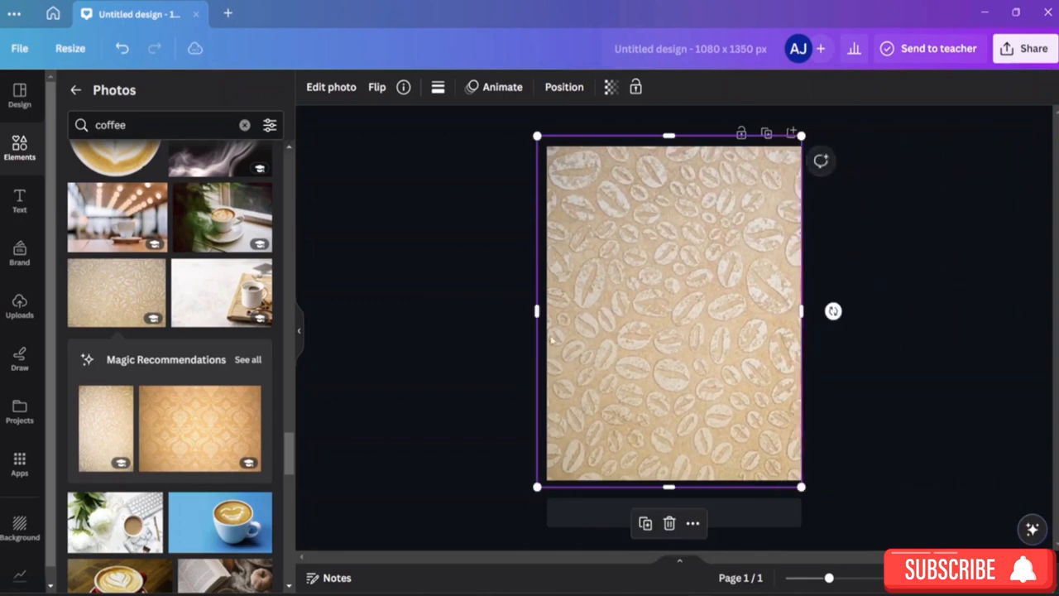
left_click_drag(532, 313, 547, 311)
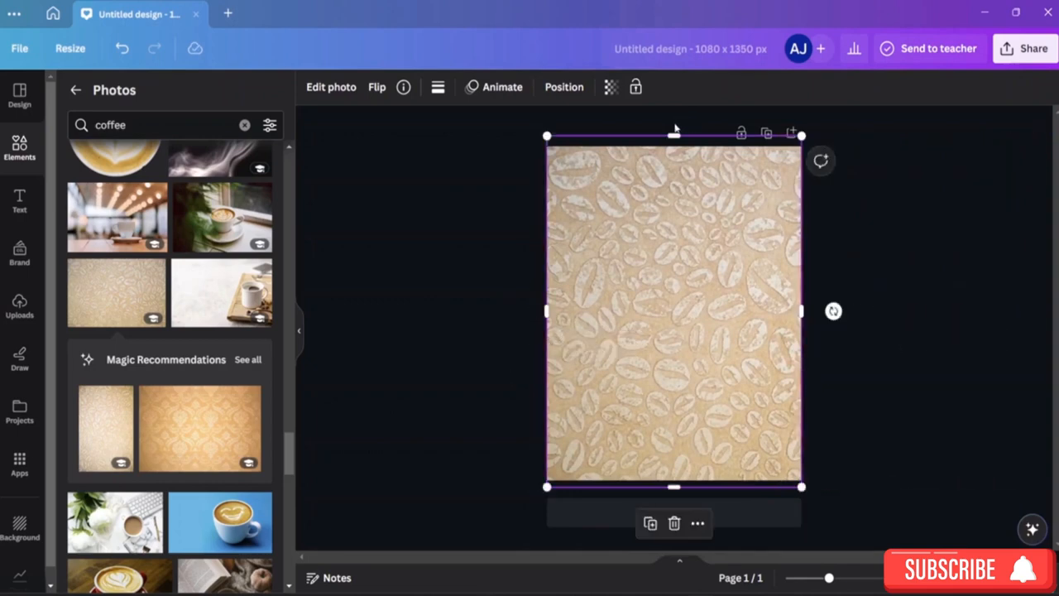
left_click_drag(674, 134, 674, 147)
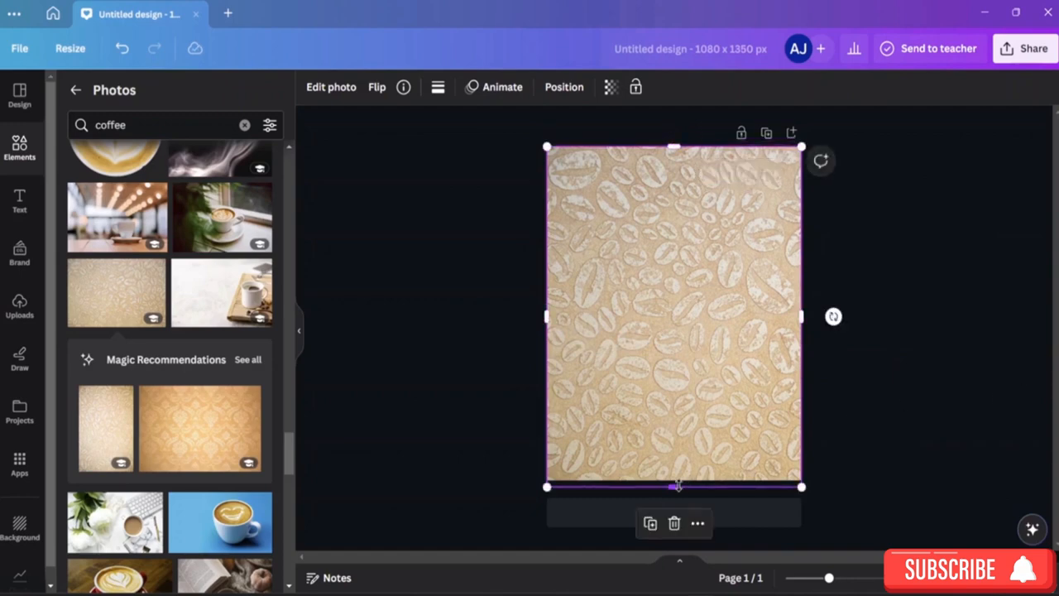
Shorten the coffee-bean background photo so its lower edge aligns with the bottom of the page
left_click_drag(677, 486, 676, 480)
left_click(918, 442)
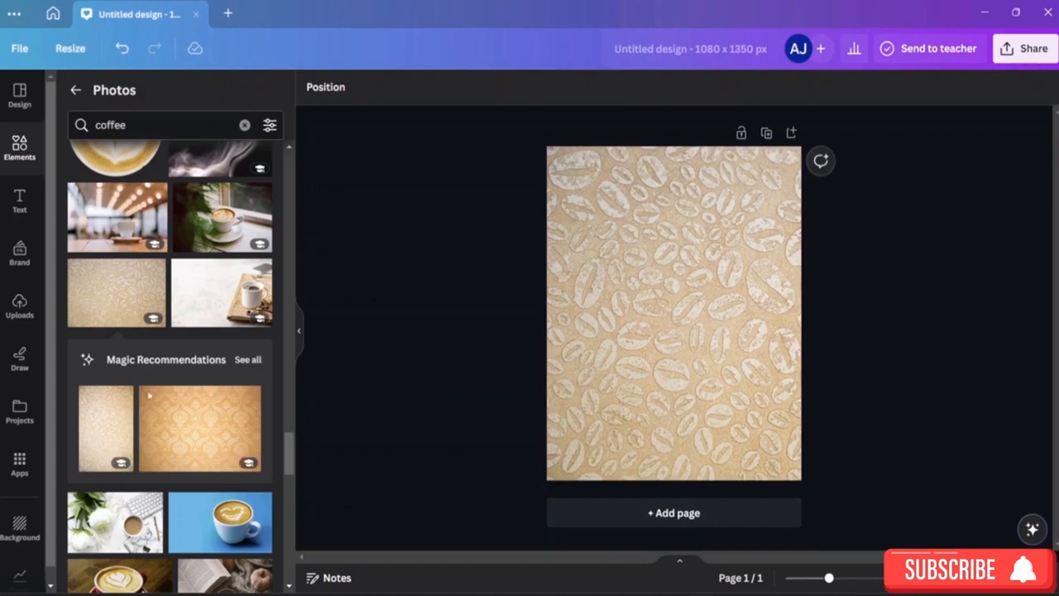
scroll(157, 376, "down", 4)
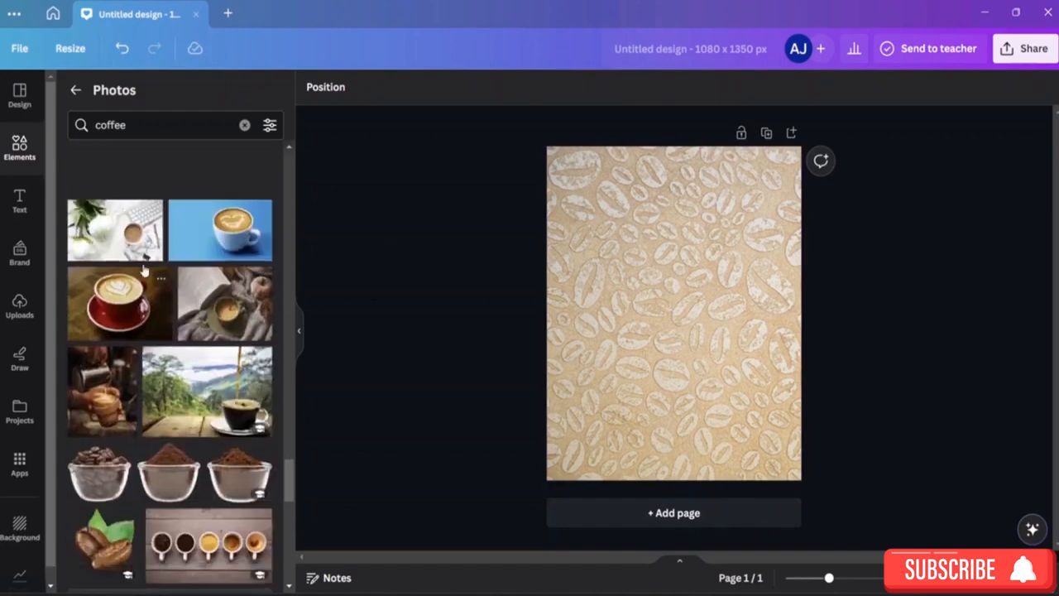
scroll(163, 309, "down", 10)
scroll(168, 365, "down", 5)
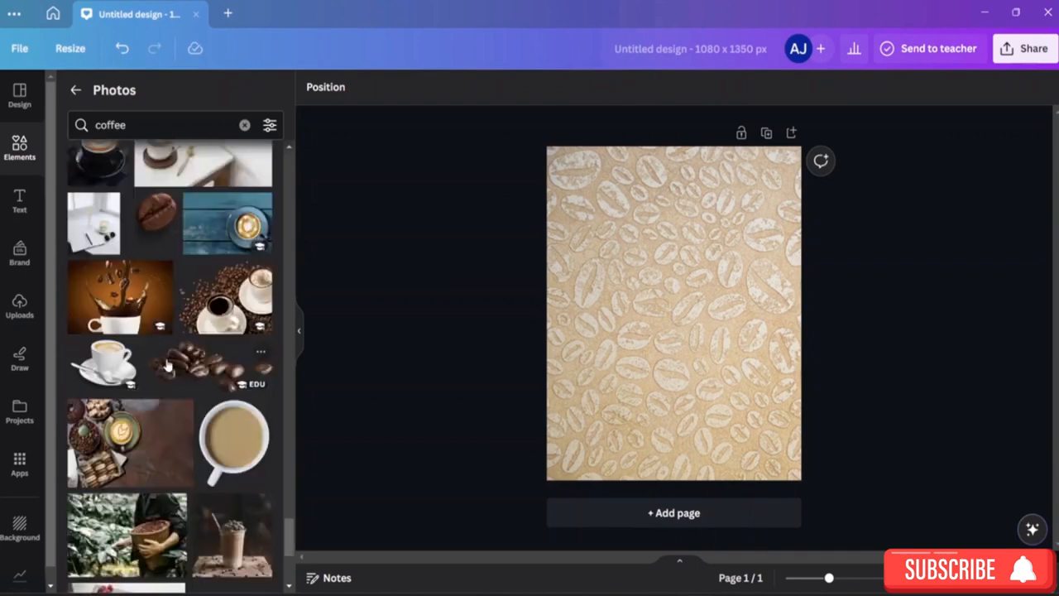
scroll(177, 249, "up", 10)
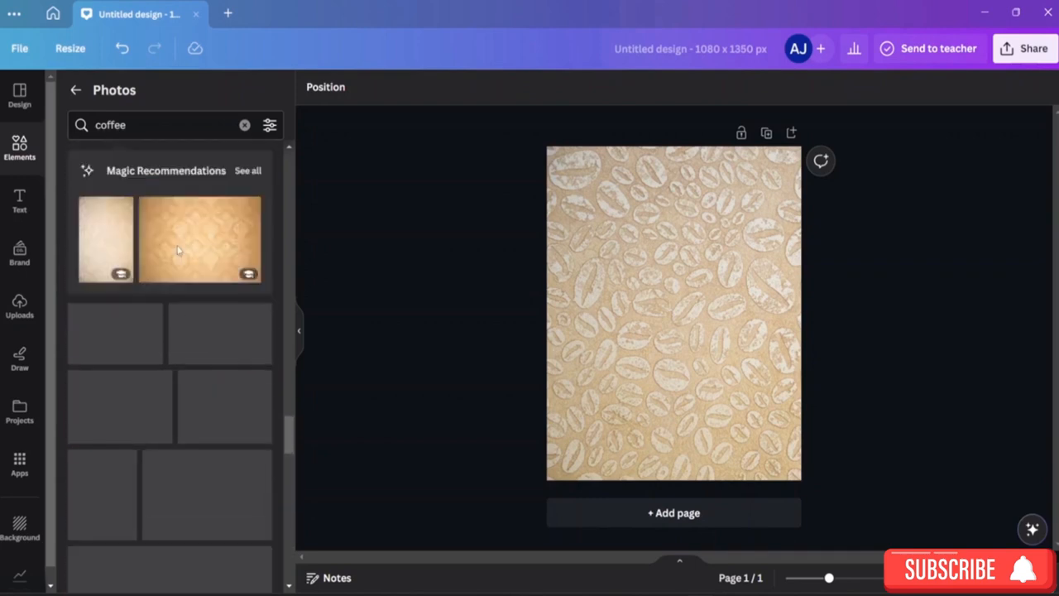
scroll(177, 249, "up", 10)
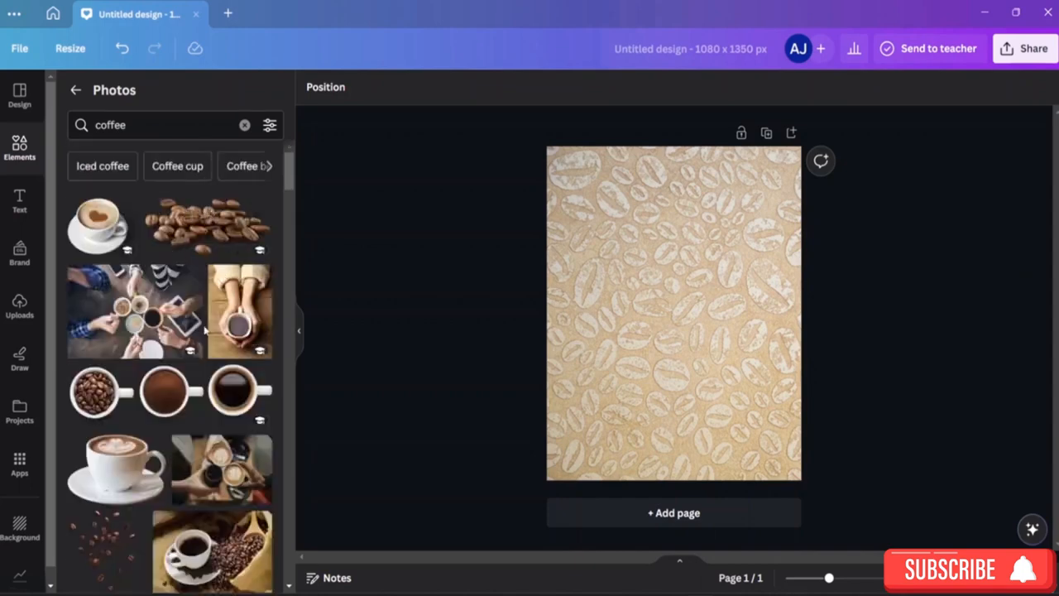
Upload the four coffee photos listed under Today from the Downloads folder
left_click(22, 307)
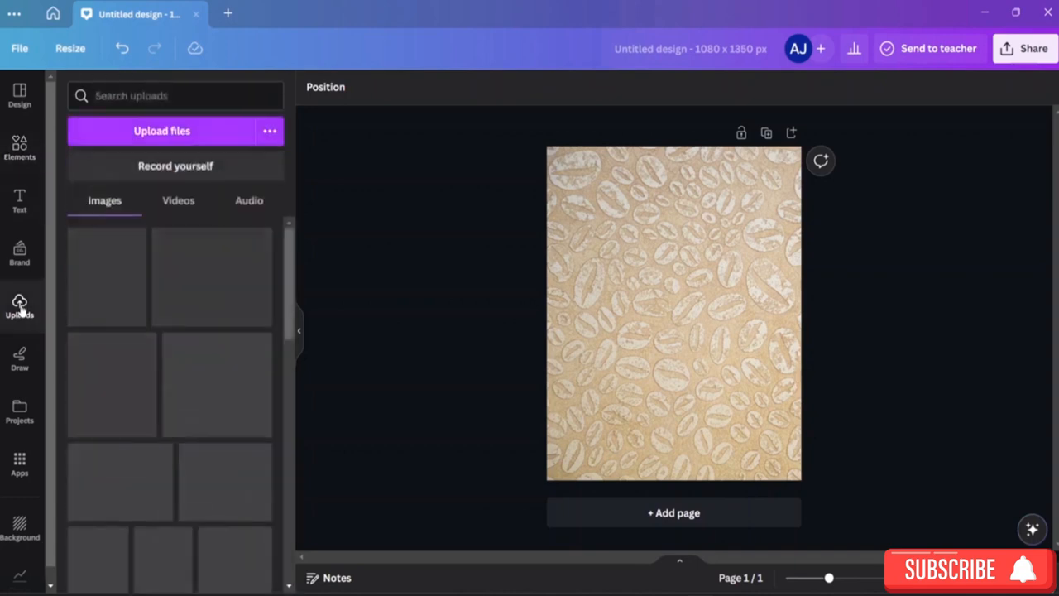
left_click(163, 132)
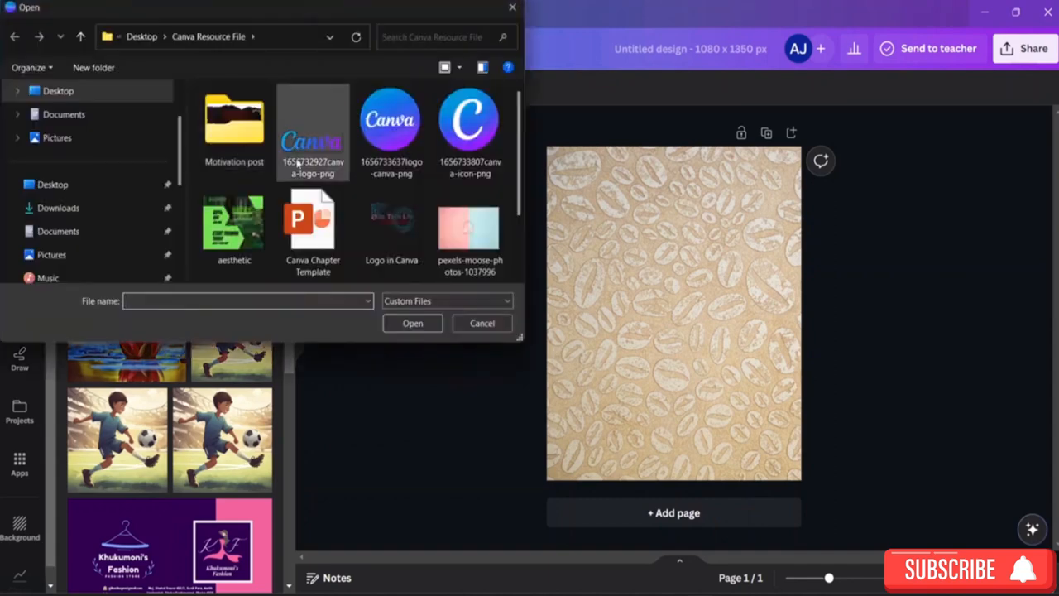
left_click(84, 215)
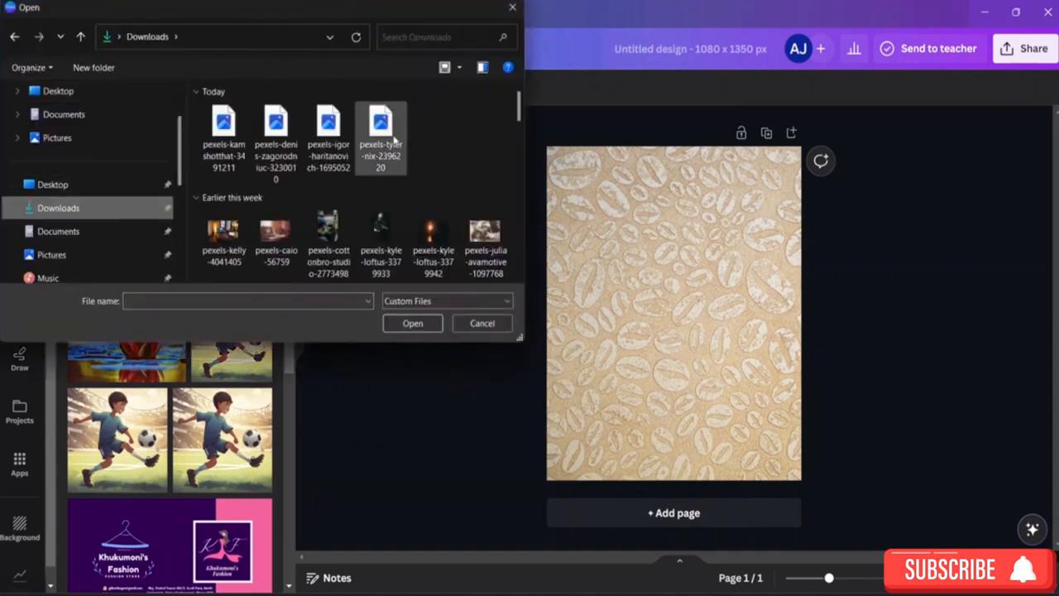
left_click_drag(437, 125, 201, 165)
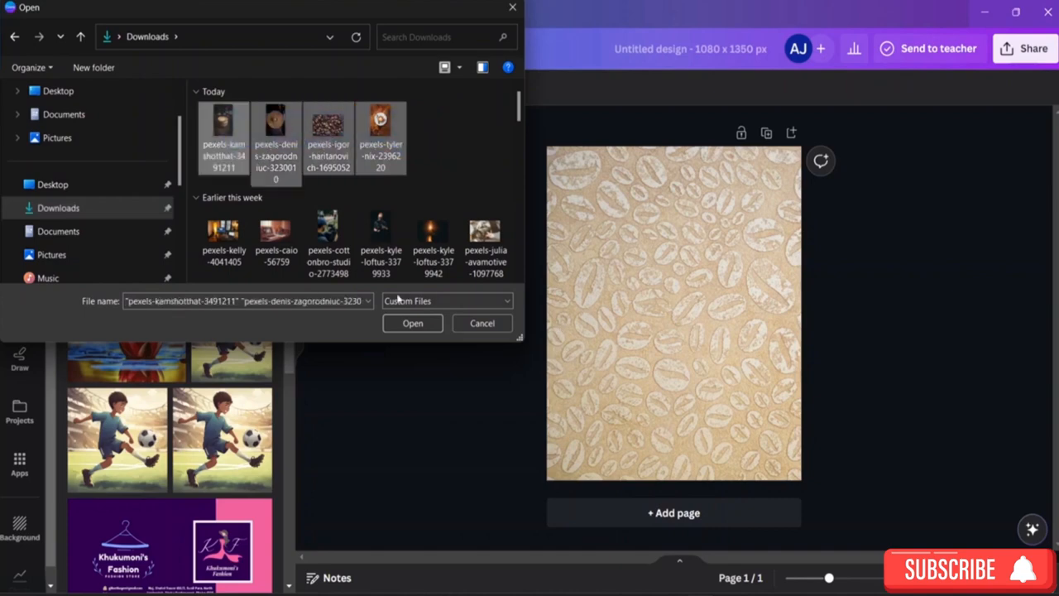
left_click(413, 326)
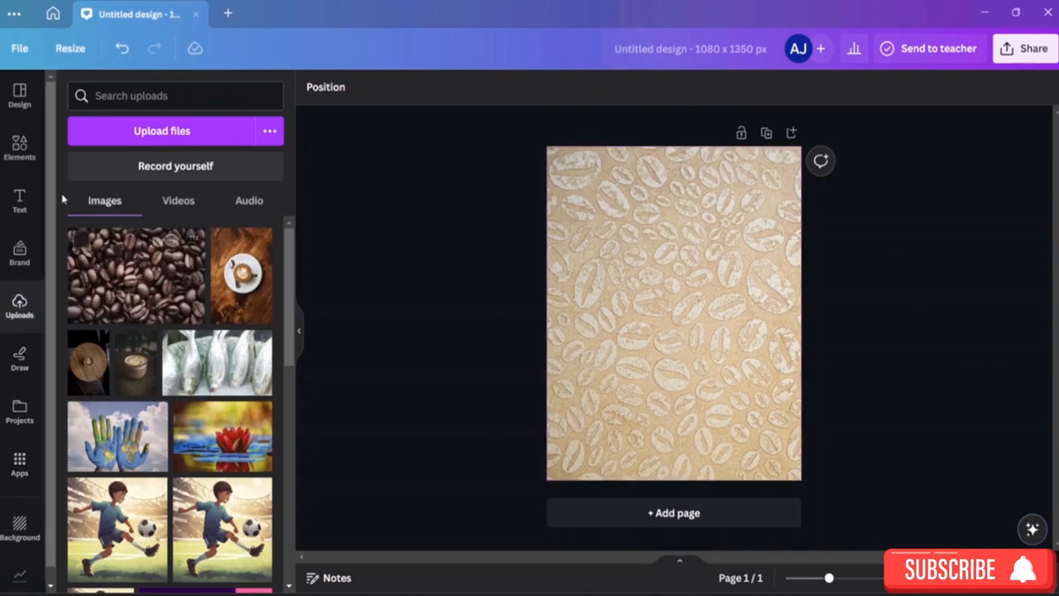
Search the elements for "frames" and show all results in the Frames category
left_click(16, 151)
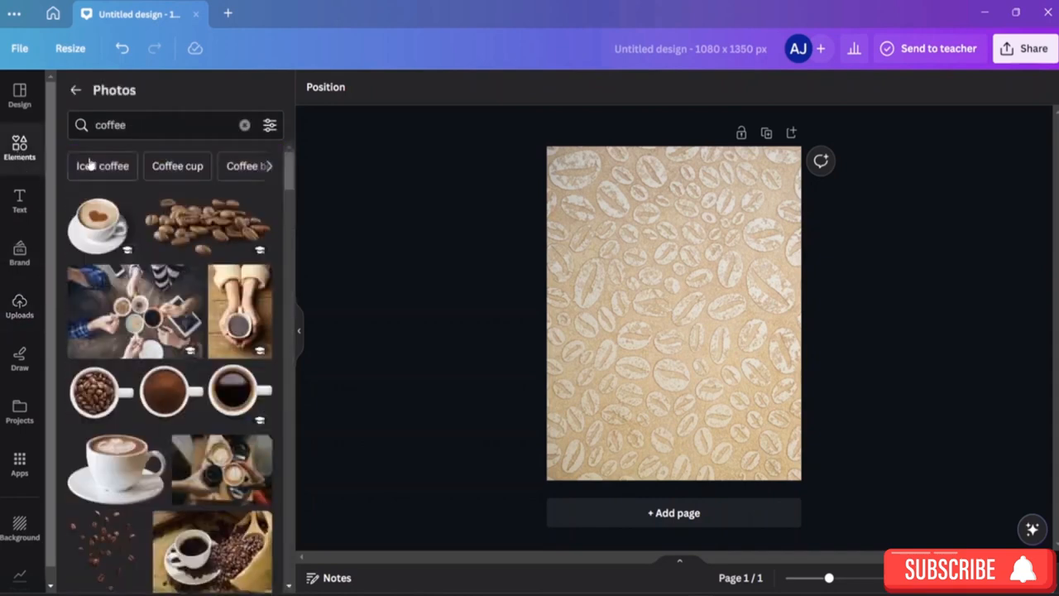
left_click(73, 89)
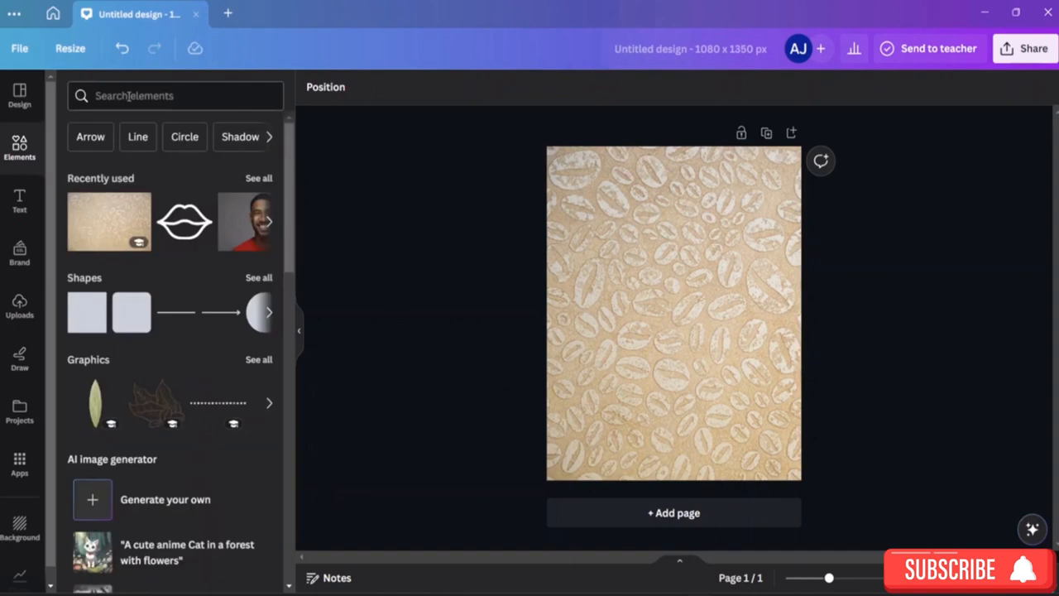
left_click(128, 96)
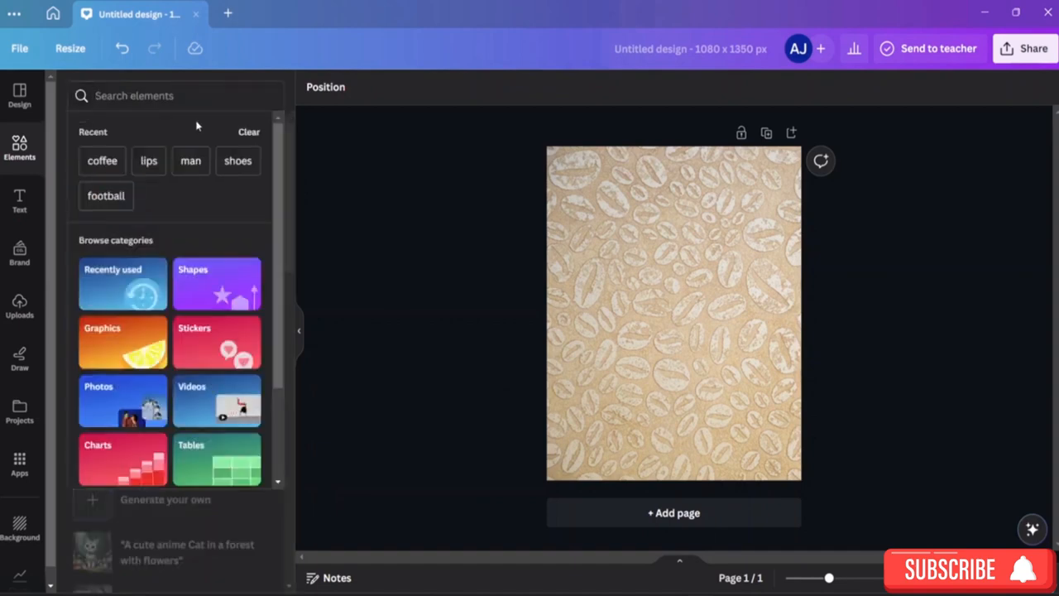
type("frame")
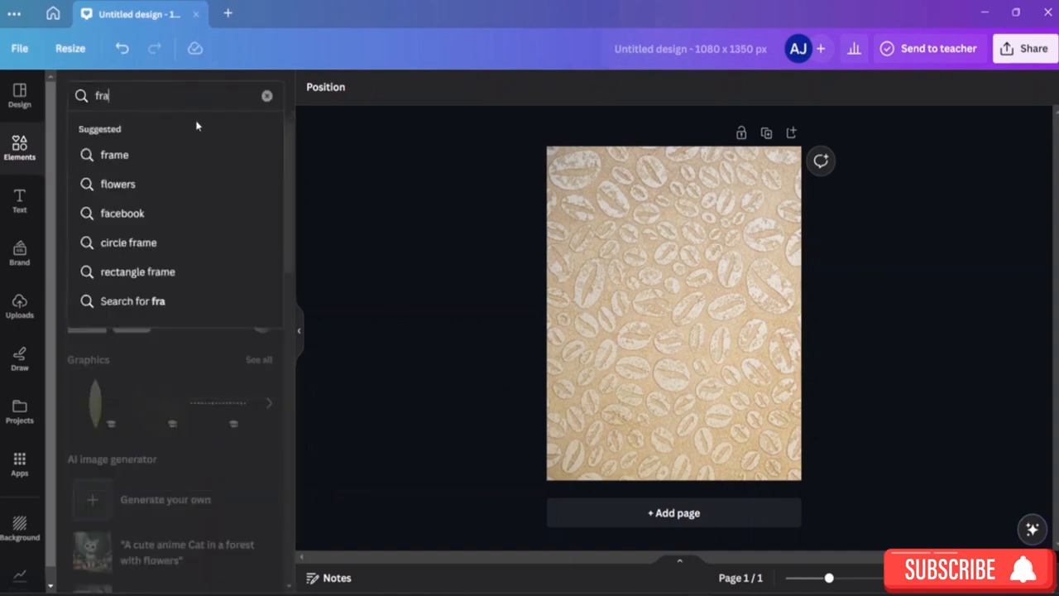
key("Return")
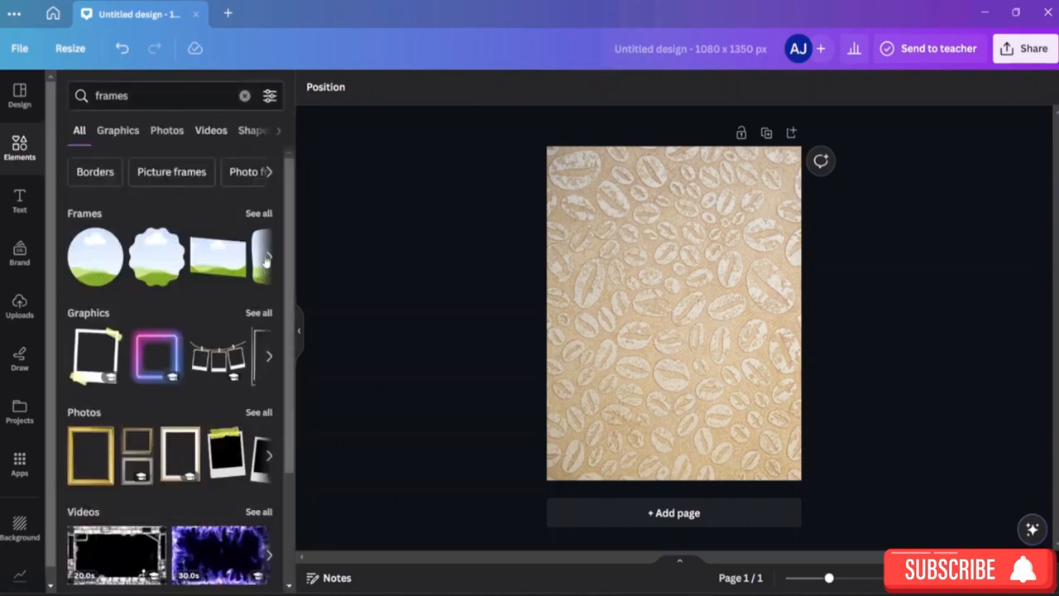
left_click(259, 213)
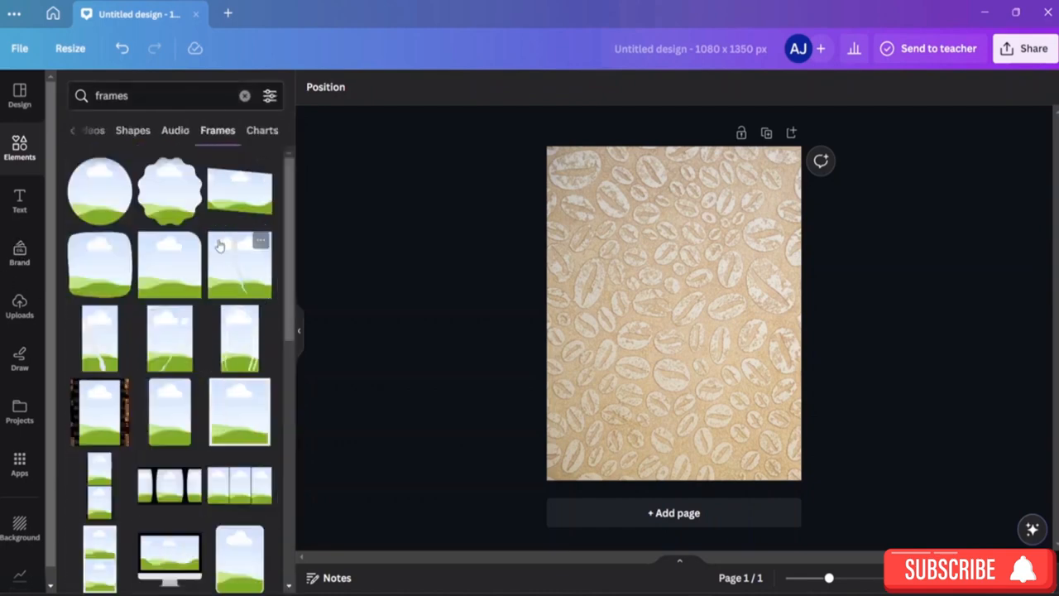
Add a circular frame and place it in the page's lower-right corner, partly past the page edges
left_click(106, 190)
left_click_drag(700, 298, 774, 413)
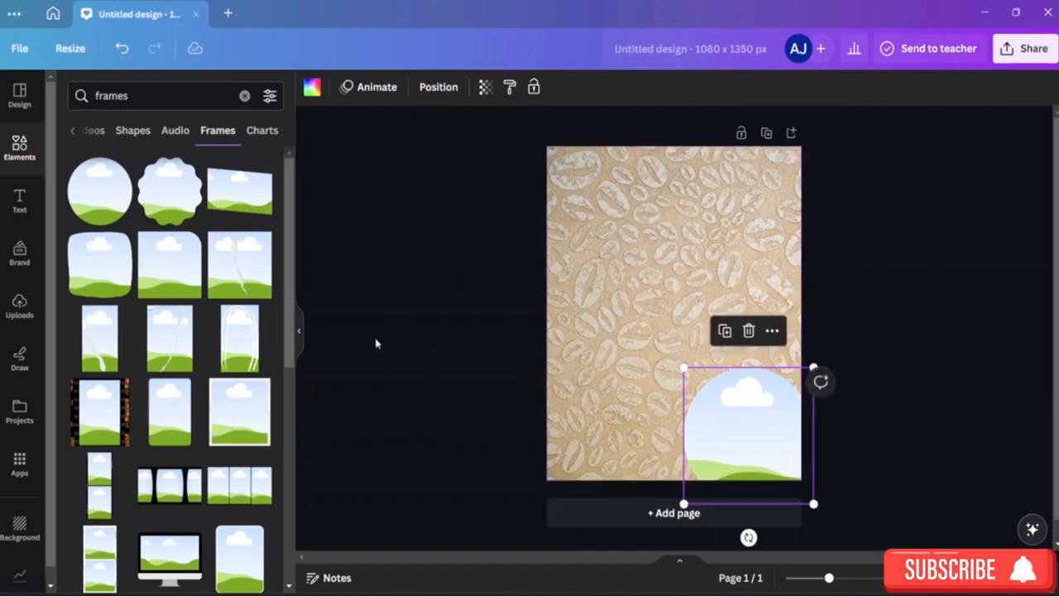
left_click_drag(763, 422, 768, 424)
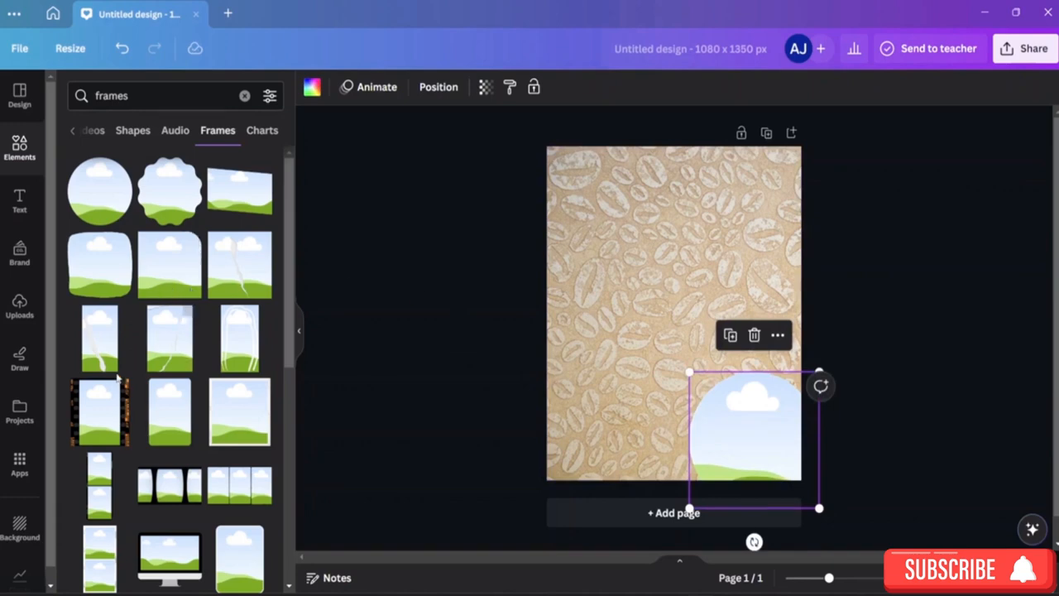
Add the rounded square frame with a border and place it near the page's lower-left corner, slightly past the edge
scroll(107, 430, "down", 2)
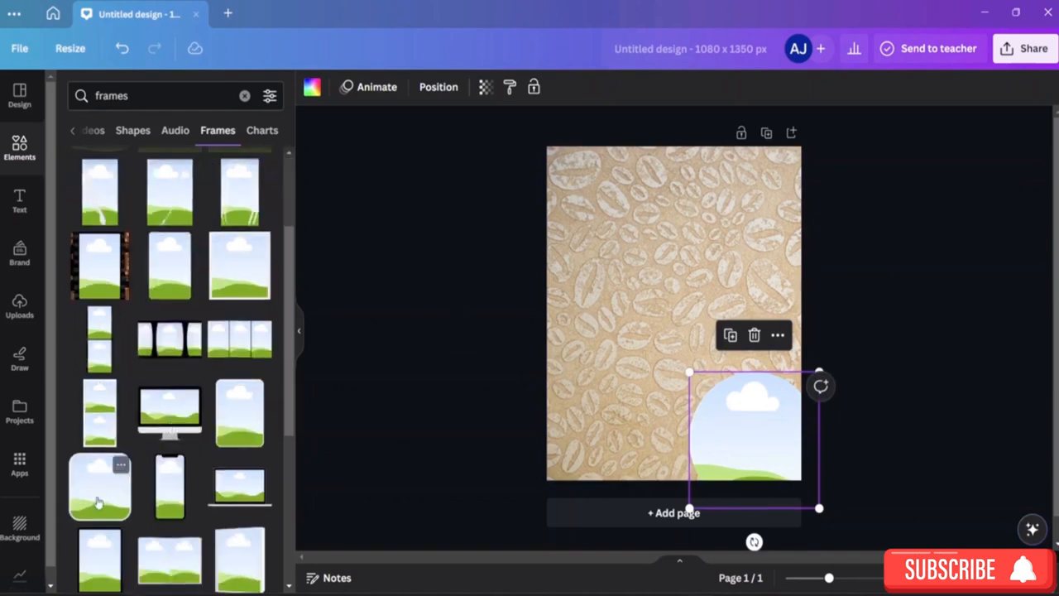
left_click(98, 502)
left_click_drag(665, 320, 583, 398)
left_click(755, 330)
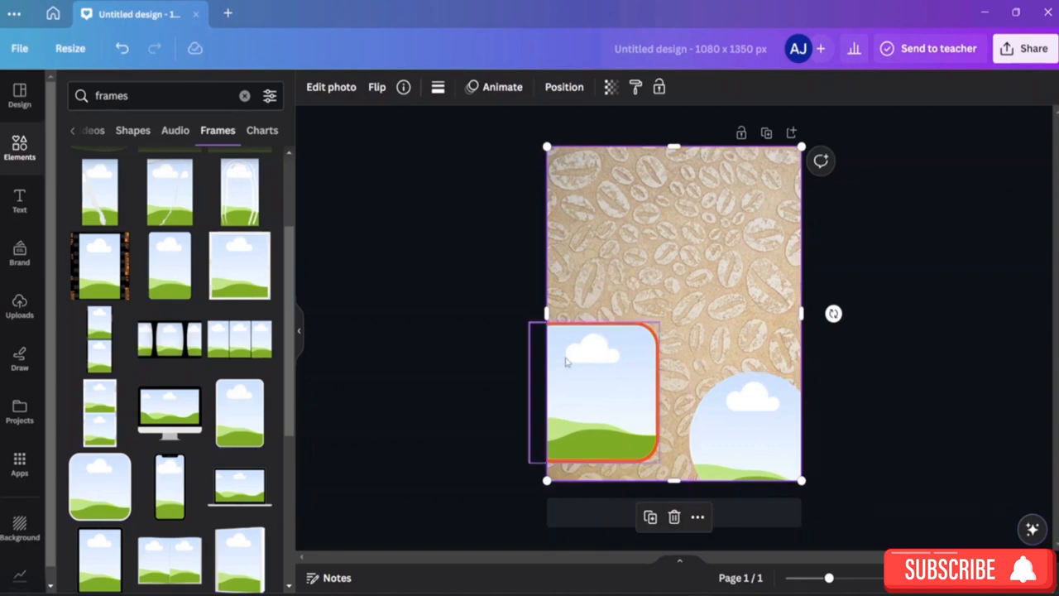
Fill the rounded square frame with the uploaded photo of a latte in a glass cup
left_click(19, 306)
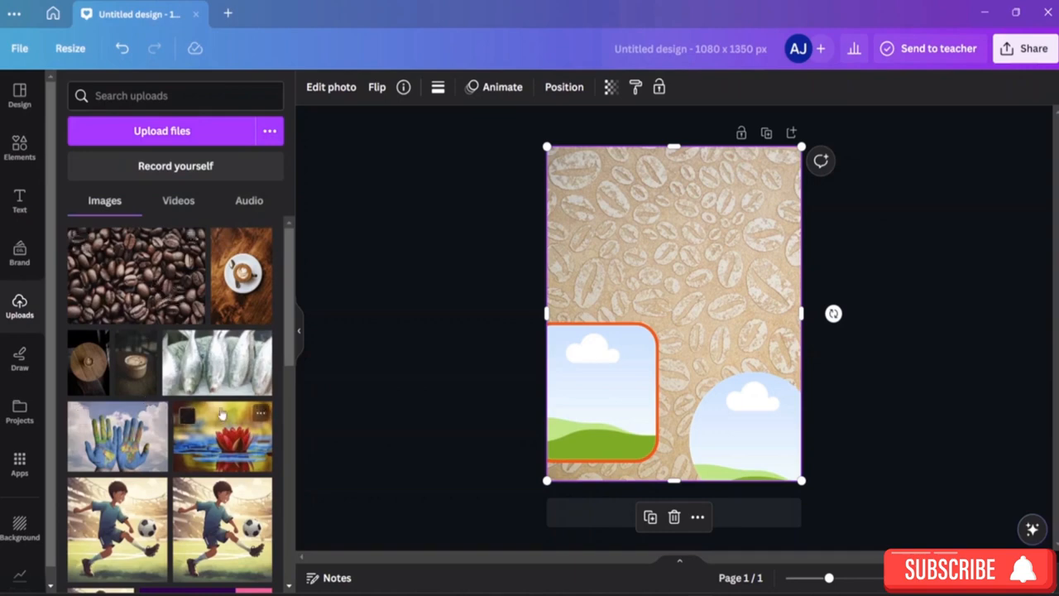
left_click_drag(151, 387, 616, 338)
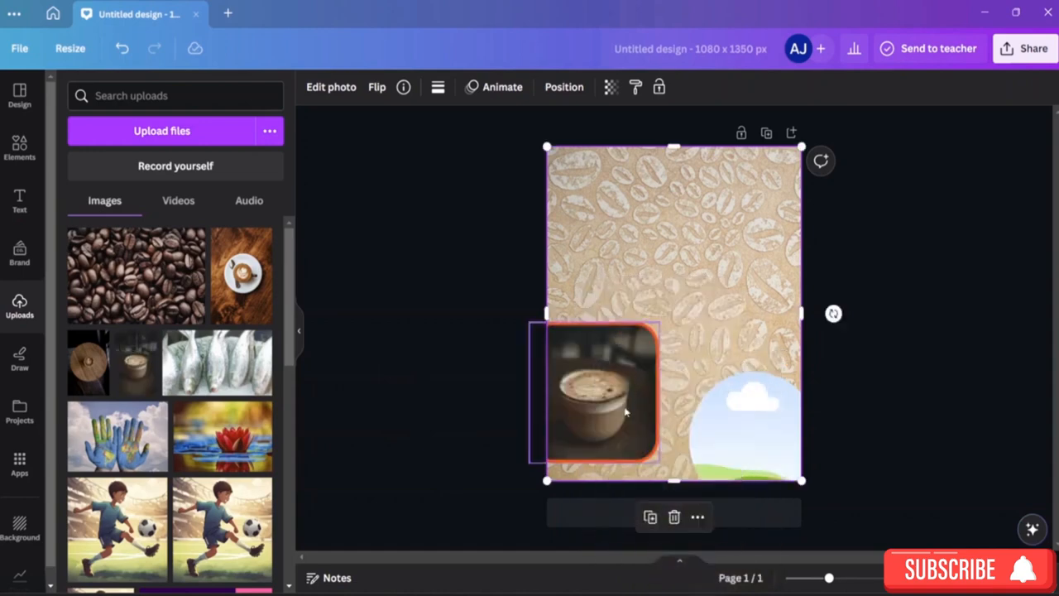
left_click_drag(600, 405, 598, 407)
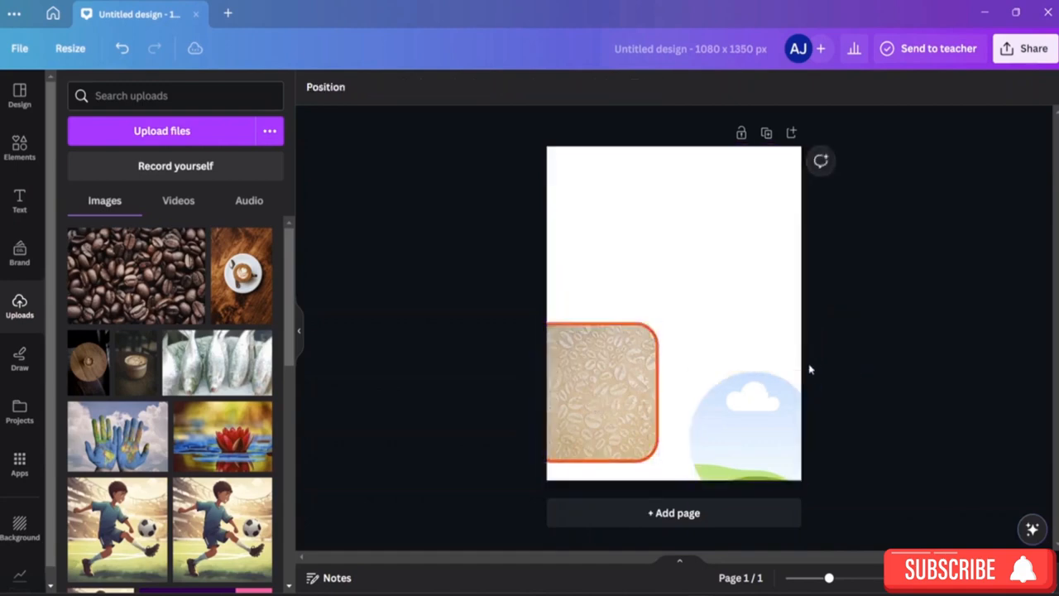
key("ctrl+z")
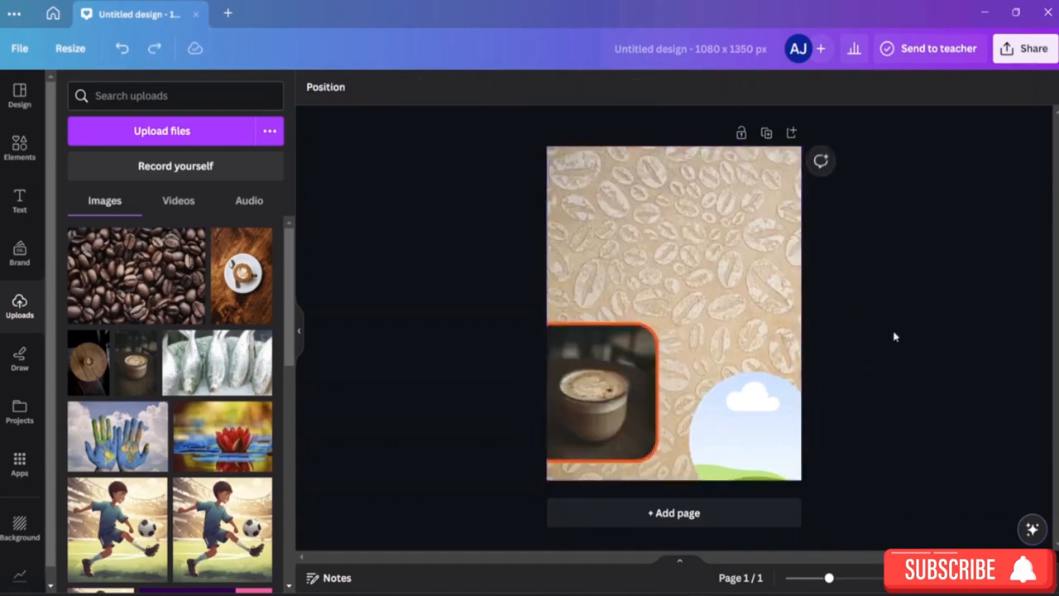
Nudge the latte frame slightly to the right and down along the page's left edge
left_click(596, 401)
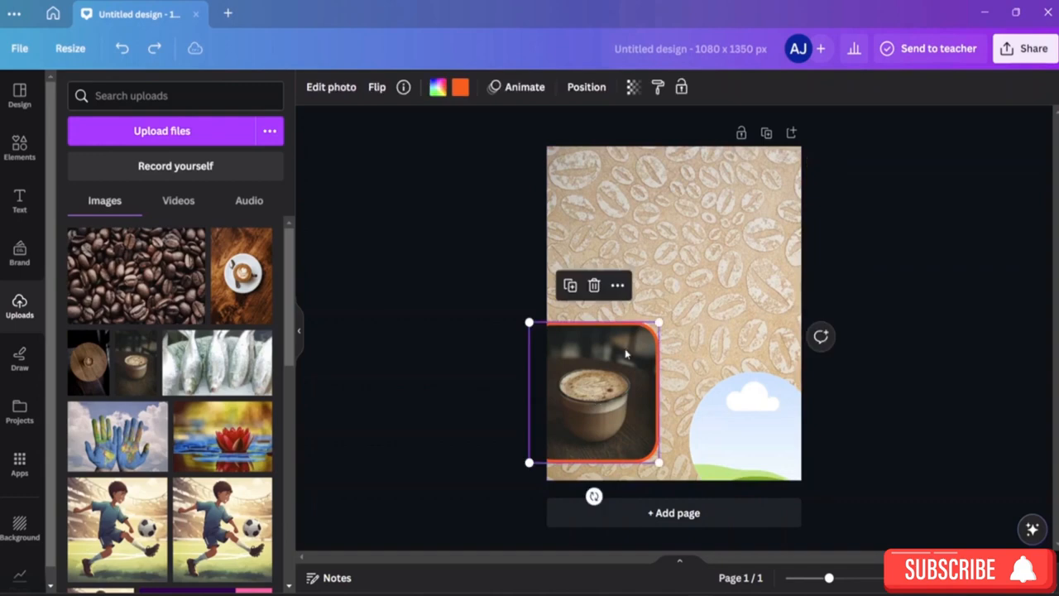
double_click(593, 408)
left_click_drag(594, 406, 597, 398)
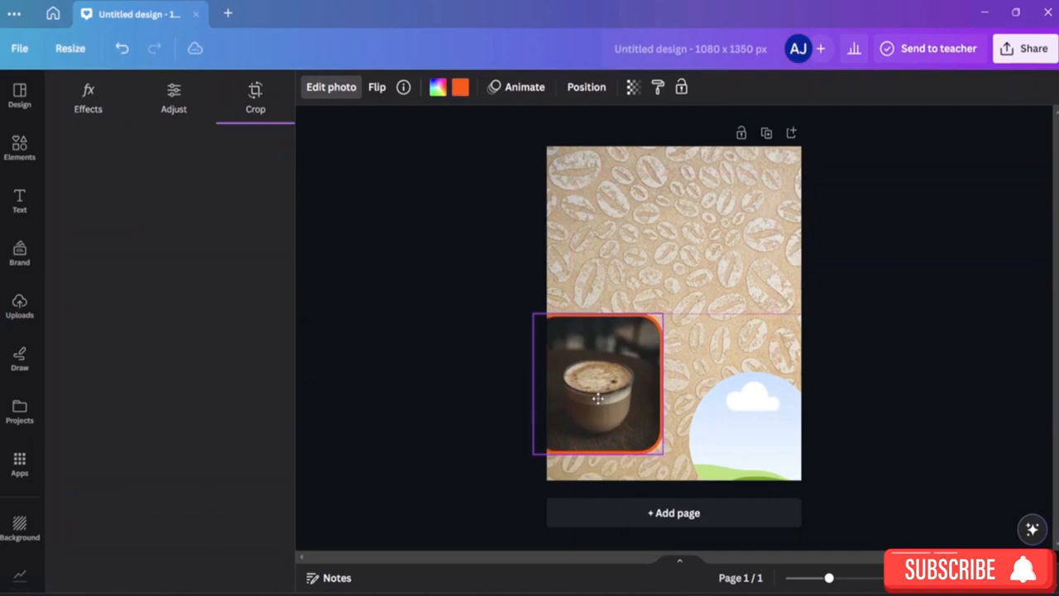
left_click(989, 326)
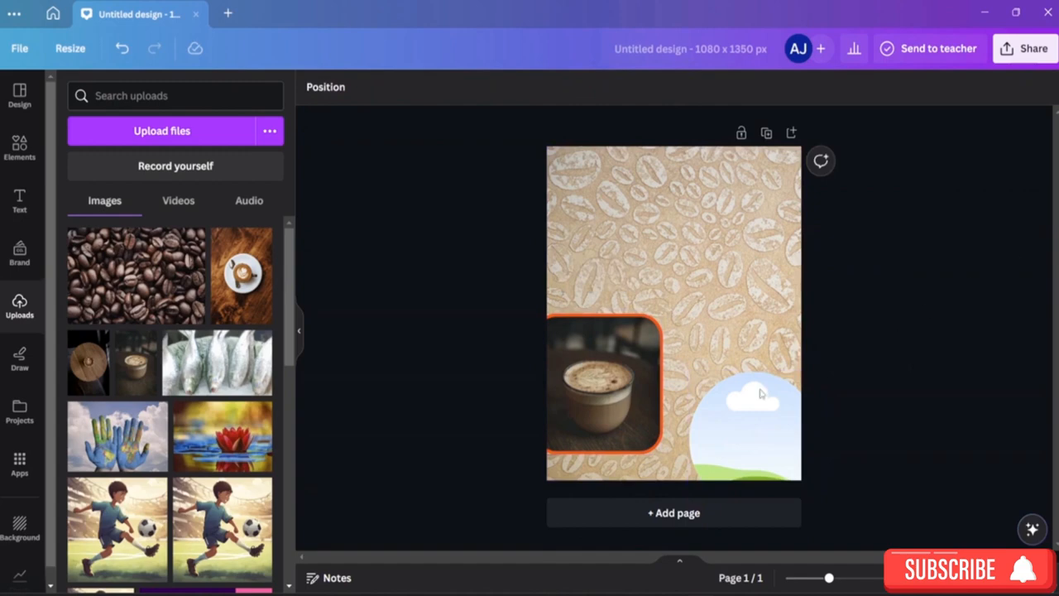
left_click_drag(610, 361, 612, 370)
Fill the circular frame with the uploaded coffee-beans photo
left_click(767, 428)
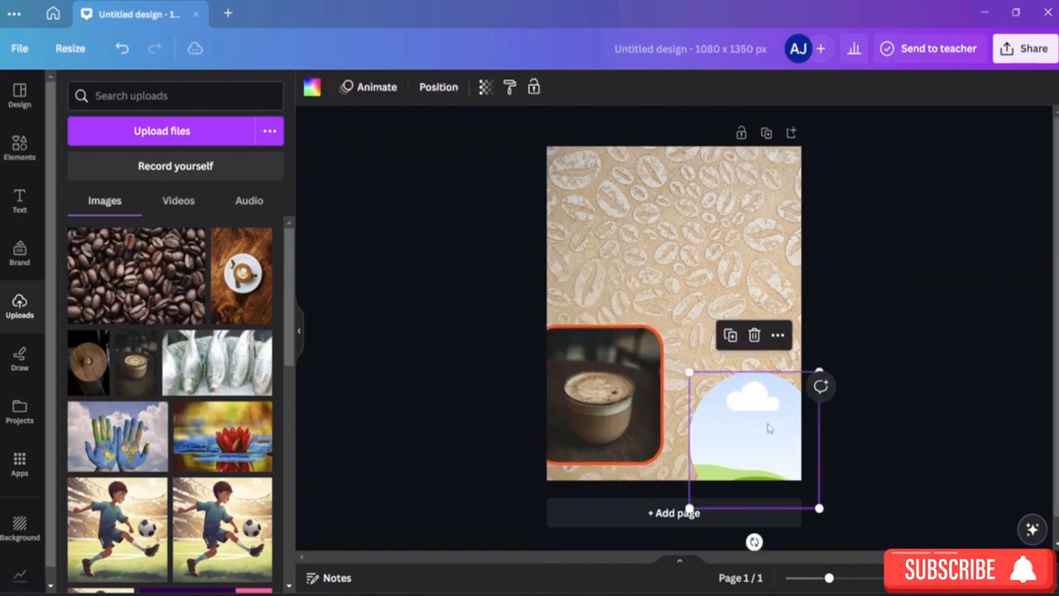
left_click(1049, 408)
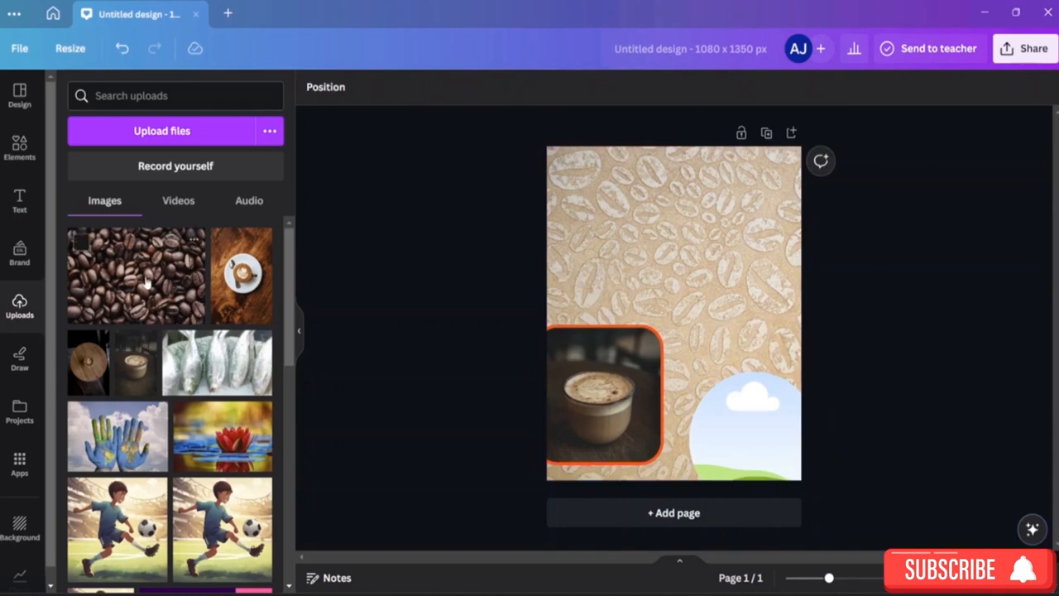
left_click_drag(142, 283, 747, 413)
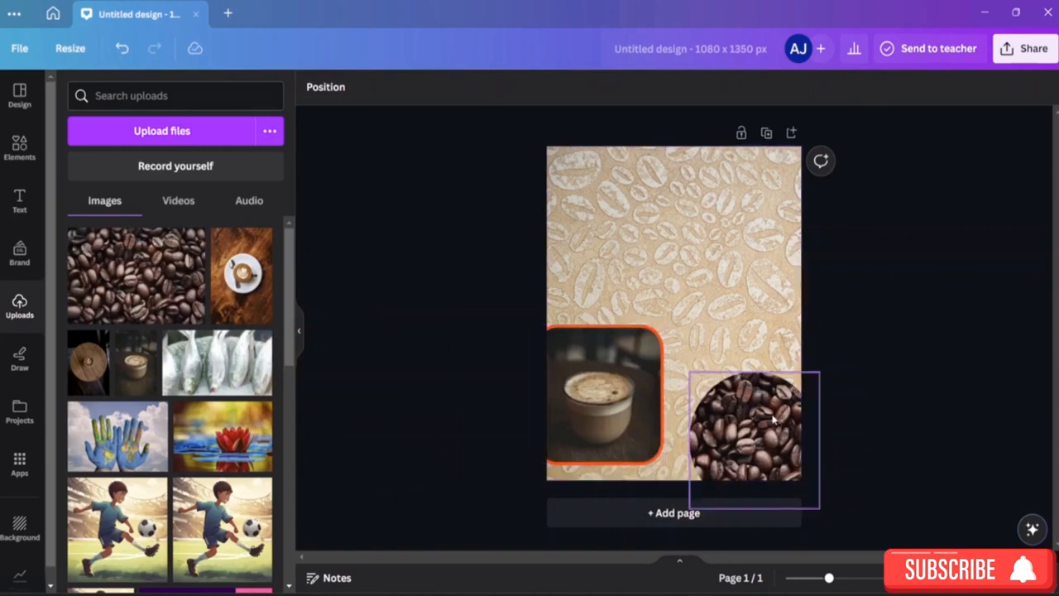
left_click(656, 336)
left_click(753, 430)
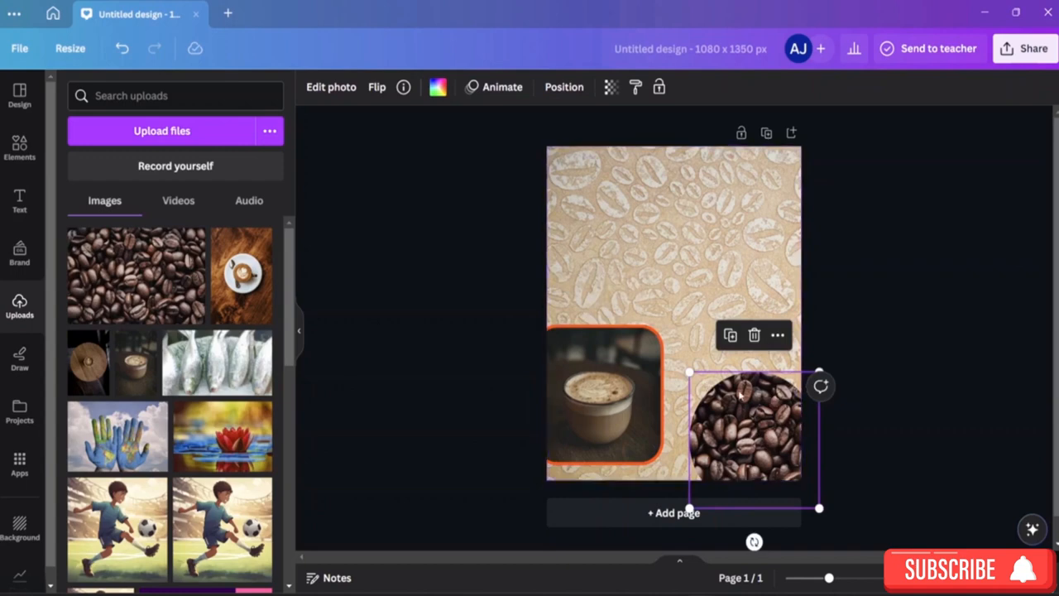
left_click(961, 404)
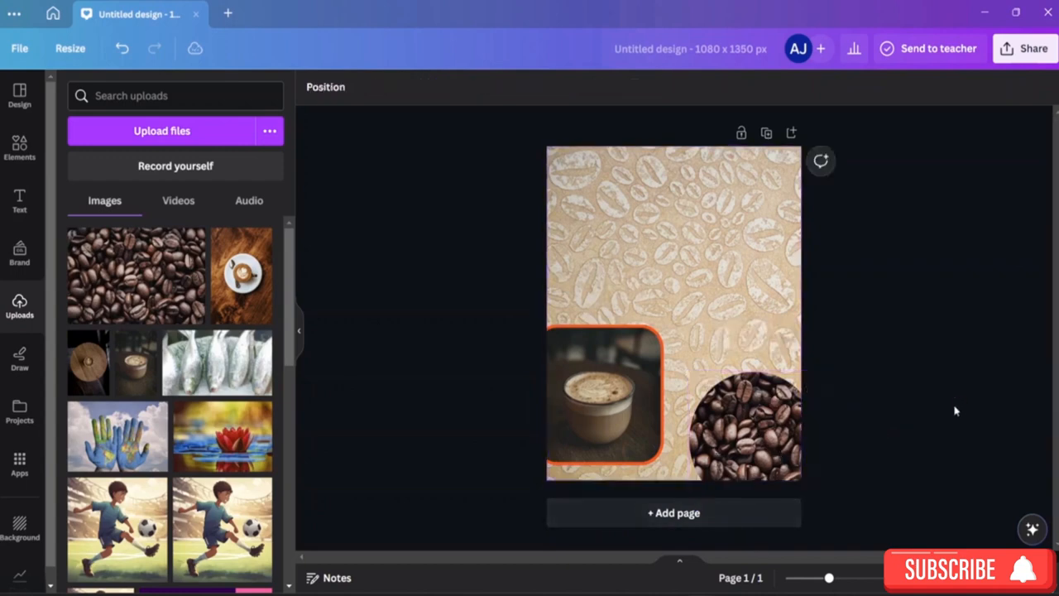
Enlarge the rounded latte frame slightly from its upper-right corner
left_click(608, 412)
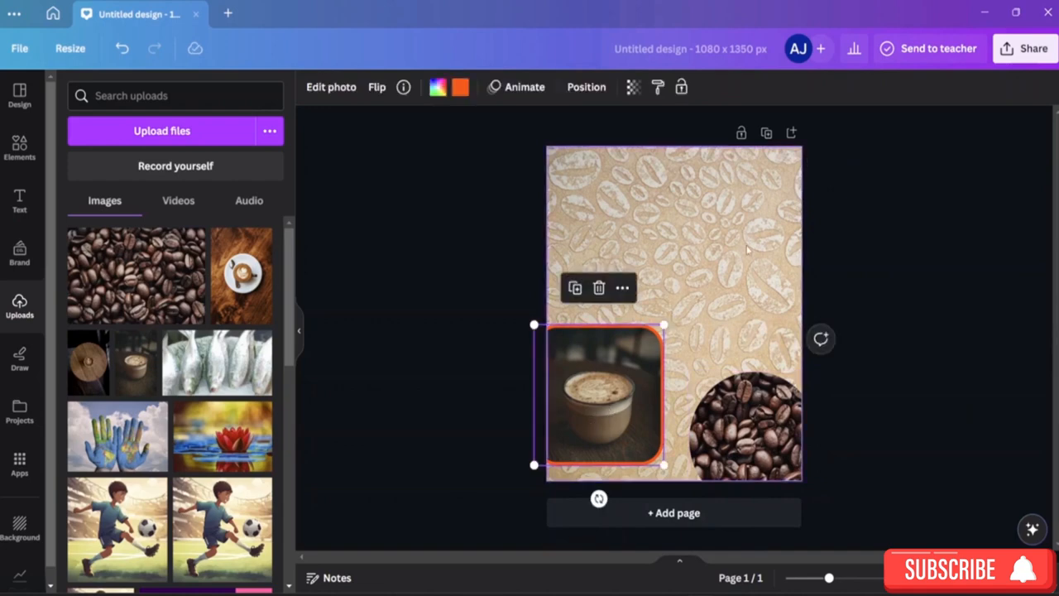
mouse_move(664, 324)
left_mouse_down()
mouse_move(697, 288)
mouse_move(635, 354)
mouse_move(673, 326)
left_mouse_up()
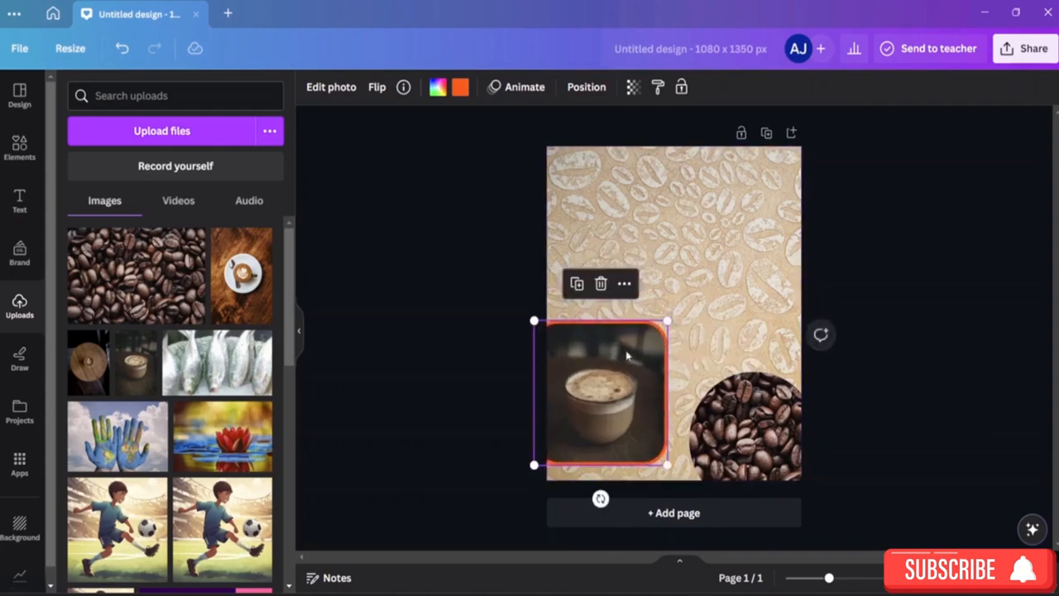
left_click(916, 346)
Enlarge the circular coffee-beans frame from its upper-left corner and shift it slightly right, clear of the latte frame
left_click(757, 437)
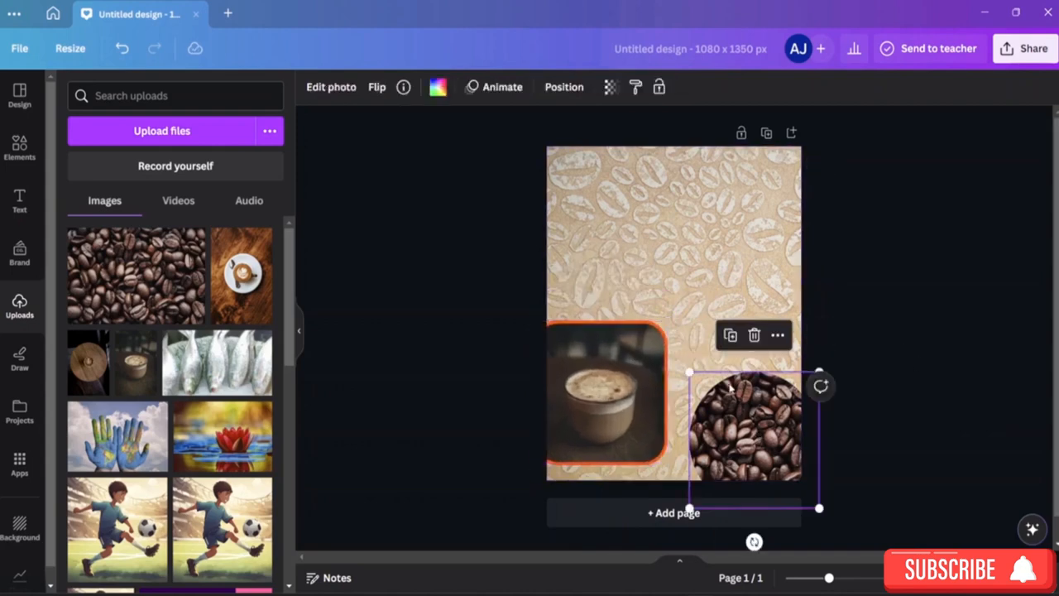
left_click_drag(689, 372, 673, 328)
left_click(977, 389)
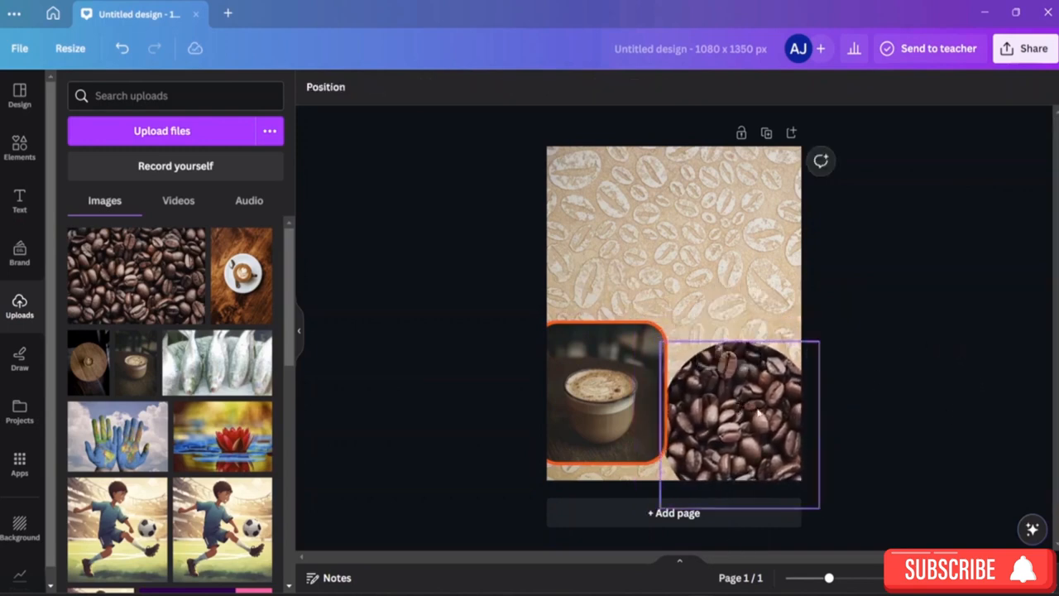
mouse_move(742, 408)
left_mouse_down()
mouse_move(775, 401)
mouse_move(755, 403)
left_mouse_up()
left_click(951, 338)
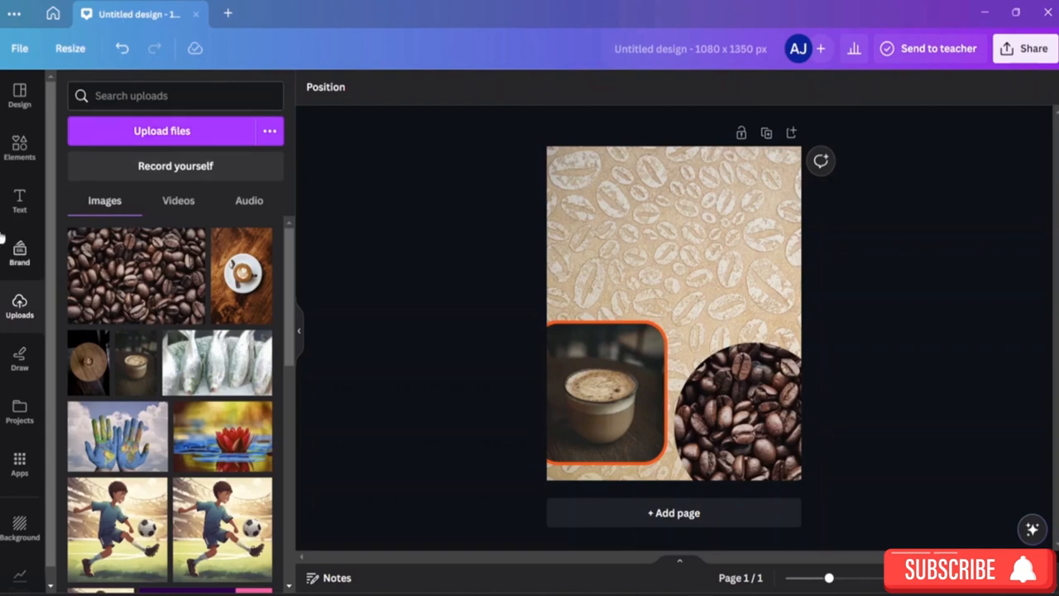
Search the elements library for "ribbon" and show all matching graphics
left_click(25, 160)
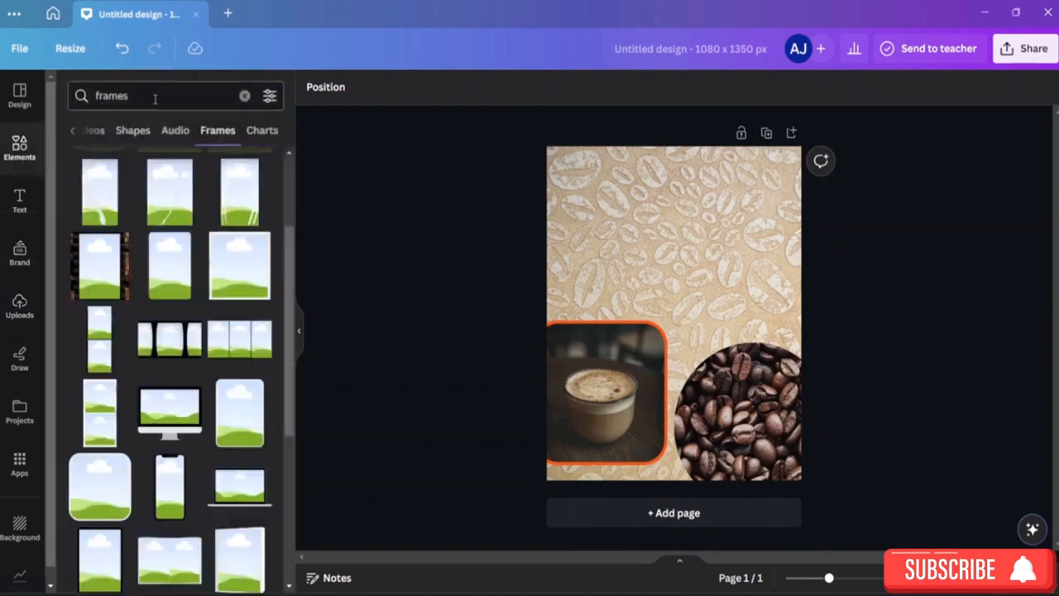
left_click(73, 133)
left_click(73, 133)
left_click(245, 96)
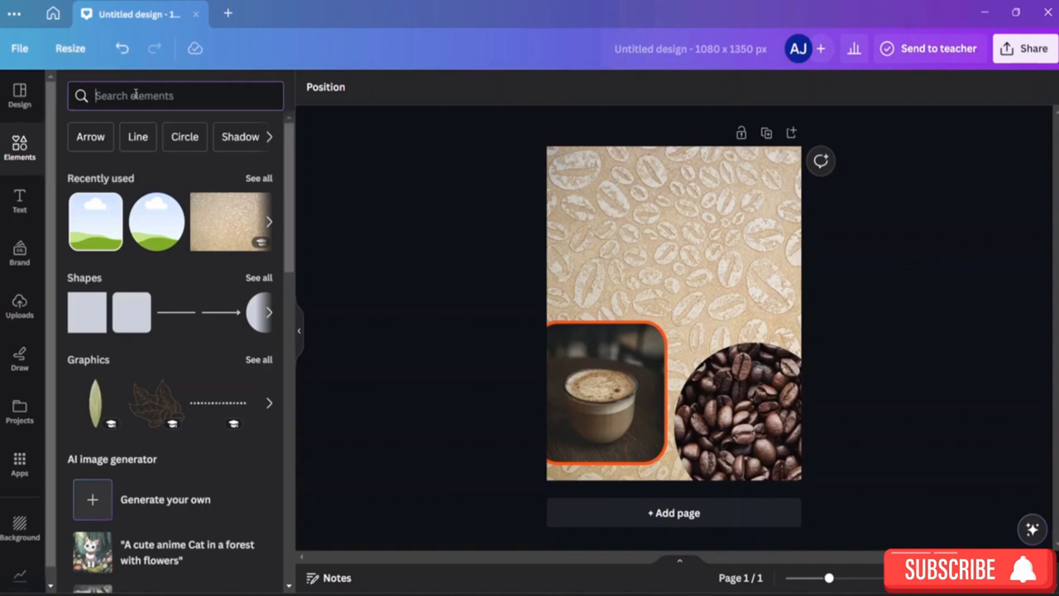
type("ribbon")
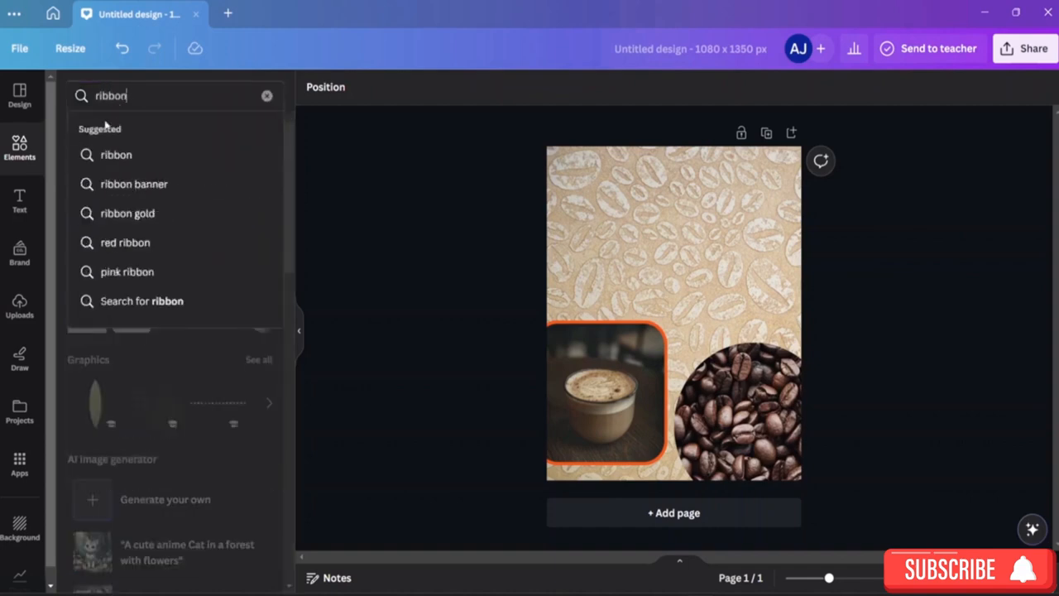
left_click(112, 155)
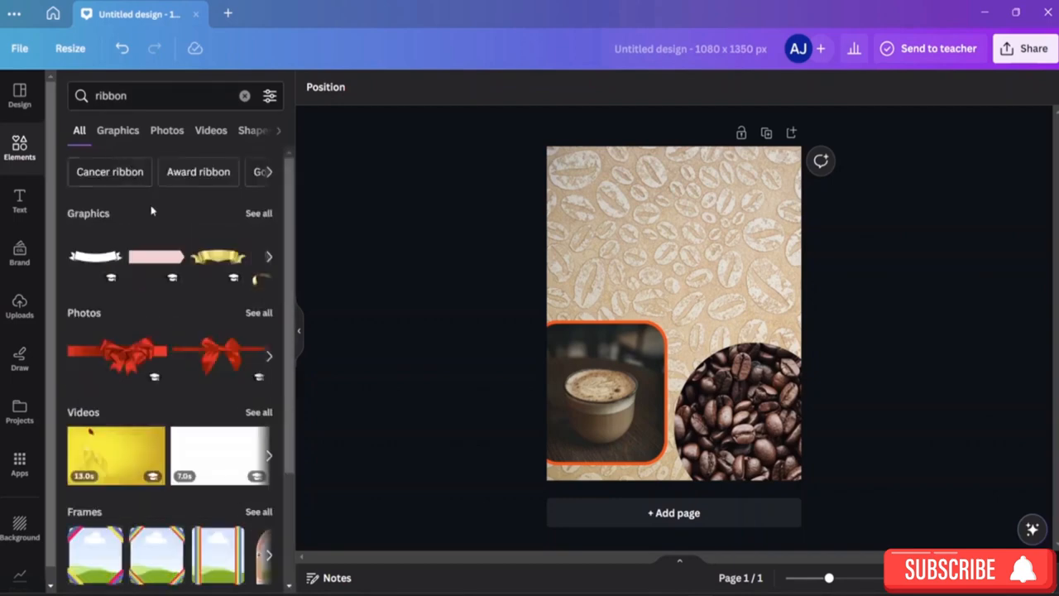
left_click(262, 213)
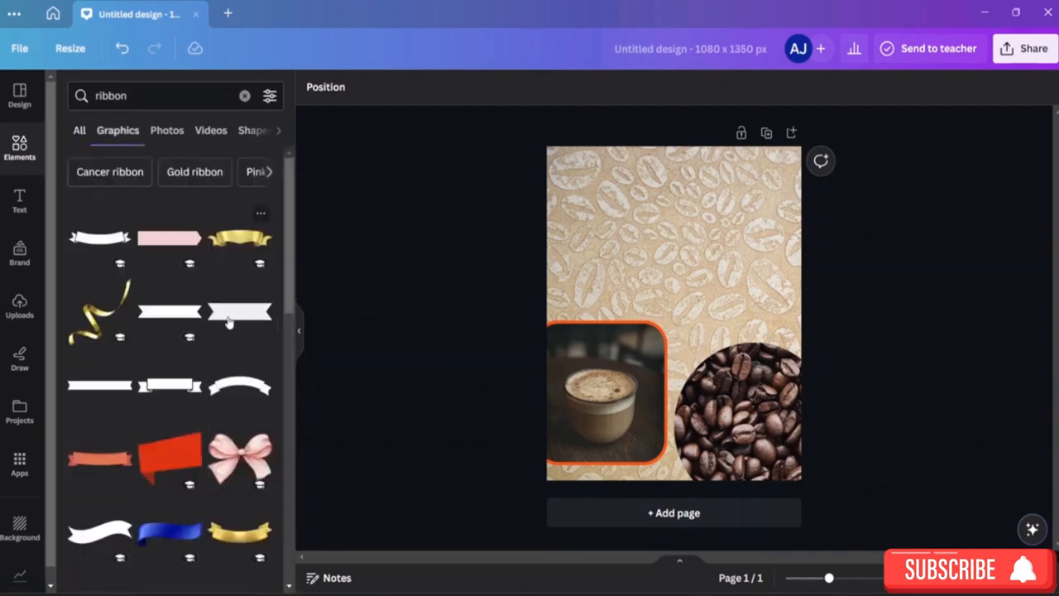
Add the plain off-white straight ribbon with notched ends to the page
scroll(185, 344, "down", 4)
scroll(185, 349, "up", 3)
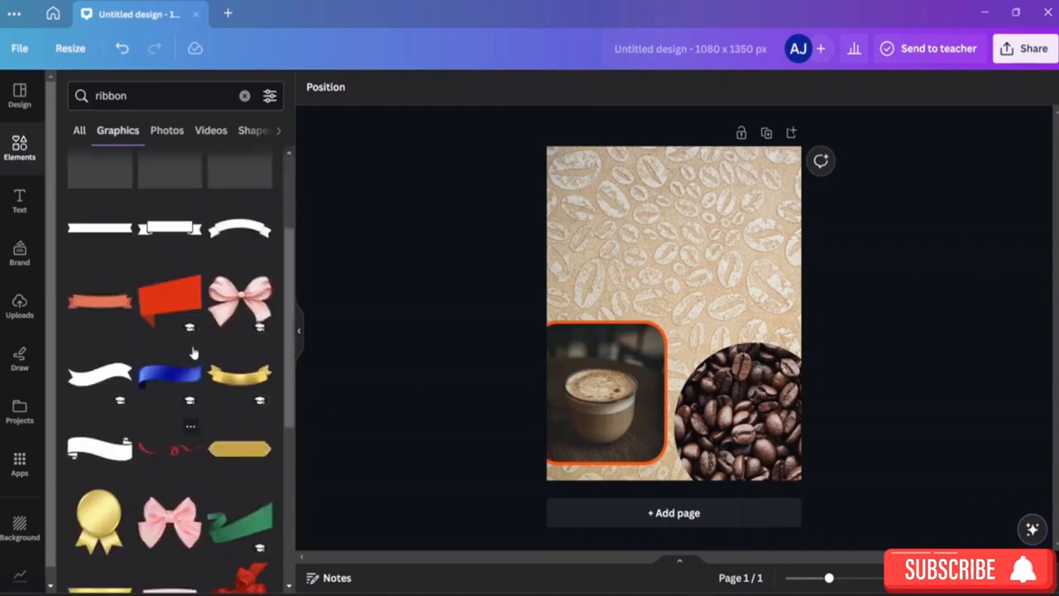
scroll(190, 343, "up", 1)
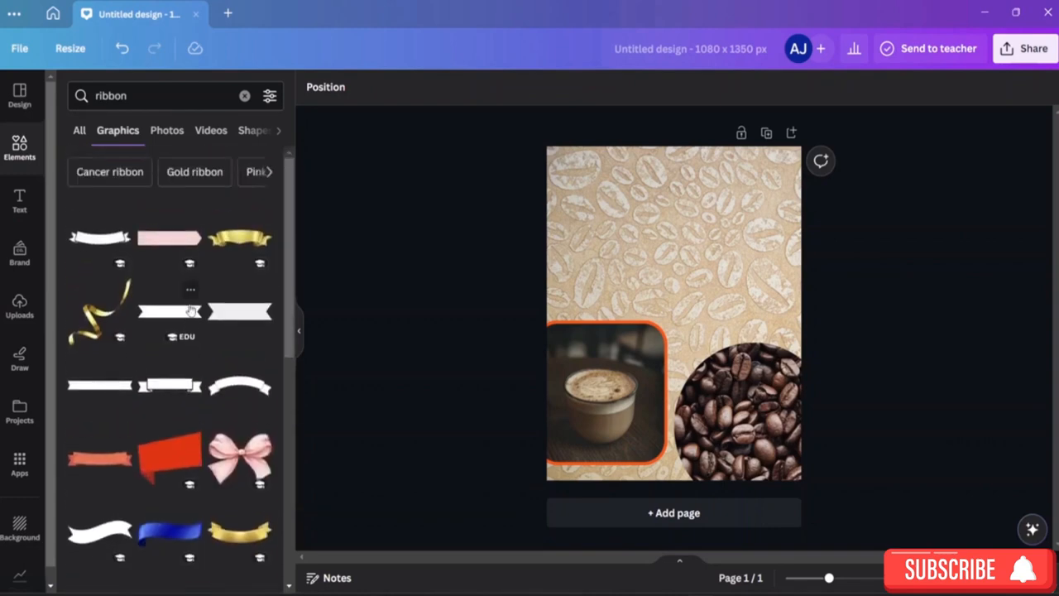
left_click(232, 311)
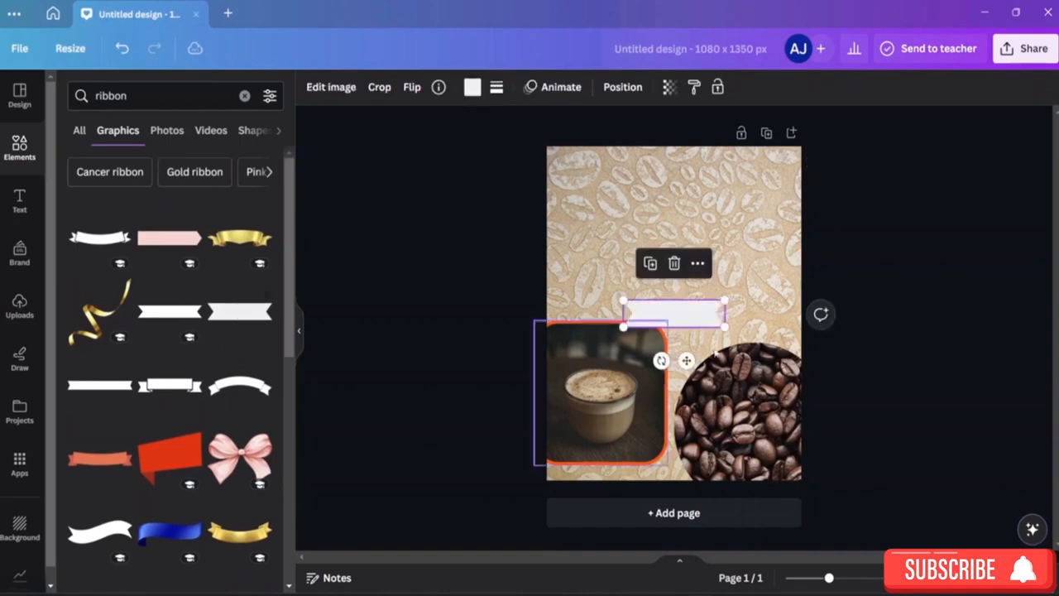
Move the ribbon to the top of the page, enlarge it to span most of the width and centre it horizontally
left_click_drag(694, 319, 692, 184)
left_click_drag(623, 199, 573, 213)
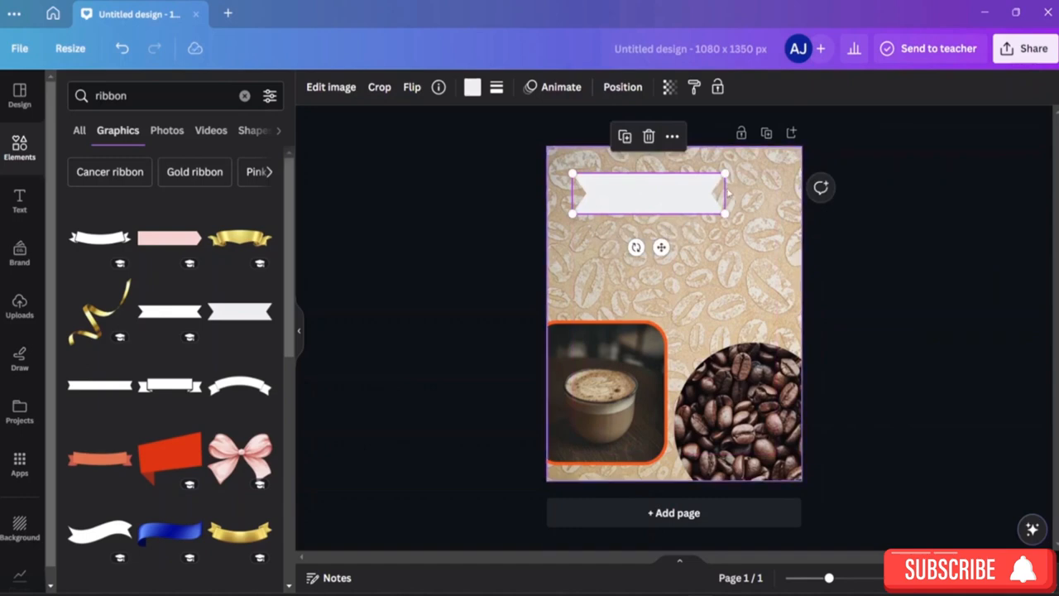
left_click_drag(725, 213, 773, 224)
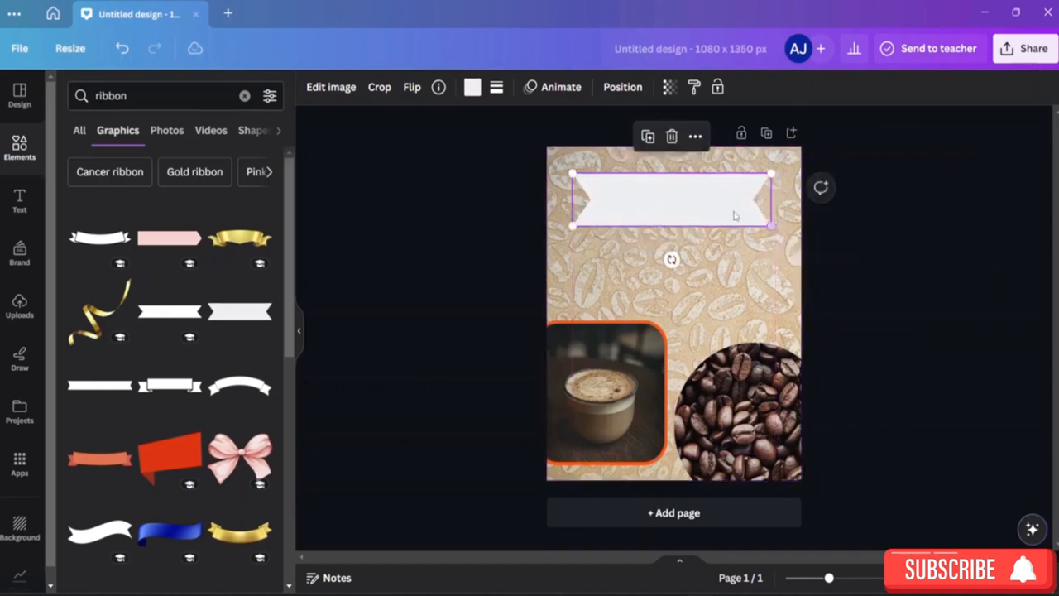
left_click_drag(687, 203, 690, 185)
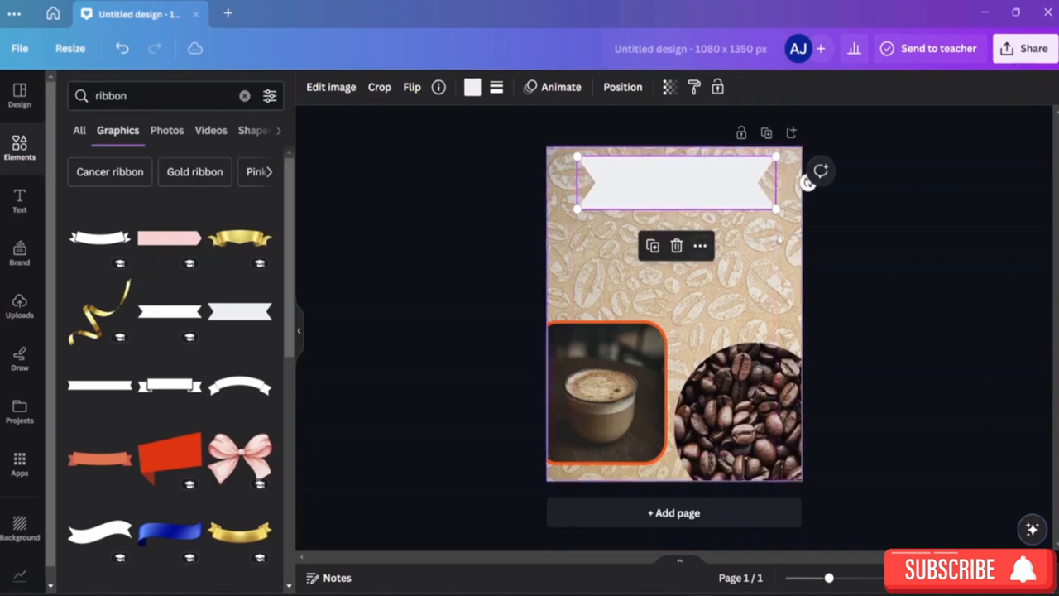
left_click(762, 242)
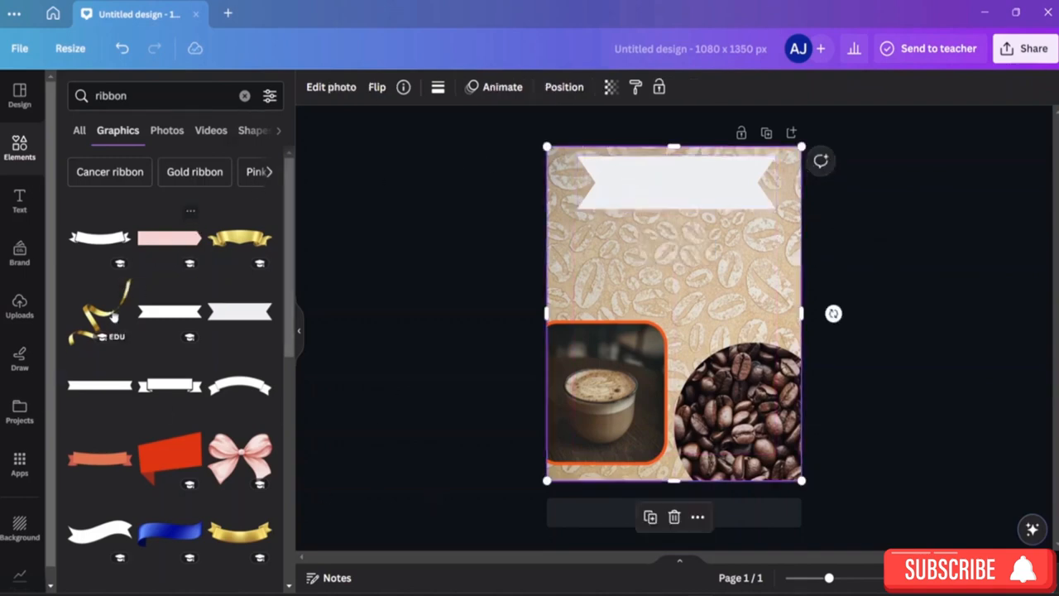
Add a text box and place it centred on the ribbon
left_click(20, 200)
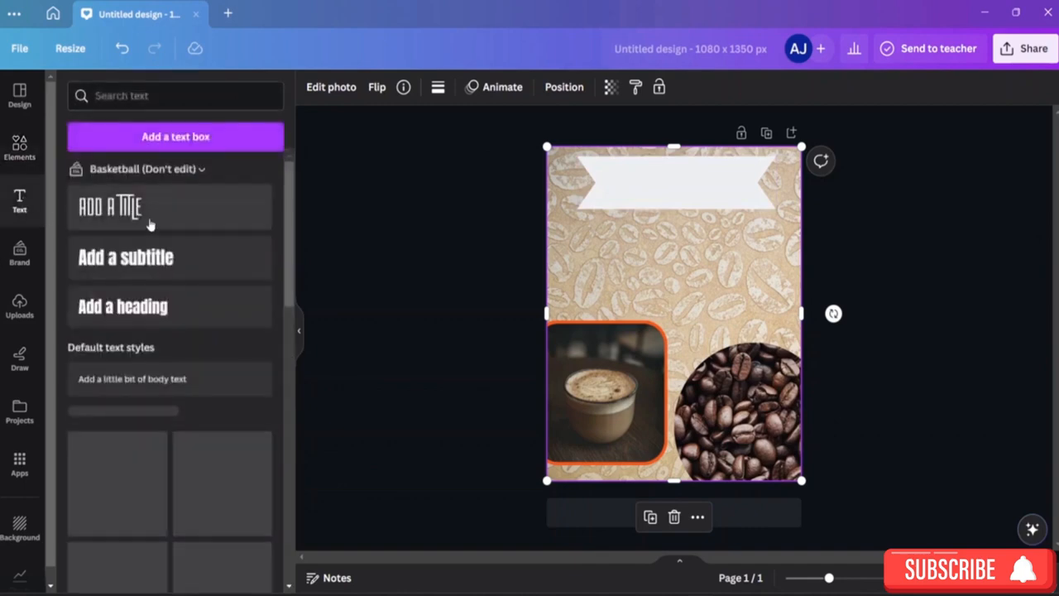
left_click(203, 139)
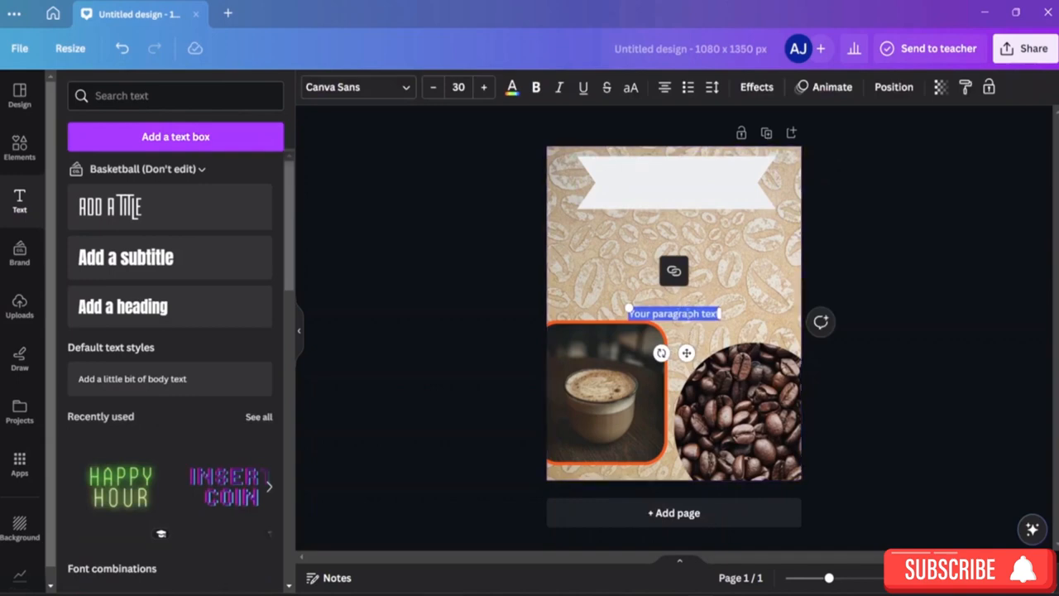
left_click_drag(687, 319, 691, 191)
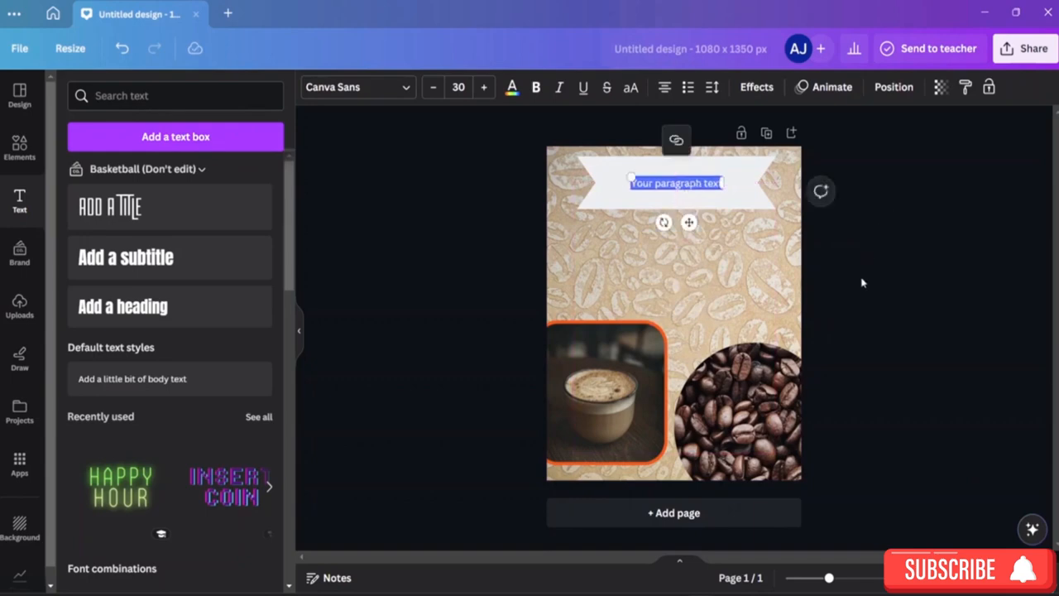
Replace the placeholder text on the ribbon with "SPECIAL OFFER"
type("SP")
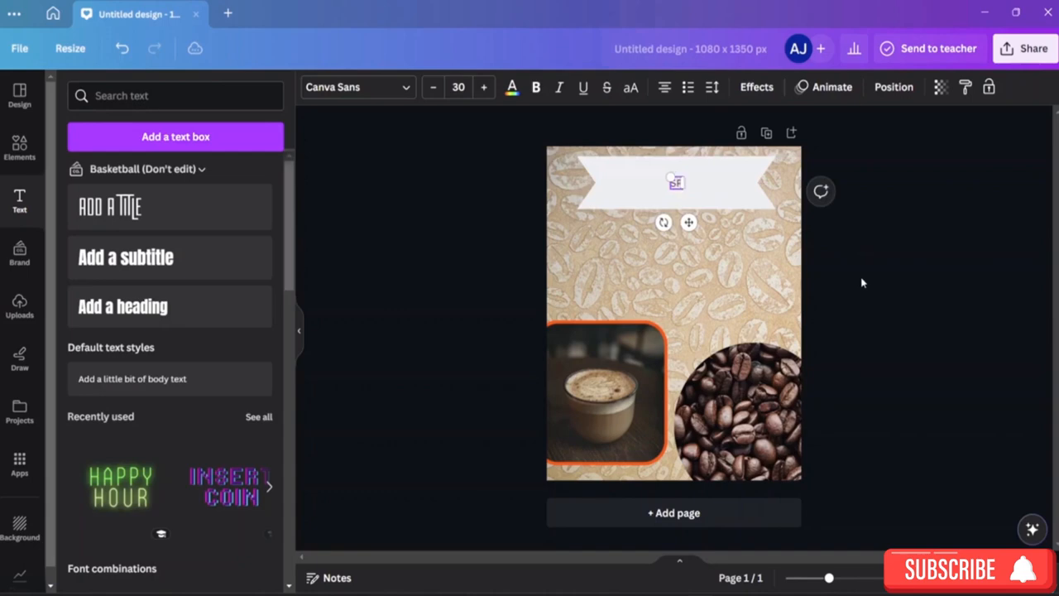
type("W")
key("BackSpace")
type("ECIA")
key("BackSpace")
key("BackSpace")
type("IAL")
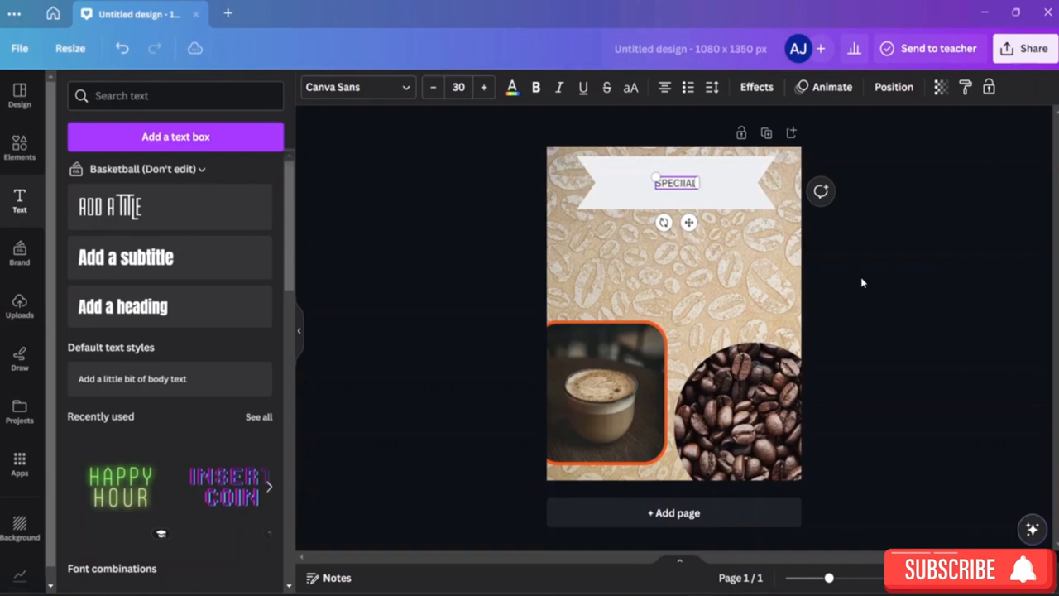
key("BackSpace")
key("BackSpace")
key("BackSpace")
type("IAL")
key("BackSpace")
key("BackSpace")
key("BackSpace")
type("IIAL")
key("BackSpace")
key("BackSpace")
key("BackSpace")
key("BackSpace")
type("IAL OFFER")
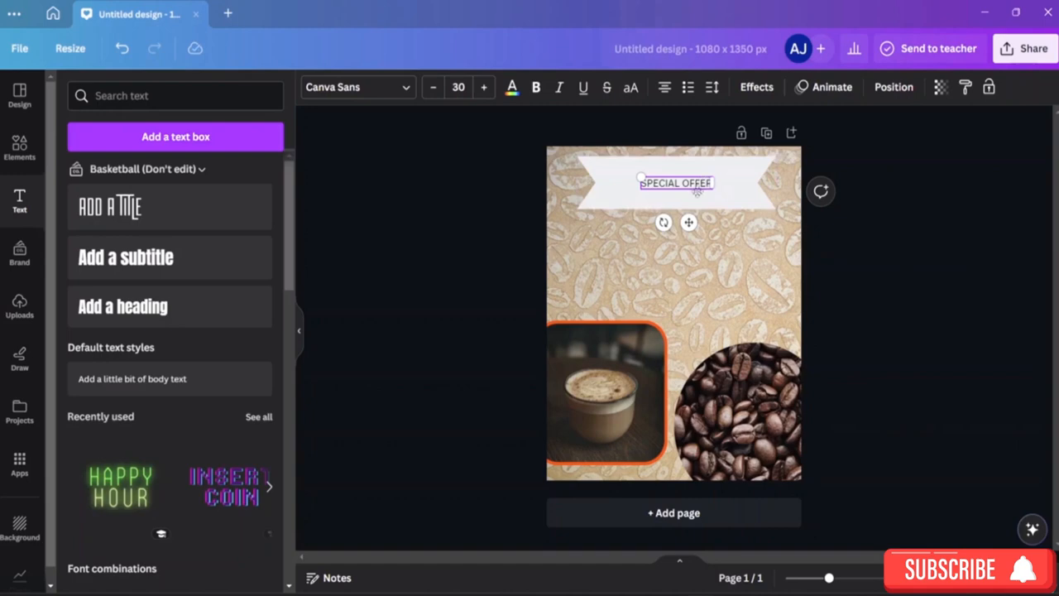
Increase the font size of the SPECIAL OFFER text to 60
left_click_drag(713, 182, 637, 181)
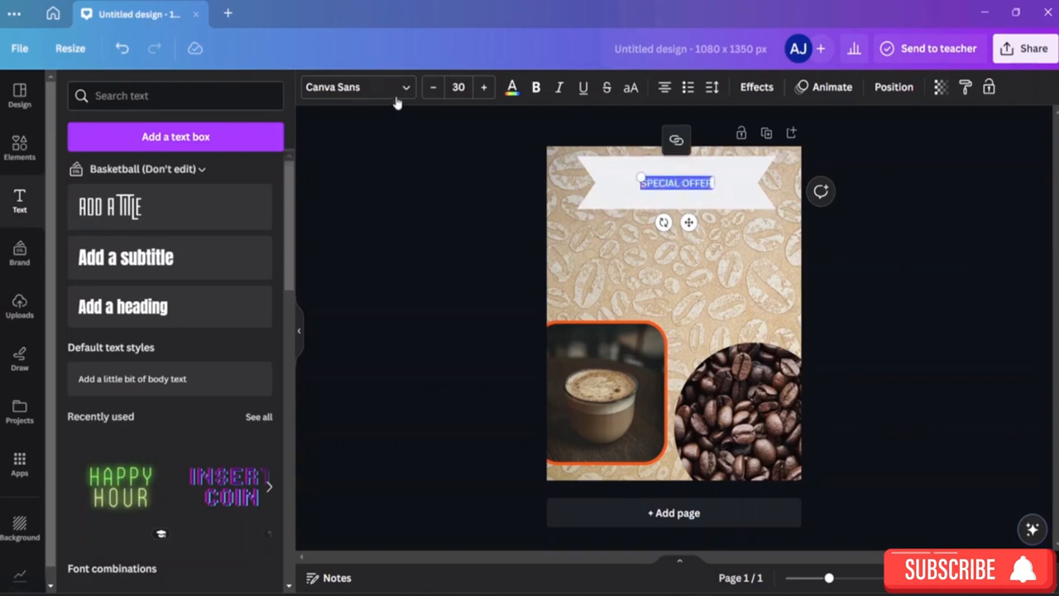
left_click(485, 89)
left_click(485, 90)
left_click(485, 90)
left_click(486, 89)
left_click(486, 90)
left_click(485, 89)
left_click(486, 90)
left_click(486, 89)
left_click(485, 89)
left_click(486, 90)
left_click(485, 90)
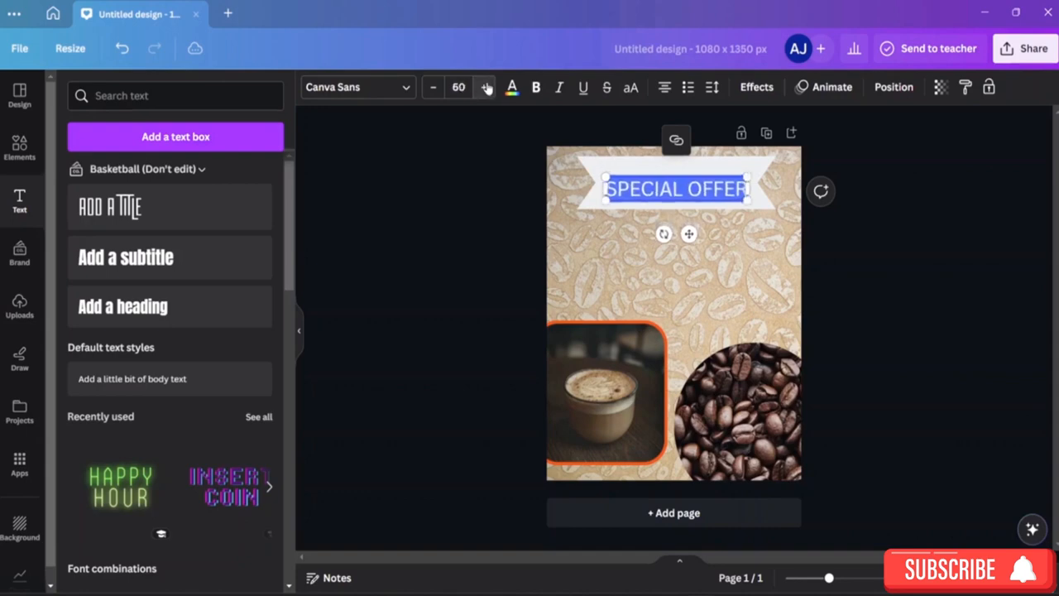
Try FN Sohanur Nithila Uni+B and Anton on the SPECIAL OFFER text, settling on the Galada Regular font
left_click(403, 88)
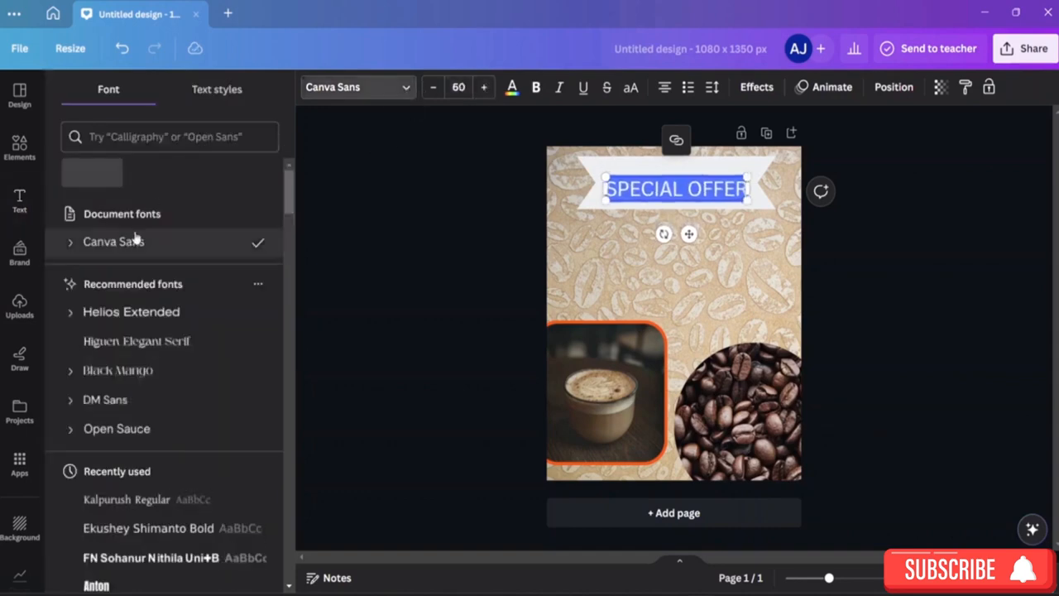
scroll(173, 366, "down", 3)
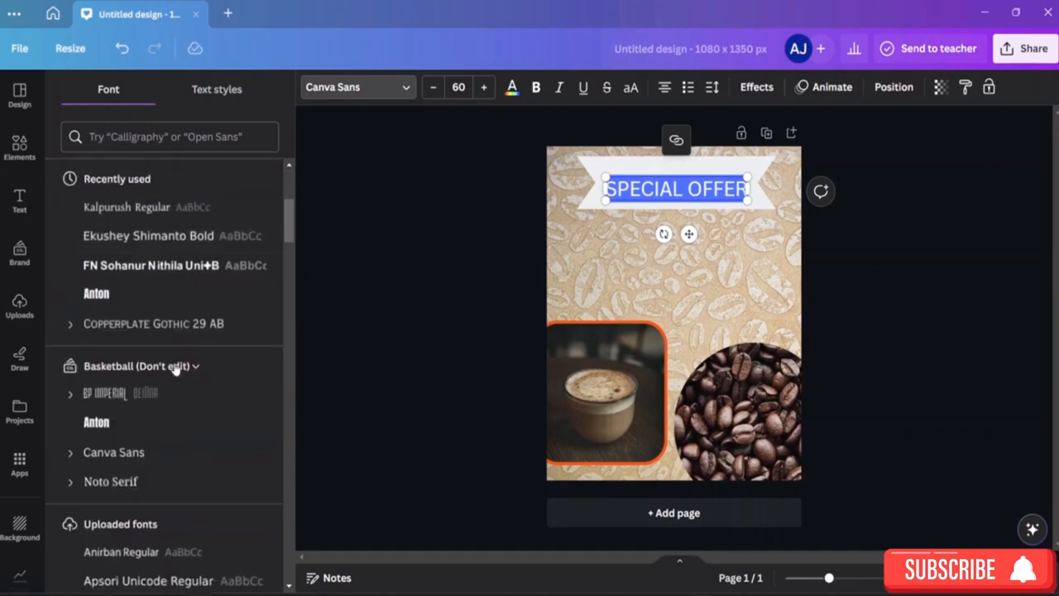
left_click(176, 265)
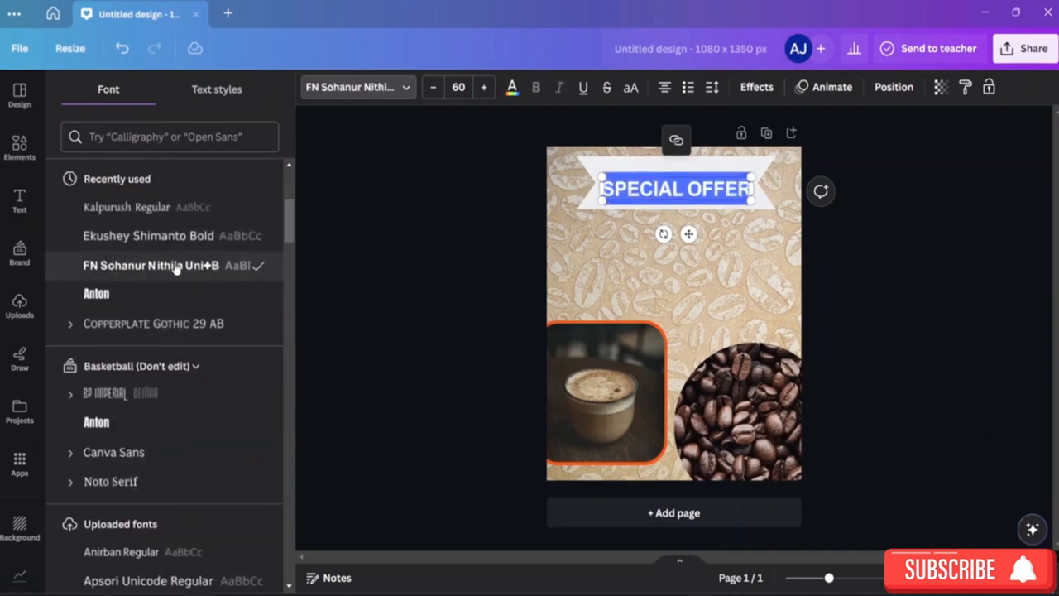
scroll(160, 378, "down", 2)
left_click(158, 205)
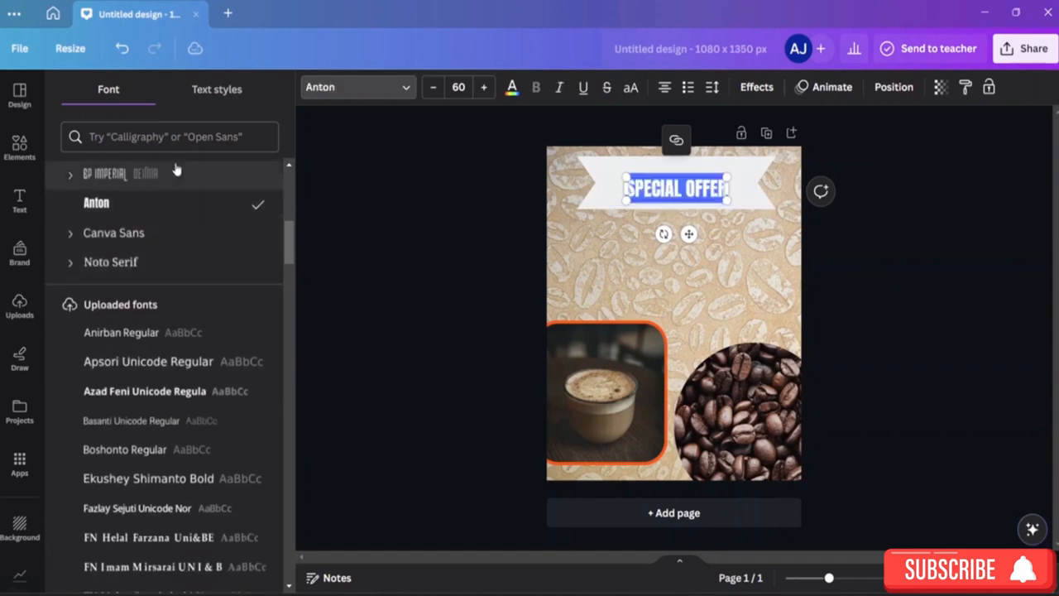
scroll(172, 302, "down", 6)
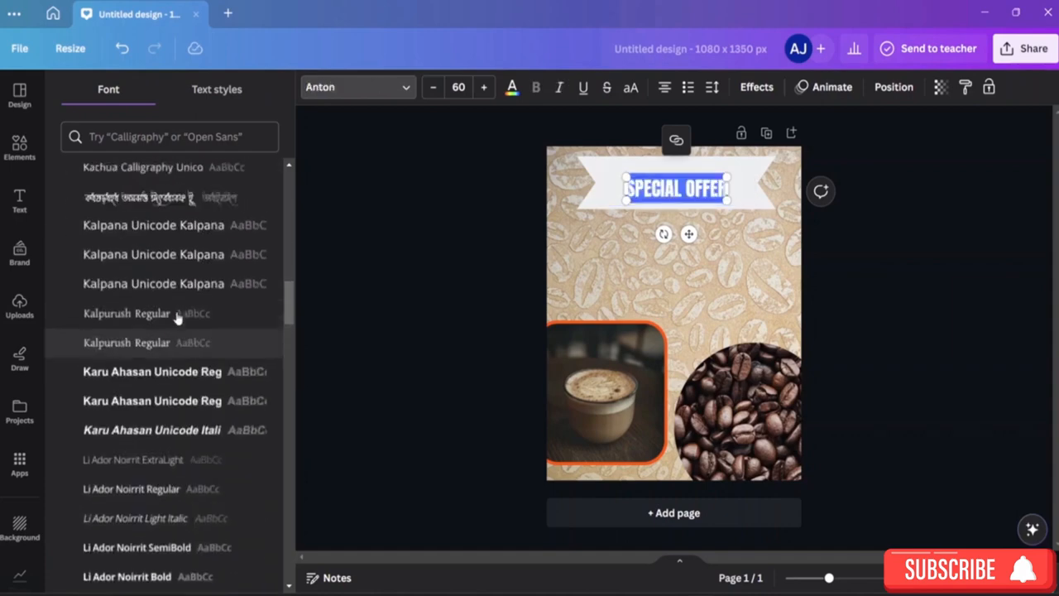
scroll(176, 306, "up", 2)
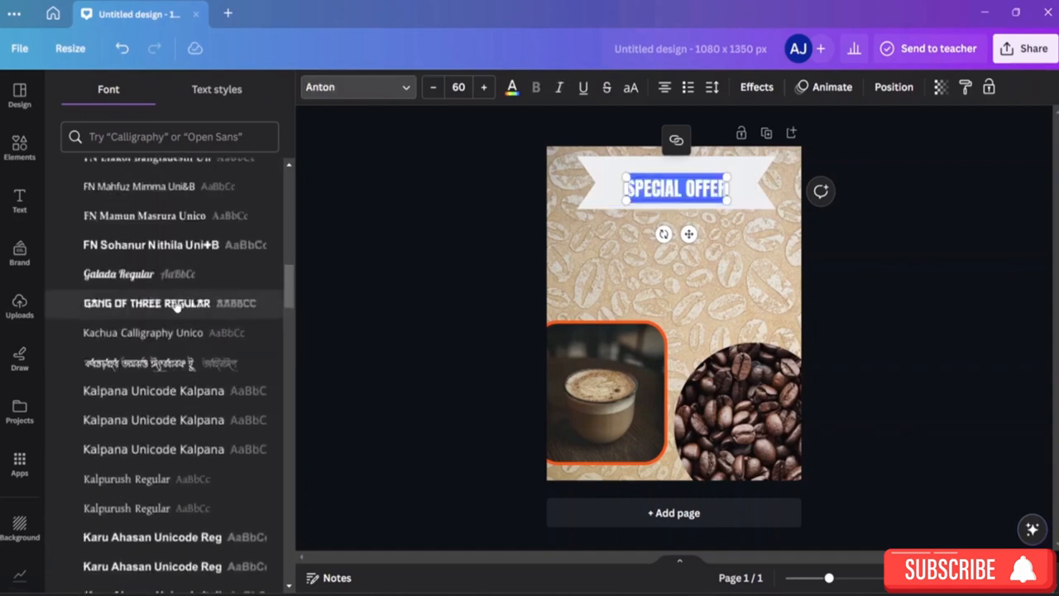
left_click(189, 255)
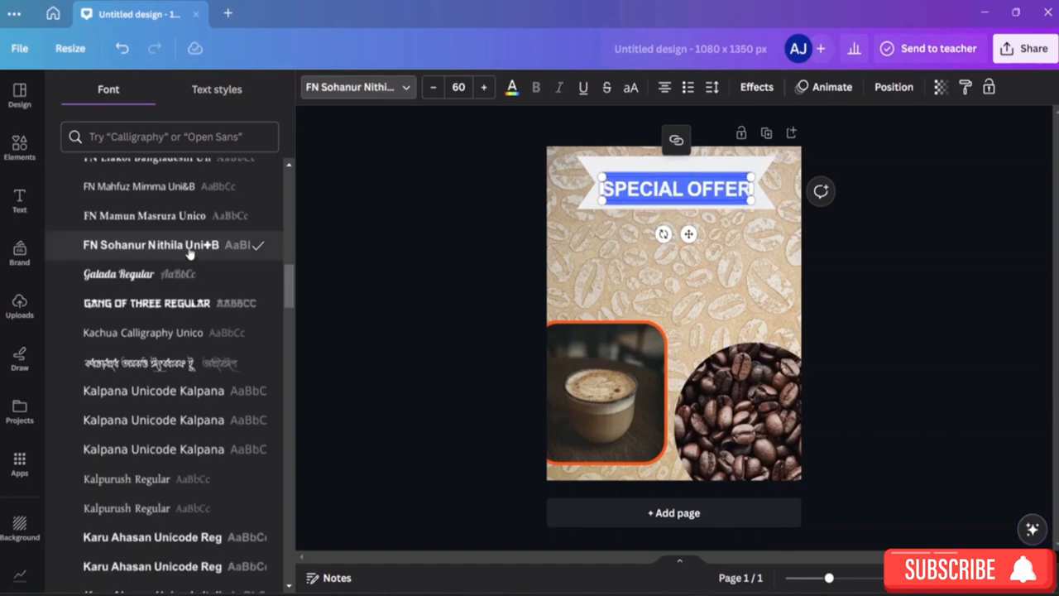
left_click(182, 277)
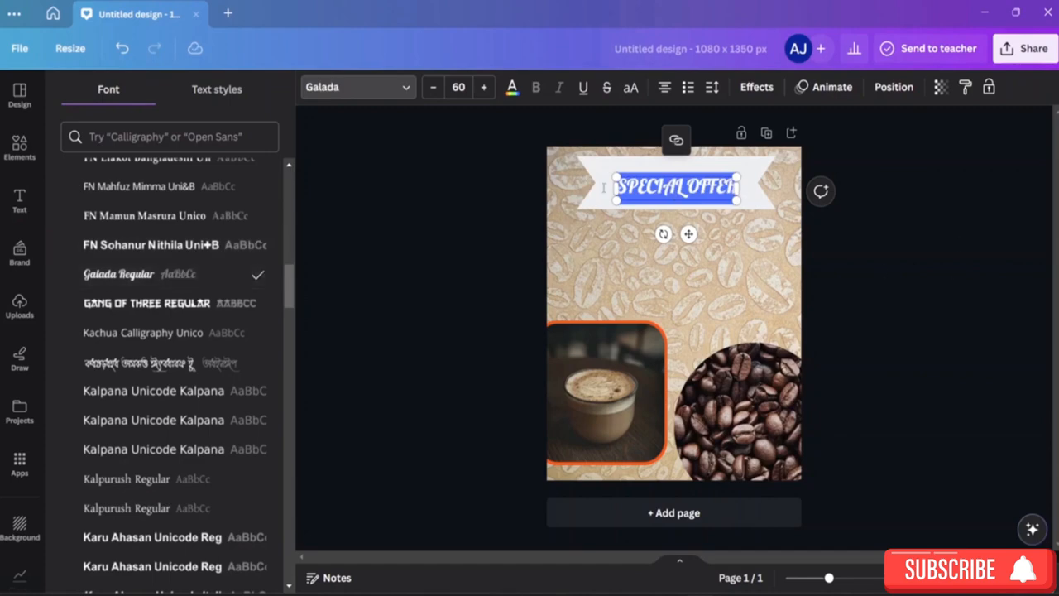
Colour the SPECIAL OFFER text with the medium reddish brown from the coffee-beans photo colours and deselect it
left_click(513, 88)
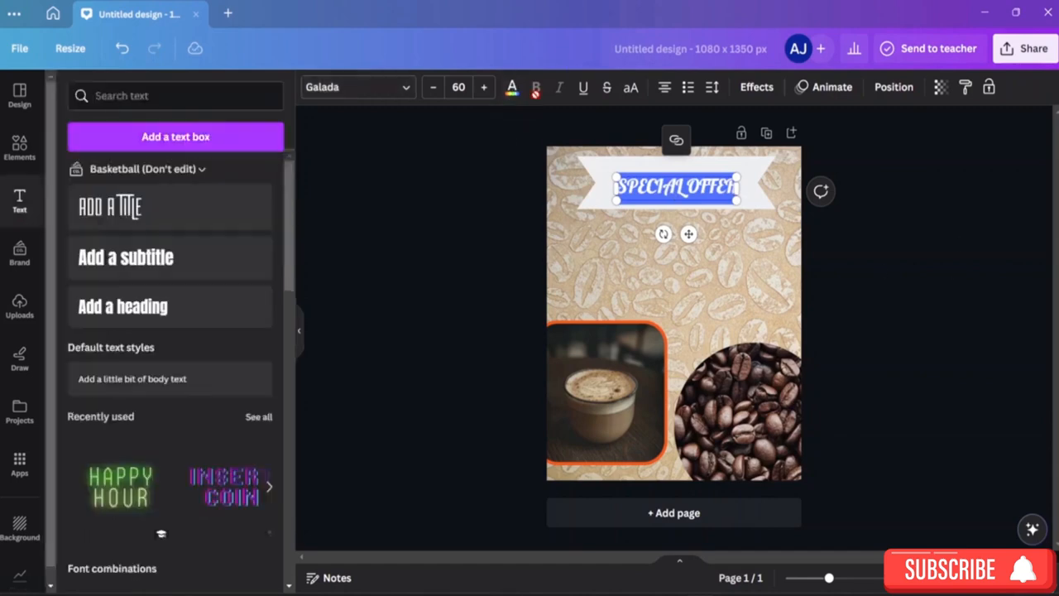
left_click(511, 87)
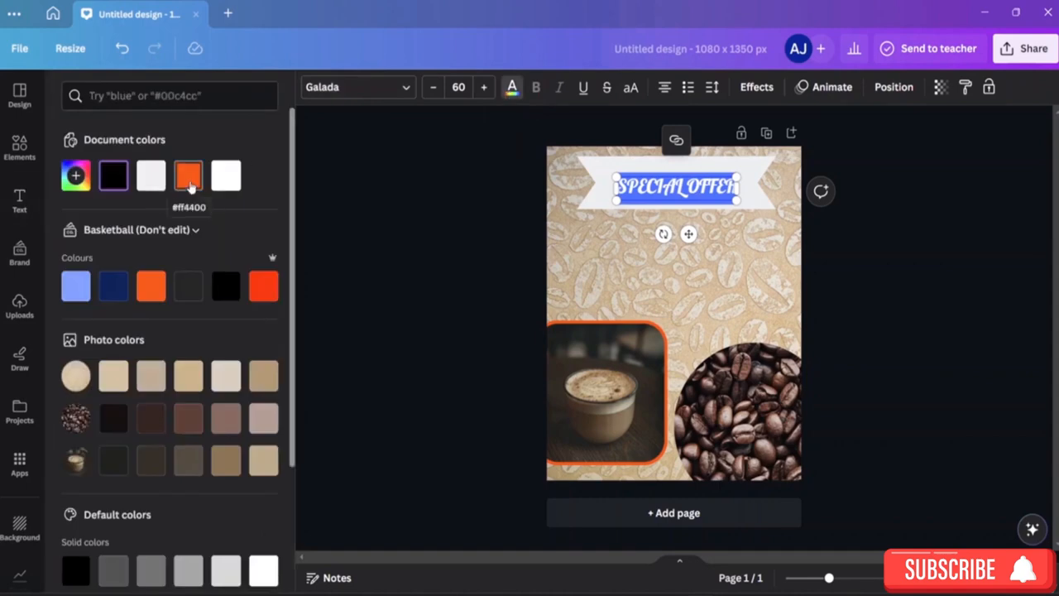
left_click(195, 428)
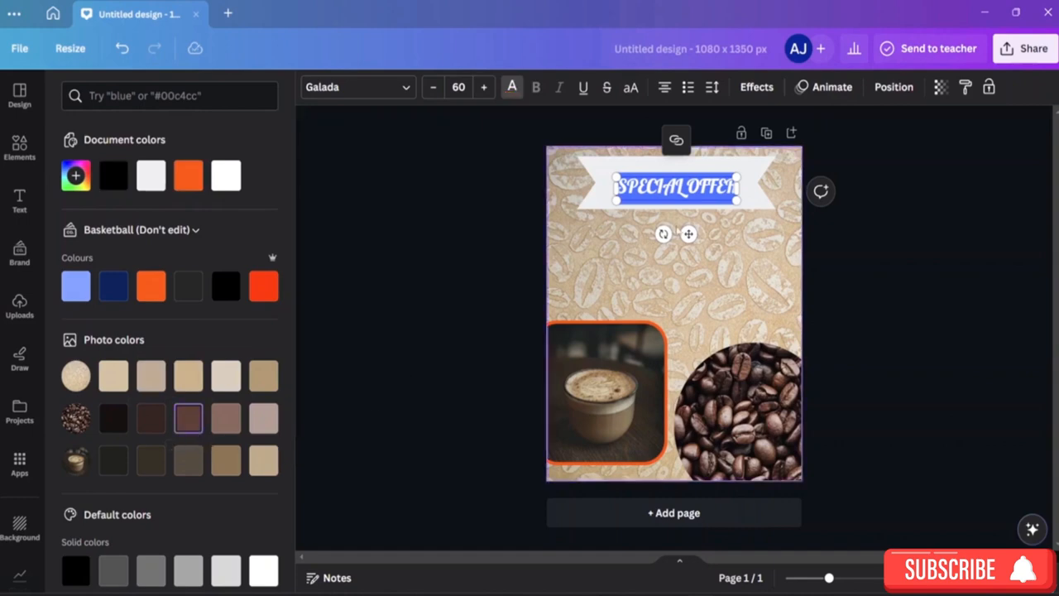
left_click(756, 239)
left_click(982, 233)
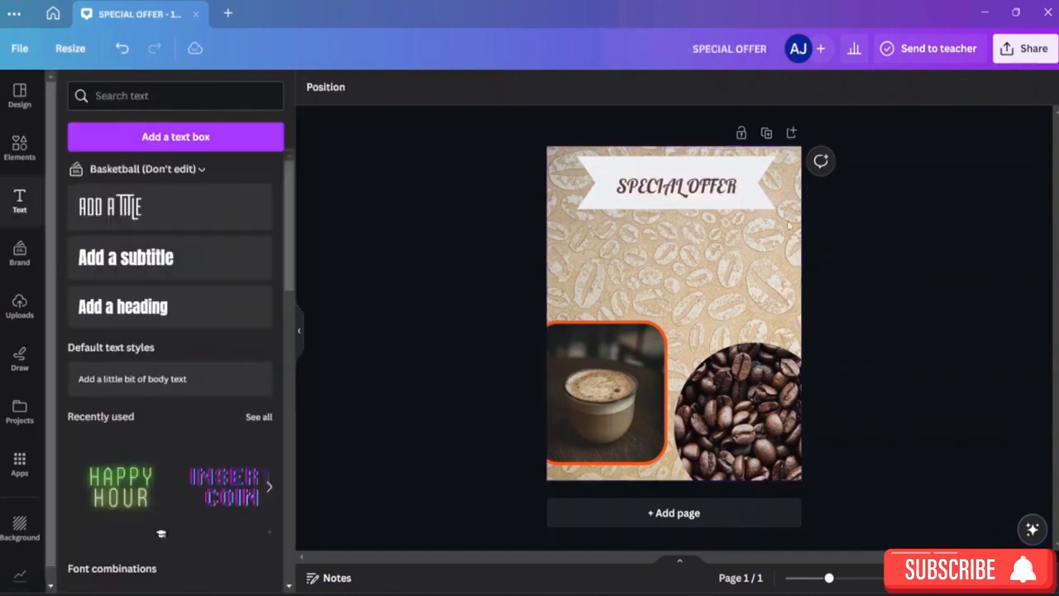
Shrink the white ribbon slightly and reposition it so the SPECIAL OFFER text sits centred on it near the top of the post
left_click_drag(690, 189, 683, 186)
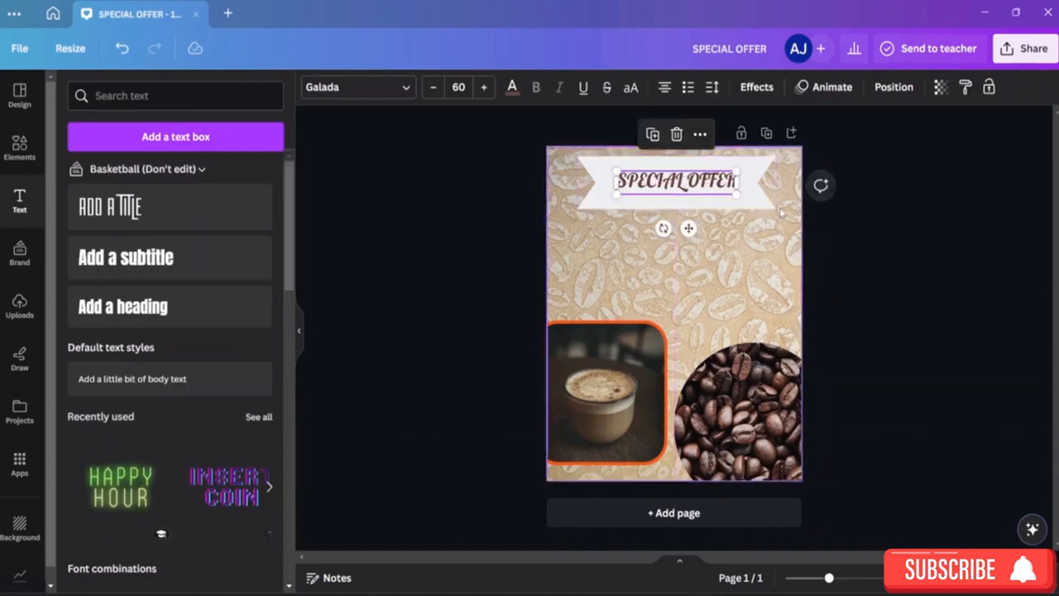
left_click(763, 192)
left_click_drag(776, 209, 753, 202)
mouse_move(675, 162)
left_mouse_down()
mouse_move(692, 159)
mouse_move(683, 156)
mouse_move(684, 180)
mouse_move(680, 171)
left_mouse_up()
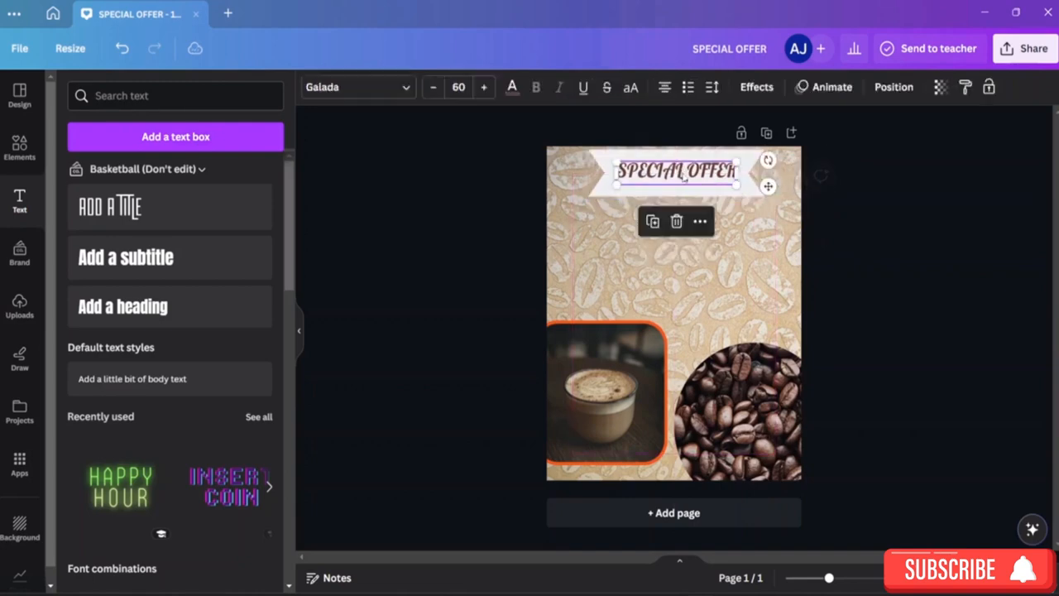
left_click(733, 192)
left_click_drag(744, 169, 735, 181)
left_click(731, 182)
left_click(728, 212)
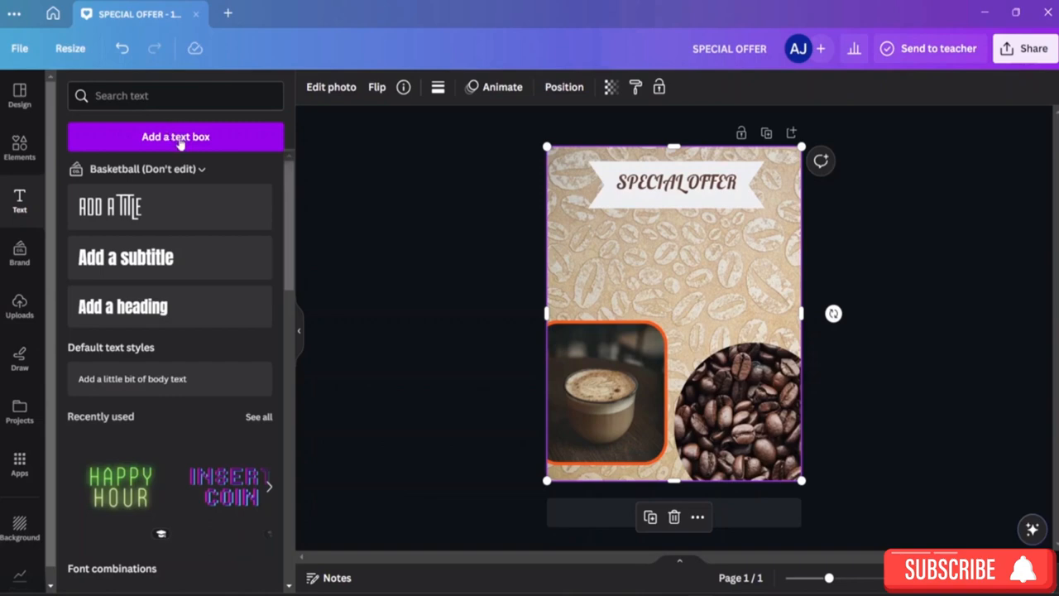
Shrink the coffee-cup photo frame and the circular coffee-beans frame, and move the cup frame closer to the post's lower edge
mouse_move(612, 354)
left_mouse_down()
mouse_move(619, 331)
mouse_move(620, 351)
left_mouse_up()
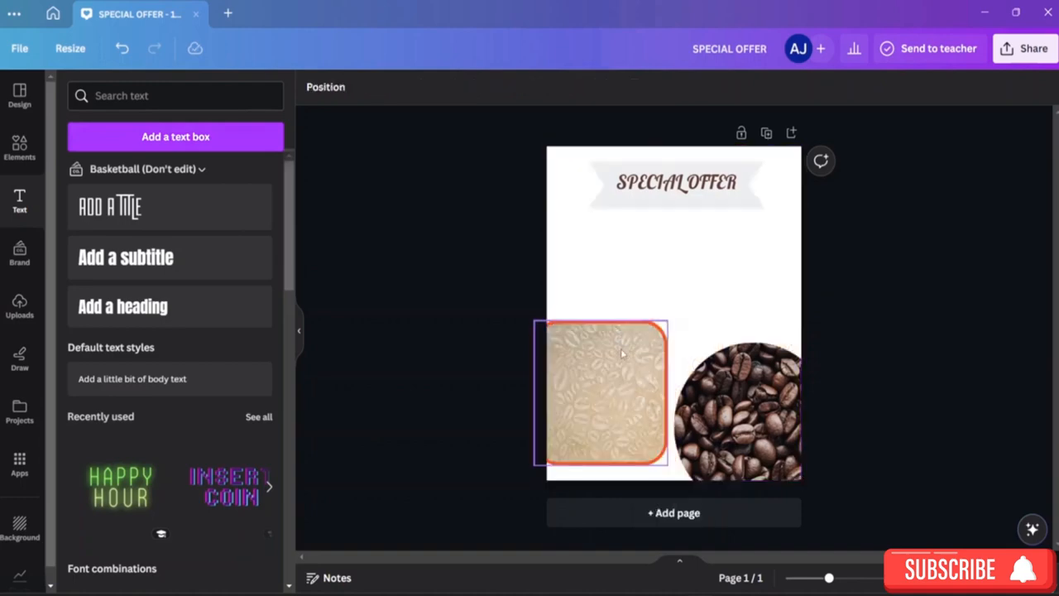
key("ctrl+z")
left_click(650, 355)
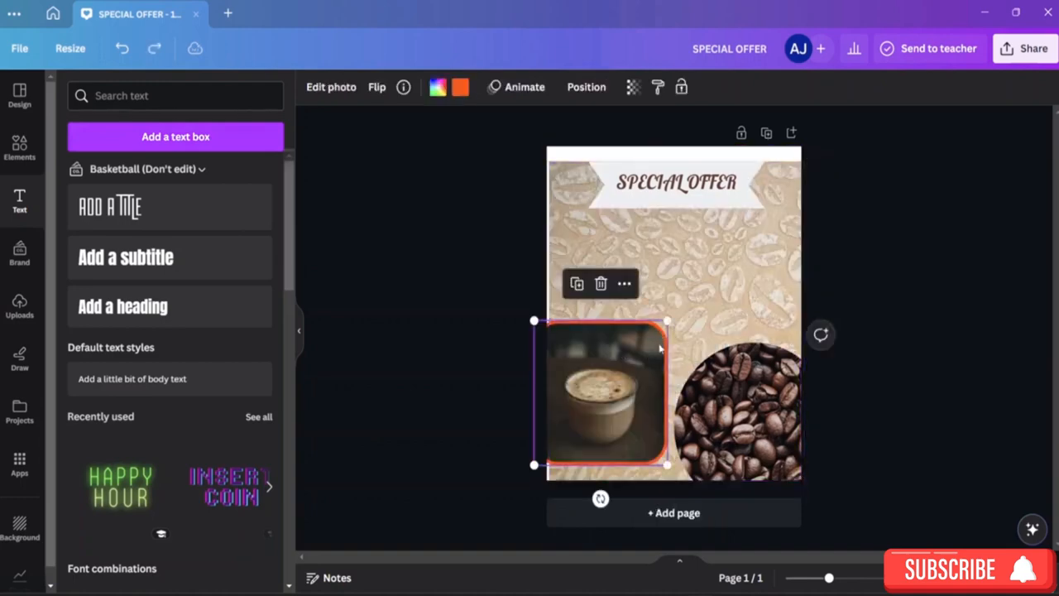
left_click_drag(668, 318, 646, 343)
left_click(703, 366)
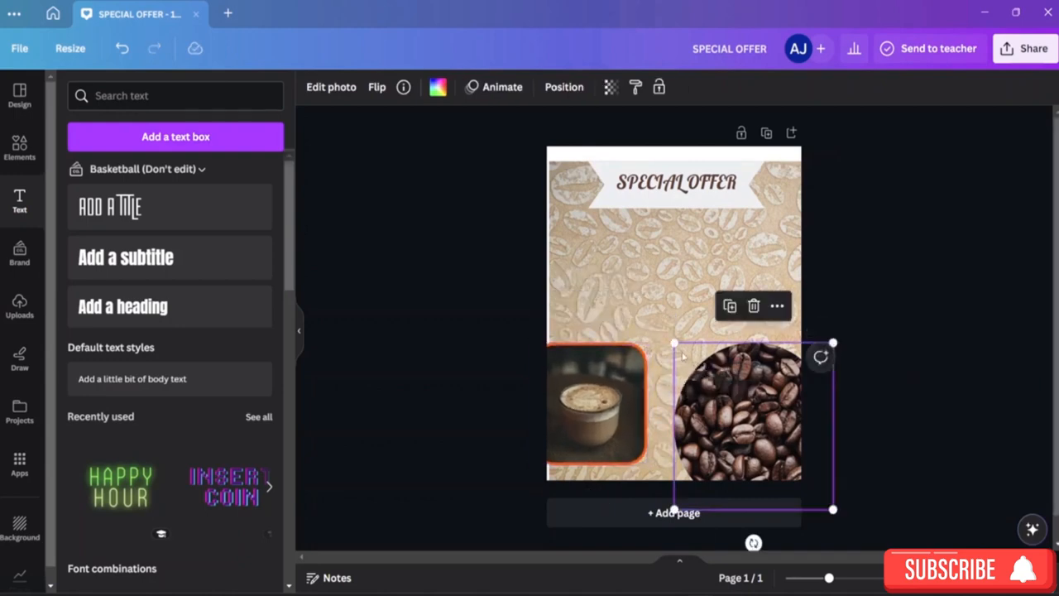
left_click_drag(673, 343, 692, 361)
mouse_move(625, 400)
left_mouse_down()
mouse_move(638, 404)
mouse_move(624, 383)
mouse_move(627, 402)
mouse_move(620, 396)
left_mouse_up()
Realign the coffee-bean background photo so it covers the whole page, and deselect it
left_click(699, 342)
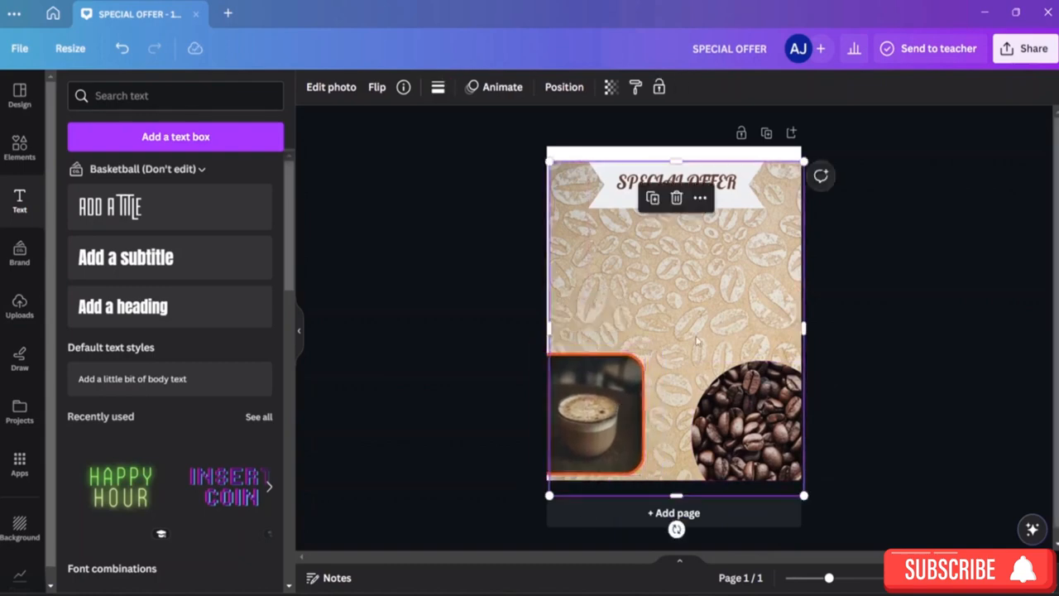
left_click(786, 273)
left_click(777, 258)
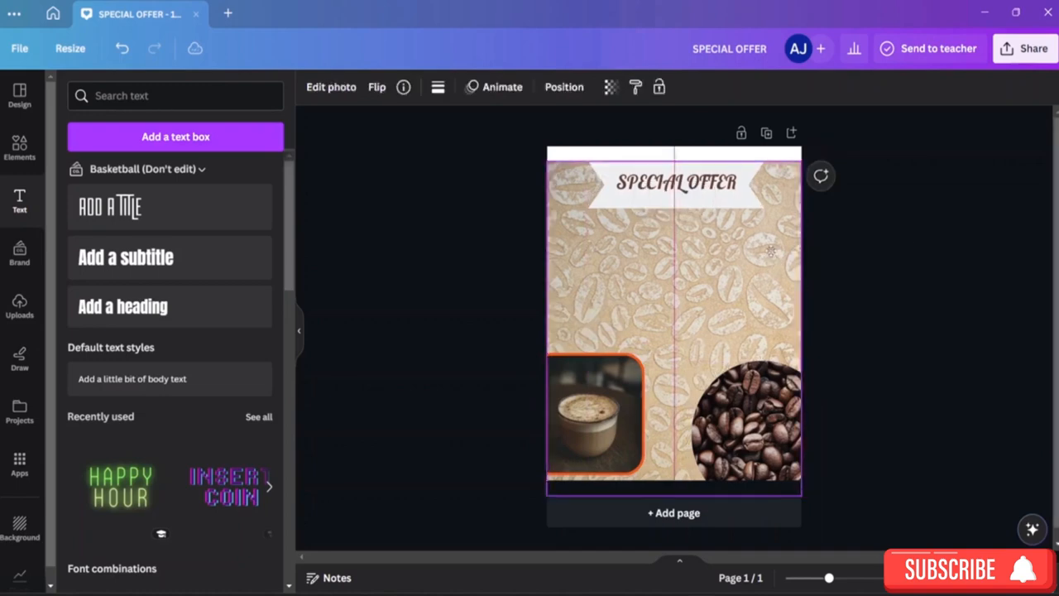
left_click(831, 295)
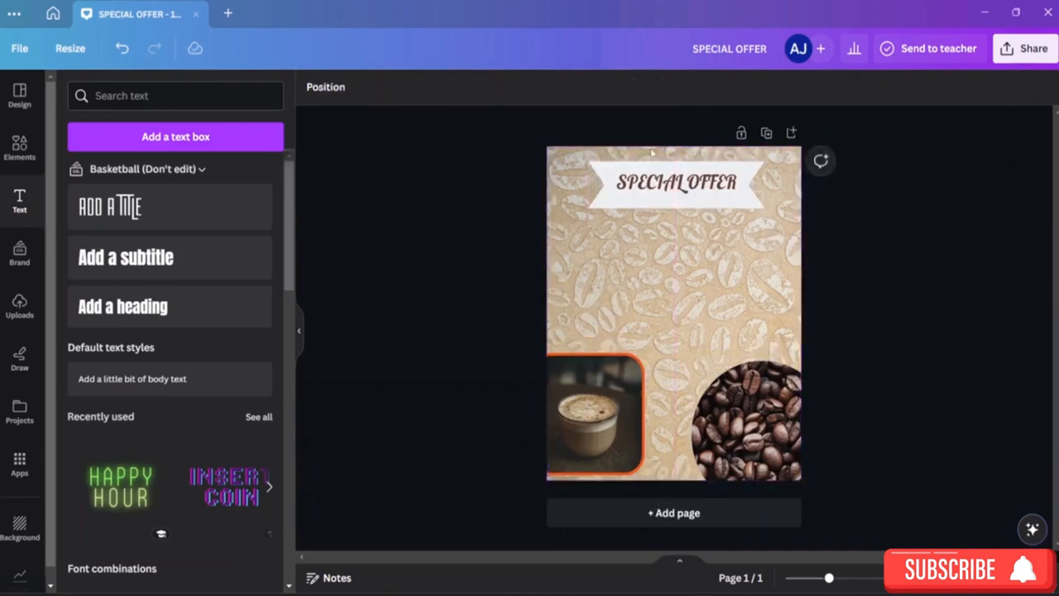
Add a text box to the post and replace its placeholder text with "CAFE MOCHA"
left_click(178, 139)
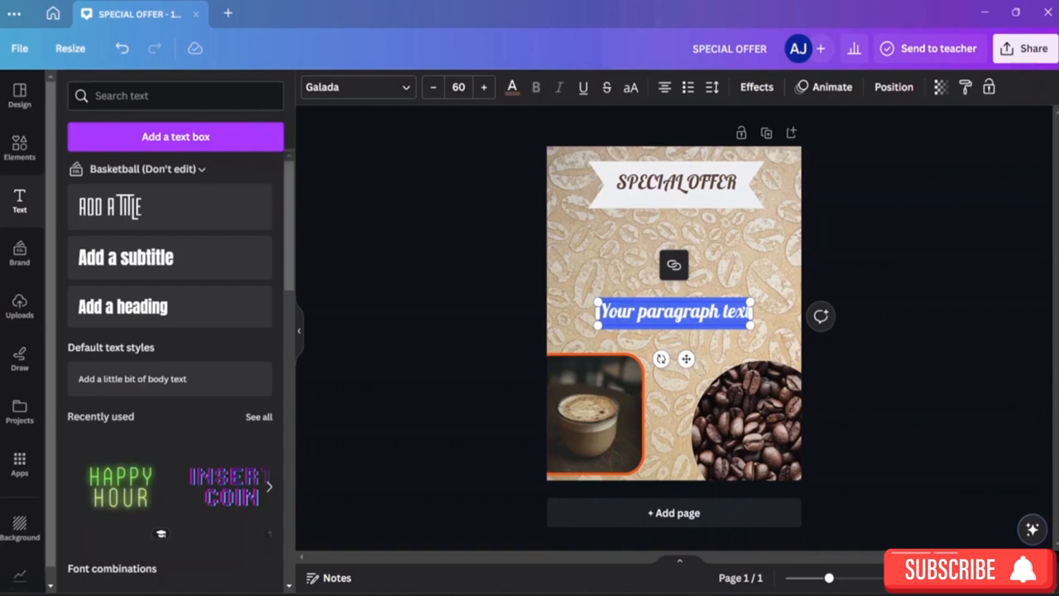
key("BackSpace")
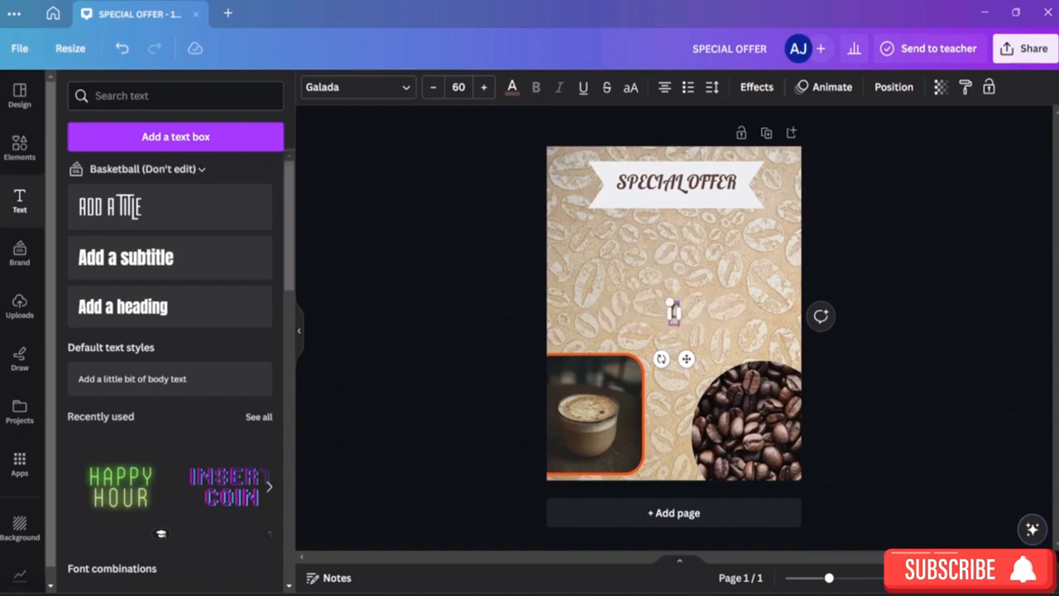
type("COFFEE")
key("BackSpace")
key("BackSpace")
key("BackSpace")
key("BackSpace")
key("BackSpace")
key("BackSpace")
key("BackSpace")
type("CAFE MOC")
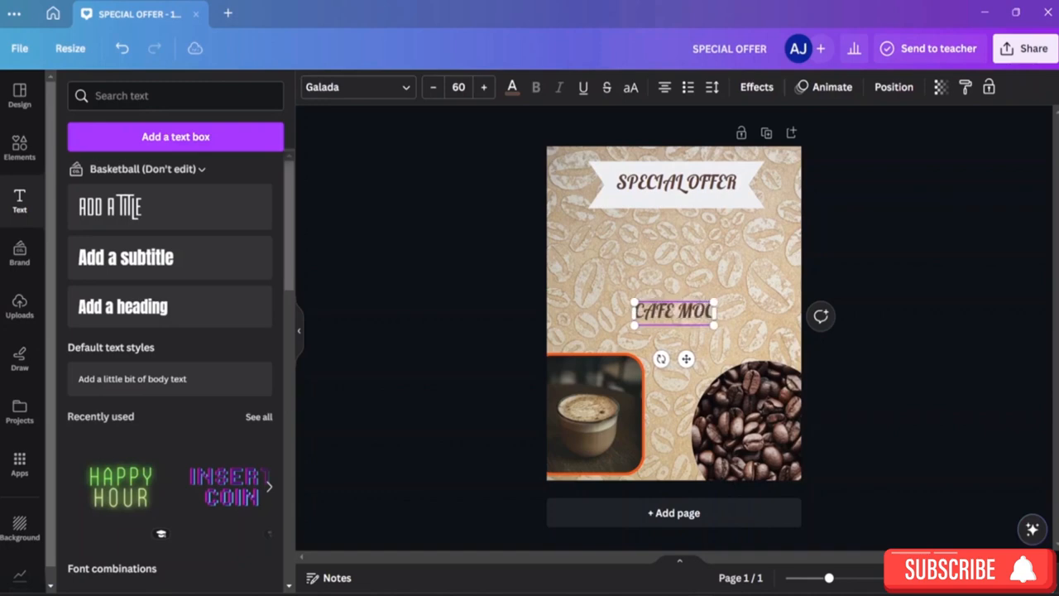
type("HA")
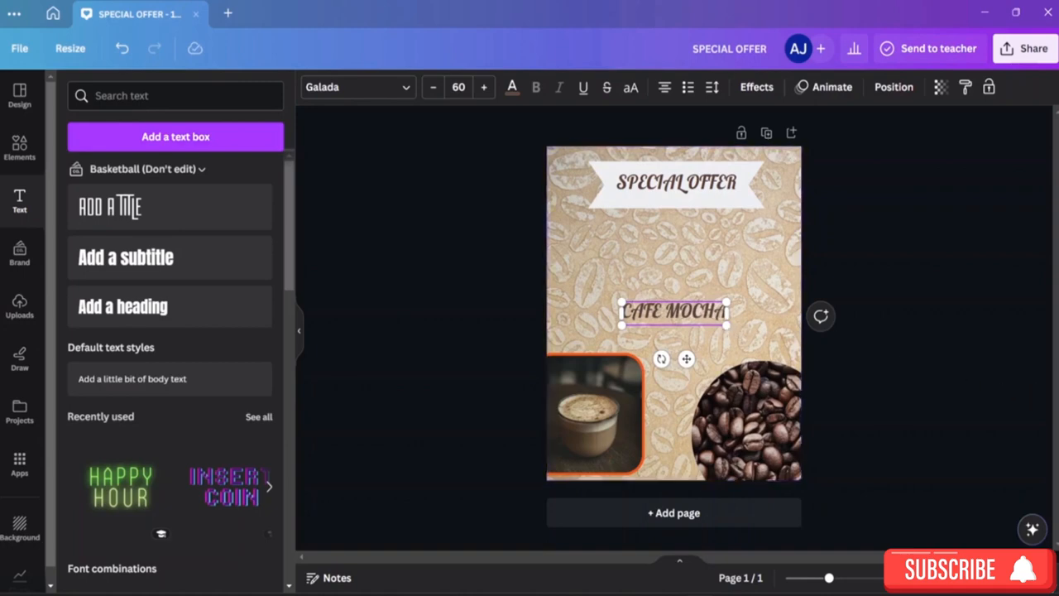
Select all of the CAFE MOCHA text and increase its font size to 82
key("ctrl+shift+Left")
key("ctrl+shift+Left")
key("ctrl+shift+Right")
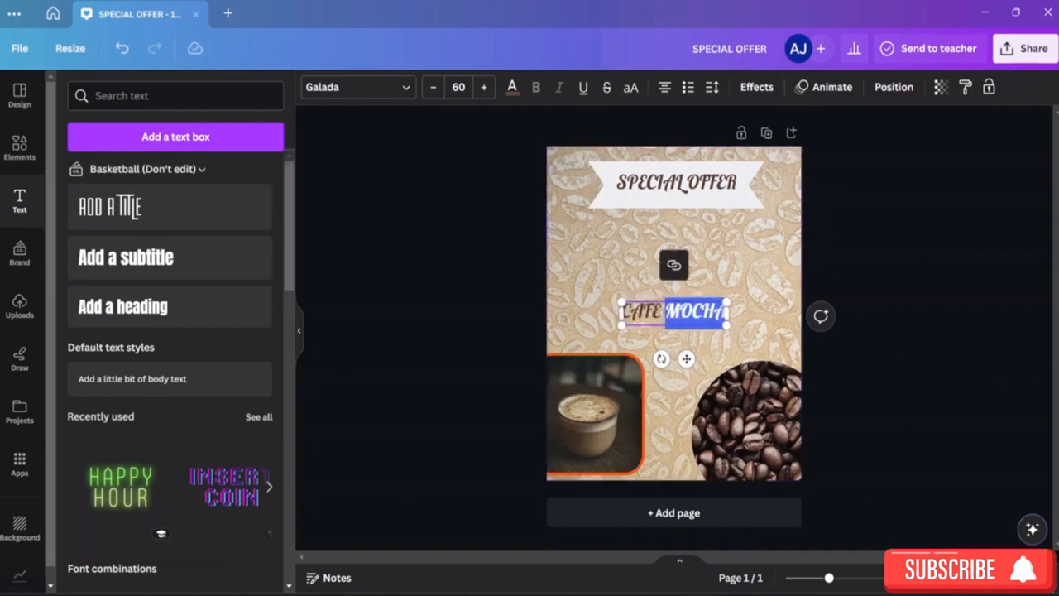
left_click(618, 314)
key("ctrl+shift+Left")
key("ctrl+shift+Left")
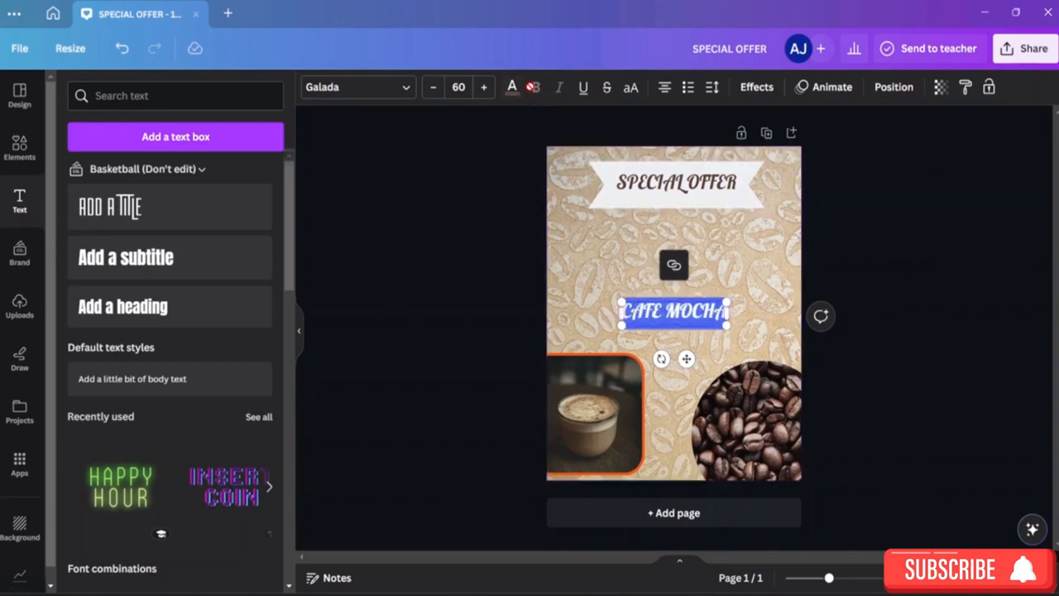
left_click(484, 87)
left_click(484, 87)
left_click(484, 87)
left_click(484, 87)
left_click(484, 86)
left_click(484, 87)
left_click(484, 87)
left_click(484, 87)
left_click(484, 87)
left_click(484, 87)
left_click(484, 87)
left_click(484, 87)
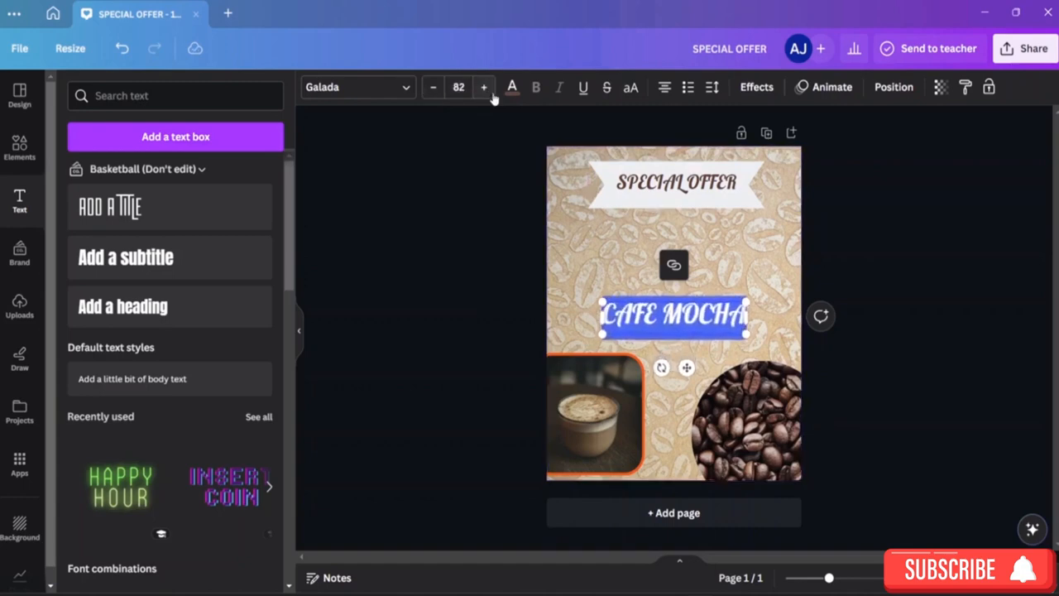
Apply the Gang of Three Regular font to the CAFE MOCHA text and move the text up beneath the ribbon
left_click(401, 89)
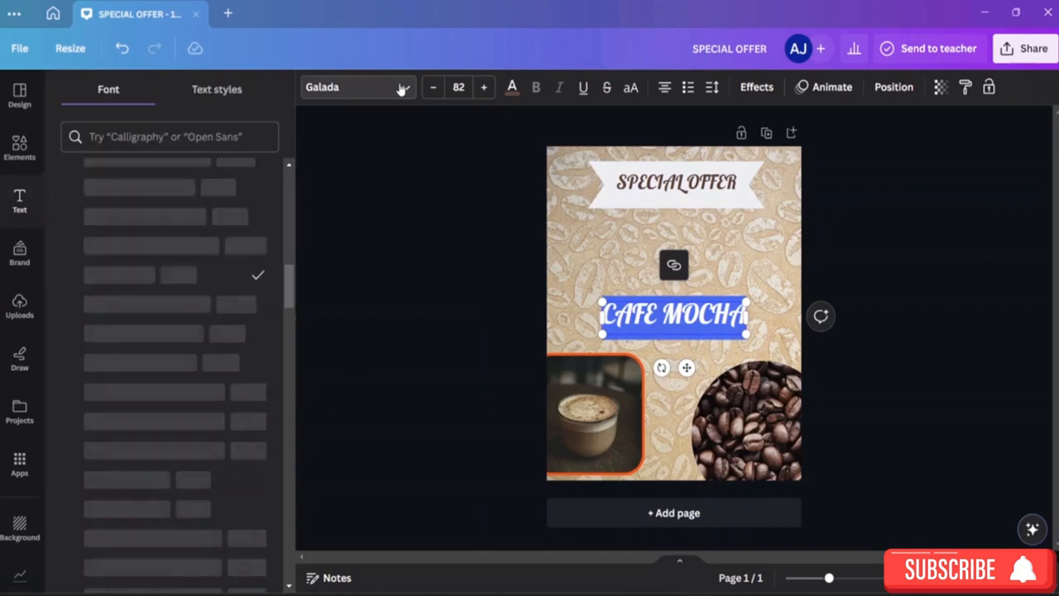
left_click(159, 303)
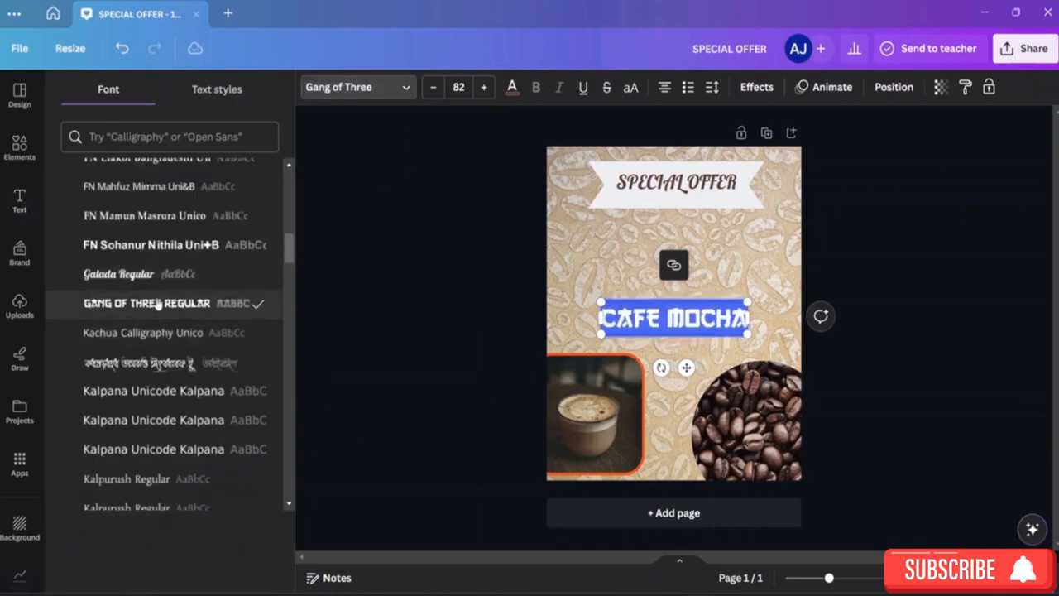
scroll(174, 357, "down", 5)
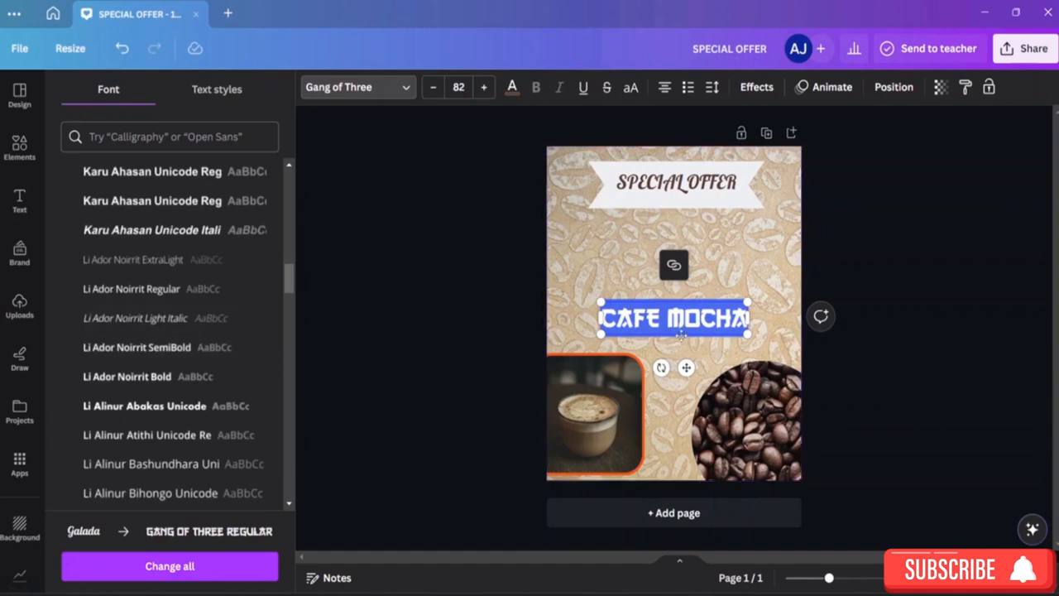
key("Escape")
left_click(695, 338)
left_click(692, 322)
left_click_drag(691, 324, 693, 259)
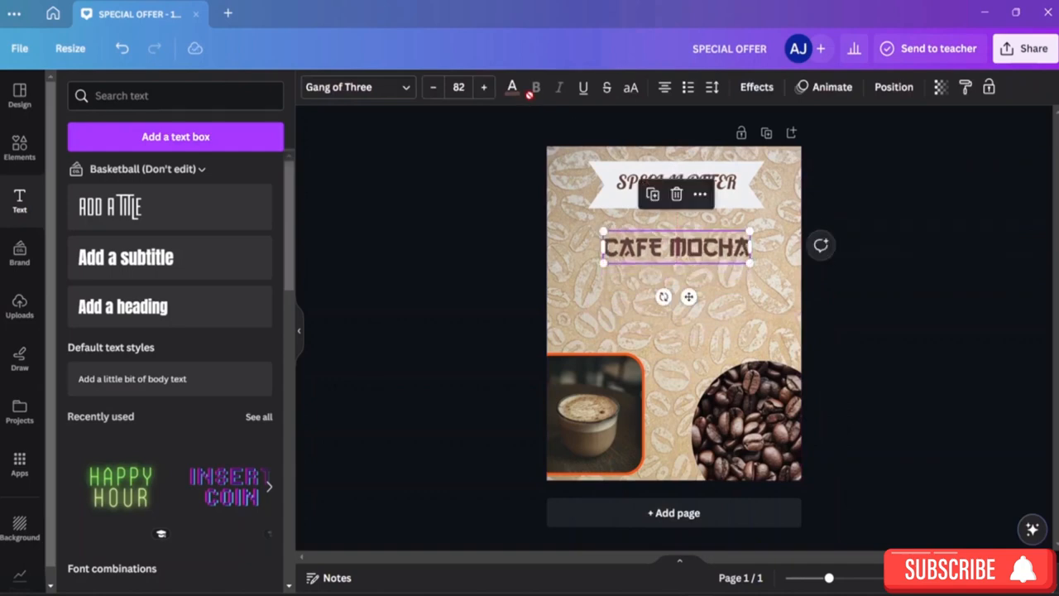
Enlarge the CAFE MOCHA heading to font size 123
left_click(484, 86)
left_click(484, 87)
left_click(484, 87)
left_click(484, 87)
left_click(484, 87)
left_click_drag(484, 87, 484, 87)
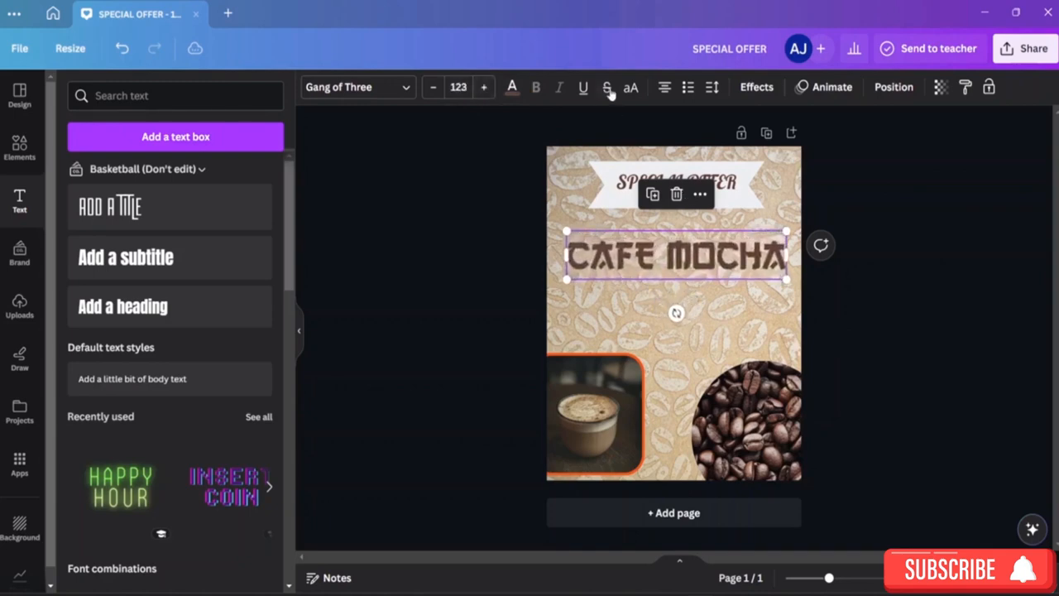
Try several photo colours on the CAFE MOCHA text, settling on the medium greyish brown from the coffee-cup photo, and deselect it
left_click(512, 87)
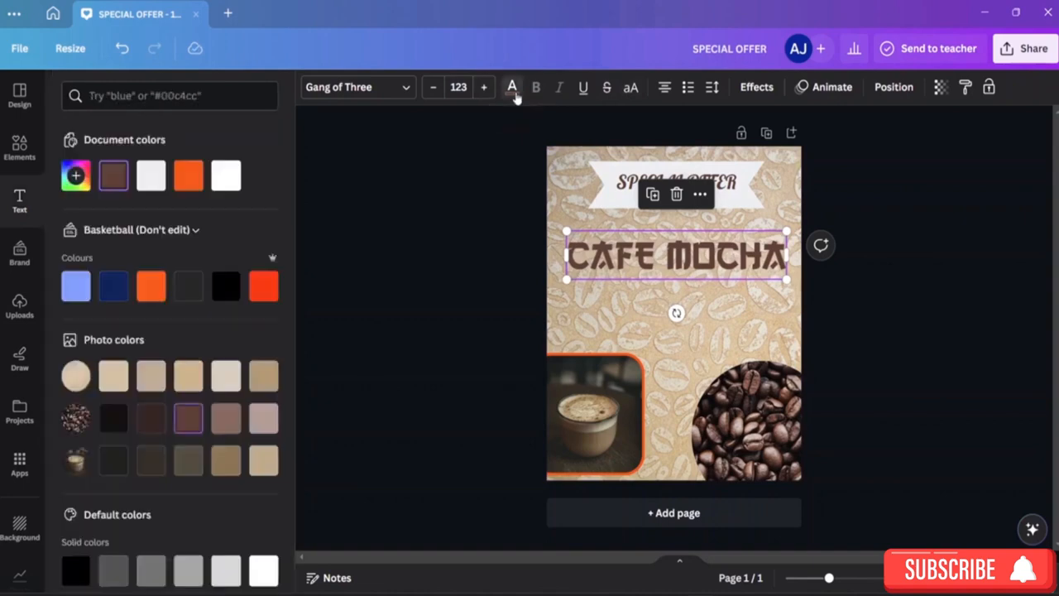
left_click(188, 418)
left_click(226, 418)
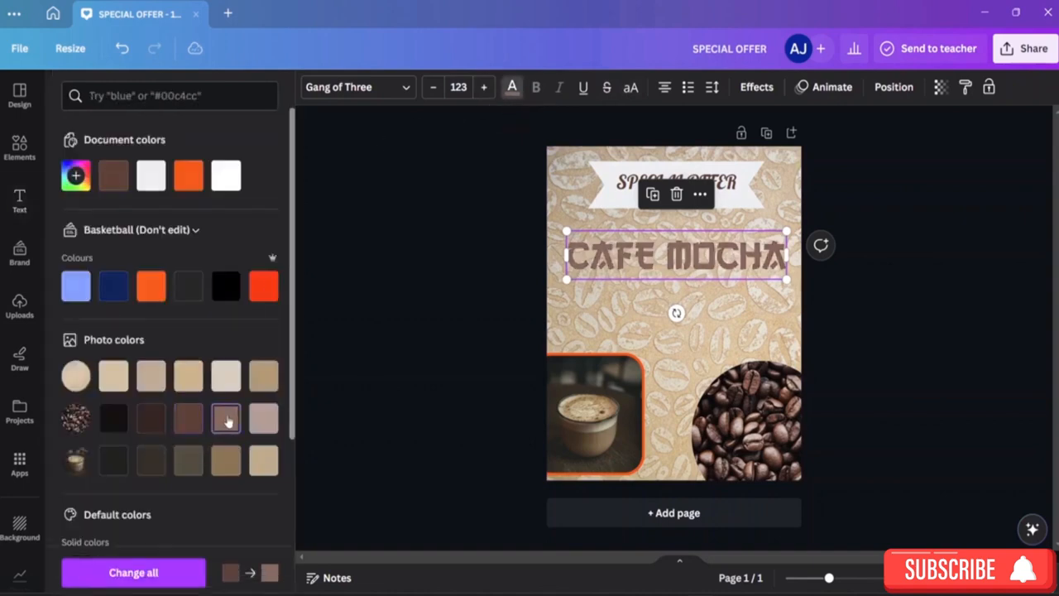
left_click(263, 418)
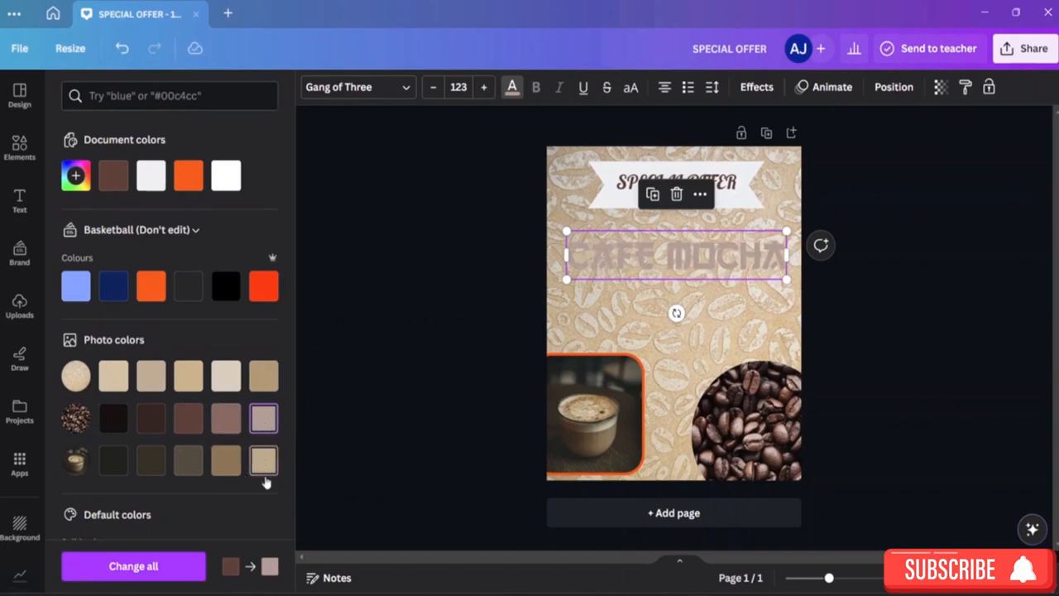
left_click(226, 460)
left_click(188, 460)
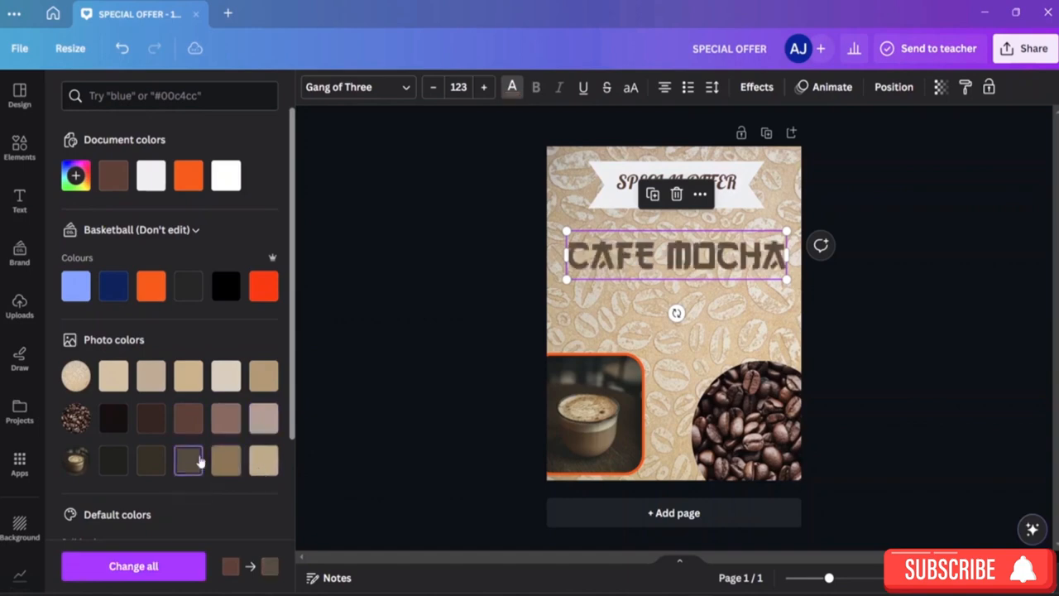
left_click(899, 306)
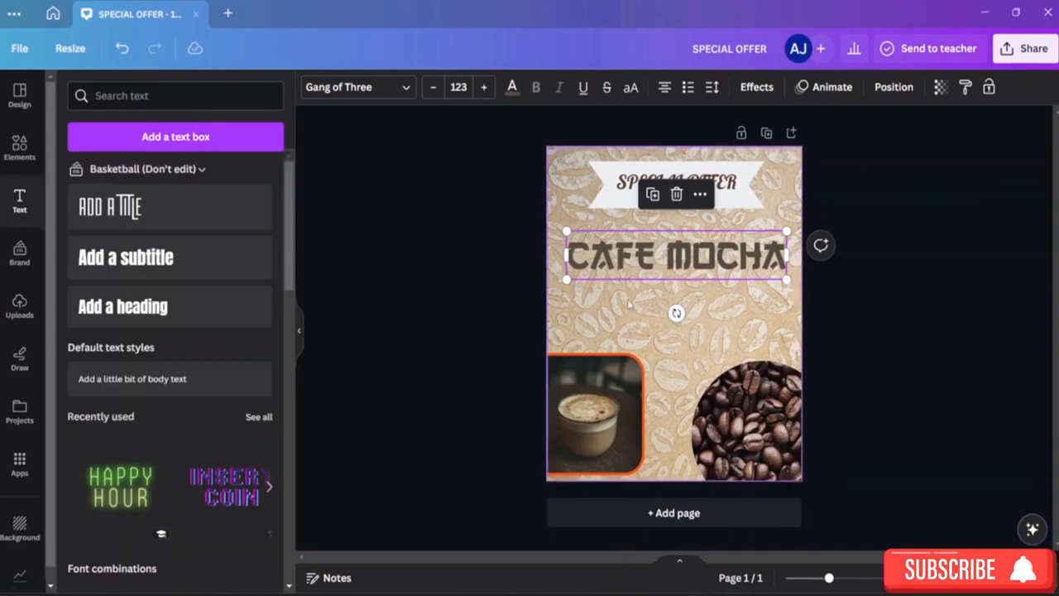
left_click(976, 269)
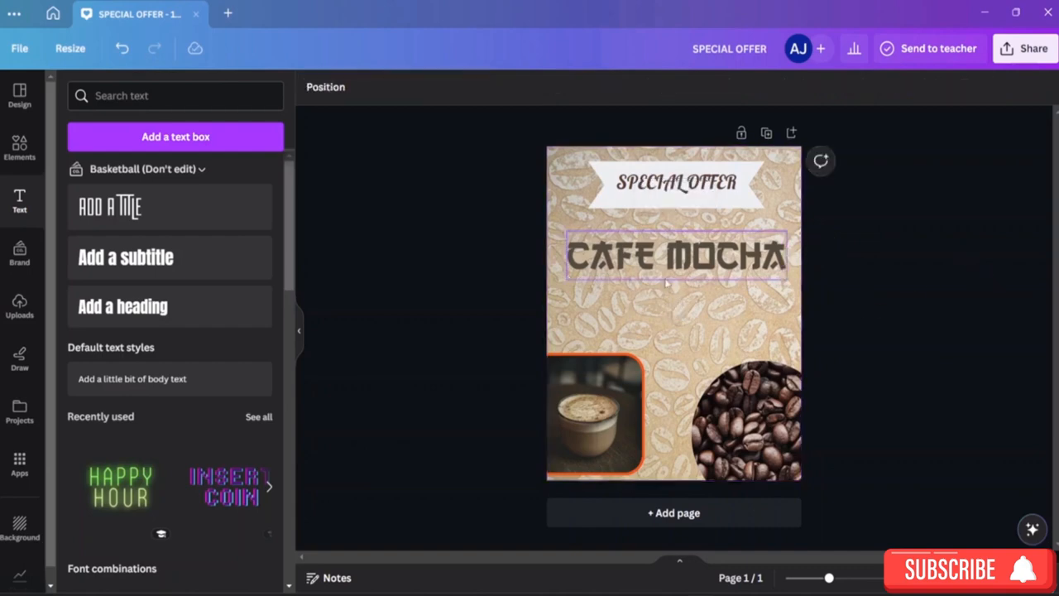
Add a text box reading "BUY 1 GET 1 FREE" and place it directly beneath the CAFE MOCHA heading
left_click(205, 137)
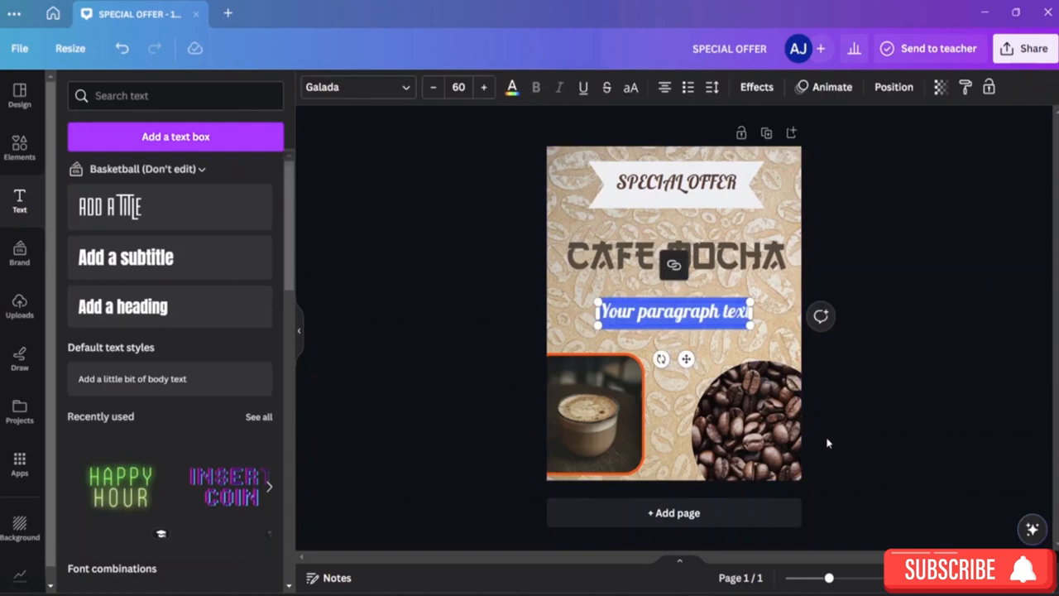
type("BJY")
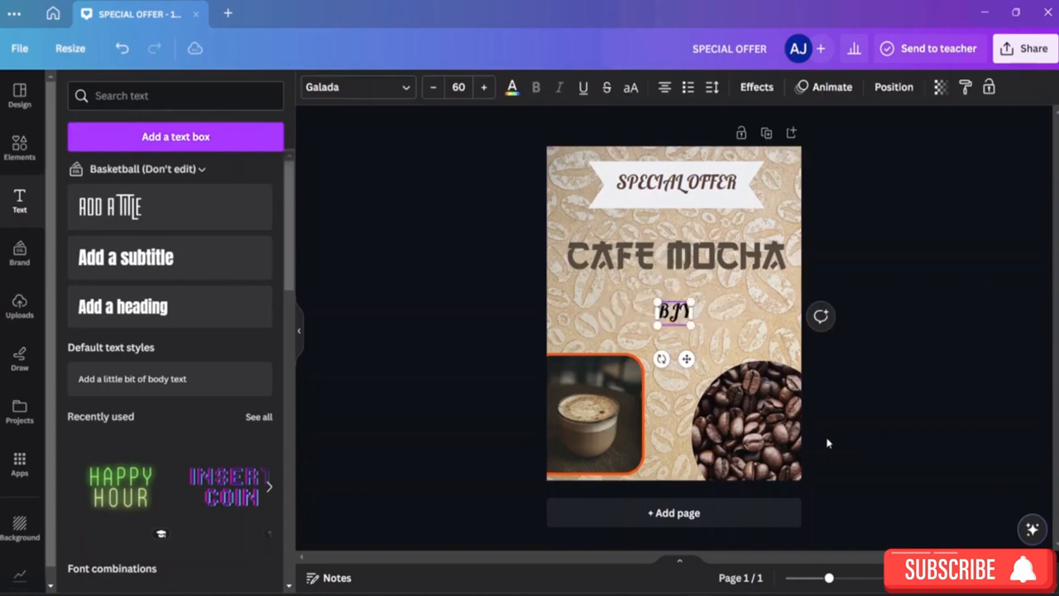
key("BackSpace")
key("BackSpace")
type("UY")
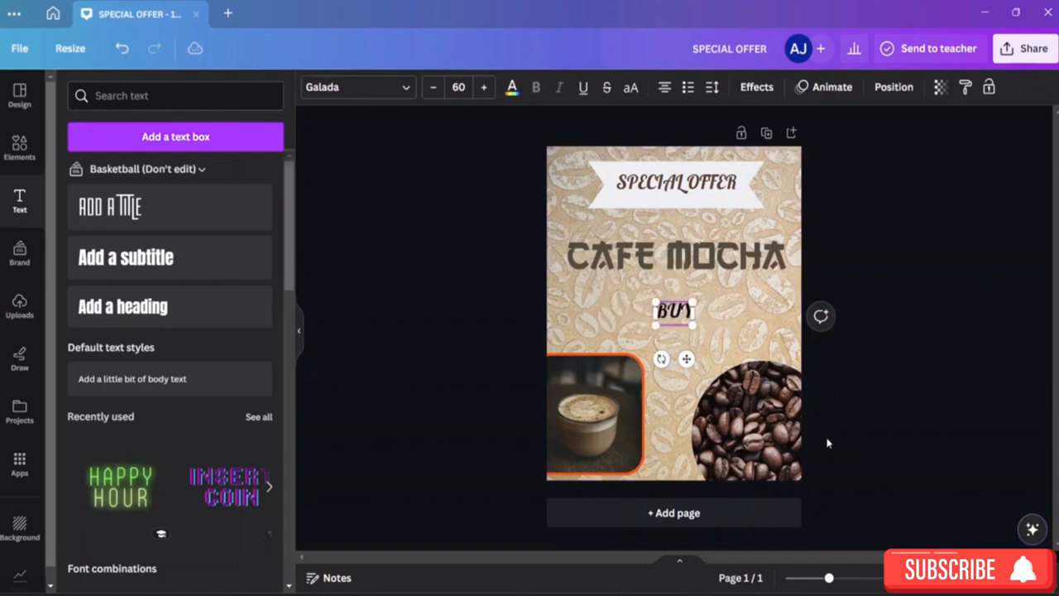
type(" 1")
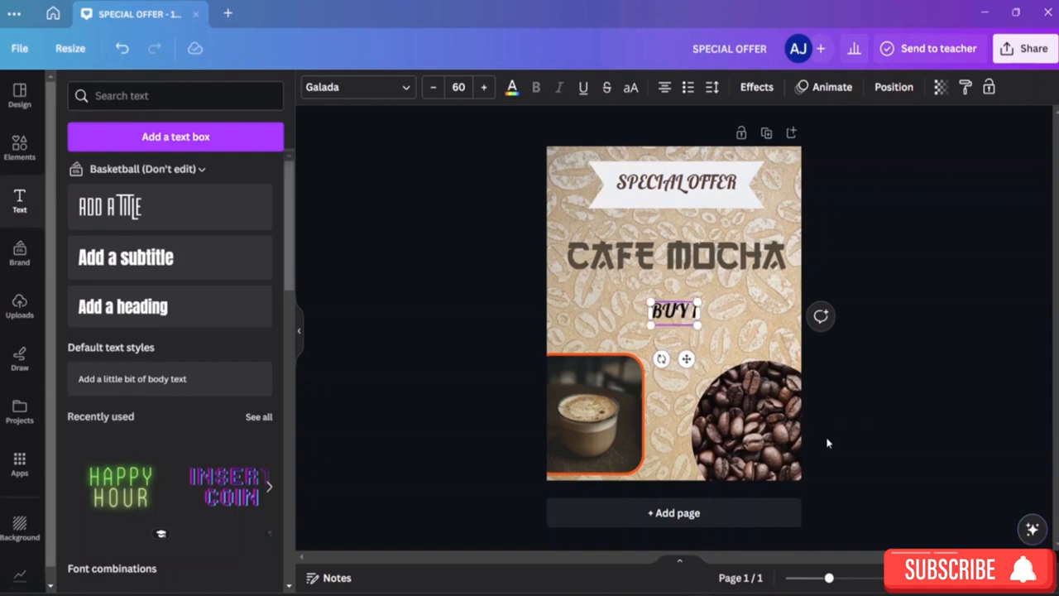
type(" GET")
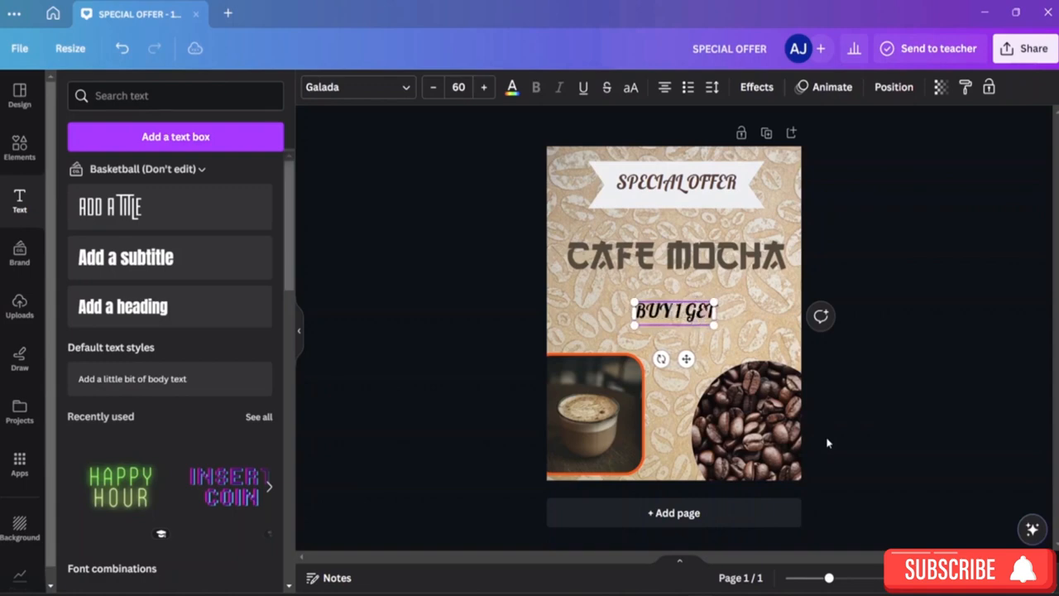
type(" 1 FREE")
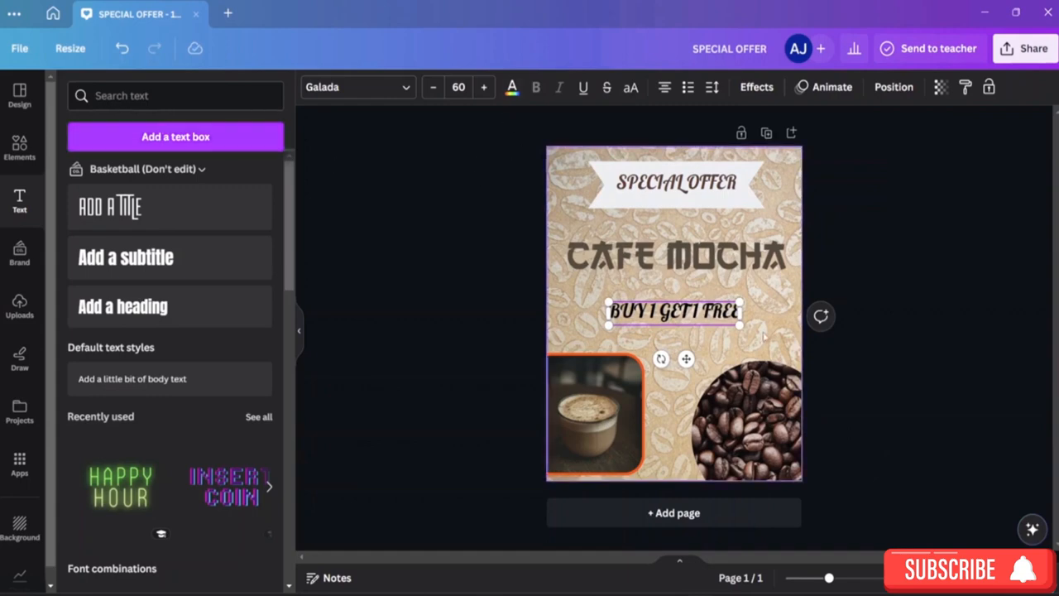
left_click_drag(707, 326, 694, 304)
left_click(888, 344)
left_click(707, 332)
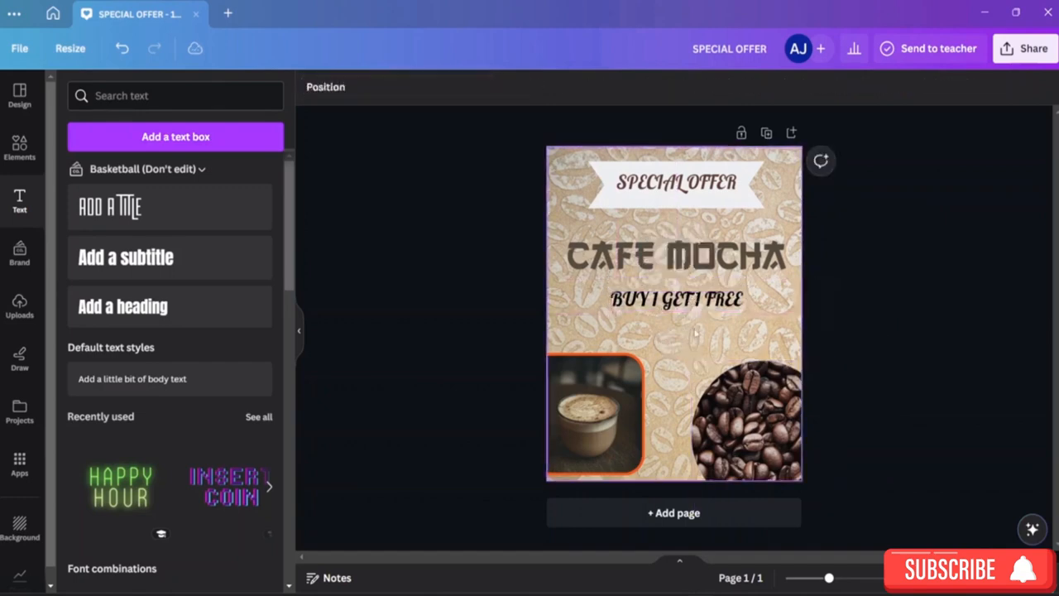
Add another text box to the poster and place it just below the BUY 1 GET 1 FREE line
left_click(232, 146)
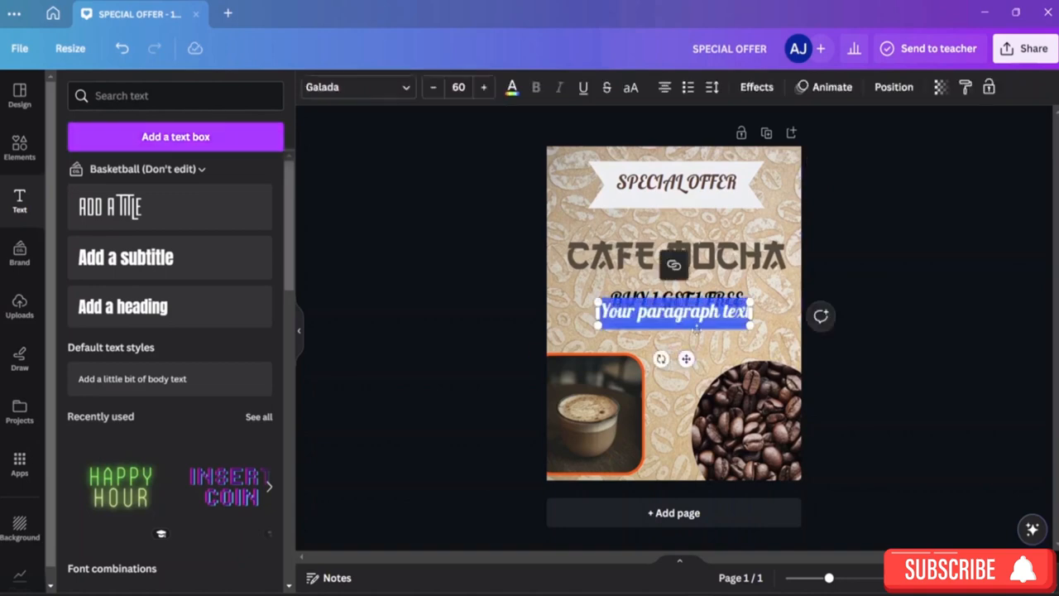
double_click(702, 324)
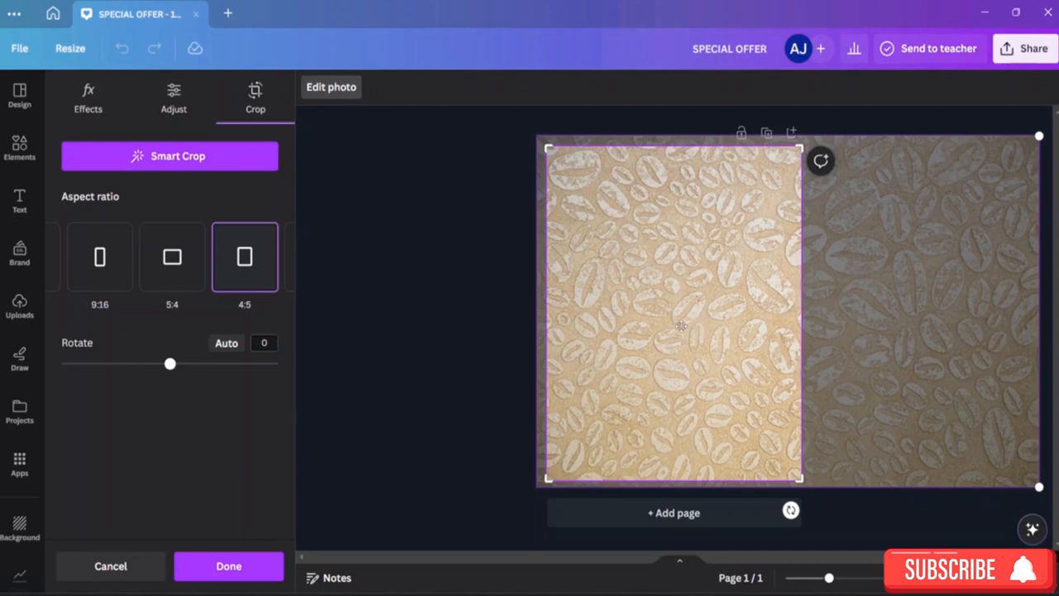
left_click(170, 111)
left_click_drag(650, 319, 649, 321)
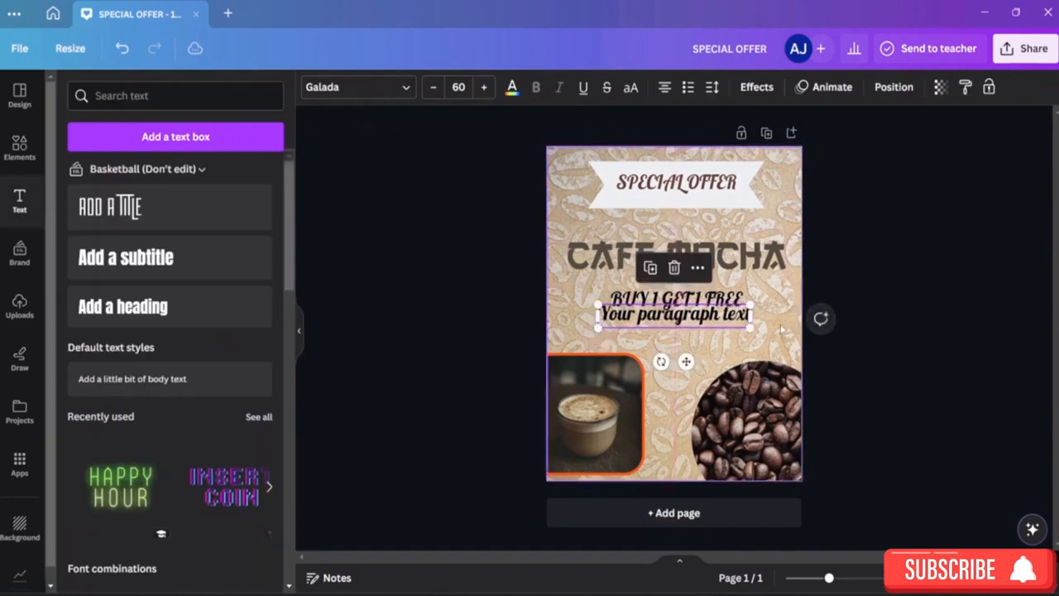
Replace the new text box's placeholder with "(OFFER IS ONLY AVAILABLE ON THIS MONTH)"
double_click(742, 316)
left_click(748, 316)
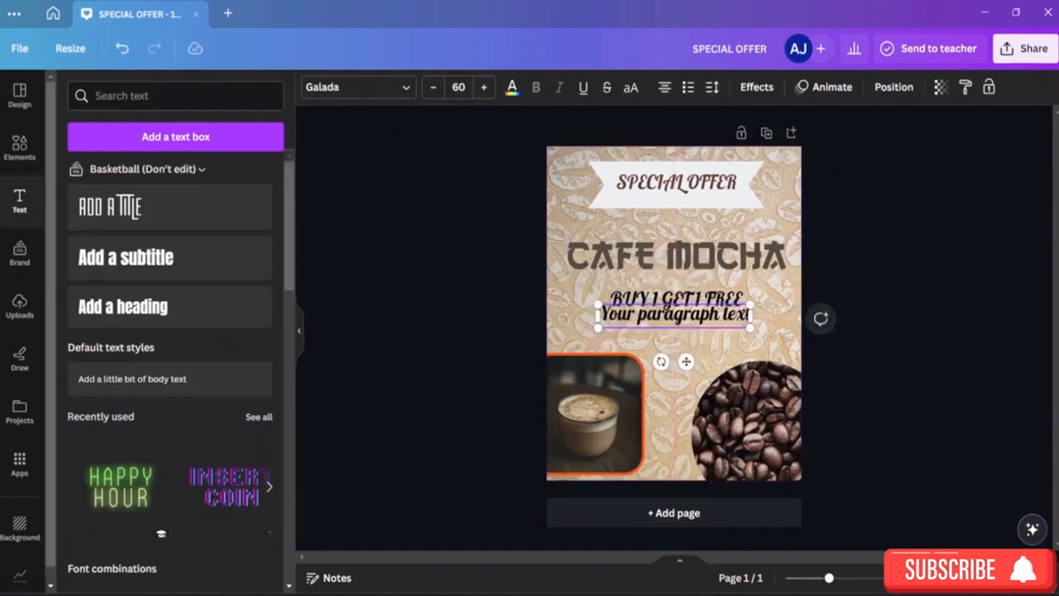
key("BackSpace")
key("BackSpace")
key("BackSpace")
key("BackSpace")
key("BackSpace")
key("BackSpace")
key("BackSpace")
key("BackSpace")
key("BackSpace")
key("BackSpace")
key("BackSpace")
key("BackSpace")
key("BackSpace")
key("BackSpace")
key("BackSpace")
key("BackSpace")
key("BackSpace")
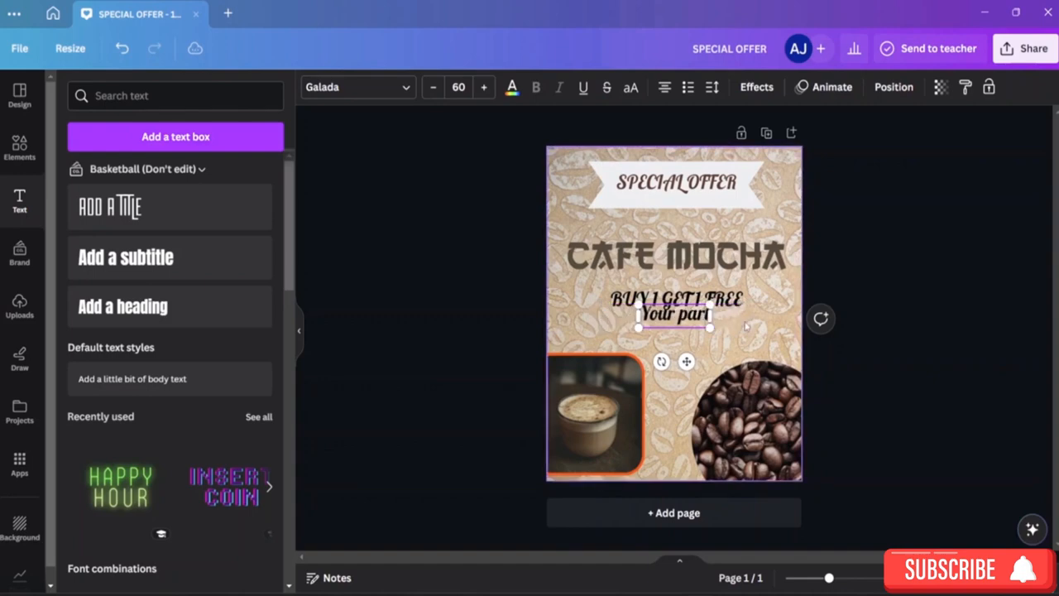
key("BackSpace")
key("BackSpace")
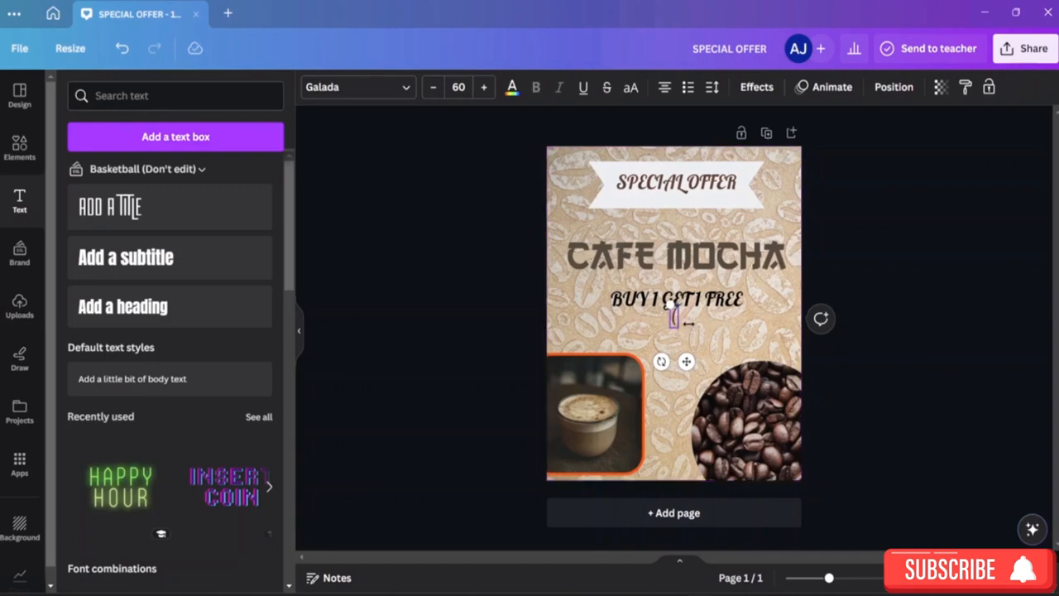
type("@")
key("BackSpace")
type("OFFER")
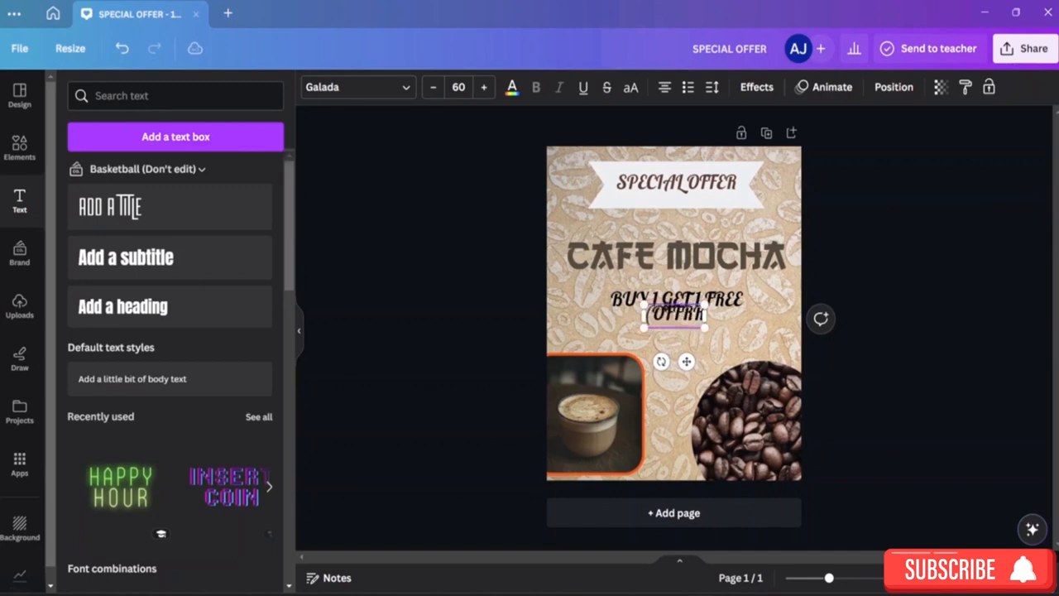
key("BackSpace")
key("BackSpace")
type("ER")
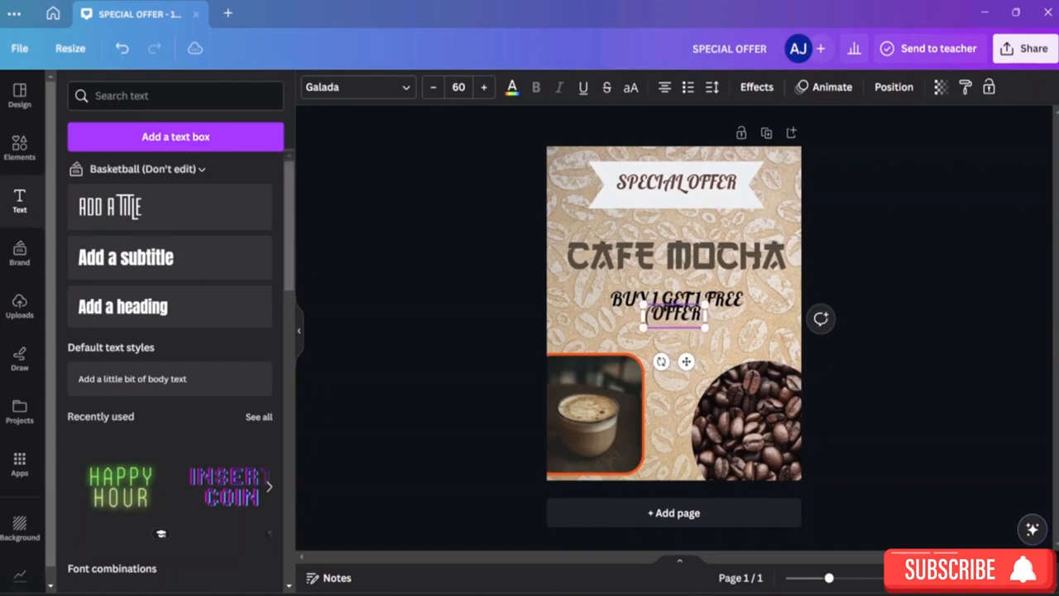
type(" IS ONL")
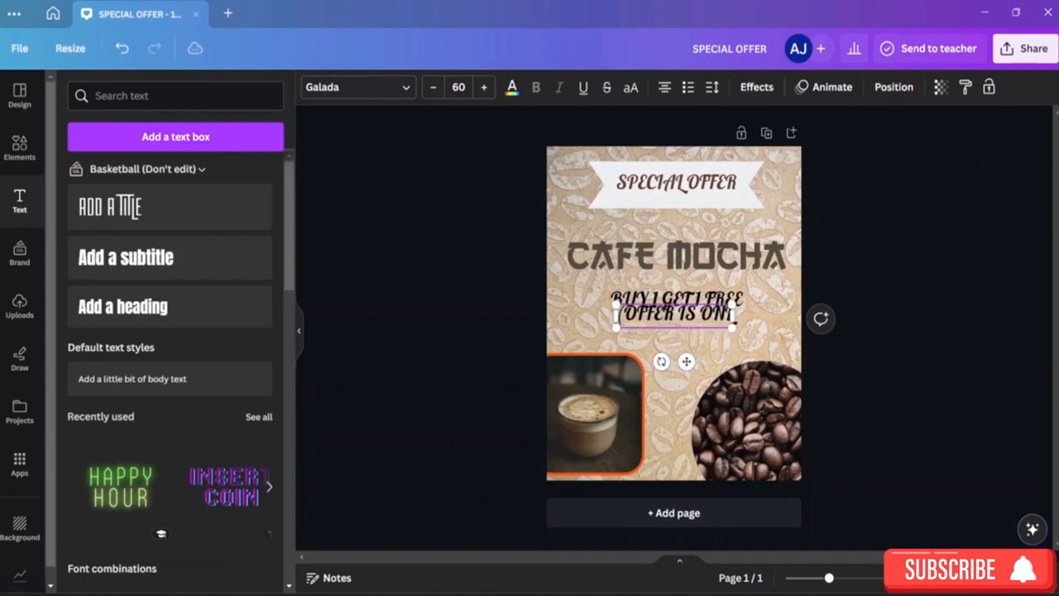
type("Y AB")
type("AILA")
type("BLE ON T")
type("HIS MONTH")
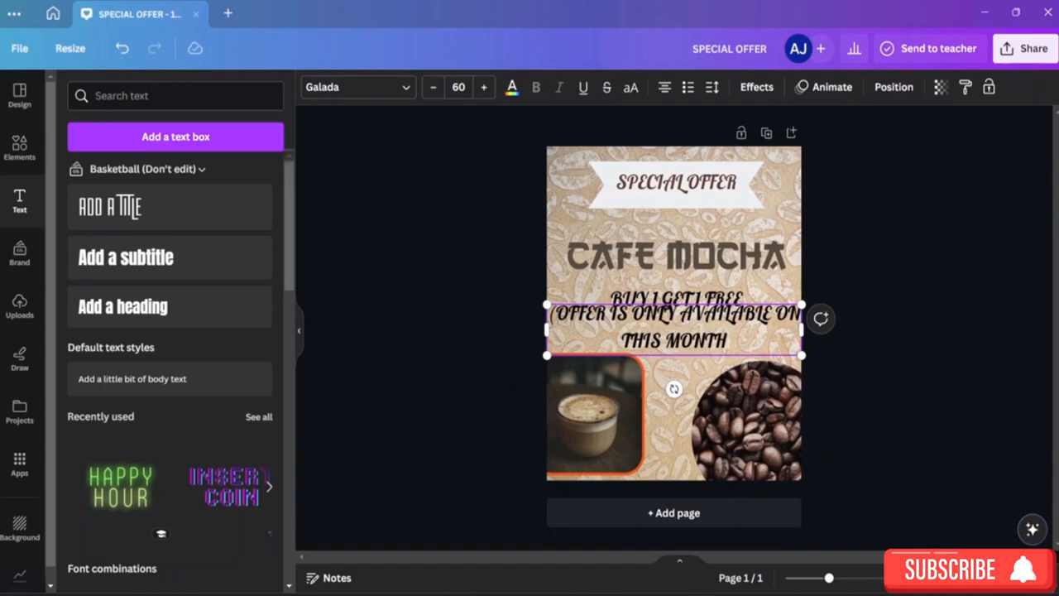
type(")")
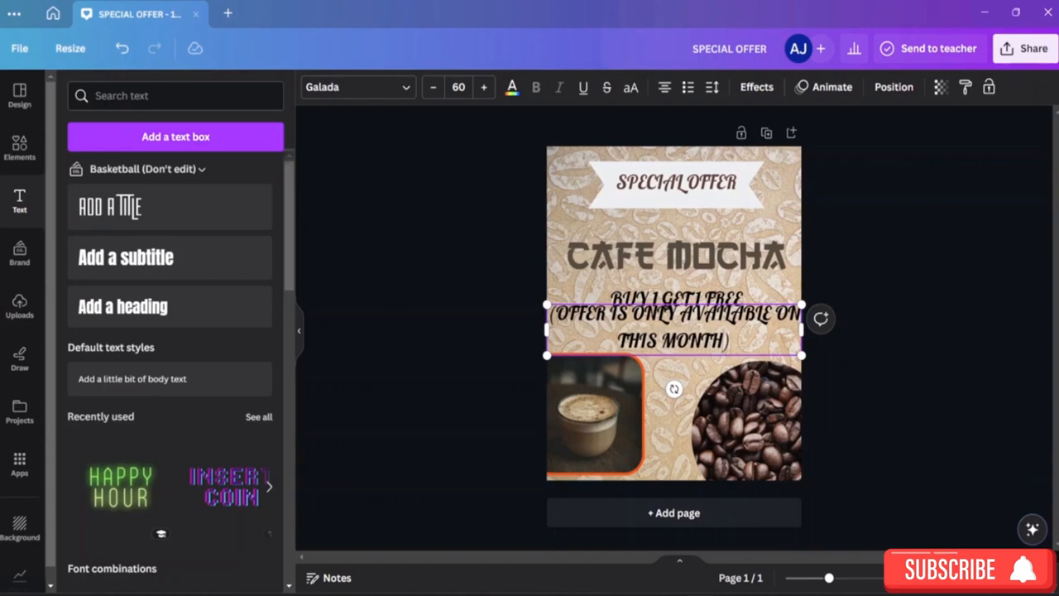
Reduce the whole offer note to font size 30 and move it directly beneath BUY 1 GET 1 FREE
key("shift+Left")
key("ctrl+a")
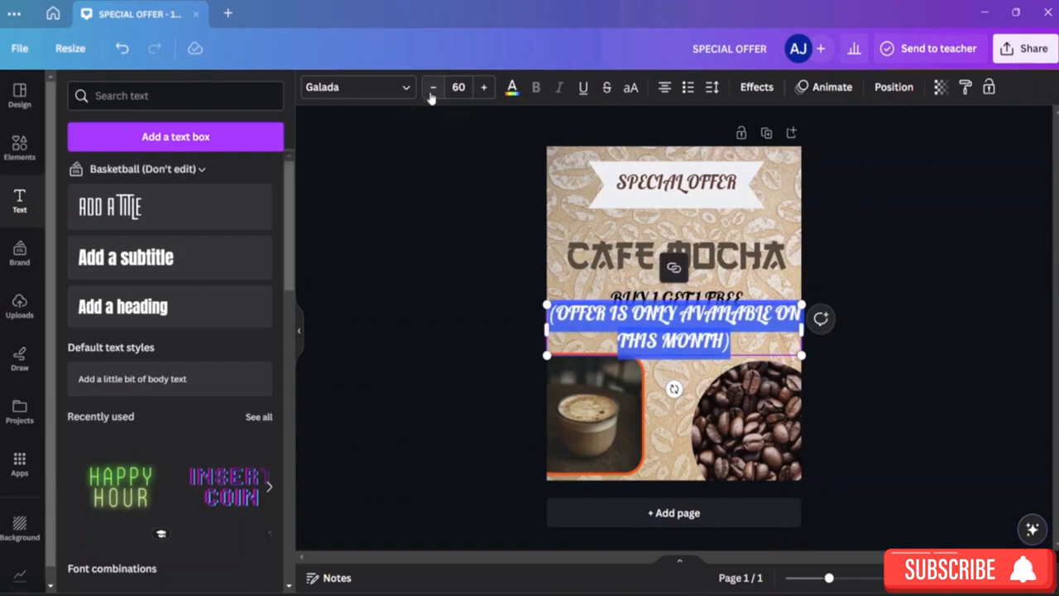
triple_click(432, 89)
triple_click(433, 90)
triple_click(436, 89)
triple_click(435, 90)
triple_click(435, 89)
triple_click(436, 89)
left_click(436, 89)
triple_click(436, 89)
left_click(437, 90)
triple_click(438, 91)
triple_click(439, 91)
left_click(439, 91)
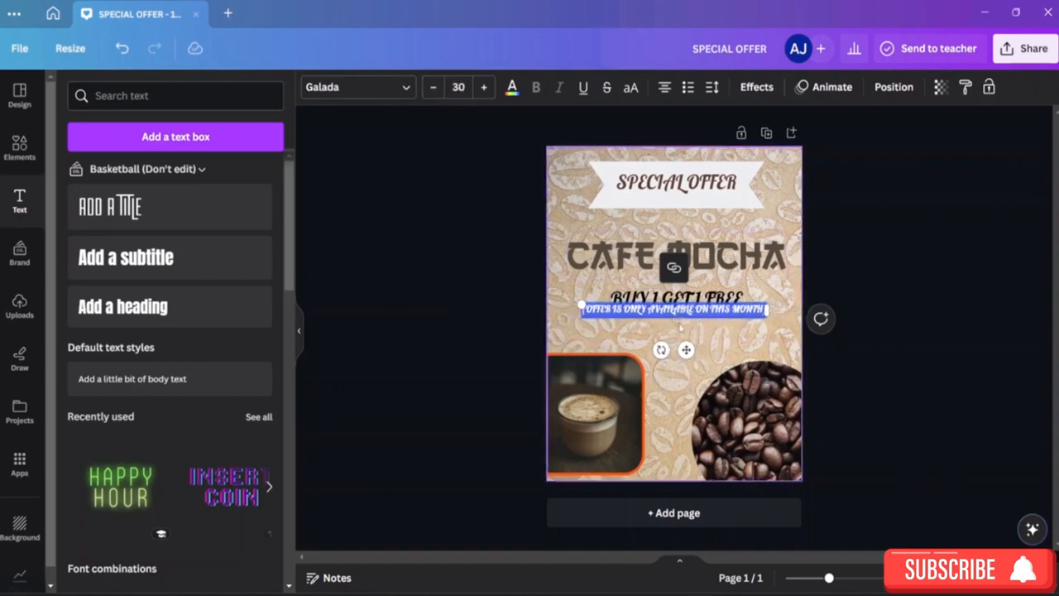
left_click_drag(680, 316, 679, 326)
Colour the offer note with the dark reddish brown from the coffee-bean photo colours
left_click(512, 87)
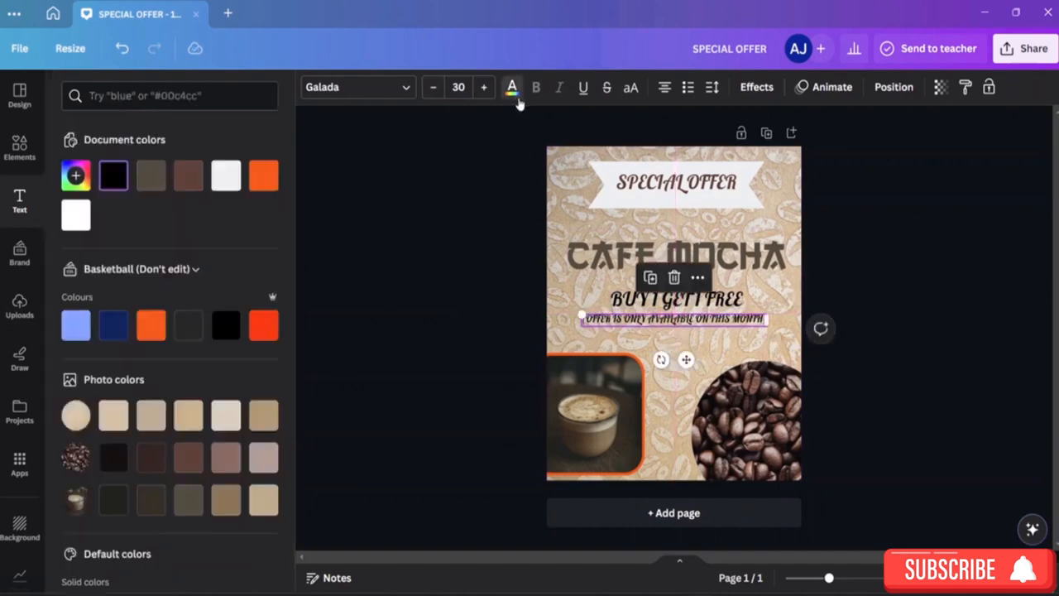
scroll(179, 381, "down", 3)
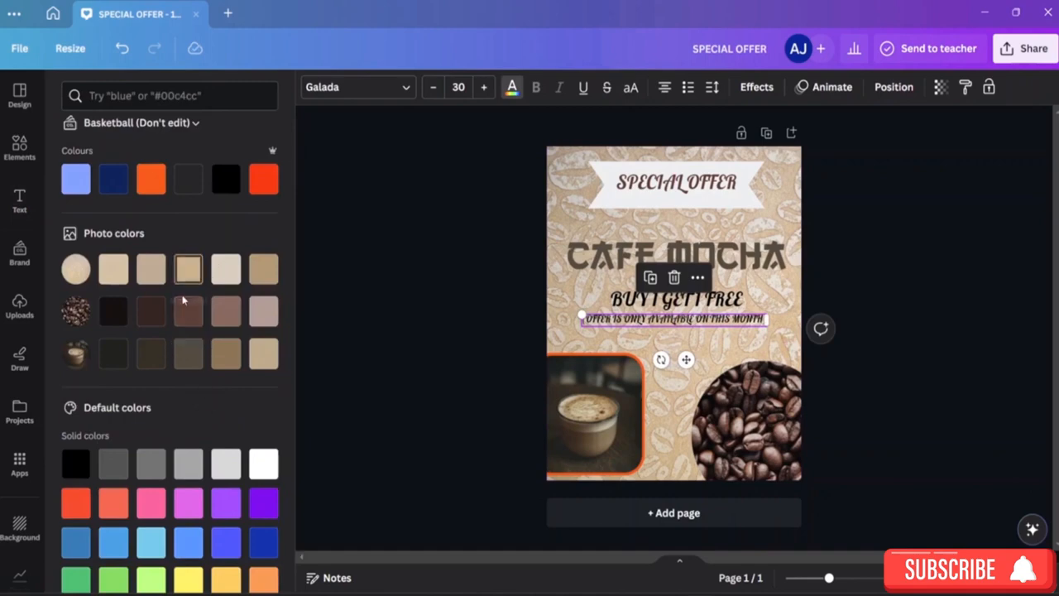
left_click(152, 311)
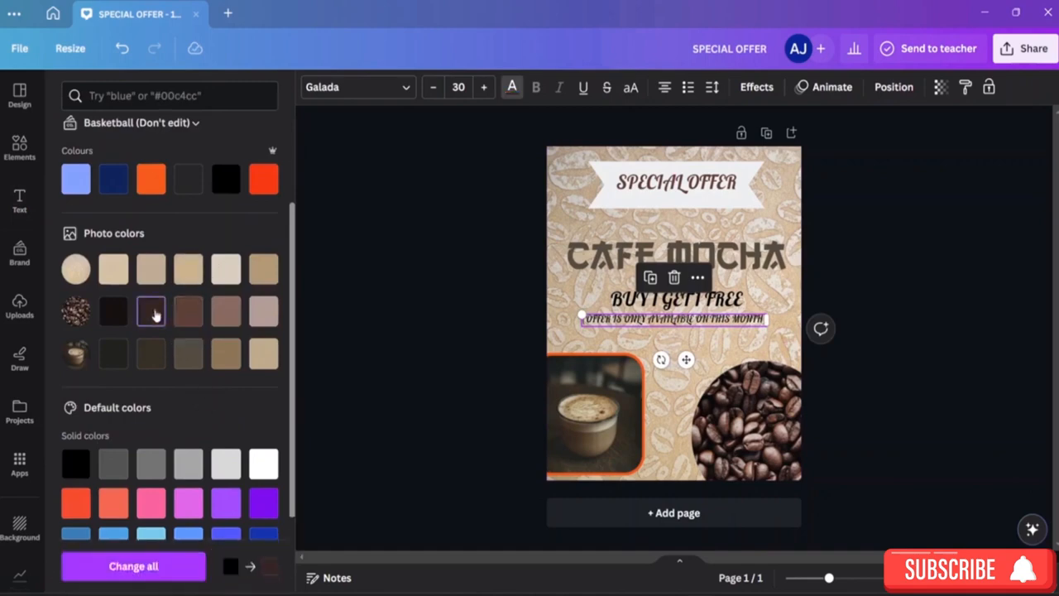
Apply the Li Alinur Abakas Unicode font to the offer note and deselect it
left_click(405, 87)
scroll(229, 346, "up", 1)
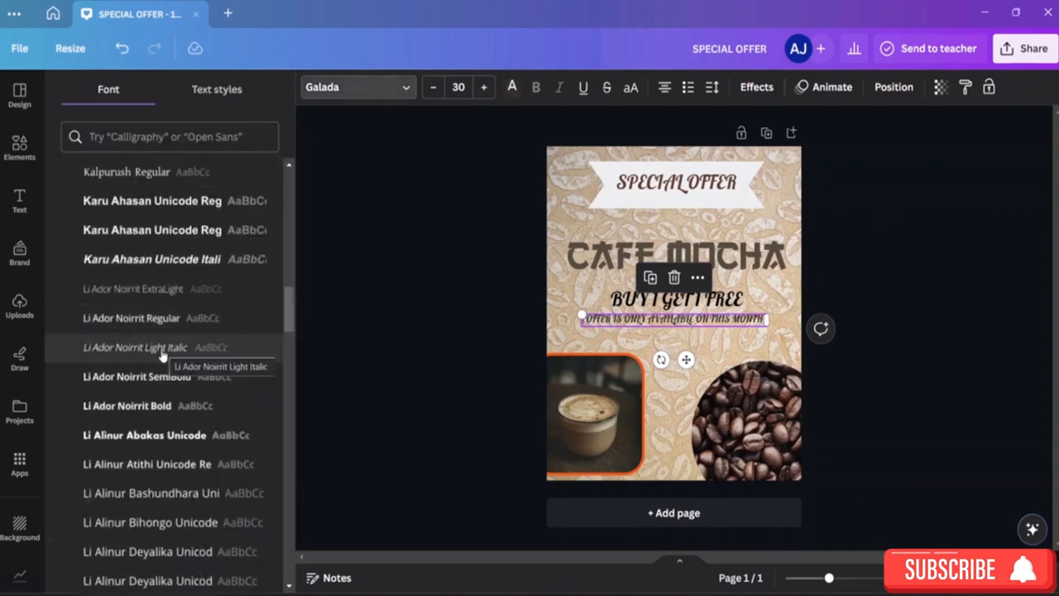
left_click(127, 444)
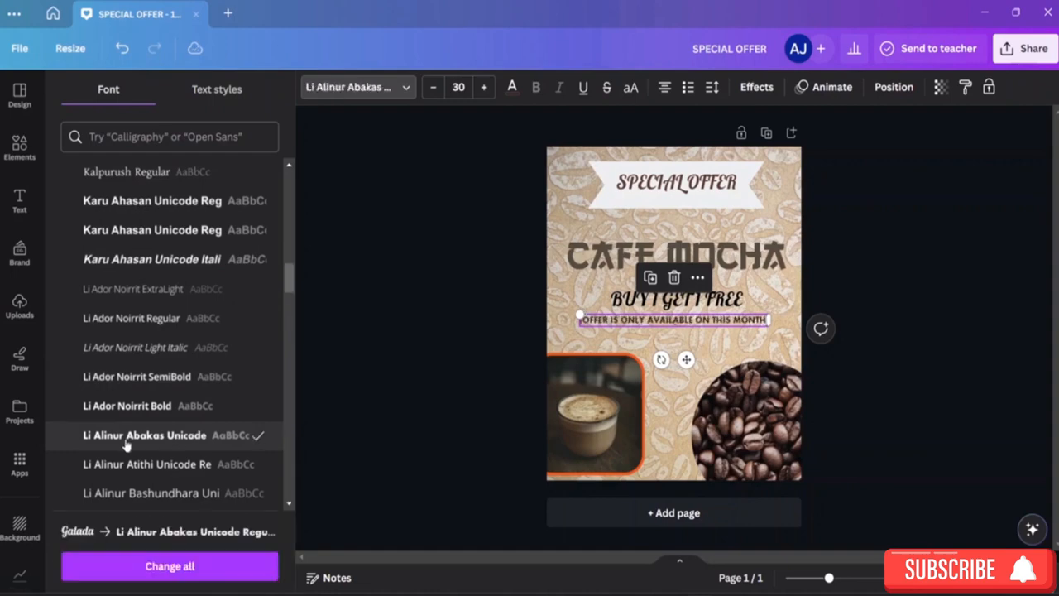
left_click(972, 221)
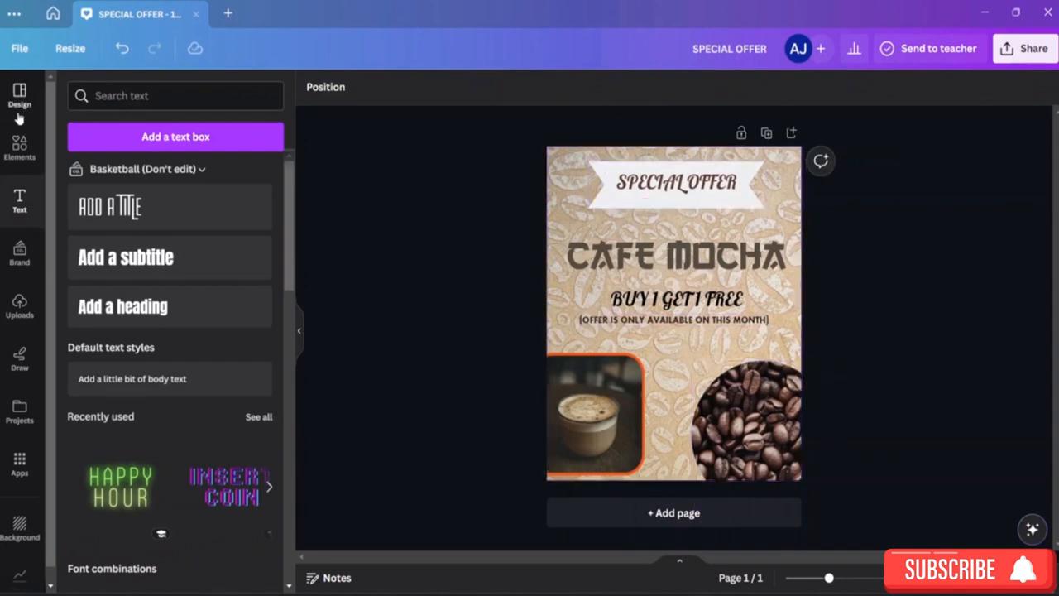
Search the element graphics for "coffee" and add the top-view latte-art cup to the poster
left_click(18, 147)
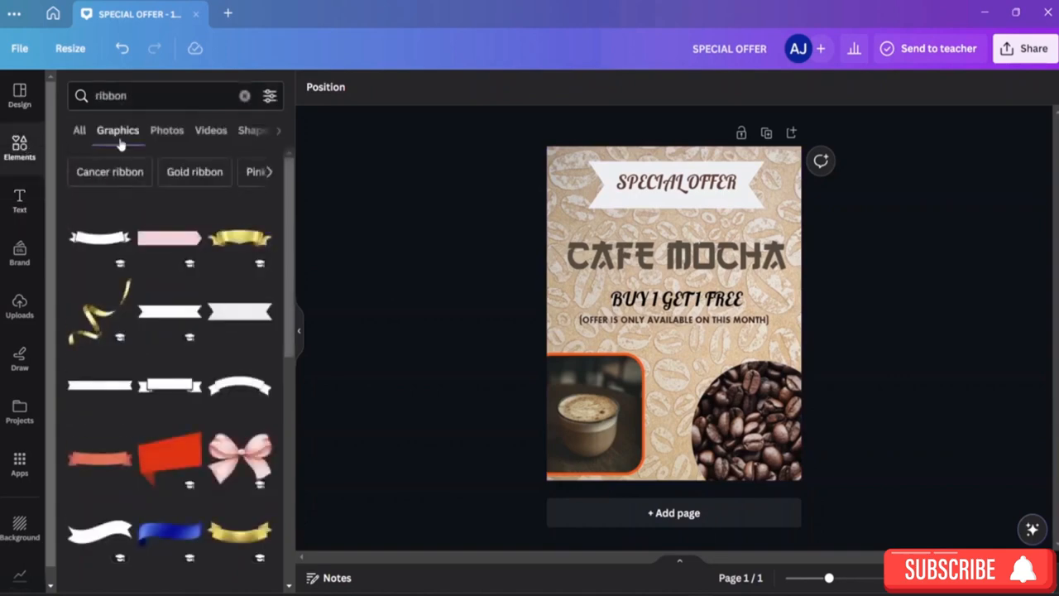
left_click(244, 96)
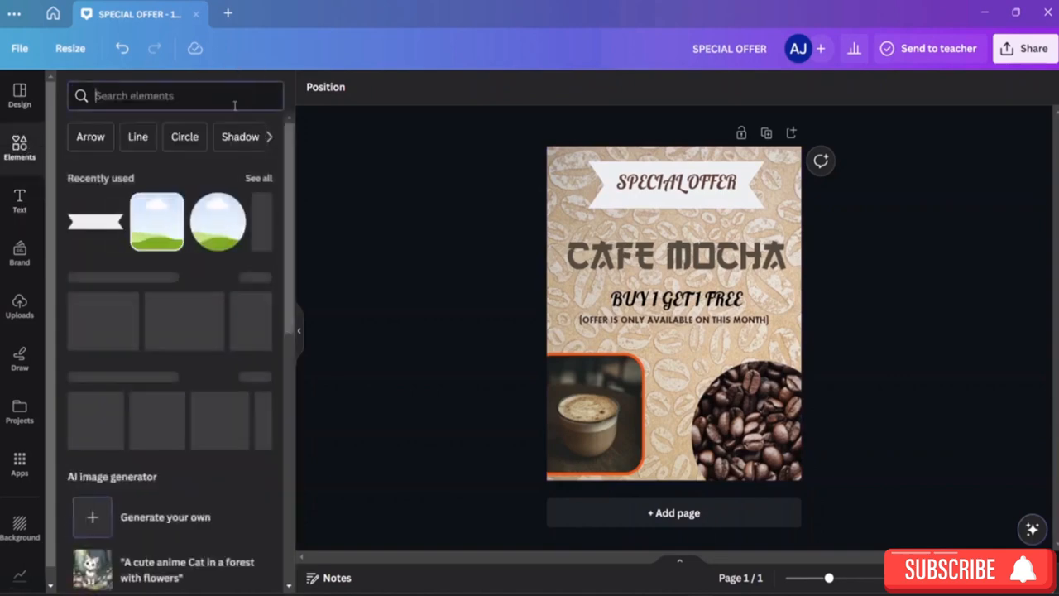
type("coffee")
key("Return")
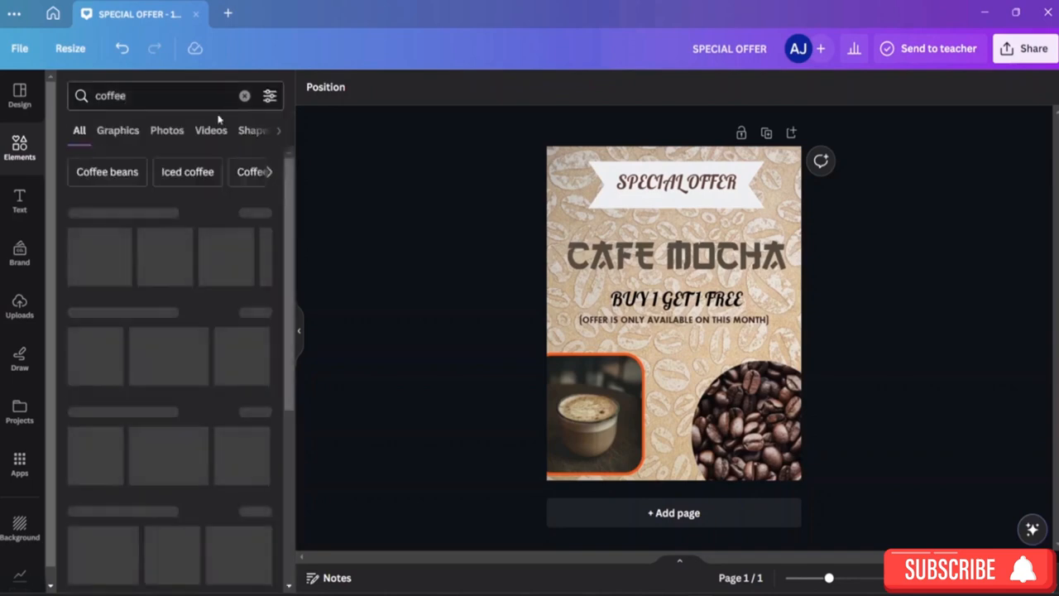
left_click(117, 135)
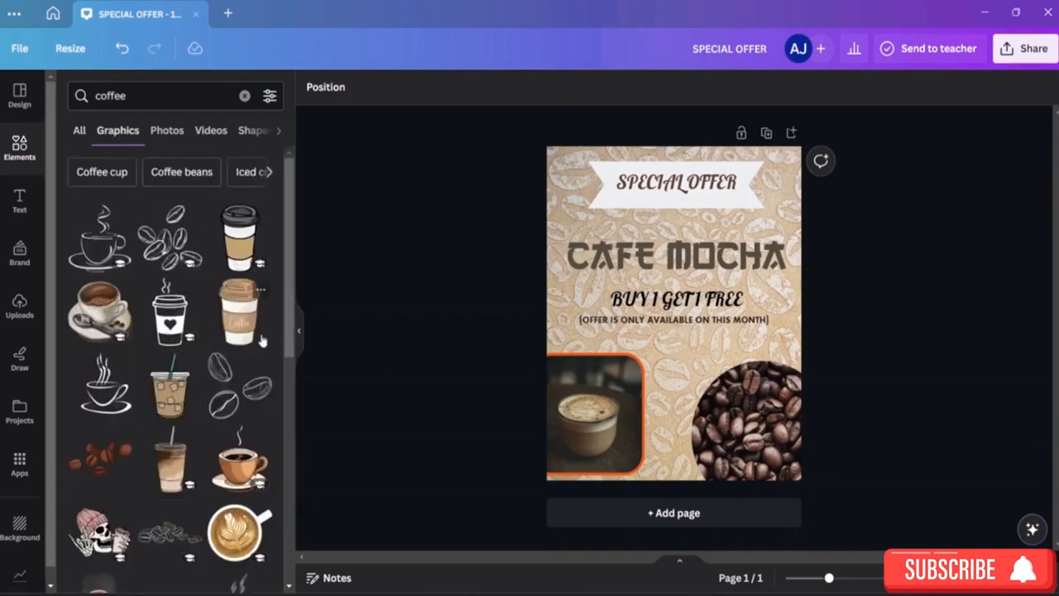
scroll(171, 389, "down", 3)
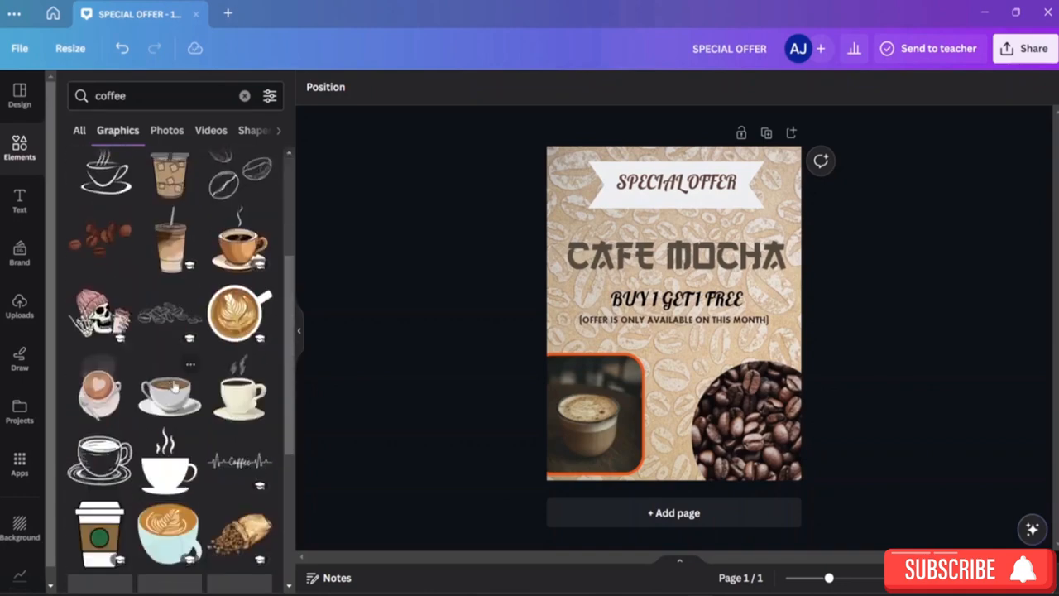
scroll(173, 384, "down", 2)
scroll(193, 347, "up", 5)
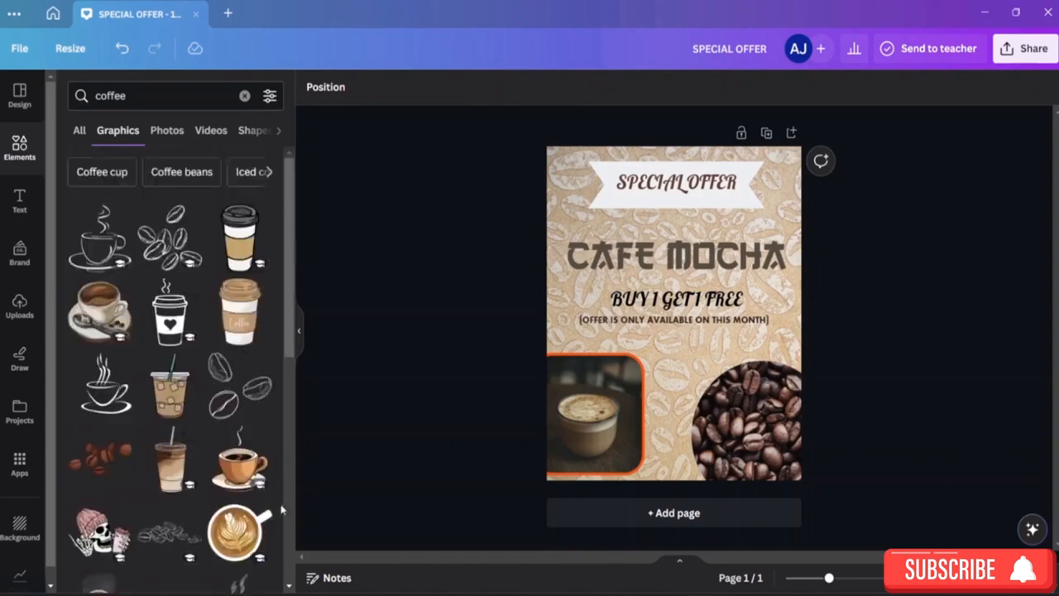
left_click(239, 536)
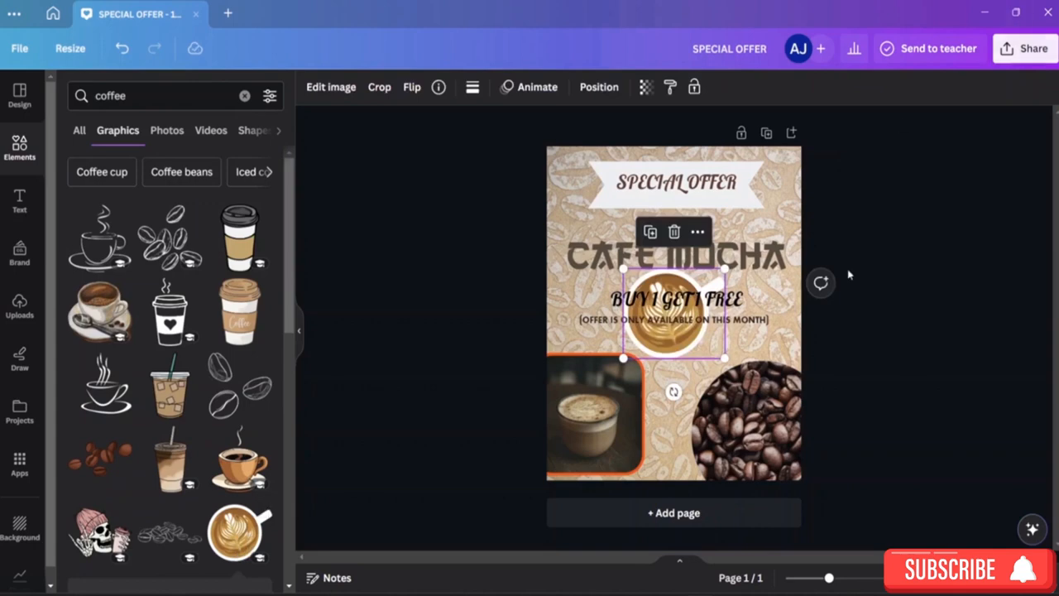
Shrink the latte-art cup to about the ribbon's height and place it over the ribbon's left end
left_click_drag(723, 358, 665, 306)
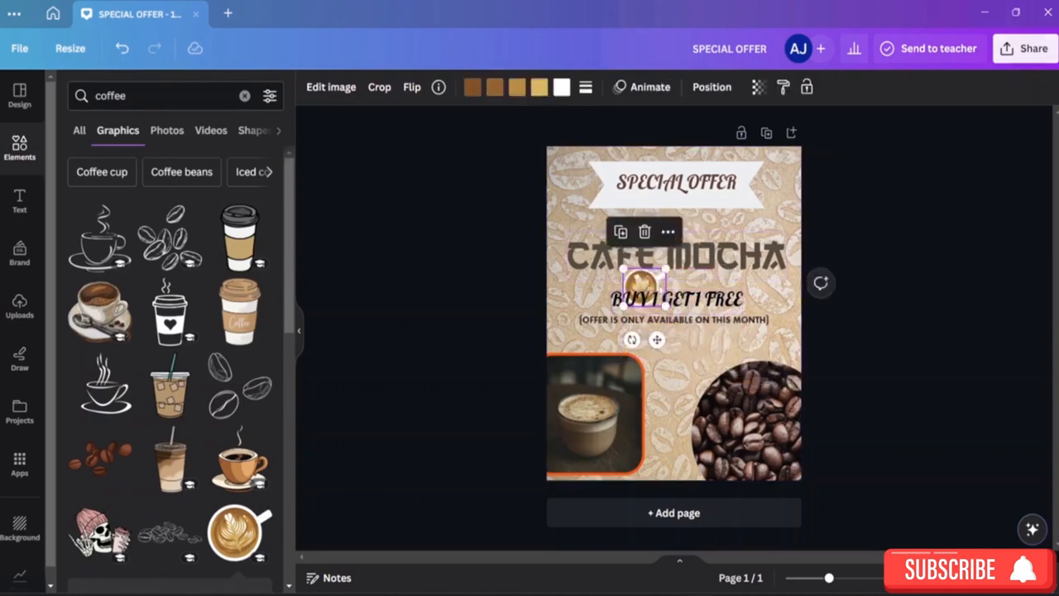
left_click_drag(664, 306, 777, 430)
left_click_drag(690, 364, 578, 189)
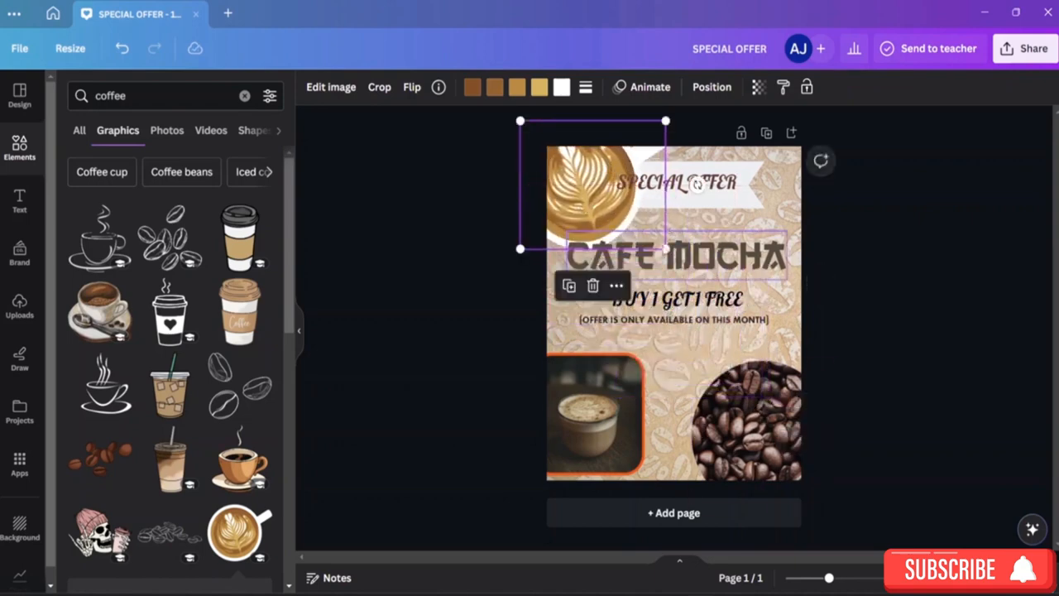
left_click_drag(666, 248, 592, 195)
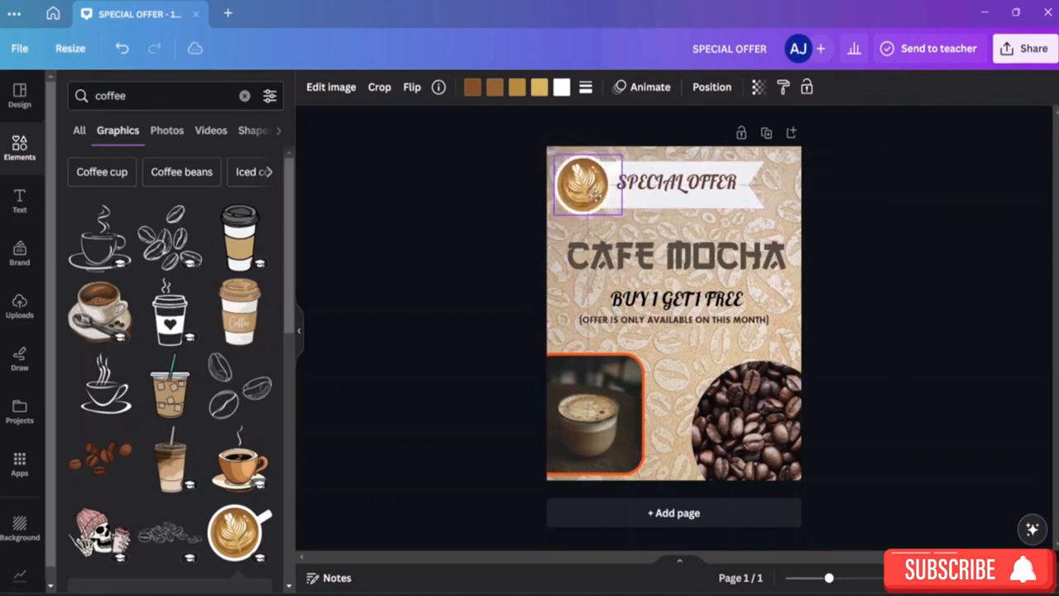
left_click(992, 274)
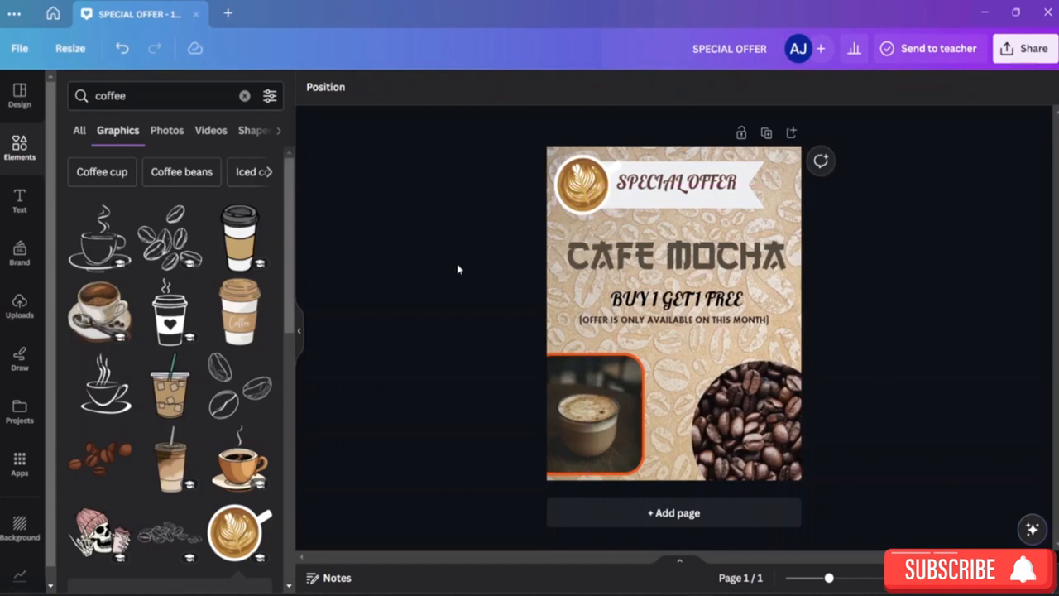
Add the outlined three-coffee-bean graphic, shrink it and place it on the right end of the ribbon
left_click(246, 398)
left_click_drag(697, 344, 722, 280)
left_click_drag(762, 316, 756, 184)
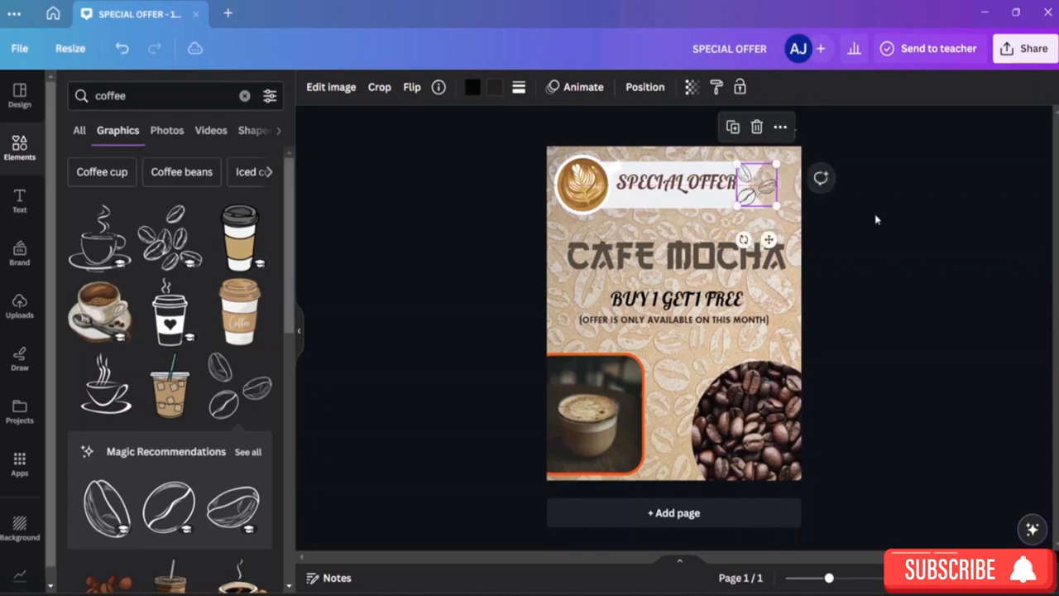
left_click(905, 239)
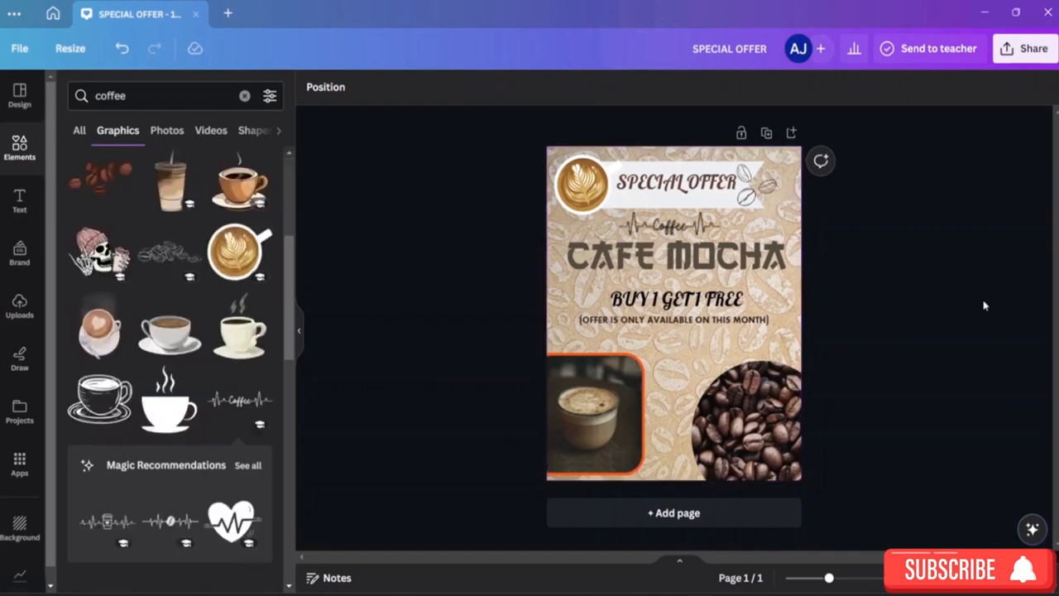
Download the special-offer poster as a JPG at size 1 with quality 80
left_click(1025, 48)
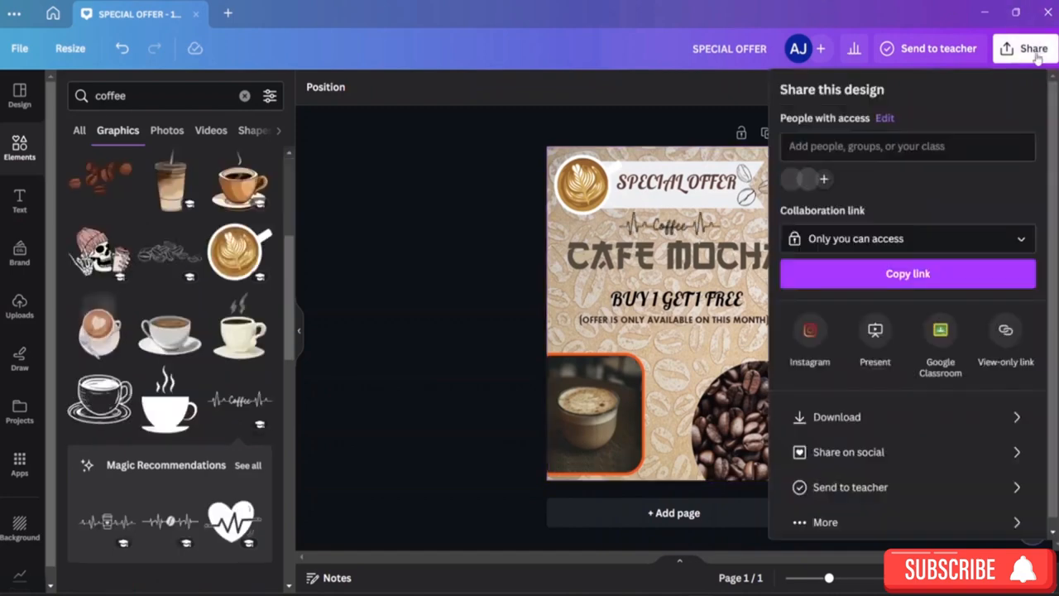
left_click(864, 428)
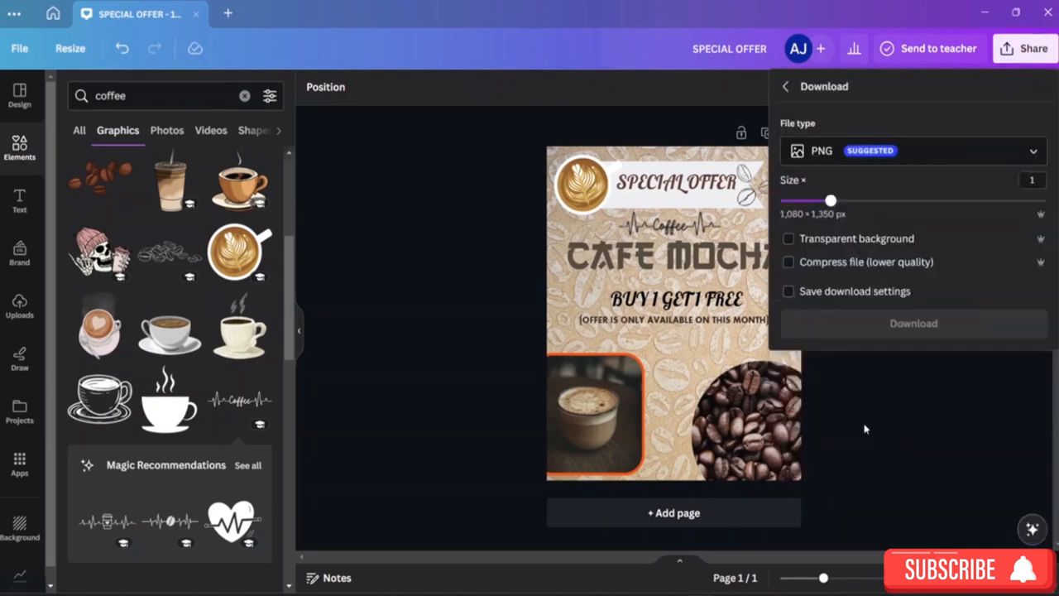
left_click(972, 154)
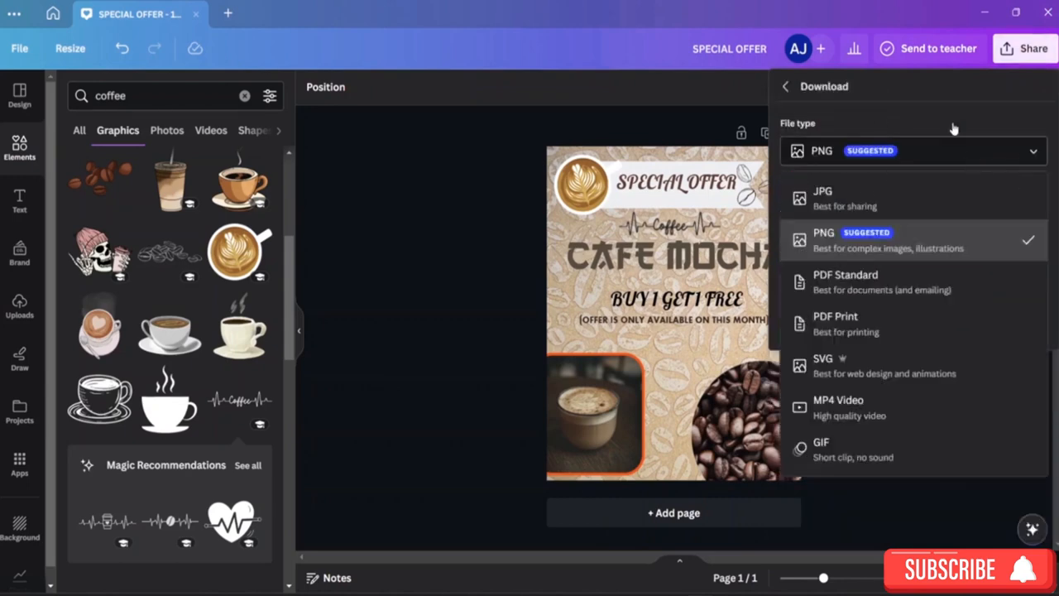
left_click(857, 208)
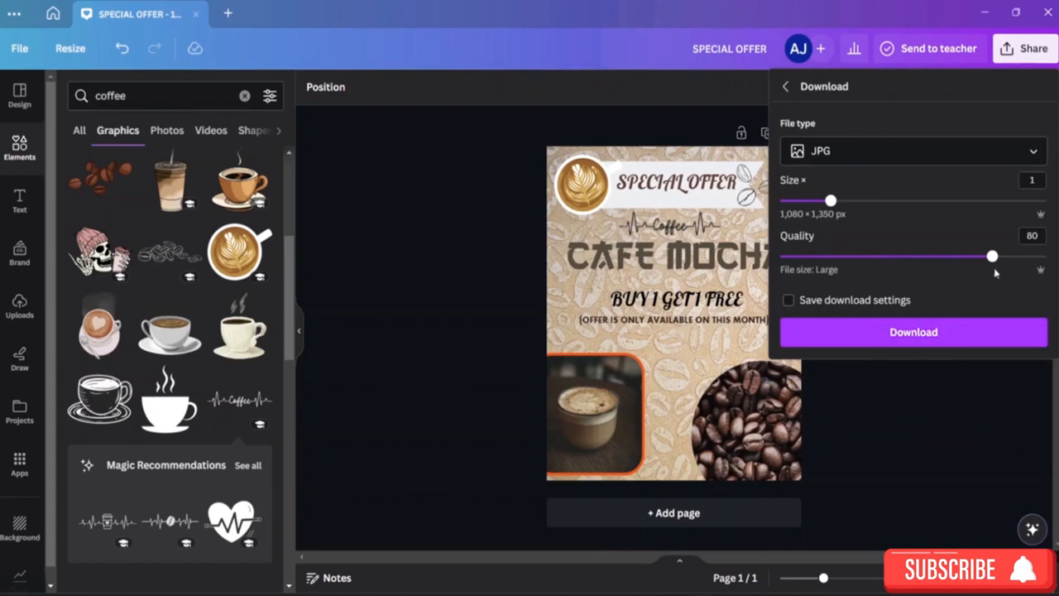
left_click(940, 345)
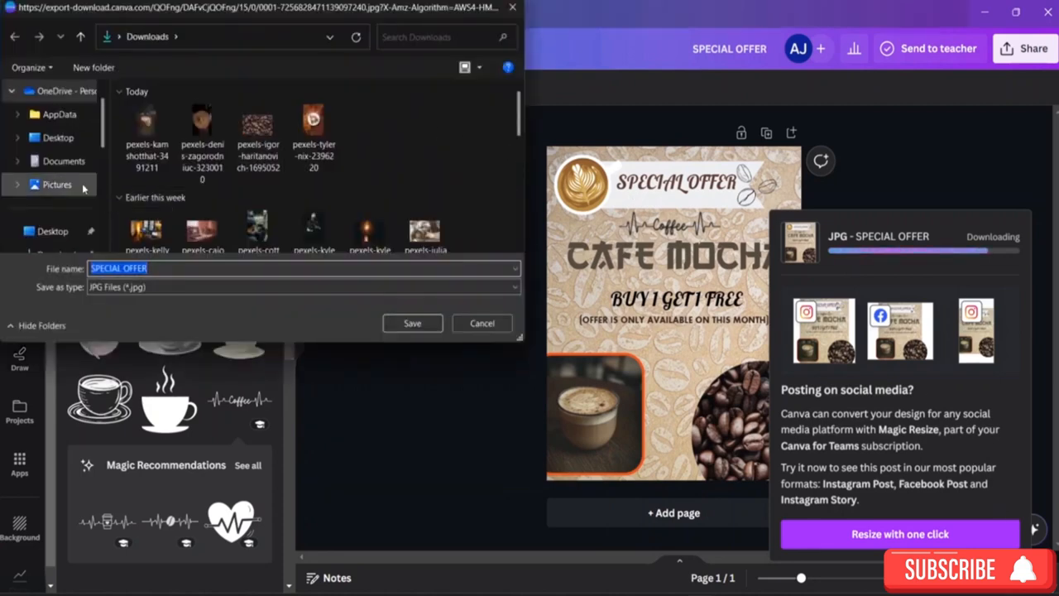
Save the downloaded JPG in the Canva Resource File folder under the name "Instagram Post"
scroll(54, 182, "down", 3)
scroll(72, 216, "down", 1)
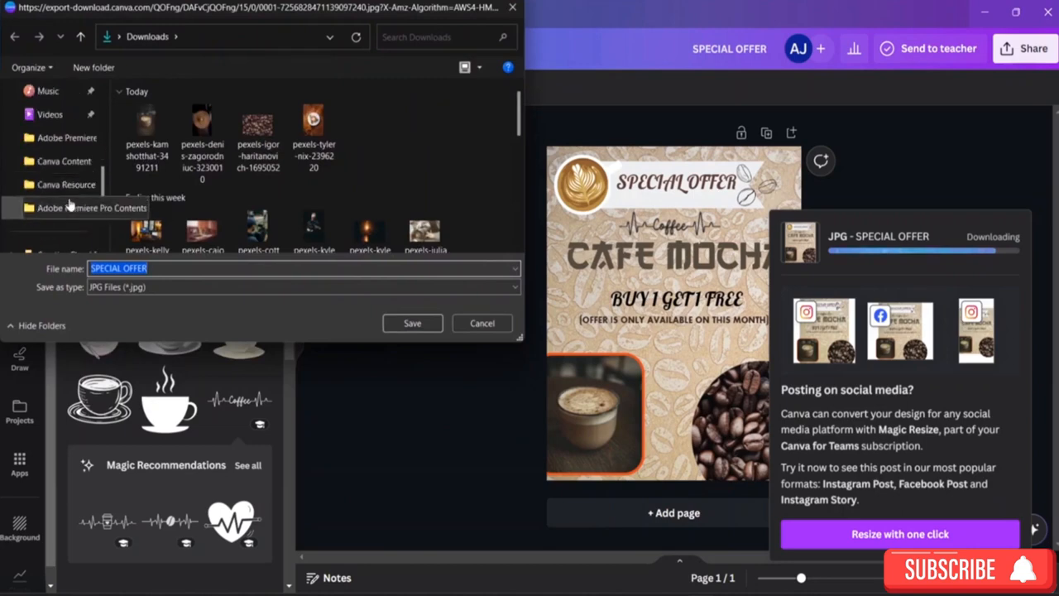
left_click(75, 183)
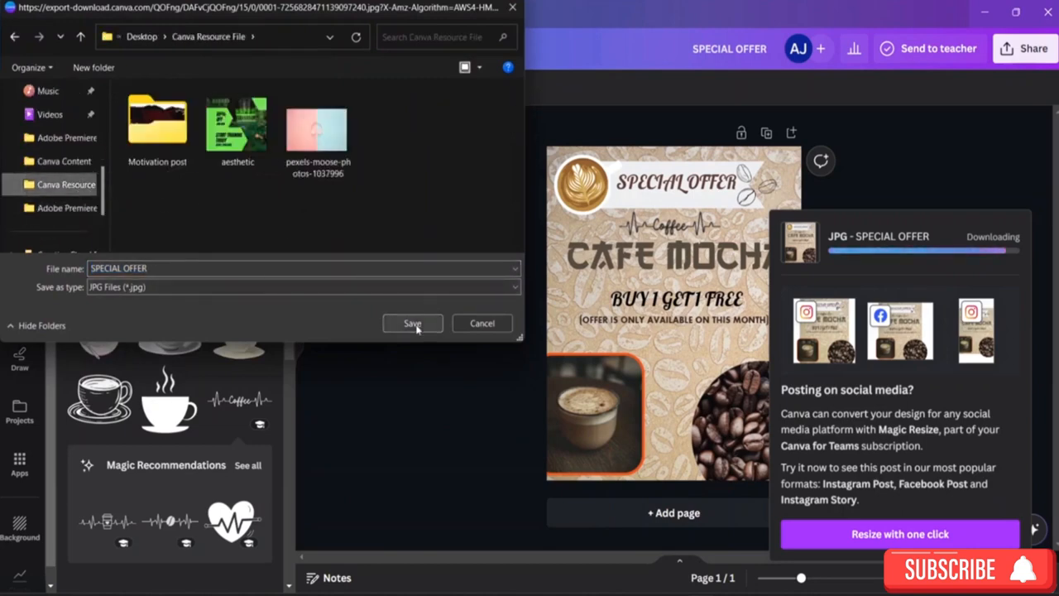
left_click(307, 265)
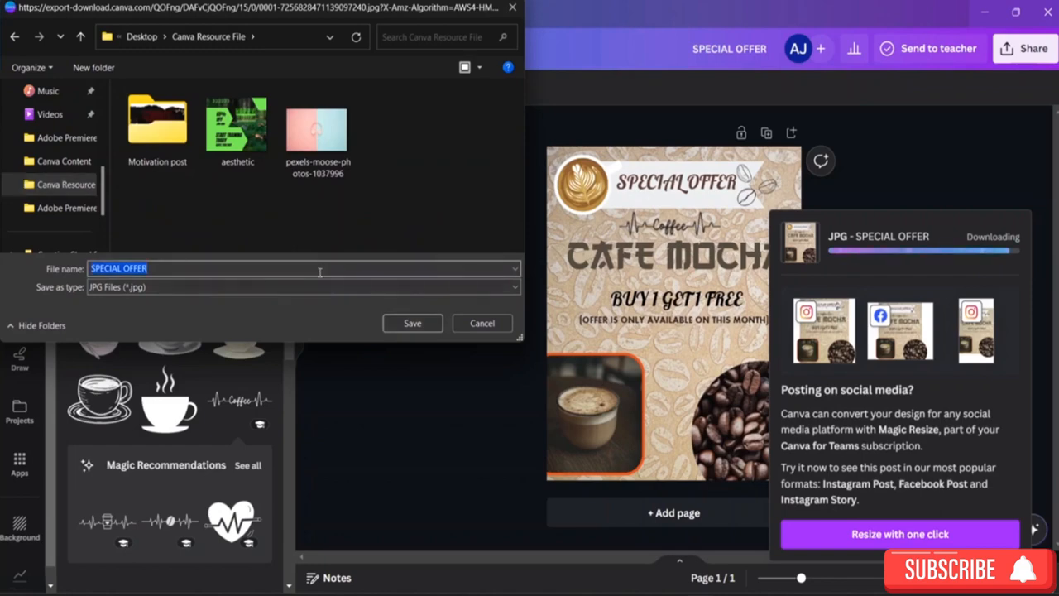
key("BackSpace")
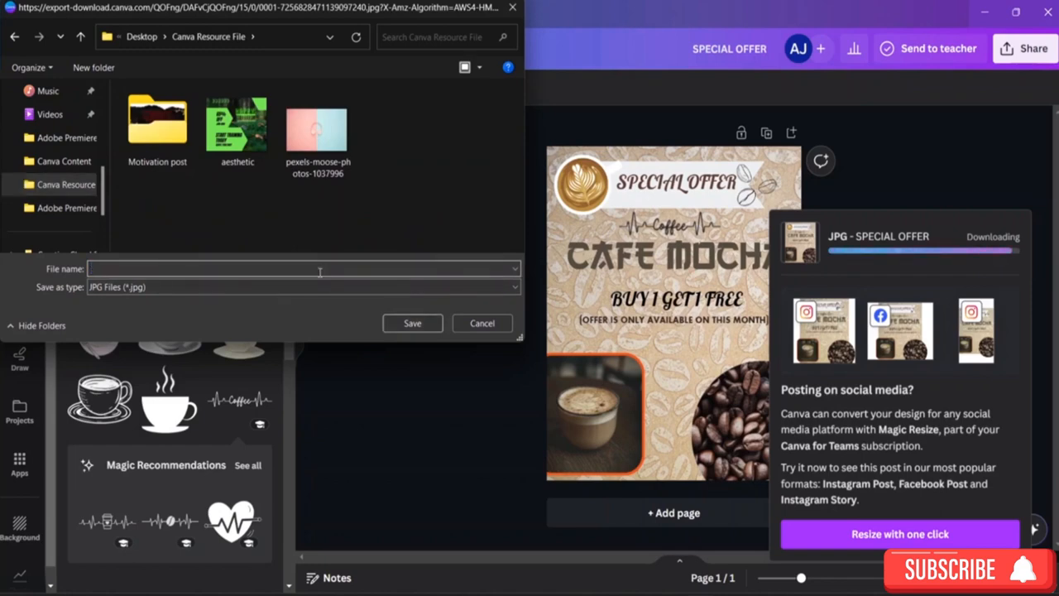
type("Instagram Post")
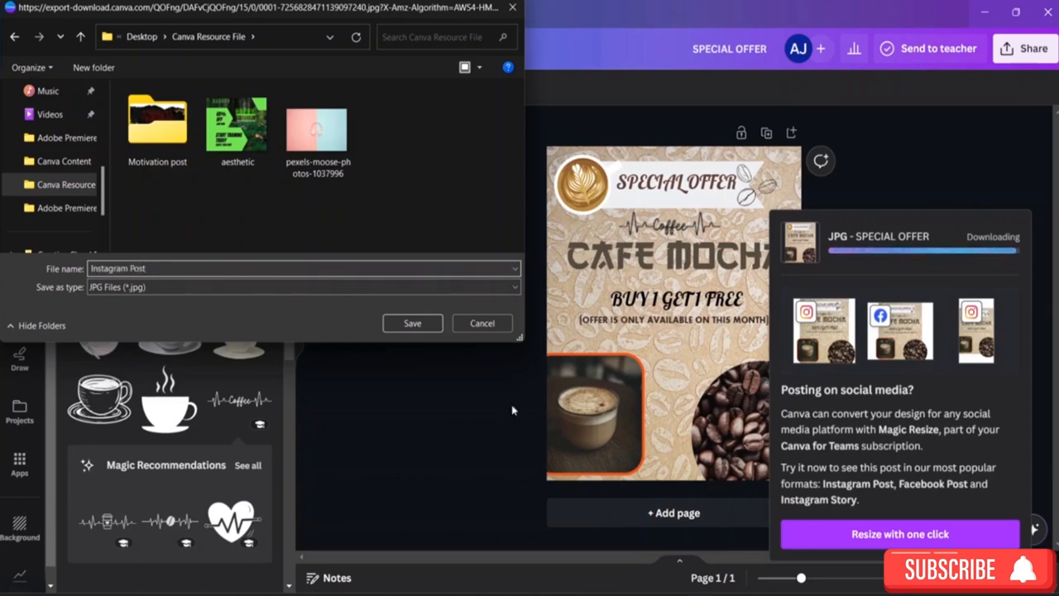
left_click(426, 324)
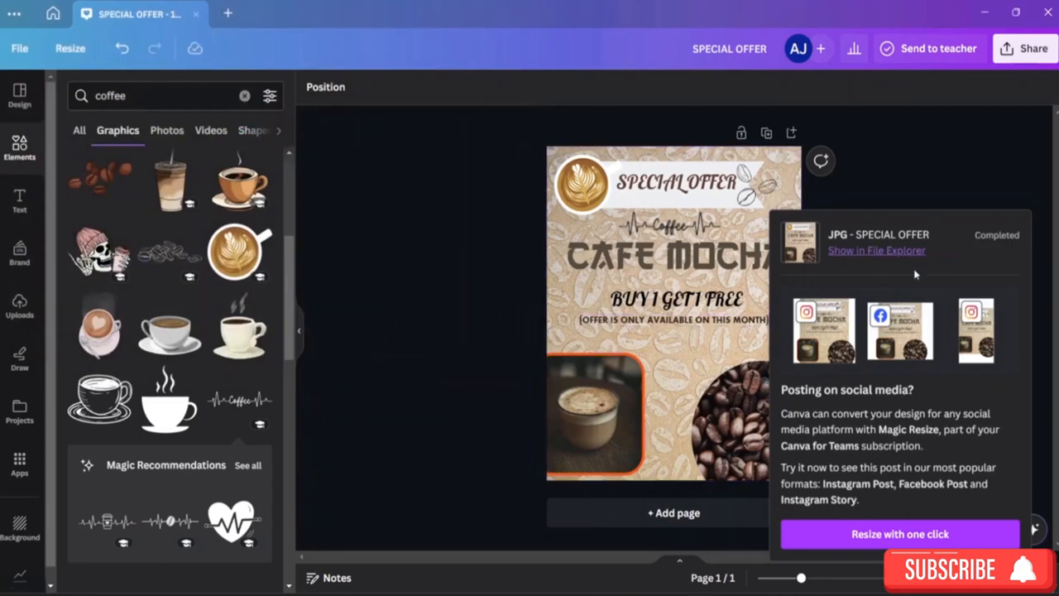
Show the saved Instagram Post image in File Explorer, open it to check it, and return to the design with the download notice dismissed
left_click(877, 250)
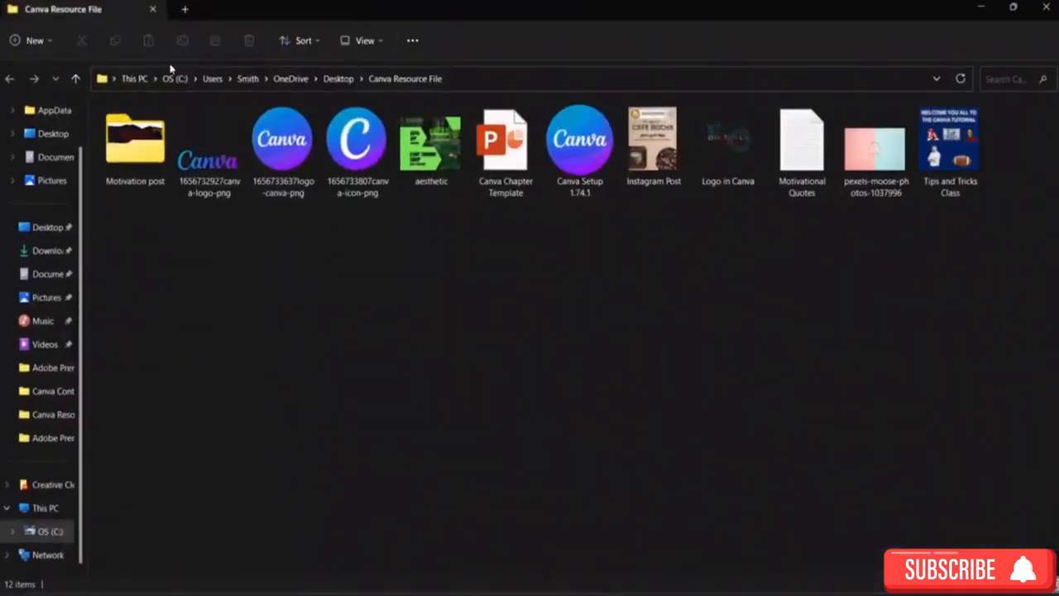
double_click(661, 149)
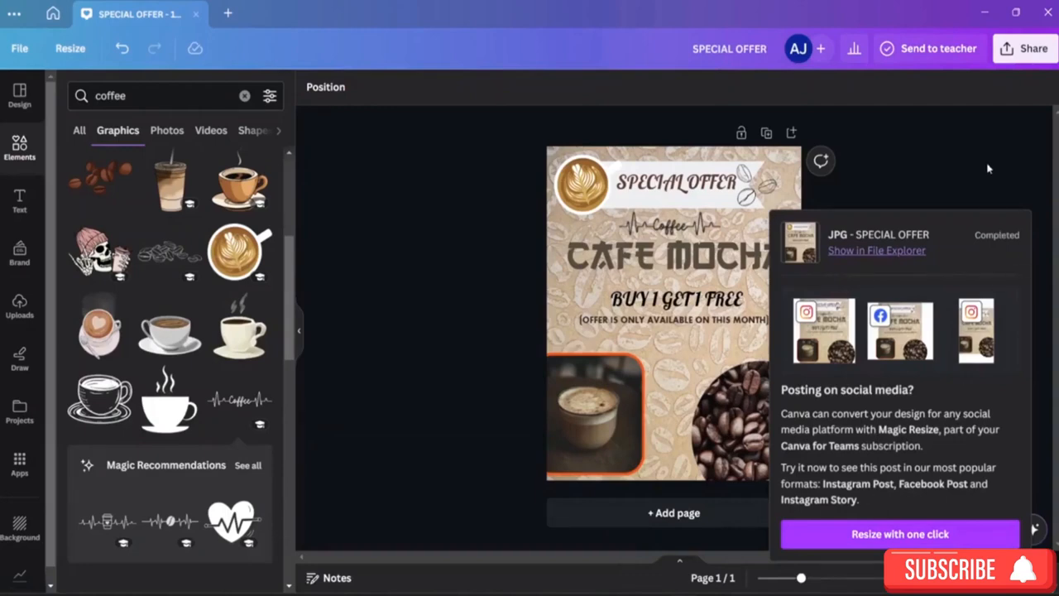
left_click(988, 170)
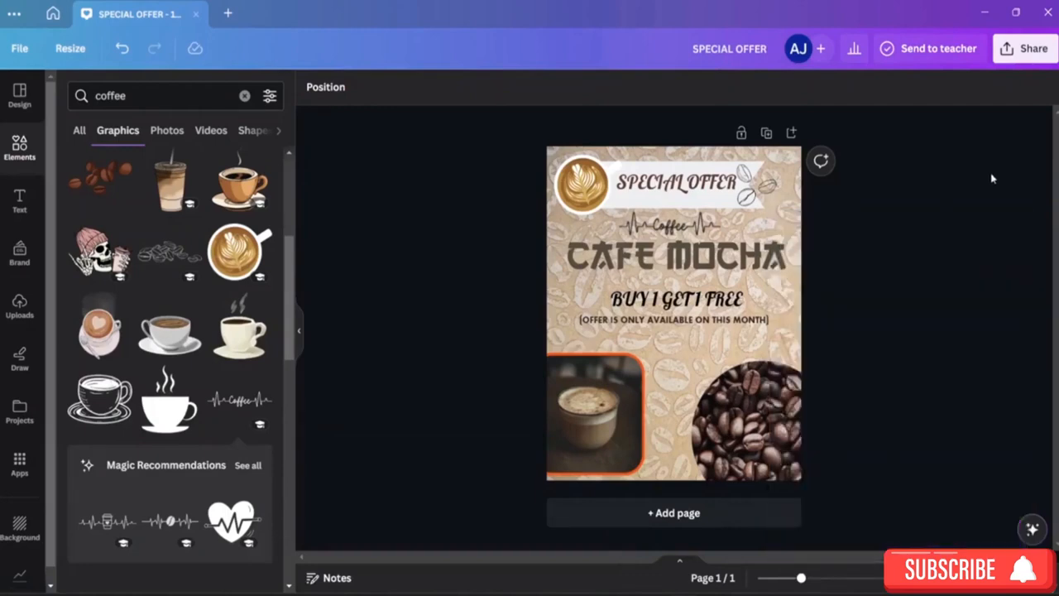
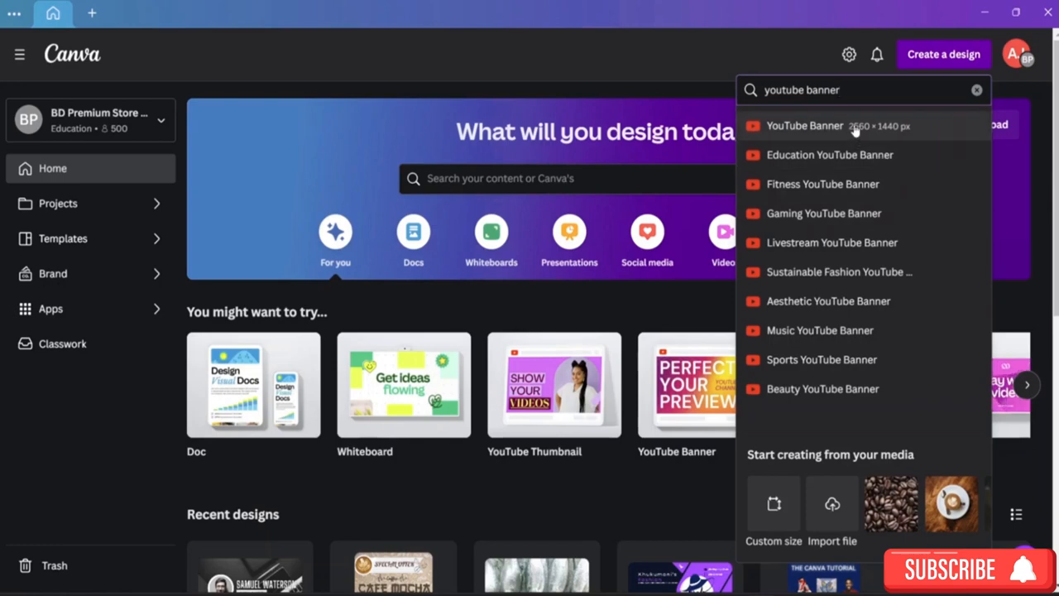
Create a blank 2560 x 1440 px YouTube Banner design and title it "Youtube banner"
left_click(834, 128)
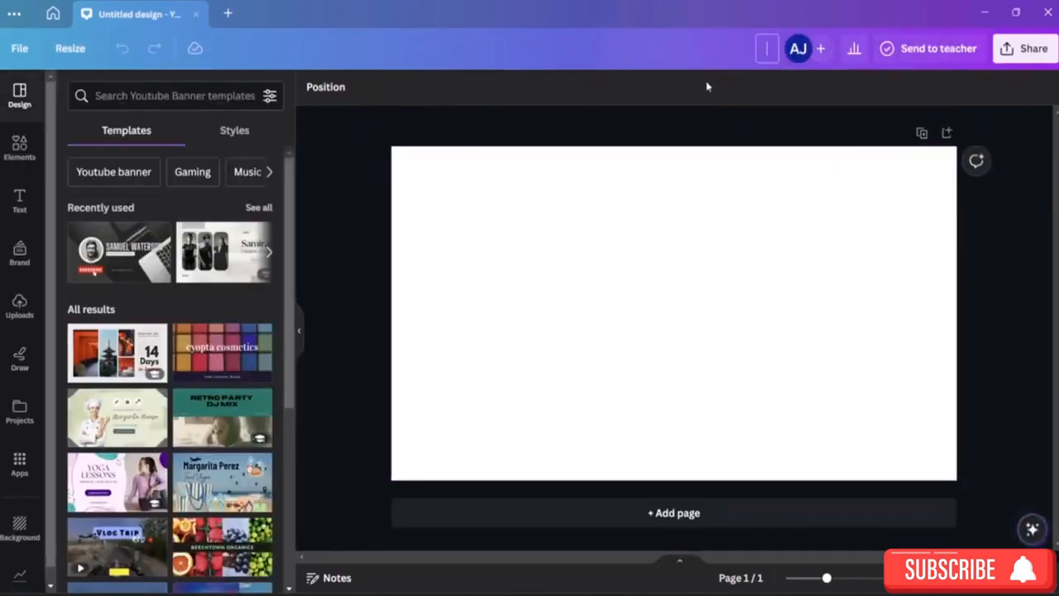
type("YR")
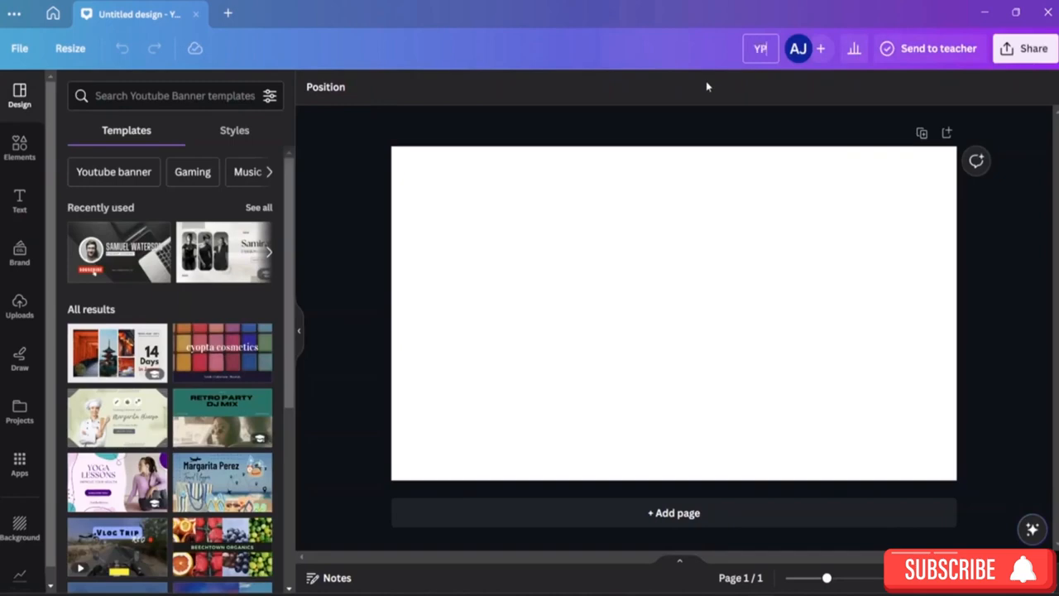
key("BackSpace")
type("outube banner")
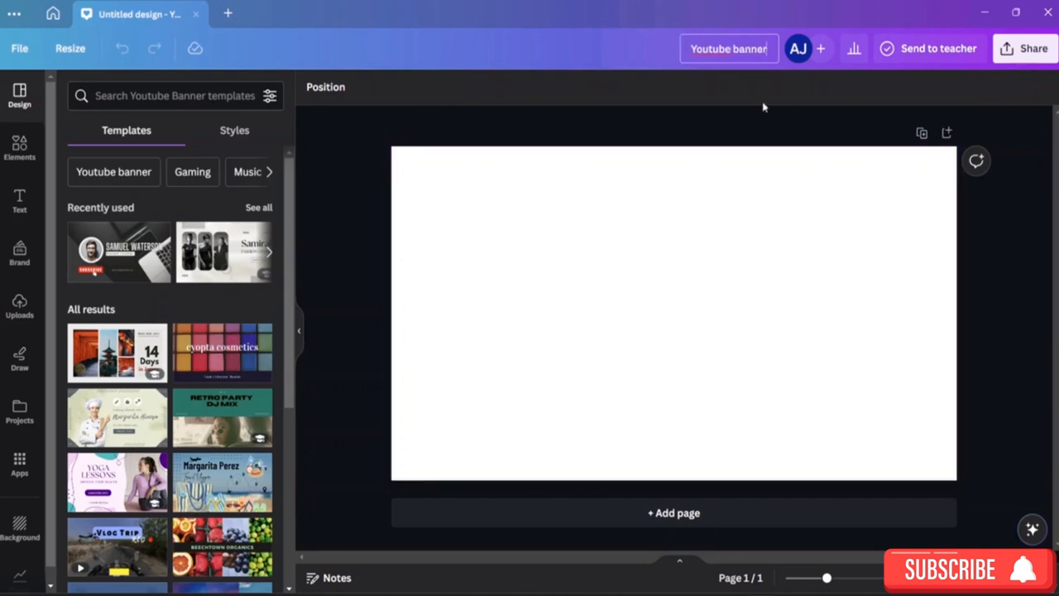
left_click(608, 187)
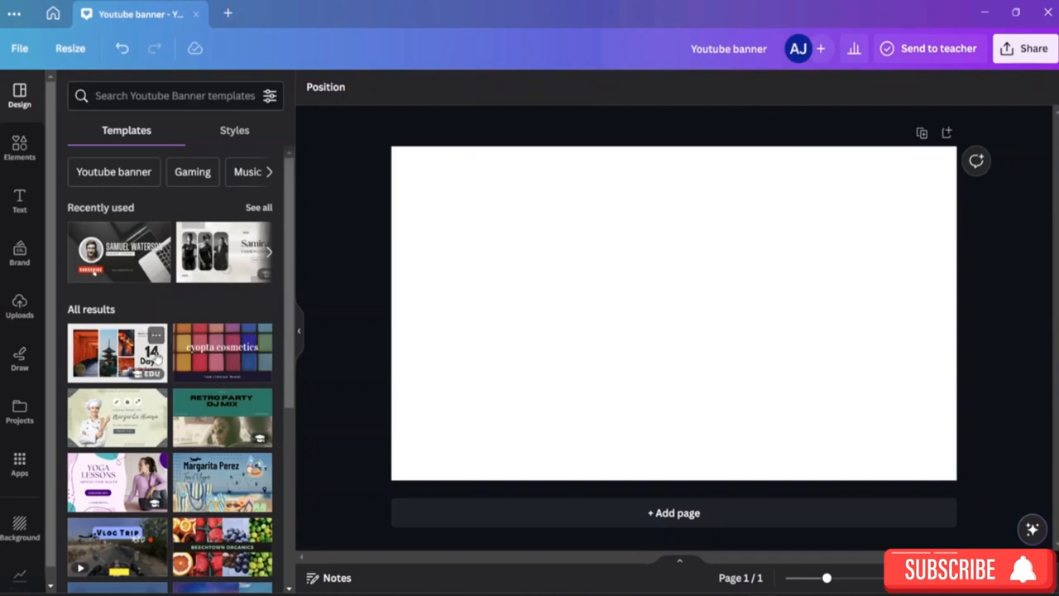
scroll(157, 358, "down", 10)
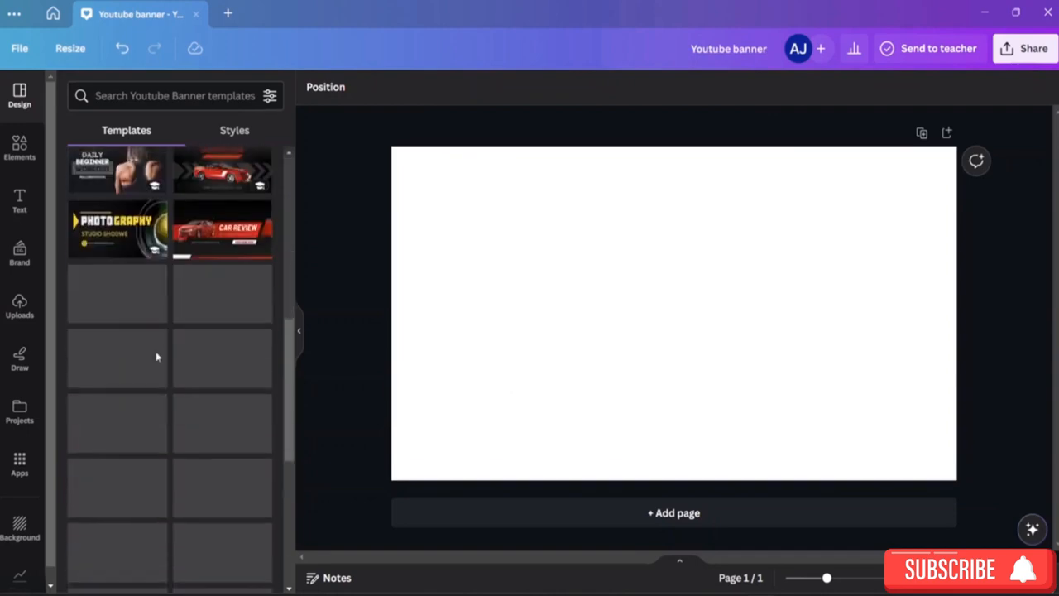
scroll(153, 366, "up", 3)
scroll(153, 365, "up", 7)
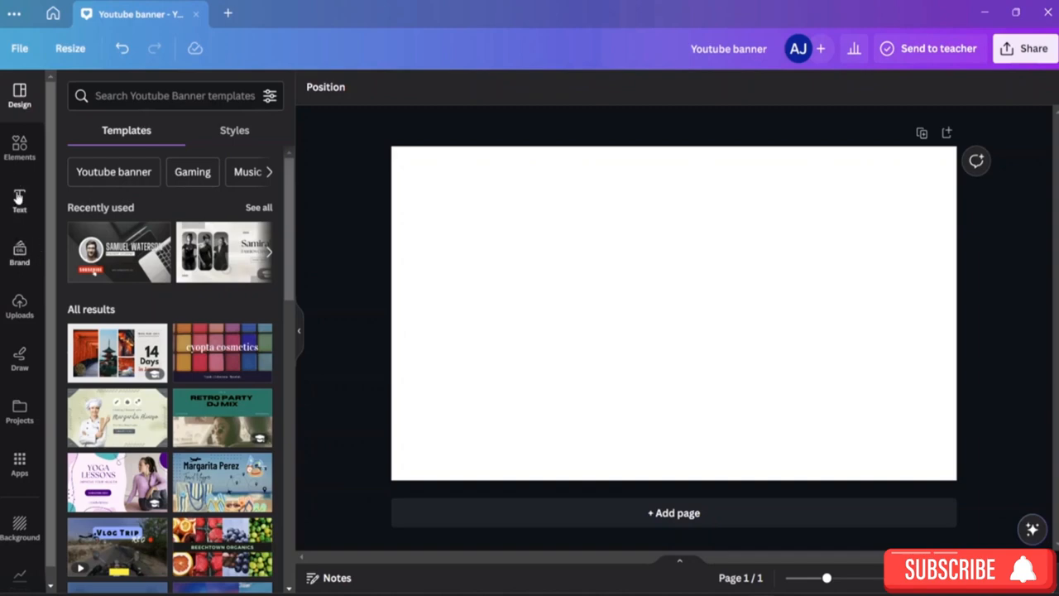
Add a rectangle shape and stretch it into a wide band about three-quarters of the page's width and a quarter of its height
left_click(21, 161)
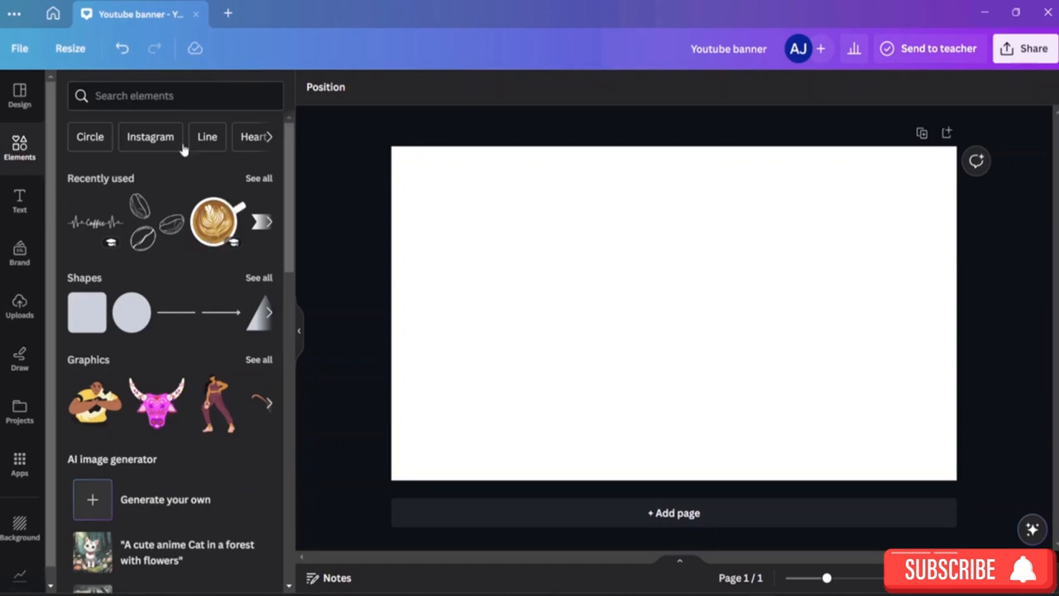
left_click(153, 100)
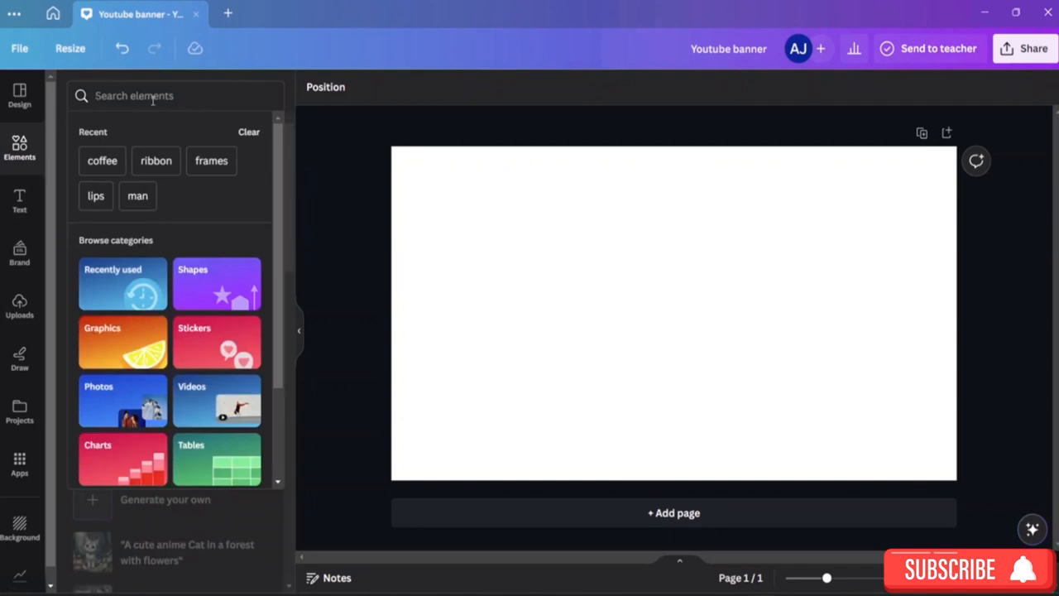
type("rect")
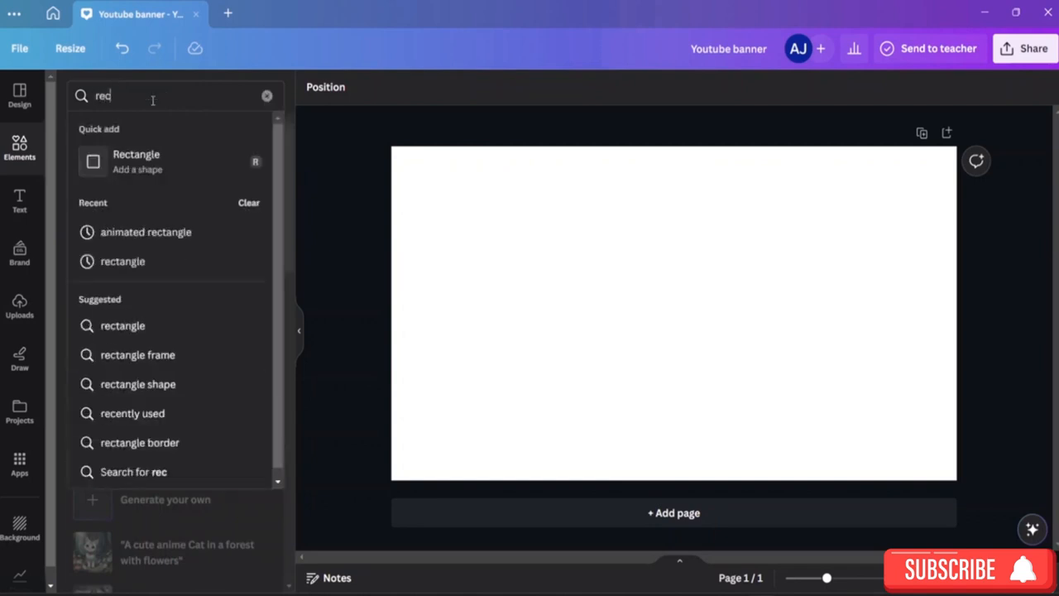
left_click(111, 155)
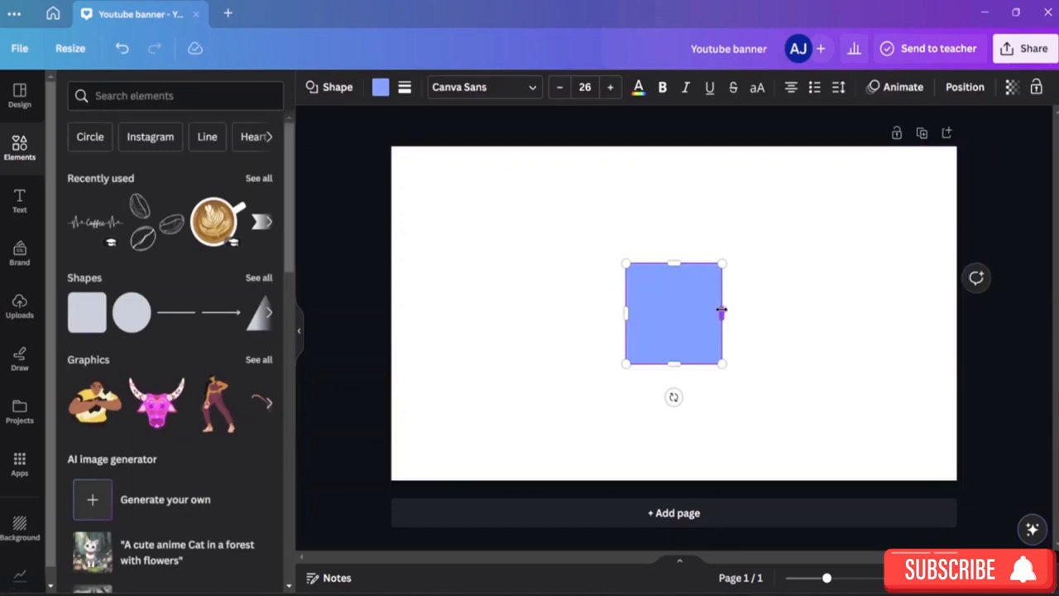
left_click_drag(726, 312, 884, 313)
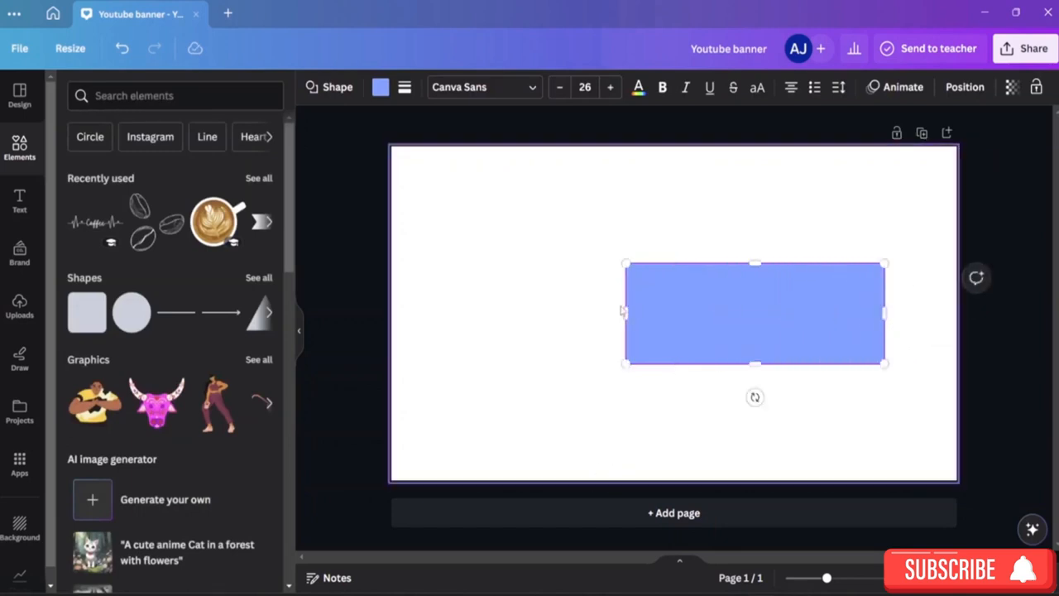
left_click_drag(606, 313, 462, 313)
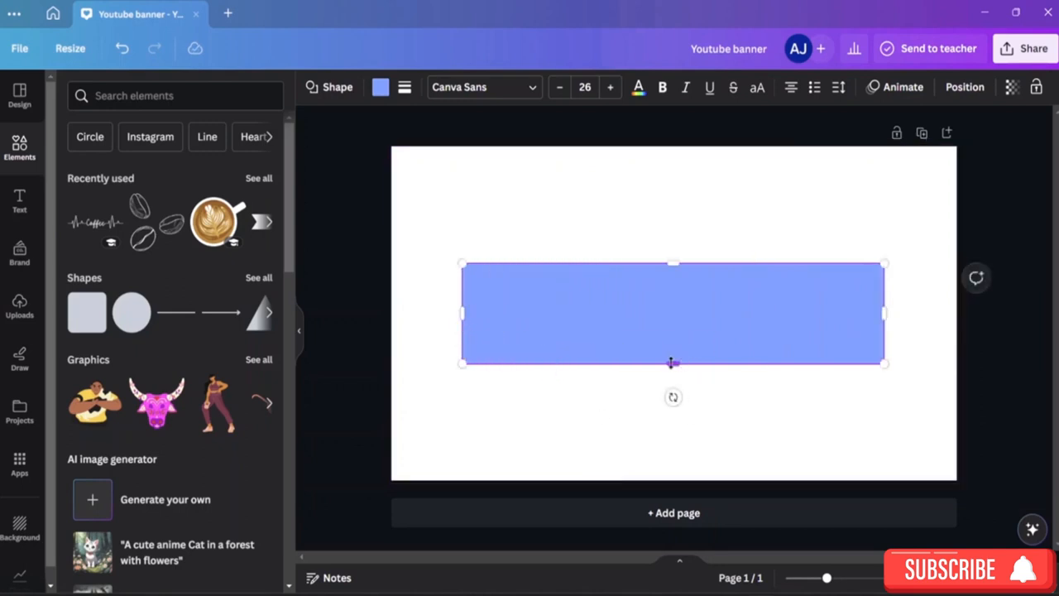
left_click_drag(671, 363, 671, 347)
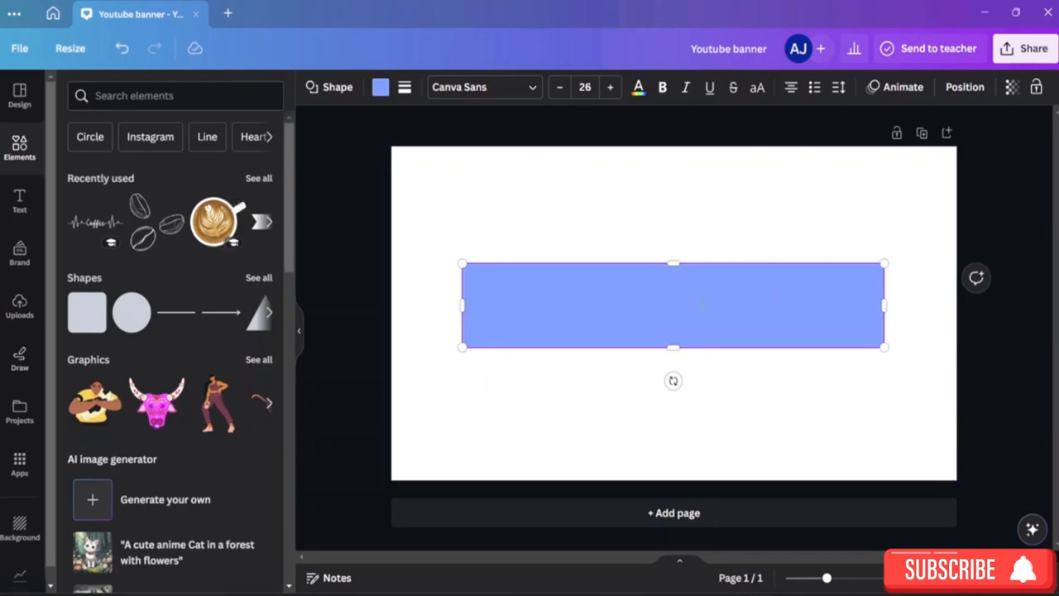
Remove the rectangle's fill, give it a solid border of weight 4, and deselect it
left_click(381, 88)
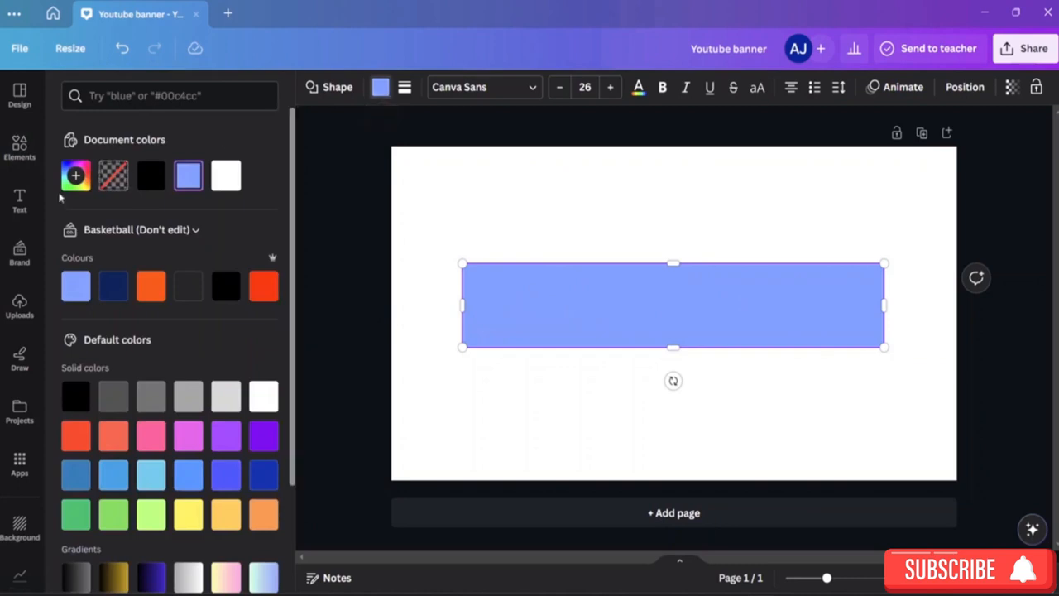
left_click(115, 181)
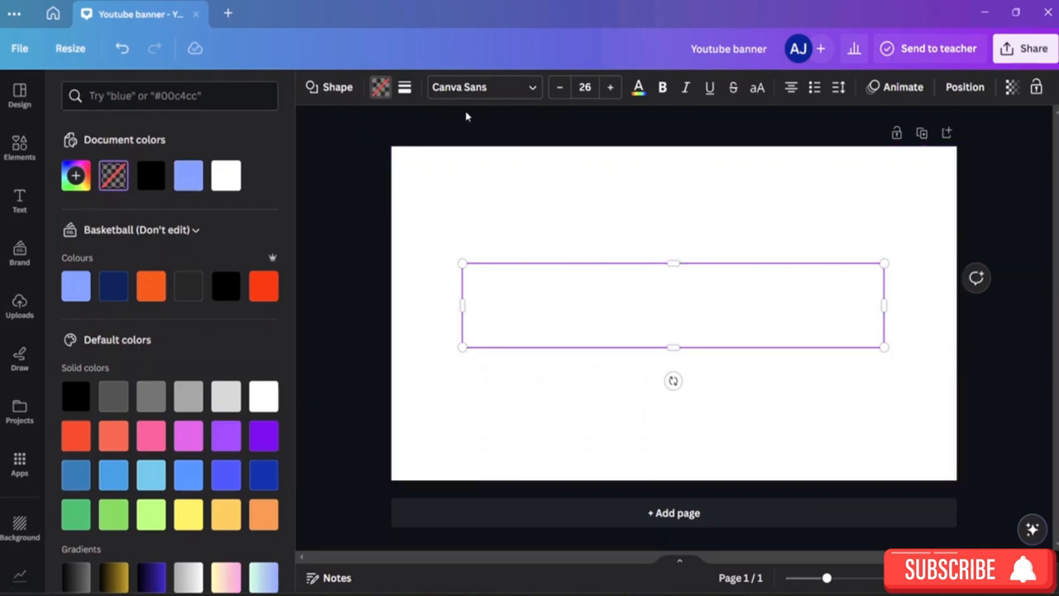
left_click(406, 89)
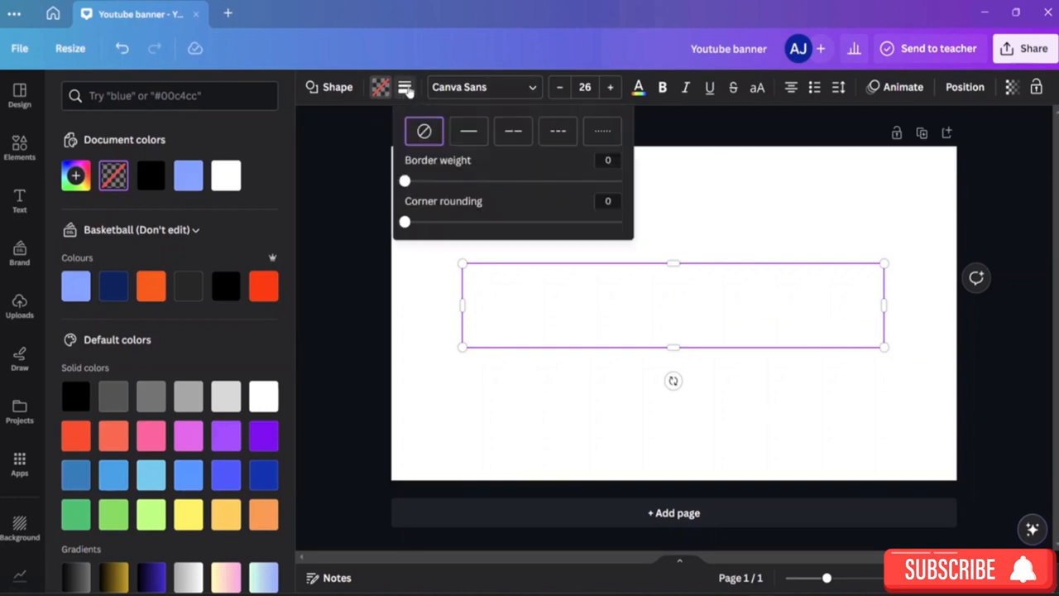
left_click(471, 135)
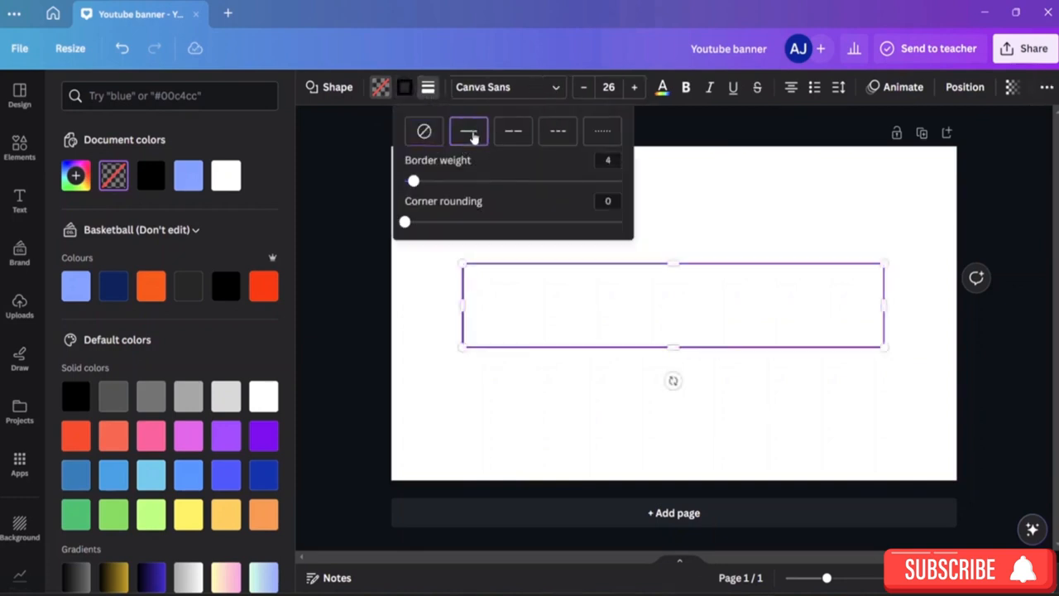
left_click(548, 392)
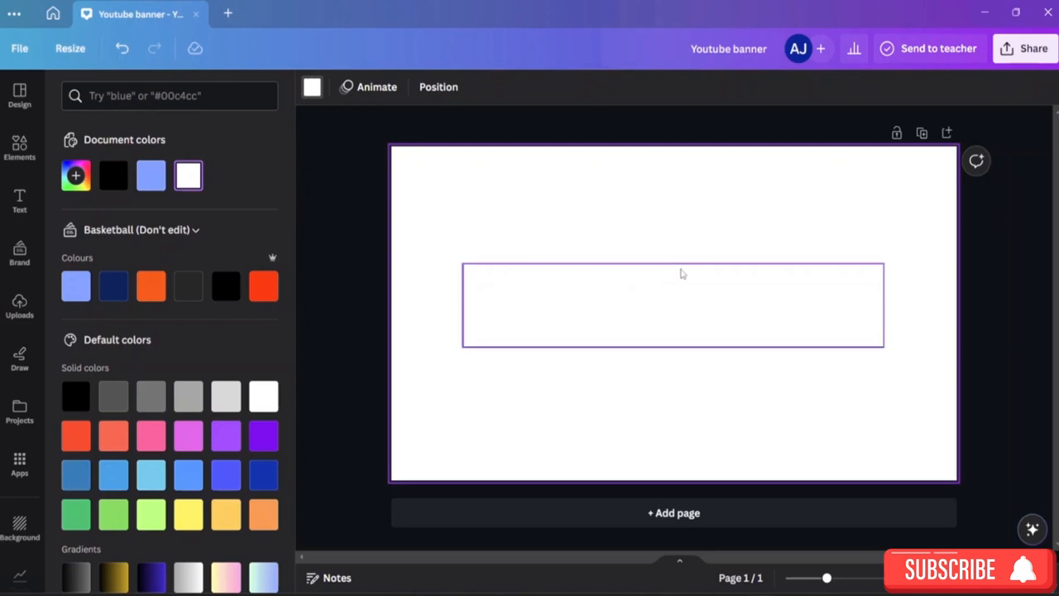
Use the selection tool of the drawing tools to move the outlined rectangle down to the page's vertical centre, then deselect it
left_click(20, 356)
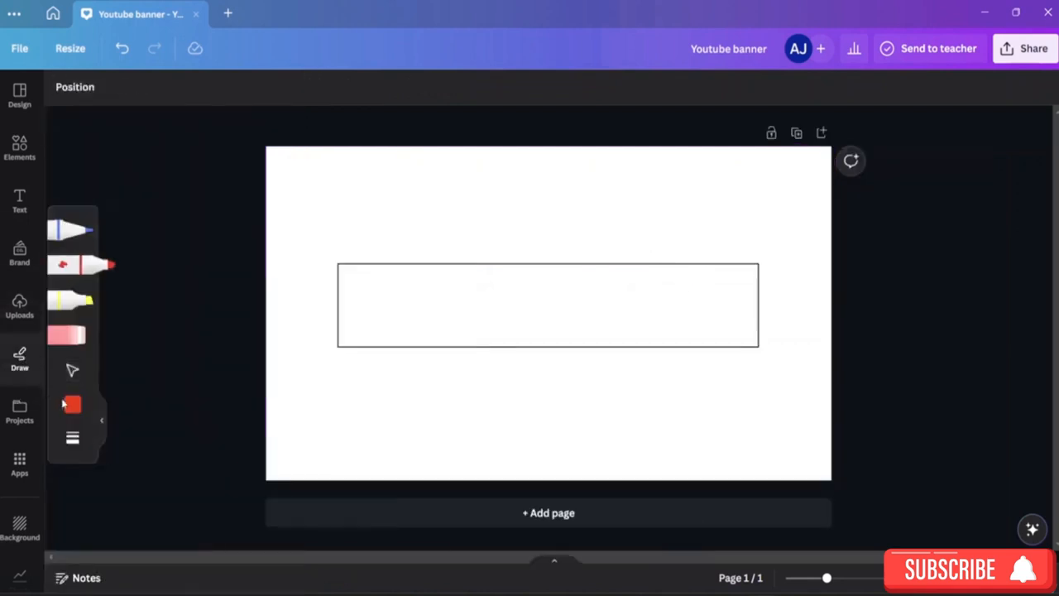
left_click(73, 370)
mouse_move(568, 281)
left_mouse_down()
mouse_move(591, 296)
mouse_move(570, 281)
mouse_move(565, 297)
left_mouse_up()
left_click(627, 217)
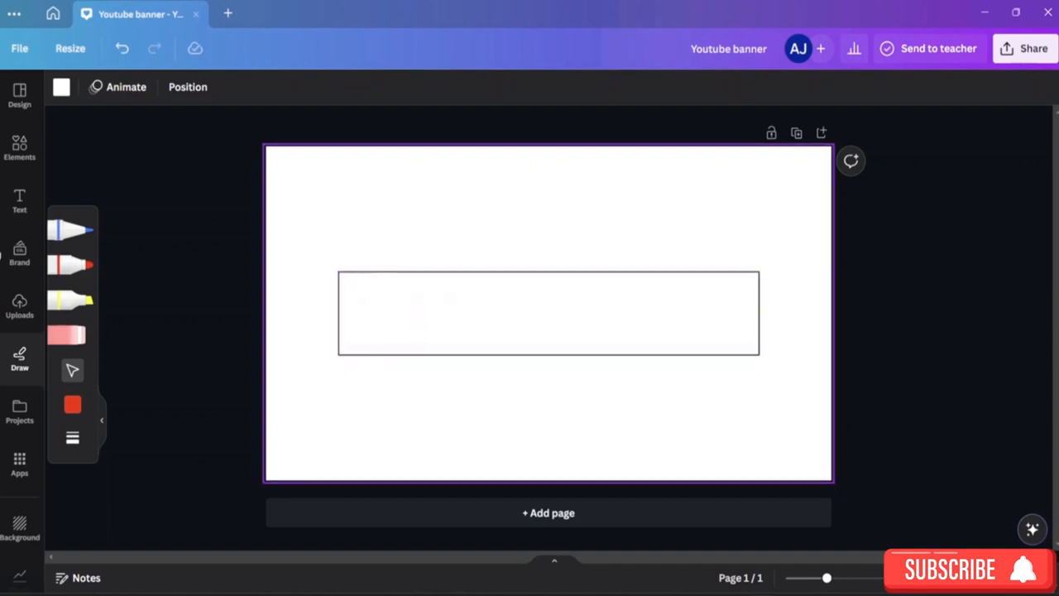
Search the elements for "frames" and add the circular frame to the page
left_click(19, 147)
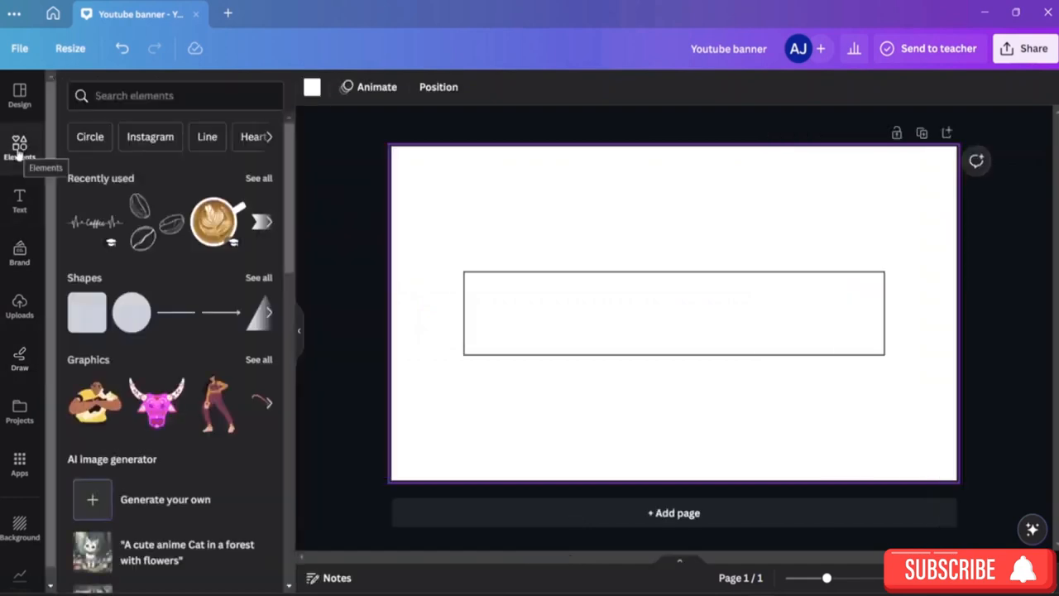
scroll(123, 314, "down", 2)
scroll(113, 248, "up", 2)
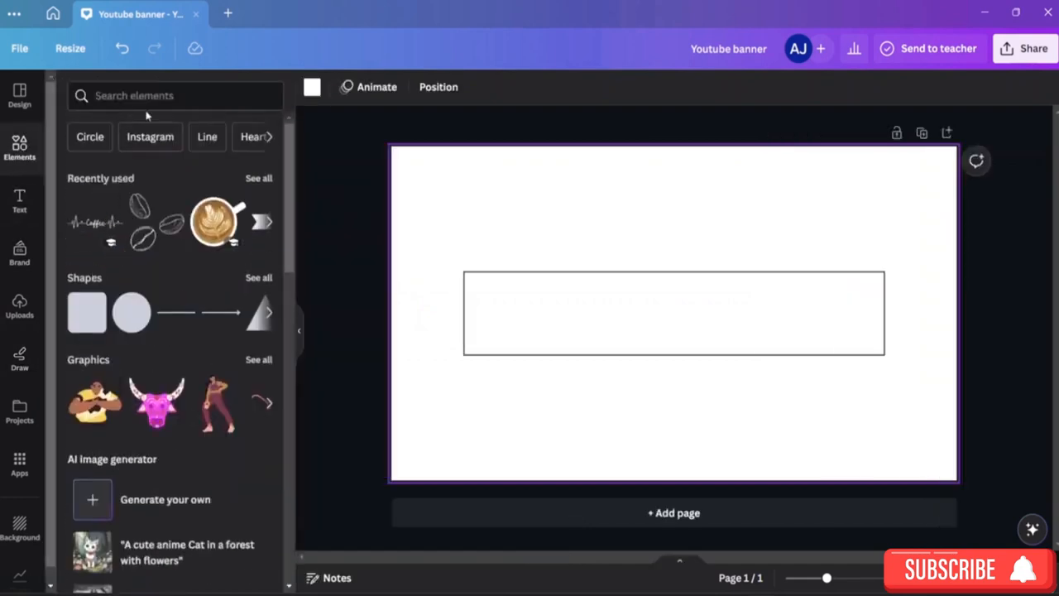
left_click(158, 96)
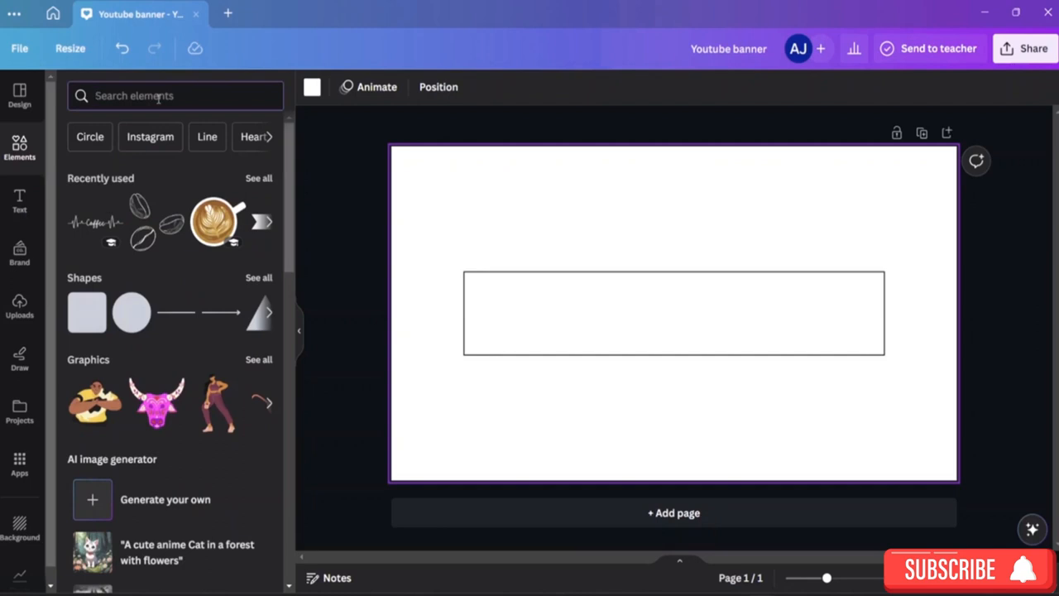
type("frames")
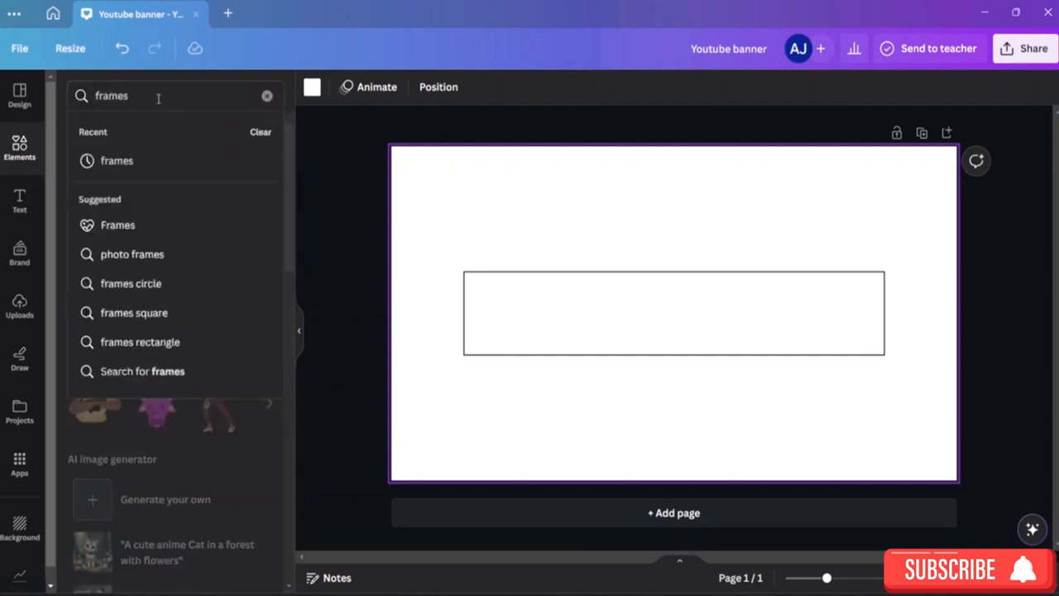
left_click(139, 166)
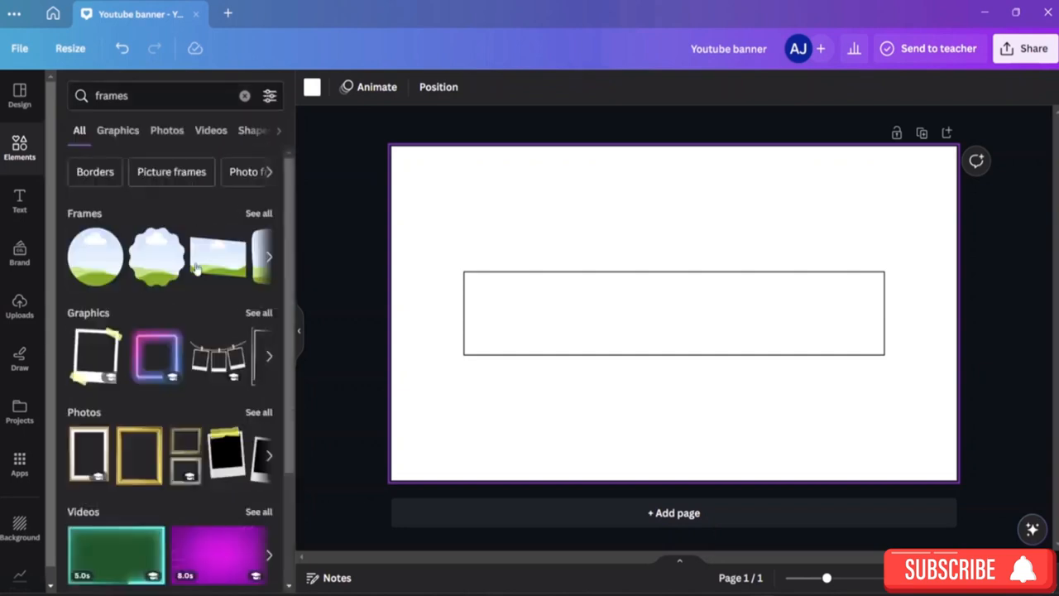
left_click(80, 278)
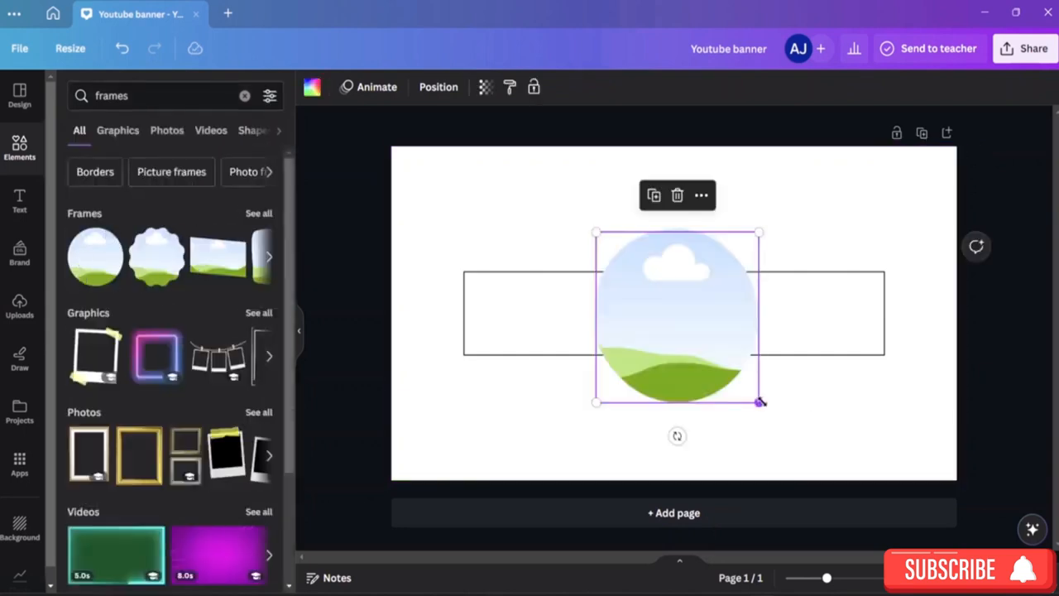
Fit a circular frame to the outline rectangle's height at its left end and delete the large duplicate circle
left_click_drag(758, 403, 679, 328)
left_click_drag(655, 278, 522, 313)
left_click_drag(551, 358, 546, 355)
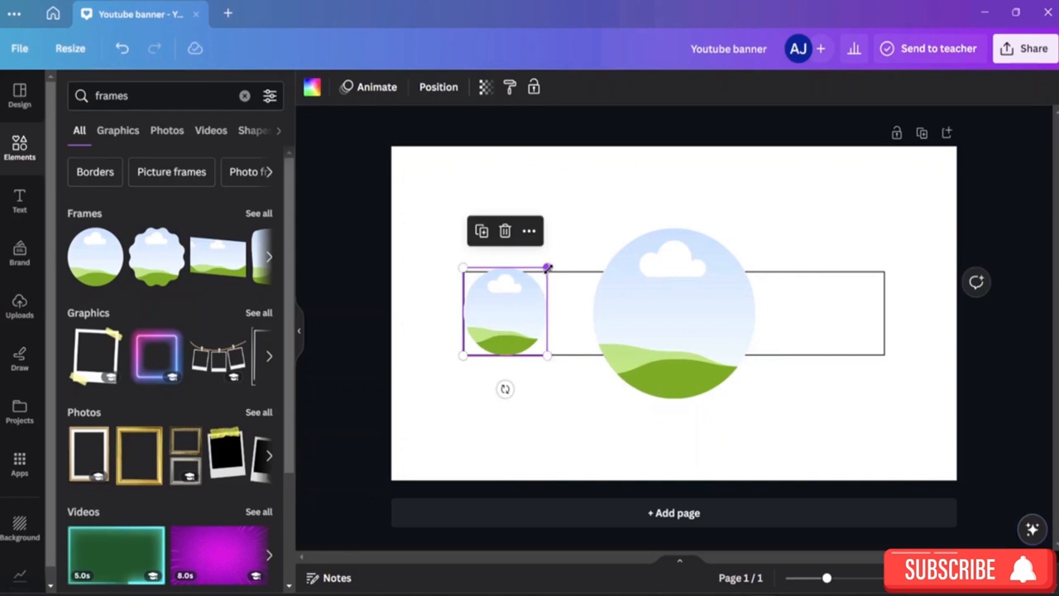
left_click_drag(547, 267, 546, 269)
left_click(649, 302)
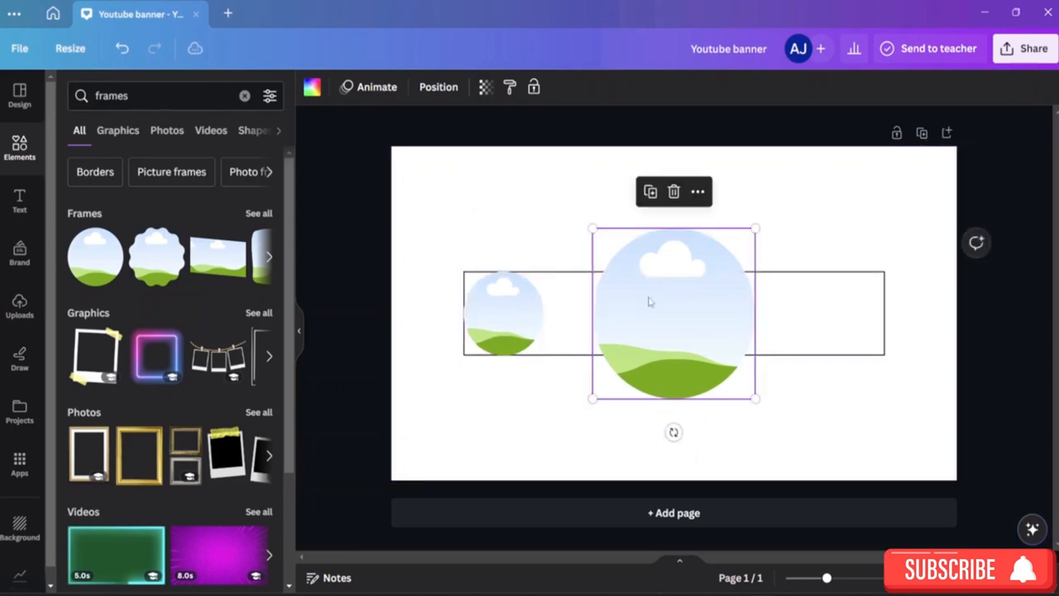
key("Delete")
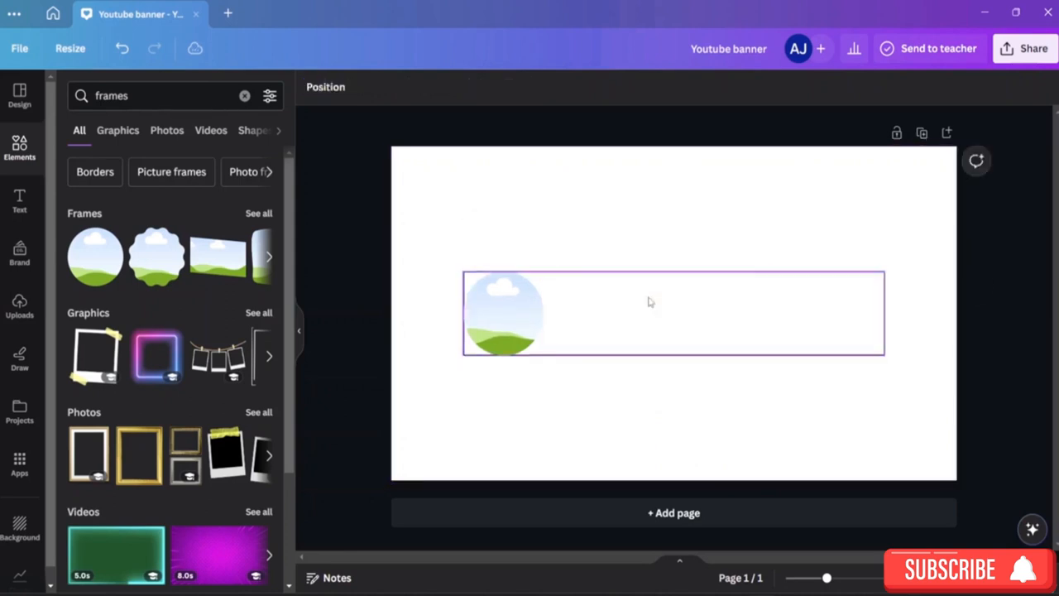
left_click(511, 319)
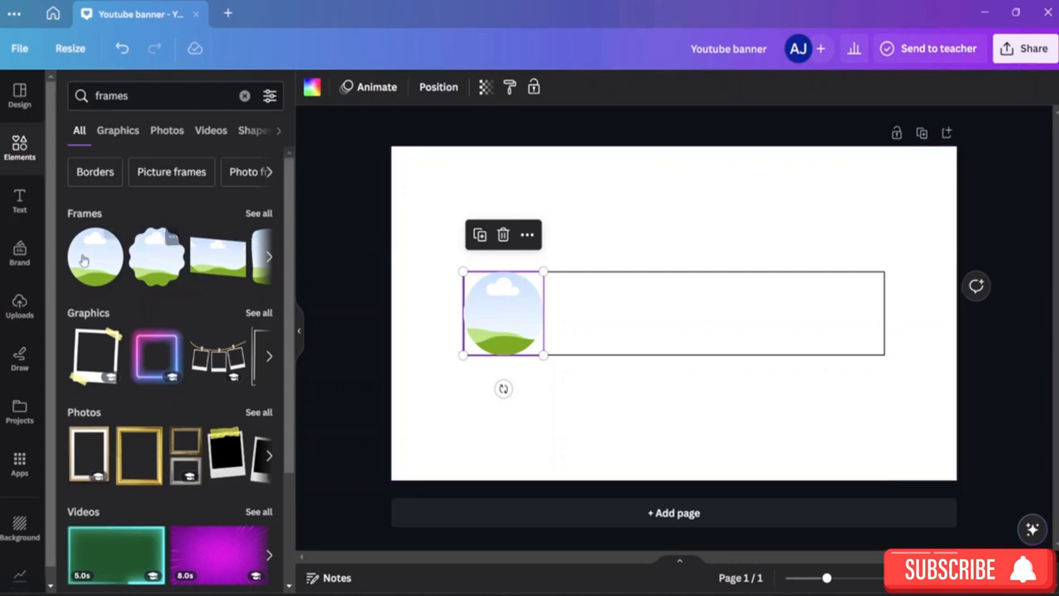
Search the elements for "logo for tech" and show all the matching graphics
left_click(133, 104)
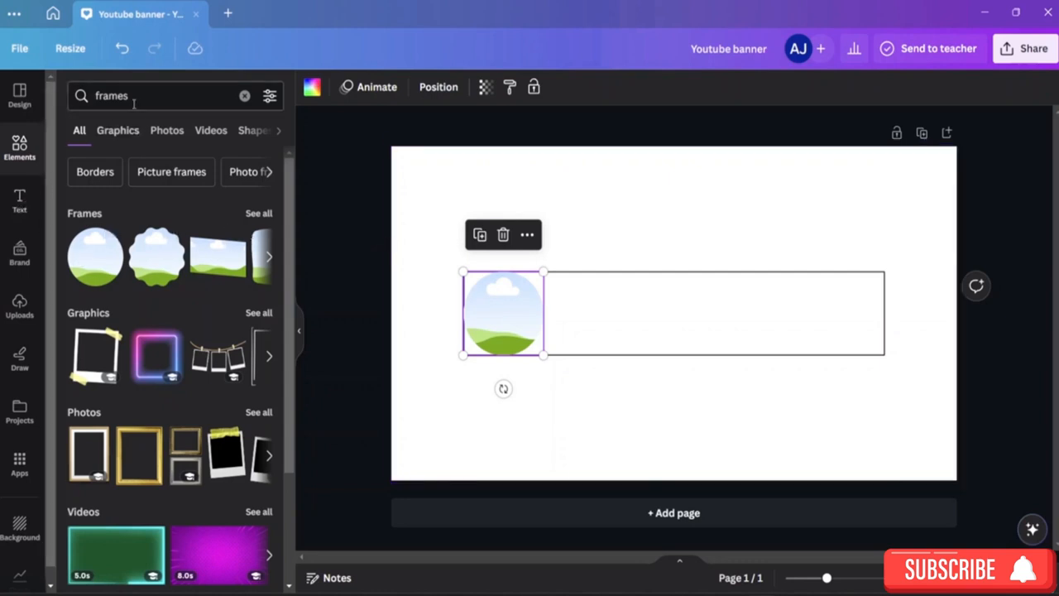
left_click(244, 95)
type("l")
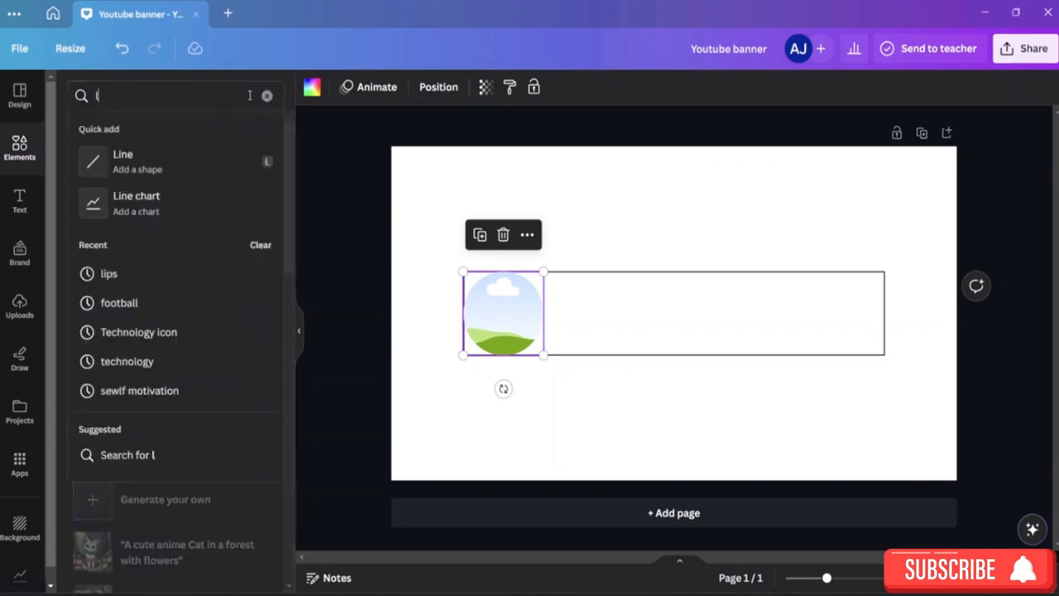
type("ogo fo")
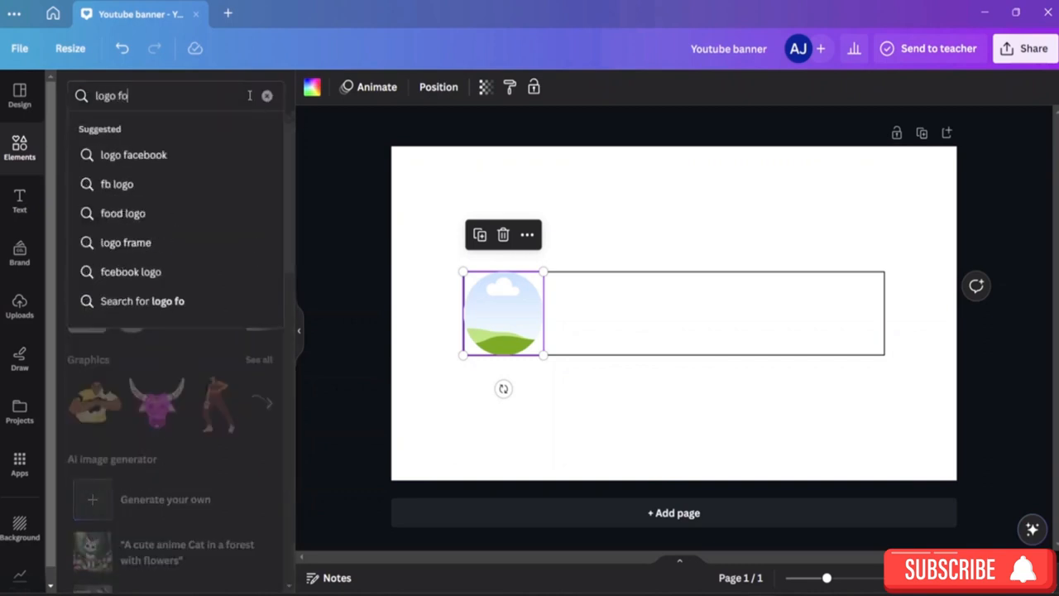
type("r tech")
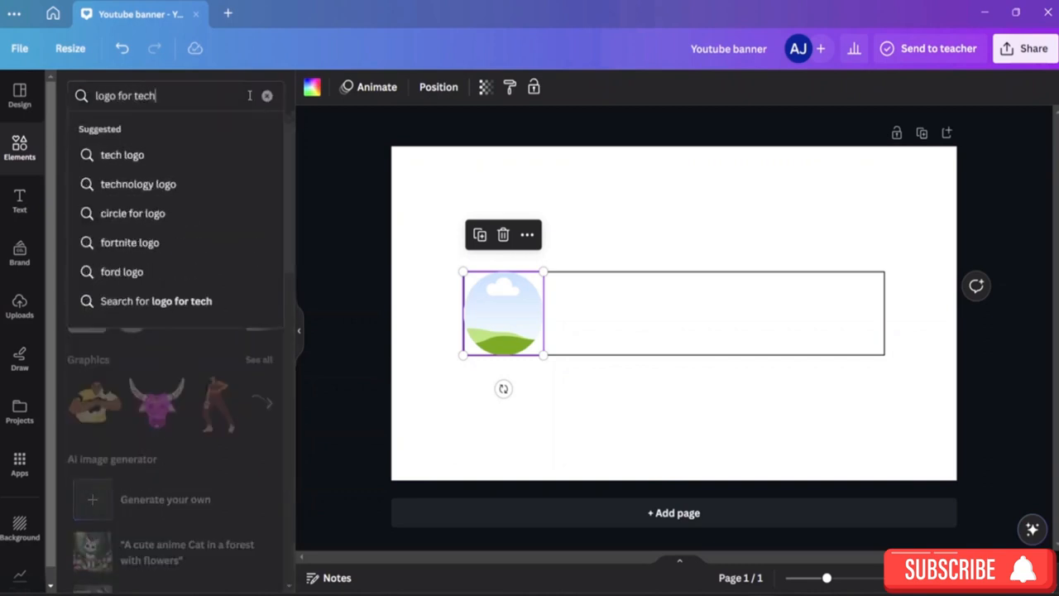
key("Return")
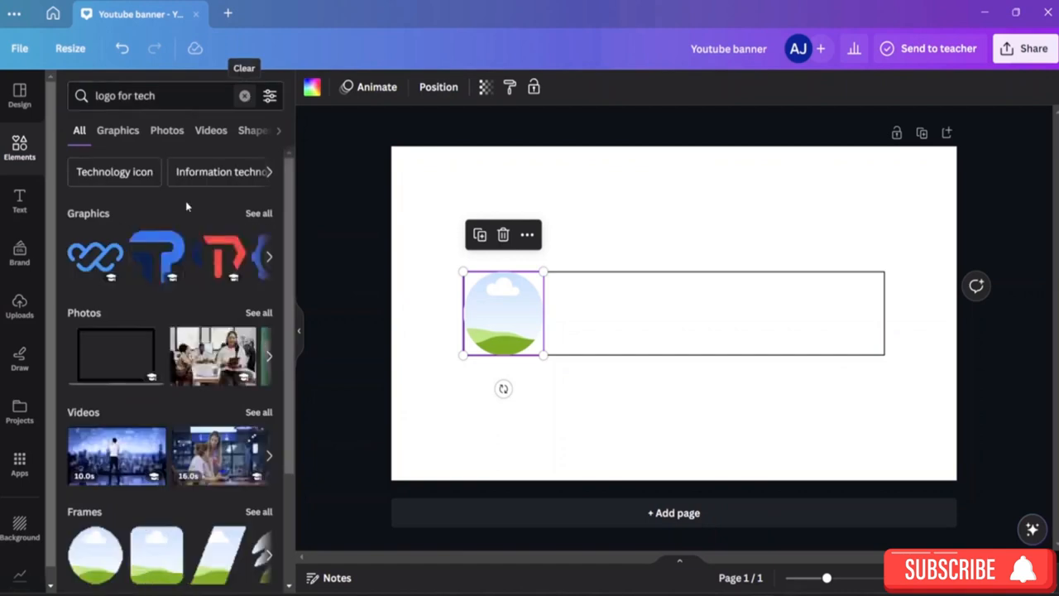
scroll(182, 298, "down", 2)
scroll(182, 298, "up", 2)
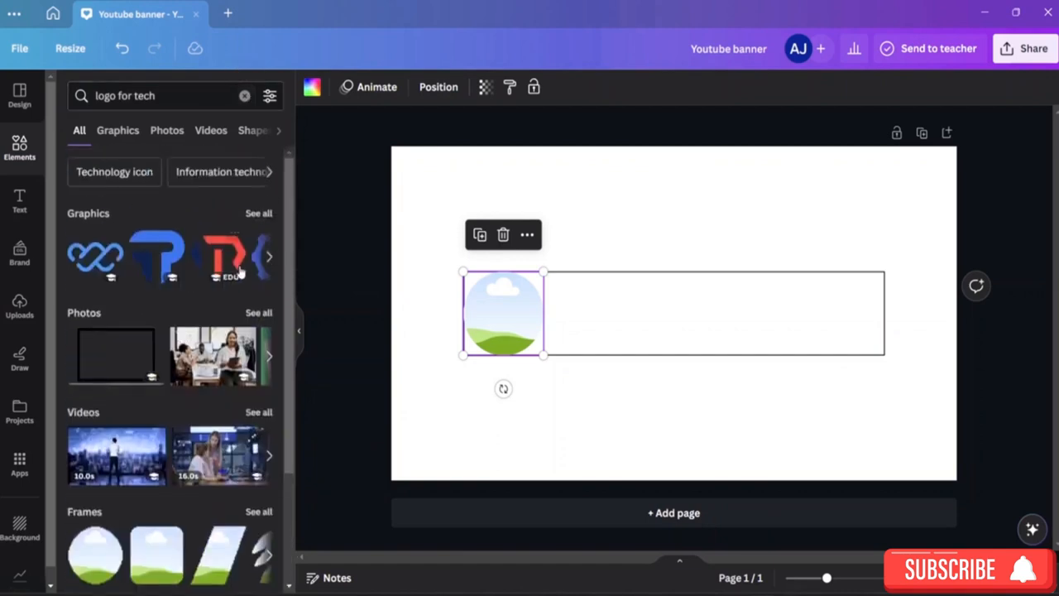
left_click(258, 214)
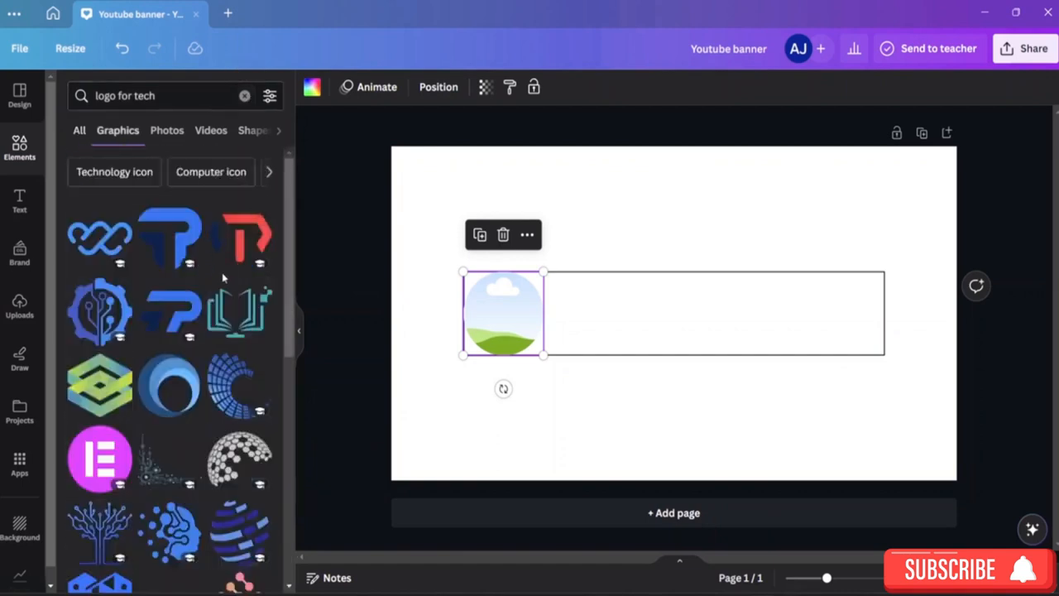
Try the circuit-tree graphic scaled down over the circular frame, and delete it from the page
scroll(208, 264, "down", 3)
scroll(206, 272, "down", 4)
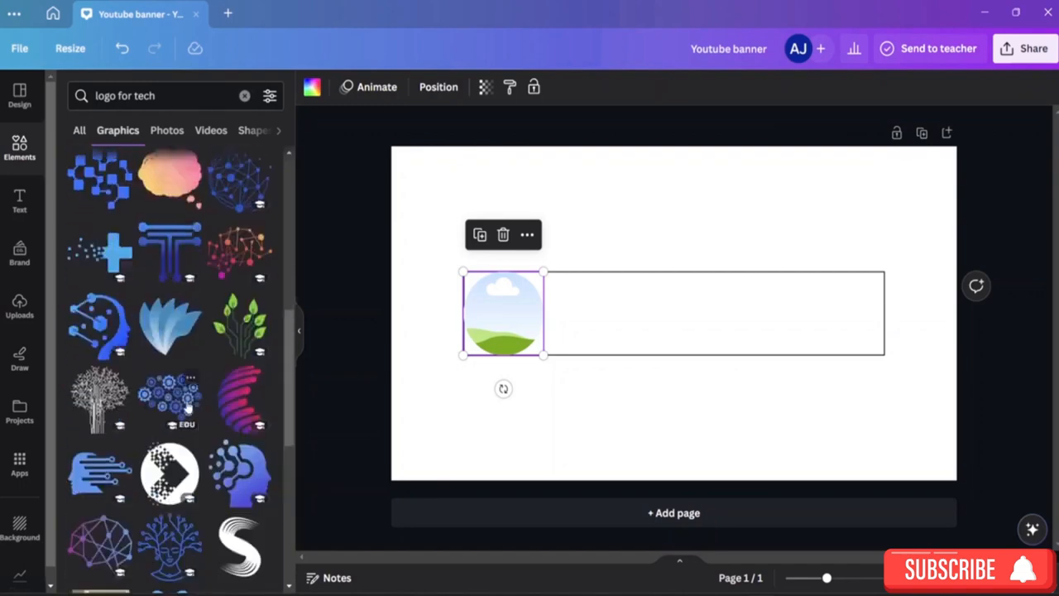
left_click(98, 404)
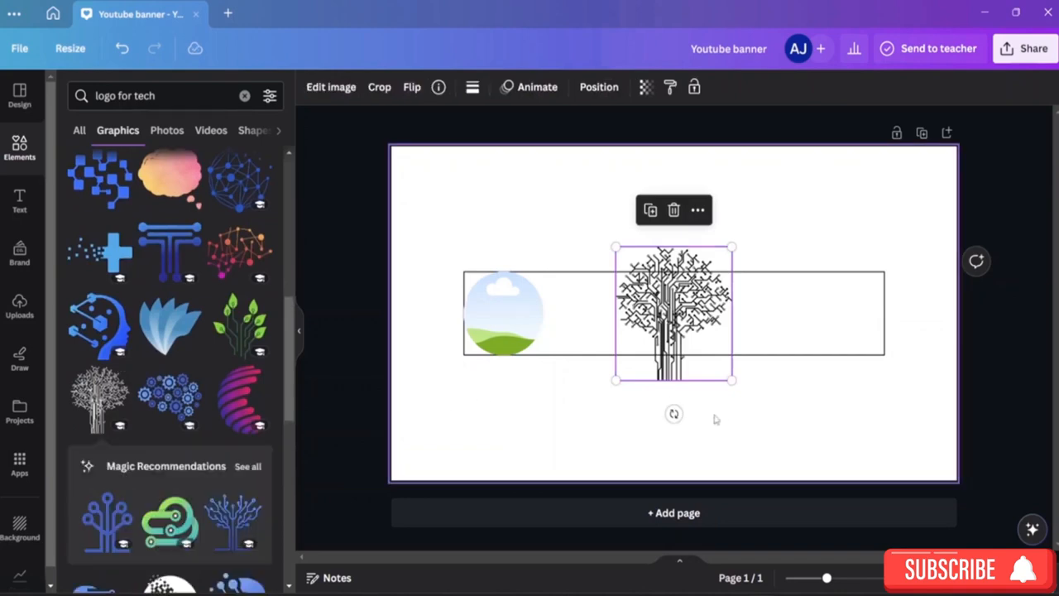
left_click_drag(732, 381, 683, 324)
left_click_drag(648, 285, 503, 310)
left_click_drag(499, 307, 499, 318)
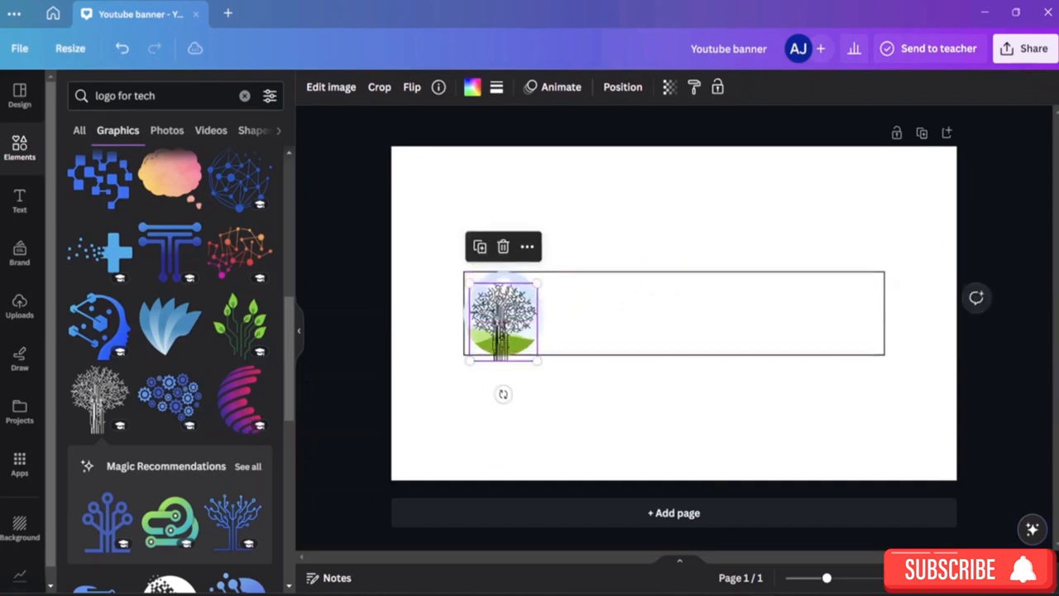
key("Delete")
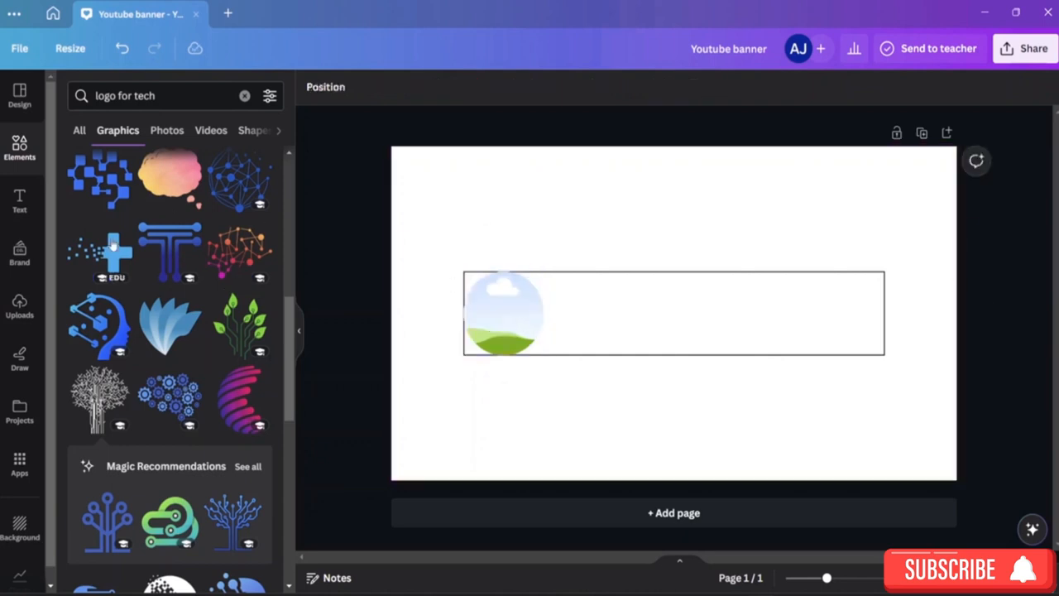
Add the blue three-hexagon logo graphic below the outline rectangle and delete the circular frame
scroll(144, 255, "up", 2)
scroll(144, 256, "up", 1)
left_click_drag(97, 252, 473, 280)
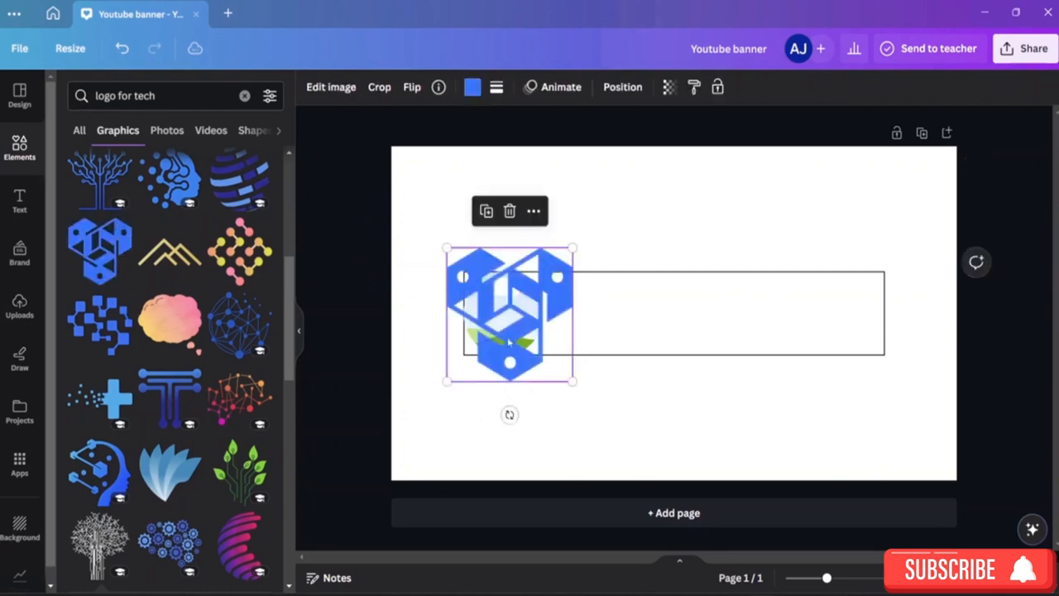
left_click_drag(540, 331, 791, 438)
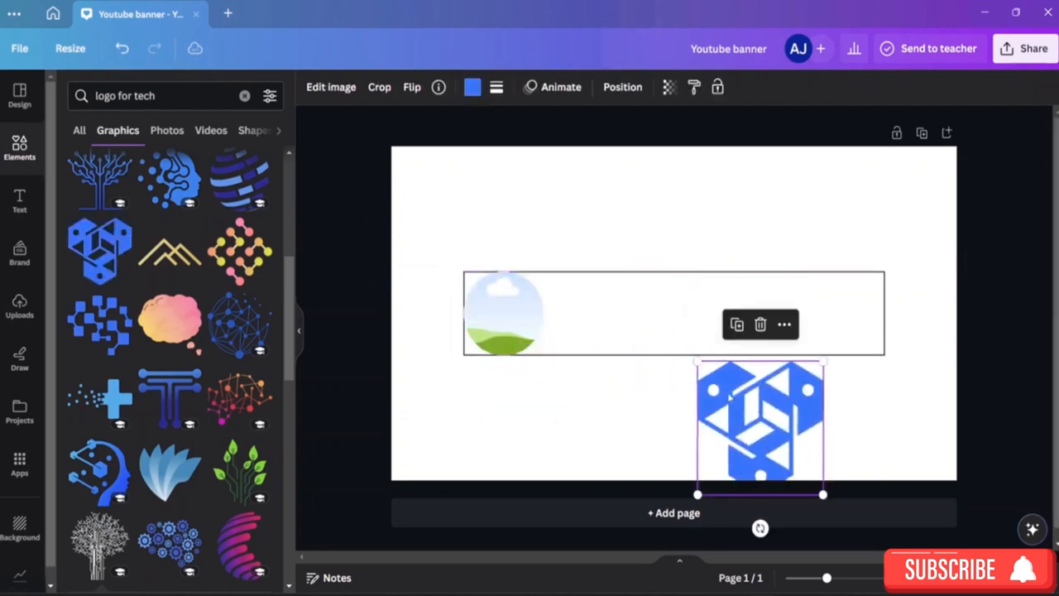
left_click(506, 321)
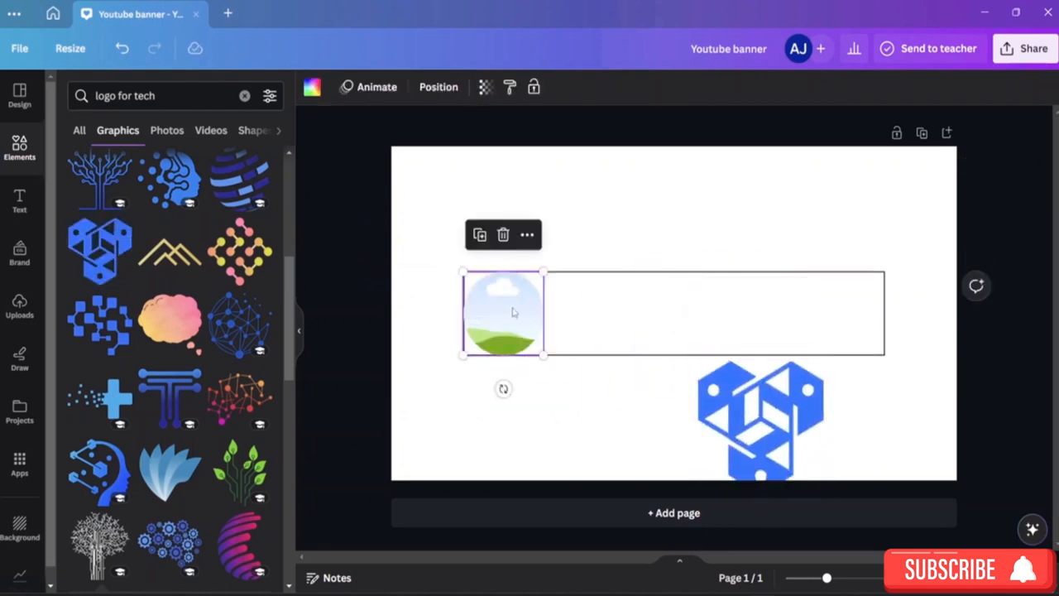
key("Delete")
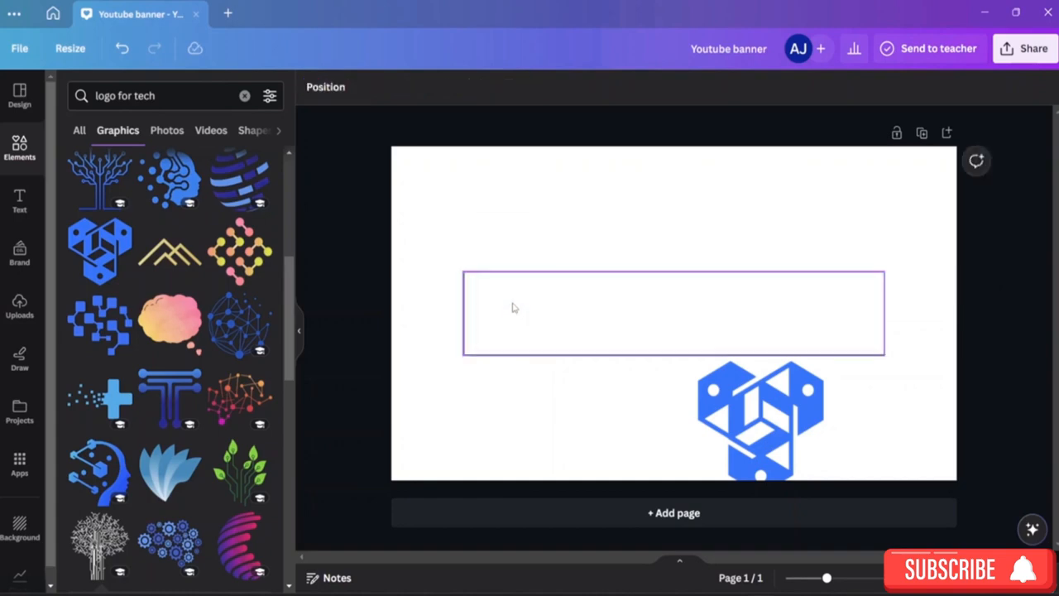
Shrink the blue logo to the outline rectangle's height and place it inside the rectangle's left end
left_click_drag(790, 410, 548, 305)
left_click_drag(580, 385, 534, 335)
left_click_drag(500, 286, 505, 315)
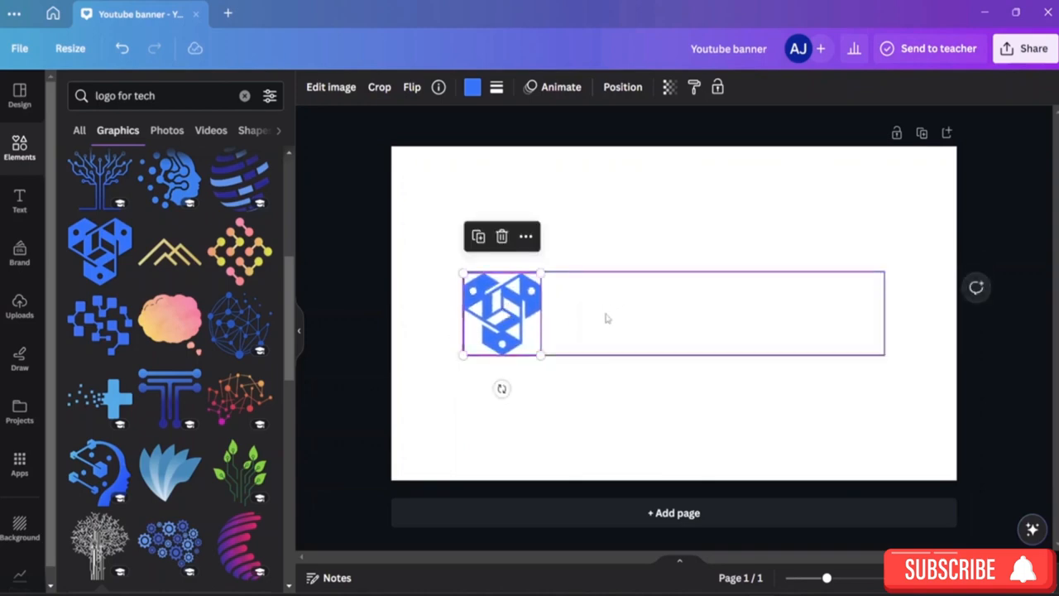
left_click(604, 318)
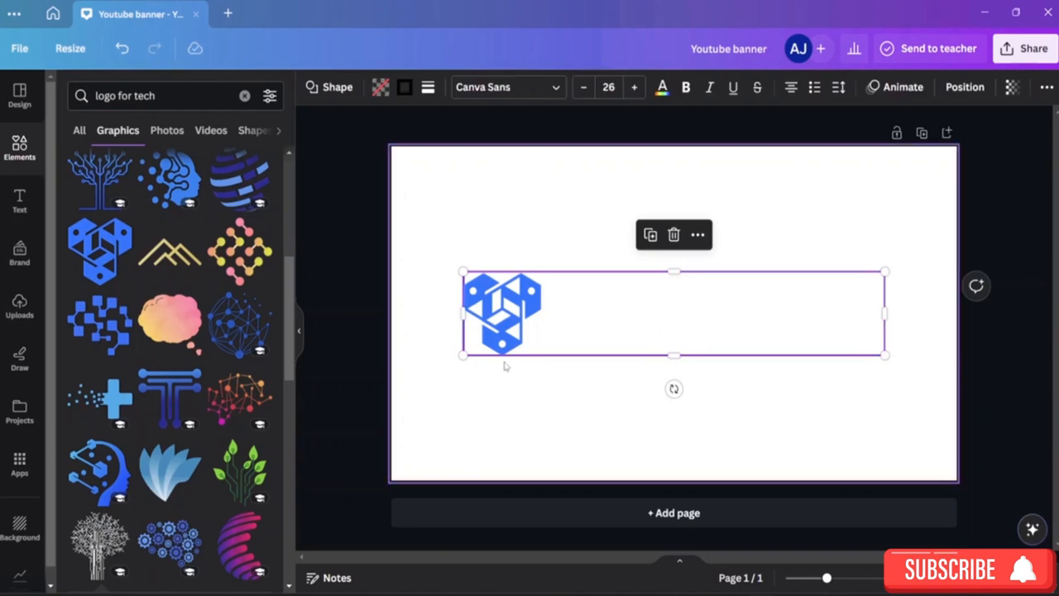
left_click(504, 331)
left_click(647, 191)
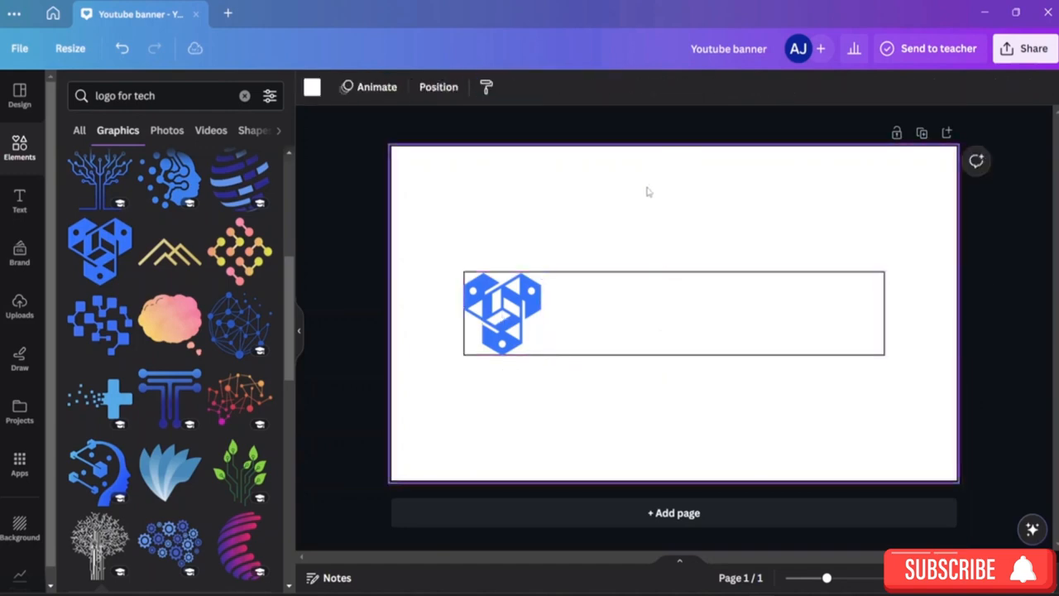
double_click(519, 302)
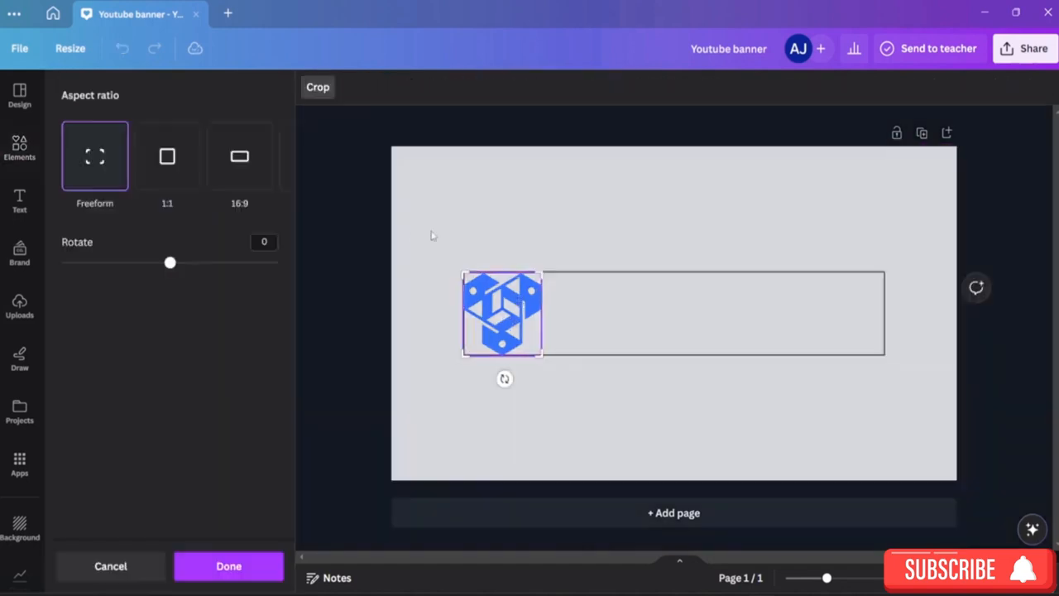
Open the full photo collection in the elements library and search it for "tech"
left_click(19, 147)
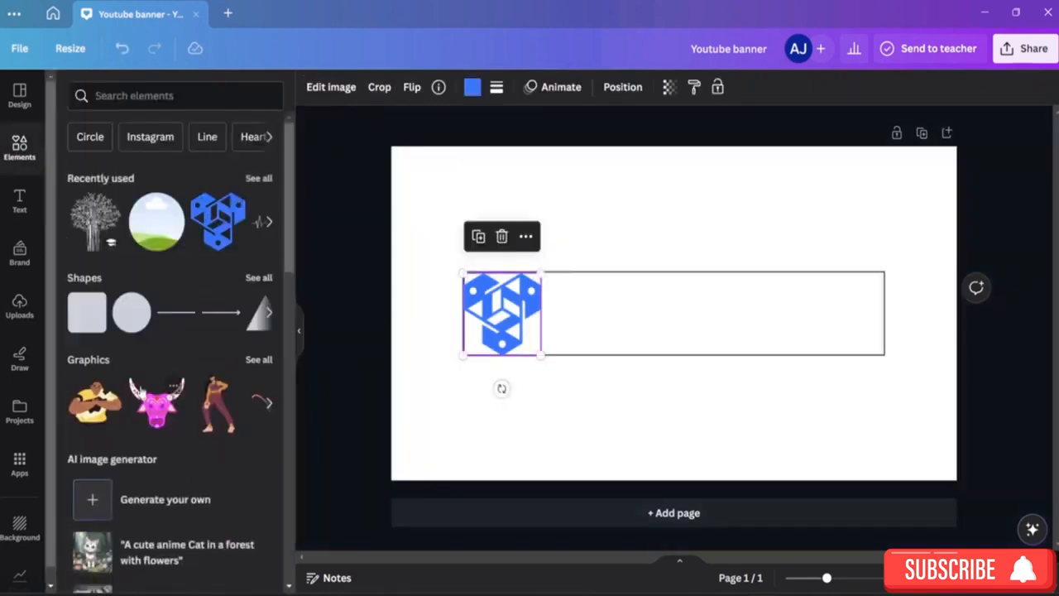
scroll(138, 367, "down", 7)
scroll(131, 259, "up", 2)
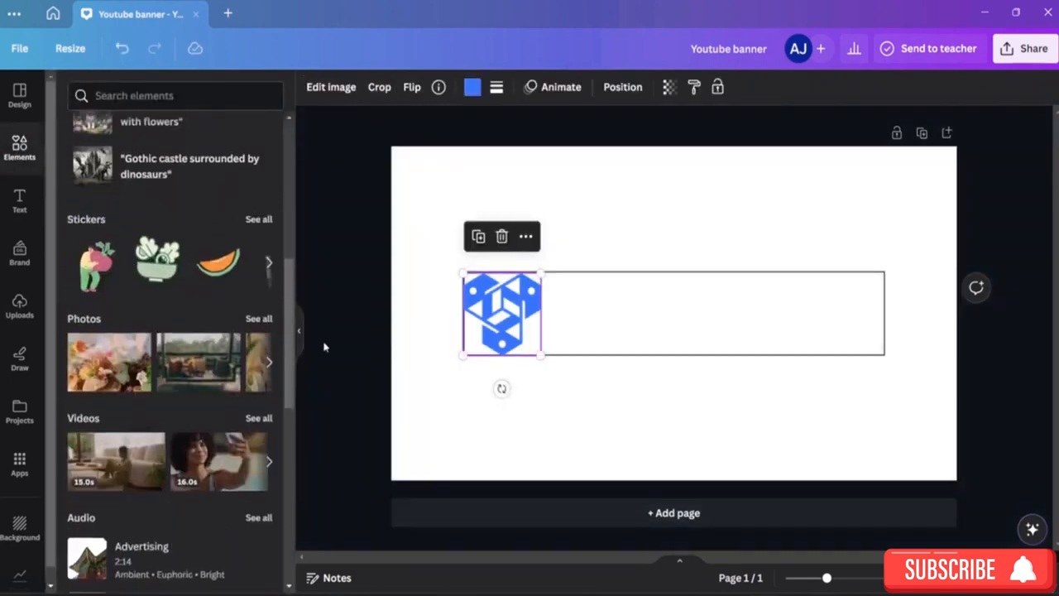
left_click(258, 319)
left_click(177, 120)
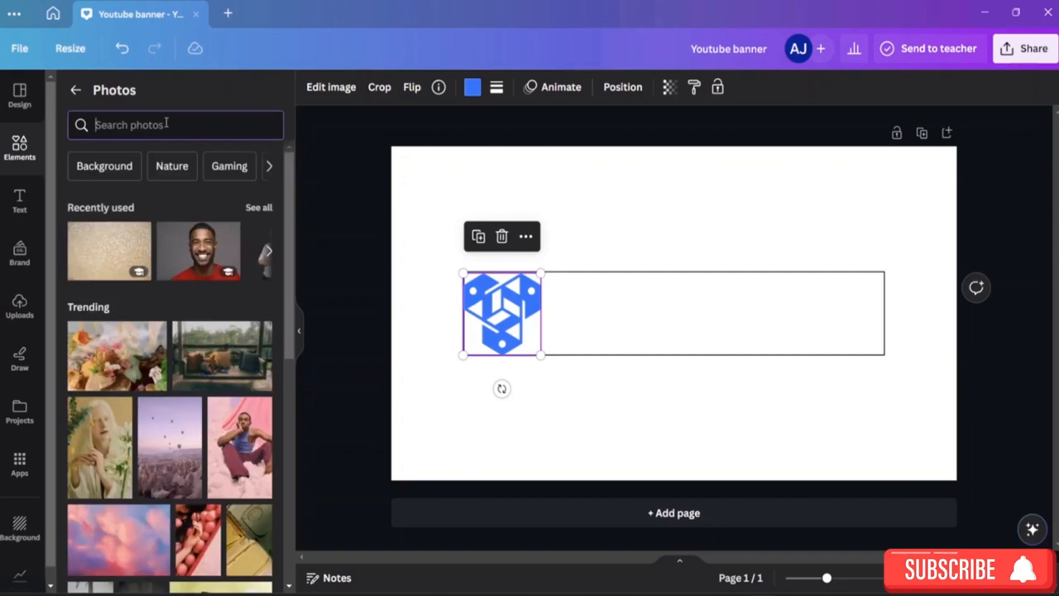
type("tec")
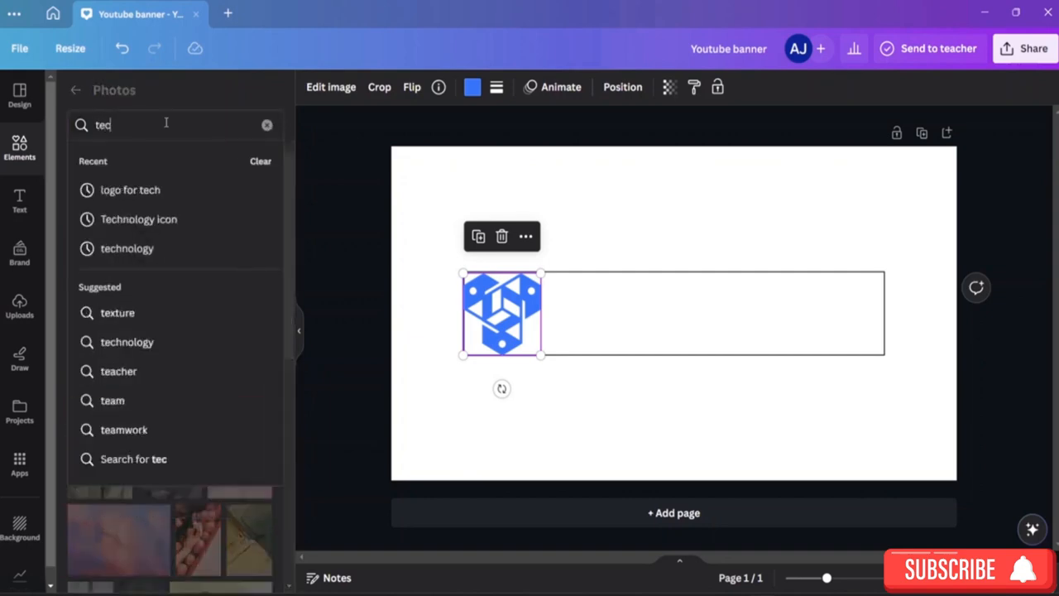
type("h")
key("Return")
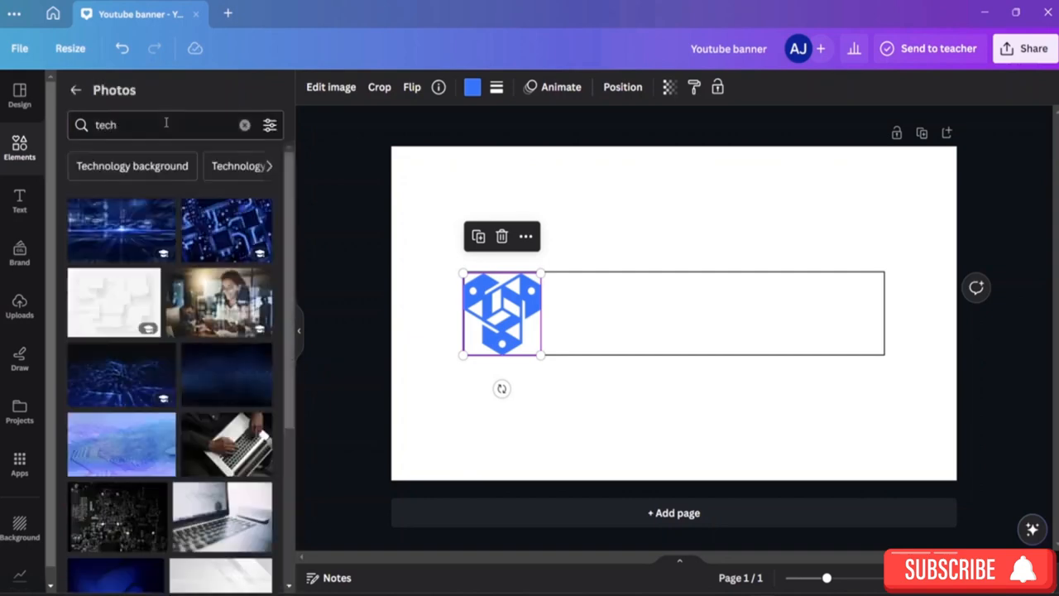
scroll(149, 355, "down", 3)
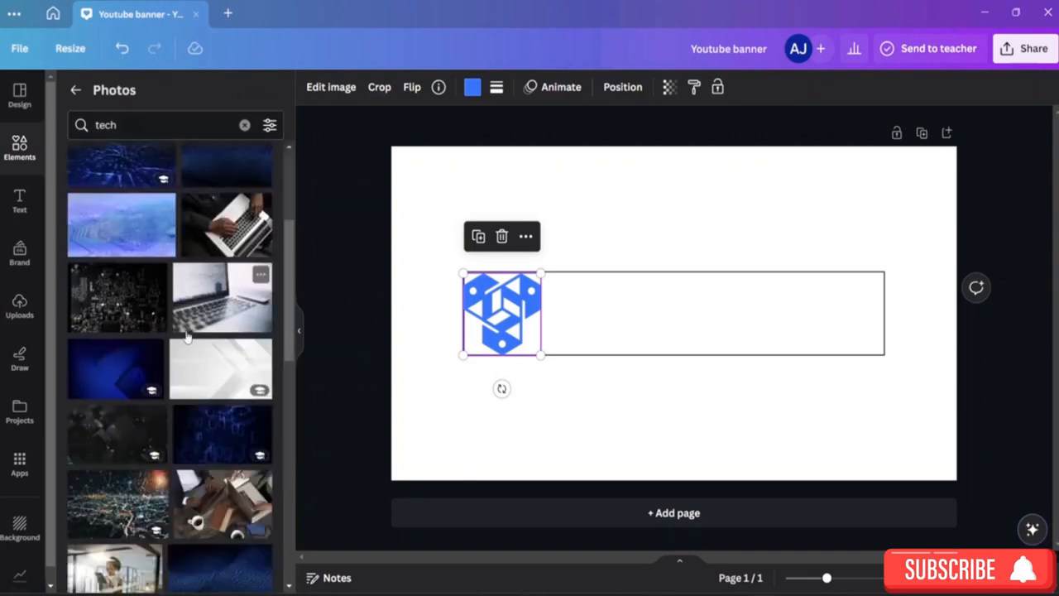
Add the gold circuit-board photo from the tech results to the page and enlarge it to the page's left and upper edges
scroll(187, 335, "down", 2)
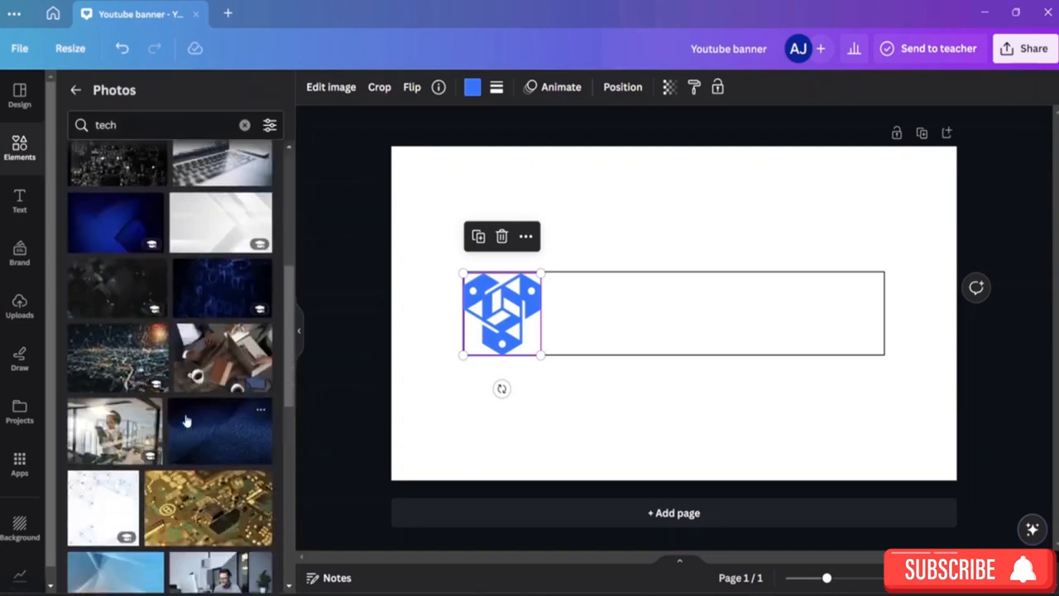
scroll(187, 421, "down", 1)
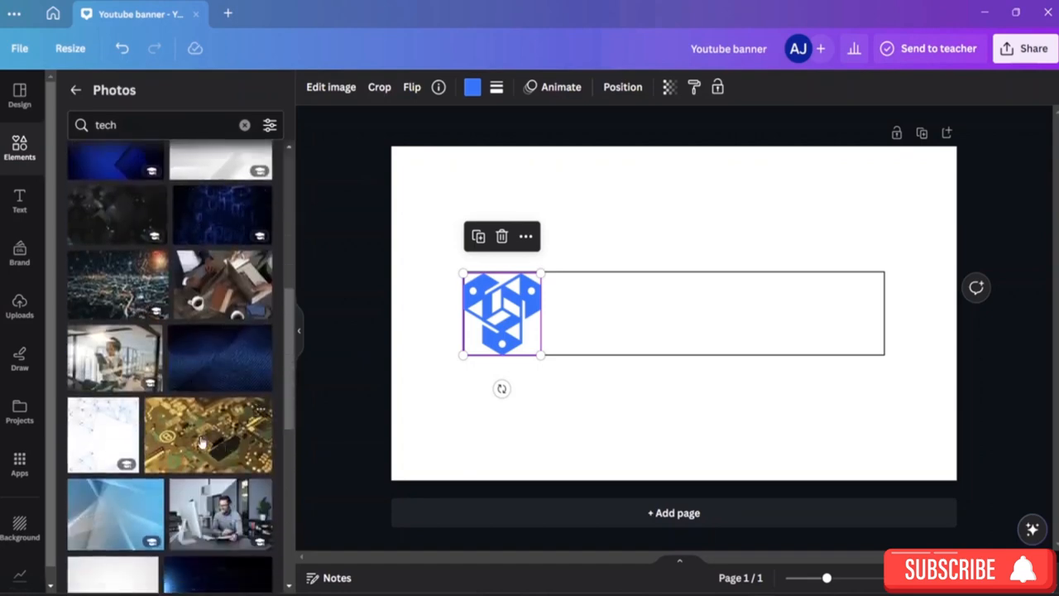
left_click_drag(201, 443, 534, 277)
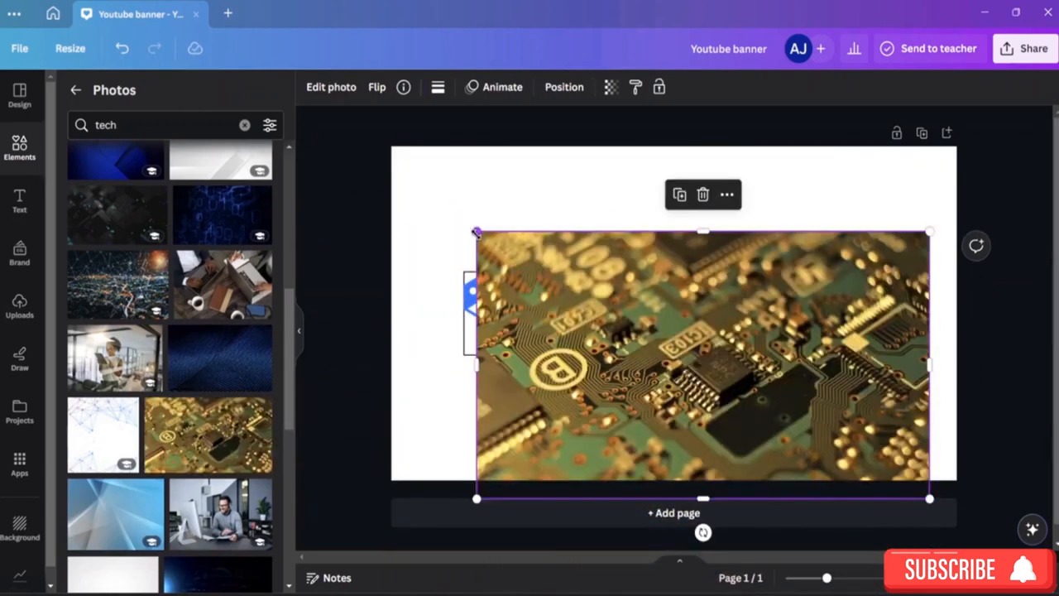
left_click_drag(476, 232, 410, 144)
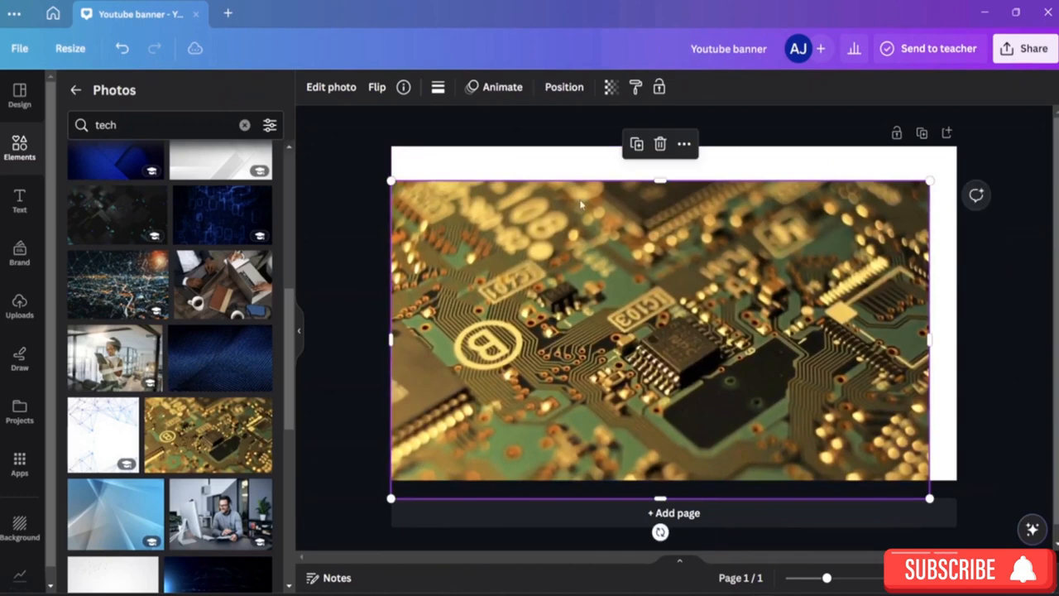
left_click_drag(660, 180, 659, 147)
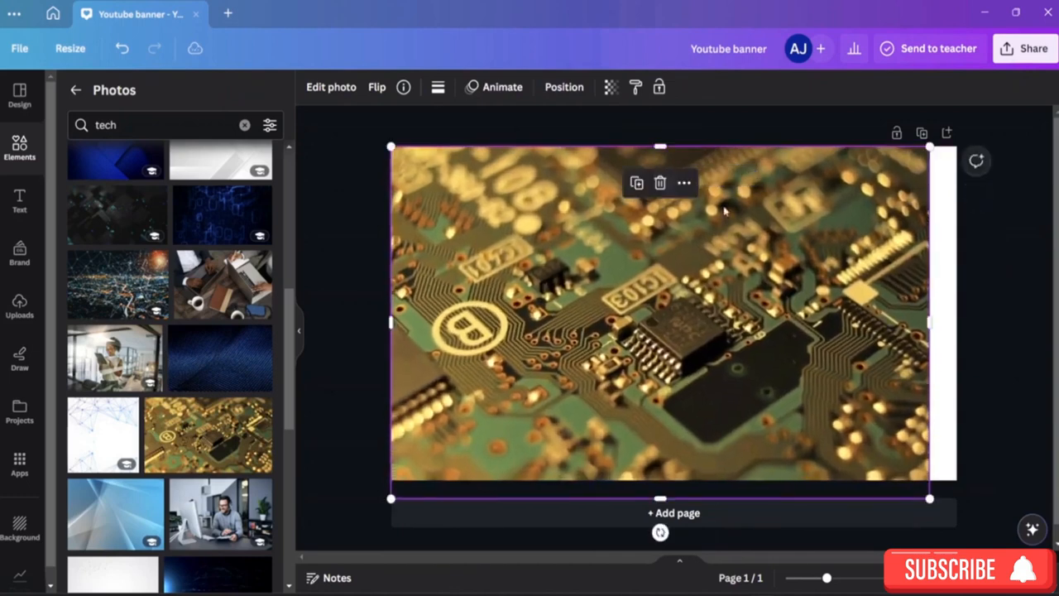
Centre the circuit-board photo over the page and adjust its four edges to cover the page exactly at 2560 x 1440 px
mouse_move(725, 210)
left_mouse_down()
mouse_move(775, 210)
mouse_move(738, 201)
left_mouse_up()
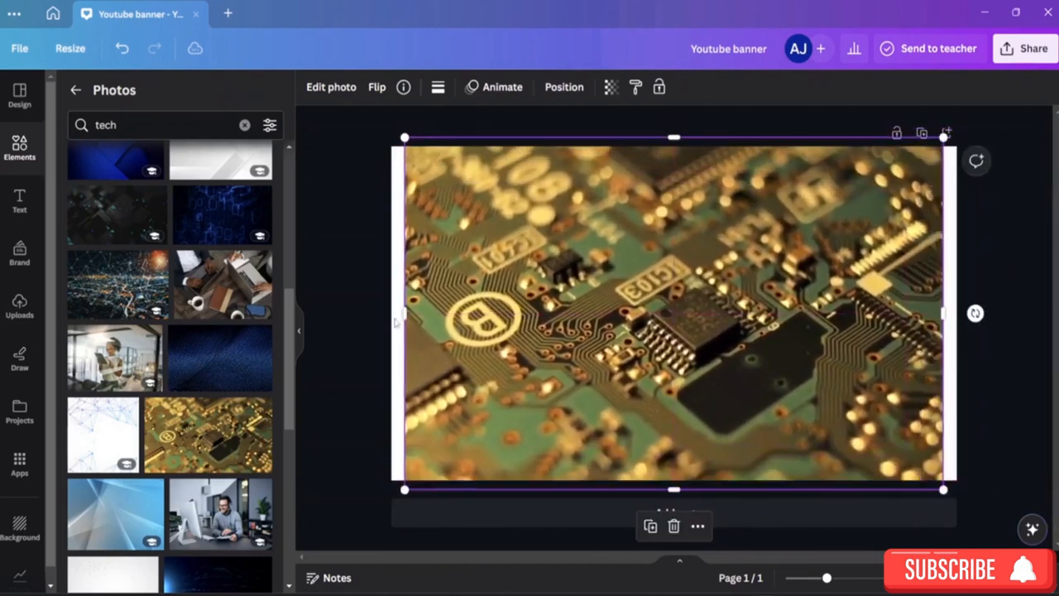
left_click_drag(405, 313, 391, 313)
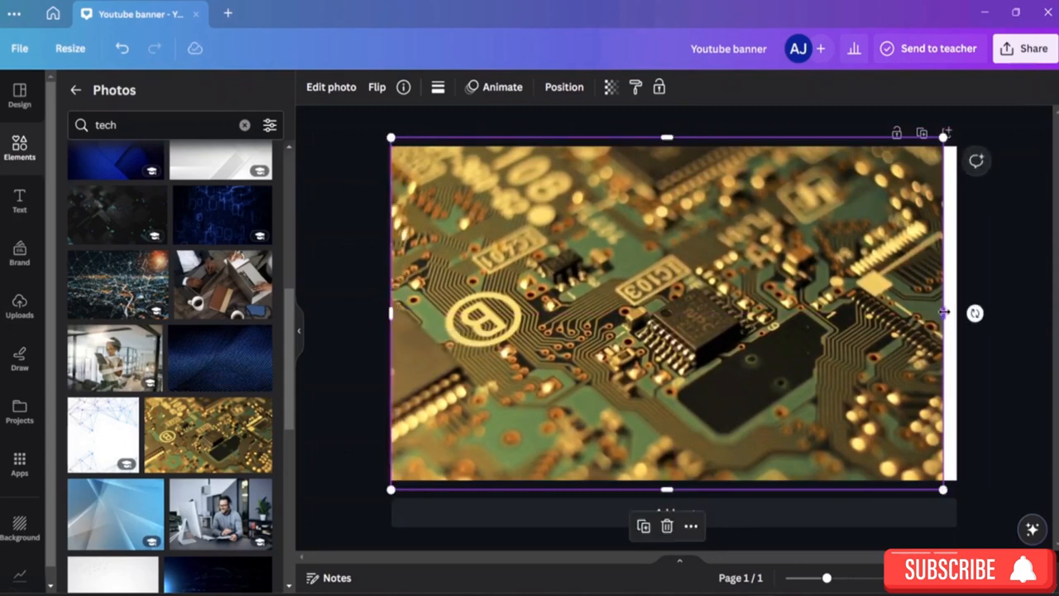
left_click_drag(944, 312, 956, 312)
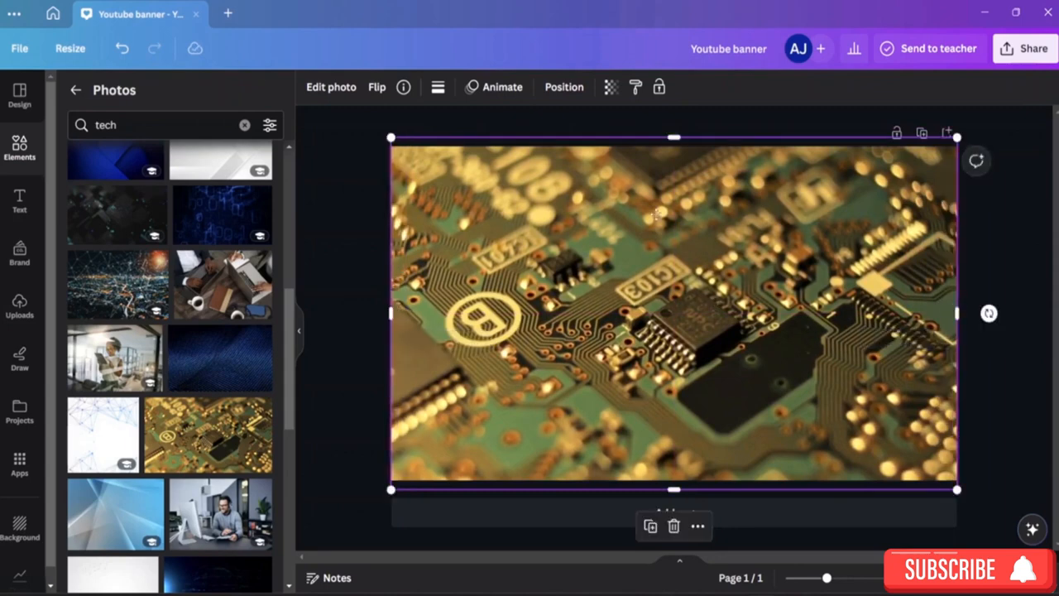
double_click(656, 213)
left_click(997, 362)
left_click_drag(672, 489, 671, 480)
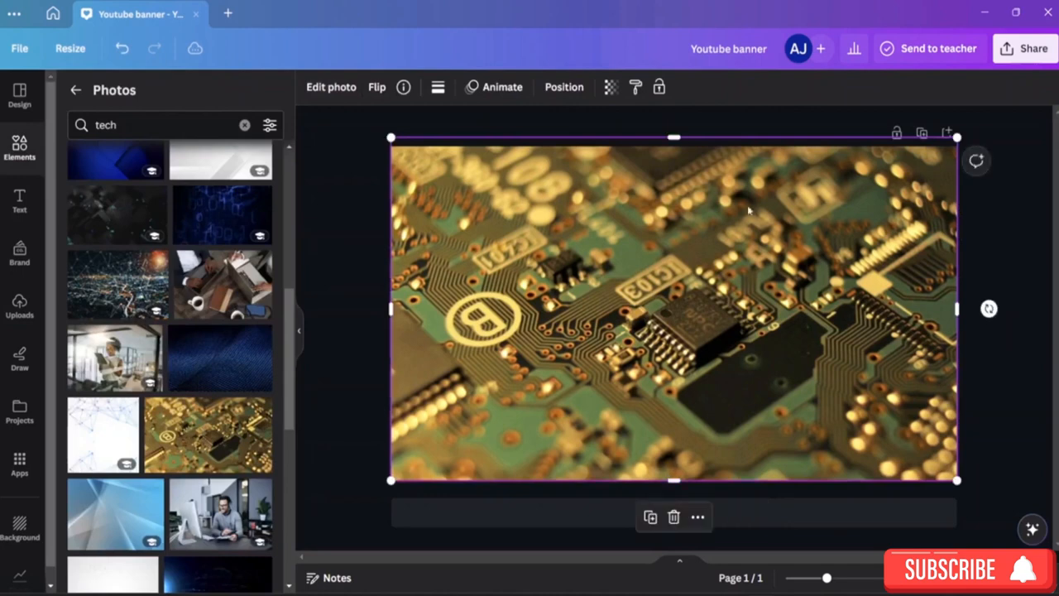
left_click_drag(668, 143, 670, 147)
left_click(1021, 455)
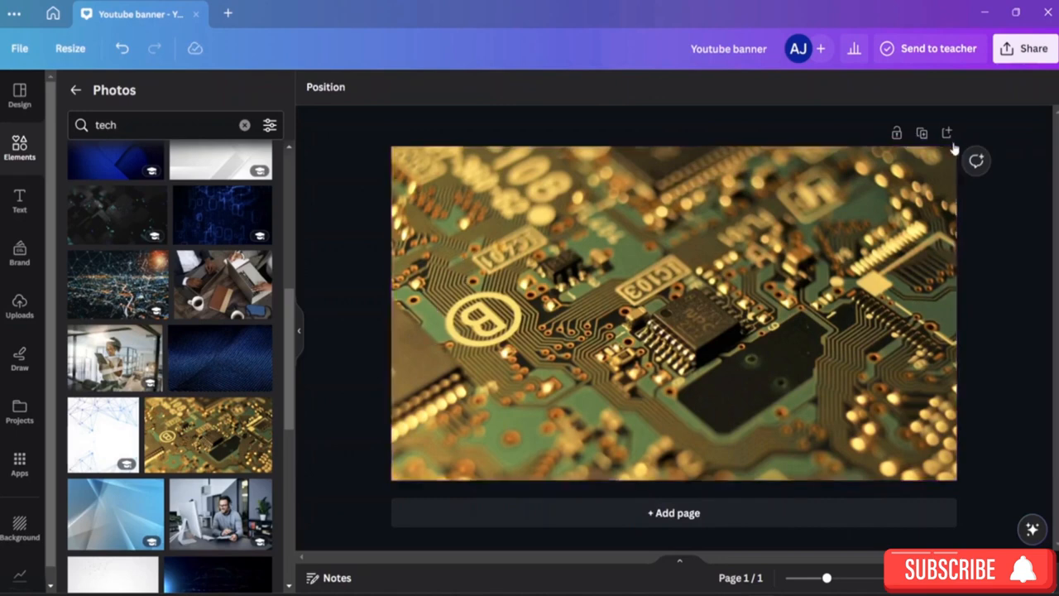
Send the circuit-board photo backward in the stacking order, behind the blue logo
left_click(734, 268)
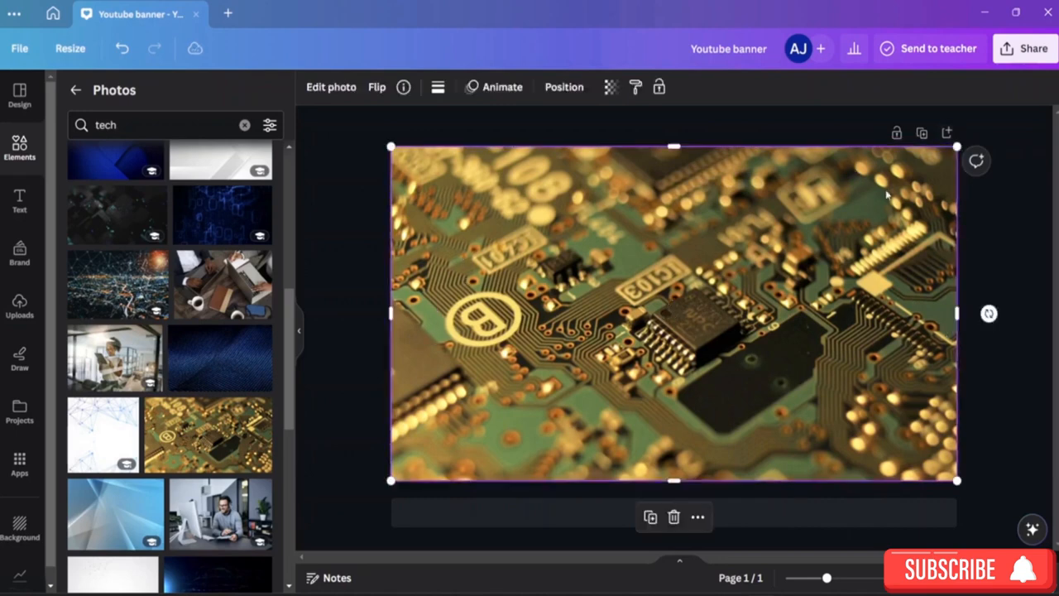
left_click(556, 89)
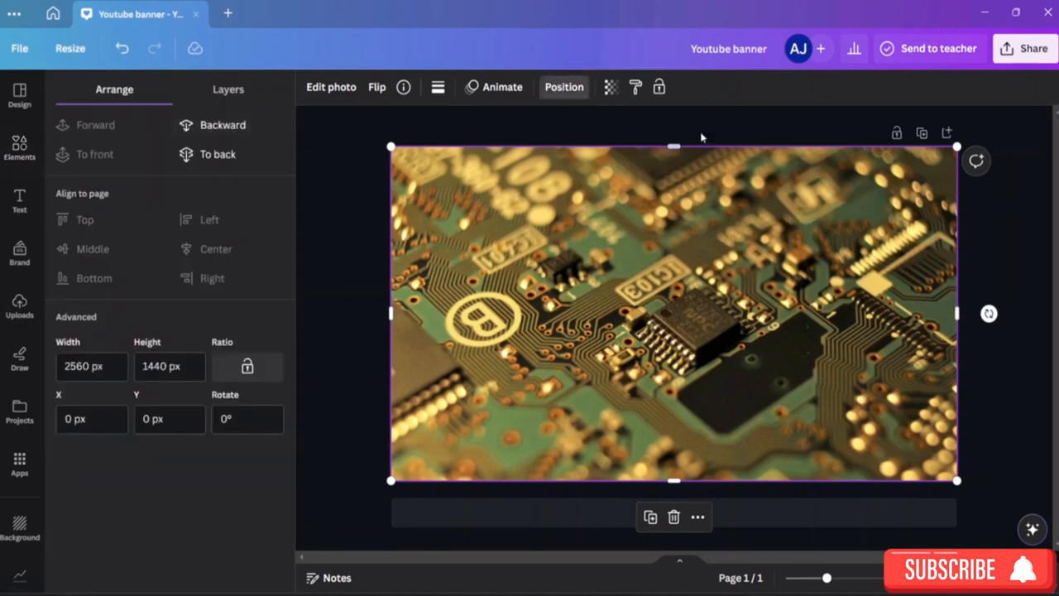
left_click(245, 134)
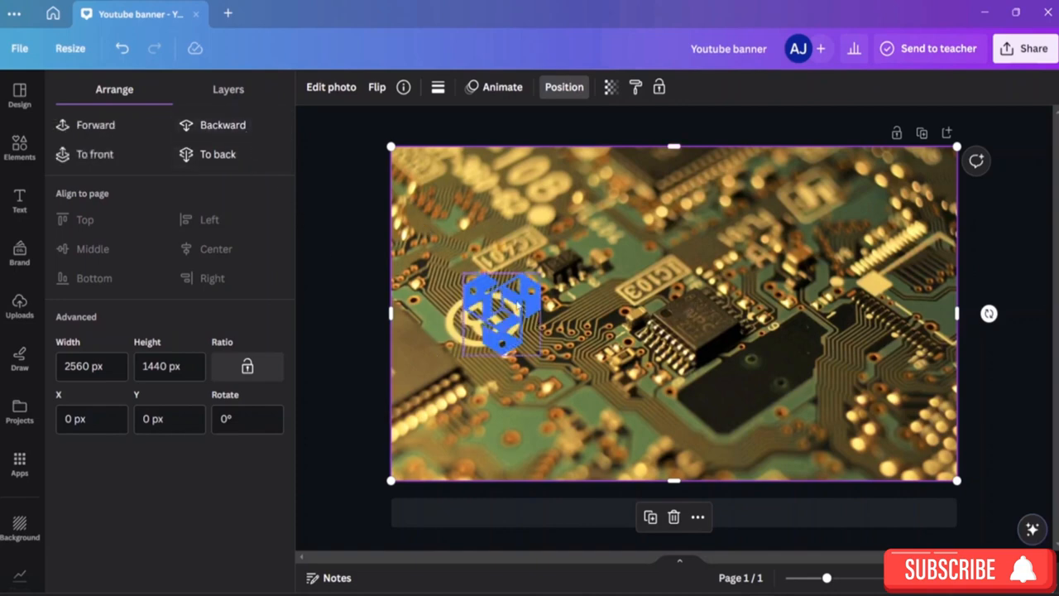
left_click(528, 318)
left_click(615, 338)
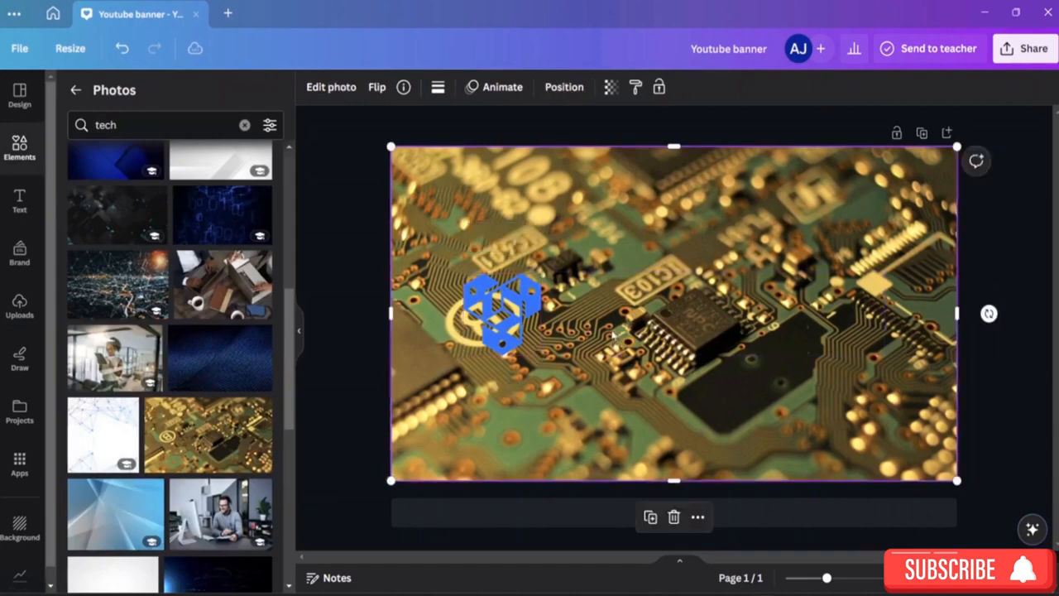
double_click(534, 317)
left_click(597, 321)
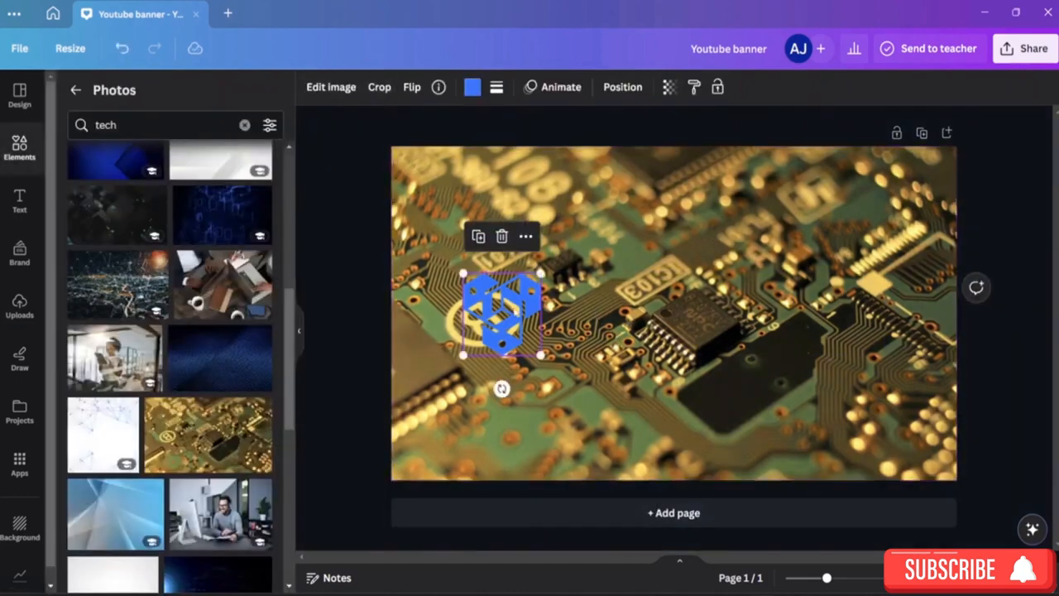
left_click(652, 321)
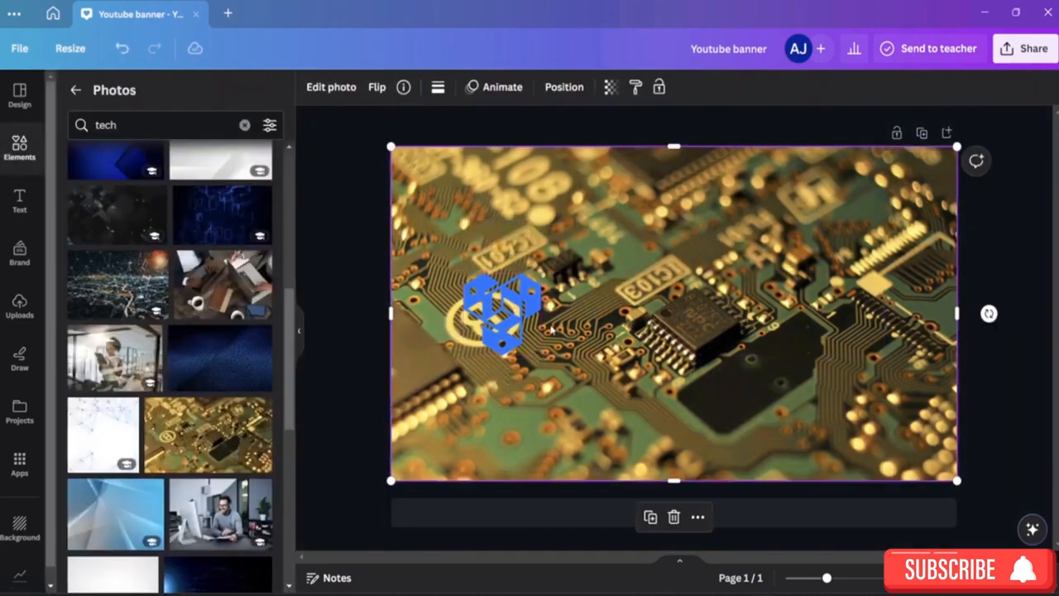
double_click(533, 318)
left_click(489, 137)
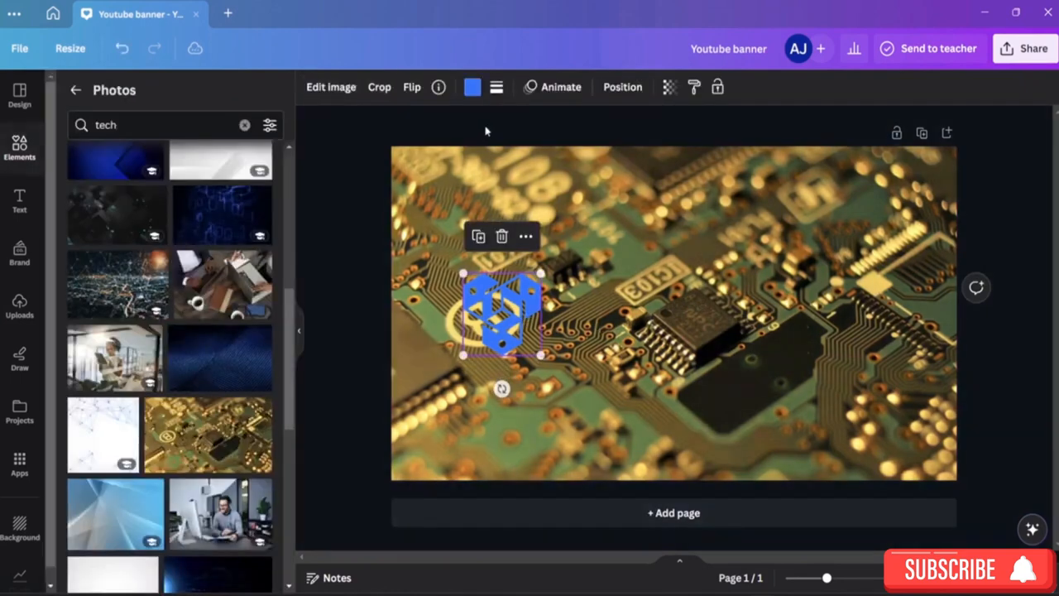
left_click(636, 332)
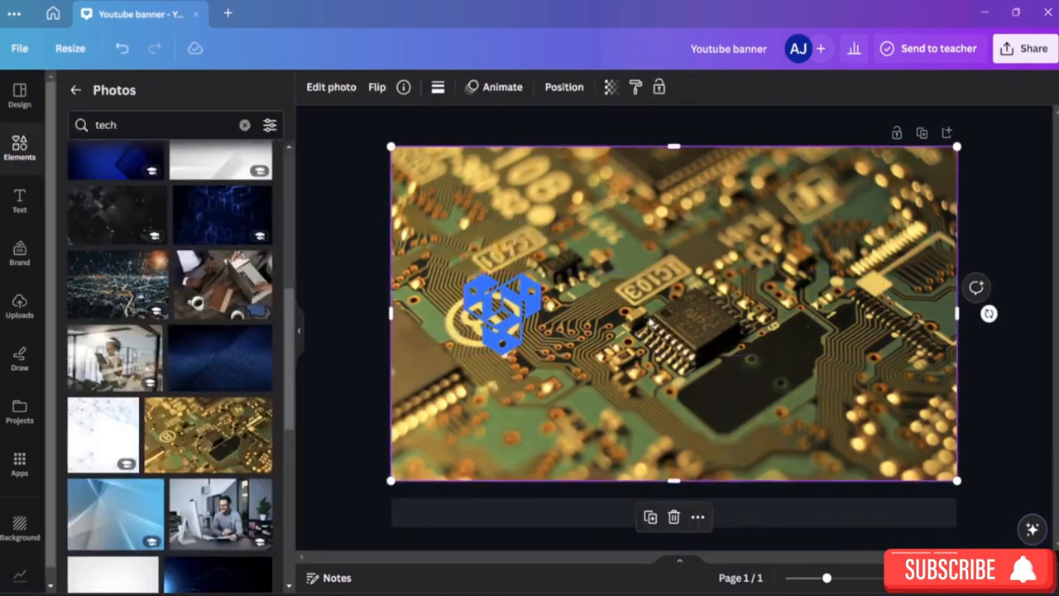
double_click(636, 319)
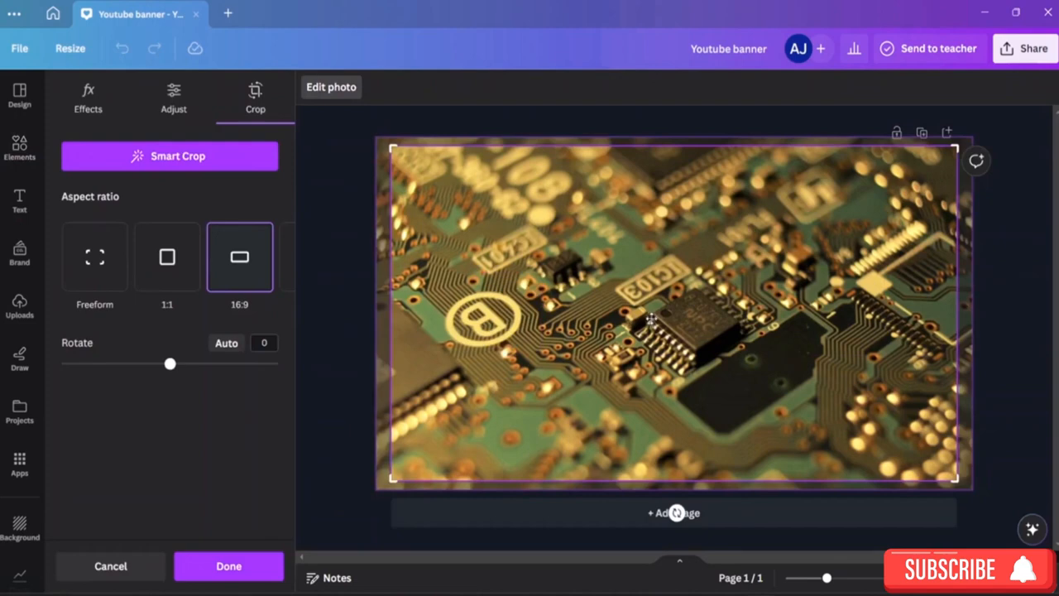
left_click(643, 117)
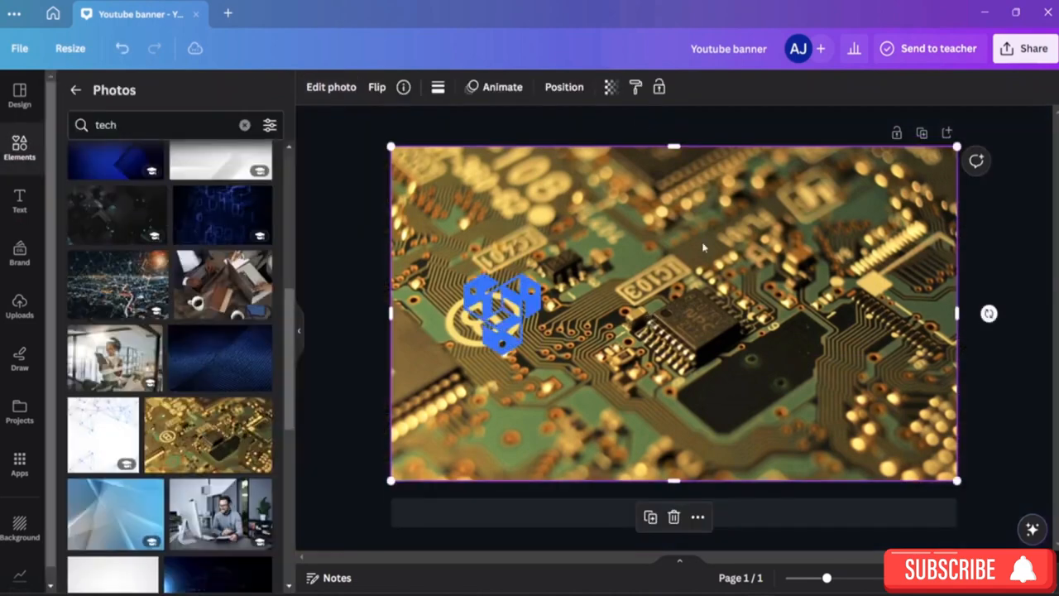
double_click(511, 315)
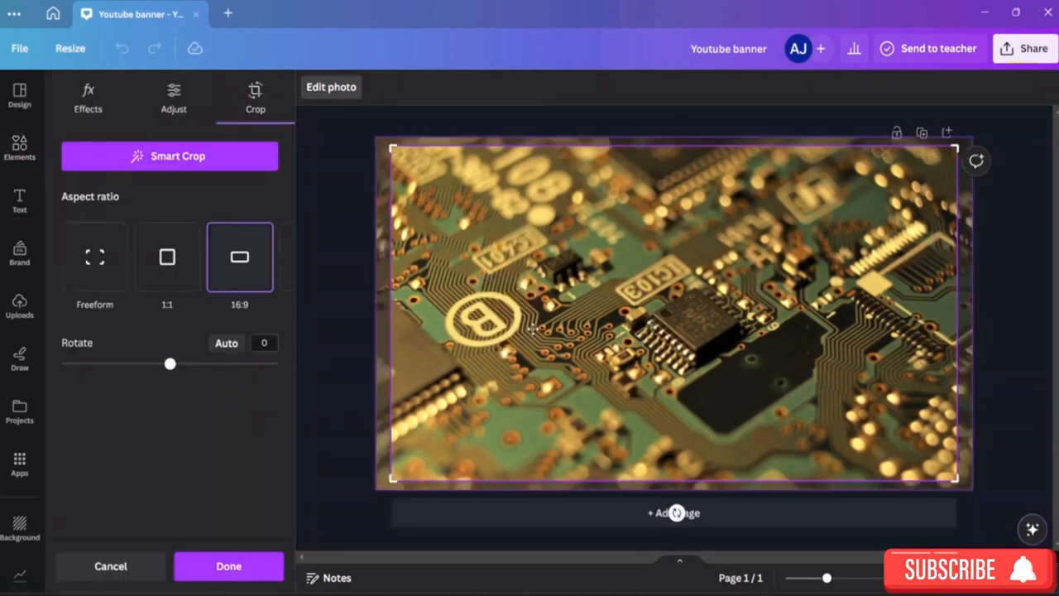
left_click(497, 122)
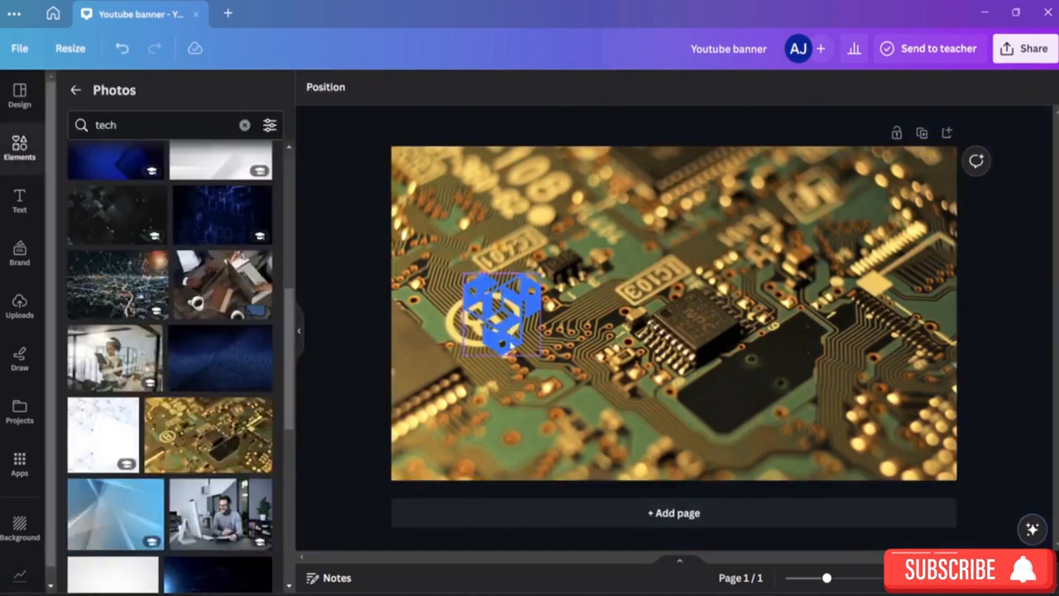
Recolour the blue logo, trying the navy and orange brand colours and settling on the bright red one
left_click(504, 346)
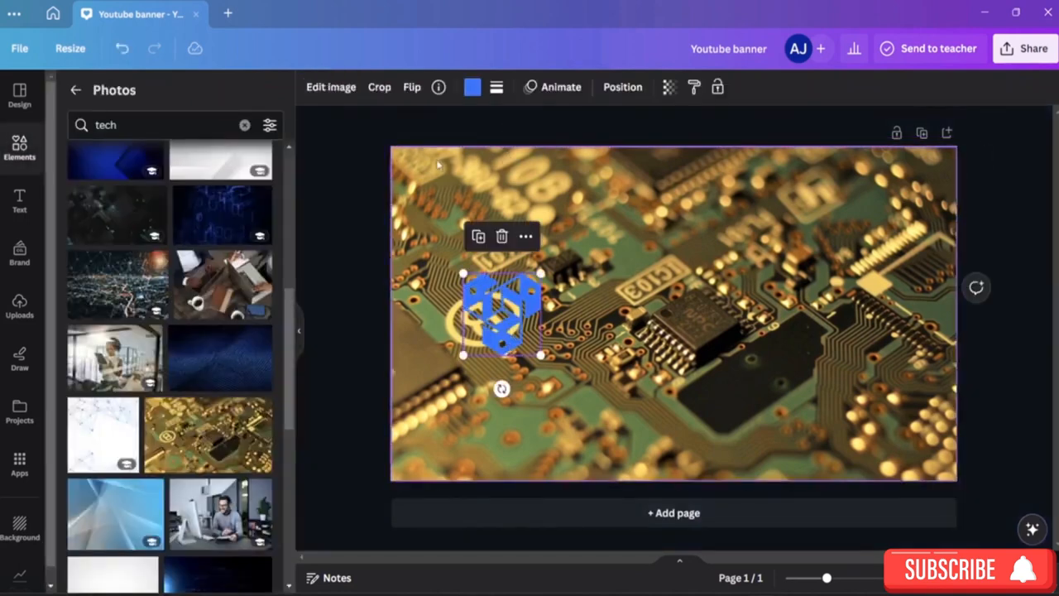
left_click(334, 90)
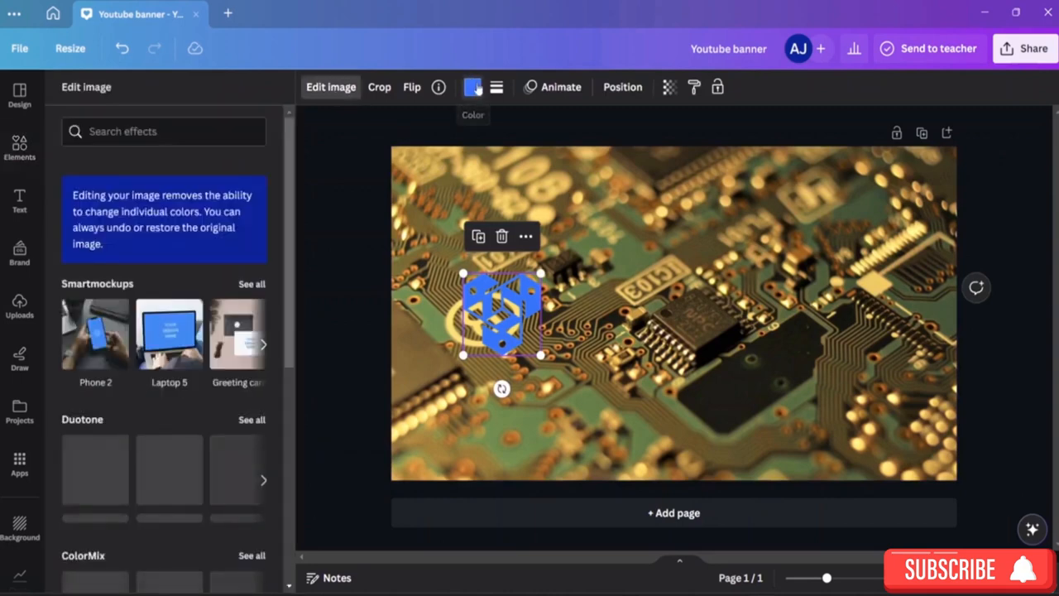
left_click(477, 87)
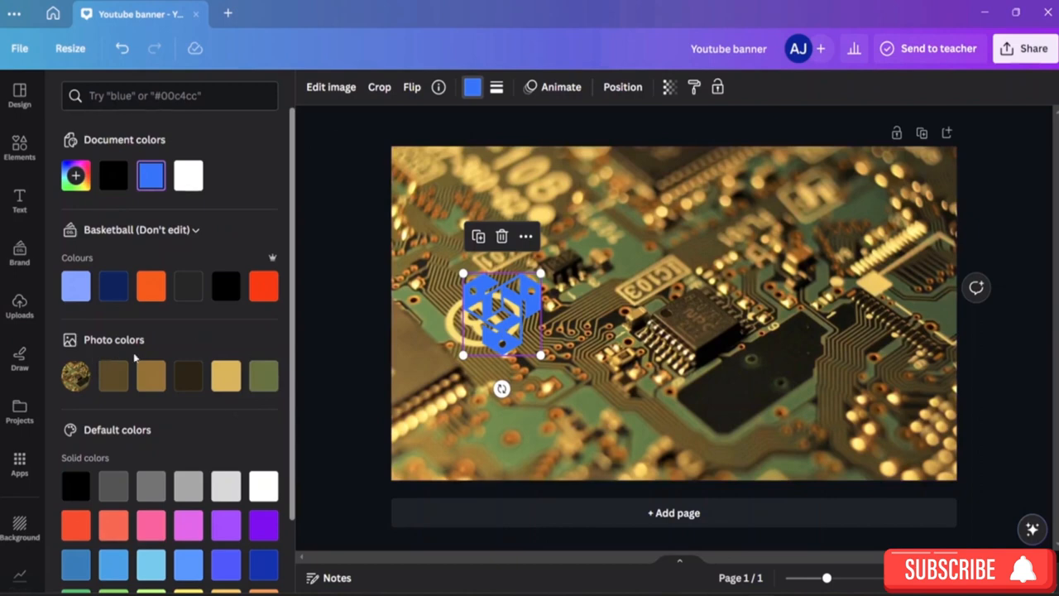
scroll(209, 375, "down", 2)
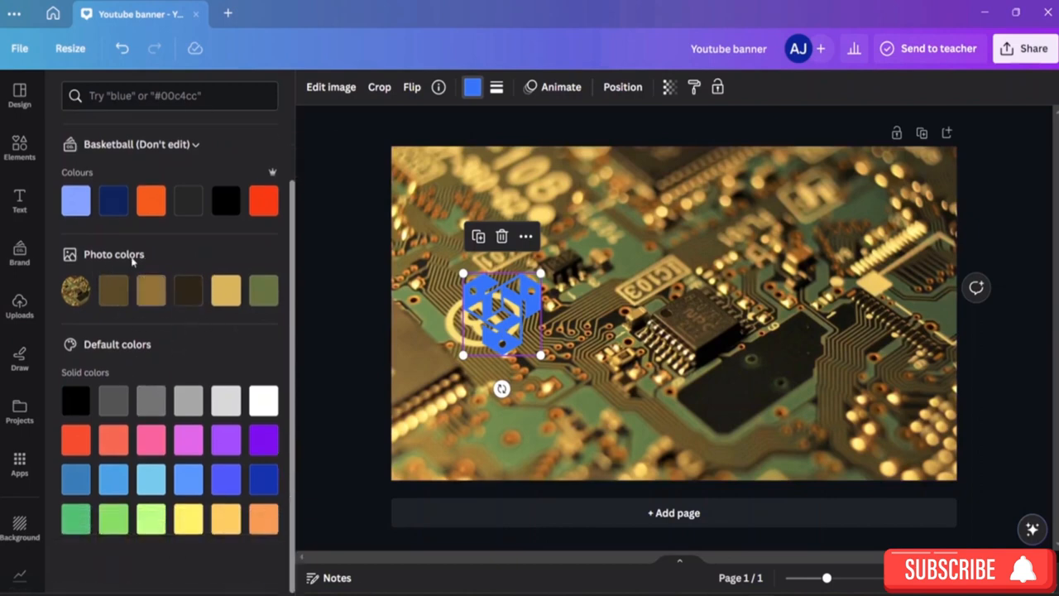
left_click(114, 211)
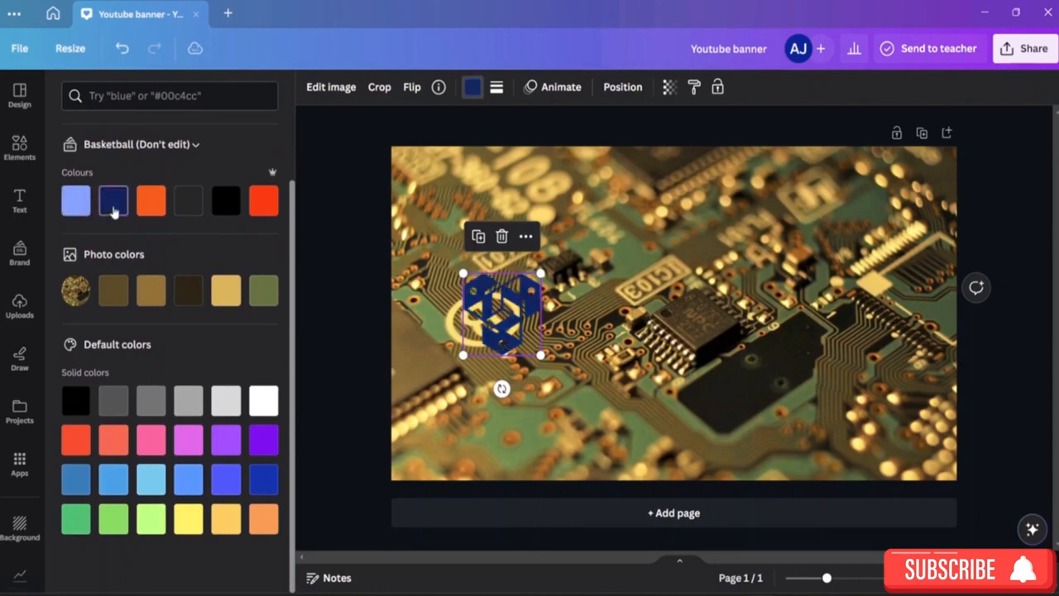
left_click(151, 205)
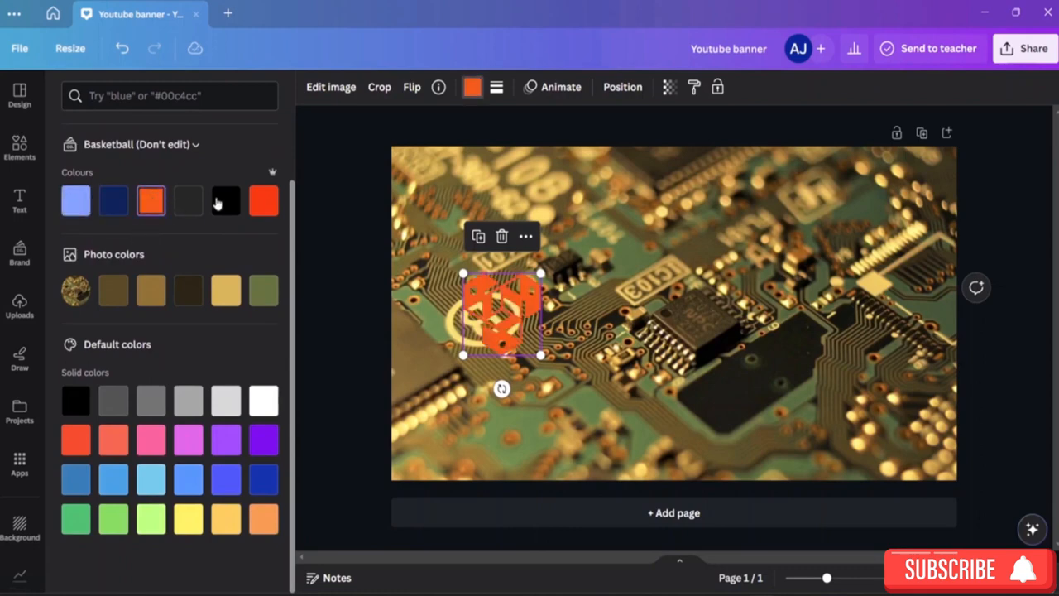
left_click(257, 211)
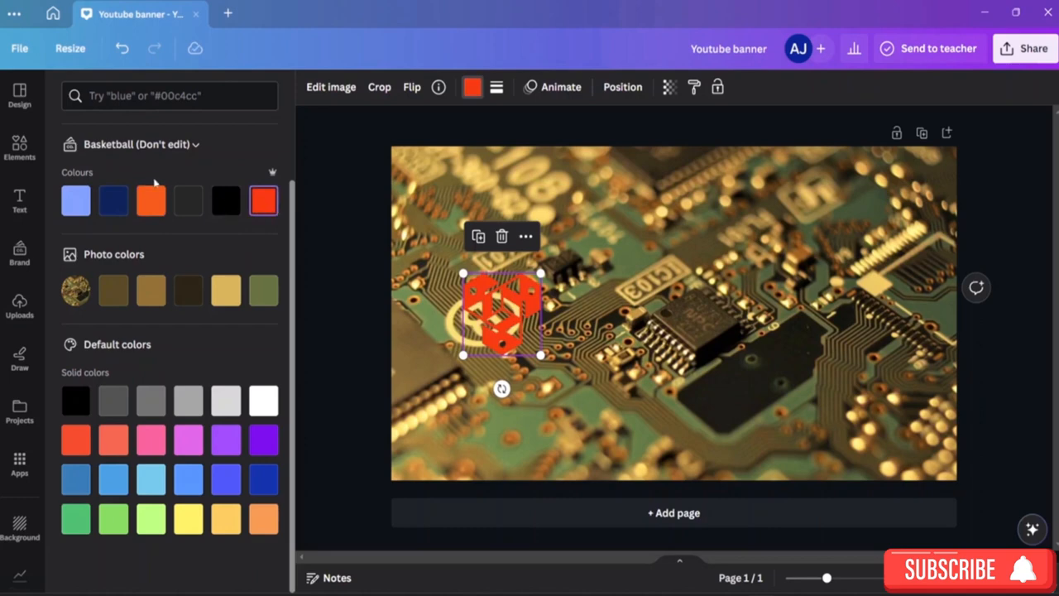
left_click(154, 206)
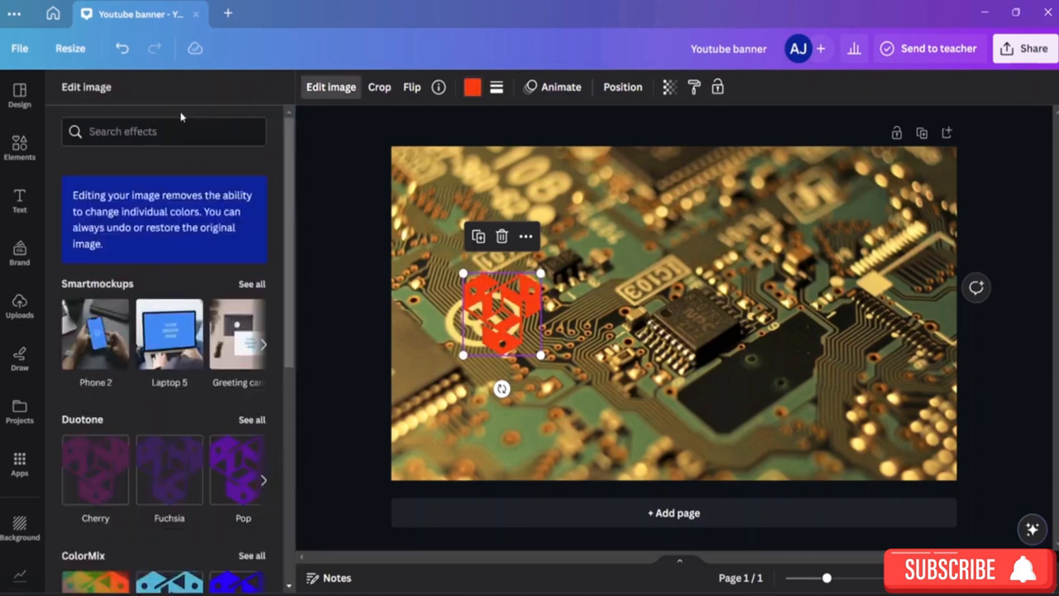
scroll(130, 459, "down", 3)
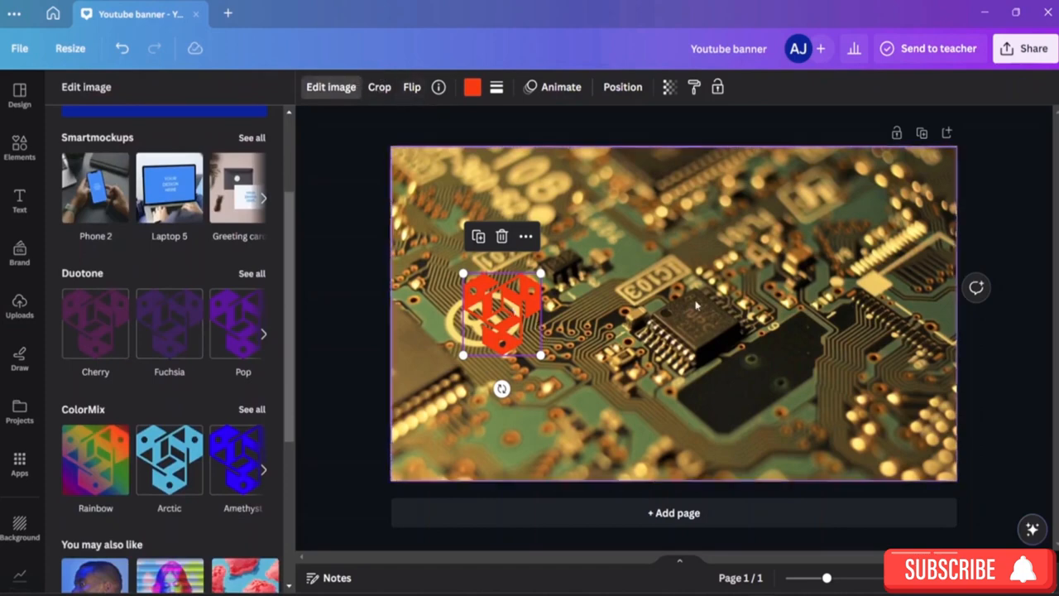
double_click(641, 323)
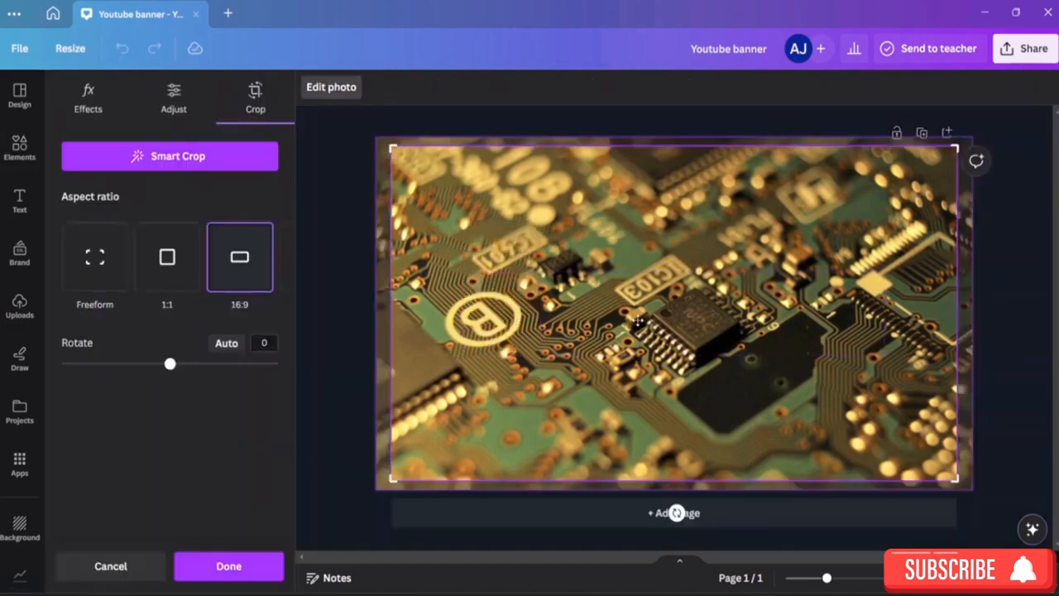
left_click(339, 200)
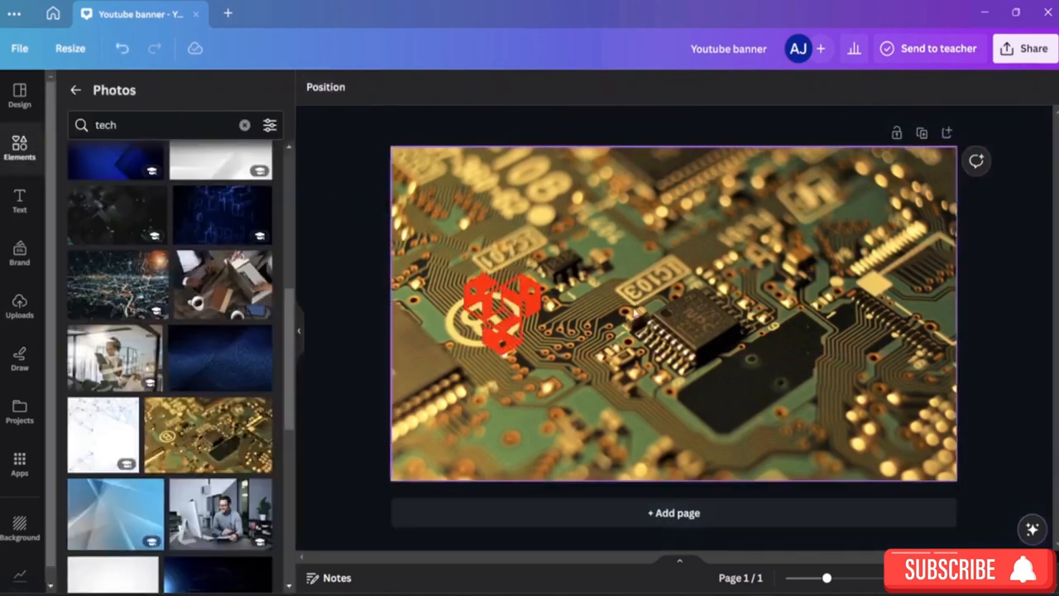
Add a separate text box to the banner with the text "ORIS TECH"
left_click(634, 313)
left_click(512, 316)
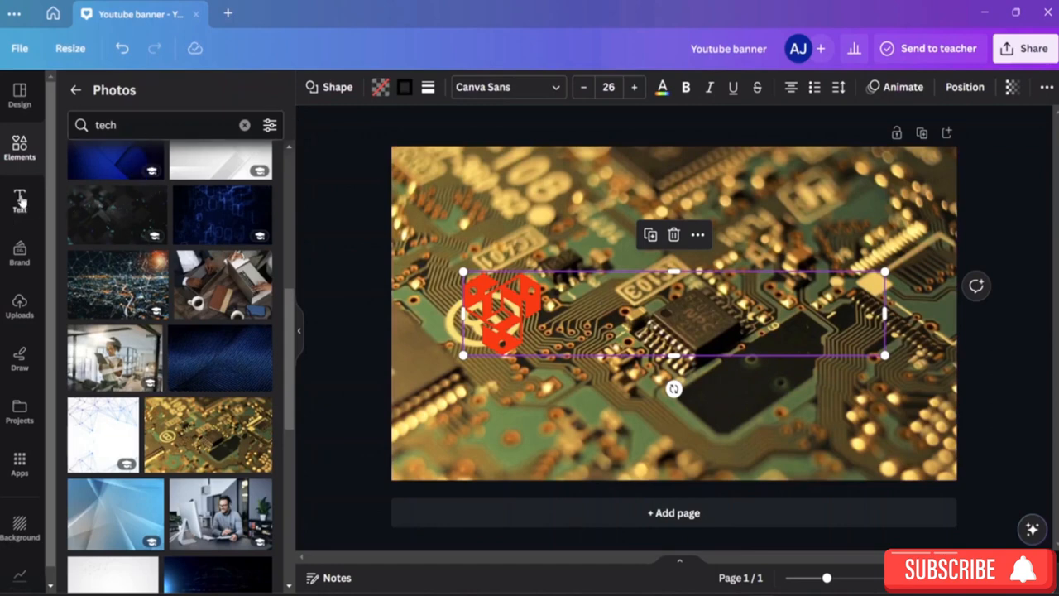
left_click(22, 199)
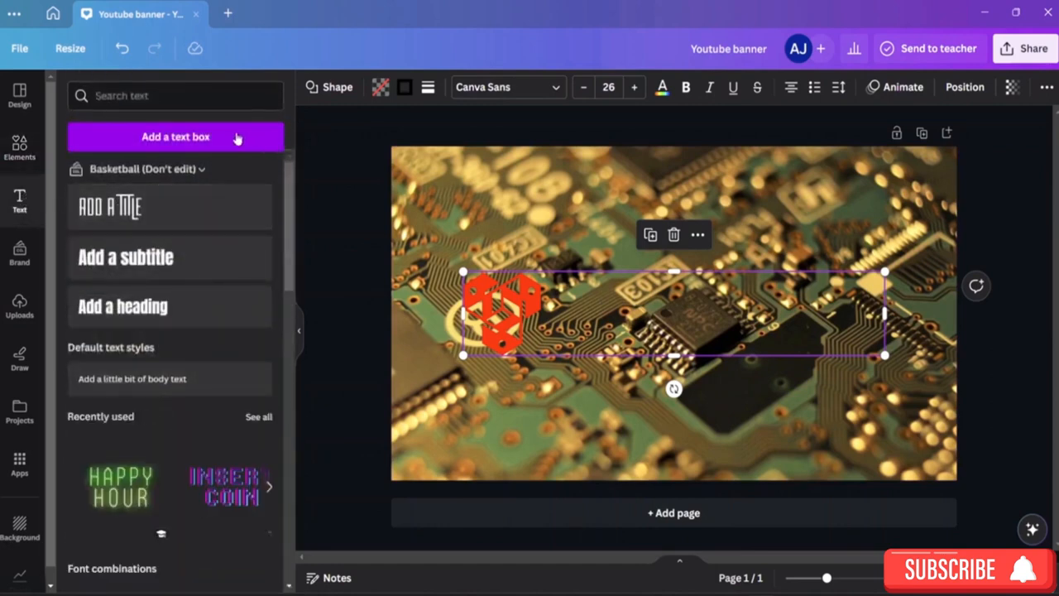
left_click(191, 144)
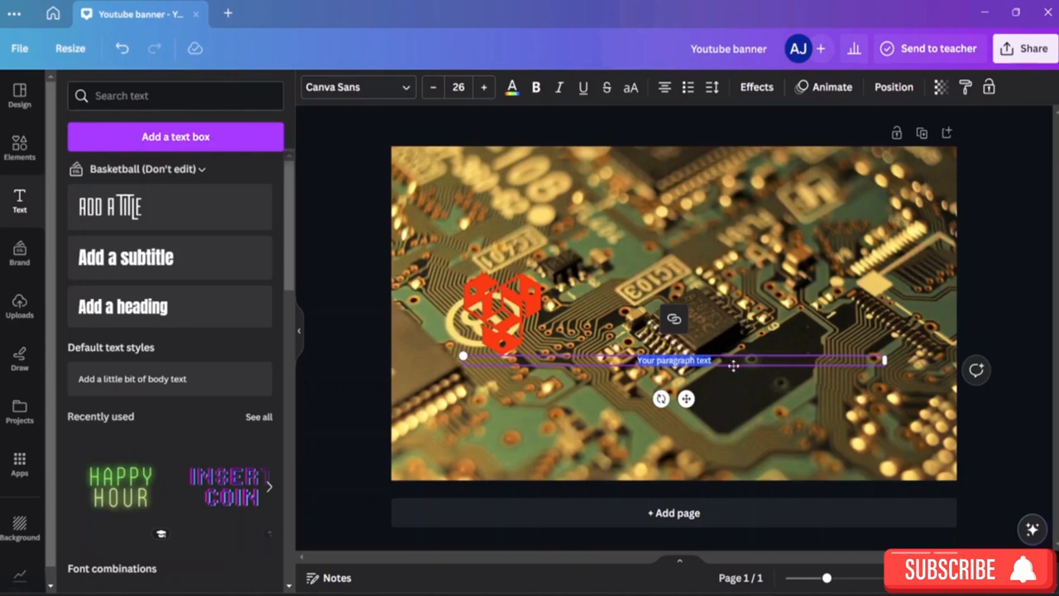
key("BackSpace")
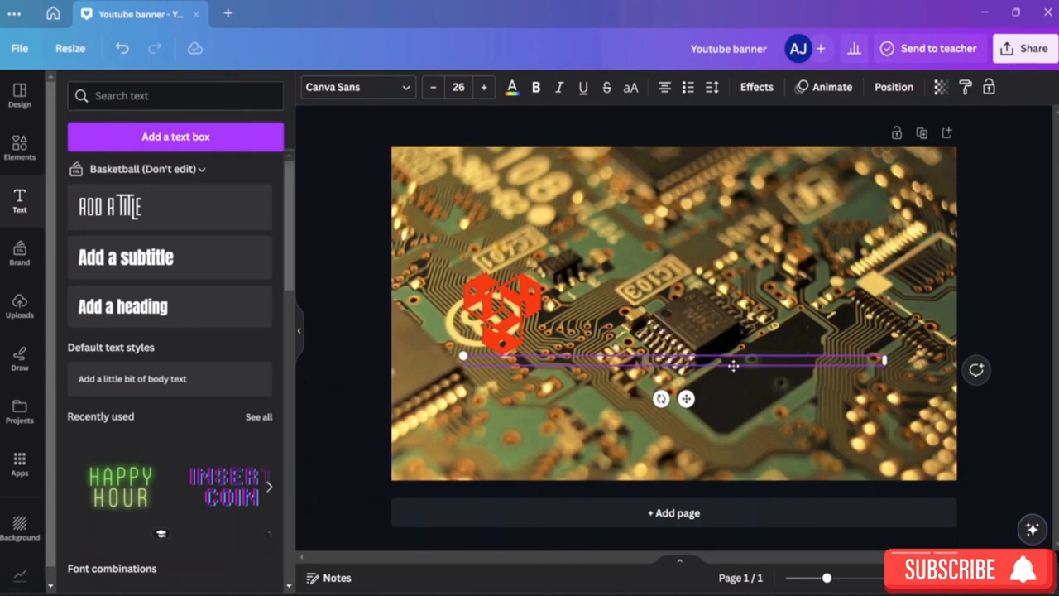
key("ctrl+z")
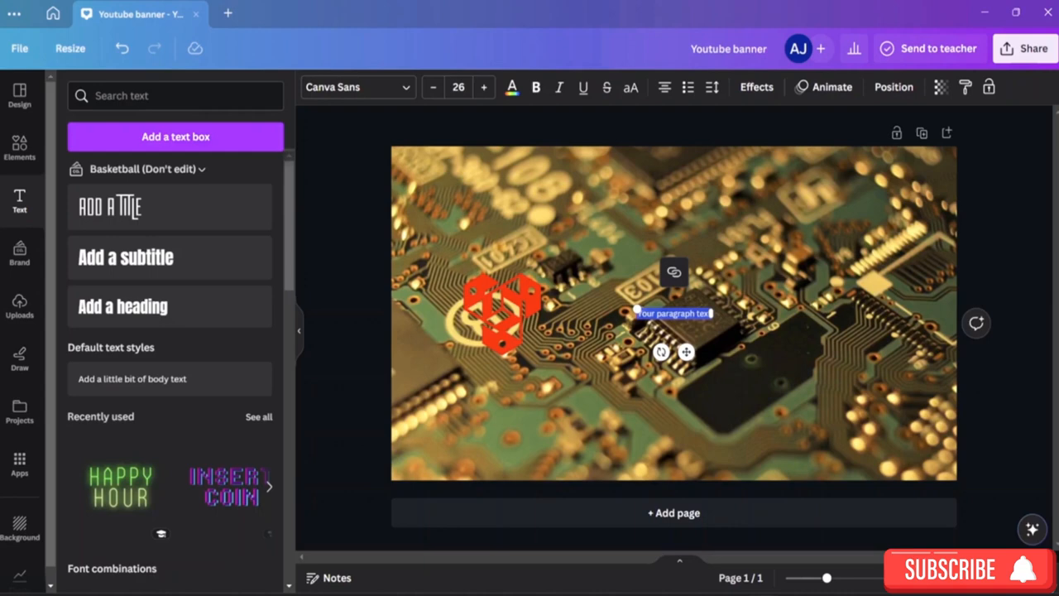
type("ORIS")
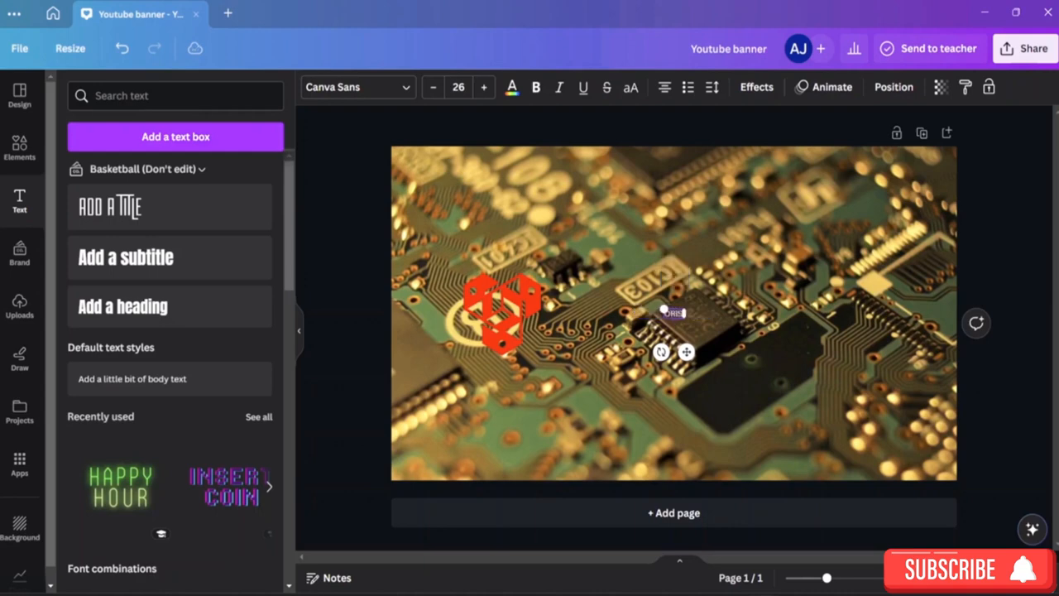
type(" TECH")
Increase the ORIS TECH text's font size step by step to 154
left_click(484, 87)
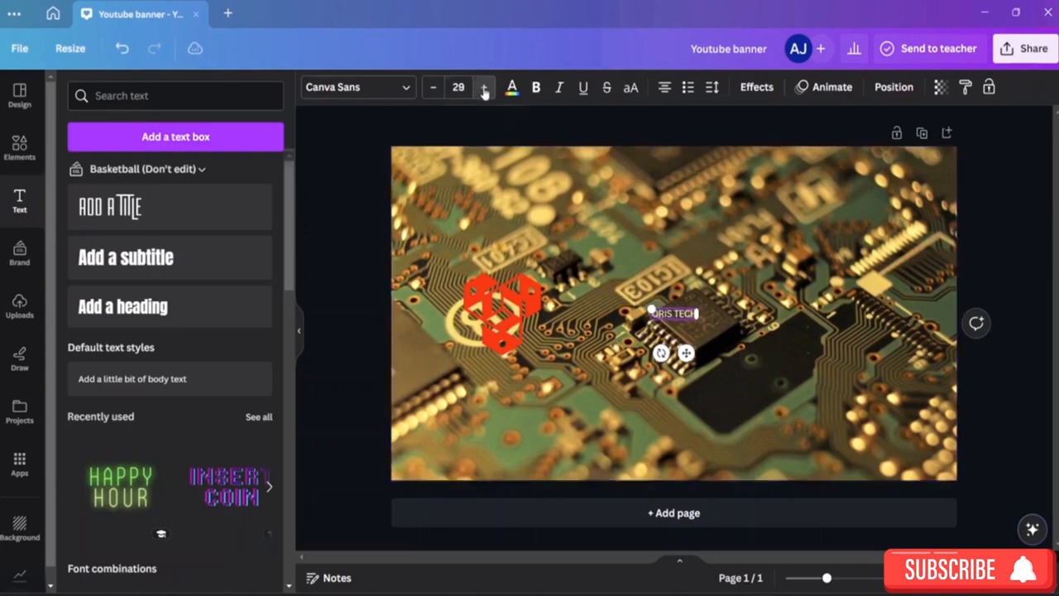
left_click(484, 86)
left_click(484, 87)
left_click(484, 87)
left_click(484, 87)
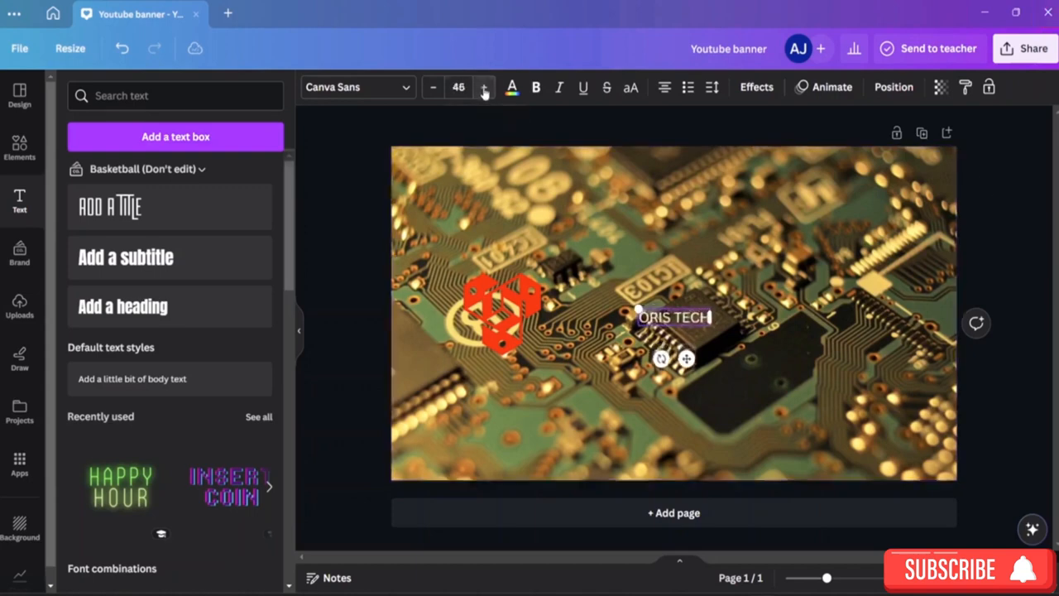
left_click(484, 87)
left_click(484, 87)
left_click(484, 86)
left_click(484, 87)
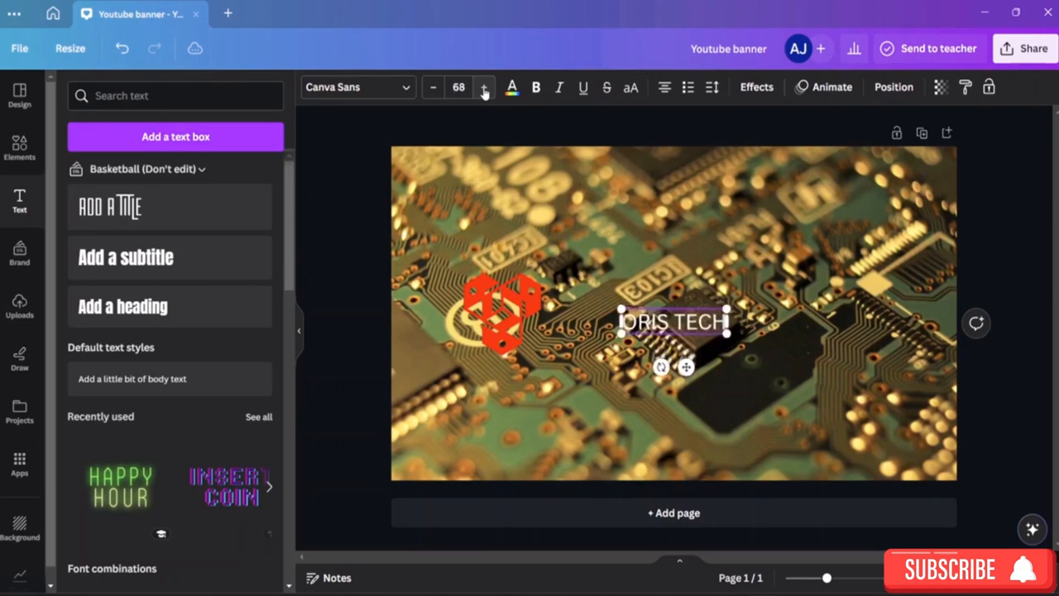
left_click(484, 87)
left_click(484, 87)
left_click(484, 87)
left_click(484, 86)
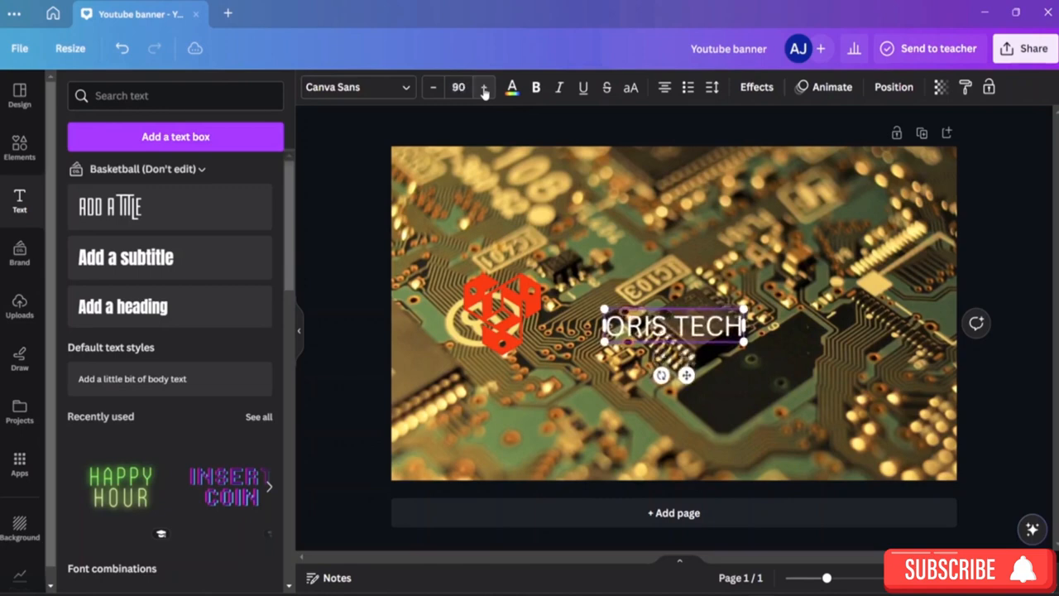
left_click(484, 87)
left_click(483, 87)
left_click(484, 87)
left_click(484, 87)
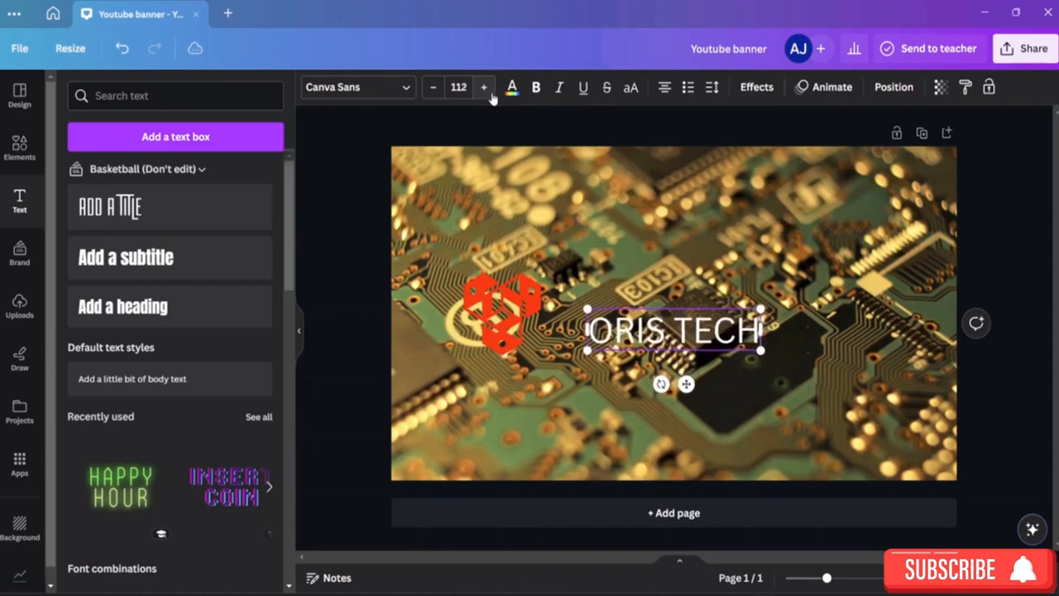
left_click(484, 87)
left_click(488, 90)
left_click(488, 89)
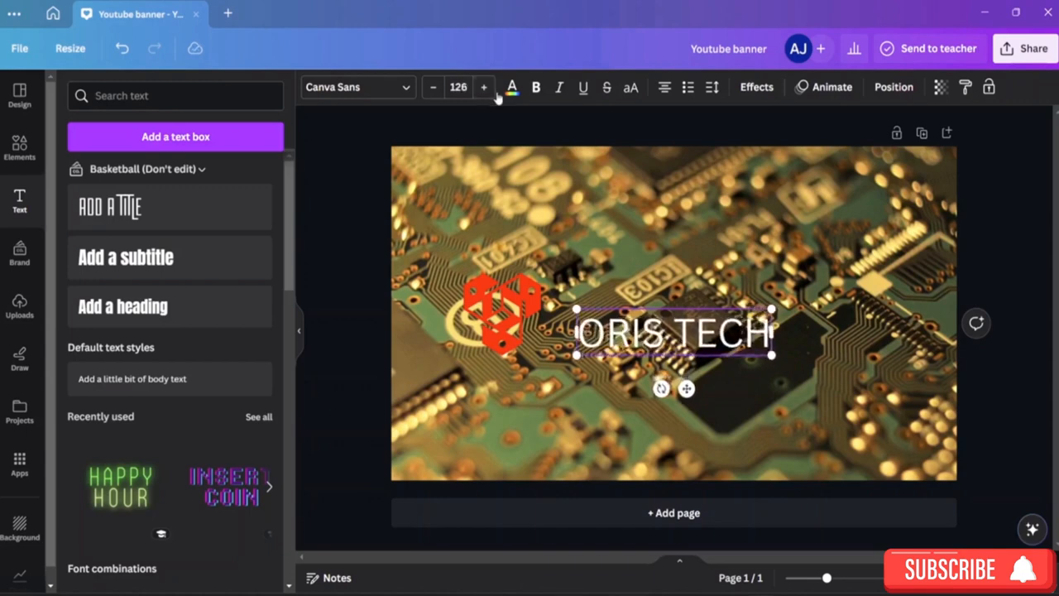
left_click(484, 88)
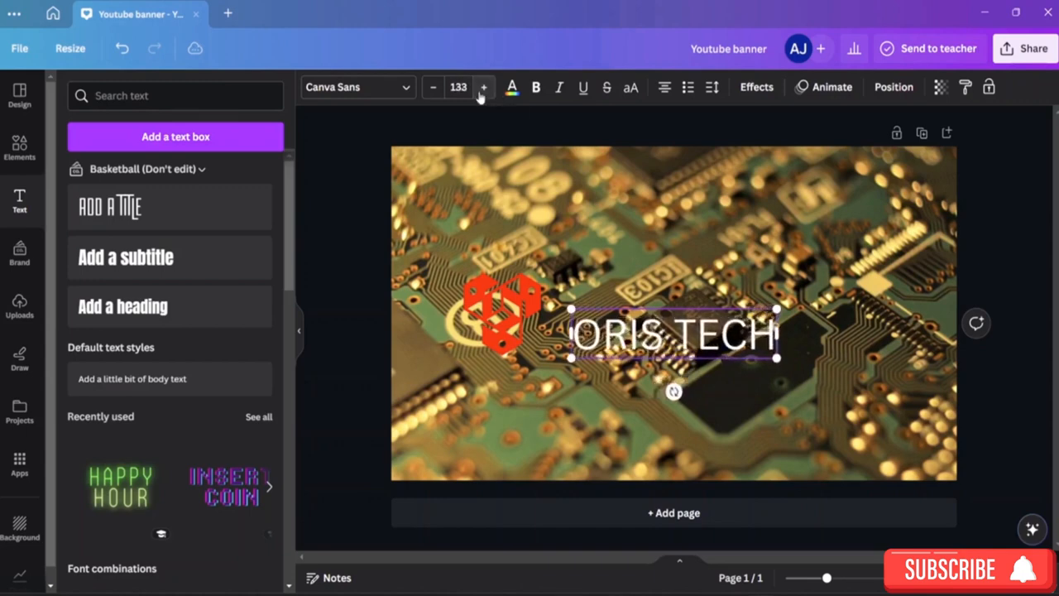
left_click(483, 88)
left_click(483, 87)
left_click(483, 87)
left_click(483, 87)
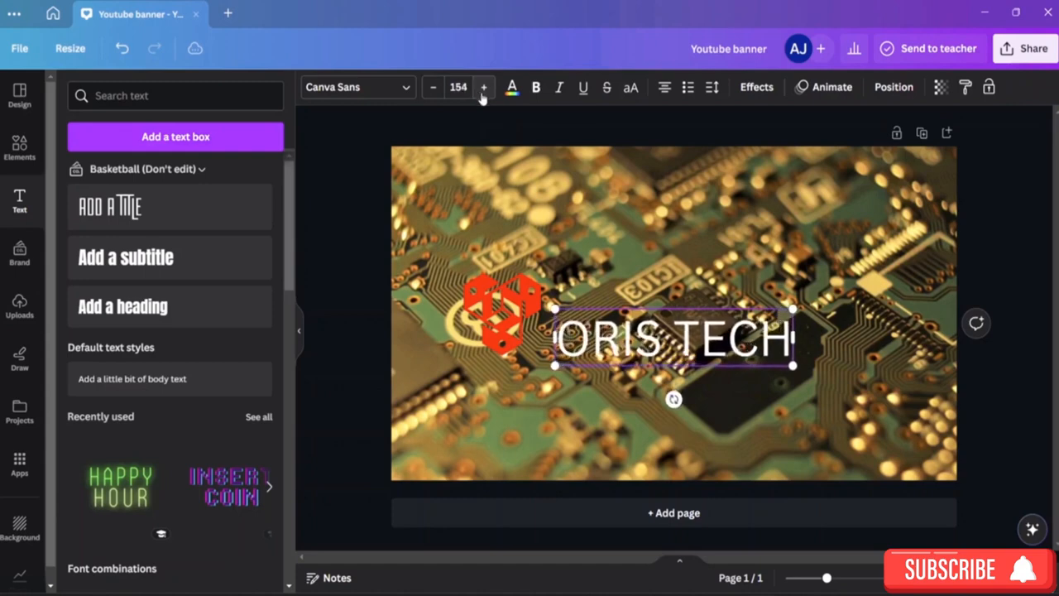
Move the ORIS TECH text up beside the red logo, aligned with the page's vertical centre
left_click(642, 303)
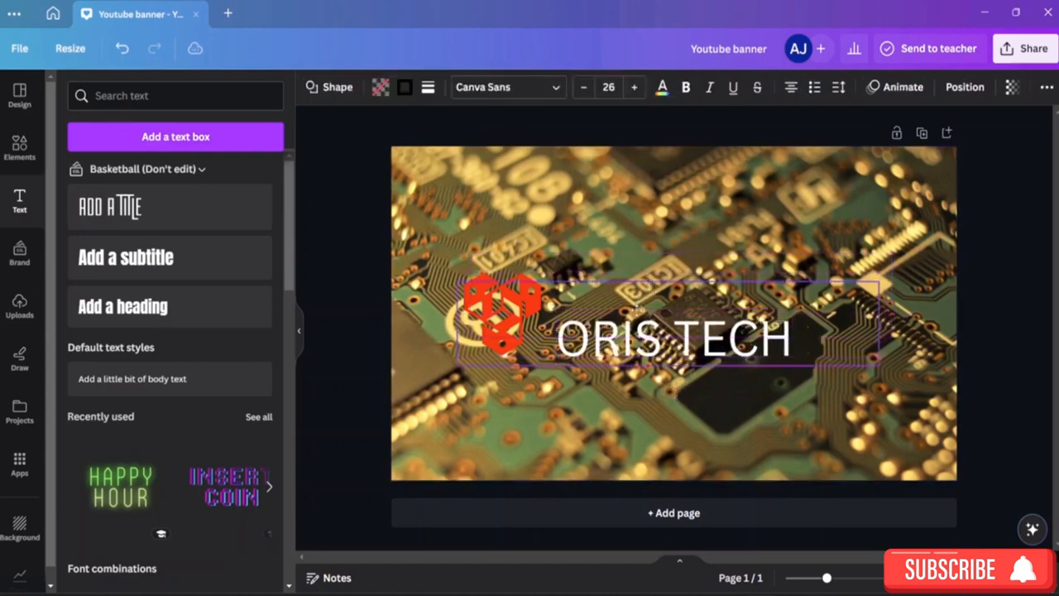
left_click(650, 313)
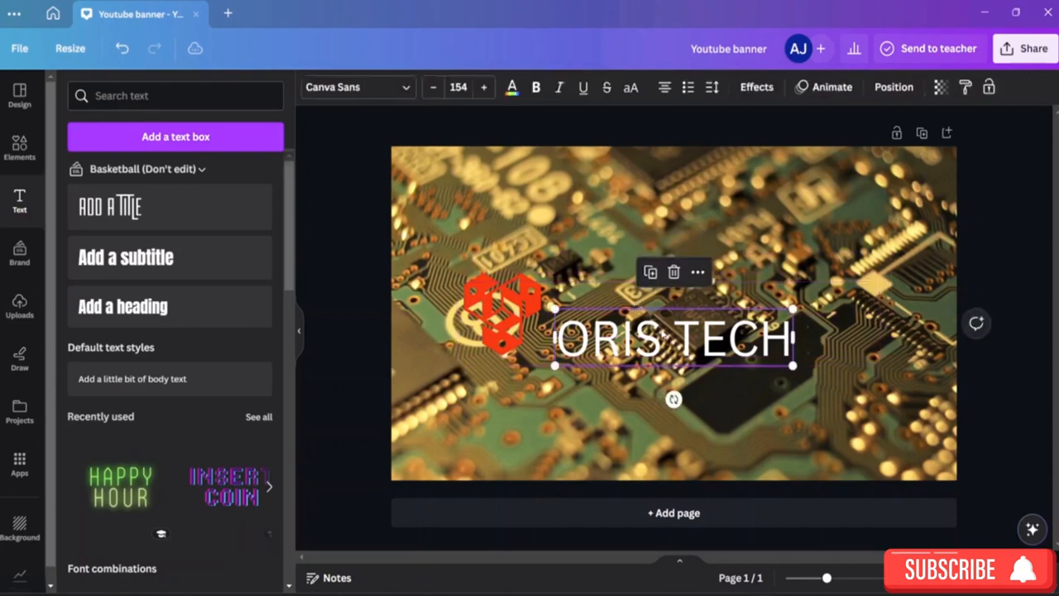
left_click(660, 314)
left_click(852, 399)
left_click_drag(723, 349, 729, 325)
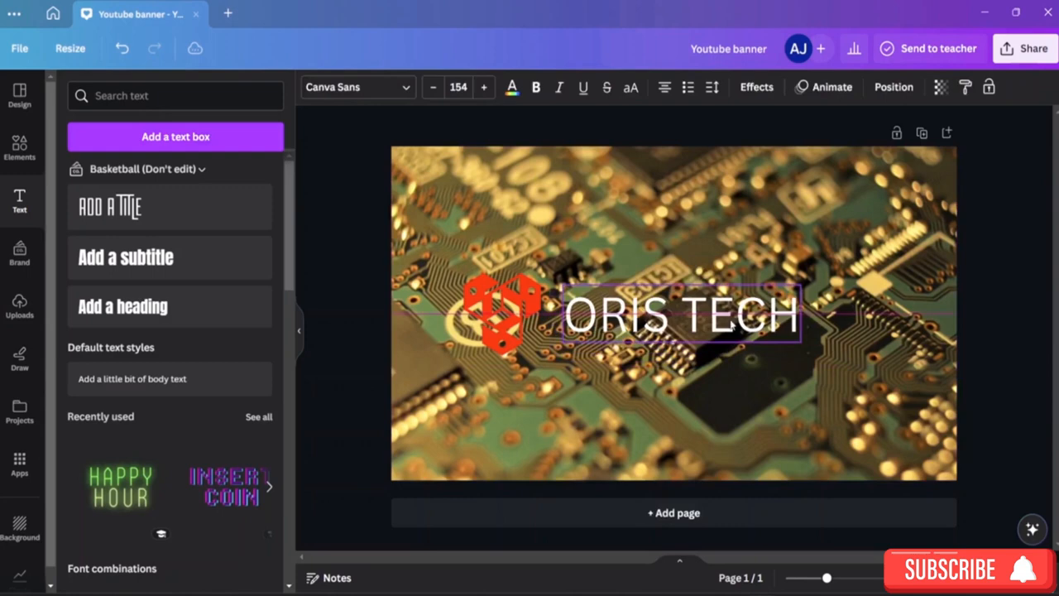
left_click(732, 326)
left_click(523, 250)
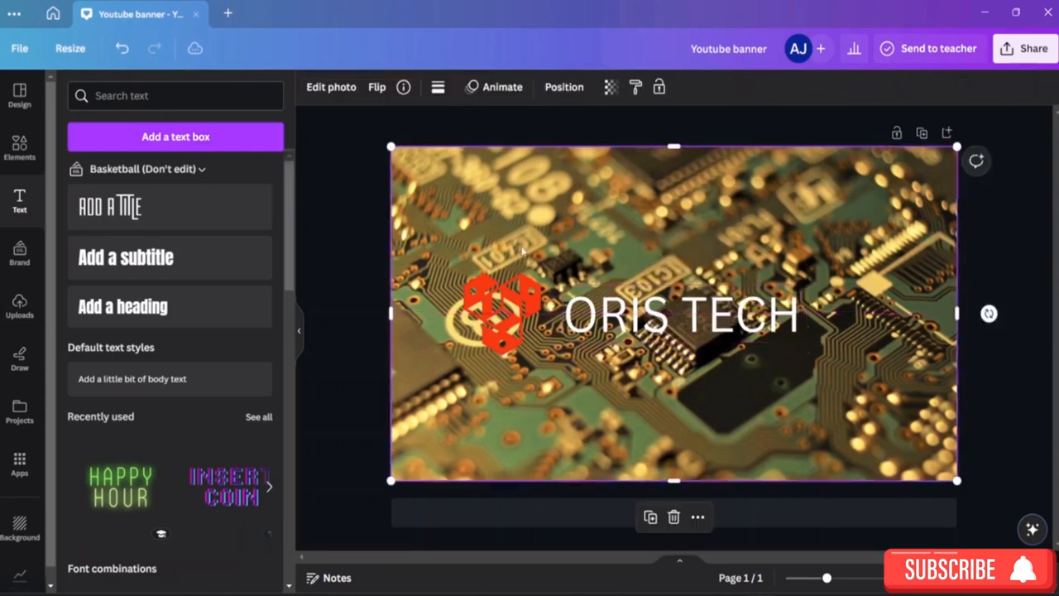
double_click(557, 348)
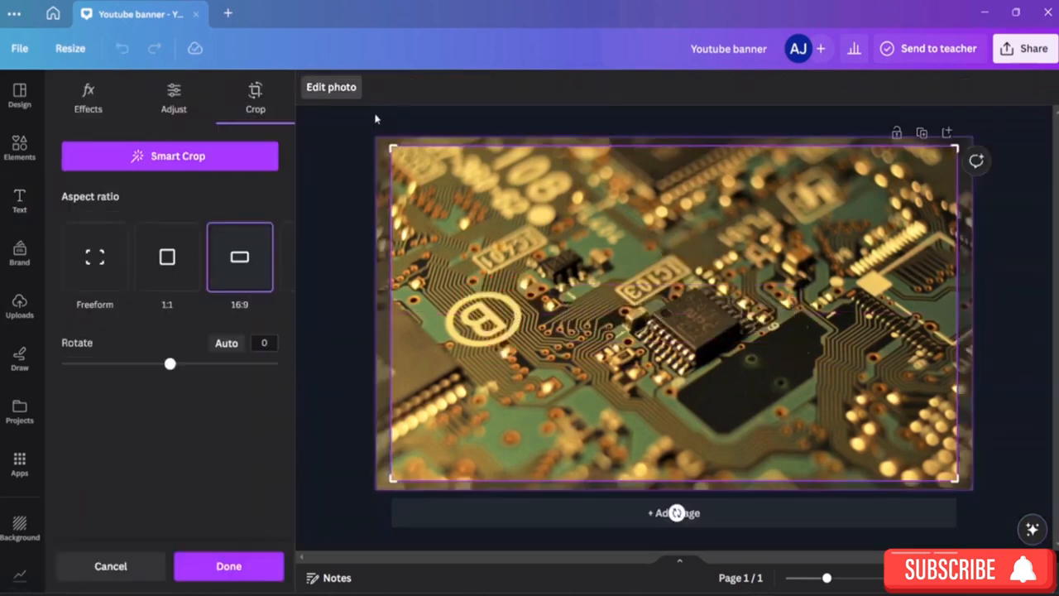
left_click(356, 138)
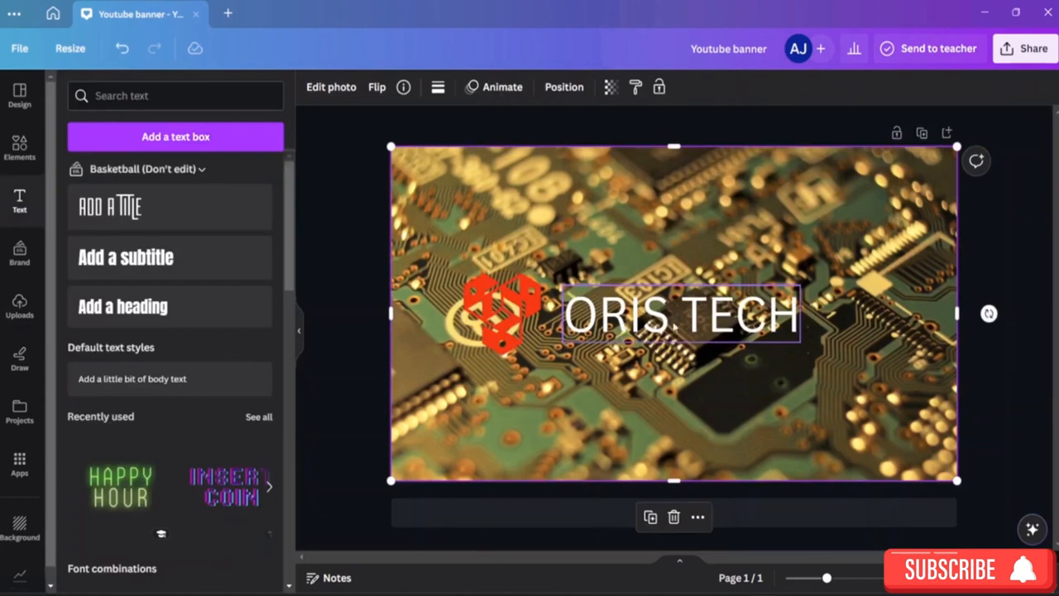
Browse the available fonts and try Architype Bayer-type on the ORIS TECH text
left_click(644, 315)
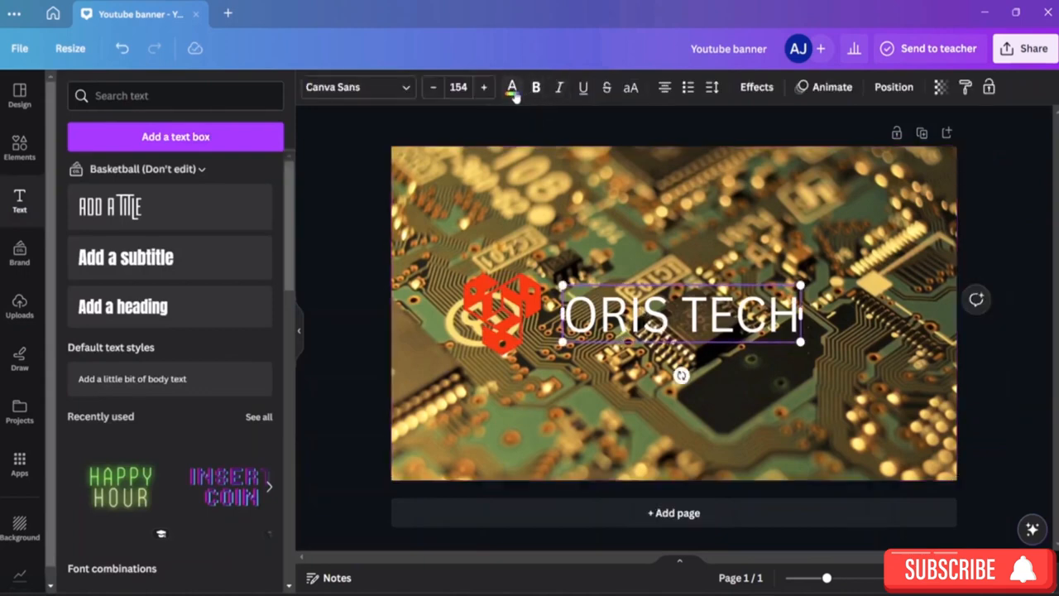
left_click(398, 87)
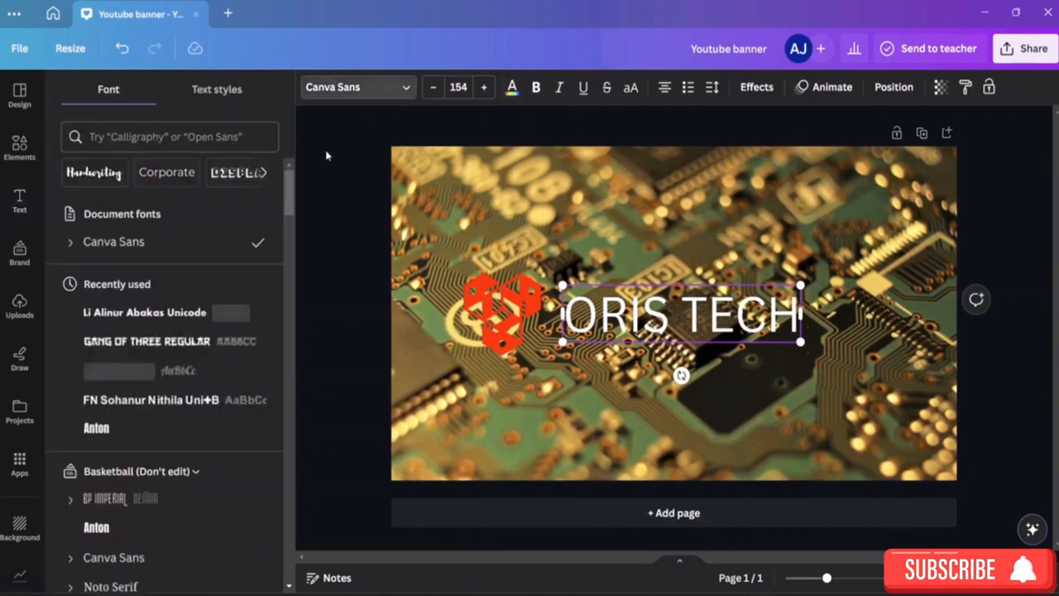
scroll(171, 309, "down", 5)
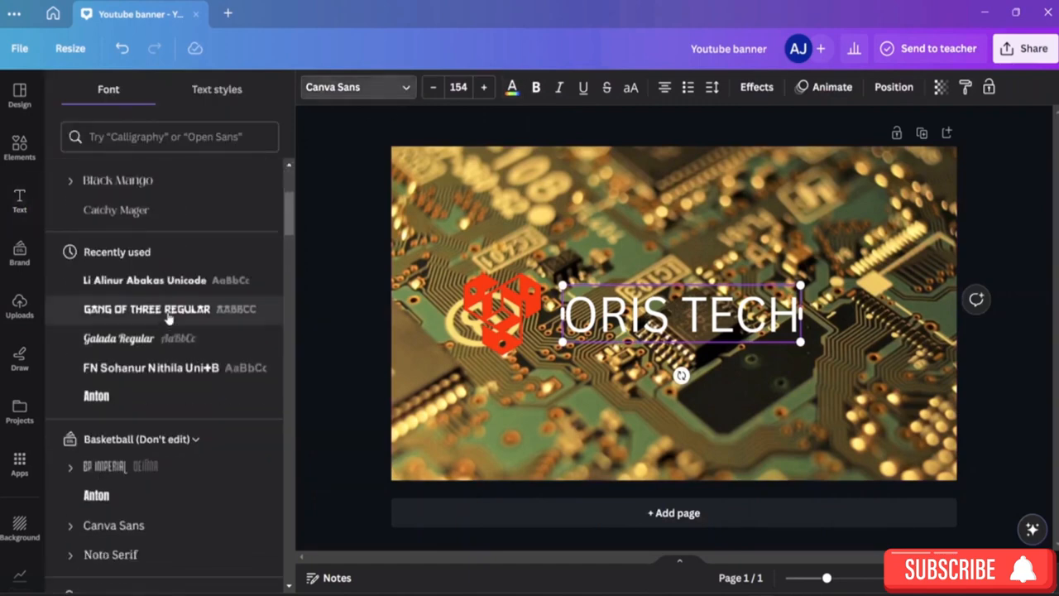
scroll(165, 325, "down", 10)
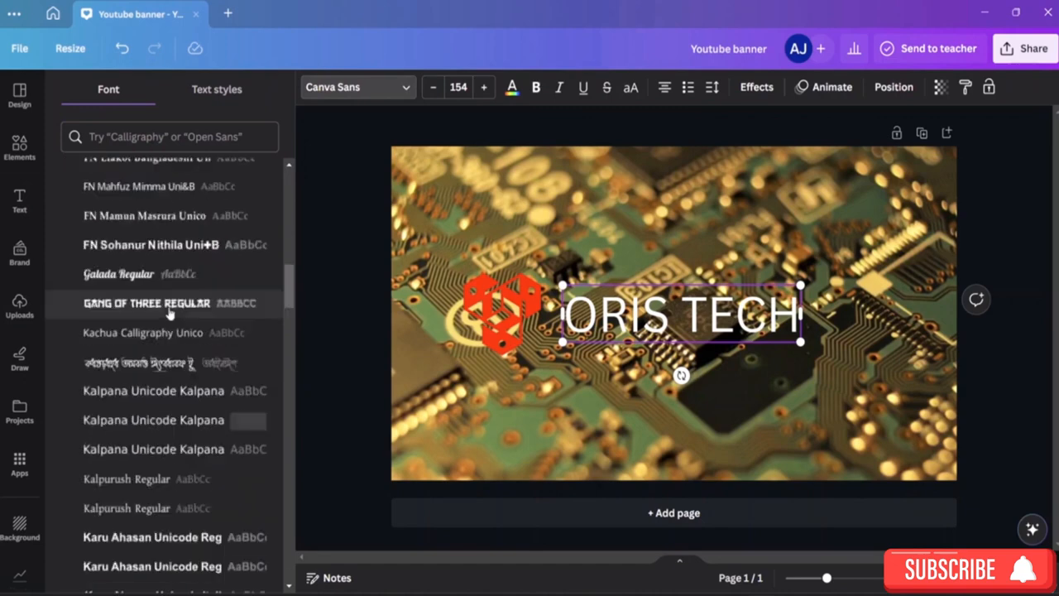
scroll(170, 318, "down", 10)
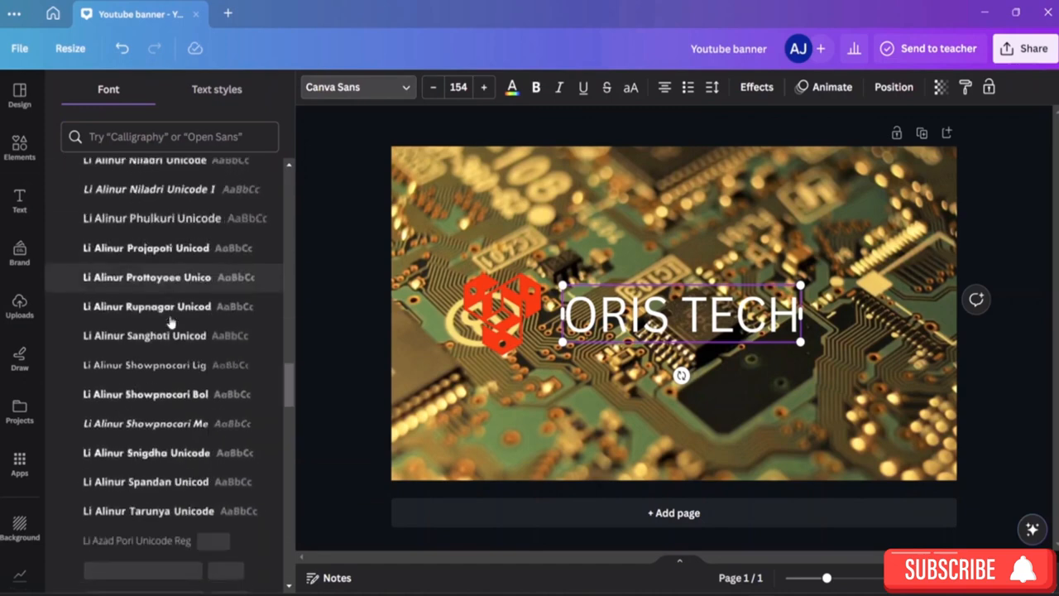
scroll(169, 313, "down", 10)
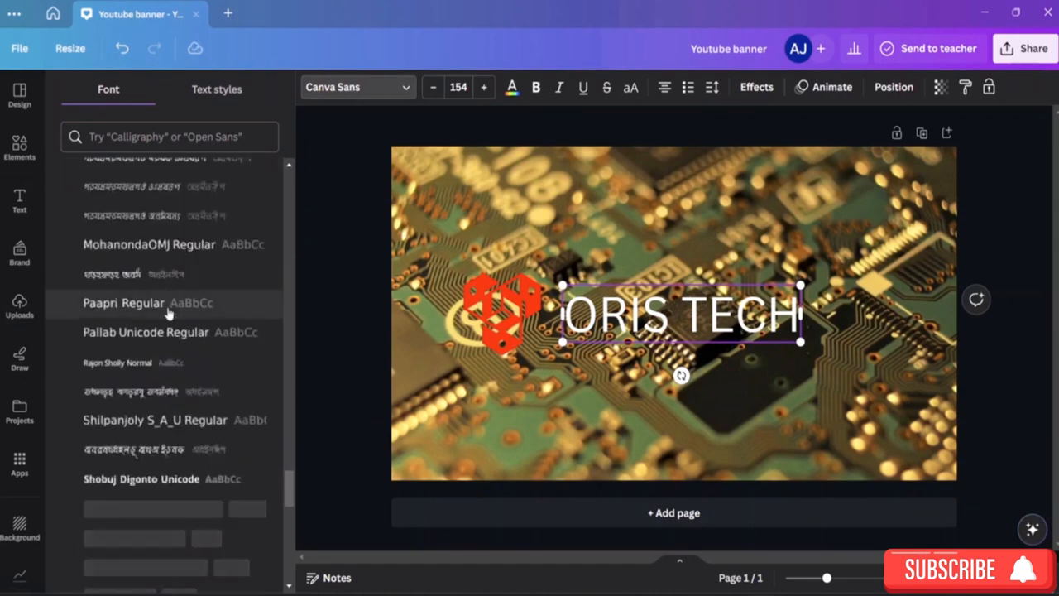
scroll(168, 312, "down", 5)
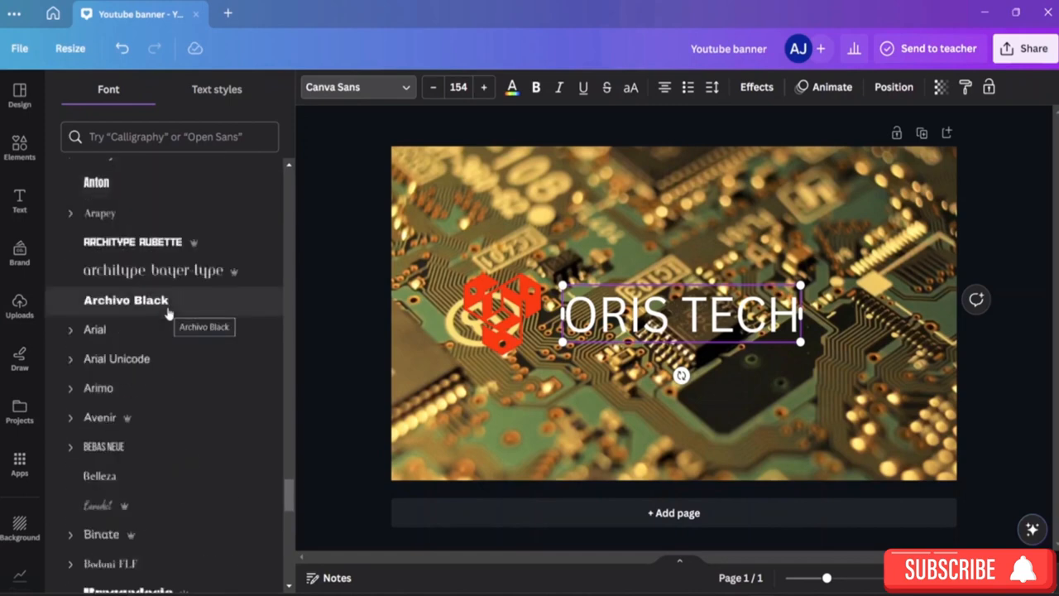
left_click(162, 273)
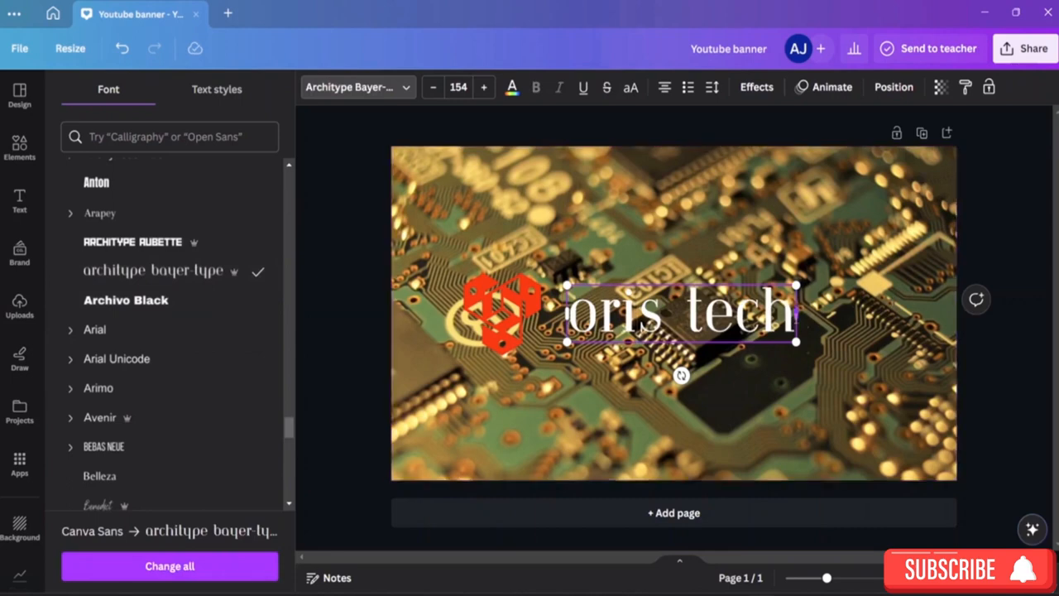
Replace the whole heading text with "oris tech" in lower case
left_click_drag(796, 314, 564, 315)
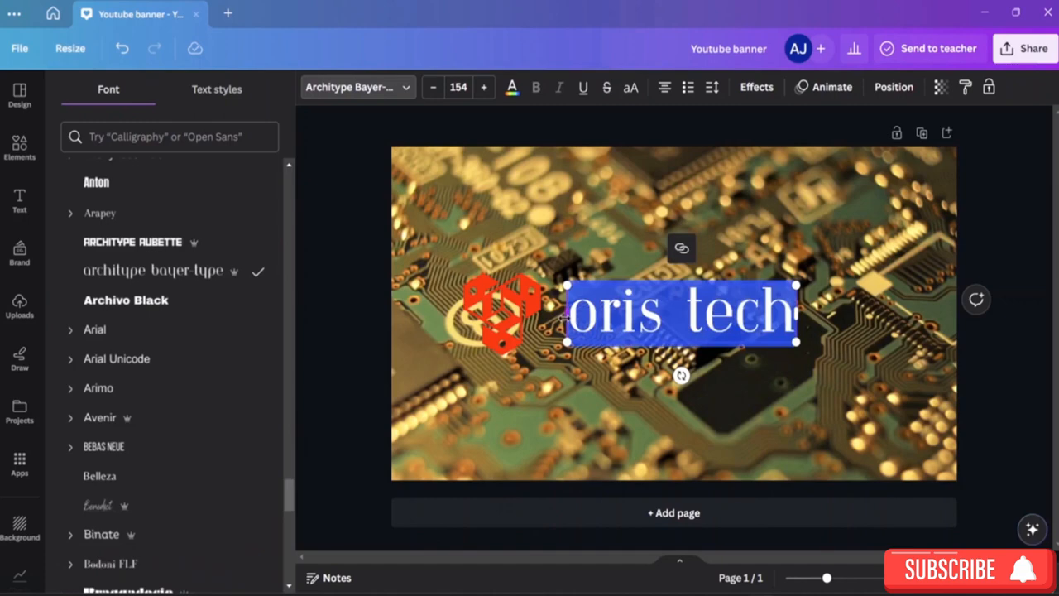
key("BackSpace")
type("o")
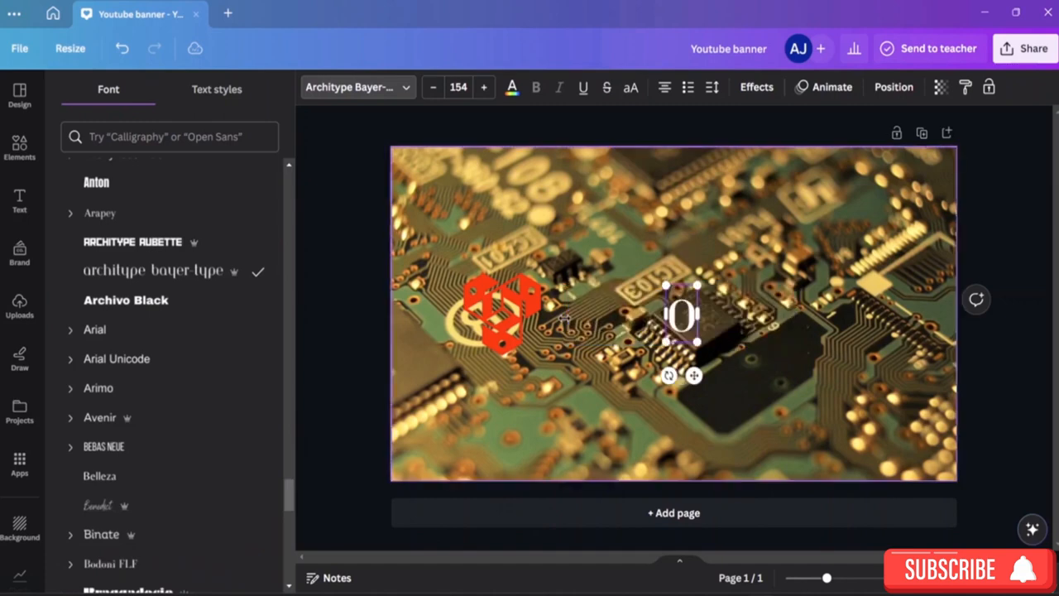
type("ris")
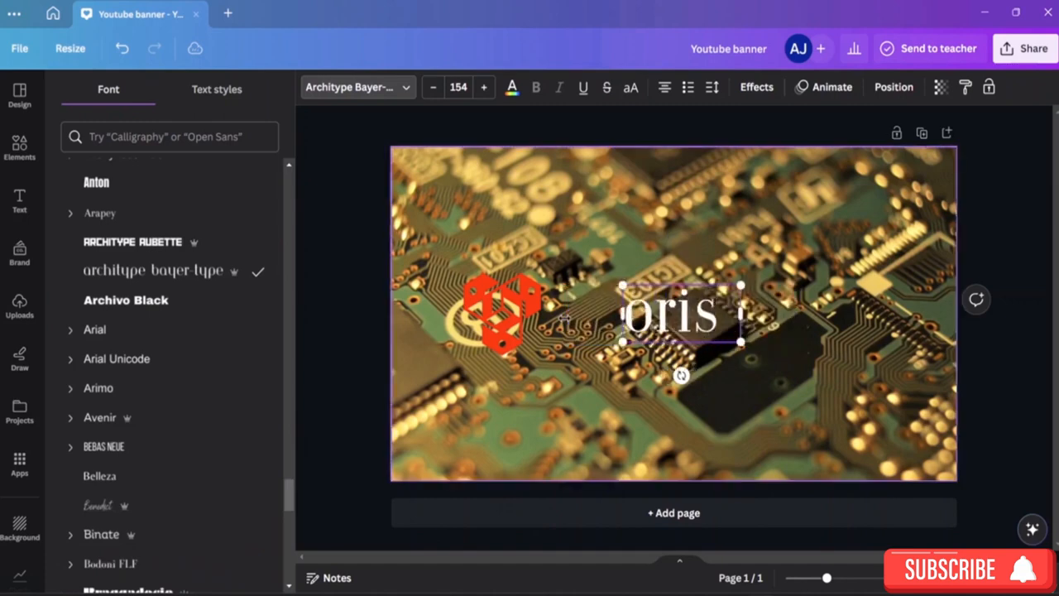
type(" tech")
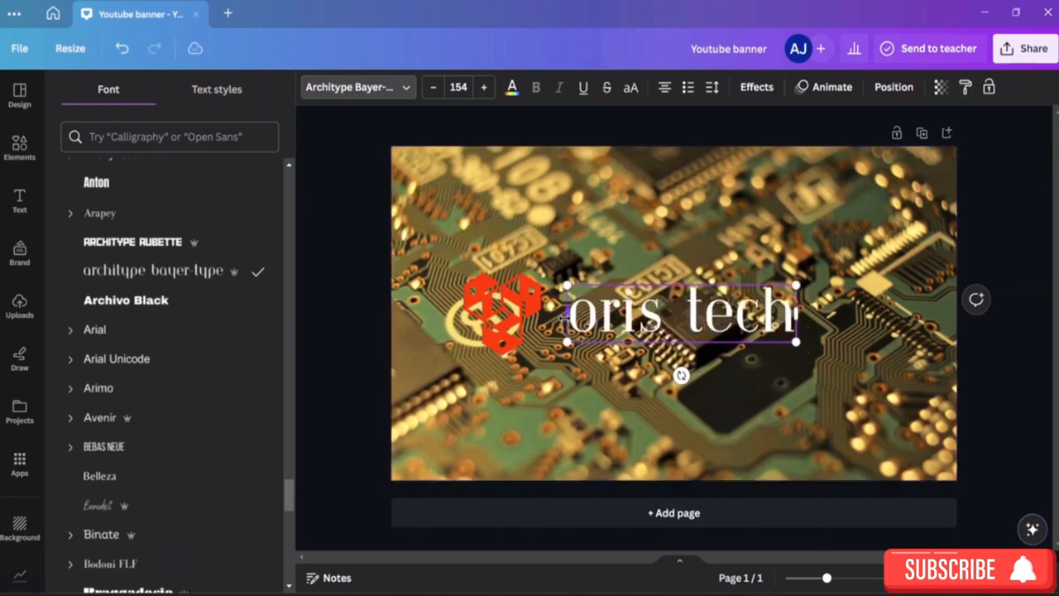
Set the heading's font to Bebas Neue and scale the text up to about size 273
left_click(157, 446)
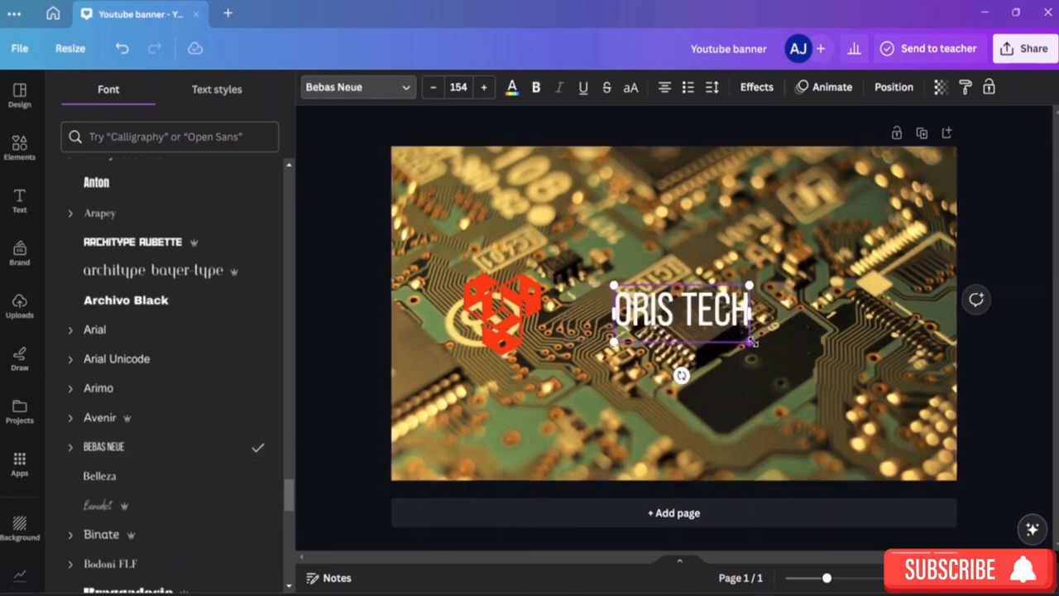
left_click_drag(751, 340, 853, 386)
left_click_drag(849, 347, 617, 343)
left_click(792, 204)
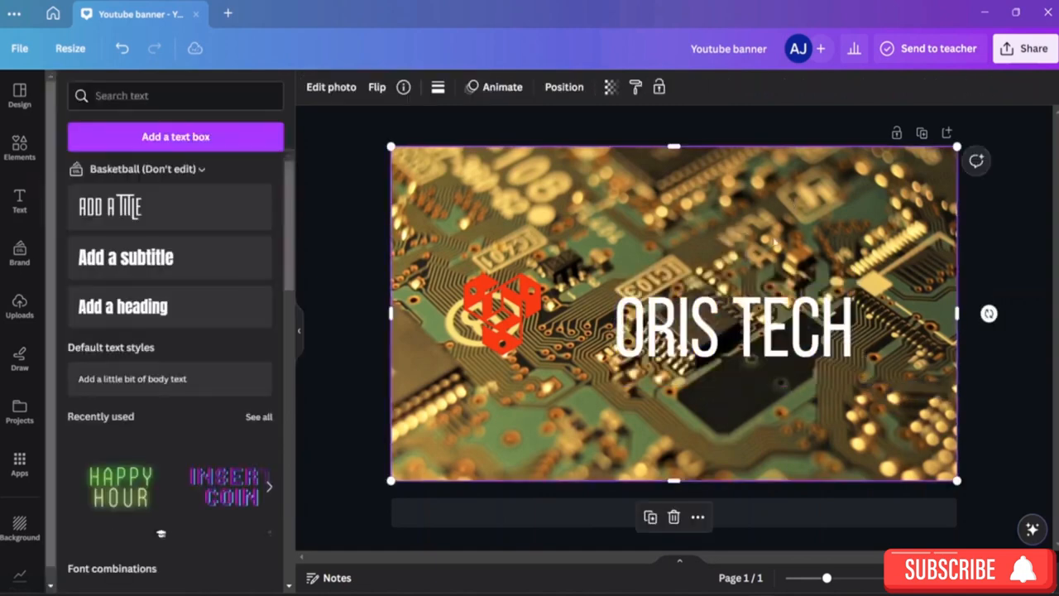
Move the enlarged ORIS TECH heading close beside the red logo, level with it
left_click(717, 357)
left_click_drag(717, 357, 682, 343)
left_click(677, 378)
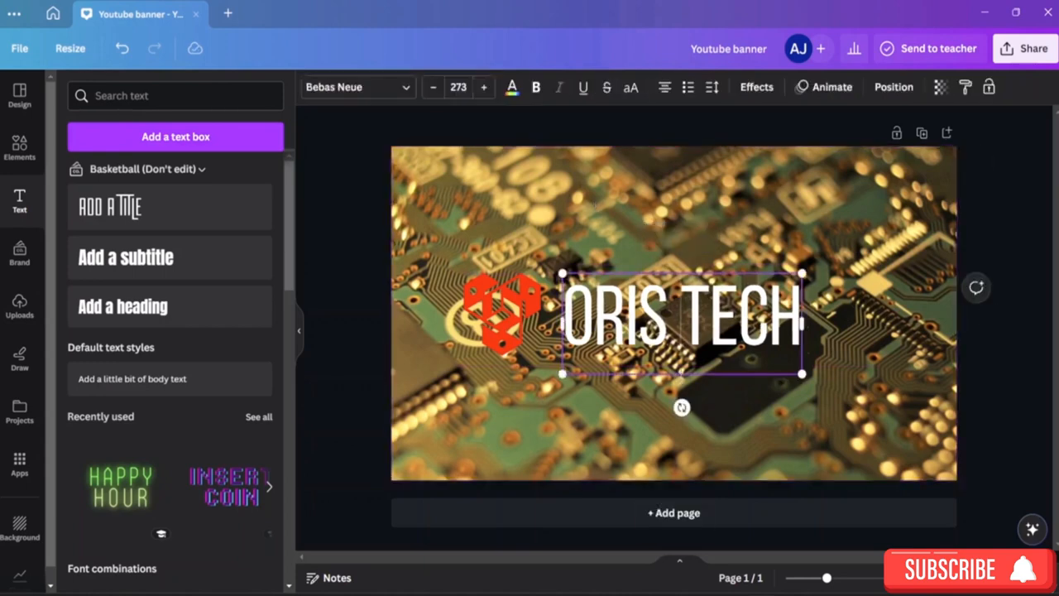
Recolour the whole ORIS TECH heading with the orange brand colour
left_click(678, 371)
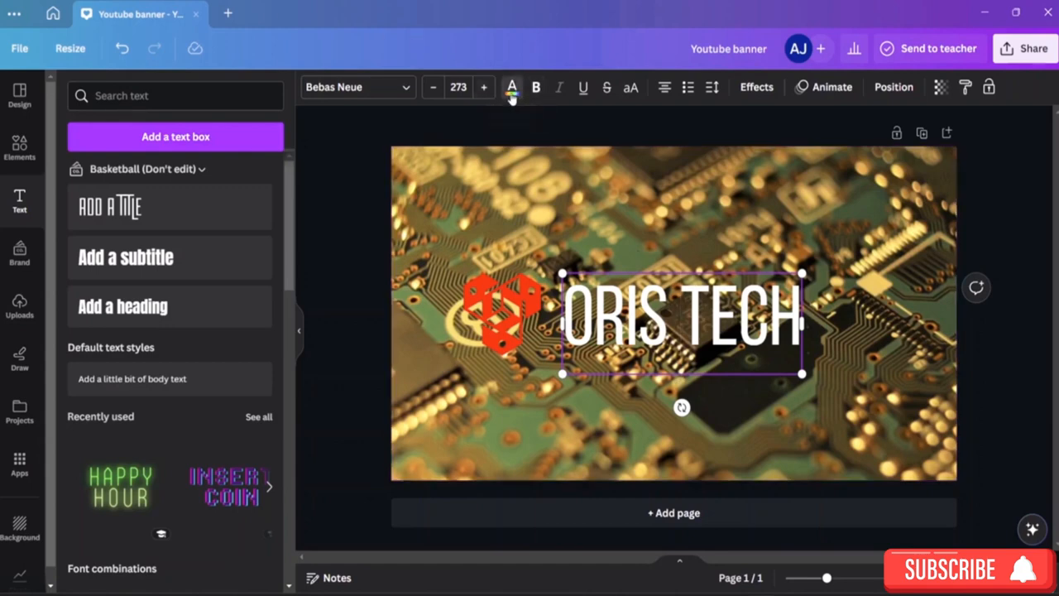
left_click(511, 87)
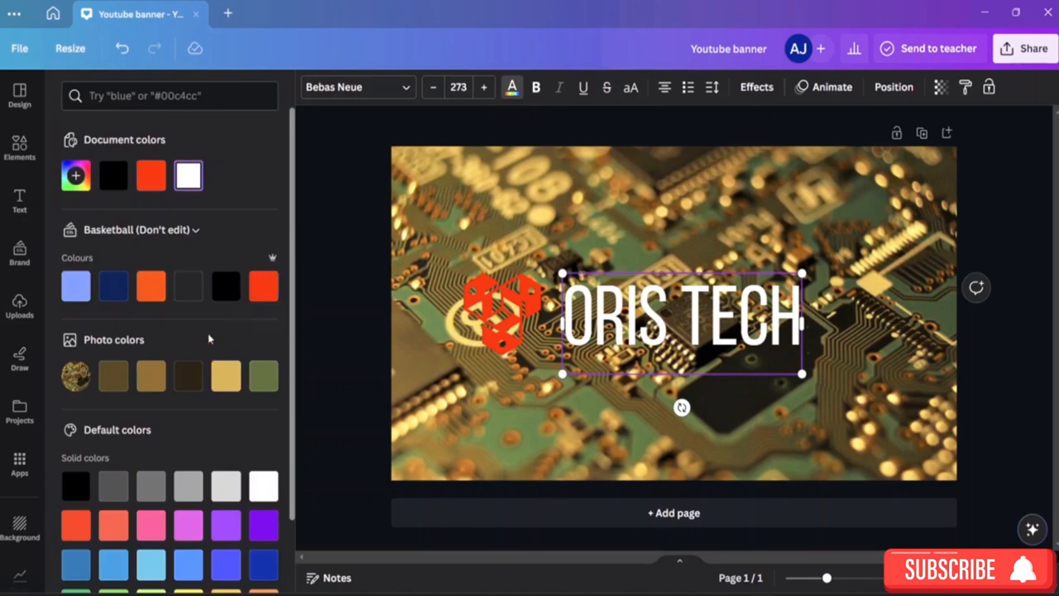
left_click(155, 294)
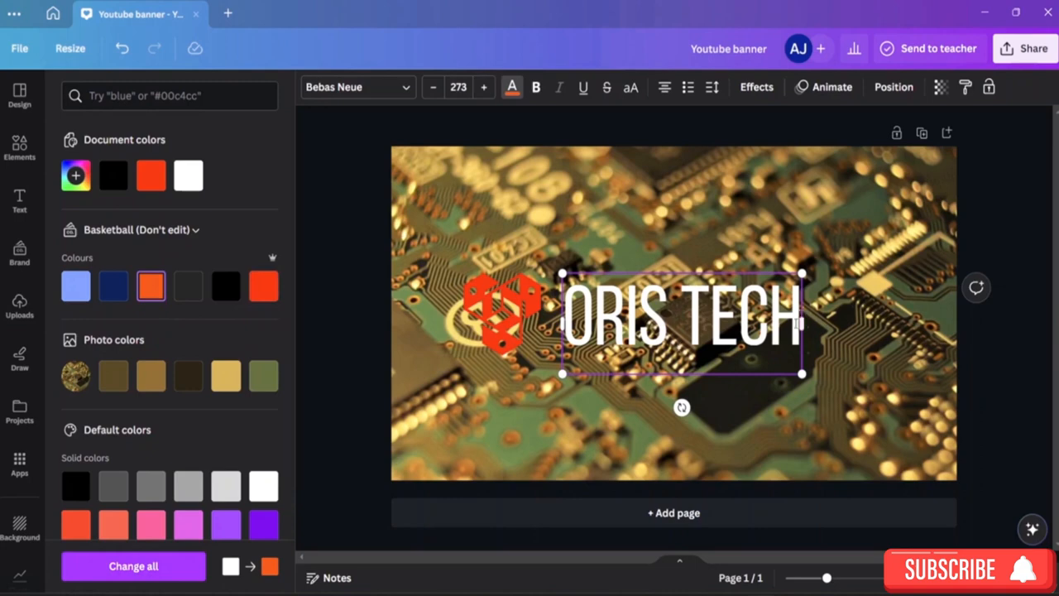
left_click_drag(801, 318, 563, 319)
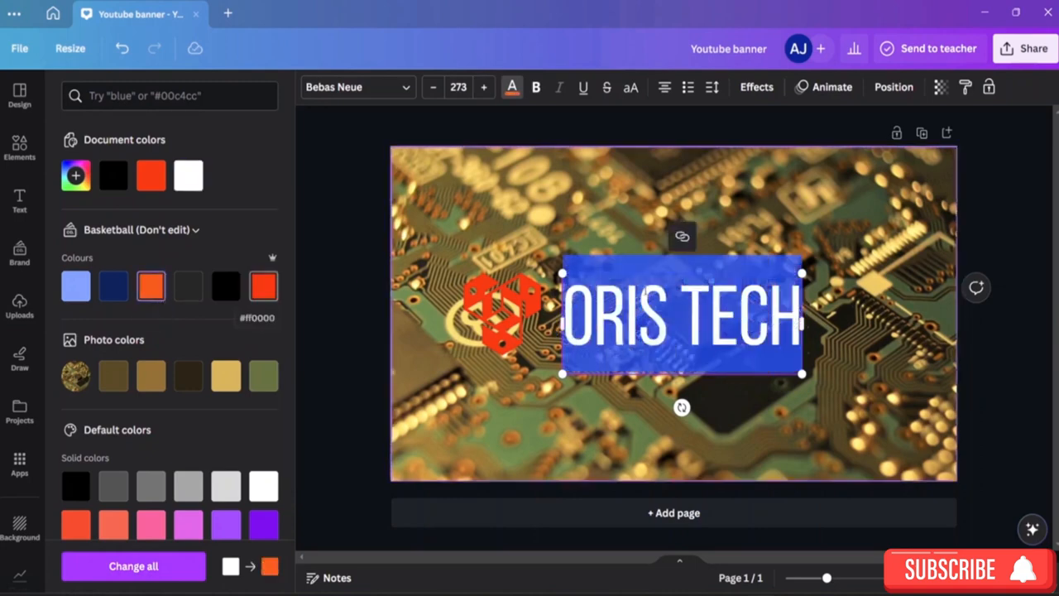
left_click(519, 224)
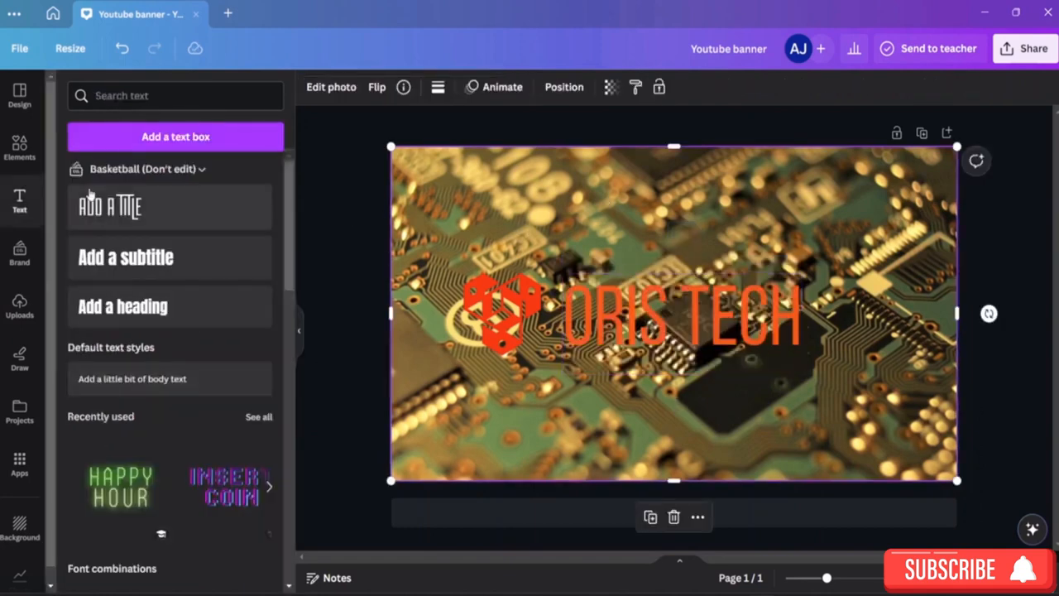
Recolour only the letters CH at the end of the heading in the navy brand colour
left_click(706, 321)
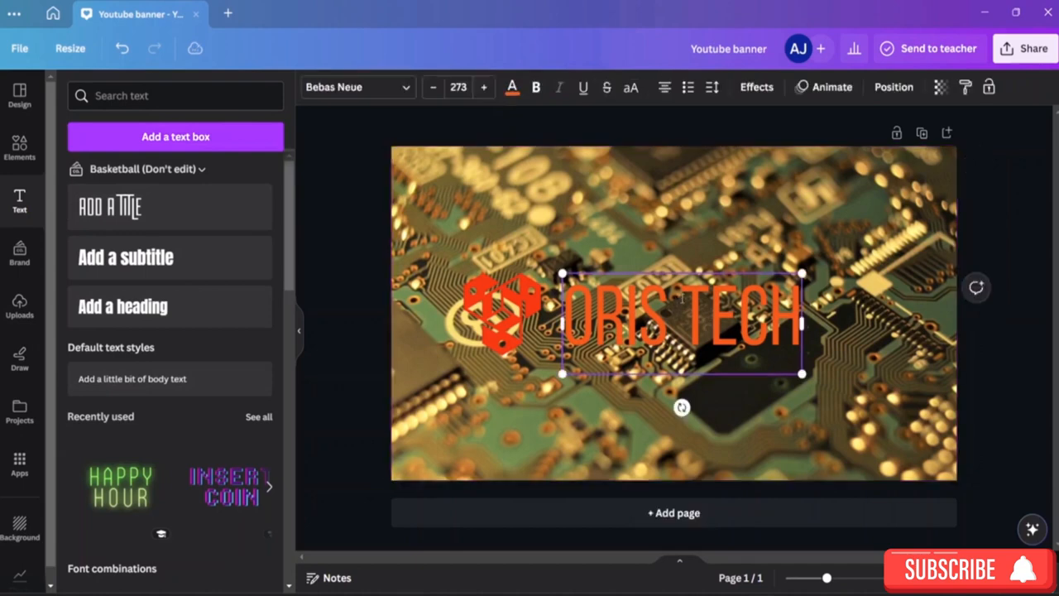
left_click(513, 90)
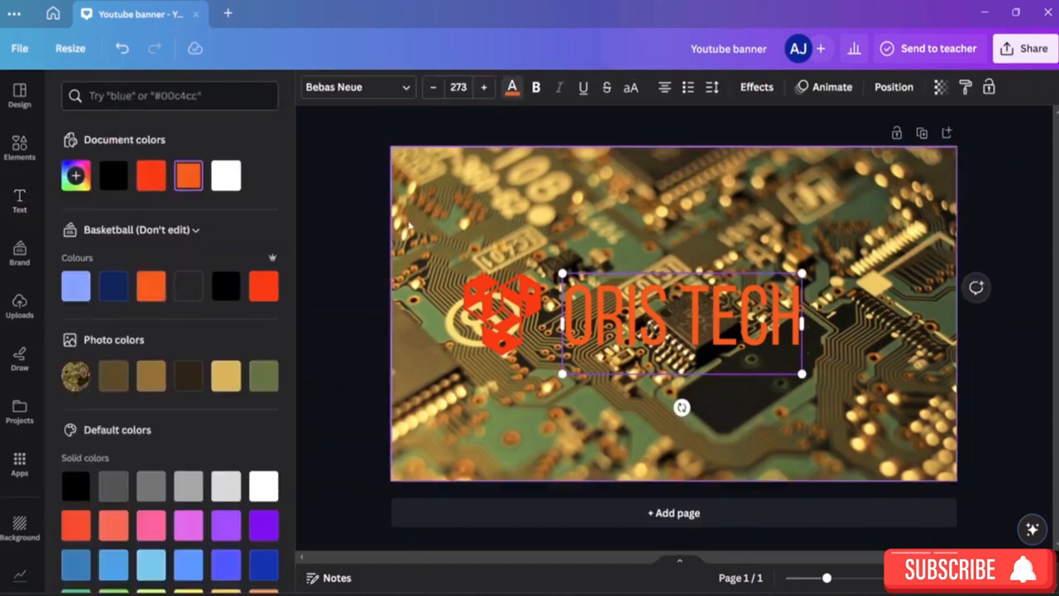
scroll(162, 421, "down", 1)
scroll(158, 418, "up", 1)
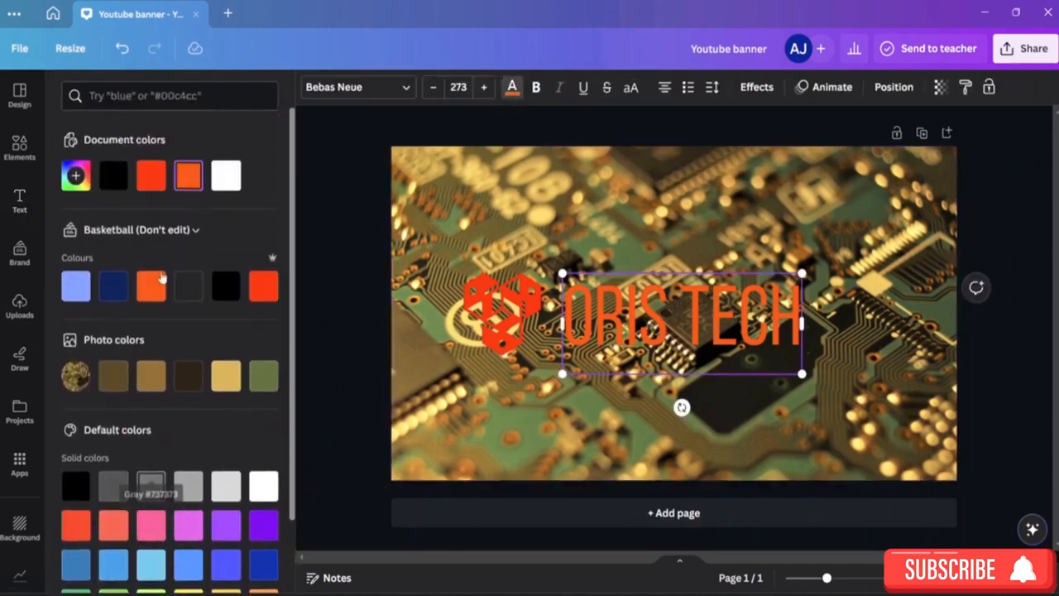
left_click(123, 289)
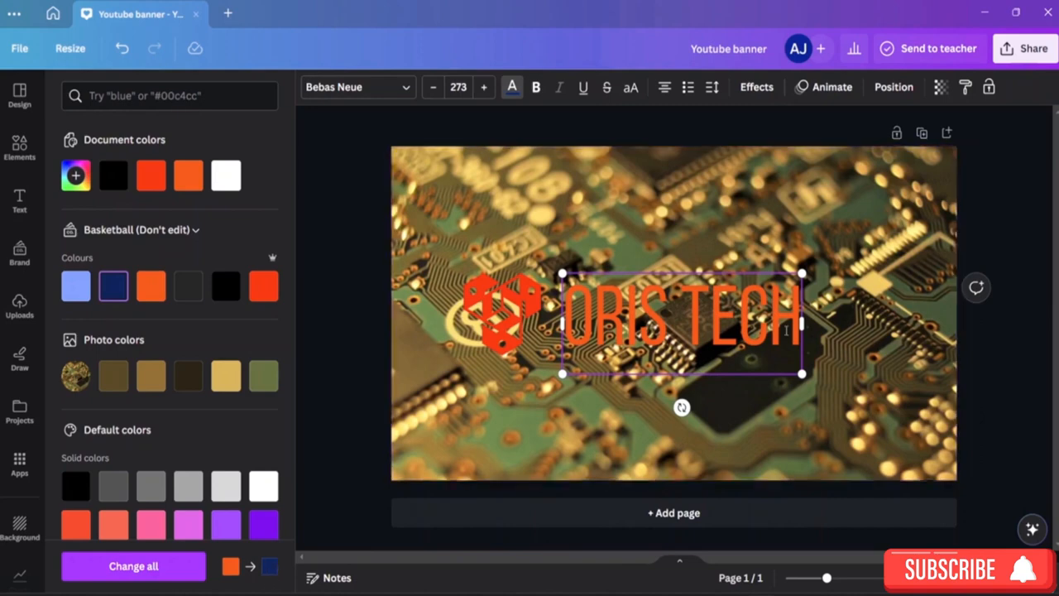
left_click_drag(799, 324, 739, 324)
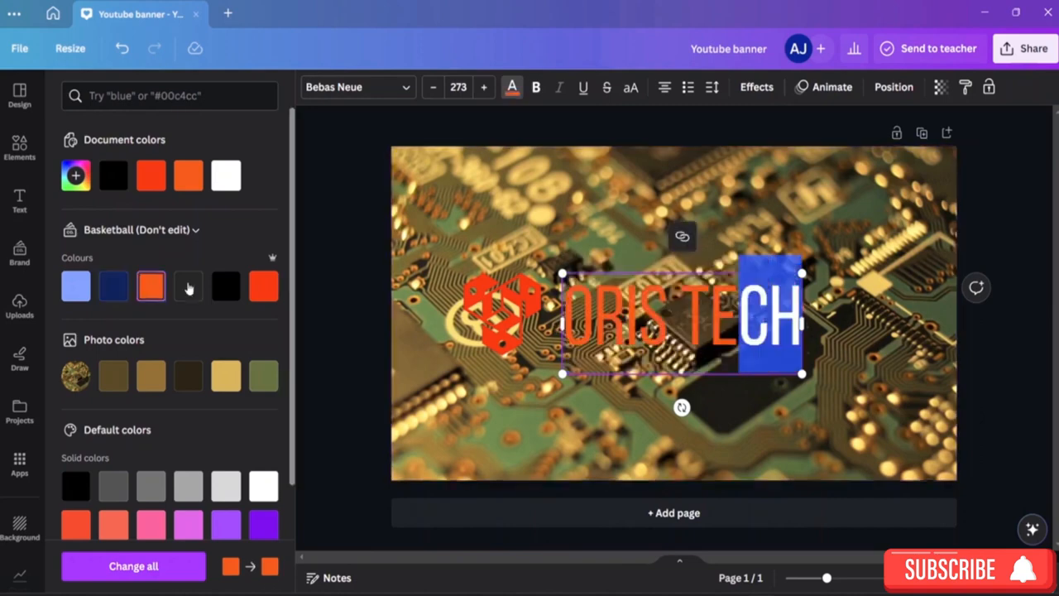
left_click(116, 288)
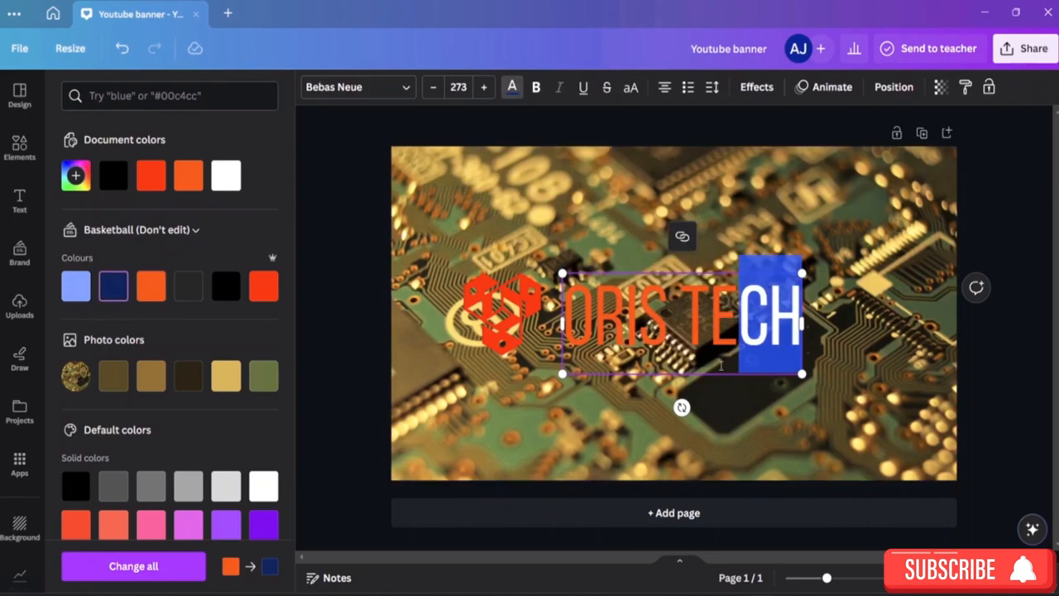
left_click(1045, 439)
left_click(1042, 335)
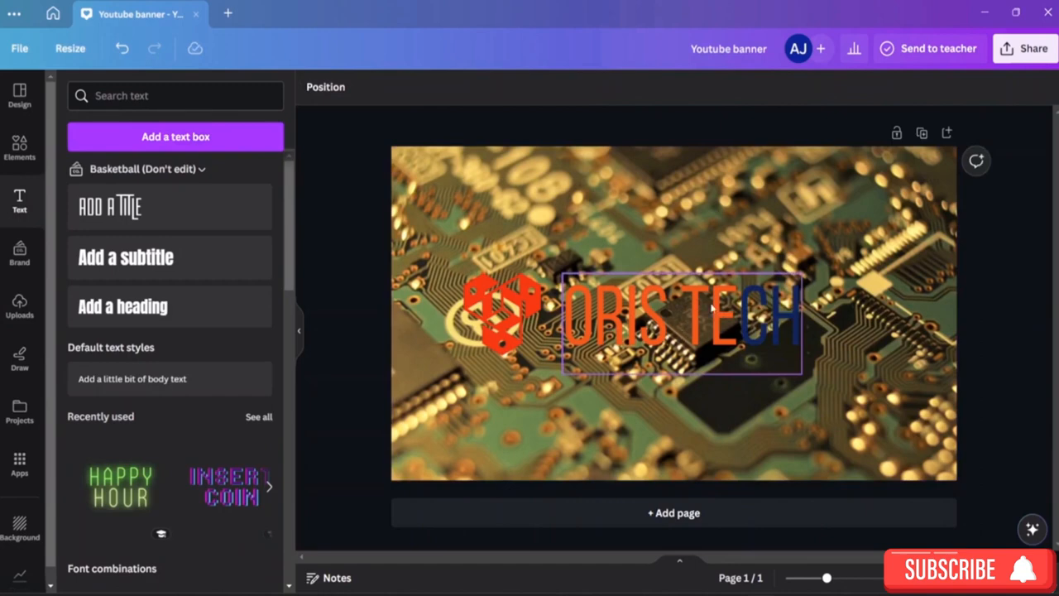
Recolour the first letter O of the heading in the same navy brand colour
left_click(653, 304)
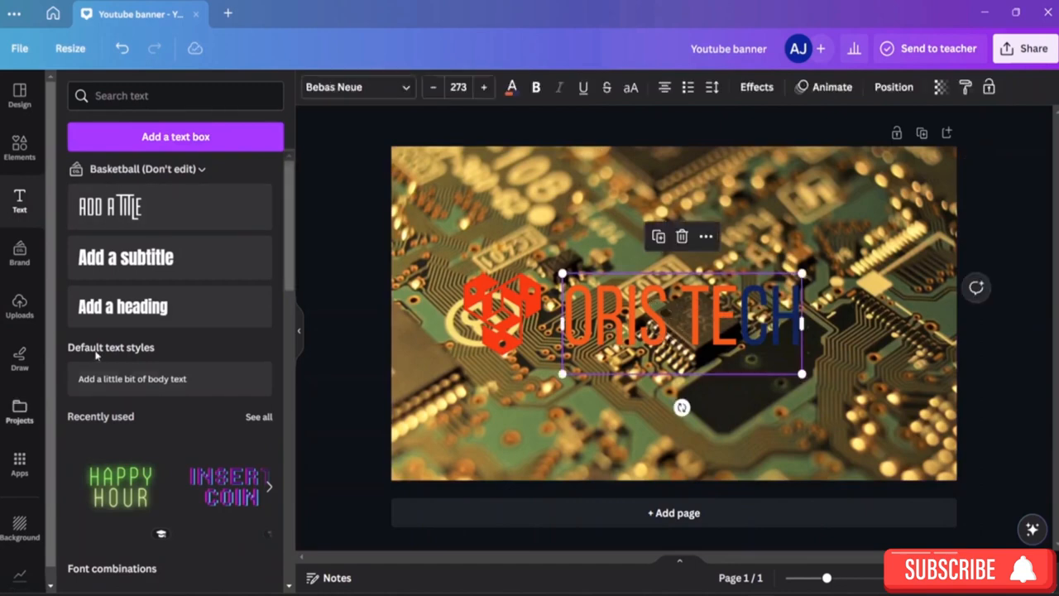
left_click_drag(596, 334, 565, 324)
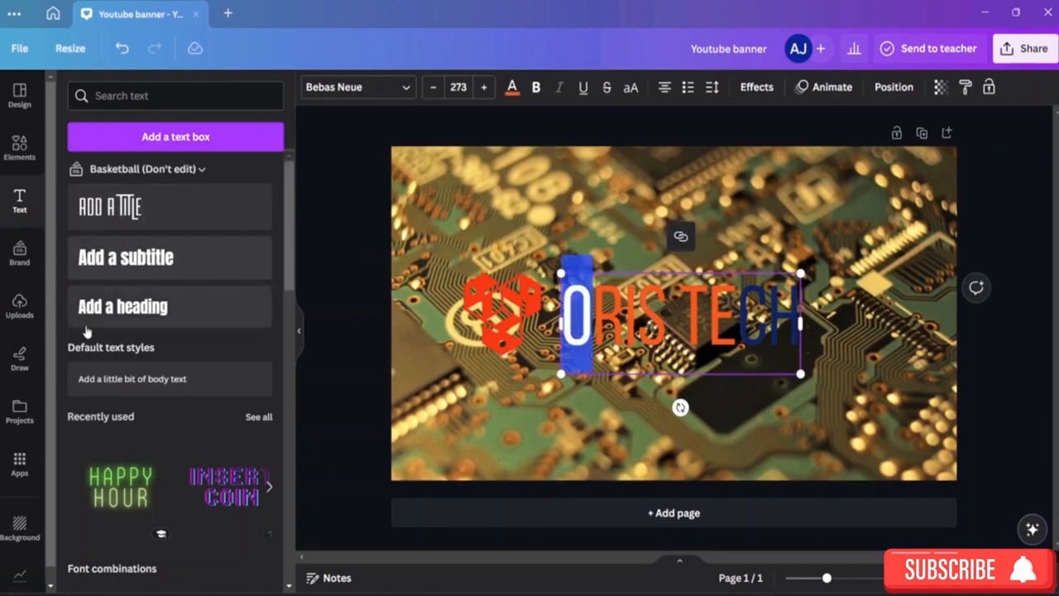
left_click(512, 86)
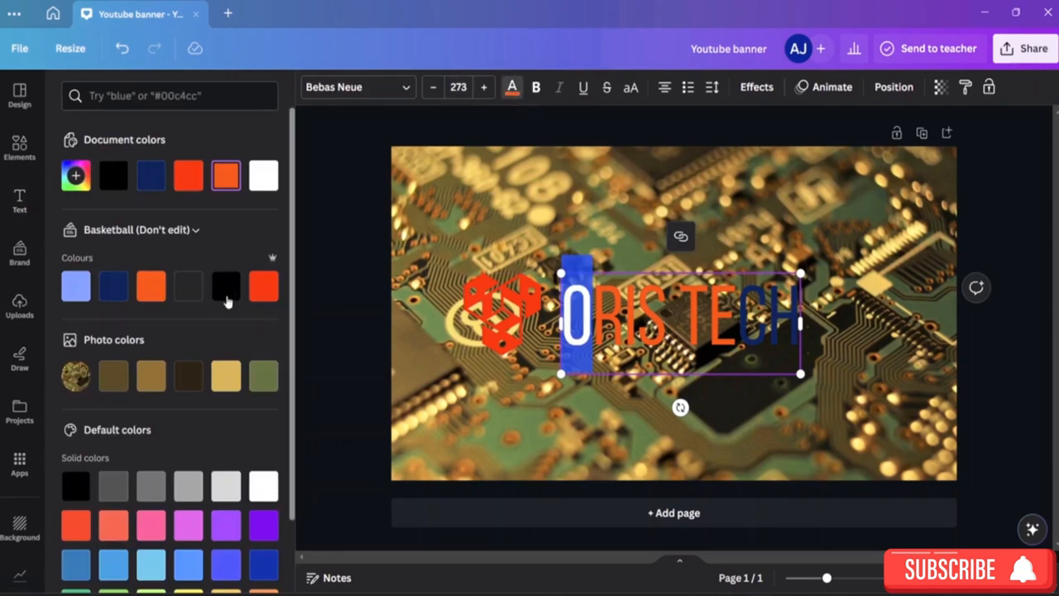
left_click(114, 285)
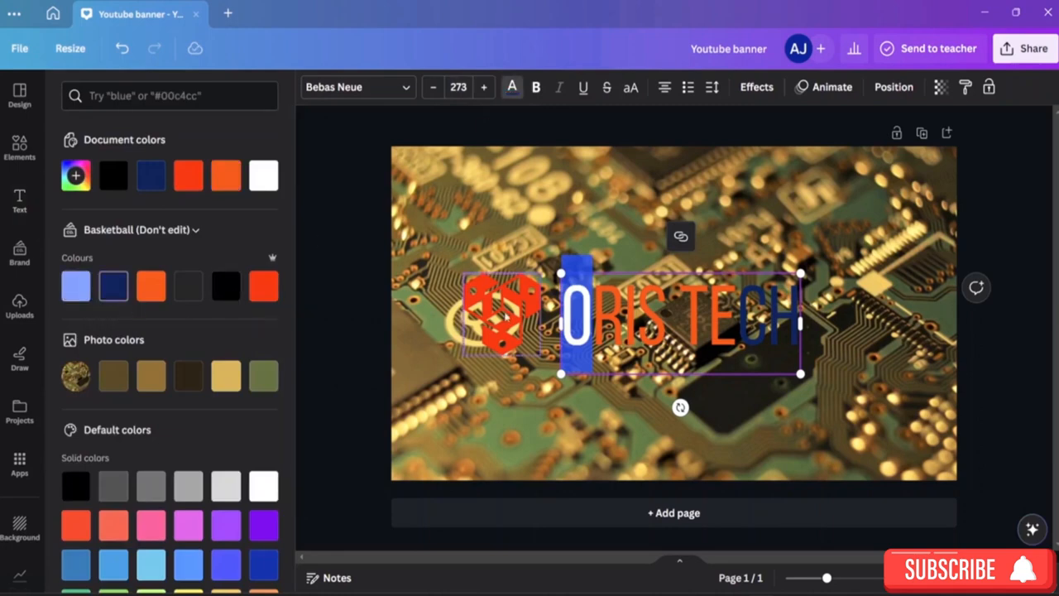
Recolour the heading's middle letters RIS and TE in the red brand colour, #ff0000
left_click_drag(669, 323, 593, 323)
left_click(263, 285)
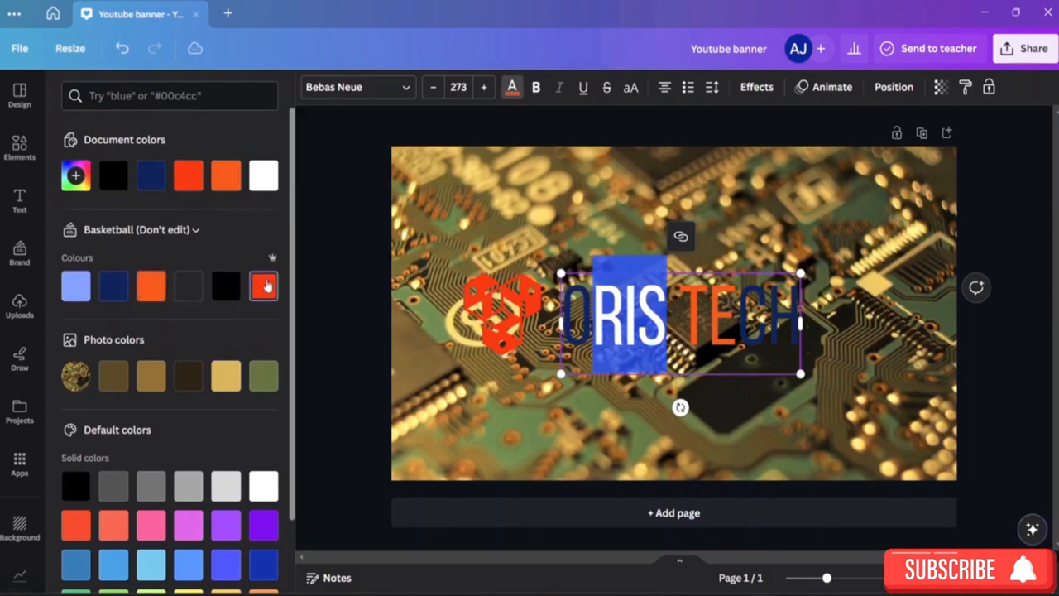
left_click_drag(734, 323, 681, 323)
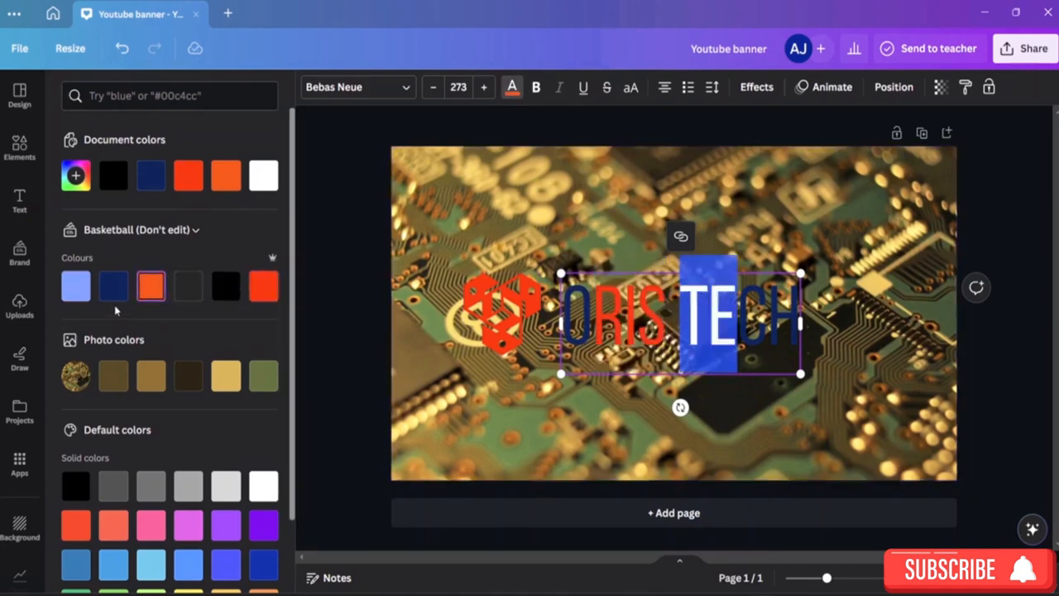
left_click(263, 285)
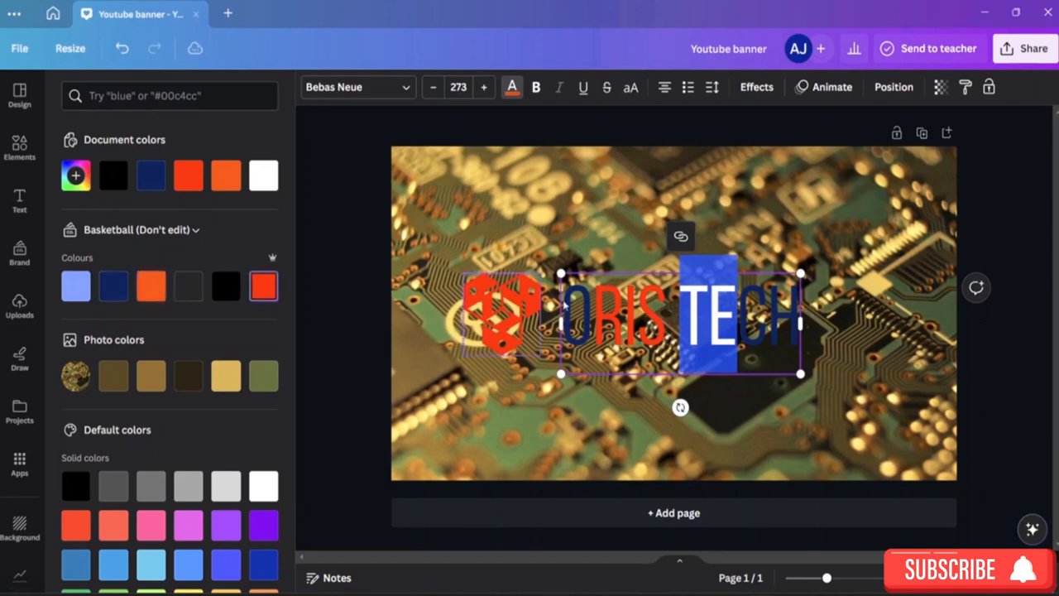
left_click(1026, 334)
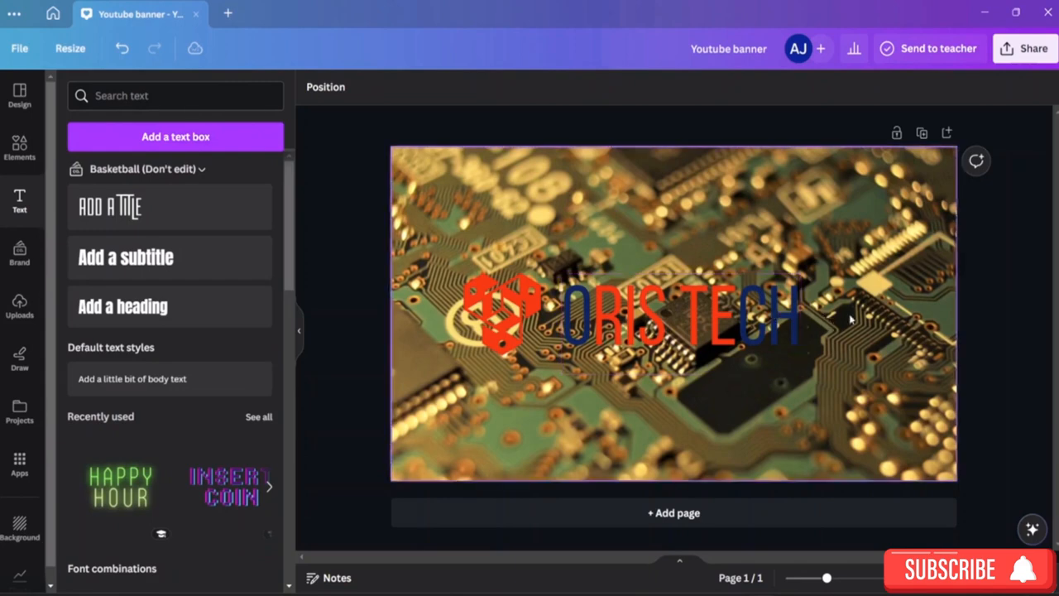
left_click(815, 213)
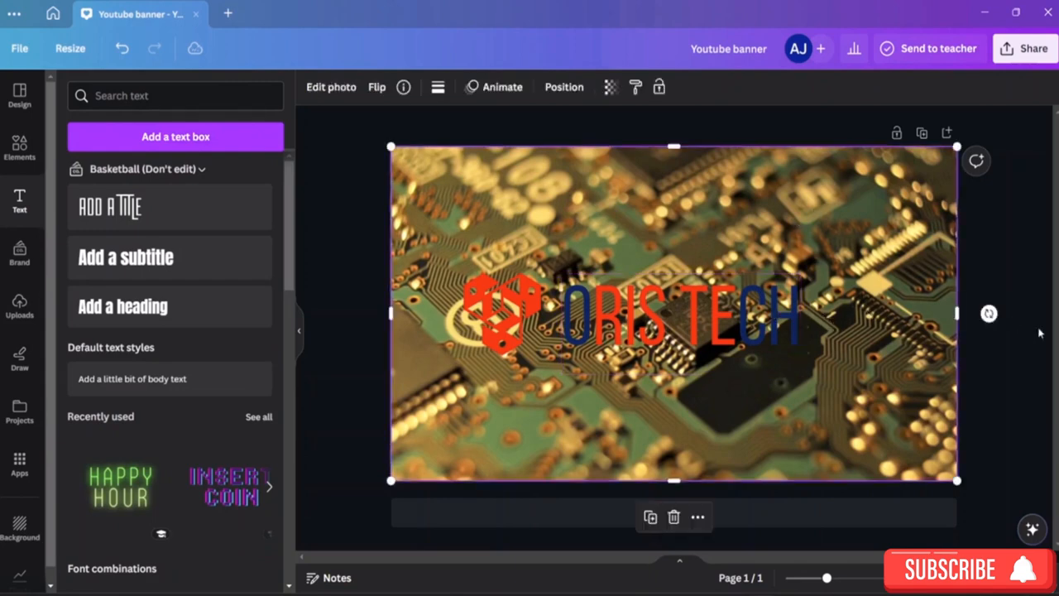
left_click(997, 392)
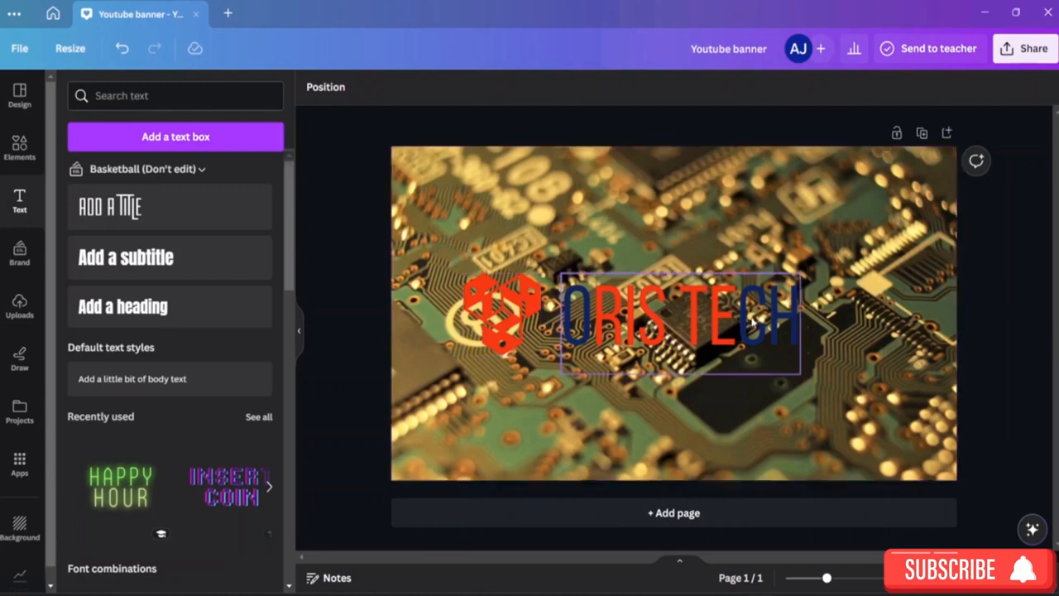
Apply the Background text effect to the ORIS TECH heading
left_click(685, 362)
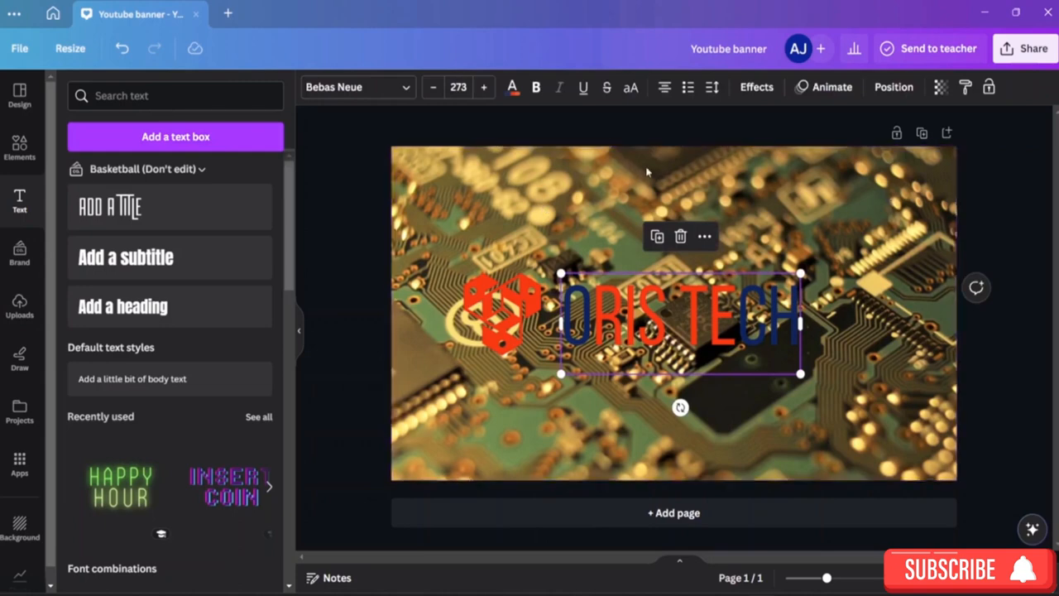
left_click(760, 88)
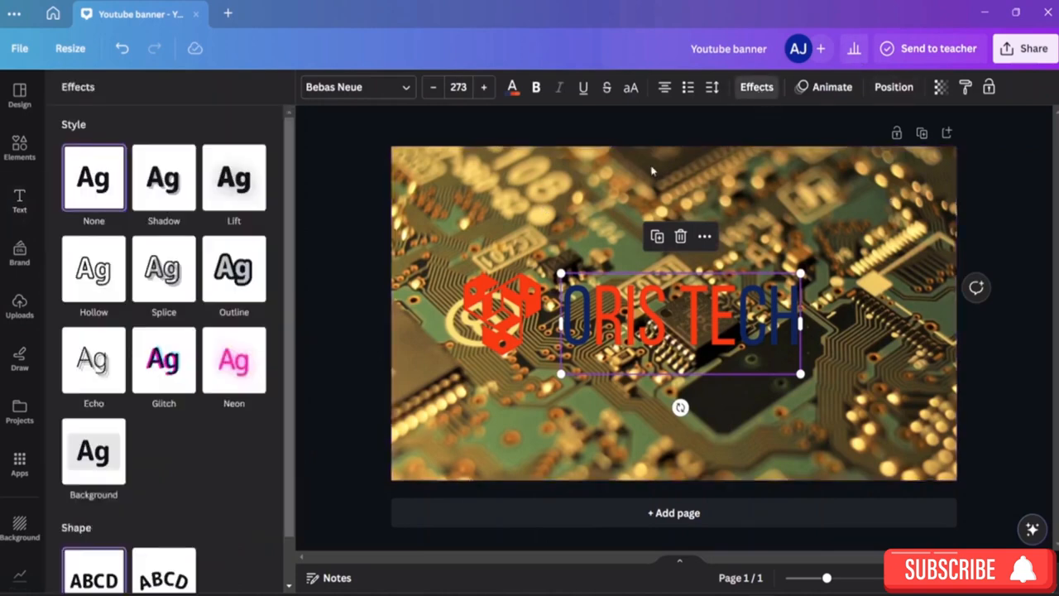
scroll(199, 248, "down", 1)
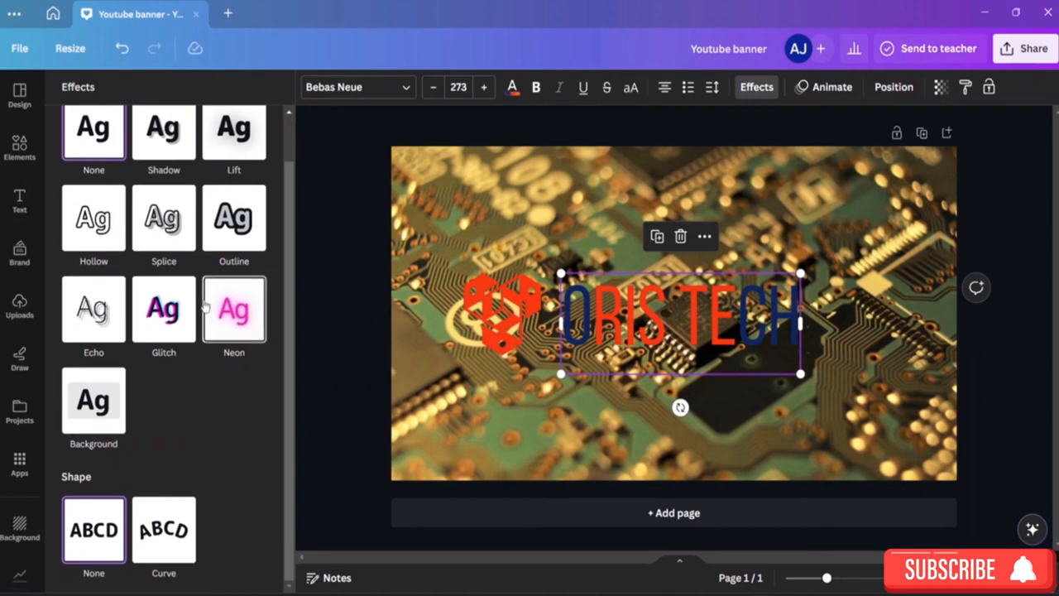
scroll(208, 272, "up", 1)
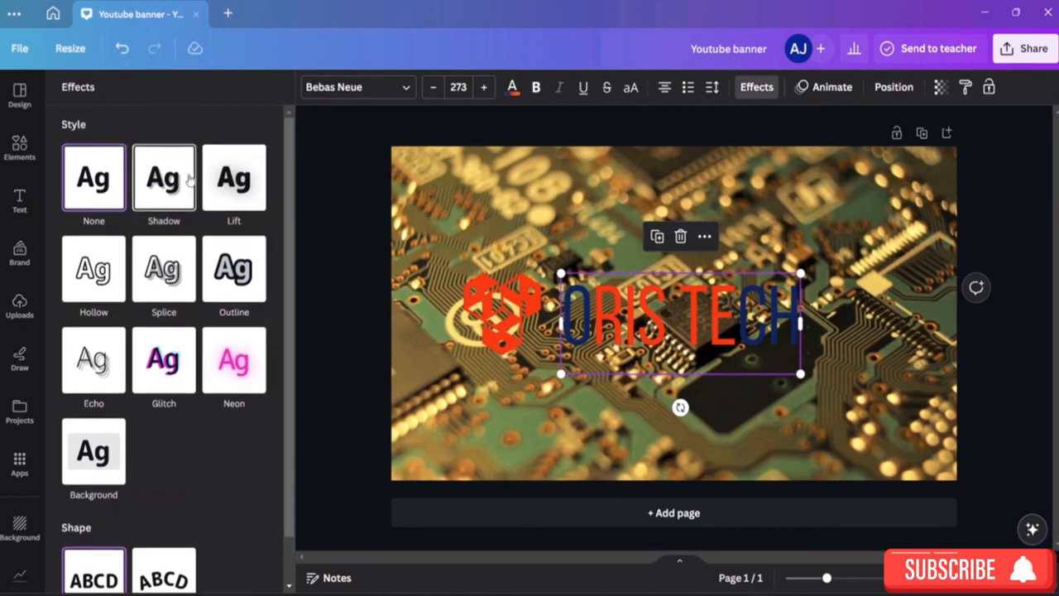
left_click(87, 481)
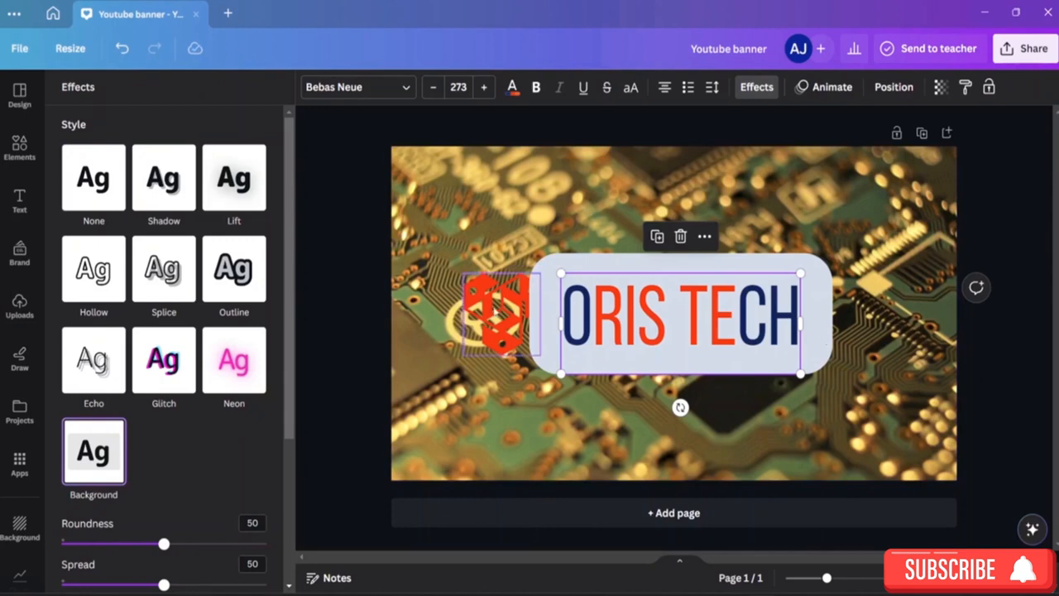
Move the red logo left, clear of the heading's background shape, and centre the heading horizontally on the banner beside it
left_click_drag(496, 312, 473, 312)
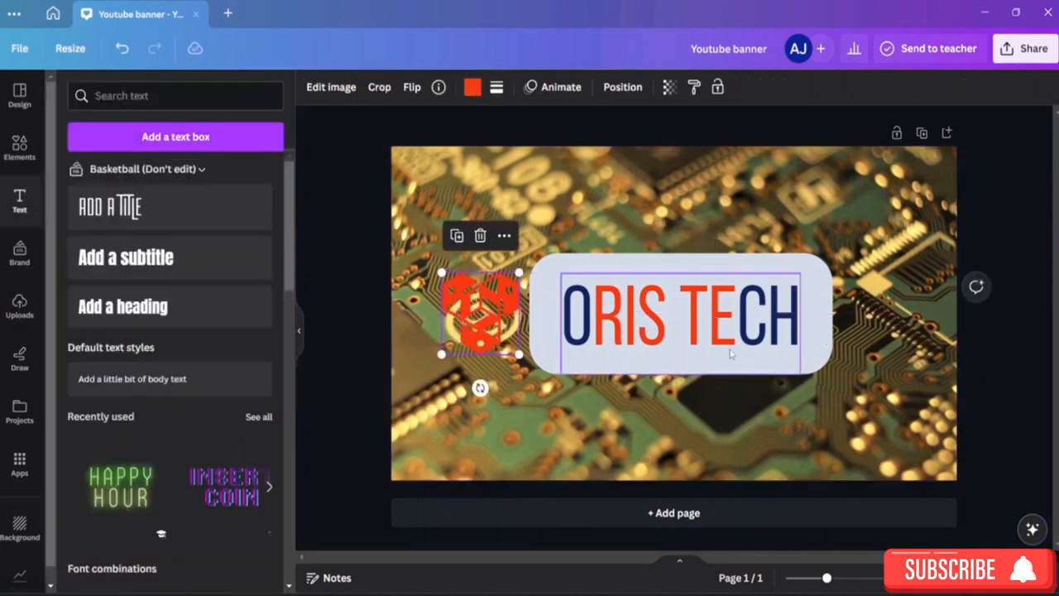
left_click_drag(672, 293, 685, 326)
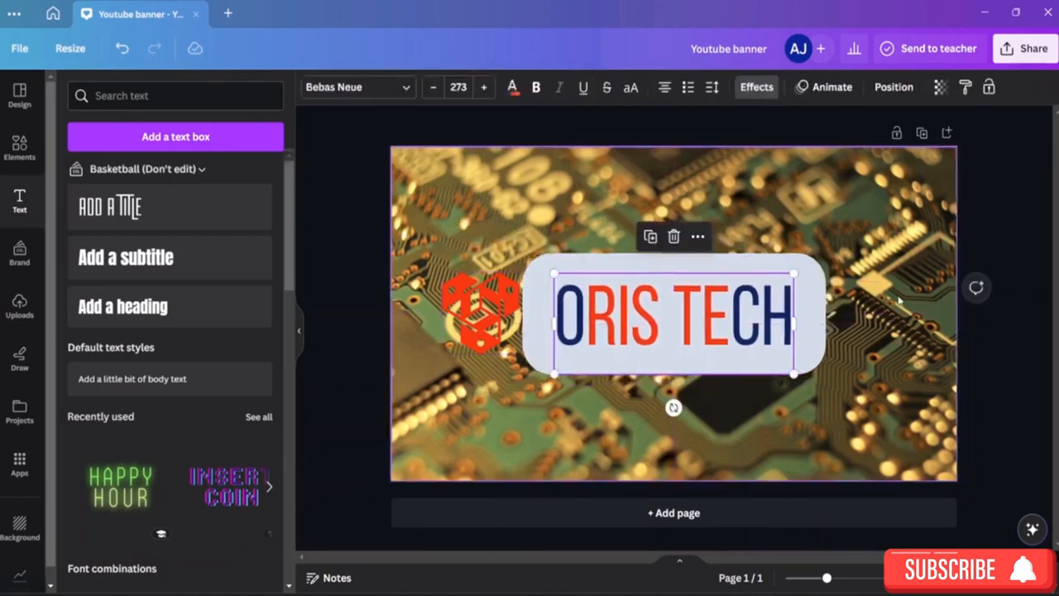
left_click(867, 323)
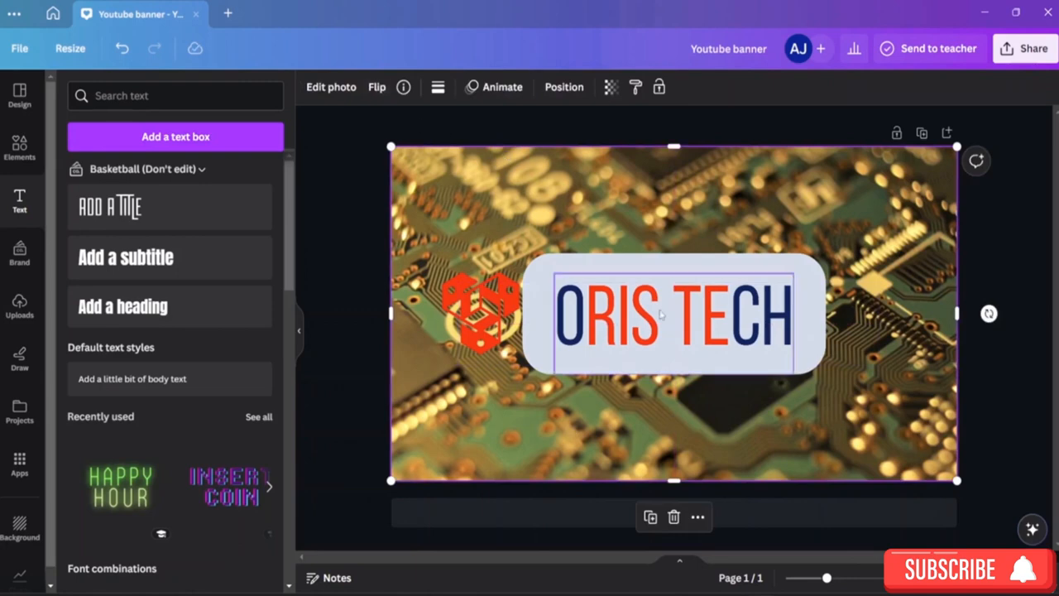
Set the colour of the heading's Background effect to black
left_click(538, 278)
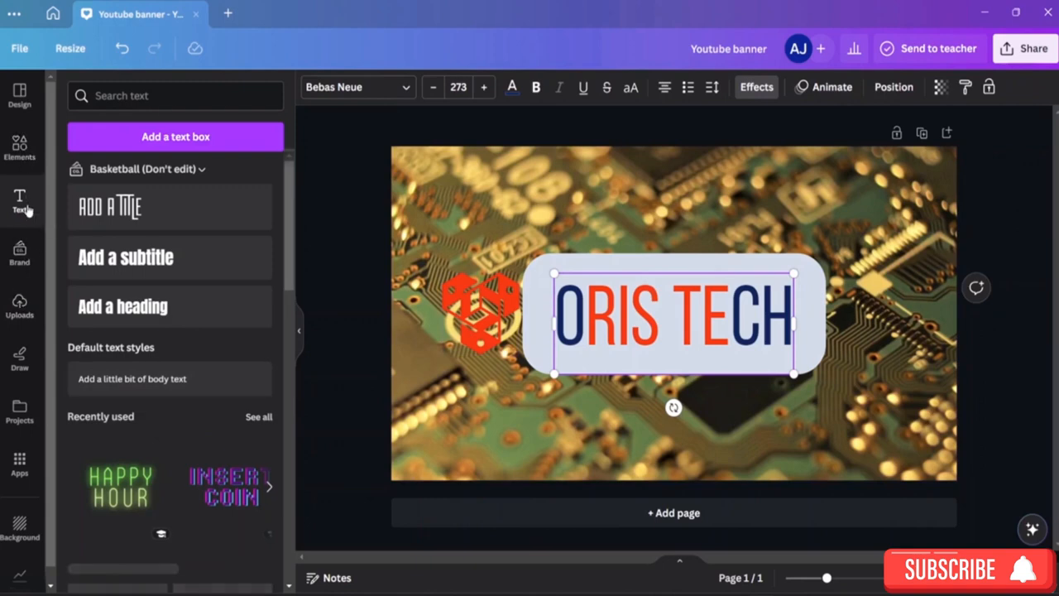
left_click(748, 89)
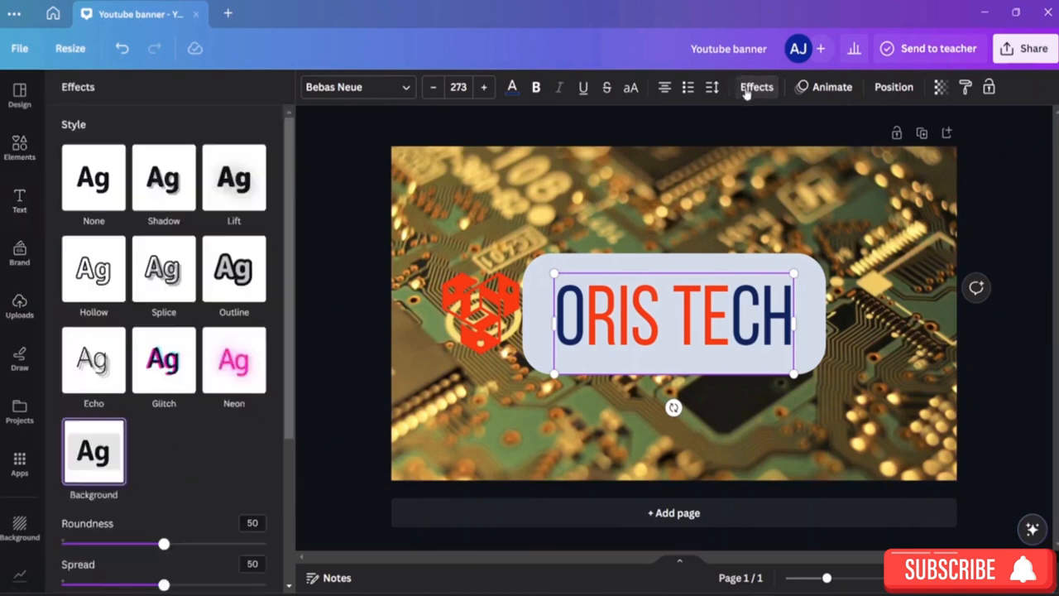
scroll(165, 381, "down", 3)
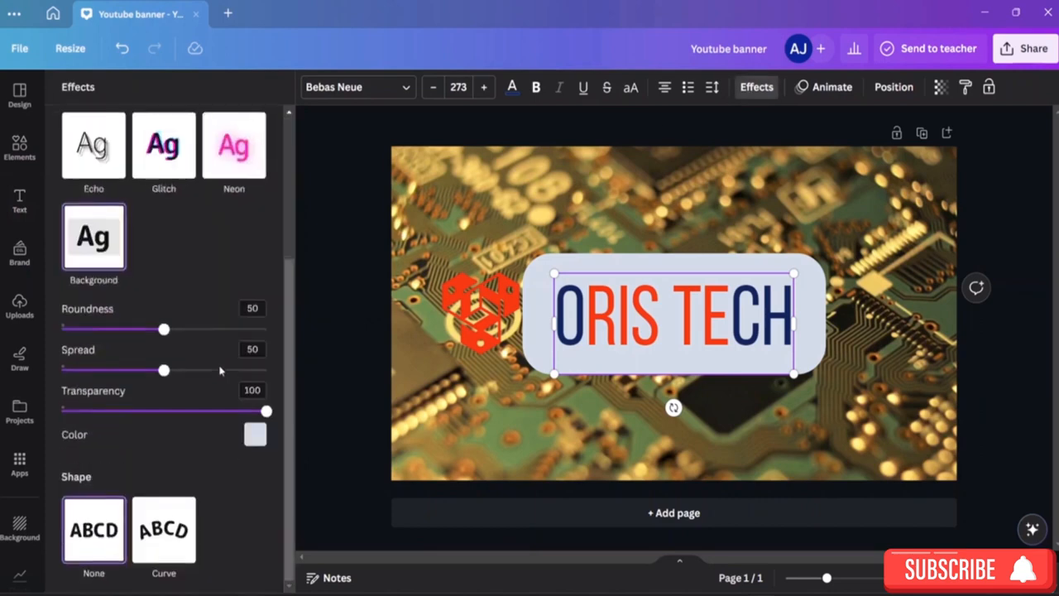
left_click(255, 434)
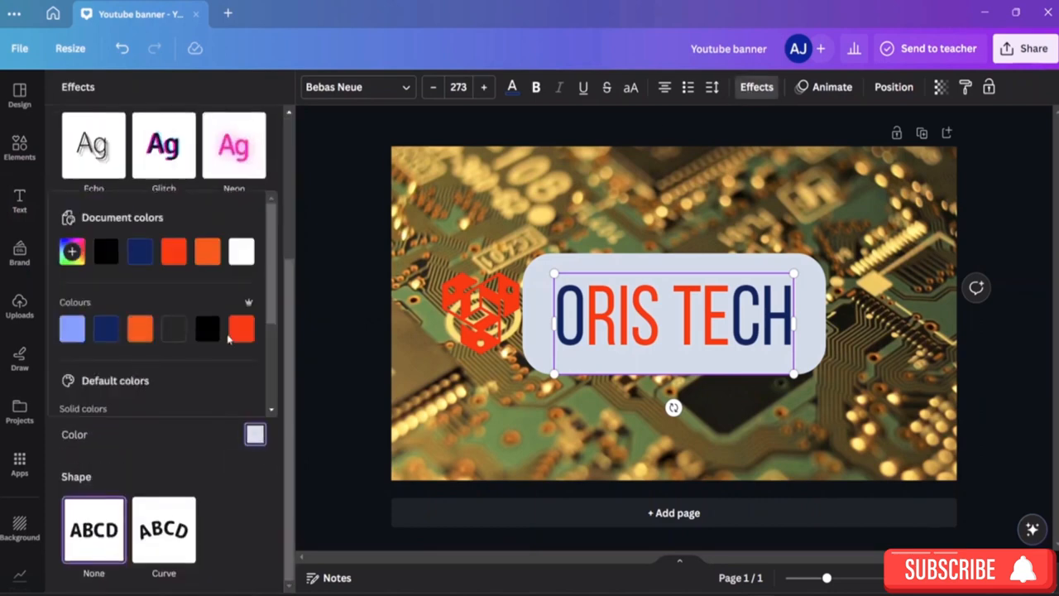
left_click(211, 338)
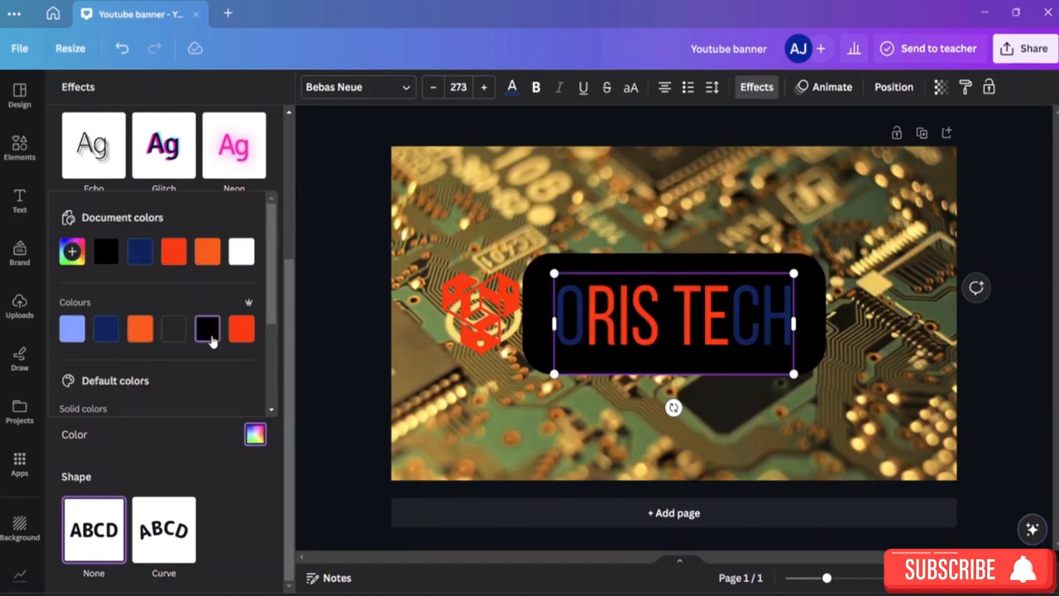
Lower the Transparency setting of the heading's black Background effect to 70
scroll(166, 373, "down", 3)
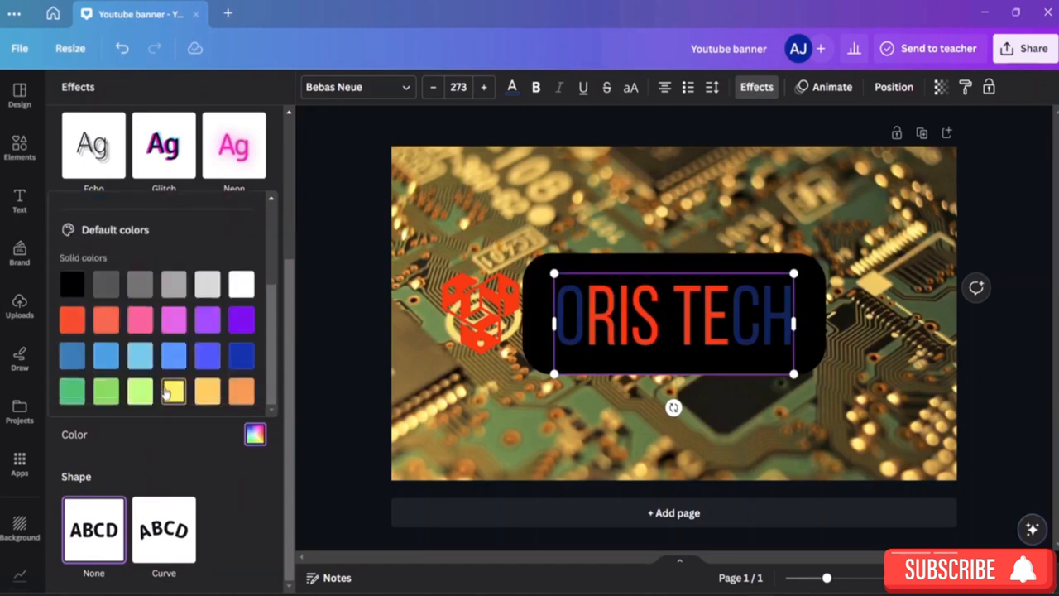
scroll(171, 361, "up", 3)
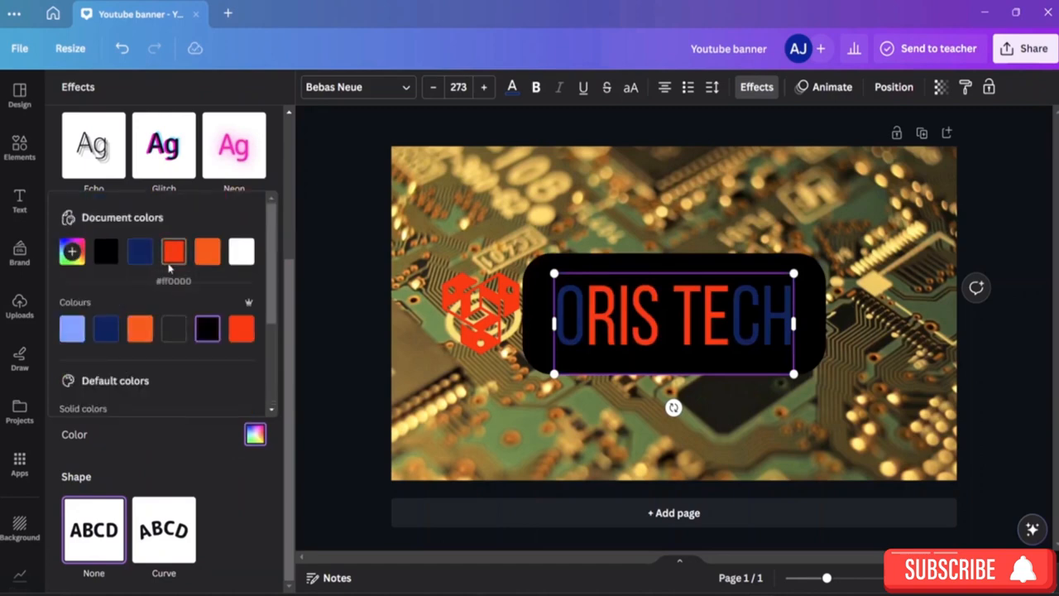
scroll(169, 248, "down", 2)
left_click(285, 171)
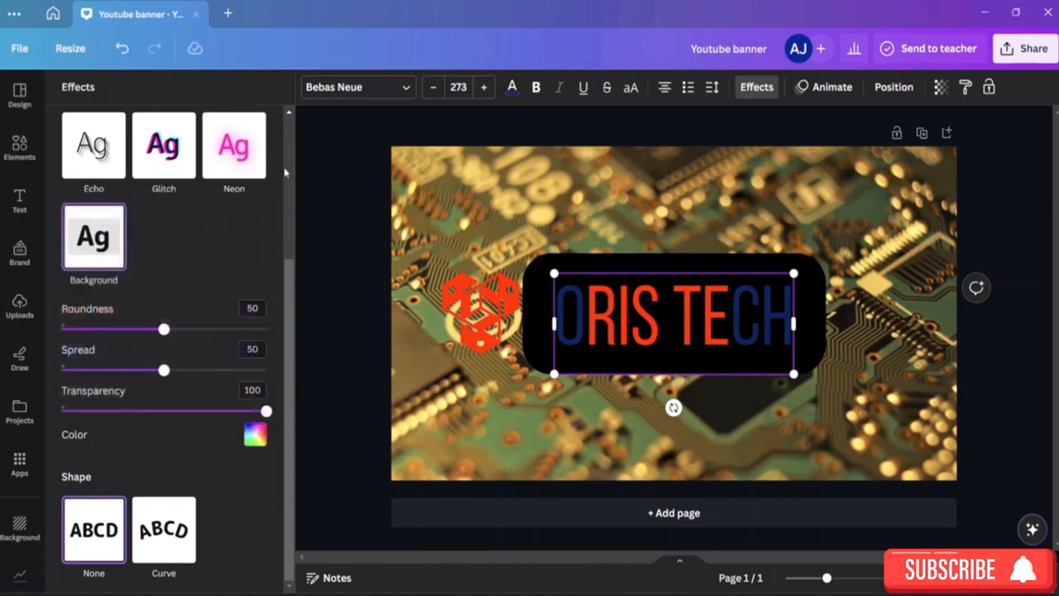
left_click_drag(266, 411, 207, 411)
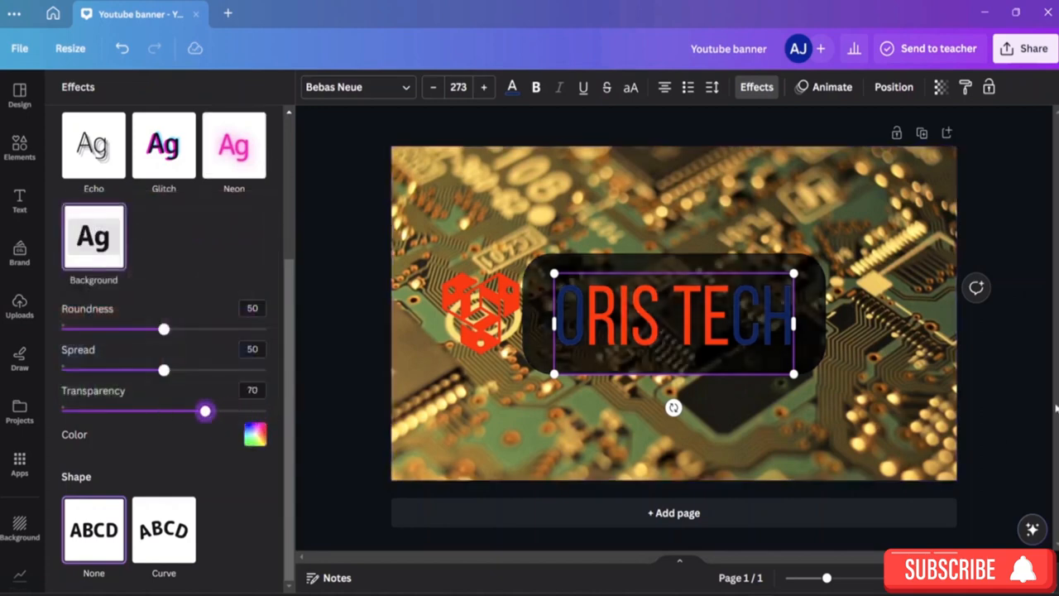
left_click(1020, 195)
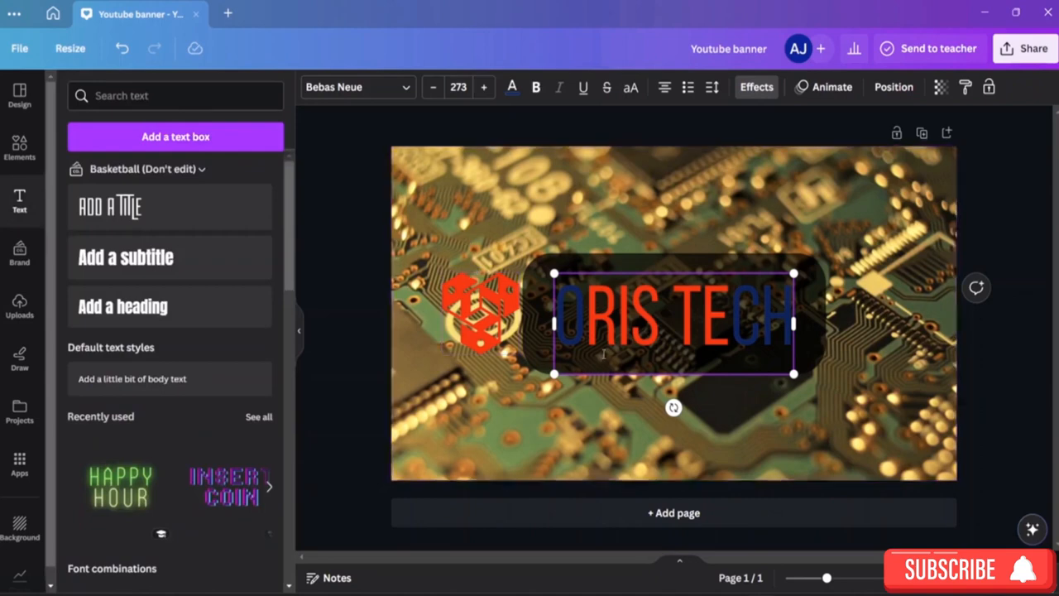
double_click(587, 320)
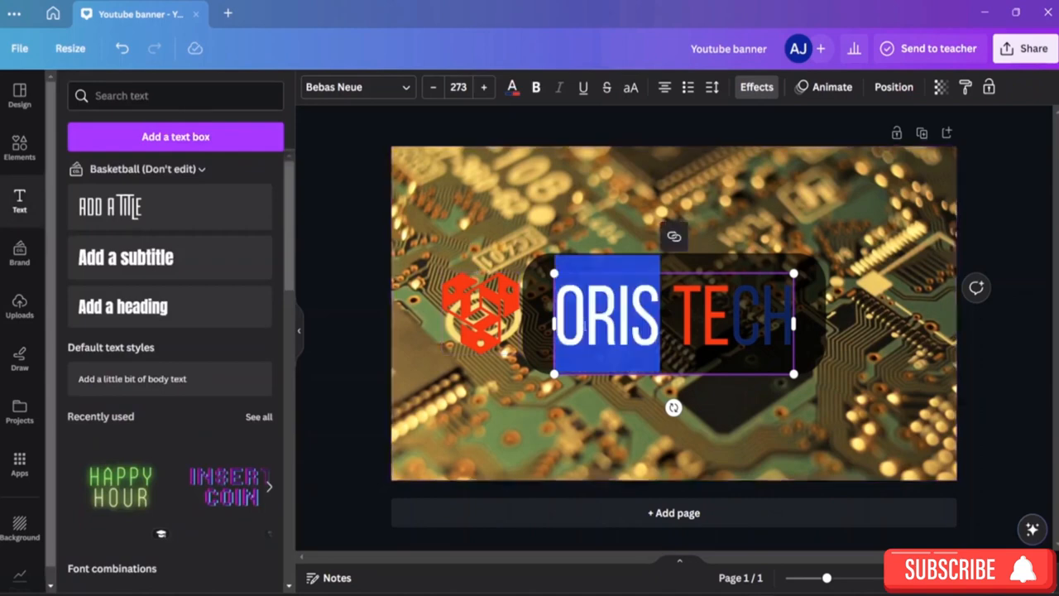
double_click(582, 326)
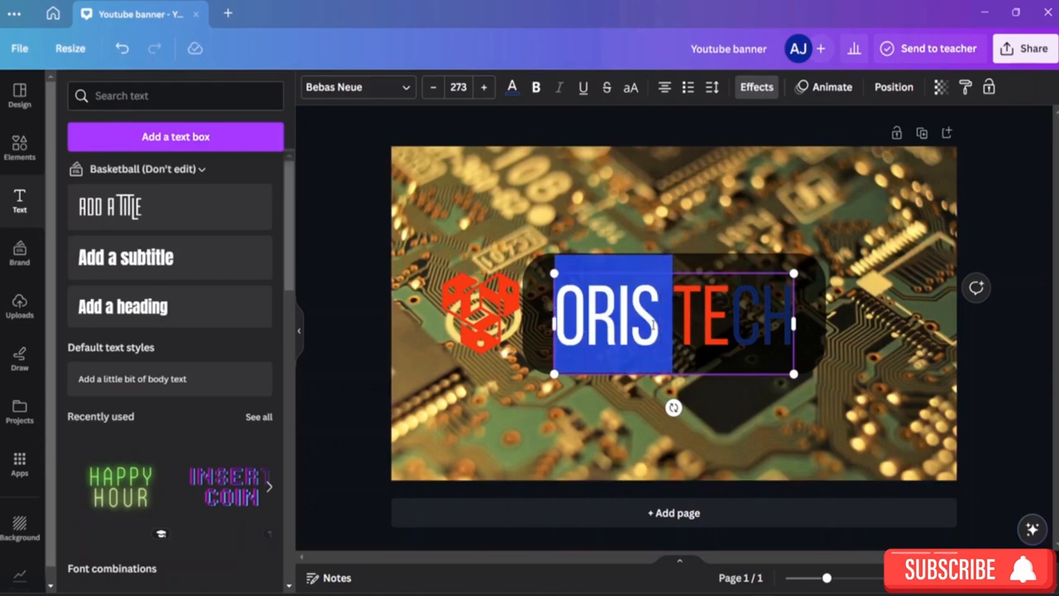
triple_click(670, 305)
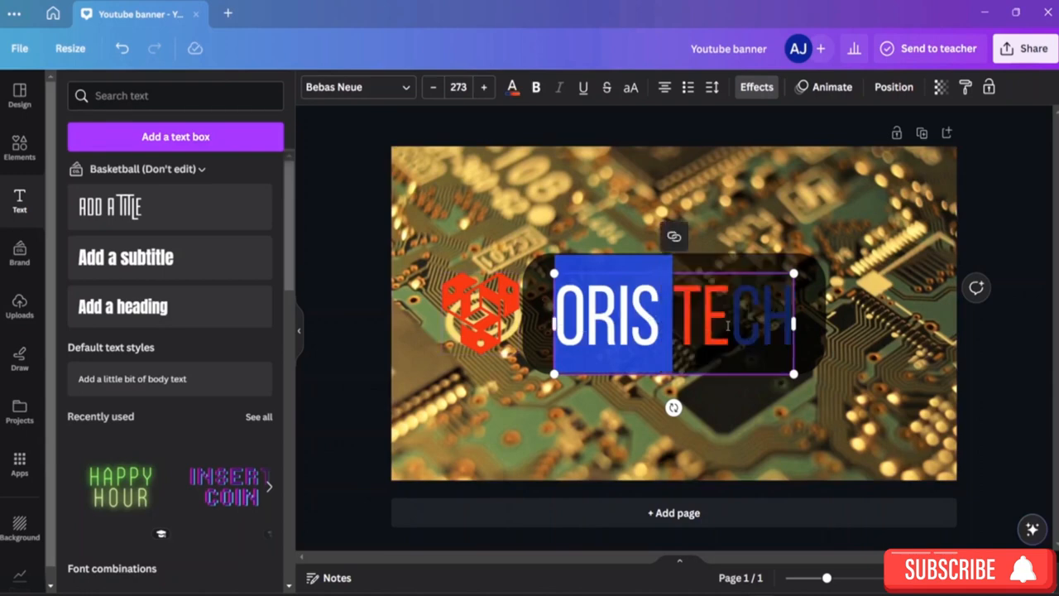
double_click(703, 324)
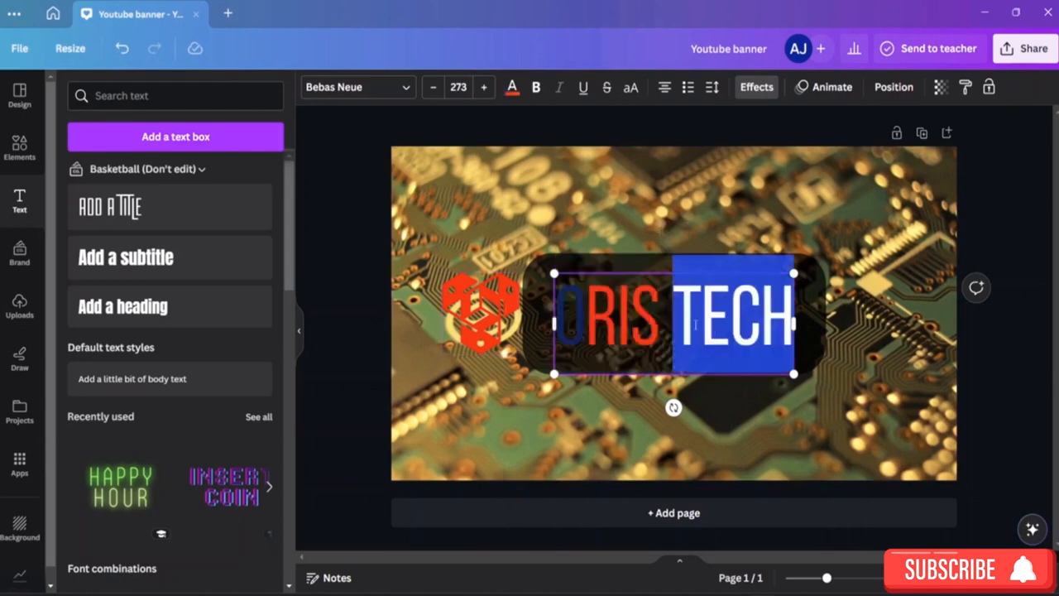
left_click(1042, 277)
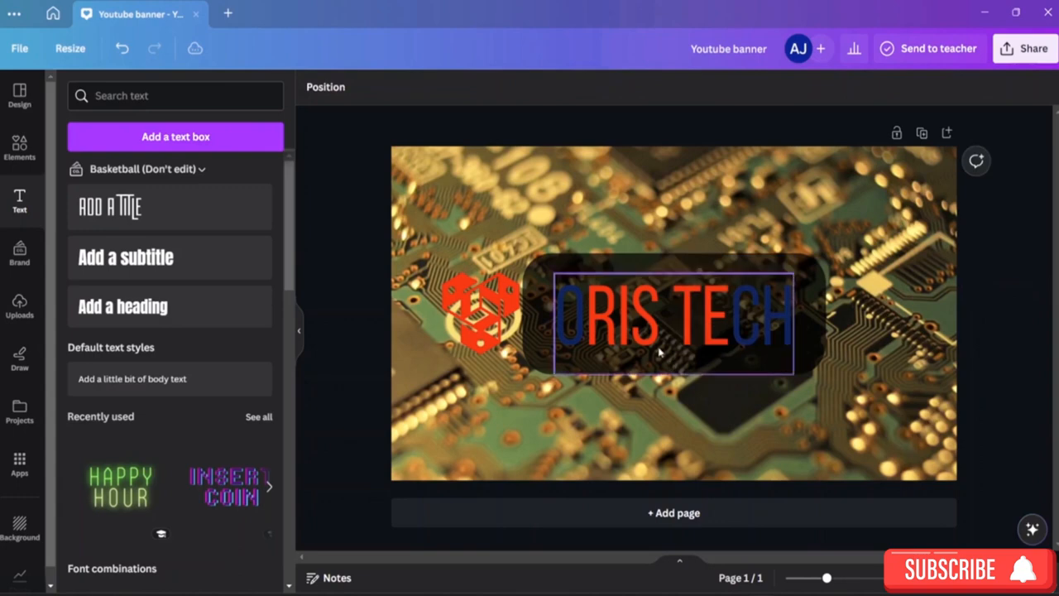
Set the Roundness of the heading's Background effect to 57 and its Spread to 100
left_click(585, 263)
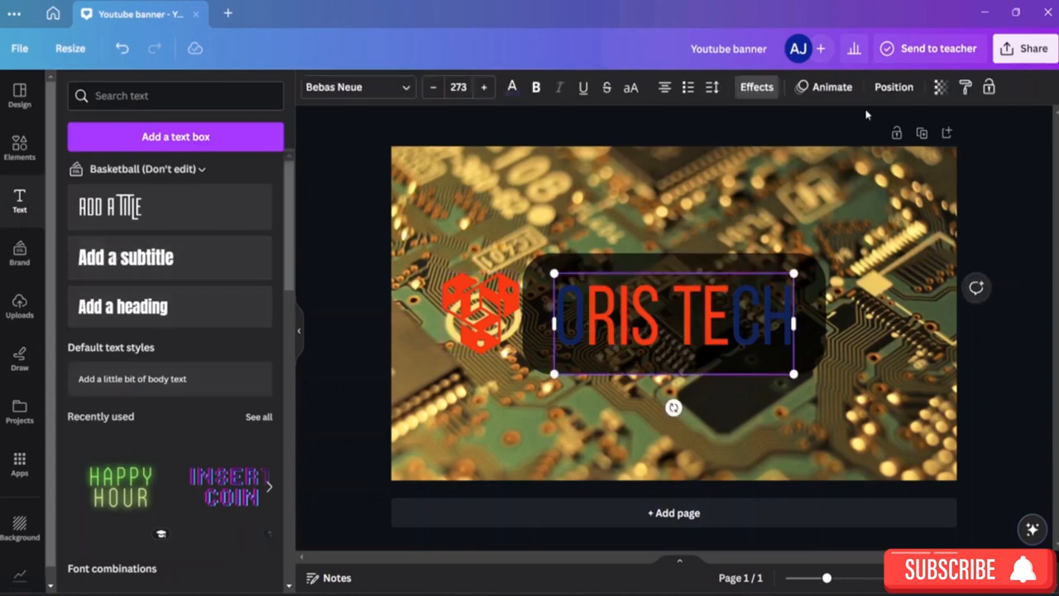
left_click(758, 87)
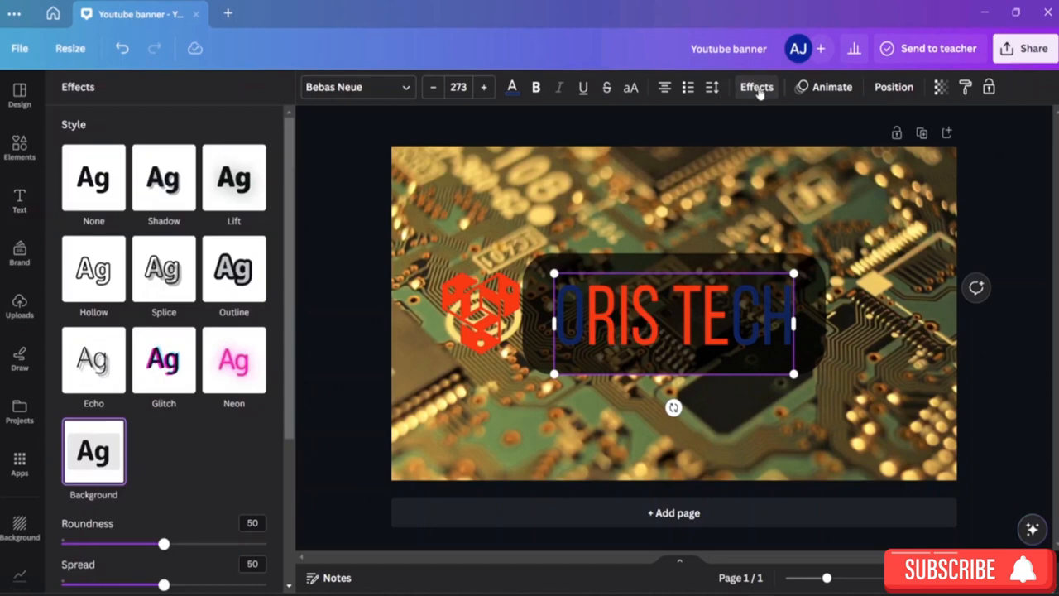
scroll(170, 470, "down", 3)
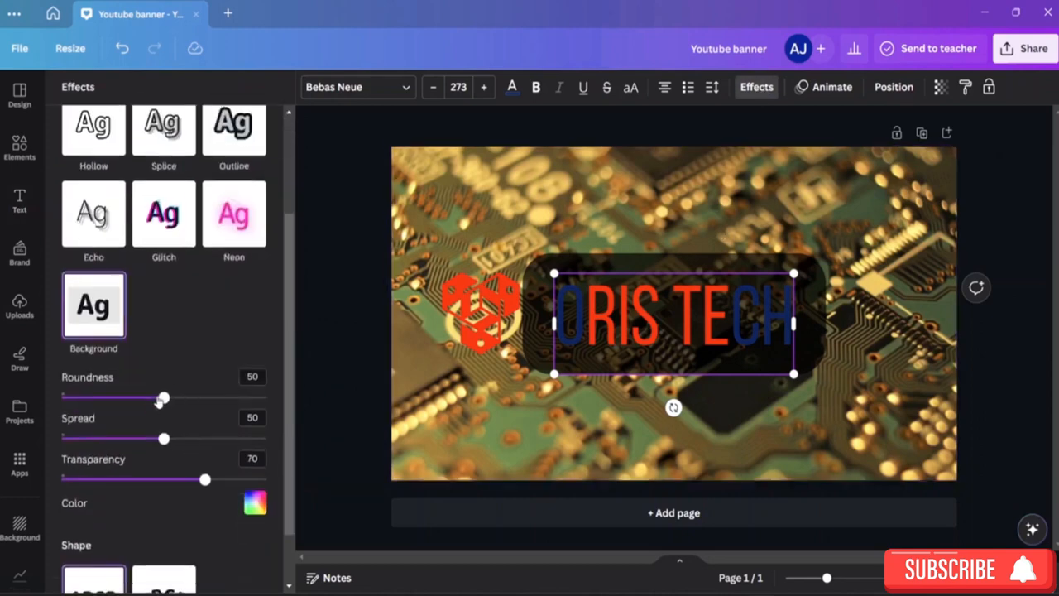
mouse_move(164, 398)
left_mouse_down()
mouse_move(234, 398)
mouse_move(161, 397)
mouse_move(178, 397)
left_mouse_up()
left_click_drag(165, 437, 304, 460)
left_click(305, 460)
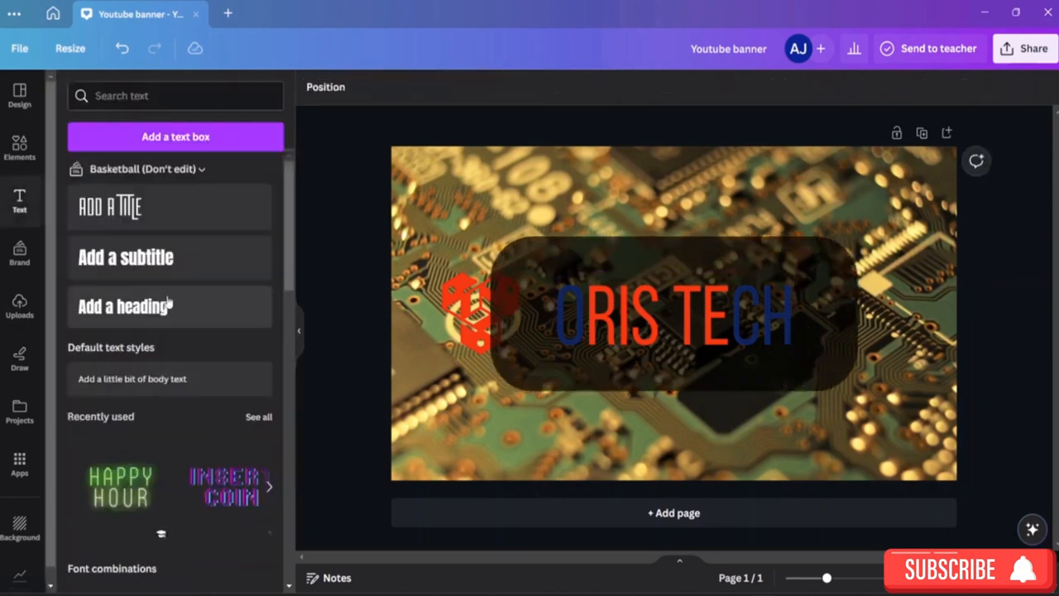
Set the heading's Background effect to Roundness 63, Spread 27 and Transparency 40
left_click(776, 340)
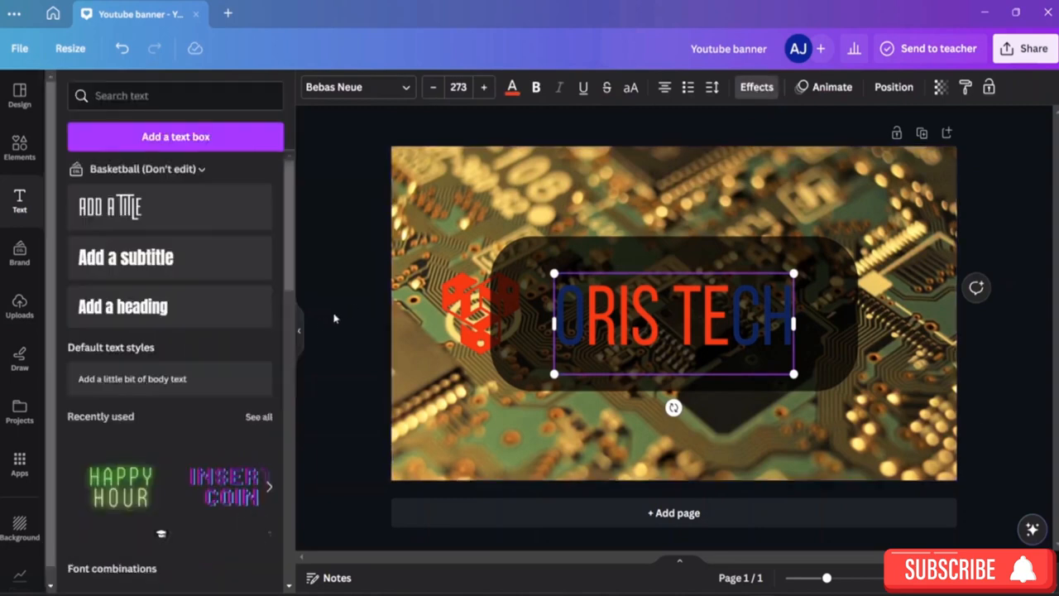
left_click(758, 86)
scroll(210, 431, "down", 4)
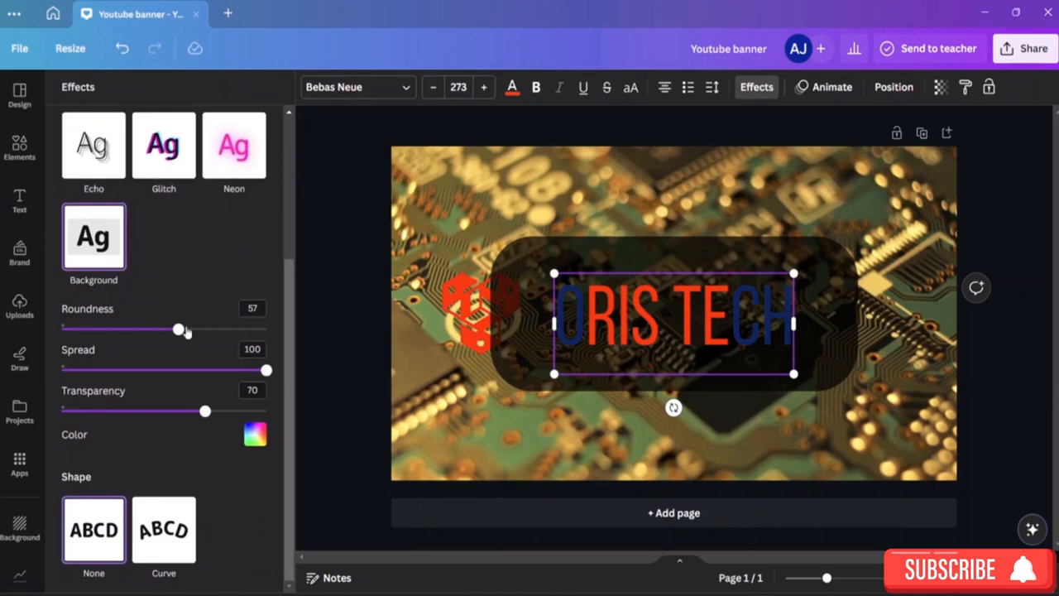
left_click_drag(178, 328, 191, 369)
left_click(252, 348)
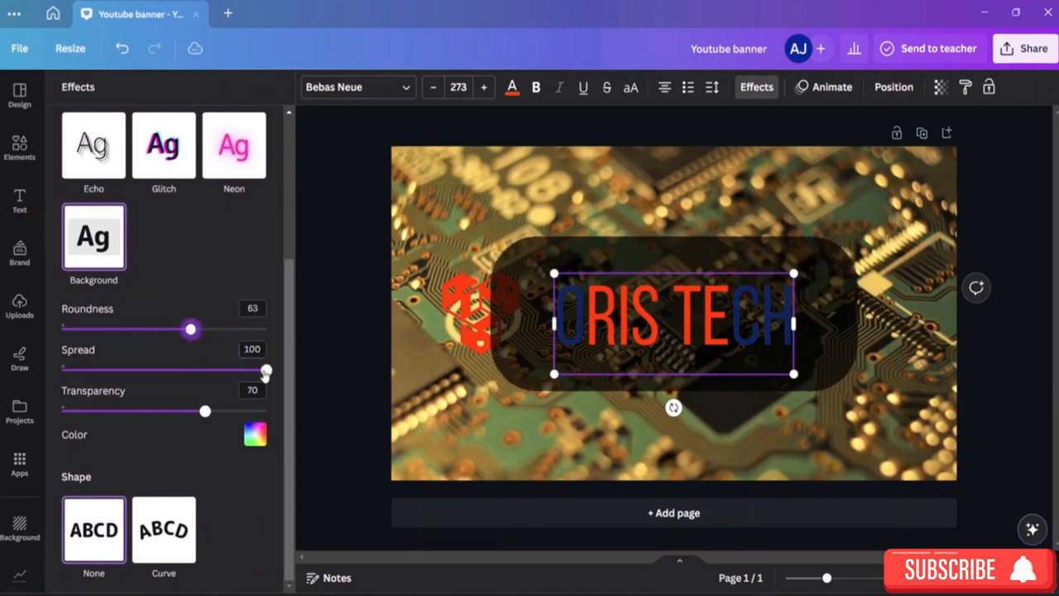
left_click_drag(266, 370, 117, 371)
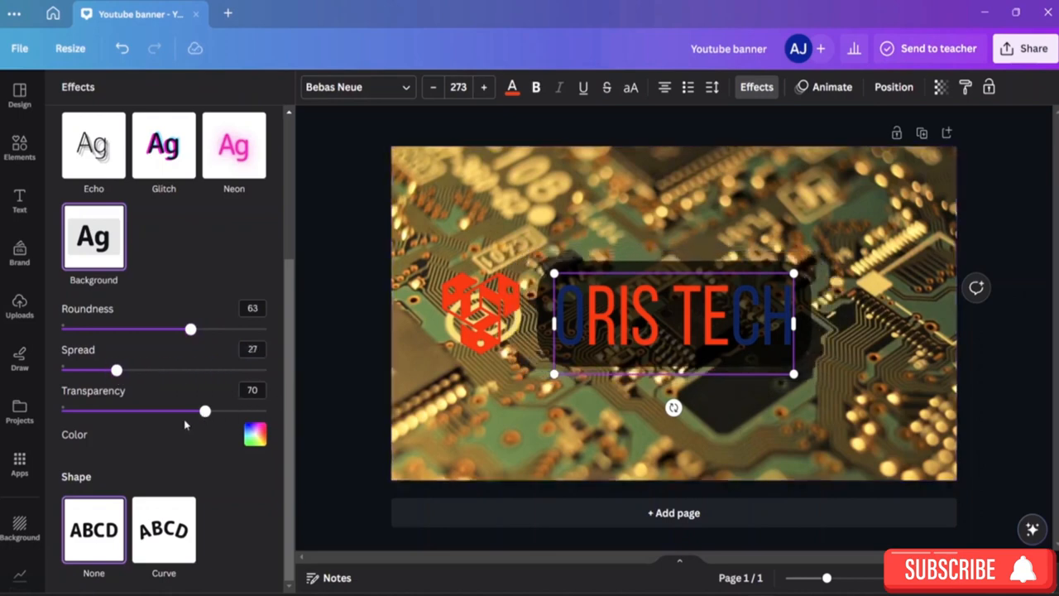
left_click_drag(205, 411, 143, 411)
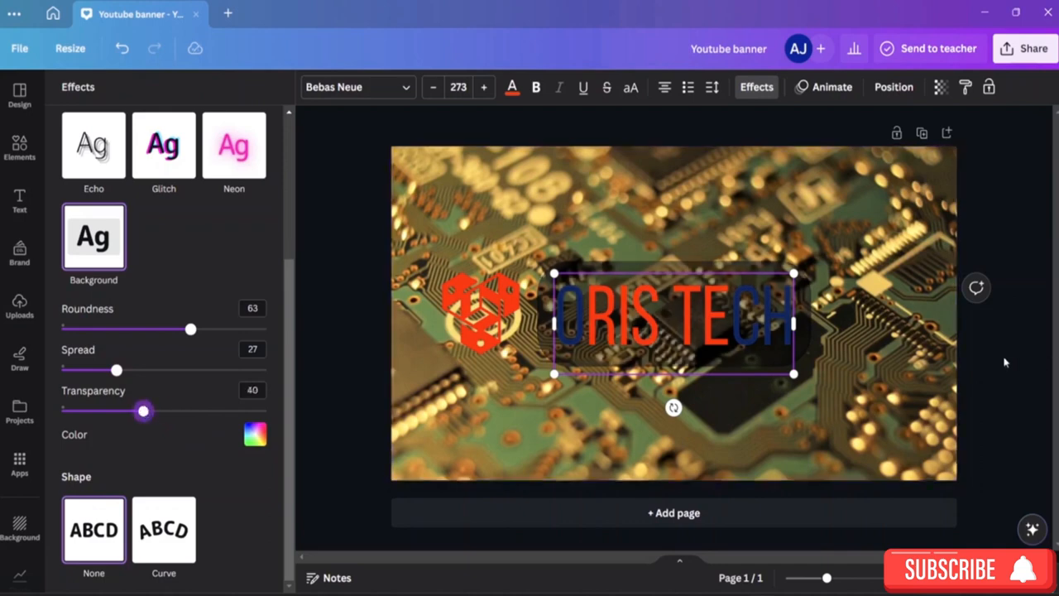
left_click(1040, 378)
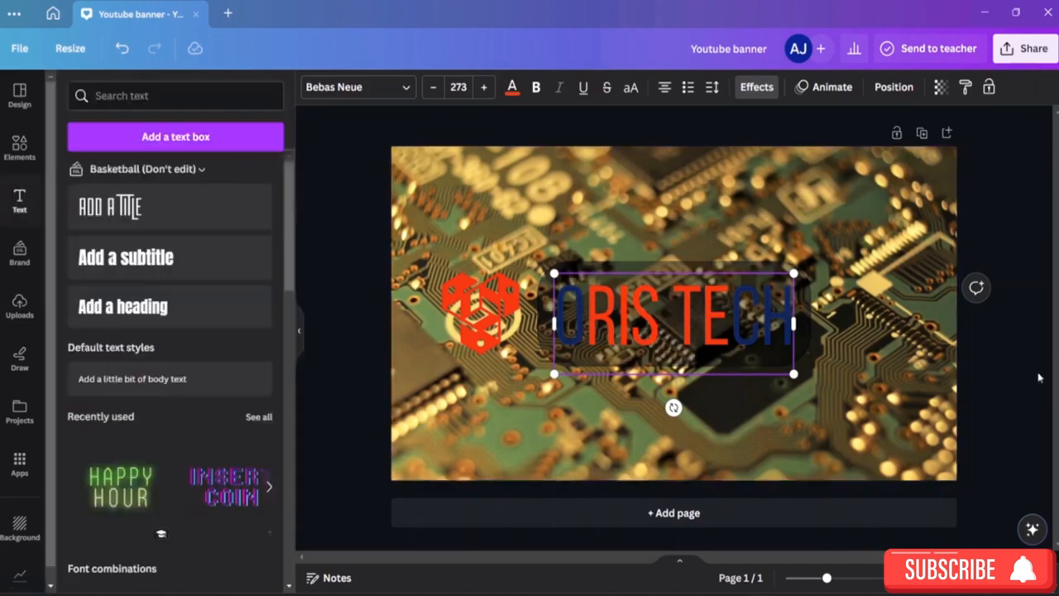
Recolour the whole ORIS TECH heading white
left_click(488, 314)
left_click(906, 291)
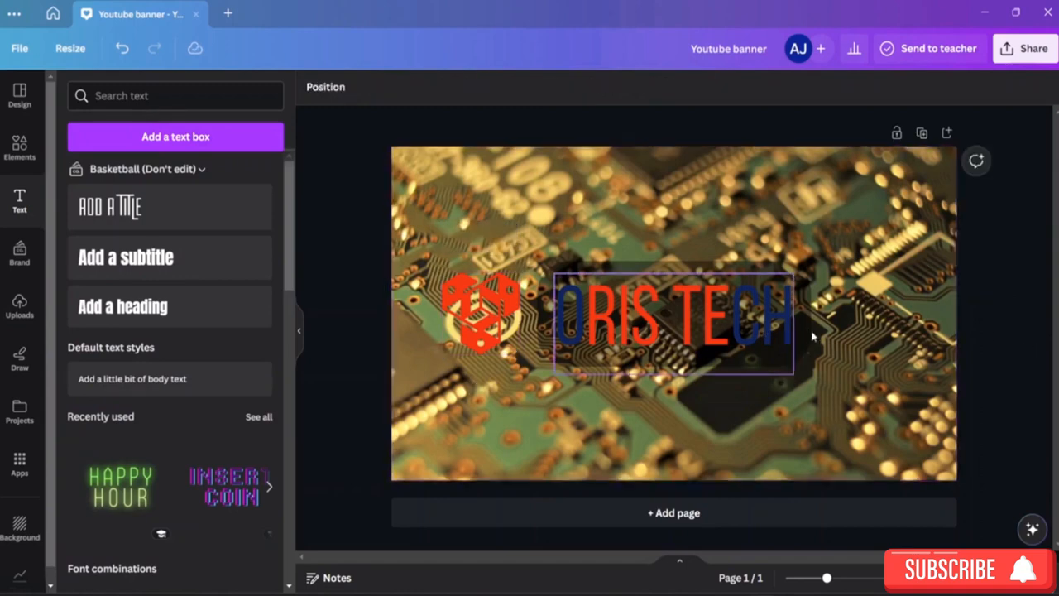
left_click(583, 320)
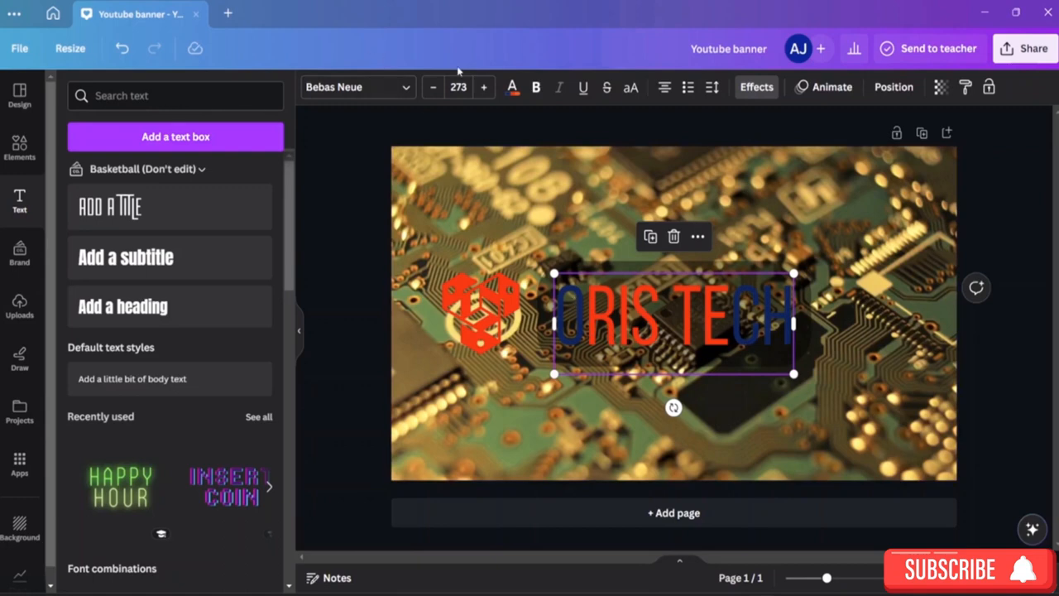
left_click(512, 89)
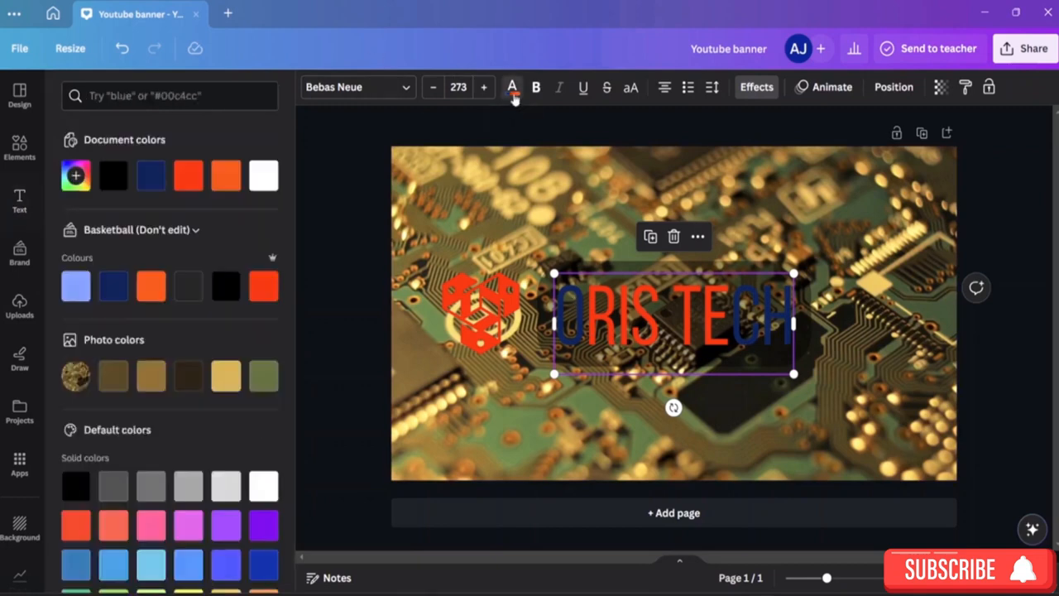
left_click(265, 176)
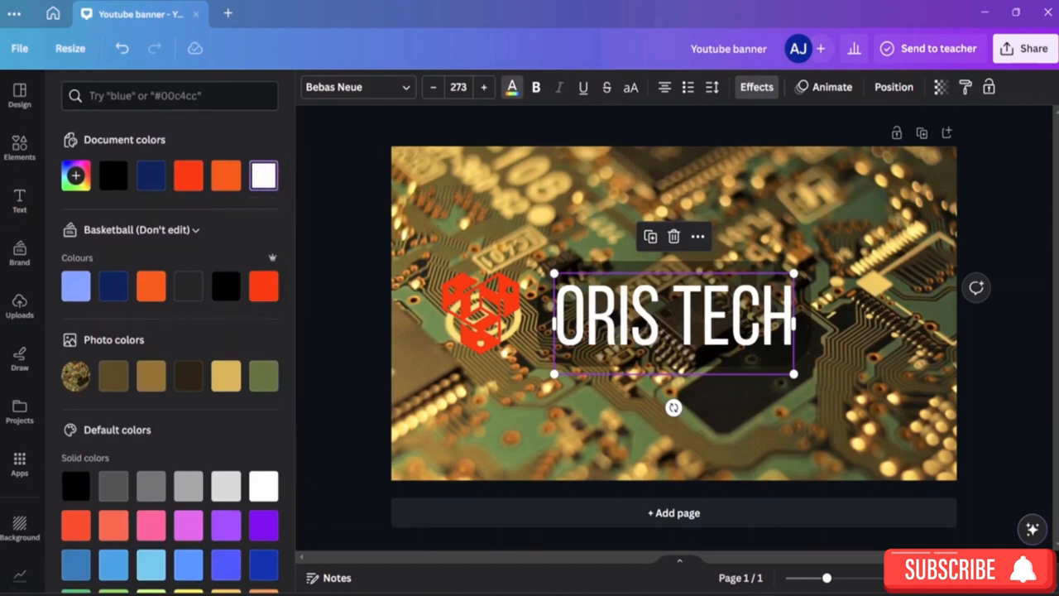
left_click(1009, 195)
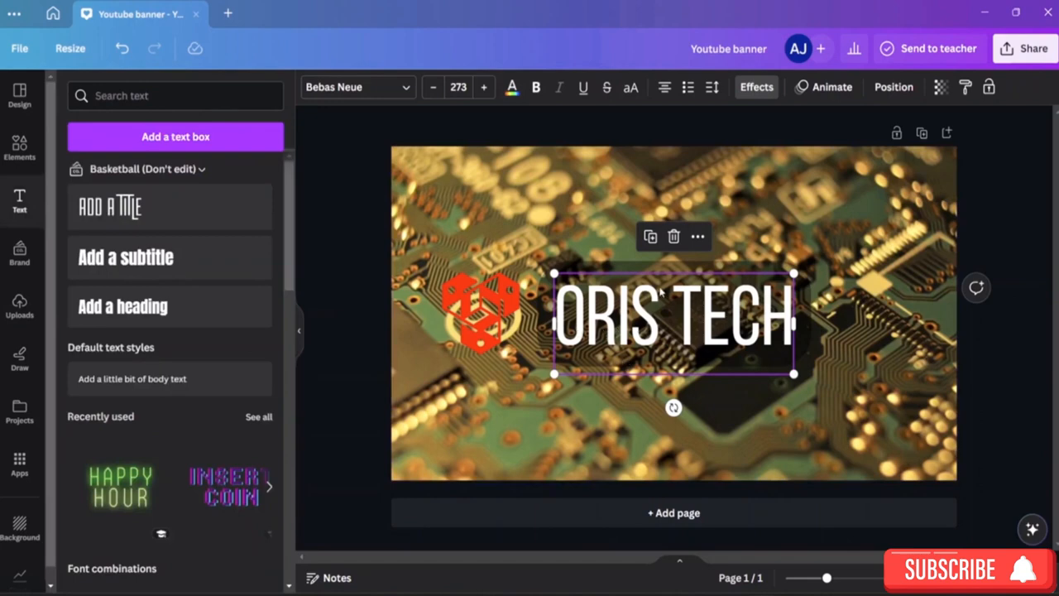
Recolour the logo beside the heading black
left_click(494, 330)
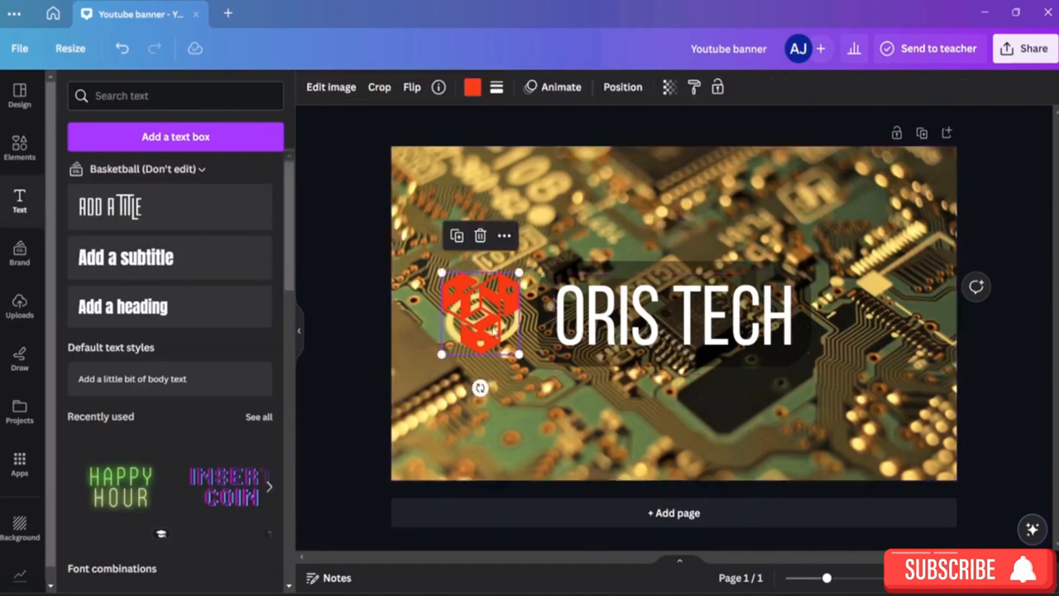
left_click(472, 88)
left_click(113, 174)
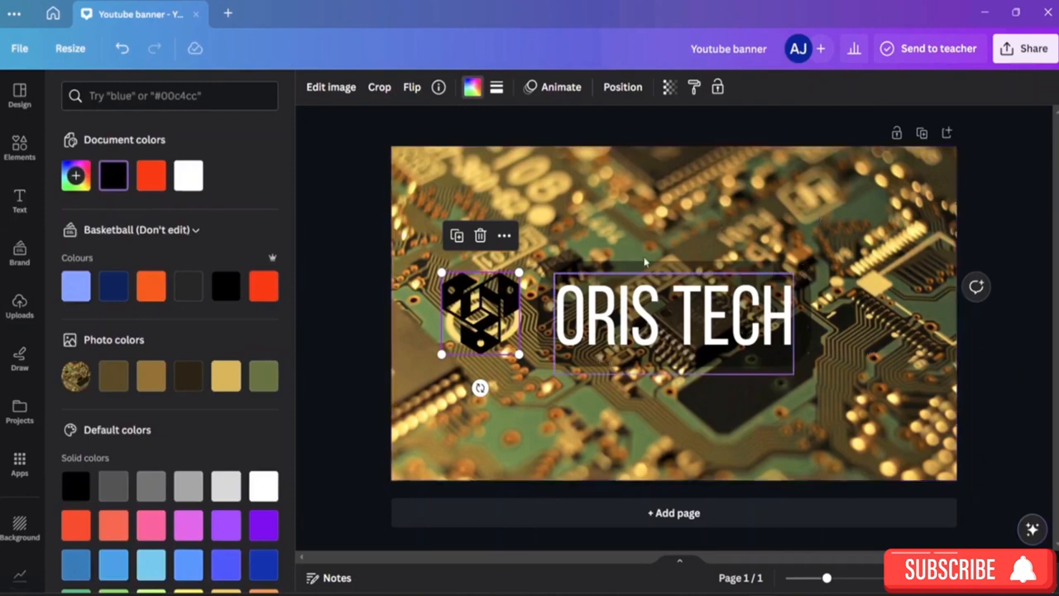
left_click(984, 199)
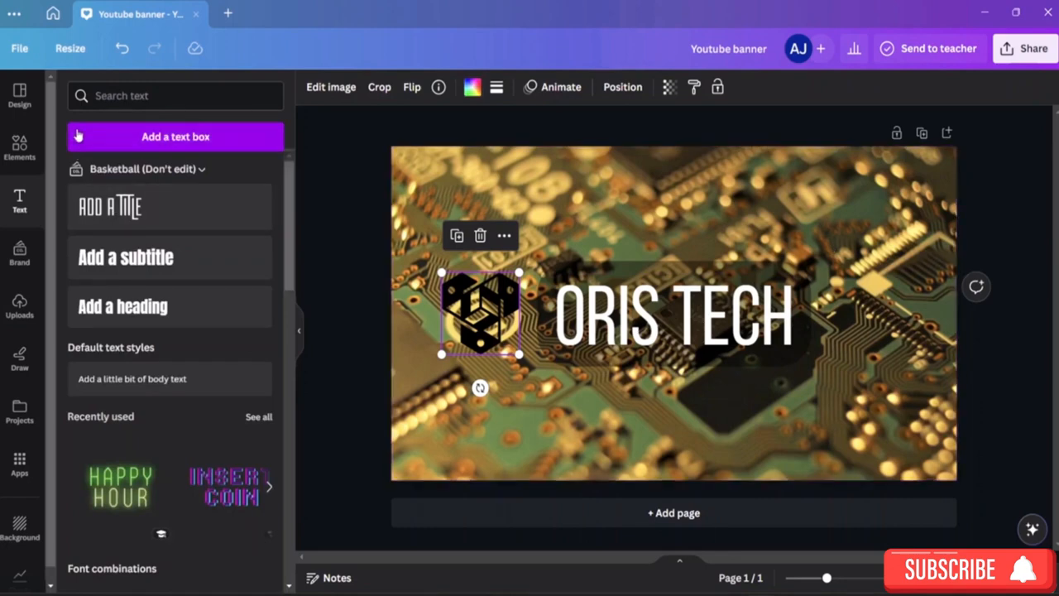
Search the Photos elements for "facebook logo" and look through the pictures for a usable logo
left_click(25, 149)
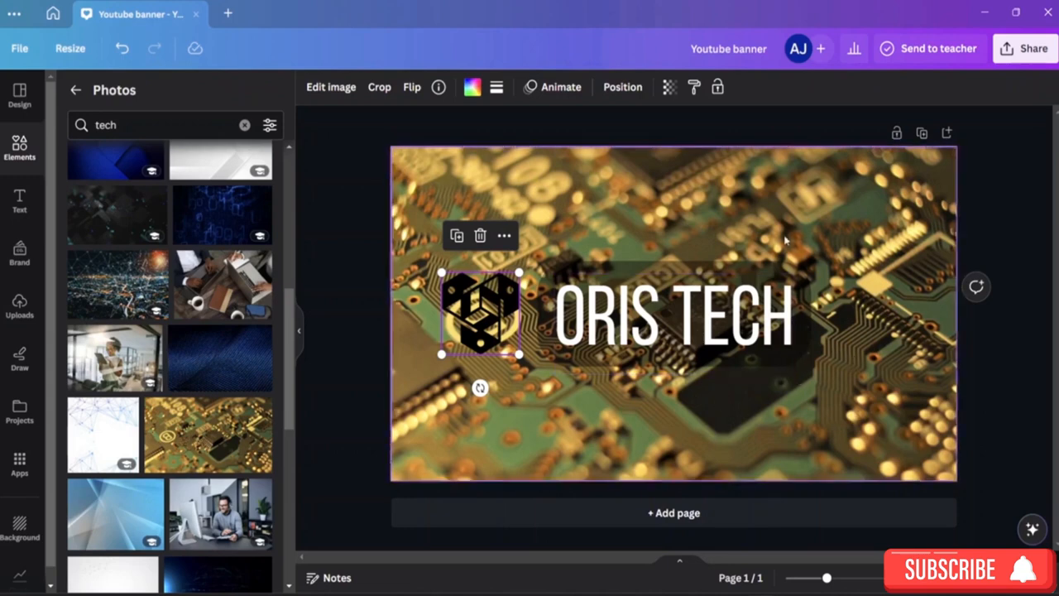
left_click(243, 125)
type("F")
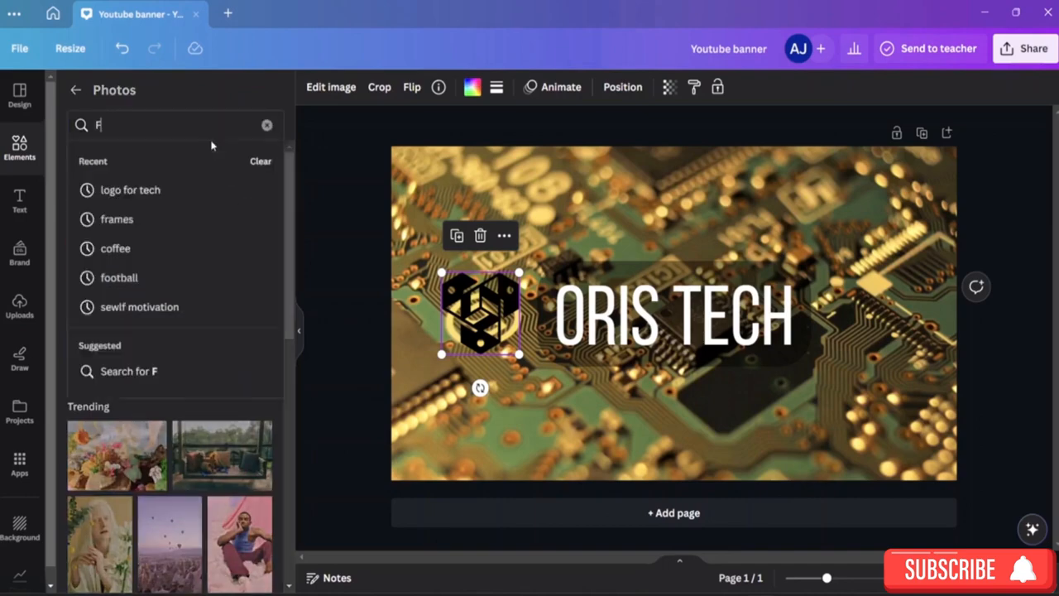
type("ACE")
left_click(171, 190)
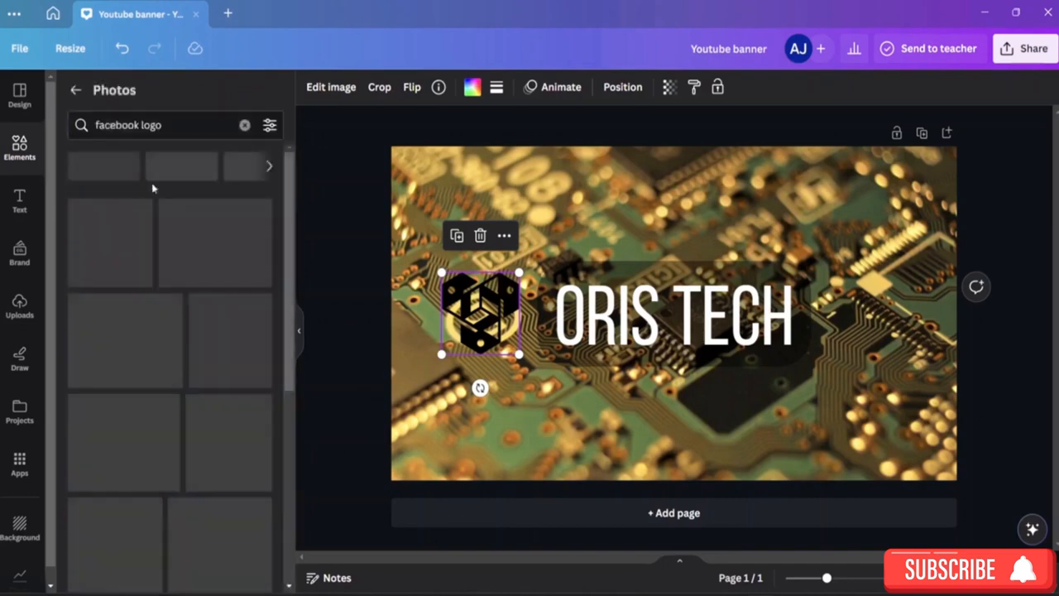
scroll(154, 248, "down", 2)
scroll(170, 331, "down", 3)
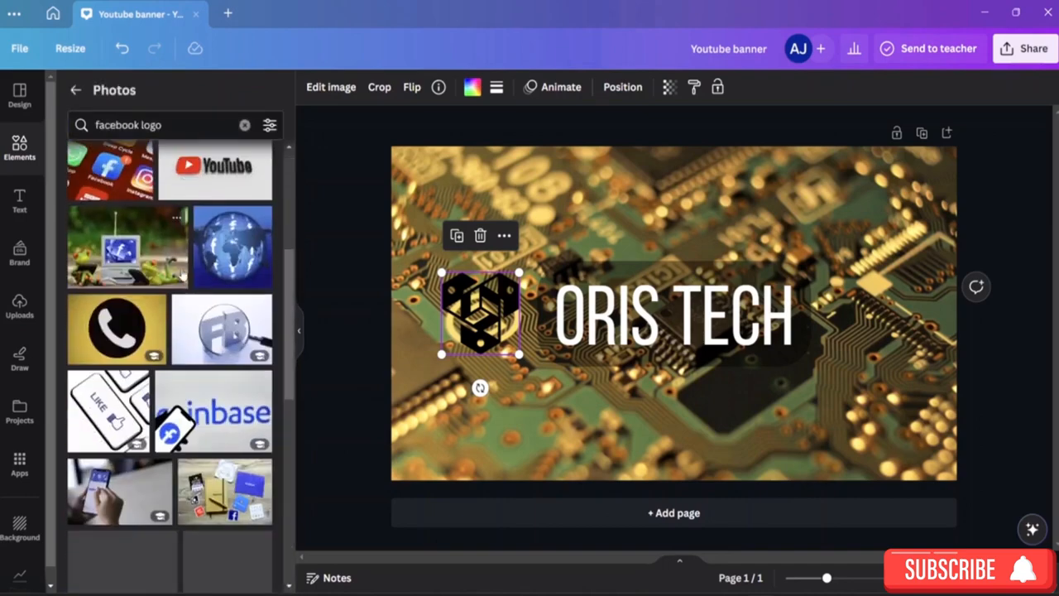
Shorten the photo search term to "facebook" and run the search again
double_click(170, 124)
key("BackSpace")
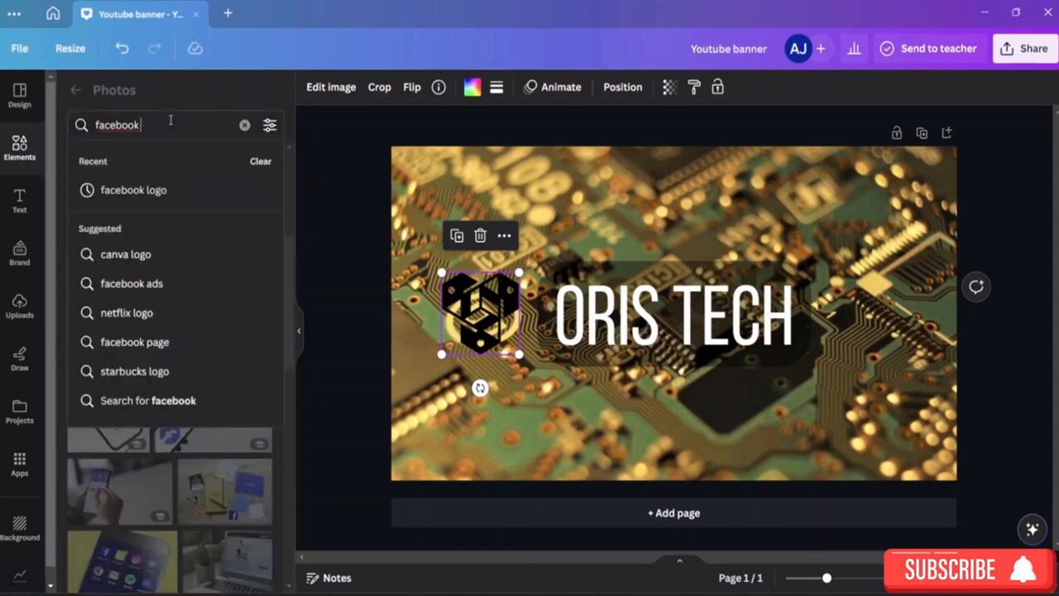
key("BackSpace")
key("Return")
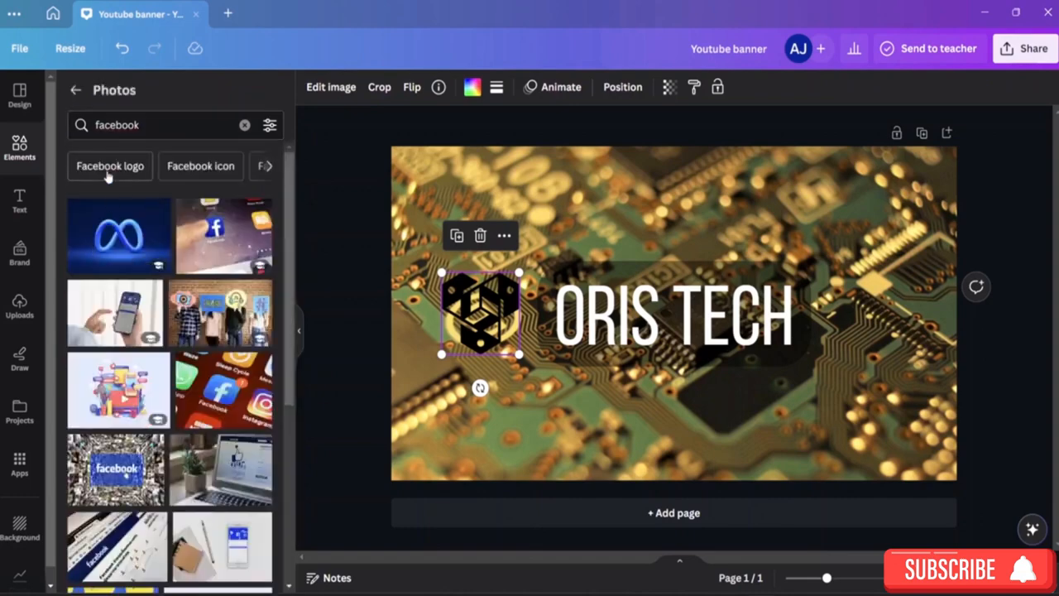
Switch from Photos to the Graphics elements and enter "FACE" as the search term
left_click(20, 149)
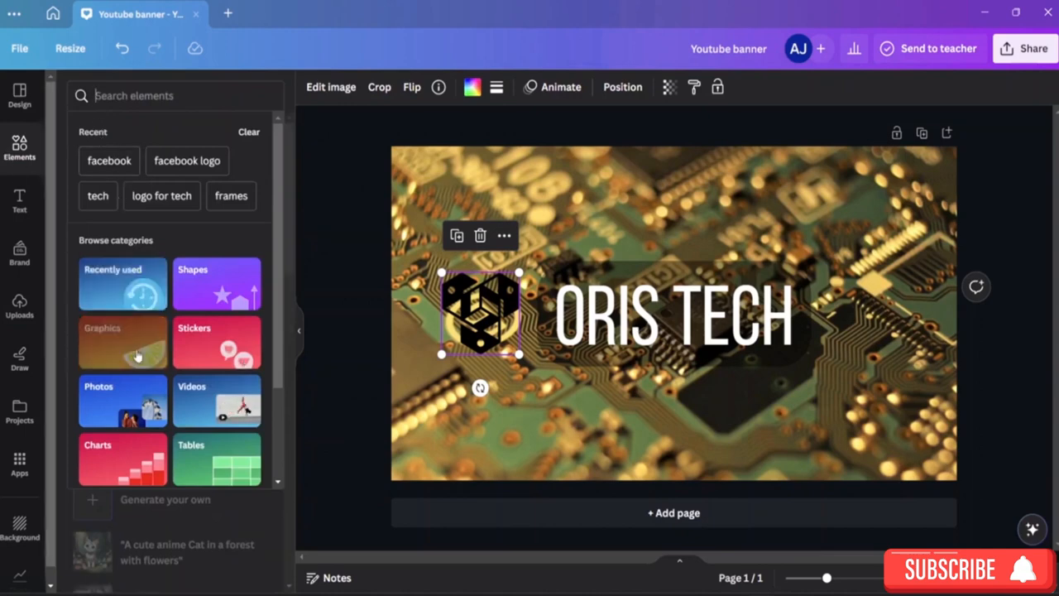
left_click(127, 342)
left_click(132, 124)
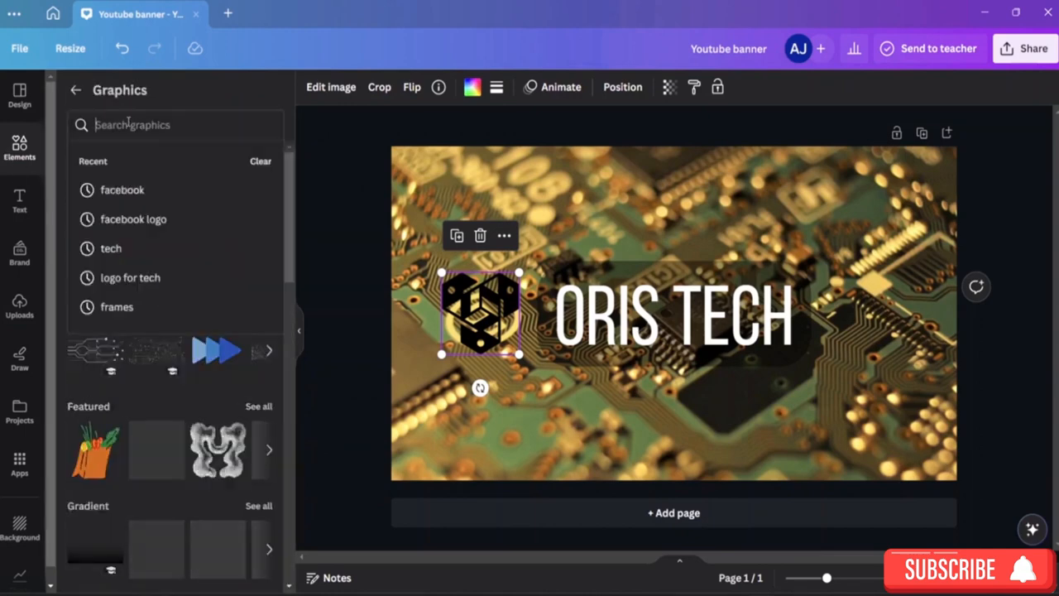
type("FACE")
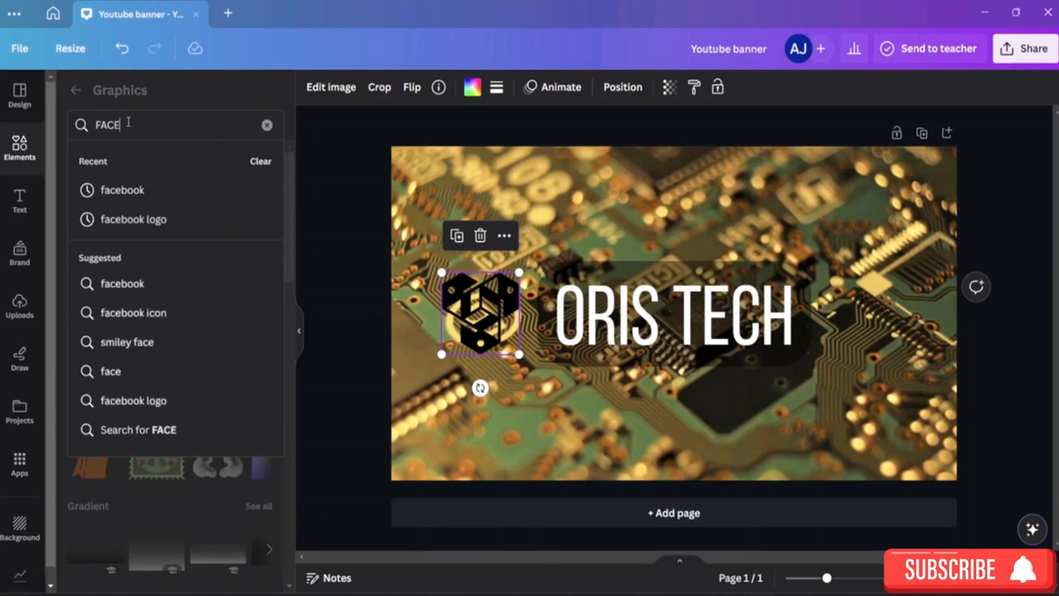
Search graphics for FACEBOOK, add the round dark blue icon, and shrink and place it just beyond the upper end of the ORIS TECH title
type("BOOK")
key("Return")
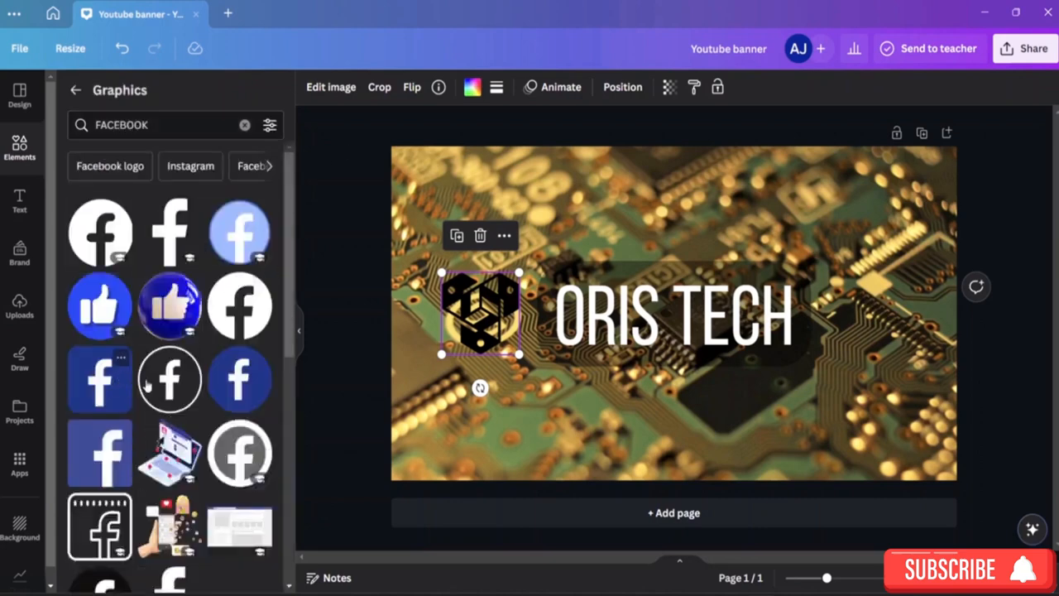
left_click(235, 394)
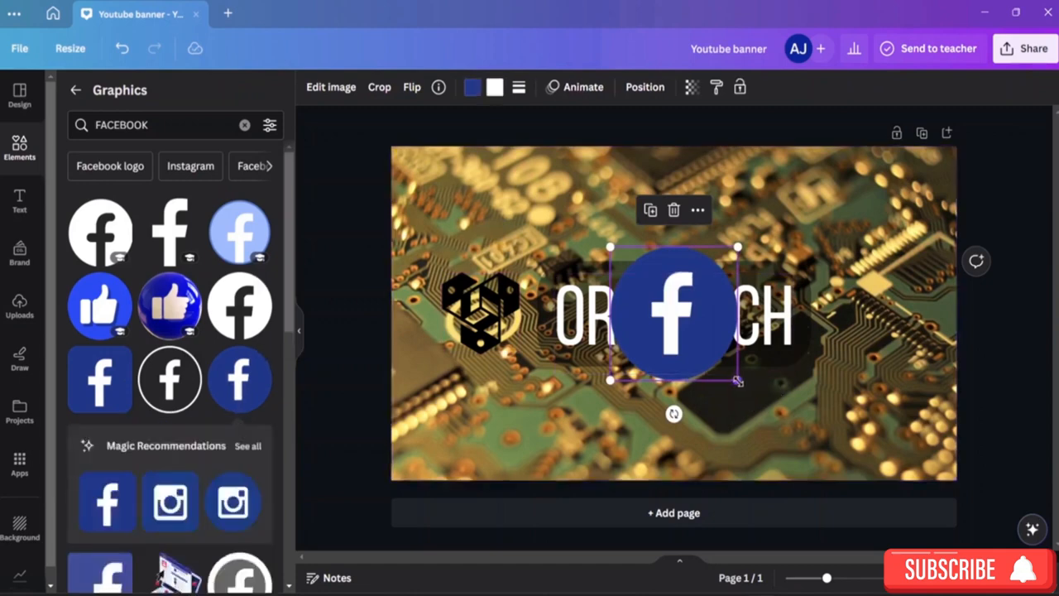
left_click_drag(737, 379, 835, 273)
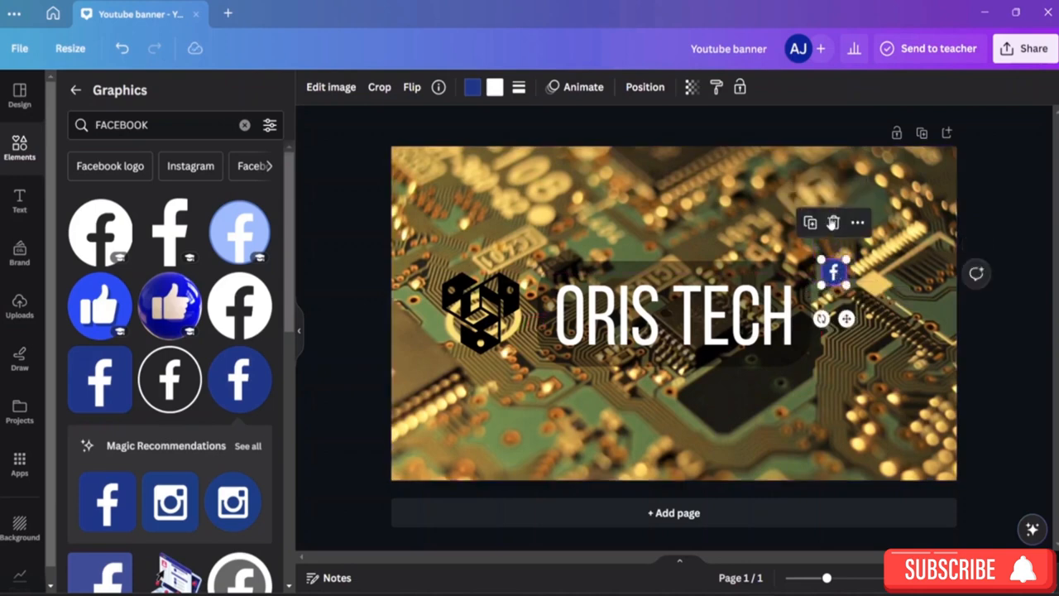
left_click(993, 225)
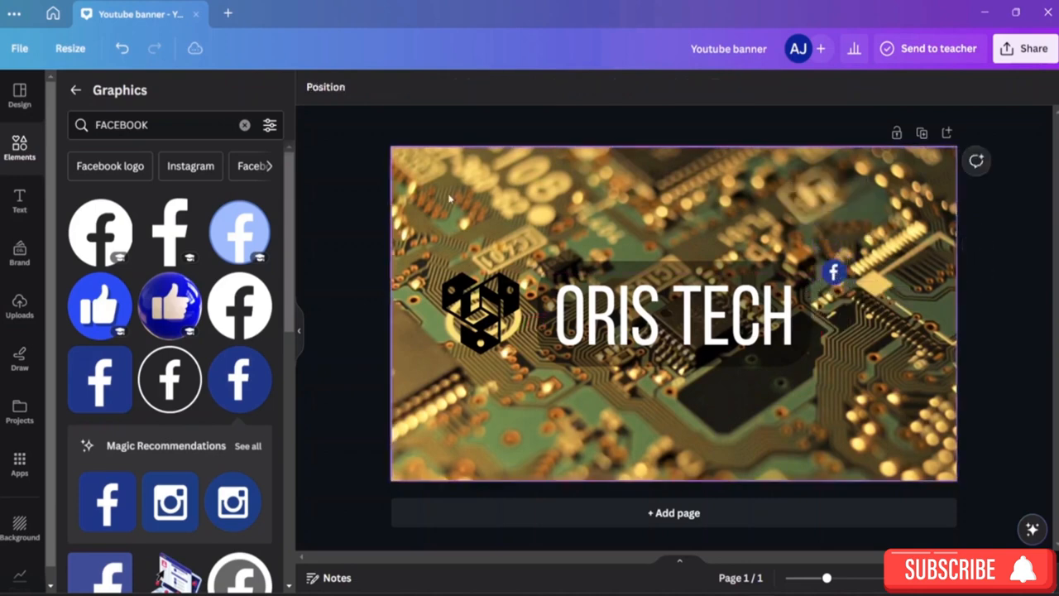
Search graphics for instagram, add the gradient square icon, and scale it down to sit directly below the Facebook icon
left_click(244, 125)
type("l")
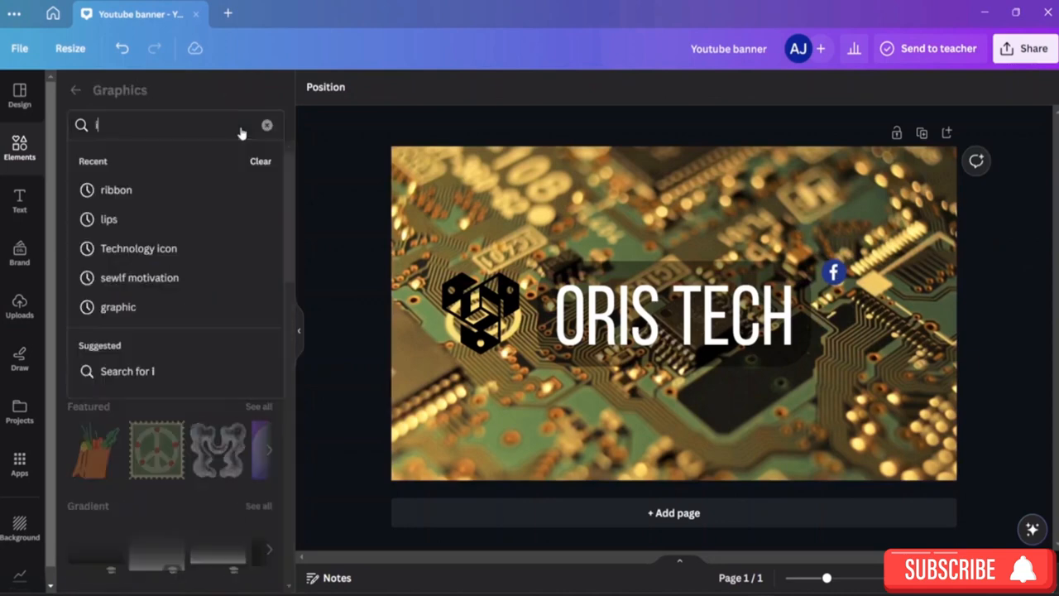
type("nstagra")
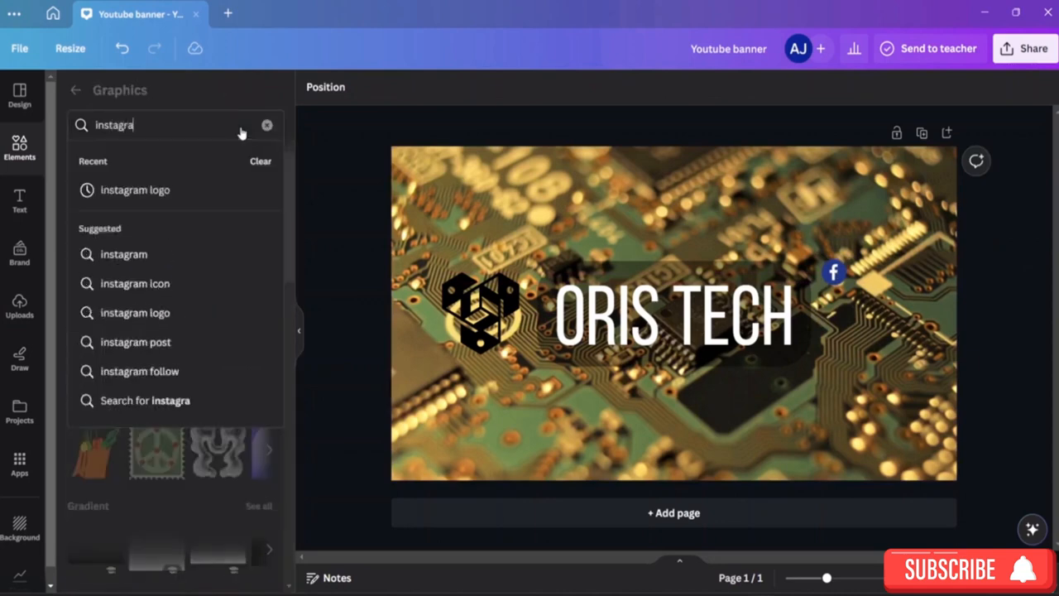
type("m")
key("Return")
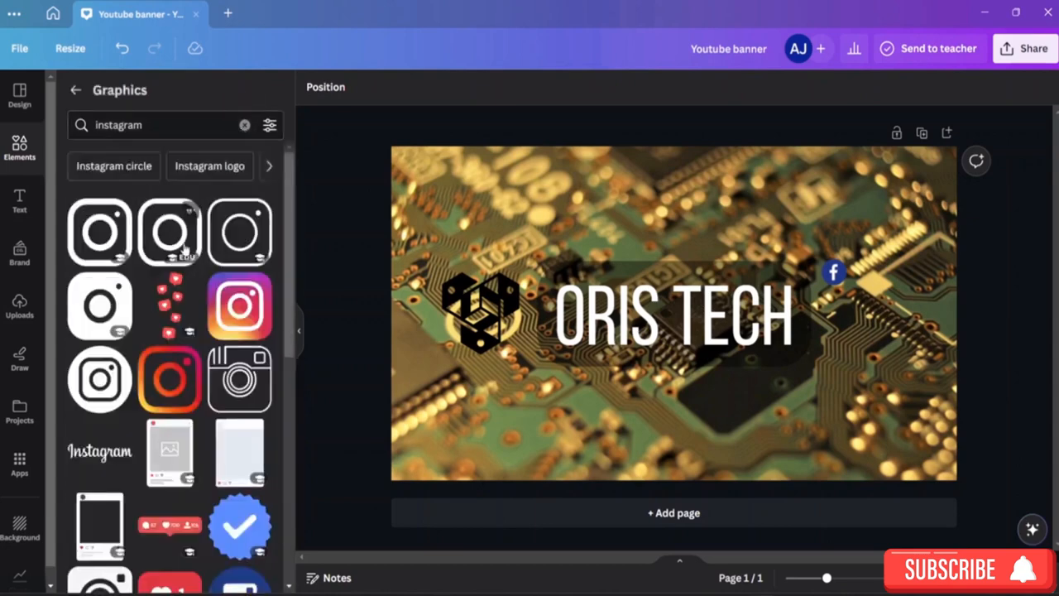
left_click(240, 306)
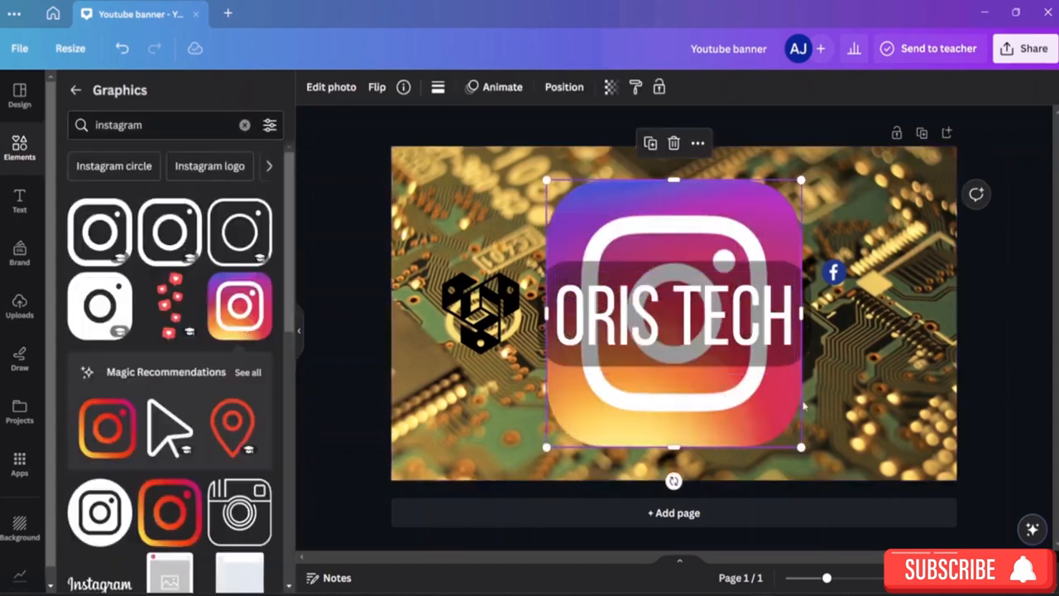
left_click_drag(801, 447, 834, 311)
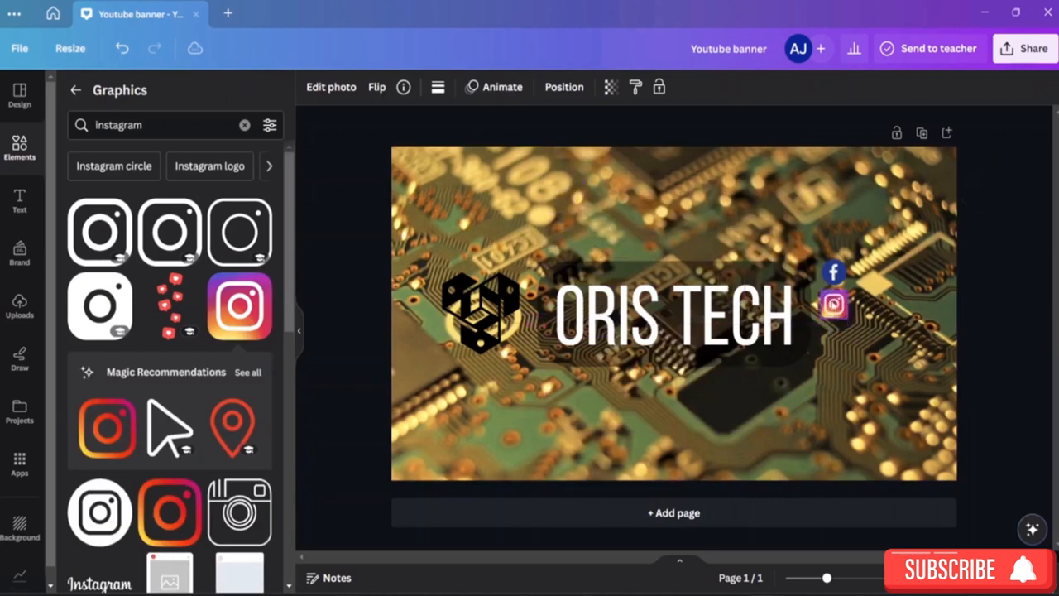
left_click(1001, 284)
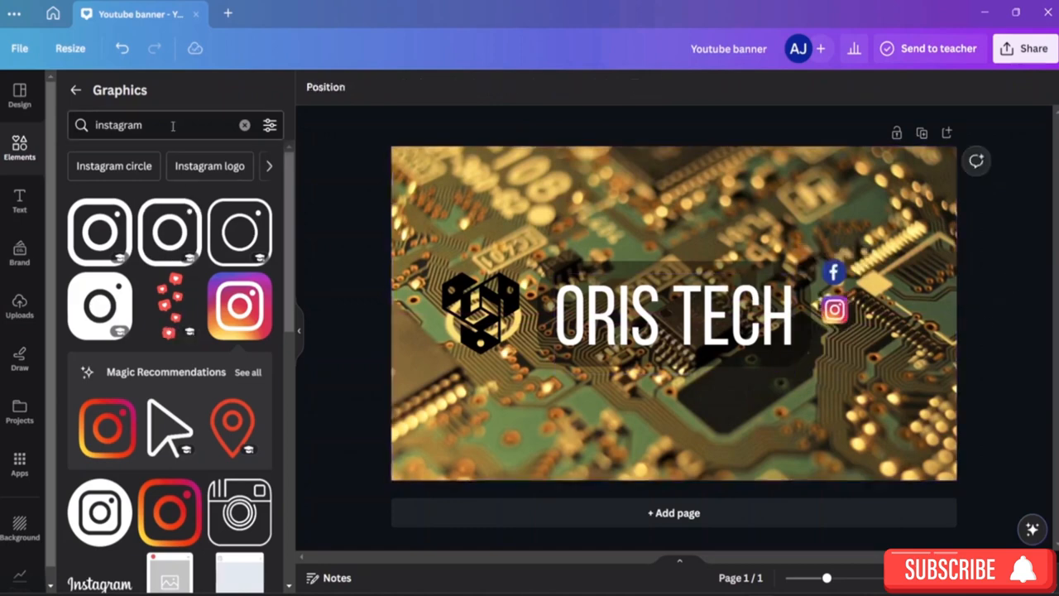
Search graphics for twitter, add the round blue bird icon, and scale it down to sit directly below the Instagram icon
left_click(244, 125)
type("t")
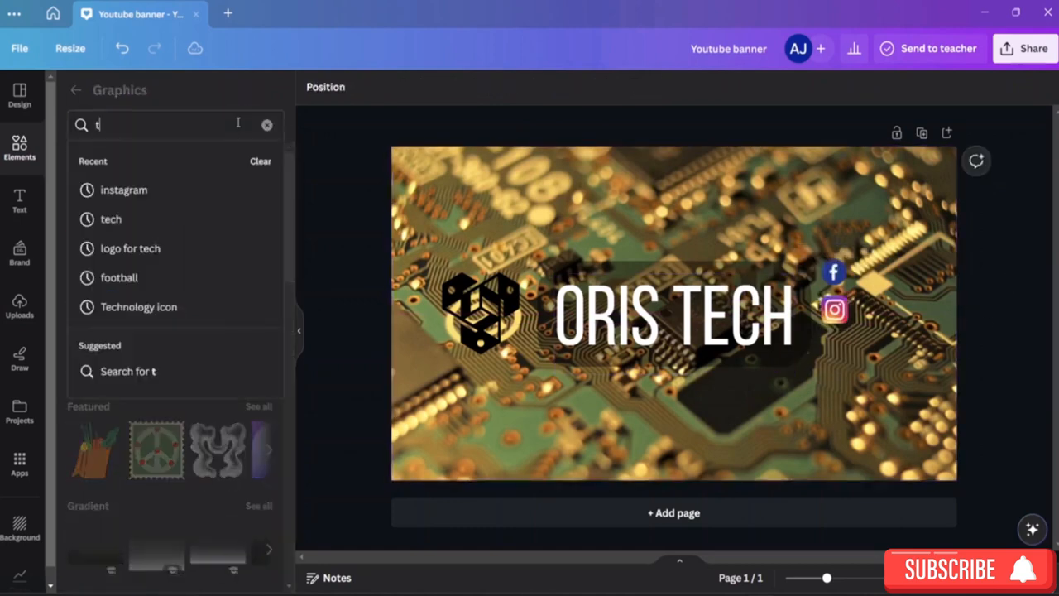
type("witter")
key("Return")
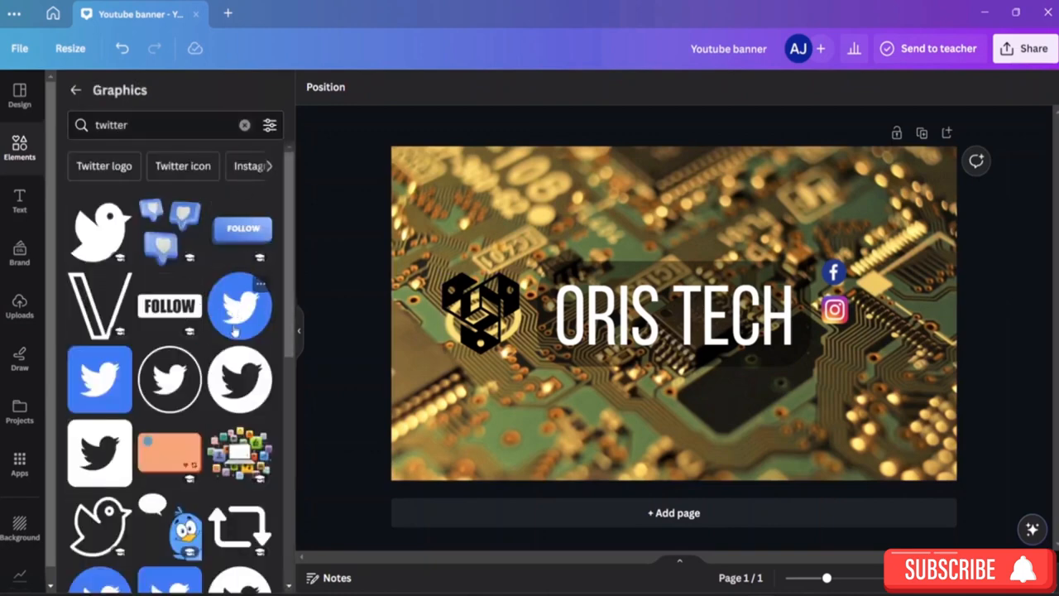
left_click(239, 324)
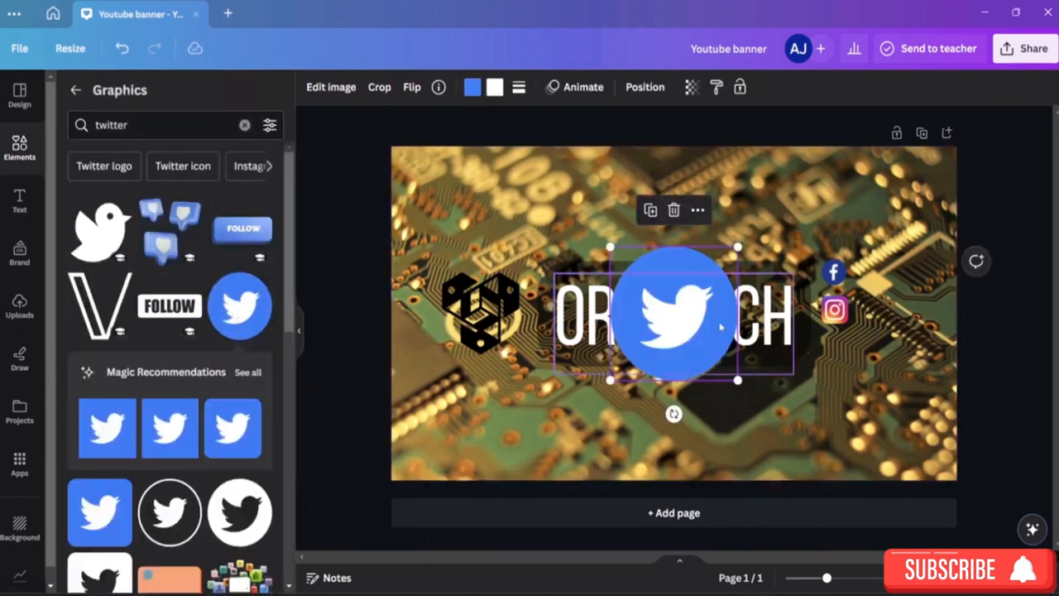
left_click_drag(692, 345, 827, 432)
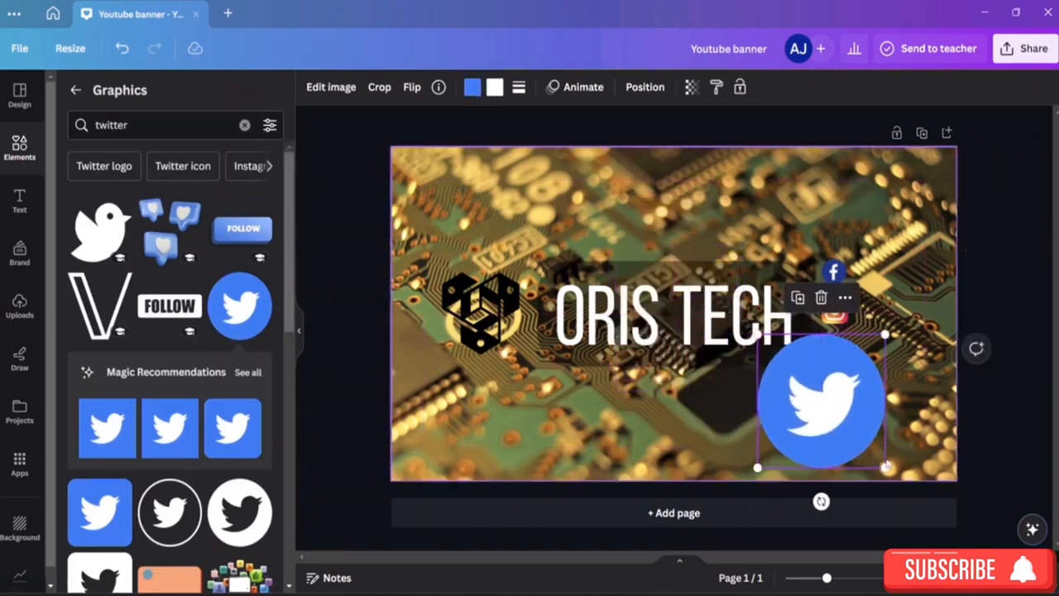
left_click_drag(884, 467, 837, 350)
left_click(873, 409)
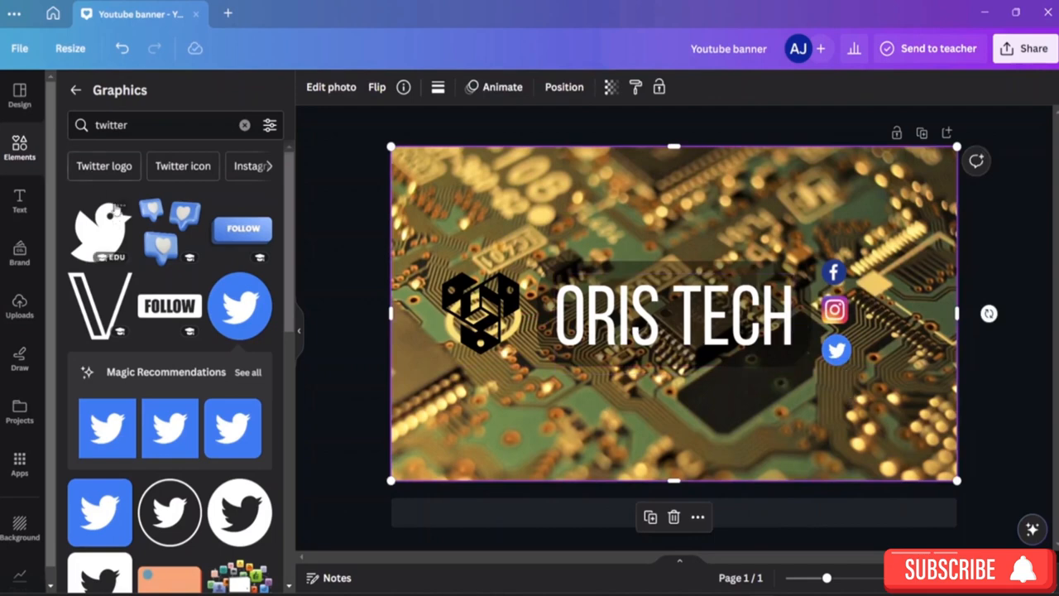
Search the graphics library for "website"
left_click(245, 126)
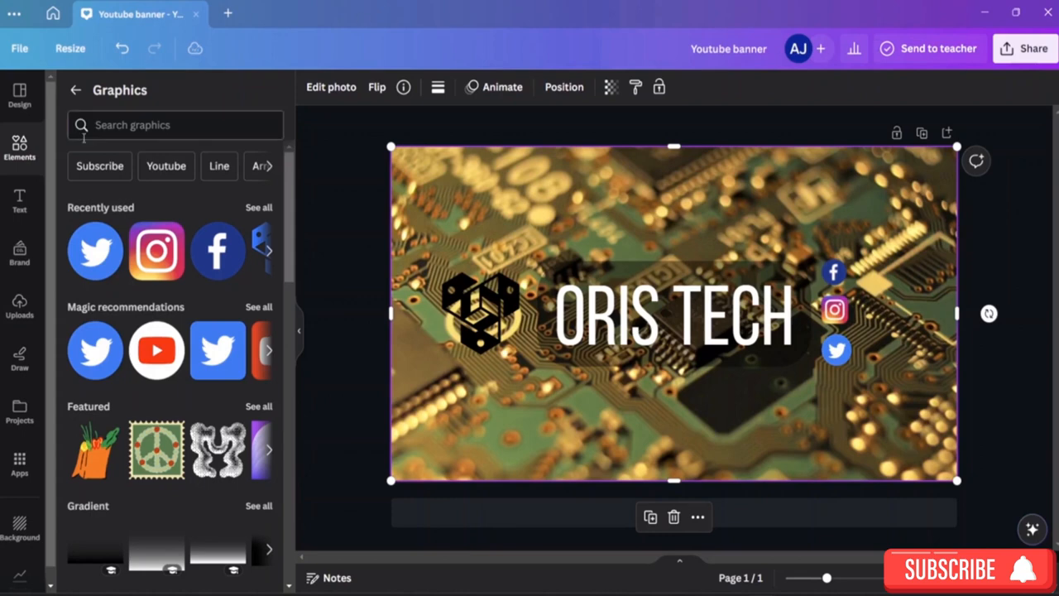
left_click(125, 126)
type("wwbsit")
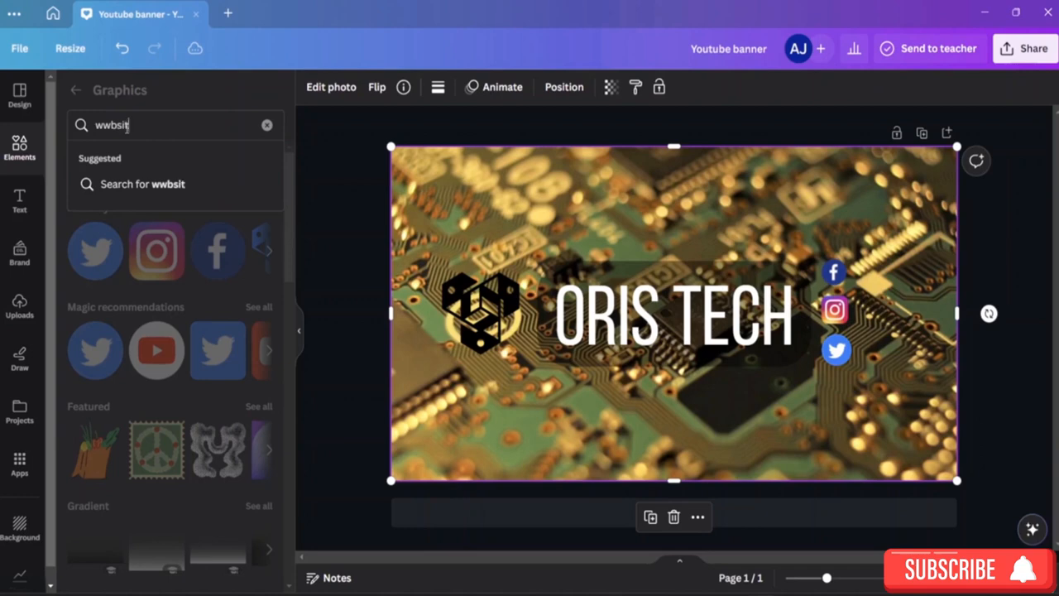
type("e")
key("Return")
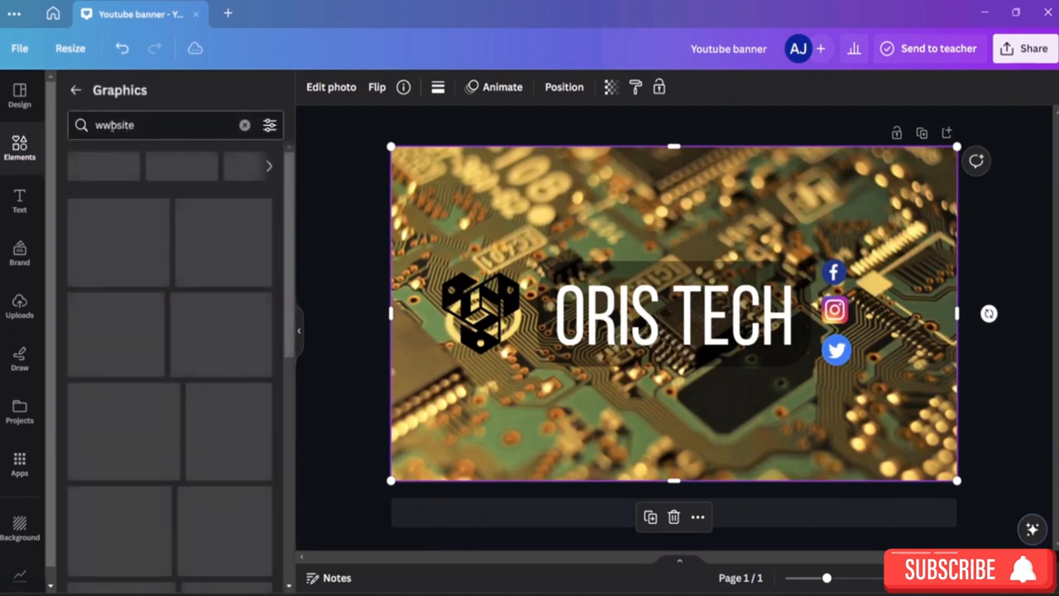
double_click(106, 124)
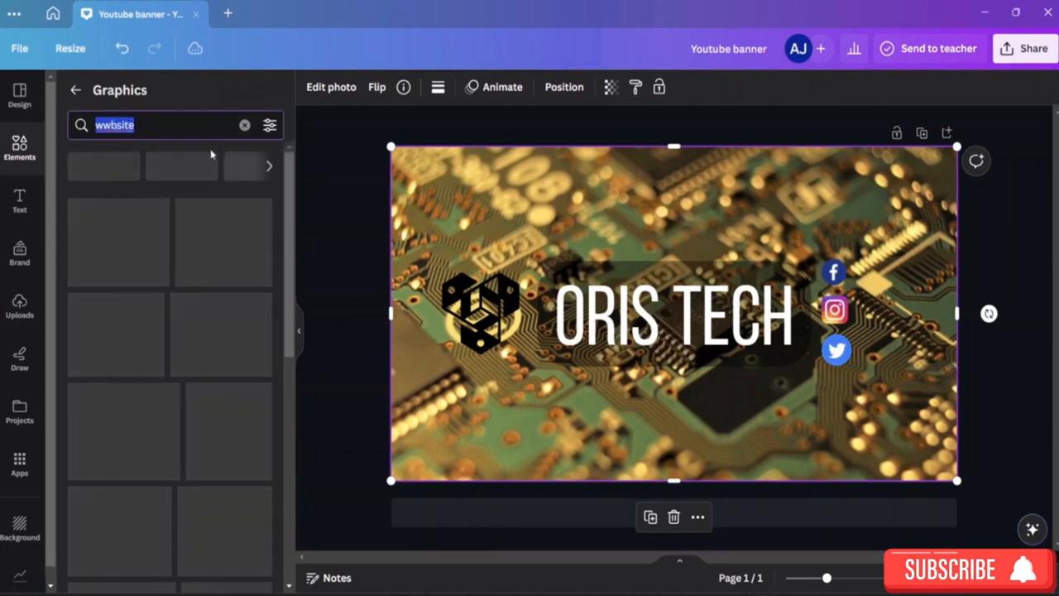
left_click(159, 120)
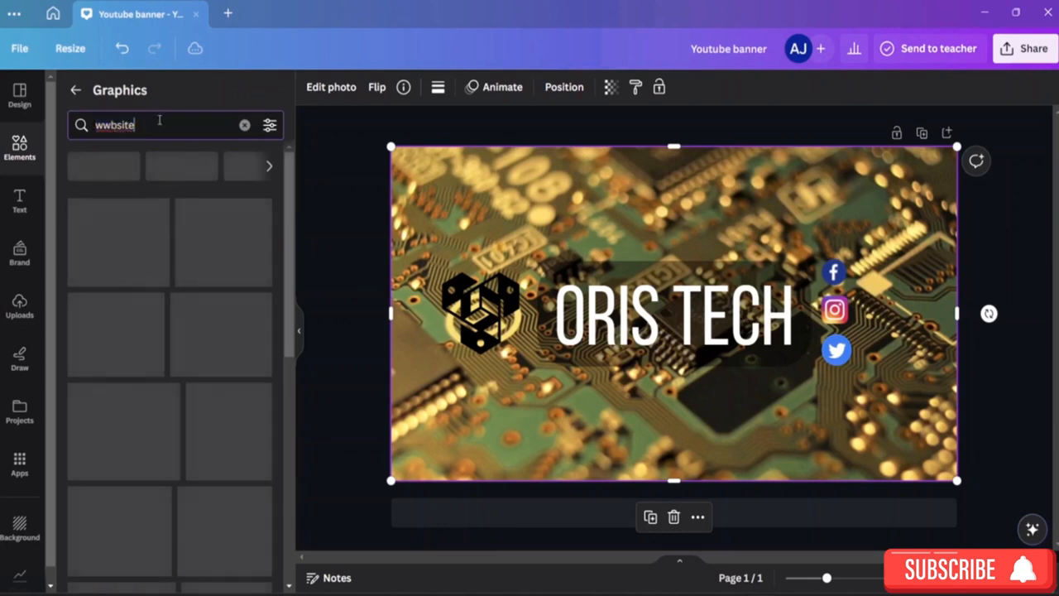
left_click(107, 124)
key("BackSpace")
type("e")
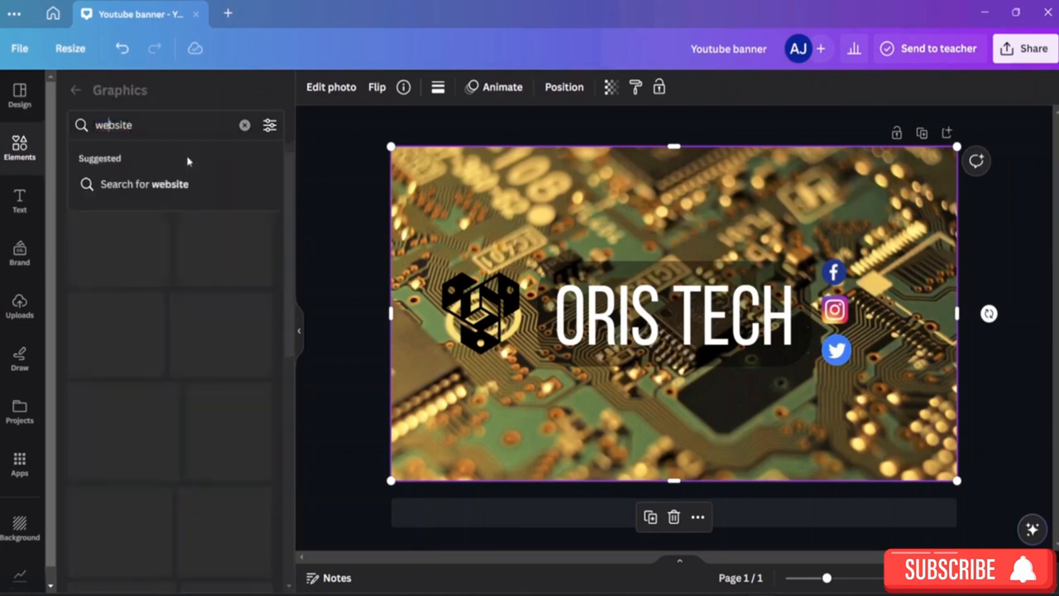
key("Return")
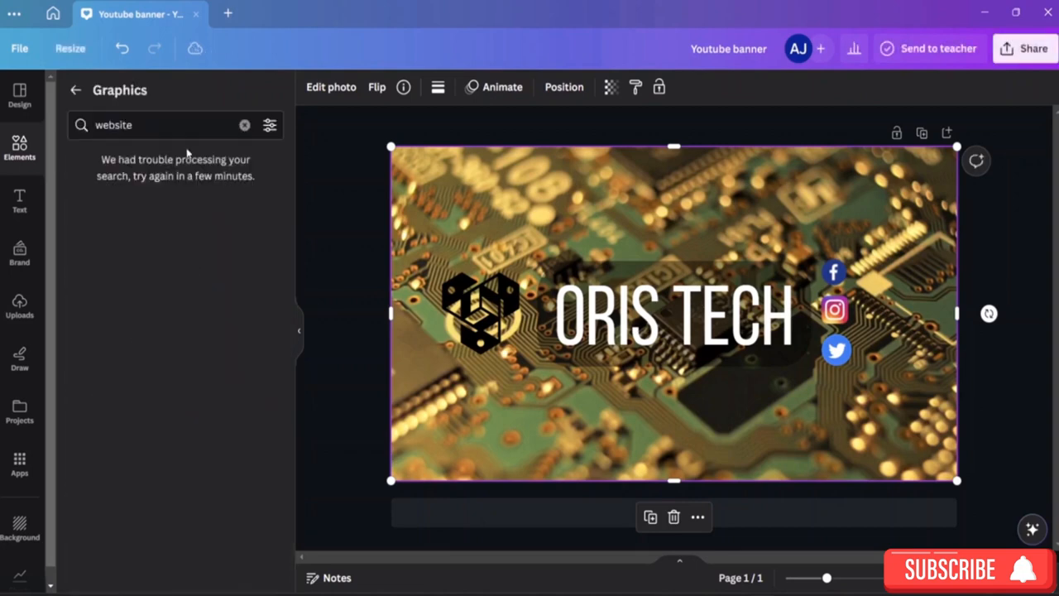
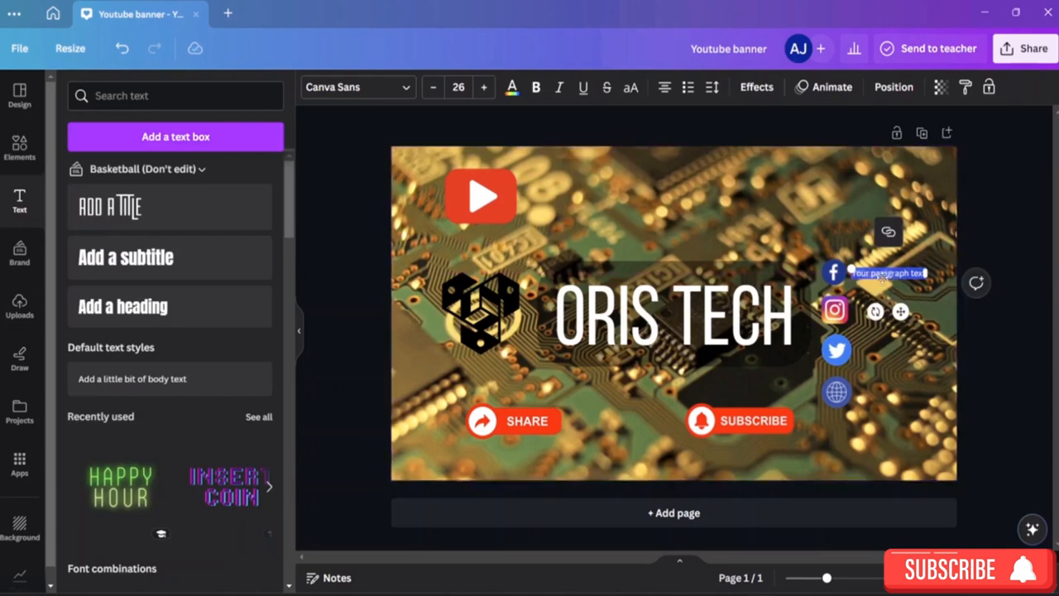
Place copies of the small placeholder text beside the Instagram, Twitter and globe icons
left_click_drag(881, 280, 897, 322)
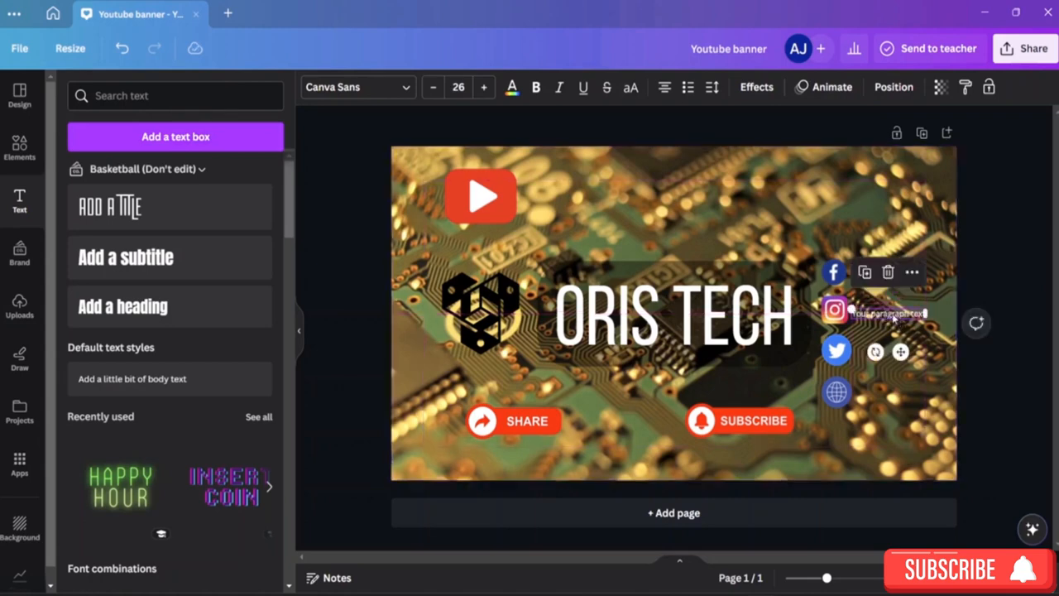
left_click(892, 321)
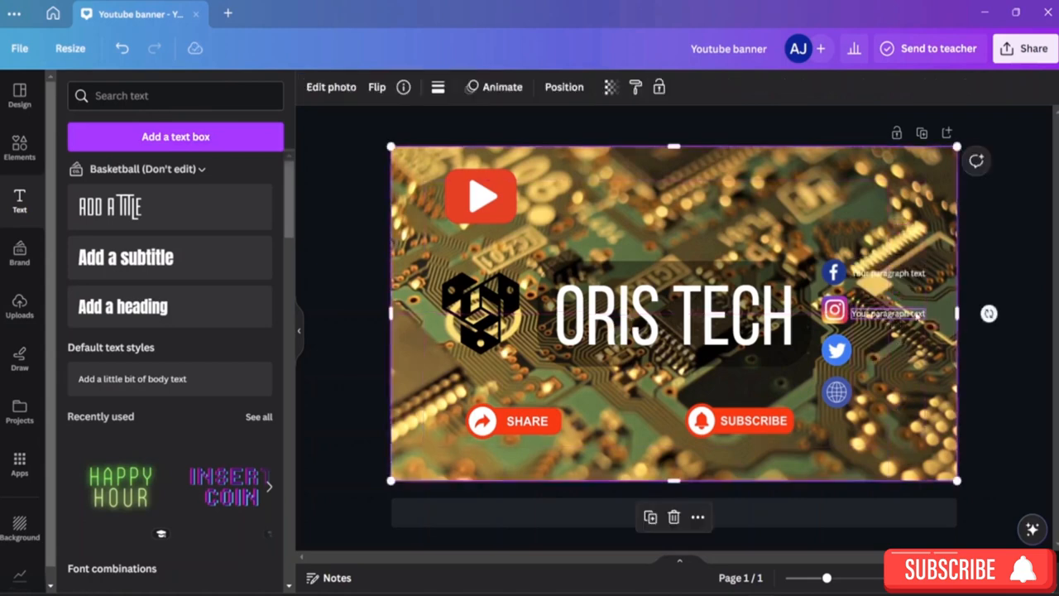
left_click(887, 322)
left_click_drag(887, 322, 898, 397)
Replace the placeholder texts beside the Facebook and Instagram icons with "ORIS TECH"
double_click(884, 279)
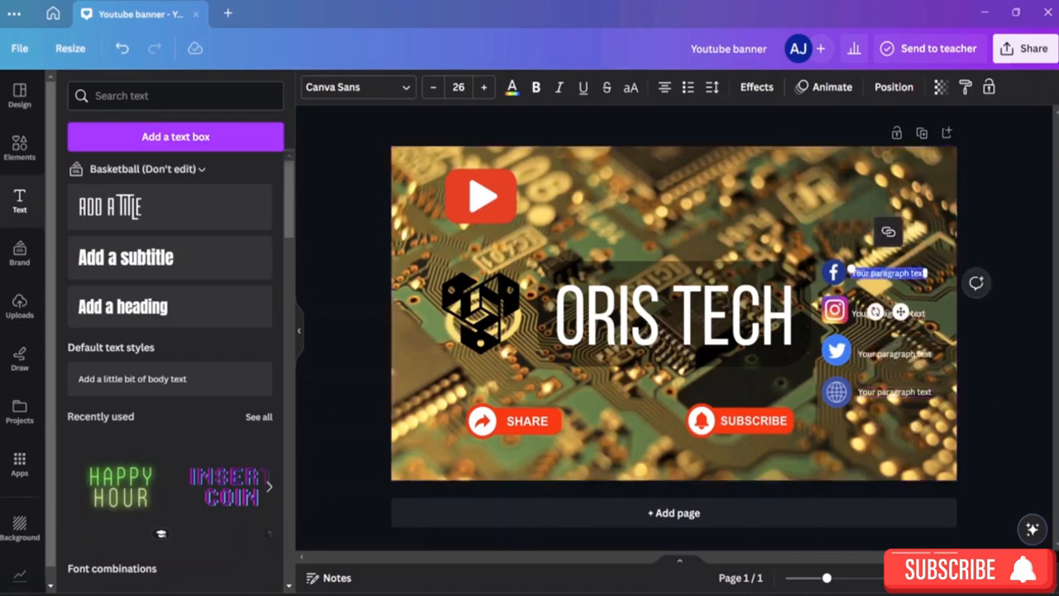
key("BackSpace")
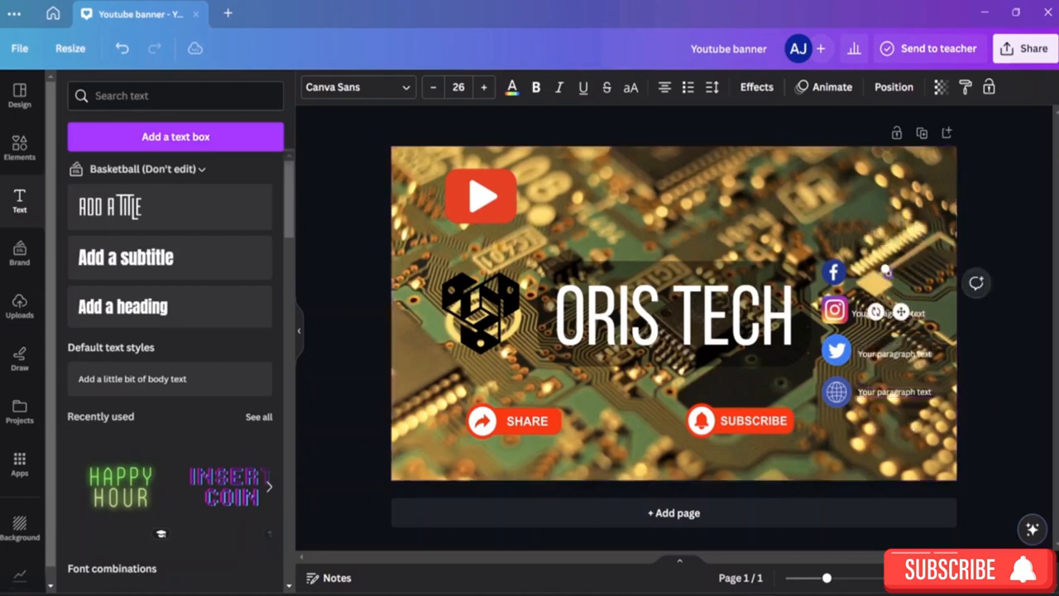
type("ORIS TECH")
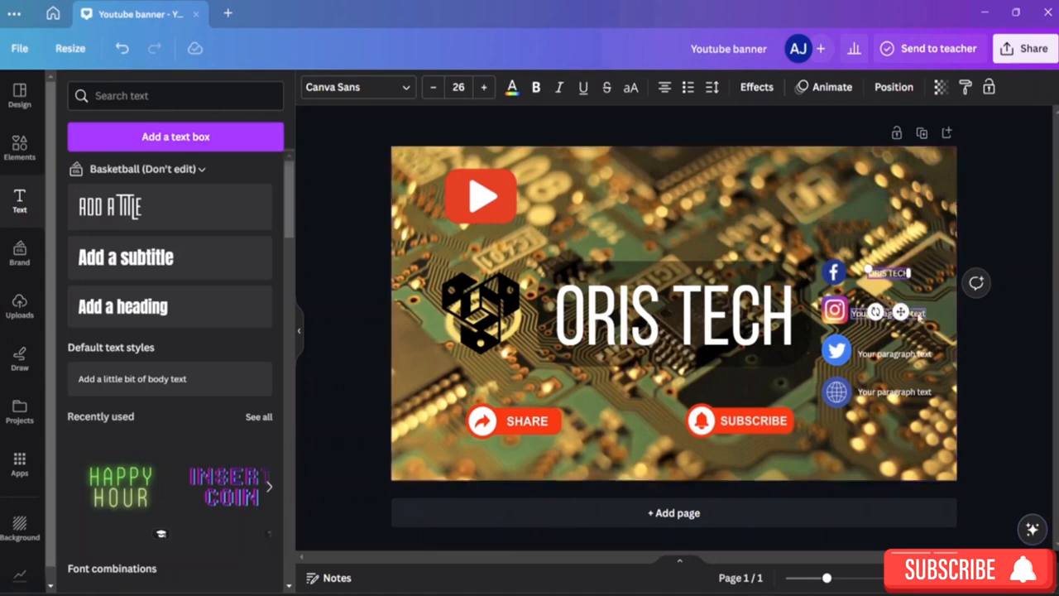
double_click(919, 315)
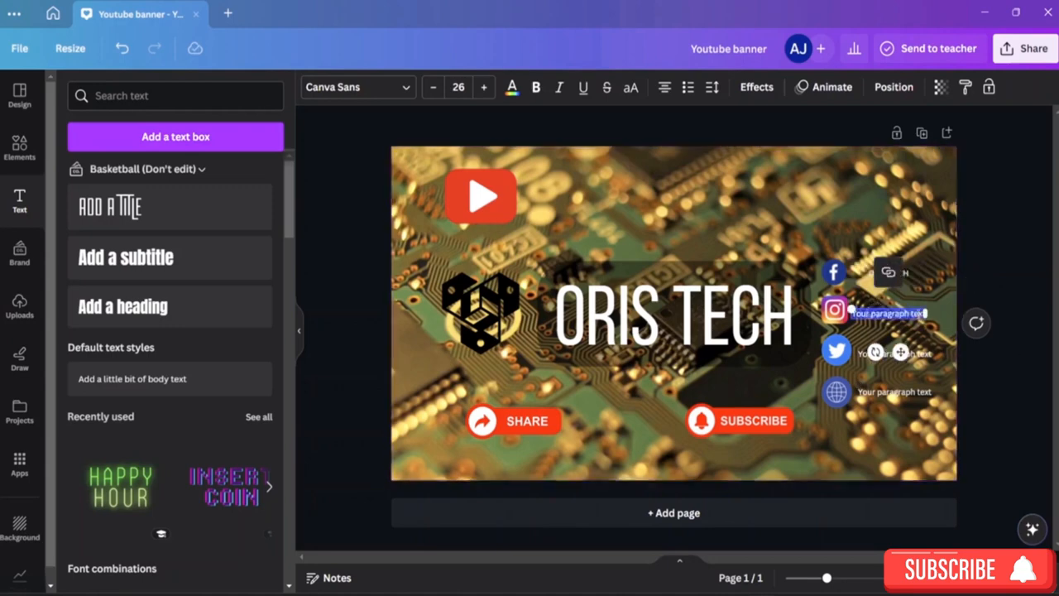
type("ORIS TECH")
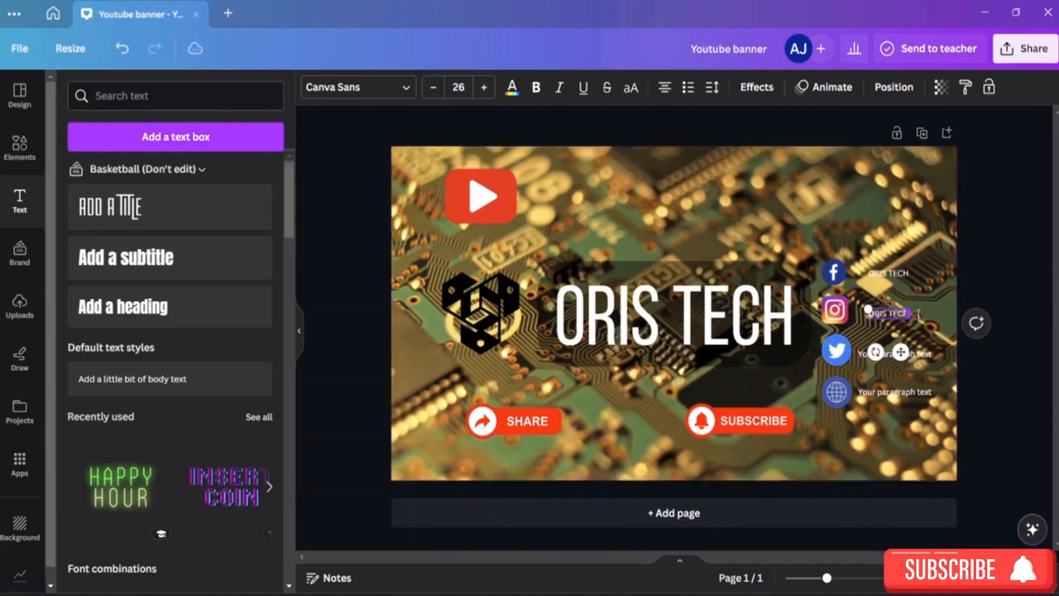
Replace the placeholder text beside the Twitter icon with "ORIS TECH LTD"
double_click(930, 353)
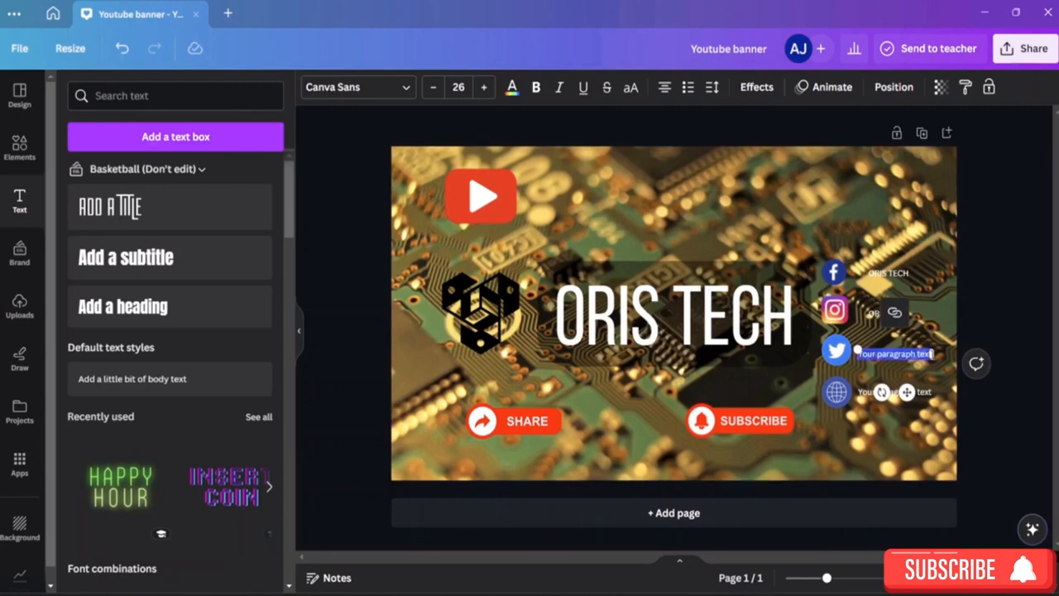
type("ORIS")
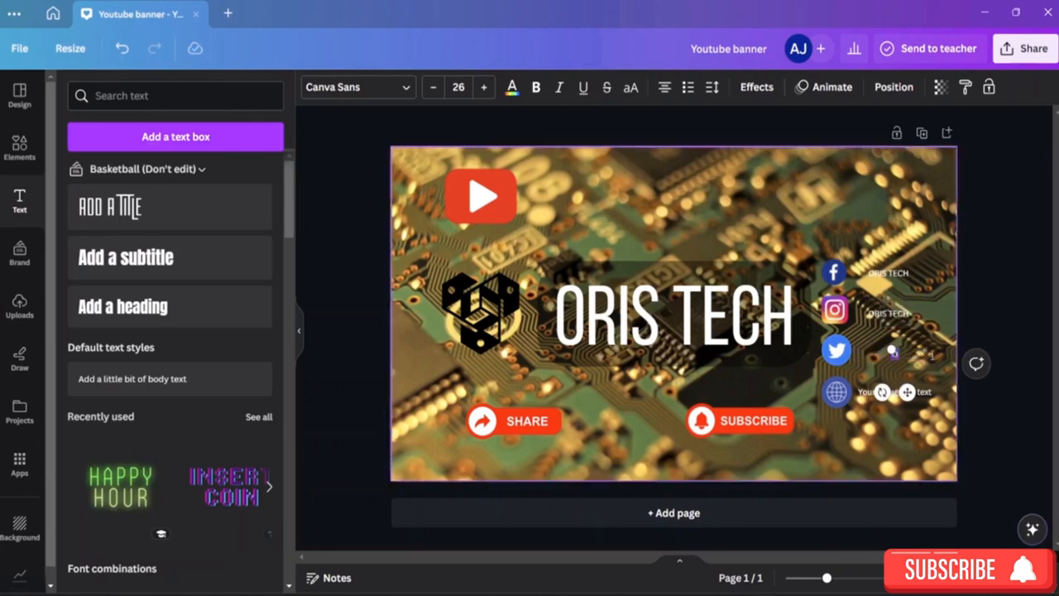
type(" TECH")
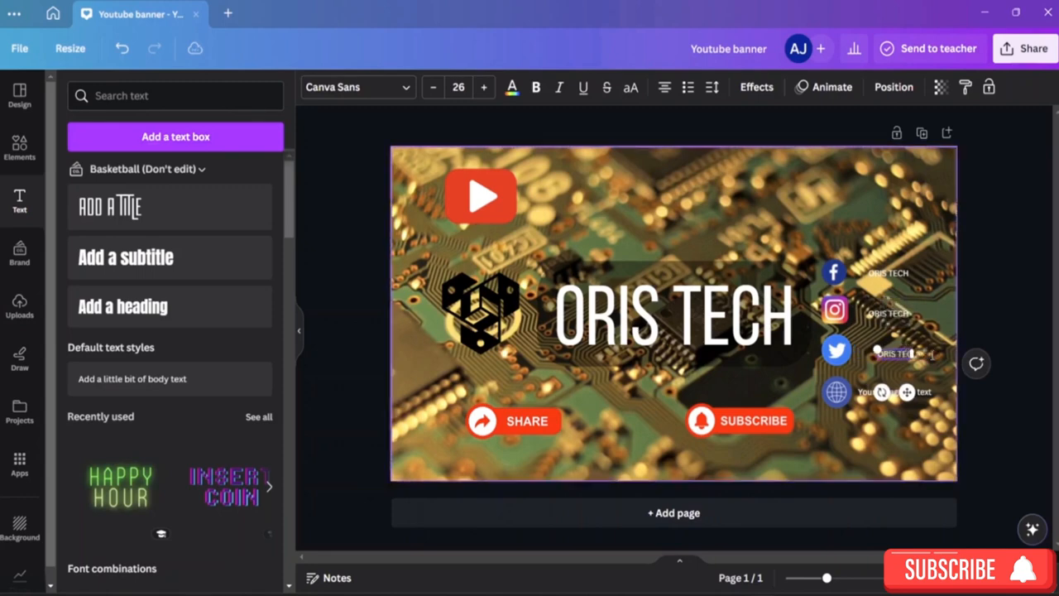
type(" LTD")
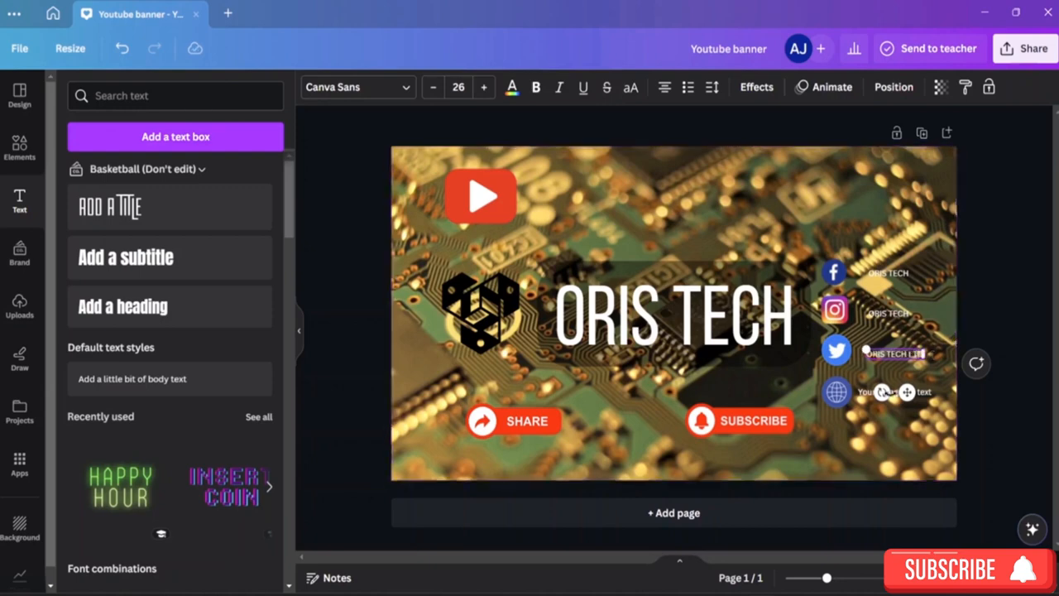
double_click(924, 393)
type("www")
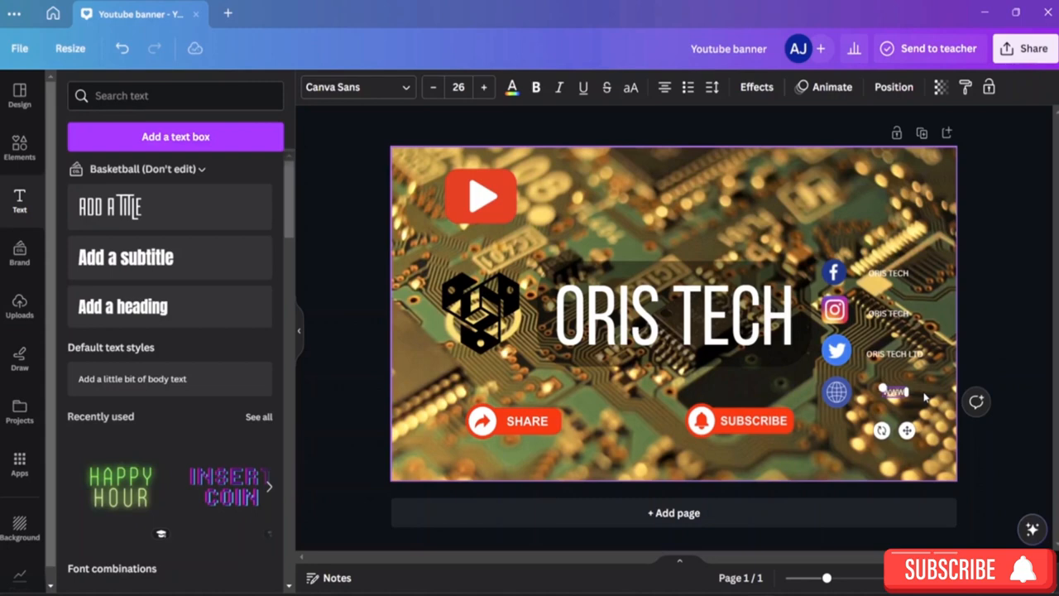
type(".ori")
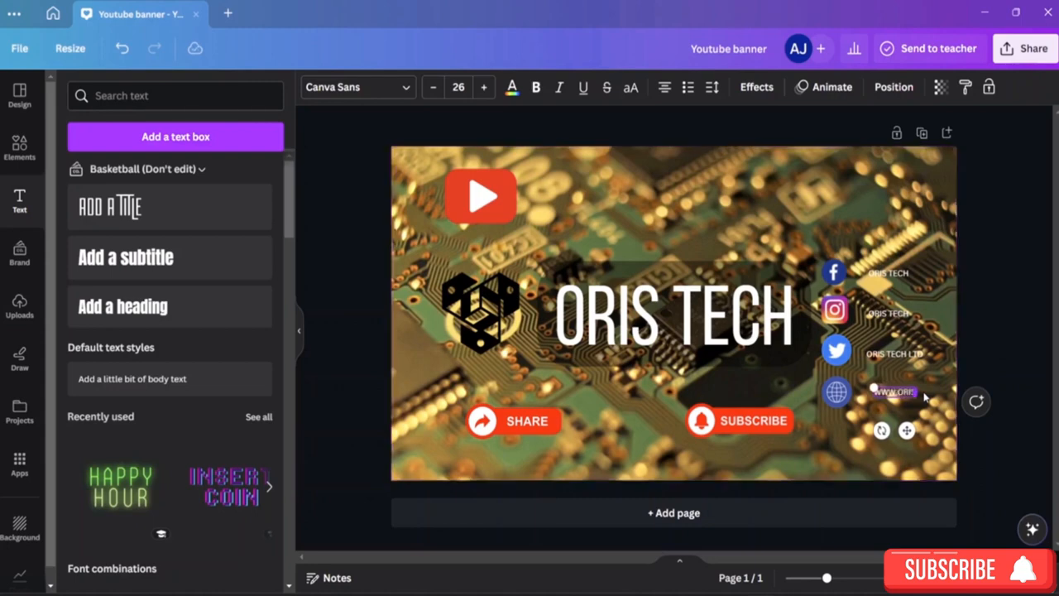
type("stech")
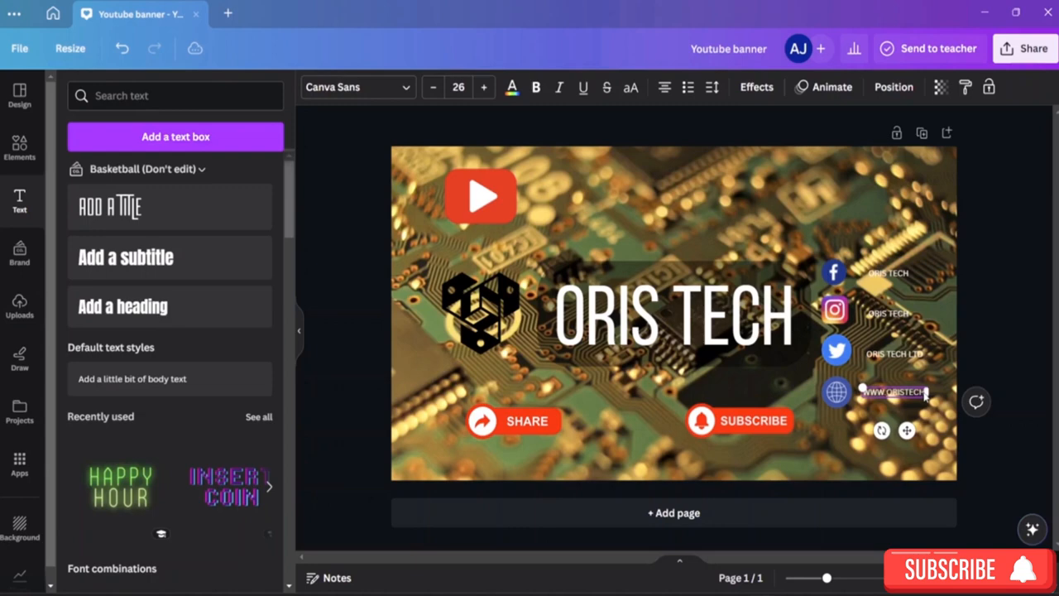
type(".n")
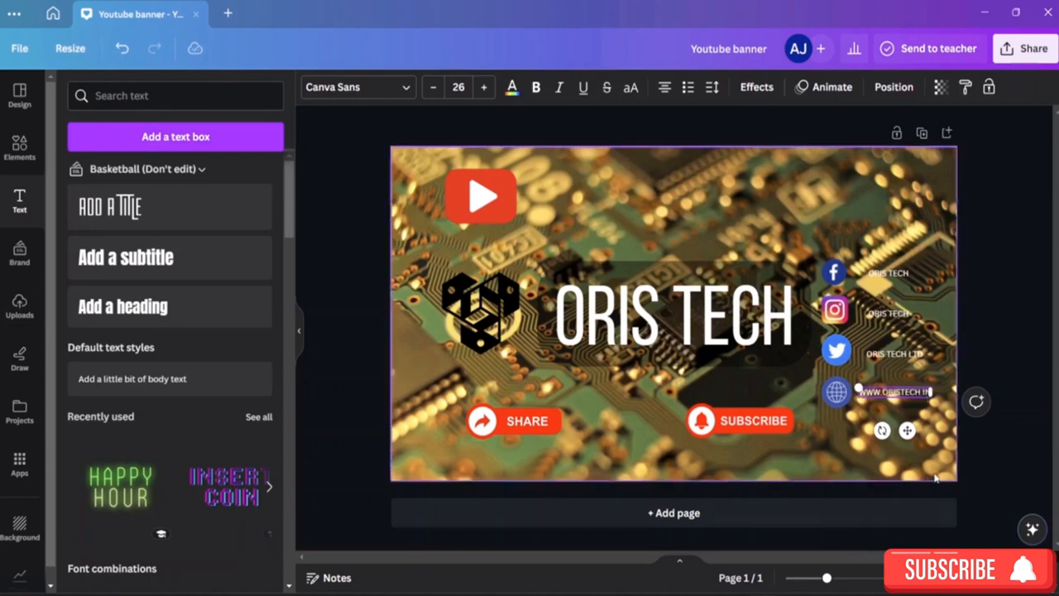
Set the caption beside the Facebook icon to the Comic Sans font and color it red (#ed2224)
double_click(895, 276)
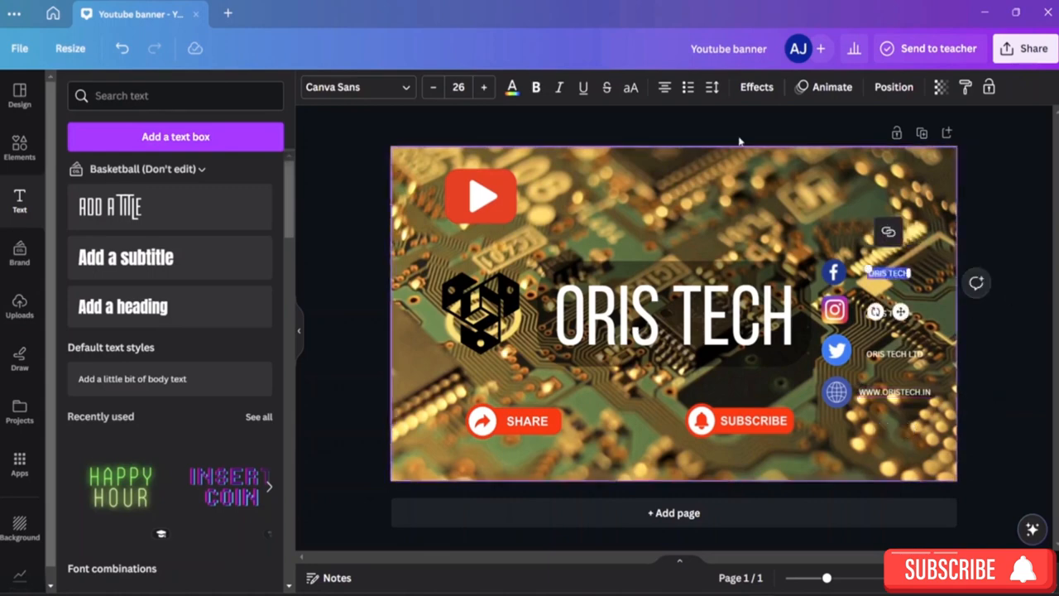
left_click(513, 87)
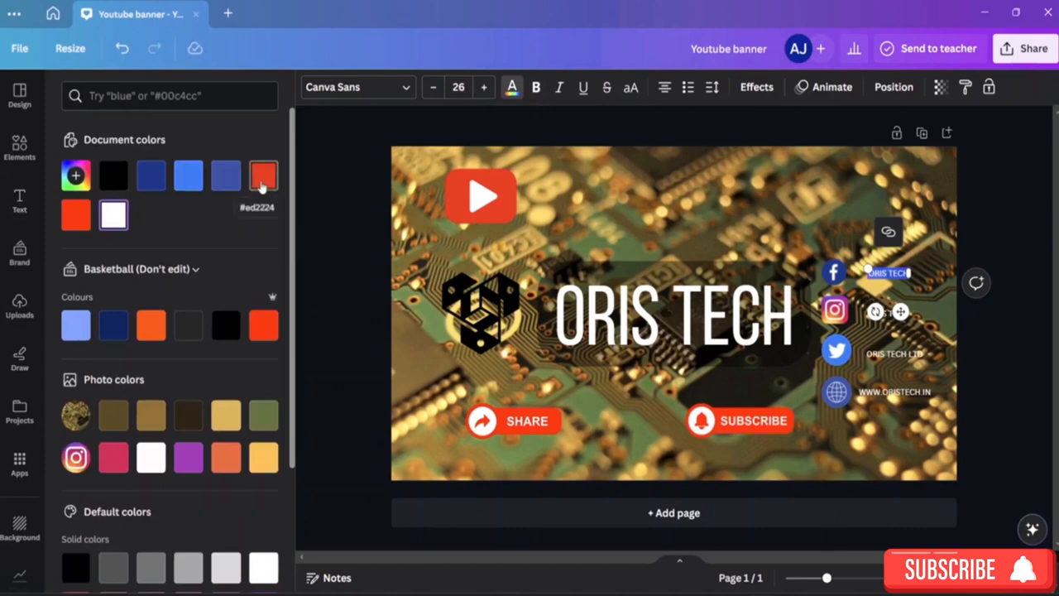
left_click(356, 87)
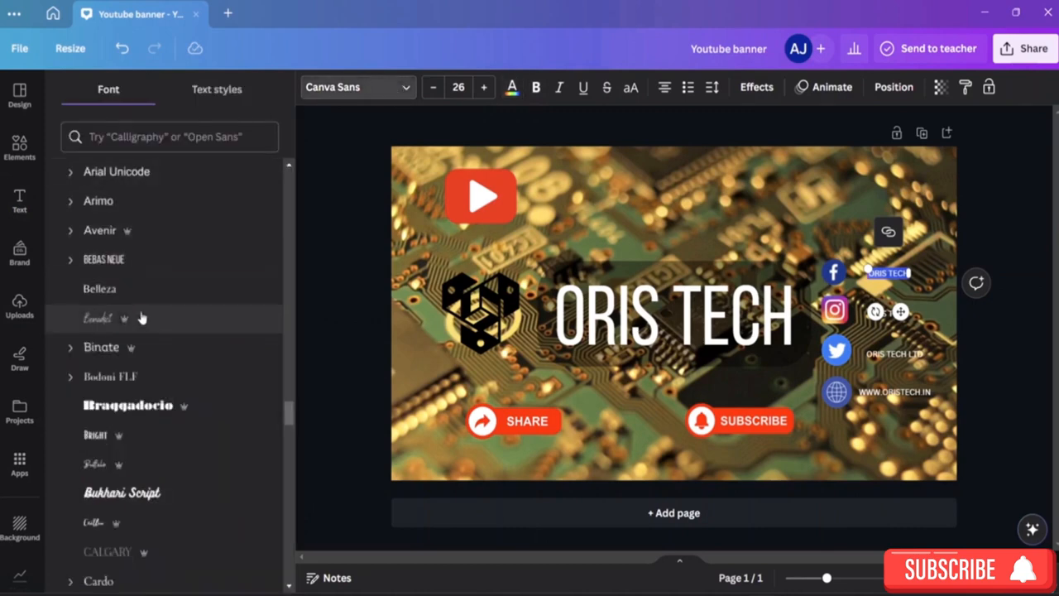
scroll(158, 506, "down", 5)
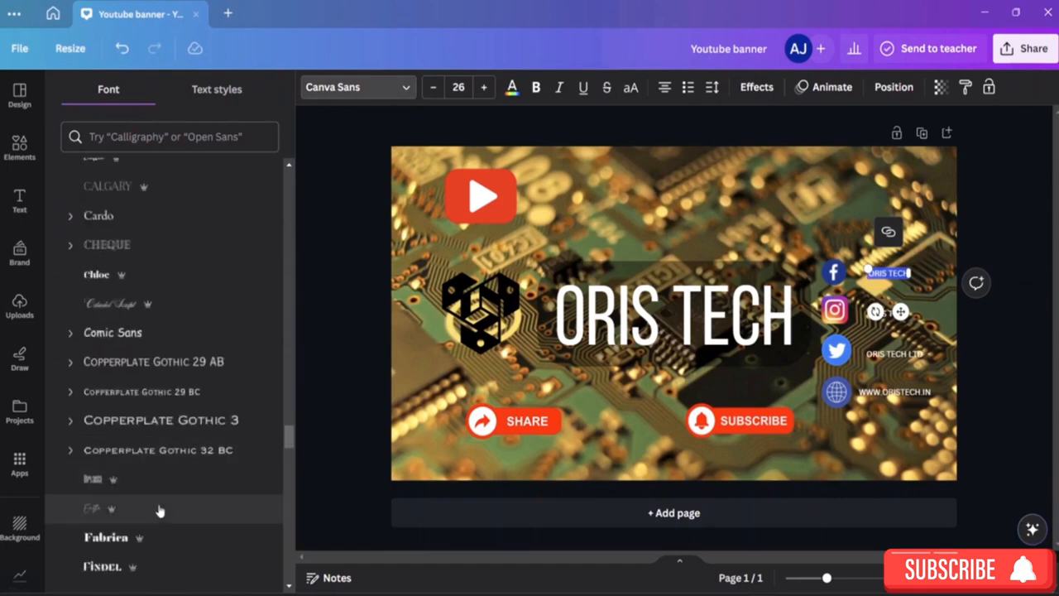
left_click(187, 333)
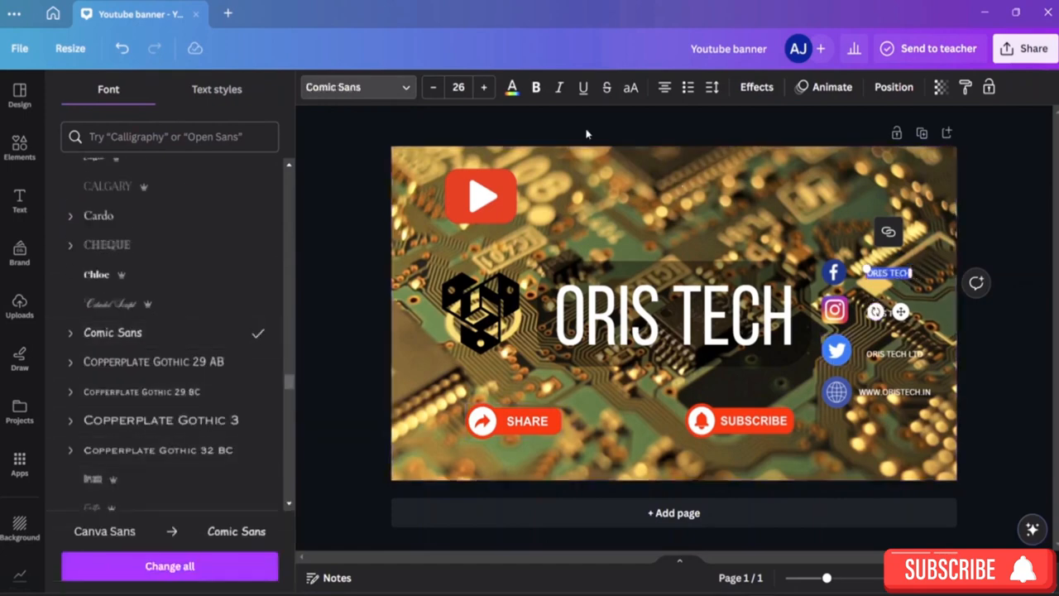
left_click(511, 93)
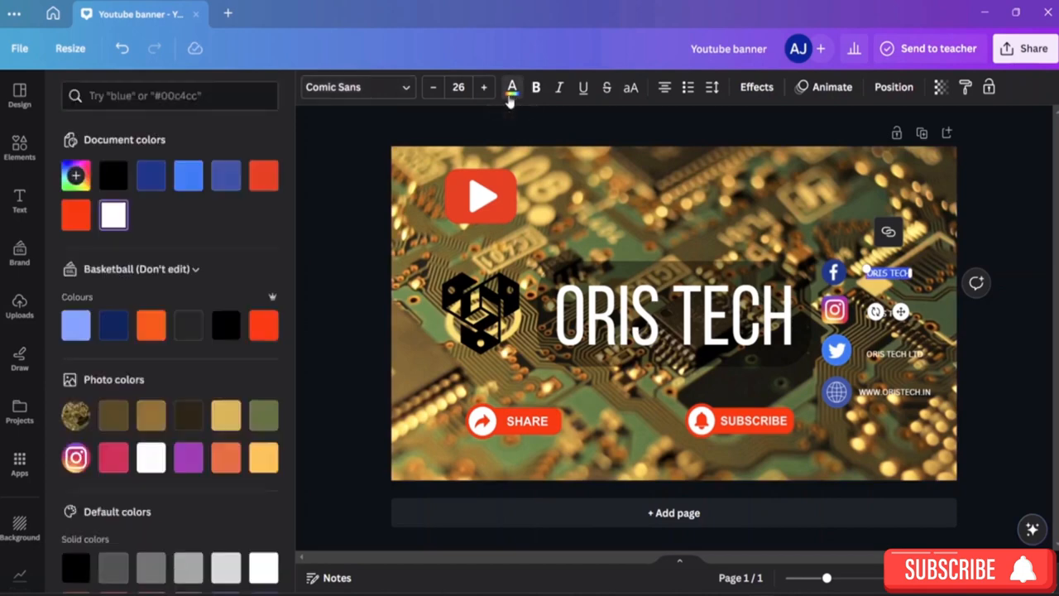
left_click(261, 175)
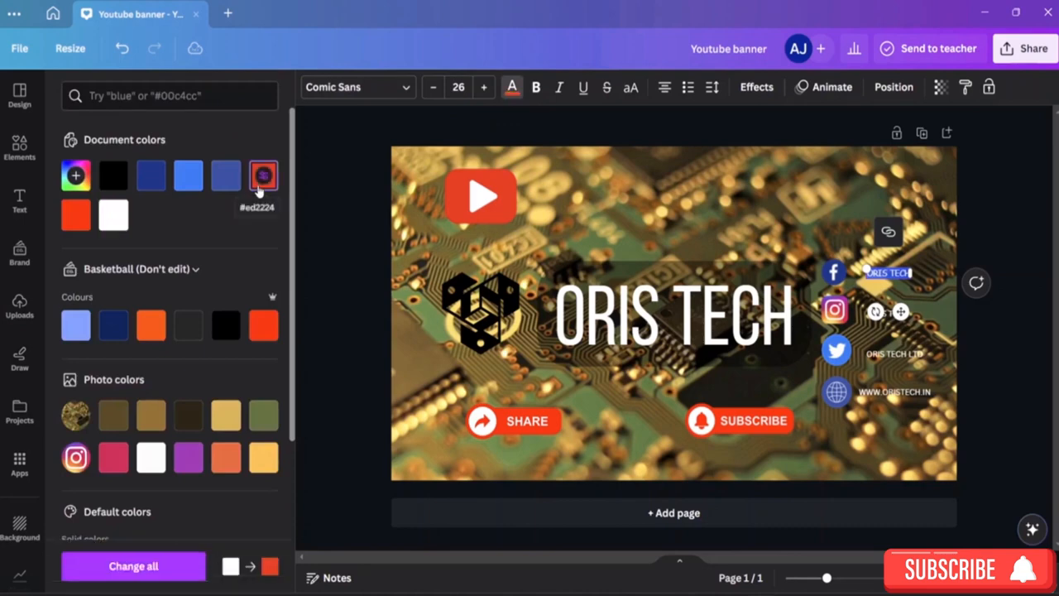
left_click(921, 326)
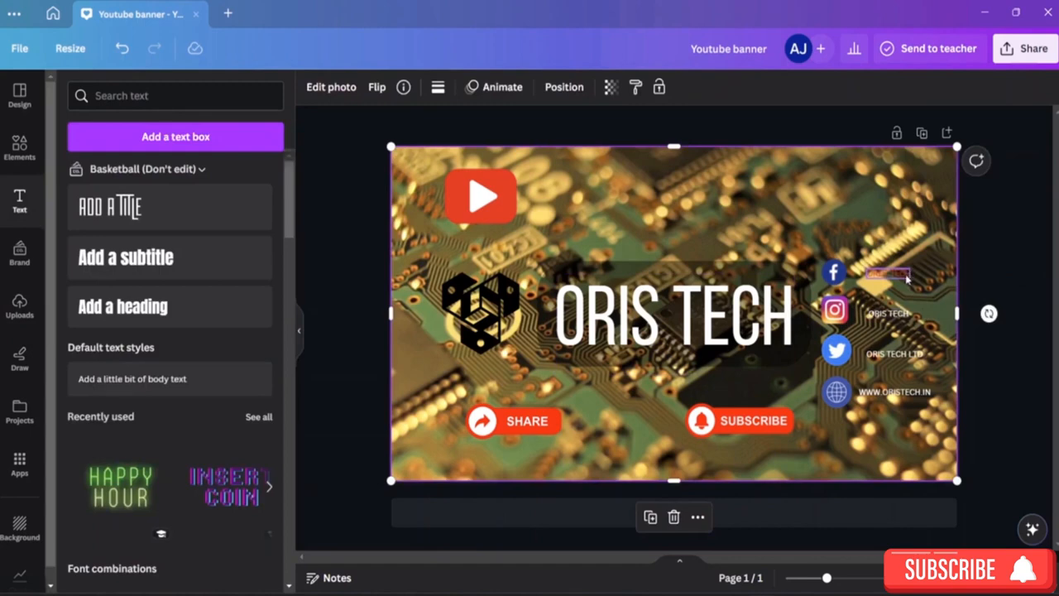
Apply bold to the Facebook caption and enlarge its text to a font size of about 42.4
left_click(907, 278)
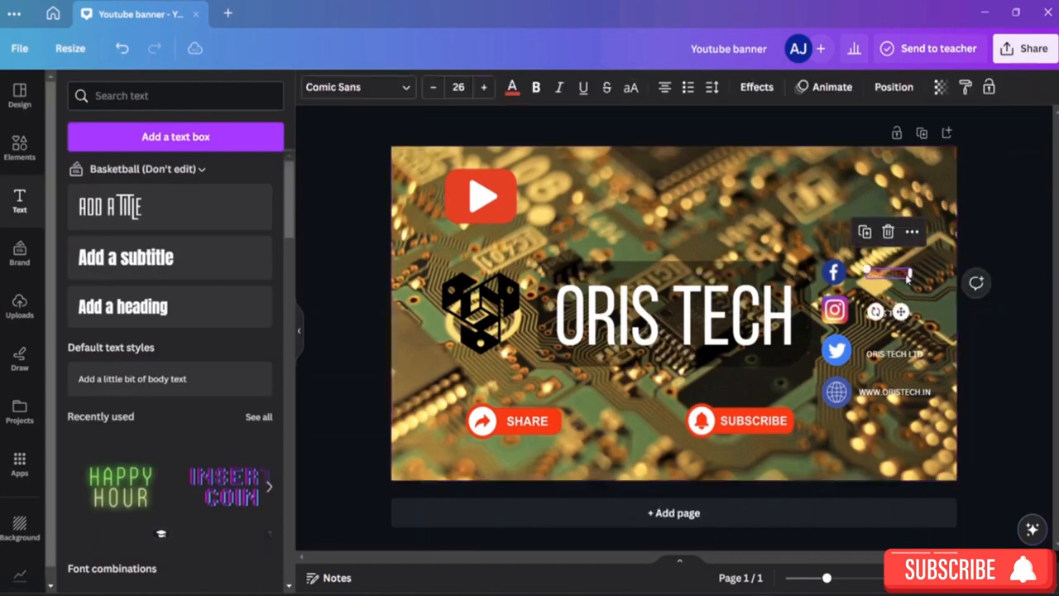
left_click(537, 91)
left_click_drag(911, 279, 936, 277)
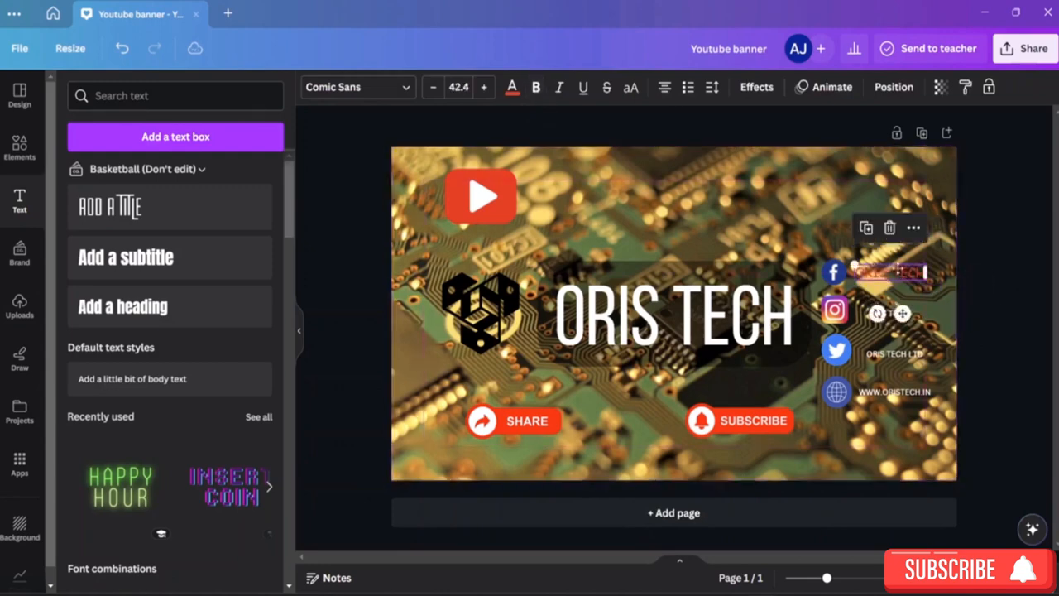
left_click(903, 313)
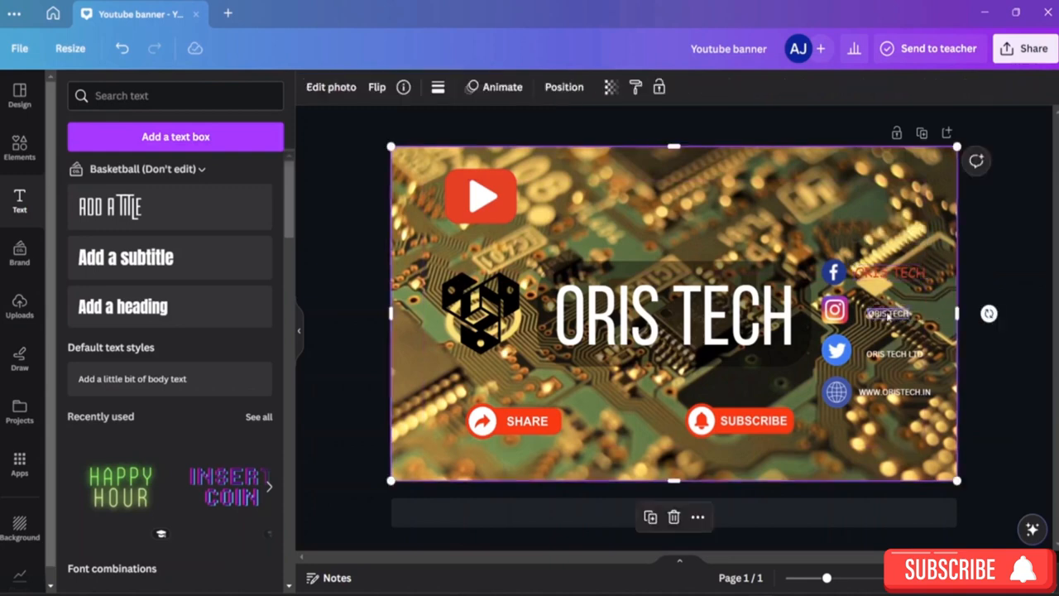
Try to color the Instagram caption red, and enlarge its text to a font size of about 40.9
left_click(885, 313)
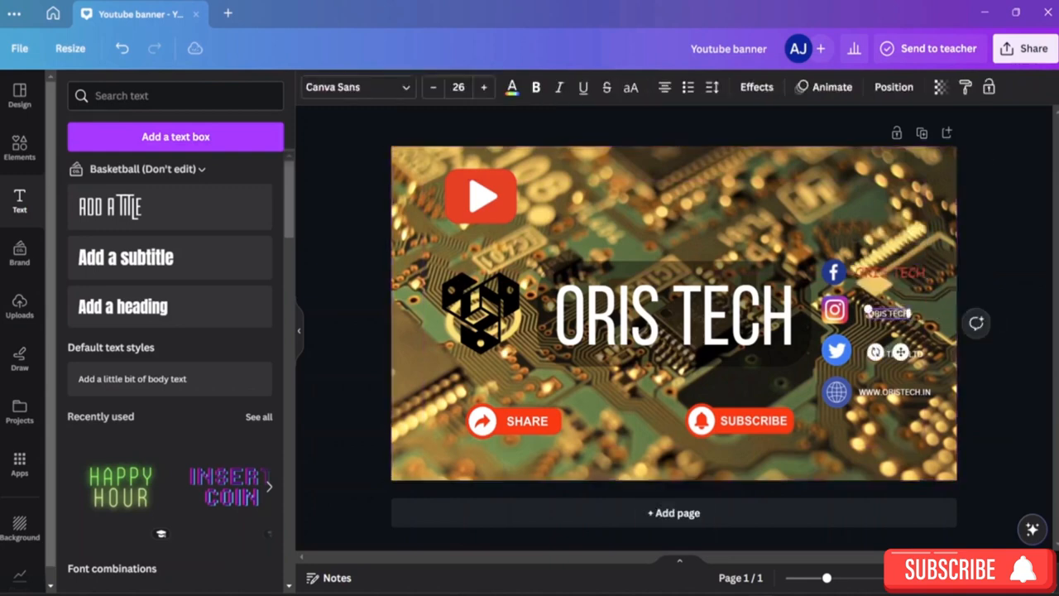
left_click(513, 88)
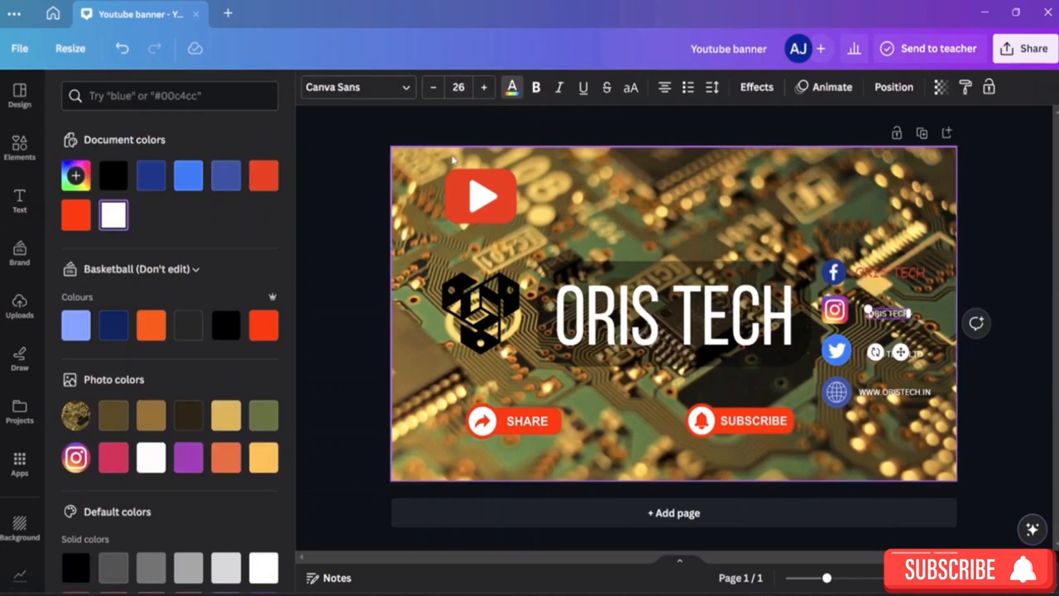
left_click(264, 177)
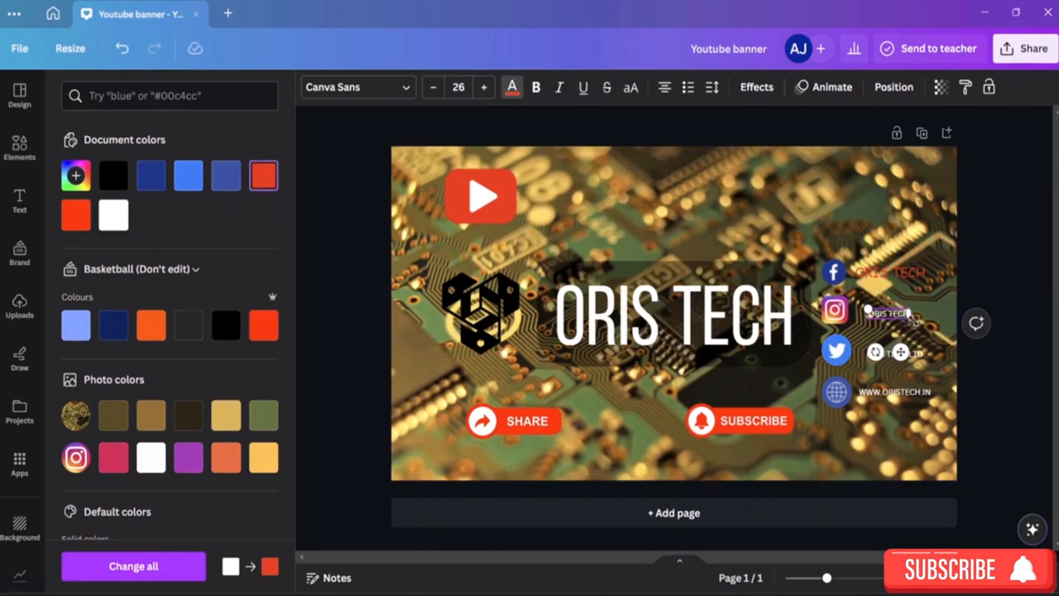
left_click_drag(912, 320, 934, 319)
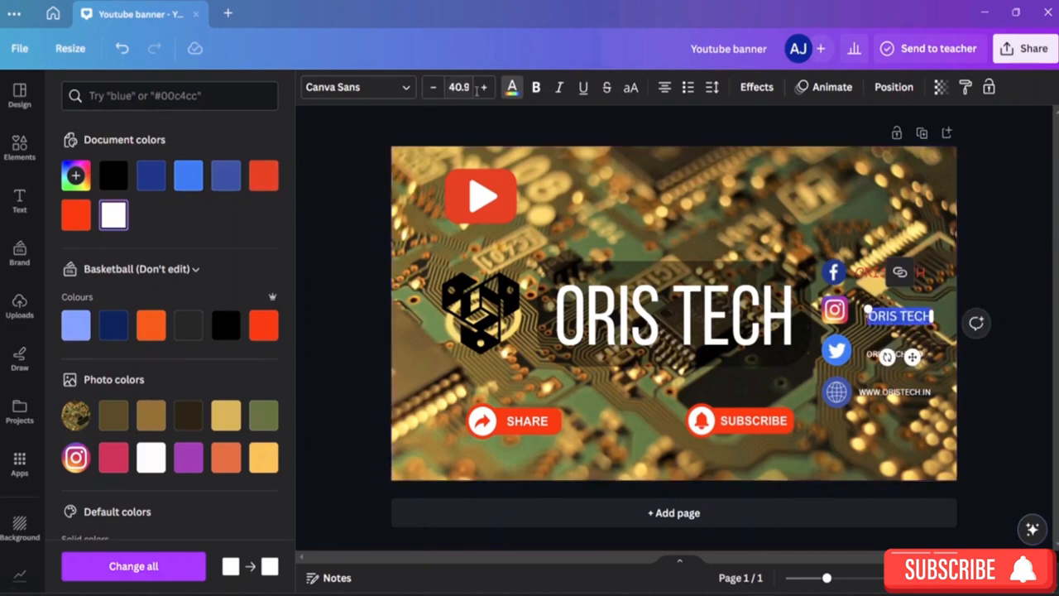
left_click(1002, 234)
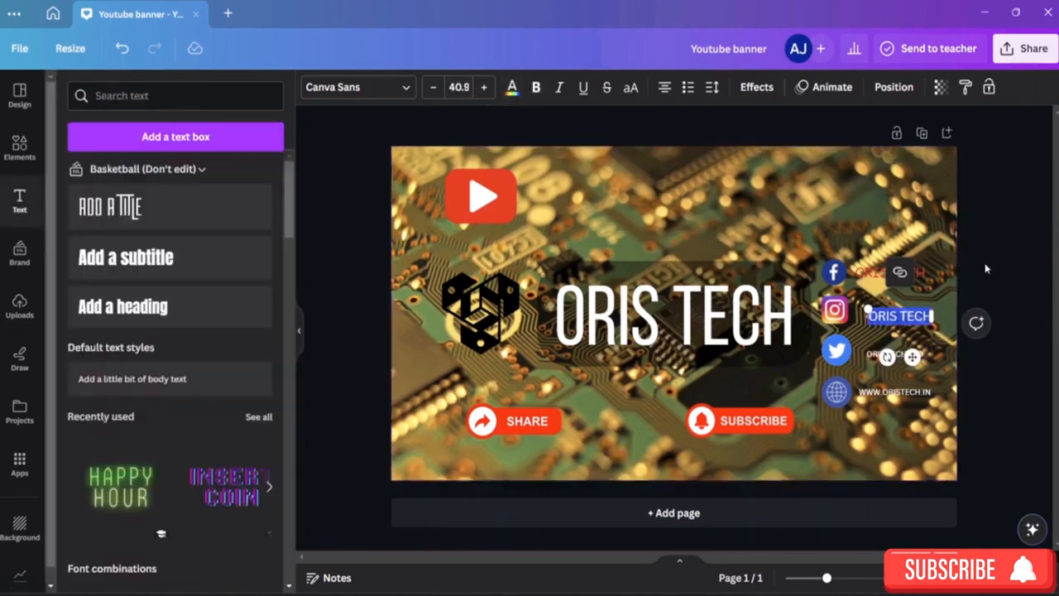
Color the Instagram caption red (#ED2224) and move it level with the Instagram icon, under the Facebook caption
left_click(512, 87)
left_click(263, 175)
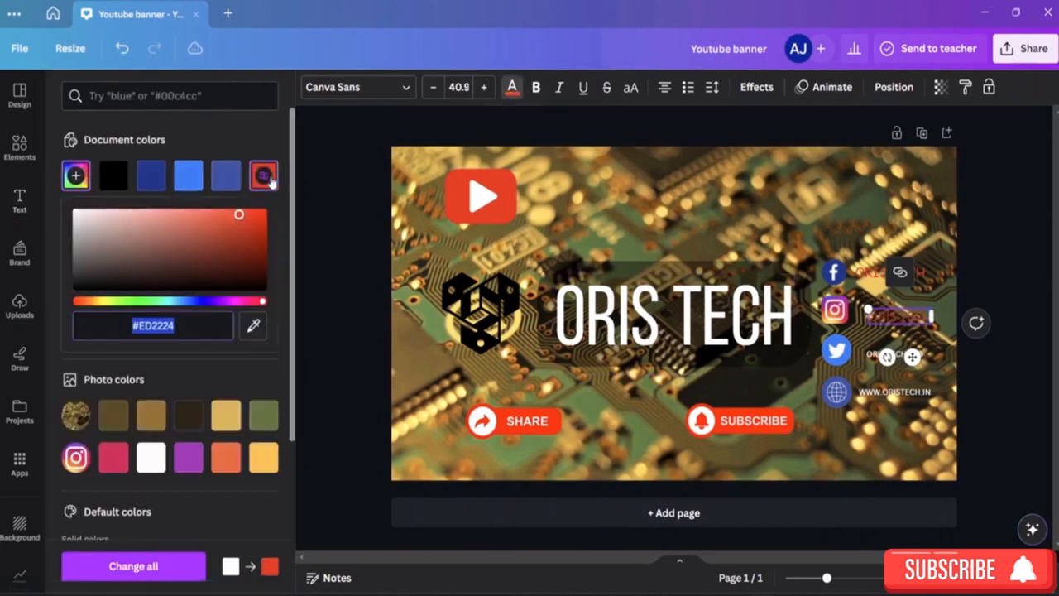
left_click(1011, 281)
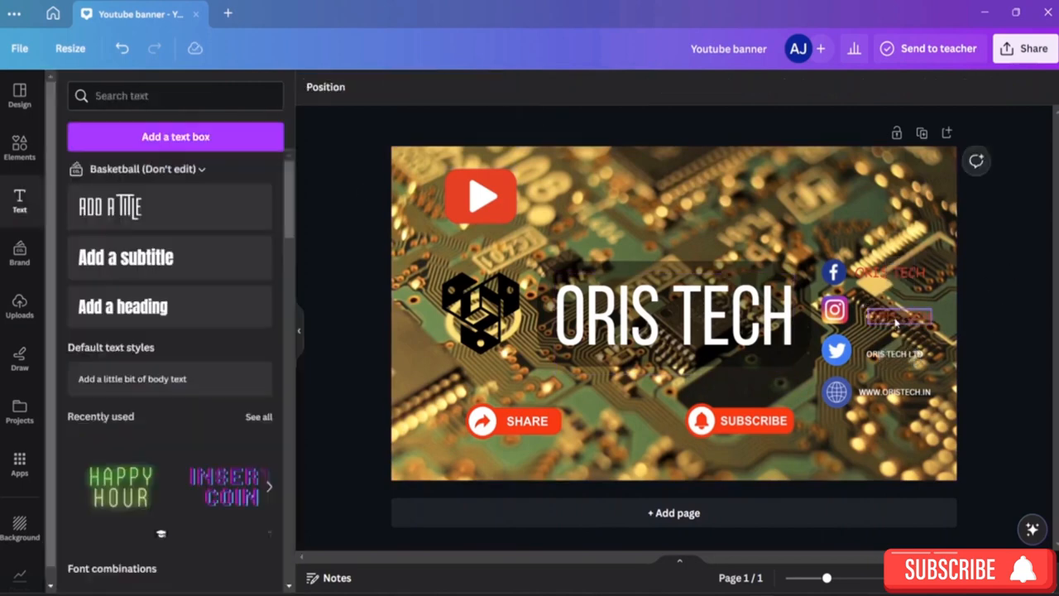
left_click_drag(899, 319, 927, 309)
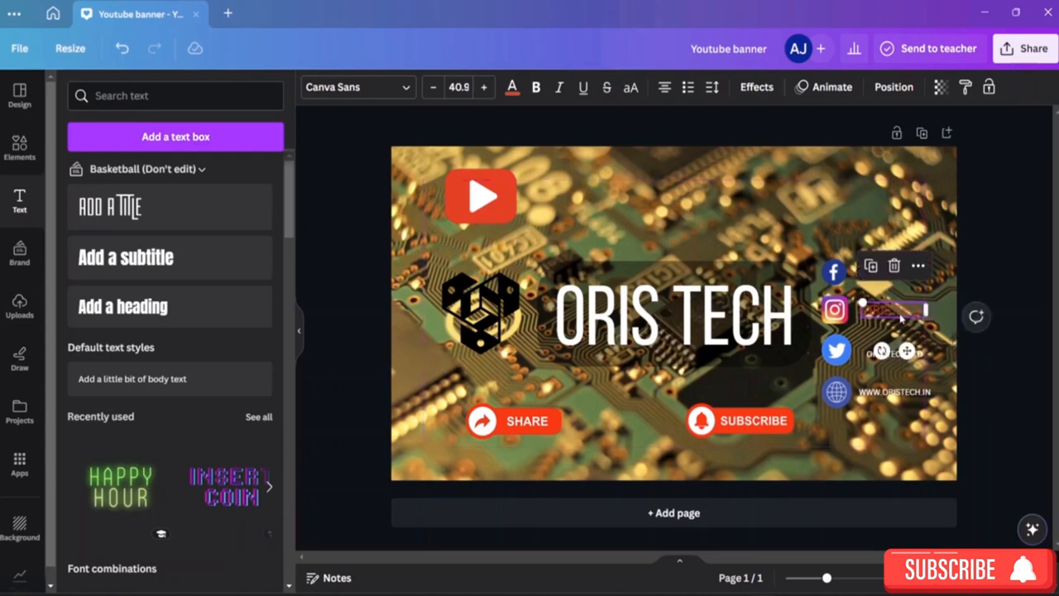
left_click(929, 340)
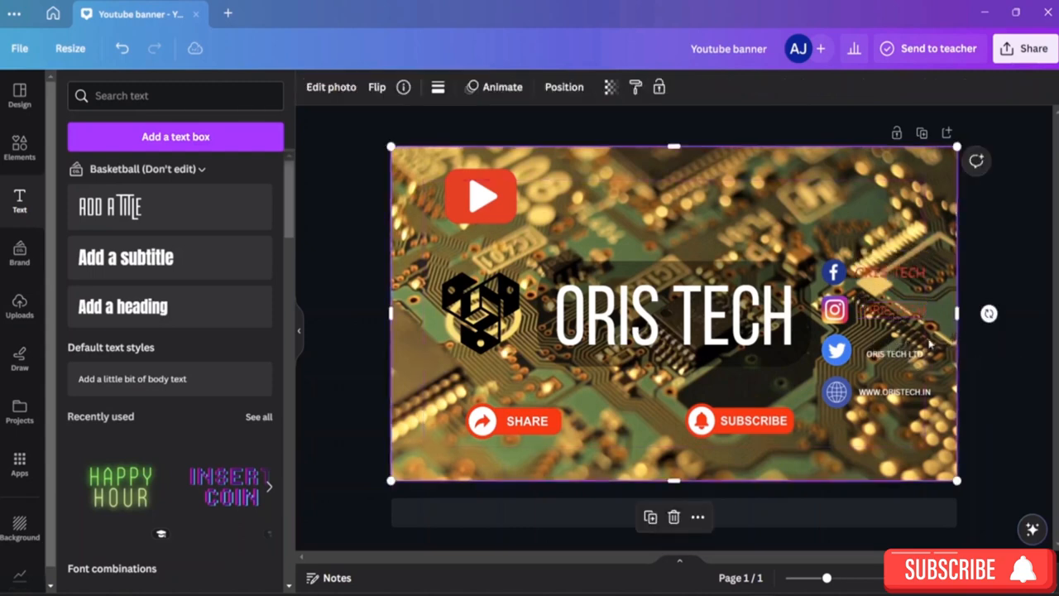
Set the "ORIS TECH LTD" caption beside the Twitter icon to font size 32 and color it red (#ed2224)
left_click(904, 358)
left_click_drag(924, 356, 866, 353)
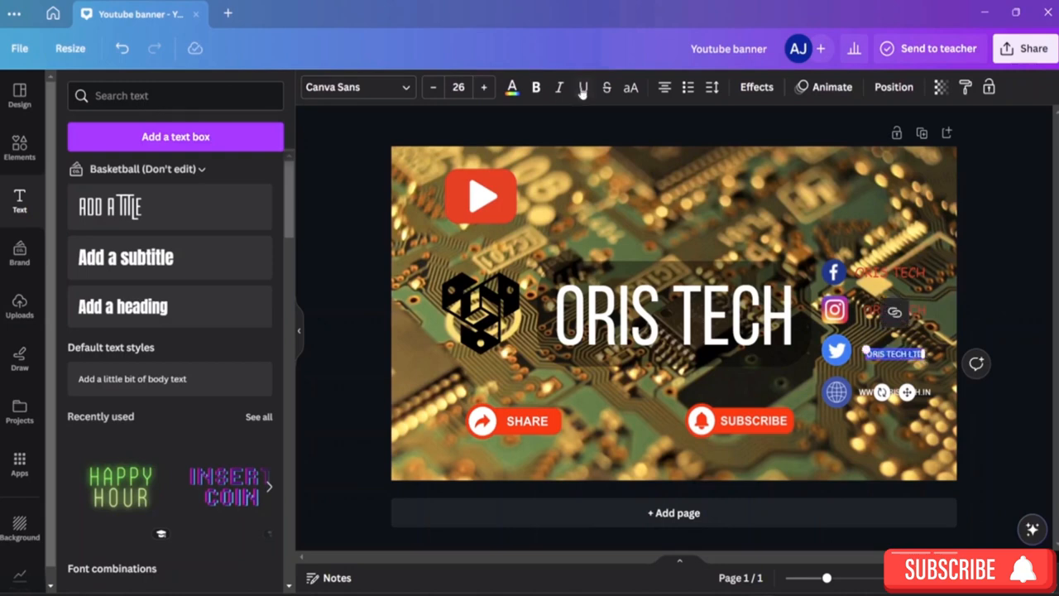
left_click(482, 87)
left_click(482, 87)
left_click(482, 88)
left_click(482, 88)
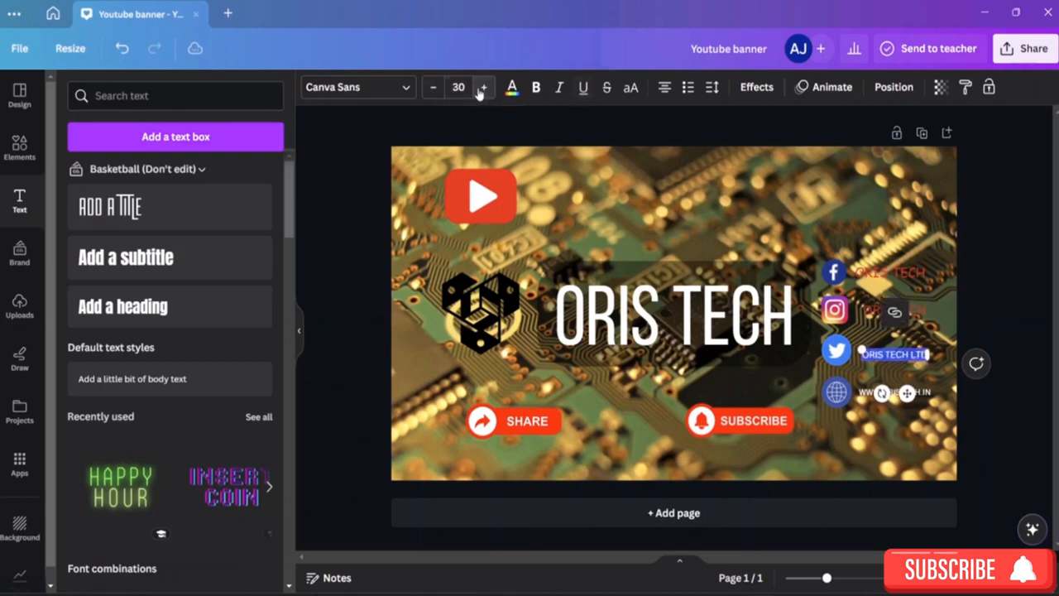
left_click(483, 87)
left_click(482, 86)
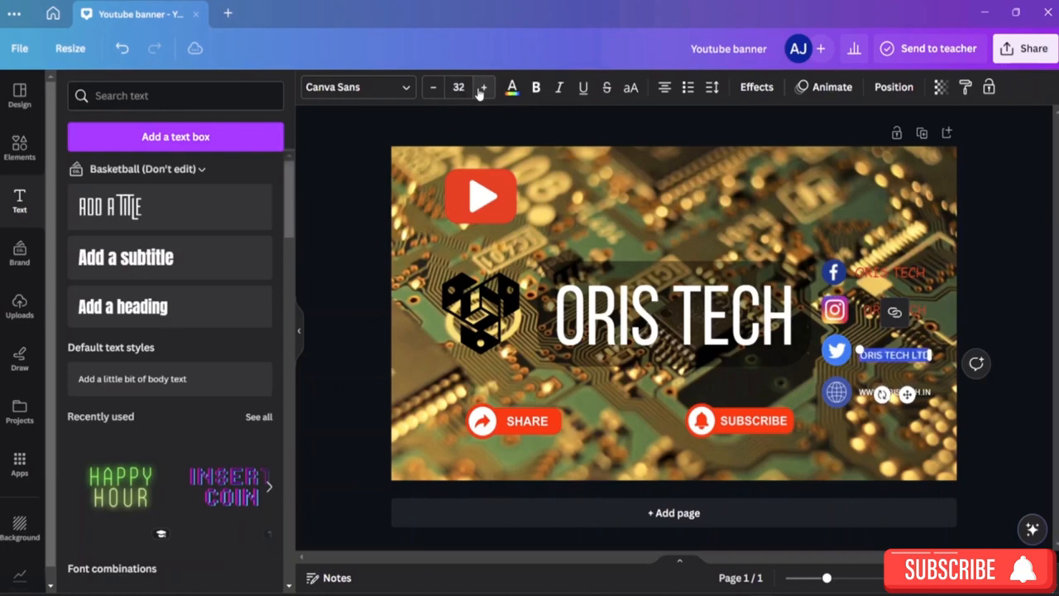
left_click(512, 87)
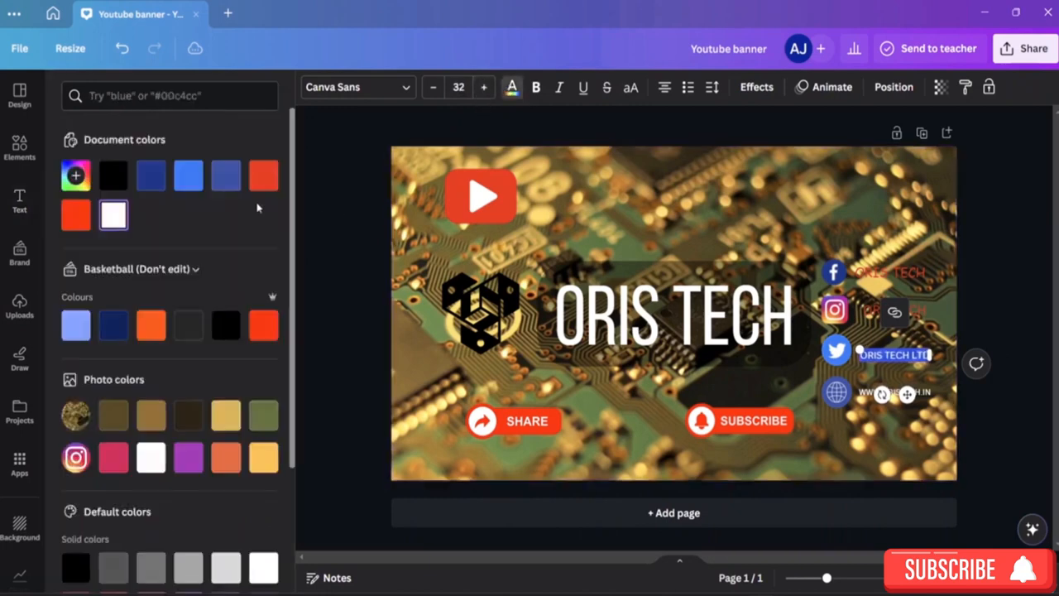
left_click(263, 175)
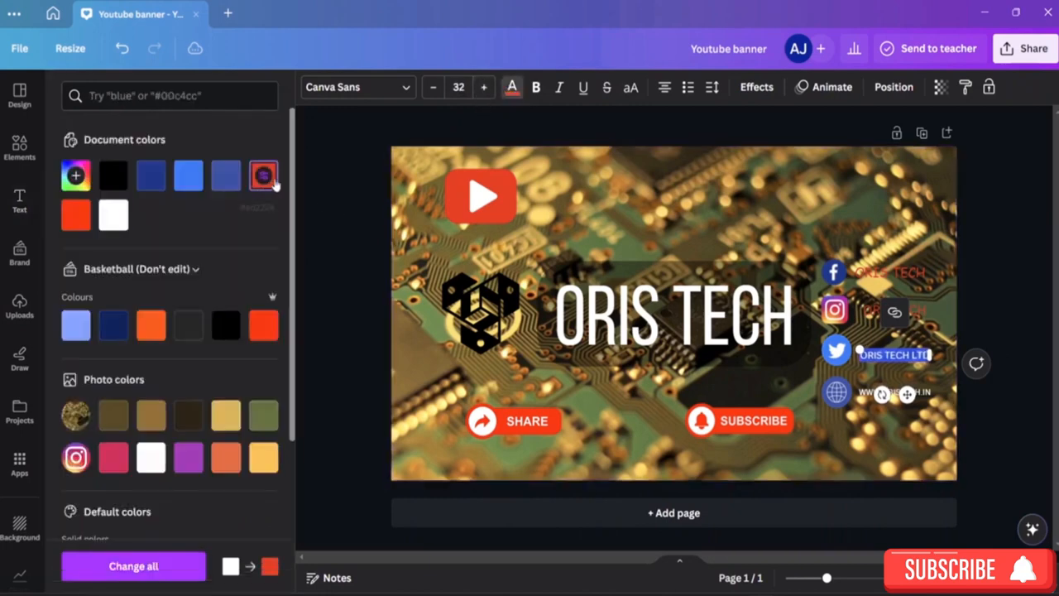
Widen the website address text box beside the globe icon and set its font size to 30
left_click(914, 394)
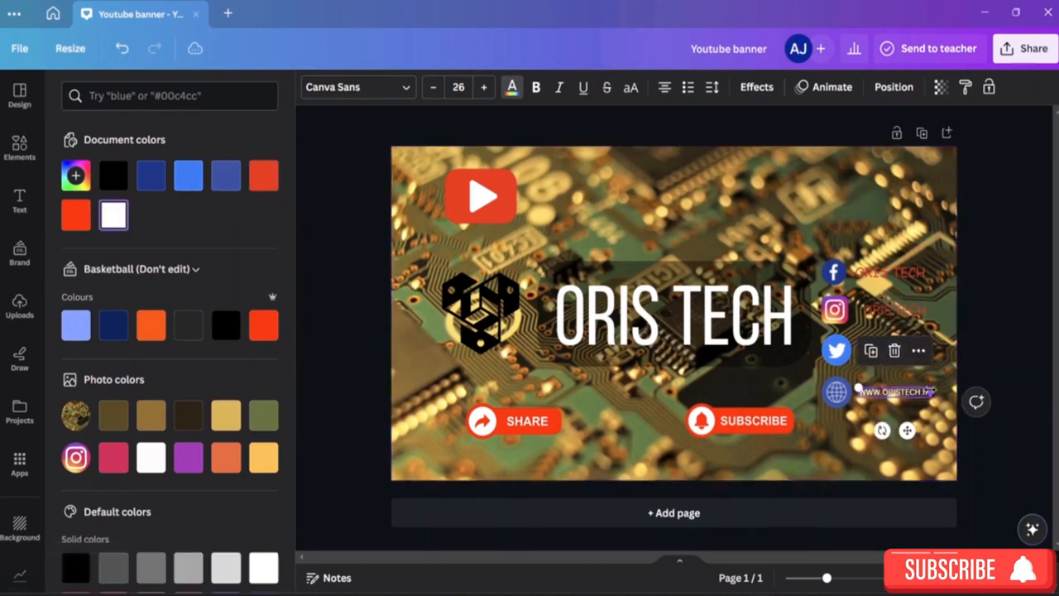
double_click(920, 394)
mouse_move(931, 392)
left_mouse_down()
mouse_move(906, 394)
mouse_move(944, 393)
left_mouse_up()
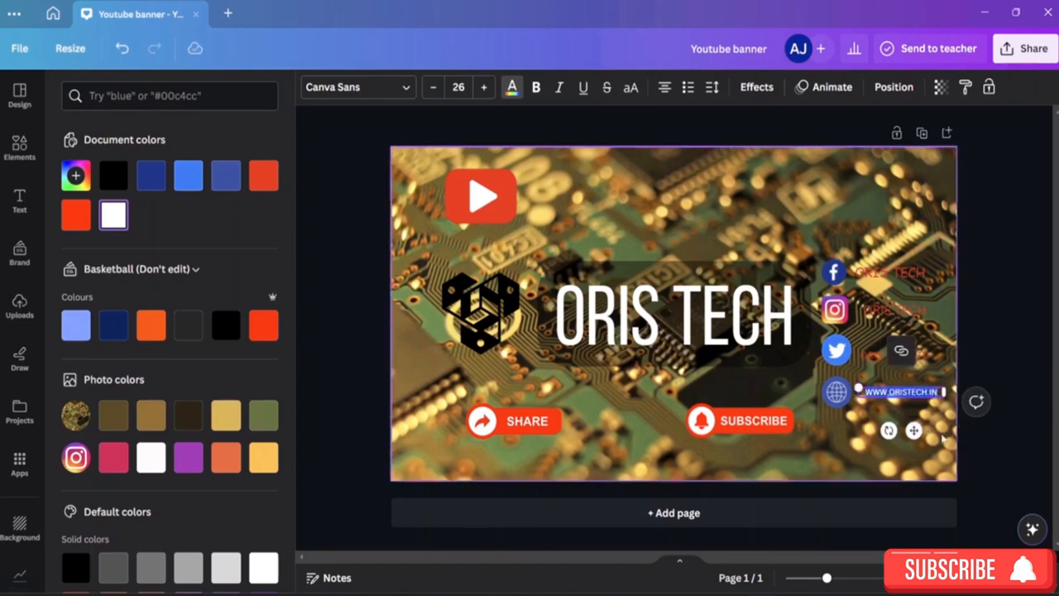
left_click(487, 87)
left_click(486, 87)
left_click(486, 87)
left_click(487, 86)
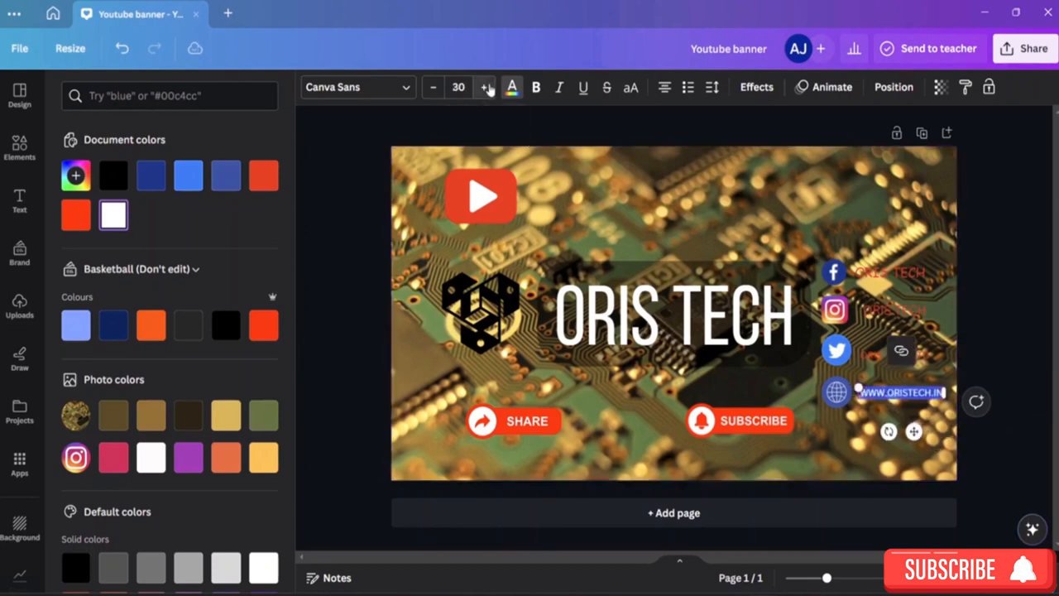
left_click(486, 87)
left_click(432, 87)
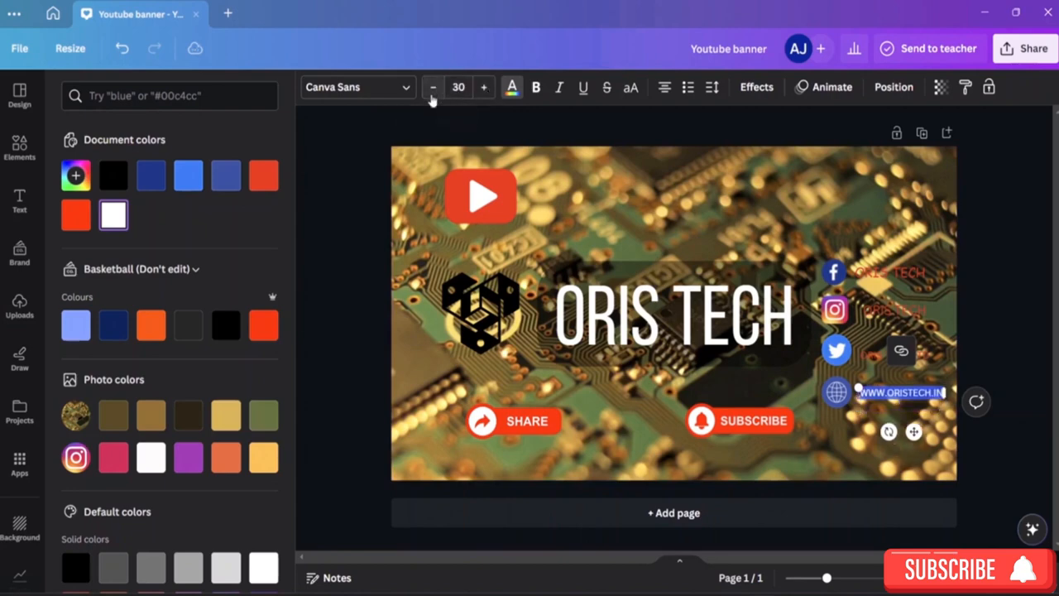
Color the website address beside the globe icon red (#ed2224)
left_click(512, 87)
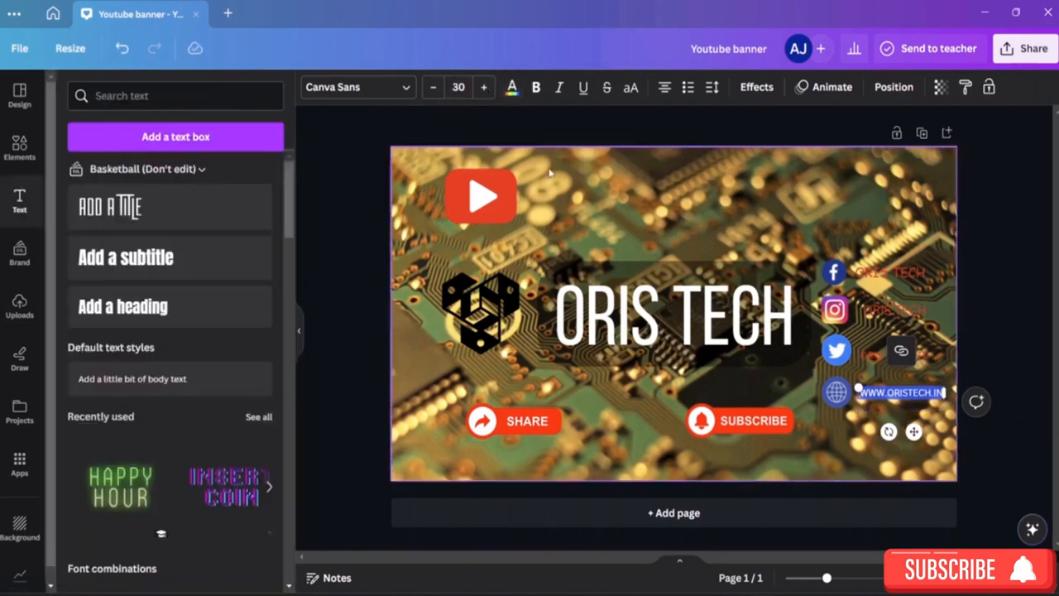
left_click(512, 87)
left_click(271, 184)
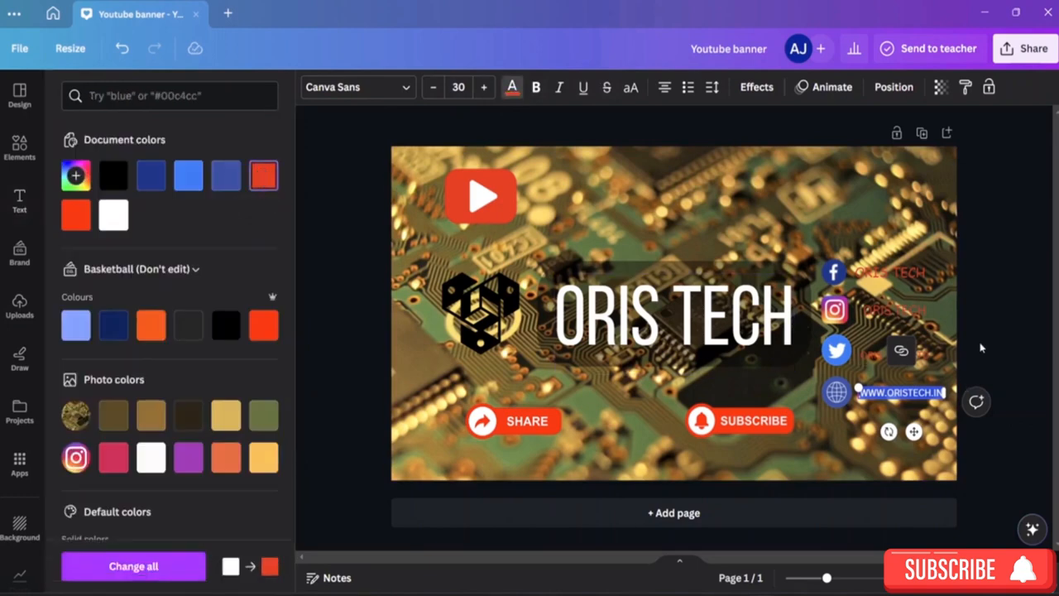
Set the website address beside the globe icon in the Intro Rust font and widen its text box to fit one line
left_click(984, 341)
left_click(993, 384)
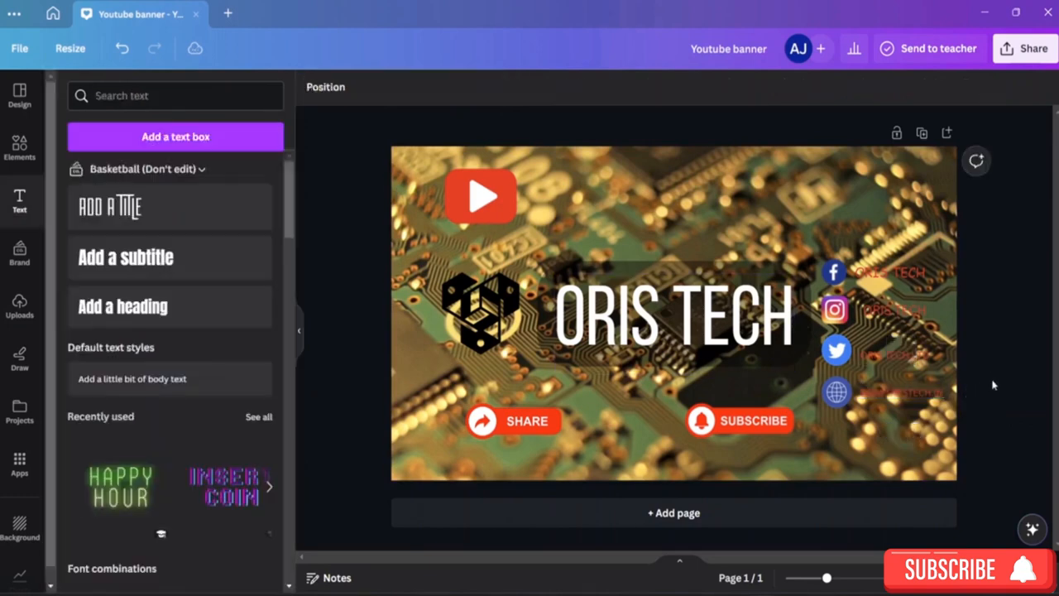
double_click(939, 397)
left_click(511, 86)
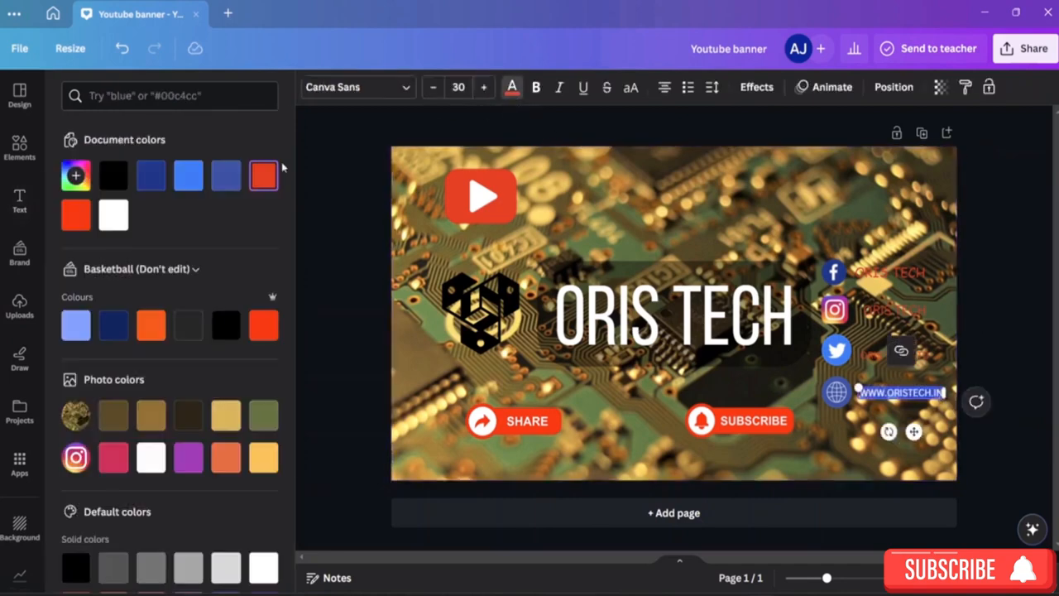
left_click(402, 86)
scroll(149, 449, "down", 8)
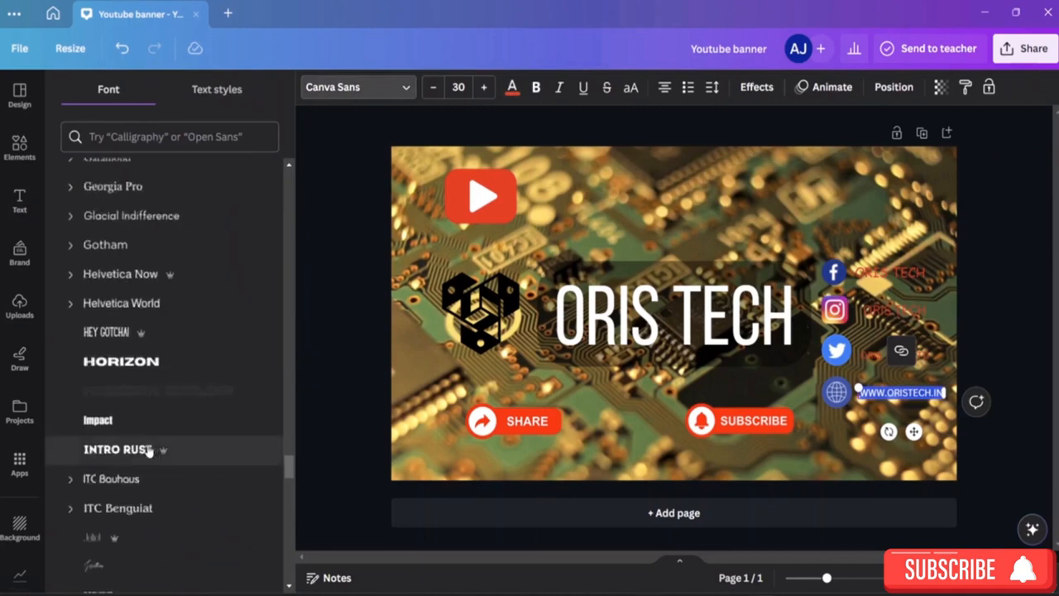
left_click(148, 449)
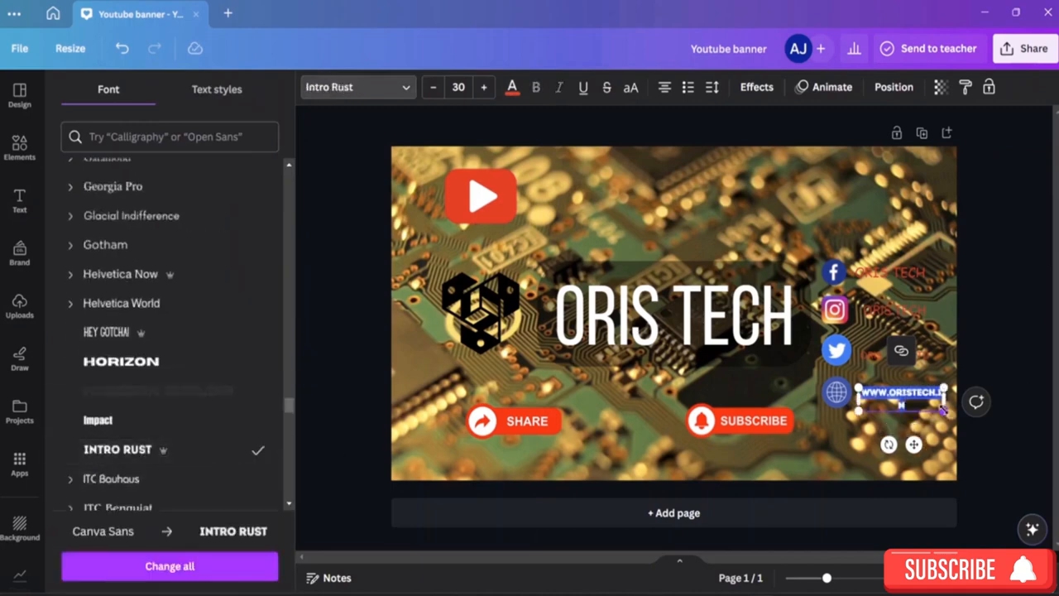
left_click_drag(953, 394, 955, 393)
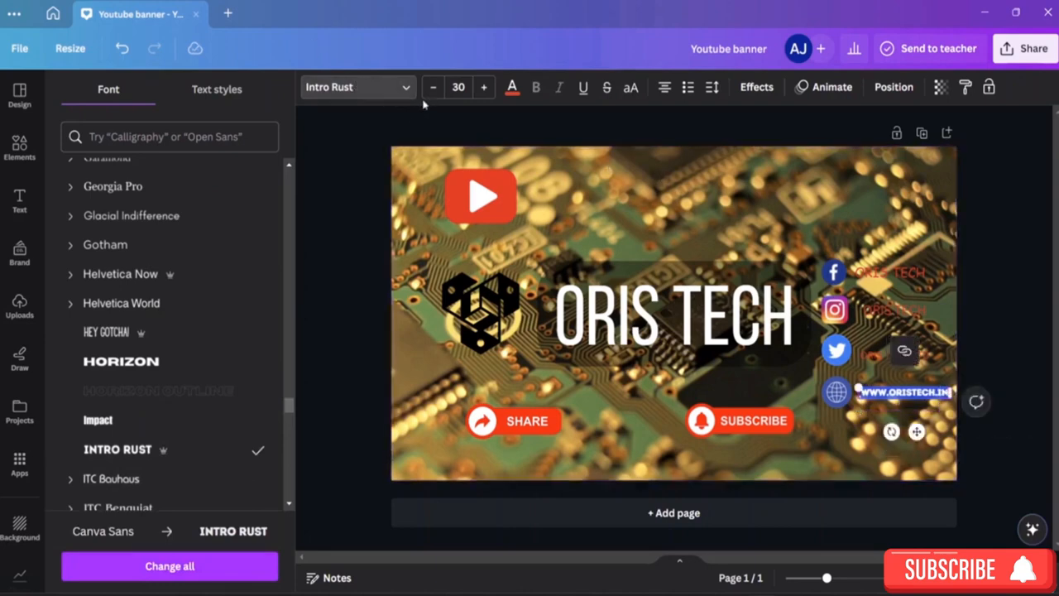
Find the Intro Rust font by searching for "INTRO" and apply it to the "ORIS TECH LTD" caption beside the Twitter icon
left_click(929, 356)
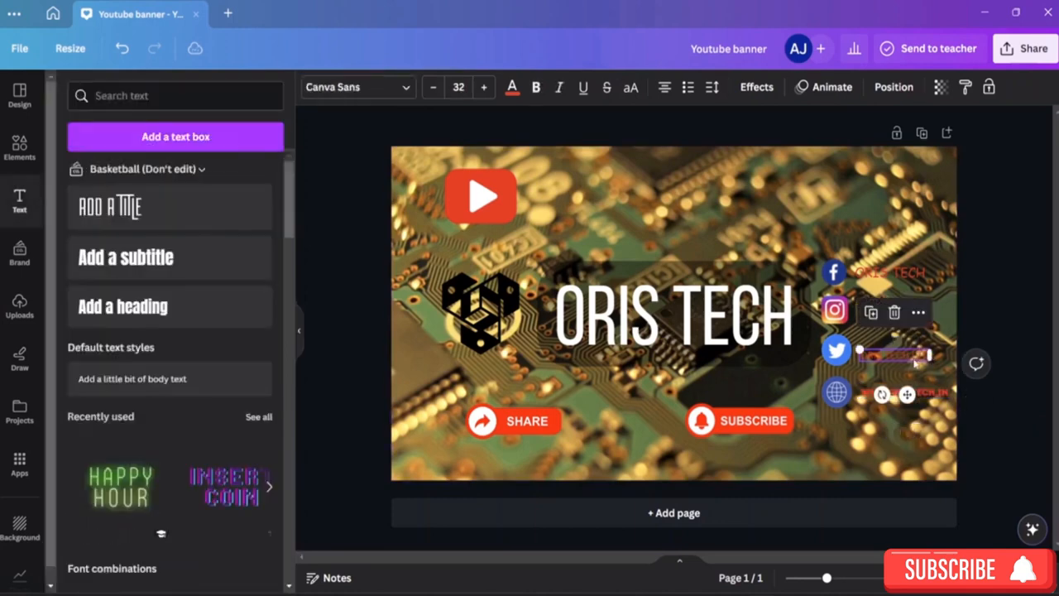
double_click(914, 359)
left_click(928, 356)
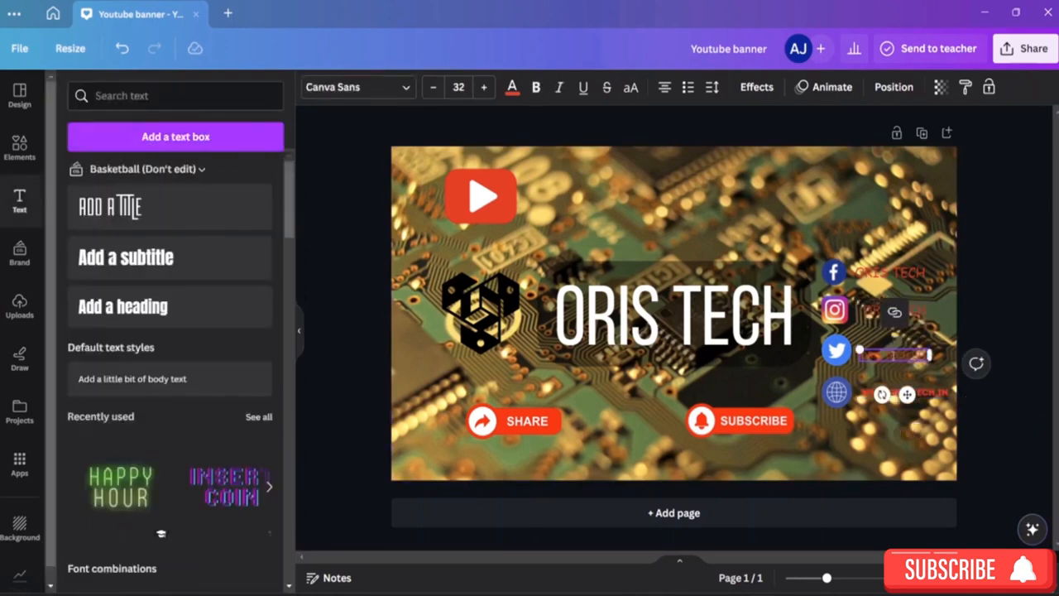
left_click_drag(928, 356, 858, 356)
left_click(405, 93)
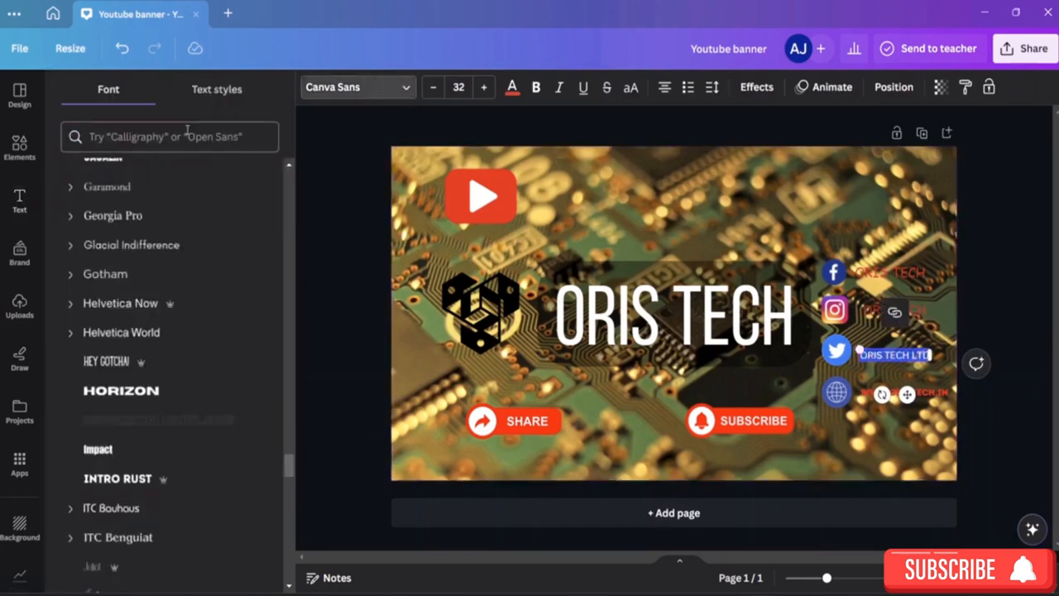
left_click(178, 145)
type("INTR")
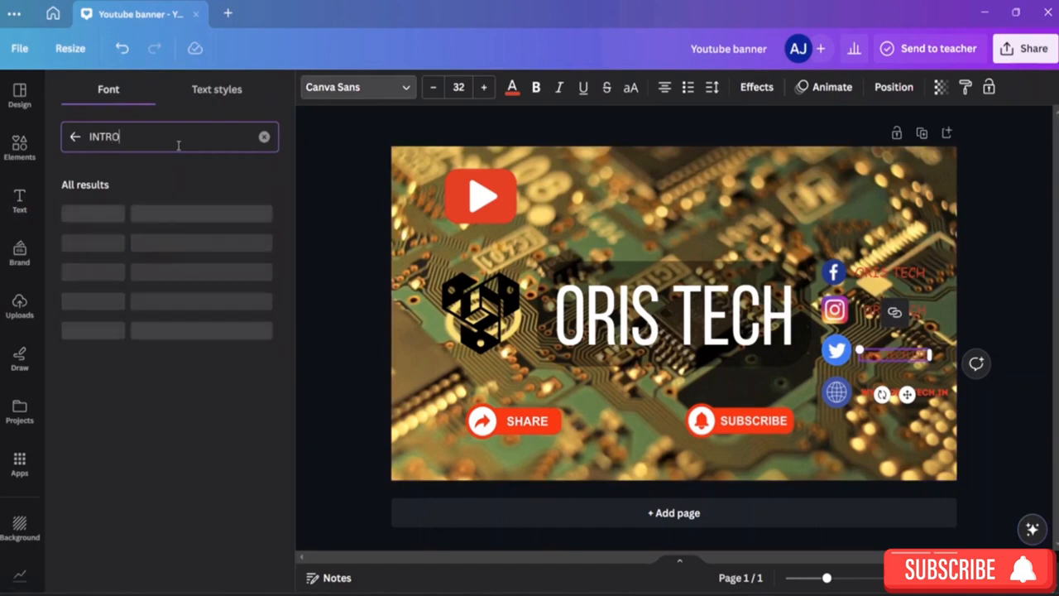
type("O")
left_click(166, 241)
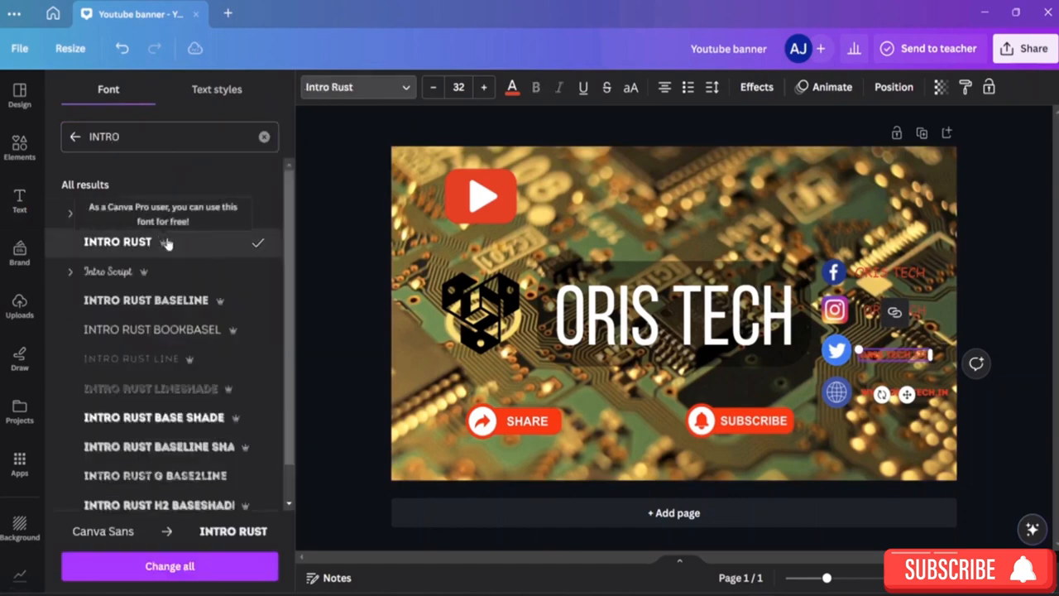
Change the font of the "ORIS TECH" caption beside the Instagram icon to Intro Rust
left_click(920, 309)
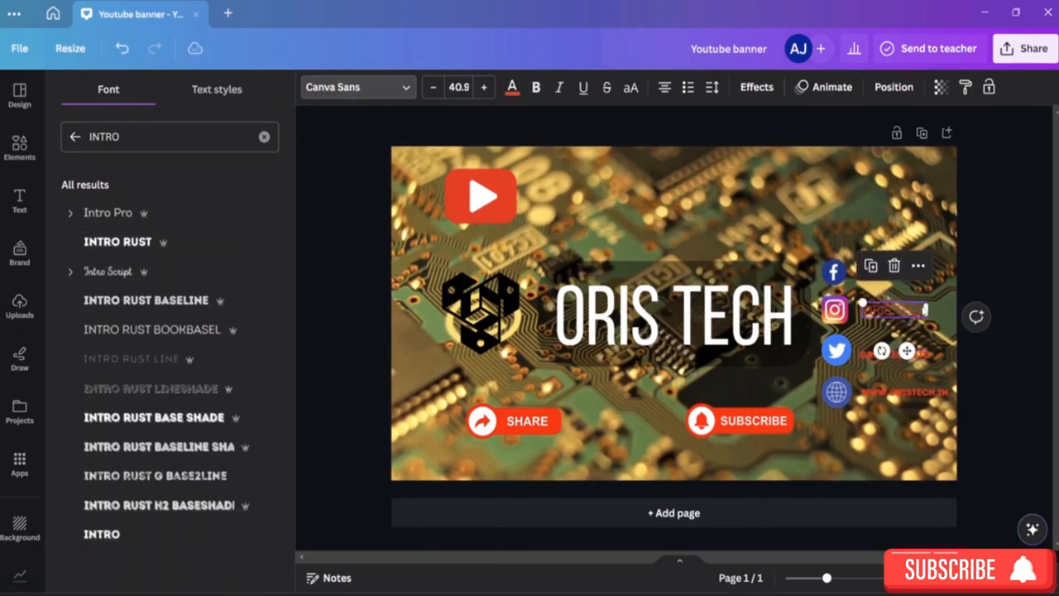
left_click(926, 310)
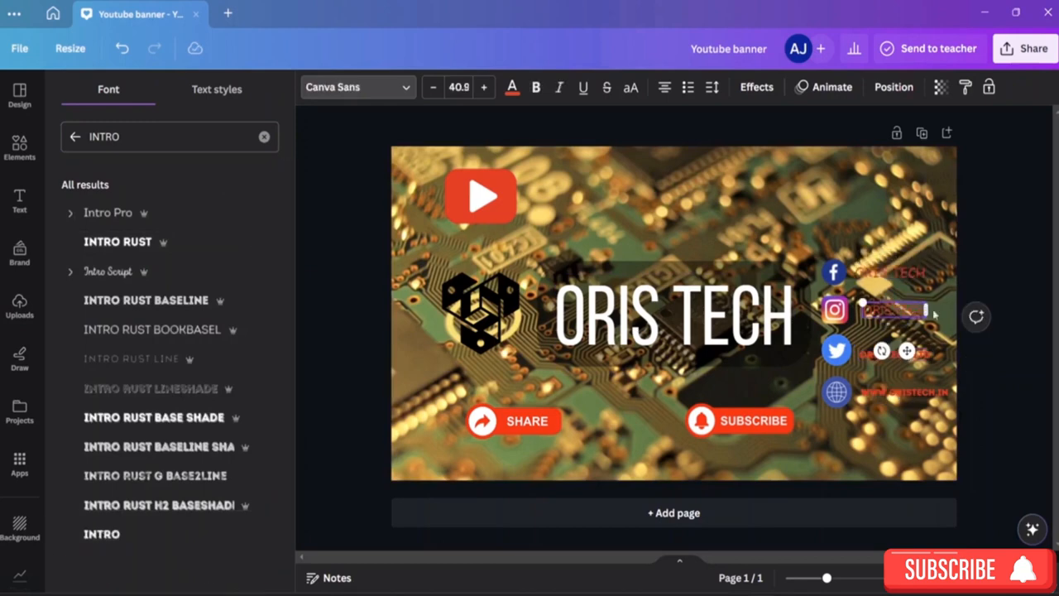
left_click_drag(927, 309, 904, 309)
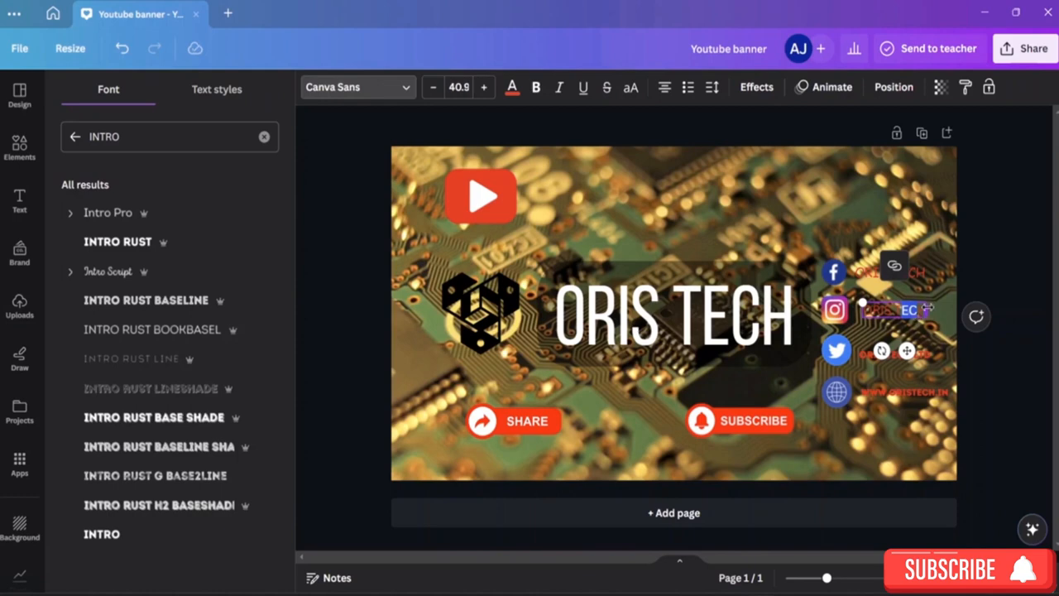
left_click_drag(929, 308, 878, 311)
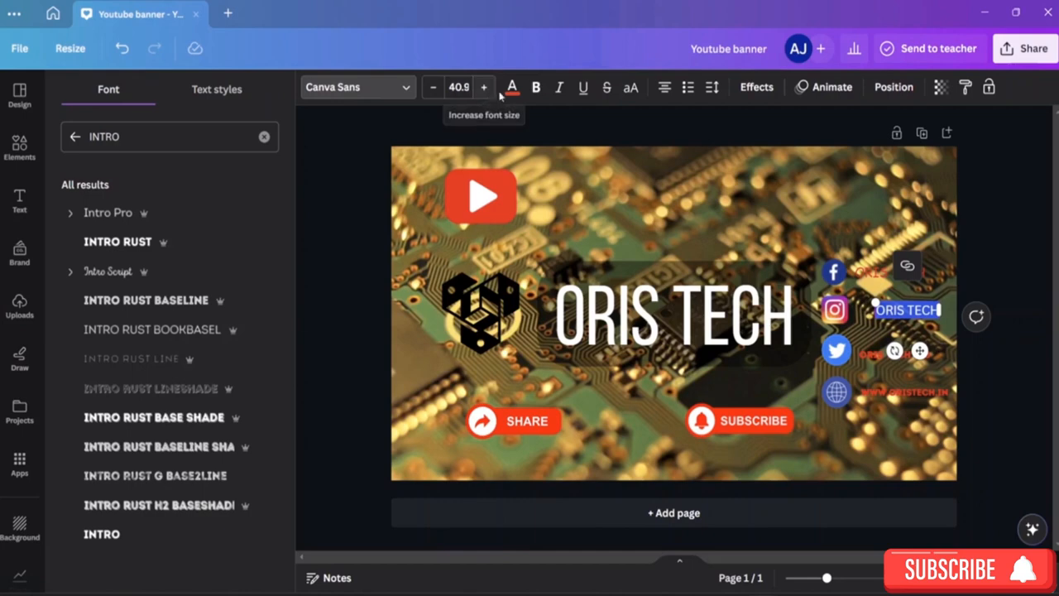
left_click(406, 88)
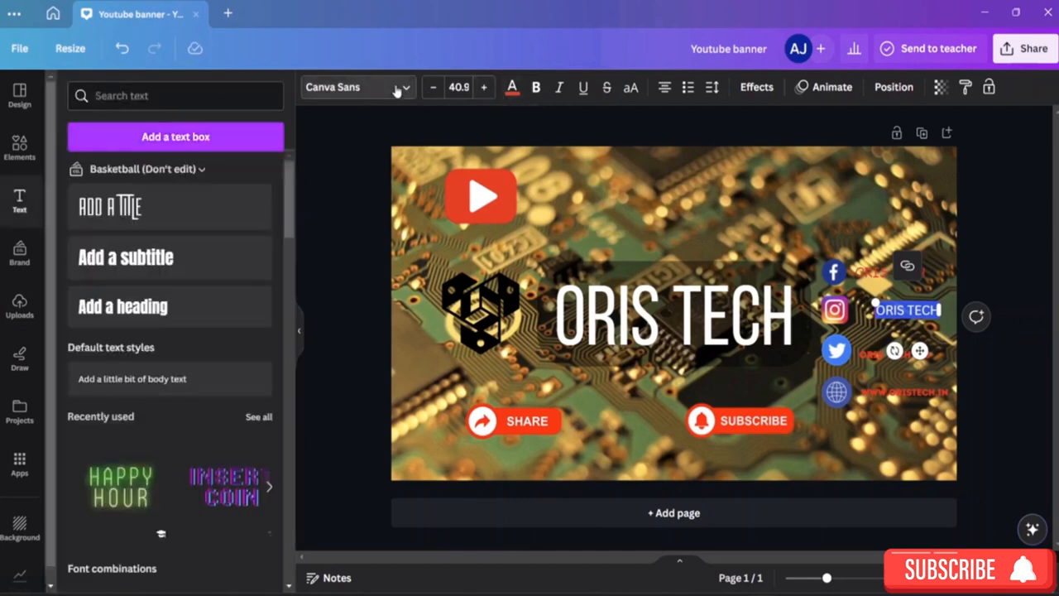
left_click(404, 87)
left_click(146, 244)
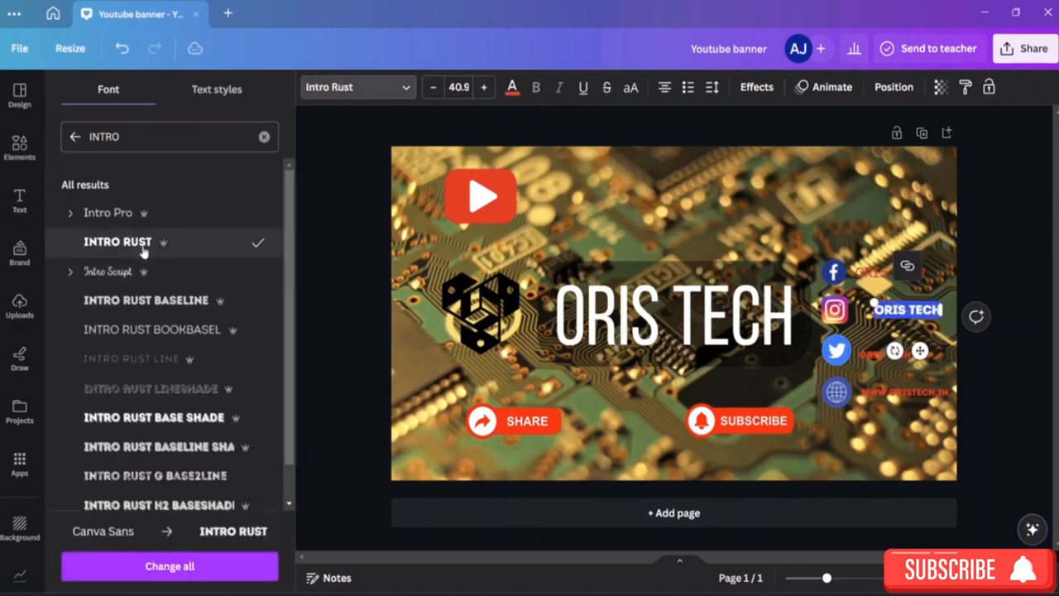
Apply the Intro Rust font to the whole "ORIS TECH" caption beside the Facebook icon
left_click(930, 279)
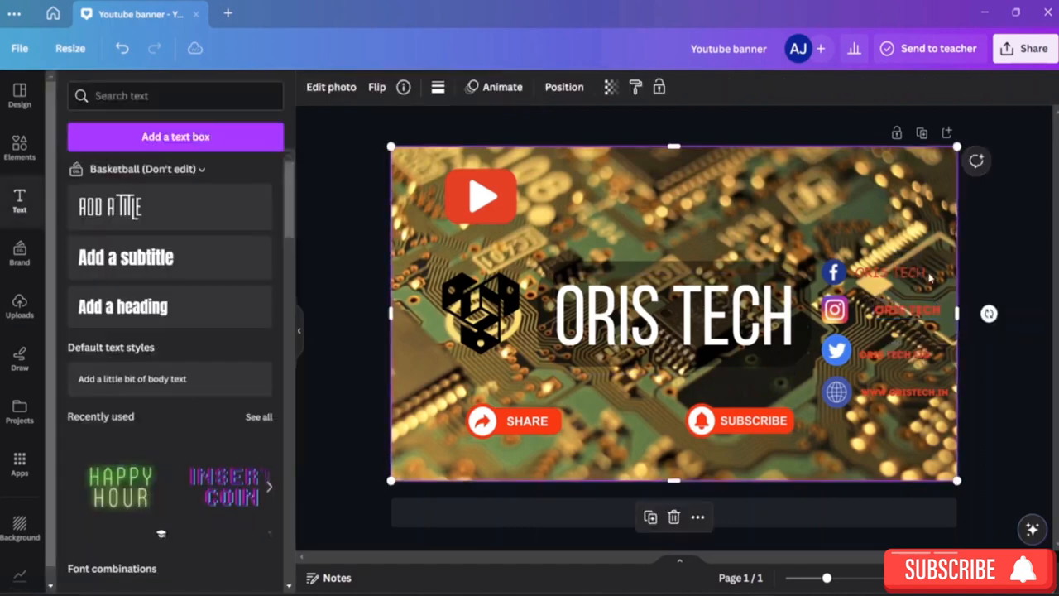
left_click(918, 273)
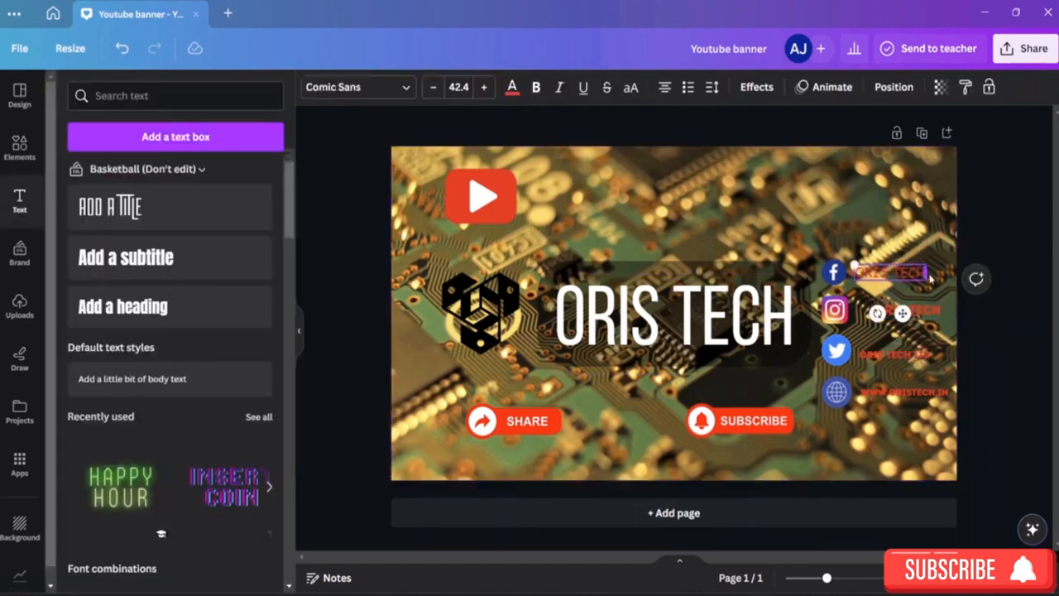
double_click(918, 272)
left_click_drag(913, 264, 855, 271)
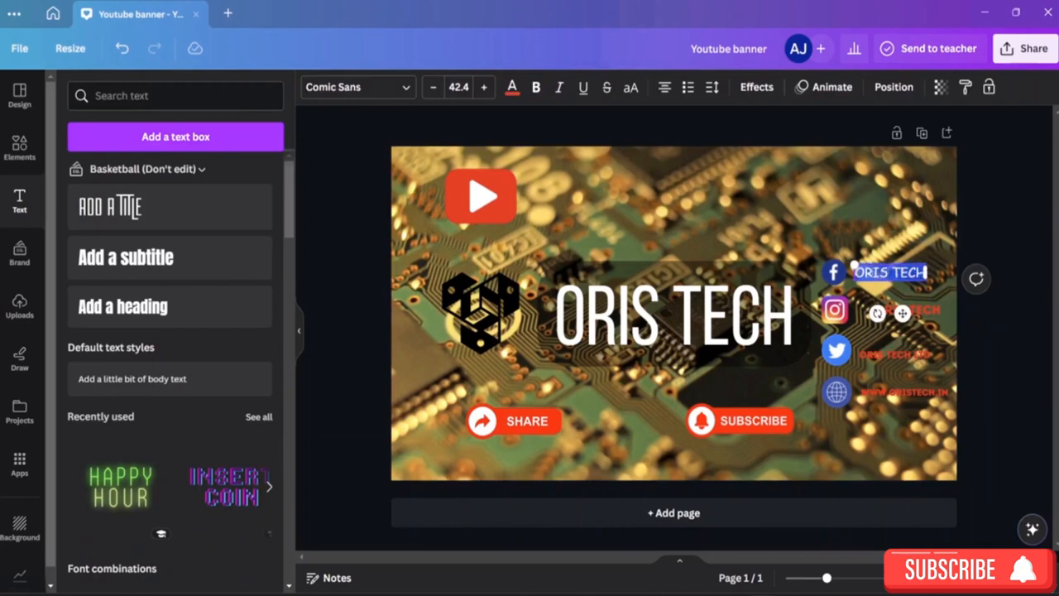
left_click(397, 87)
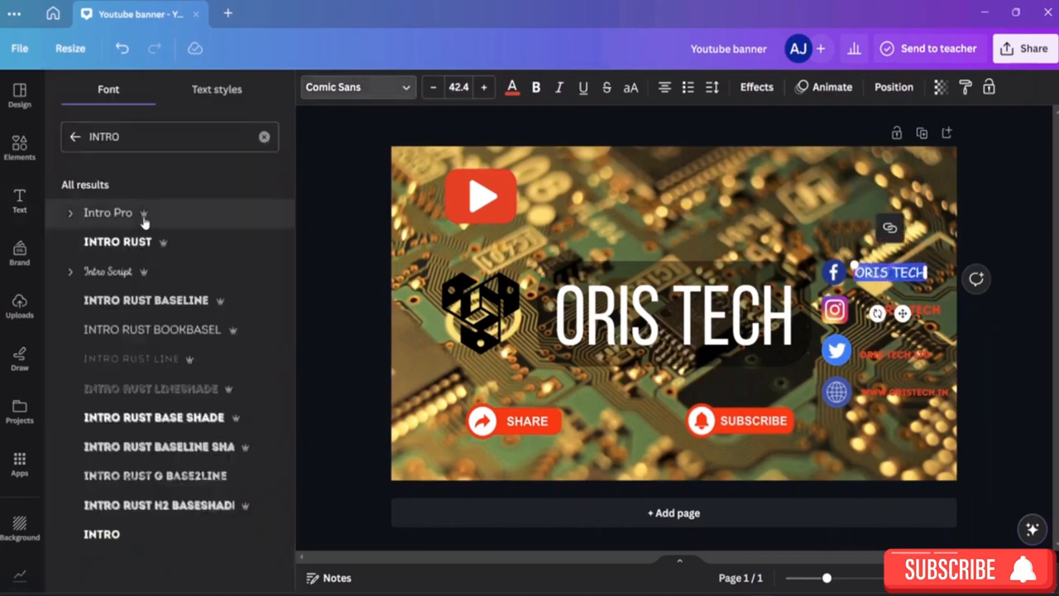
left_click(136, 242)
left_click(1044, 154)
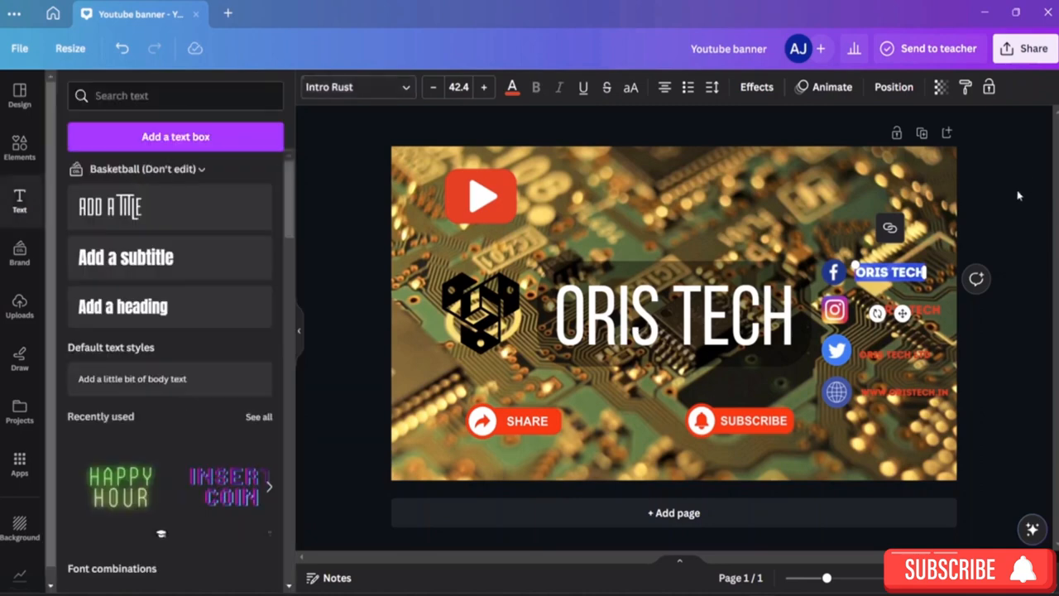
left_click(1018, 195)
Enlarge the Instagram caption slightly and move it closer to its icon, aligned under the Facebook caption
left_click_drag(906, 315, 935, 325)
double_click(922, 377)
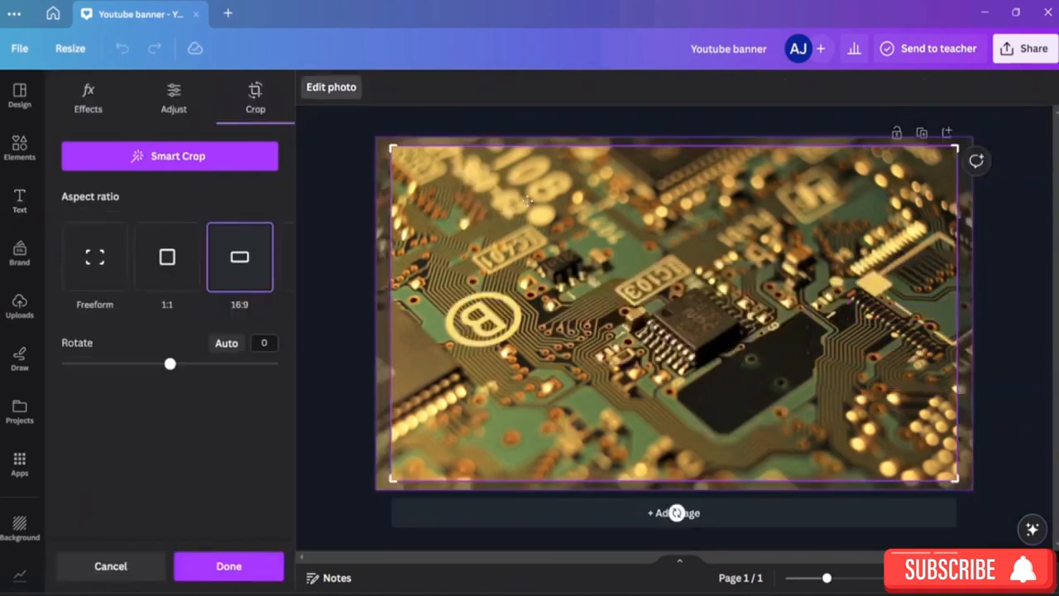
left_click(344, 134)
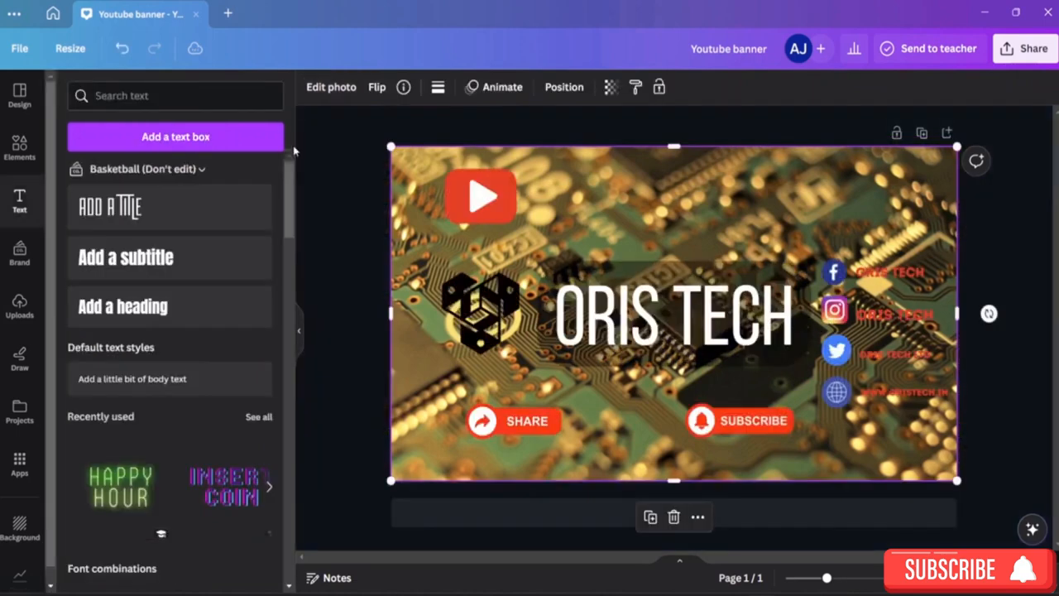
Enlarge the Twitter caption, scale the website address to about font size 34.1, and shift the address slightly away from the globe icon
left_click(914, 354)
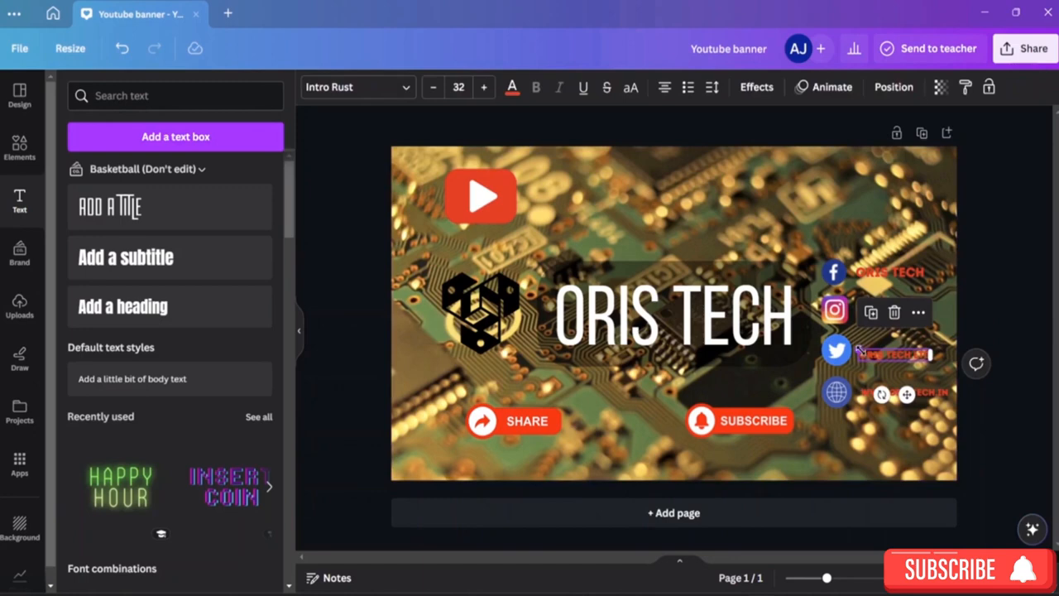
left_click_drag(858, 347, 846, 386)
left_click(874, 397)
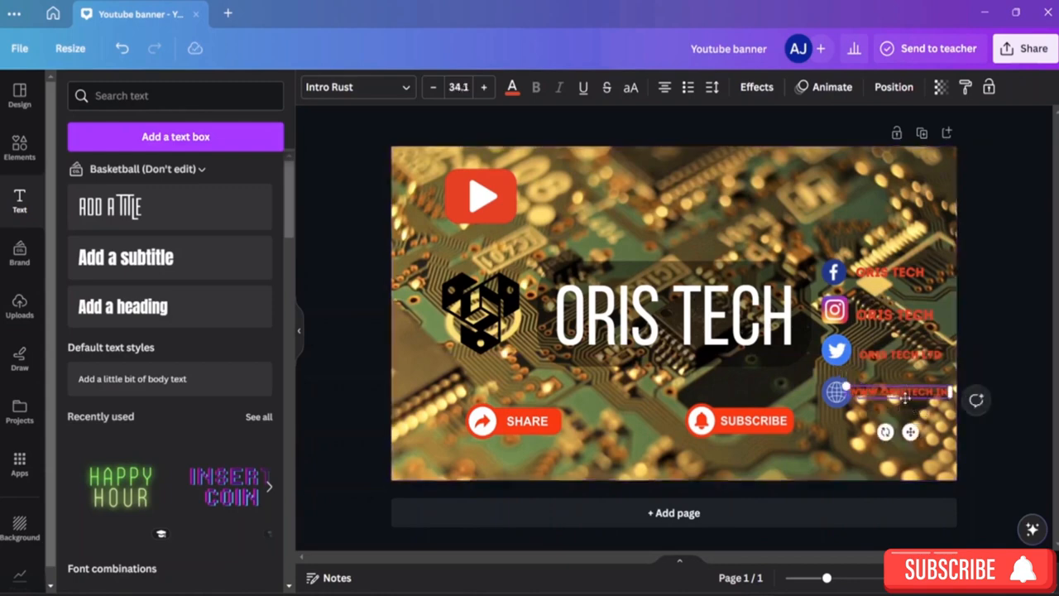
left_click_drag(908, 397, 913, 398)
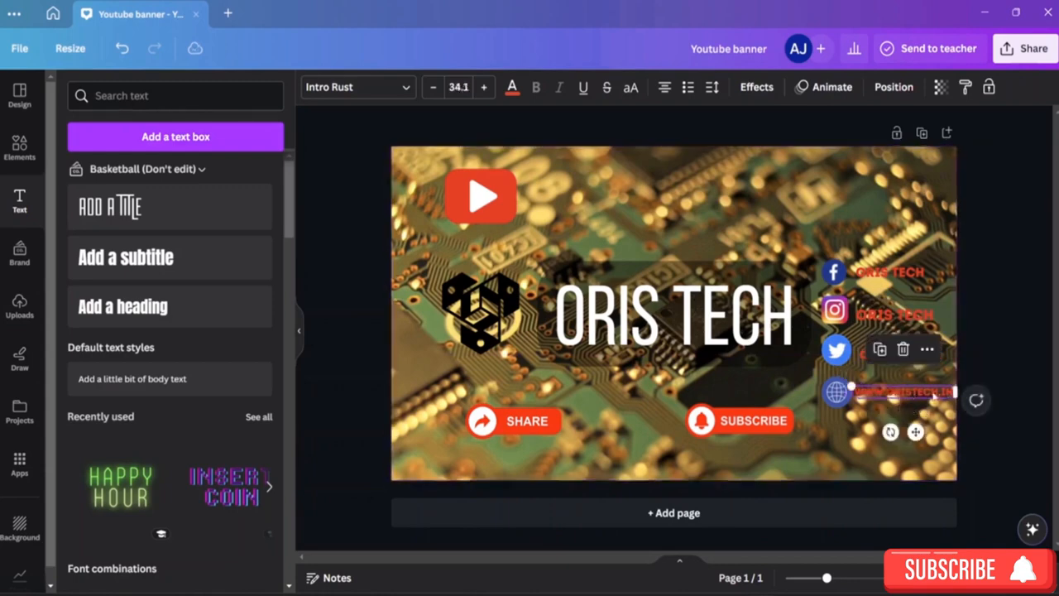
left_click(981, 349)
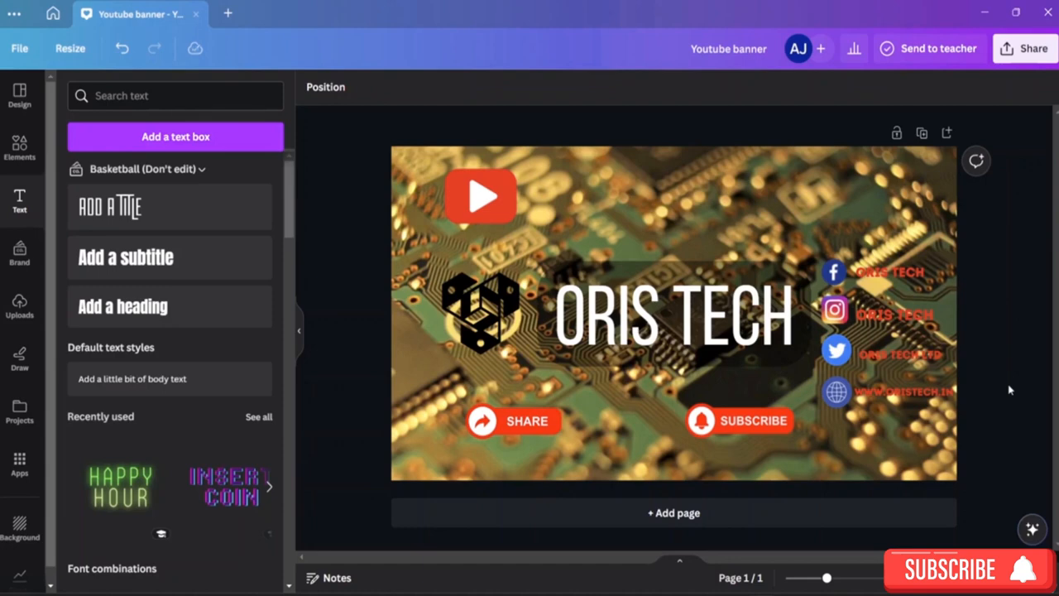
Download the banner as a PNG and save it as "Youtube banner" in the Canva Resource File folder
left_click(1005, 46)
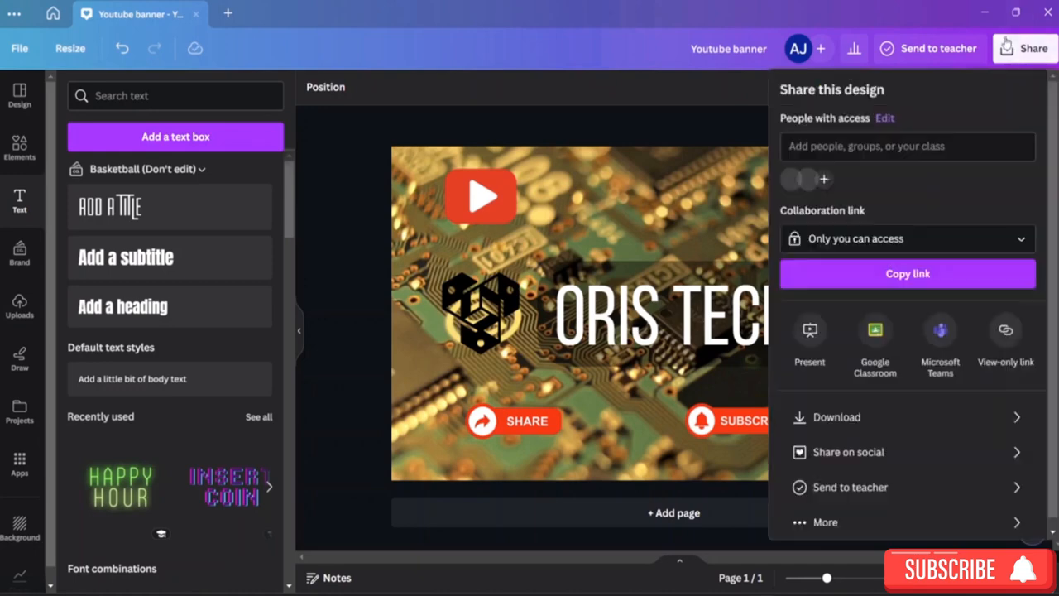
left_click(869, 417)
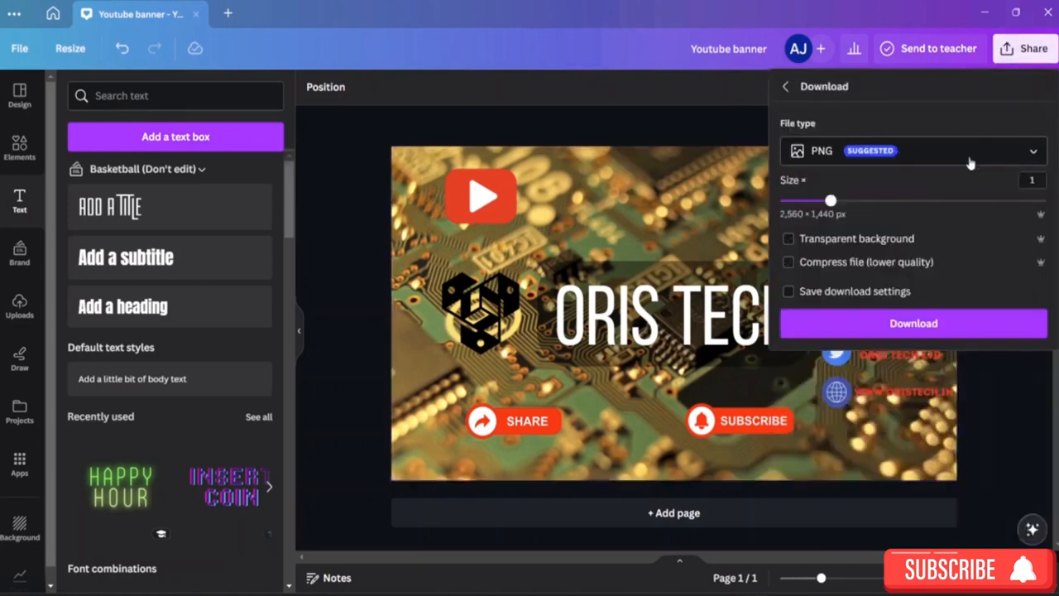
left_click(948, 333)
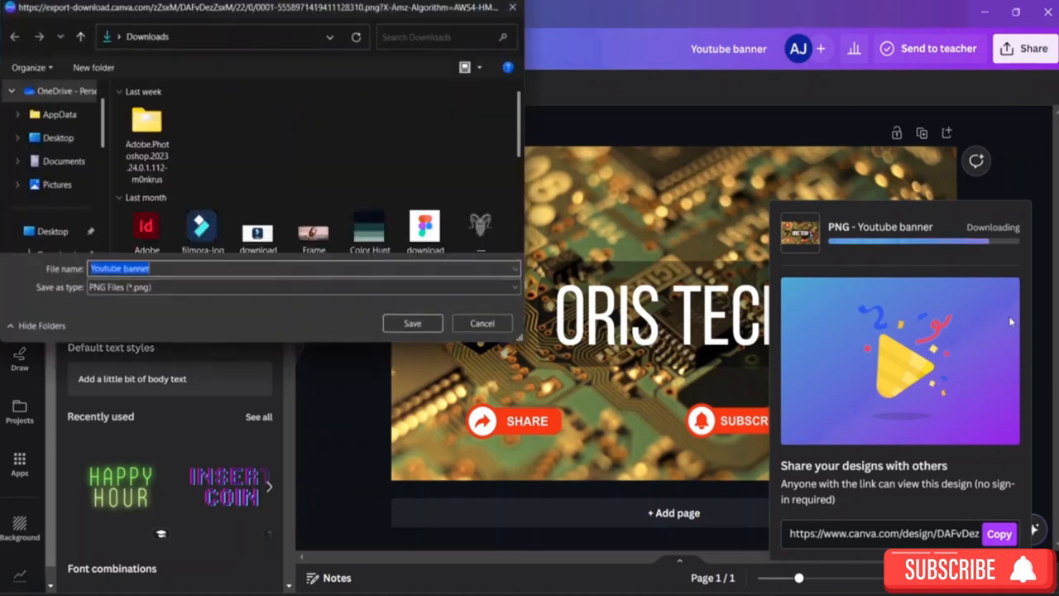
left_click(169, 268)
scroll(58, 141, "down", 5)
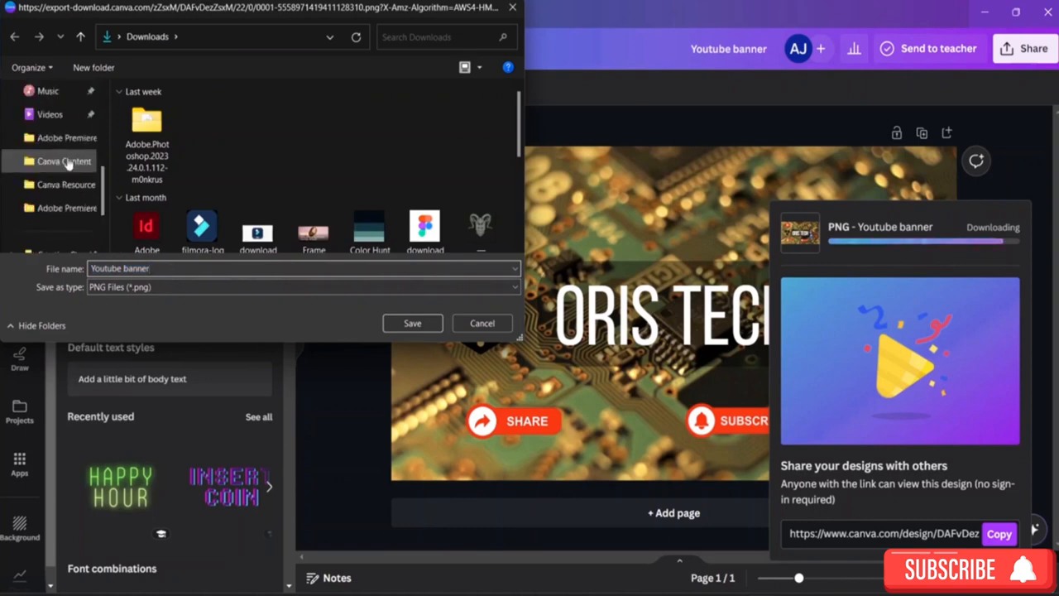
left_click(74, 185)
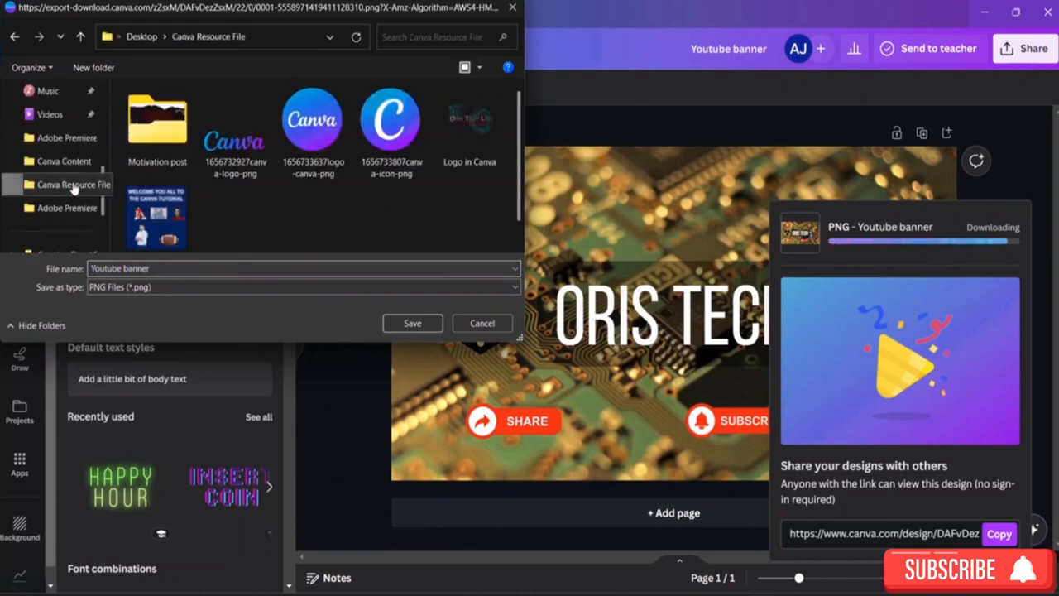
left_click(414, 323)
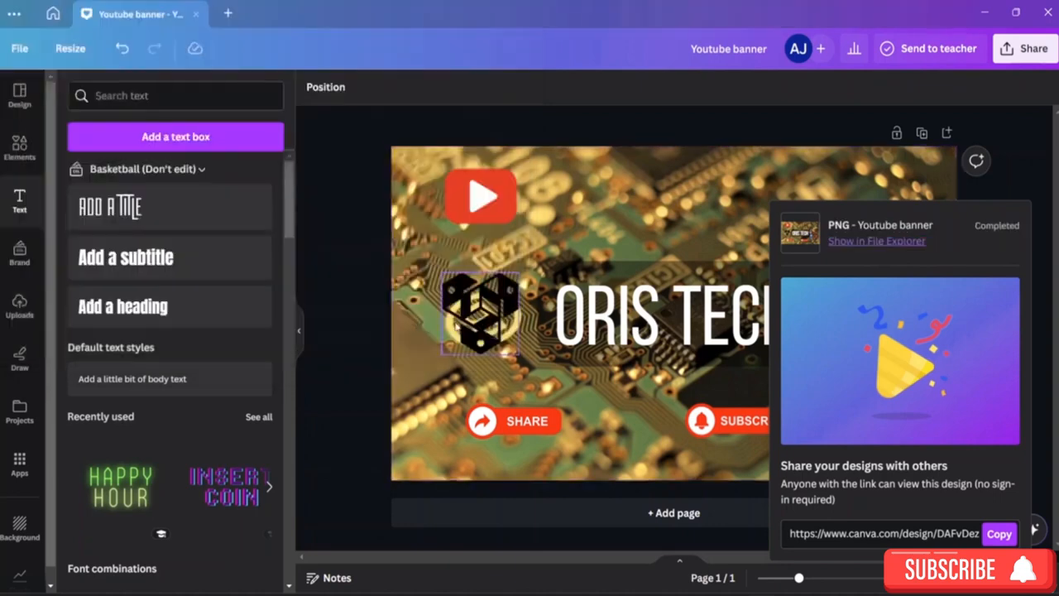
left_click(1024, 153)
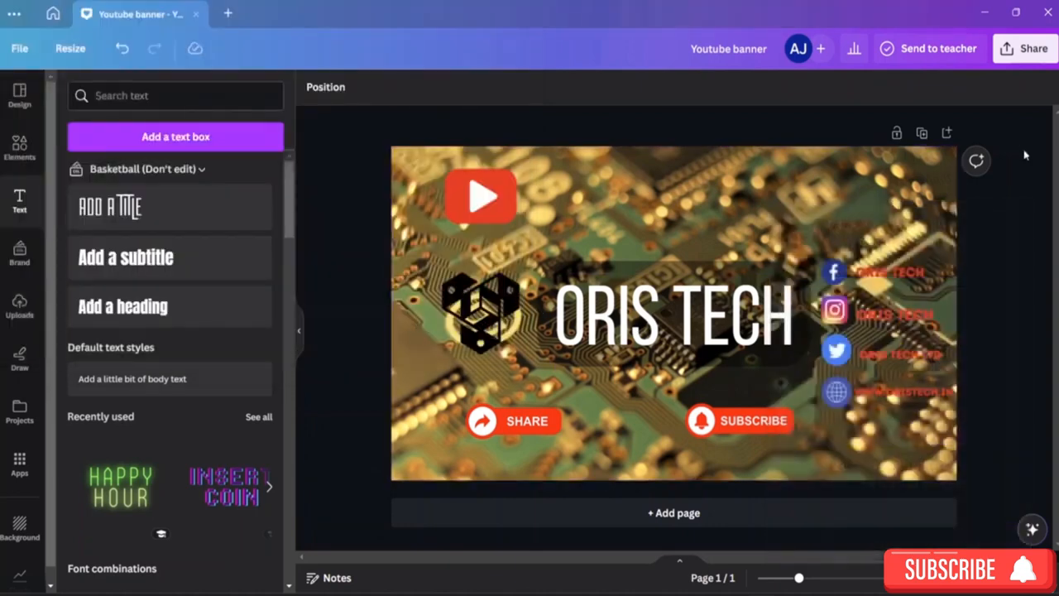
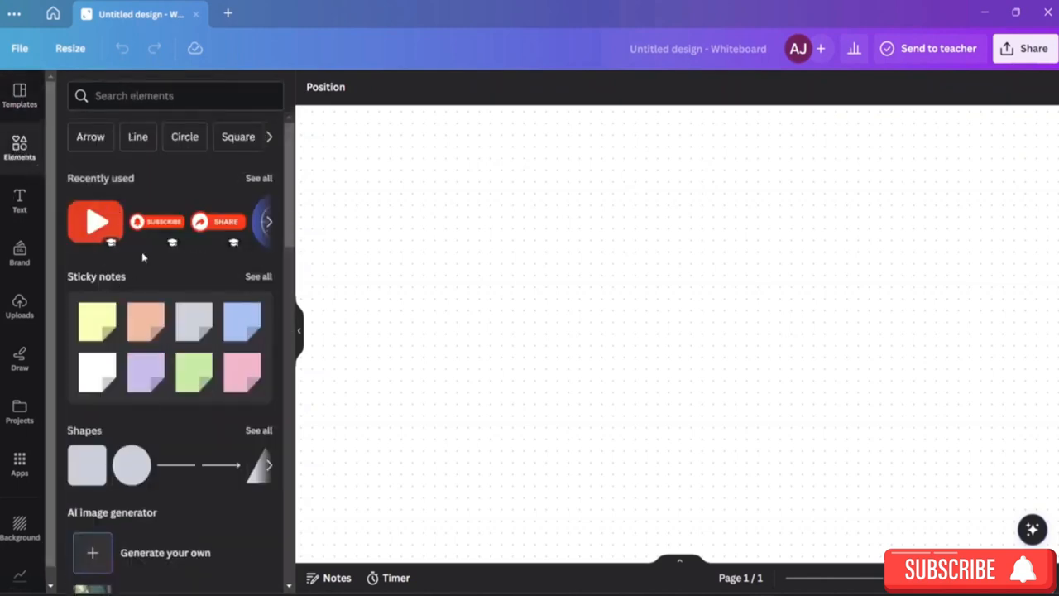
Search the elements library for "FRUIT" and browse the graphics results
scroll(149, 372, "down", 5)
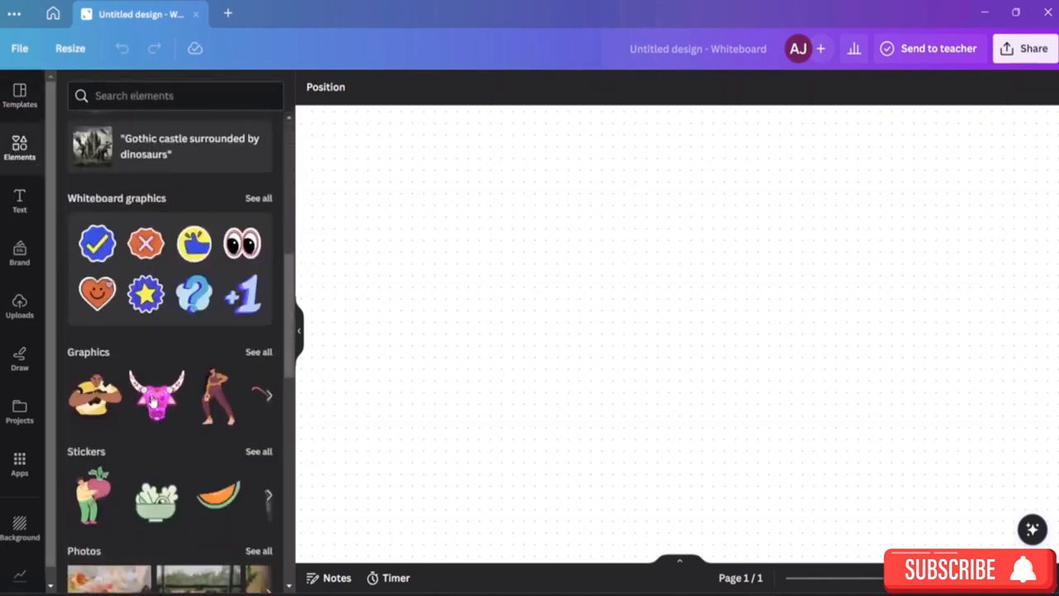
scroll(152, 401, "up", 5)
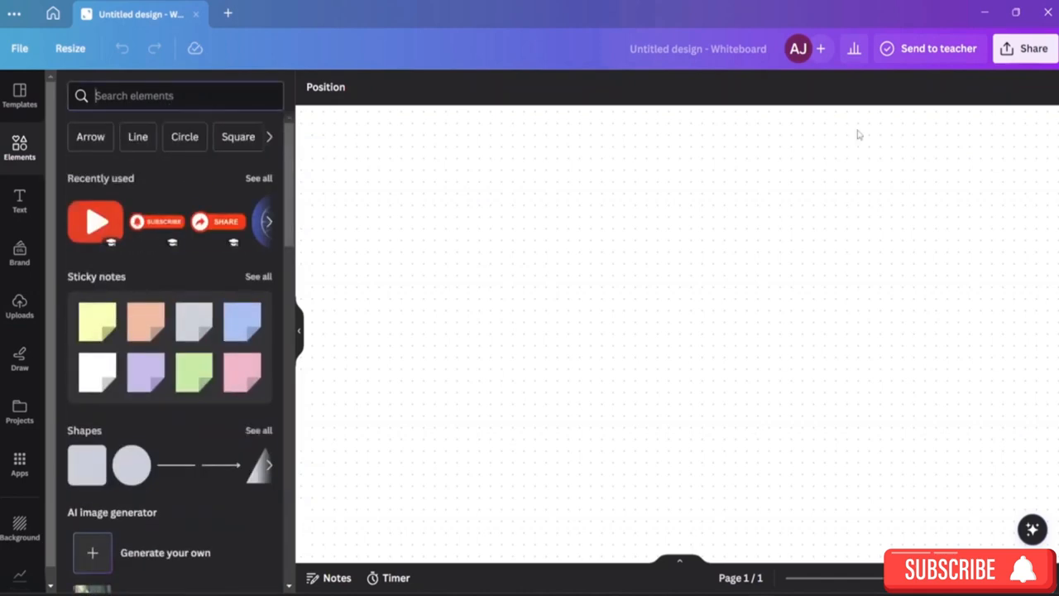
type("FRUIT")
key("Return")
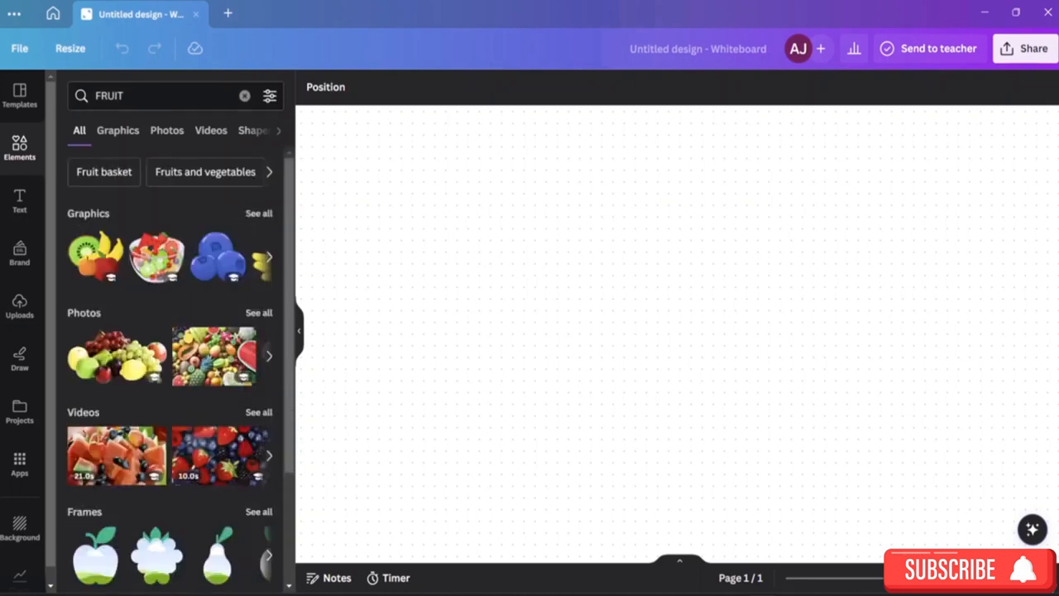
left_click(258, 215)
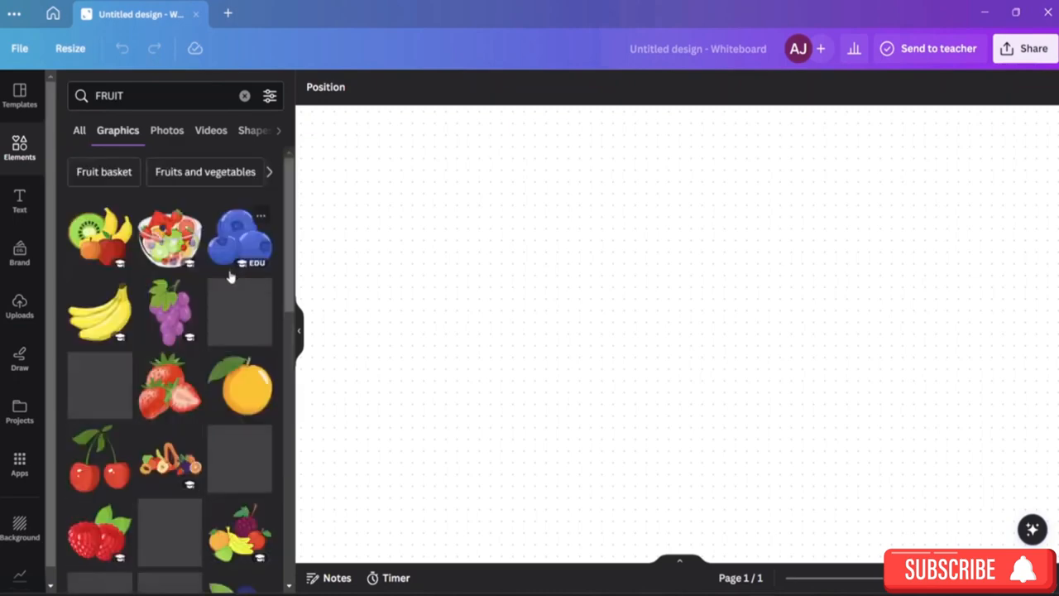
scroll(207, 306, "down", 3)
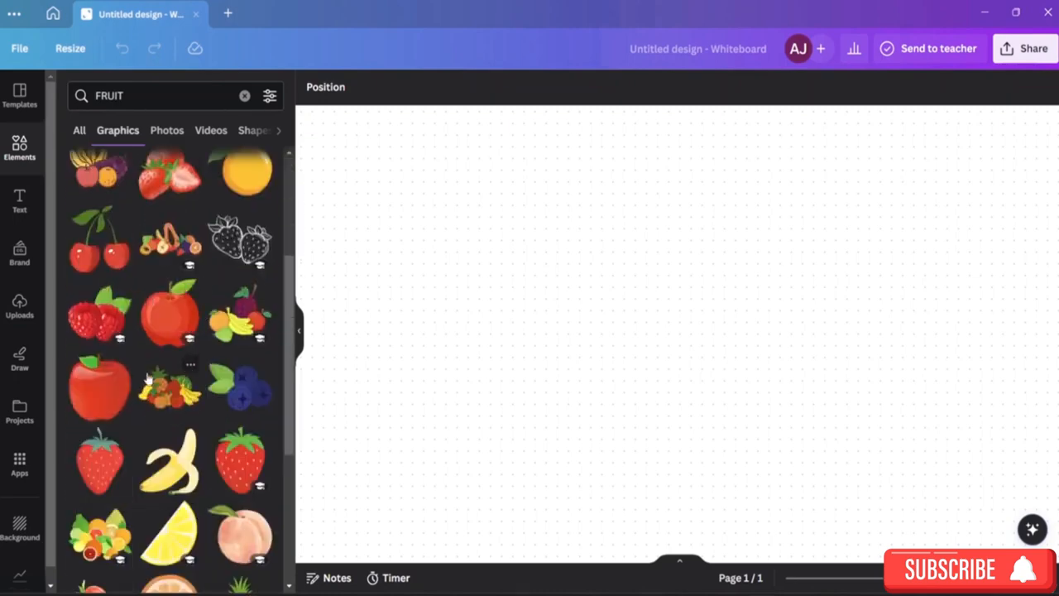
scroll(170, 364, "down", 4)
scroll(169, 364, "down", 6)
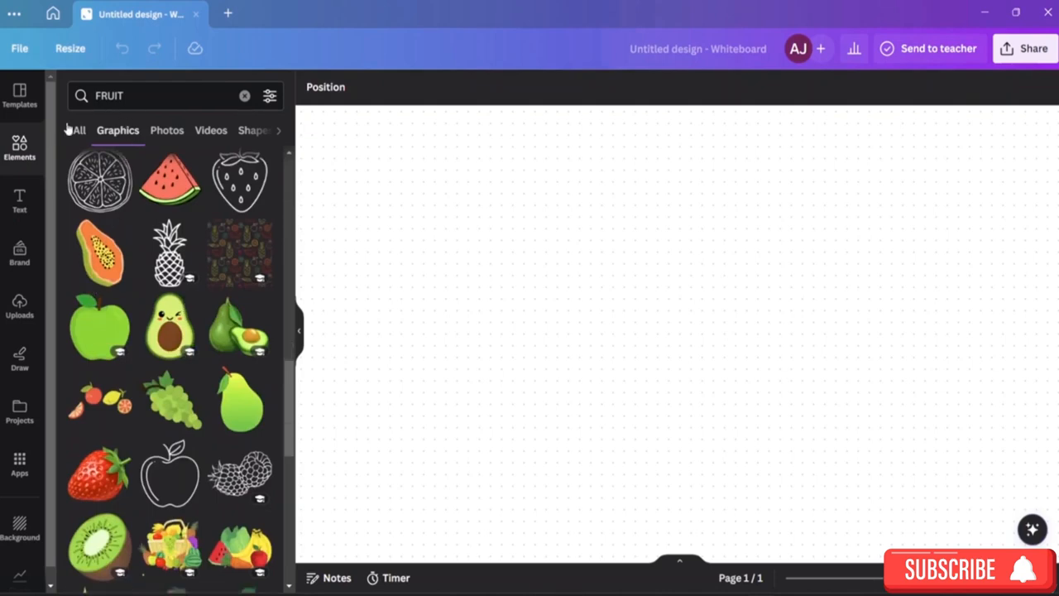
Add the photo of two red cherries with crossed stems from the fruit photo results to the whiteboard
left_click(163, 130)
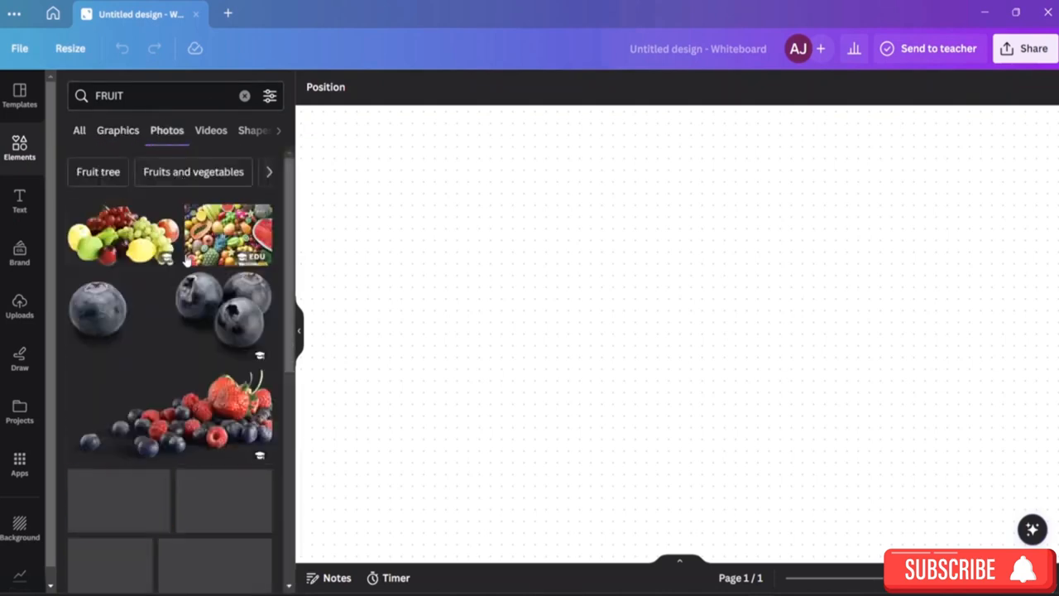
scroll(162, 306, "down", 2)
scroll(162, 306, "down", 5)
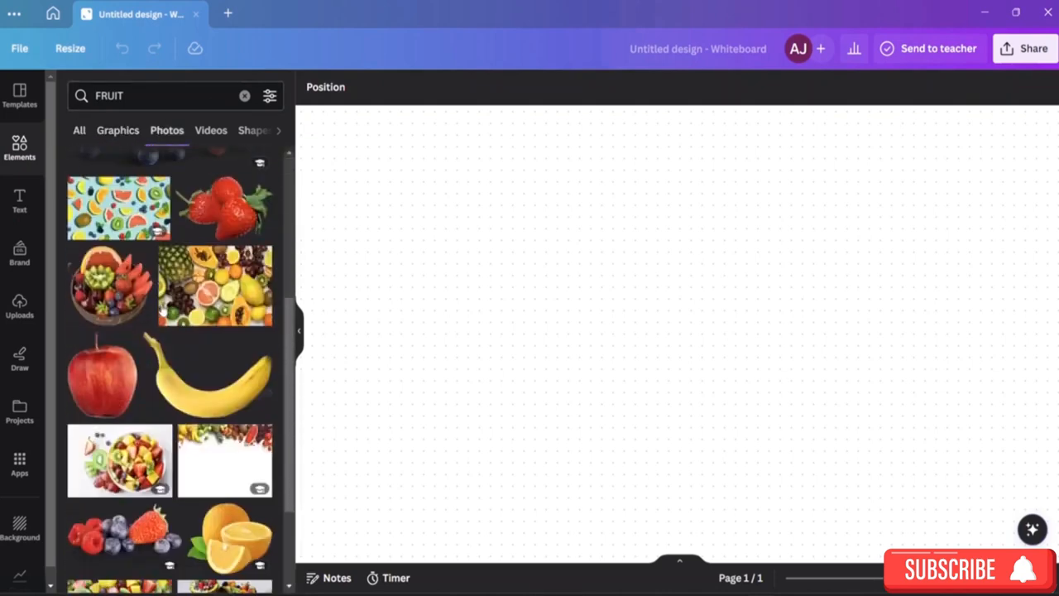
scroll(163, 309, "down", 3)
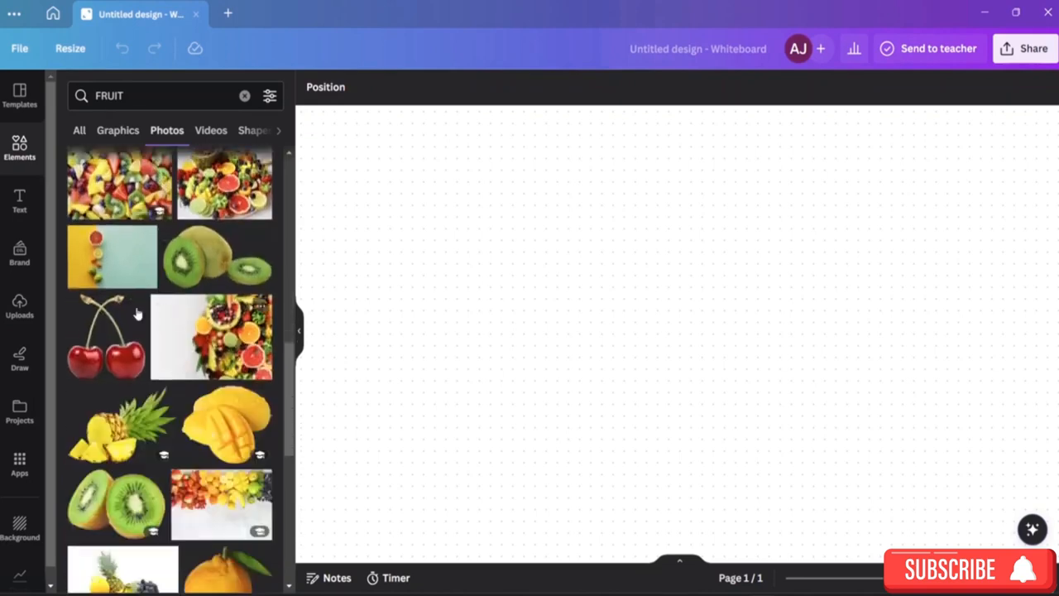
left_click(117, 360)
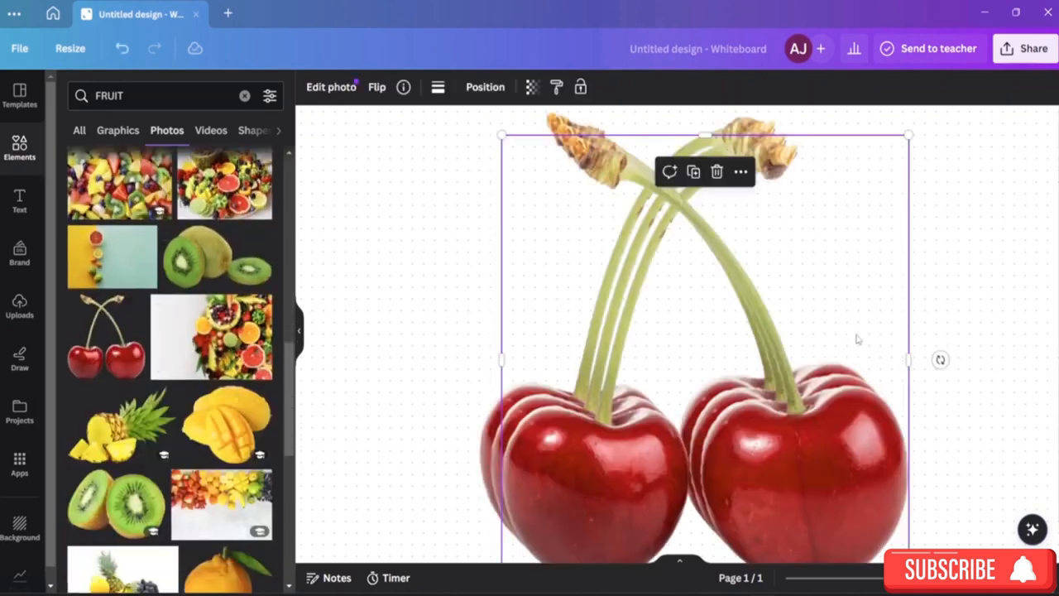
Pull the stacked cherry photos apart and delete the extra copies so that only one remains
left_click_drag(797, 468, 607, 439)
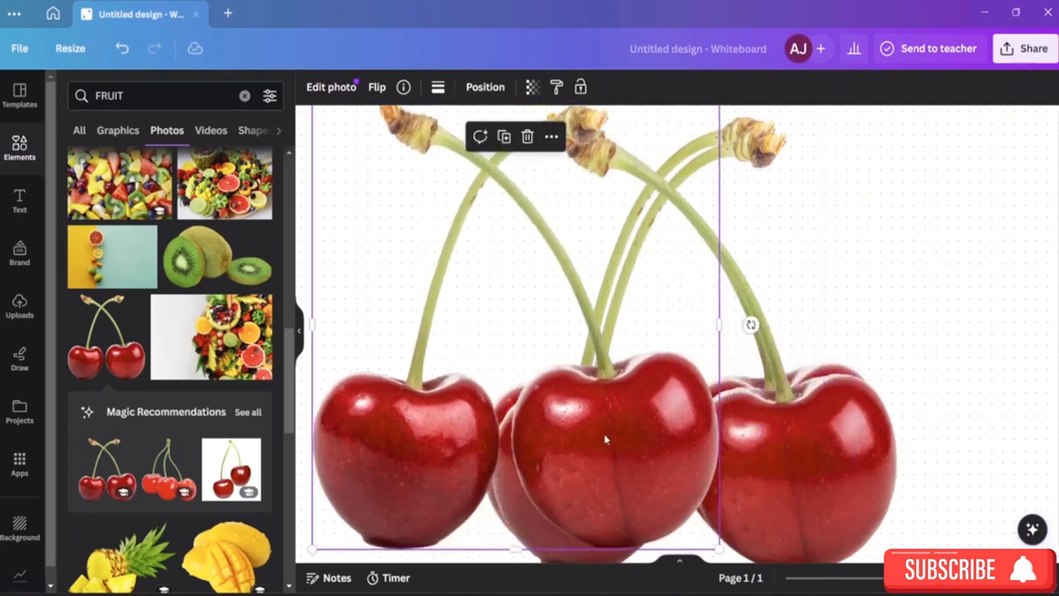
key("ctrl+z")
left_click_drag(783, 426, 635, 335)
double_click(827, 437)
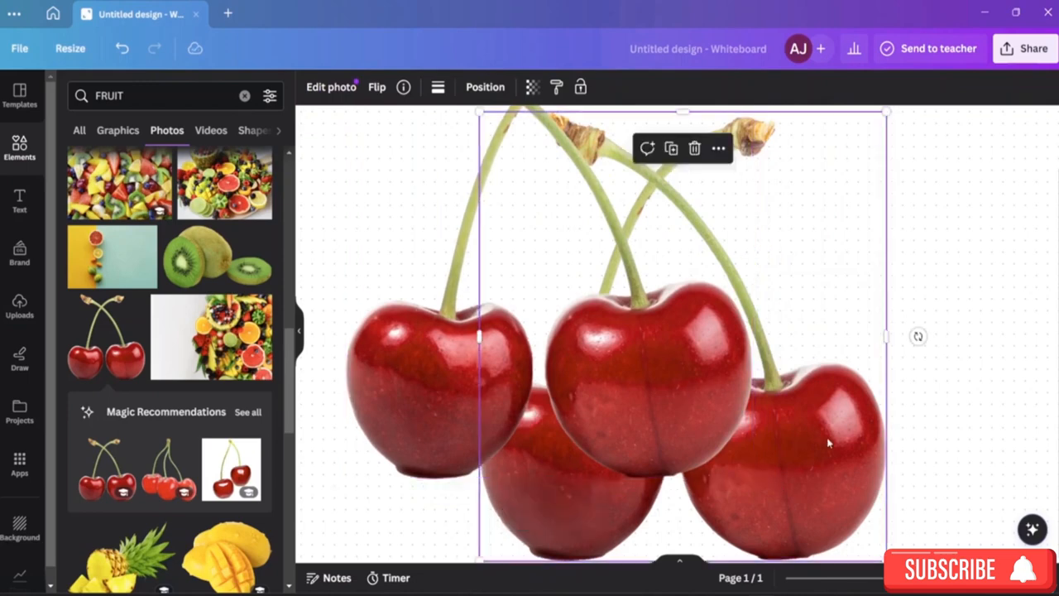
key("Delete")
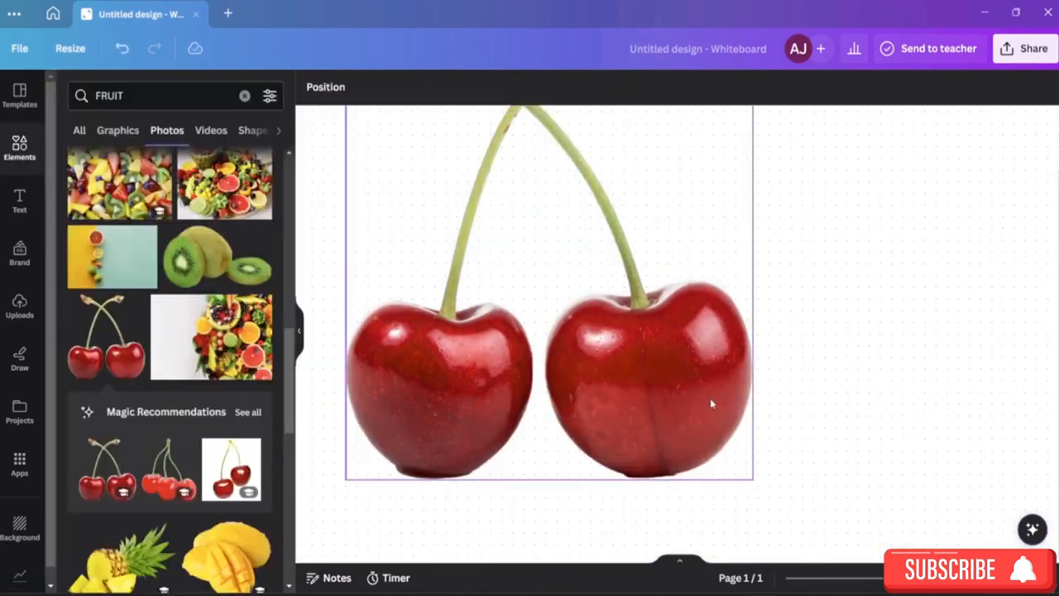
Try to crop the cherry photo freeform from its upper corner, and undo the crop
double_click(773, 504)
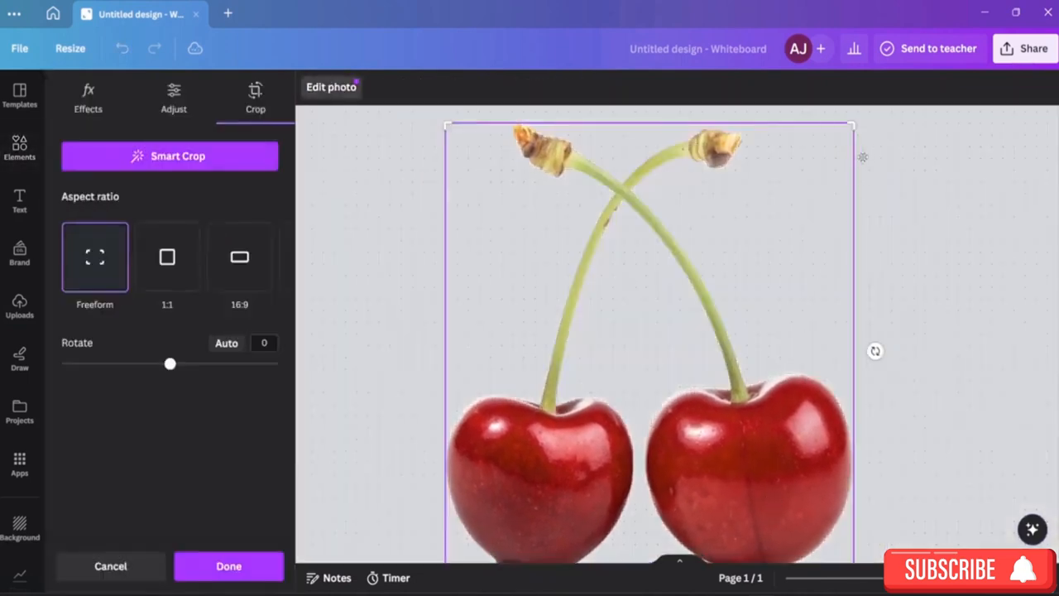
left_click_drag(852, 130, 715, 331)
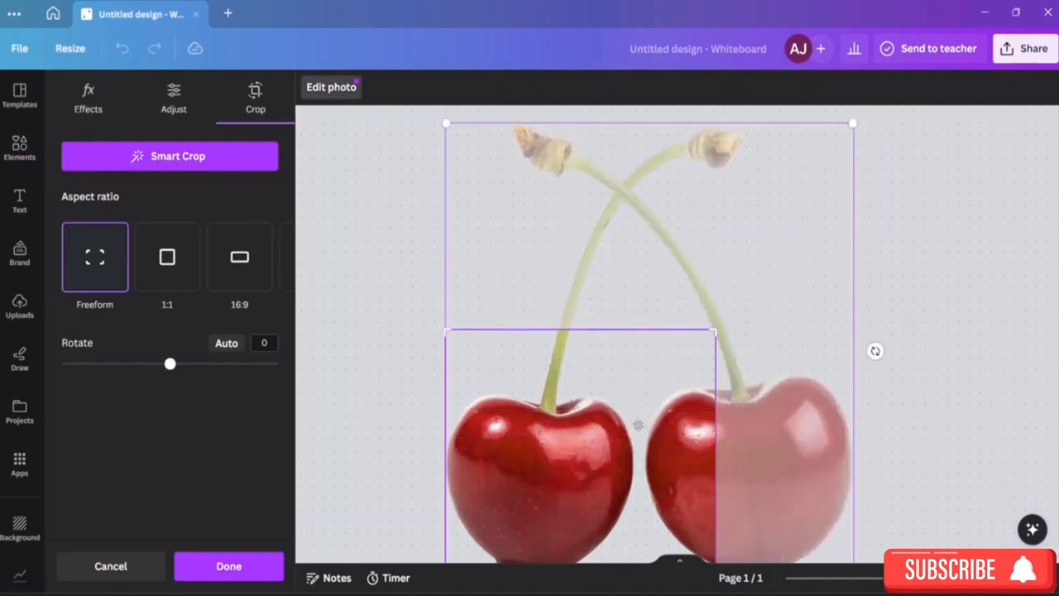
left_click_drag(715, 331, 725, 210)
key("Return")
double_click(598, 416)
left_click(725, 212)
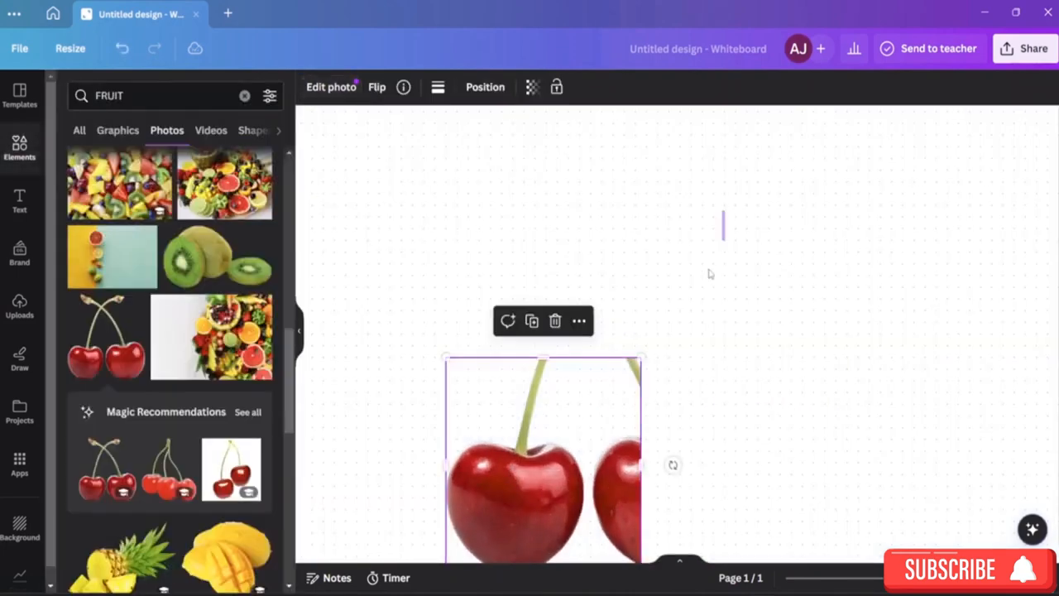
left_click(675, 333)
key("ctrl+z")
Scale the whole cherry photo down to about half size and place it in the upper middle of the whiteboard
left_click_drag(534, 457, 664, 220)
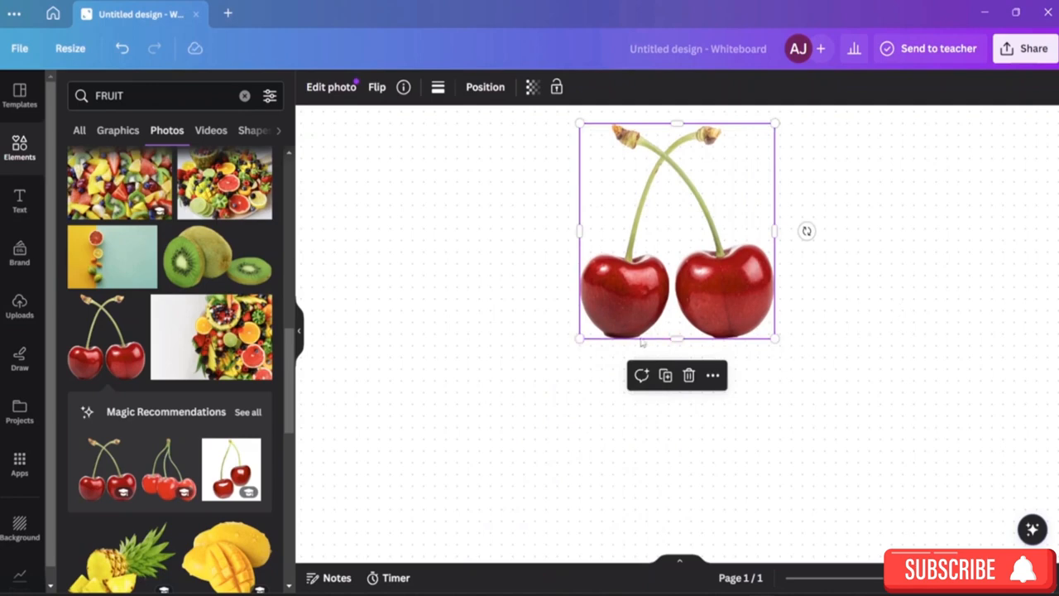
left_click(907, 281)
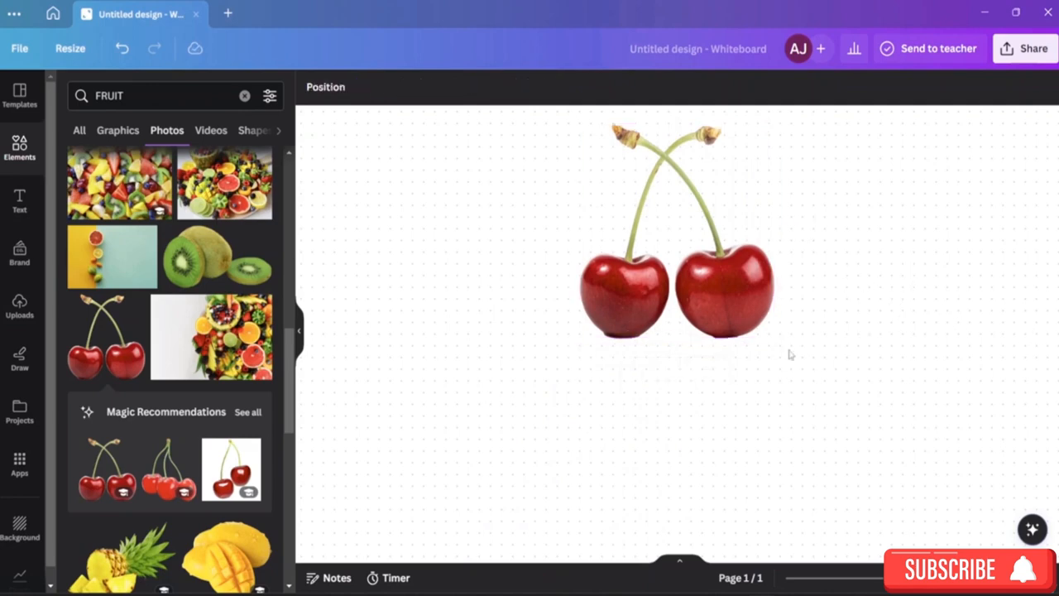
Replace the fruit search with a search of the elements library for "drip effect"
left_click(78, 130)
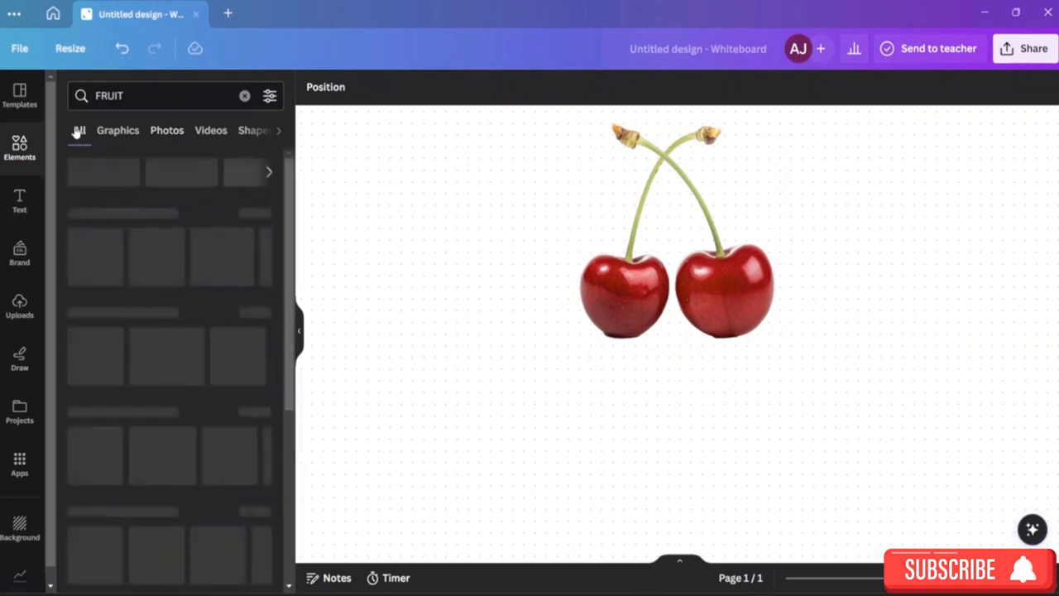
left_click(244, 95)
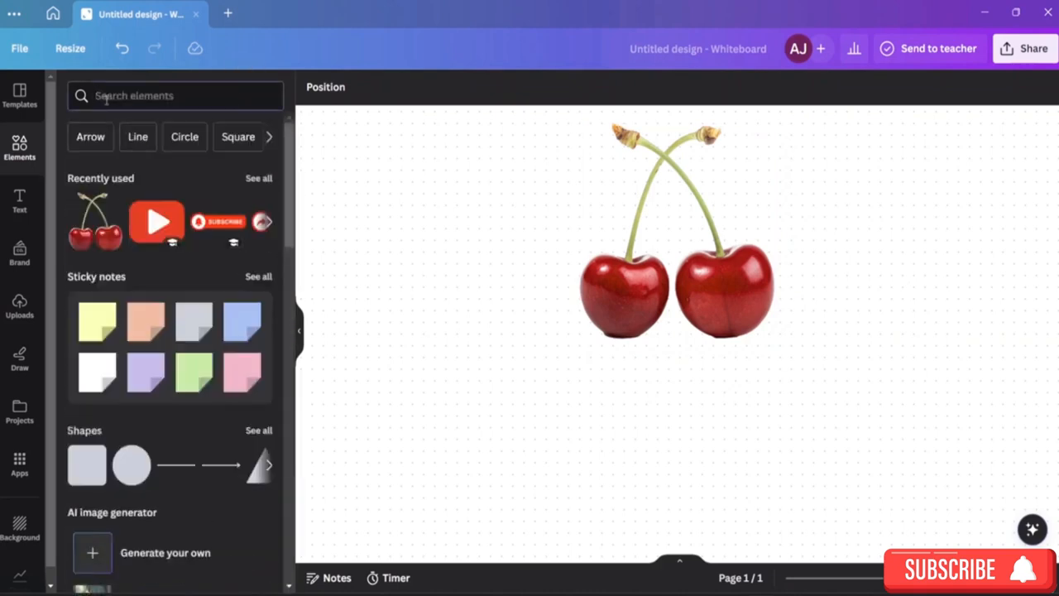
type("drip")
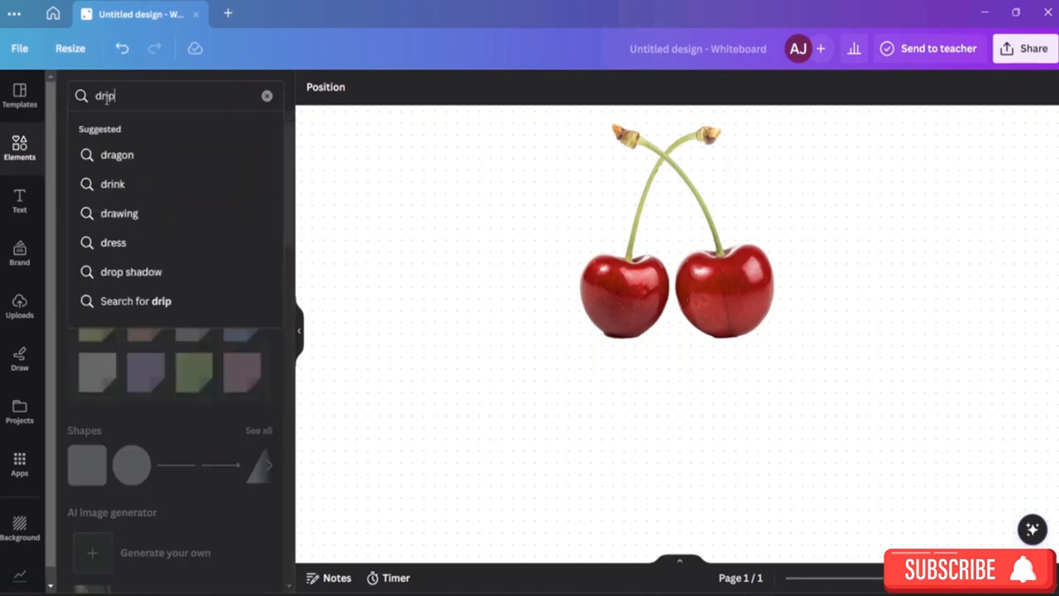
type(" effec")
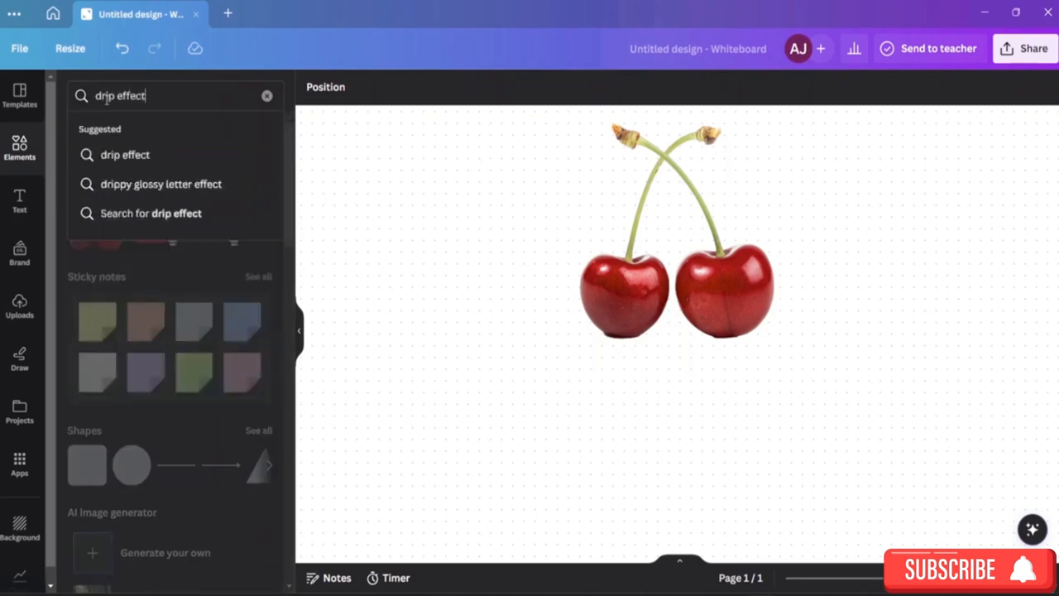
type("t")
key("Return")
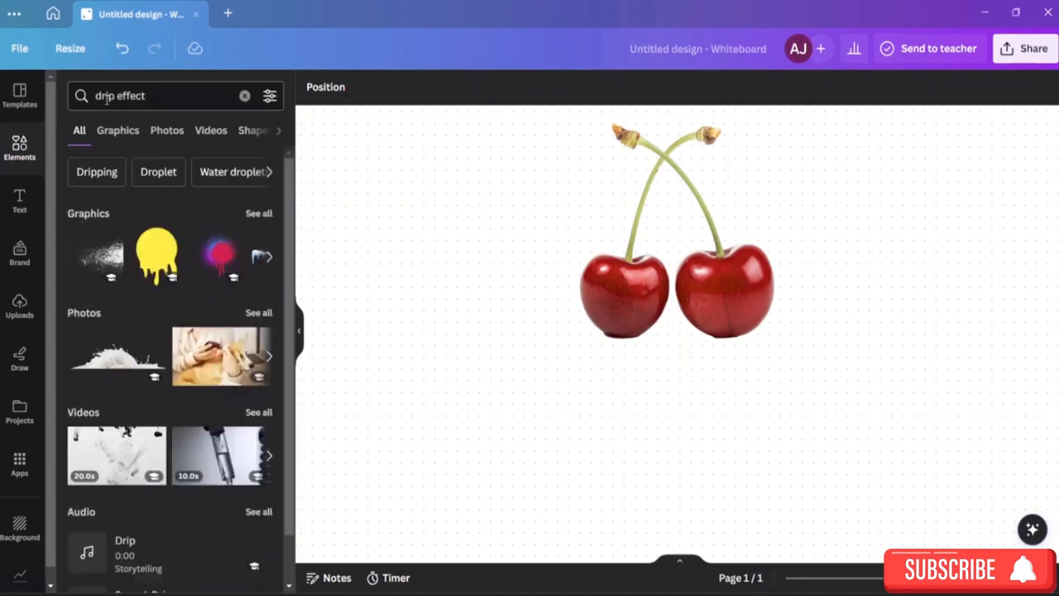
Add the wide dripping-paint graphic from the drip effect graphics and place it over the bottoms of the cherries, leaving it uncropped
left_click(259, 214)
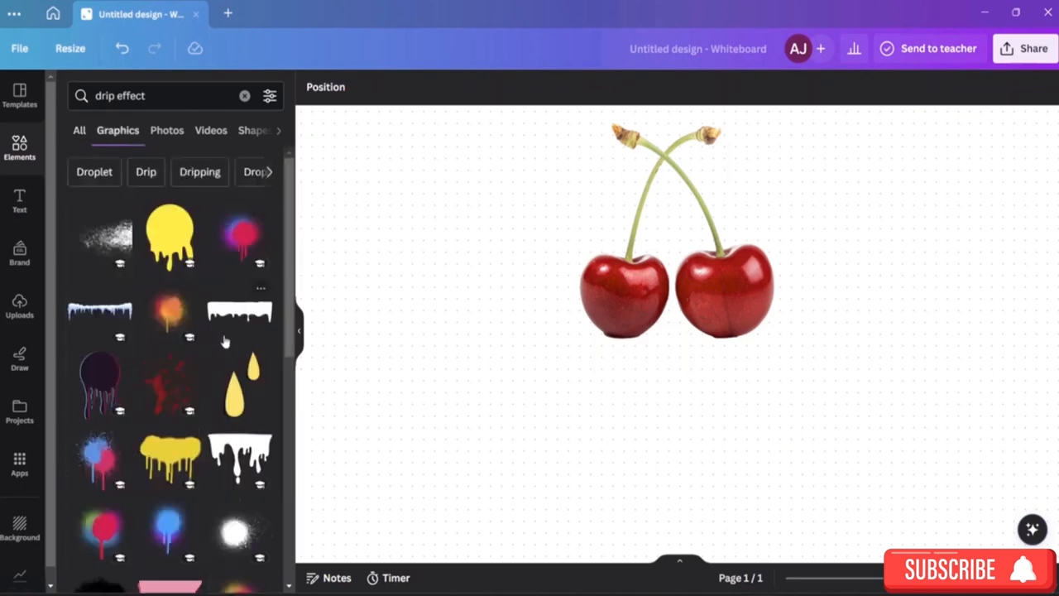
scroll(182, 400, "down", 6)
scroll(181, 400, "down", 10)
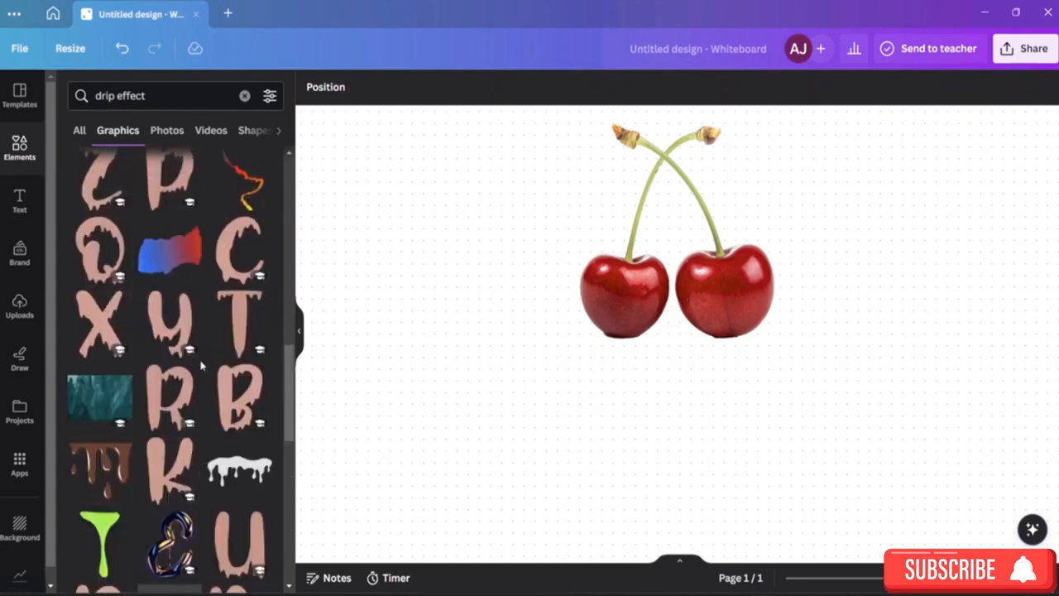
scroll(201, 364, "down", 10)
scroll(184, 394, "down", 4)
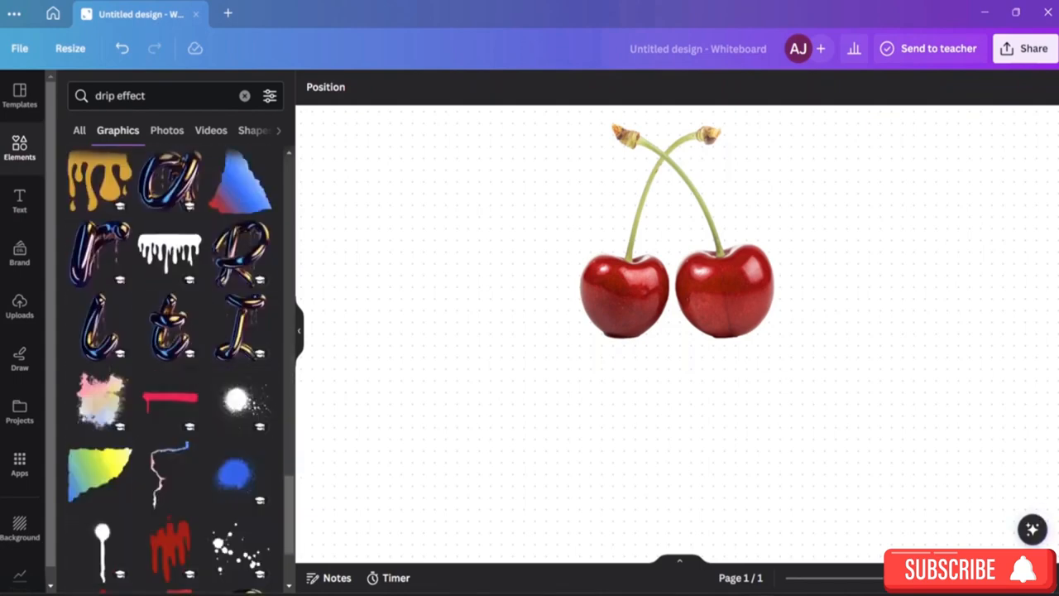
left_click(174, 253)
left_click_drag(686, 291, 693, 333)
double_click(695, 335)
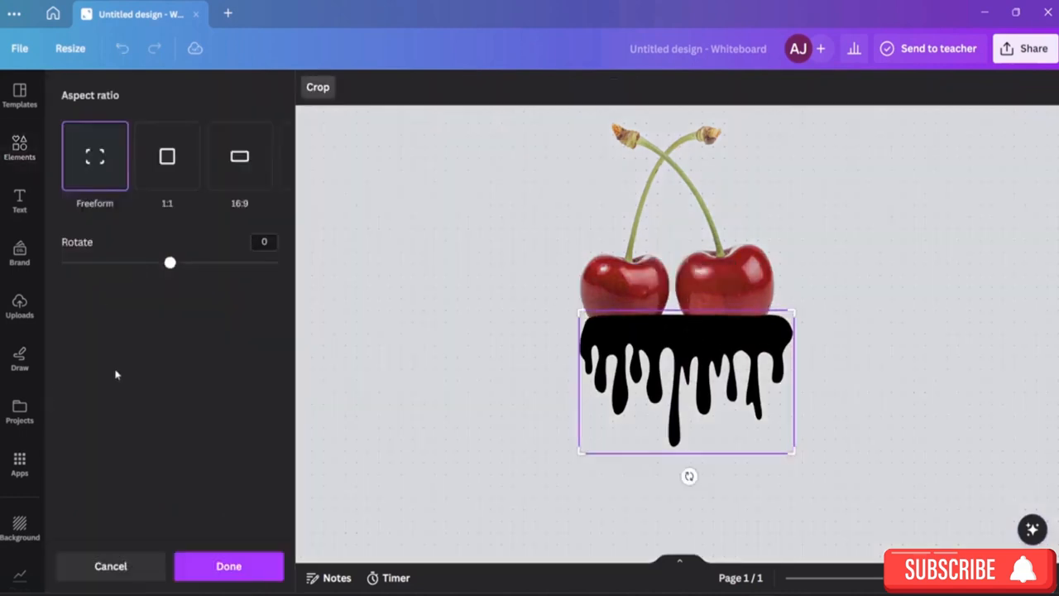
left_click(110, 566)
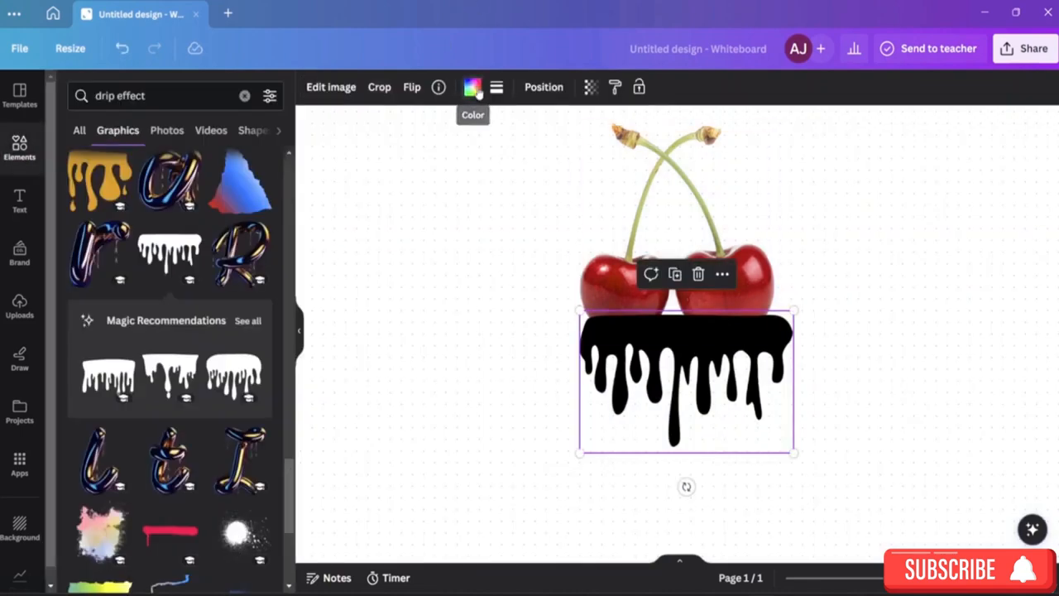
Recolour the drip graphic with the dark red photo colour, shrink it to about 291 × 185 px and align it under the cherries
left_click(473, 89)
left_click(144, 379)
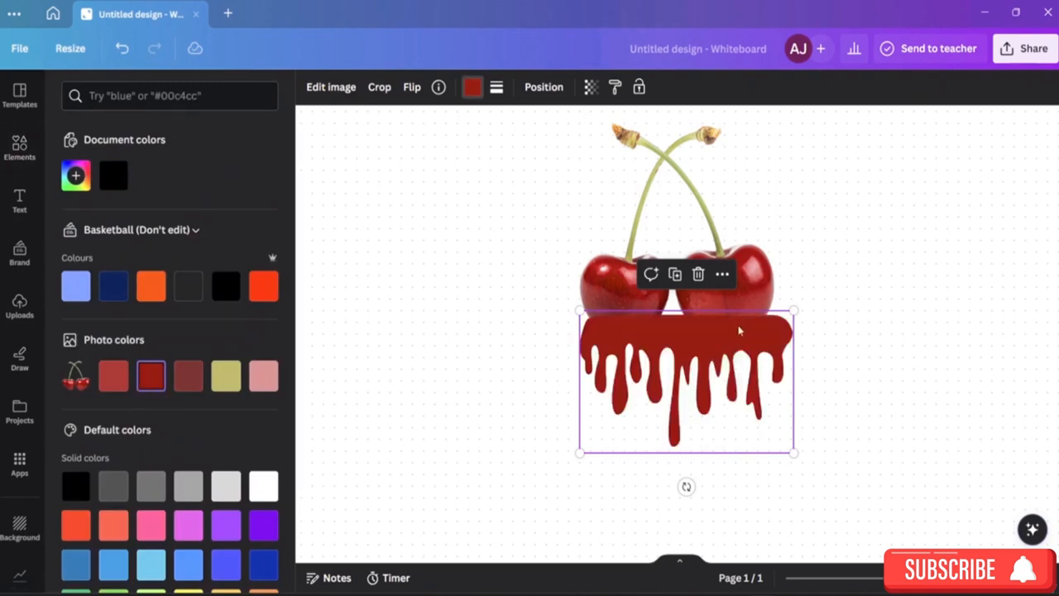
mouse_move(716, 333)
left_mouse_down()
mouse_move(704, 317)
mouse_move(722, 327)
mouse_move(711, 314)
mouse_move(716, 260)
mouse_move(716, 329)
left_mouse_up()
left_click_drag(579, 311, 594, 311)
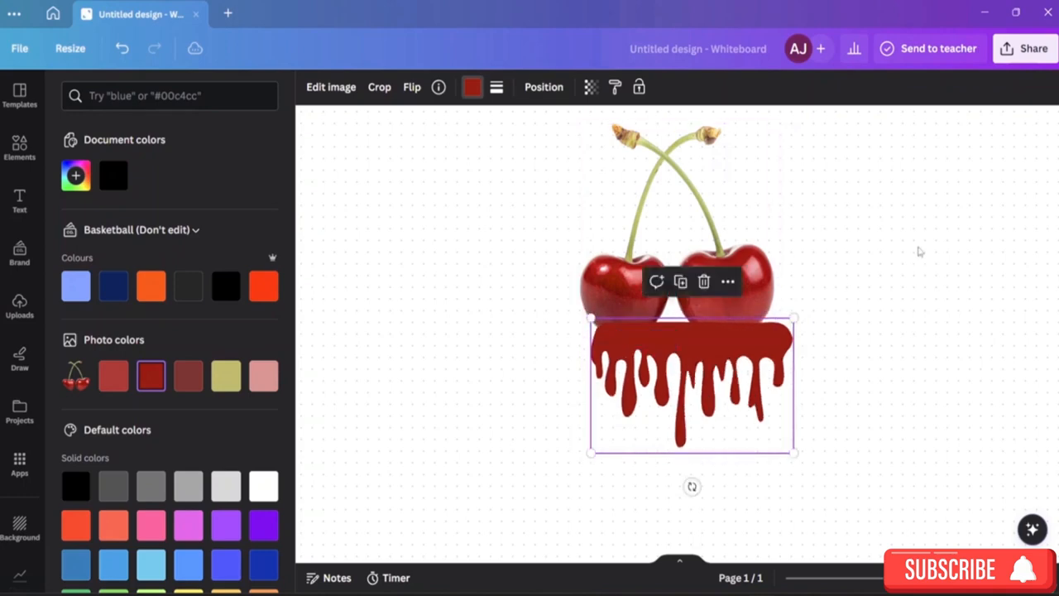
left_click(920, 252)
mouse_move(748, 343)
left_mouse_down()
mouse_move(733, 338)
mouse_move(746, 336)
left_mouse_up()
left_click(861, 284)
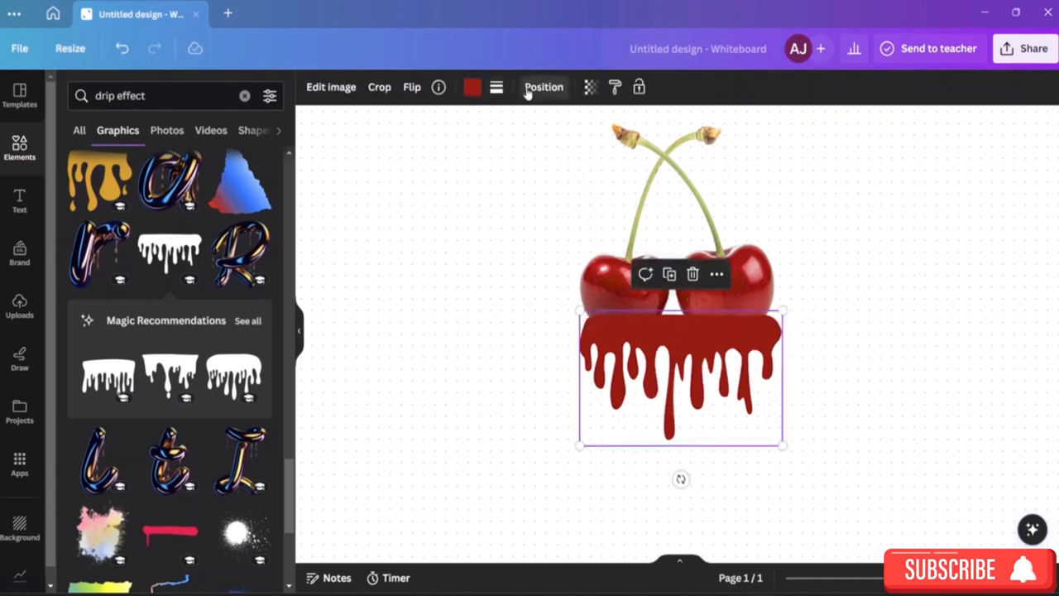
Send the drip graphic backward behind the cherry photo and nudge it so it is centred under the cherries
left_click(527, 90)
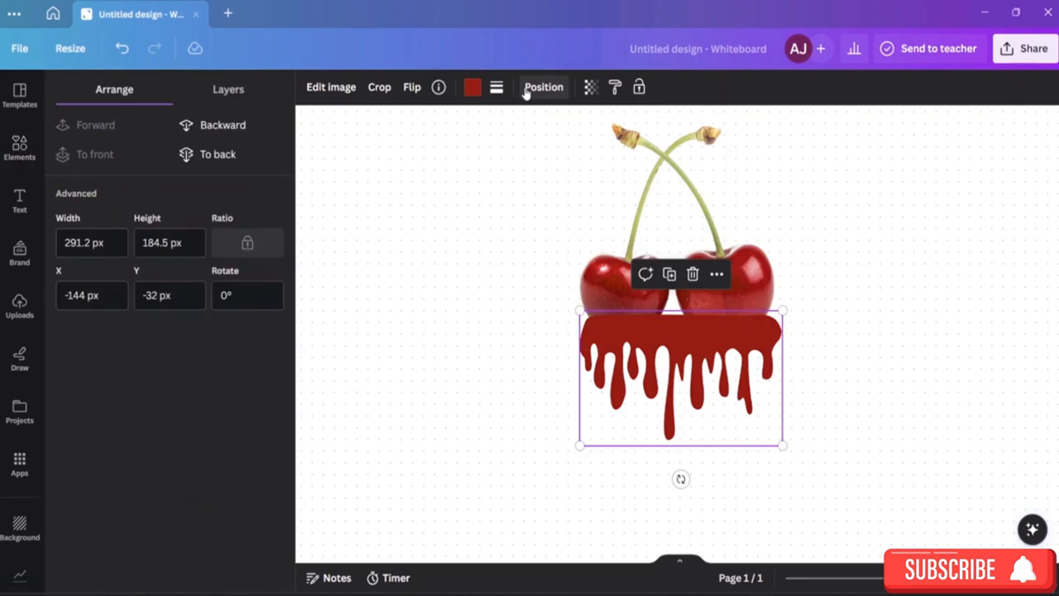
left_click(224, 126)
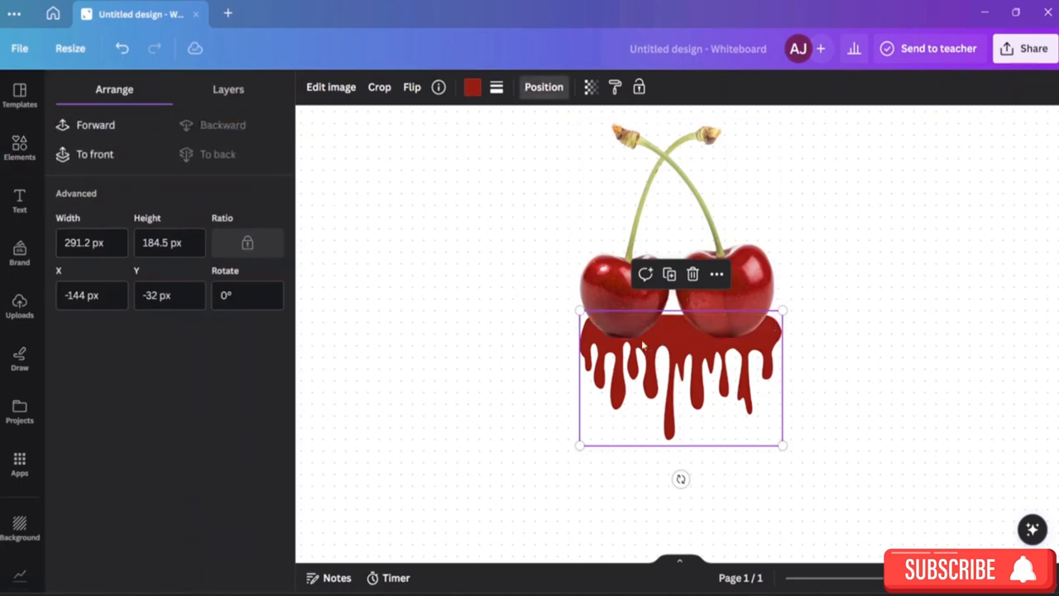
left_click_drag(667, 316, 672, 350)
left_click(843, 338)
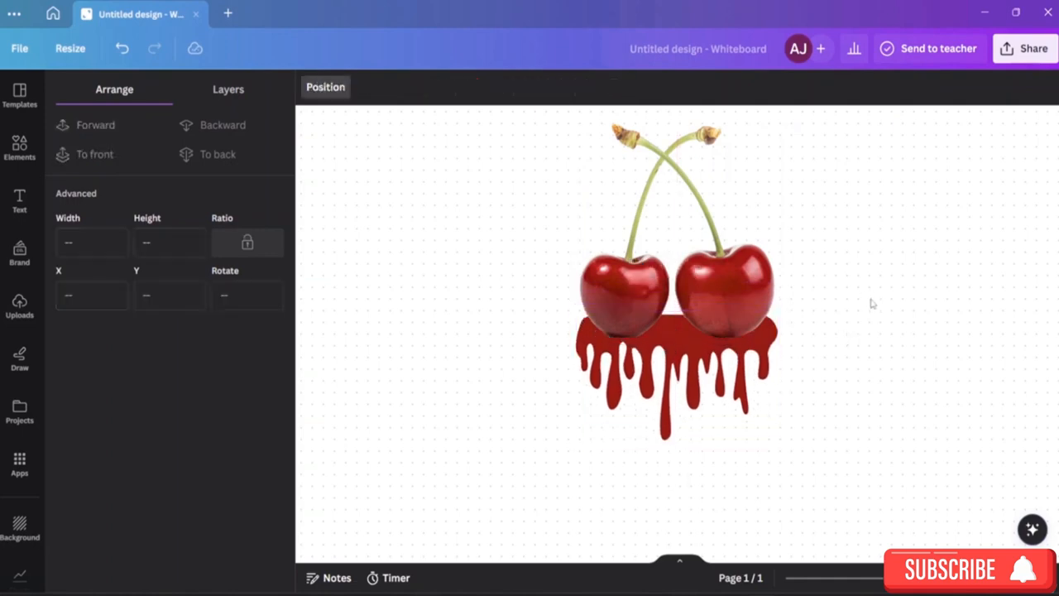
Apply the Fresco filter to the cherry photo
left_click(629, 327)
left_click(330, 87)
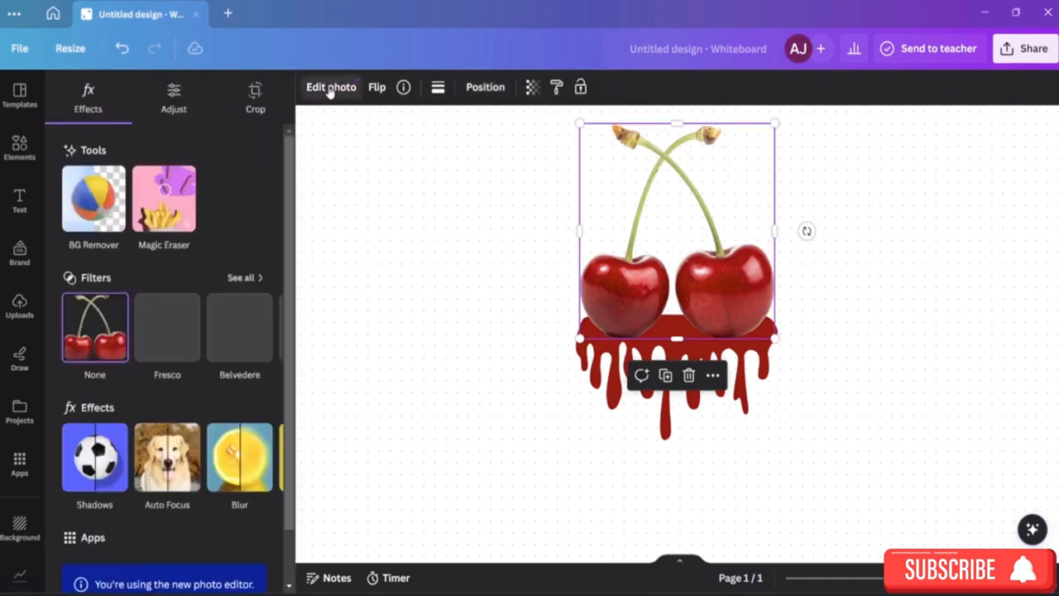
left_click(182, 348)
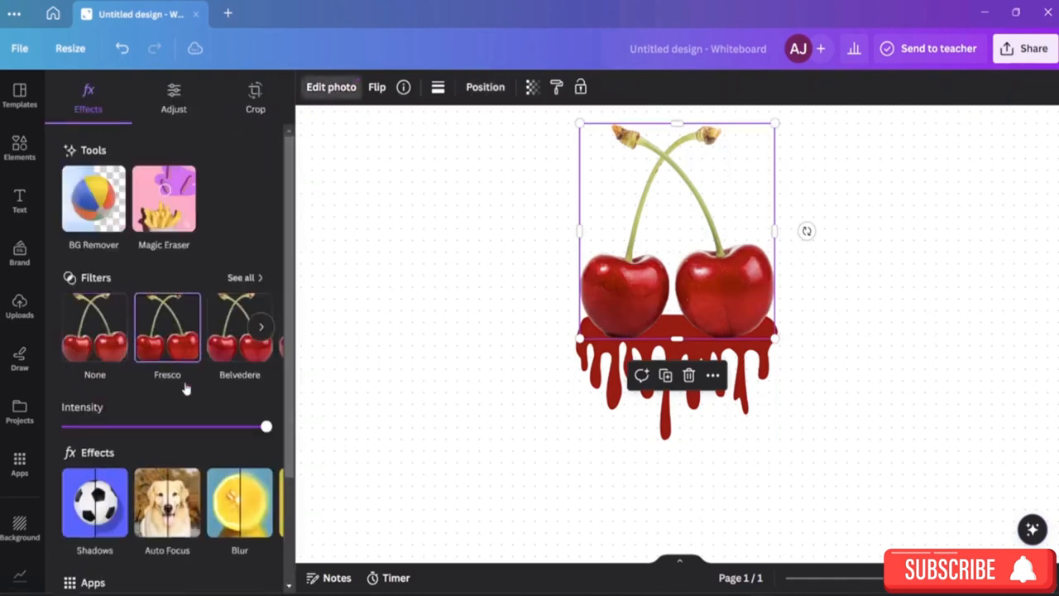
Try the Drop and Glow shadow effects on the cherry photo and undo the shadow
scroll(185, 387, "down", 2)
left_click(119, 387)
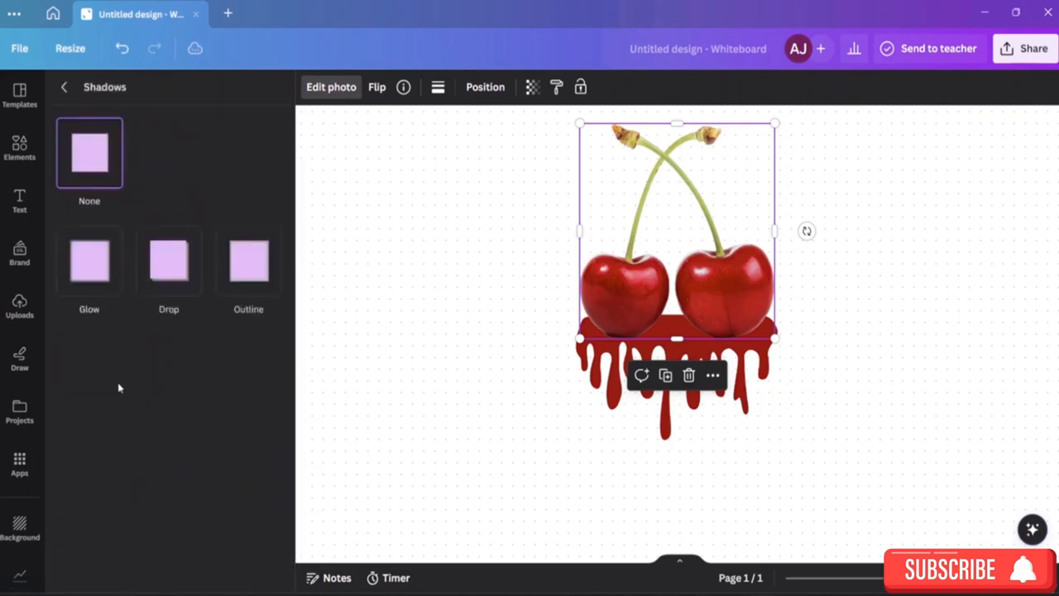
left_click(154, 267)
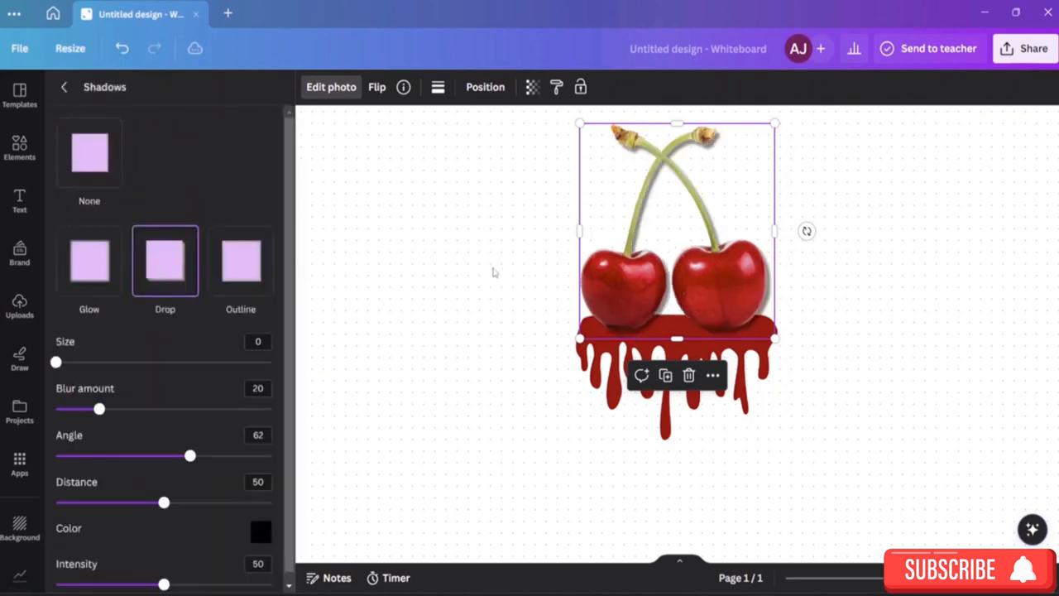
left_click(95, 272)
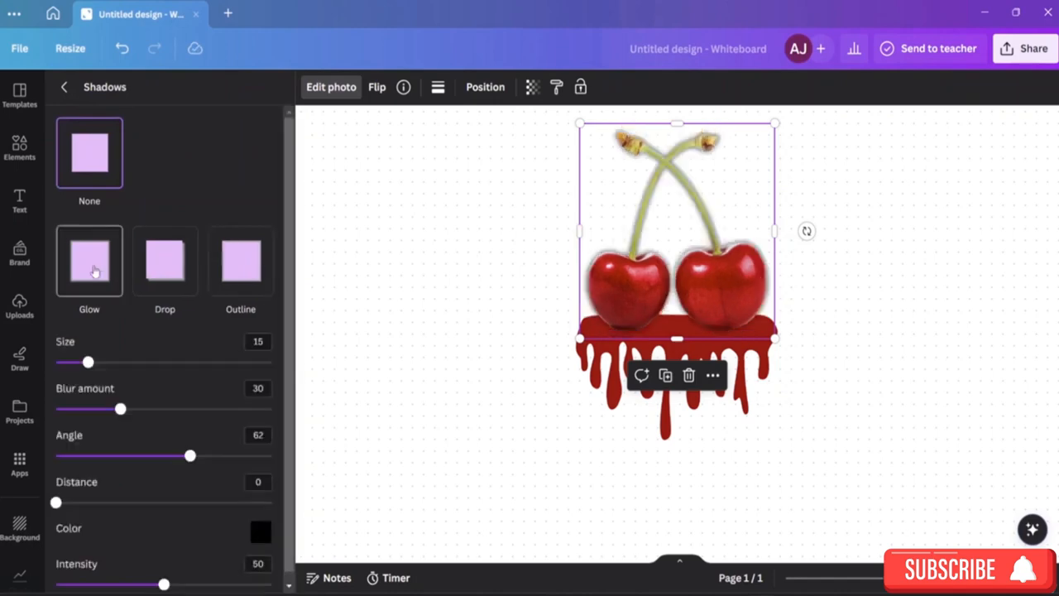
left_click(992, 324)
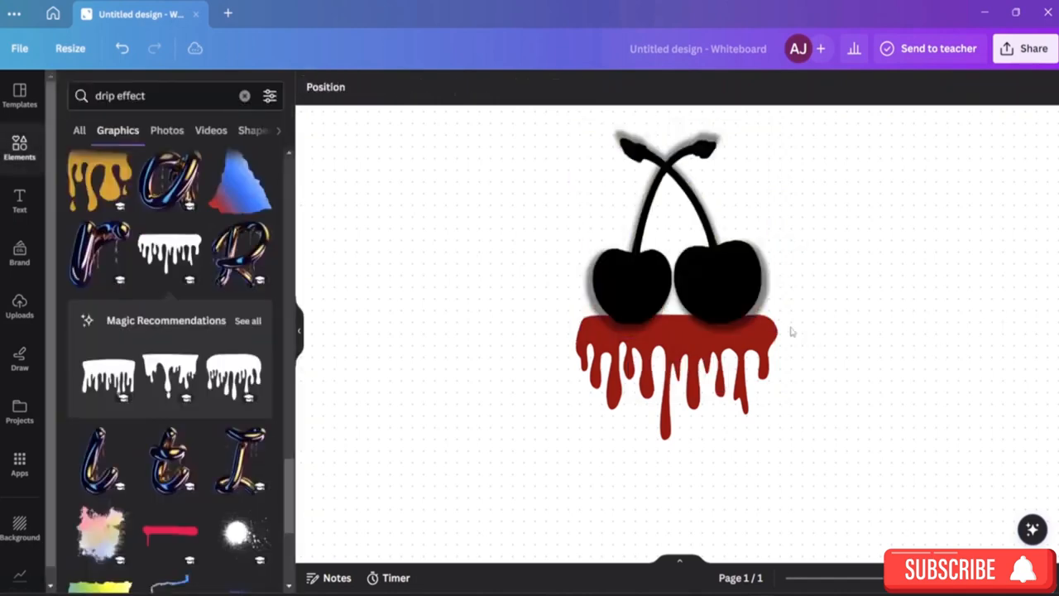
key("ctrl+z")
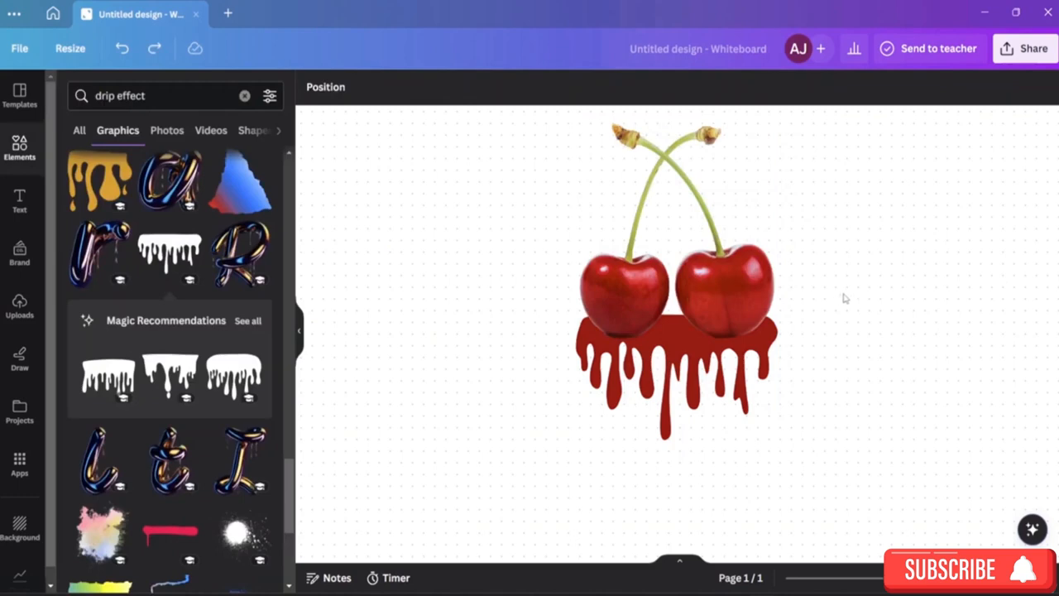
Add a Blur effect to the cherry photo with its intensity set to 33
left_click(733, 297)
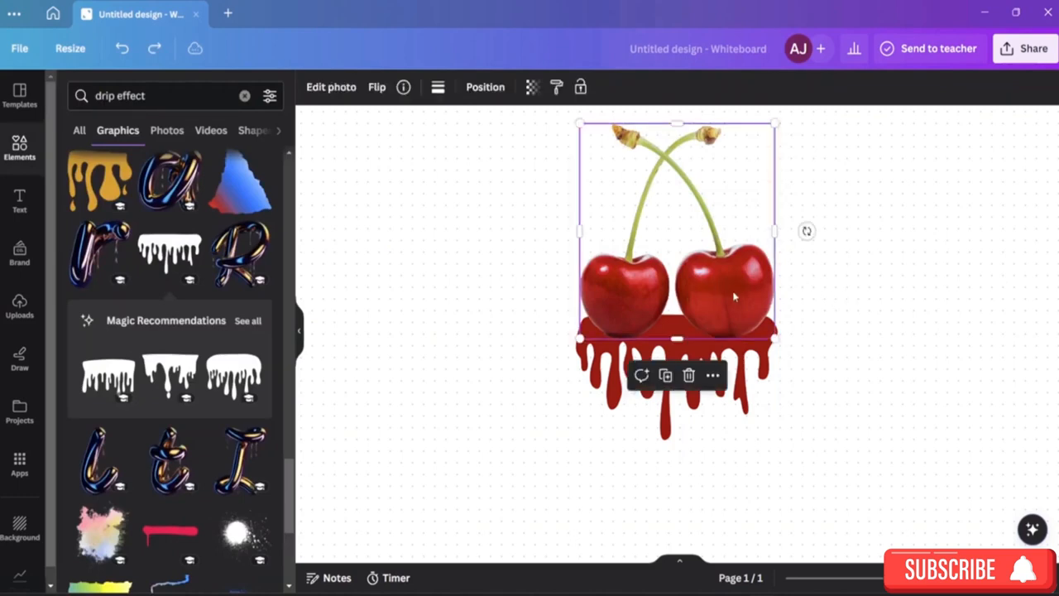
left_click(331, 86)
scroll(178, 403, "down", 3)
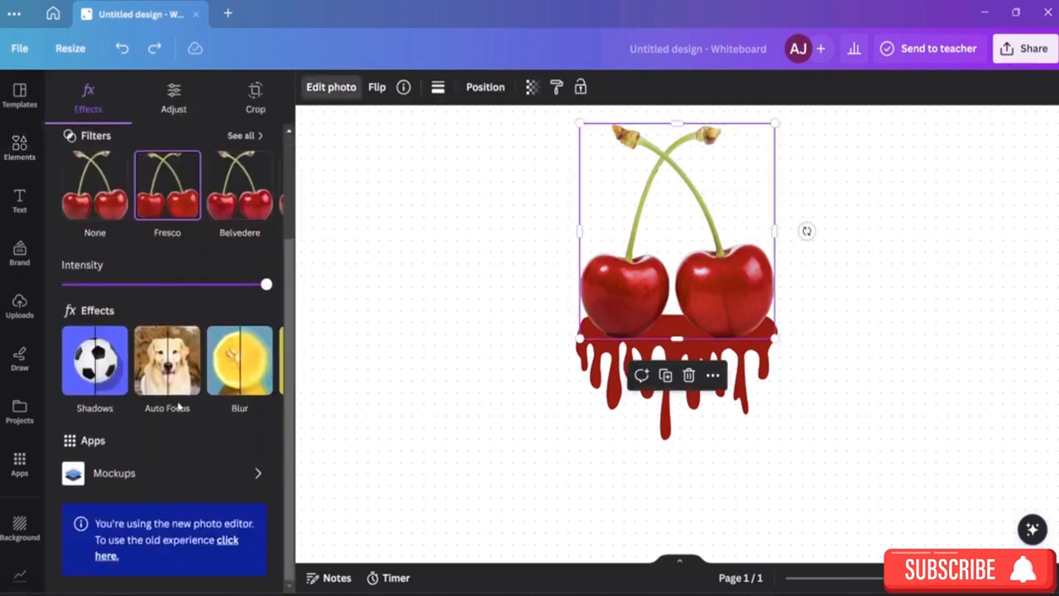
left_click(263, 359)
left_click(263, 360)
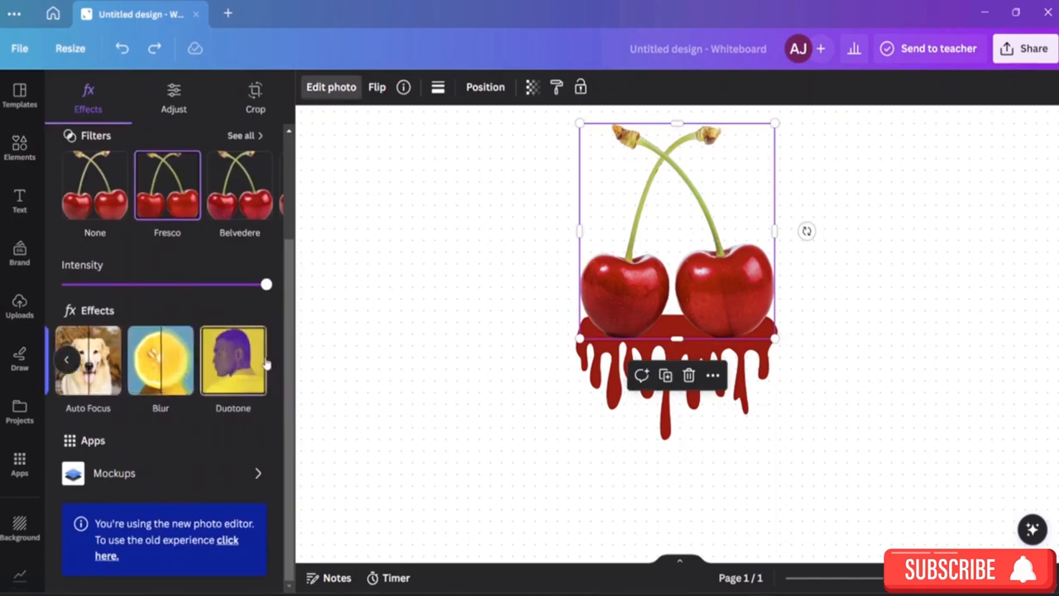
left_click(66, 359)
left_click(260, 358)
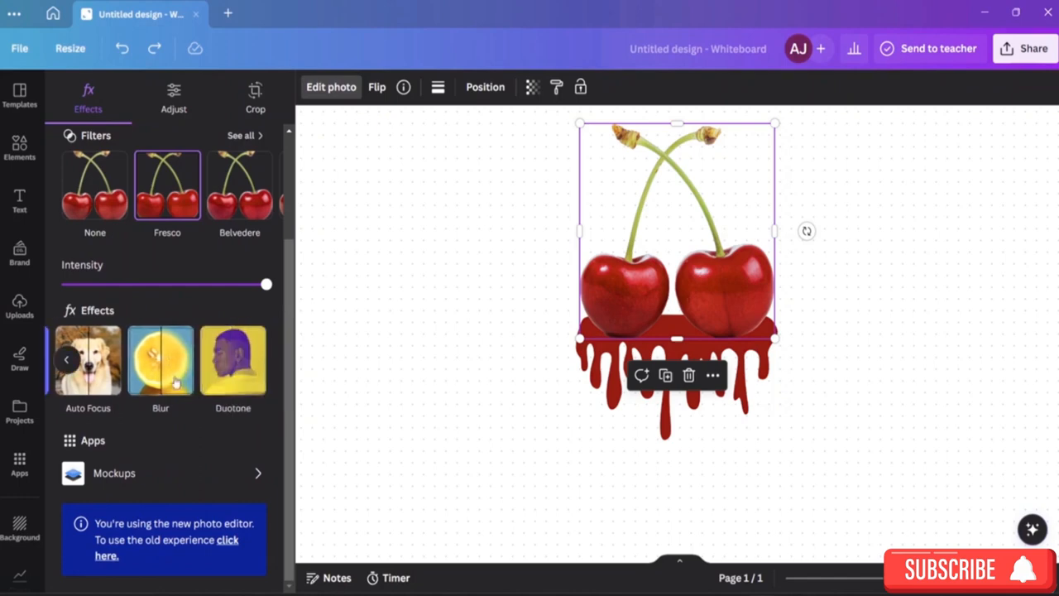
left_click(170, 382)
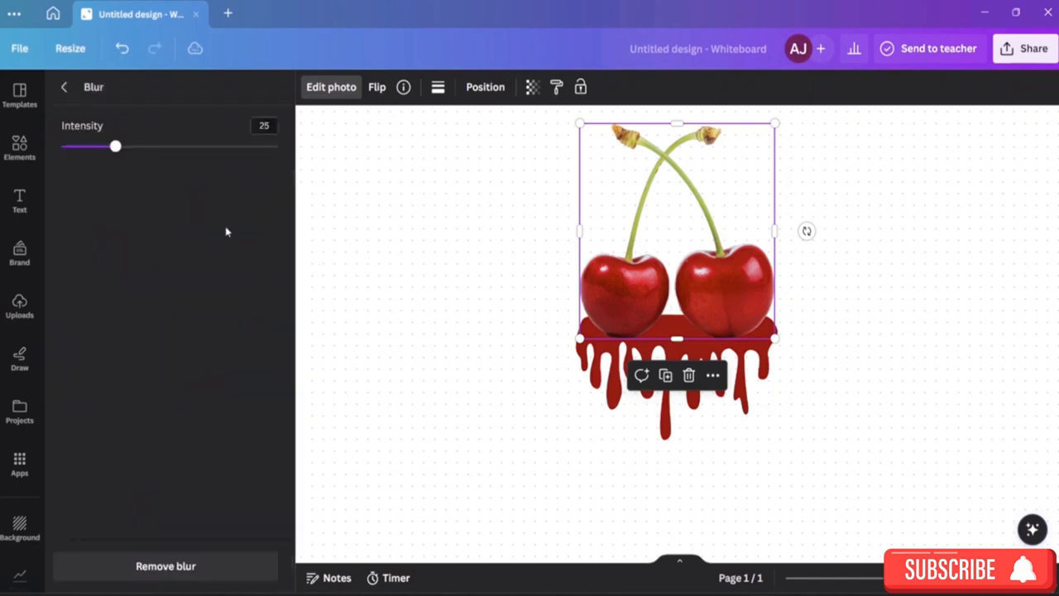
mouse_move(126, 146)
left_mouse_down()
mouse_move(163, 158)
mouse_move(92, 147)
mouse_move(133, 163)
left_mouse_up()
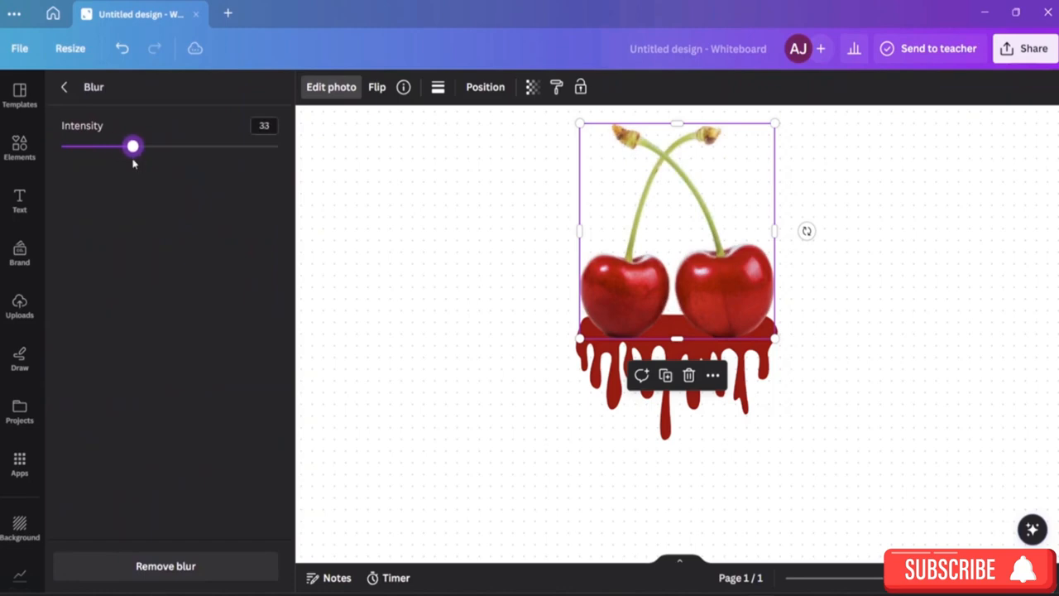
left_click(922, 310)
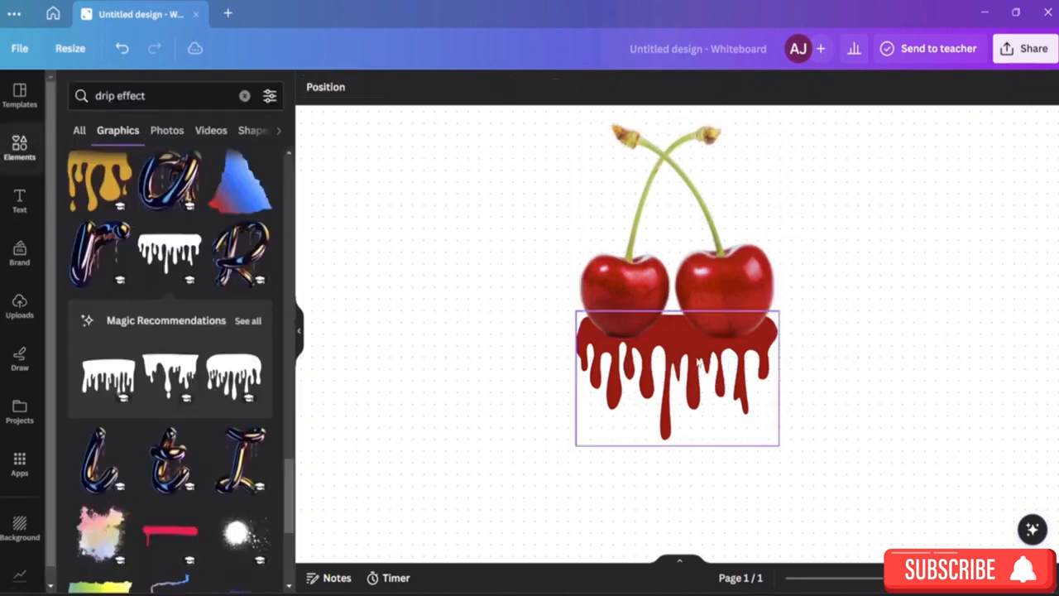
Open the Liquify effect for the dark red drip graphic under the cherries
left_click(699, 362)
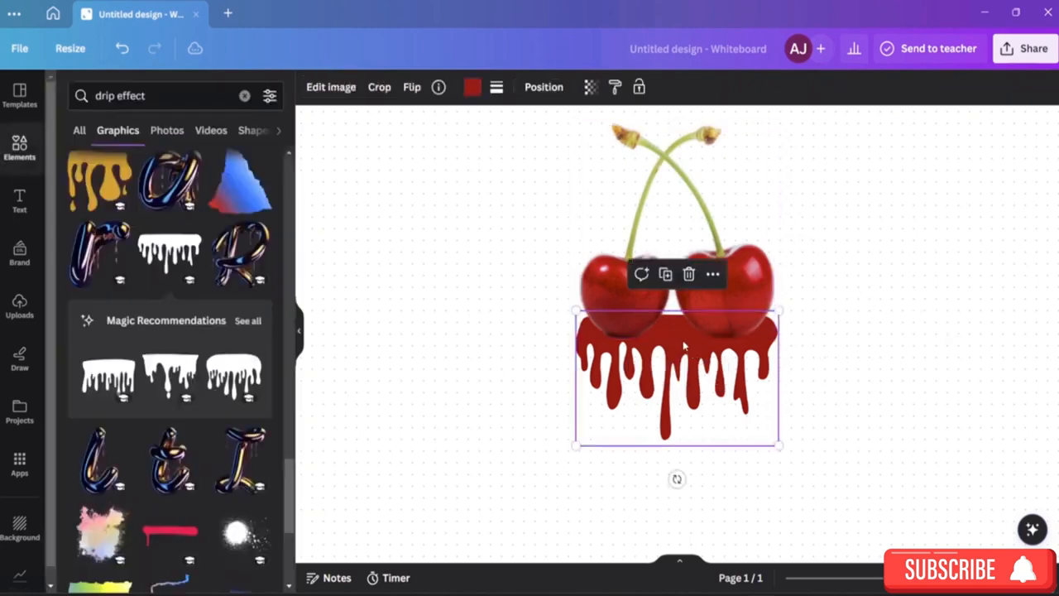
left_click(331, 88)
scroll(191, 424, "down", 5)
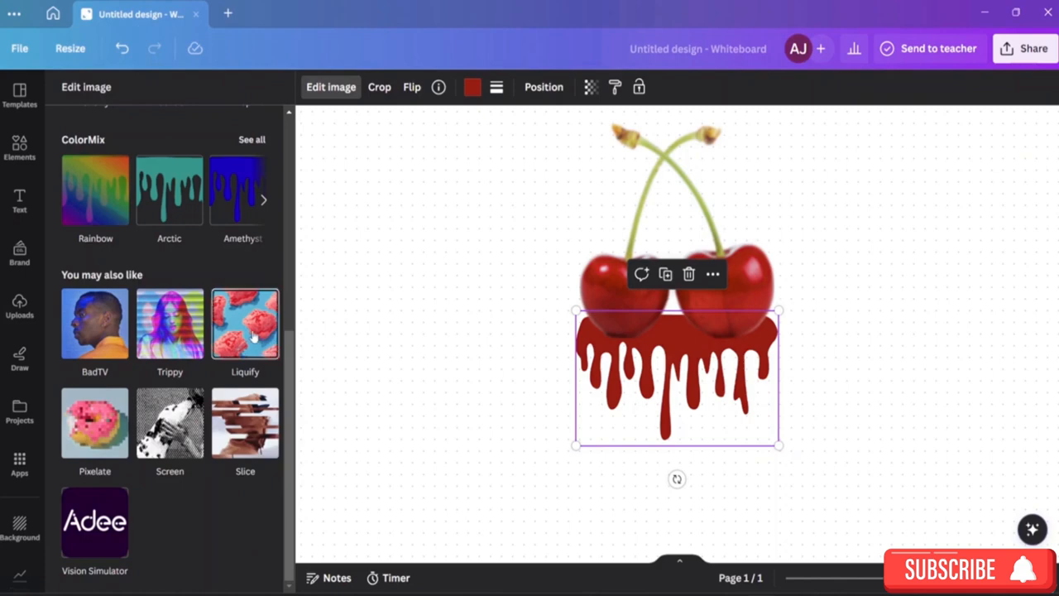
left_click(253, 335)
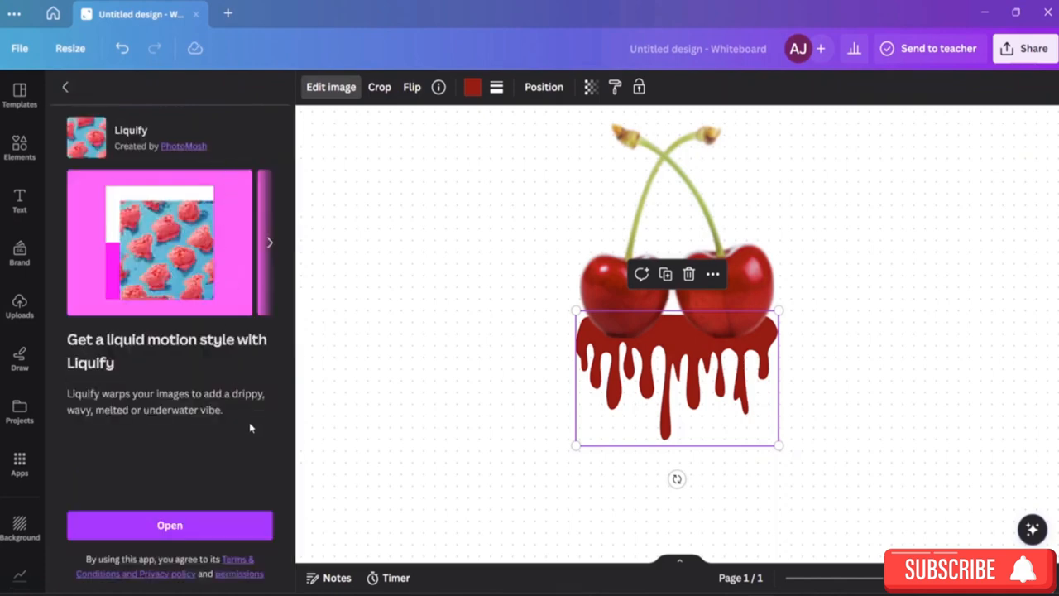
left_click(172, 527)
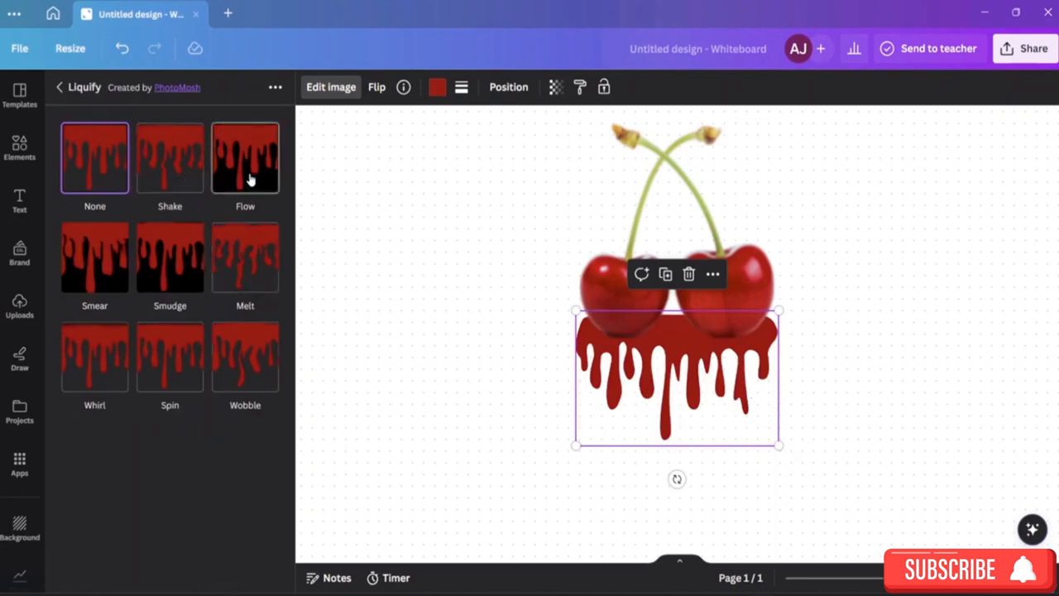
Try the Flow, Smudge, Smear and Shake Liquify styles on the drip graphic and reset it to None
left_click(237, 195)
left_click(170, 257)
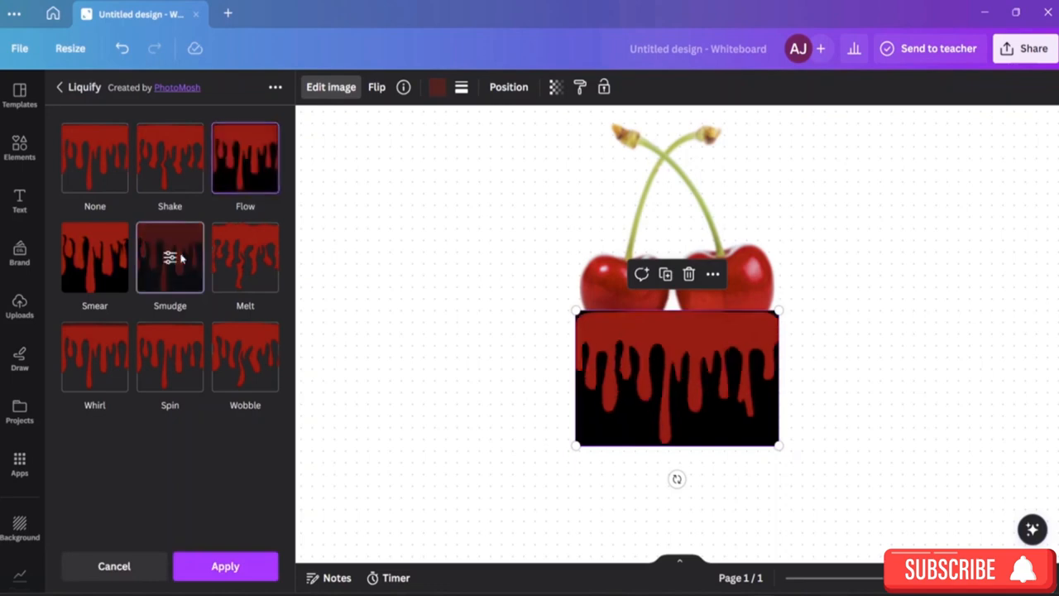
left_click(103, 252)
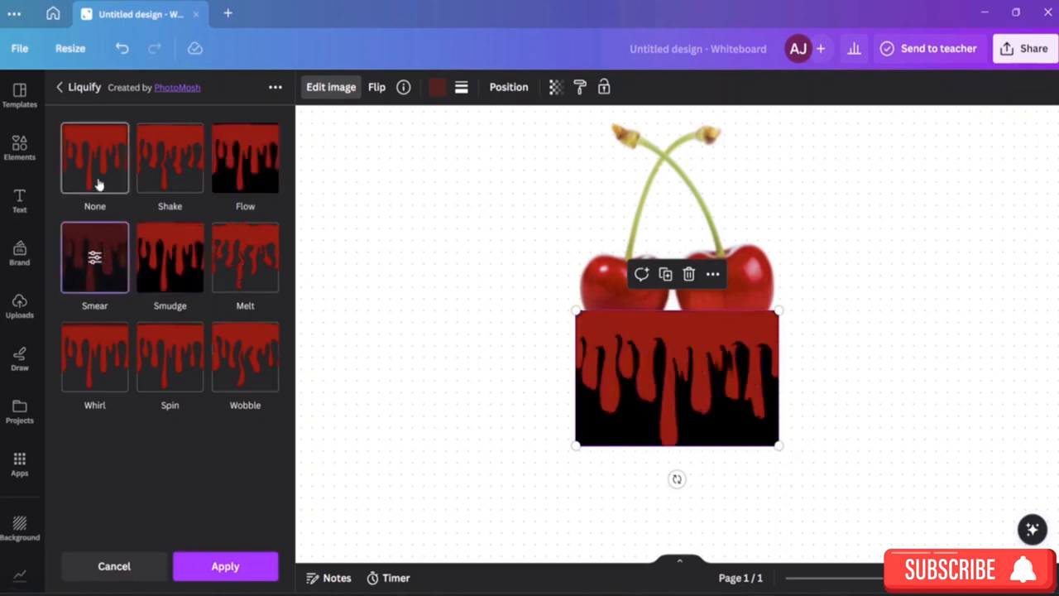
left_click(97, 182)
left_click(193, 163)
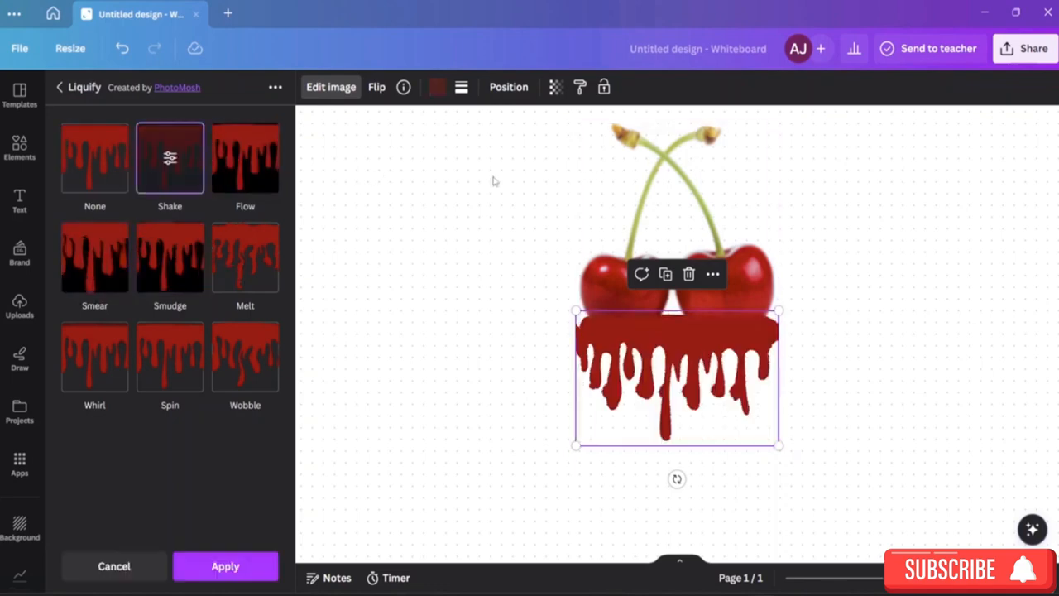
left_click(104, 166)
Give the drip graphic the Flow Liquify style and remove its black background
left_click(262, 171)
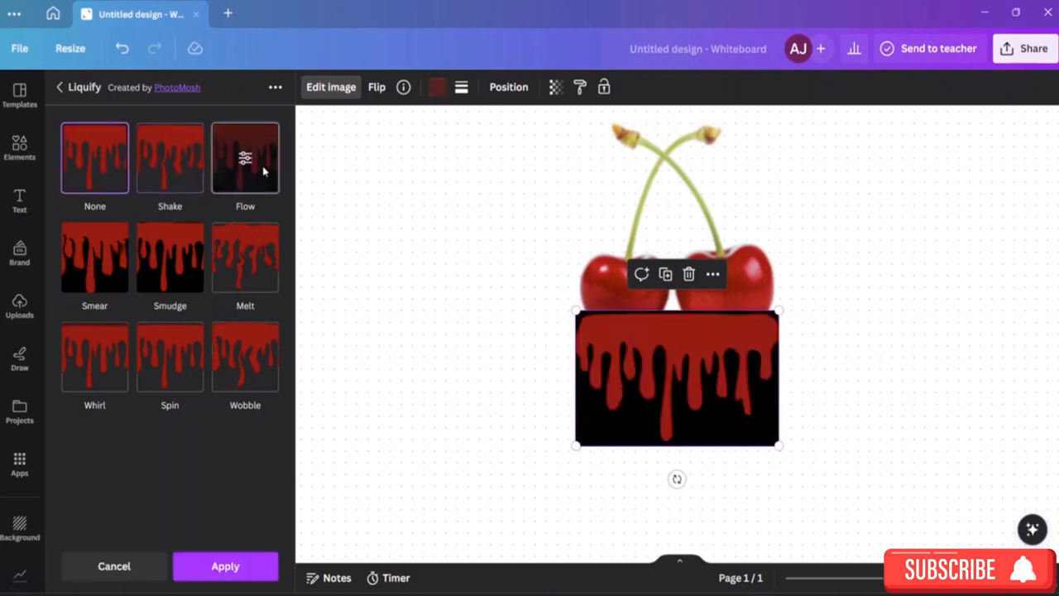
left_click(998, 236)
left_click(709, 429)
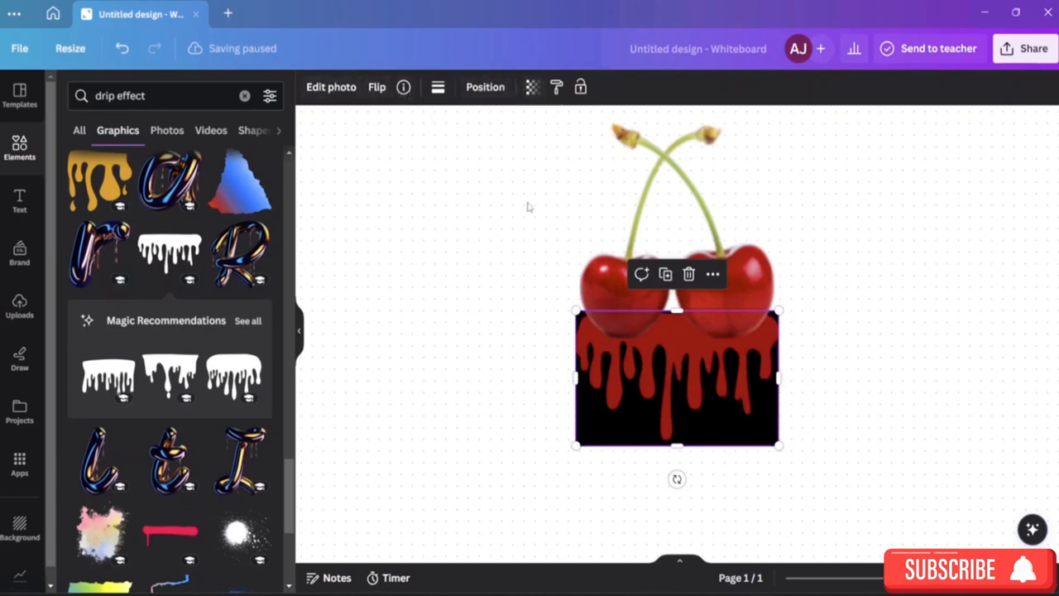
left_click(328, 89)
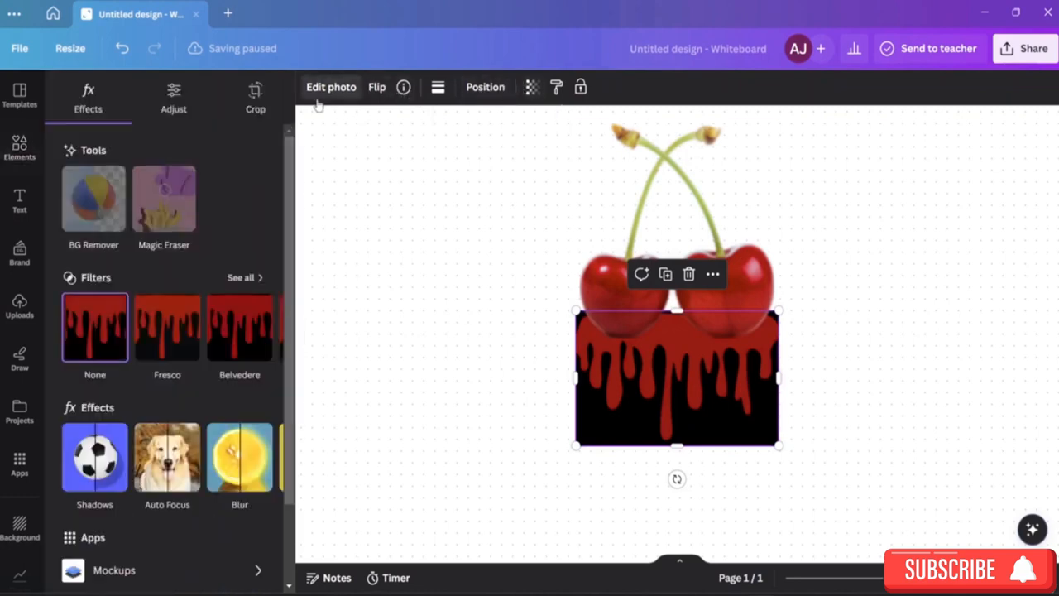
left_click(93, 217)
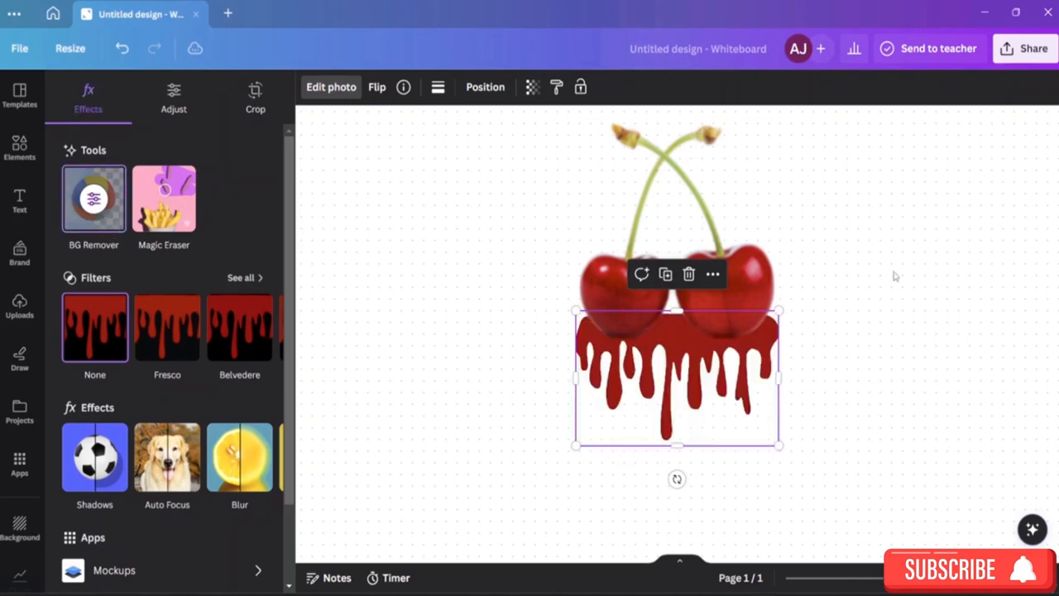
left_click(1026, 212)
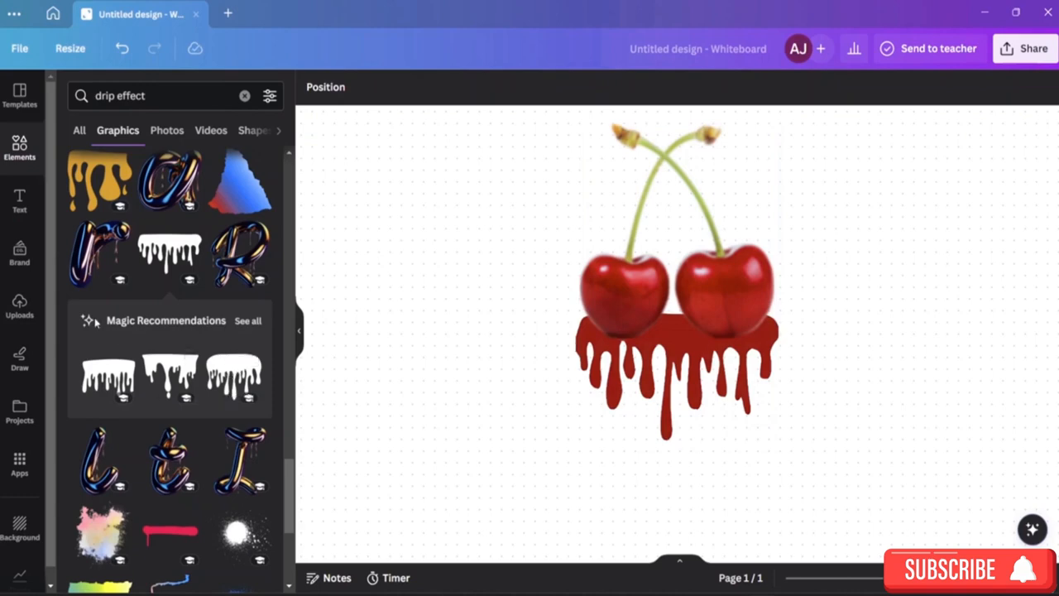
Search the elements library for "banana" and place the first yellow banana graphic beside the cherries, on the empty area to their left
scroll(149, 220, "up", 4)
scroll(149, 220, "up", 4)
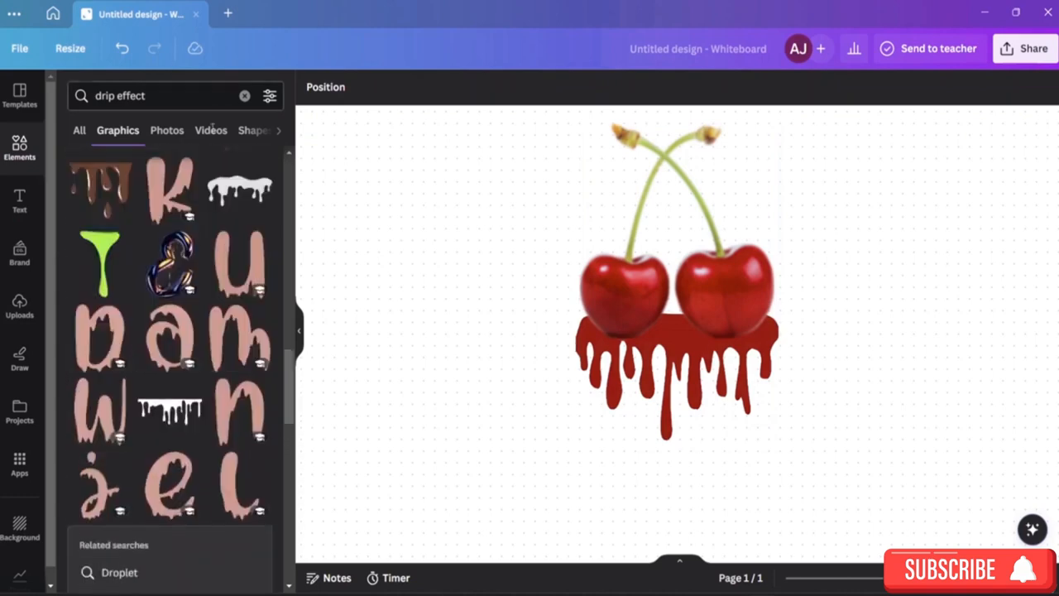
left_click(244, 96)
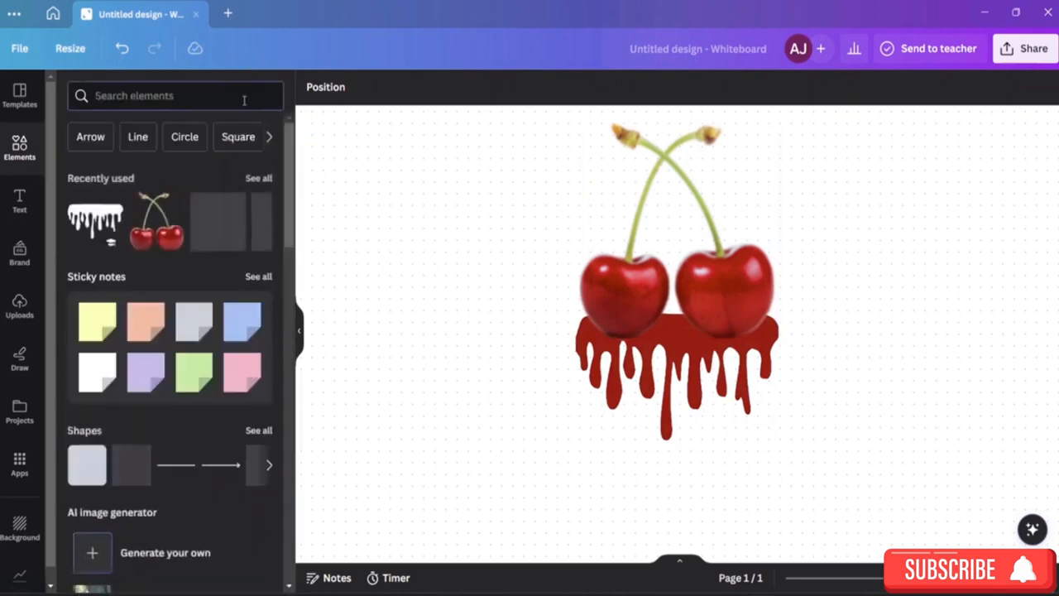
type("banana")
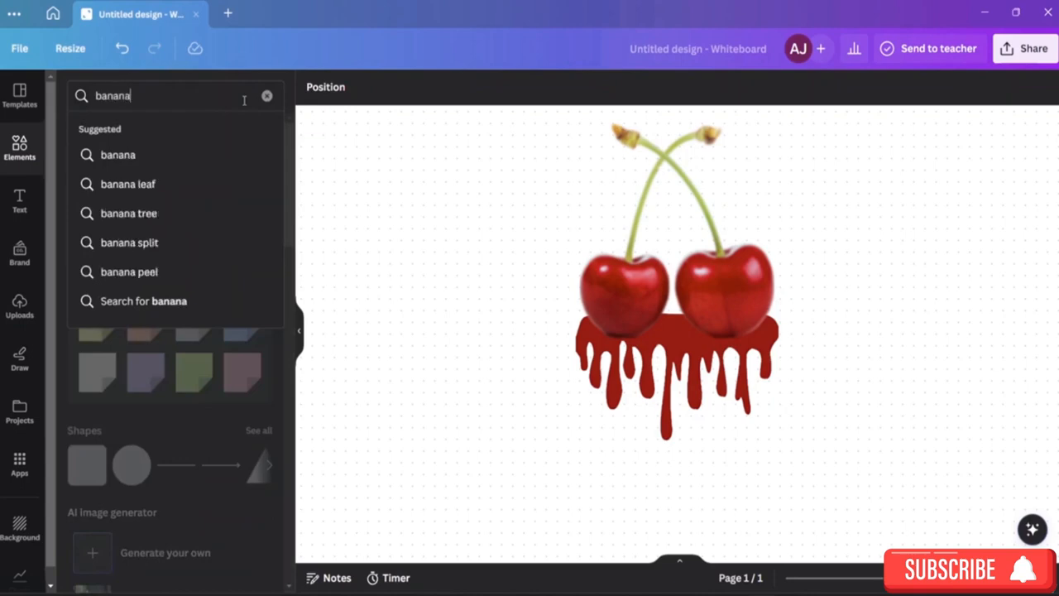
key("Return")
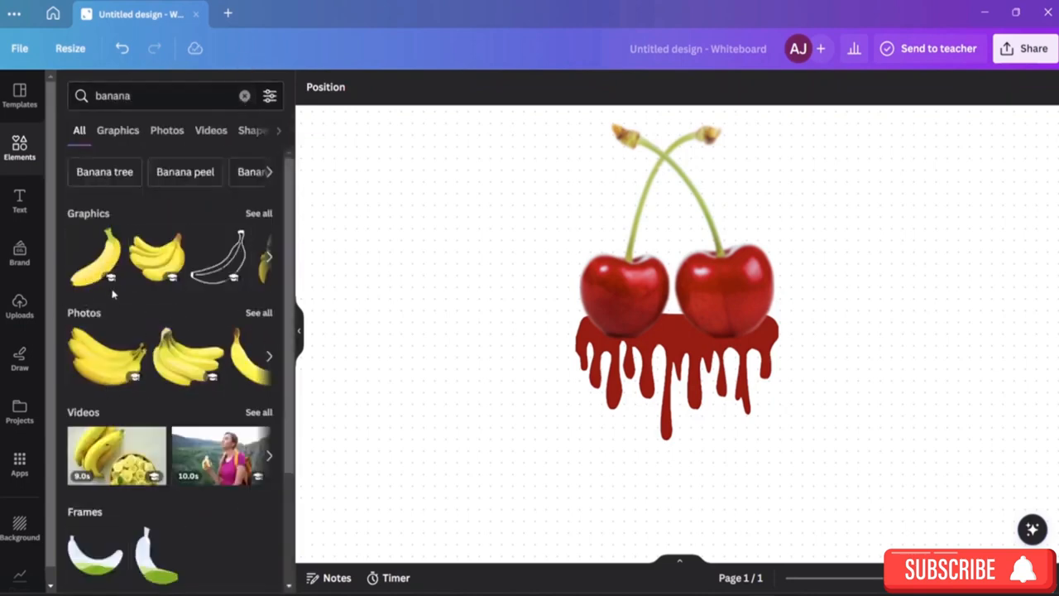
left_click(97, 259)
left_click_drag(676, 331, 431, 233)
Add the recently used drip graphic again, with one copy over the cherries and a smaller copy over the banana's lower end
left_click(156, 94)
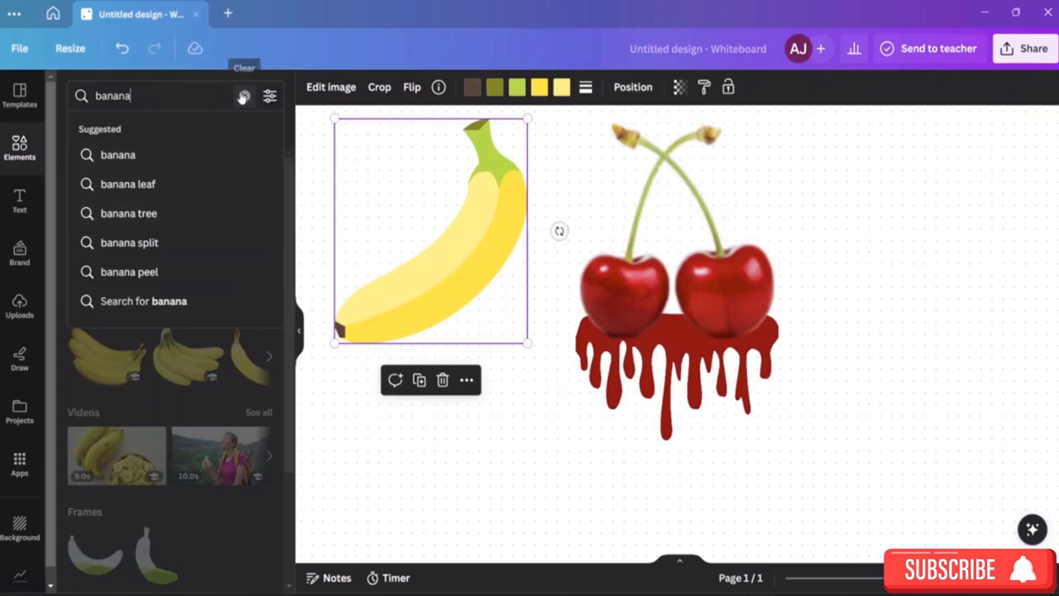
left_click(241, 96)
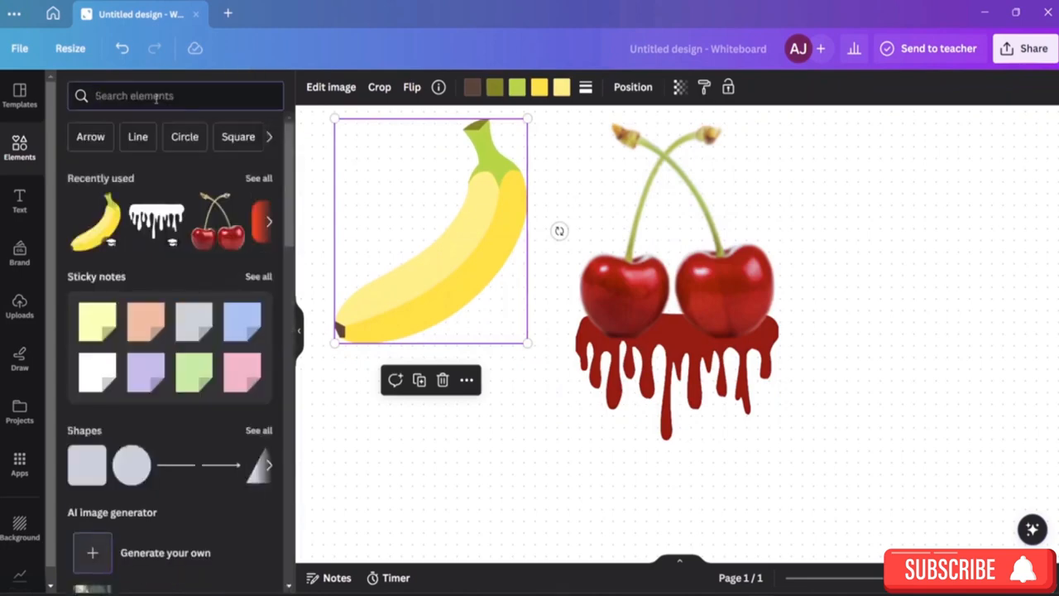
left_click(156, 217)
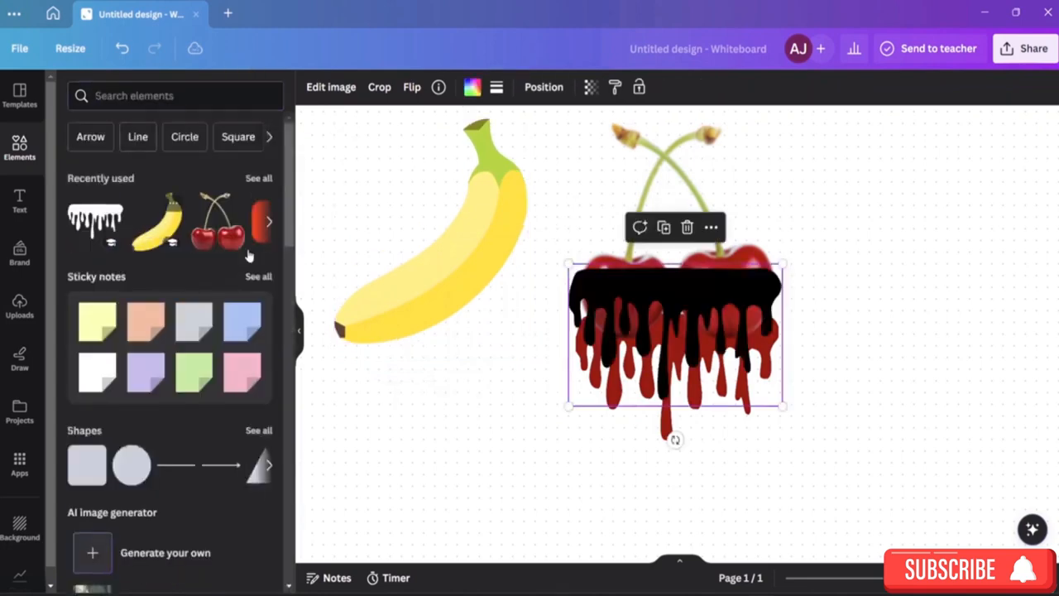
left_click_drag(95, 219, 350, 303)
left_click_drag(543, 421, 480, 372)
left_click_drag(418, 310, 448, 331)
Recolour the small drip graphic on the banana with the light yellow document colour #FFE082
left_click(472, 91)
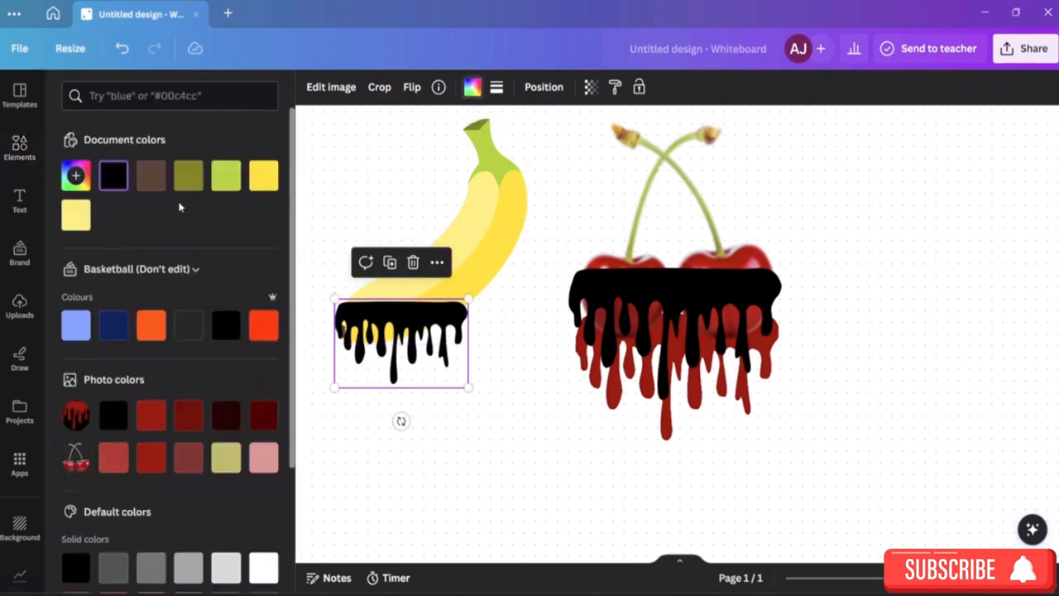
left_click(79, 217)
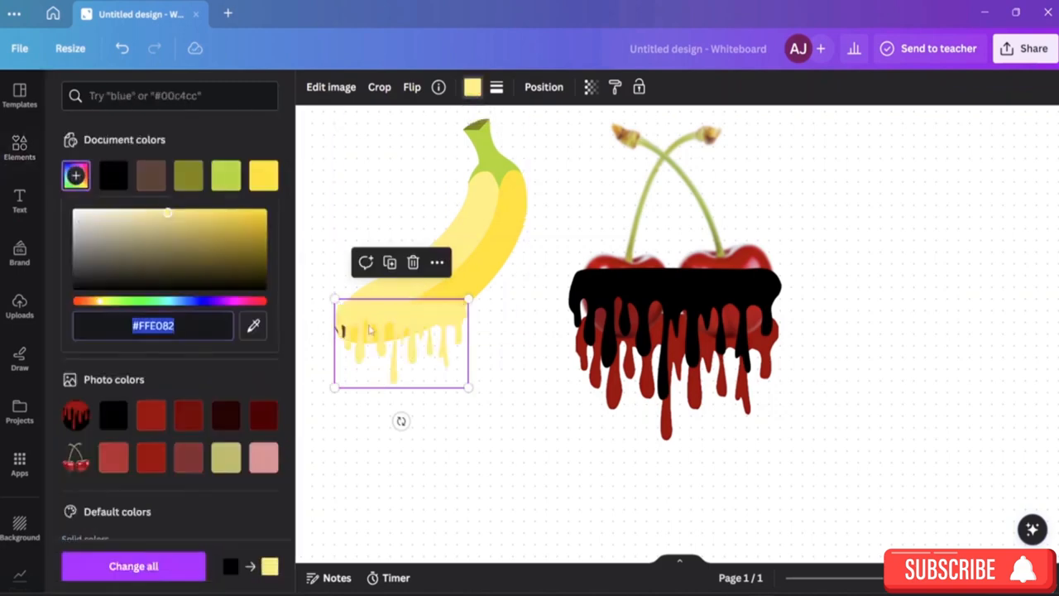
Recolour the banana's drip graphic with the deeper yellow document colour, shrink it and tuck it under the banana's lower end
left_click_drag(403, 321, 450, 339)
left_click(263, 174)
left_click_drag(499, 314, 407, 338)
left_click(525, 336)
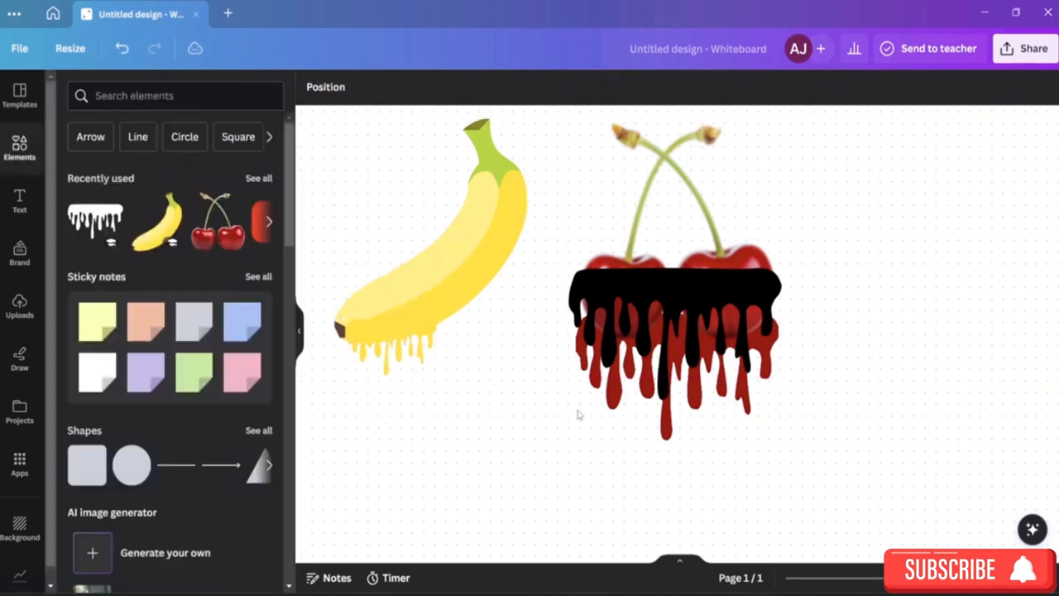
Delete the black drip graphic over the cherries and set the cherry photo's blur intensity to 0
left_click_drag(683, 317, 933, 235)
key("Delete")
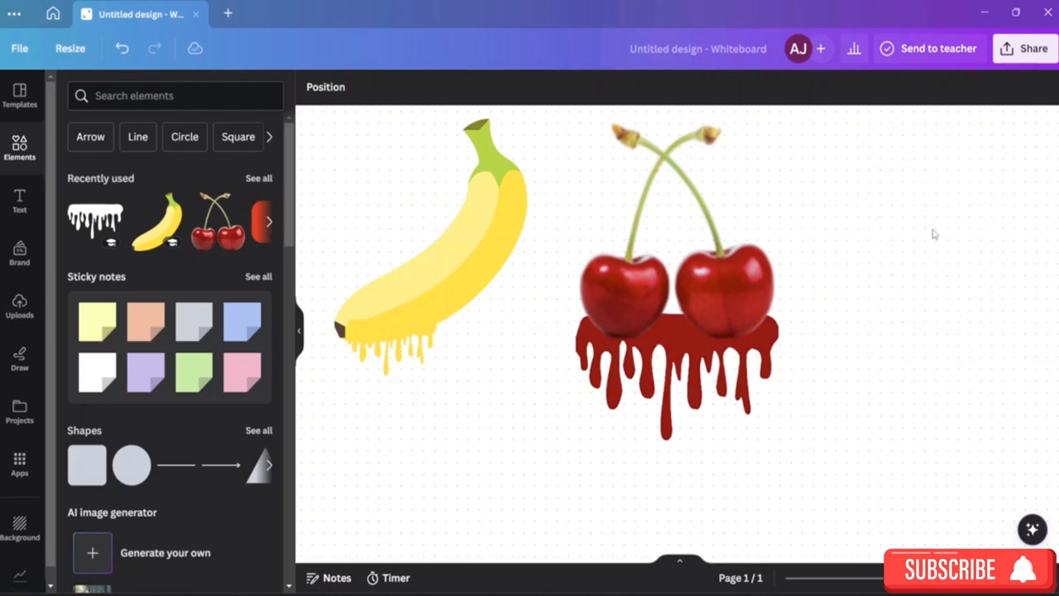
left_click(727, 321)
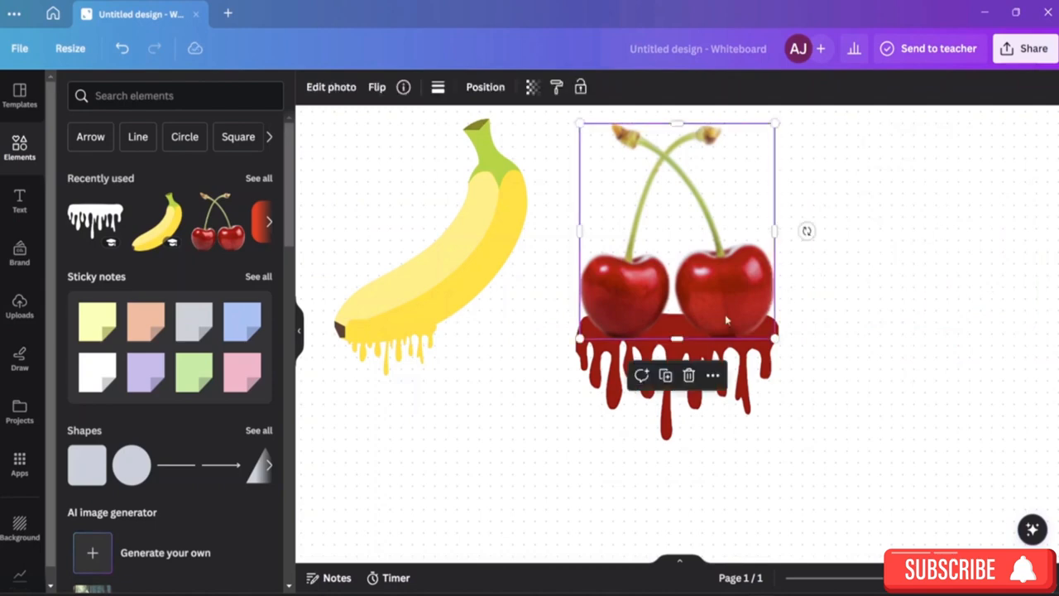
left_click(331, 87)
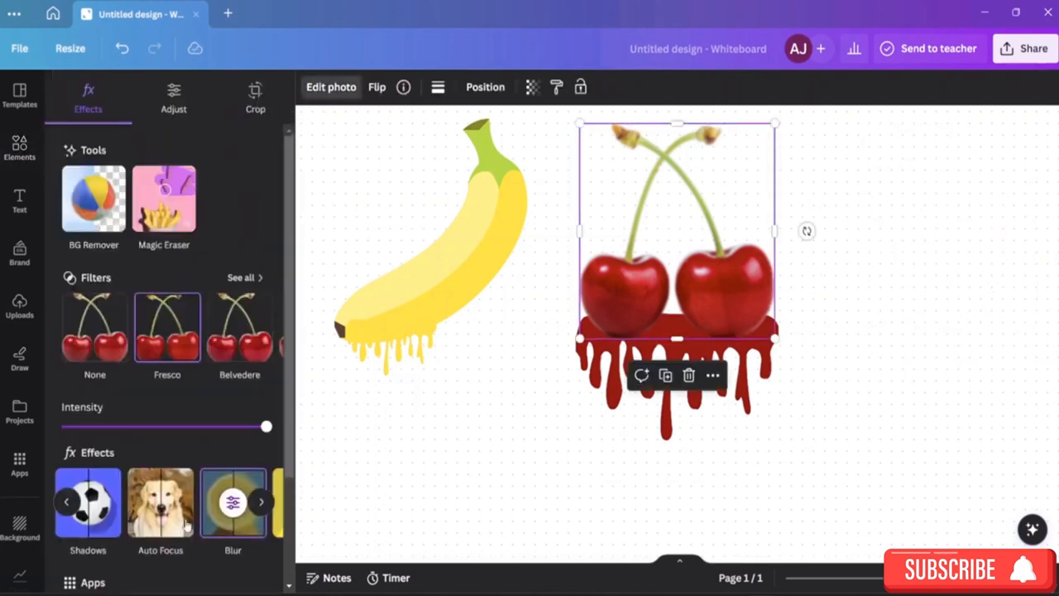
scroll(163, 436, "down", 2)
left_click(234, 372)
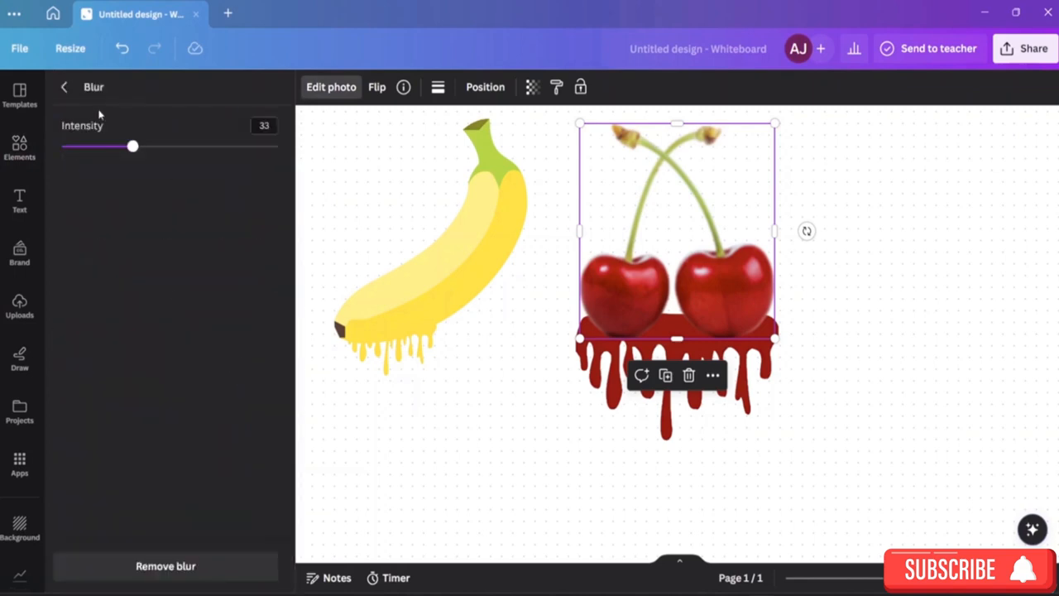
left_click_drag(133, 147, 61, 148)
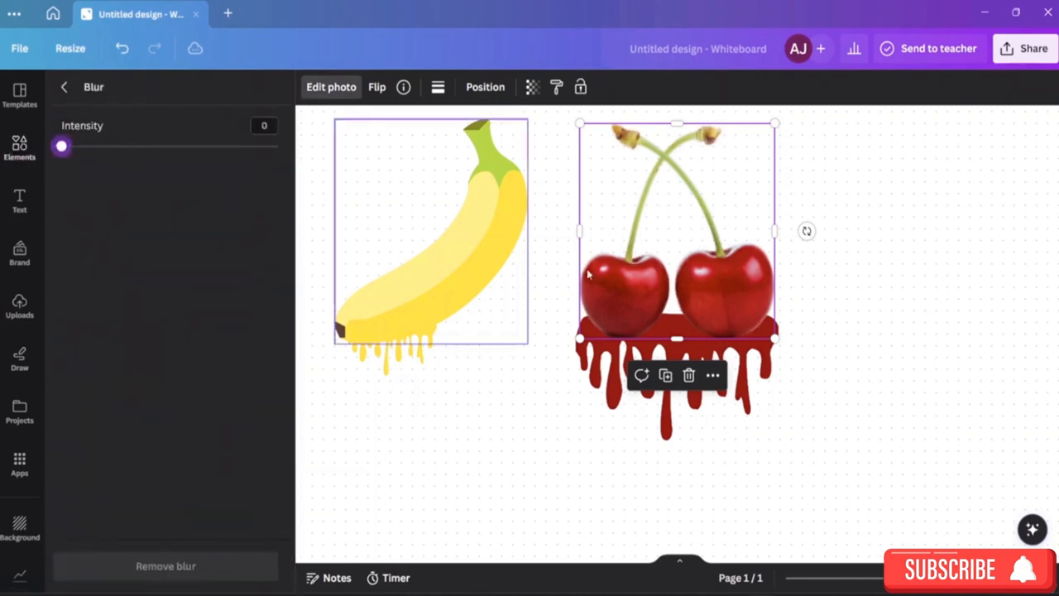
Move the red drip graphic off the cherries to the empty area below them
left_click(728, 368)
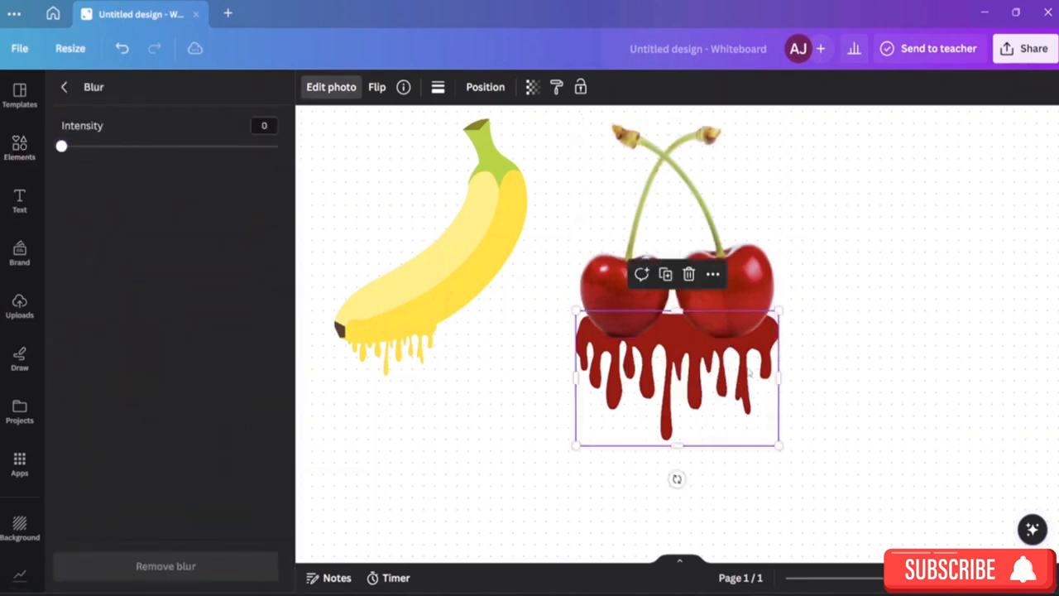
left_click(63, 89)
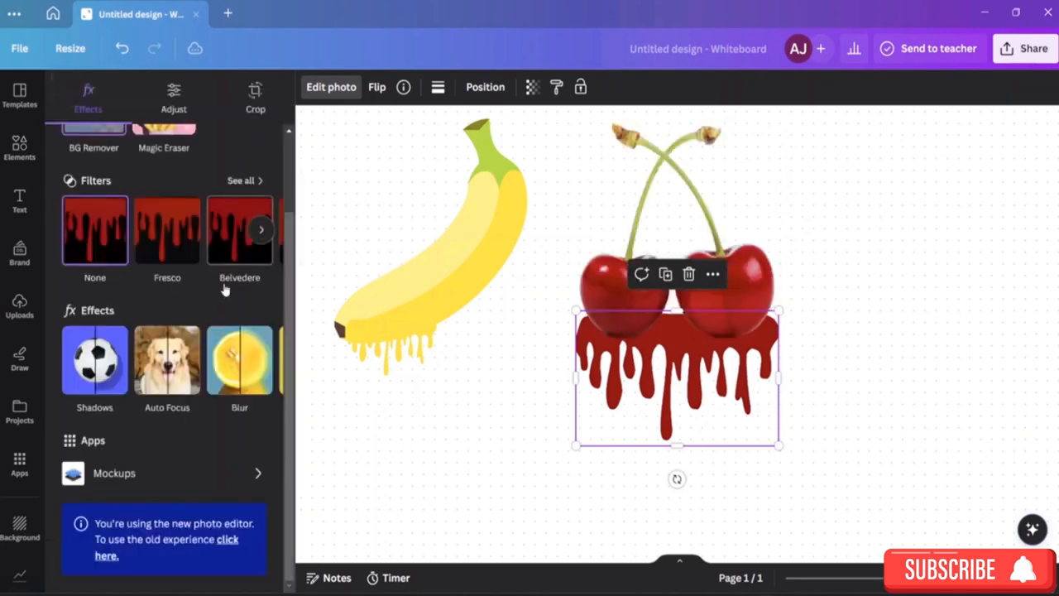
scroll(232, 284, "up", 2)
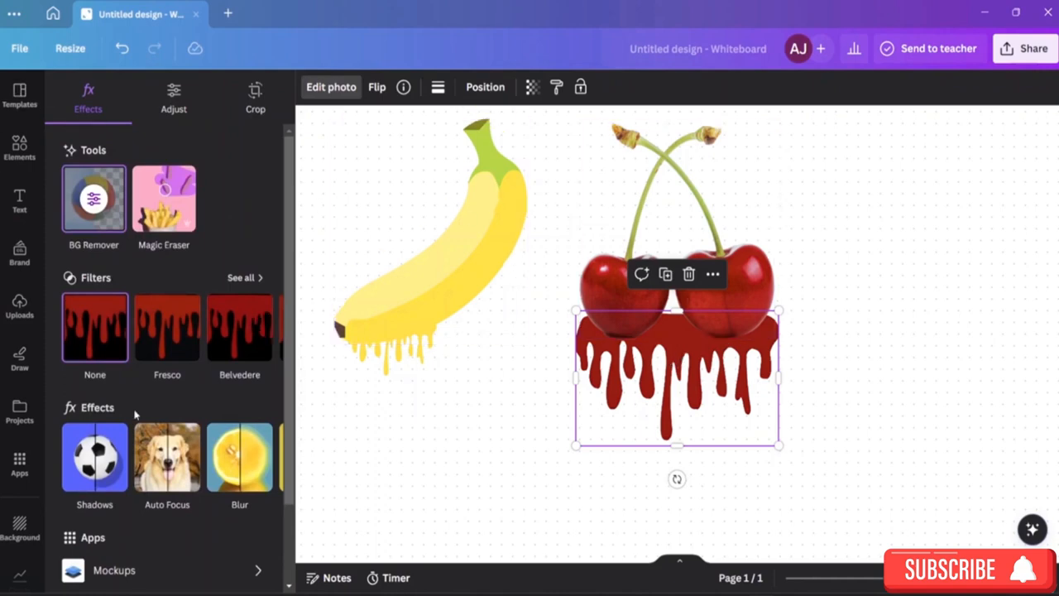
scroll(137, 418, "down", 2)
left_click_drag(678, 352, 747, 443)
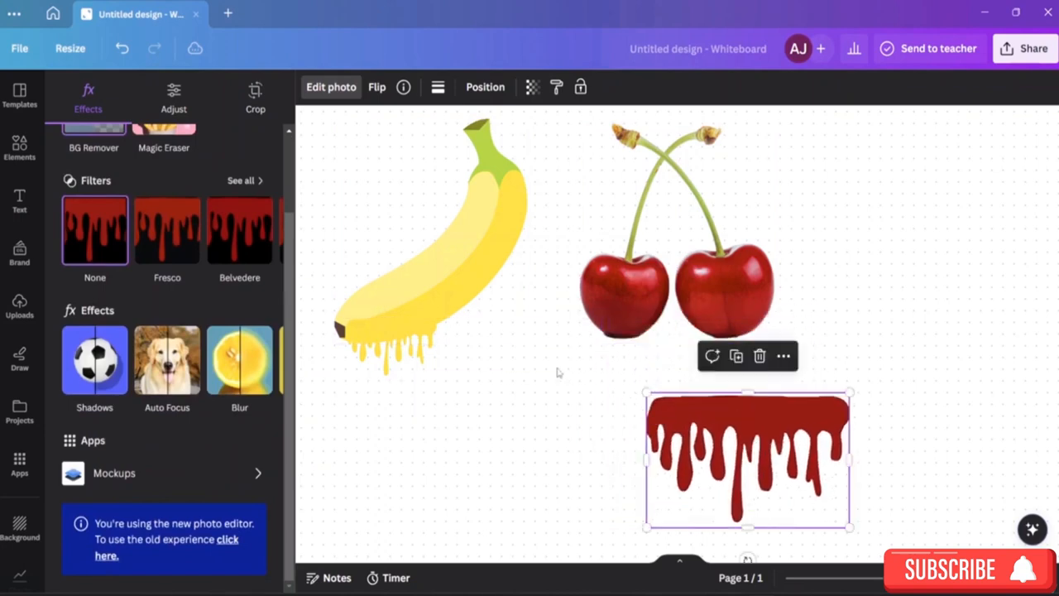
Place rotated copies of the yellow drip graphic along the banana's lower curve, following its edge up towards the stem
left_click(396, 340)
left_click_drag(396, 341, 473, 309)
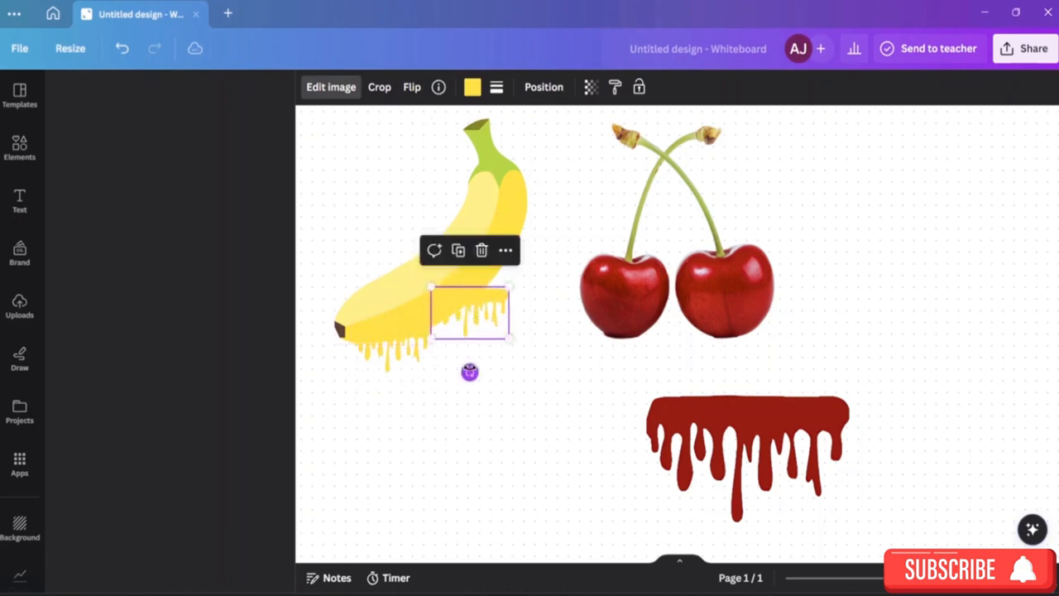
left_click_drag(469, 371, 522, 260)
left_click(566, 202)
left_click(522, 256)
left_click_drag(531, 325, 521, 263)
left_click(627, 323)
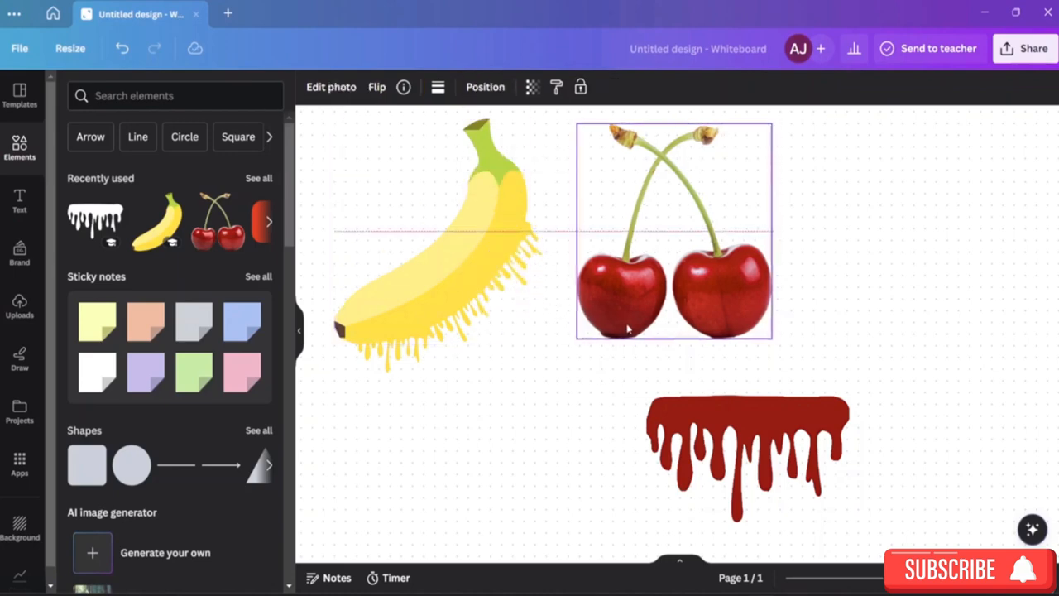
Add the recently used drip graphic again and delete the red drip graphic below the cherries
left_click(96, 222)
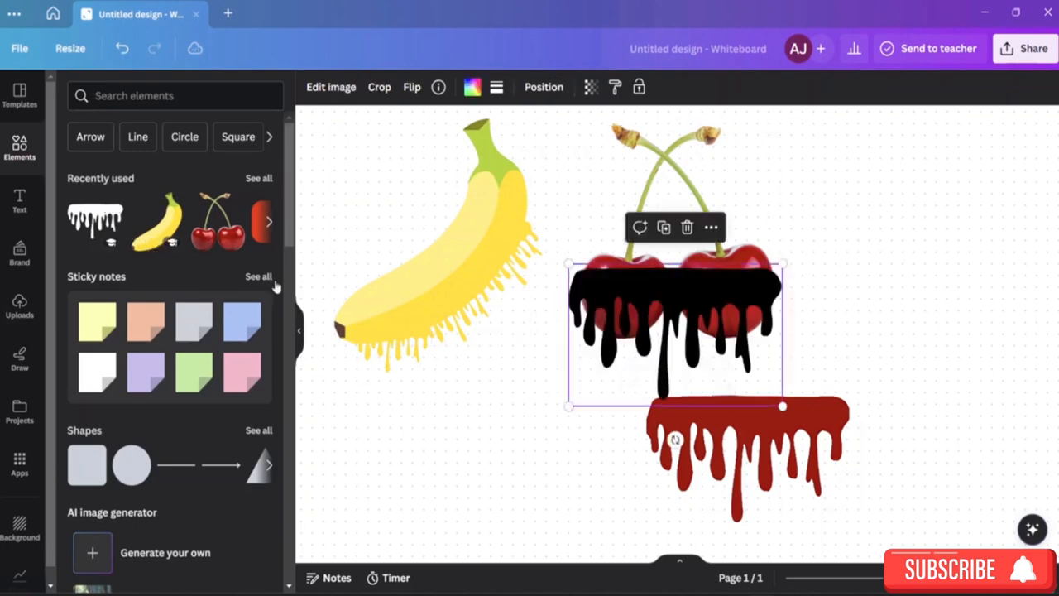
left_click_drag(747, 431, 935, 263)
key("Delete")
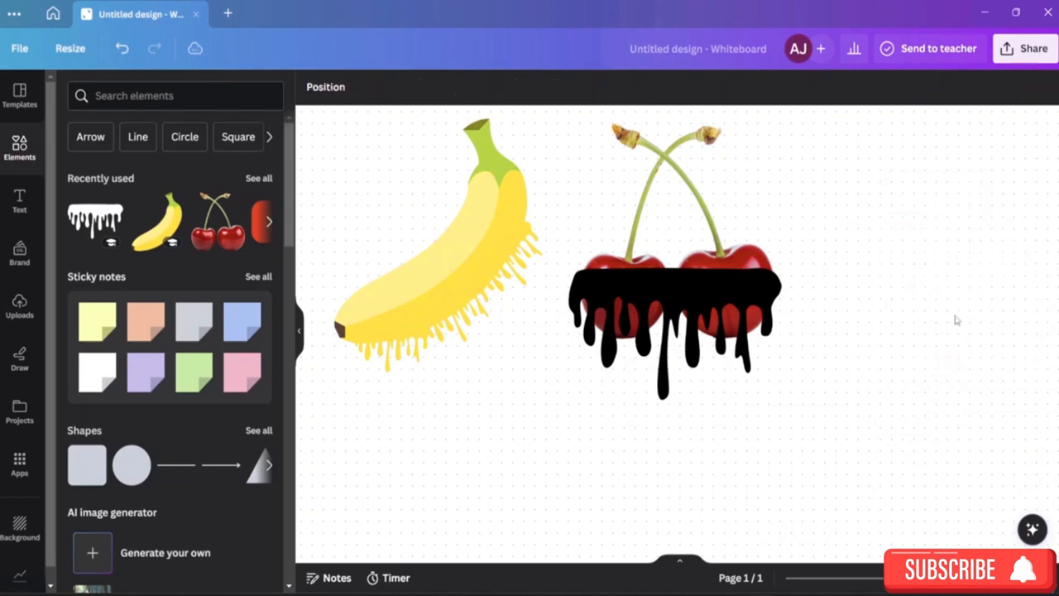
Shrink the black drip graphic to about 94 px wide and place it over the left cherry's lower edge
left_click_drag(680, 294, 683, 387)
left_click_drag(784, 499, 641, 421)
left_click_drag(609, 386, 628, 336)
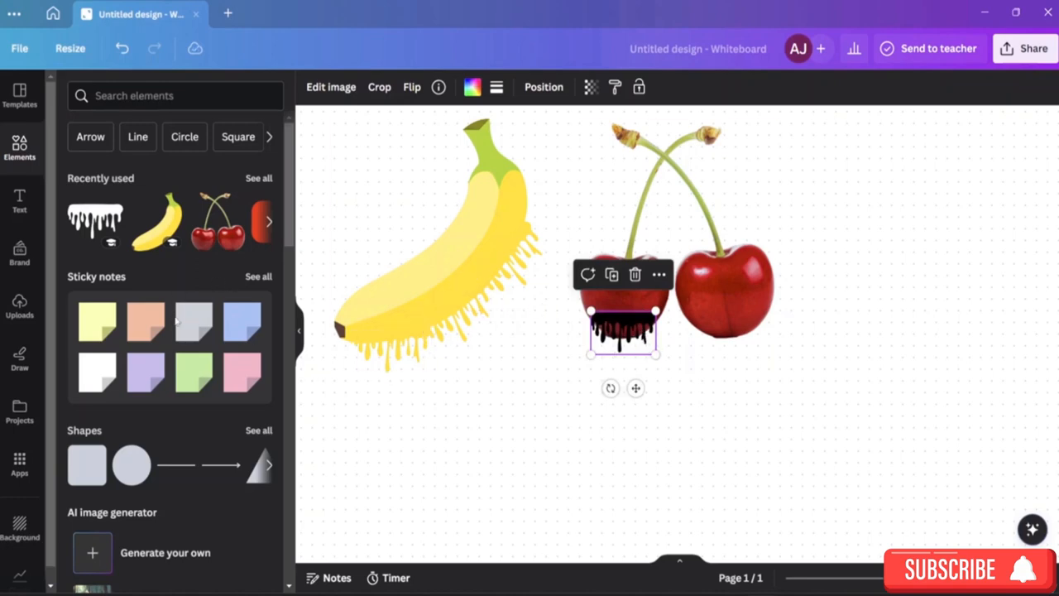
left_click(335, 88)
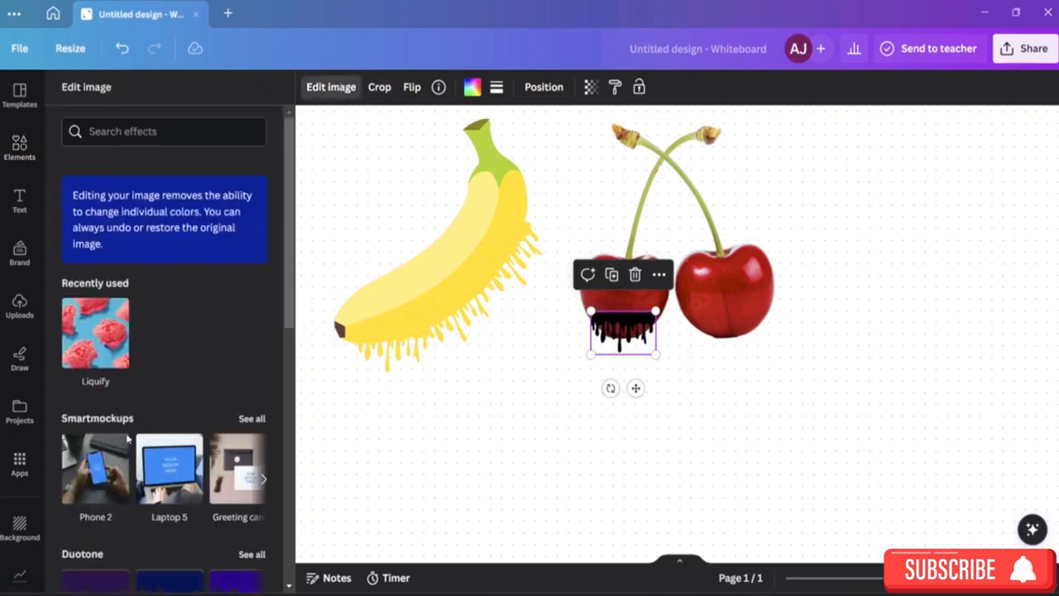
scroll(171, 364, "down", 3)
scroll(158, 355, "up", 4)
left_click(94, 358)
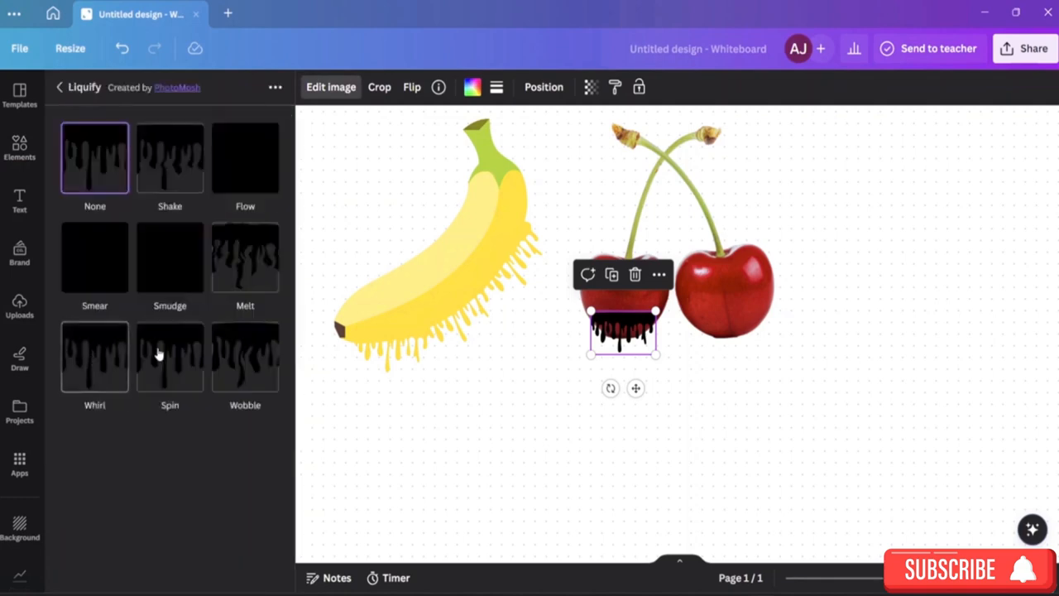
left_click(96, 179)
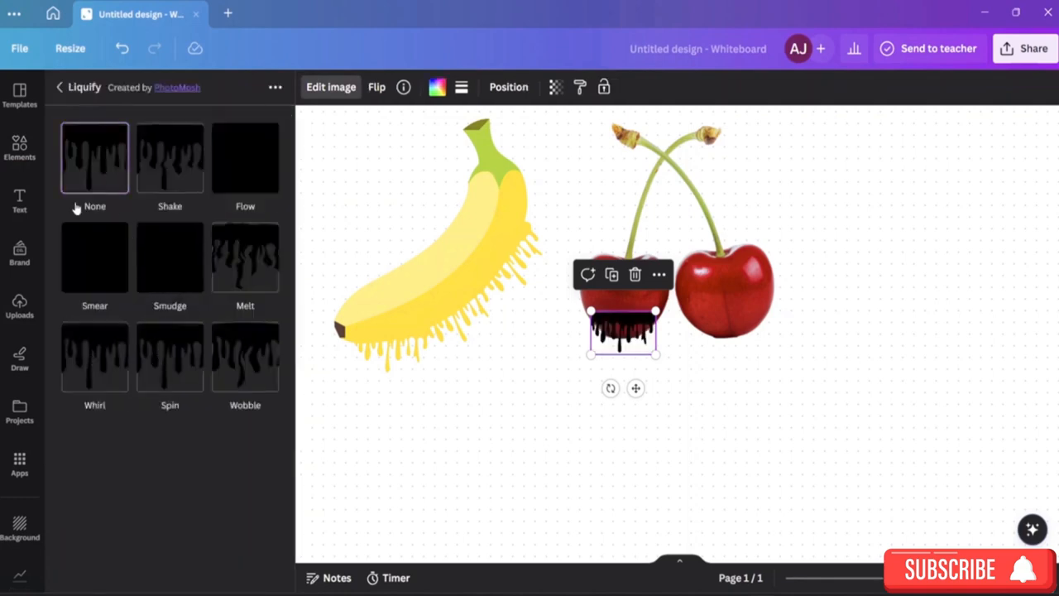
Recolour the small black drip graphic on the left cherry with the dark red photo colour #9b0319
double_click(442, 92)
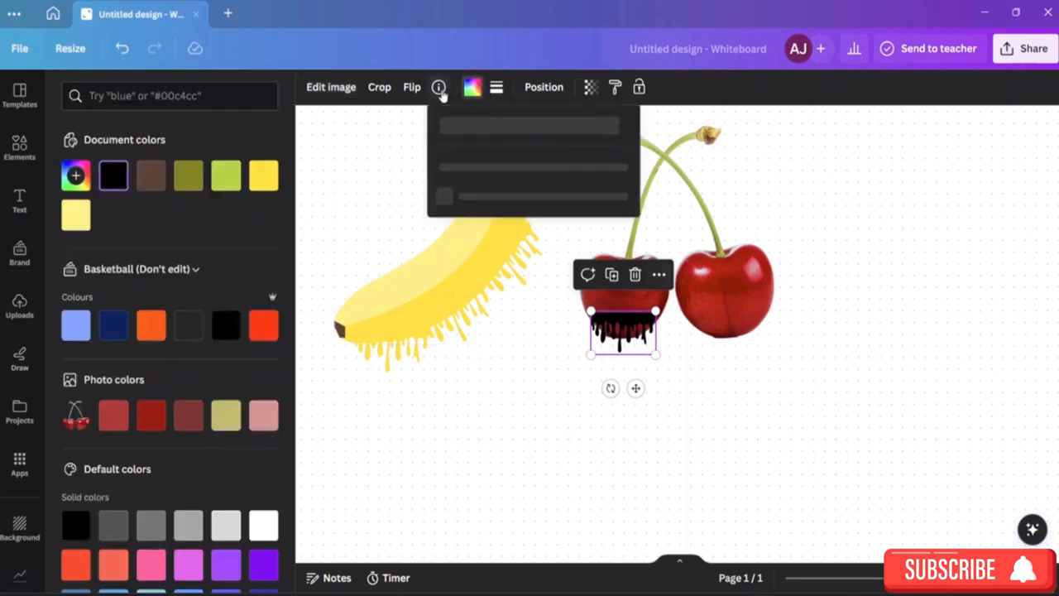
left_click(153, 418)
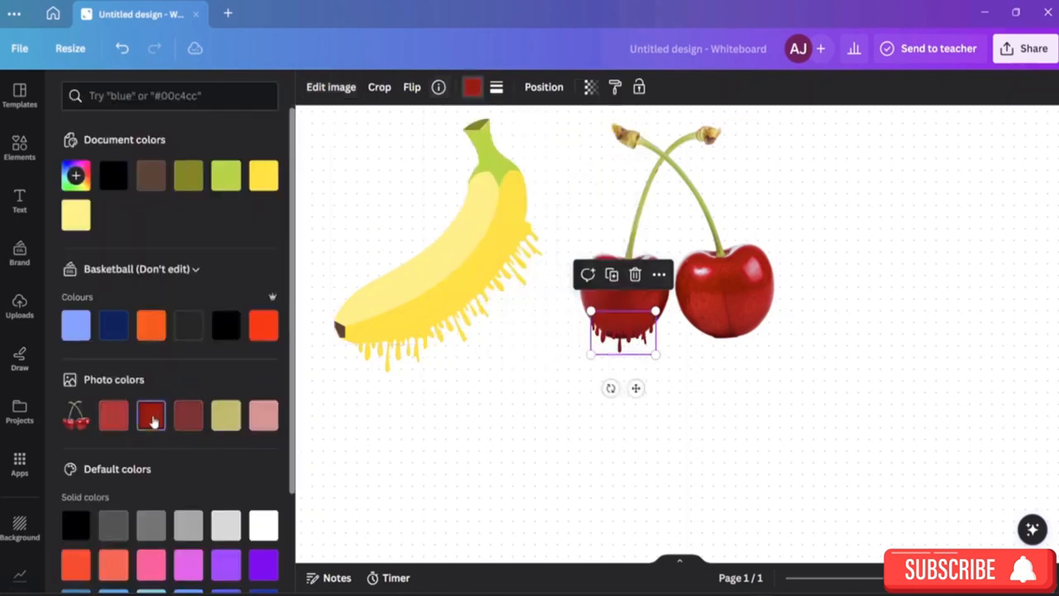
left_click(188, 417)
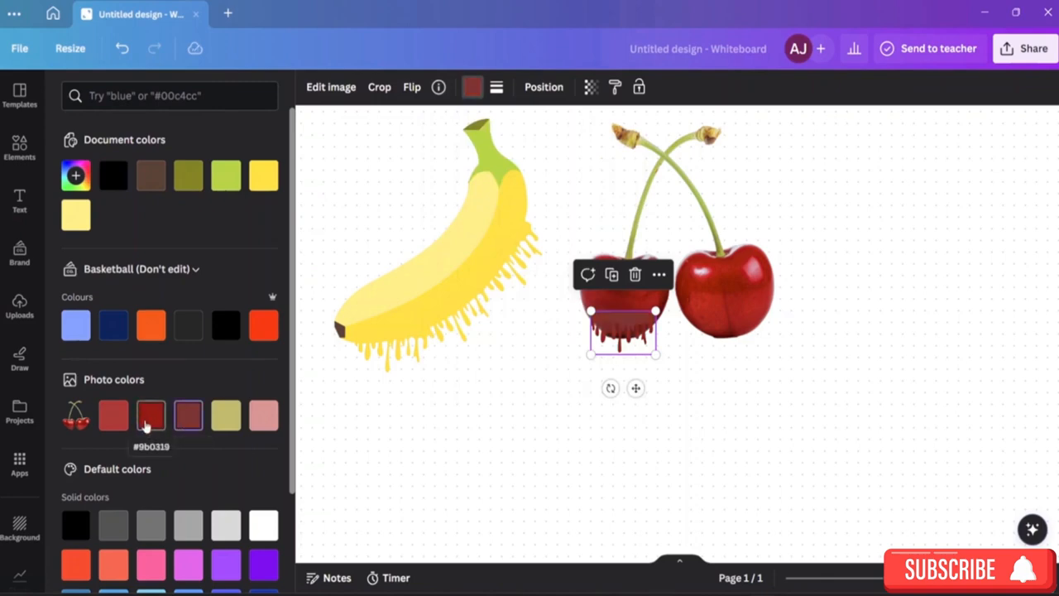
left_click(146, 425)
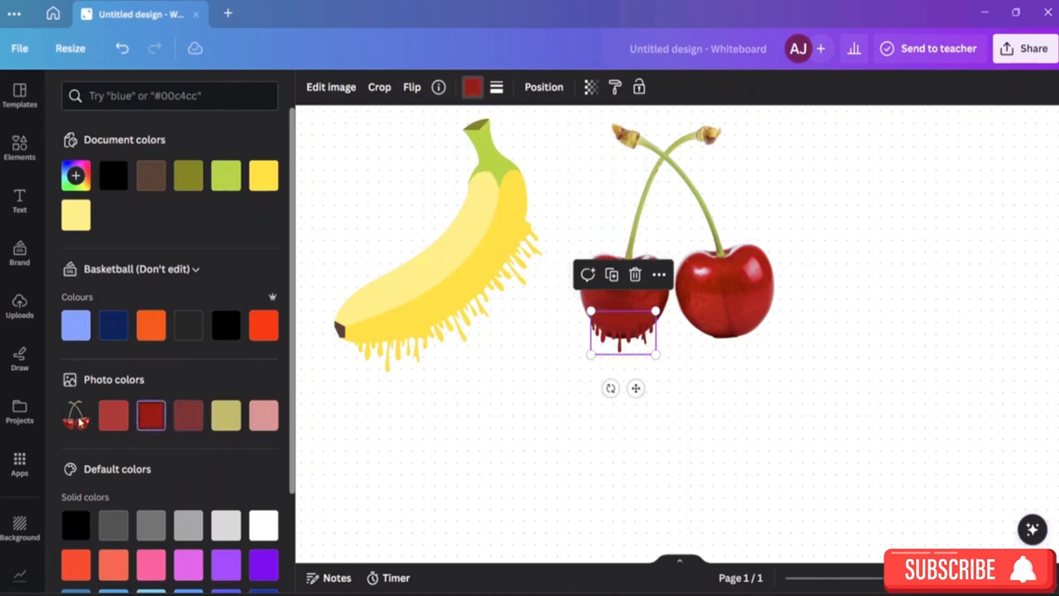
Nudge the red drip graphic slightly lower on the left cherry and send it backward behind the cherry photo
mouse_move(638, 327)
left_mouse_down()
mouse_move(639, 339)
mouse_move(641, 309)
mouse_move(638, 321)
left_mouse_up()
left_click(744, 388)
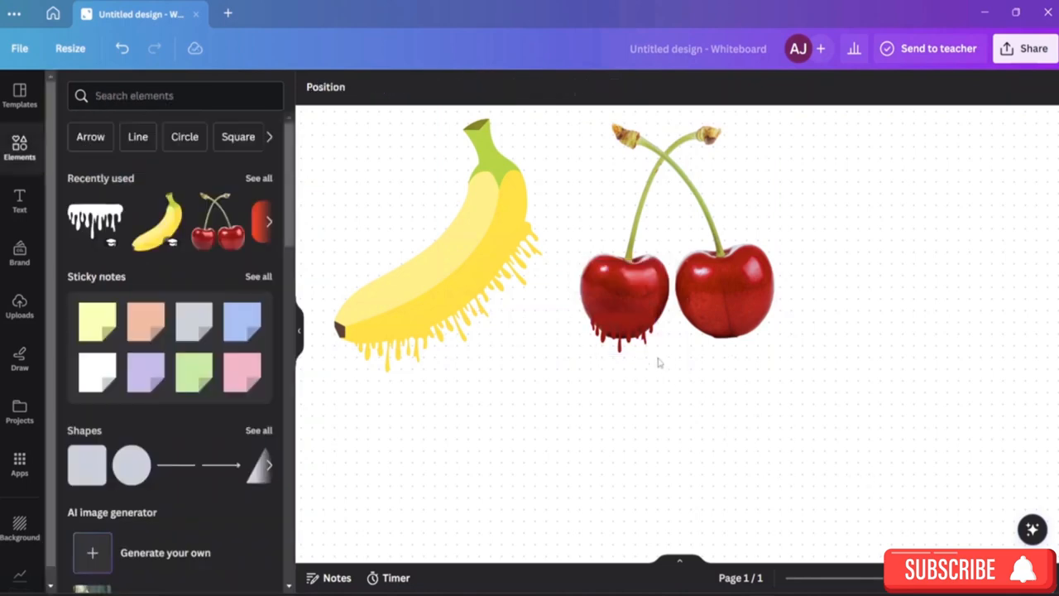
left_click_drag(641, 319, 634, 328)
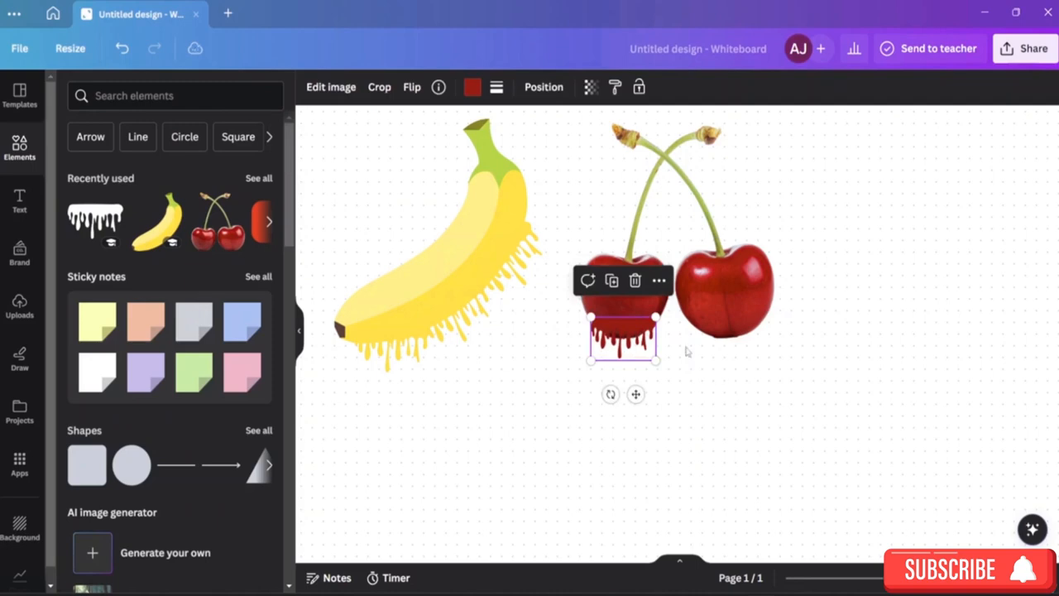
left_click(544, 87)
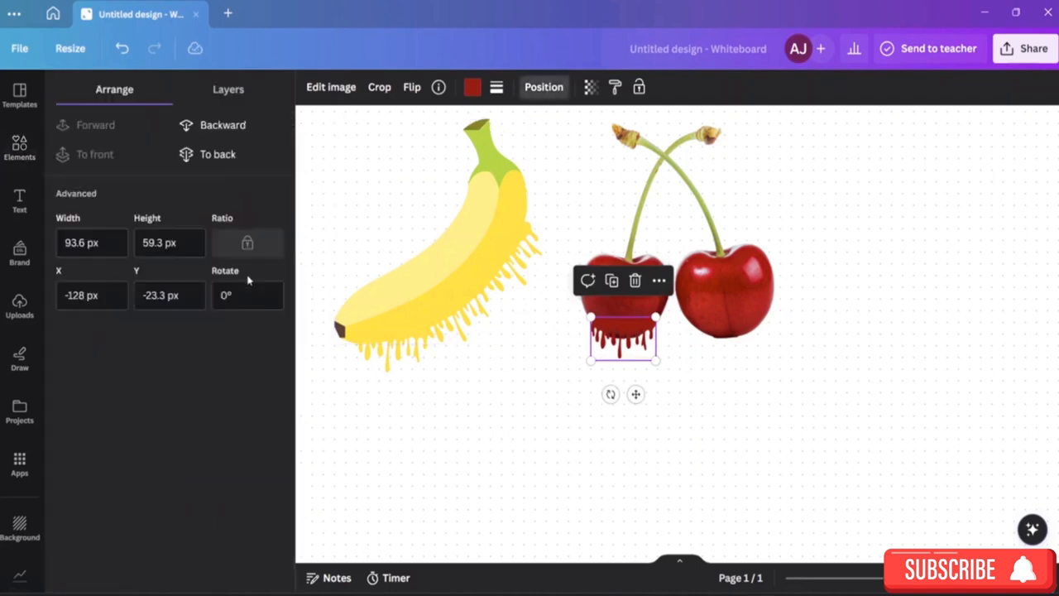
left_click(236, 125)
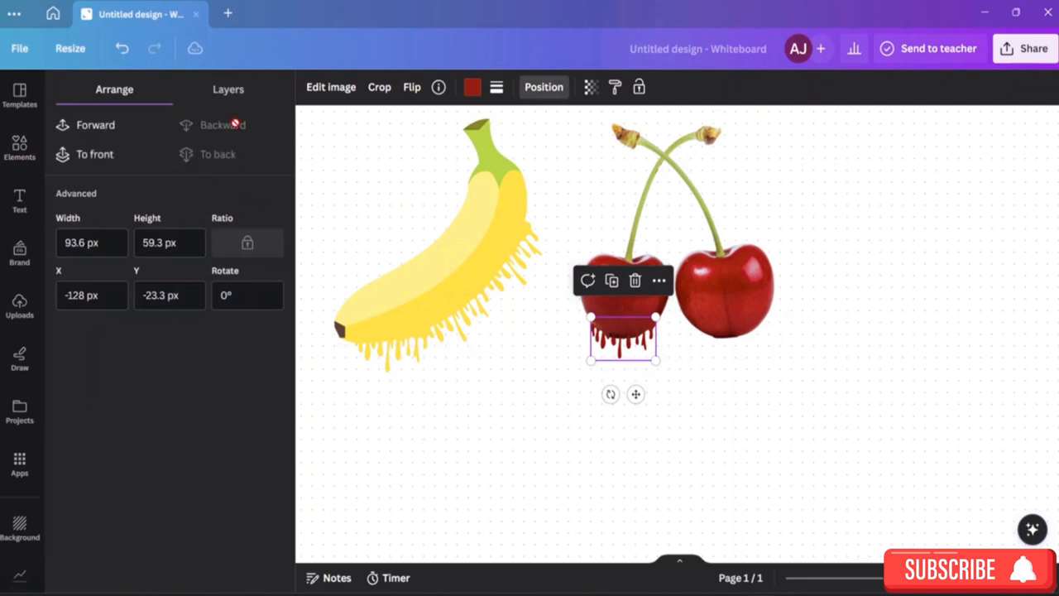
left_click(552, 340)
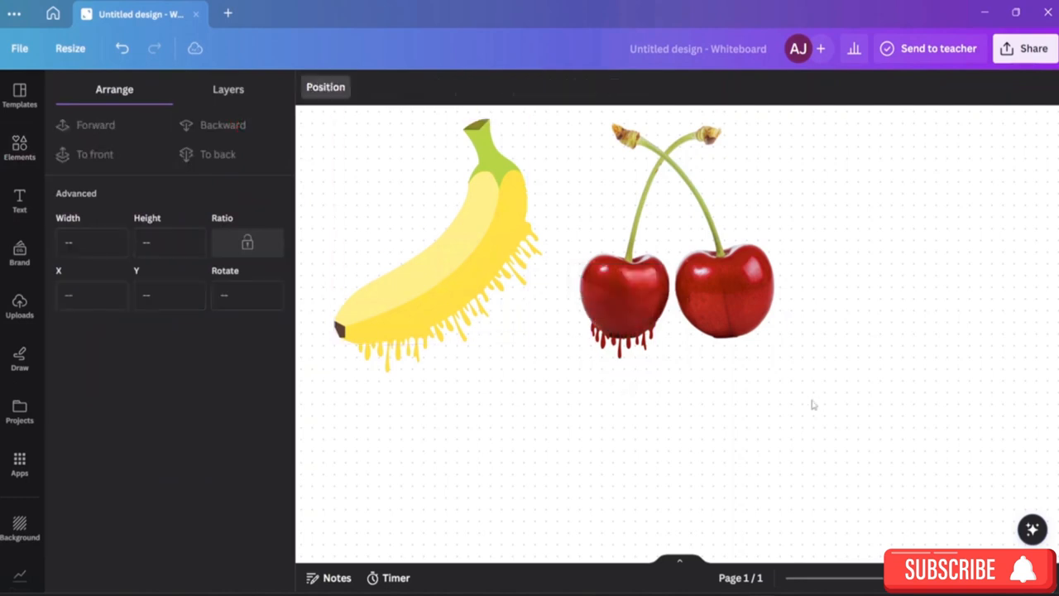
Place a copy of the red drip graphic under the right cherry and another copy, rotated, at its lower outer edge
left_click(629, 353)
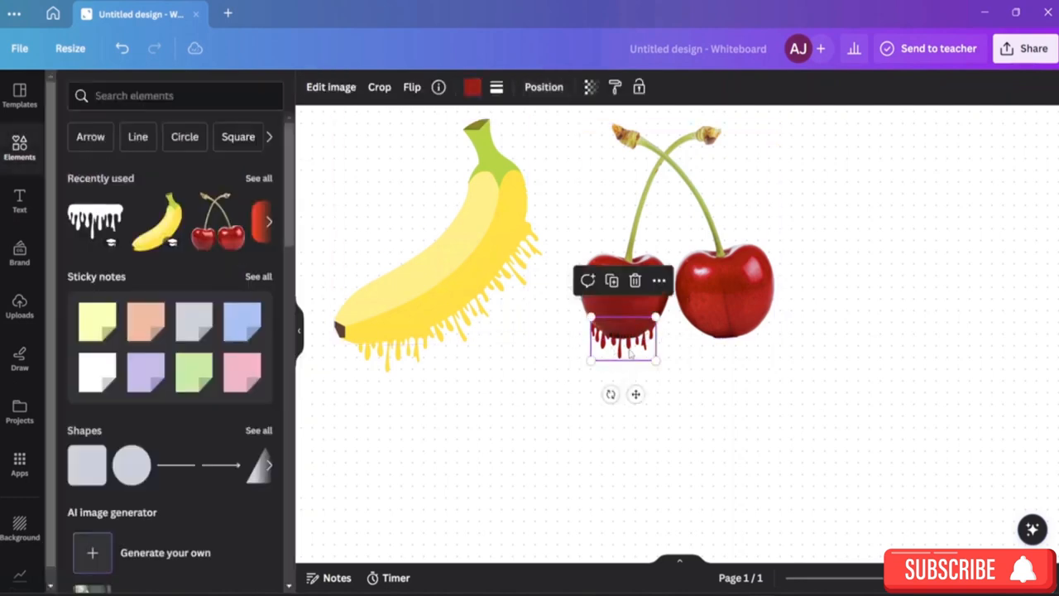
left_click_drag(629, 353, 734, 364)
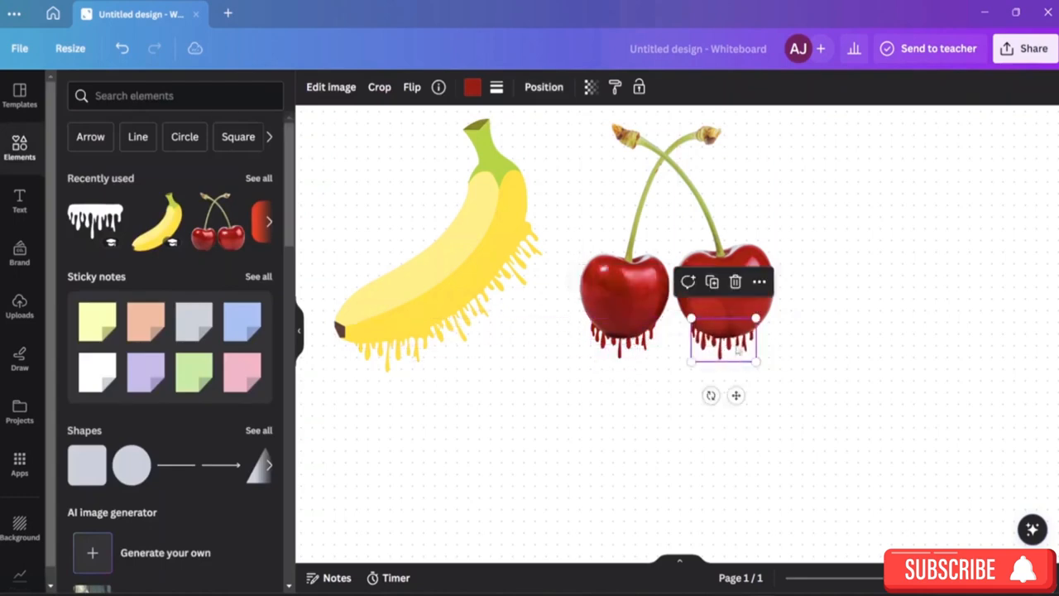
left_click_drag(735, 351, 819, 339)
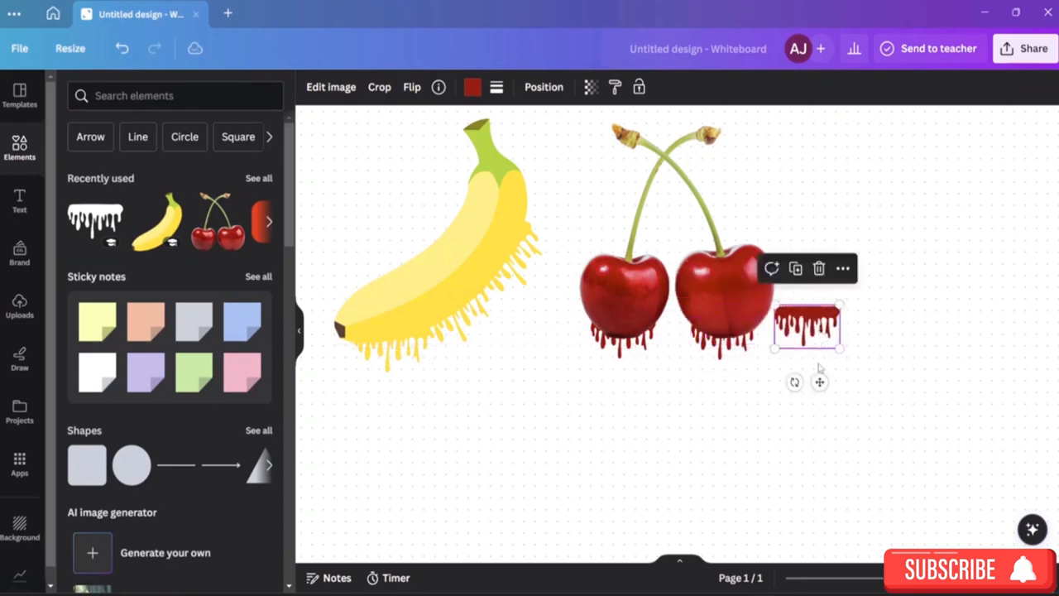
left_click_drag(794, 381, 775, 310)
left_click_drag(811, 359, 781, 311)
left_click(788, 394)
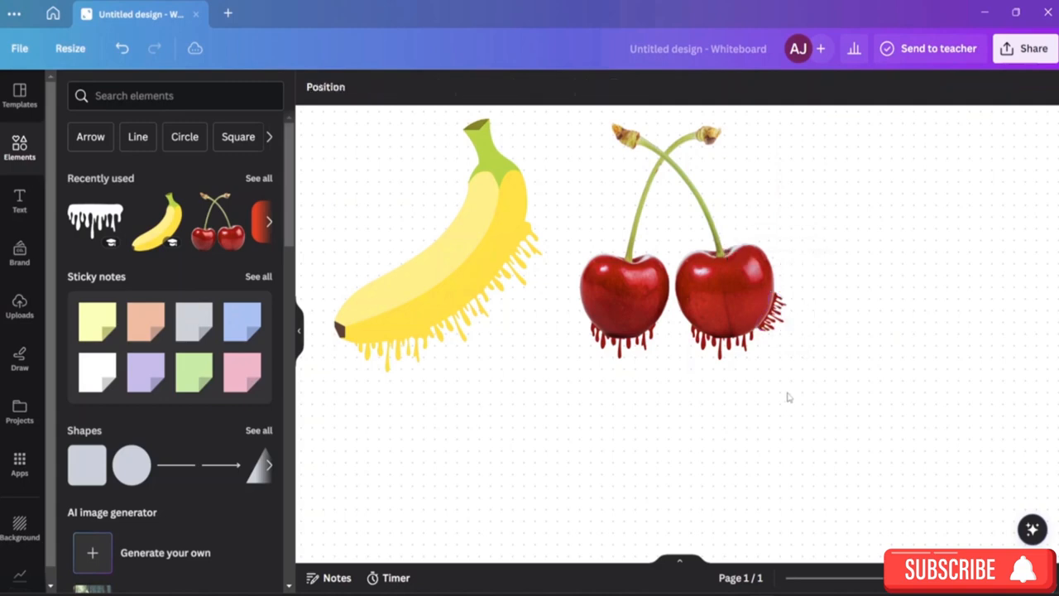
Copy the left cherry's red drip graphic, rotate the copy and fit it against that cherry's outer left edge
left_click(633, 348)
left_click_drag(631, 346, 535, 390)
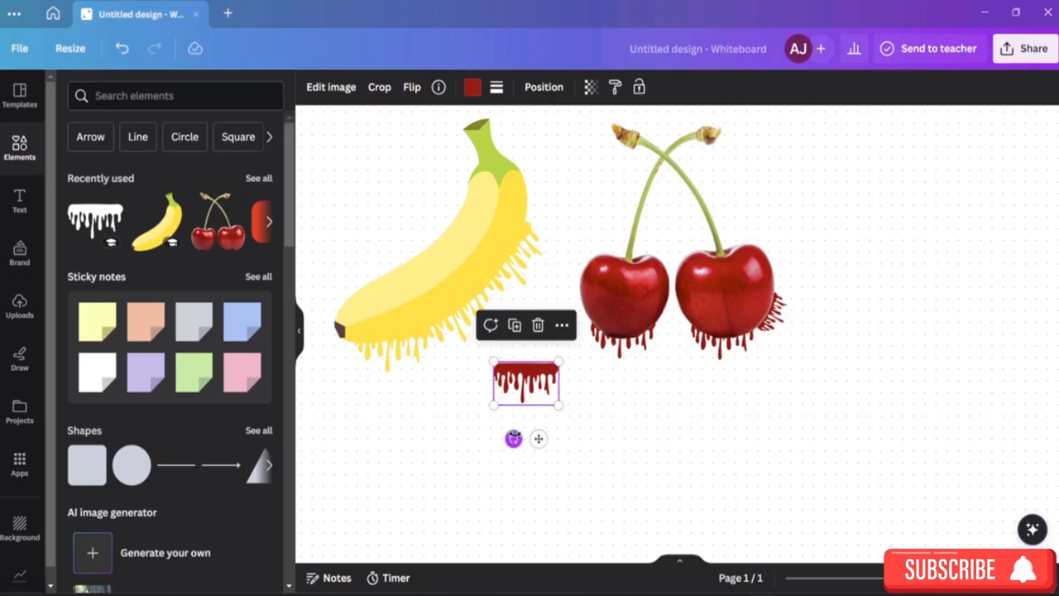
left_click_drag(514, 438, 480, 413)
left_click_drag(526, 380, 562, 276)
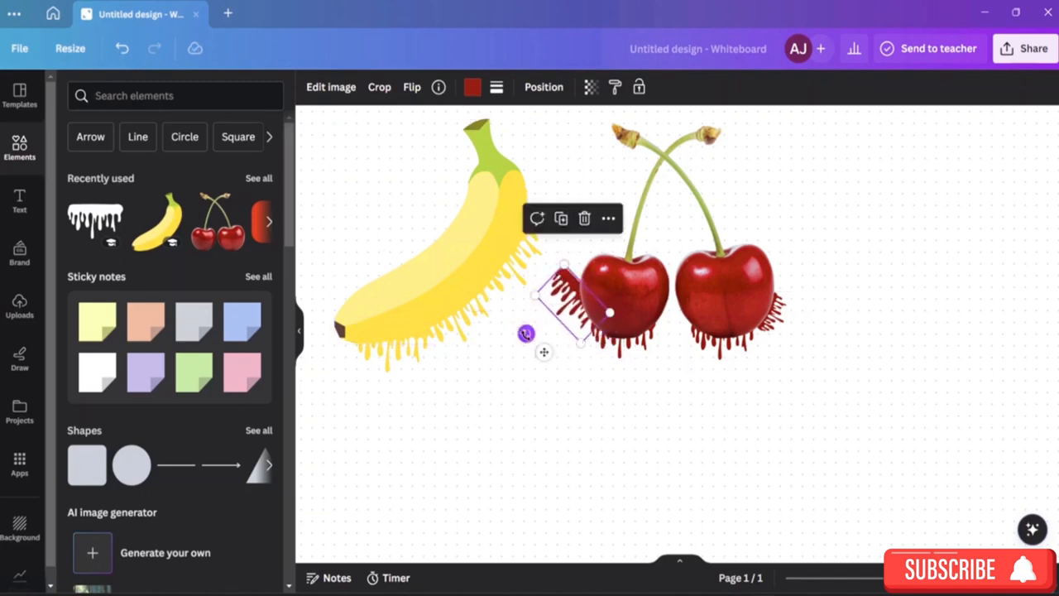
left_click_drag(526, 333, 500, 323)
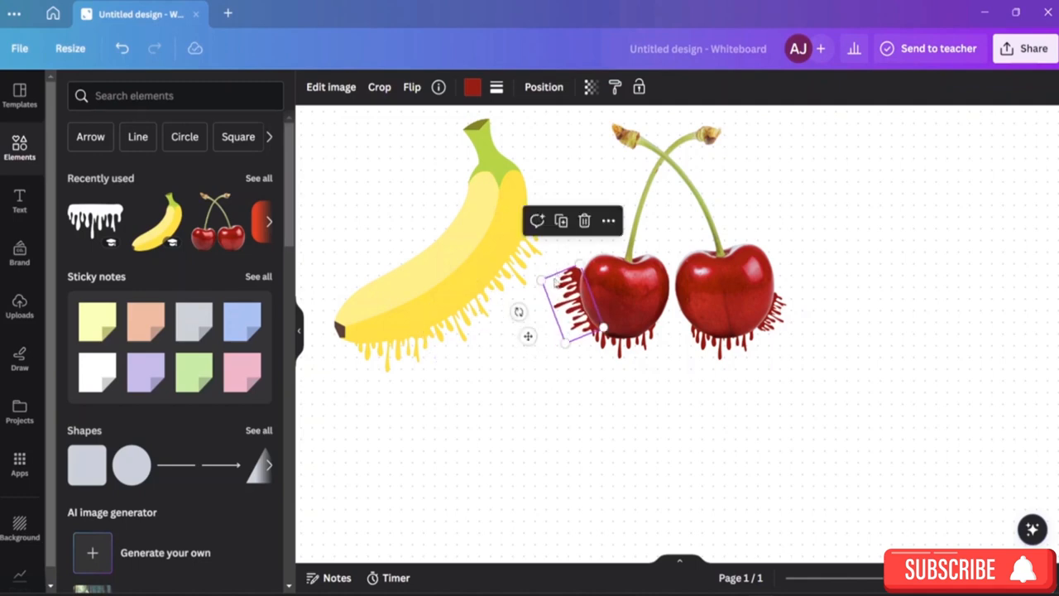
left_click_drag(546, 281, 555, 290)
left_click(776, 441)
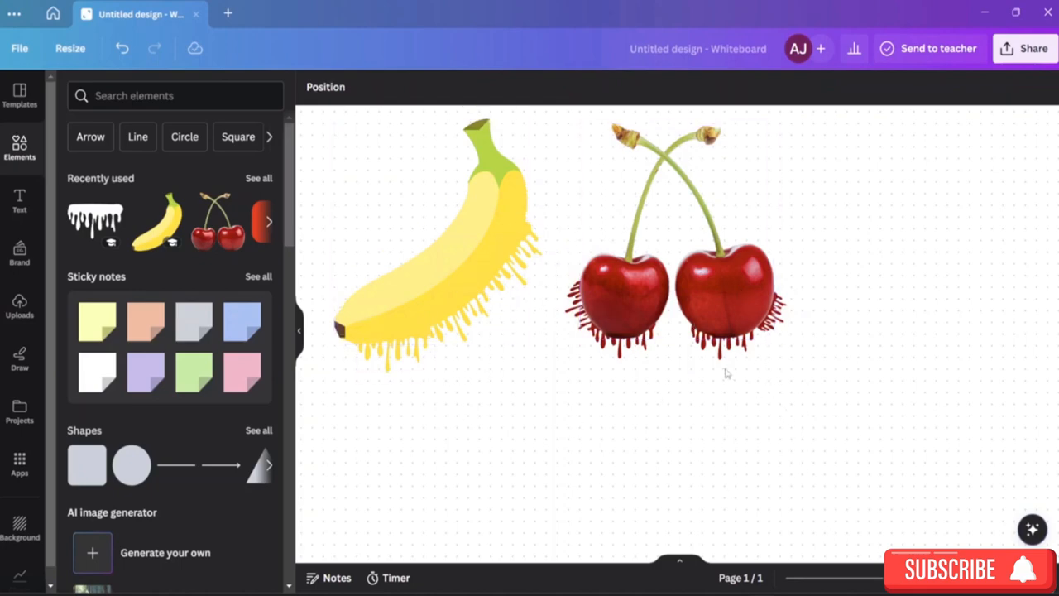
Add a new text box in the empty whiteboard area beneath the cherries
scroll(683, 350, "down", 2)
scroll(683, 351, "up", 3)
scroll(683, 351, "down", 2)
scroll(683, 355, "up", 1)
scroll(684, 354, "down", 1)
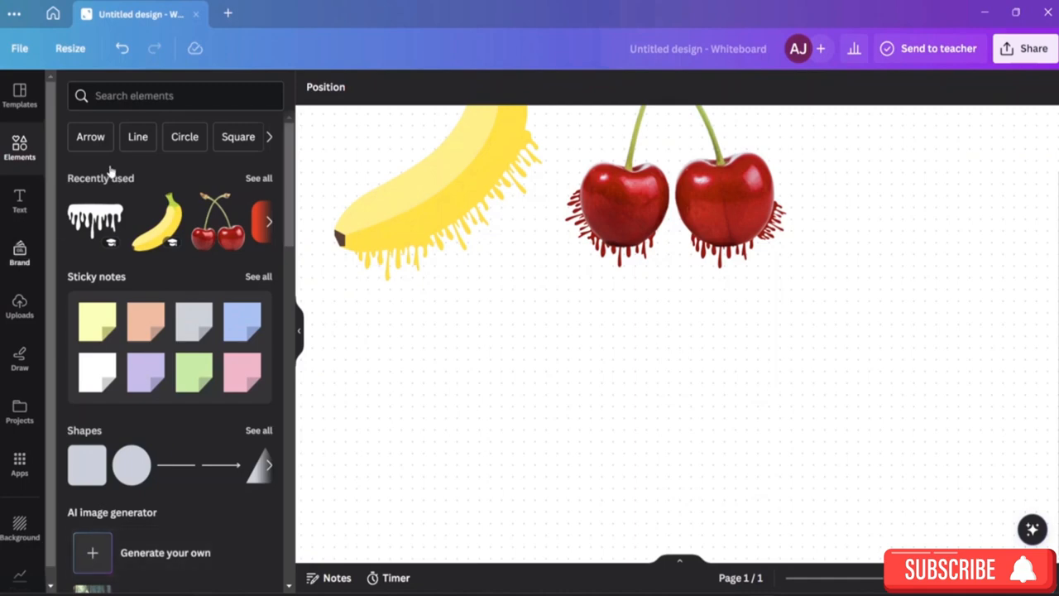
left_click(19, 202)
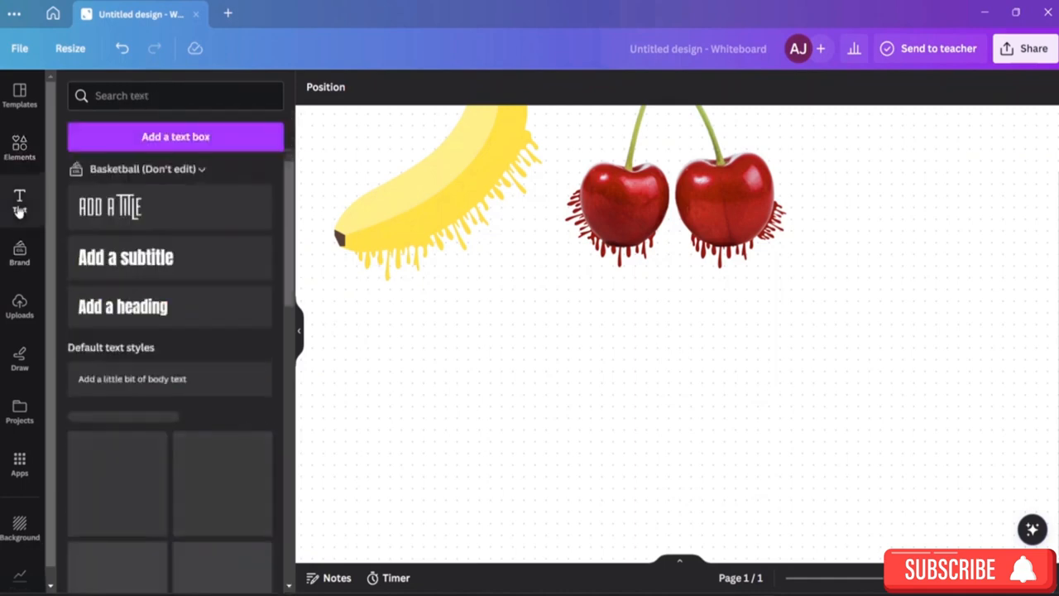
left_click(190, 139)
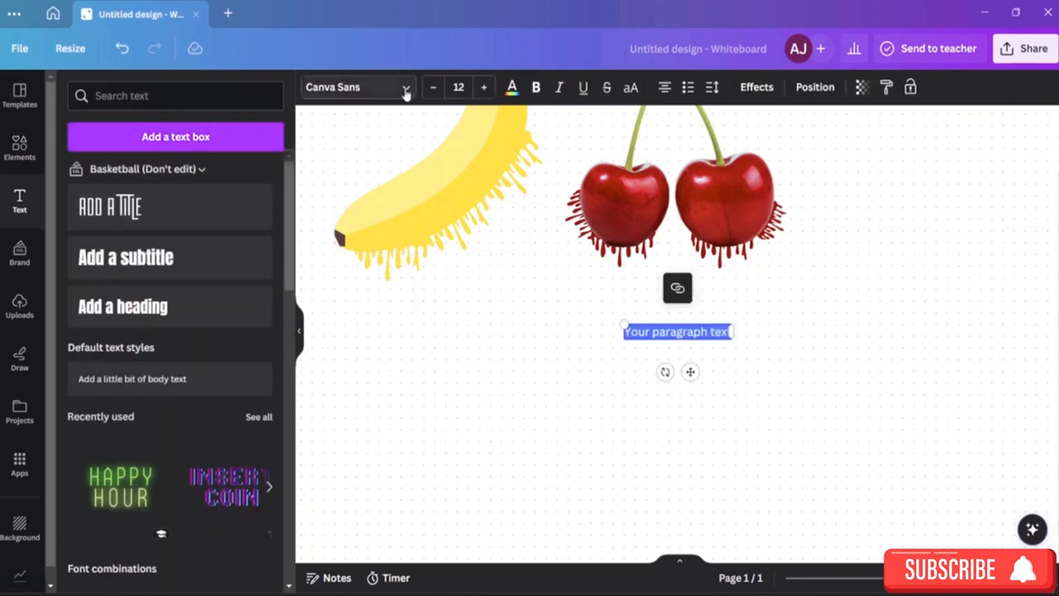
key("Escape")
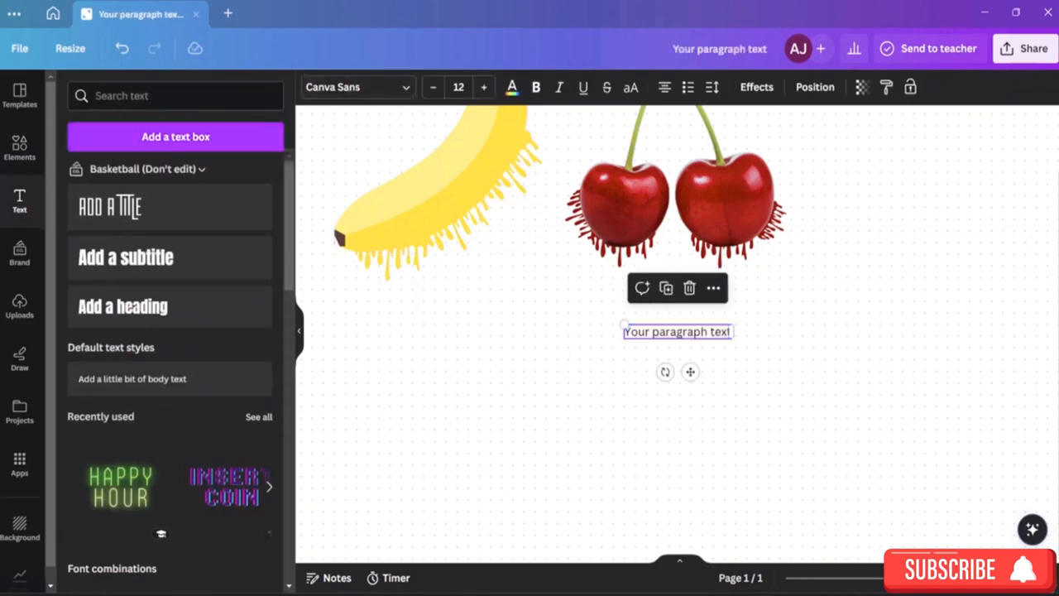
Replace the text box's placeholder with "WELCOME YOU ALL TO THE CANVA TUTORIAL"
double_click(728, 330)
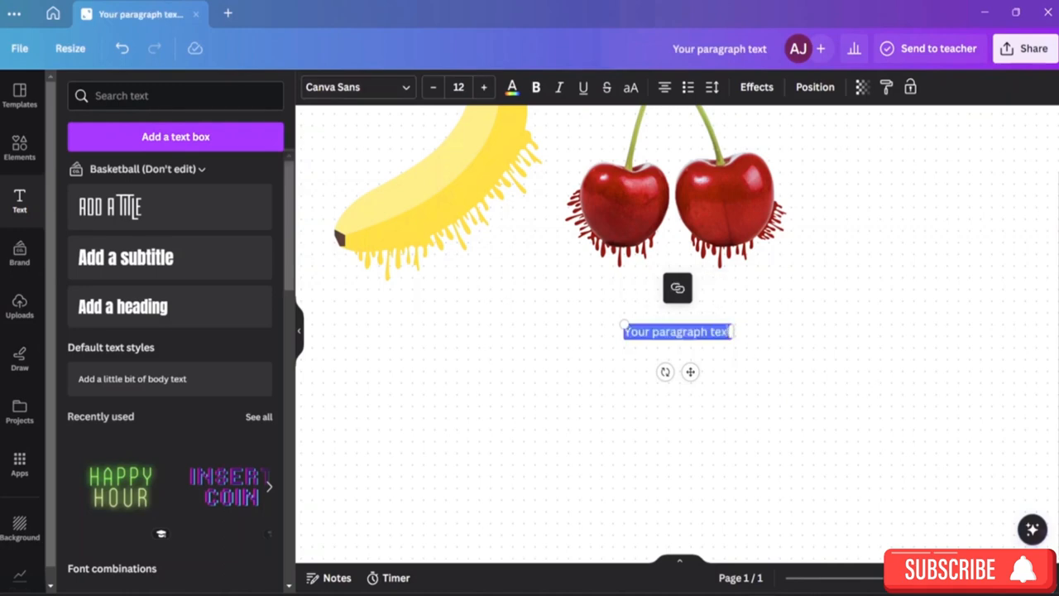
type("WELC")
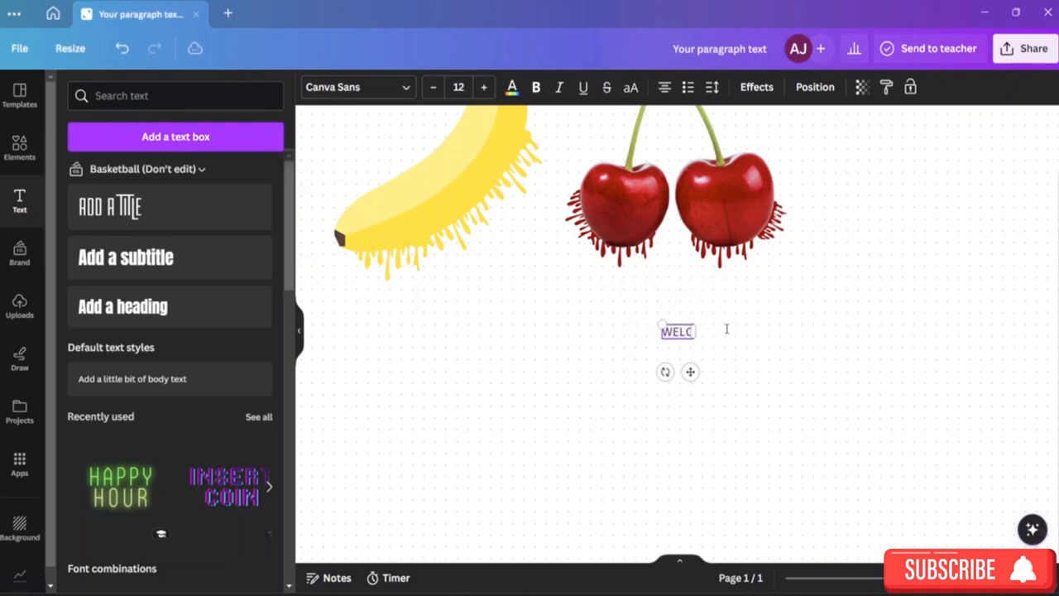
type("OME TY")
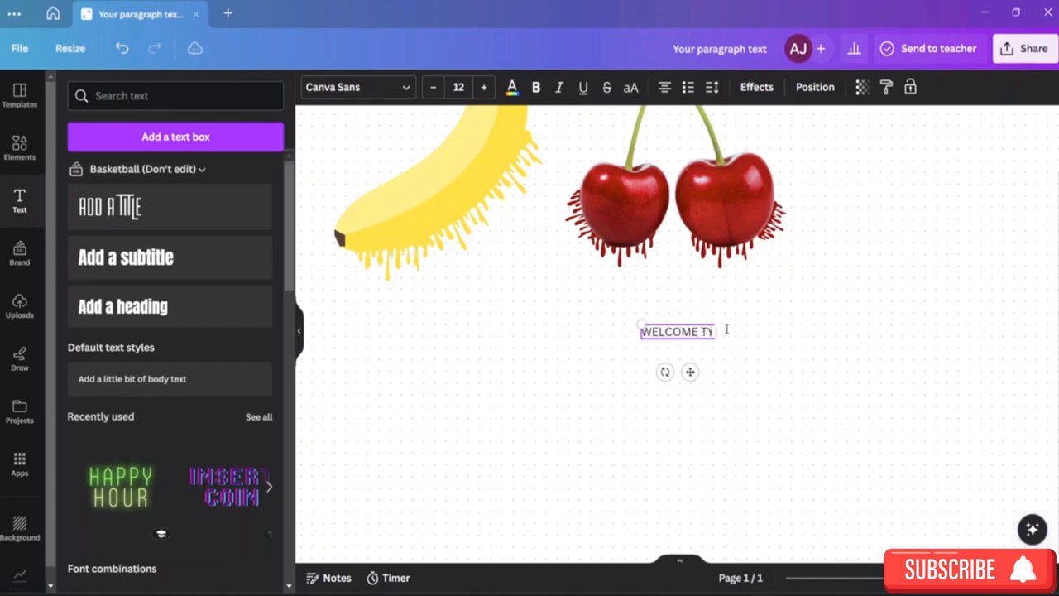
key("BackSpace")
key("BackSpace")
type("YO")
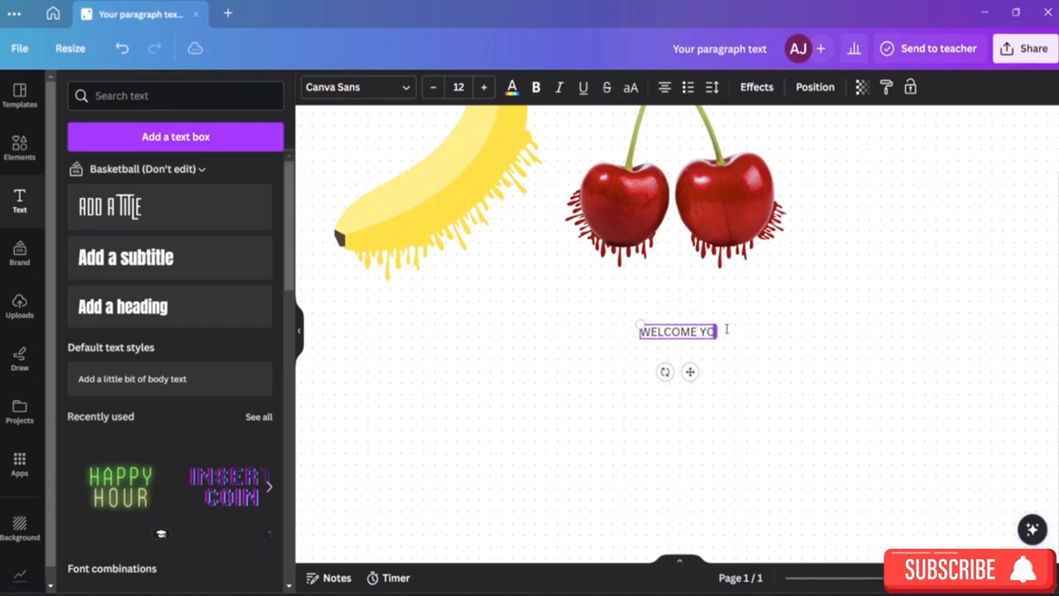
type("U ALL T")
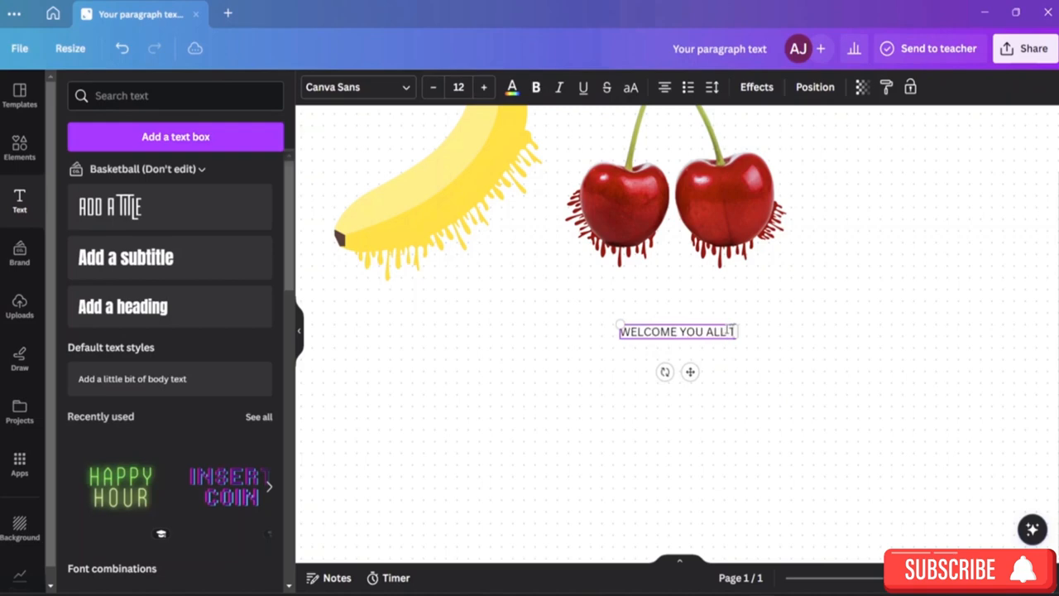
type("O THE CA")
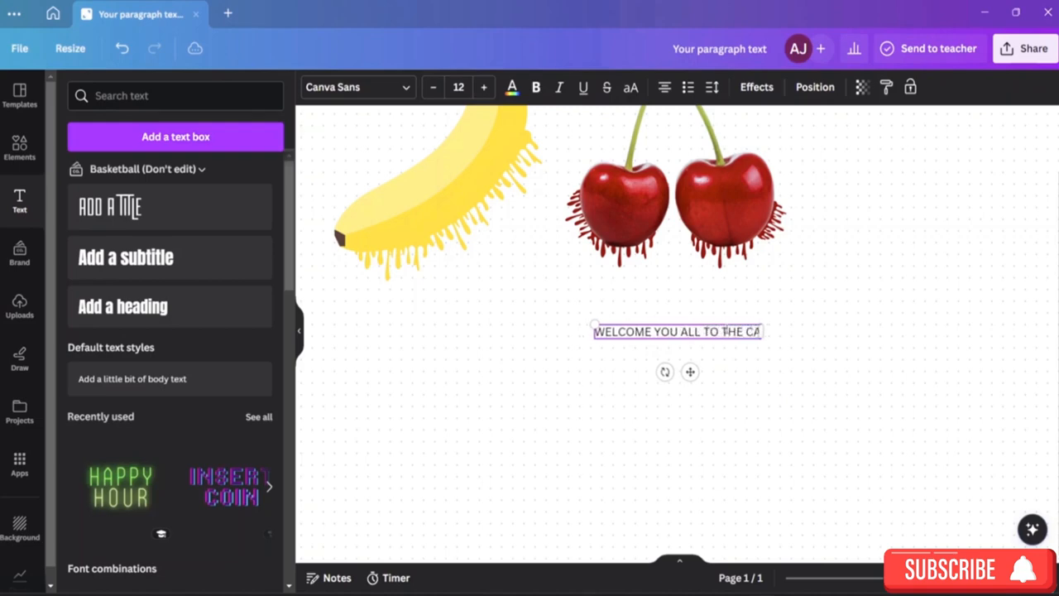
type("NVA TUTORIAL")
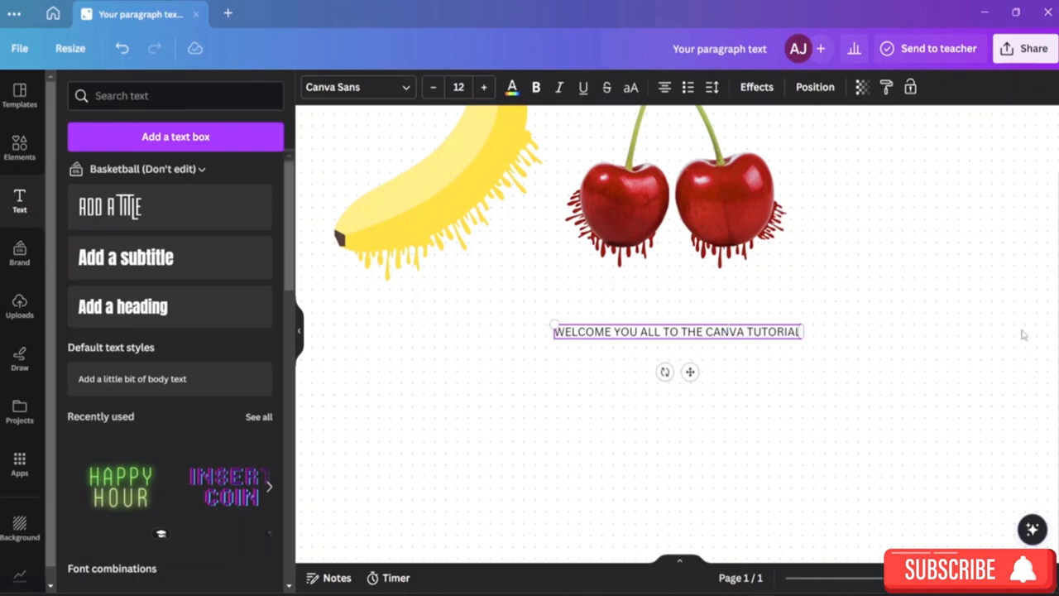
Increase the welcome text's font size to 32
left_click(481, 95)
left_click(483, 87)
left_click(483, 87)
left_click(483, 87)
left_click(483, 87)
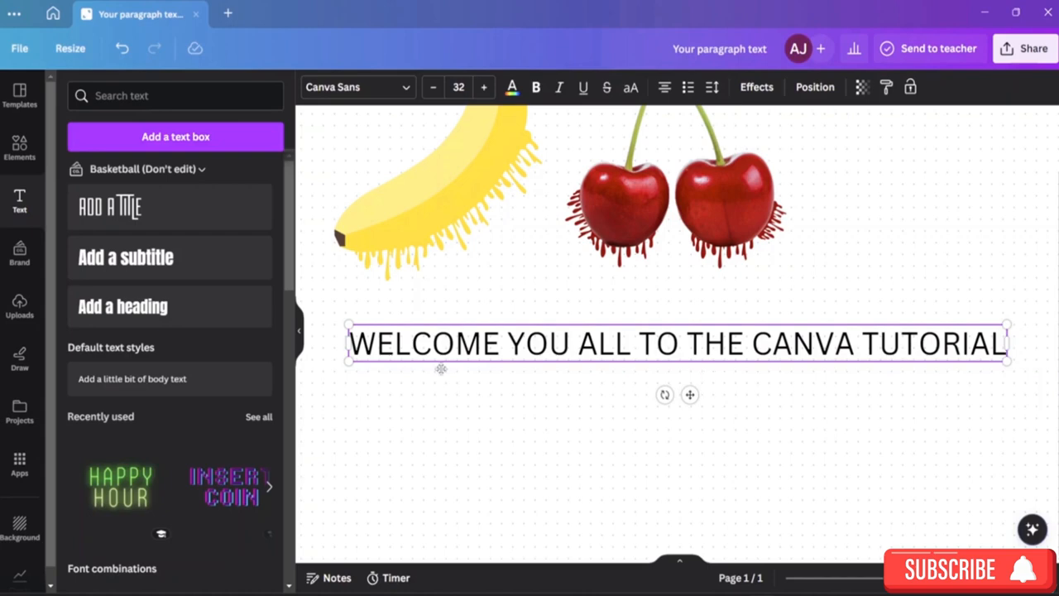
Search the fonts for "OPEN", apply Open Sans to the welcome text and make it bold
left_click(383, 90)
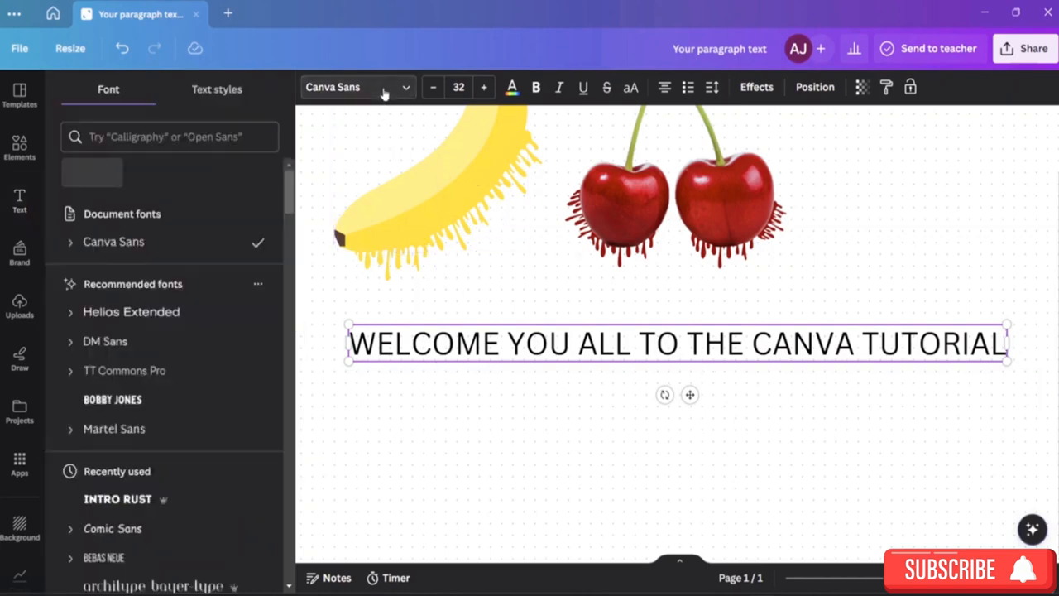
left_click(146, 137)
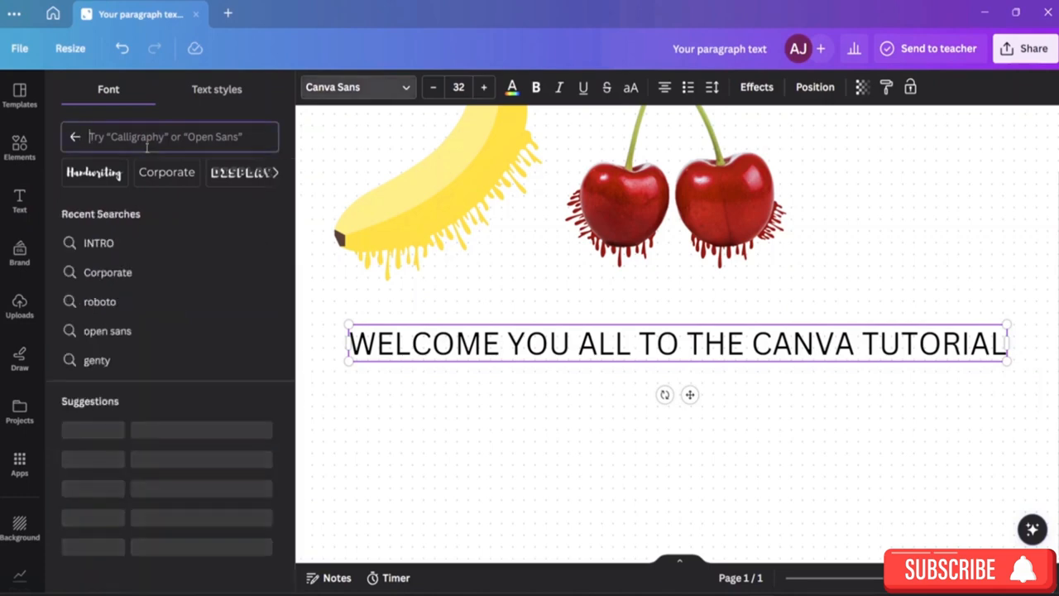
type("OPEN")
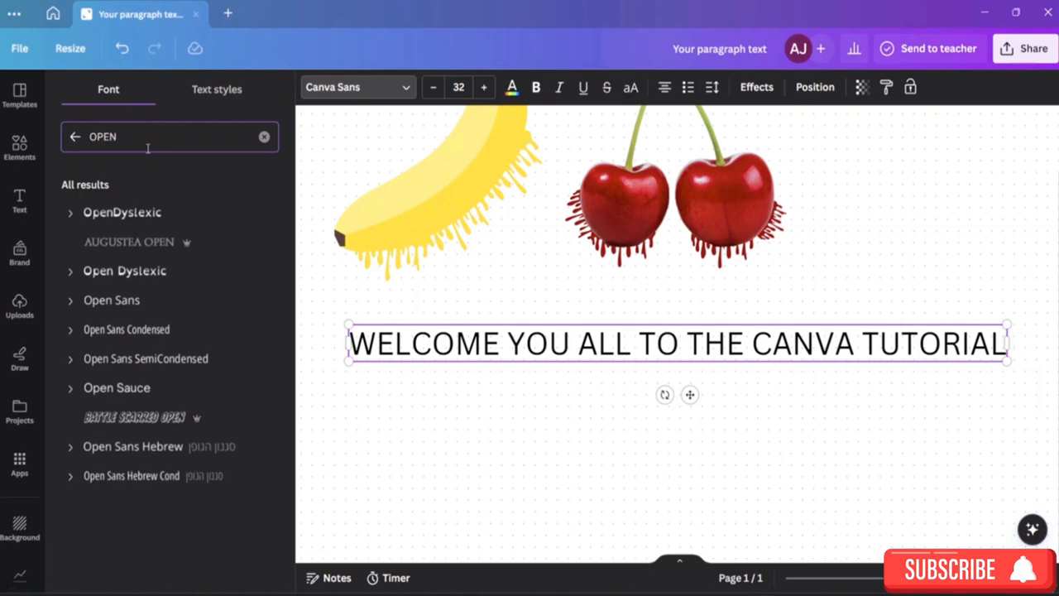
left_click(127, 303)
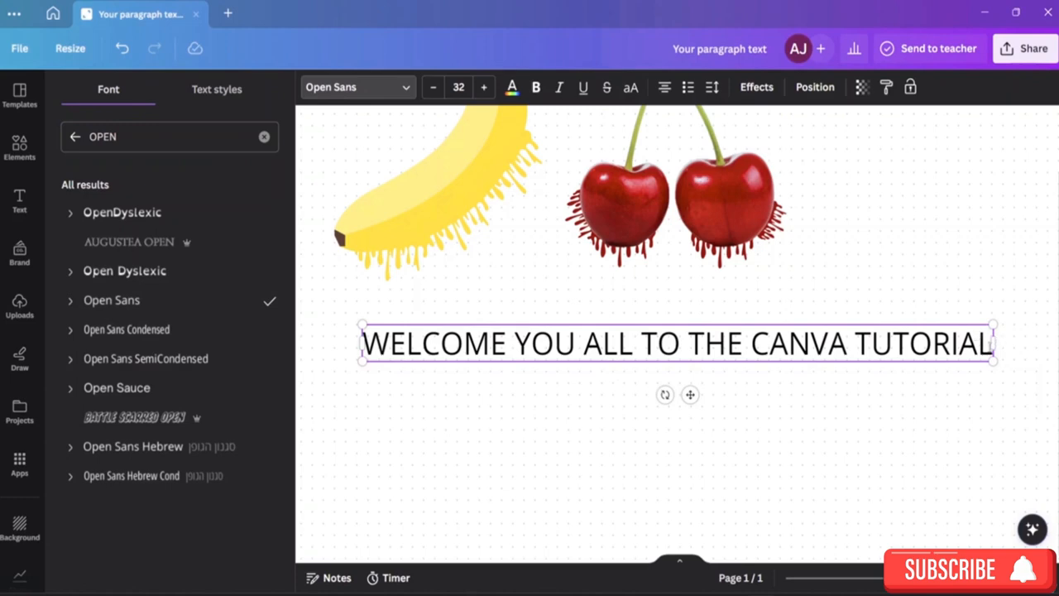
double_click(977, 347)
left_click(1049, 268)
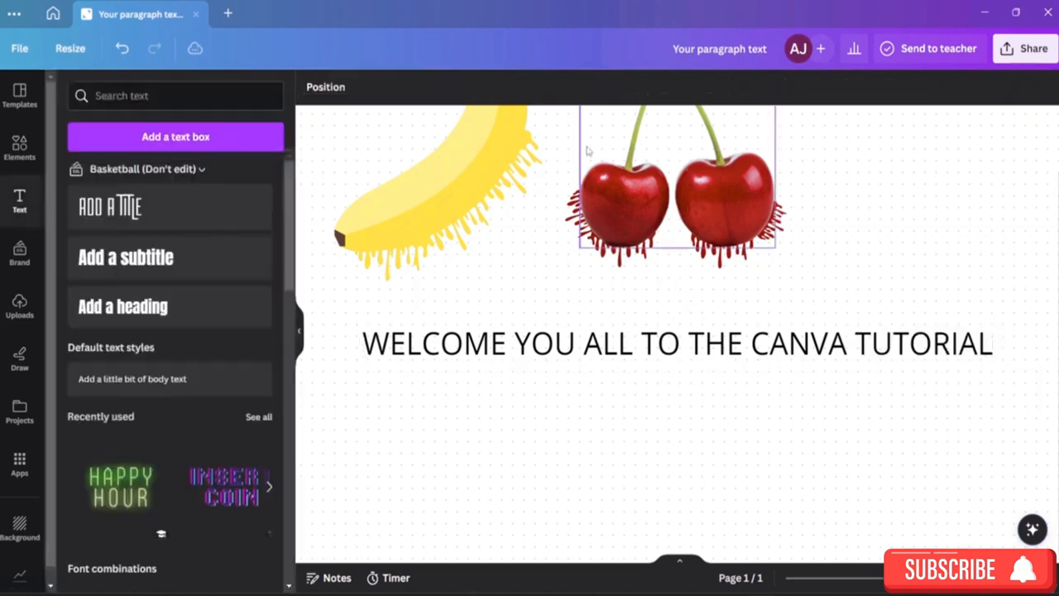
left_click(599, 351)
key("ctrl+b")
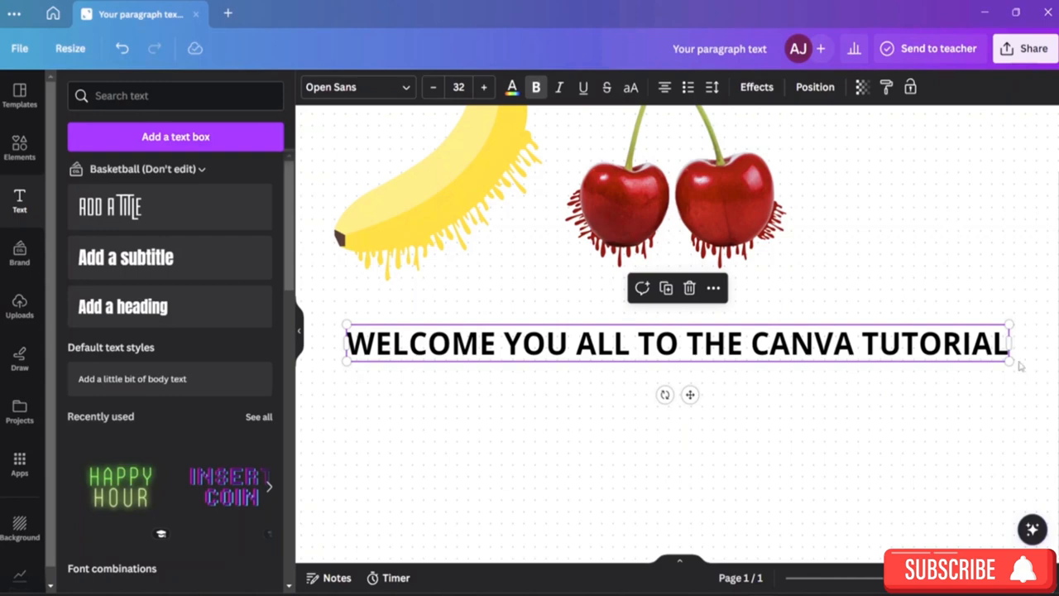
Set the welcome text's font to Battle Scarred Open and scale the text up to about size 35.4
left_click(406, 87)
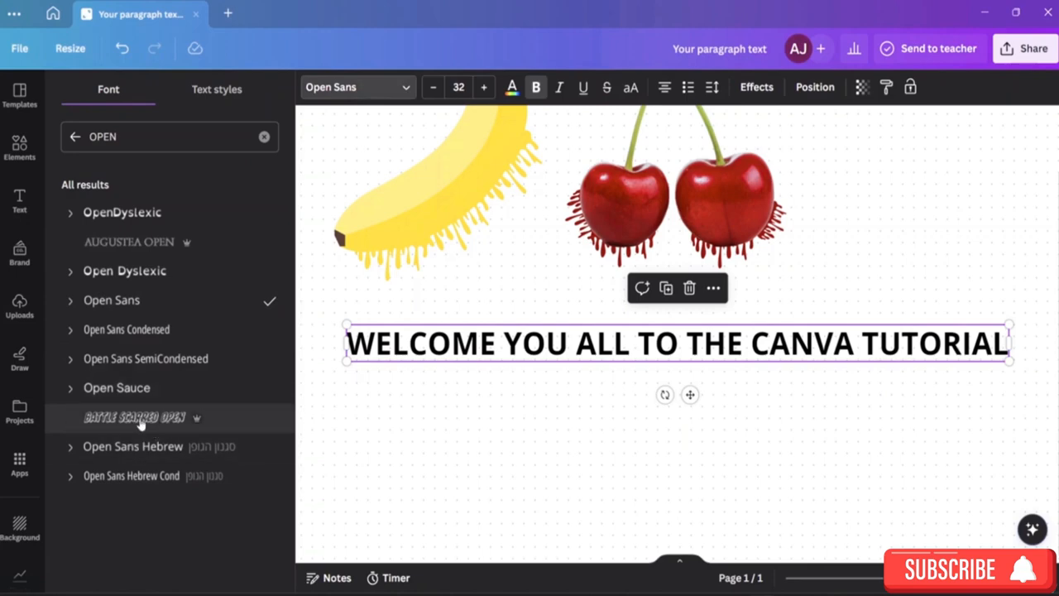
left_click(141, 422)
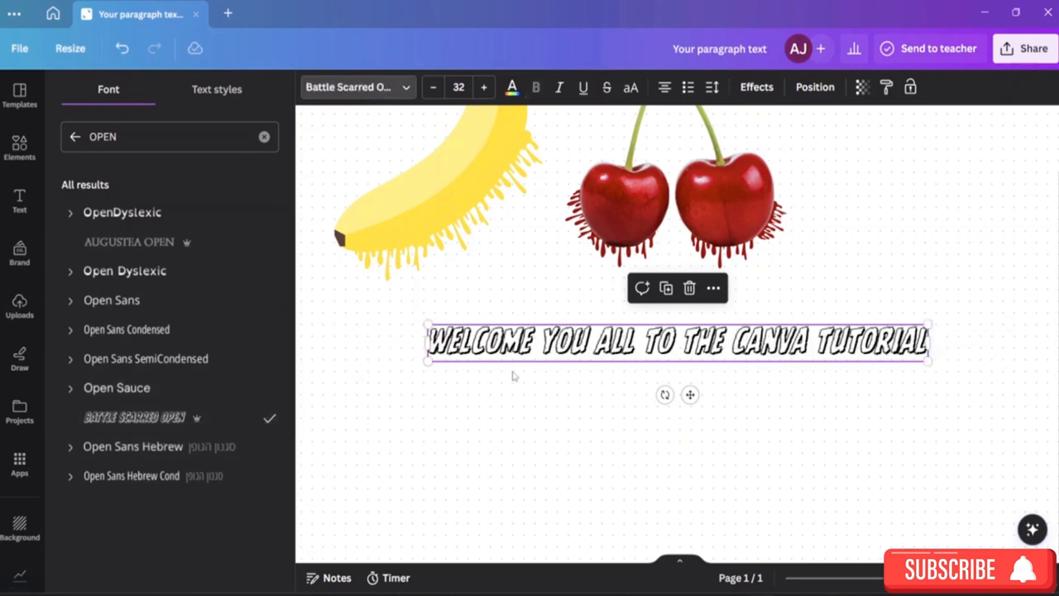
left_click_drag(928, 359, 981, 364)
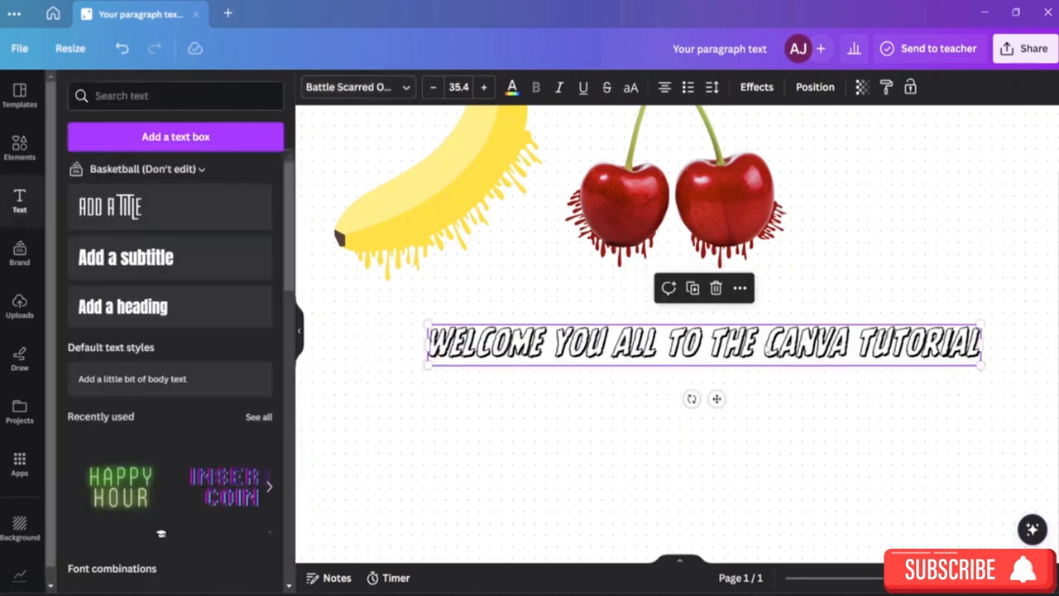
Recolour the welcome text with the bright red of the Basketball brand palette and reposition it just below the fruit images
left_click_drag(759, 347, 723, 360)
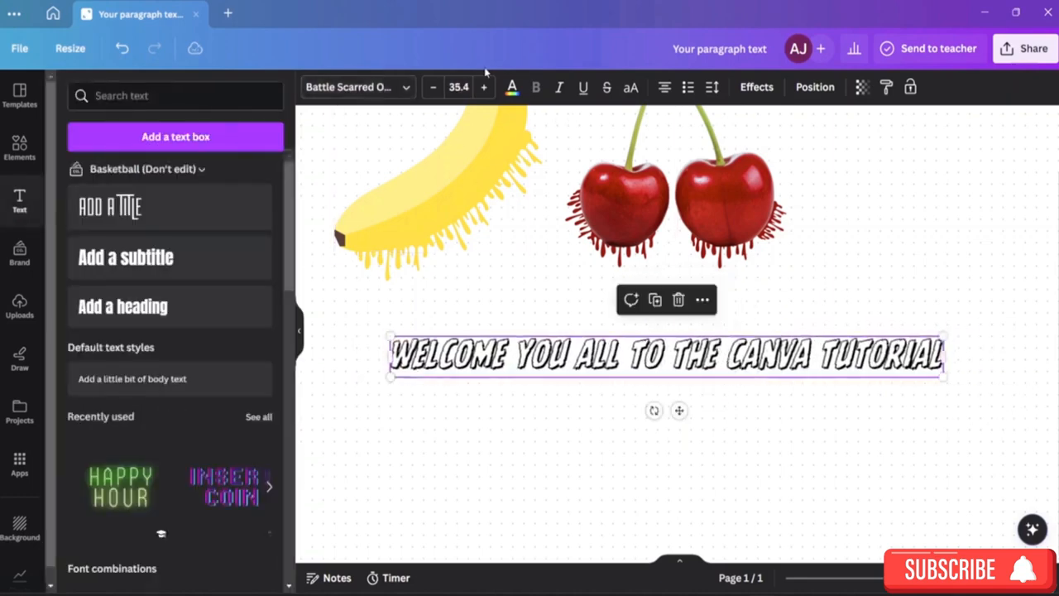
left_click(512, 86)
left_click(263, 325)
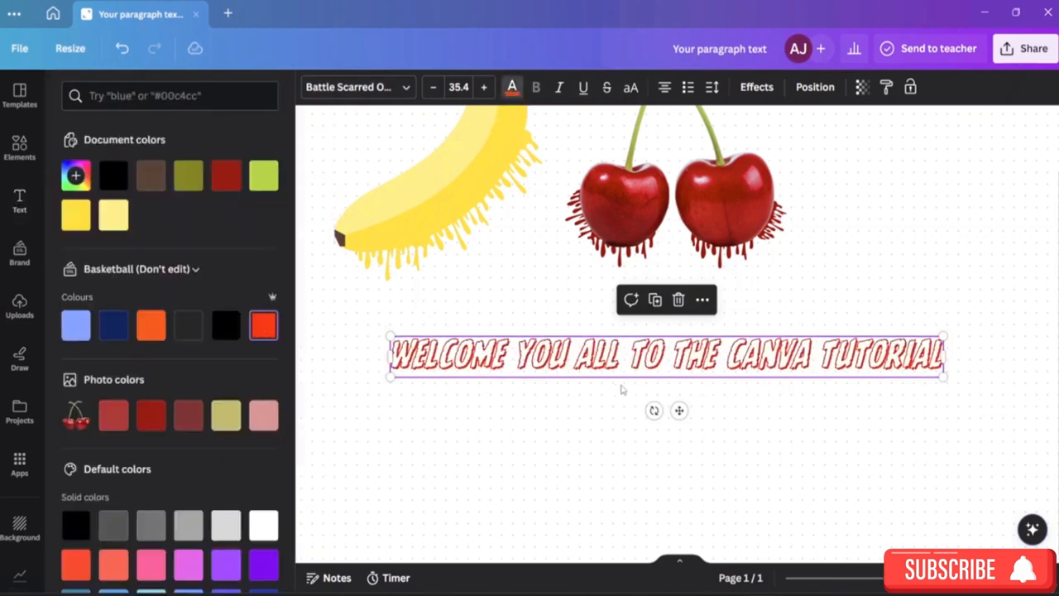
left_click(1041, 358)
left_click_drag(678, 372, 711, 345)
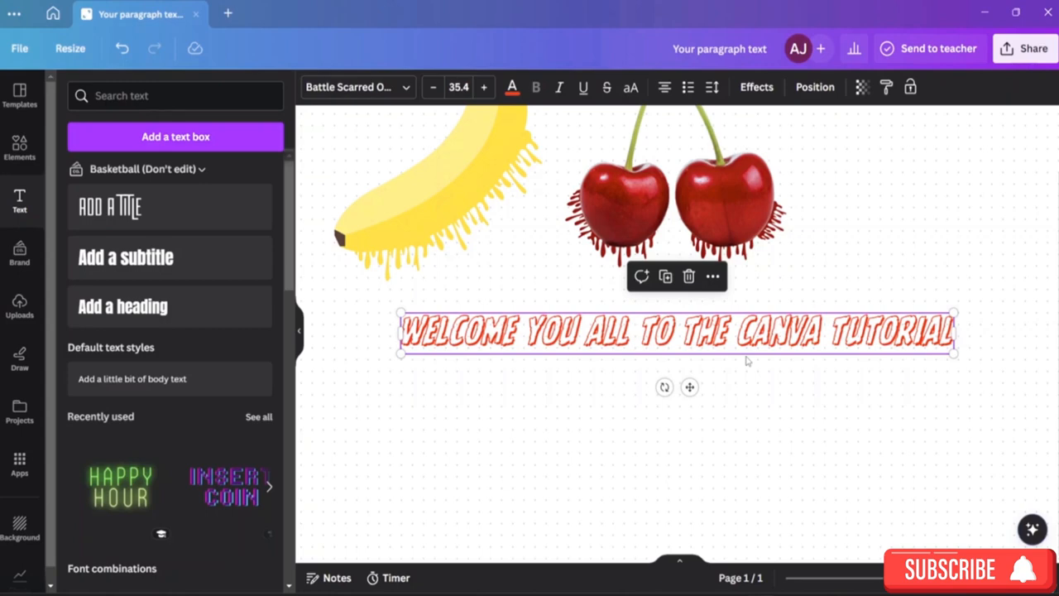
Search the font list for "Si" with the welcome text selected
left_click(407, 89)
left_click(263, 140)
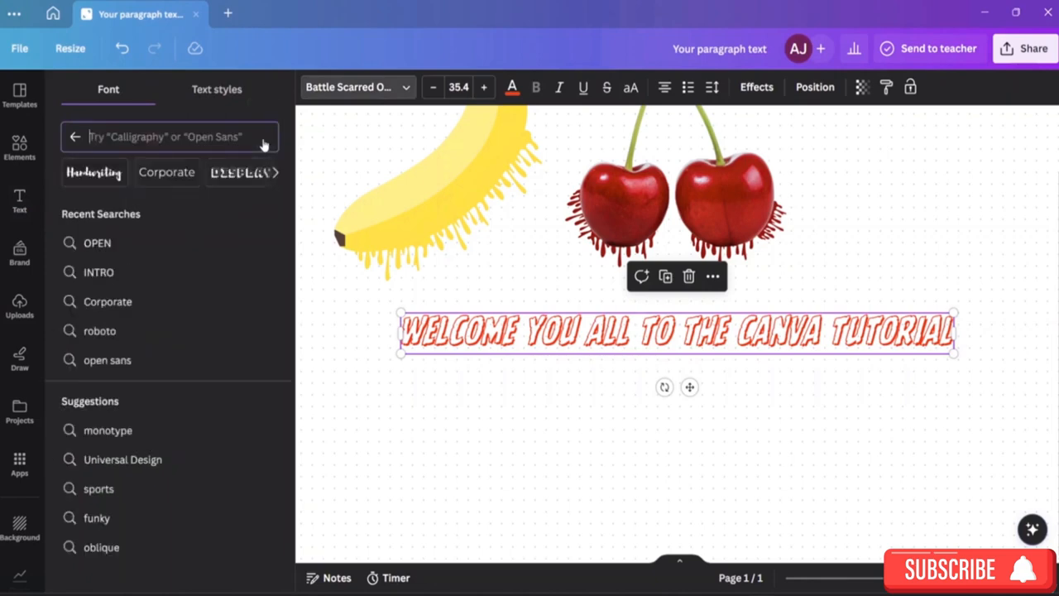
type("Sl")
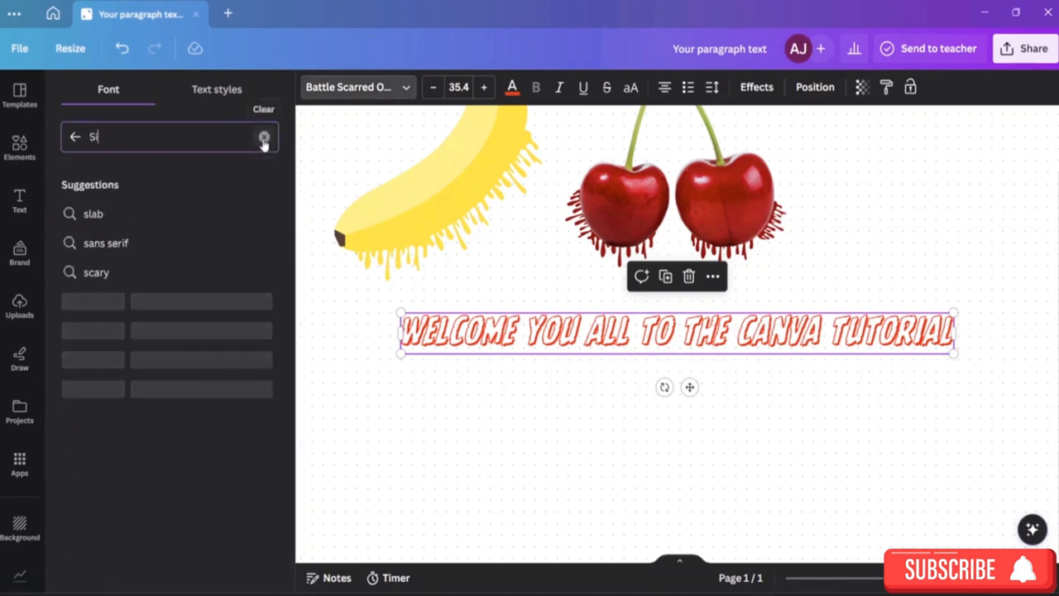
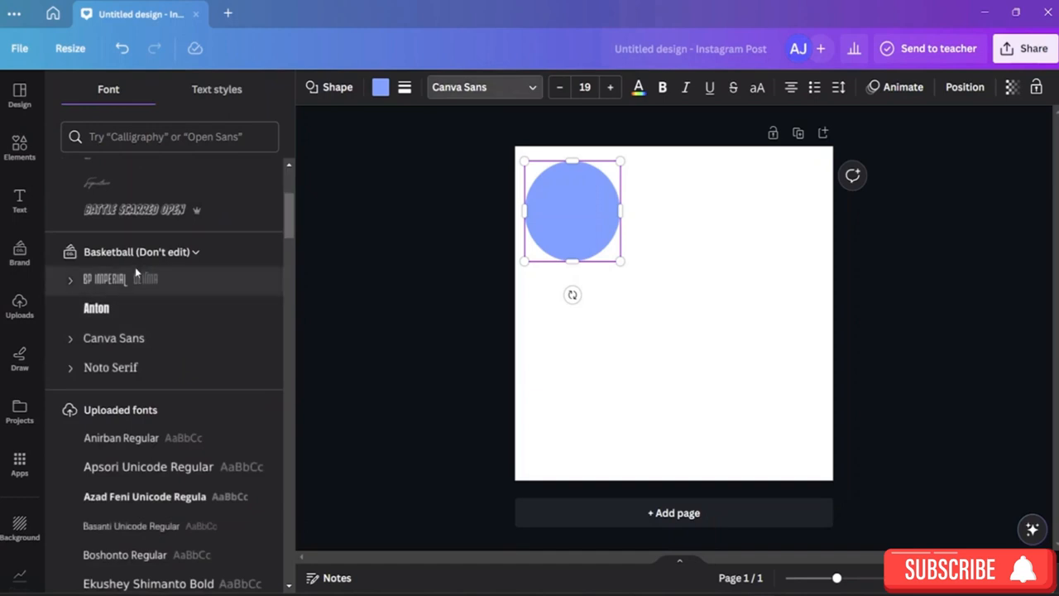
Set the blue circle's text font to Anton and its text colour to the bright red of the Basketball brand palette
left_click(133, 389)
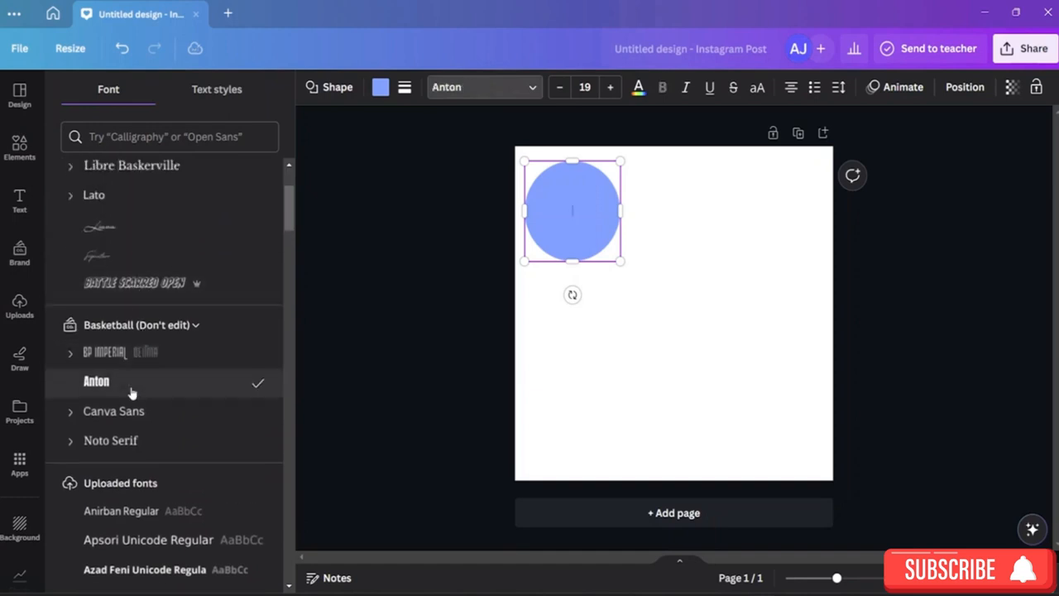
left_click(710, 237)
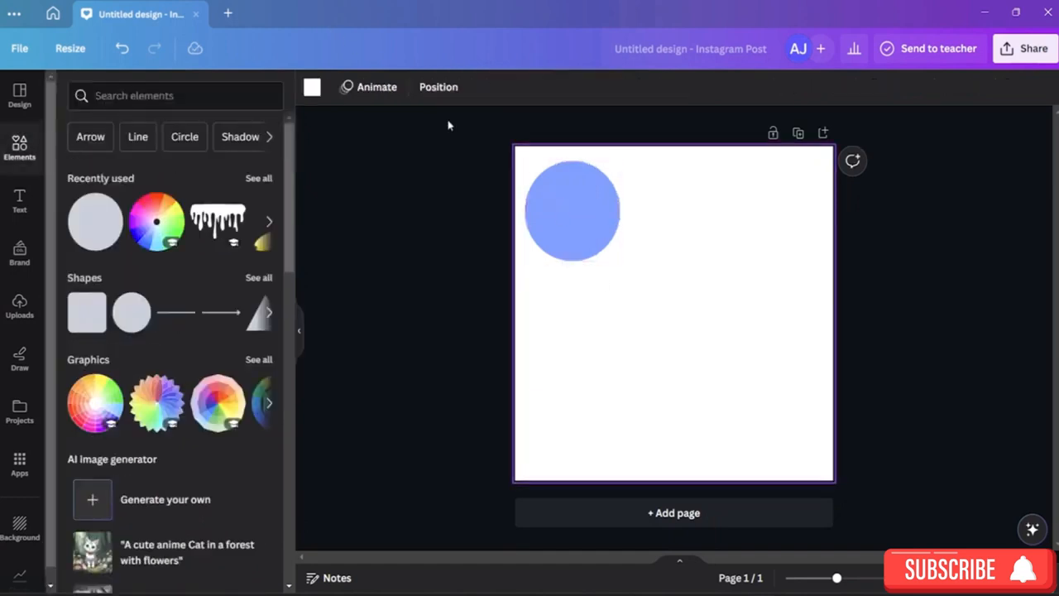
left_click(586, 231)
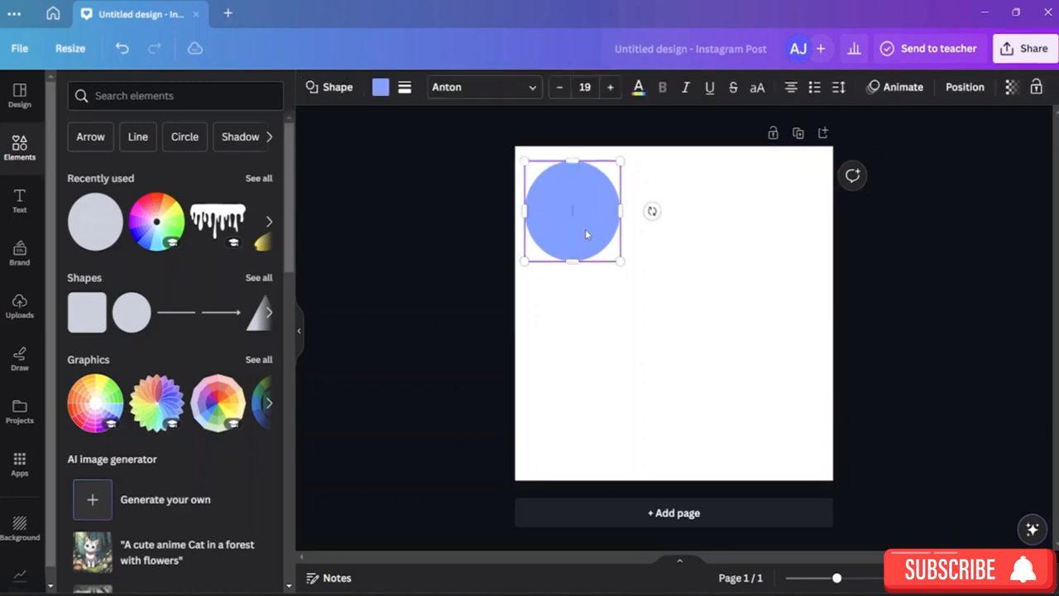
left_click(639, 89)
left_click(263, 285)
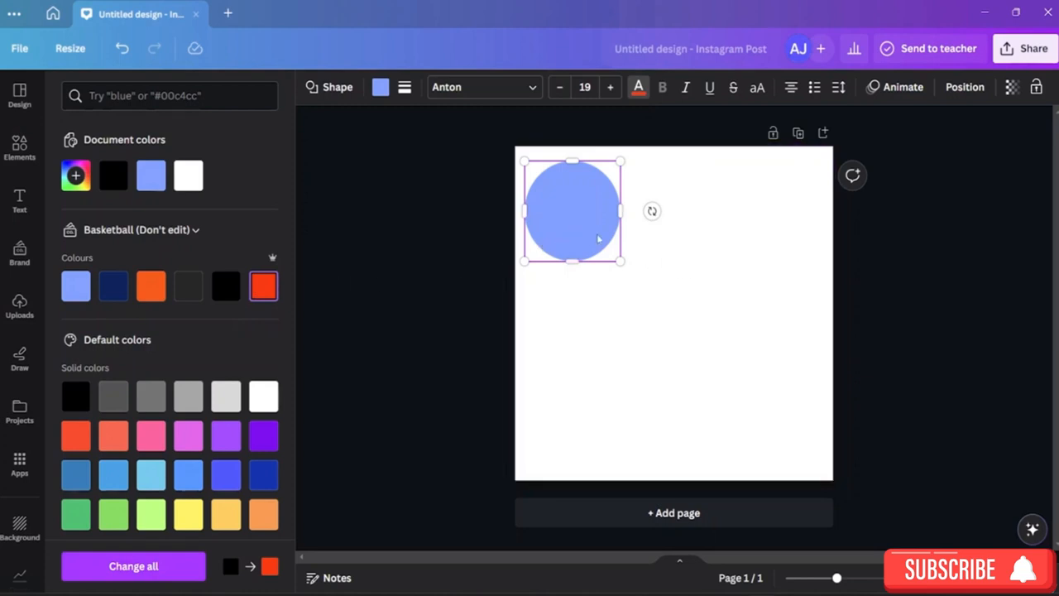
left_click(707, 274)
Fill the blue circle with the bright red of the Basketball brand palette and keep the circle selected
left_click(570, 215)
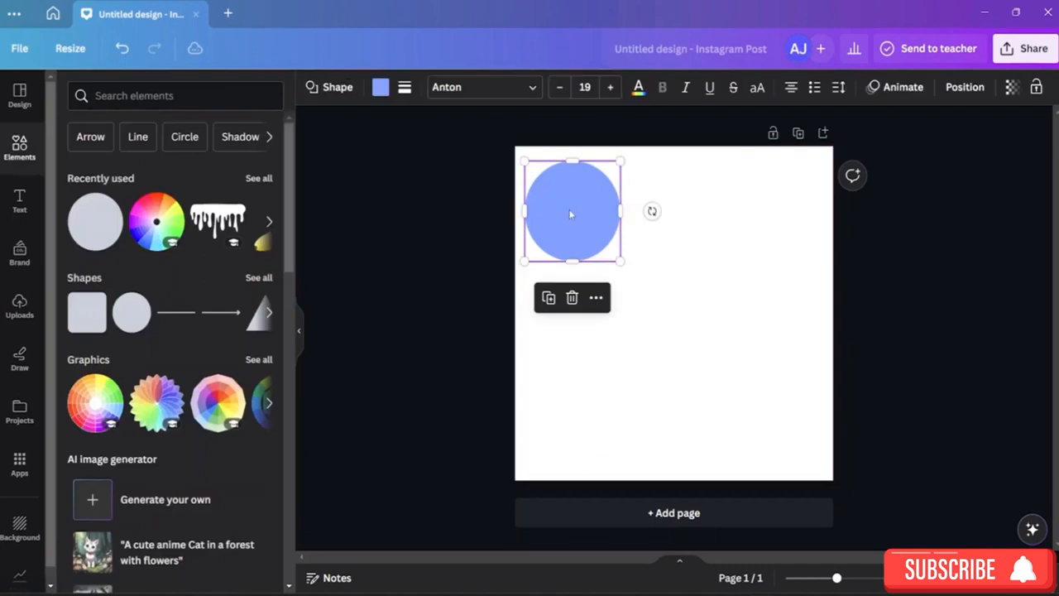
left_click(381, 87)
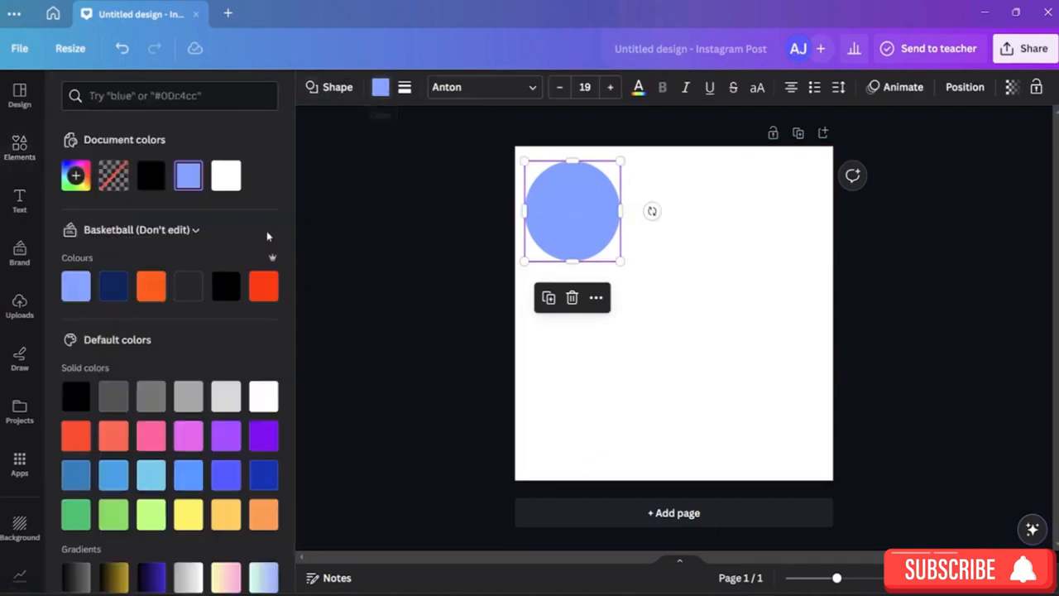
left_click(266, 286)
left_click(723, 304)
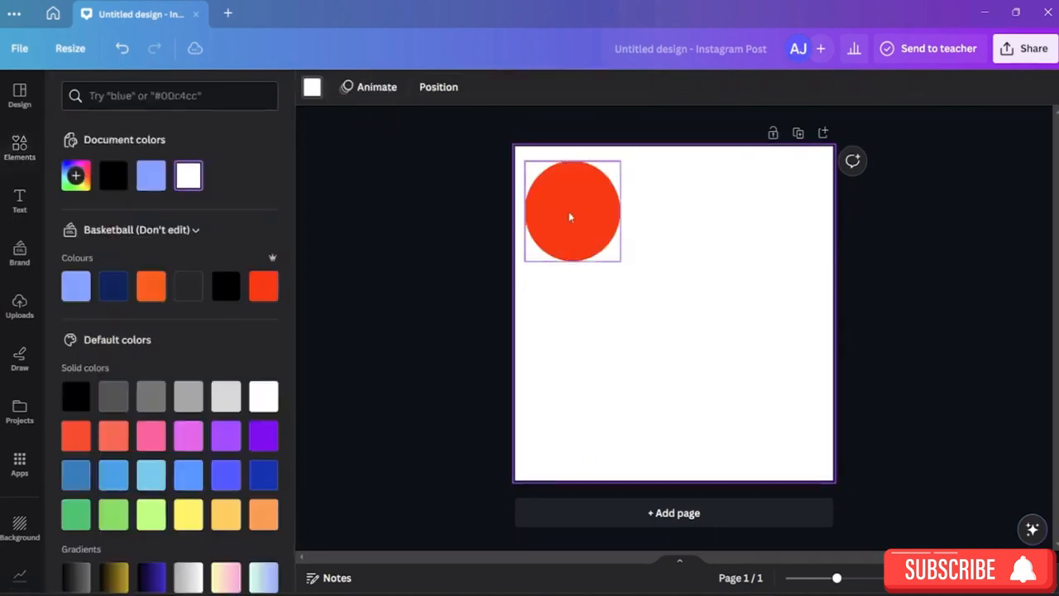
left_click(570, 216)
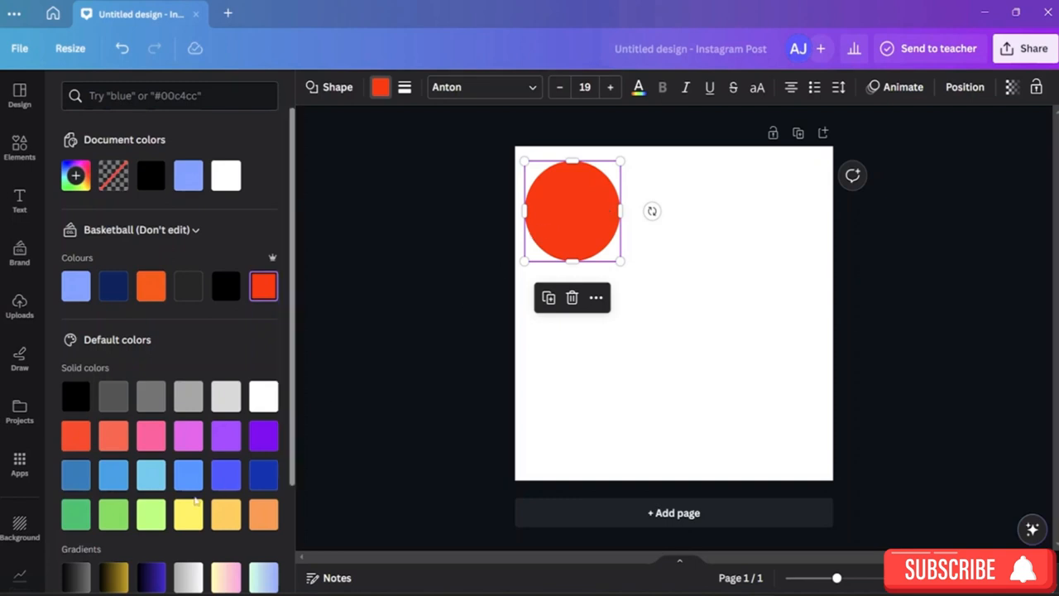
Try the default green as the red circle's fill and undo it
left_click(74, 518)
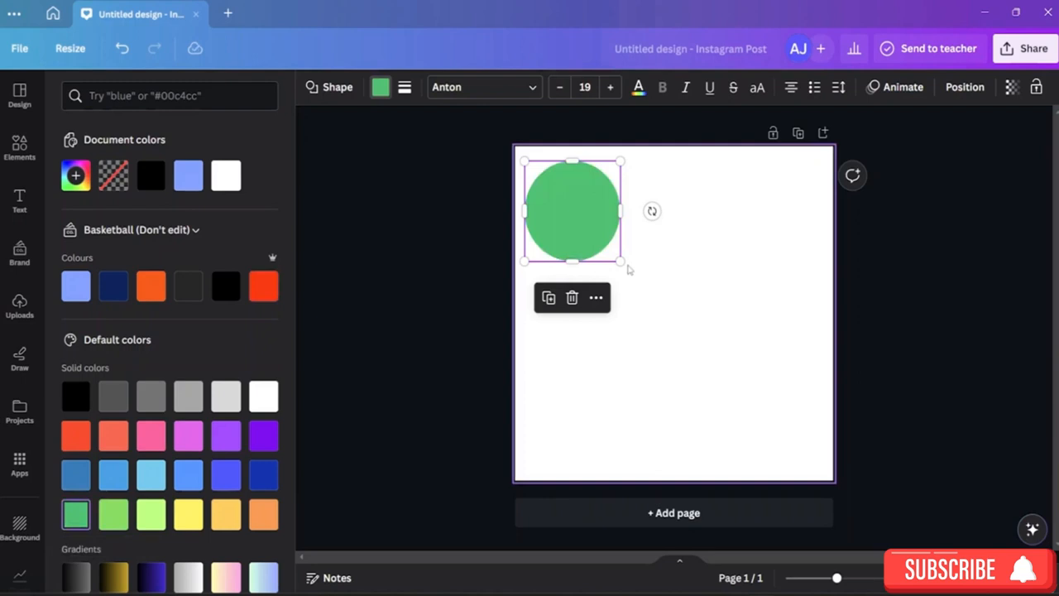
key("ctrl+z")
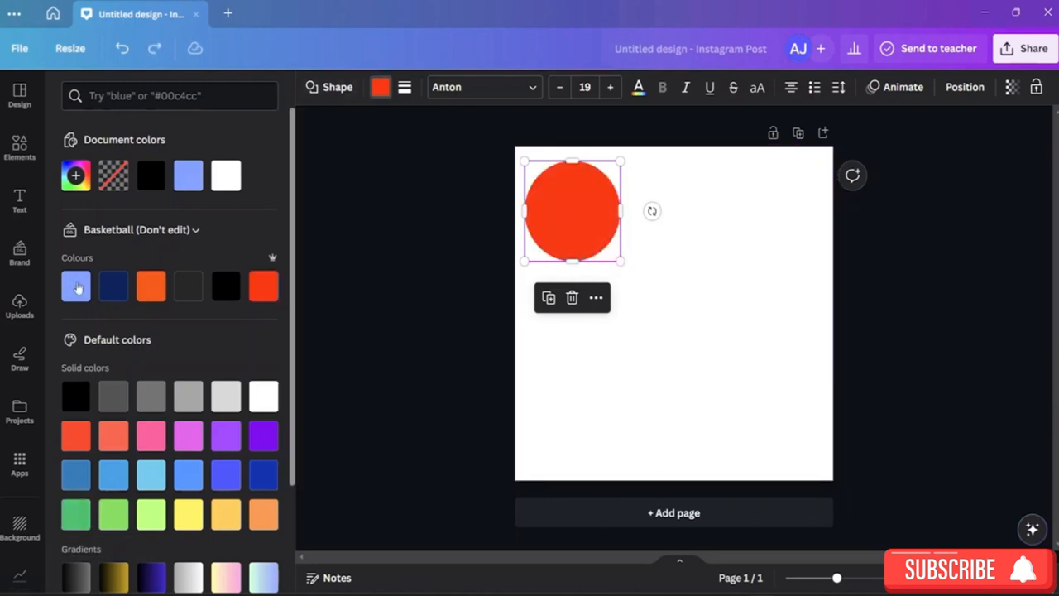
Add the text "HELLO" inside the red circle
left_click(25, 207)
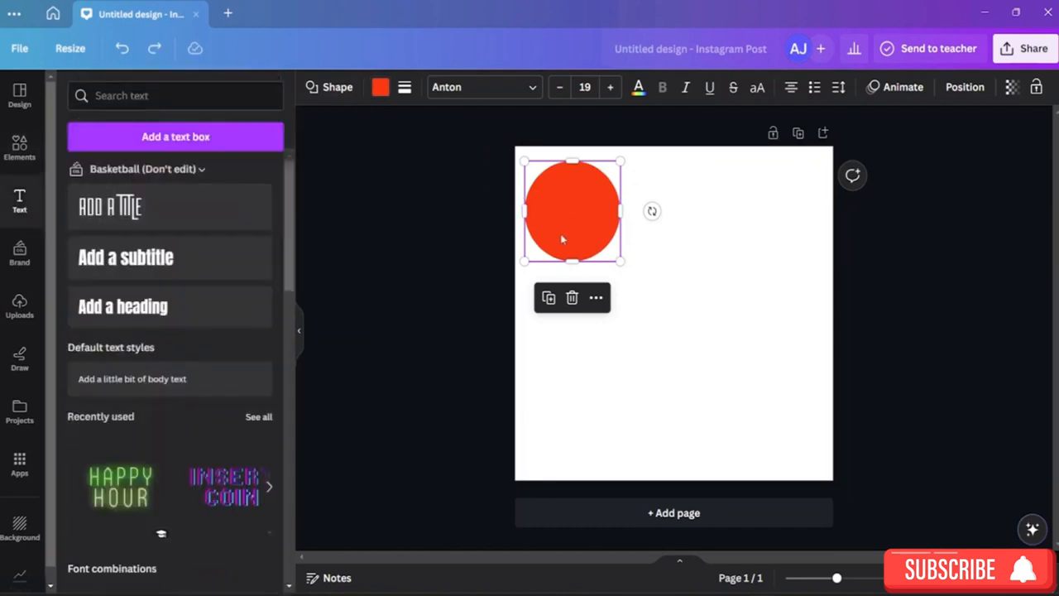
double_click(557, 213)
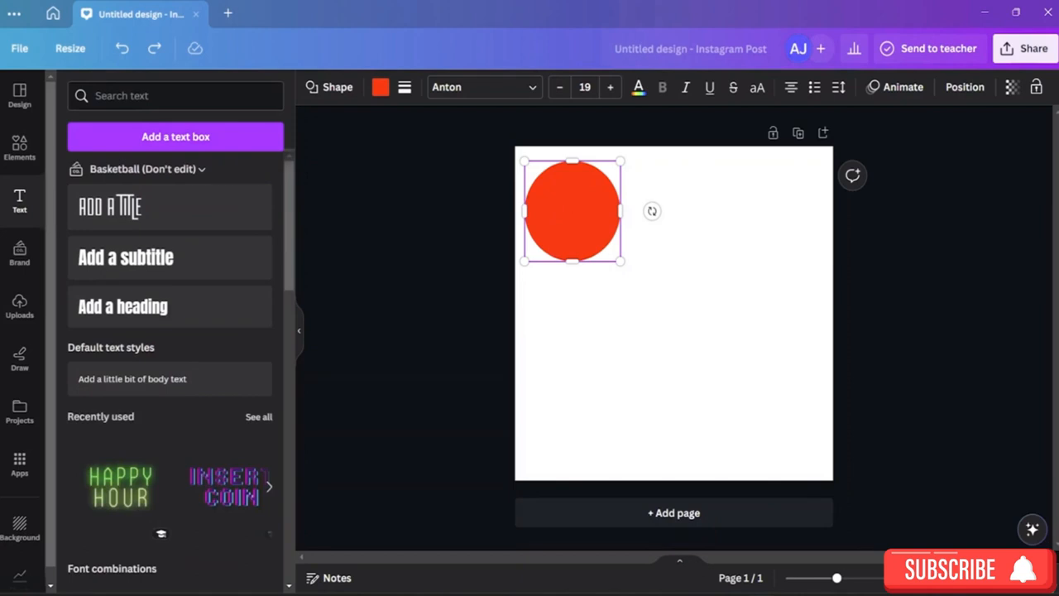
type("HE")
Enlarge the HELLO text in the circle to font size 55 and deselect the circle
left_click_drag(581, 212, 561, 210)
left_click(612, 88)
left_click(612, 88)
left_click(611, 88)
left_click(611, 87)
left_click(612, 88)
left_click(612, 87)
left_click(611, 88)
left_click(611, 87)
left_click(773, 345)
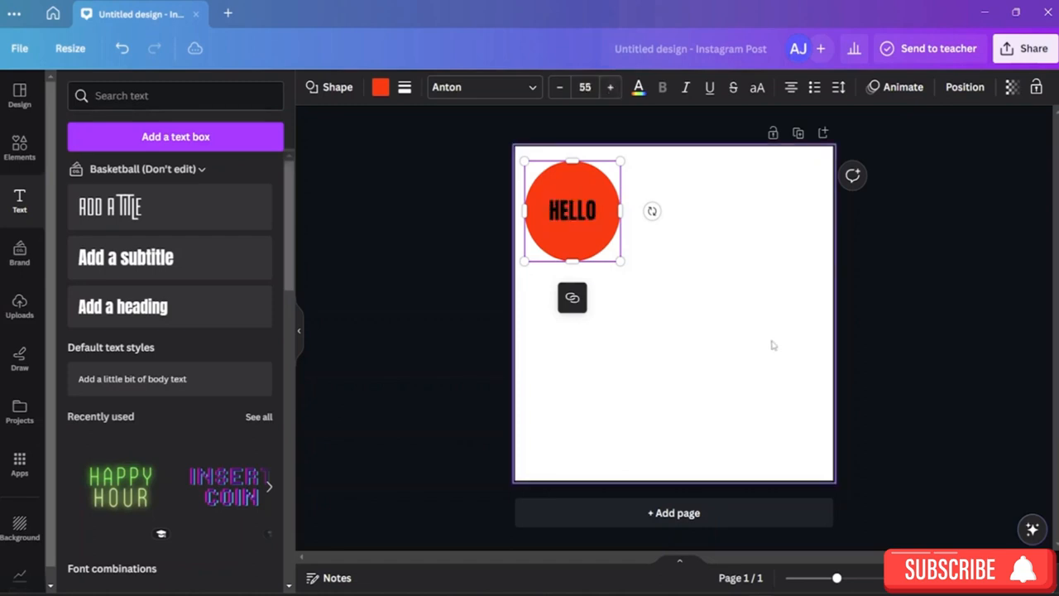
left_click(572, 219)
left_click(678, 241)
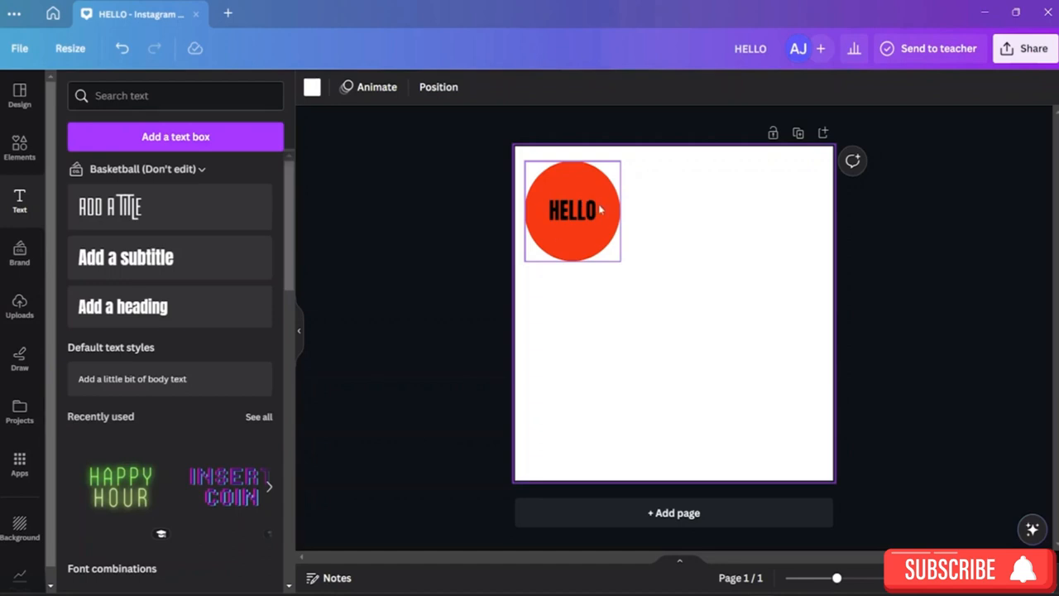
Recolour the HELLO text with the green of the default solid colours and deselect the circle
left_click(572, 219)
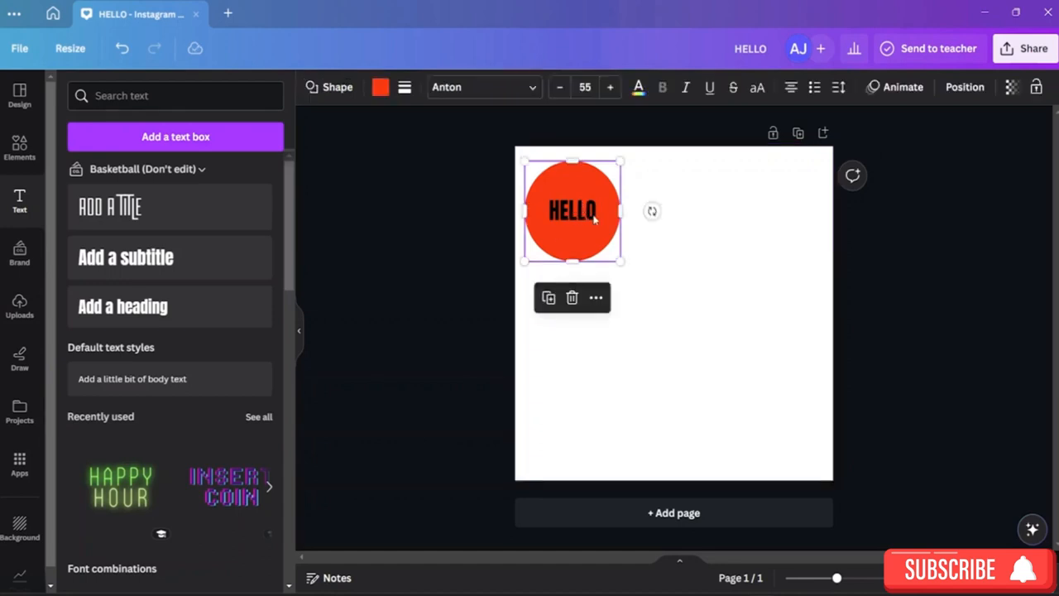
double_click(585, 212)
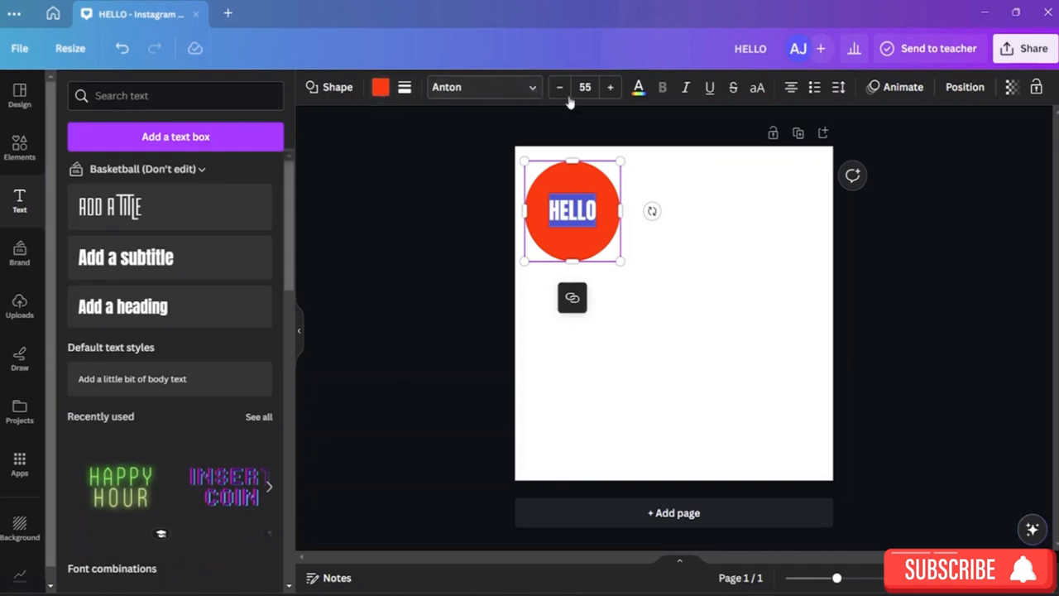
left_click(637, 90)
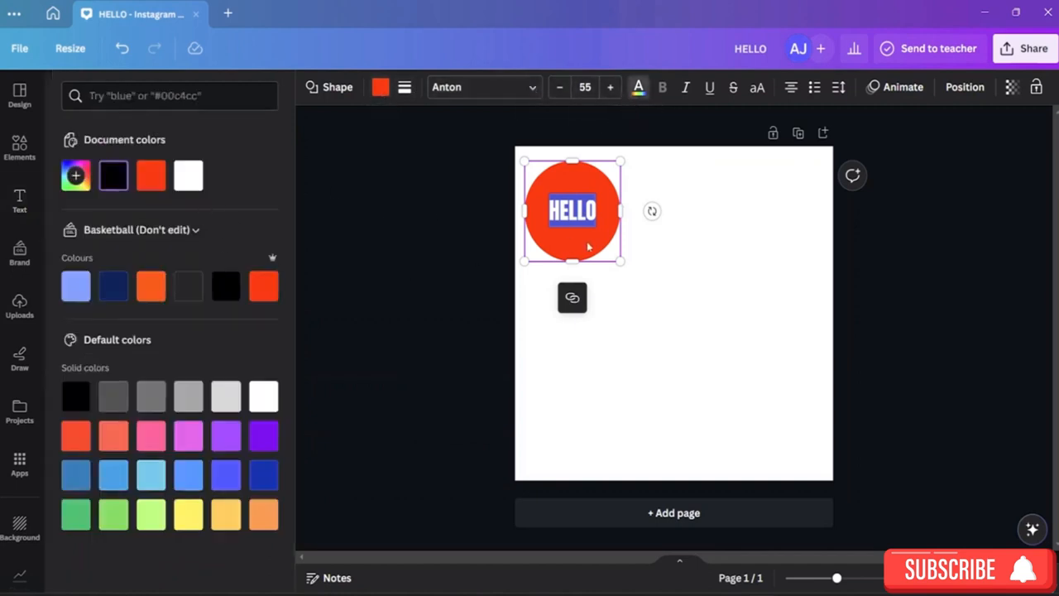
left_click(75, 514)
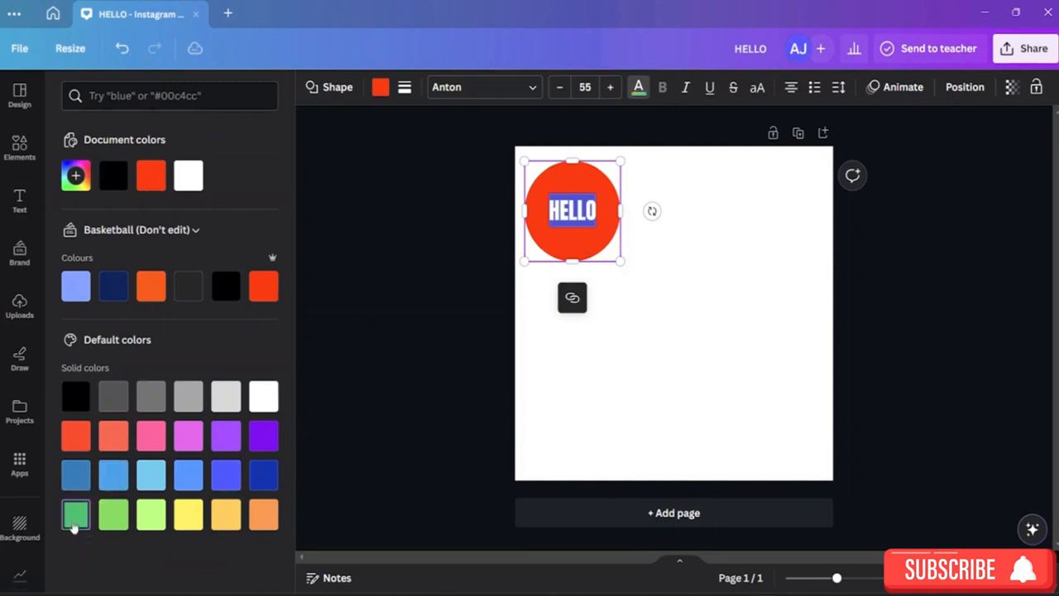
left_click(791, 309)
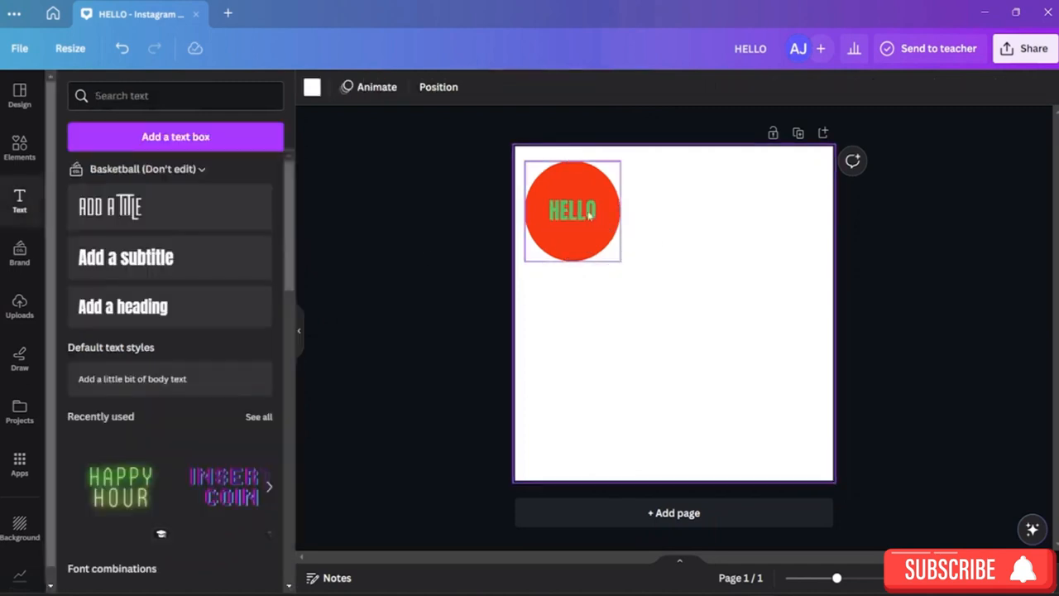
Try filling the red circle with the dark blue of the default solid colours and undo the fill
left_click(590, 215)
double_click(590, 214)
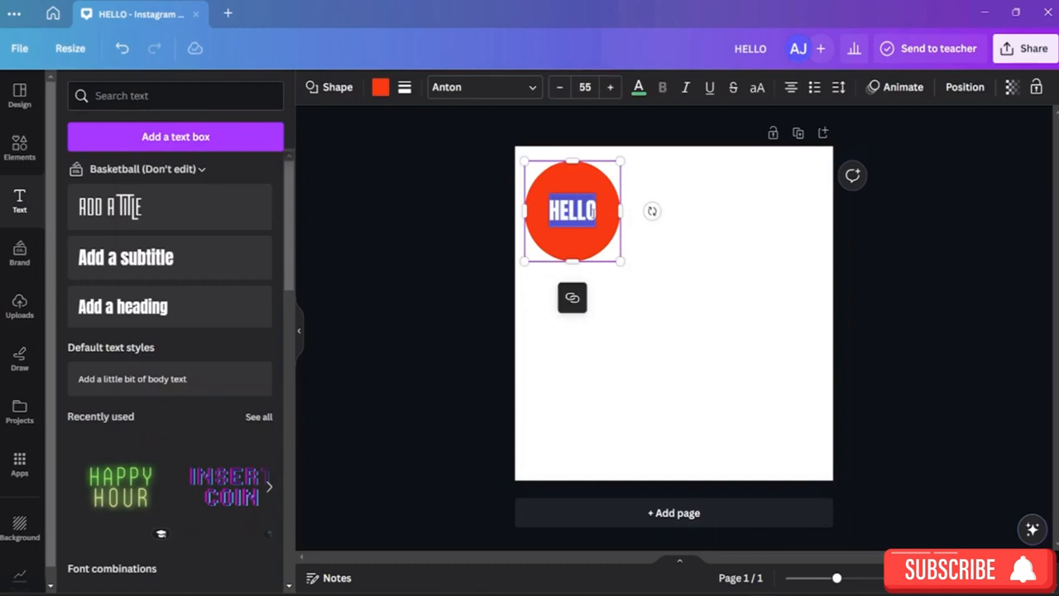
left_click(381, 87)
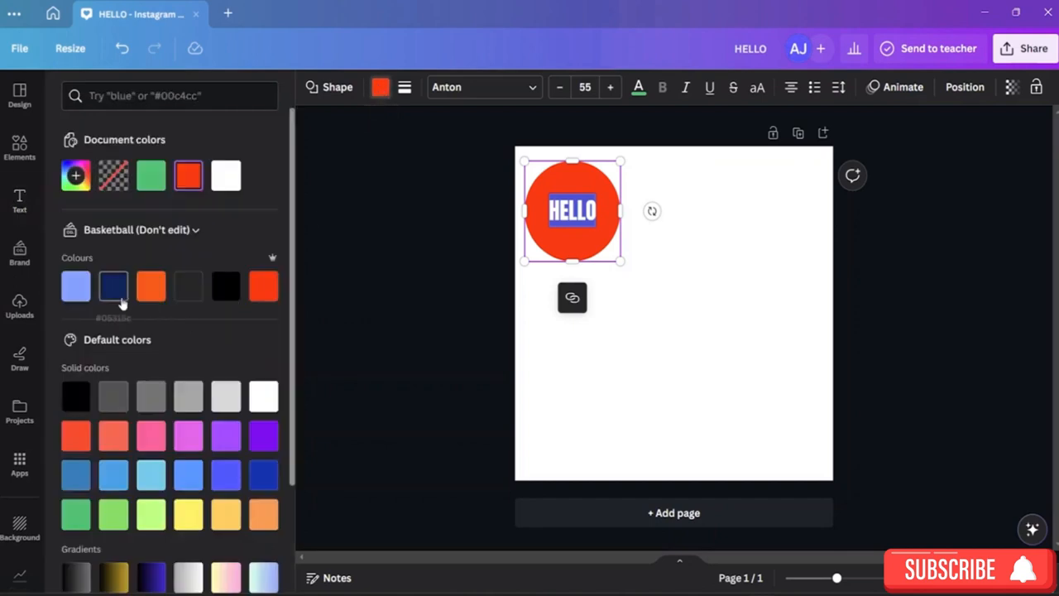
left_click(263, 475)
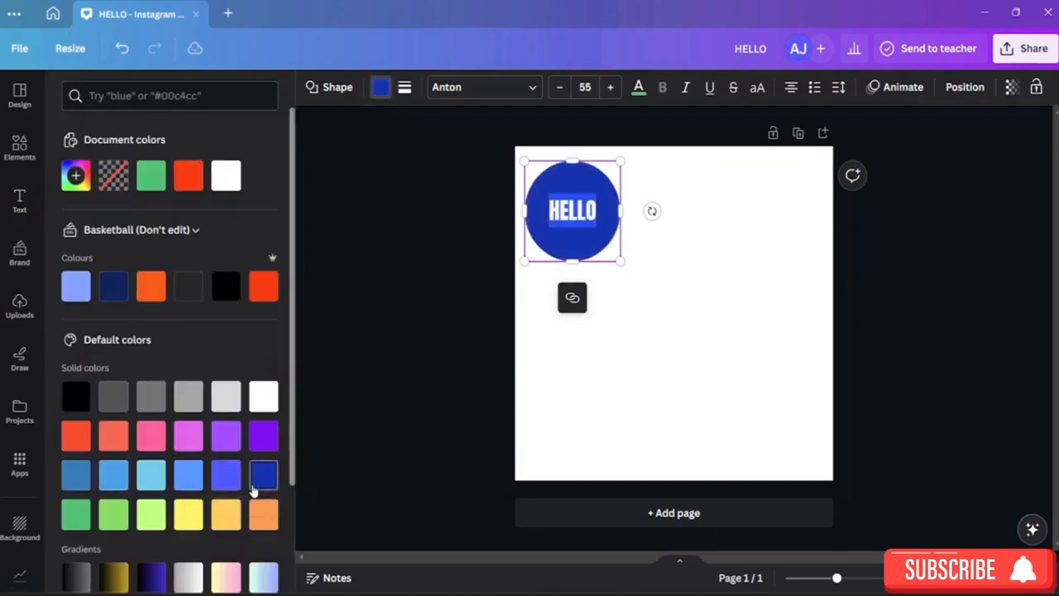
key("ctrl+z")
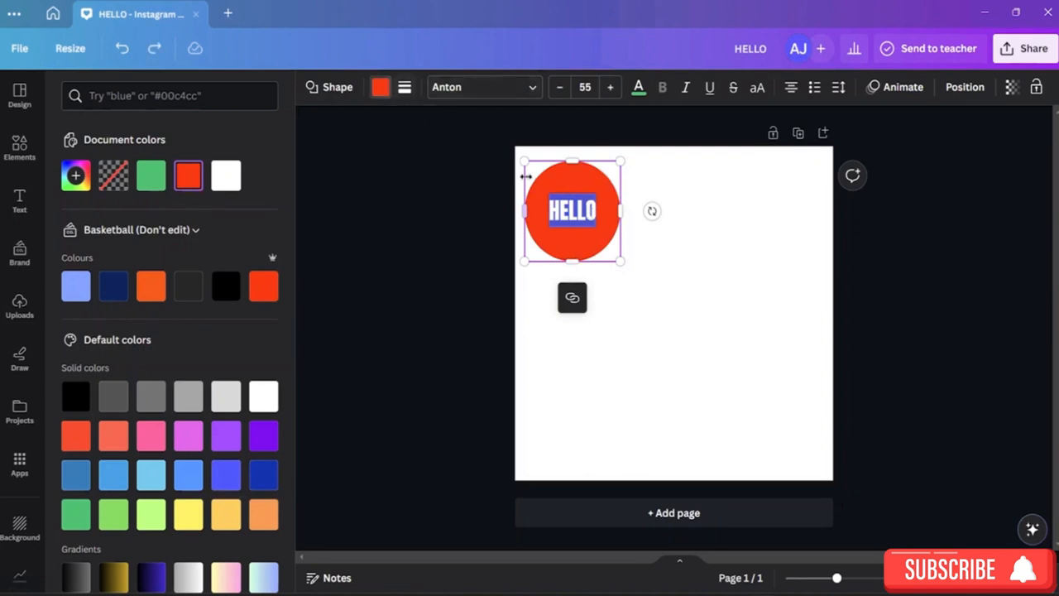
Fill the circle with the light blue and finally the navy of the Basketball brand palette, and deselect it
left_click(382, 88)
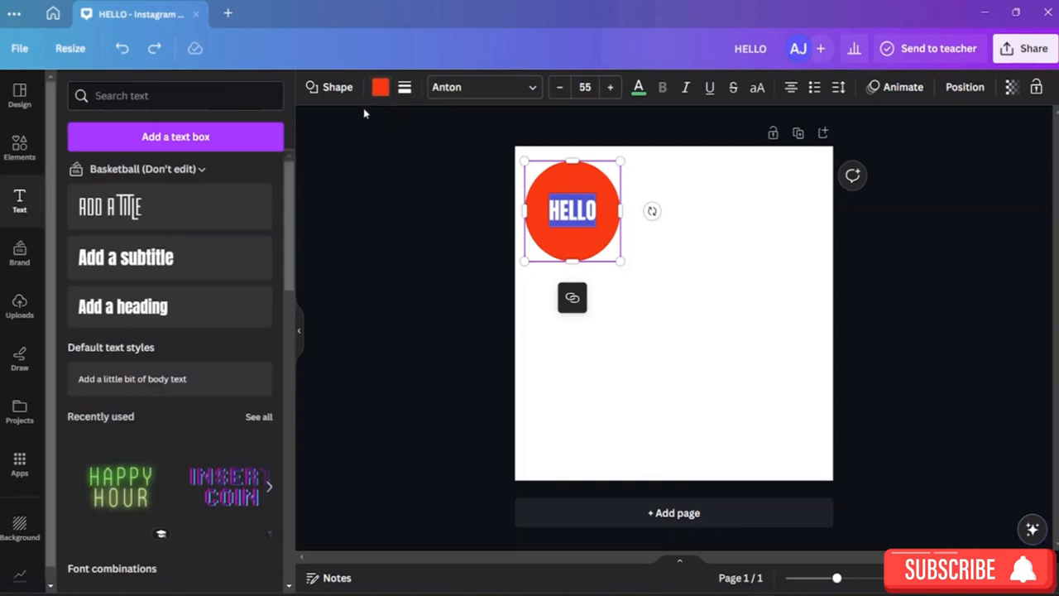
left_click(380, 87)
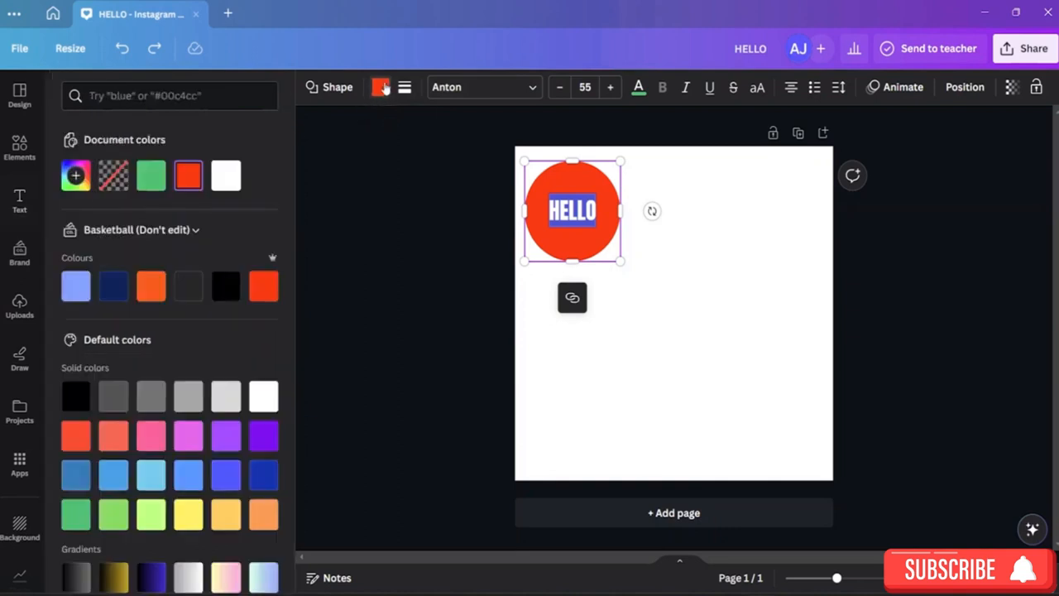
left_click(75, 286)
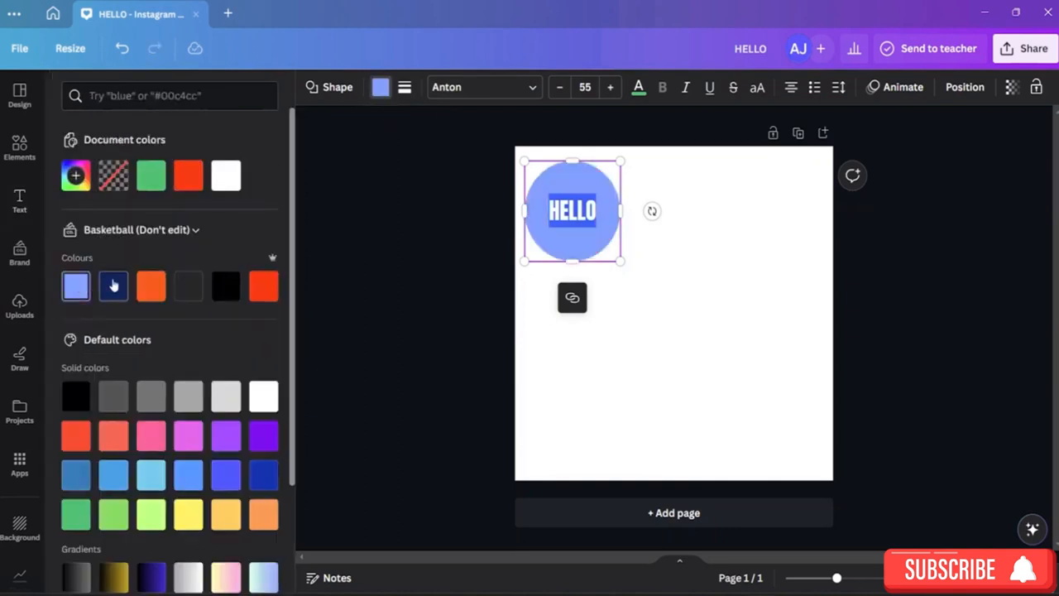
left_click(114, 286)
key("Escape")
left_click(740, 302)
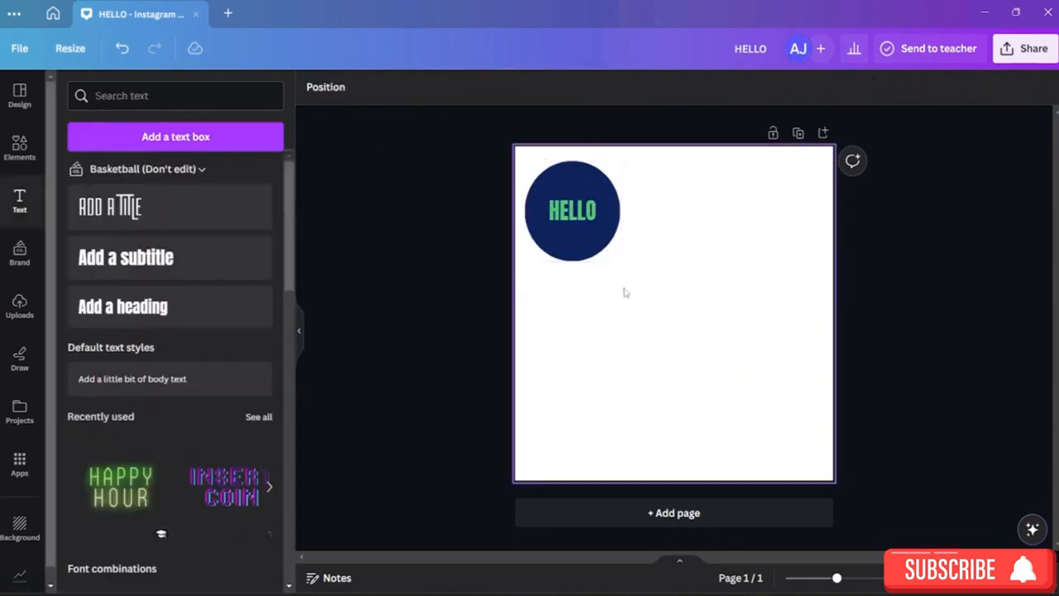
Change the navy circle's fill to the dark blue of the default solid colours
left_click(596, 247)
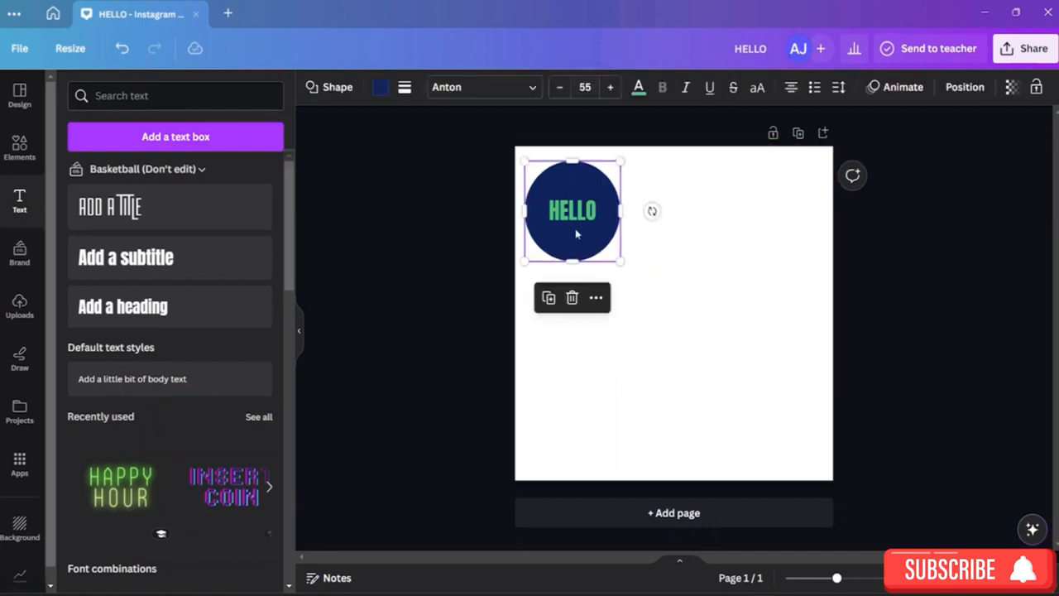
left_click(380, 91)
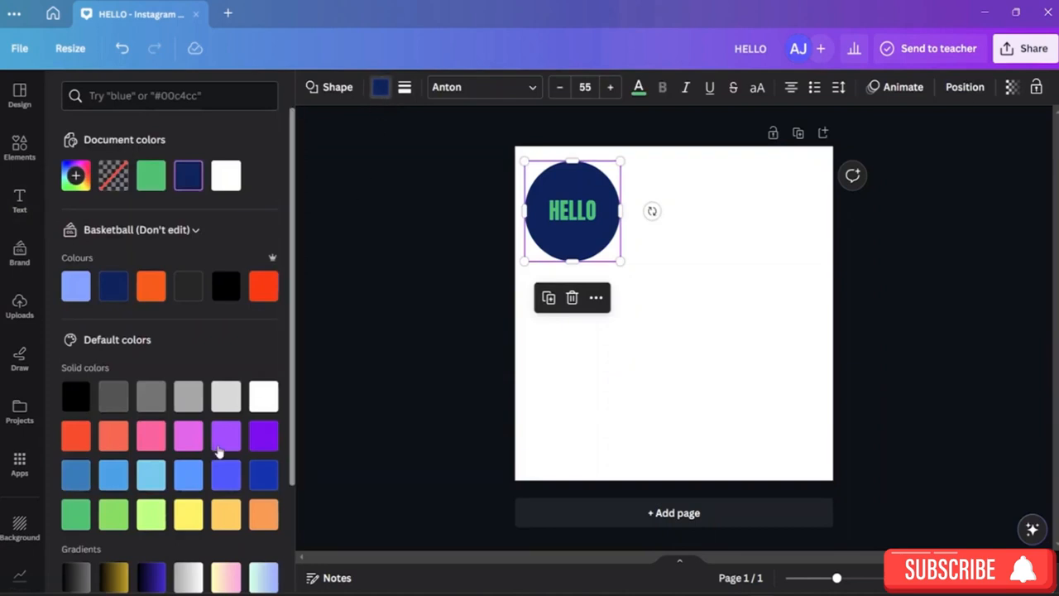
left_click(257, 479)
left_click(759, 373)
left_click(582, 212)
left_click(582, 212)
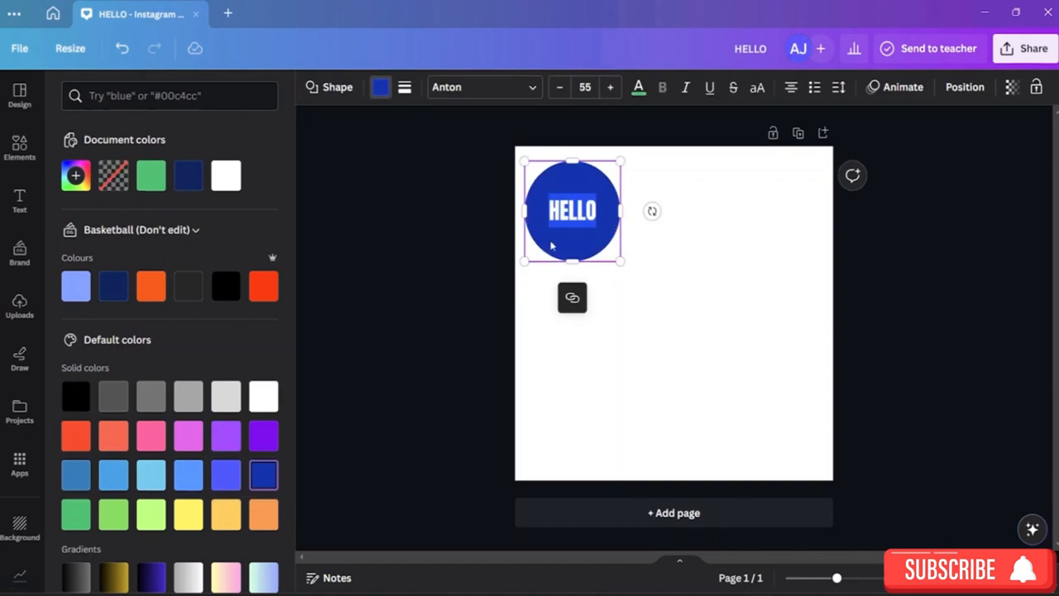
left_click(754, 262)
left_click(579, 216)
left_click(693, 287)
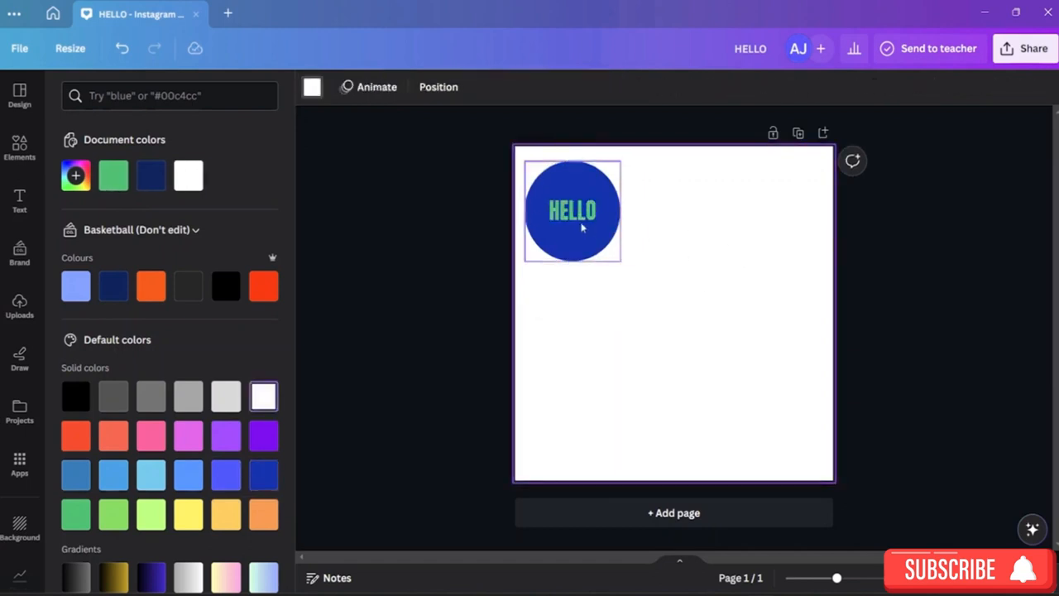
left_click(581, 219)
key("Escape")
left_click(581, 219)
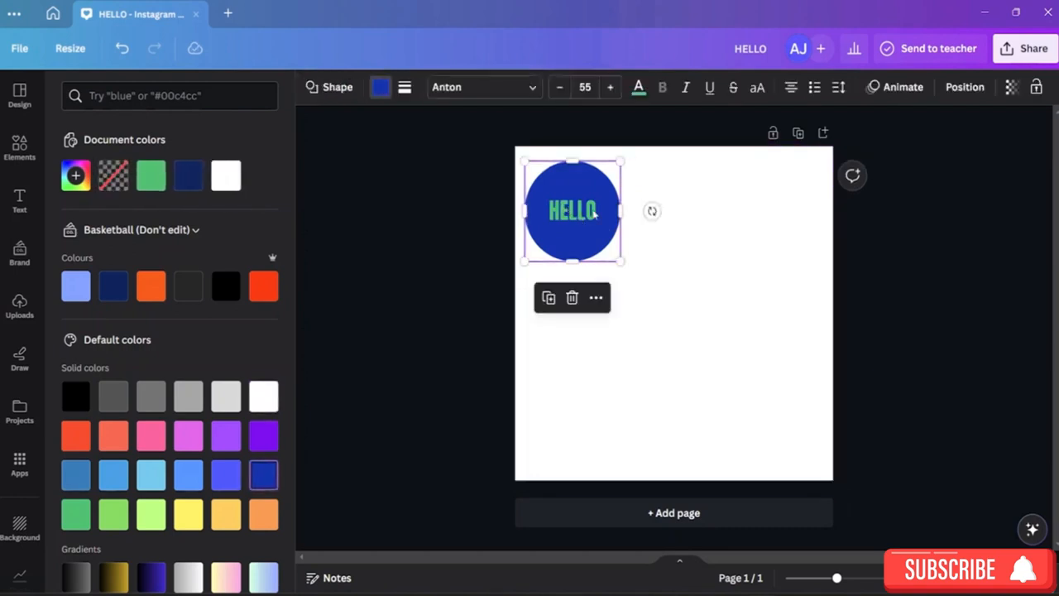
Recolour the HELLO text with the bright red of the Basketball brand palette and deselect the circle
left_click(600, 215)
double_click(592, 217)
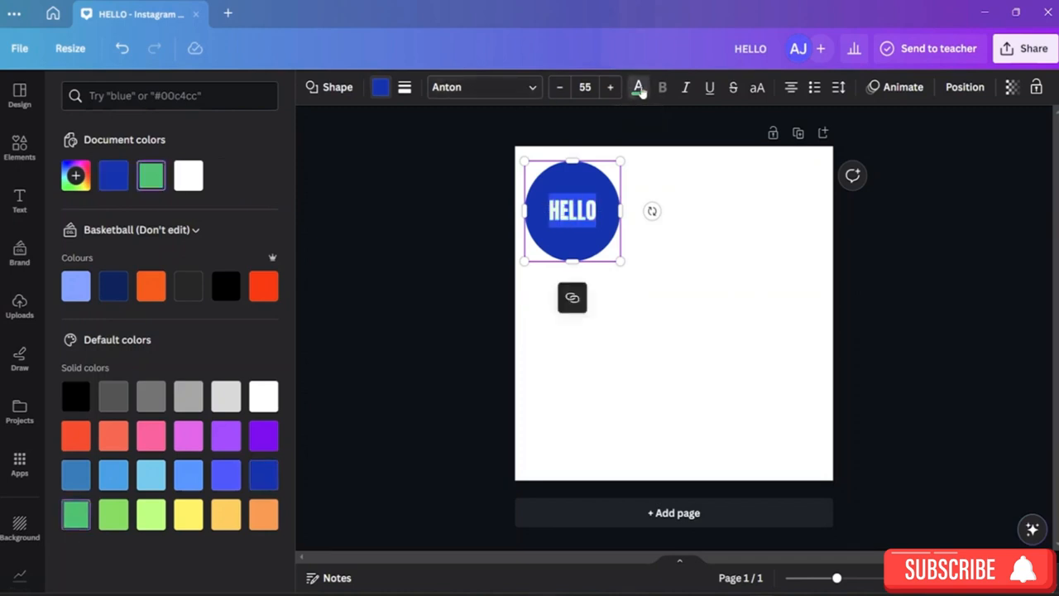
left_click(639, 91)
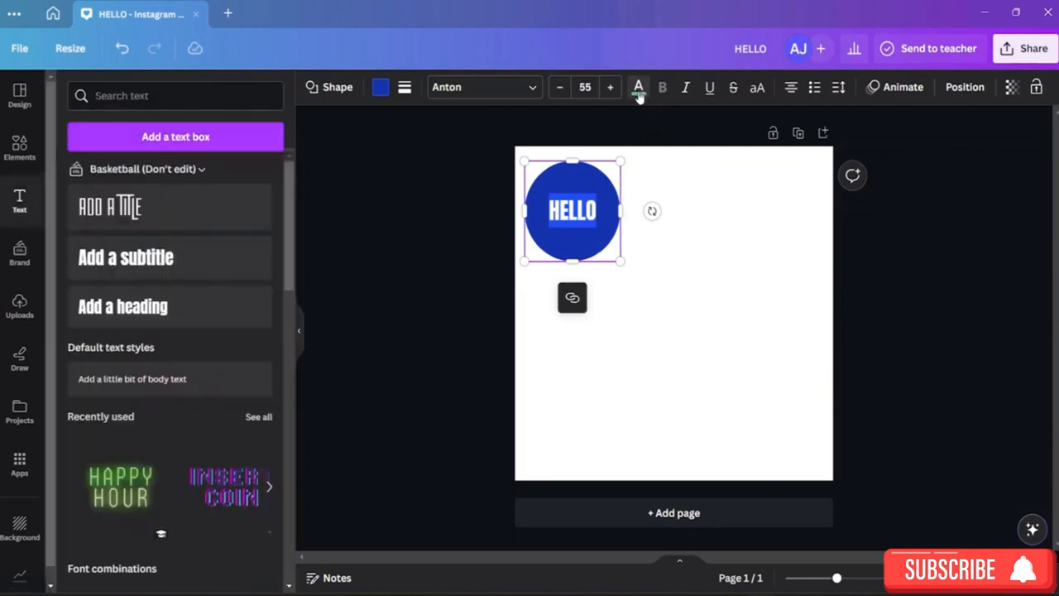
left_click(638, 91)
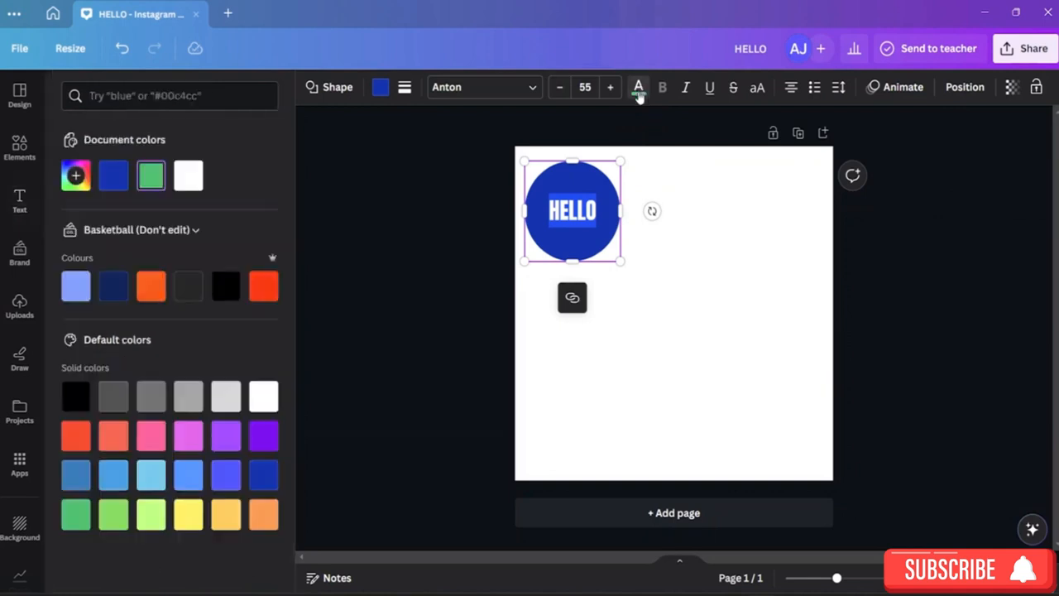
left_click(264, 285)
left_click(732, 330)
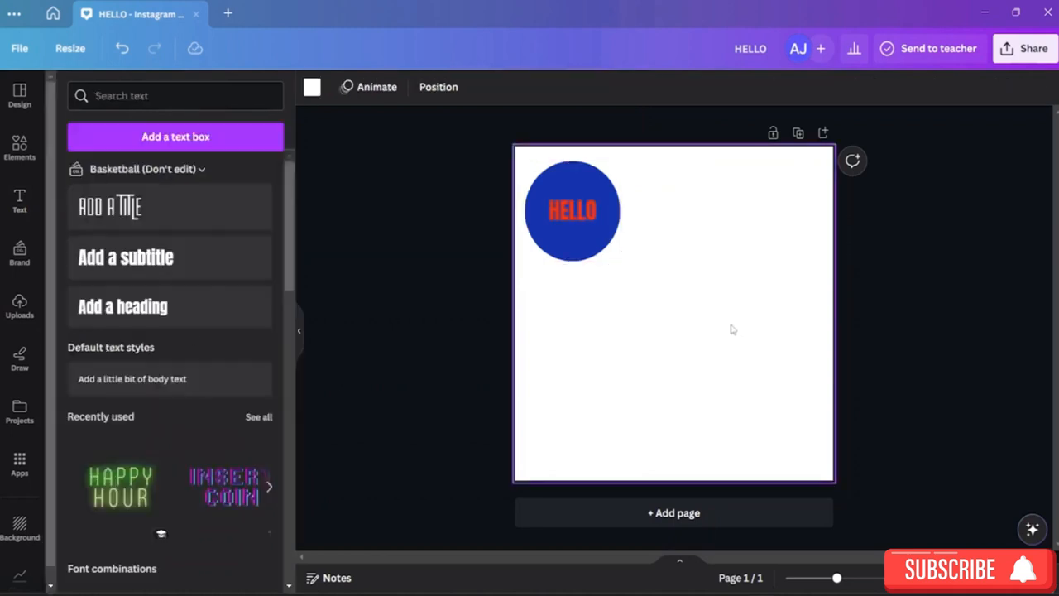
Change the HELLO text colour to the yellow of the default solid colours and deselect the circle
left_click(593, 216)
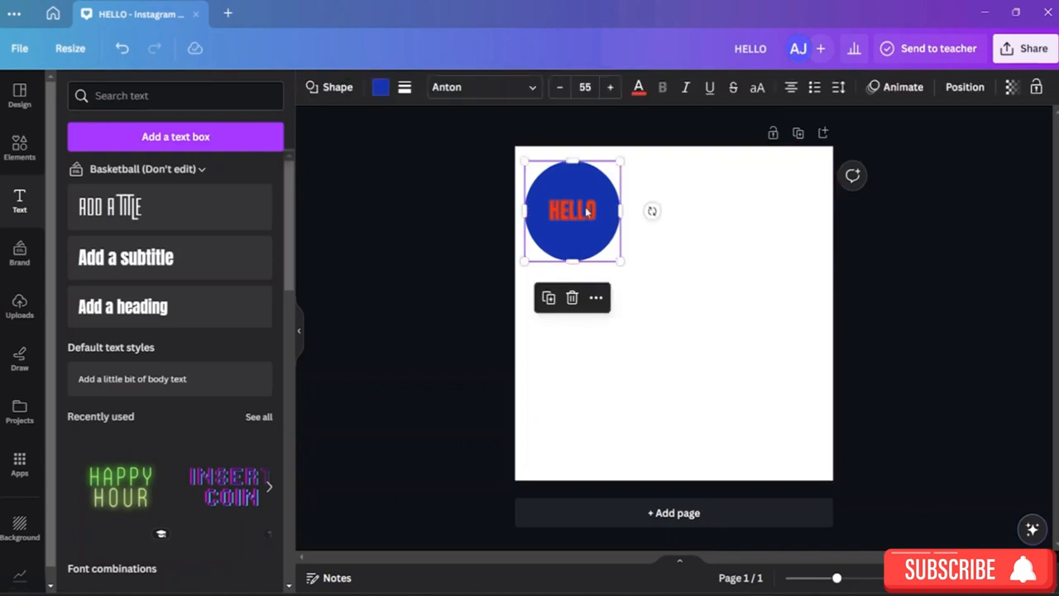
double_click(592, 215)
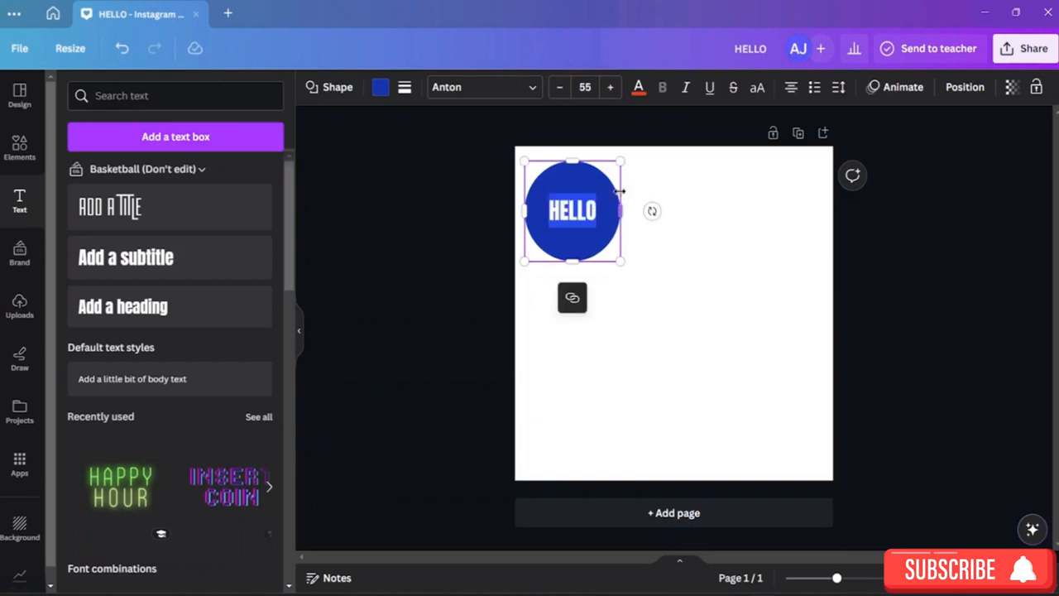
left_click(639, 88)
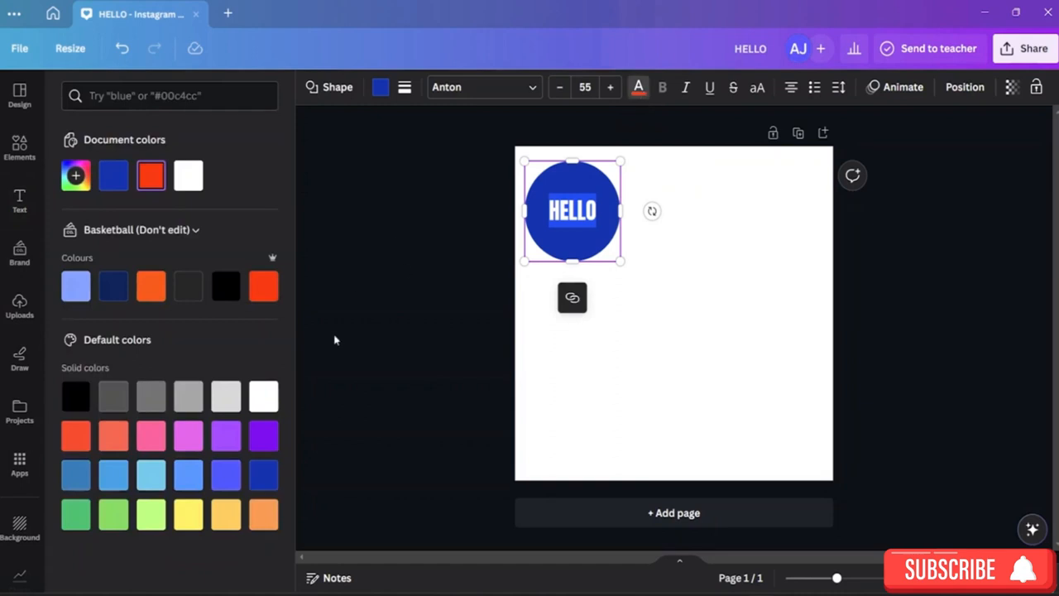
left_click(188, 515)
left_click(720, 376)
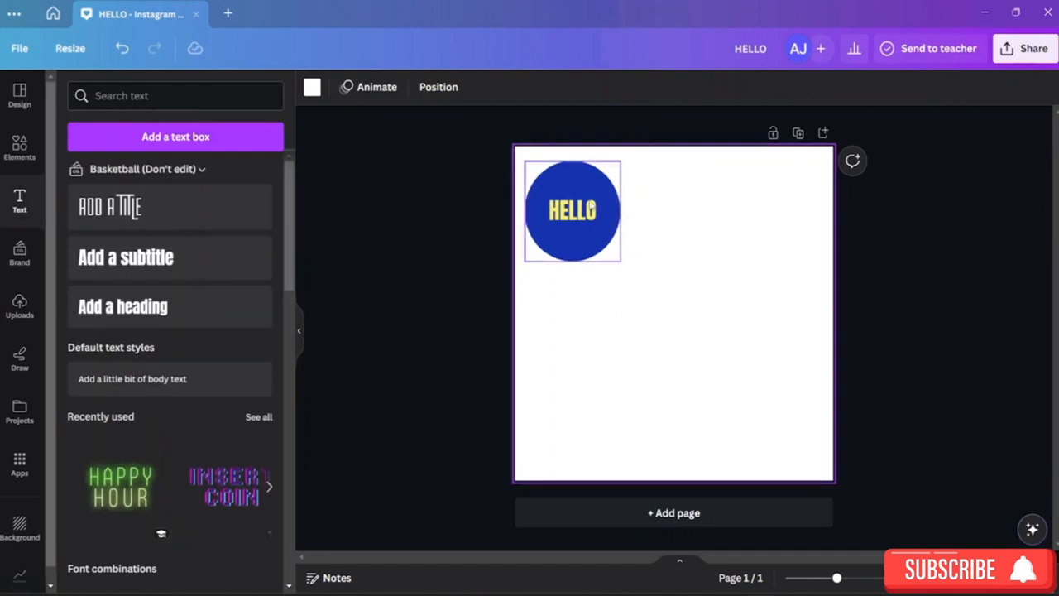
Fill the circle with the Basketball brand palette's black and set its HELLO text to the palette's bright red
left_click(566, 253)
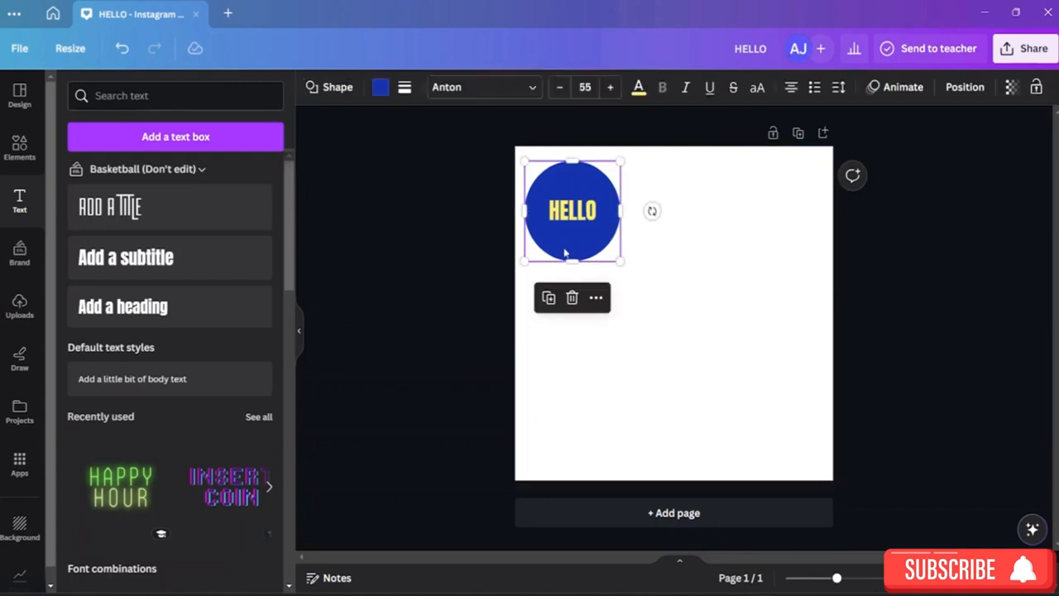
left_click(381, 87)
left_click(225, 287)
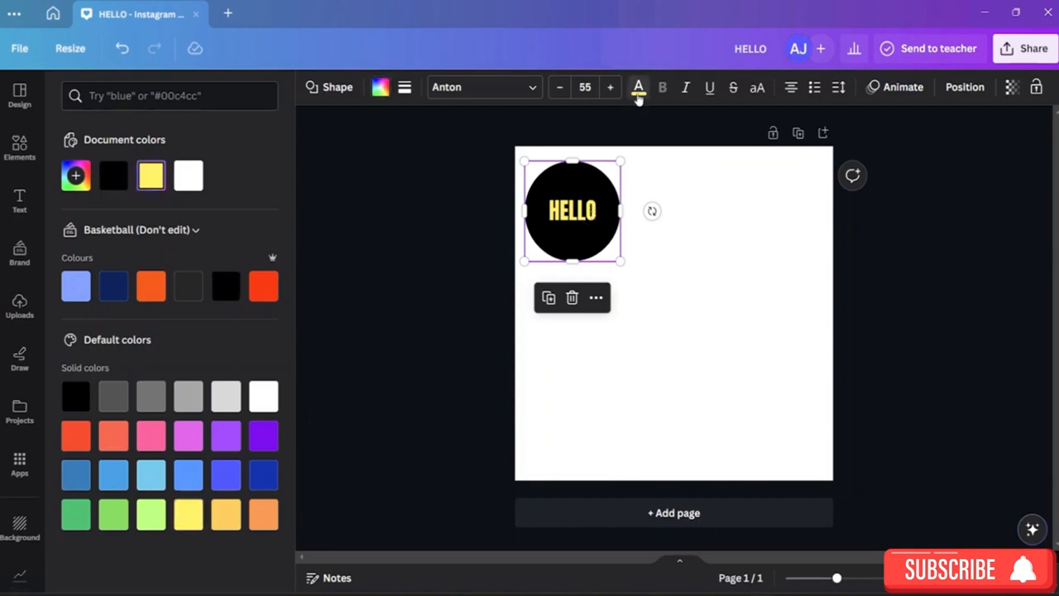
left_click(266, 294)
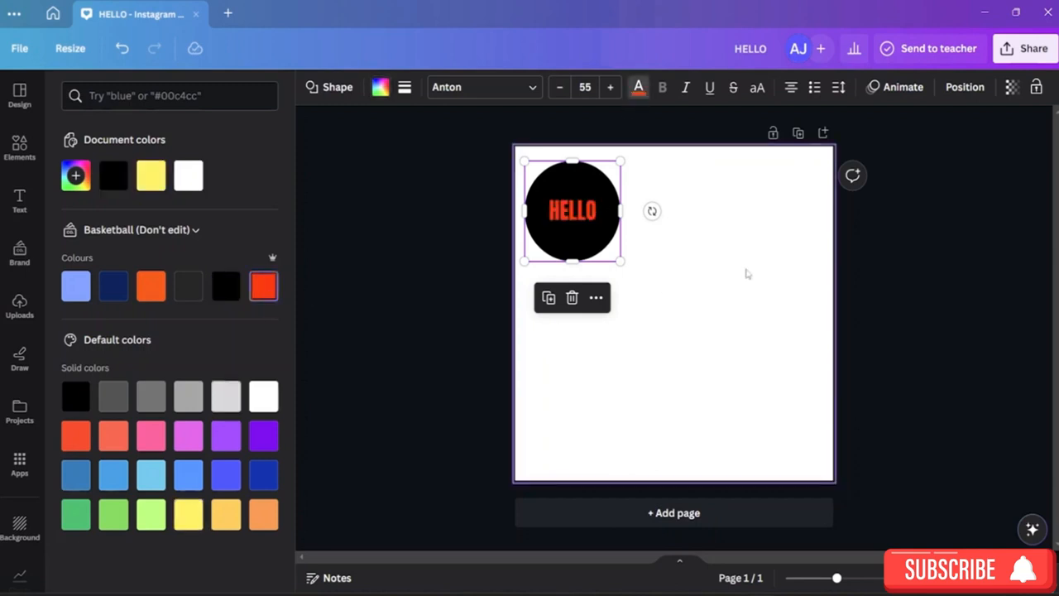
Recolour the HELLO text with the Basketball brand palette's navy and fill its circle with the document's white
left_click(638, 87)
left_click(638, 87)
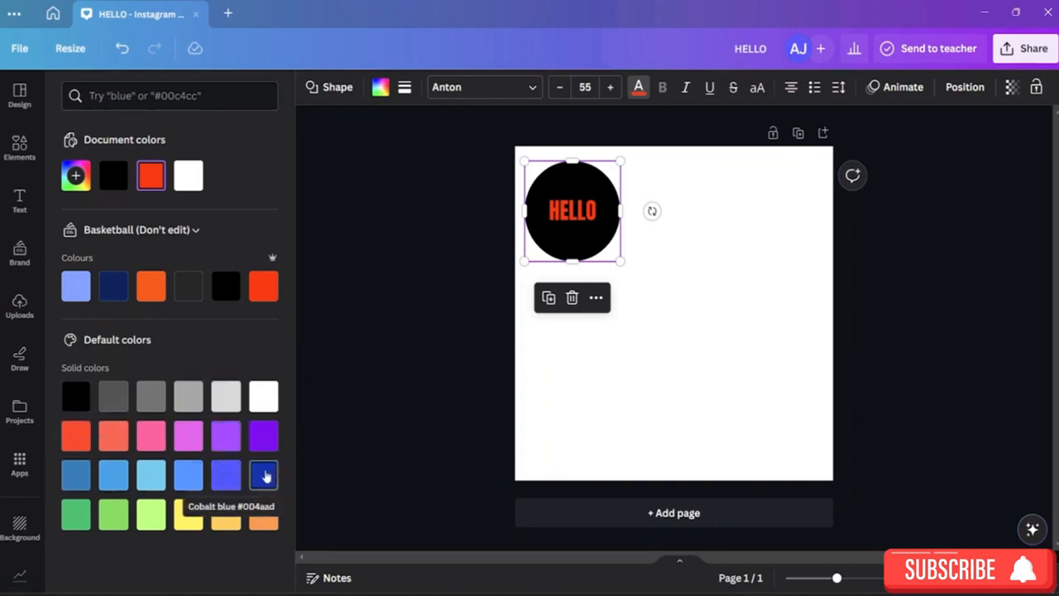
left_click(122, 306)
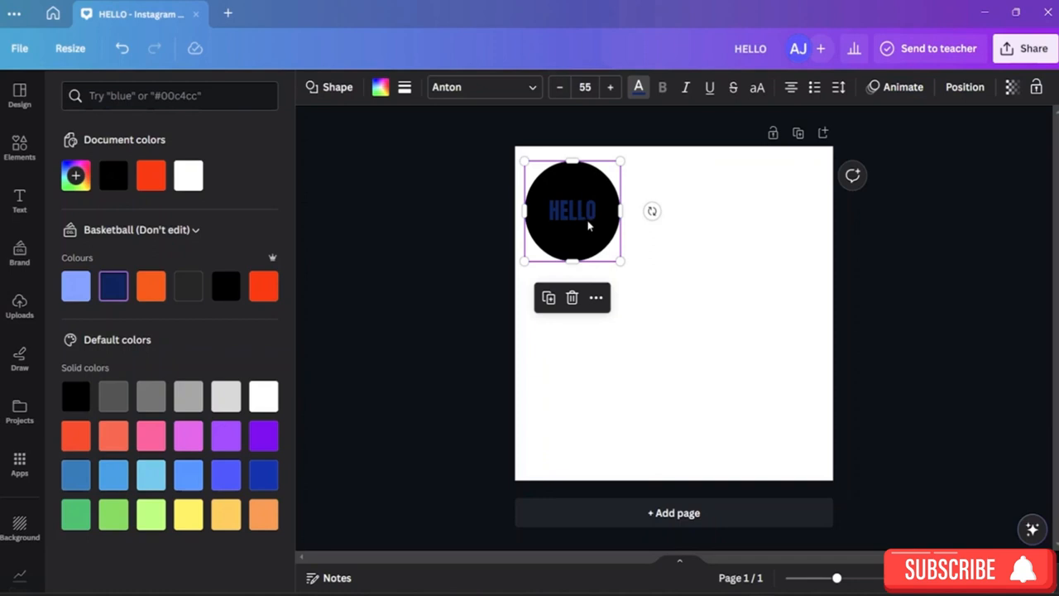
left_click(380, 87)
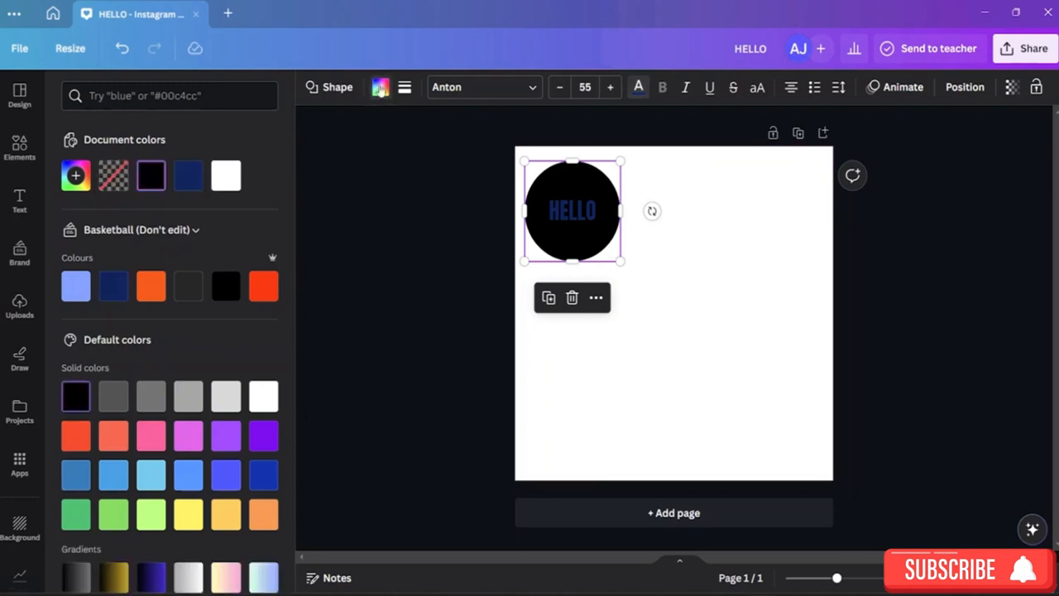
left_click(235, 174)
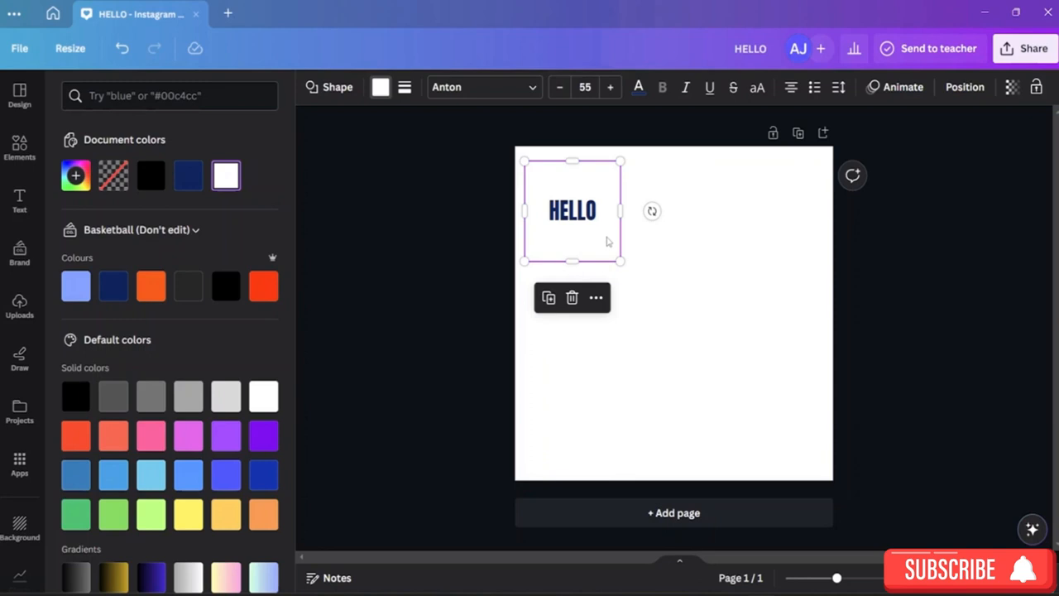
Select the whole HELLO text, recolour it with the Basketball brand palette's bright red and deselect the shape
left_click(589, 214)
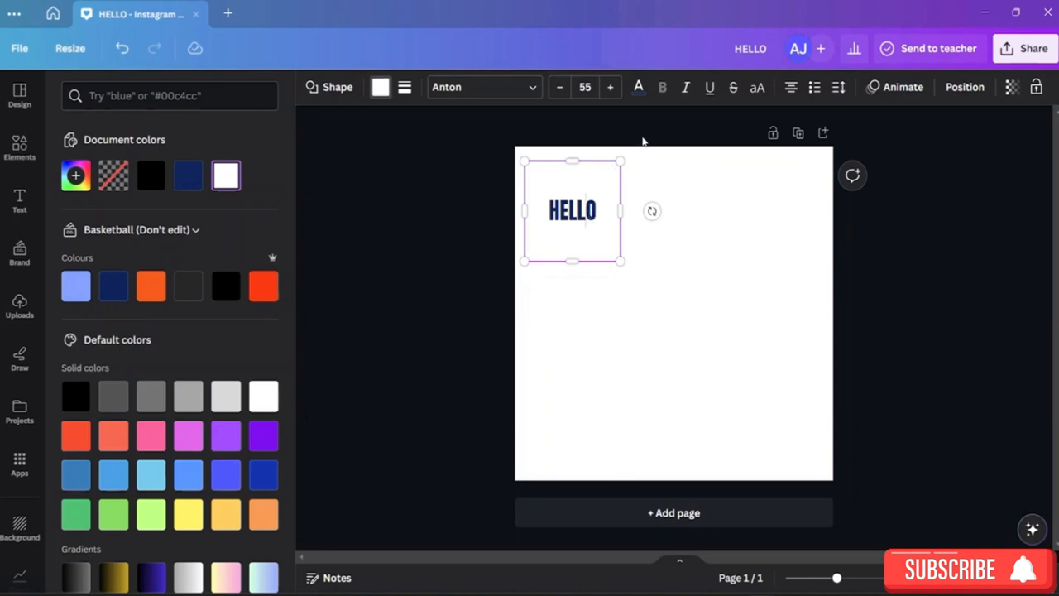
left_click(638, 86)
left_click(264, 283)
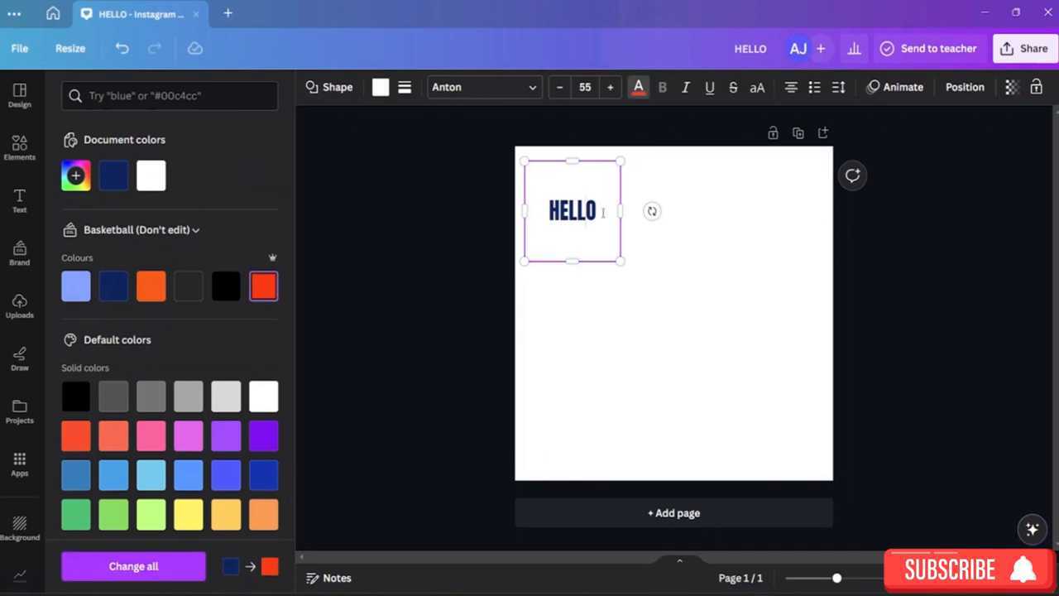
key("ctrl+a")
left_click(637, 87)
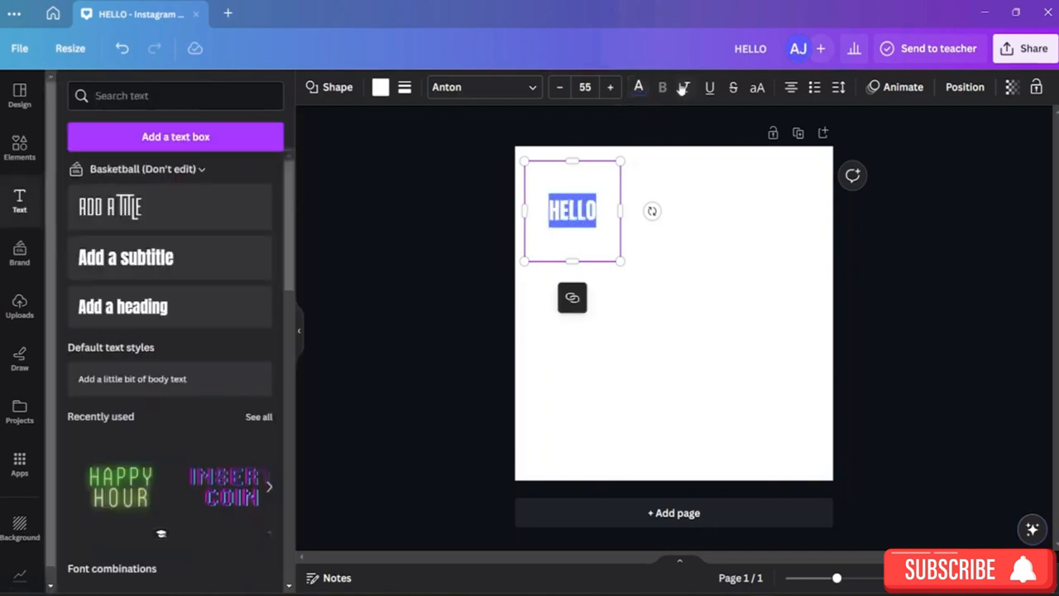
left_click(637, 88)
left_click(261, 282)
left_click(775, 307)
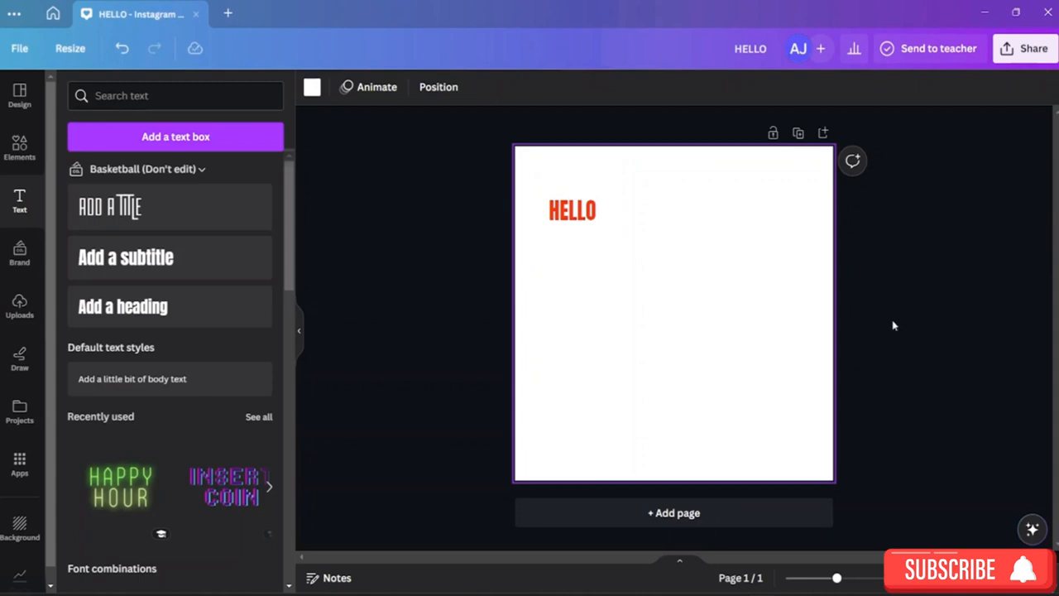
Fill the white circle behind HELLO with the bright red of the Basketball brand palette
left_click(609, 250)
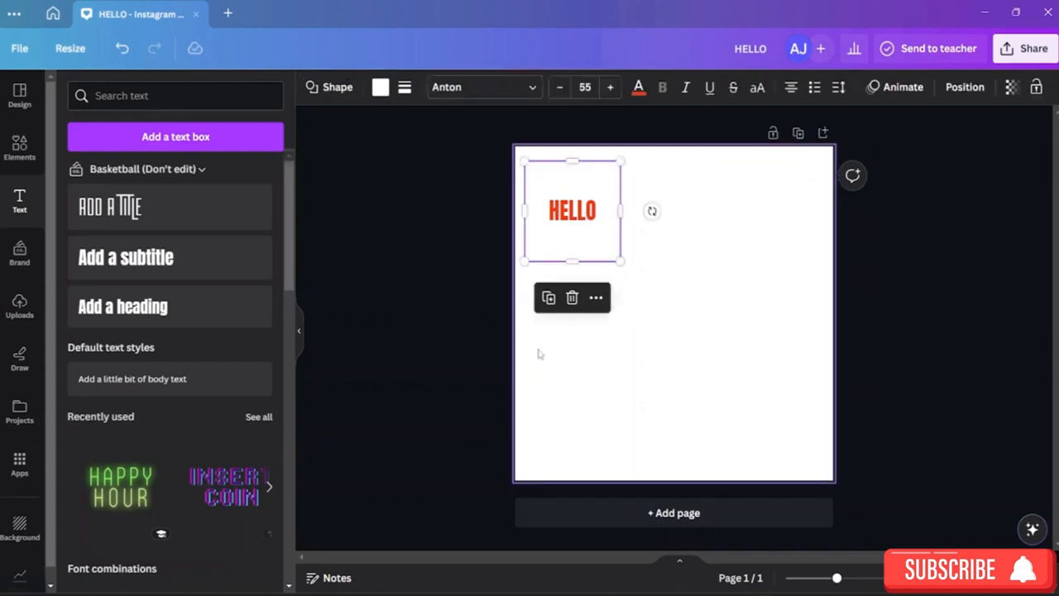
left_click(582, 251)
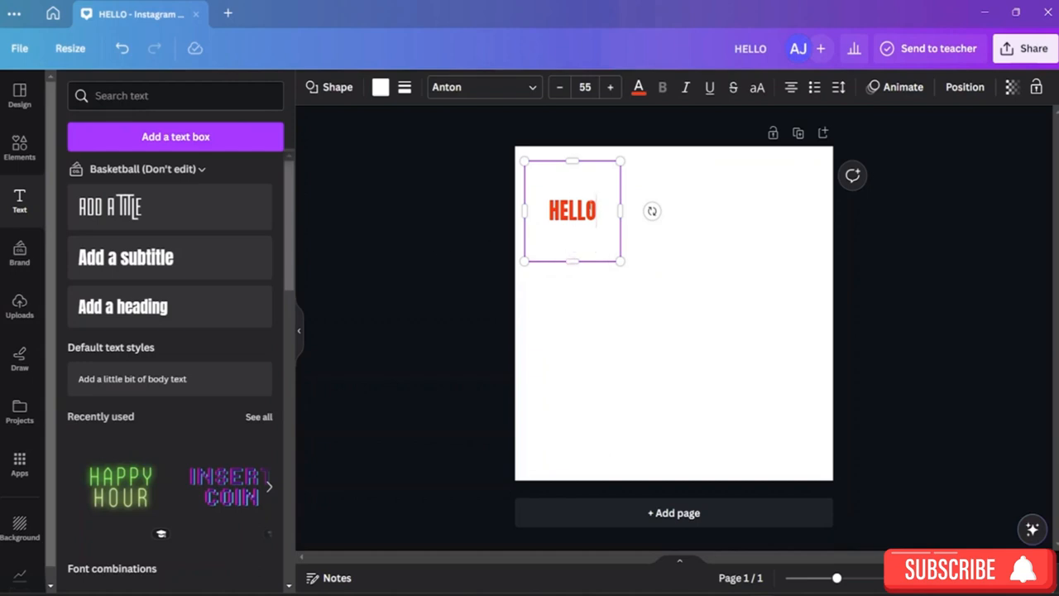
left_click(387, 86)
left_click(264, 286)
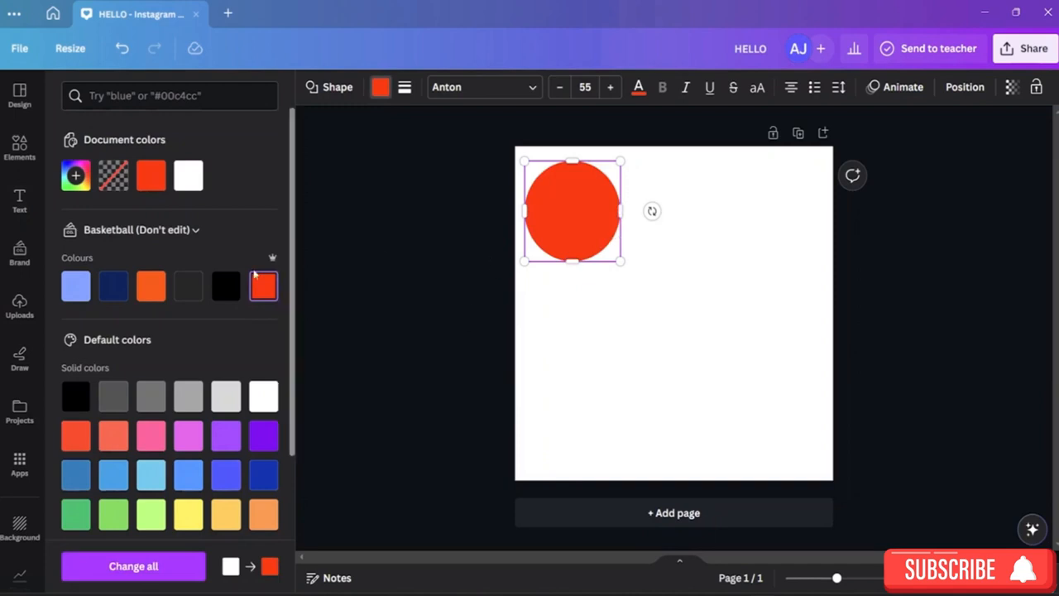
Recolour the whole HELLO text with the Basketball brand palette's black and deselect the circle
left_click(637, 88)
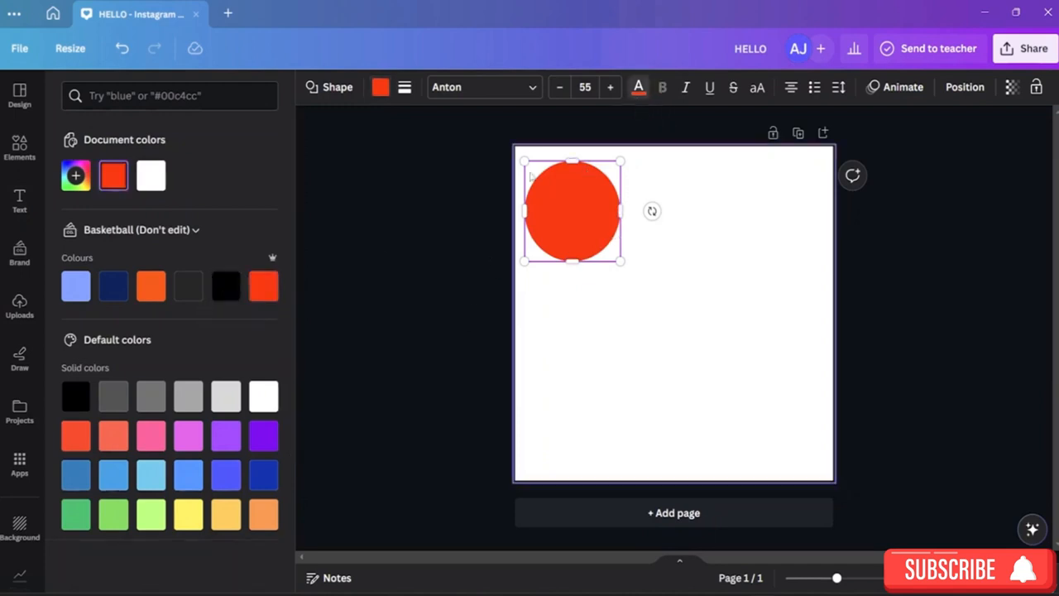
left_click(227, 287)
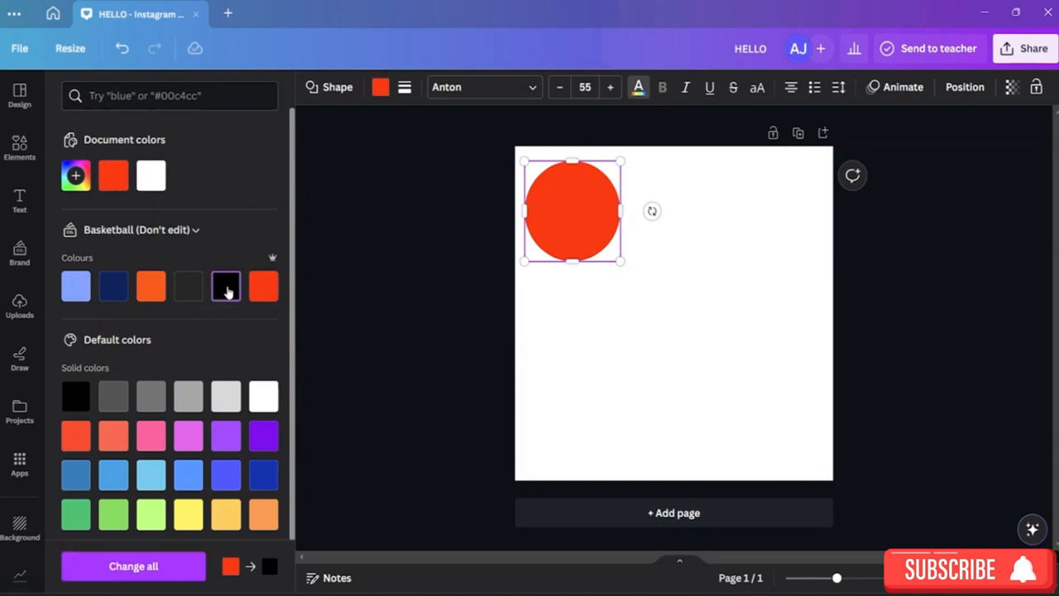
left_click(633, 92)
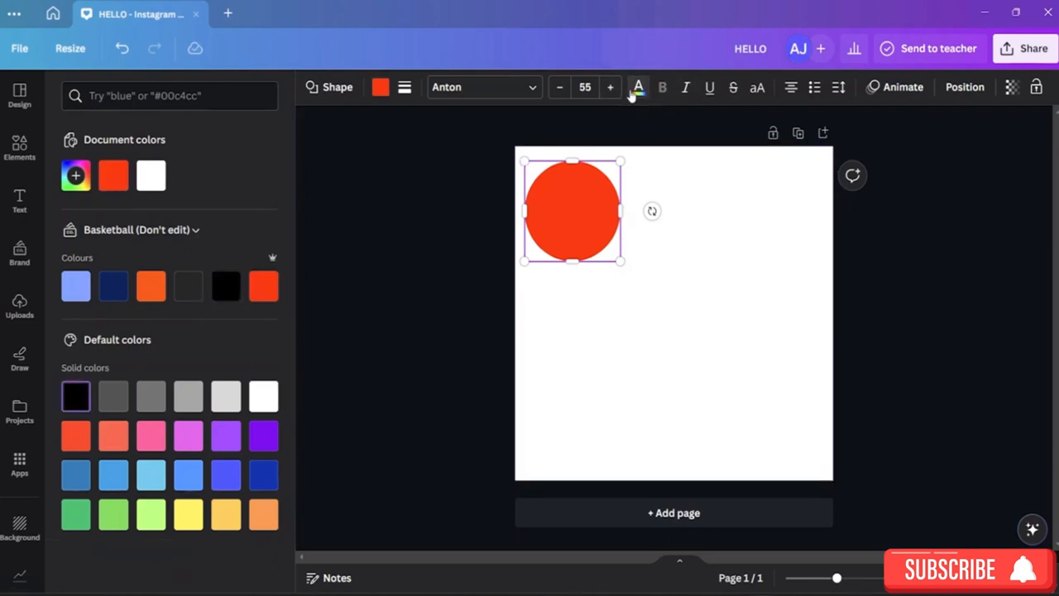
left_click(229, 288)
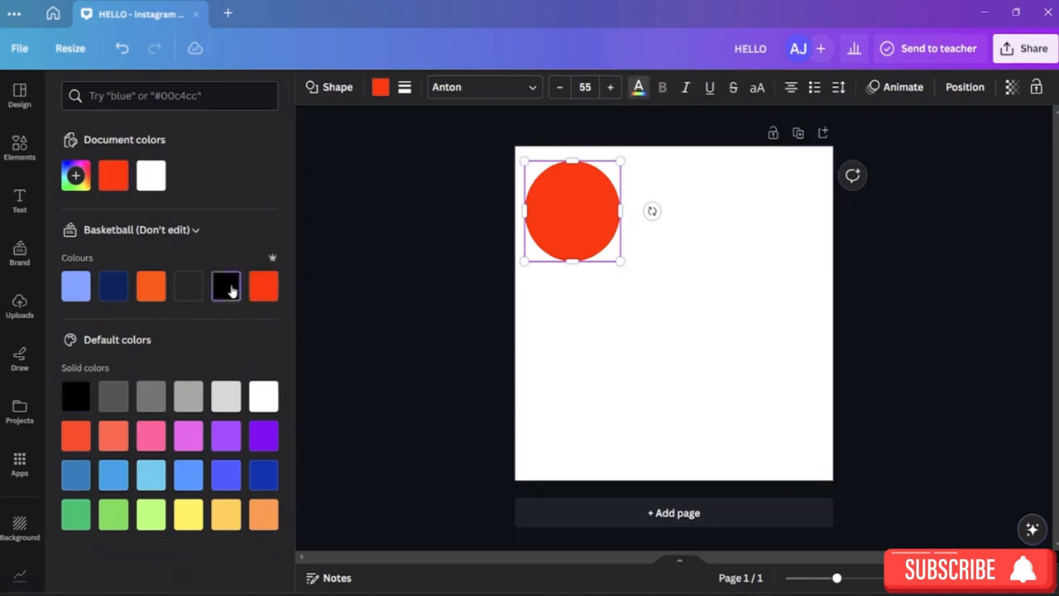
left_click_drag(594, 207, 526, 209)
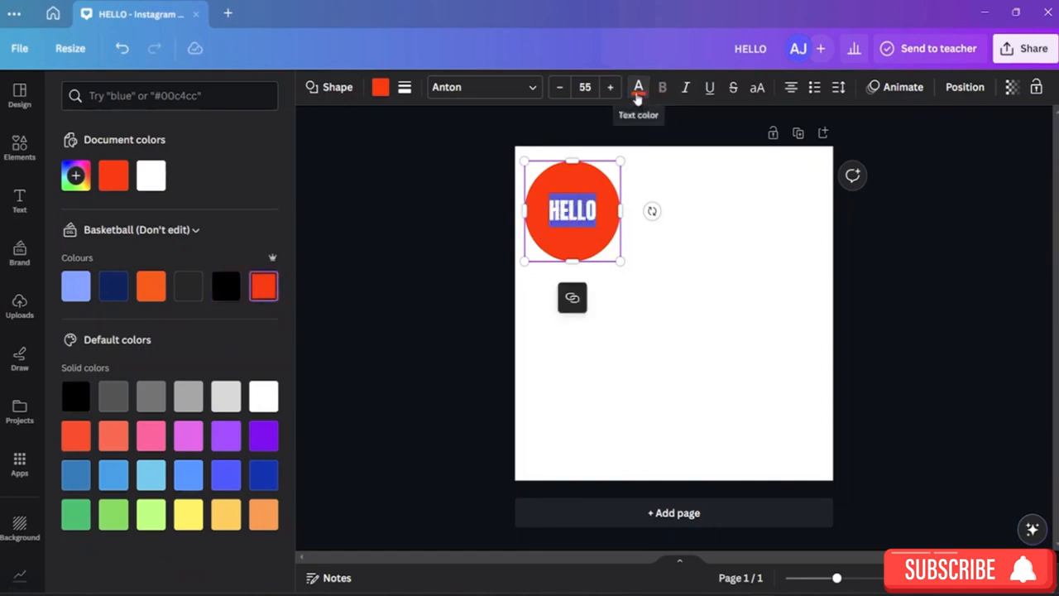
left_click(637, 89)
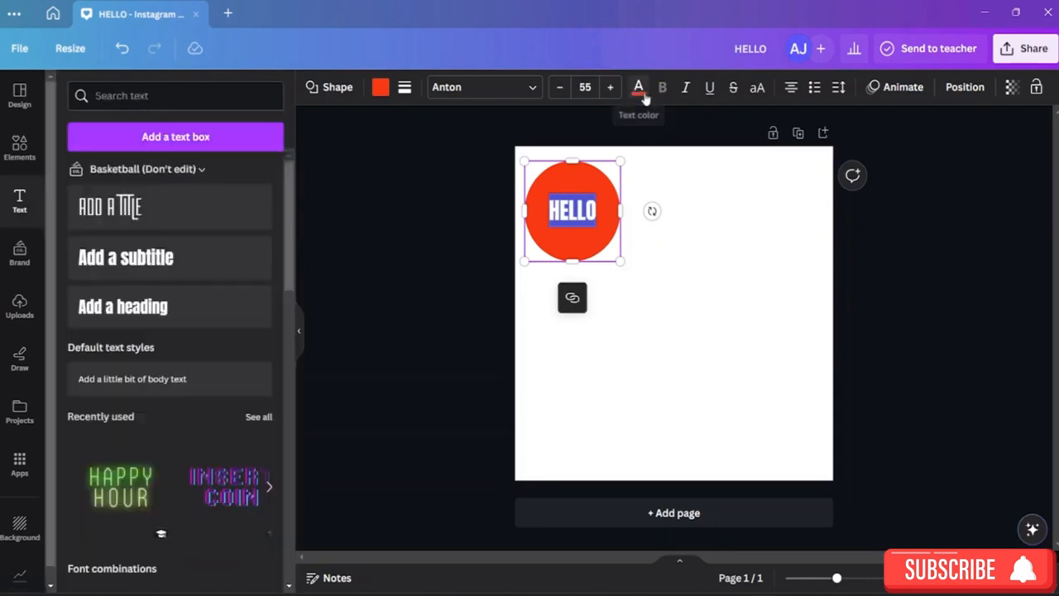
left_click(641, 93)
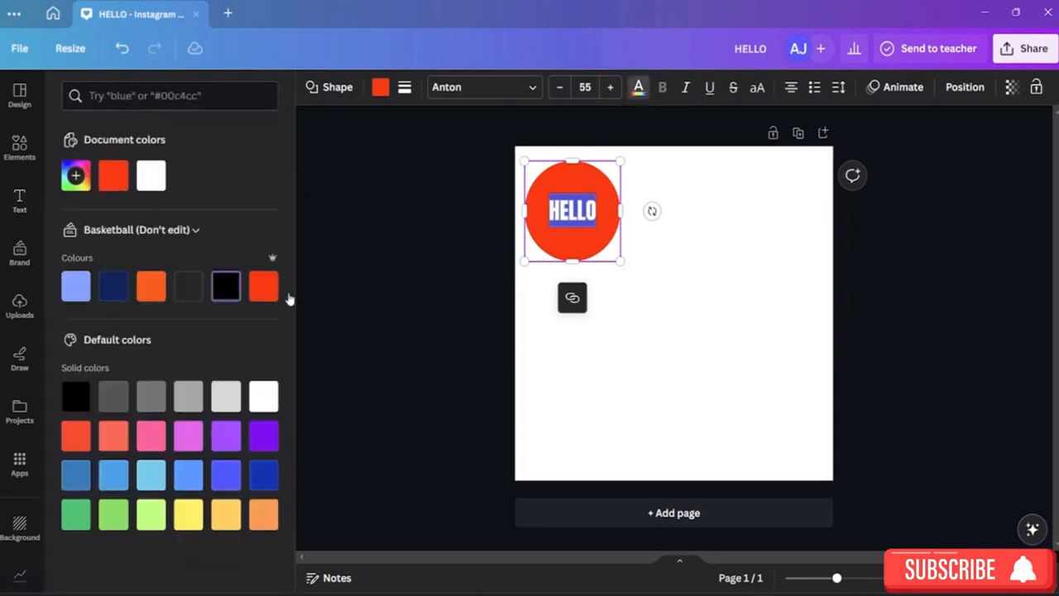
left_click(671, 307)
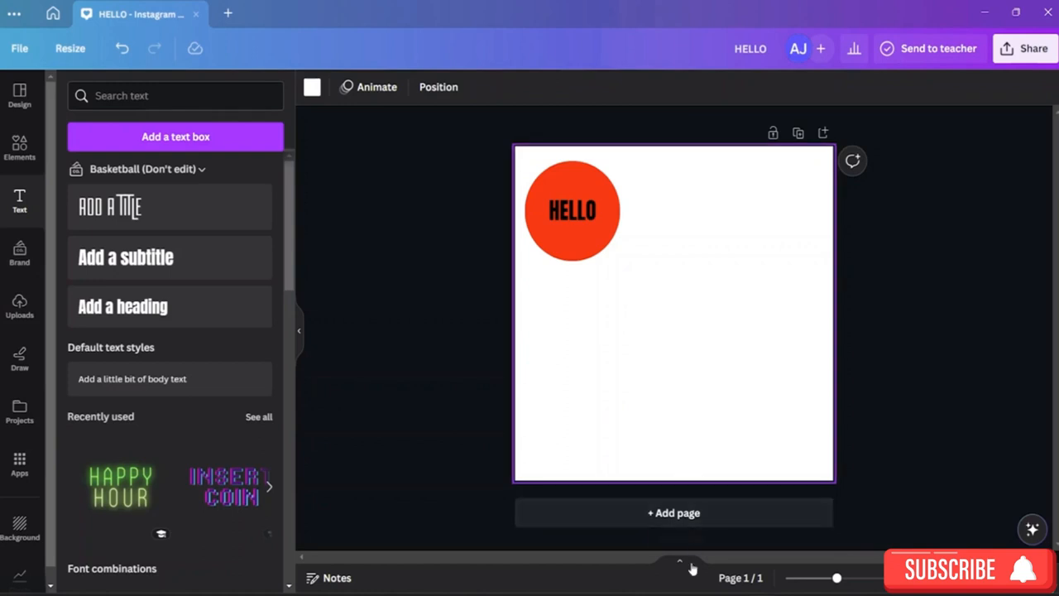
Switch to Chrome and examine the "worst colour combinations" image results, including the preview of SitePoint's rainbow-coloured web page
mouse_move(637, 594)
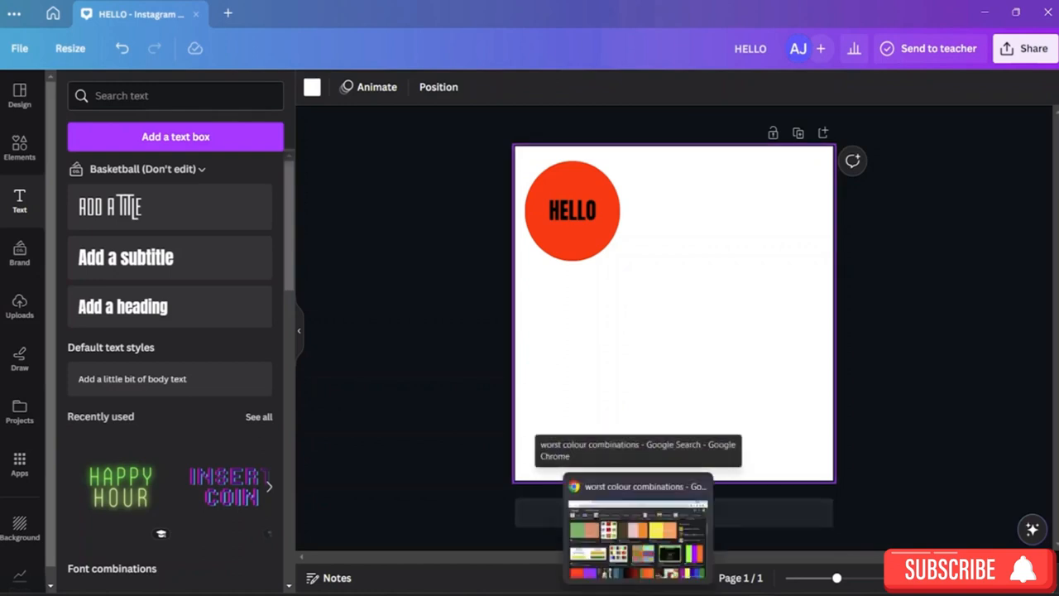
left_click(637, 530)
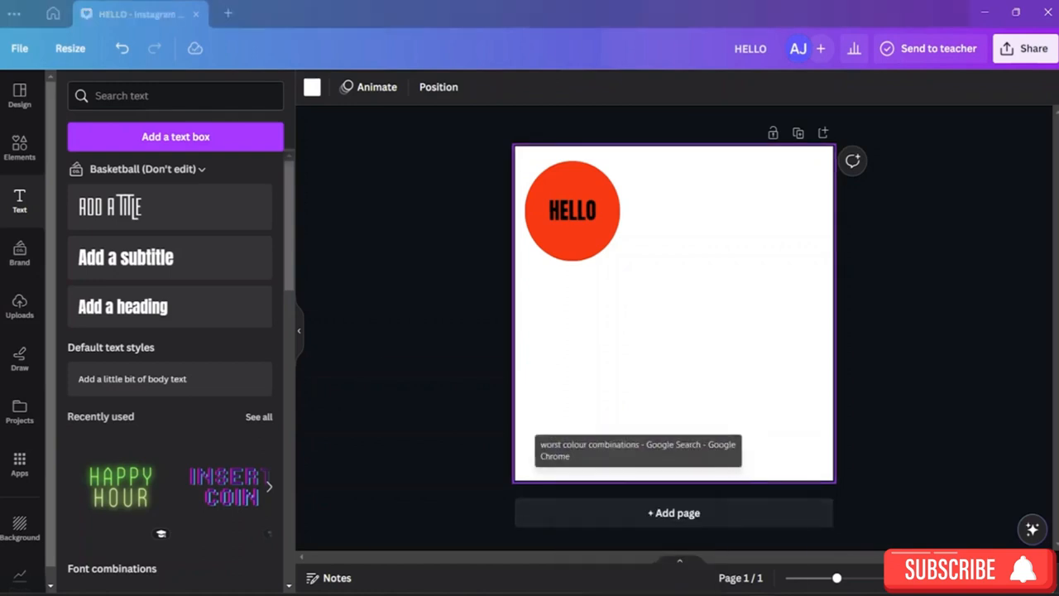
scroll(550, 355, "up", 3)
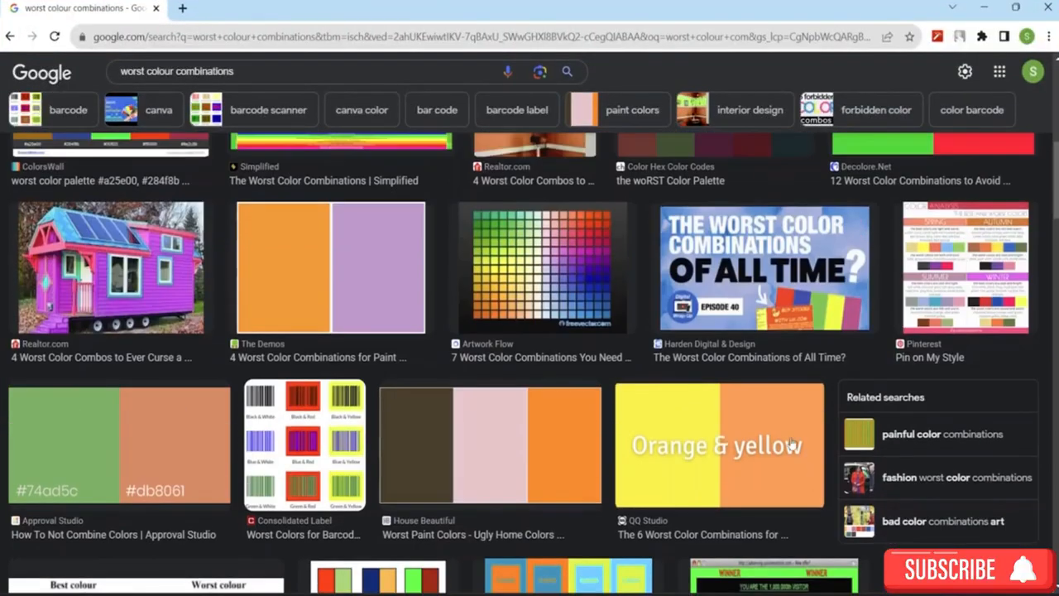
scroll(726, 444, "up", 1)
scroll(725, 444, "up", 4)
scroll(419, 399, "up", 1)
scroll(420, 400, "up", 2)
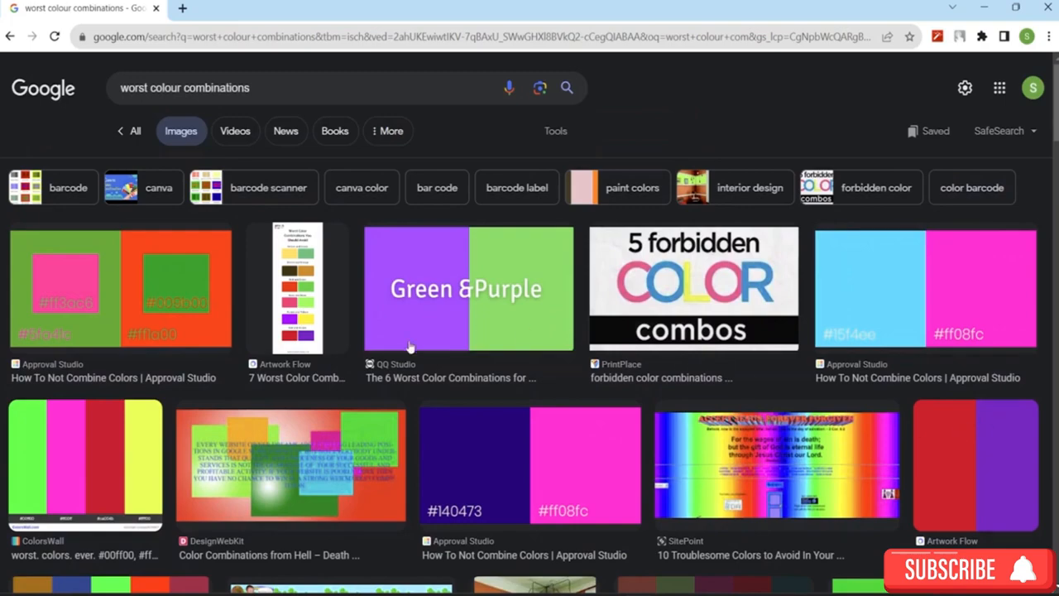
scroll(418, 363, "down", 3)
scroll(394, 356, "down", 4)
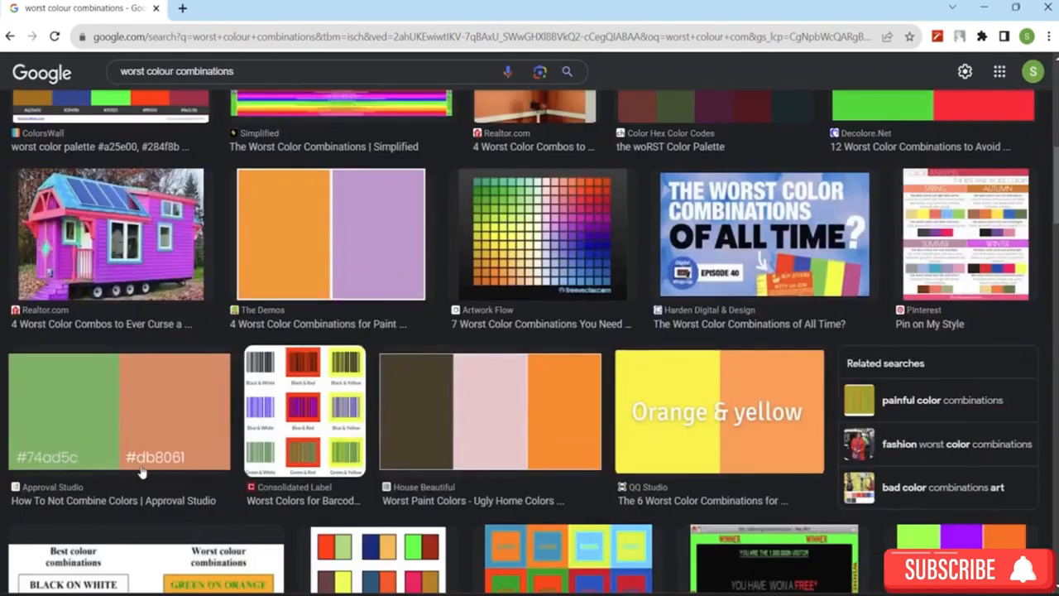
scroll(513, 397, "down", 2)
scroll(531, 397, "down", 4)
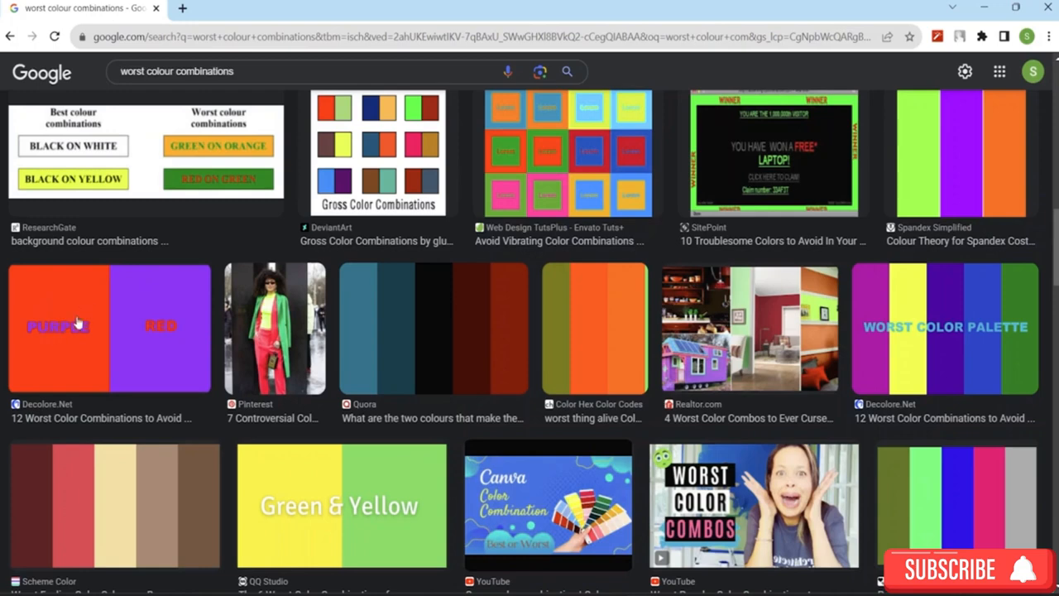
scroll(155, 388, "down", 1)
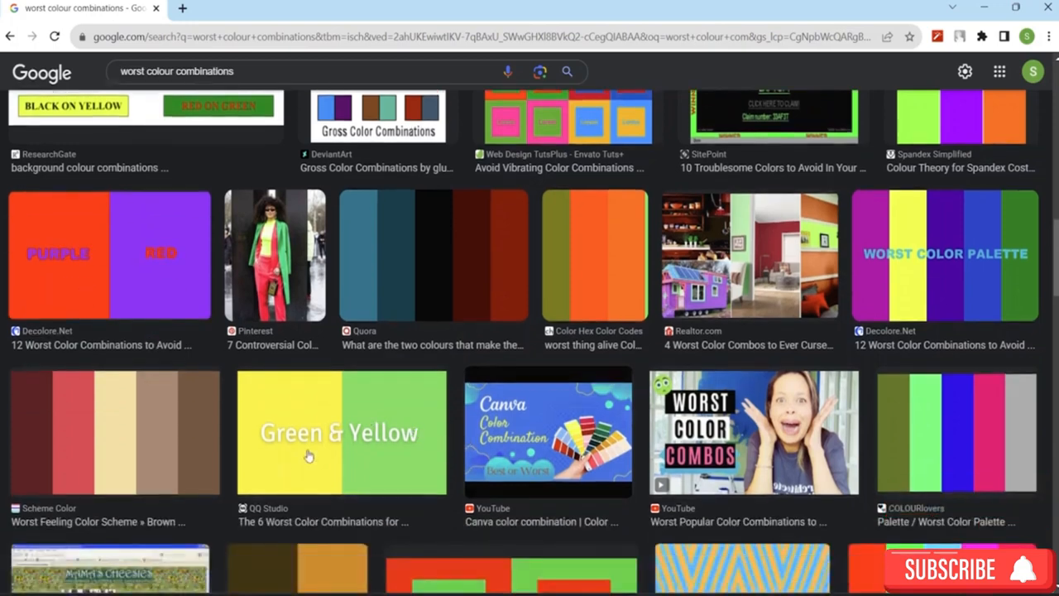
scroll(394, 448, "down", 1)
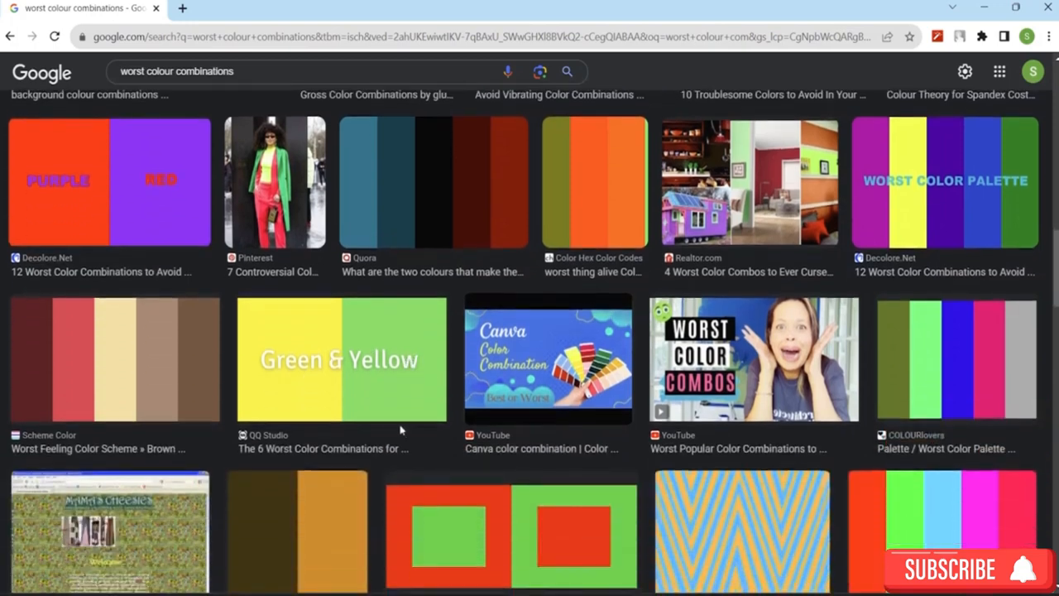
scroll(403, 432, "down", 2)
scroll(567, 377, "down", 5)
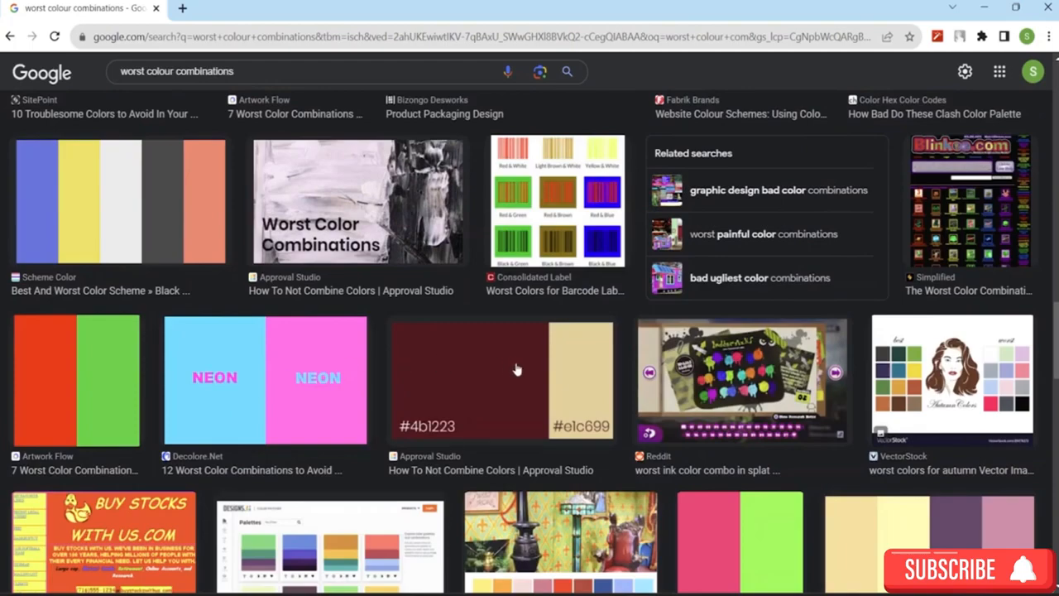
scroll(699, 325, "down", 3)
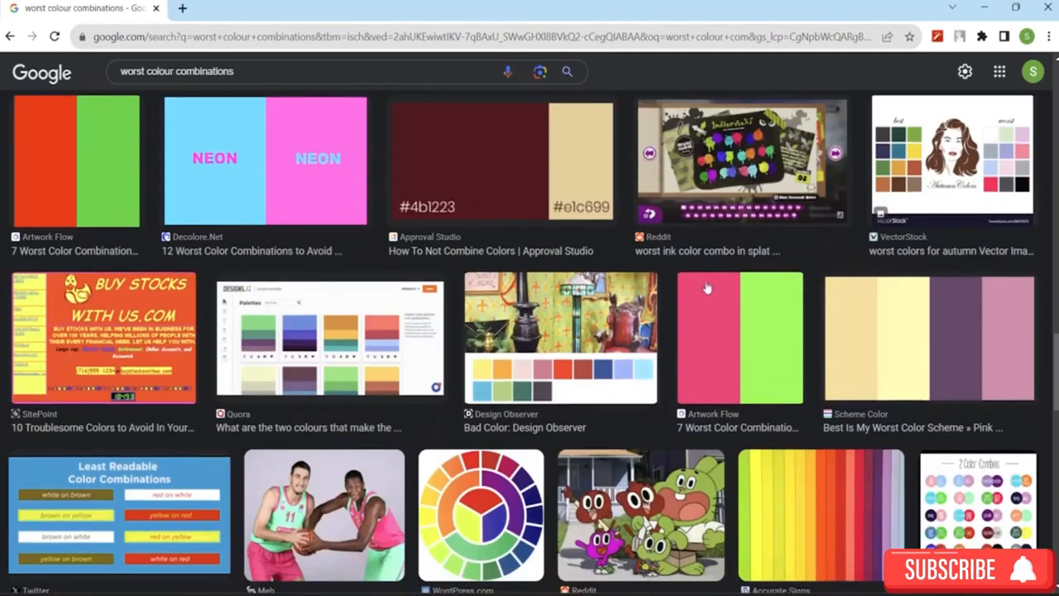
scroll(705, 286, "down", 2)
scroll(707, 289, "up", 4)
scroll(706, 288, "up", 5)
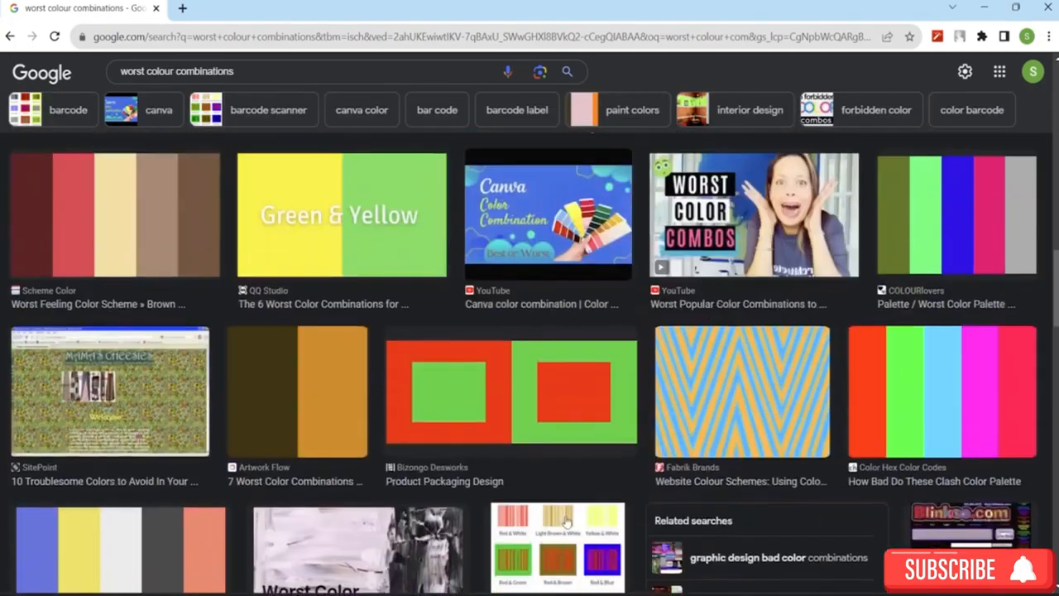
scroll(793, 390, "up", 3)
scroll(815, 342, "up", 10)
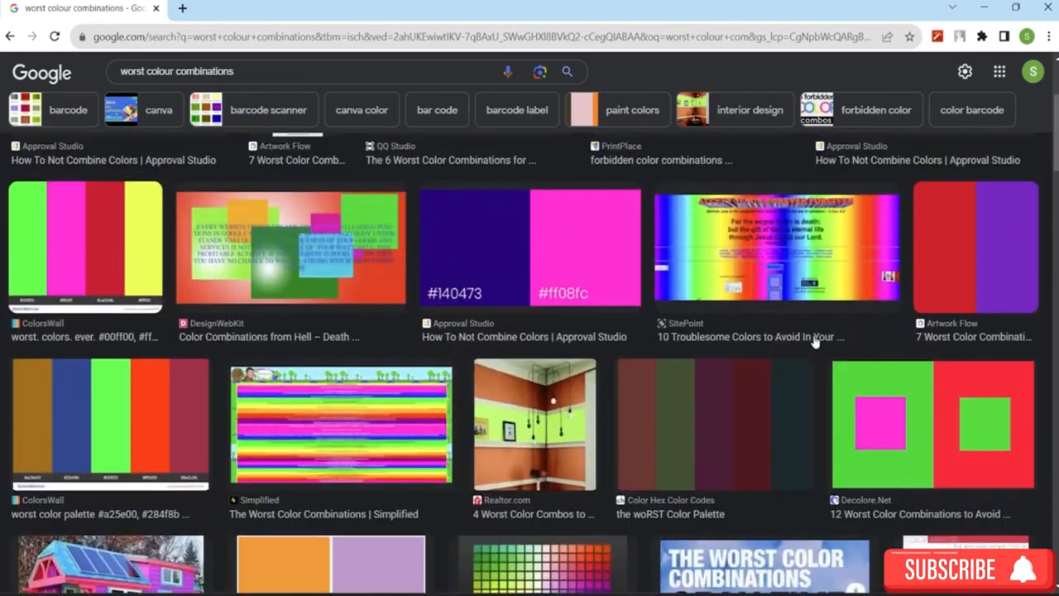
scroll(815, 342, "up", 3)
scroll(778, 382, "down", 1)
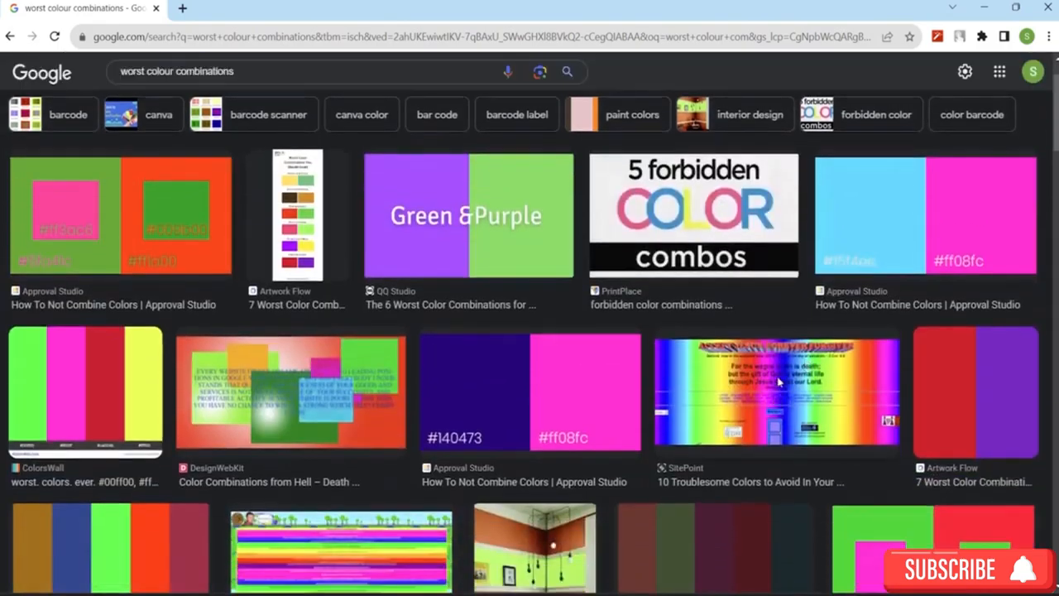
left_click(778, 382)
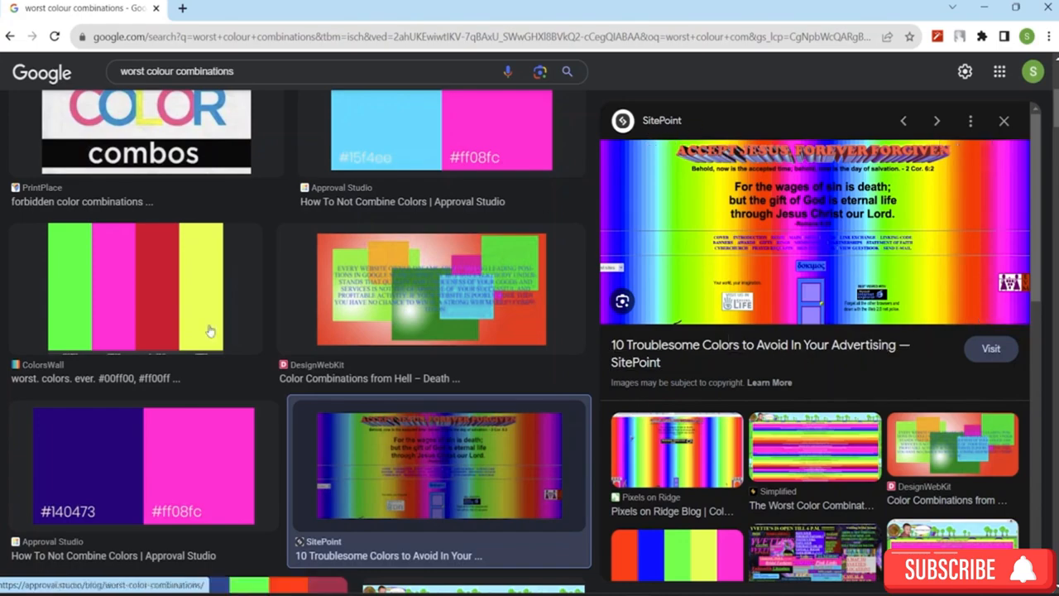
scroll(251, 307, "up", 4)
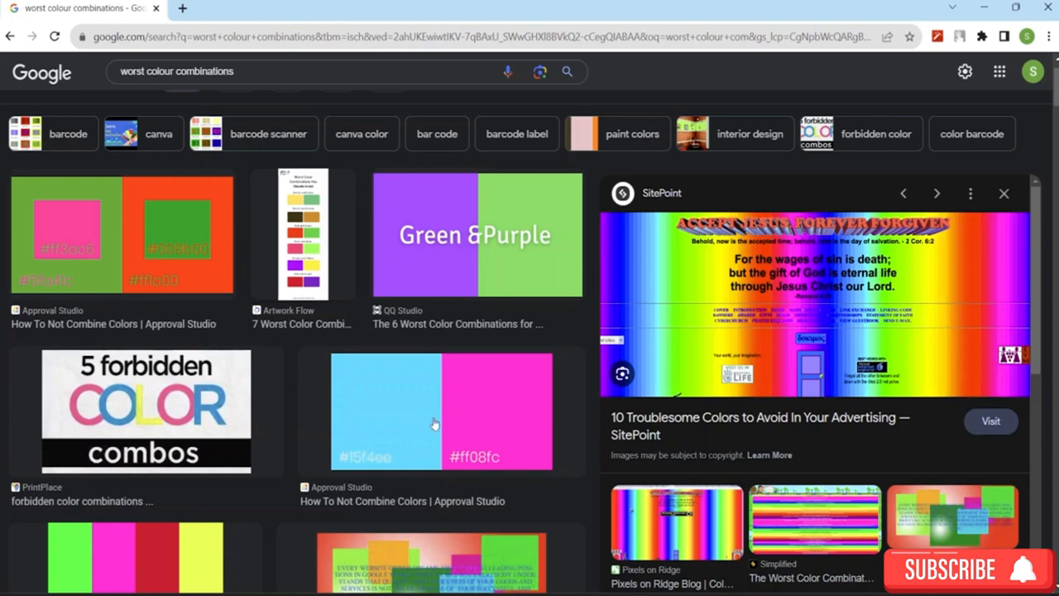
Replace the "worst colour combinations" query with "colour grabient" and run the image search
left_click(149, 71)
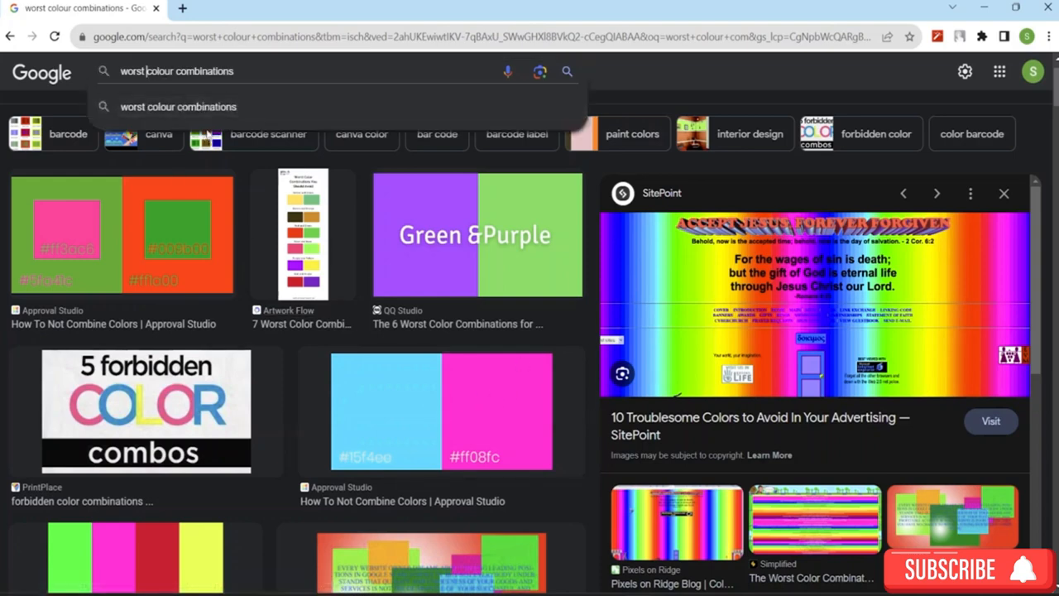
key("BackSpace")
key("BackSpace")
key("BackSpace")
key("BackSpace")
key("BackSpace")
key("BackSpace")
key("BackSpace")
key("BackSpace")
key("BackSpace")
key("BackSpace")
key("BackSpace")
key("BackSpace")
key("BackSpace")
key("BackSpace")
key("BackSpace")
key("BackSpace")
key("BackSpace")
key("BackSpace")
key("BackSpace")
key("BackSpace")
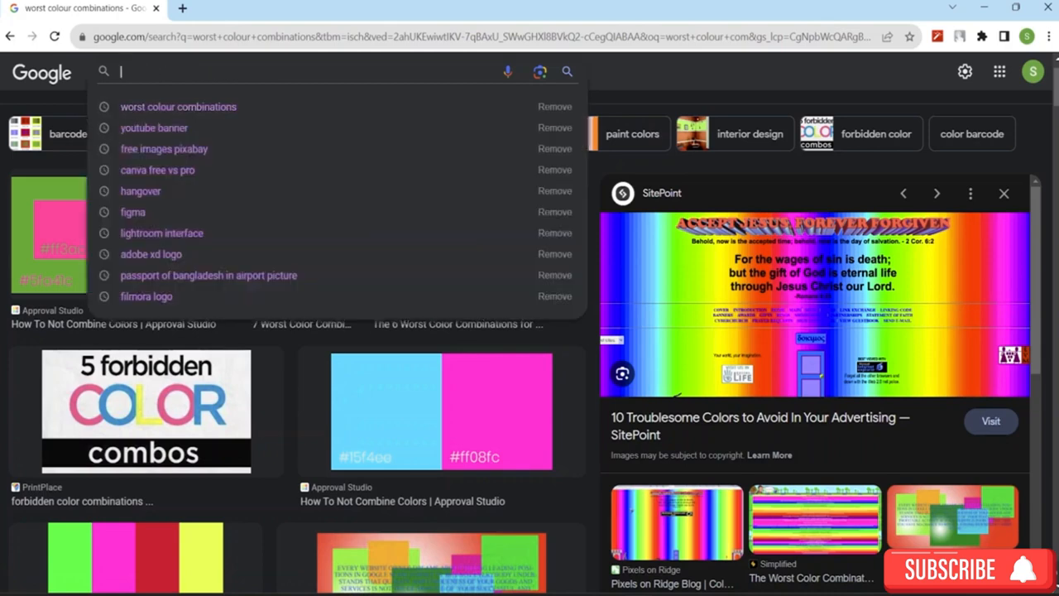
type("colo")
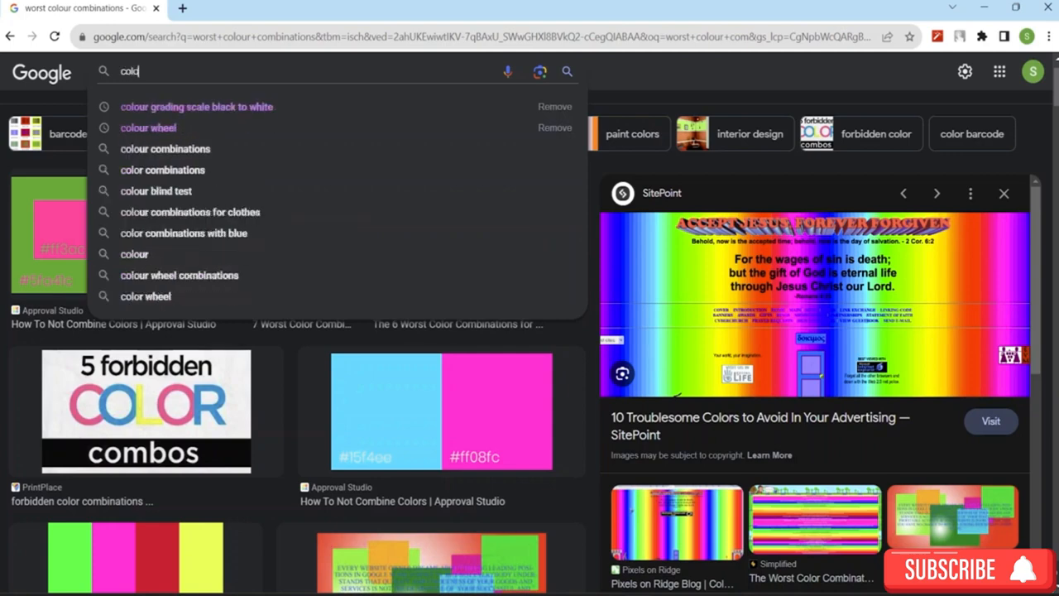
type("ur grabient")
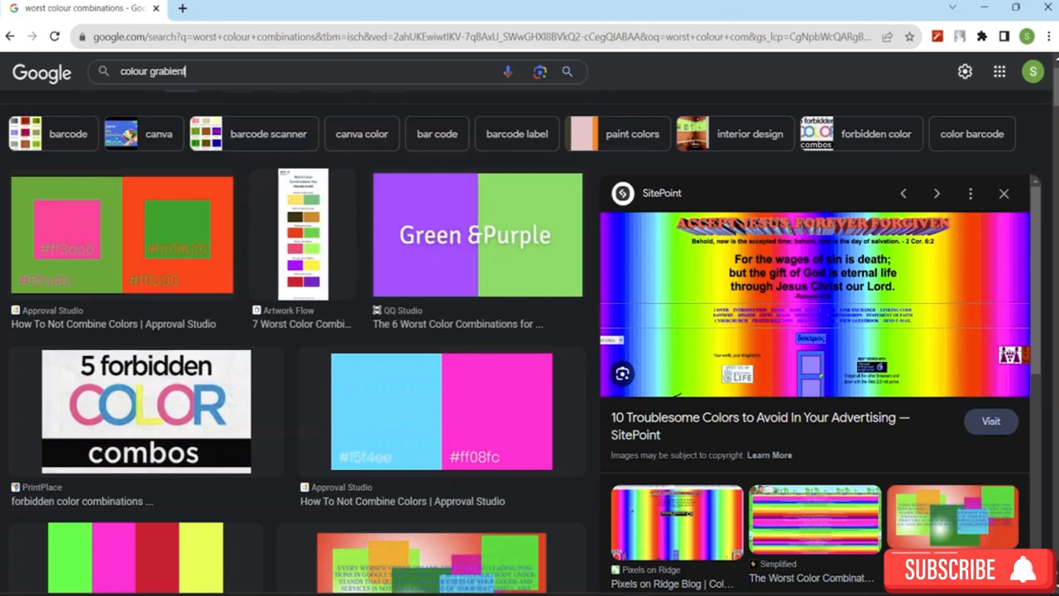
key("Return")
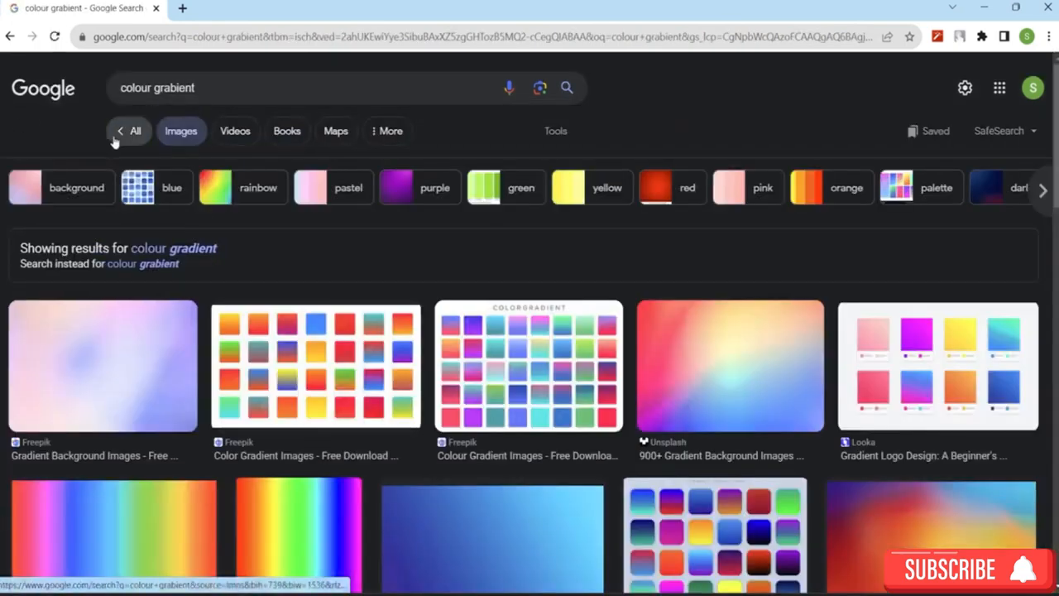
Show all web results, accept the corrected query "colour gradient" and open the W3Schools Colors Gradient page
left_click(116, 139)
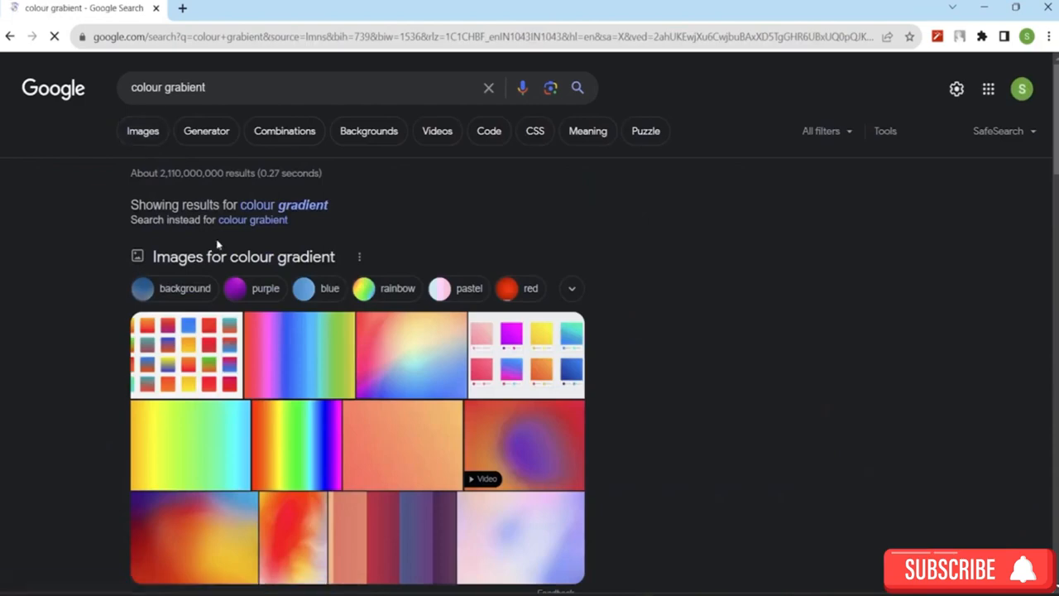
scroll(227, 253, "down", 9)
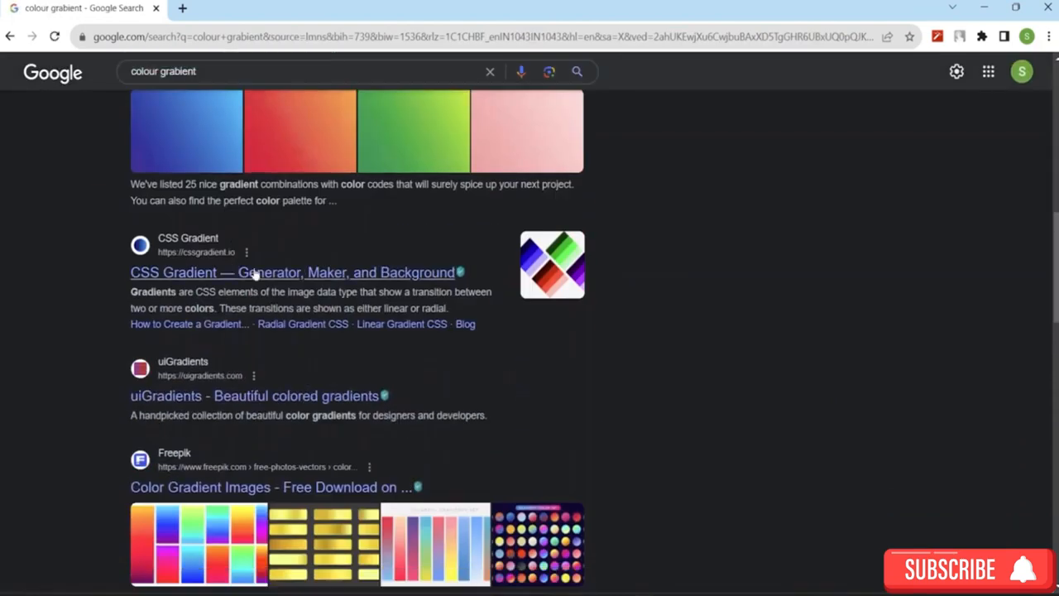
scroll(304, 299, "up", 5)
scroll(303, 300, "up", 4)
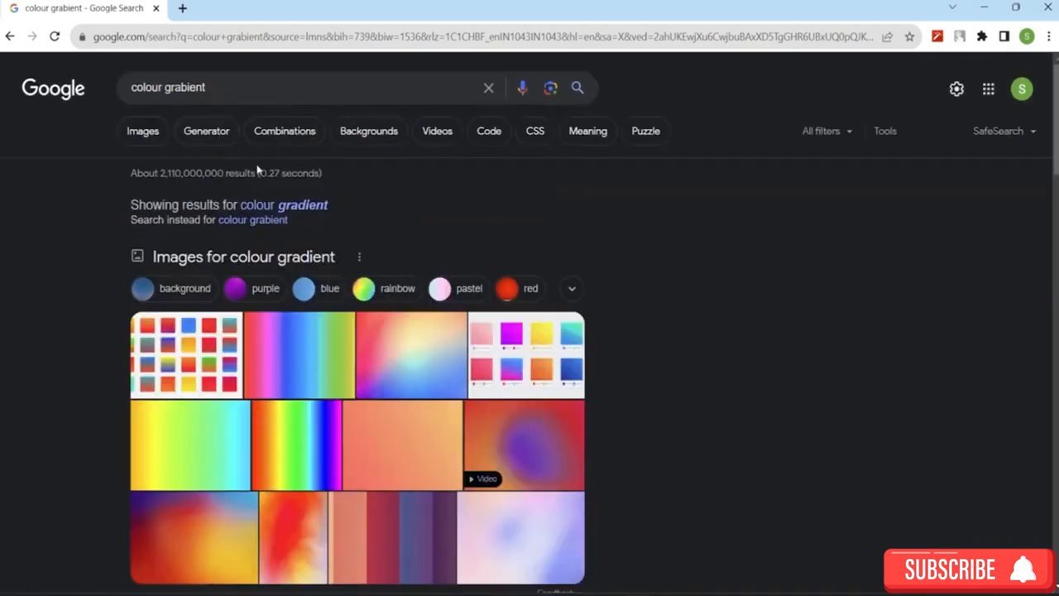
left_click(308, 205)
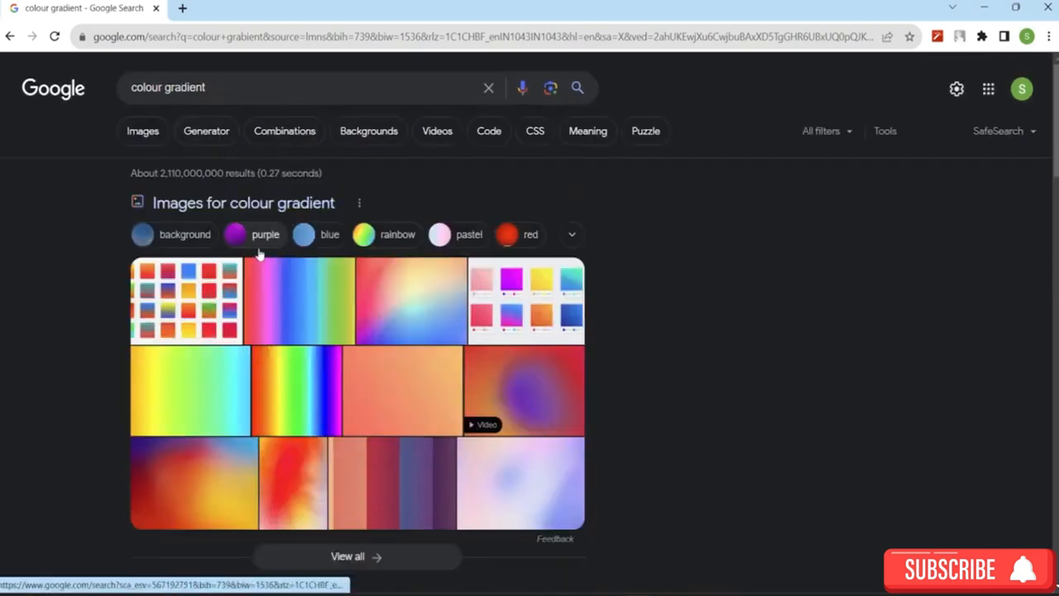
scroll(265, 235, "down", 4)
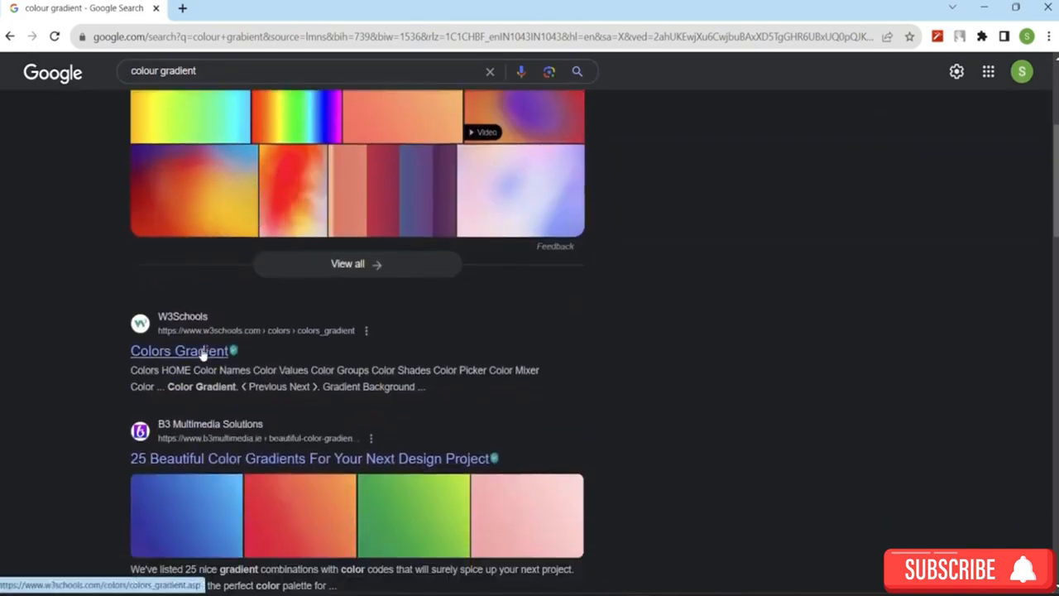
left_click(202, 353)
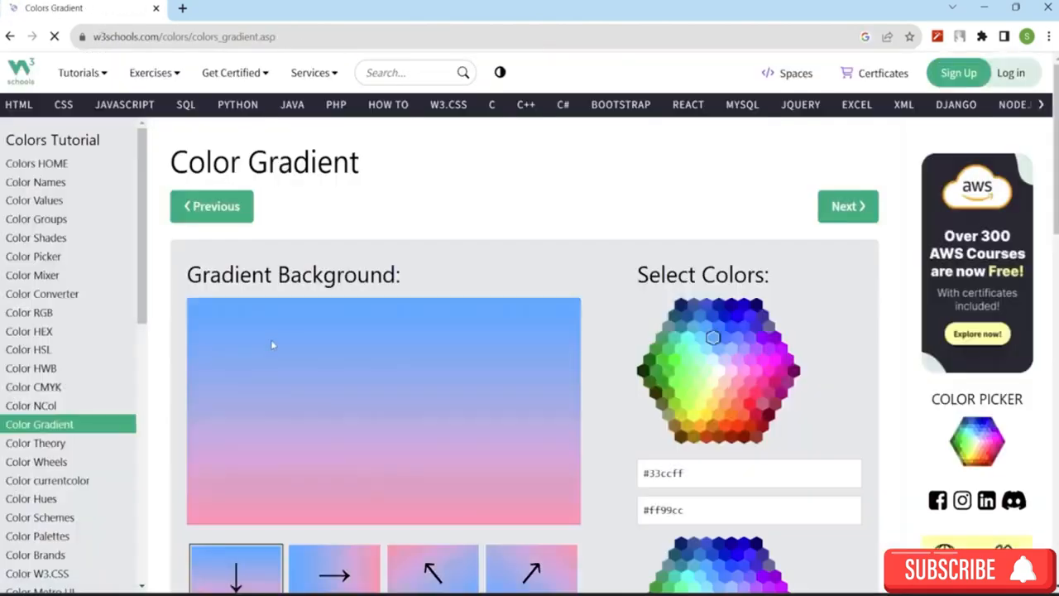
Examine the gradient direction options on the W3Schools Color Gradient page and the two-colour blend on the Color Mixer page
scroll(432, 307, "down", 4)
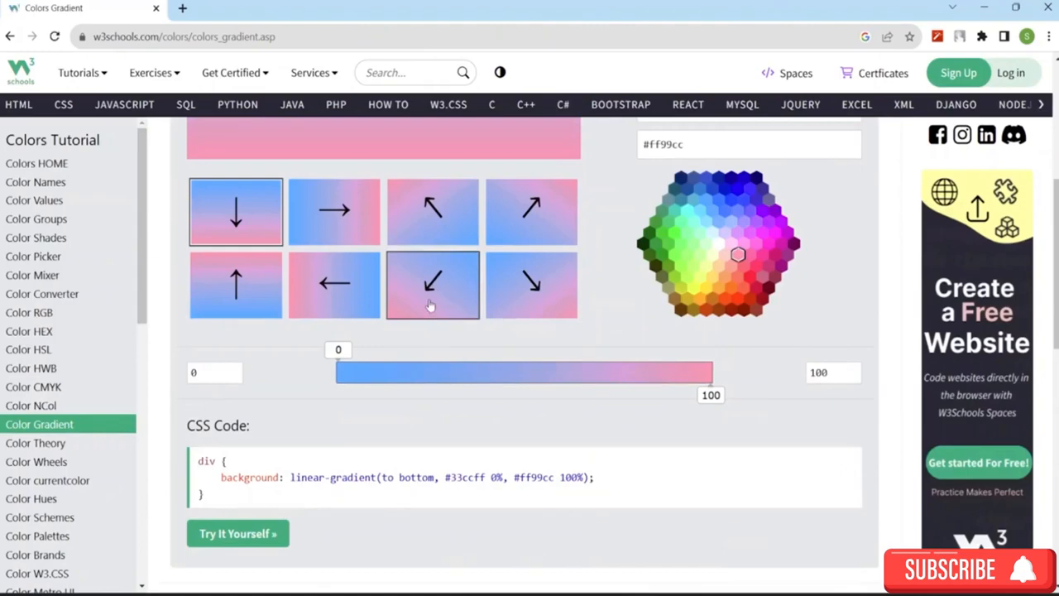
scroll(429, 305, "up", 3)
scroll(429, 305, "up", 2)
left_click(25, 219)
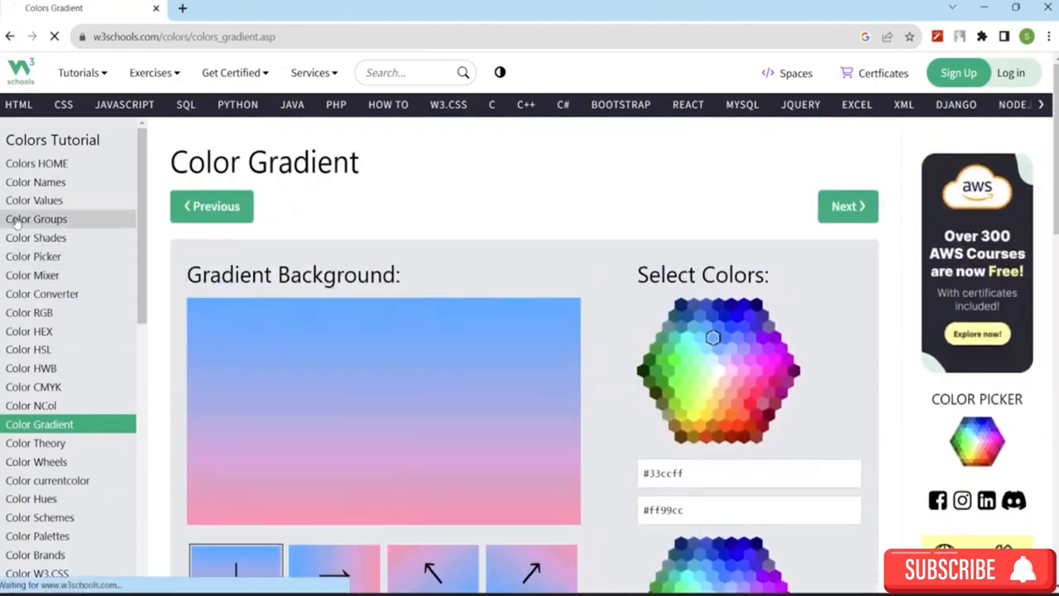
left_click(54, 273)
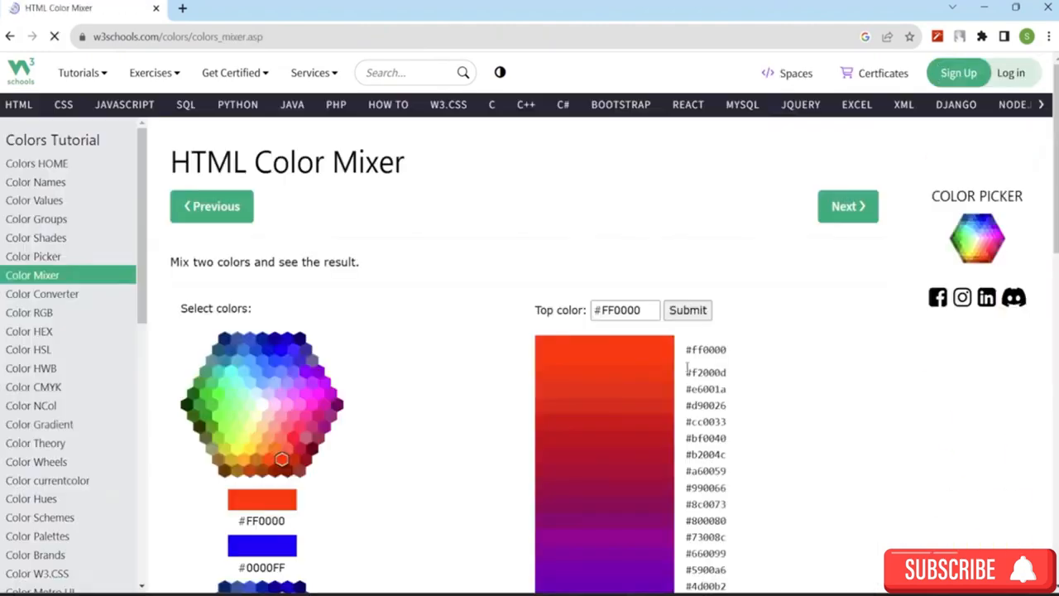
scroll(392, 397, "down", 5)
scroll(394, 364, "up", 3)
scroll(394, 364, "up", 3)
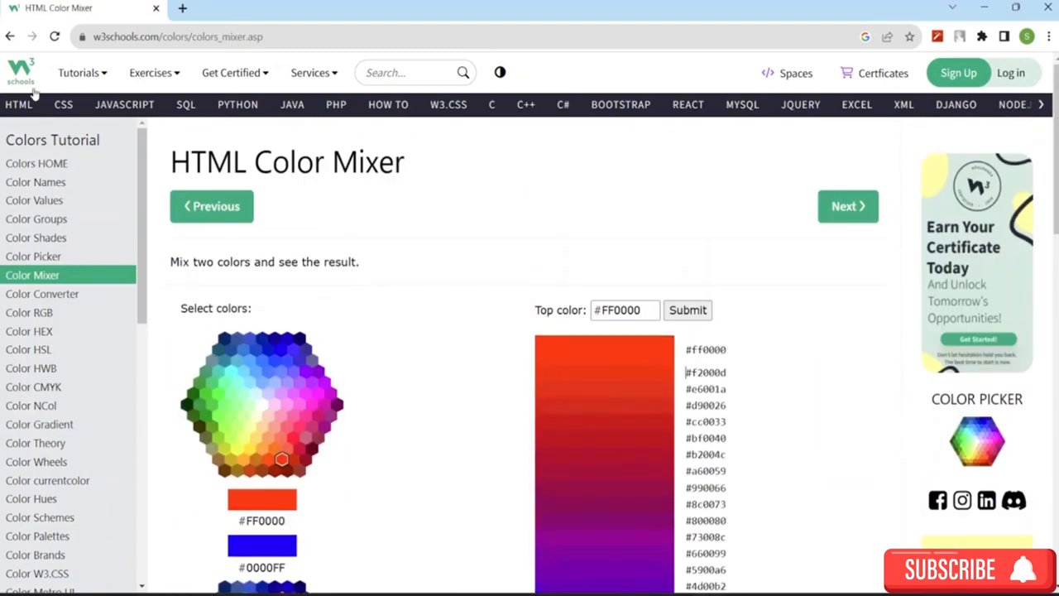
Return to the Color Gradient page and try several second colours, including #ff6666 and #33ccff, ending with #ffcc99
left_click(39, 424)
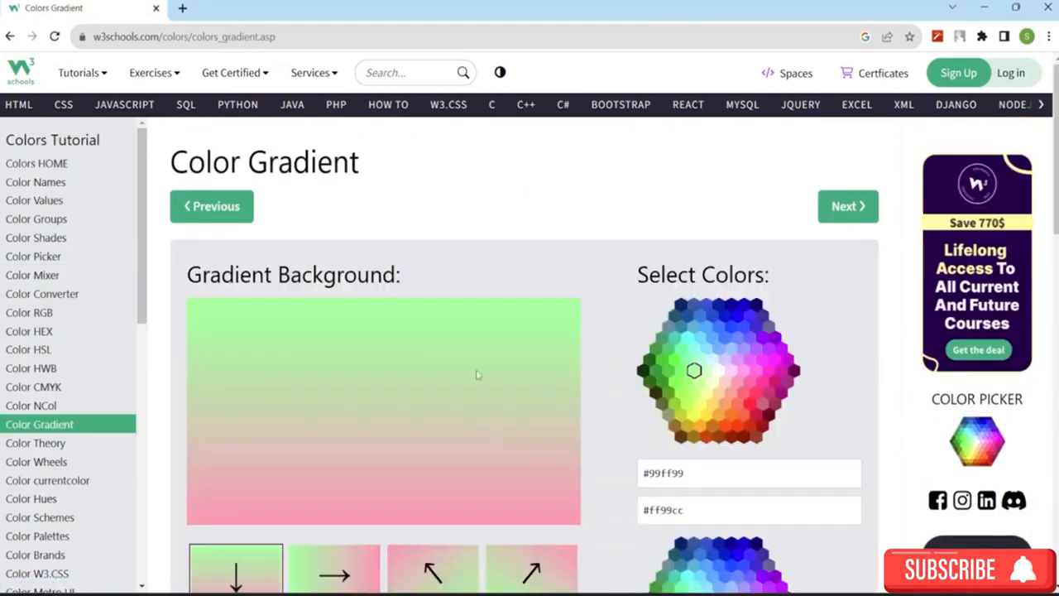
scroll(612, 344, "down", 2)
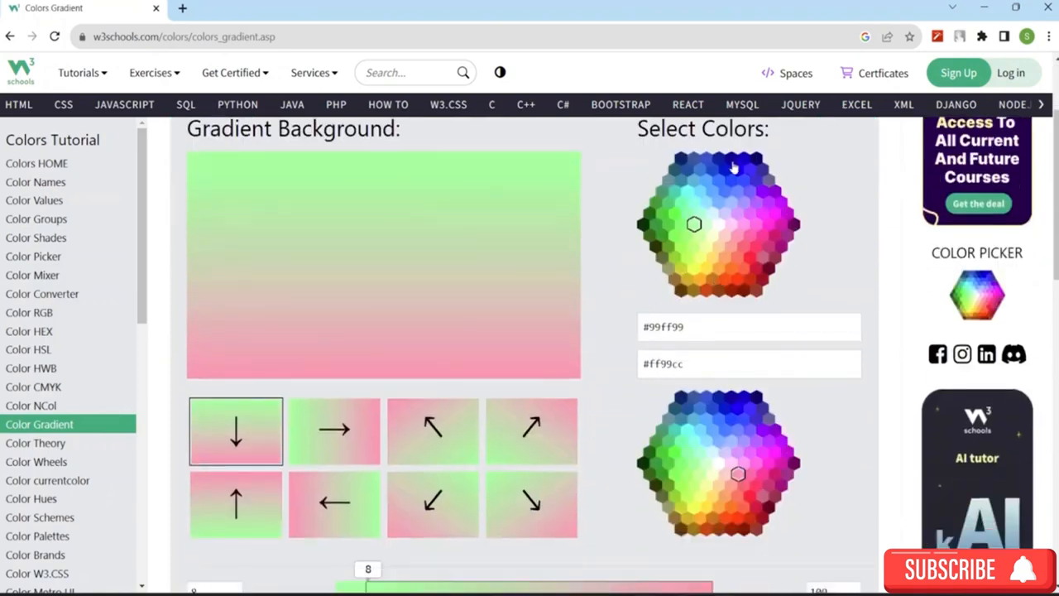
left_click(734, 497)
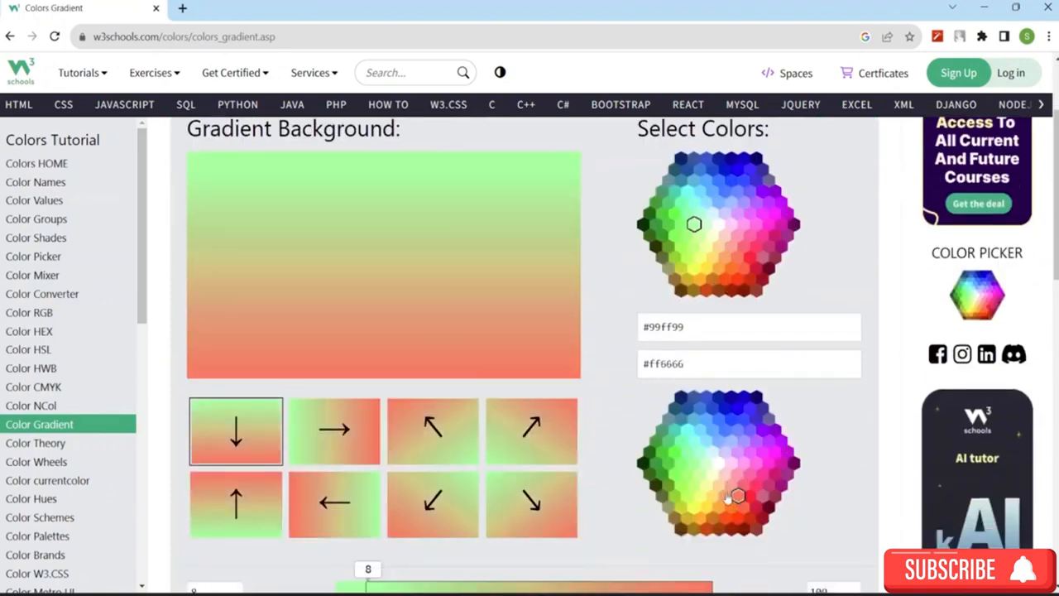
left_click(719, 456)
left_click(713, 430)
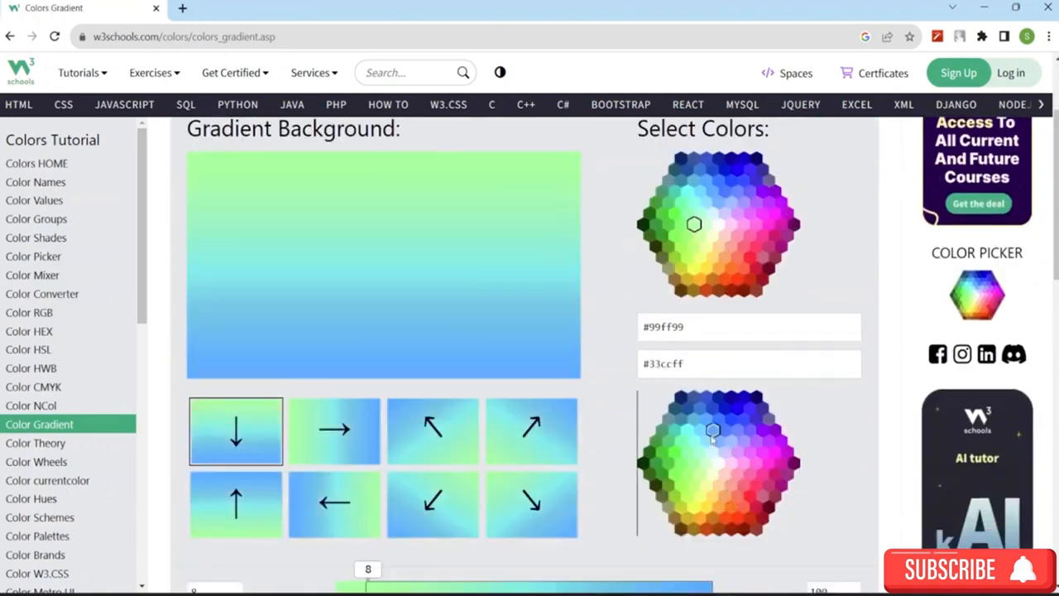
left_click(725, 491)
scroll(721, 483, "up", 2)
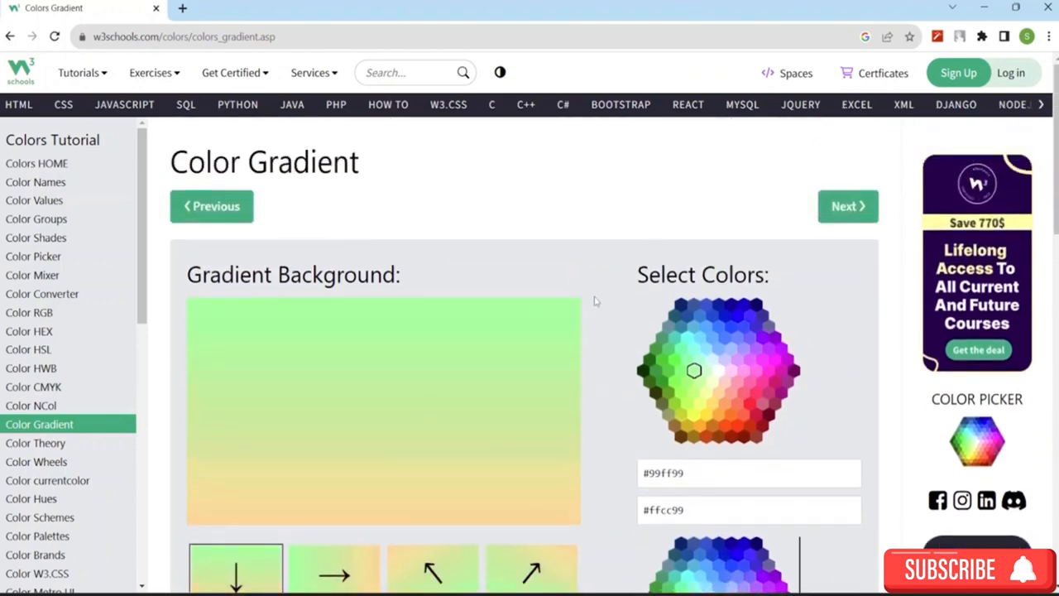
Go back to the Google results, shorten the query to "grabient", search again and open the Grabient website
left_click(9, 38)
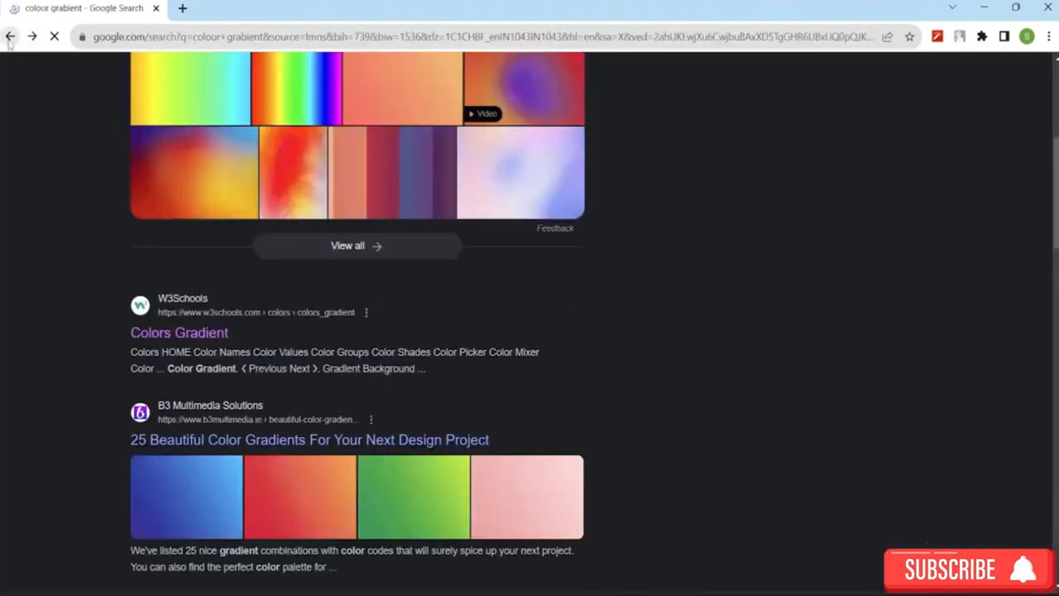
scroll(223, 149, "up", 5)
left_click(168, 89)
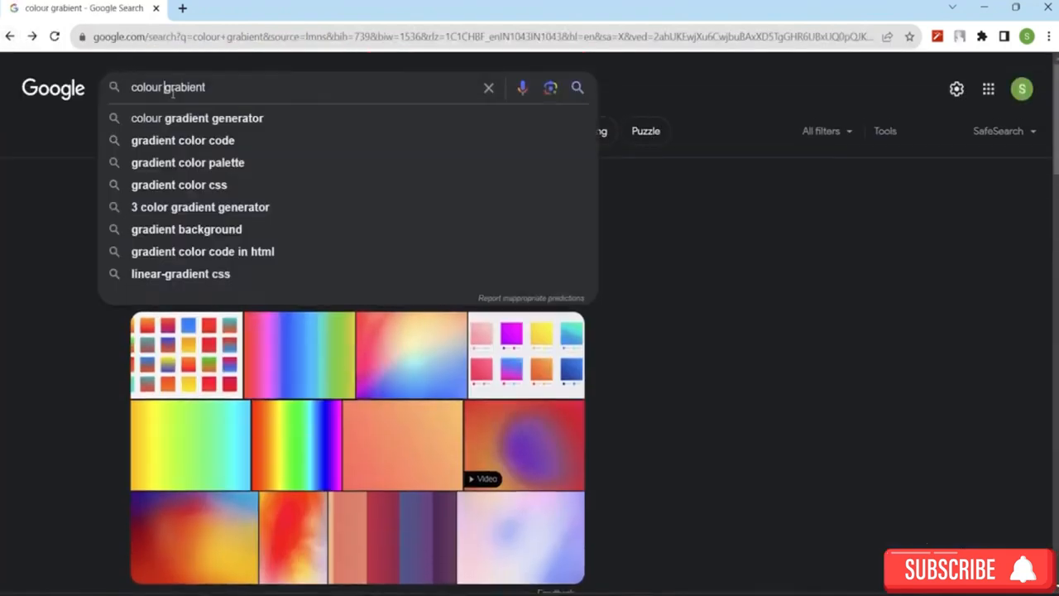
key("BackSpace")
key("BackSpace")
key("BackSpace")
key("BackSpace")
key("BackSpace")
key("BackSpace")
key("BackSpace")
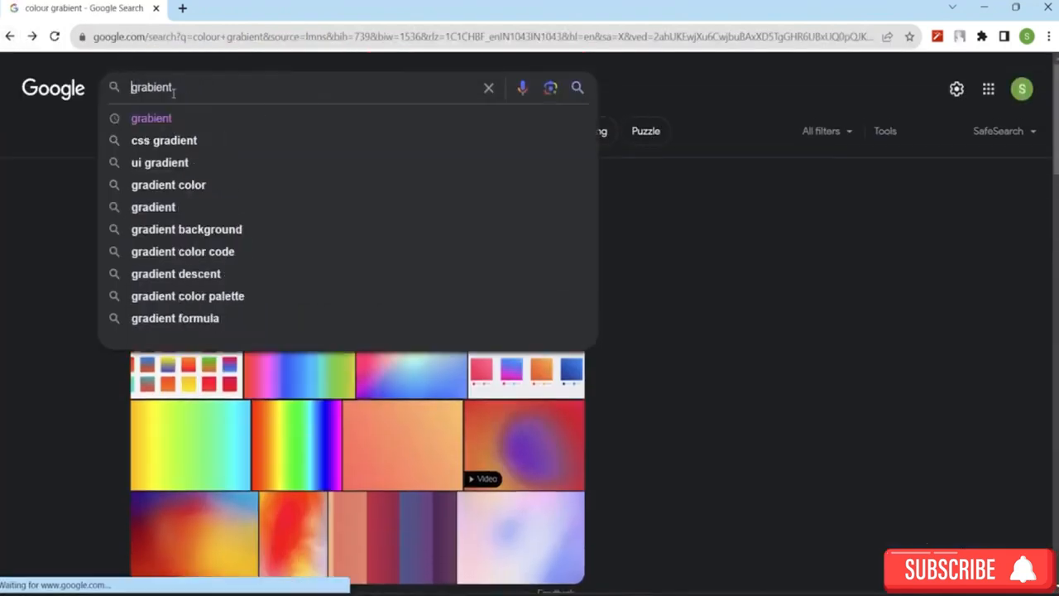
key("Return")
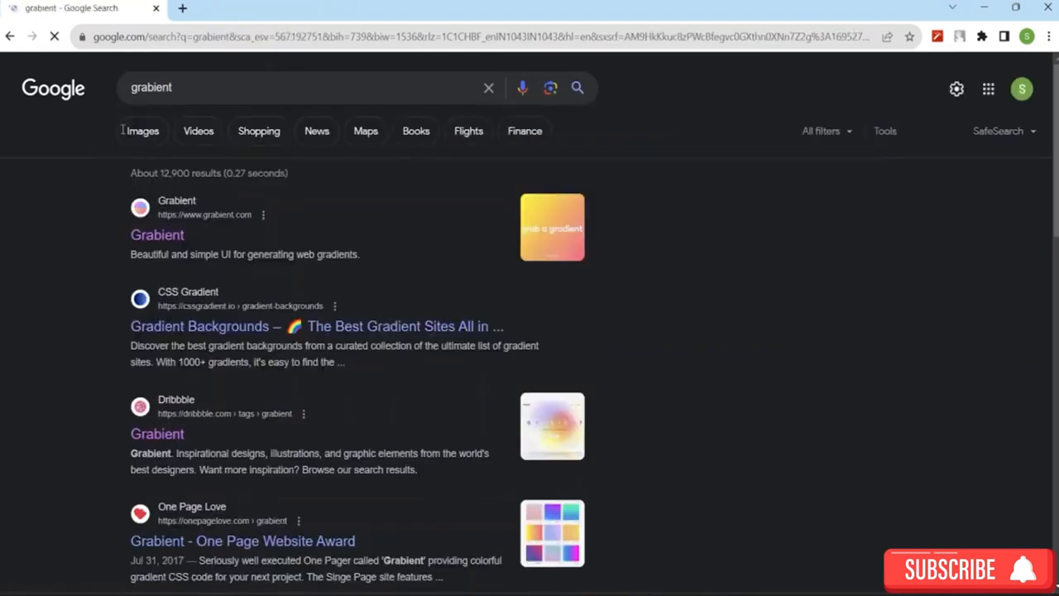
left_click(169, 235)
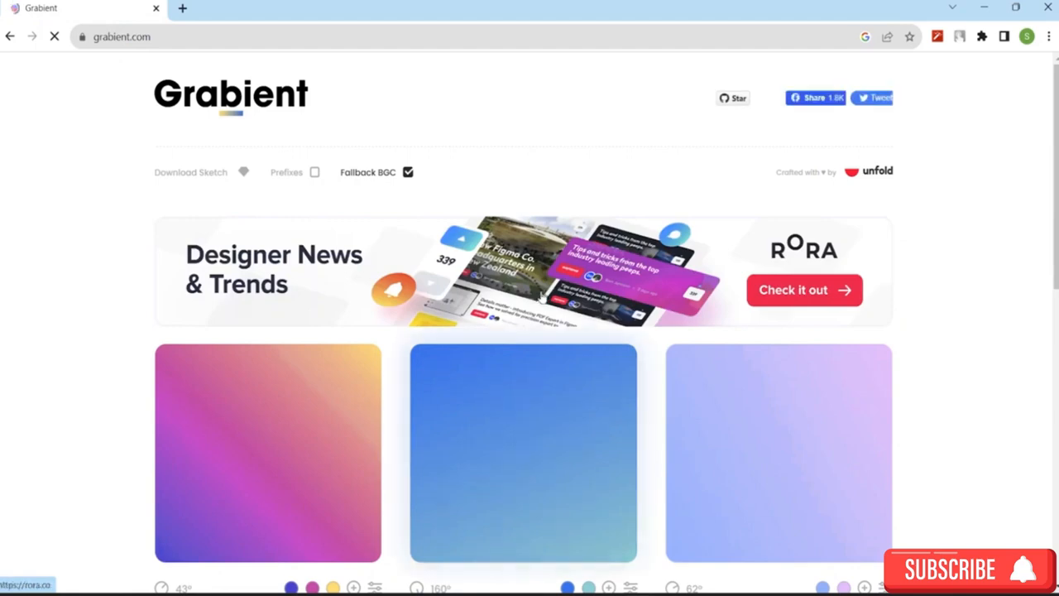
Browse the gradient samples on the first and second pages of Grabient
scroll(575, 376, "down", 1)
scroll(575, 376, "down", 3)
scroll(572, 371, "up", 4)
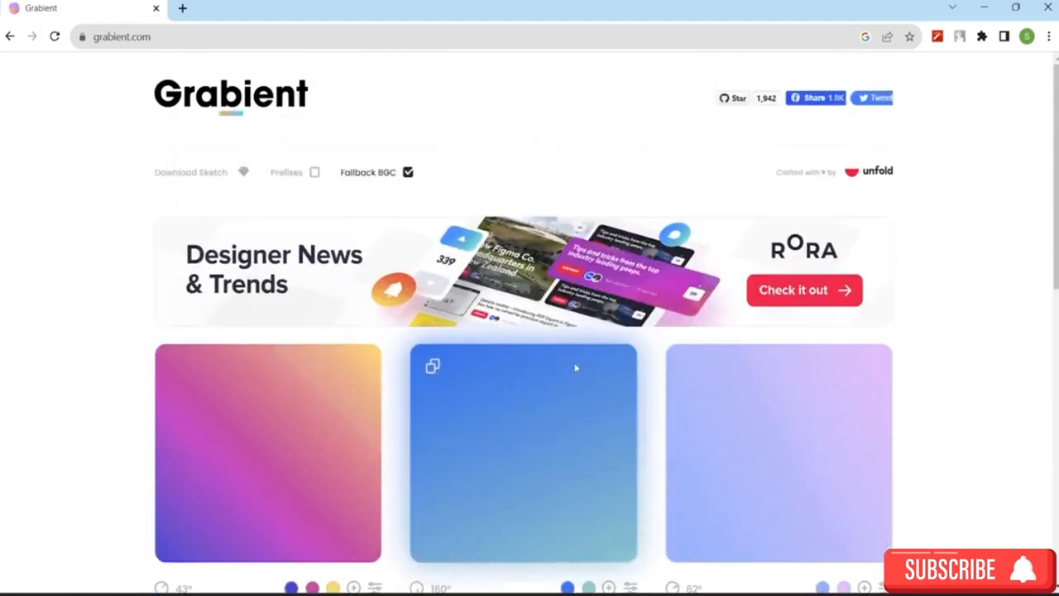
scroll(576, 362, "down", 8)
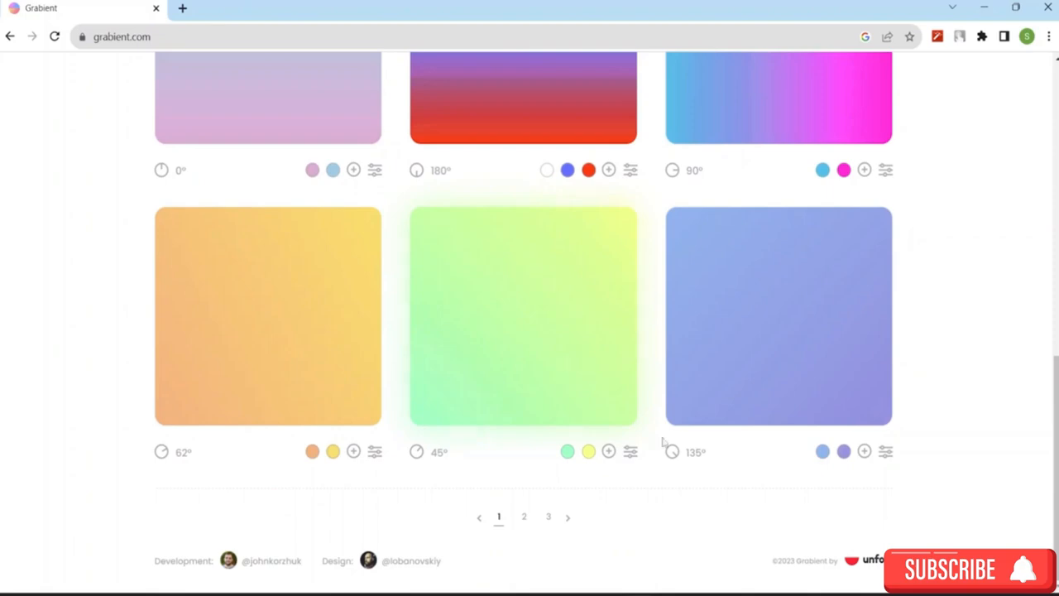
left_click(525, 524)
scroll(535, 382, "up", 8)
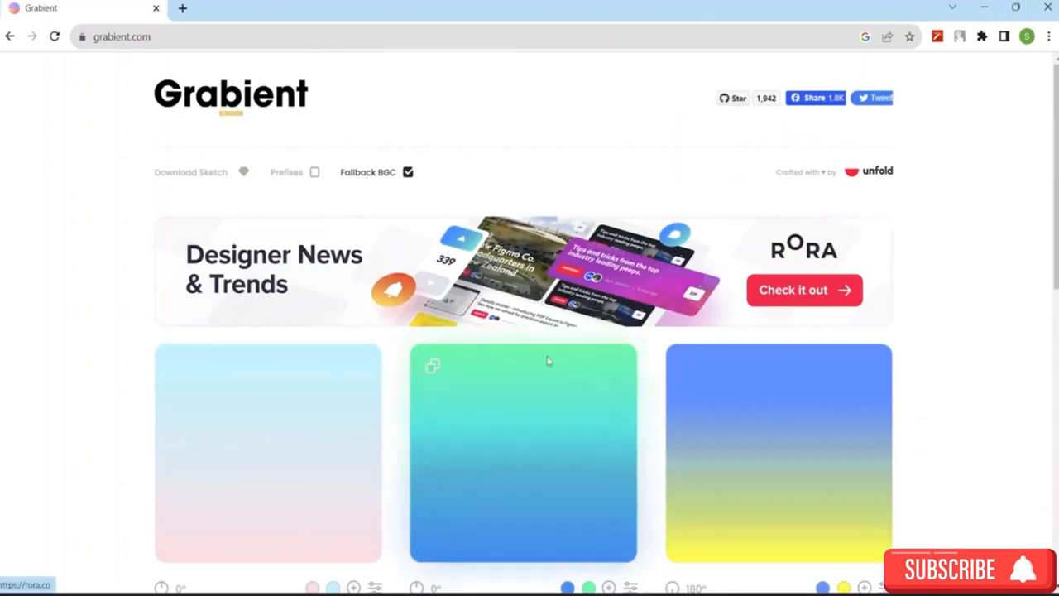
scroll(554, 368, "down", 5)
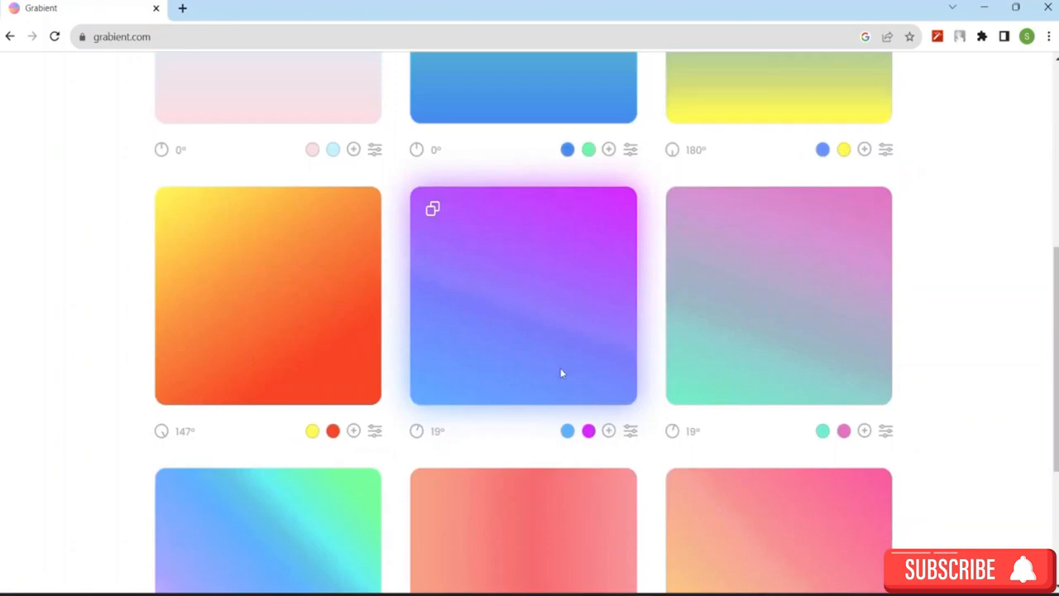
scroll(560, 371, "up", 4)
Open the light blue colour of the pale blue-to-pink gradient and select its hex code for copying
scroll(560, 371, "down", 1)
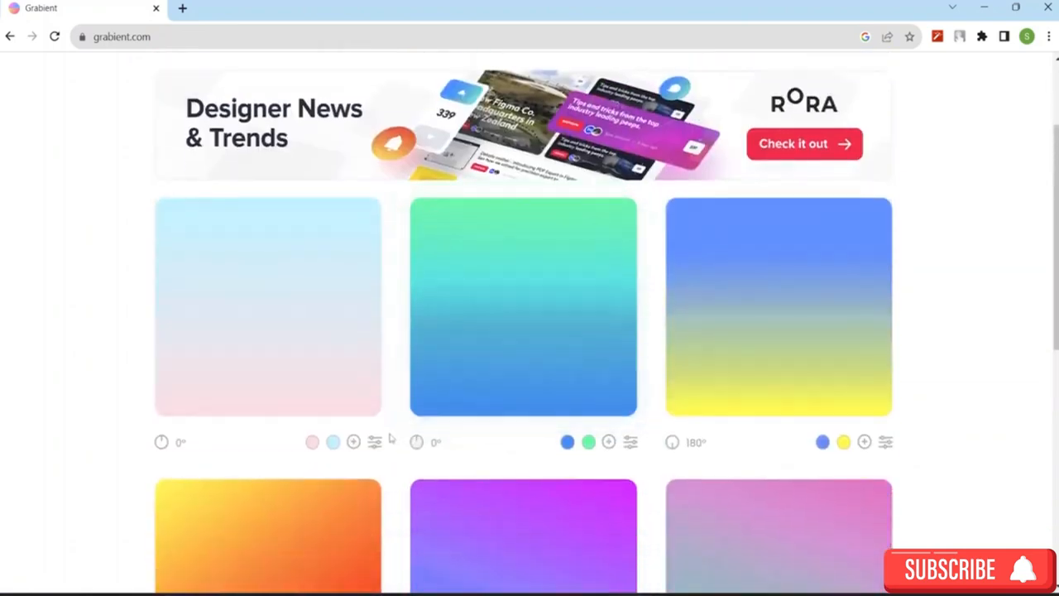
left_click(331, 443)
left_click(330, 442)
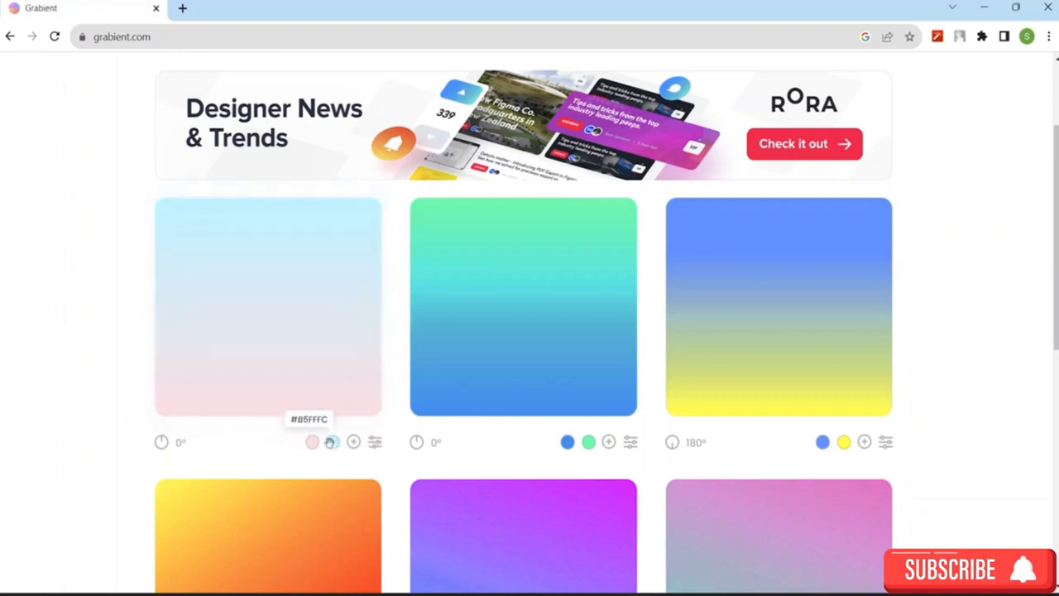
left_click(330, 442)
left_click_drag(270, 393, 227, 394)
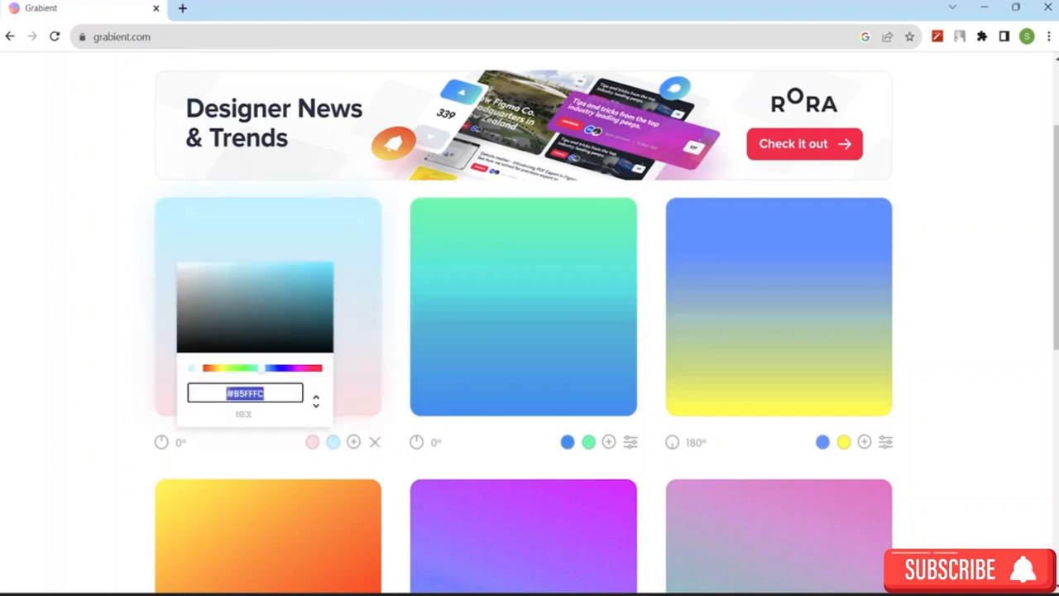
right_click(252, 394)
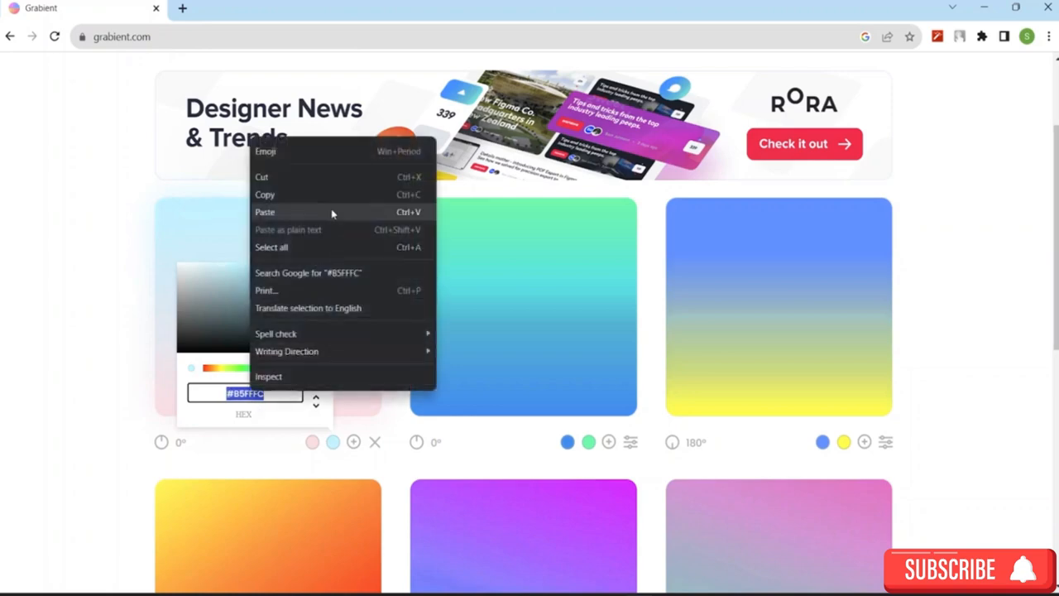
Copy the first gradient's light-blue hex code and apply #B5FFFC as the page background colour in the HELLO design in Canva
left_click(335, 204)
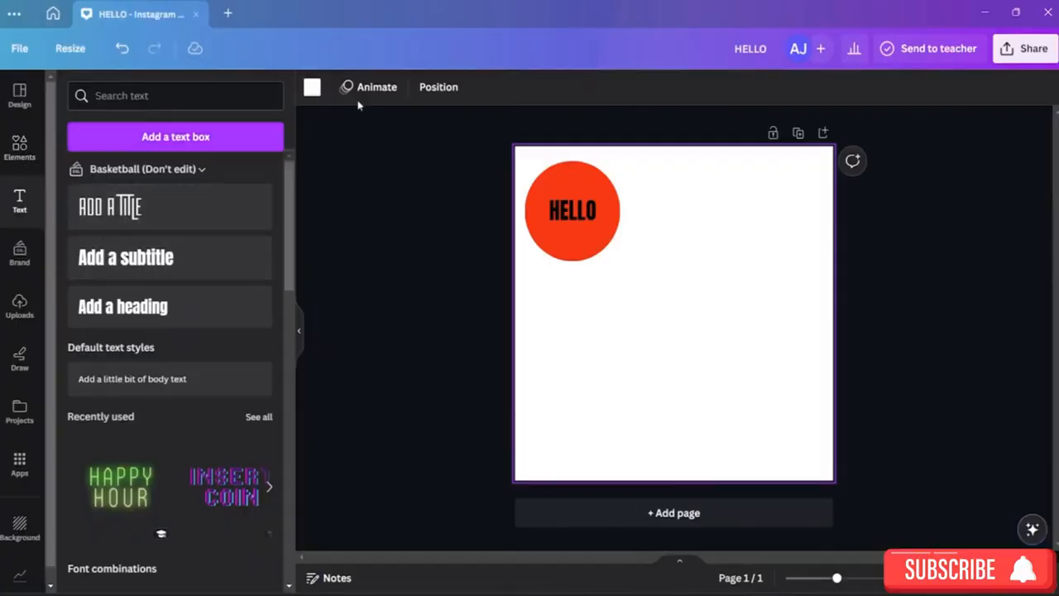
left_click(311, 87)
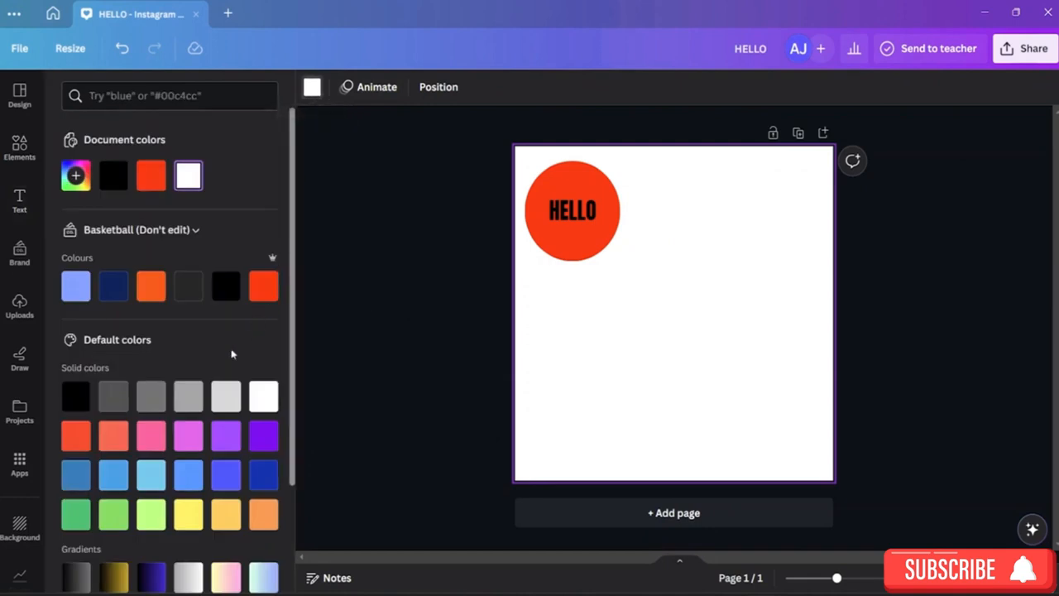
left_click(88, 182)
left_click(86, 185)
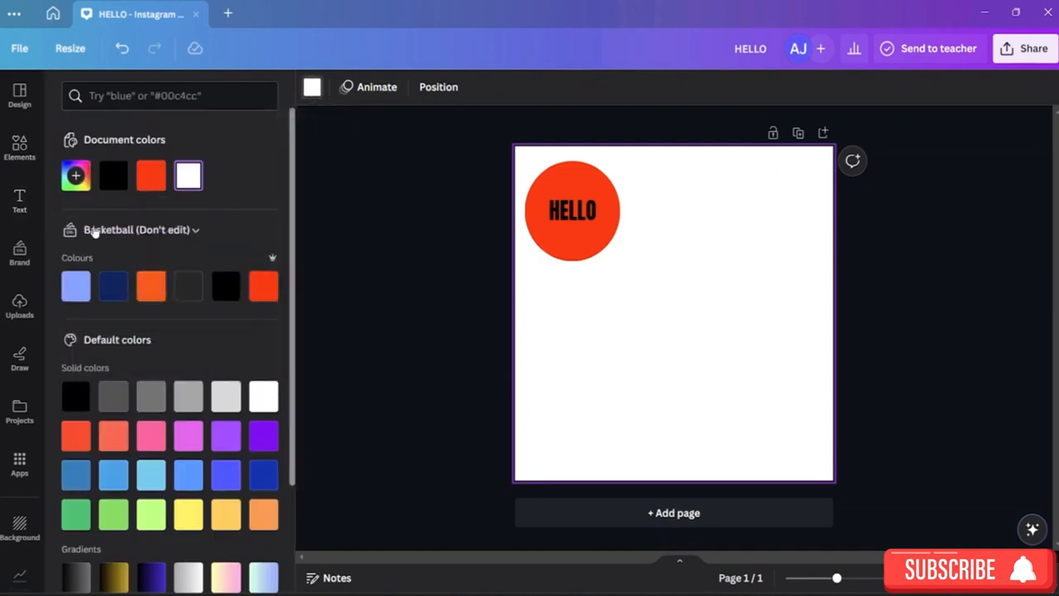
left_click(86, 187)
right_click(184, 361)
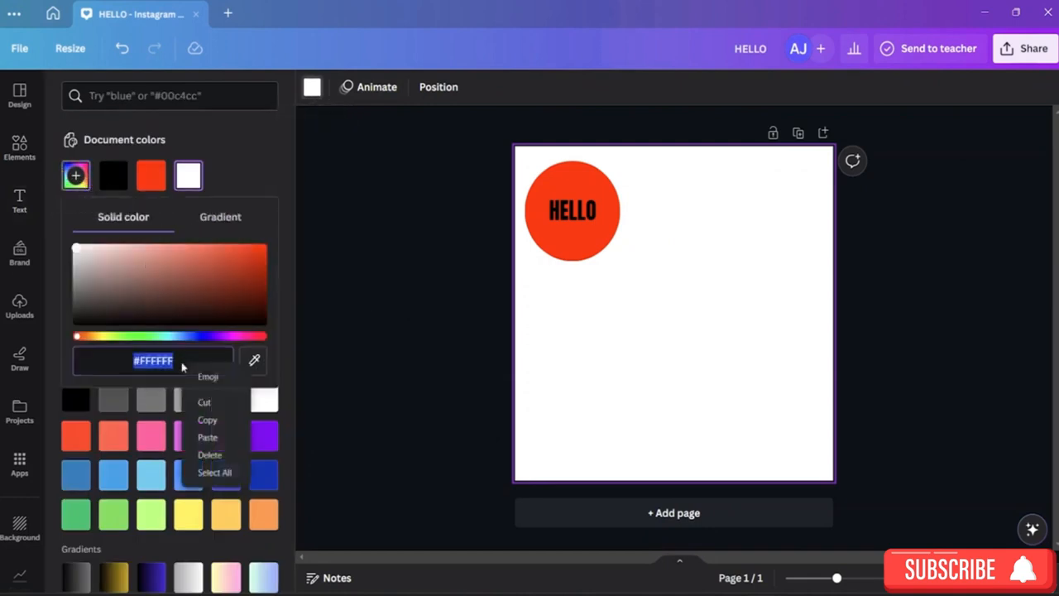
left_click(213, 437)
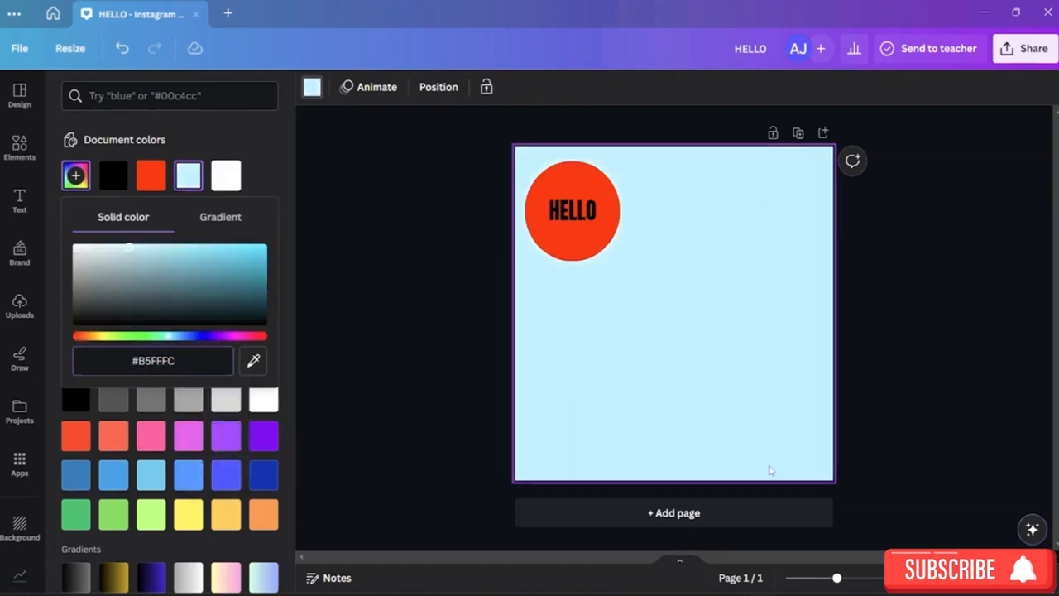
Move the red HELLO circle to the centre of the page
left_click_drag(586, 208, 709, 302)
left_click(751, 269)
left_click(709, 312)
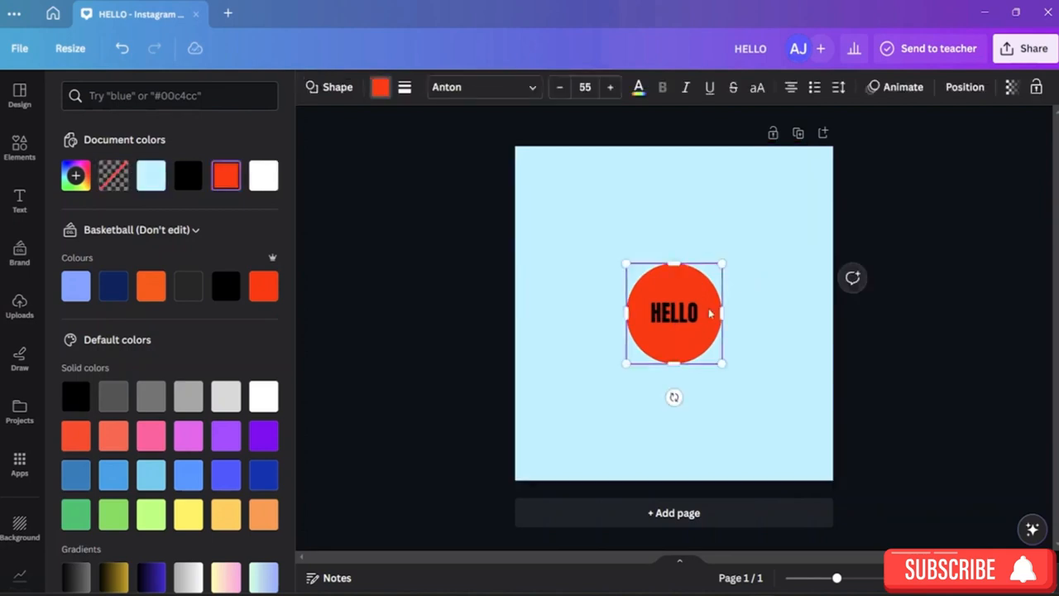
left_click(742, 272)
left_click(712, 303)
left_click(763, 282)
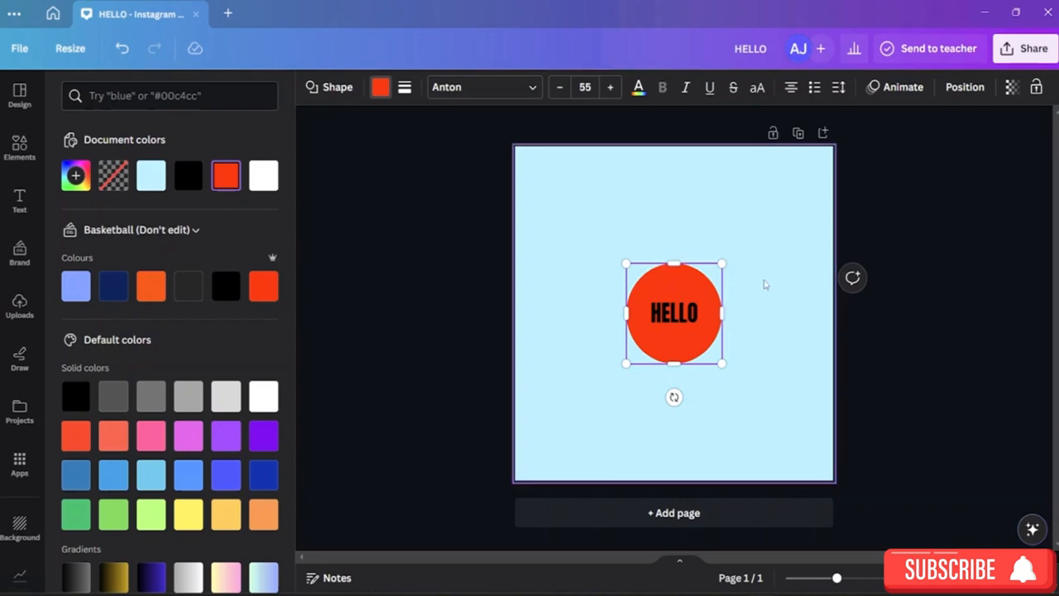
Clear the page by removing its background colour and deleting the red HELLO circle
key("Delete")
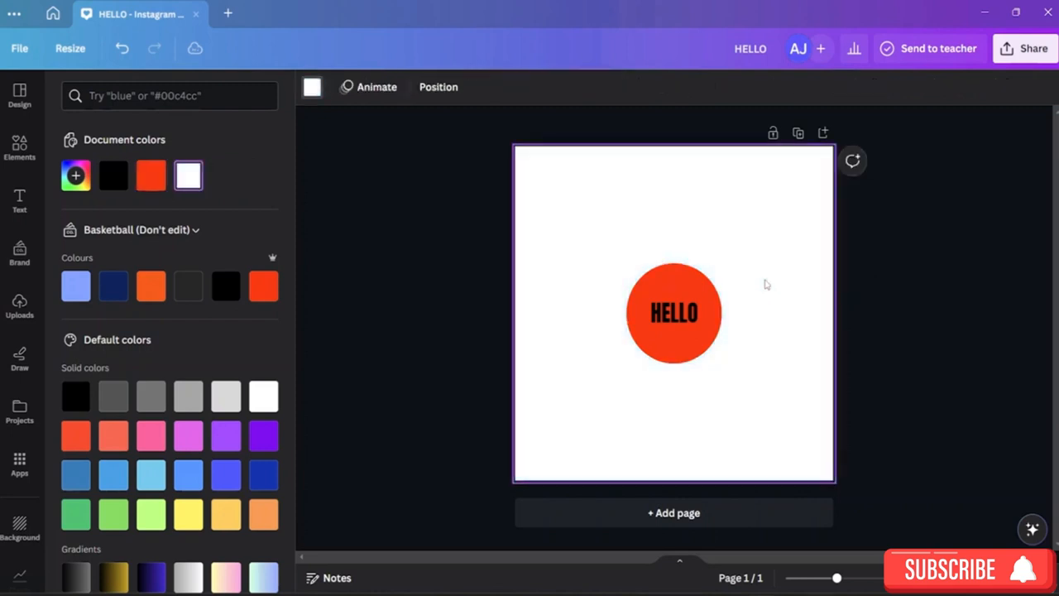
left_click(697, 323)
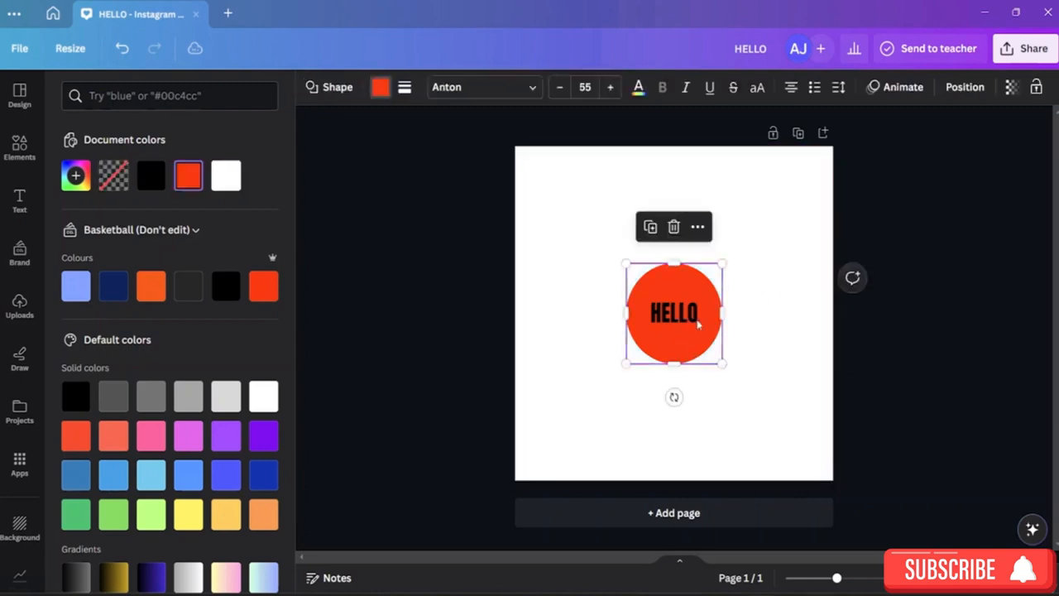
left_click(673, 227)
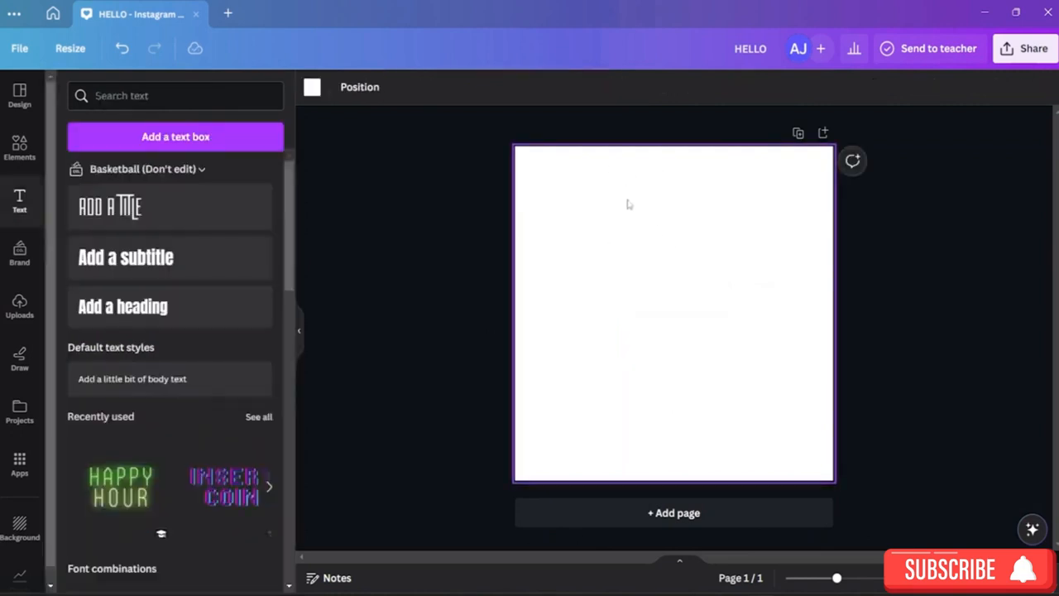
Add the recently used color wheel graphic to the blank page
left_click(19, 146)
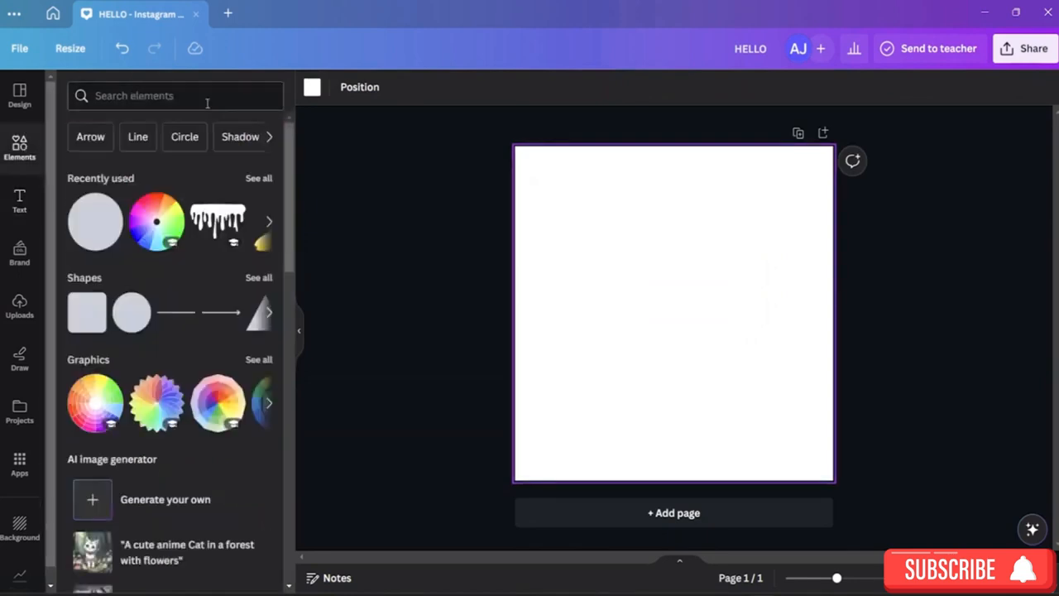
left_click(155, 227)
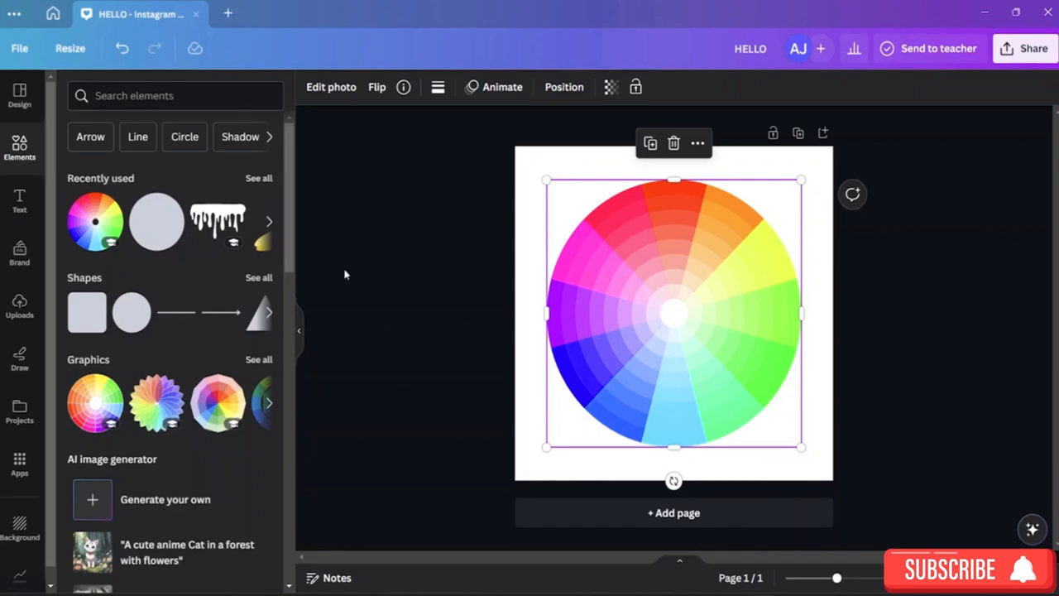
Place an inverted triangle on the color wheel, colour it white and centre it on the page
left_click(268, 313)
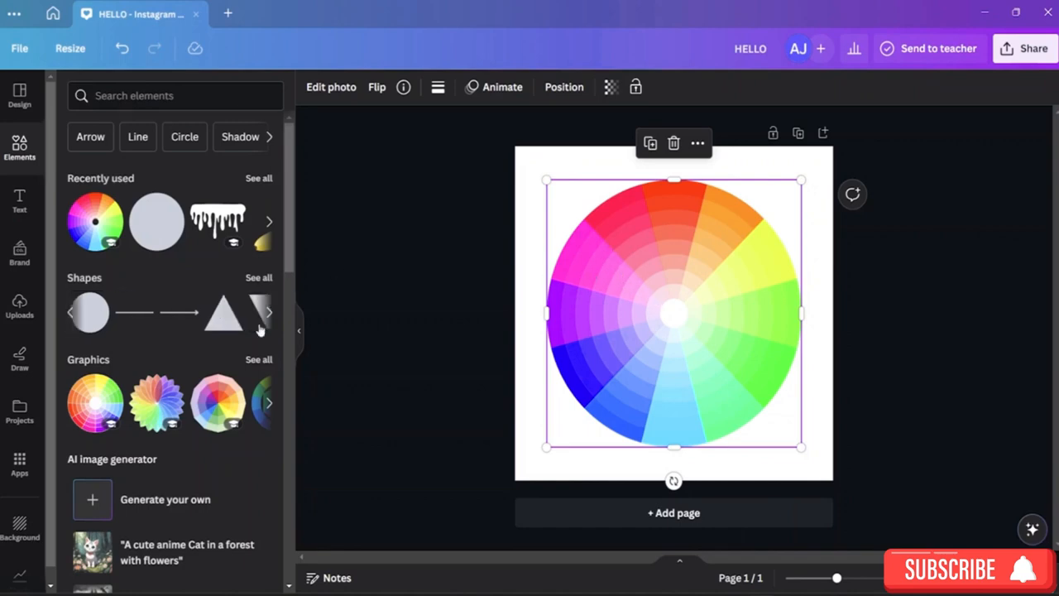
left_click_drag(176, 320, 662, 313)
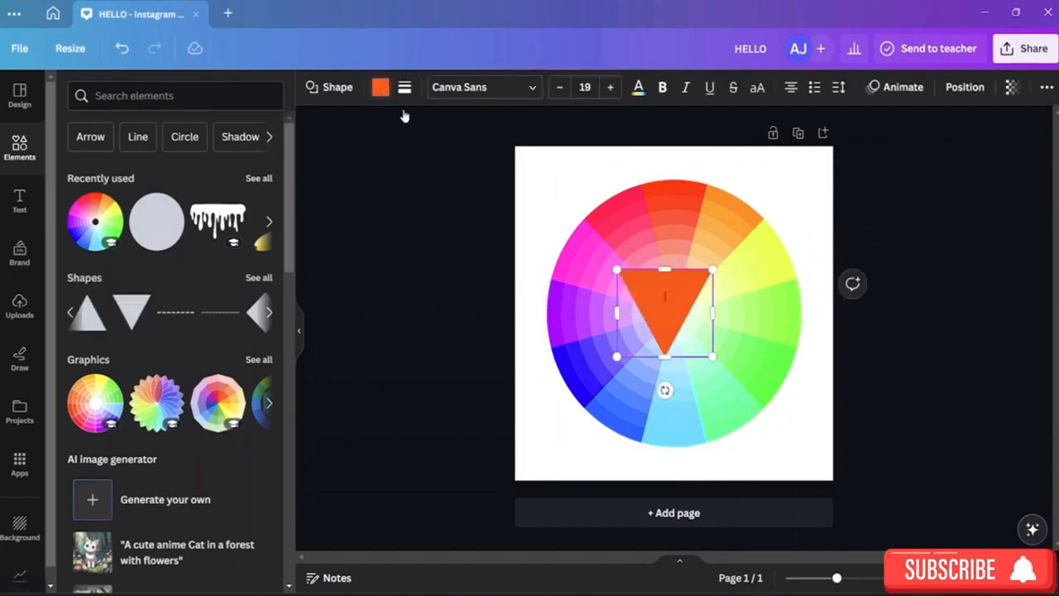
left_click(380, 87)
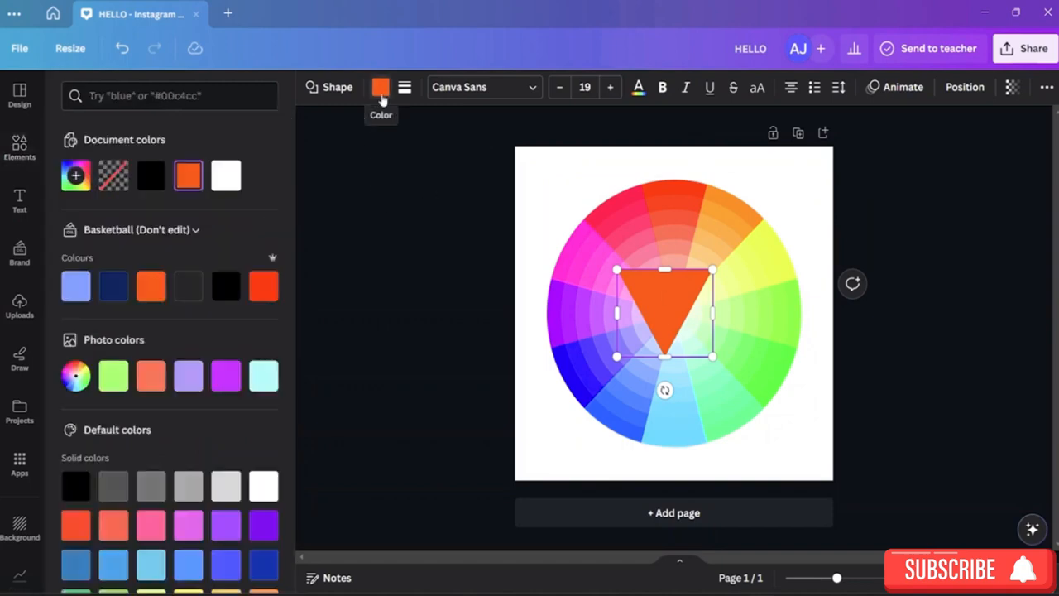
left_click(226, 176)
left_click_drag(664, 308, 676, 307)
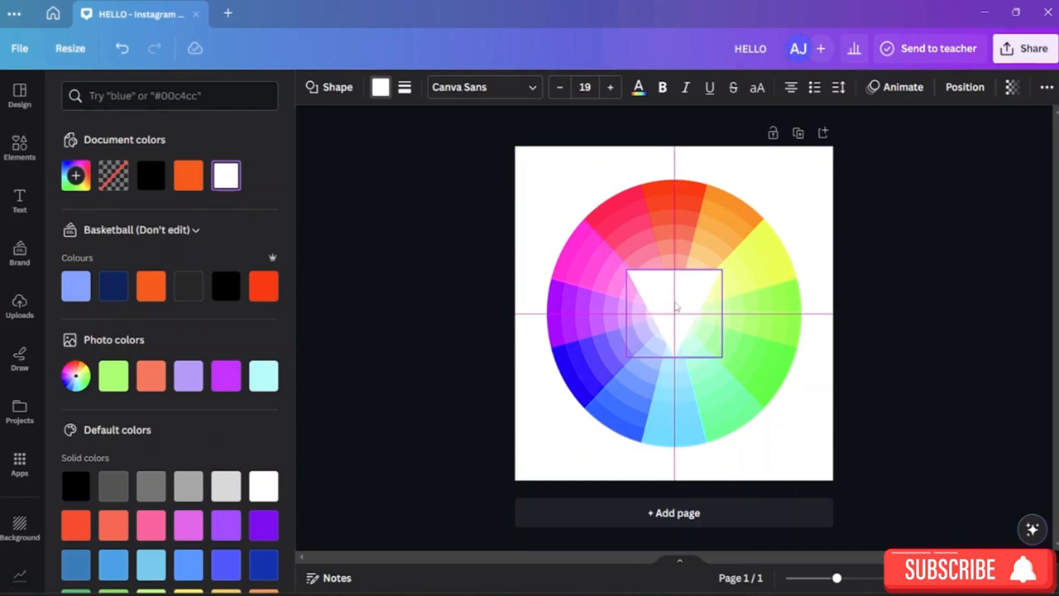
left_click_drag(676, 306, 676, 307)
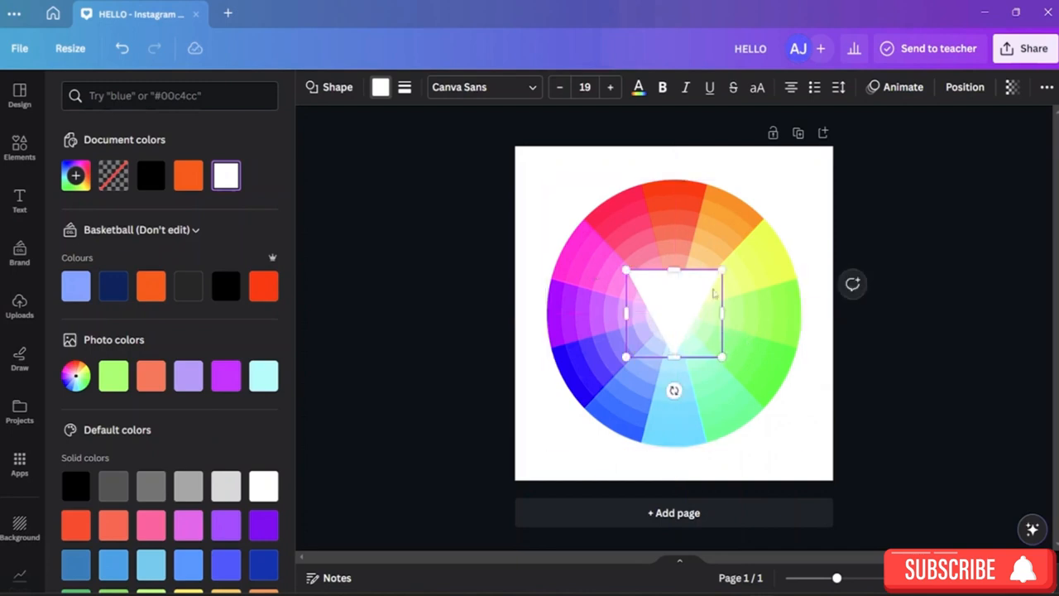
Rotate and reposition the white triangle around the wheel's centre so its corners point to different color segments
key("ctrl+plus")
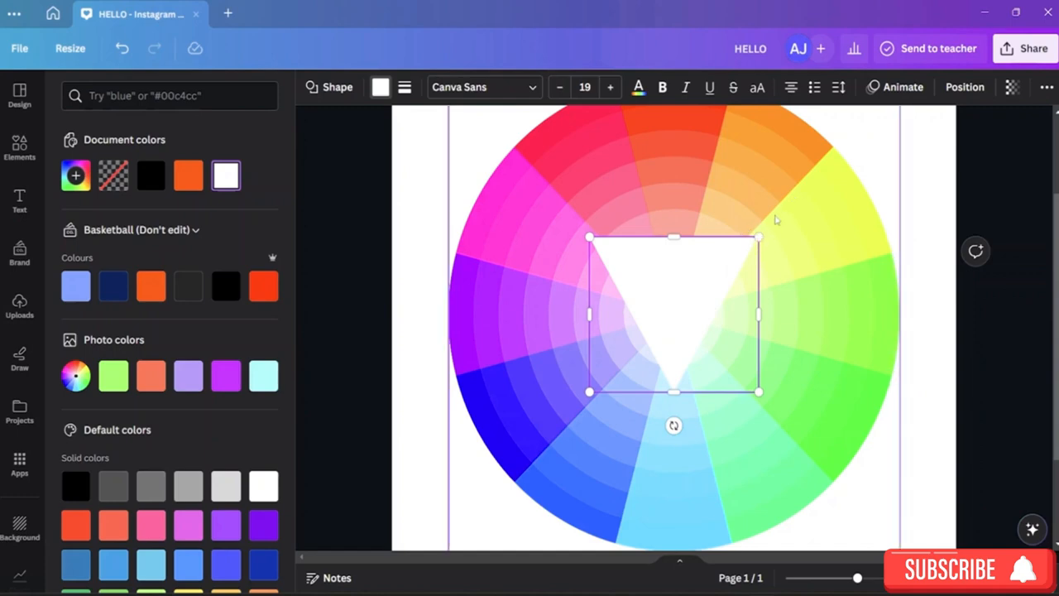
mouse_move(716, 262)
left_mouse_down()
mouse_move(775, 290)
mouse_move(926, 267)
mouse_move(959, 218)
mouse_move(915, 444)
mouse_move(709, 309)
mouse_move(708, 272)
mouse_move(719, 283)
left_mouse_up()
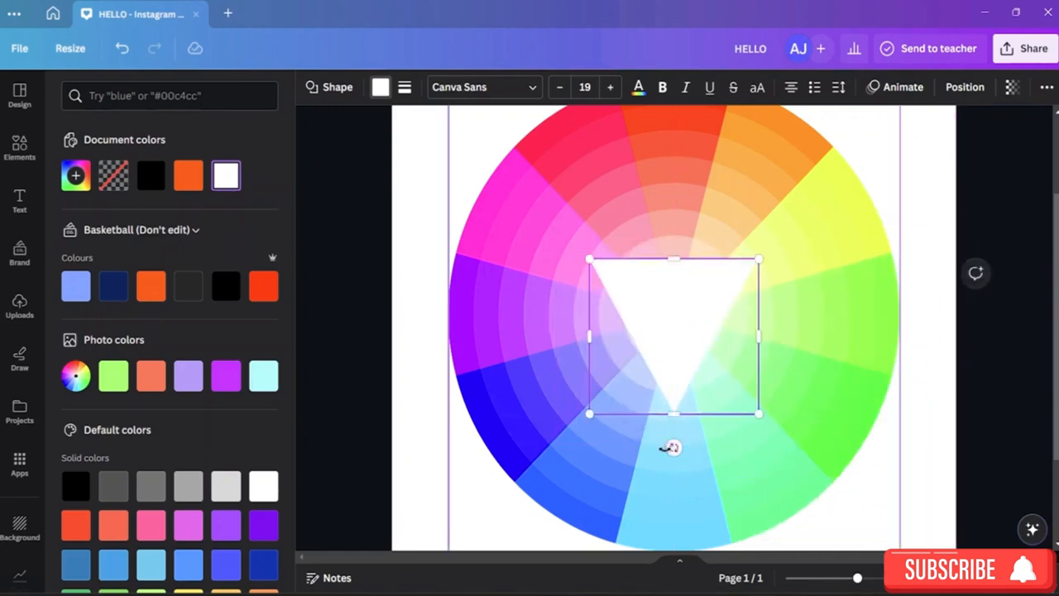
left_click_drag(674, 447, 711, 415)
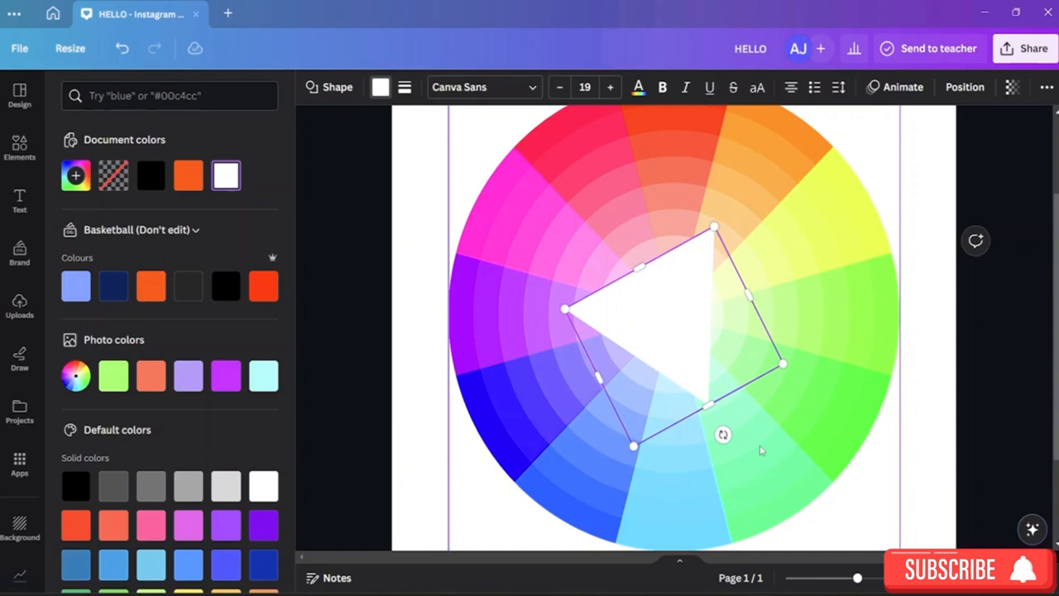
left_click_drag(728, 461, 774, 411)
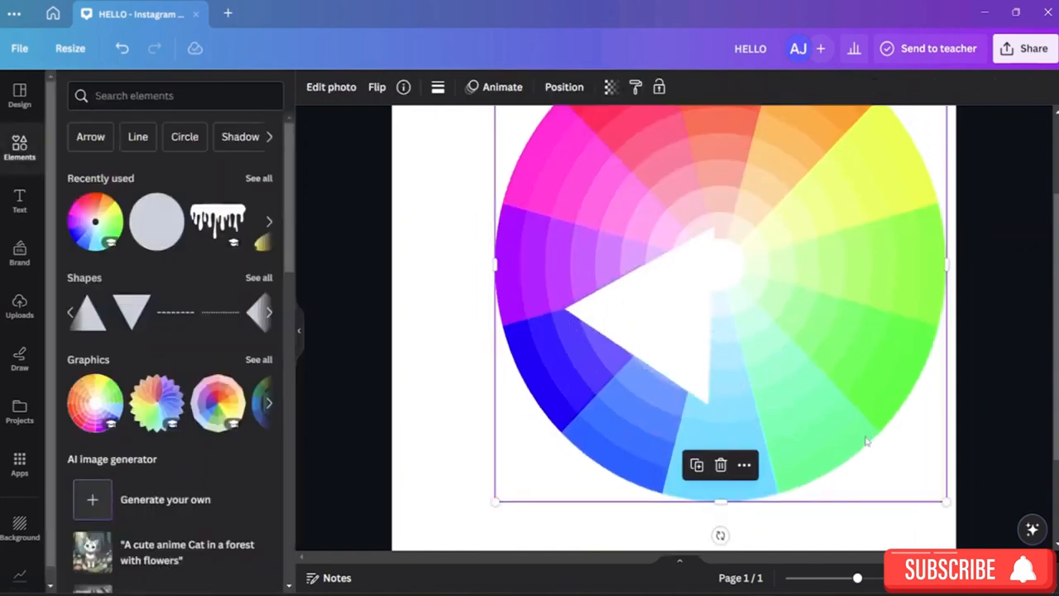
key("ctrl+minus")
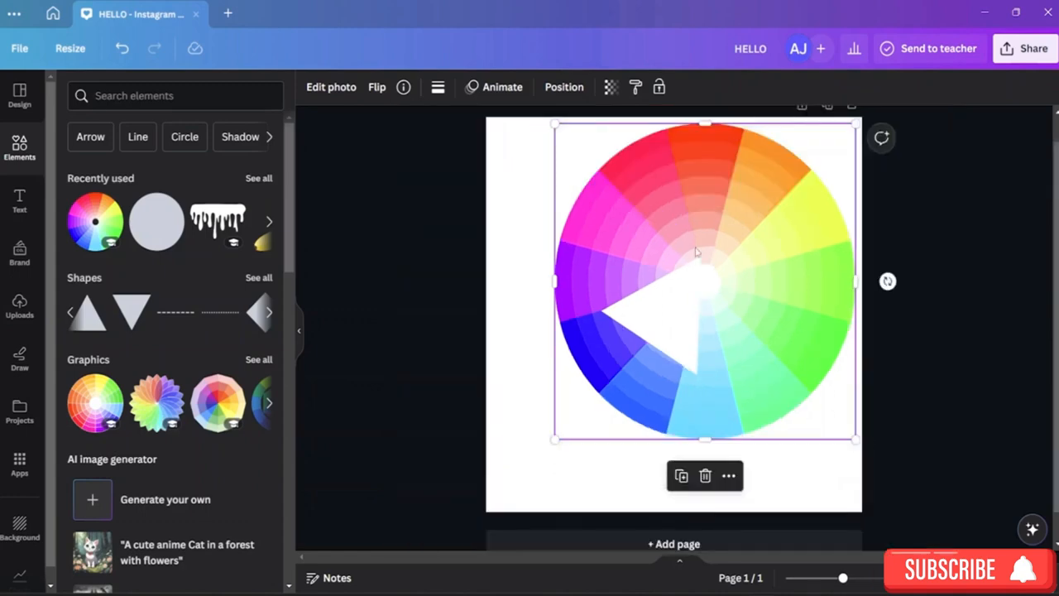
left_click_drag(680, 299, 714, 273)
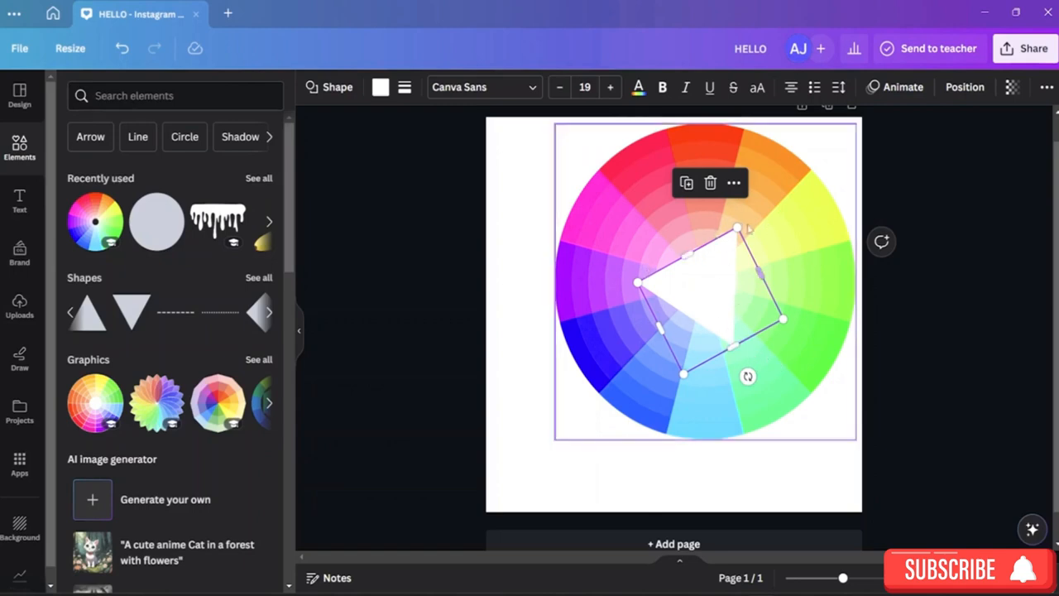
left_click_drag(747, 376, 711, 194)
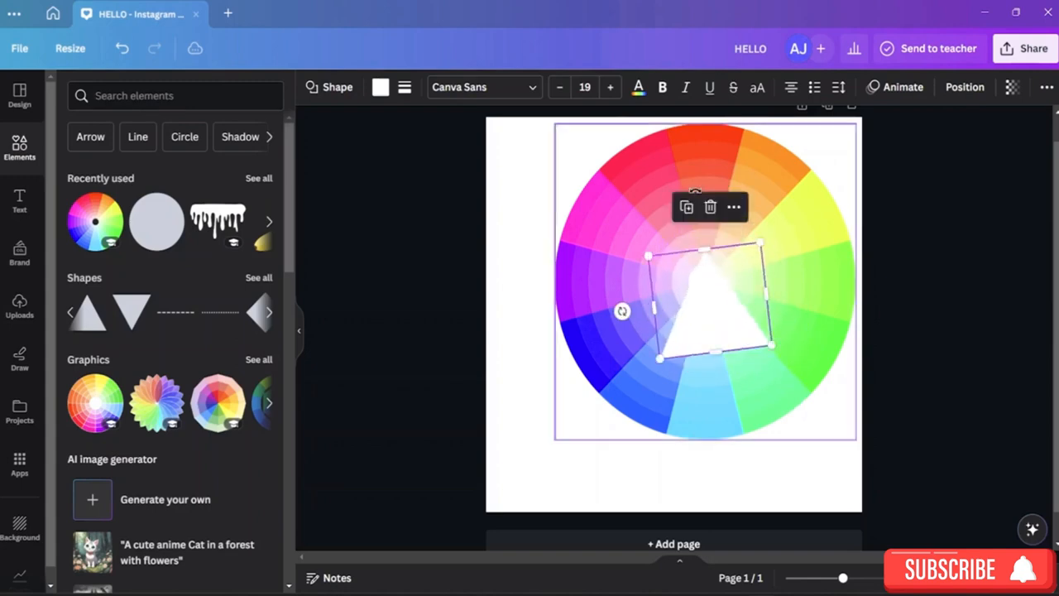
Remove the white triangle from the color wheel and centre the wheel on the page
double_click(724, 331)
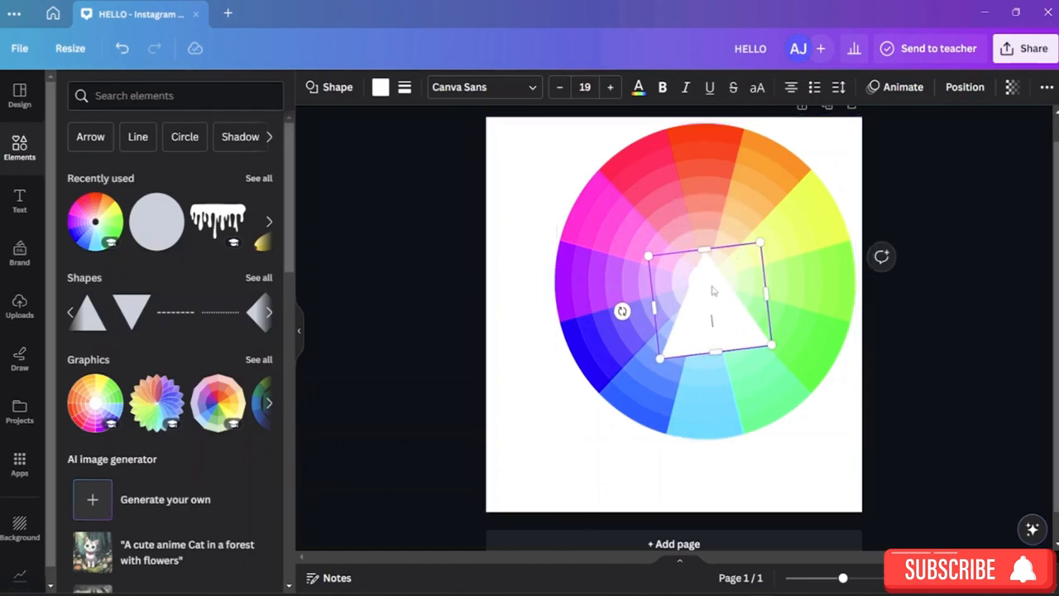
left_click_drag(713, 291, 596, 393)
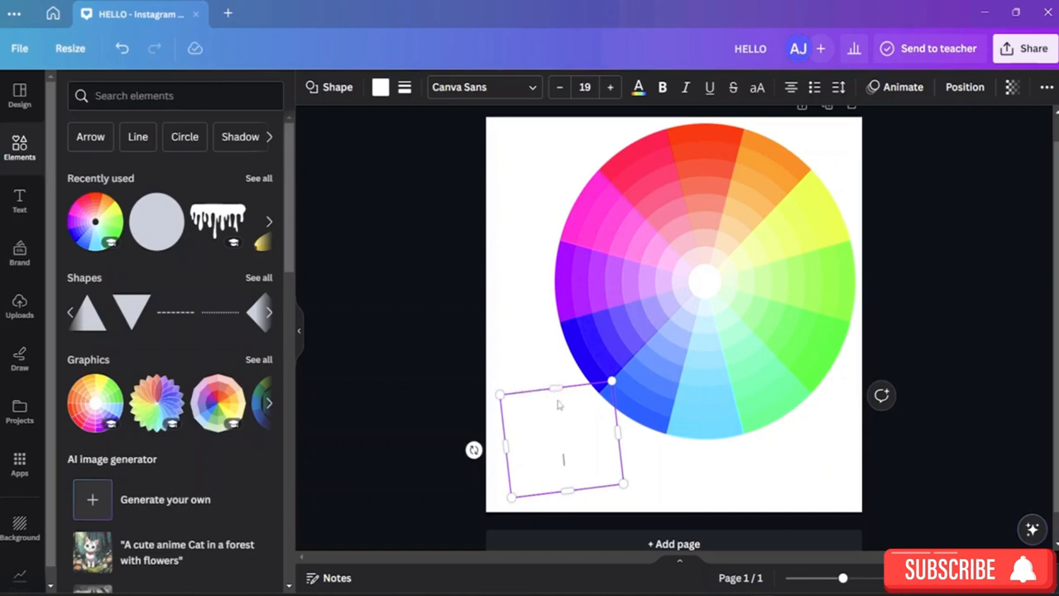
left_click_drag(556, 385, 570, 490)
left_click(567, 431)
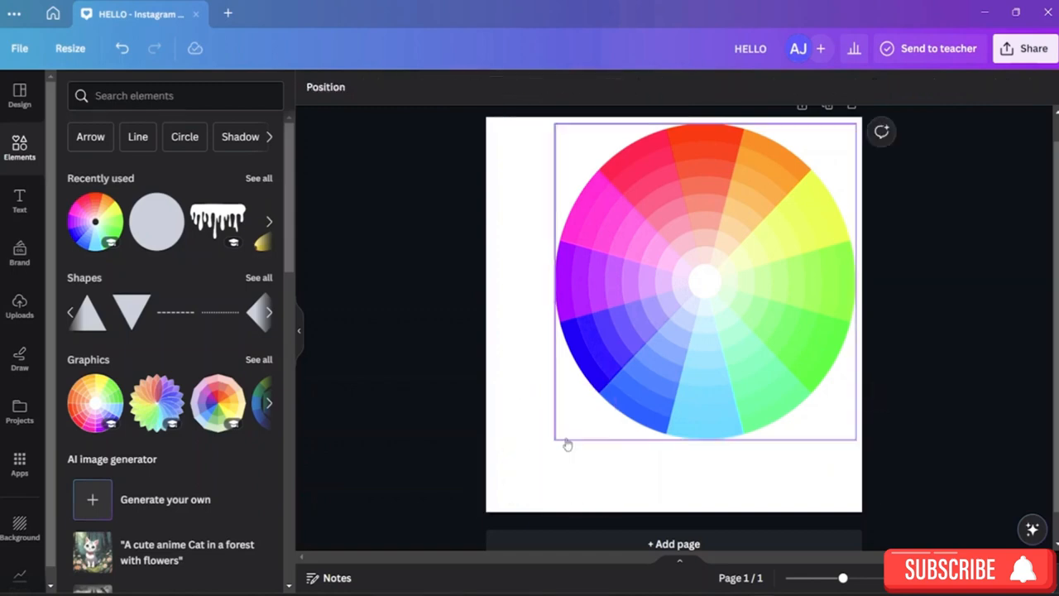
left_click_drag(693, 225, 661, 264)
left_click(624, 125)
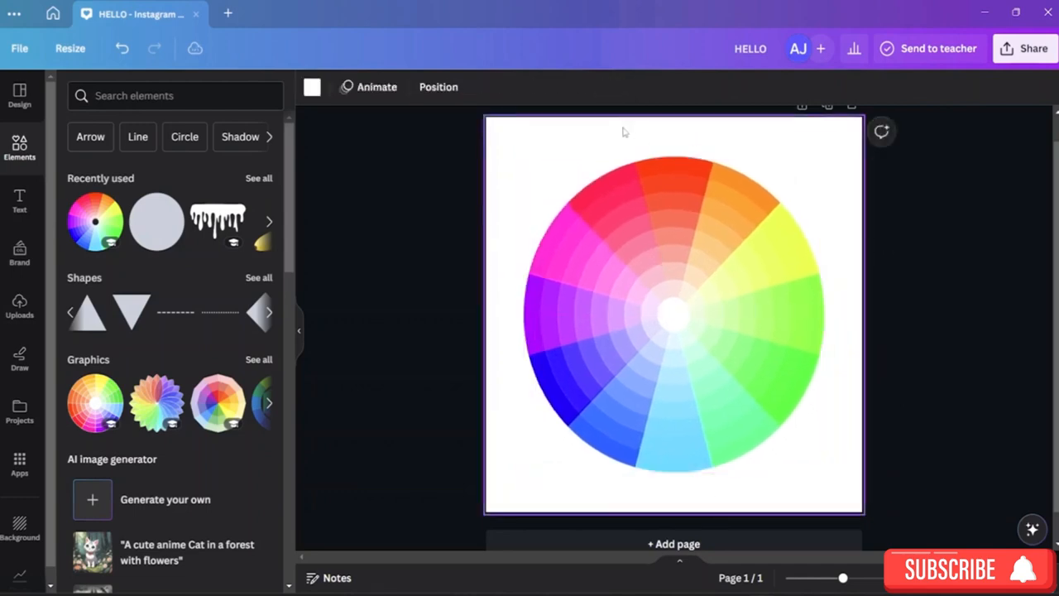
Place a pentagon shape over the centre of the color wheel, and delete it
left_click(270, 312)
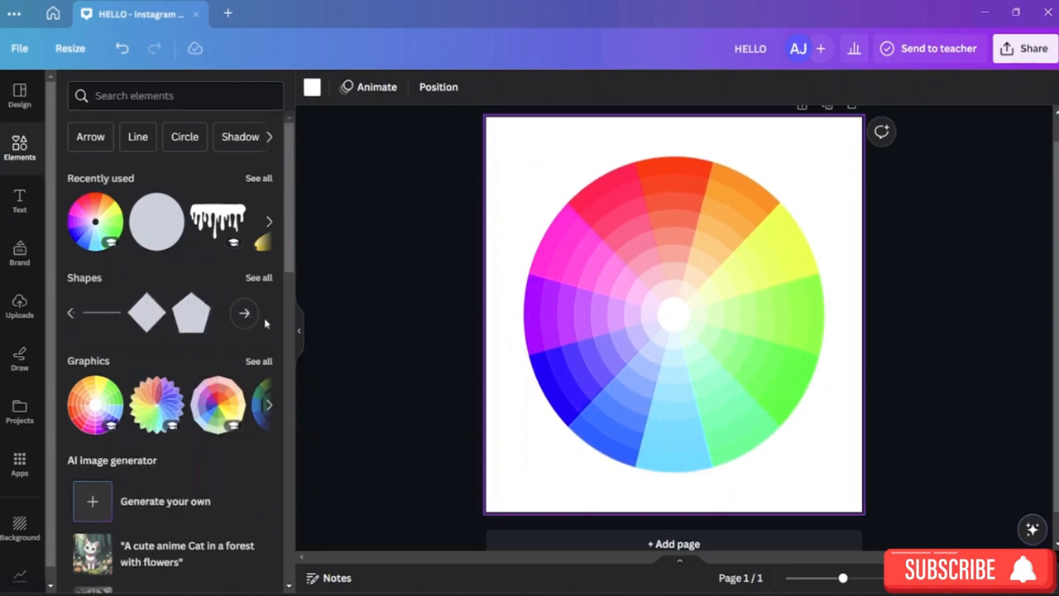
left_click(191, 312)
mouse_move(662, 313)
left_mouse_down()
mouse_move(669, 282)
mouse_move(674, 310)
left_mouse_up()
left_click(887, 193)
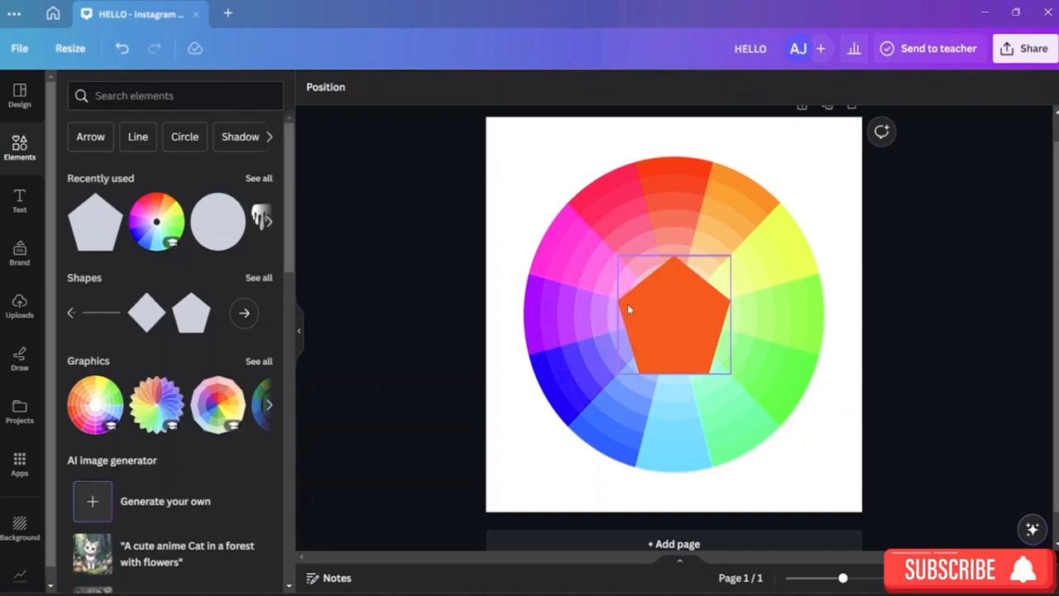
left_click(680, 307)
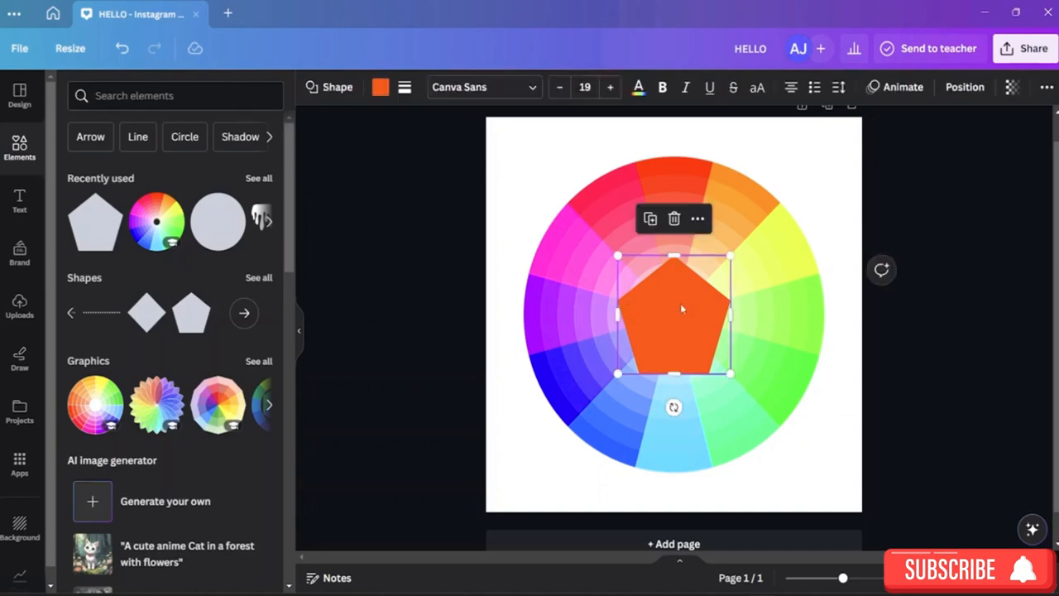
key("Delete")
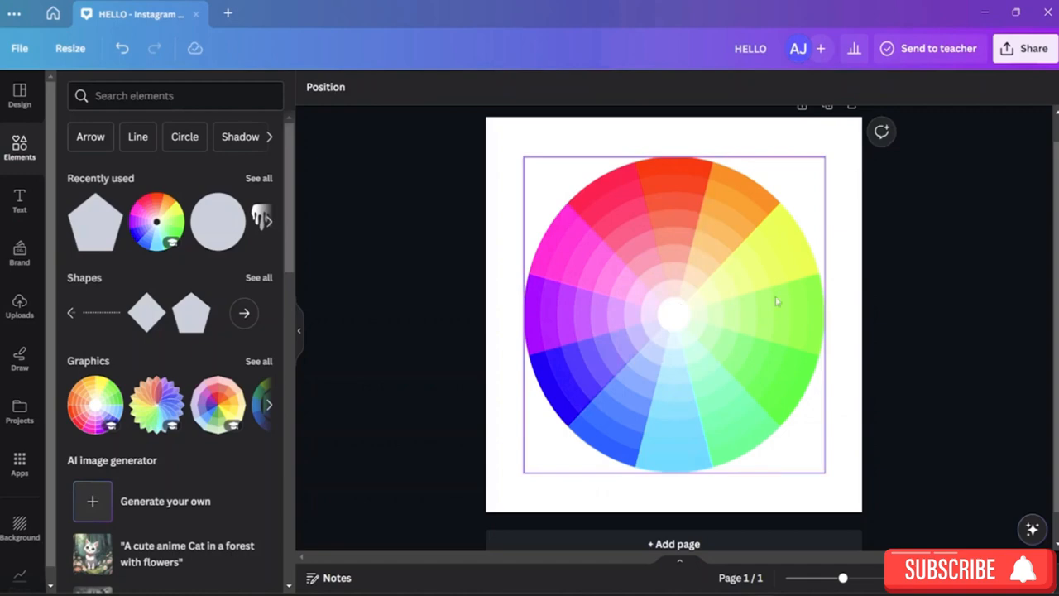
scroll(782, 302, "up", 1)
scroll(777, 300, "down", 1)
scroll(777, 300, "up", 1)
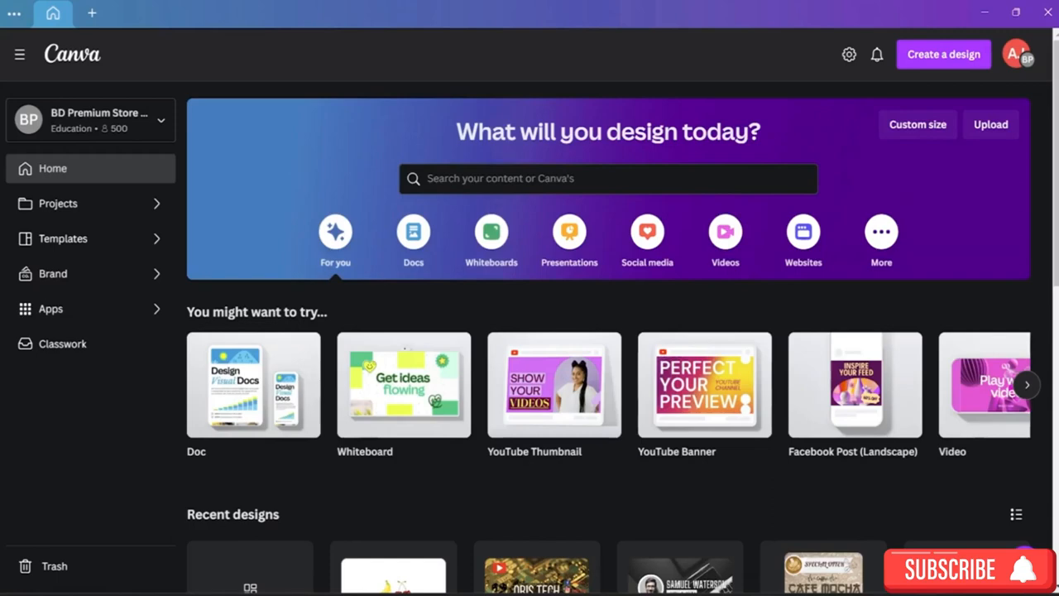
Create a new custom-size design of 1200 × 1200 px
left_click(951, 53)
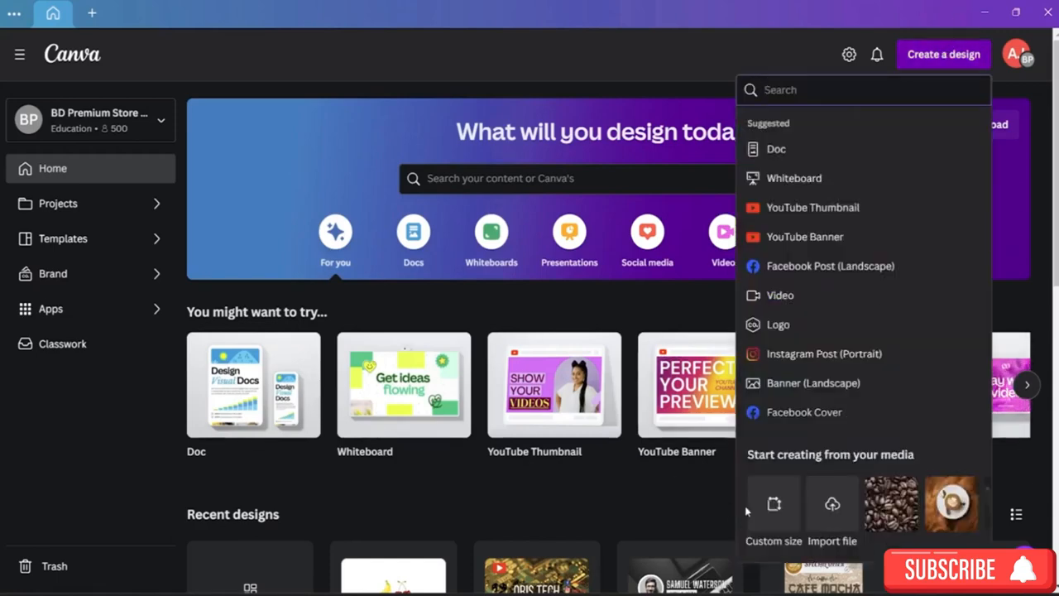
left_click(773, 503)
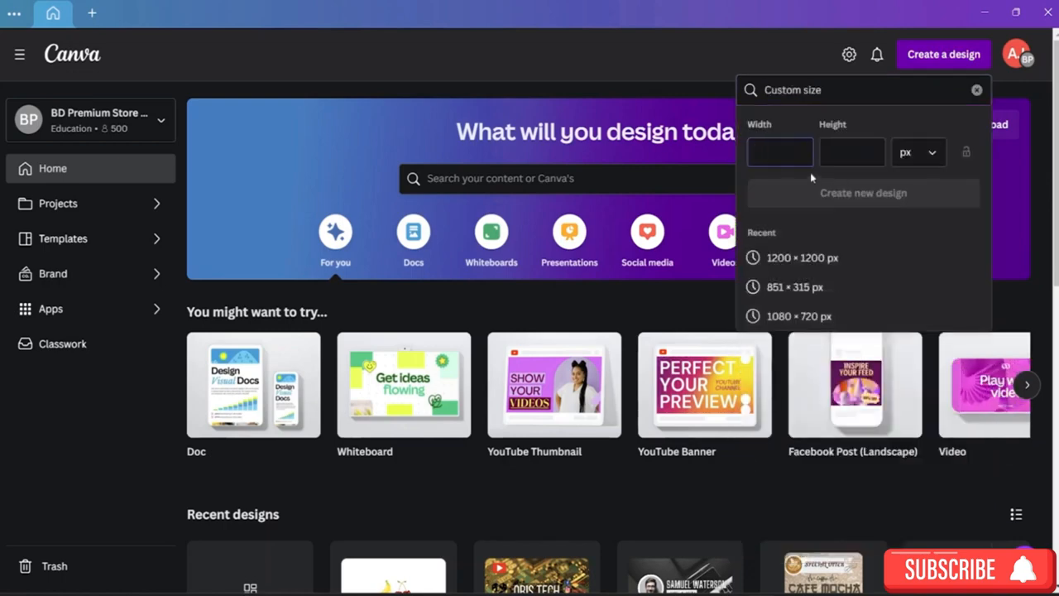
left_click(801, 261)
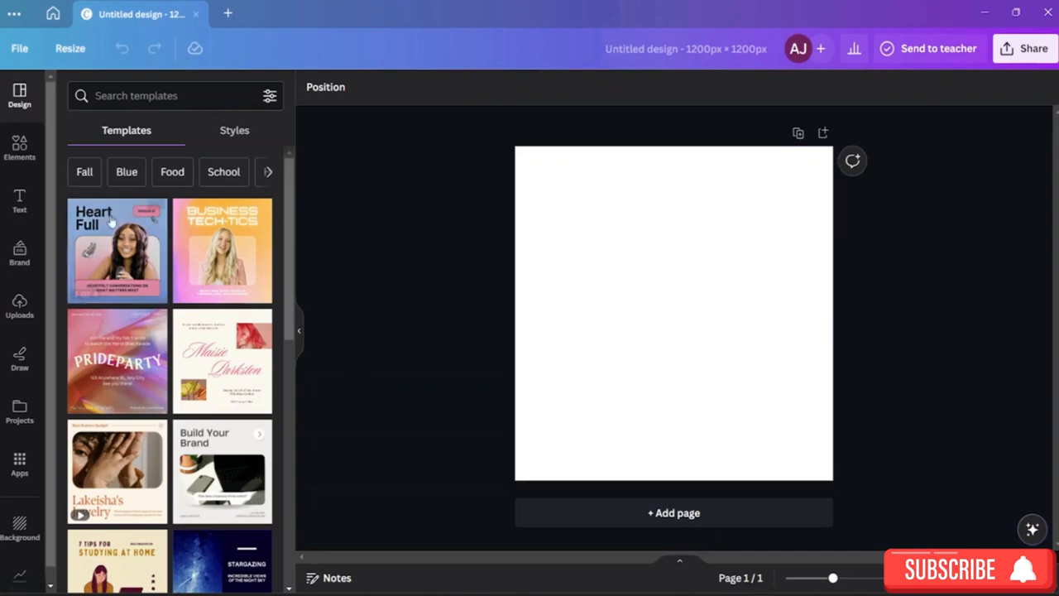
Search the design templates for "facebook subscription qr"
scroll(87, 207, "down", 4)
scroll(133, 251, "up", 5)
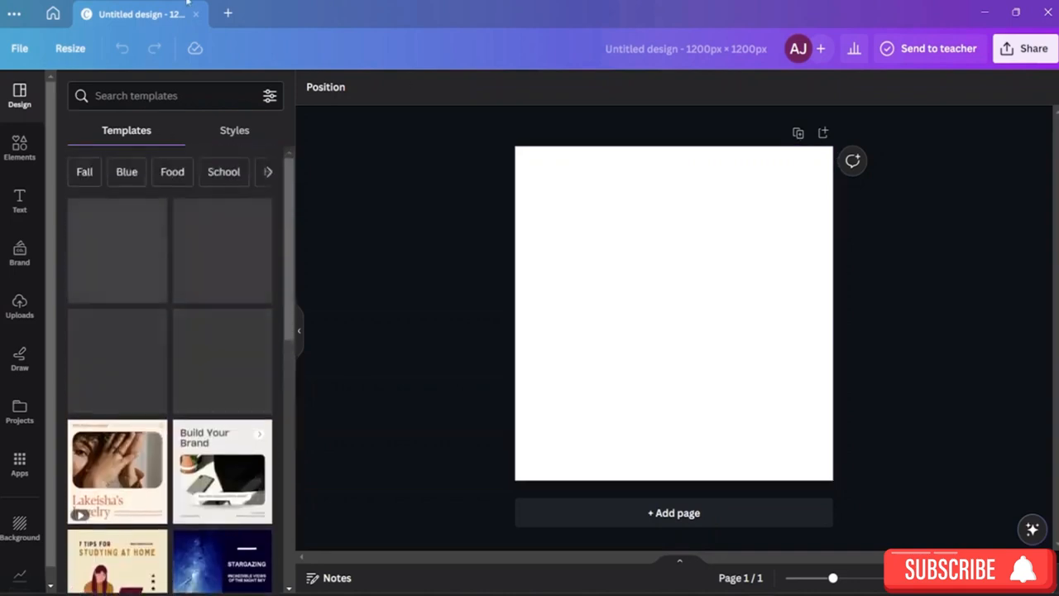
left_click(138, 92)
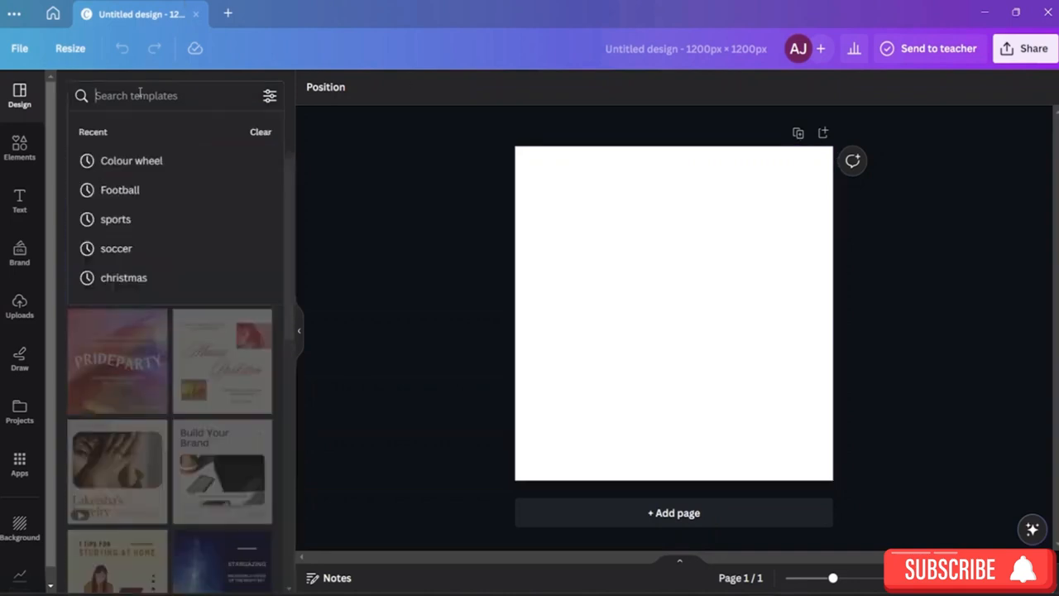
type("fa")
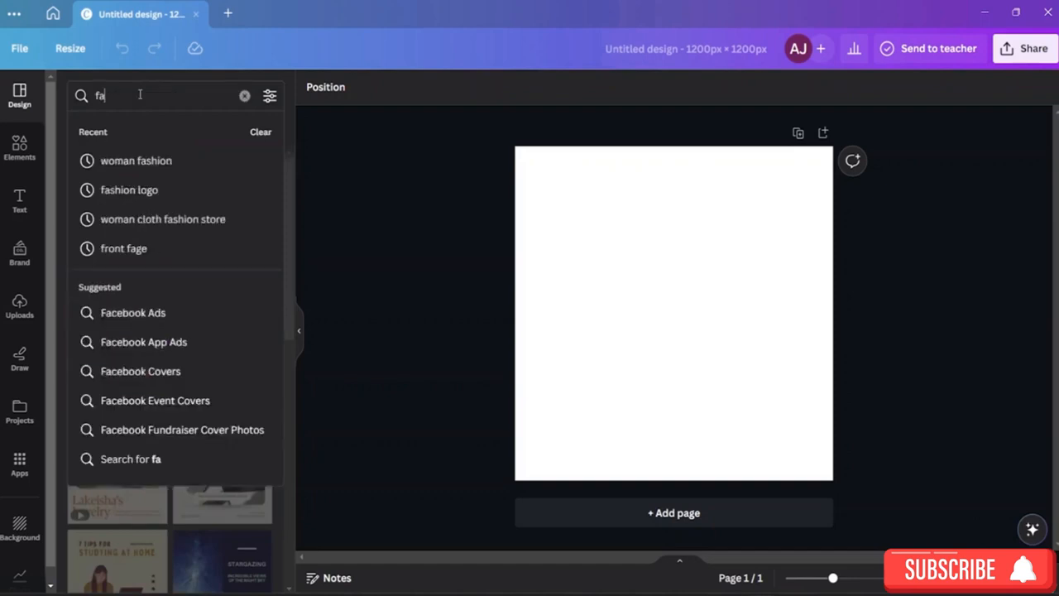
type("cebook")
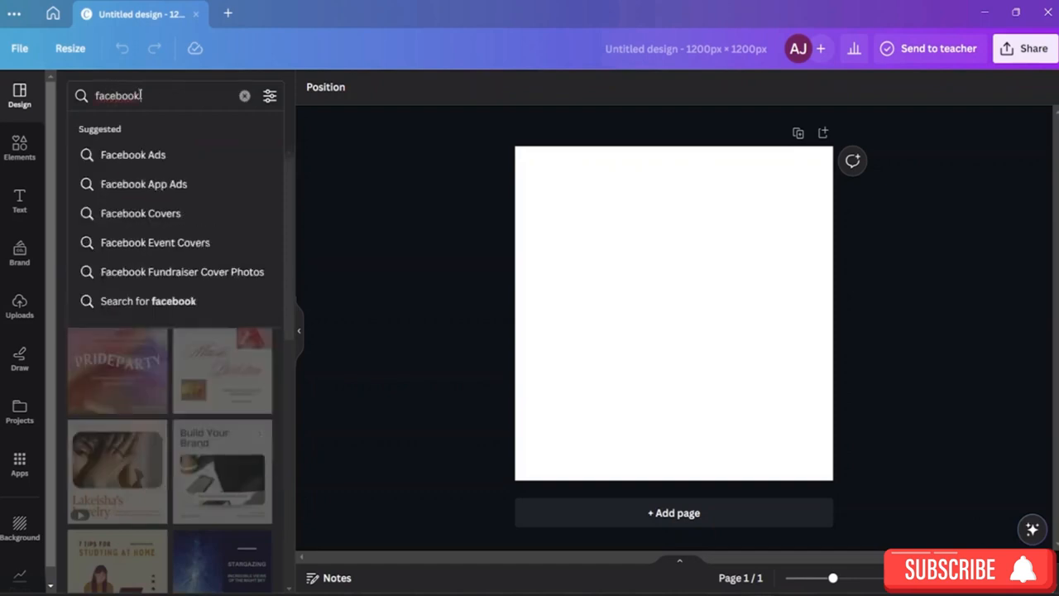
type(" sub")
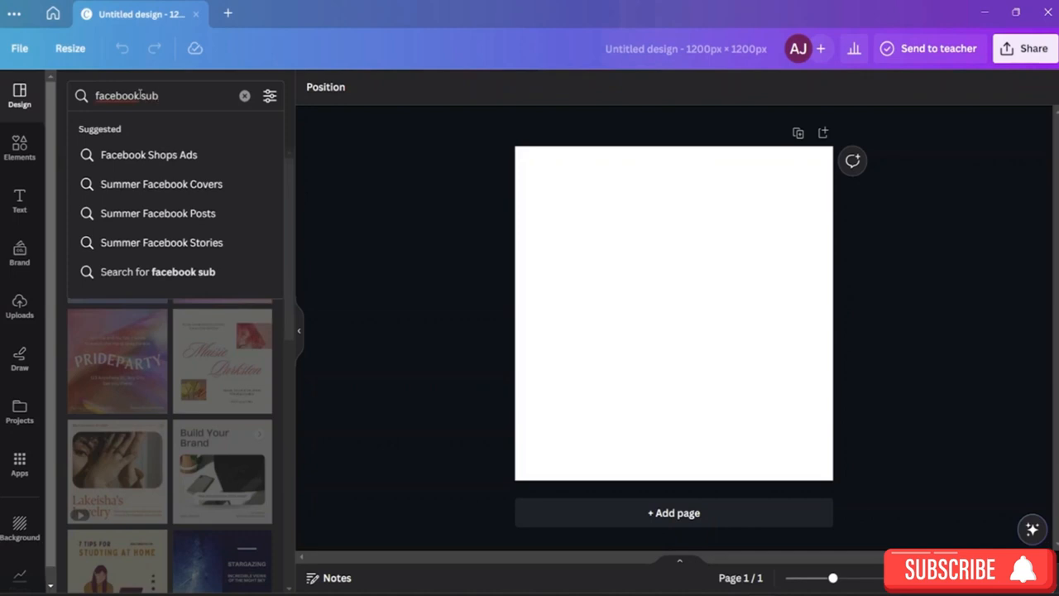
type("scr")
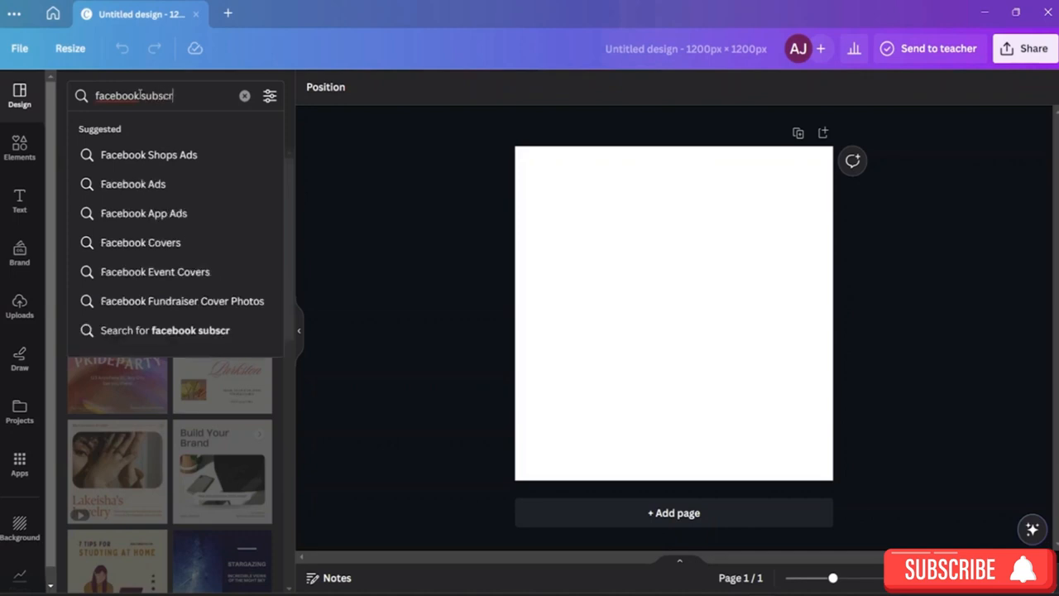
type("iption qr")
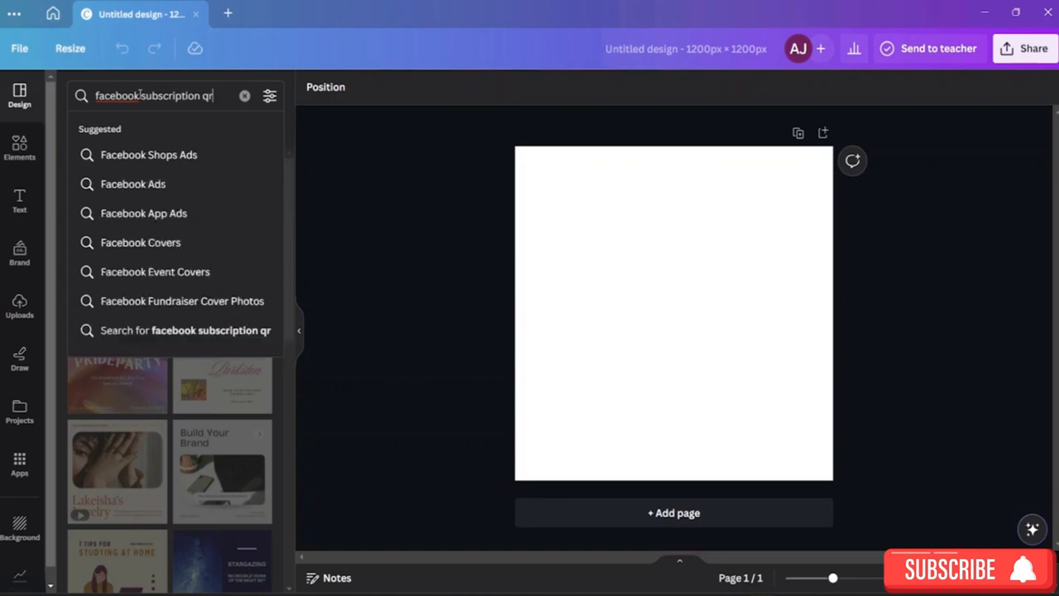
key("Return")
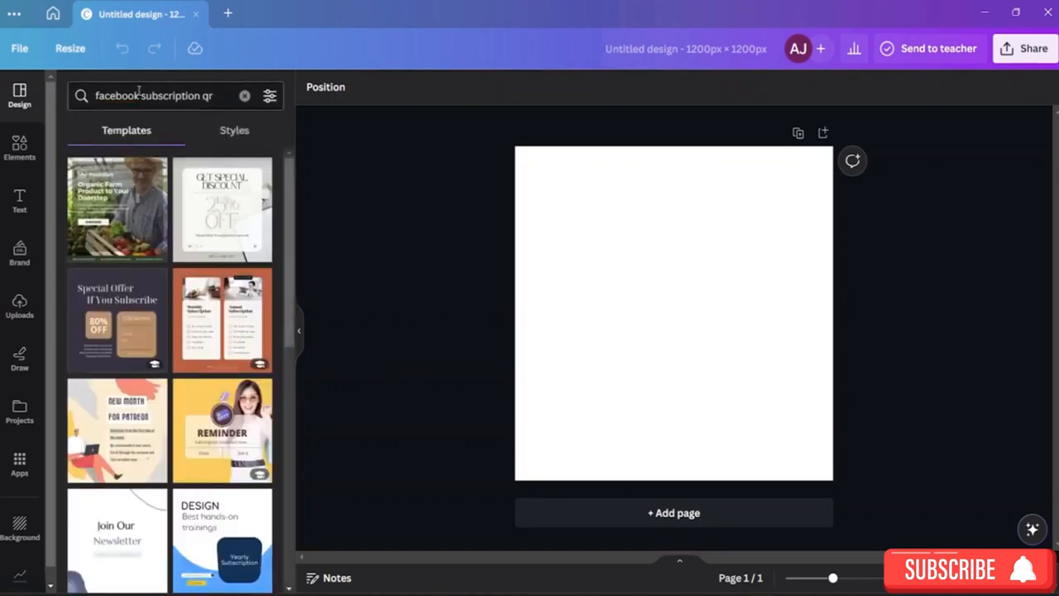
Apply the white "Join Our Newsletter" template to the page and select its email address box
scroll(246, 381, "down", 3)
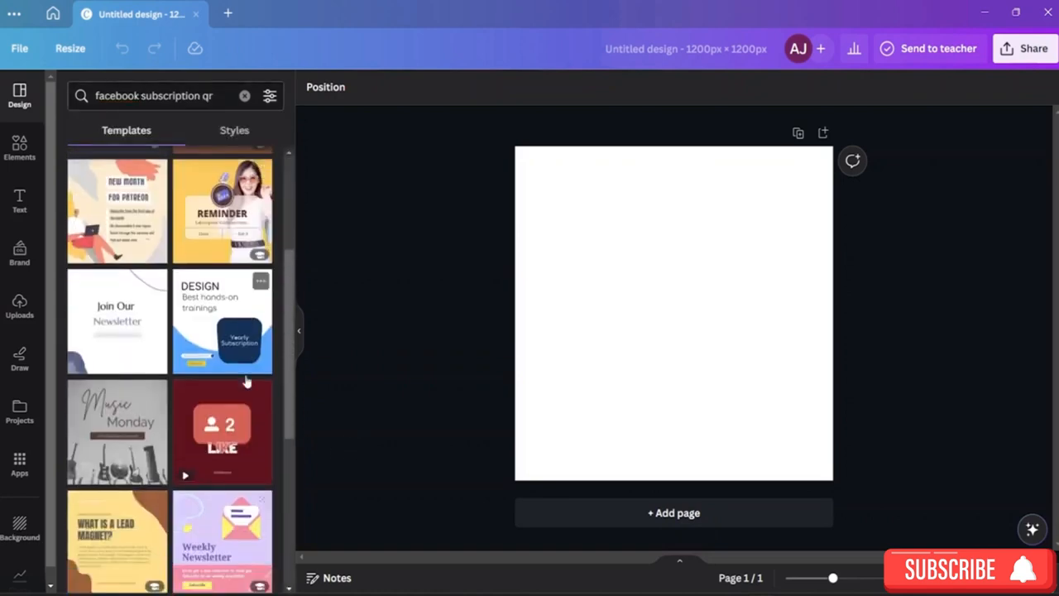
scroll(141, 335, "down", 3)
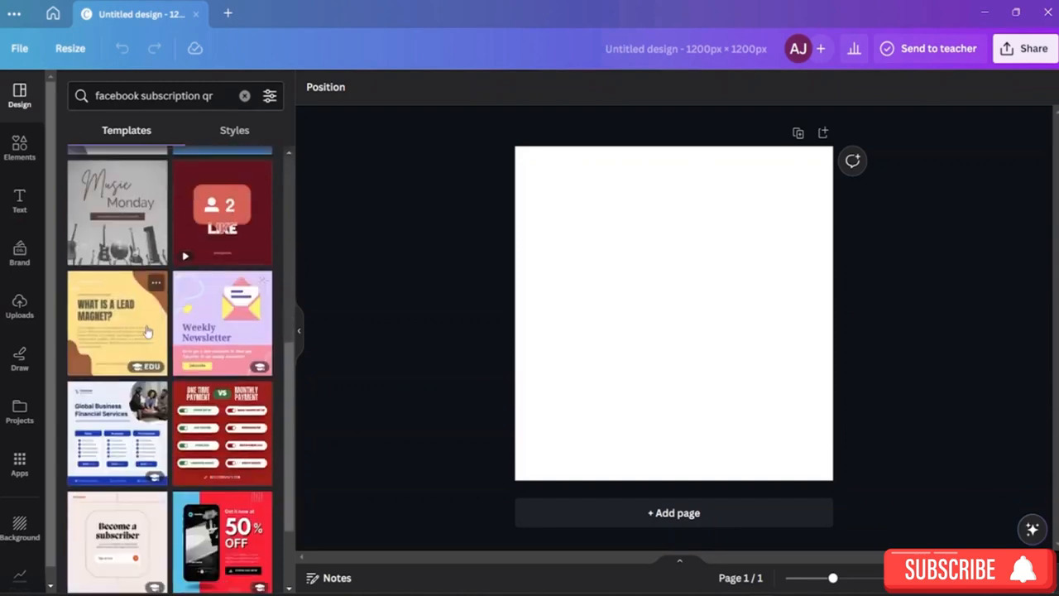
scroll(147, 331, "down", 2)
scroll(146, 332, "up", 4)
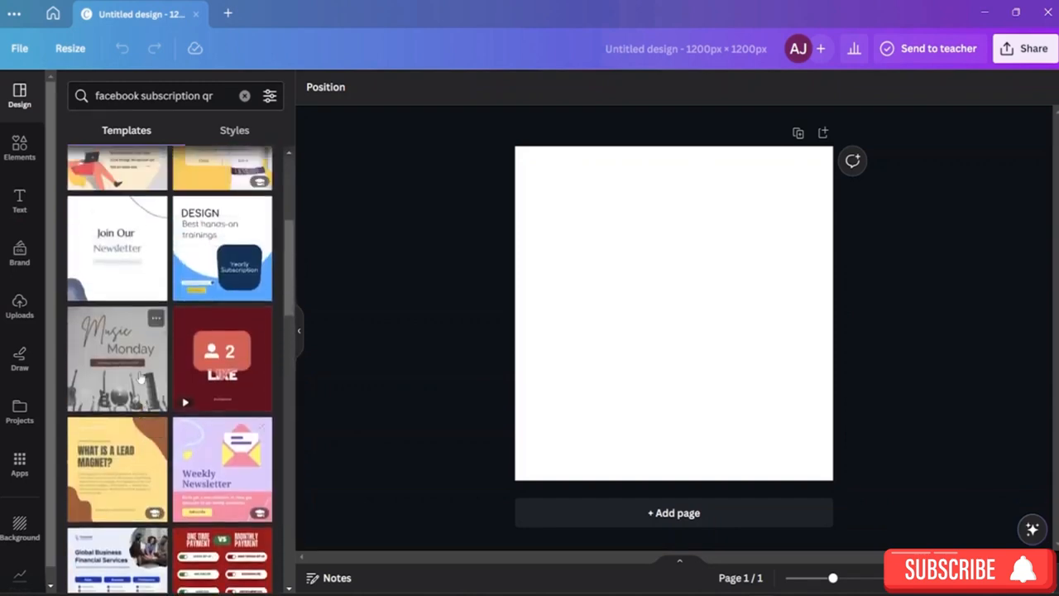
left_click(120, 248)
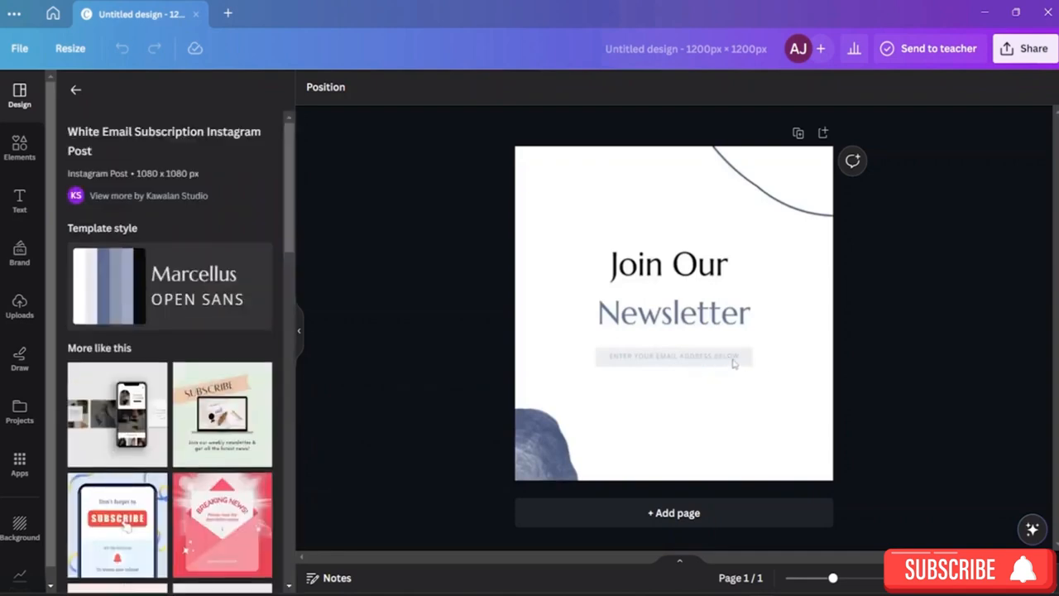
left_click(743, 361)
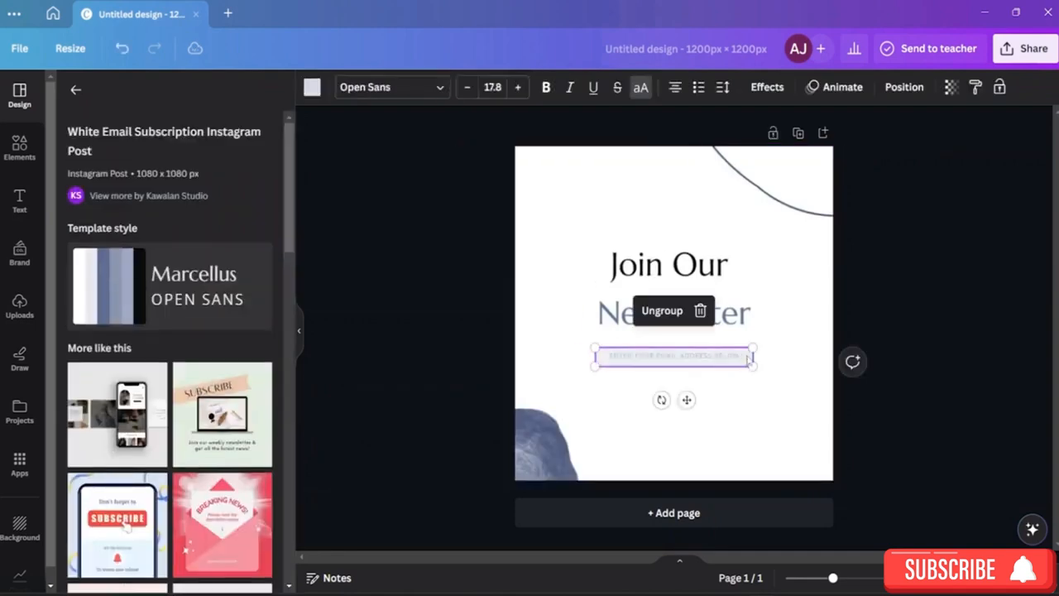
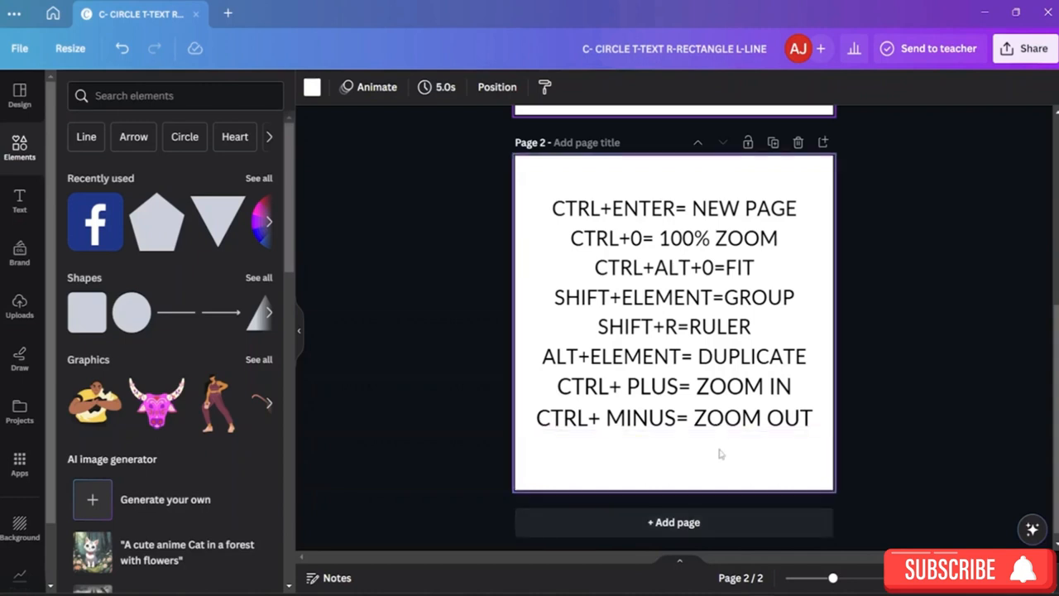
Add a blank third page after the page listing the keyboard shortcuts
key("ctrl+Return")
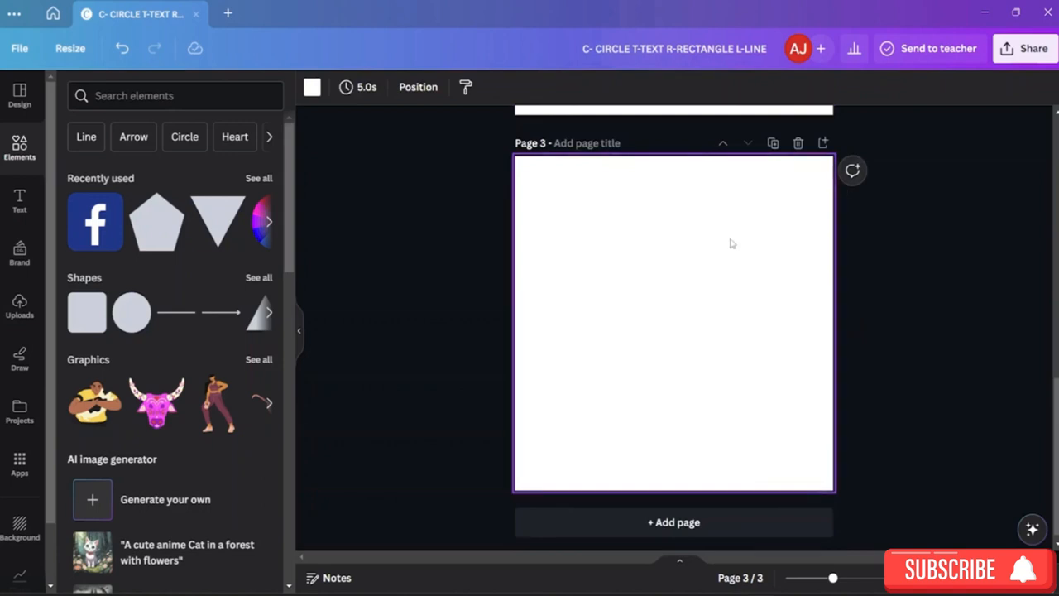
scroll(731, 243, "up", 2)
scroll(700, 317, "up", 2)
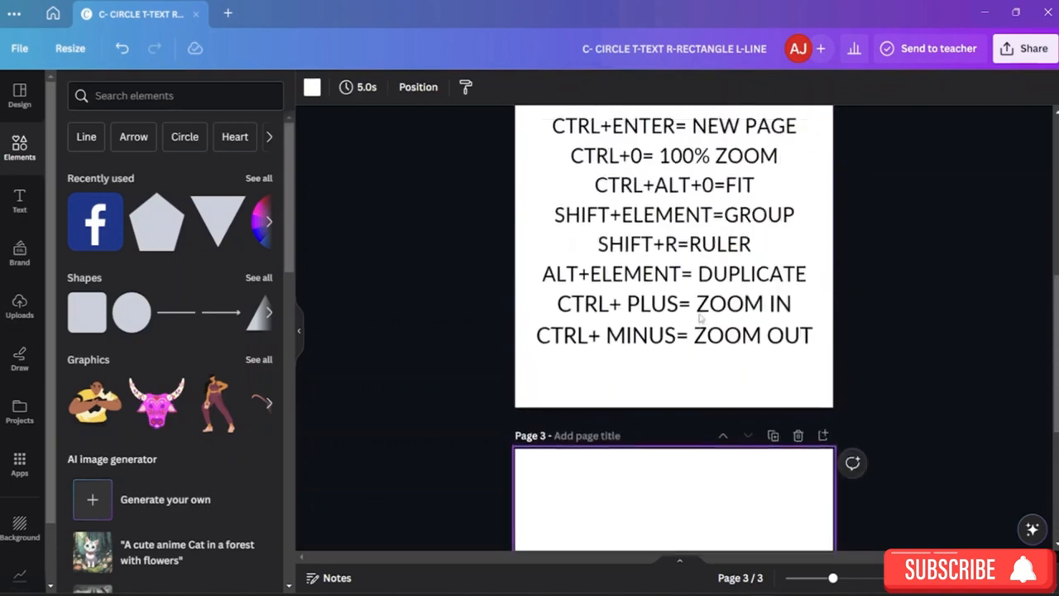
scroll(711, 329, "up", 2)
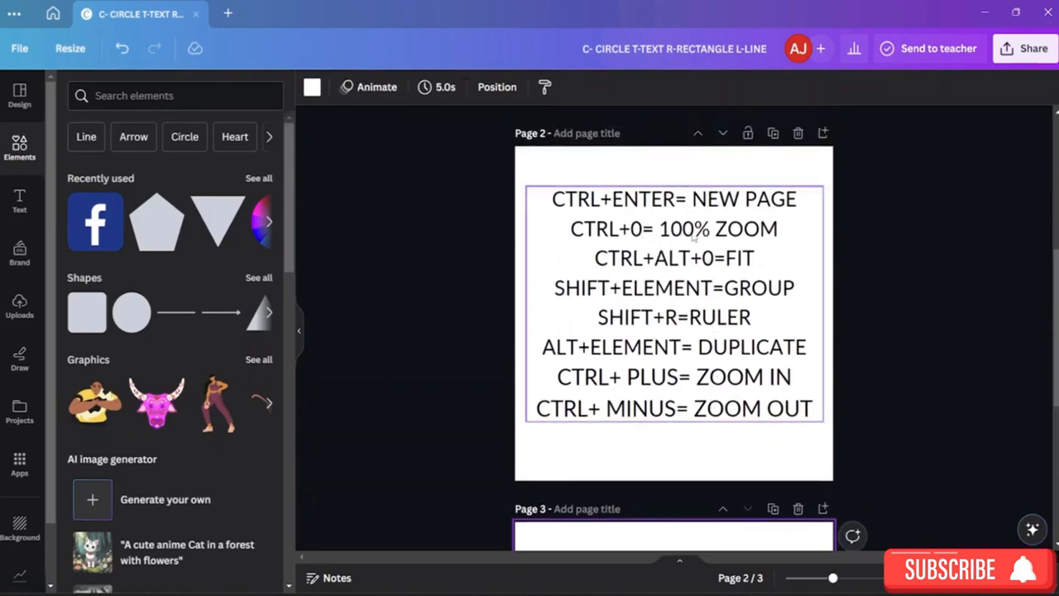
scroll(695, 265, "down", 5)
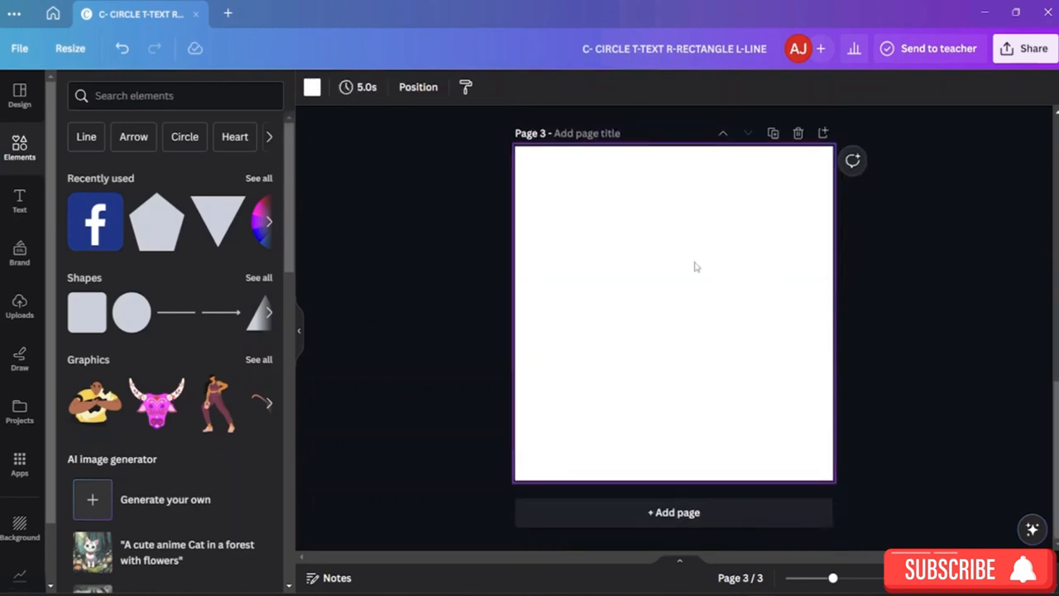
scroll(695, 267, "up", 2)
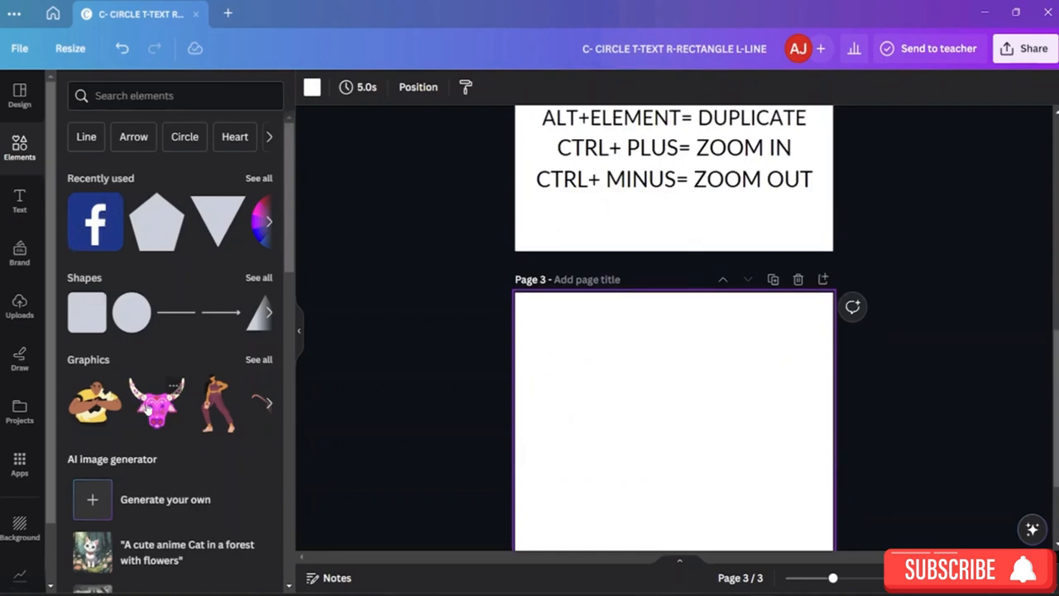
Place the pink bull head and the round skull graphic side by side in the upper half of page 3
left_click(152, 407)
left_click_drag(700, 487, 649, 441)
left_click_drag(215, 405, 716, 379)
left_click(624, 417)
left_click_drag(625, 418, 599, 414)
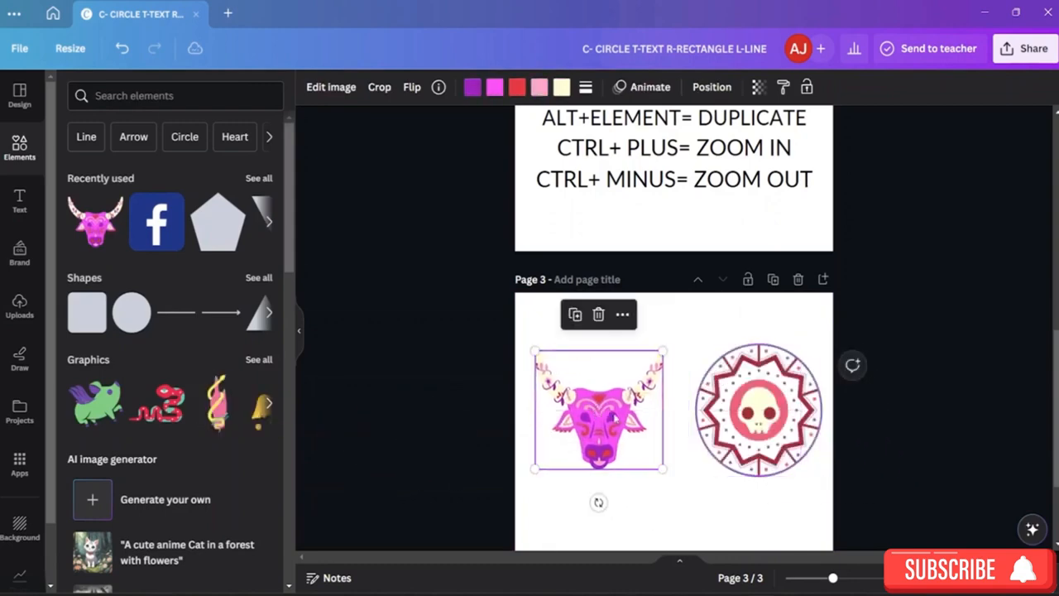
double_click(600, 414)
left_click(391, 341)
Check the shortcut list on page 2 and zoom in on the bull head and skull graphics on page 3
scroll(788, 172, "up", 3)
scroll(788, 172, "up", 3)
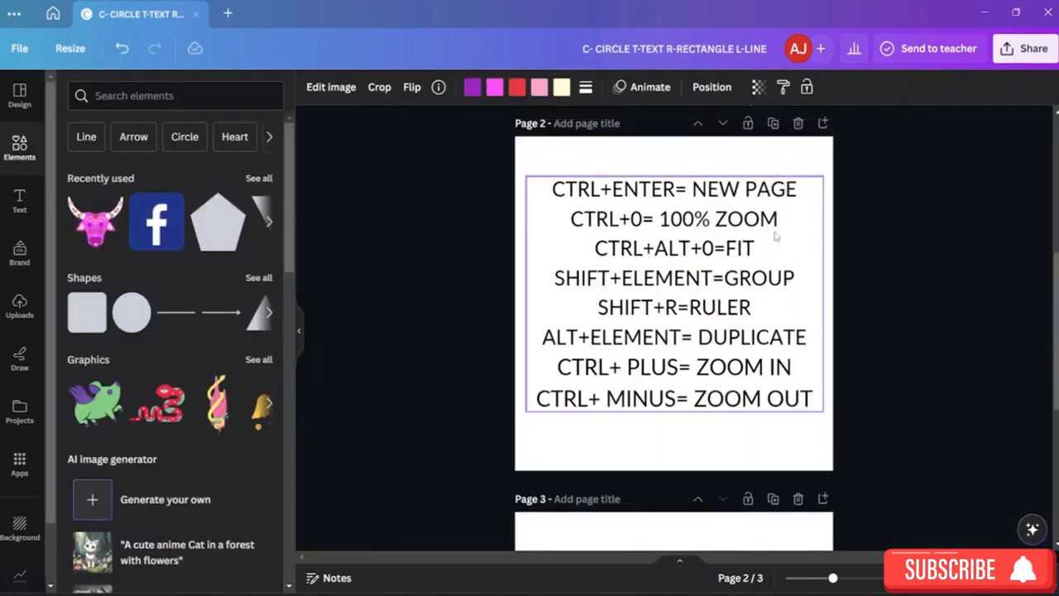
scroll(687, 235, "down", 6)
scroll(699, 228, "up", 6)
scroll(709, 222, "down", 4)
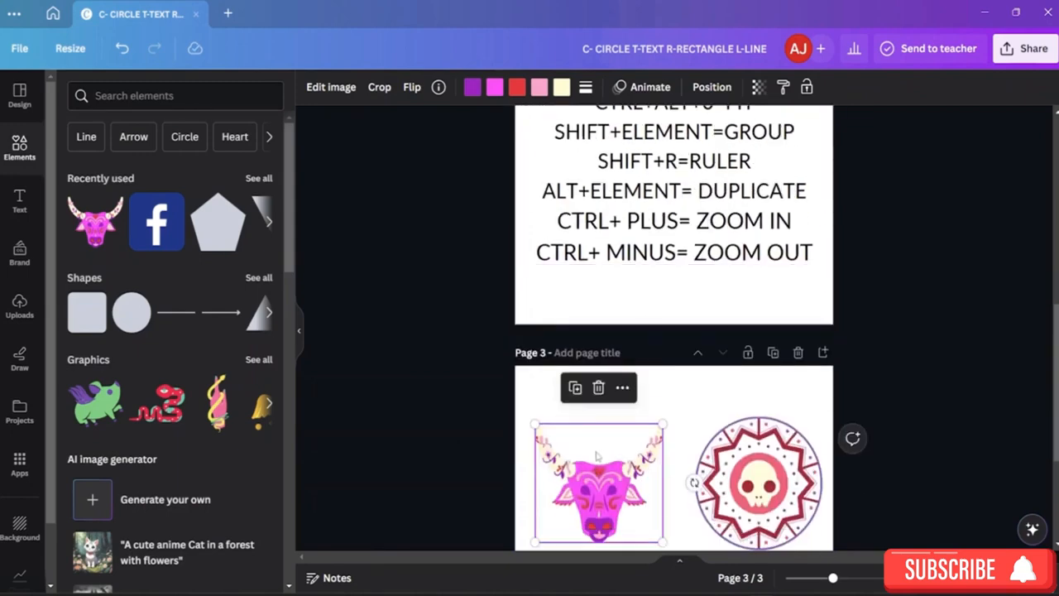
key("ctrl+plus")
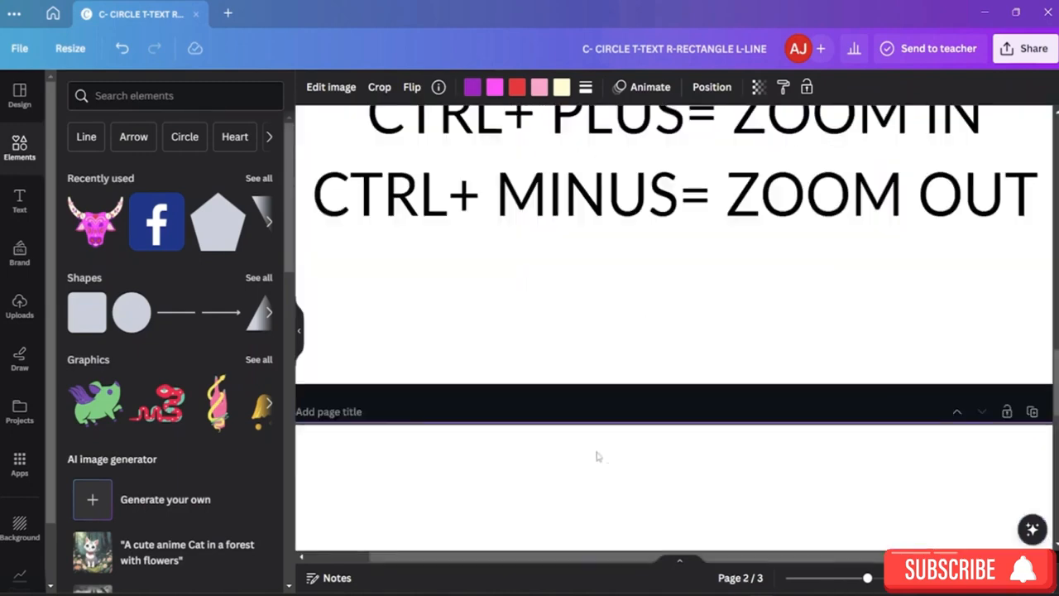
key("ctrl+plus")
scroll(619, 484, "down", 4)
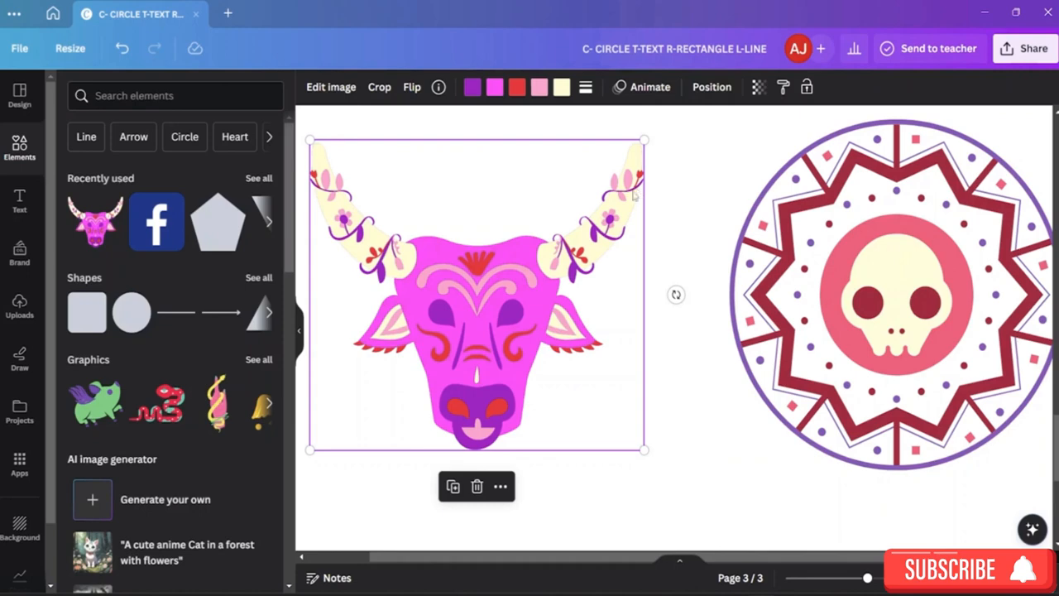
Review the zoom shortcuts on page 2 and switch the view of page 3's graphics between enlarged and fitted
scroll(633, 196, "up", 5)
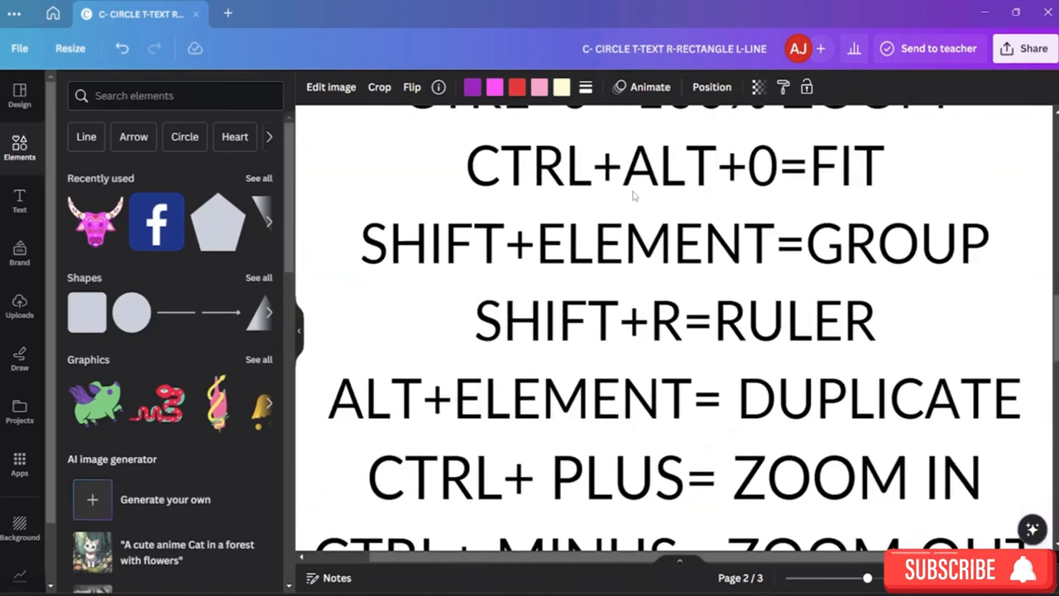
scroll(633, 196, "up", 1)
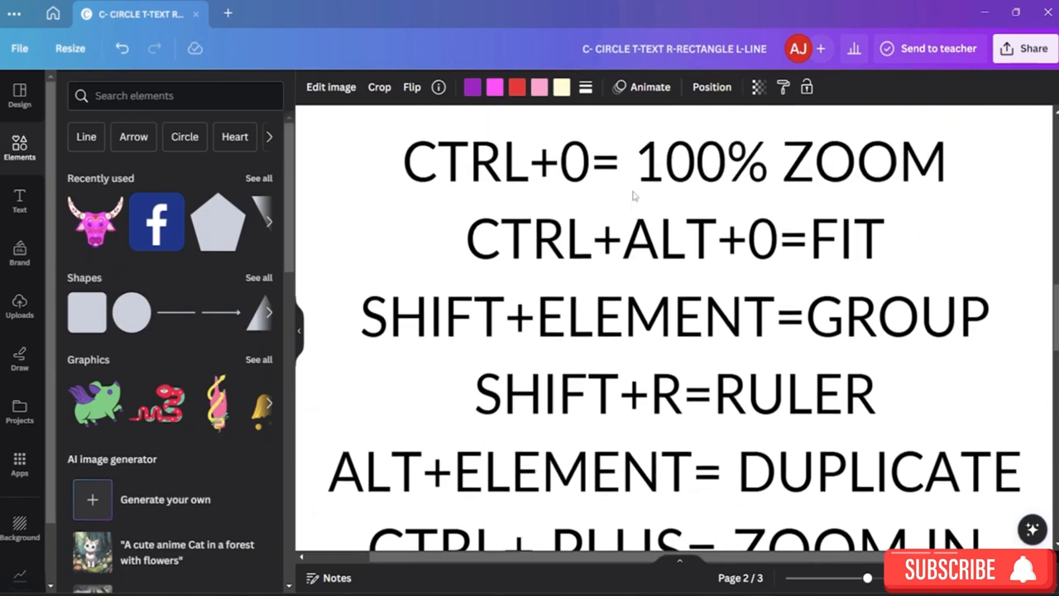
scroll(633, 196, "down", 6)
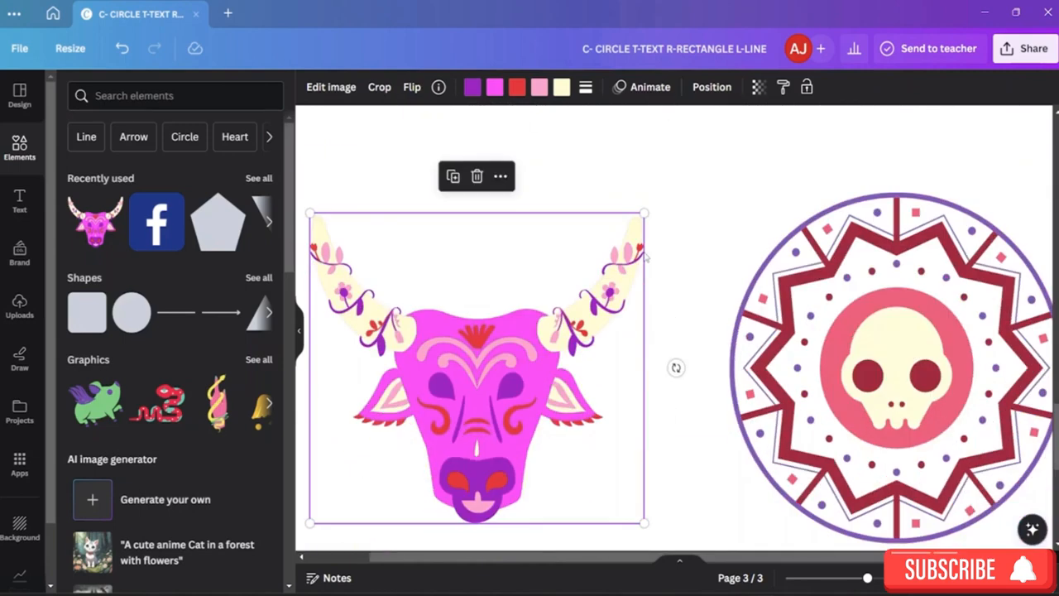
scroll(646, 258, "down", 3)
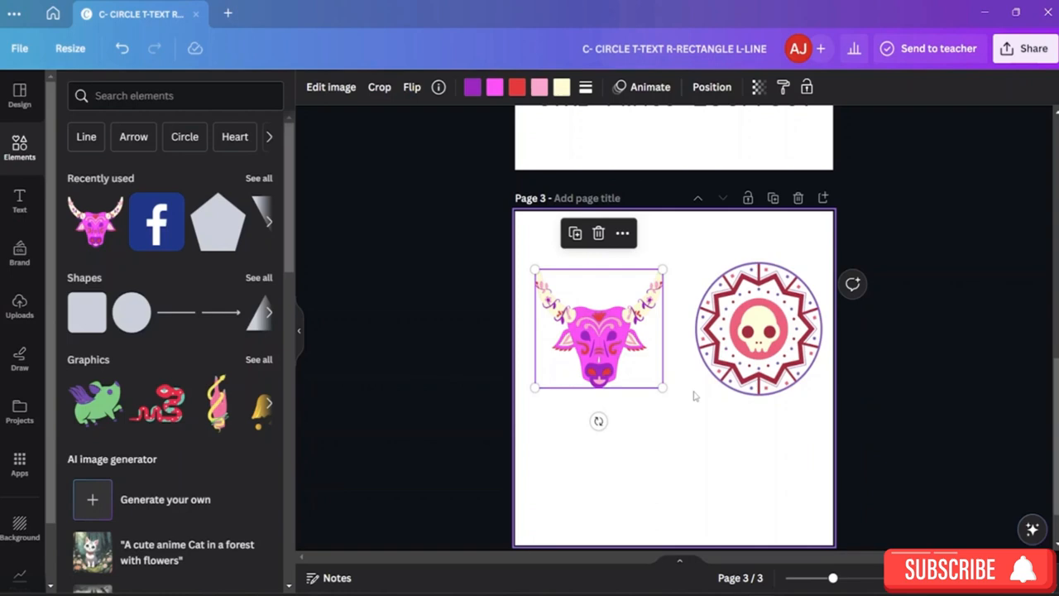
scroll(695, 397, "up", 3)
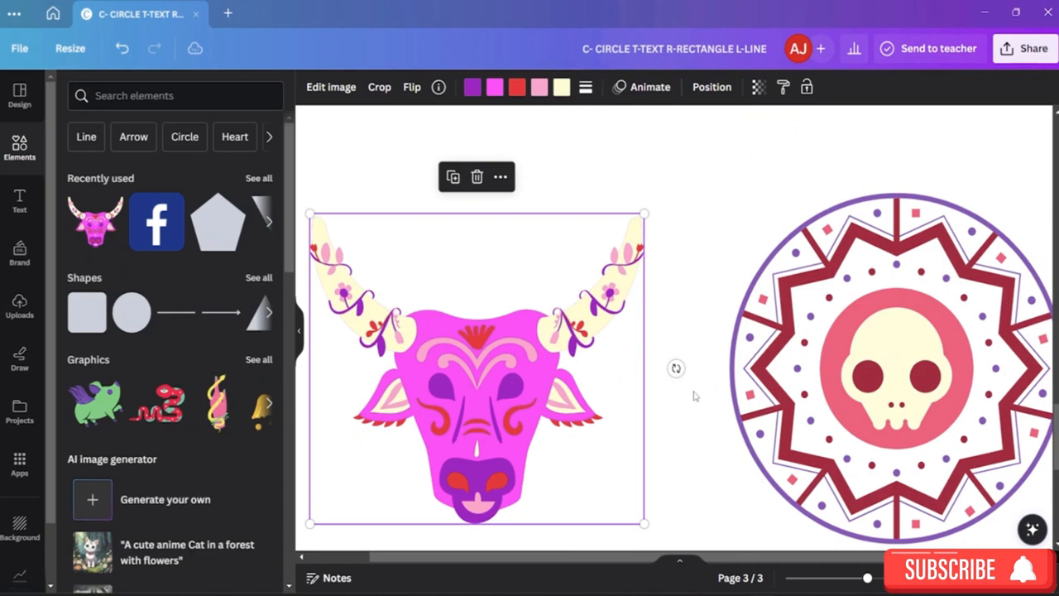
scroll(695, 396, "down", 3)
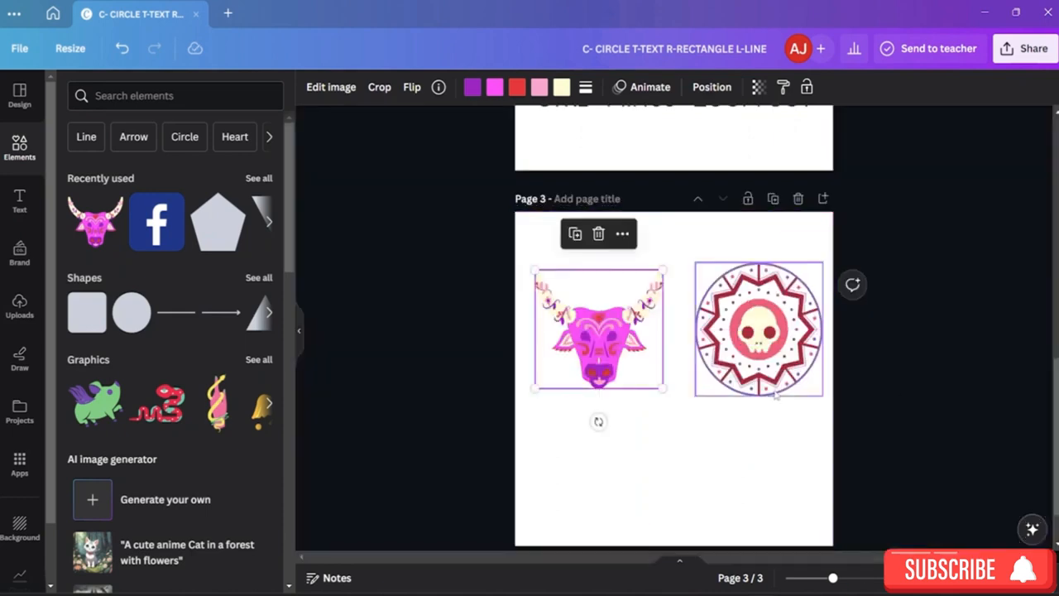
scroll(776, 396, "up", 4)
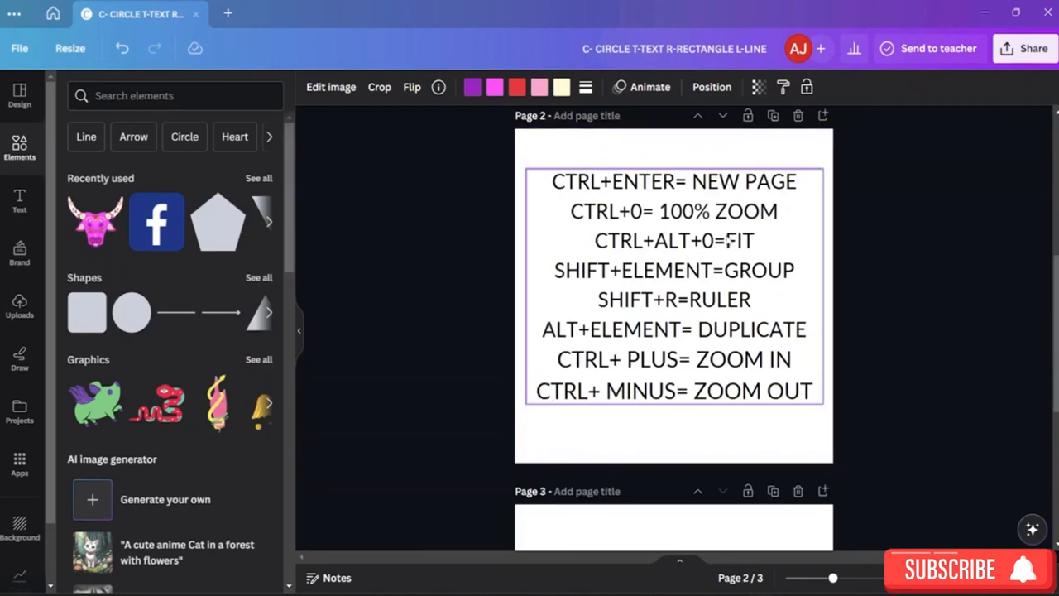
scroll(695, 284, "down", 1)
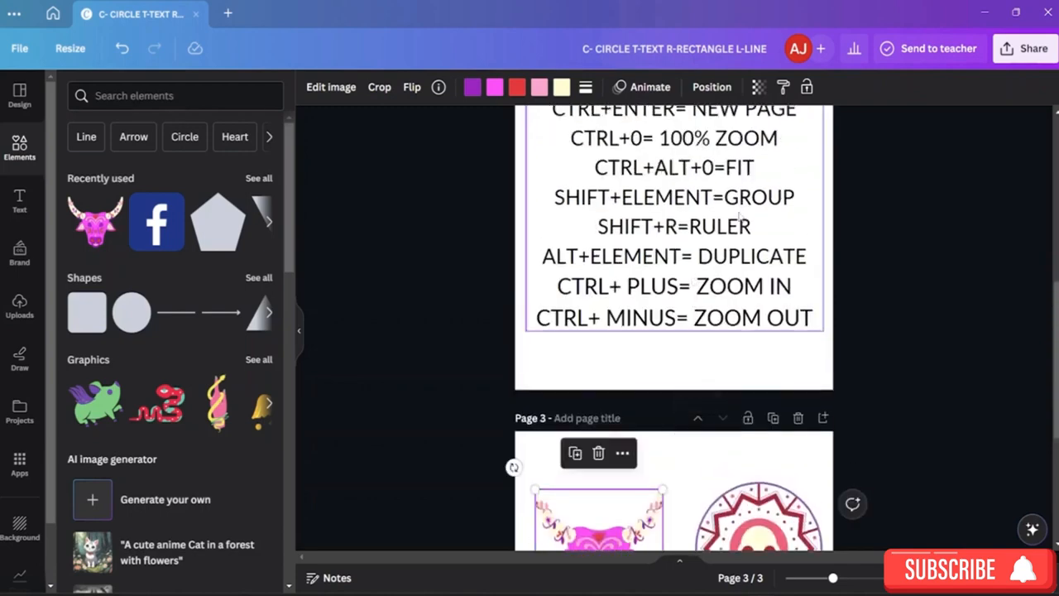
Move the pink bull head down to the lower half of page 3
scroll(707, 338, "down", 3)
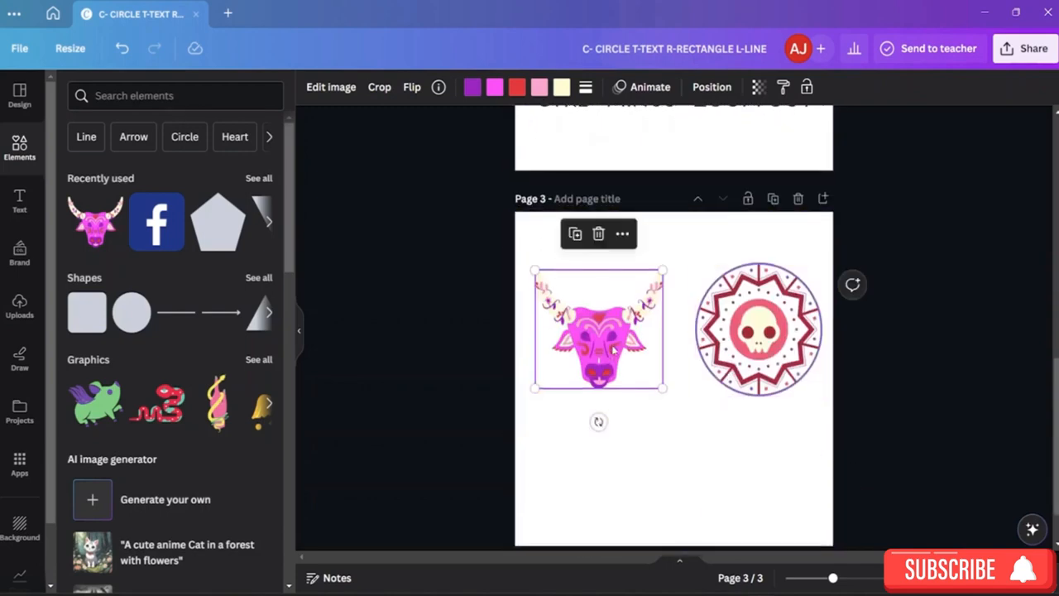
left_click_drag(614, 352, 617, 471)
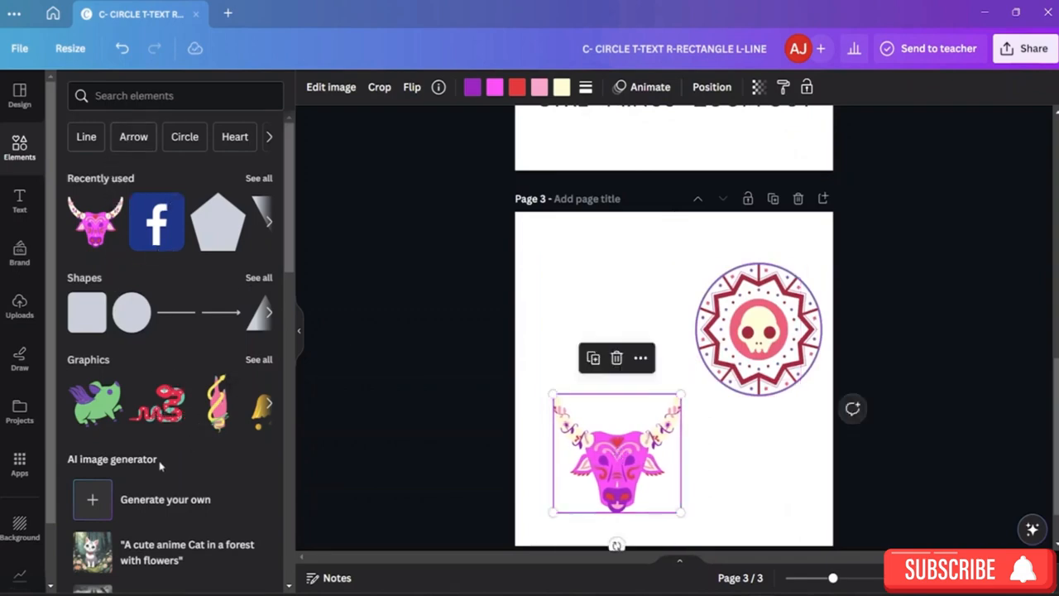
Browse the element categories and search the elements for "text"
scroll(146, 430, "down", 4)
scroll(145, 430, "down", 2)
scroll(146, 430, "up", 6)
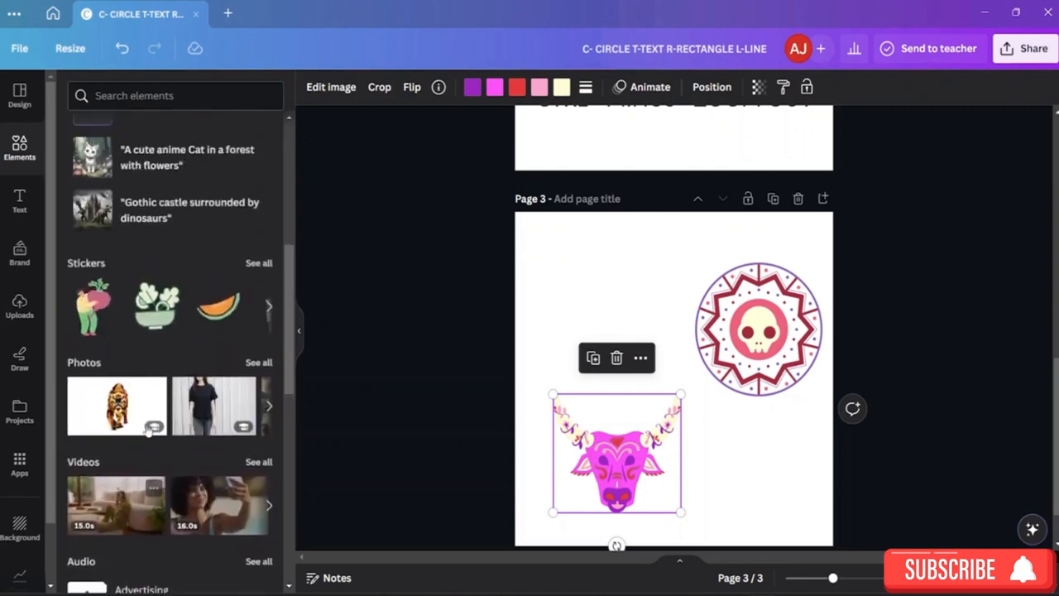
left_click(138, 98)
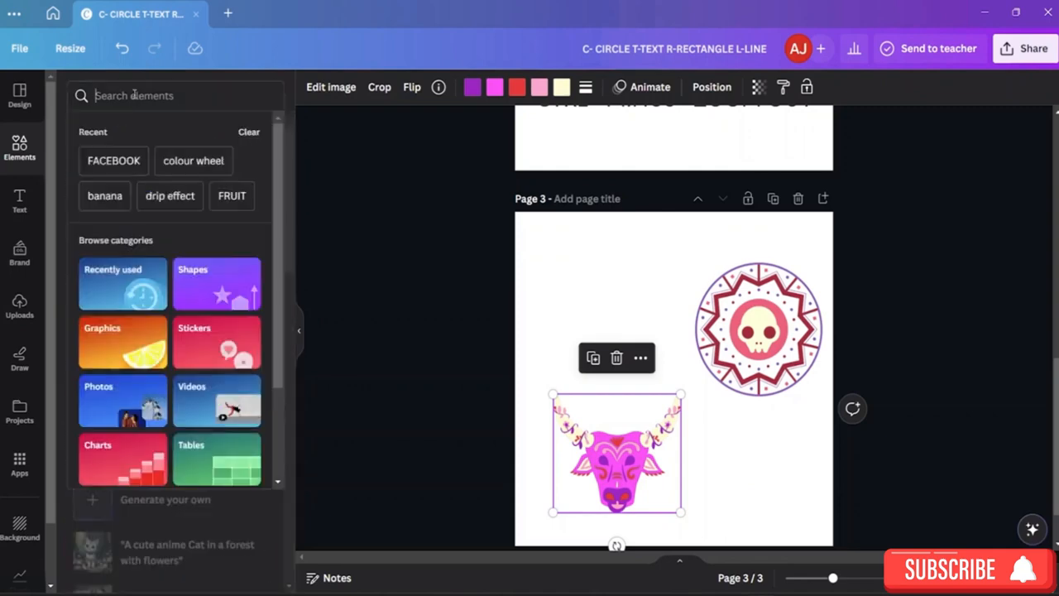
type("text")
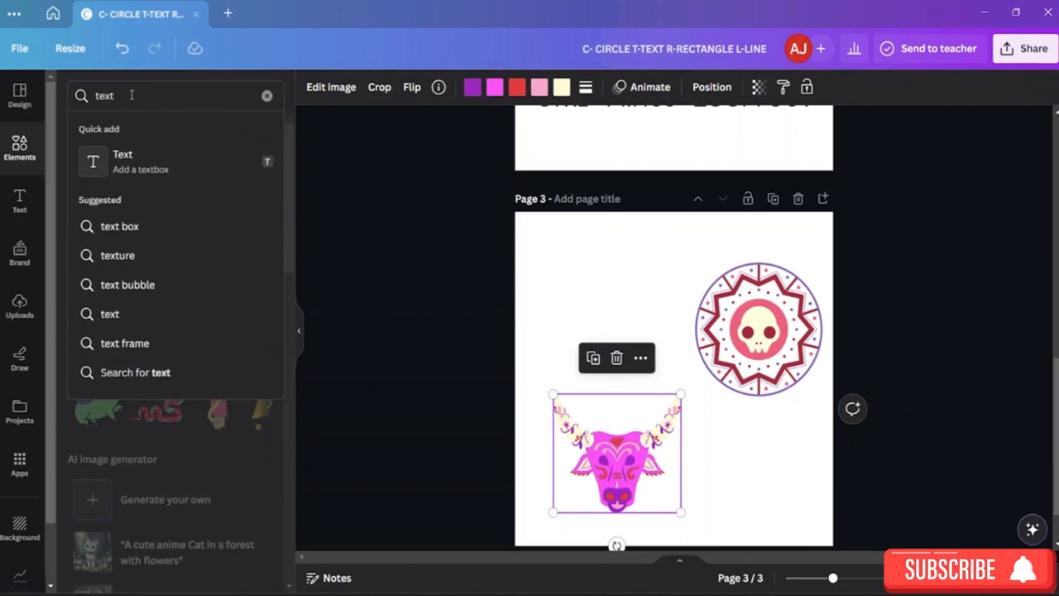
key("Return")
type("\\")
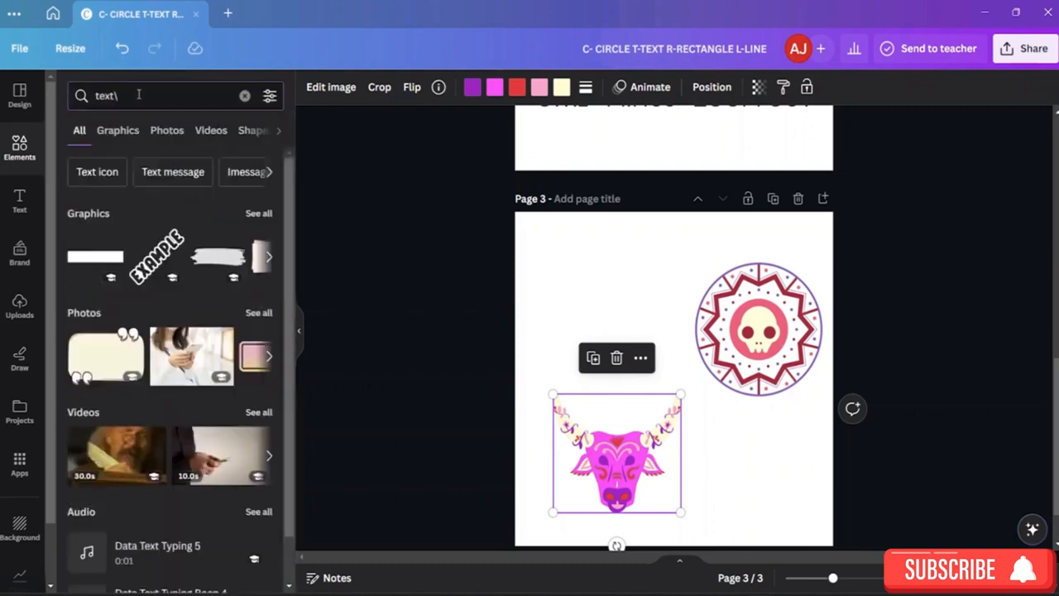
Place the slanted EXAMPLE lettering graphic above the bull head on page 3 and delete its extra copy
left_click_drag(163, 261, 590, 302)
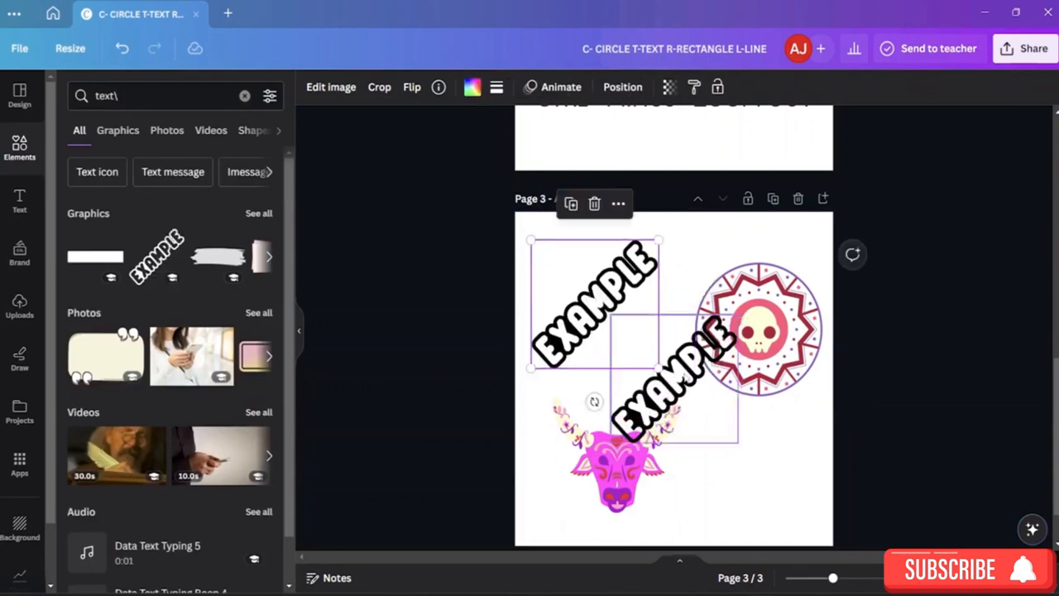
left_click(685, 377)
left_click(673, 278)
Straighten the EXAMPLE lettering to horizontal by rotating the image to 45 within its crop frame
double_click(597, 355)
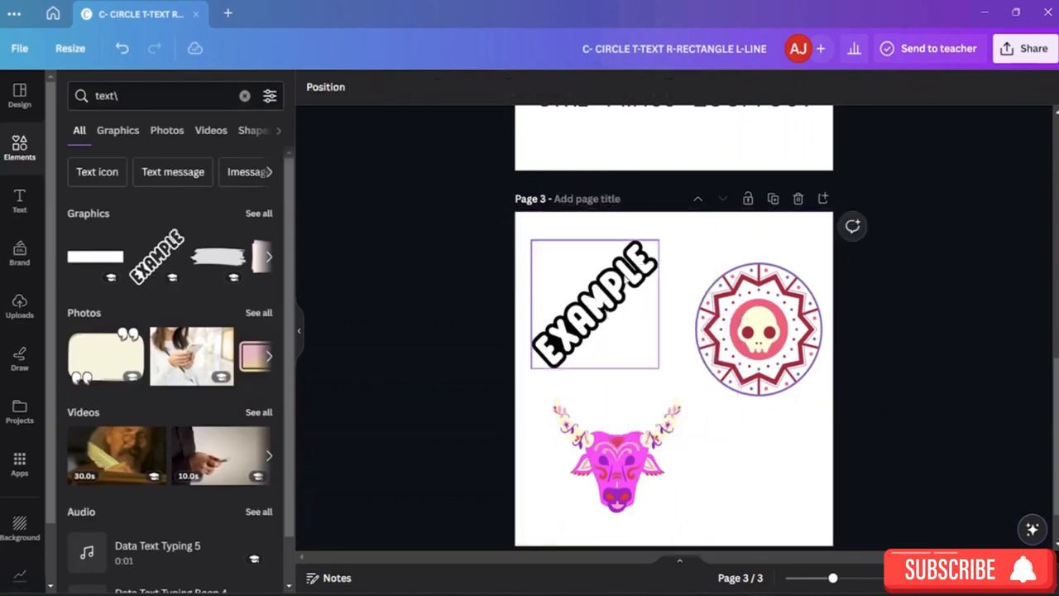
left_click_drag(598, 391, 537, 372)
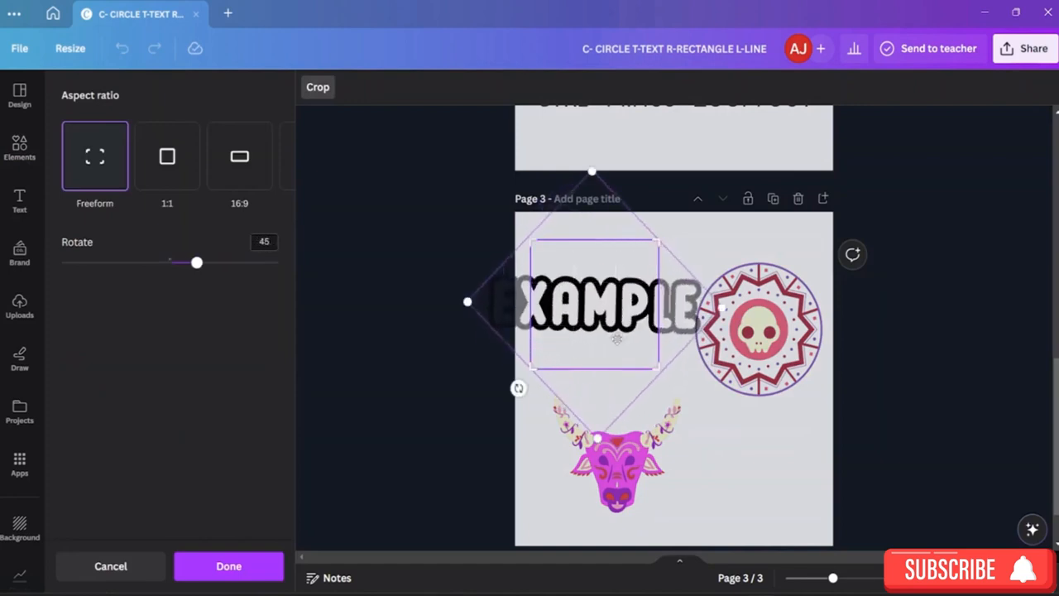
left_click(739, 420)
Nudge the EXAMPLE graphic and shrink the image in its crop frame until the whole word fits
mouse_move(584, 261)
left_mouse_down()
mouse_move(604, 289)
mouse_move(598, 257)
left_mouse_up()
double_click(589, 300)
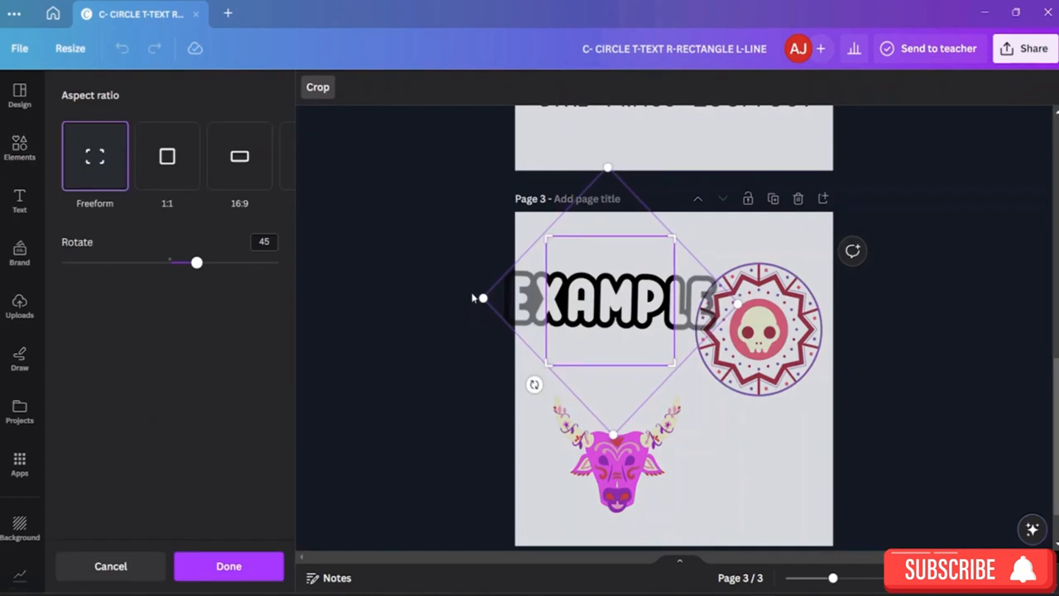
left_click_drag(482, 298, 522, 296)
left_click(629, 378)
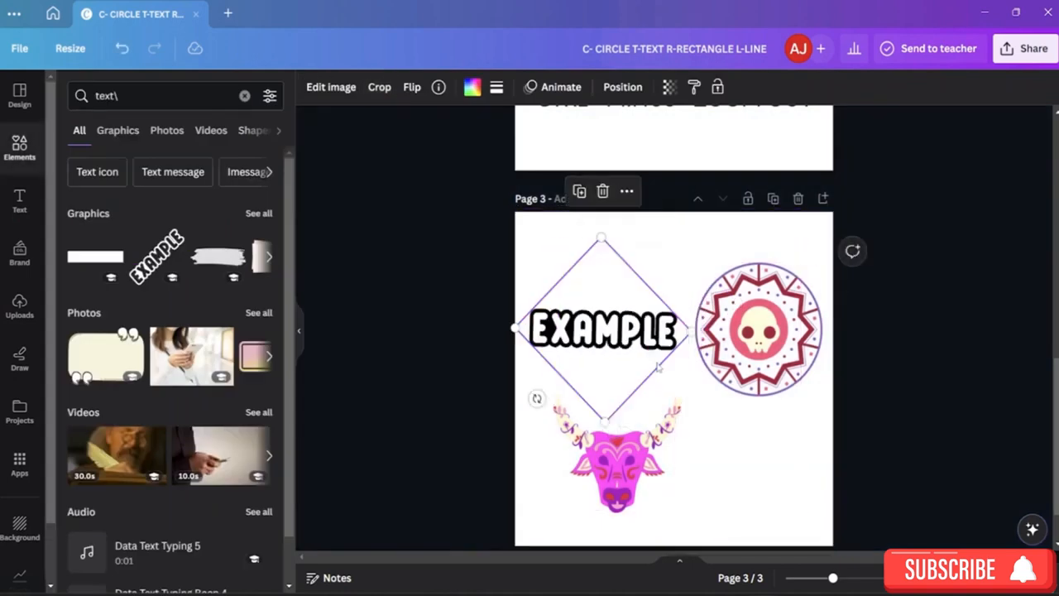
Raise the bull head to the middle of page 3's left half and set the EXAMPLE lettering directly beneath it
left_click_drag(631, 338, 622, 537)
left_click(754, 500)
scroll(703, 416, "down", 2)
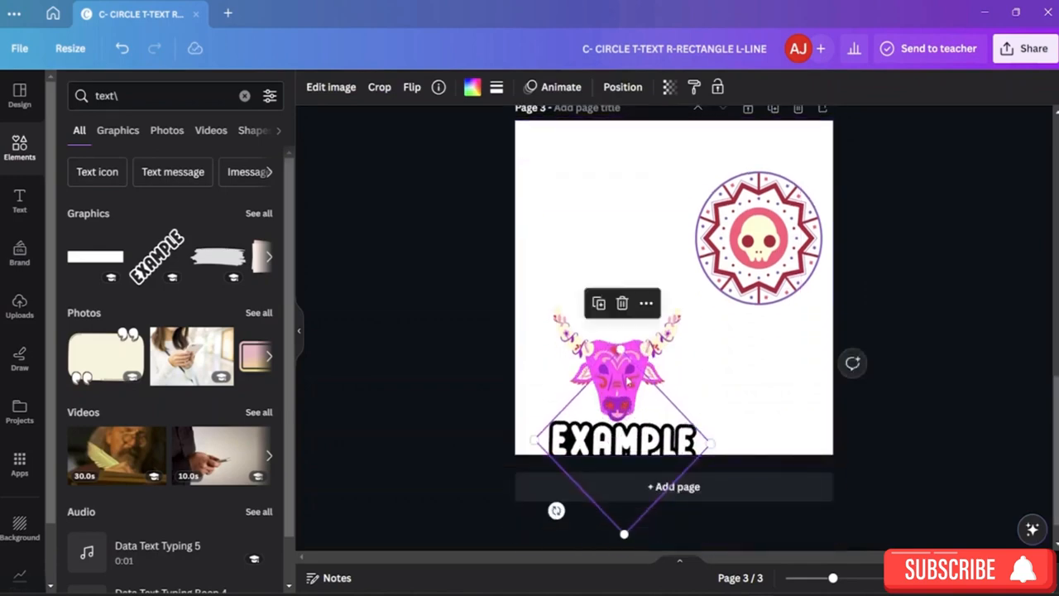
left_click_drag(627, 381, 579, 294)
left_click(582, 351)
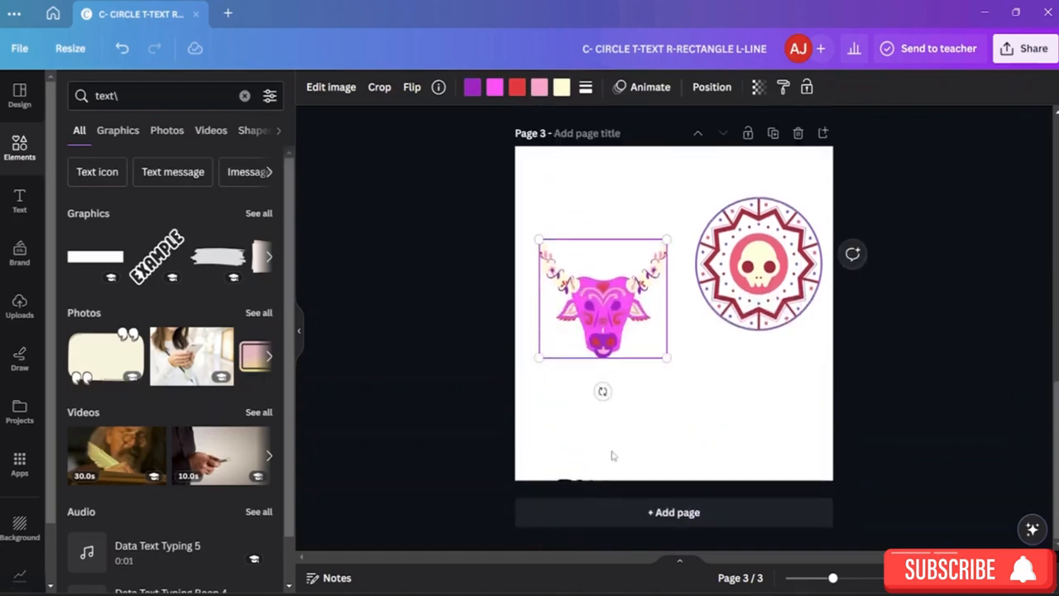
left_click_drag(629, 436, 609, 350)
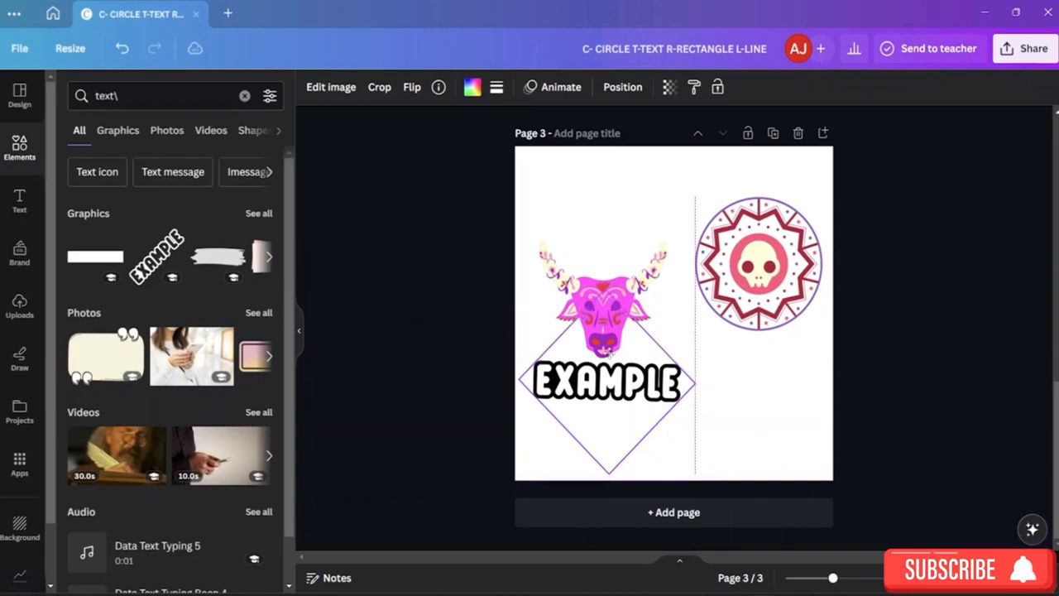
left_click(770, 379)
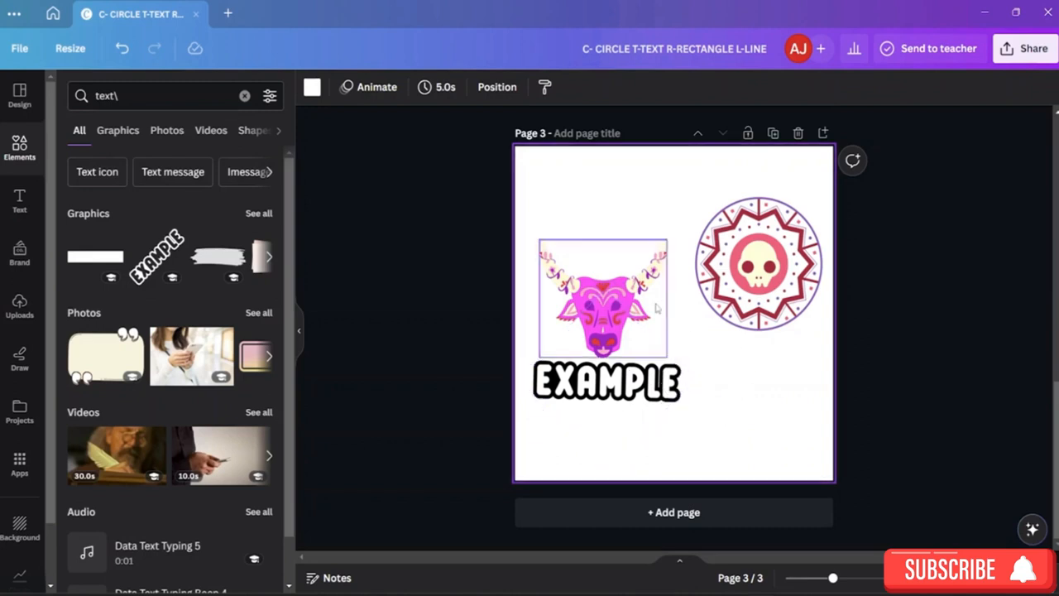
Nudge the bull head slightly up and align it centrally above the EXAMPLE lettering
left_click(622, 307)
mouse_move(632, 283)
left_mouse_down()
mouse_move(633, 213)
mouse_move(634, 272)
left_mouse_up()
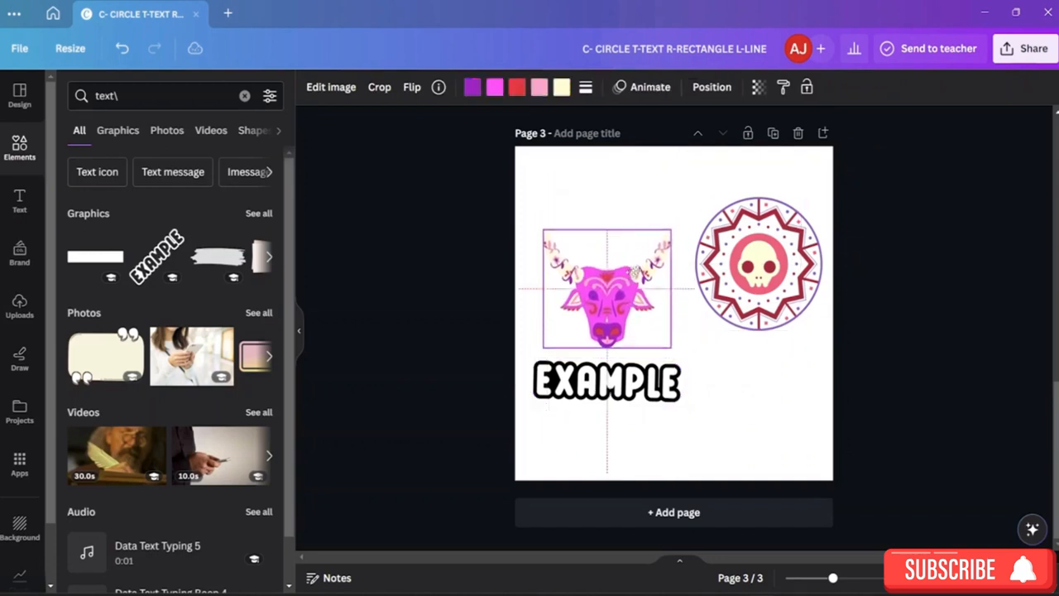
left_click(723, 387)
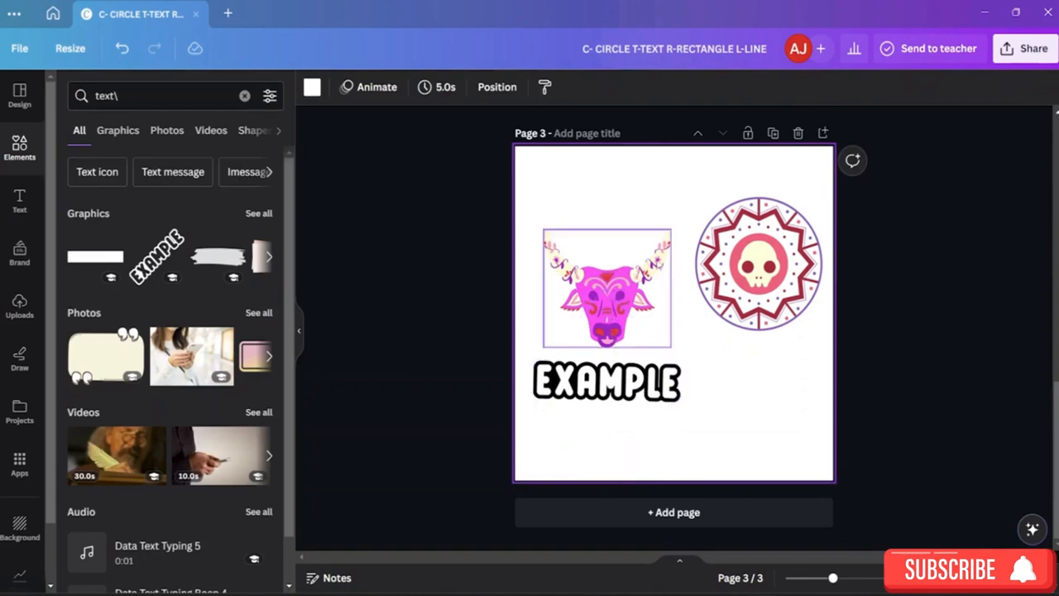
Select the bull head and the EXAMPLE lettering together and move both up toward the top of page 3
left_click(606, 335)
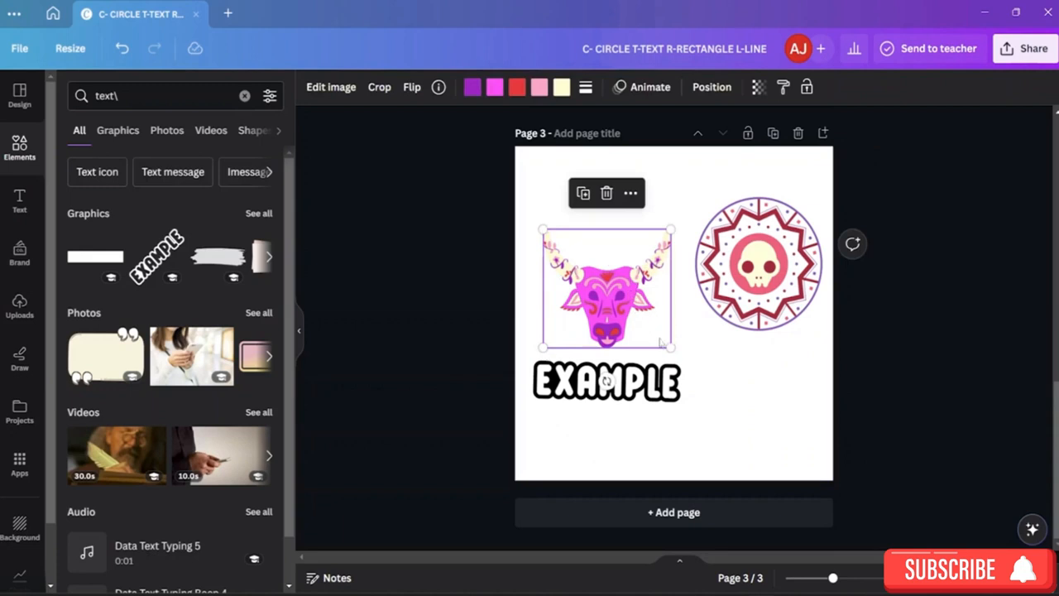
left_click(650, 385, "shift")
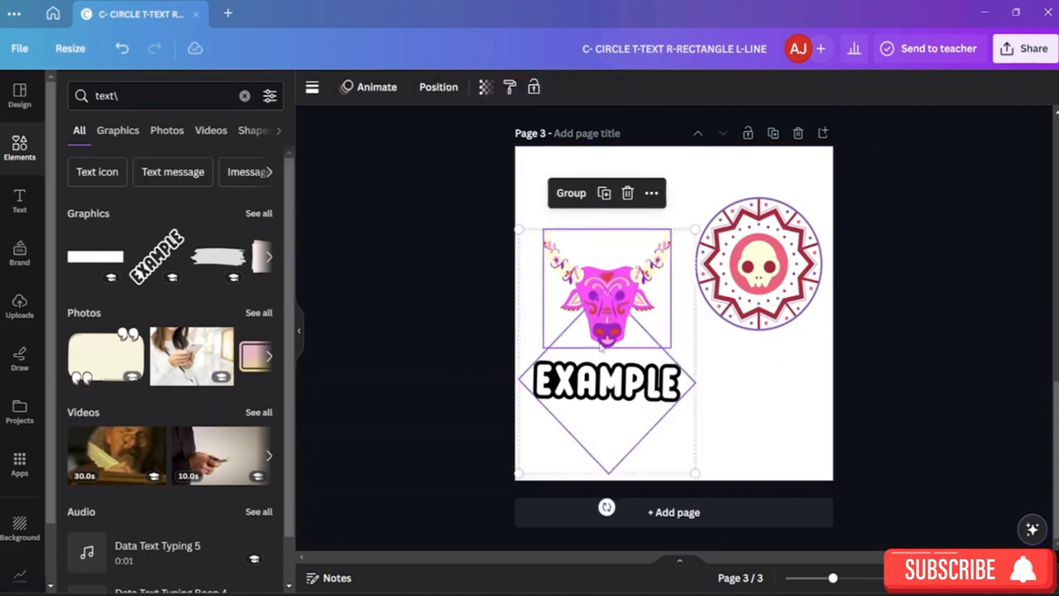
left_click_drag(613, 252, 590, 210)
left_click(789, 422)
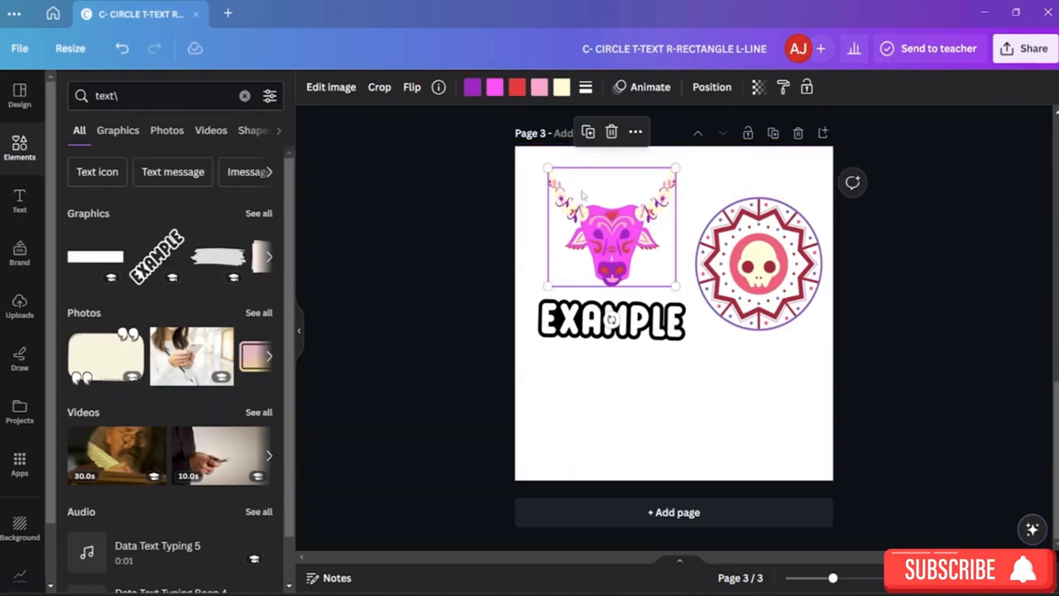
Reselect the EXAMPLE lettering with the bull head and shift the pair slightly up and toward the skull graphic
left_click(599, 232)
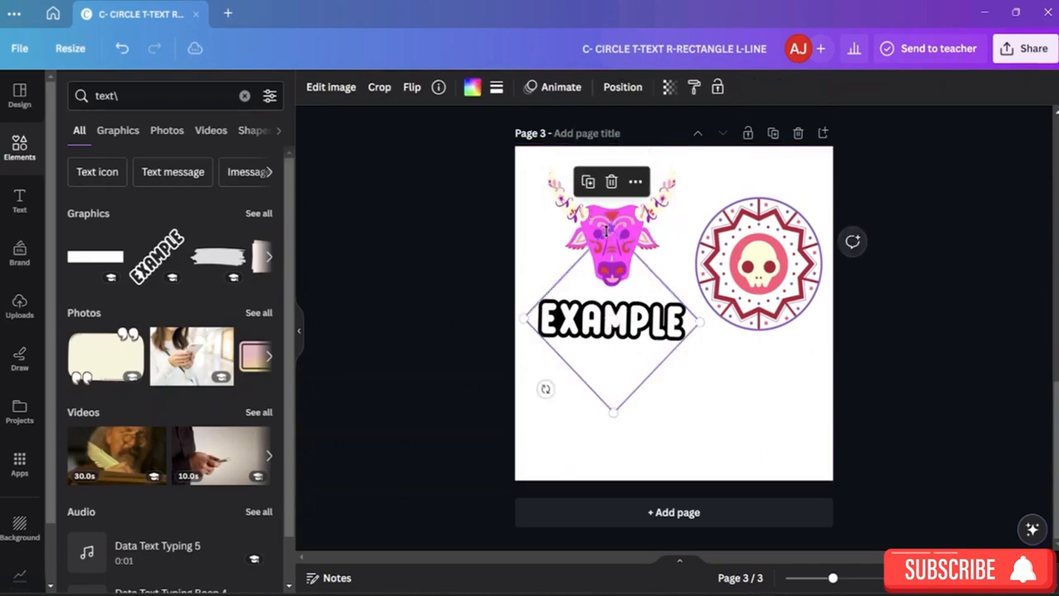
left_click(581, 208, "shift")
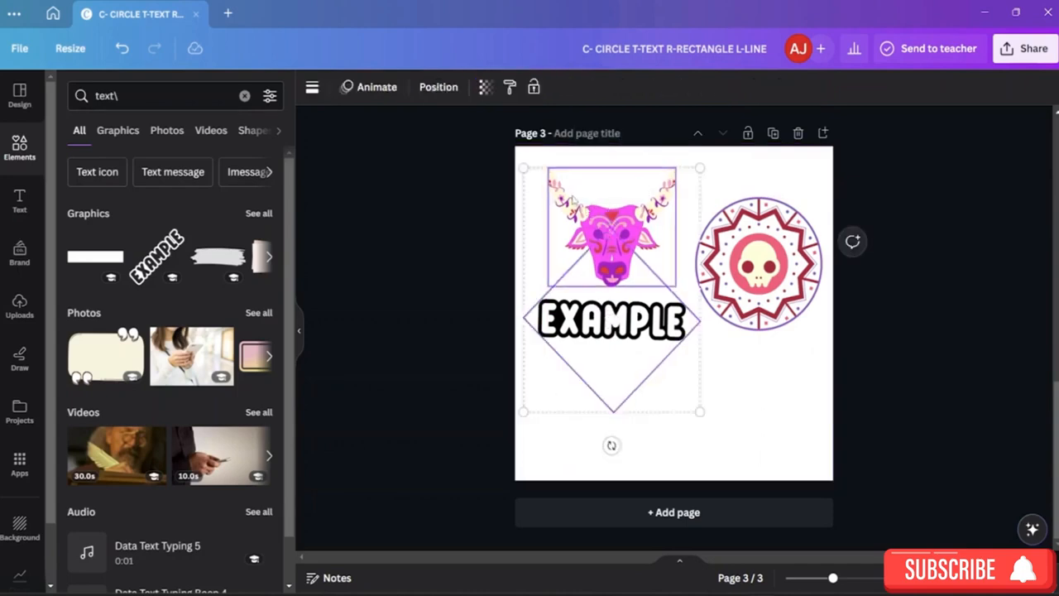
left_click(580, 208, "shift")
left_click(580, 212, "shift")
mouse_move(581, 212)
left_mouse_down()
mouse_move(576, 238)
mouse_move(590, 227)
mouse_move(574, 201)
left_mouse_up()
left_click_drag(591, 199, 583, 198)
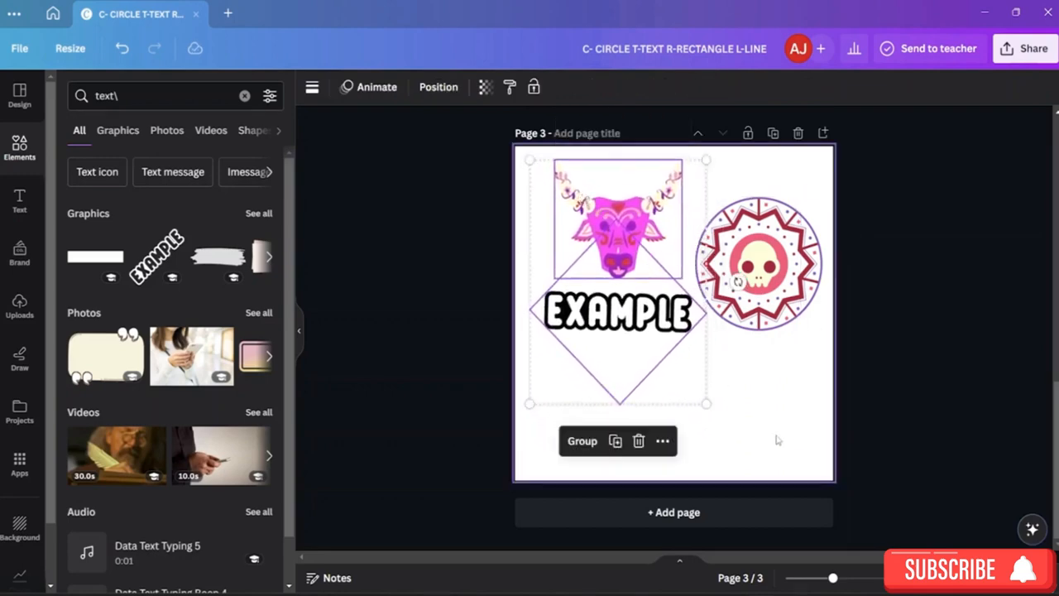
left_click(747, 397)
Review the keyboard shortcut list on page 2, focusing on the group and ruler entries
scroll(686, 323, "up", 5)
scroll(687, 320, "down", 1)
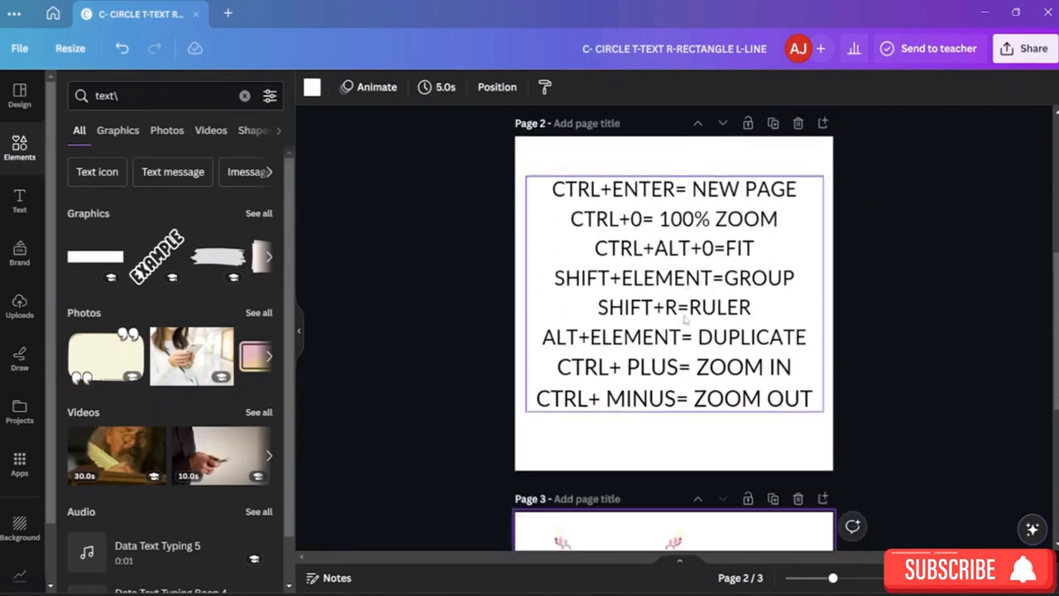
scroll(662, 337, "up", 4)
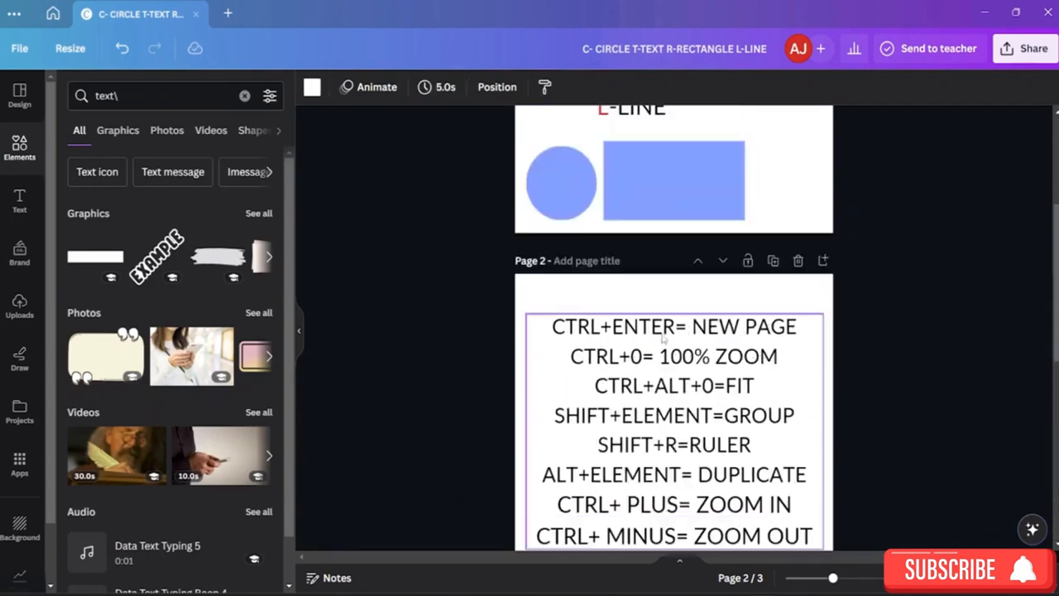
scroll(662, 337, "down", 5)
scroll(663, 339, "up", 2)
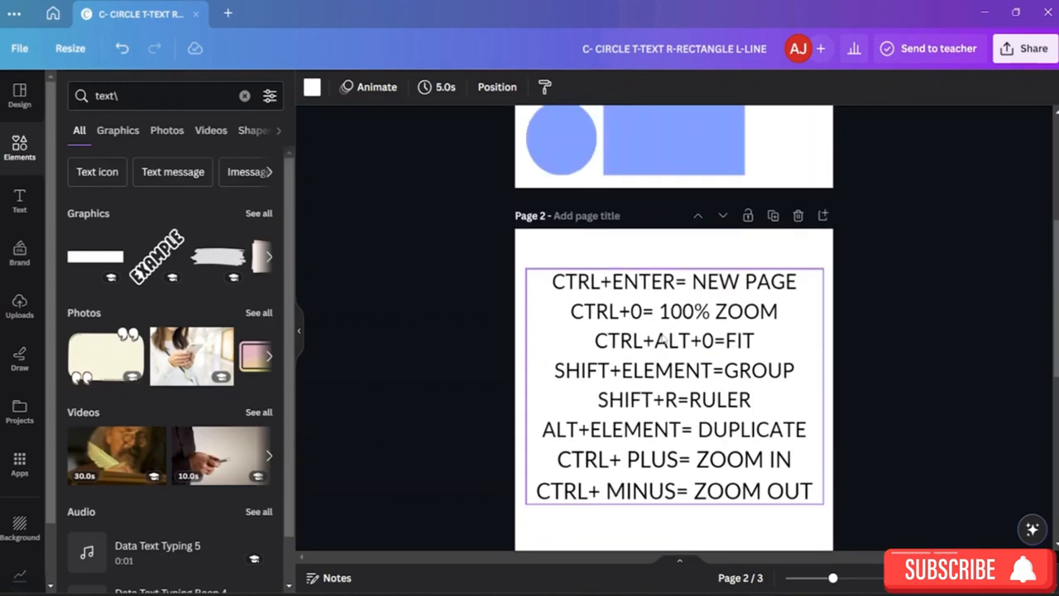
scroll(662, 340, "up", 1)
scroll(663, 340, "down", 2)
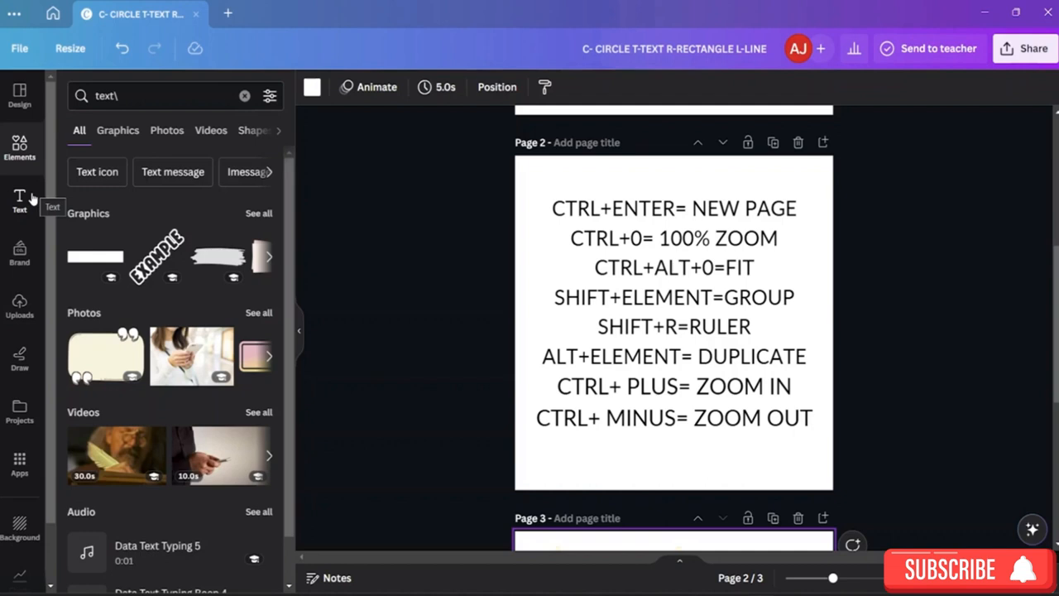
Look up the rulers and guides option in the view settings and show the rulers around the canvas
left_click(13, 52)
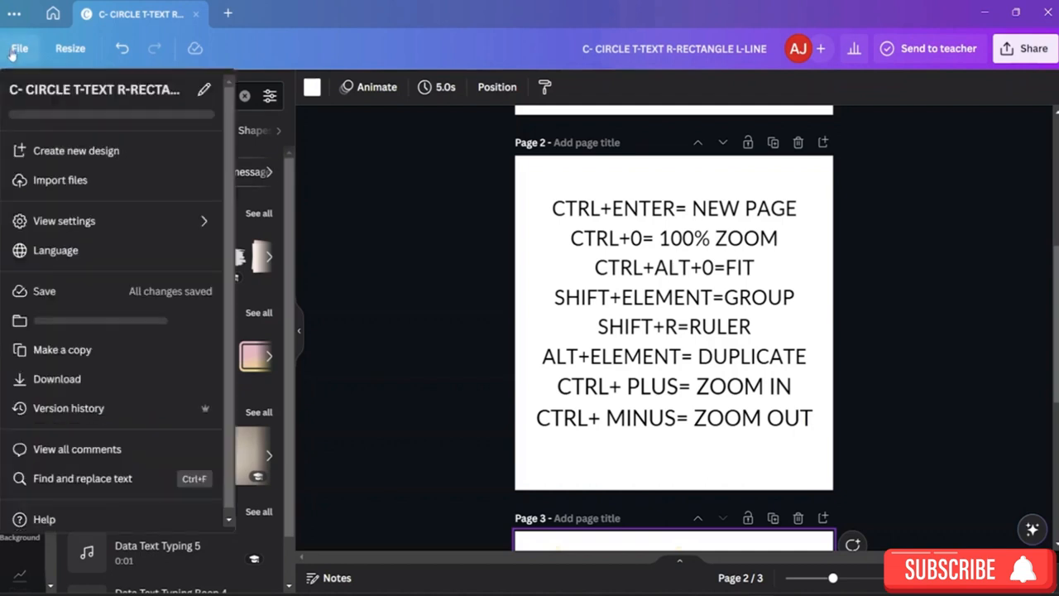
mouse_move(91, 221)
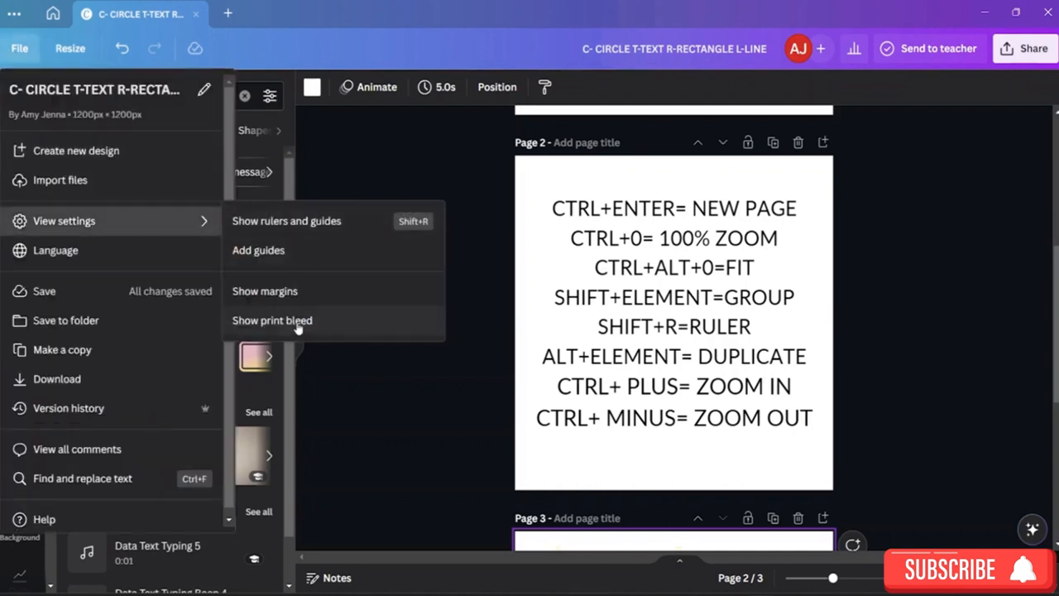
left_click(329, 166)
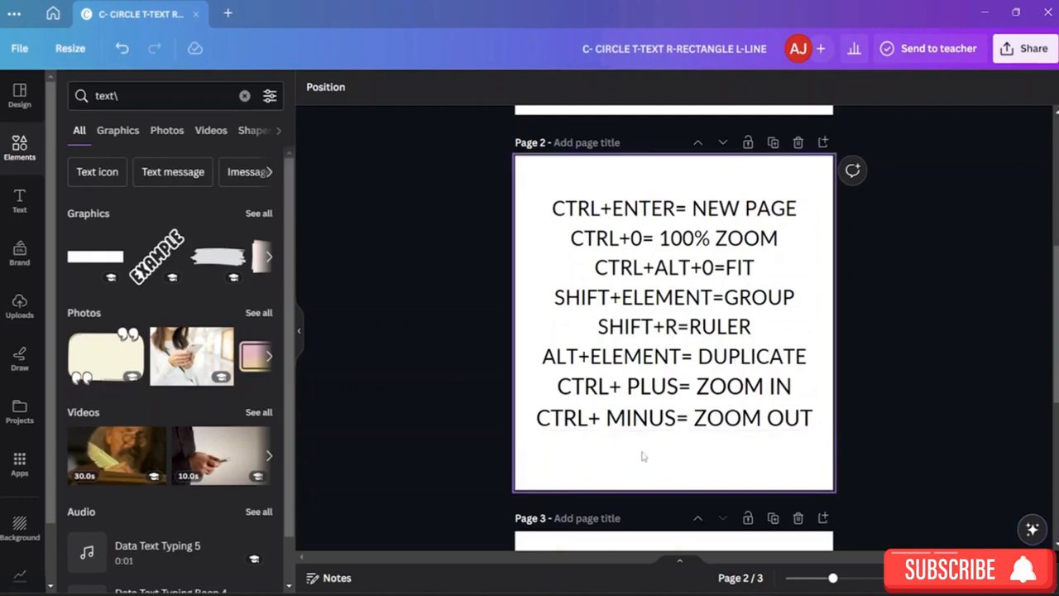
key("shift+r")
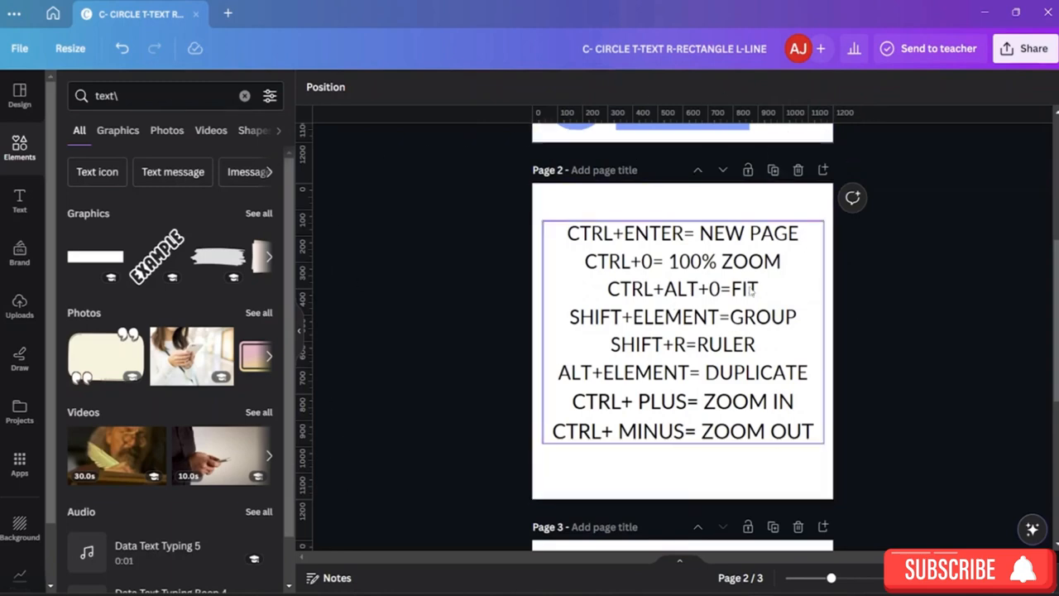
Check the duplicate shortcut on page 2 and place a copy of the bull head below the EXAMPLE lettering
scroll(627, 261, "down", 5)
left_click(632, 237)
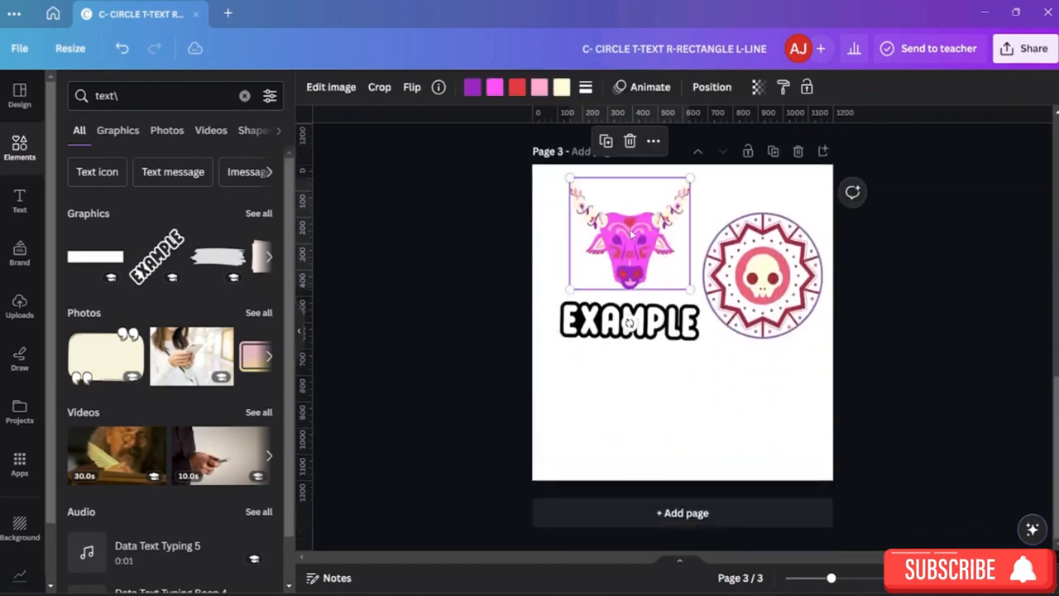
scroll(662, 273, "up", 5)
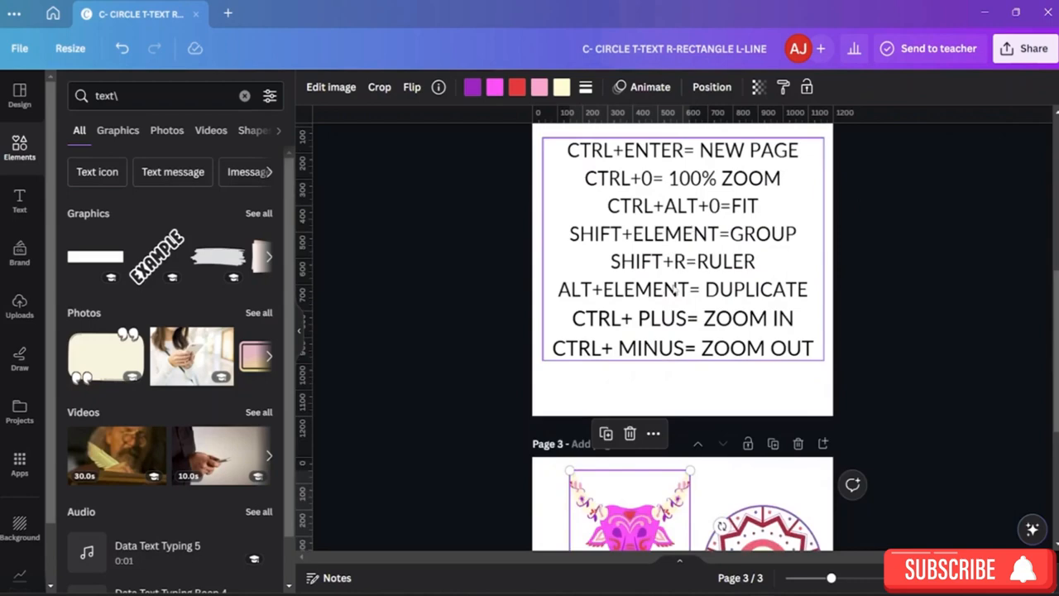
scroll(636, 330, "down", 3)
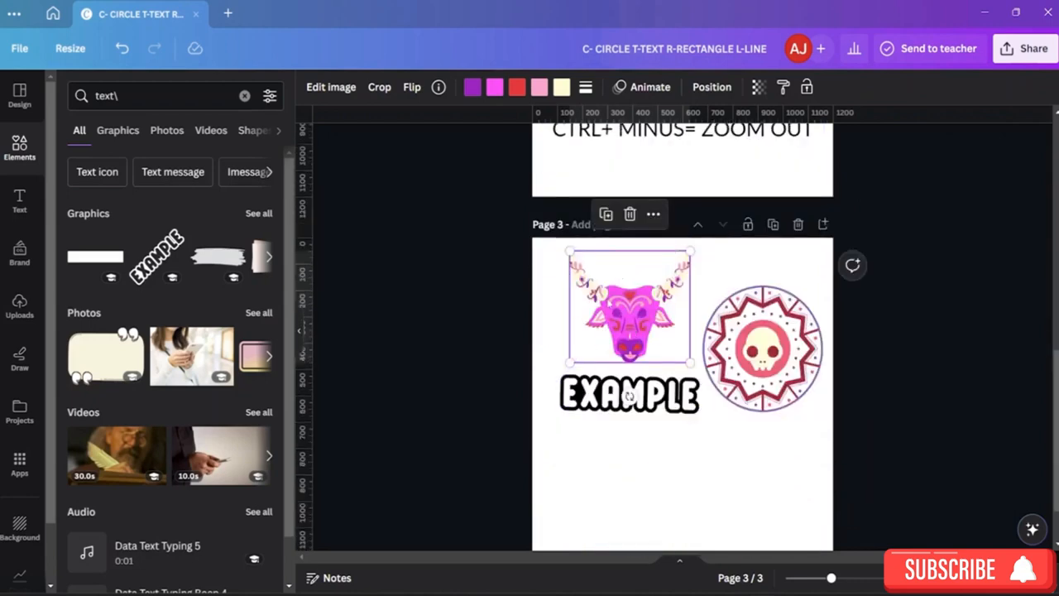
left_click_drag(605, 294, 598, 468)
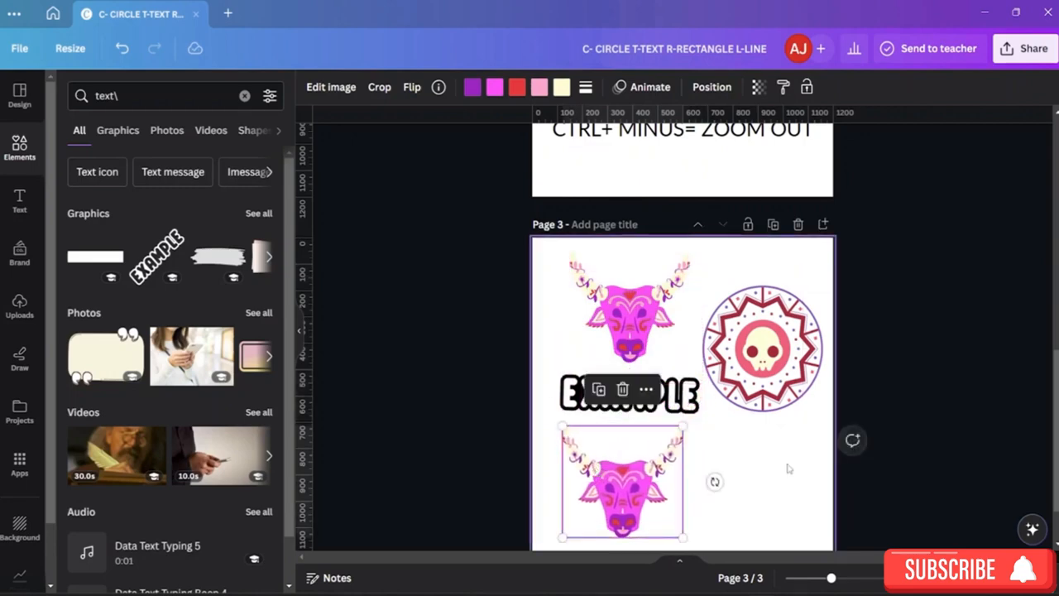
Place a copy of the EXAMPLE lettering underneath the lower bull head on page 3
left_click(739, 454)
left_click_drag(629, 394, 627, 561)
left_click(716, 458)
scroll(739, 329, "up", 2)
scroll(728, 325, "down", 4)
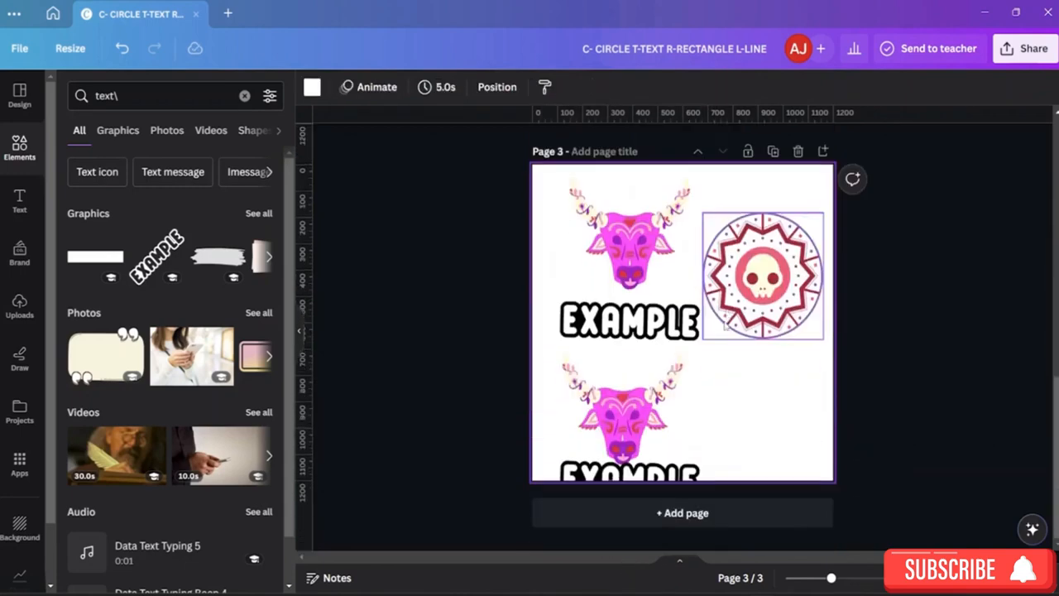
Shift the upper EXAMPLE lettering up against the top bull head and move its copy beside the lower bull head
left_click(611, 217)
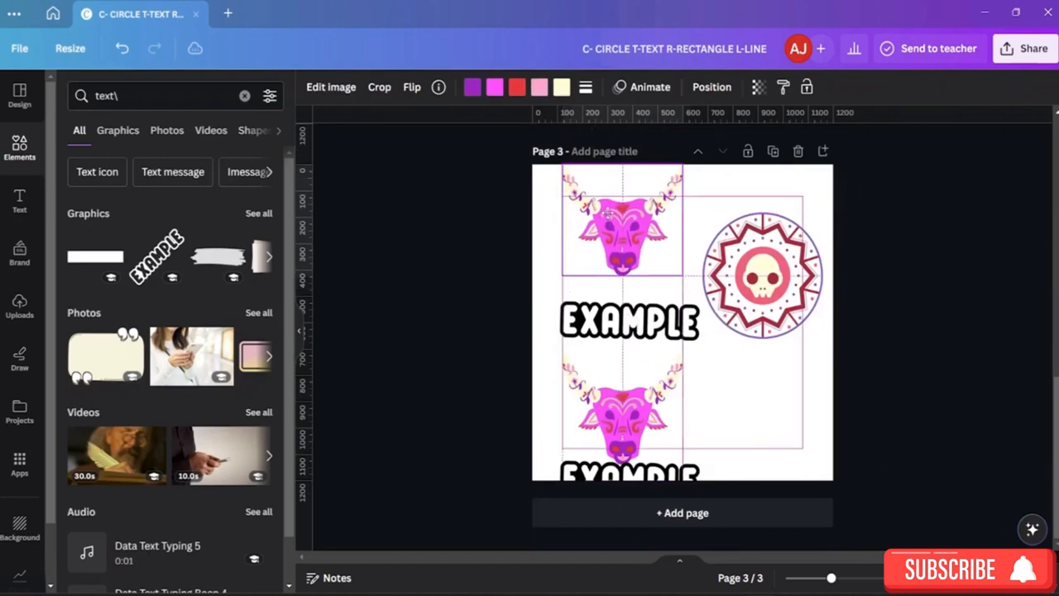
left_click_drag(609, 213, 618, 225)
left_click_drag(629, 320, 637, 300)
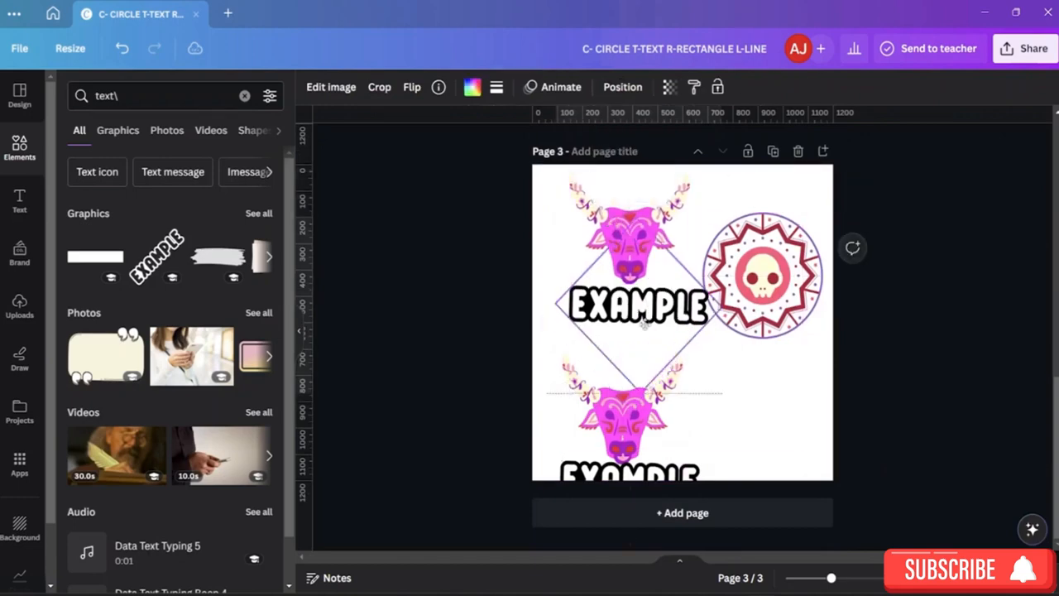
left_click_drag(630, 422, 740, 374)
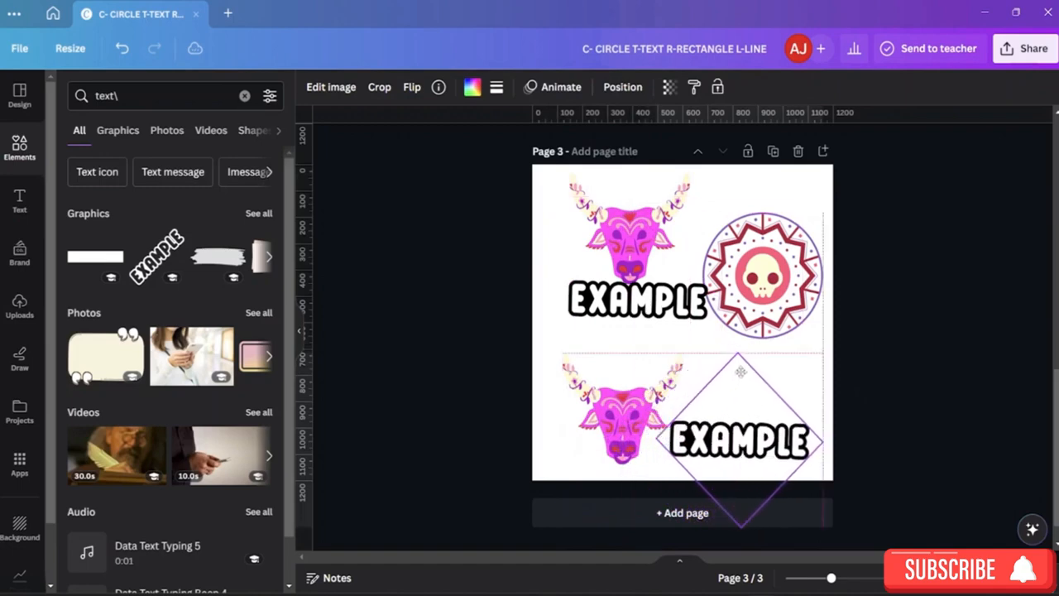
left_click_drag(710, 490, 634, 358)
left_click(601, 379)
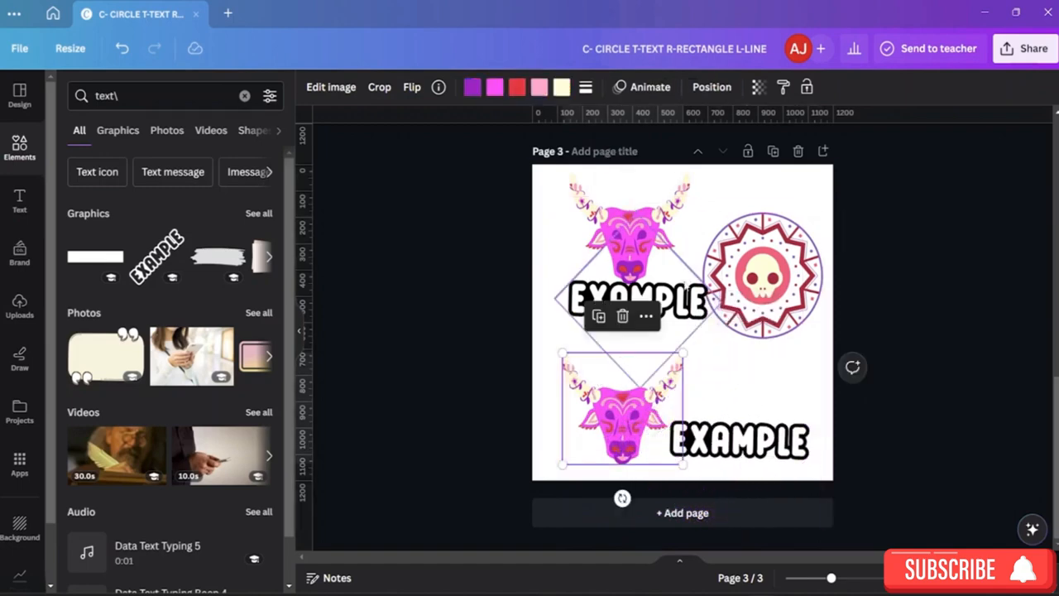
Check the zoom shortcuts on page 2 and zoom in and out on page 3
scroll(709, 282, "up", 5)
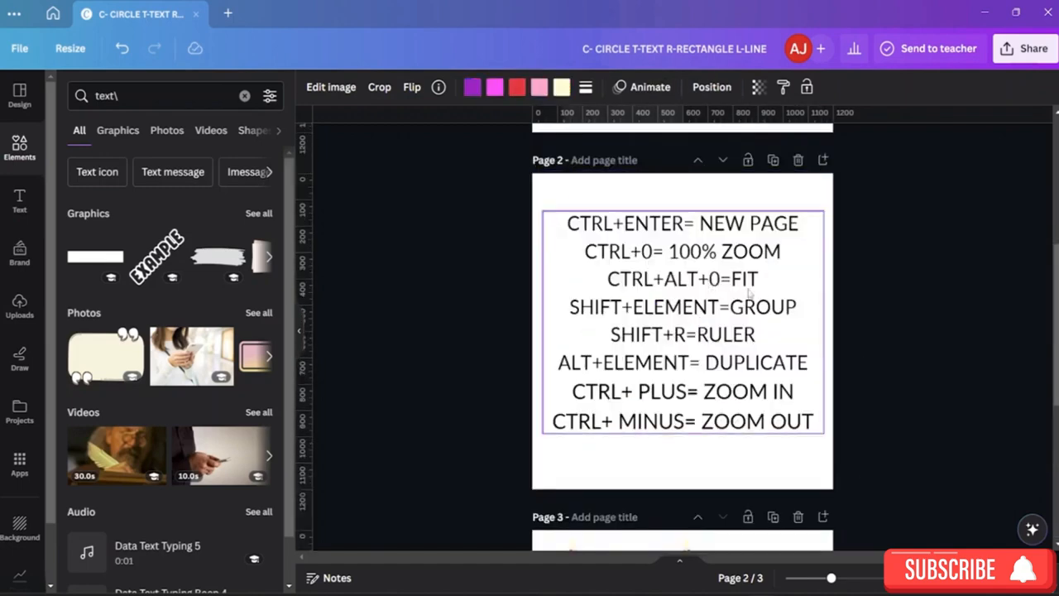
scroll(699, 290, "down", 5)
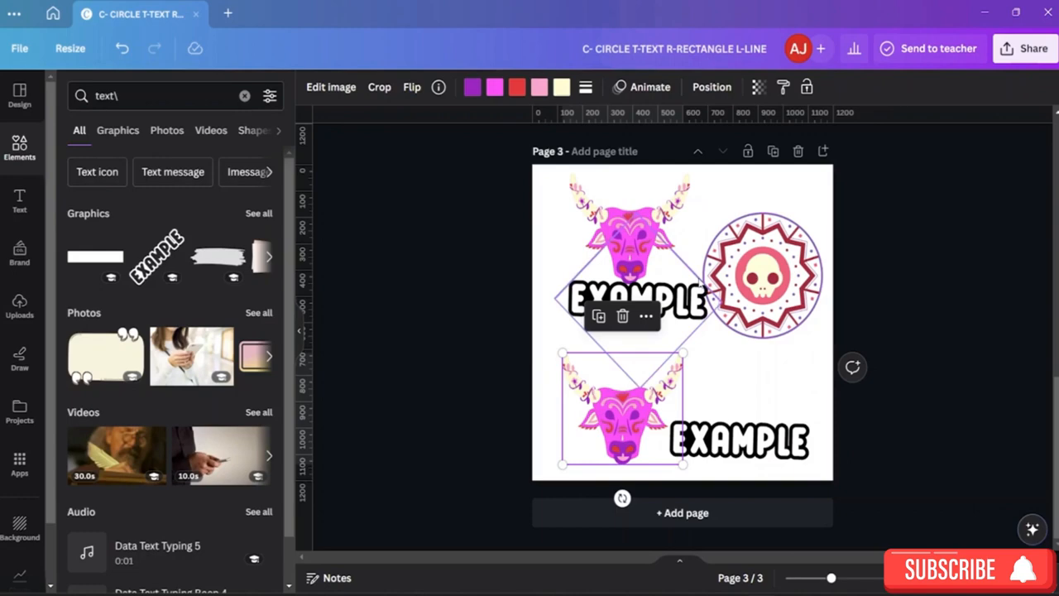
scroll(700, 281, "up", 2)
scroll(700, 283, "up", 2)
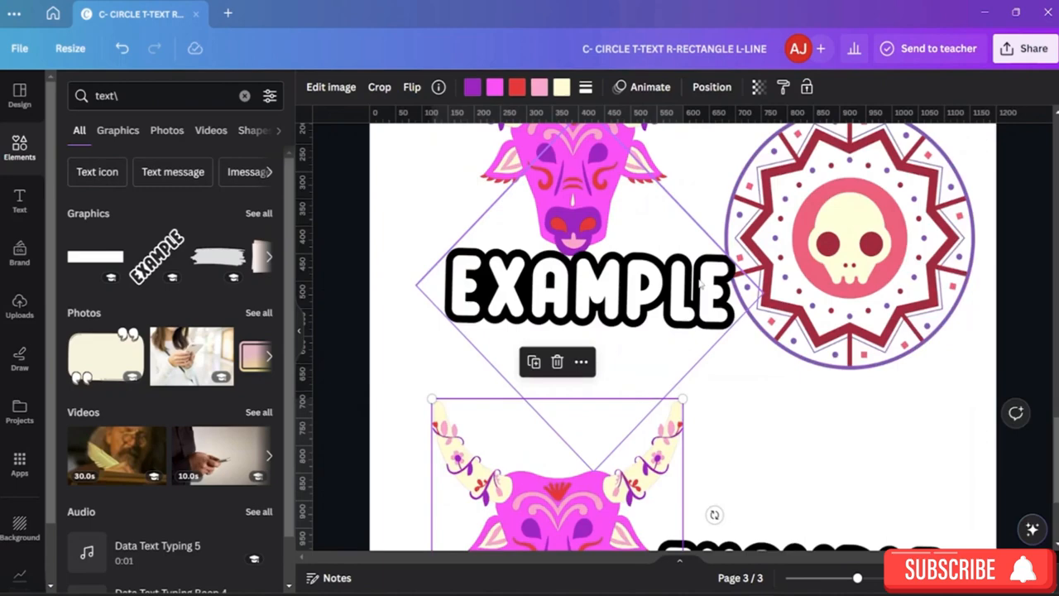
scroll(701, 283, "down", 2)
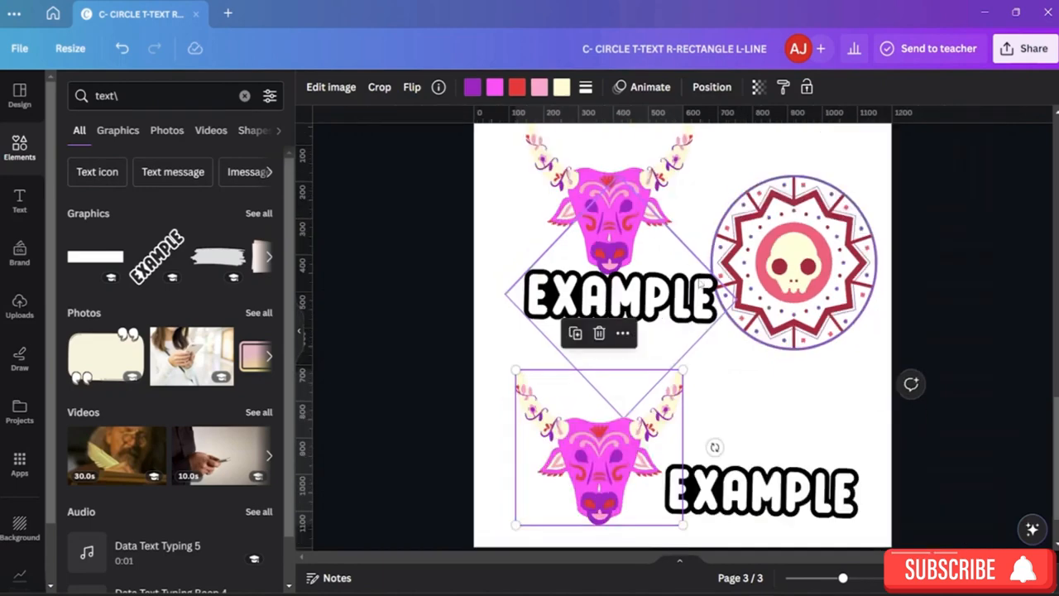
scroll(682, 308, "down", 2)
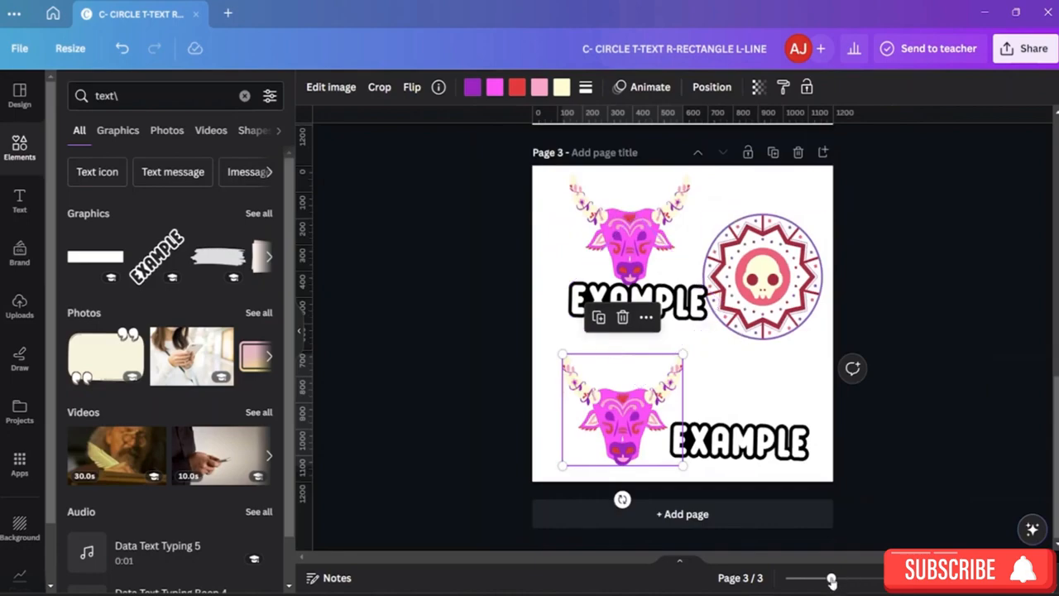
mouse_move(831, 577)
left_mouse_down()
mouse_move(865, 580)
mouse_move(829, 580)
left_mouse_up()
Review the shape shortcuts on page 1 and the keyboard shortcut list on page 2
scroll(866, 306, "up", 8)
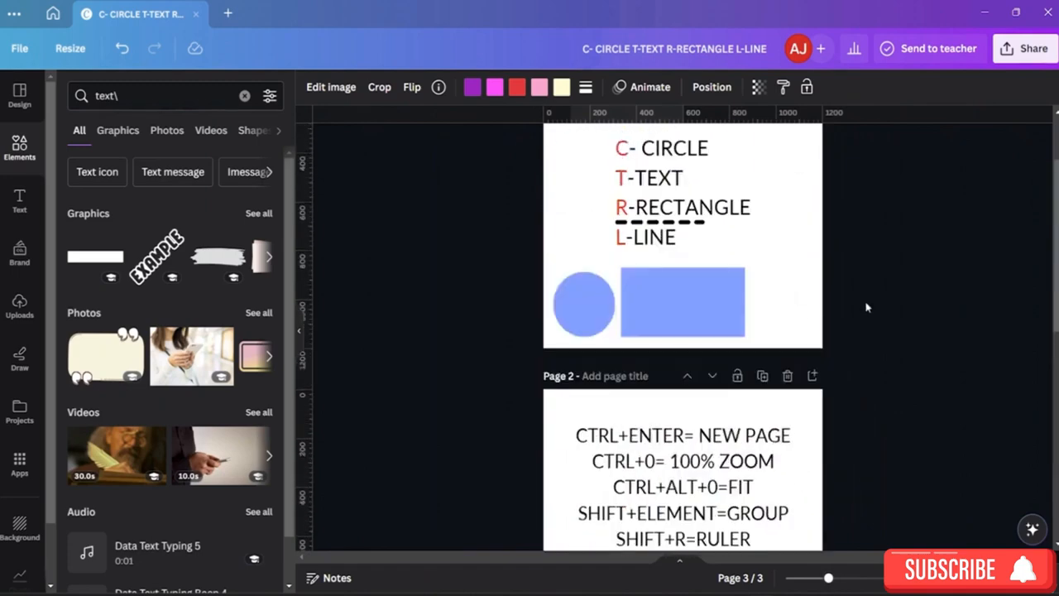
scroll(867, 307, "down", 5)
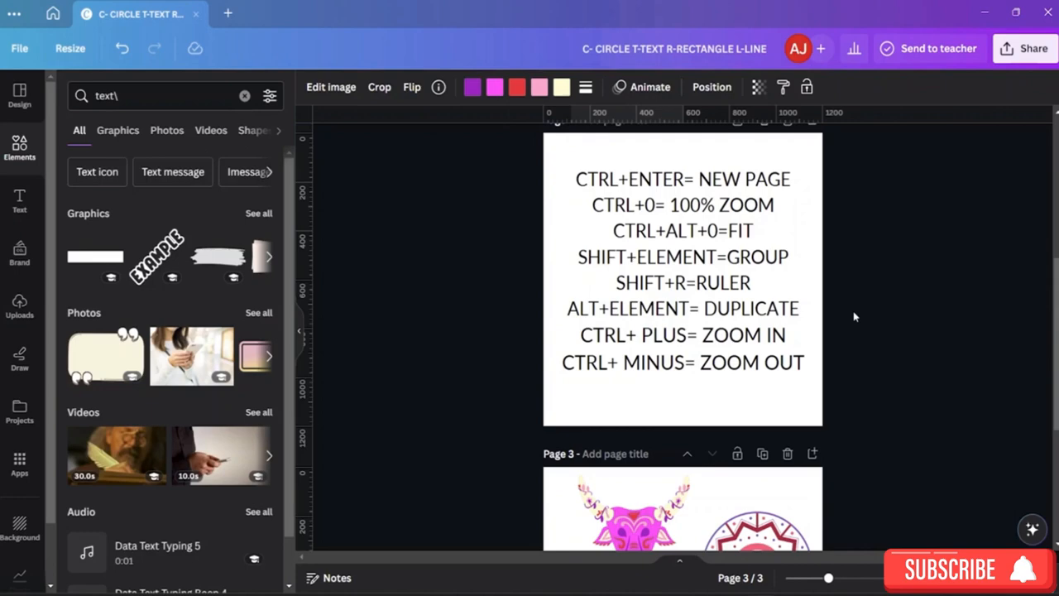
scroll(828, 372, "up", 5)
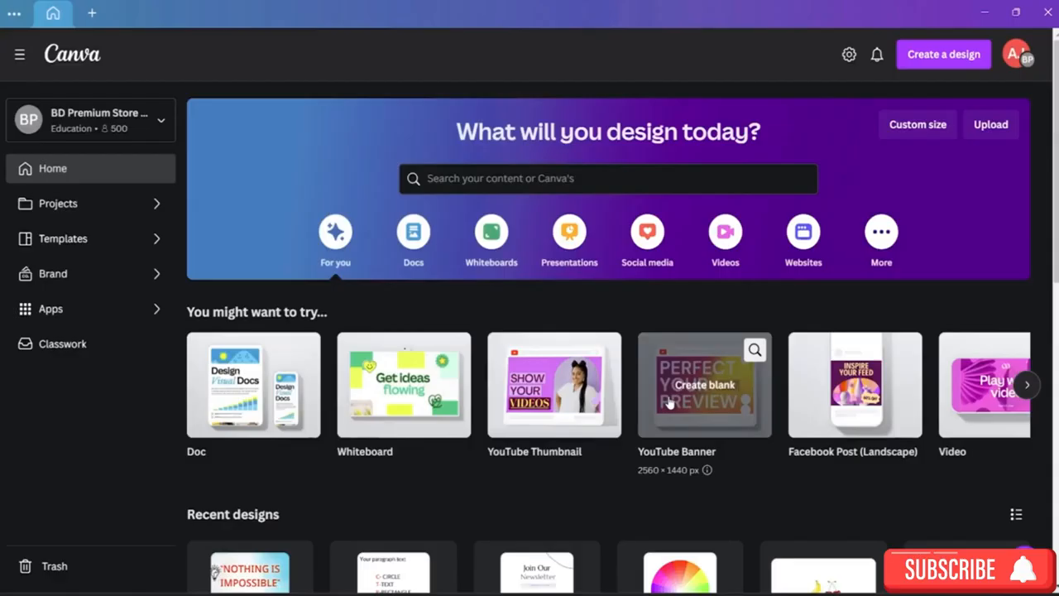
Search the design types for "logo" and create a blank Logo design of 500 × 500 px
left_click(947, 55)
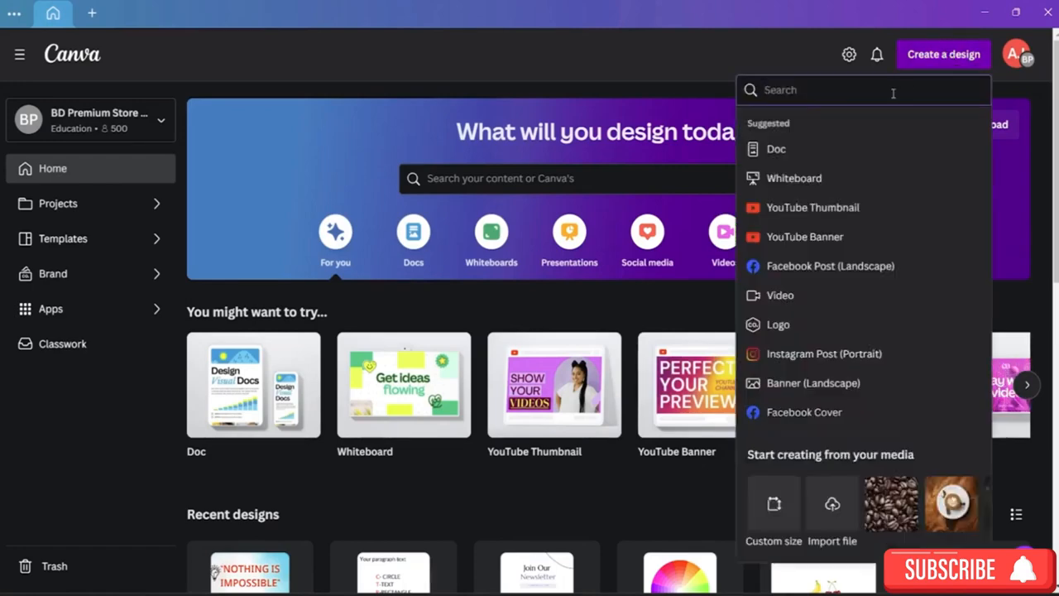
type("logo")
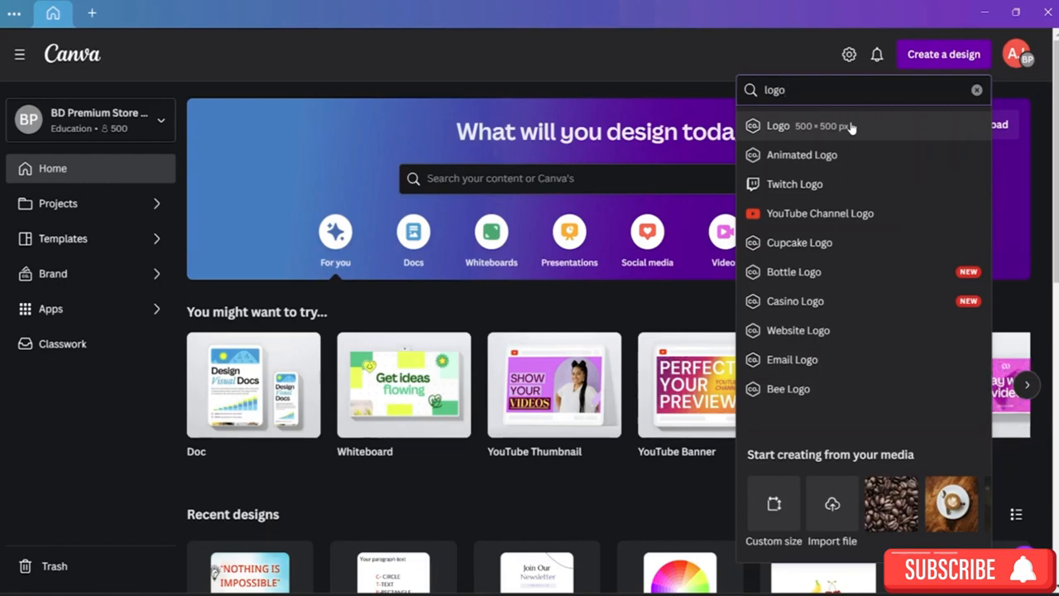
left_click(851, 127)
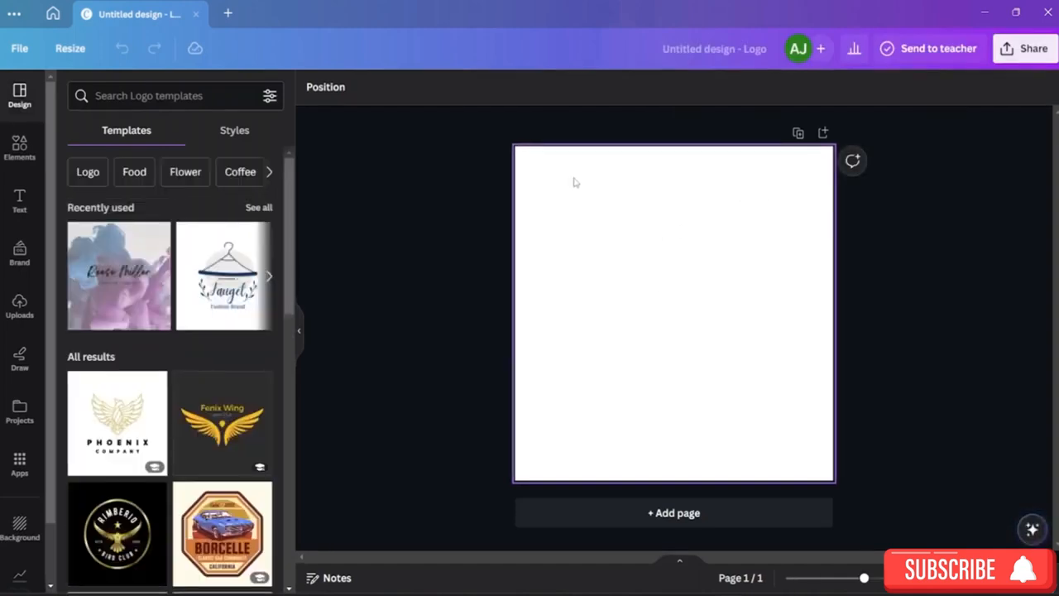
Add a text box to the blank logo page reading CAFE REGIMOND
left_click(18, 202)
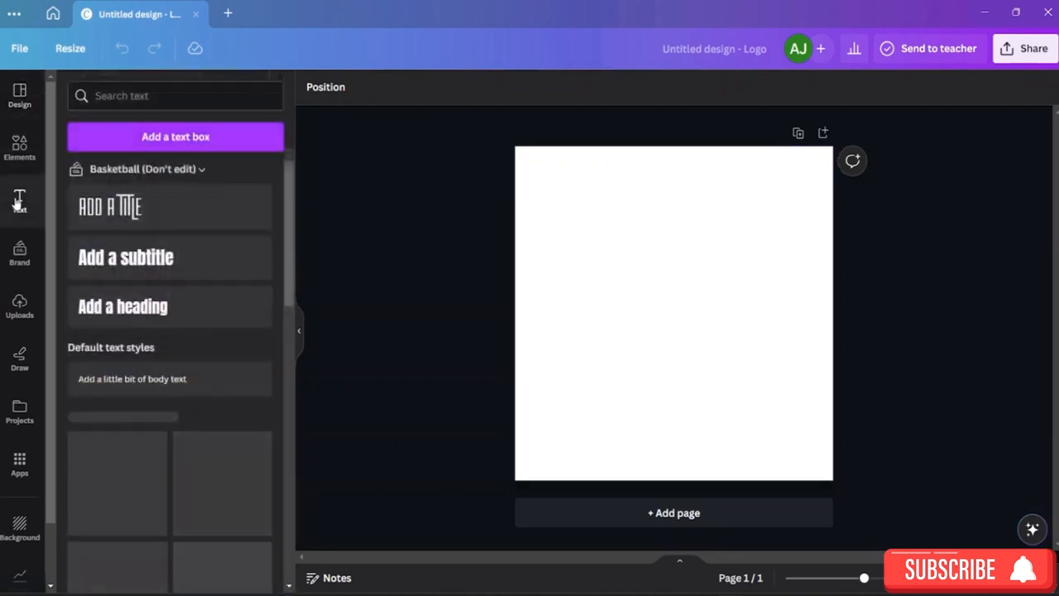
left_click(172, 142)
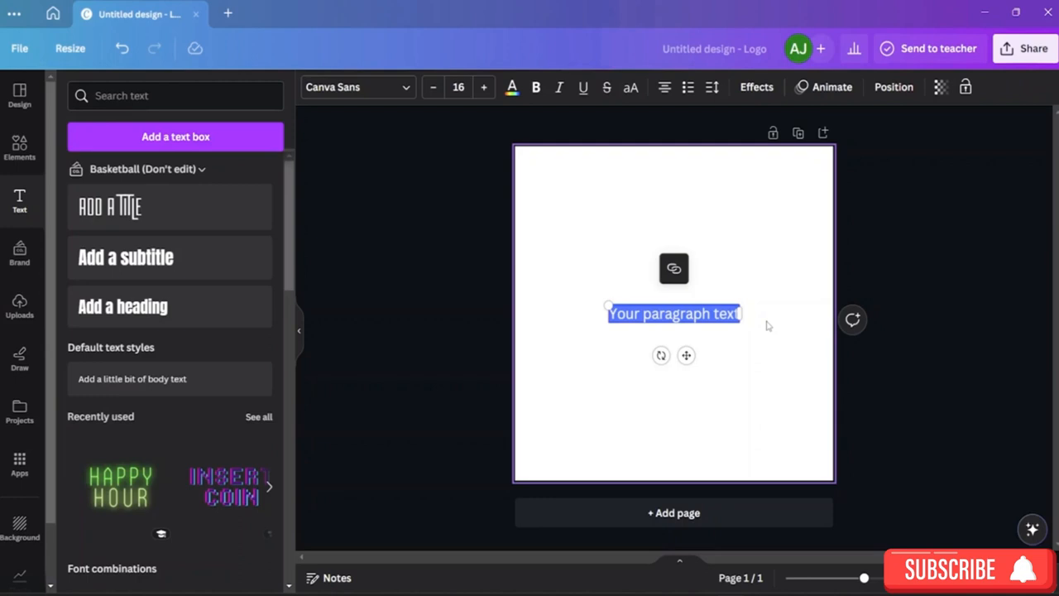
type("CAFE")
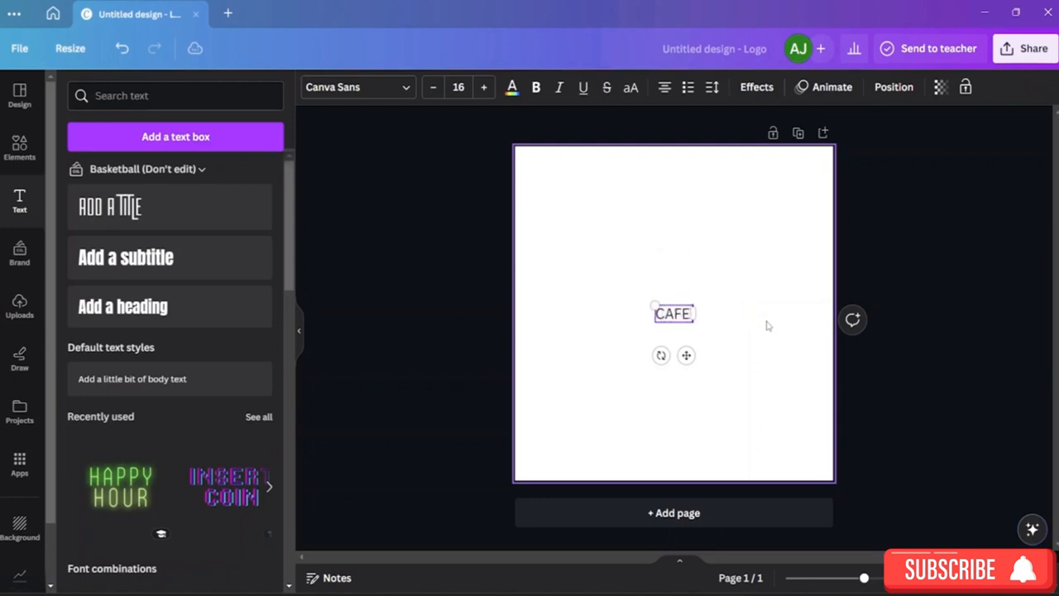
type(" RE")
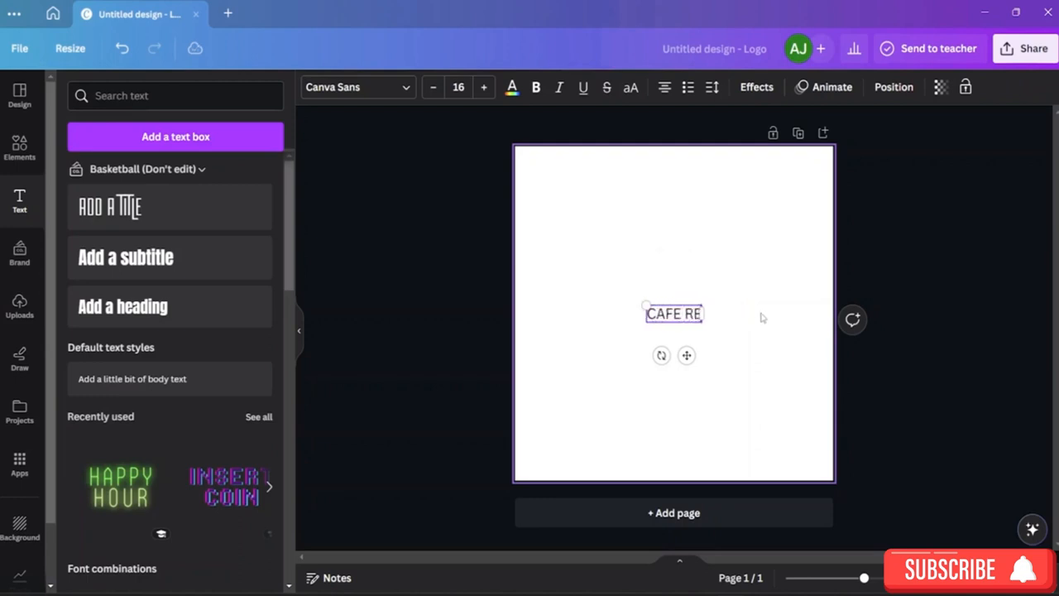
type("G")
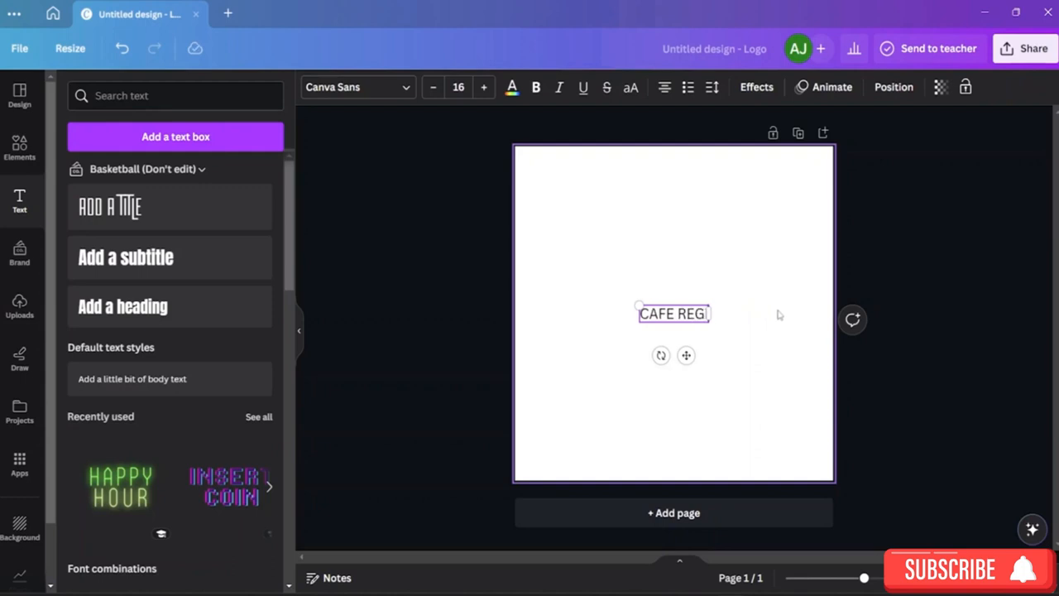
type("IMC")
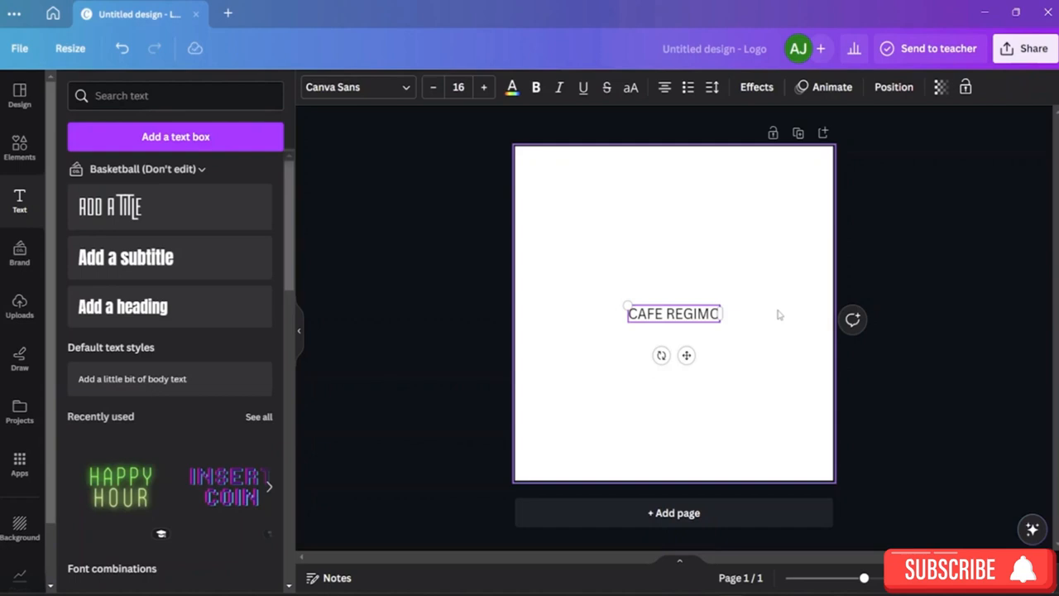
key("BackSpace")
type("OND")
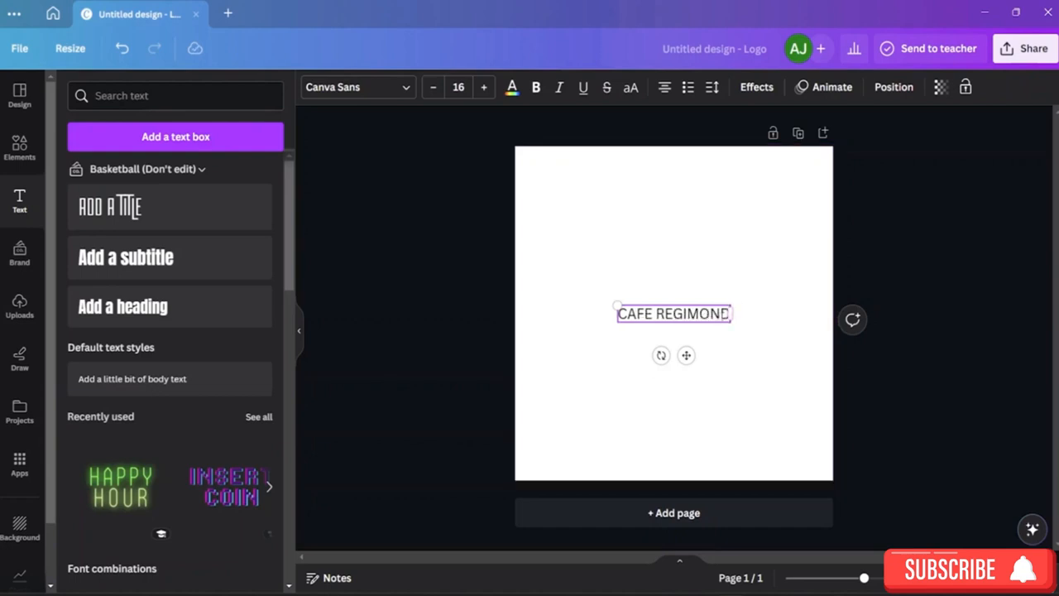
Change the font of the CAFE REGIMOND text to Libre Baskerville, using the recent font search
left_click_drag(730, 314, 614, 319)
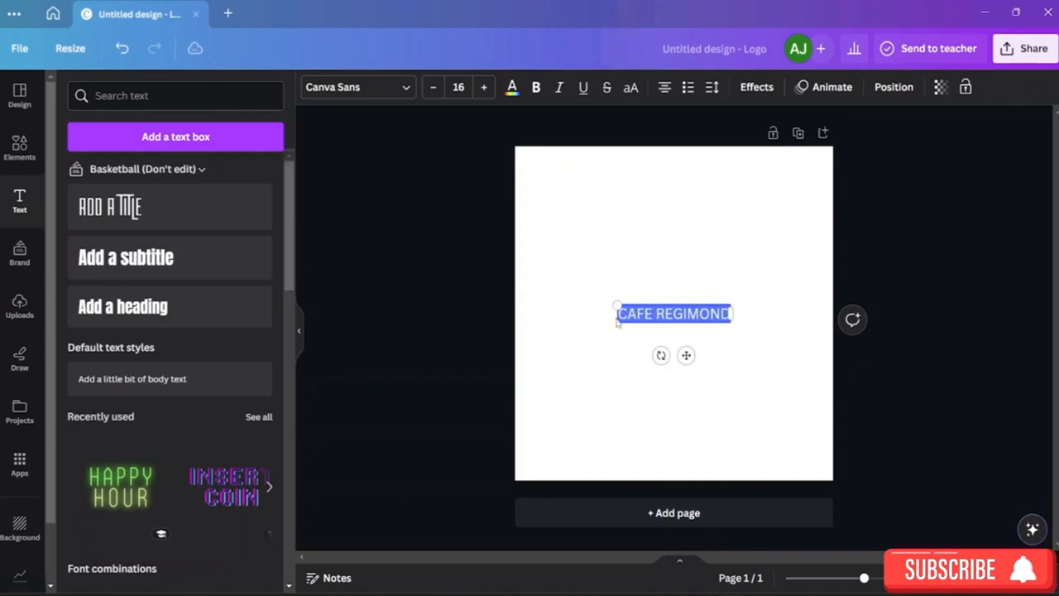
left_click(406, 88)
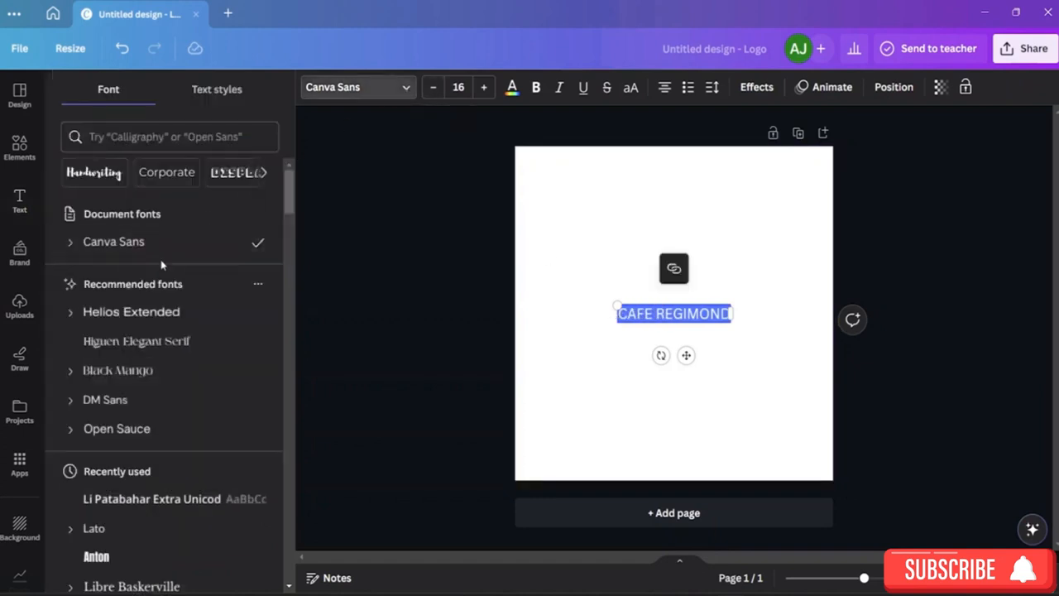
scroll(162, 265, "down", 3)
scroll(162, 265, "down", 3)
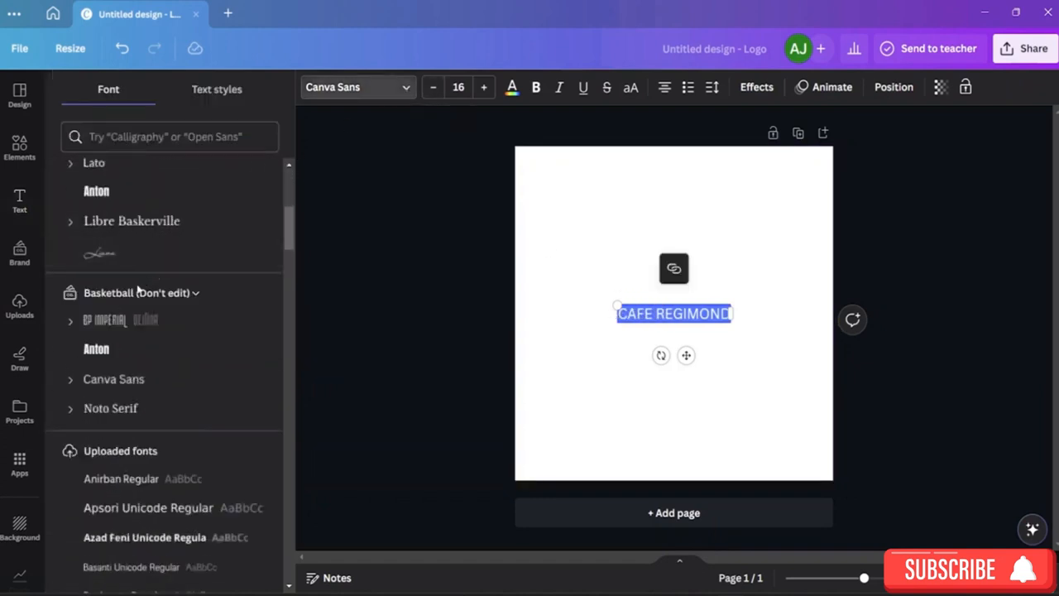
scroll(138, 362, "down", 1)
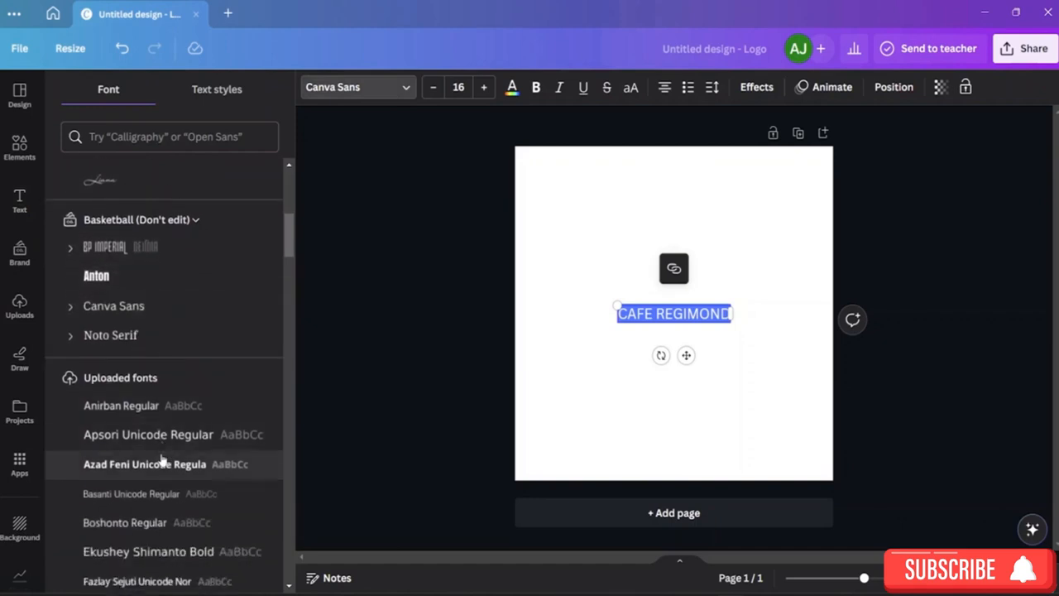
scroll(232, 488, "down", 3)
left_click(159, 139)
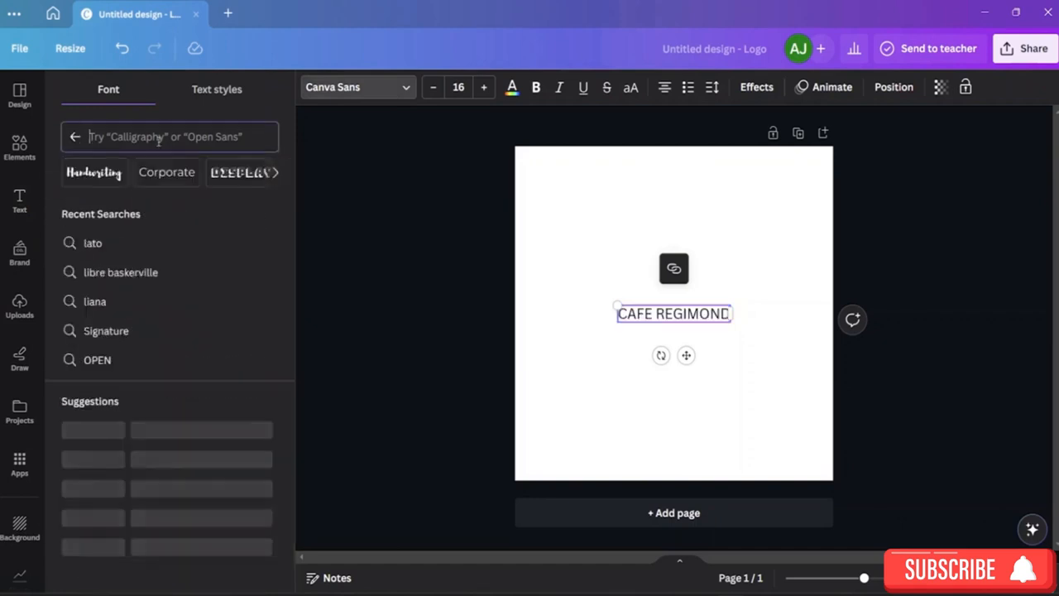
left_click(154, 273)
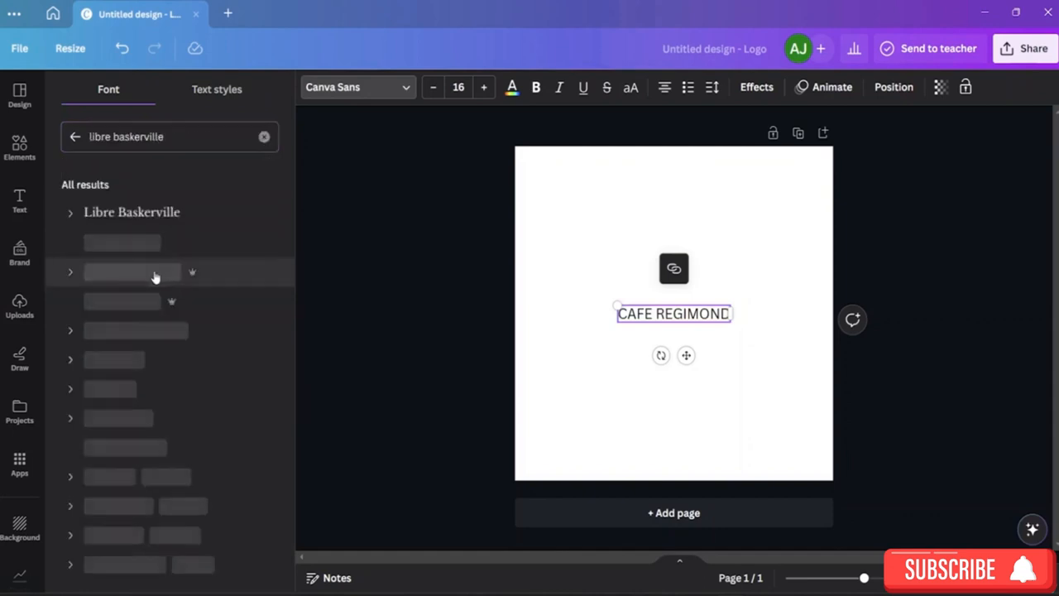
left_click(171, 212)
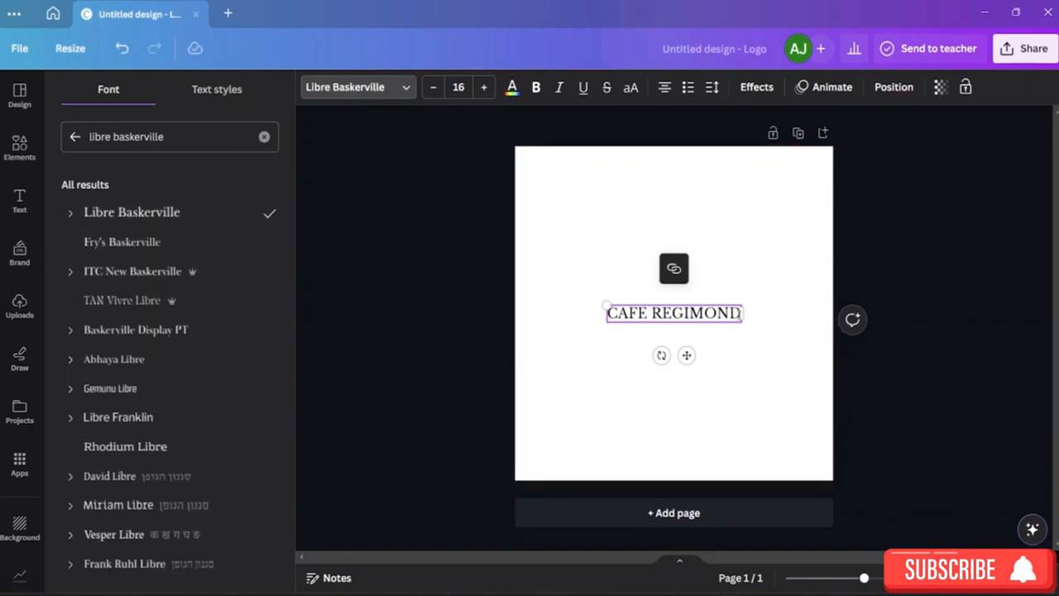
Increase the font size of the whole CAFE REGIMOND text to 22
key("ctrl+shift+Left")
key("ctrl+shift+Left")
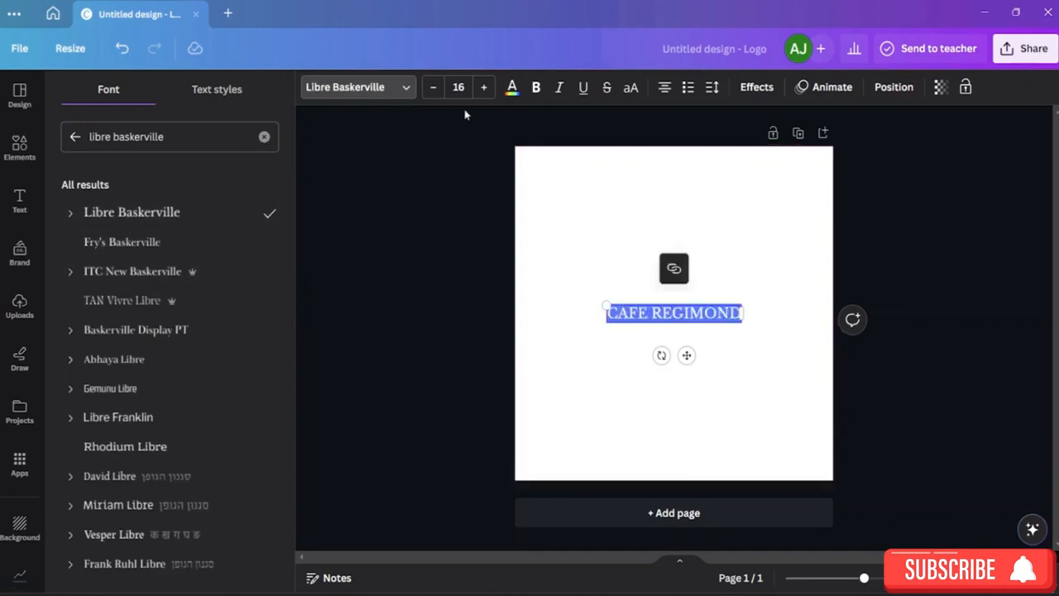
left_click(484, 87)
left_click(484, 87)
left_click(484, 87)
left_click(484, 87)
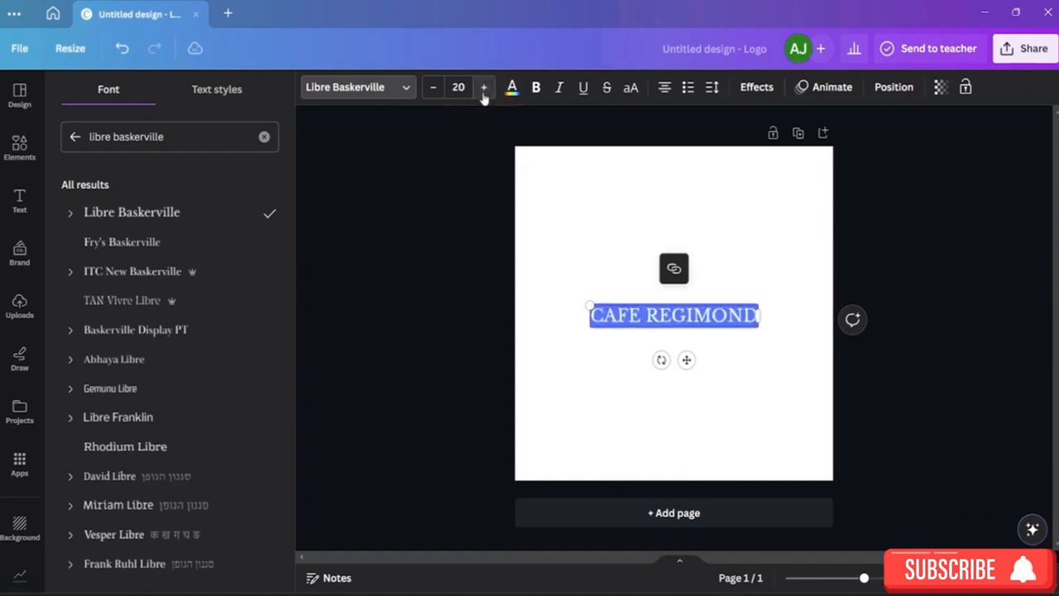
left_click(484, 87)
left_click(484, 87)
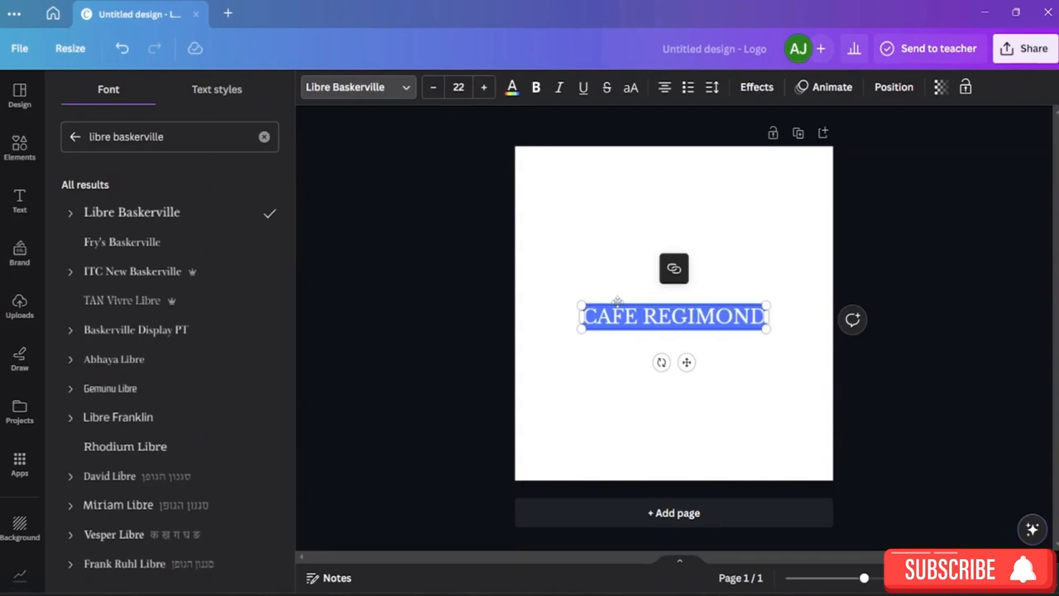
Color the CAFE REGIMOND text medium gray from the default solid colors and deselect it
left_click(512, 88)
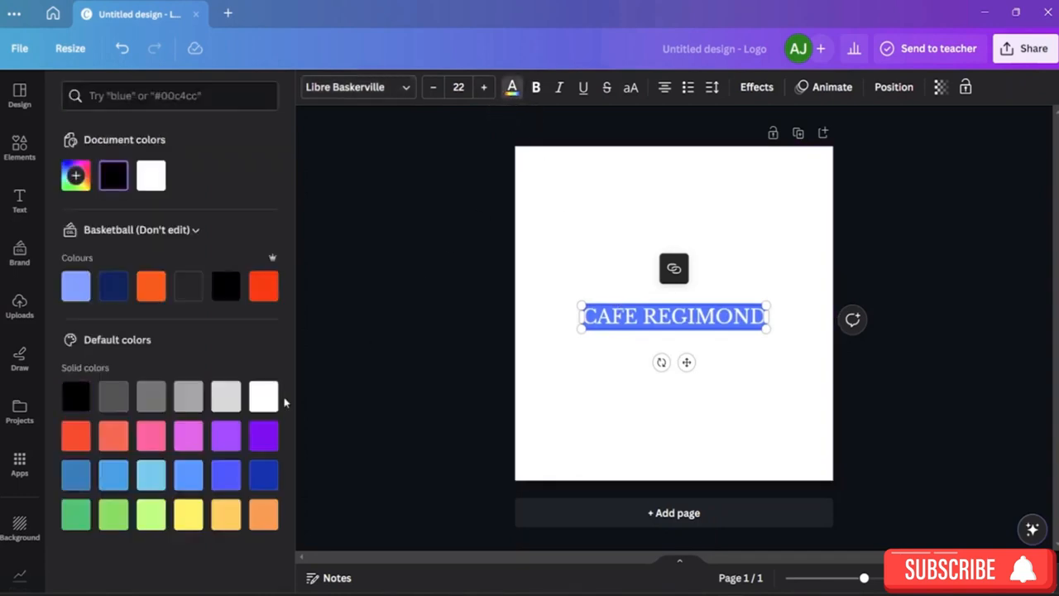
left_click(151, 397)
left_click(576, 414)
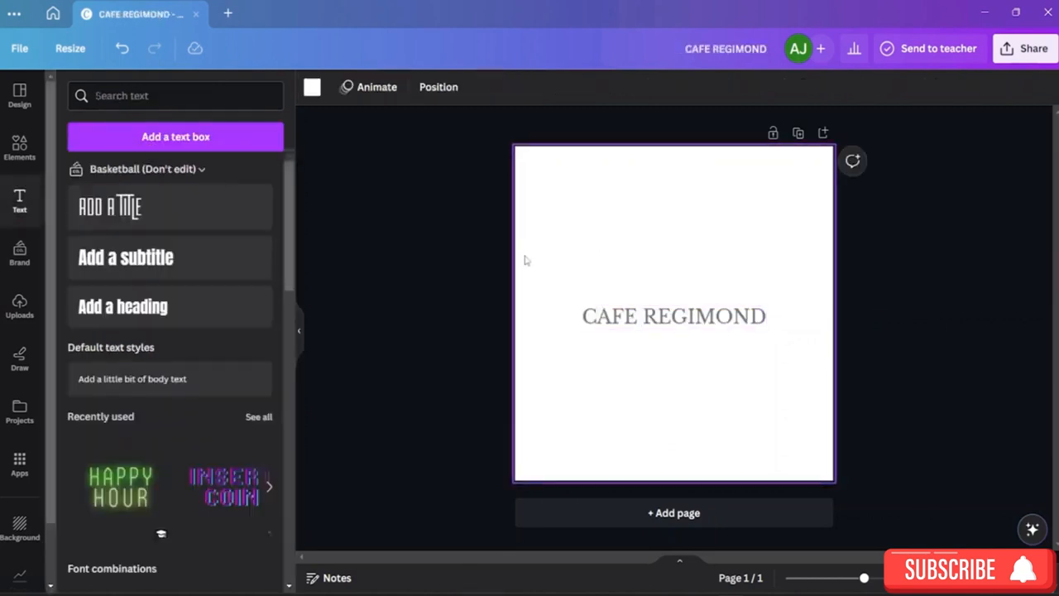
Search the elements library for CAFE and show all the matching graphics
left_click(19, 152)
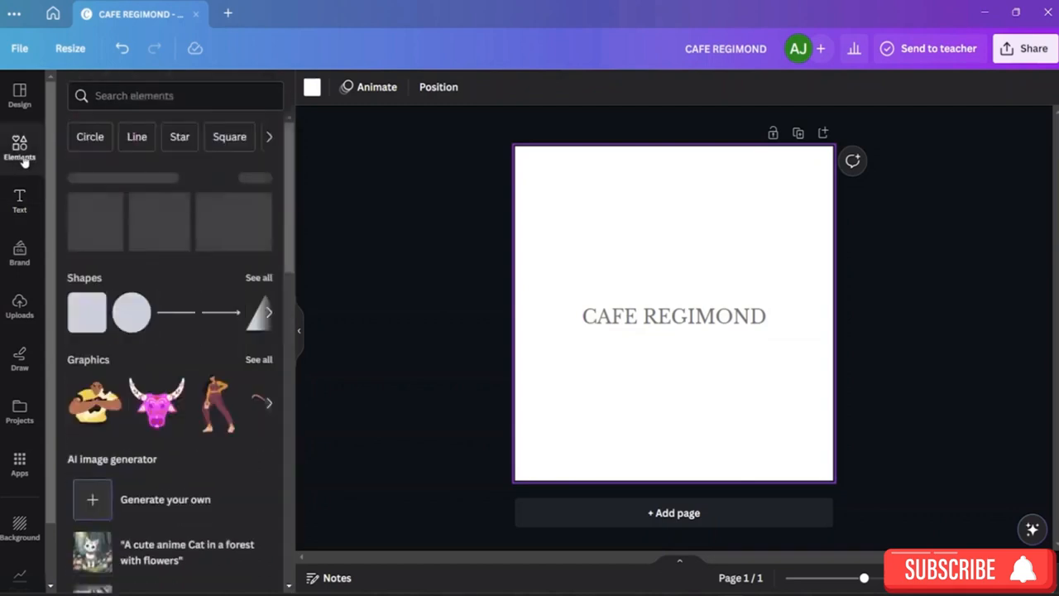
left_click(161, 96)
type("c")
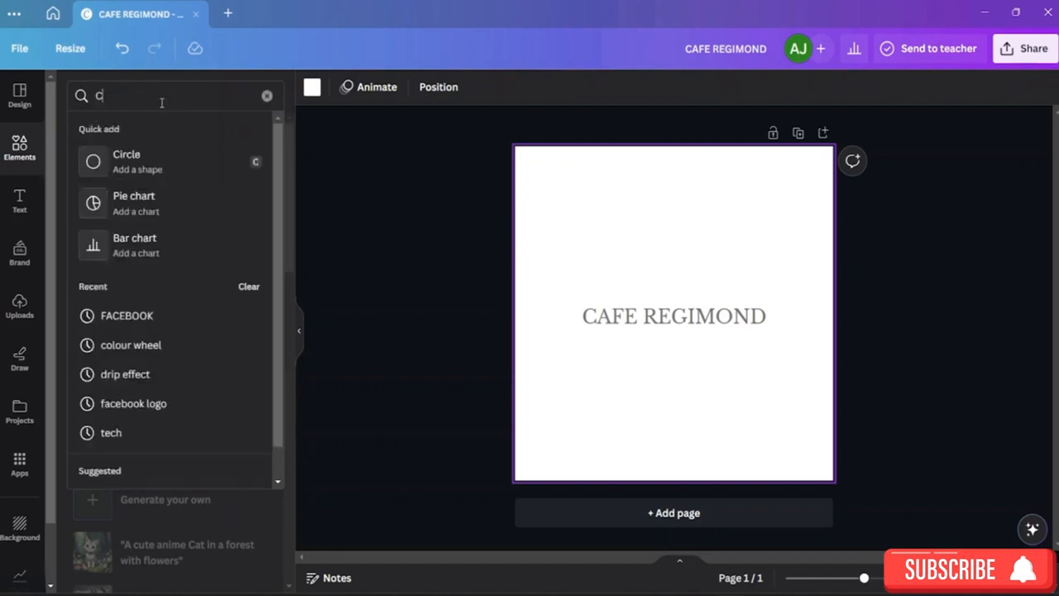
type("AFE")
key("Return")
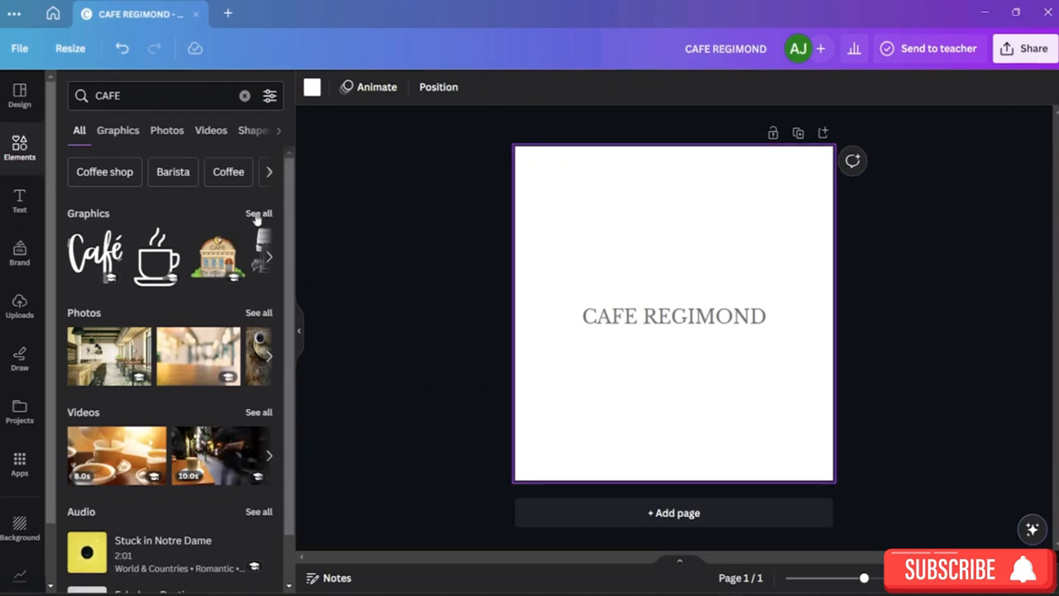
left_click(258, 214)
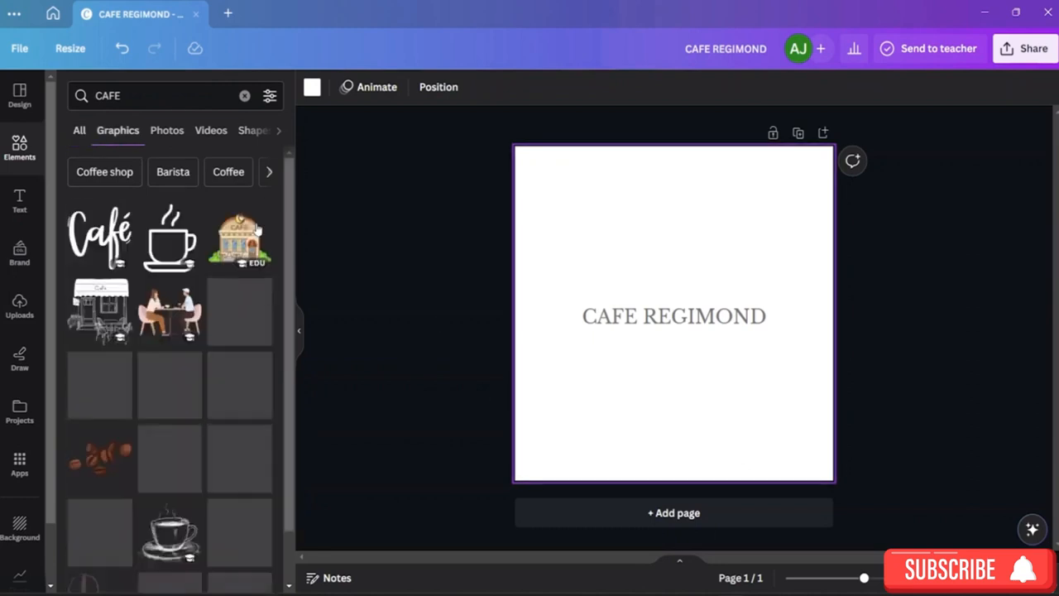
Add the graphic of two people at a table under a parasol and shrink it to about half its size
scroll(224, 285, "down", 2)
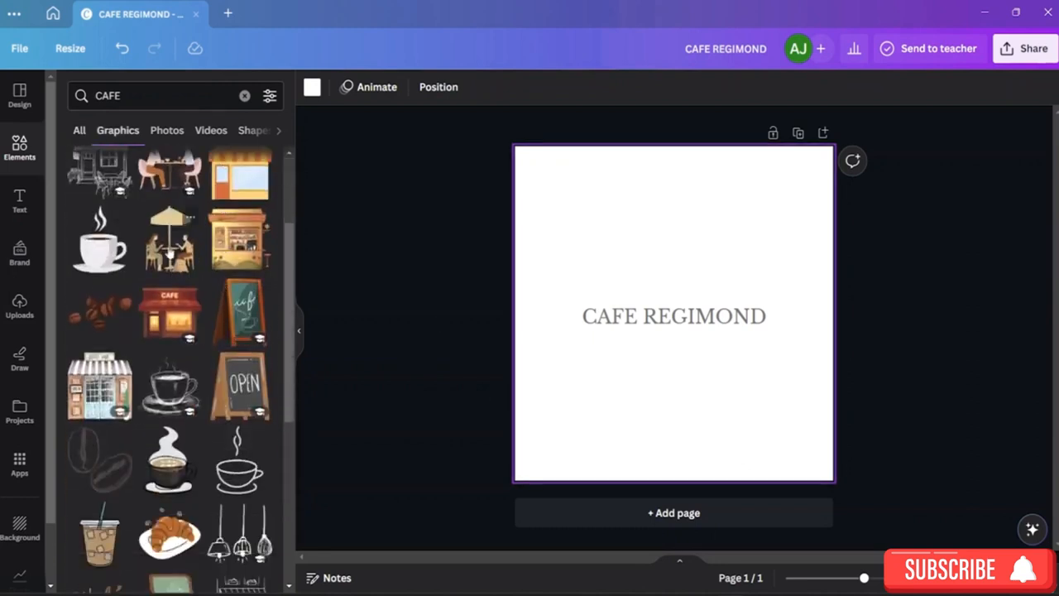
left_click_drag(168, 252, 580, 242)
left_click(766, 279)
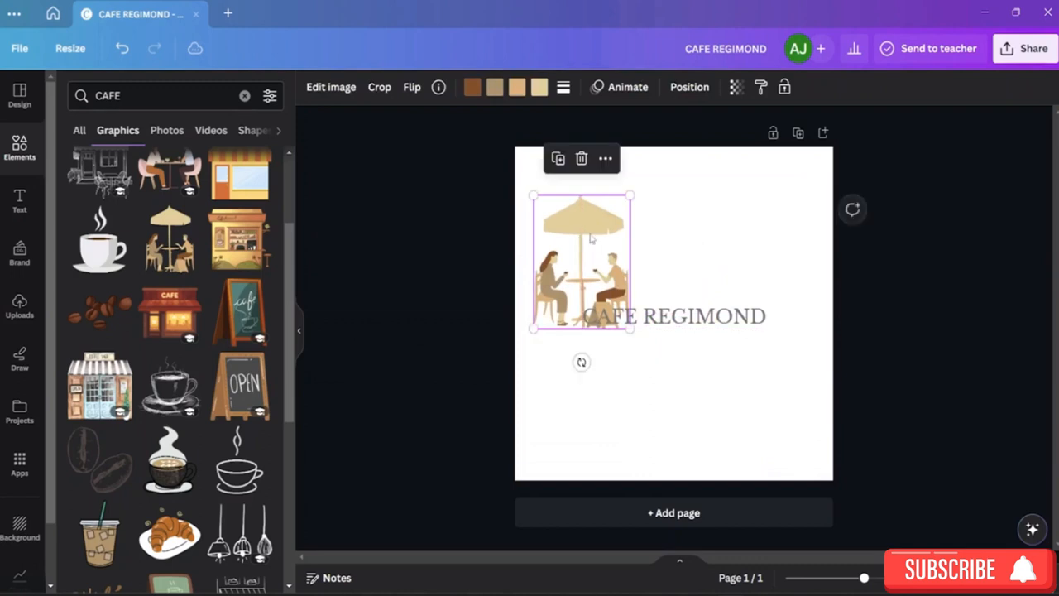
left_click_drag(628, 195, 562, 289)
Shift the CAFE REGIMOND text slightly right and align the parasol graphic just before it, with their lower edges level
left_click_drag(641, 319, 650, 316)
left_click(594, 334)
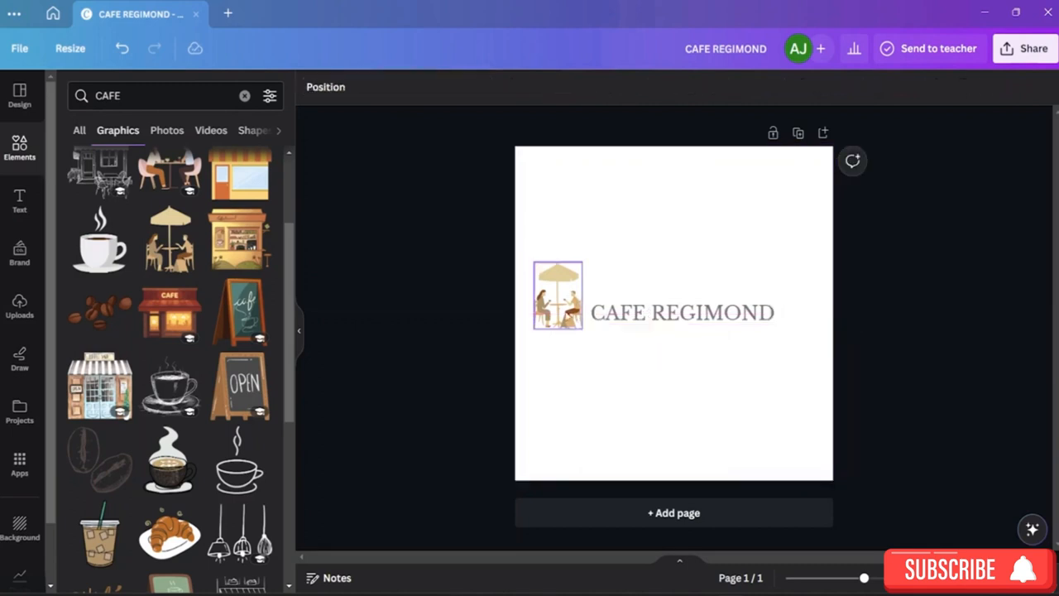
left_click_drag(559, 295, 561, 292)
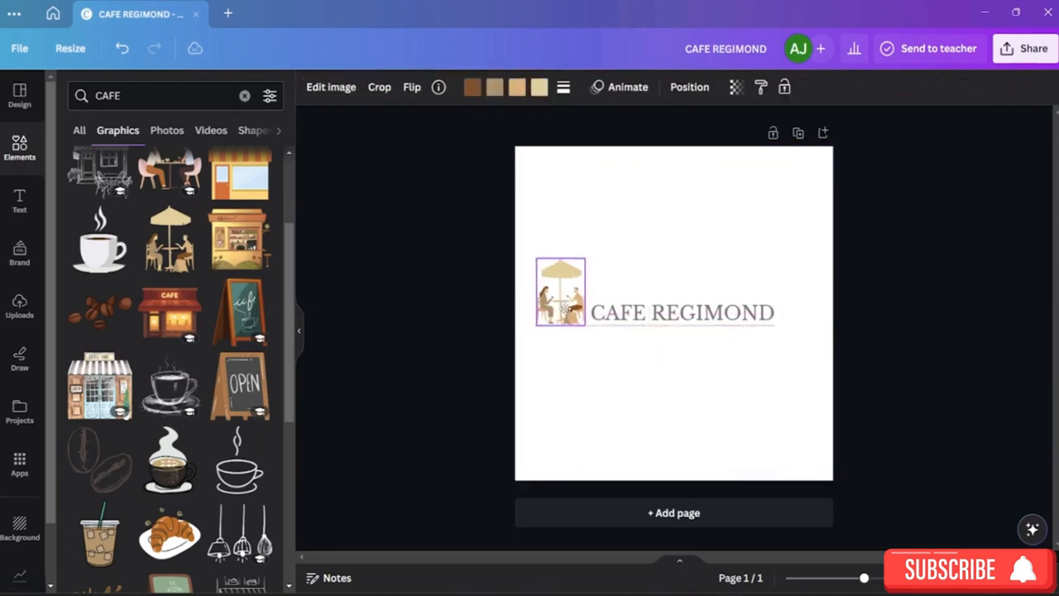
left_click(651, 386)
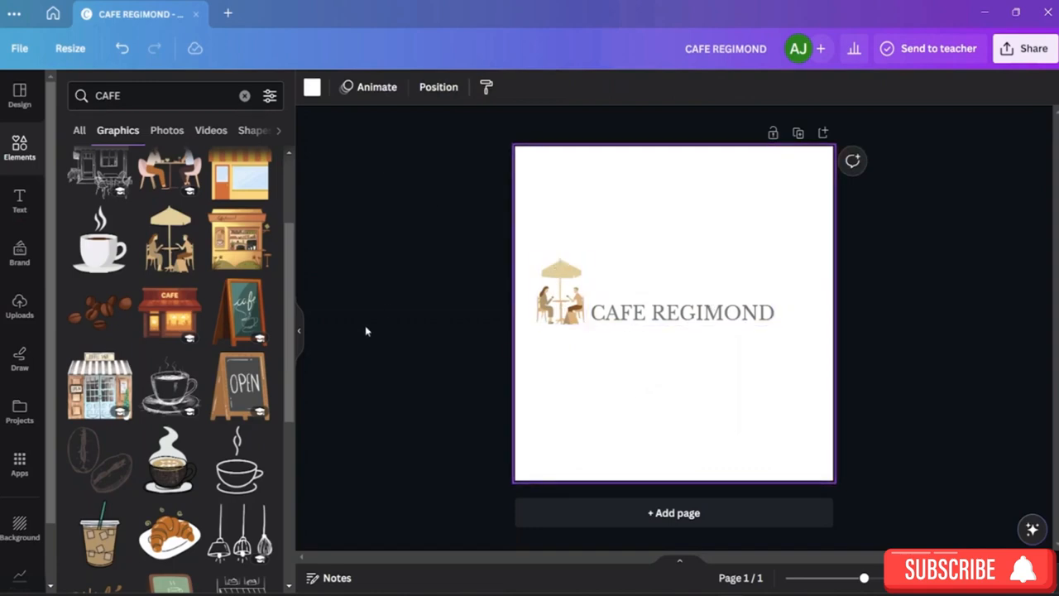
Add the brown circular coffee cup graphic, shrink it, and place it right after the word REGIMOND
scroll(207, 376, "down", 5)
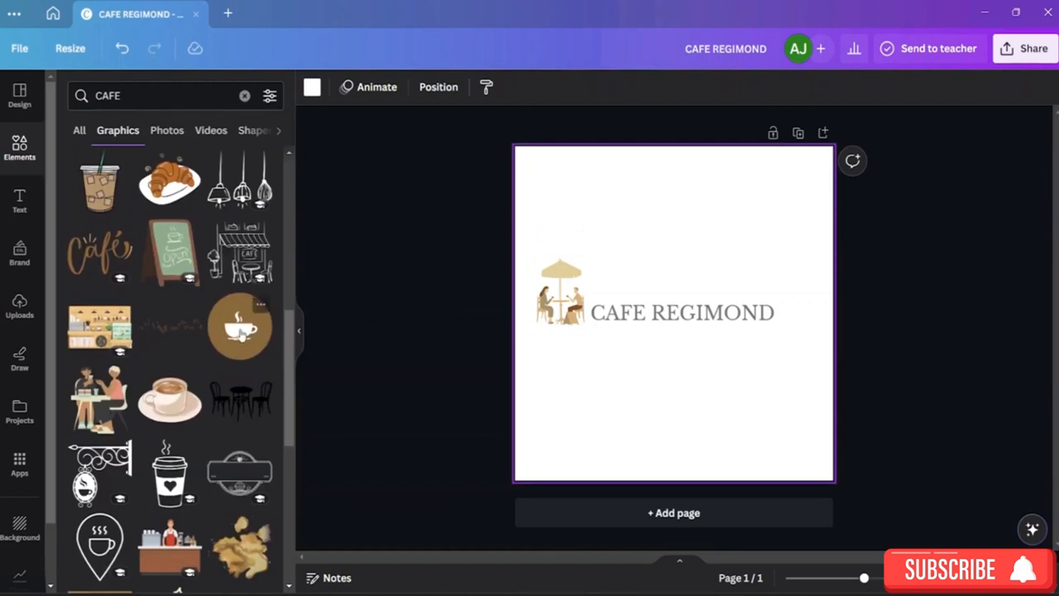
left_click_drag(240, 325, 703, 306)
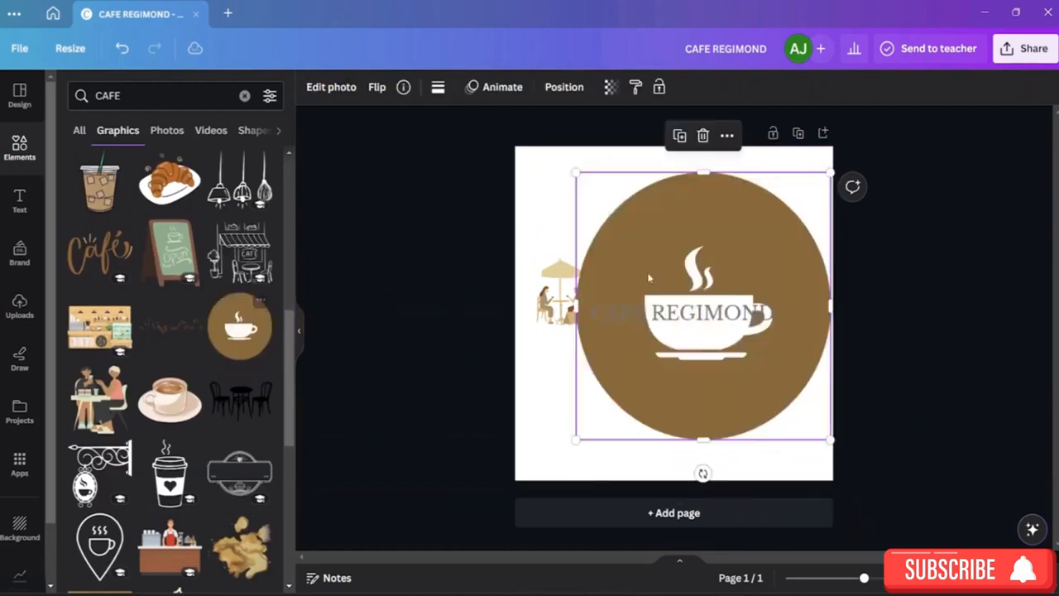
left_click_drag(831, 440, 796, 296)
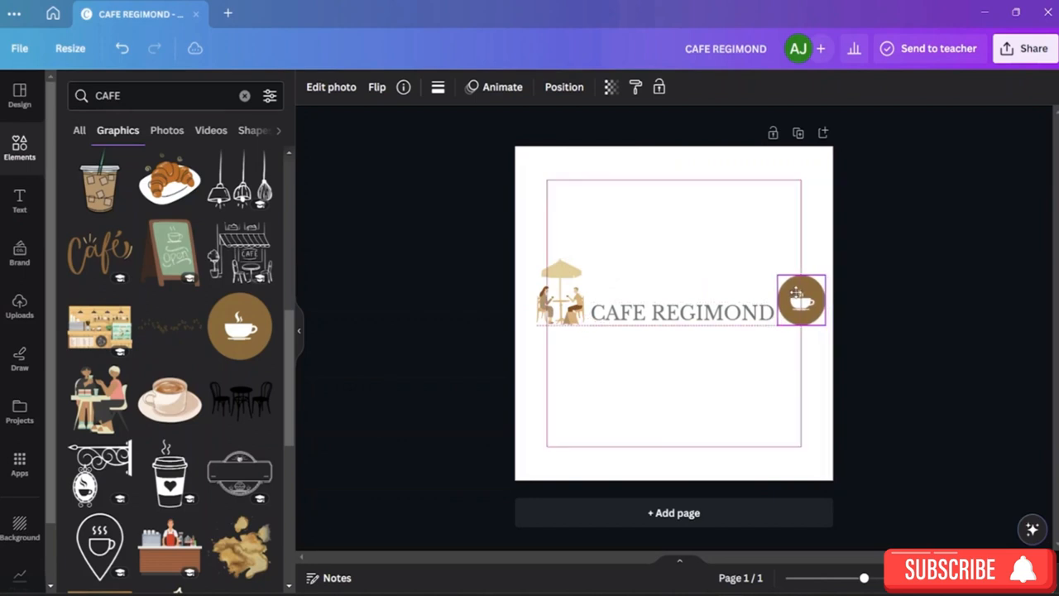
left_click(705, 240)
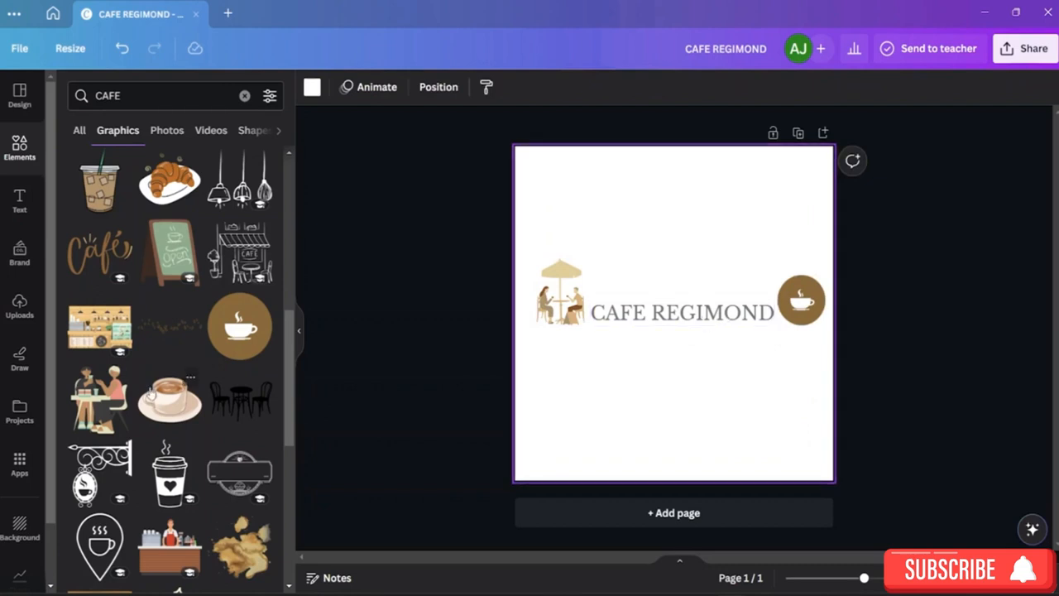
Try the hanging cafe sign graphic on the logo, then delete it
scroll(113, 469, "down", 2)
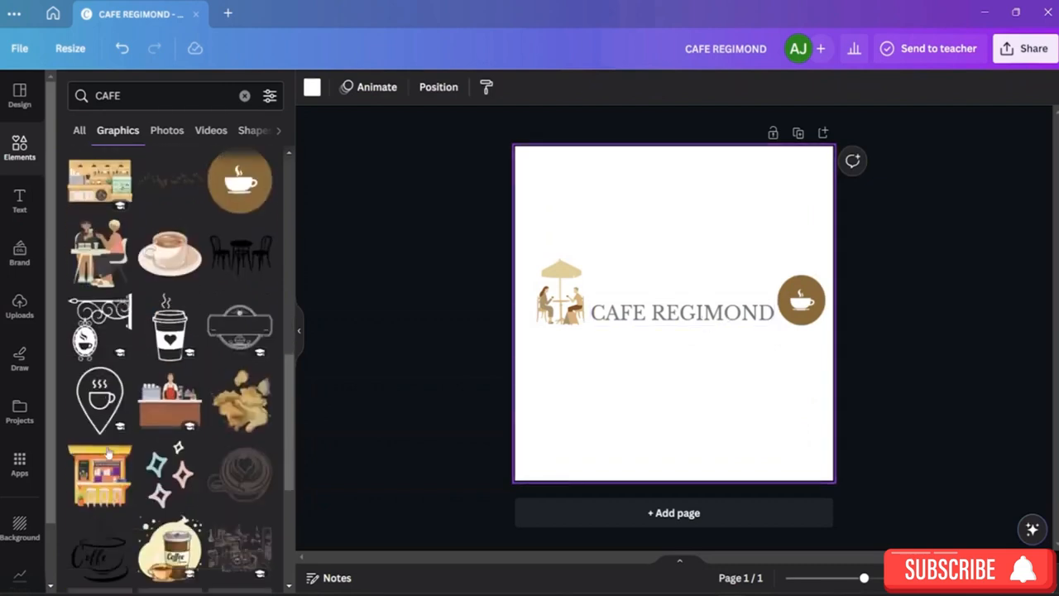
left_click(110, 325)
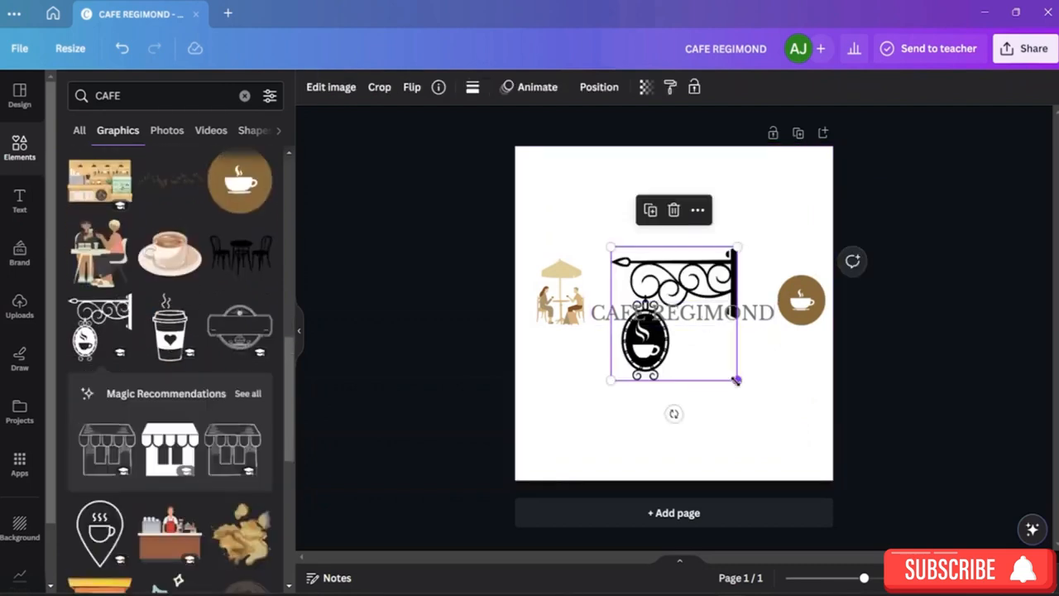
left_click_drag(735, 381, 767, 364)
left_click(675, 210)
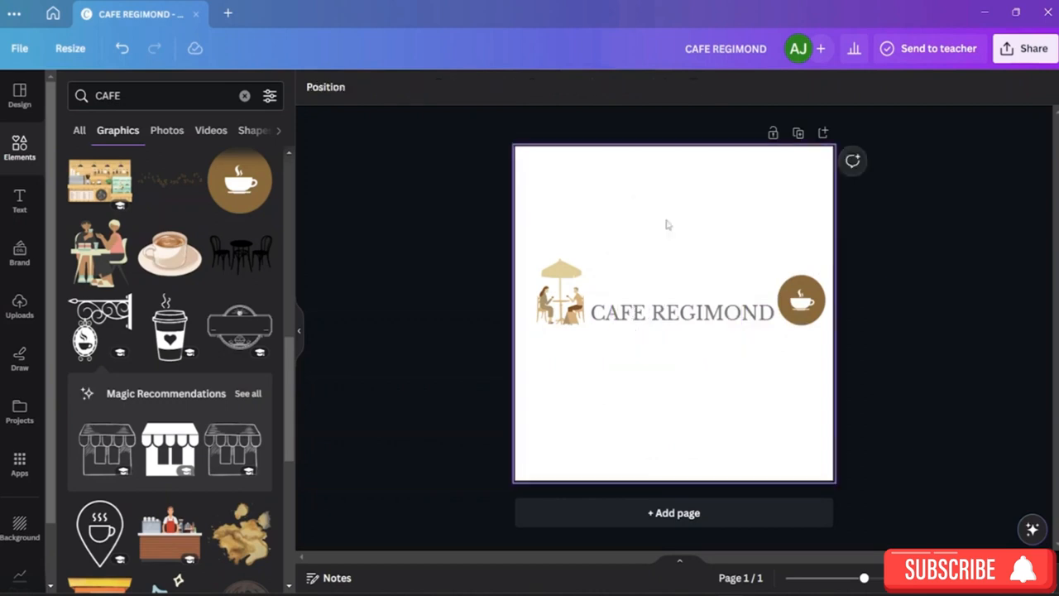
Add a straight line, stretch it to span the CAFE REGIMOND text, and level it at 0° directly beneath the text
left_click(244, 95)
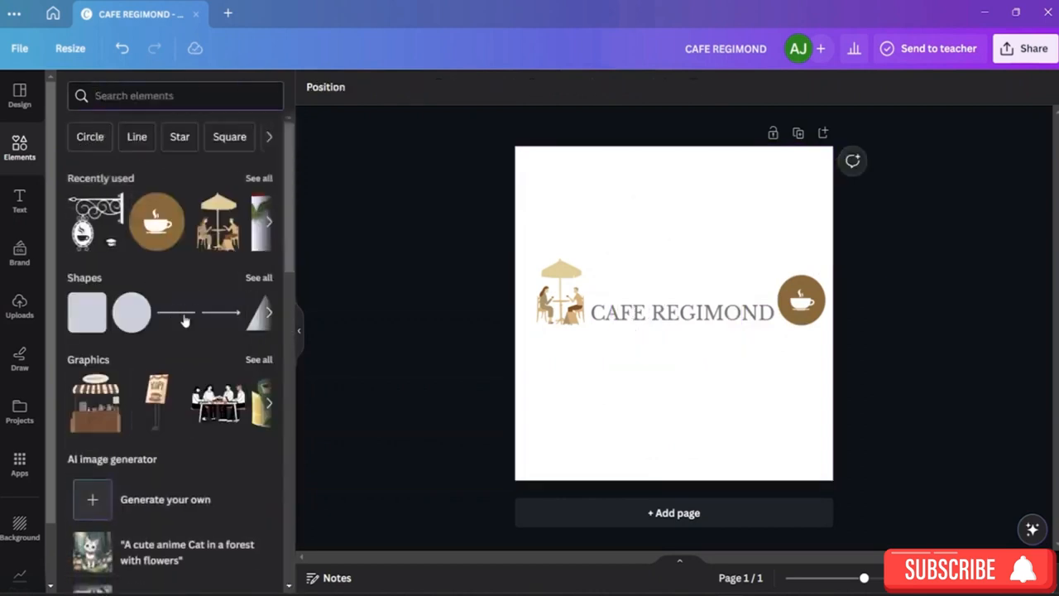
left_click(182, 319)
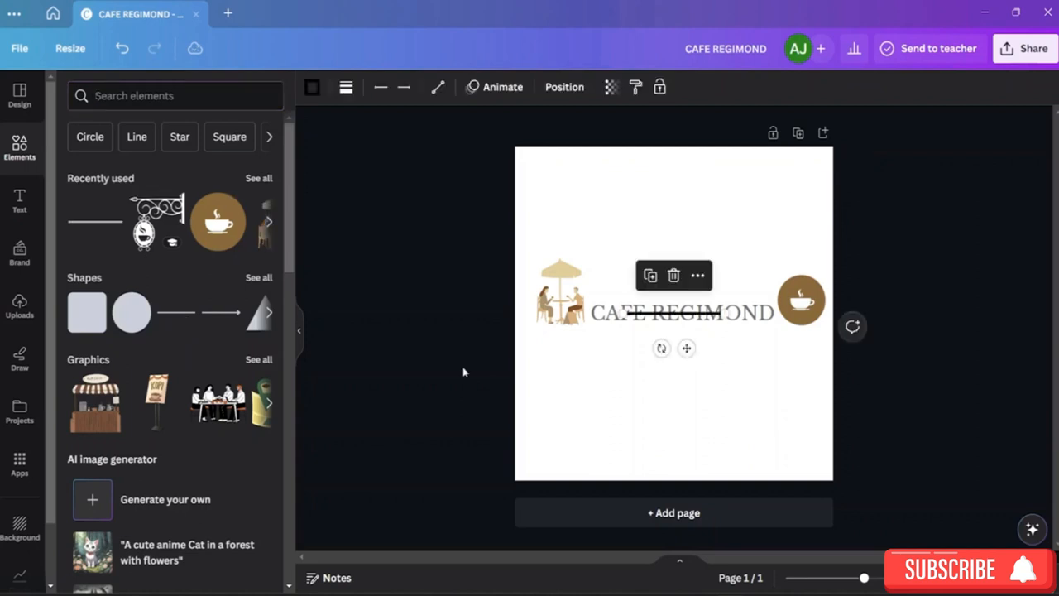
left_click_drag(670, 321, 727, 364)
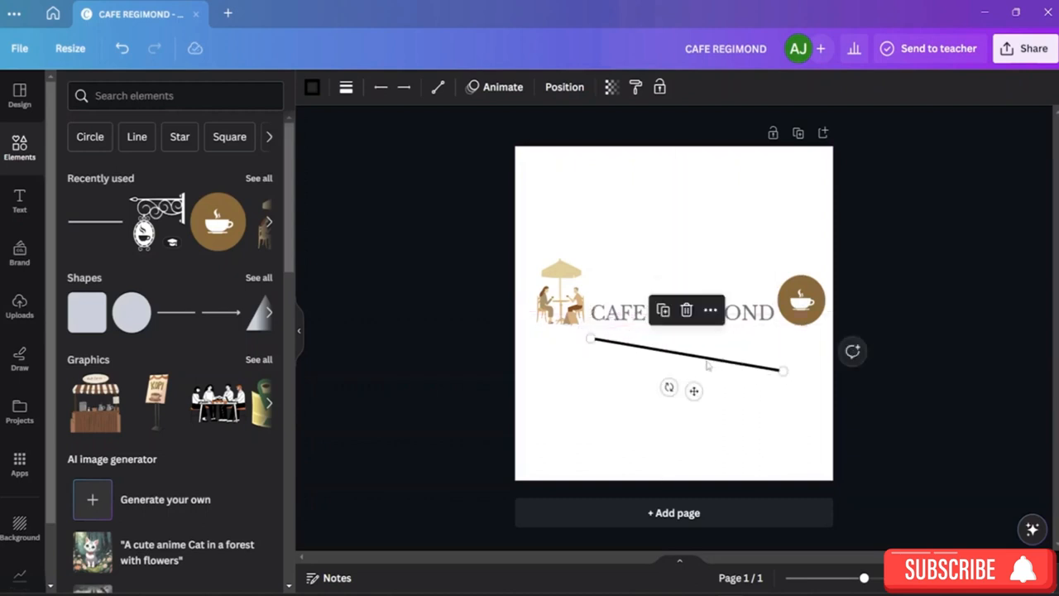
left_click_drag(668, 387, 675, 440)
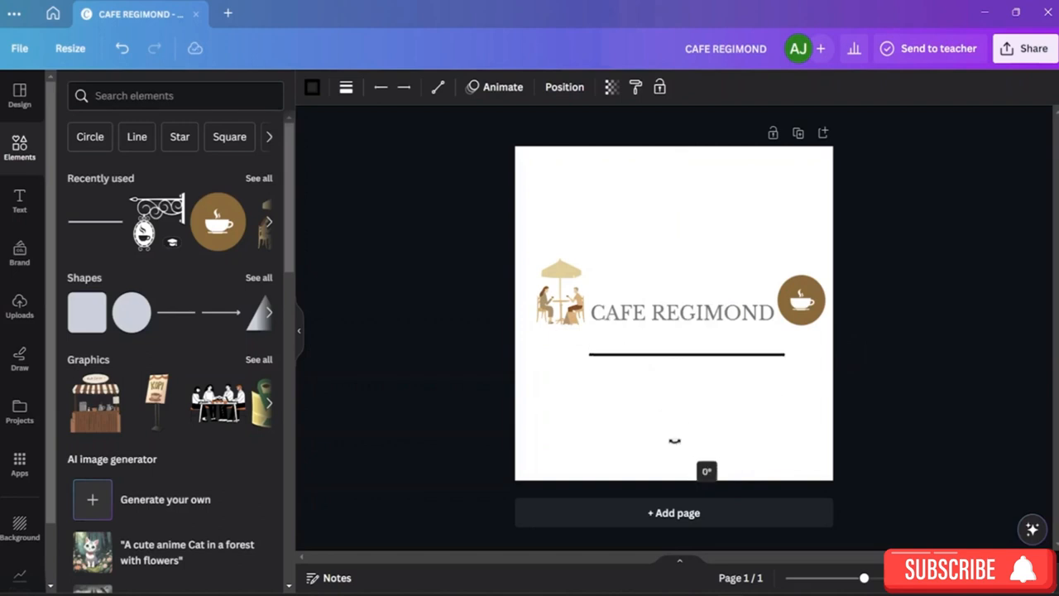
left_click_drag(695, 357, 688, 334)
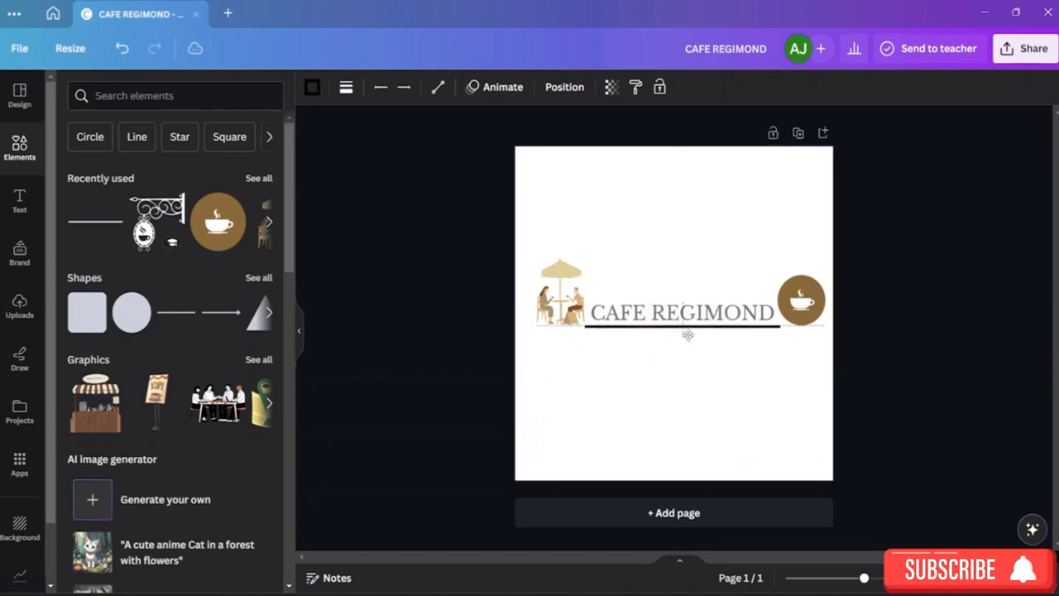
left_click(744, 372)
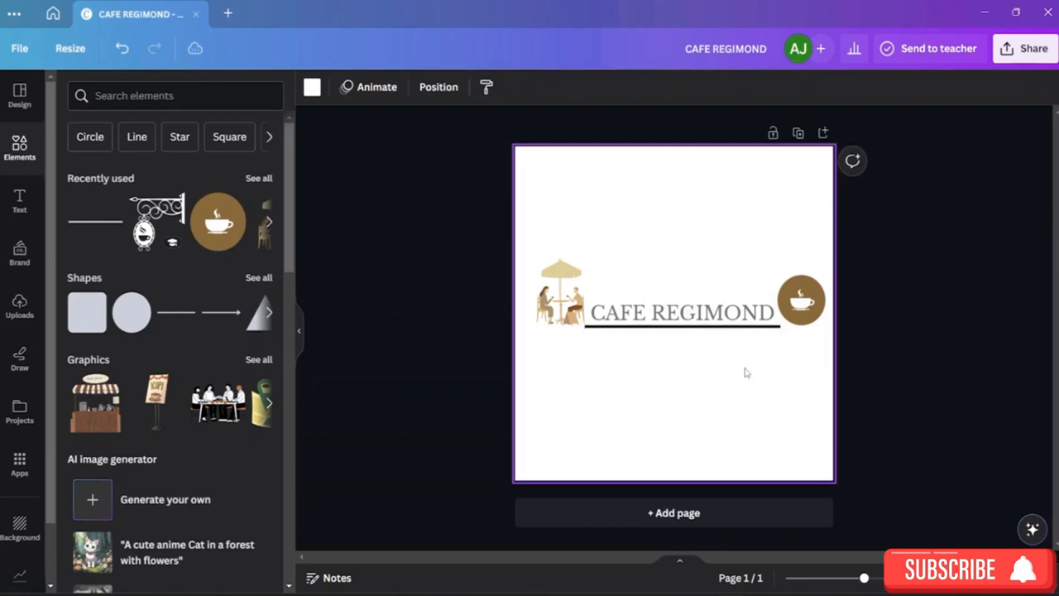
Set the underline's line weight to 8 and nudge it slightly down from the text
left_click(702, 327)
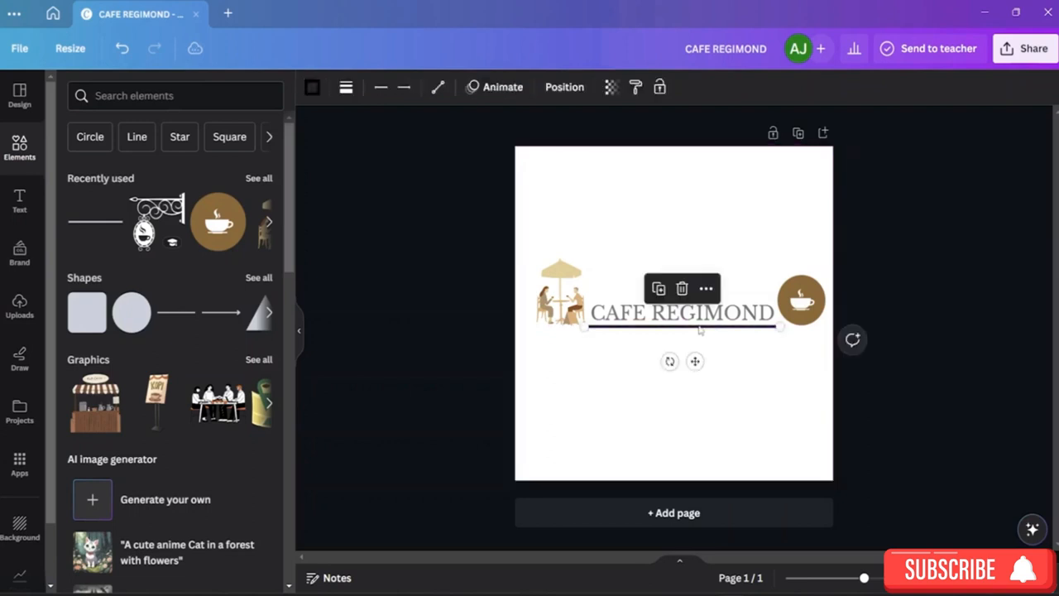
left_click(346, 87)
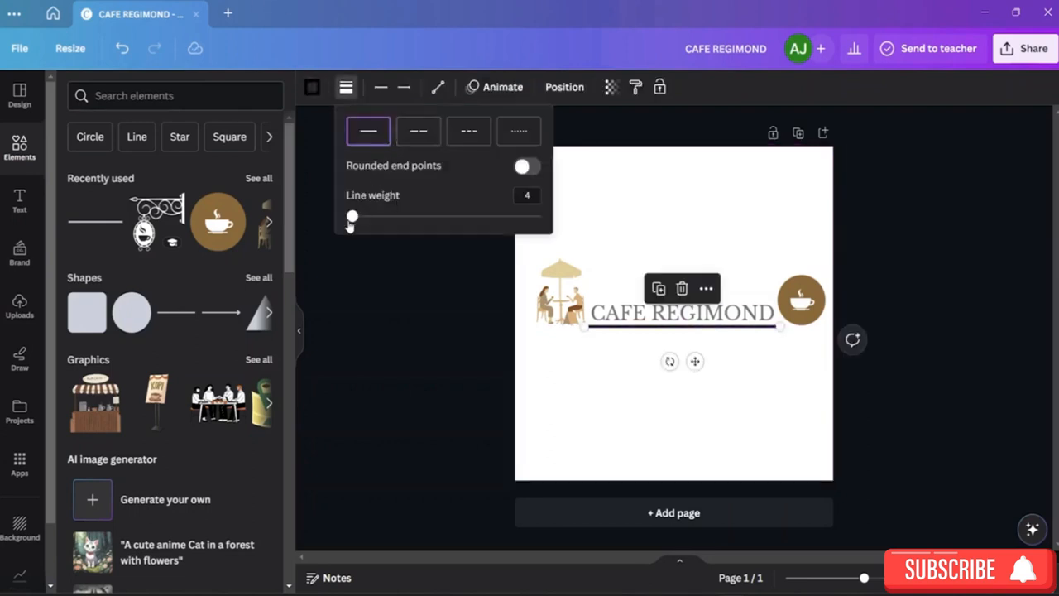
left_click_drag(352, 216, 361, 221)
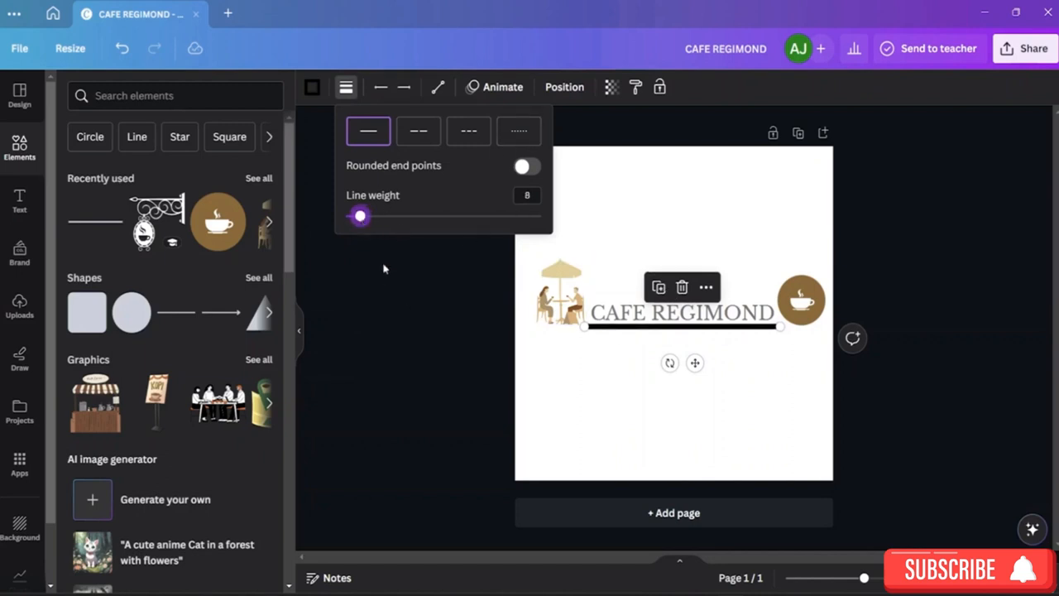
left_click(407, 302)
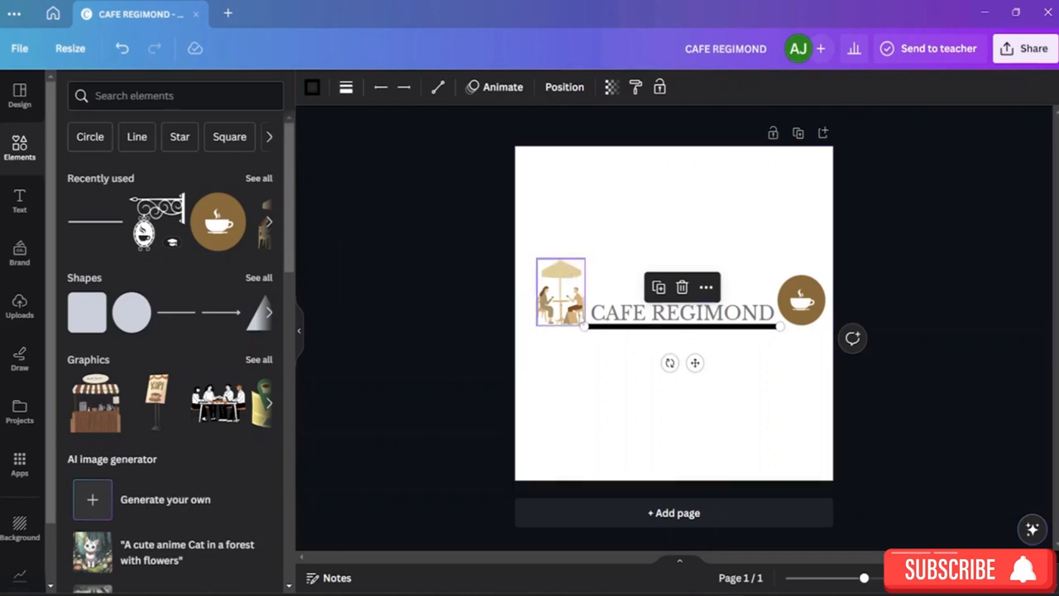
left_click_drag(653, 330, 651, 334)
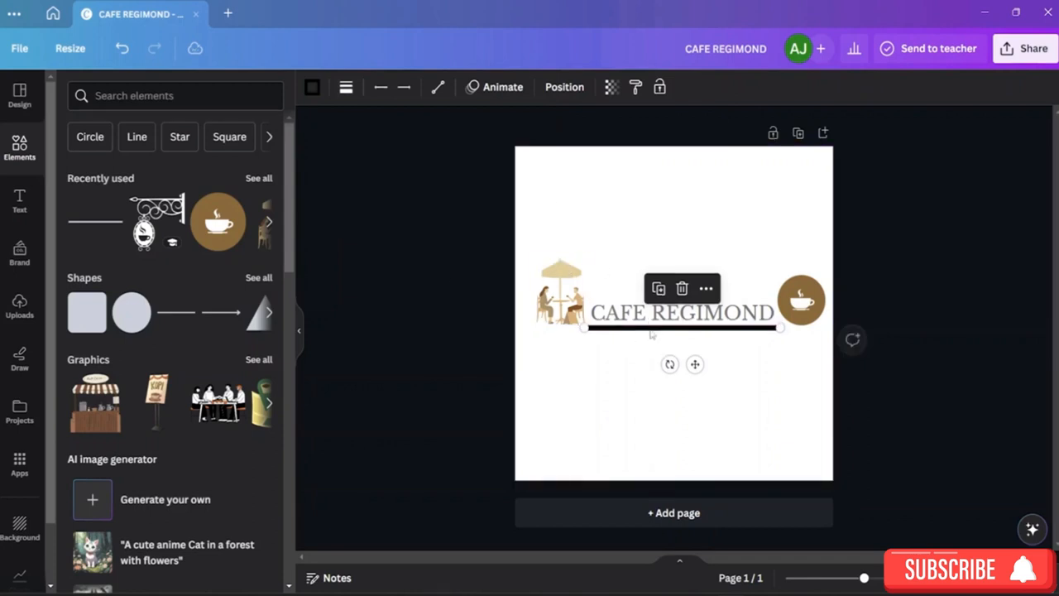
Color the underline brown using the photo color taken from the coffee cup graphic
left_click(311, 87)
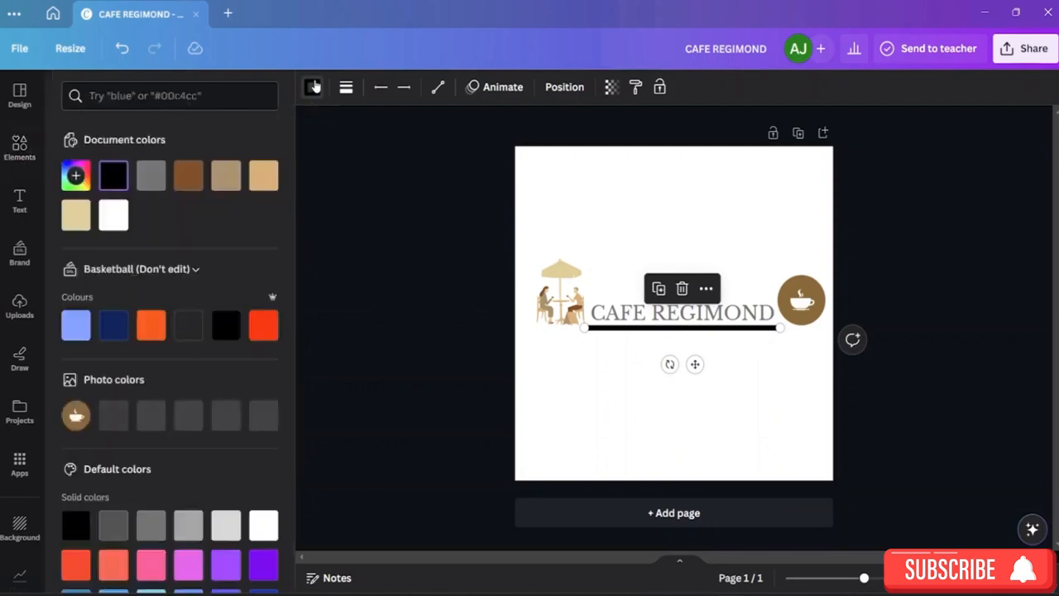
left_click(121, 420)
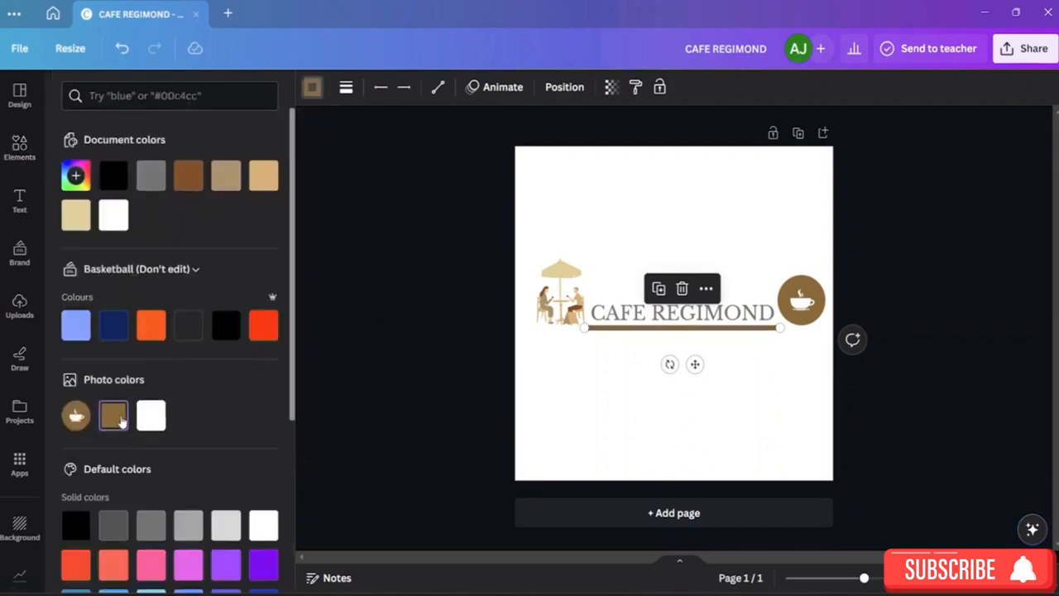
left_click(560, 406)
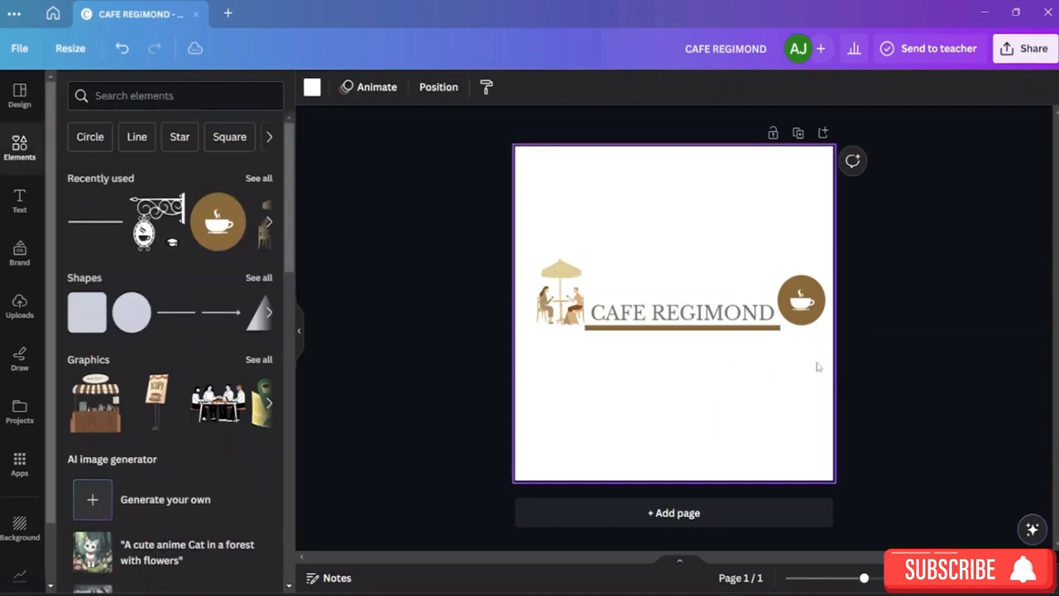
Recolor the underline dark navy blue from the Basketball brand colours and deselect it
left_click(681, 334)
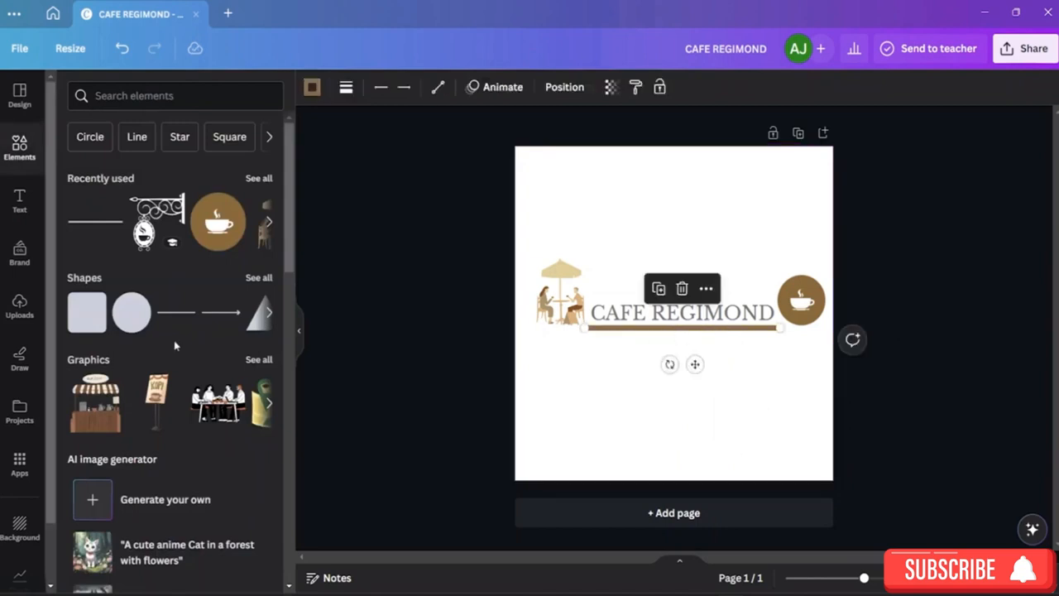
left_click(312, 89)
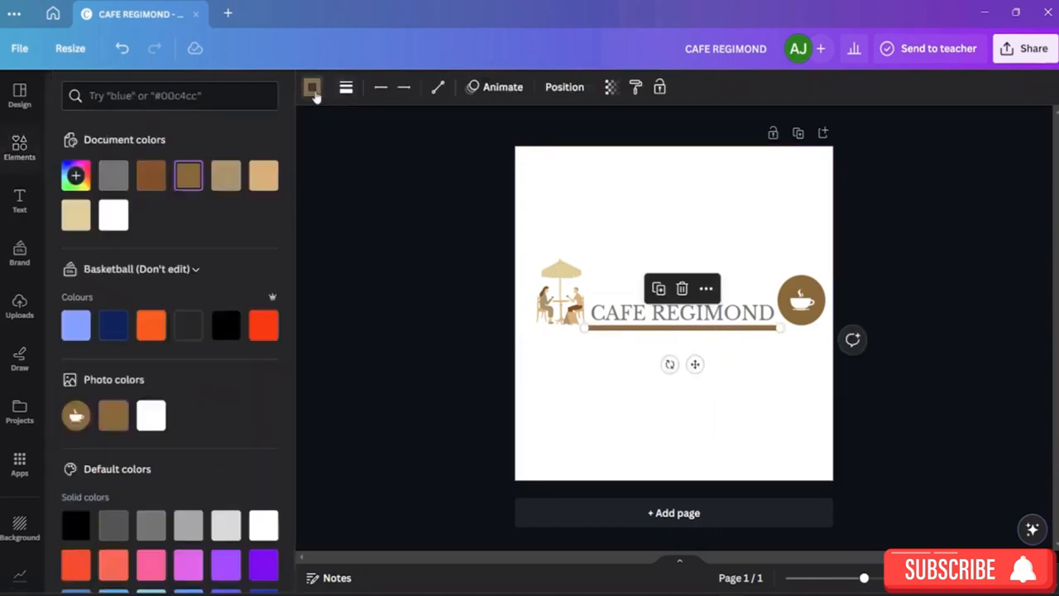
left_click(113, 327)
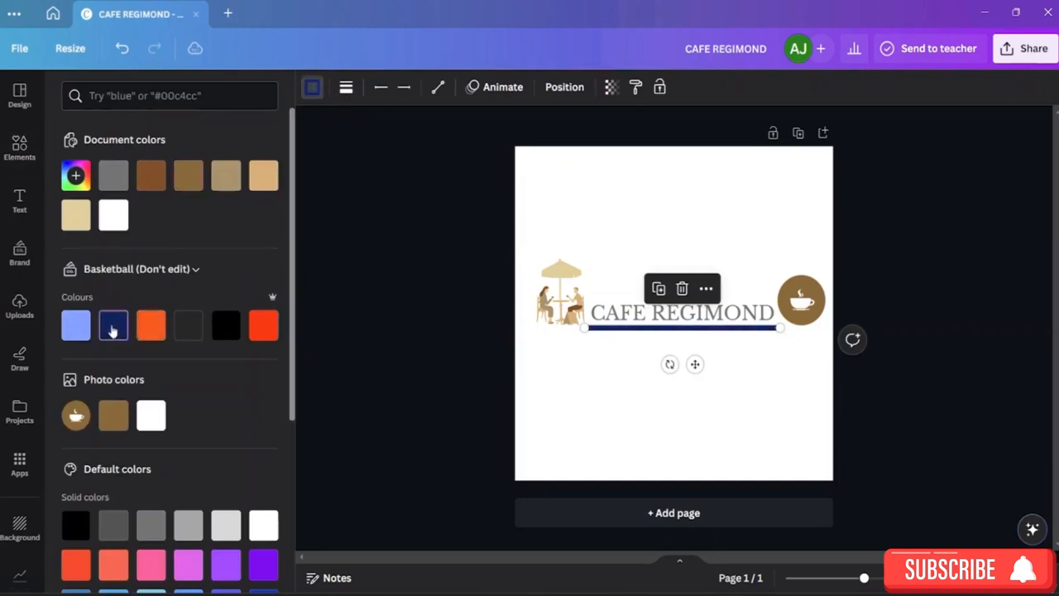
left_click(778, 387)
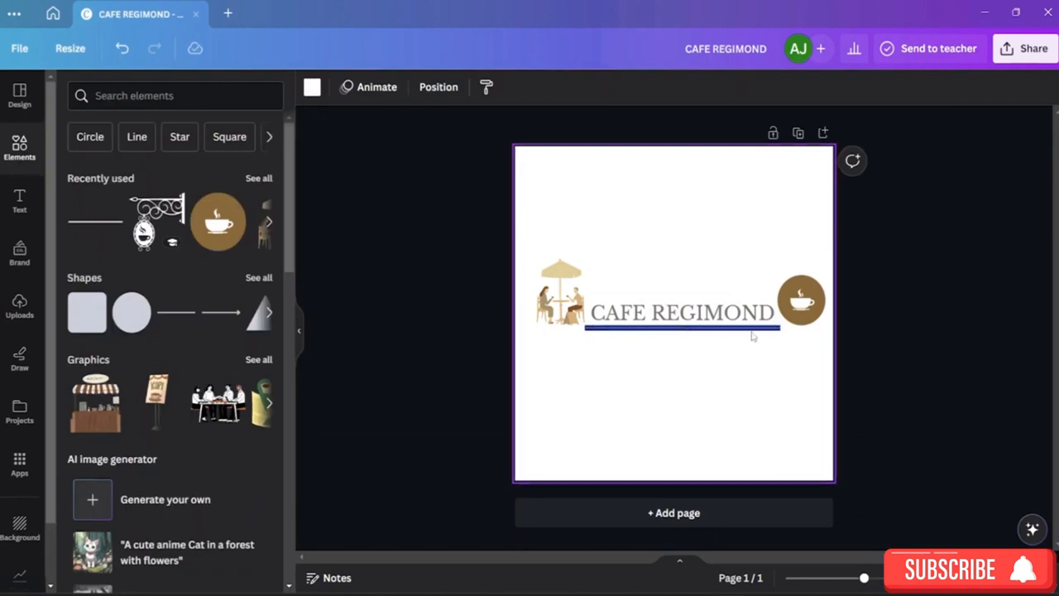
Turn on rounded end points for the navy underline beneath CAFE REGIMOND and deselect it
left_click(701, 329)
left_click(345, 87)
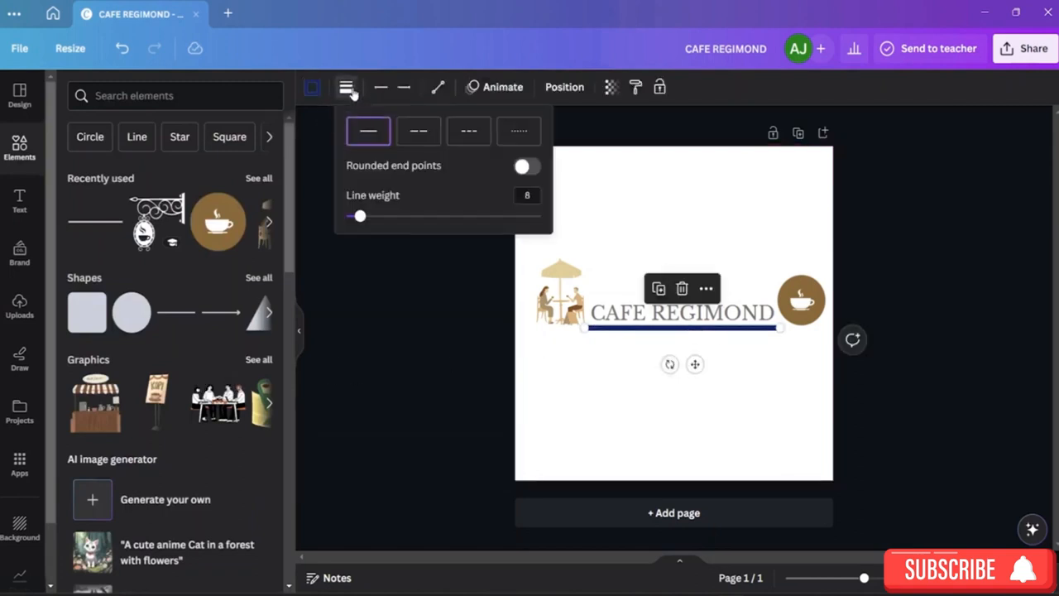
left_click(529, 167)
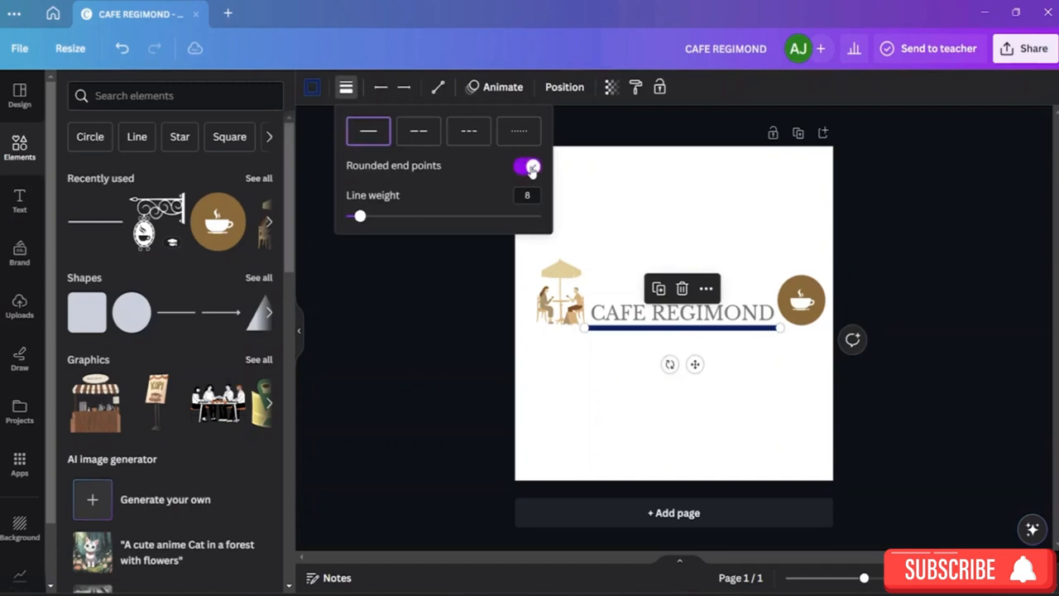
left_click(420, 263)
left_click(758, 453)
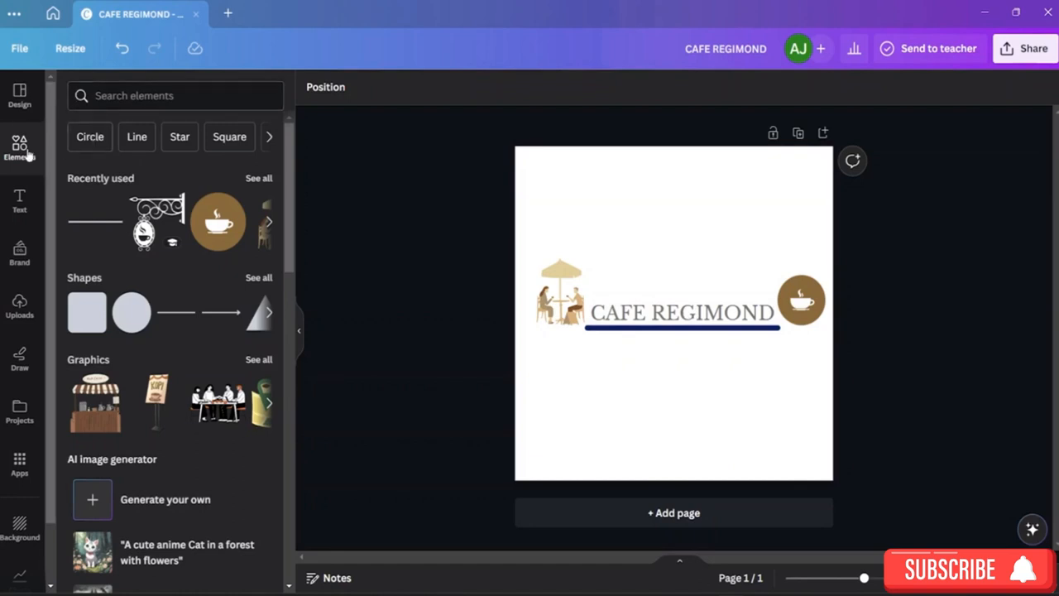
Search the elements for ribbon, add the red bow photo with two tails, and shrink it to sit below the underline
left_click(262, 278)
scroll(207, 315, "down", 5)
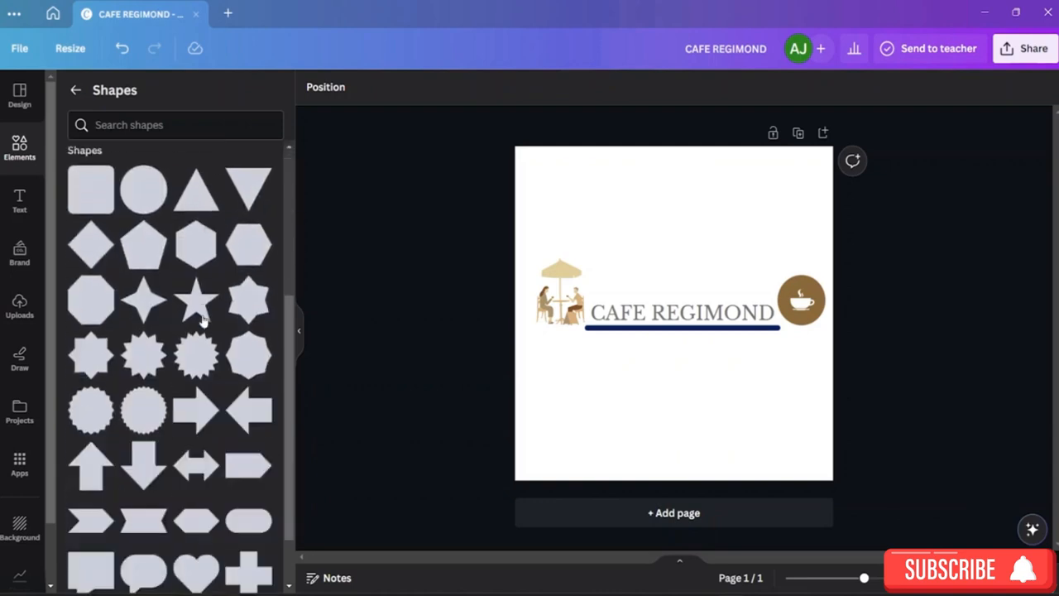
scroll(203, 318, "down", 3)
left_click(163, 125)
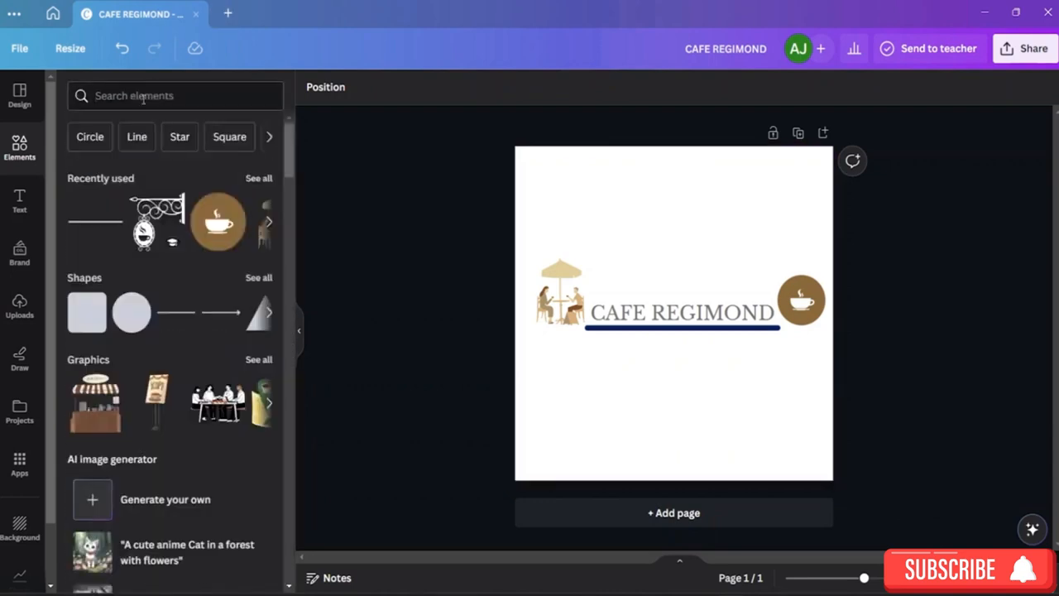
left_click(143, 99)
type("RIBB")
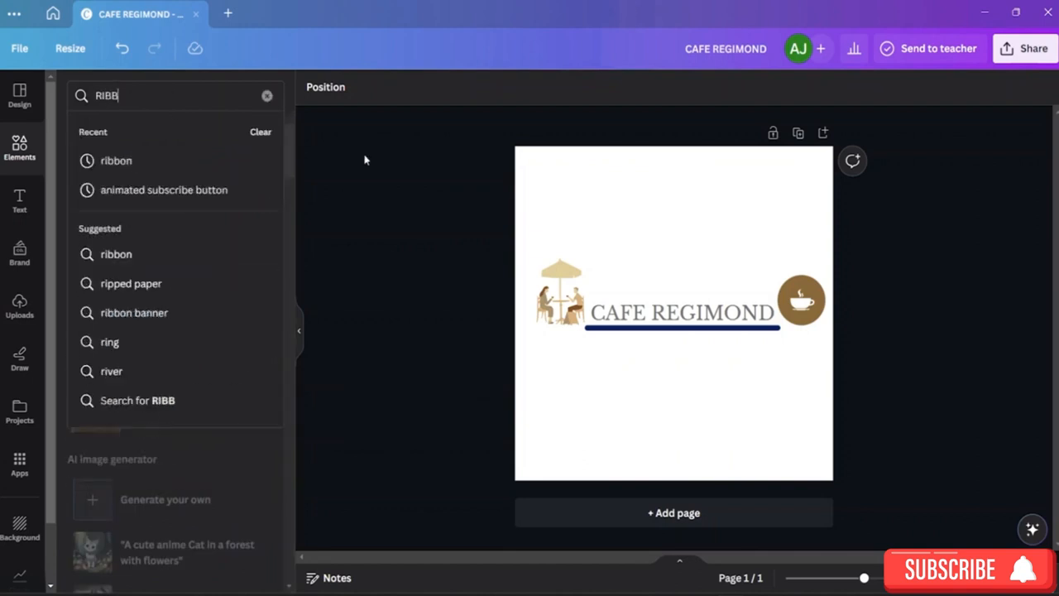
type("ON")
left_click(98, 227)
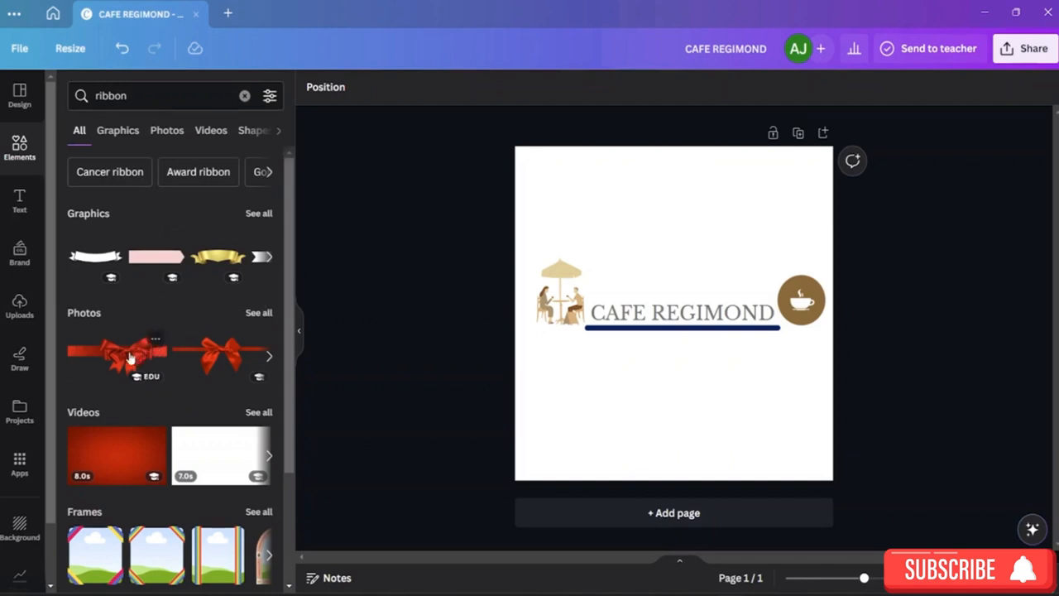
left_click(217, 356)
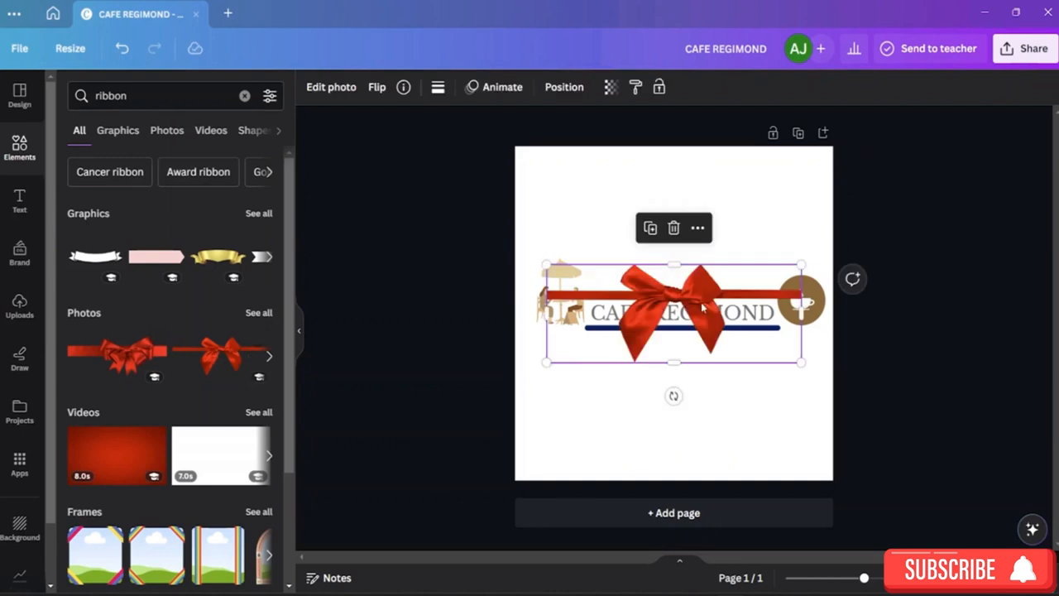
left_click_drag(799, 359, 641, 379)
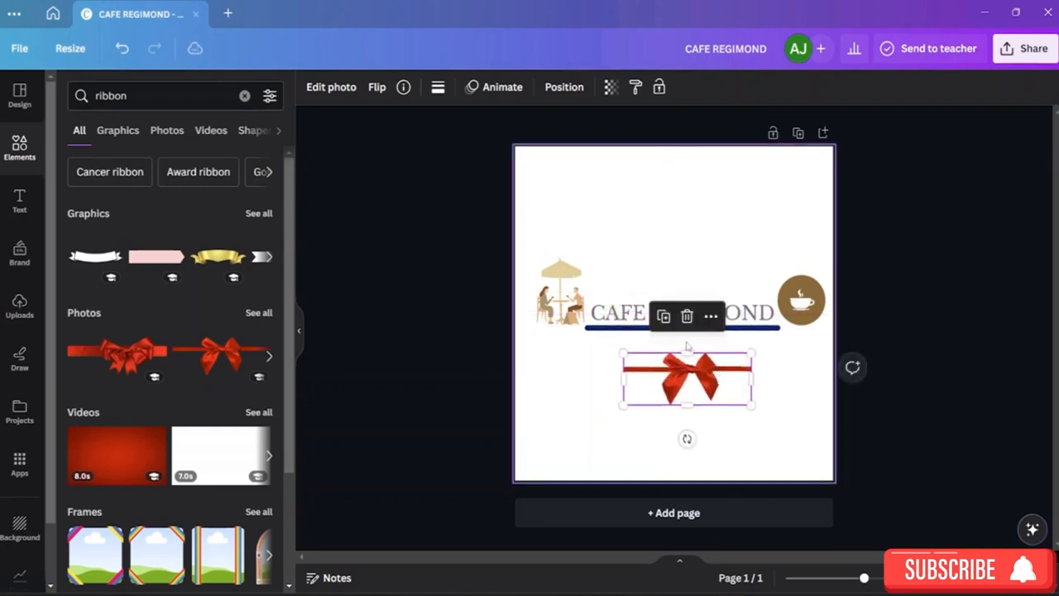
Move the navy line above the CAFE REGIMOND text and place the red ribbon directly beneath the text
left_click(751, 329)
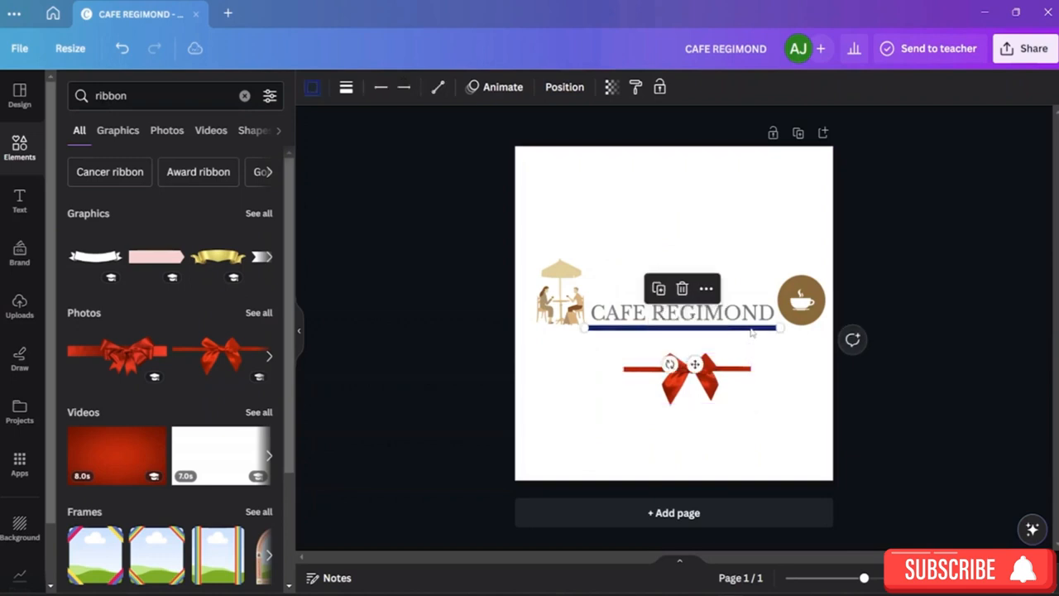
left_click_drag(736, 333, 745, 298)
left_click_drag(699, 374, 688, 346)
left_click(783, 362)
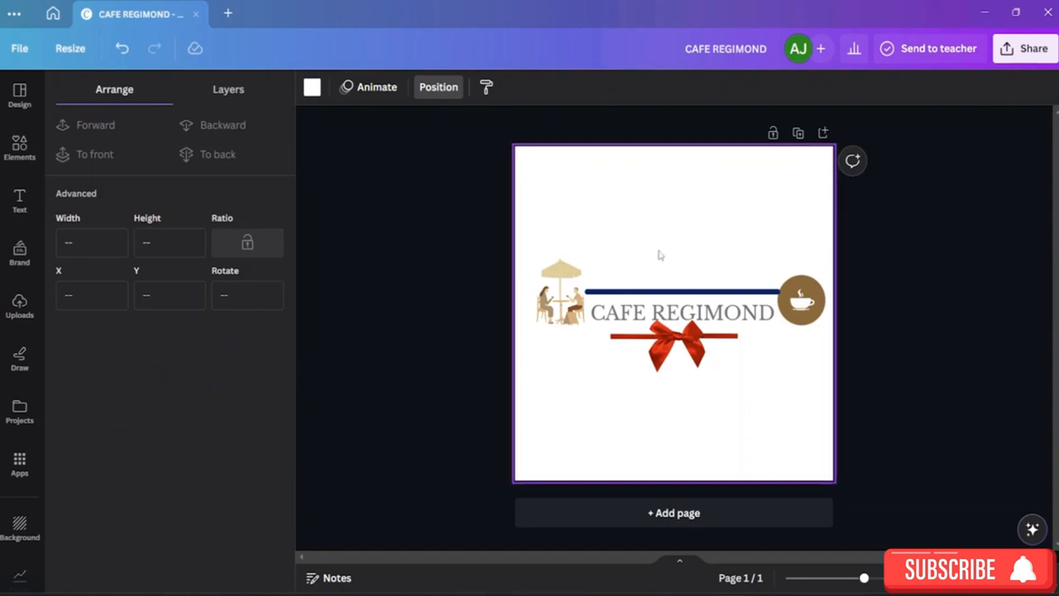
Download the logo as a PNG with a transparent background and clear the suggested file name for saving
left_click(1016, 51)
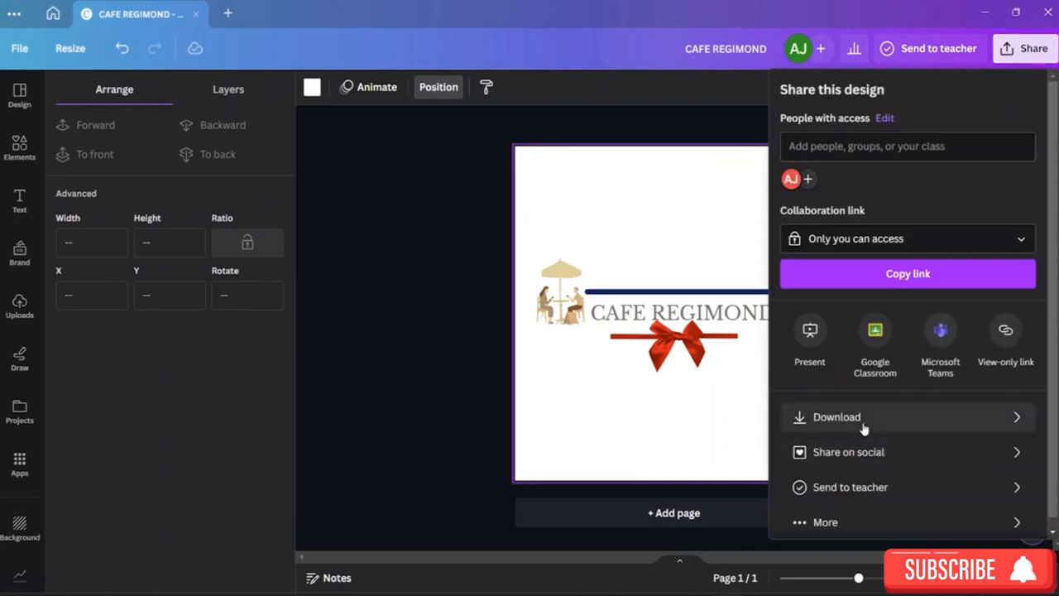
left_click(938, 422)
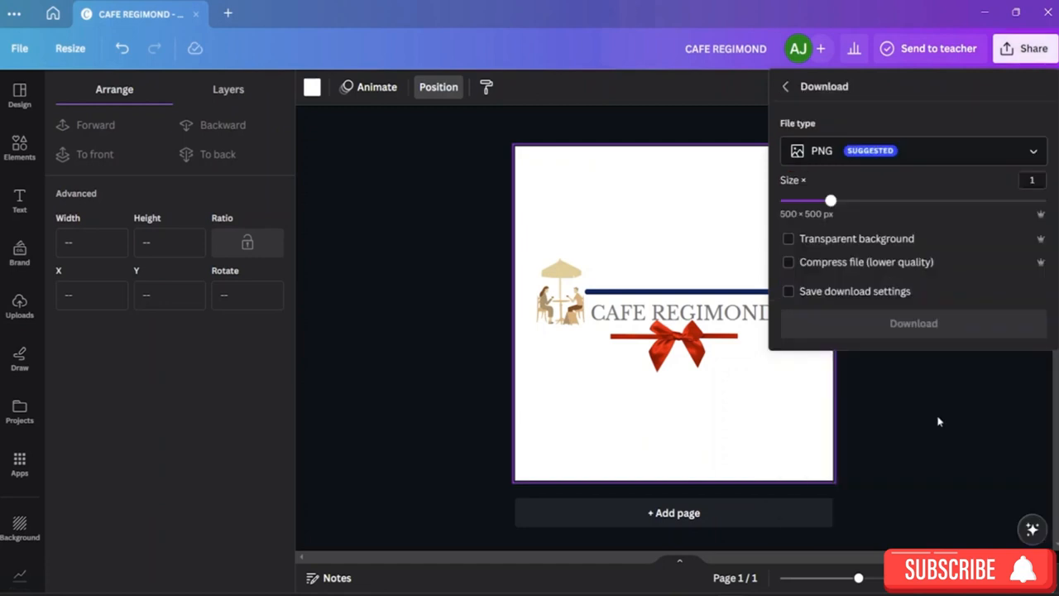
left_click(787, 238)
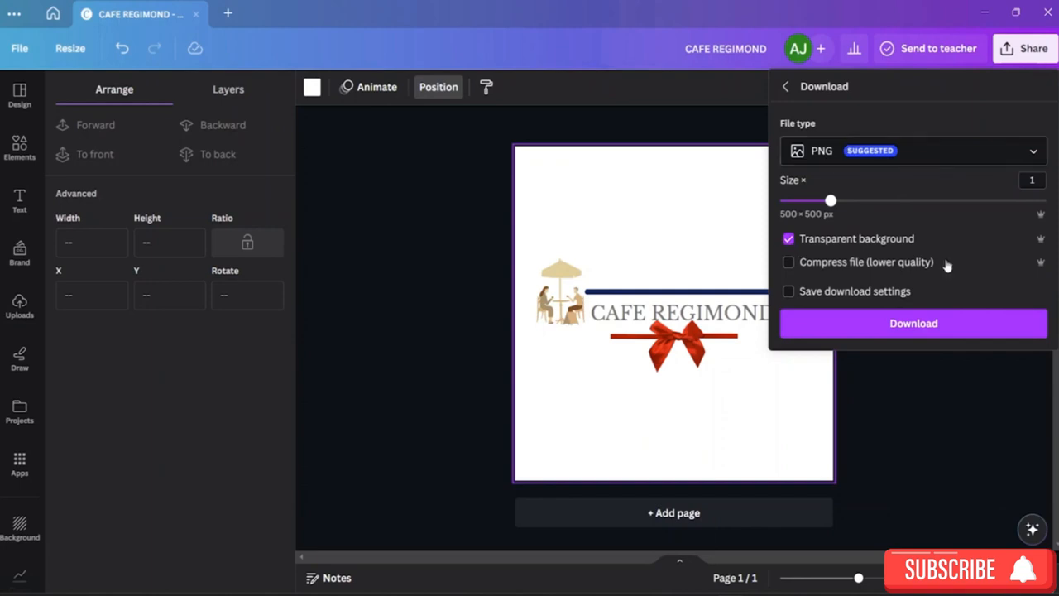
left_click(924, 329)
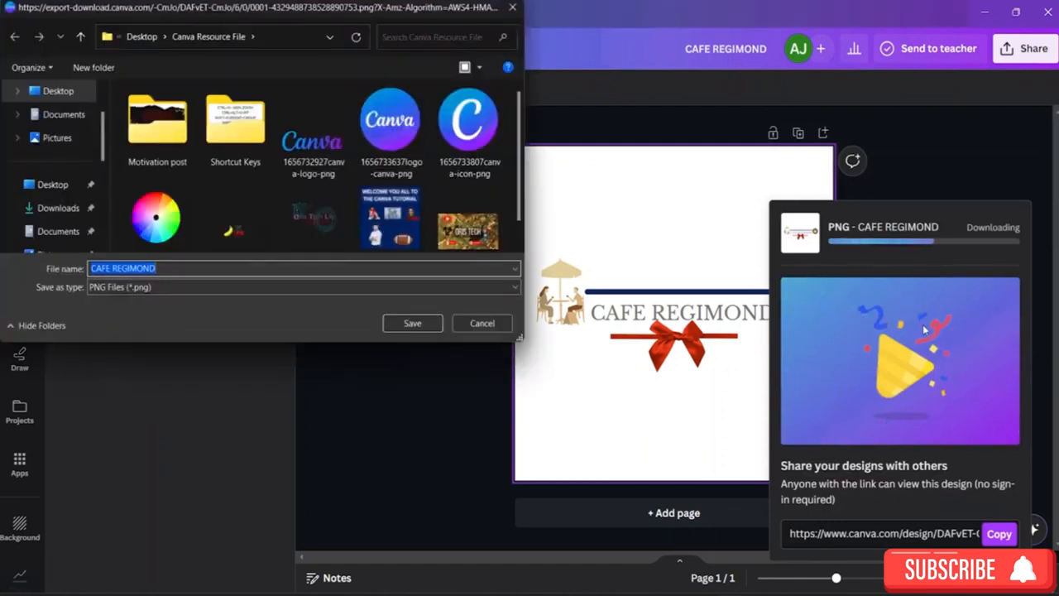
key("BackSpace")
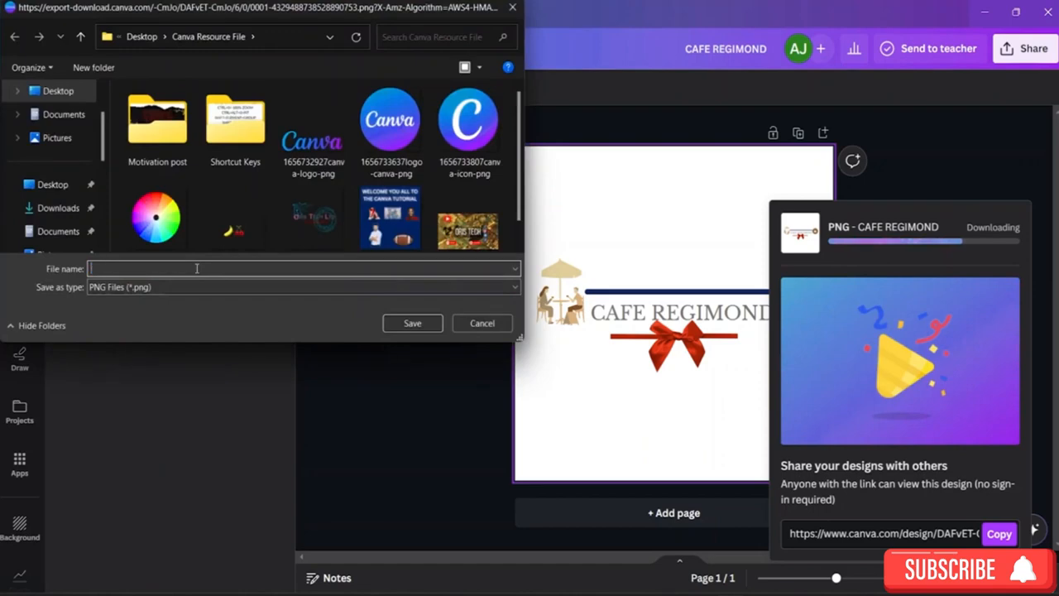
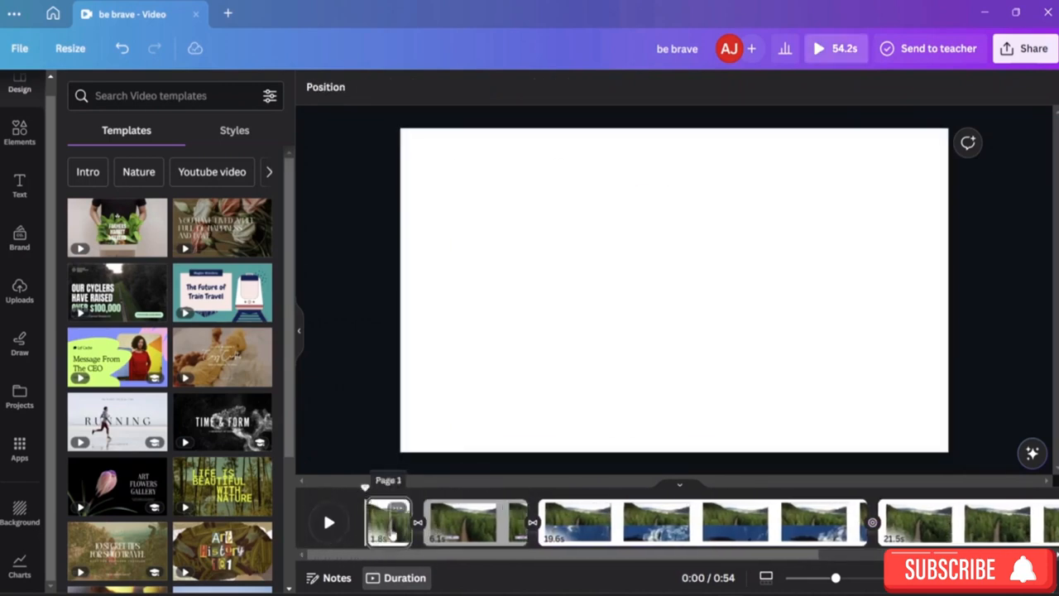
Play the be brave video from the start and pause it on page 2
left_click(327, 531)
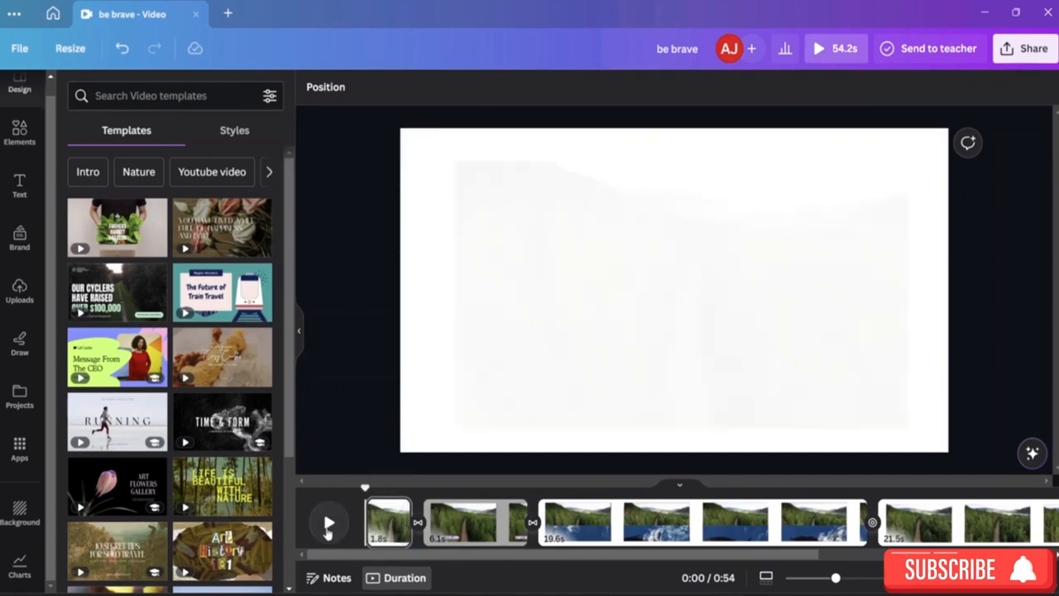
left_click(327, 529)
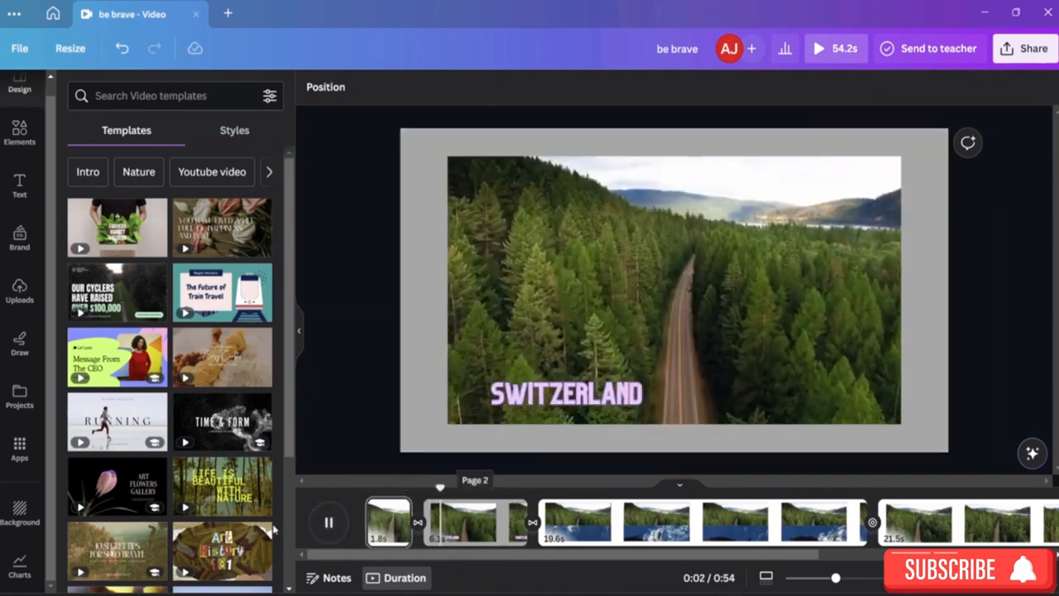
left_click(329, 525)
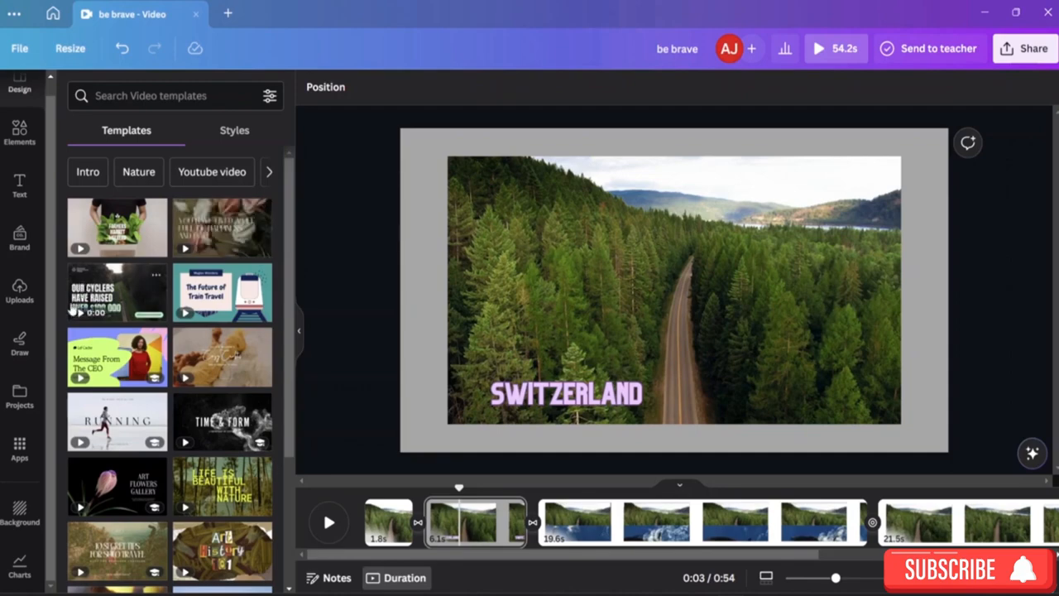
Look through the suggested element categories, choose Circle, and filter the results to audio
left_click(20, 137)
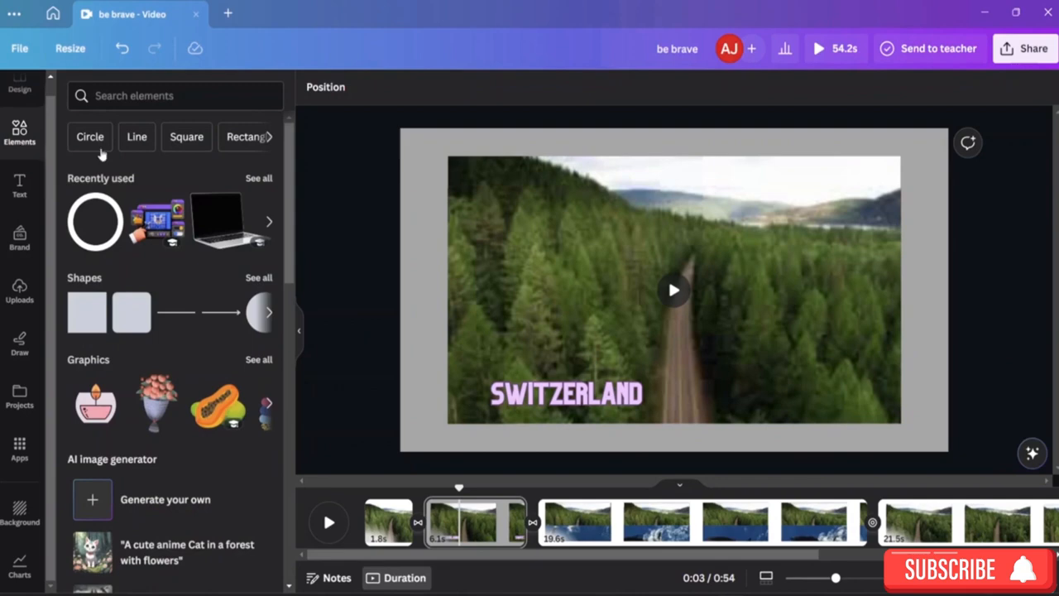
left_click(267, 139)
left_click(267, 139)
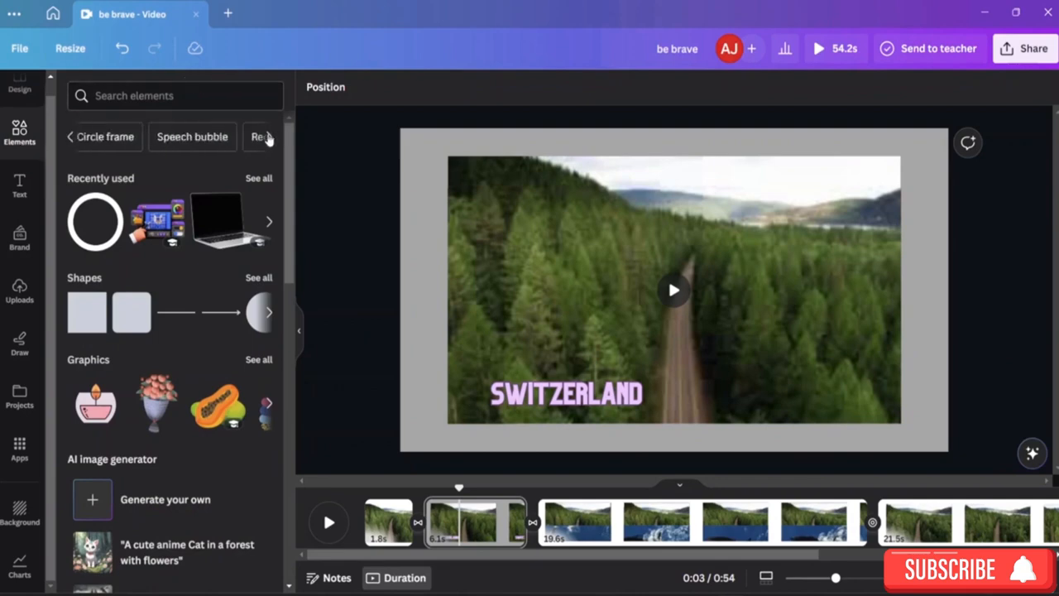
left_click(71, 139)
left_click(71, 139)
left_click(73, 139)
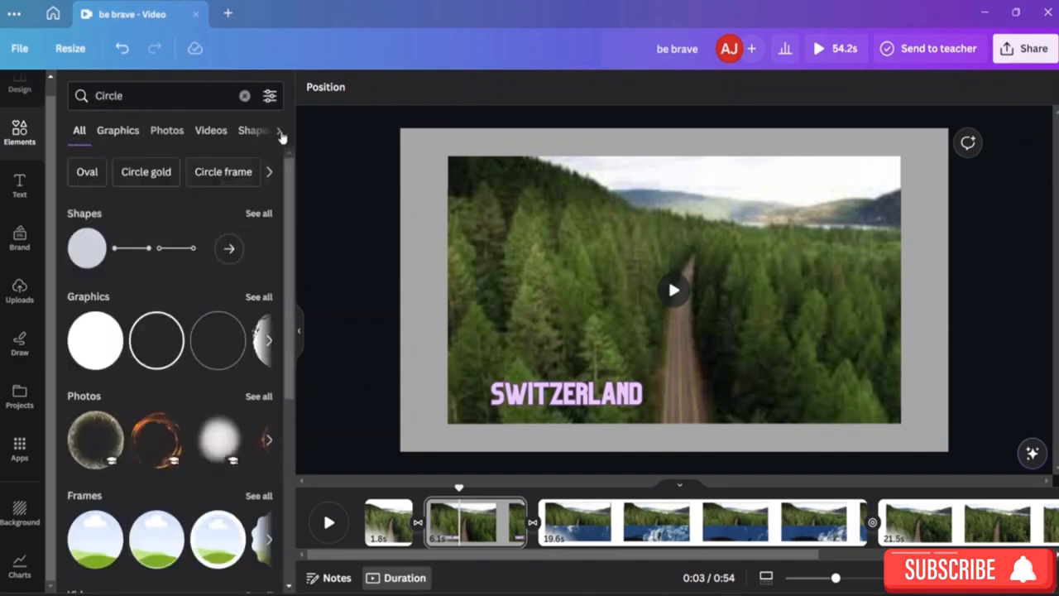
left_click(279, 132)
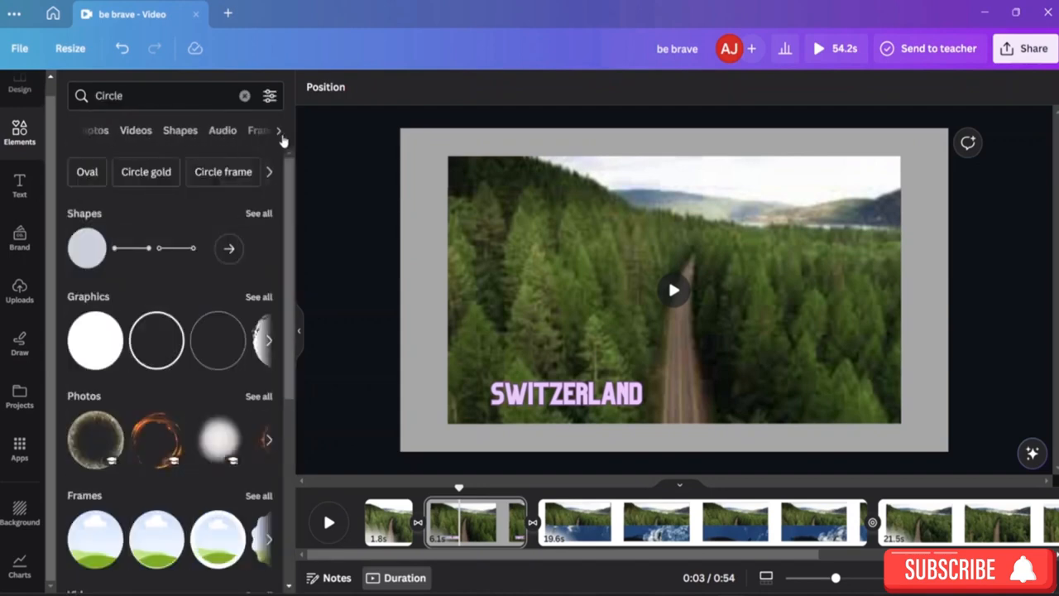
left_click(214, 134)
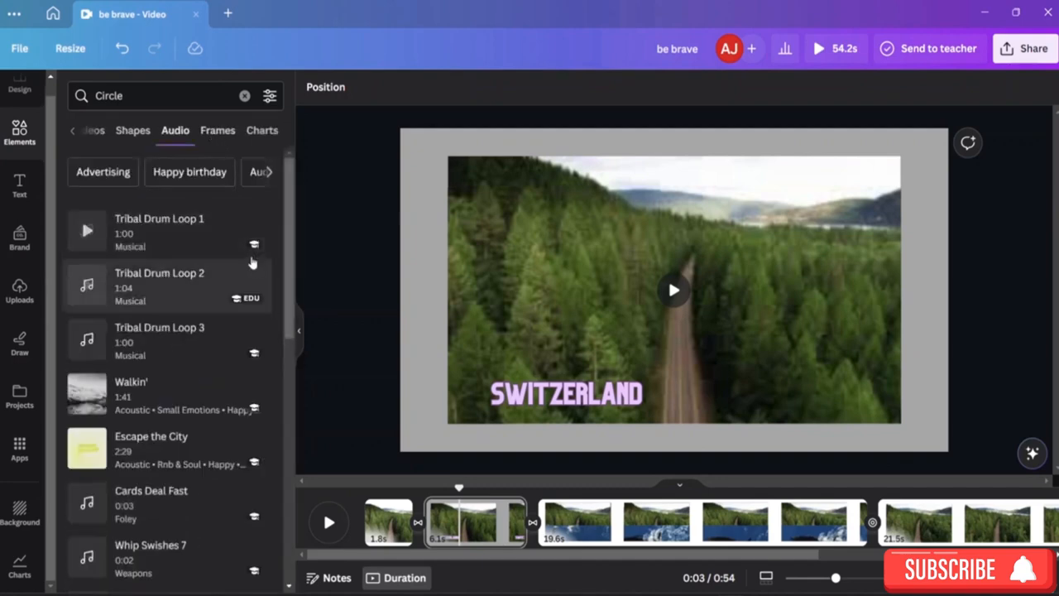
Preview Tribal Drum Loop 1, add it to the timeline, and shift the track to the beginning of the video
left_click(254, 223)
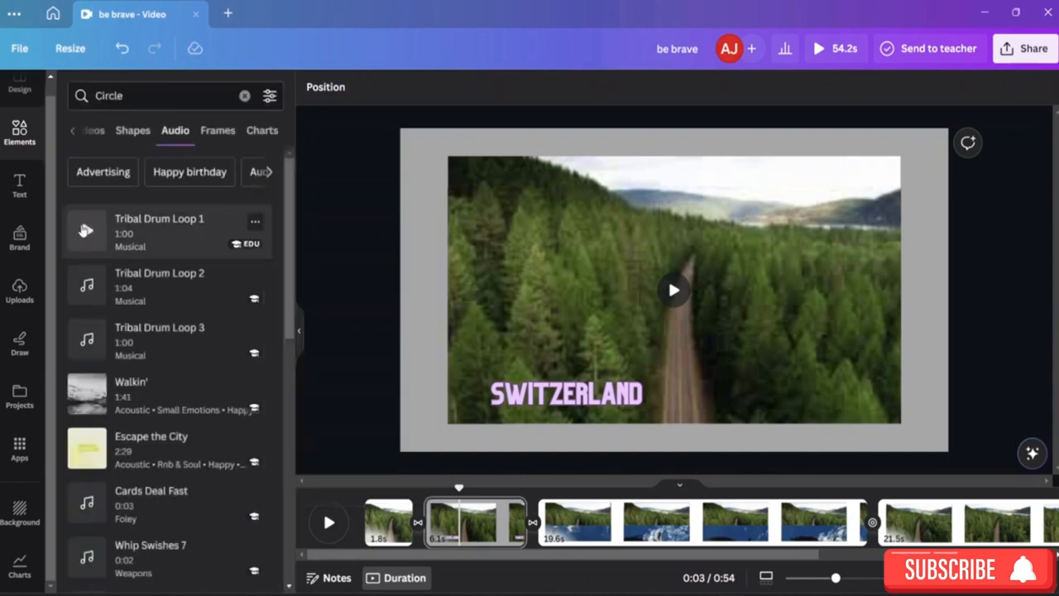
left_click(86, 230)
left_click(166, 243)
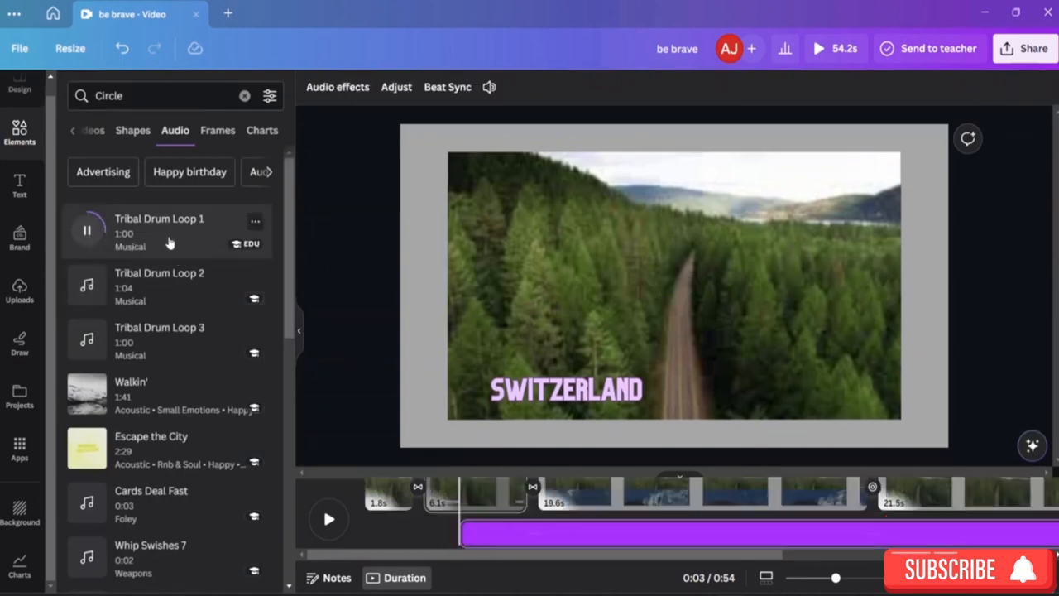
left_click(85, 234)
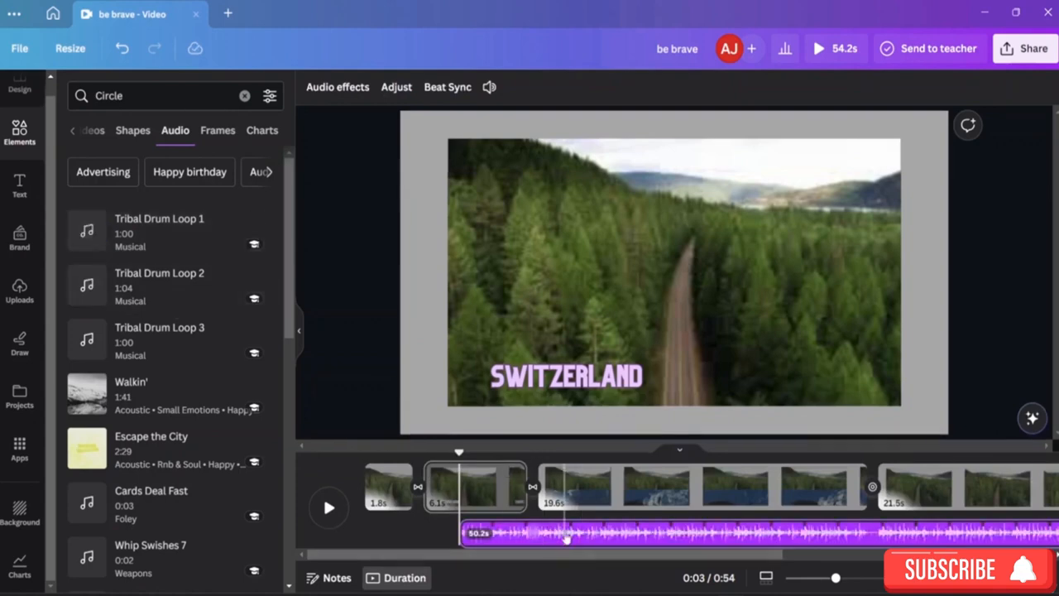
left_click_drag(566, 537, 472, 539)
left_click_drag(392, 534, 387, 533)
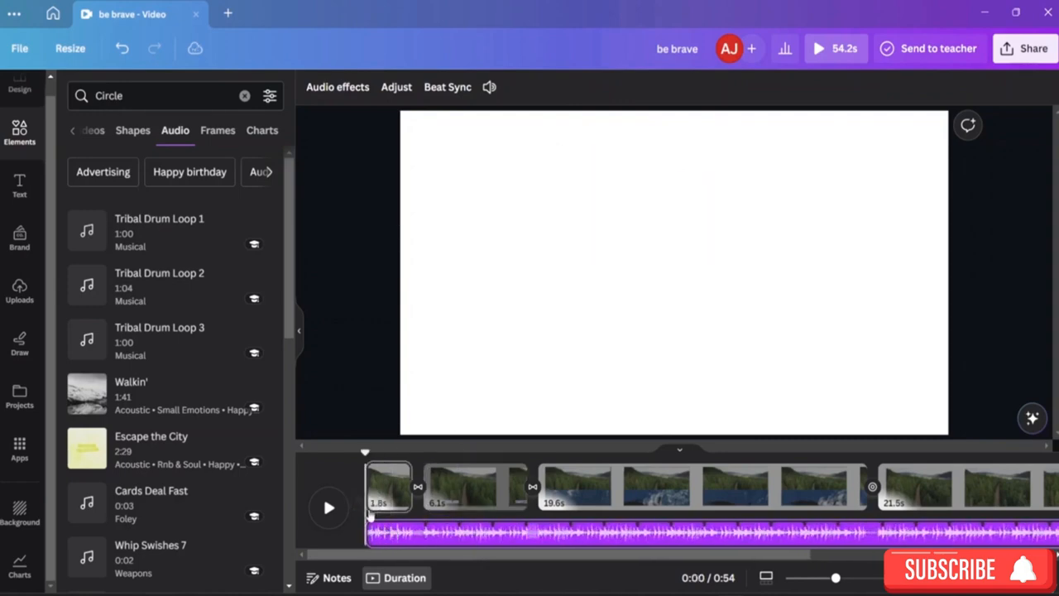
Split the Tribal Drum Loop 1 track at 0:16, partway through the third clip
left_click(444, 487)
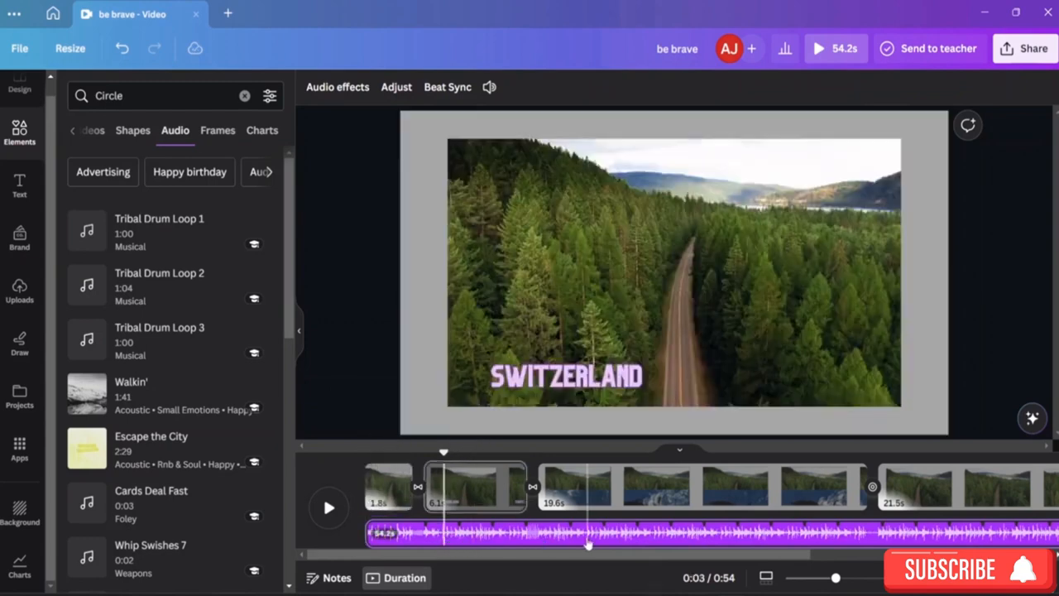
left_click(587, 488)
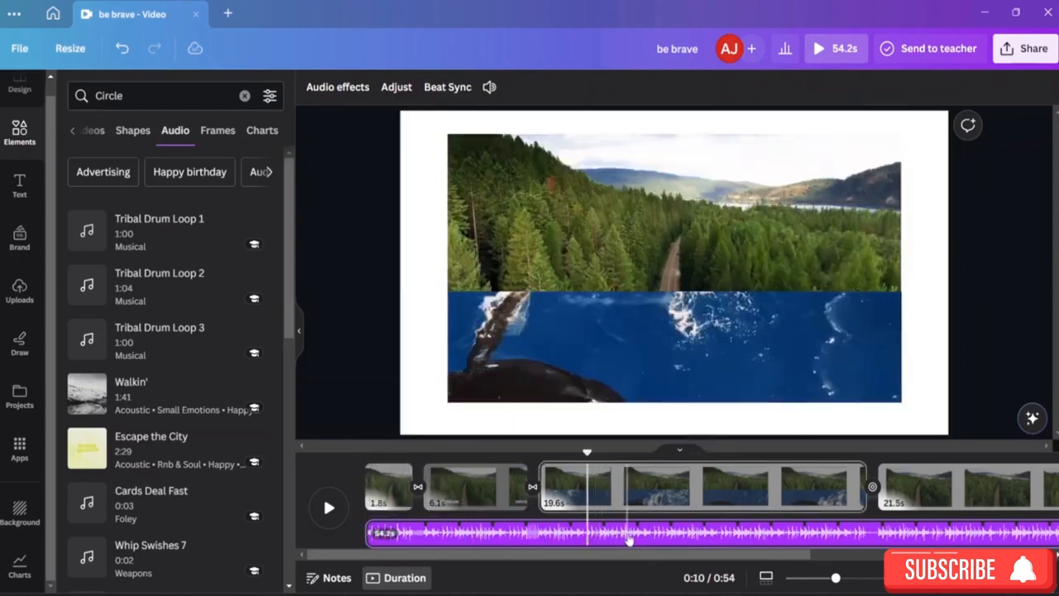
double_click(614, 534)
left_click(634, 533)
left_click_drag(634, 533, 757, 534)
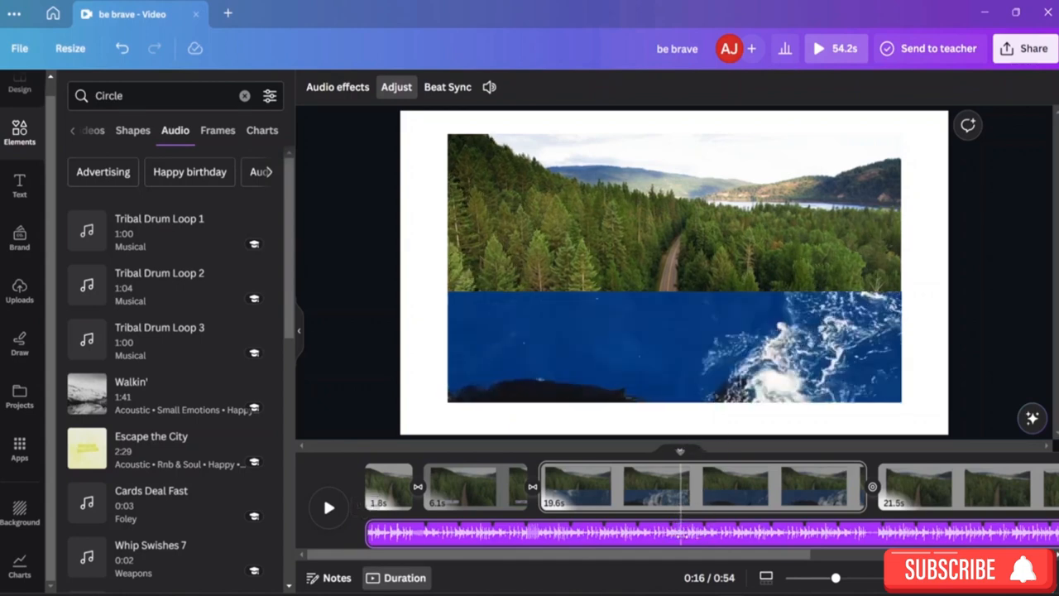
right_click(680, 534)
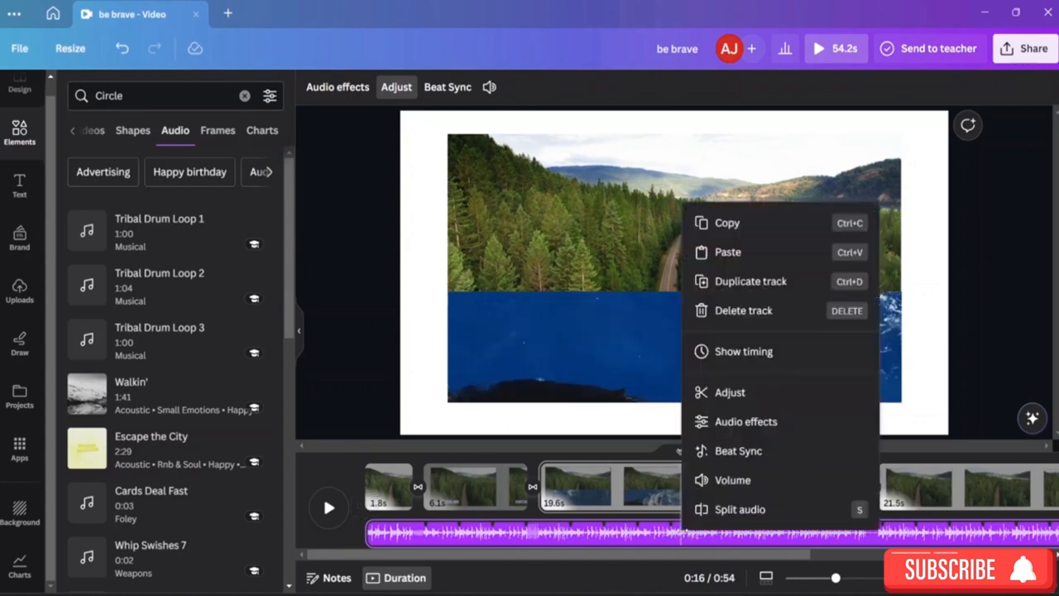
left_click(739, 515)
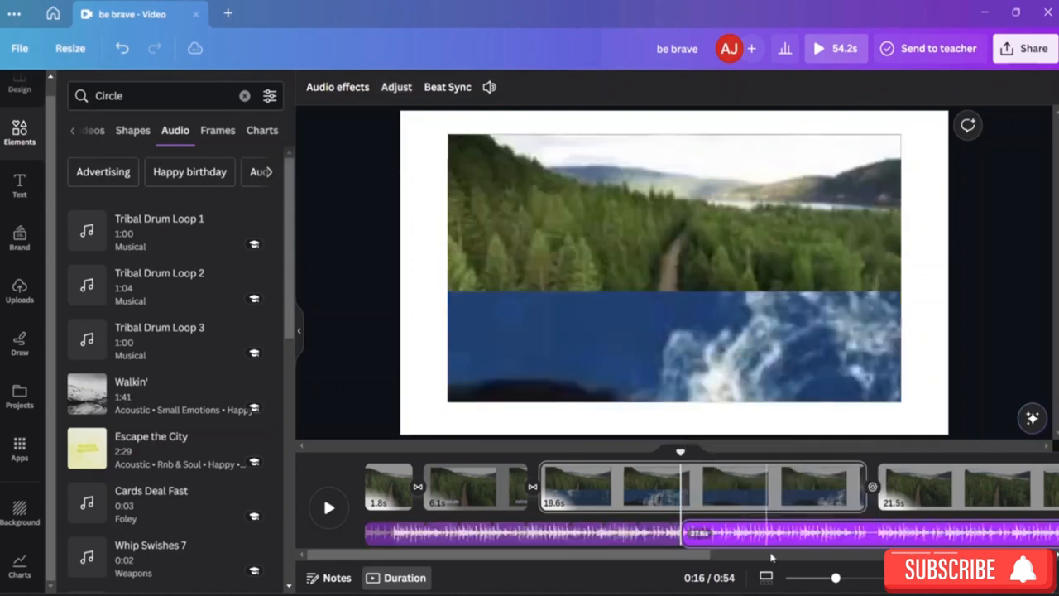
Split the second audio segment at 0:27, near the end of the third clip, and delete the piece between the two cuts
left_click(863, 533)
right_click(863, 533)
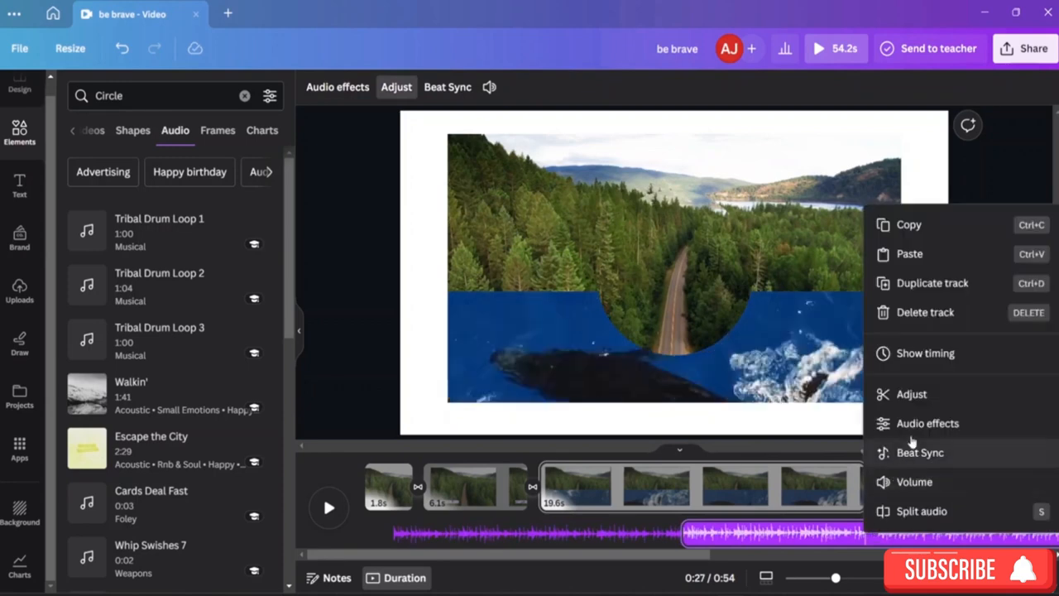
left_click(921, 511)
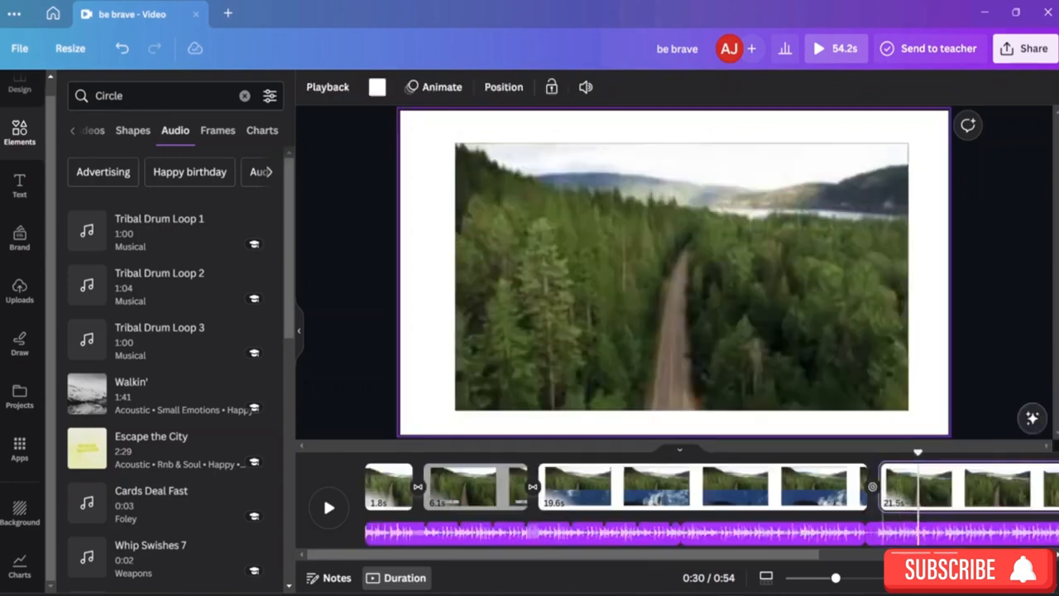
left_click(774, 534)
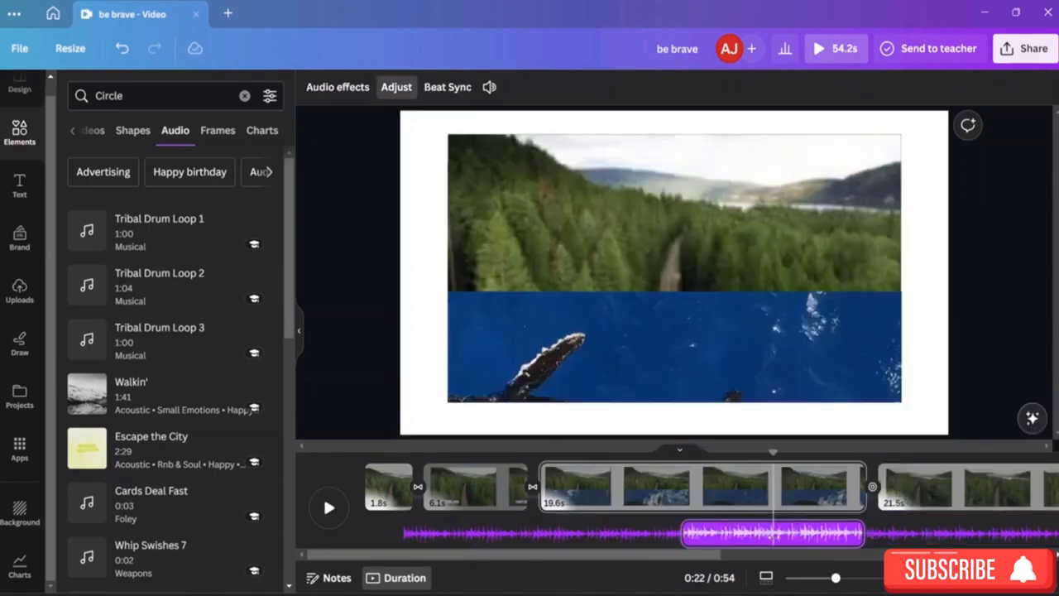
key("Delete")
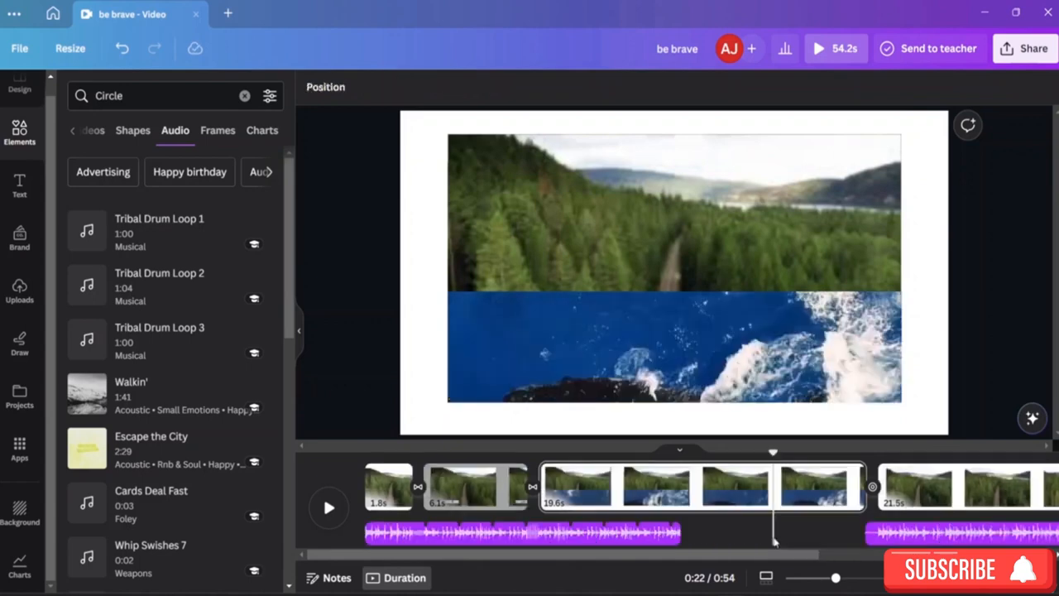
Move the last audio segment to 0:16, directly after the first segment, and place both segments on the same track row
left_click_drag(909, 532, 724, 533)
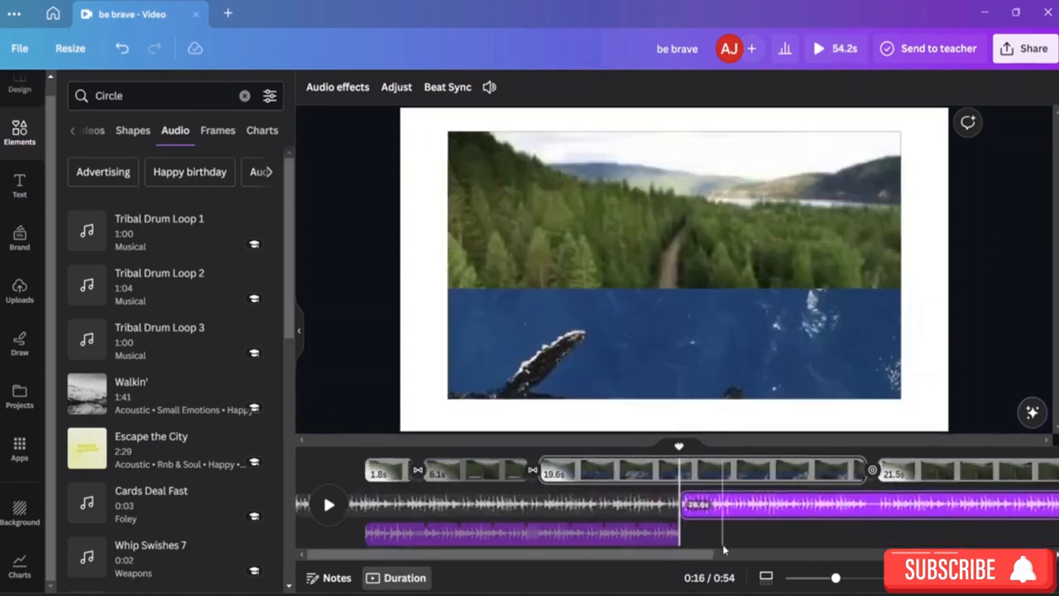
left_click(692, 540)
left_click_drag(626, 537, 618, 506)
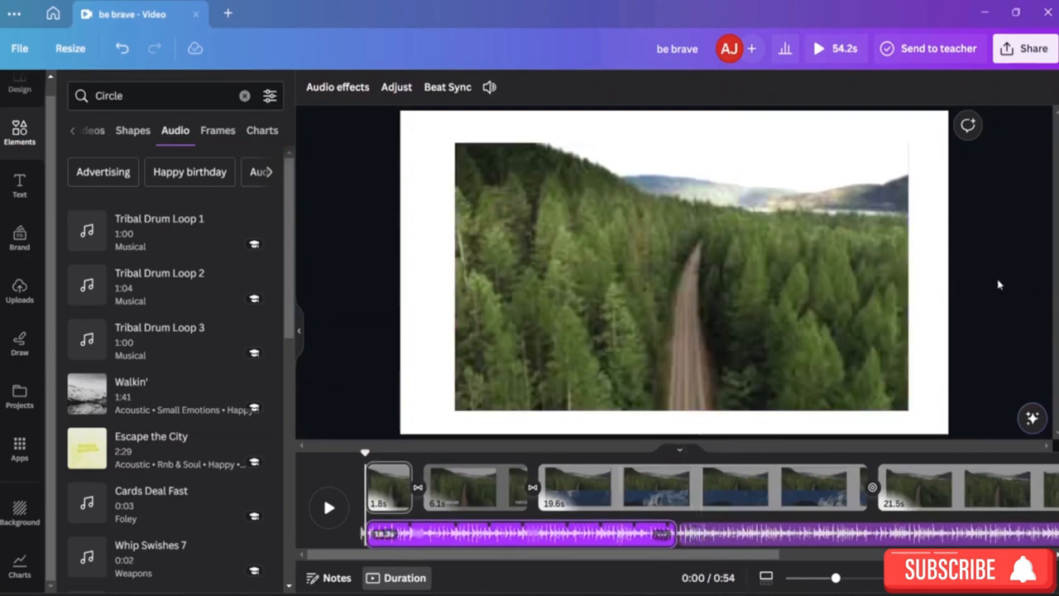
left_click(785, 331)
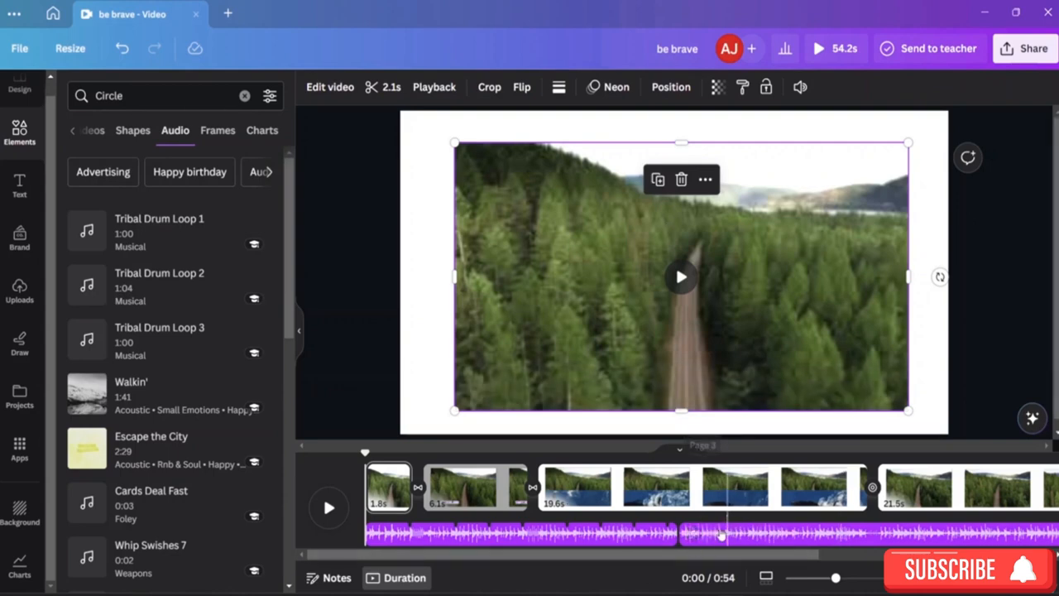
Set the second audio segment's volume to 164 without applying it to all tracks, and toggle its mute repeatedly
right_click(693, 538)
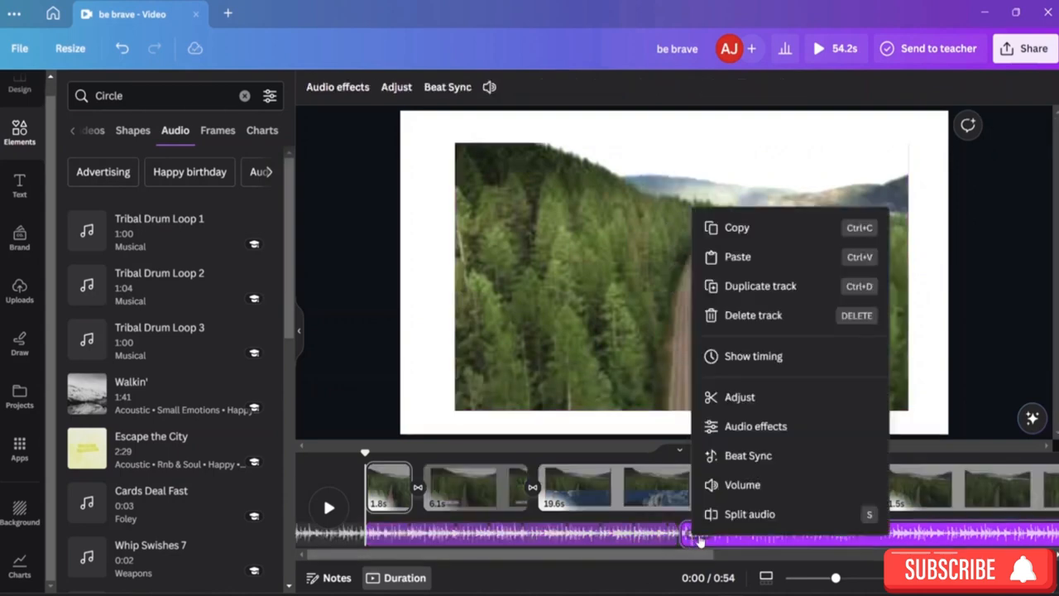
left_click(742, 485)
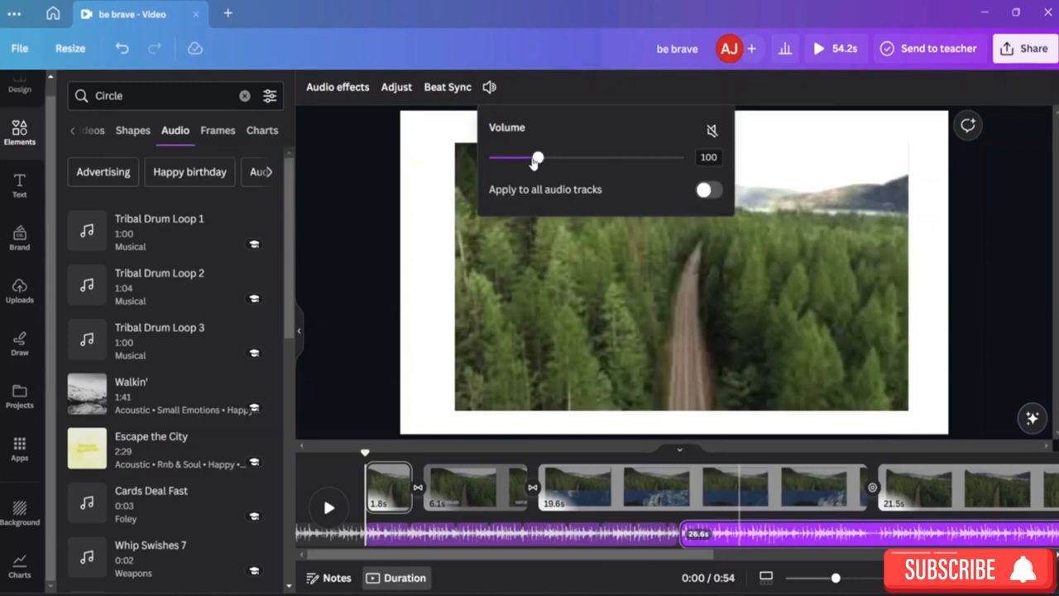
left_click_drag(539, 162, 569, 171)
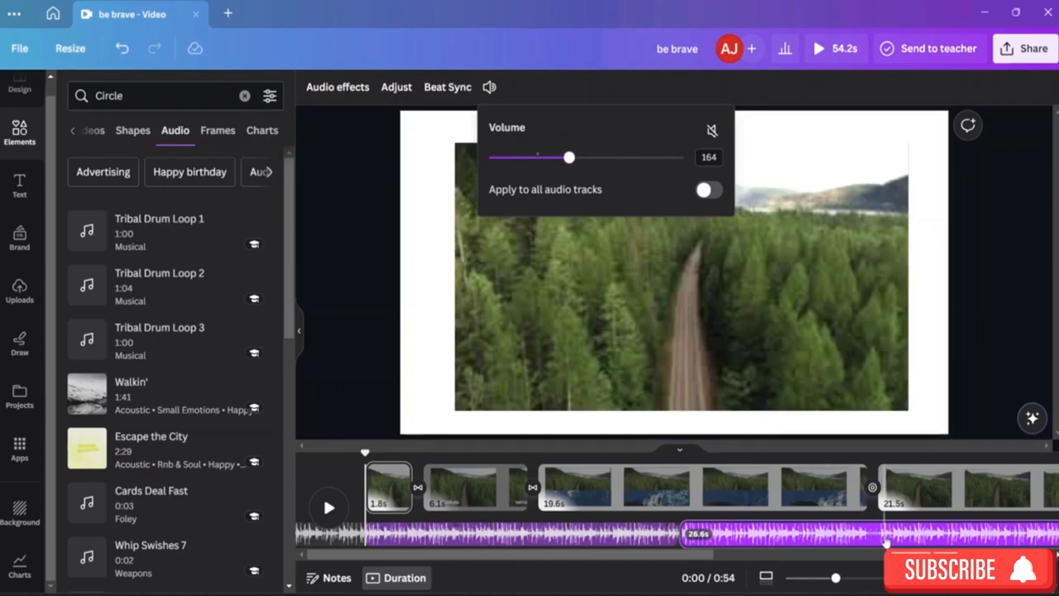
left_click(716, 137)
left_click(715, 137)
left_click(714, 136)
left_click(714, 137)
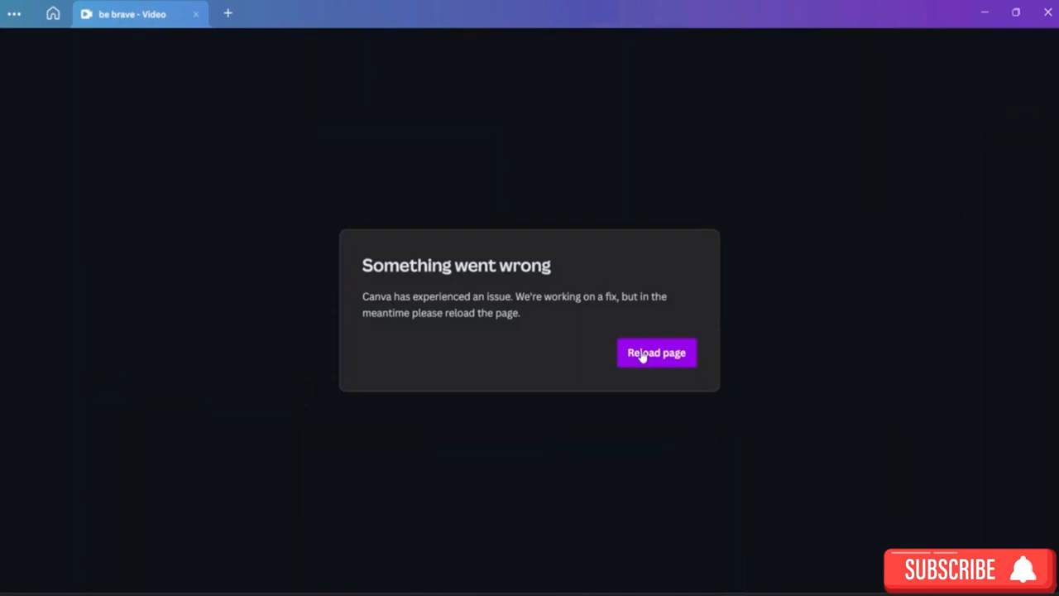
Reload the be brave video page and agree to leave despite possibly unsaved changes
left_click(641, 354)
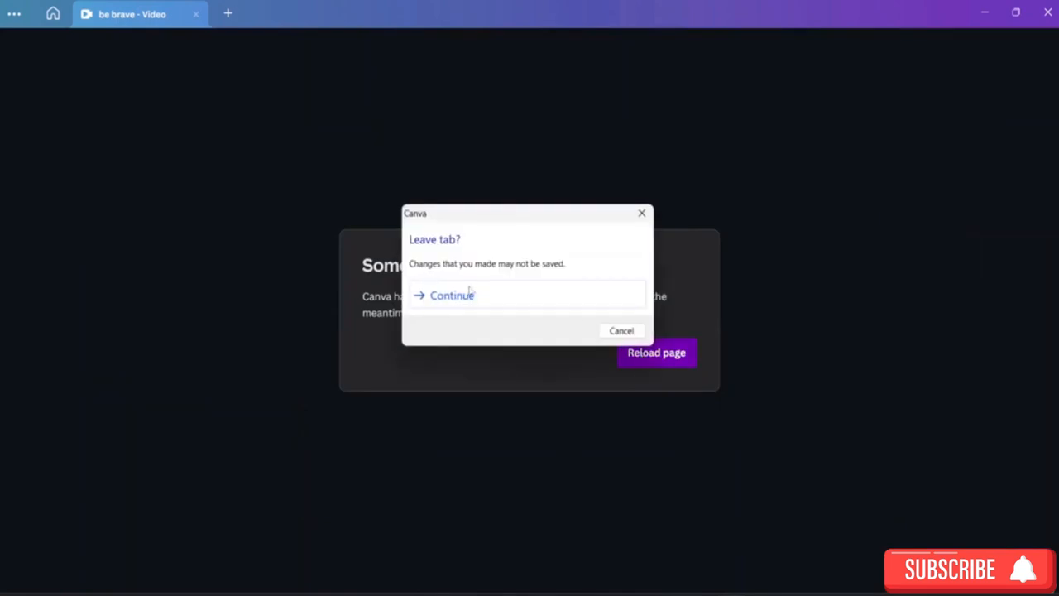
left_click(453, 294)
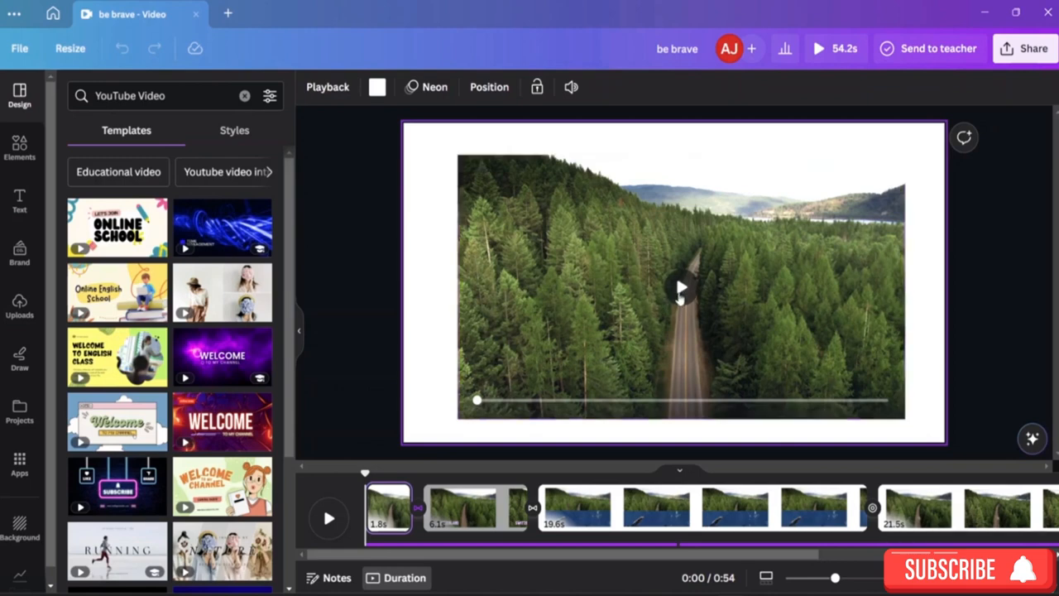
scroll(701, 505, "right", 5)
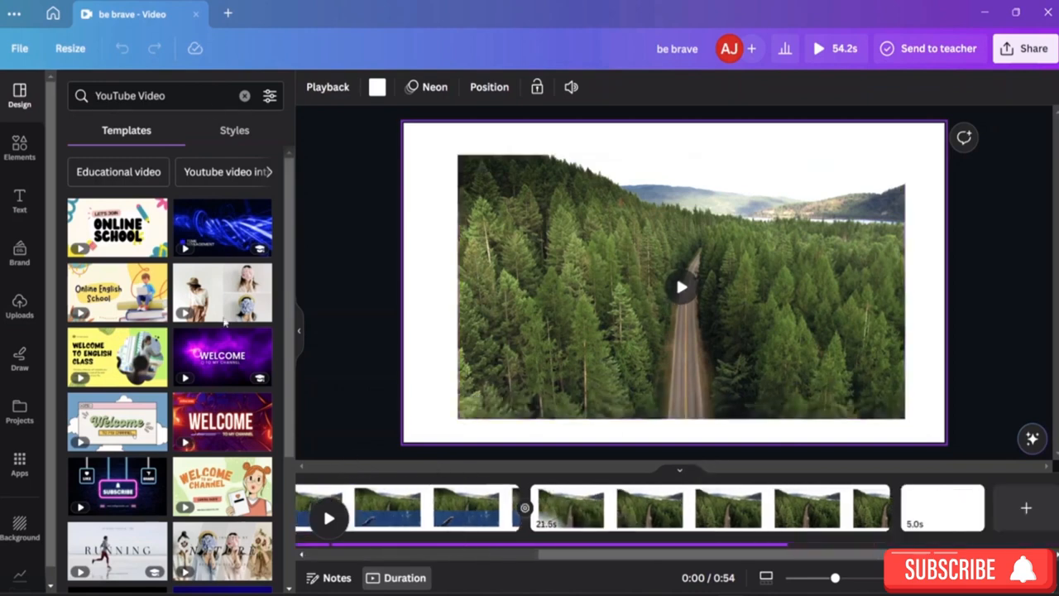
Search the elements for "audio", limit the results to audio, and add the Life Is for Dreaming track to the video
left_click(22, 148)
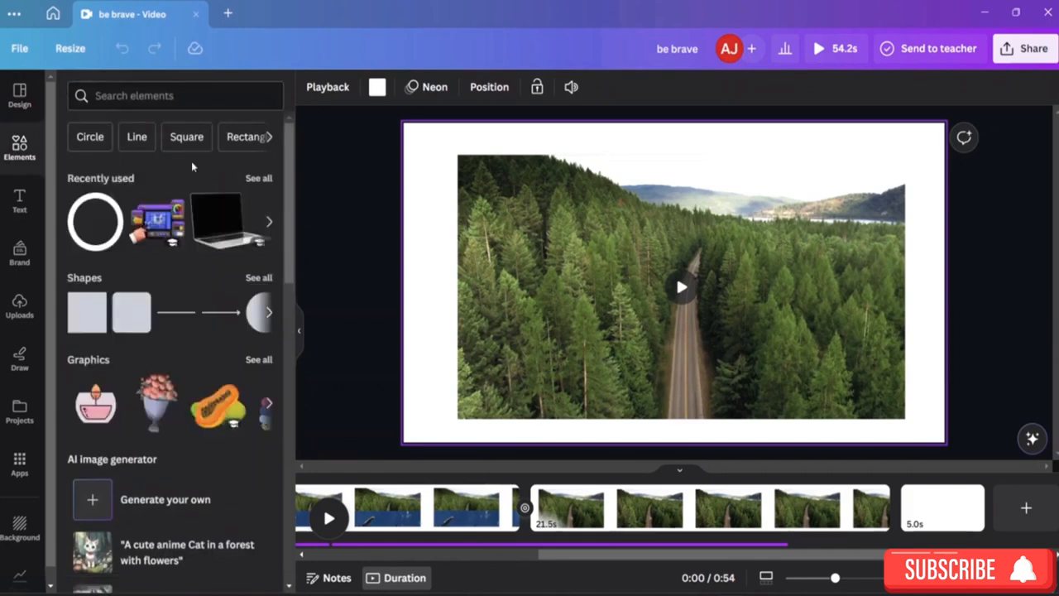
left_click(196, 96)
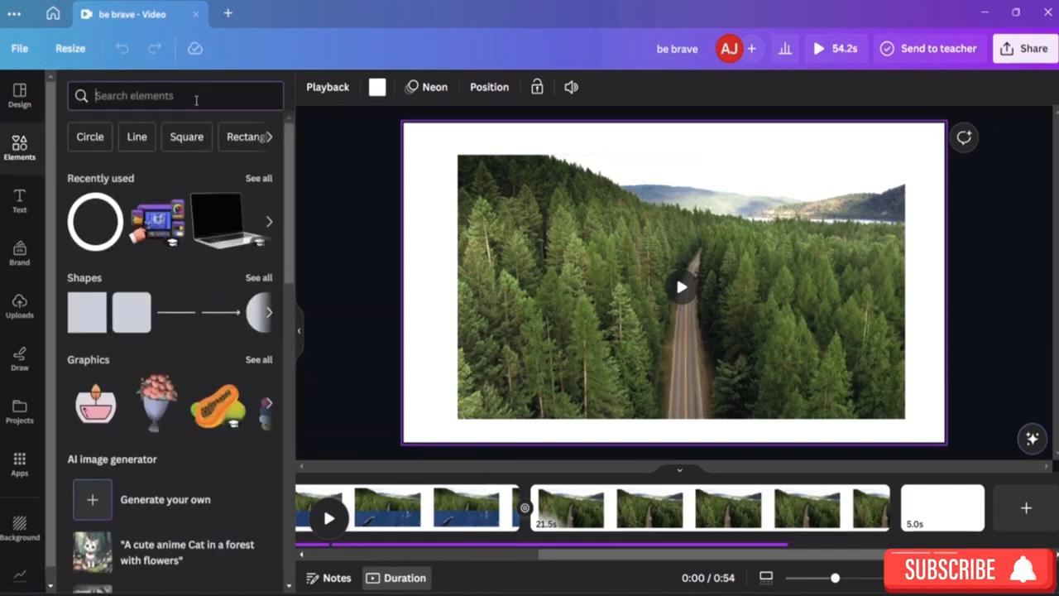
type("aud")
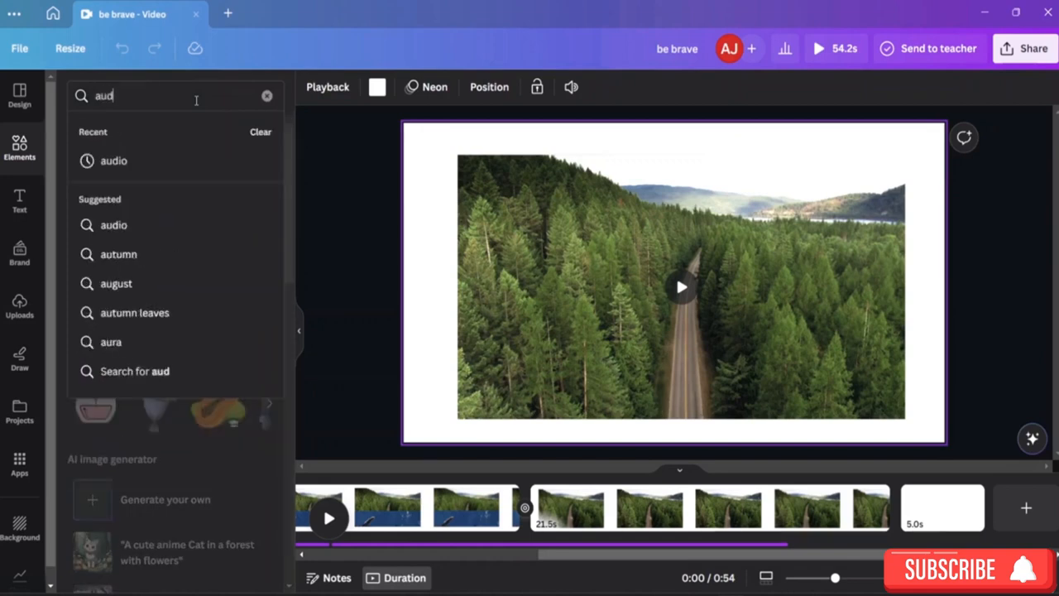
type("io")
key("Return")
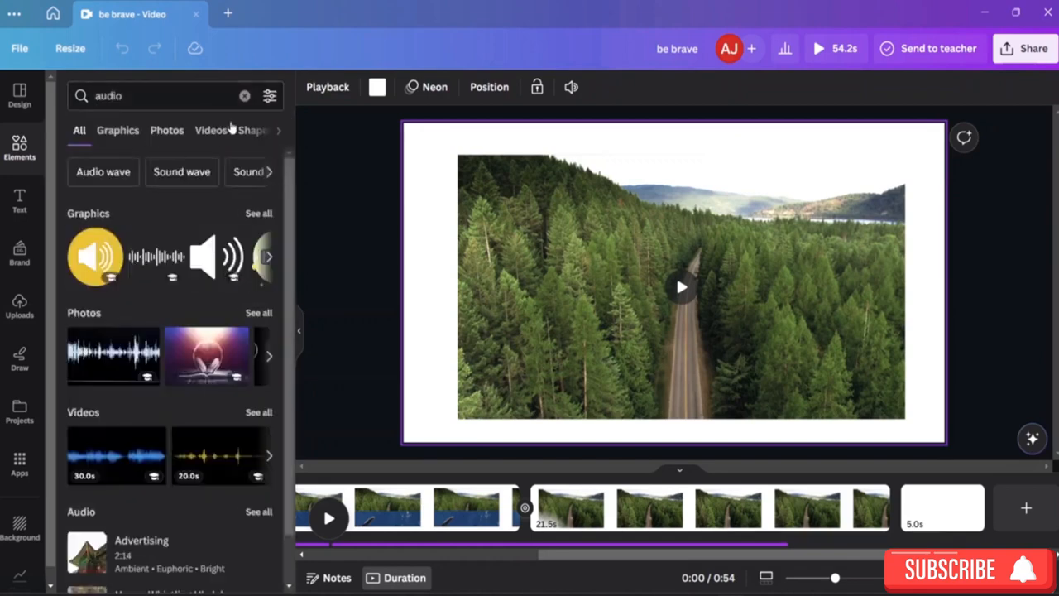
left_click(278, 133)
left_click(216, 133)
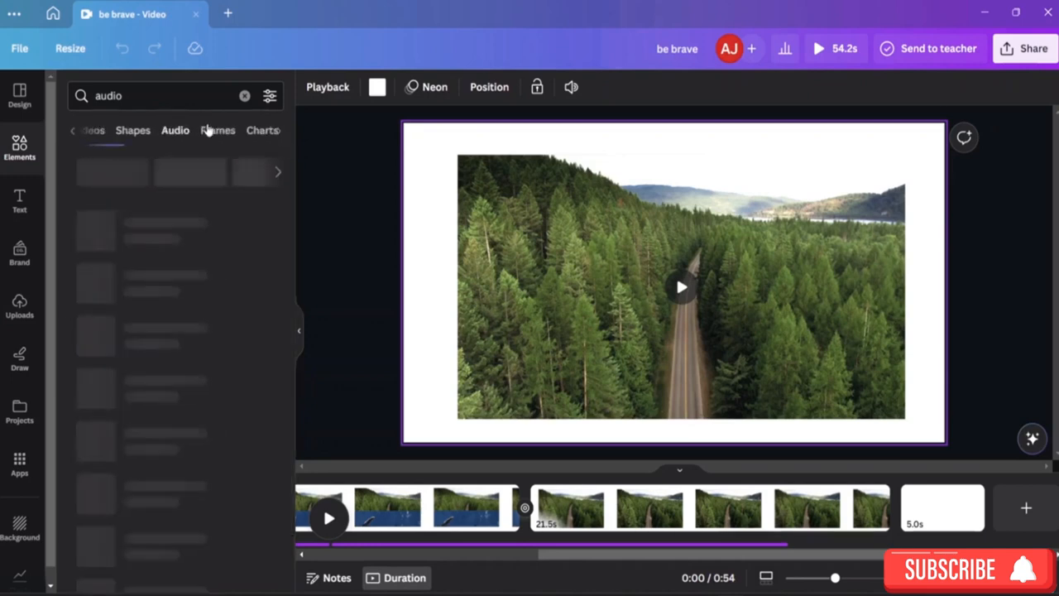
scroll(157, 248, "down", 3)
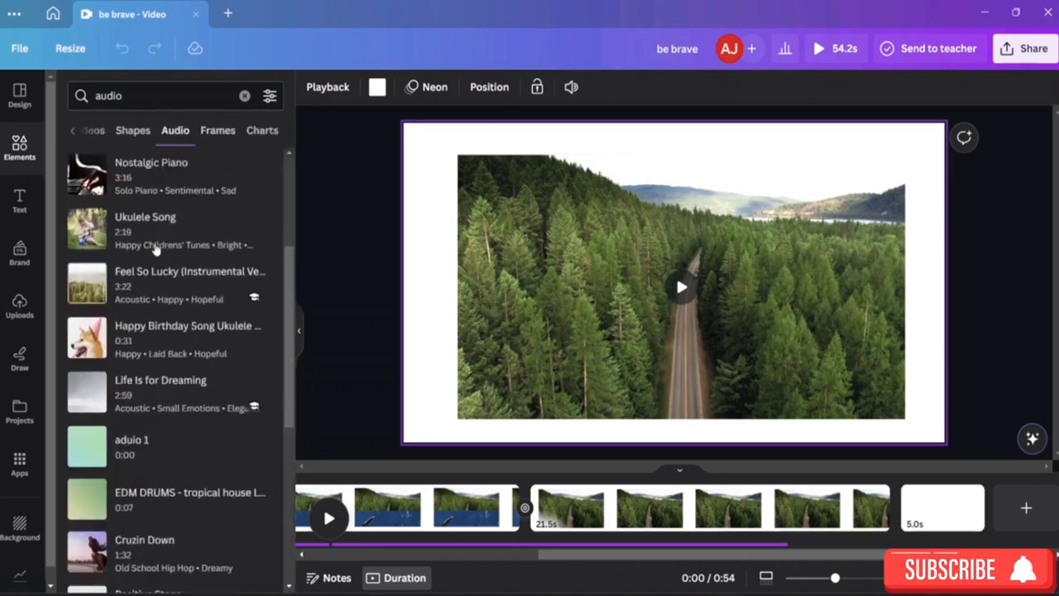
left_click(174, 400)
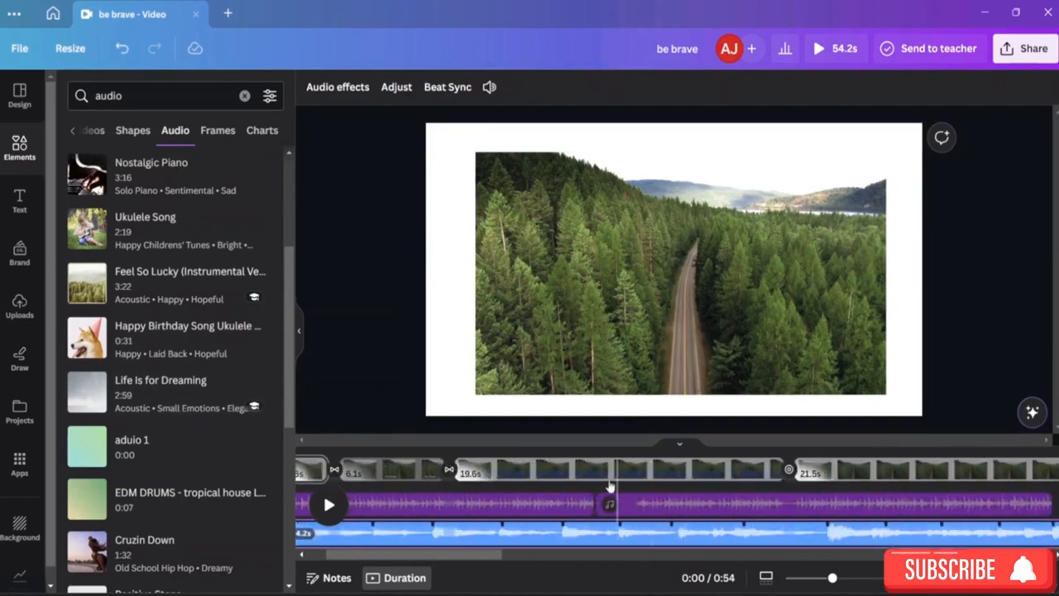
Open the trim adjustment for the second Tribal Drum Loop 1 segment on the timeline
left_click(625, 508)
right_click(626, 514)
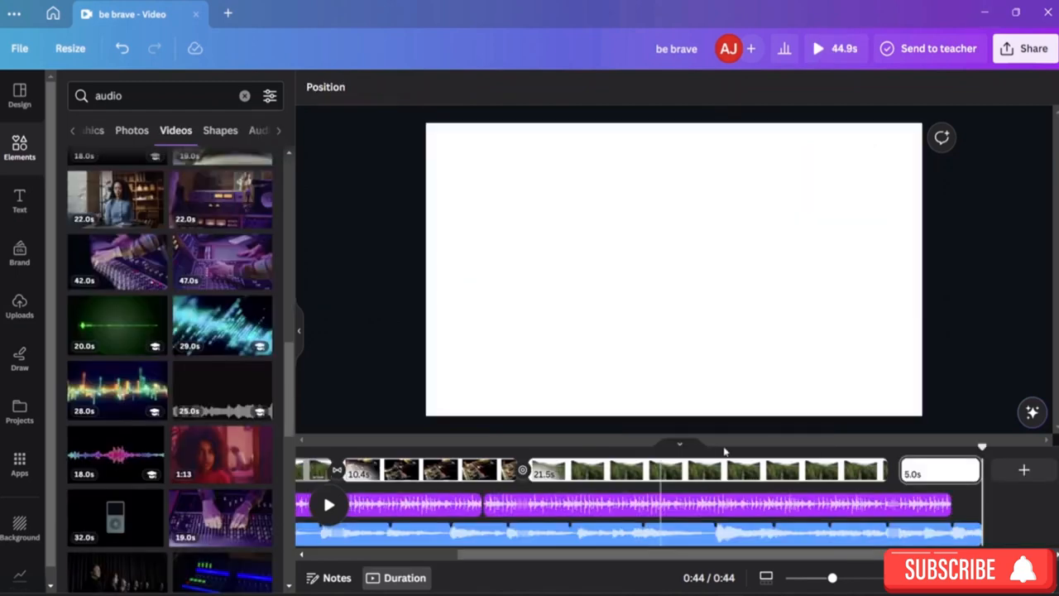
right_click(611, 503)
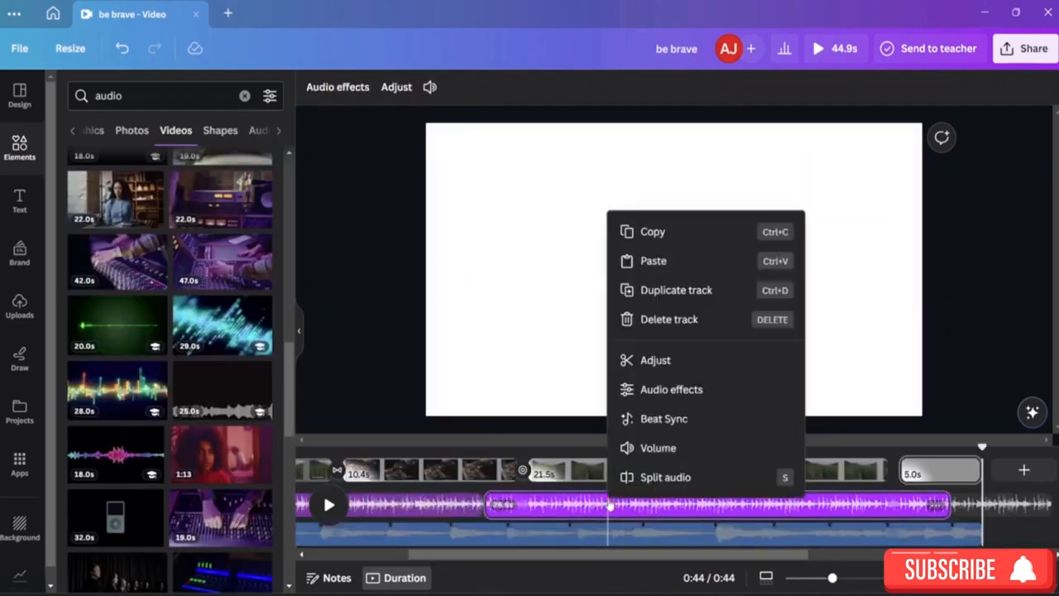
left_click(668, 364)
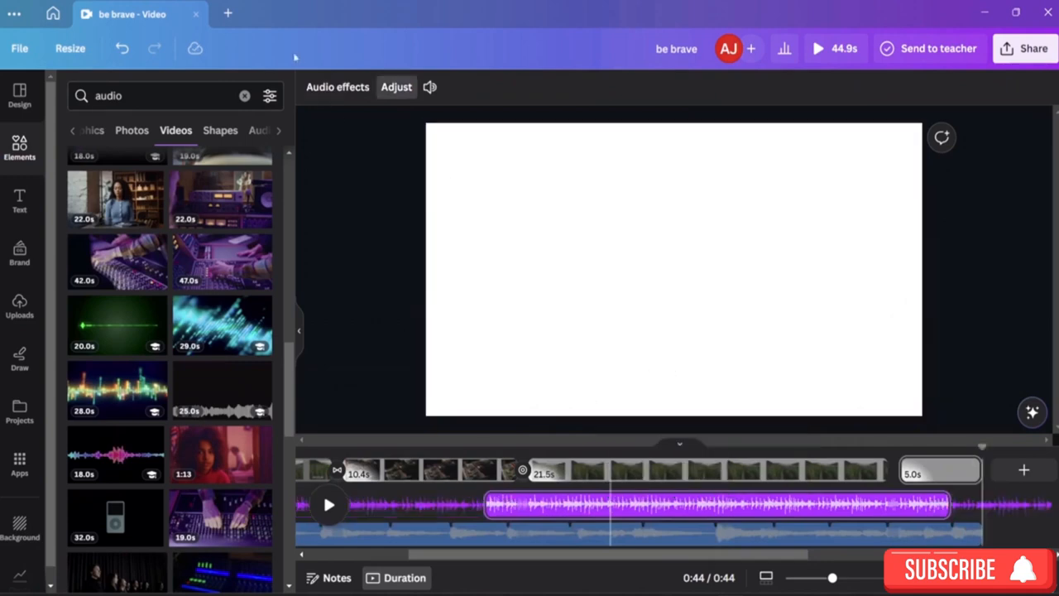
Apply a 2.0 s fade in and a 0.9 s fade out to the second Tribal Drum Loop 1 segment
left_click(329, 87)
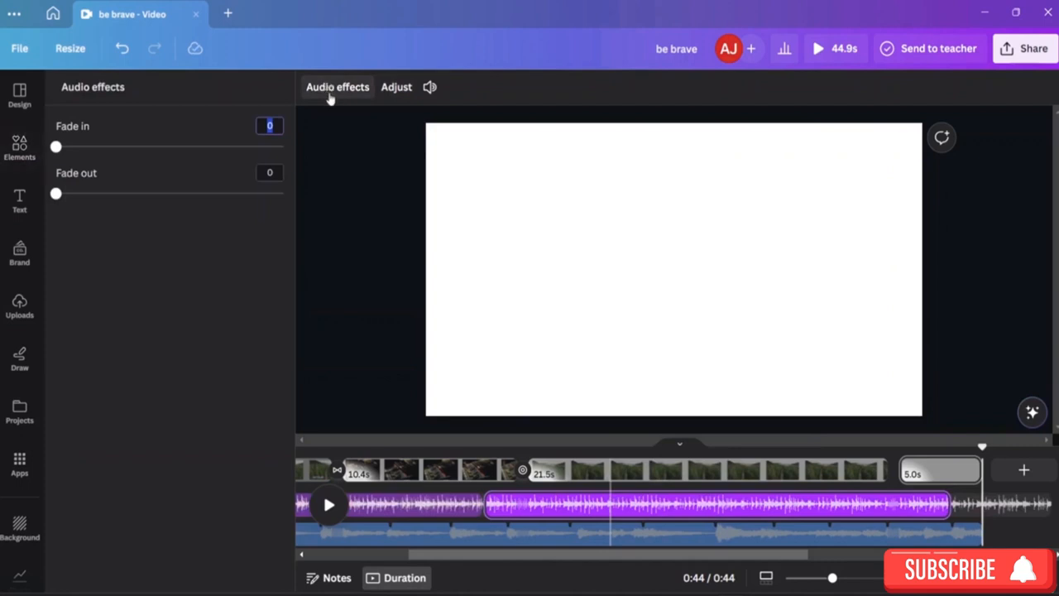
left_click_drag(57, 146, 92, 148)
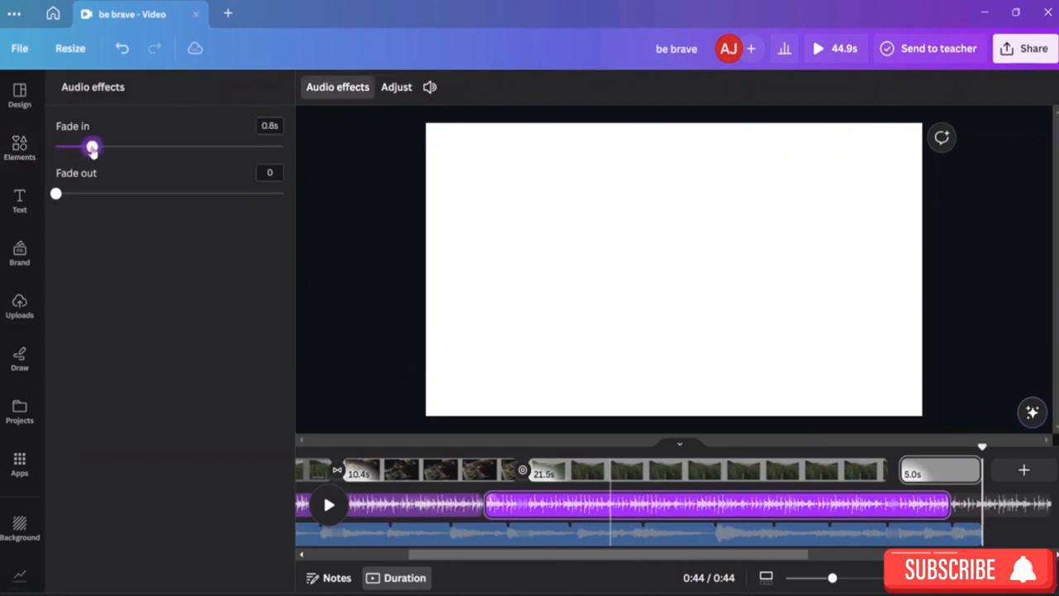
left_click_drag(56, 193, 78, 192)
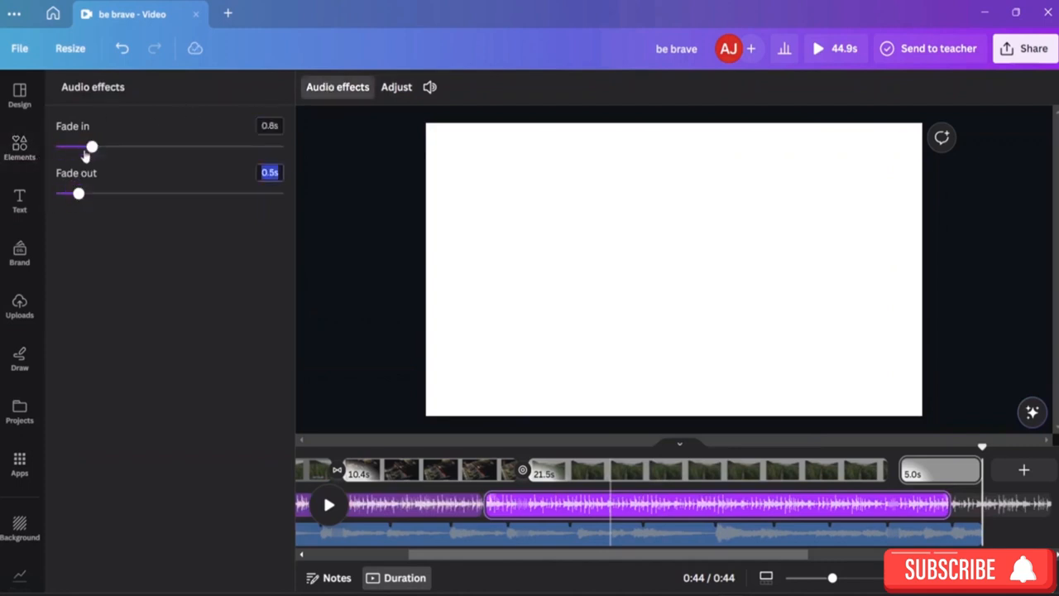
left_click_drag(85, 154, 146, 147)
left_click_drag(78, 193, 97, 194)
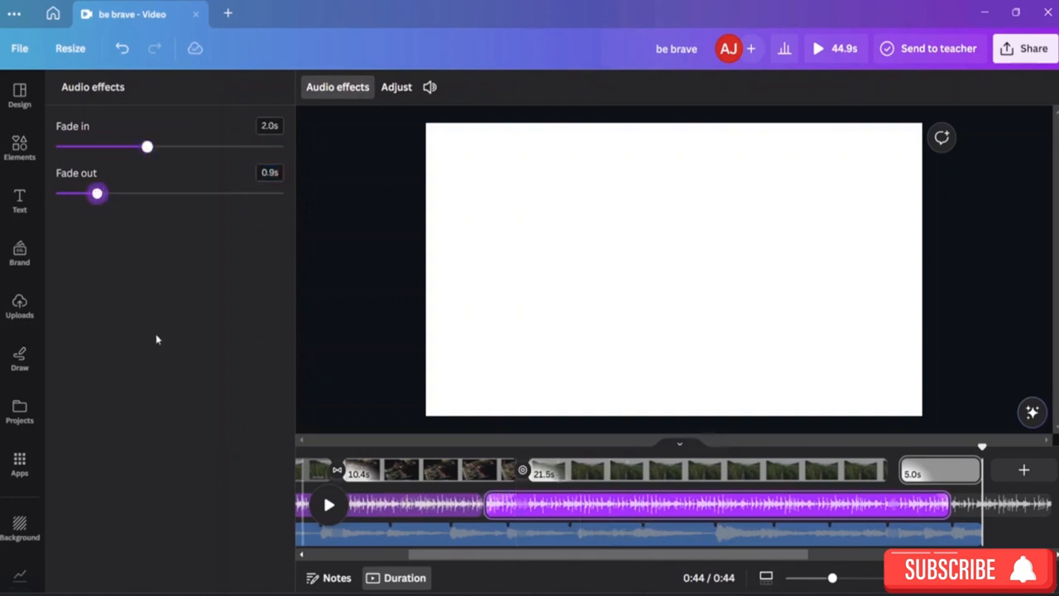
key("Escape")
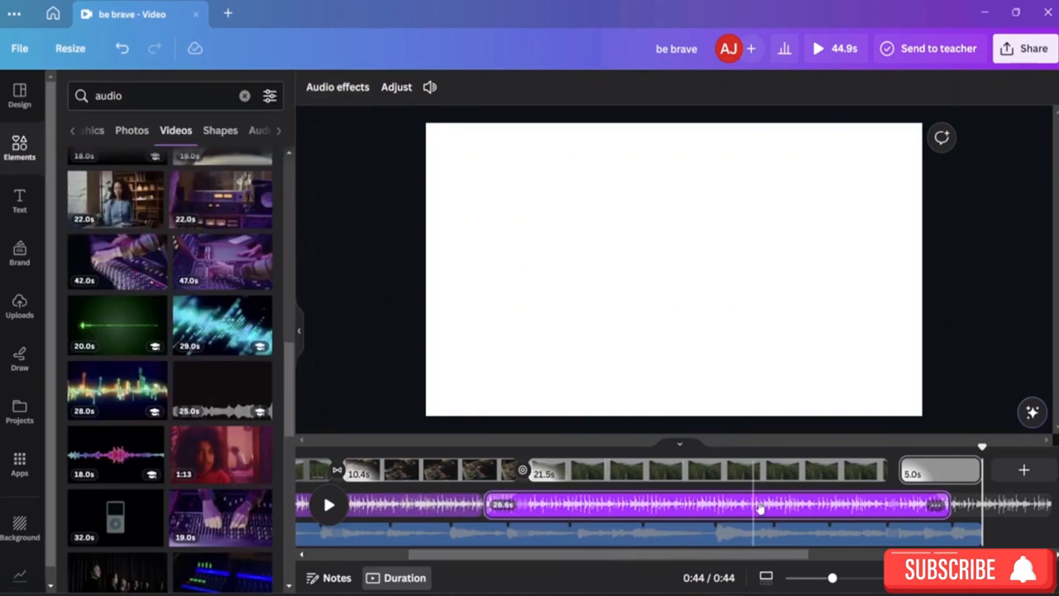
View the options for the second Tribal Drum Loop 1 segment, dismiss them, and hide and reshow the timeline
right_click(937, 508)
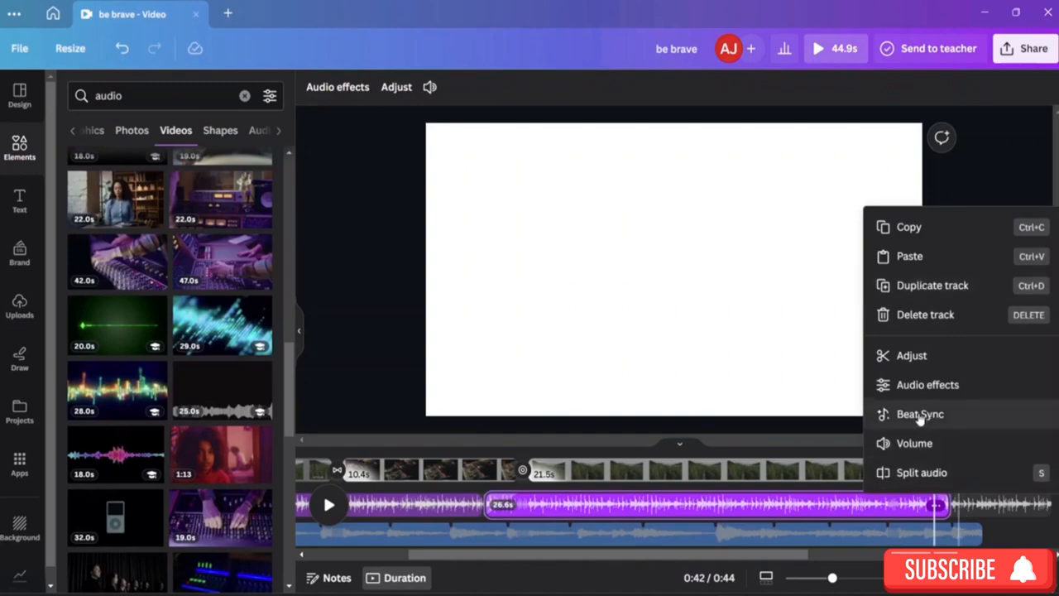
left_click(373, 345)
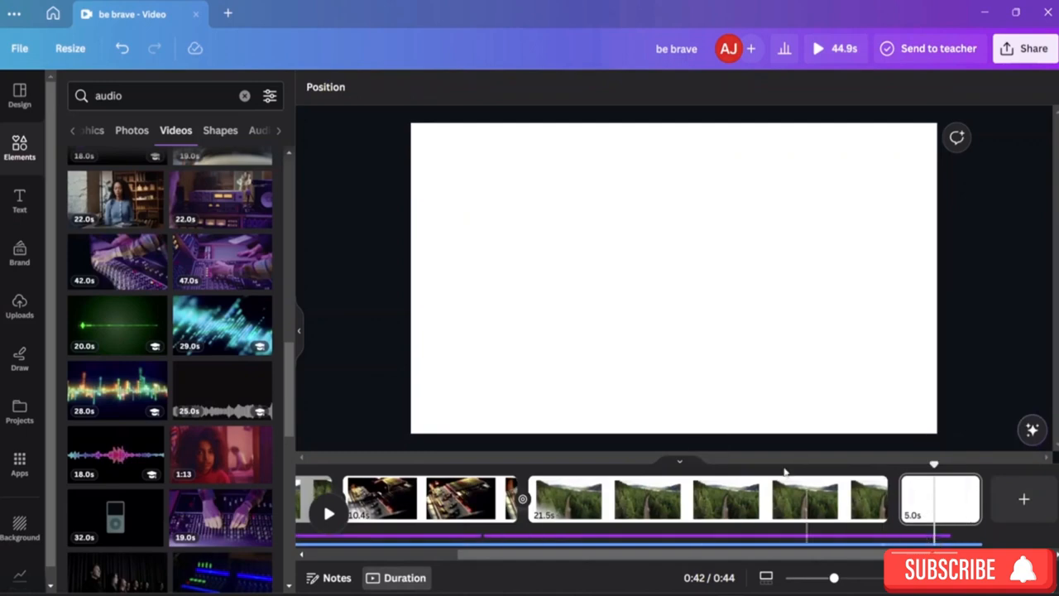
left_click(676, 466)
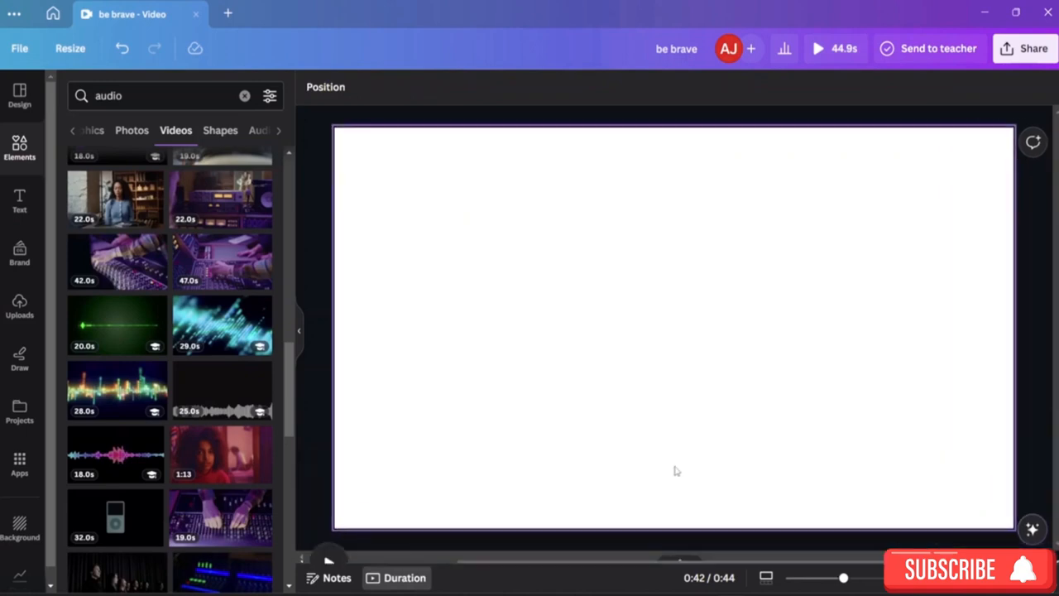
left_click(680, 565)
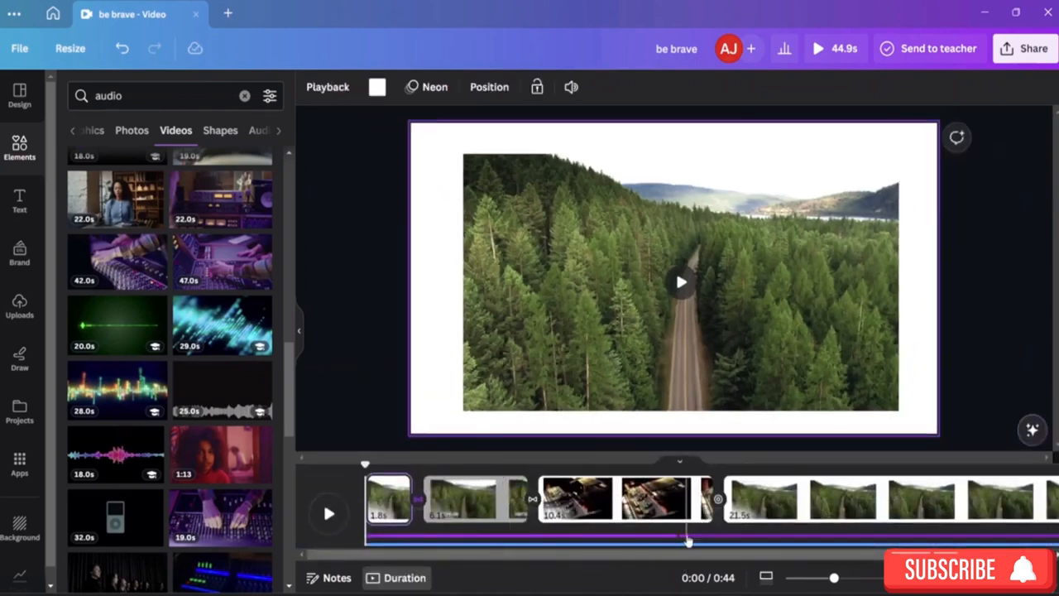
Review the transition options between the third and fourth clips, including the choices below Circle Wipe, and close them
left_click(689, 539)
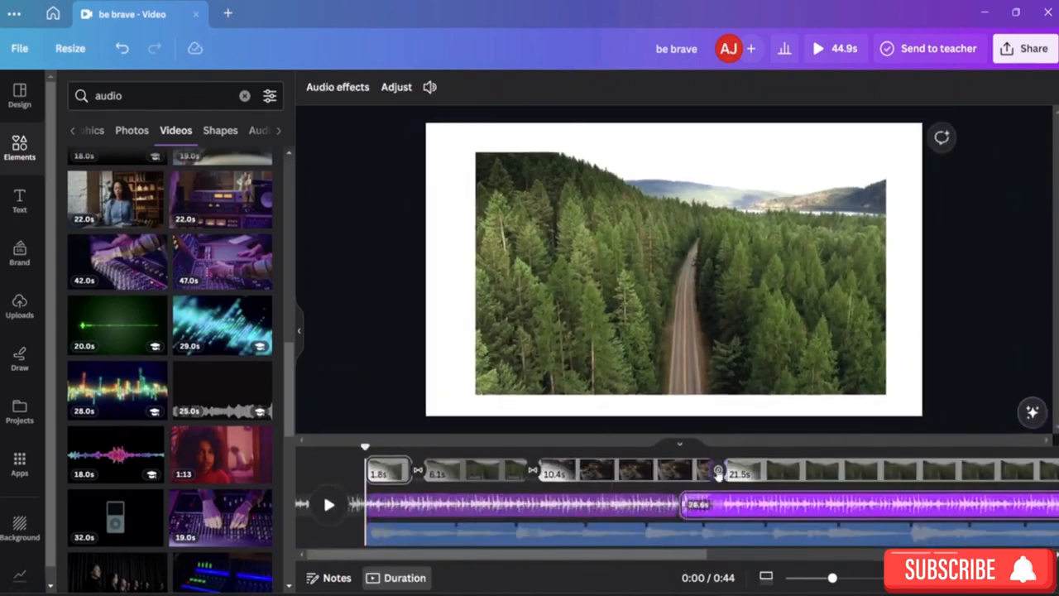
left_click(718, 471)
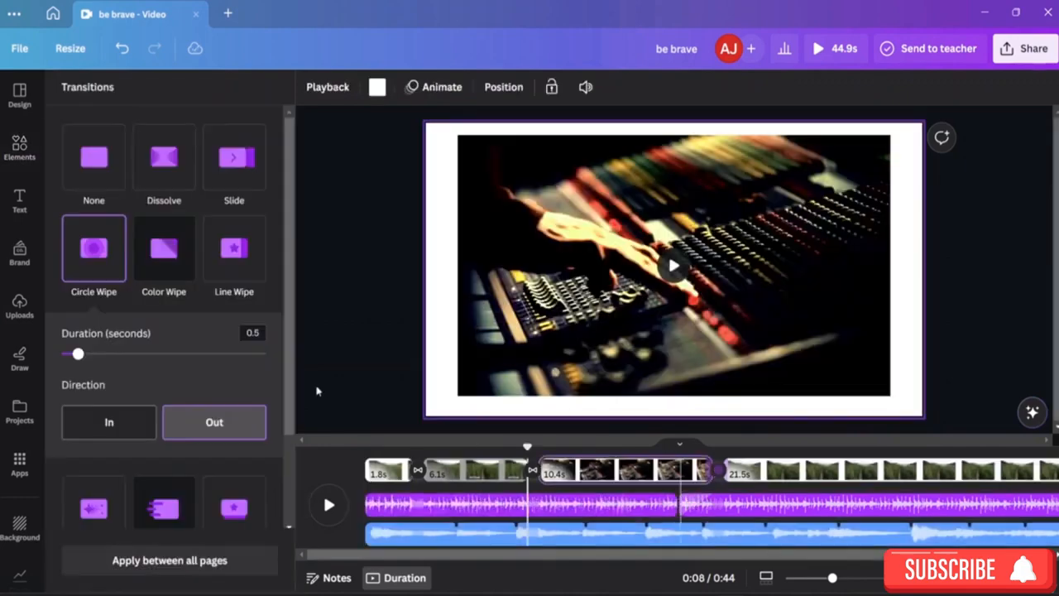
scroll(193, 307, "down", 3)
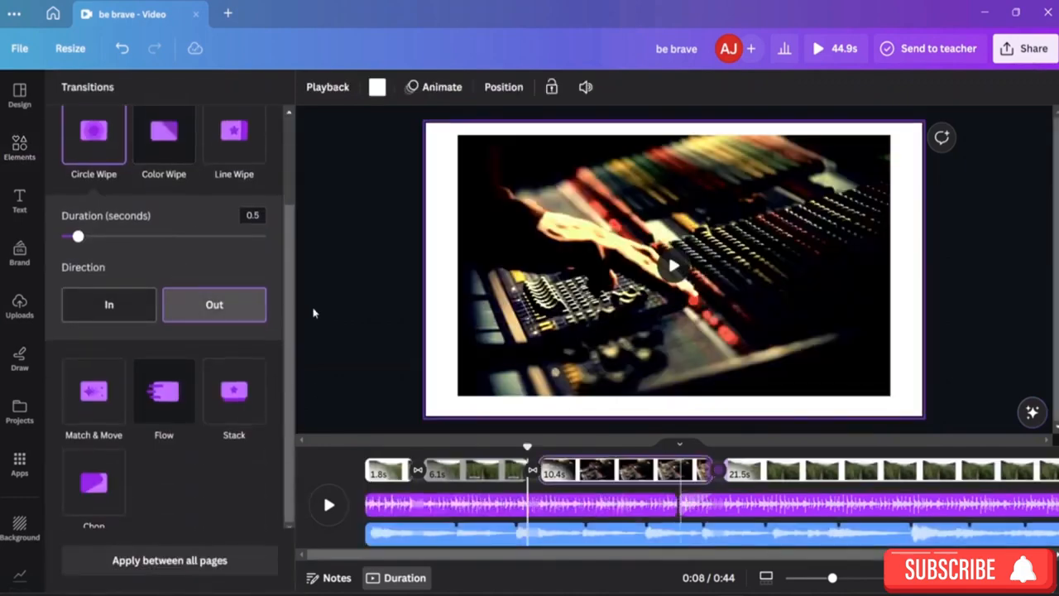
left_click(345, 279)
left_click(480, 366)
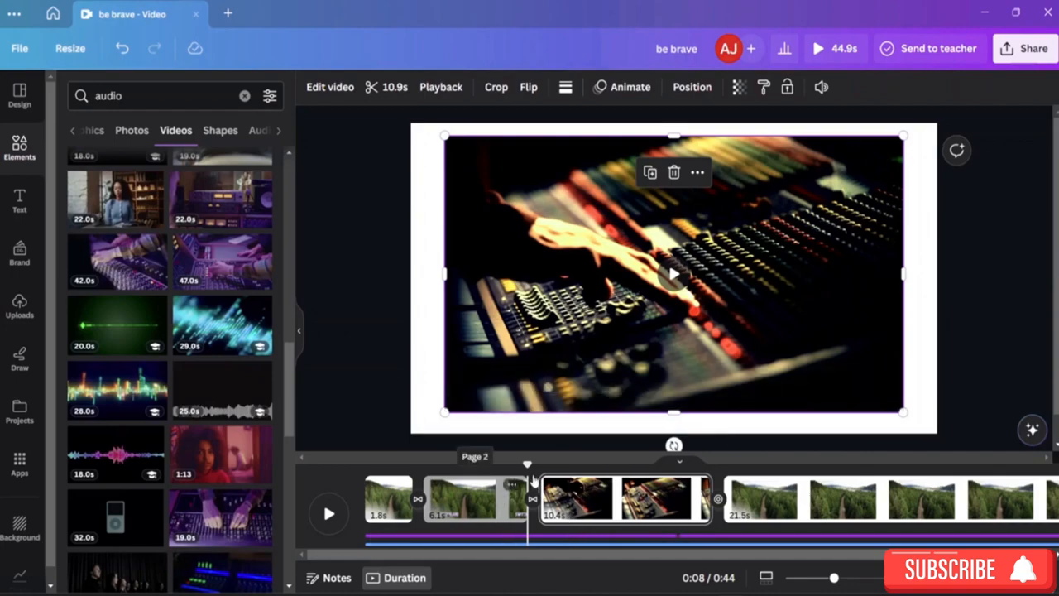
Select the forest video on page 2, look over its effects, and open its image adjustments
left_click_drag(527, 466, 428, 466)
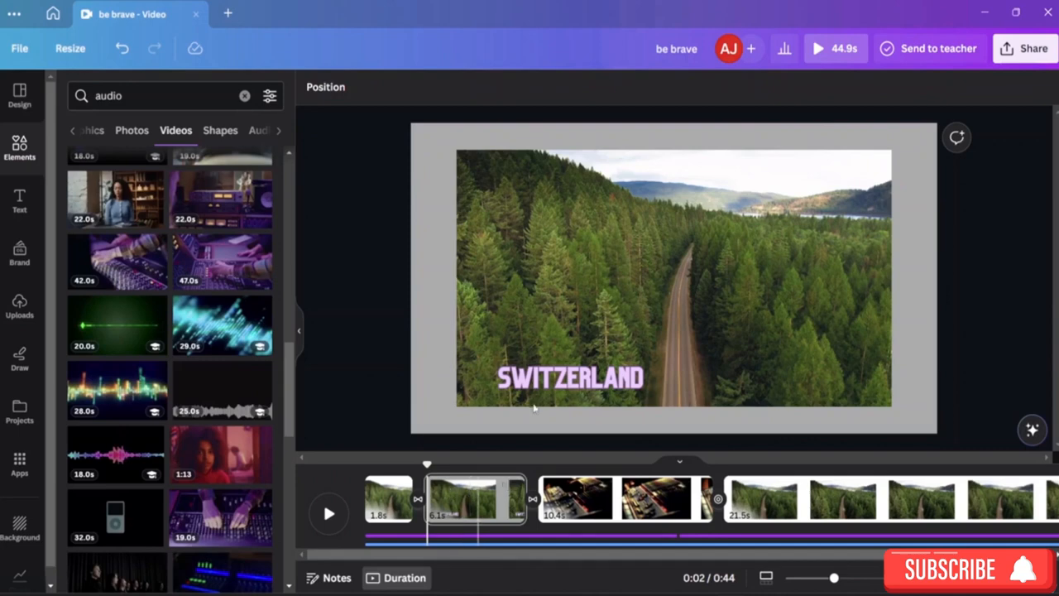
double_click(667, 246)
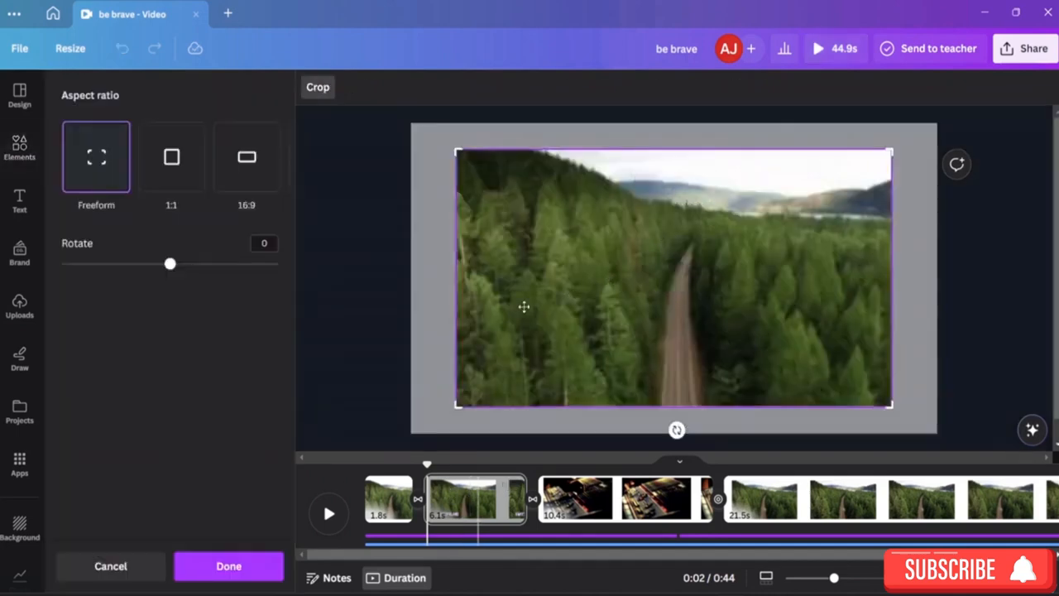
left_click(357, 225)
left_click(499, 253)
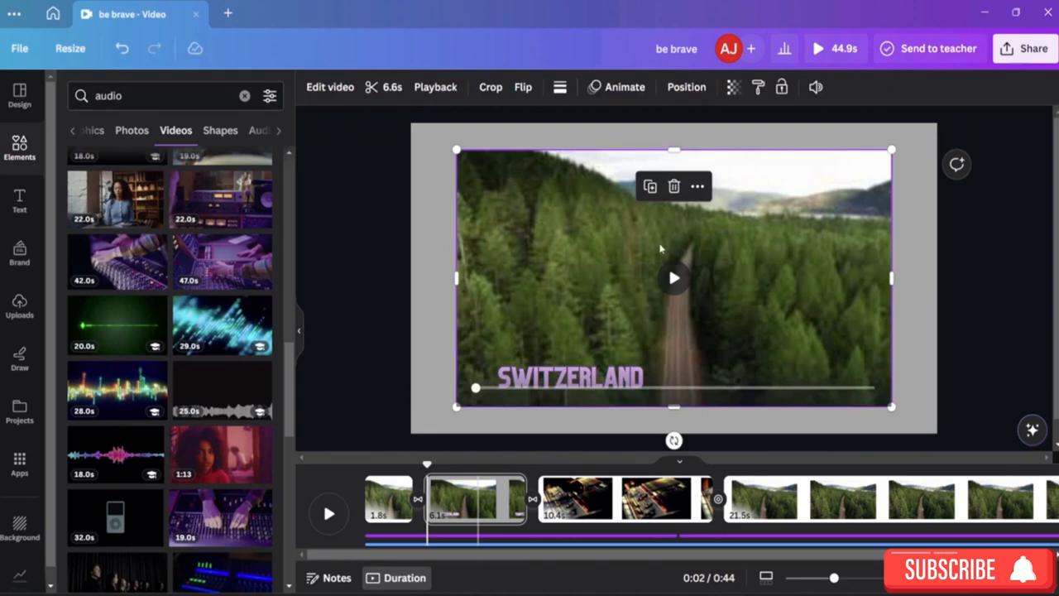
left_click(330, 88)
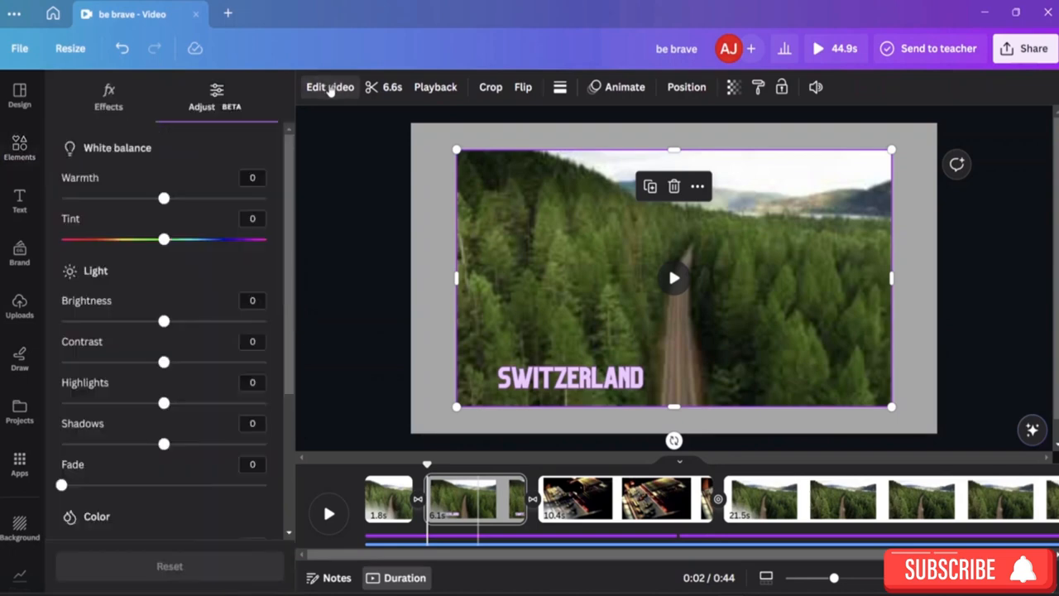
left_click(118, 104)
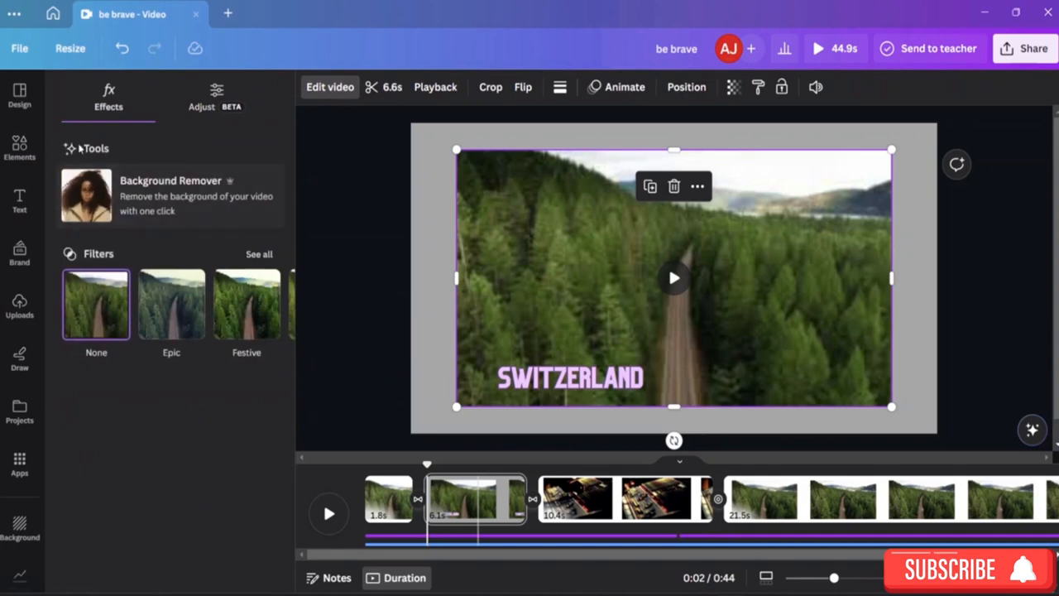
left_click(201, 96)
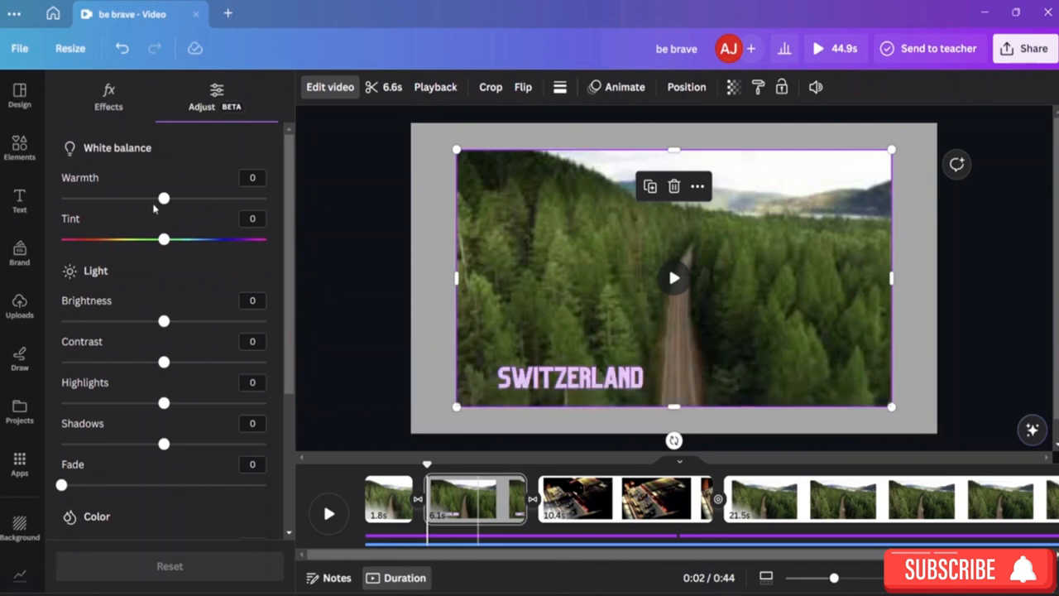
Set the page 2 forest video's warmth to -11, brightness to -11 and contrast to 3
left_click_drag(165, 198, 128, 198)
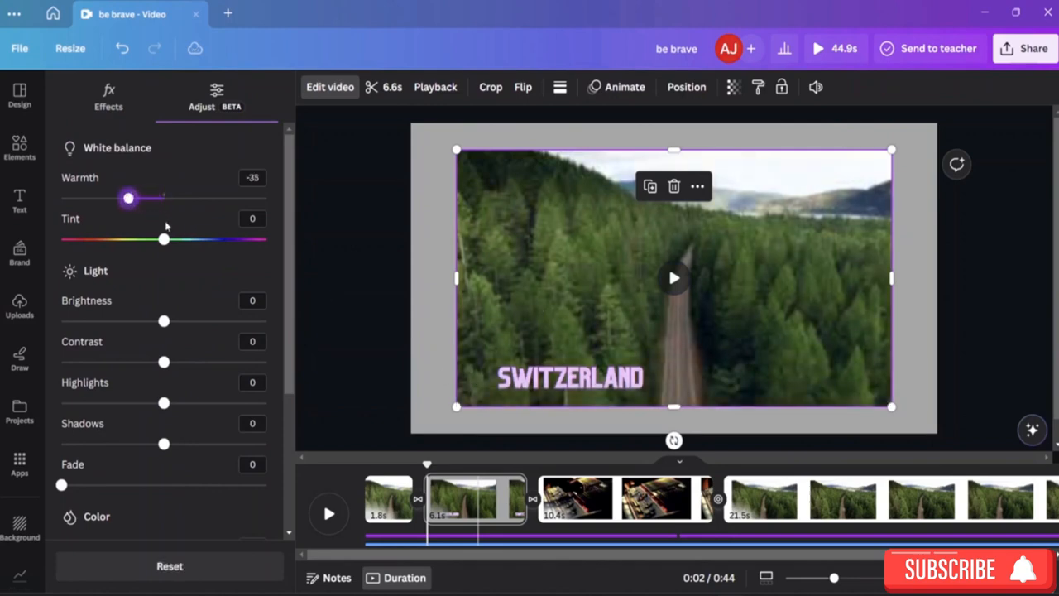
mouse_move(165, 240)
left_mouse_down()
mouse_move(177, 239)
mouse_move(164, 240)
left_mouse_up()
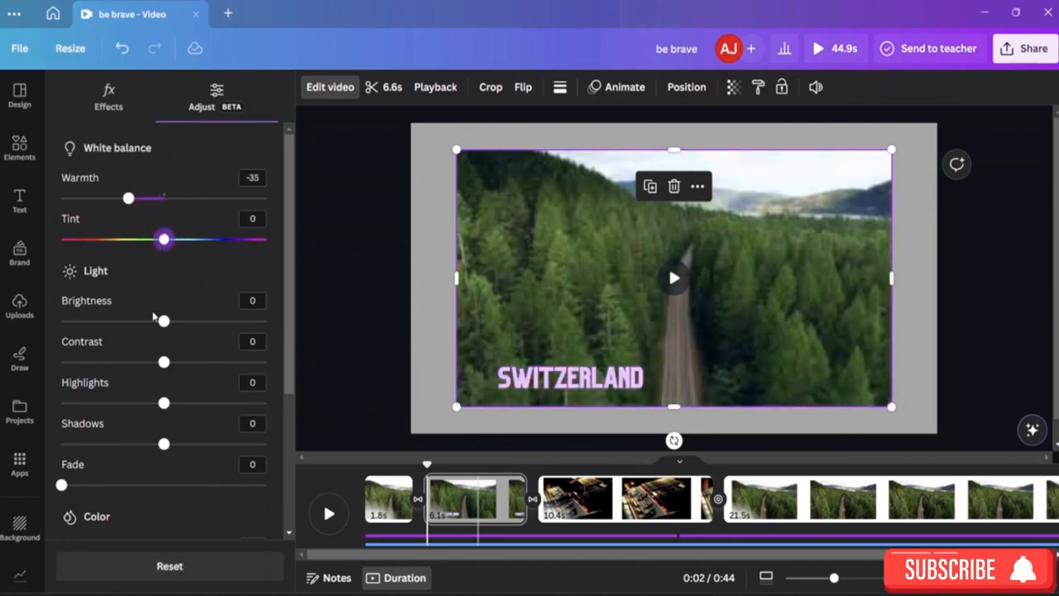
left_click_drag(164, 321, 146, 322)
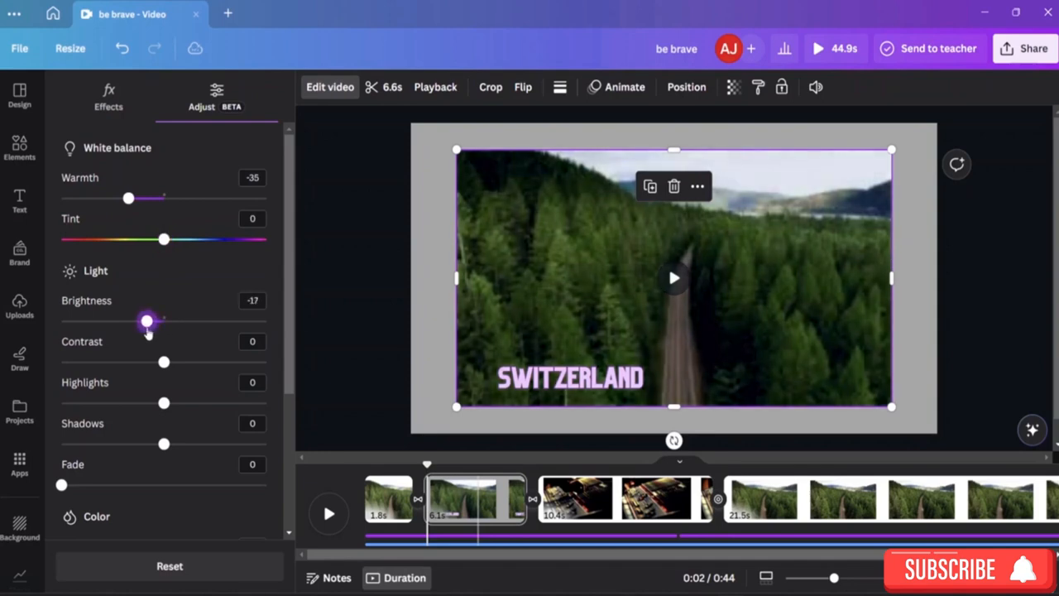
mouse_move(162, 365)
left_mouse_down()
mouse_move(177, 368)
mouse_move(167, 370)
left_mouse_up()
mouse_move(147, 324)
left_mouse_down()
mouse_move(132, 331)
mouse_move(151, 336)
left_mouse_up()
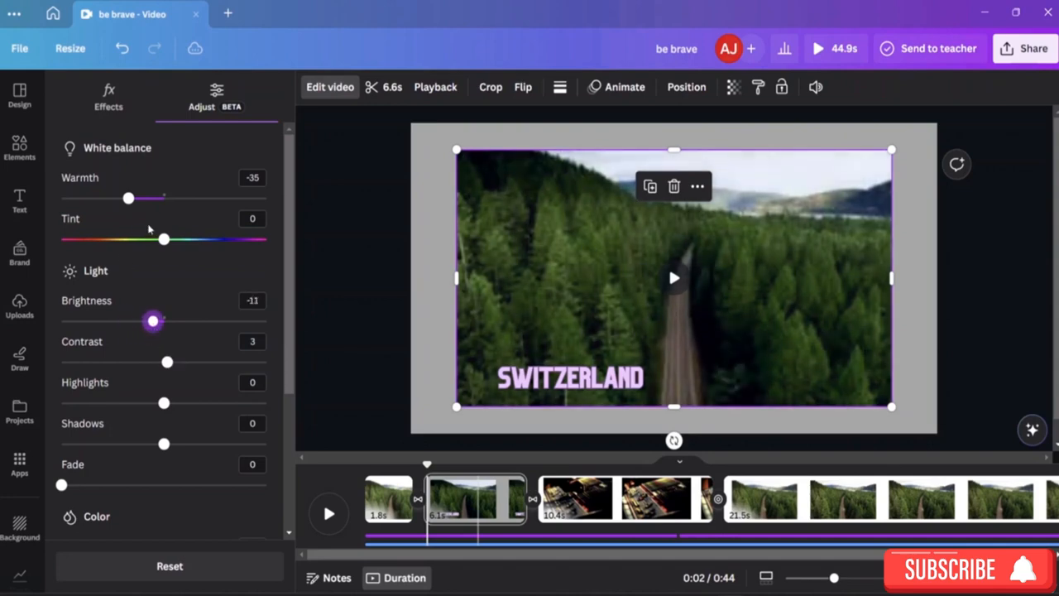
left_click_drag(133, 205, 154, 218)
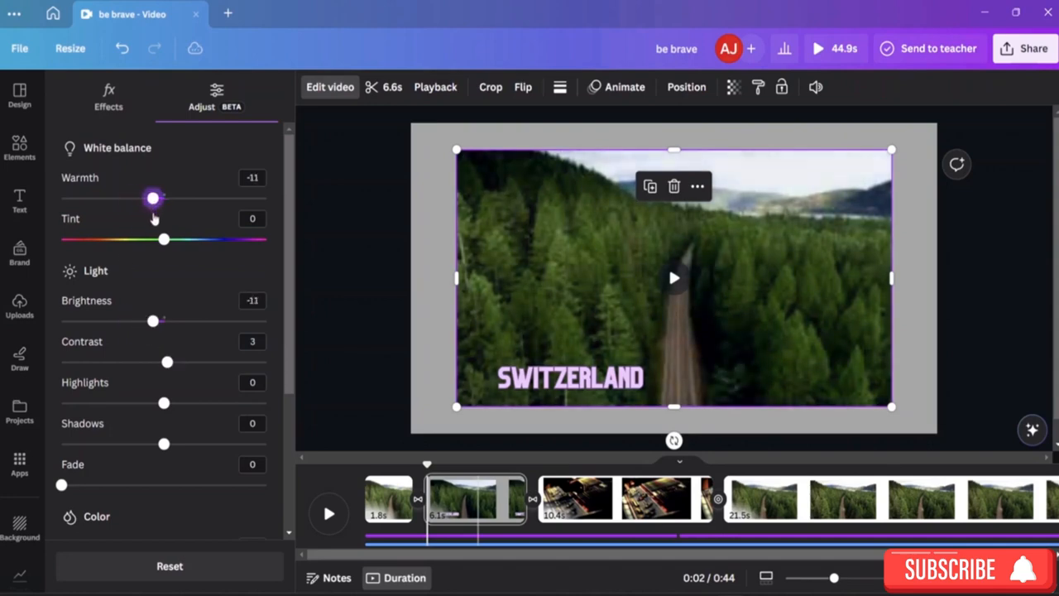
Set the page 2 forest video's shadows to -19 and highlights to 22
scroll(126, 353, "down", 2)
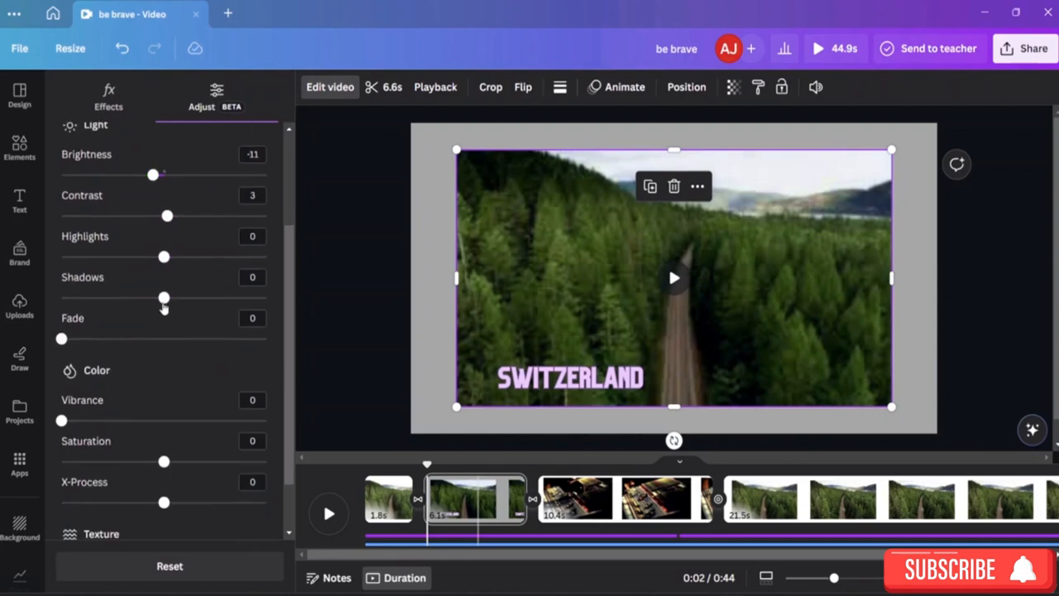
left_click_drag(163, 303, 144, 299)
left_click_drag(163, 256, 186, 257)
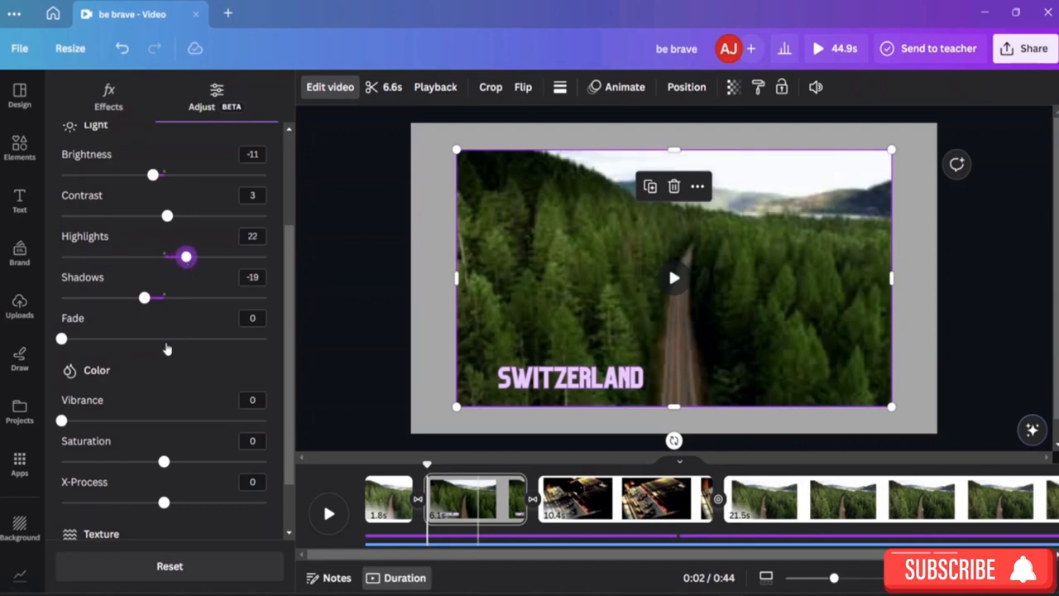
Set the page 2 forest video's vibrance to 13, saturation to 11, X-Process to -23 and vignette to 10, and close the adjustments
scroll(167, 348, "down", 1)
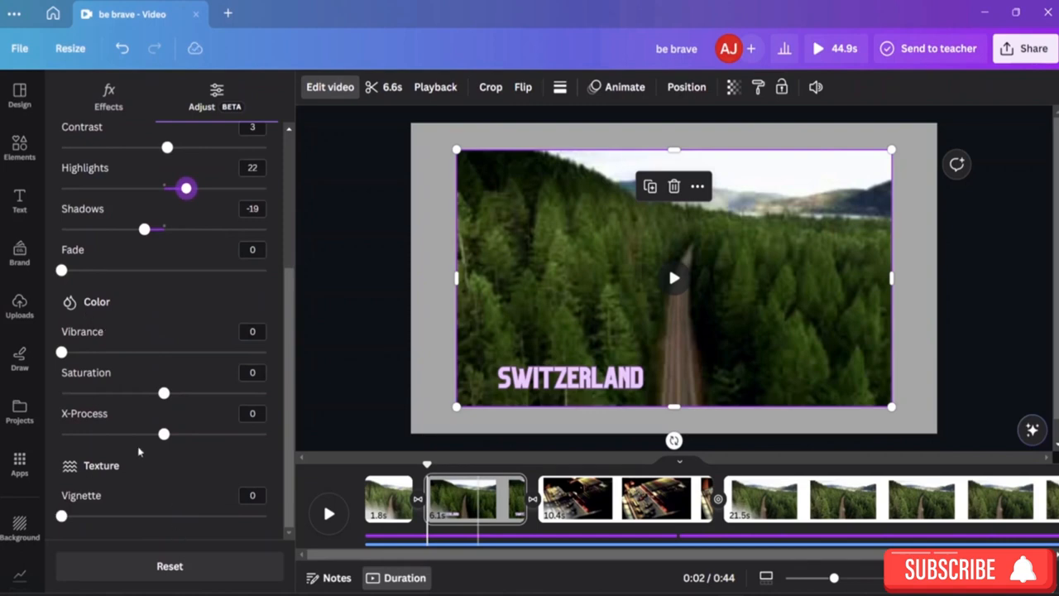
left_click_drag(62, 353, 87, 351)
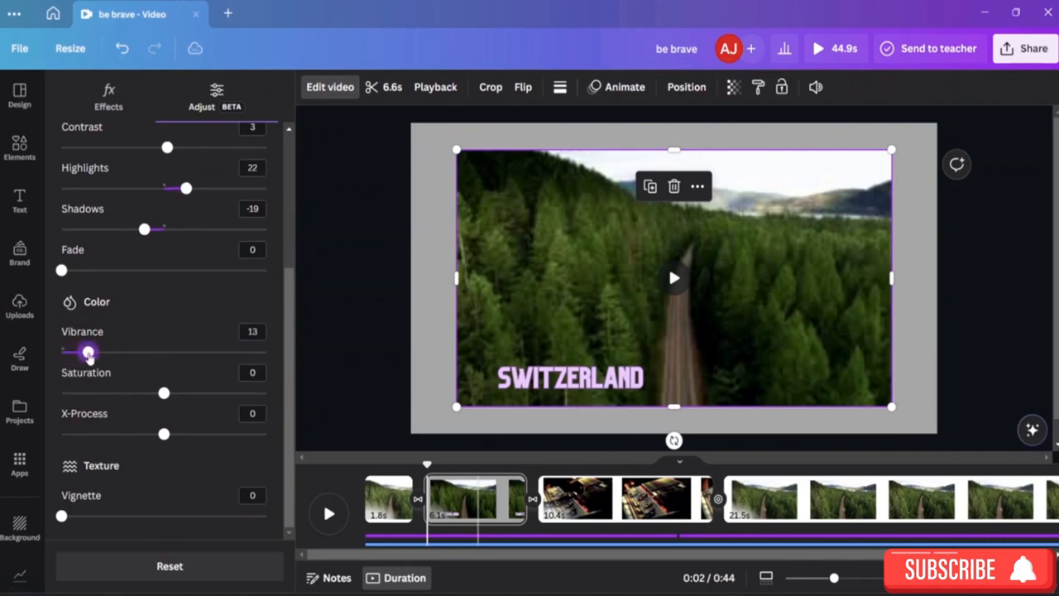
left_click_drag(164, 393, 174, 393)
left_click_drag(160, 434, 141, 433)
left_click_drag(63, 518, 82, 517)
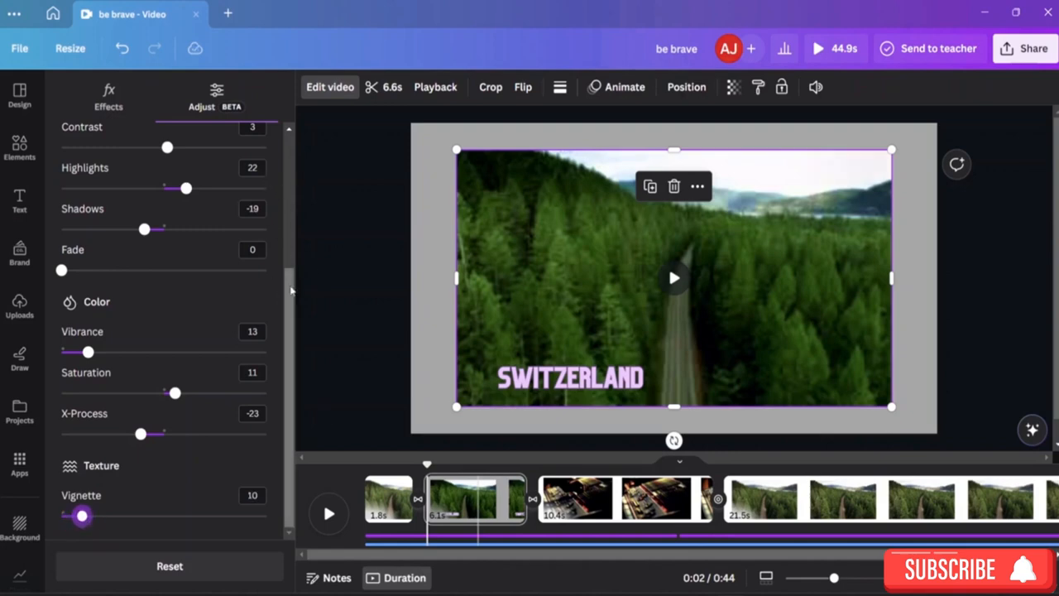
left_click_drag(285, 294, 291, 144)
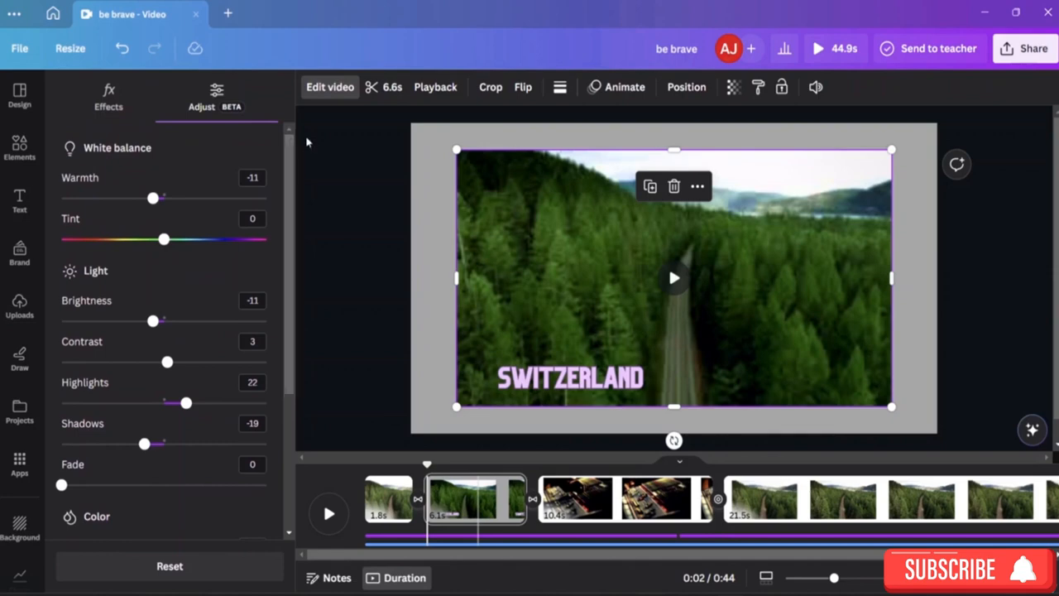
left_click(310, 144)
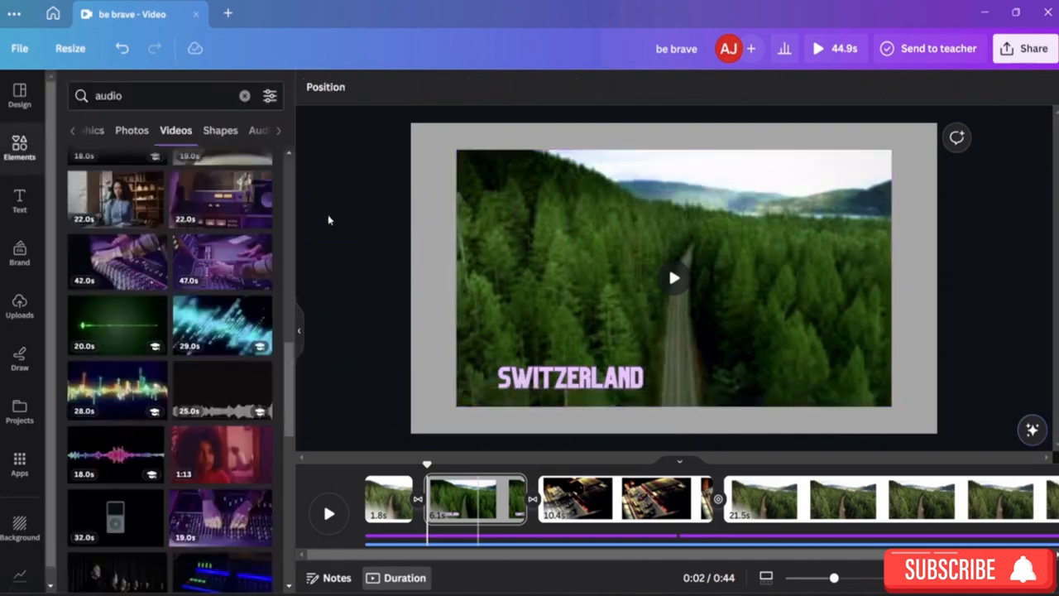
Play back the video from page 2 and again from page 4 to preview the edited clips and sound
left_click(329, 512)
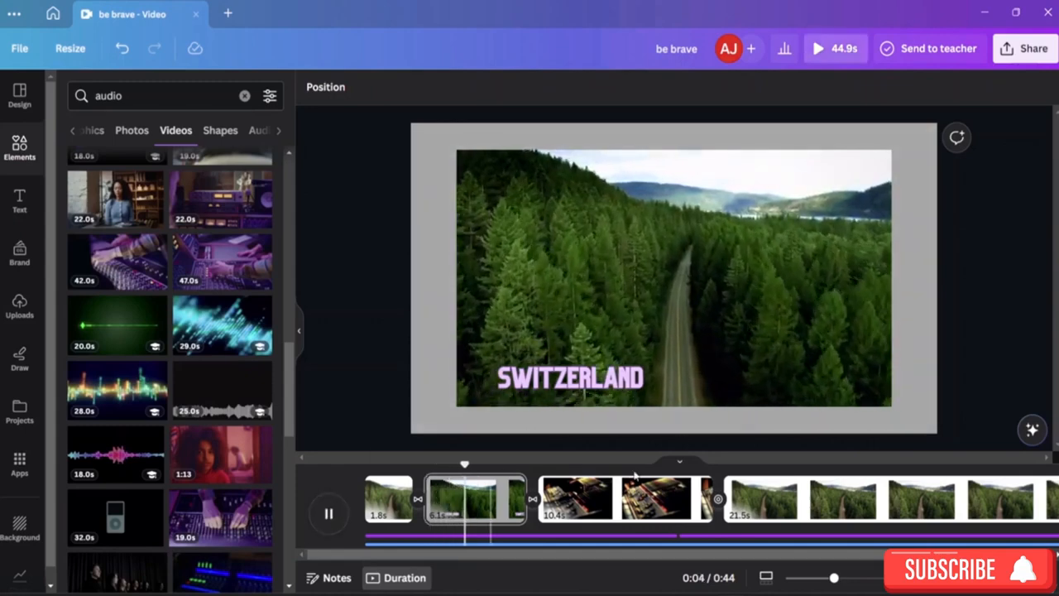
left_click(752, 502)
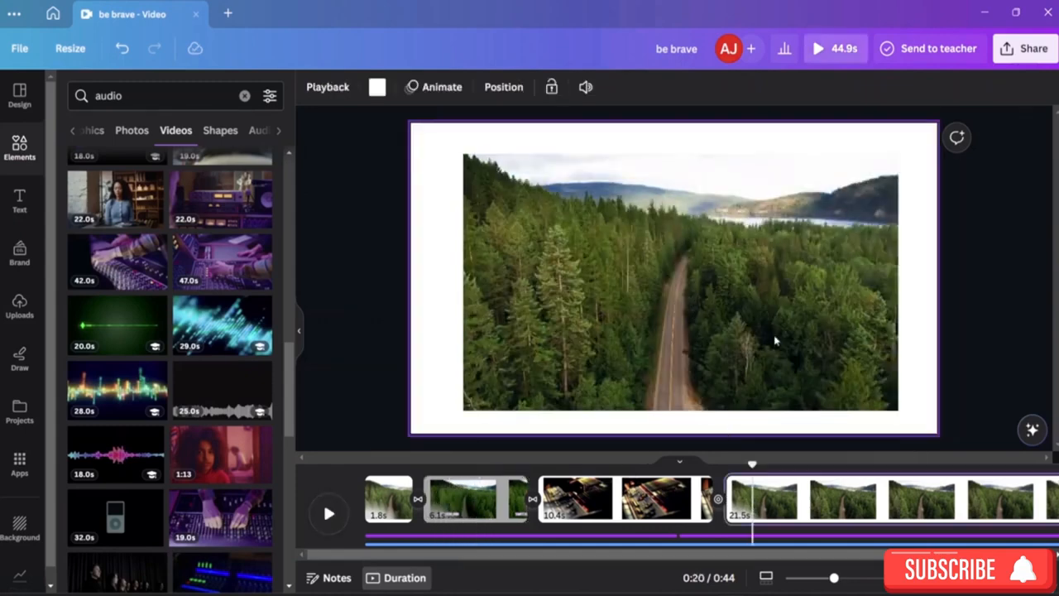
key("space")
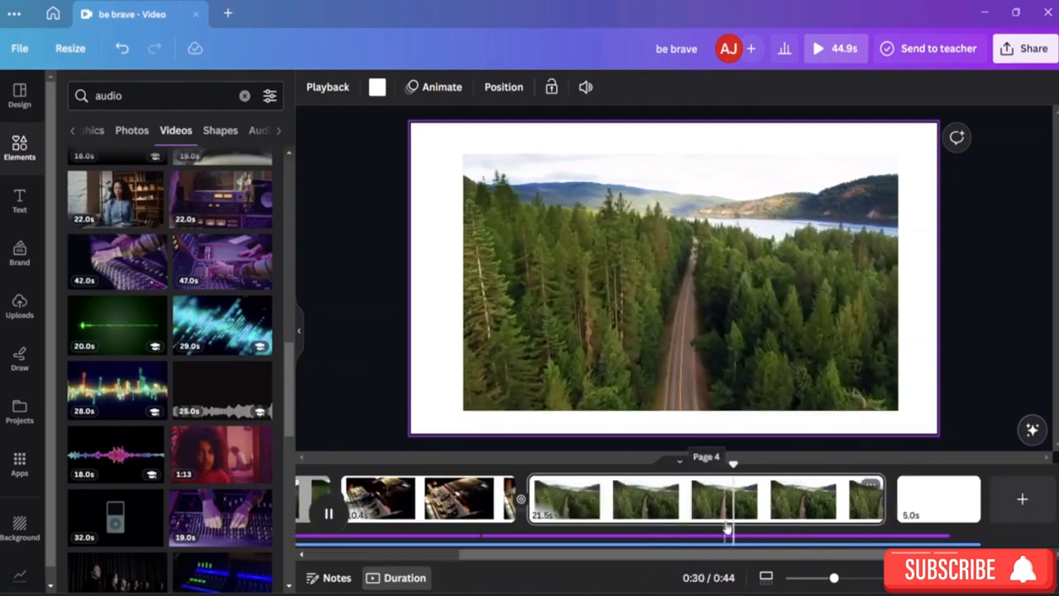
Mute the second Tribal Drum Loop 1 segment on the timeline
left_click(726, 535)
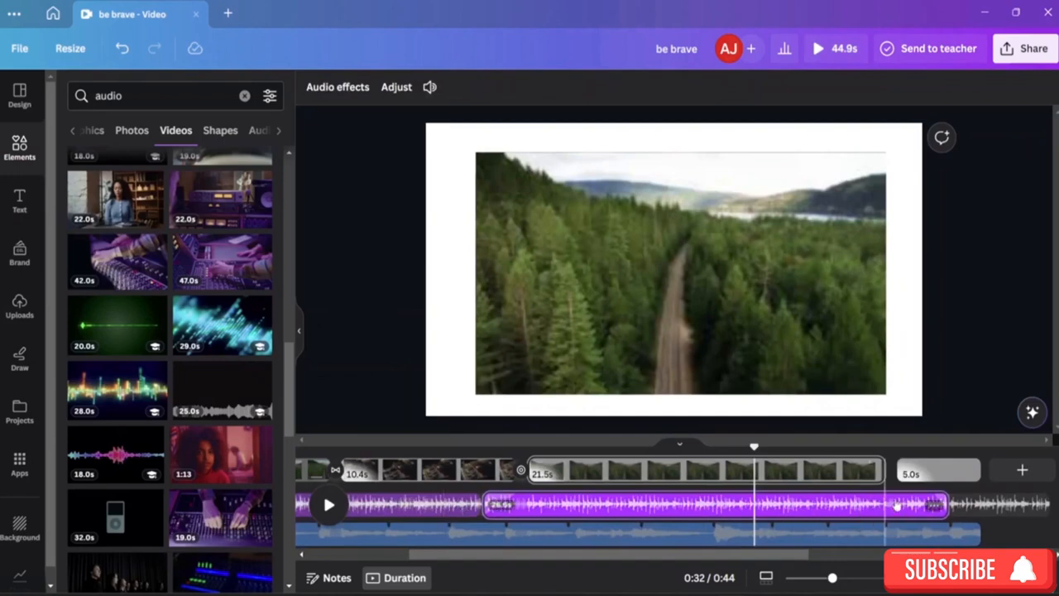
right_click(928, 509)
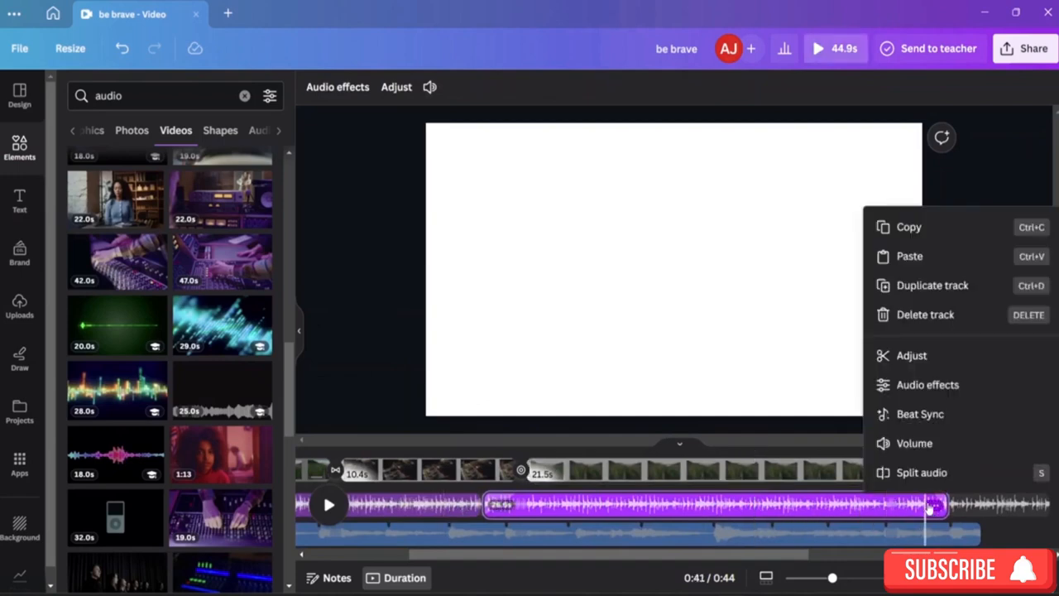
left_click(910, 441)
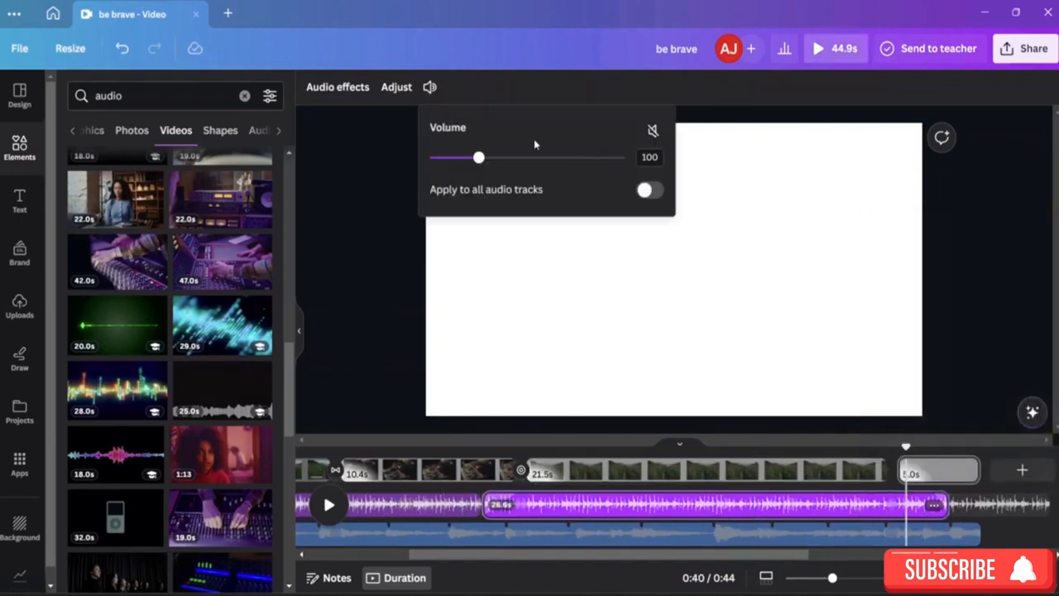
left_click(653, 130)
left_click(652, 131)
left_click(652, 130)
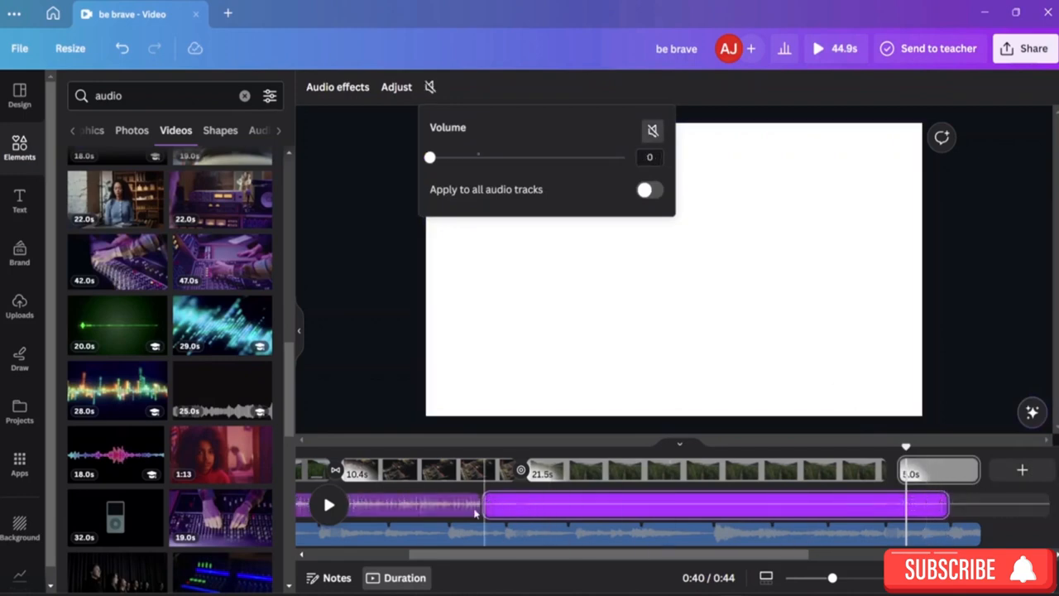
Mute the first Tribal Drum Loop 1 segment, checking the rest of the timeline and toggling its sound
left_click(423, 505)
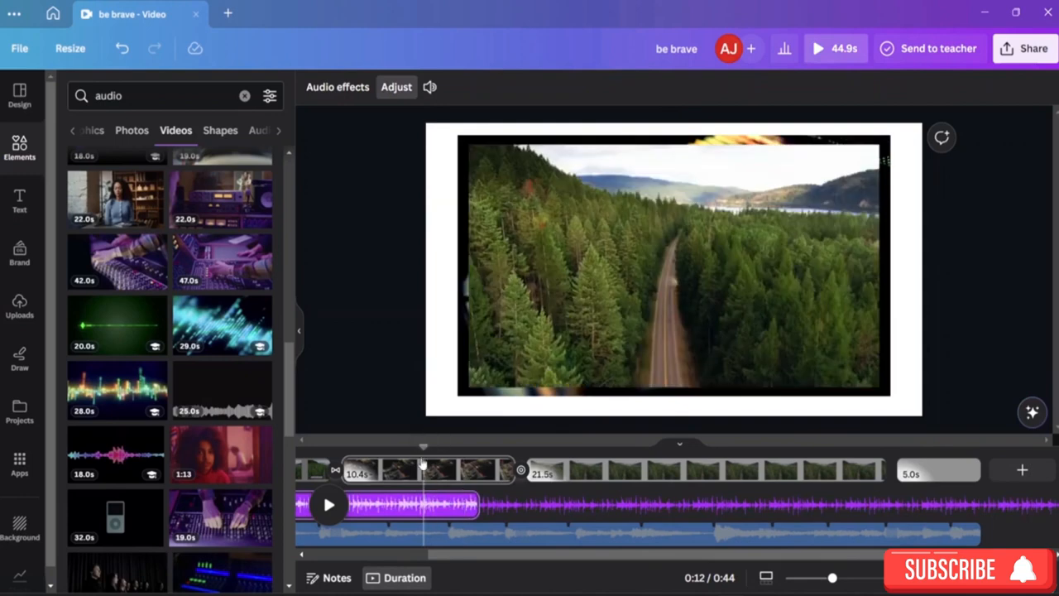
left_click(429, 88)
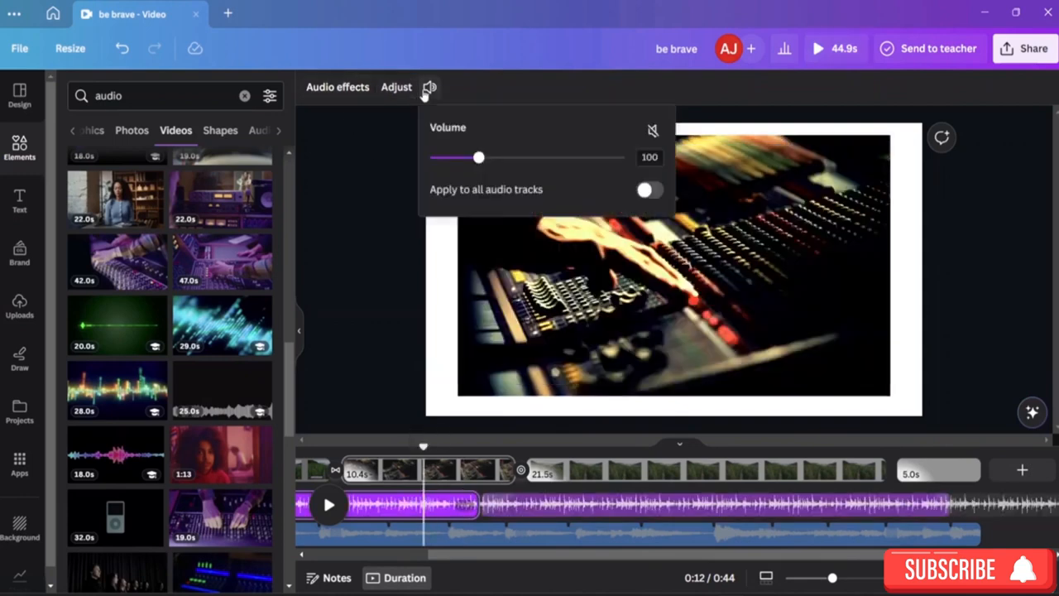
left_click(653, 132)
scroll(632, 521, "right", 3)
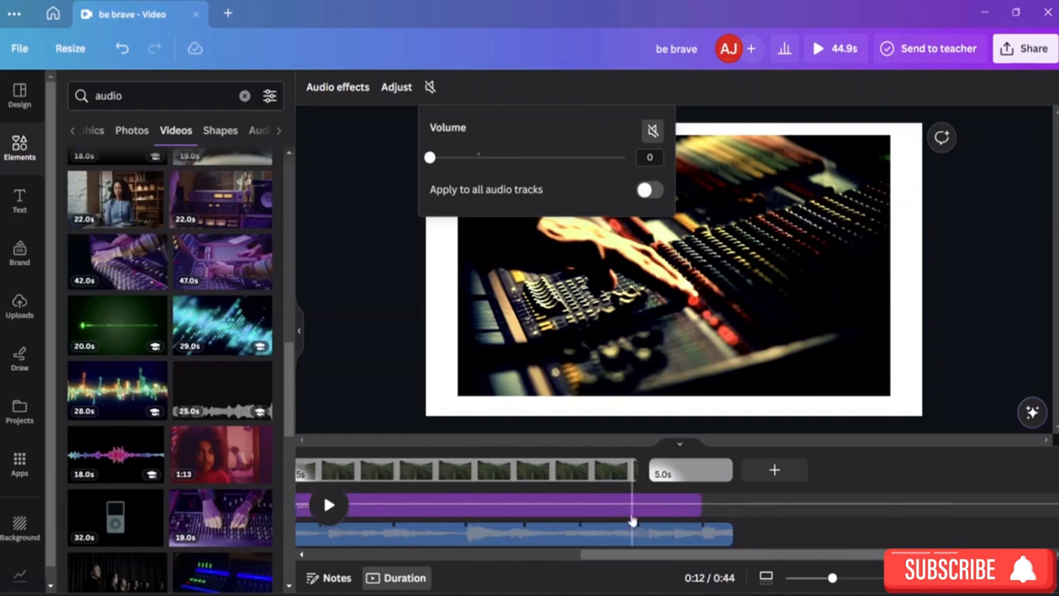
scroll(632, 522, "left", 5)
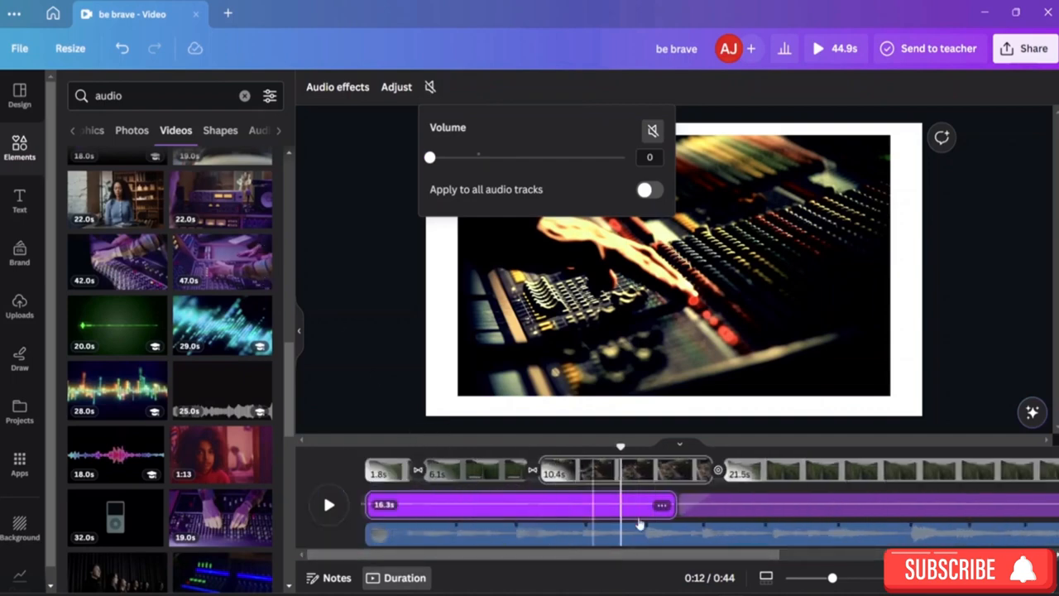
key("m")
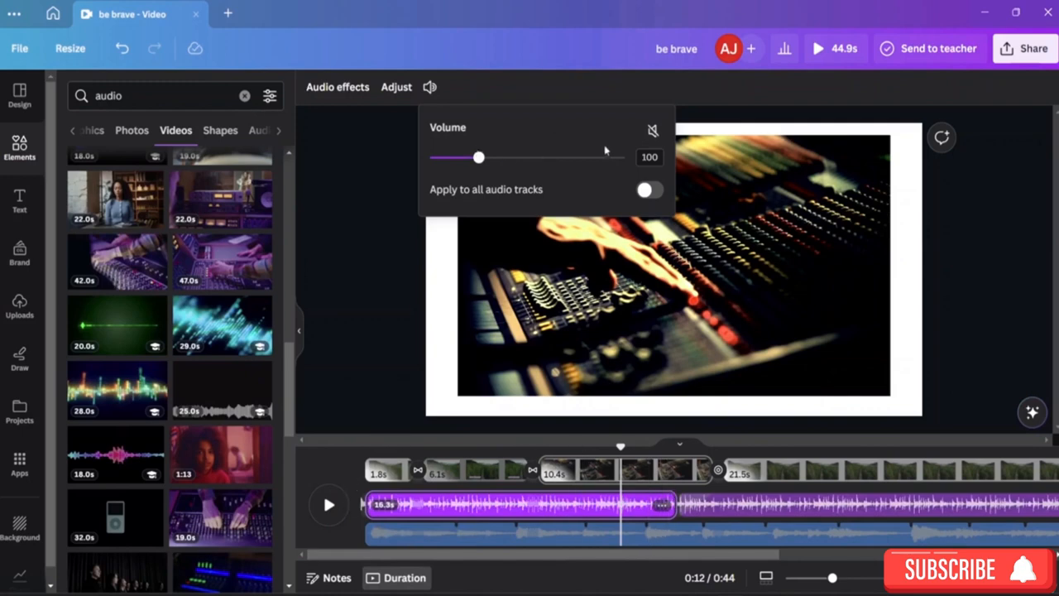
left_click(652, 130)
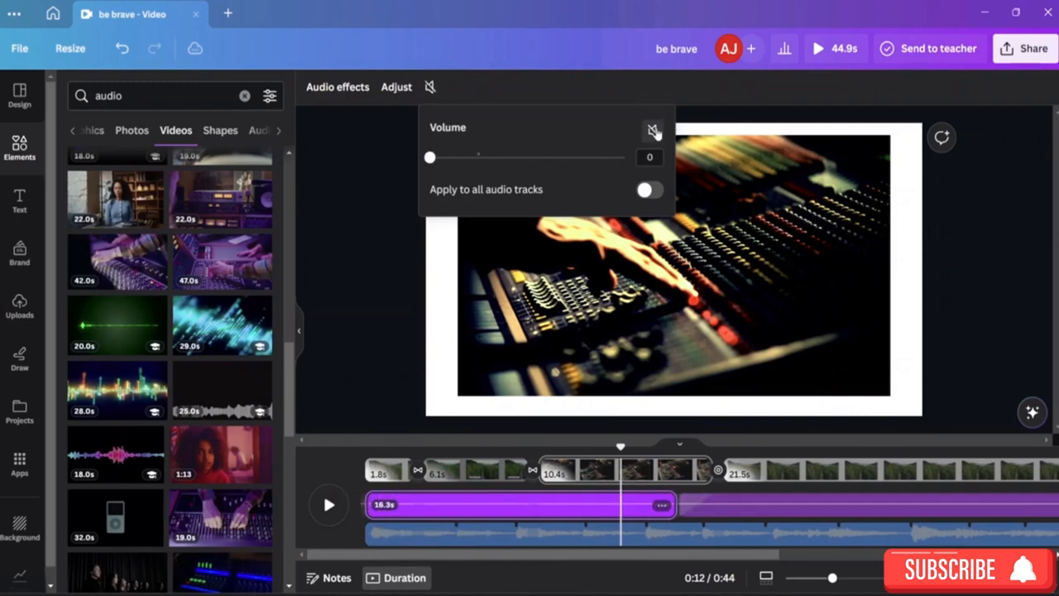
Play back the video from the first page and scrub through the mixer clip to check the sound
left_click(400, 538)
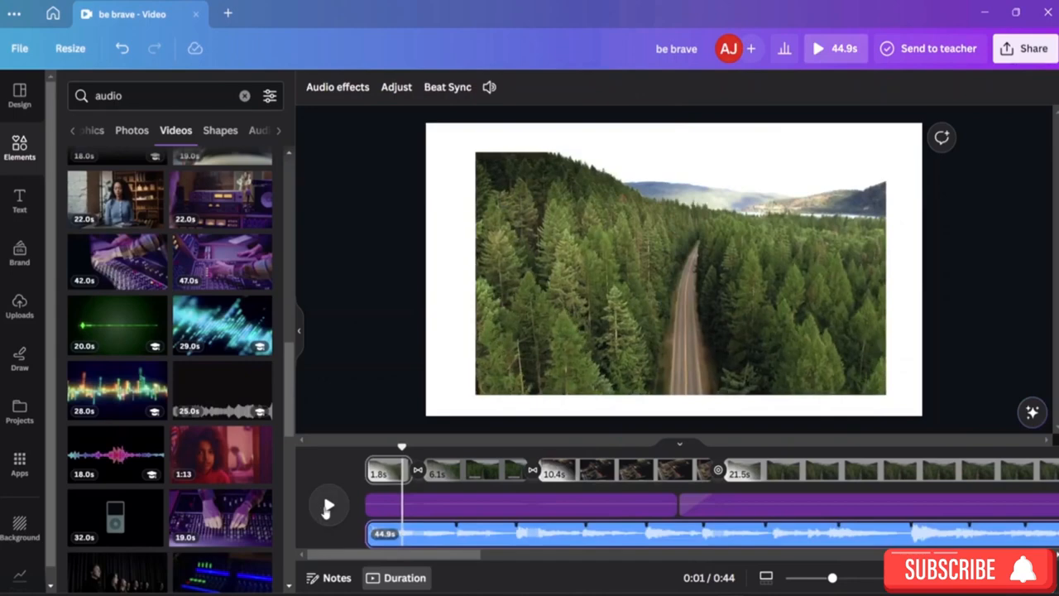
left_click(328, 506)
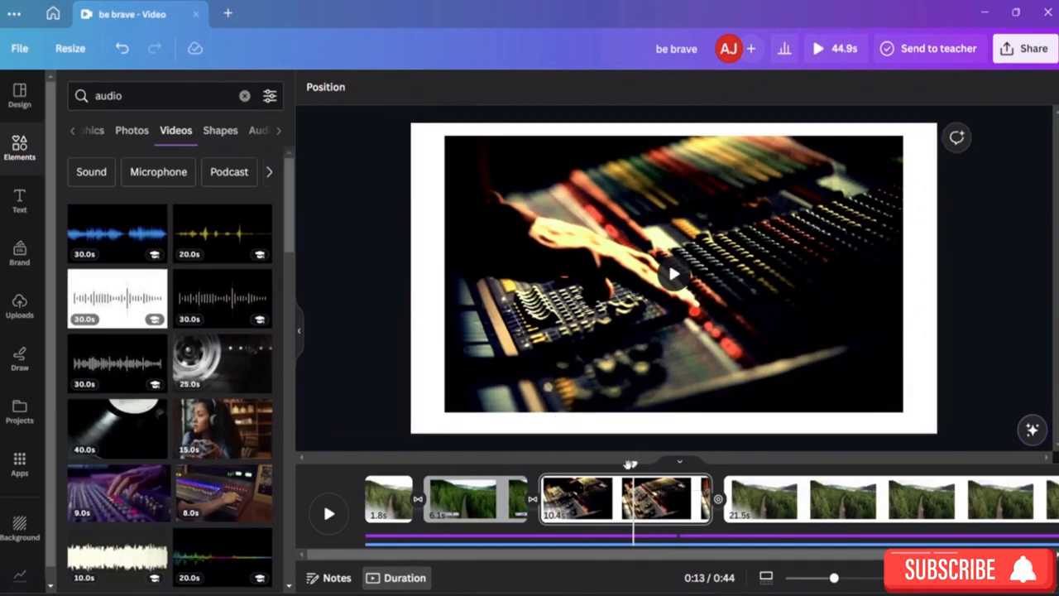
left_click_drag(634, 465, 779, 465)
left_click(448, 511)
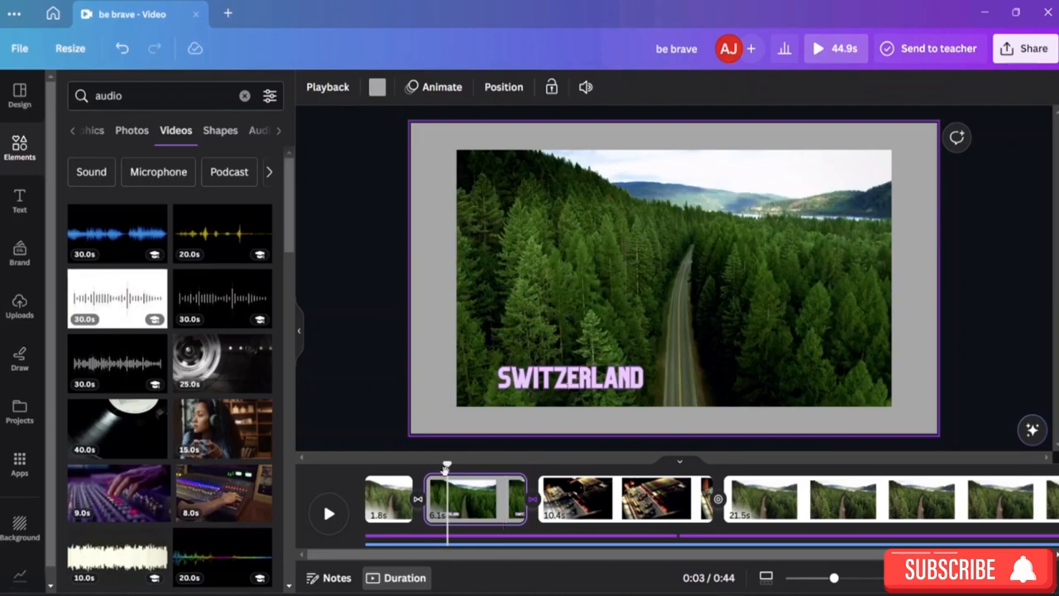
Insert a blank page between the SWITZERLAND forest page and the audio mixer page and select it
left_click_drag(446, 467, 527, 465)
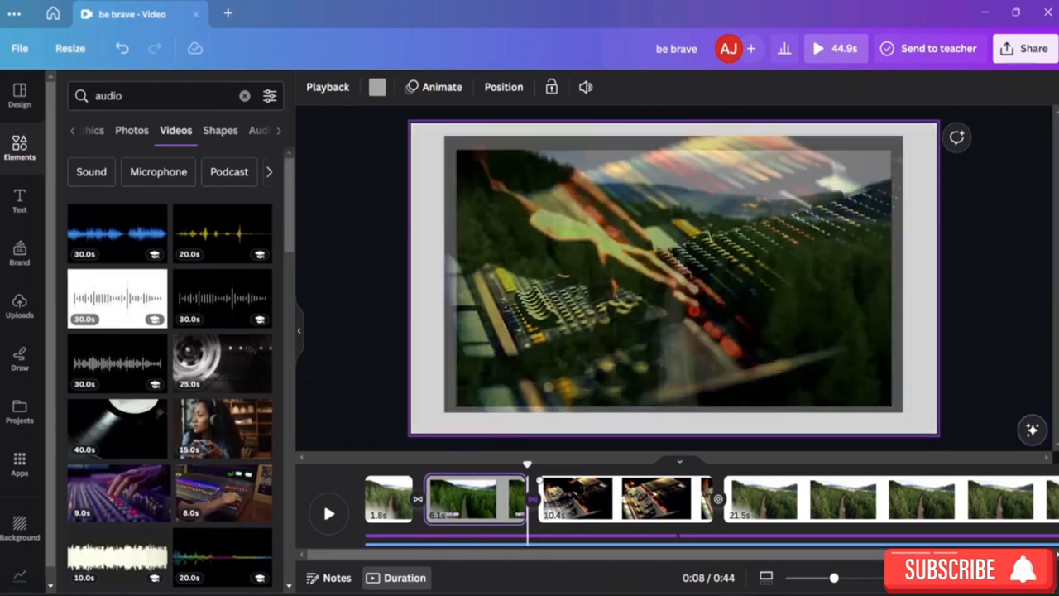
left_click(532, 499)
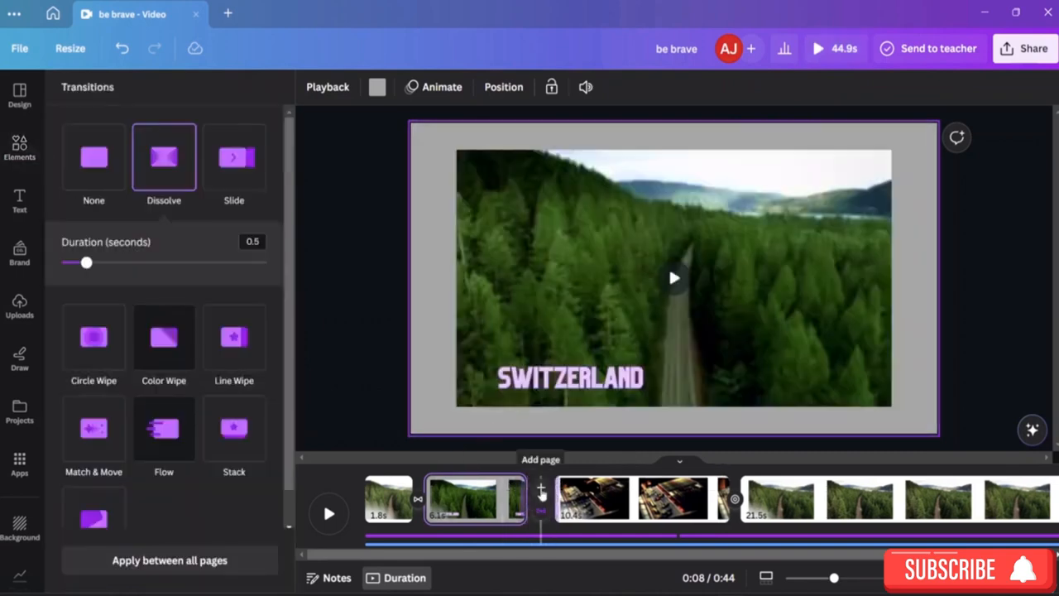
left_click(543, 489)
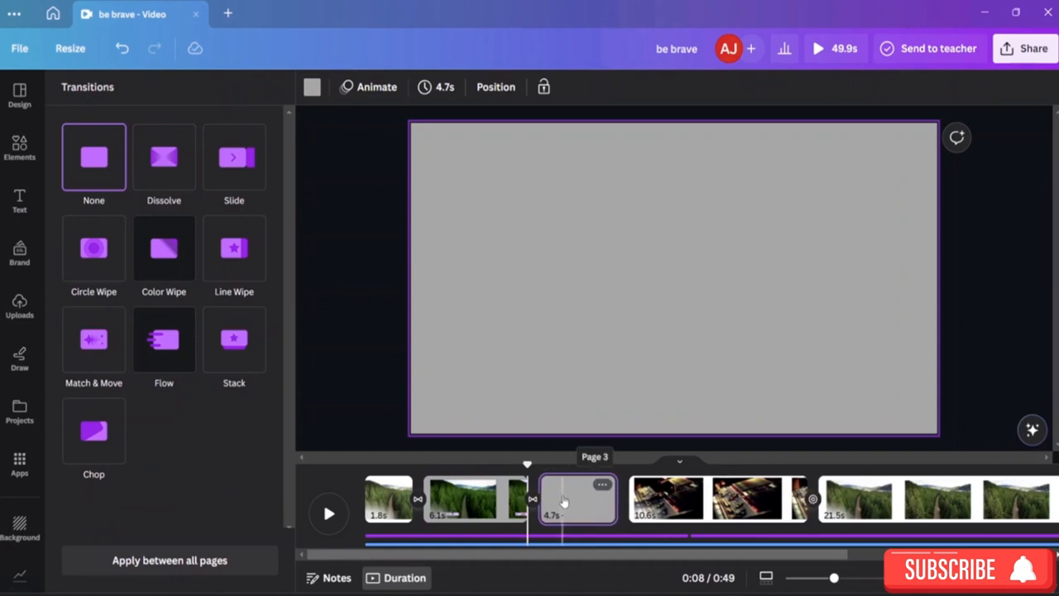
left_click(563, 502)
left_click(587, 504)
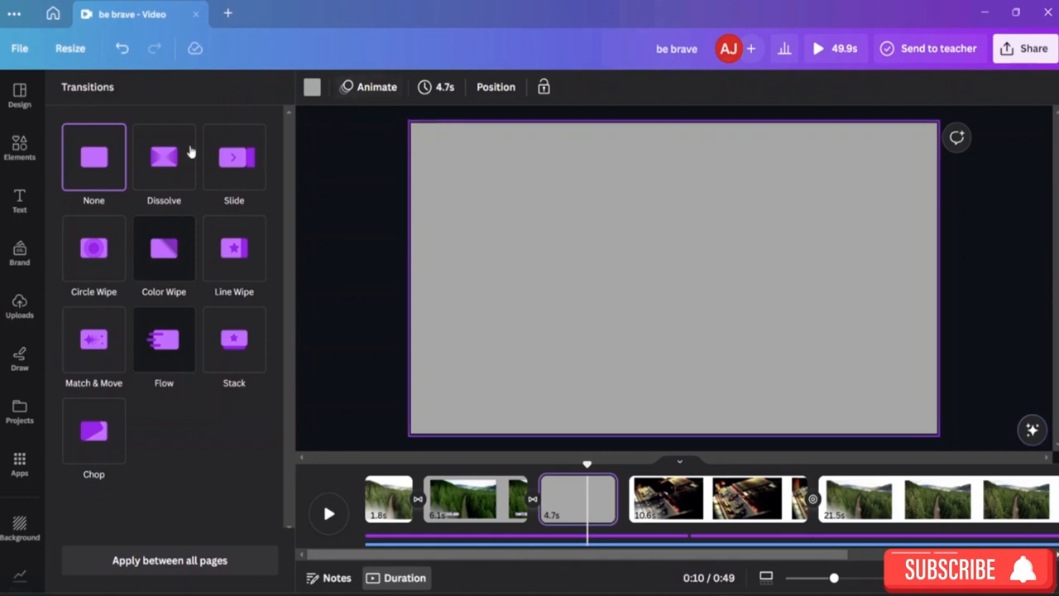
Search the elements for "intro" and narrow the results to graphics
left_click(20, 147)
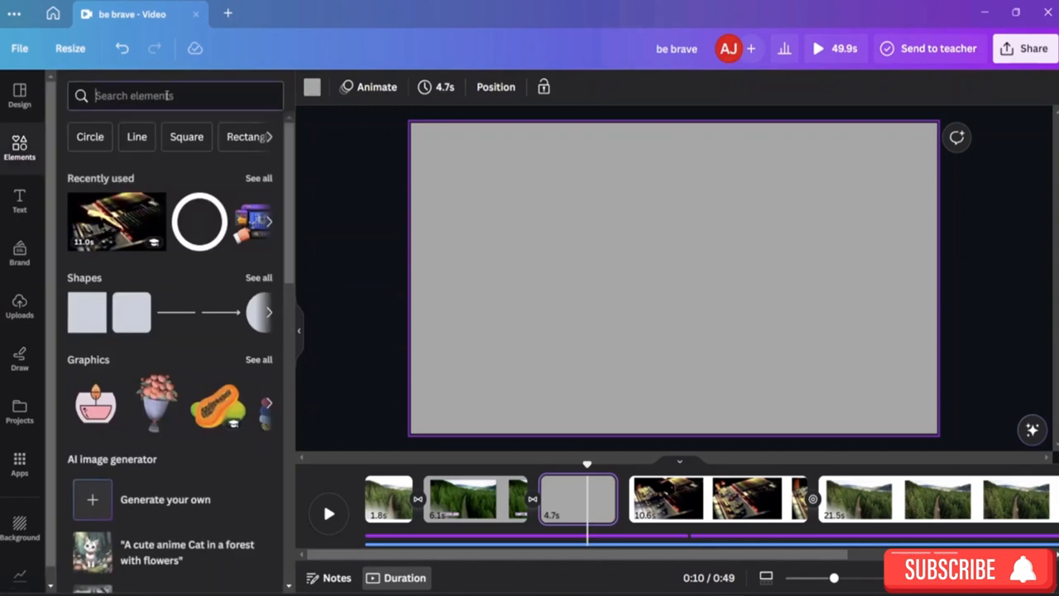
type("intro")
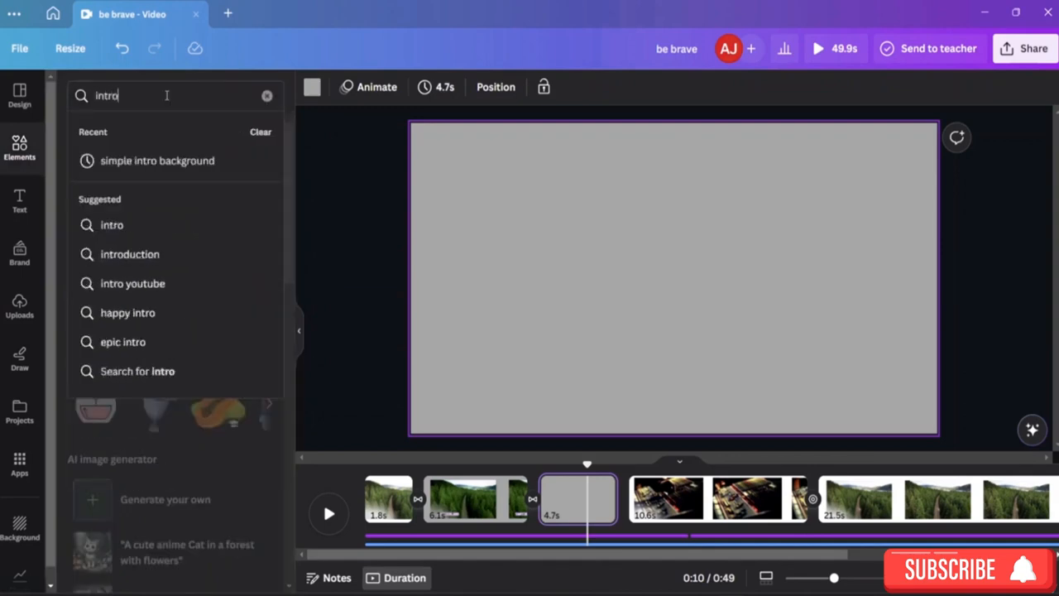
left_click(149, 229)
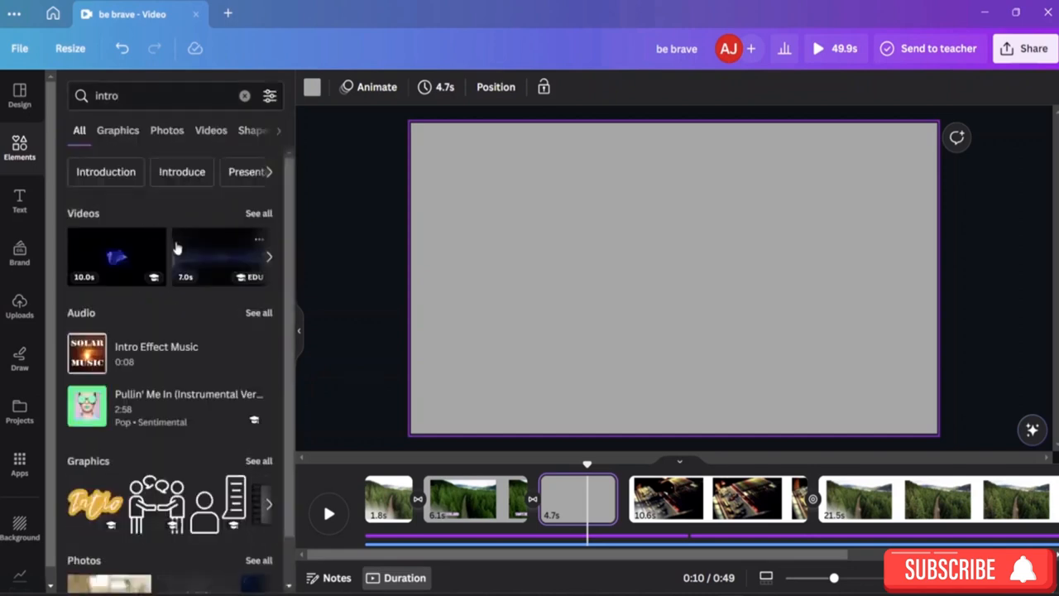
scroll(163, 256, "down", 1)
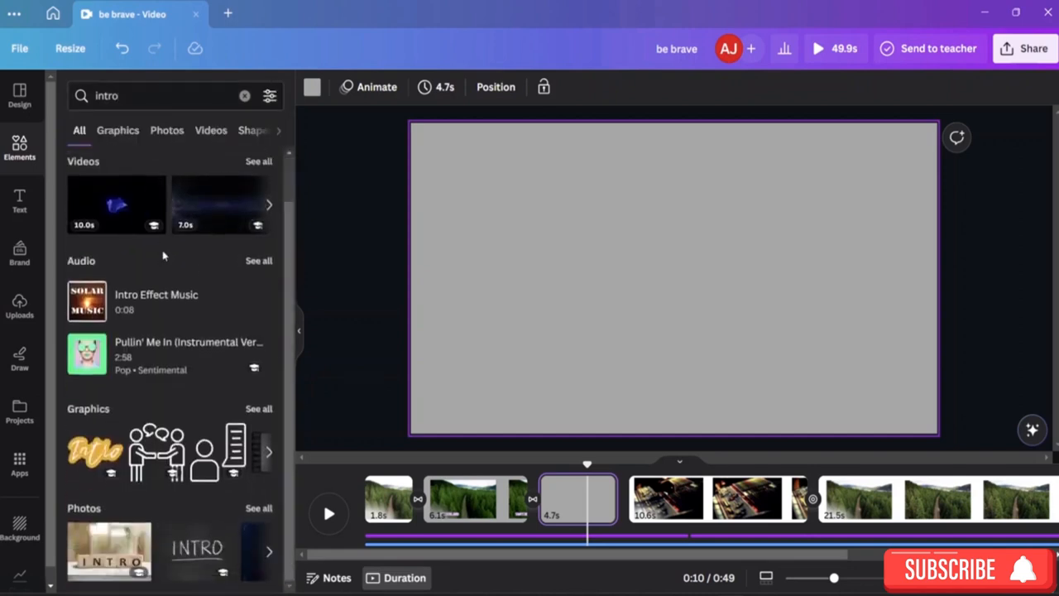
left_click(118, 132)
Browse the intro graphics and add the grey film countdown "5" graphic to blank page 3
scroll(216, 230, "down", 3)
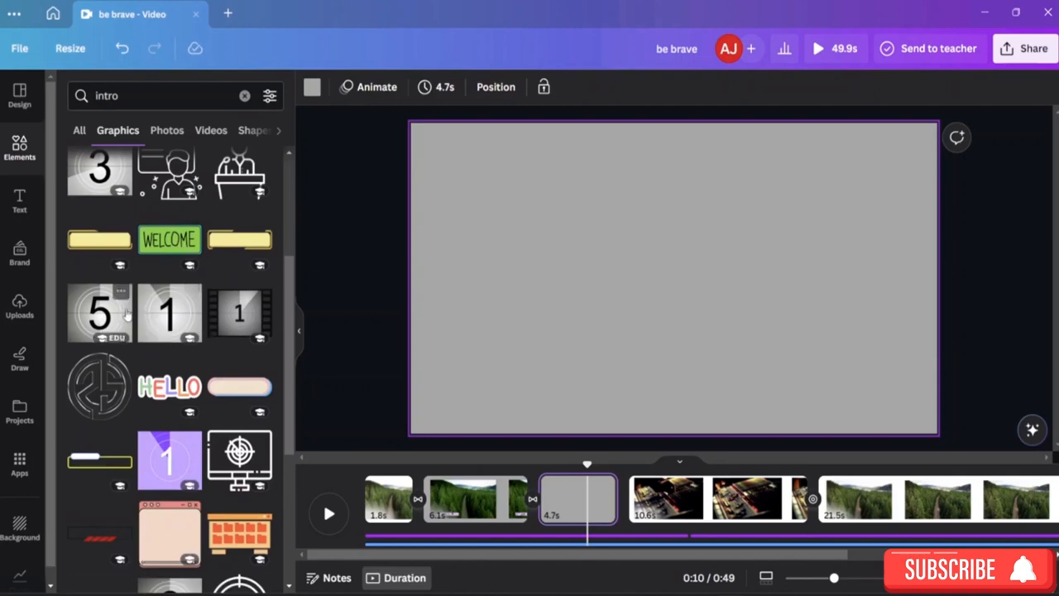
scroll(129, 316, "down", 1)
scroll(132, 318, "up", 3)
scroll(137, 320, "up", 1)
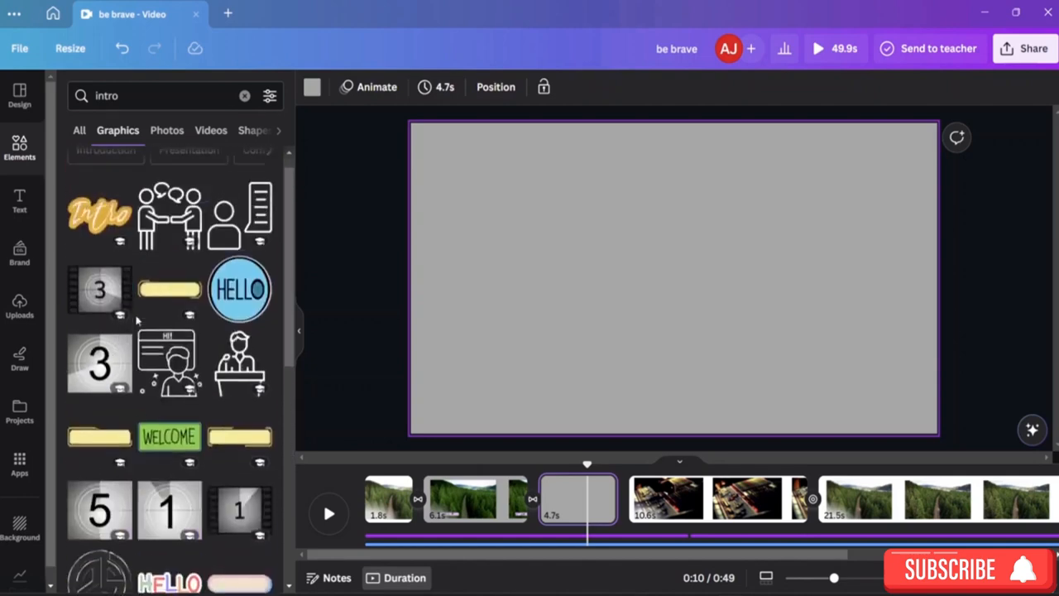
scroll(137, 320, "up", 1)
scroll(138, 320, "down", 3)
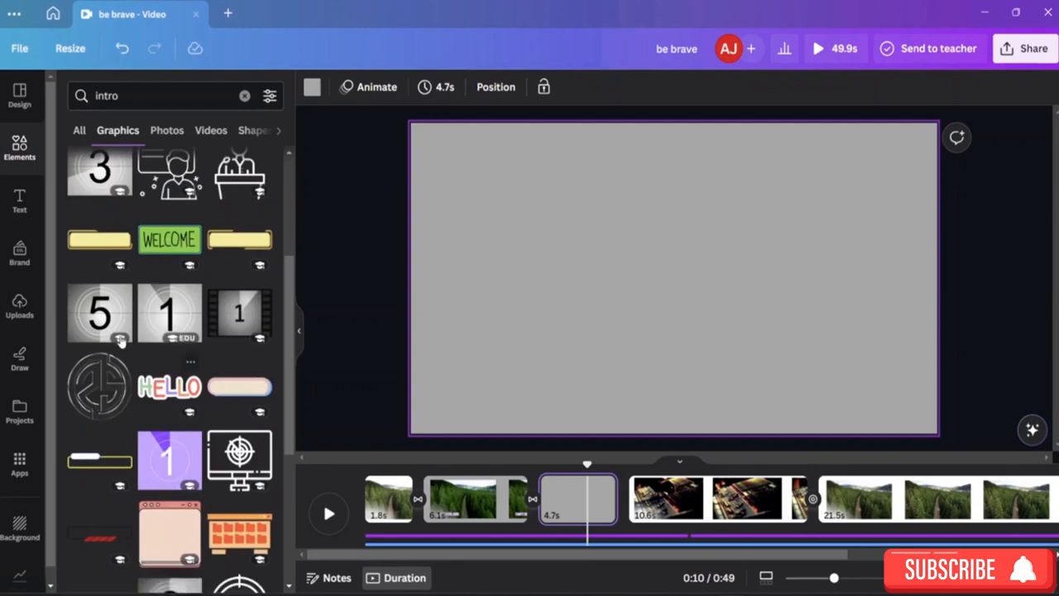
left_click(98, 313)
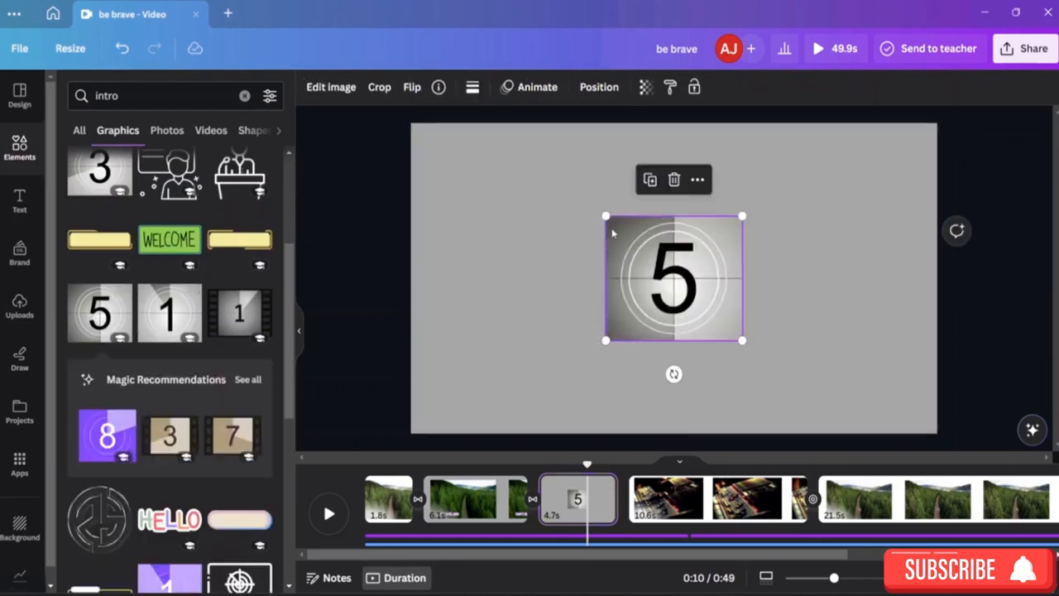
Enlarge the countdown "5" graphic to the full page height and centre it on page 3
left_click_drag(605, 216, 453, 153)
left_click_drag(742, 339, 843, 433)
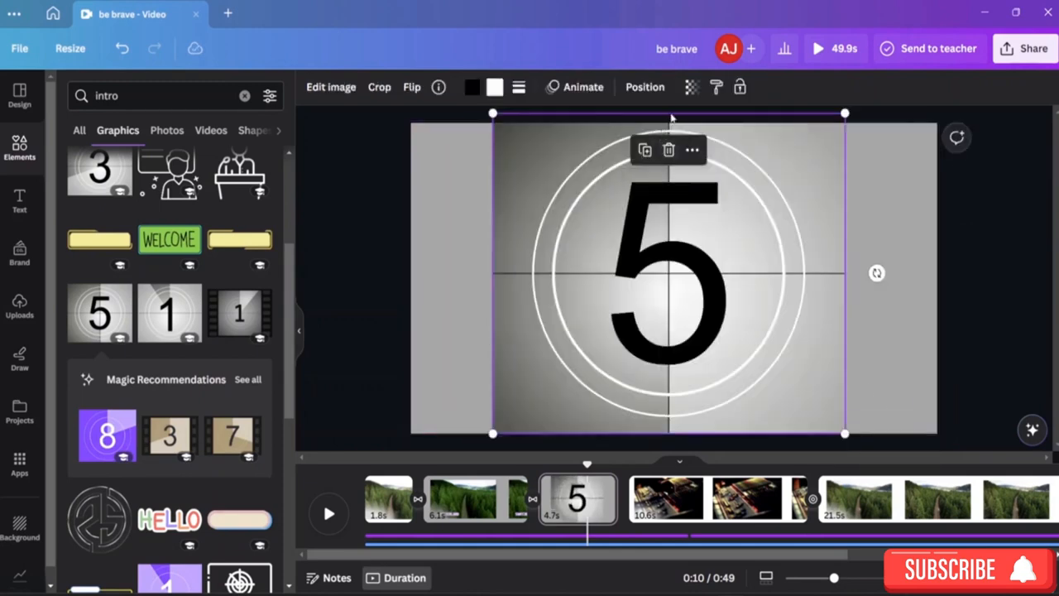
left_click_drag(844, 112, 834, 123)
left_click_drag(768, 193, 780, 193)
left_click(872, 221)
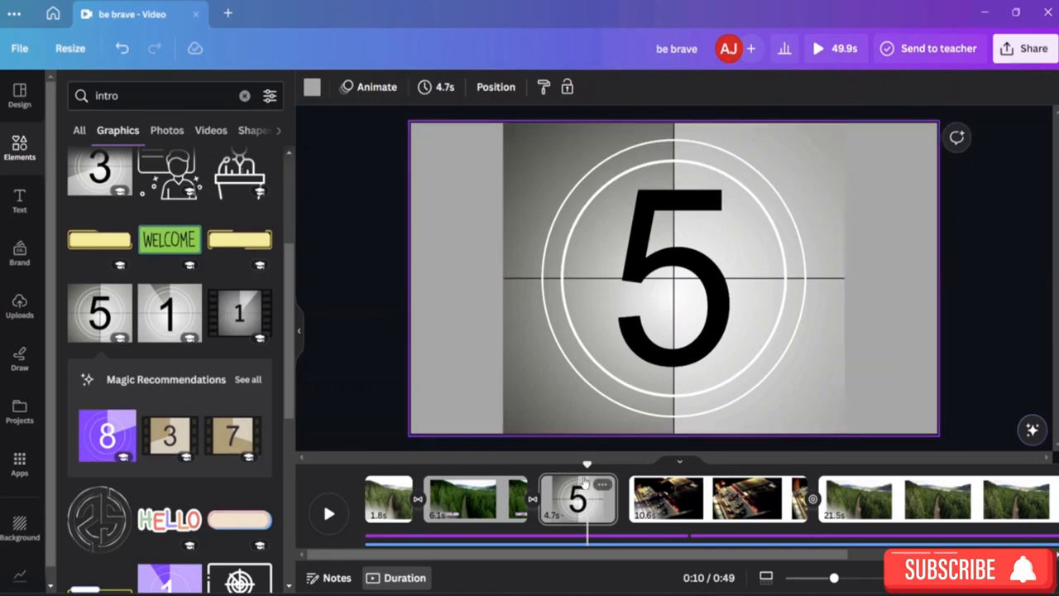
Play back the video from the end of page 2 through the countdown page and the audio mixer page
left_click_drag(586, 464, 510, 463)
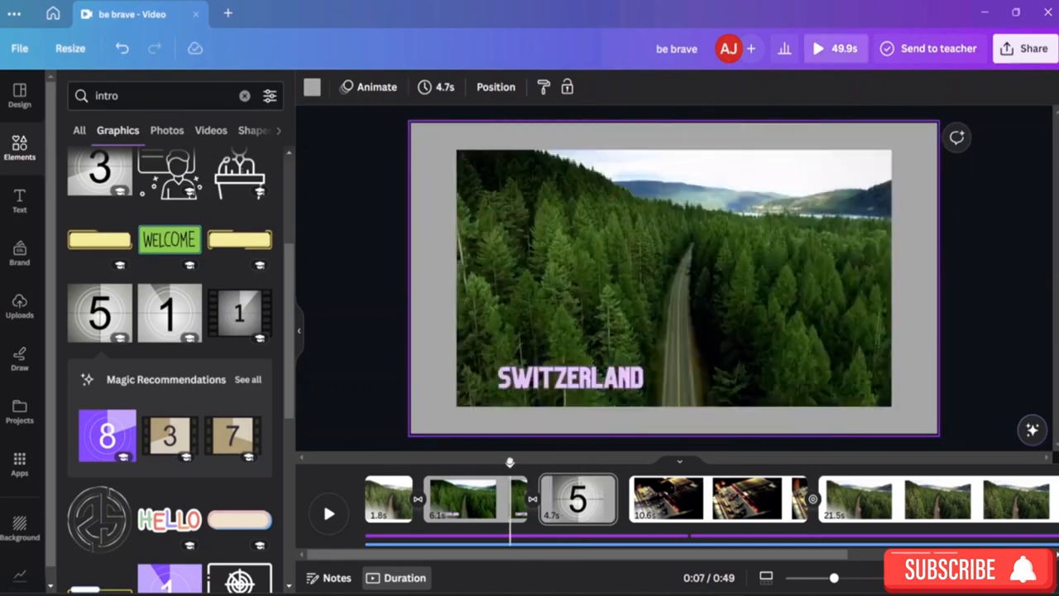
key("space")
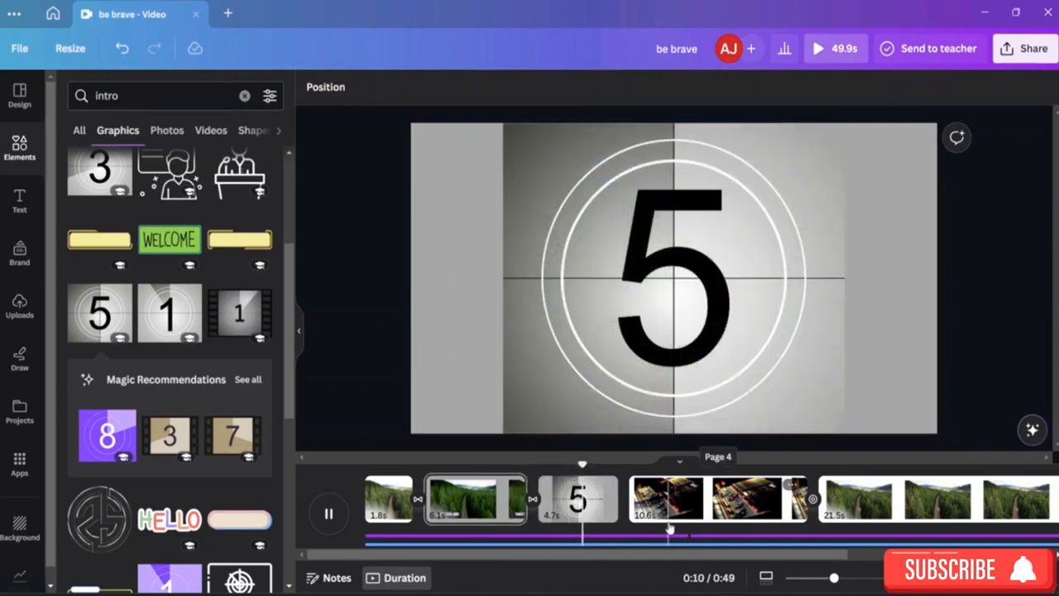
left_click(700, 523)
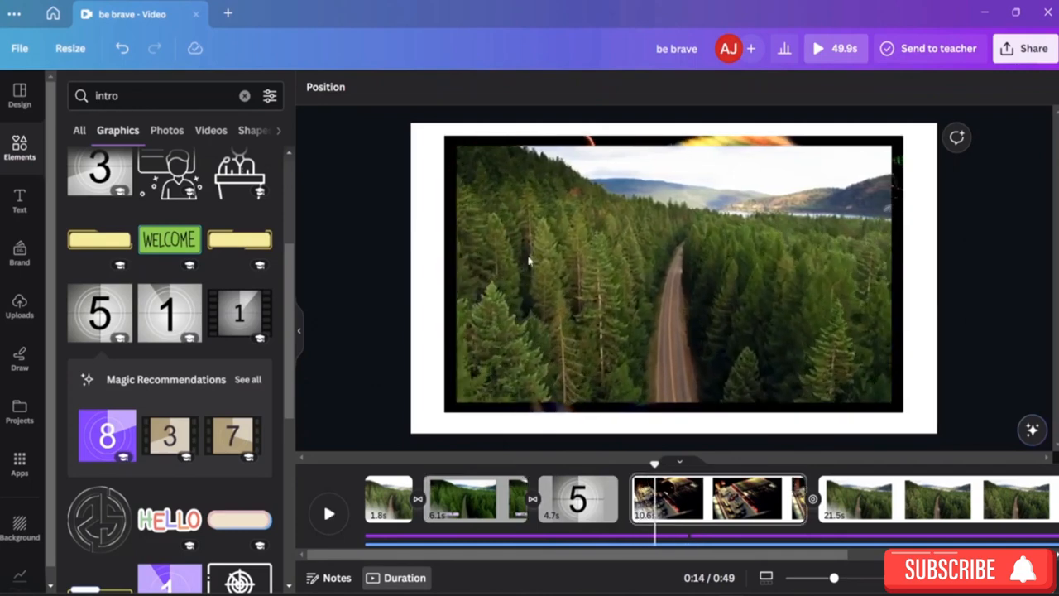
left_click(571, 285)
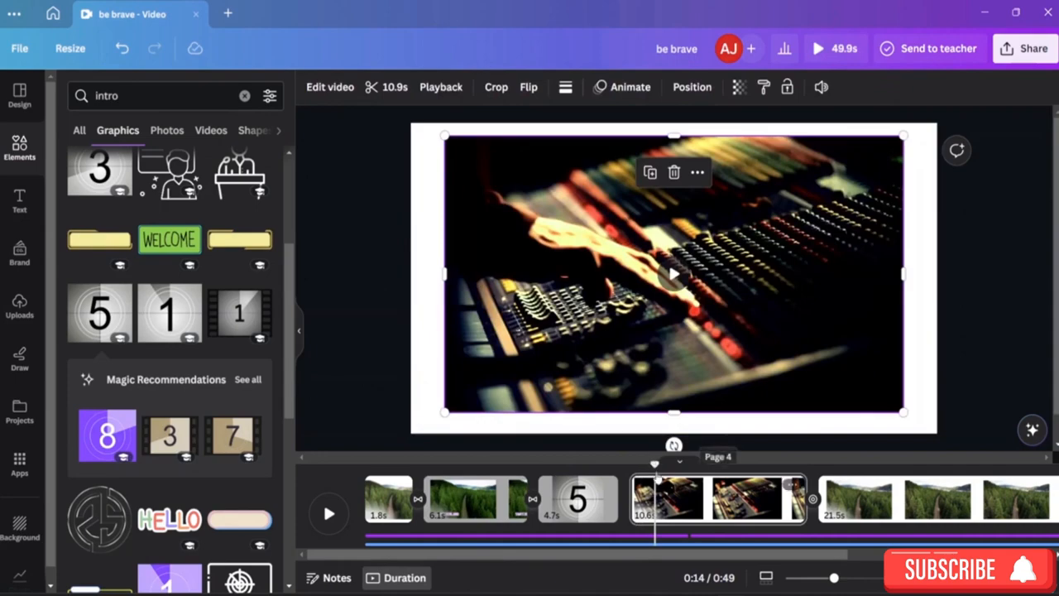
left_click_drag(653, 465, 584, 465)
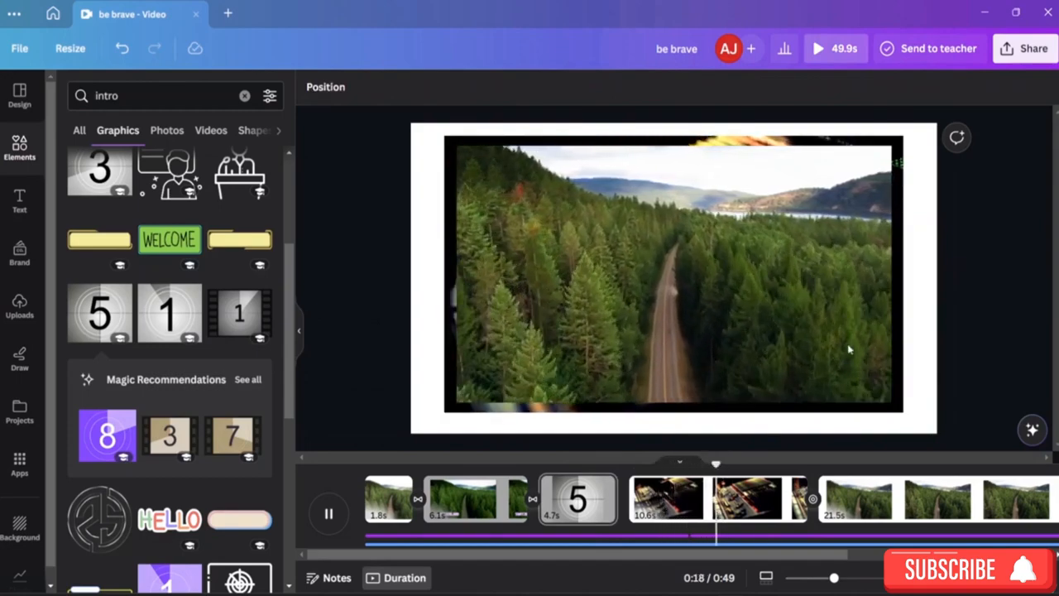
double_click(868, 348)
left_click(927, 364)
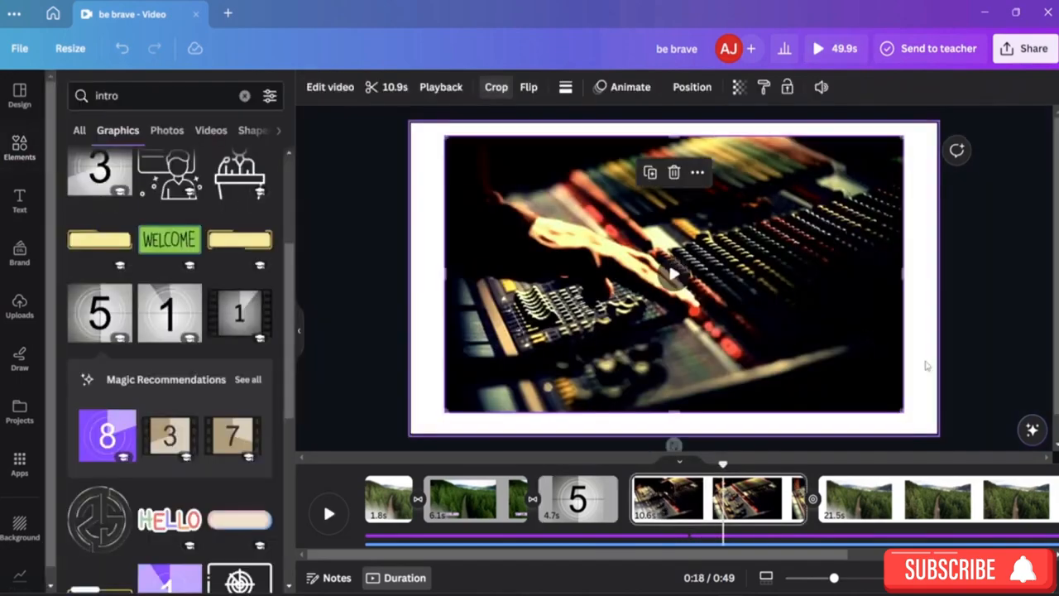
left_click(922, 364)
Hide page 4 with the audio mixer clip from the video
left_click(663, 498)
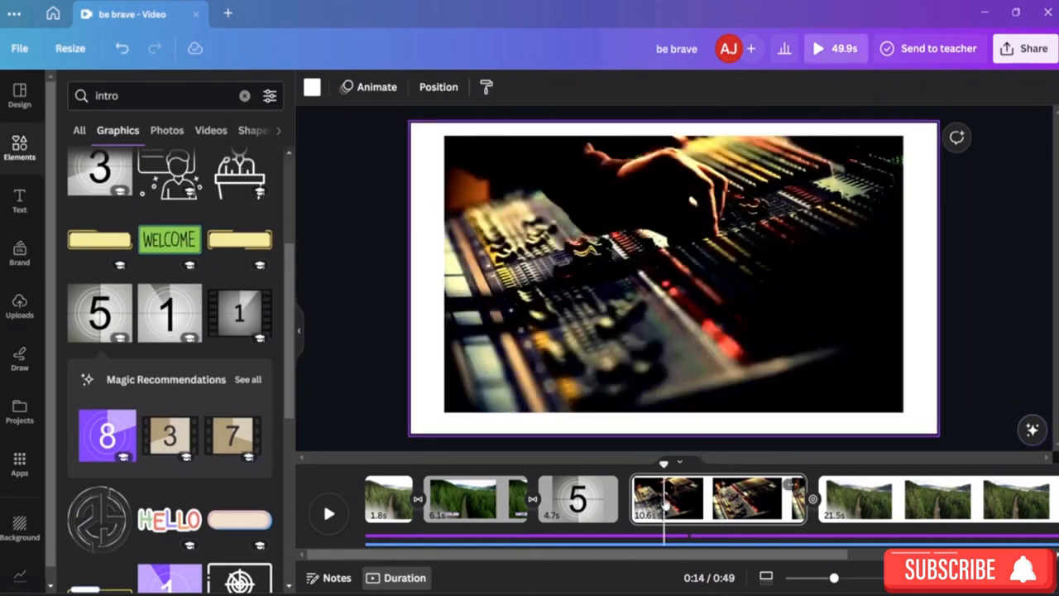
right_click(664, 499)
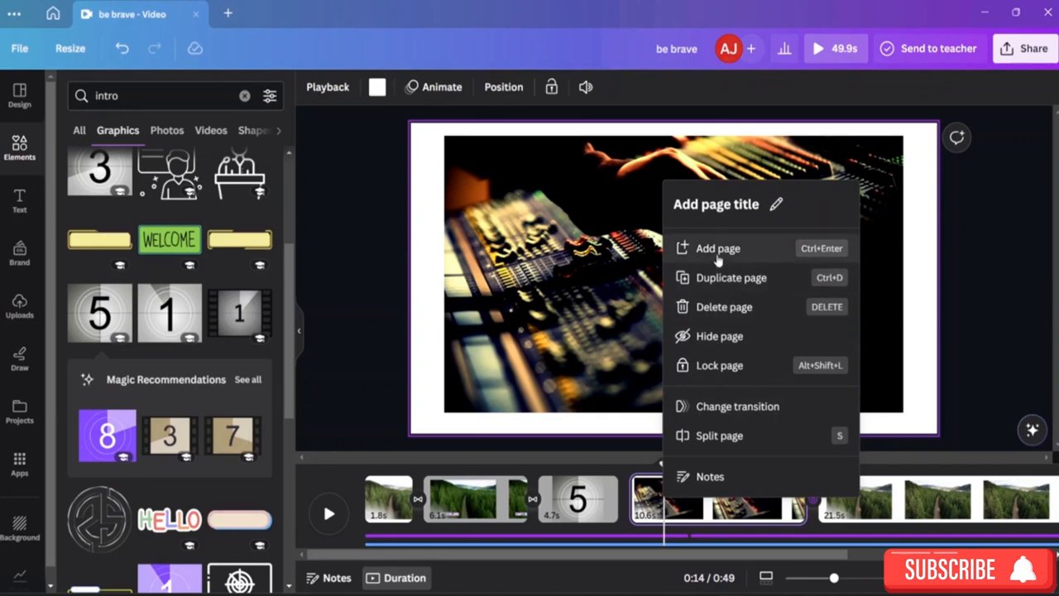
left_click(720, 335)
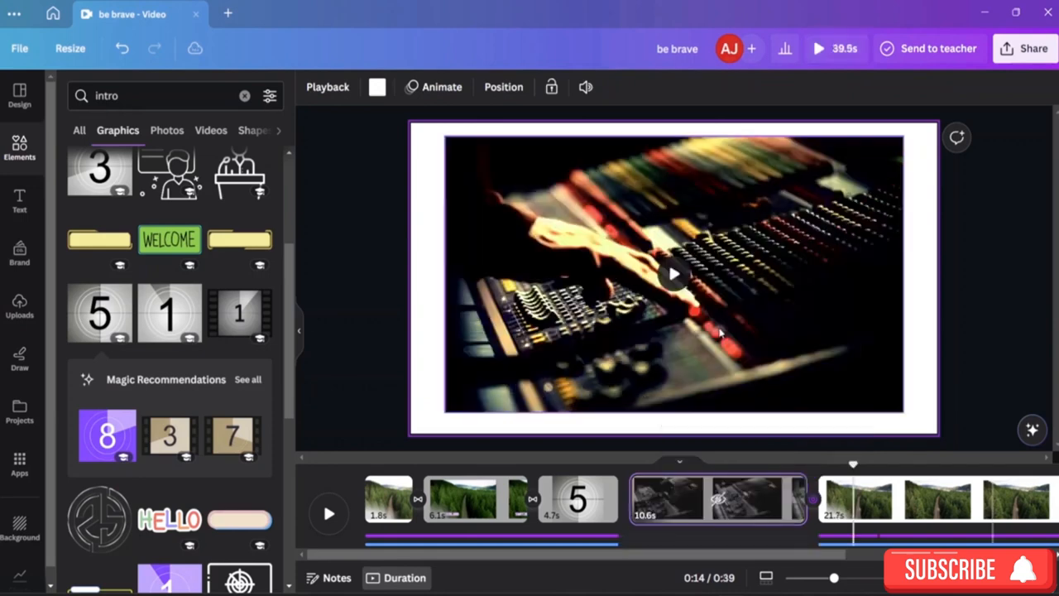
Play the video from the end of the countdown page to check playback around hidden page 4
left_click(725, 501)
left_click(605, 476)
key("space")
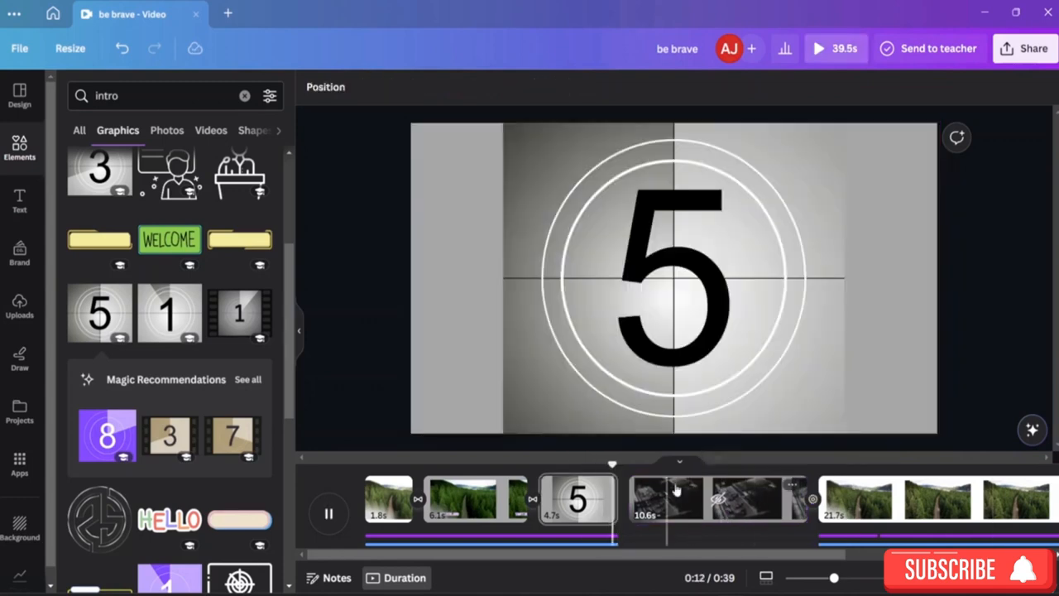
left_click(718, 499)
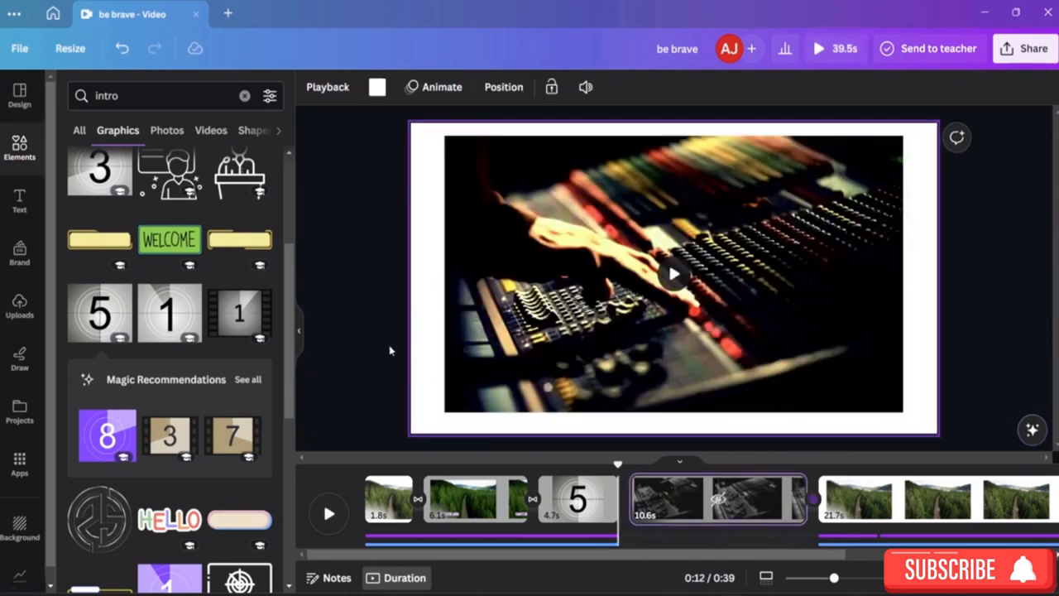
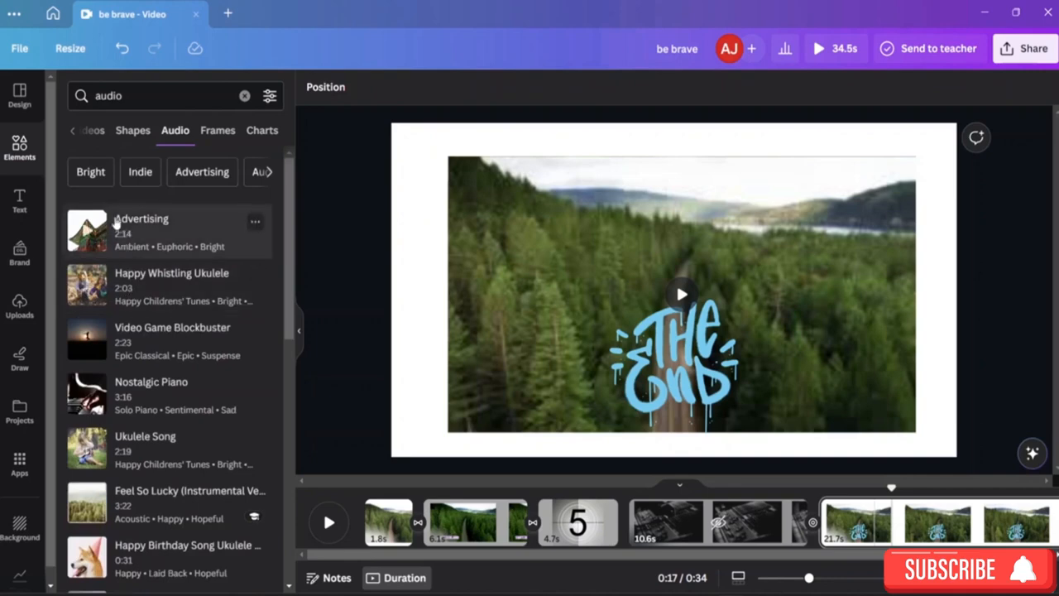
Add the Advertising audio track under page 2, turn on Beat Sync's Sync now for it, and return the playhead to the track's start
left_click_drag(118, 225, 447, 484)
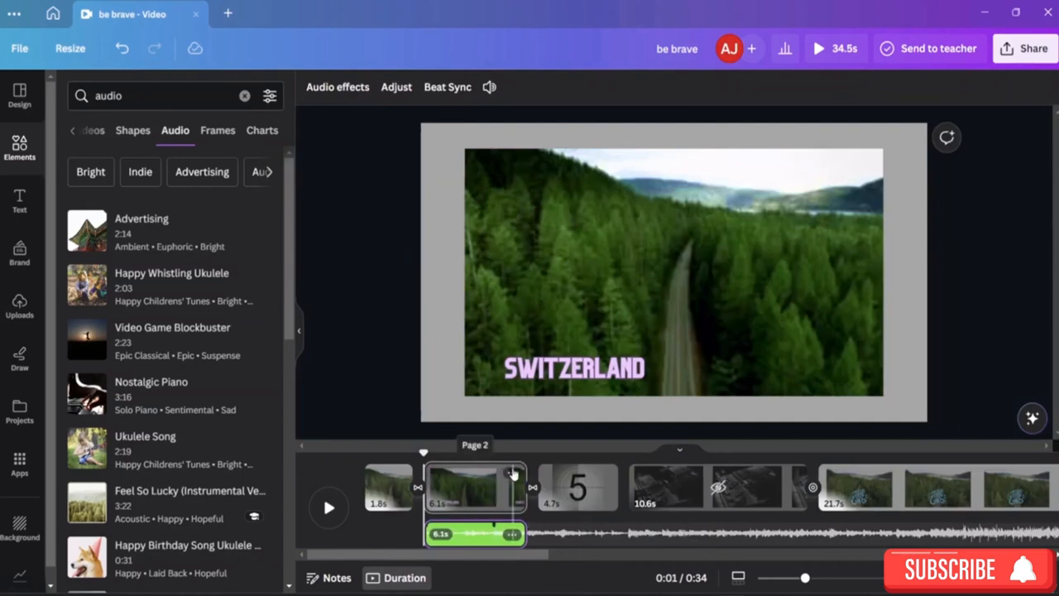
left_click(342, 373)
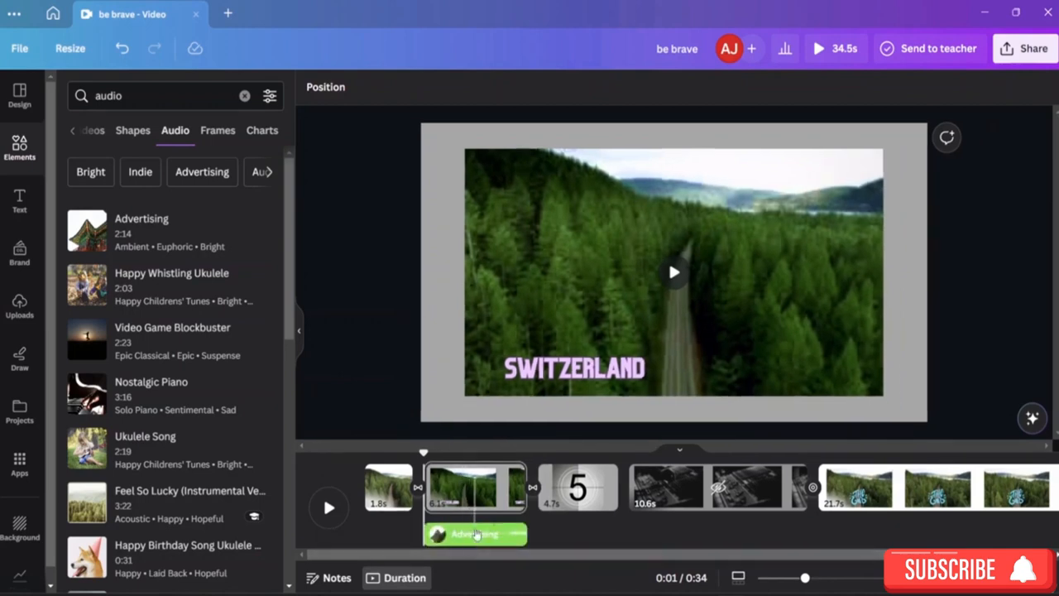
left_click(468, 538)
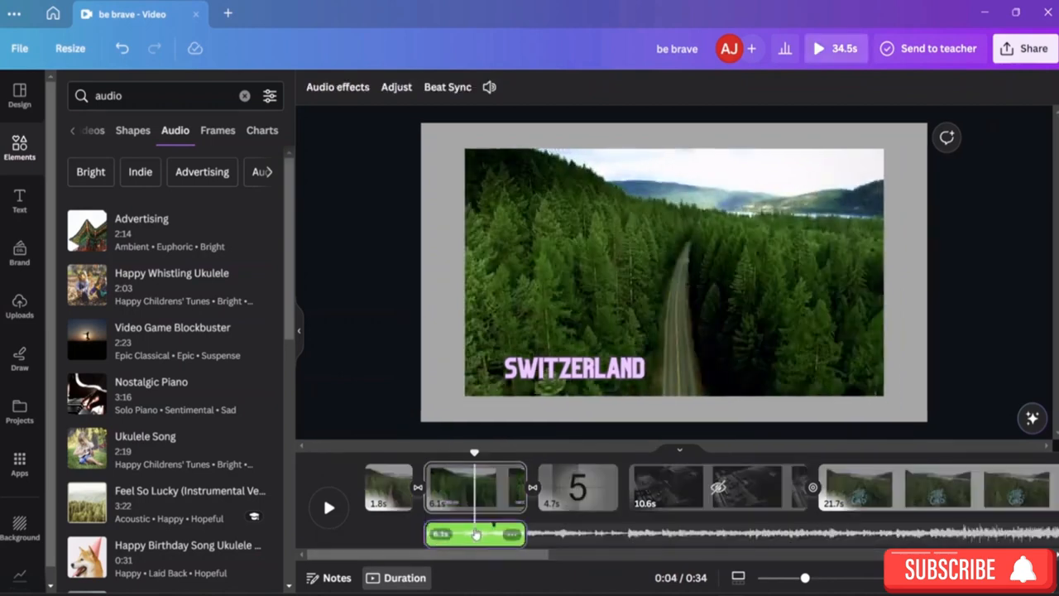
left_click(445, 96)
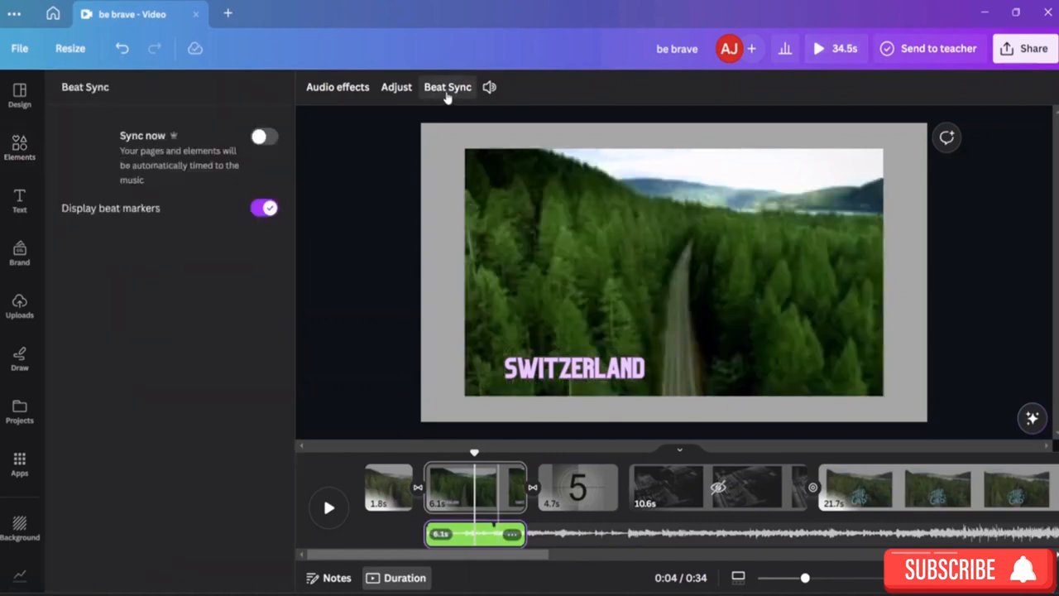
left_click(265, 138)
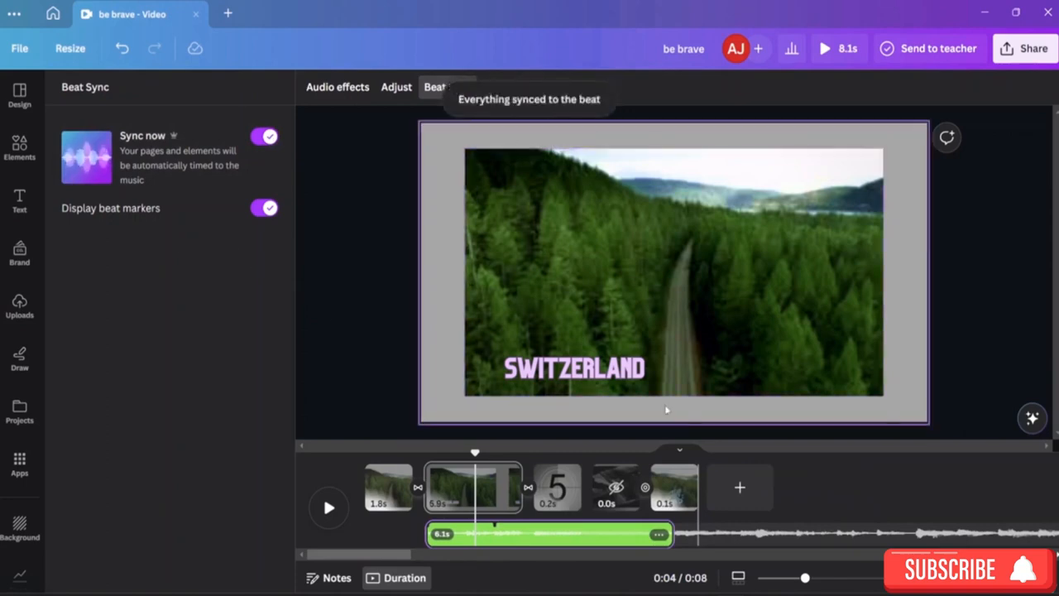
left_click_drag(473, 455, 428, 454)
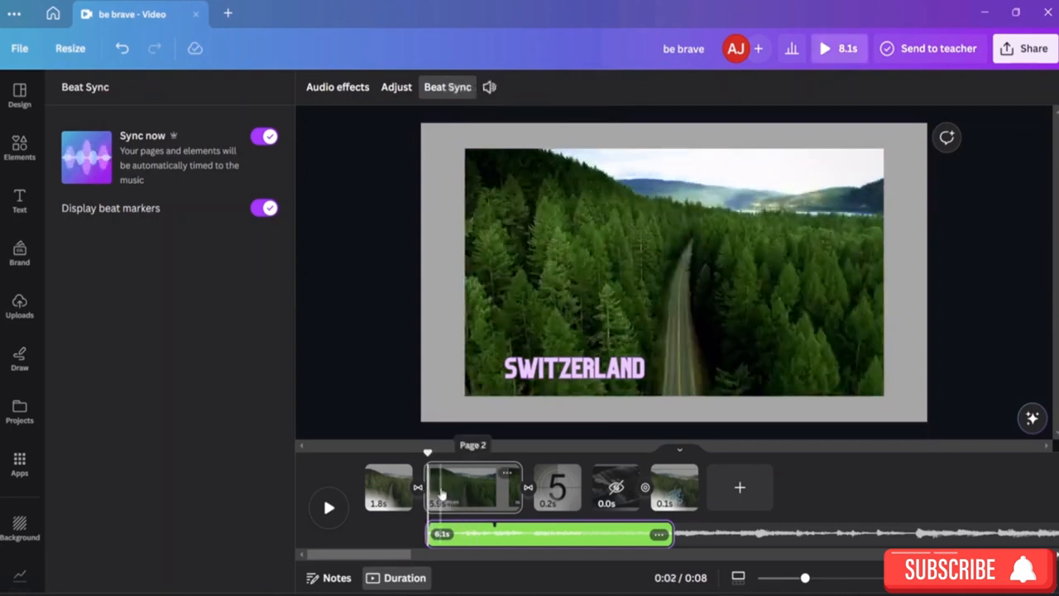
Play back page 2 with the synced audio track and set the track's volume to 155
key("space")
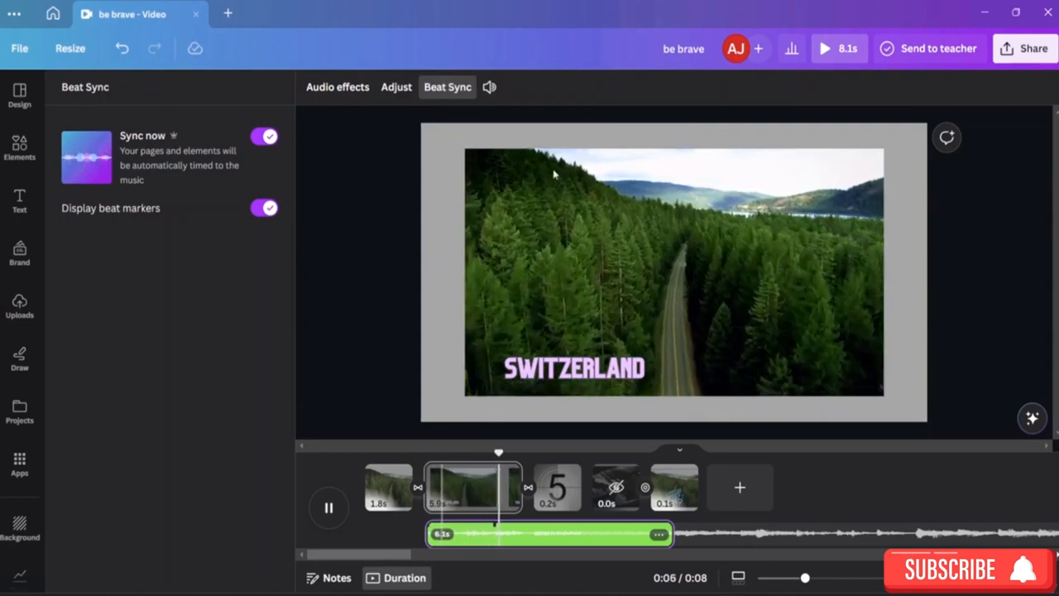
left_click(487, 87)
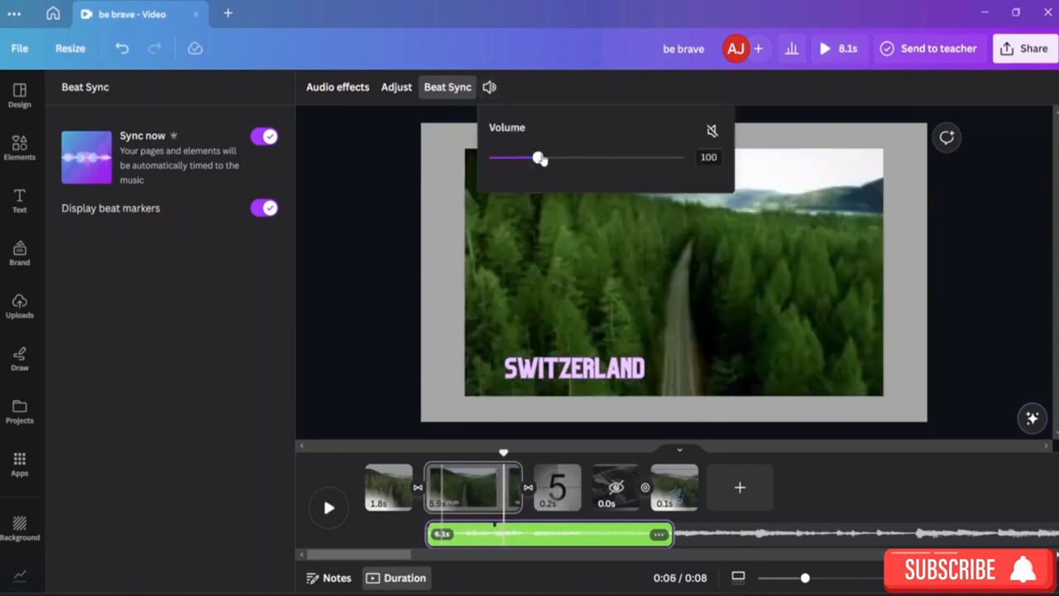
left_click_drag(541, 161, 566, 168)
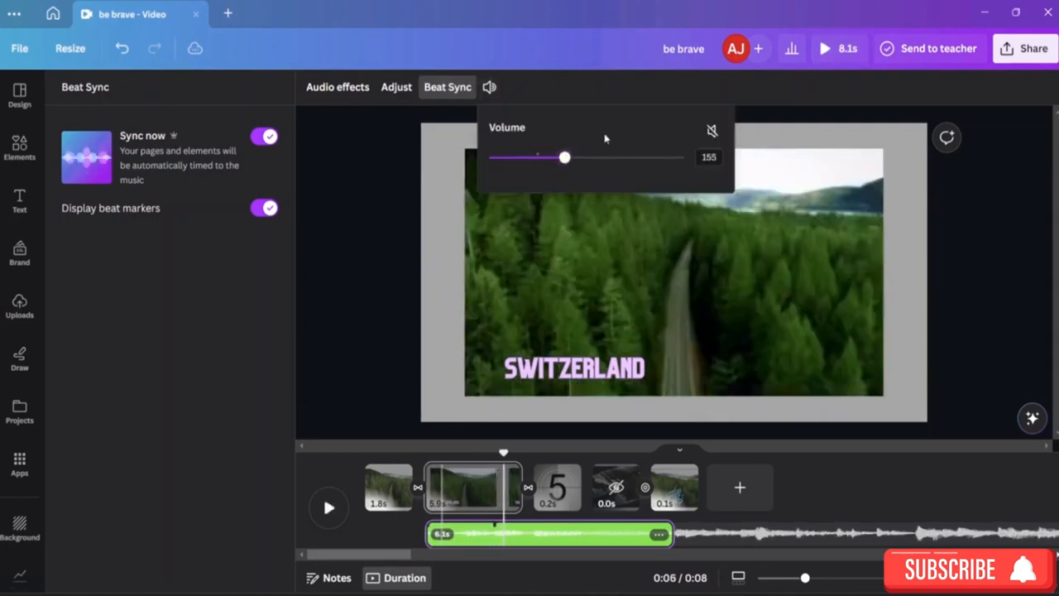
left_click(585, 87)
left_click(331, 508)
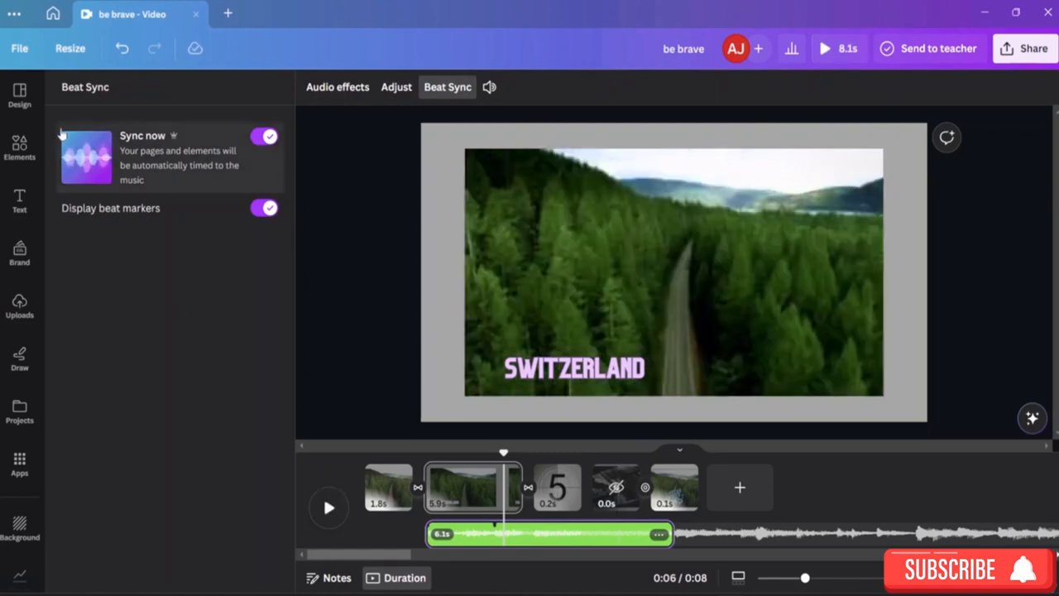
Save the be brave video design and collapse the side panel to enlarge the editing area
left_click(19, 48)
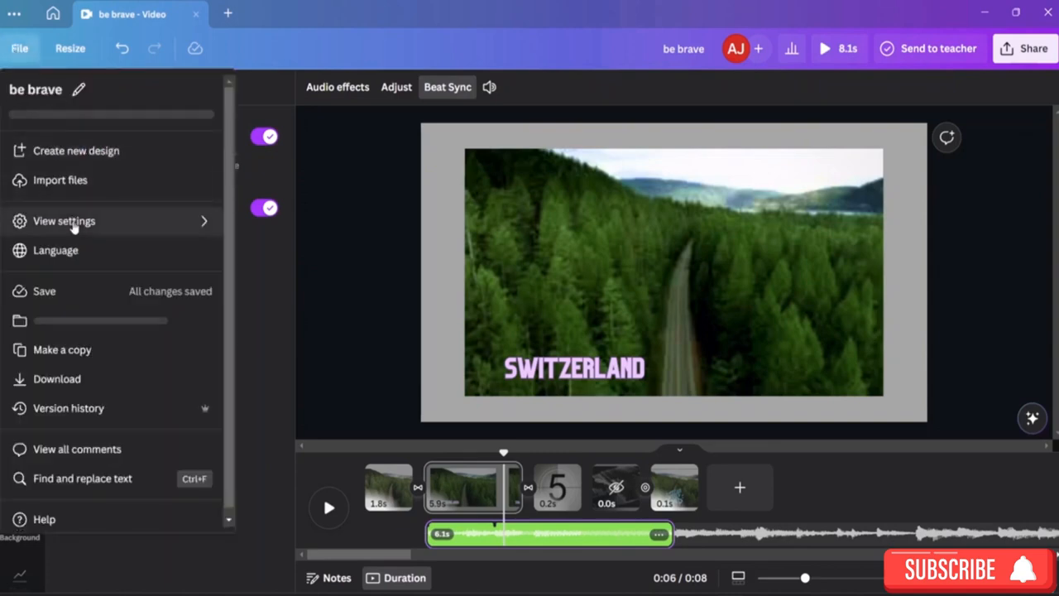
left_click(108, 301)
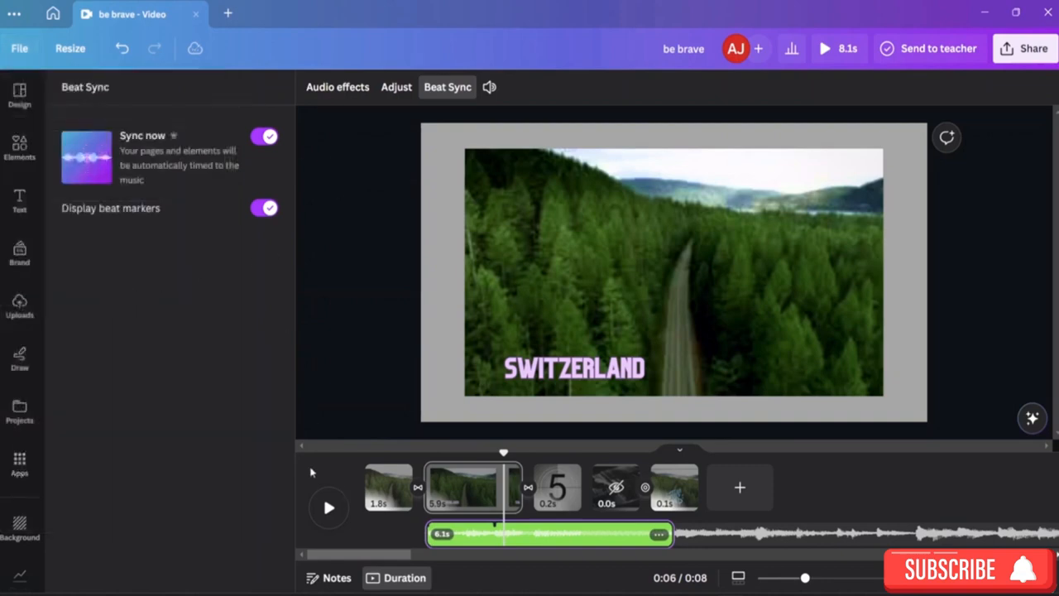
left_click(326, 156)
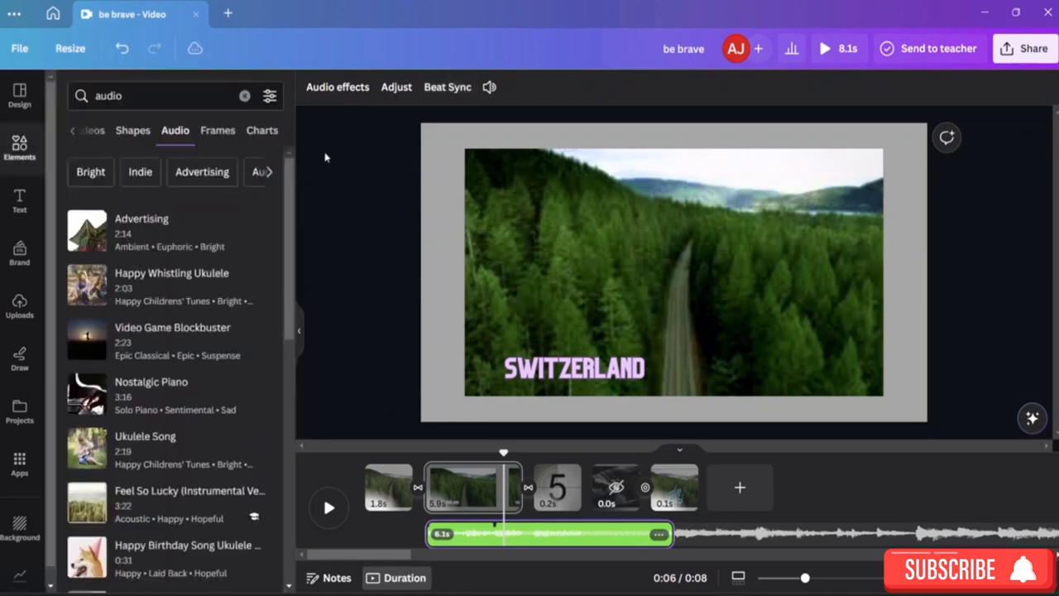
left_click(299, 331)
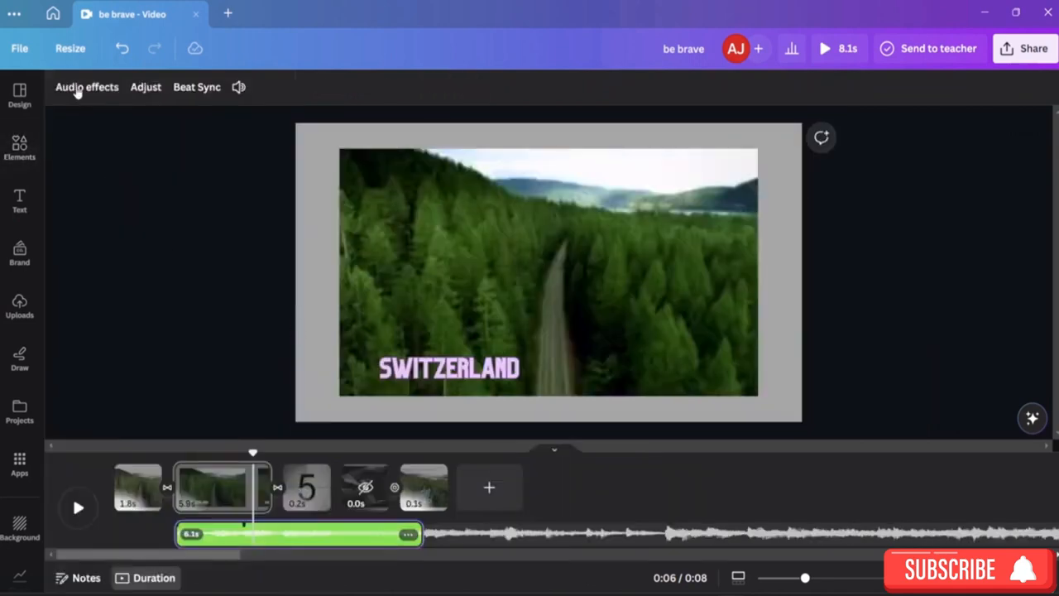
Look at the folders available for saving the be brave design, without choosing one
left_click(19, 48)
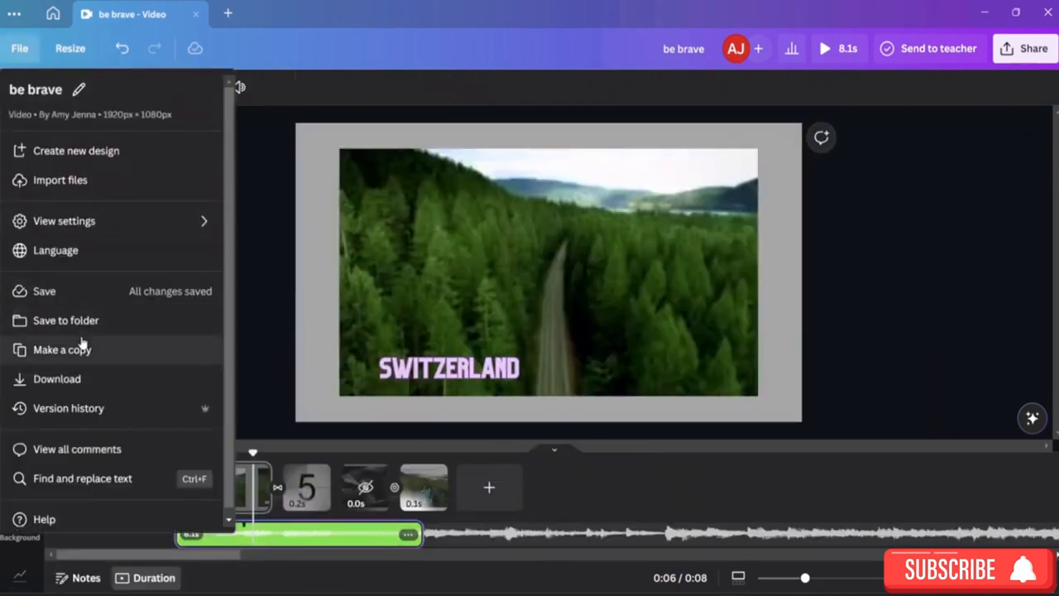
left_click(82, 321)
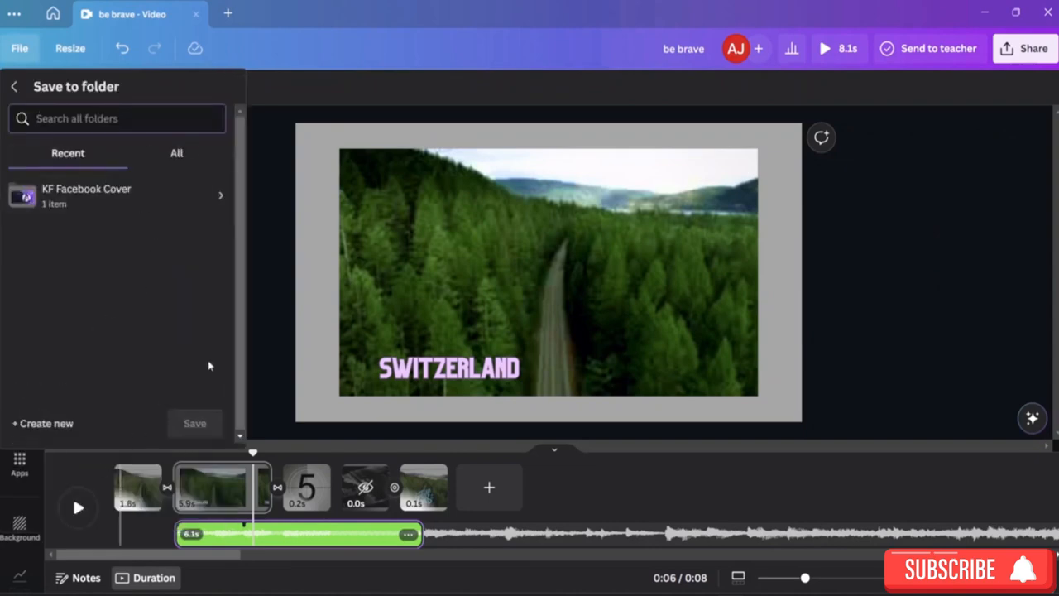
left_click(257, 125)
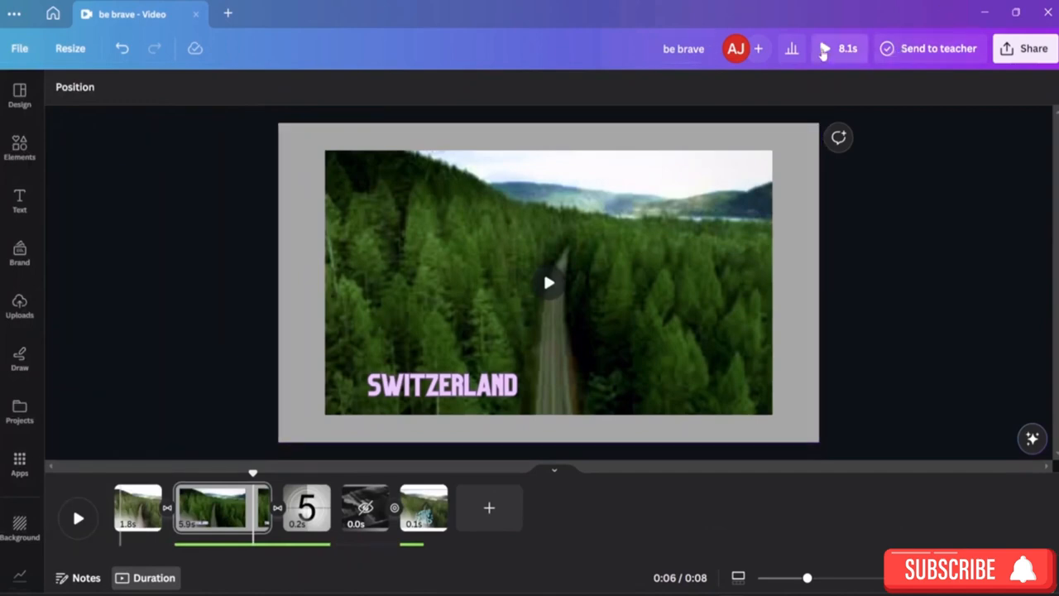
Preview the video in full screen from page 2 and from The End page, and view that last page's options
left_click(824, 51)
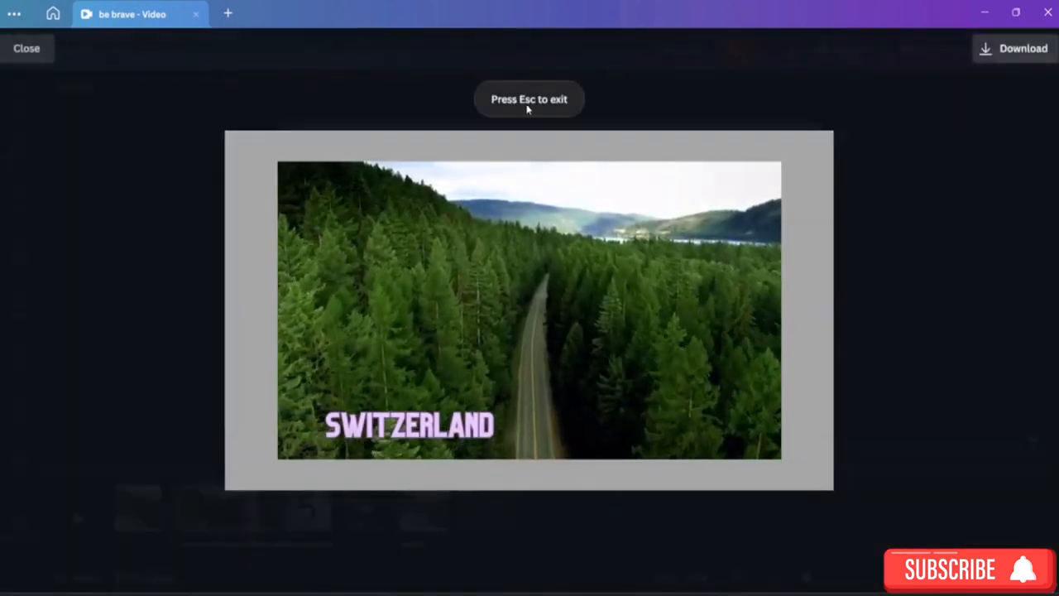
left_click(19, 56)
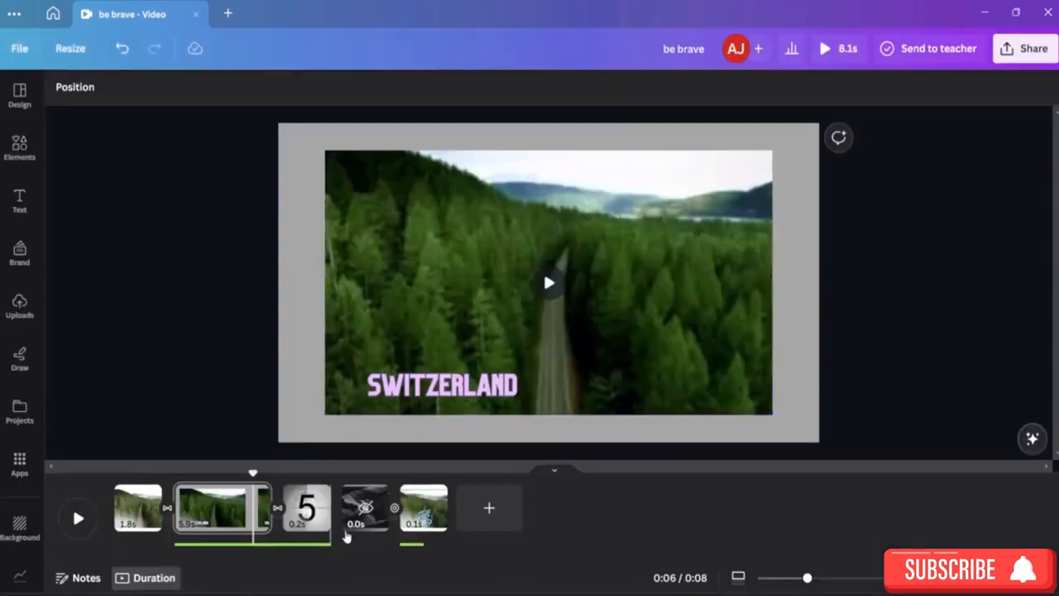
left_click(423, 506)
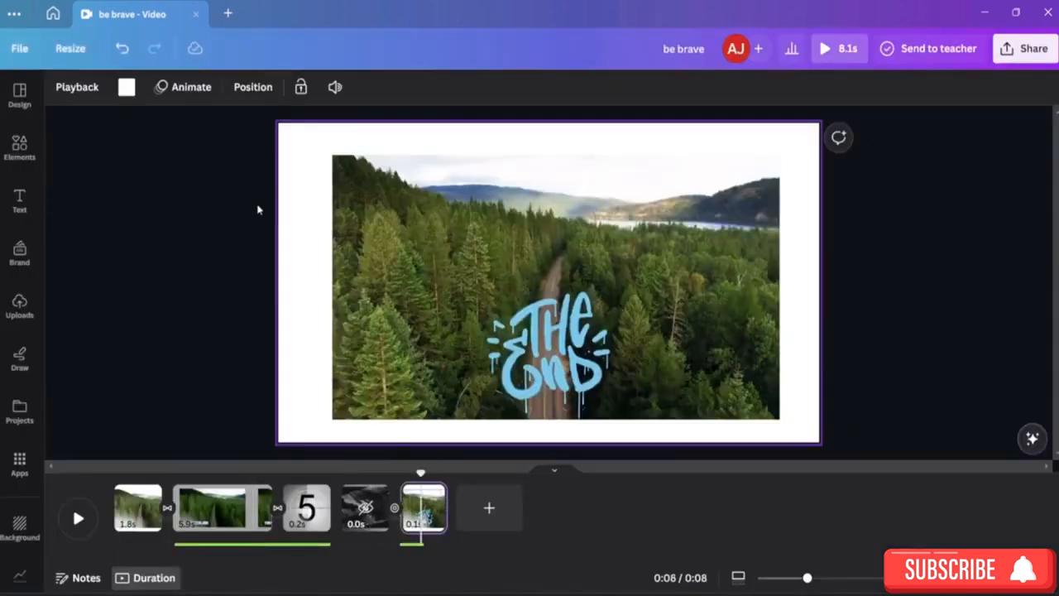
left_click(824, 48)
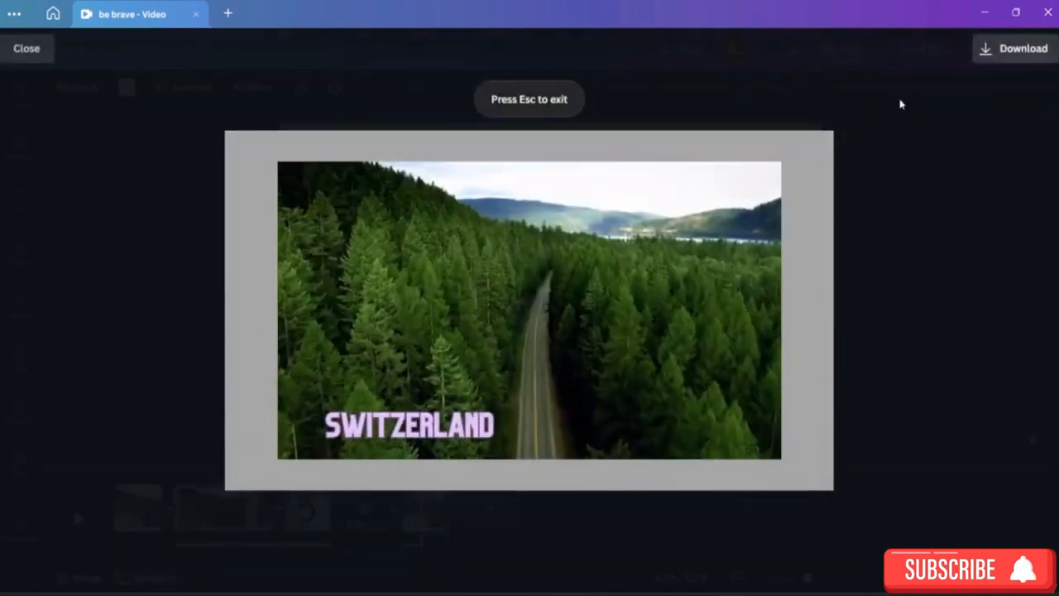
left_click(30, 50)
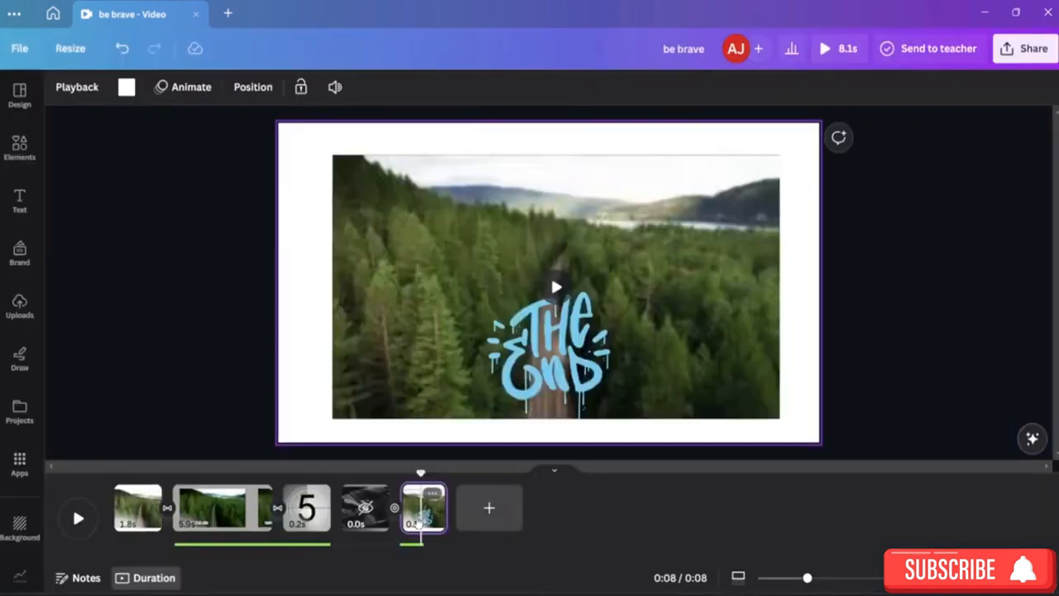
left_click(432, 493)
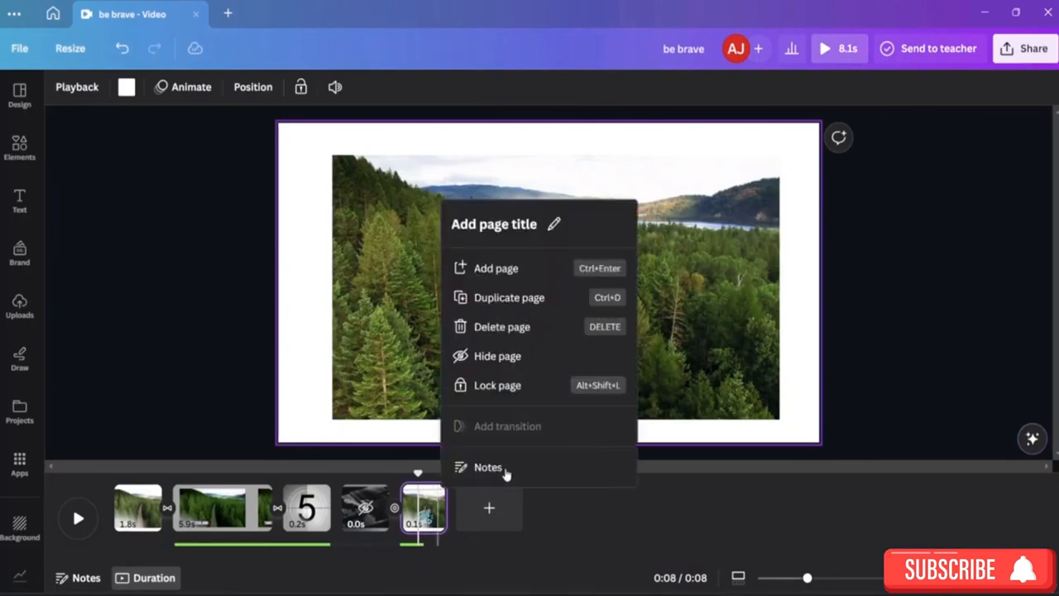
left_click(903, 263)
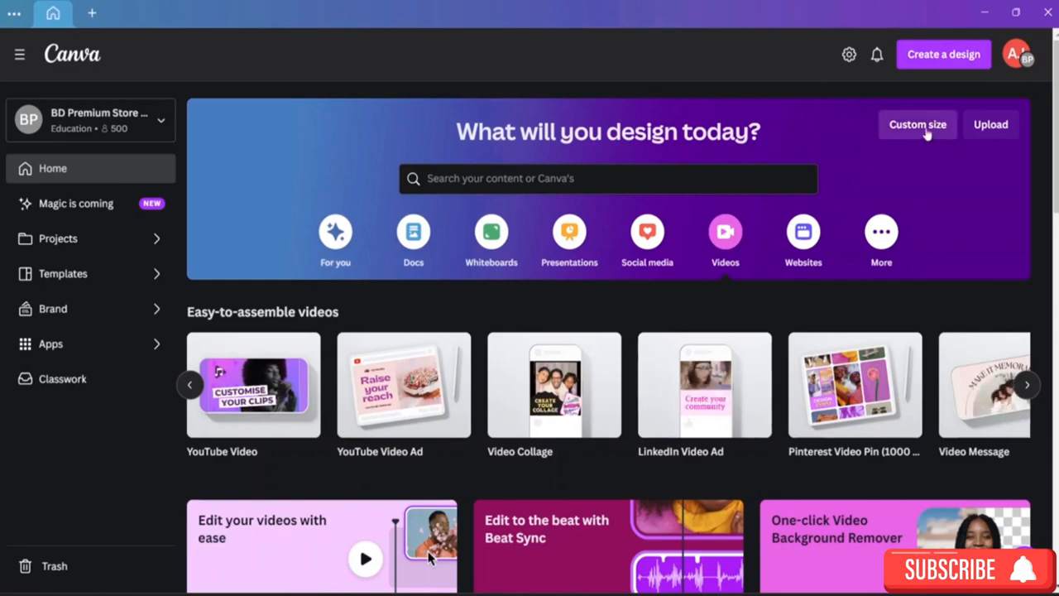
Search the design types for "tshirt" and create a new blank T-Shirt design, 14 × 18 in
left_click(925, 131)
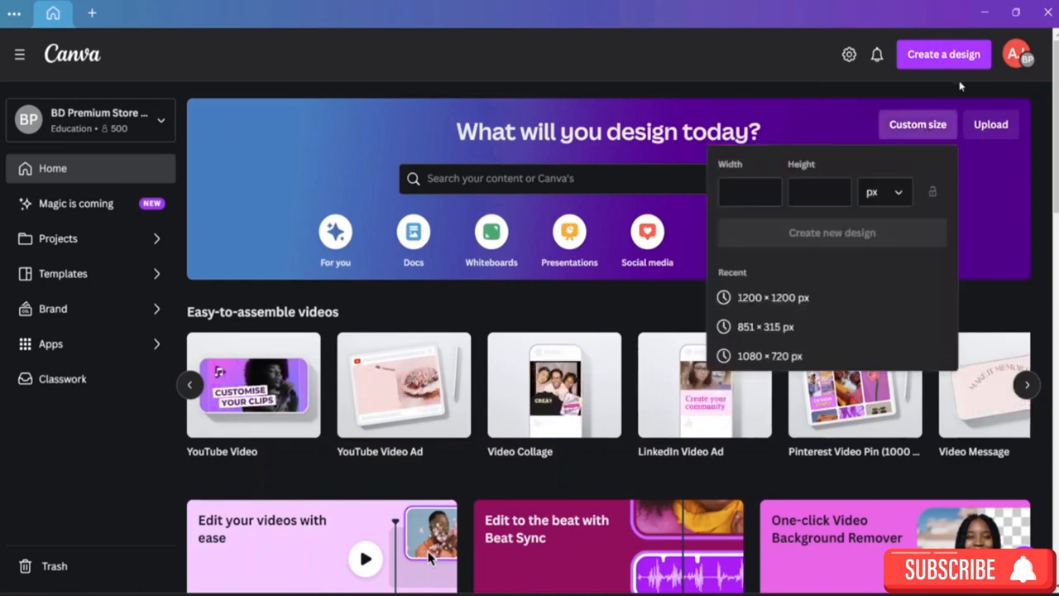
left_click(941, 56)
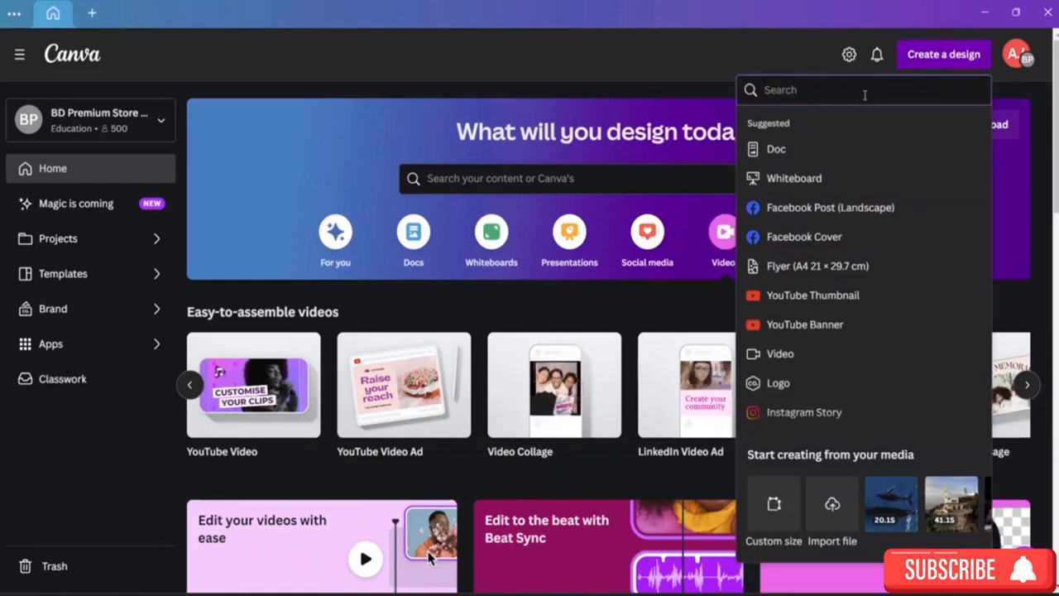
type("t")
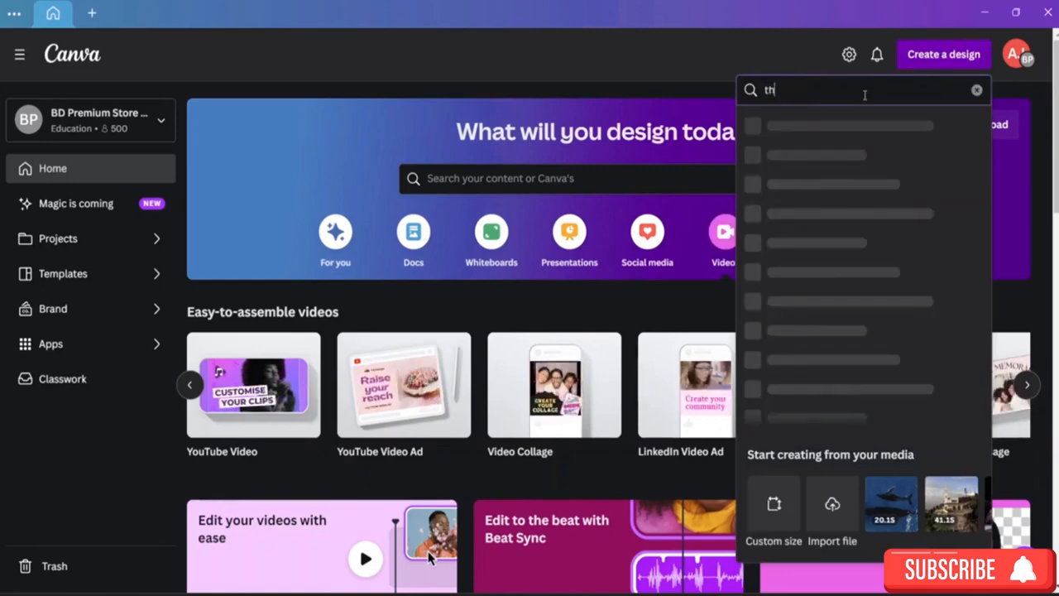
type("s")
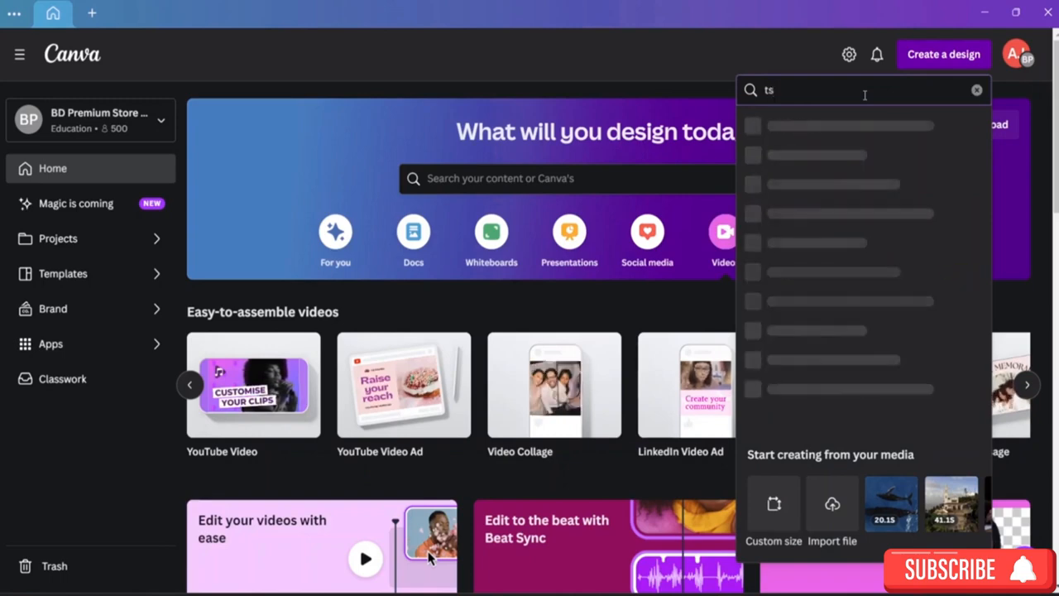
type("hirt")
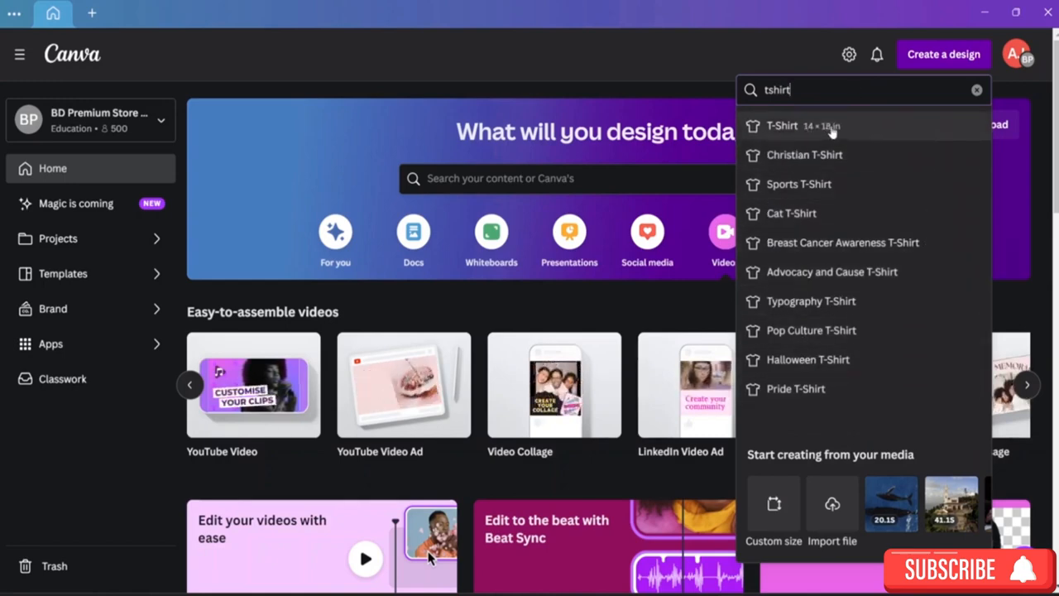
left_click(832, 131)
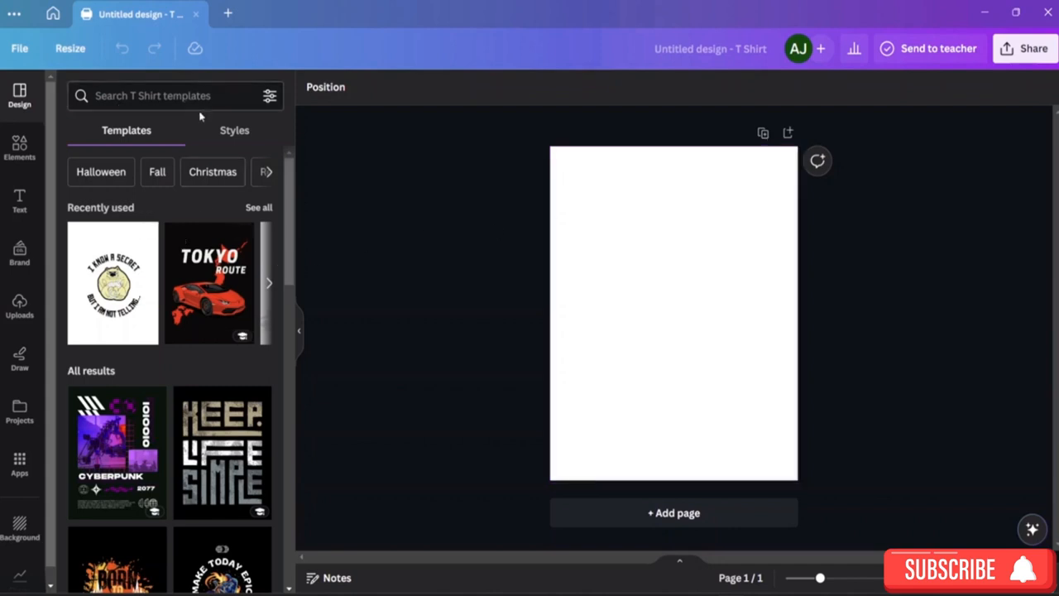
Try the Tokyo Route and Collect Moments templates on the page, and apply the Eyeglasses Cat T-shirt template
left_click(249, 232)
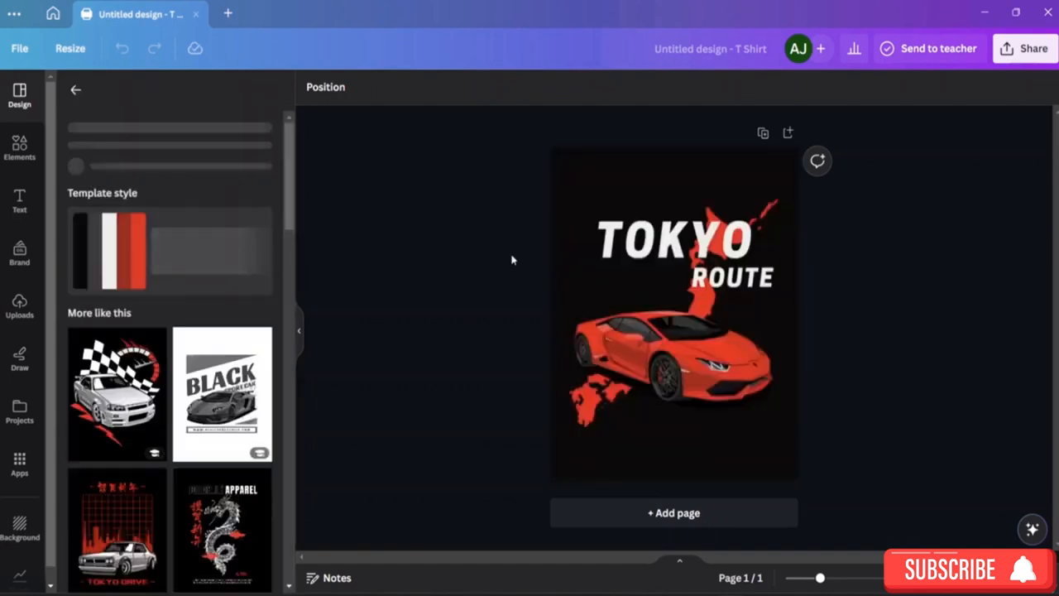
scroll(191, 388, "down", 4)
scroll(196, 388, "down", 3)
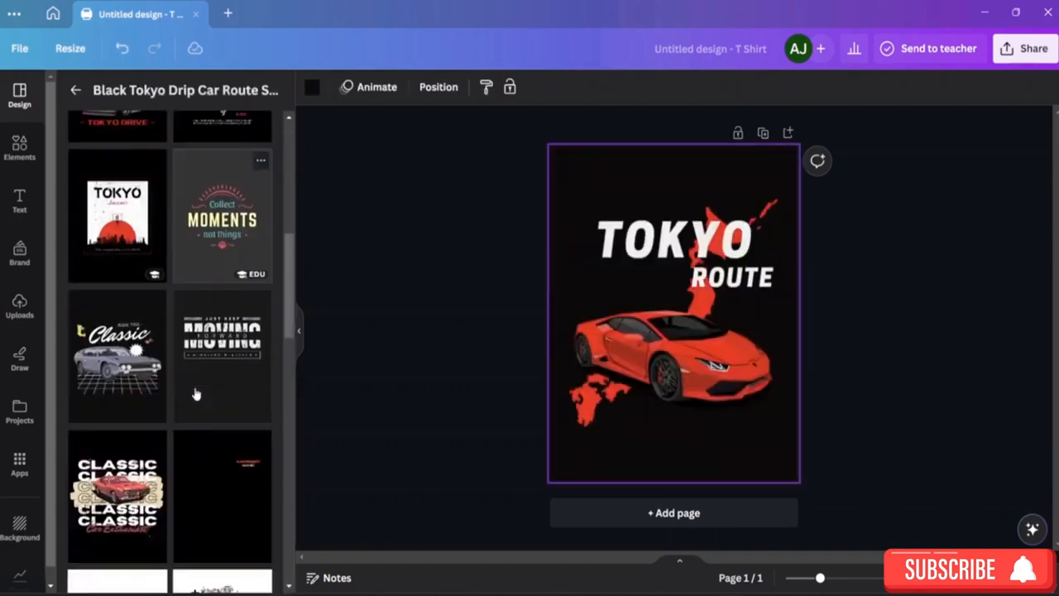
left_click(221, 246)
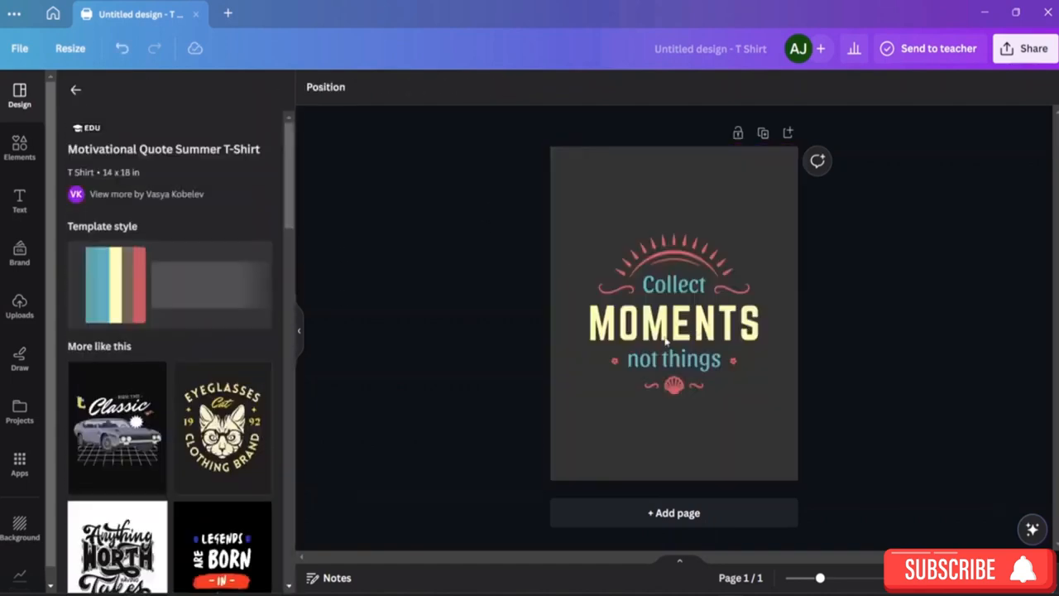
left_click(222, 422)
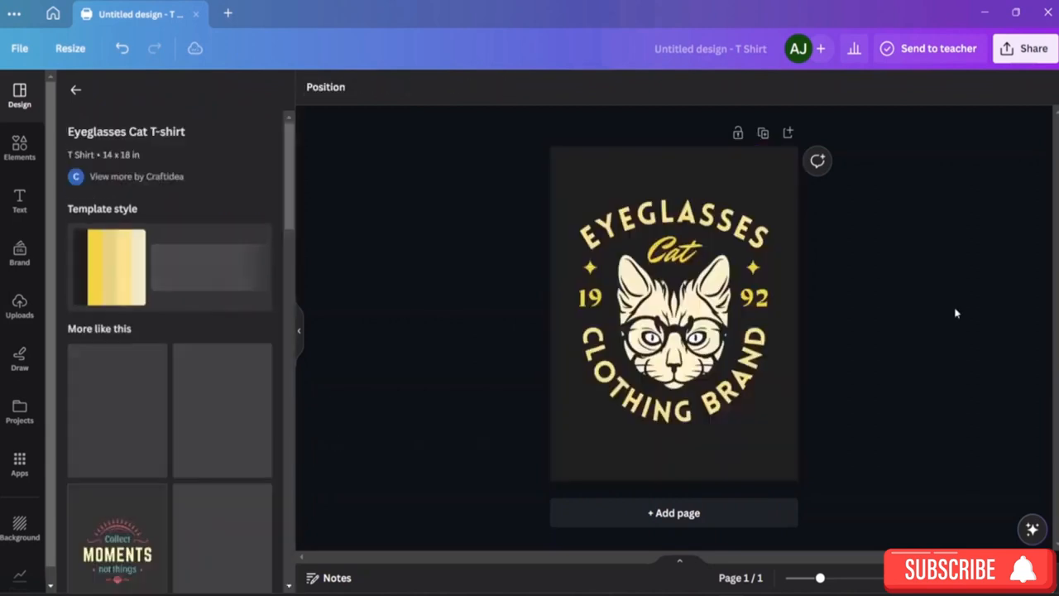
Replace the curved EYEGLASSES text above the cat's head with THE VIPE
left_click(658, 217)
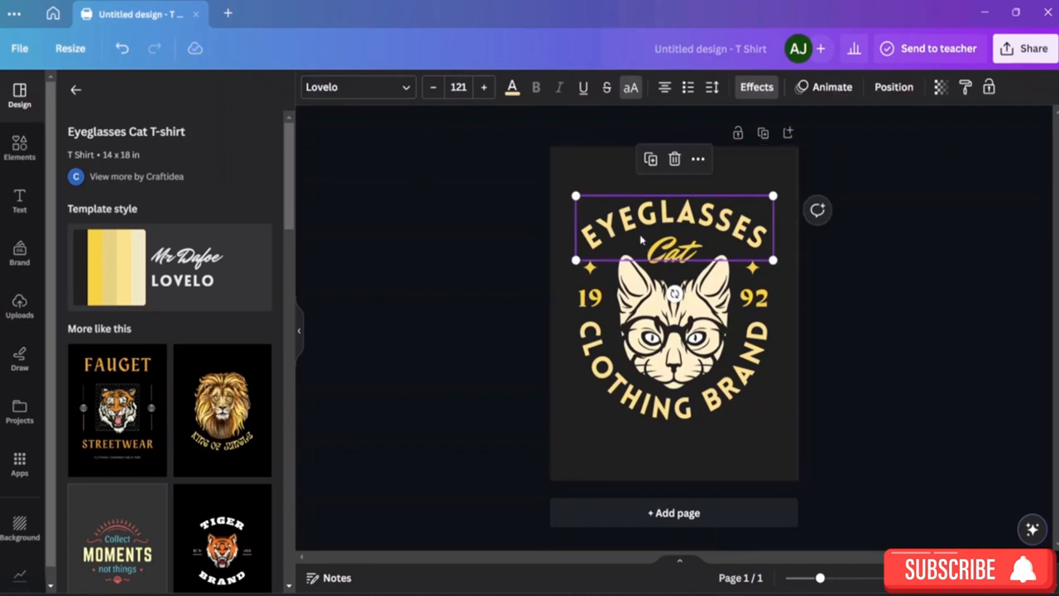
double_click(683, 230)
left_click(677, 266)
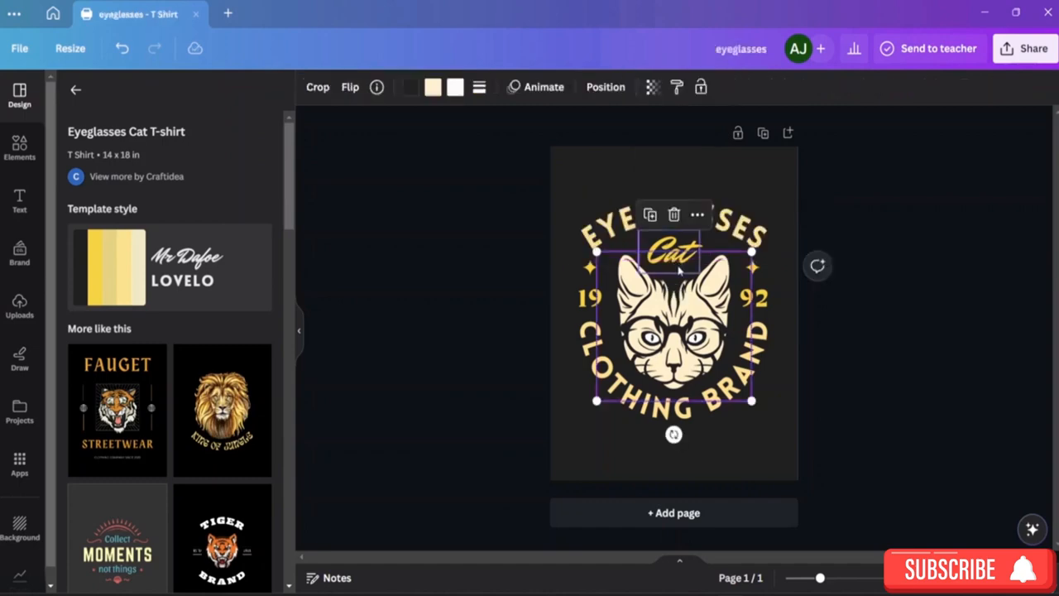
double_click(624, 222)
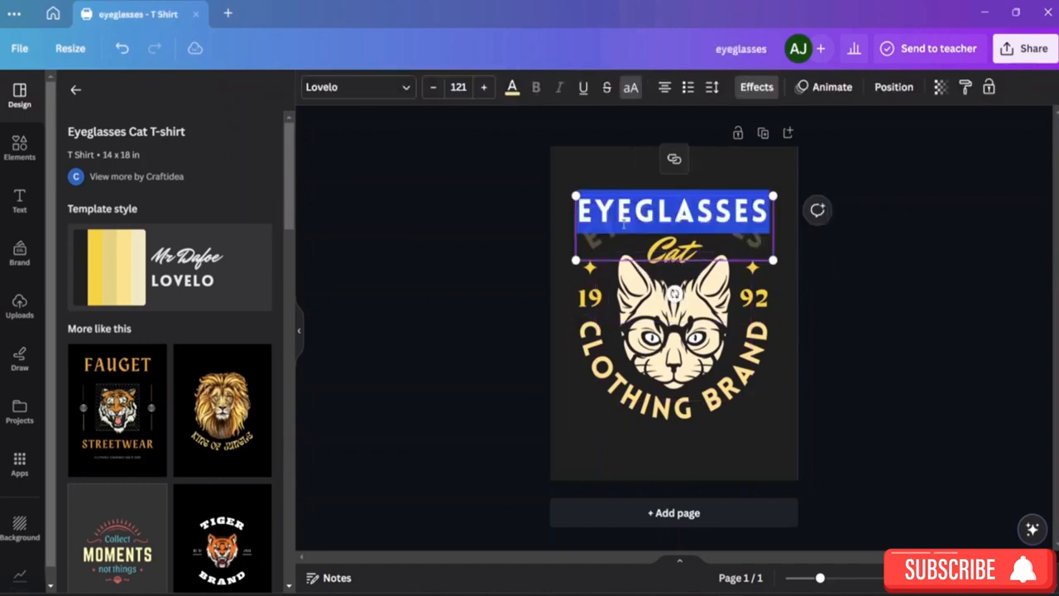
key("BackSpace")
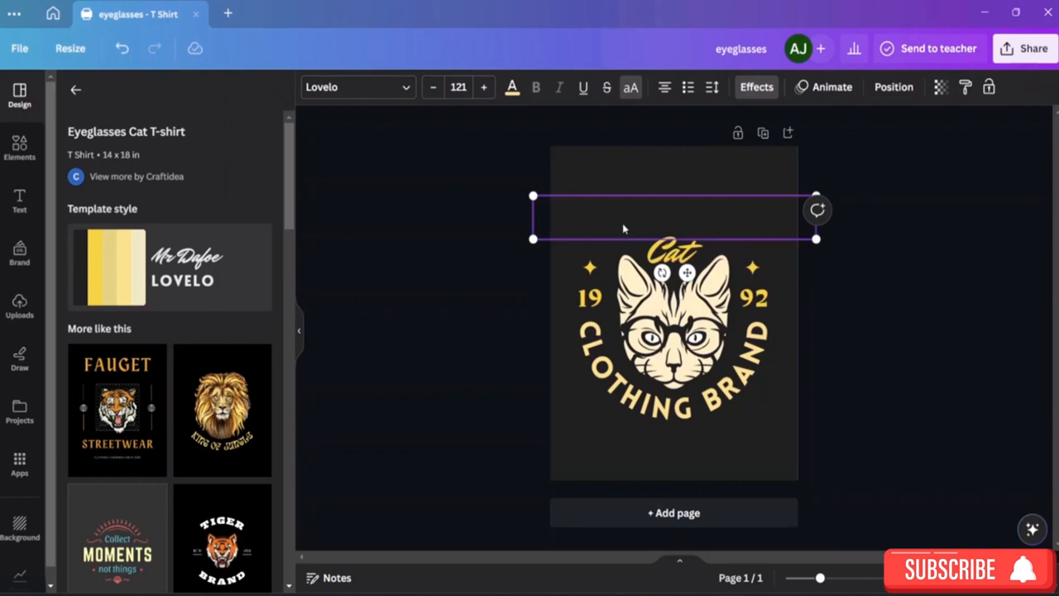
key("ctrl+z")
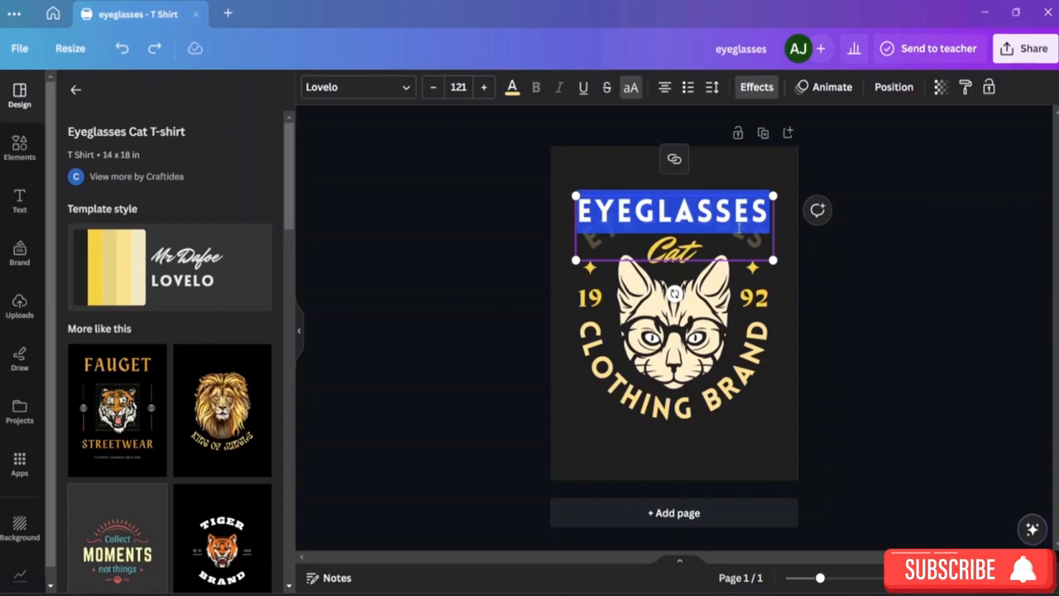
type("THE")
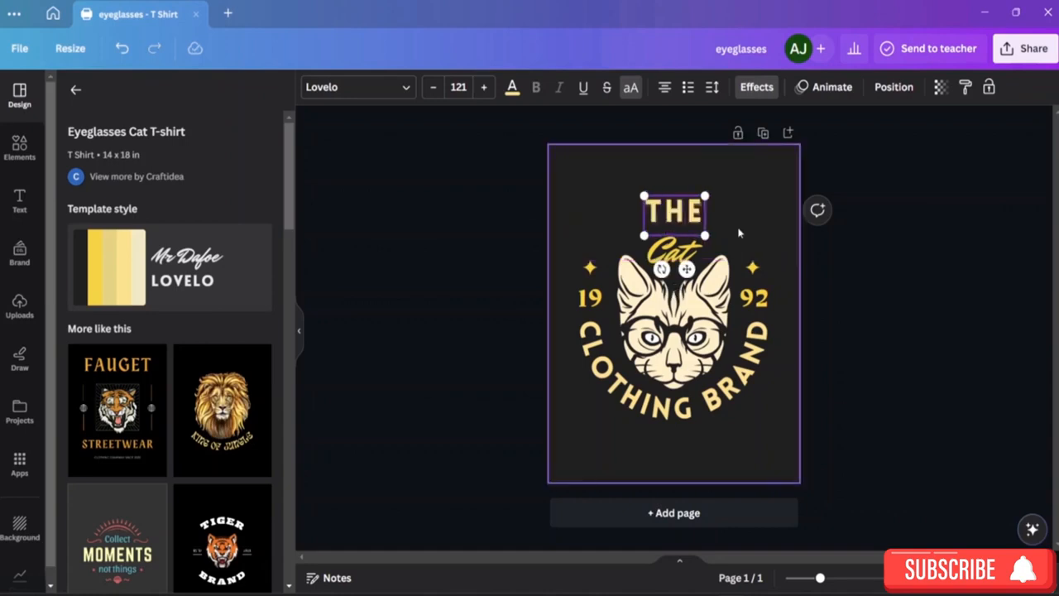
type(" VIPE")
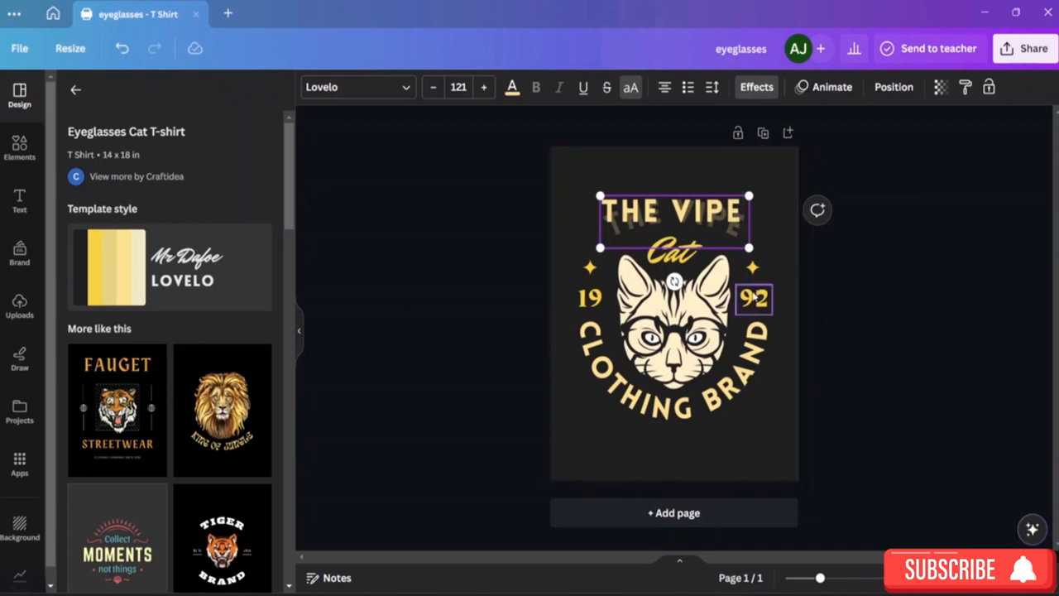
Replace the script word Cat below the curved heading, entering CA
double_click(687, 263)
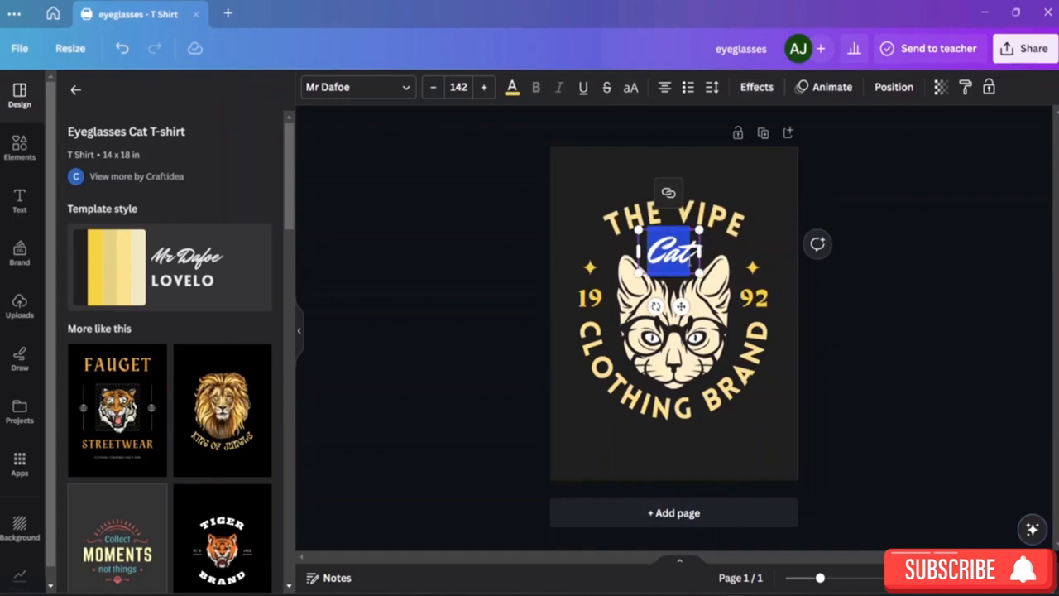
type("CA")
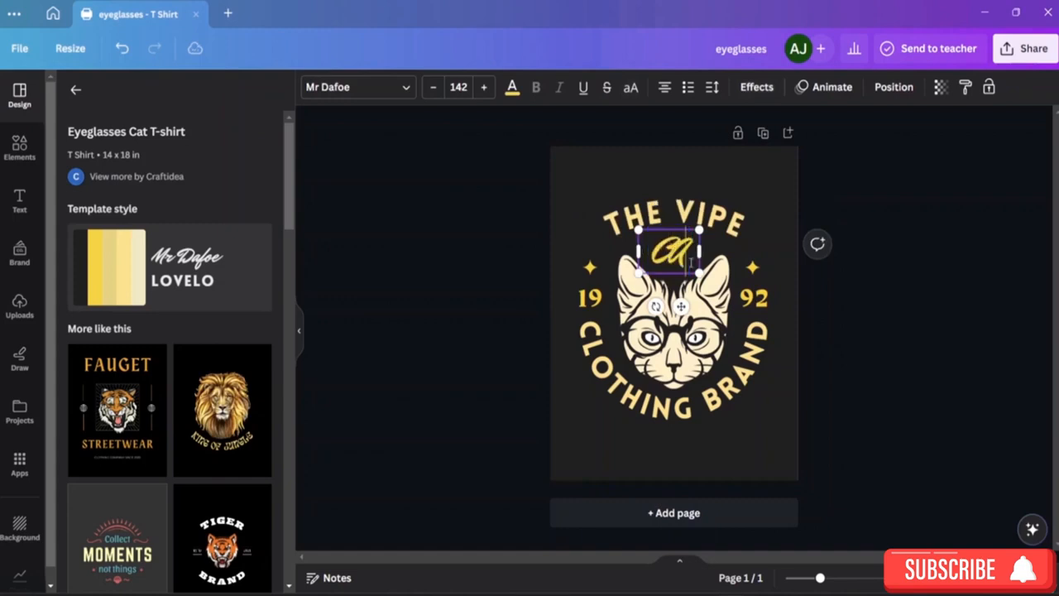
Complete the script text between the curved title and the cat's head so it reads CAT
type("T")
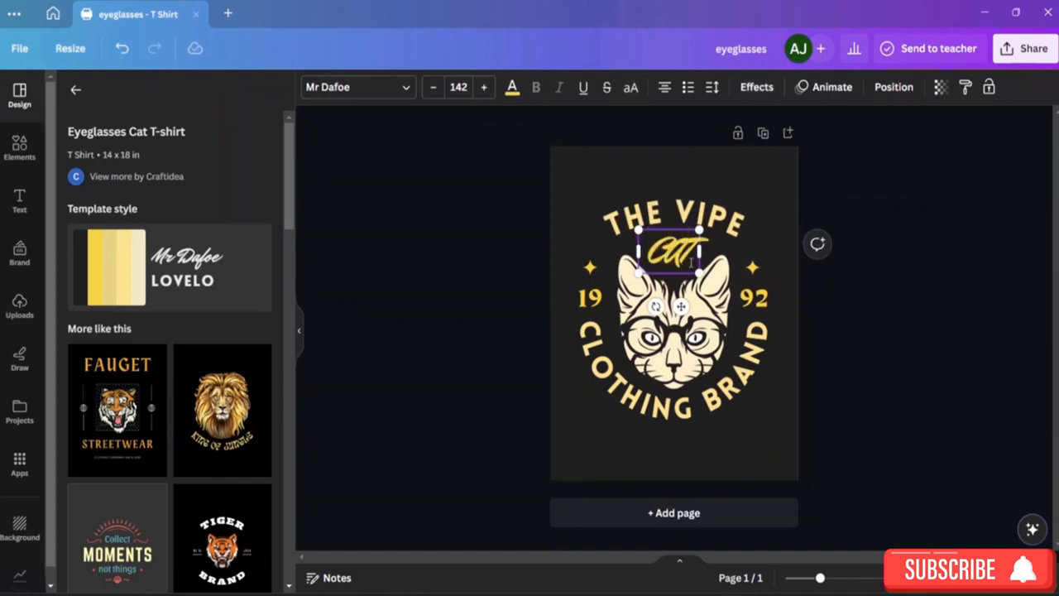
left_click(784, 198)
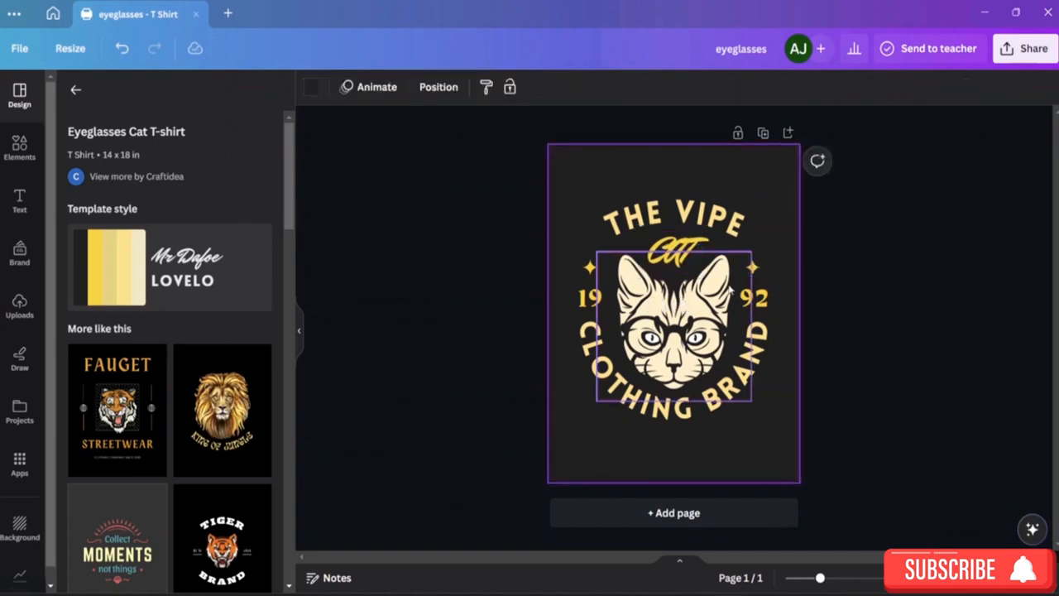
Delete the two yellow star ornaments above the year numbers on both sides of the cat's head
double_click(590, 266)
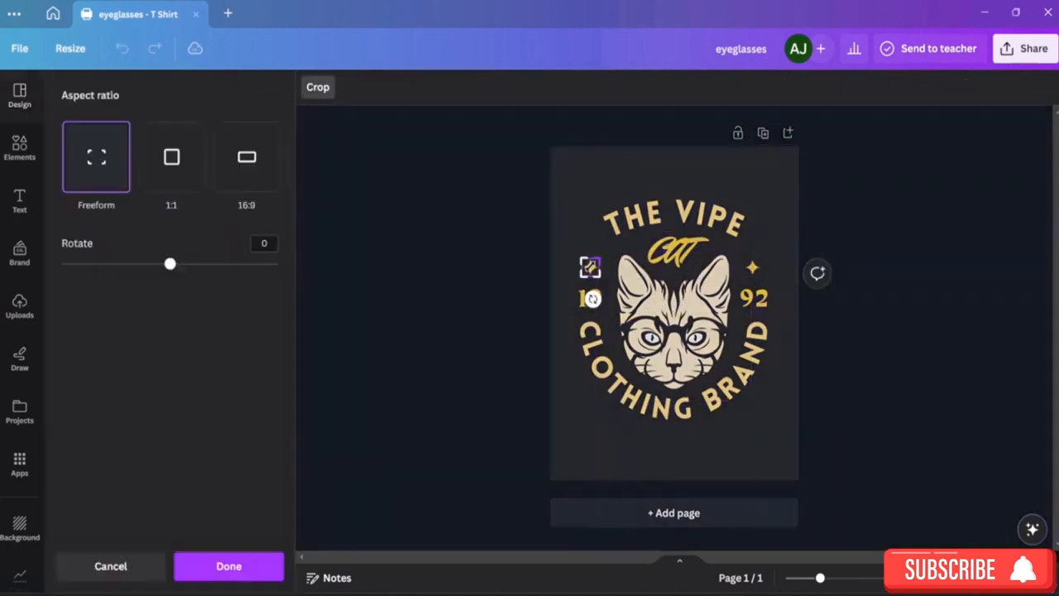
left_click(512, 294)
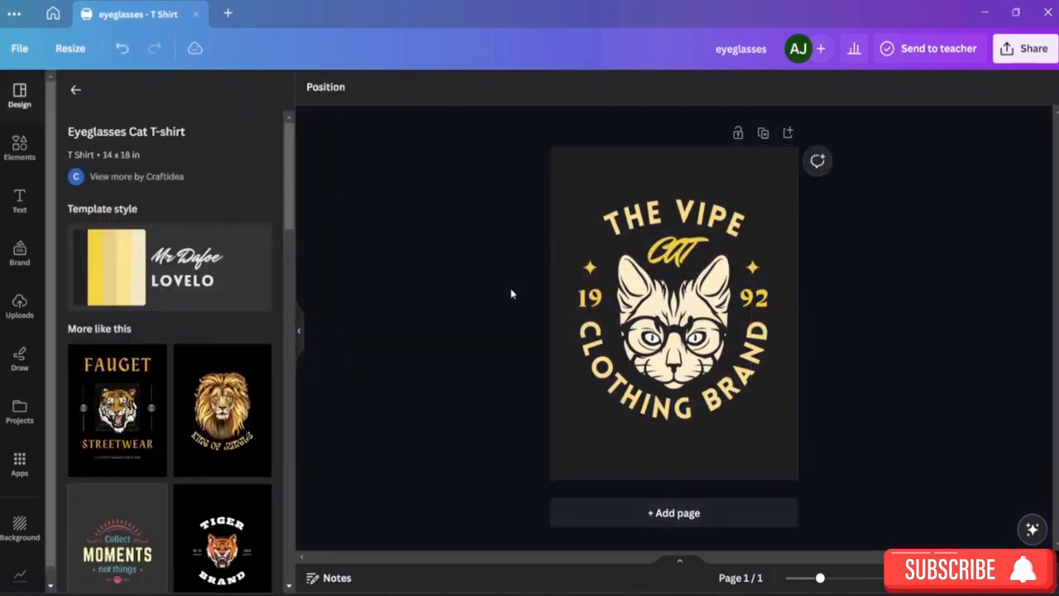
left_click(589, 268)
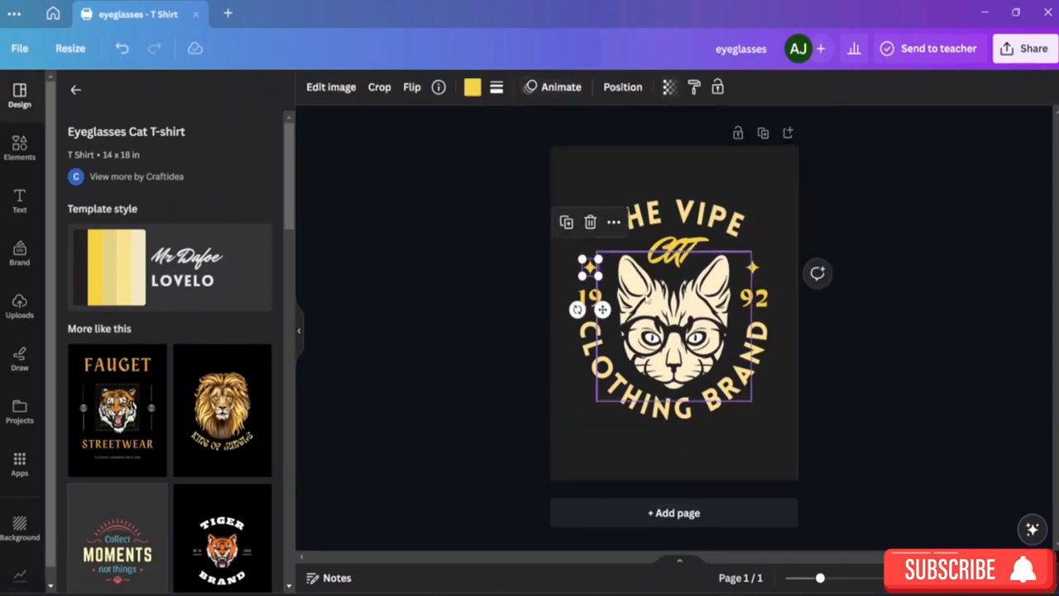
key("Escape")
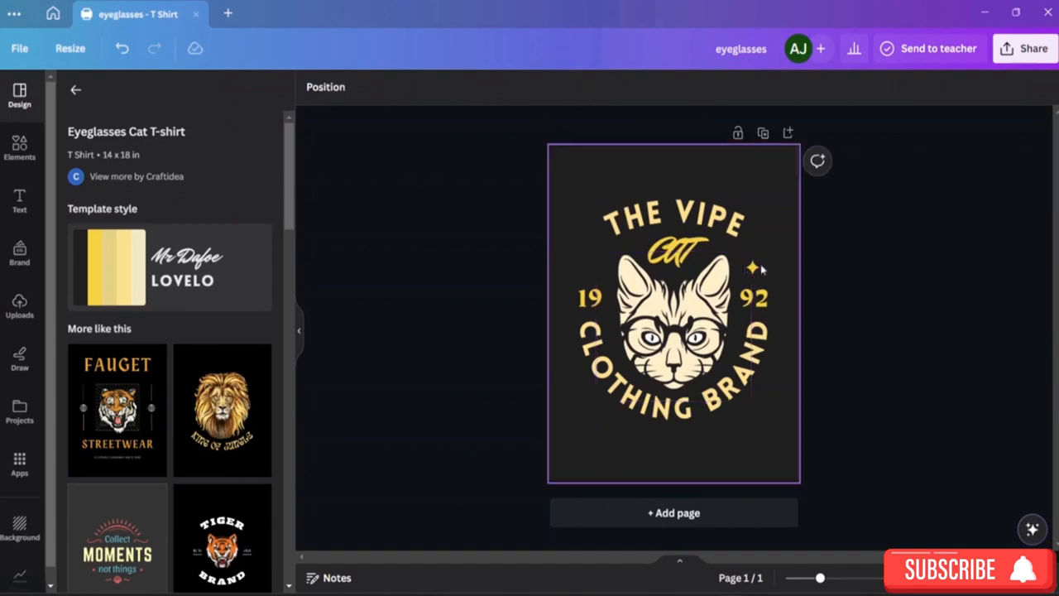
double_click(751, 267)
left_click(813, 237)
left_click(752, 268)
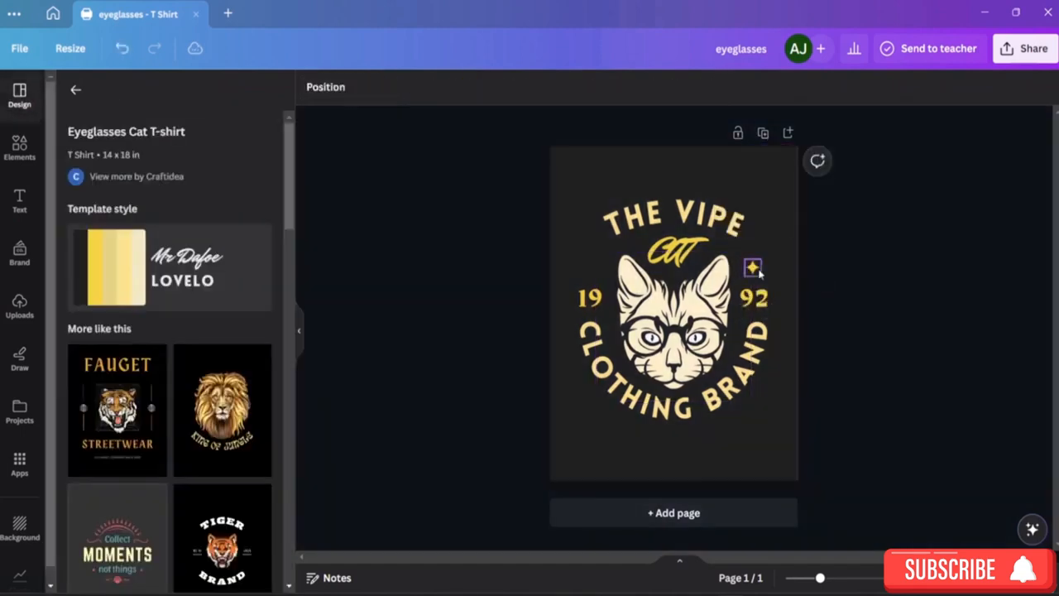
left_click(752, 222)
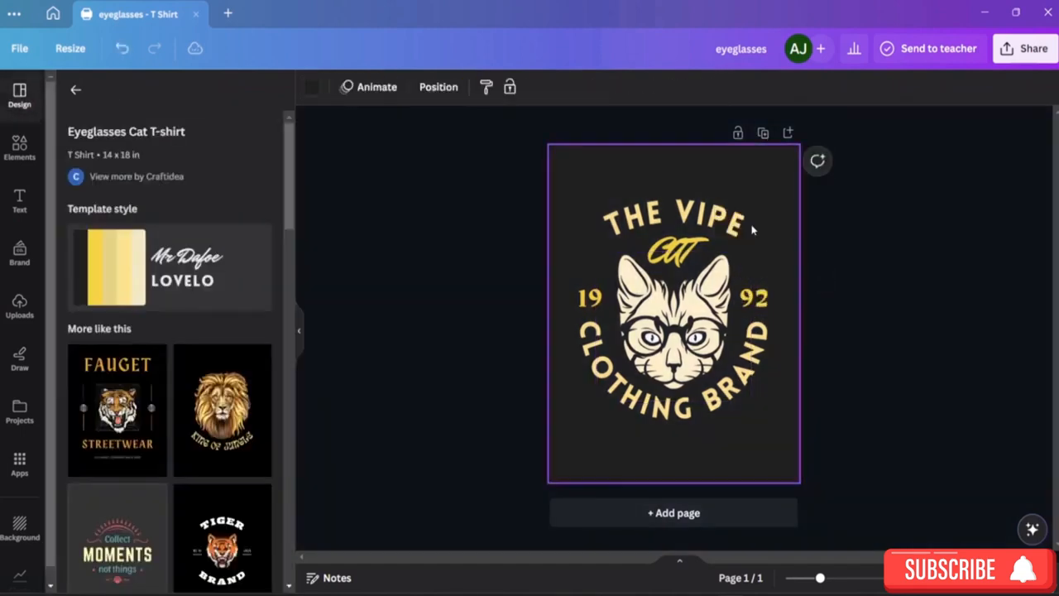
Change the year numbers beside the cat's head to 20 on one side and 05 on the other
left_click(591, 301)
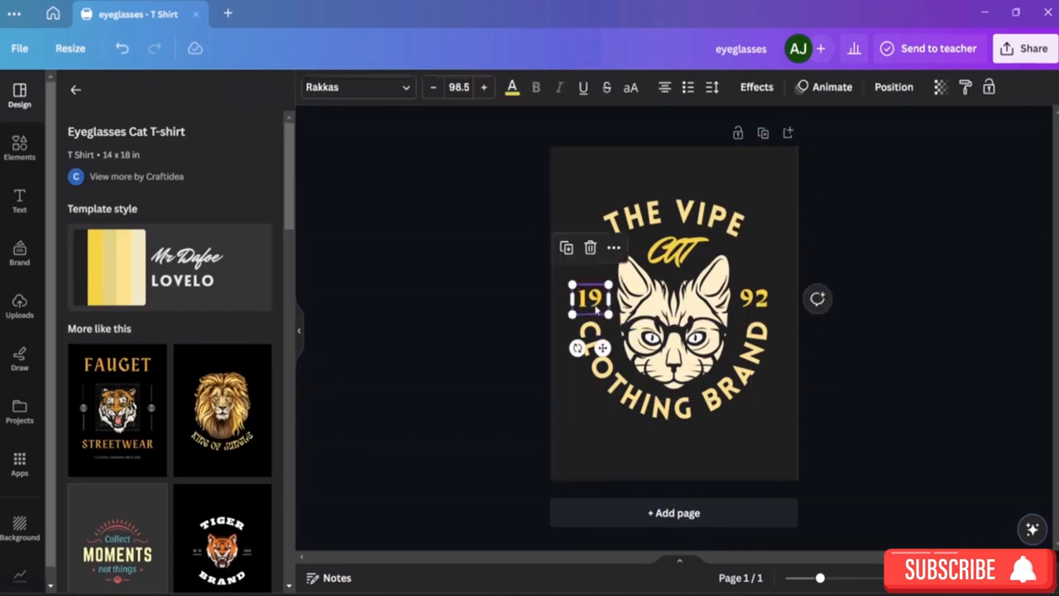
double_click(607, 302)
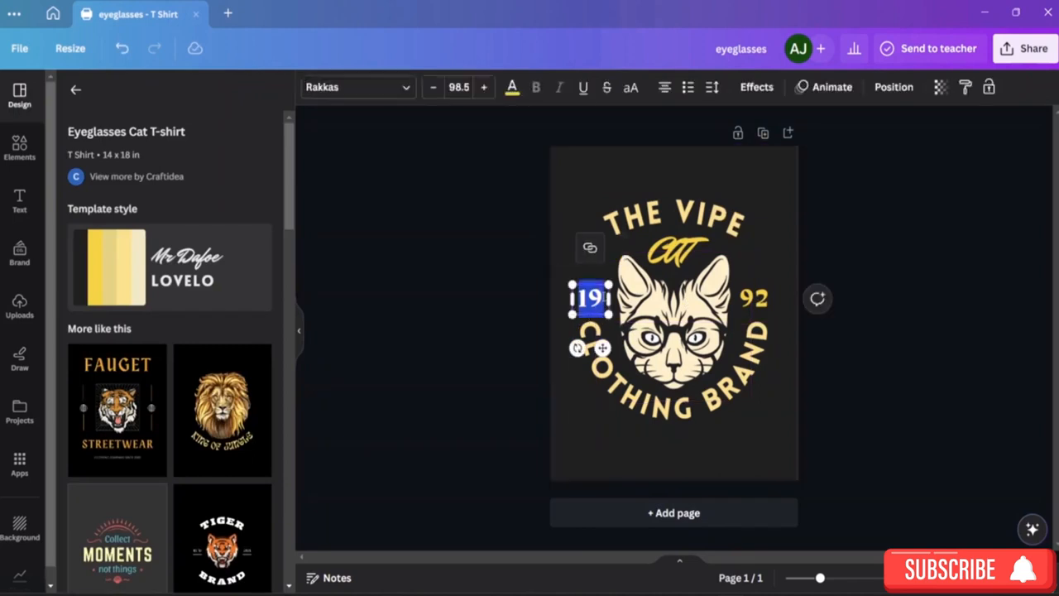
type("20")
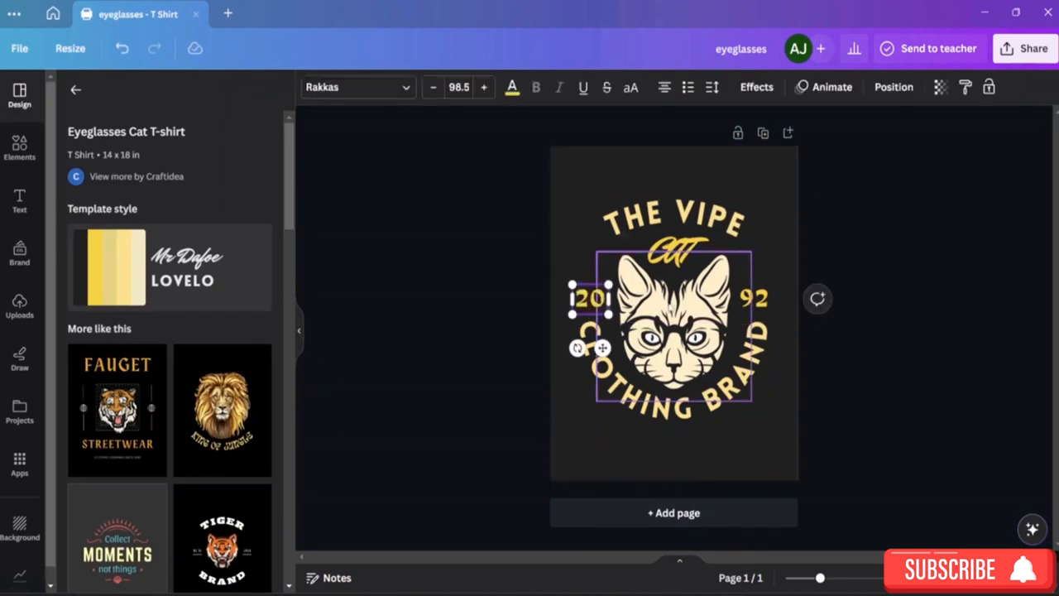
left_click(750, 297)
double_click(751, 298)
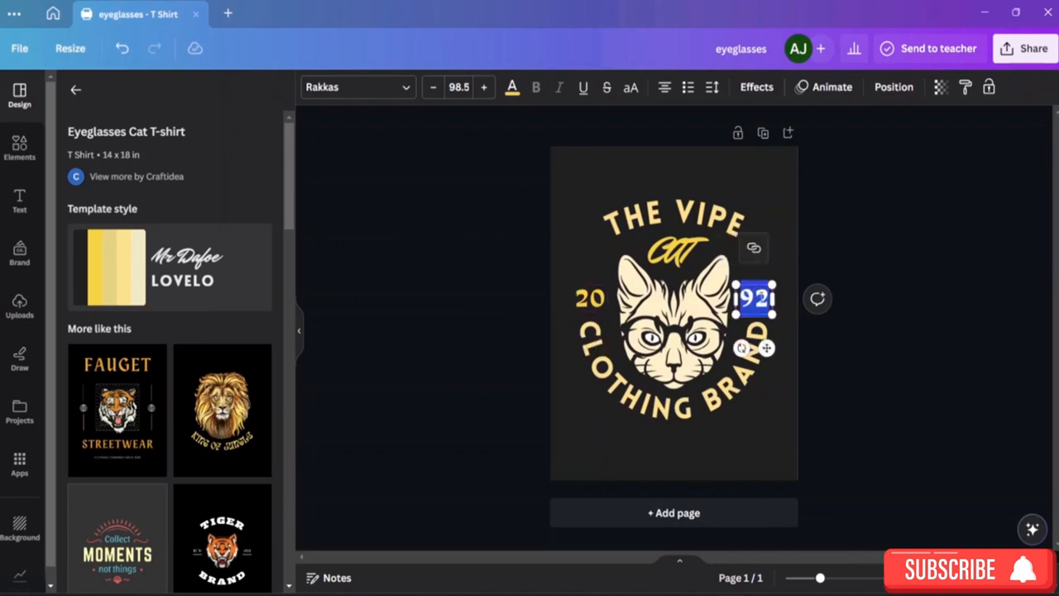
type("05")
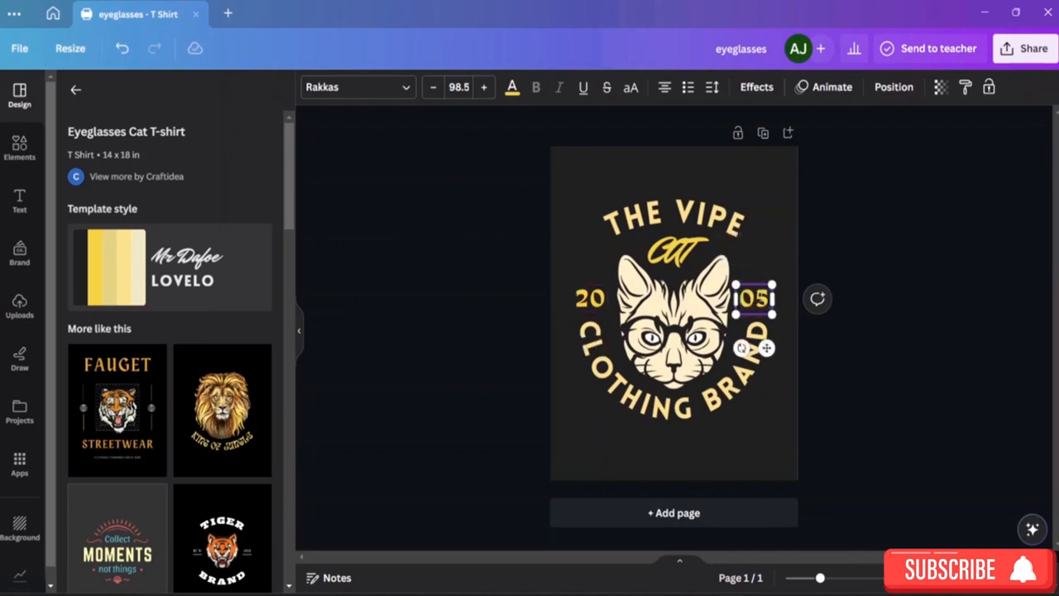
left_click(718, 411)
double_click(707, 418)
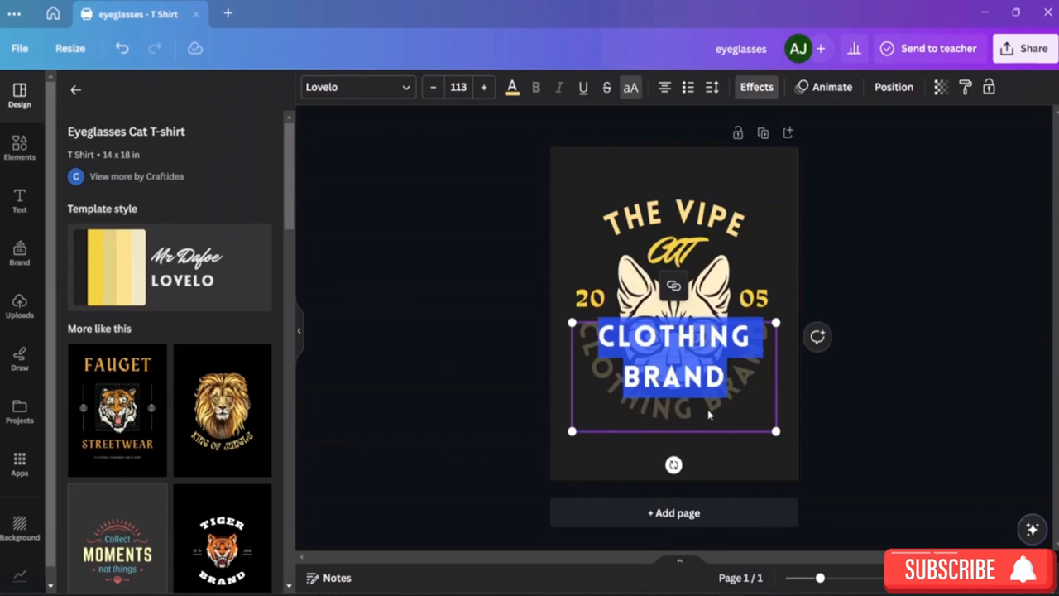
double_click(704, 423)
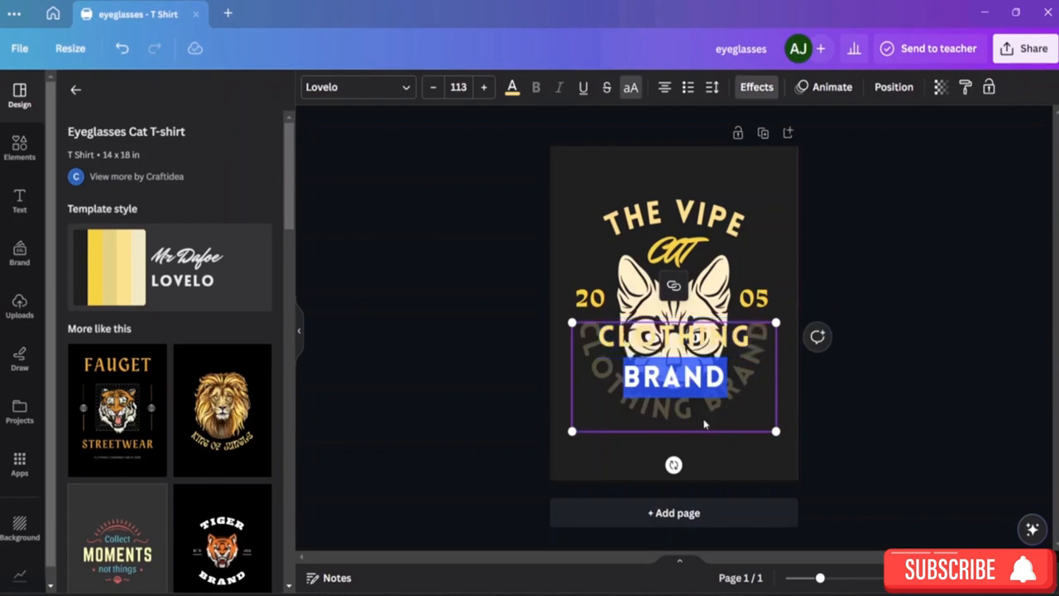
left_click(703, 437)
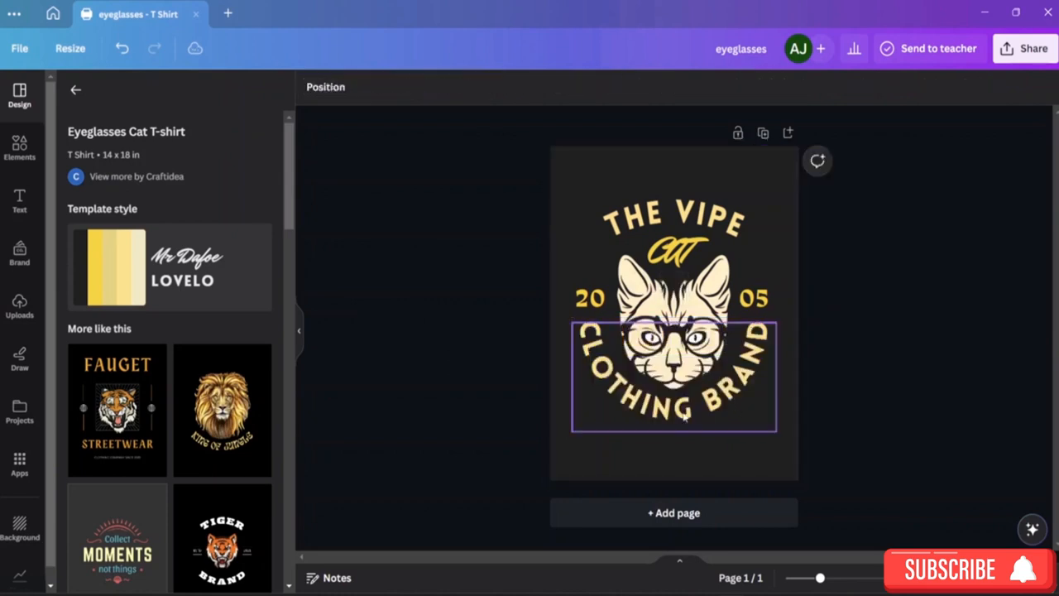
left_click(682, 425)
double_click(674, 435)
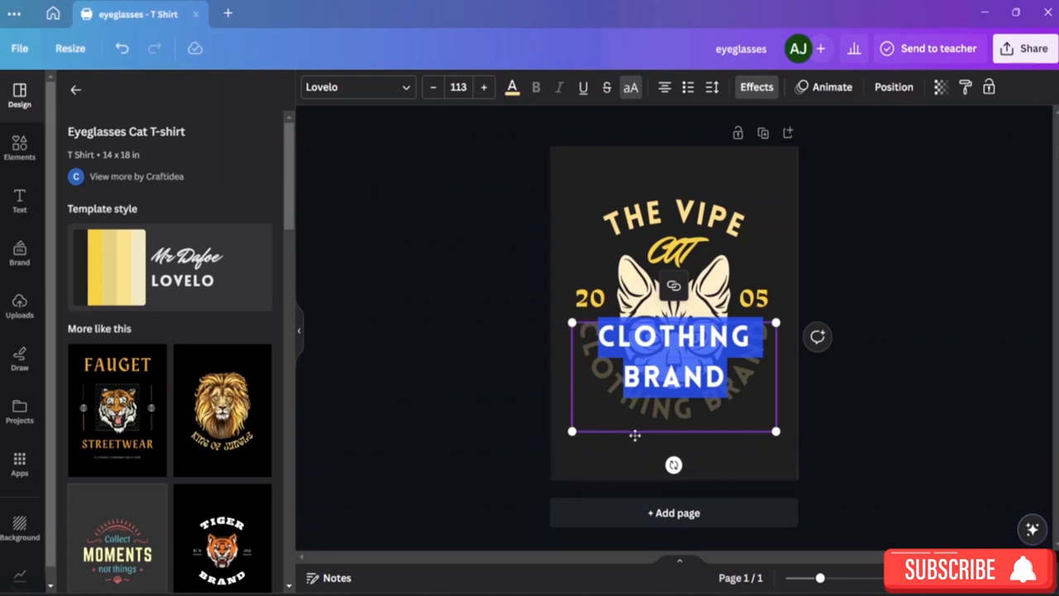
left_click(634, 439)
Move the curved CLOTHING BRAND text slightly lower, keeping it horizontally centred on the T-shirt design
left_click(629, 412)
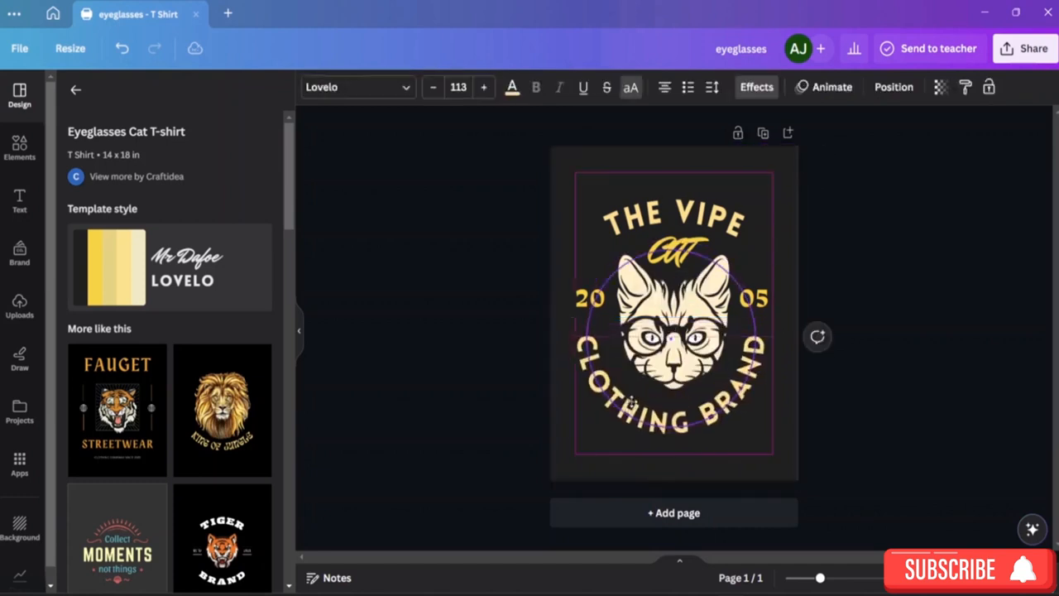
left_click_drag(630, 414, 633, 413)
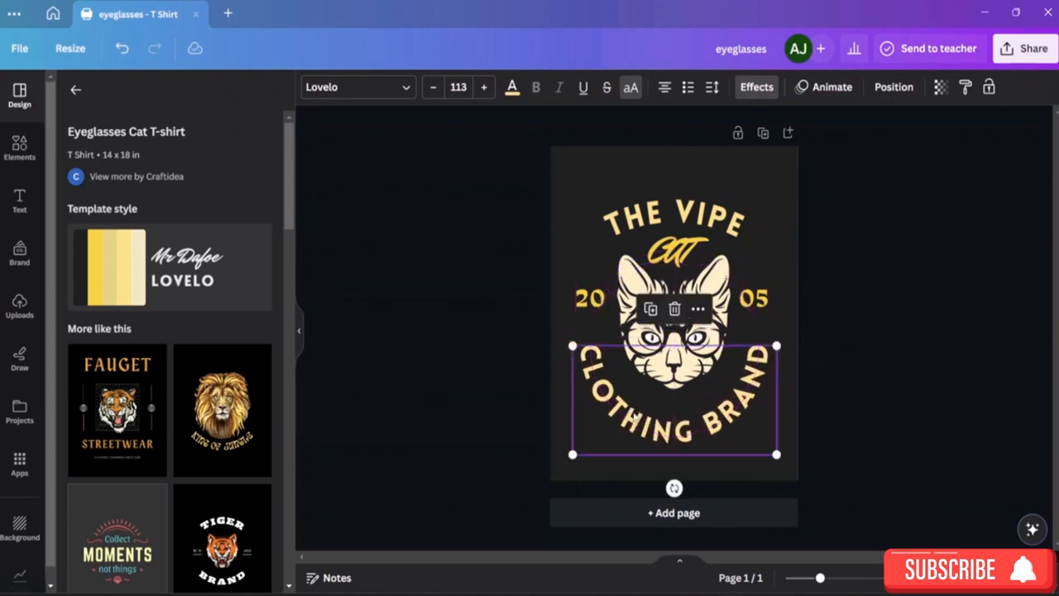
left_click(758, 170)
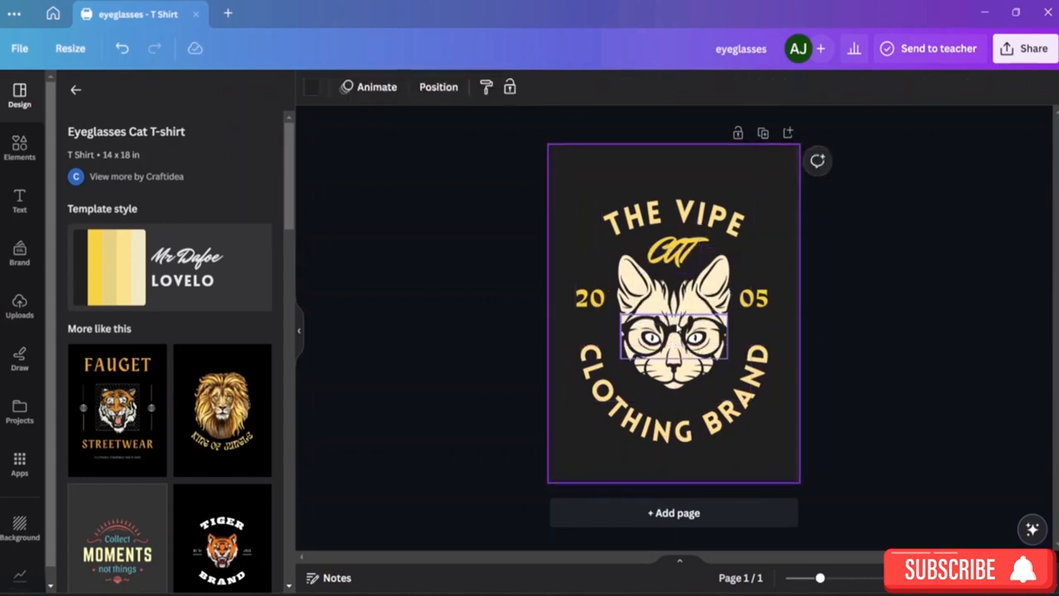
Delete the eyeglasses and the cat's head graphic from the centre of the design
double_click(675, 335)
left_click(771, 282)
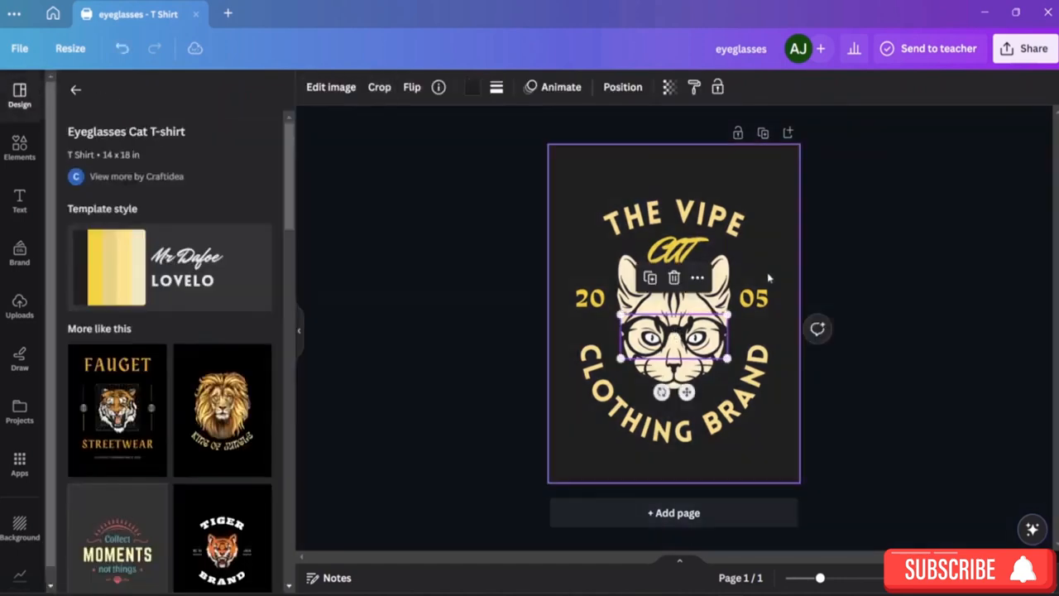
double_click(702, 344)
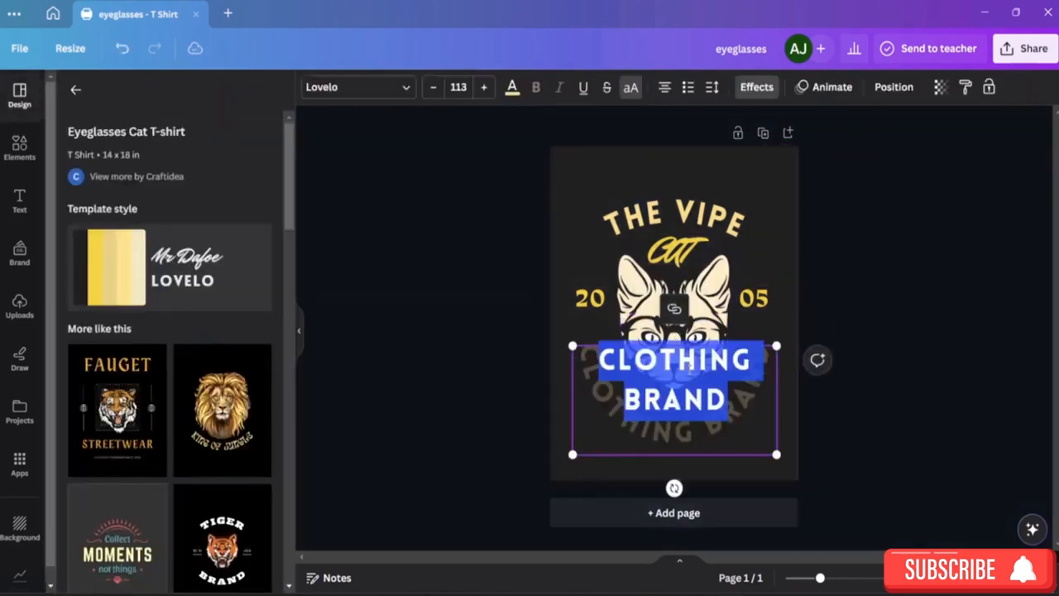
left_click(581, 208)
double_click(691, 352)
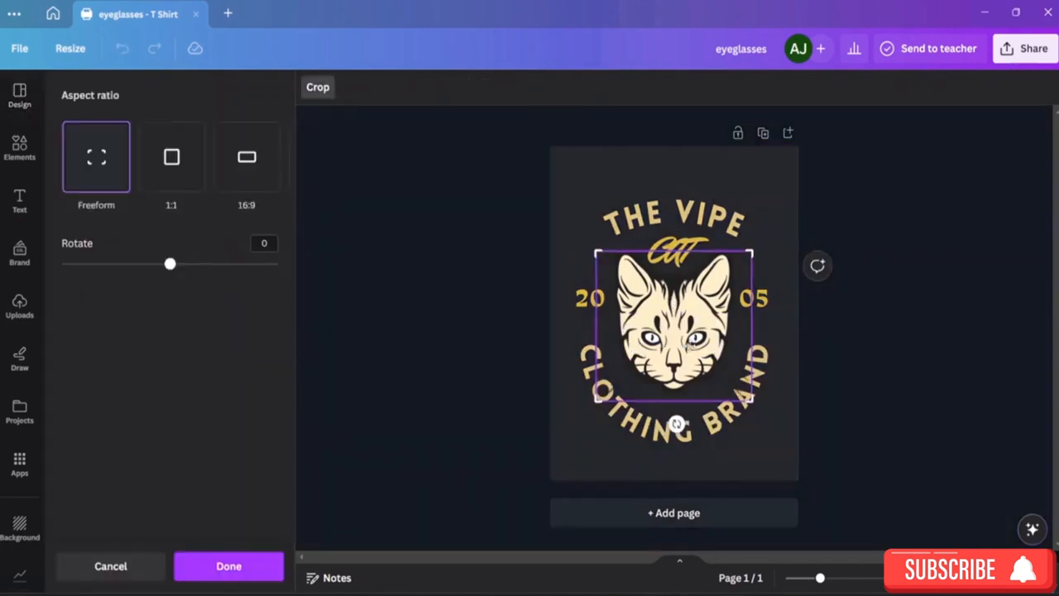
key("Delete")
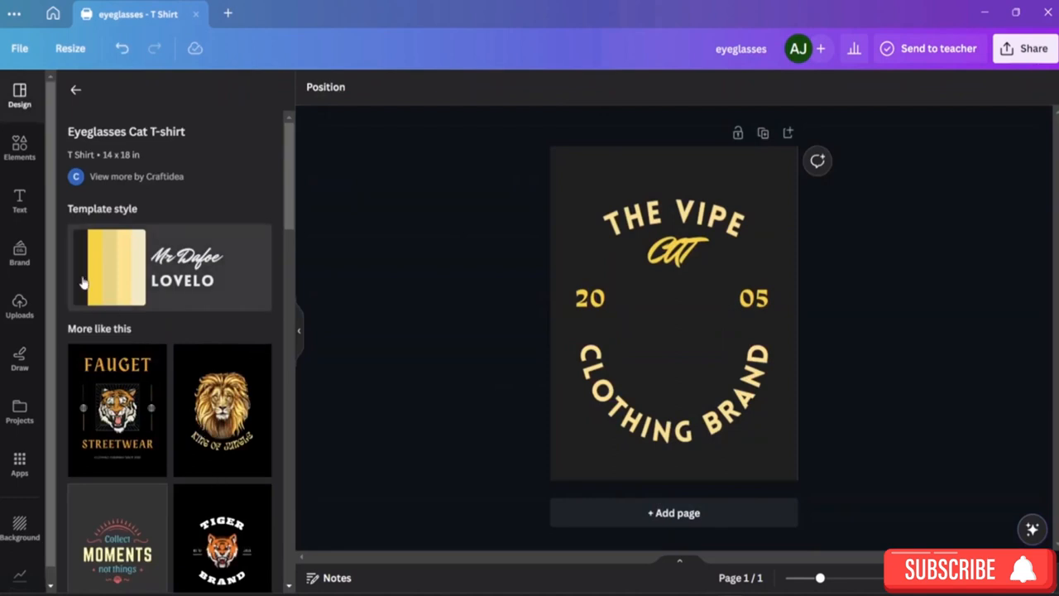
Search the design elements for "cat" and show all matching graphics
left_click(18, 147)
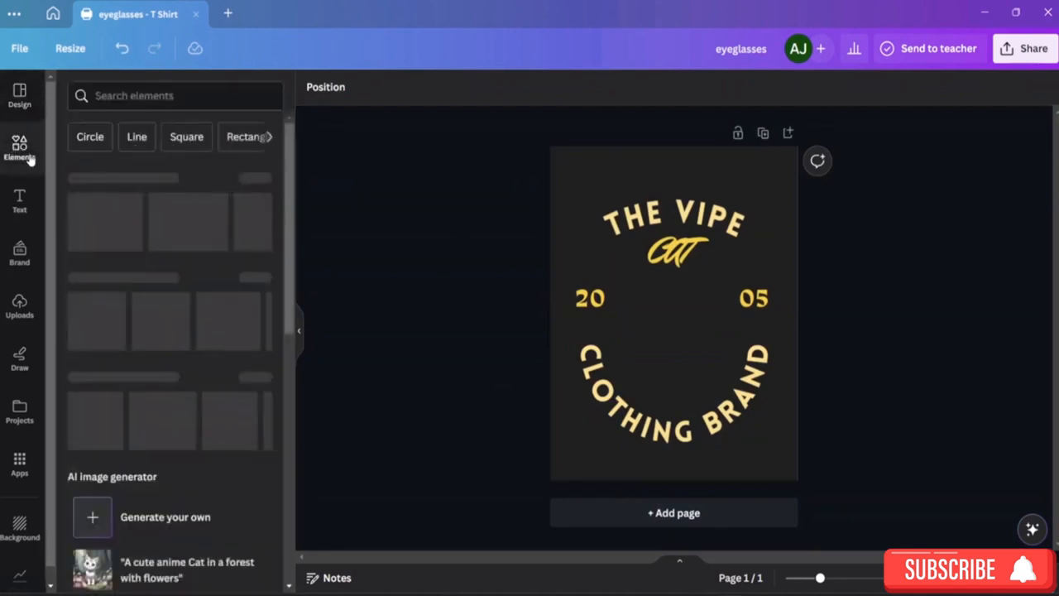
left_click(164, 103)
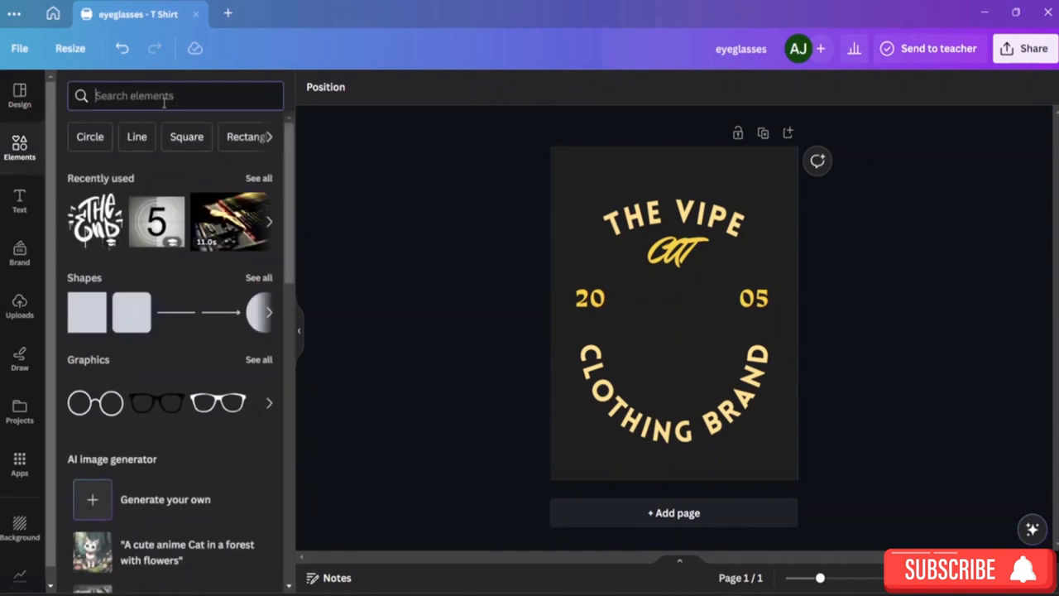
type("cat")
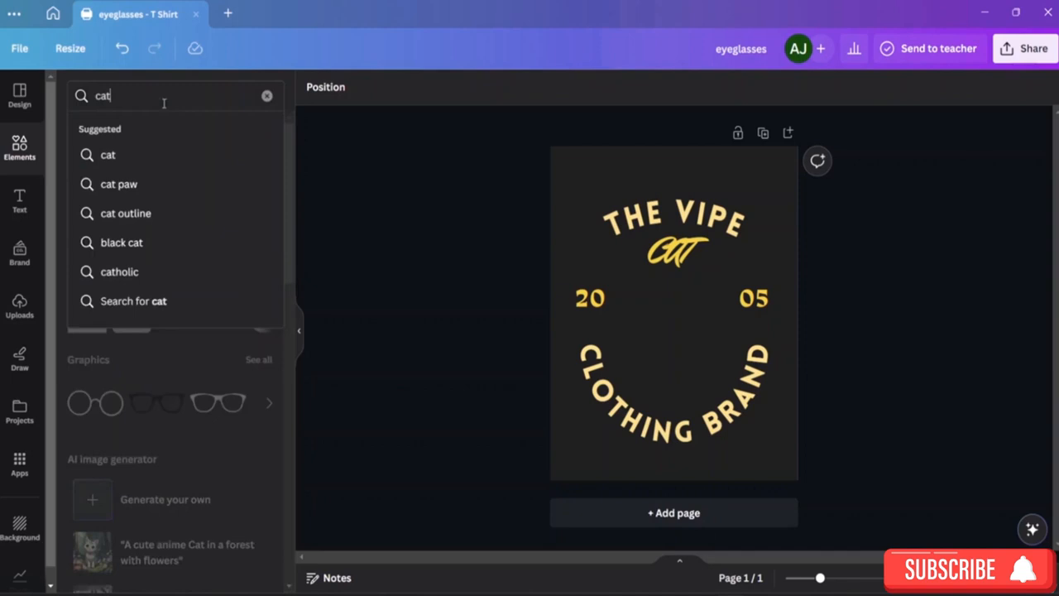
key("Return")
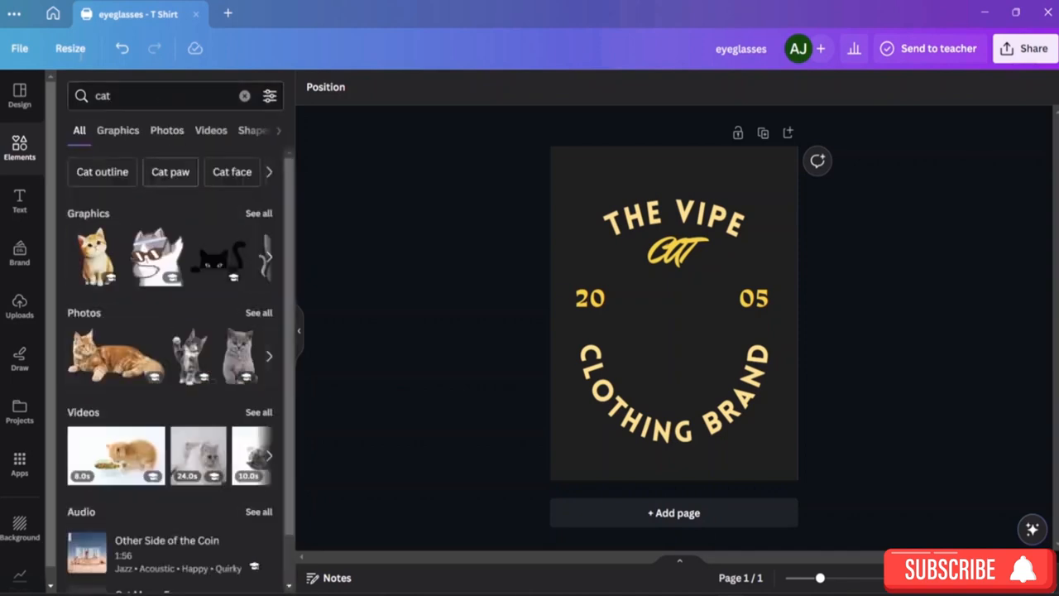
left_click(259, 212)
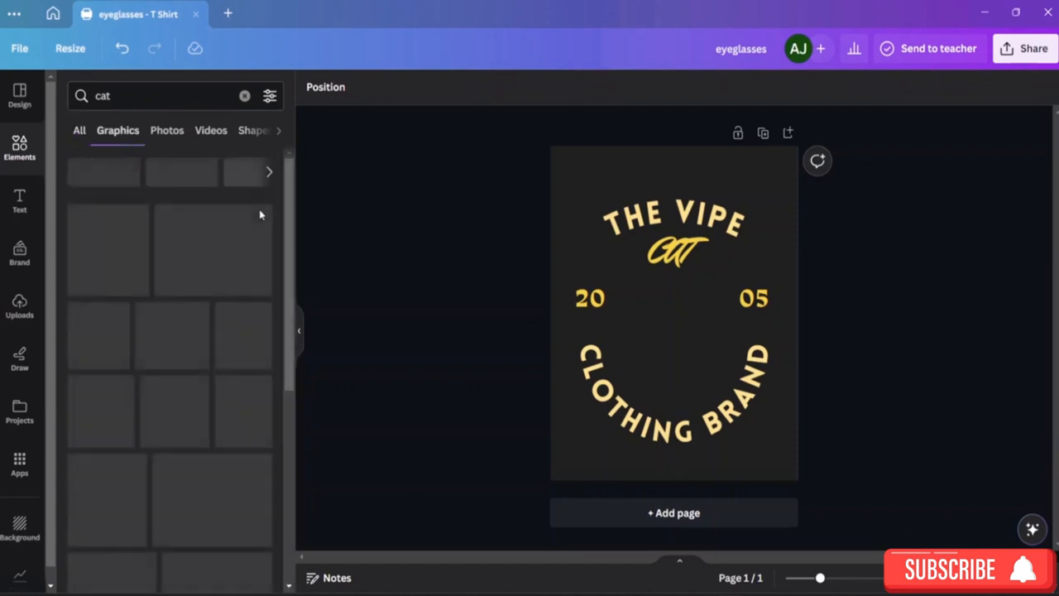
Add the sitting, laughing white-and-orange cat graphic and place it between the year numbers 20 and 05
scroll(194, 384, "down", 2)
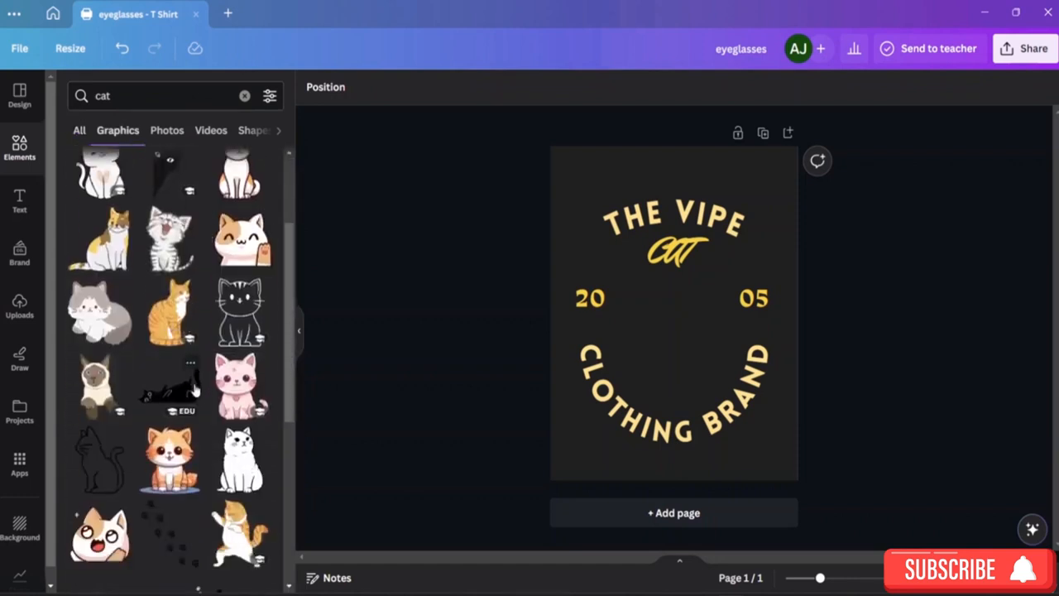
scroll(194, 385, "down", 3)
scroll(166, 376, "down", 2)
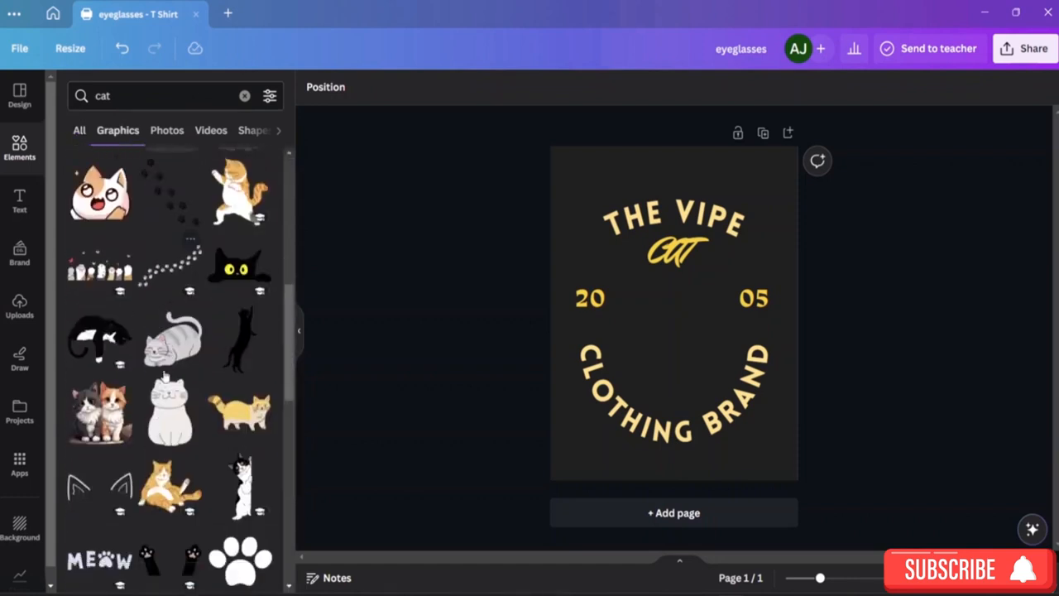
scroll(169, 397, "down", 2)
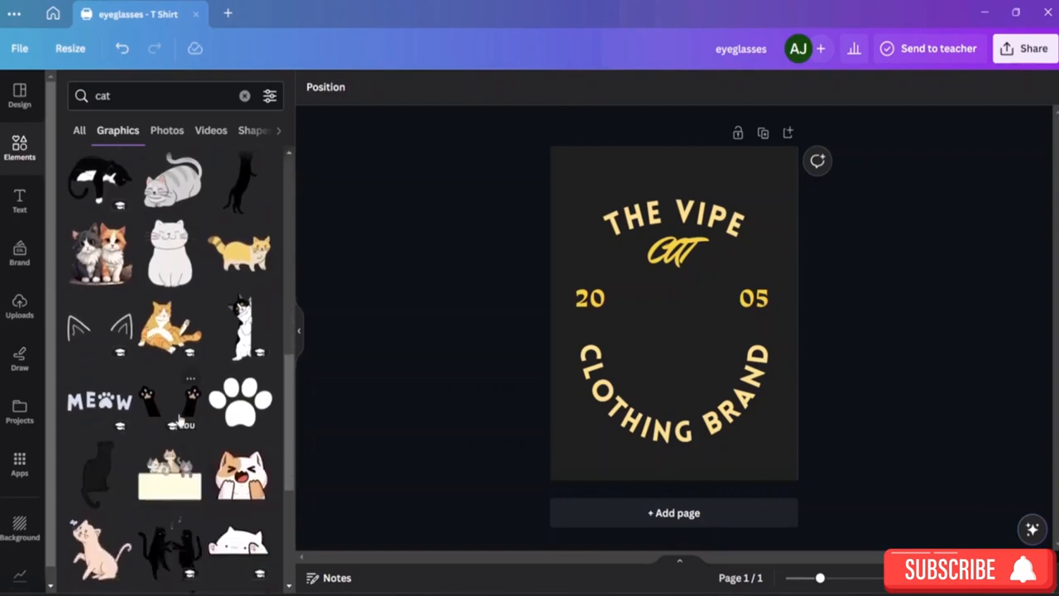
scroll(182, 438, "down", 5)
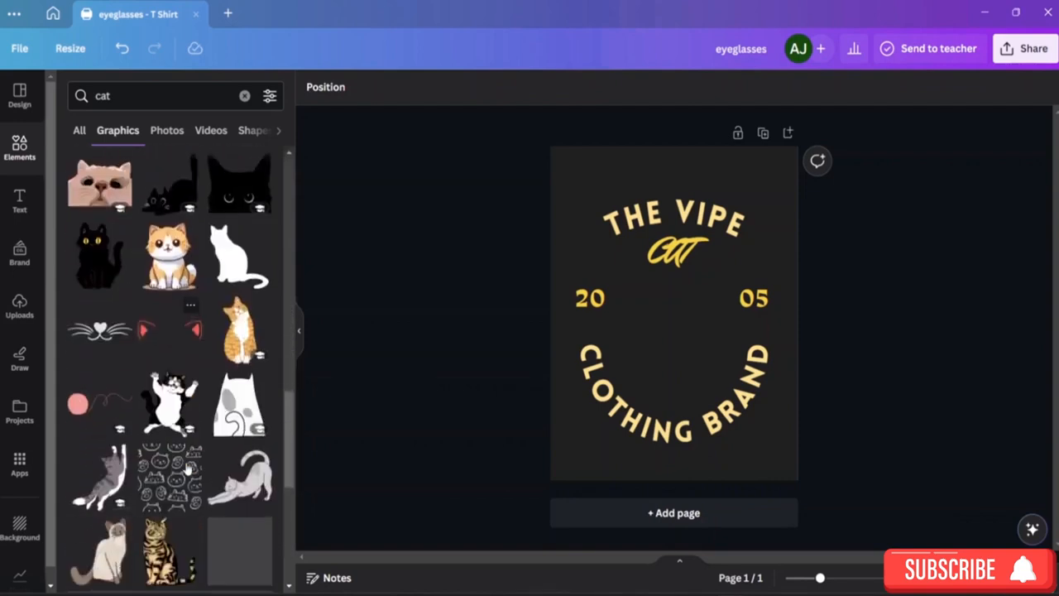
scroll(165, 480, "down", 2)
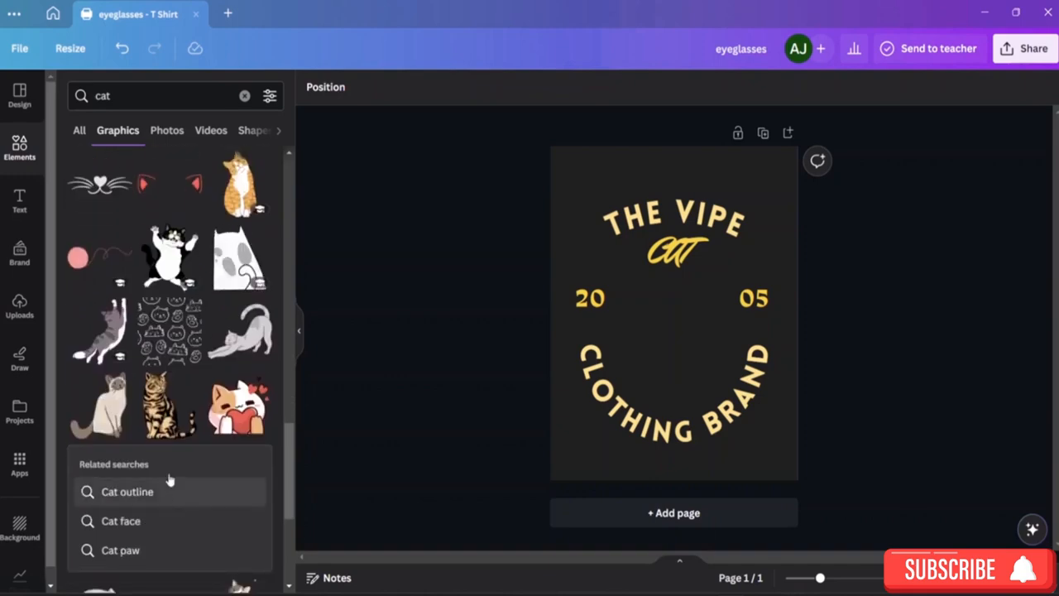
scroll(169, 480, "down", 3)
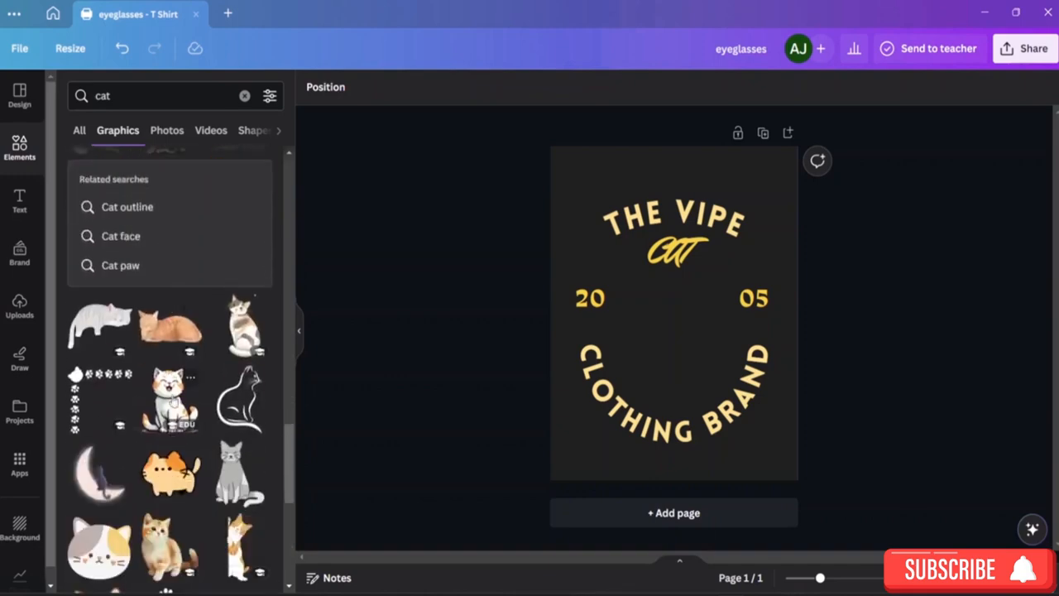
left_click(172, 400)
left_click_drag(674, 319, 677, 338)
left_click(938, 214)
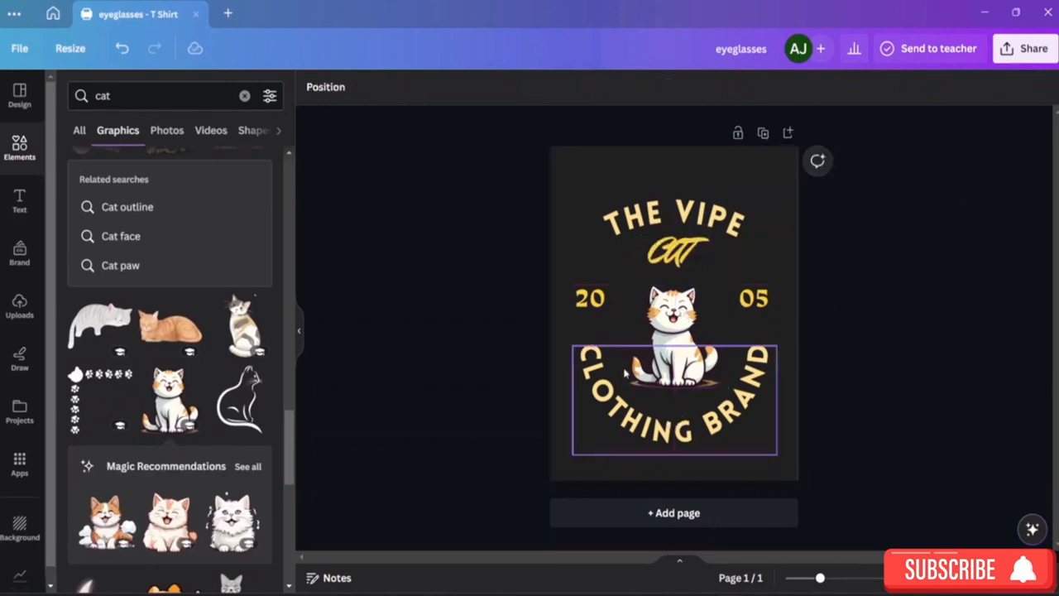
Move the curved CLOTHING BRAND text slightly higher on the T-shirt design
double_click(692, 438)
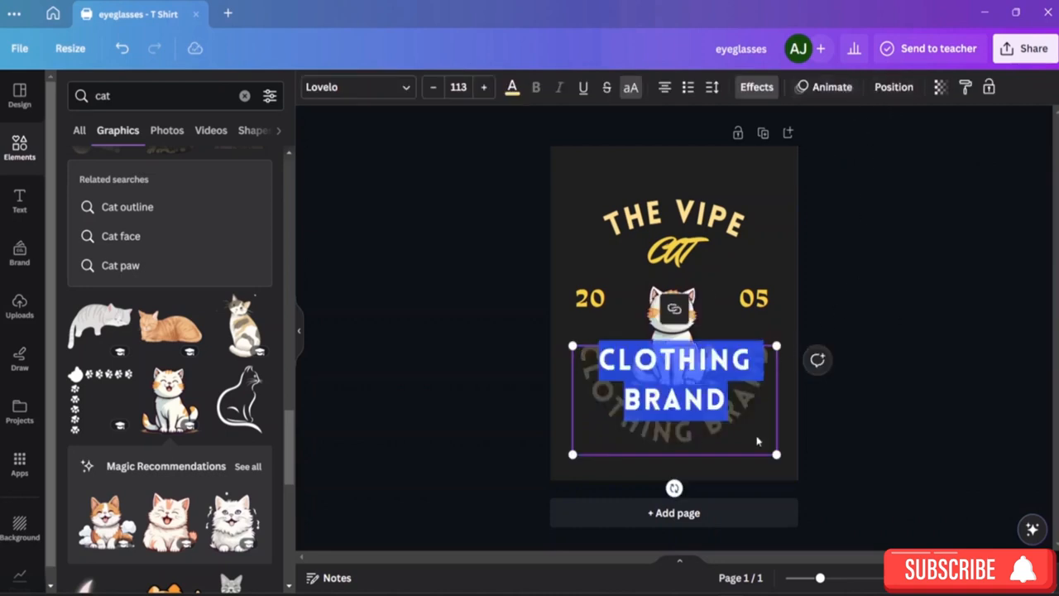
left_click(723, 457)
left_click(715, 437)
mouse_move(715, 436)
left_mouse_down()
mouse_move(703, 407)
mouse_move(708, 364)
mouse_move(707, 428)
left_mouse_up()
left_click(670, 364)
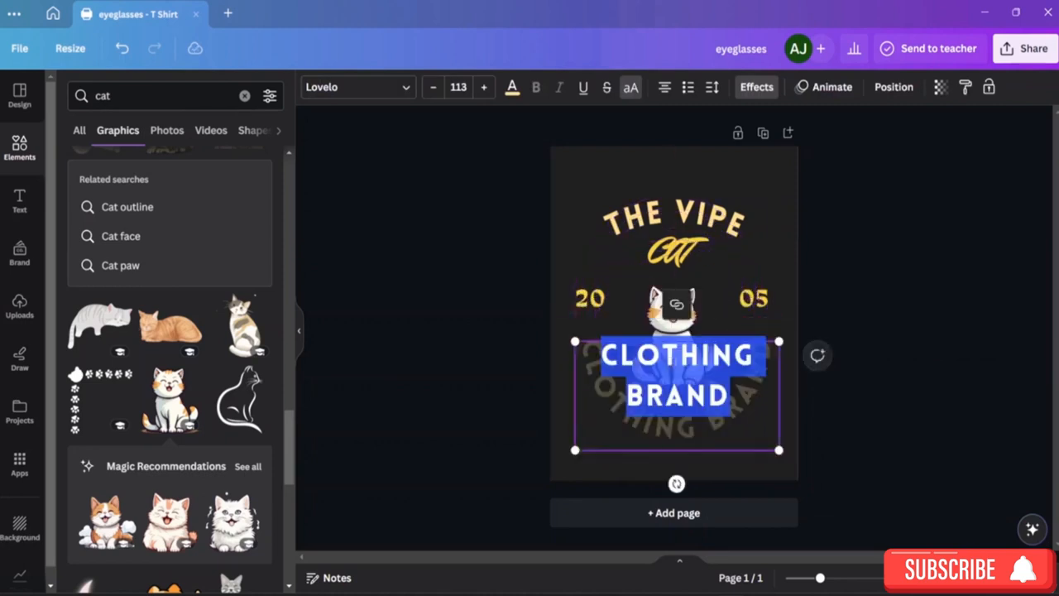
Move the cat graphic down, keeping it horizontally centred, so its base overlaps the curved CLOTHING BRAND text
left_click(682, 369)
left_click(685, 309)
left_click_drag(685, 308, 689, 342)
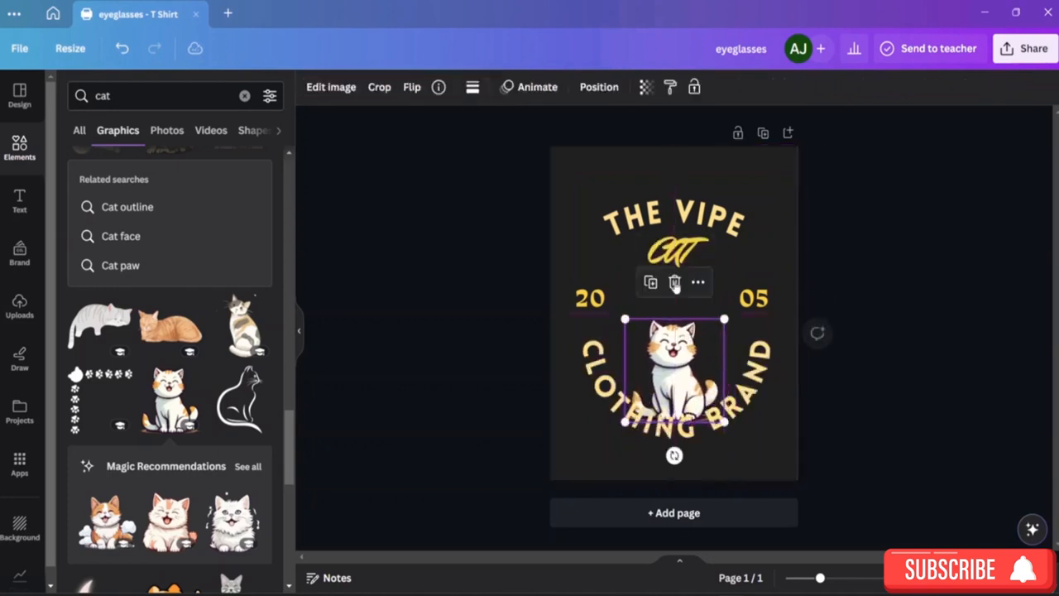
Lower the script CAT text to just above the cat's head and the curved THE VIPE text to just above it
left_click_drag(680, 219, 680, 299)
left_click(676, 263)
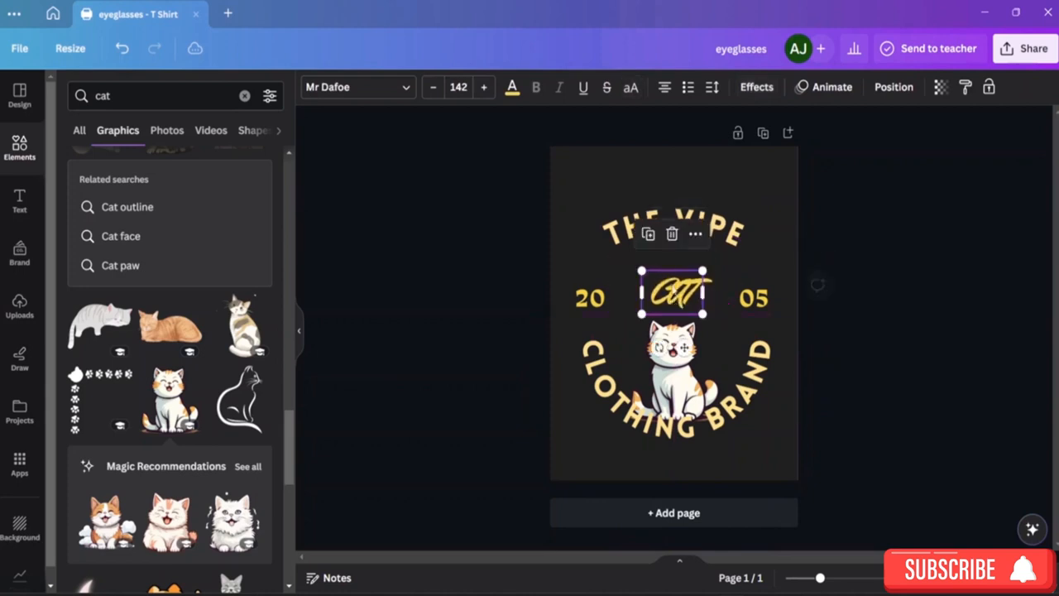
left_click_drag(710, 225, 713, 262)
left_click(759, 218)
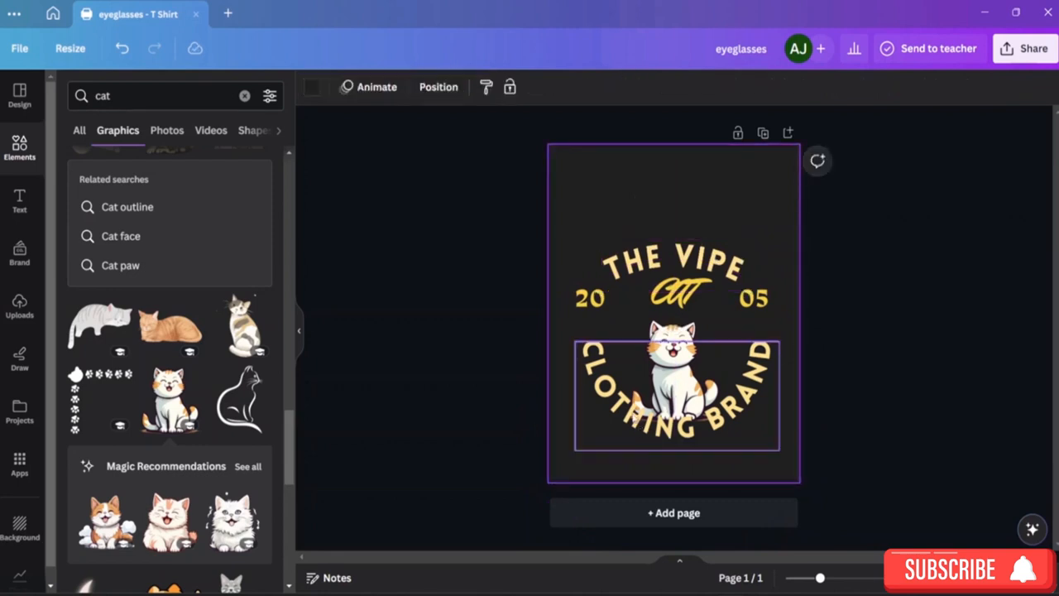
Send the curved CLOTHING BRAND text backward so that it sits behind the cat graphic
double_click(632, 418)
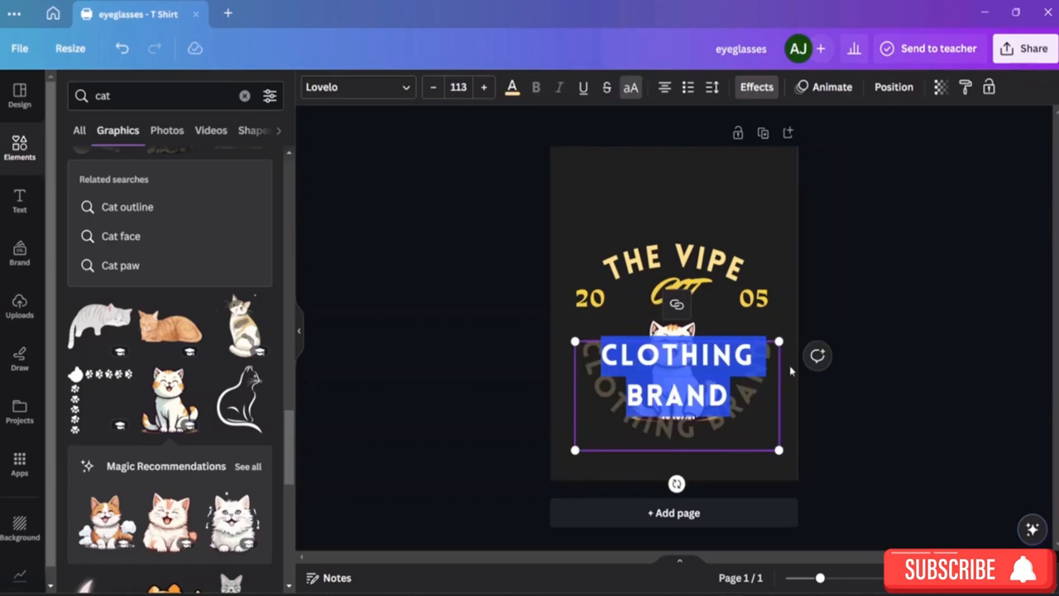
left_click(894, 88)
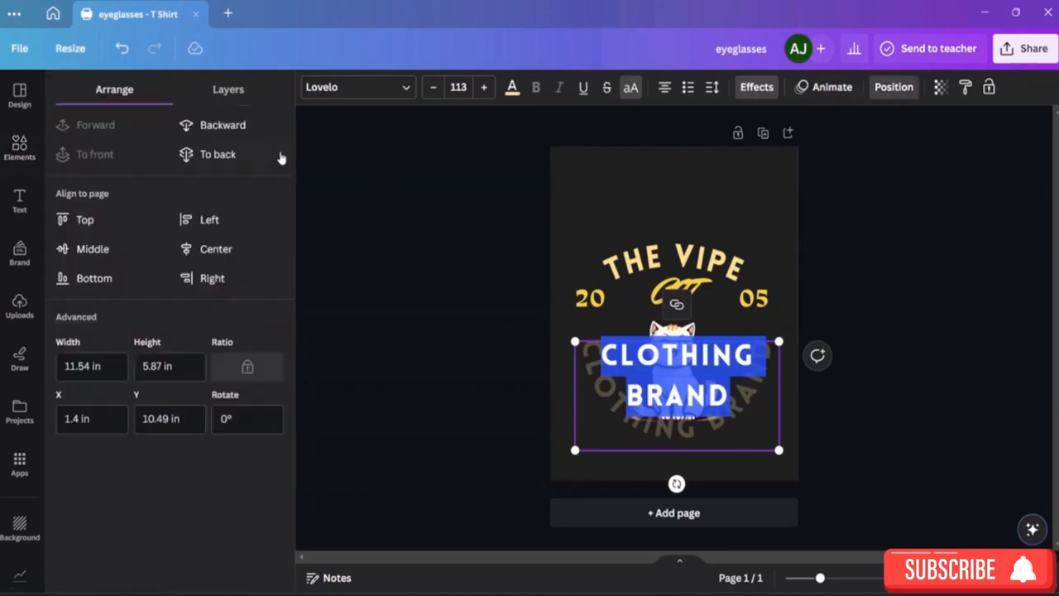
left_click(237, 127)
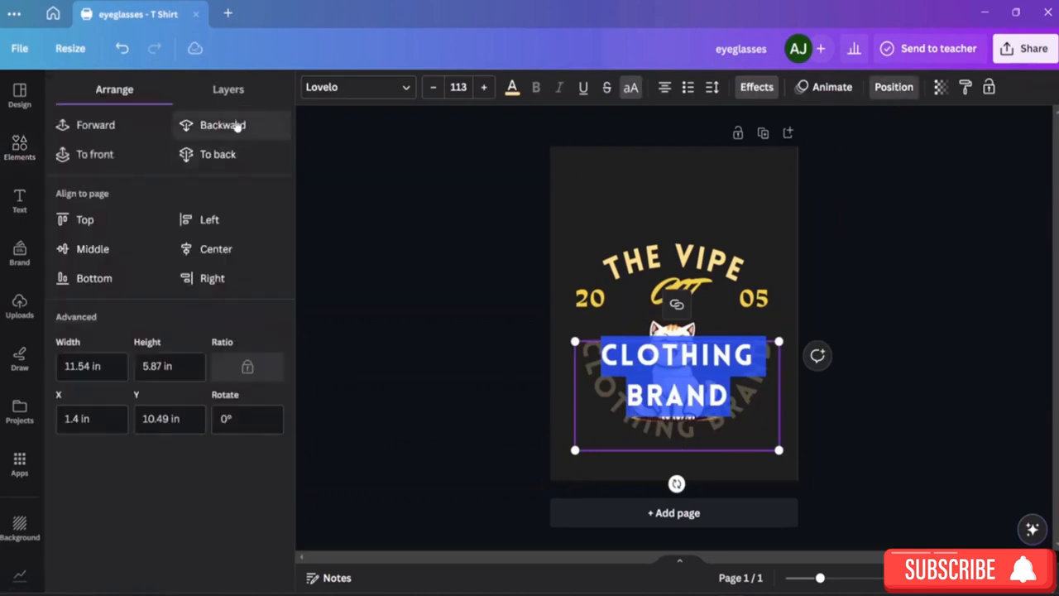
left_click(456, 444)
left_click(588, 471)
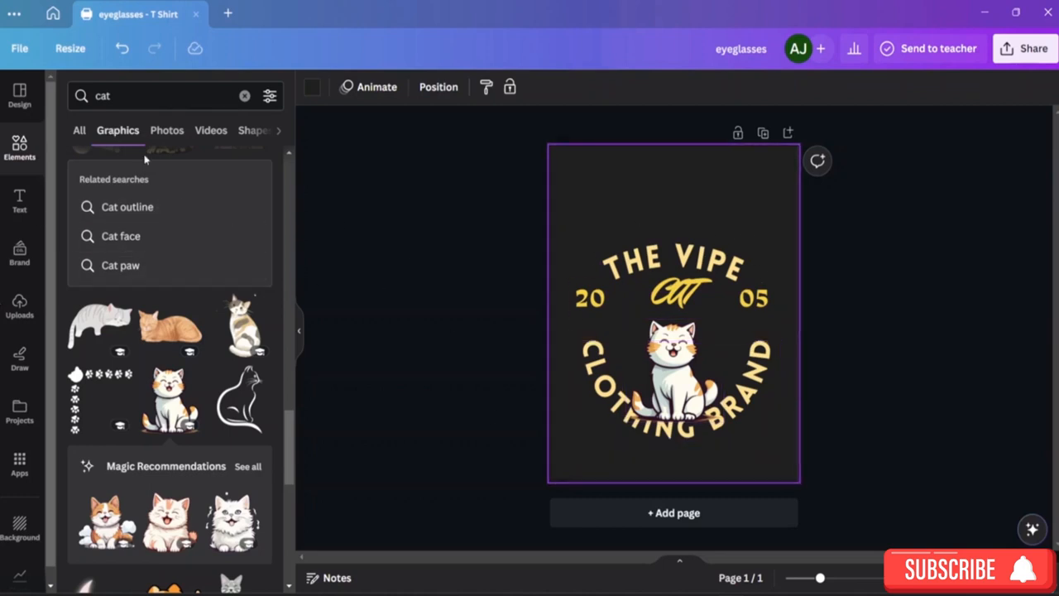
Clear the element search, add round black eyeglasses, shrink them and place them in the empty area above THE VIPE
left_click(77, 131)
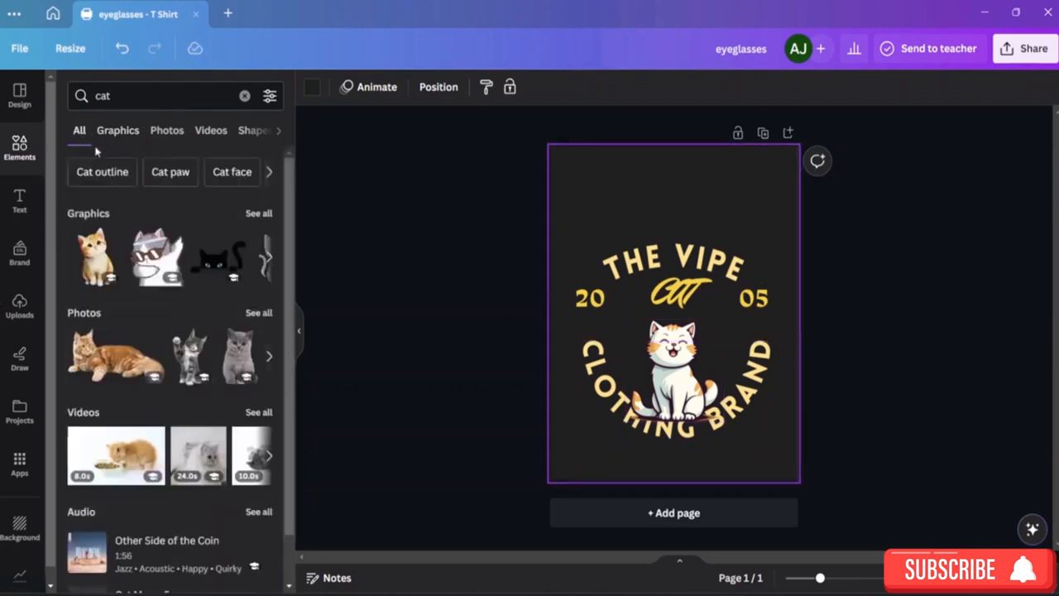
left_click(244, 96)
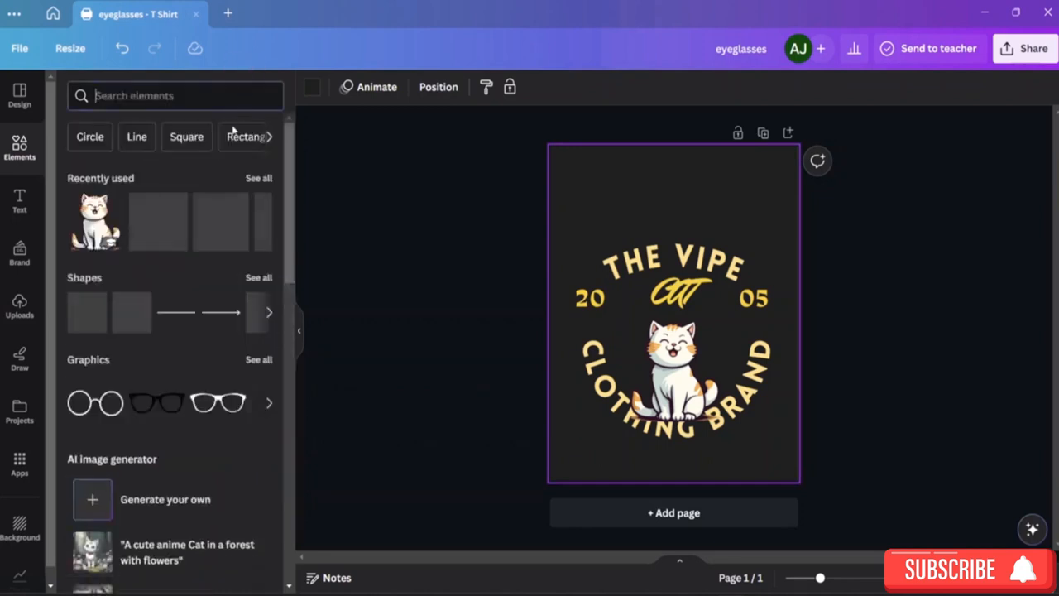
scroll(141, 360, "down", 1)
scroll(141, 360, "down", 2)
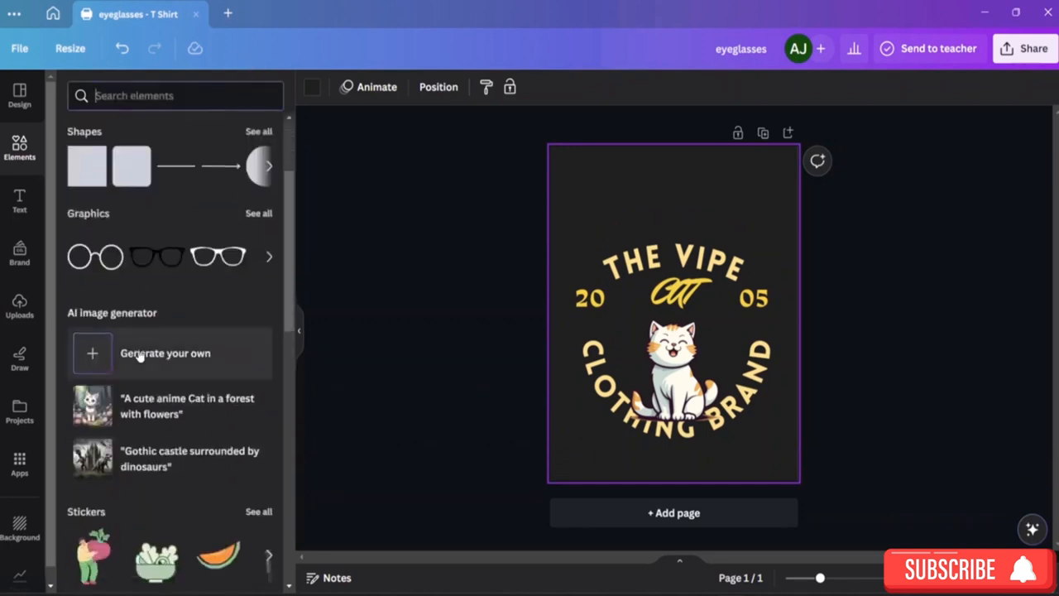
left_click(110, 260)
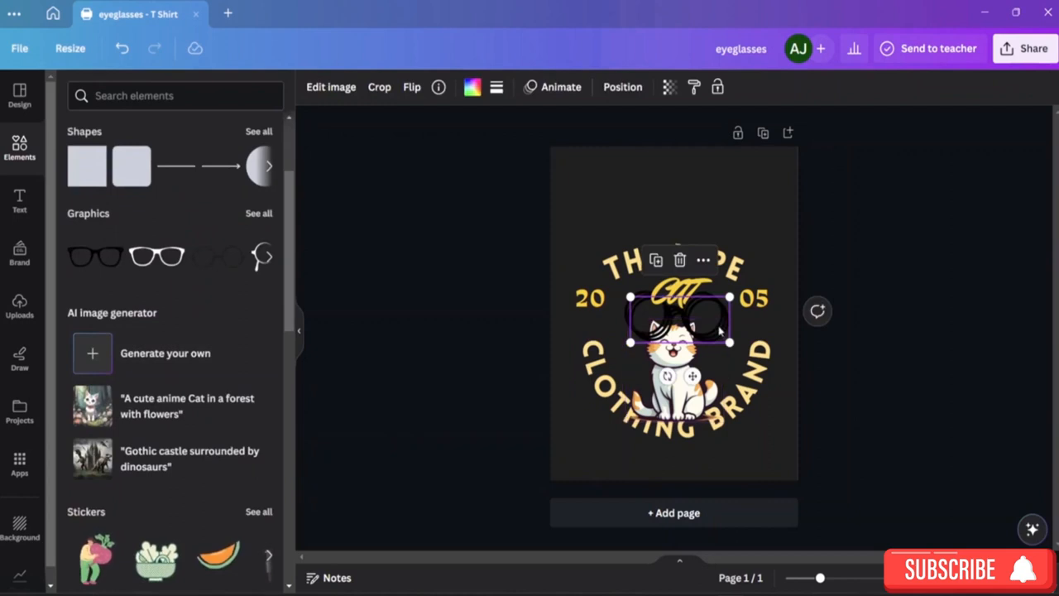
mouse_move(728, 342)
left_mouse_down()
mouse_move(698, 320)
mouse_move(725, 335)
left_mouse_up()
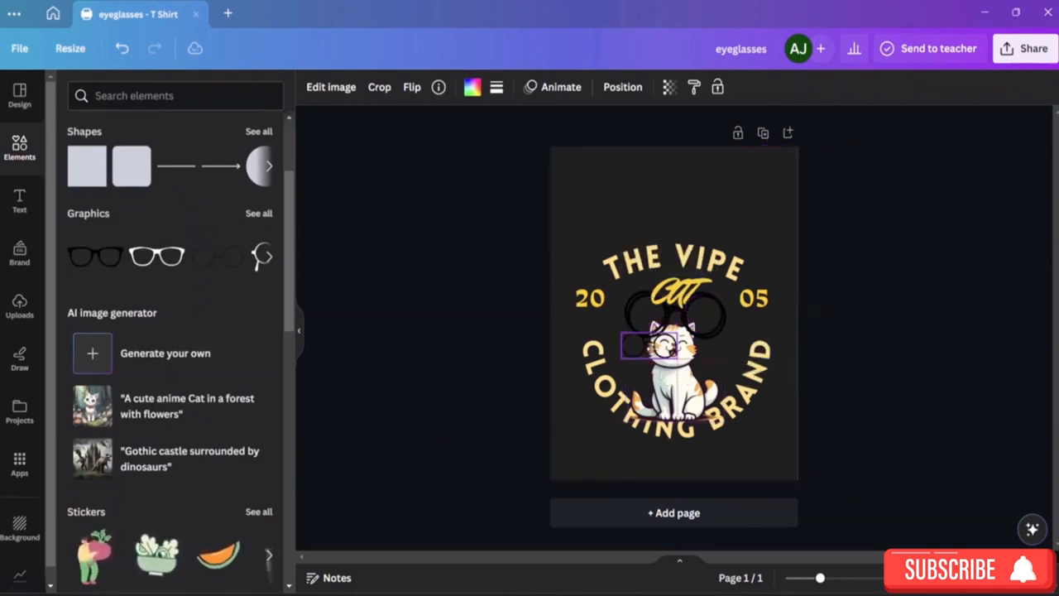
left_click_drag(635, 248, 635, 159)
Delete the extra large pair of eyeglasses and position the small round pair over the cat's eyes
double_click(719, 333)
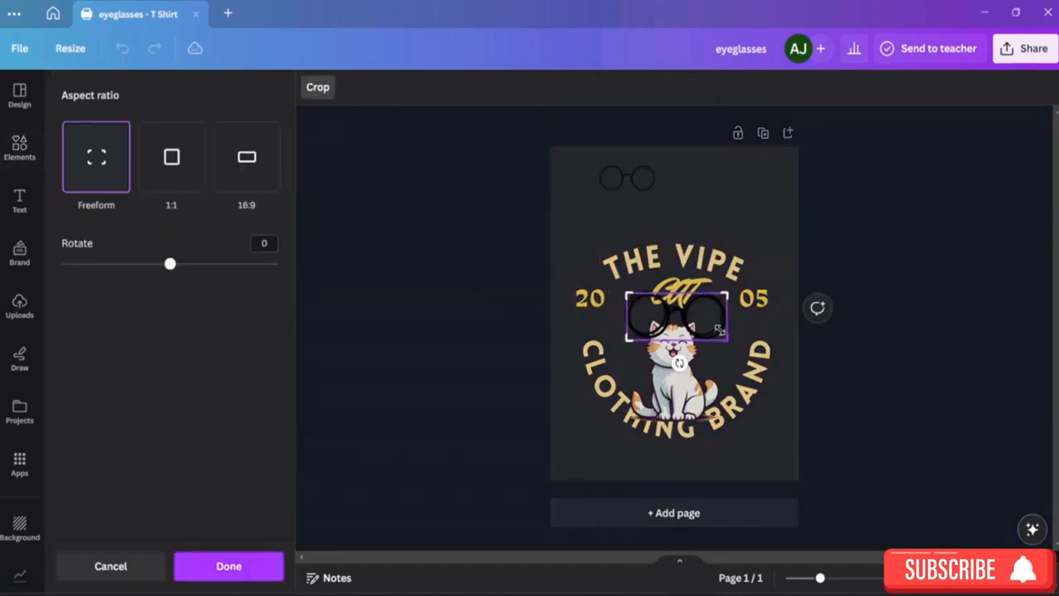
key("Escape")
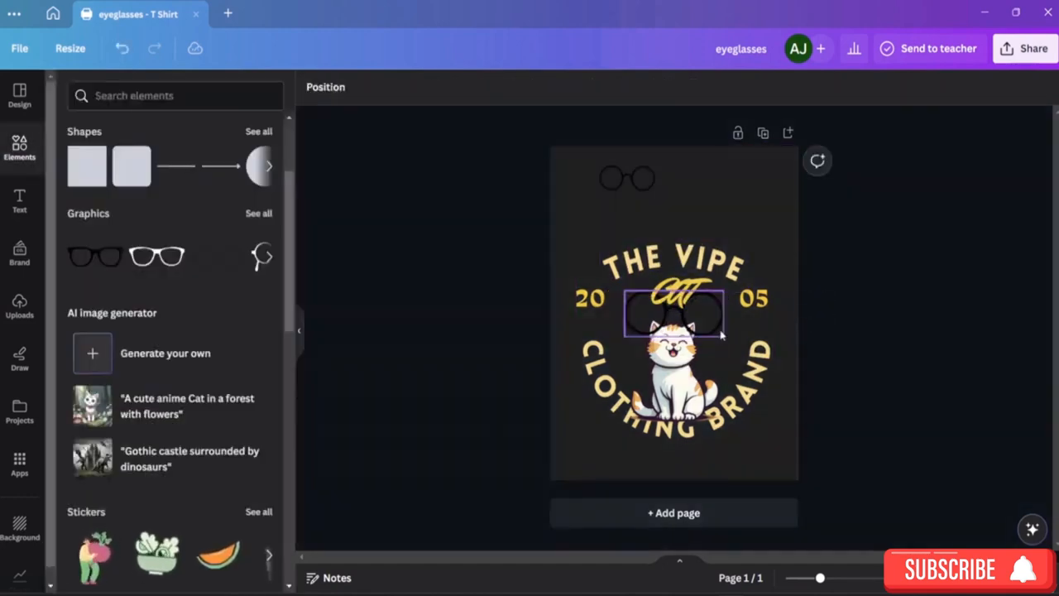
double_click(720, 333)
key("Delete")
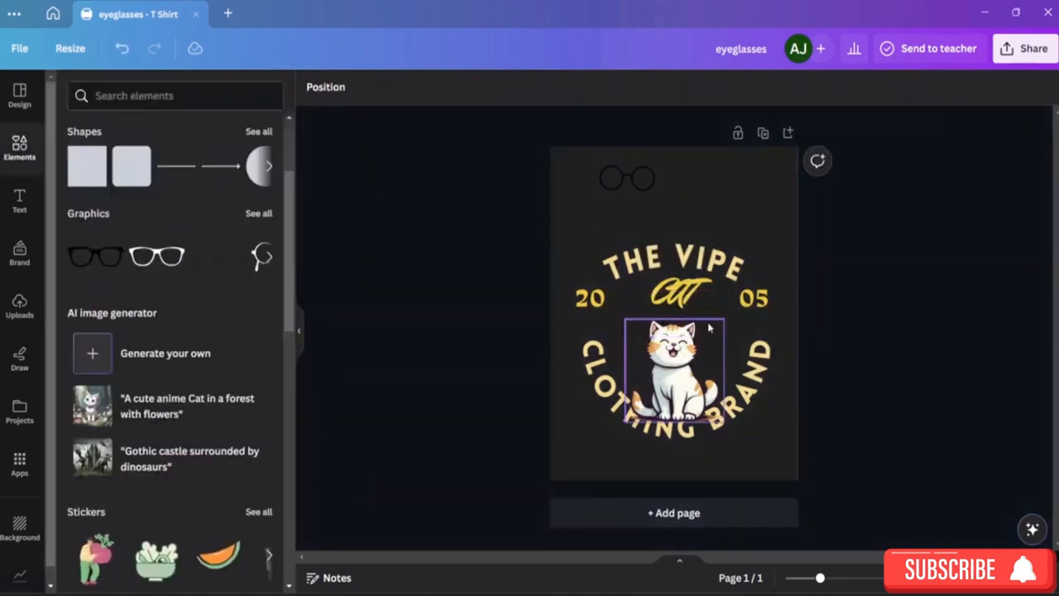
left_click_drag(627, 180, 672, 339)
left_click(736, 240)
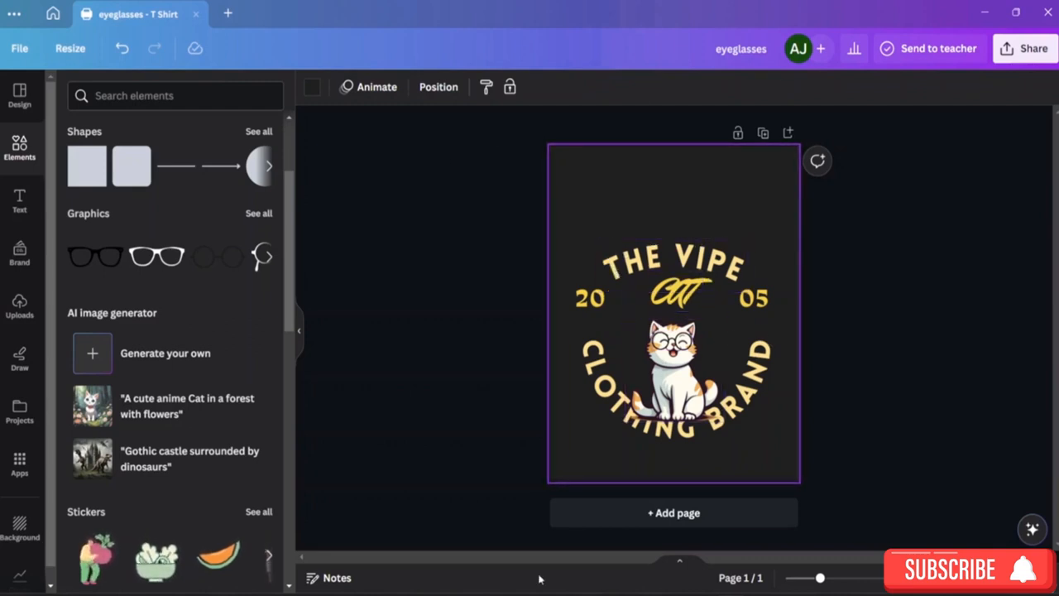
Apply the Shadow effect to the CLOTHING BRAND text with offset 62, direction -63 and blur 10
left_click(663, 439)
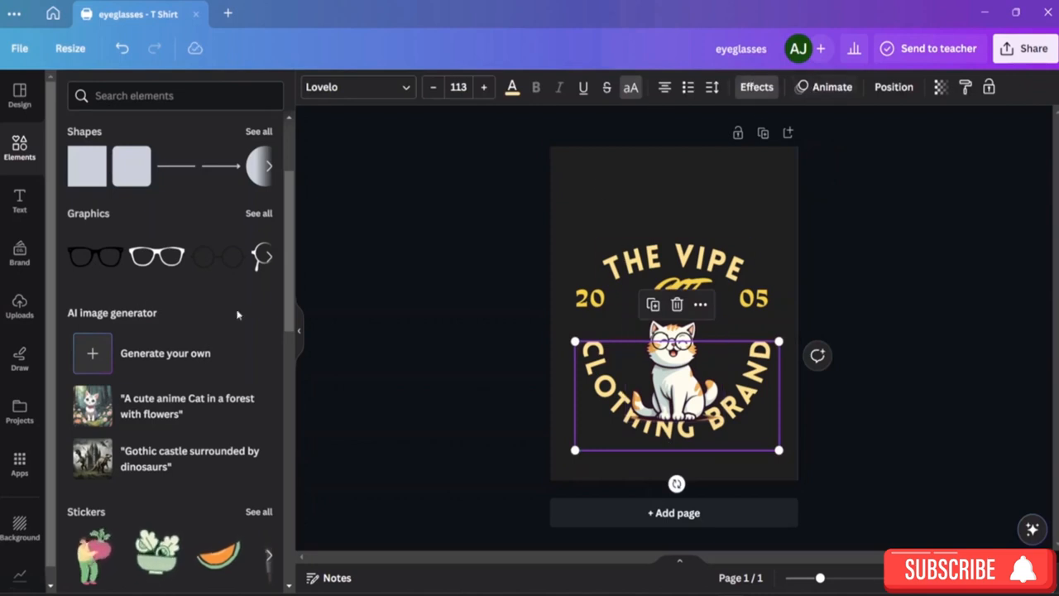
left_click(759, 90)
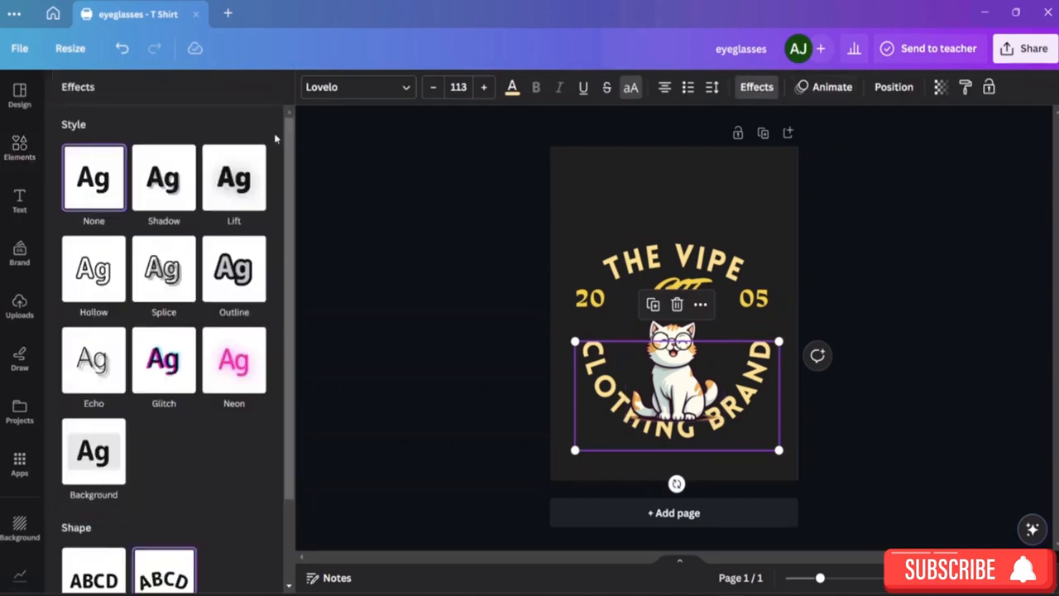
left_click(161, 212)
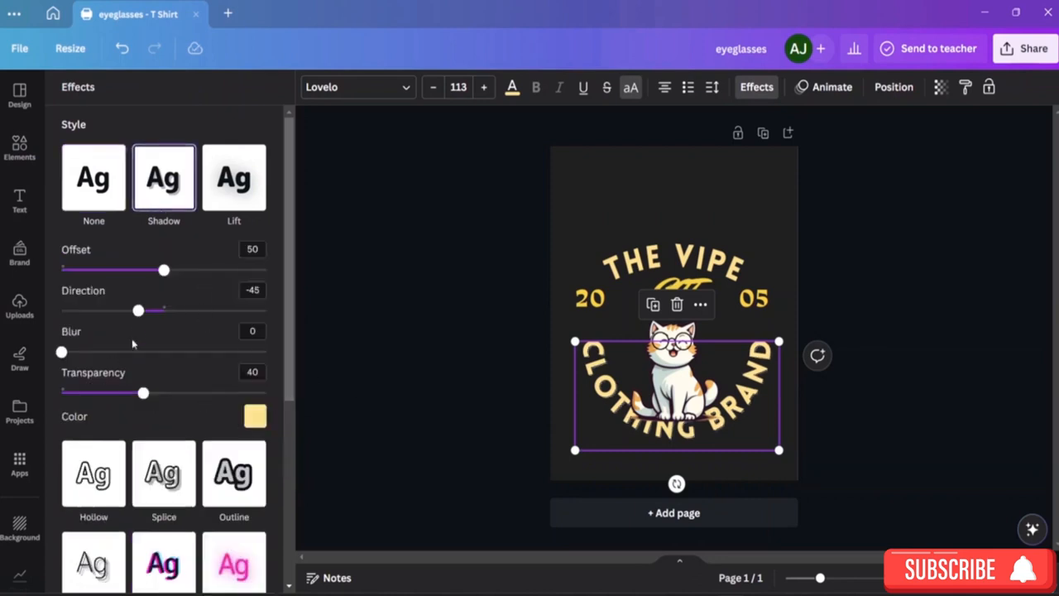
left_click_drag(164, 271, 189, 286)
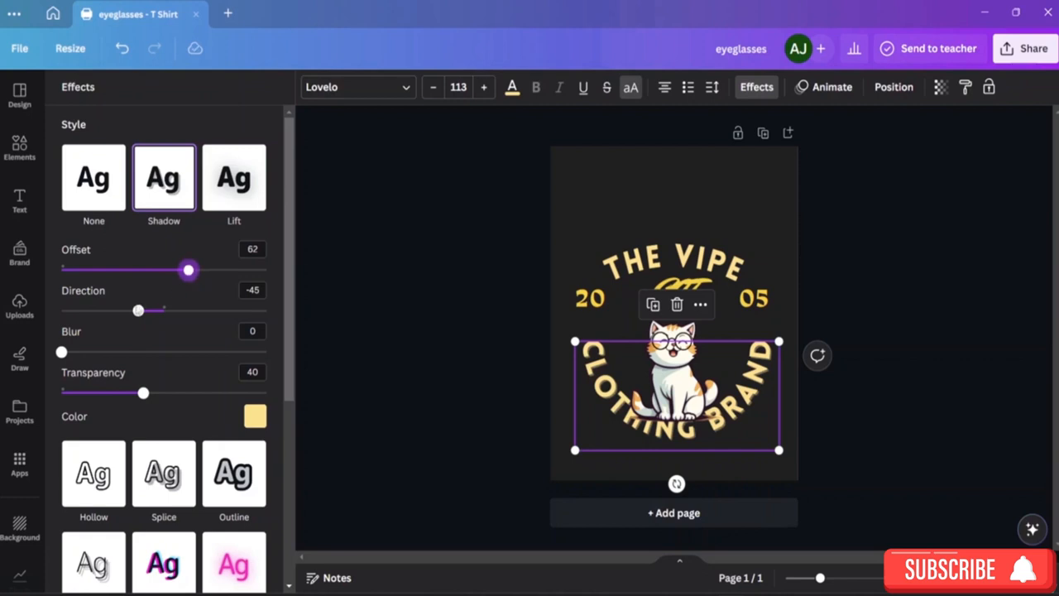
left_click_drag(139, 319, 129, 319)
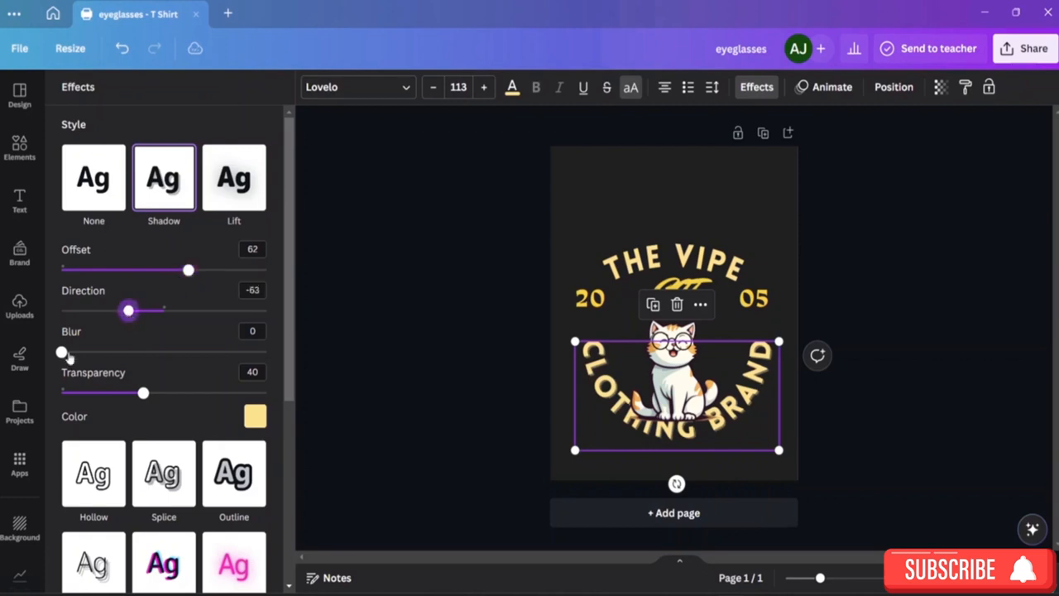
left_click_drag(62, 352, 82, 353)
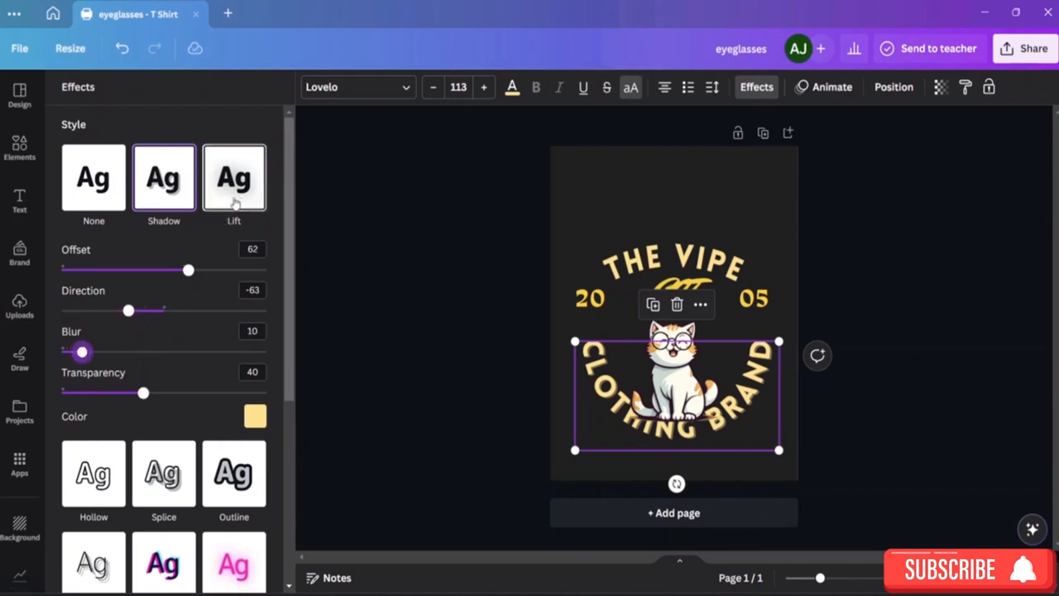
Try the Lift effect on the CLOTHING BRAND text and replace it with the Echo effect
left_click(235, 203)
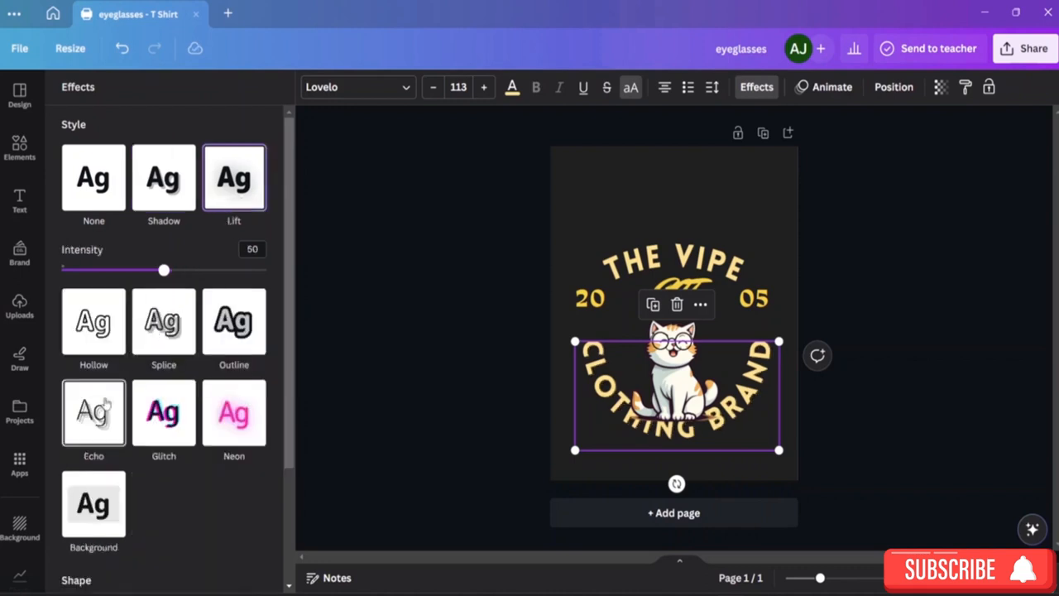
left_click(105, 403)
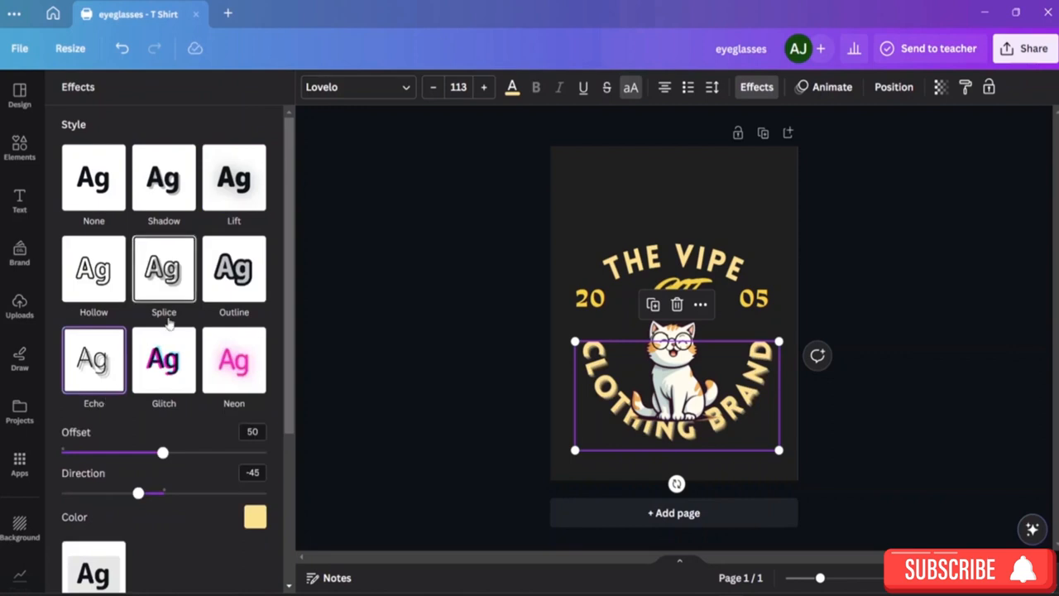
Set the page background to white and replace it with a medium-dark gray from the default solid colours
left_click(590, 173)
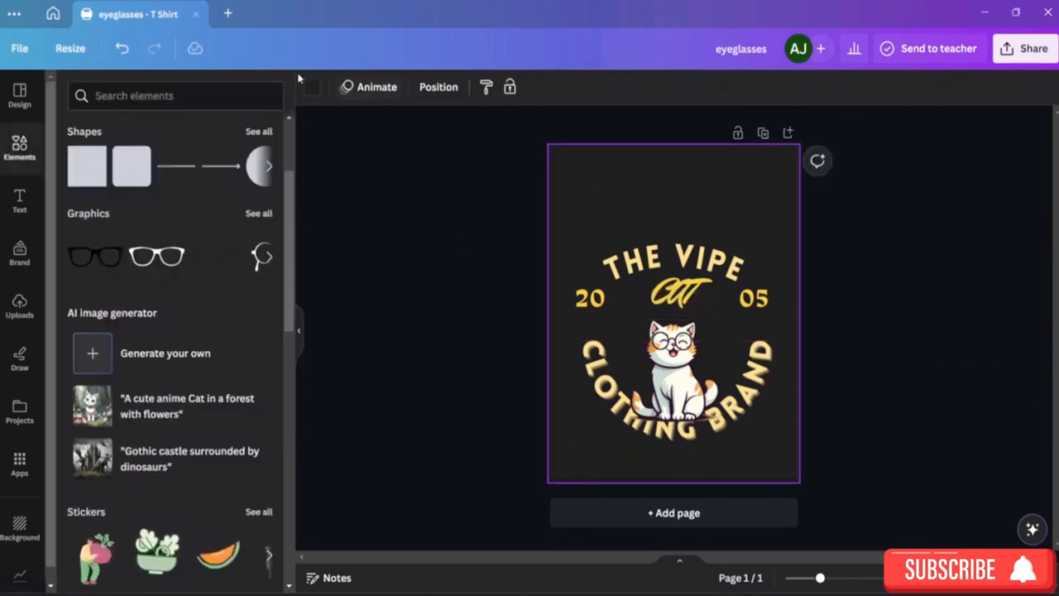
left_click(314, 89)
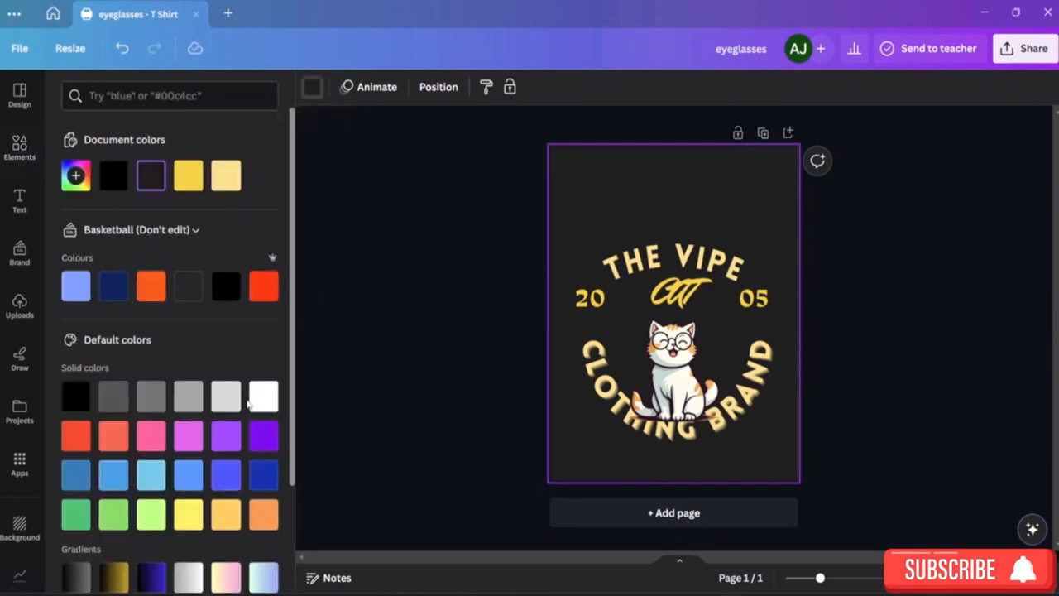
left_click(251, 401)
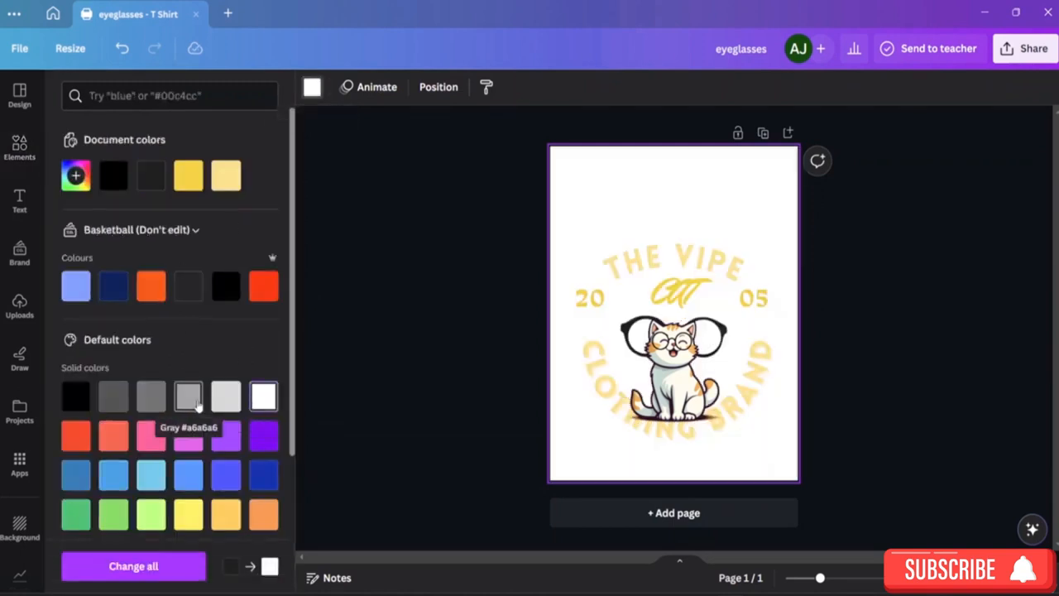
left_click(157, 399)
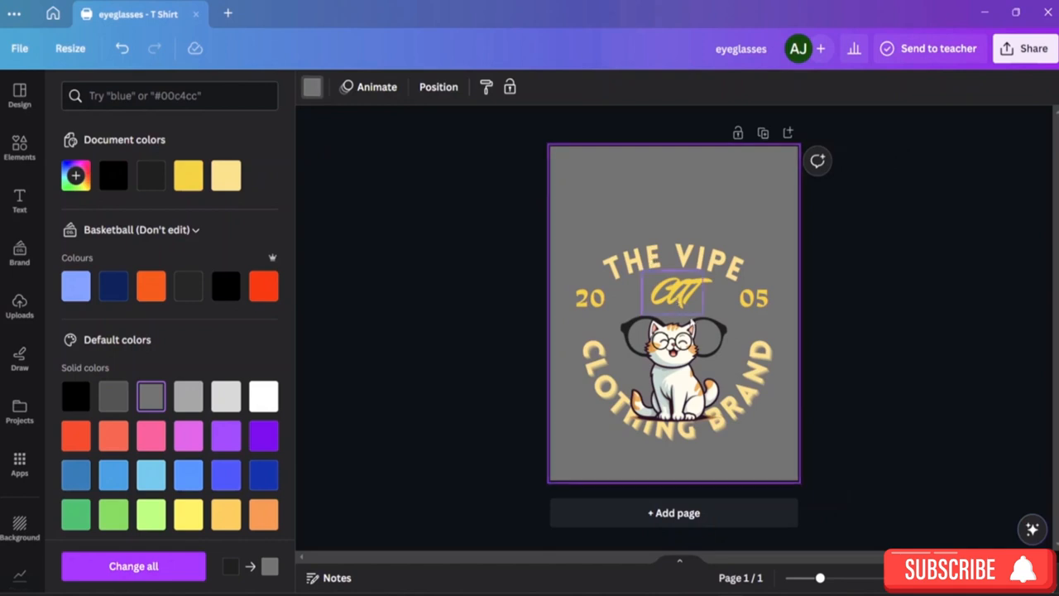
Try to select the large black eyeglasses lying behind the cat graphic
left_click(719, 356)
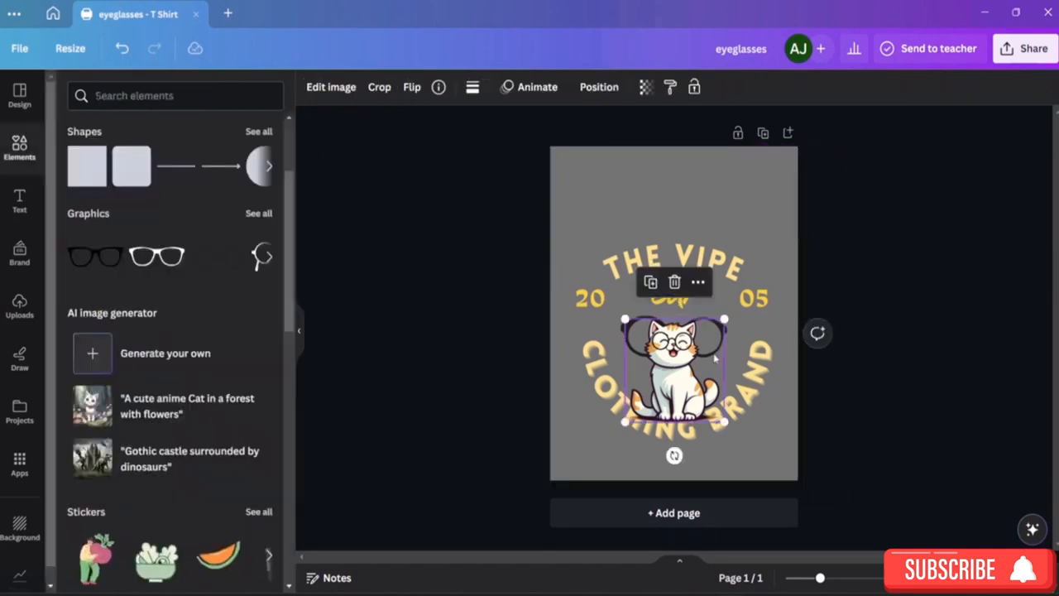
double_click(714, 356)
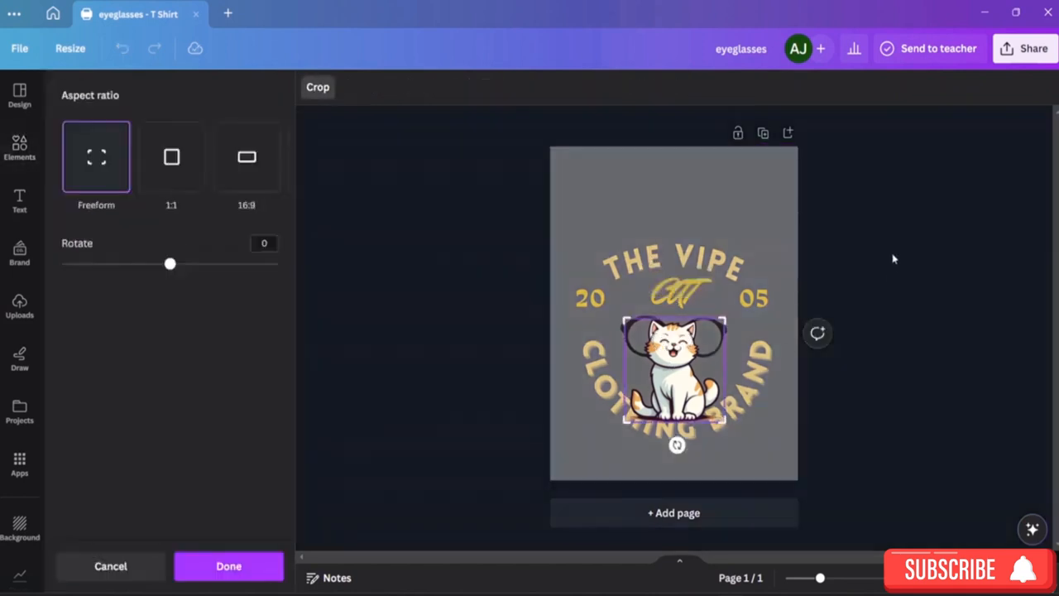
left_click(892, 259)
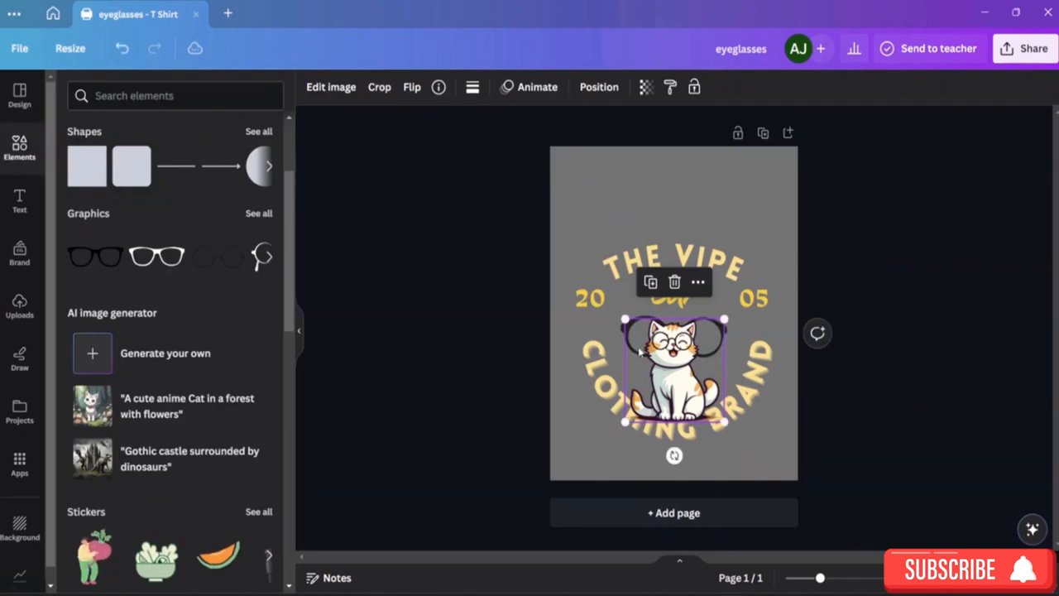
left_click(733, 334)
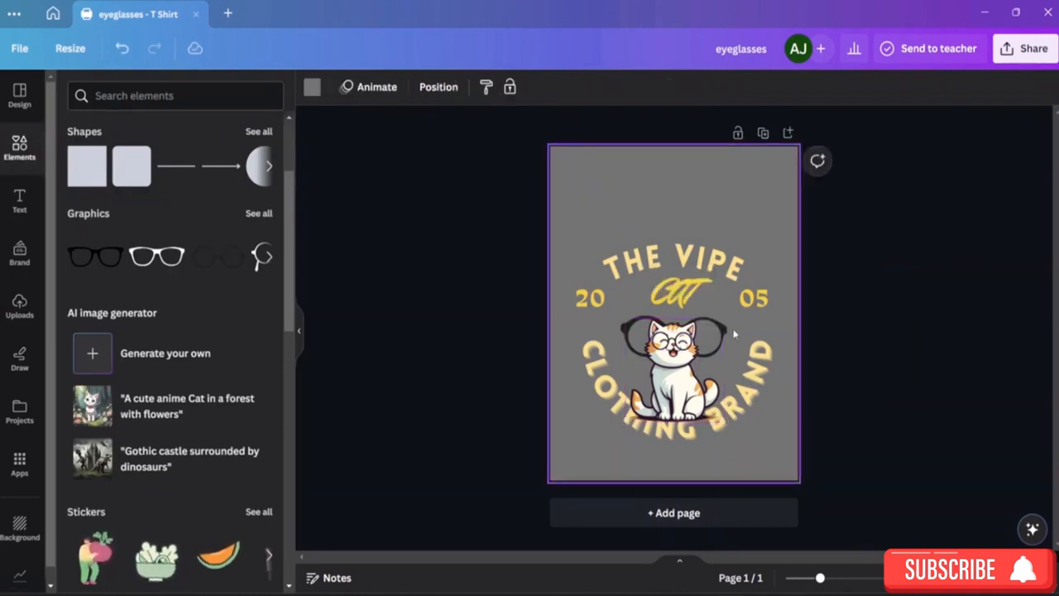
left_click(722, 341)
double_click(717, 351)
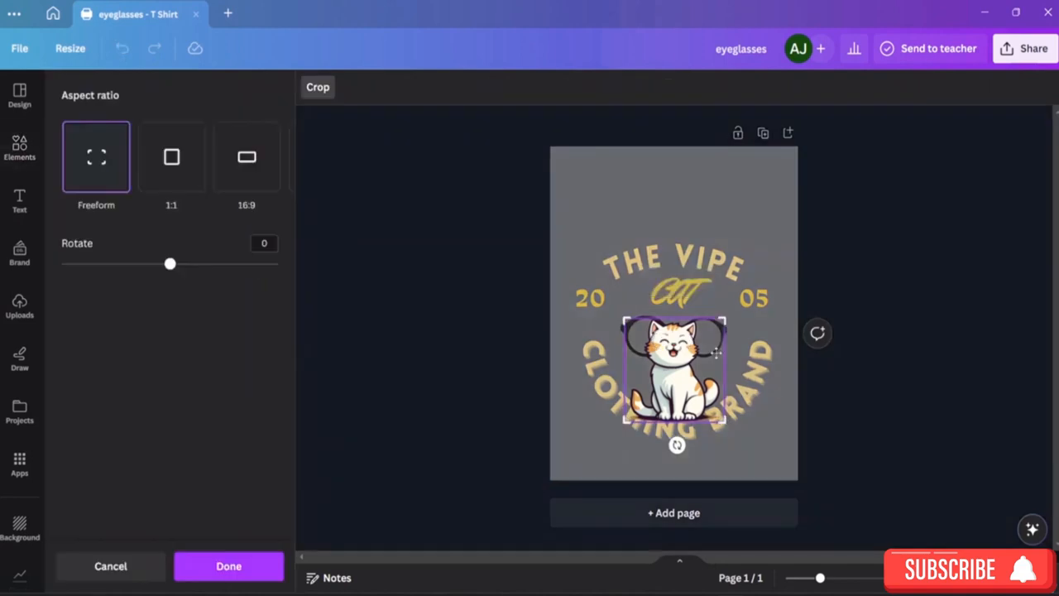
double_click(714, 354)
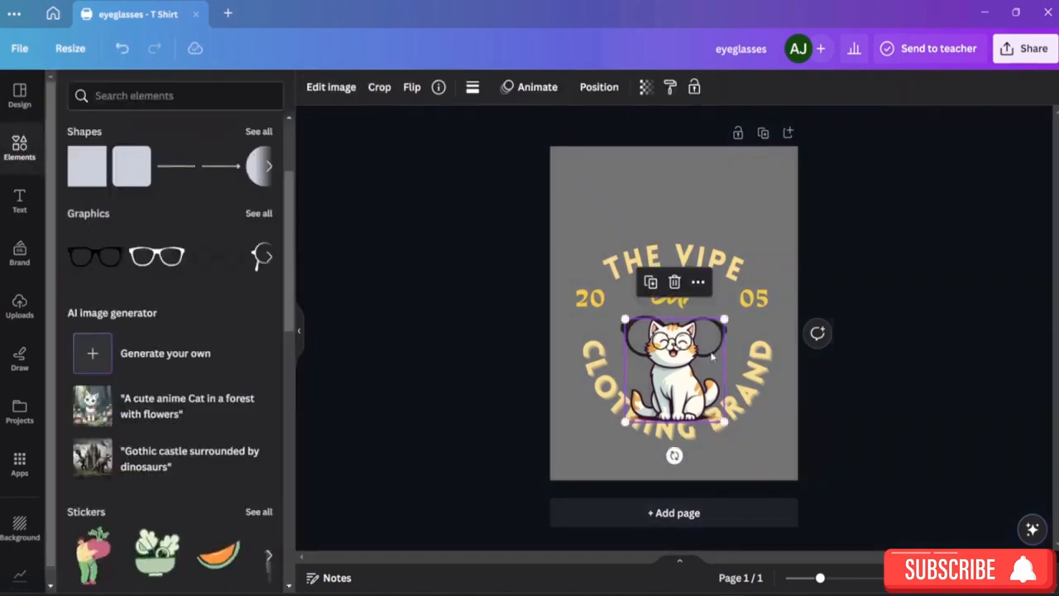
double_click(712, 355)
double_click(711, 354)
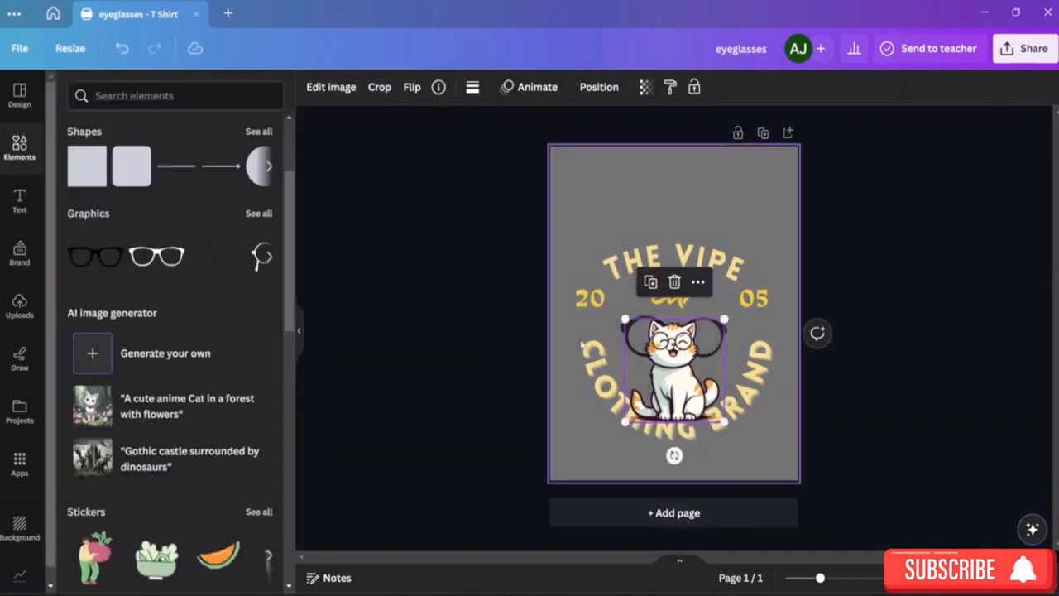
left_click(474, 293)
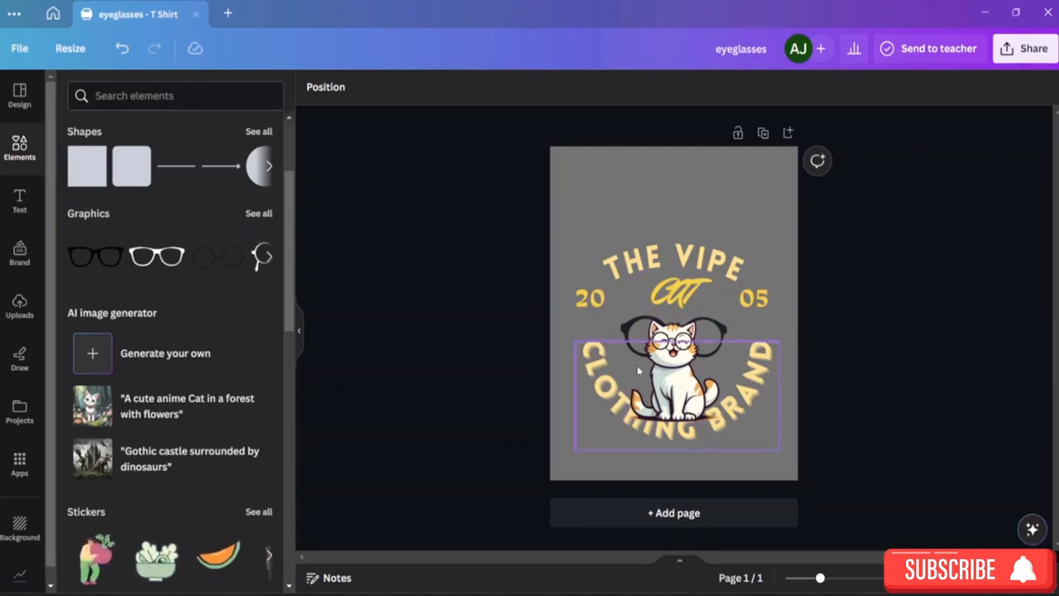
double_click(677, 382)
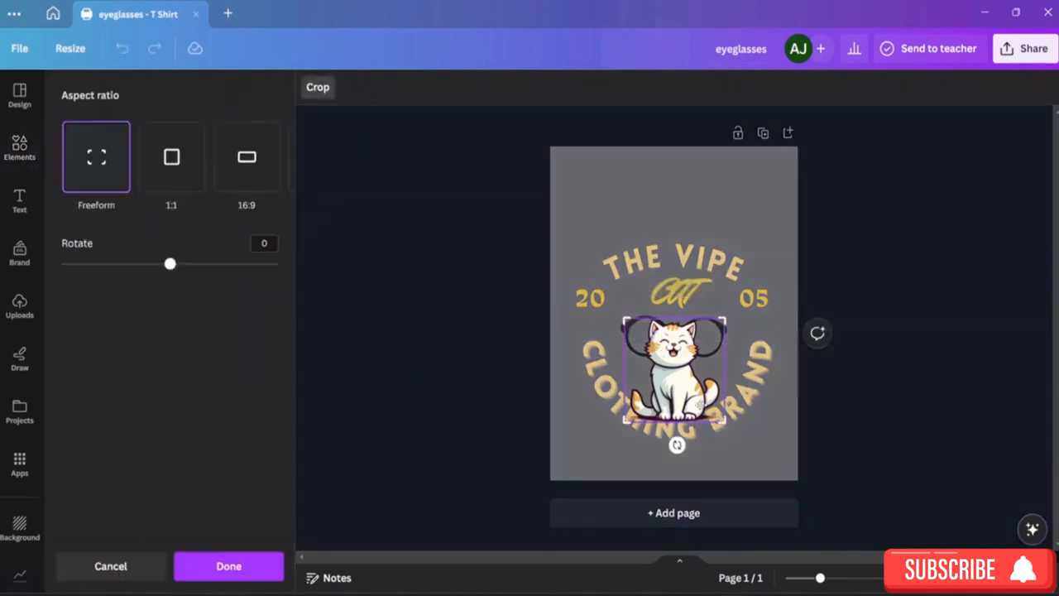
Look through the elements library and the page animations with the CLOTHING BRAND text selected
left_click(743, 423)
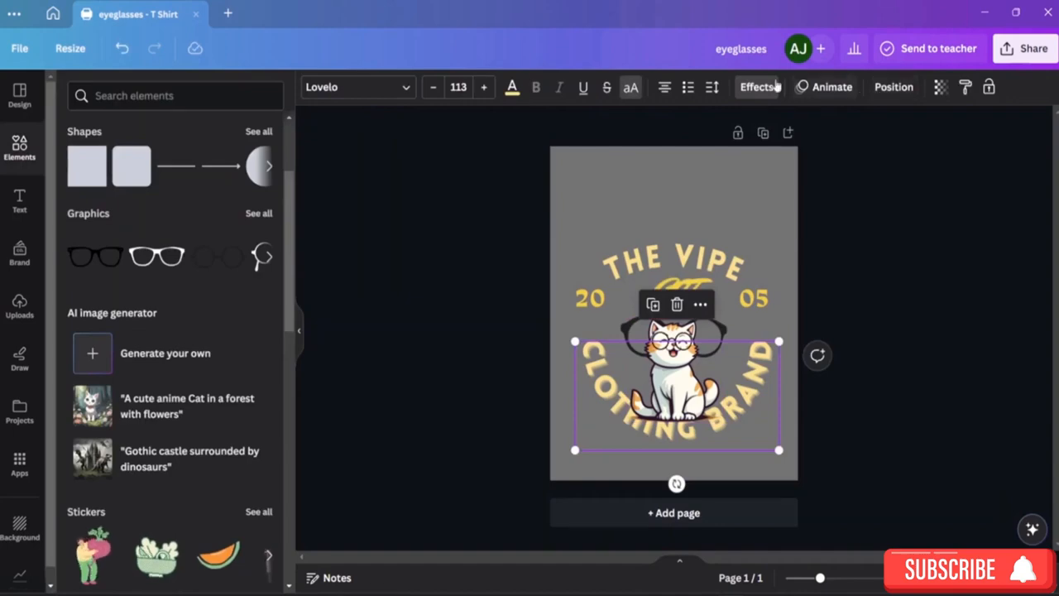
scroll(155, 248, "down", 4)
scroll(156, 248, "down", 3)
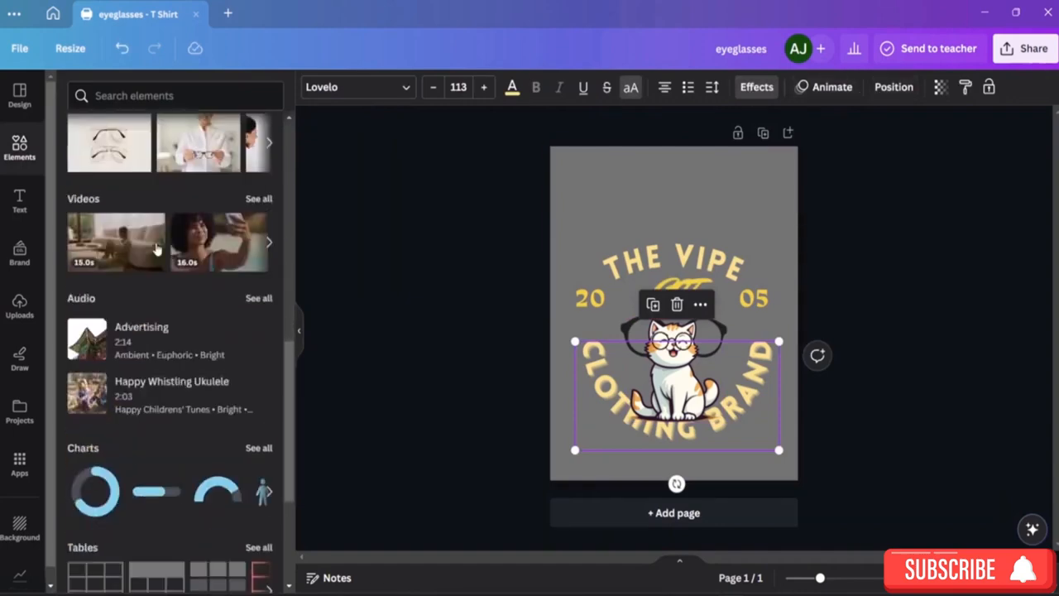
scroll(165, 252, "up", 4)
scroll(166, 252, "up", 4)
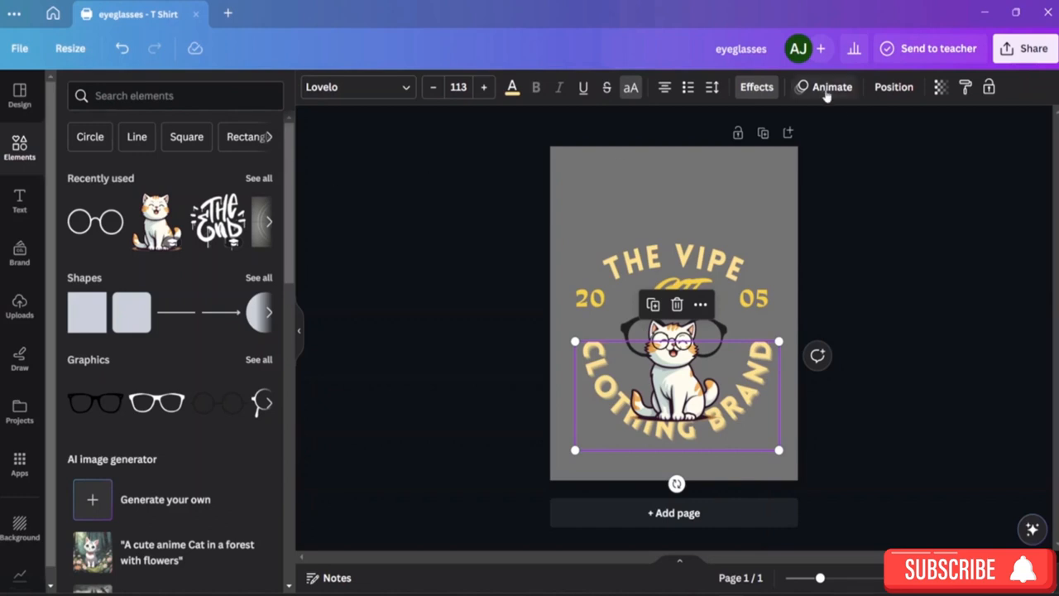
left_click(825, 89)
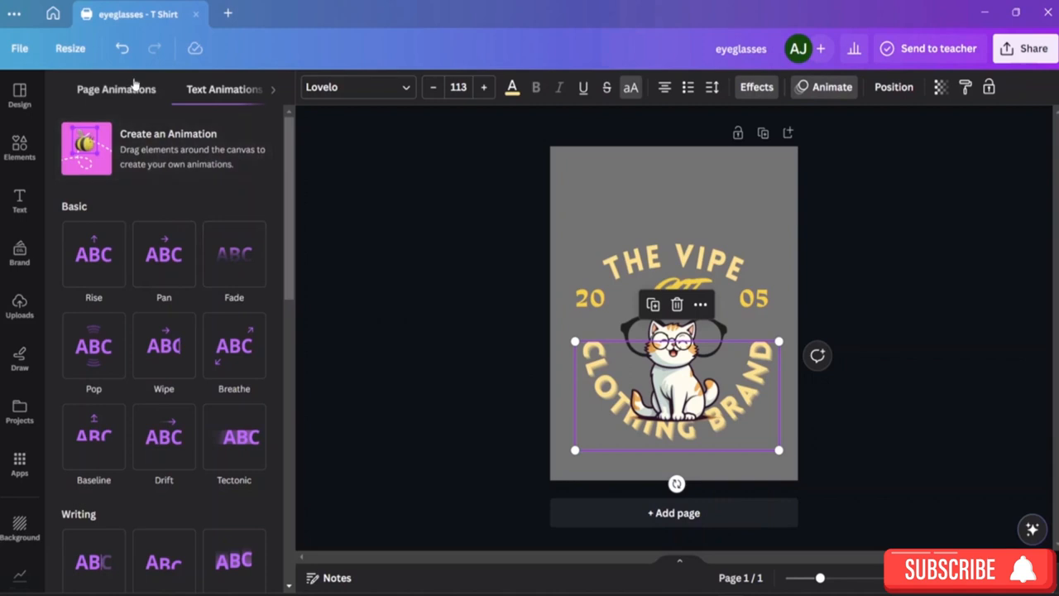
left_click(150, 93)
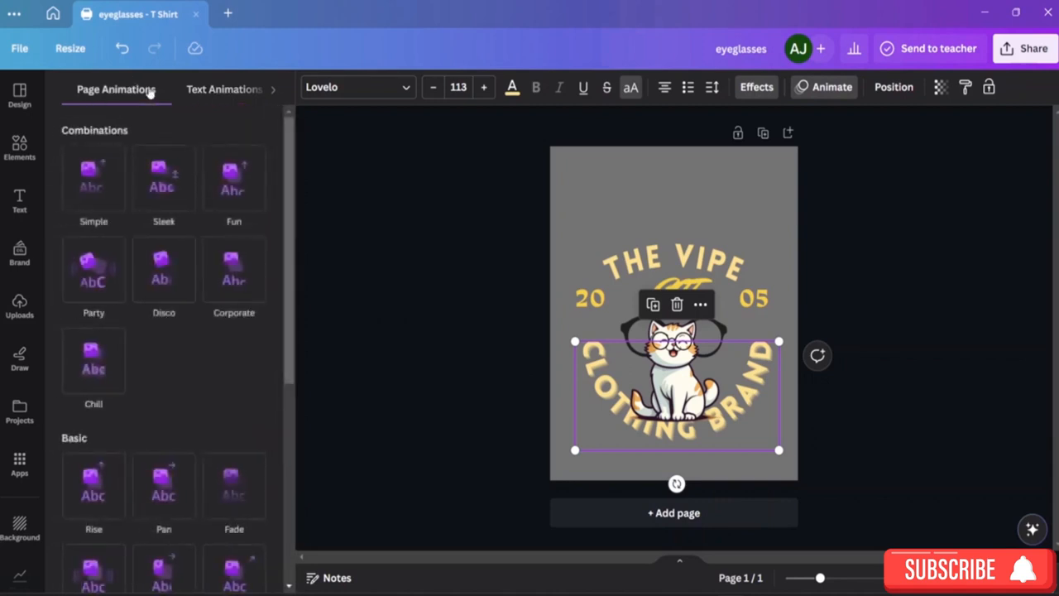
scroll(179, 374, "down", 5)
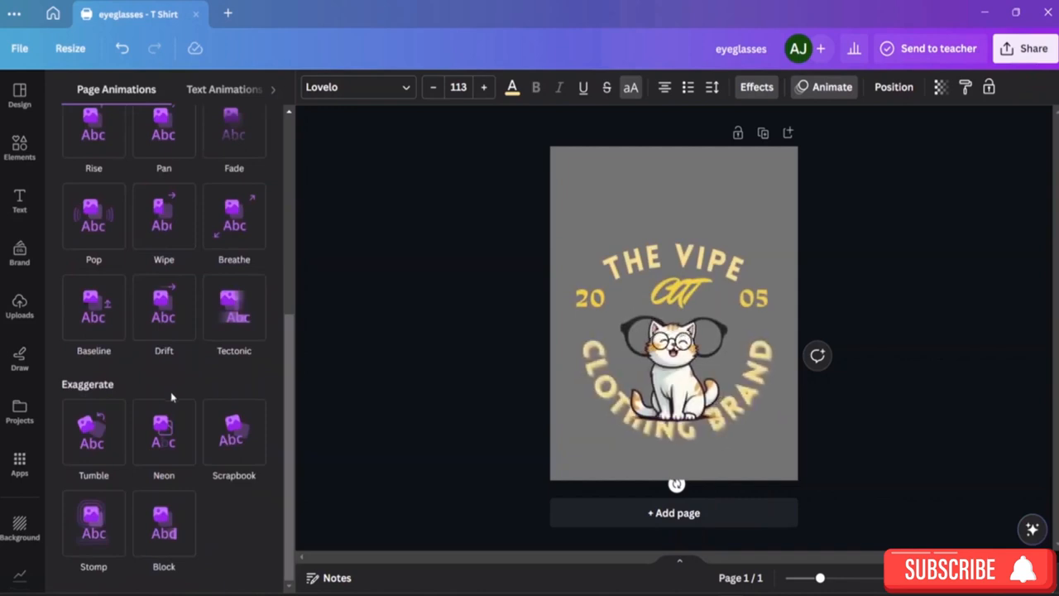
scroll(164, 389, "up", 5)
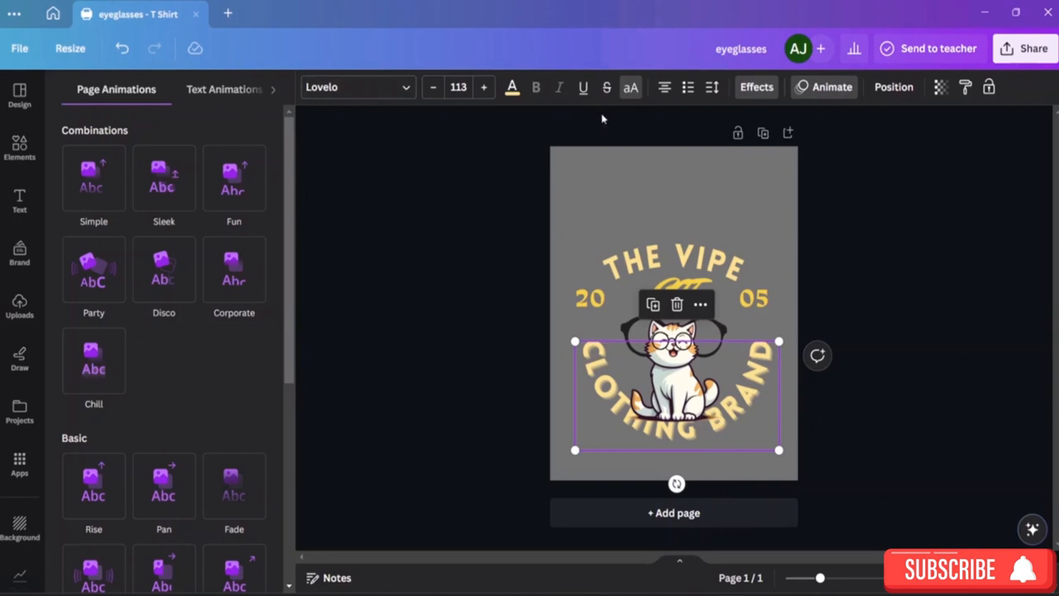
Try the Liquify Smudge effect on the cat graphic and reset the effect to None
left_click(651, 387)
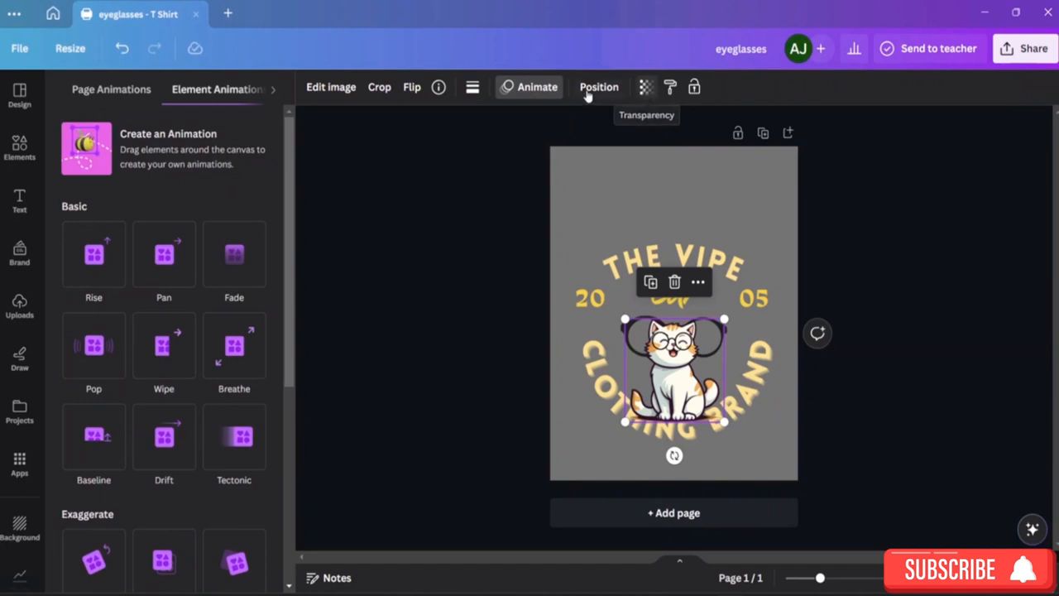
left_click(330, 90)
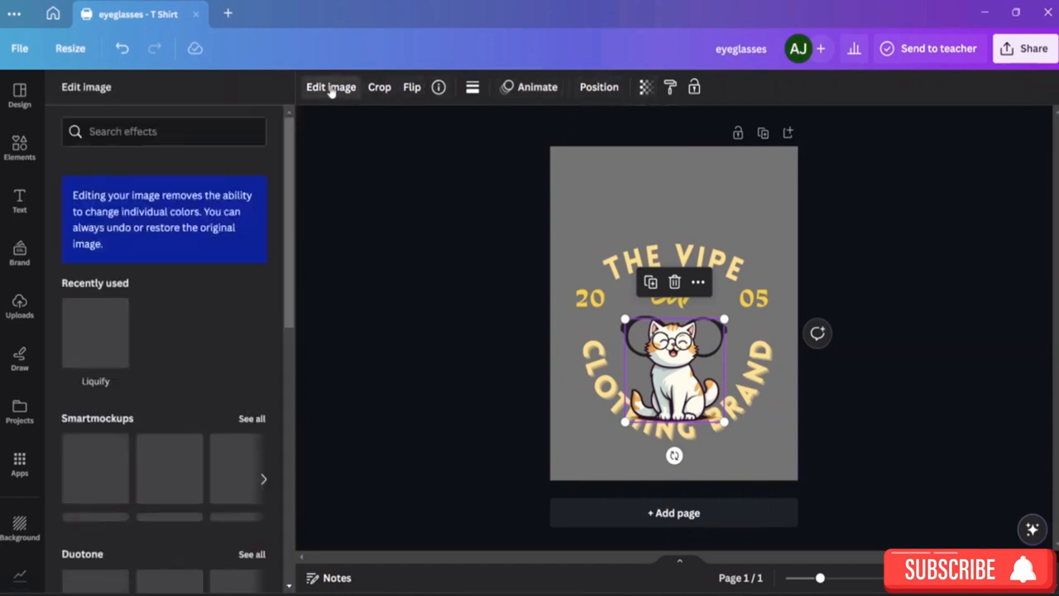
scroll(186, 397, "down", 2)
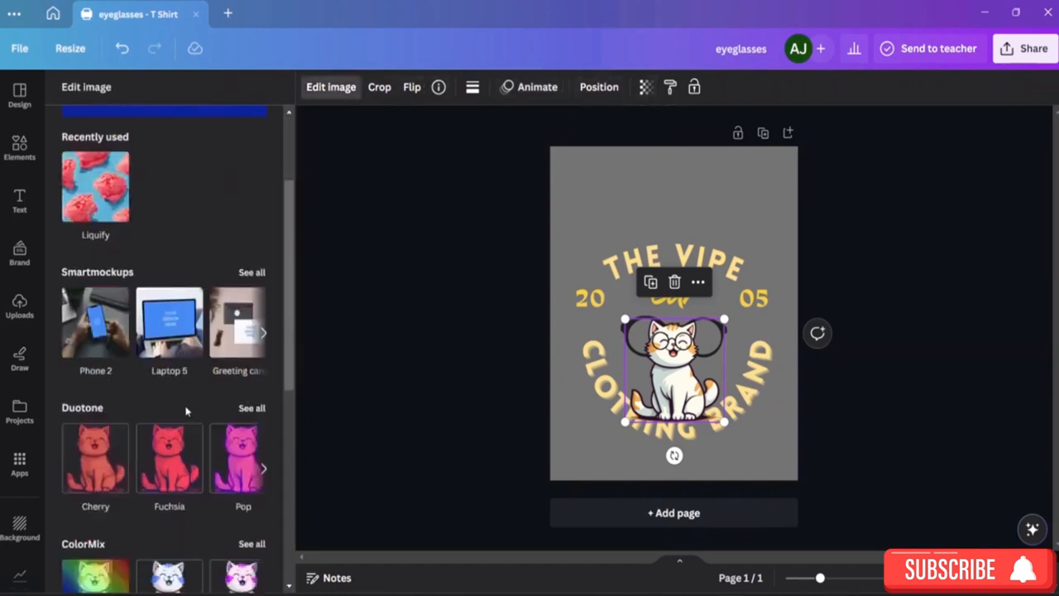
scroll(187, 409, "down", 5)
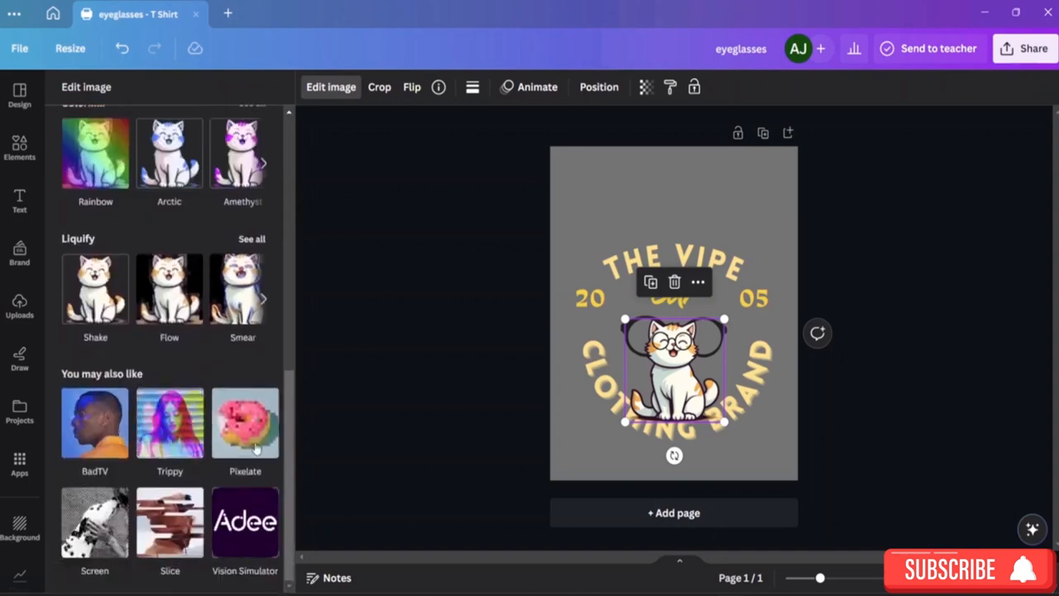
scroll(254, 426, "up", 2)
scroll(254, 372, "up", 4)
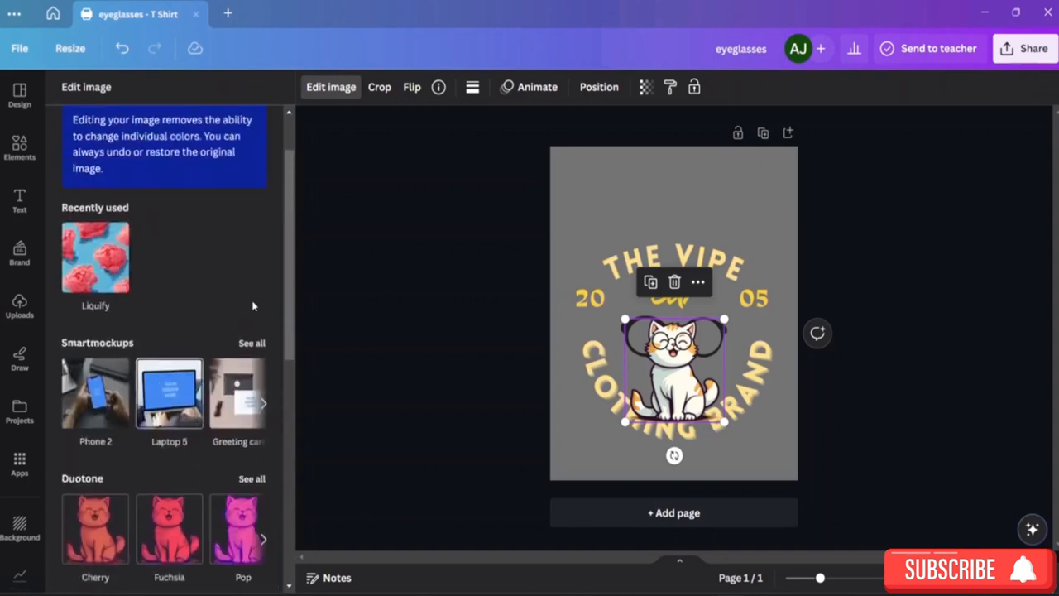
left_click(127, 342)
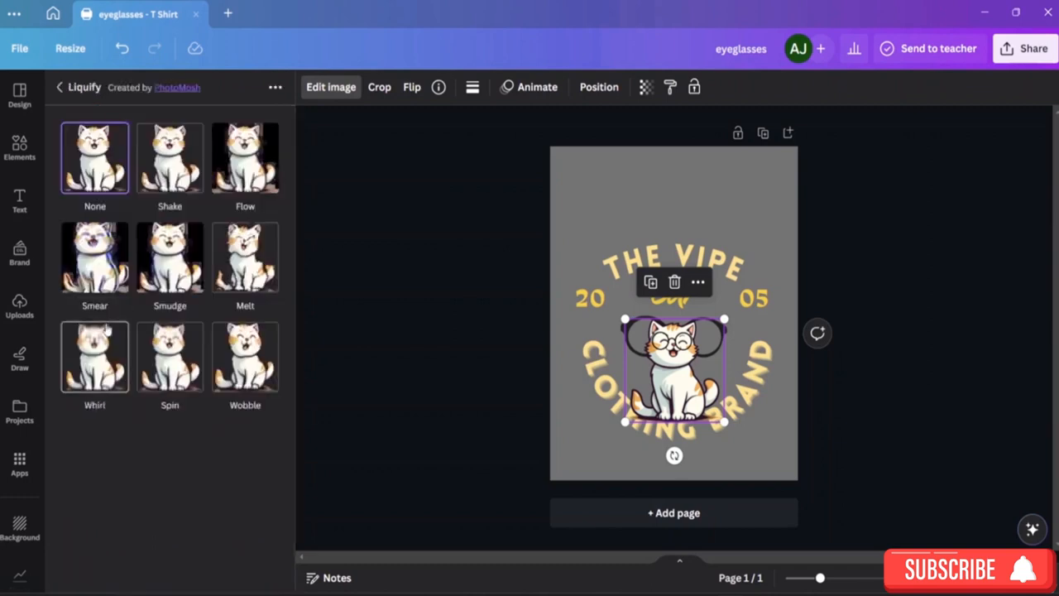
left_click(161, 256)
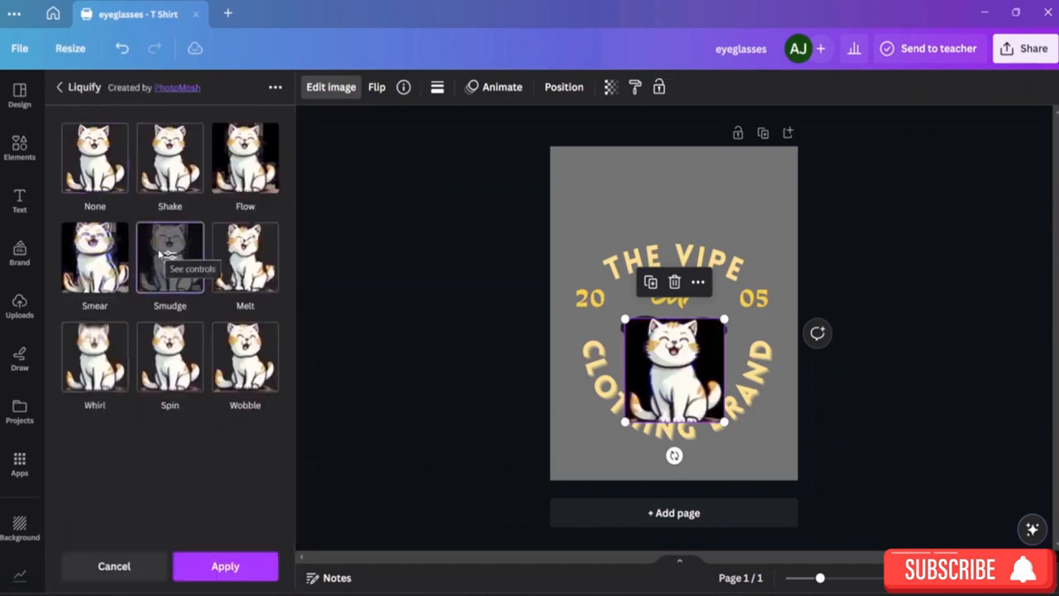
left_click(91, 177)
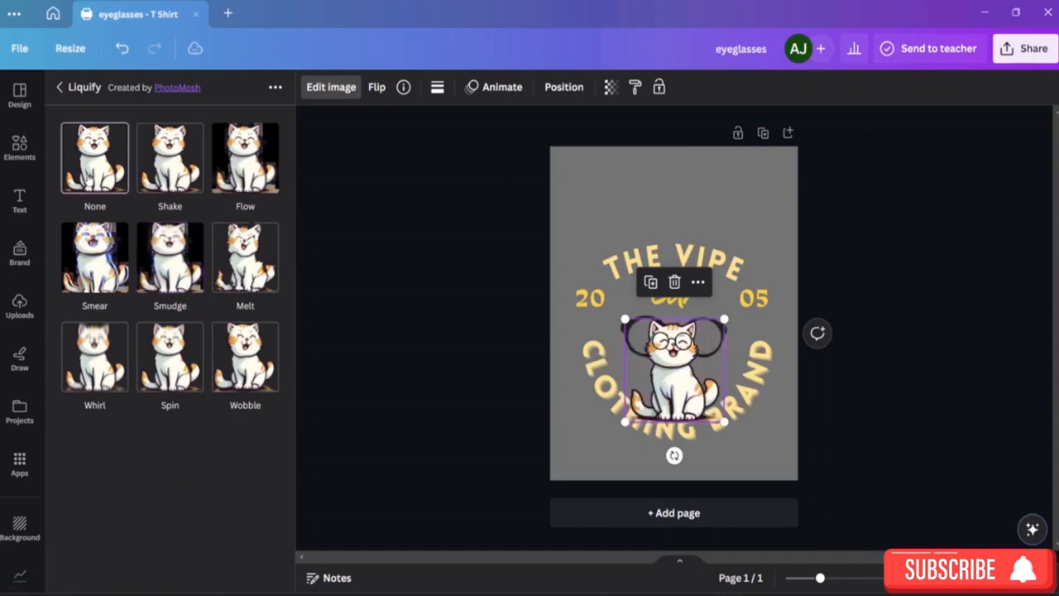
Try the Liquify Shake effect on the cat graphic, view its distortion settings and restore None
left_click(172, 178)
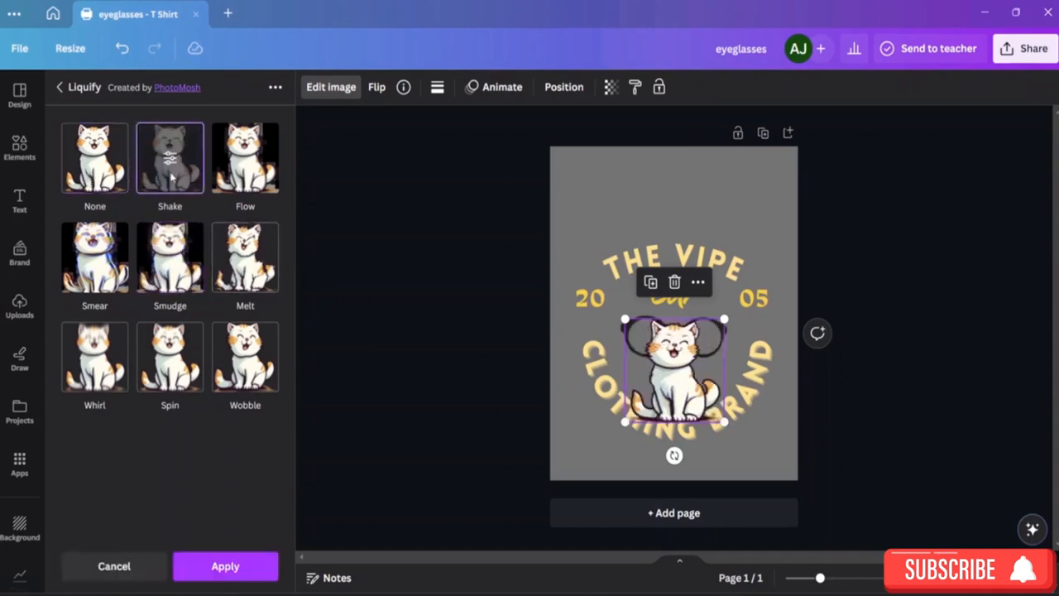
left_click(171, 177)
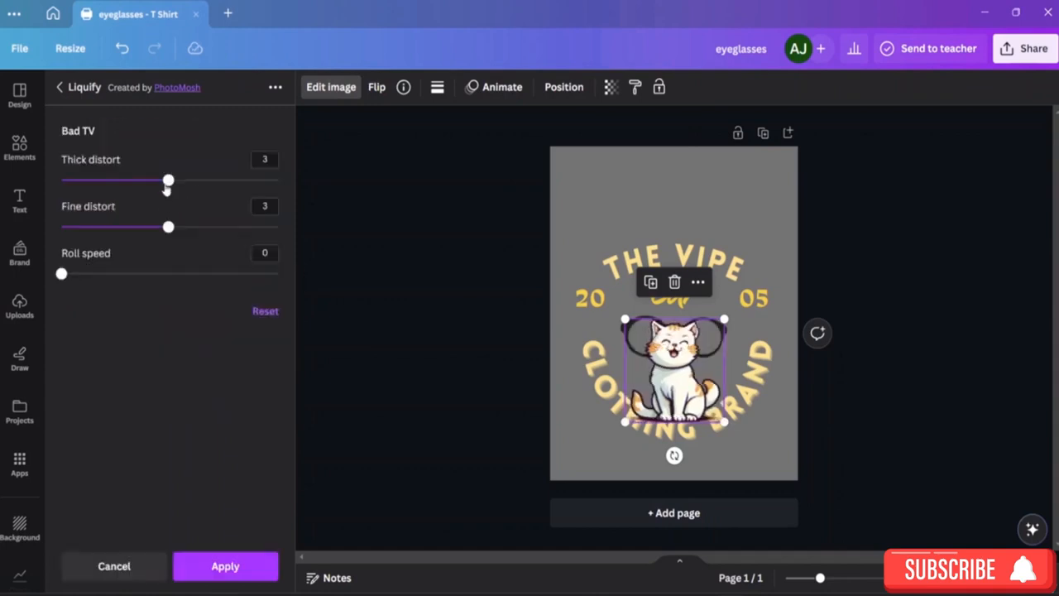
left_click(59, 87)
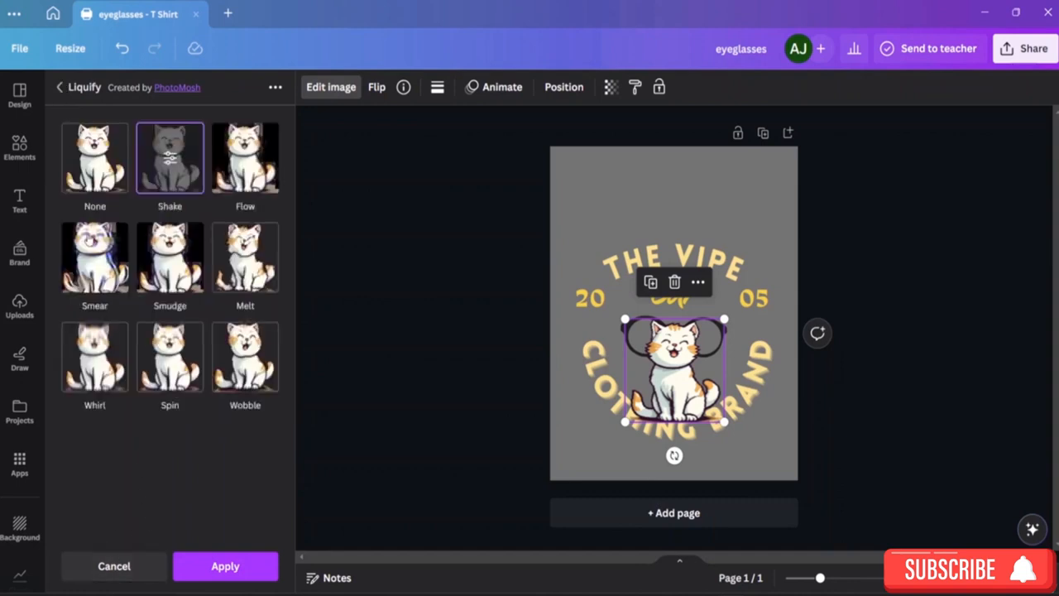
left_click(90, 159)
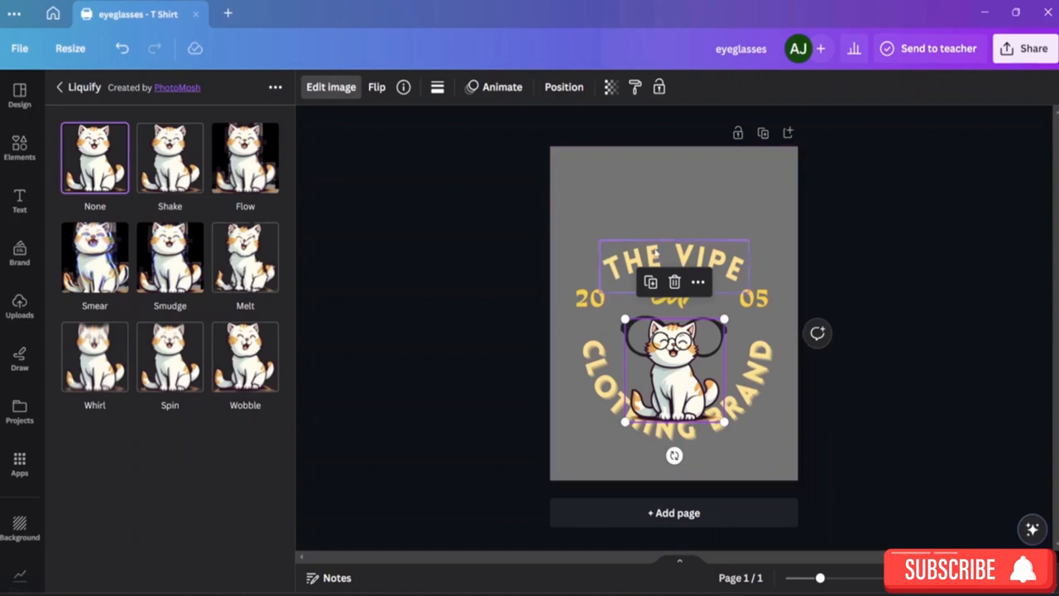
Increase the curve of the THE VIPE text to 84
left_click(661, 249)
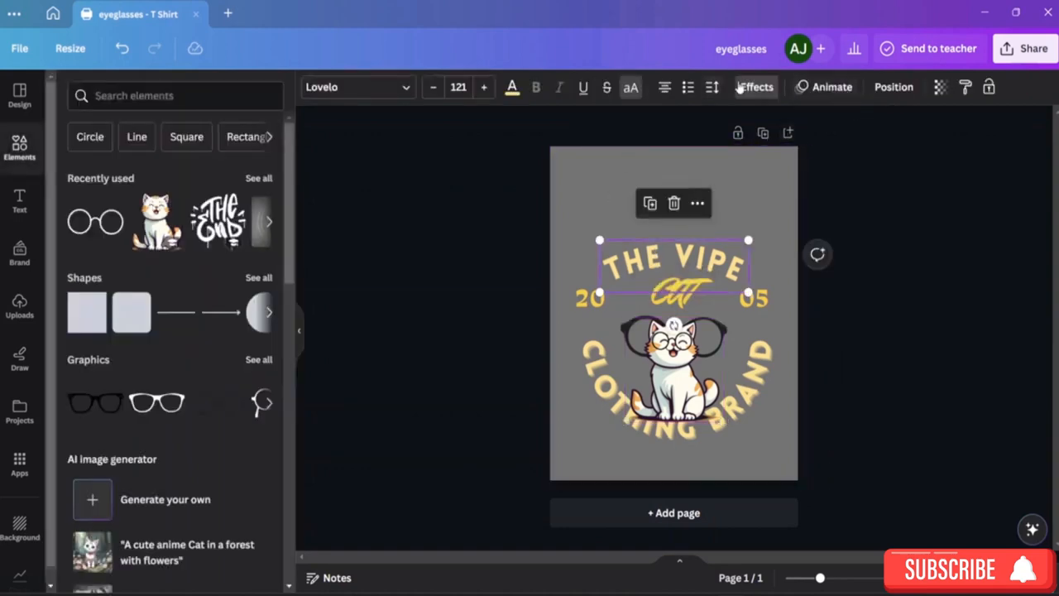
left_click(755, 87)
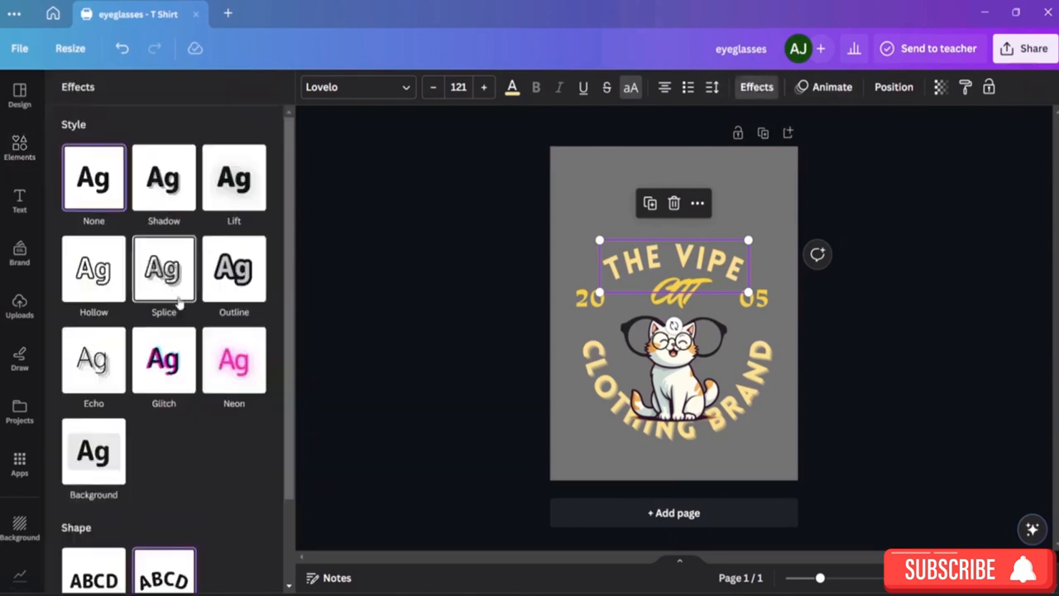
scroll(184, 372, "down", 1)
scroll(183, 374, "down", 2)
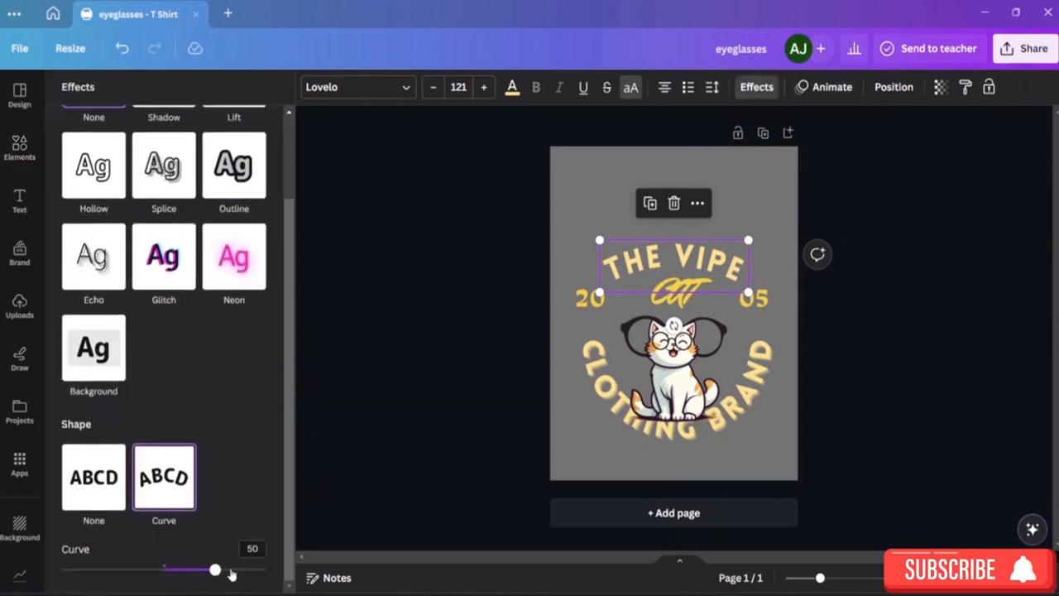
left_click_drag(213, 577, 250, 571)
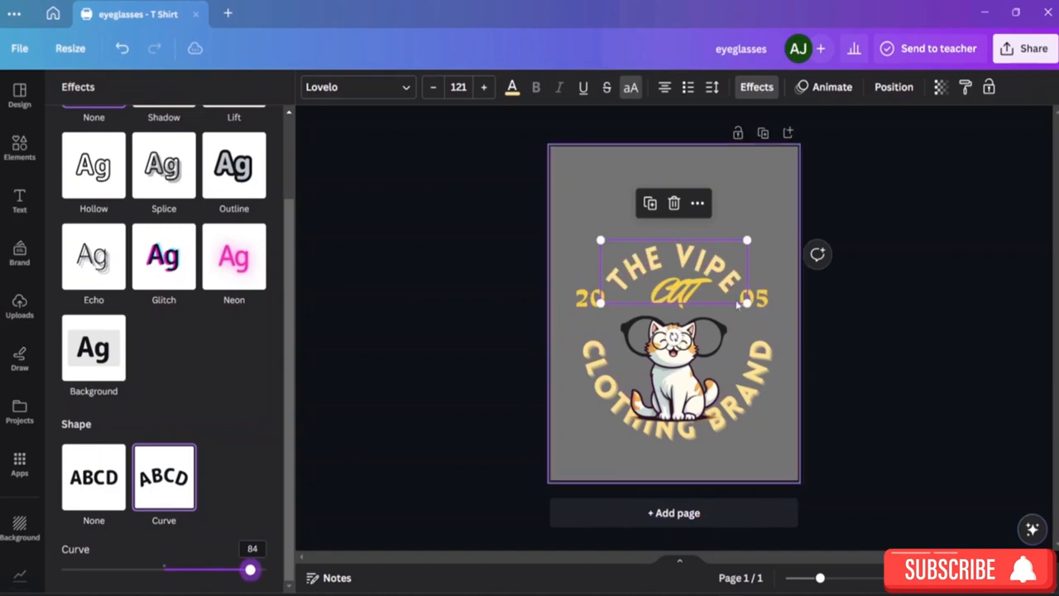
Reposition the curved THE VIPE text so it arches closely over the CAT word between the two year numbers
left_click(685, 295)
double_click(683, 296)
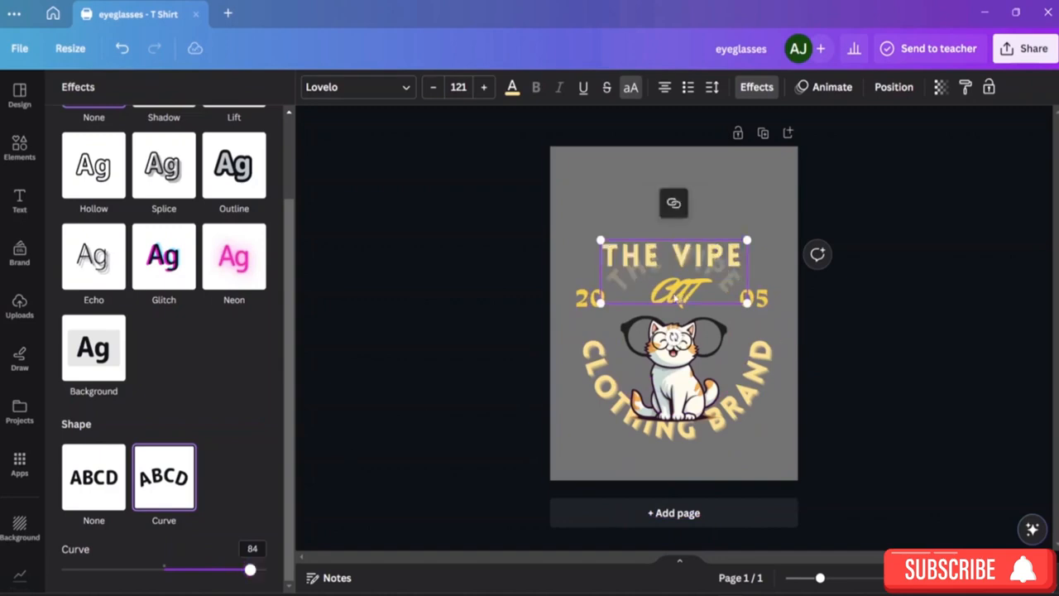
left_click(613, 201)
triple_click(685, 301)
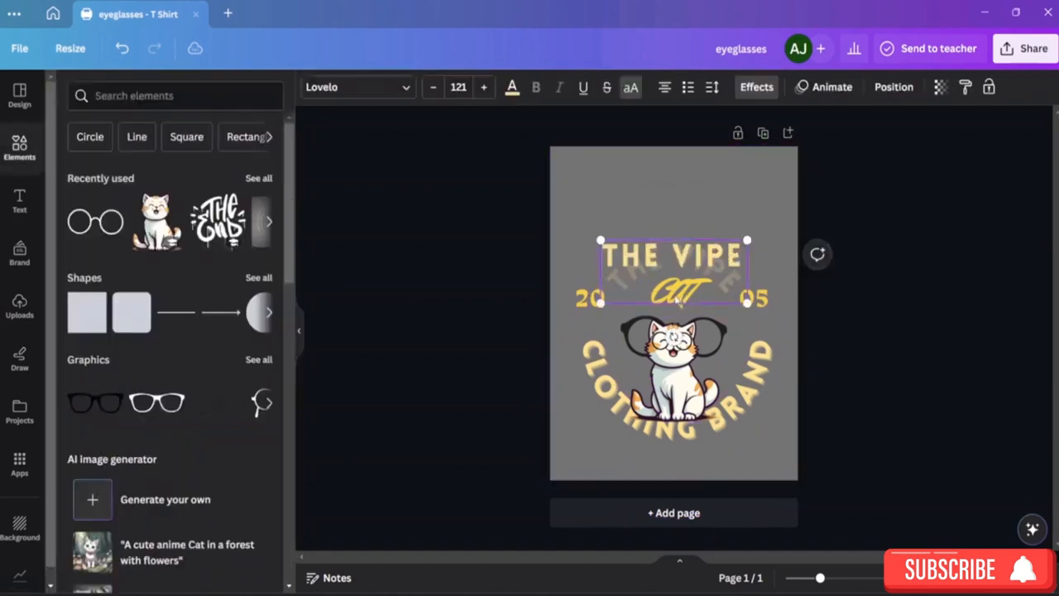
left_click(680, 217)
left_click(673, 232)
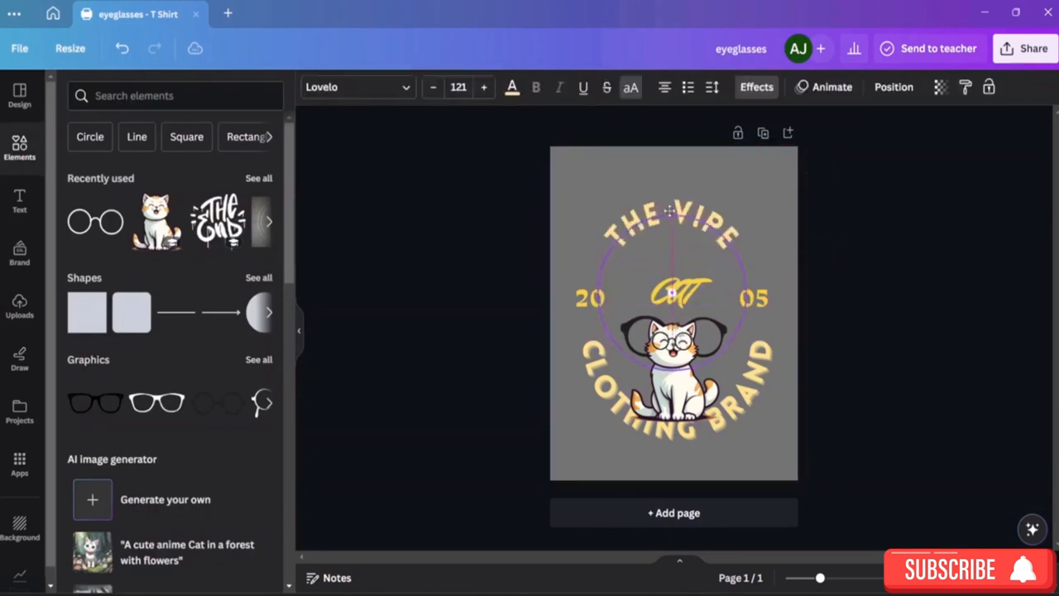
left_click(681, 298)
mouse_move(671, 302)
left_mouse_down()
mouse_move(693, 304)
mouse_move(674, 304)
mouse_move(683, 304)
left_mouse_up()
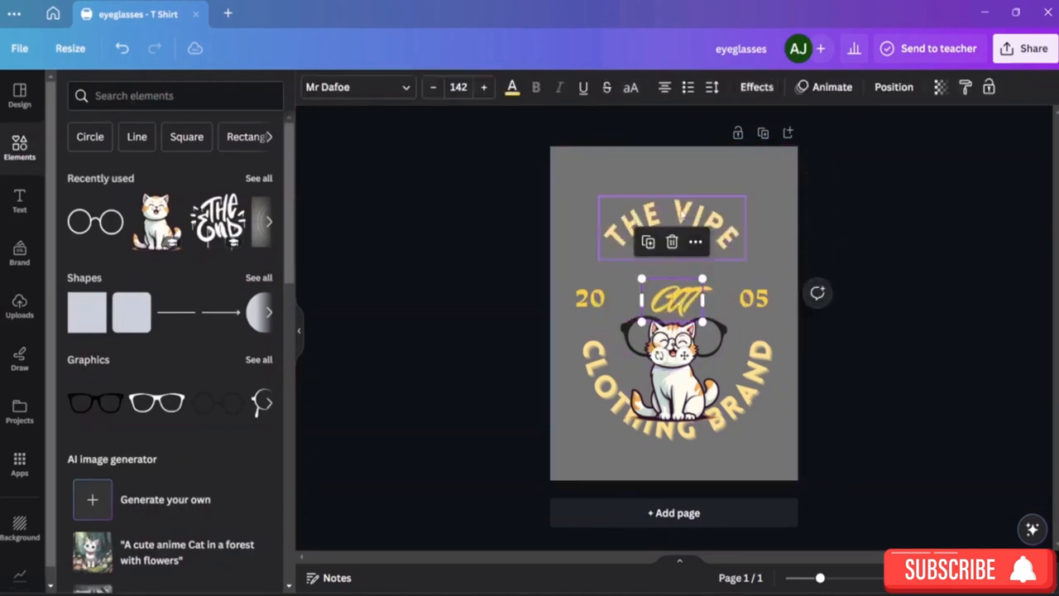
left_click_drag(680, 207, 682, 258)
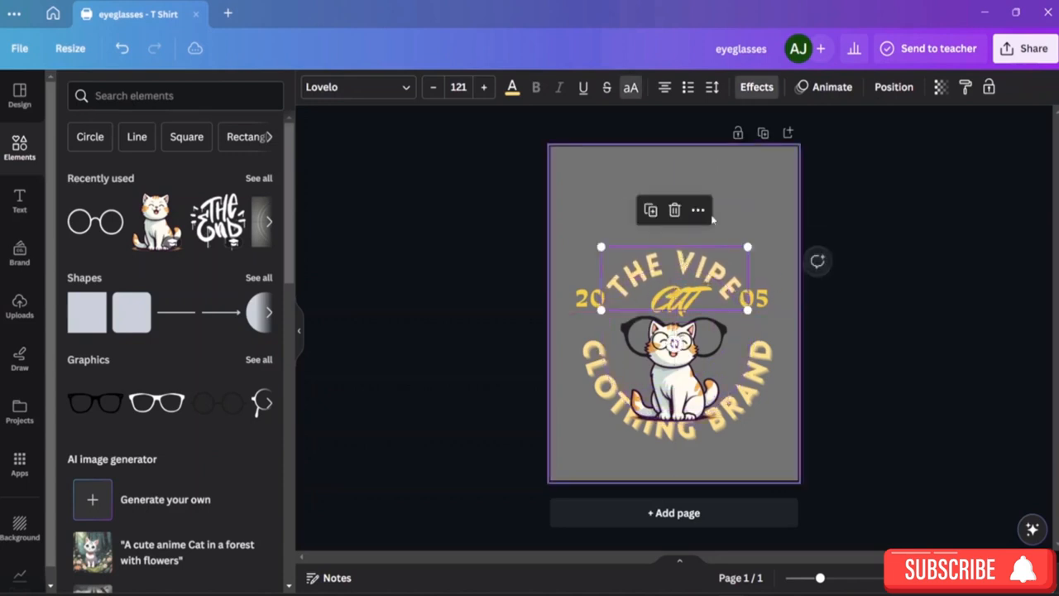
left_click(750, 207)
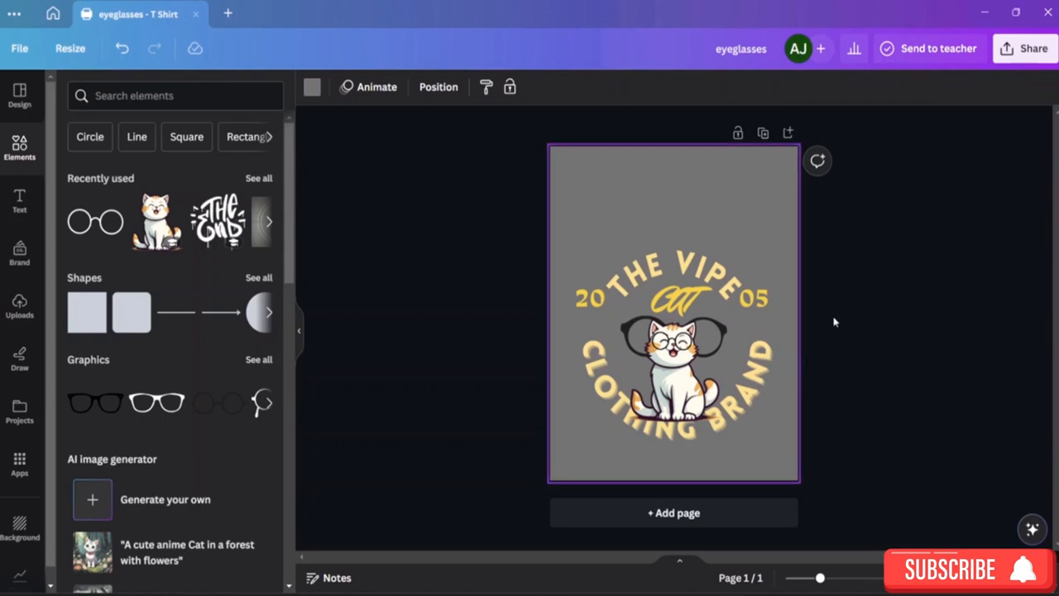
Move the 20 and 05 year numbers slightly down so they sit level with each other on either side of the cat
left_click_drag(595, 303, 590, 317)
left_click_drag(753, 298, 753, 317)
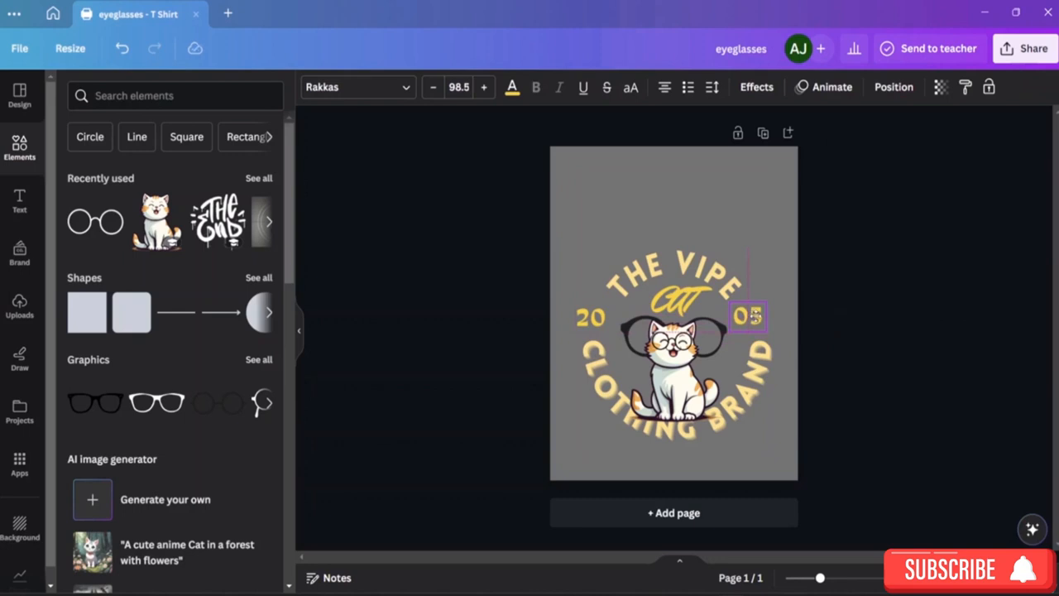
left_click_drag(754, 317, 748, 316)
left_click(759, 224)
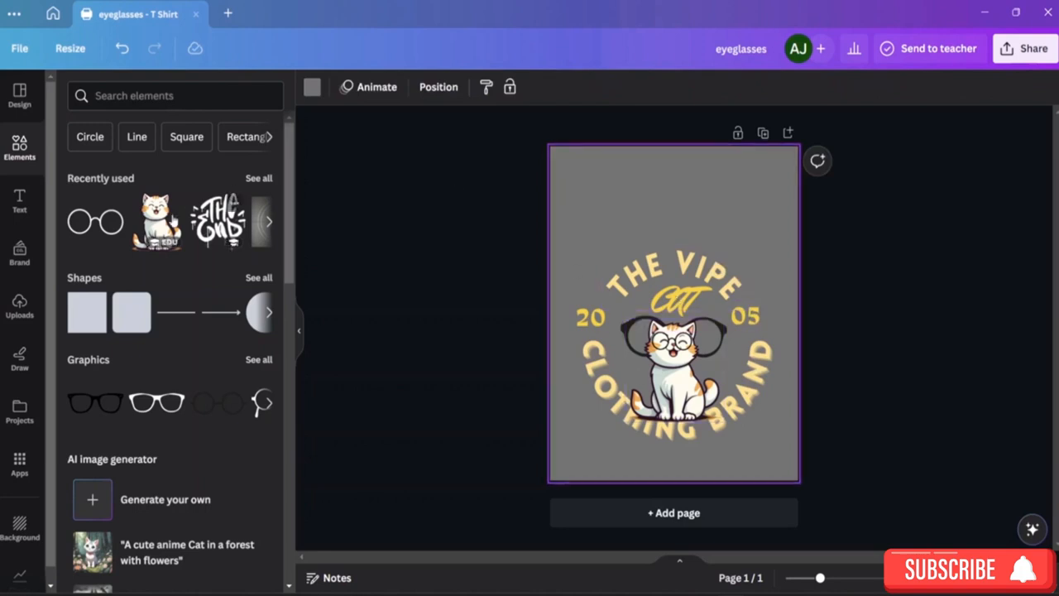
Search the elements for Circle, add the fiery orange ring photo and enlarge it around the T-shirt artwork
left_click(106, 135)
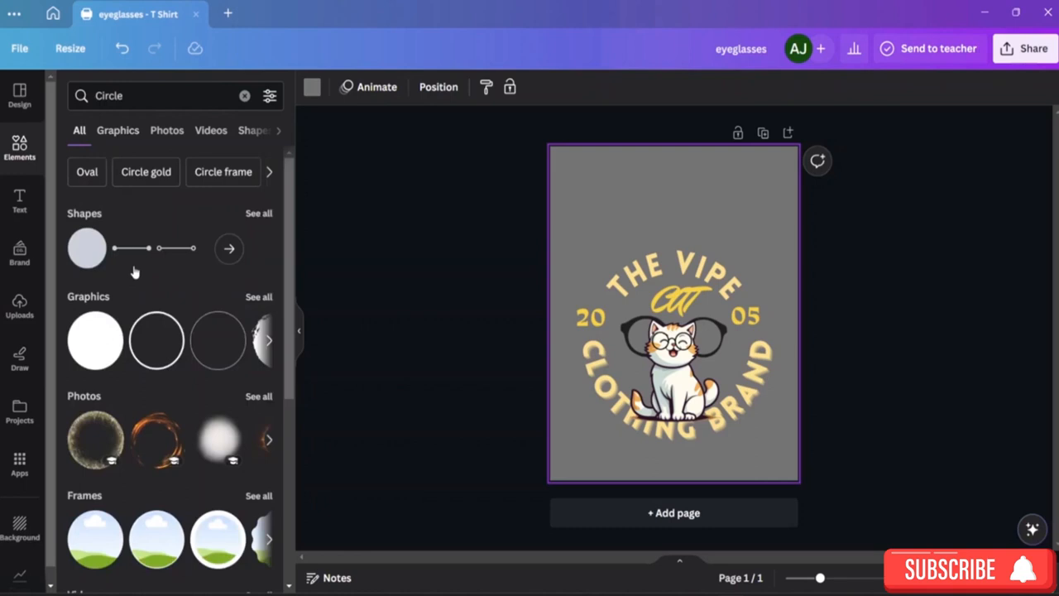
left_click(163, 425)
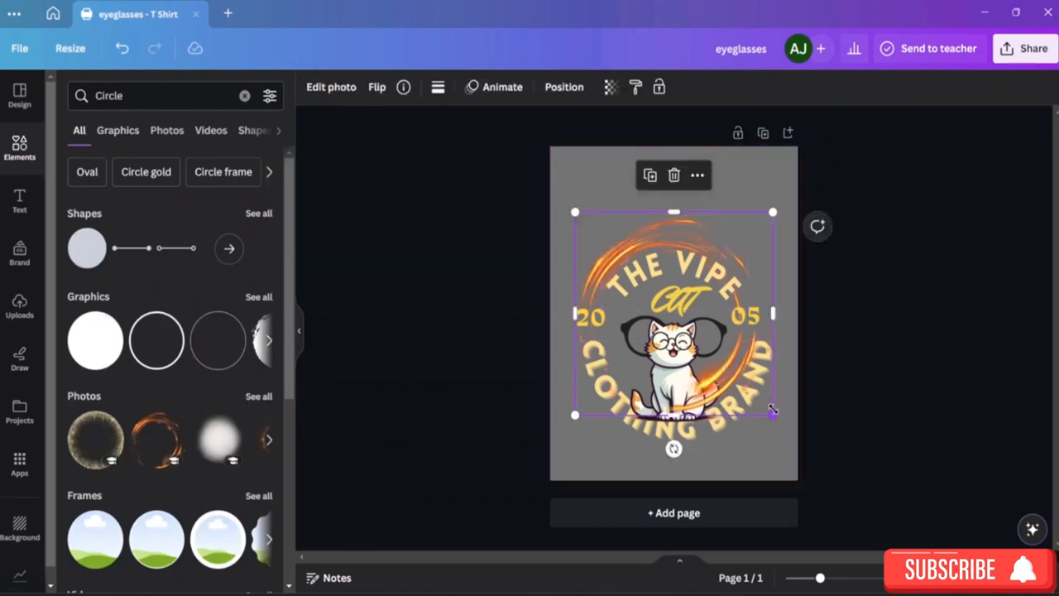
left_click_drag(773, 414, 814, 458)
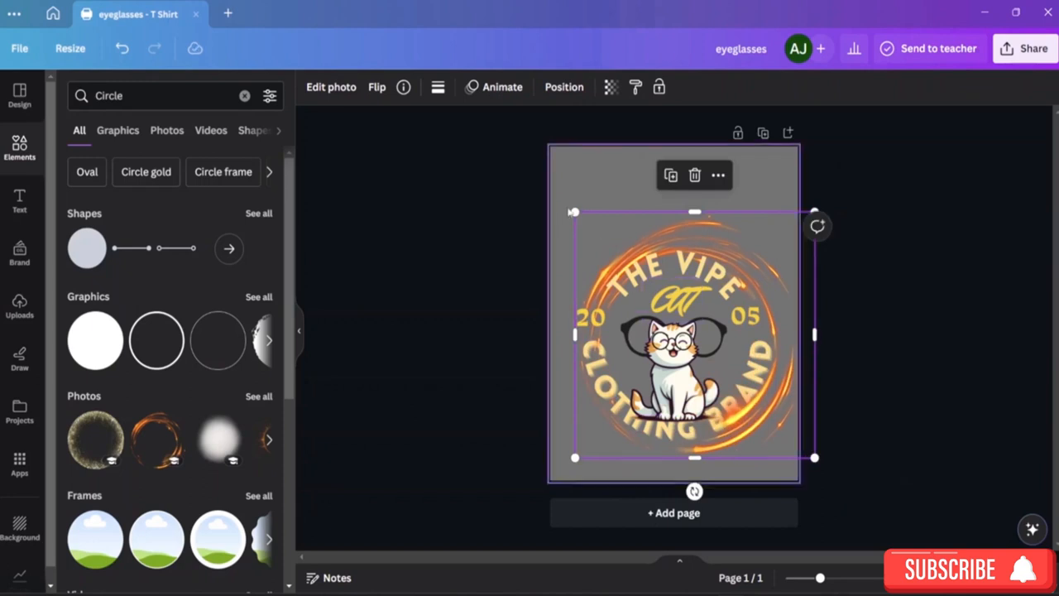
left_click_drag(575, 212, 564, 178)
left_click(694, 266)
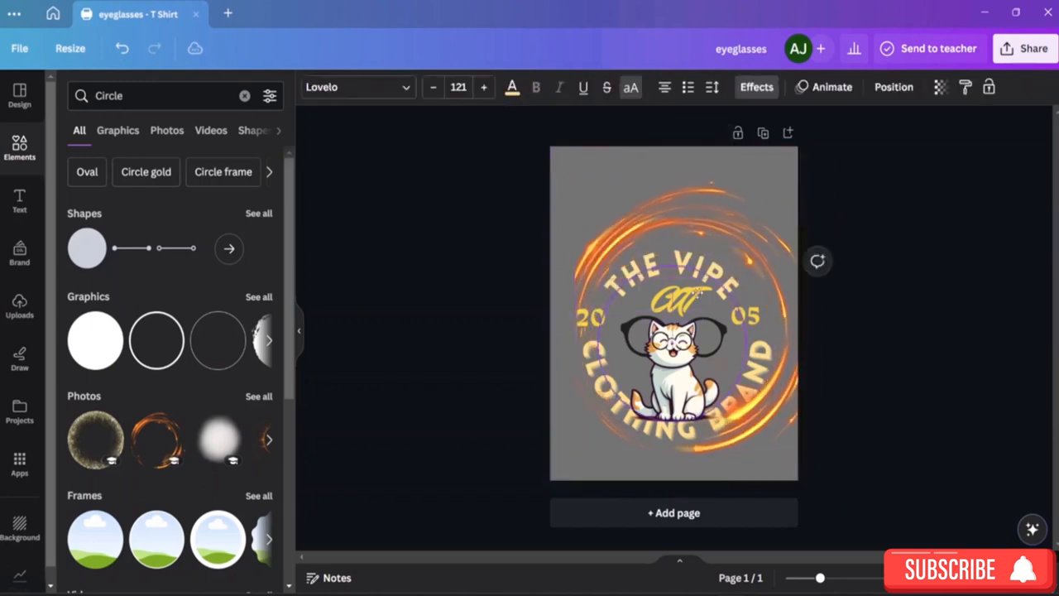
left_click(716, 217)
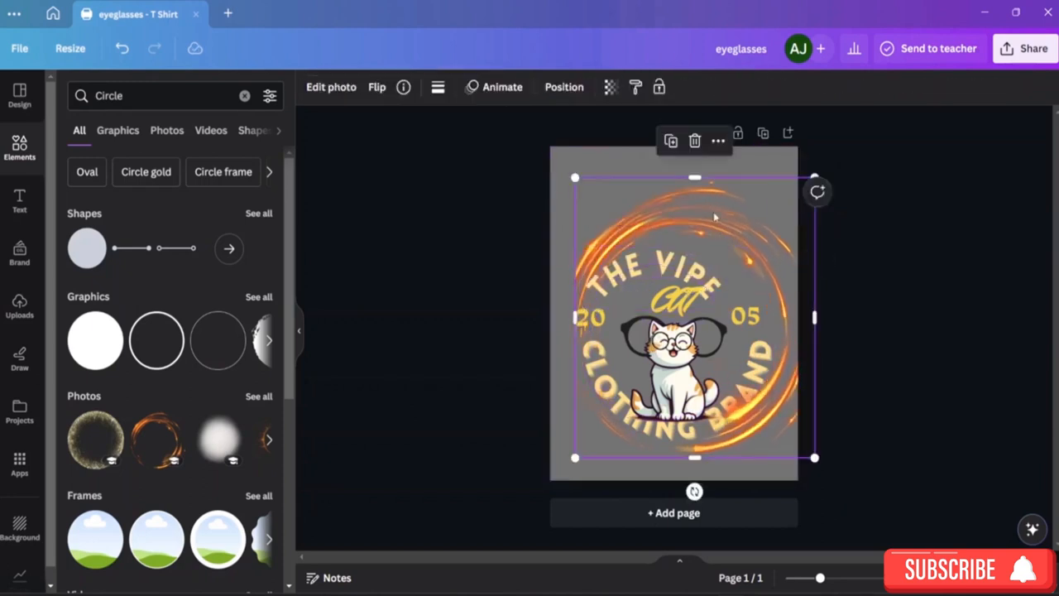
key("ctrl+z")
double_click(709, 225)
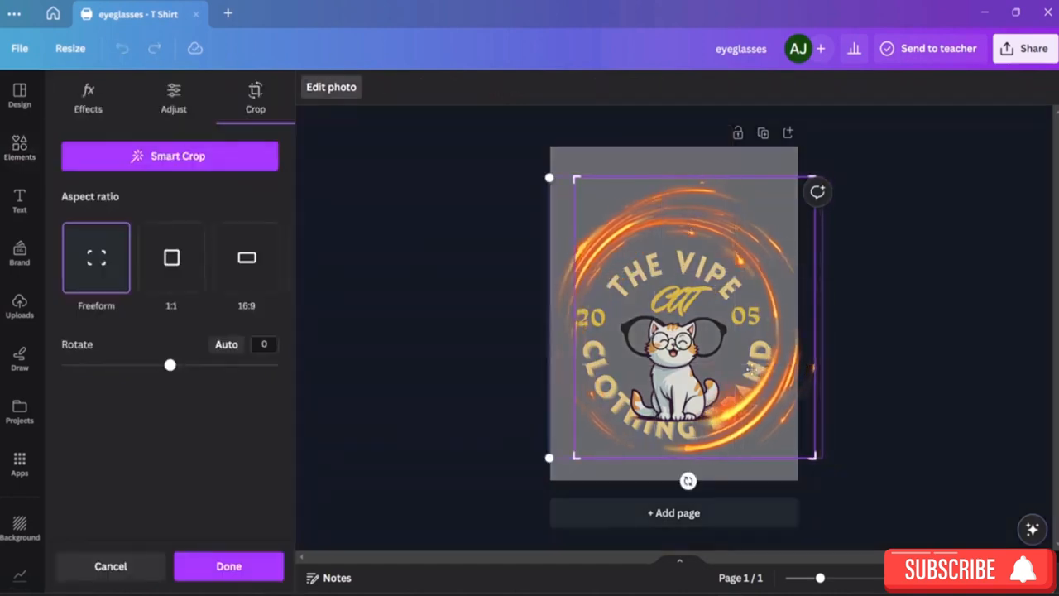
left_click(567, 473)
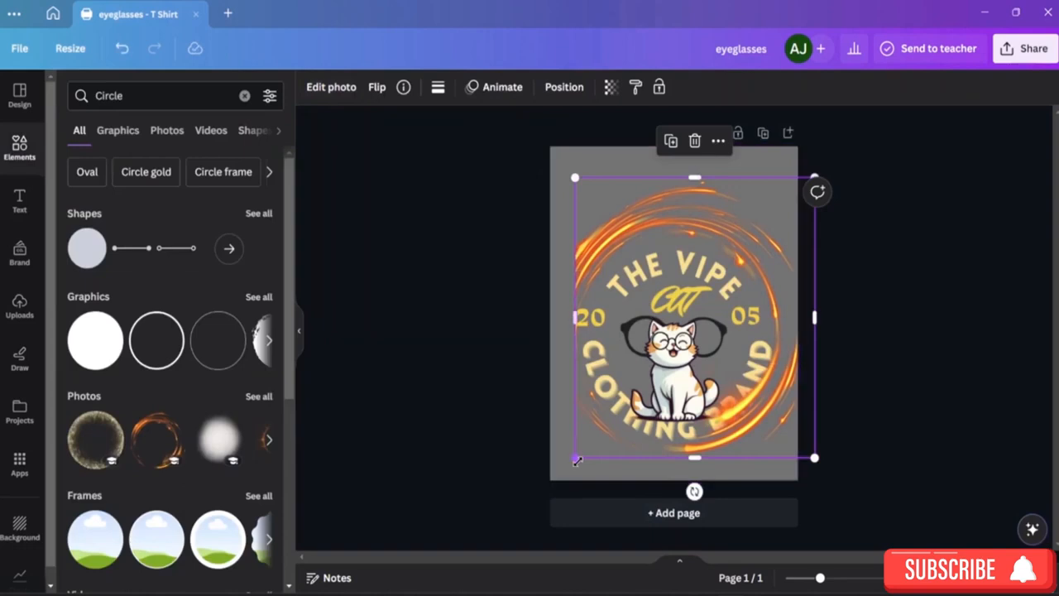
Enlarge the fiery ring photo in every direction until it extends past the page edges around the artwork
left_click_drag(575, 457, 548, 486)
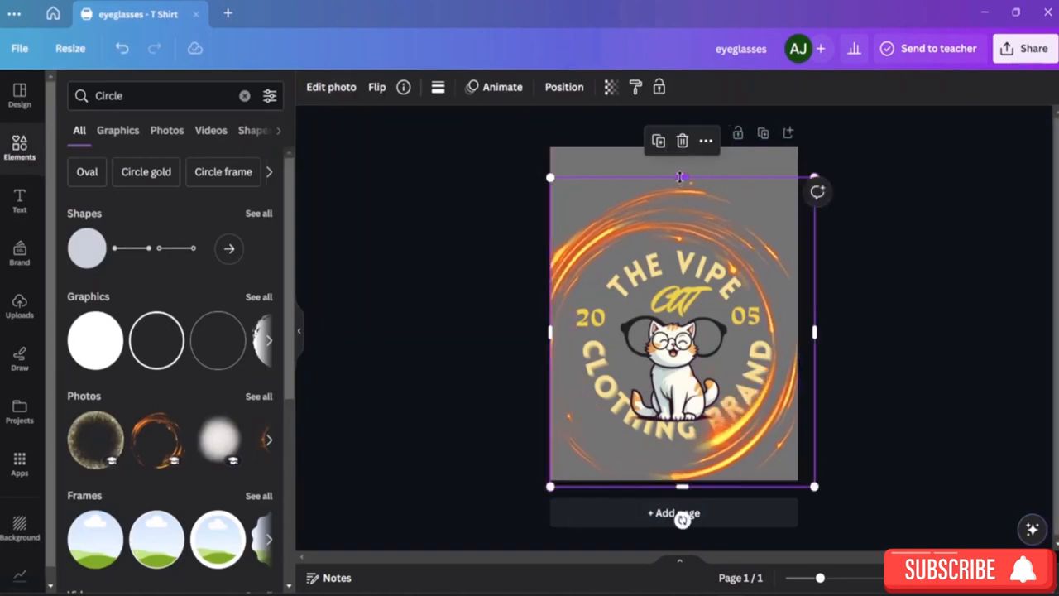
left_click_drag(680, 176, 674, 134)
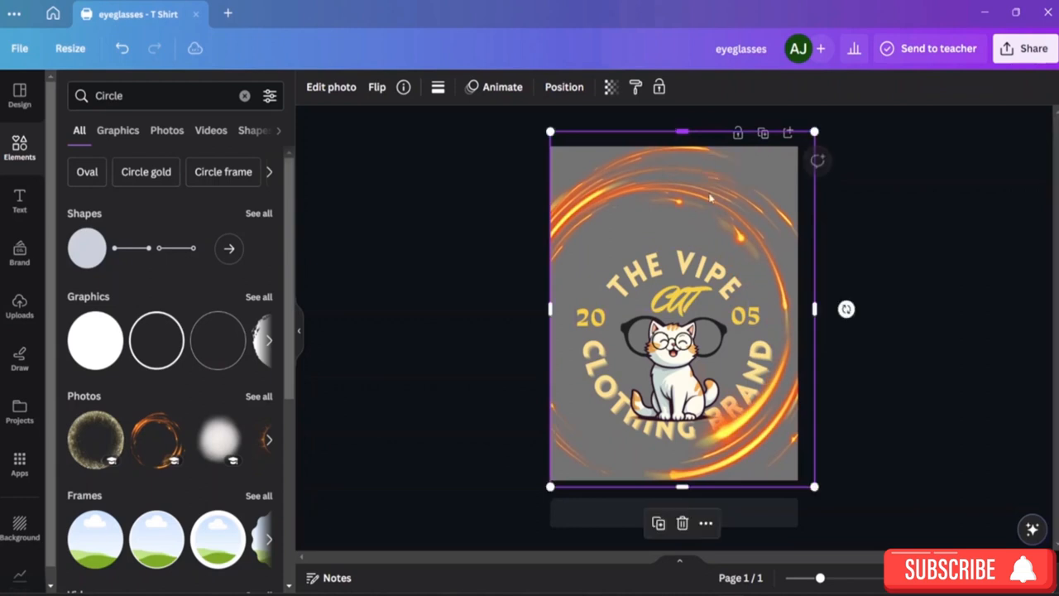
left_click_drag(813, 486, 837, 504)
left_click(417, 165)
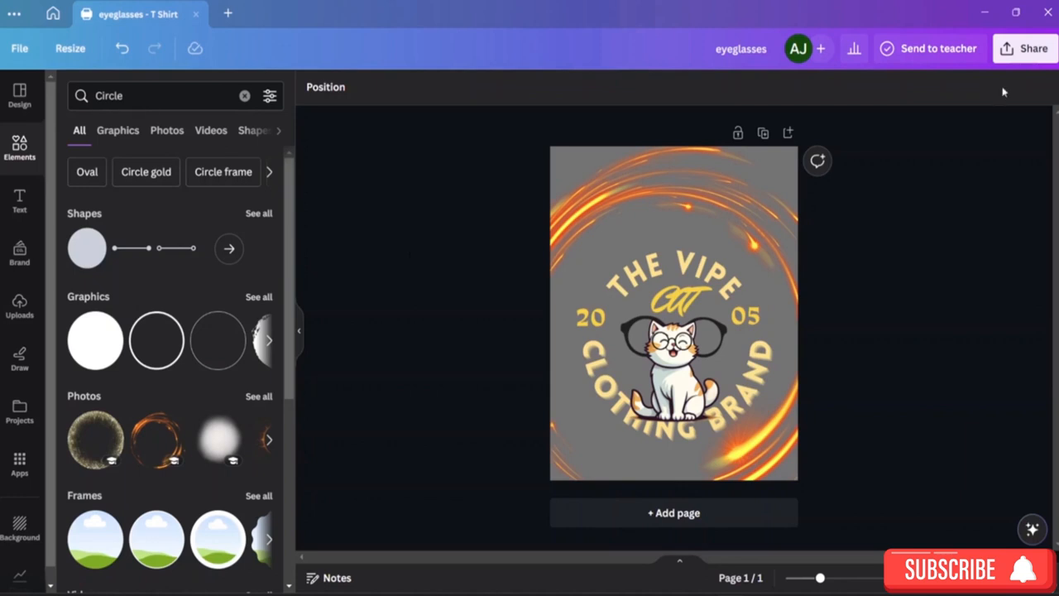
Download the design as a PNG at size 2.75 with a transparent background
left_click(1017, 49)
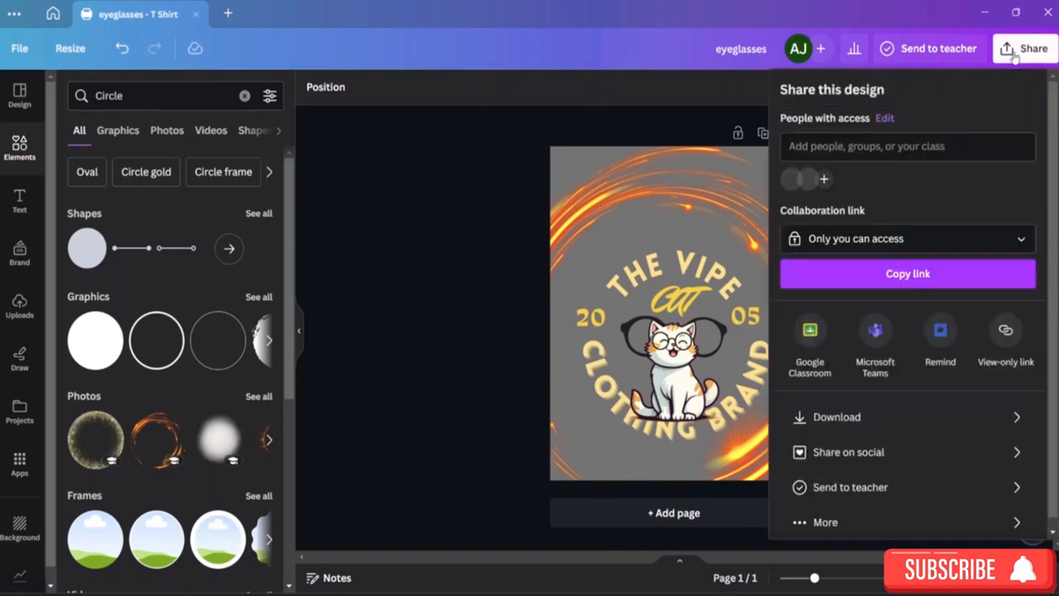
left_click(918, 415)
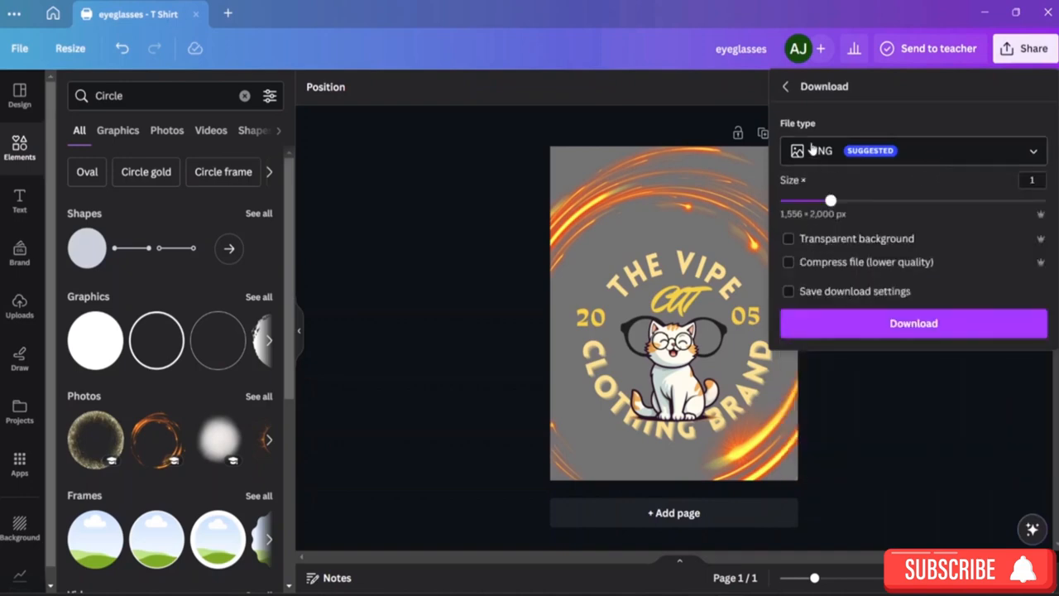
left_click_drag(830, 201, 1008, 202)
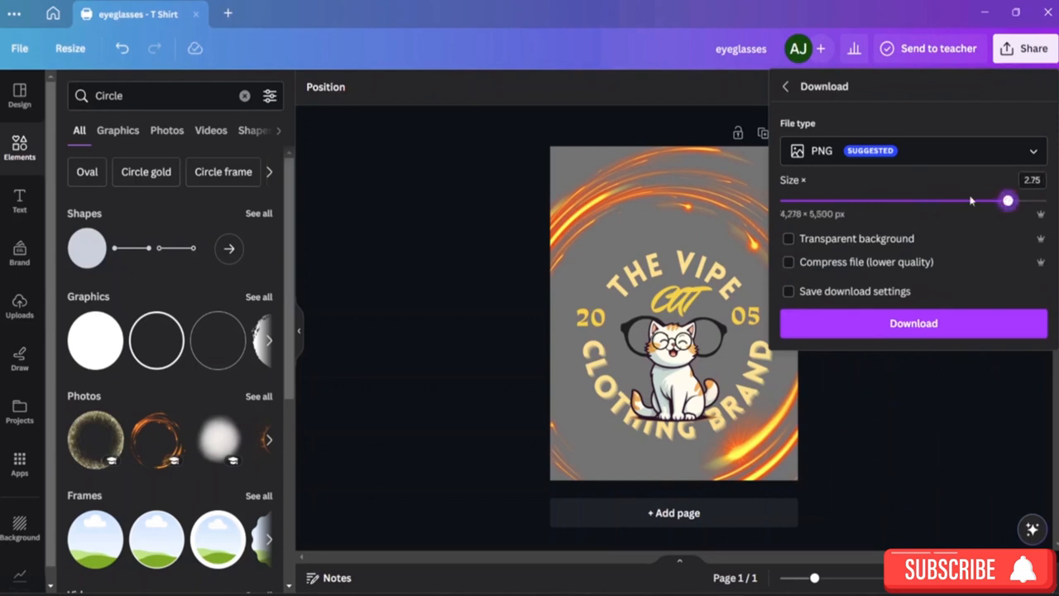
left_click(789, 240)
left_click(919, 323)
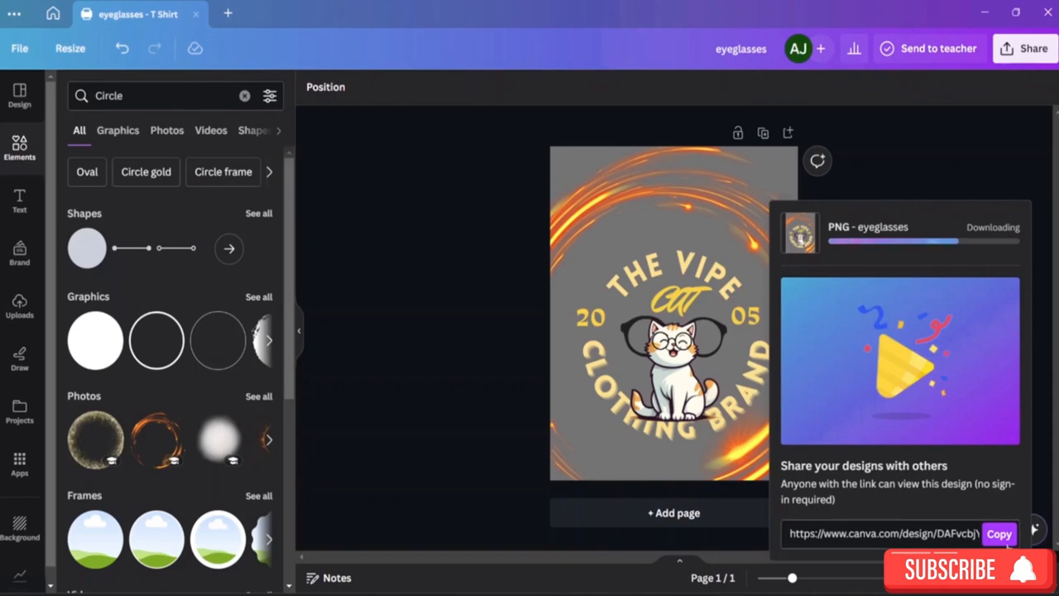
left_click(1002, 536)
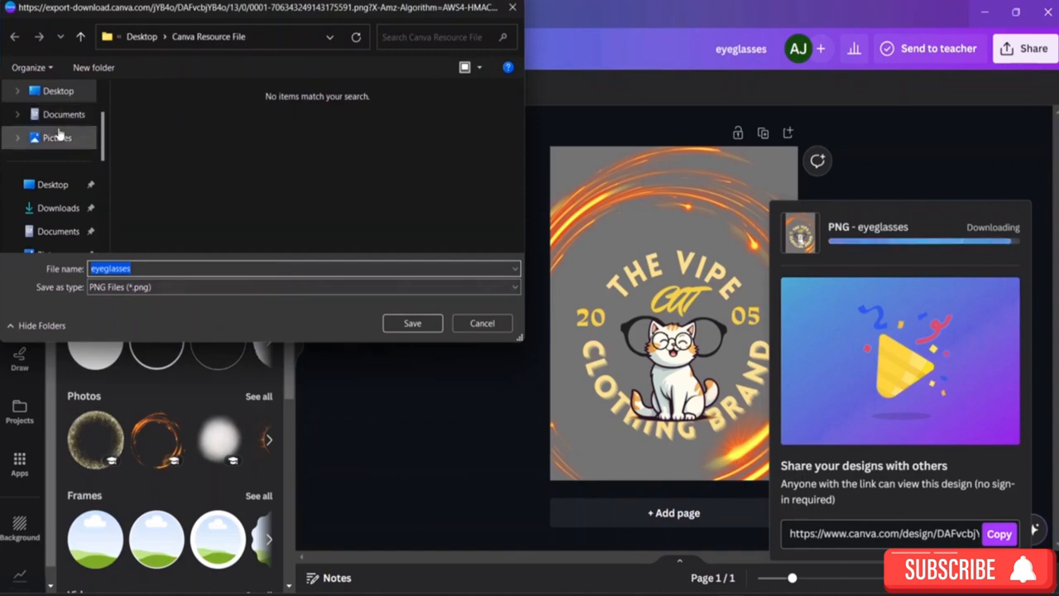
Save the PNG in the Canva Resource File folder as T-shirt Design 1 and dismiss the sharing pop-up
scroll(65, 140, "down", 5)
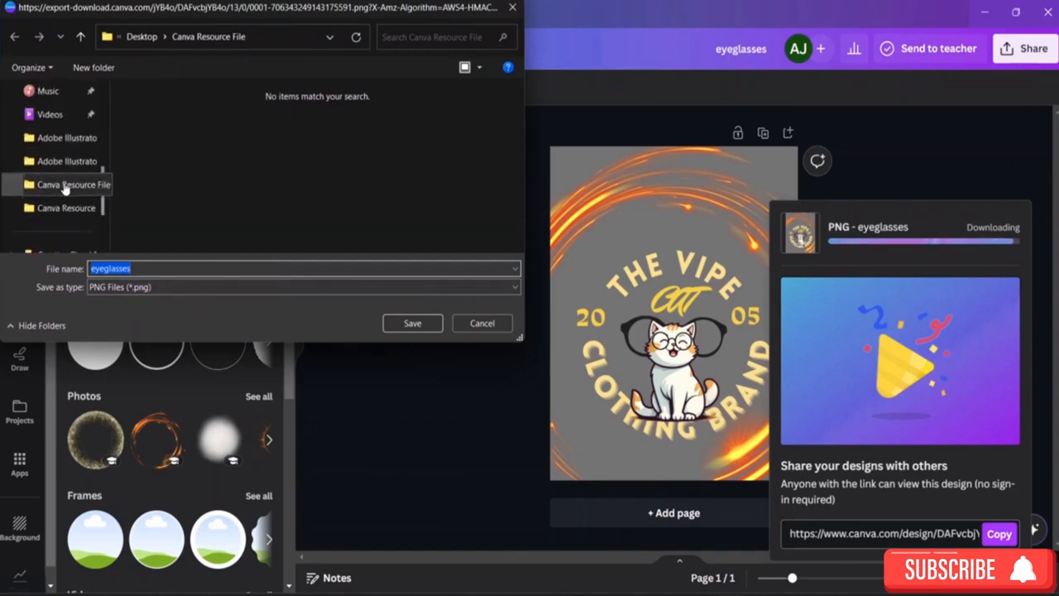
left_click(65, 189)
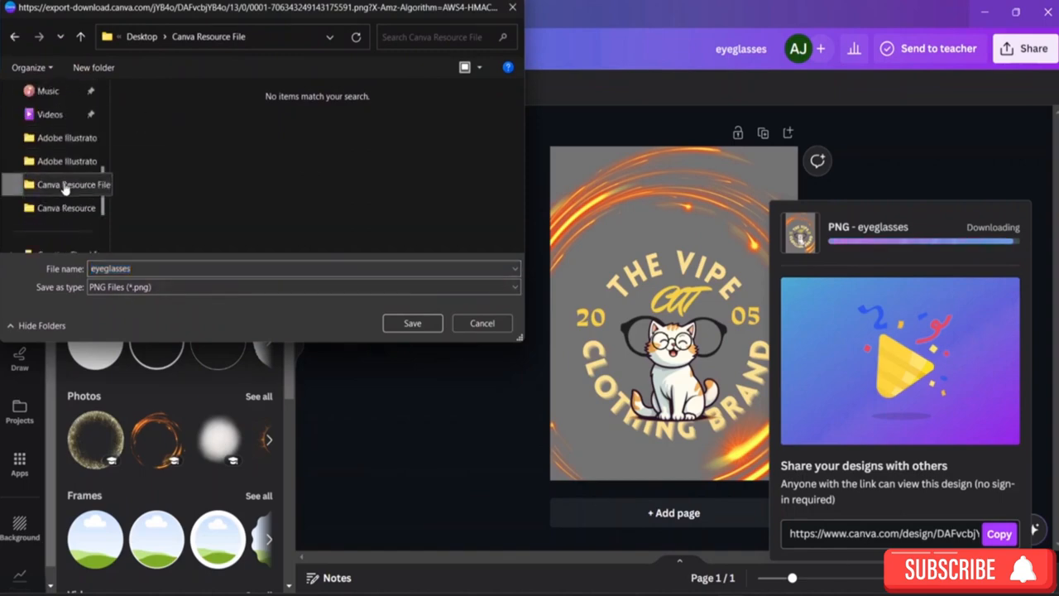
double_click(153, 270)
key("BackSpace")
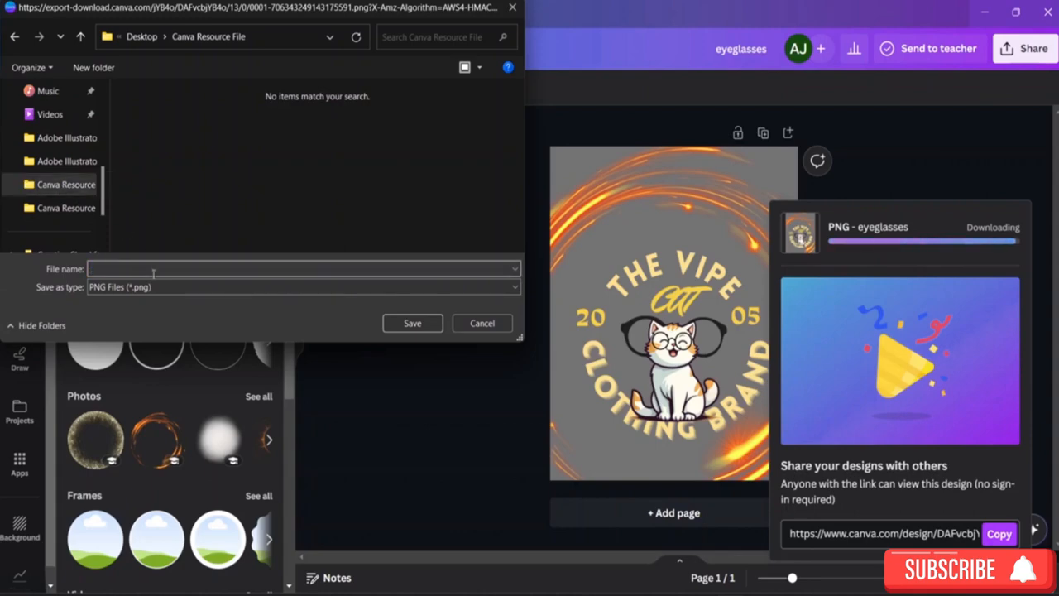
type("T-shirt Design 1")
left_click(412, 323)
left_click(969, 139)
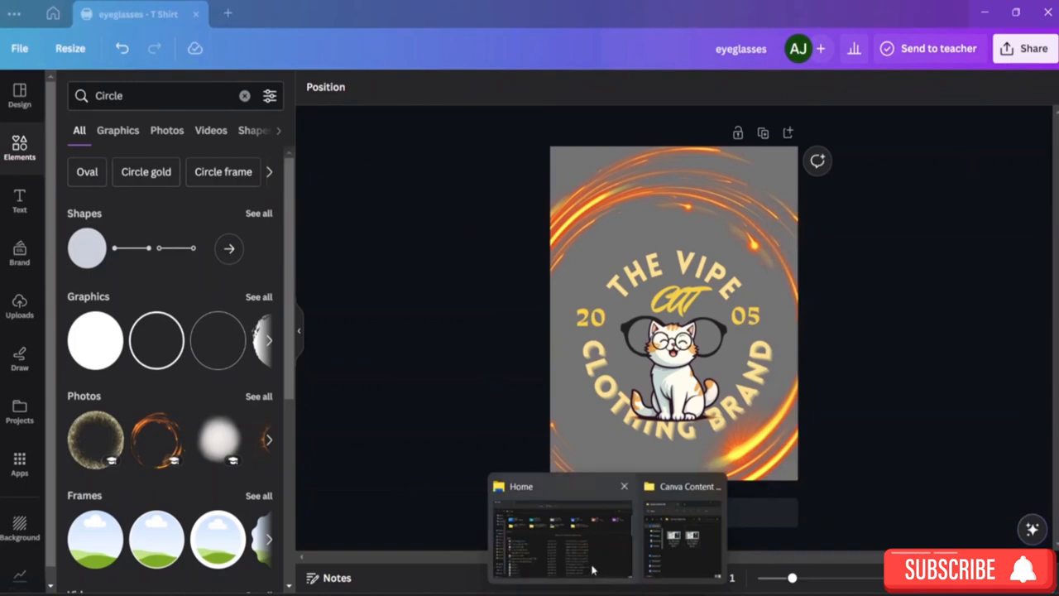
Switch to File Explorer, view the T-shirt Design 1 image from the Canva Resource File folder, and return to Canva
left_click(563, 530)
left_click(43, 416)
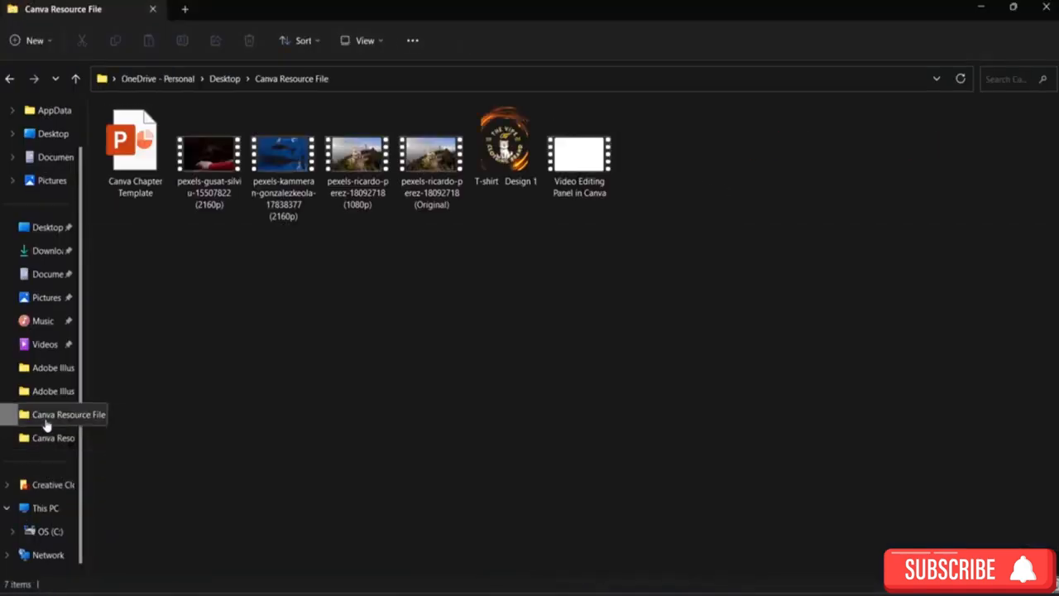
double_click(523, 142)
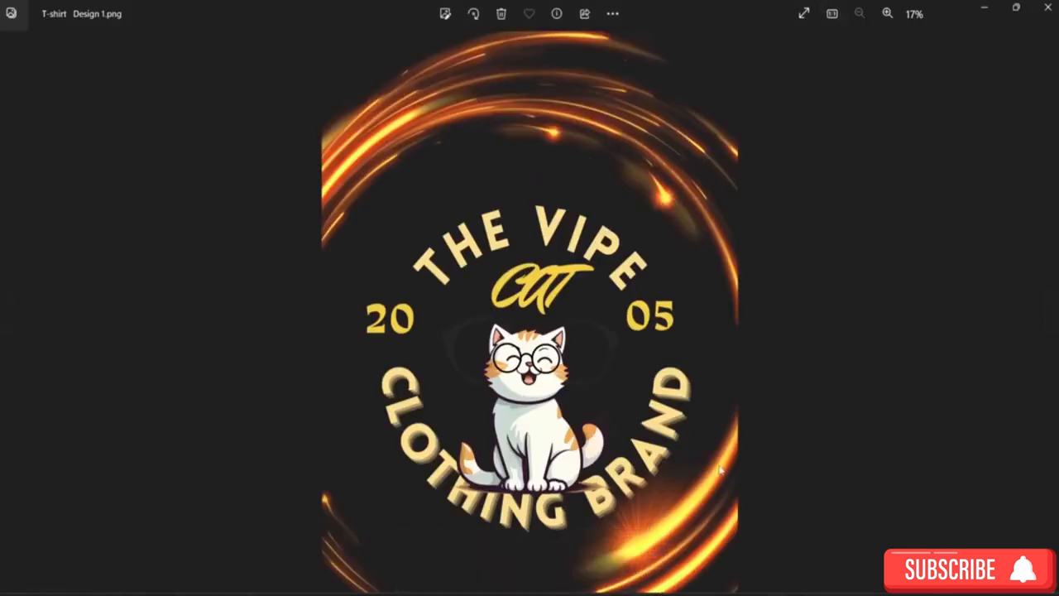
left_click(1047, 7)
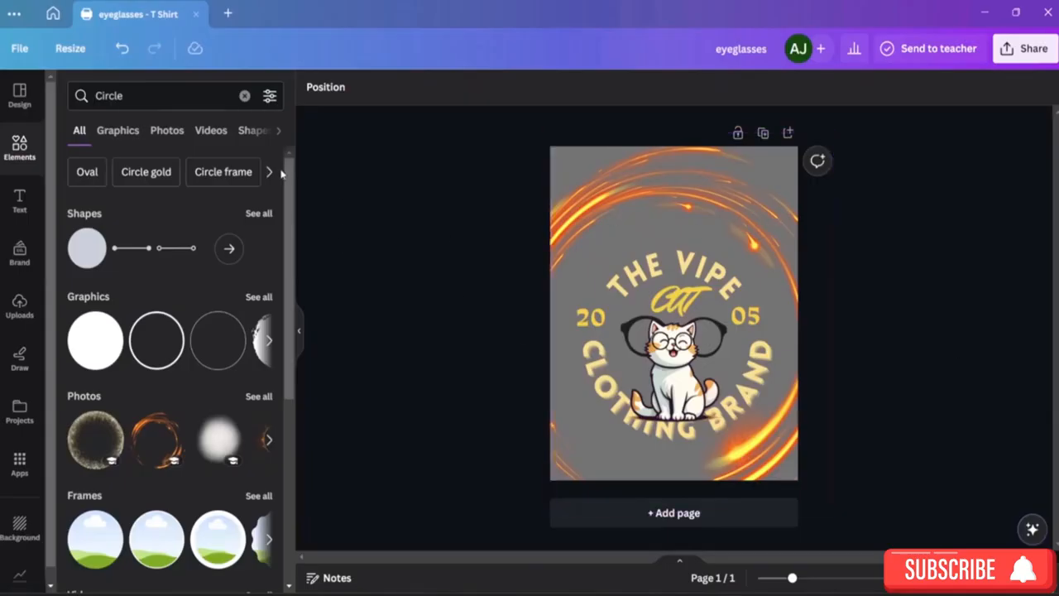
Add a second page to the T-shirt design
left_click(664, 517)
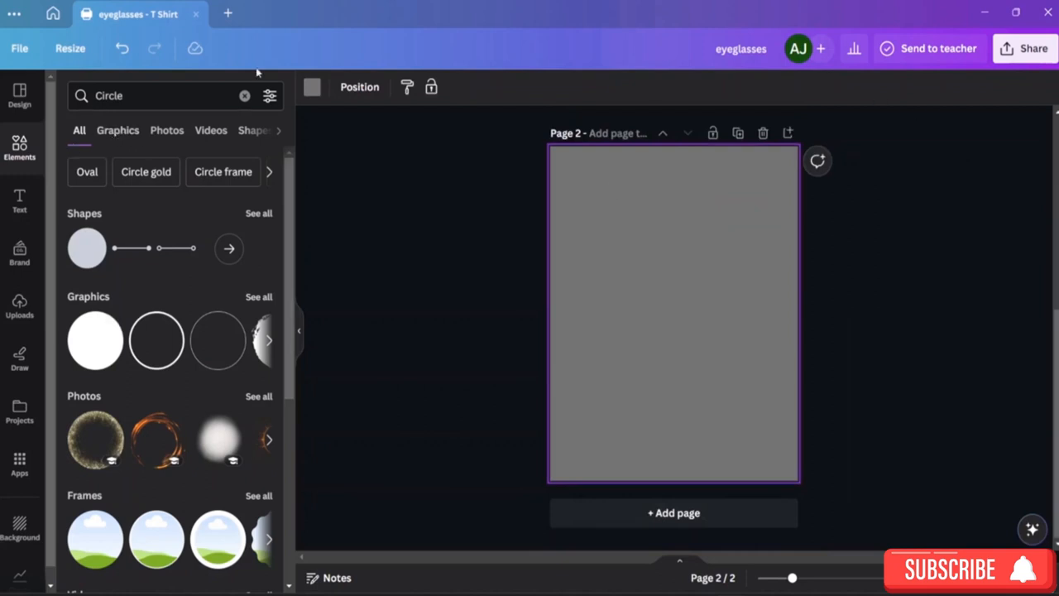
Set the second page's background colour to white and clear the Circle element search
left_click(312, 88)
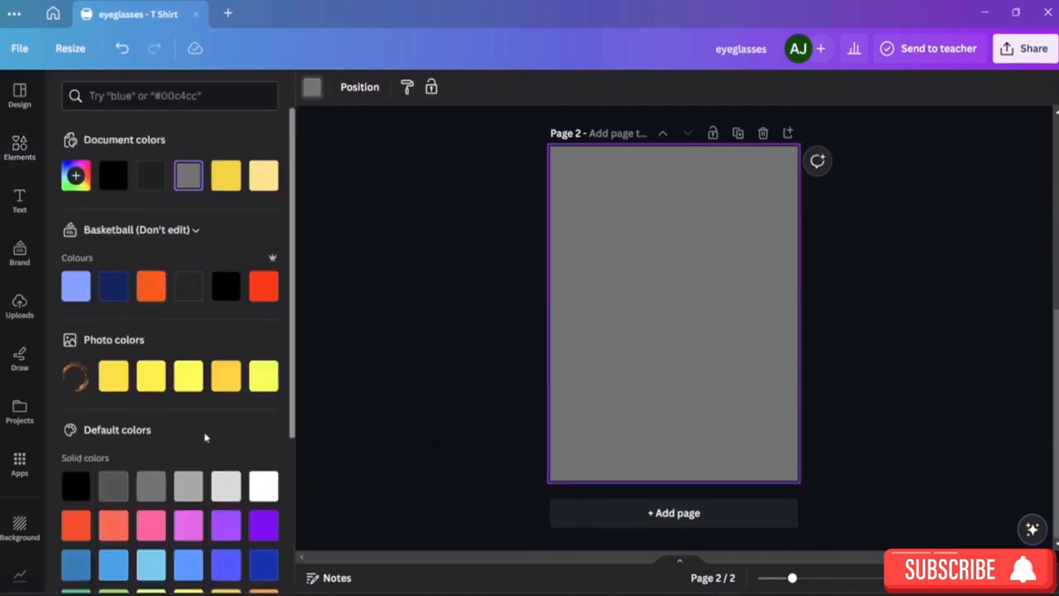
left_click(265, 488)
left_click(397, 293)
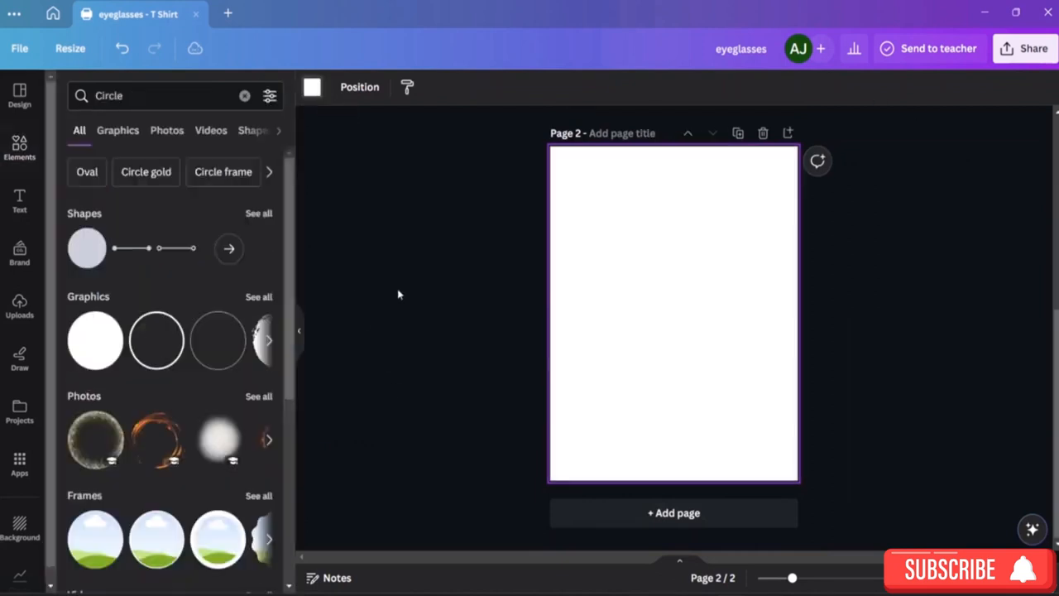
left_click(245, 97)
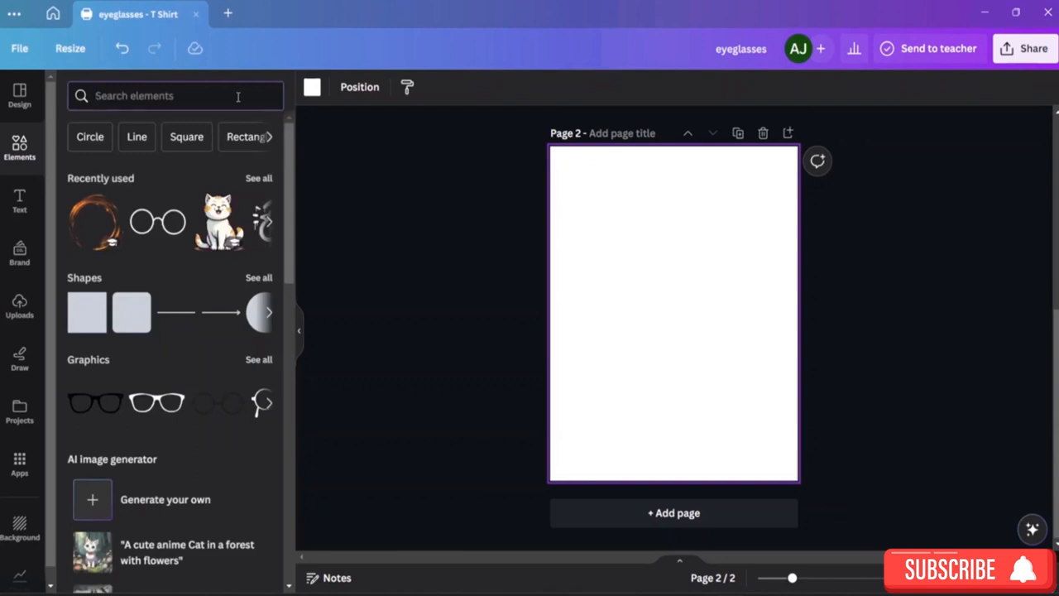
Look through the available text styles and font combinations, and check the T-shirt templates
left_click(21, 202)
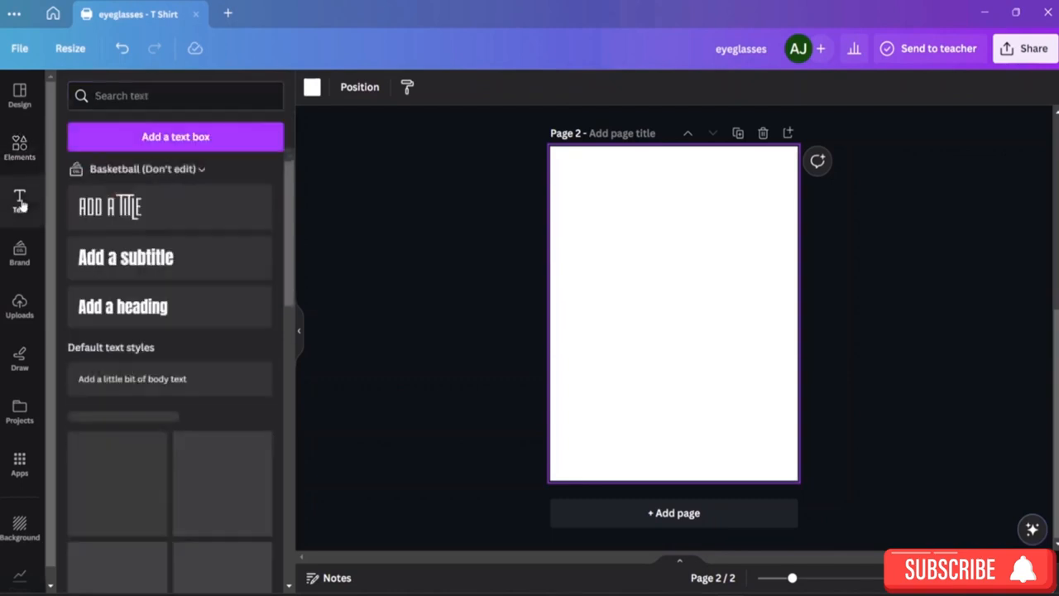
scroll(177, 374, "down", 4)
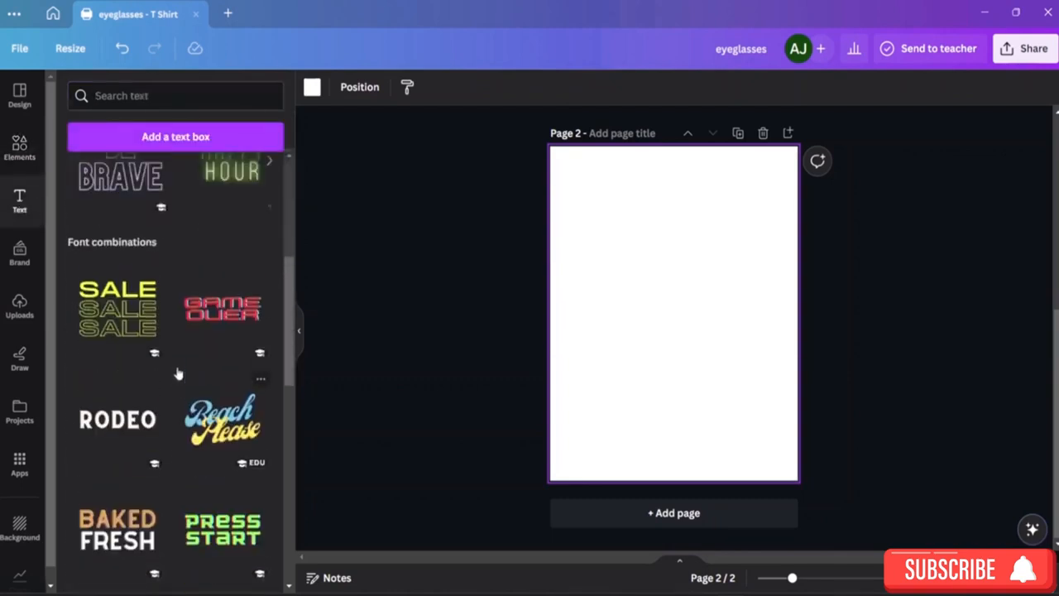
scroll(177, 374, "down", 6)
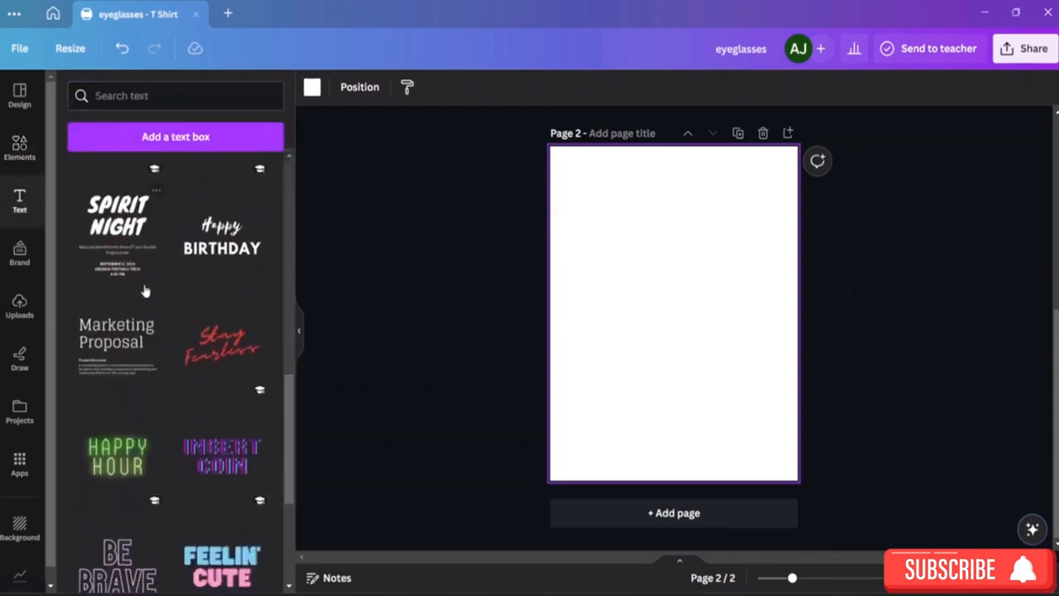
scroll(145, 290, "down", 5)
scroll(153, 323, "up", 3)
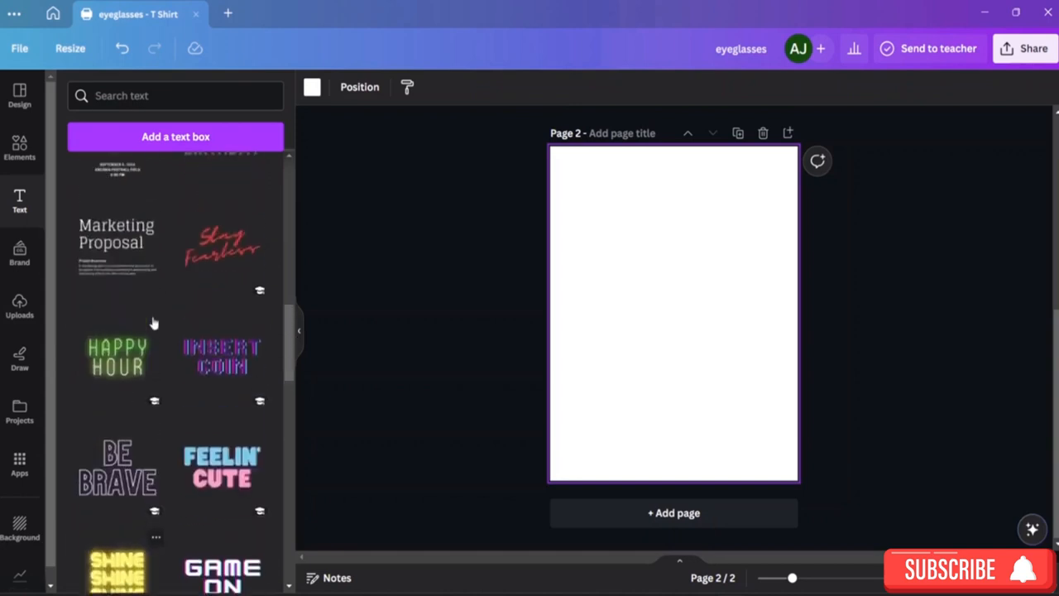
scroll(153, 322, "up", 7)
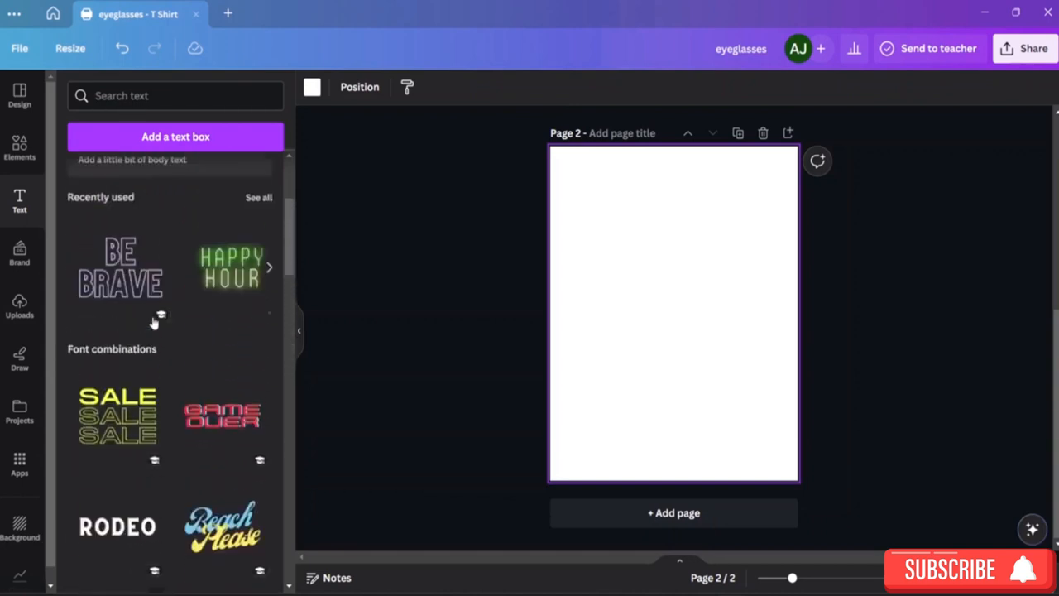
scroll(153, 322, "up", 4)
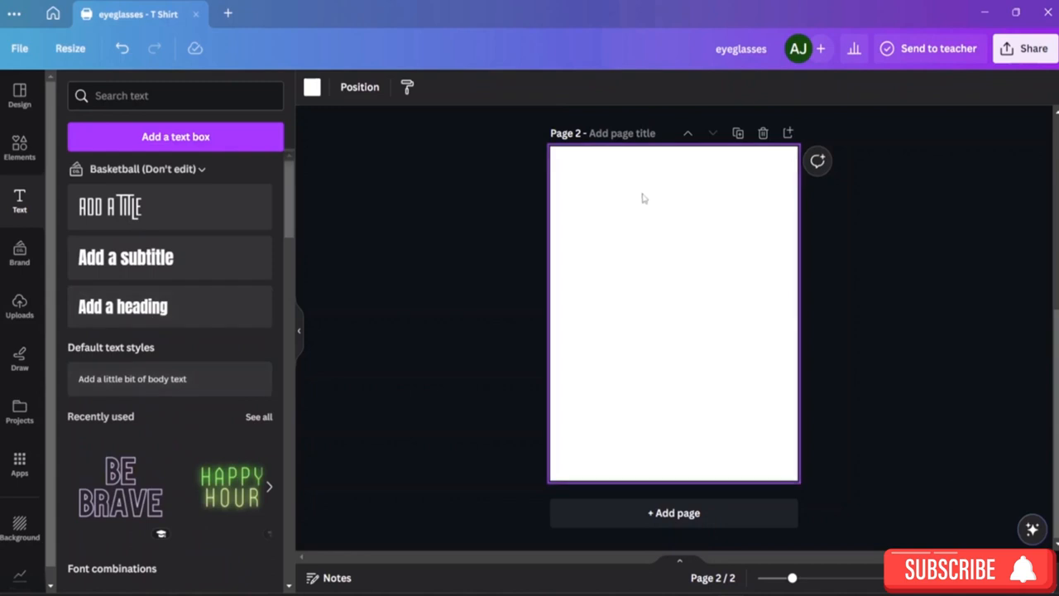
left_click(19, 93)
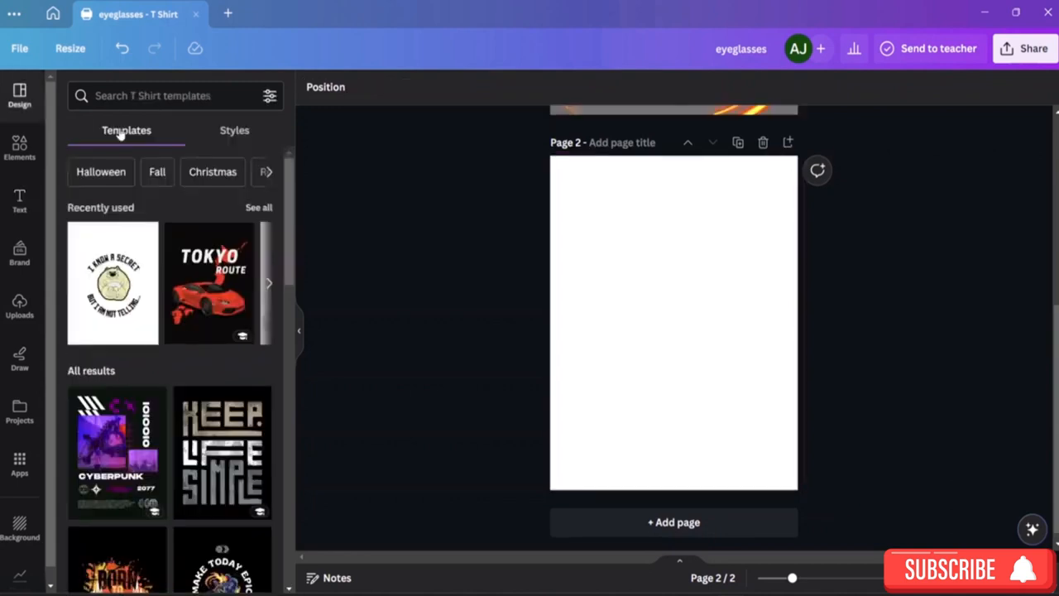
Add the XOXO font combination to the second page, keeping its original wording
left_click(20, 202)
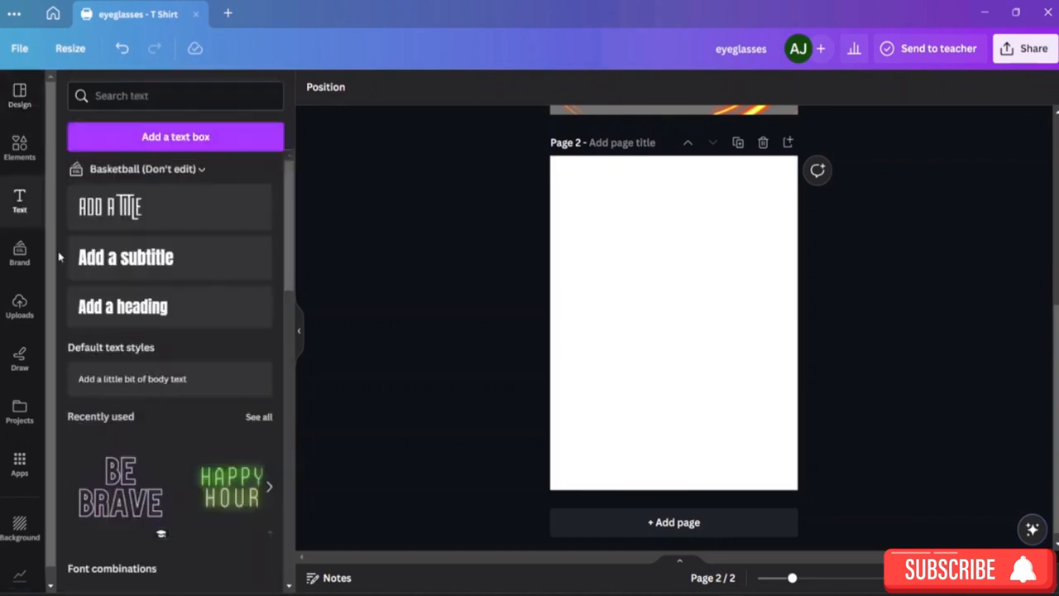
scroll(248, 389, "down", 3)
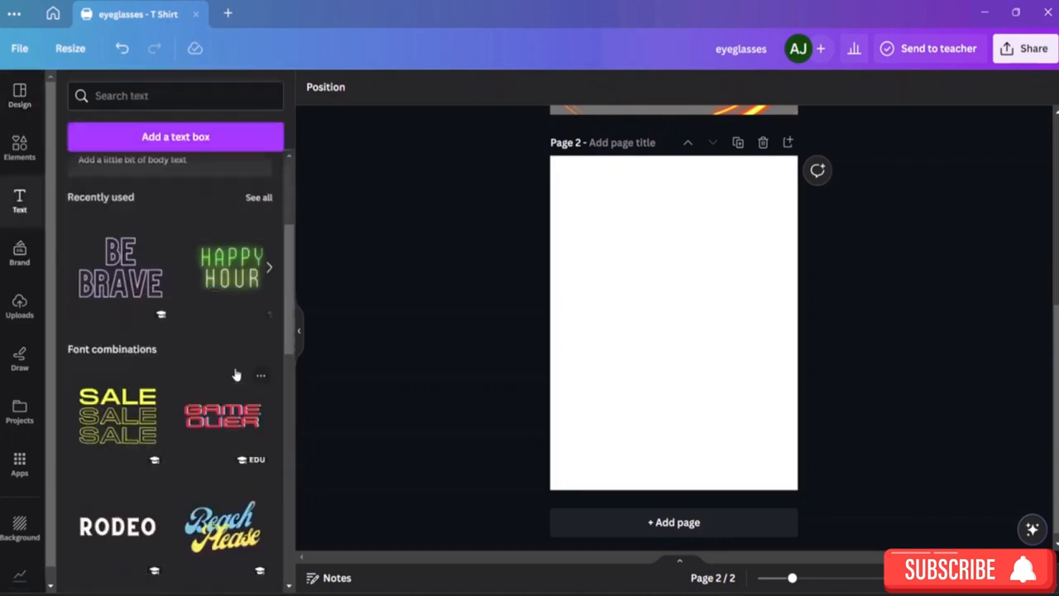
scroll(237, 374, "down", 5)
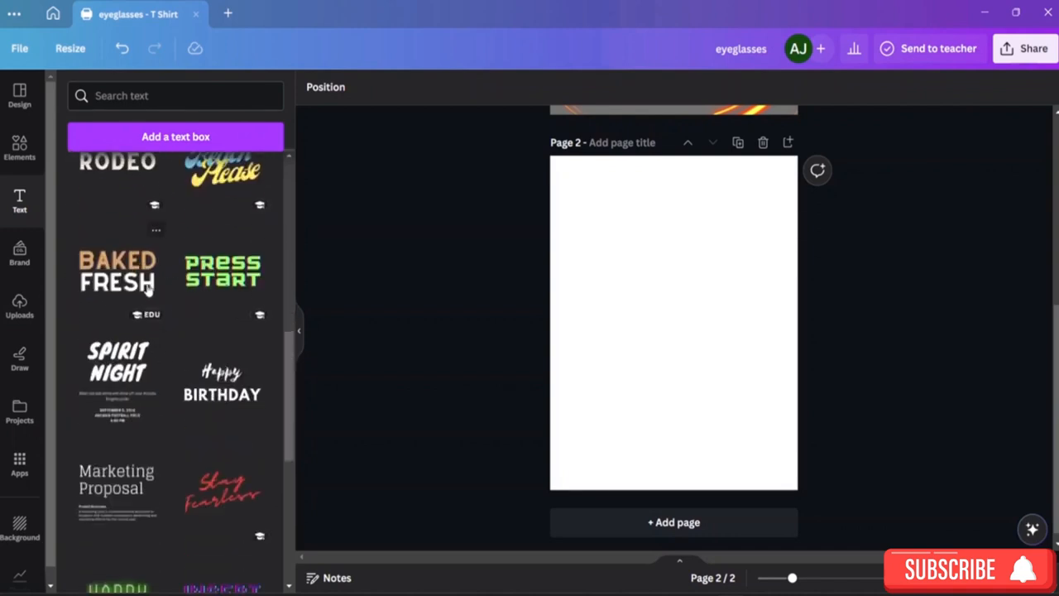
scroll(145, 282, "down", 4)
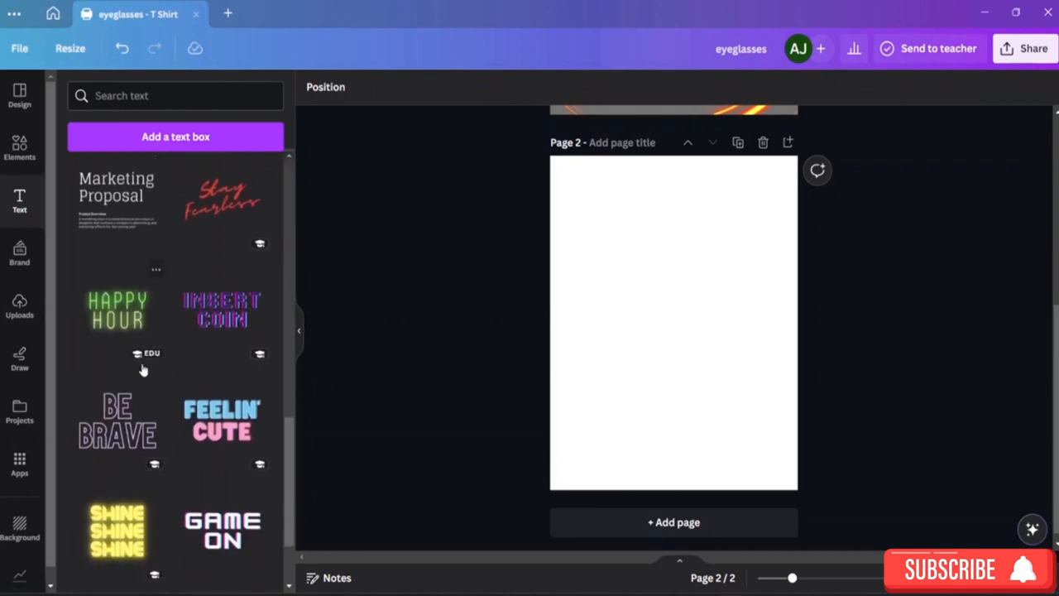
scroll(184, 447, "down", 4)
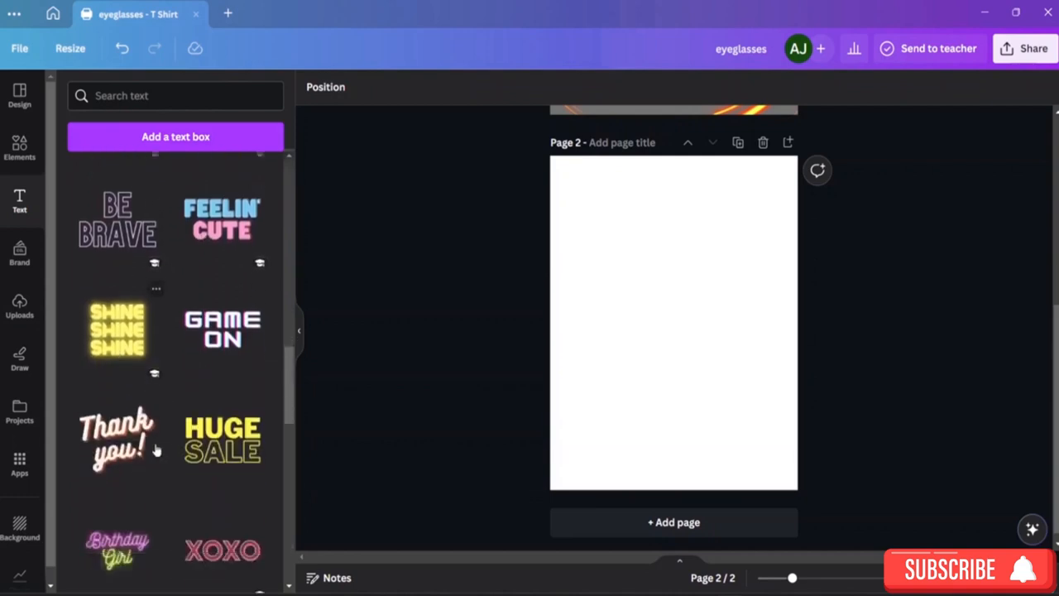
scroll(108, 429, "down", 3)
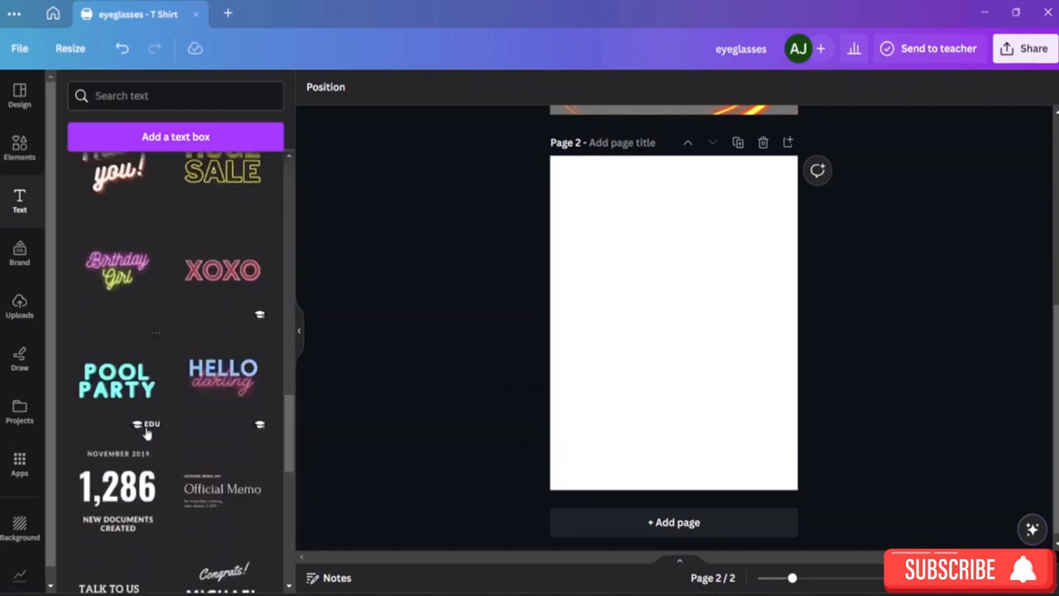
left_click(223, 273)
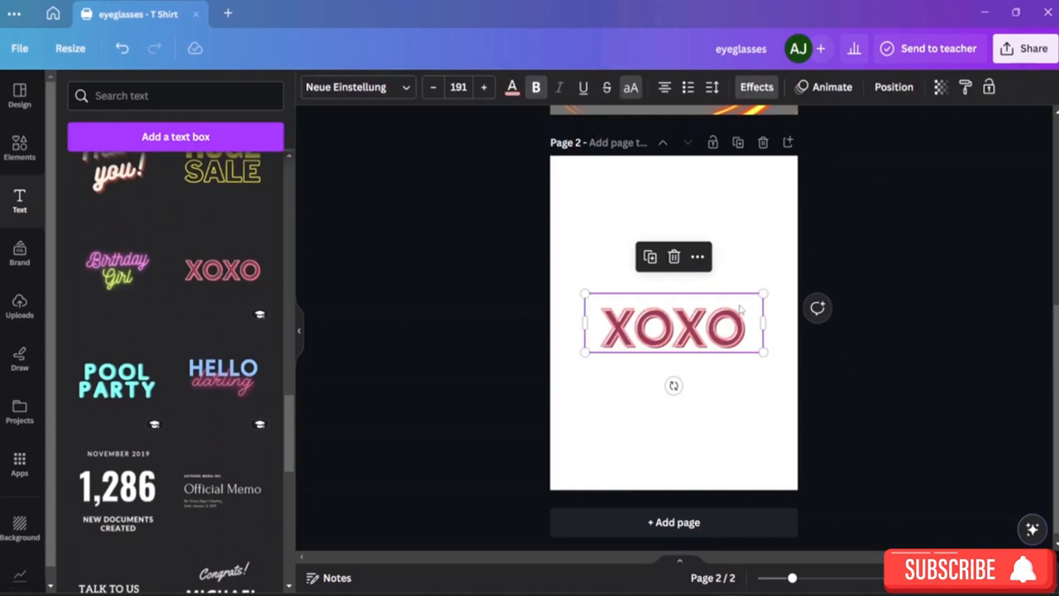
double_click(720, 324)
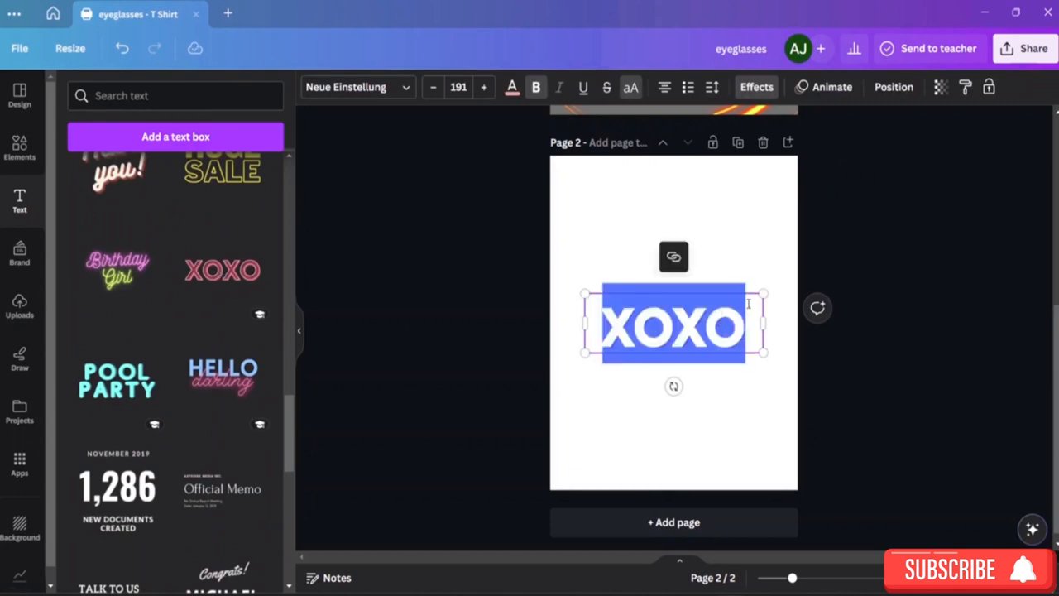
left_click(778, 310)
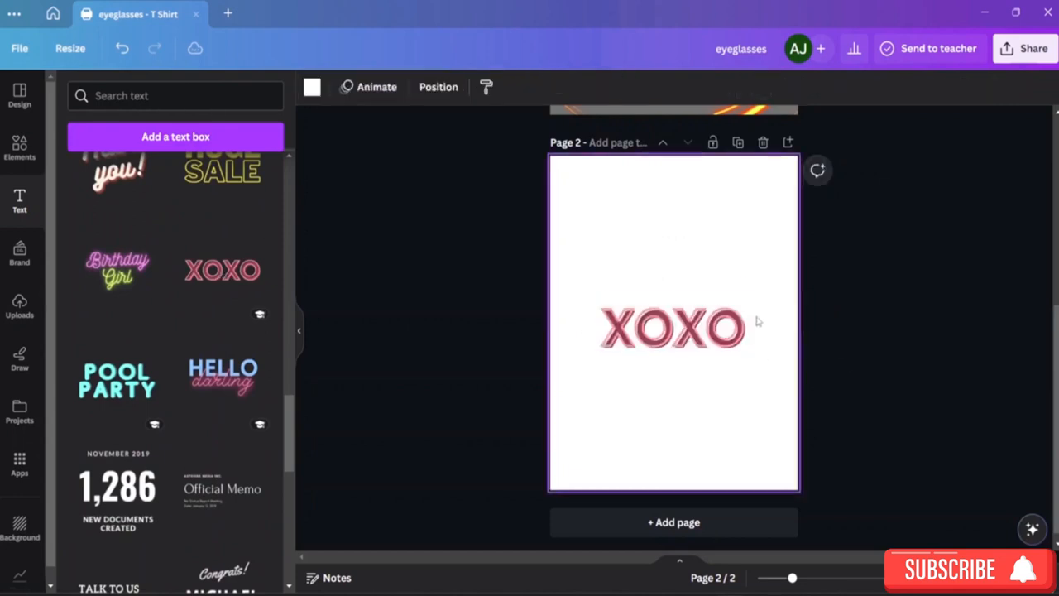
Move the XOXO text to the upper part of the page and remove the duplicate beneath it
left_click_drag(739, 325, 744, 234)
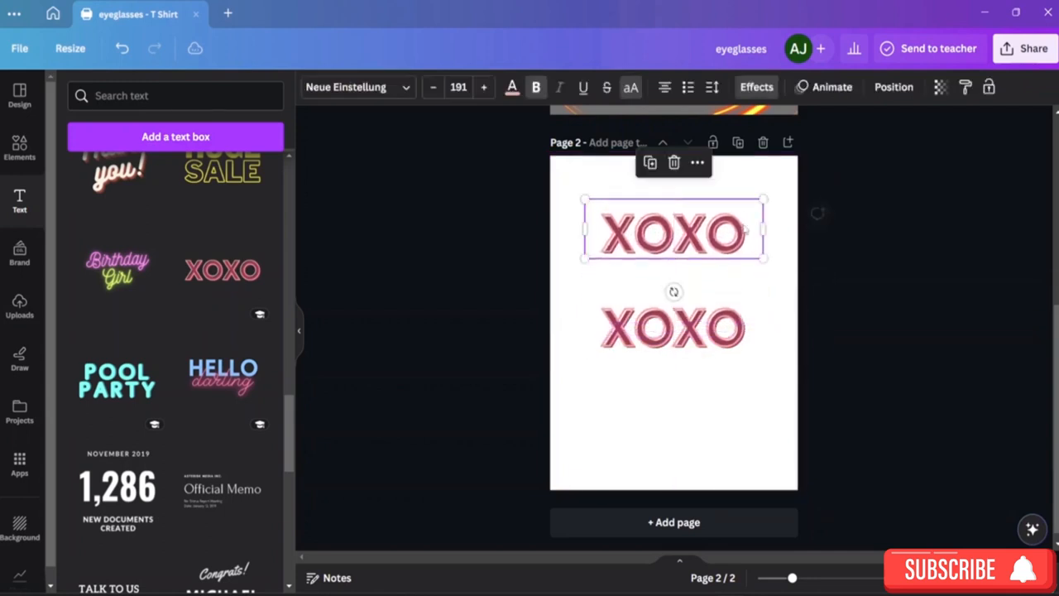
left_click(720, 329)
key("BackSpace")
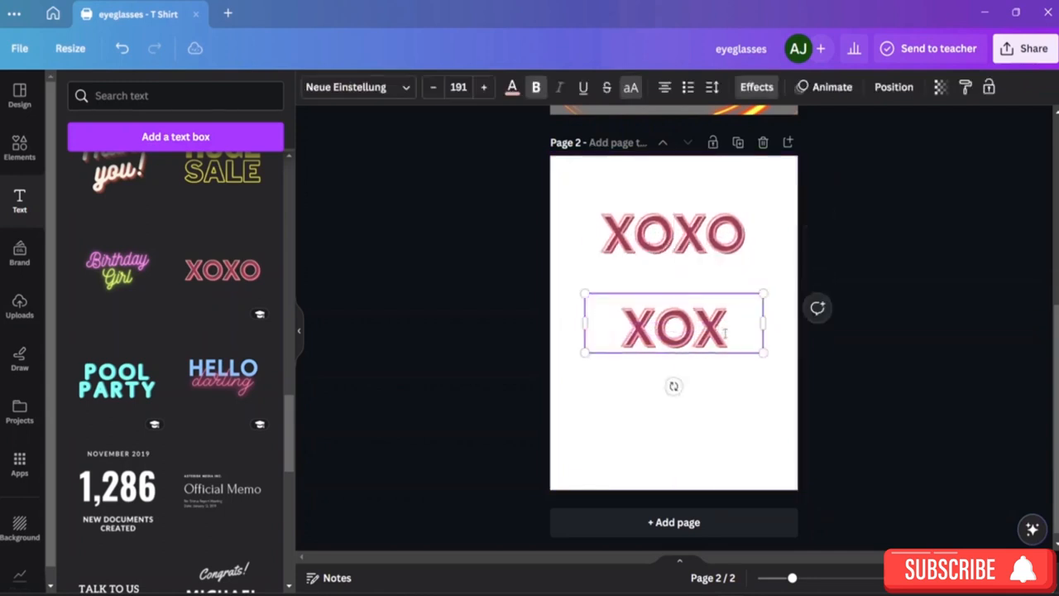
left_click(737, 295)
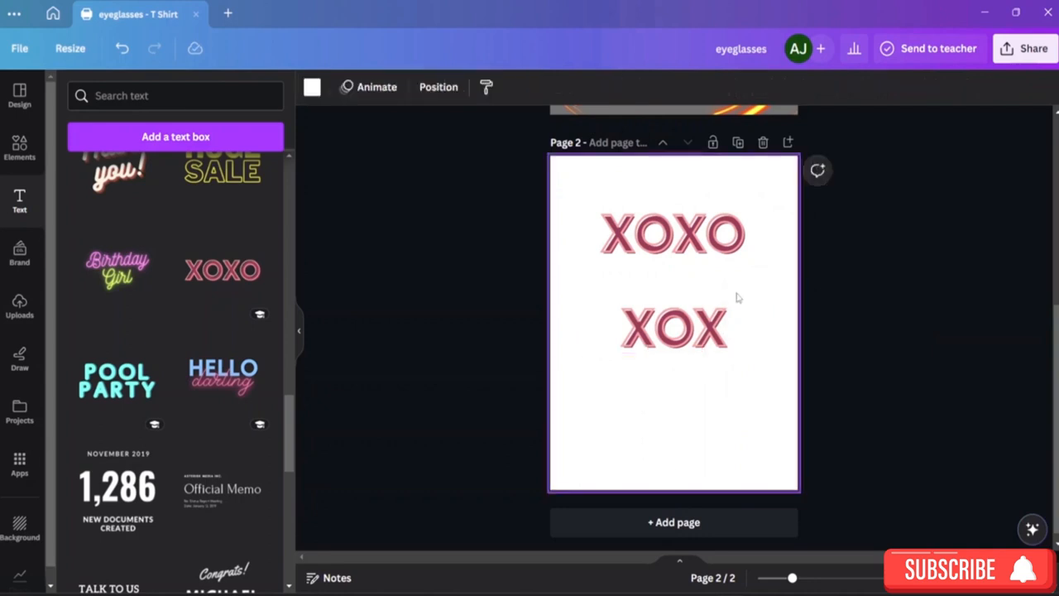
left_click(705, 331)
key("BackSpace")
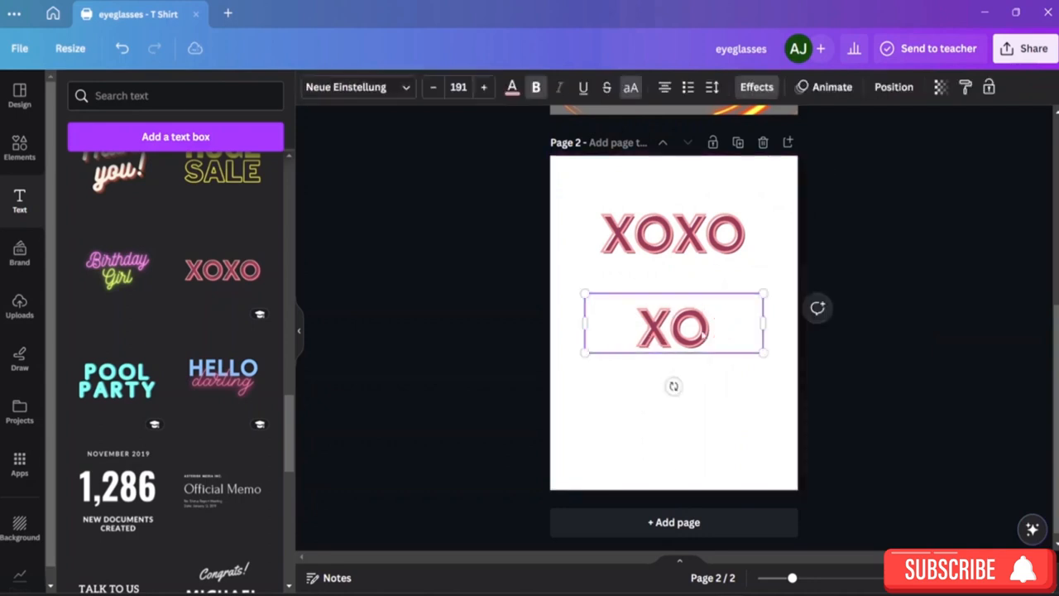
double_click(736, 331)
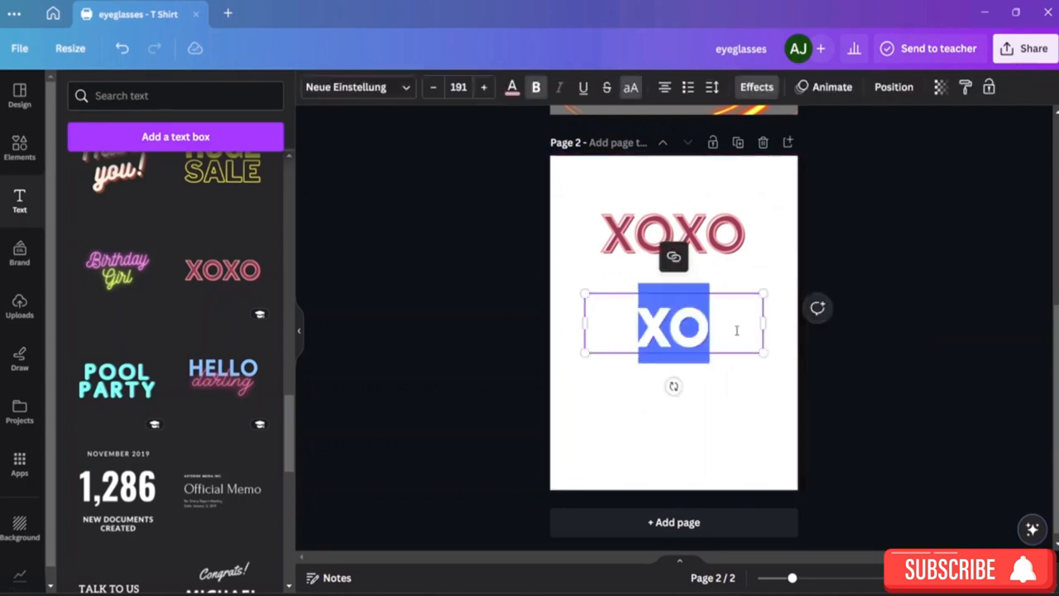
key("BackSpace")
left_click(713, 388)
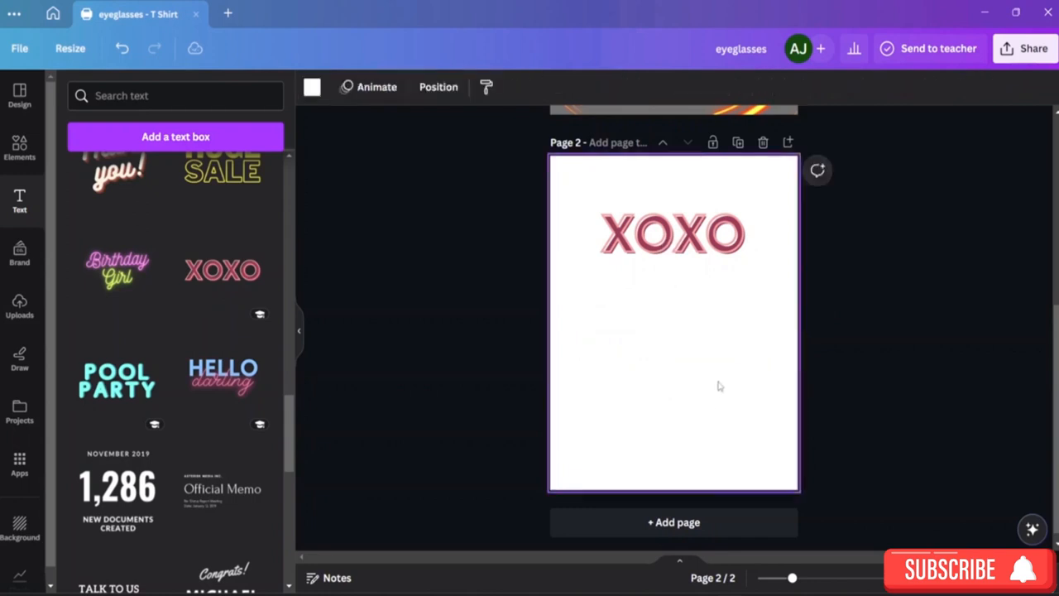
Shrink the XOXO text to font size 148 and centre it horizontally in the upper half of the page
left_click(693, 212)
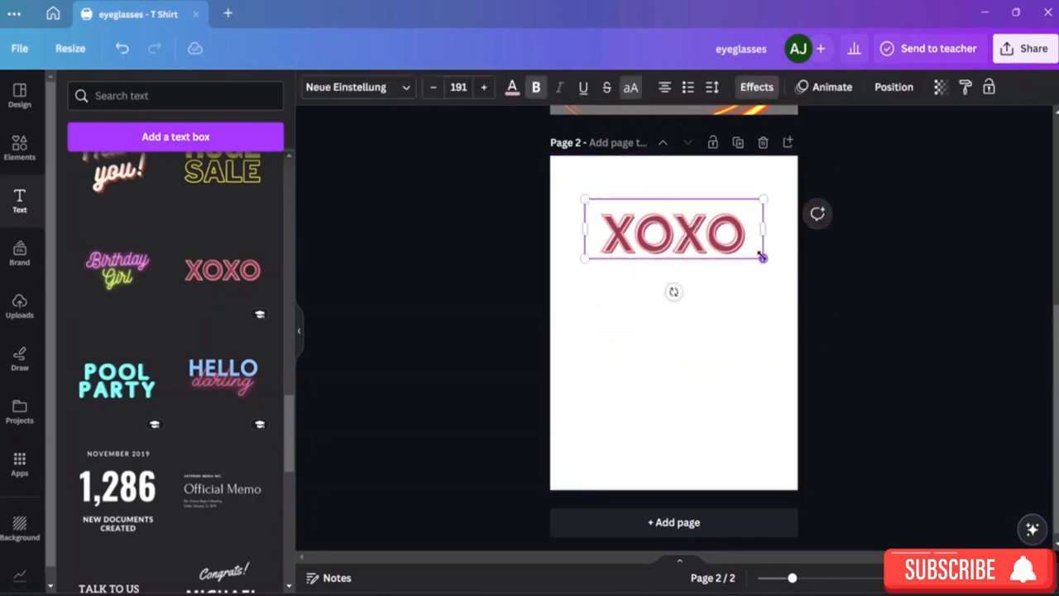
left_click_drag(762, 257, 724, 239)
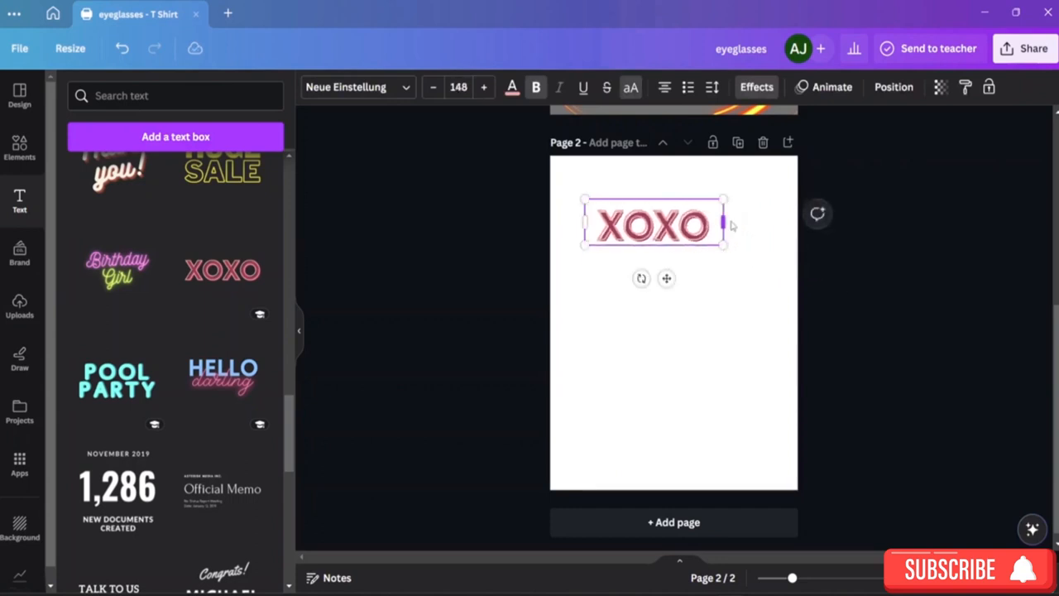
left_click(676, 184)
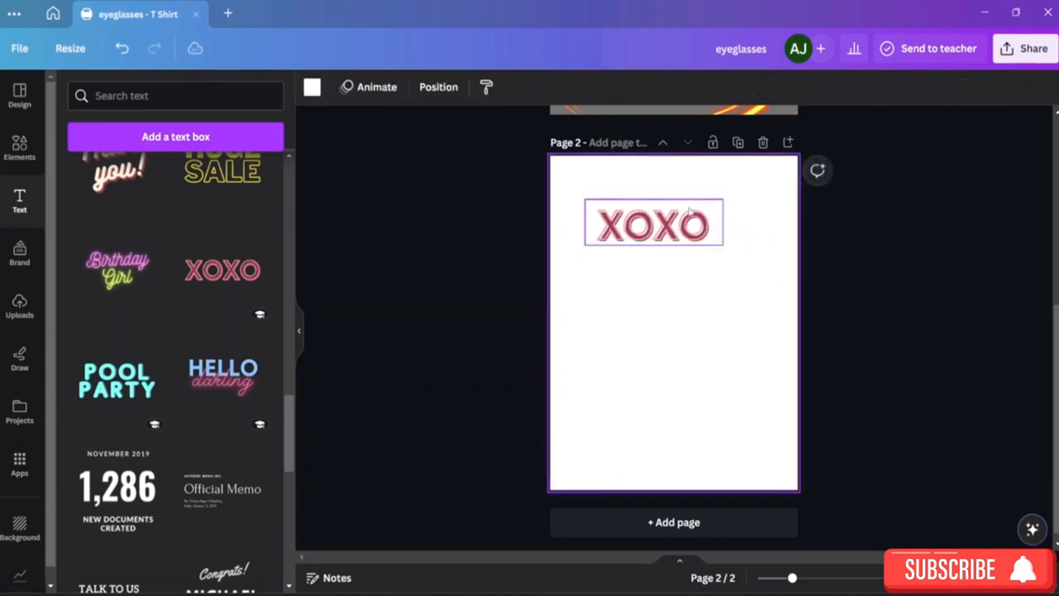
left_click_drag(690, 212, 710, 252)
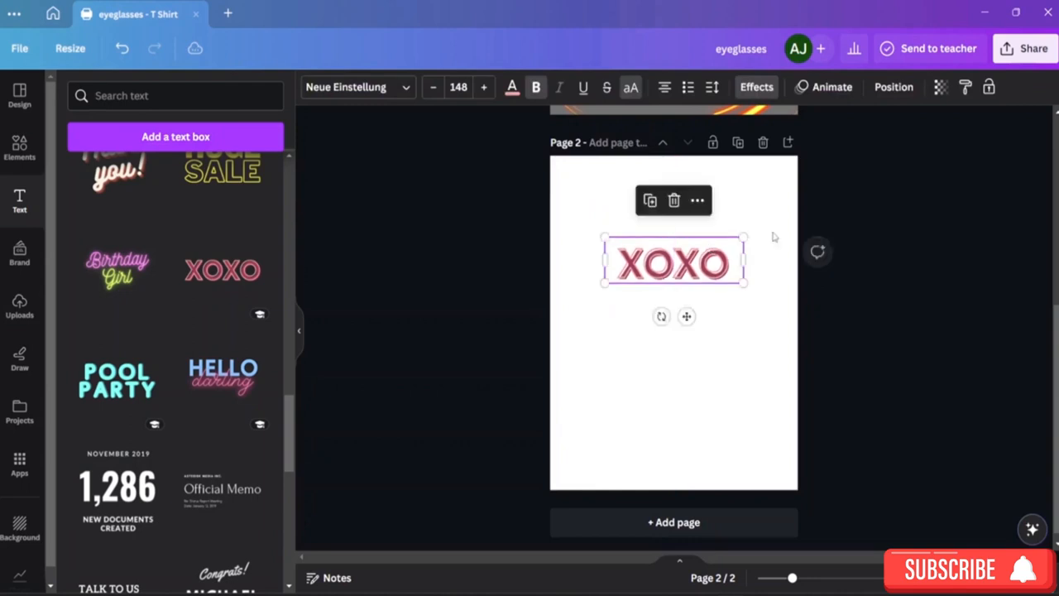
left_click(890, 200)
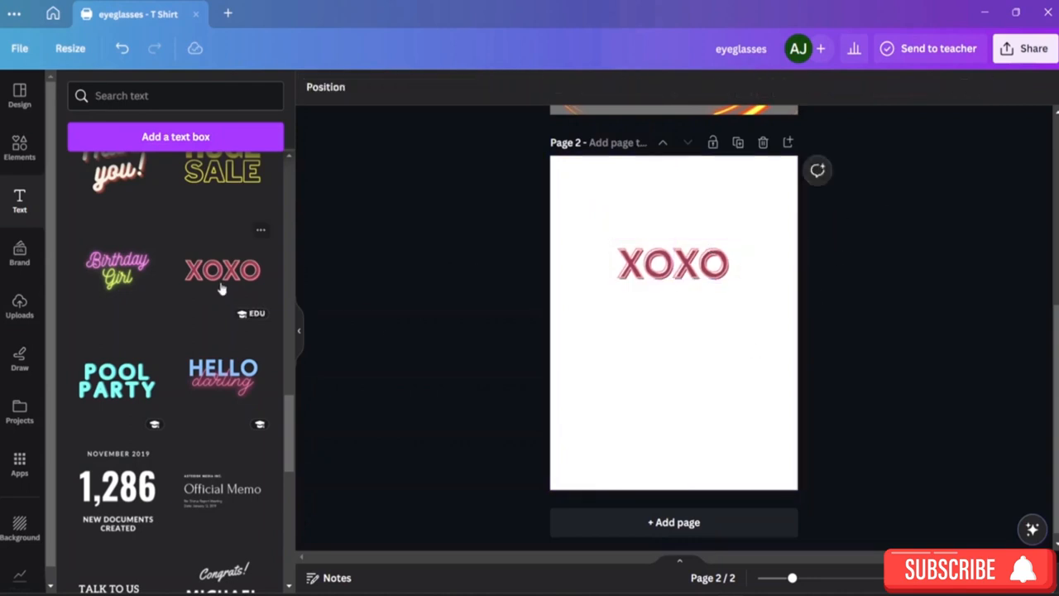
Search the elements for "photos" and browse the full set of photo results
left_click(20, 147)
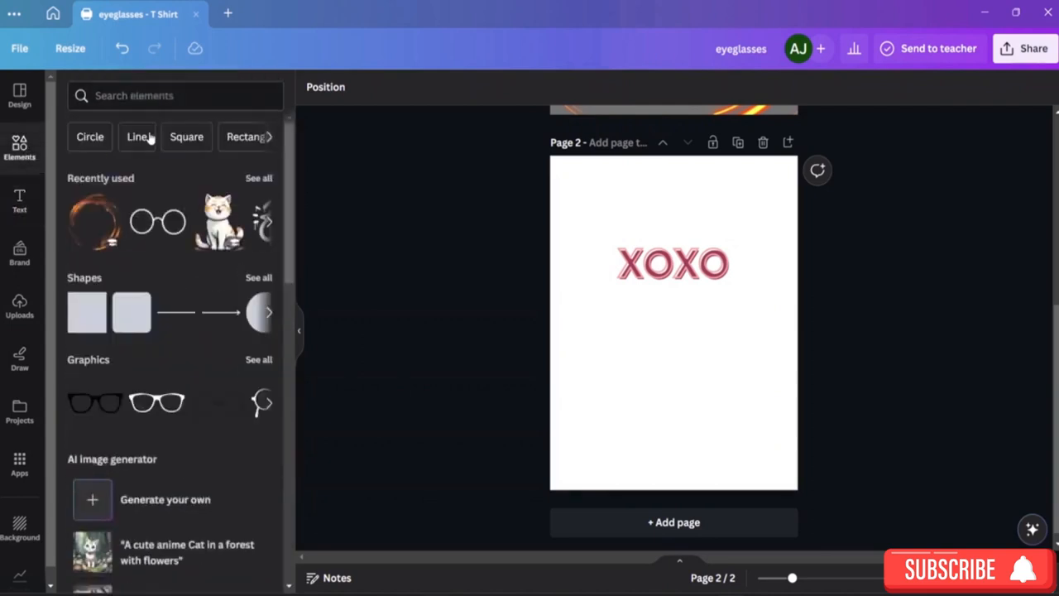
left_click(154, 97)
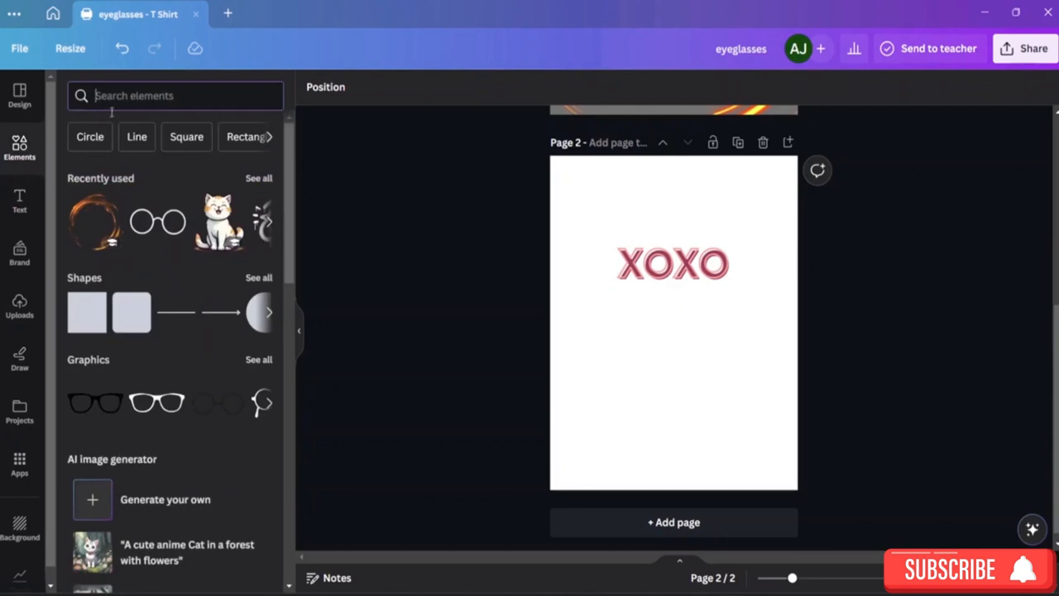
type("photos")
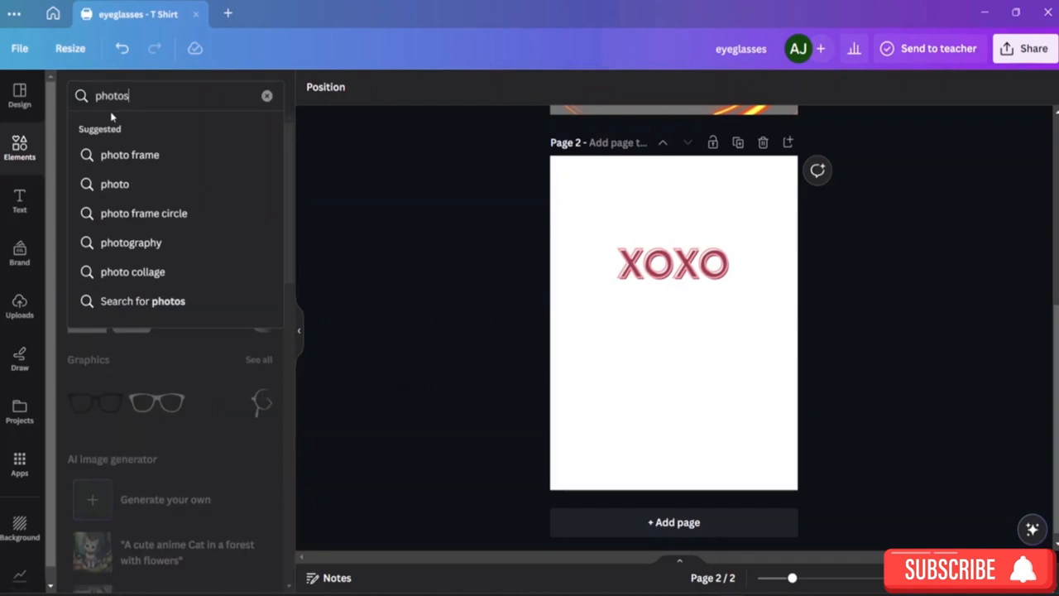
key("Return")
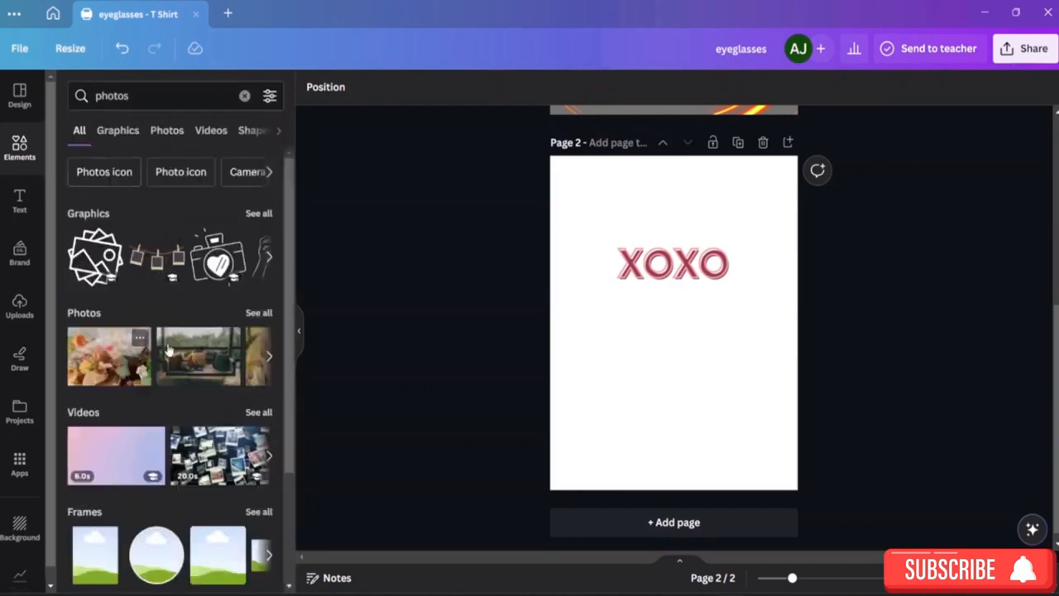
left_click(257, 313)
scroll(196, 276, "down", 3)
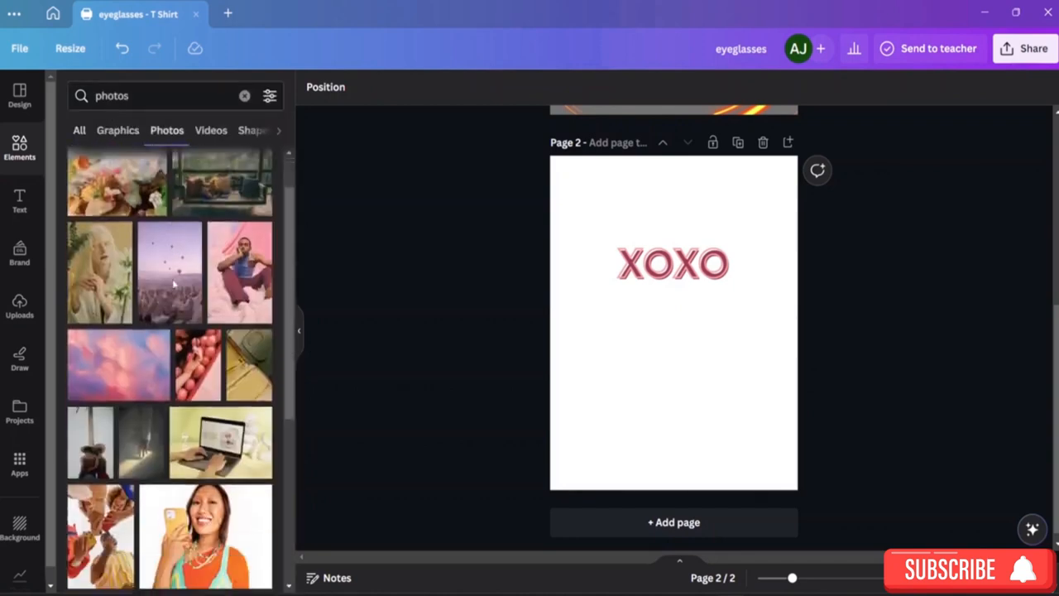
Browse the photo results and add the aerial beach coastline photo to the second page, positioned so its upper edge overlaps XOXO
scroll(186, 319, "down", 5)
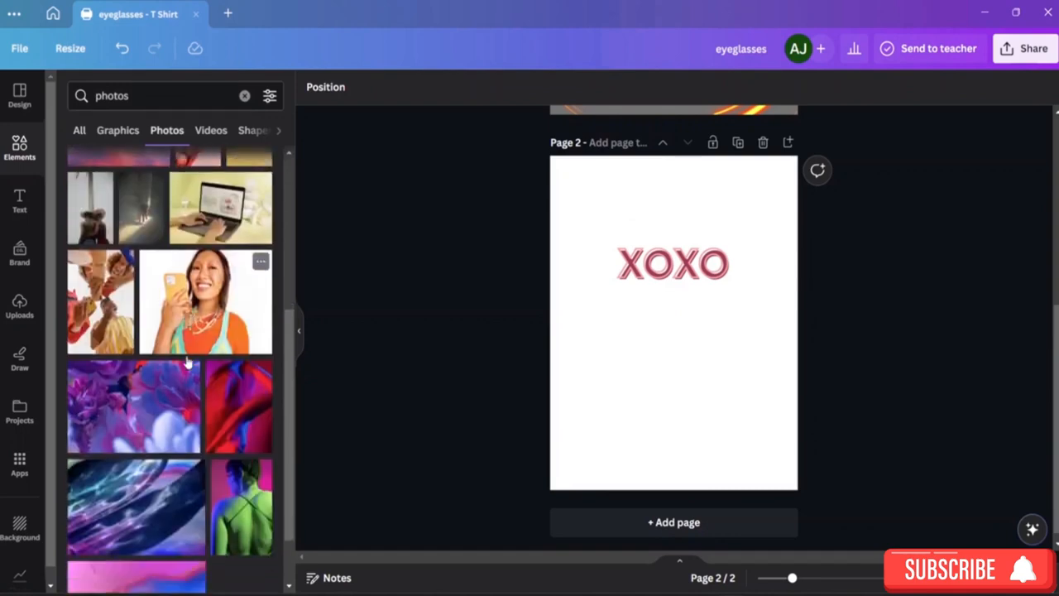
scroll(187, 362, "down", 8)
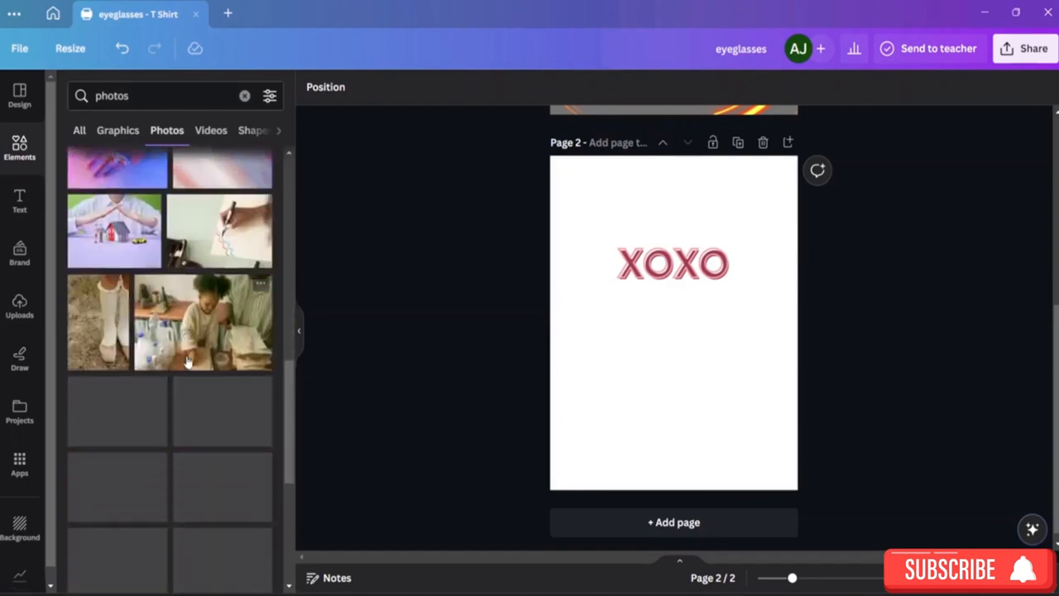
scroll(192, 362, "down", 6)
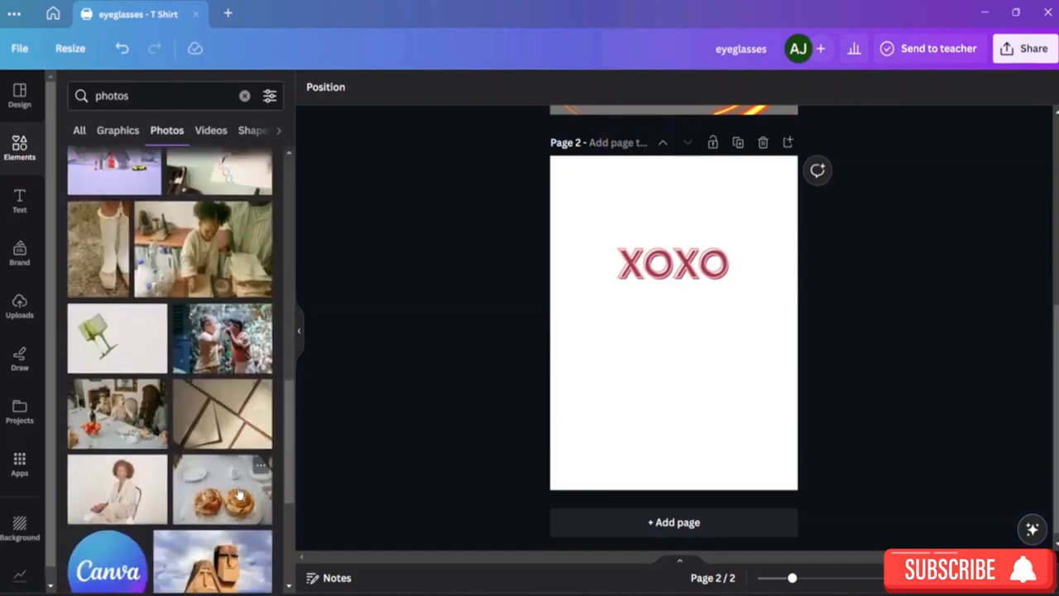
scroll(156, 437, "down", 2)
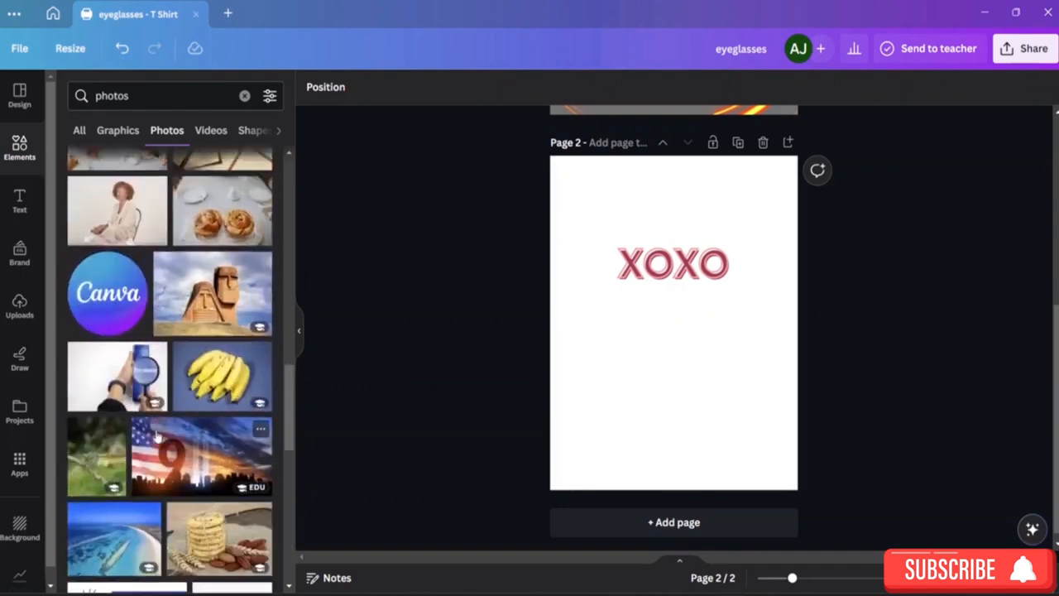
left_click_drag(96, 551, 598, 335)
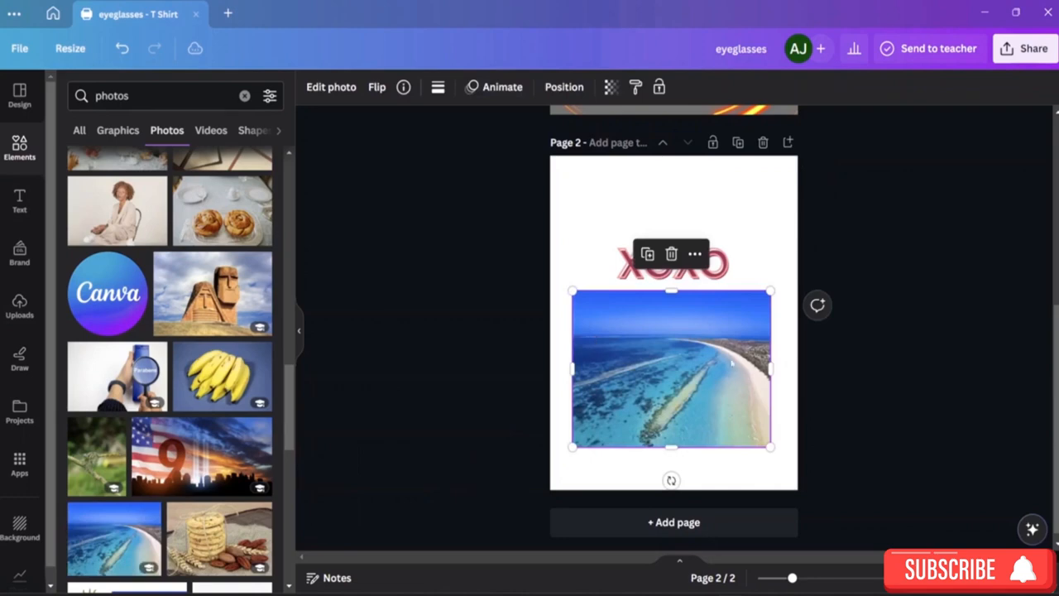
left_click_drag(698, 306, 700, 276)
left_click(898, 197)
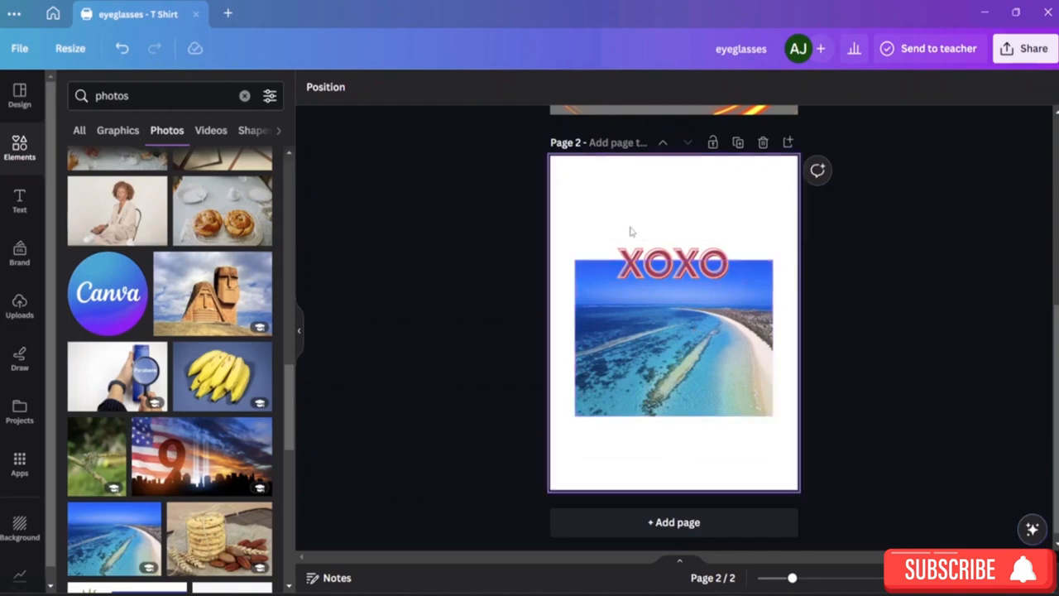
Add the Beach Please font combination to the second page and place it over the beach photo, just below XOXO
scroll(153, 163, "up", 5)
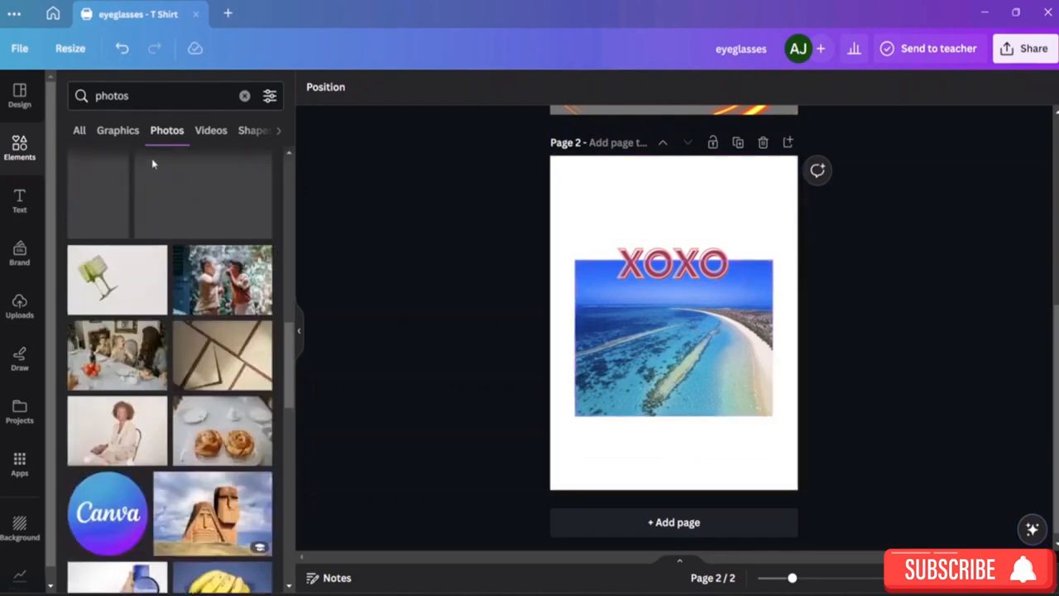
left_click(19, 203)
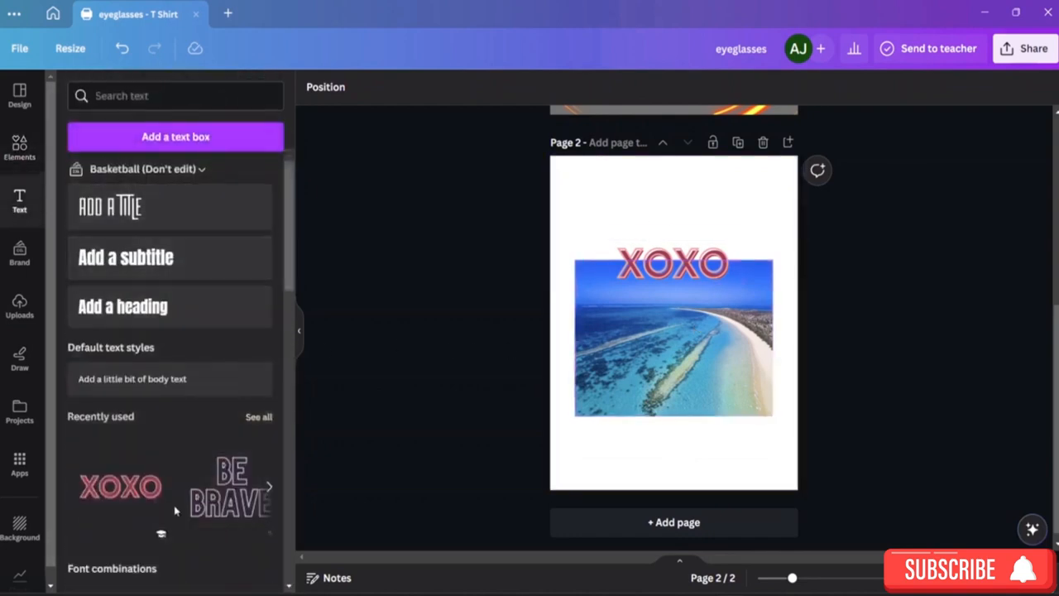
scroll(198, 469, "down", 2)
scroll(199, 438, "down", 3)
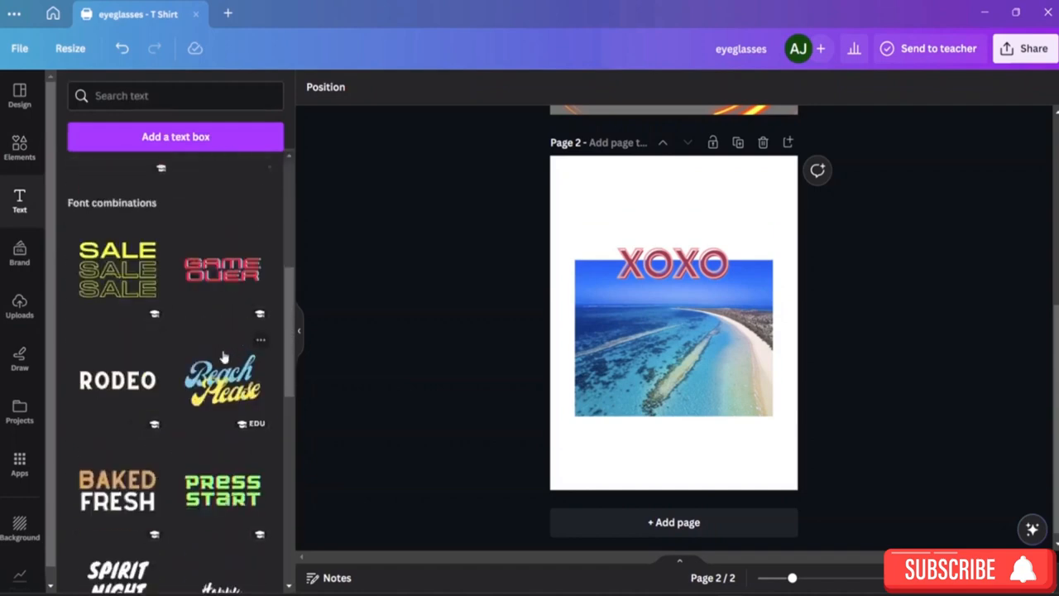
left_click(226, 400)
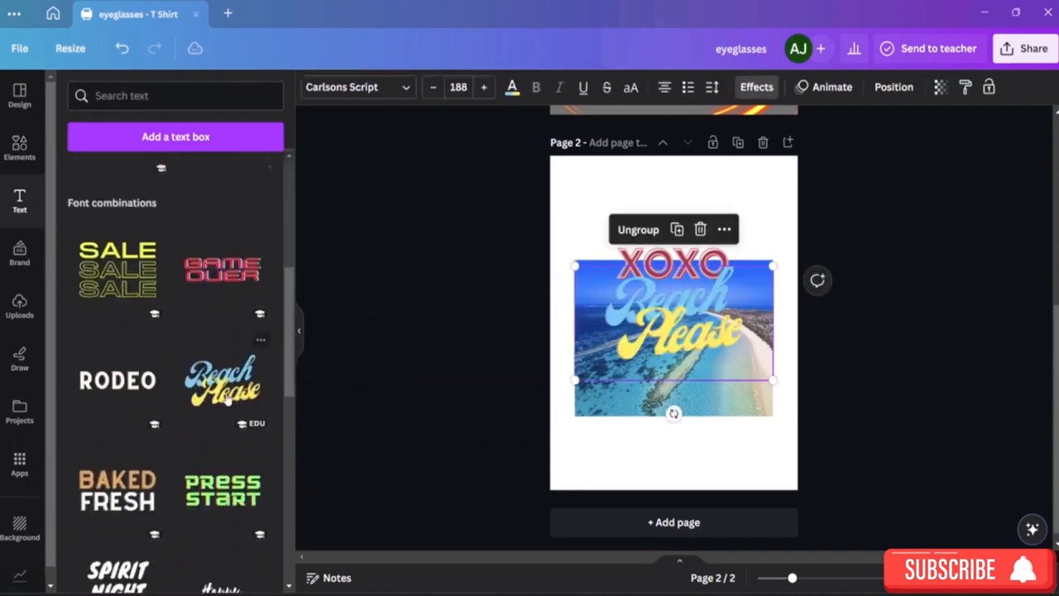
left_click_drag(677, 315, 678, 353)
left_click(843, 285)
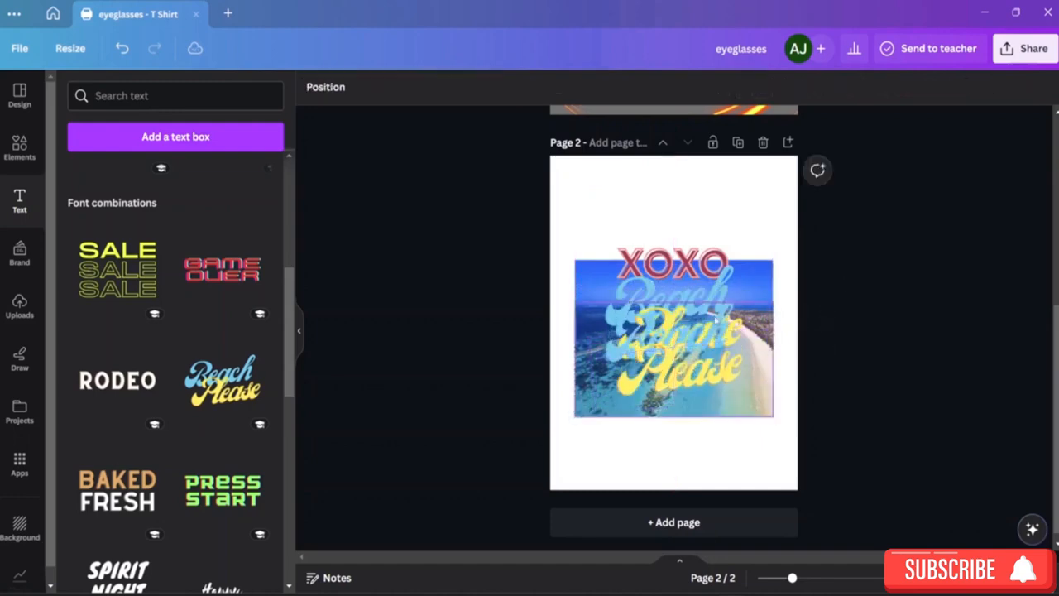
Change the word Beach to Bach and move the text group down so it overlaps the photo's lower edge
left_click(649, 287)
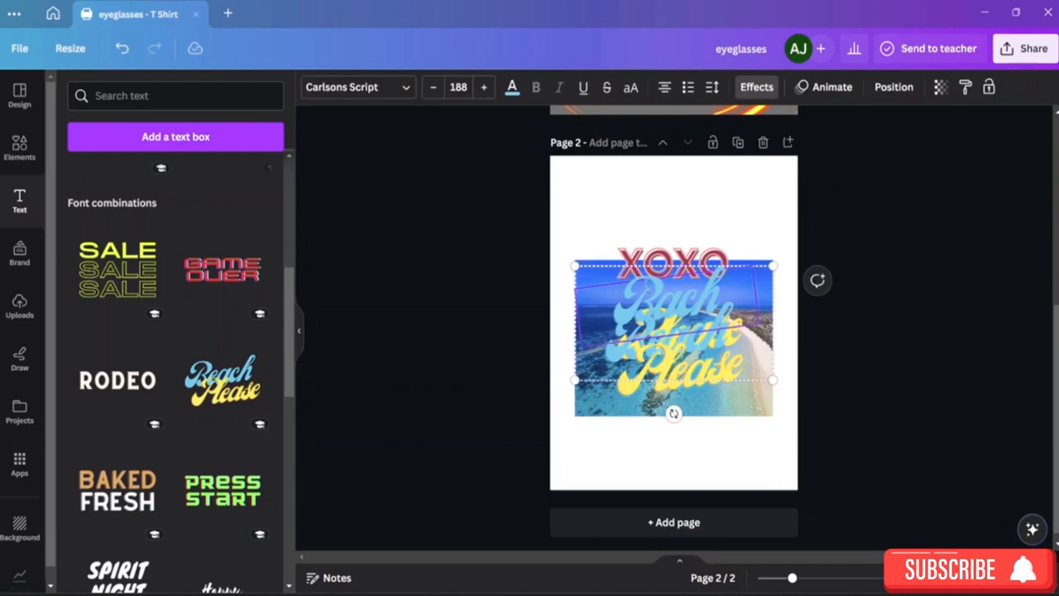
left_click(565, 273)
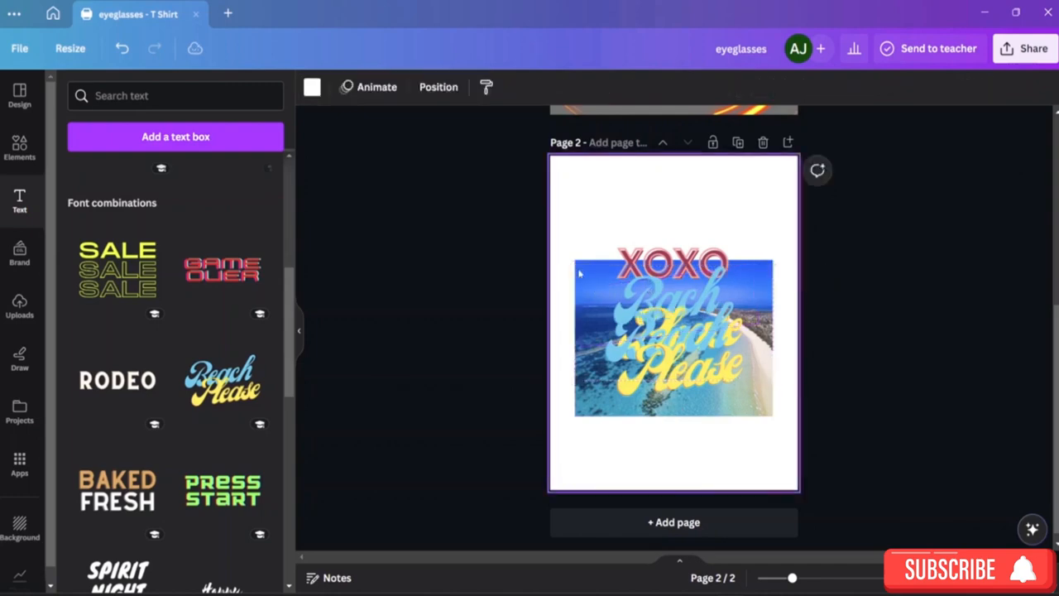
left_click(630, 316)
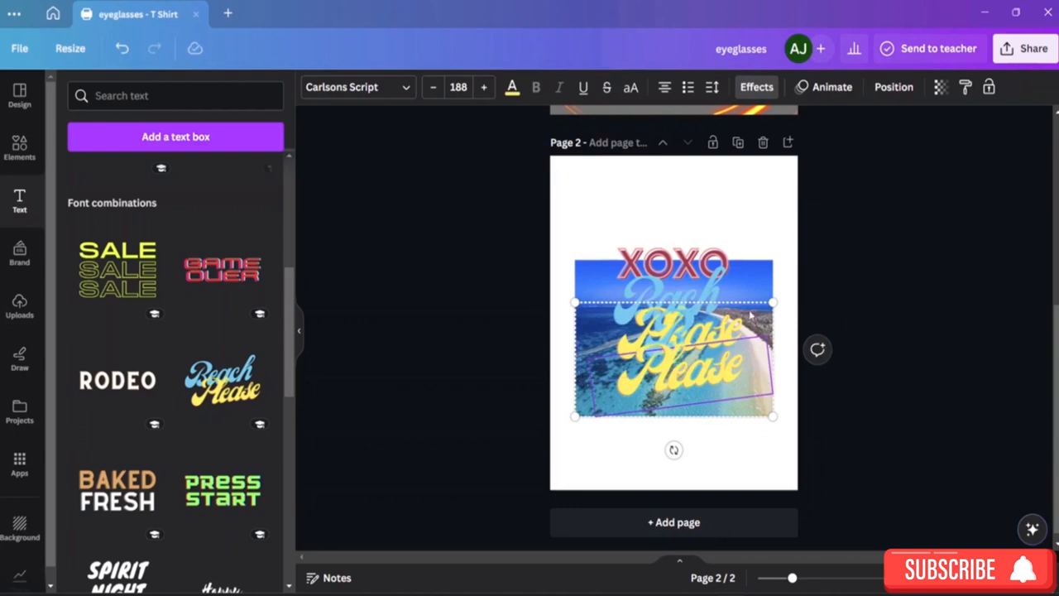
left_click_drag(751, 315, 739, 371)
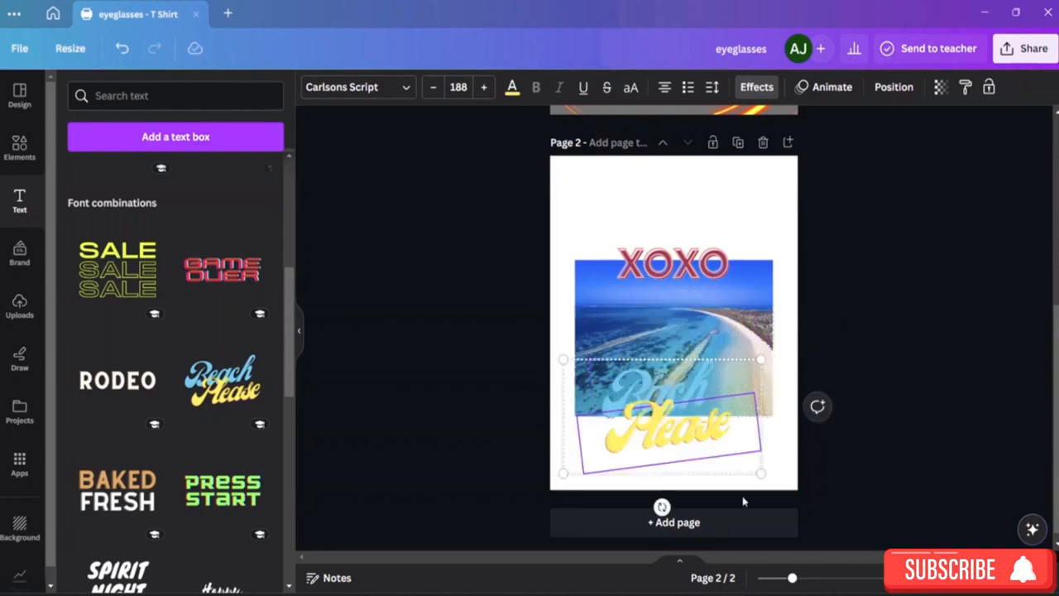
left_click(559, 315)
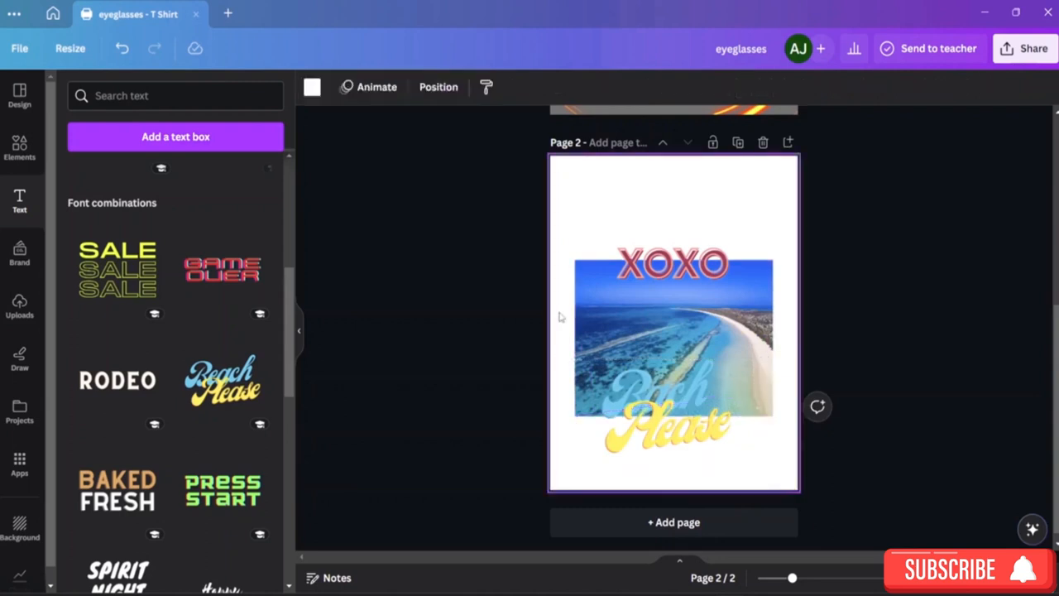
Ungroup the Bach Please text into separate words
left_click_drag(570, 346, 700, 453)
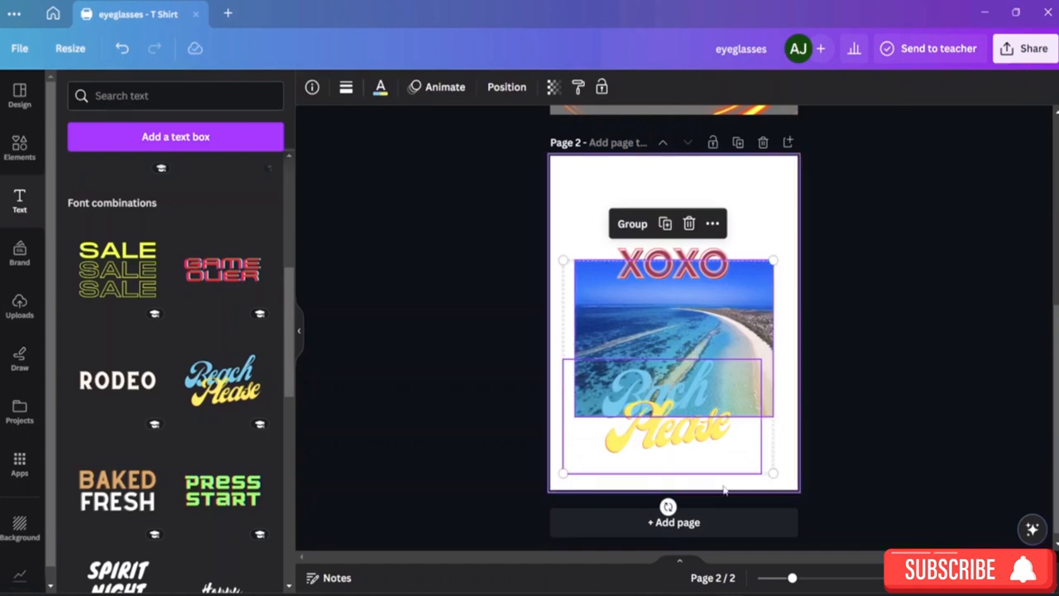
left_click(664, 478)
left_click(644, 387)
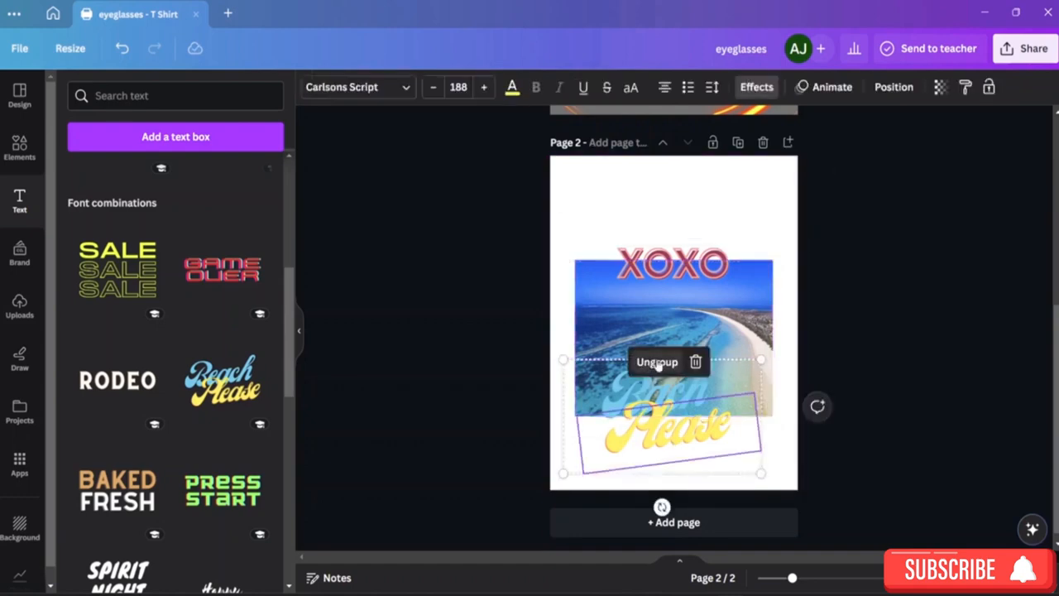
left_click(657, 361)
left_click(756, 356)
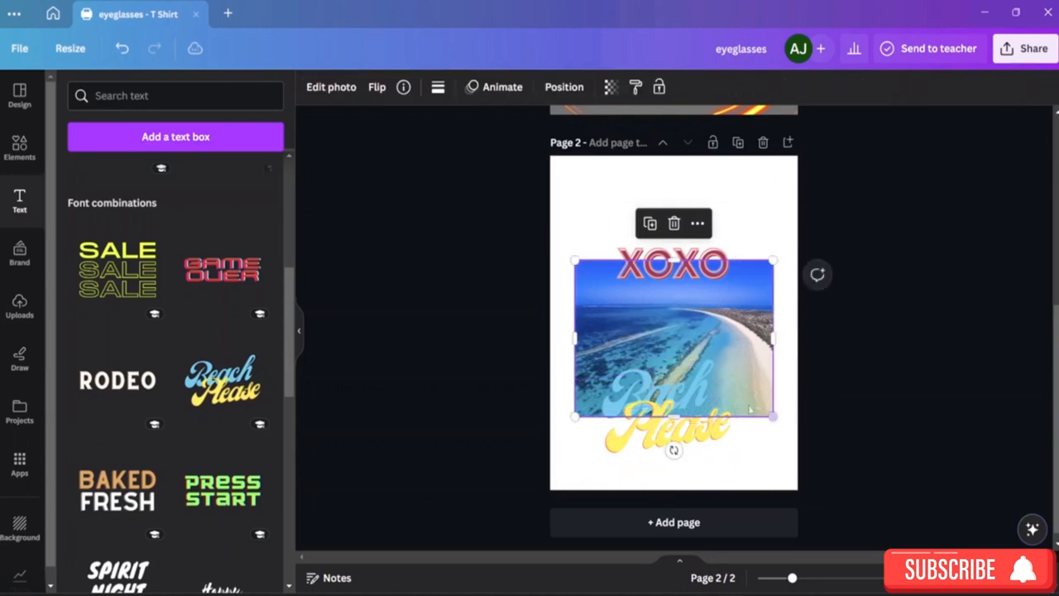
Try deleting the word Please from its text box, and undo the deletion
left_click(667, 430)
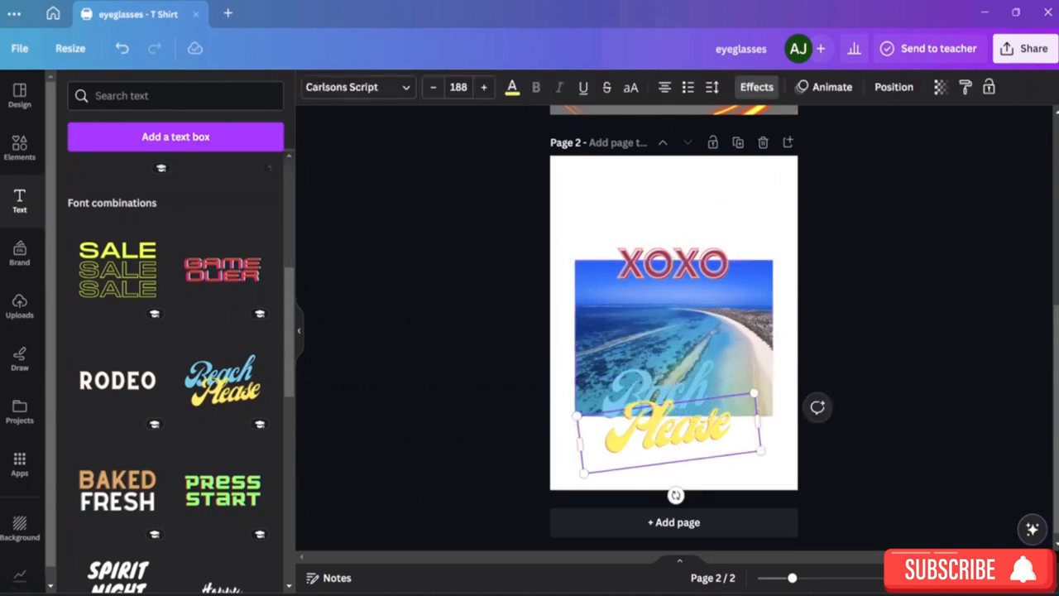
left_click(748, 463)
left_click(698, 442)
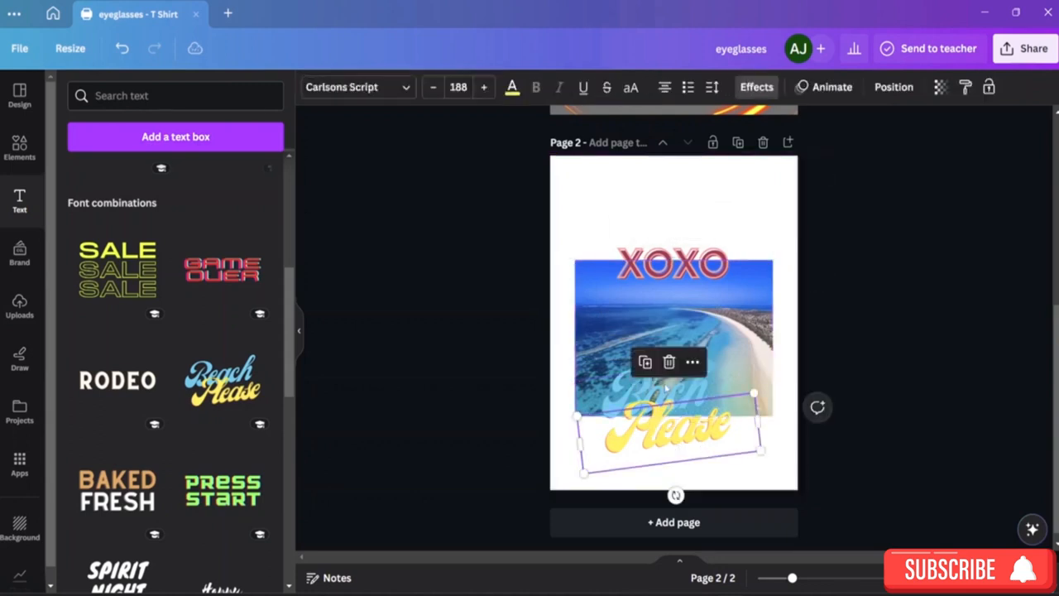
double_click(718, 436)
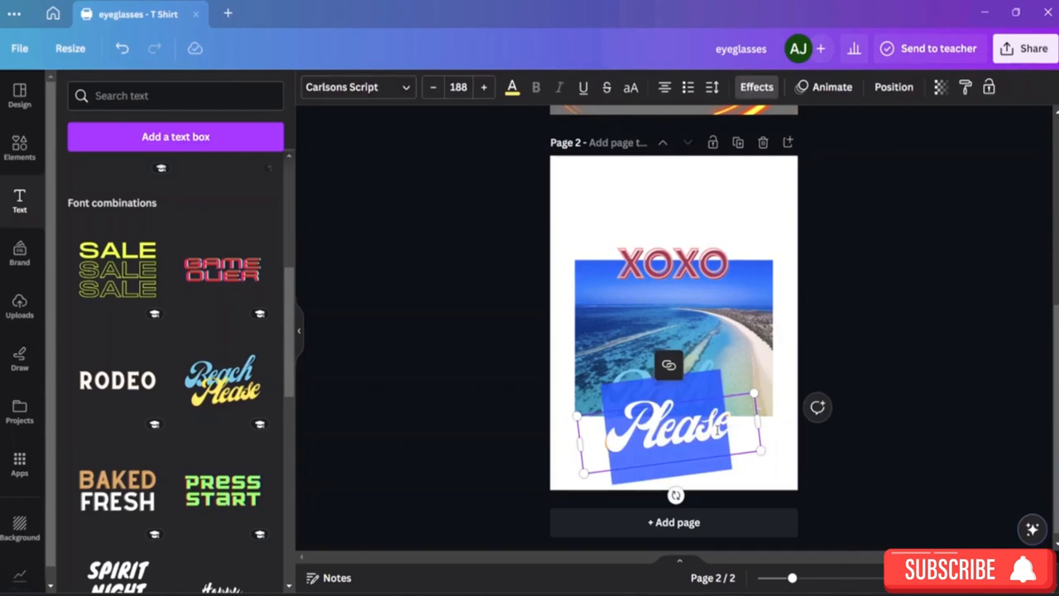
key("BackSpace")
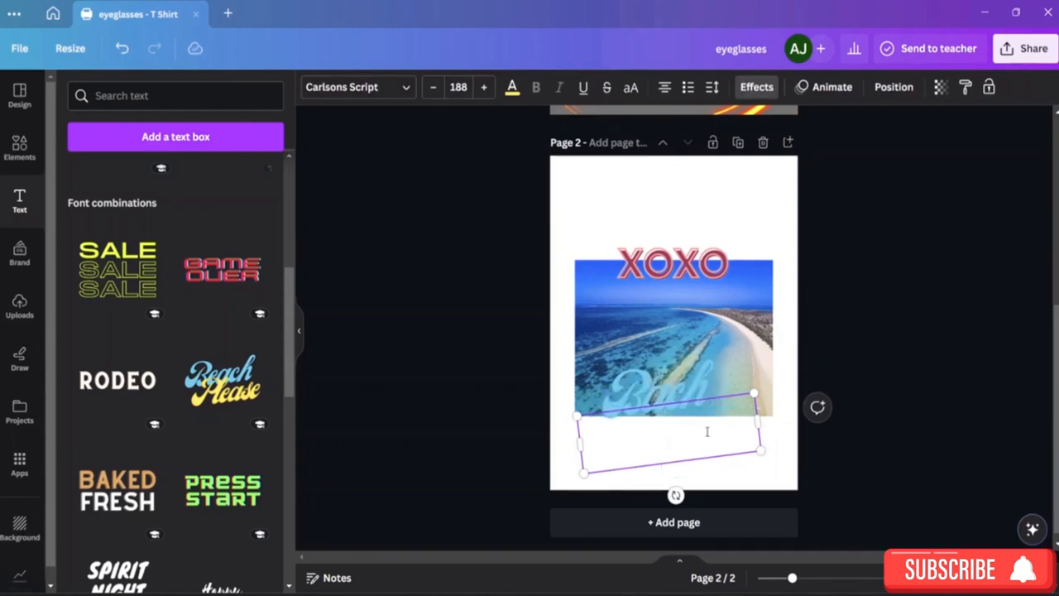
key("ctrl+z")
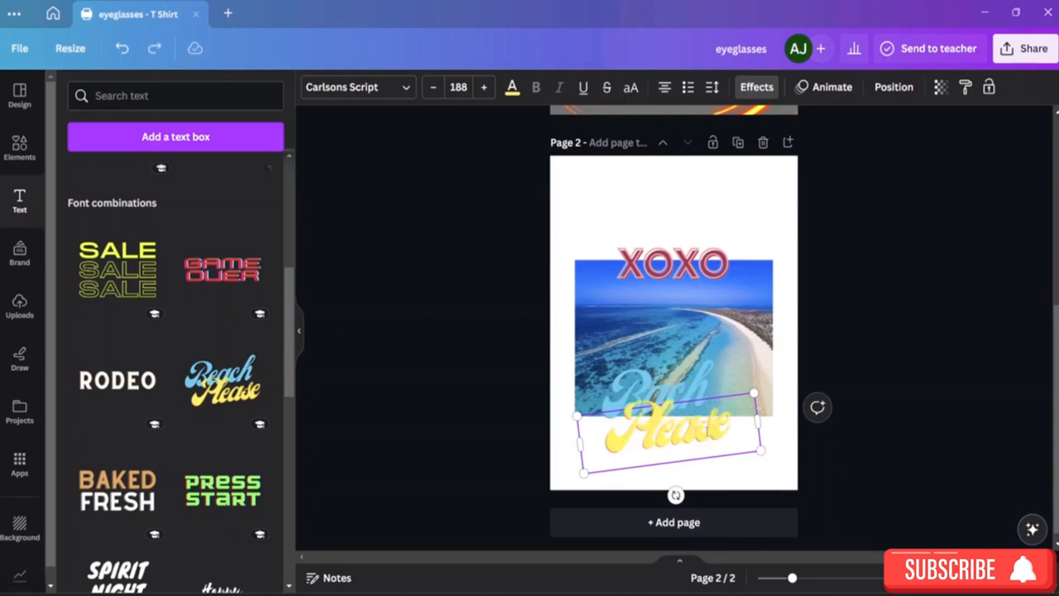
left_click(783, 352)
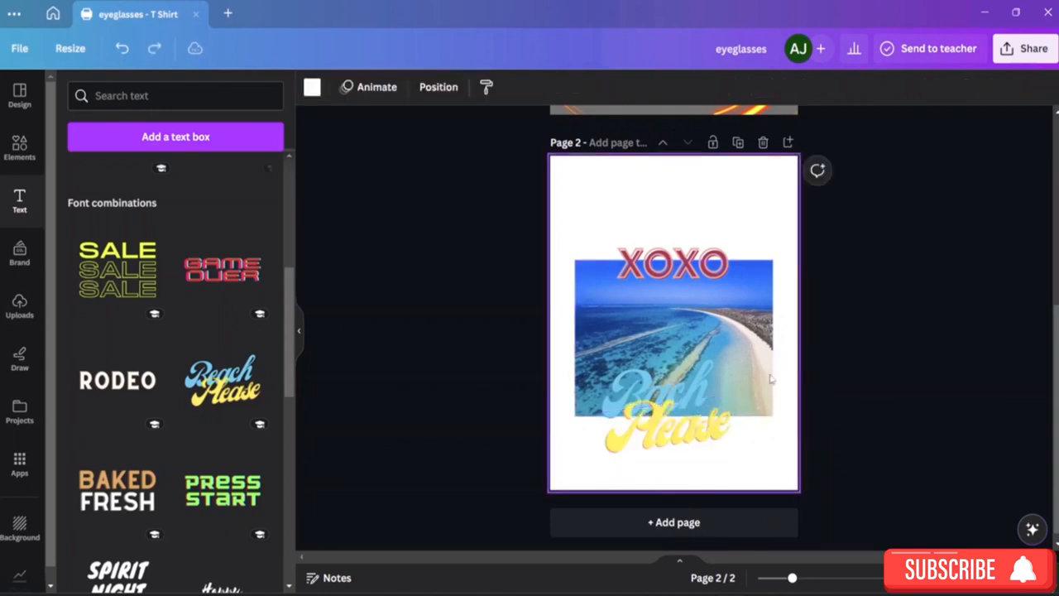
Move the beach photo slightly up behind XOXO and recolour the blue word Bach black
mouse_move(602, 376)
left_mouse_down()
mouse_move(608, 389)
mouse_move(590, 327)
mouse_move(602, 330)
mouse_move(602, 361)
left_mouse_up()
left_click(655, 403)
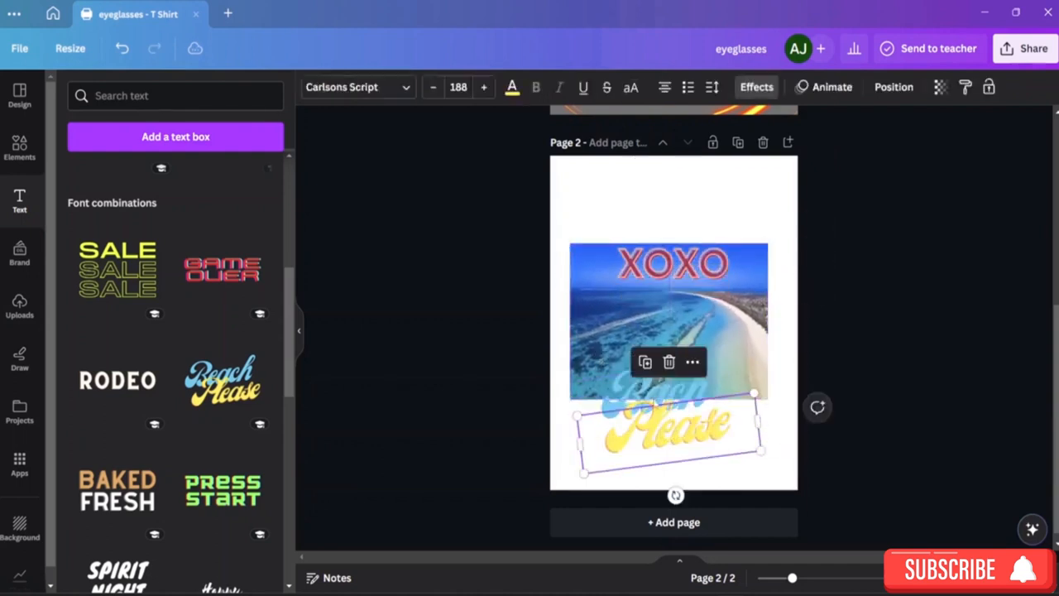
left_click_drag(644, 389, 630, 356)
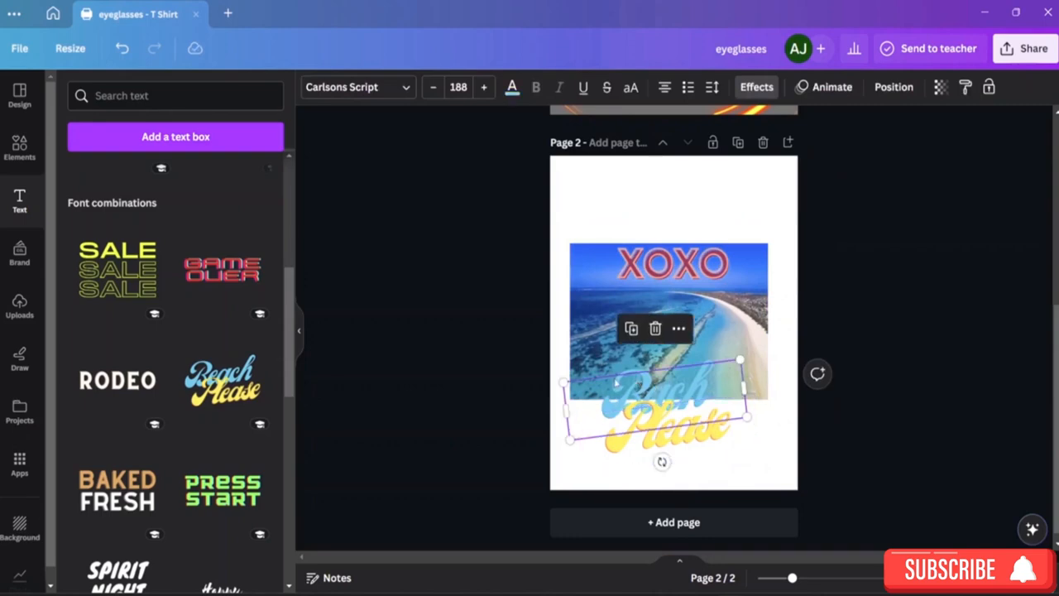
left_click(512, 88)
left_click(113, 175)
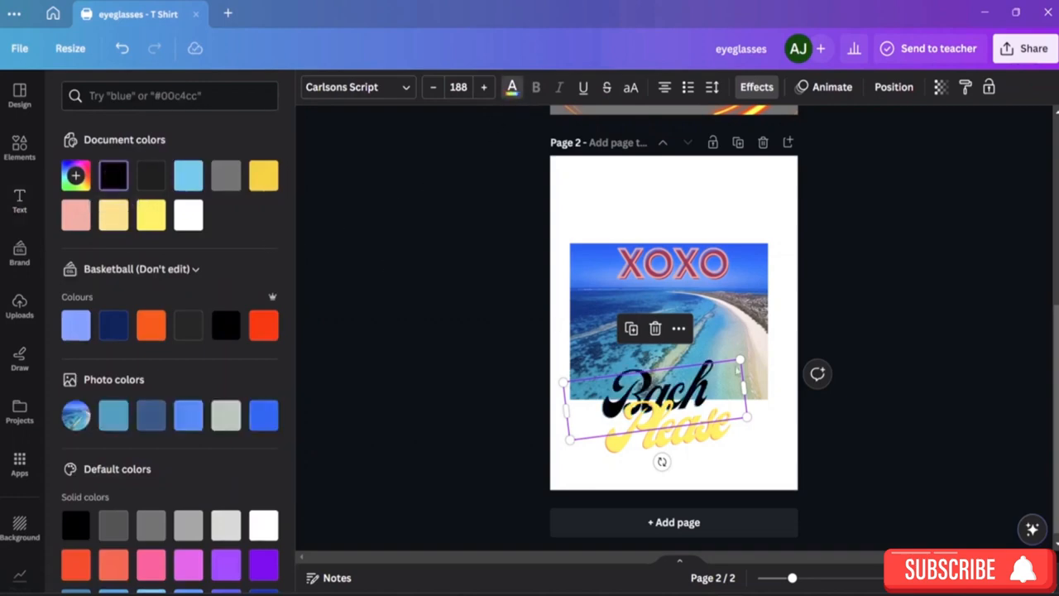
left_click(771, 454)
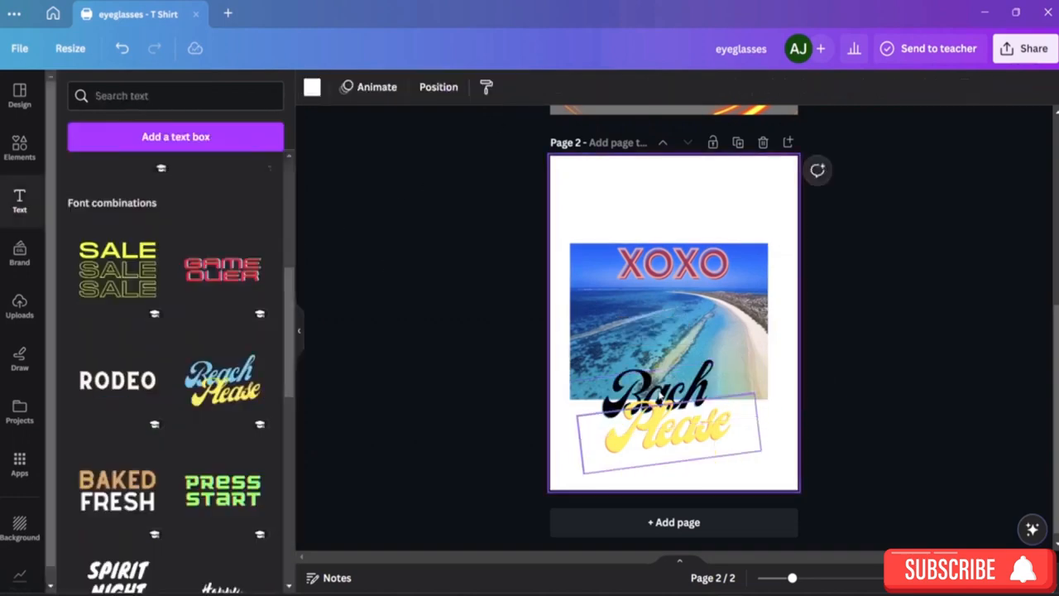
Move the black word Bach above the photo and centre it horizontally near the top edge of the page
left_click(639, 383)
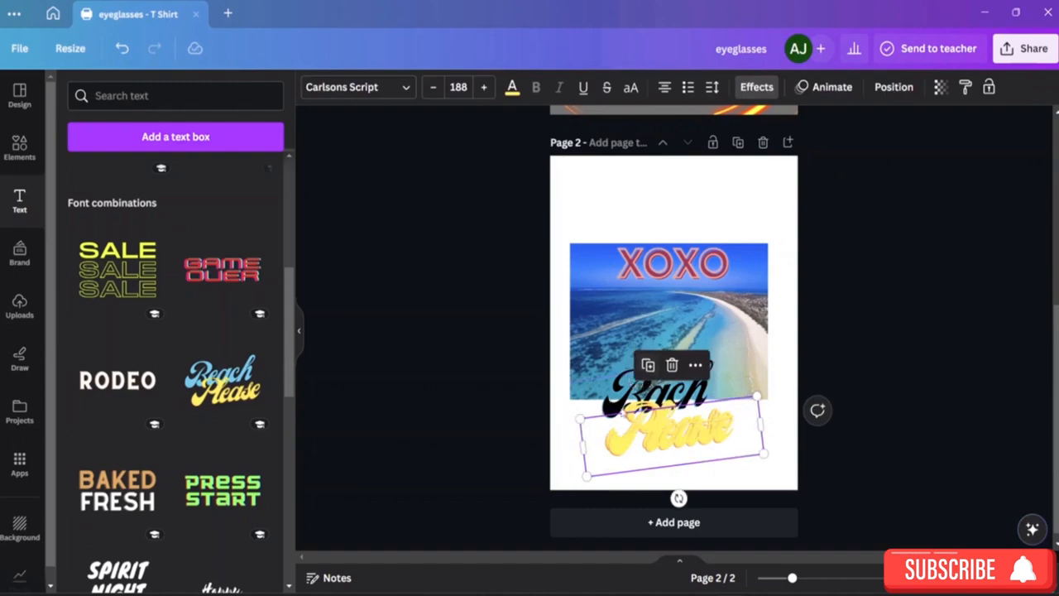
left_click_drag(634, 426, 623, 358)
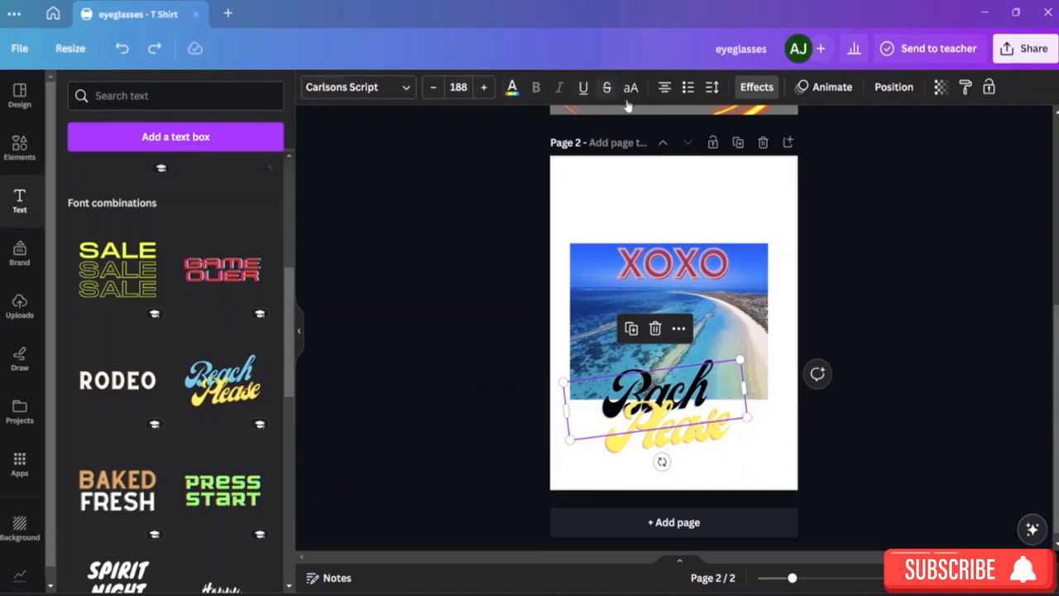
left_click_drag(657, 389, 610, 207)
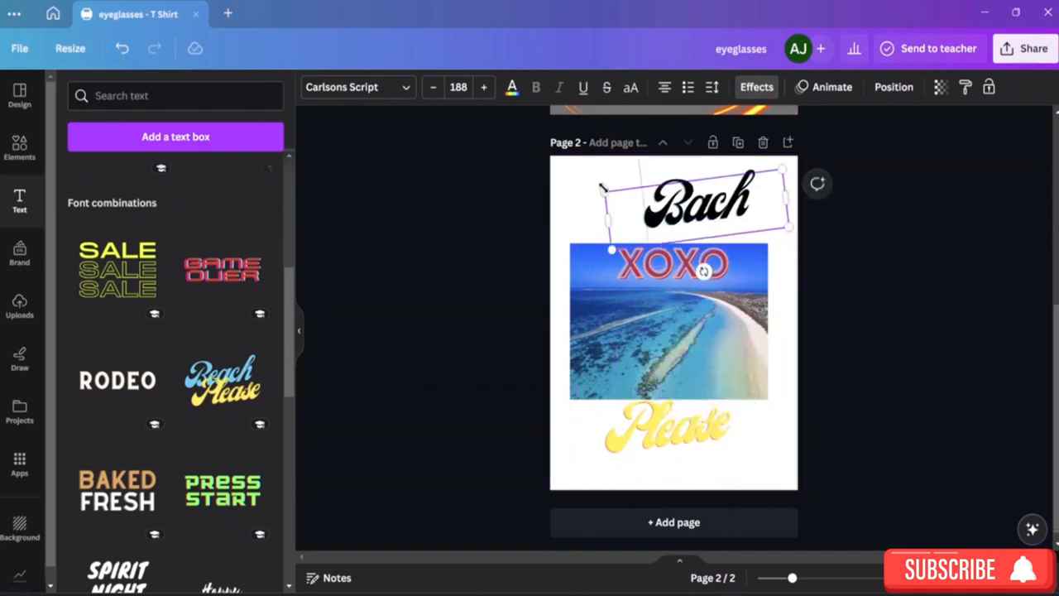
left_click(801, 238)
left_click(765, 230)
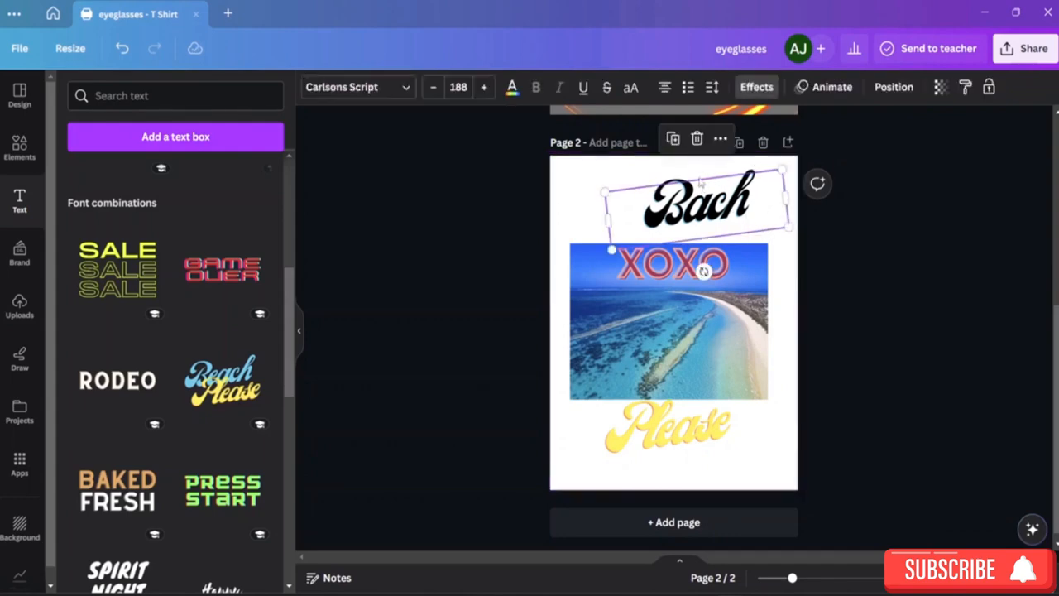
left_click_drag(692, 189, 646, 176)
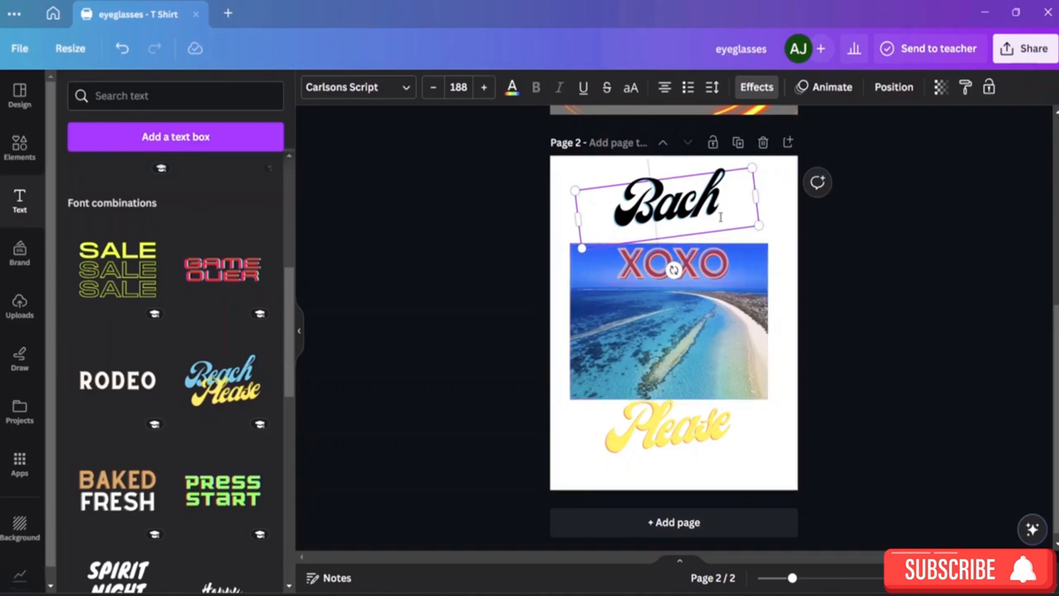
Correct the spelling of the black word Bach to Beach
key("BackSpace")
key("BackSpace")
key("BackSpace")
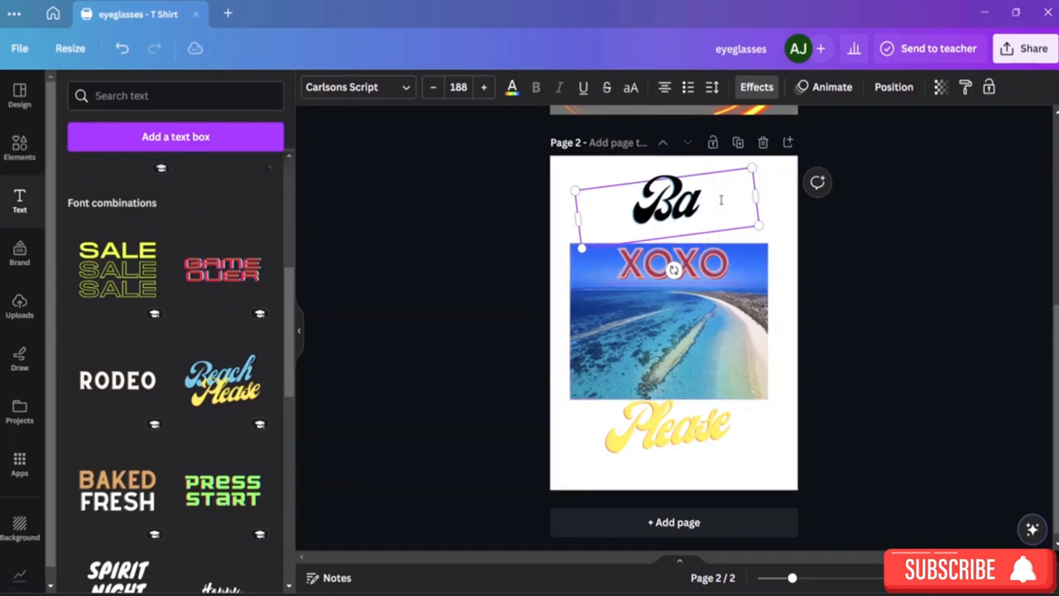
type("e")
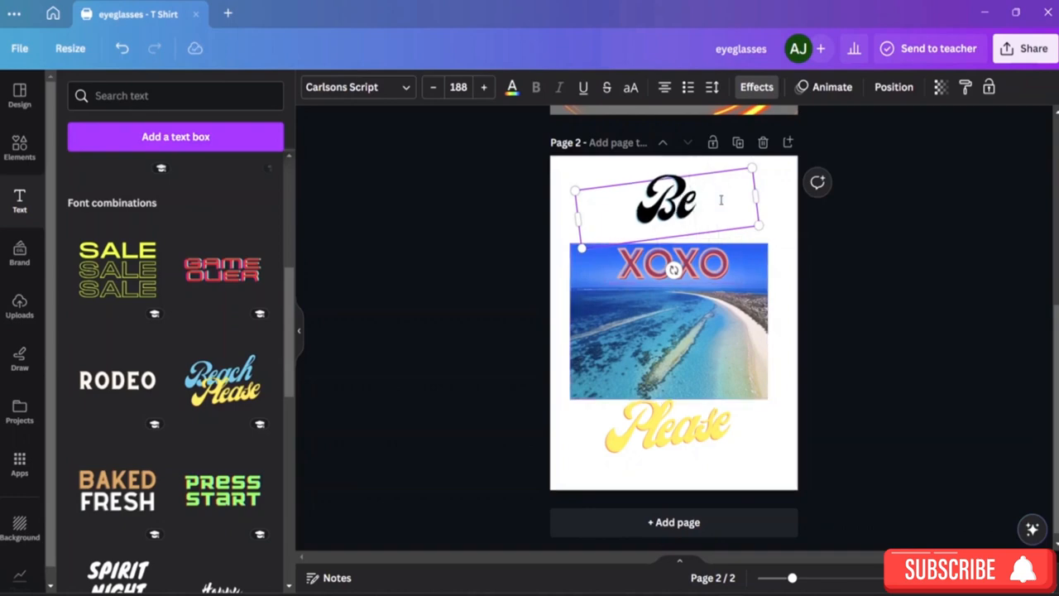
type("ach")
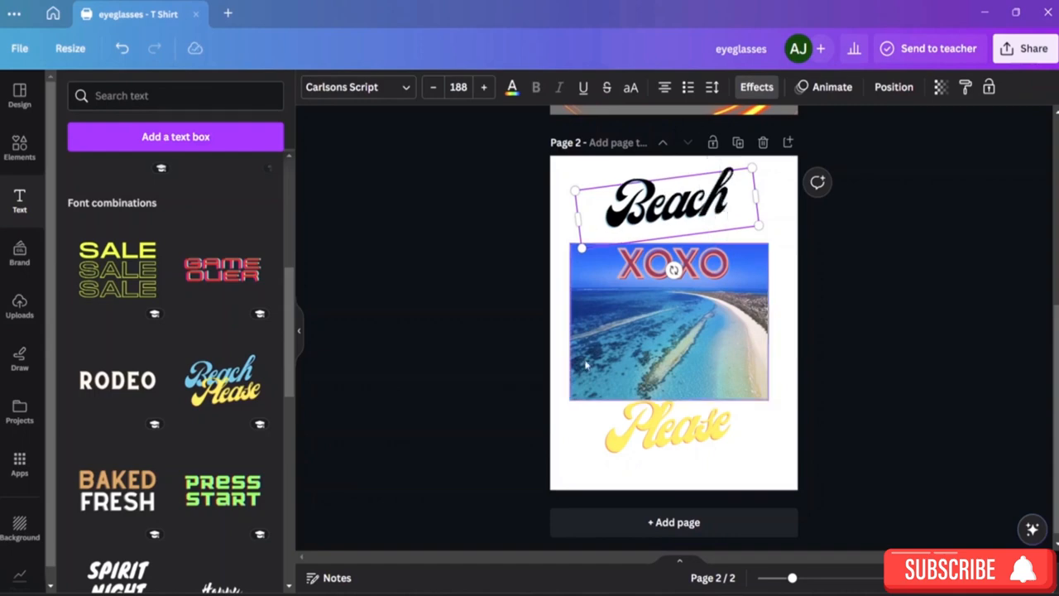
Move Beach down onto the lower part of the photo and Please up so it slightly overlaps Beach
left_click(615, 187)
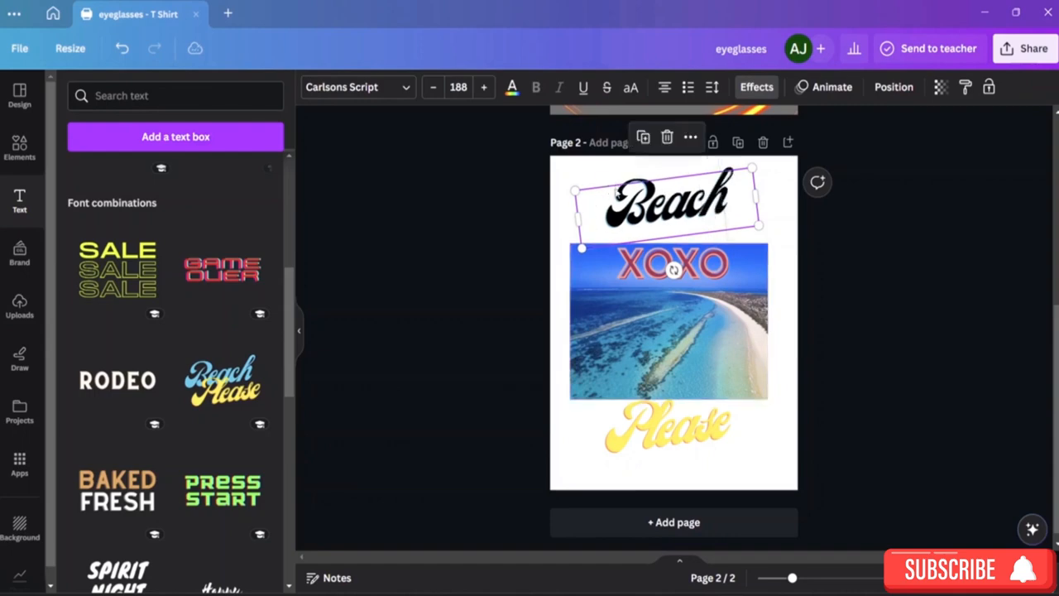
left_click_drag(620, 191, 618, 361)
left_click(672, 414)
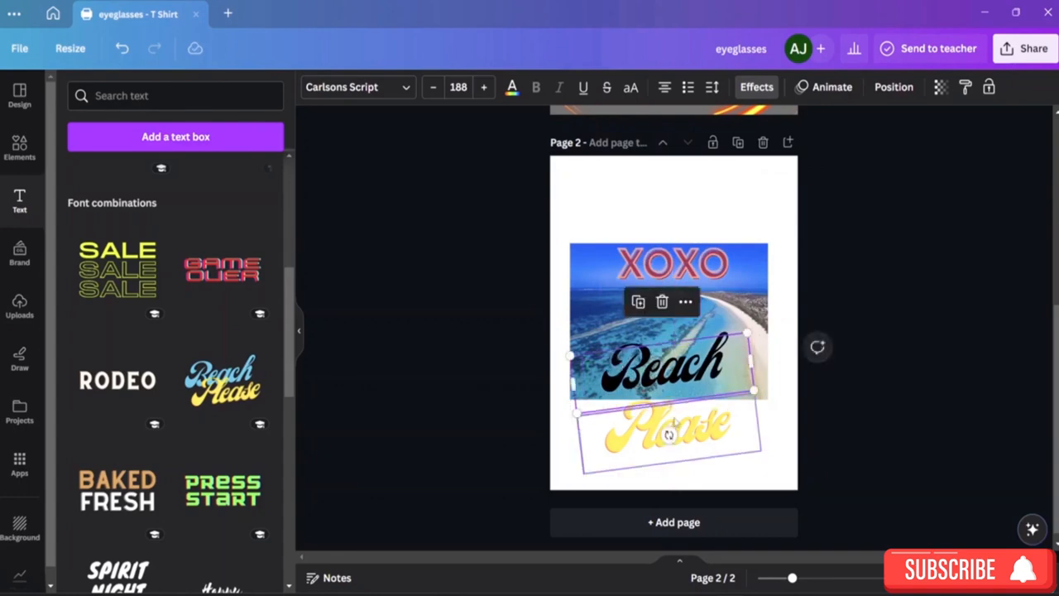
double_click(668, 414)
left_click(780, 435)
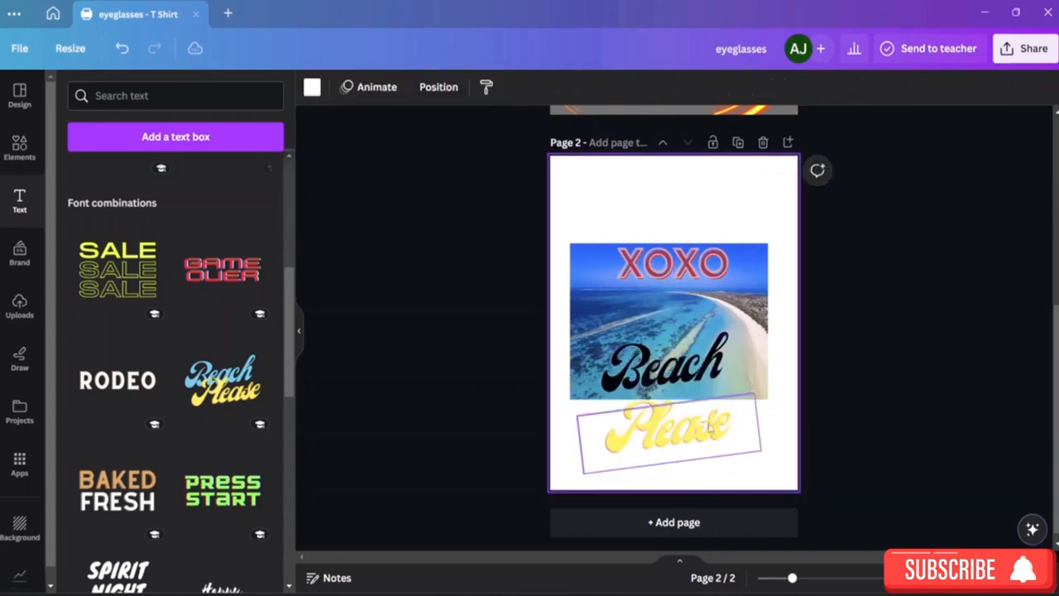
left_click_drag(707, 431, 699, 407)
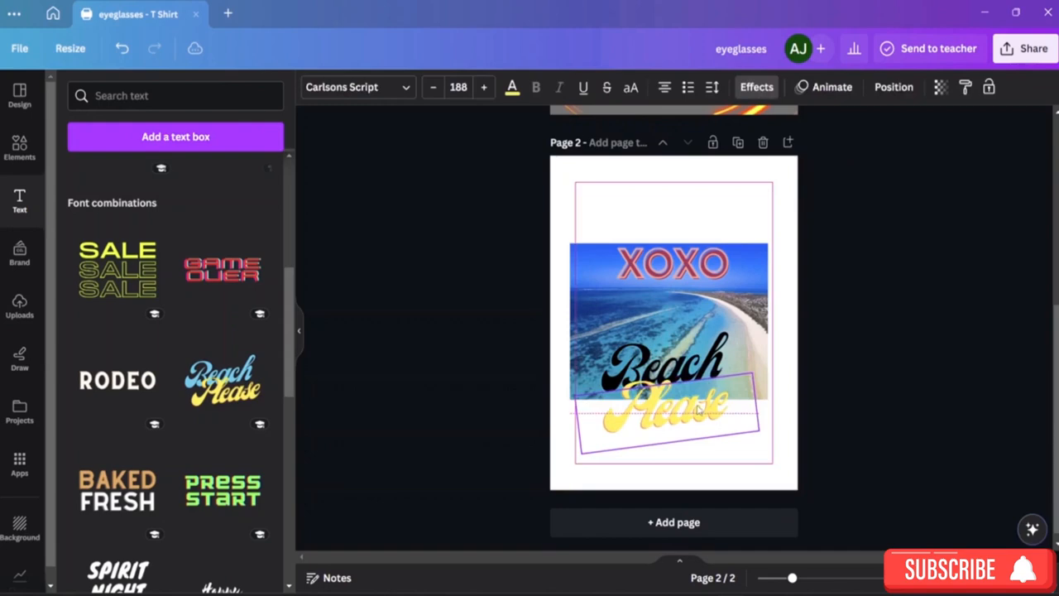
Reorder the pages so the beach design comes first
left_click(663, 143)
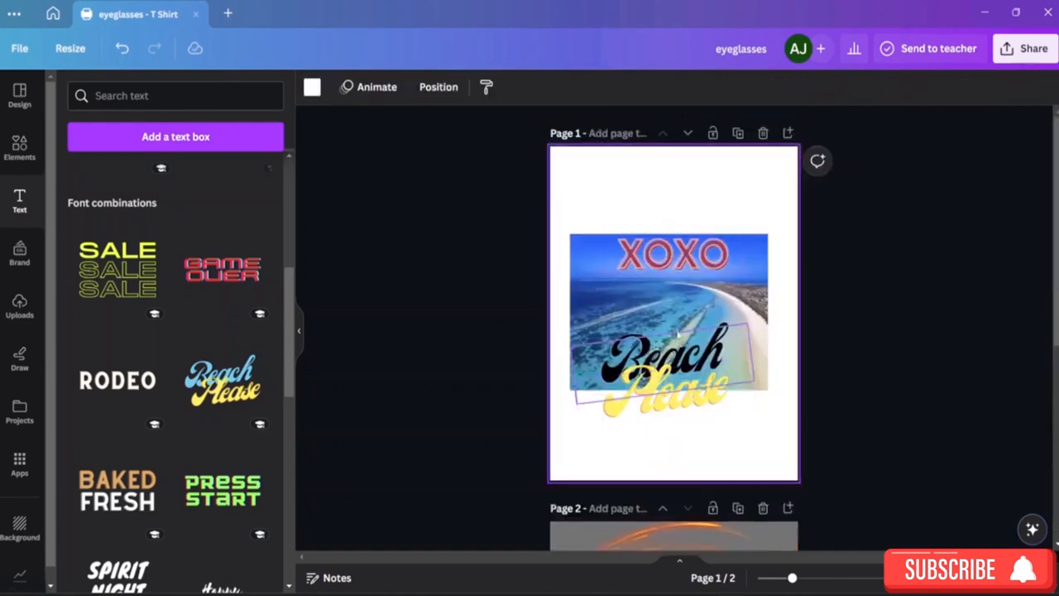
scroll(679, 332, "down", 4)
scroll(683, 313, "up", 4)
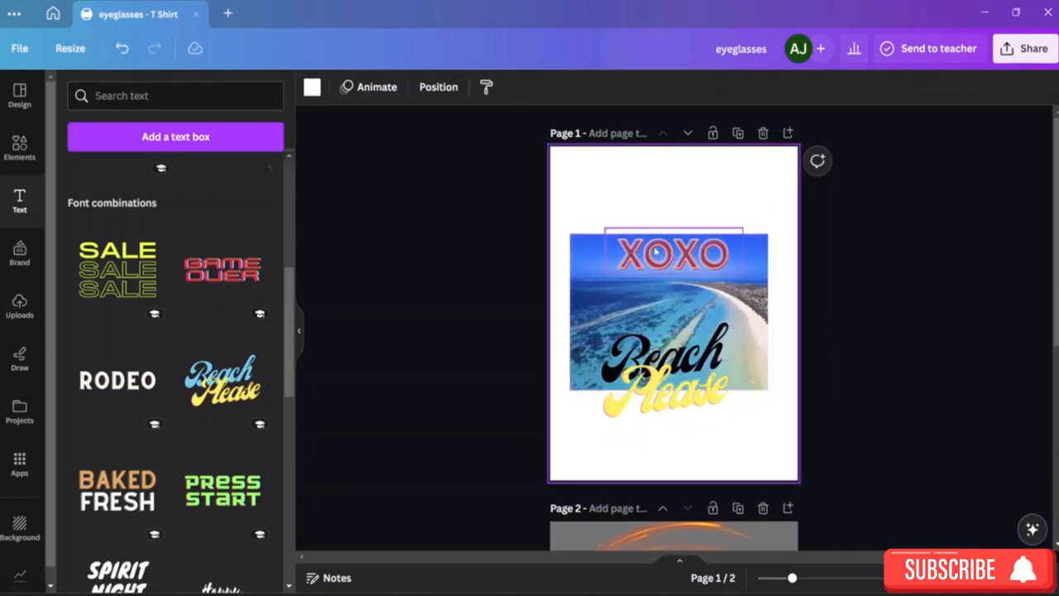
Try recolouring the XOXO text with the light grey photo colour
left_click(678, 265)
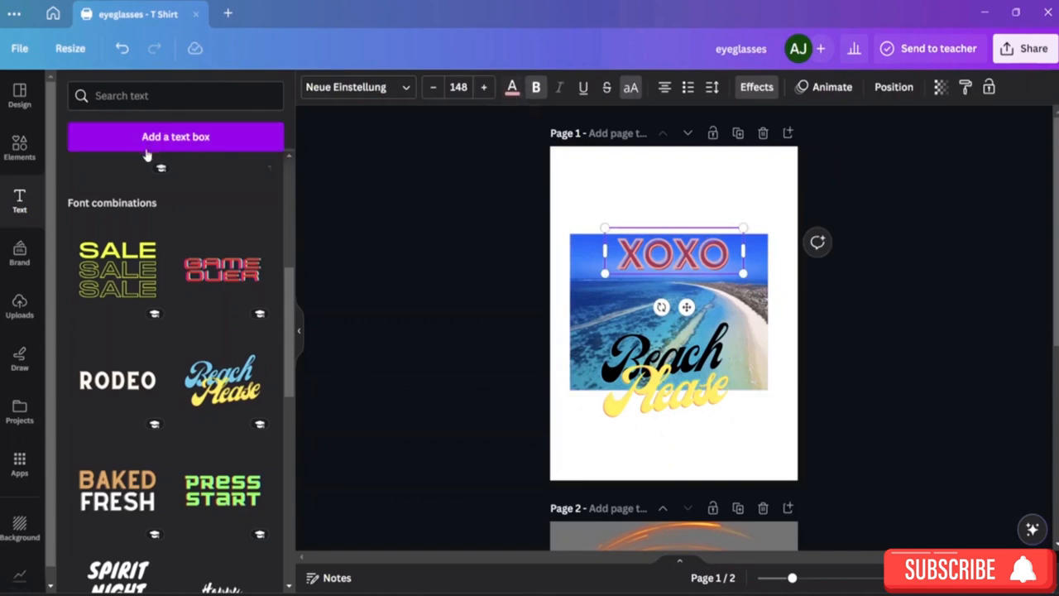
left_click(511, 89)
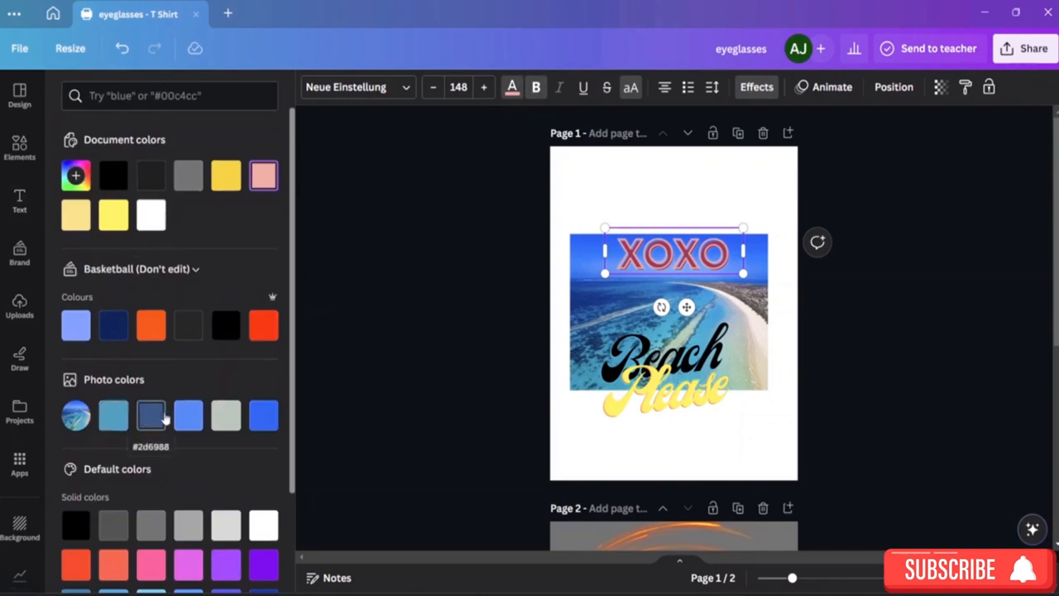
left_click(219, 416)
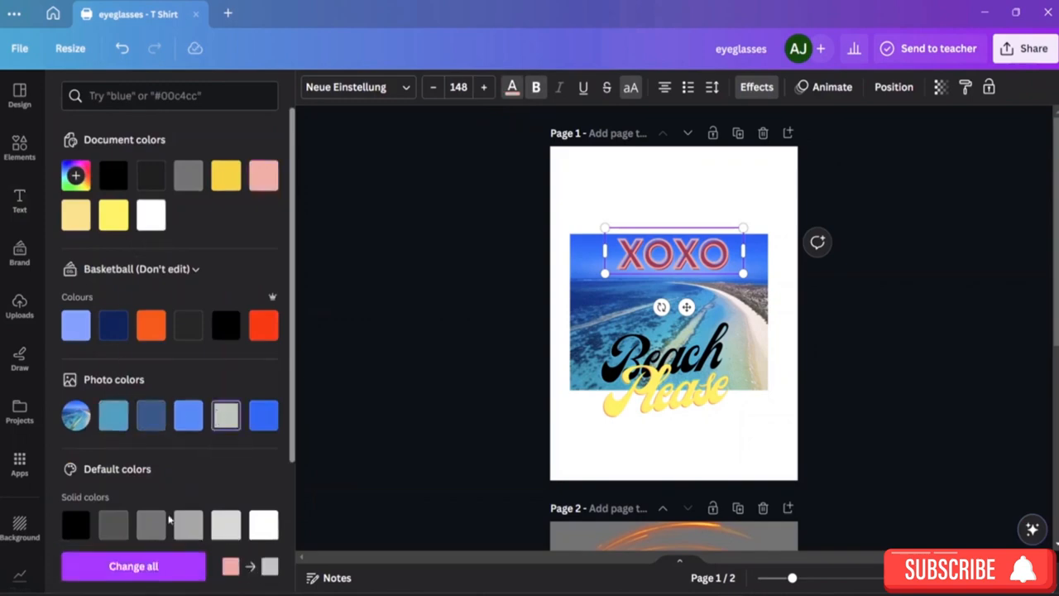
left_click(353, 290)
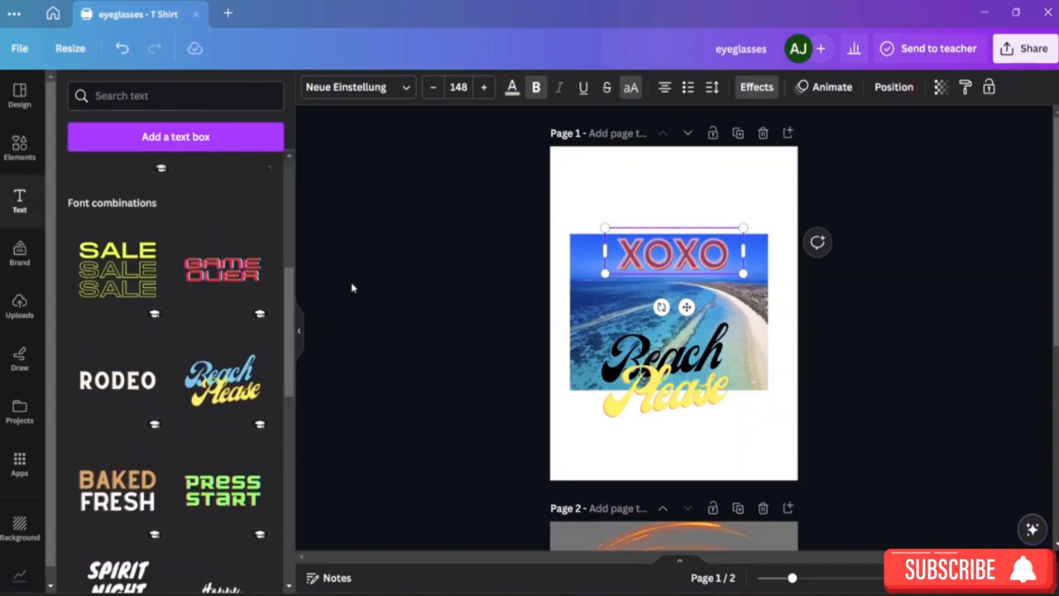
Recolour the XOXO text golden yellow from the document colours
left_click(630, 269)
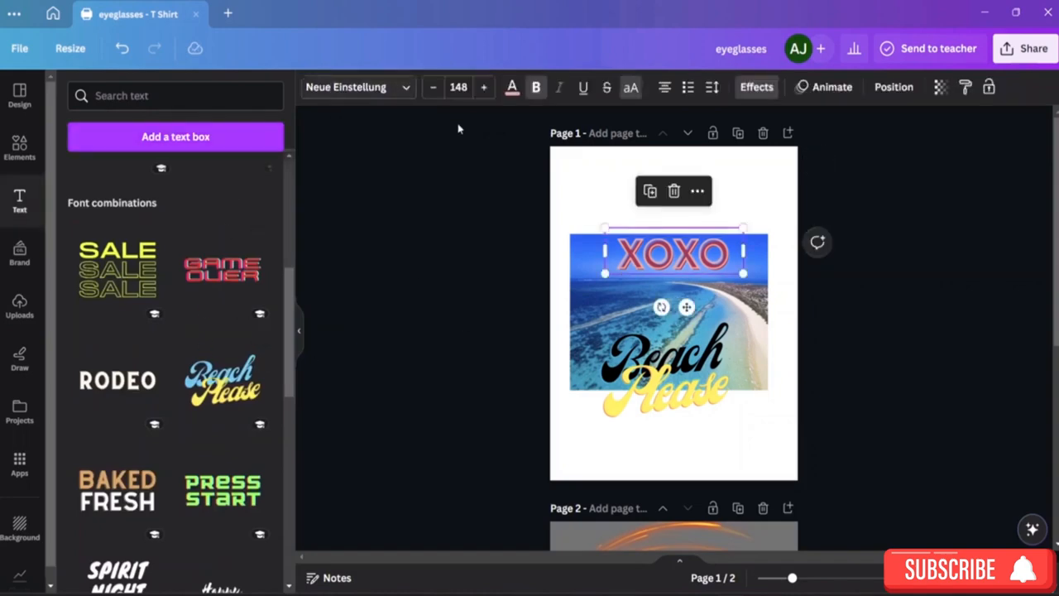
left_click(511, 87)
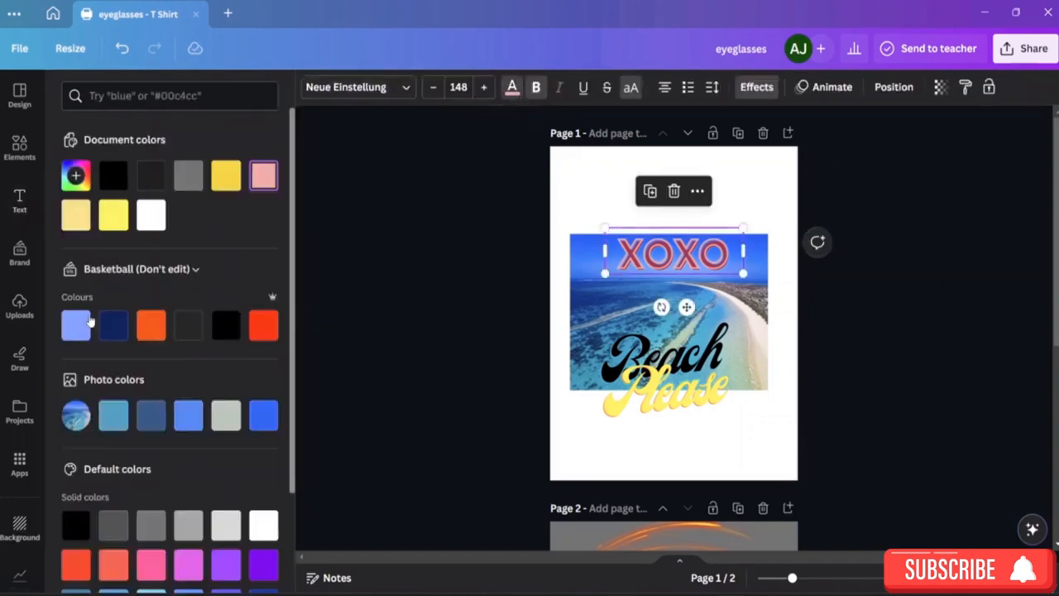
left_click(226, 176)
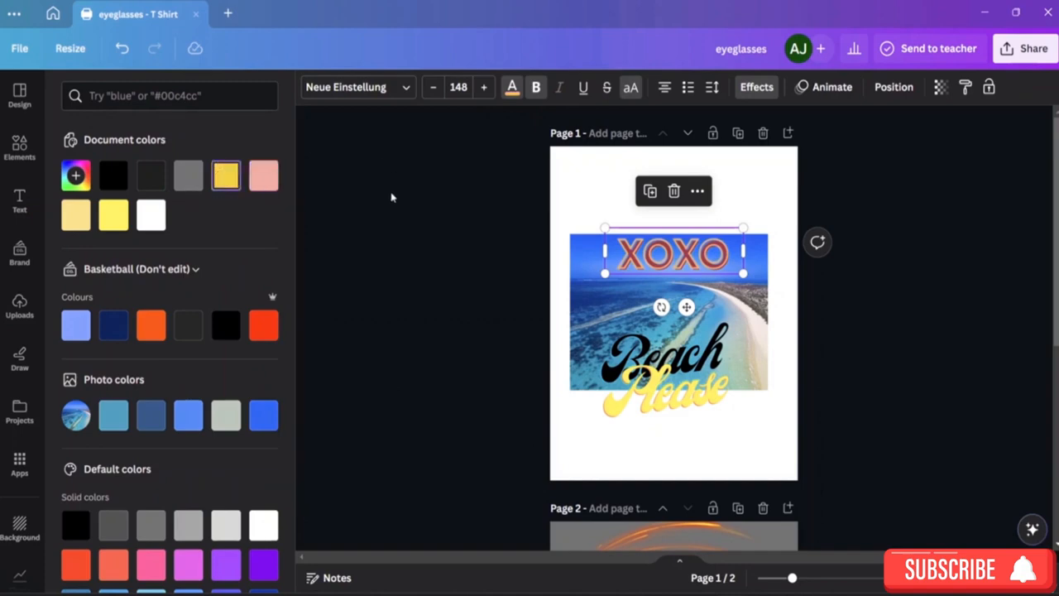
left_click(680, 258)
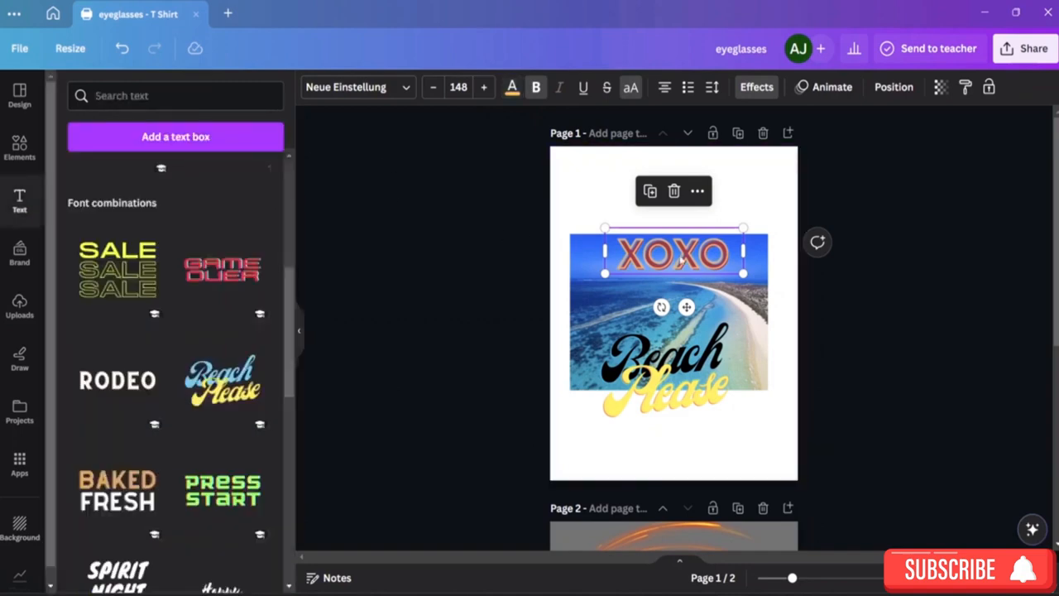
double_click(727, 262)
left_click(869, 317)
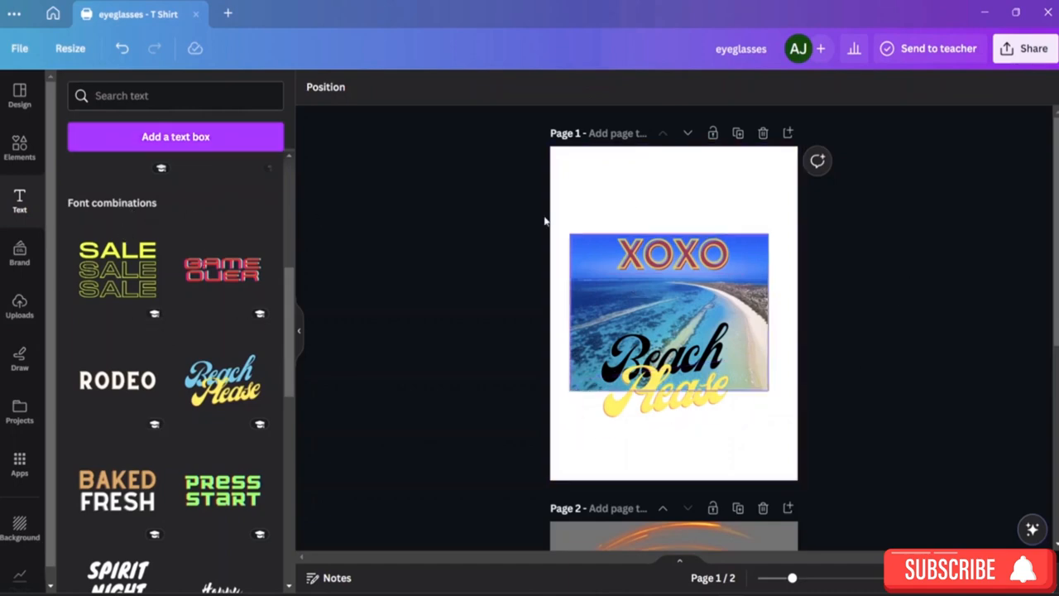
Add the blue and grey camera graphic from the photos graphics results to the beach design
left_click(17, 147)
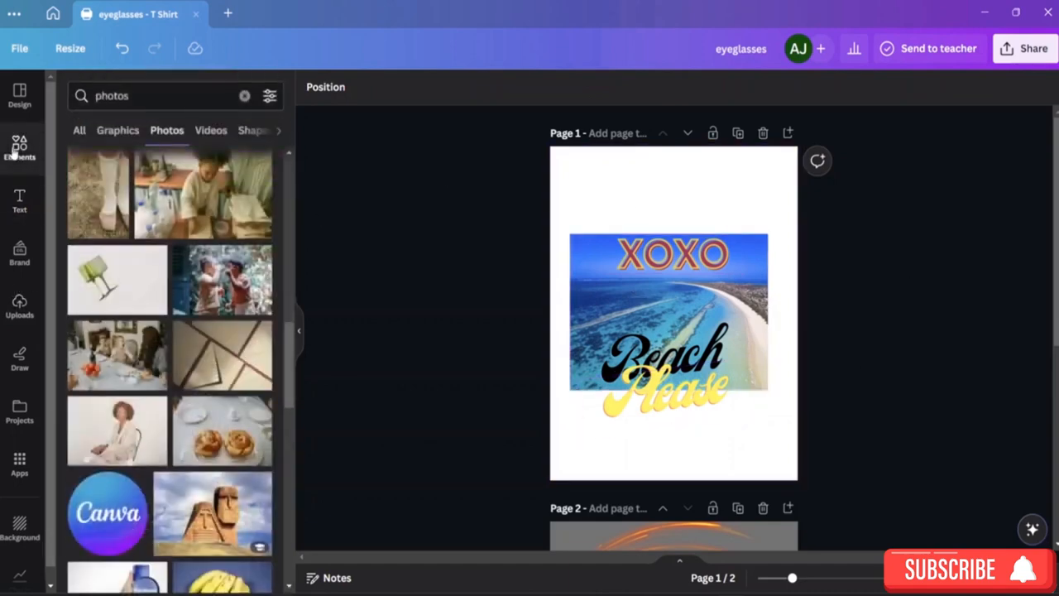
left_click(126, 130)
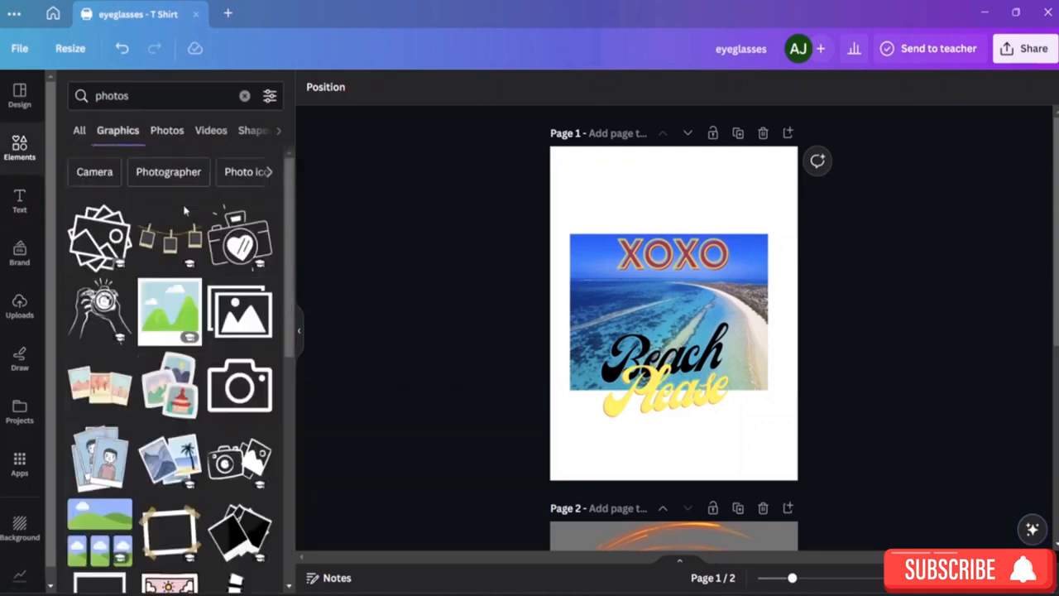
scroll(189, 347, "down", 2)
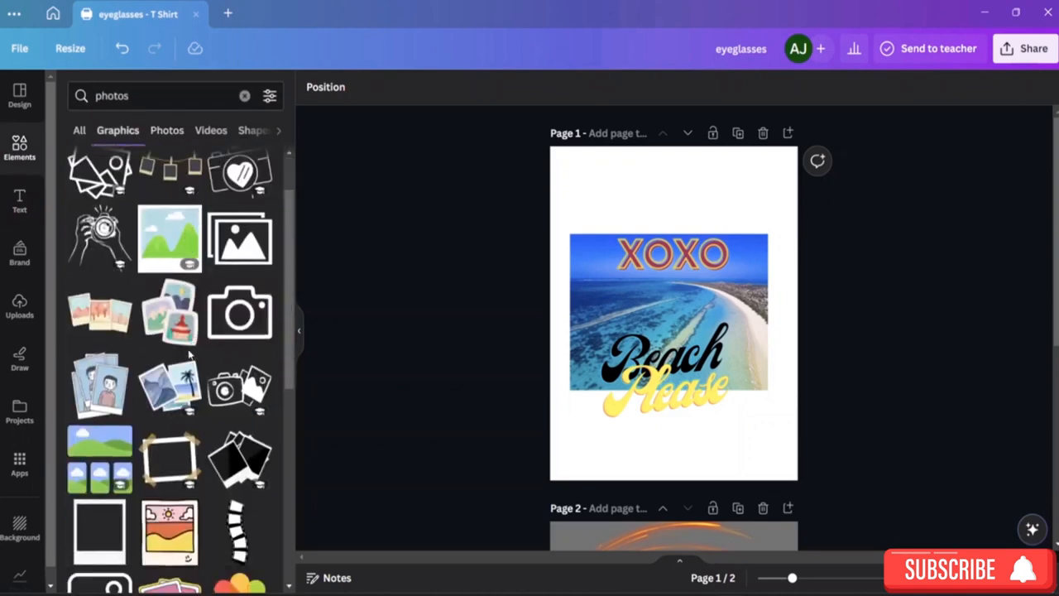
scroll(237, 331, "down", 5)
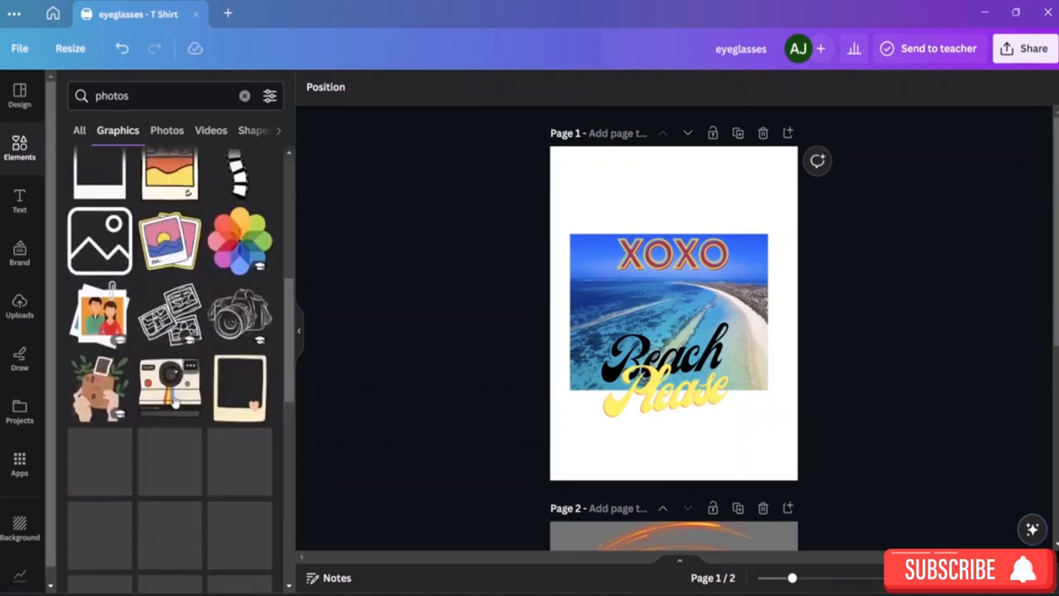
scroll(184, 399, "down", 4)
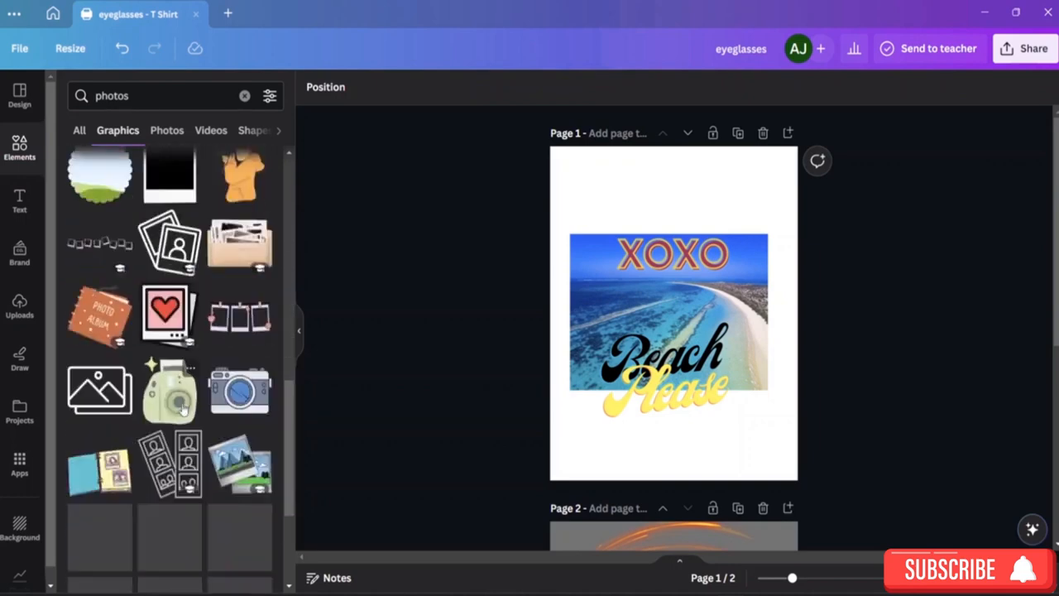
left_click(240, 395)
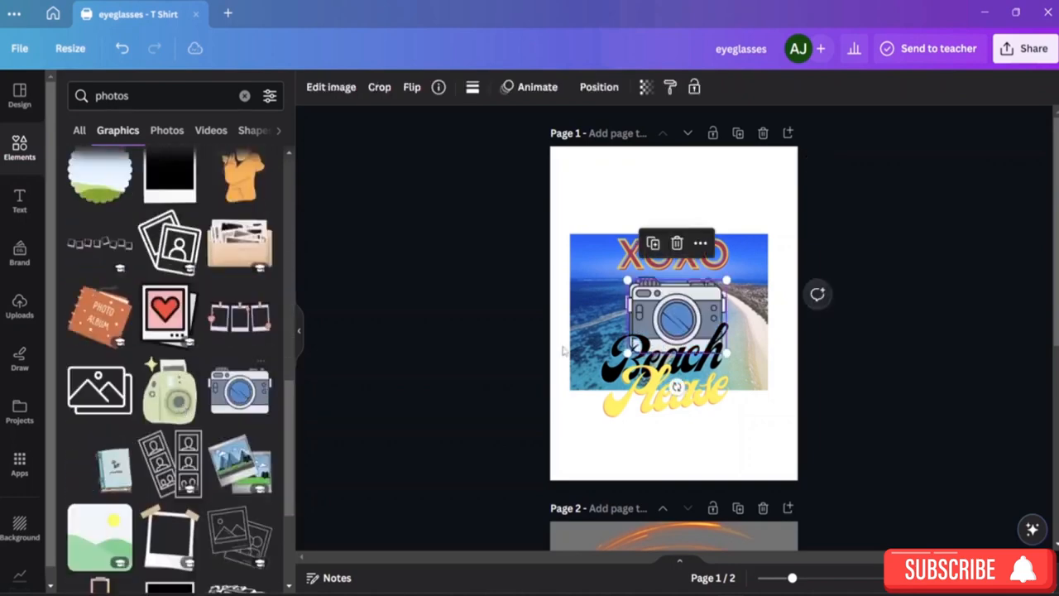
Shrink the camera graphic to about half its size and delete the larger camera copy behind it
left_click_drag(725, 352, 681, 321)
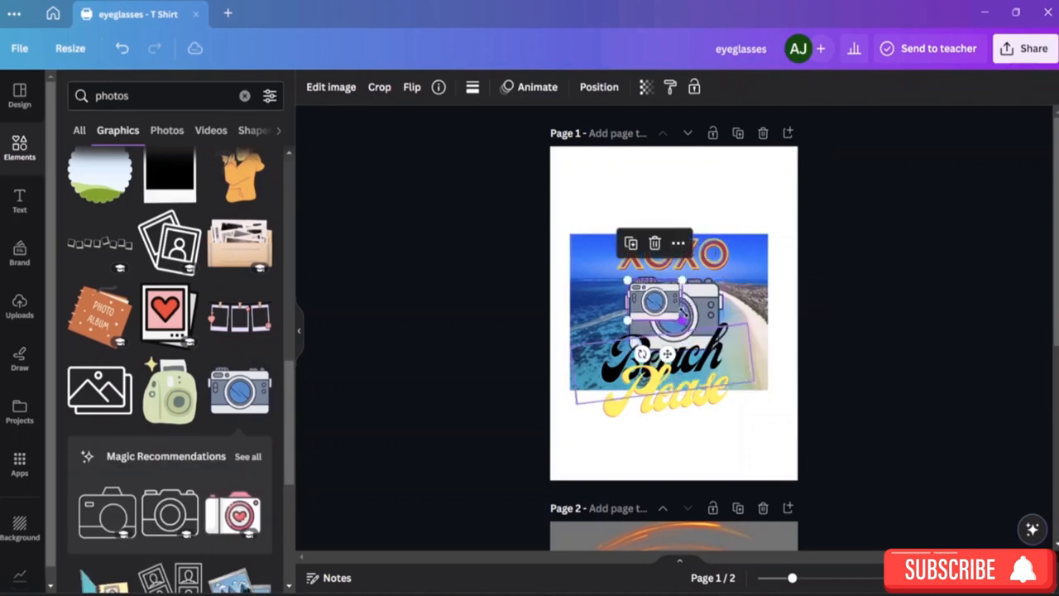
left_click(700, 301)
key("Delete")
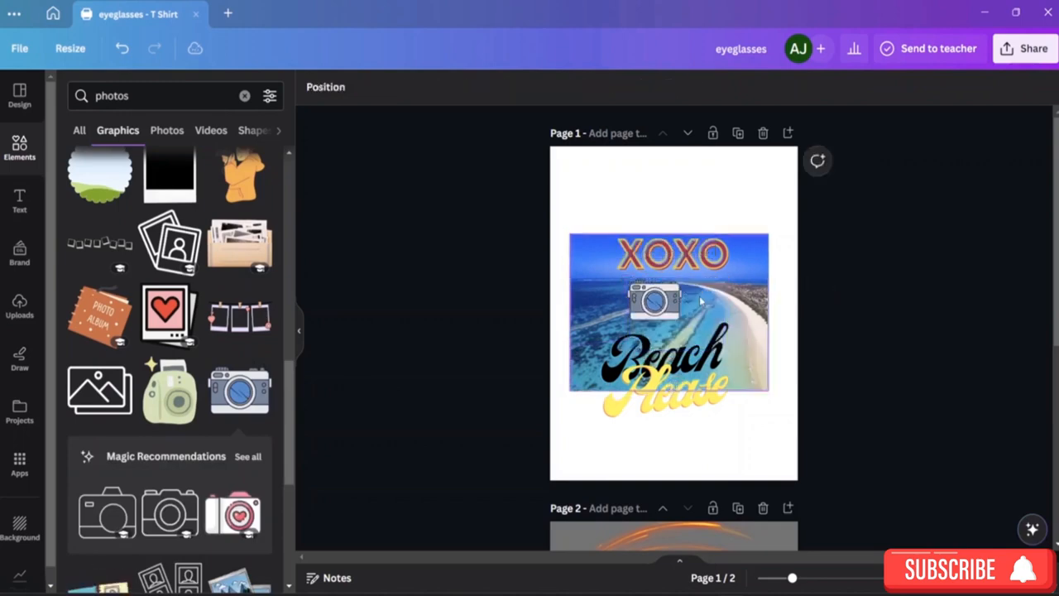
Centre the small camera horizontally on the photo between XOXO and Beach
left_click_drag(654, 300, 667, 304)
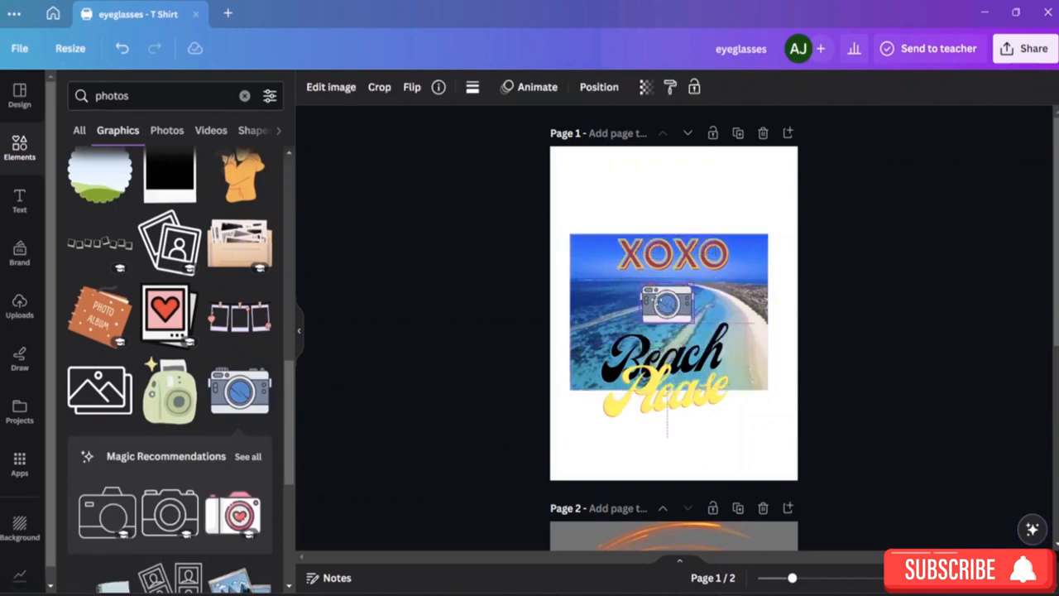
left_click(824, 239)
left_click(683, 304)
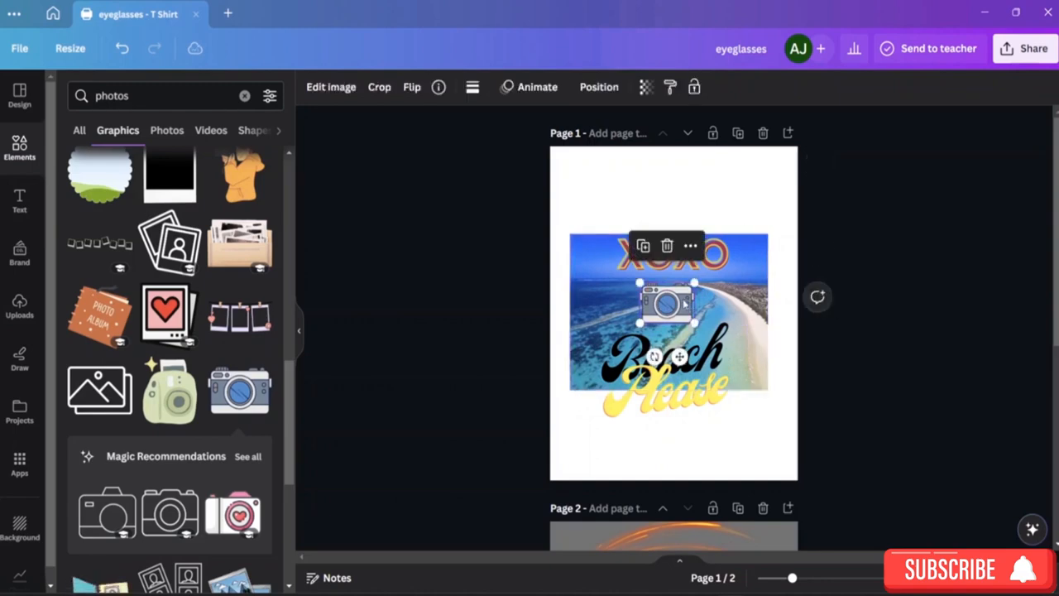
left_click_drag(684, 303, 691, 303)
left_click(761, 194)
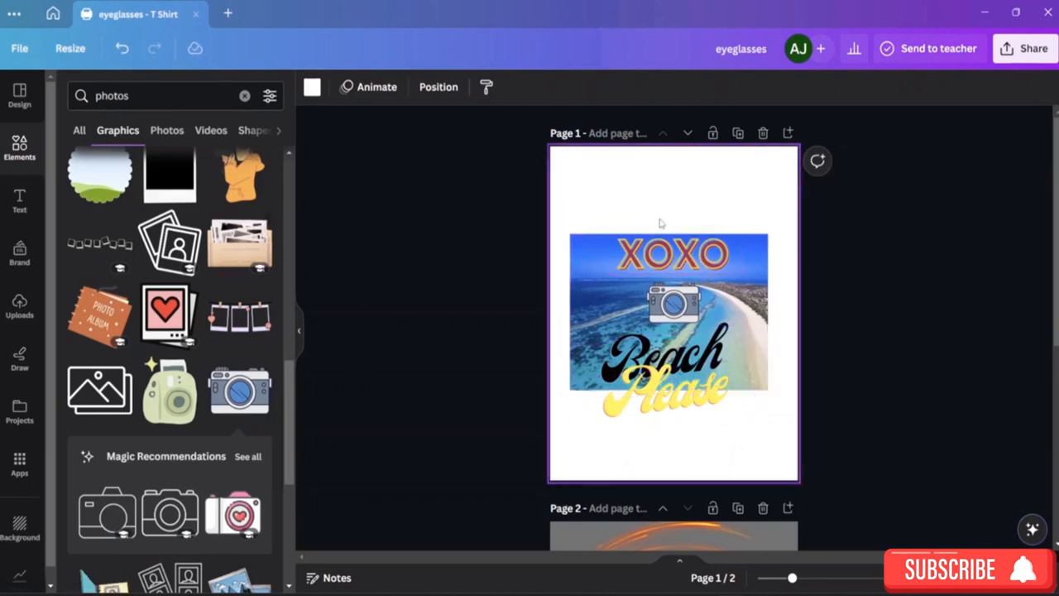
Download all pages as PNG at size 2.75 (4,278 × 5,500 px) with a transparent background
scroll(188, 291, "down", 5)
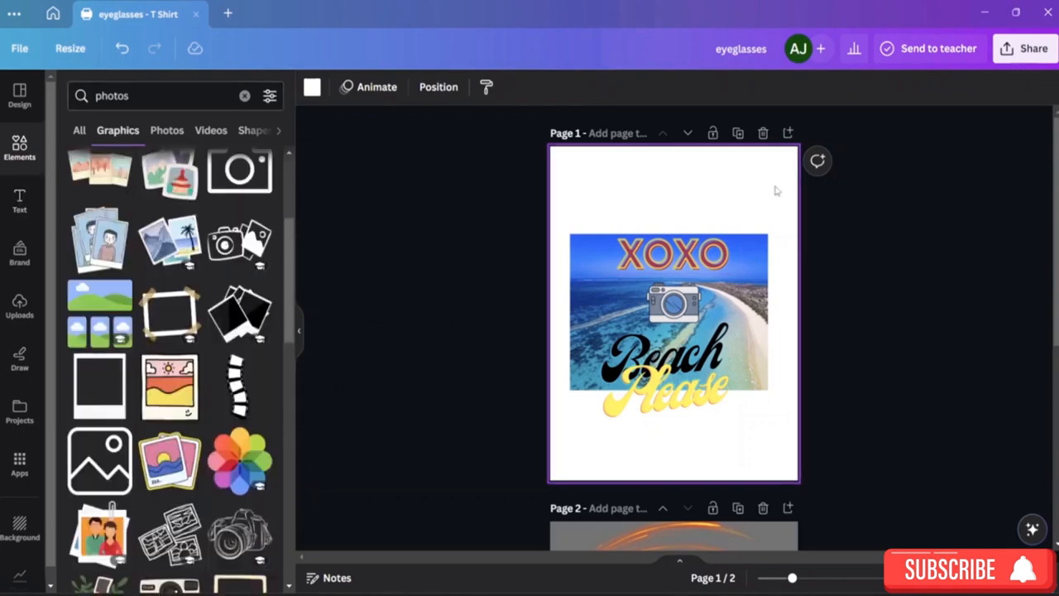
left_click(1025, 48)
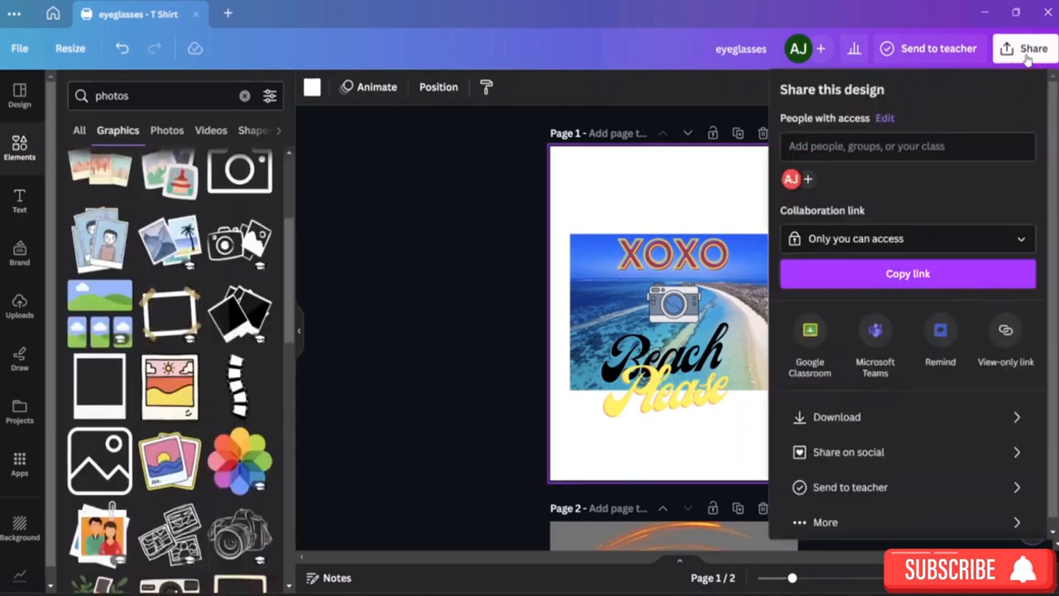
left_click(833, 416)
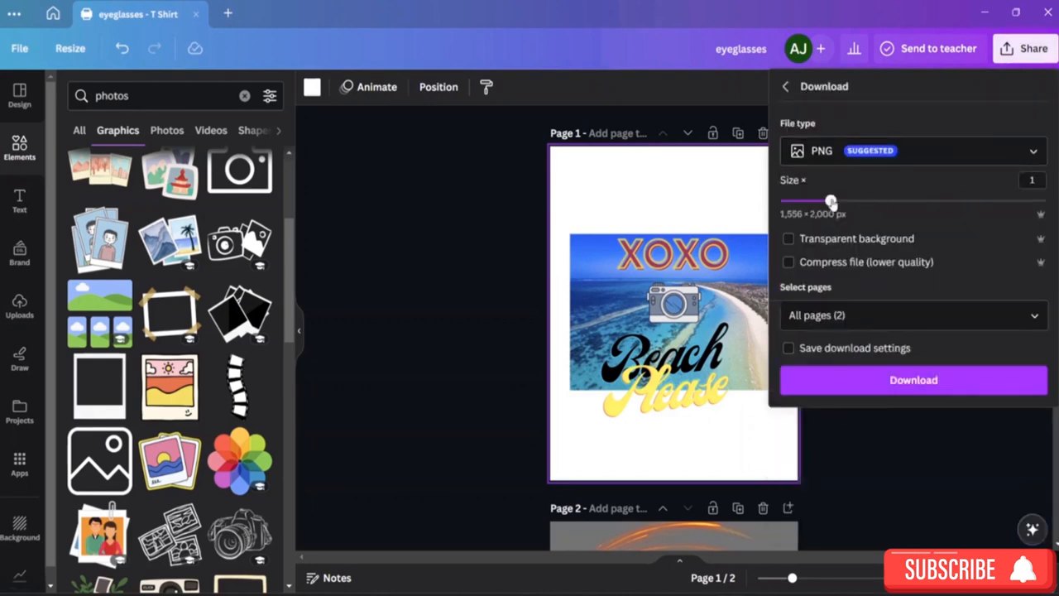
left_click_drag(831, 200, 1004, 214)
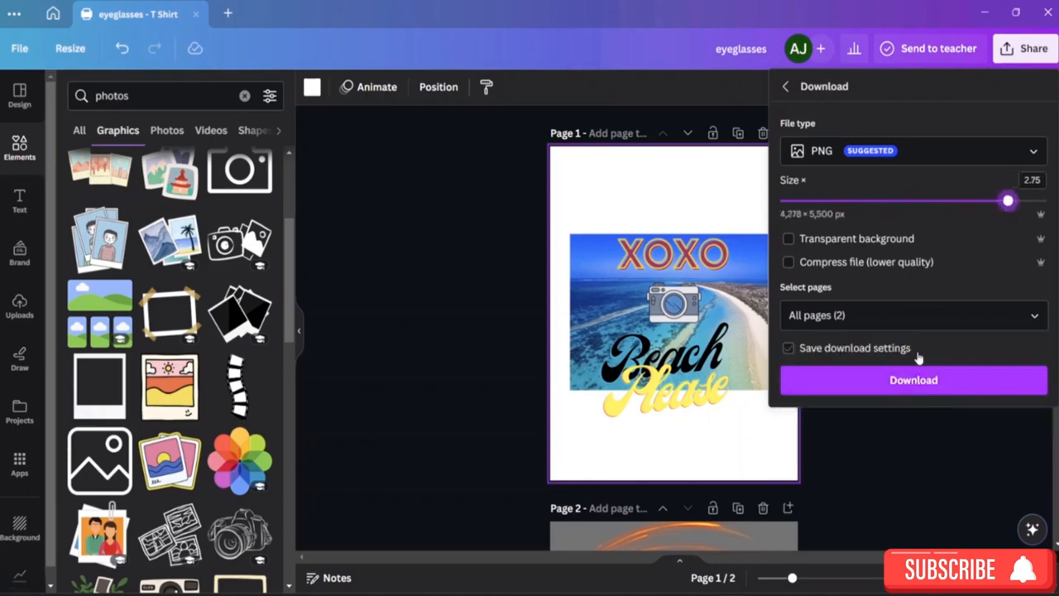
left_click(789, 240)
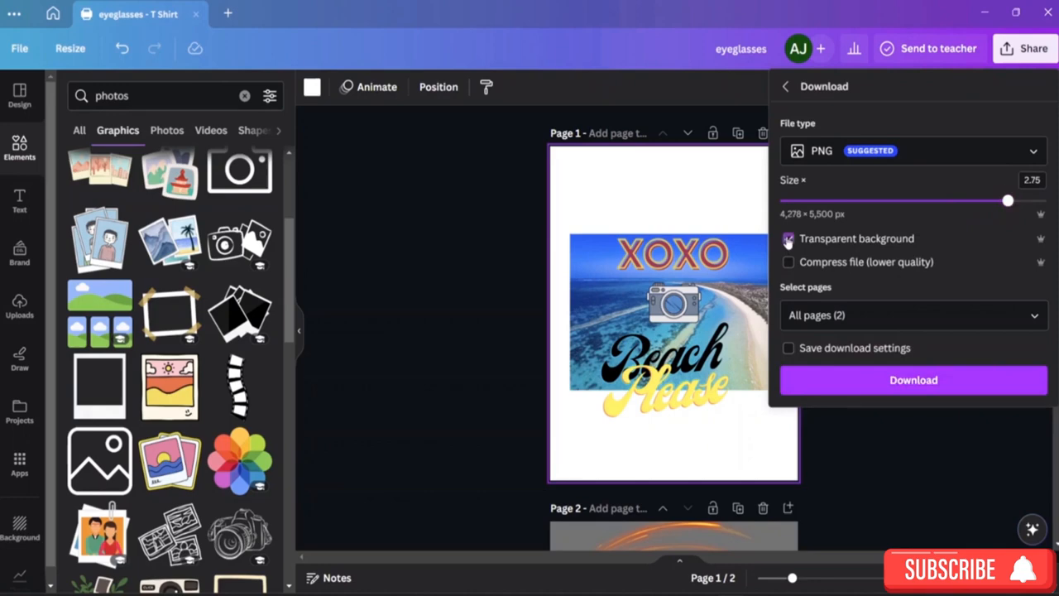
left_click(908, 381)
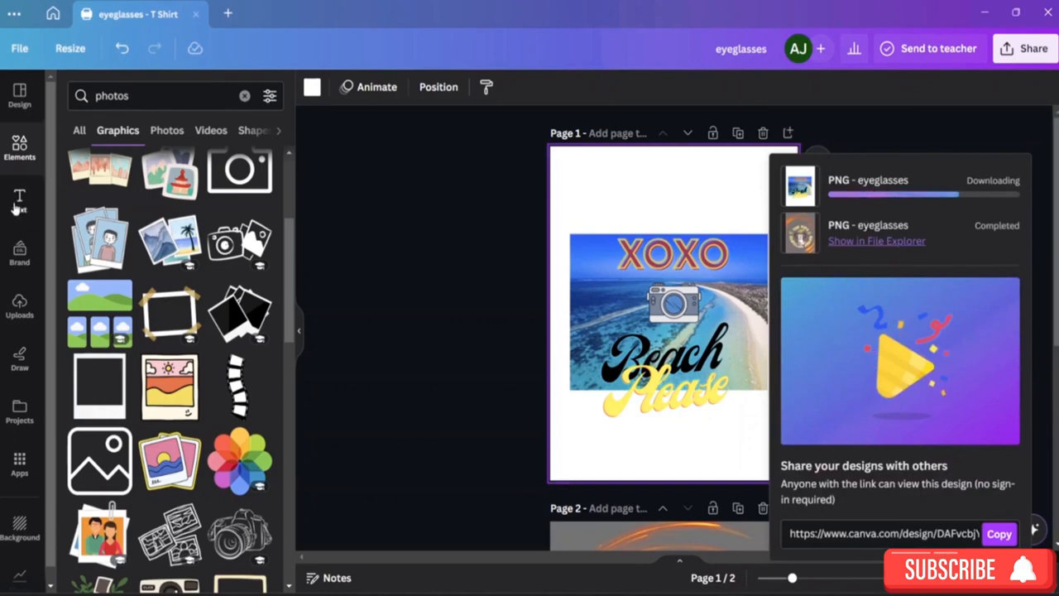
Search the T-shirt templates for "tshirt" and browse the resulting designs
left_click(857, 118)
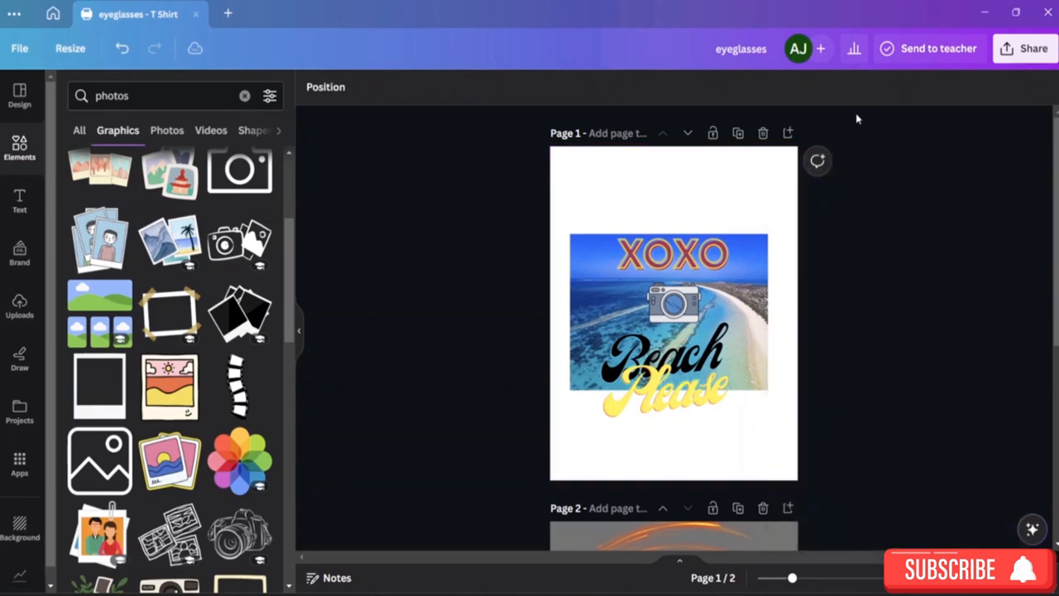
left_click(20, 95)
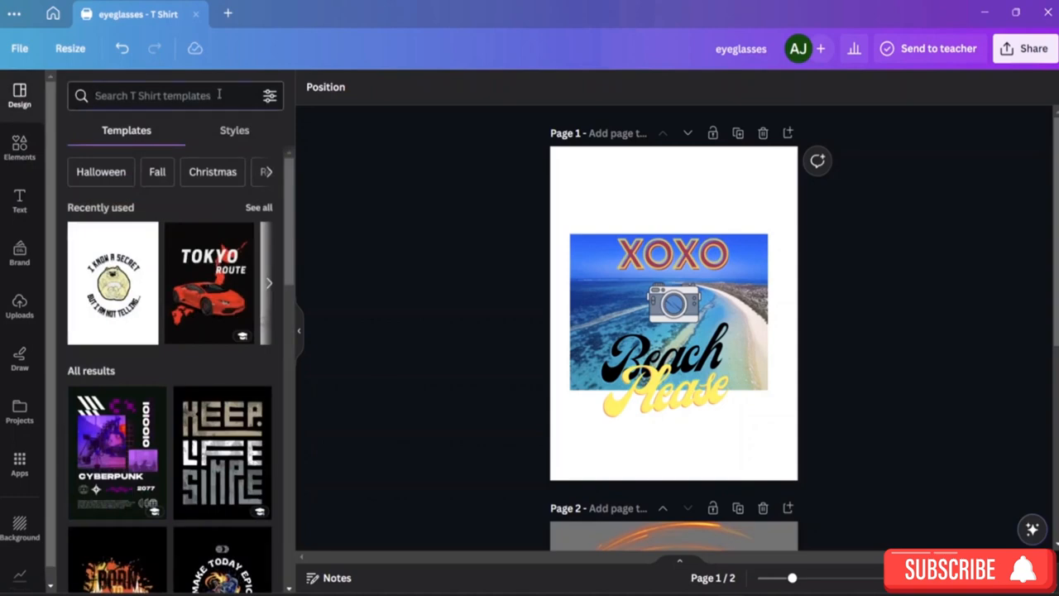
type("tshirt")
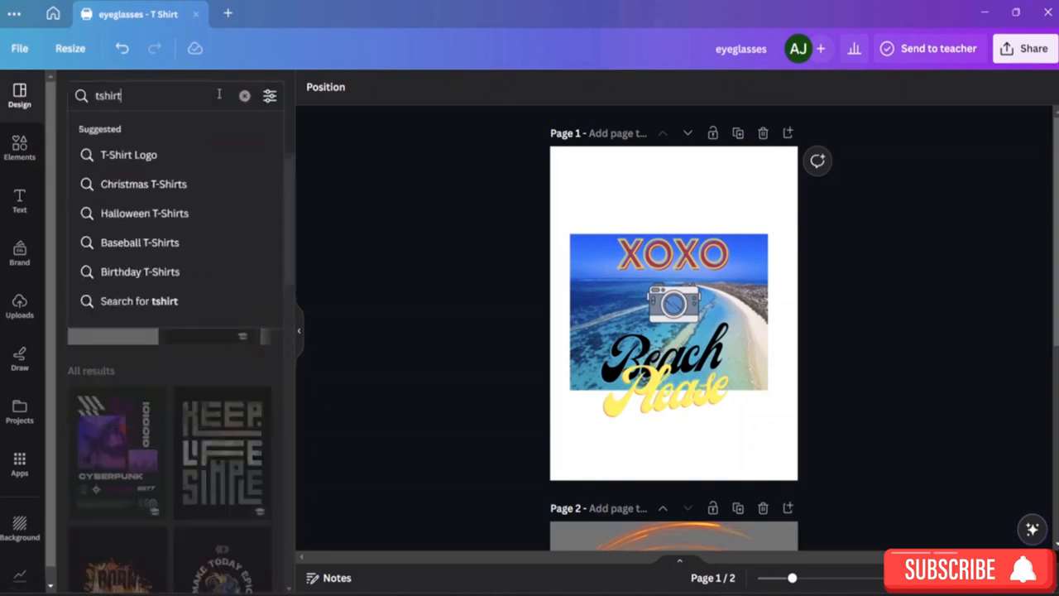
key("Return")
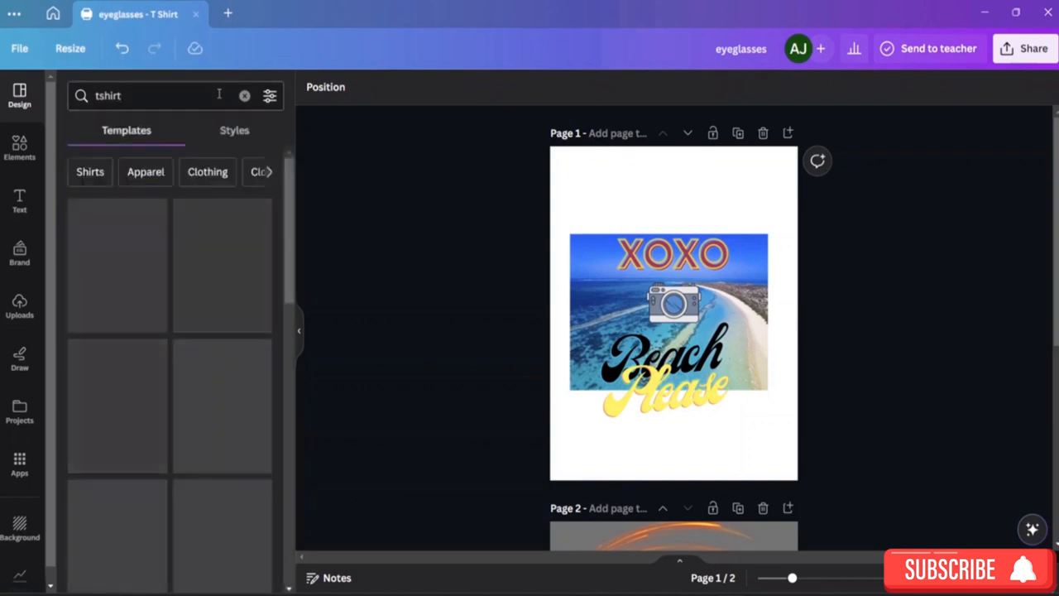
left_click(221, 135)
left_click(111, 135)
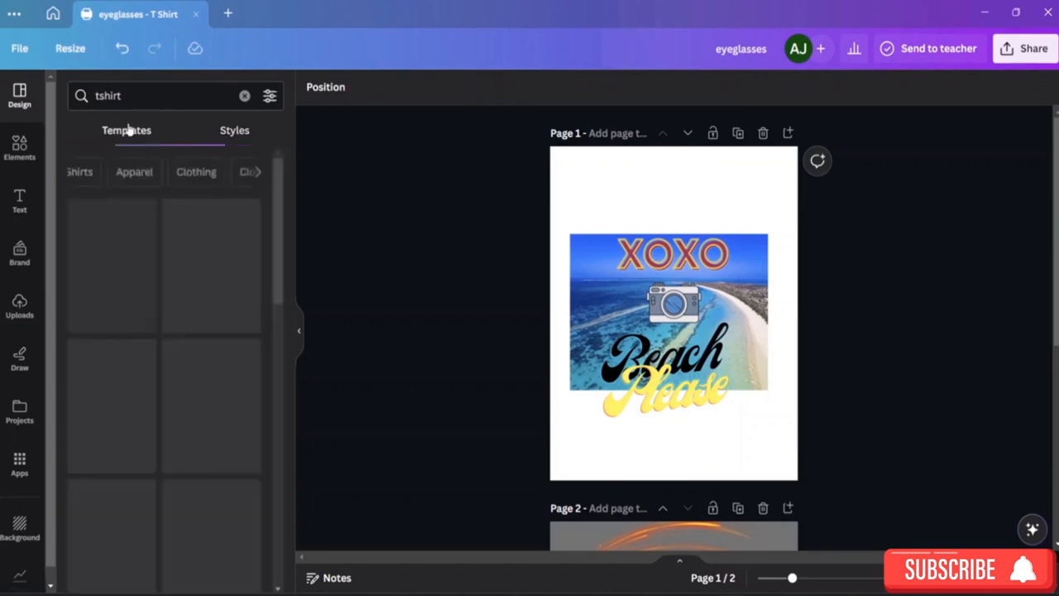
scroll(197, 286, "down", 6)
scroll(197, 286, "down", 5)
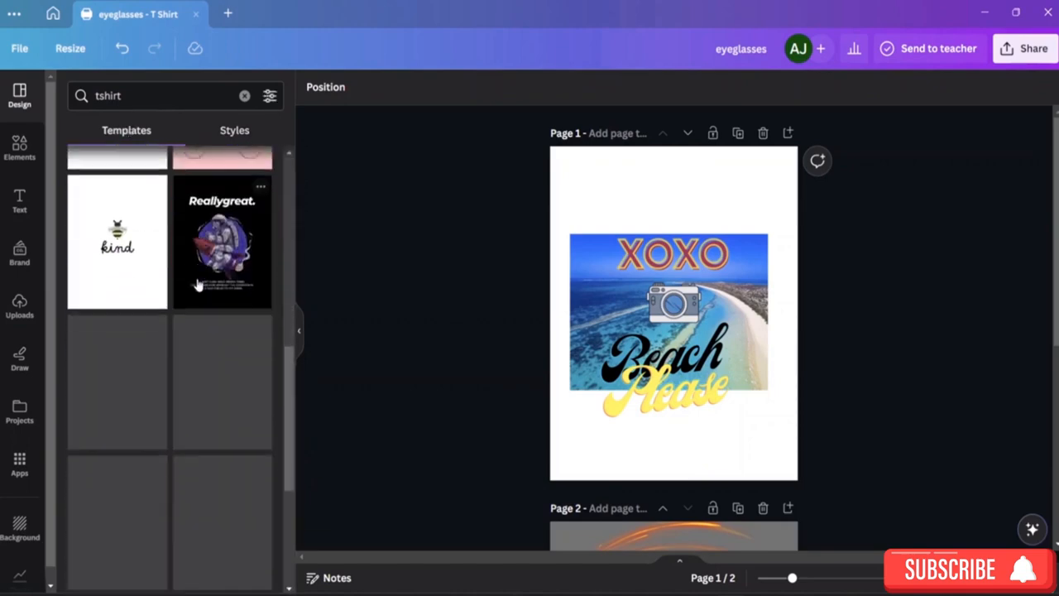
scroll(198, 286, "up", 3)
scroll(198, 286, "up", 8)
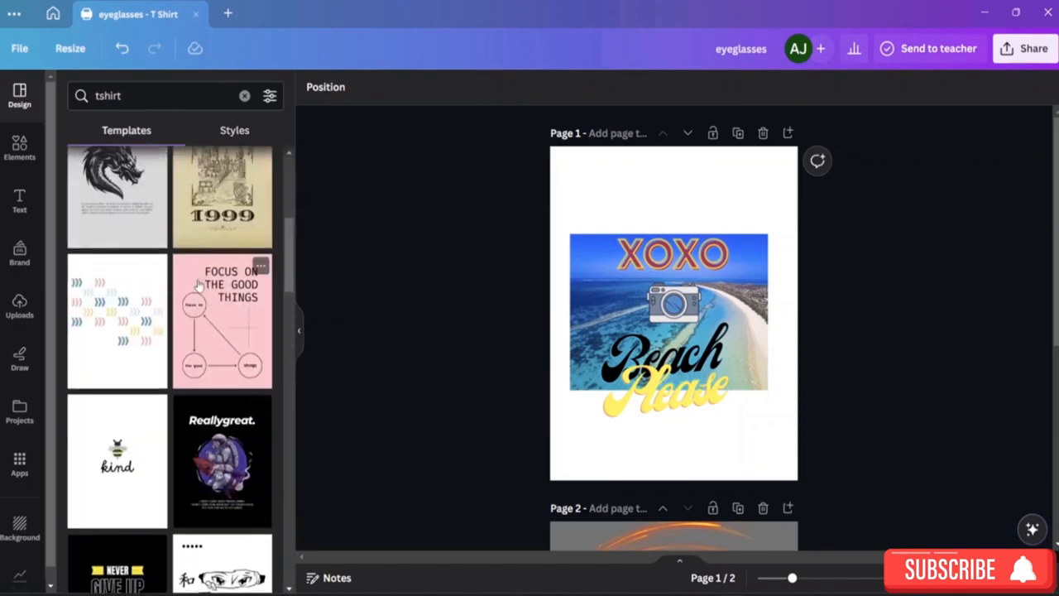
Clear the previous photos search in the elements library and begin a new search term with "t"
left_click(5, 157)
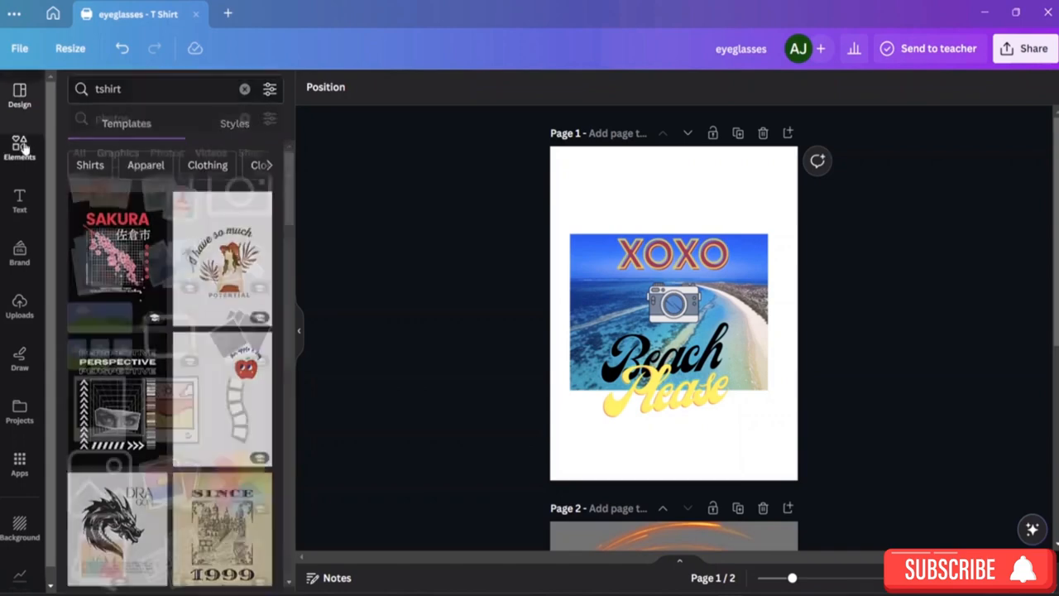
left_click(244, 96)
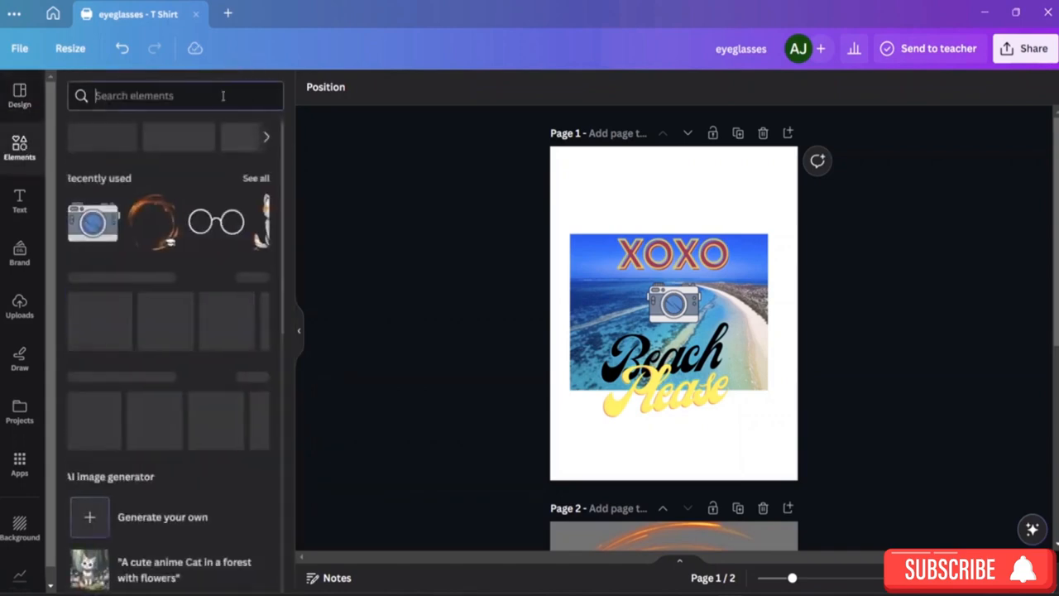
left_click(207, 101)
type("t")
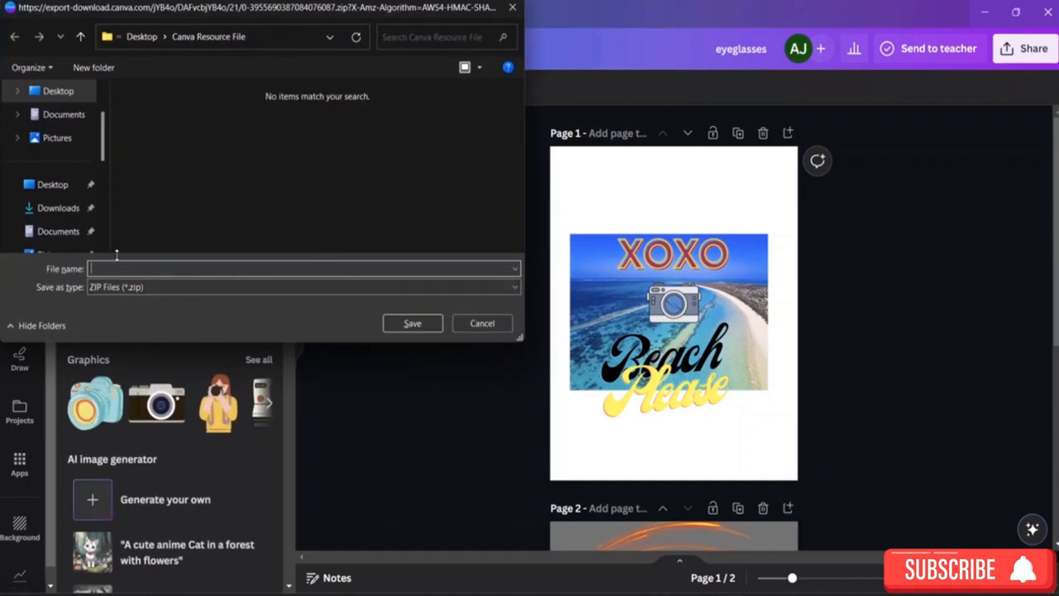
Save the exported ZIP as "Beach Please" in the Canva Resource File folder
scroll(33, 149, "down", 3)
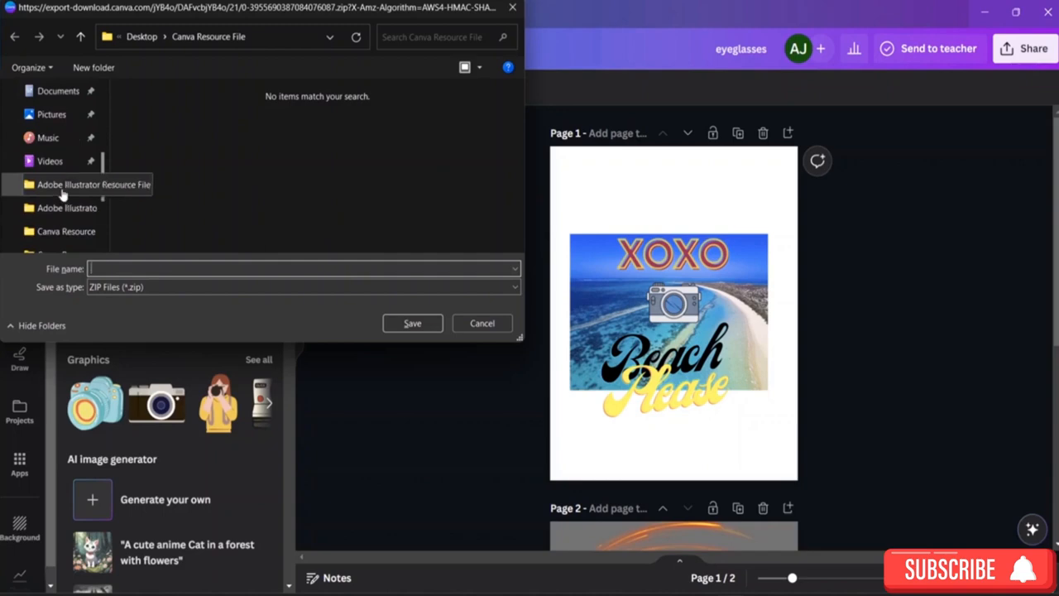
left_click(60, 187)
left_click(688, 324)
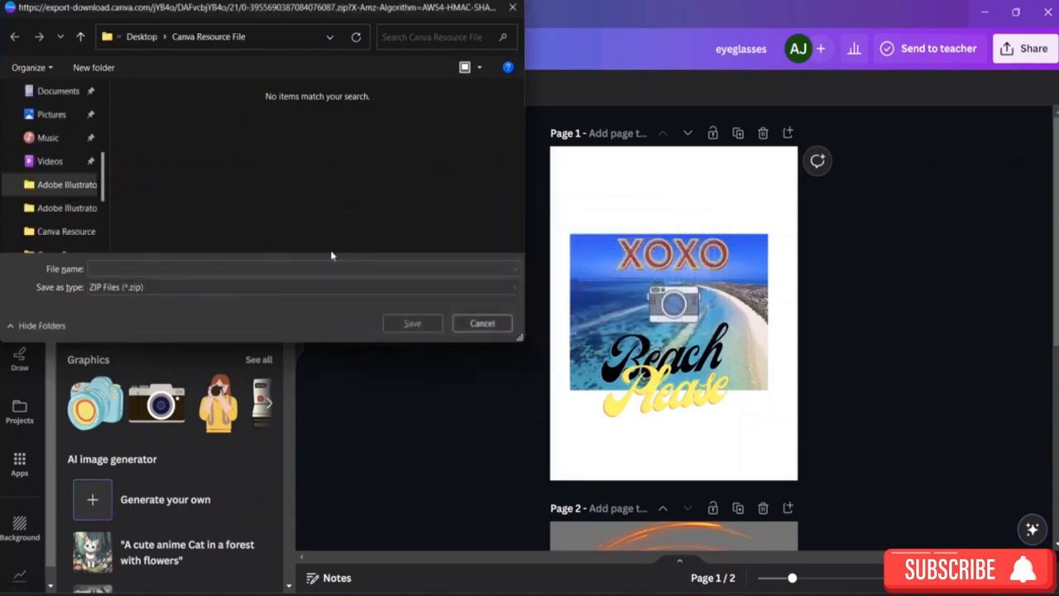
scroll(67, 199, "down", 1)
left_click(66, 208)
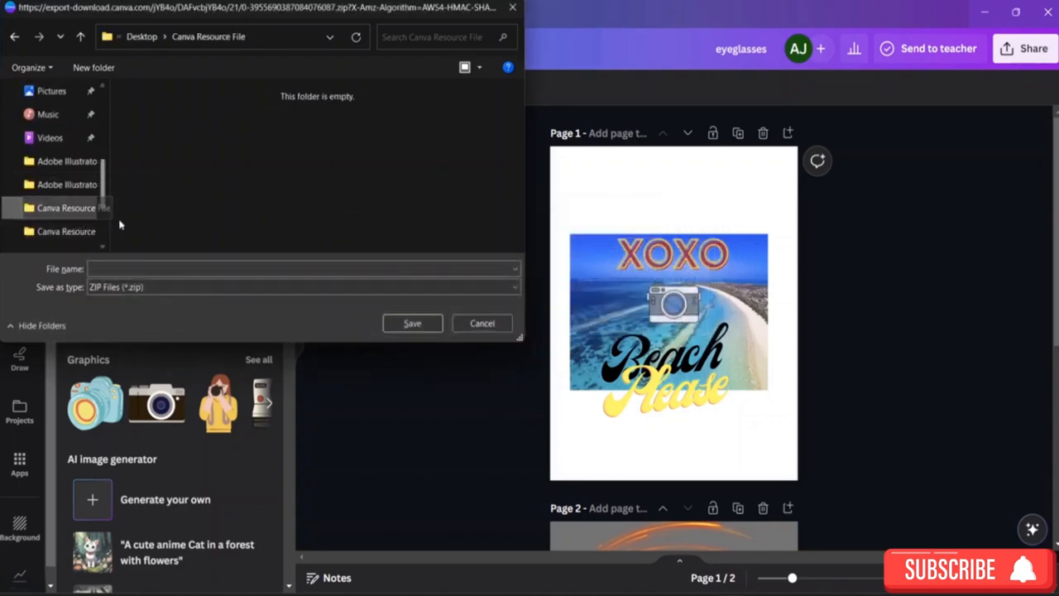
left_click(159, 270)
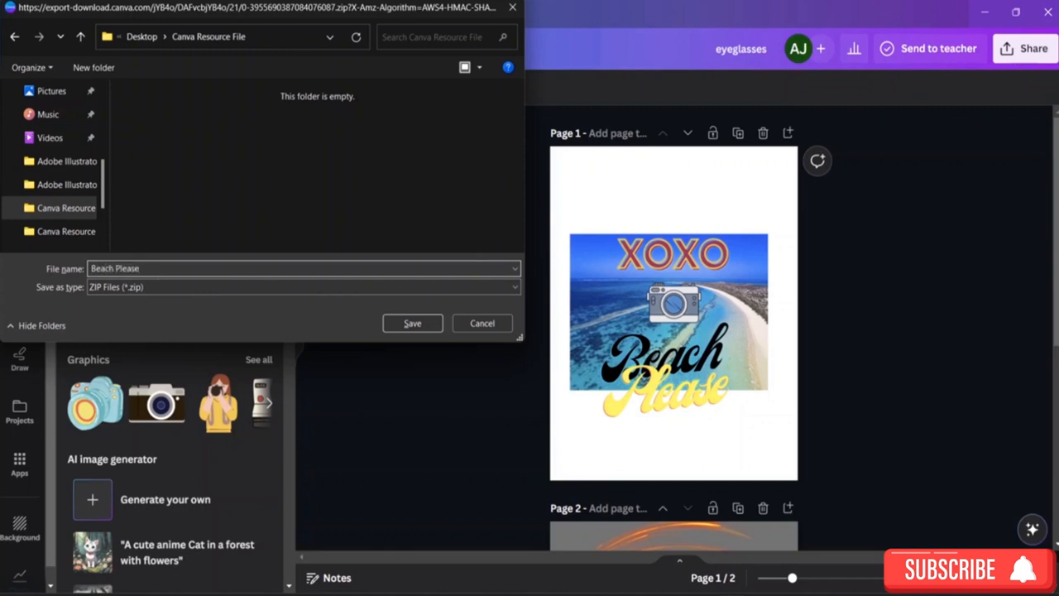
left_click(425, 325)
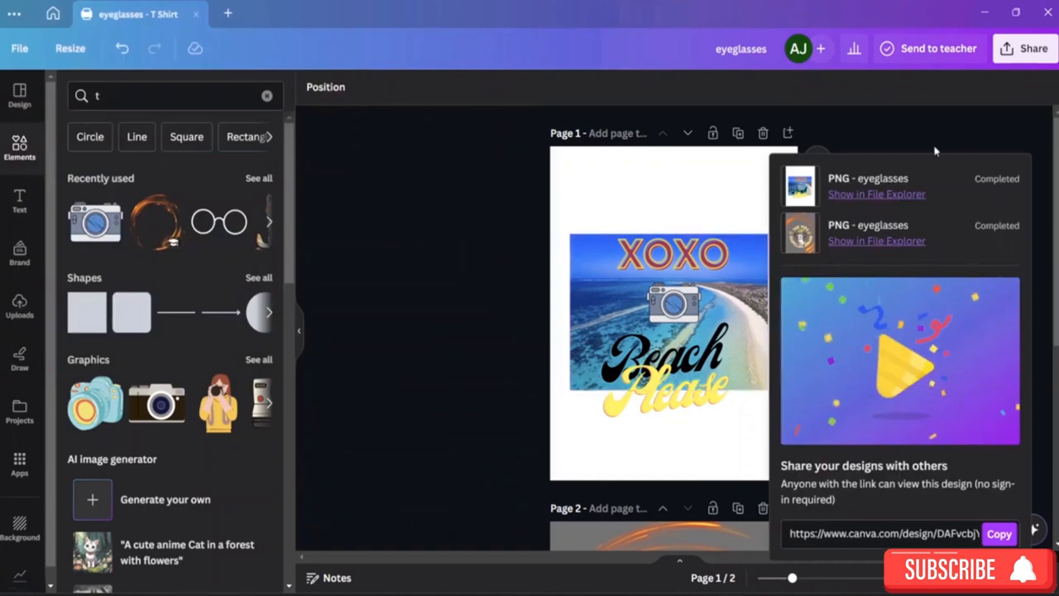
Dismiss the download notice and search the elements library for "tshirt"
left_click(970, 134)
left_click(123, 96)
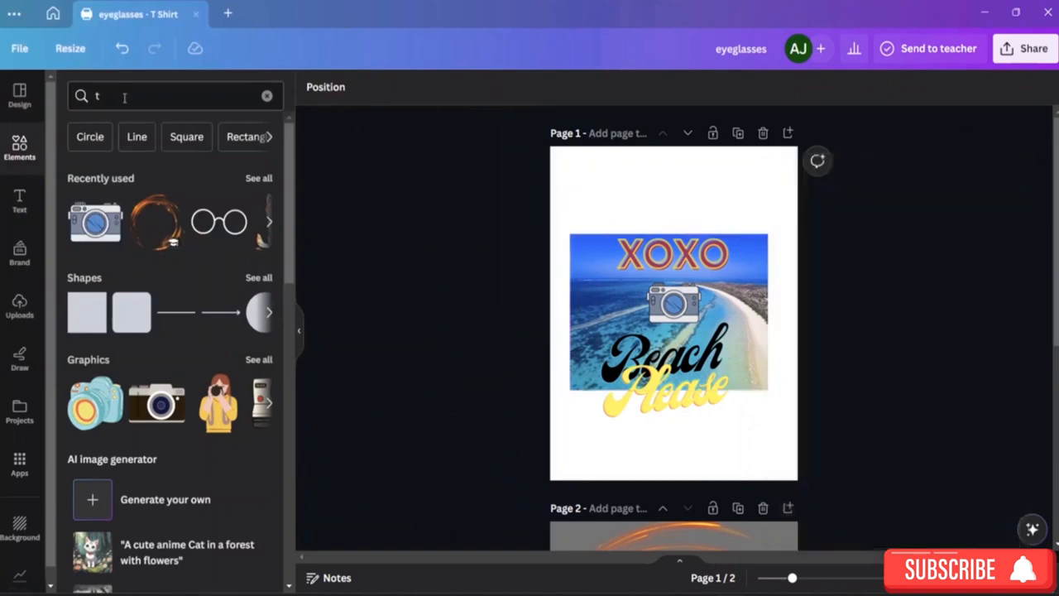
type("shirt")
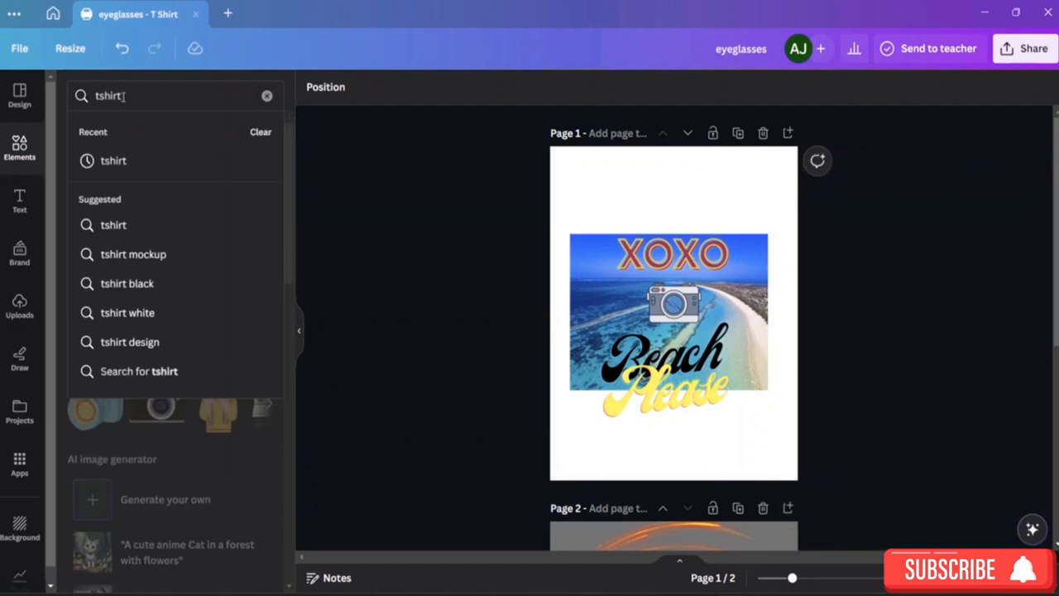
key("Return")
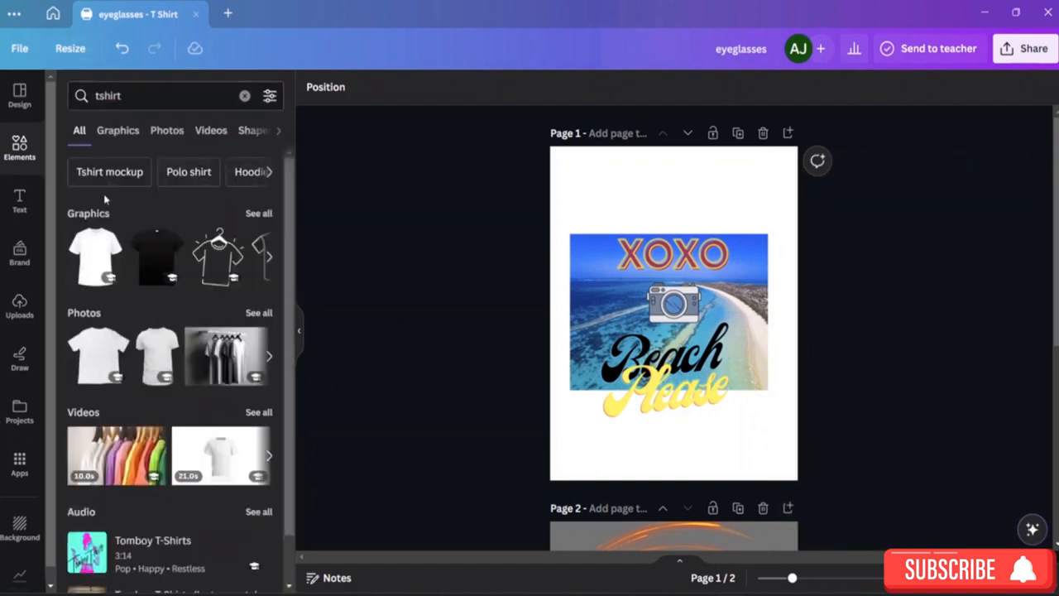
left_click(93, 263)
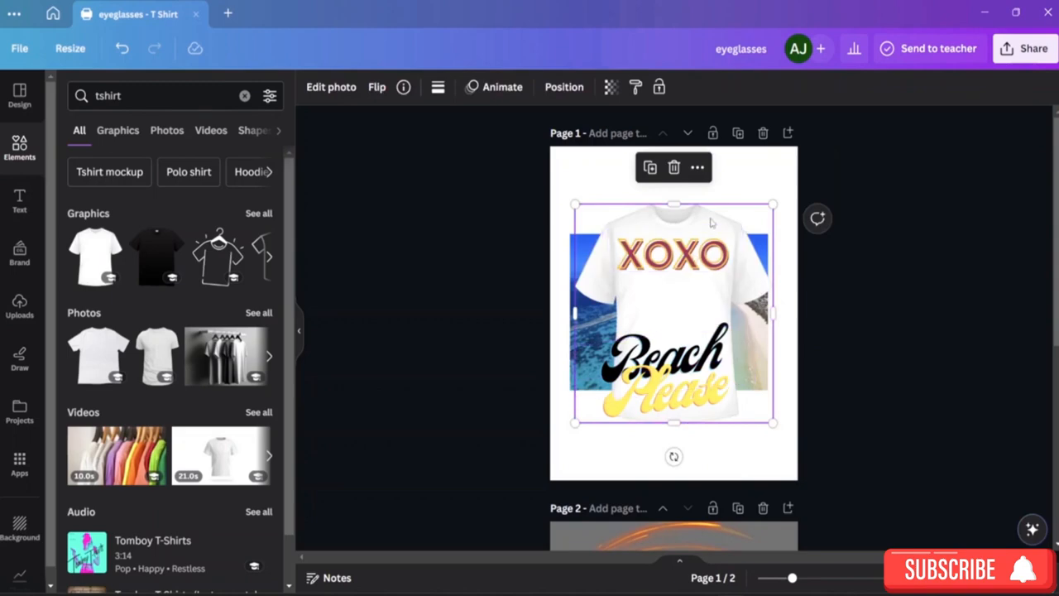
left_click_drag(704, 225, 691, 206)
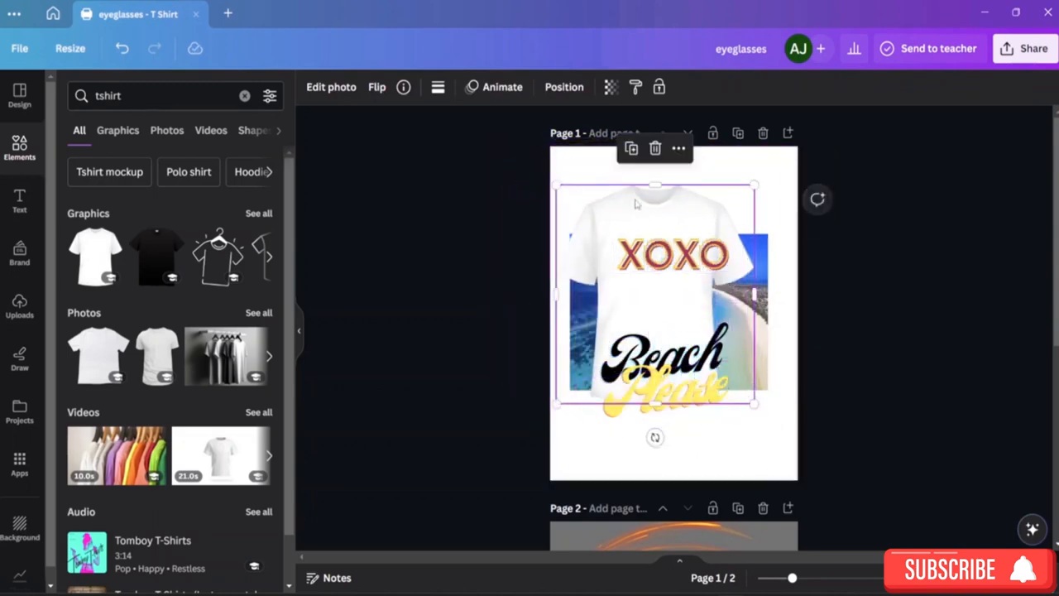
left_click_drag(754, 403, 844, 507)
left_click_drag(776, 359, 735, 314)
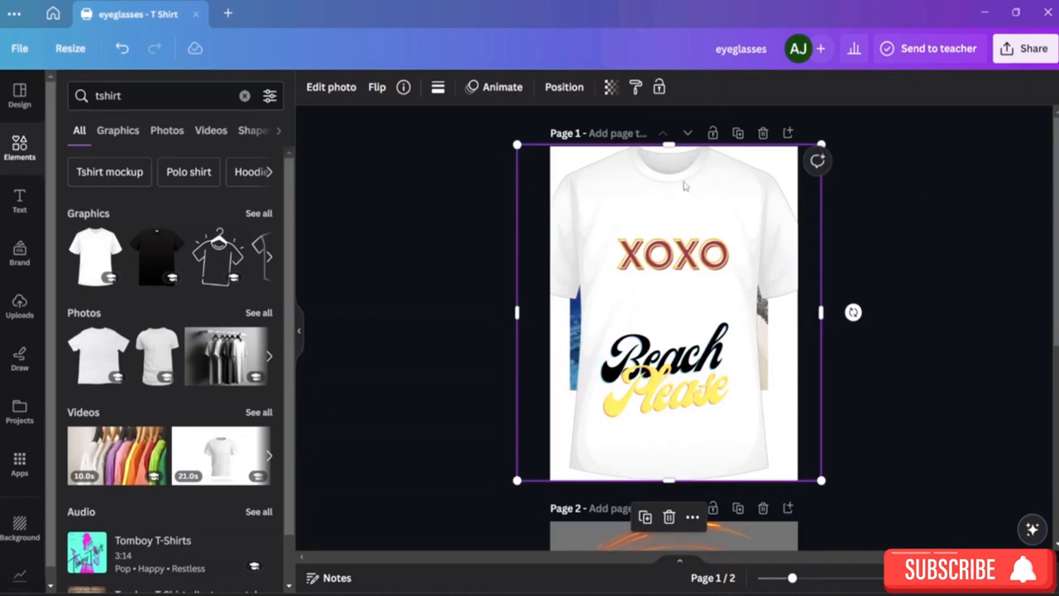
scroll(684, 187, "down", 3)
scroll(744, 178, "up", 3)
double_click(735, 201)
key("Delete")
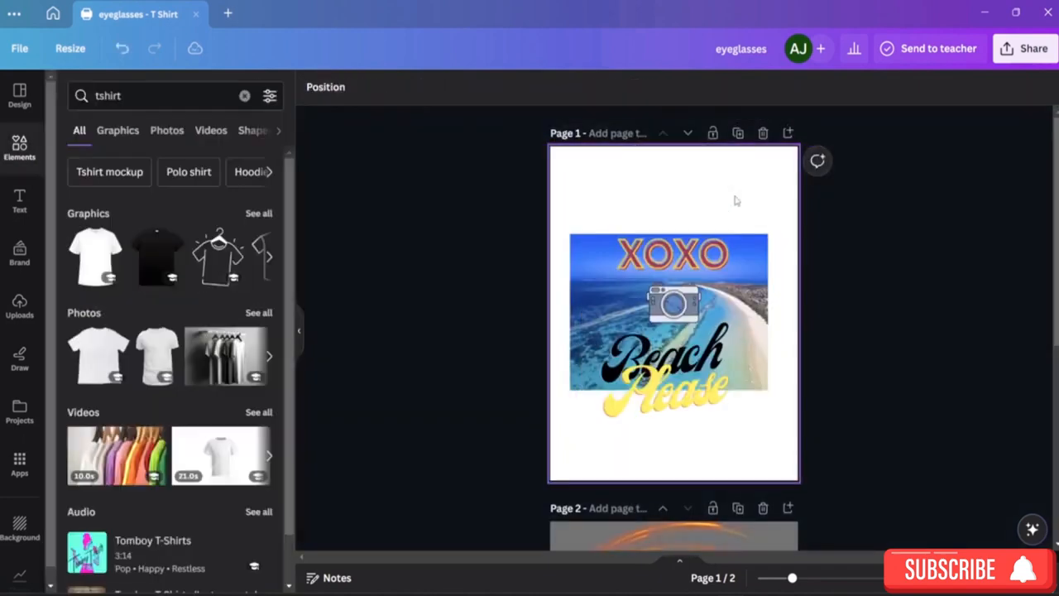
Add a third page and place the plain white T-shirt graphic on it, enlarged to nearly the full page width
scroll(736, 200, "down", 5)
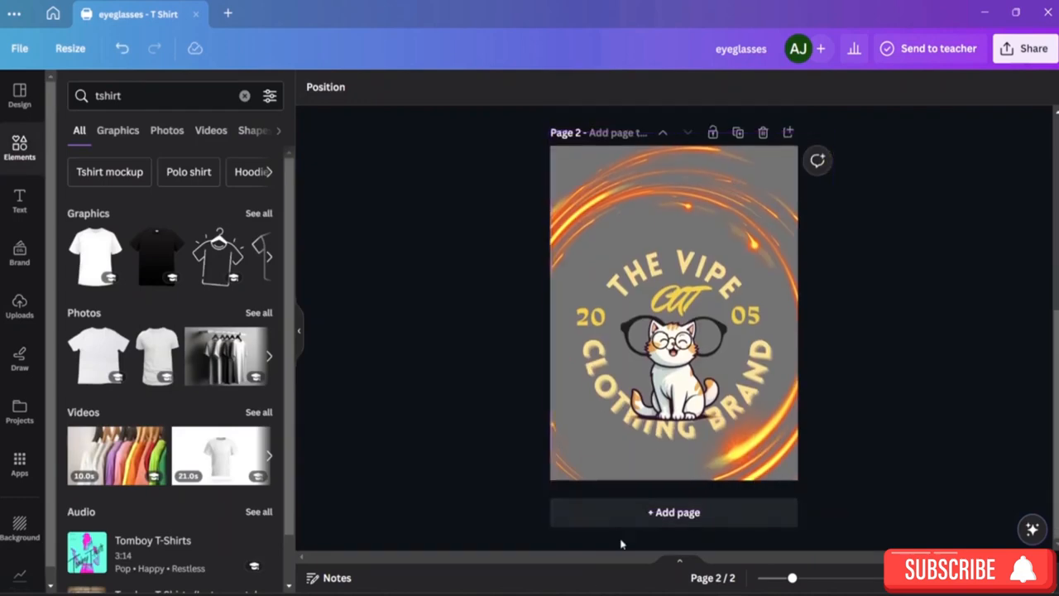
left_click(626, 512)
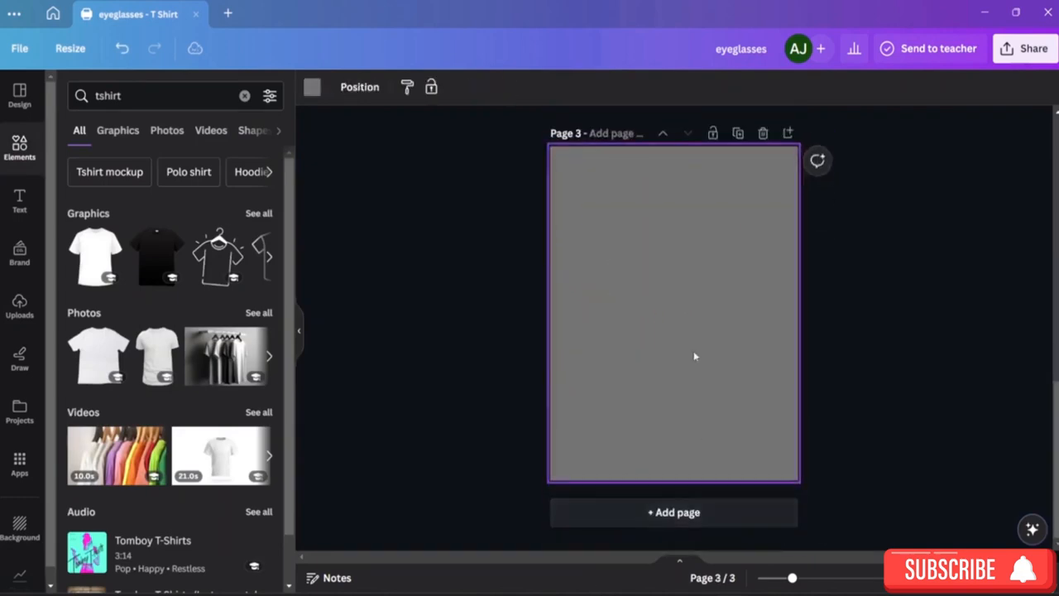
left_click(106, 236)
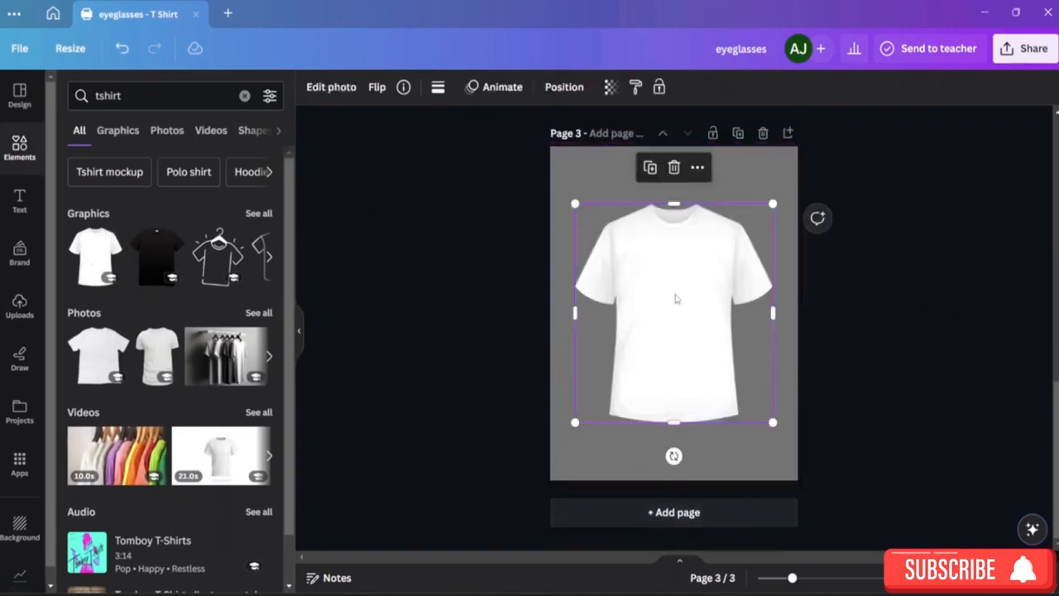
left_click_drag(772, 422, 793, 444)
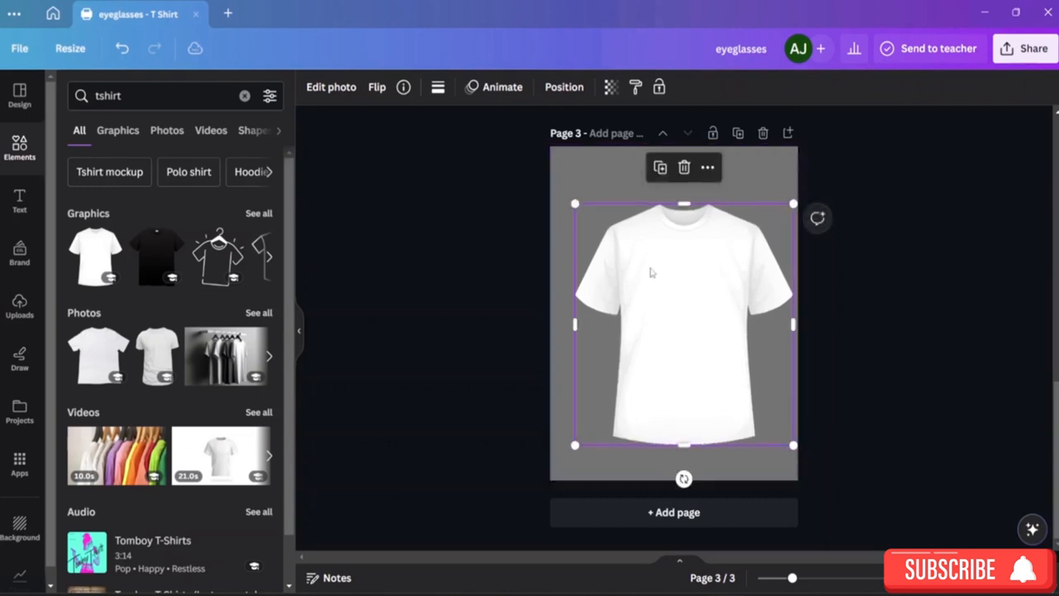
left_click_drag(576, 204, 550, 176)
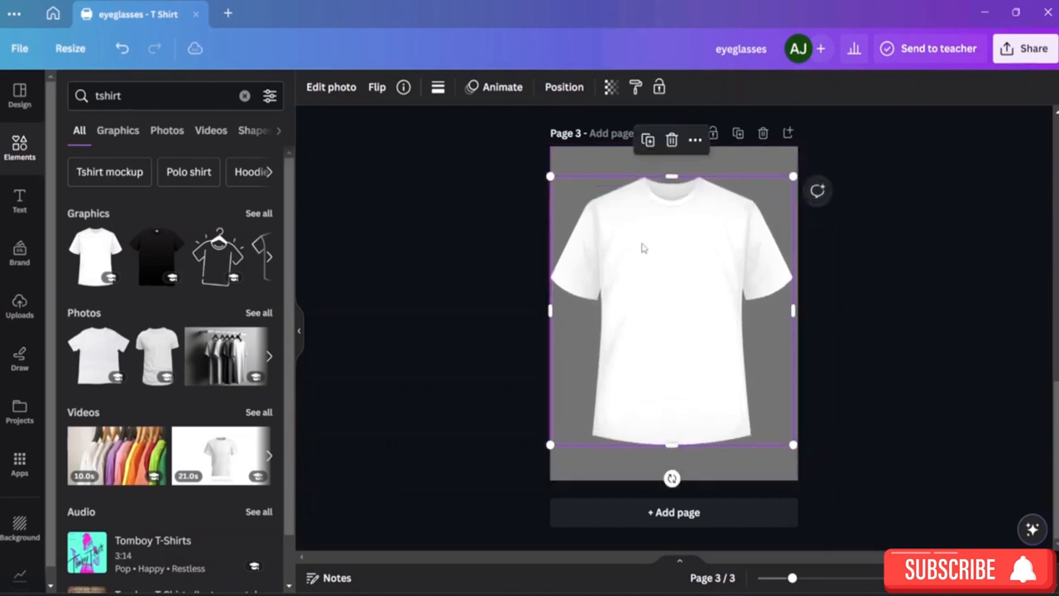
left_click(757, 460)
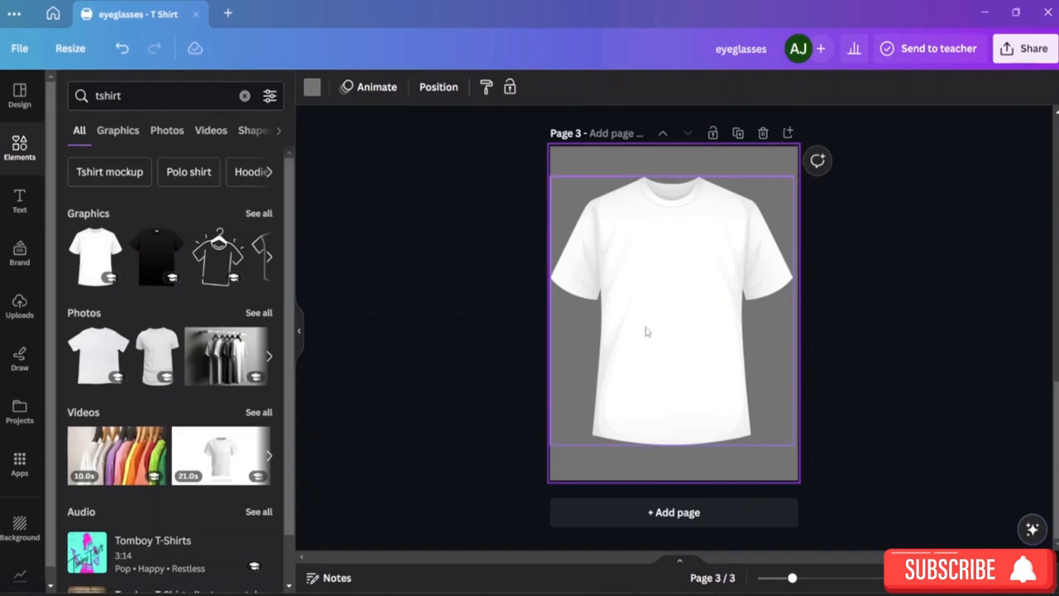
Upload the image "T-shirt Design 1" from the Canva Resource File folder to the design's uploads
scroll(671, 246, "up", 10)
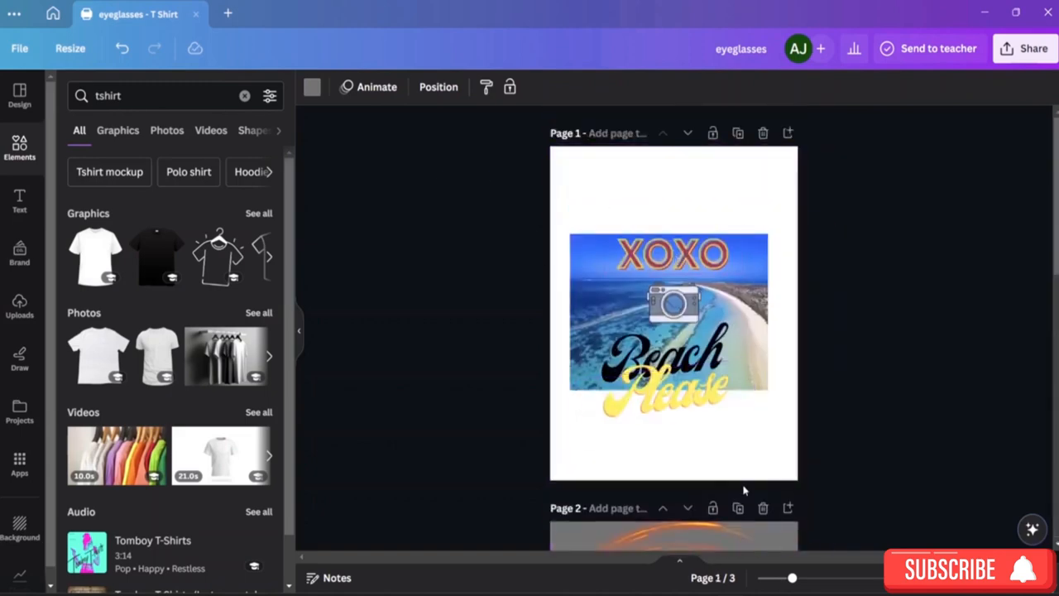
scroll(605, 210, "down", 10)
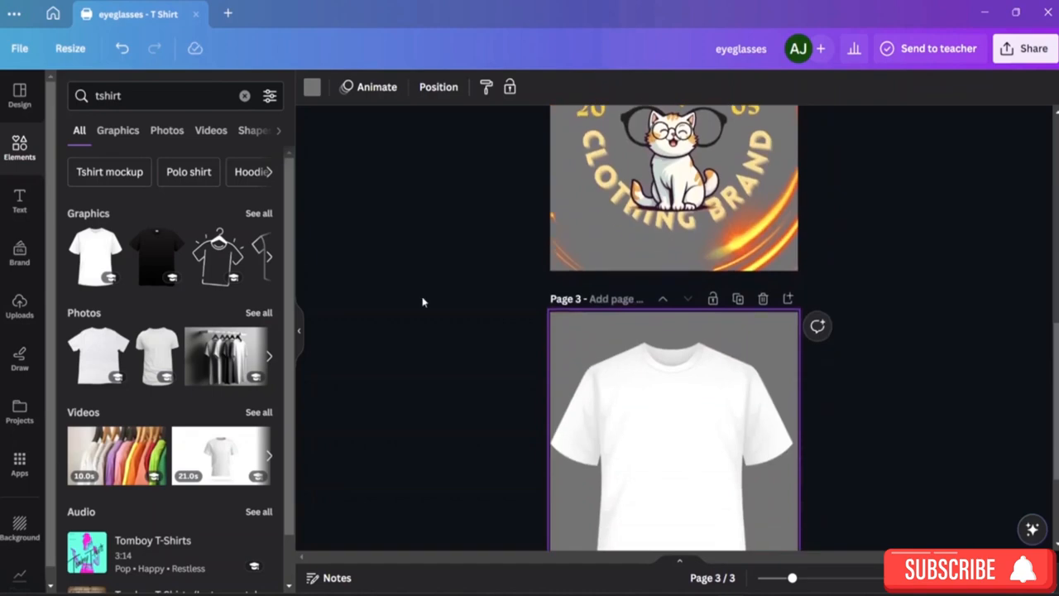
left_click(18, 308)
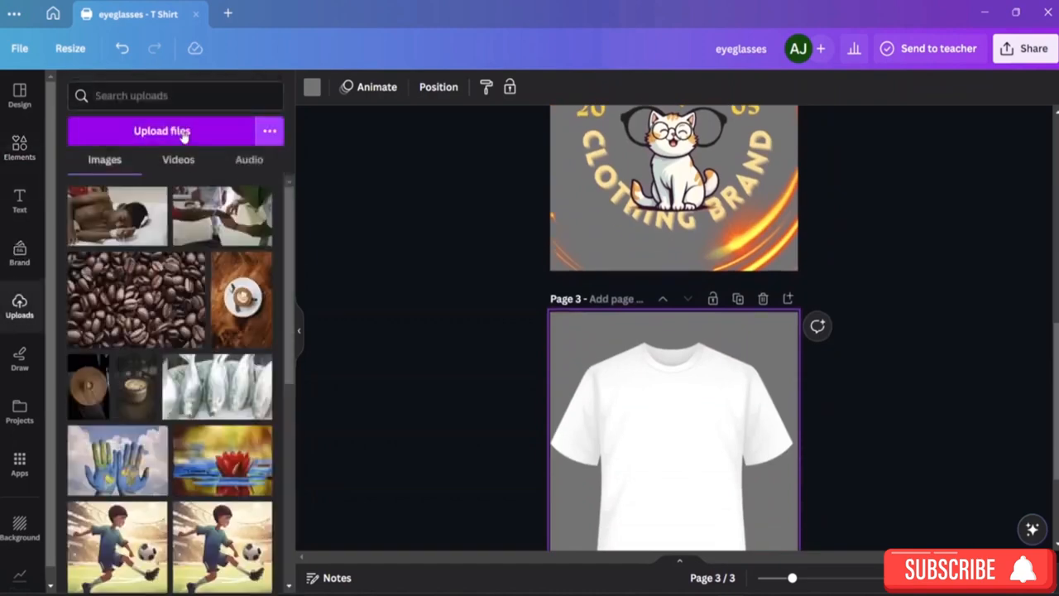
left_click(177, 132)
scroll(340, 162, "down", 1)
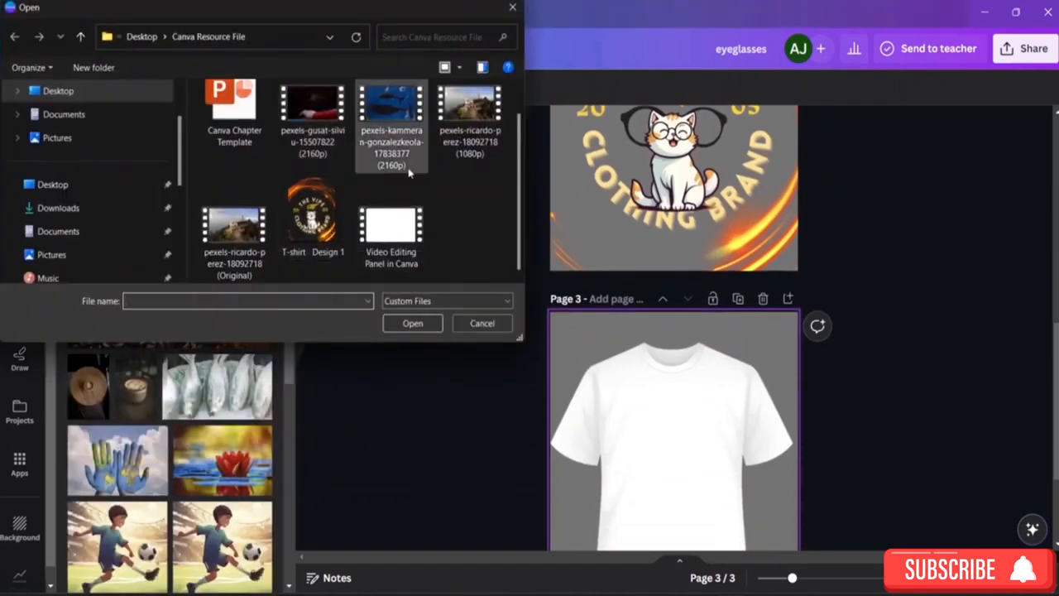
scroll(436, 187, "up", 1)
scroll(408, 193, "down", 1)
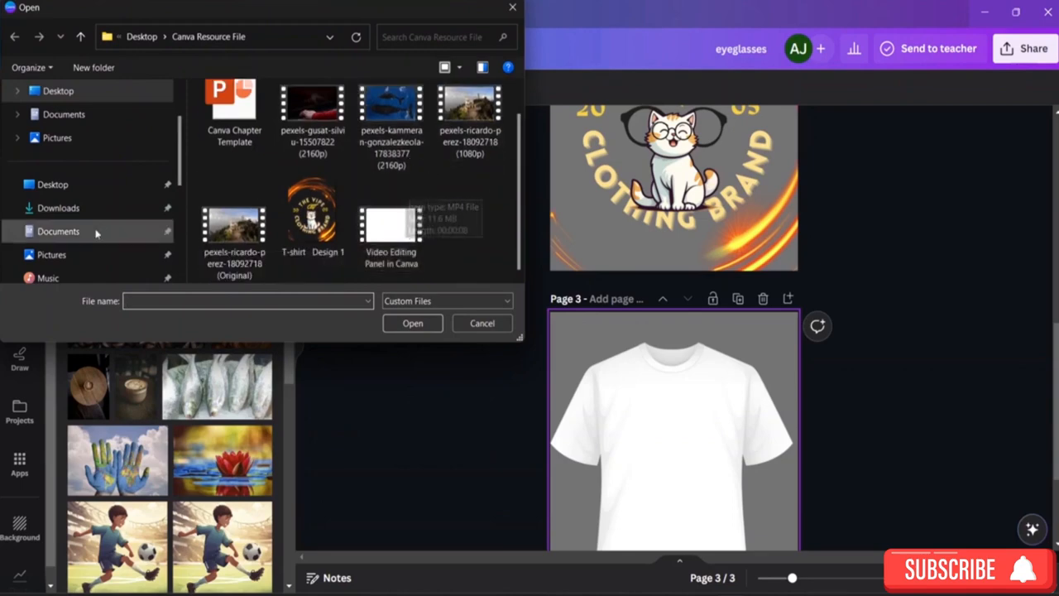
scroll(149, 209, "down", 1)
left_click(302, 220)
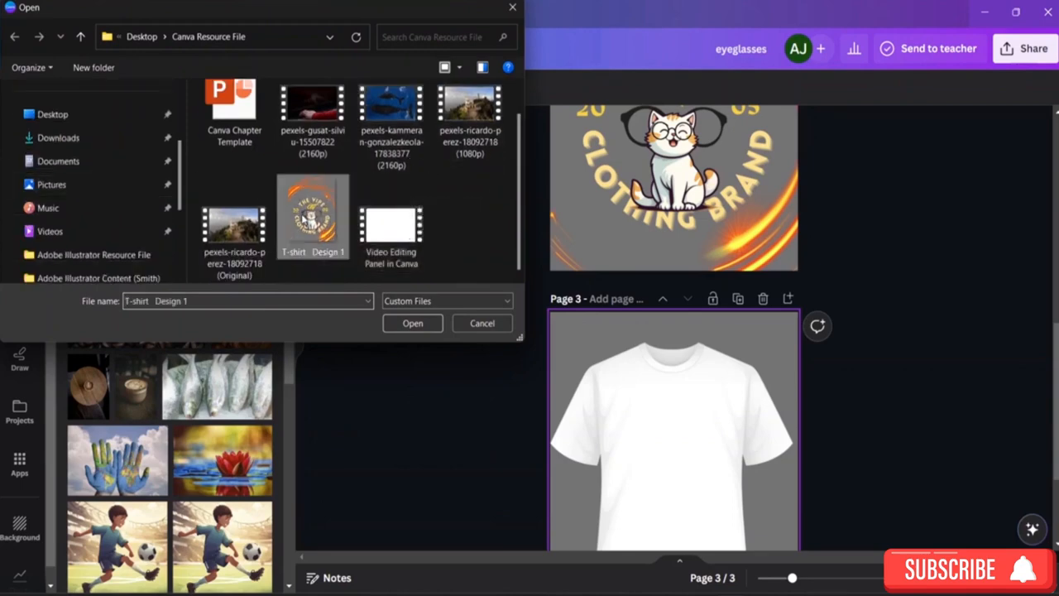
left_click(408, 326)
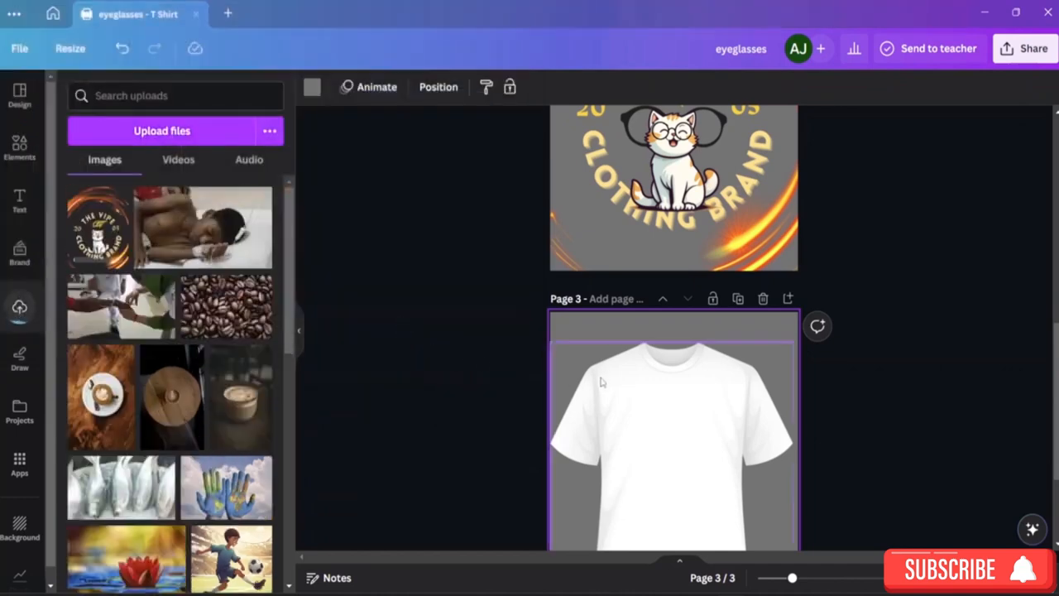
Shrink the Vipe Cat design on page 3 so it sits centred on the white T-shirt's chest
scroll(635, 407, "down", 2)
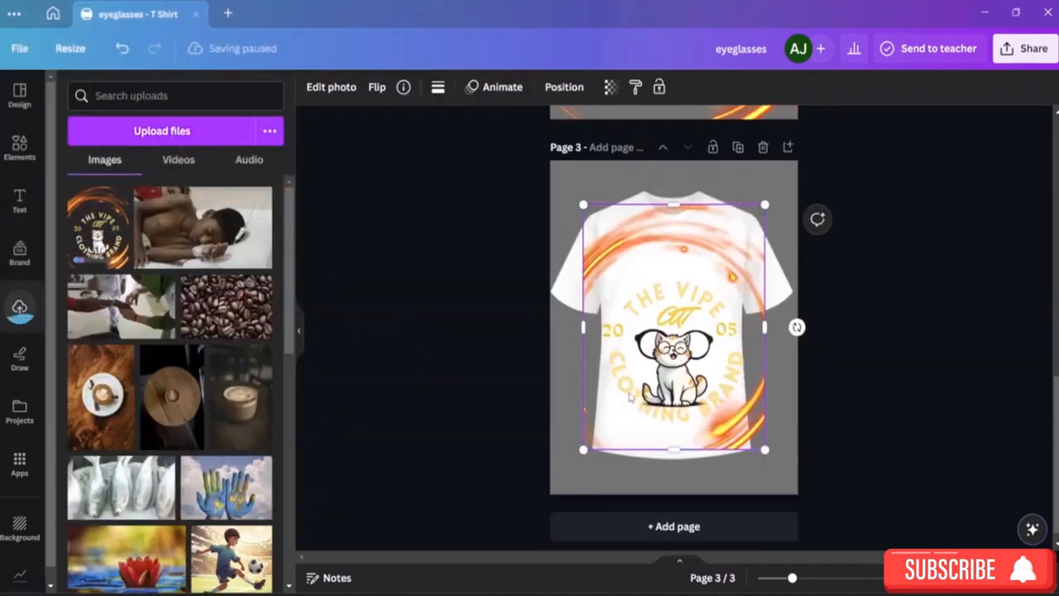
left_click_drag(763, 428, 731, 390)
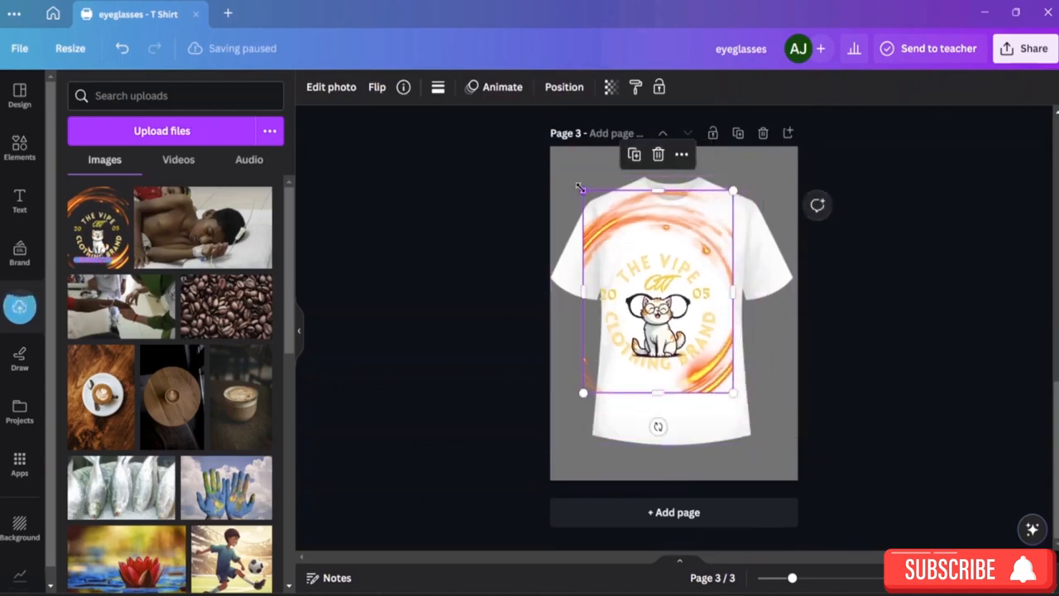
left_click_drag(583, 191, 620, 230)
left_click(619, 230)
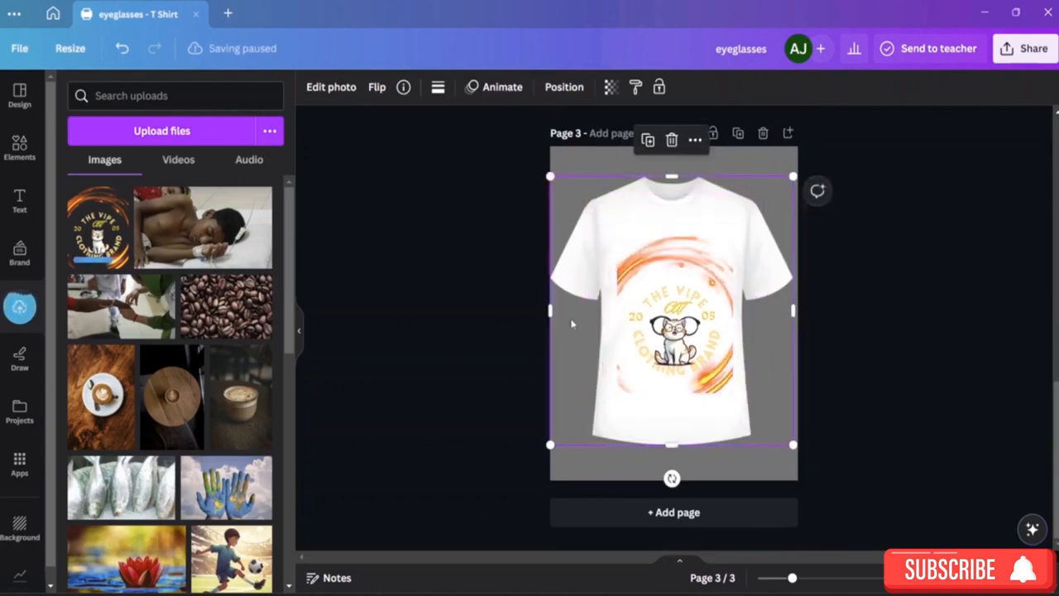
left_click(817, 383)
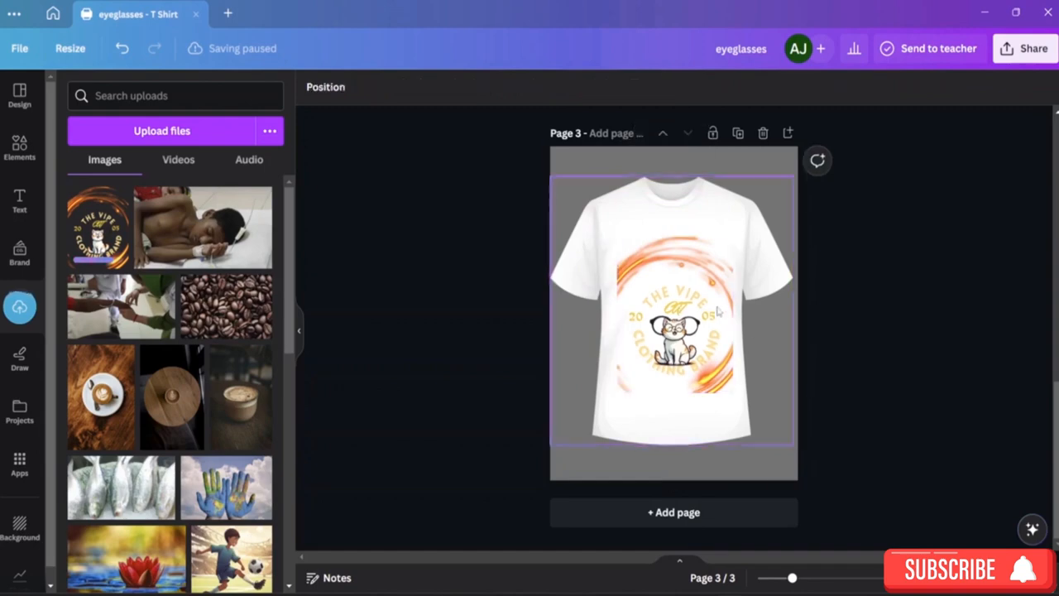
scroll(718, 311, "up", 2)
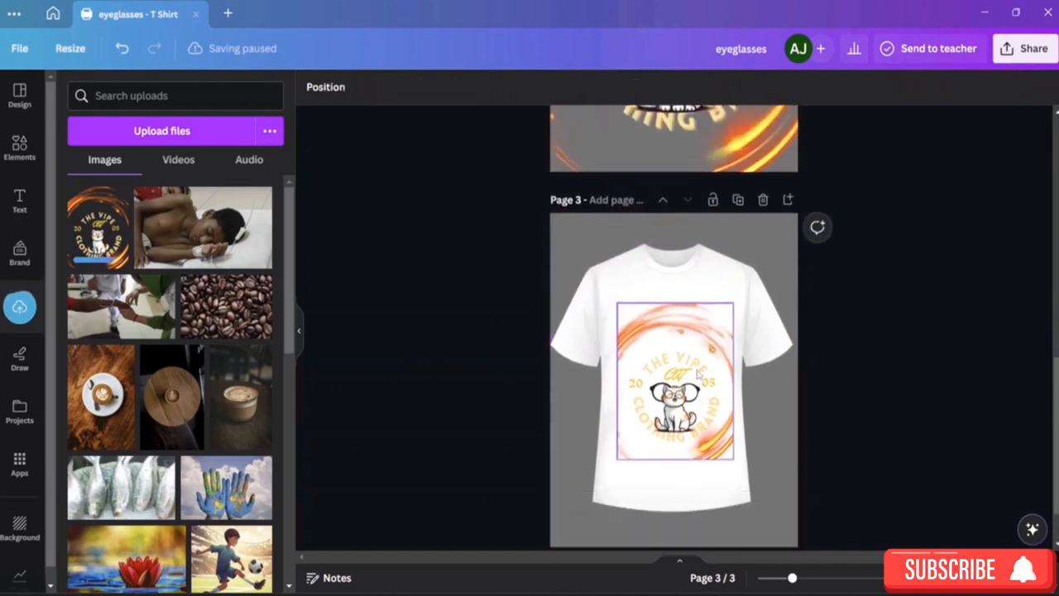
scroll(698, 374, "down", 2)
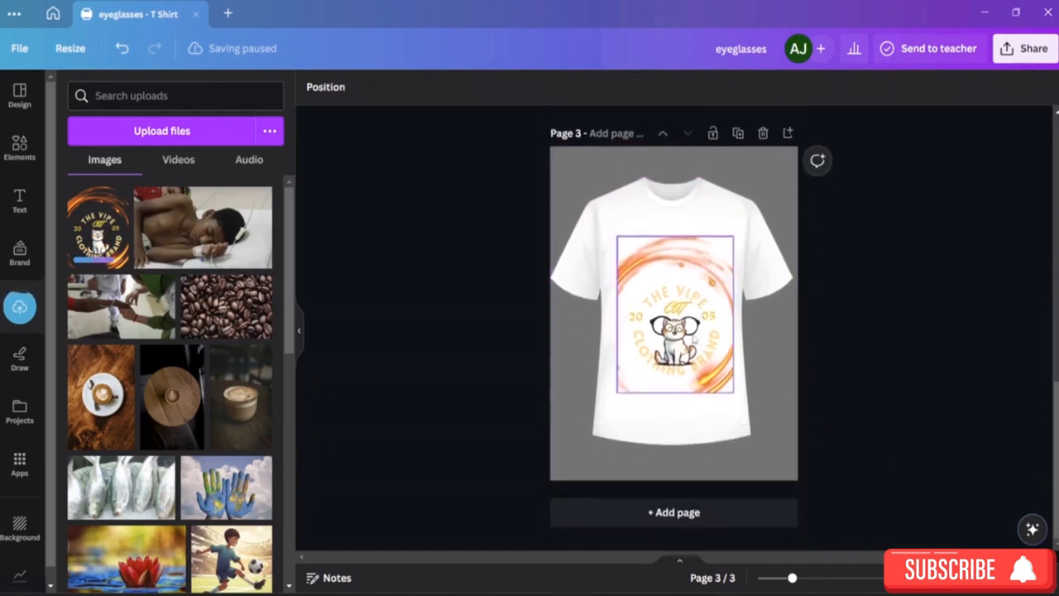
left_click(166, 131)
scroll(358, 178, "down", 1)
scroll(358, 178, "up", 1)
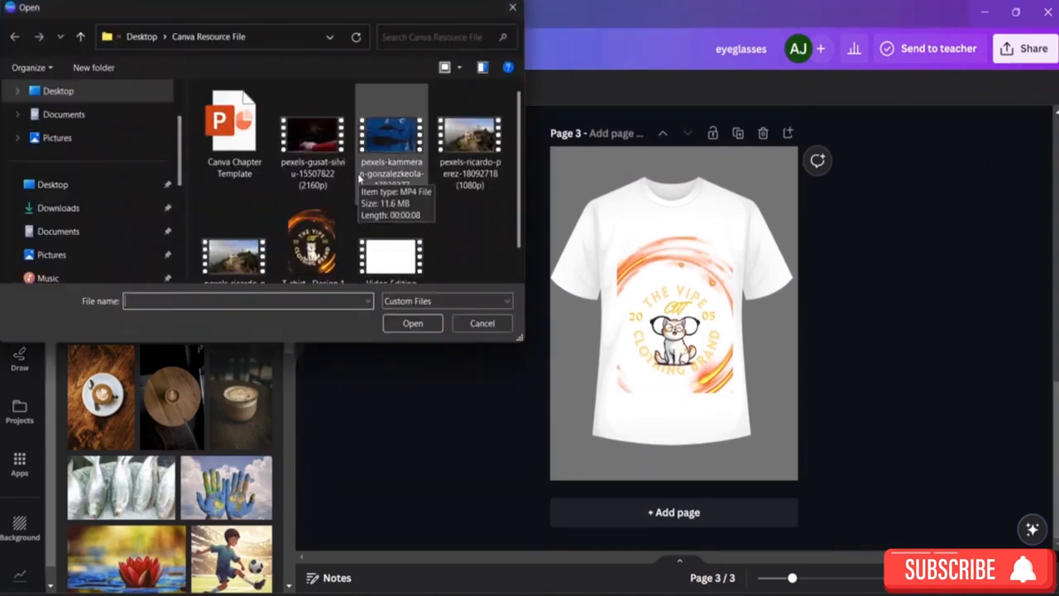
scroll(124, 186, "down", 2)
scroll(124, 188, "down", 2)
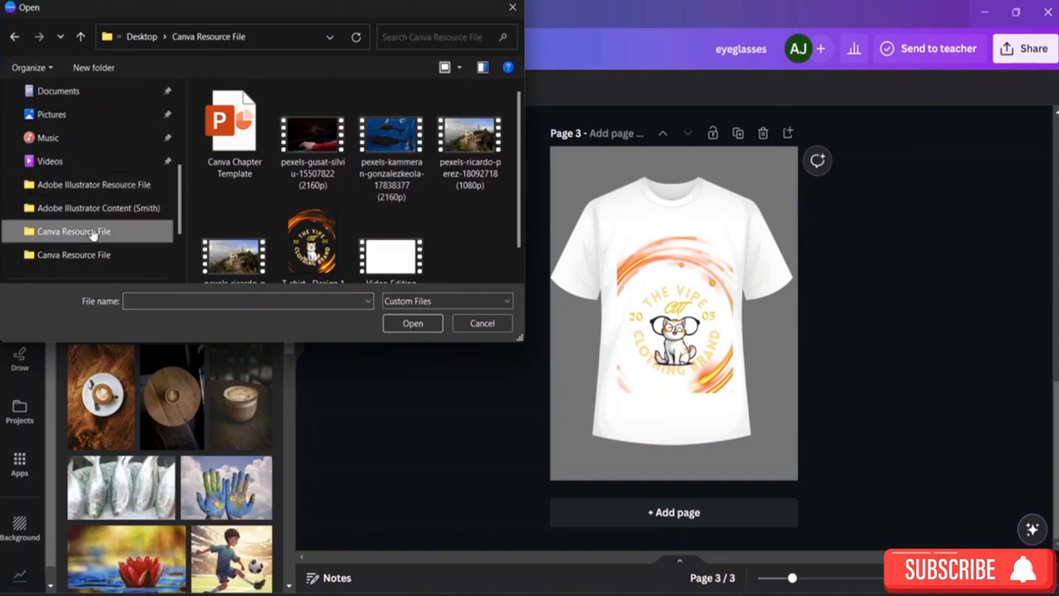
left_click(95, 257)
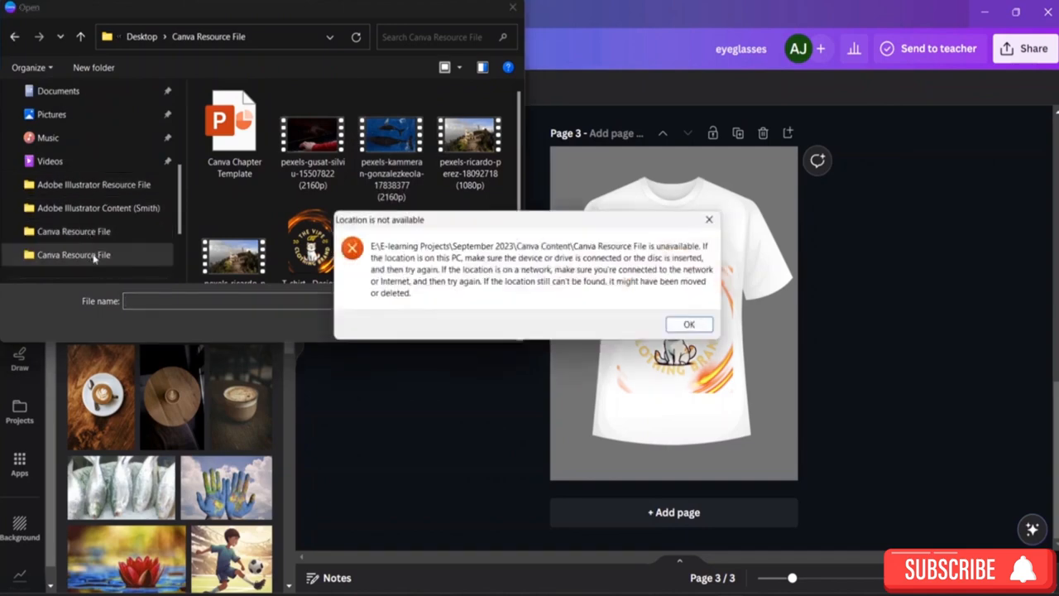
left_click(688, 324)
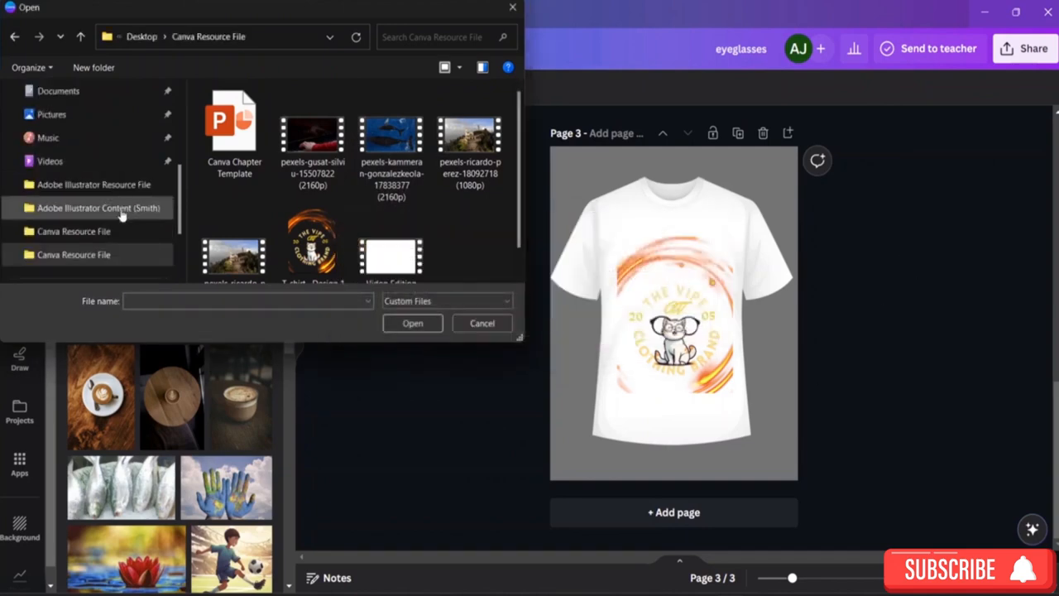
left_click(510, 8)
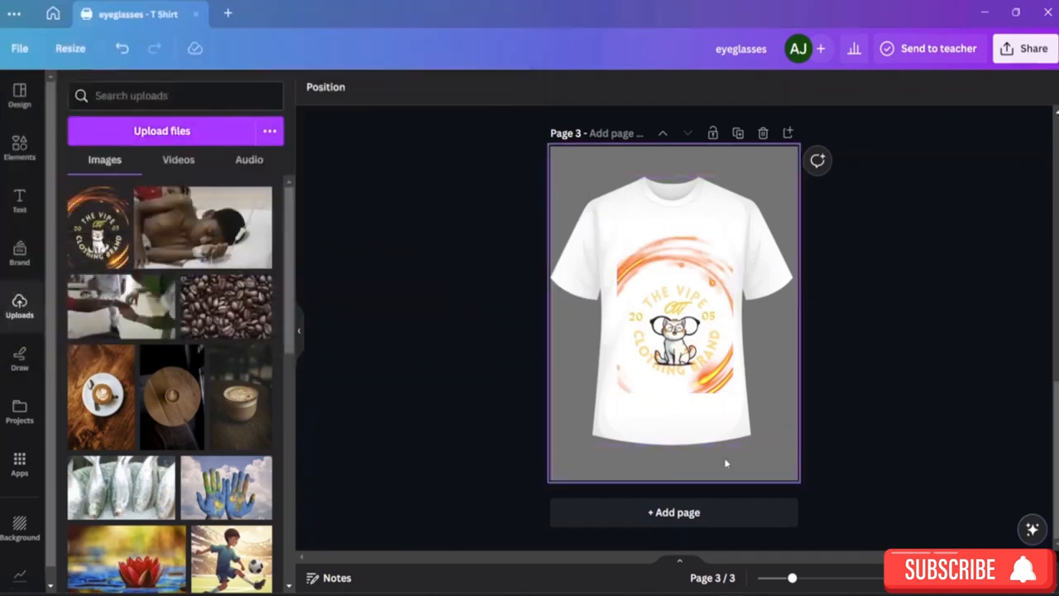
Add a fourth page and place the plain black T-shirt graphic on it, enlarged to nearly the full page width
left_click(687, 512)
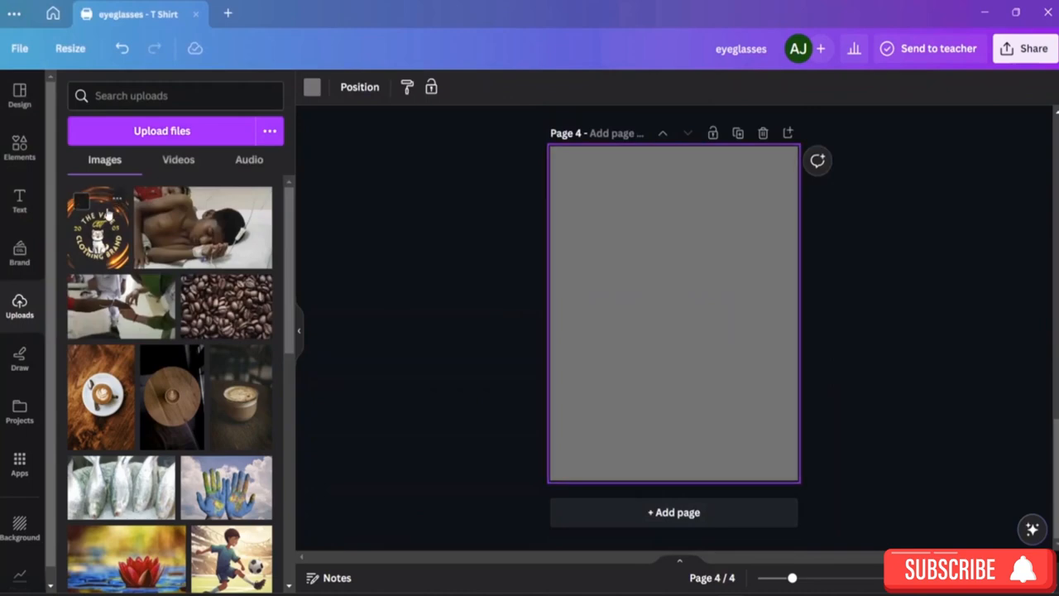
left_click(19, 149)
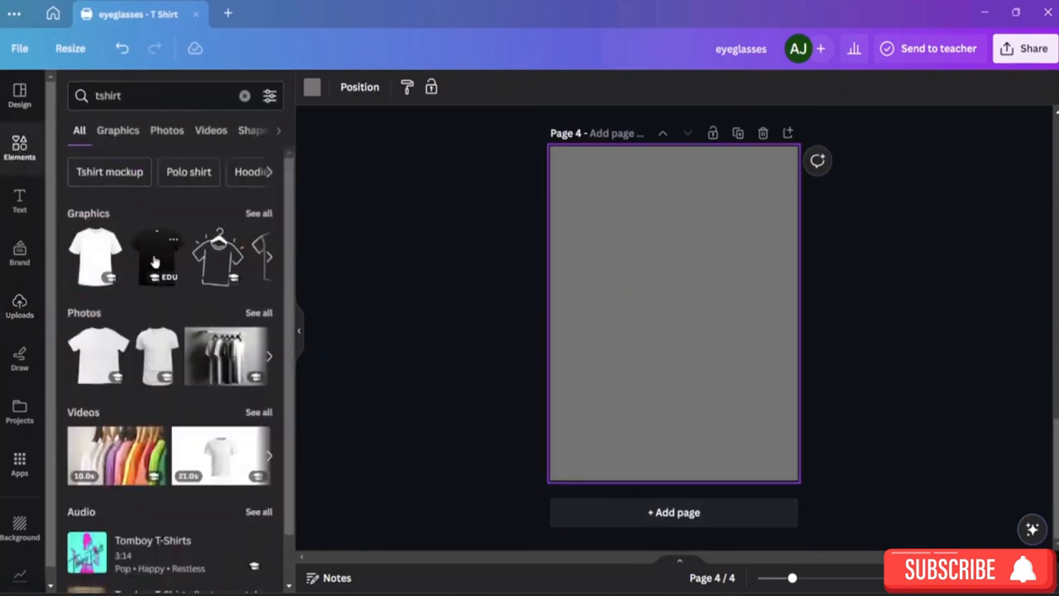
left_click(154, 261)
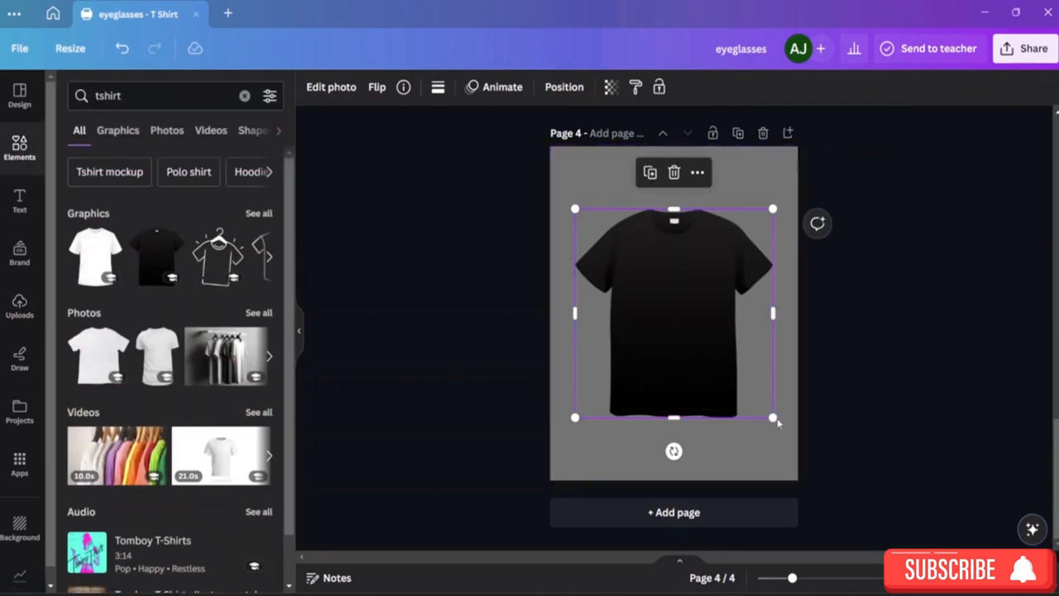
left_click_drag(787, 440, 808, 463)
mouse_move(702, 319)
left_mouse_down()
mouse_move(686, 297)
mouse_move(697, 303)
left_mouse_up()
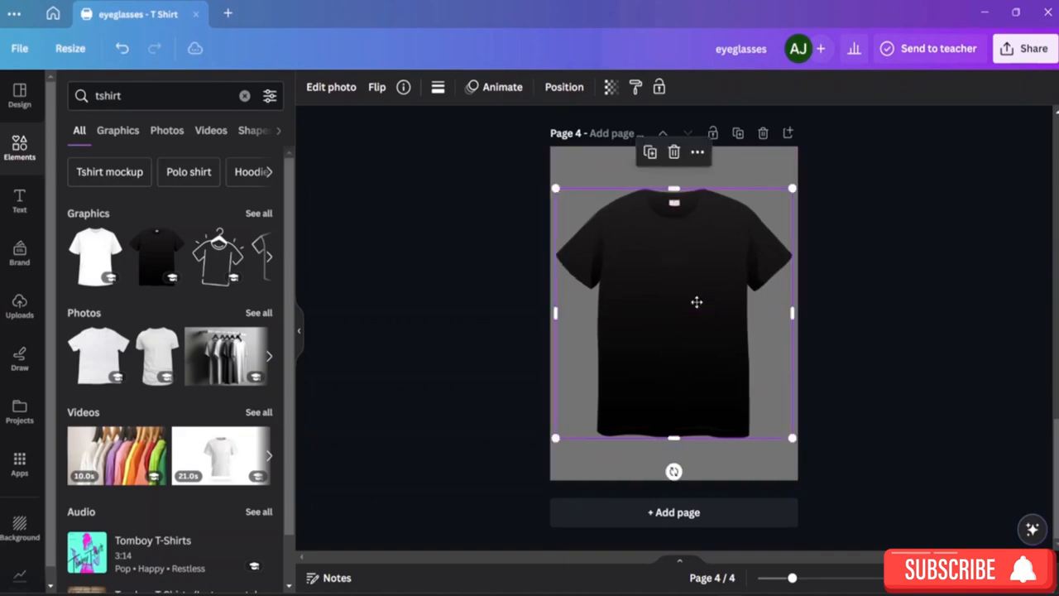
Copy all the XOXO Beach Please artwork from page 1 and paste it over the black T-shirt on page 4
scroll(699, 270, "up", 15)
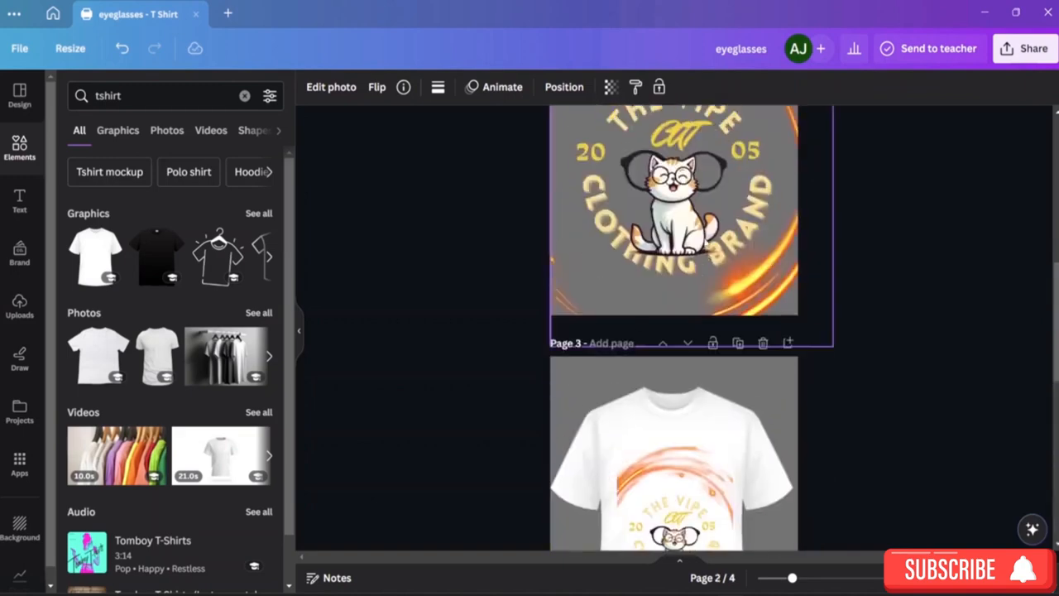
left_click_drag(568, 206, 781, 457)
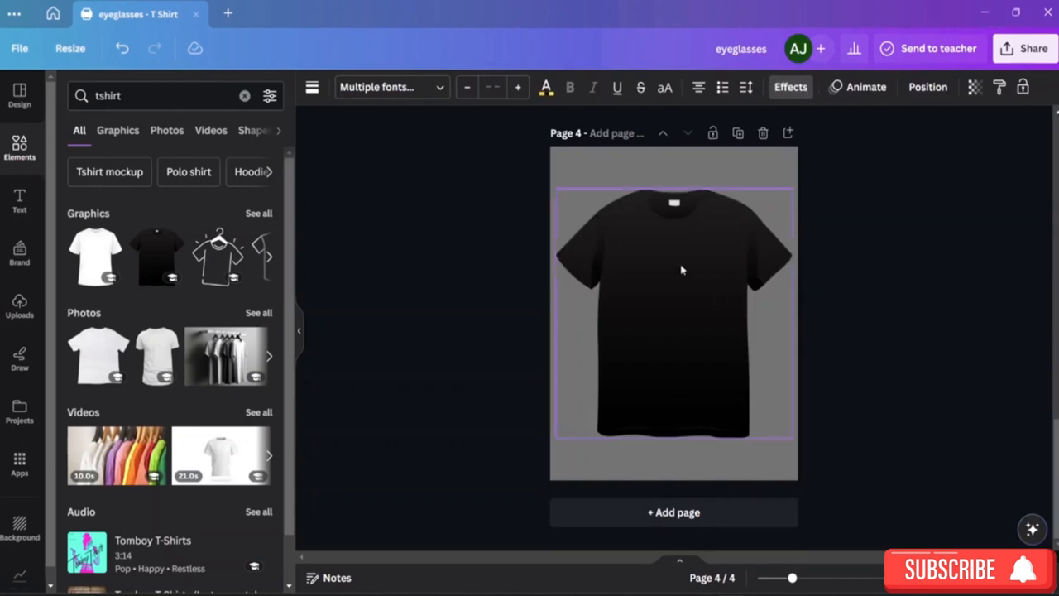
right_click(680, 270)
left_click(710, 267)
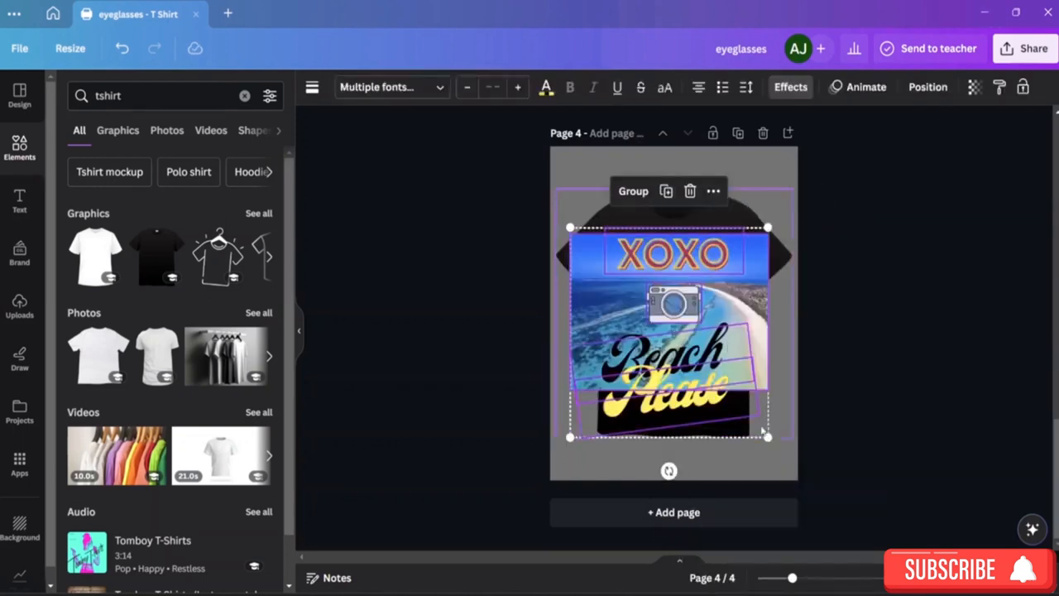
left_click(736, 454)
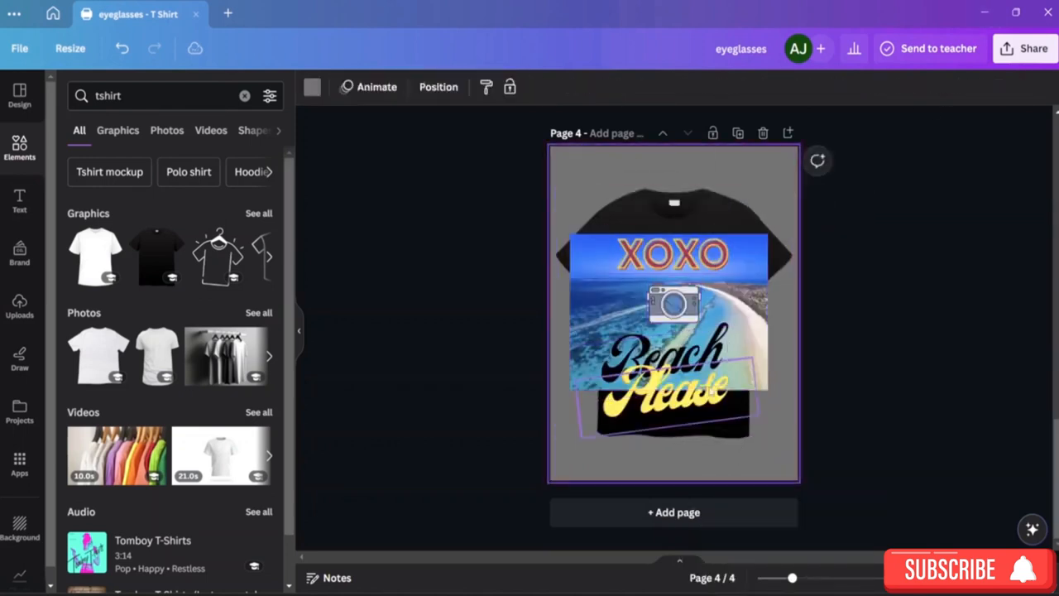
Enlarge the black T-shirt slightly and nudge the beach photo a little to the right
double_click(709, 391)
left_click(577, 221)
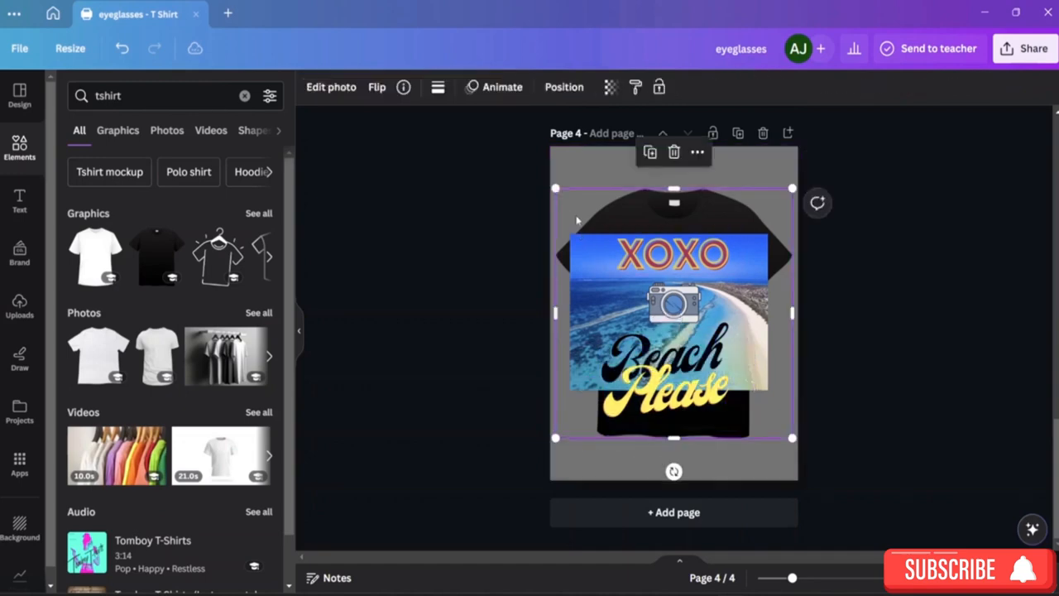
mouse_move(790, 440)
left_mouse_down()
mouse_move(782, 428)
mouse_move(796, 443)
left_mouse_up()
left_click(685, 331)
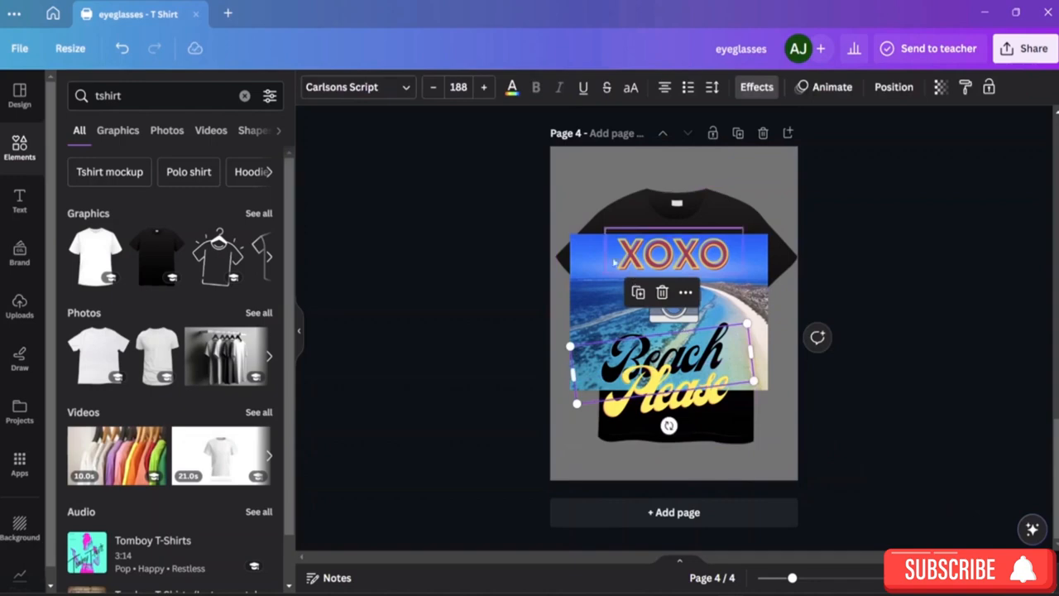
left_click(579, 244)
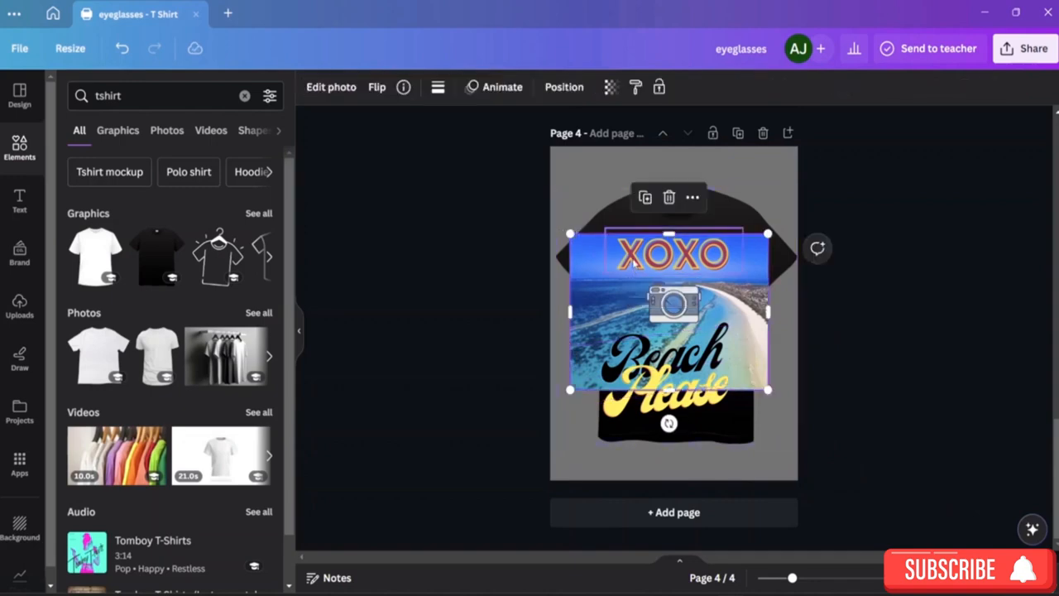
mouse_move(630, 258)
left_mouse_down()
mouse_move(660, 259)
mouse_move(640, 261)
left_mouse_up()
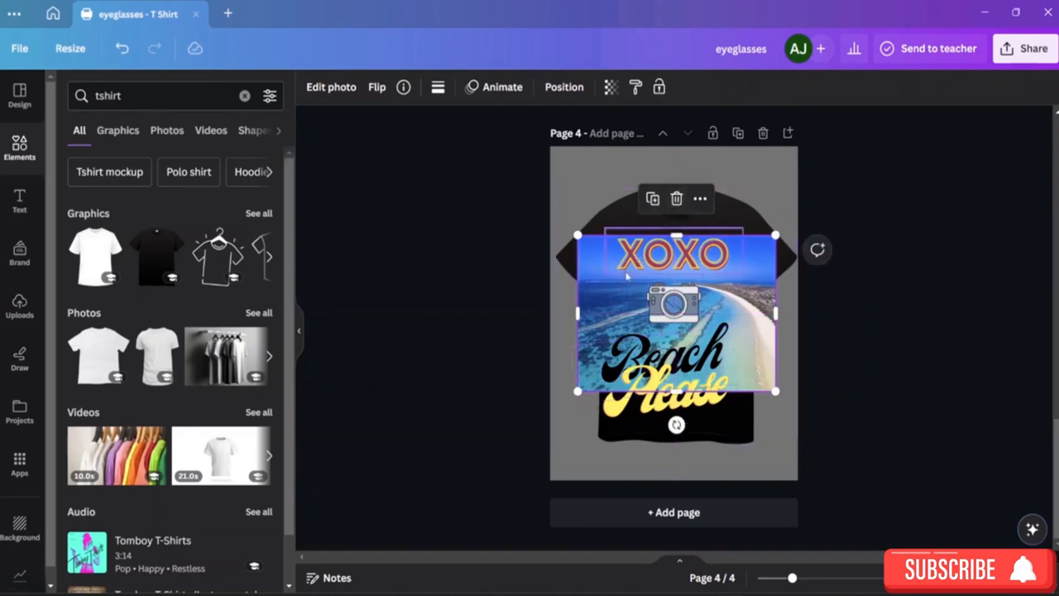
left_click(583, 240)
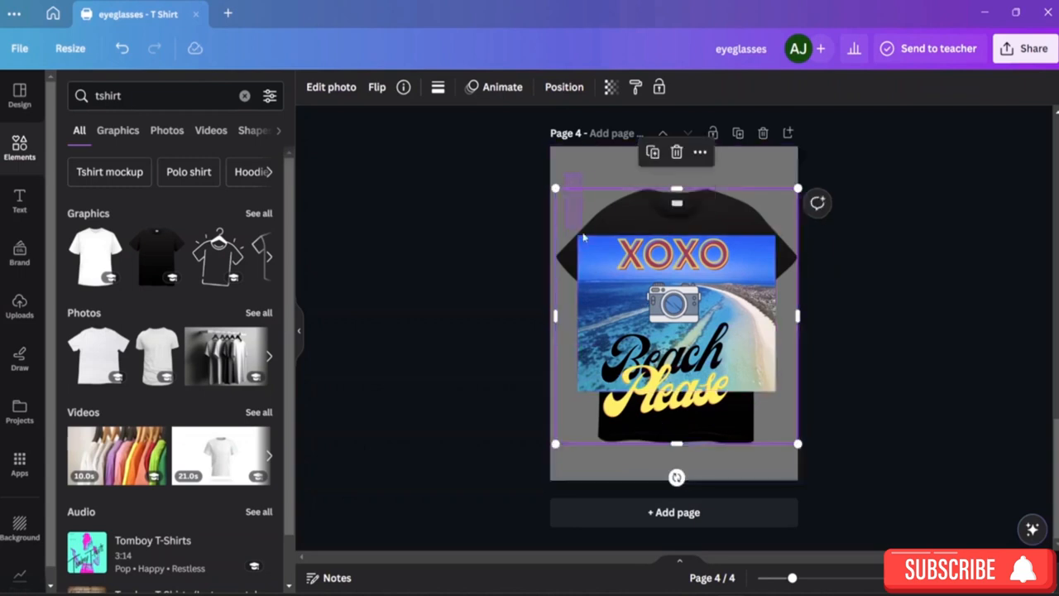
Select the black T-shirt with all its artwork and scale everything together until it extends past the page's right edge
left_click_drag(583, 238, 714, 420)
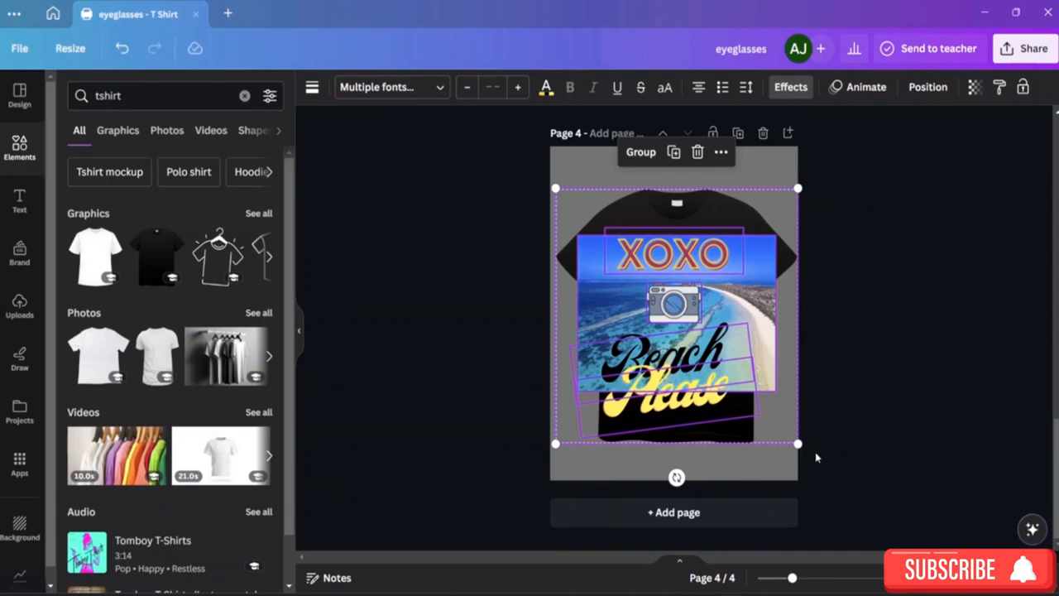
left_click_drag(793, 442, 710, 352)
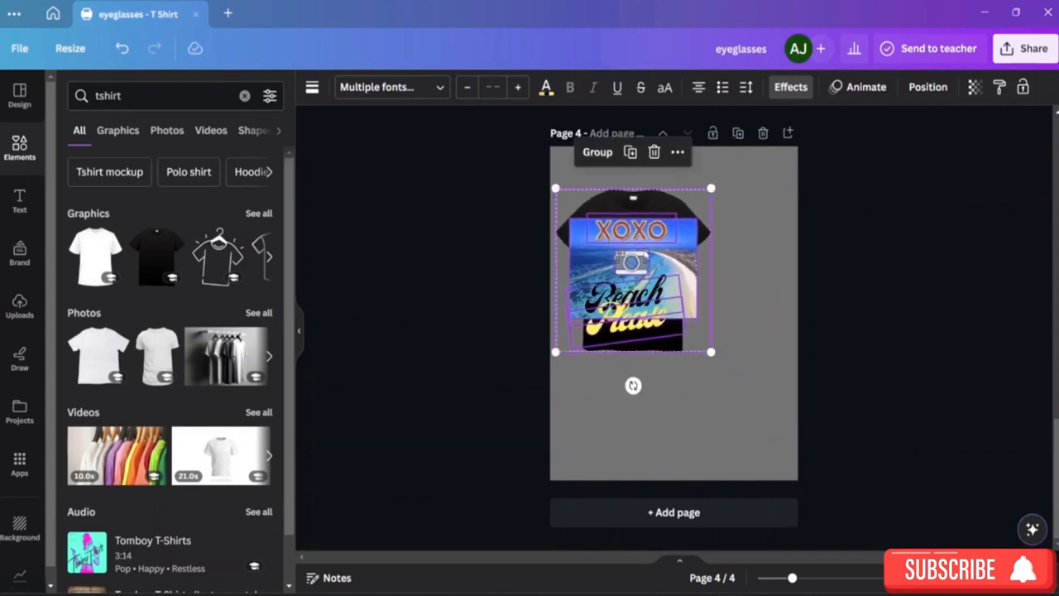
left_click_drag(711, 352, 832, 479)
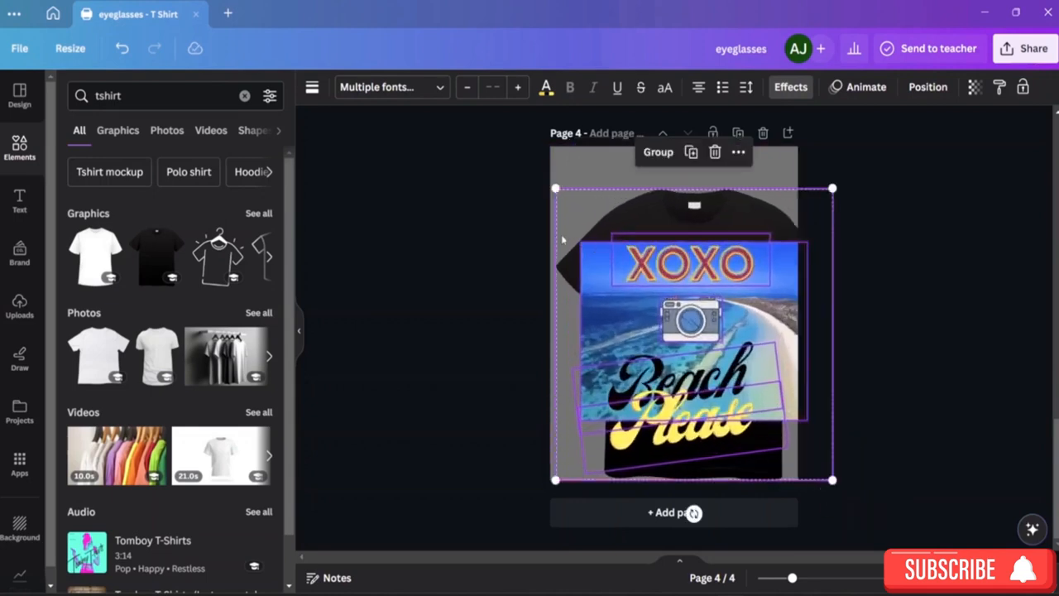
Nudge the beach photo slightly up and to the left over the black T-shirt and review the earlier pages
left_click(579, 212)
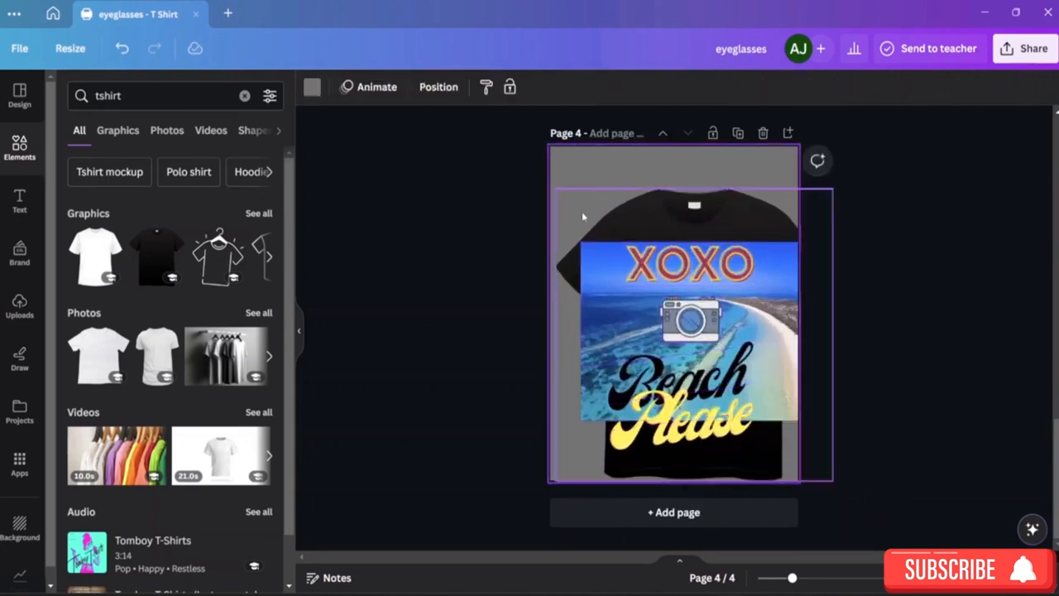
left_click(616, 252)
left_click(596, 261)
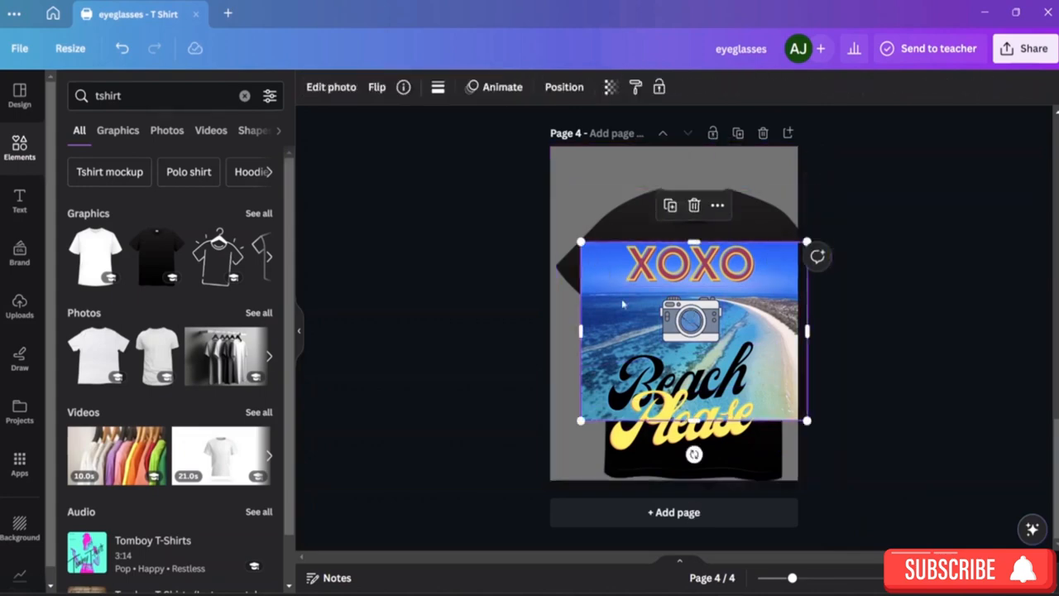
left_click_drag(599, 260, 670, 333)
scroll(653, 268, "up", 12)
left_click(753, 382)
scroll(715, 372, "down", 12)
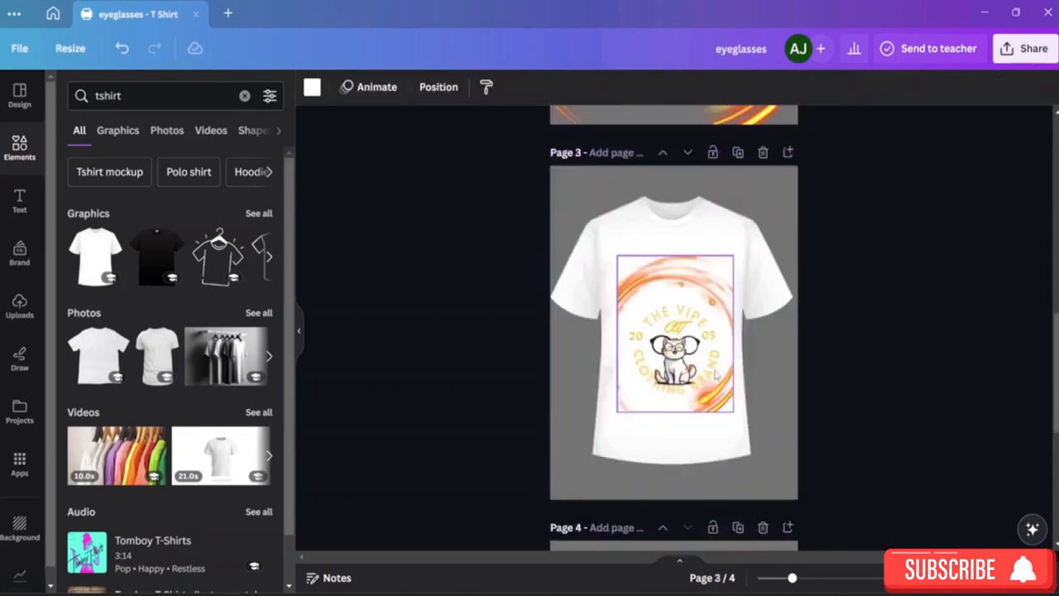
Delete the camera graphic and the beach photo from the black T-shirt on page 4
left_click(707, 364)
left_click(689, 289)
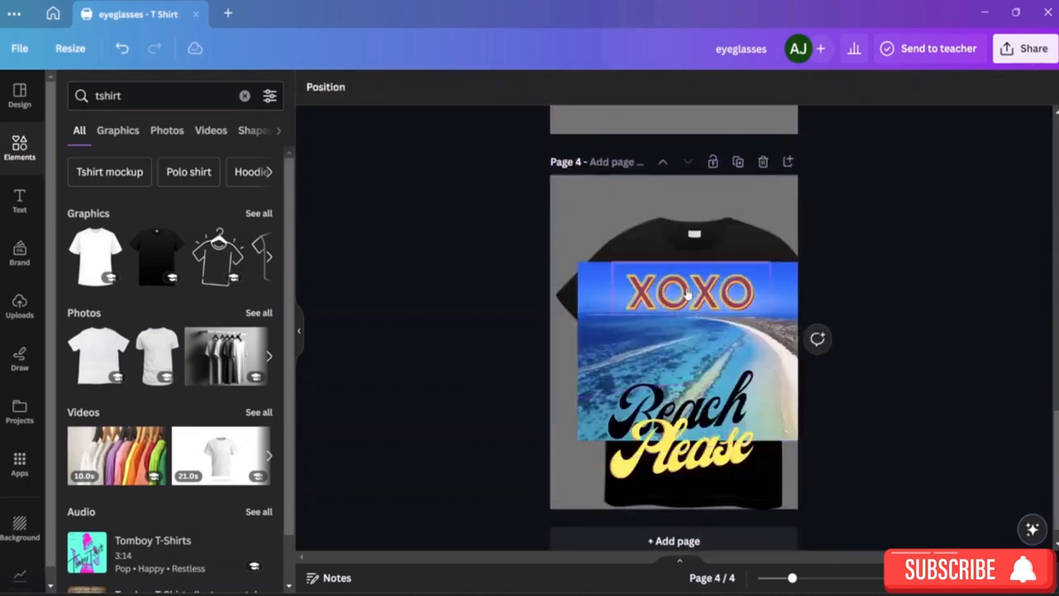
left_click(635, 308)
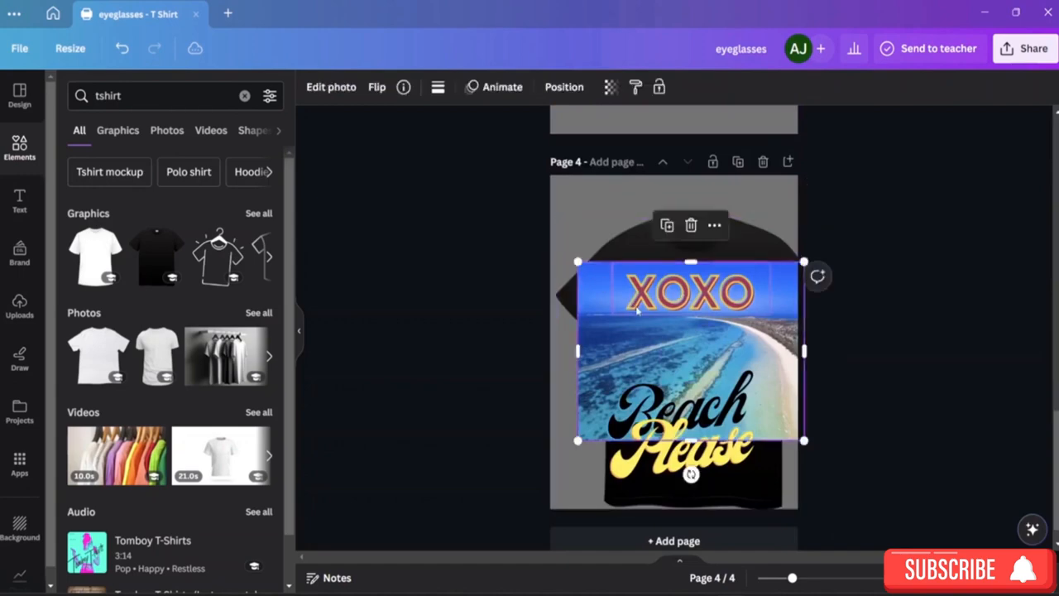
left_click(691, 225)
Delete the XOXO, Please and Beach texts from the black T-shirt on page 4
left_click(690, 289)
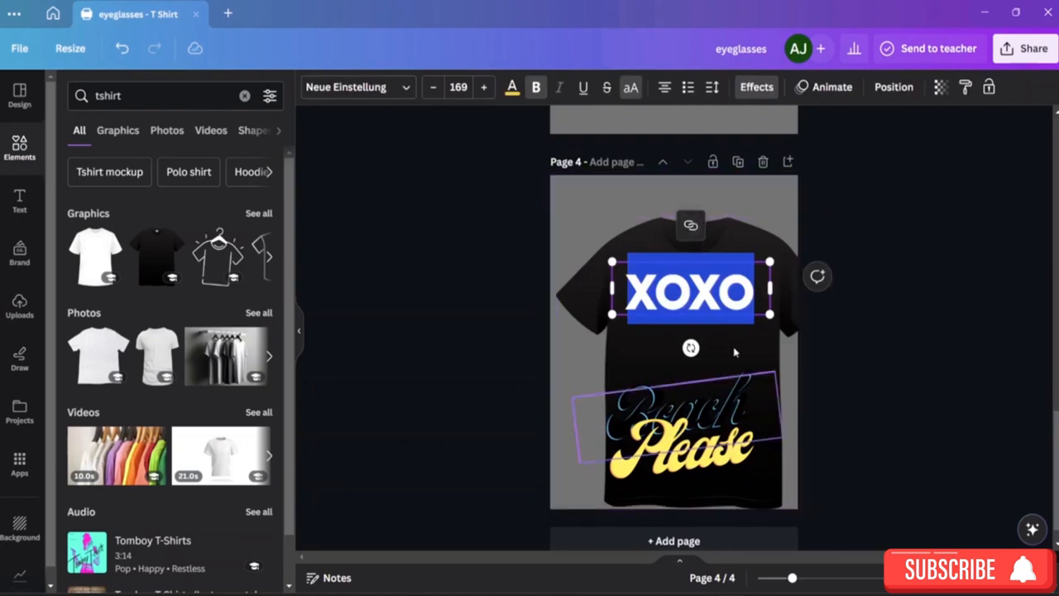
left_click(694, 413)
left_click(738, 293)
left_click(691, 230)
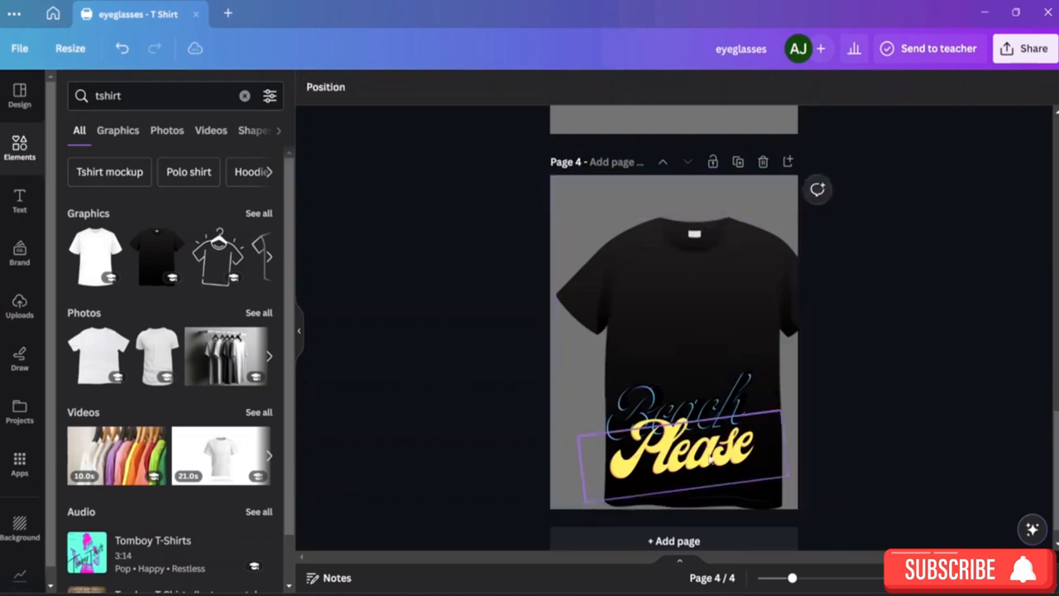
left_click(692, 444)
left_click(681, 379)
left_click(688, 409)
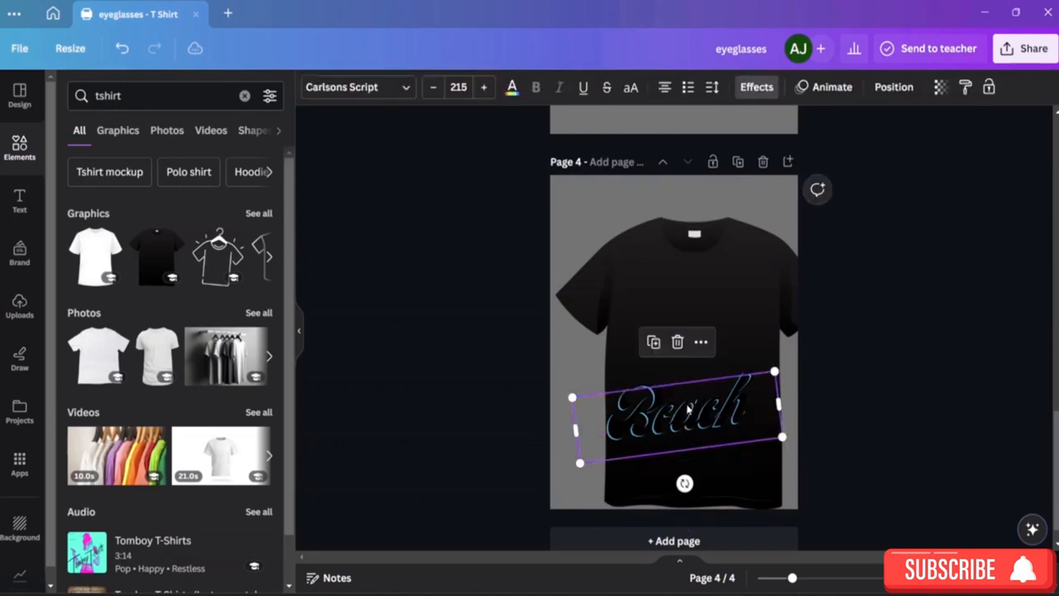
left_click(678, 341)
Select all the Beach Please artwork on page 1, including the photo, camera and texts, and group it
scroll(681, 338, "up", 15)
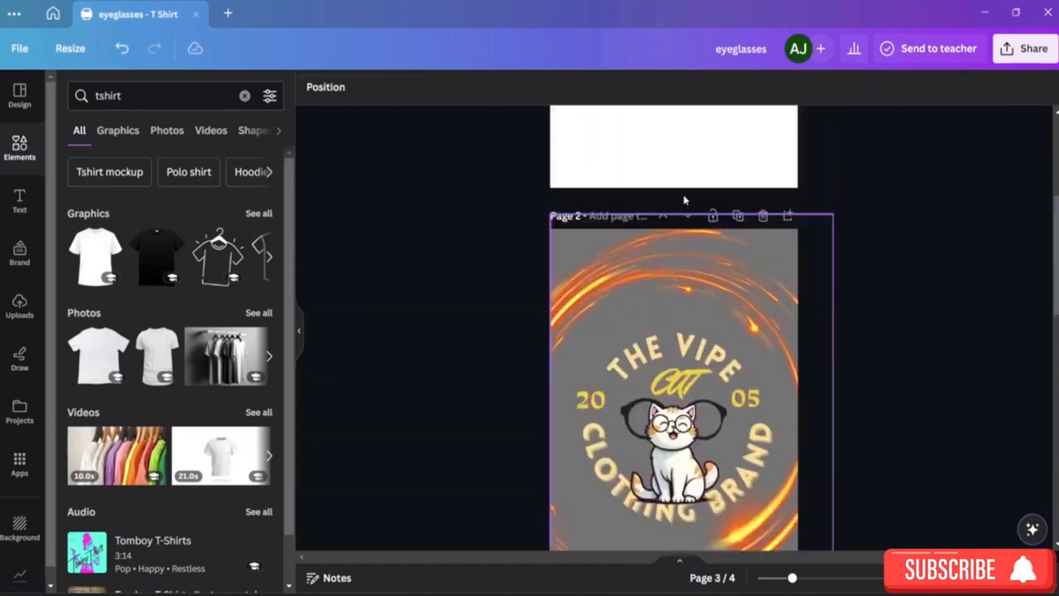
left_click_drag(577, 214, 678, 330)
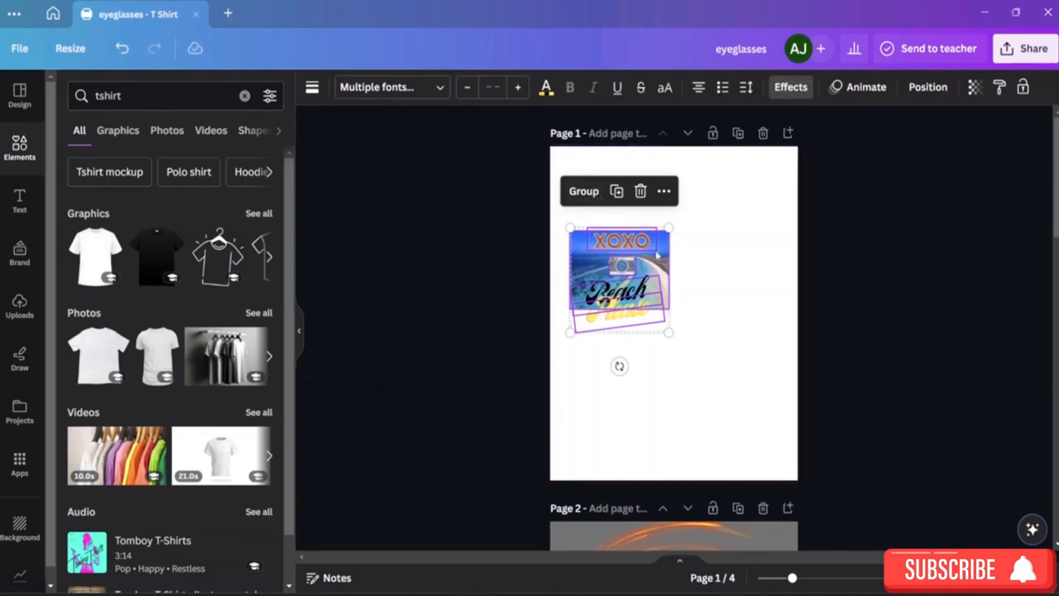
left_click(780, 260)
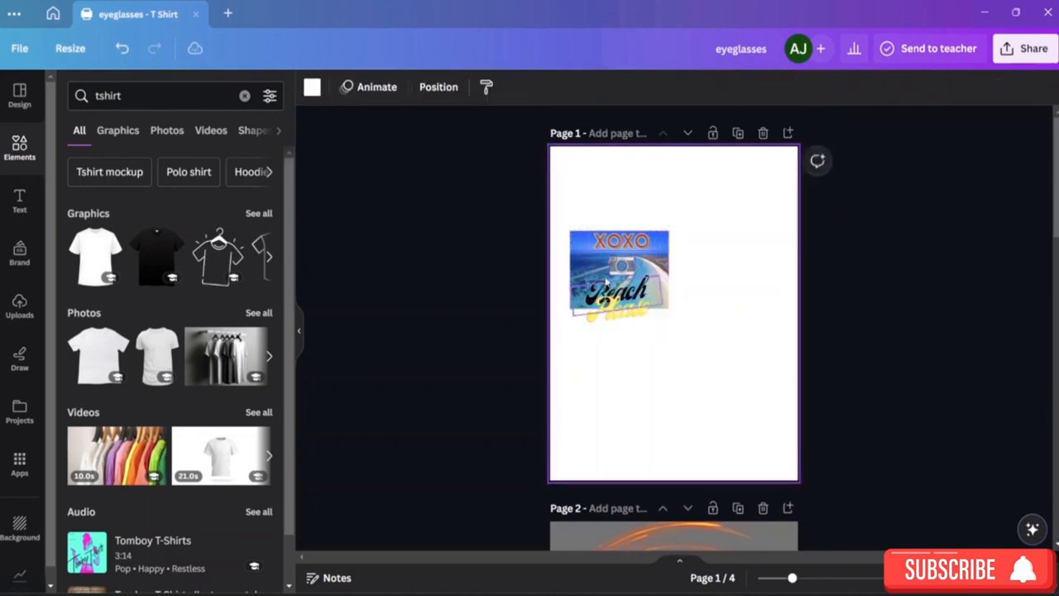
left_click_drag(568, 221, 675, 334)
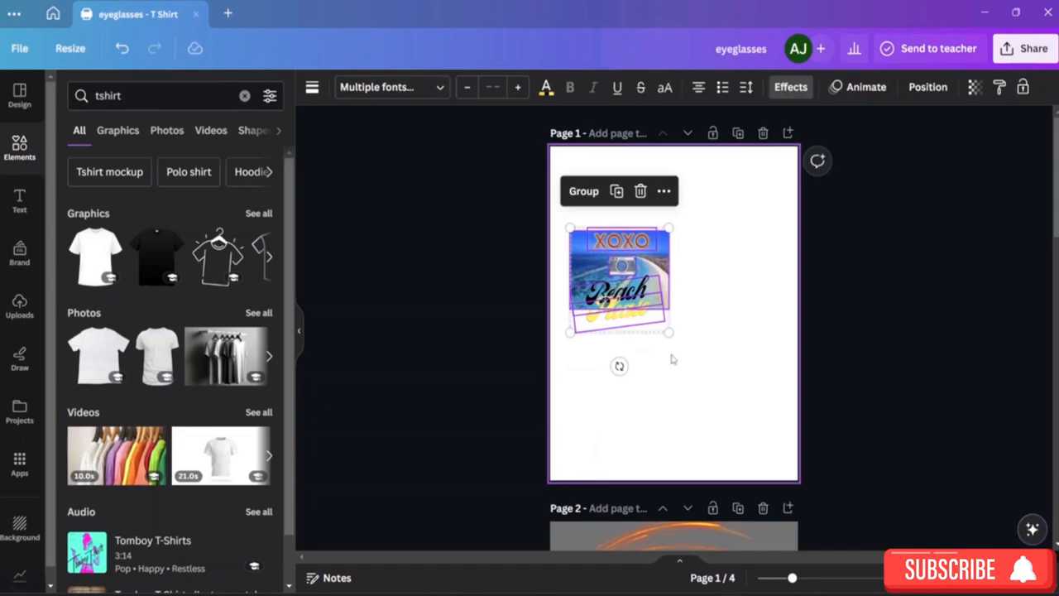
left_click(584, 191)
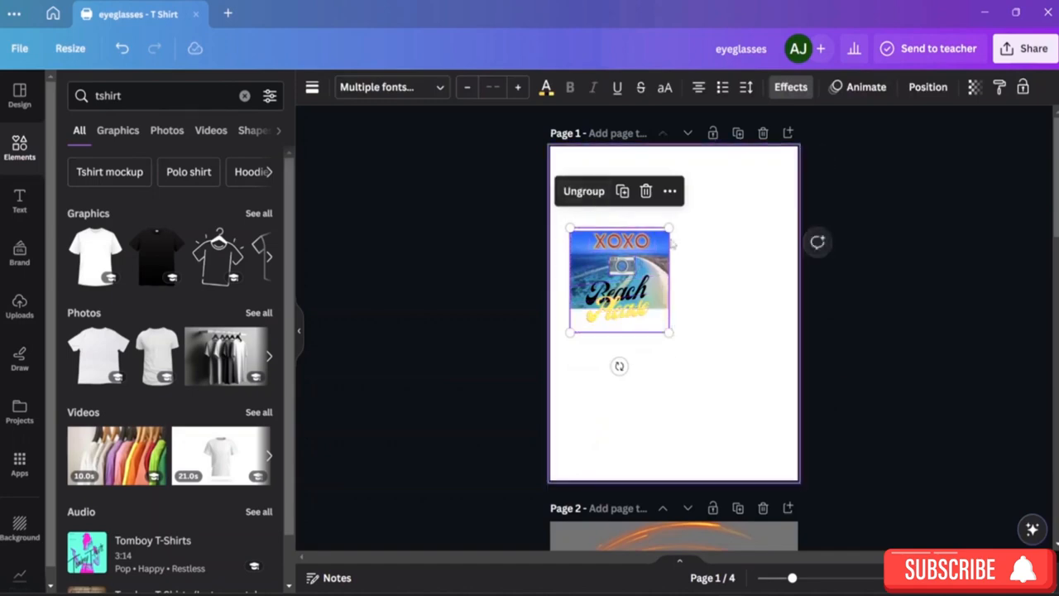
Copy the grouped Beach Please artwork from page 1 and paste it onto page 4
scroll(693, 347, "down", 10)
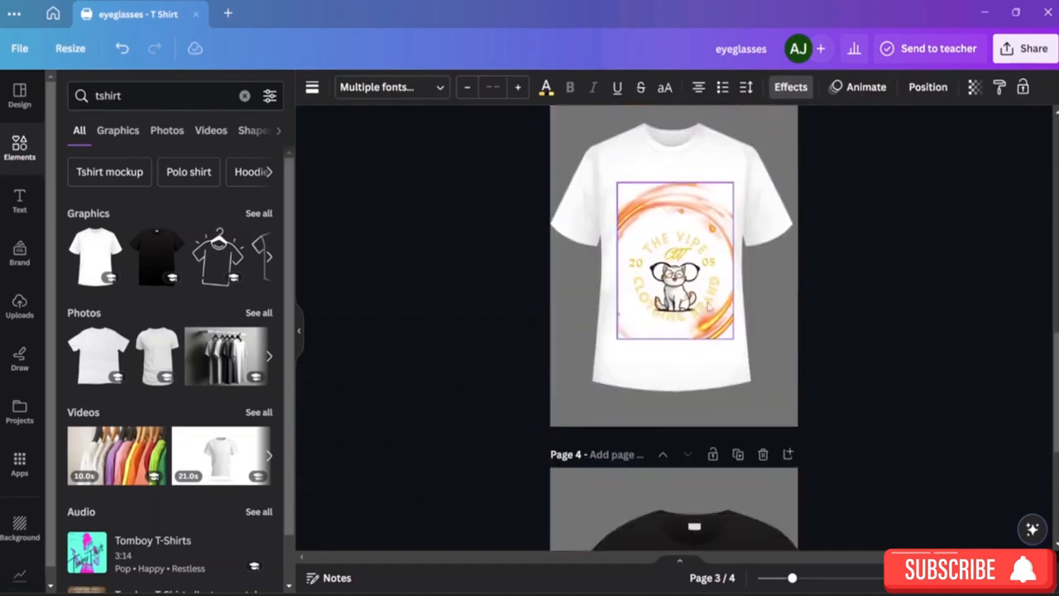
scroll(709, 306, "up", 7)
scroll(709, 306, "up", 3)
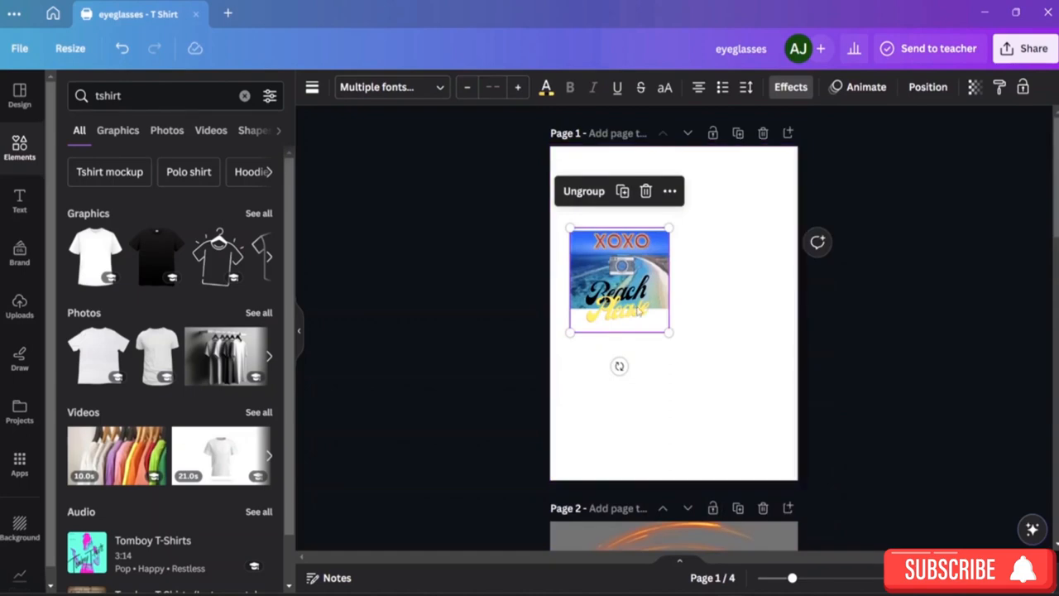
scroll(637, 311, "down", 10)
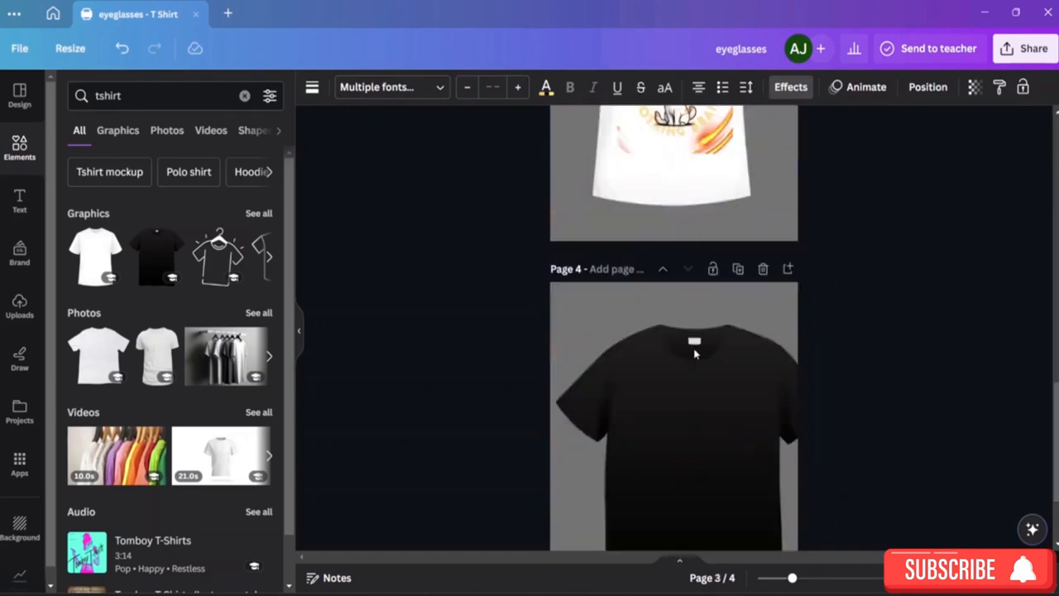
right_click(670, 327)
left_click(697, 271)
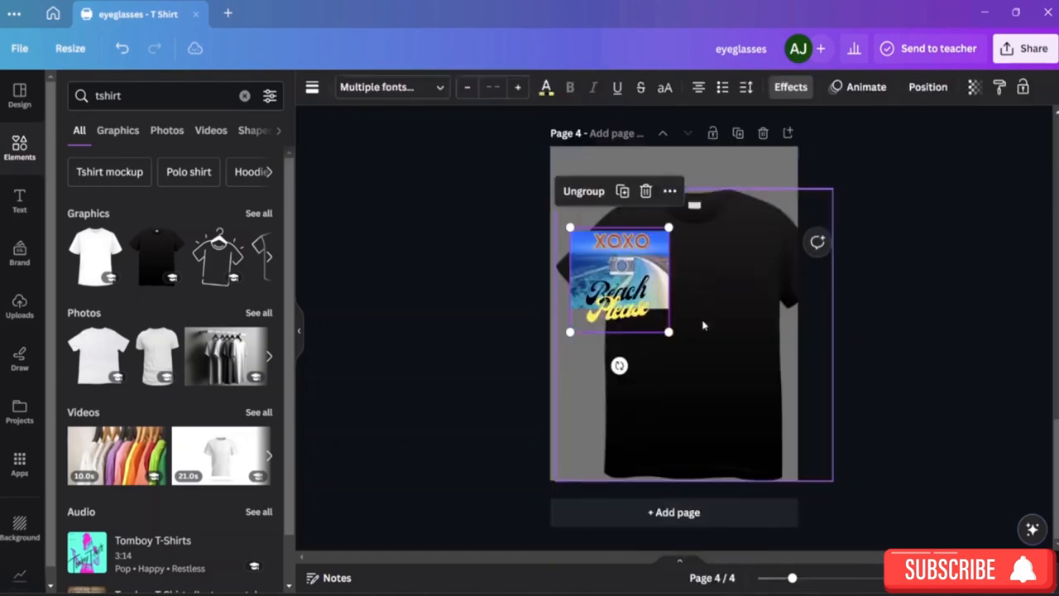
Move the pasted artwork group onto the chest of the black T-shirt and enlarge it
left_click_drag(653, 280, 728, 324)
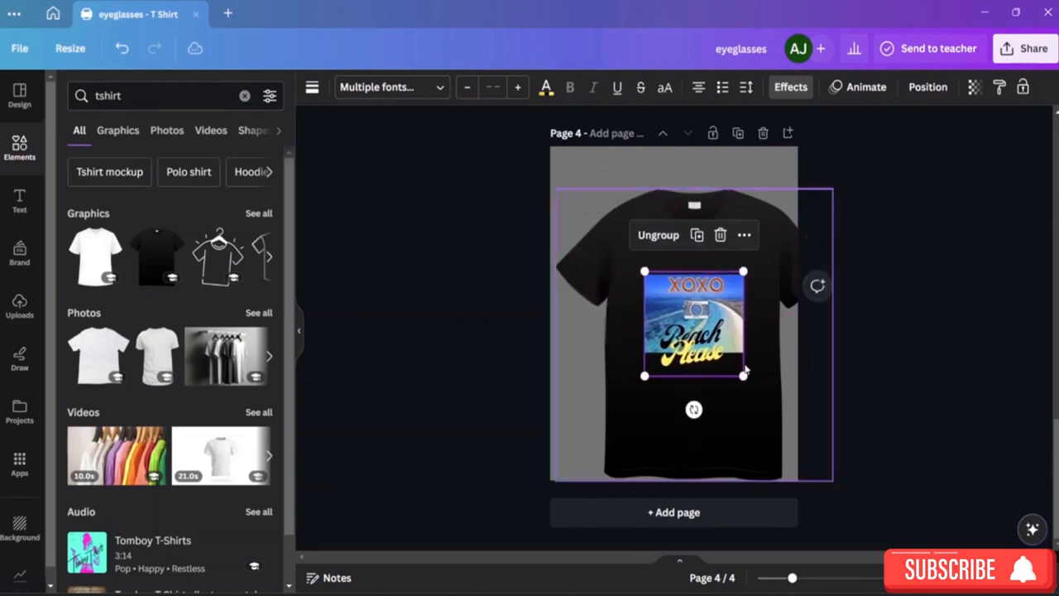
left_click_drag(746, 378, 769, 402)
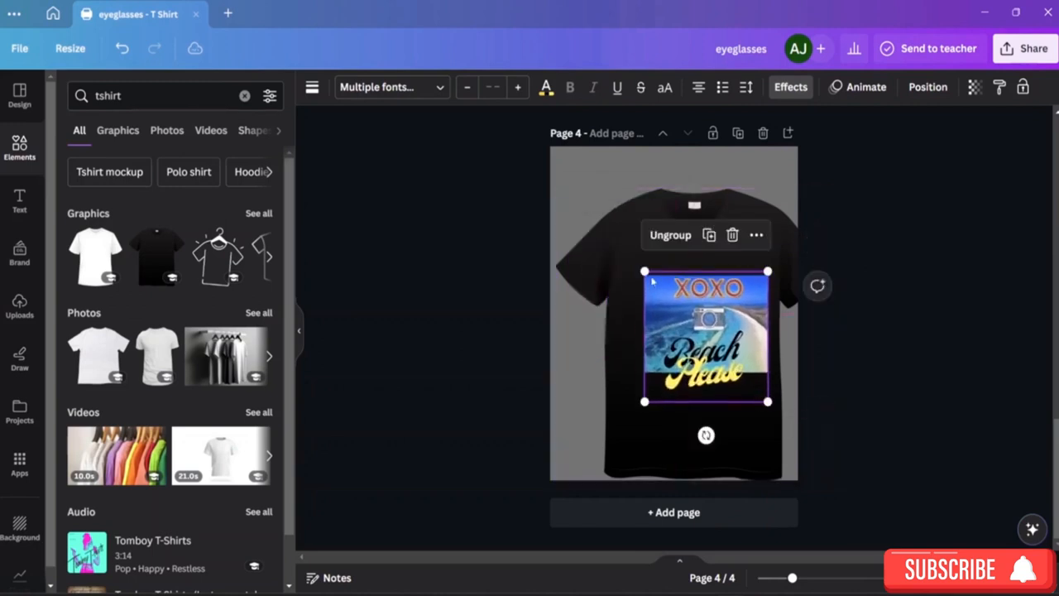
left_click_drag(643, 269, 628, 254)
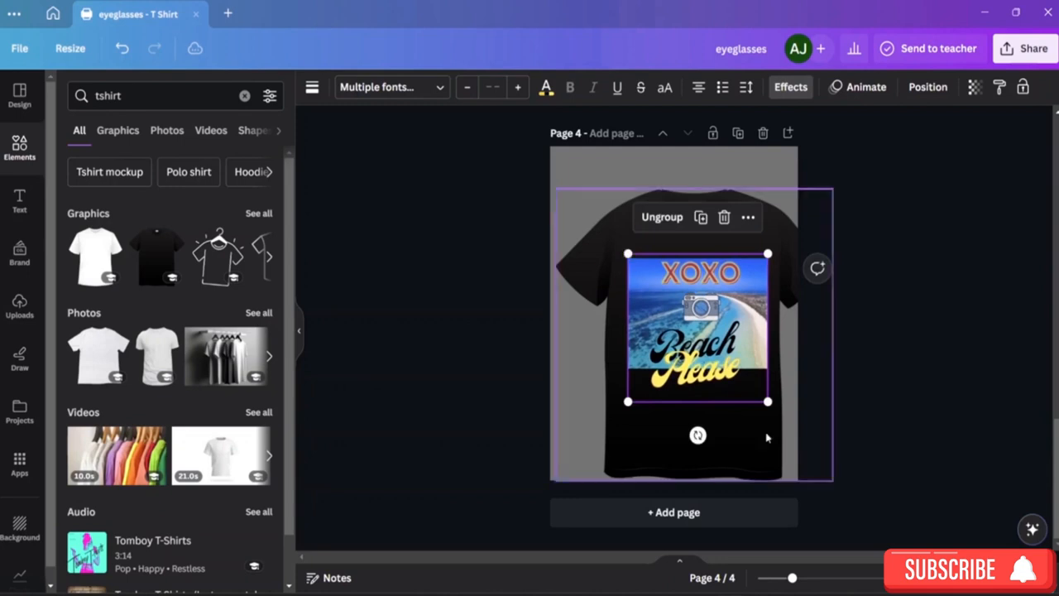
left_click(902, 353)
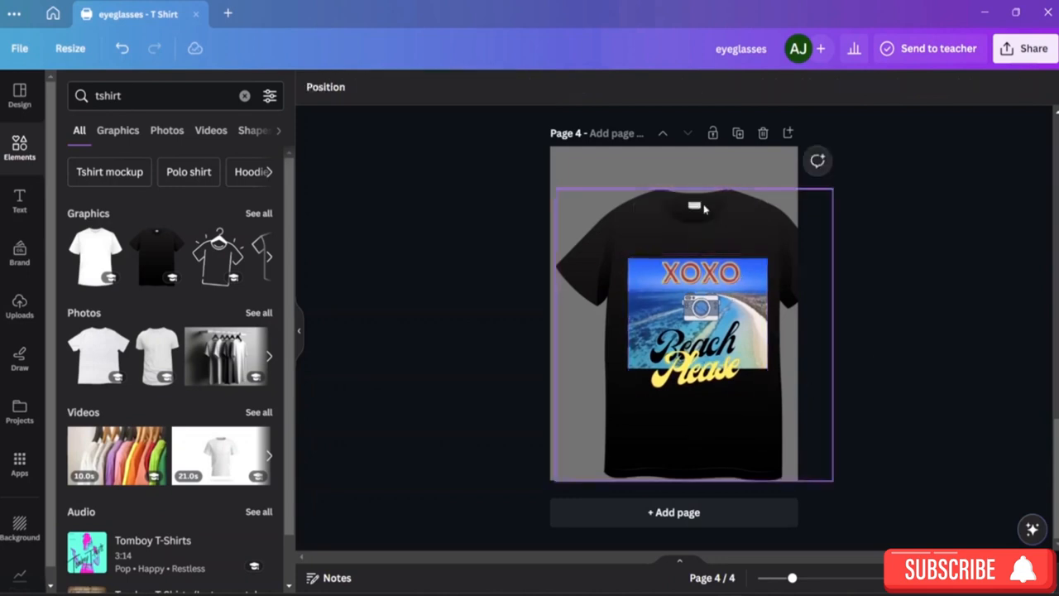
Move the black T-shirt up and to the left, scale it down to about the page width and centre it
left_click_drag(621, 220, 602, 201)
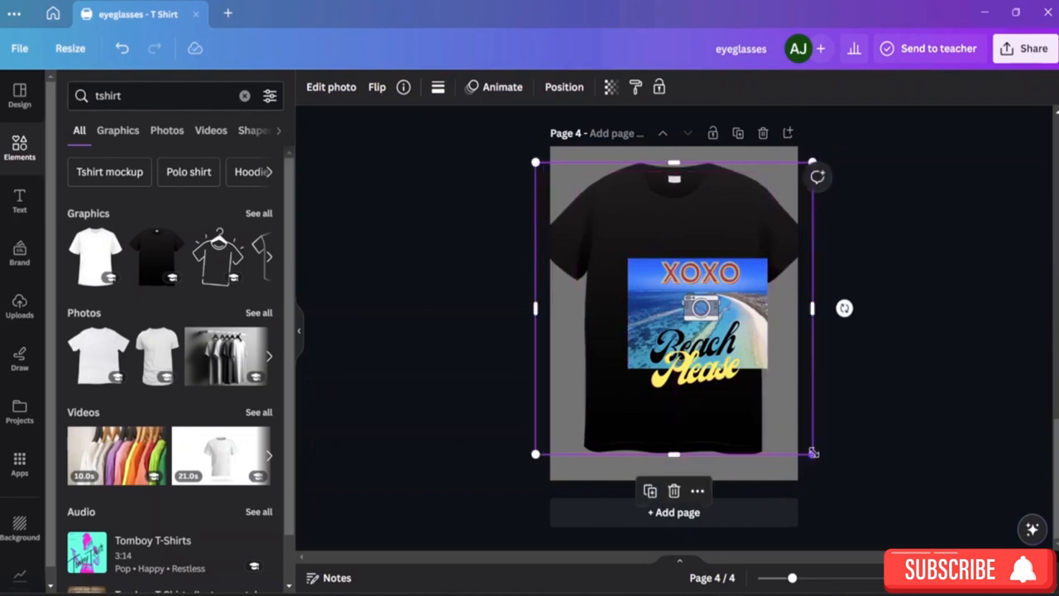
left_click_drag(814, 452, 790, 436)
mouse_move(728, 410)
left_mouse_down()
mouse_move(747, 426)
mouse_move(734, 426)
left_mouse_up()
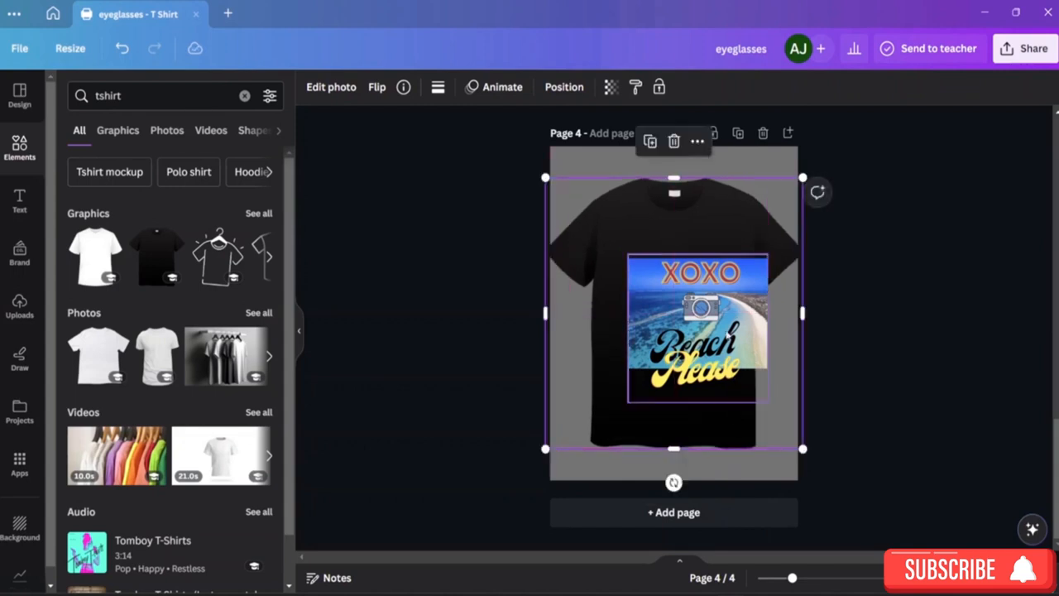
Centre the Beach Please group on the black T-shirt's chest and shrink it slightly
left_click_drag(743, 312, 718, 296)
left_click(768, 193)
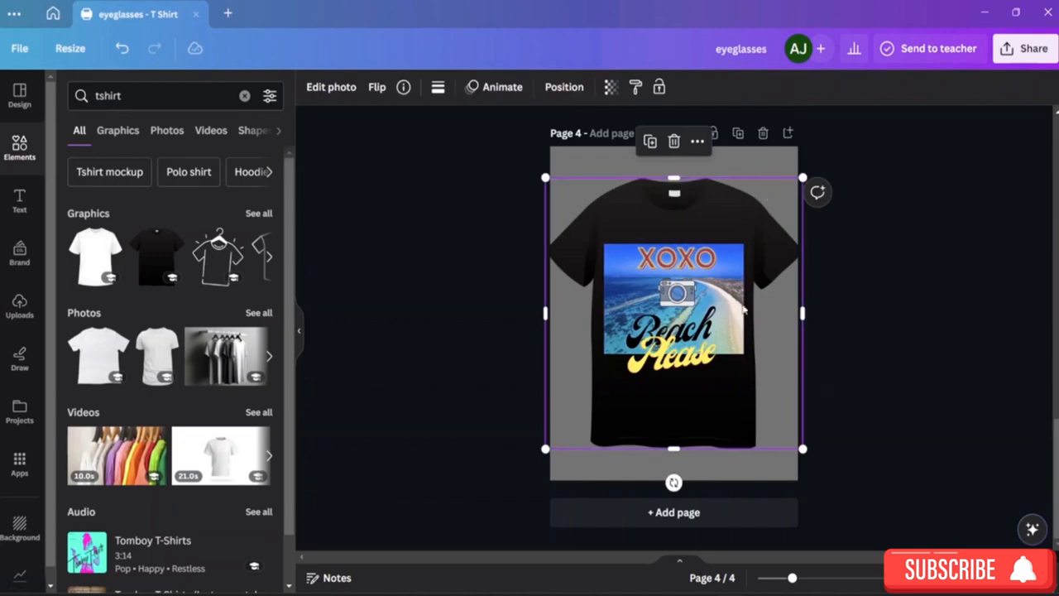
left_click(739, 374)
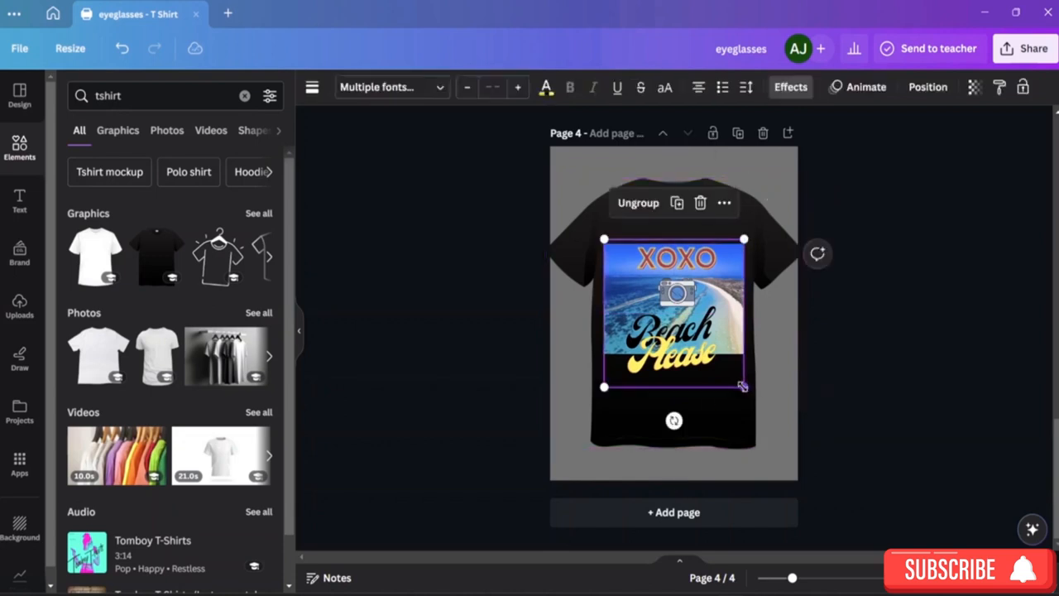
left_click_drag(743, 377, 723, 368)
left_click_drag(690, 285, 701, 286)
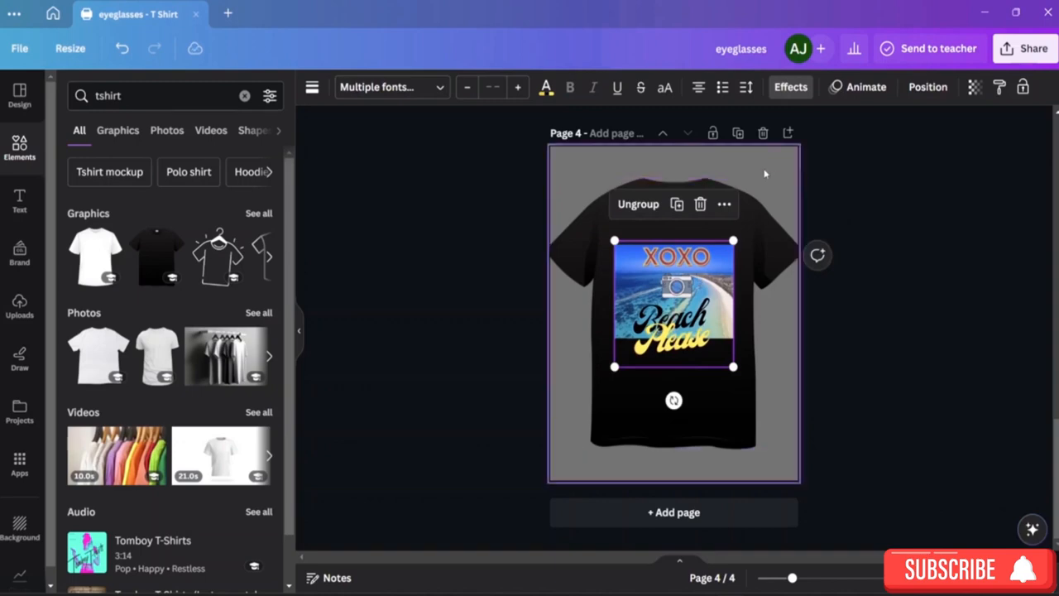
Review the T-shirt mockups on pages 3 and 4, and delete page 1 holding the original Beach Please design
left_click(766, 281)
scroll(758, 334, "up", 4)
scroll(753, 331, "down", 3)
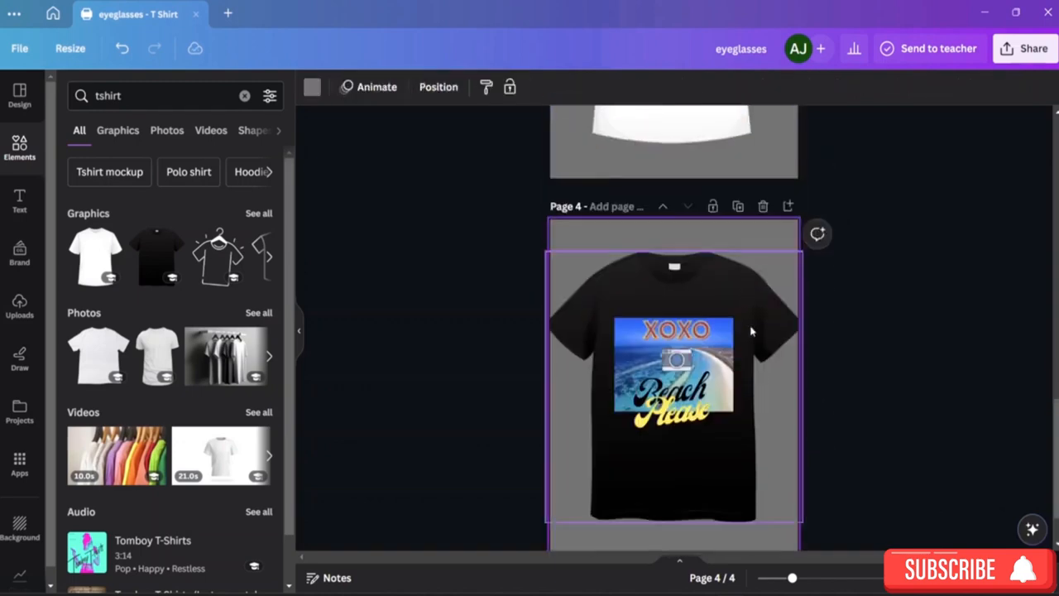
scroll(751, 331, "up", 5)
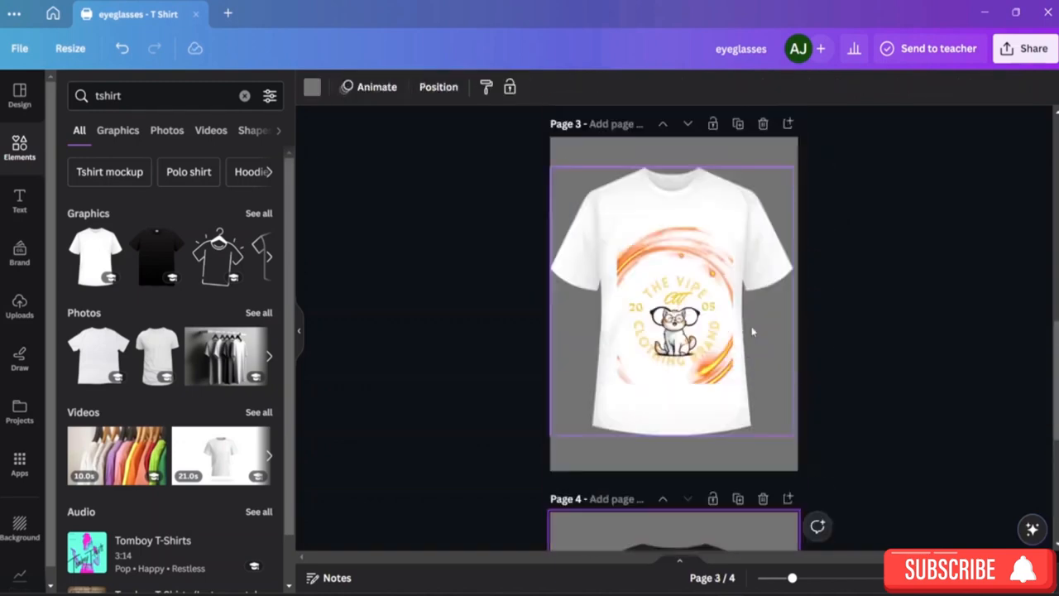
scroll(751, 326, "down", 5)
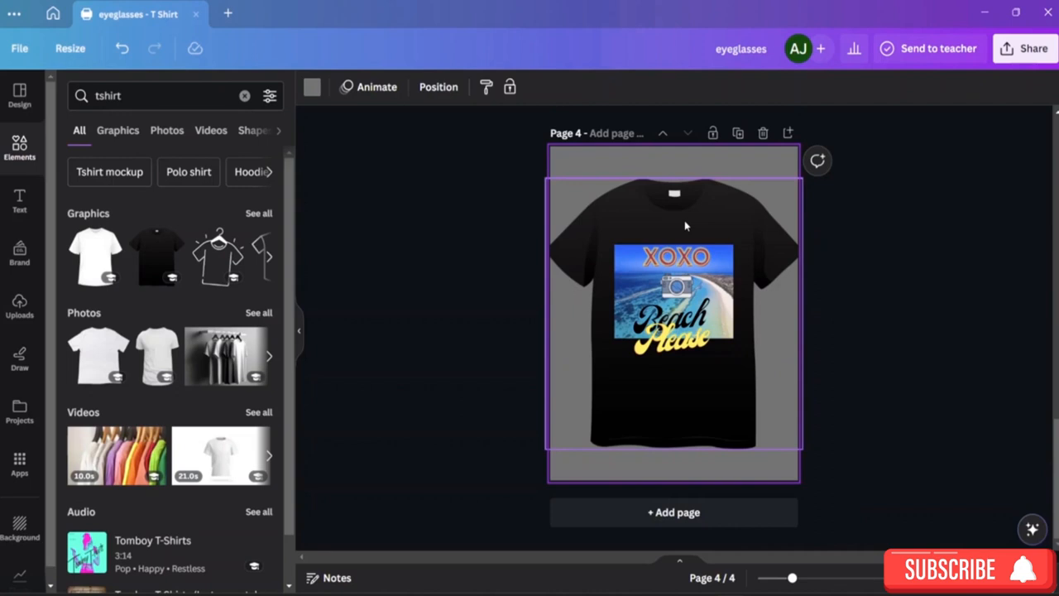
key("Delete")
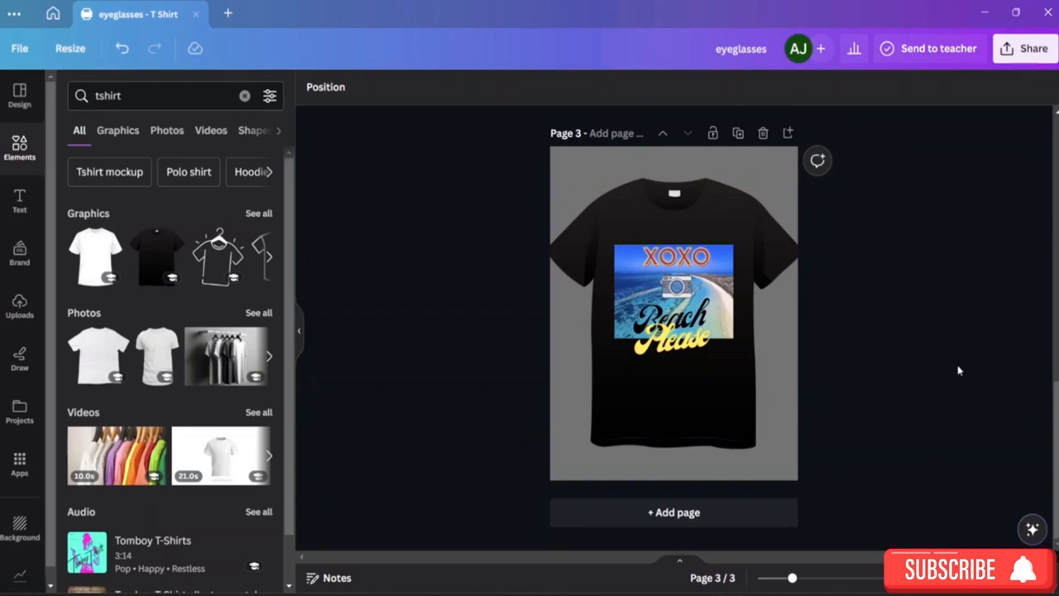
Download all three pages of the design as JPG files
left_click(1030, 48)
left_click(851, 415)
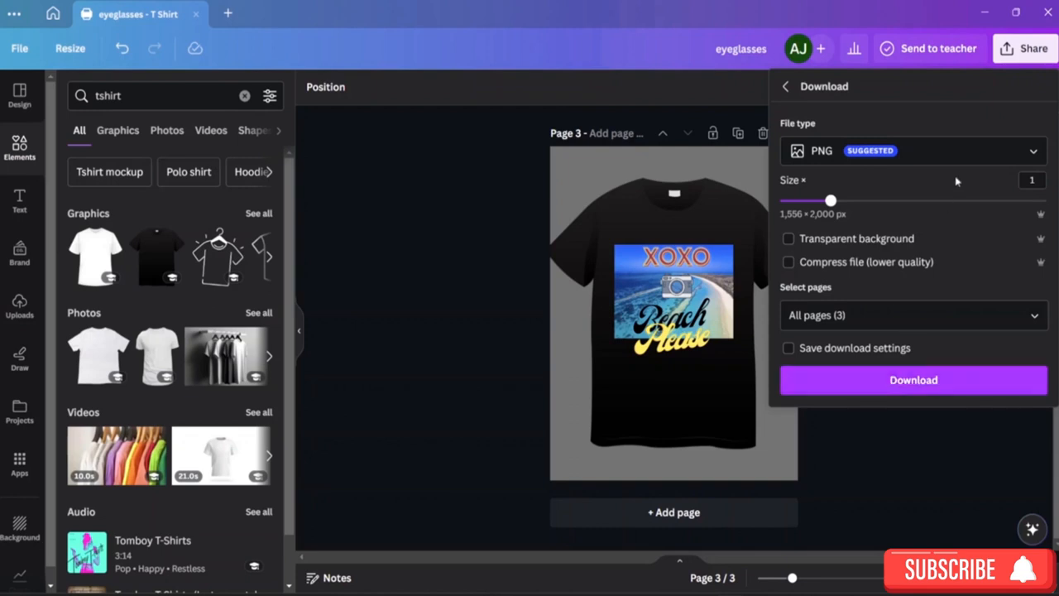
left_click(937, 156)
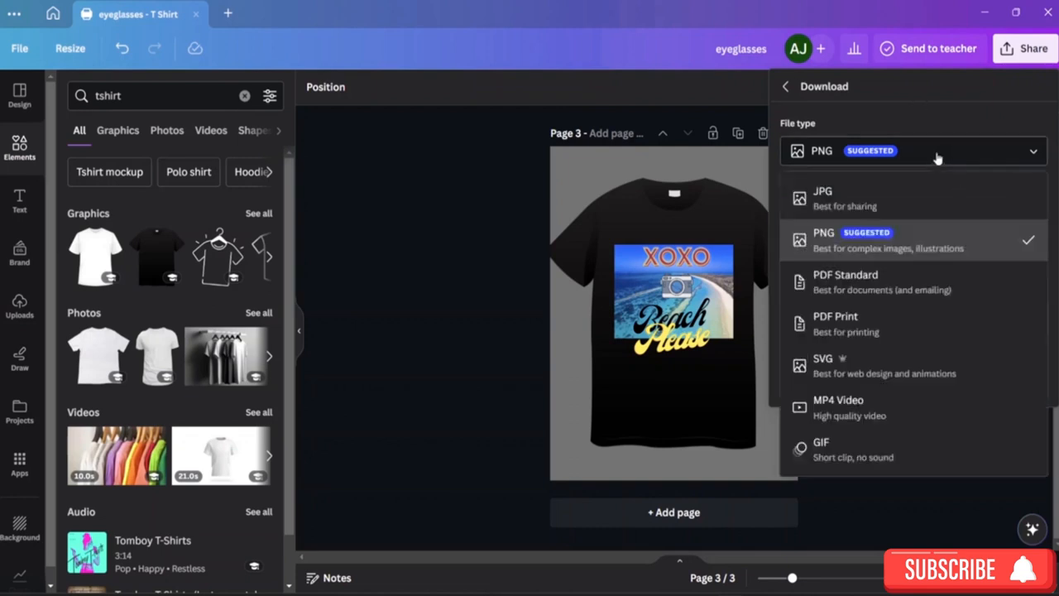
left_click(923, 200)
left_click(913, 389)
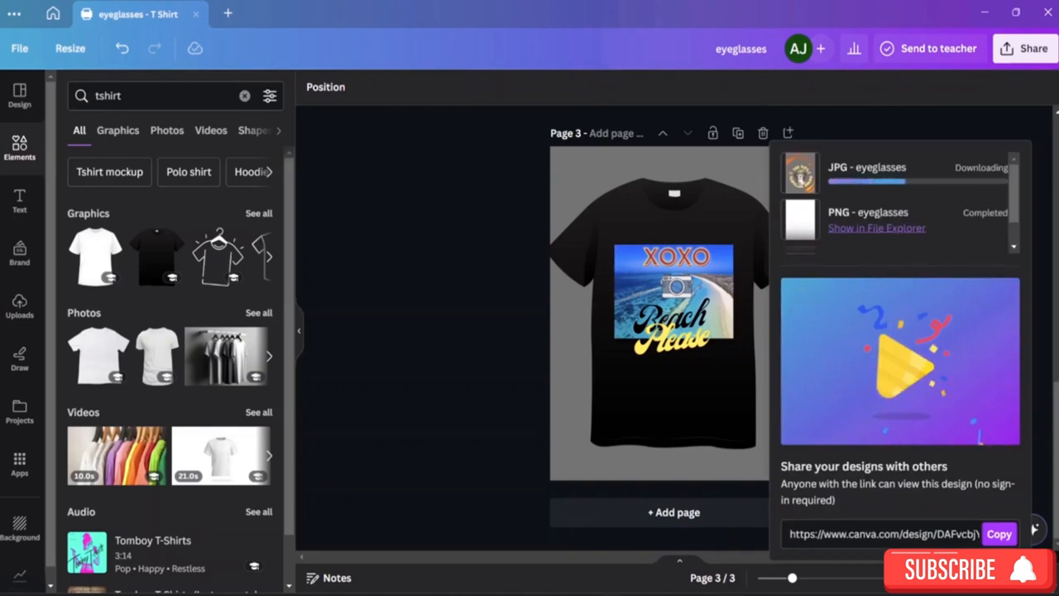
Switch to the Beach Please folder in File Explorer and view the exported images 1 and 2 at full size
left_click(608, 594)
left_click(562, 533)
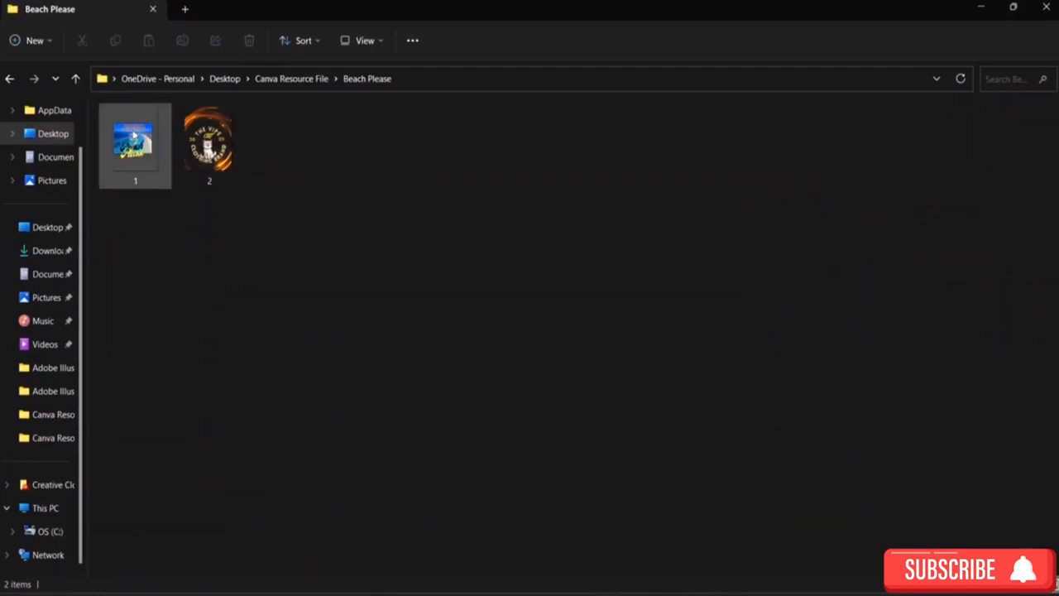
double_click(135, 135)
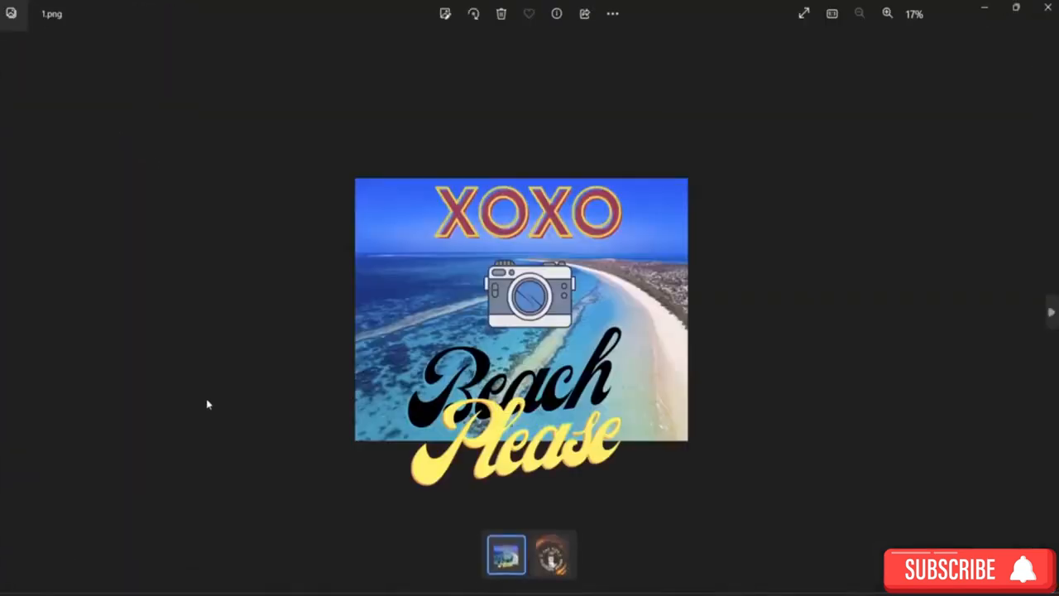
key("Right")
key("Left")
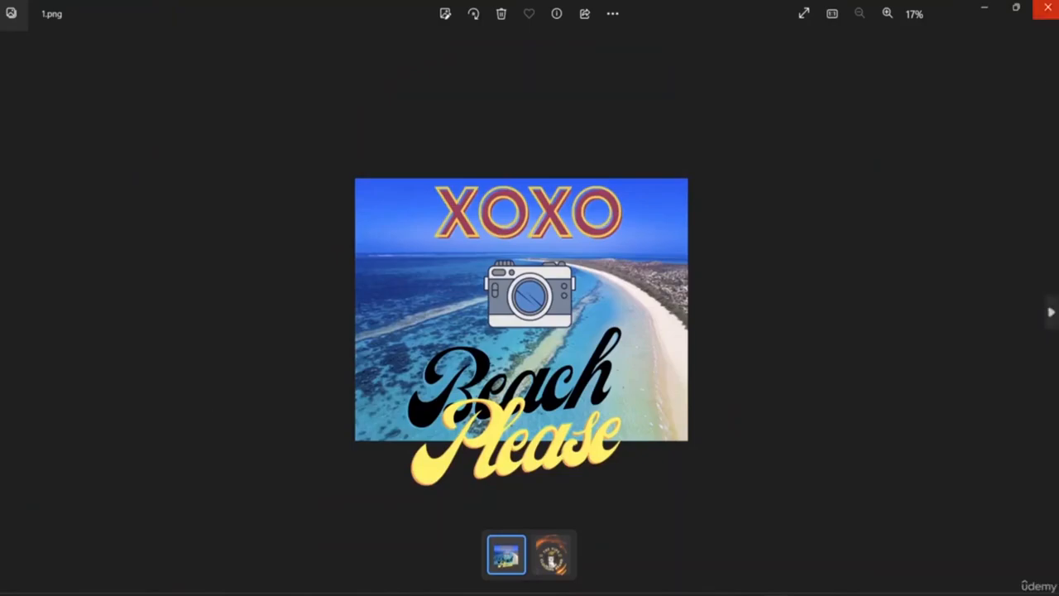
left_click(1047, 6)
Switch back to Canva and save the downloaded ZIP as TShirt in the Canva Resource File folder
mouse_move(730, 589)
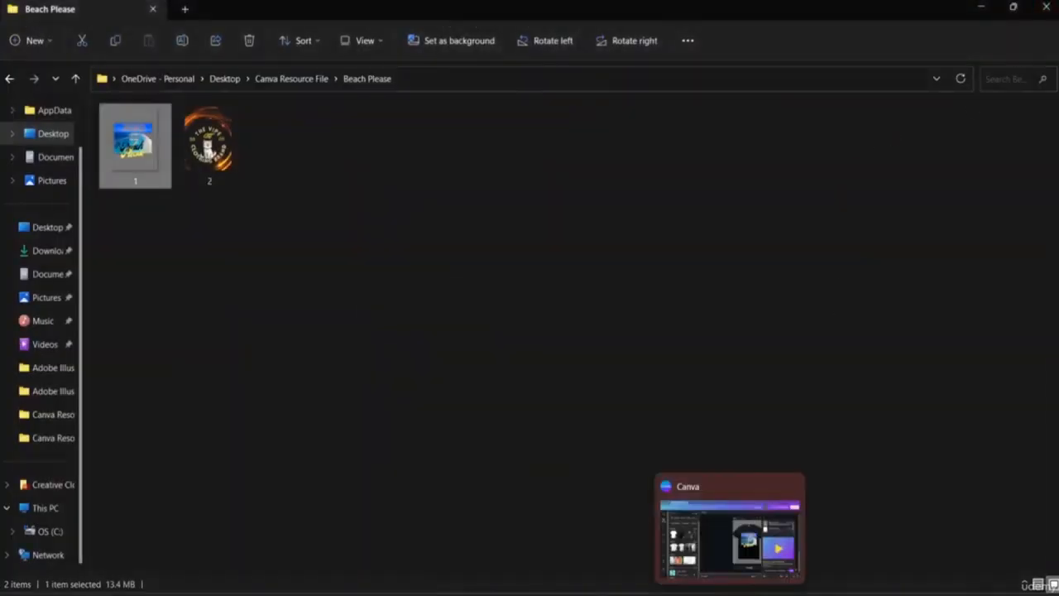
left_click(728, 538)
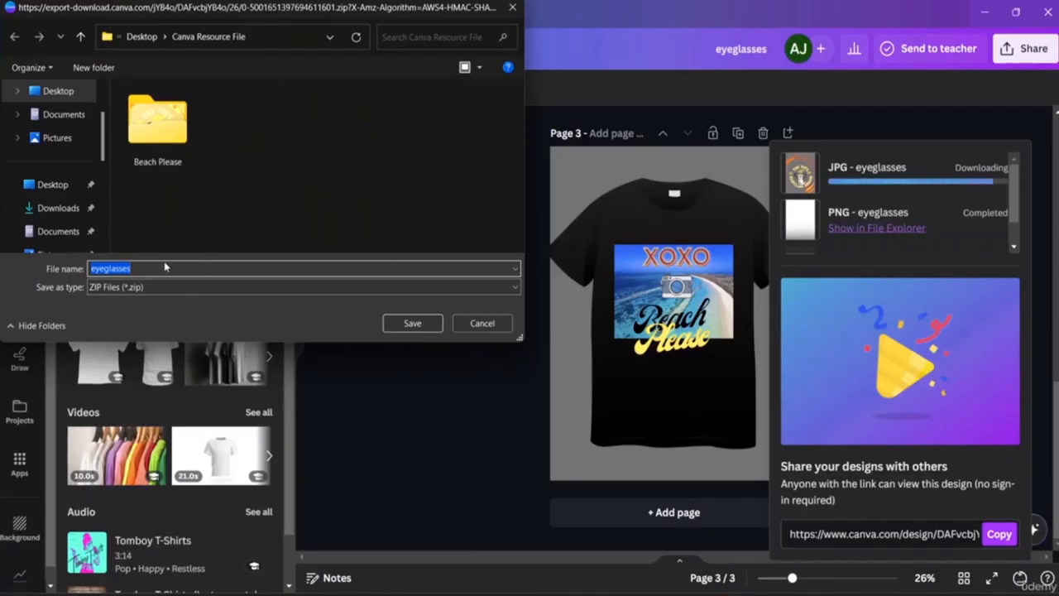
key("BackSpace")
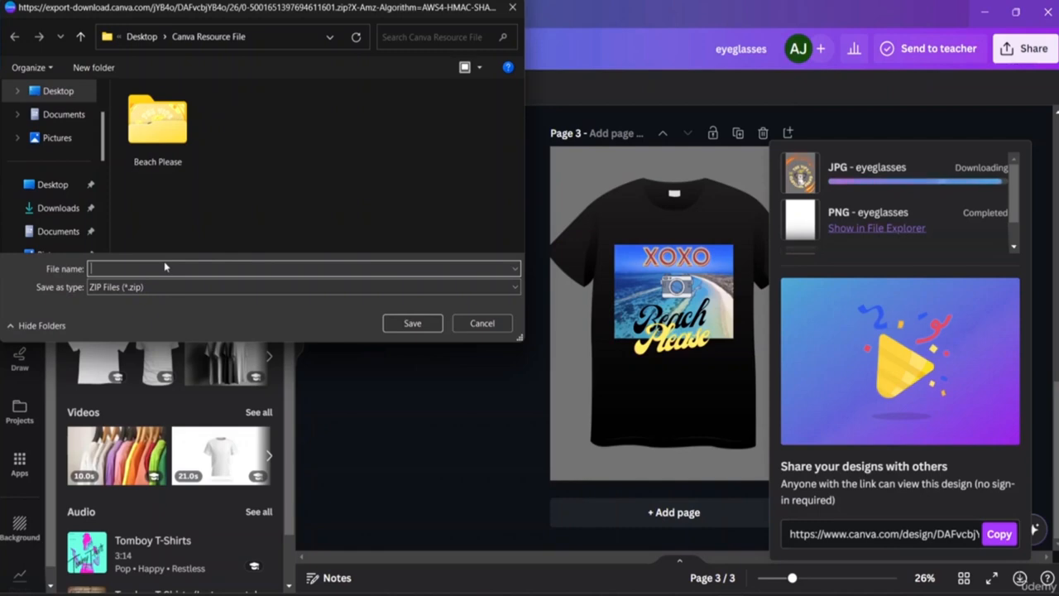
type("TShirt")
key("Return")
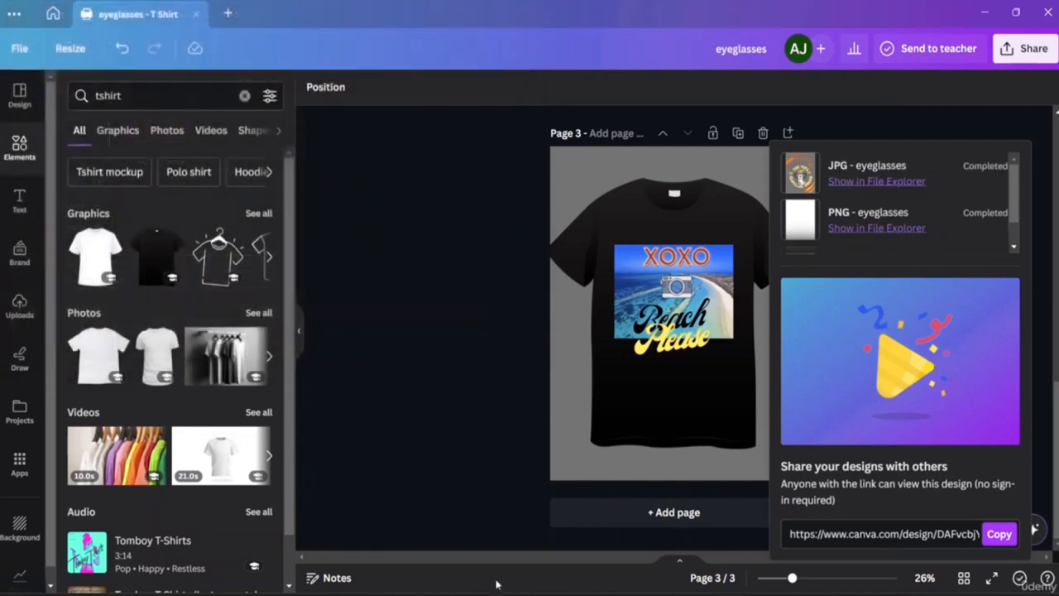
Switch to File Explorer and extract the TShirt ZIP in the Canva Resource File folder
left_click(443, 292)
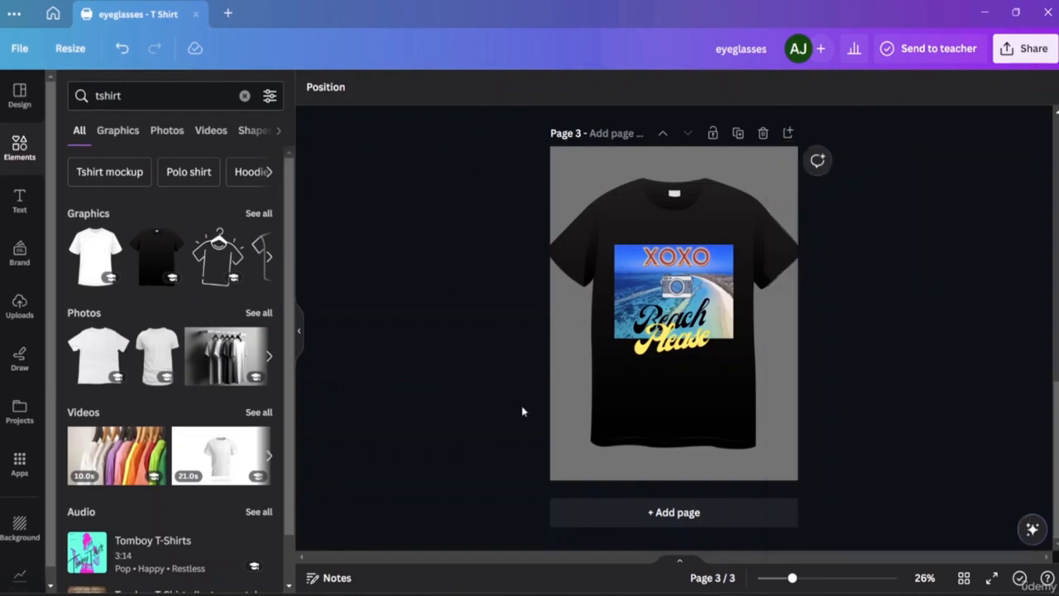
left_click(605, 582)
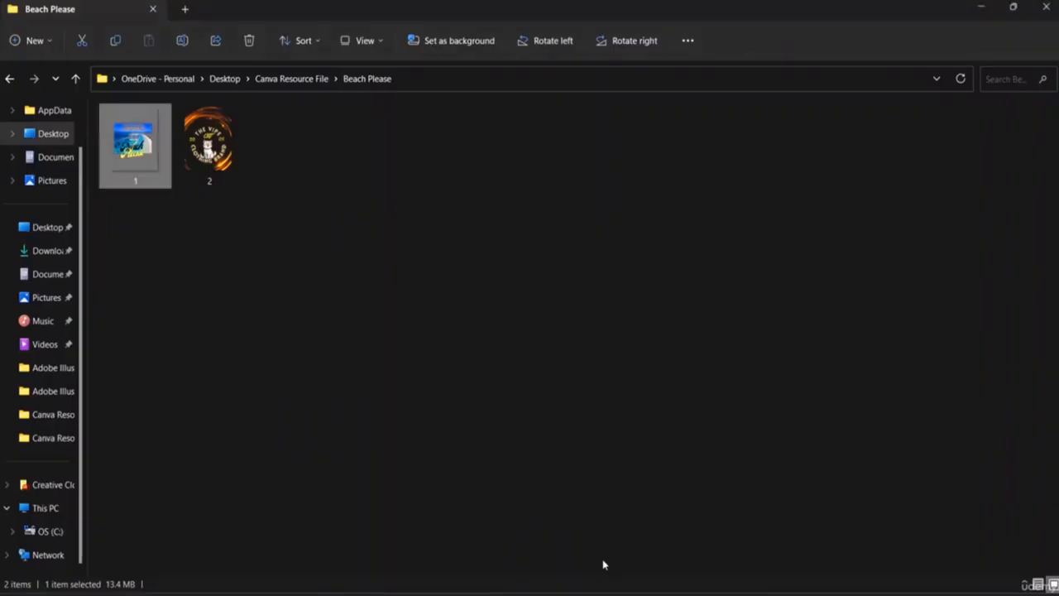
left_click(9, 78)
right_click(642, 163)
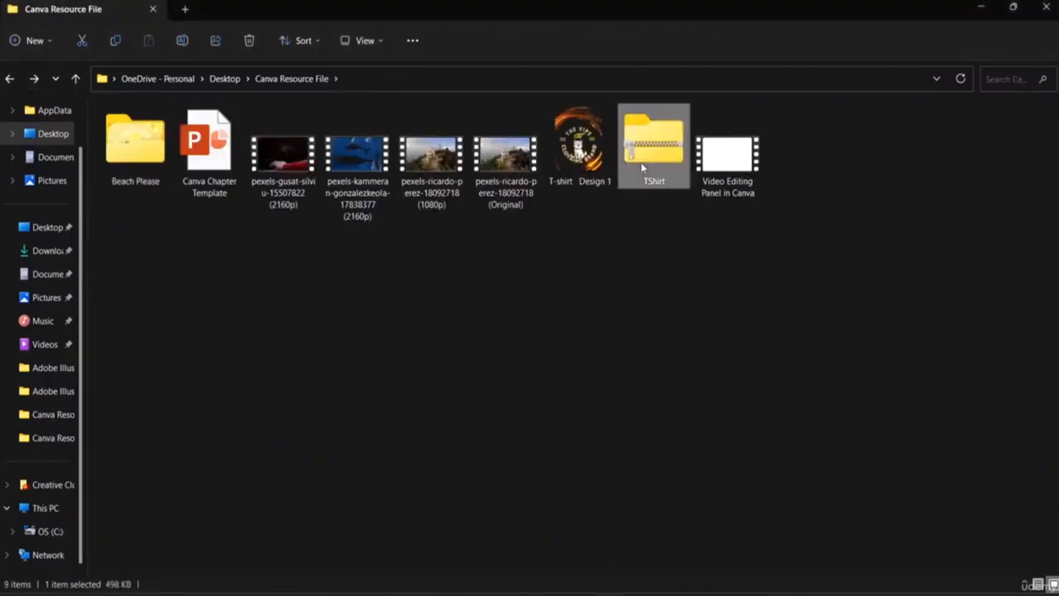
left_click(701, 305)
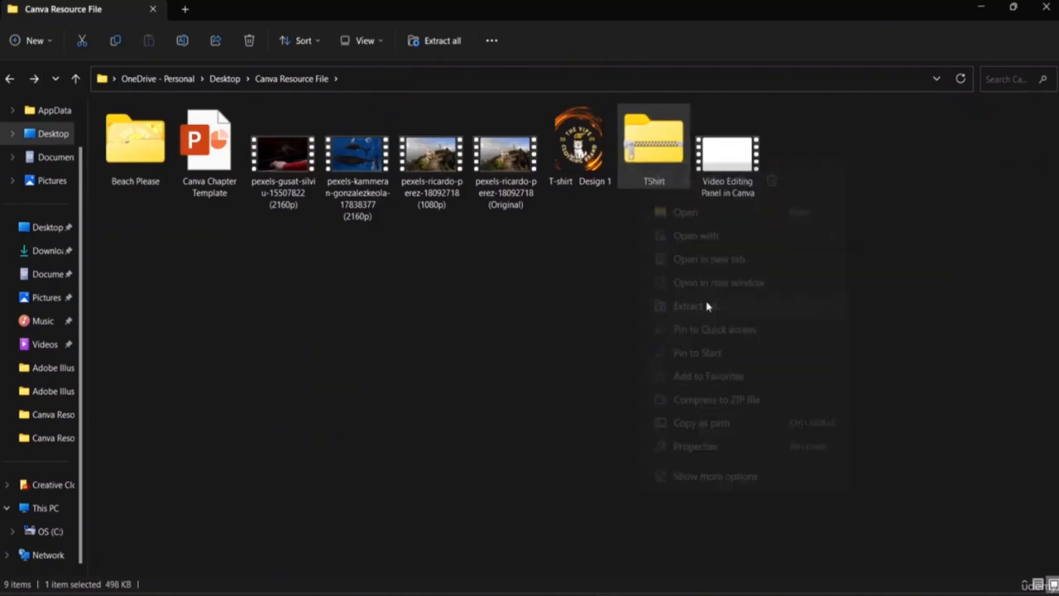
left_click(633, 450)
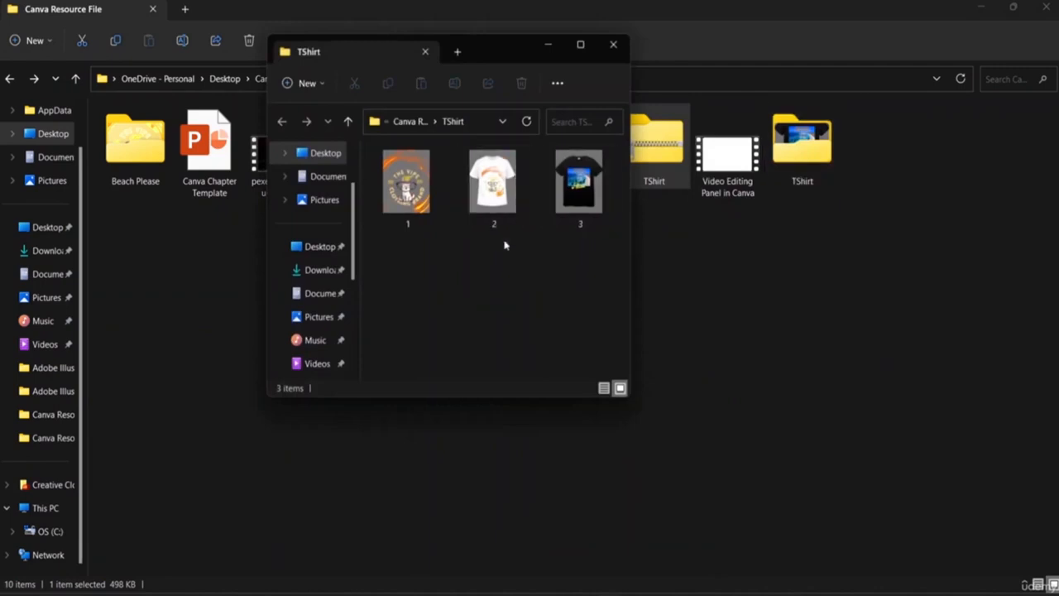
View the extracted mockup images from 3 back to 1 at full size, close the viewer and TShirt folder, and return to Canva
left_click(558, 188)
double_click(558, 189)
key("Left")
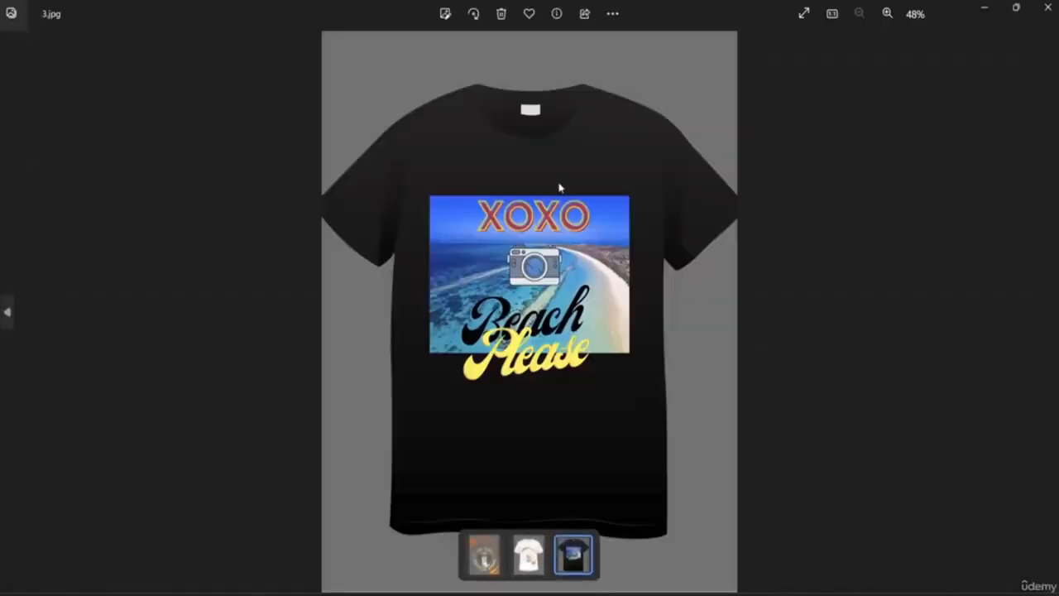
key("Left")
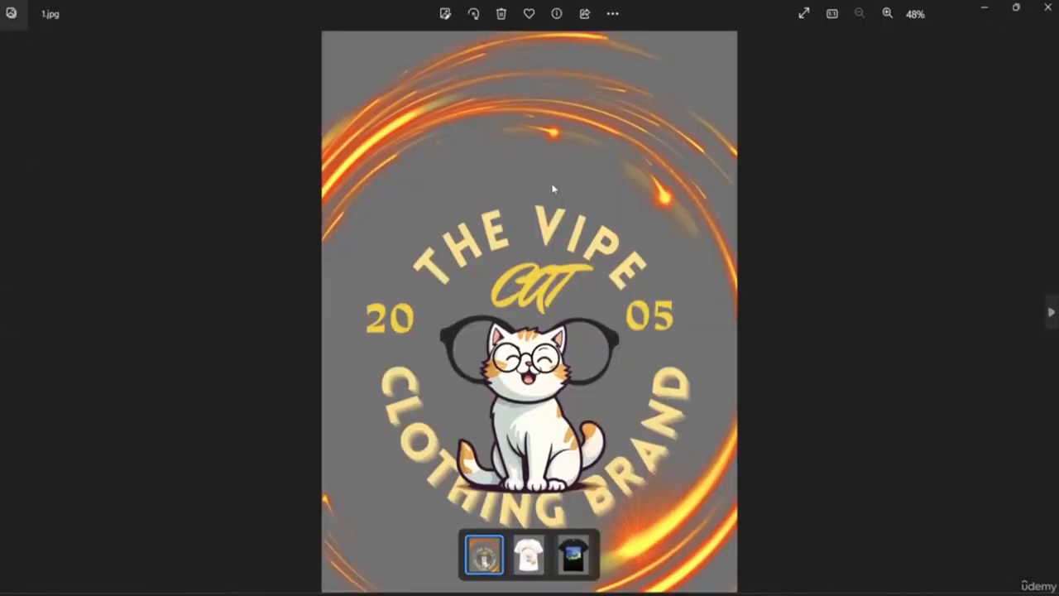
left_click(1047, 7)
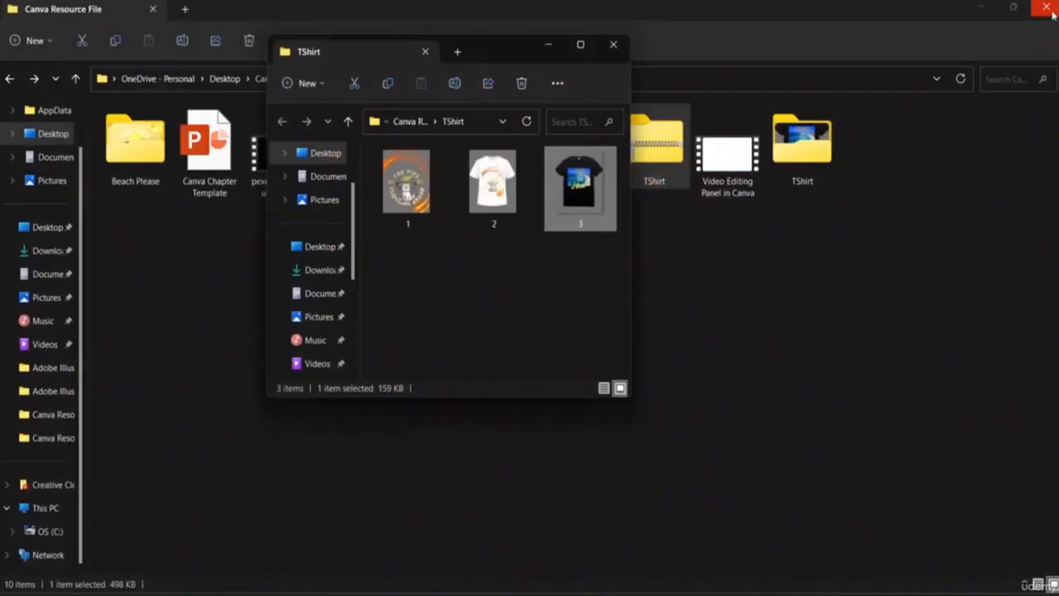
left_click(613, 44)
mouse_move(729, 592)
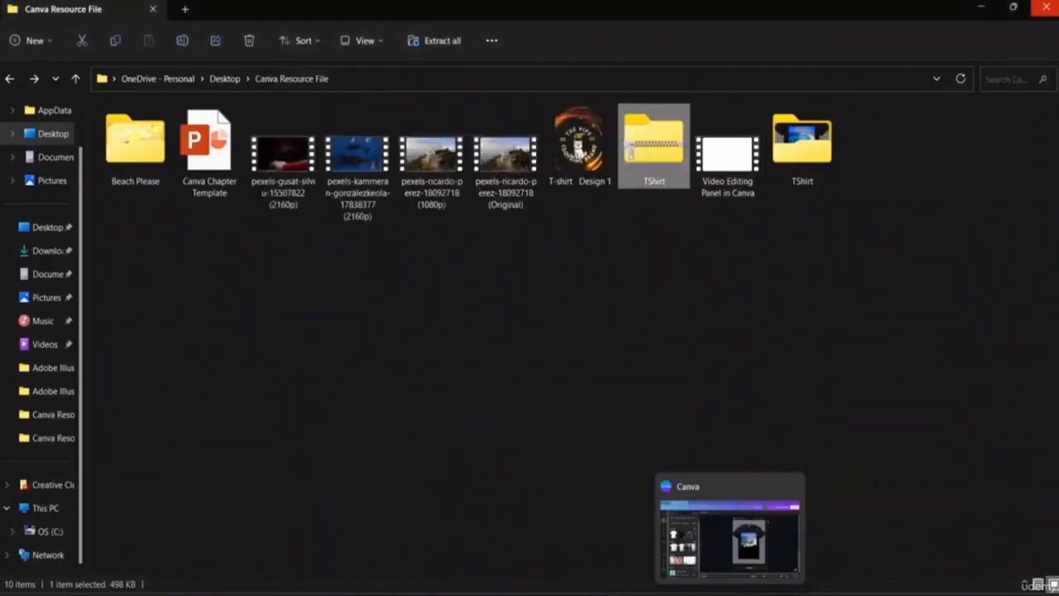
left_click(720, 543)
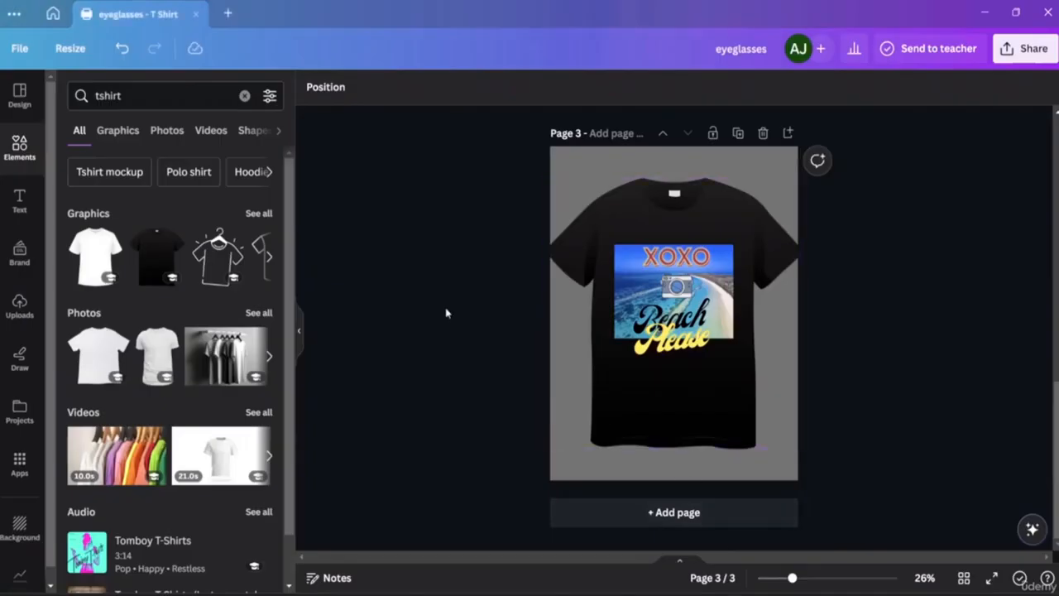